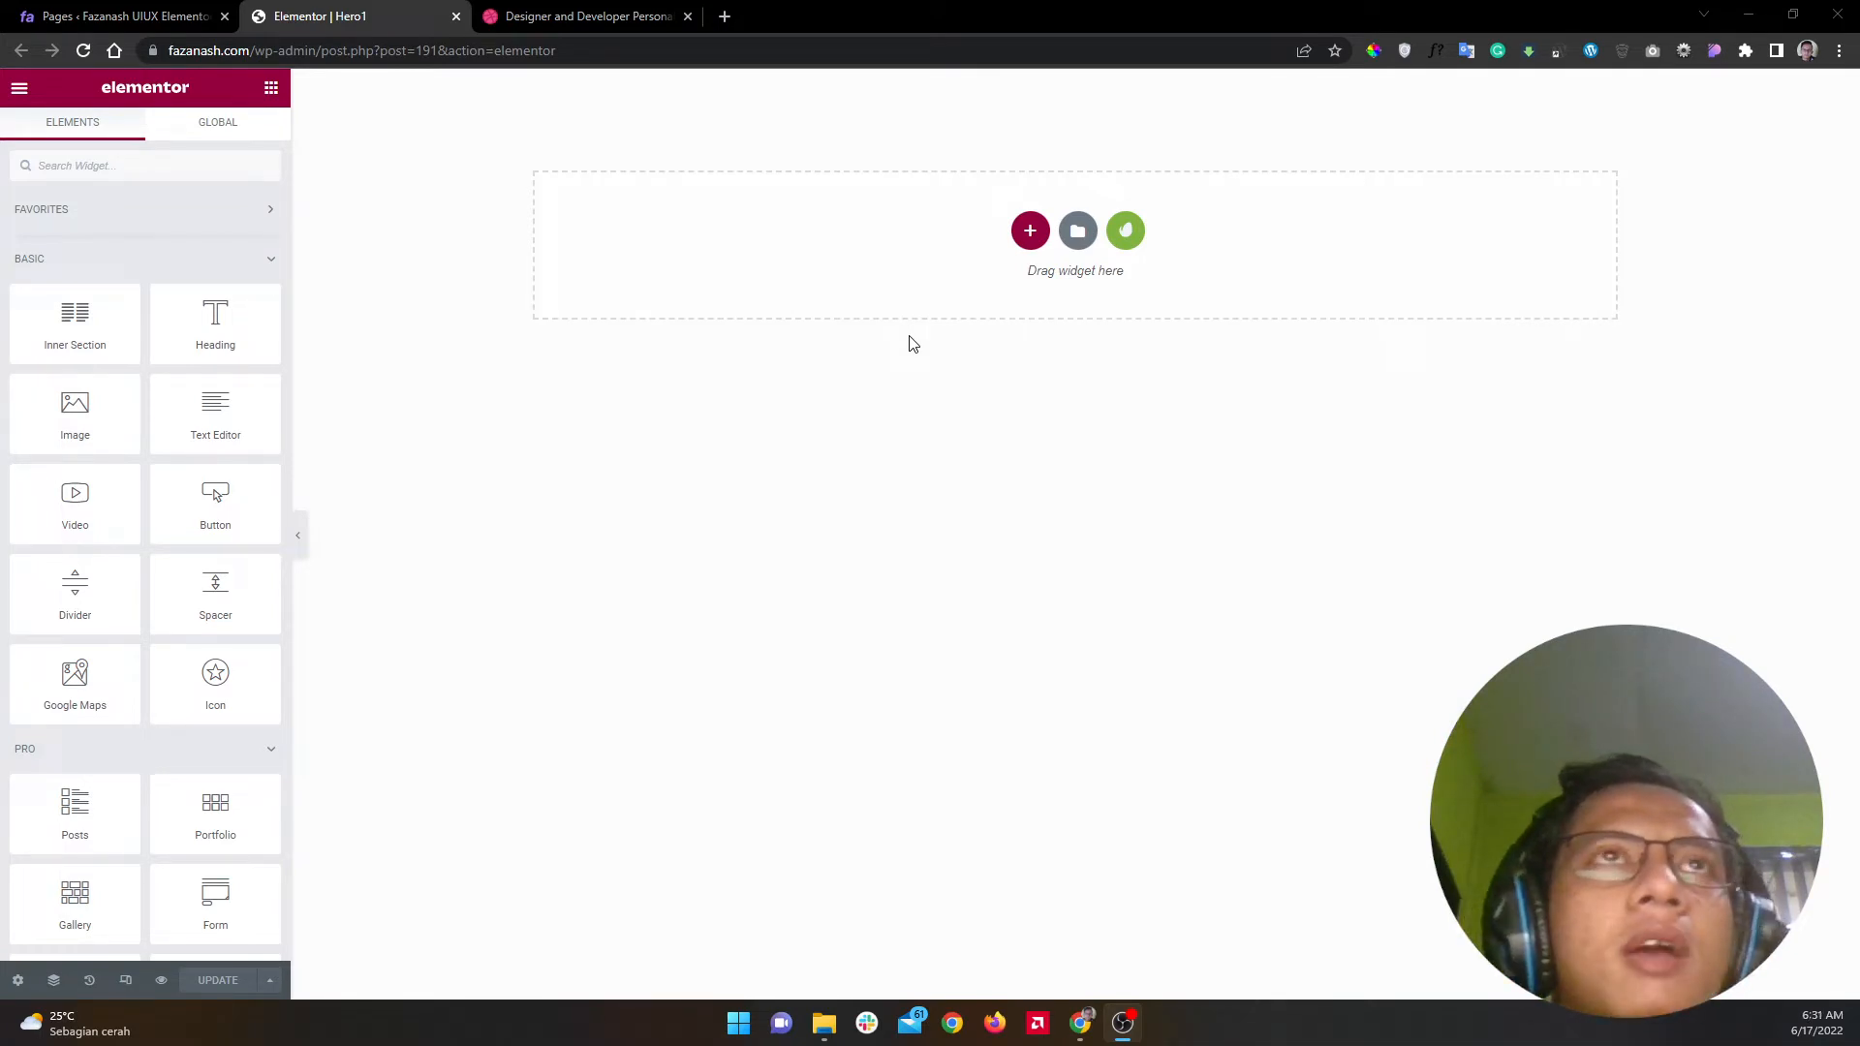
# Step: After checking the Dribbble reference, add a new single-column section to the Hero1 page
pyautogui.click(581, 12)
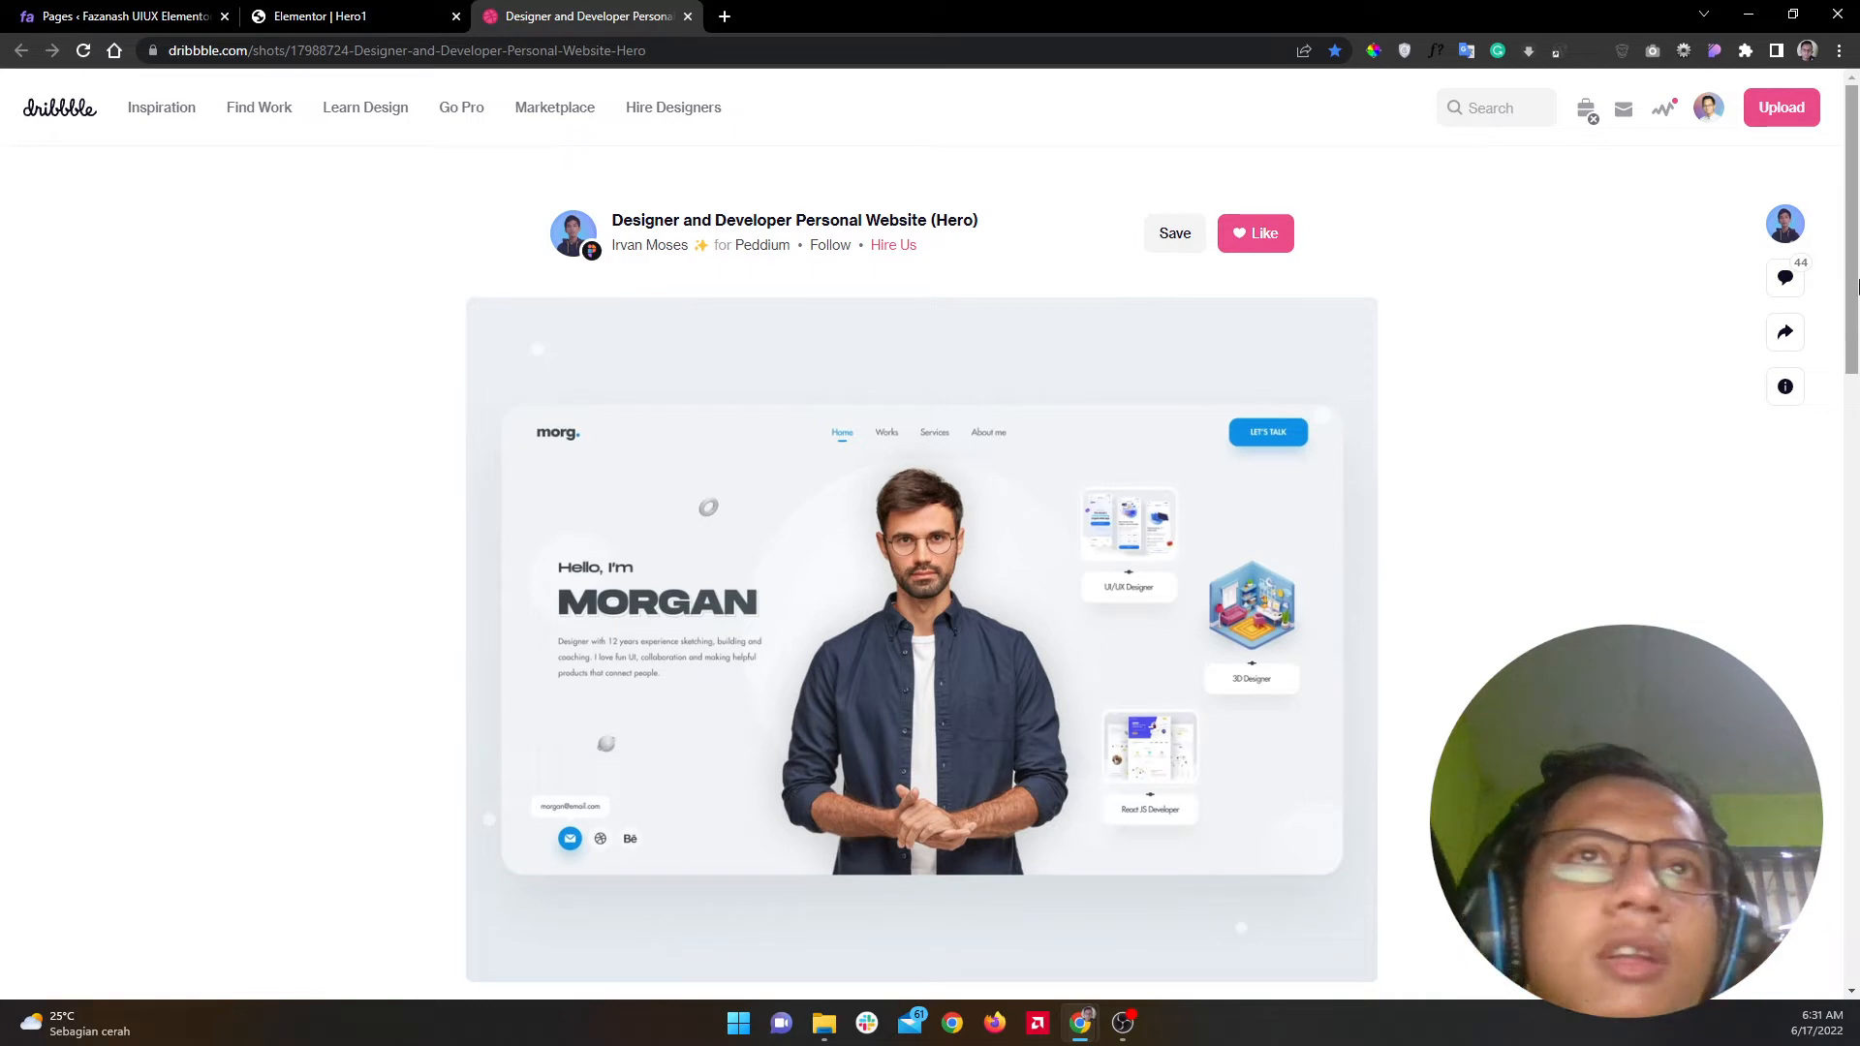
pyautogui.moveTo(1855, 286); pyautogui.dragTo(1858, 298)
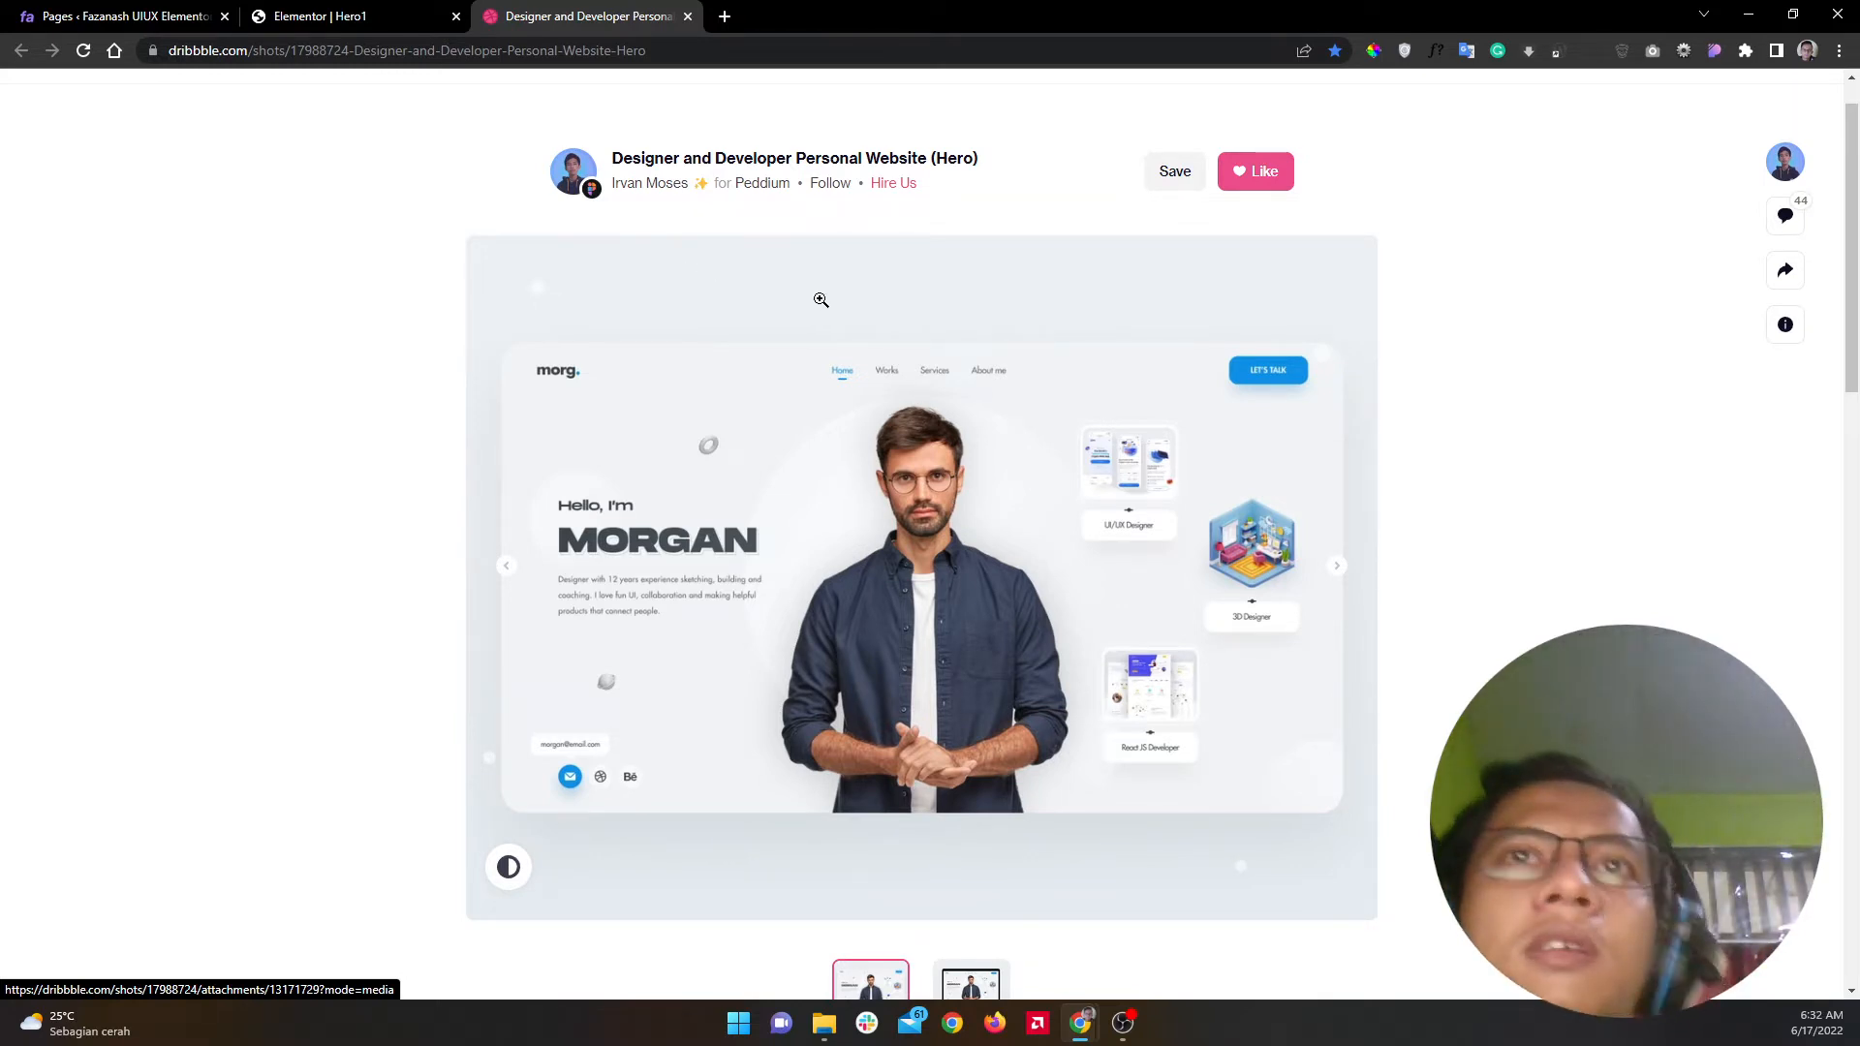
pyautogui.click(308, 10)
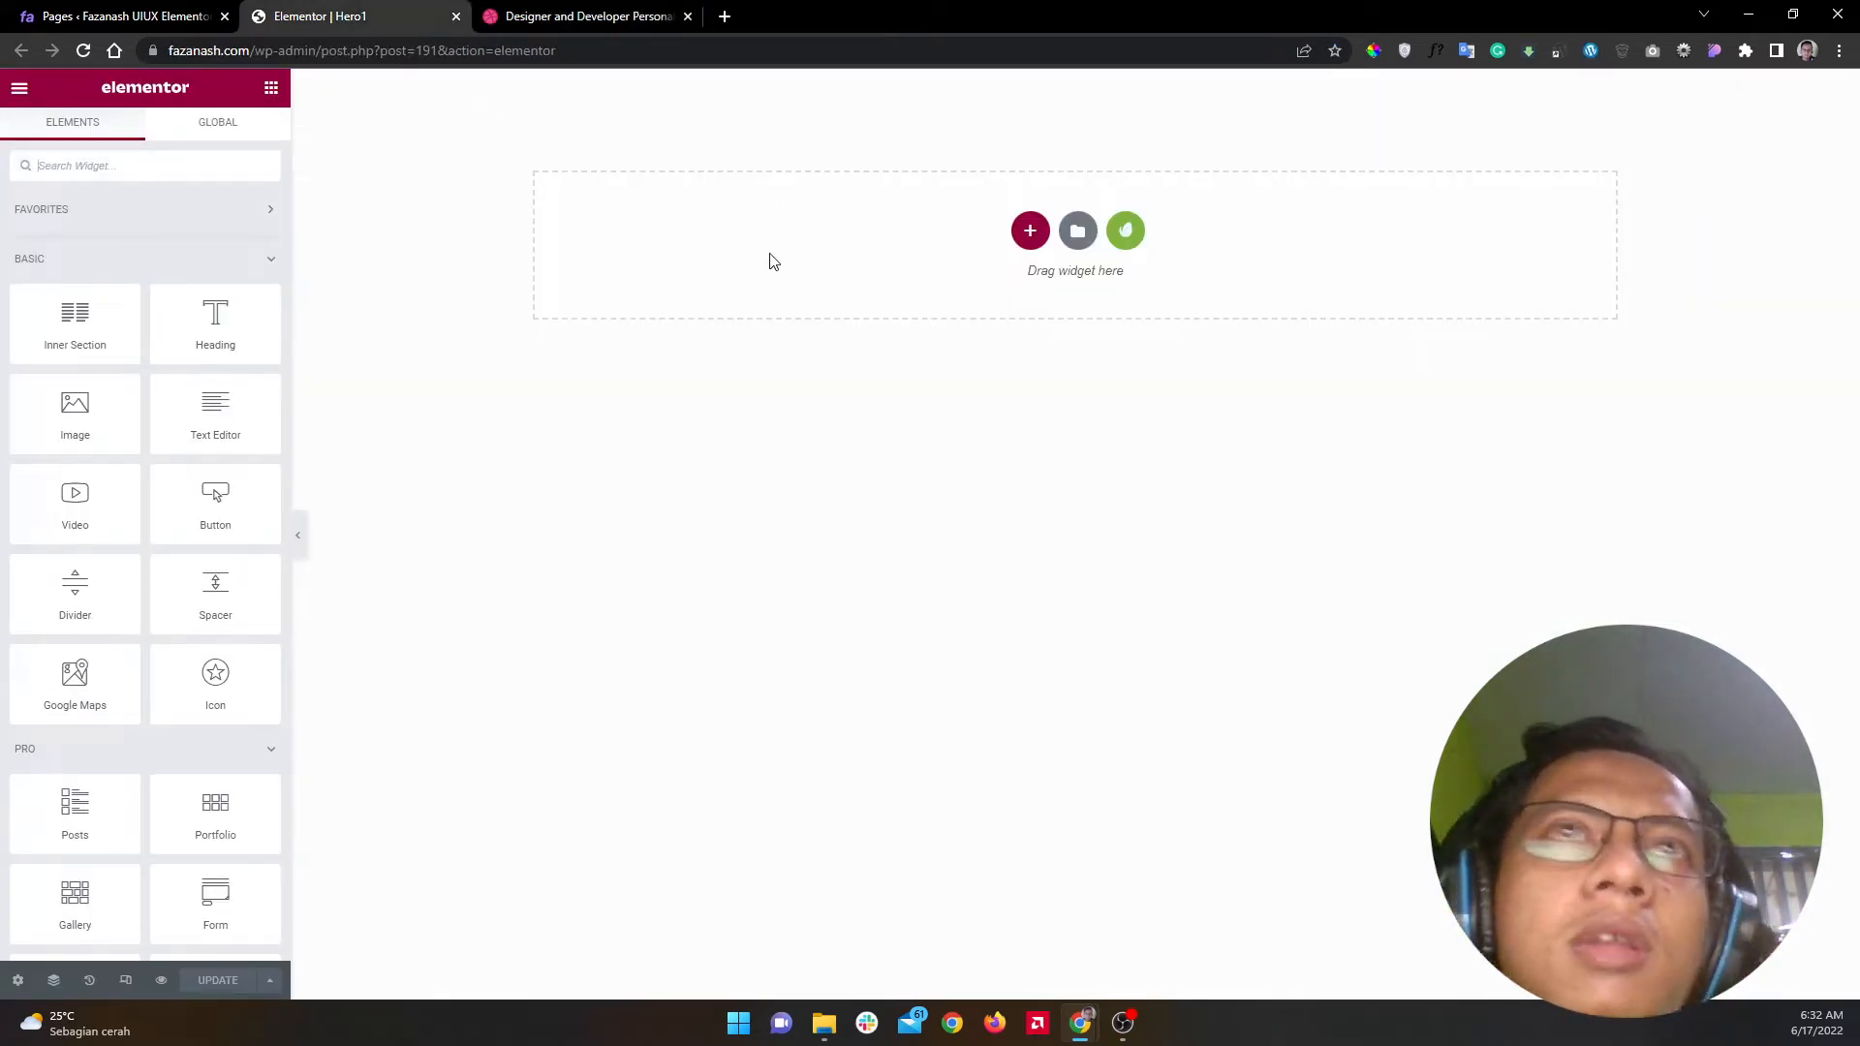
pyautogui.click(1031, 233)
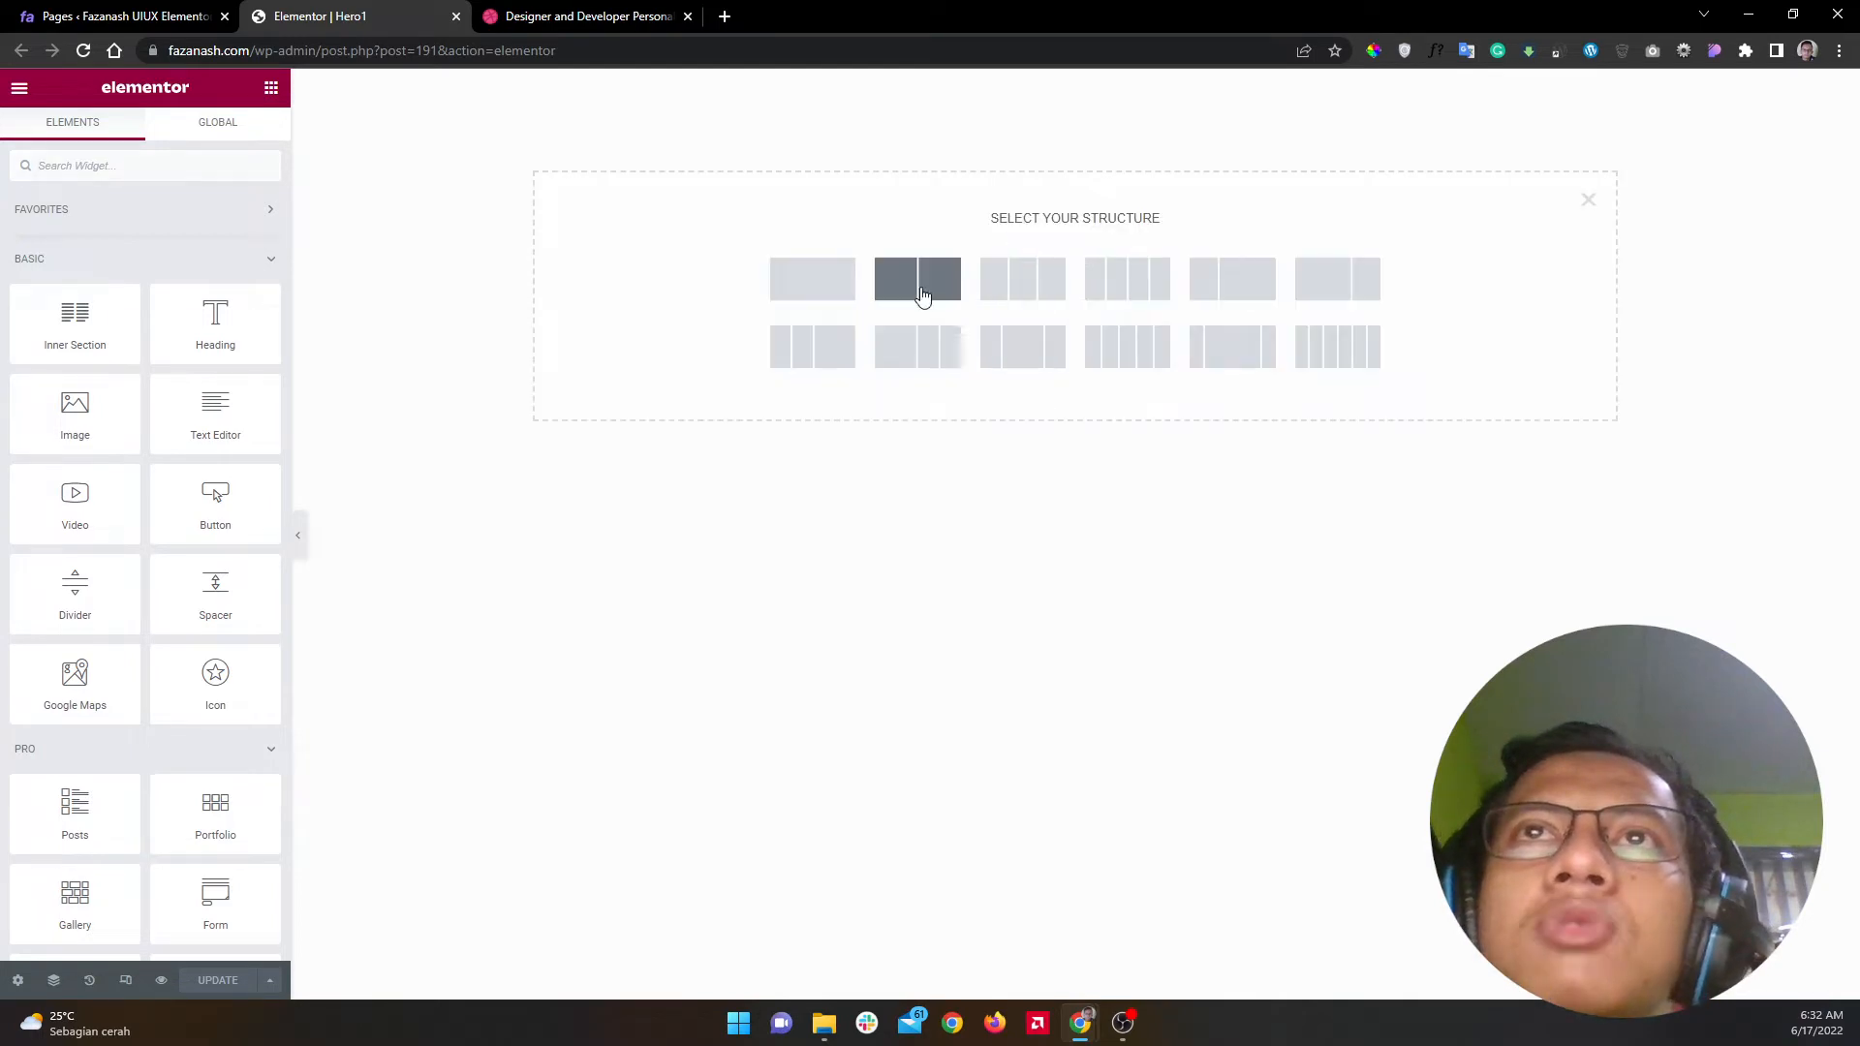
pyautogui.click(821, 295)
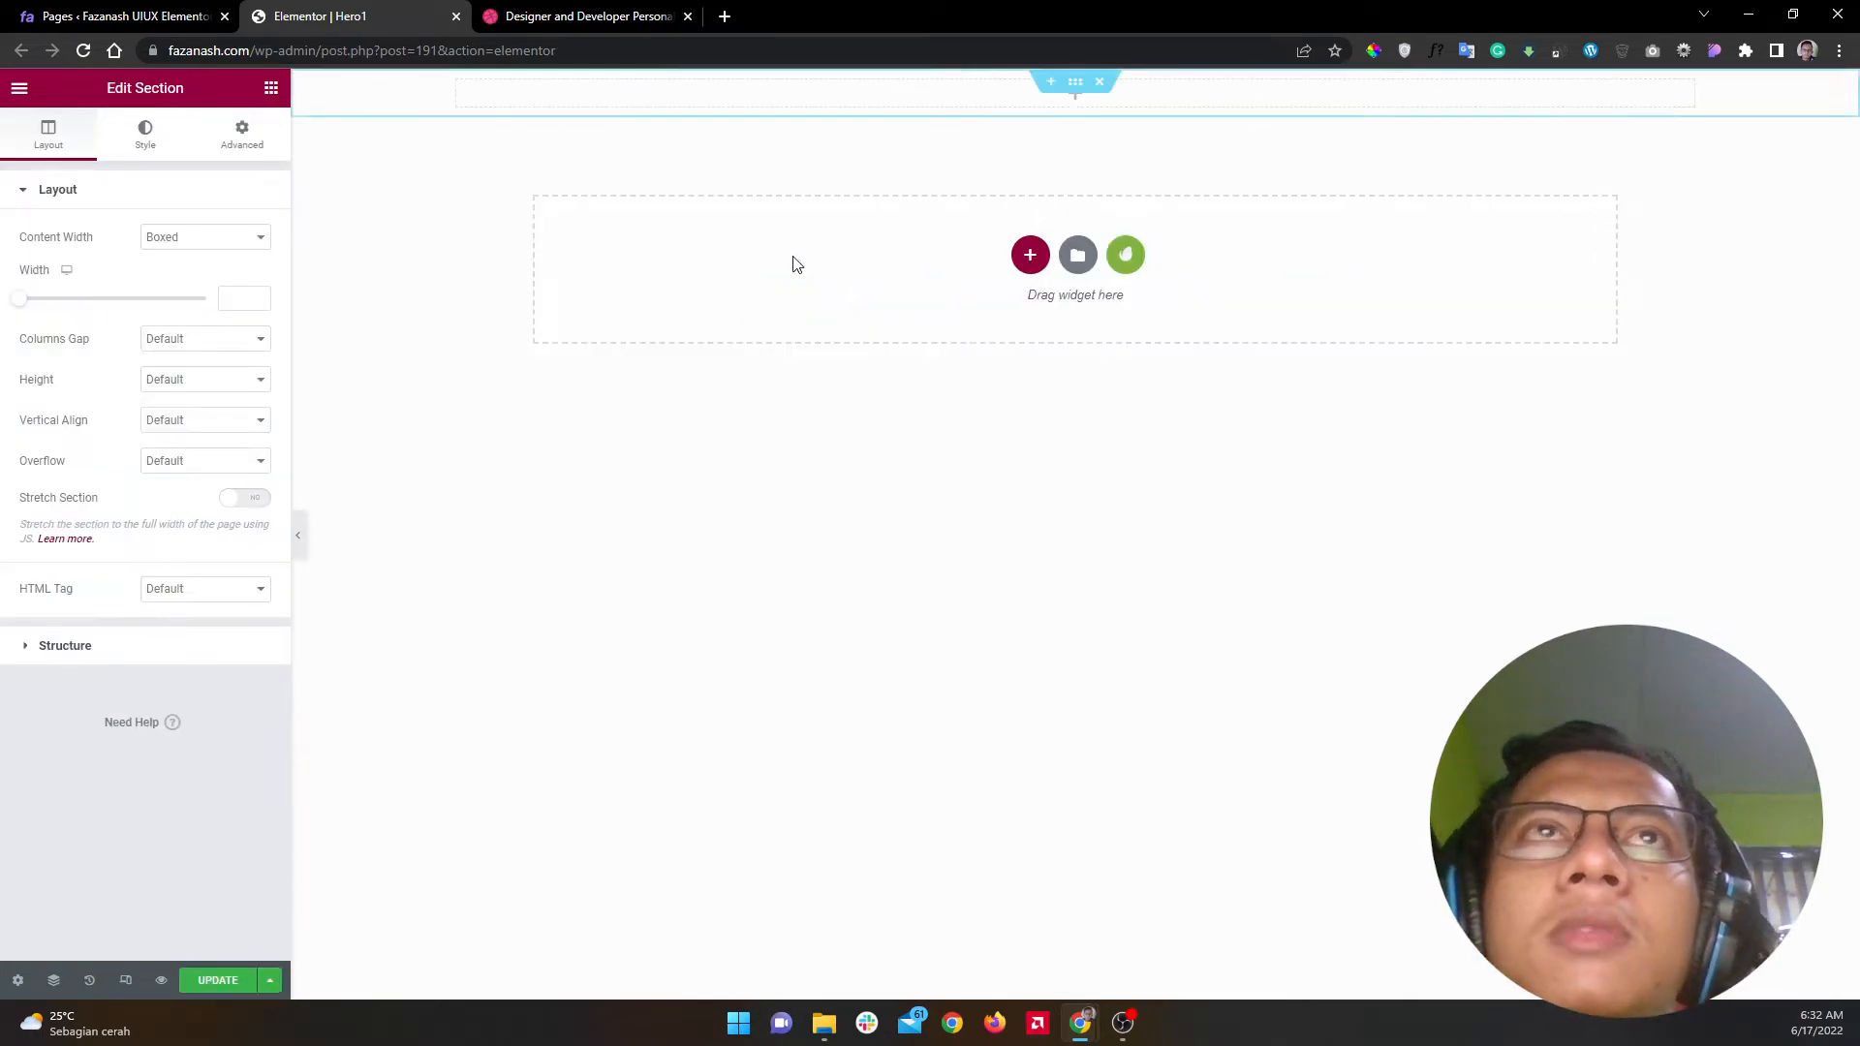
# Step: Set the section's Height to Min Height of 100 VH
pyautogui.click(620, 16)
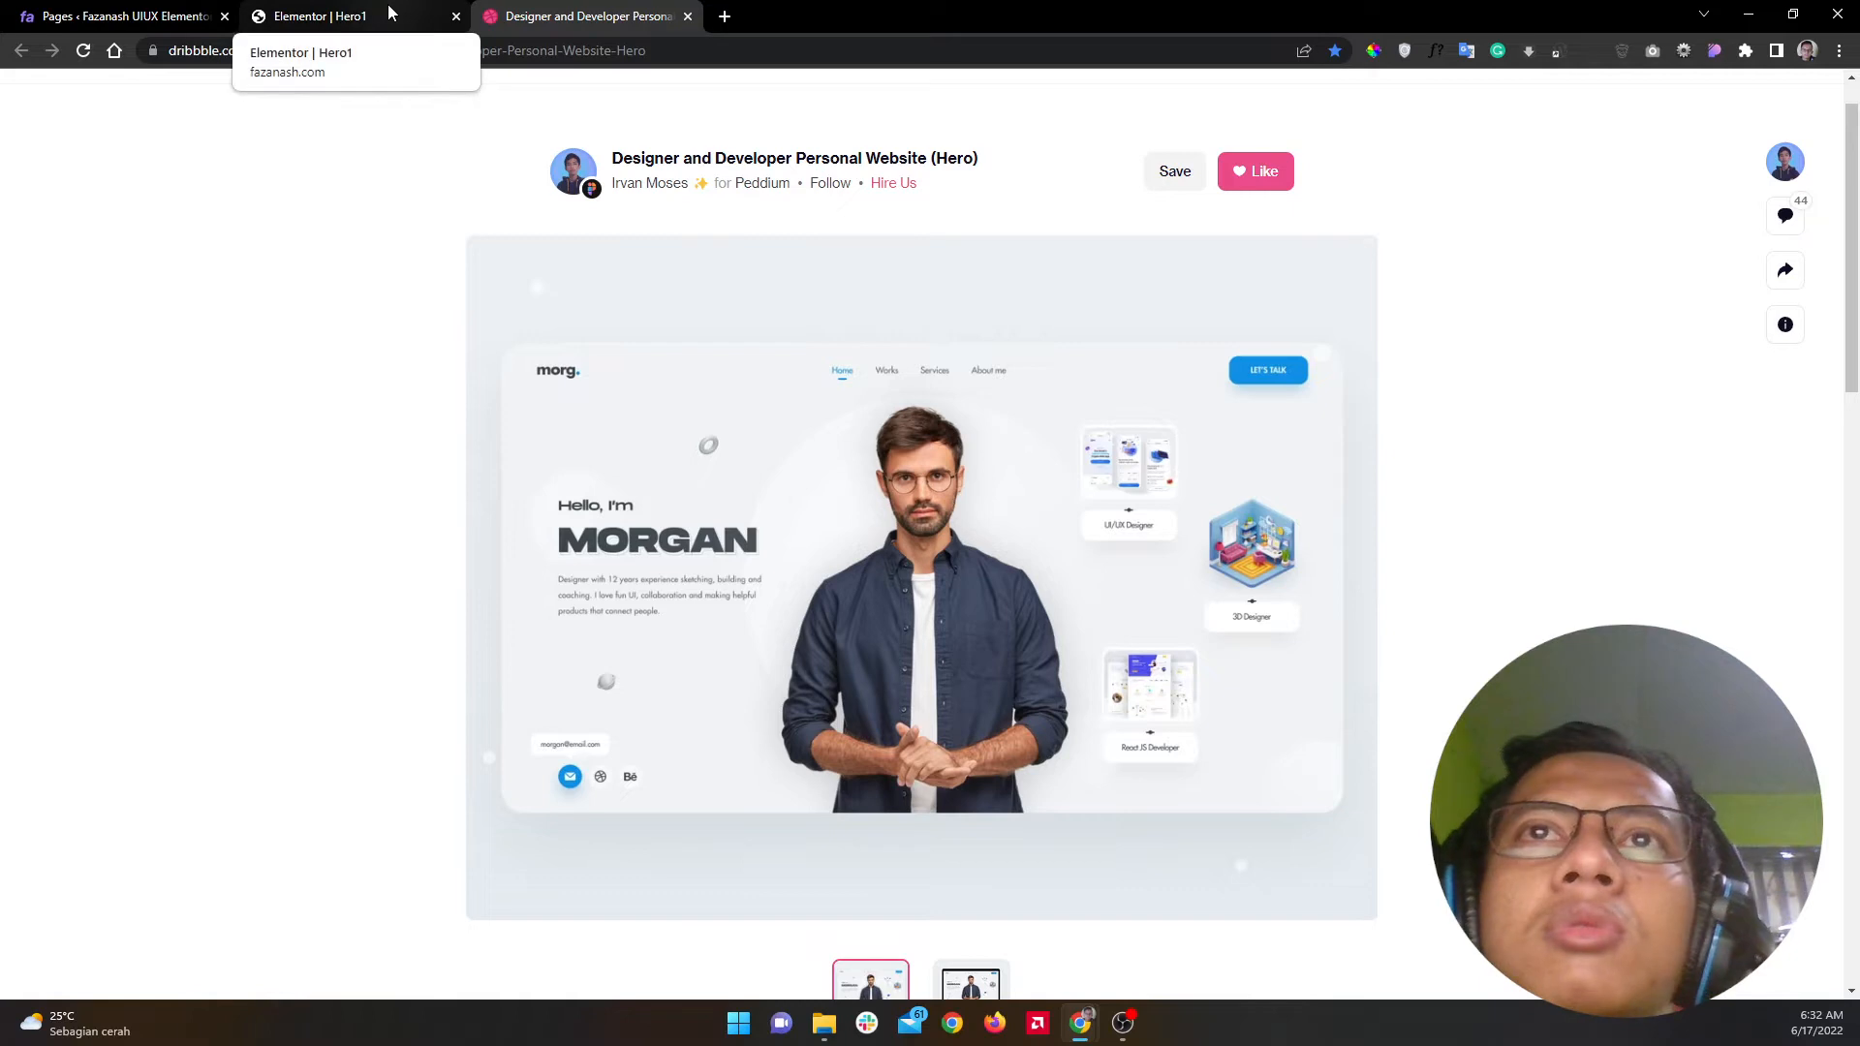
pyautogui.click(390, 10)
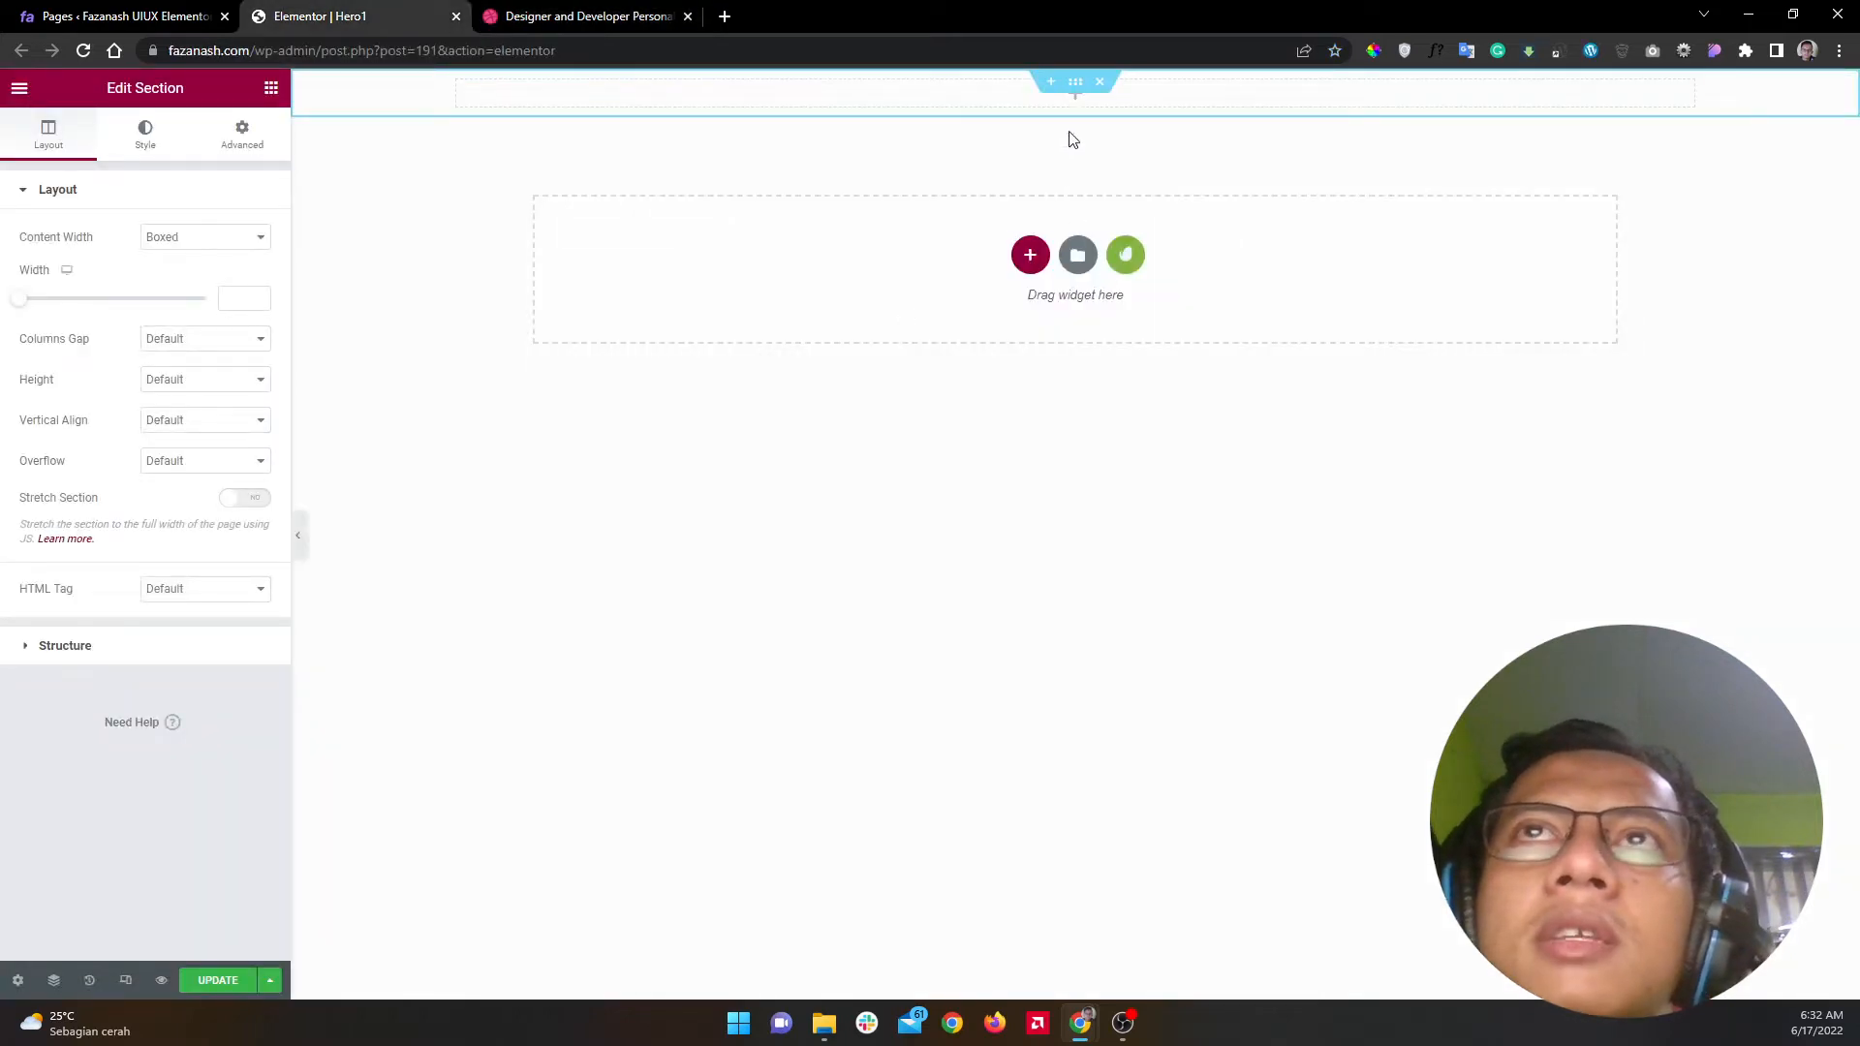
pyautogui.click(206, 380)
pyautogui.click(202, 428)
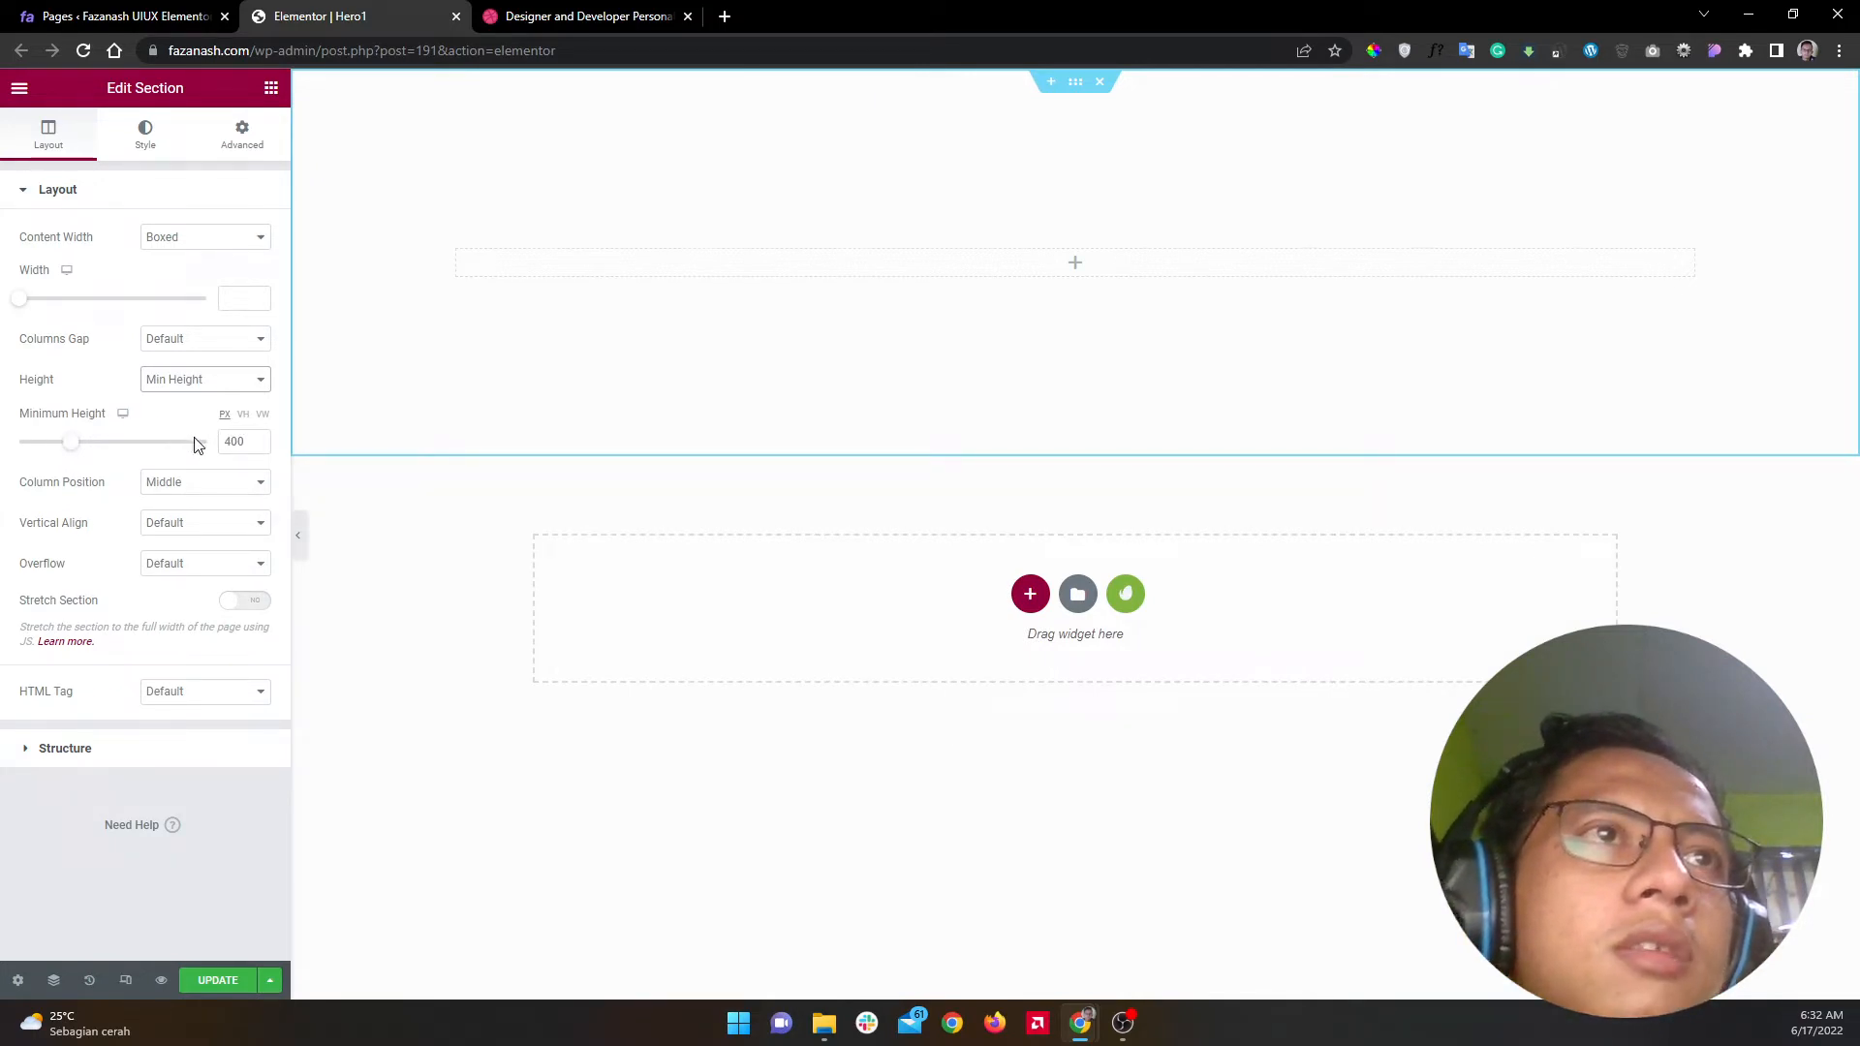
pyautogui.click(244, 415)
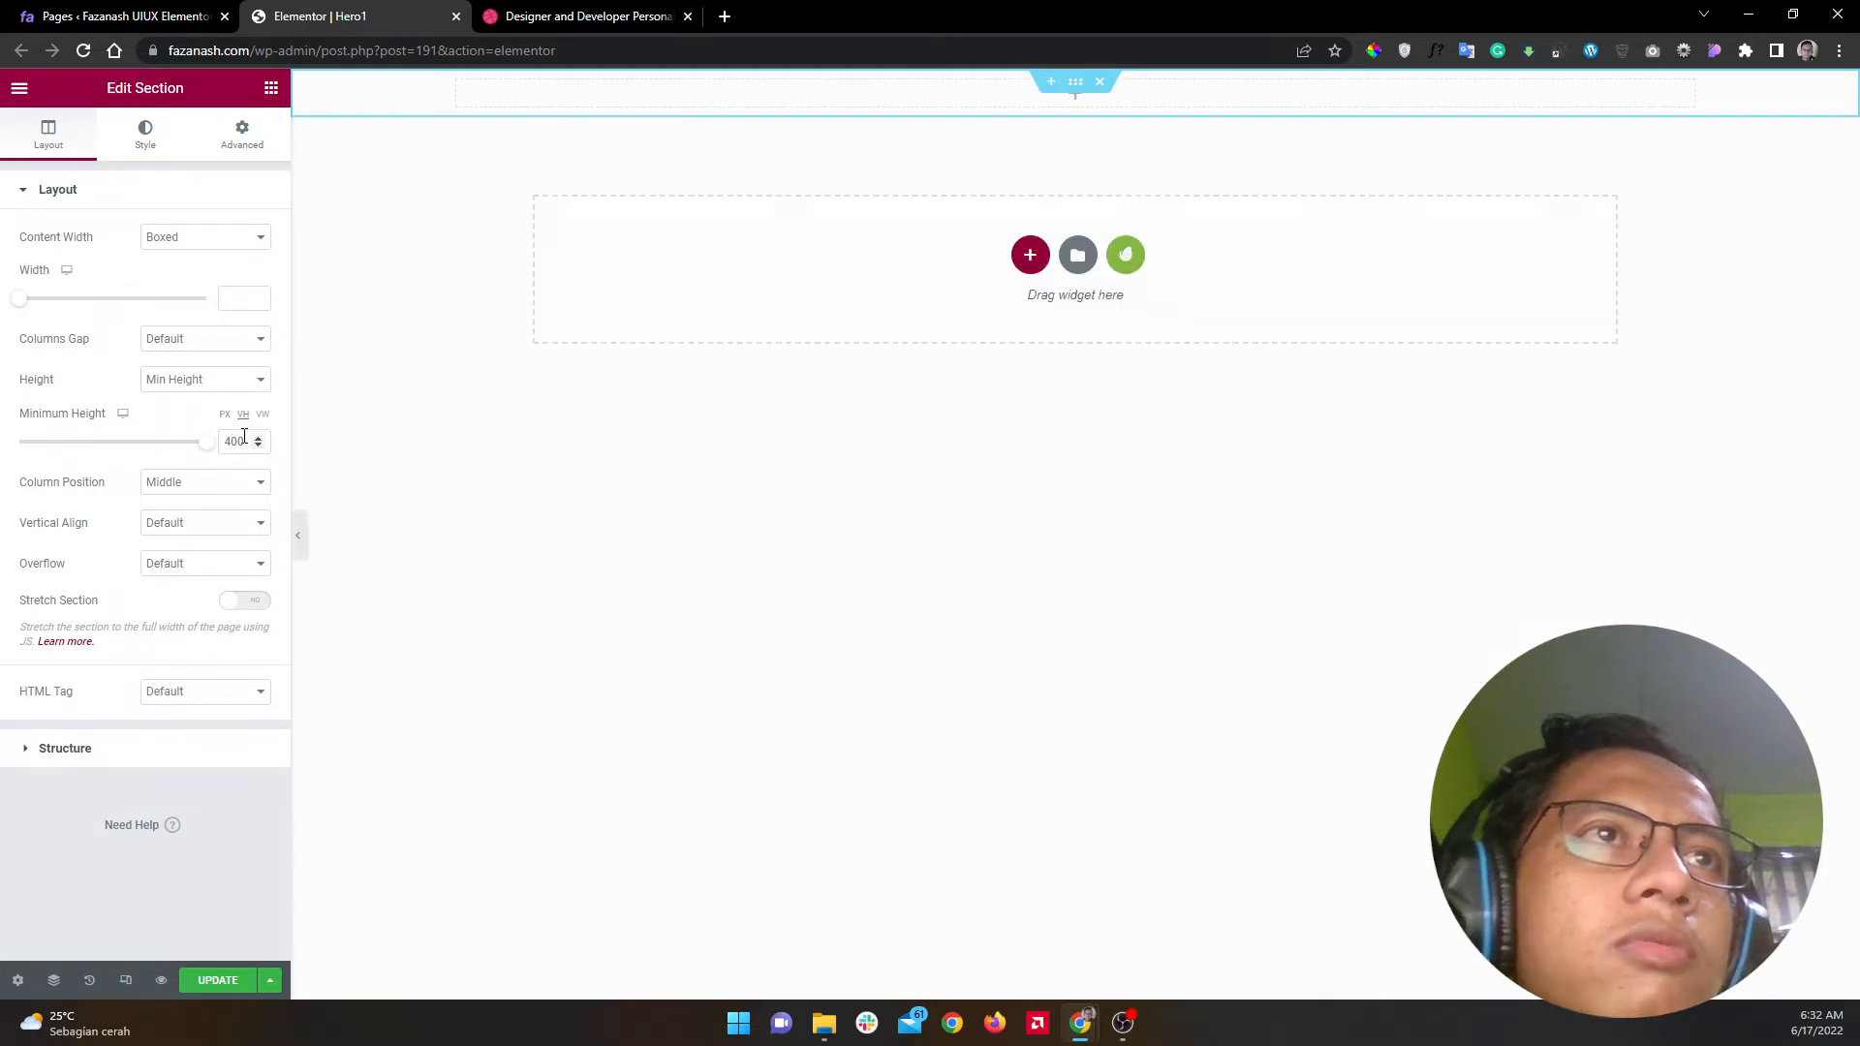
pyautogui.click(231, 443)
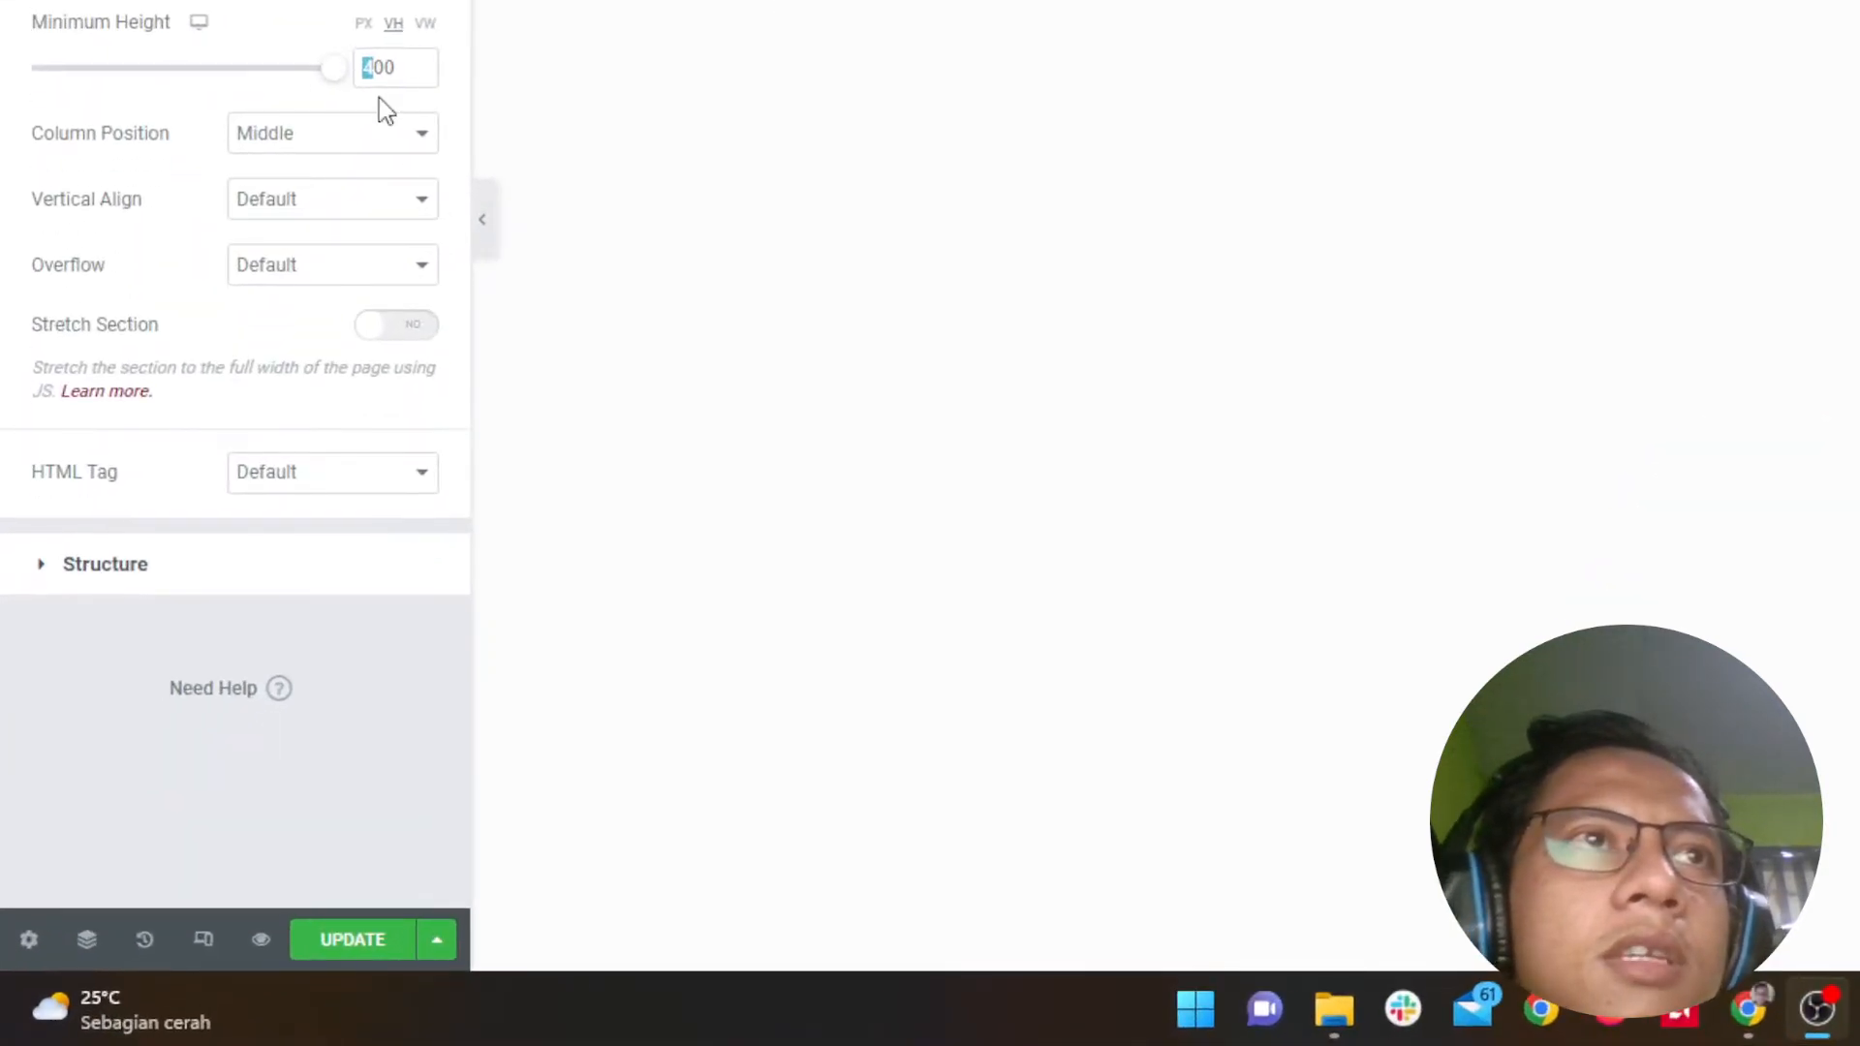
pyautogui.doubleClick(377, 66)
pyautogui.write('100')
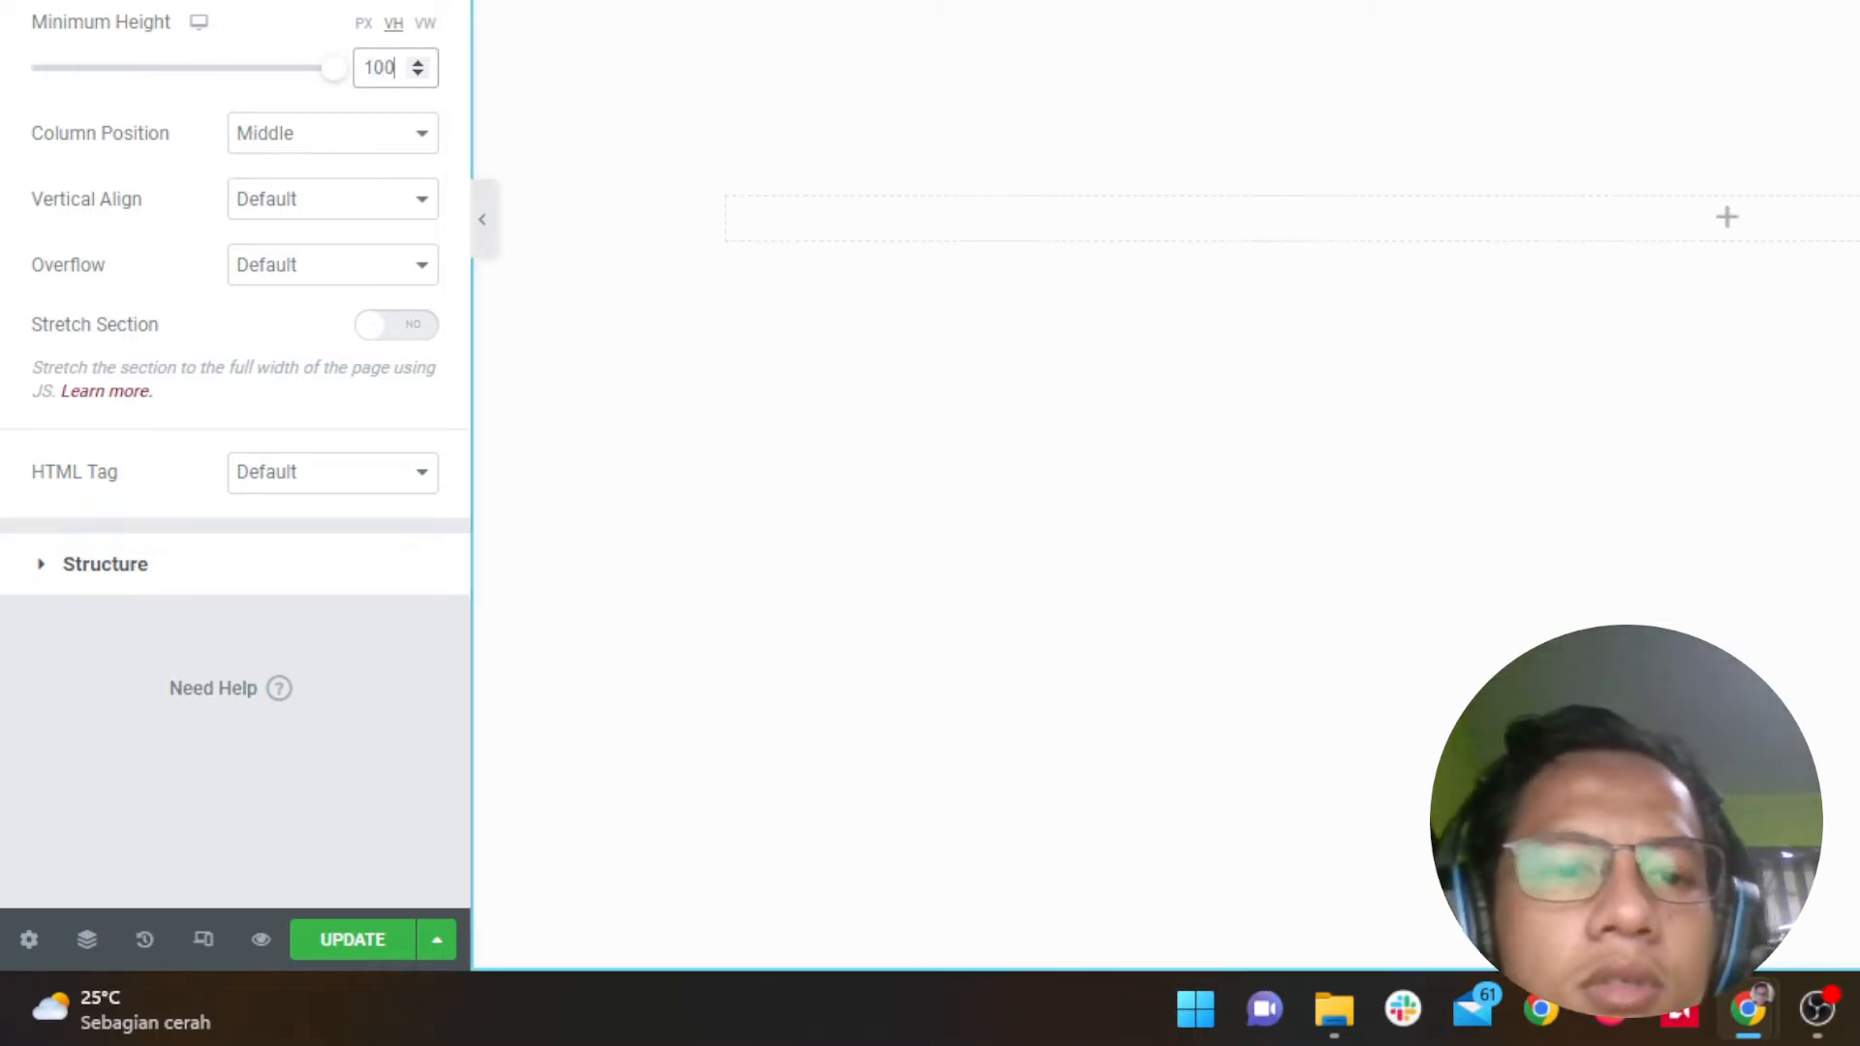
pyautogui.hotkey('alt', 'Tab')
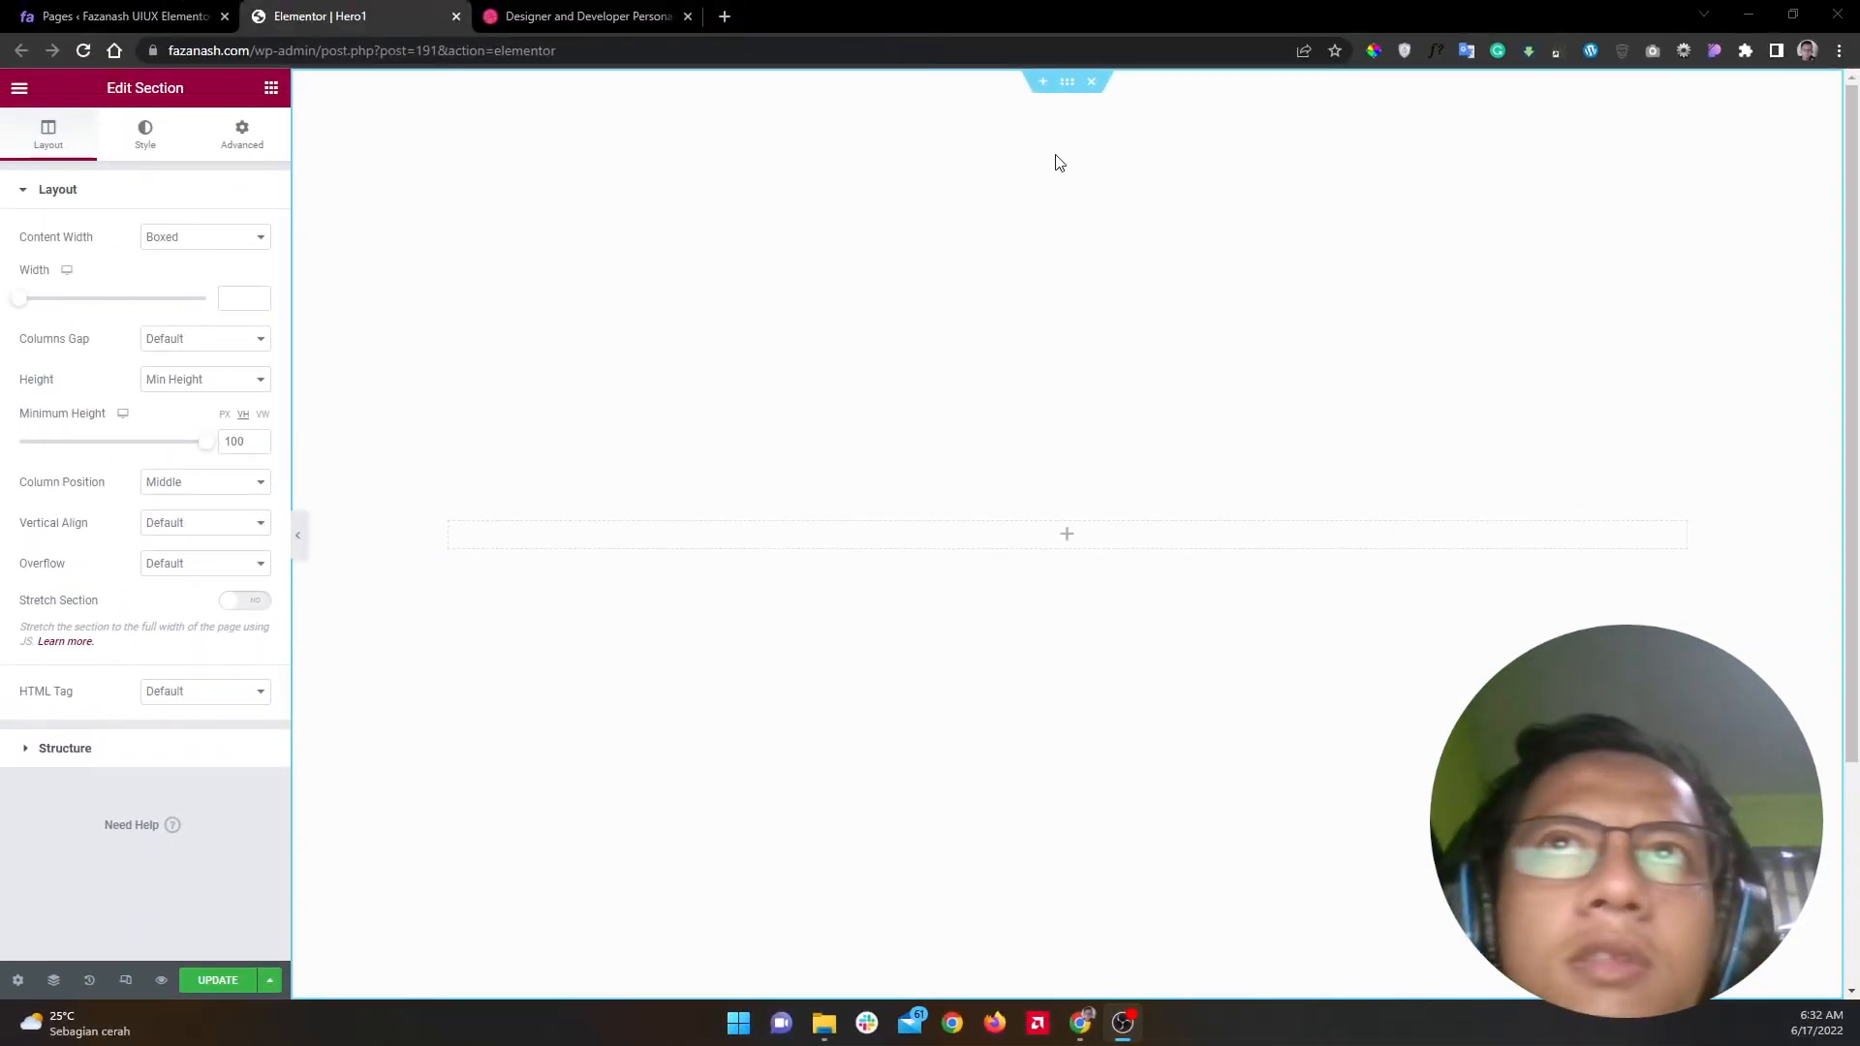
# Step: Give the section a Classic background, try colour #9F5050, then clear it
pyautogui.click(145, 135)
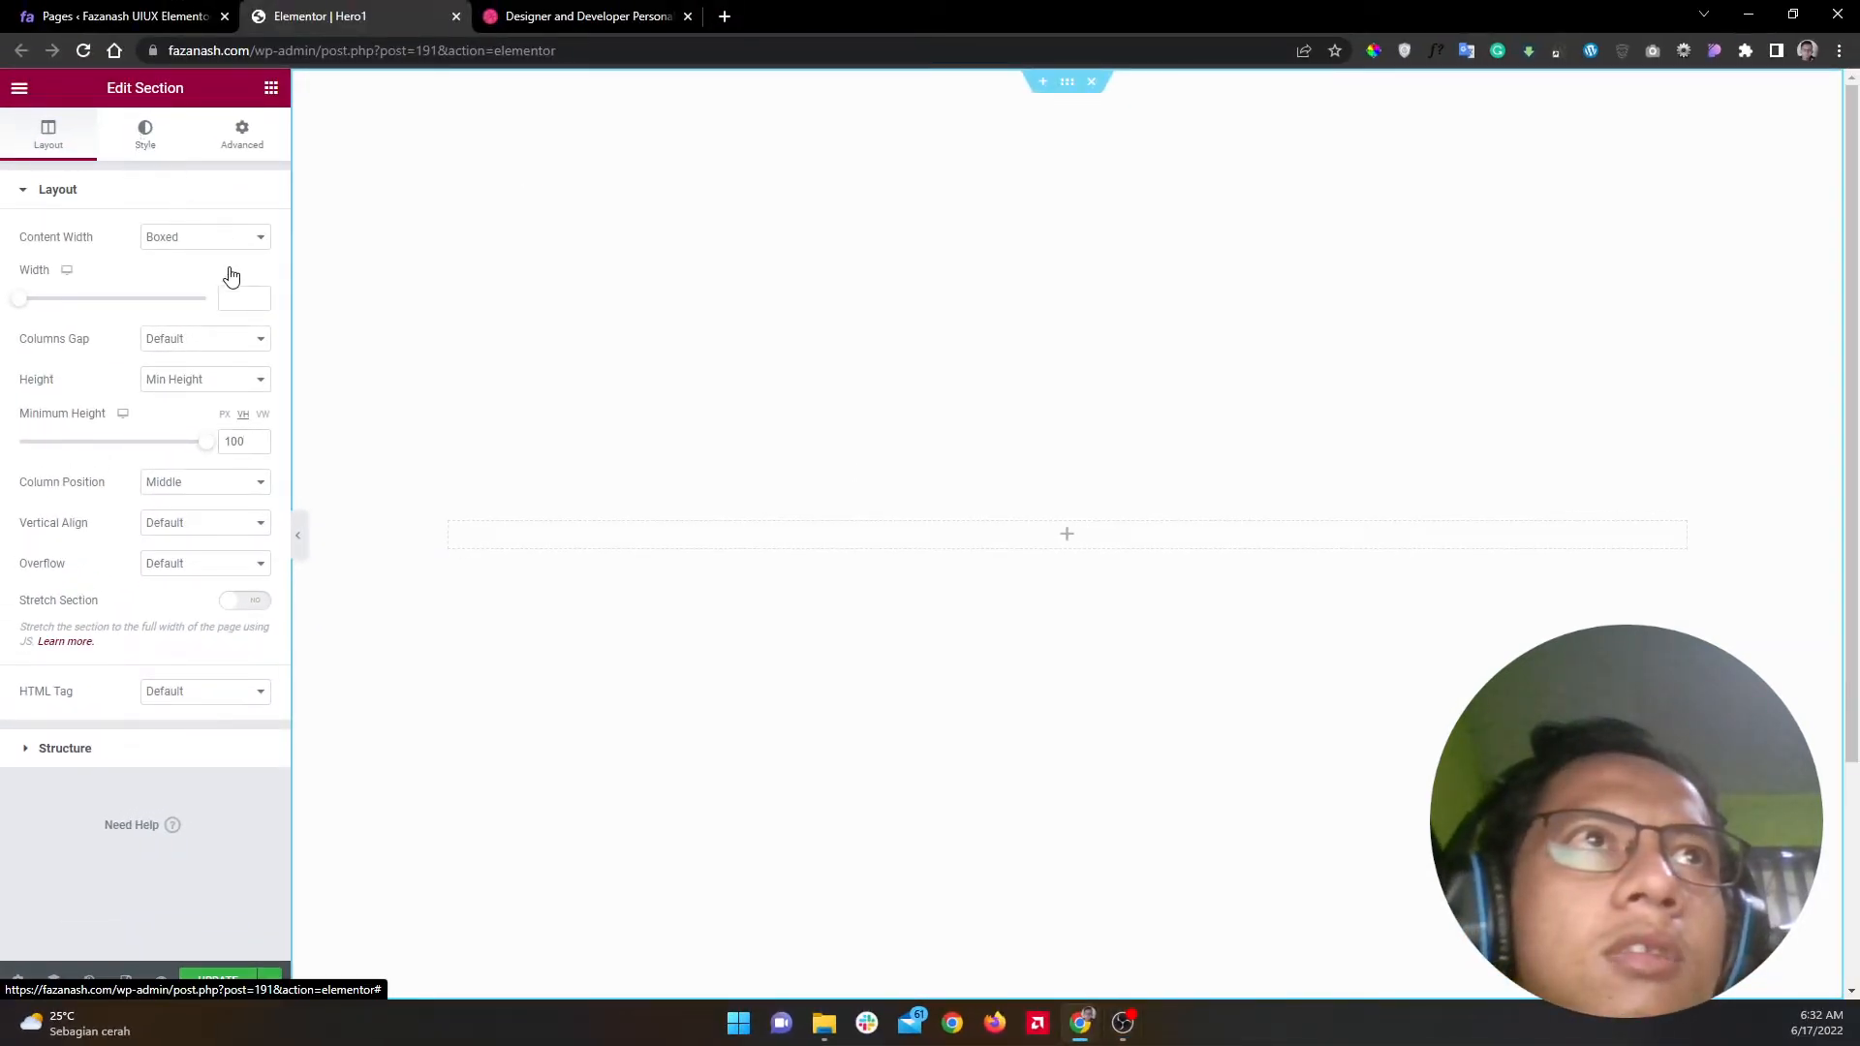
pyautogui.click(182, 280)
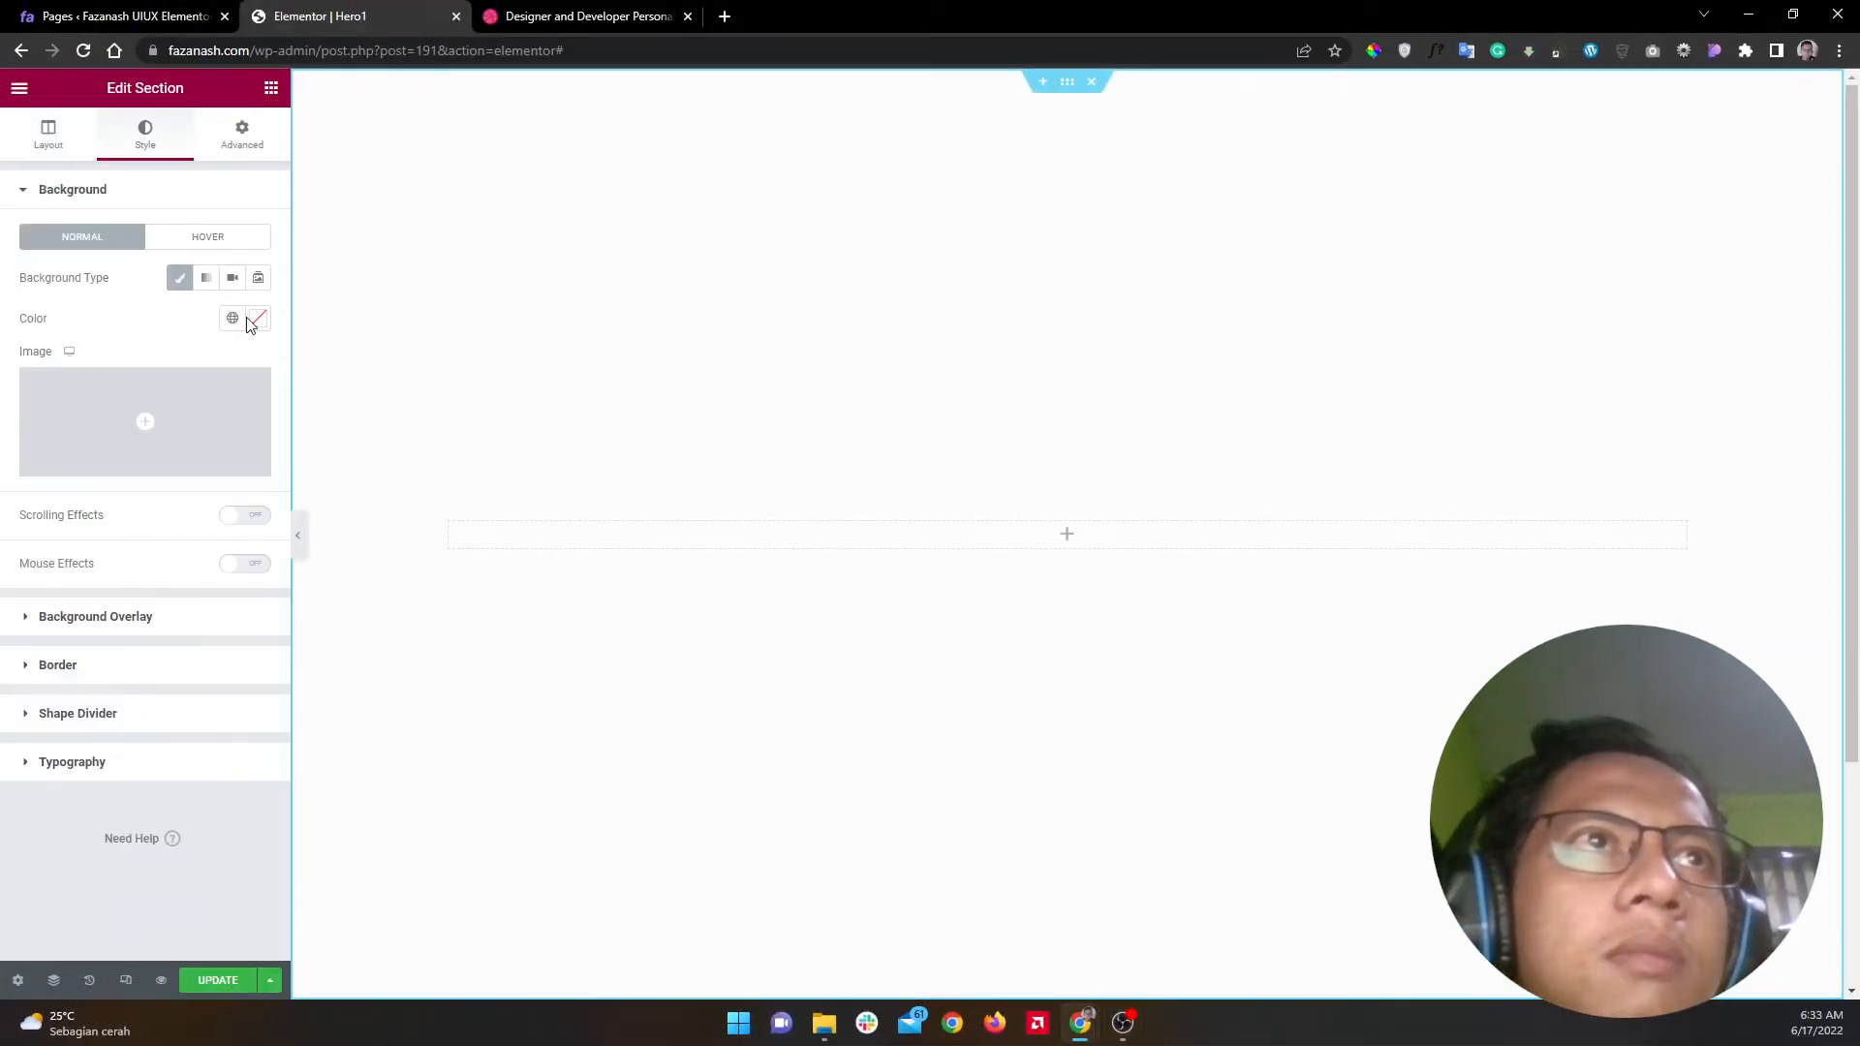
pyautogui.click(259, 321)
pyautogui.write('#9F5050')
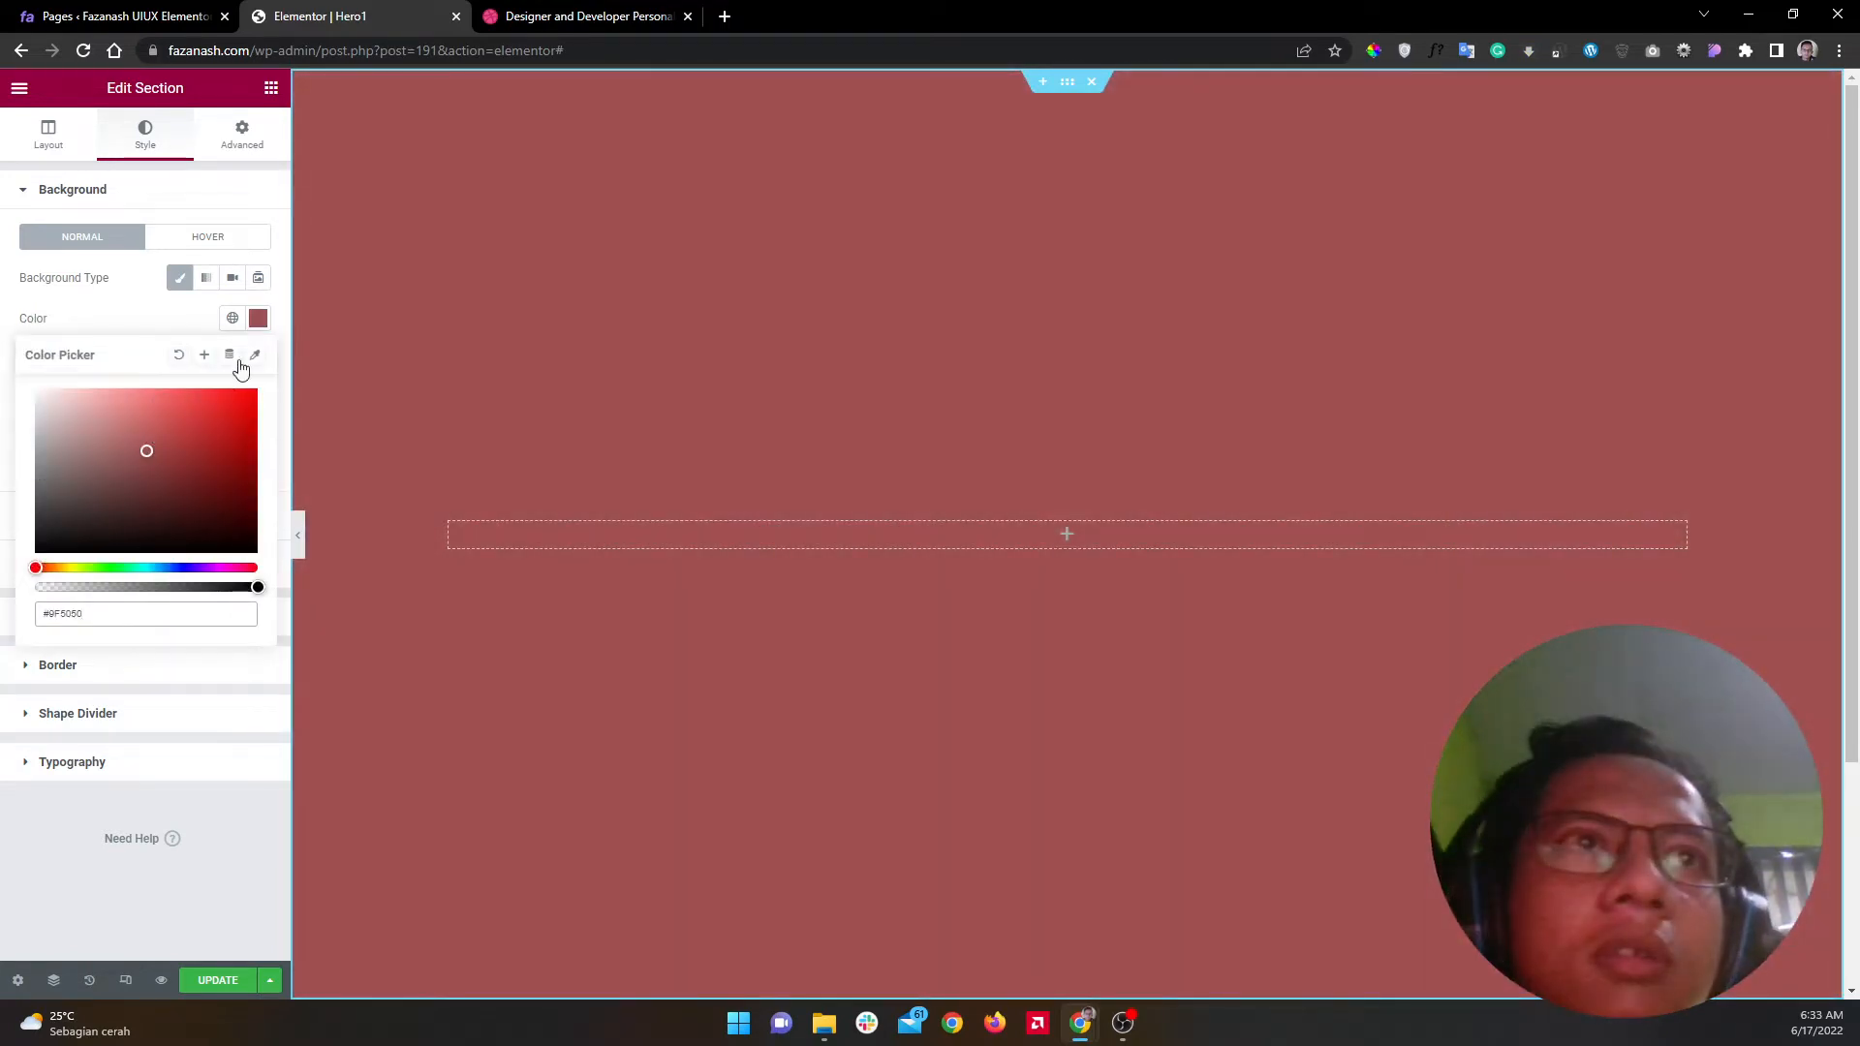
pyautogui.click(180, 358)
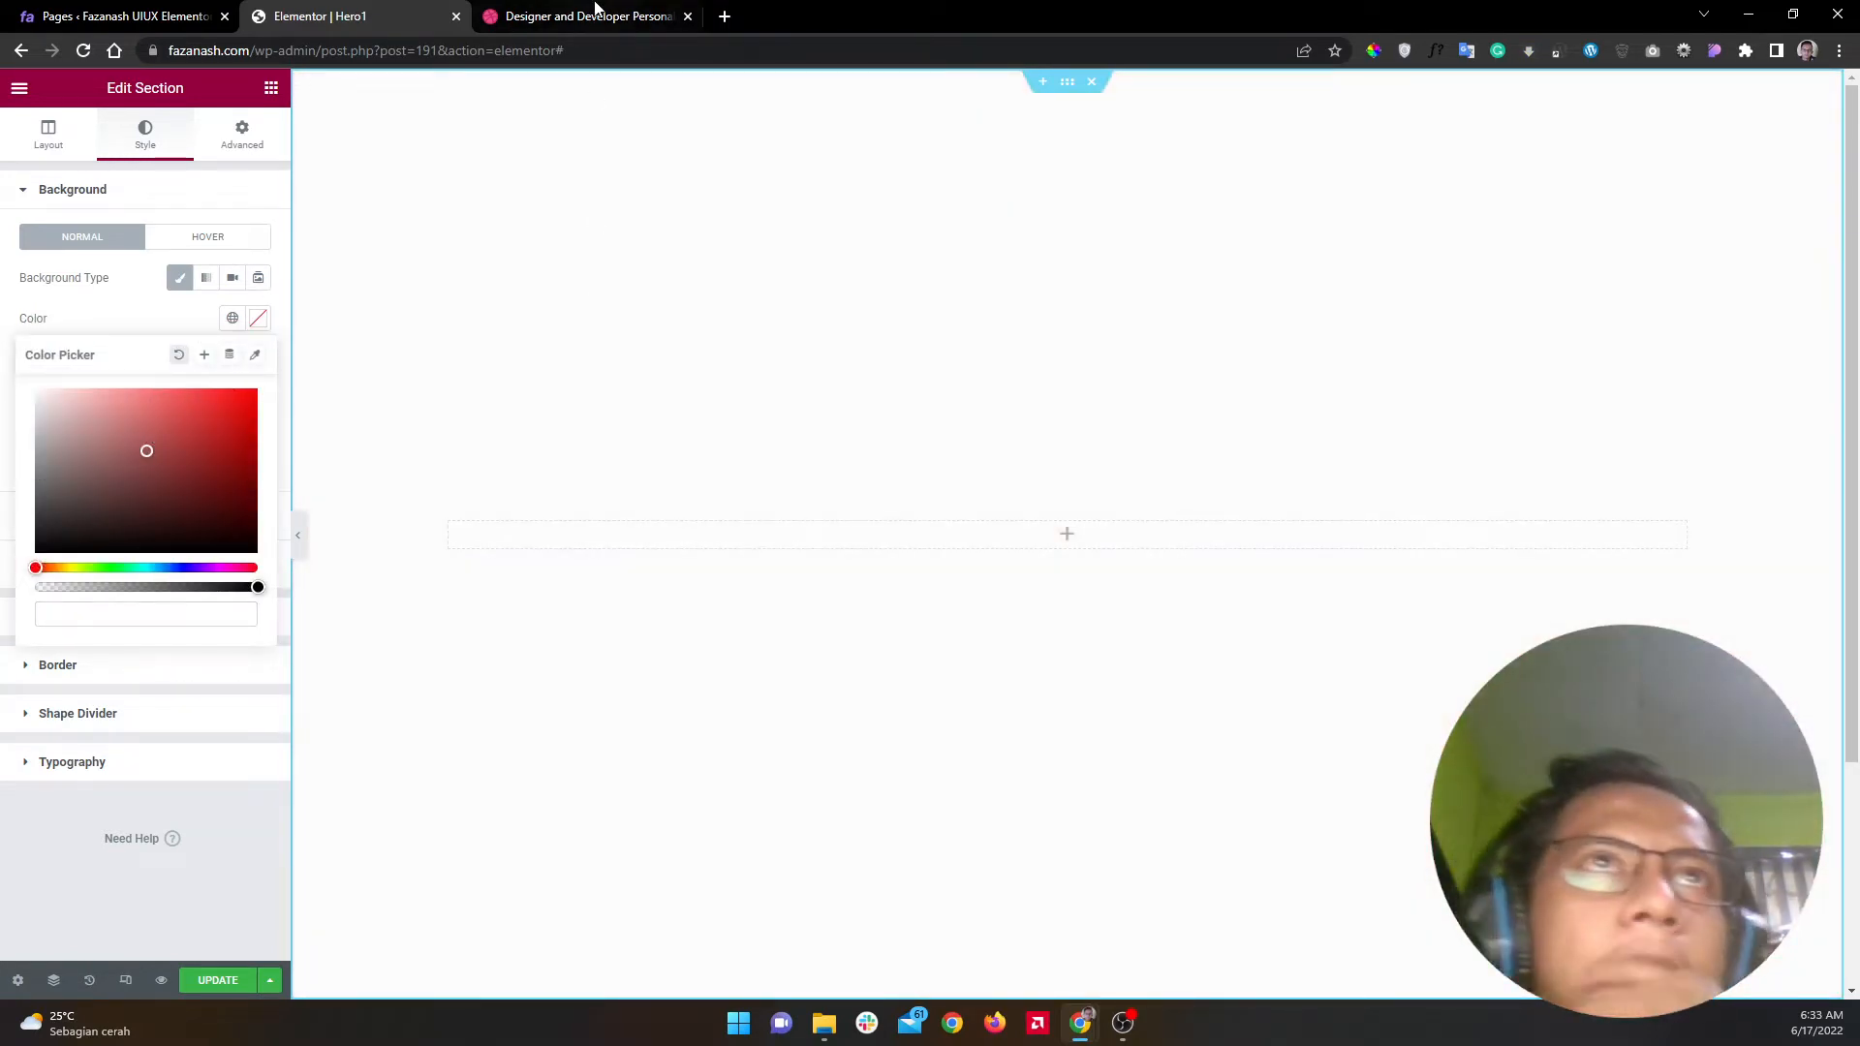
# Step: Set the section's Columns Gap to Wider in the Layout settings
pyautogui.click(593, 12)
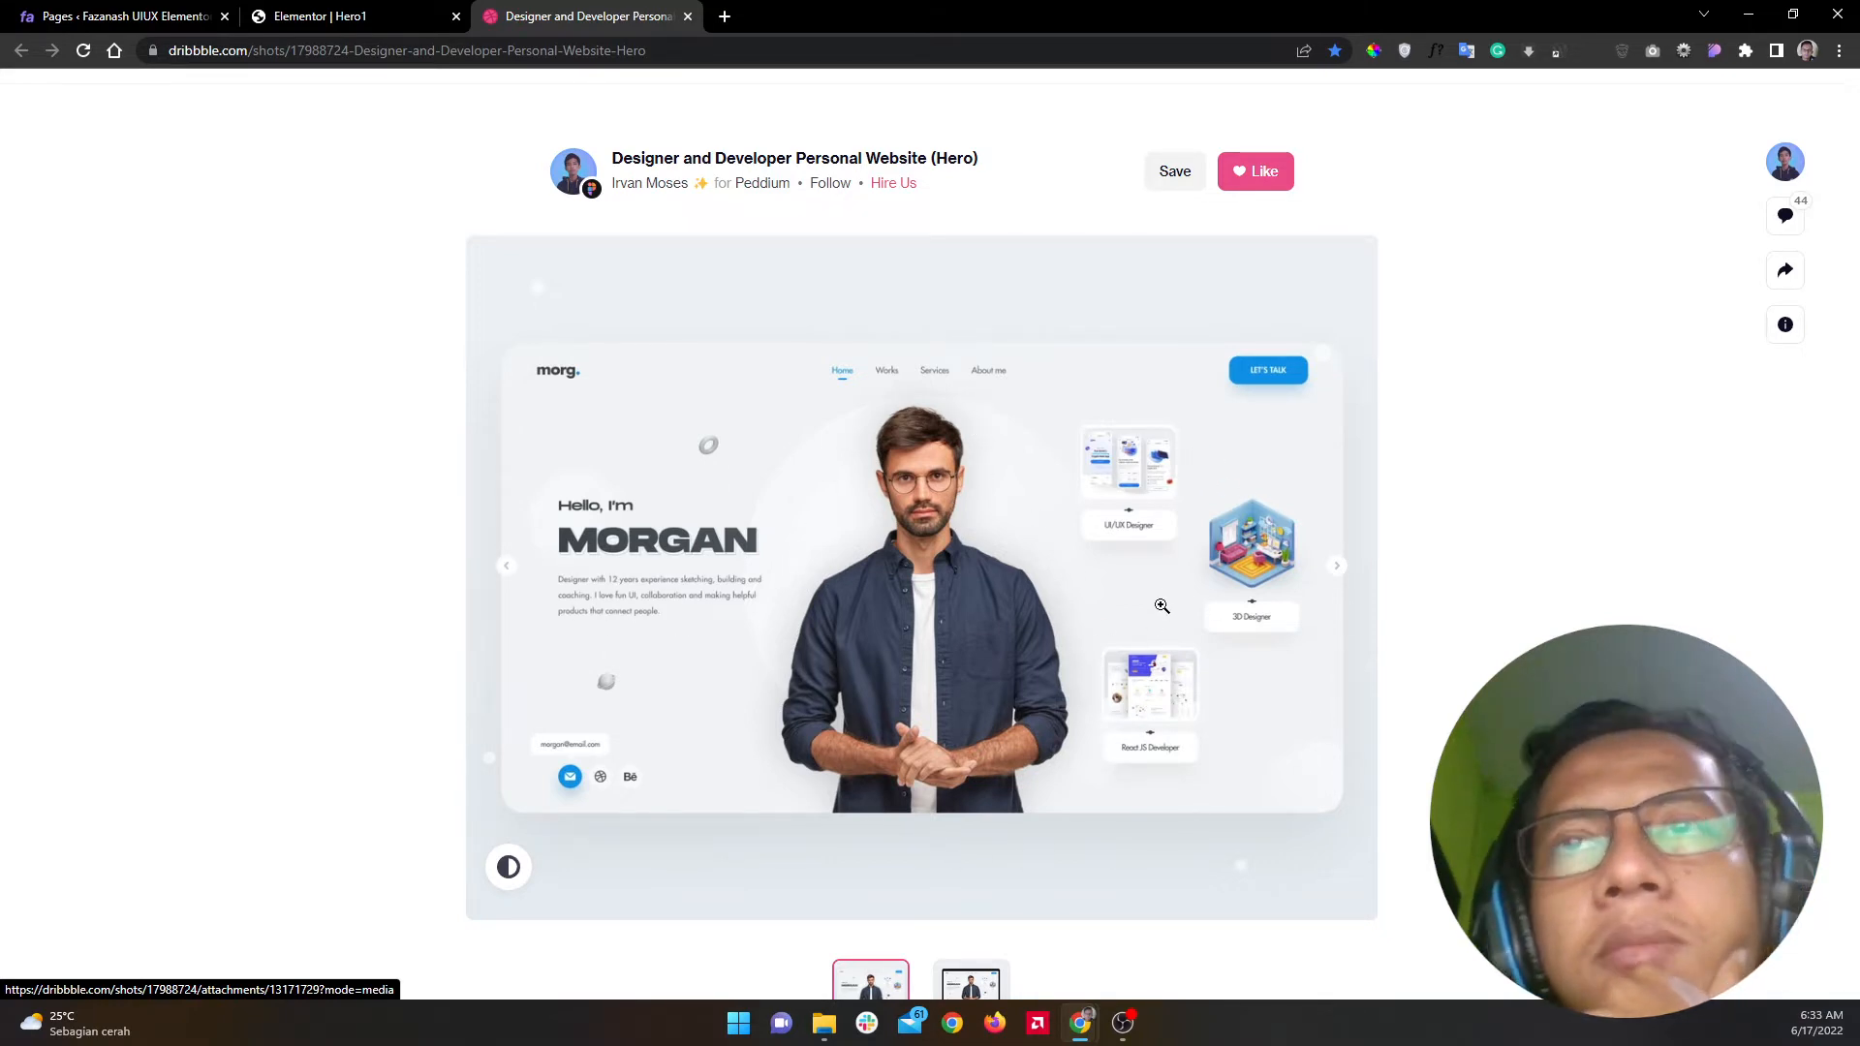
pyautogui.click(382, 9)
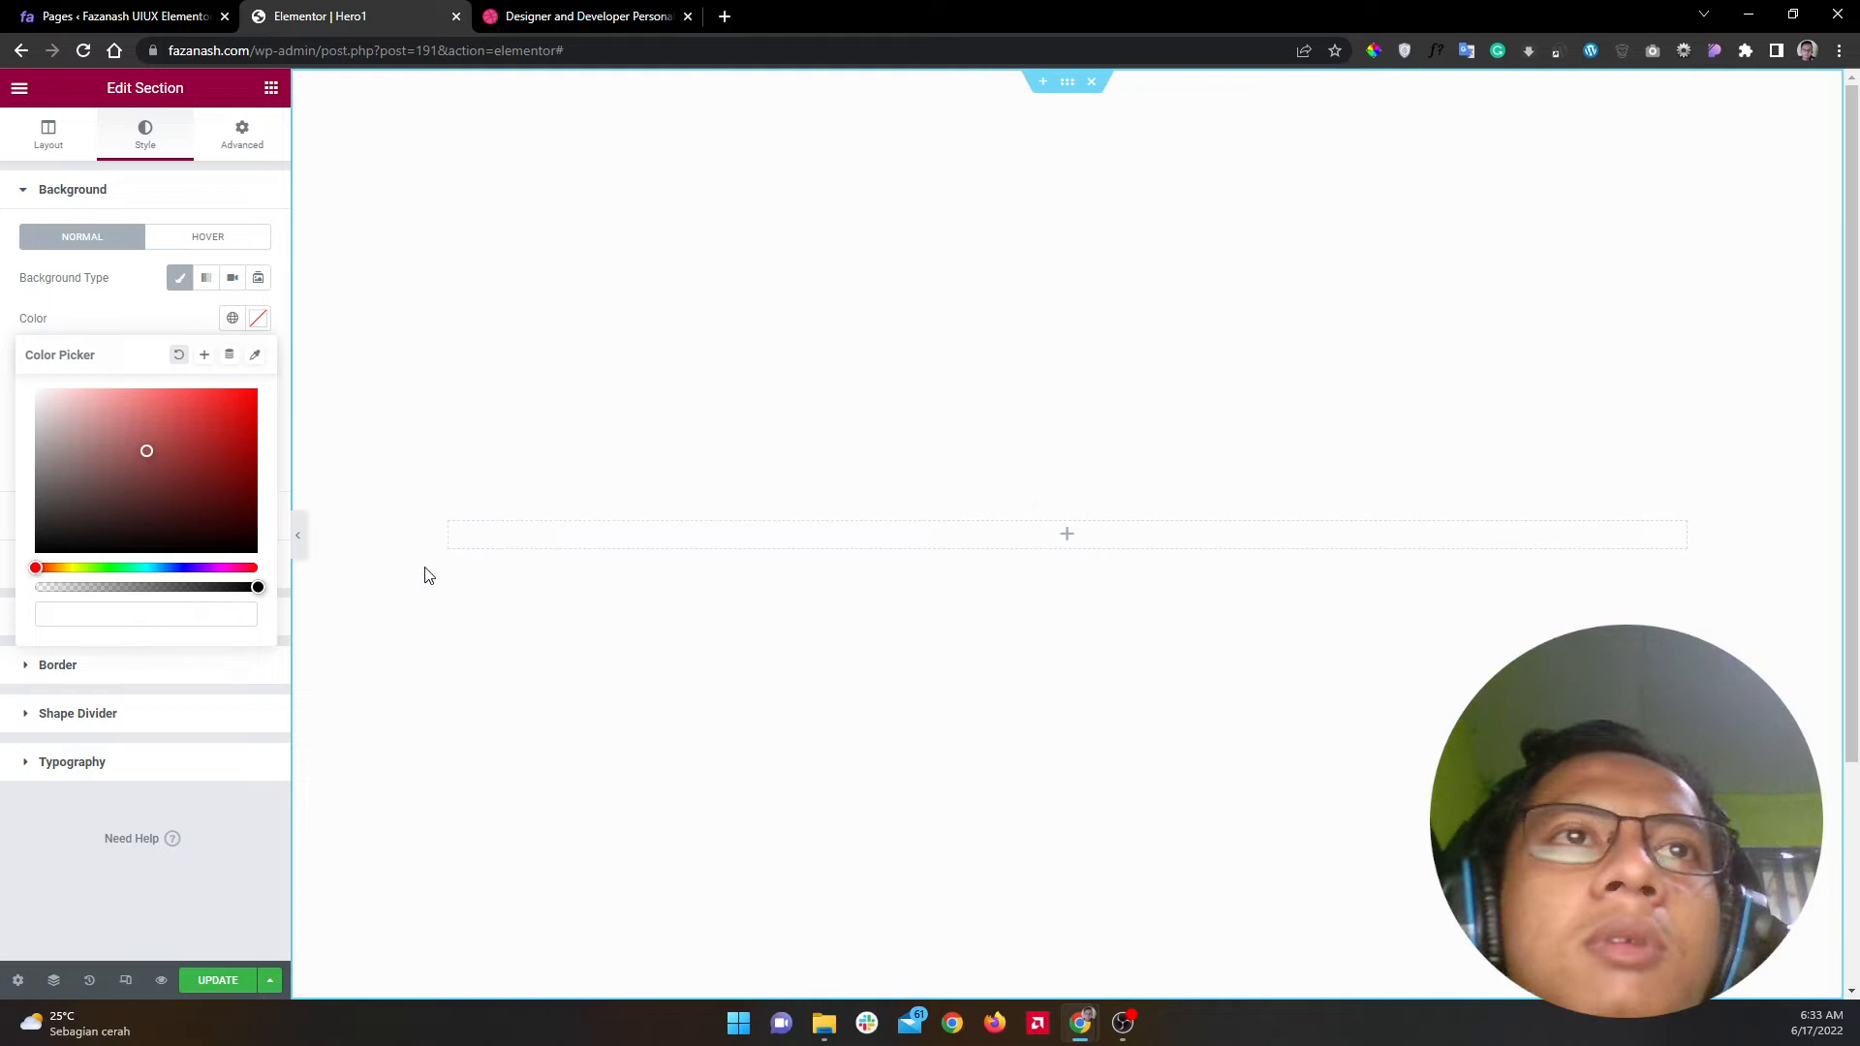
pyautogui.click(49, 137)
pyautogui.click(211, 351)
pyautogui.click(184, 430)
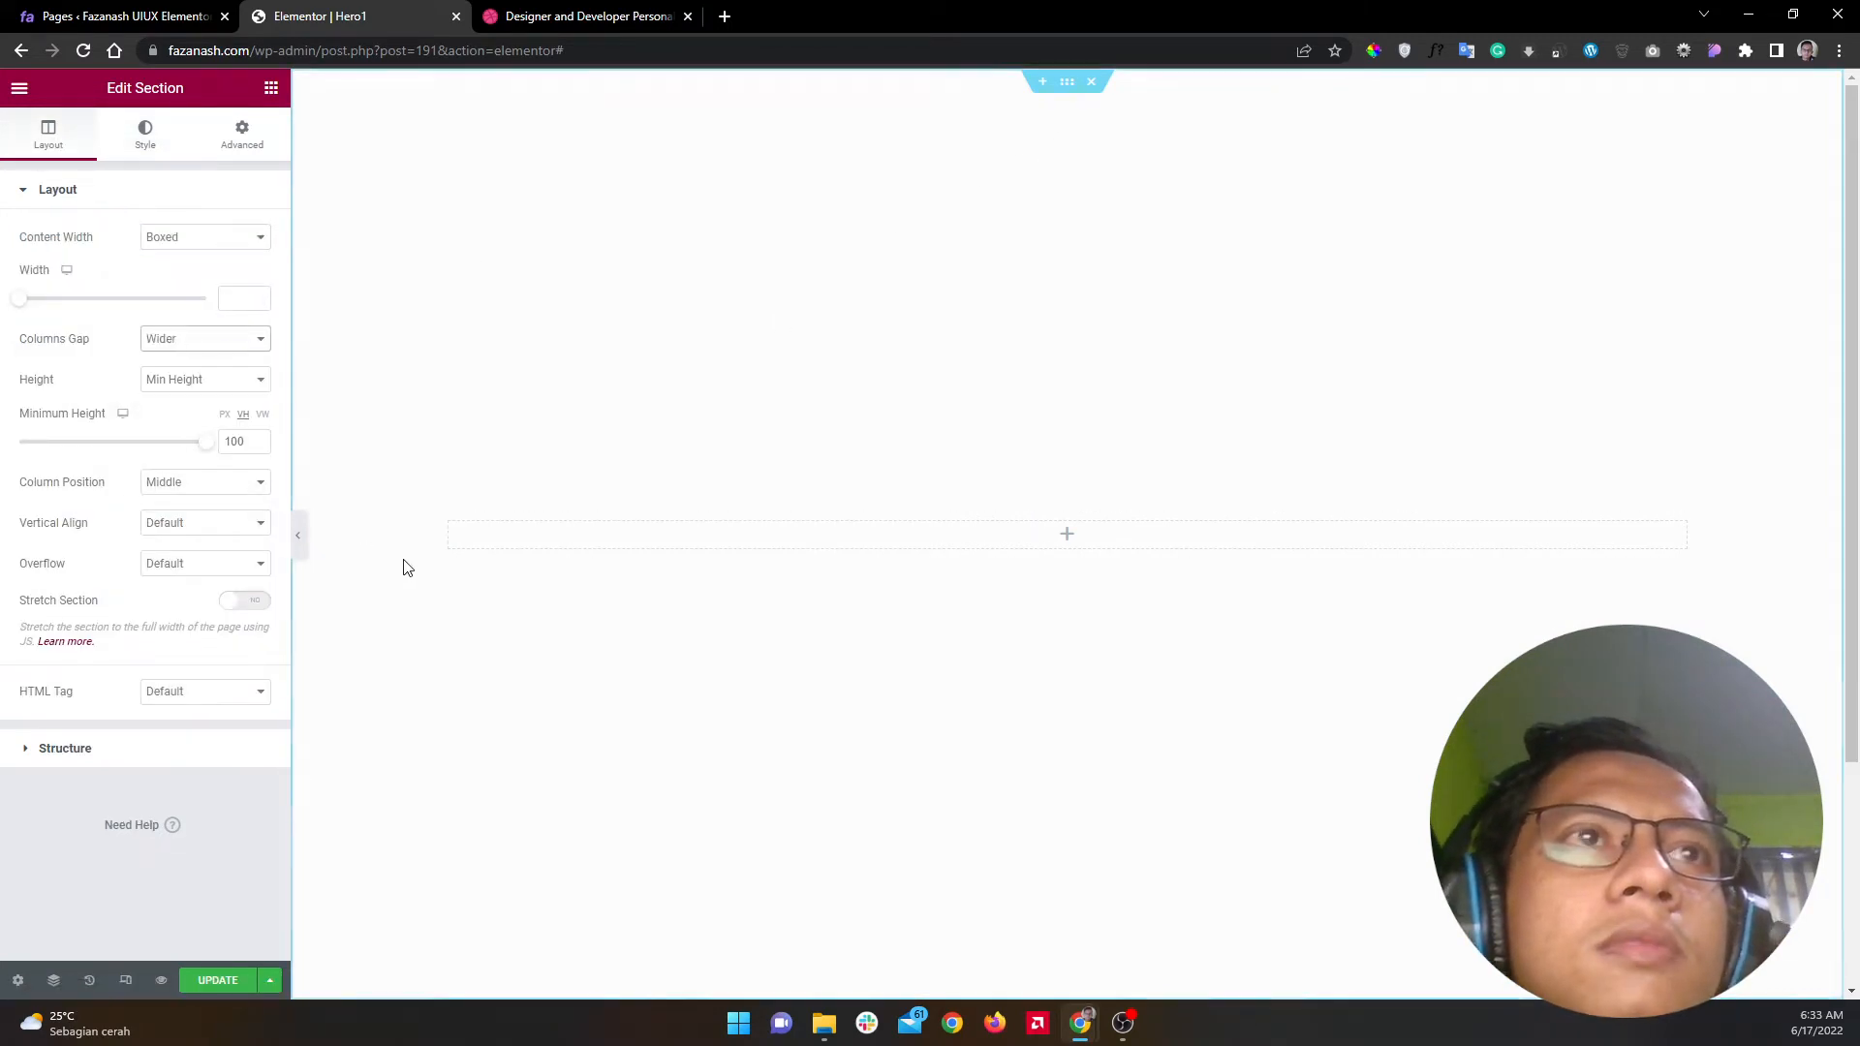
pyautogui.click(273, 90)
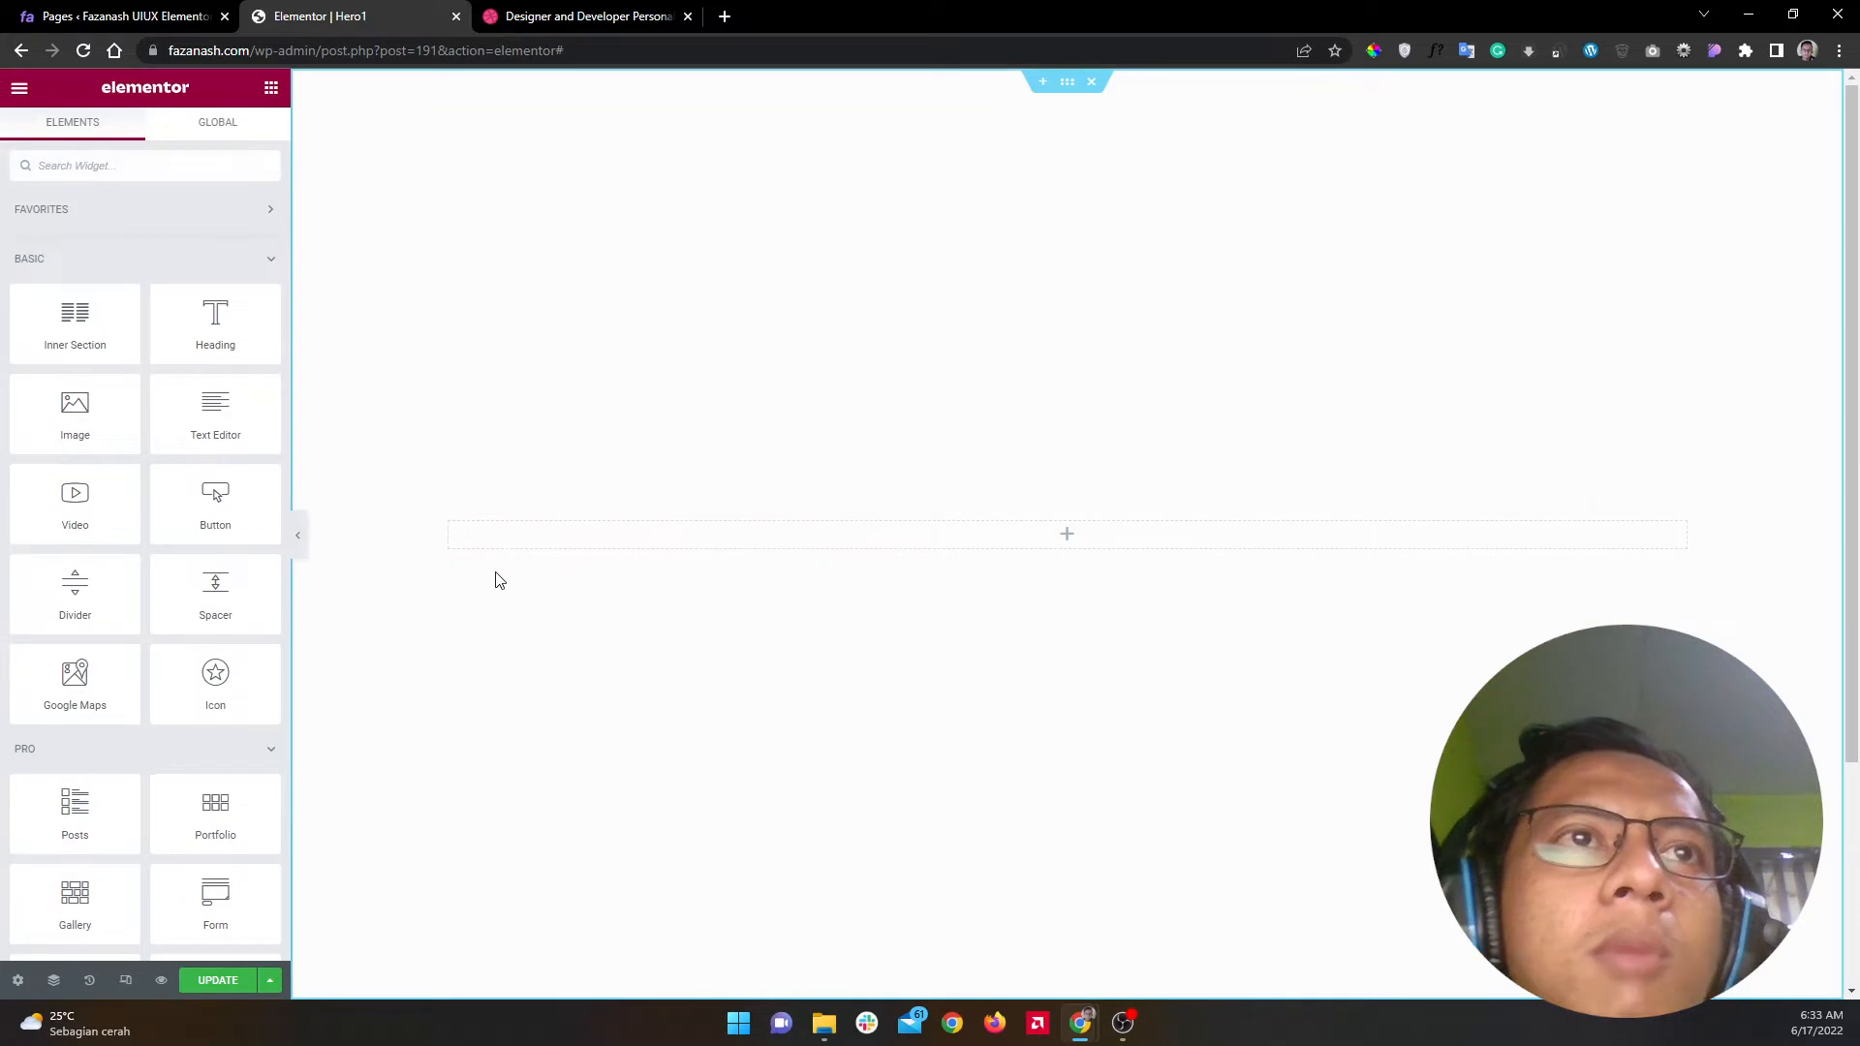
# Step: Duplicate the column twice so the section holds three columns
pyautogui.click(447, 524)
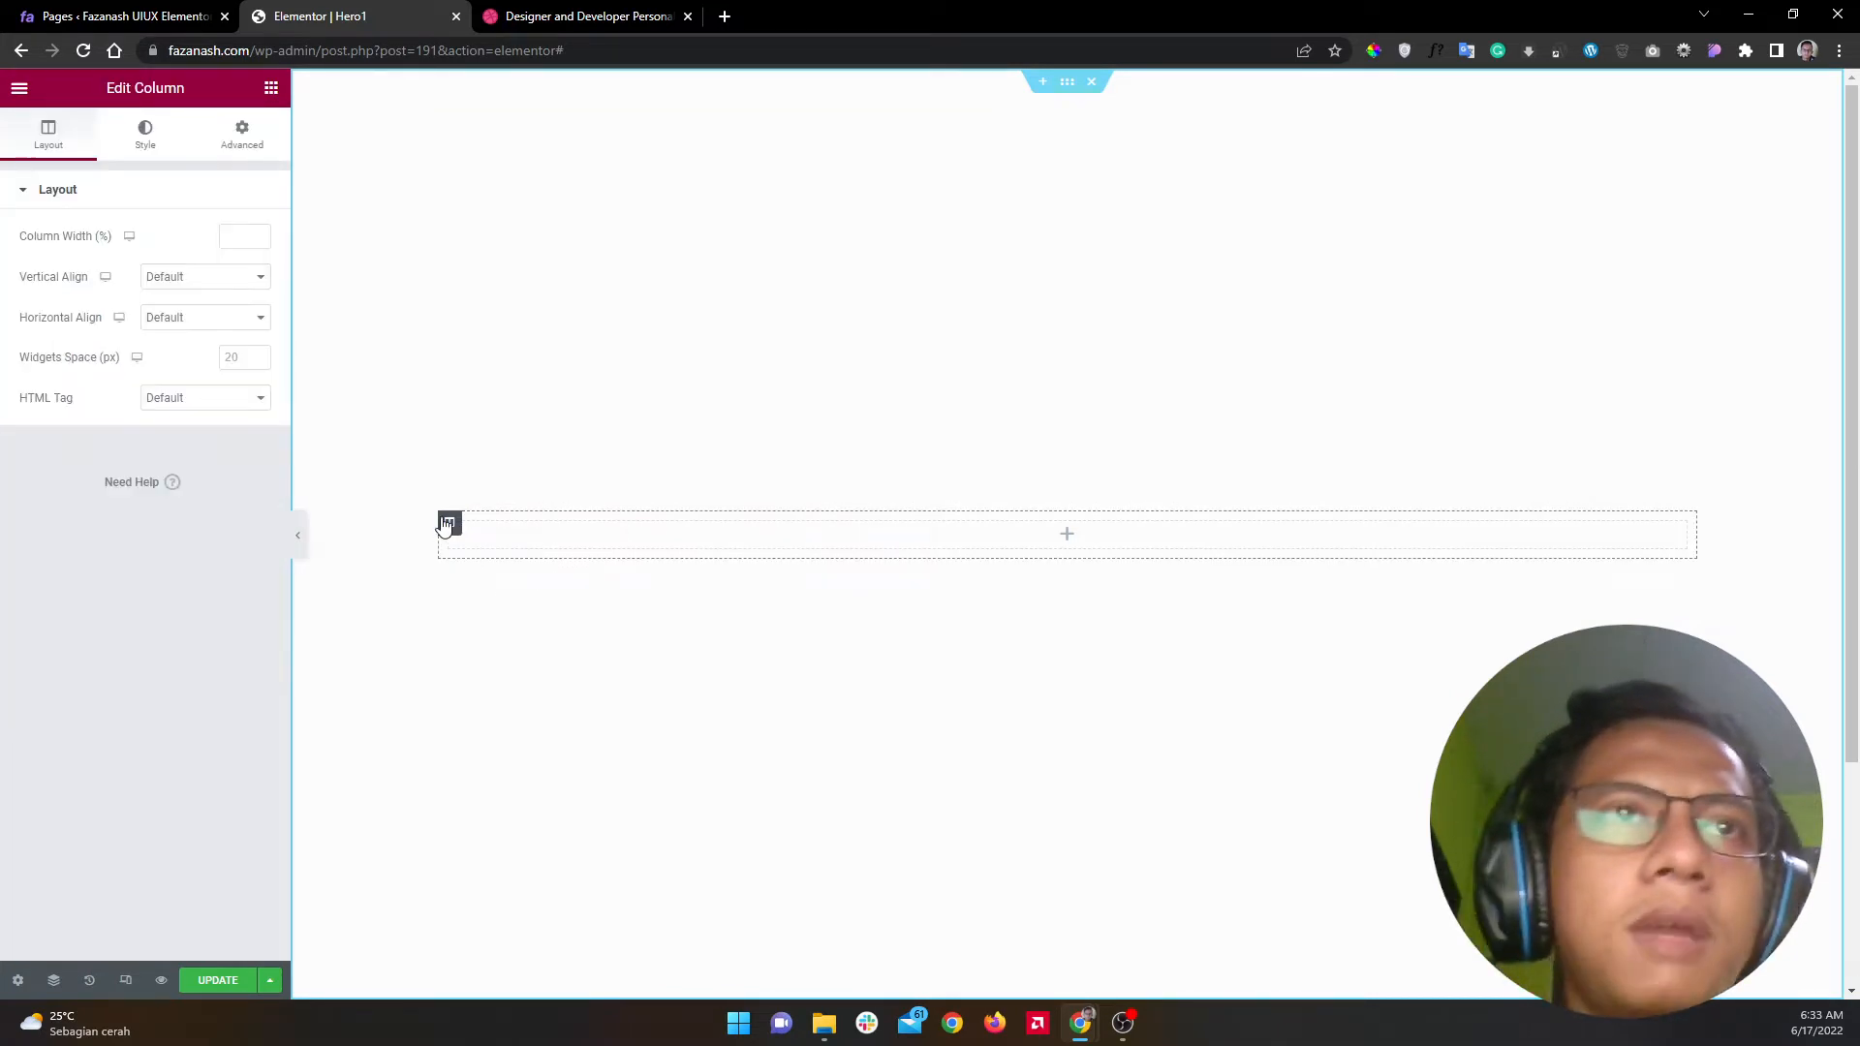
pyautogui.rightClick(447, 524)
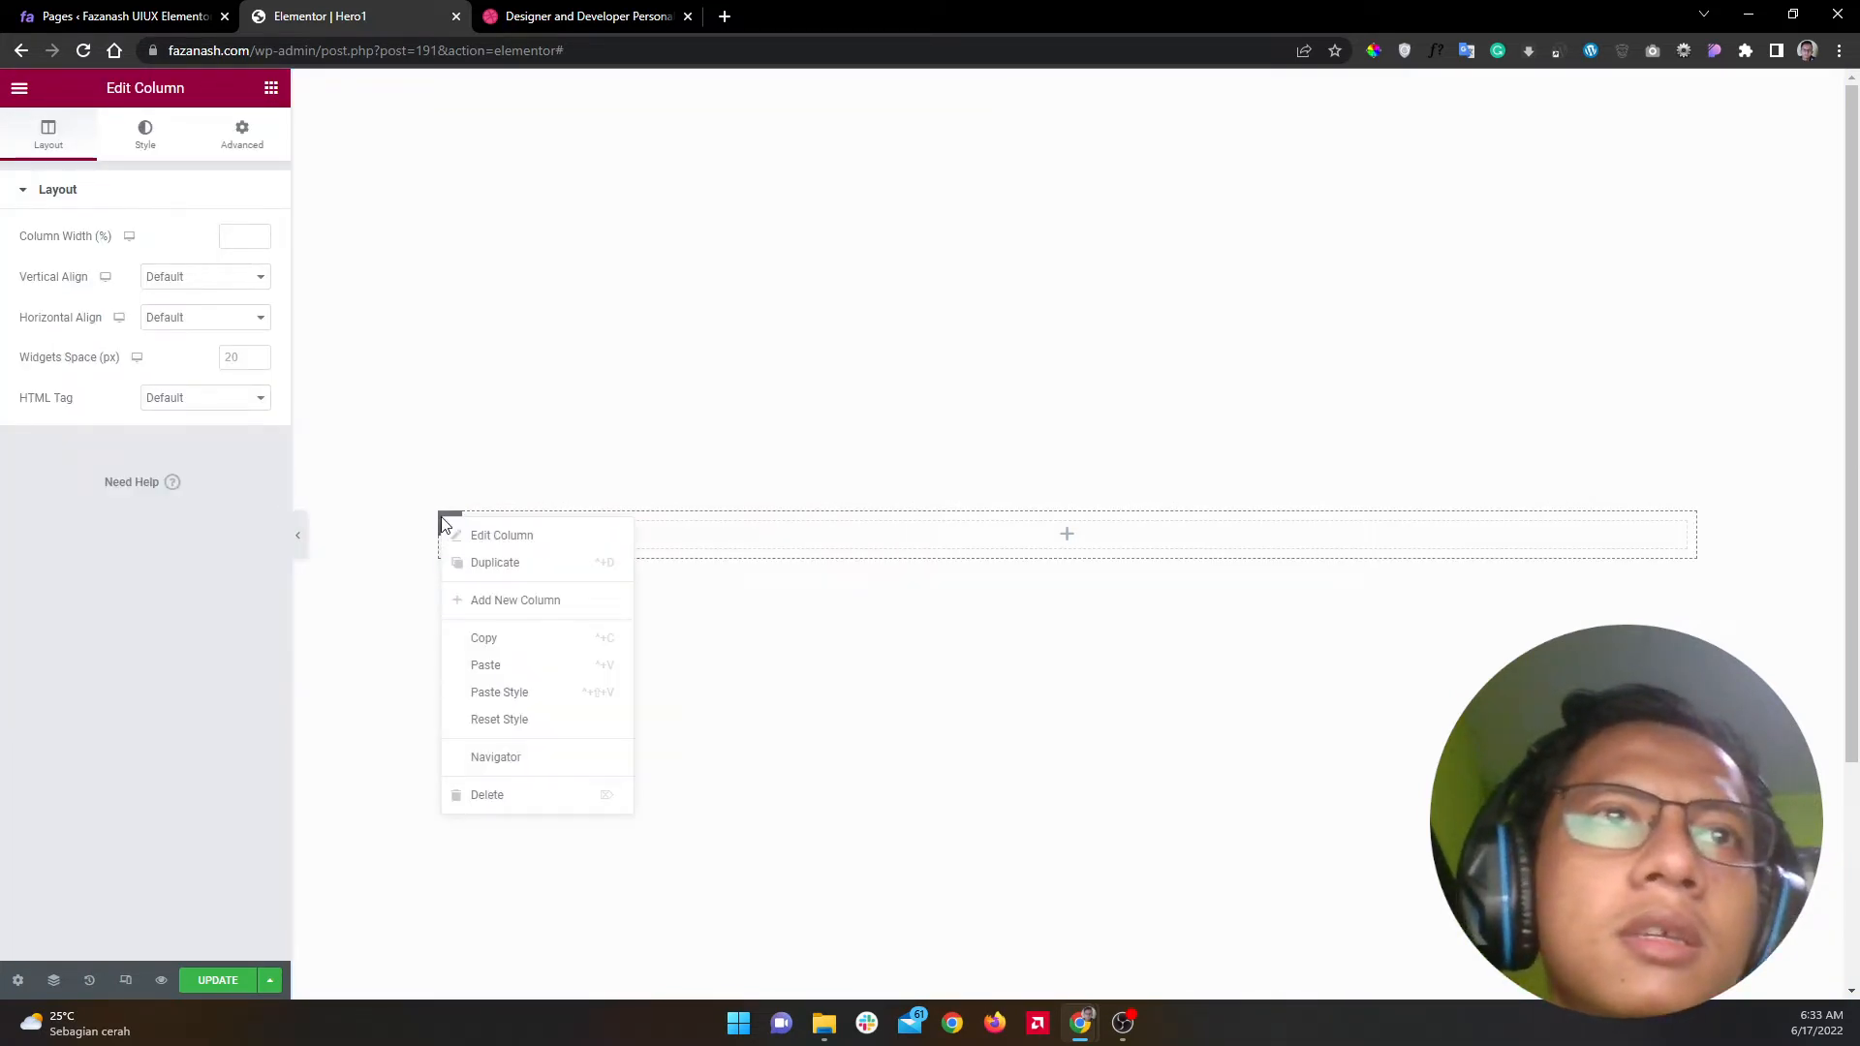
pyautogui.click(481, 565)
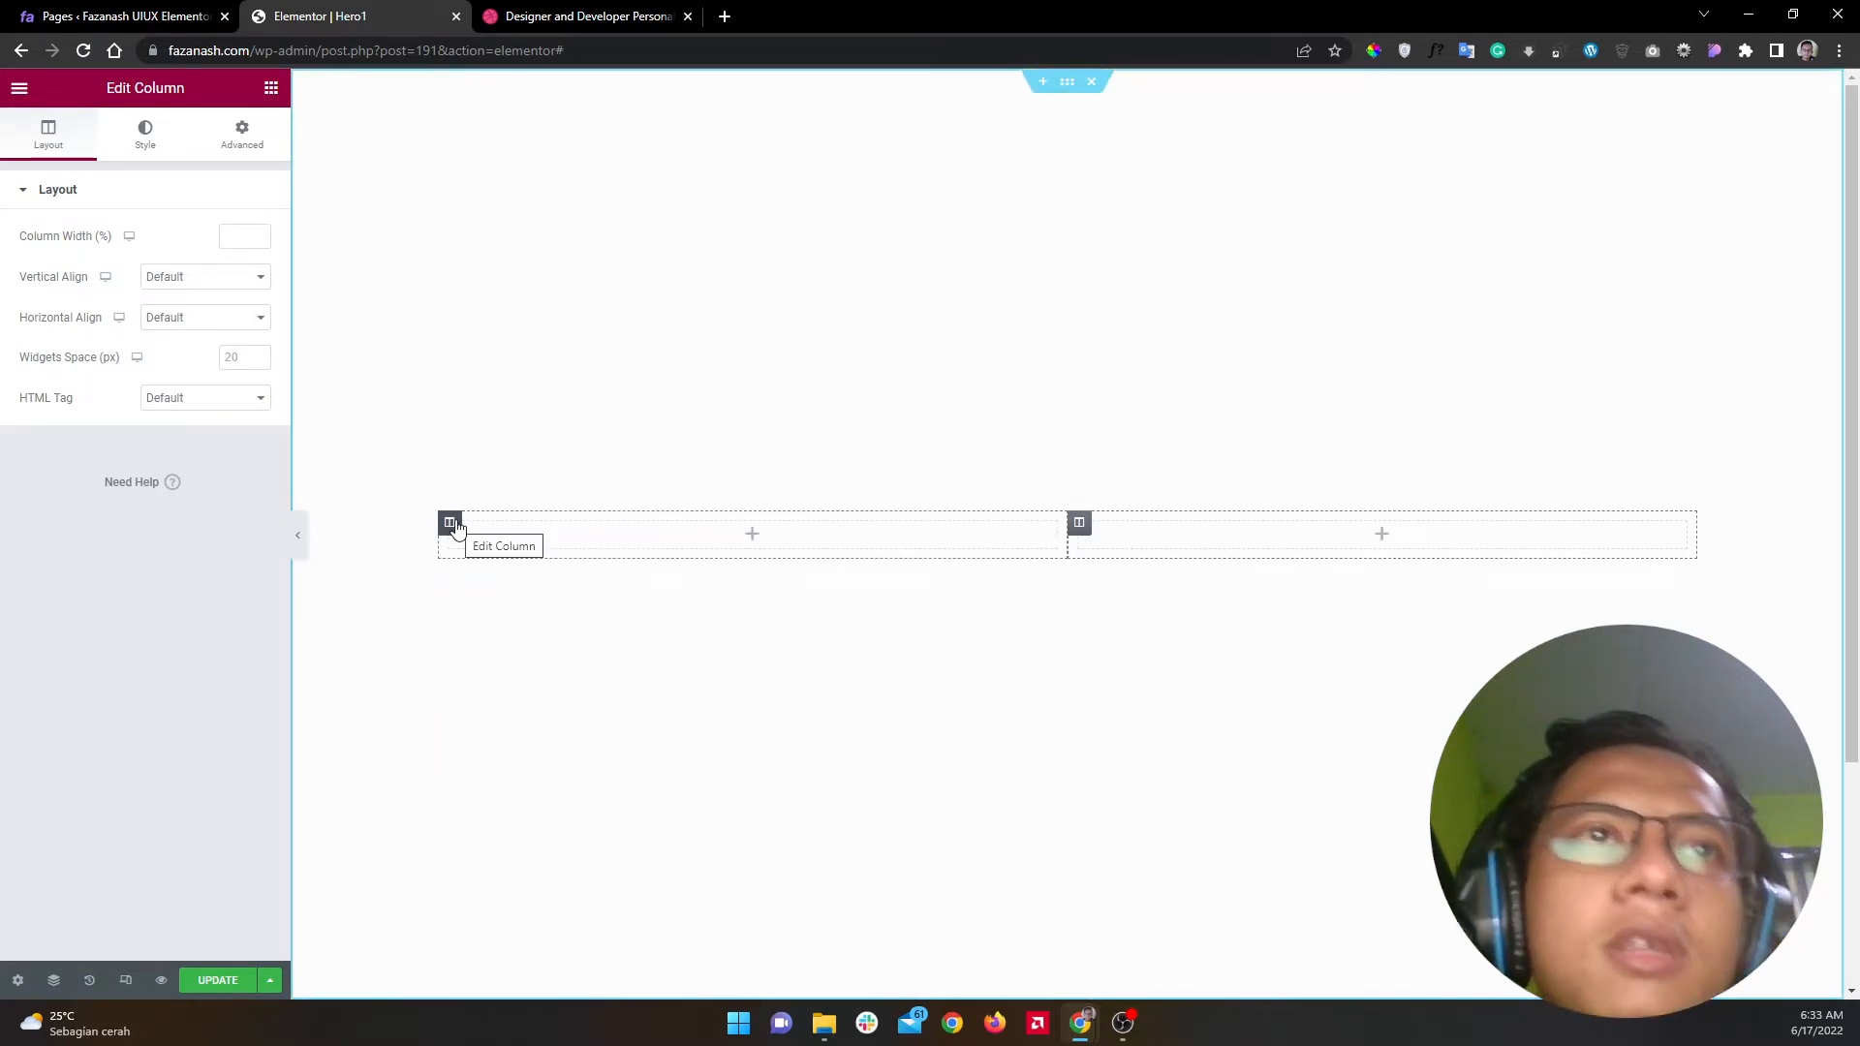
pyautogui.rightClick(1082, 528)
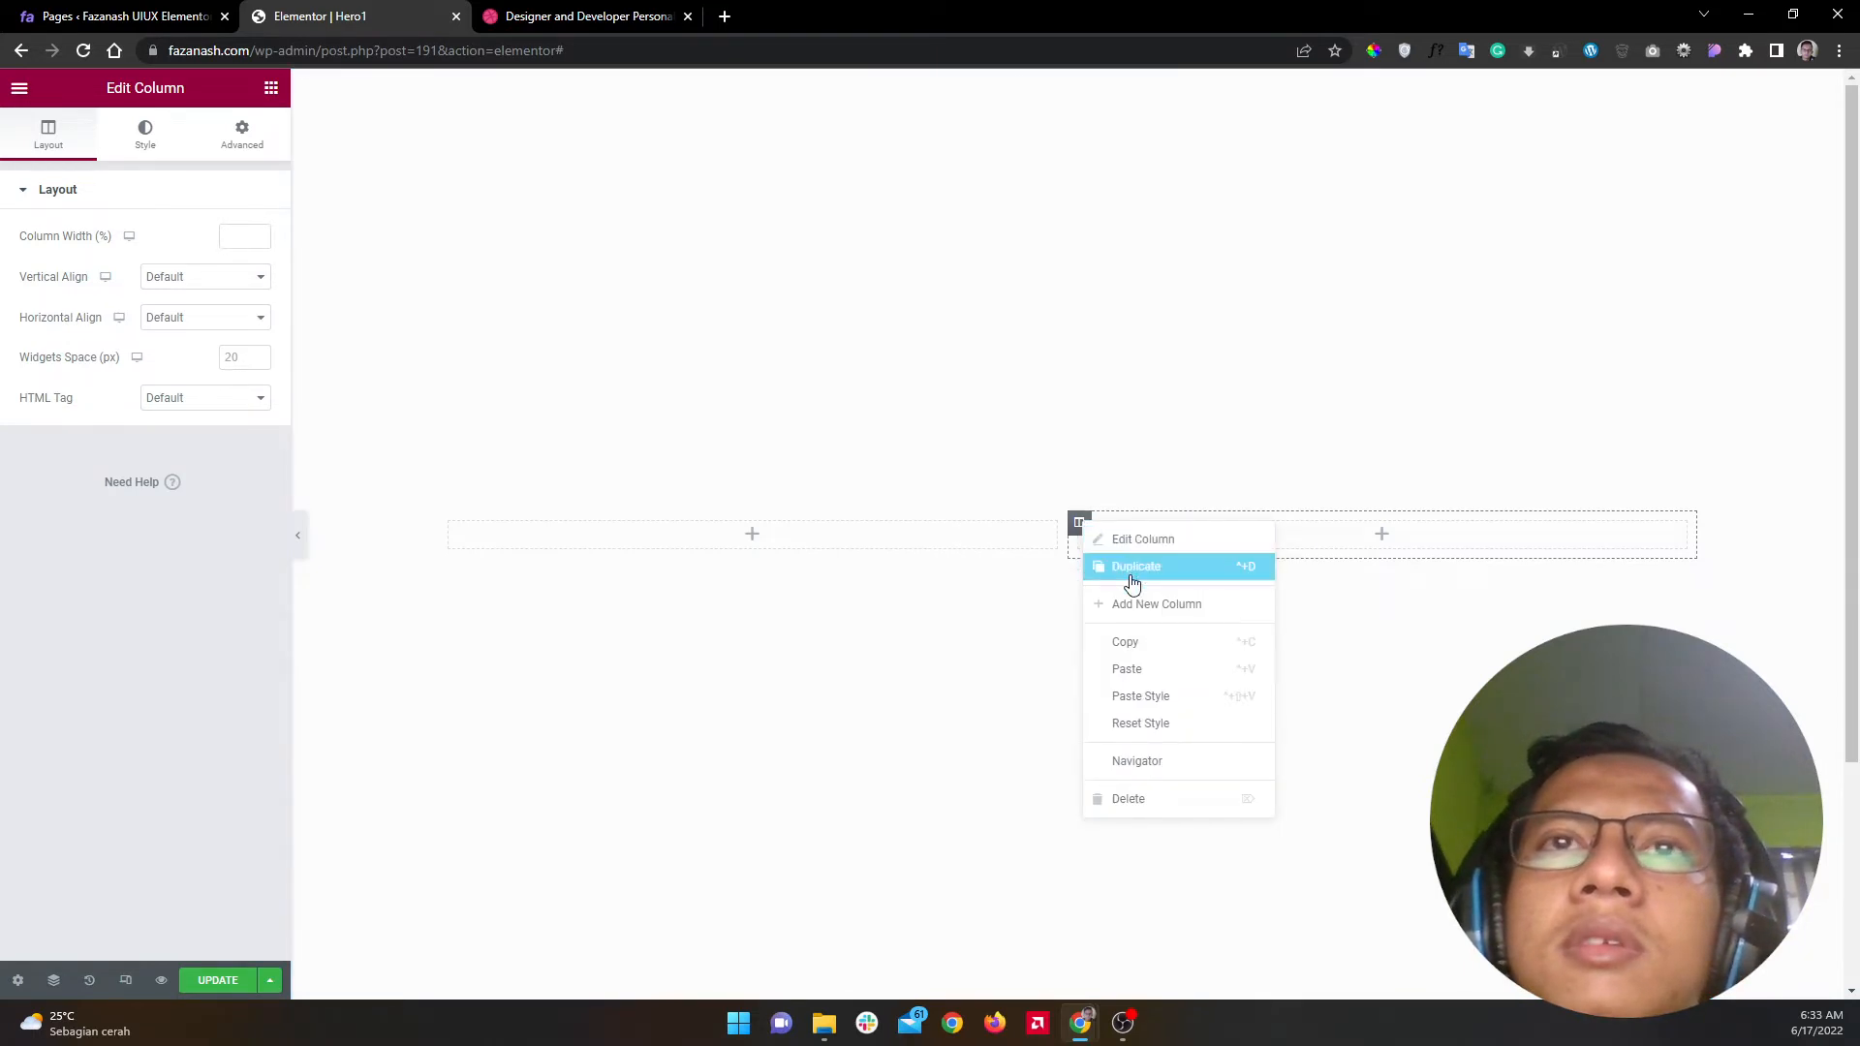
pyautogui.click(1132, 581)
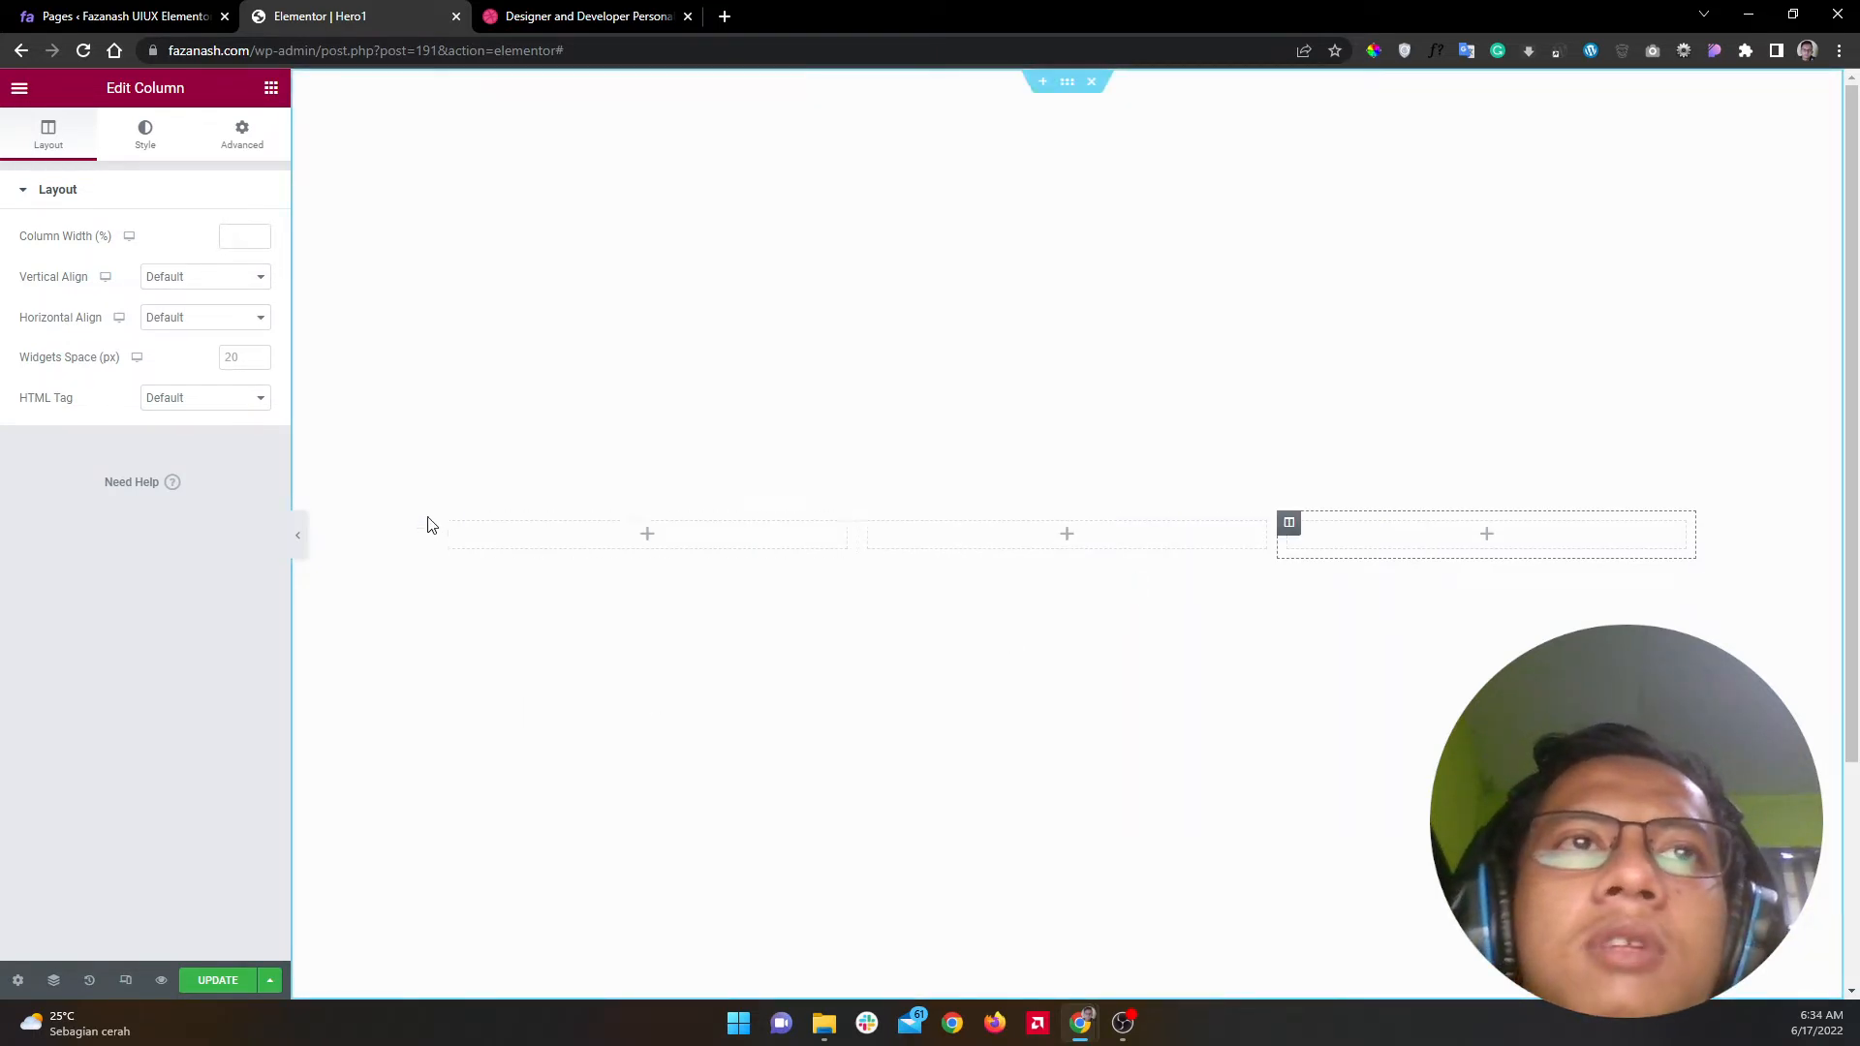
pyautogui.click(631, 27)
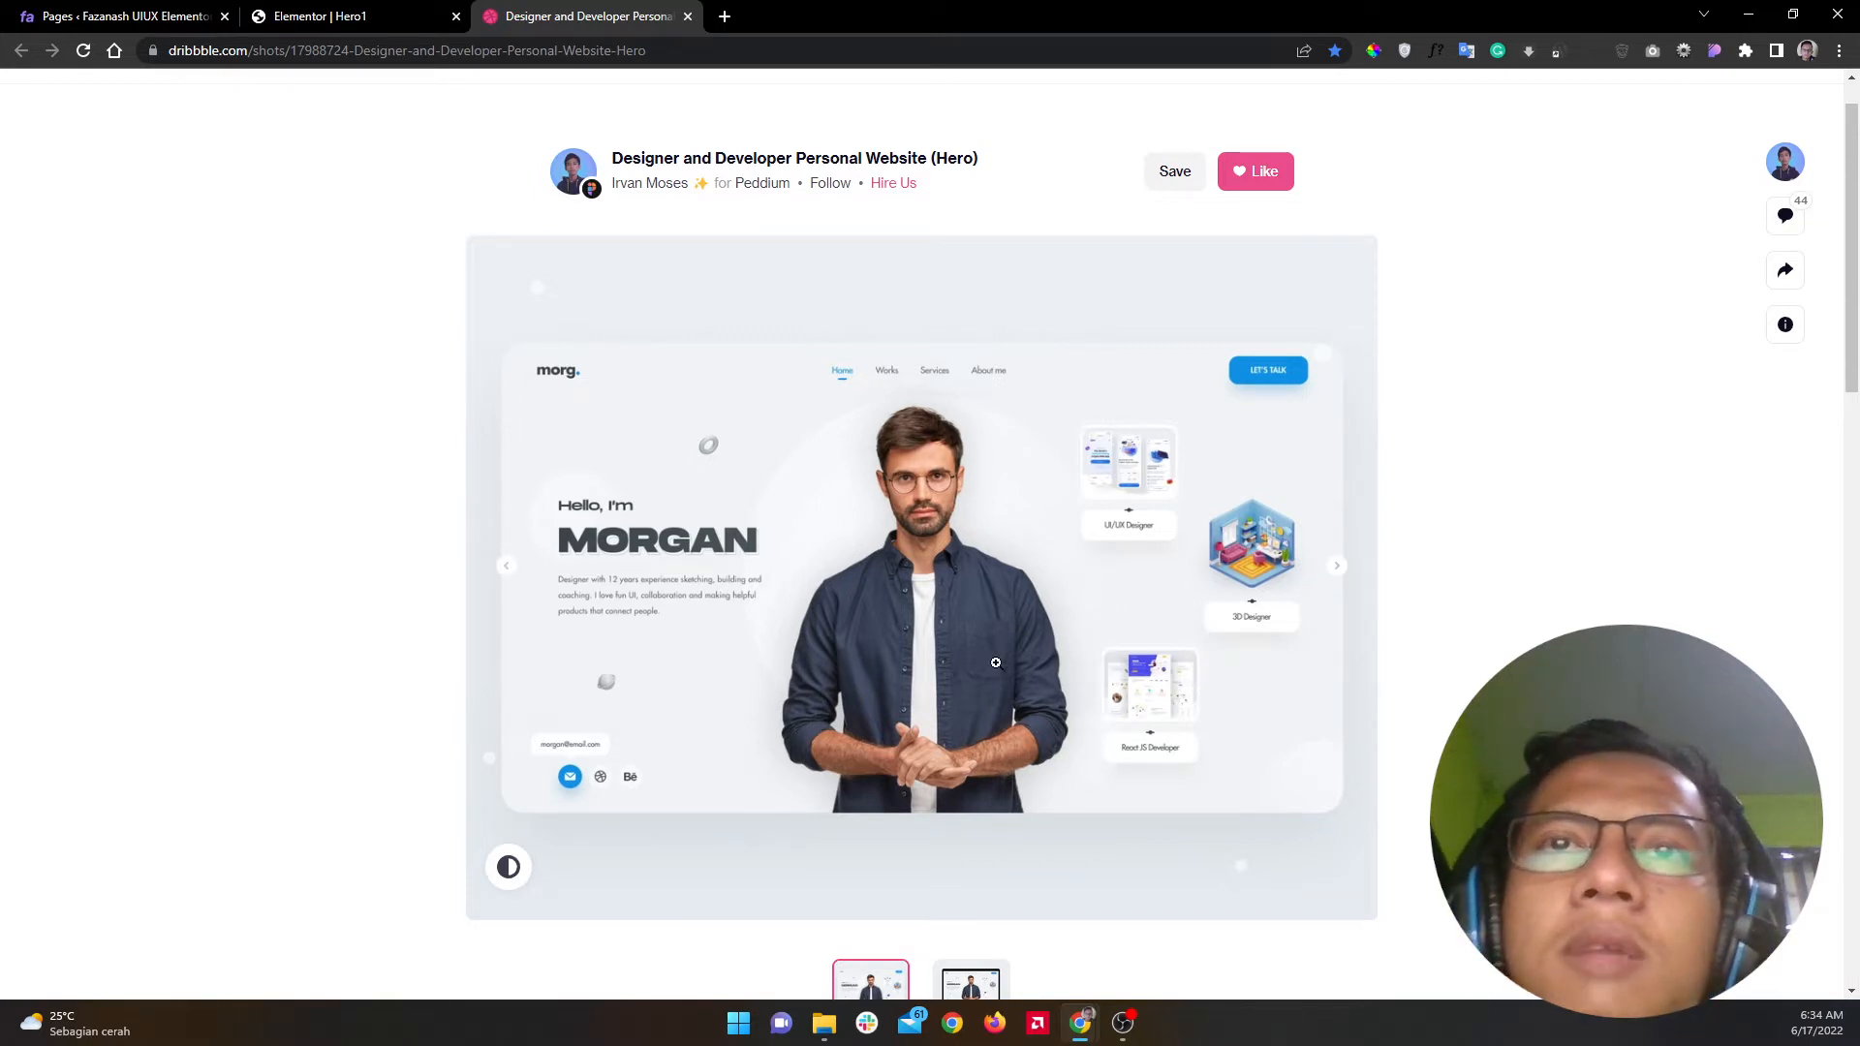
pyautogui.click(366, 10)
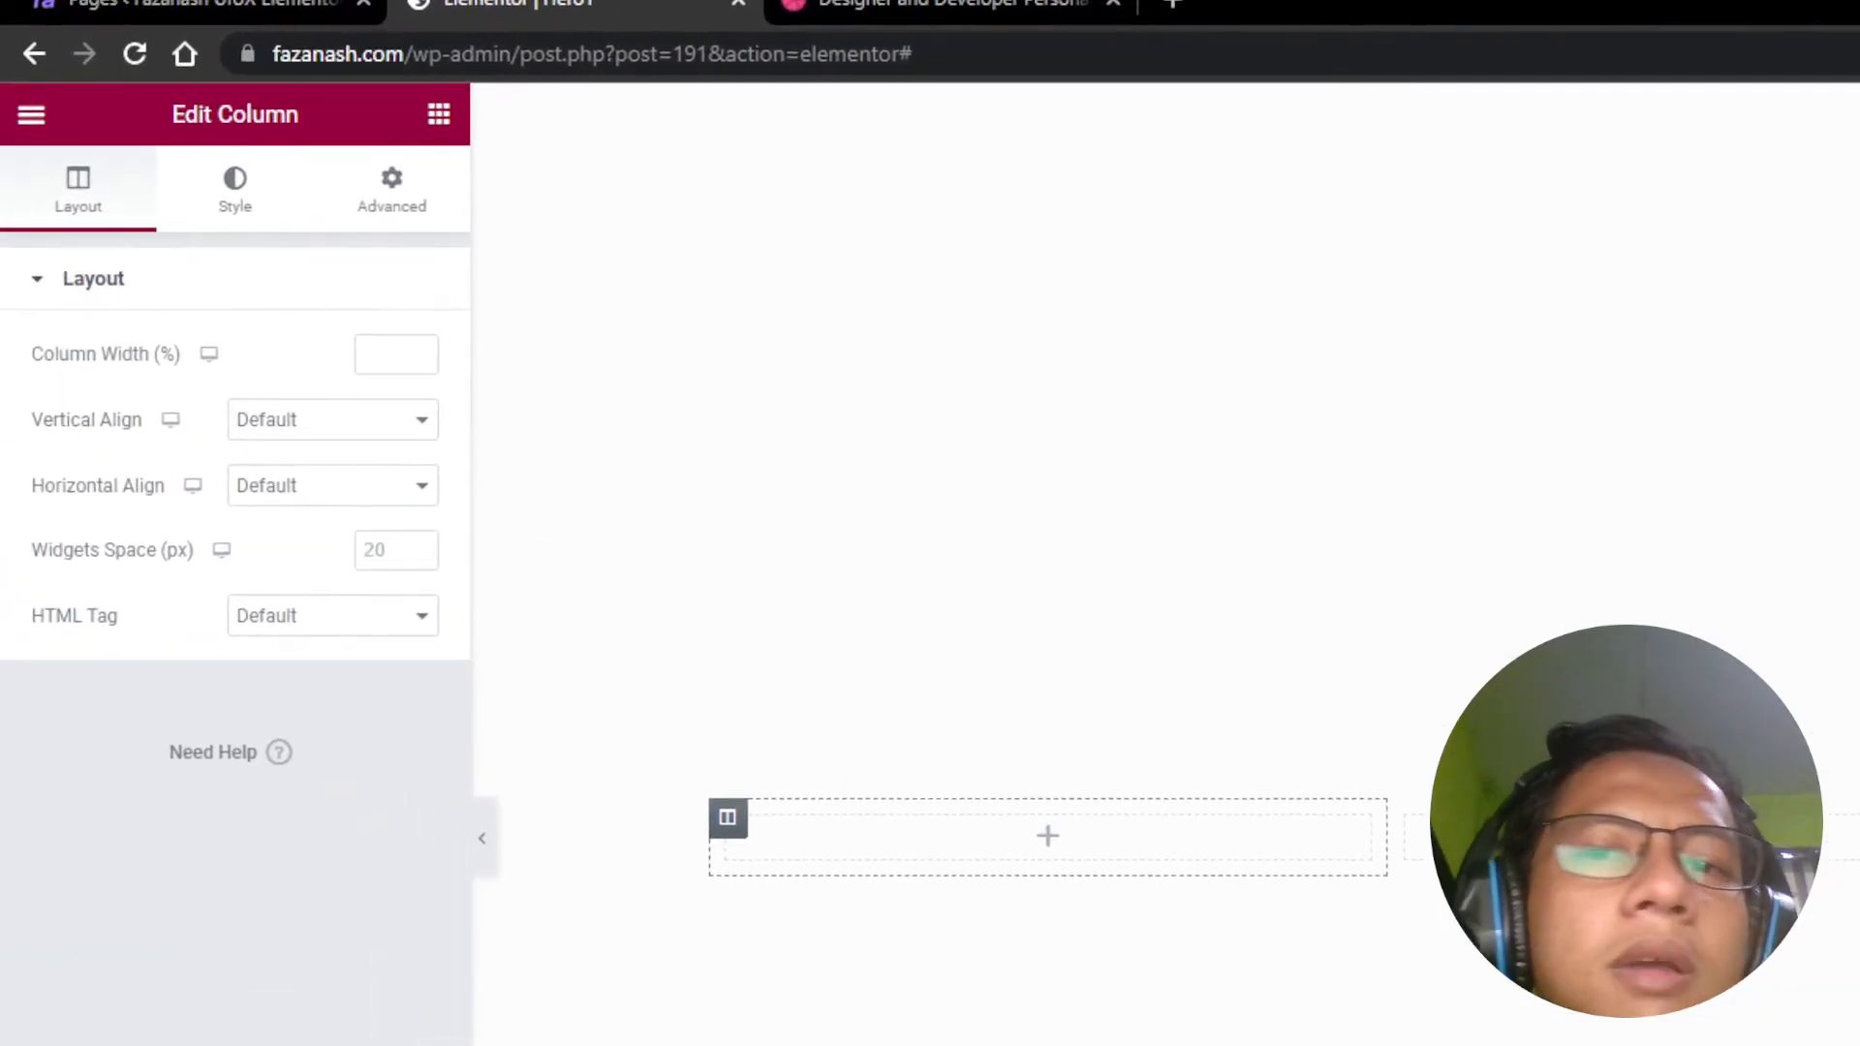
# Step: Set the first column width to 25% and the middle column width to 50%
pyautogui.click(373, 368)
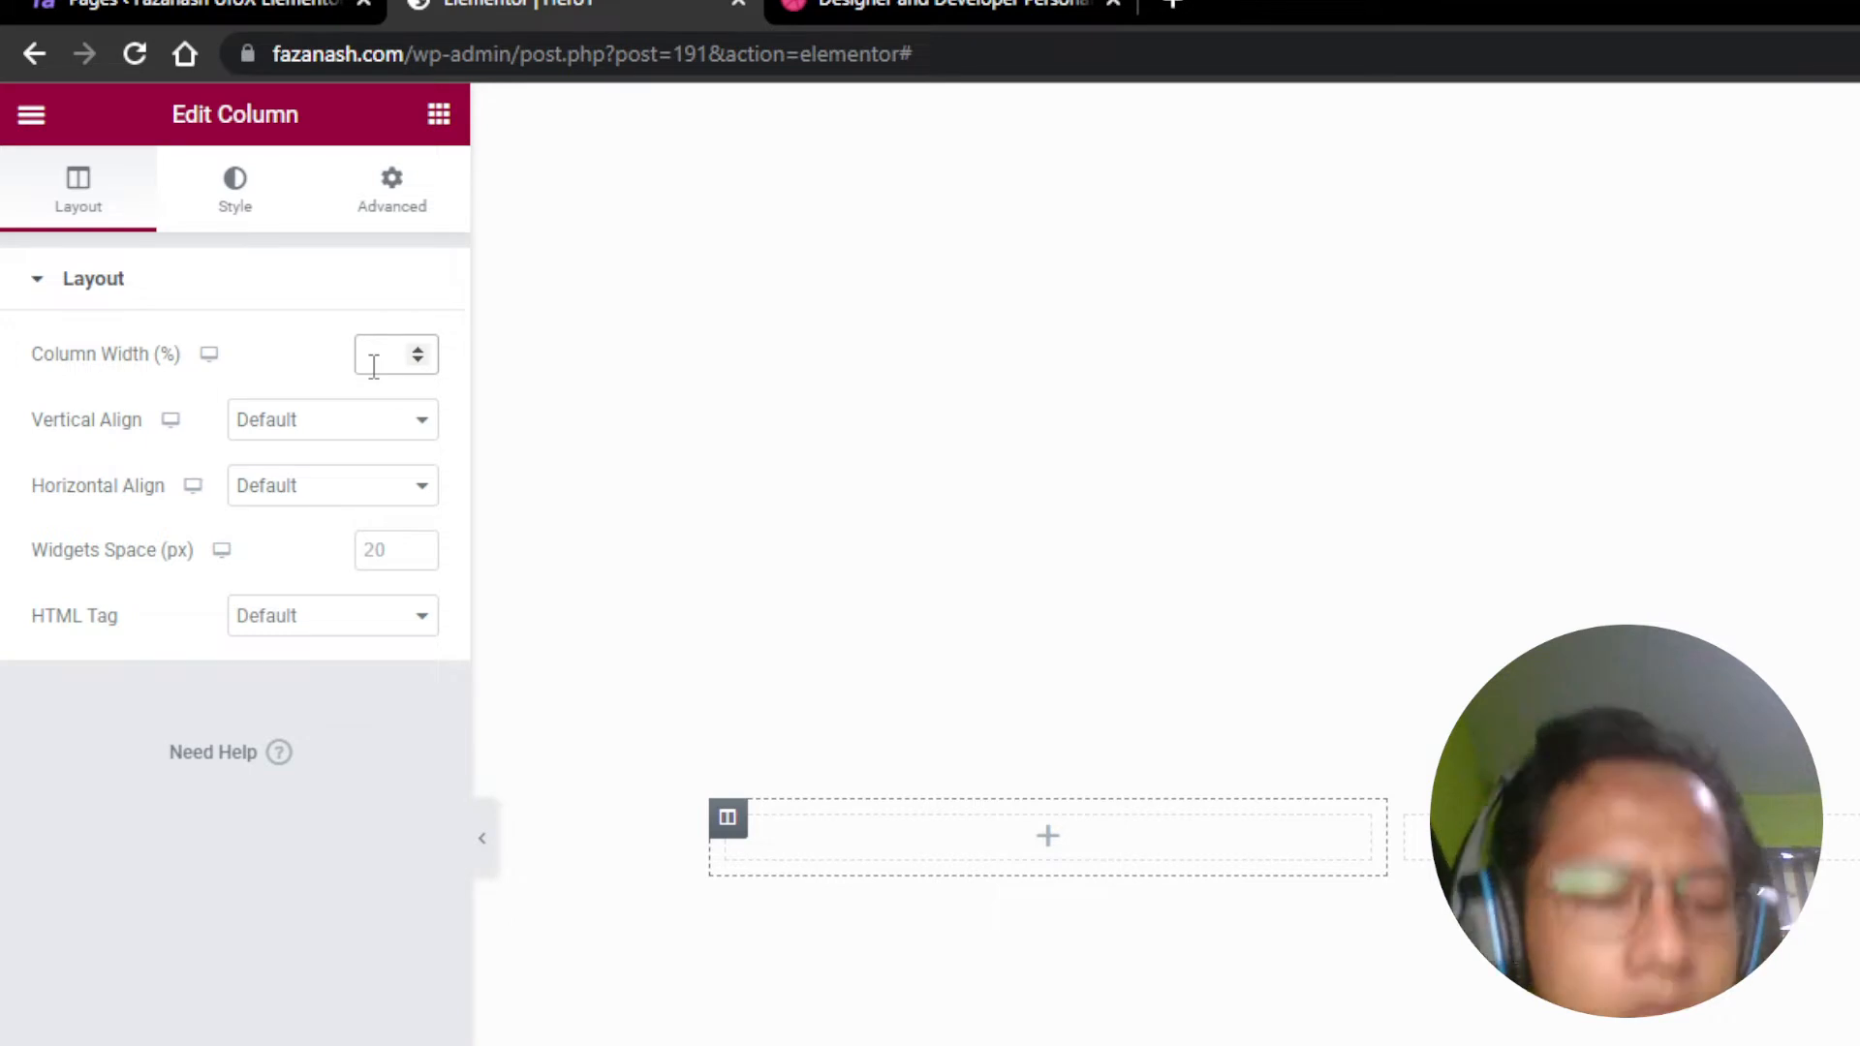
pyautogui.write('25')
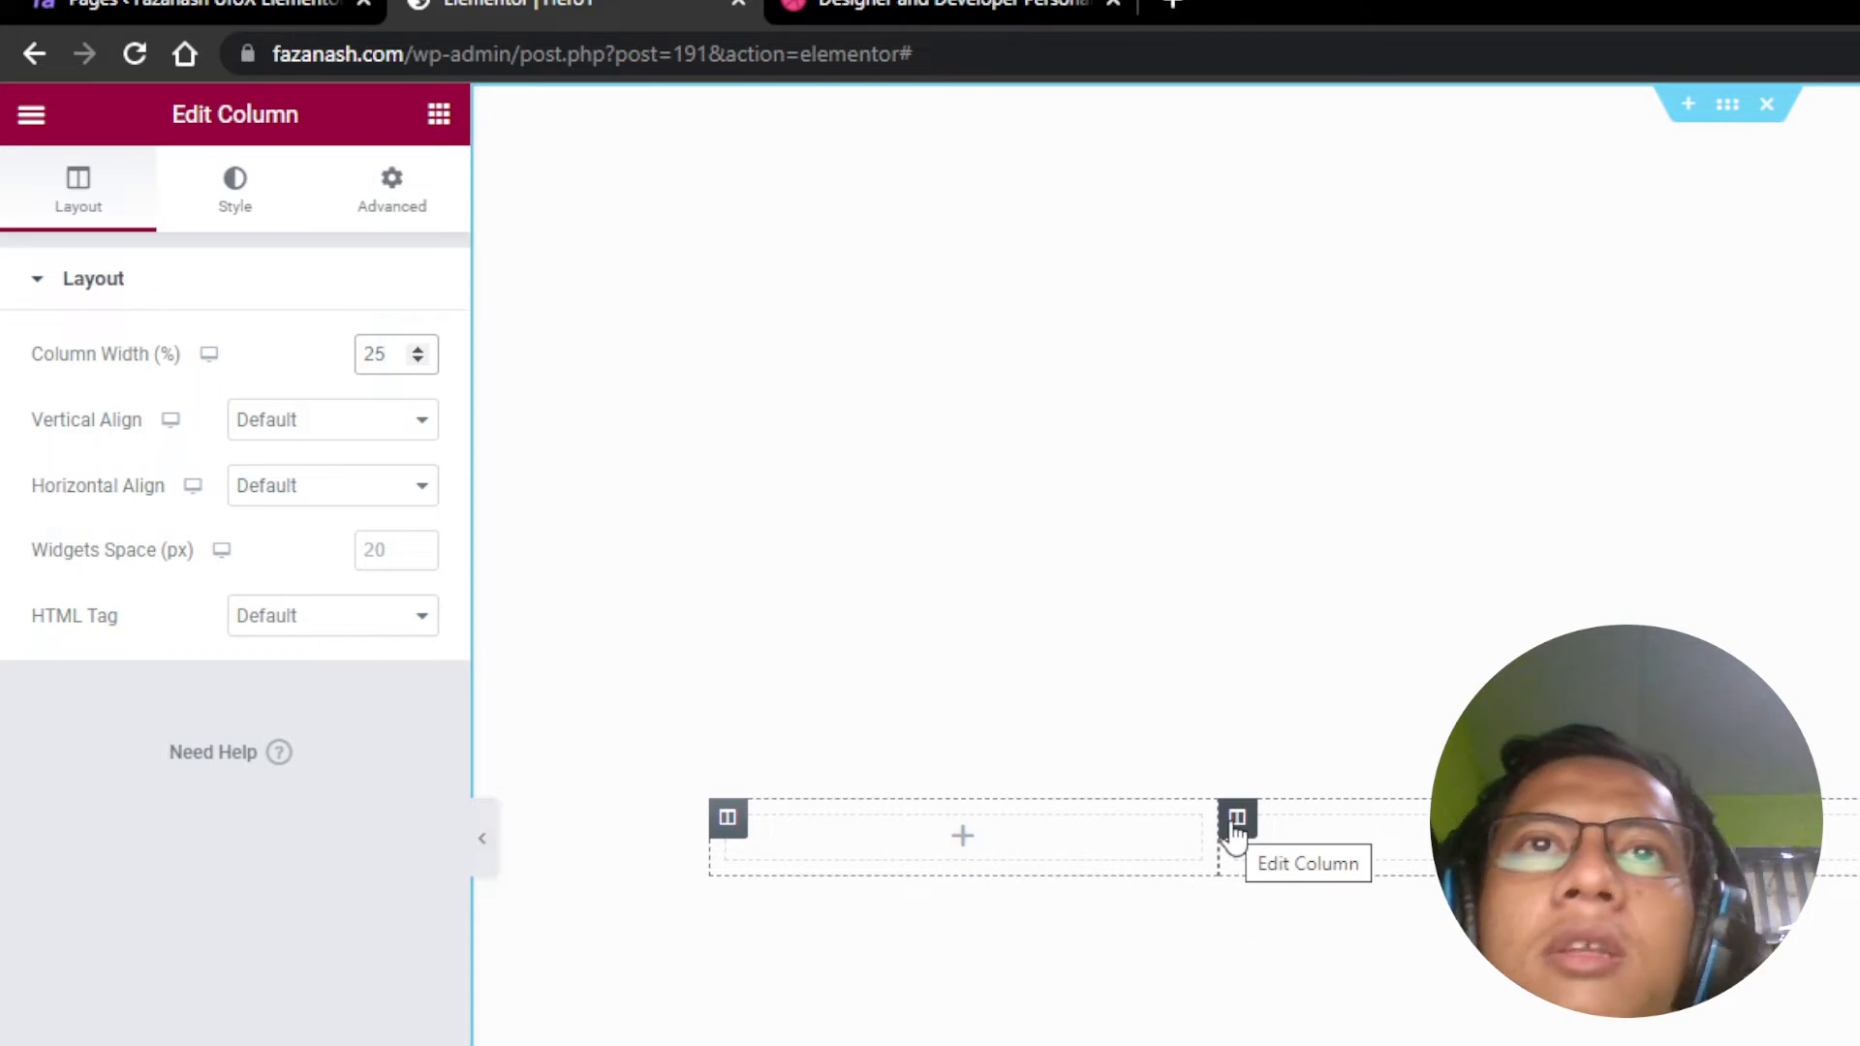
pyautogui.click(1235, 821)
pyautogui.doubleClick(379, 353)
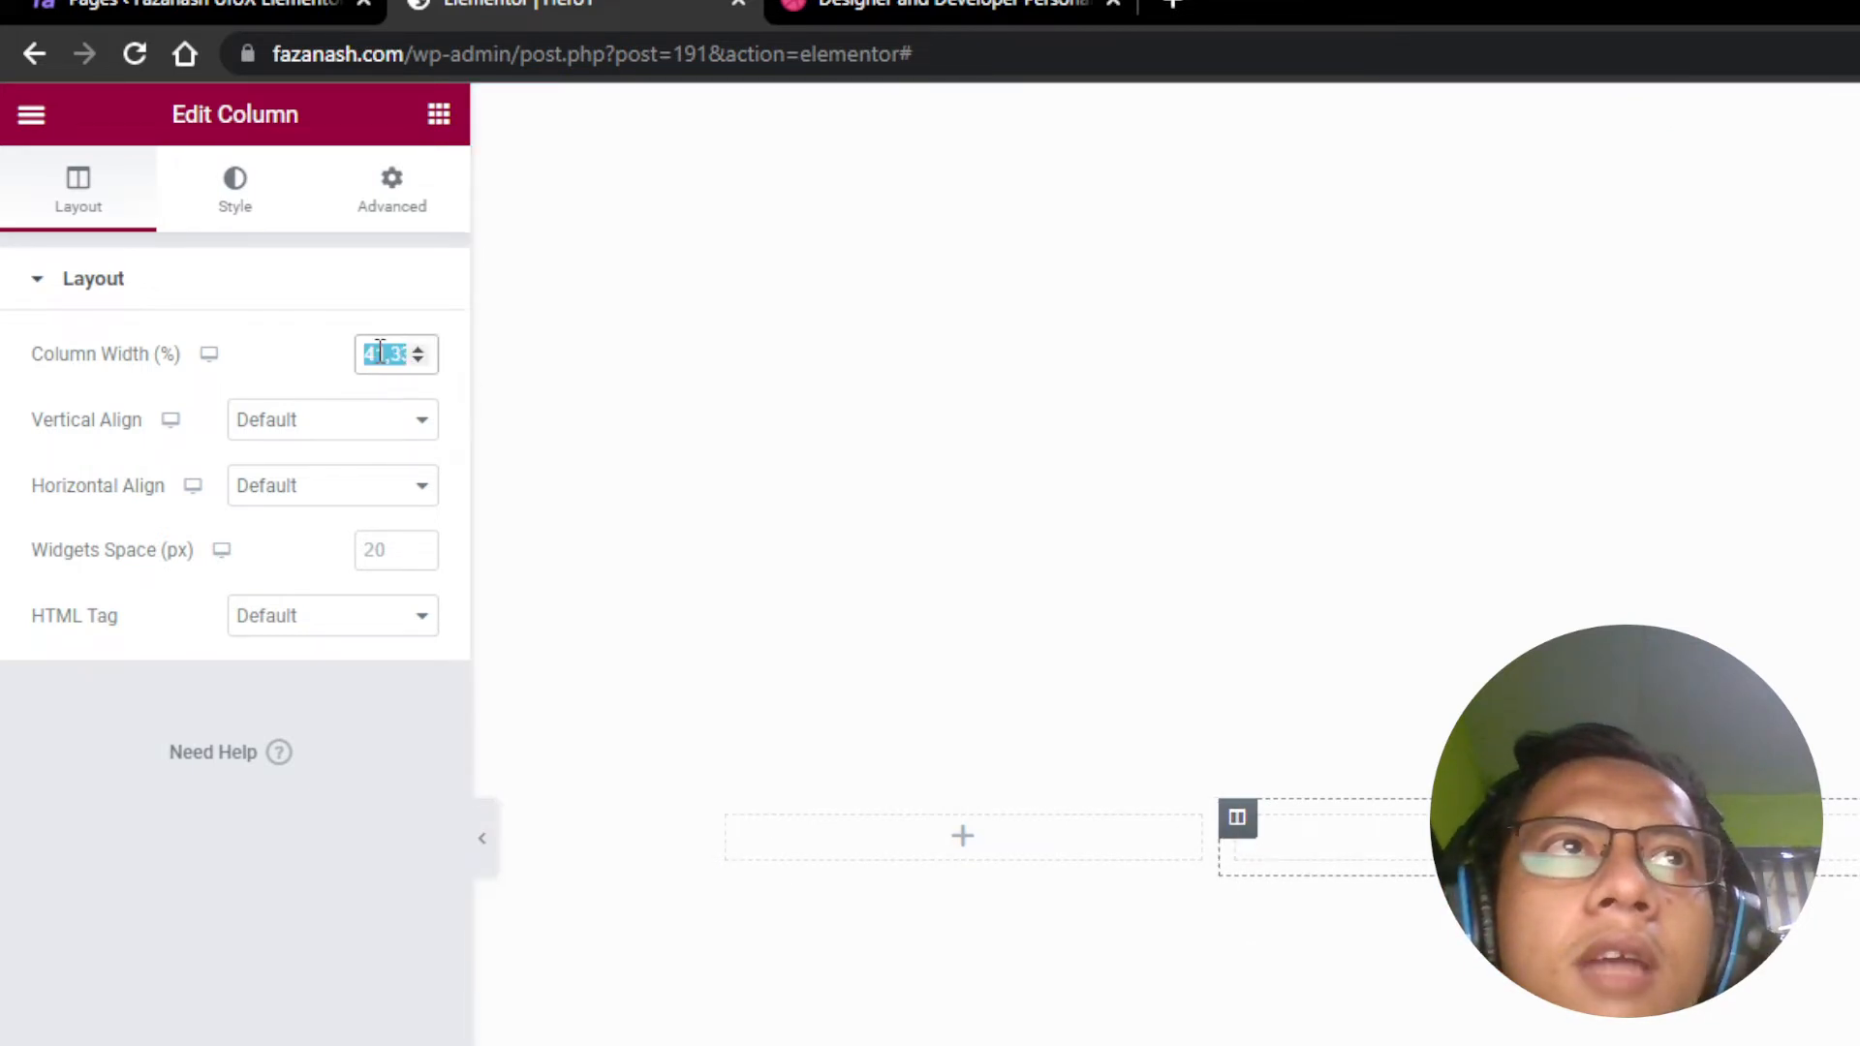
pyautogui.write('50')
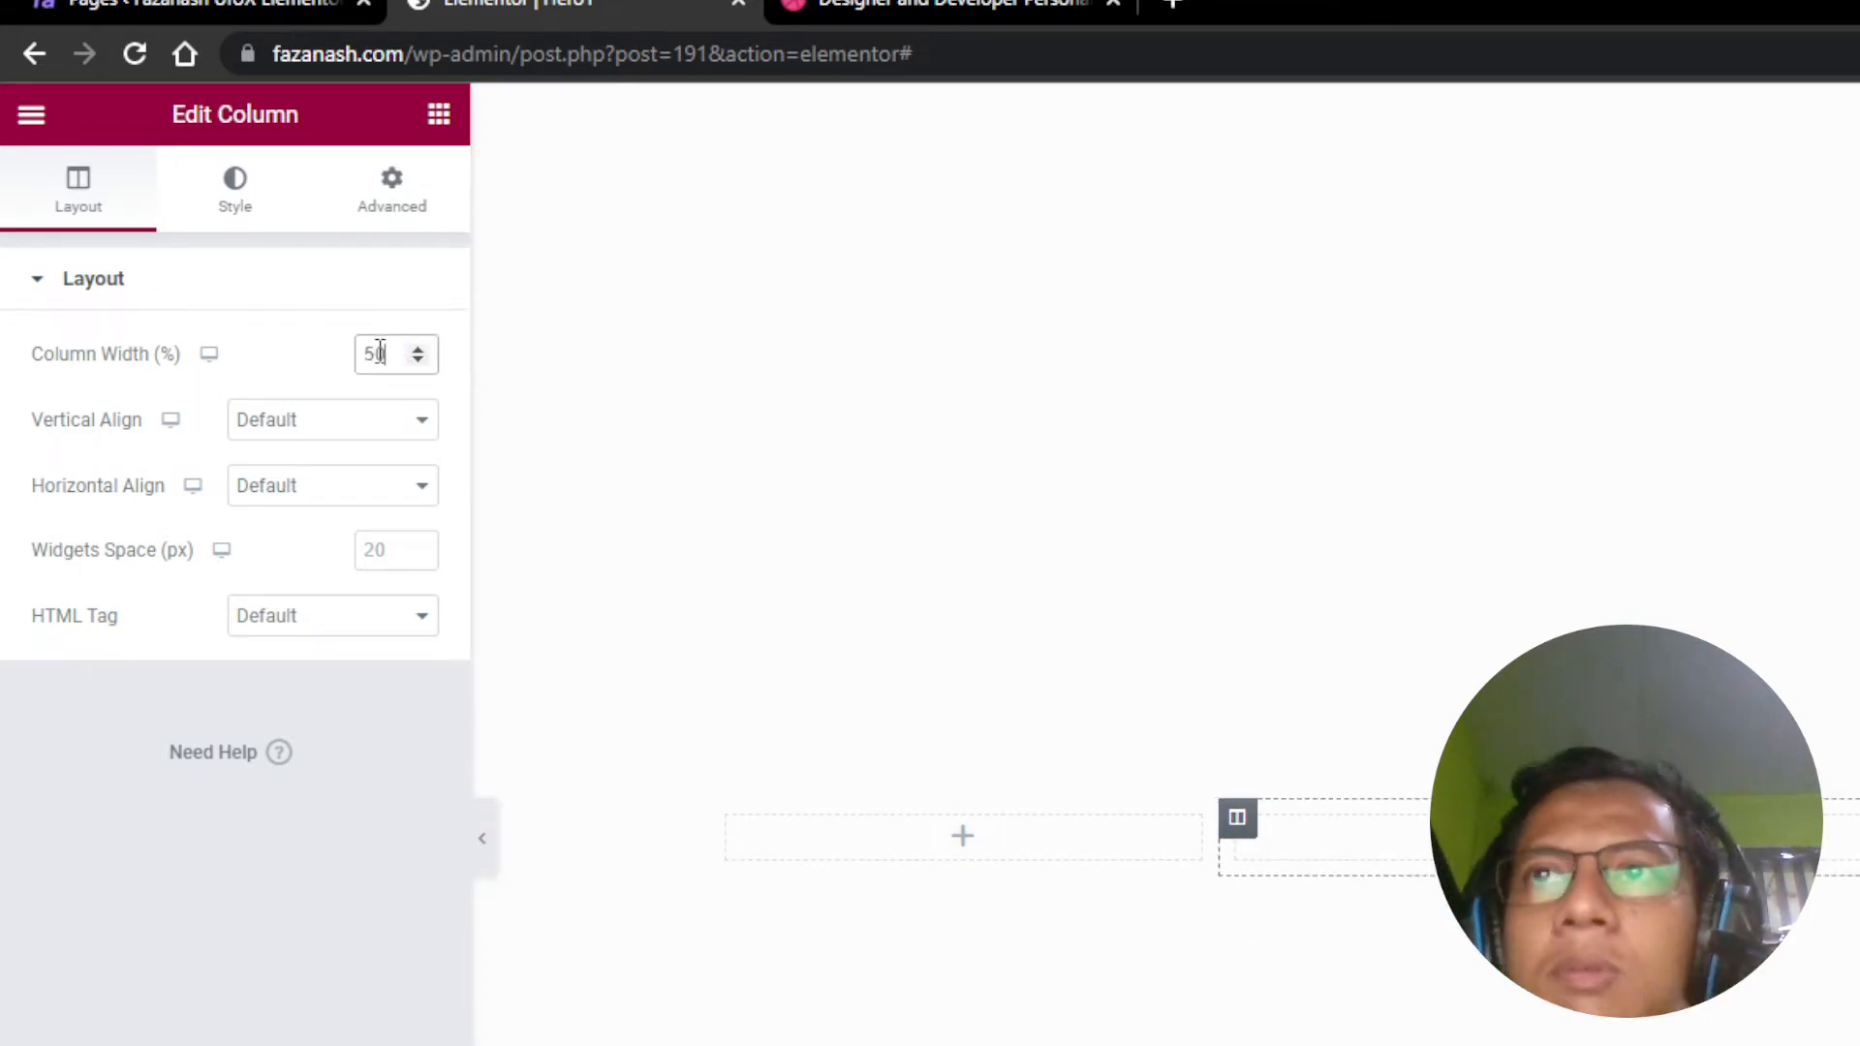
pyautogui.hotkey('ctrl', 's')
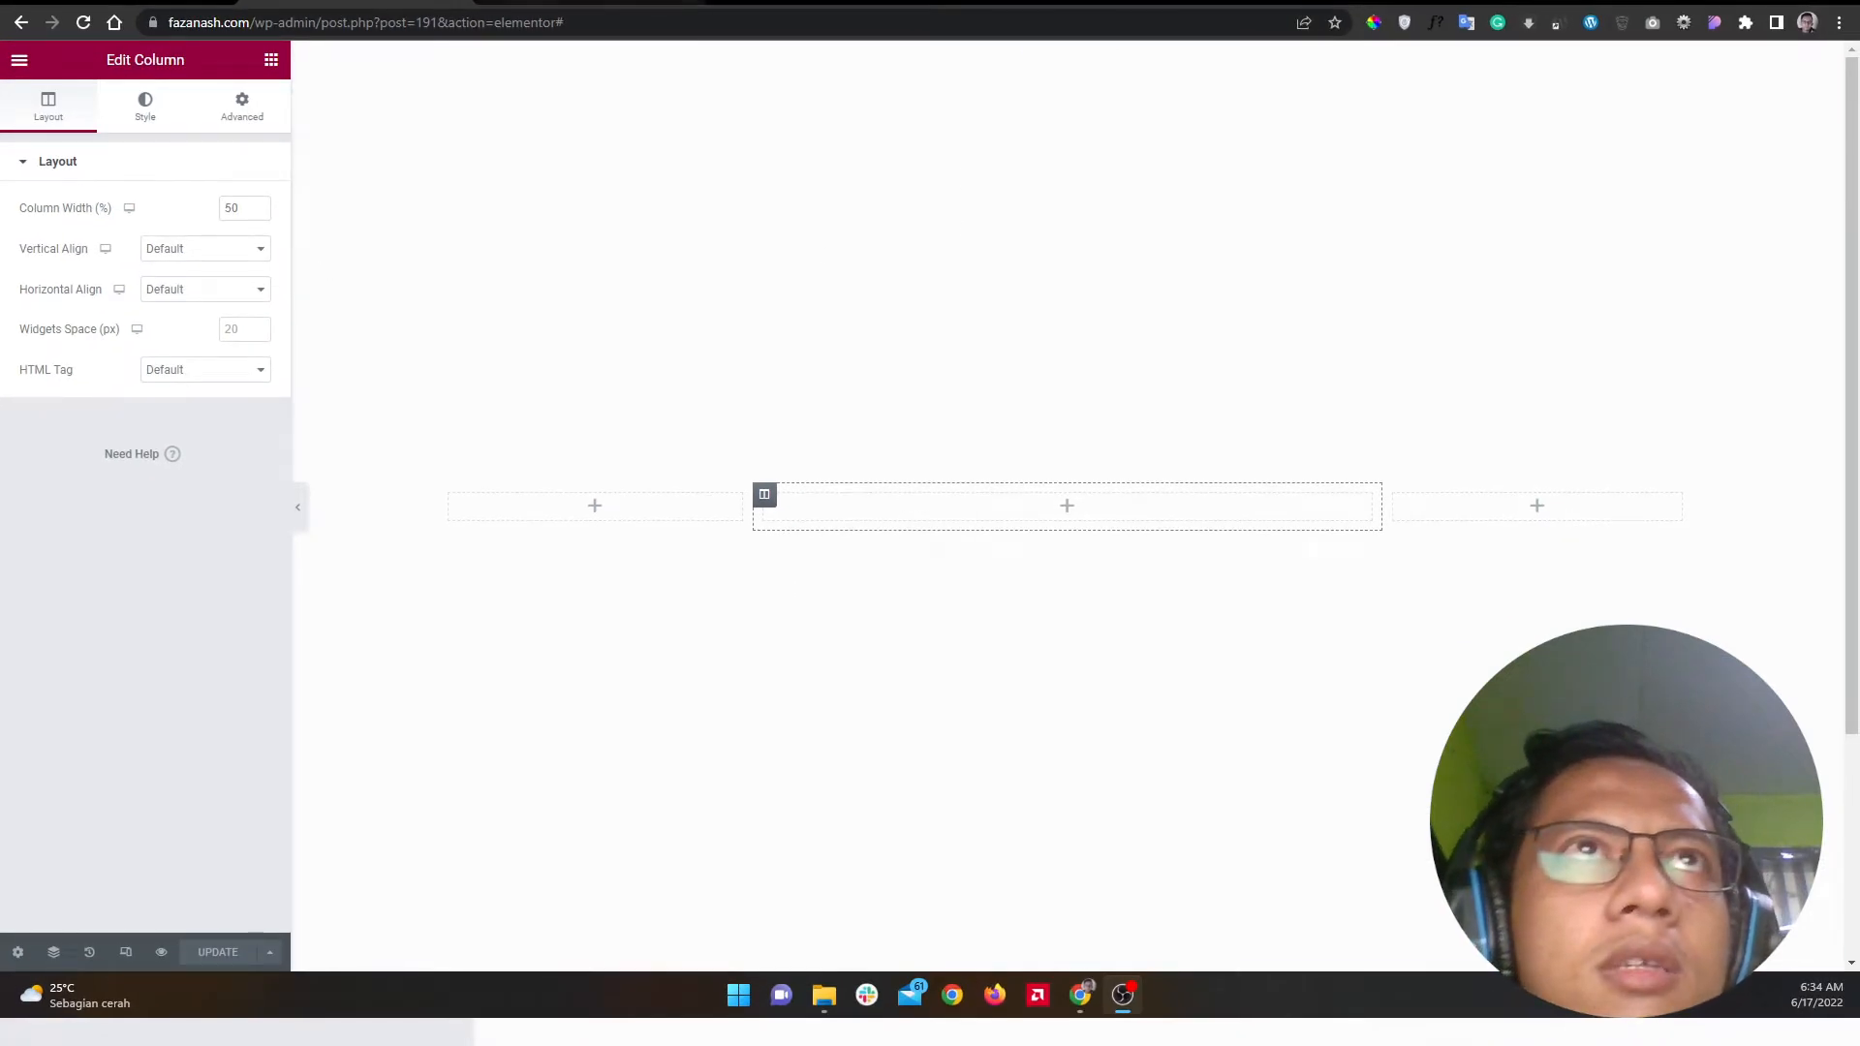
pyautogui.hotkey('alt', 'Tab')
pyautogui.hotkey('alt', 'Tab')
pyautogui.hotkey('alt', 'Tab')
pyautogui.hotkey('alt', 'Tab')
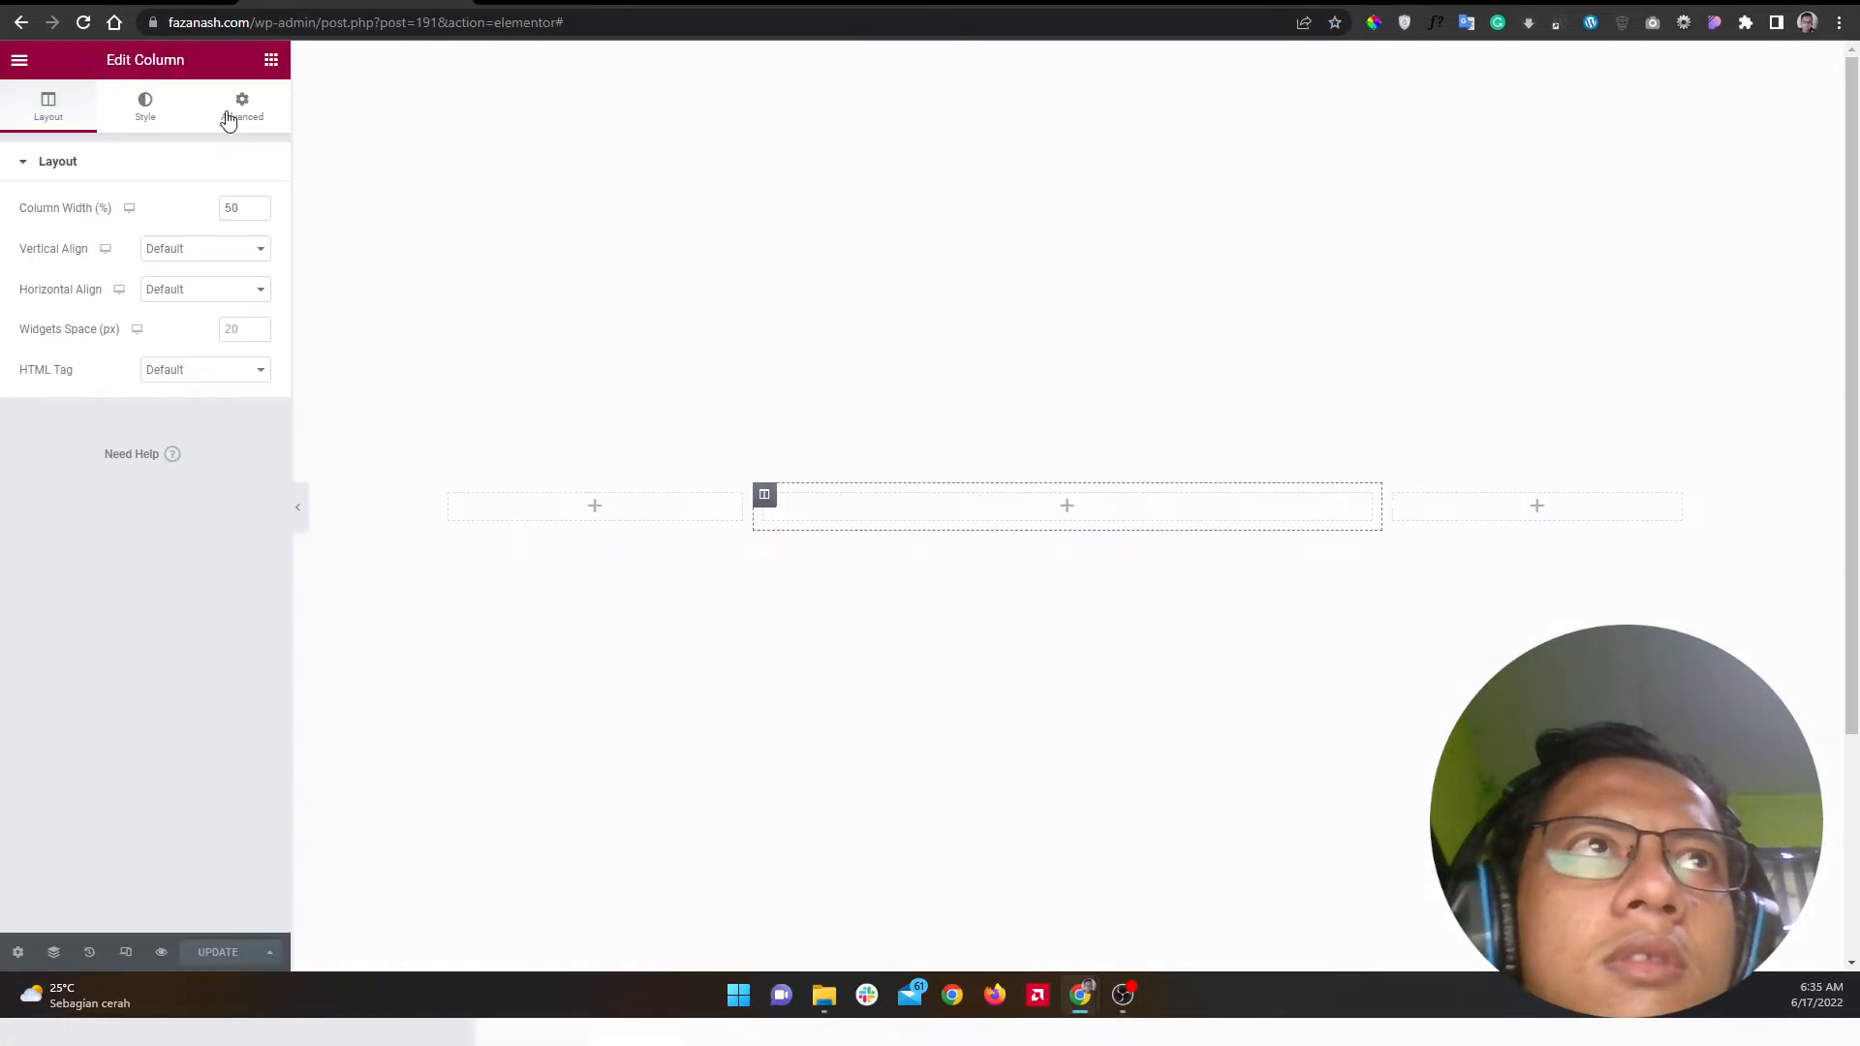
pyautogui.click(272, 59)
# Step: Drop a Heading widget into the left column and open its Typography font family list
pyautogui.moveTo(189, 296); pyautogui.dragTo(506, 514)
pyautogui.click(158, 116)
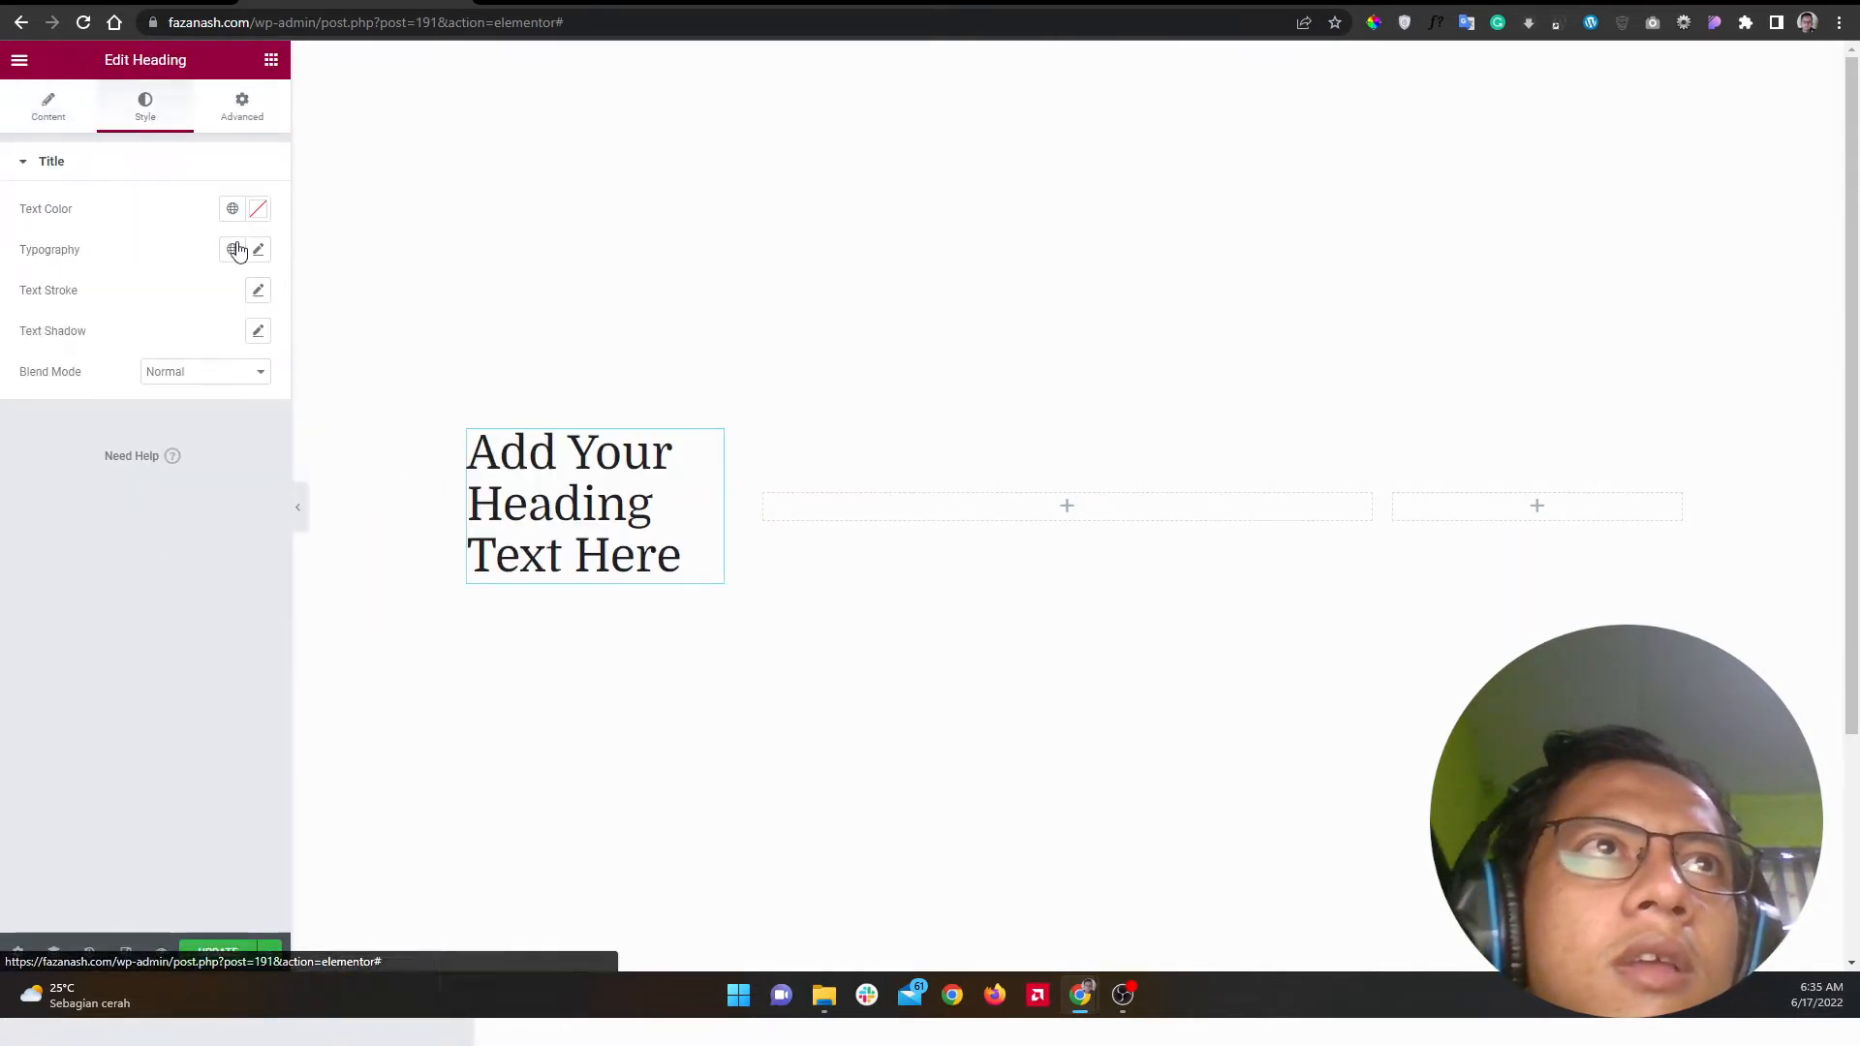
pyautogui.click(258, 250)
pyautogui.click(564, 2)
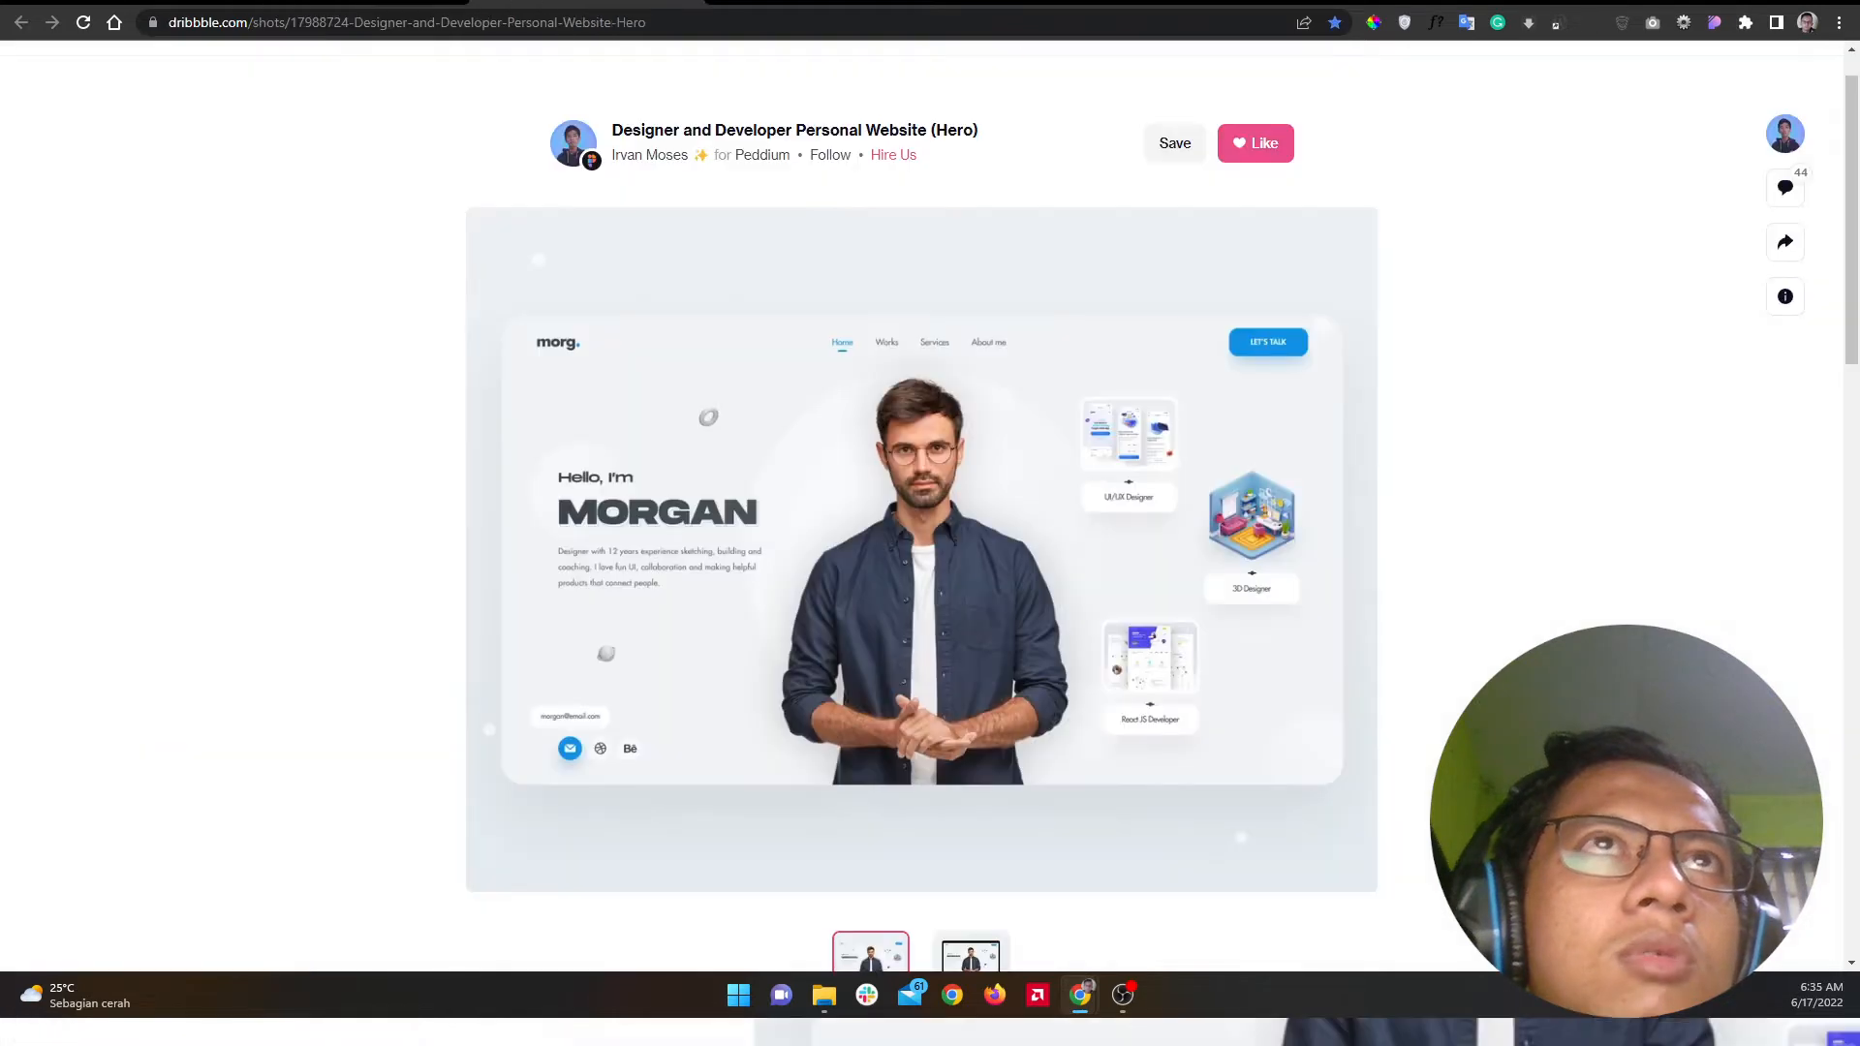
pyautogui.click(356, 2)
pyautogui.click(205, 348)
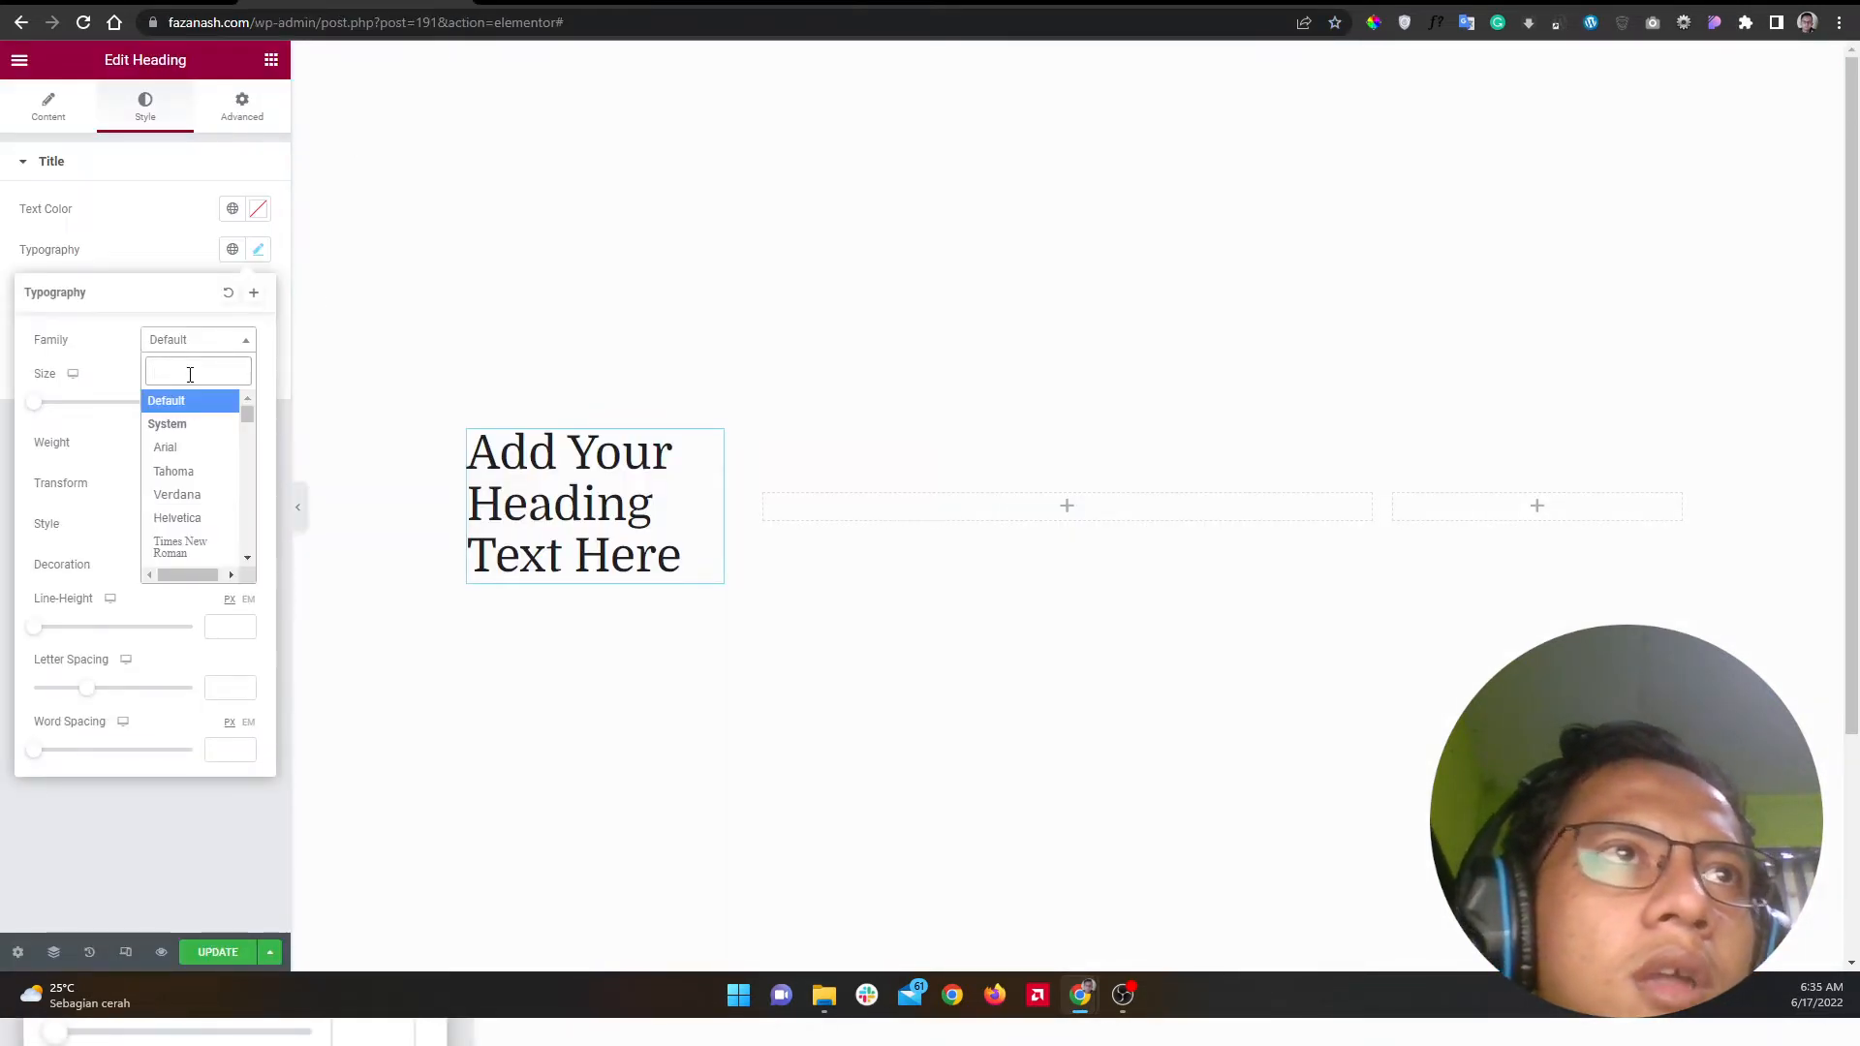
pyautogui.click(723, 2)
# Step: Load the Google Fonts site in the new tab
pyautogui.write('fonts.google.com')
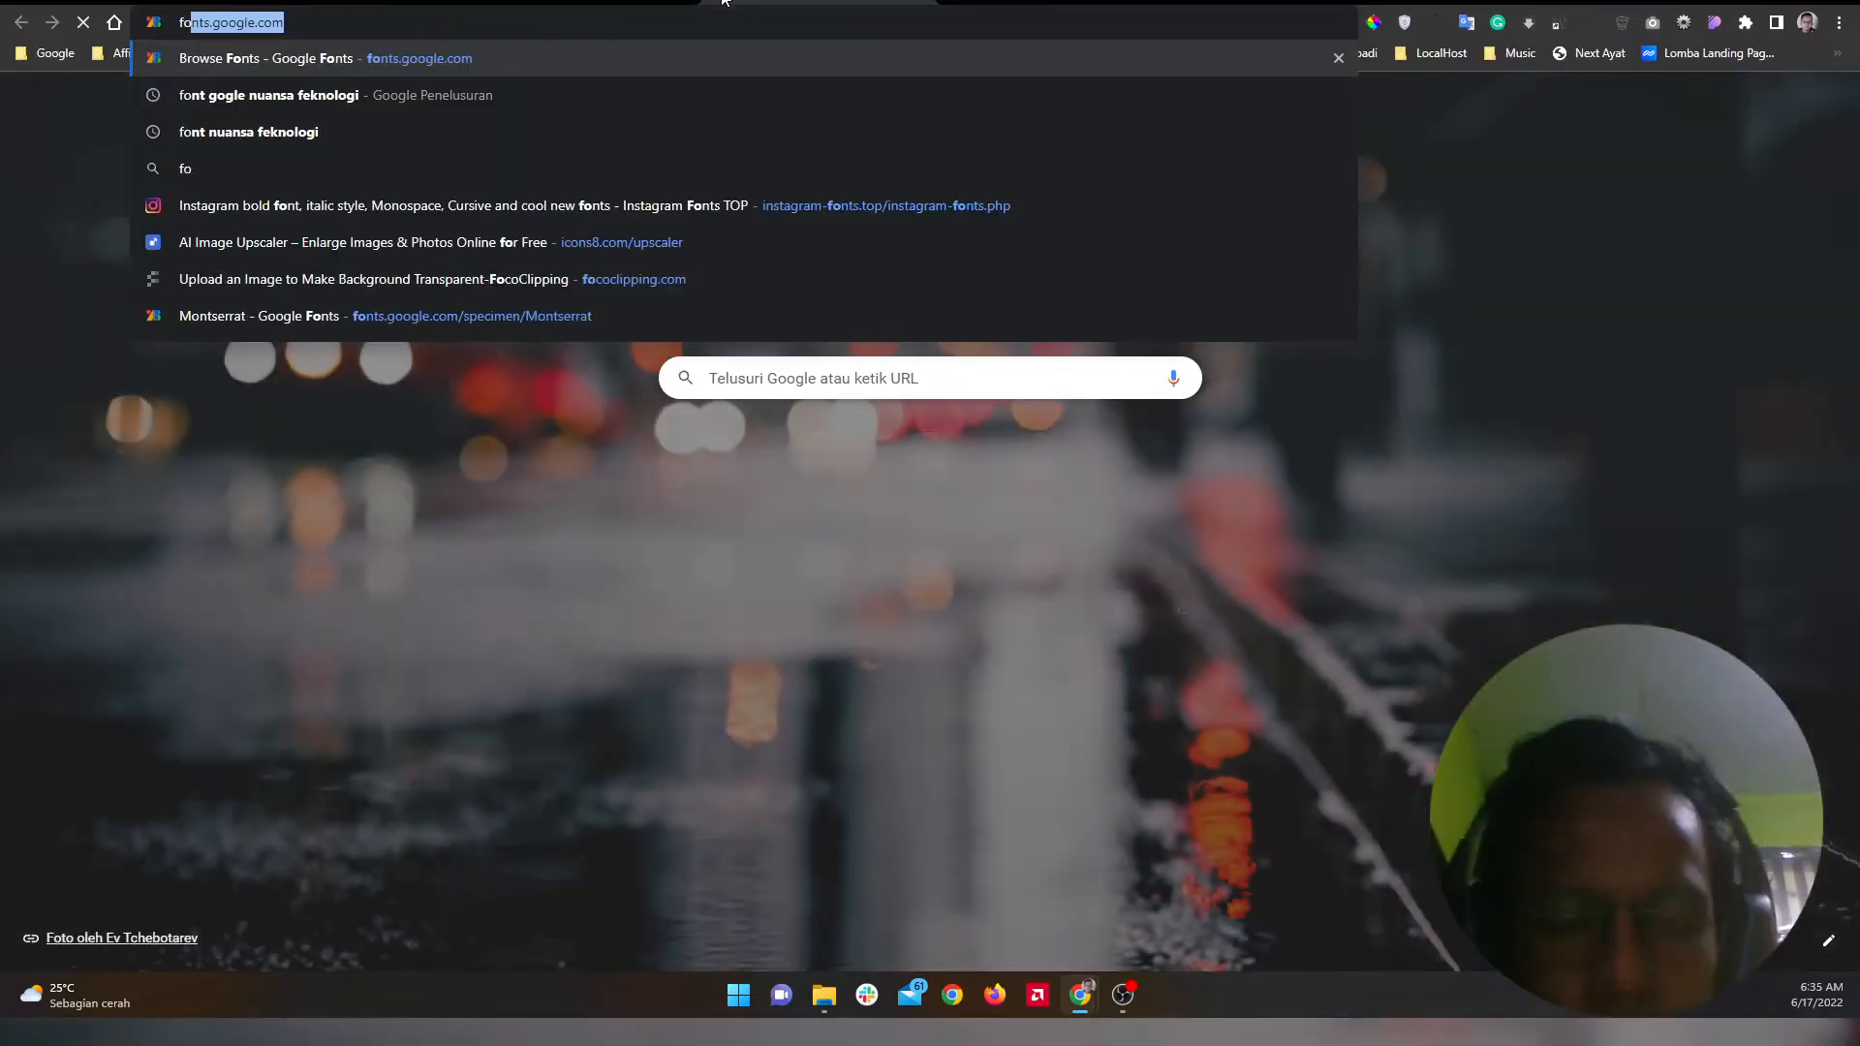
pyautogui.press('Return')
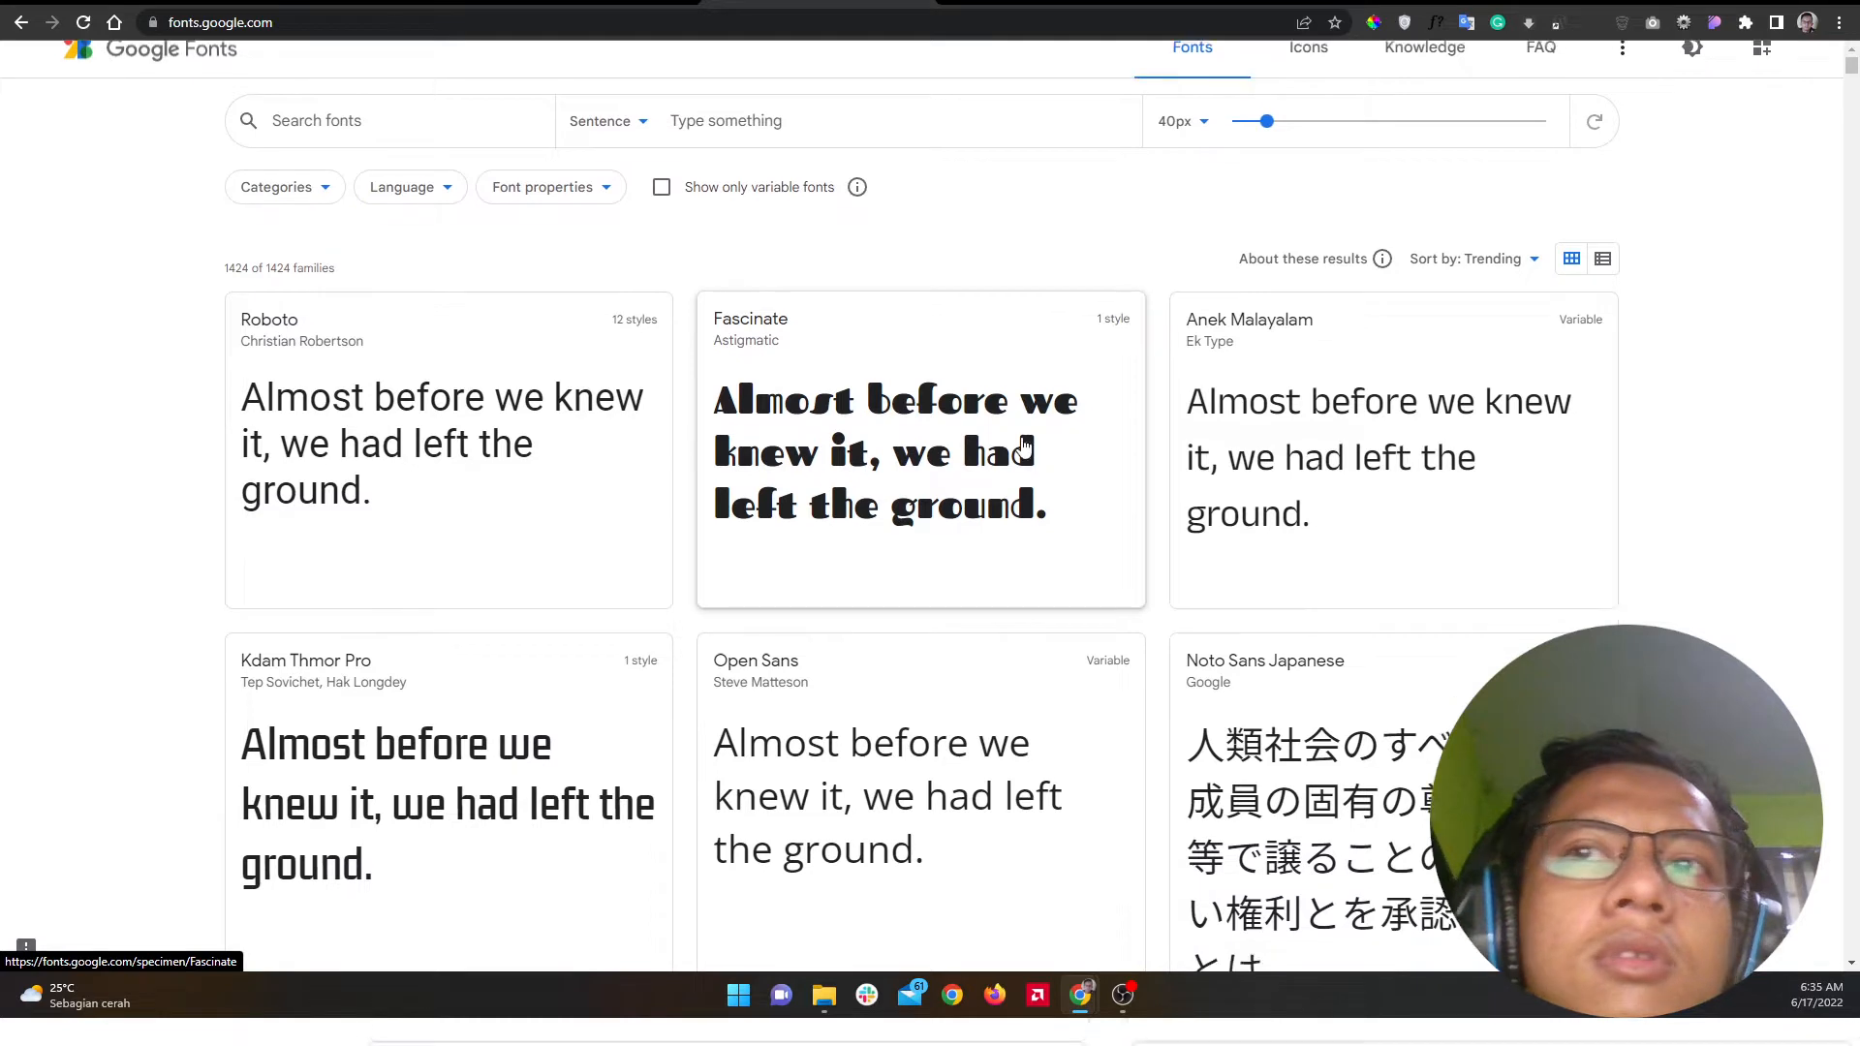
pyautogui.scroll(-5, 610, 485)
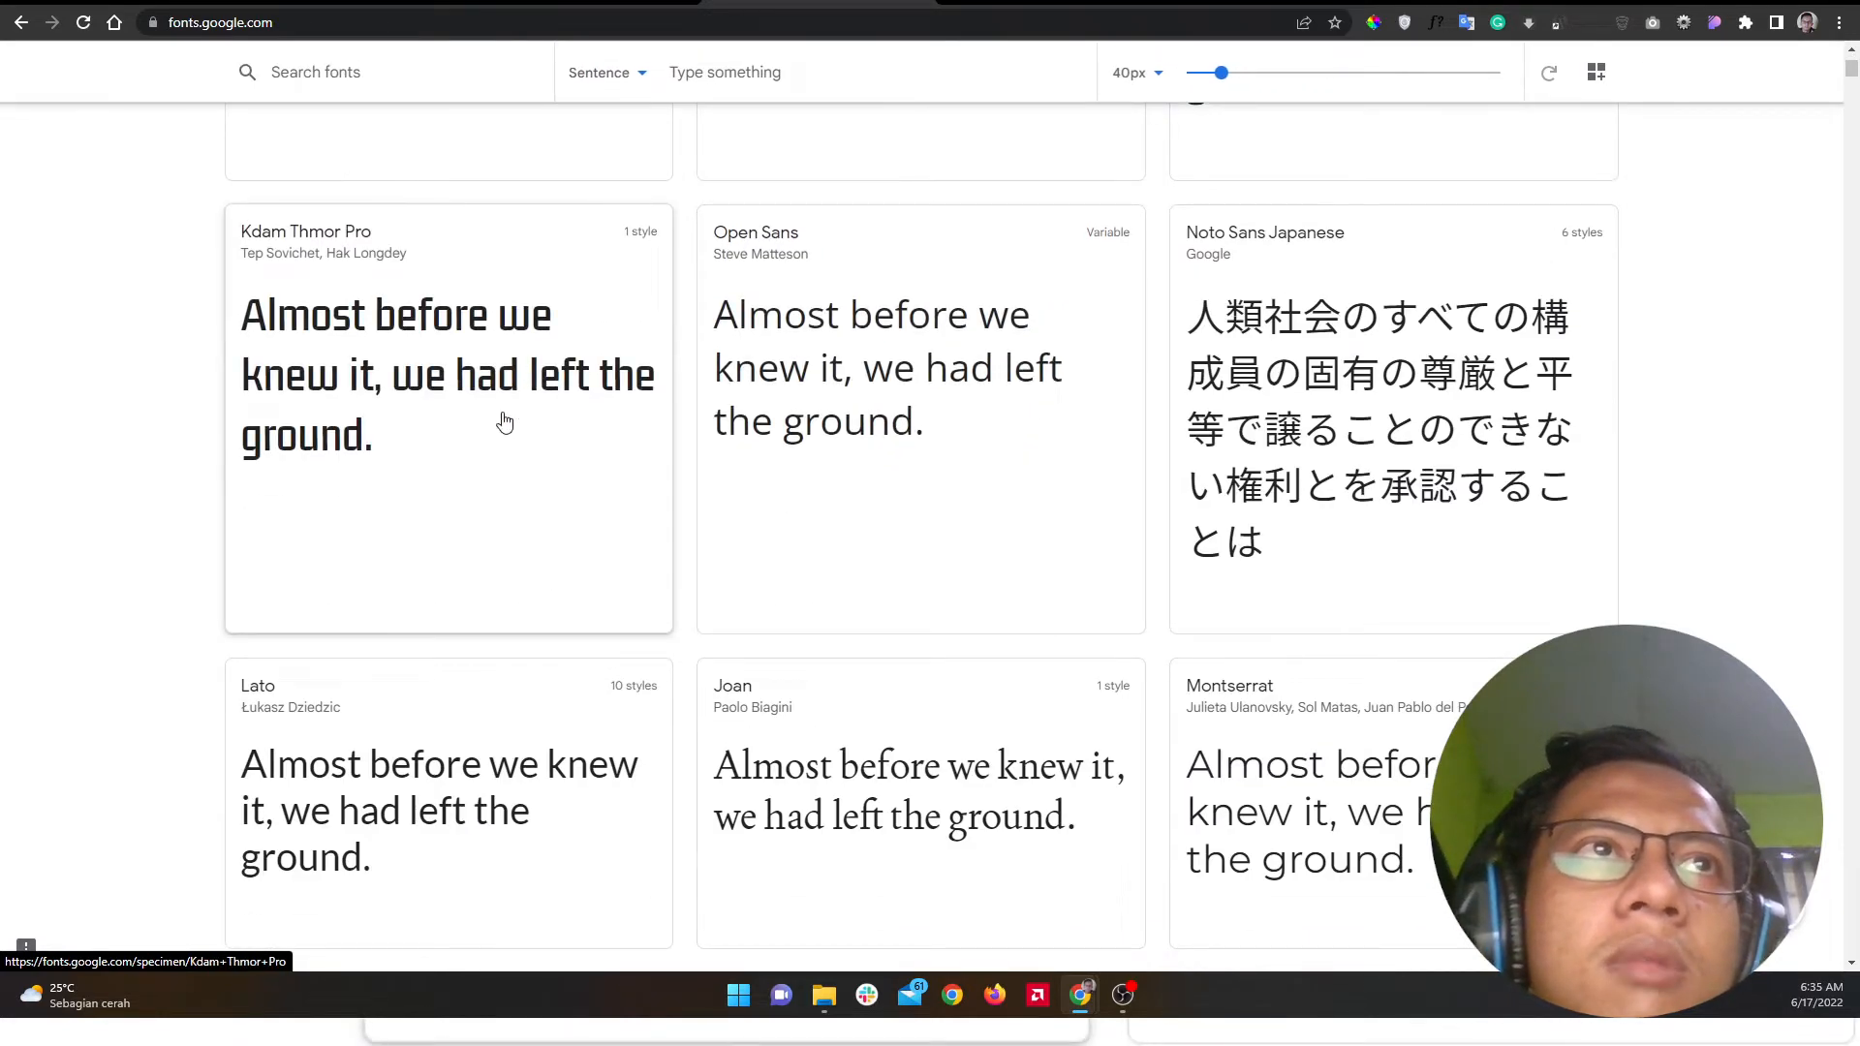
pyautogui.scroll(5, 514, 423)
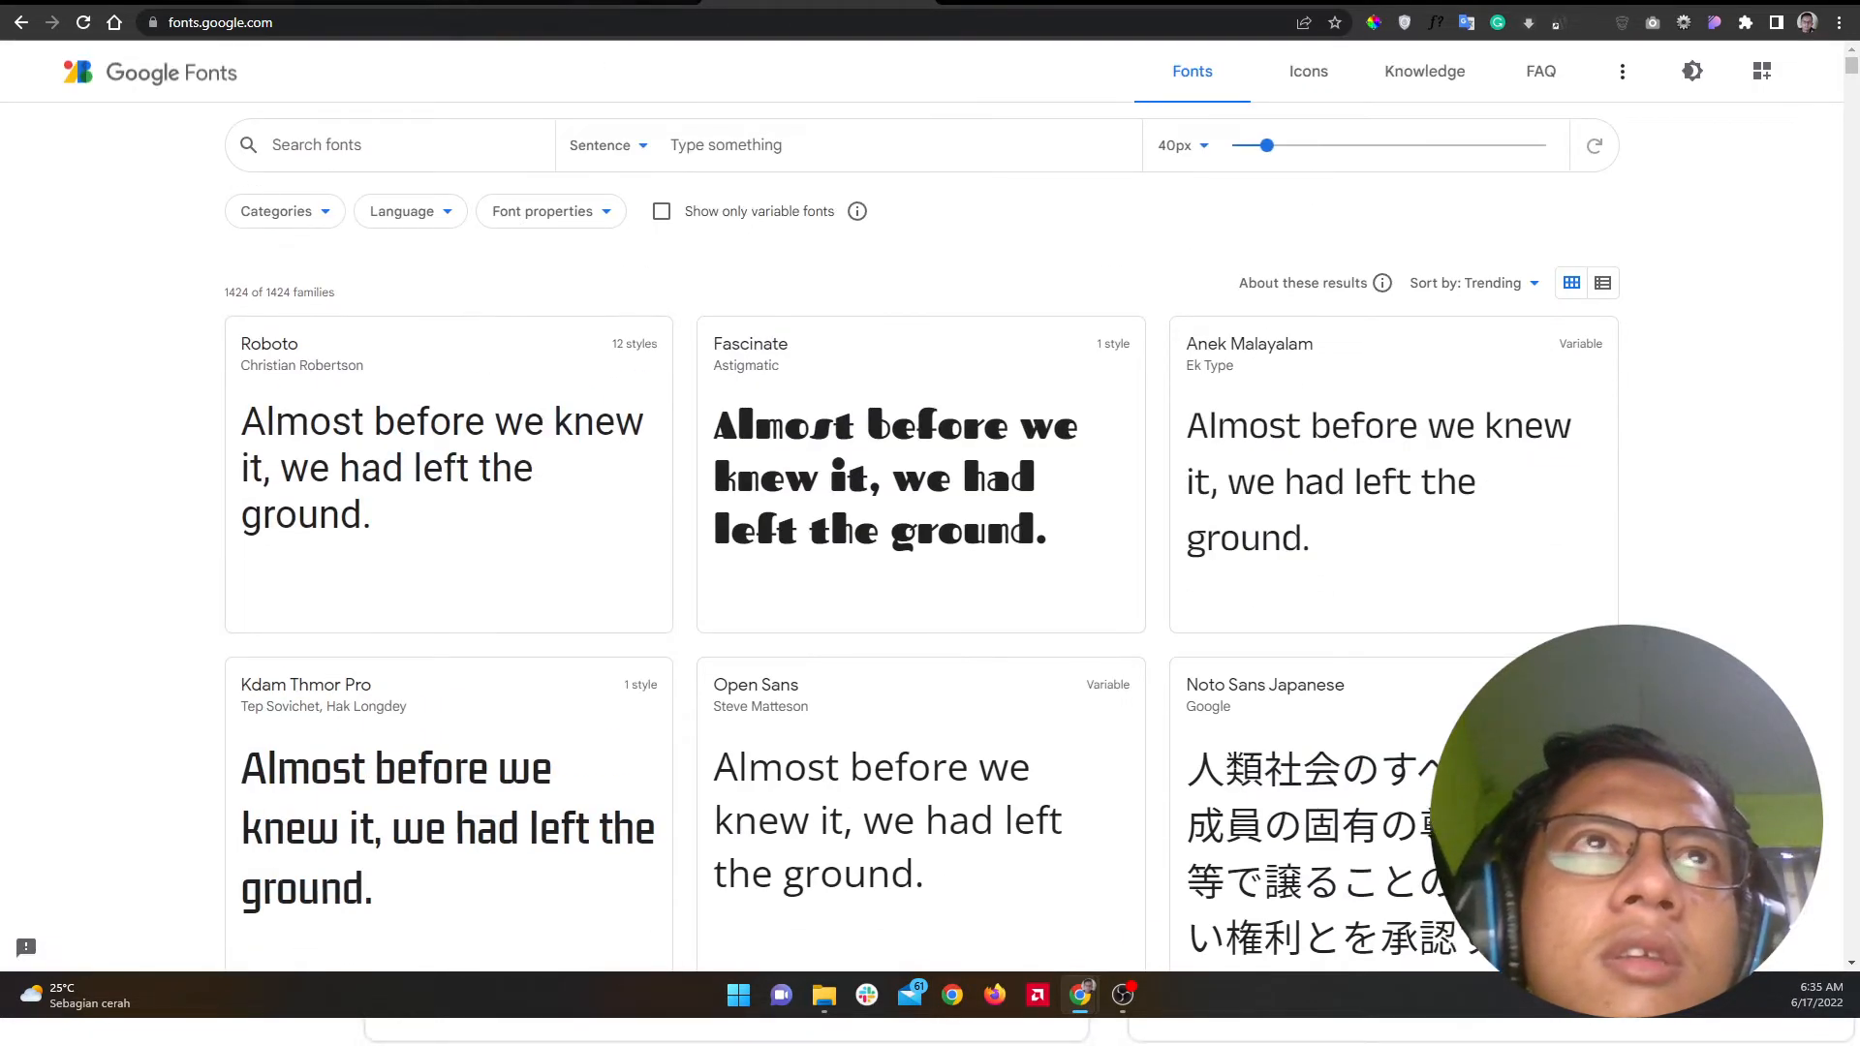
pyautogui.click(620, 2)
pyautogui.click(751, 2)
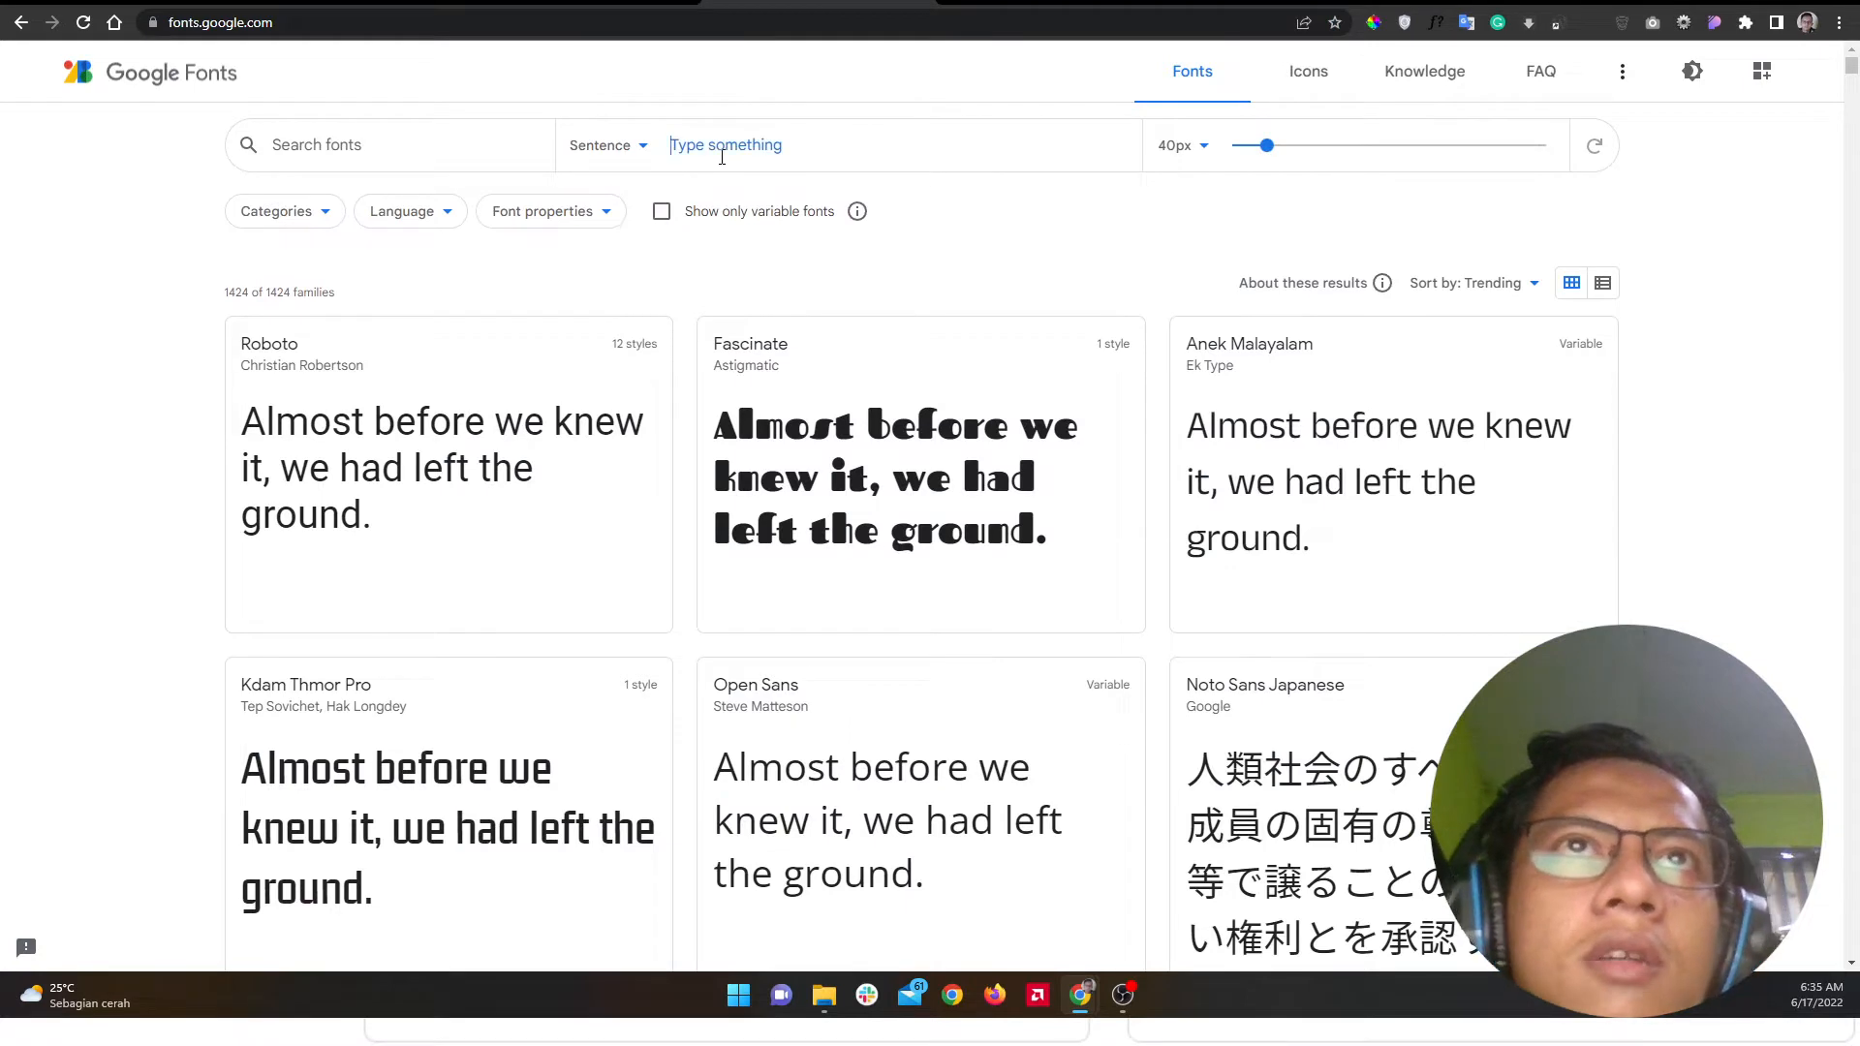
# Step: Preview all fonts with the sample text 'Hello, I'm' and scroll through the cards
pyautogui.click(722, 157)
pyautogui.write('Hello')
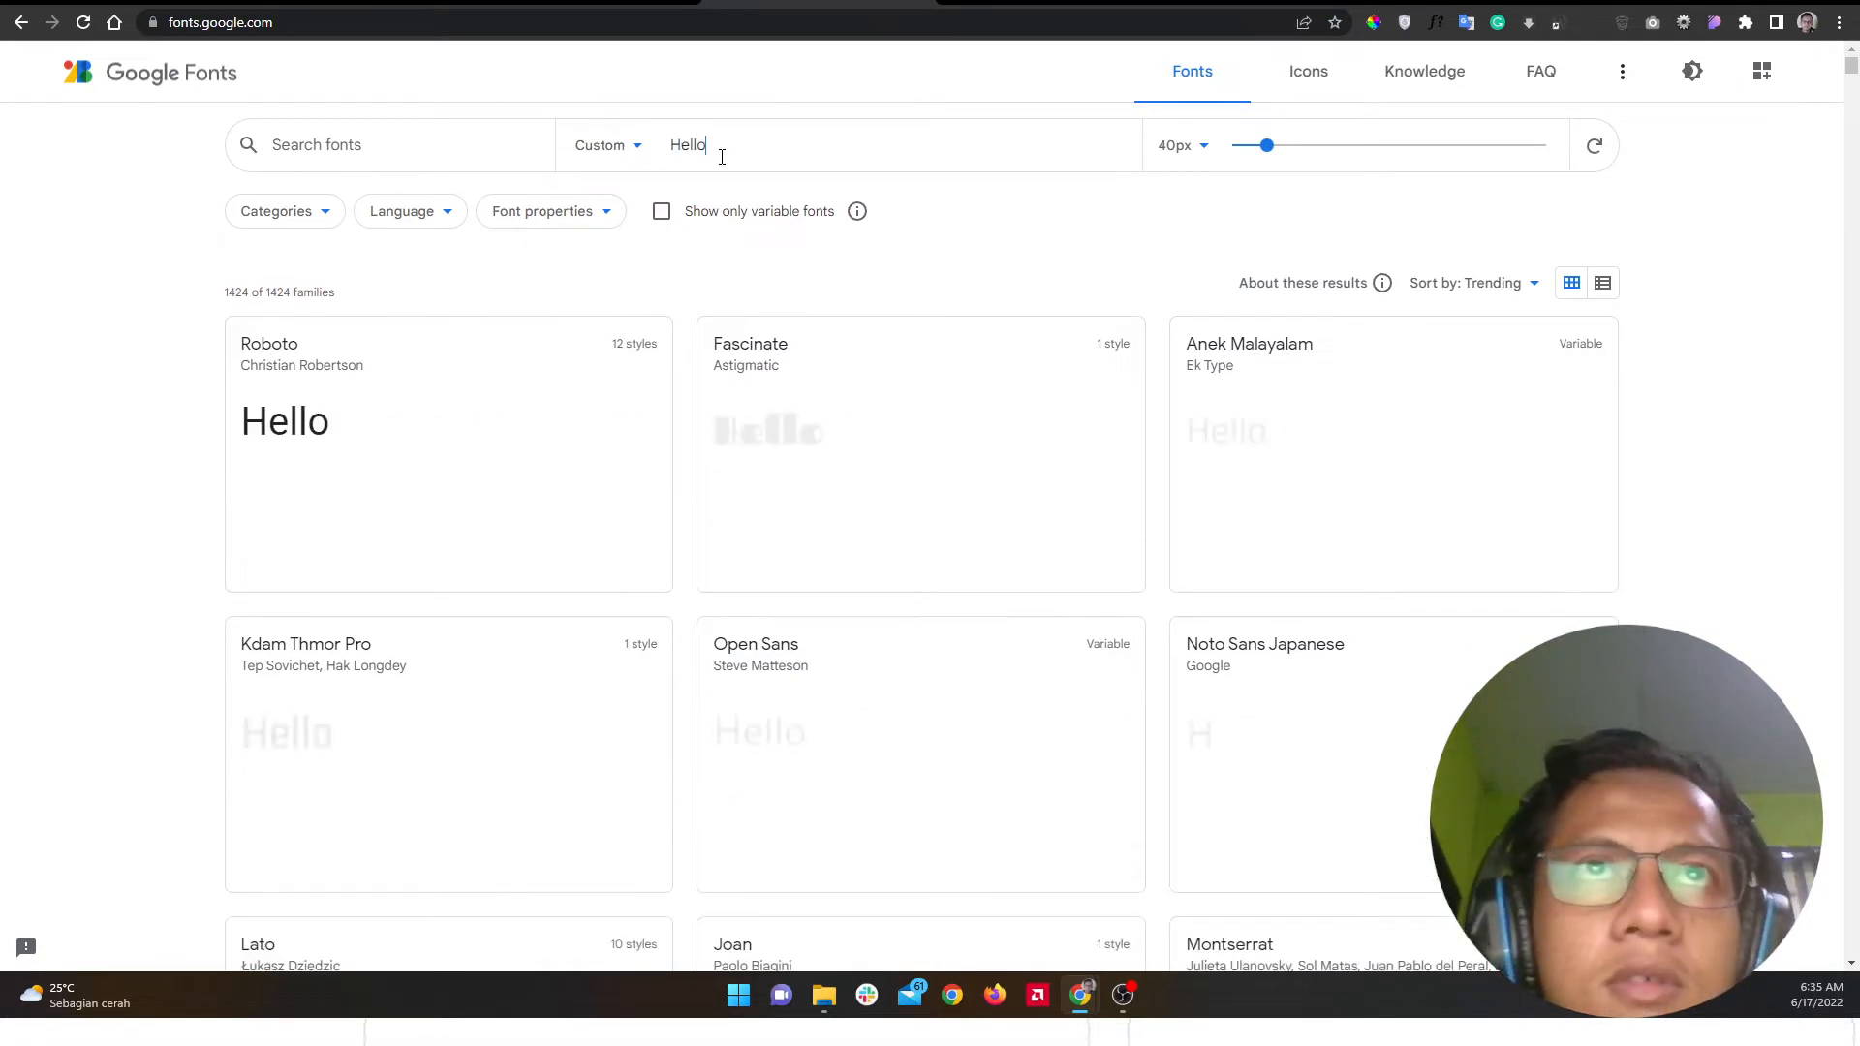
pyautogui.write(", I'm")
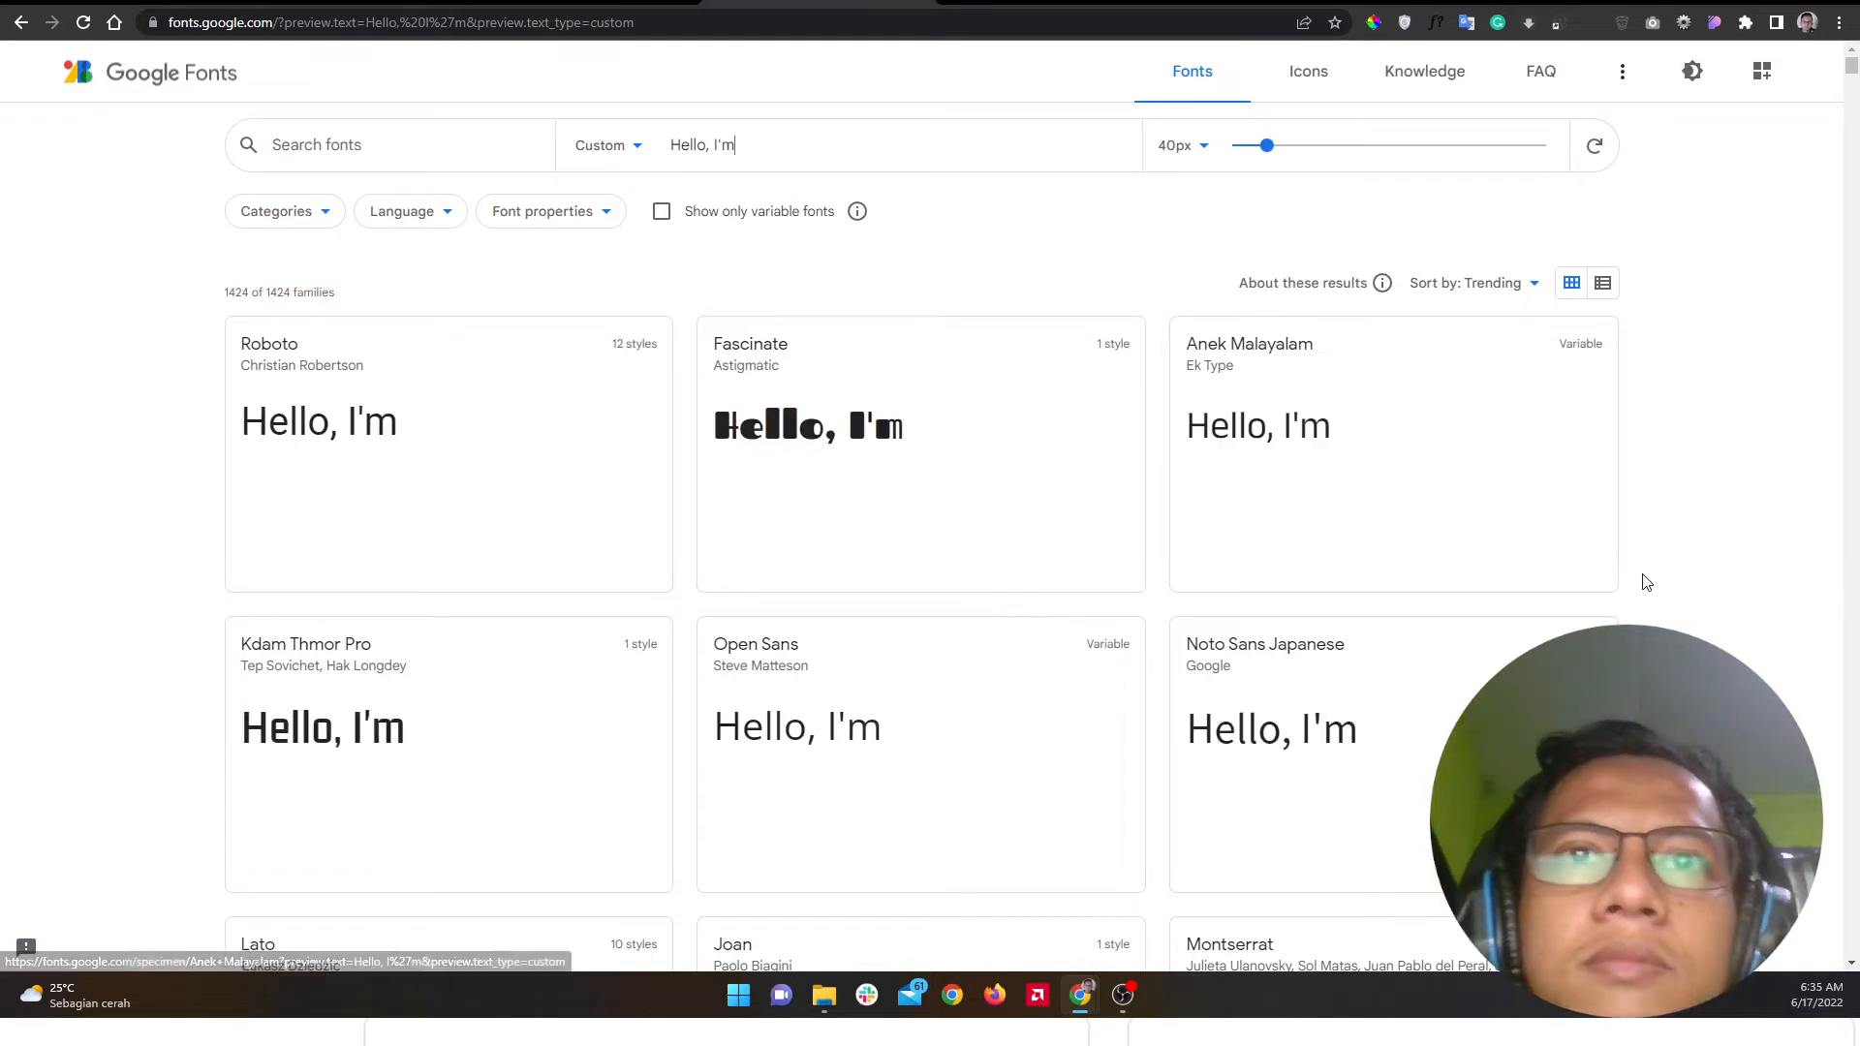
pyautogui.scroll(-5, 1648, 582)
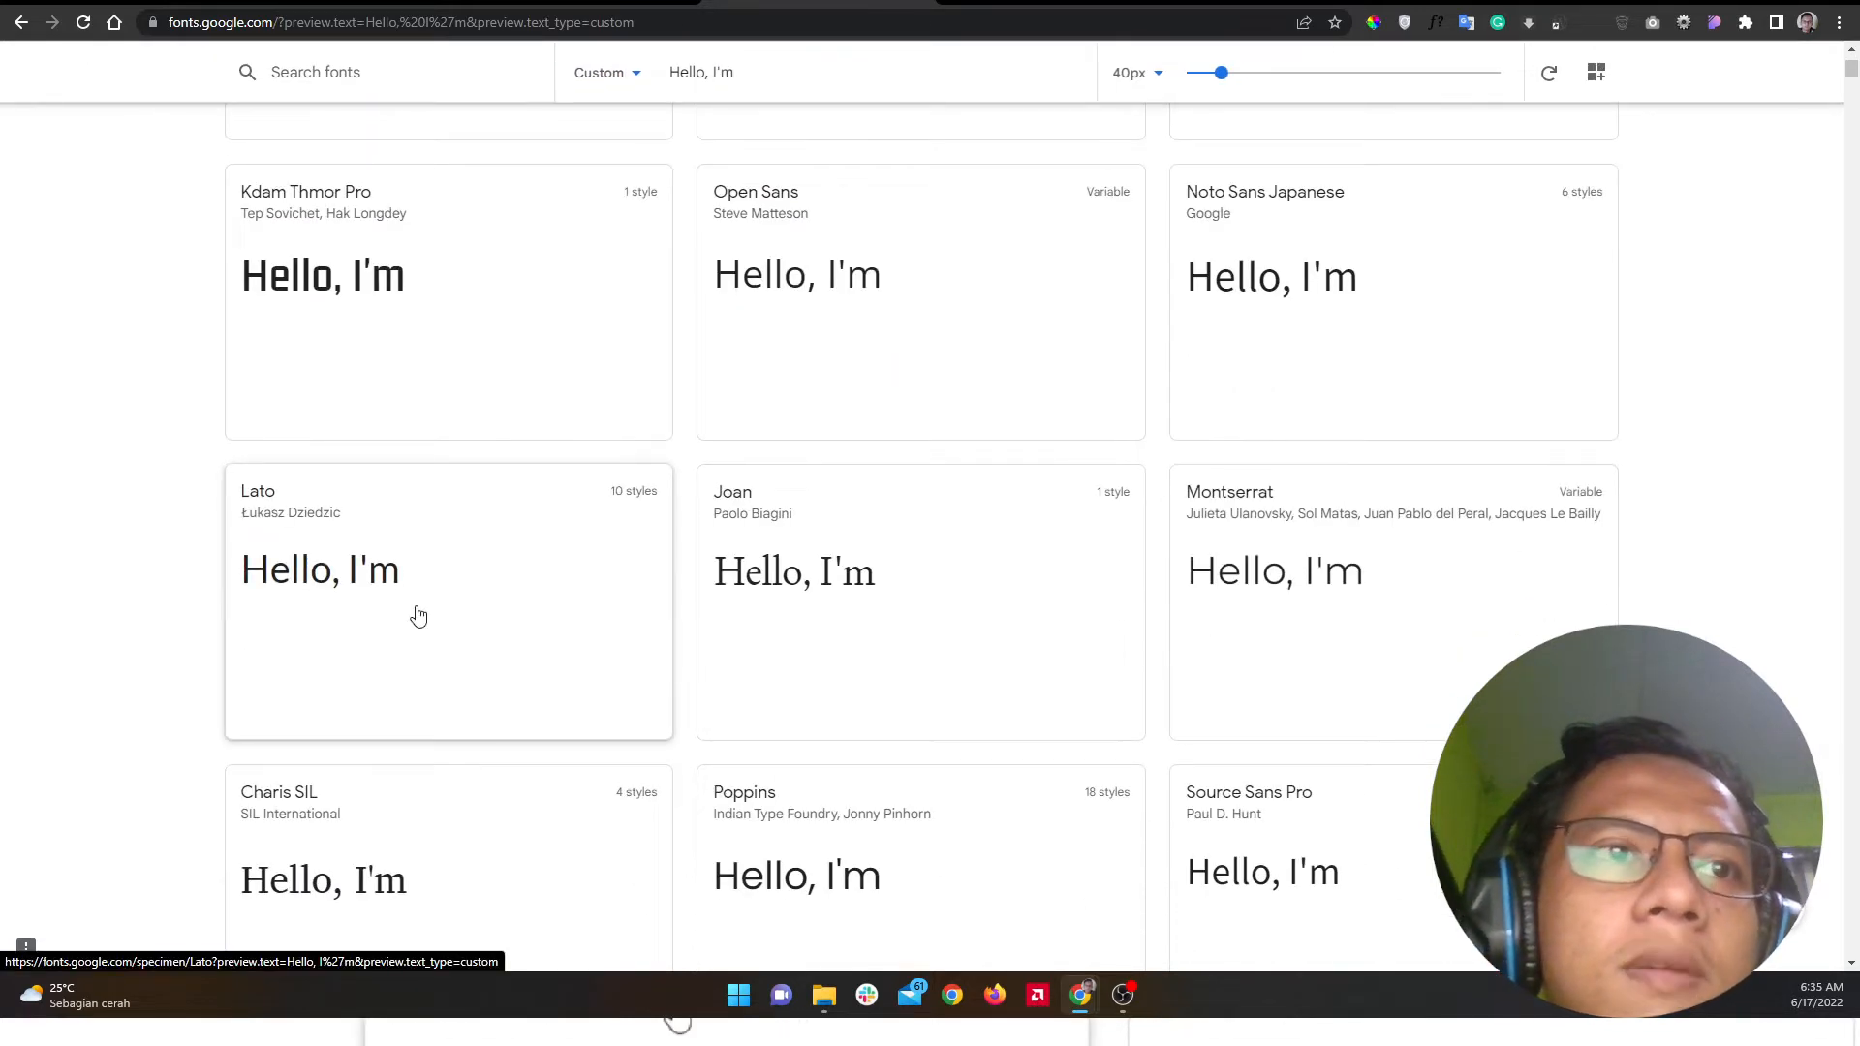
pyautogui.scroll(-5, 418, 616)
pyautogui.scroll(-5, 415, 615)
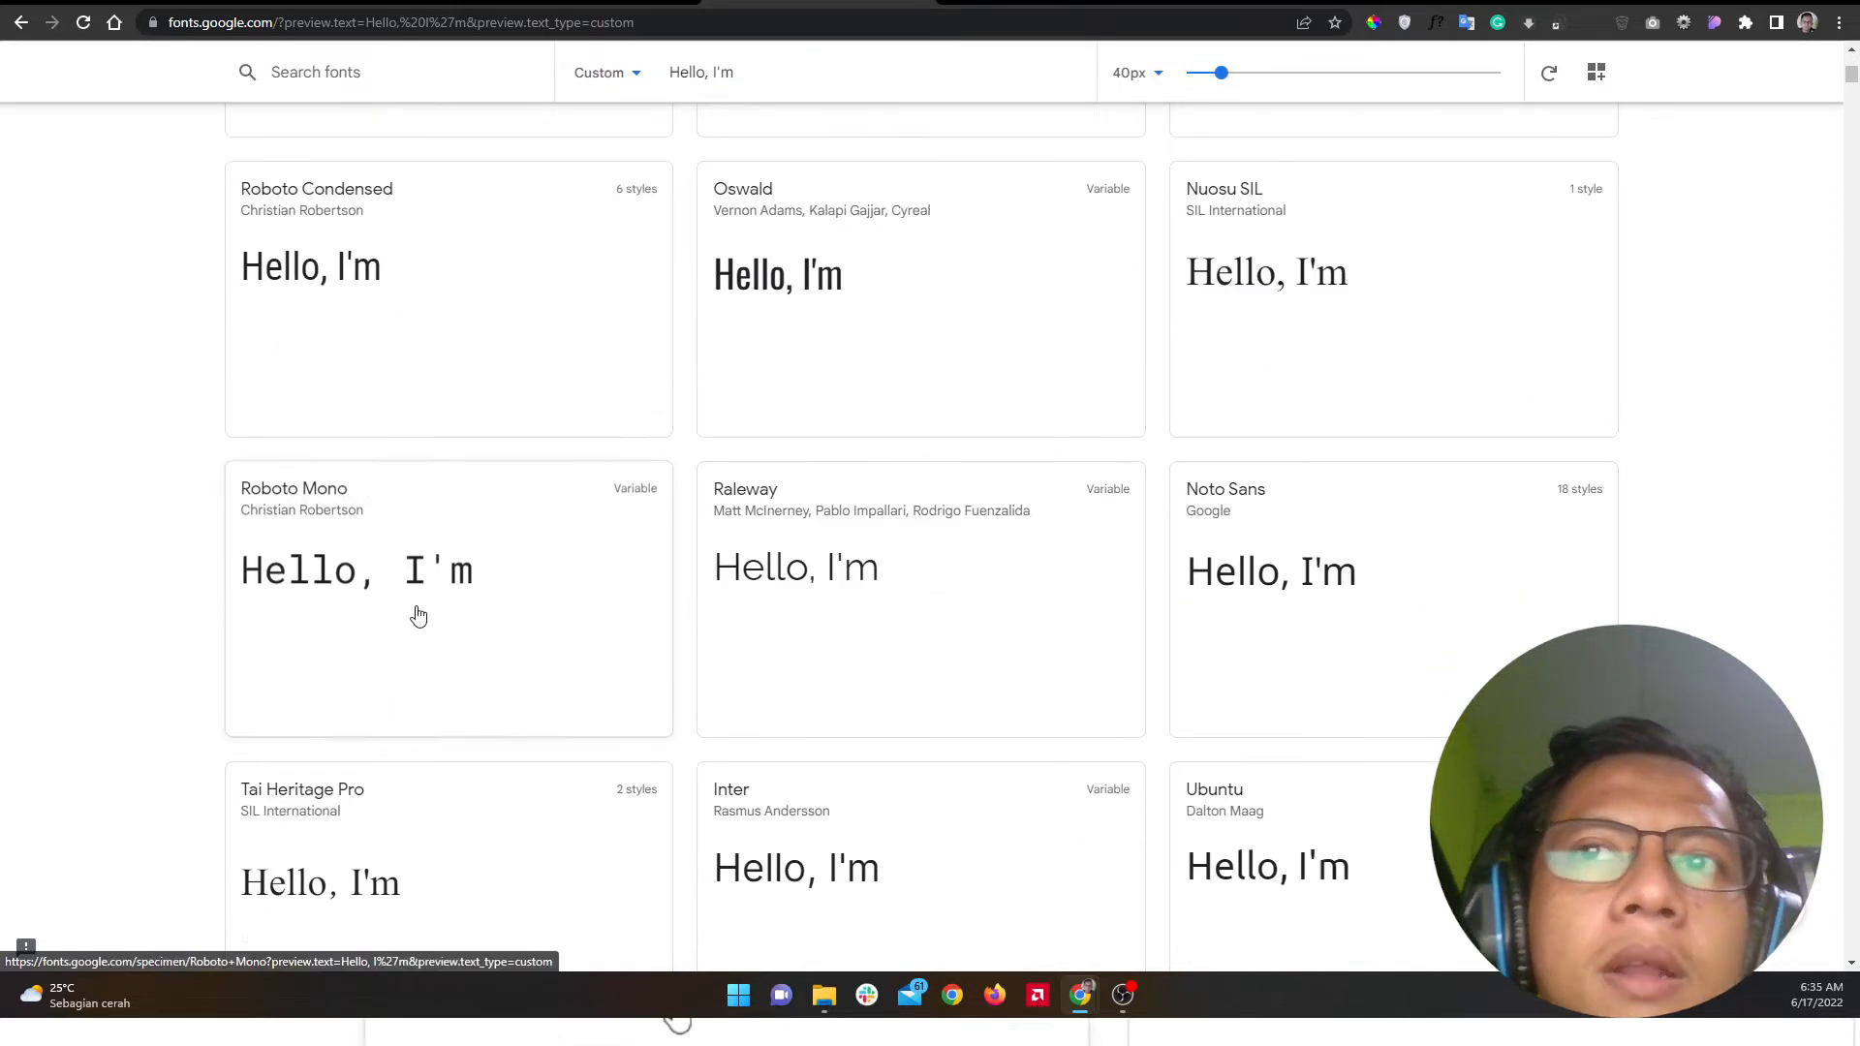
pyautogui.scroll(-5, 901, 649)
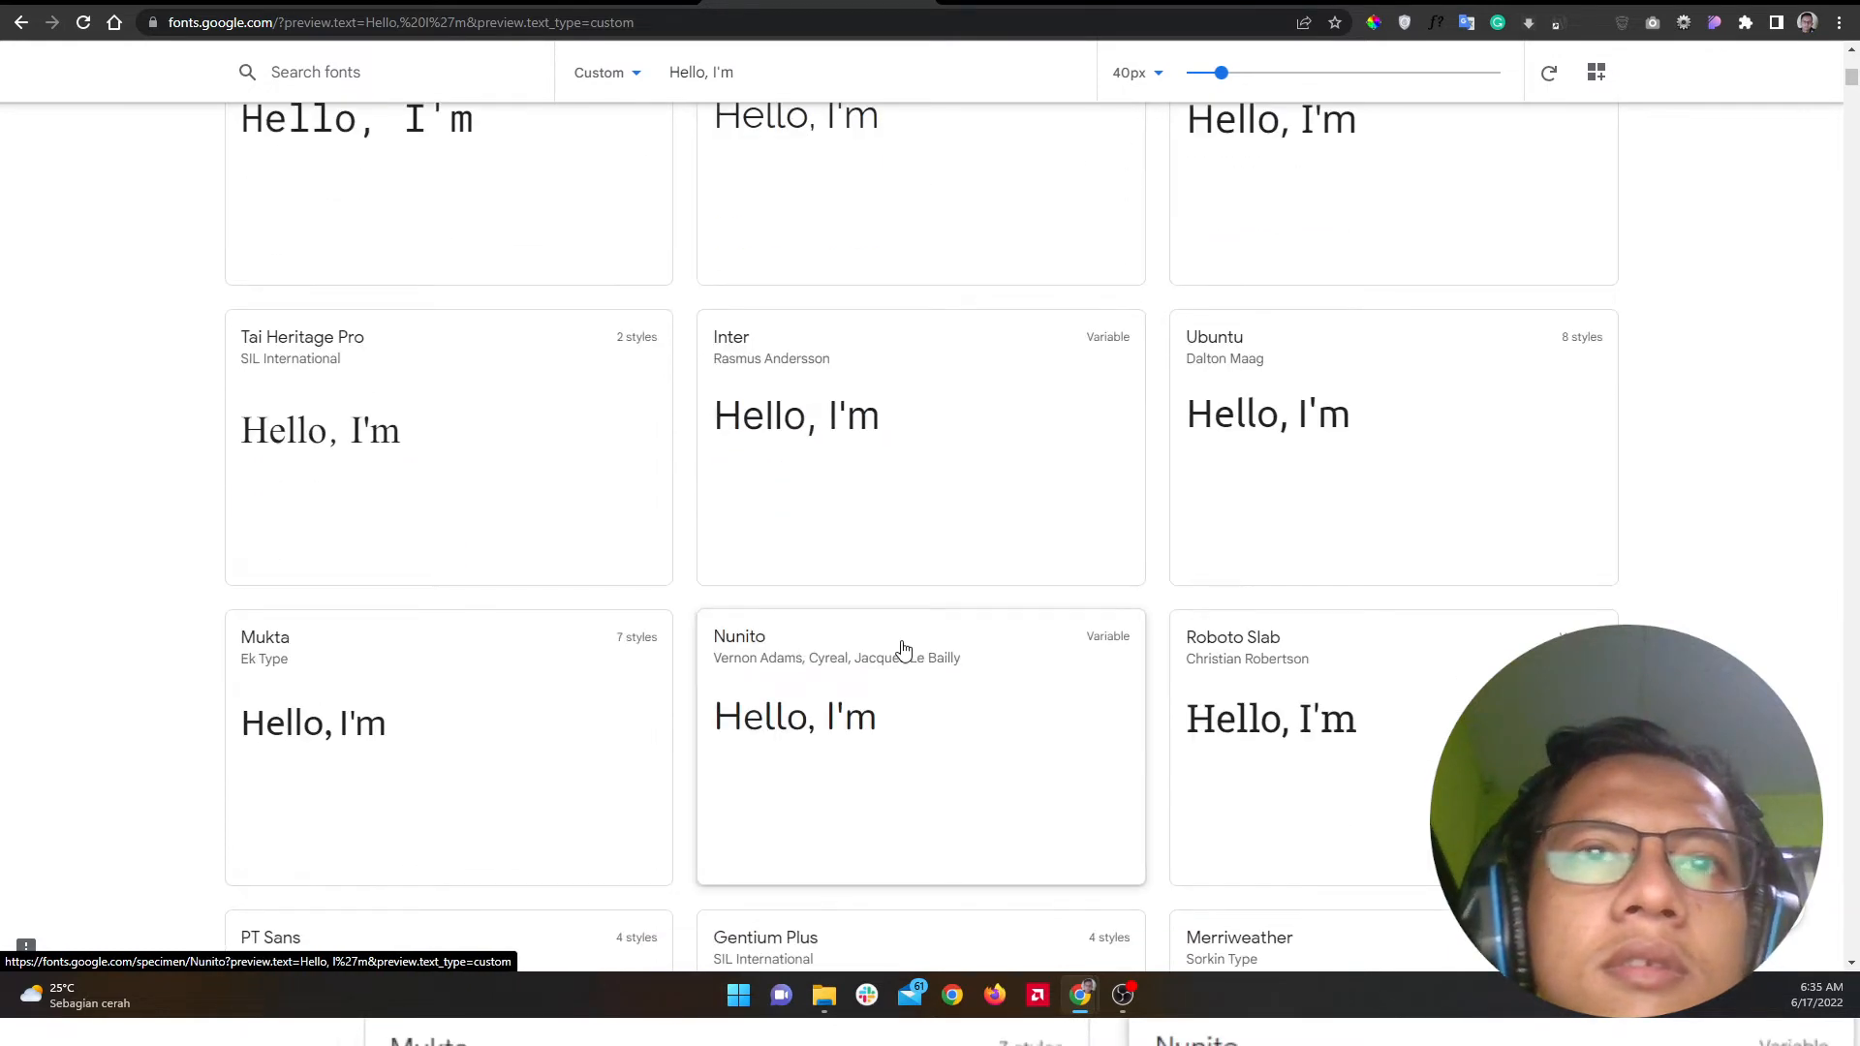
pyautogui.scroll(-5, 901, 649)
pyautogui.scroll(-5, 903, 651)
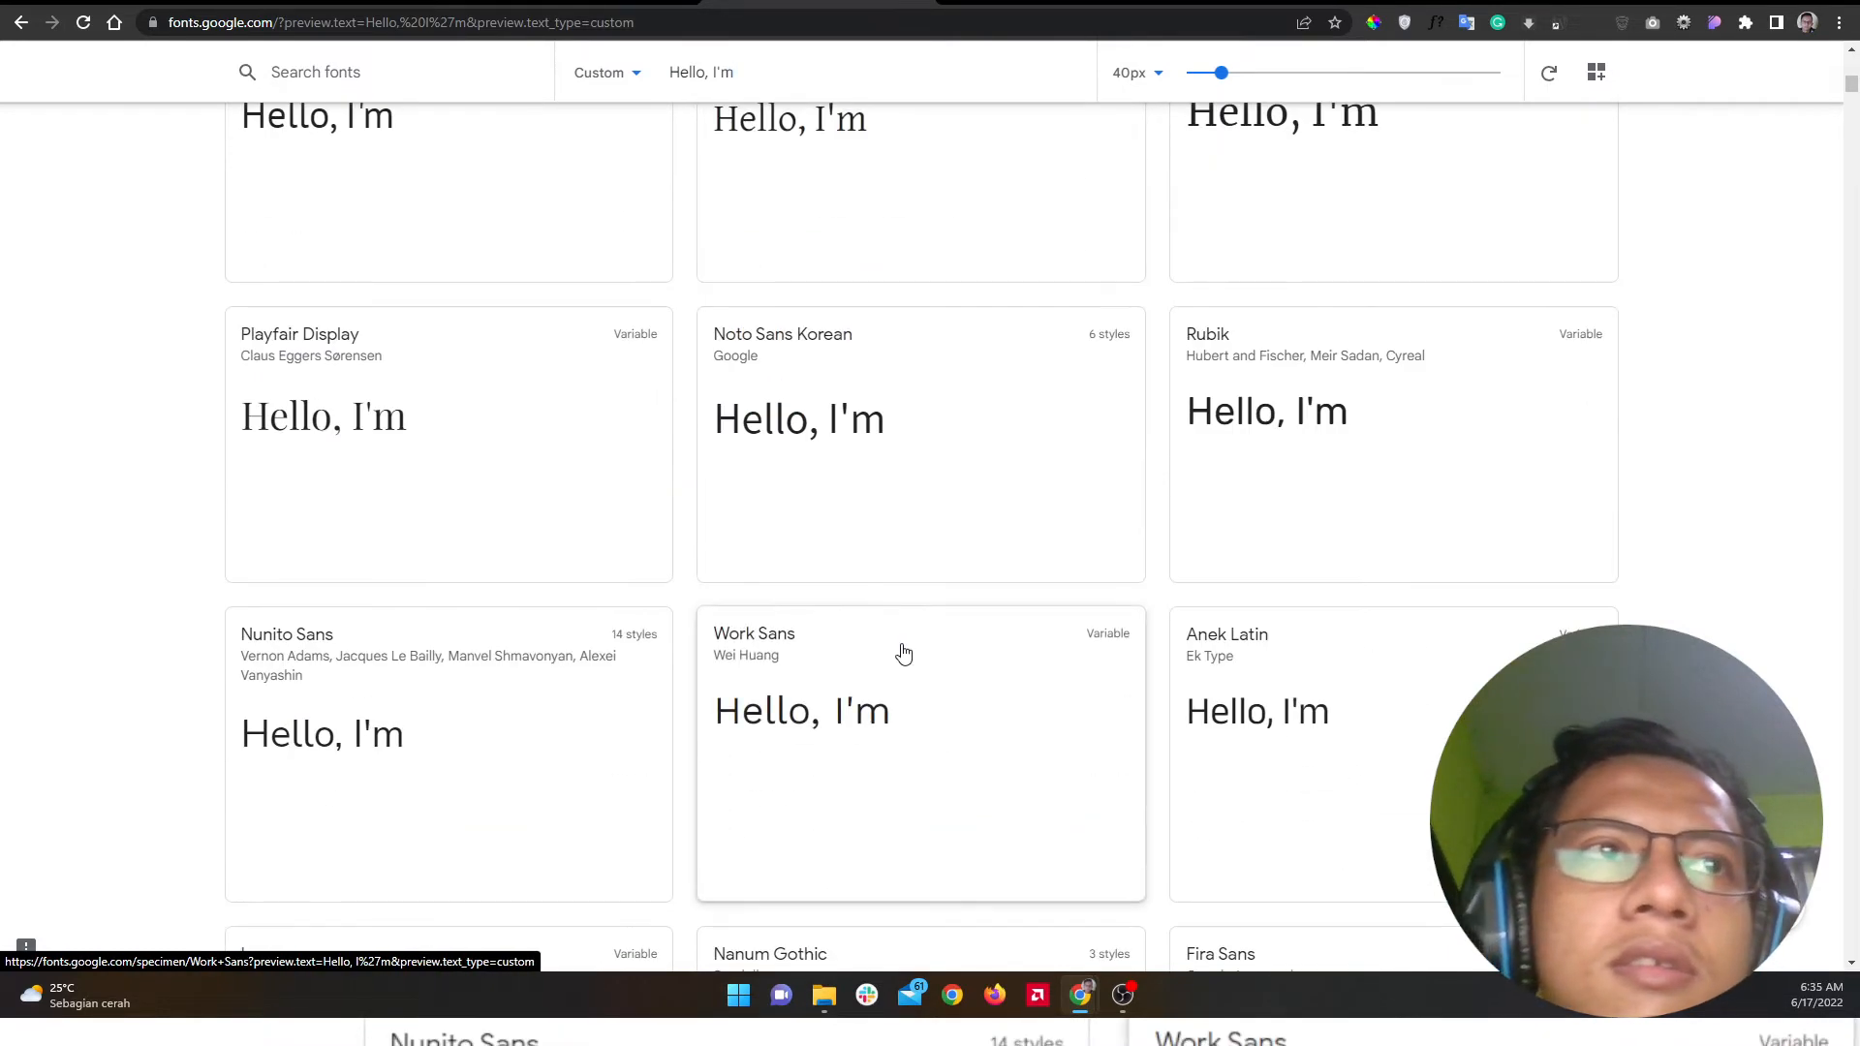
pyautogui.scroll(-5, 903, 653)
pyautogui.scroll(-5, 902, 656)
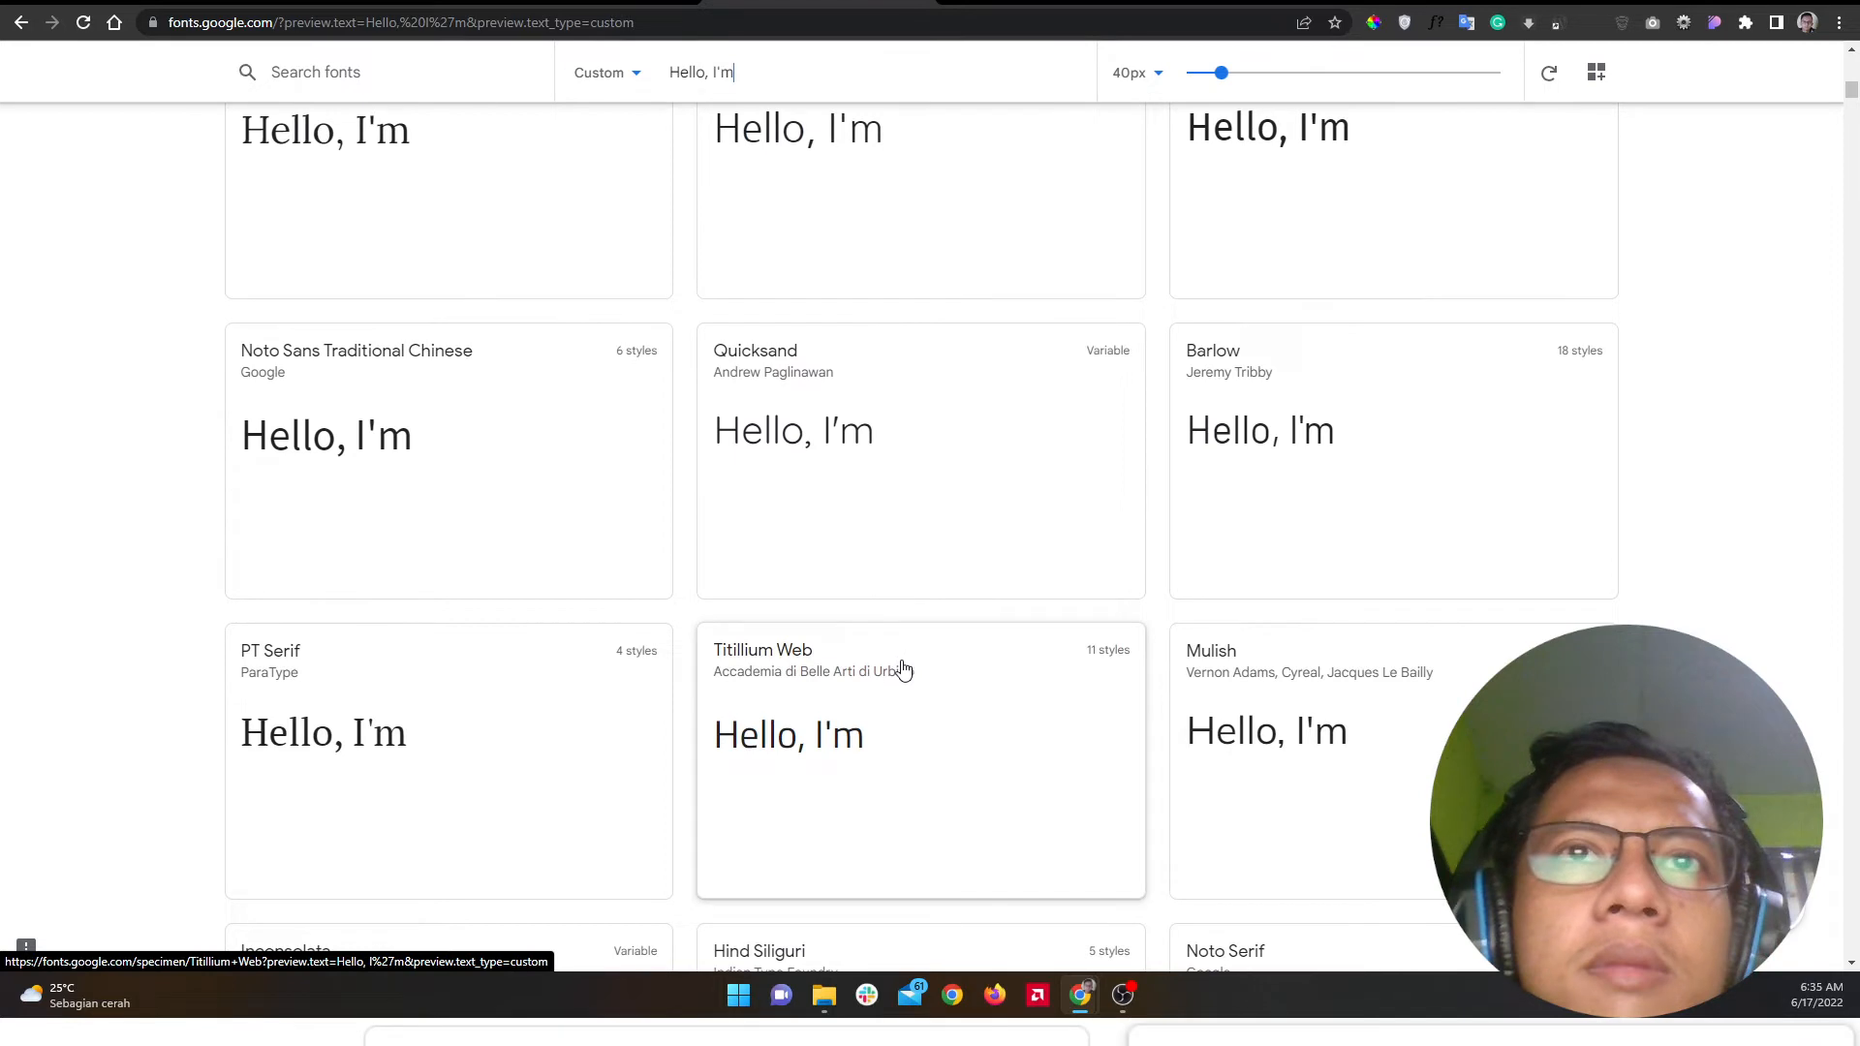
pyautogui.scroll(-5, 901, 697)
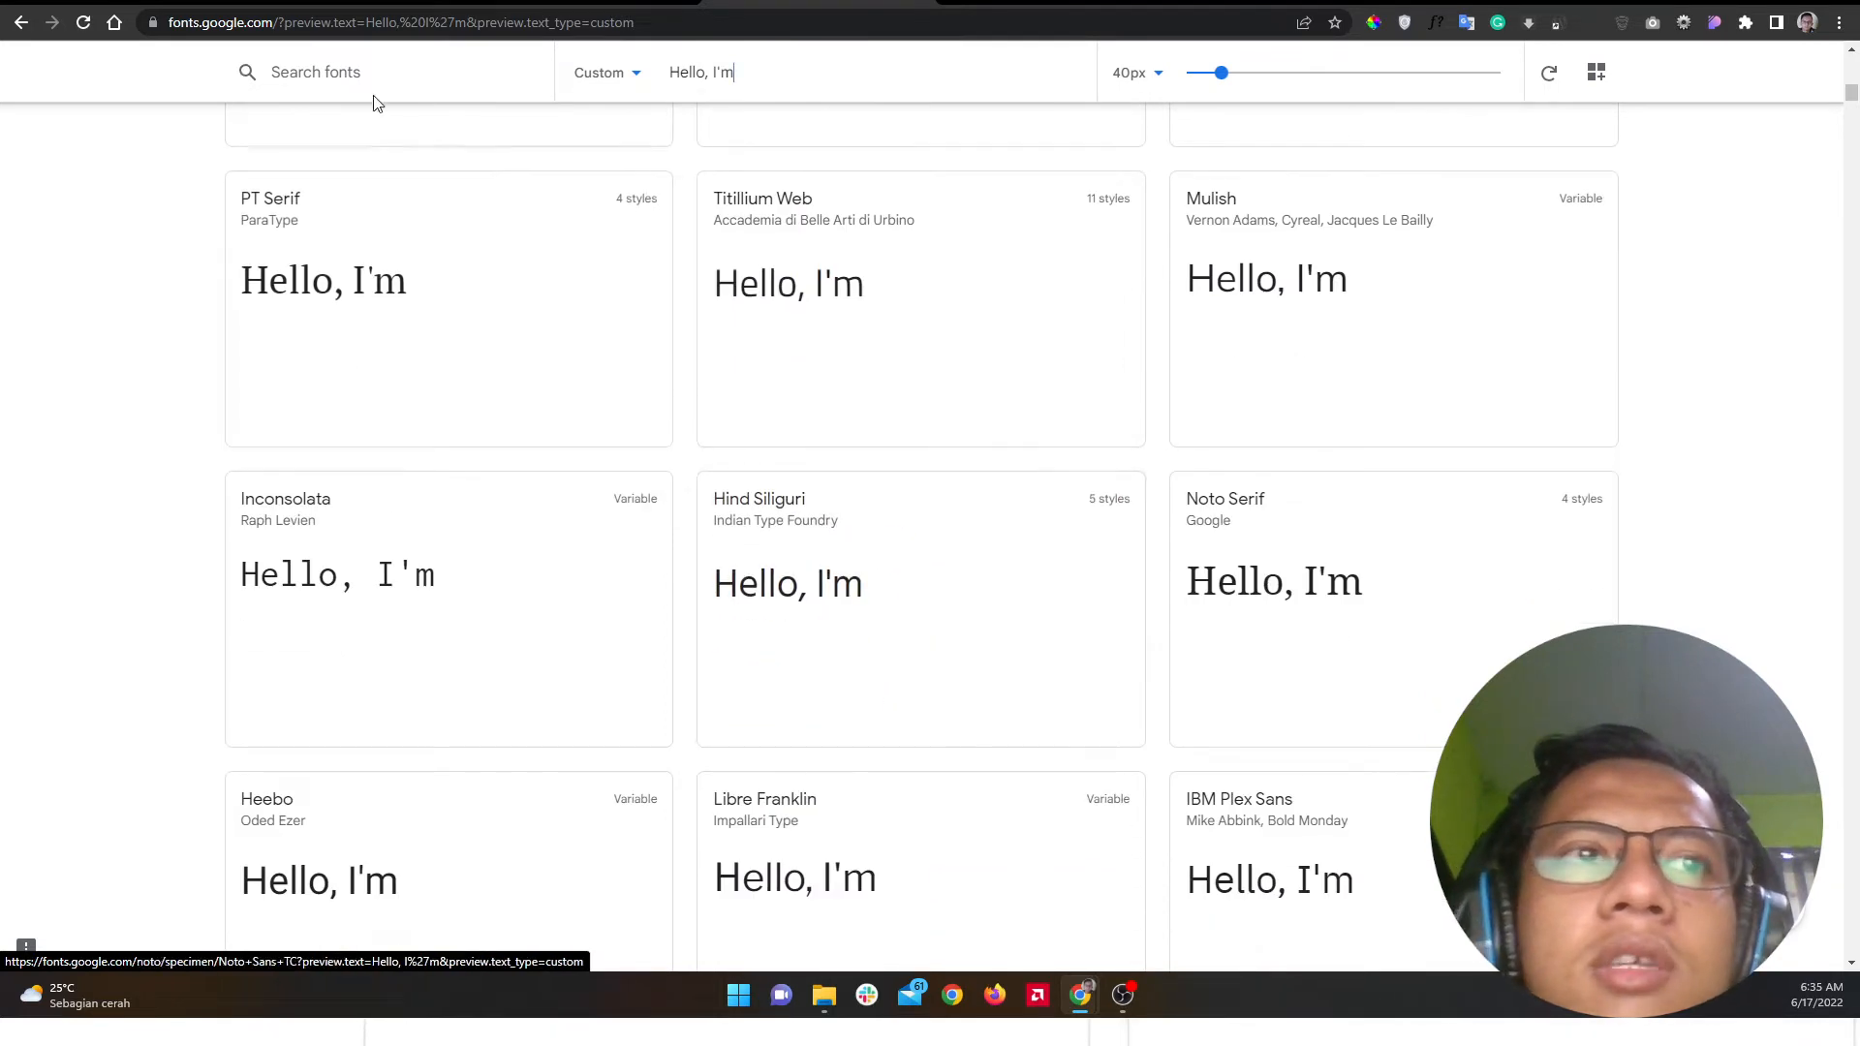
# Step: Set the heading's font family to Audiowide
pyautogui.click(369, 2)
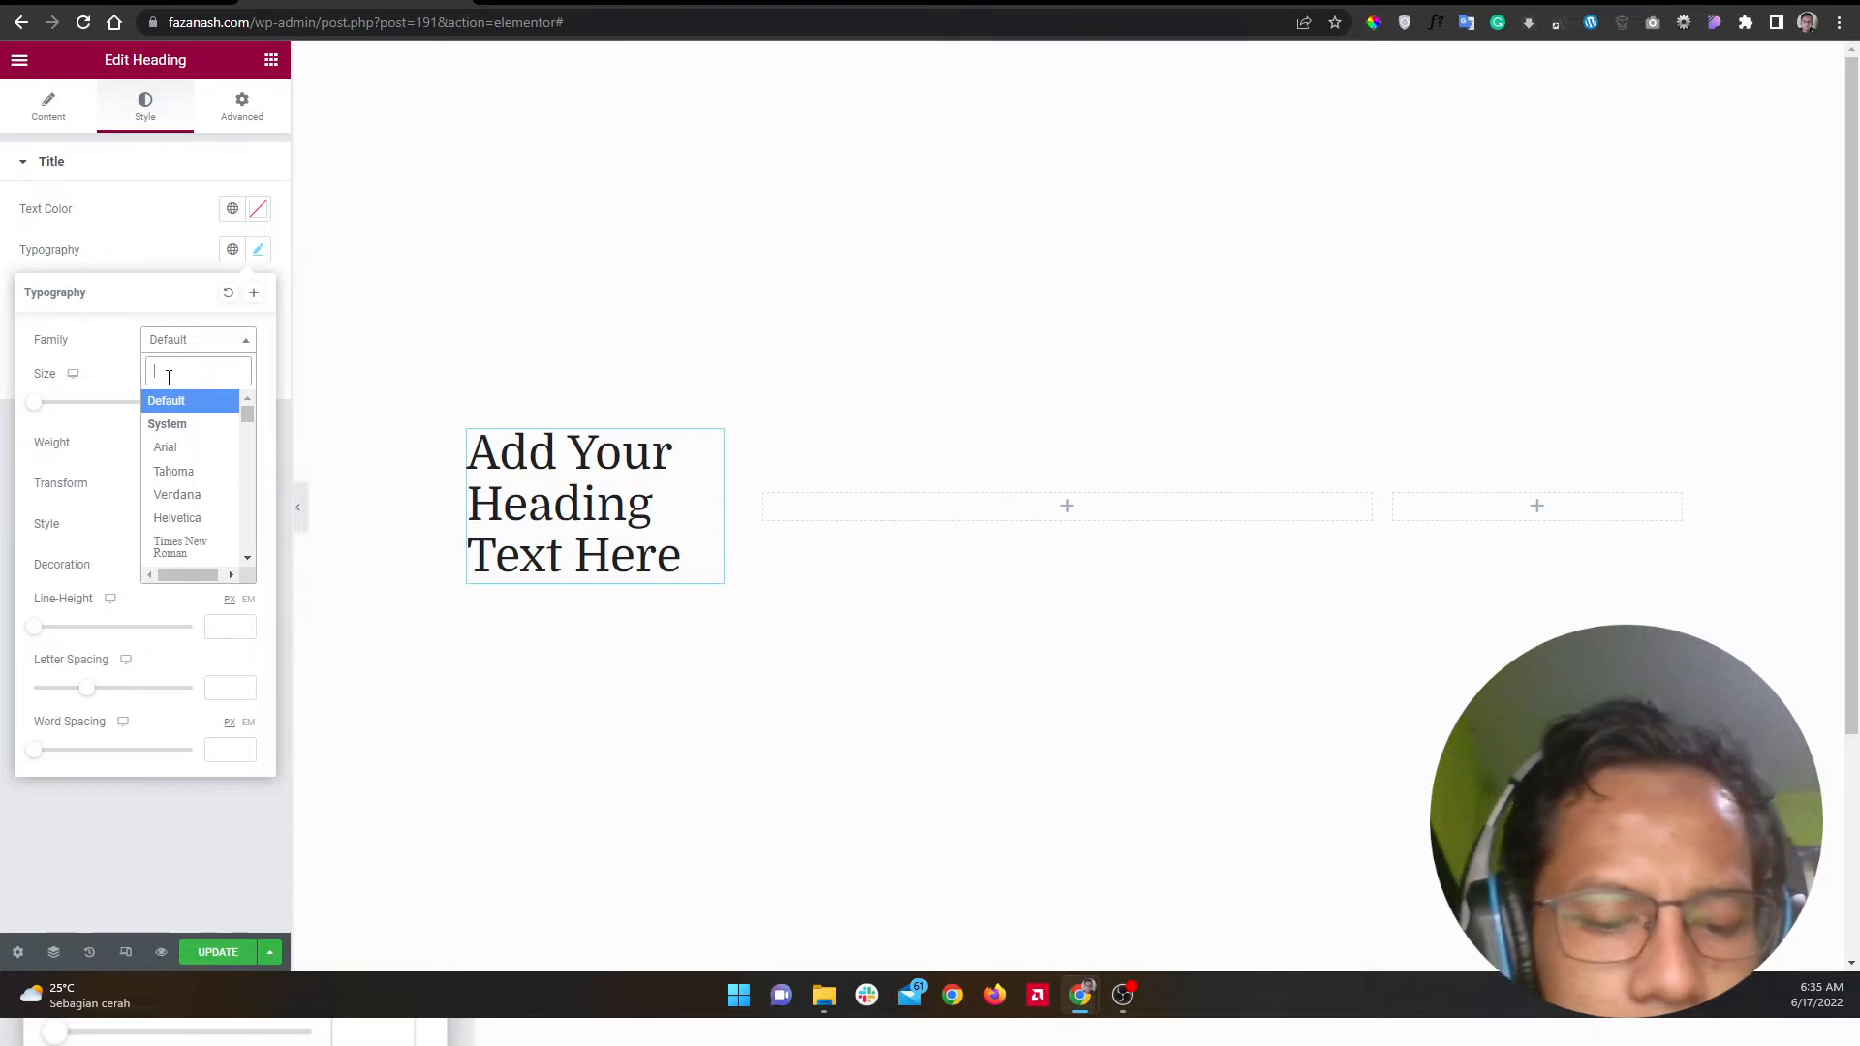
pyautogui.write('wide')
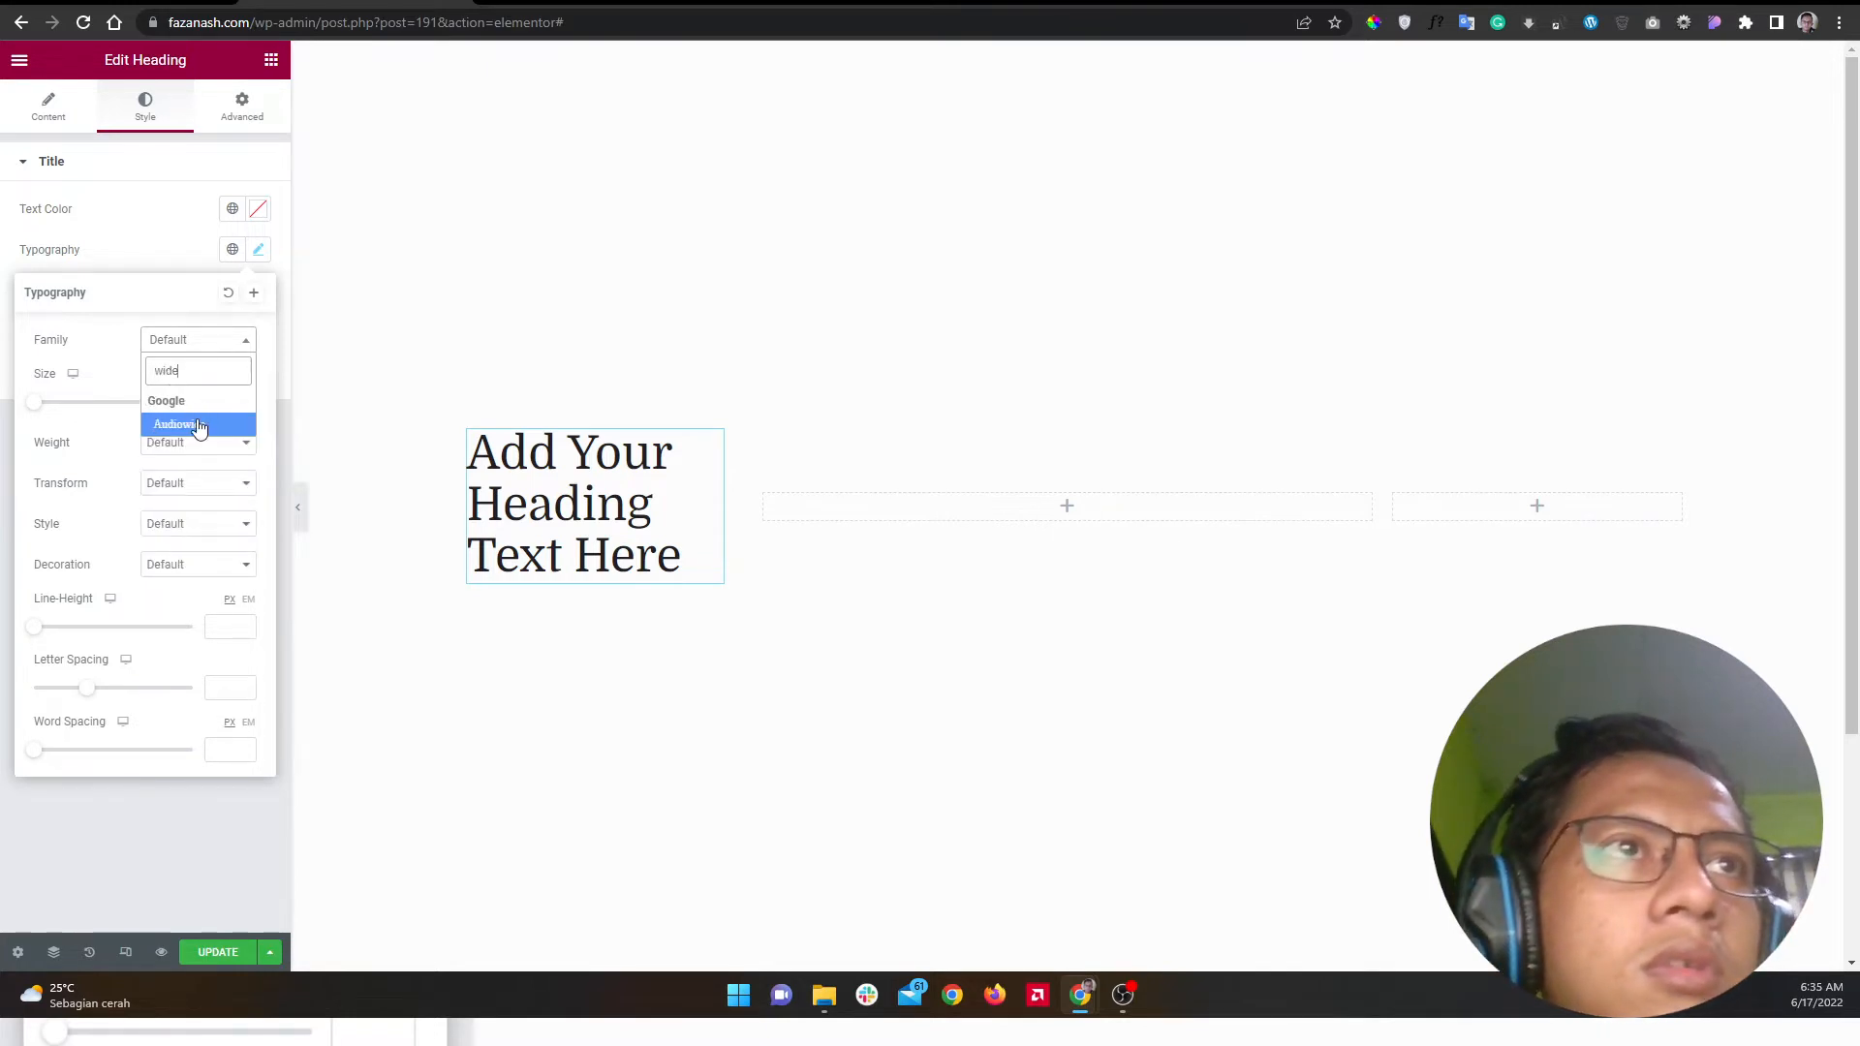
pyautogui.click(197, 424)
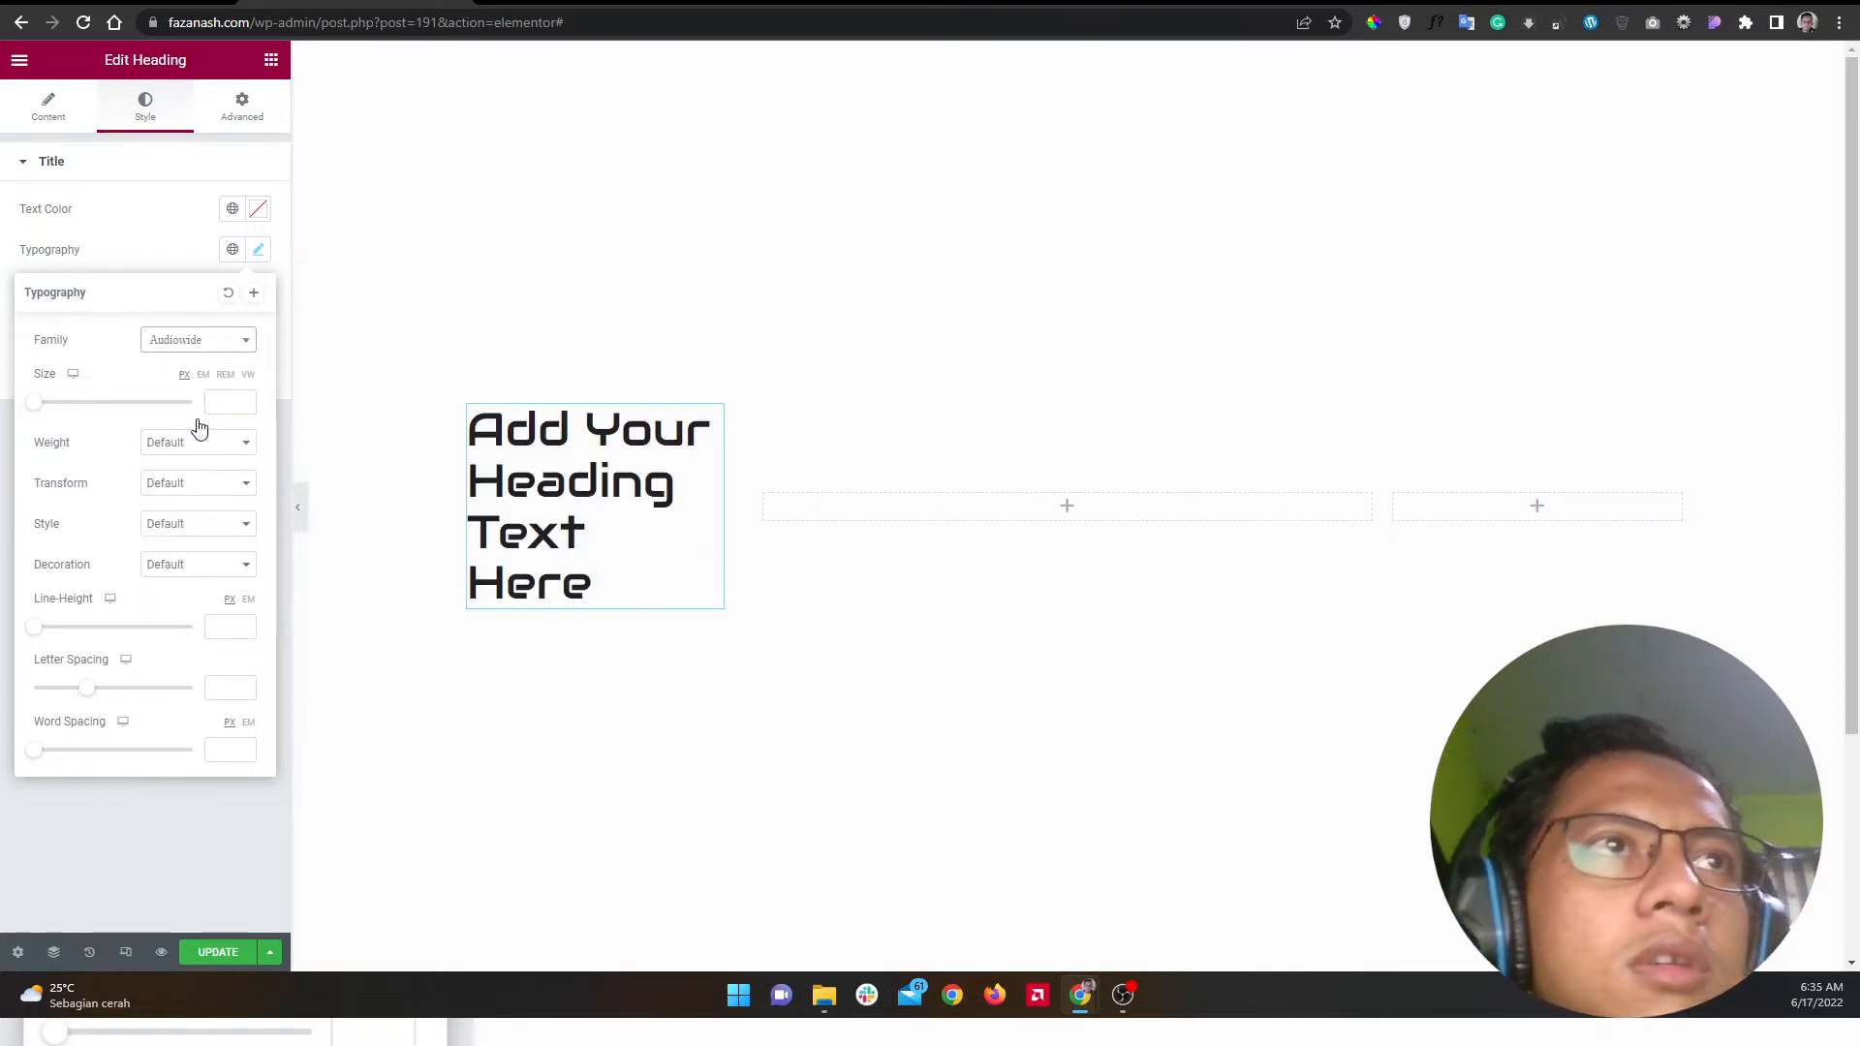
pyautogui.click(258, 249)
# Step: Change the heading title to 'Hello, I'm'
pyautogui.click(53, 112)
pyautogui.tripleClick(142, 253)
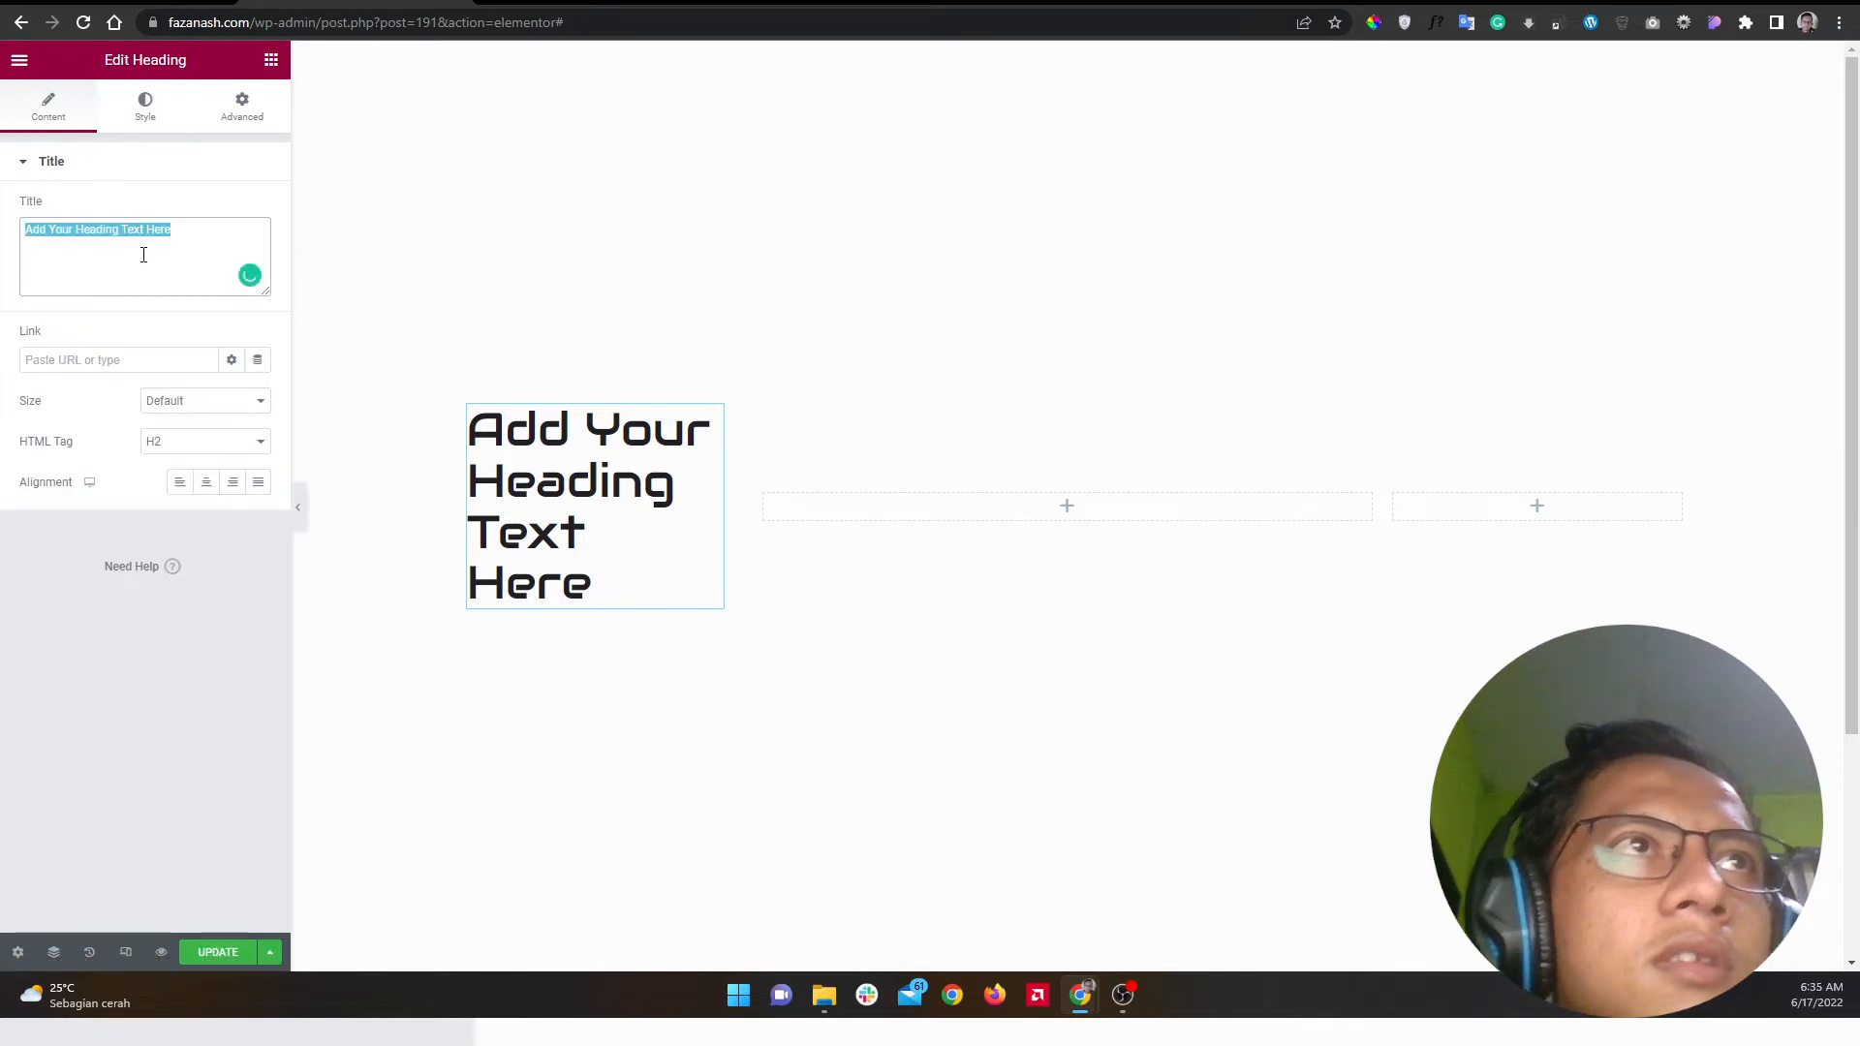
pyautogui.write('Helo')
pyautogui.press('BackSpace')
pyautogui.write('lo, I')
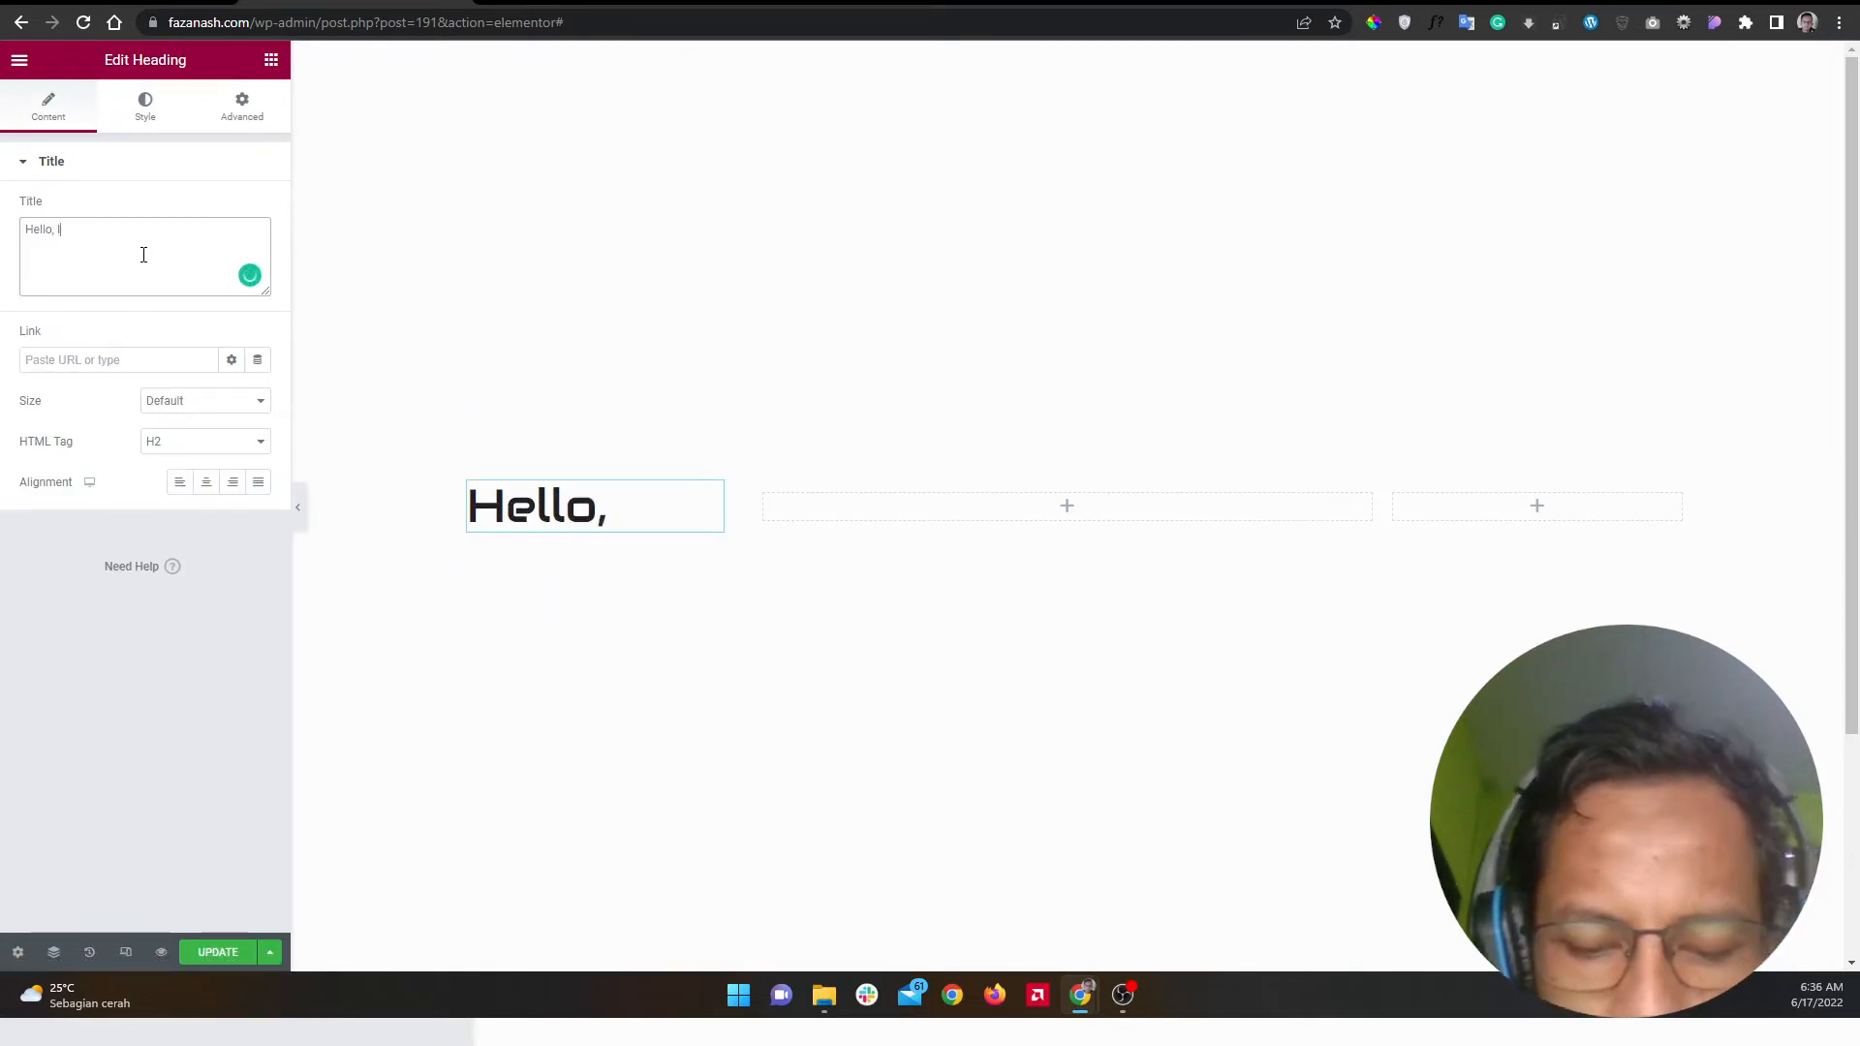
pyautogui.write("'m")
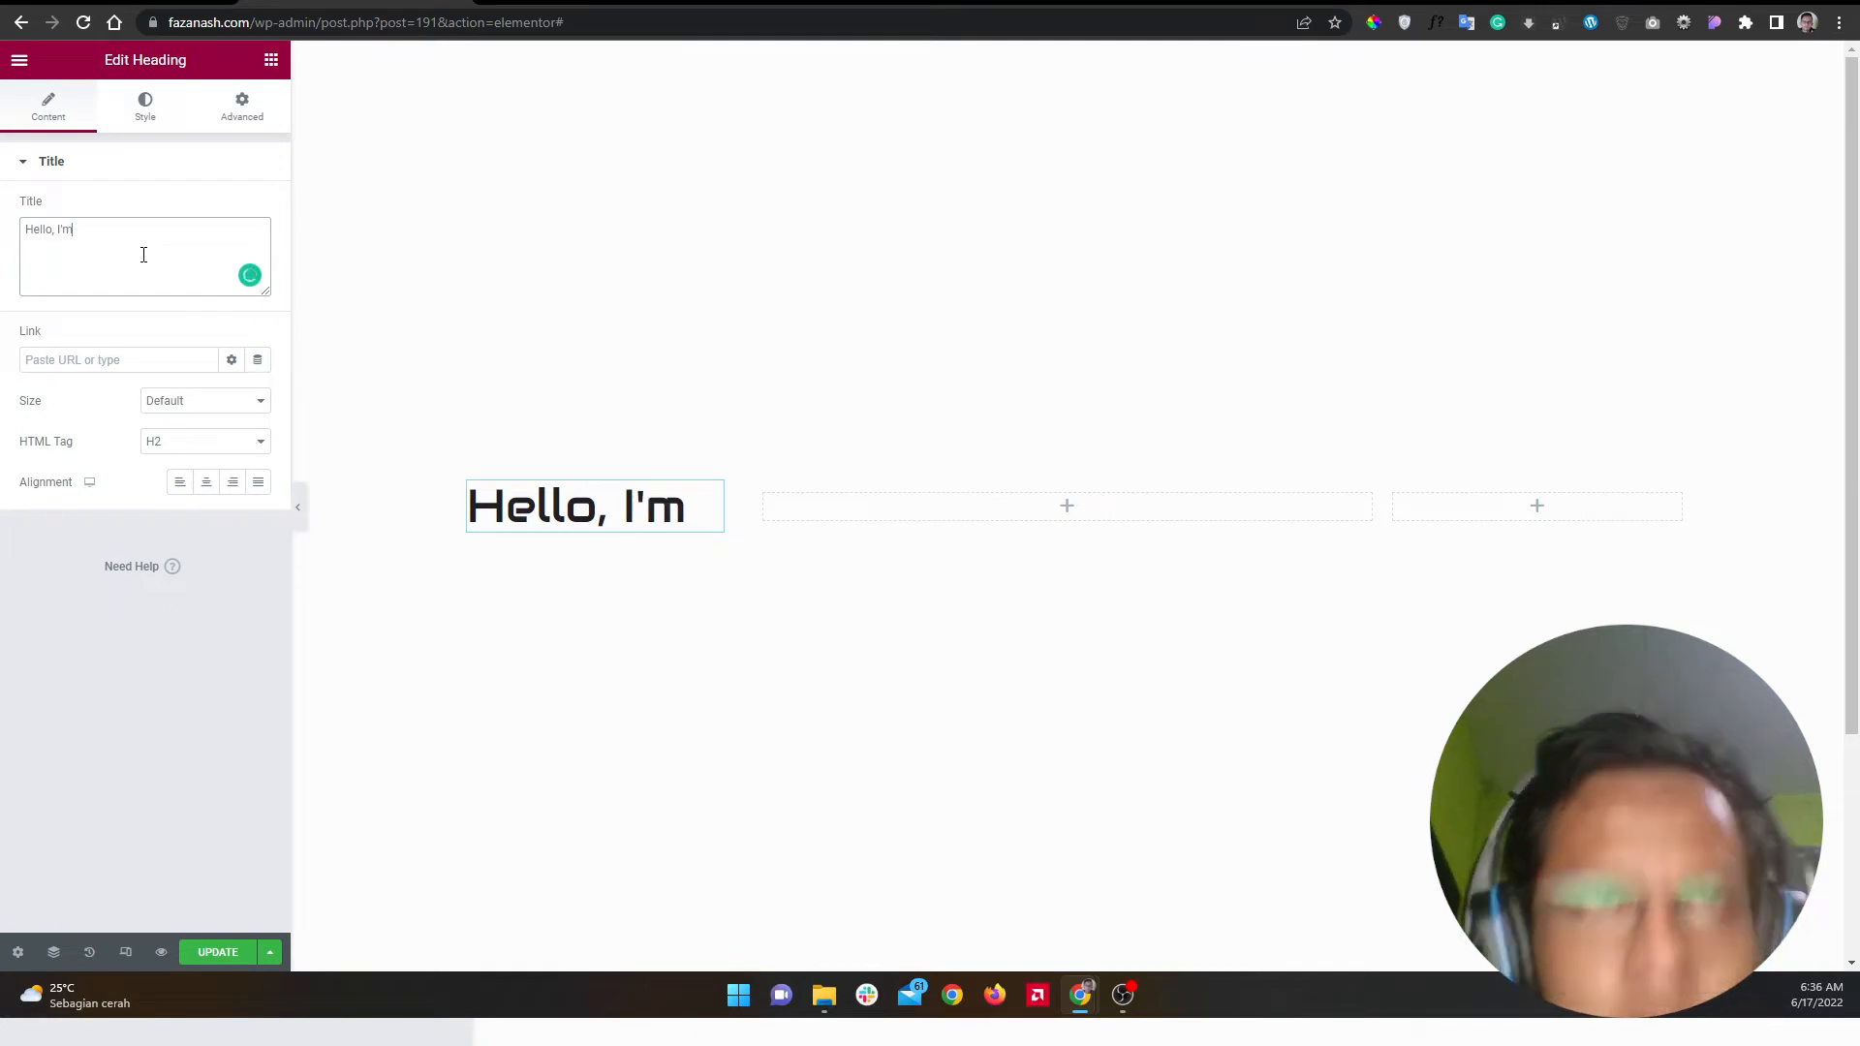
# Step: Set the greeting heading's font size to 24 px
pyautogui.click(162, 112)
pyautogui.click(527, 2)
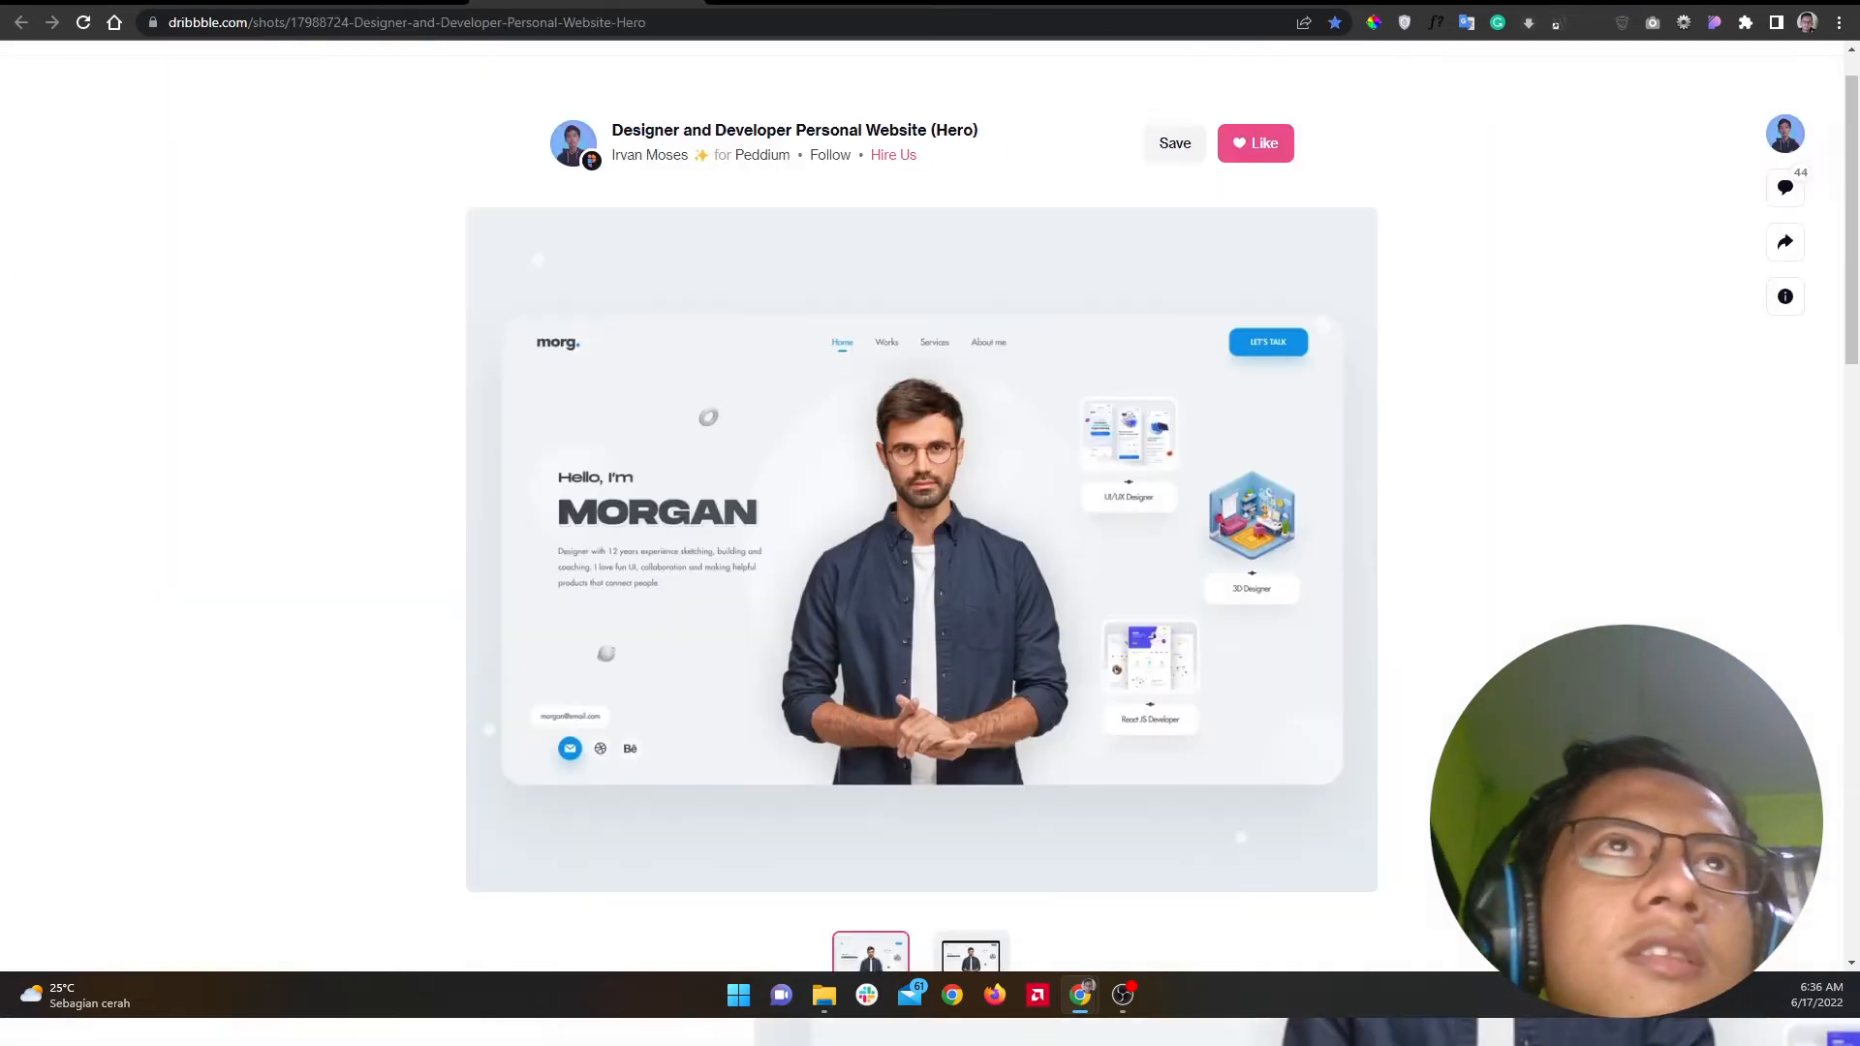
pyautogui.click(407, 2)
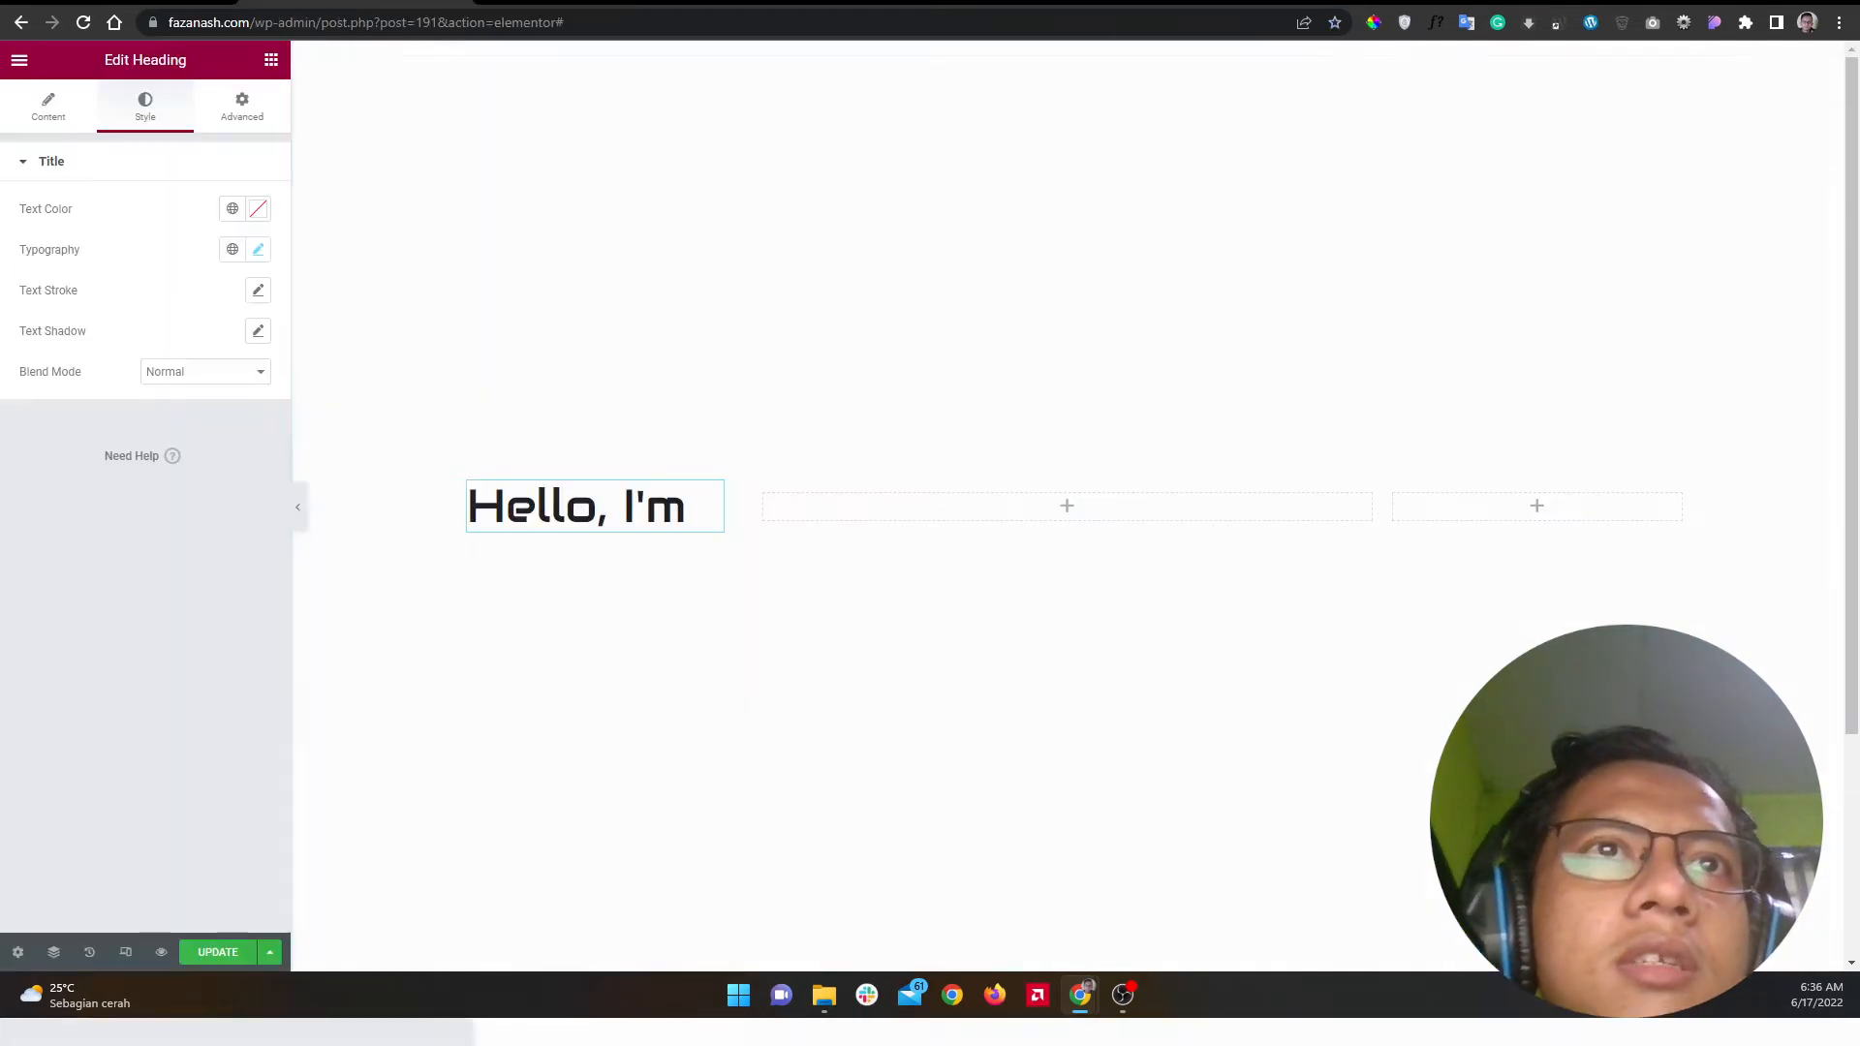
pyautogui.click(257, 250)
pyautogui.click(222, 411)
pyautogui.write('24')
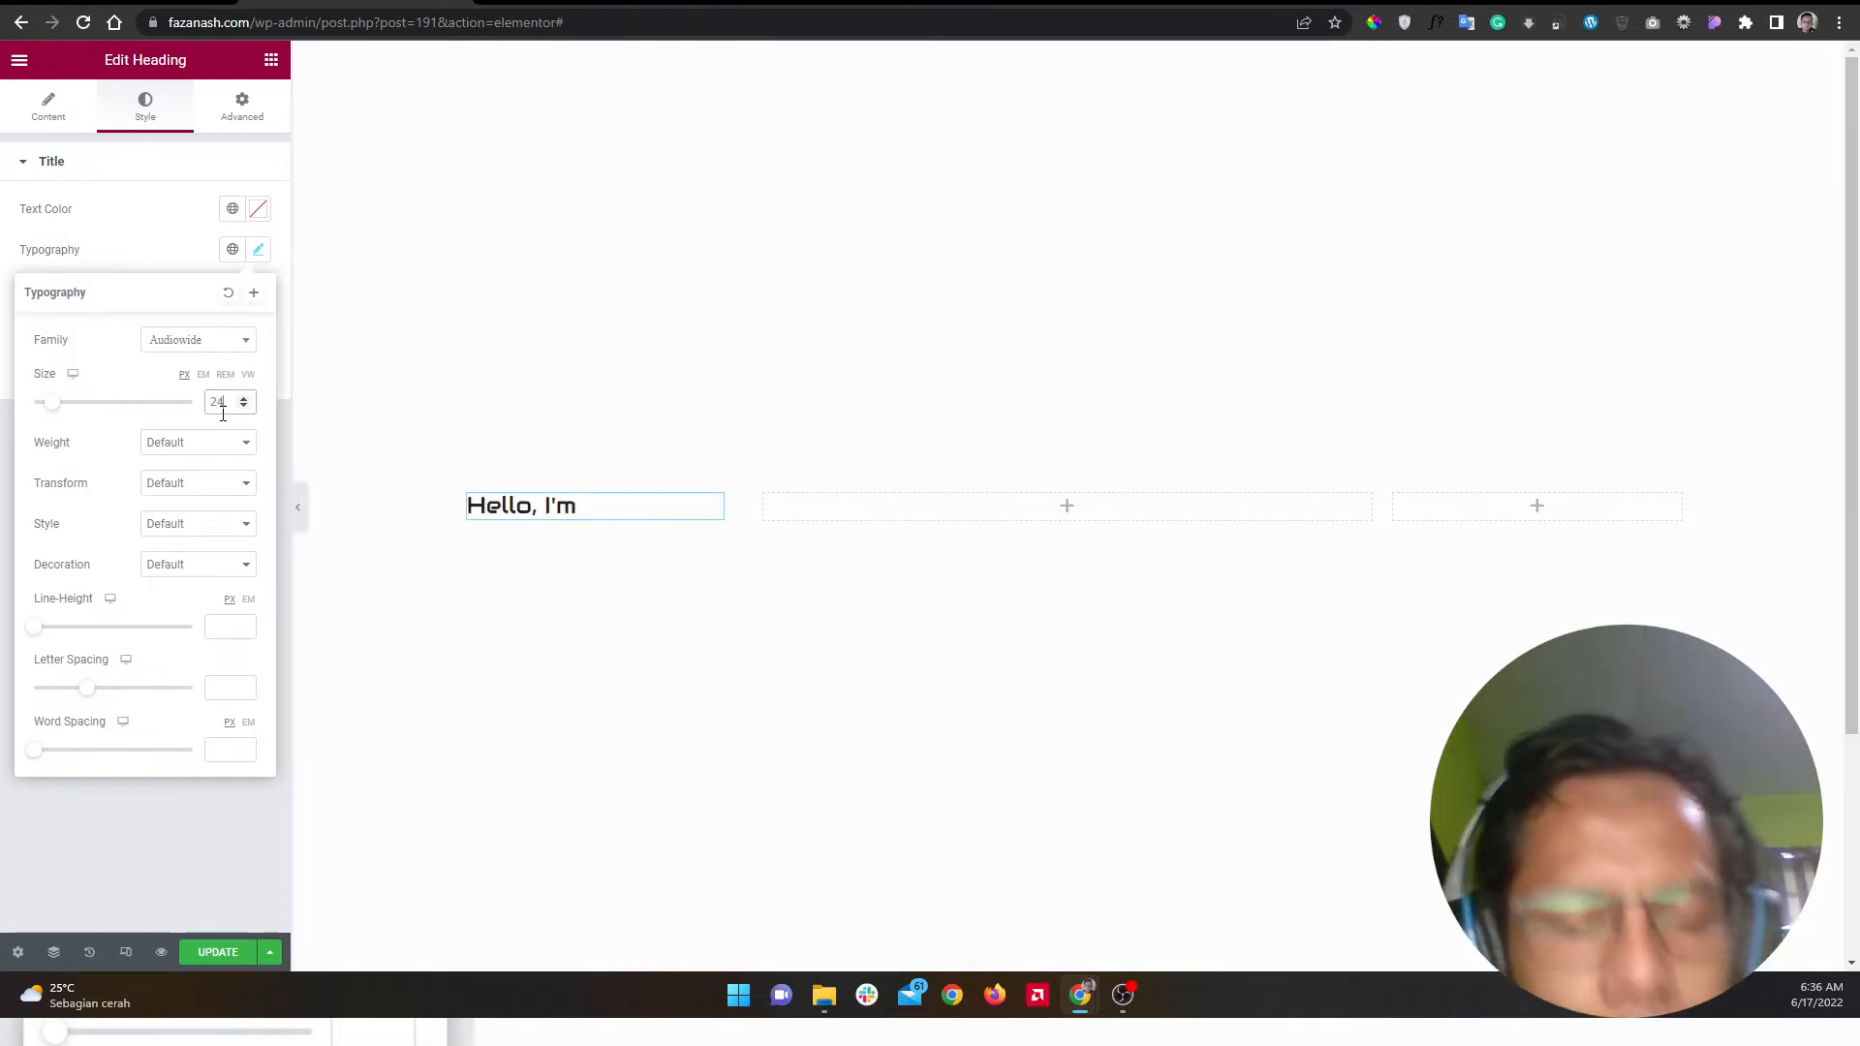
pyautogui.click(603, 2)
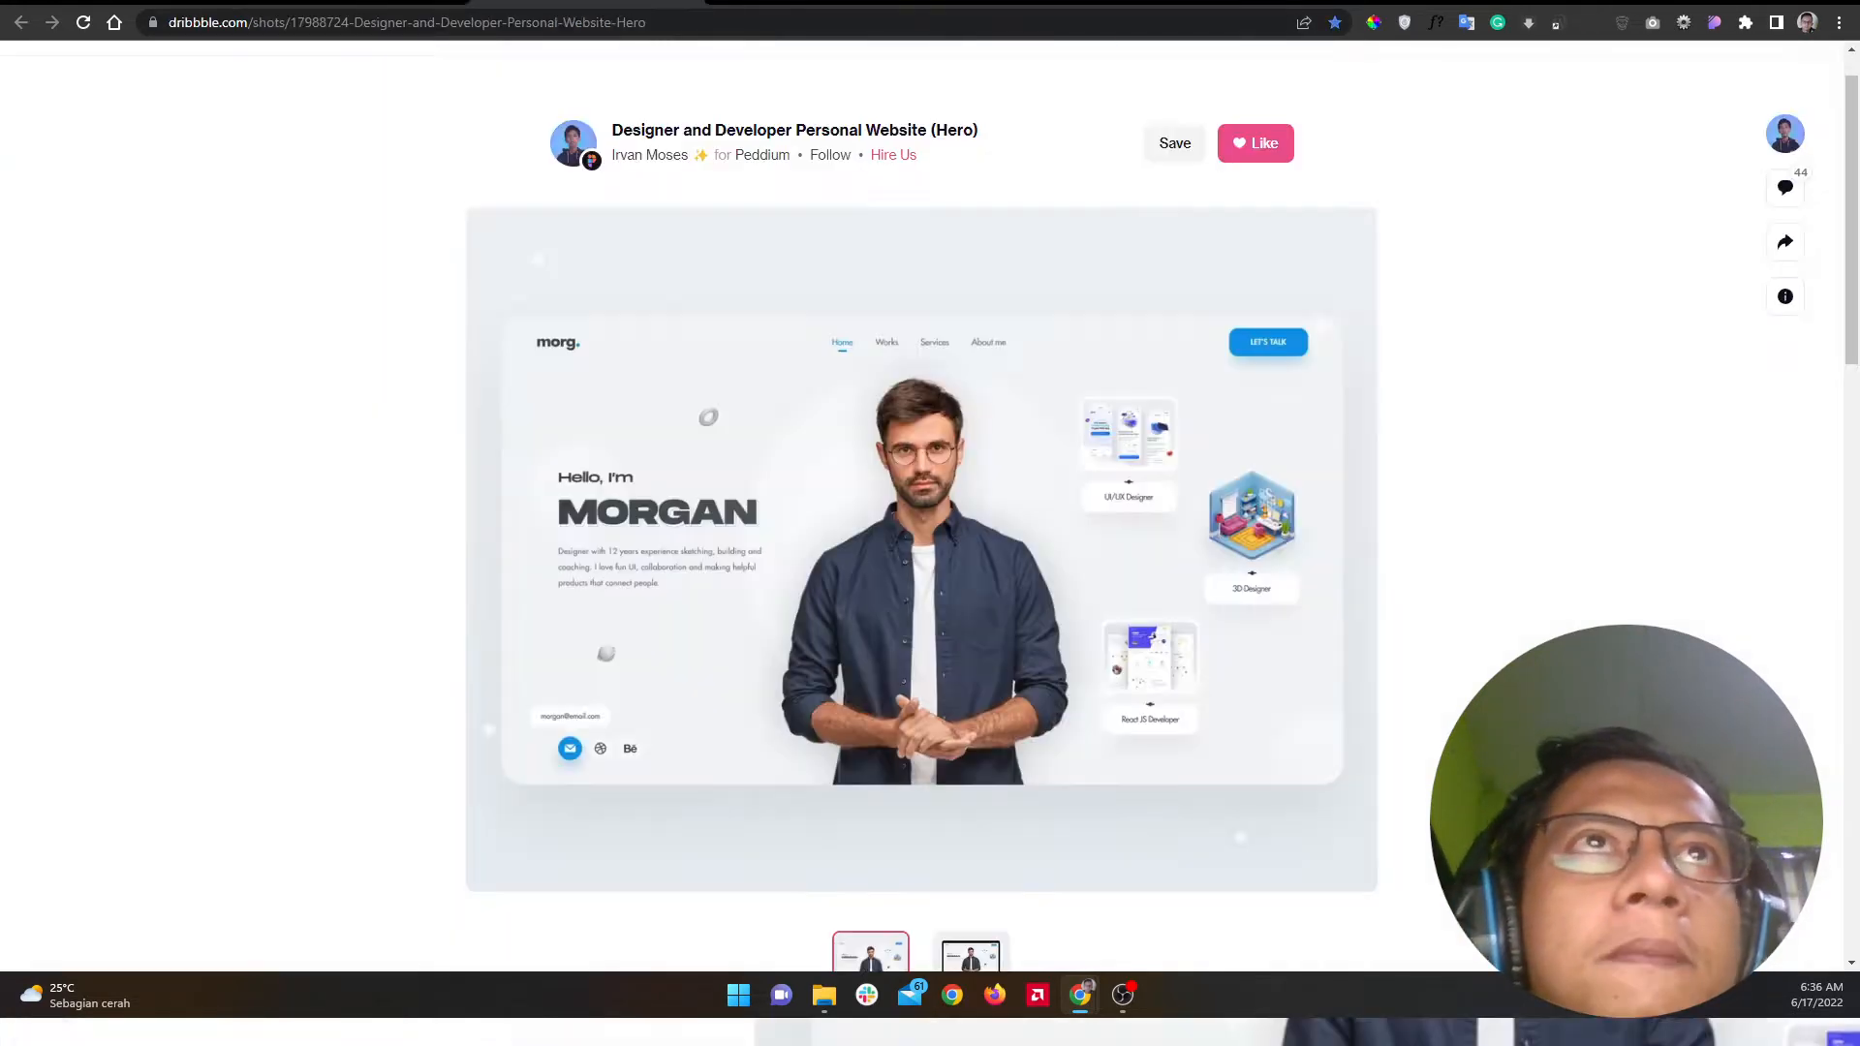
pyautogui.click(362, 3)
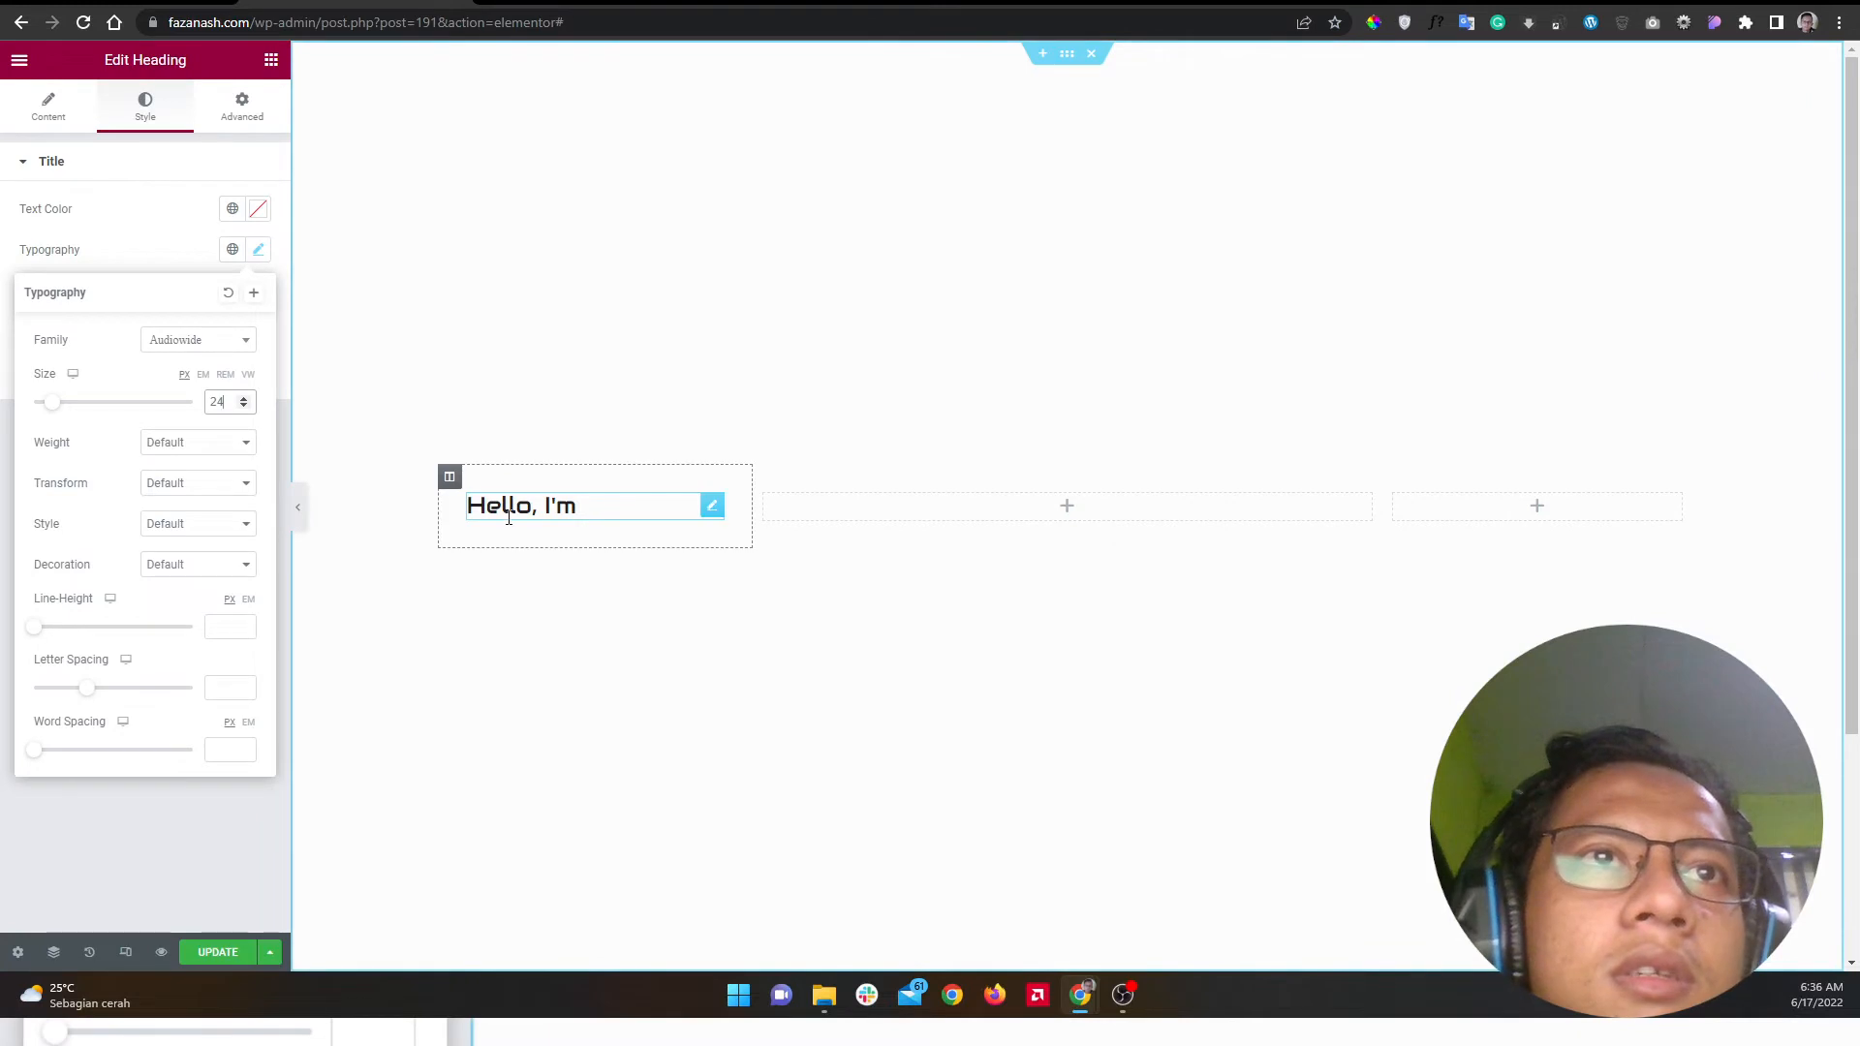
# Step: Duplicate the greeting heading and retitle the copy 'Fazanash'
pyautogui.rightClick(542, 507)
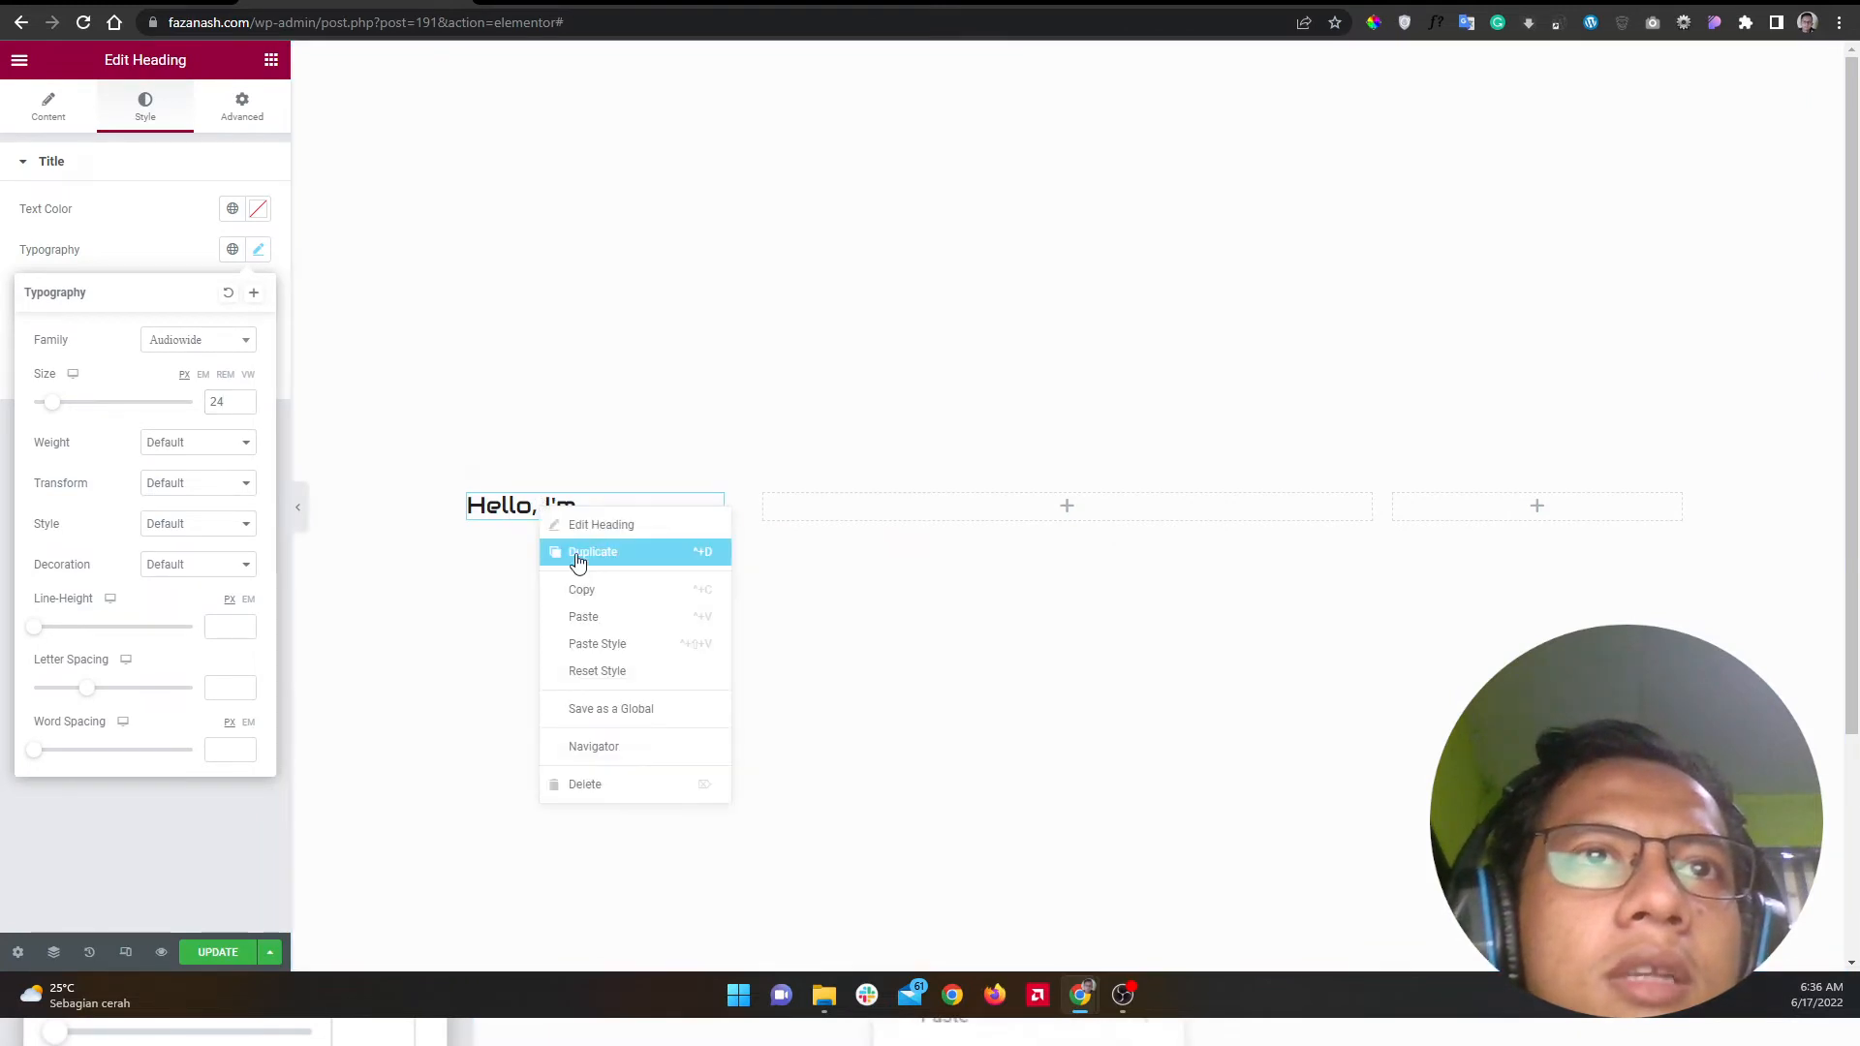
pyautogui.click(577, 558)
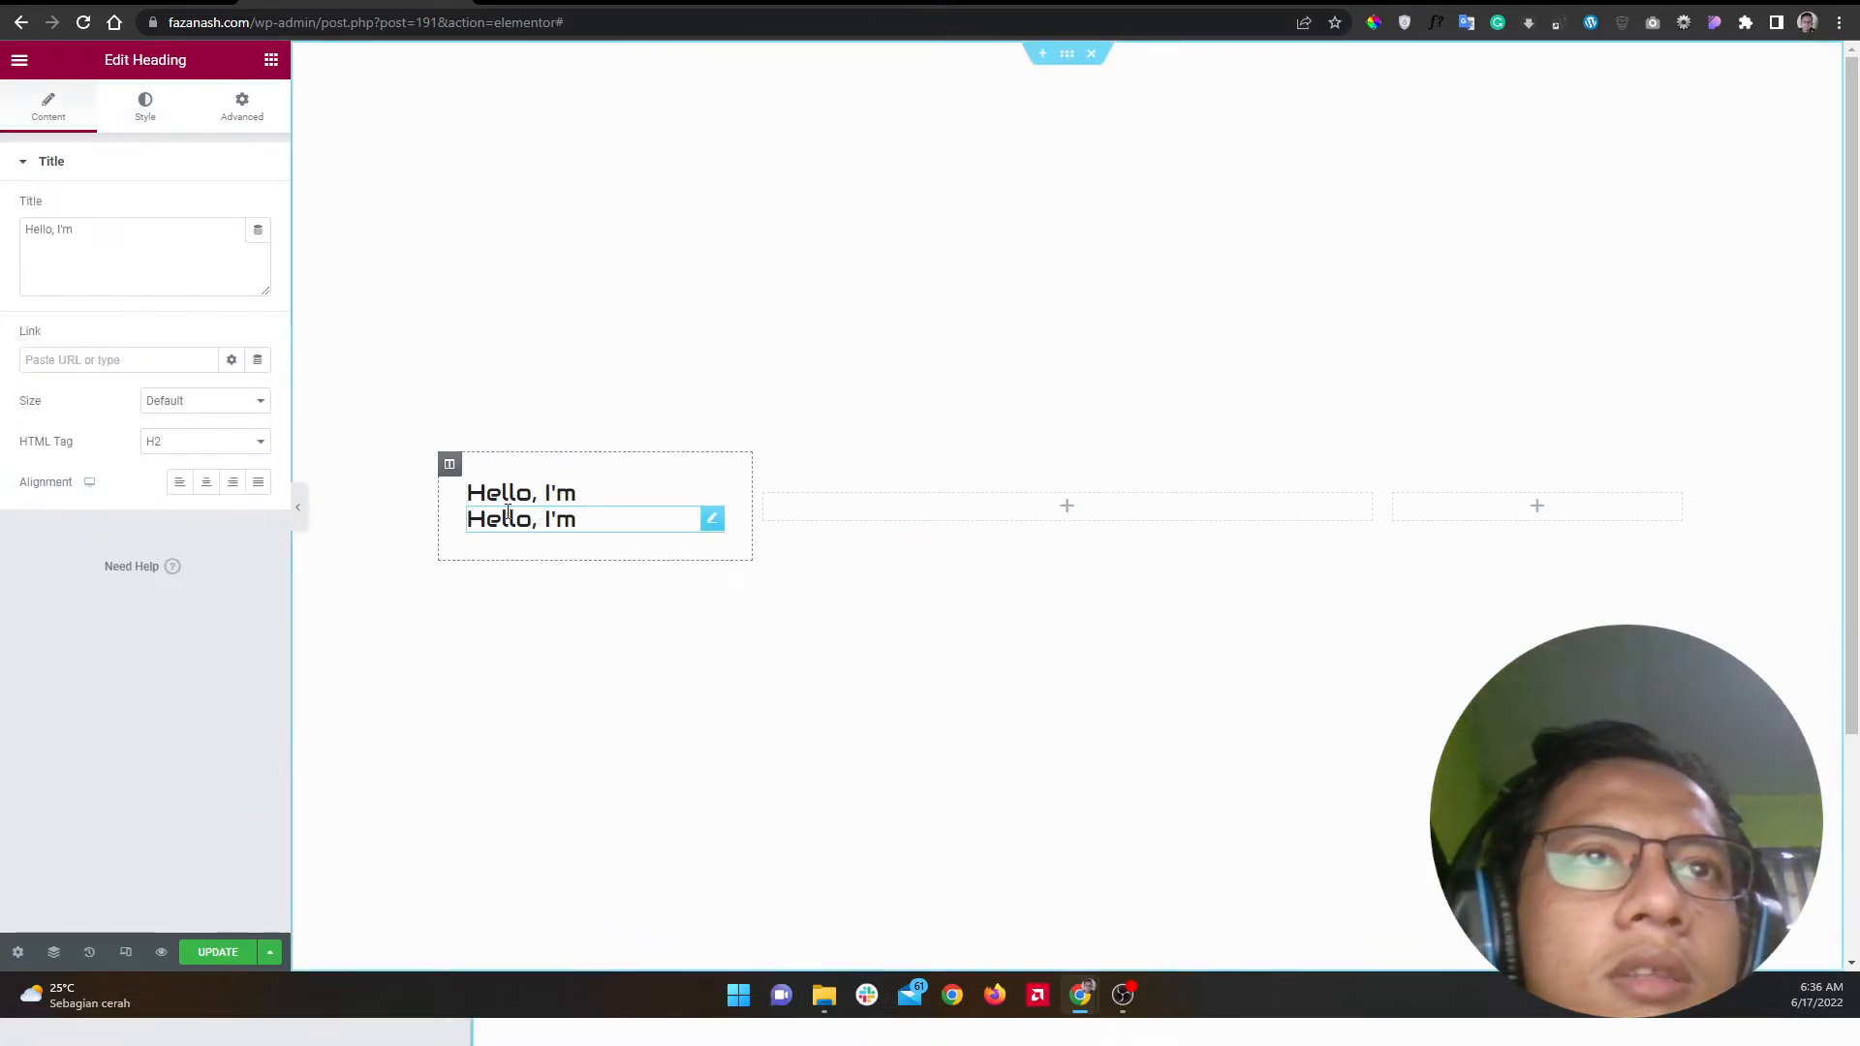
pyautogui.click(254, 122)
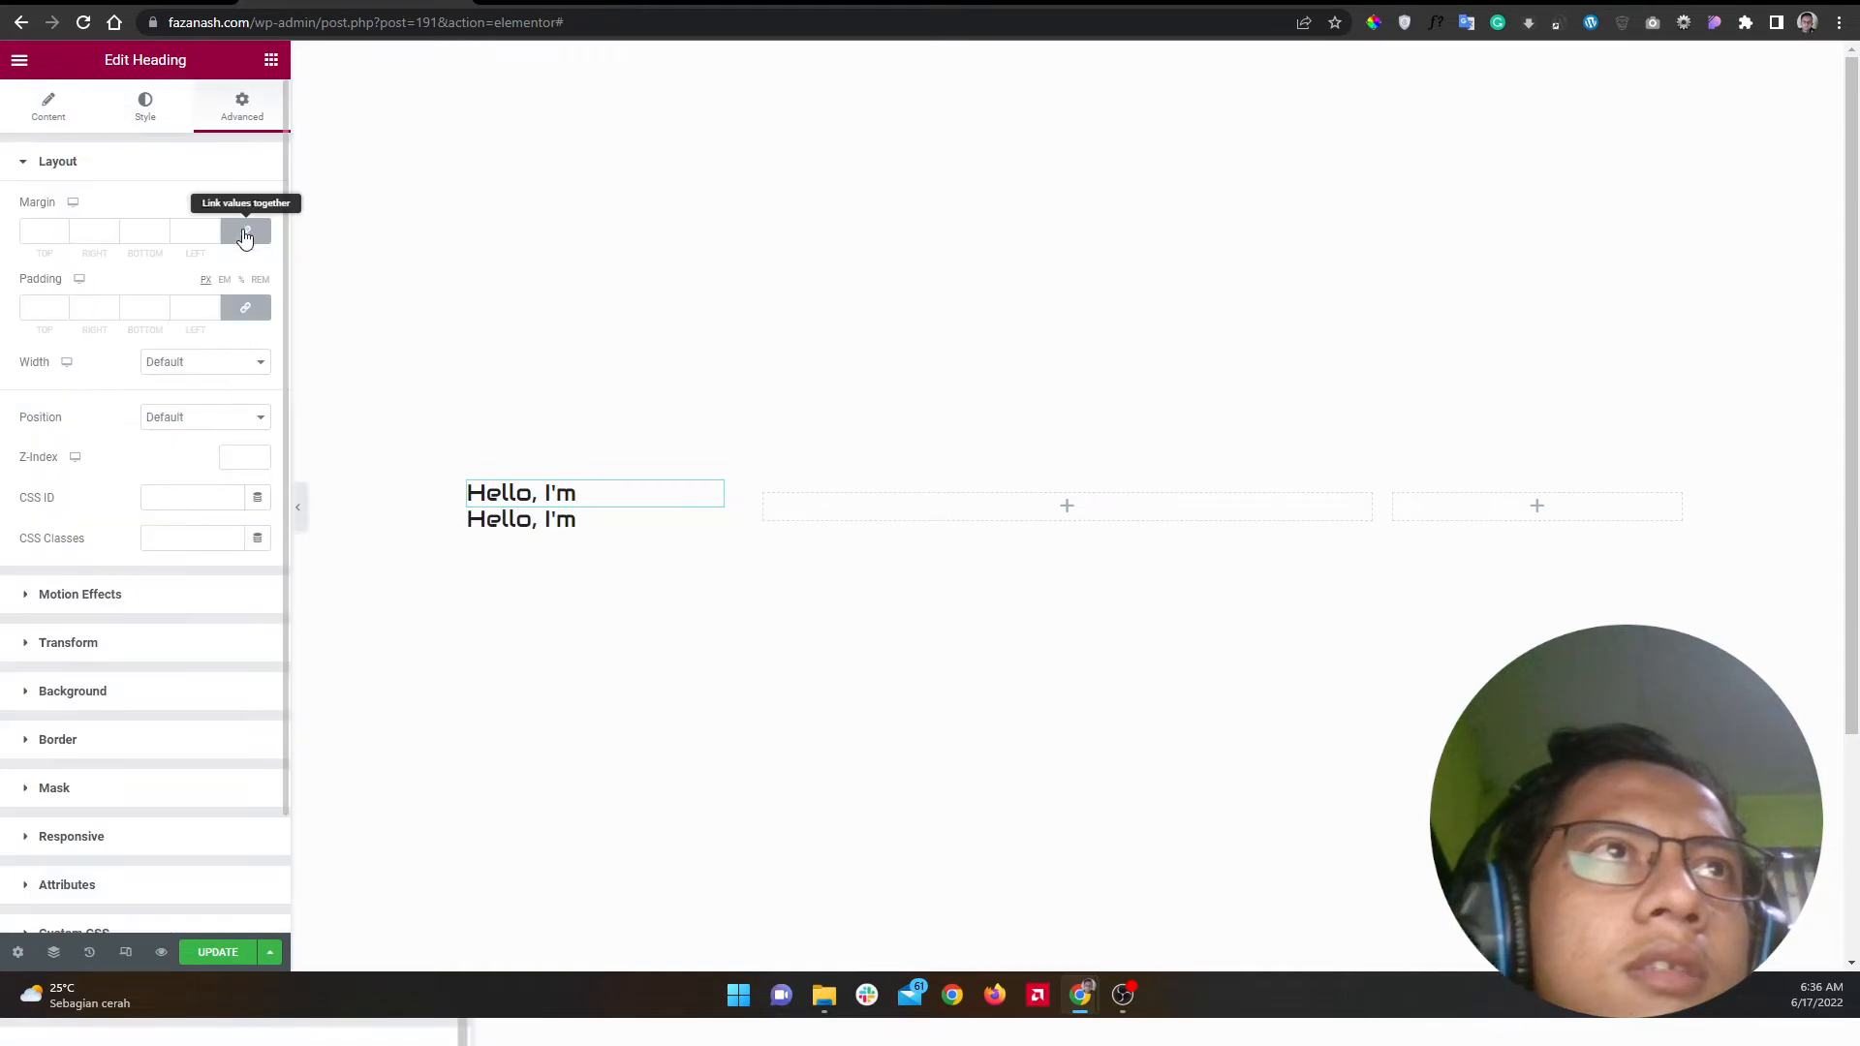
pyautogui.moveTo(149, 231); pyautogui.dragTo(117, 217)
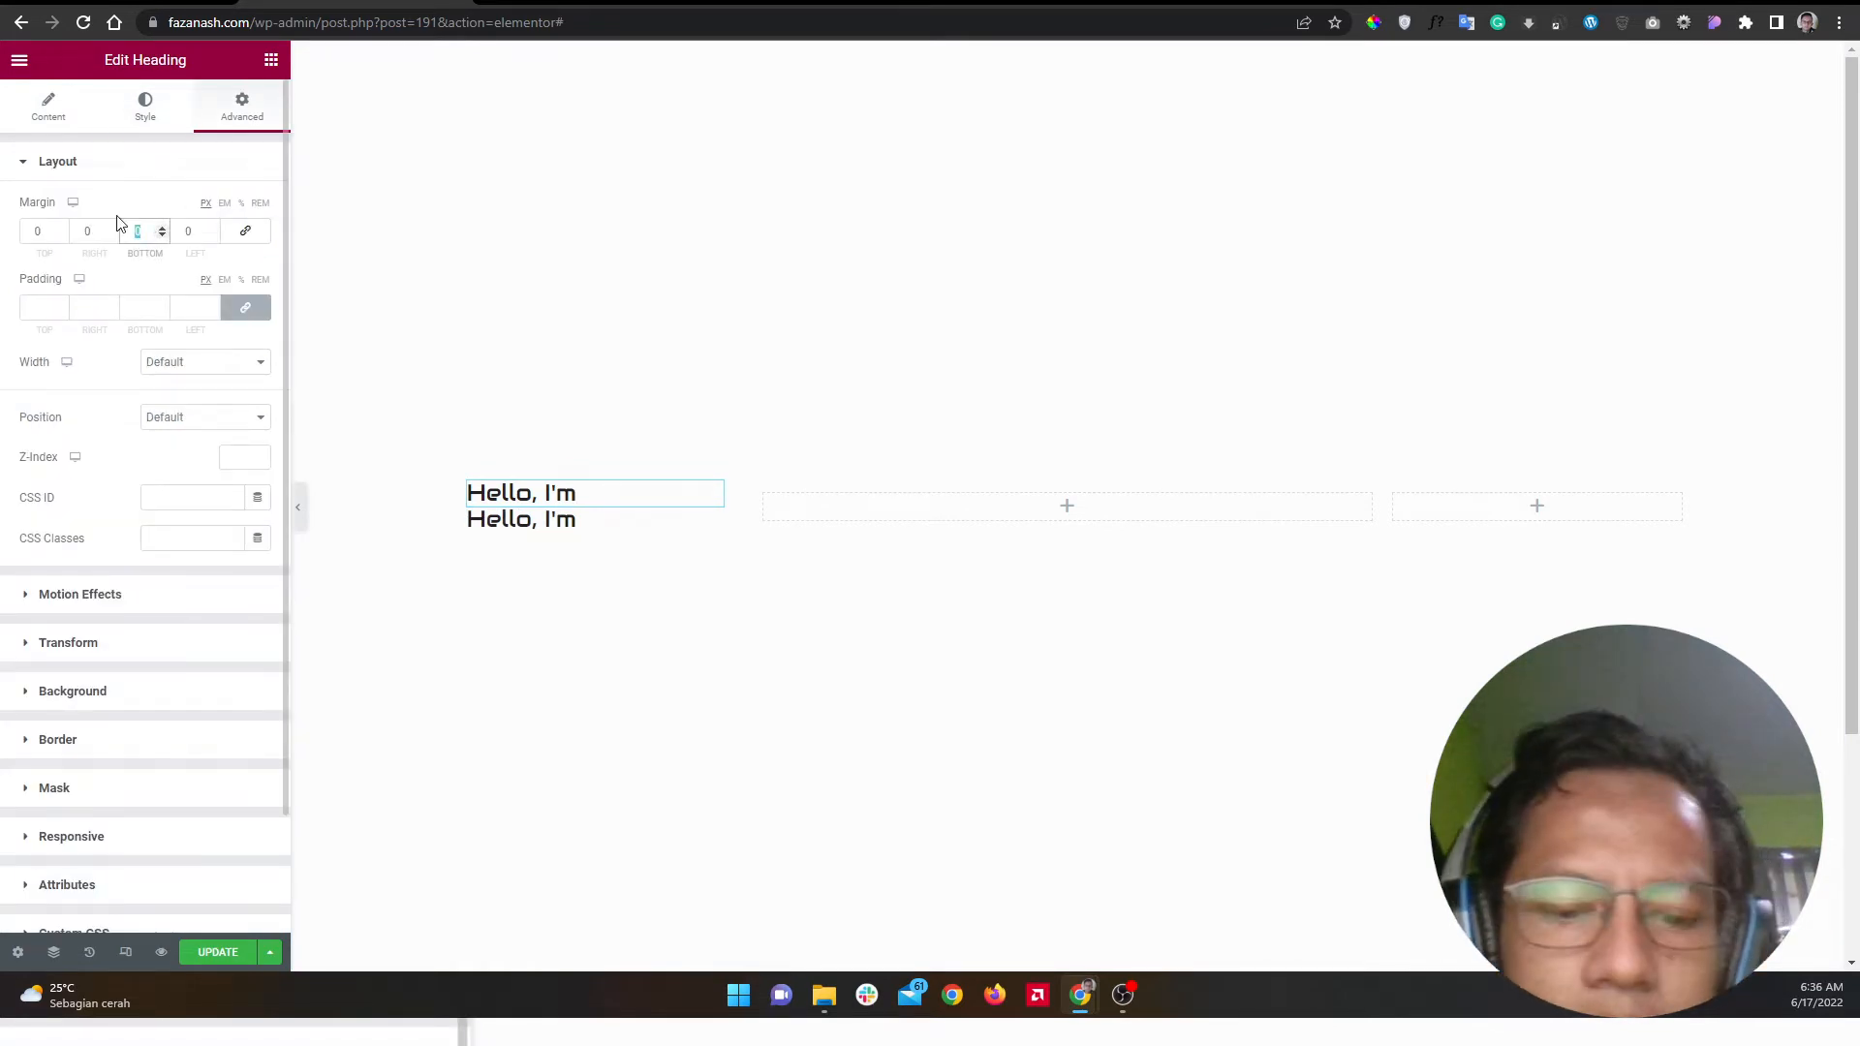
pyautogui.click(586, 524)
pyautogui.tripleClick(184, 263)
pyautogui.write('Fazanash')
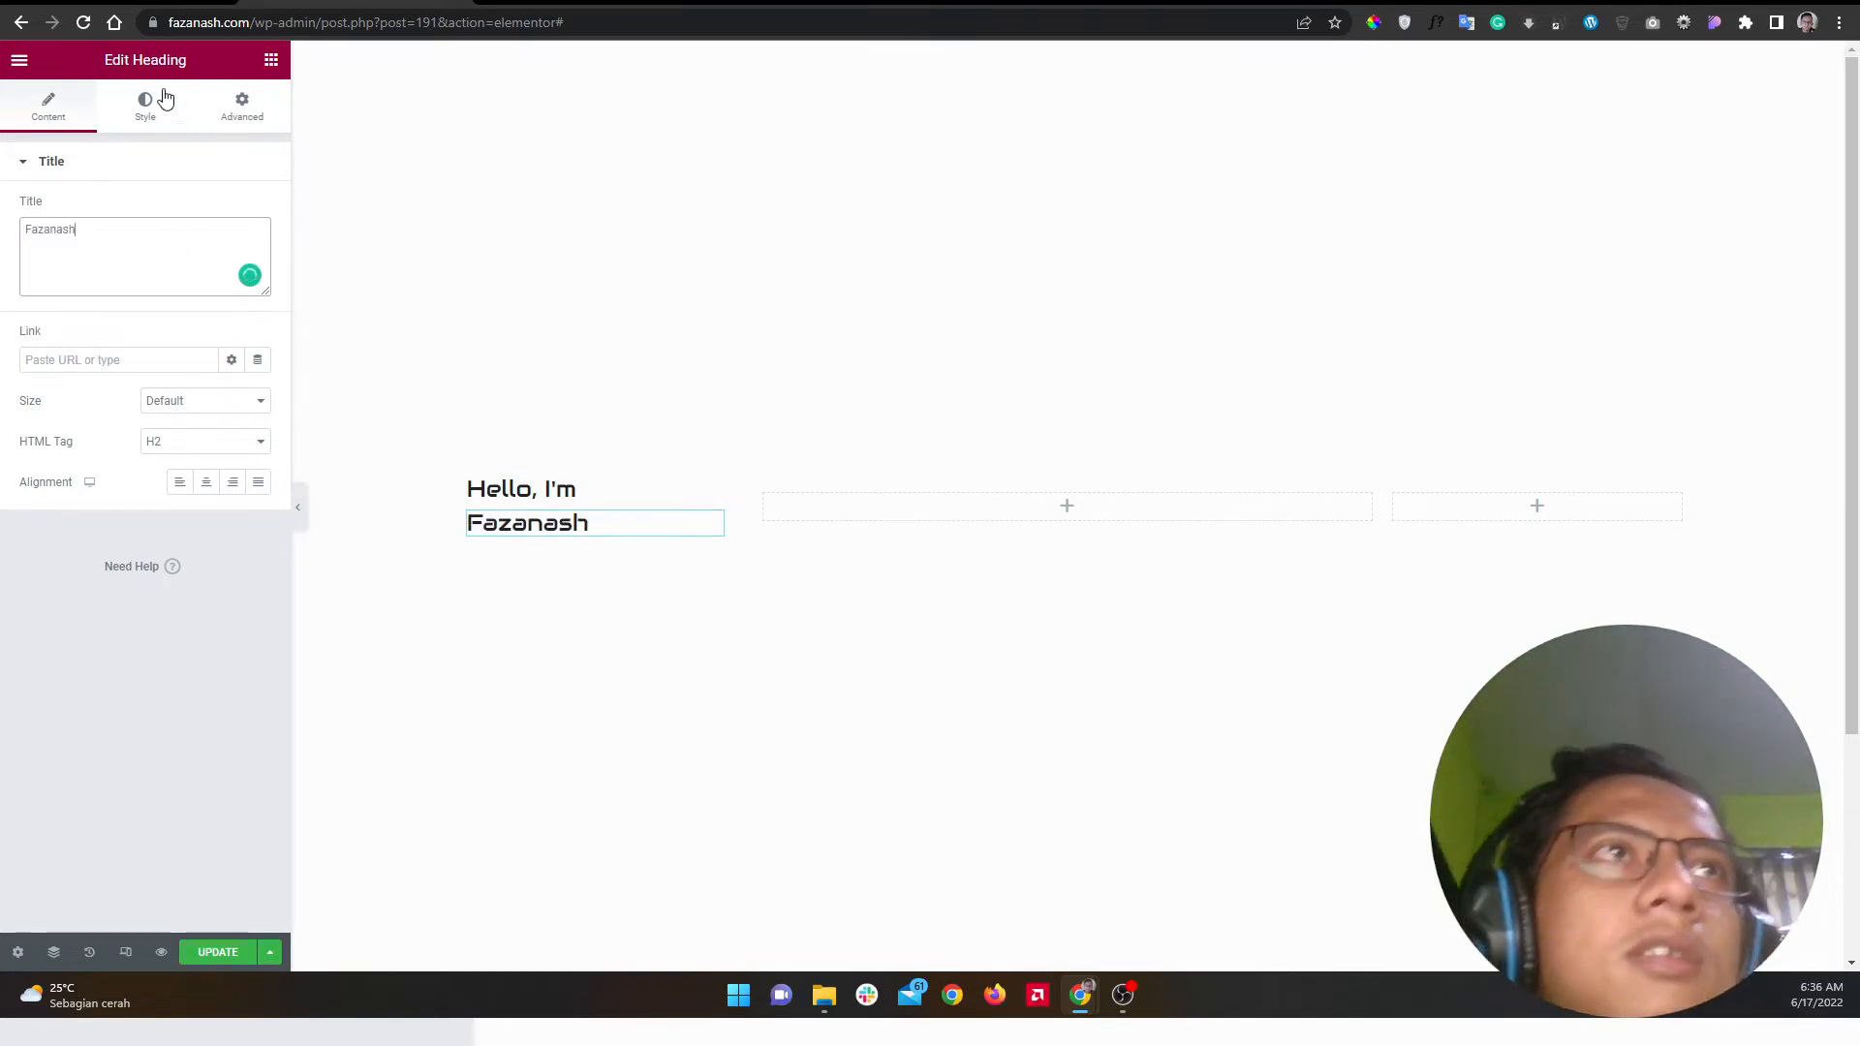
# Step: Give the Fazanash heading font size 72 and font weight 700
pyautogui.click(136, 130)
pyautogui.click(256, 251)
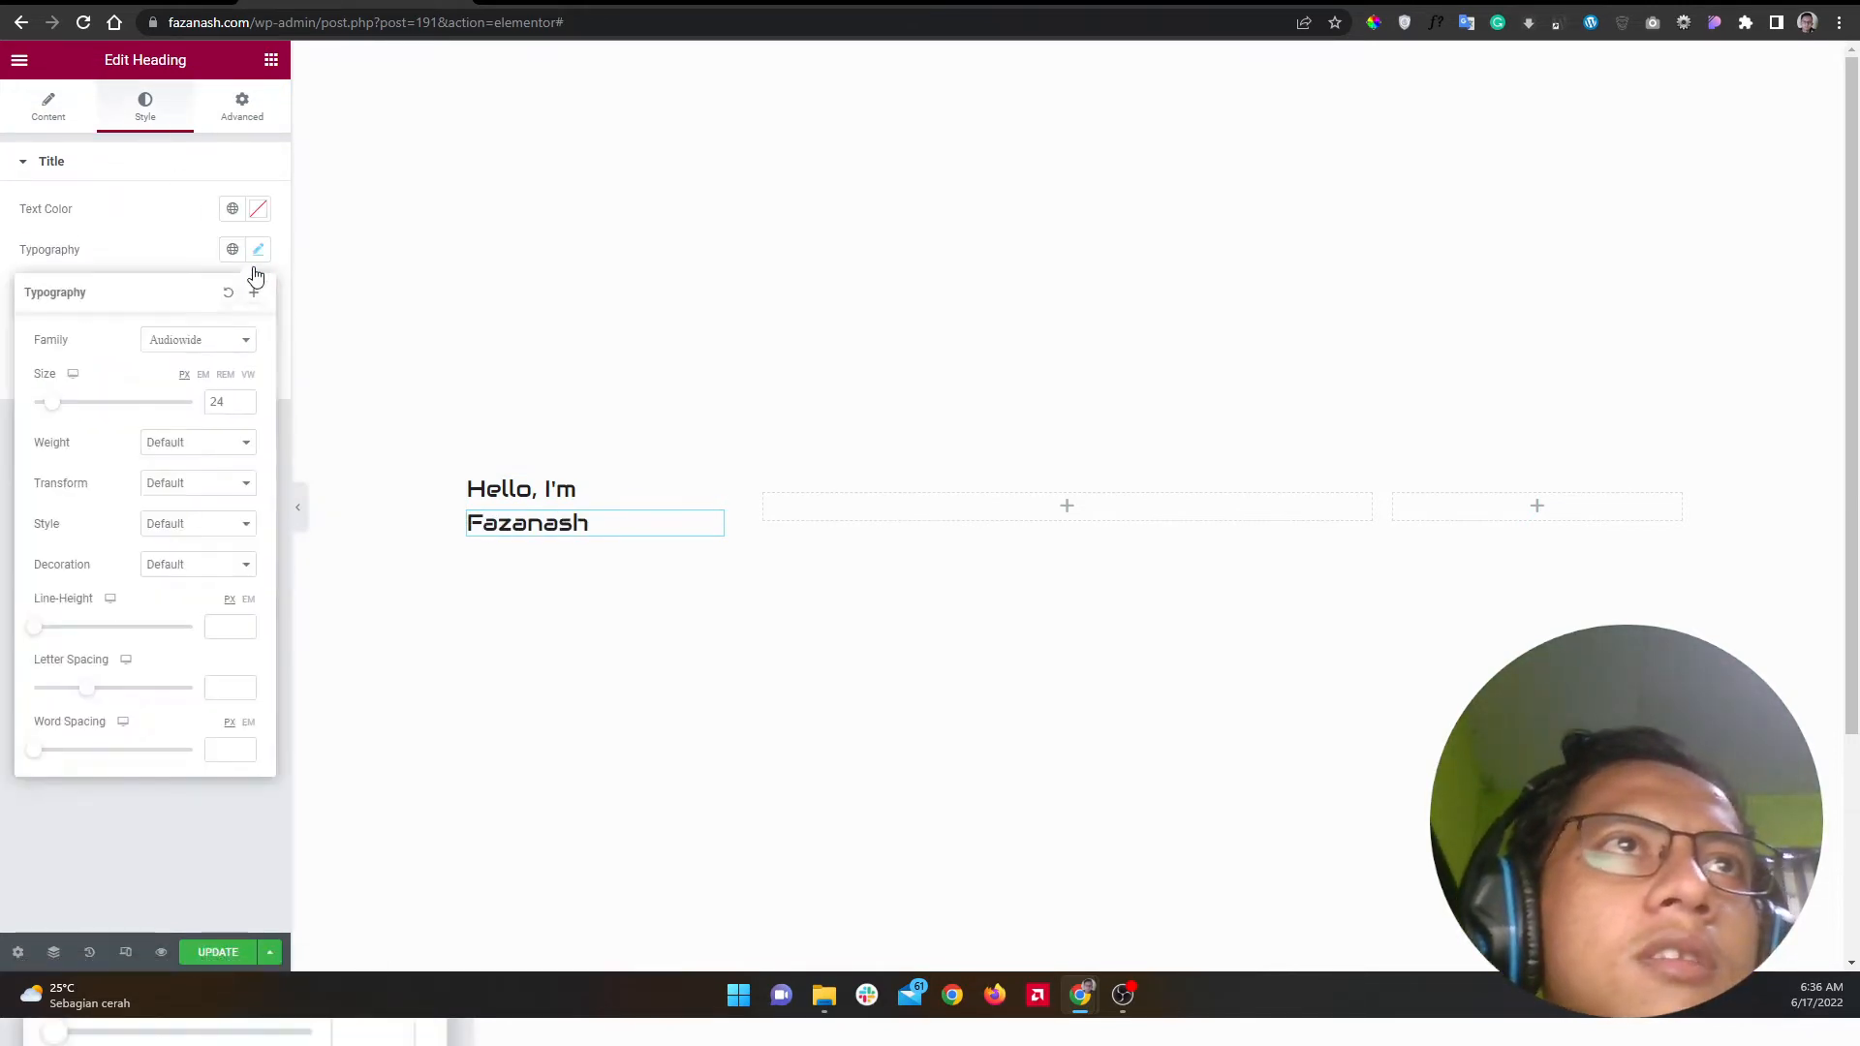
pyautogui.doubleClick(215, 401)
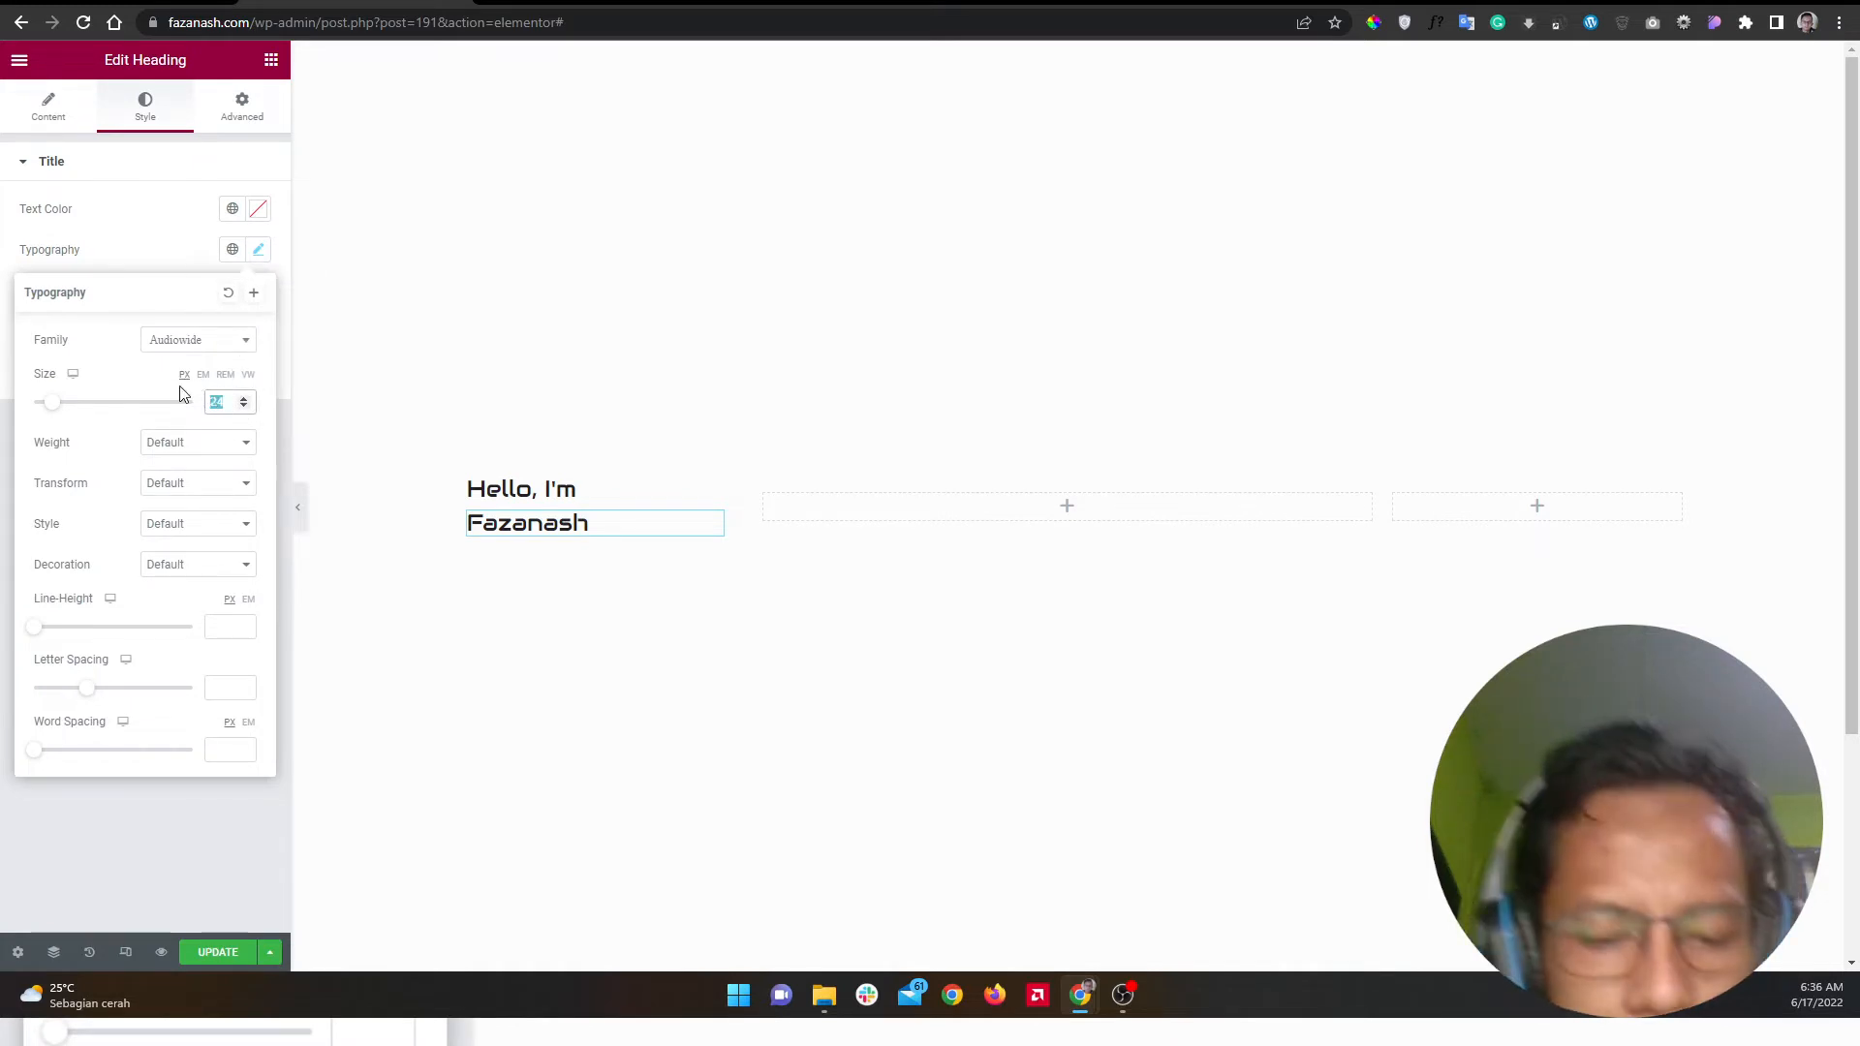
pyautogui.write('64')
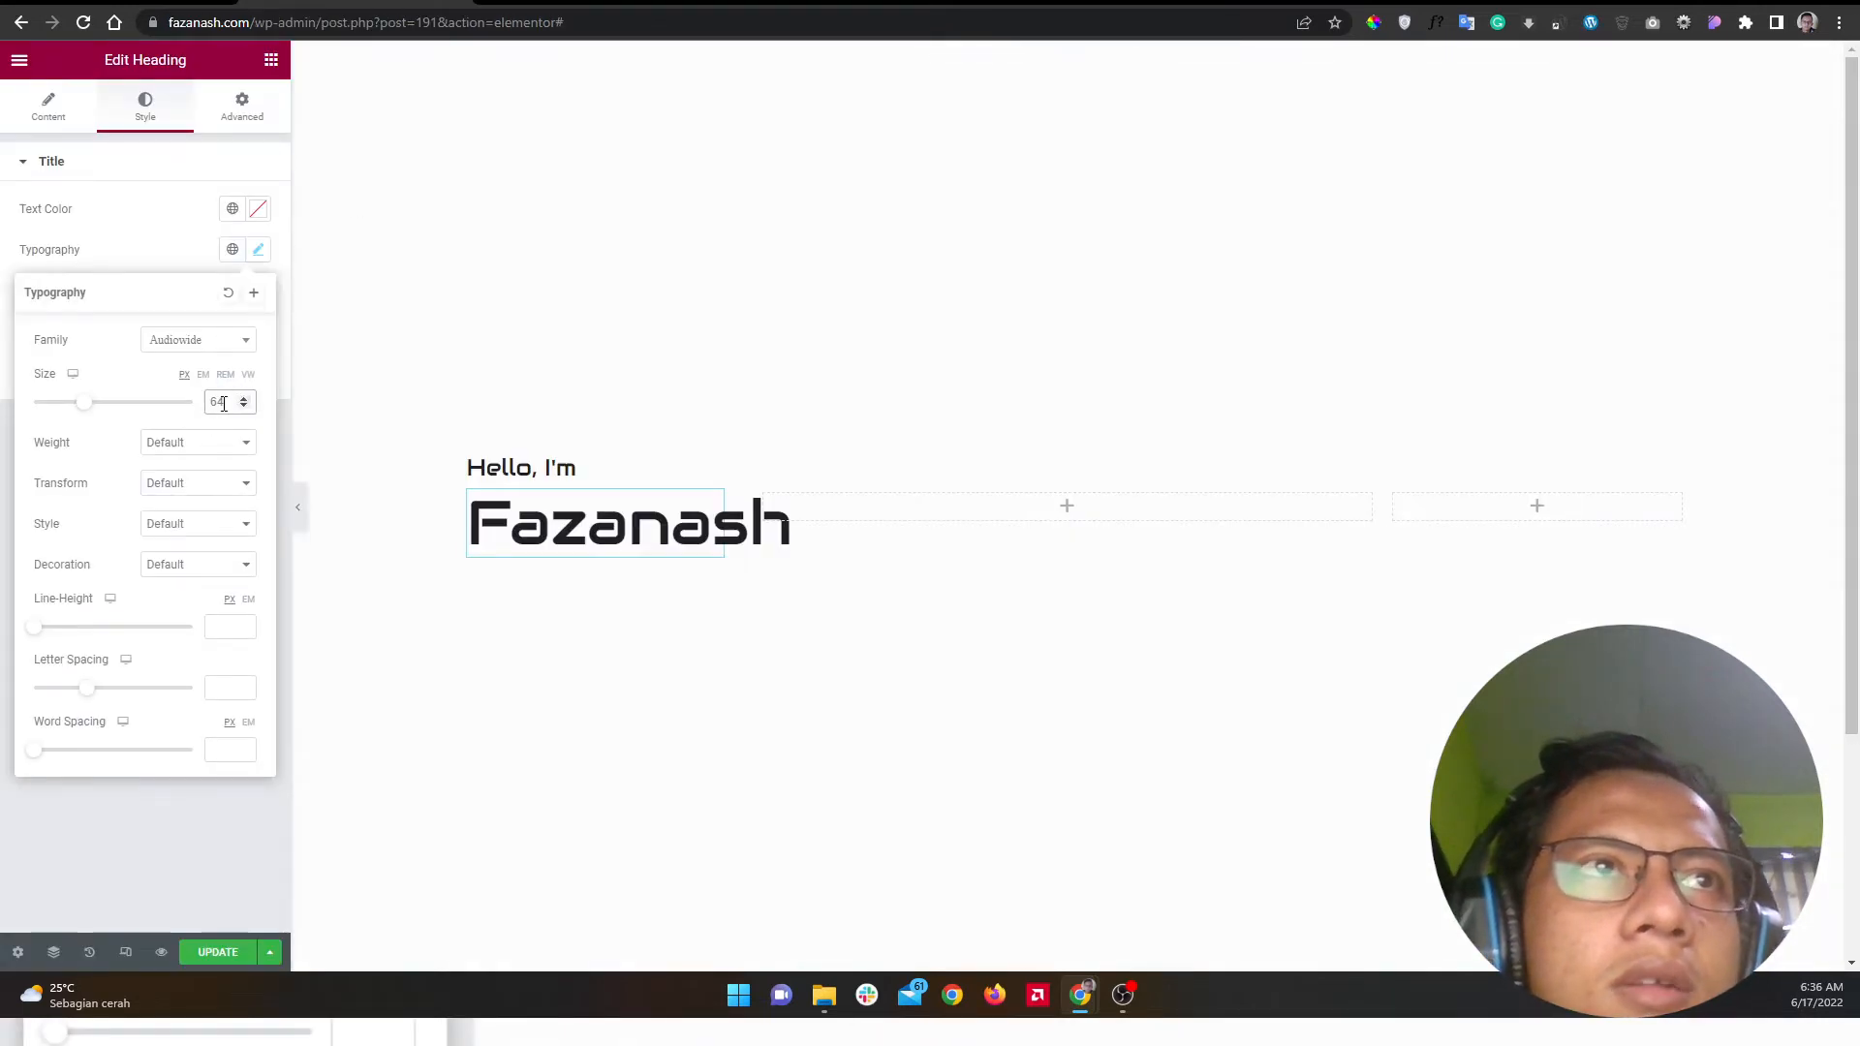
pyautogui.write('80')
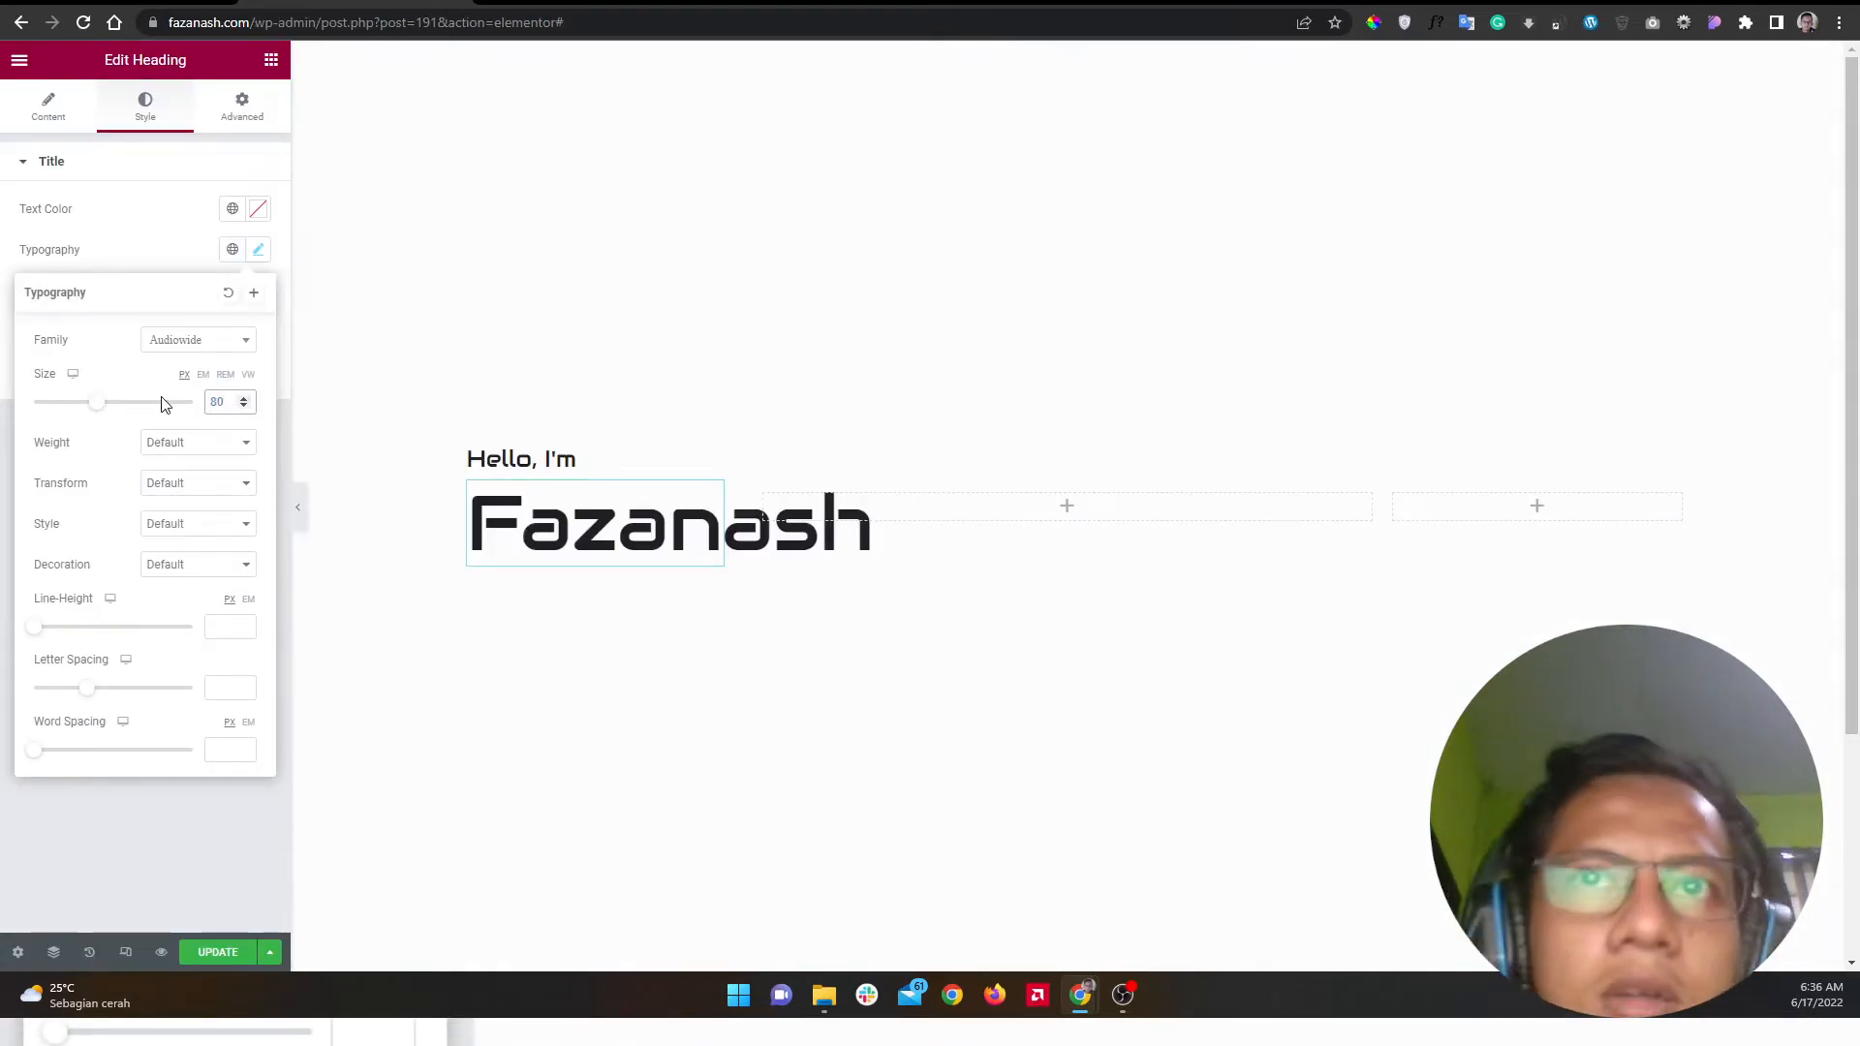
pyautogui.doubleClick(222, 402)
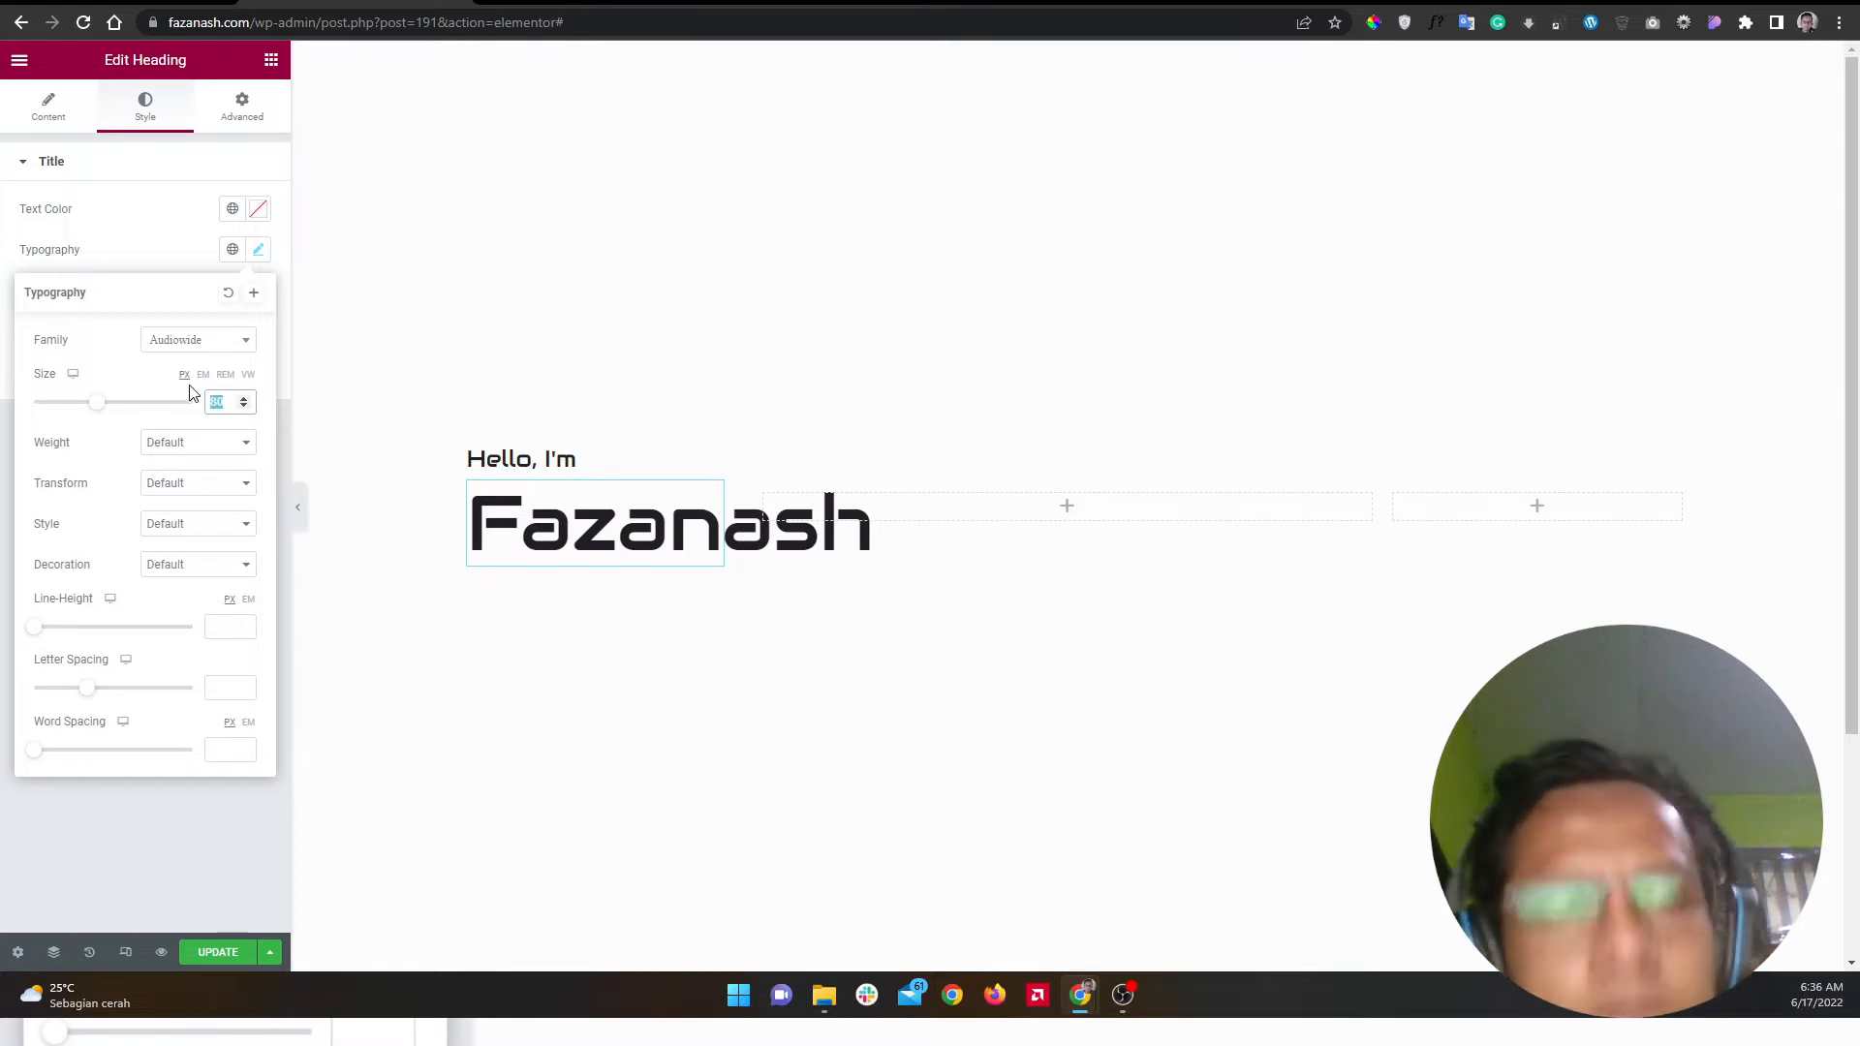
pyautogui.write('72')
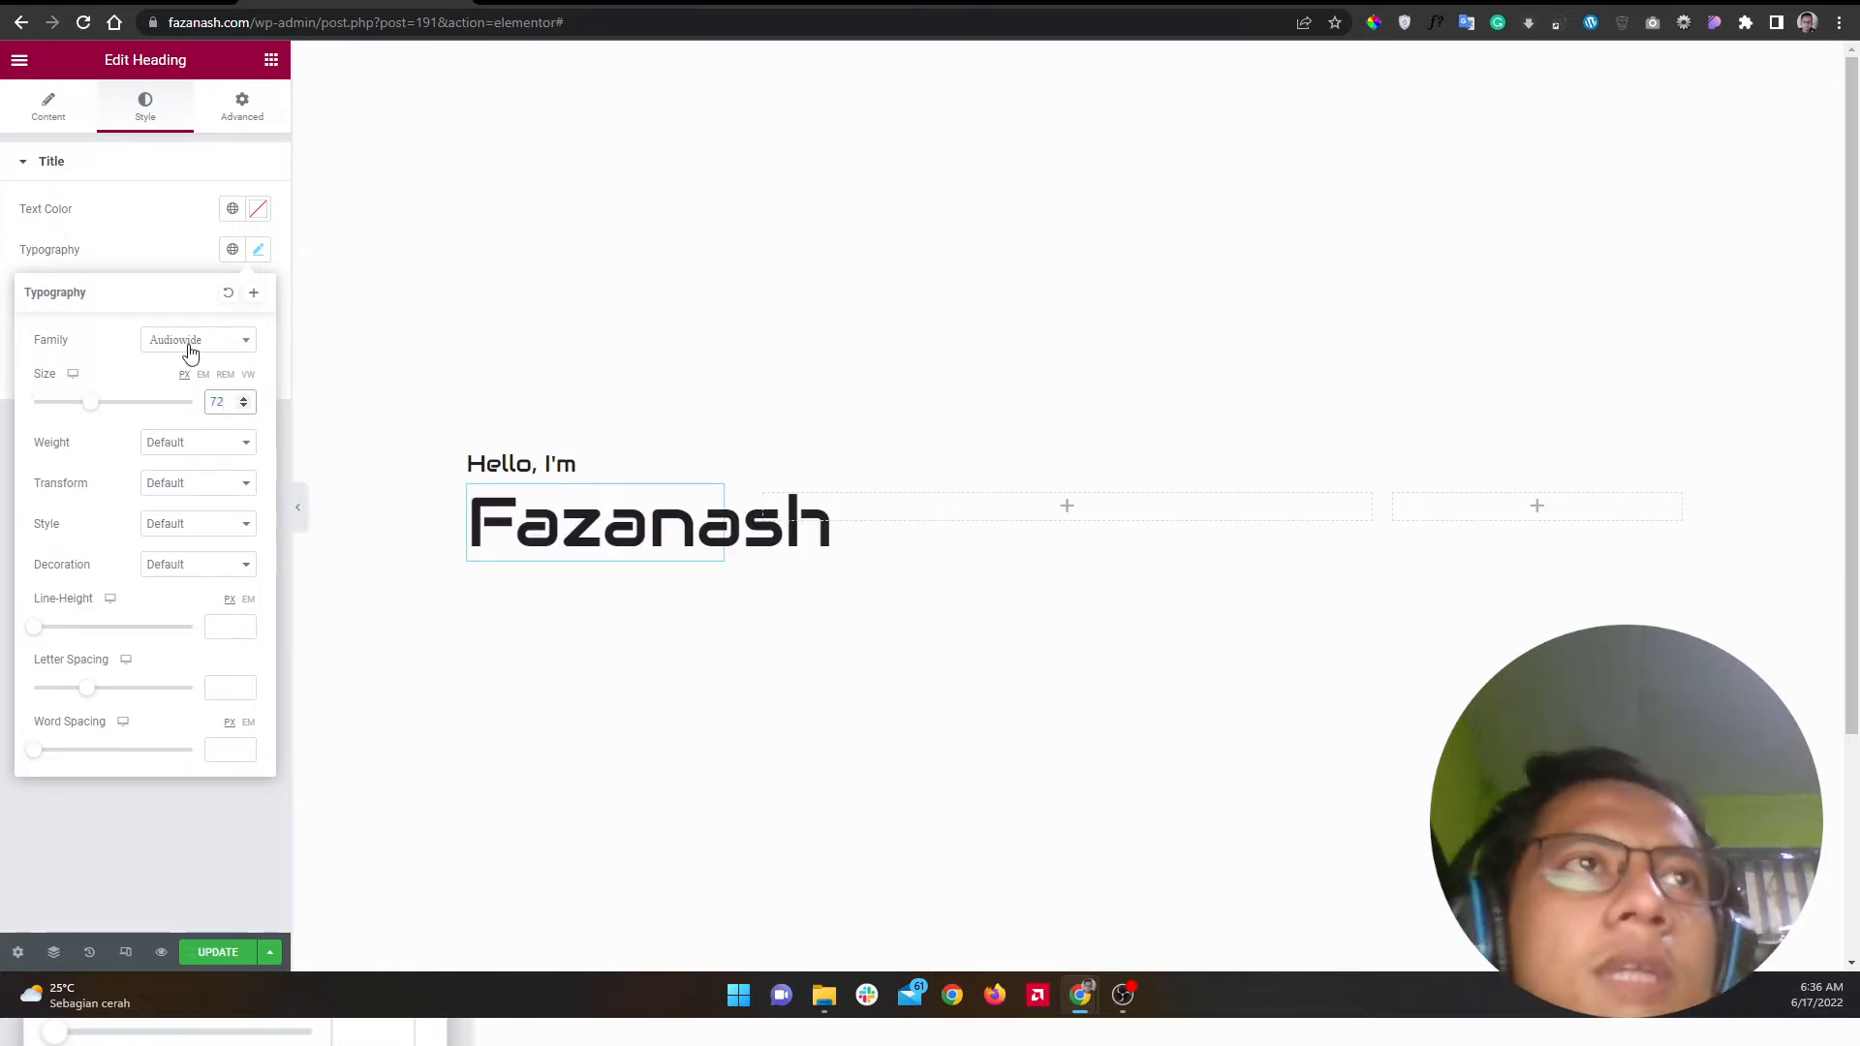
pyautogui.click(203, 448)
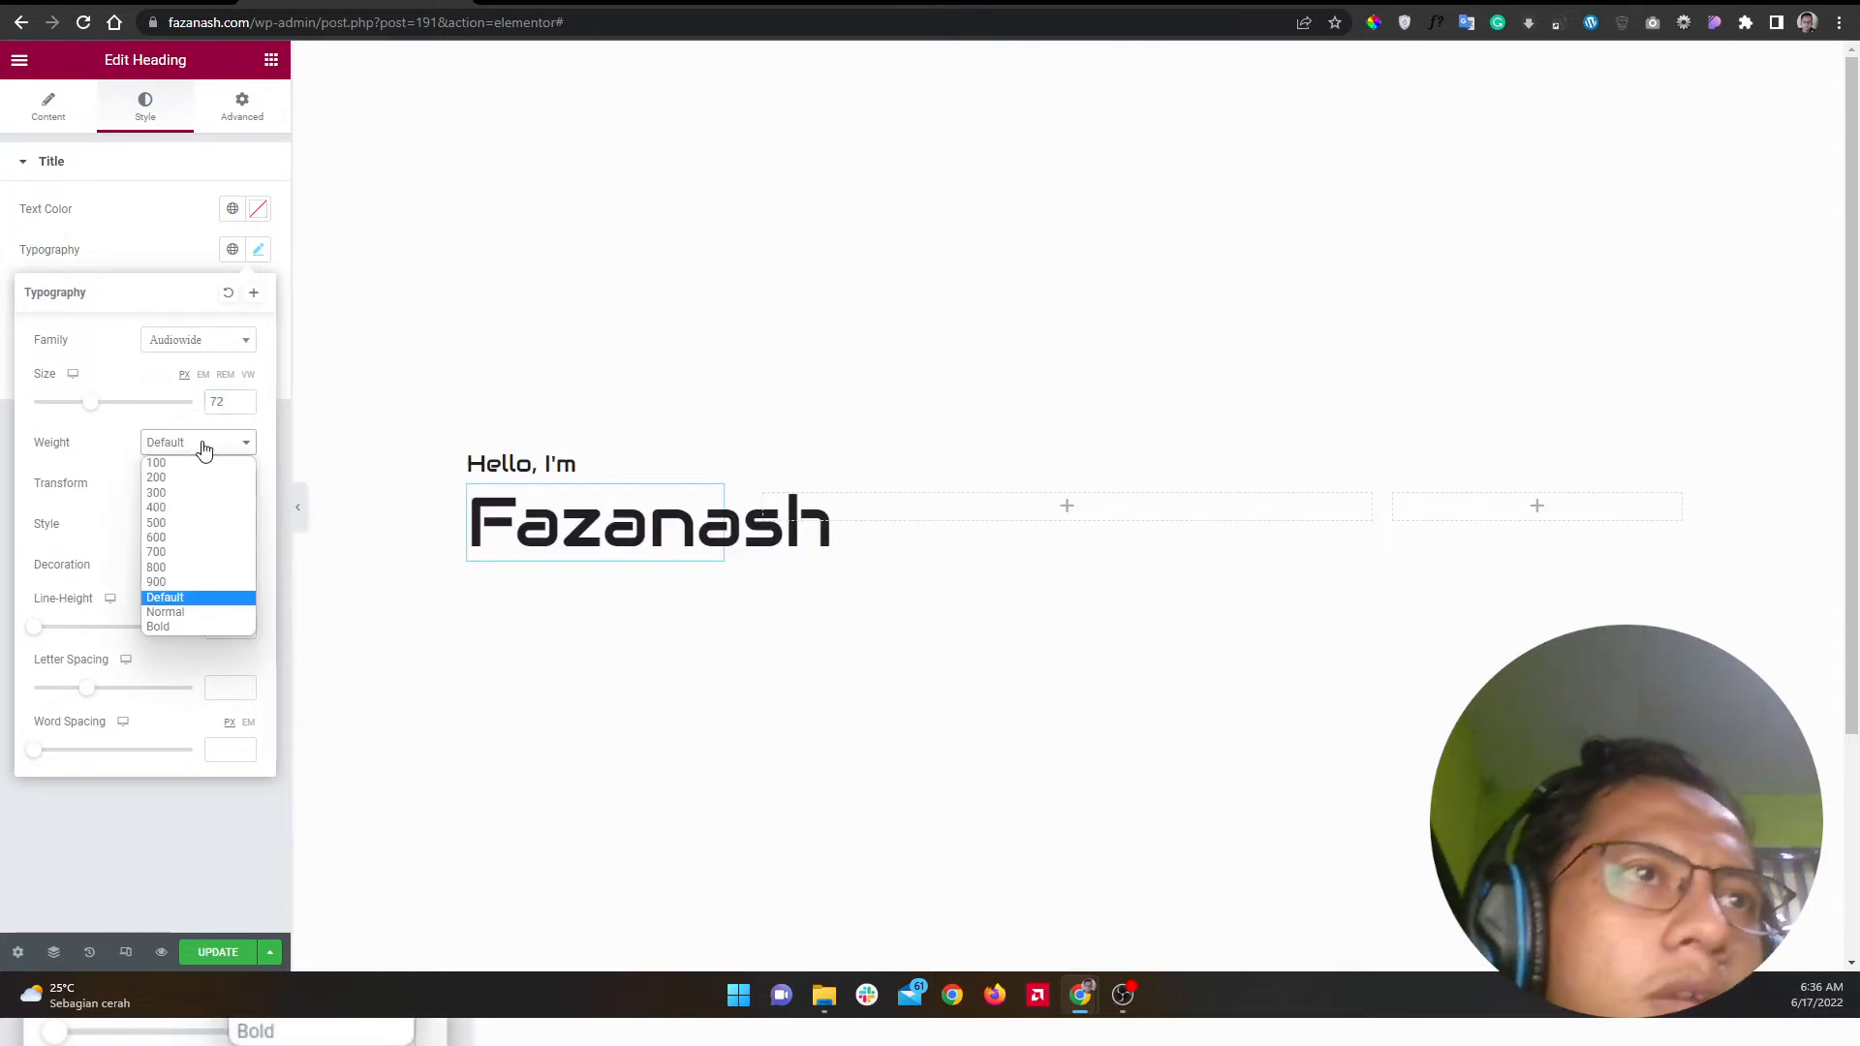
pyautogui.click(220, 552)
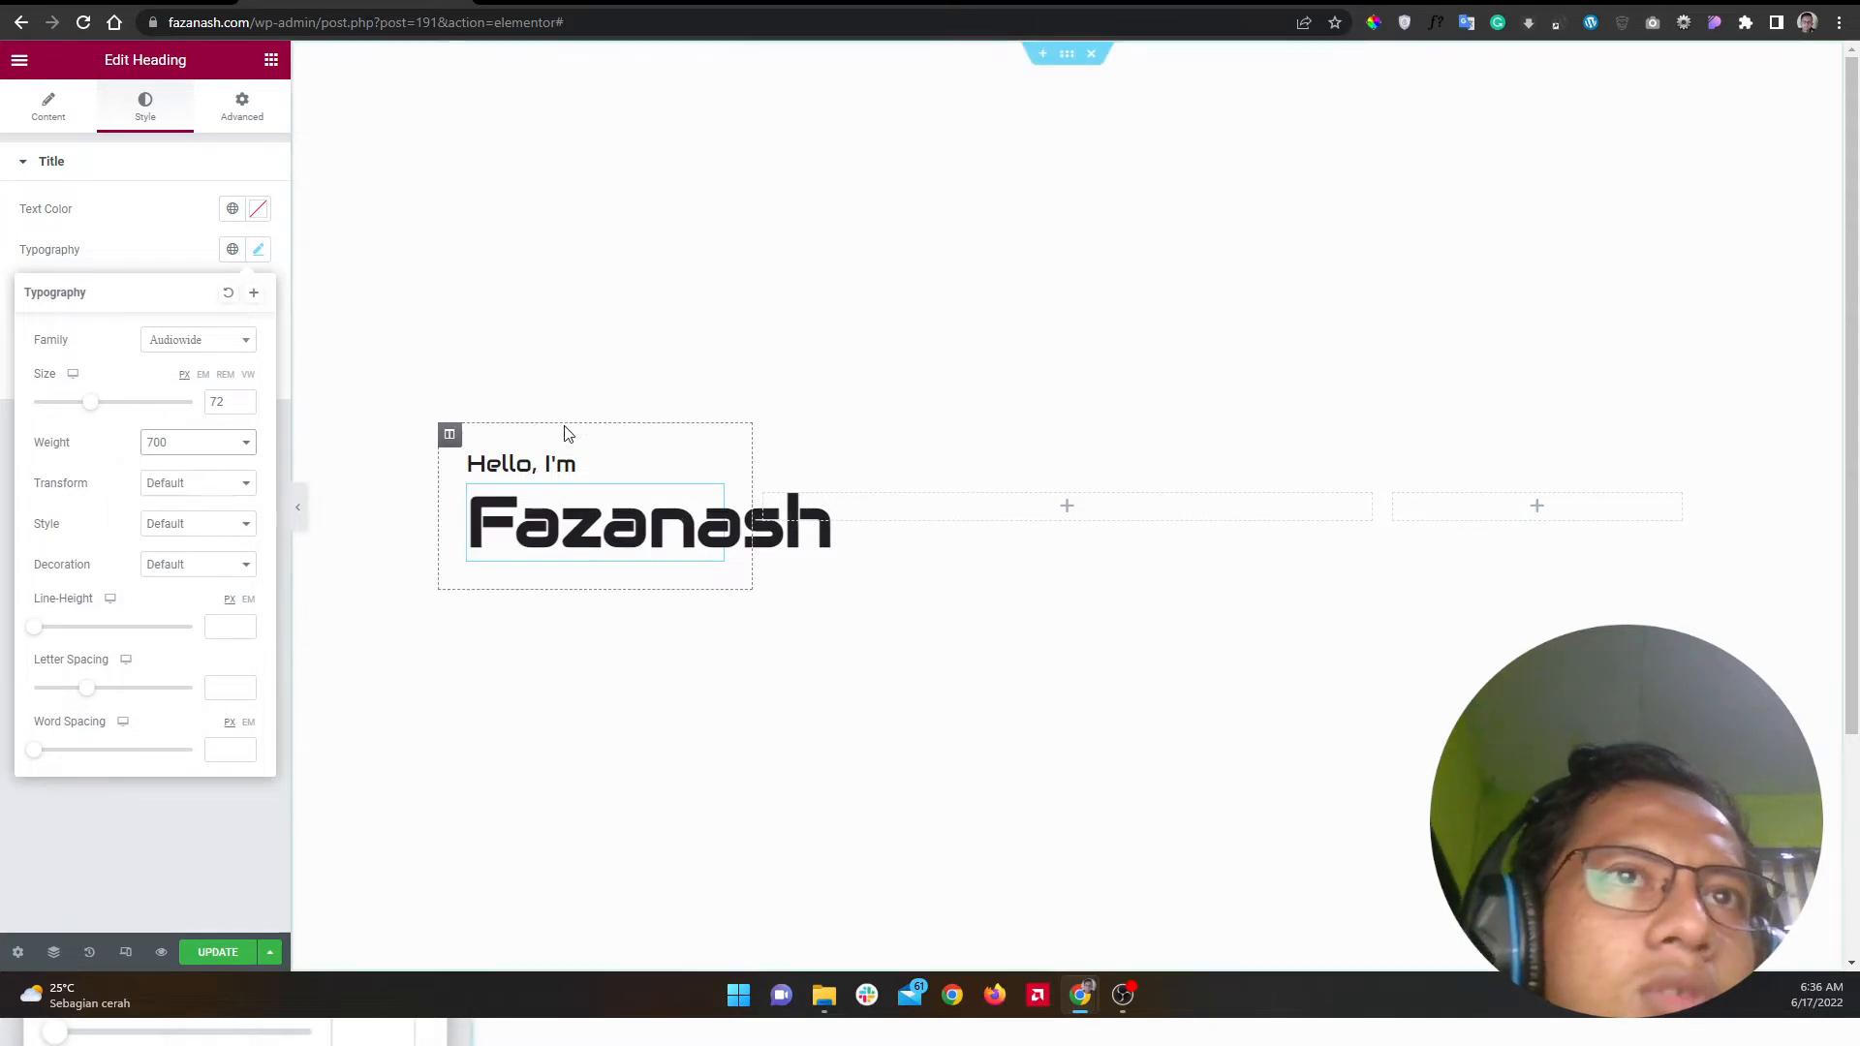
pyautogui.click(271, 61)
# Step: Place a Text Editor widget below the Fazanash heading
pyautogui.moveTo(189, 402); pyautogui.dragTo(531, 545)
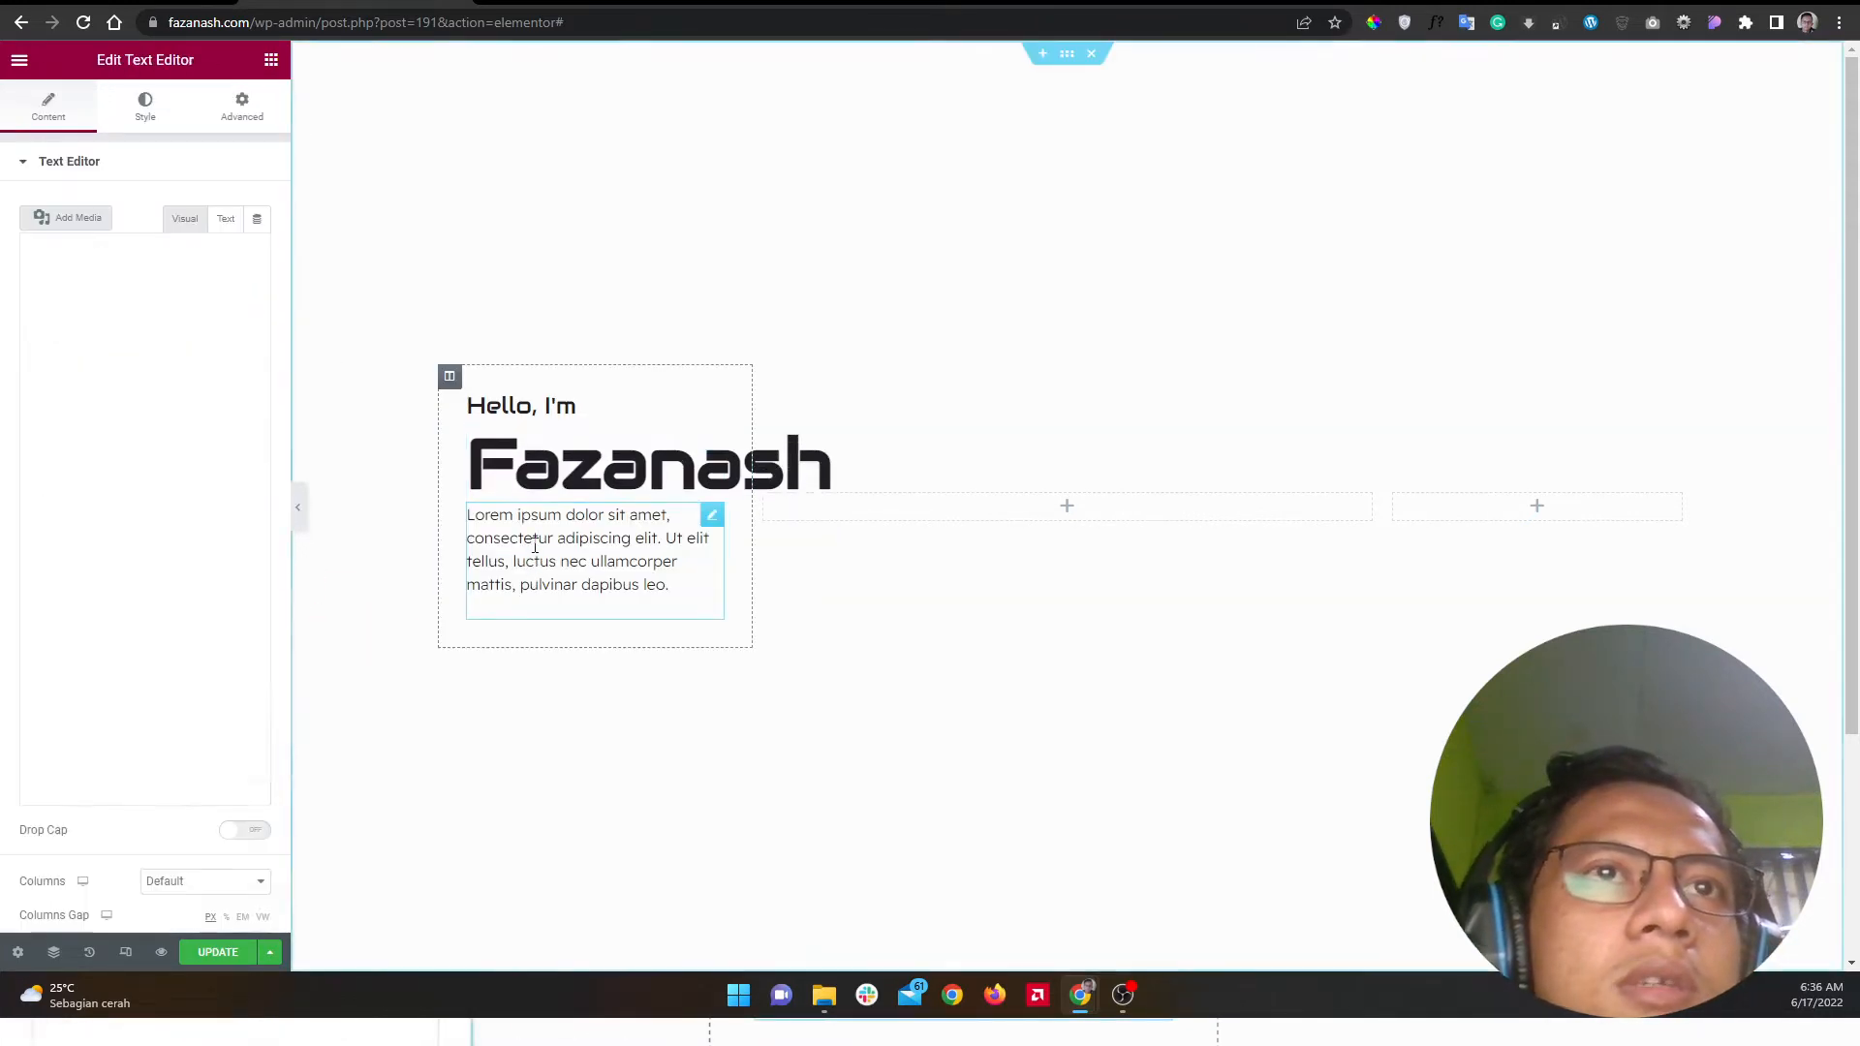
pyautogui.click(561, 2)
pyautogui.click(388, 3)
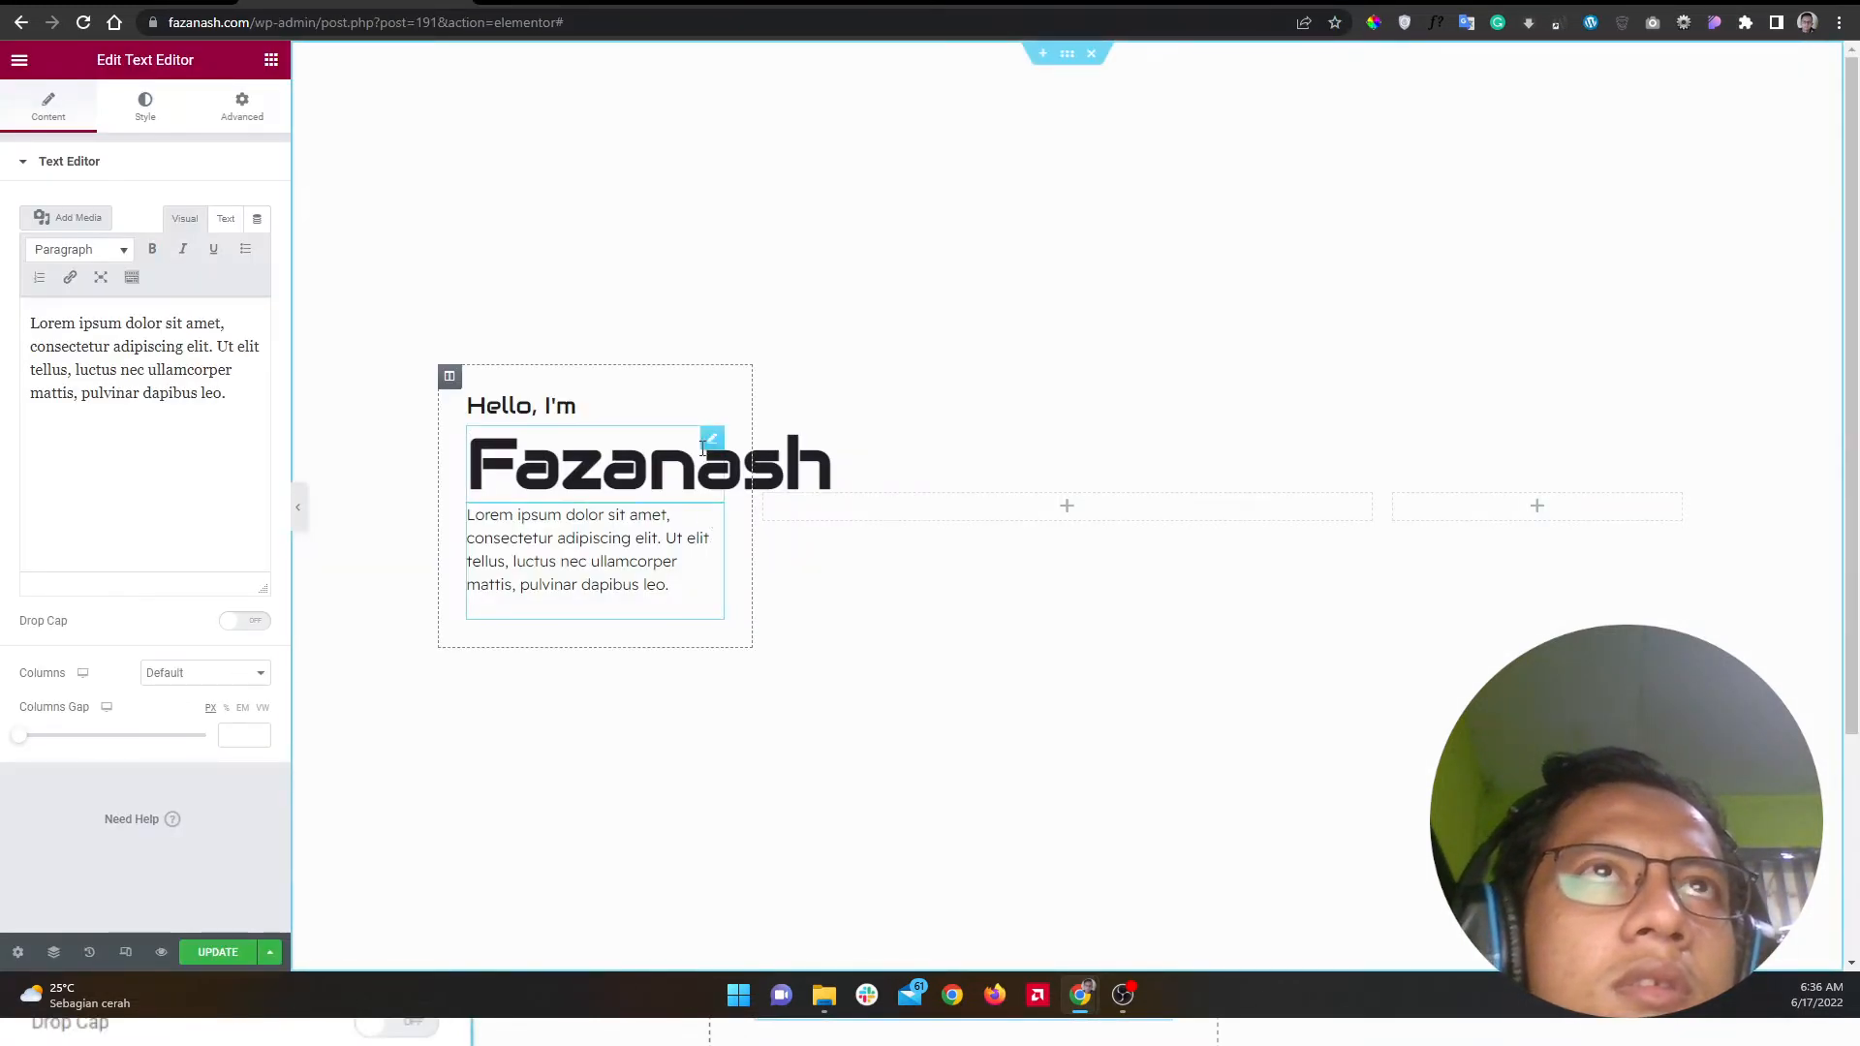
pyautogui.click(564, 2)
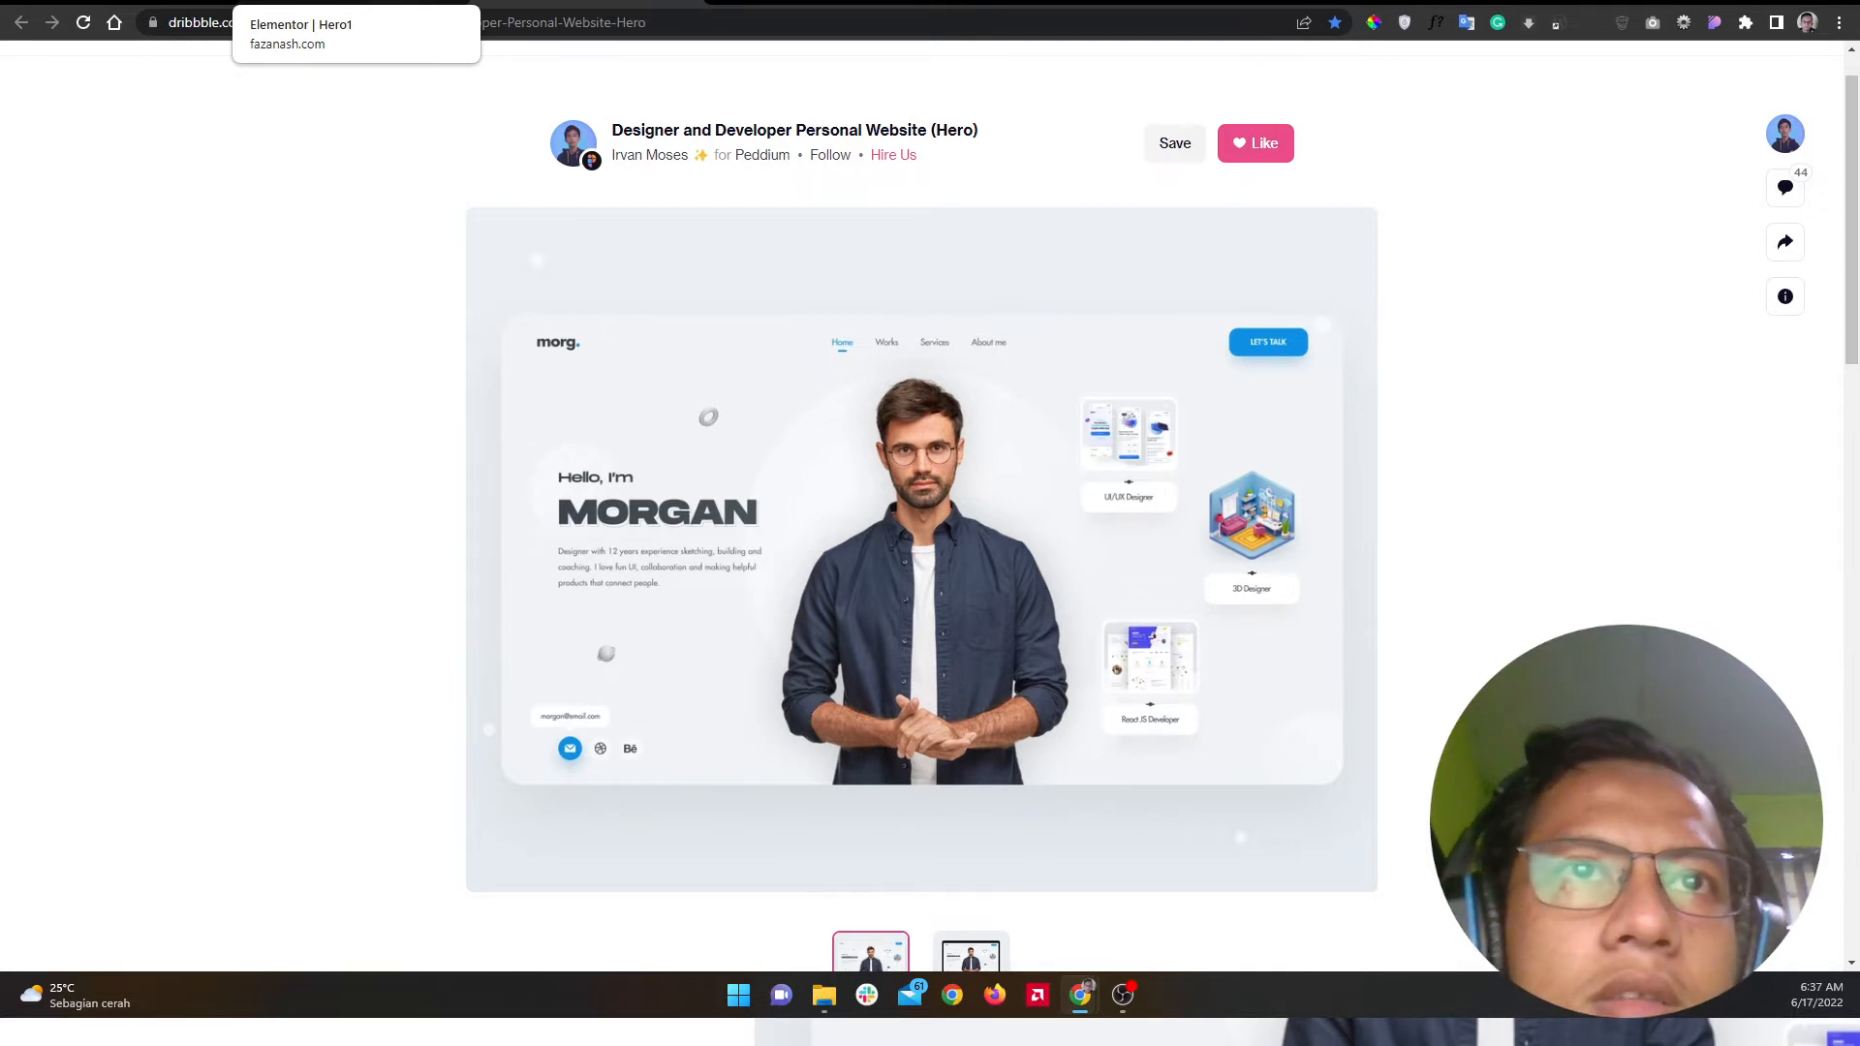
pyautogui.click(354, 2)
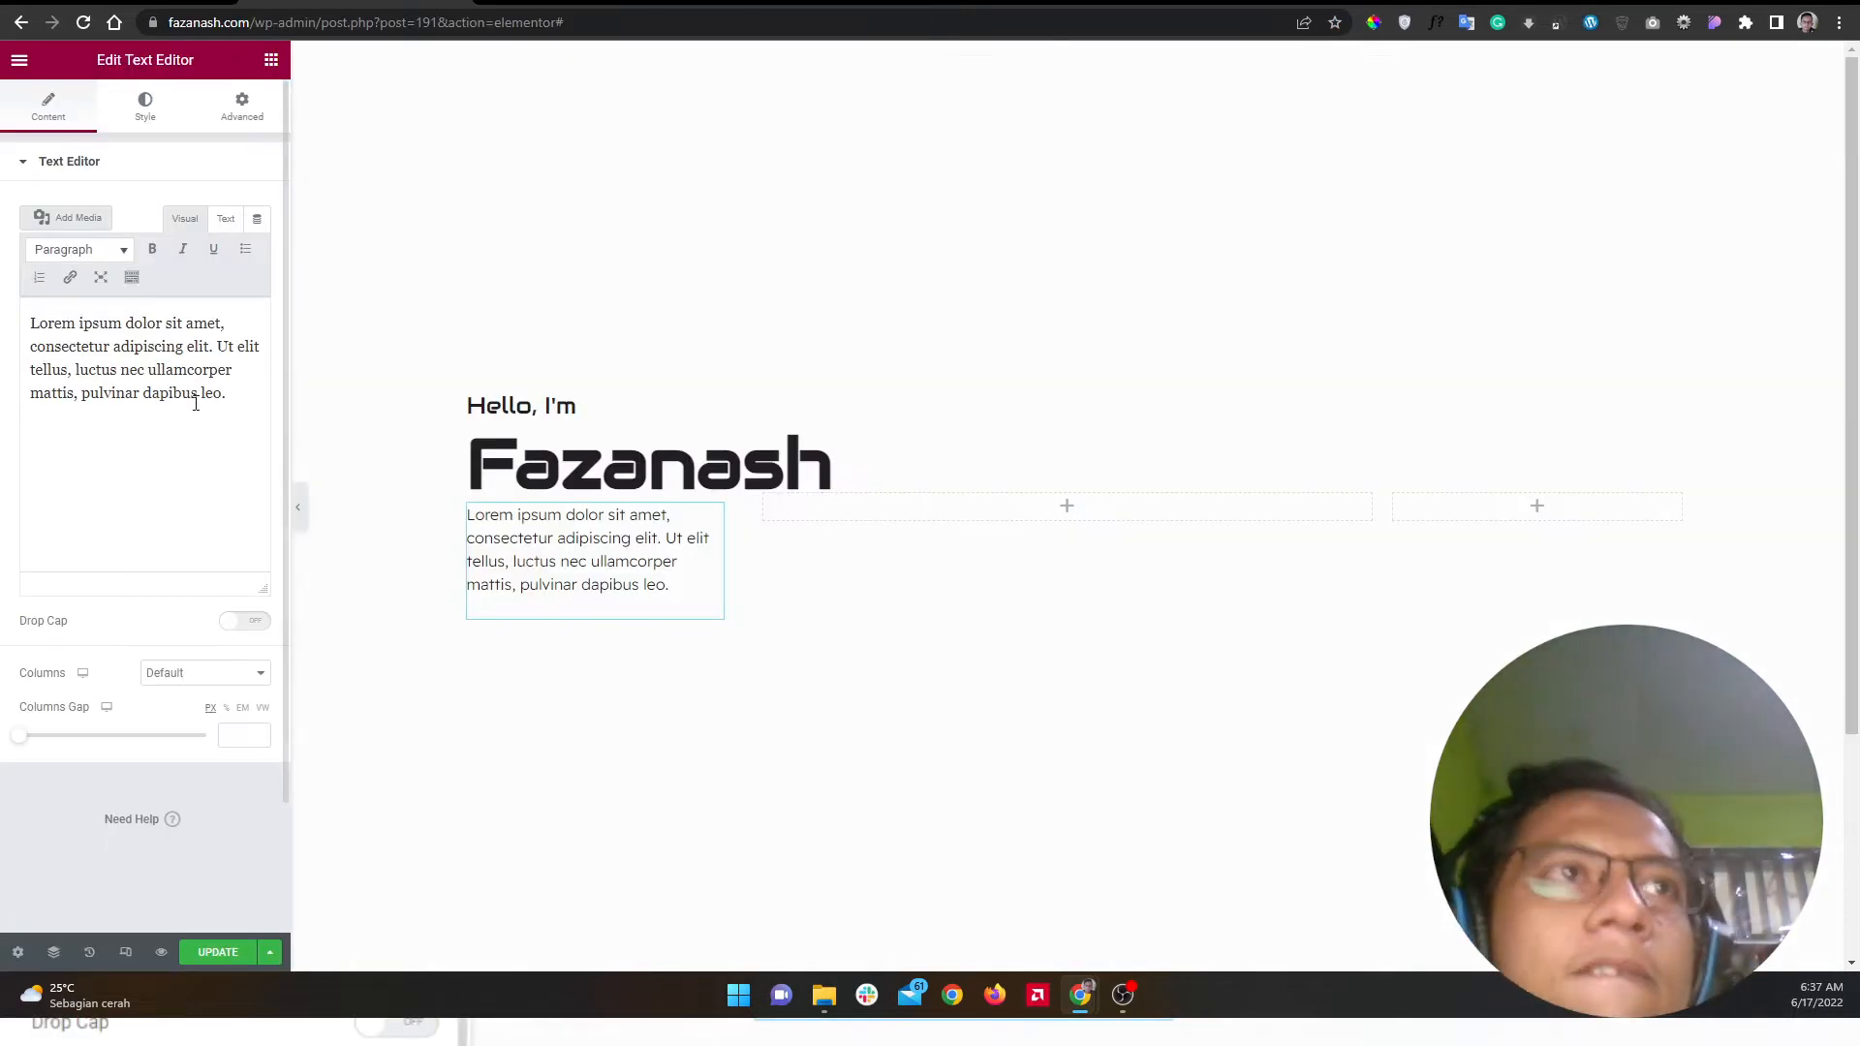
# Step: Replace the Lorem ipsum placeholder with a bio starting 'Saya' about web design with elementor
pyautogui.doubleClick(200, 420)
pyautogui.doubleClick(203, 423)
pyautogui.click(201, 424)
pyautogui.hotkey('ctrl', 'a')
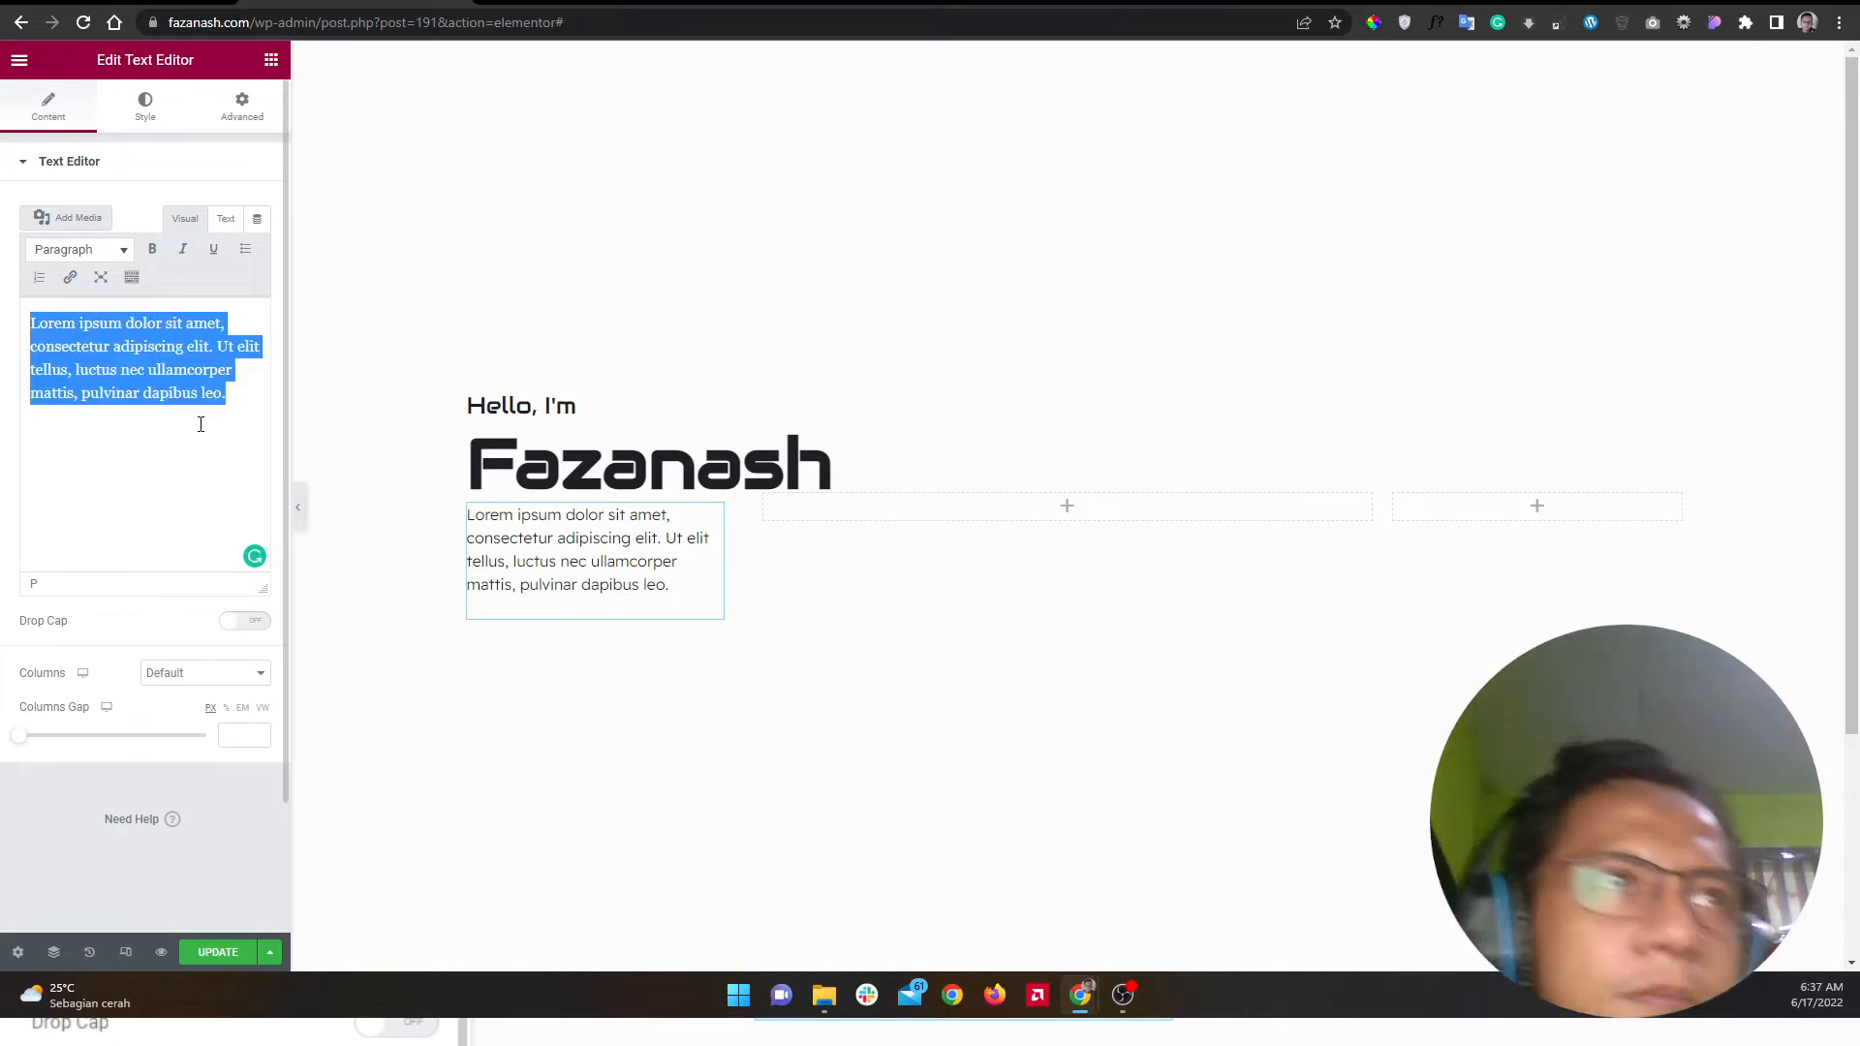
pyautogui.write('Saya ')
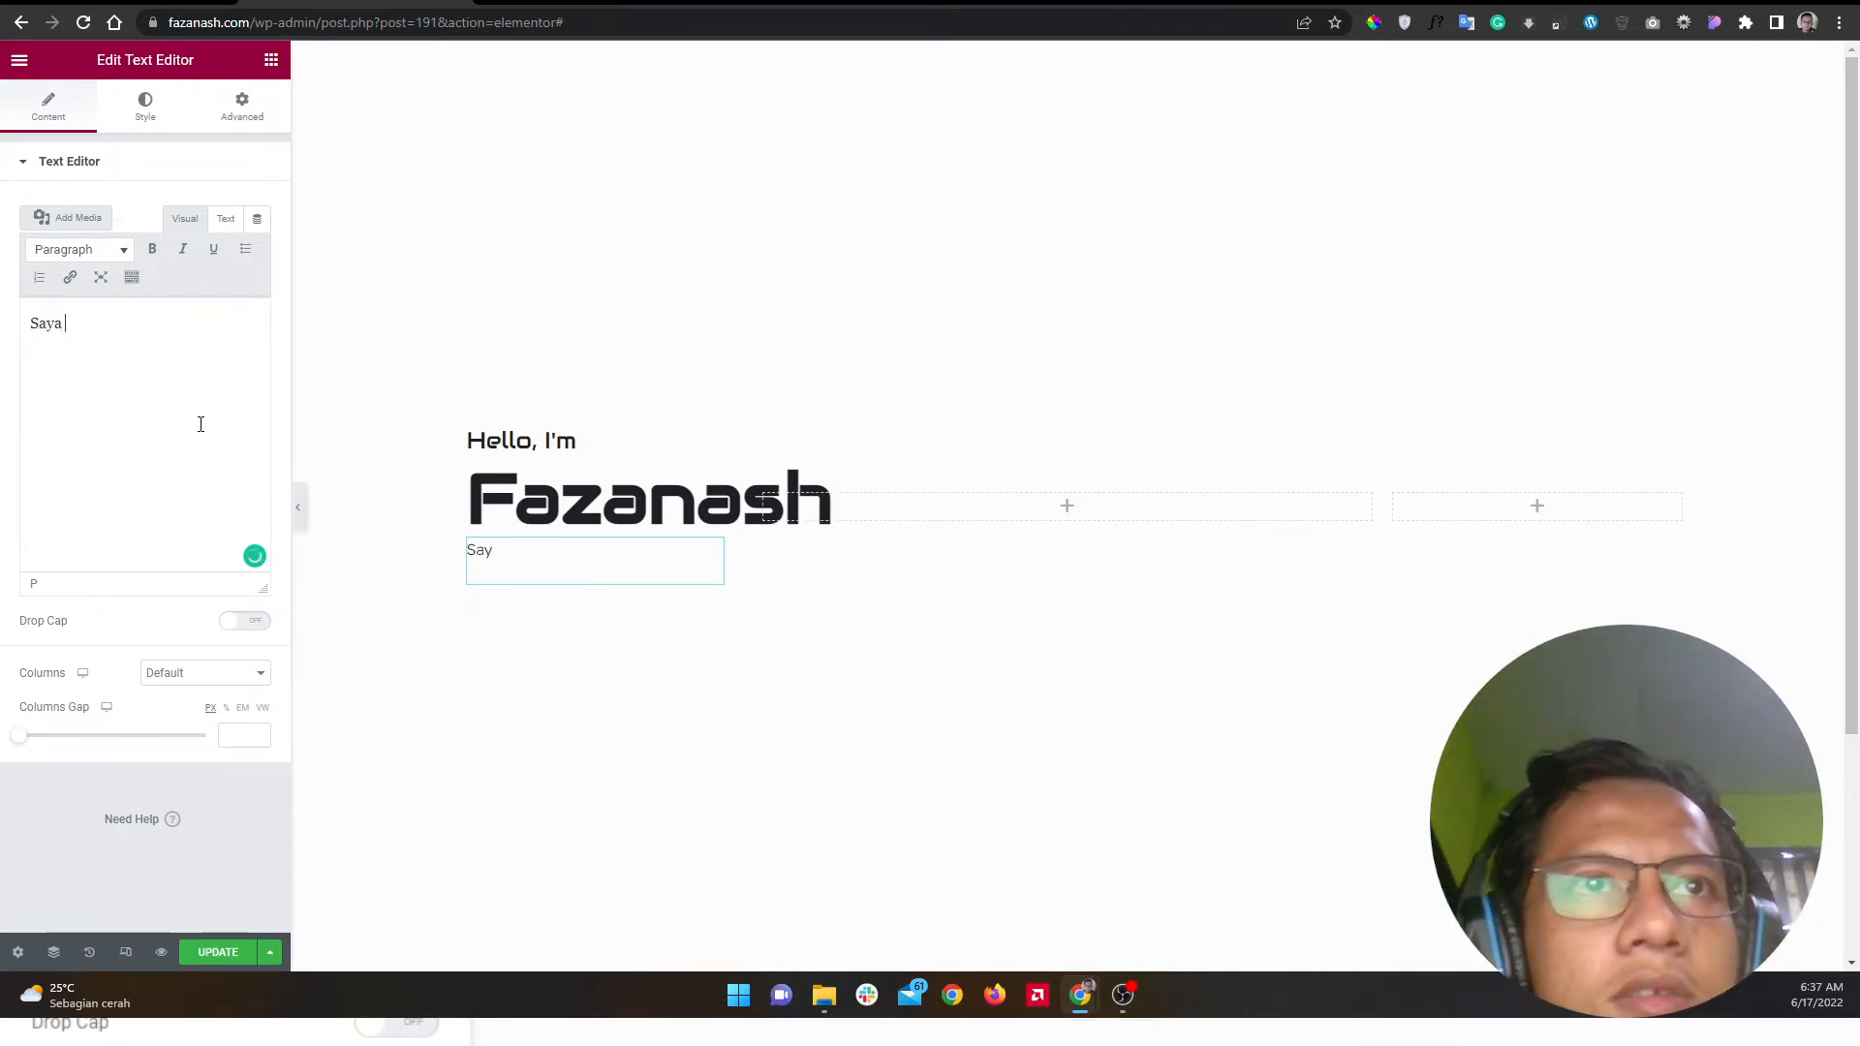
pyautogui.write('sseorang yangbe')
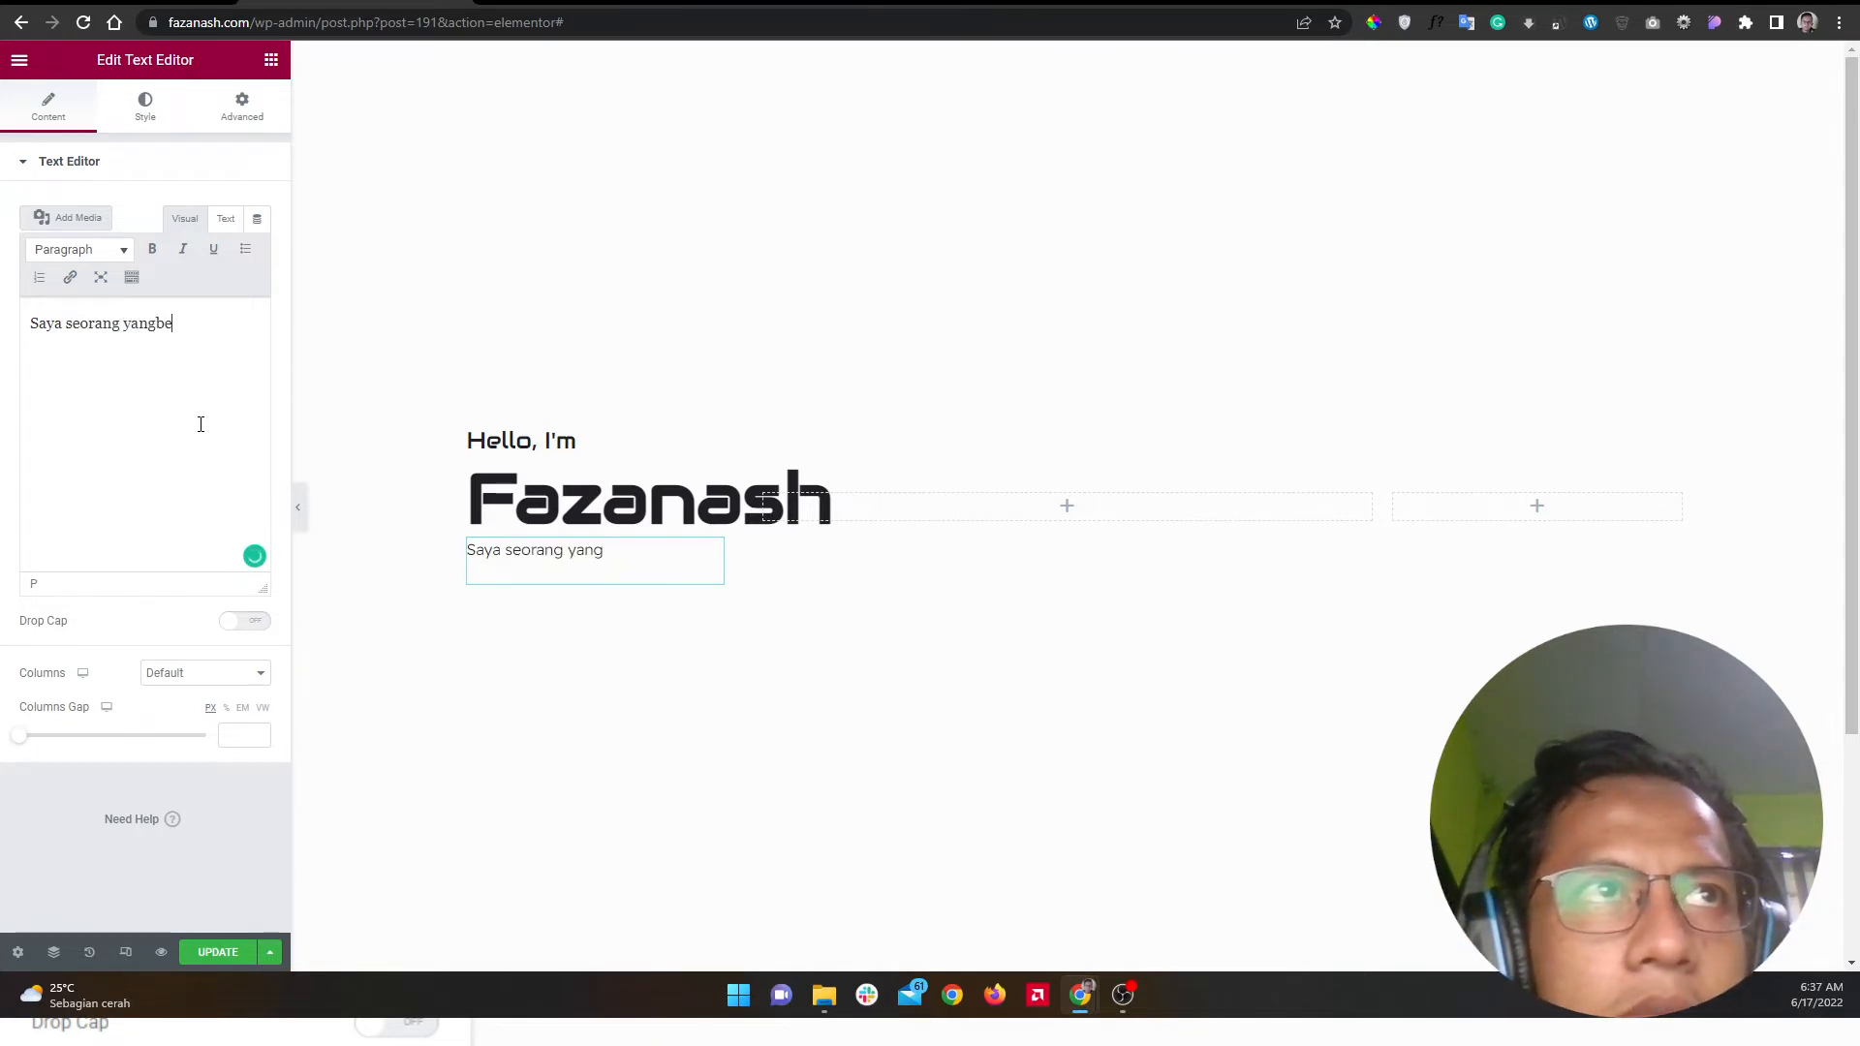
pyautogui.press('BackSpace')
pyautogui.press('BackSpace')
pyautogui.write(' ber')
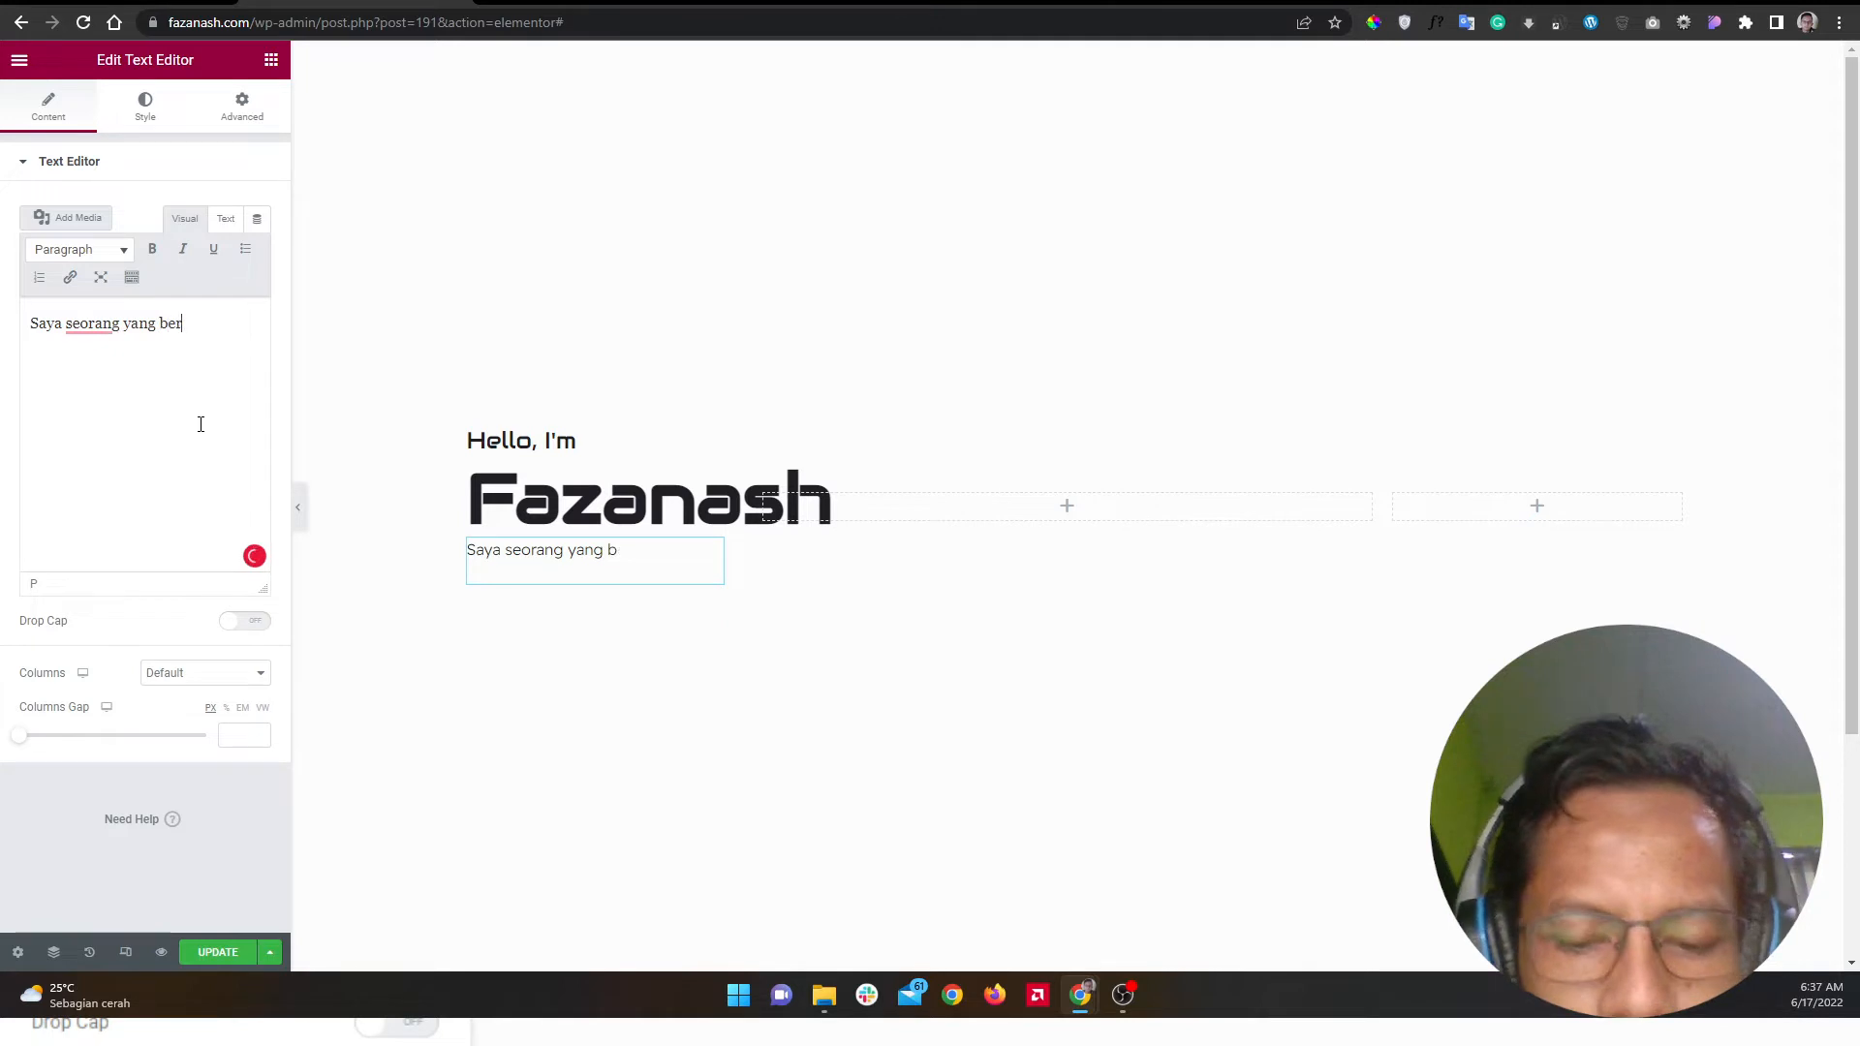
pyautogui.write('pengalamana daa')
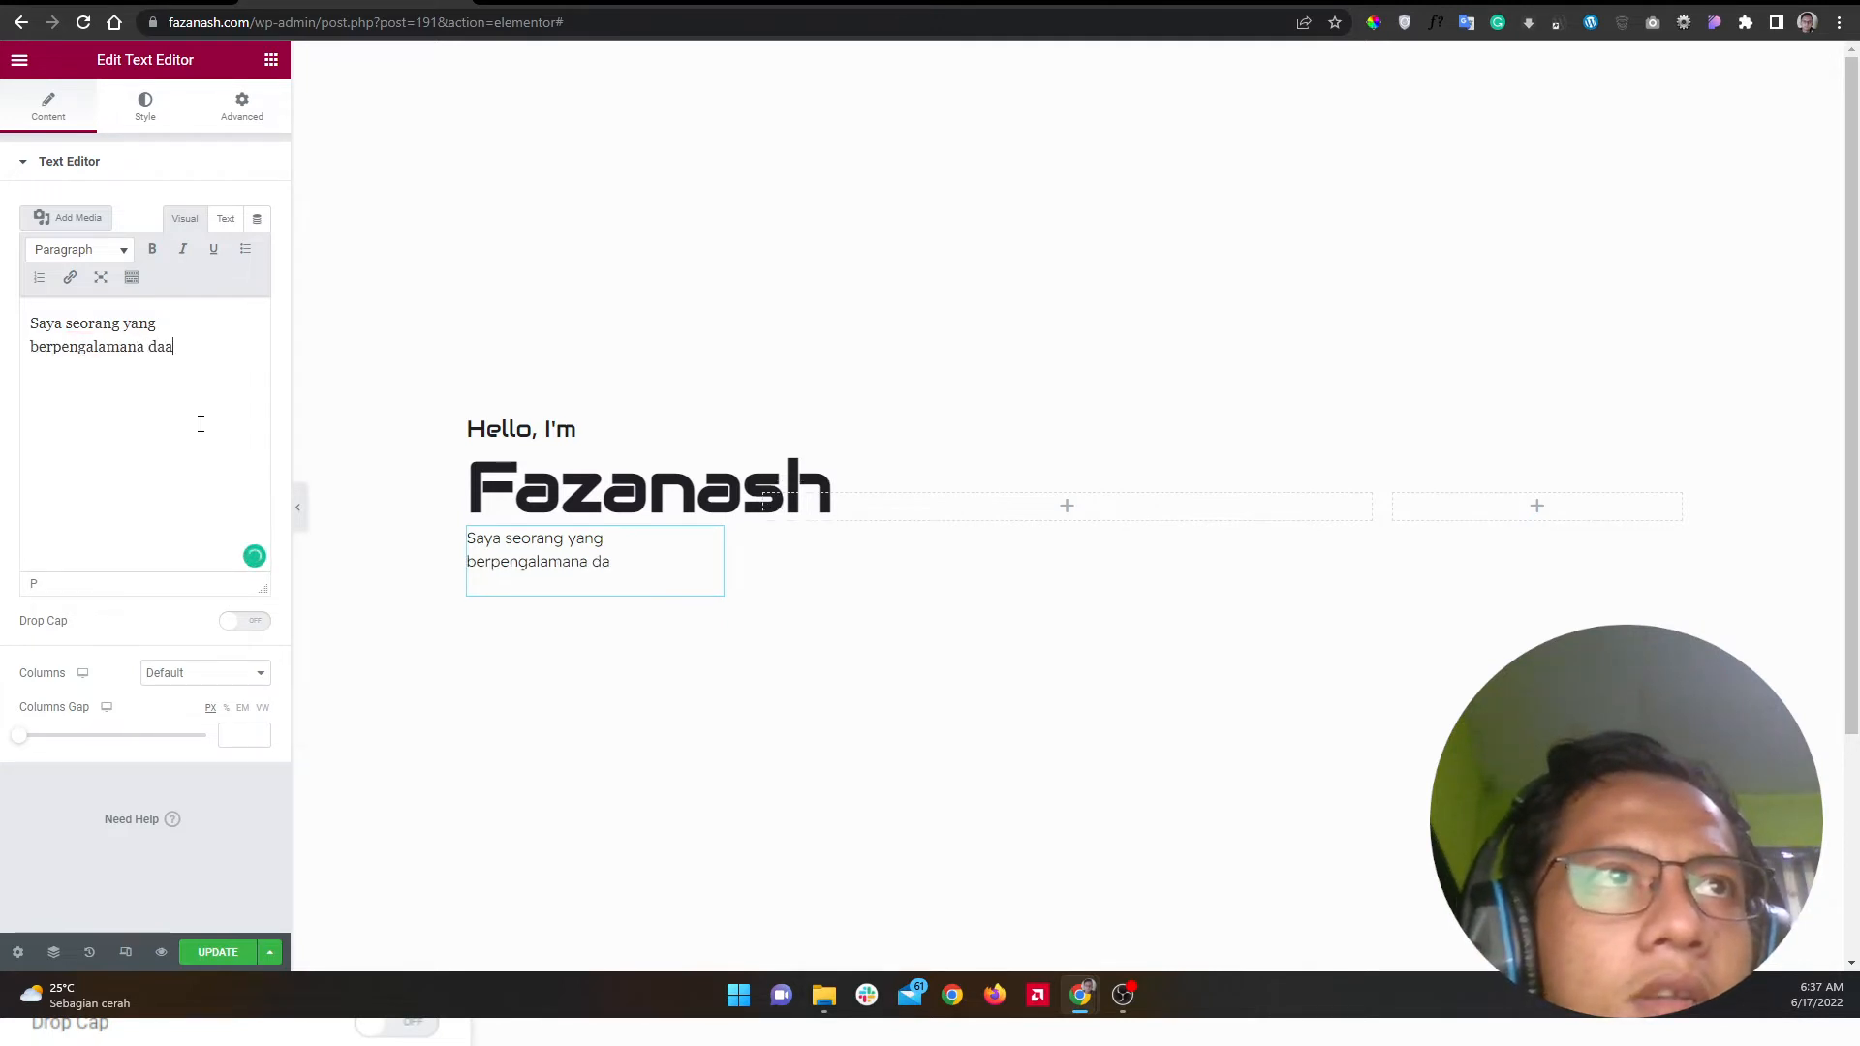
pyautogui.press('BackSpace')
pyautogui.write('lam bidang ')
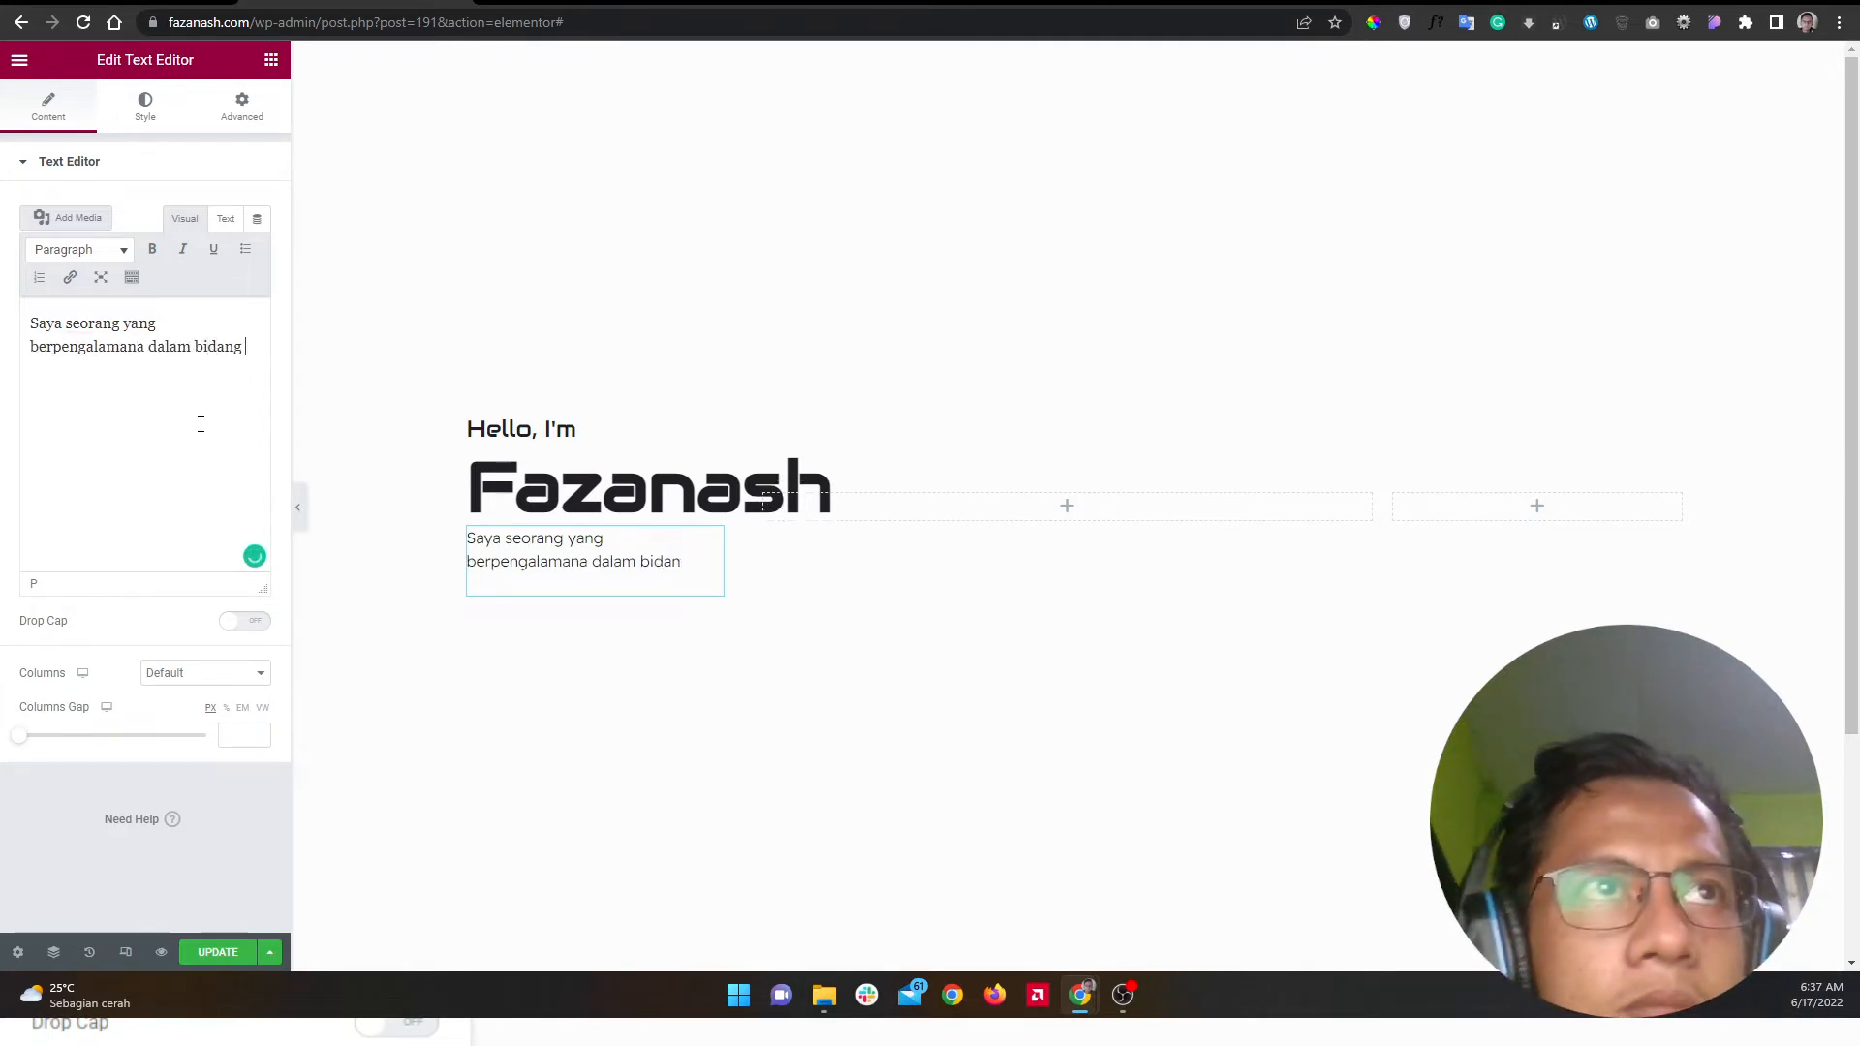
pyautogui.write('web design')
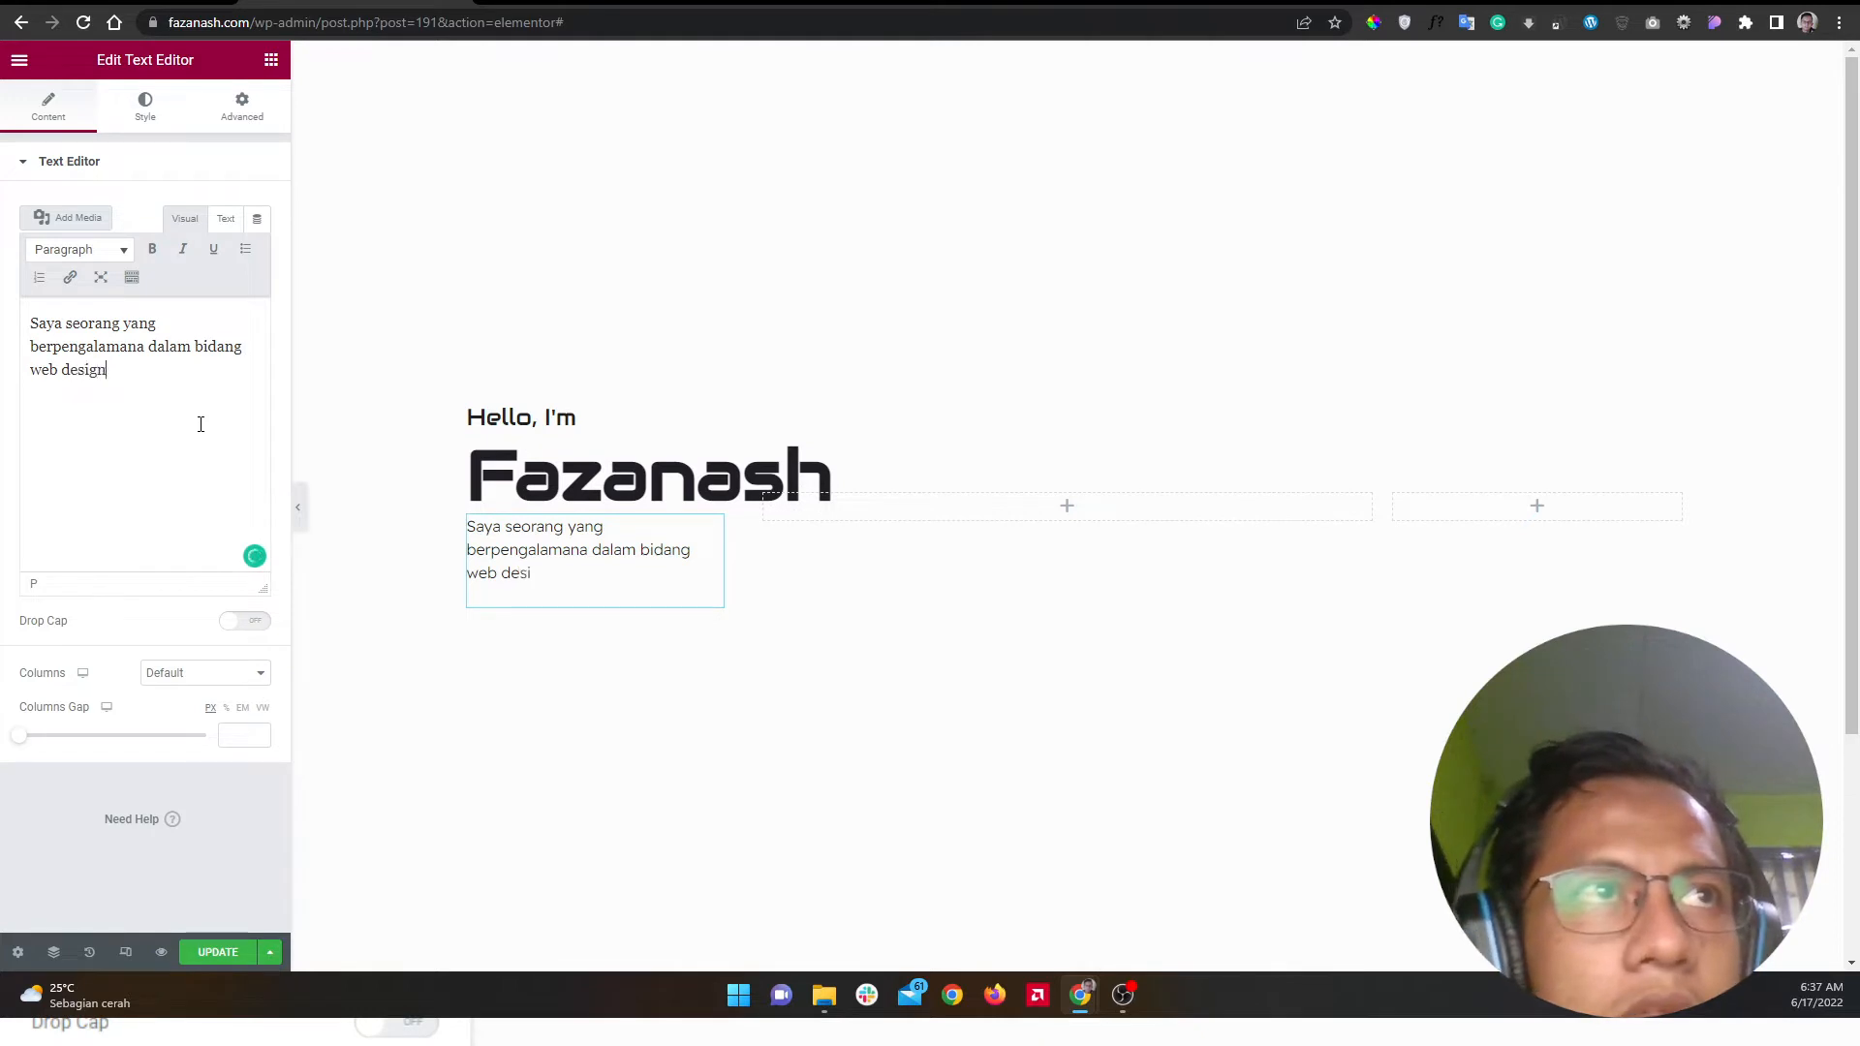
pyautogui.write('er mengu')
pyautogui.write('unakan elementor')
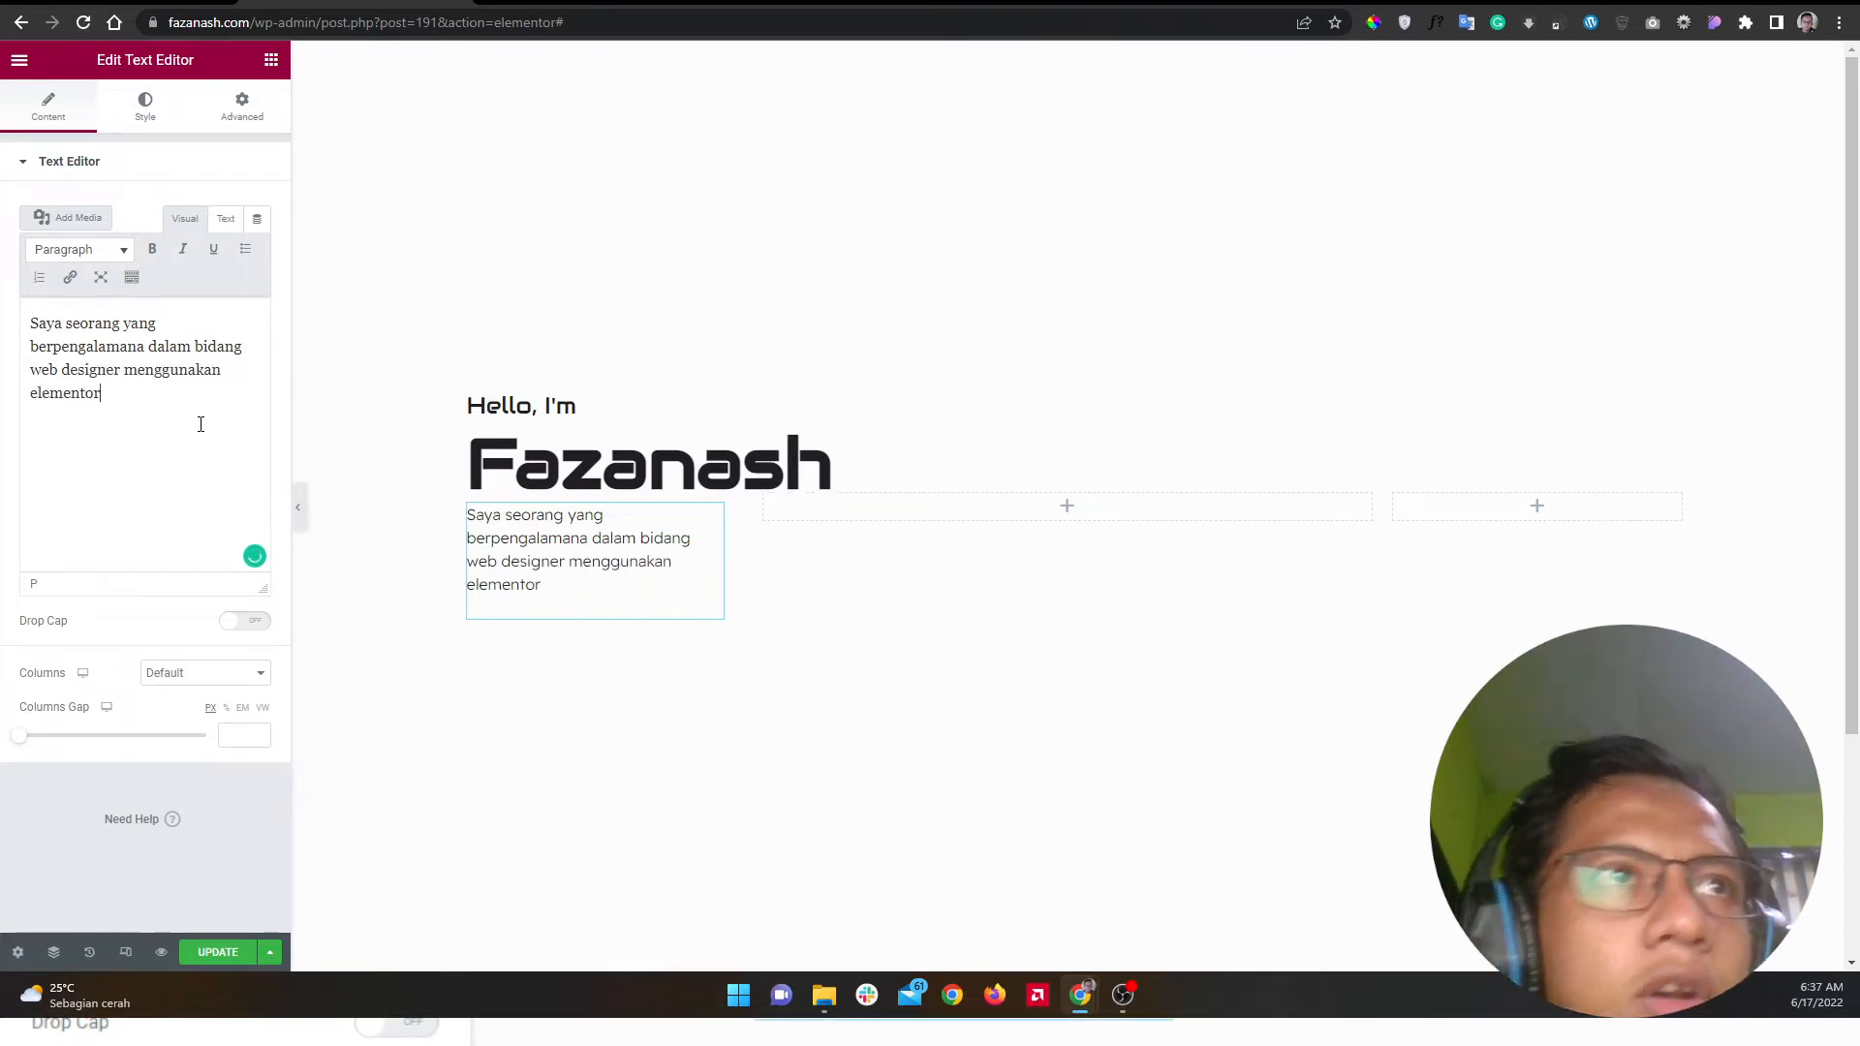
# Step: Unlink the text block's margins and set its right margin to -100 px
pyautogui.click(239, 108)
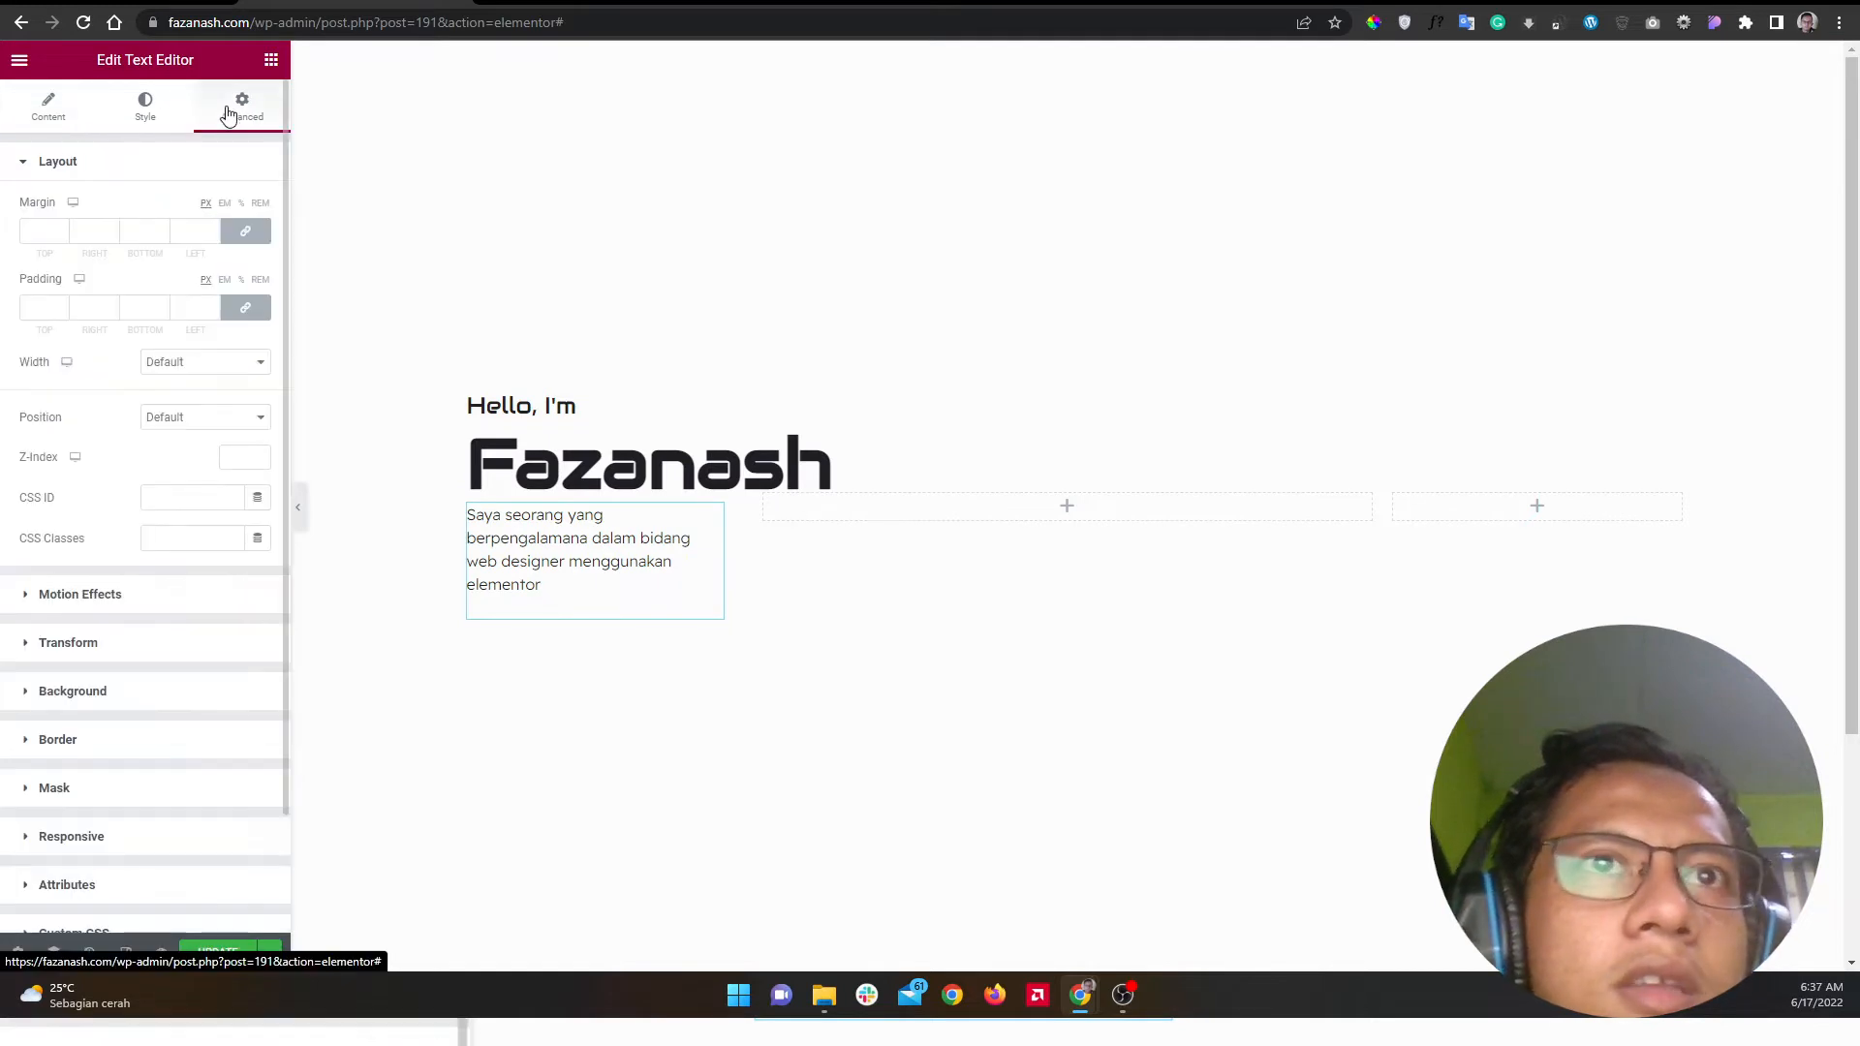
pyautogui.click(242, 238)
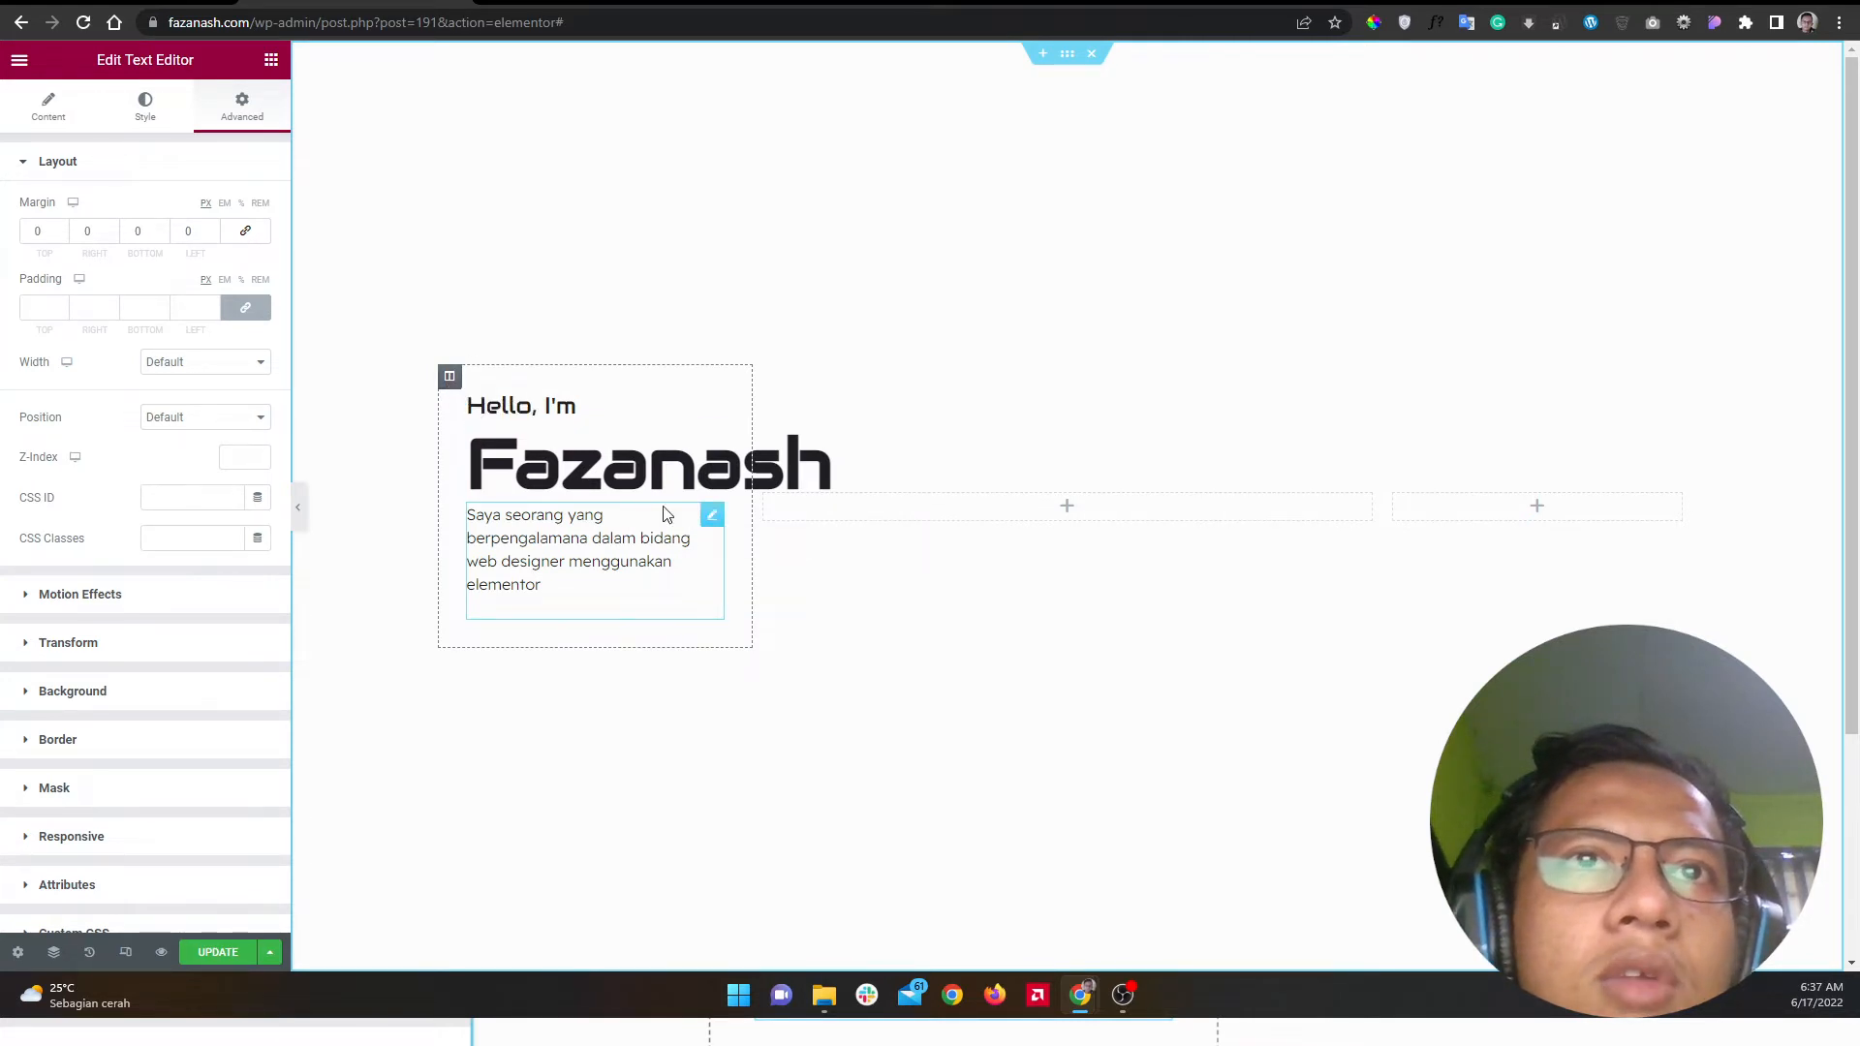
pyautogui.click(450, 377)
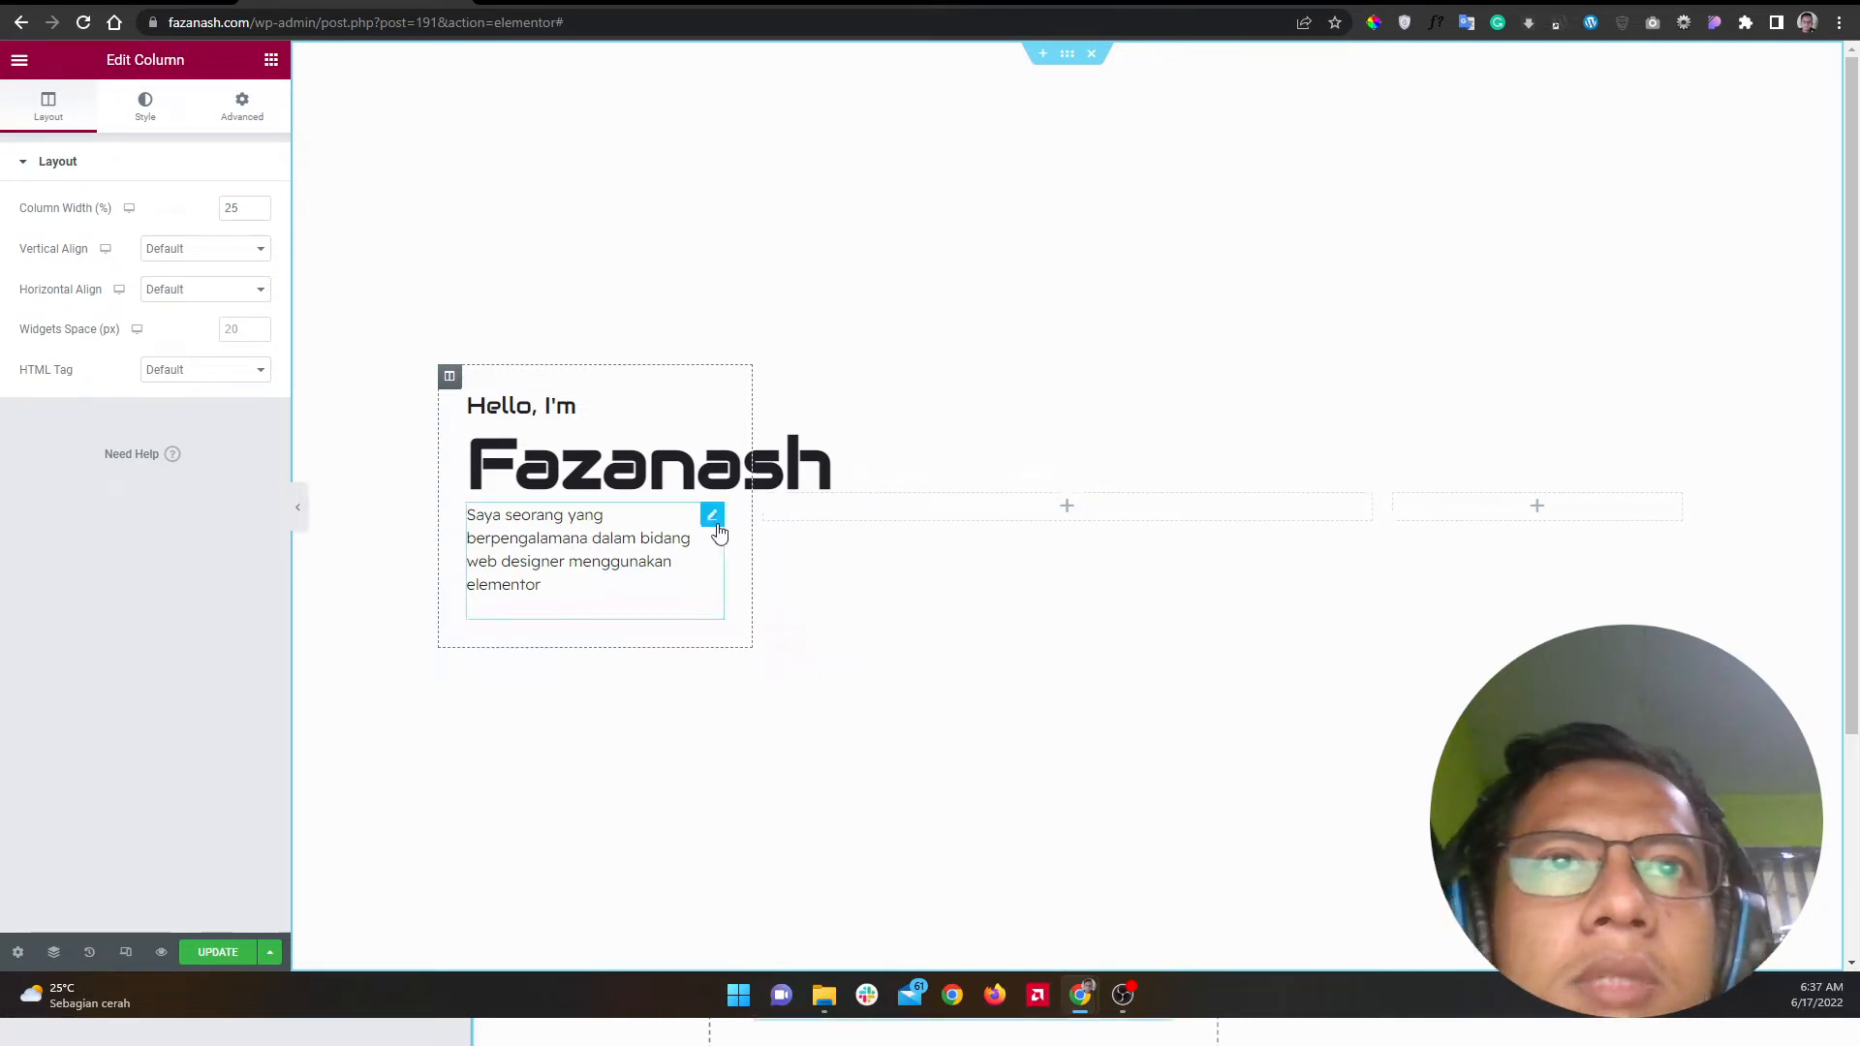
pyautogui.click(711, 516)
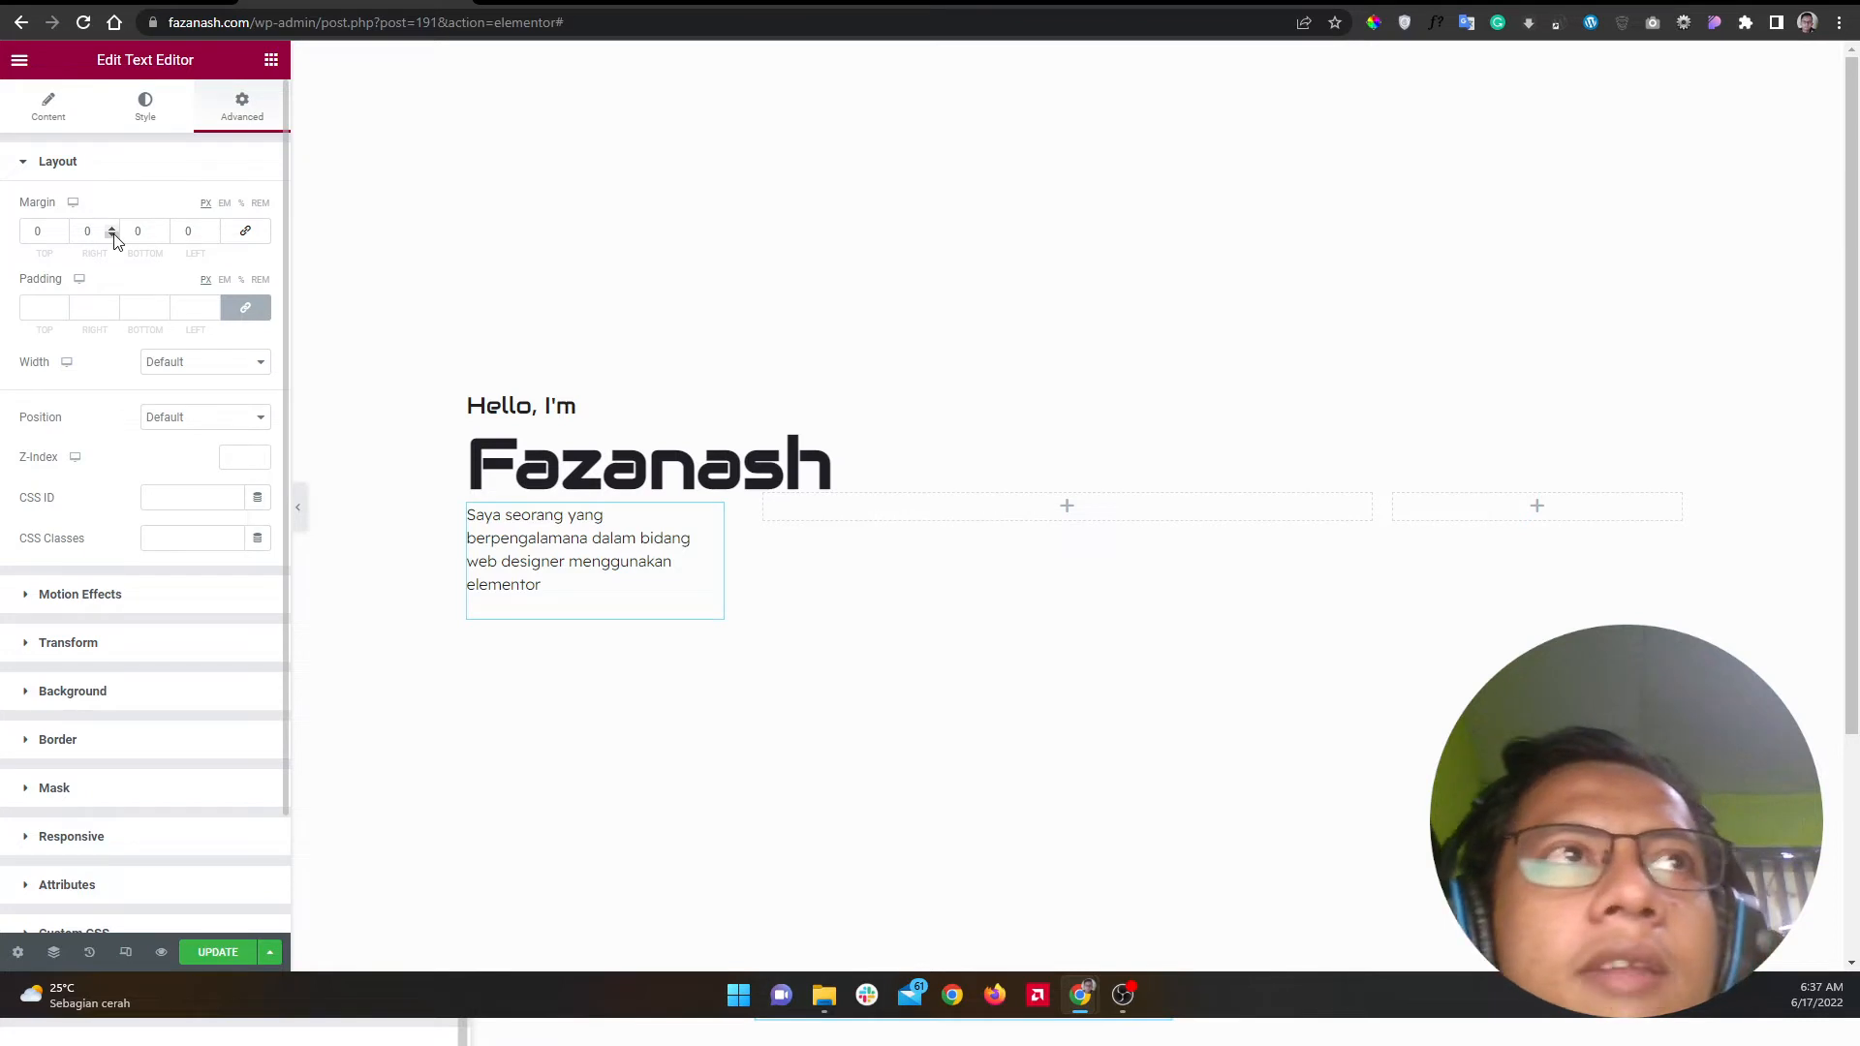
pyautogui.hotkey('alt', 'Tab')
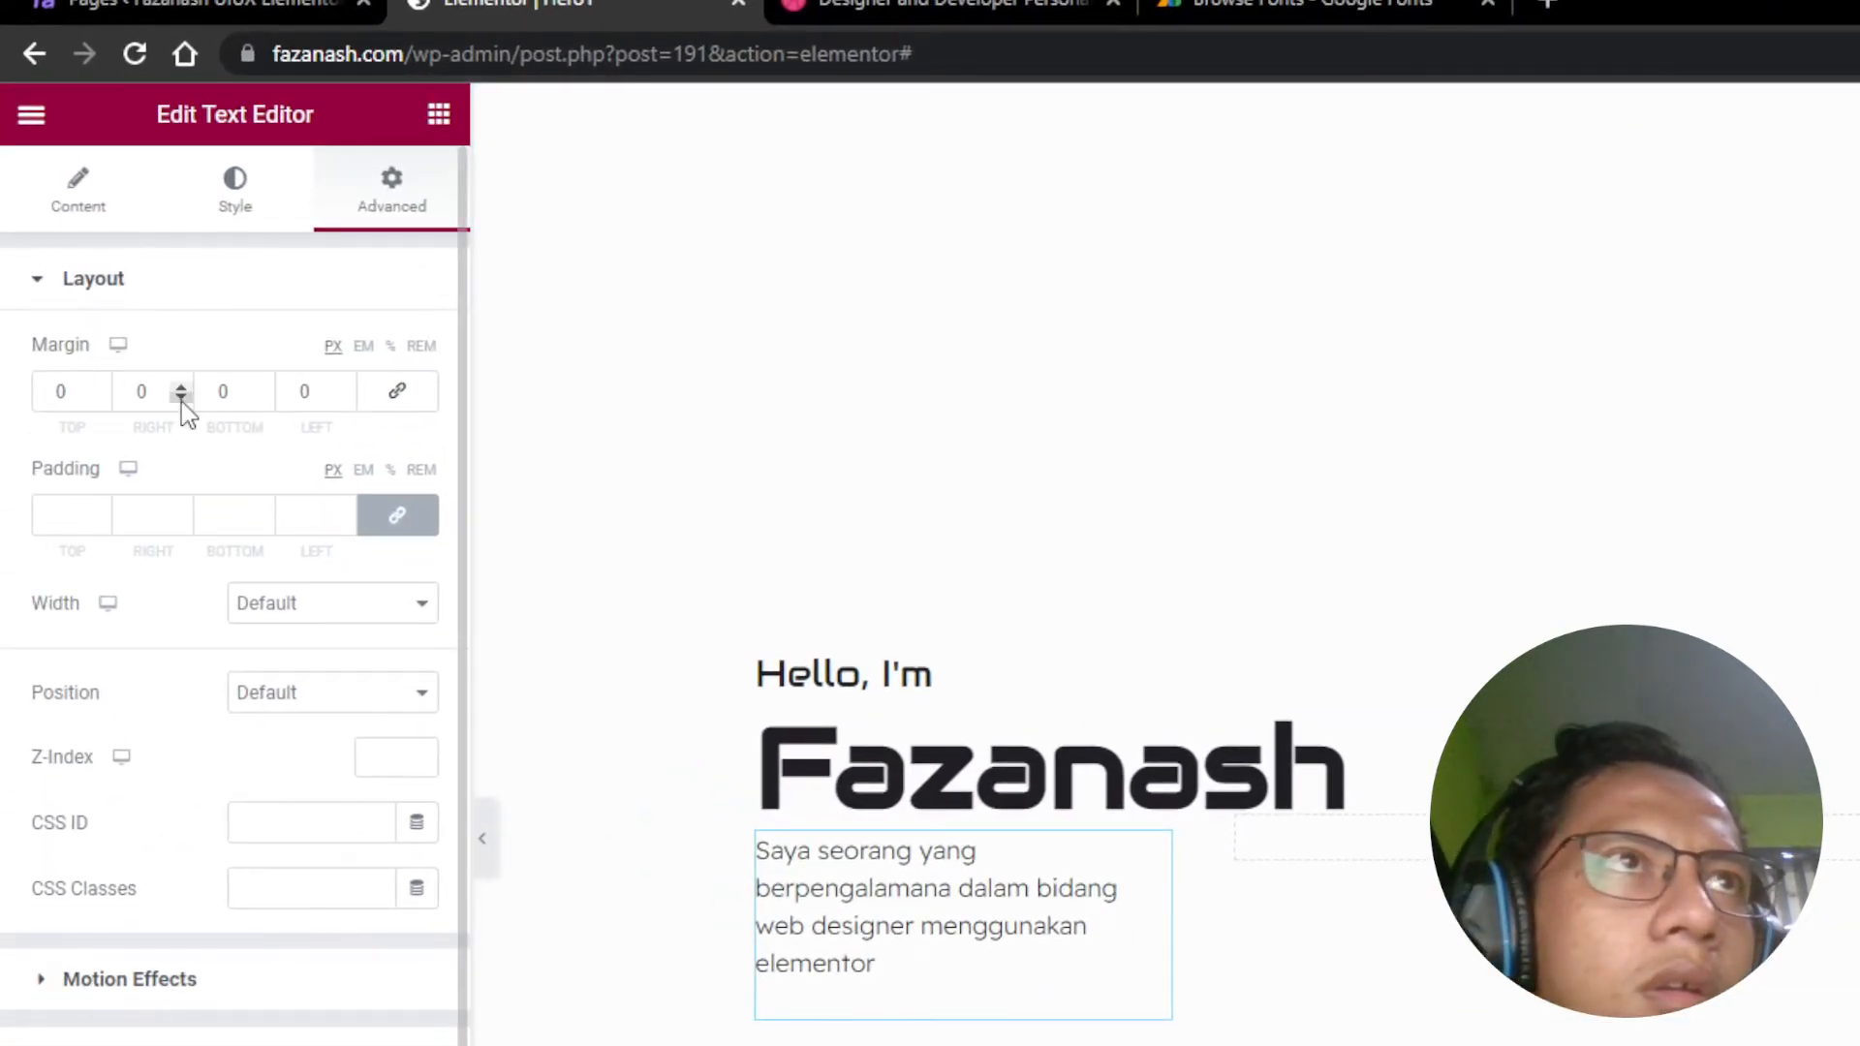
pyautogui.click(181, 398)
pyautogui.write('00')
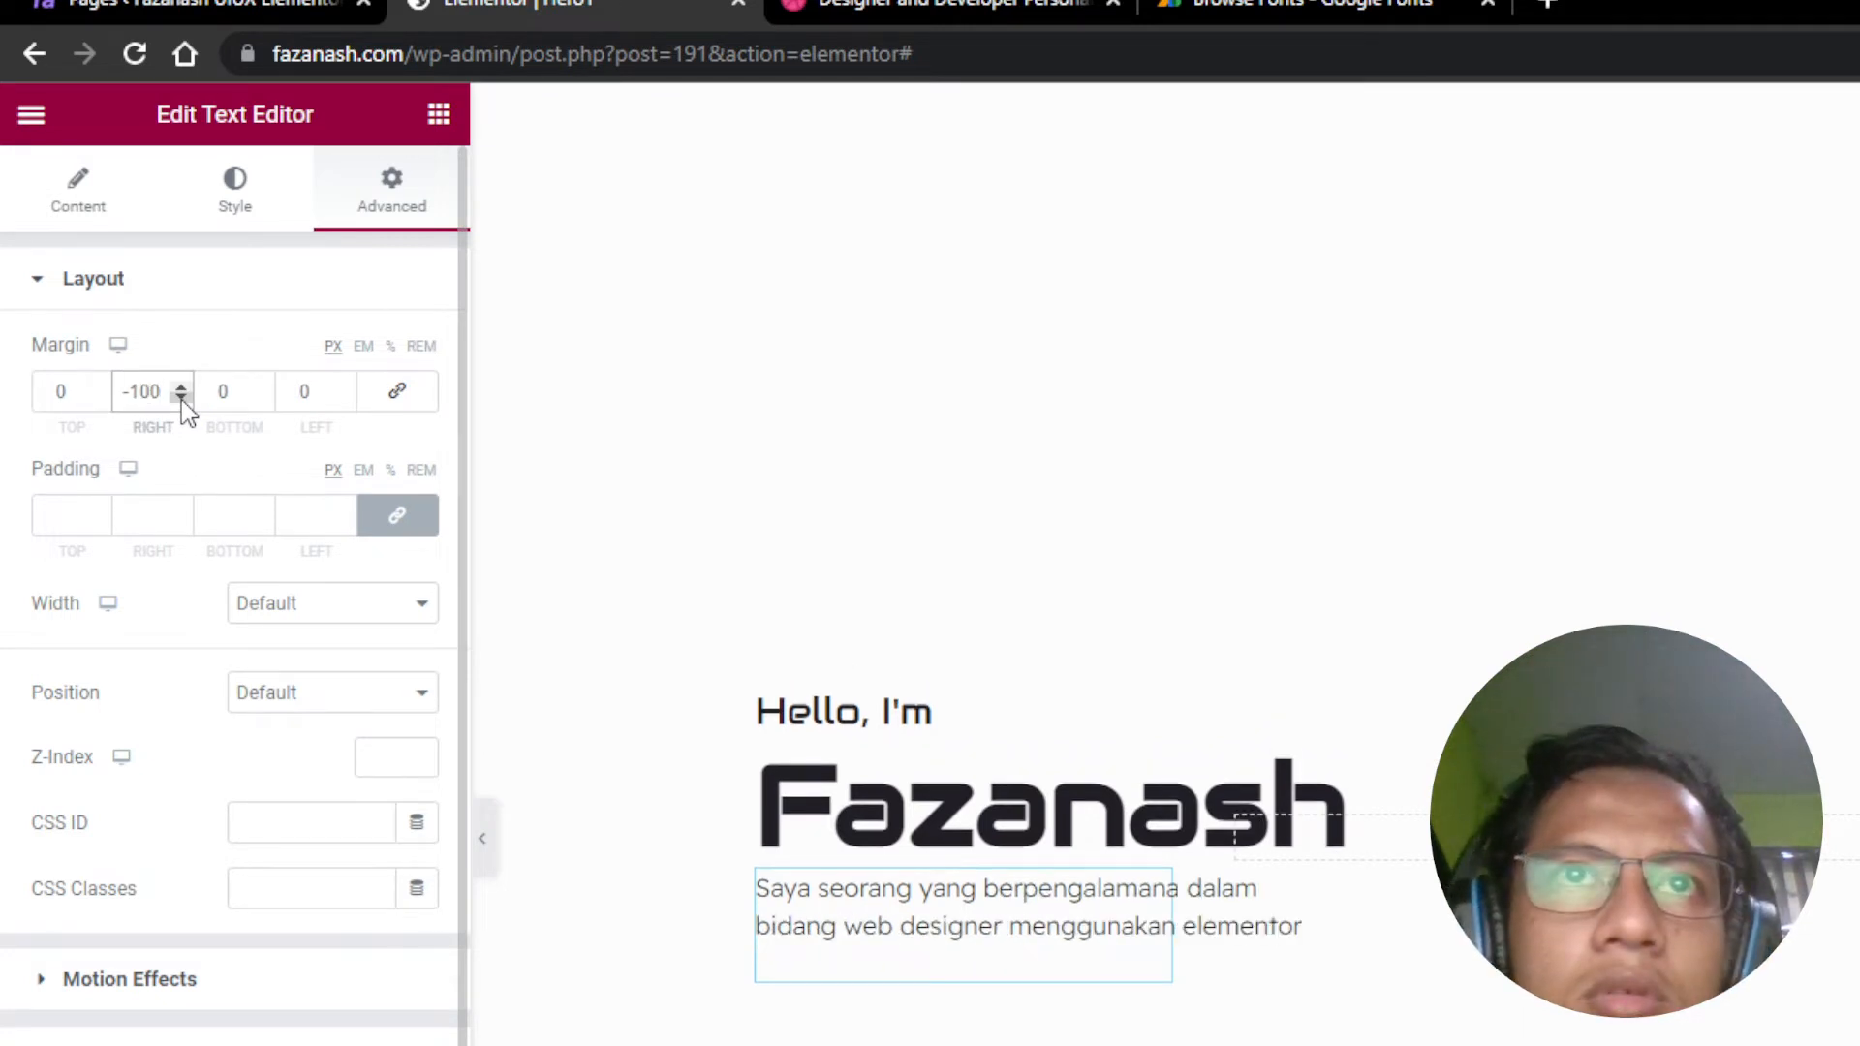
pyautogui.press('BackSpace')
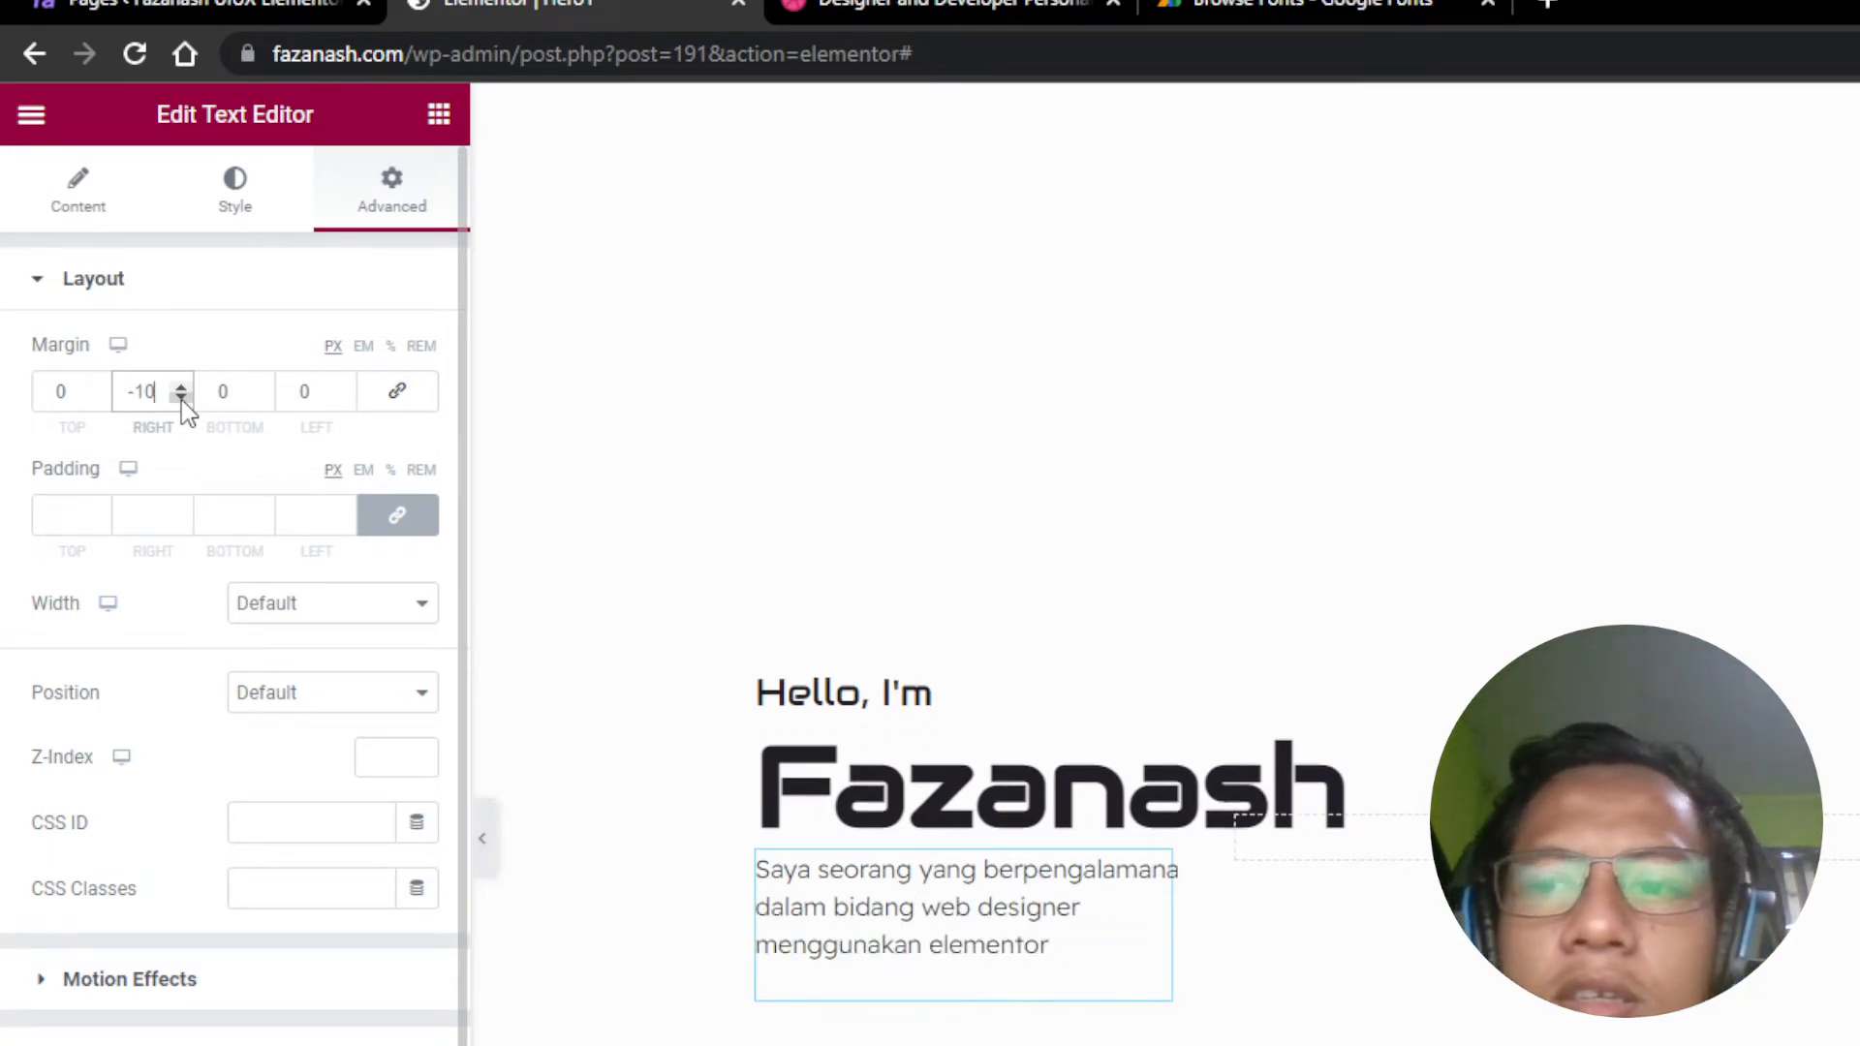
pyautogui.write('0')
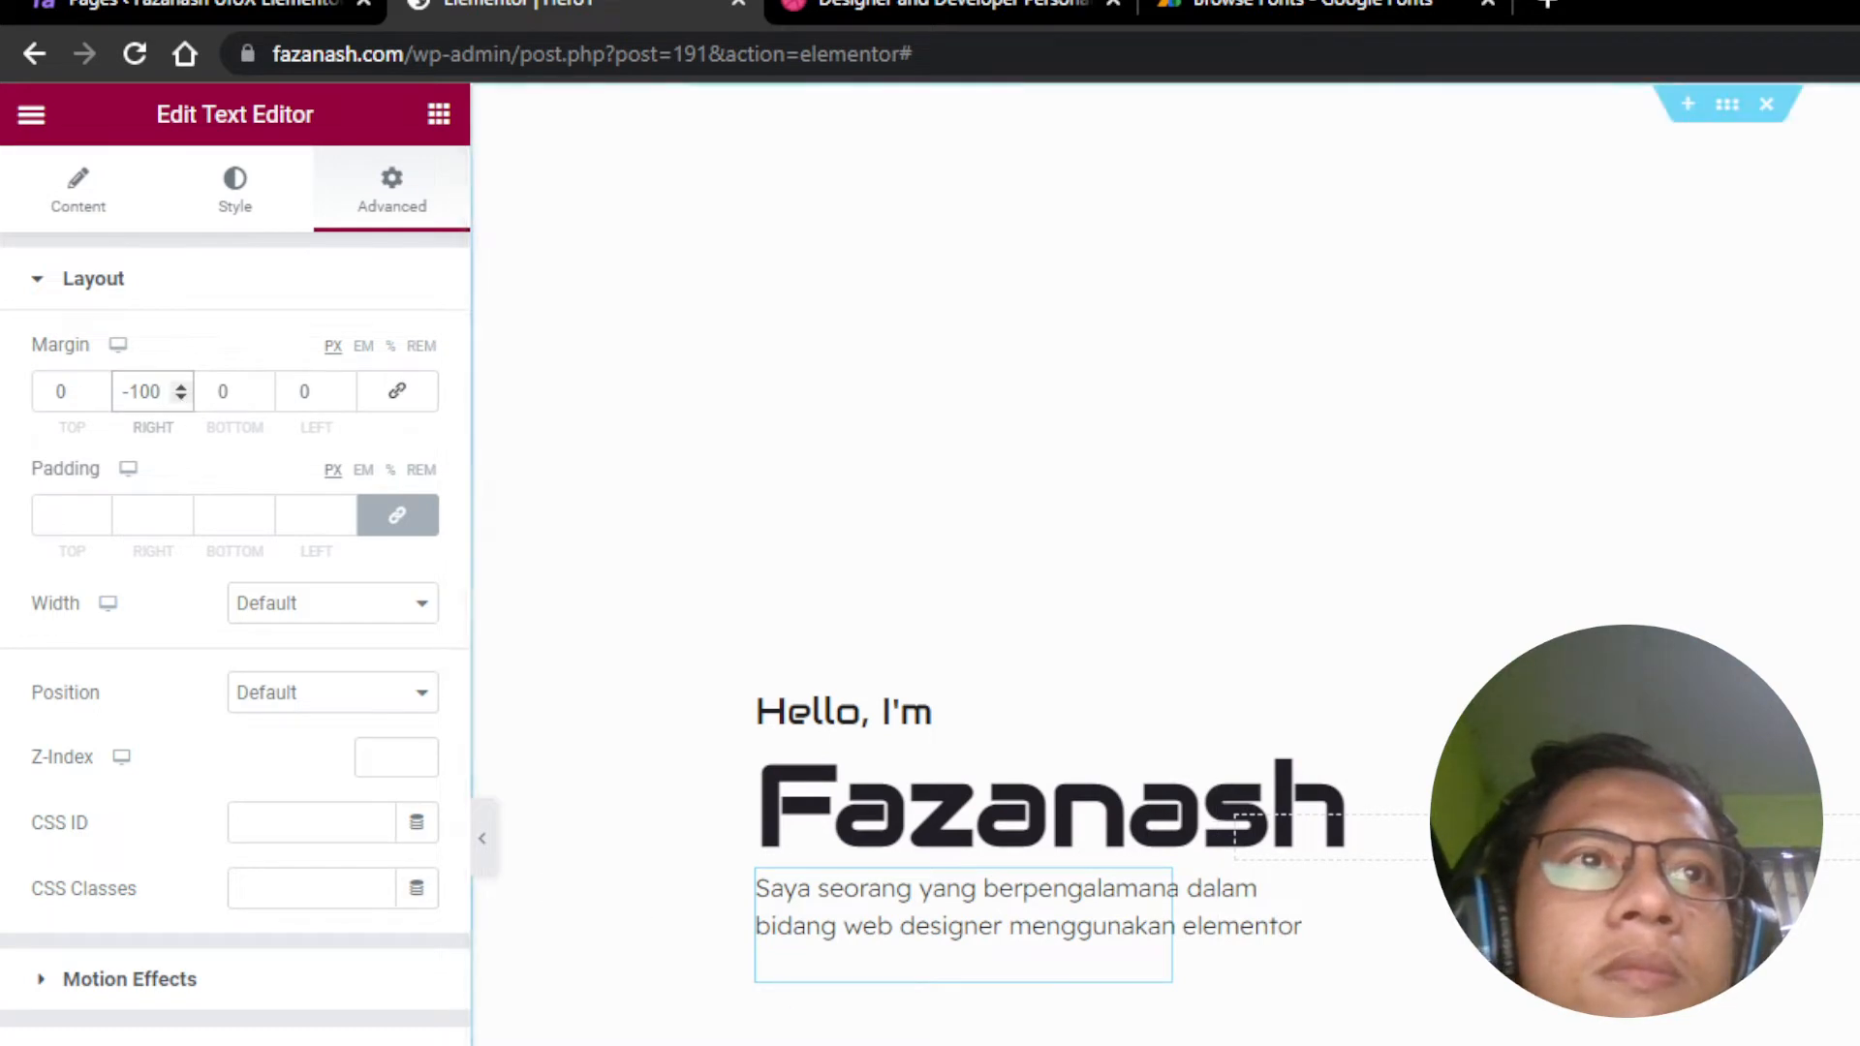
pyautogui.click(974, 4)
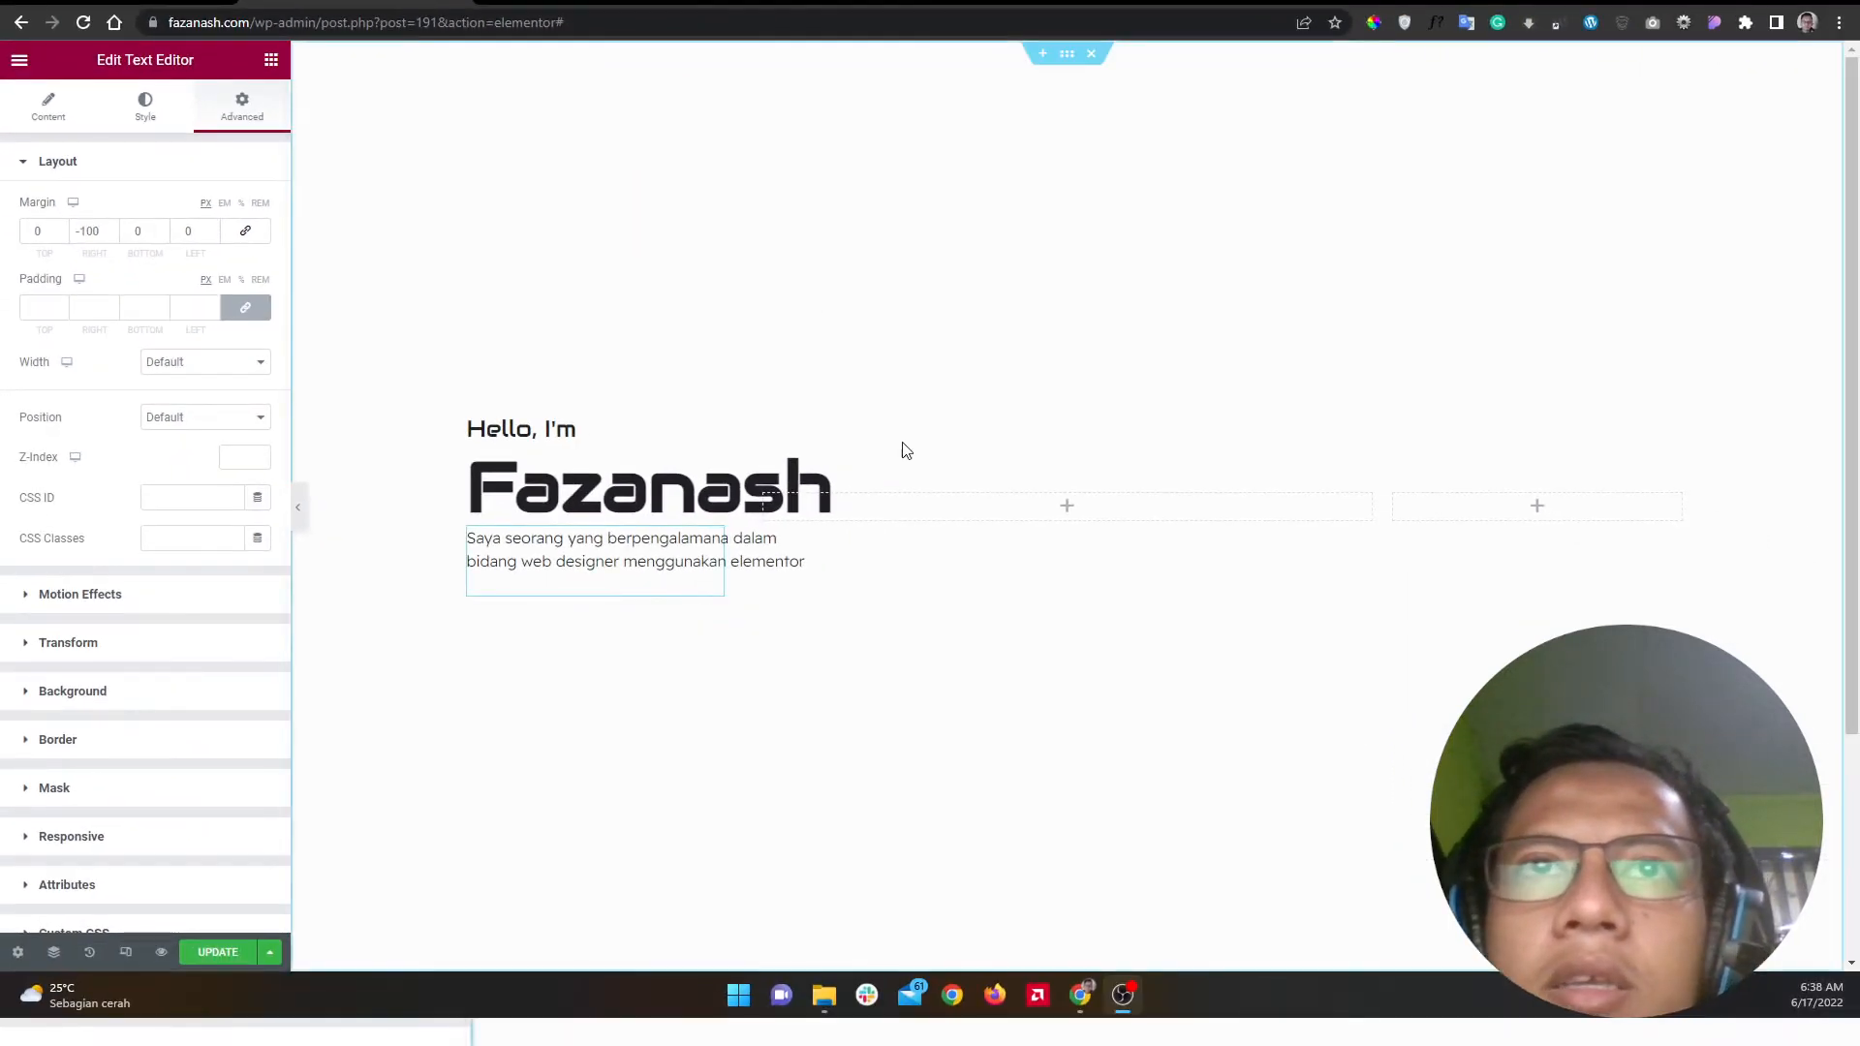
# Step: Add an Image widget to the middle column showing the photo of the man in a grey sweater
pyautogui.click(271, 60)
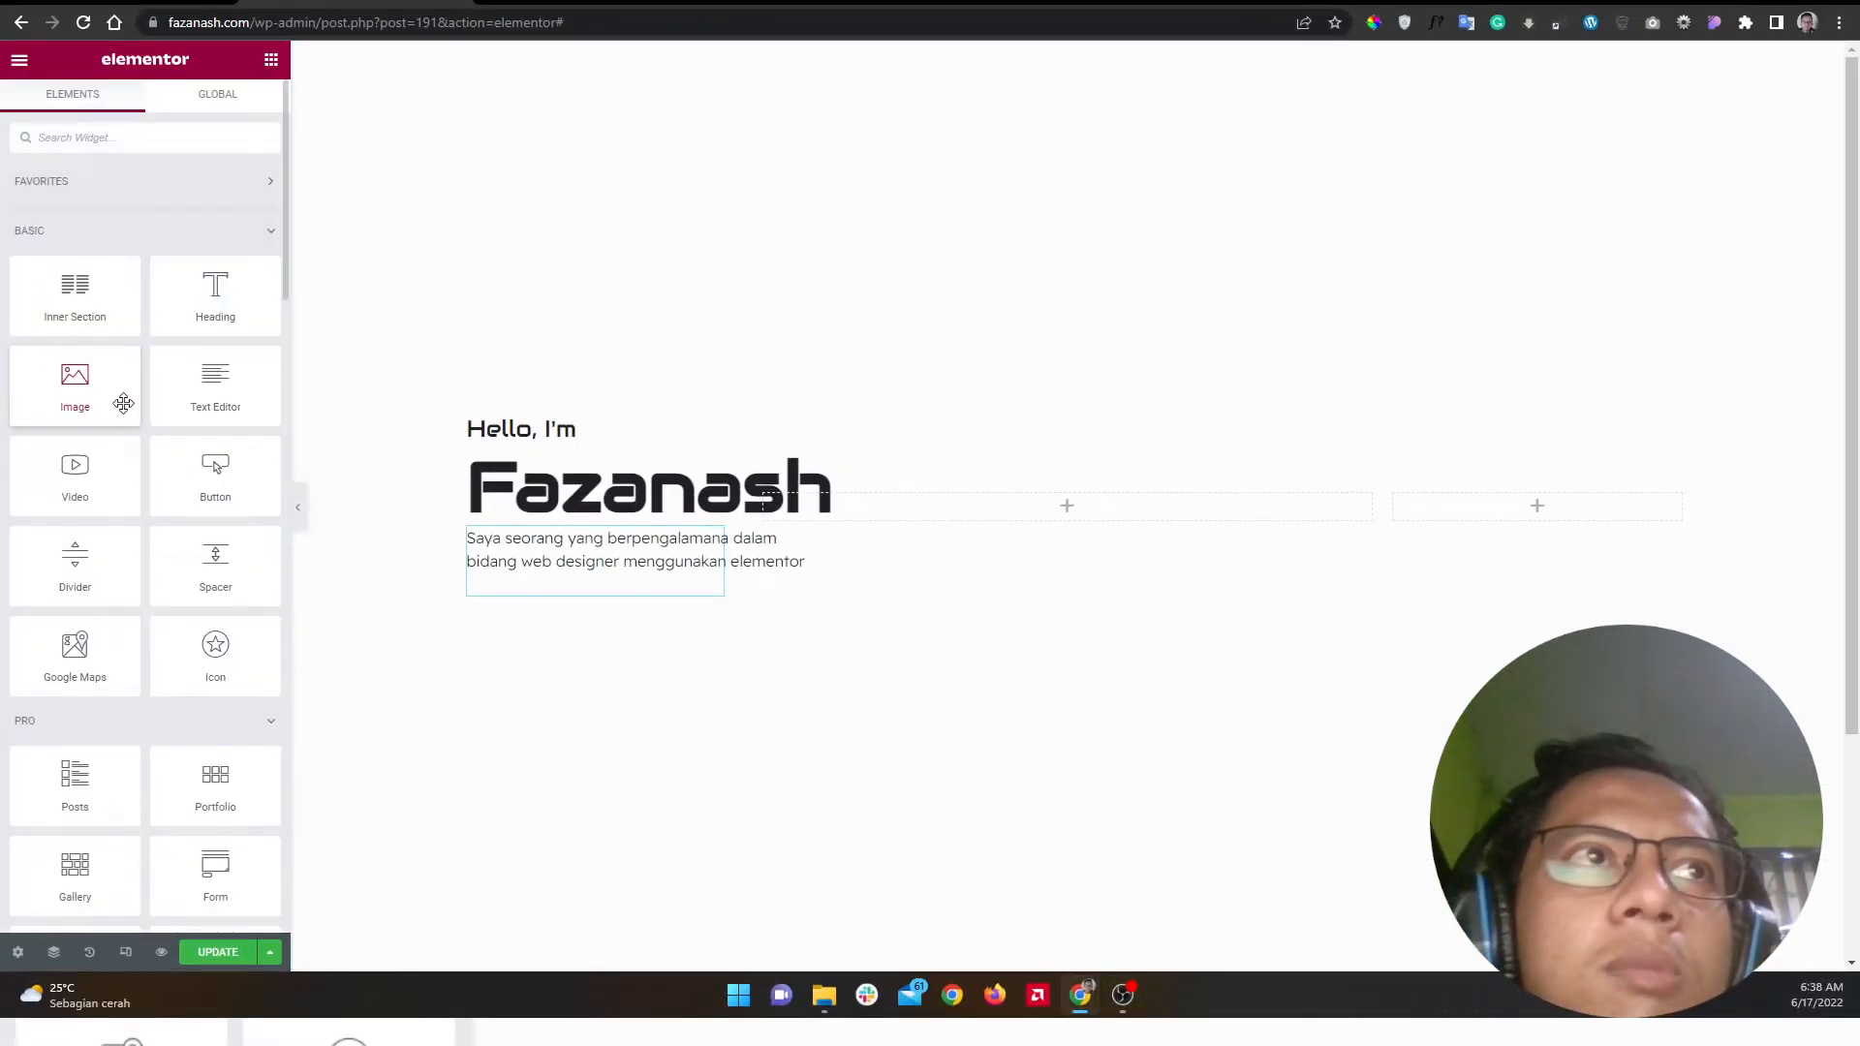
pyautogui.moveTo(99, 390); pyautogui.dragTo(1105, 523)
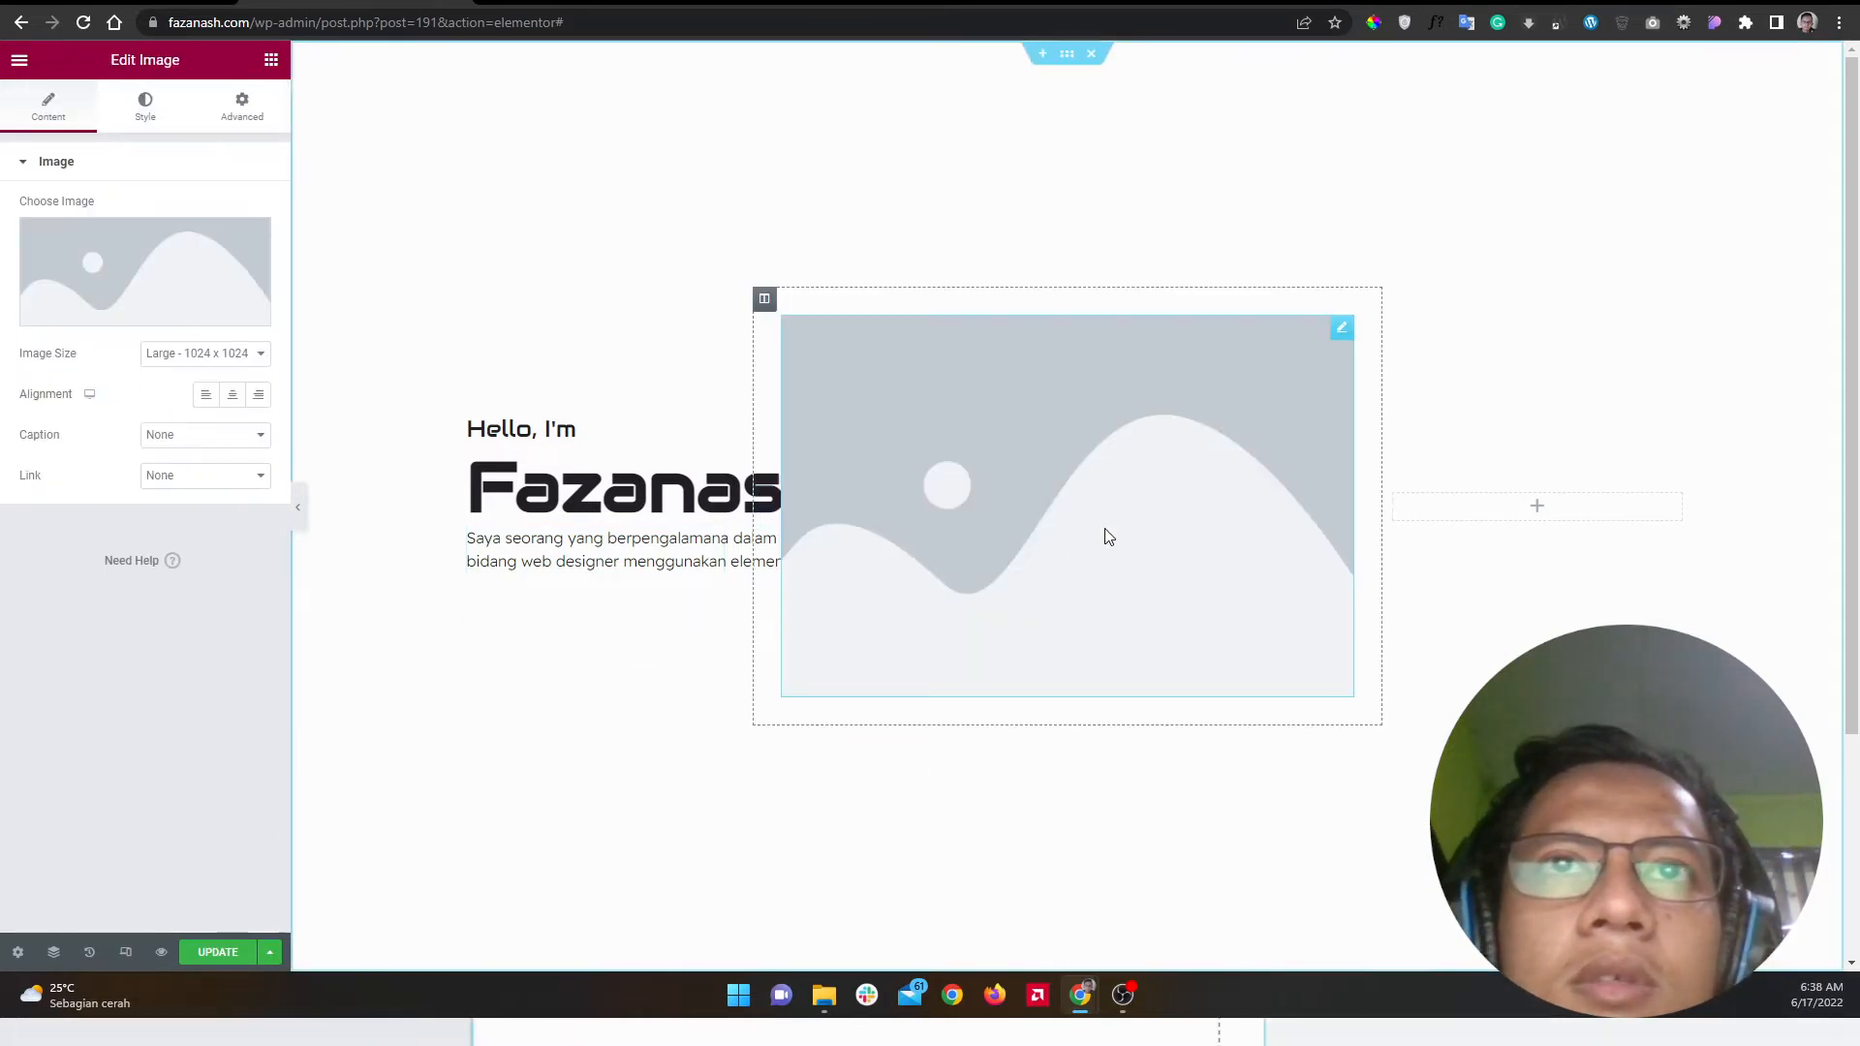
pyautogui.click(143, 273)
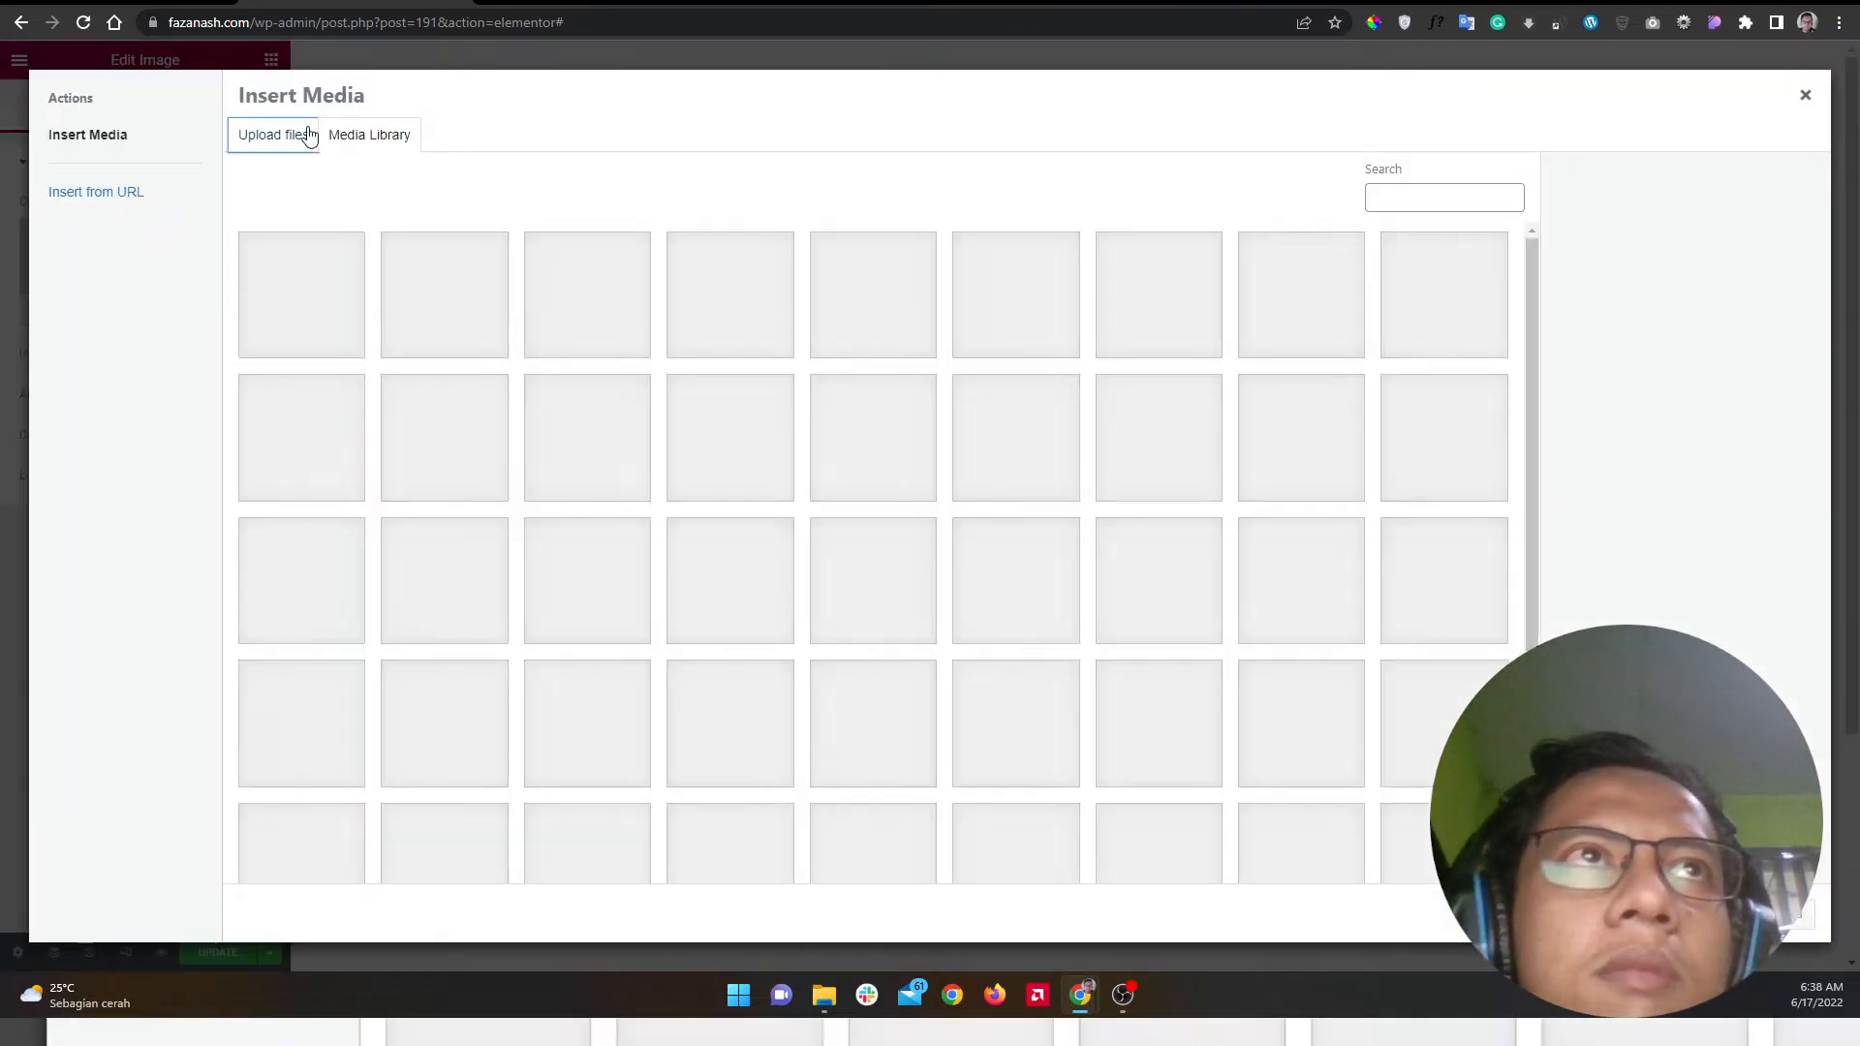
pyautogui.click(274, 135)
pyautogui.click(380, 135)
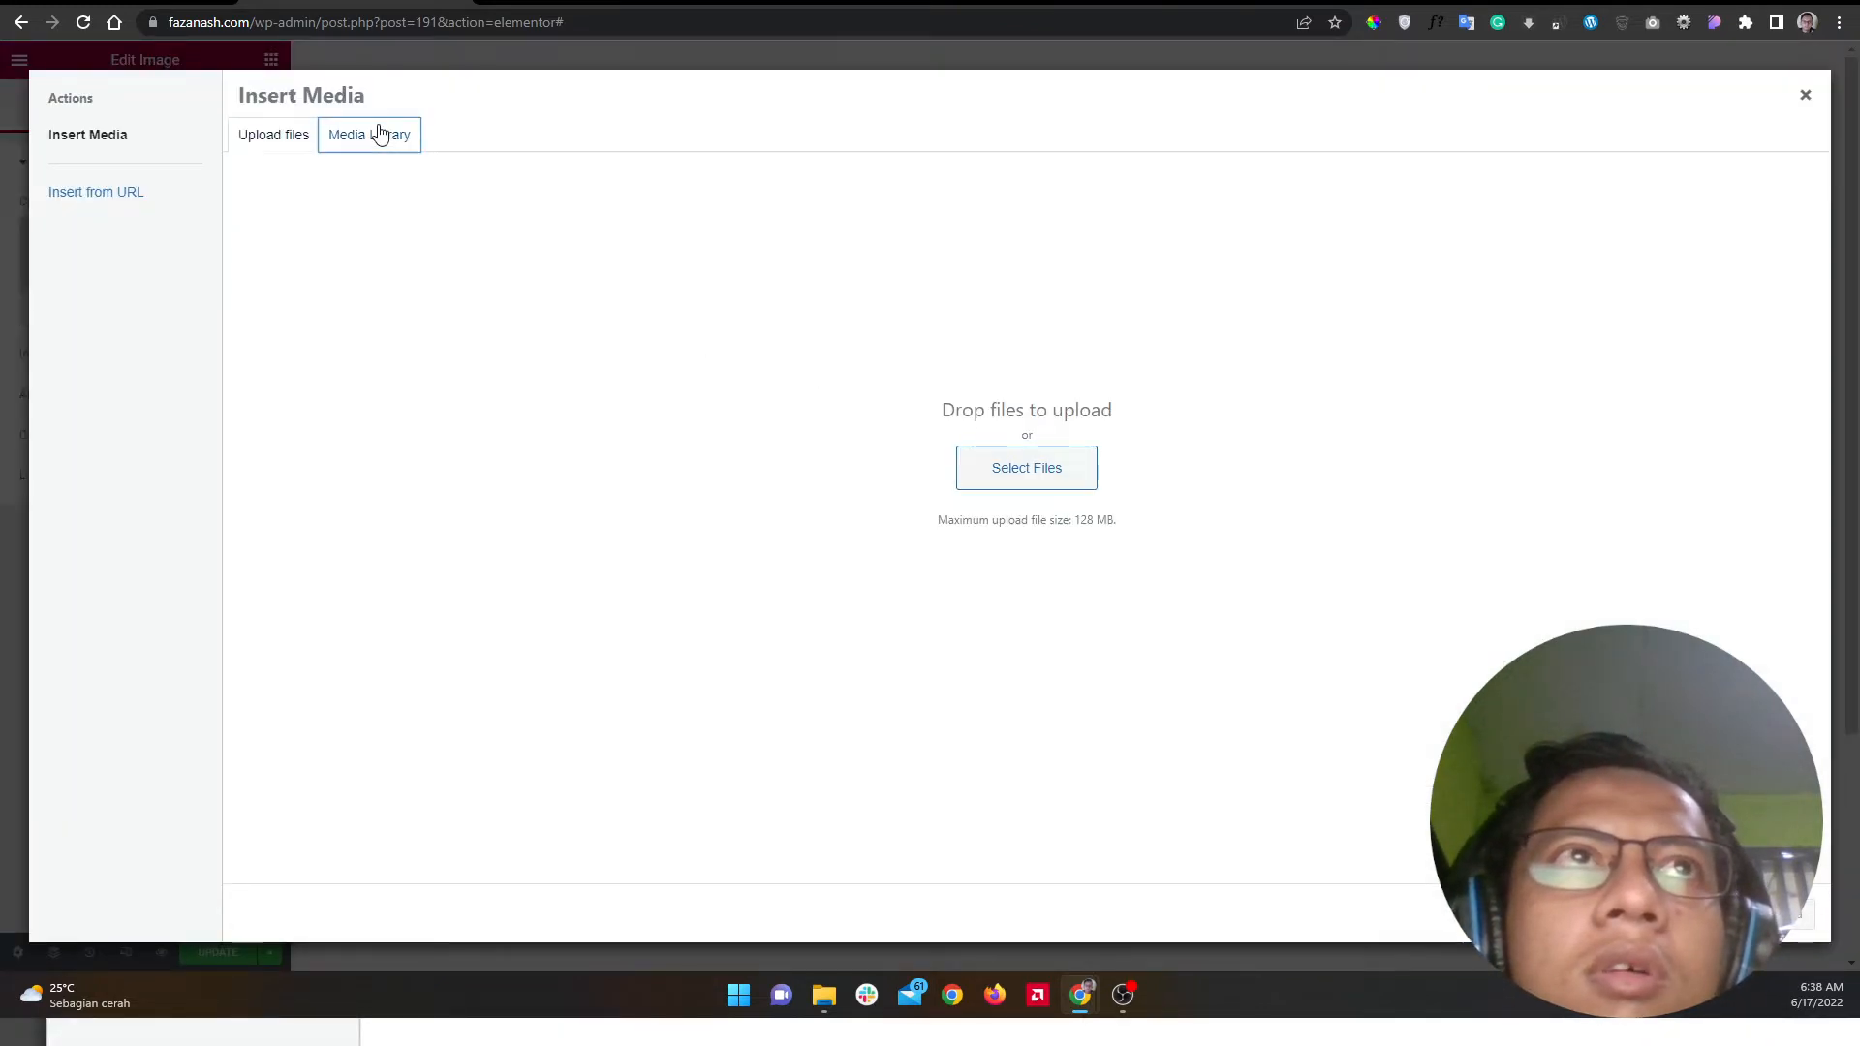
pyautogui.click(320, 327)
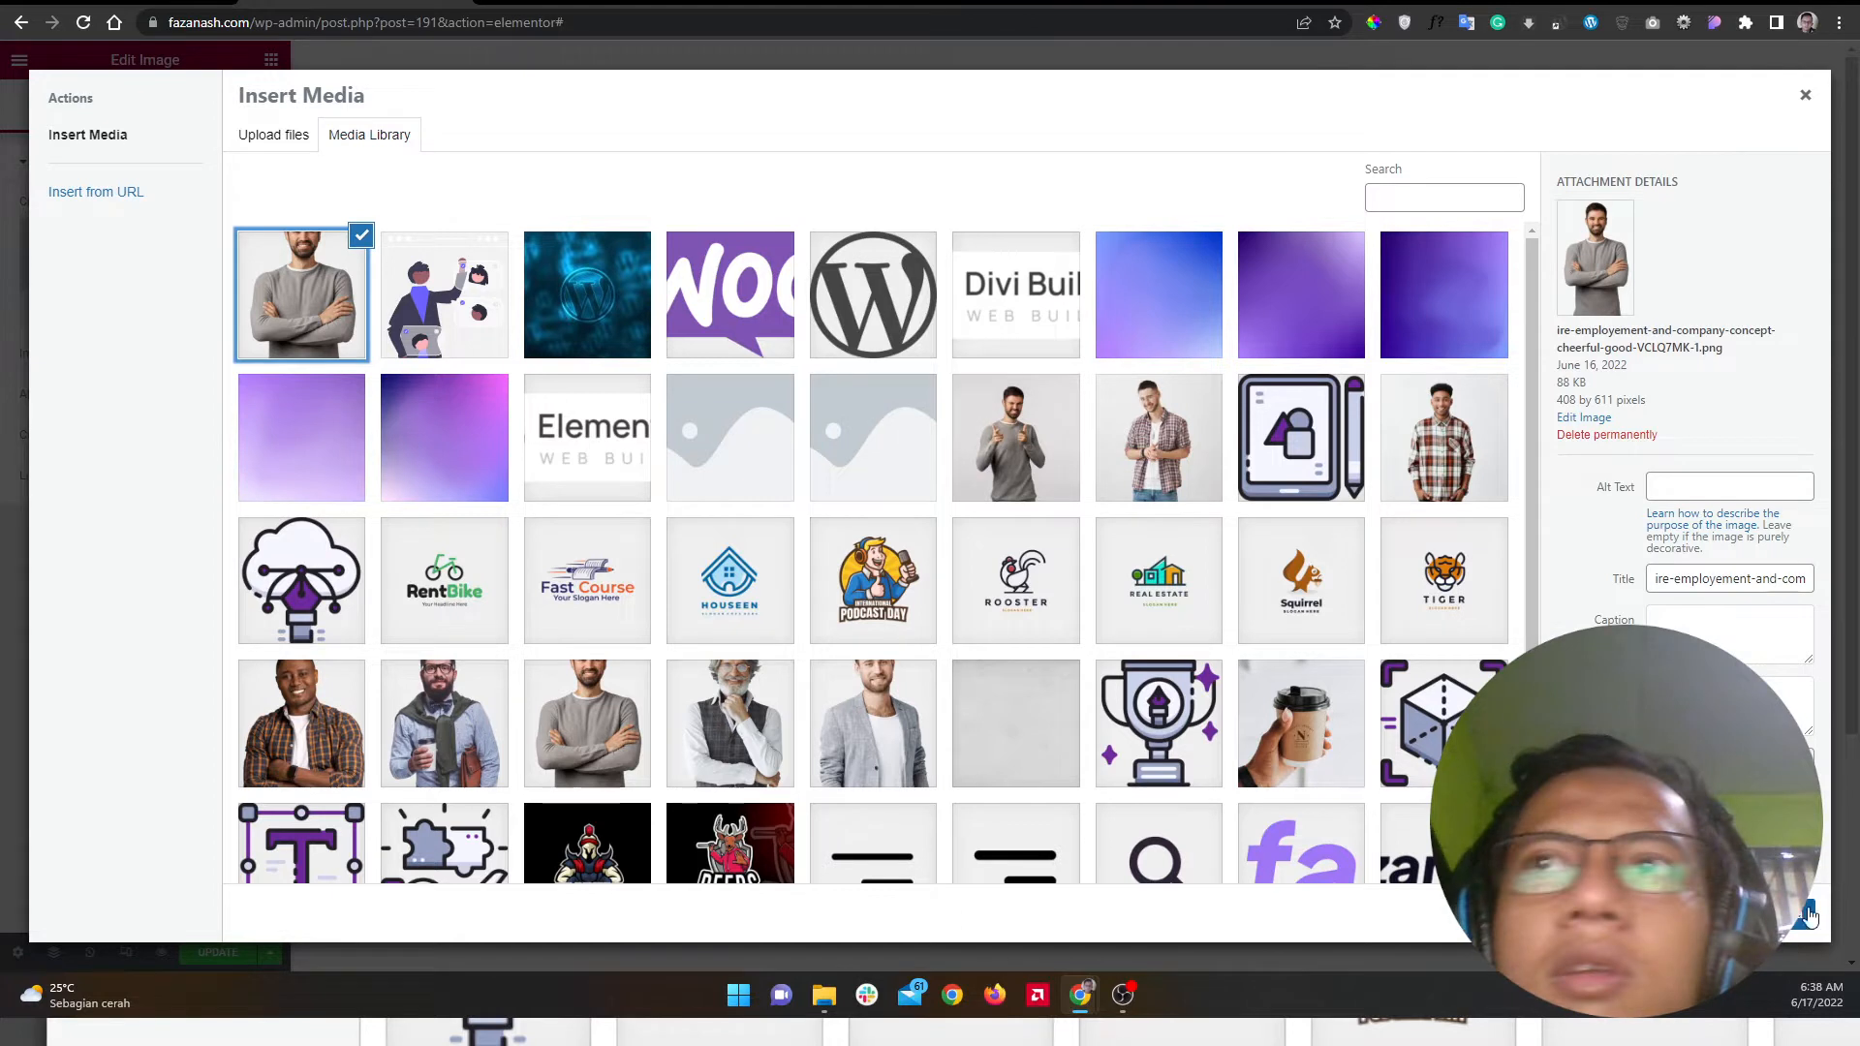
pyautogui.click(1768, 914)
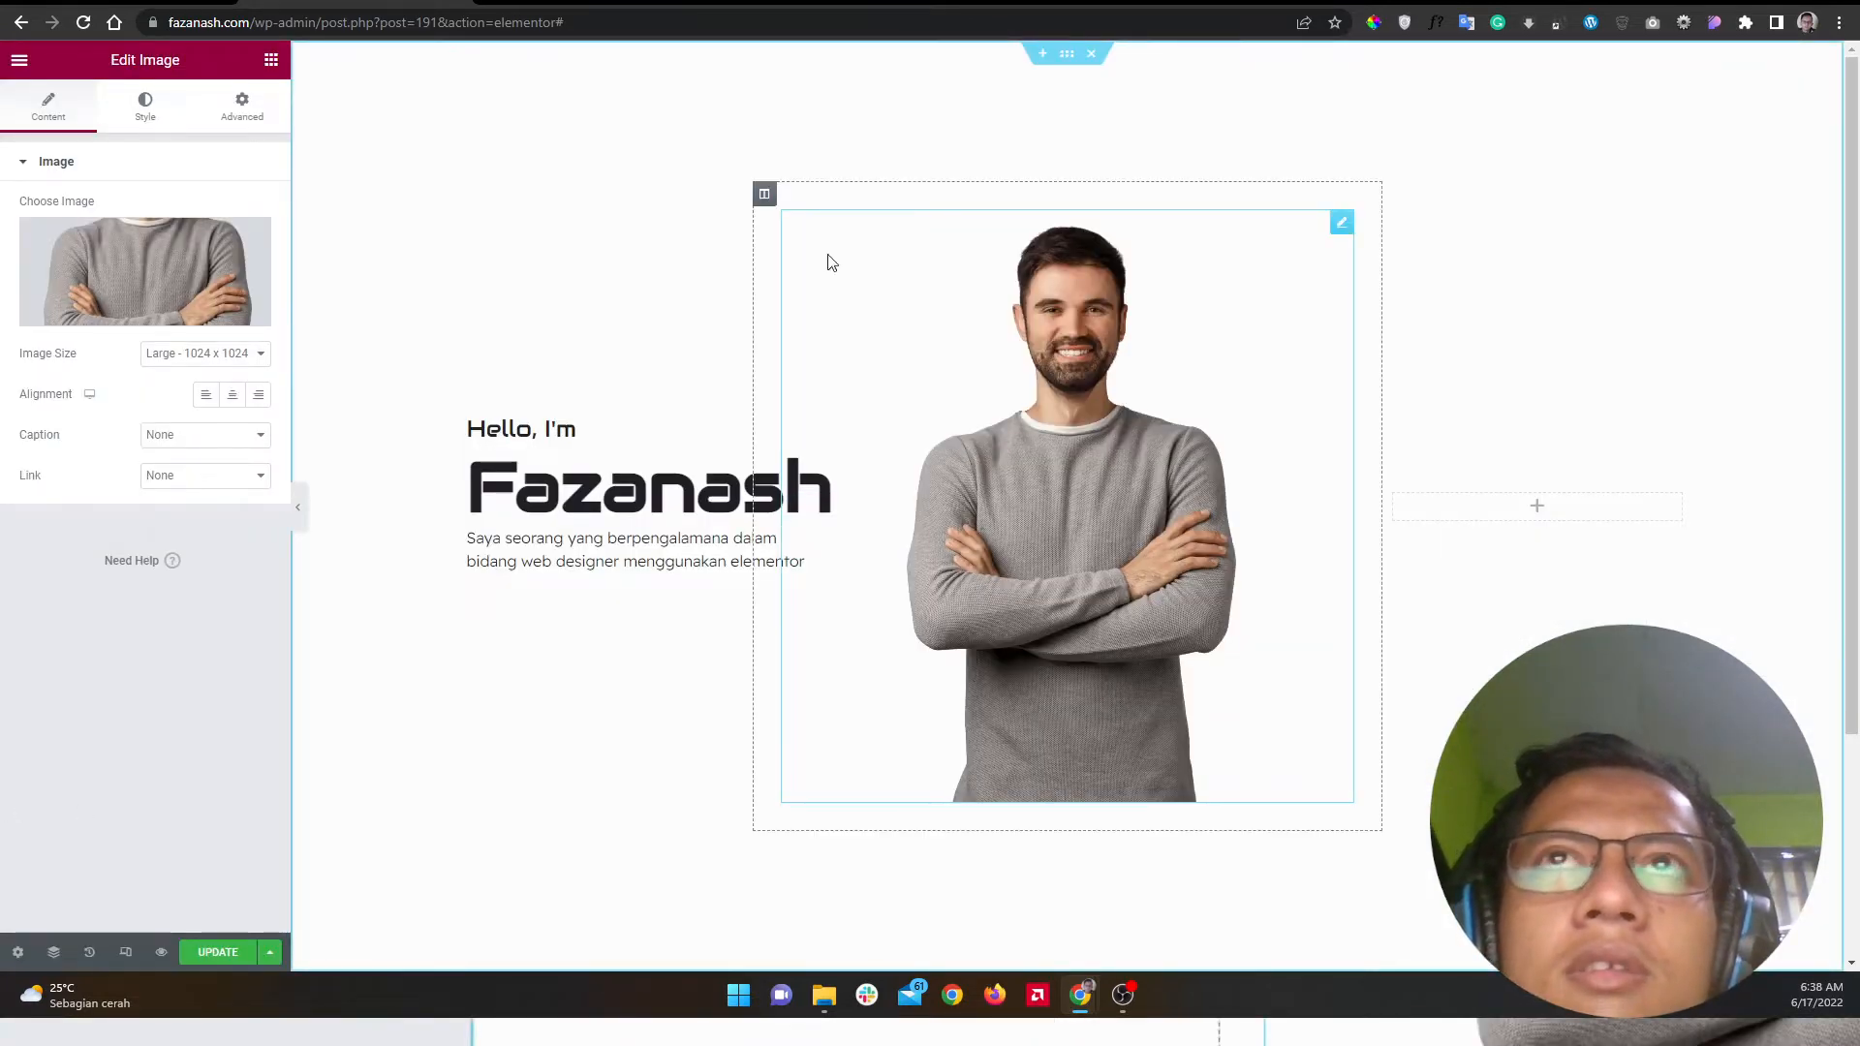
# Step: Compare the page with the Dribbble reference and preview it without the editing panel
pyautogui.click(643, 3)
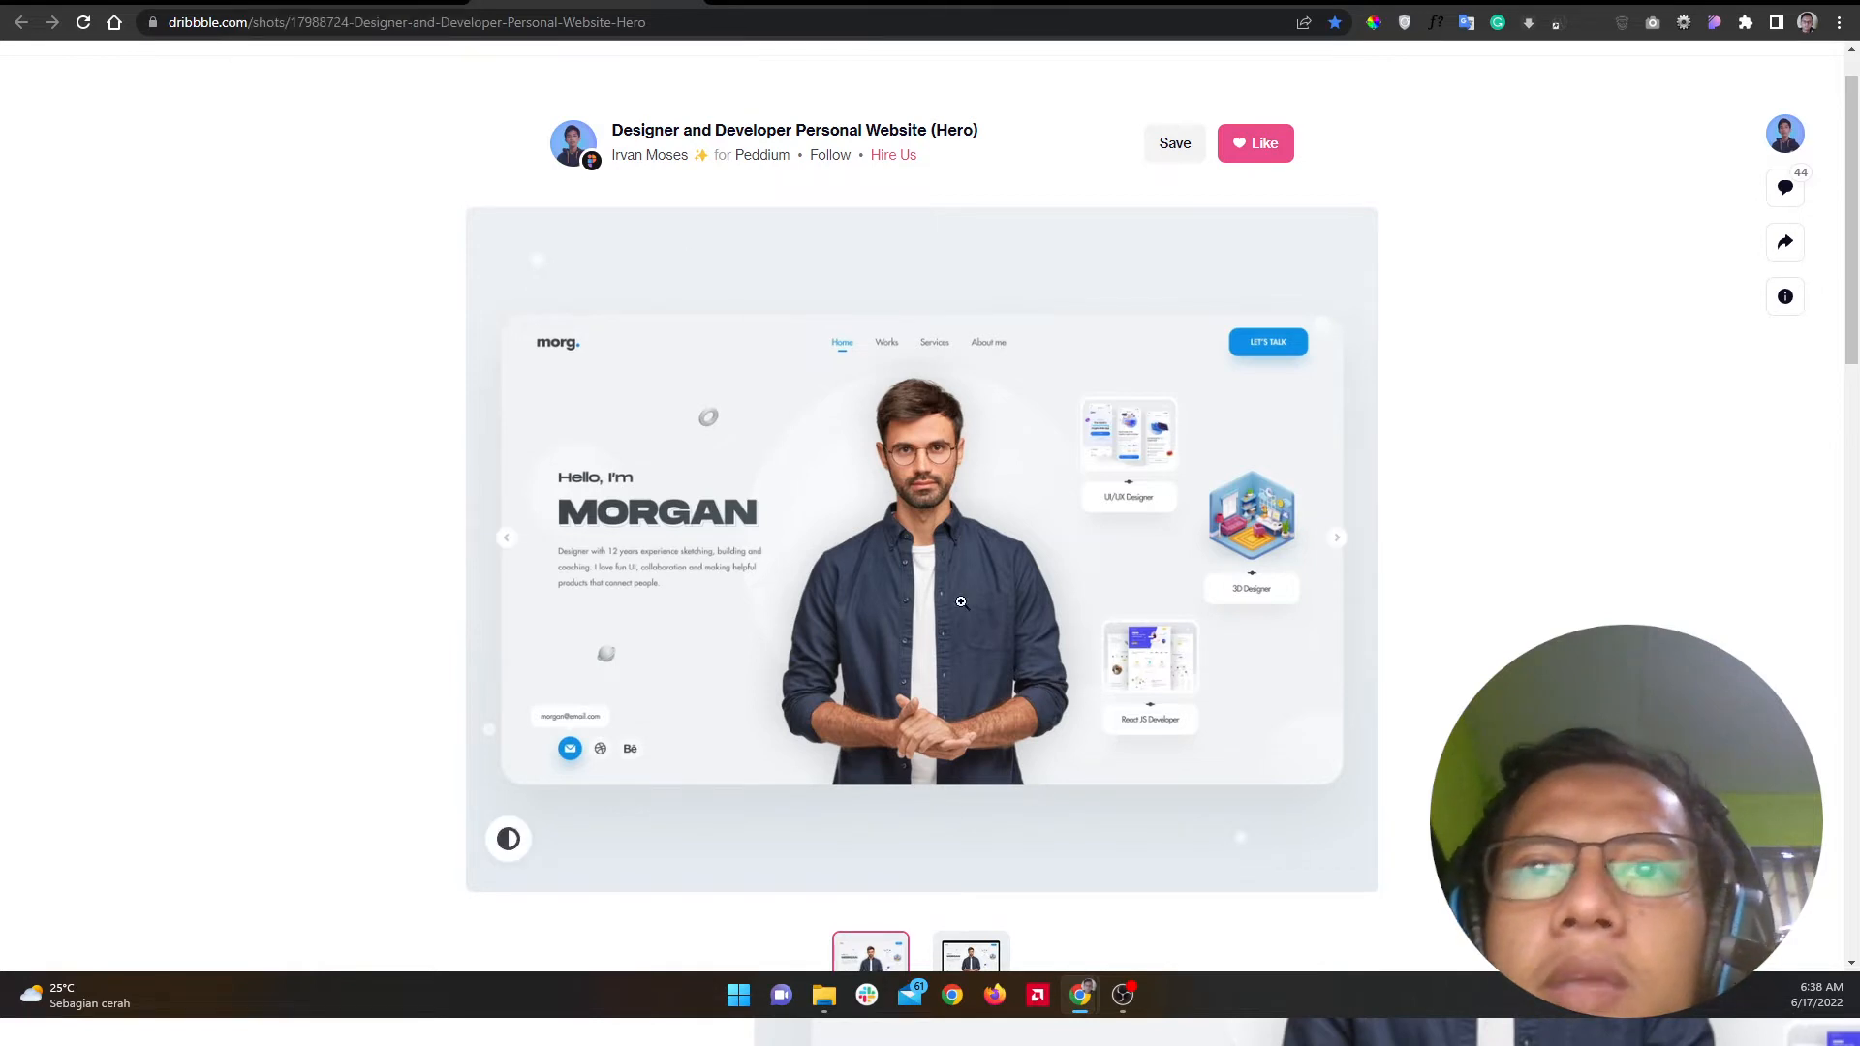
pyautogui.click(355, 2)
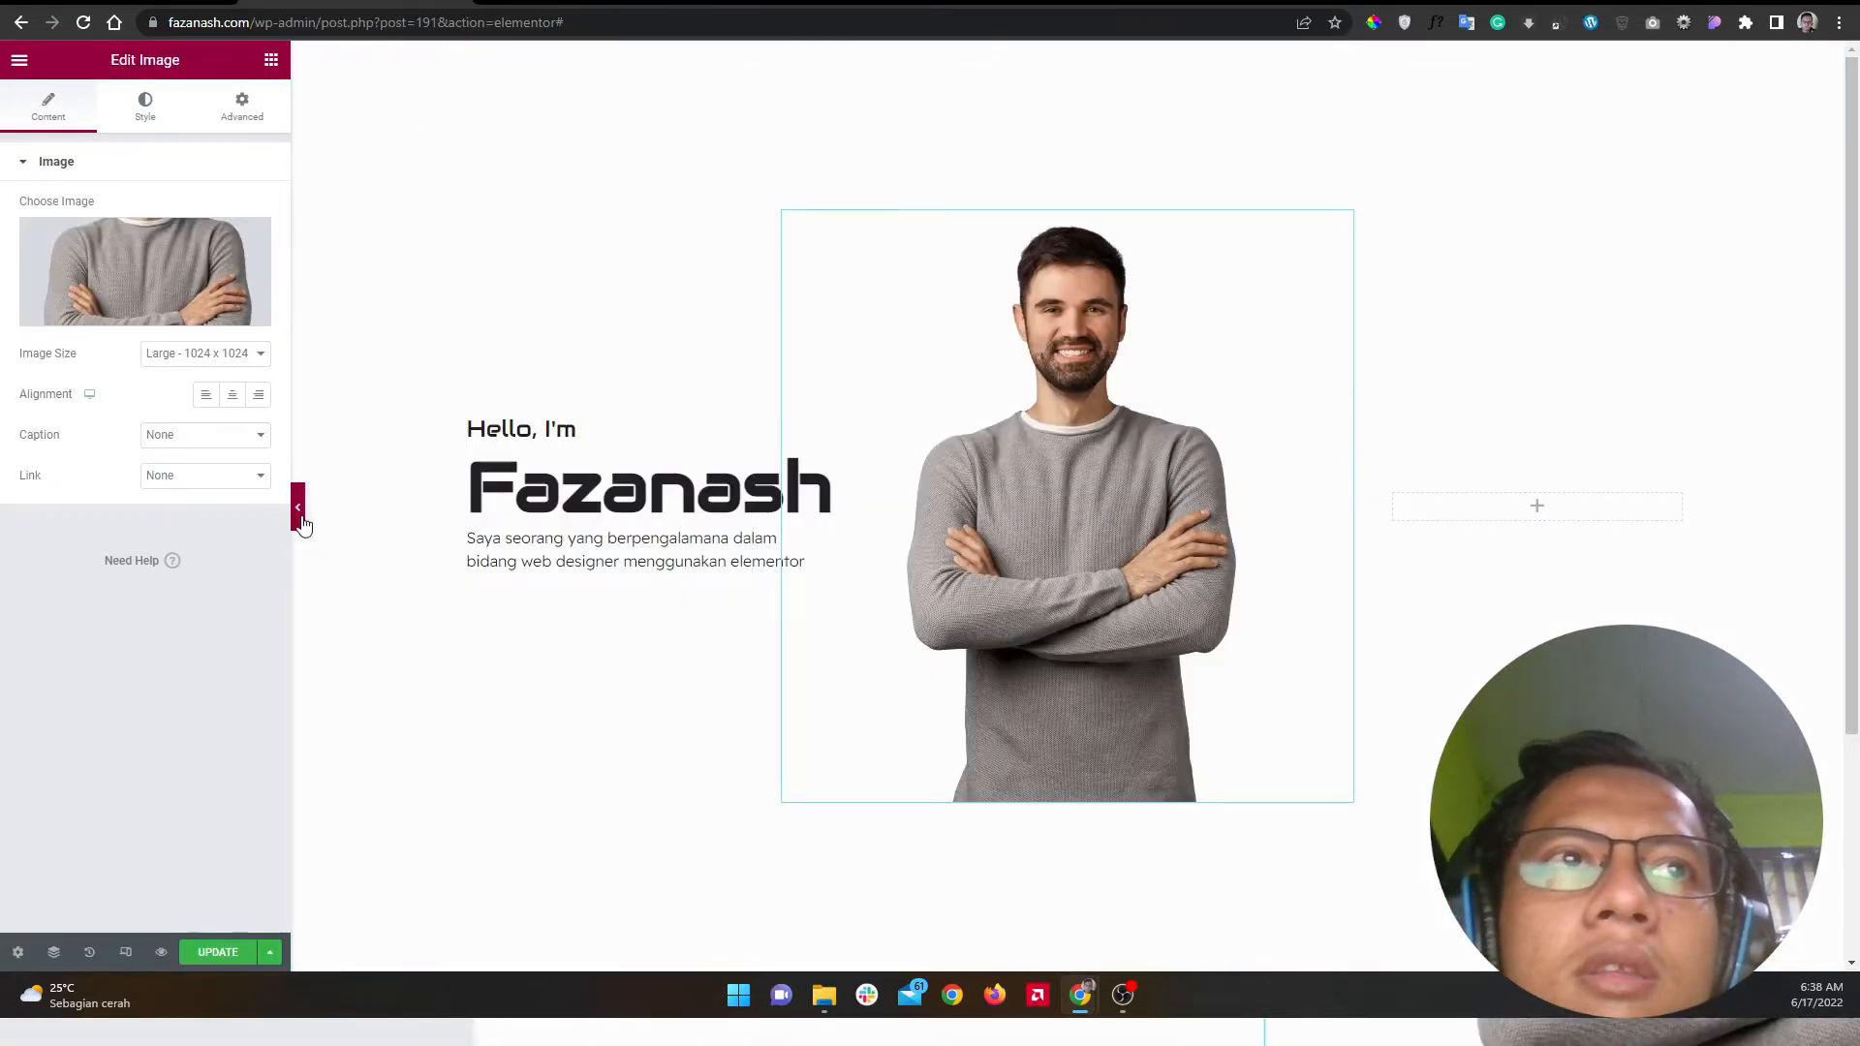
pyautogui.click(303, 524)
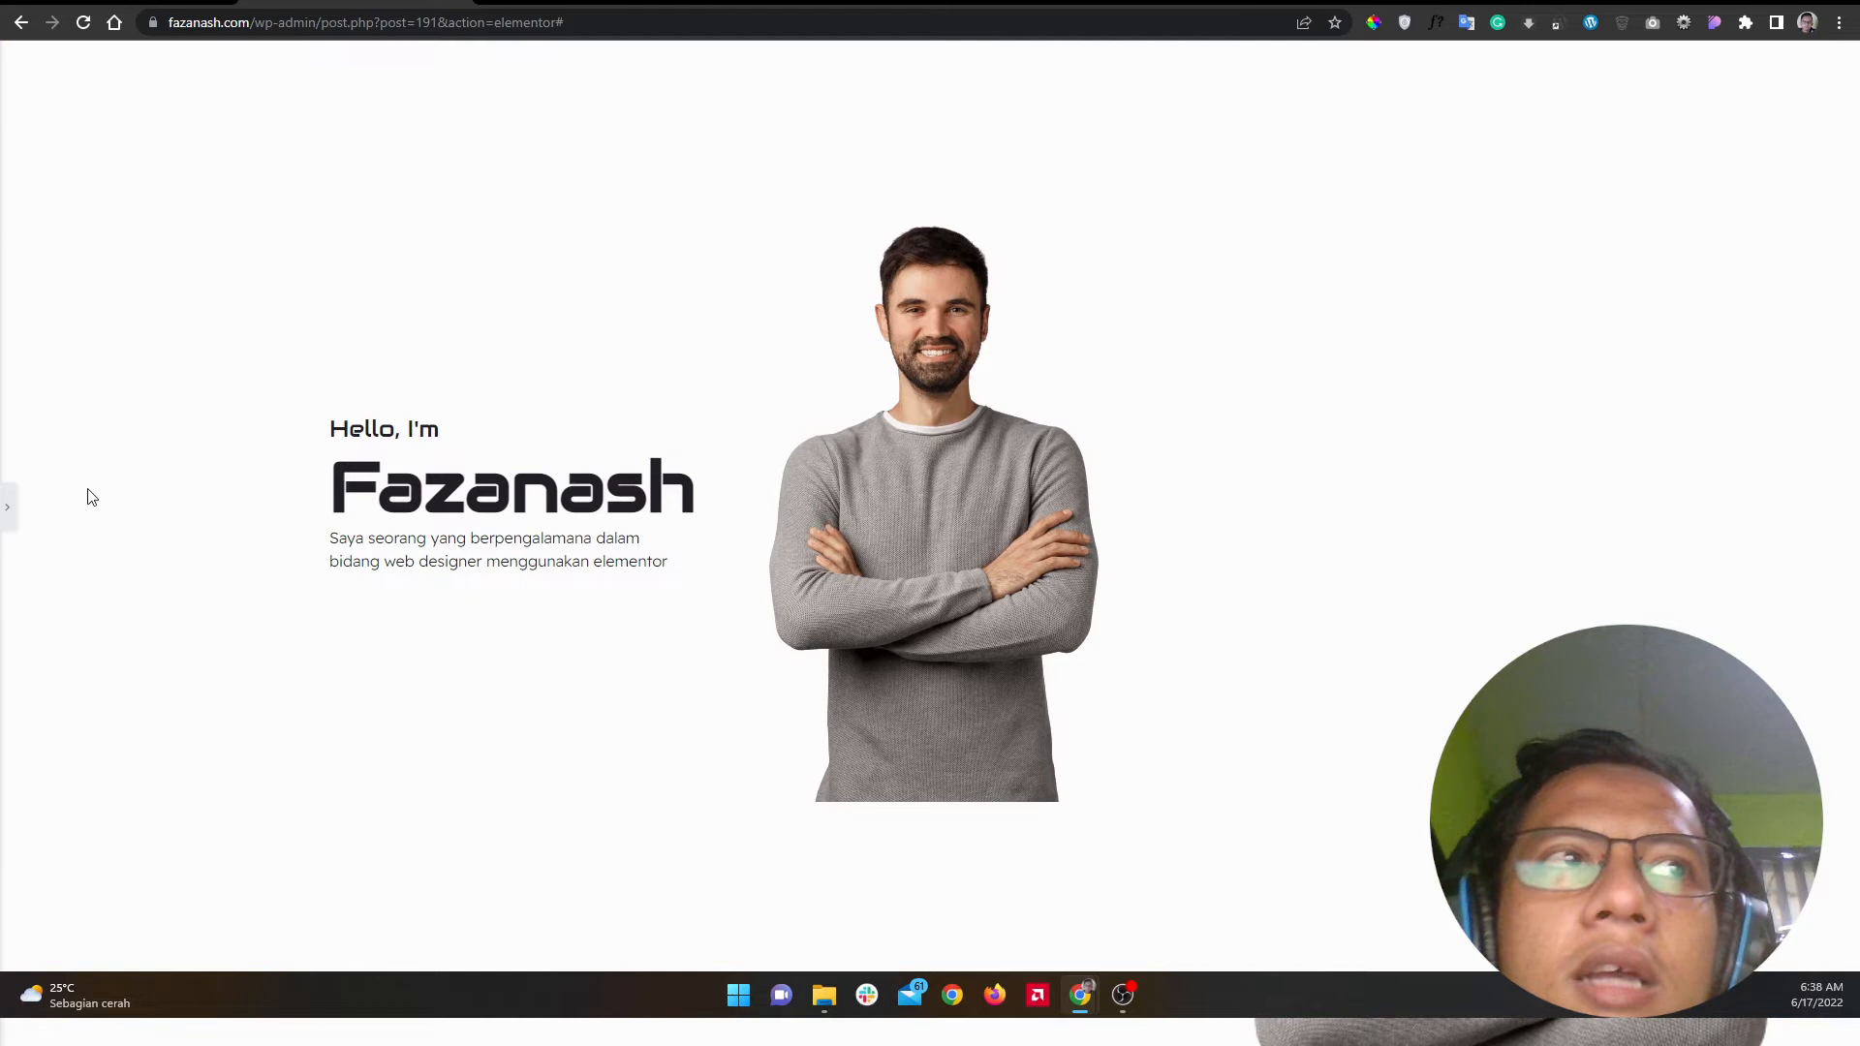
pyautogui.click(7, 506)
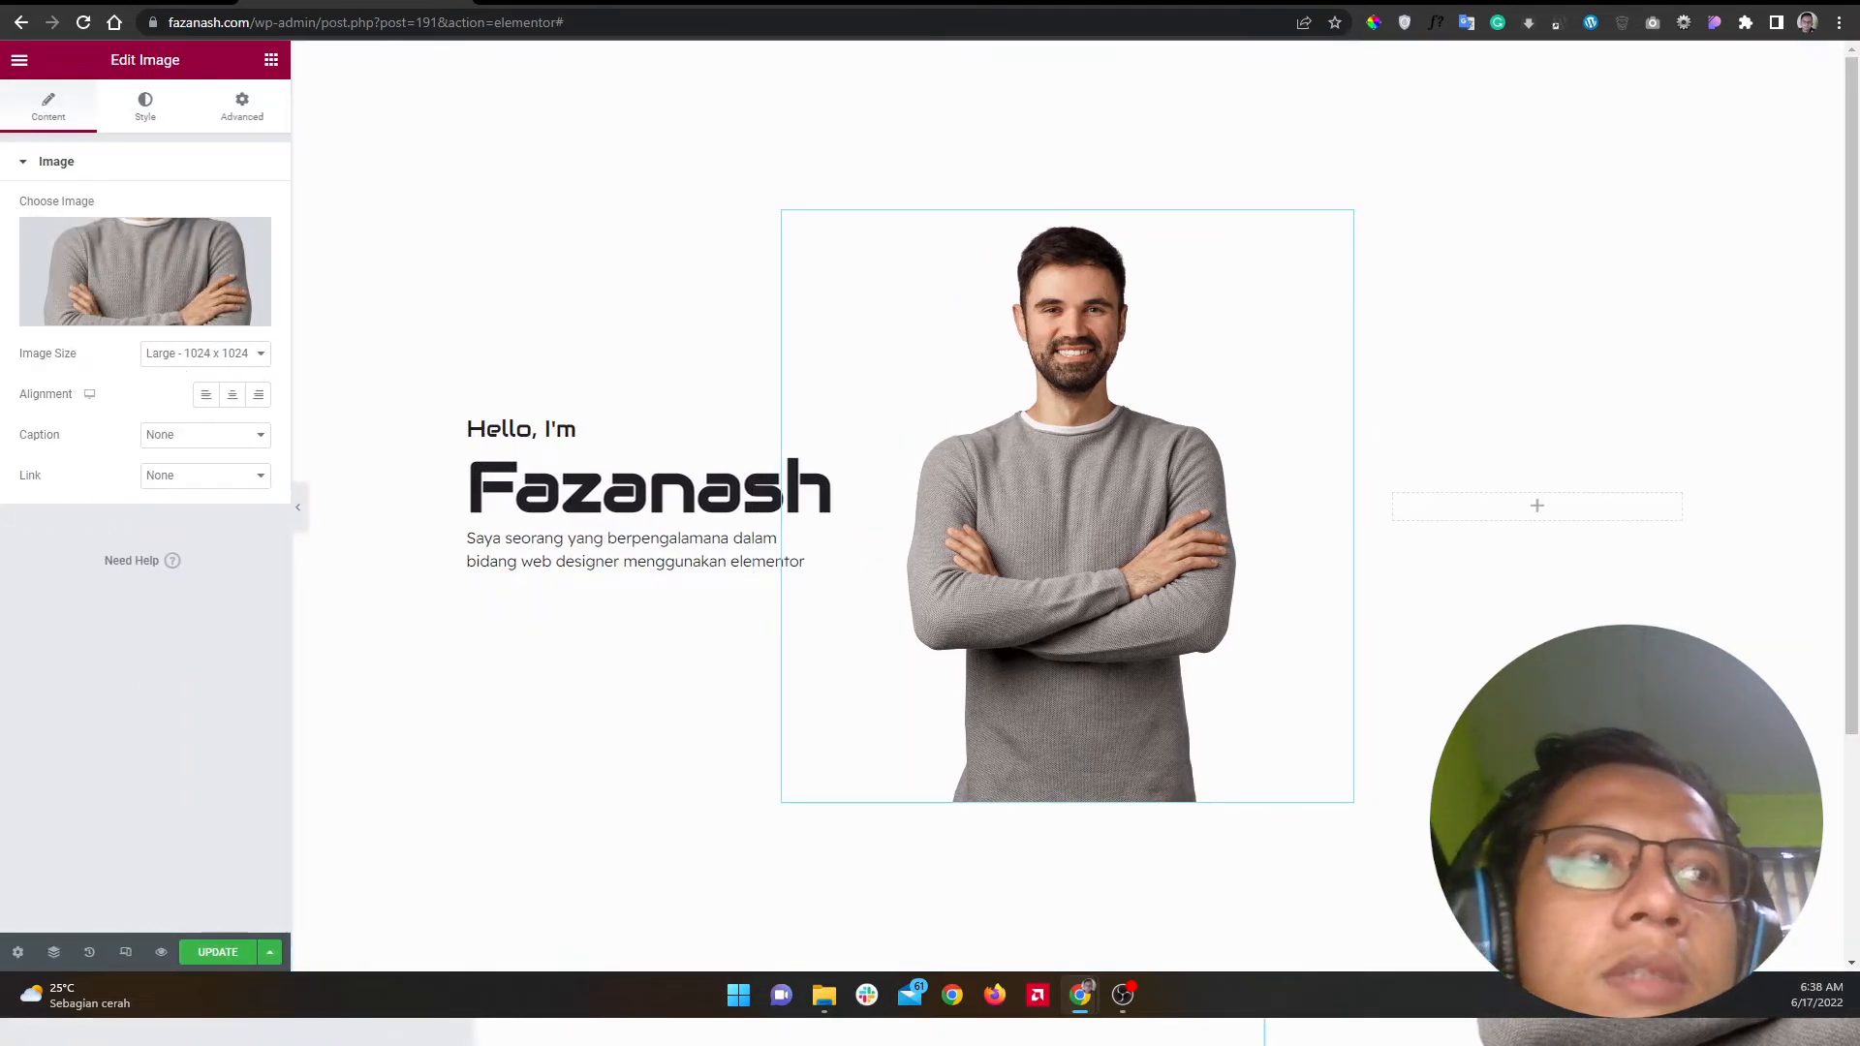
pyautogui.hotkey('alt', 'Tab')
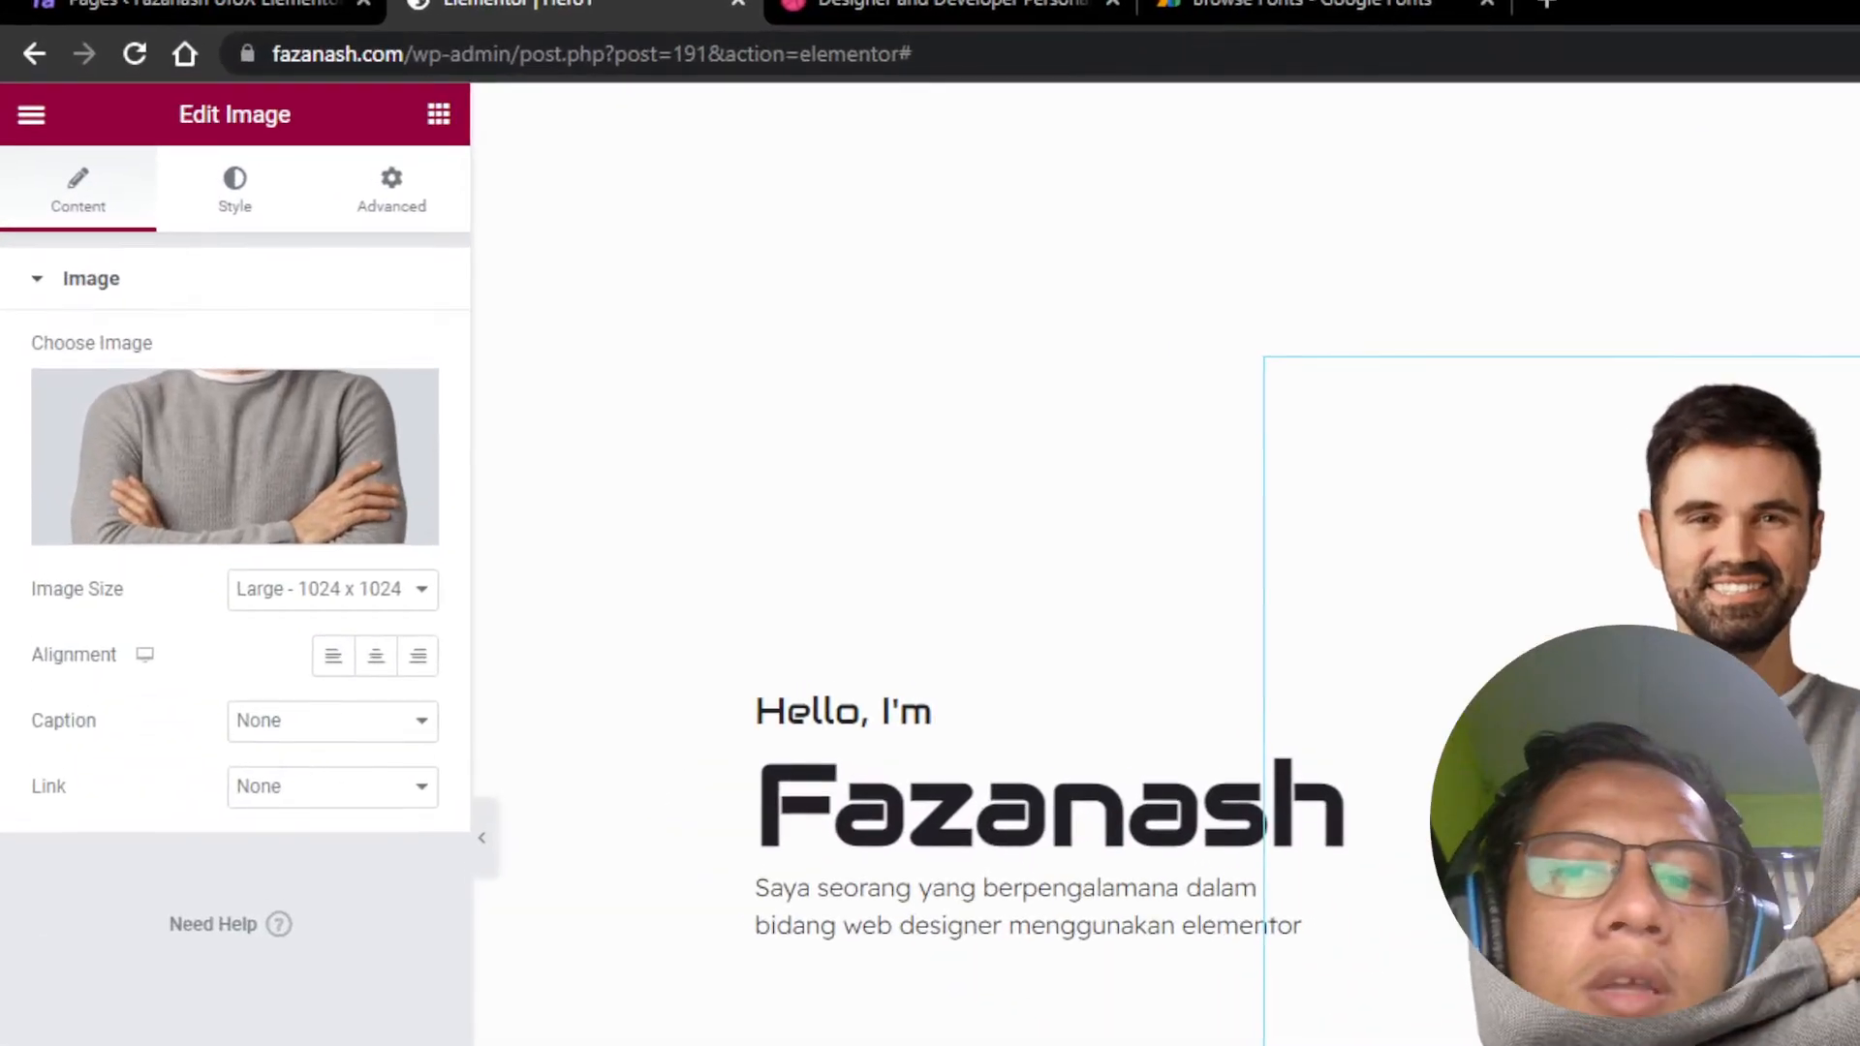
# Step: Switch the portrait to its full-size version and stretch it to 100% width
pyautogui.click(221, 356)
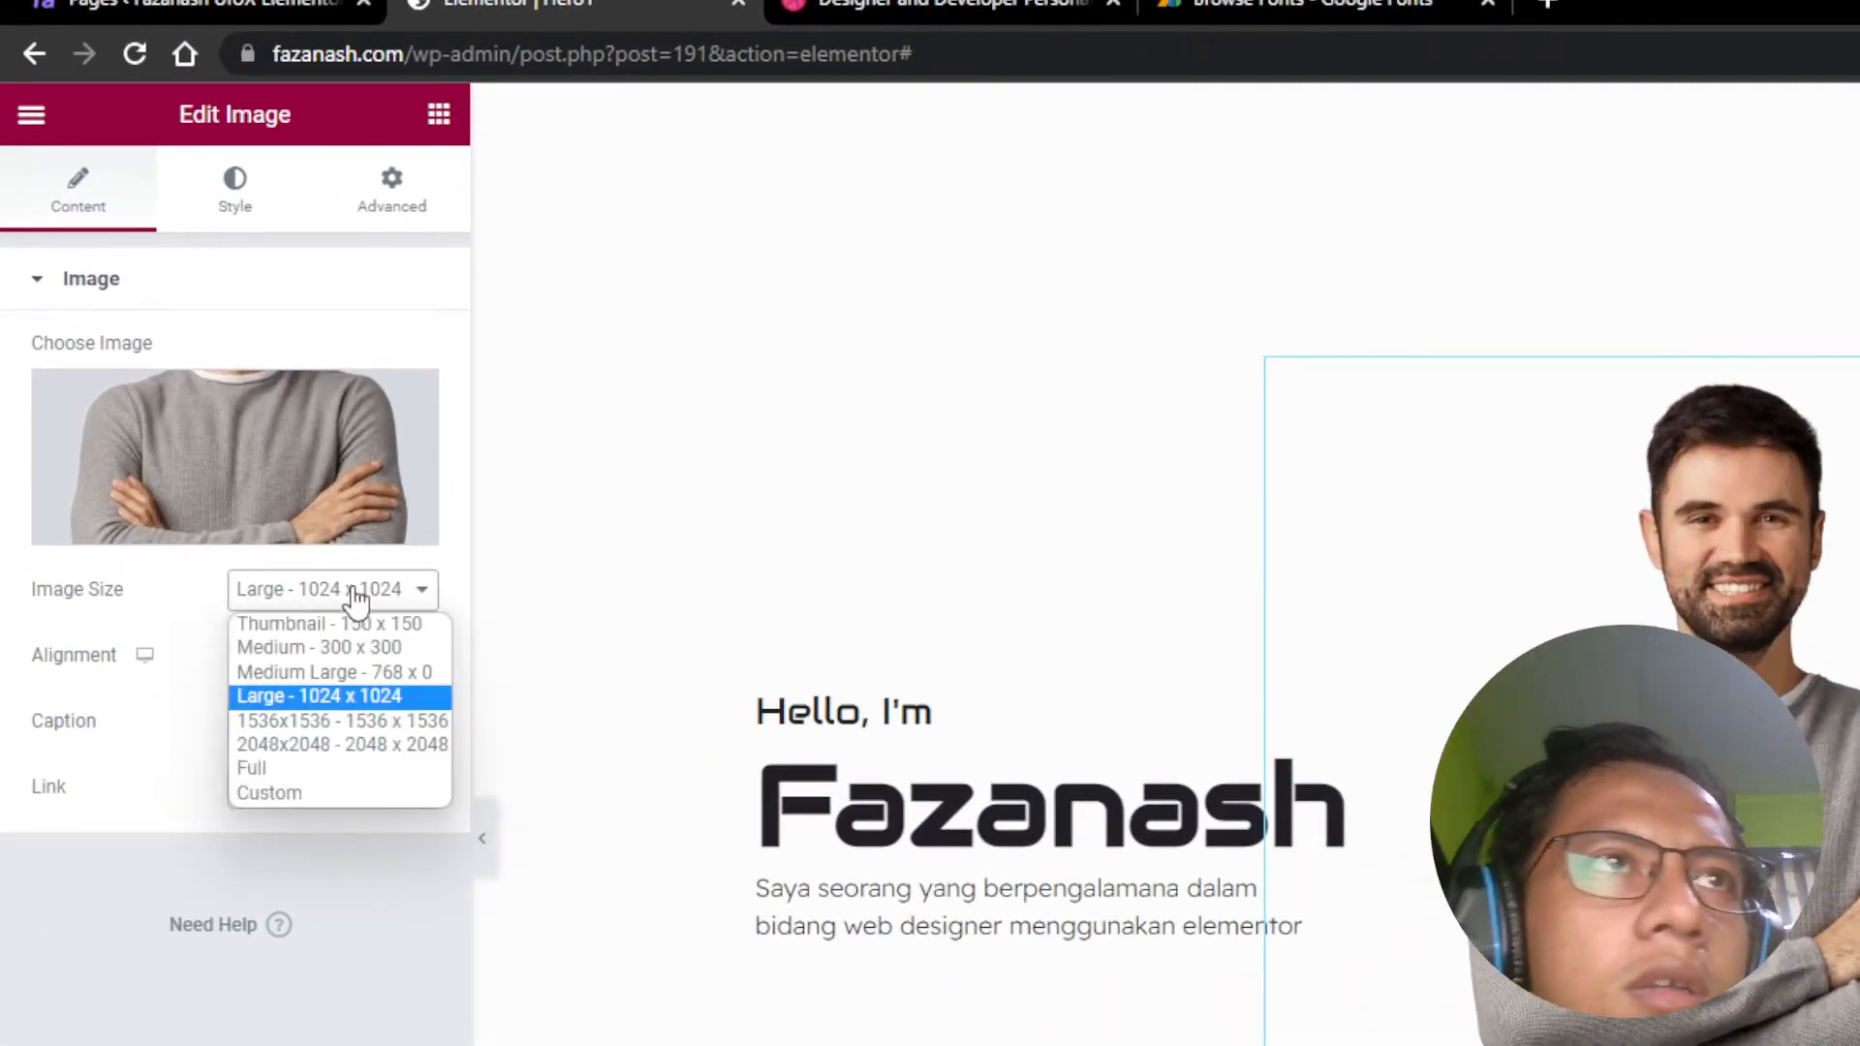
pyautogui.click(281, 768)
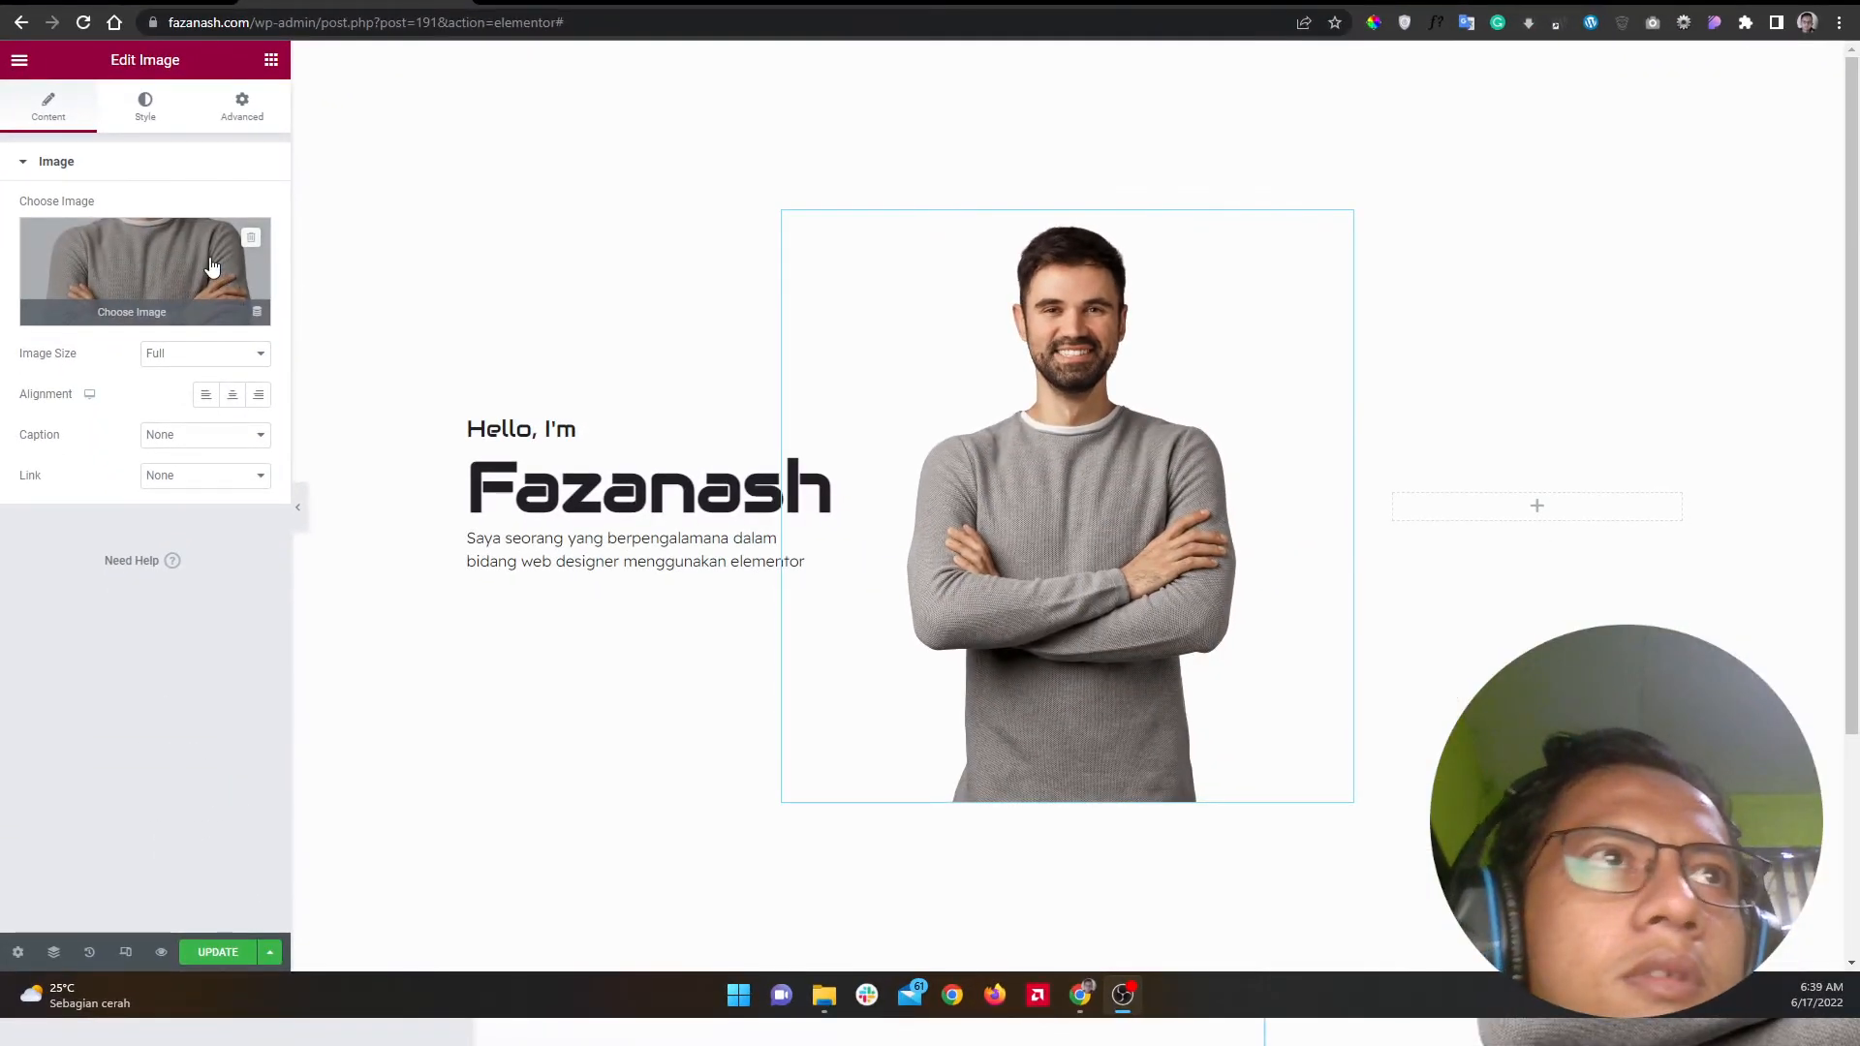
pyautogui.click(147, 114)
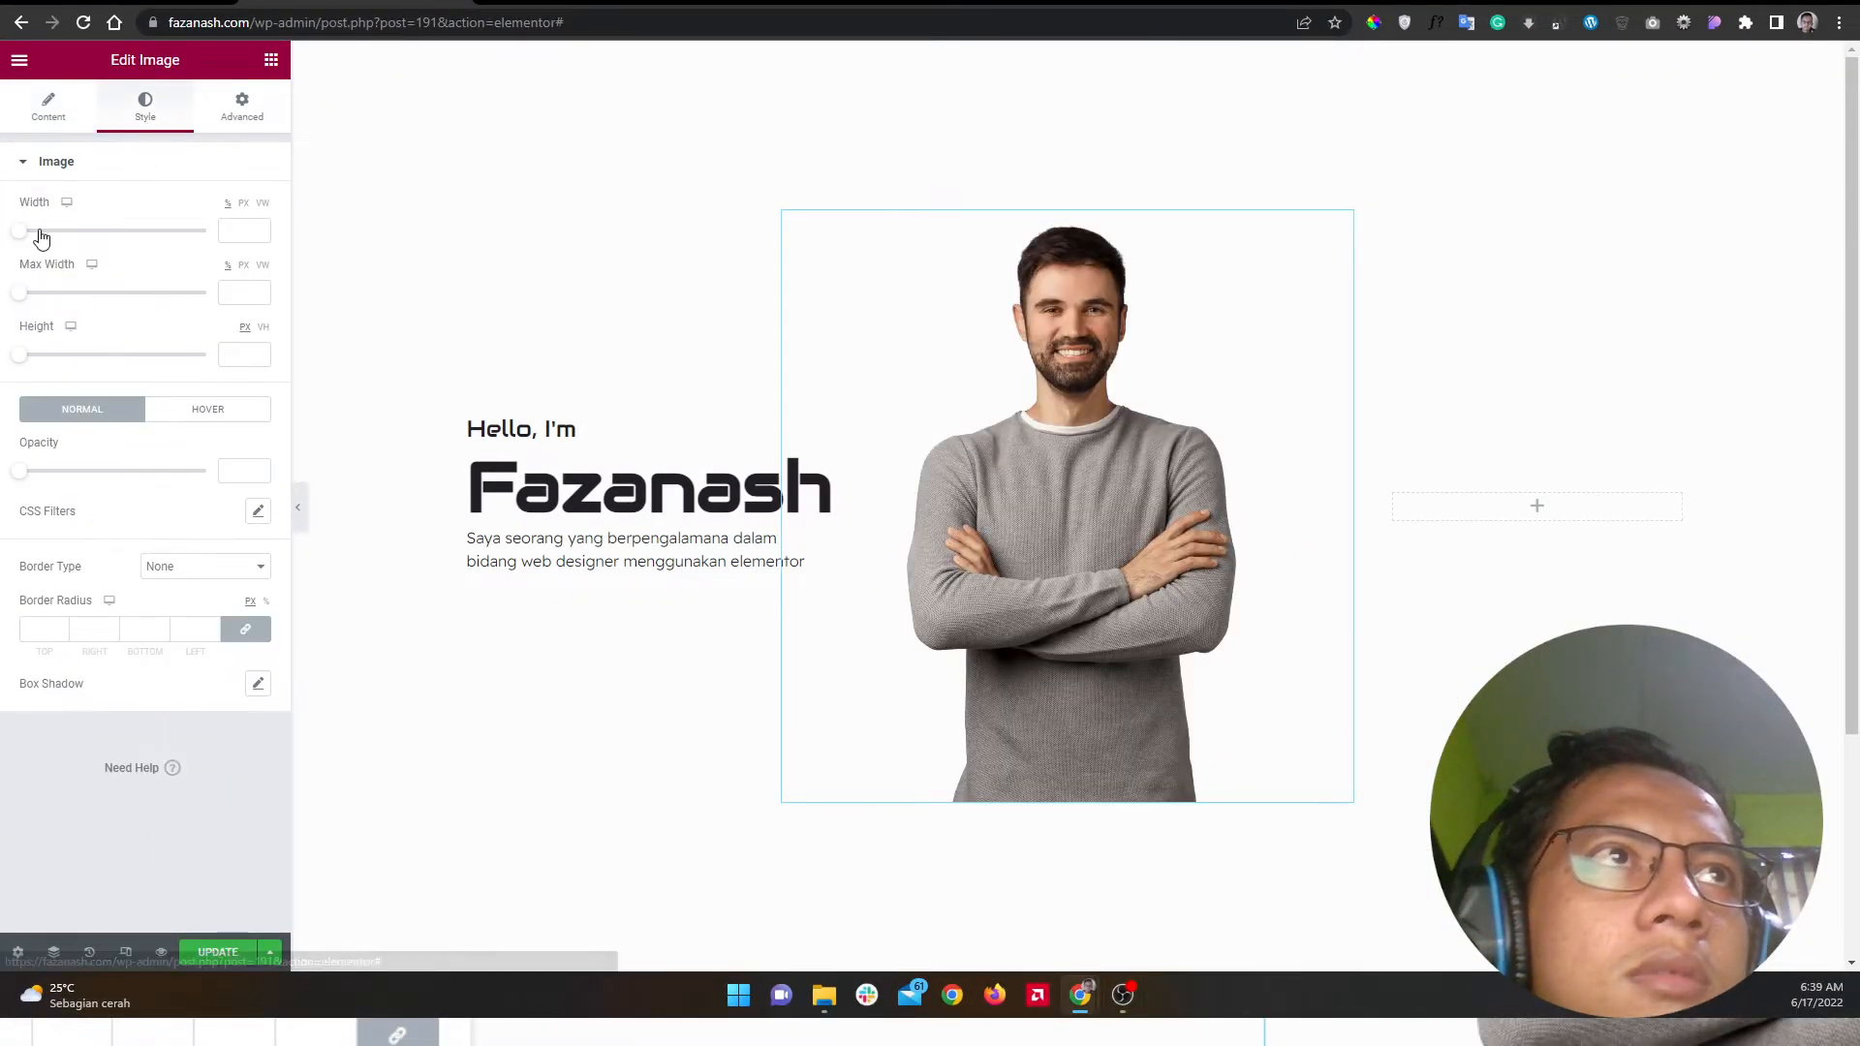
pyautogui.moveTo(19, 239); pyautogui.dragTo(258, 238)
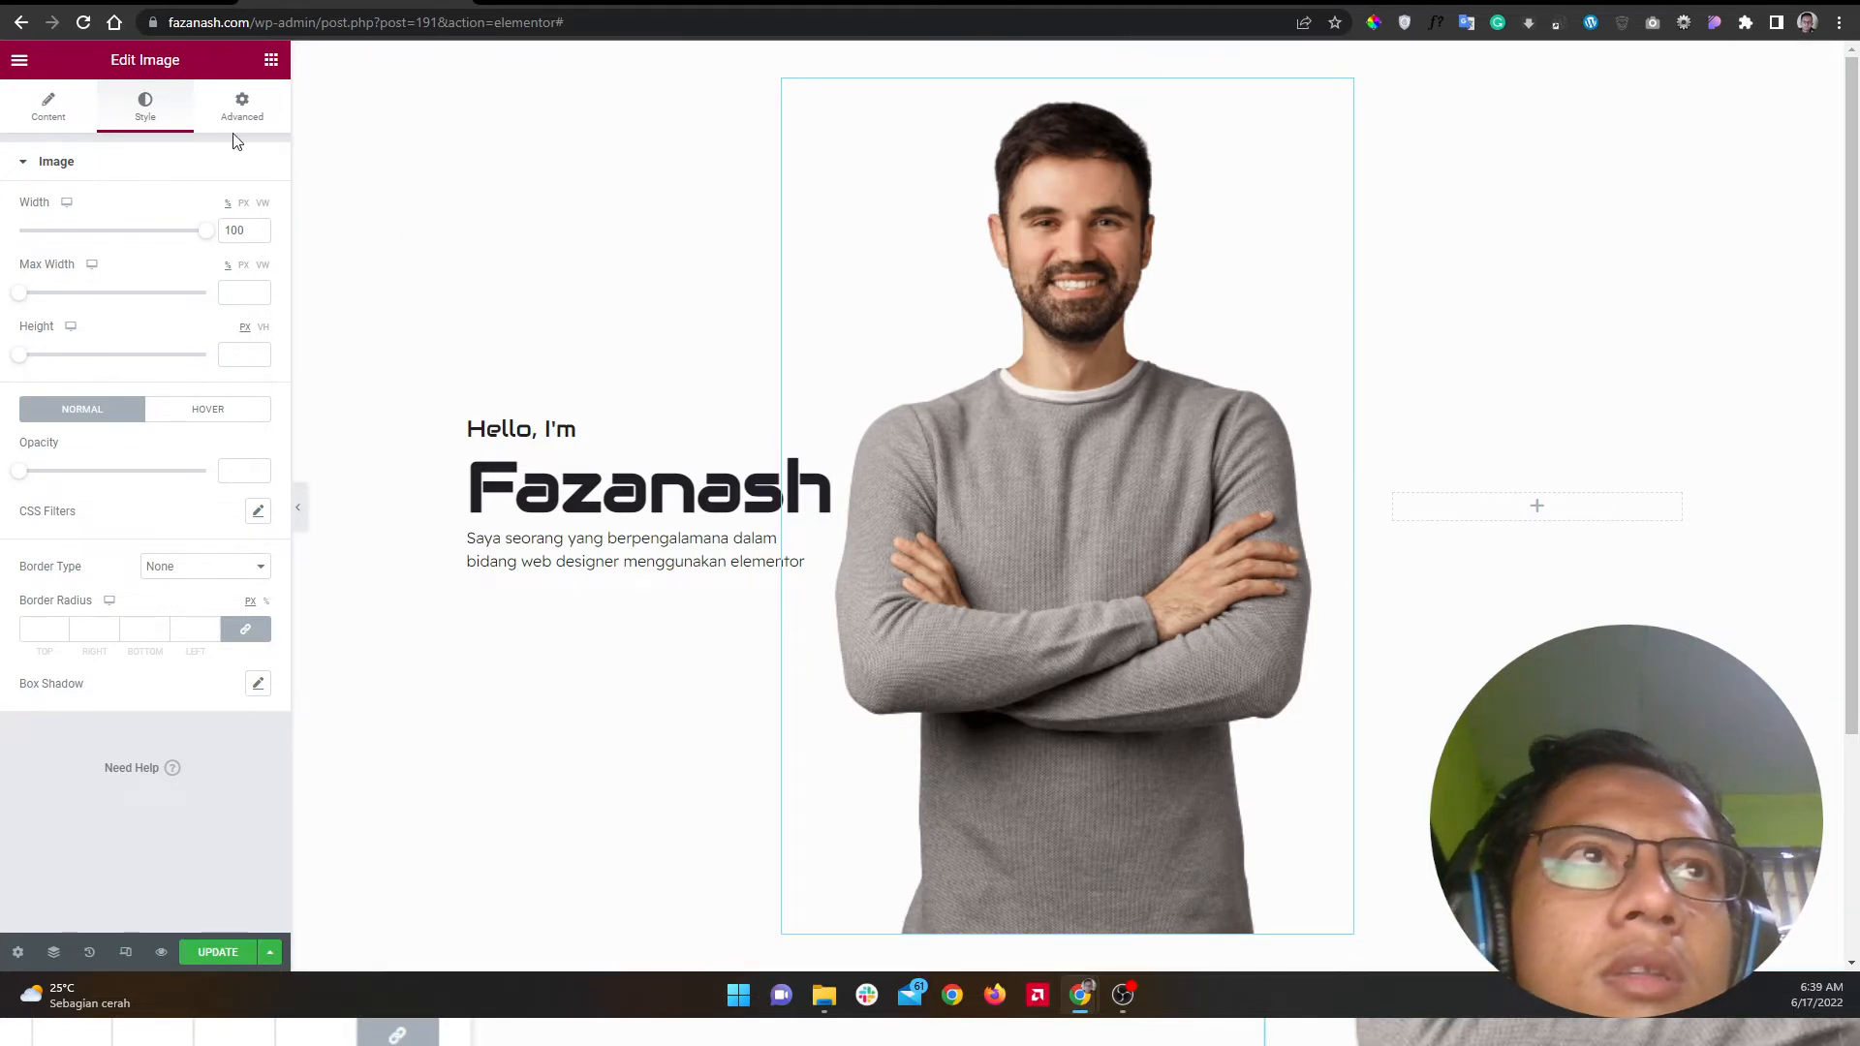
# Step: Give the image element a Custom layout width, settling on 450 px
pyautogui.click(247, 101)
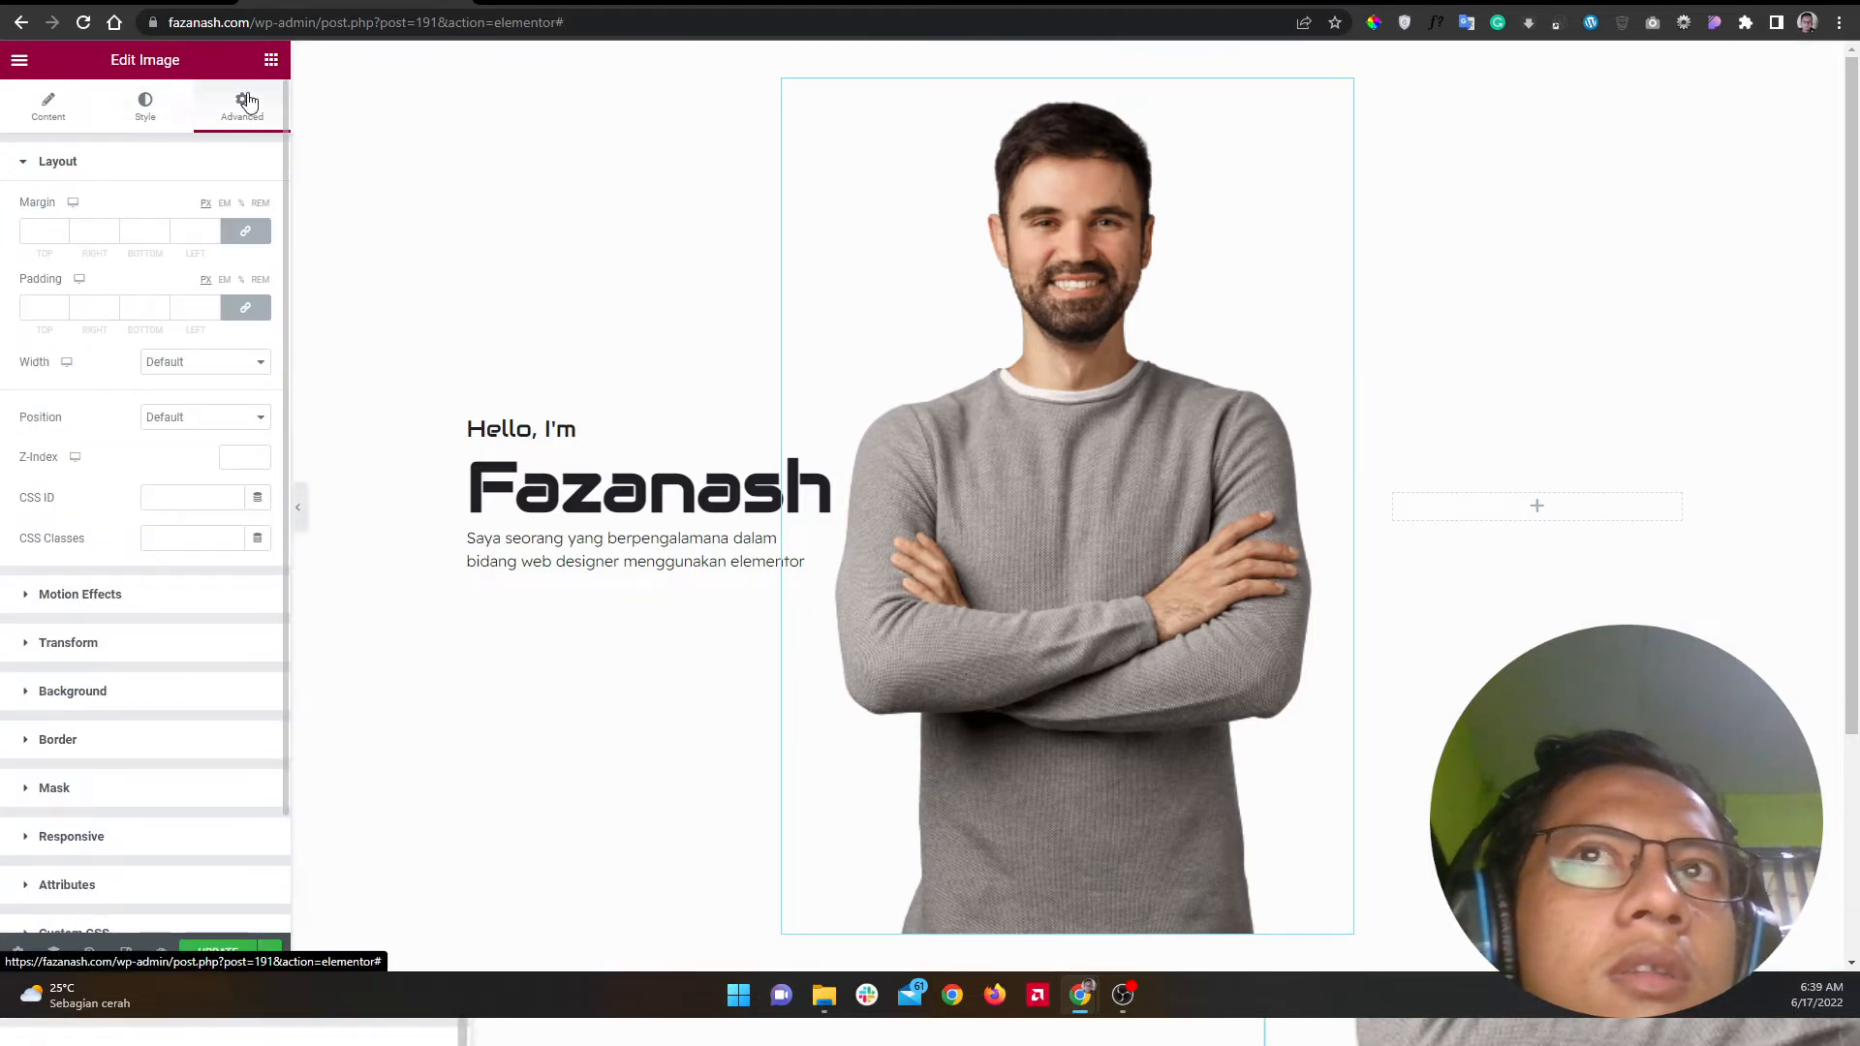
pyautogui.click(214, 364)
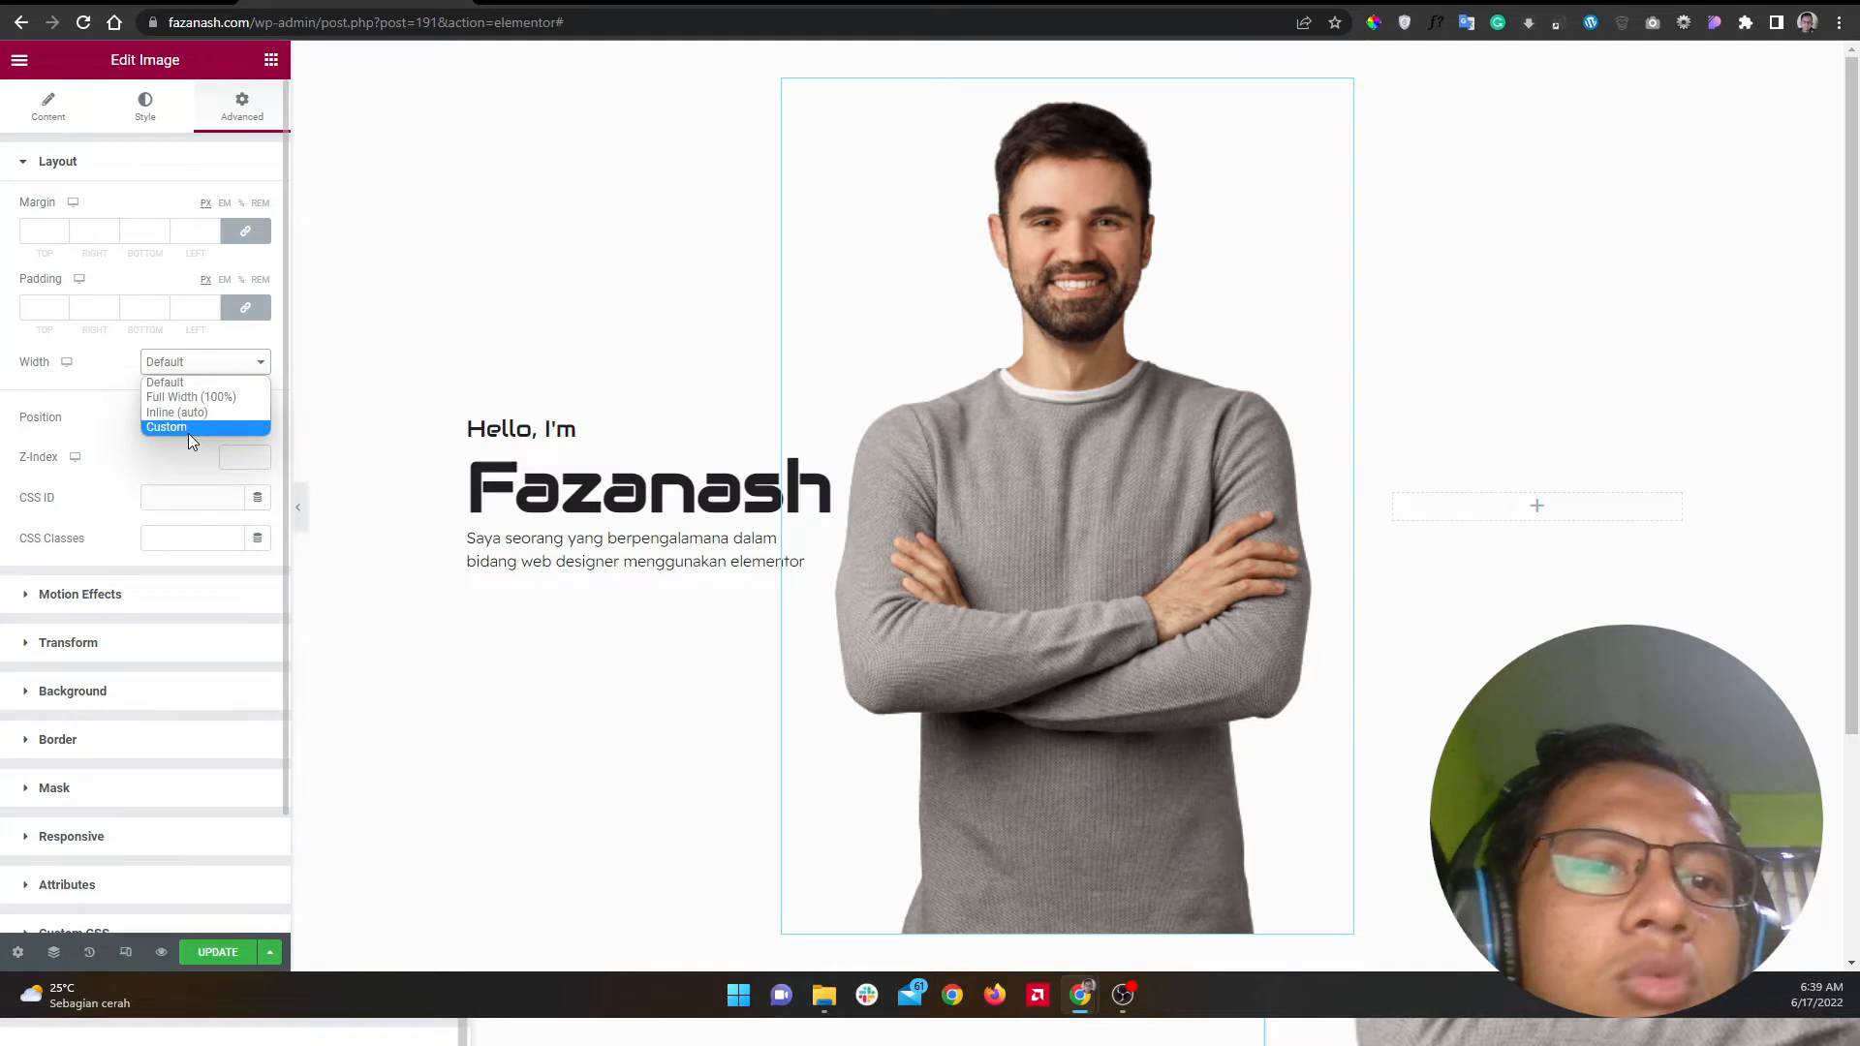
pyautogui.click(188, 431)
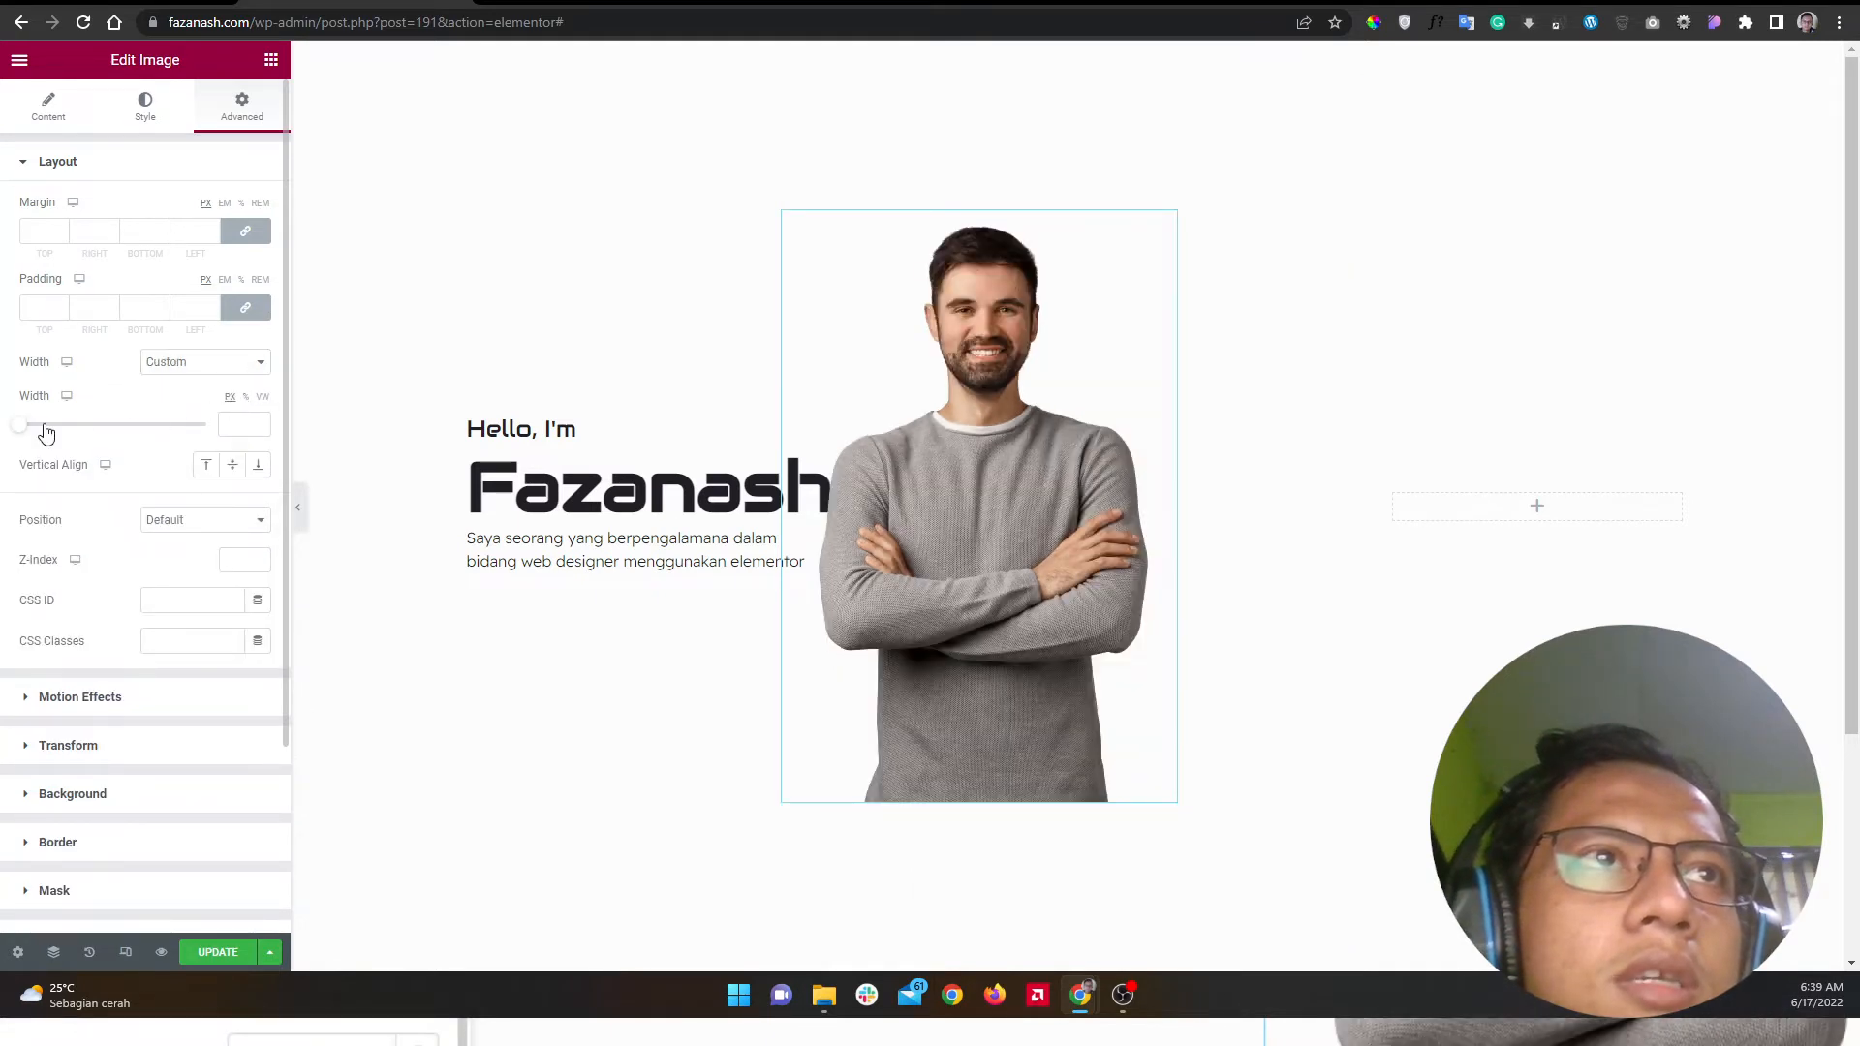
pyautogui.click(145, 108)
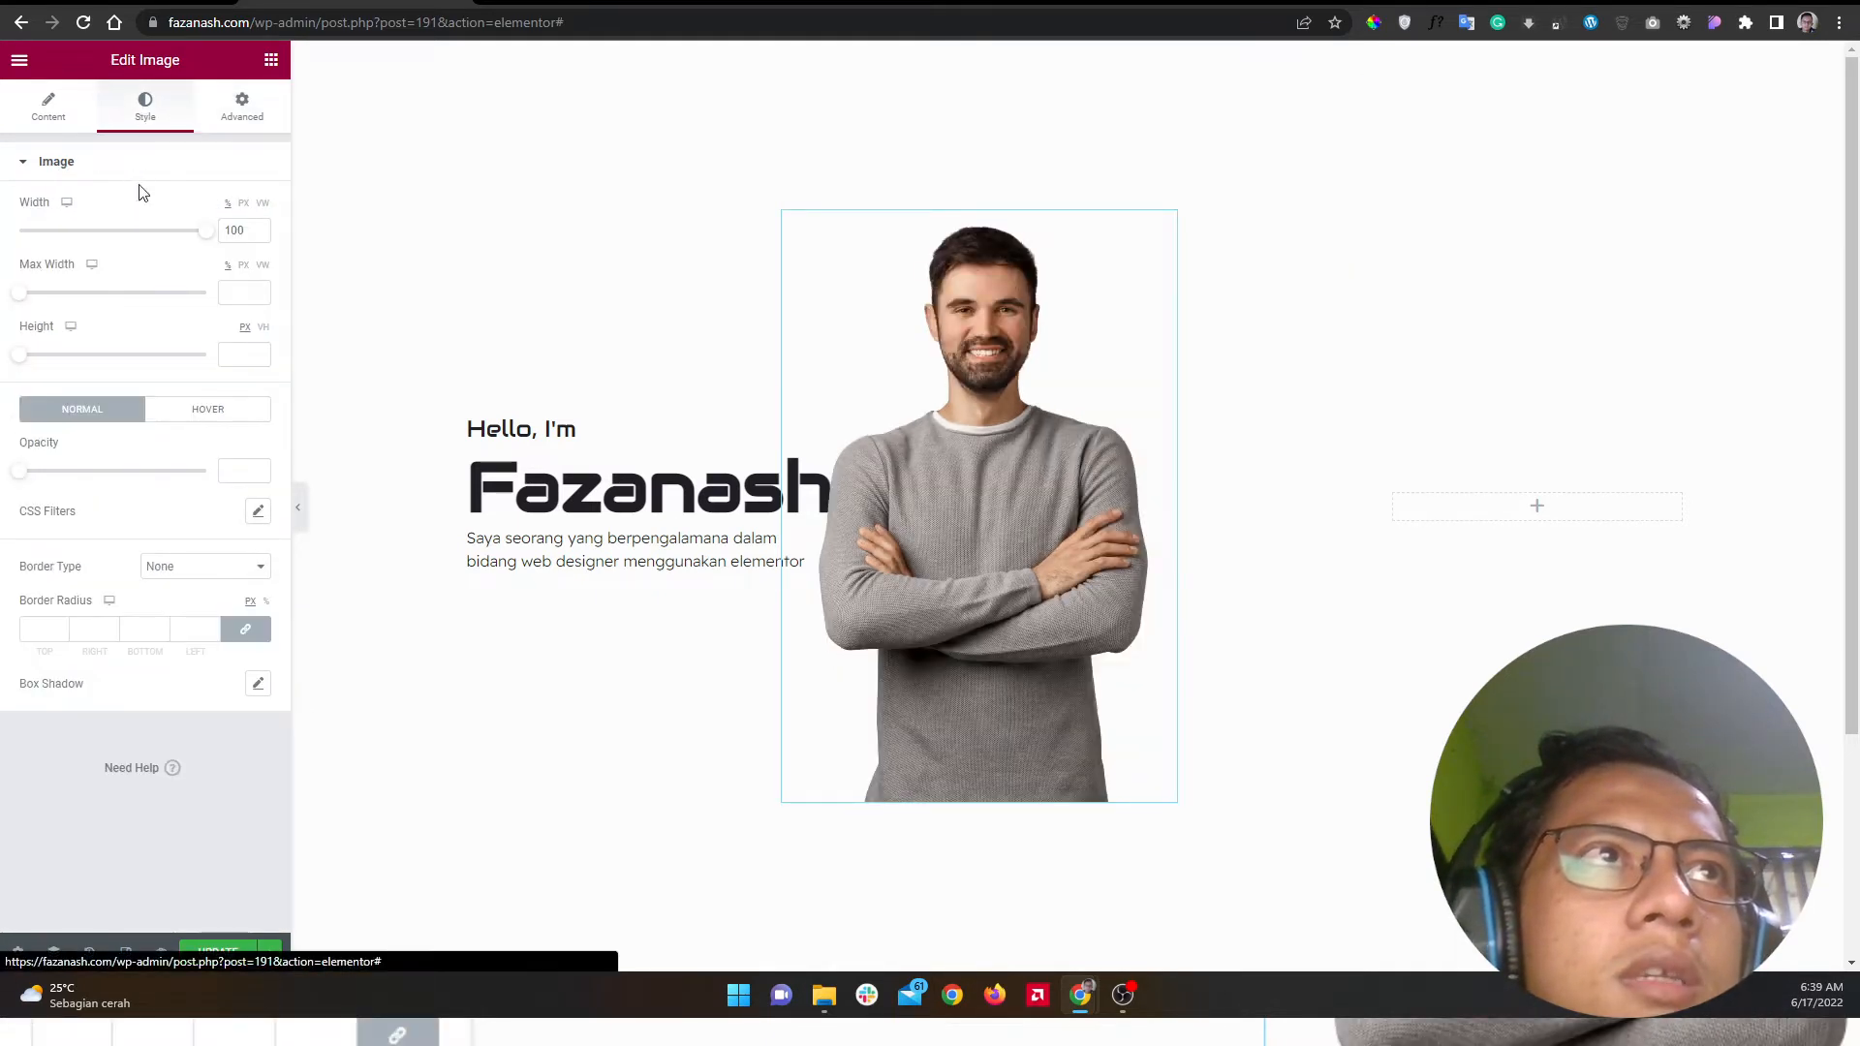
pyautogui.click(240, 109)
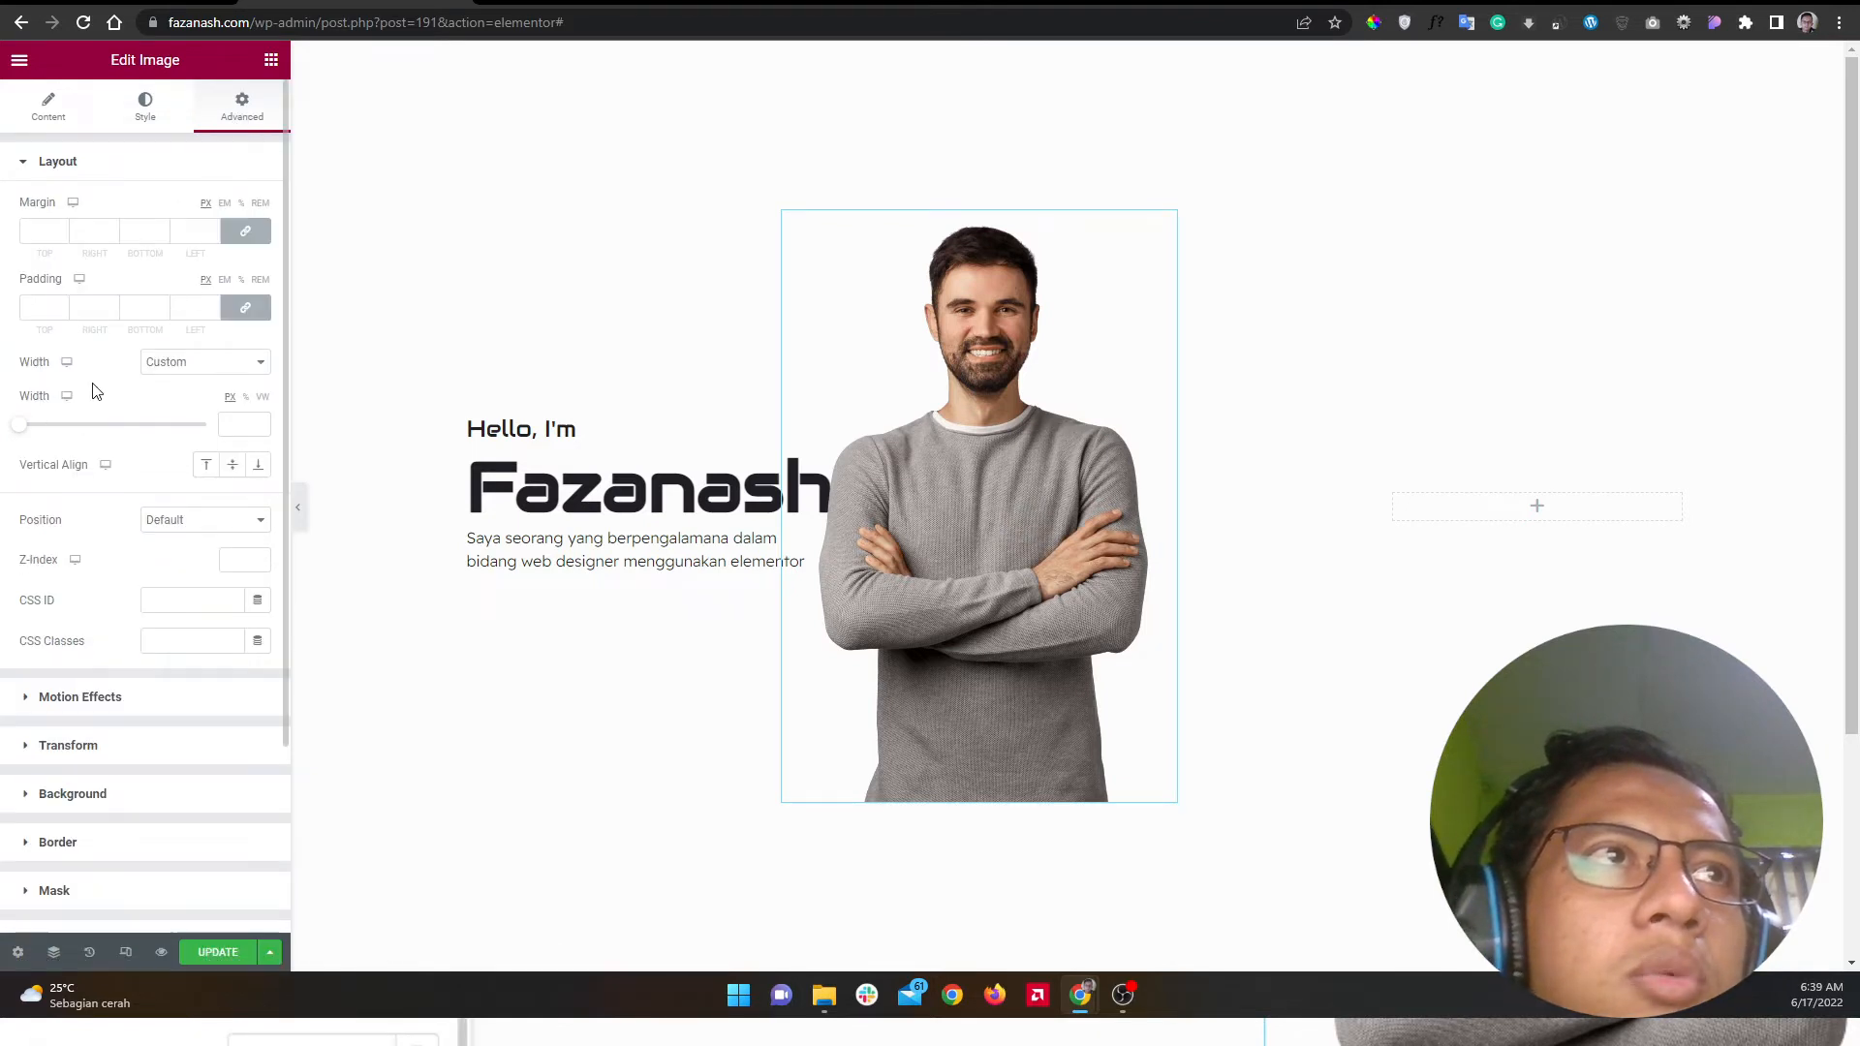
pyautogui.click(145, 105)
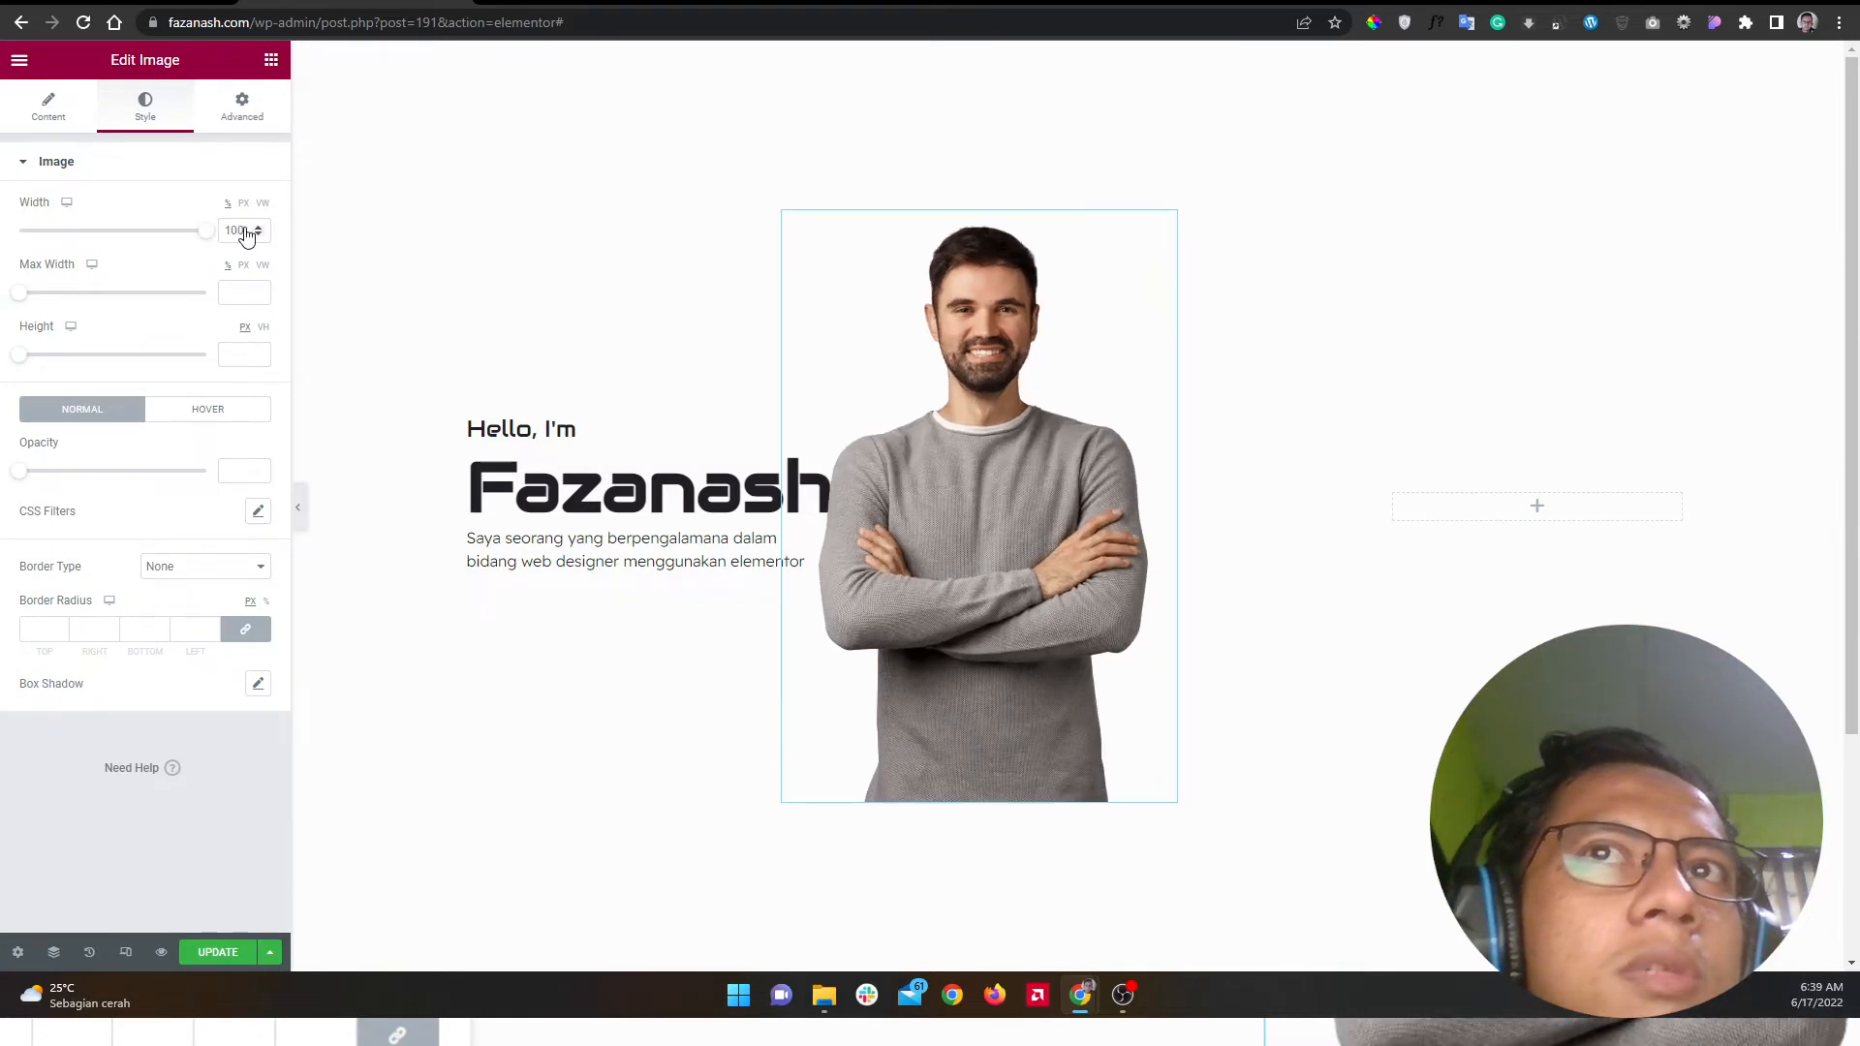
pyautogui.click(260, 109)
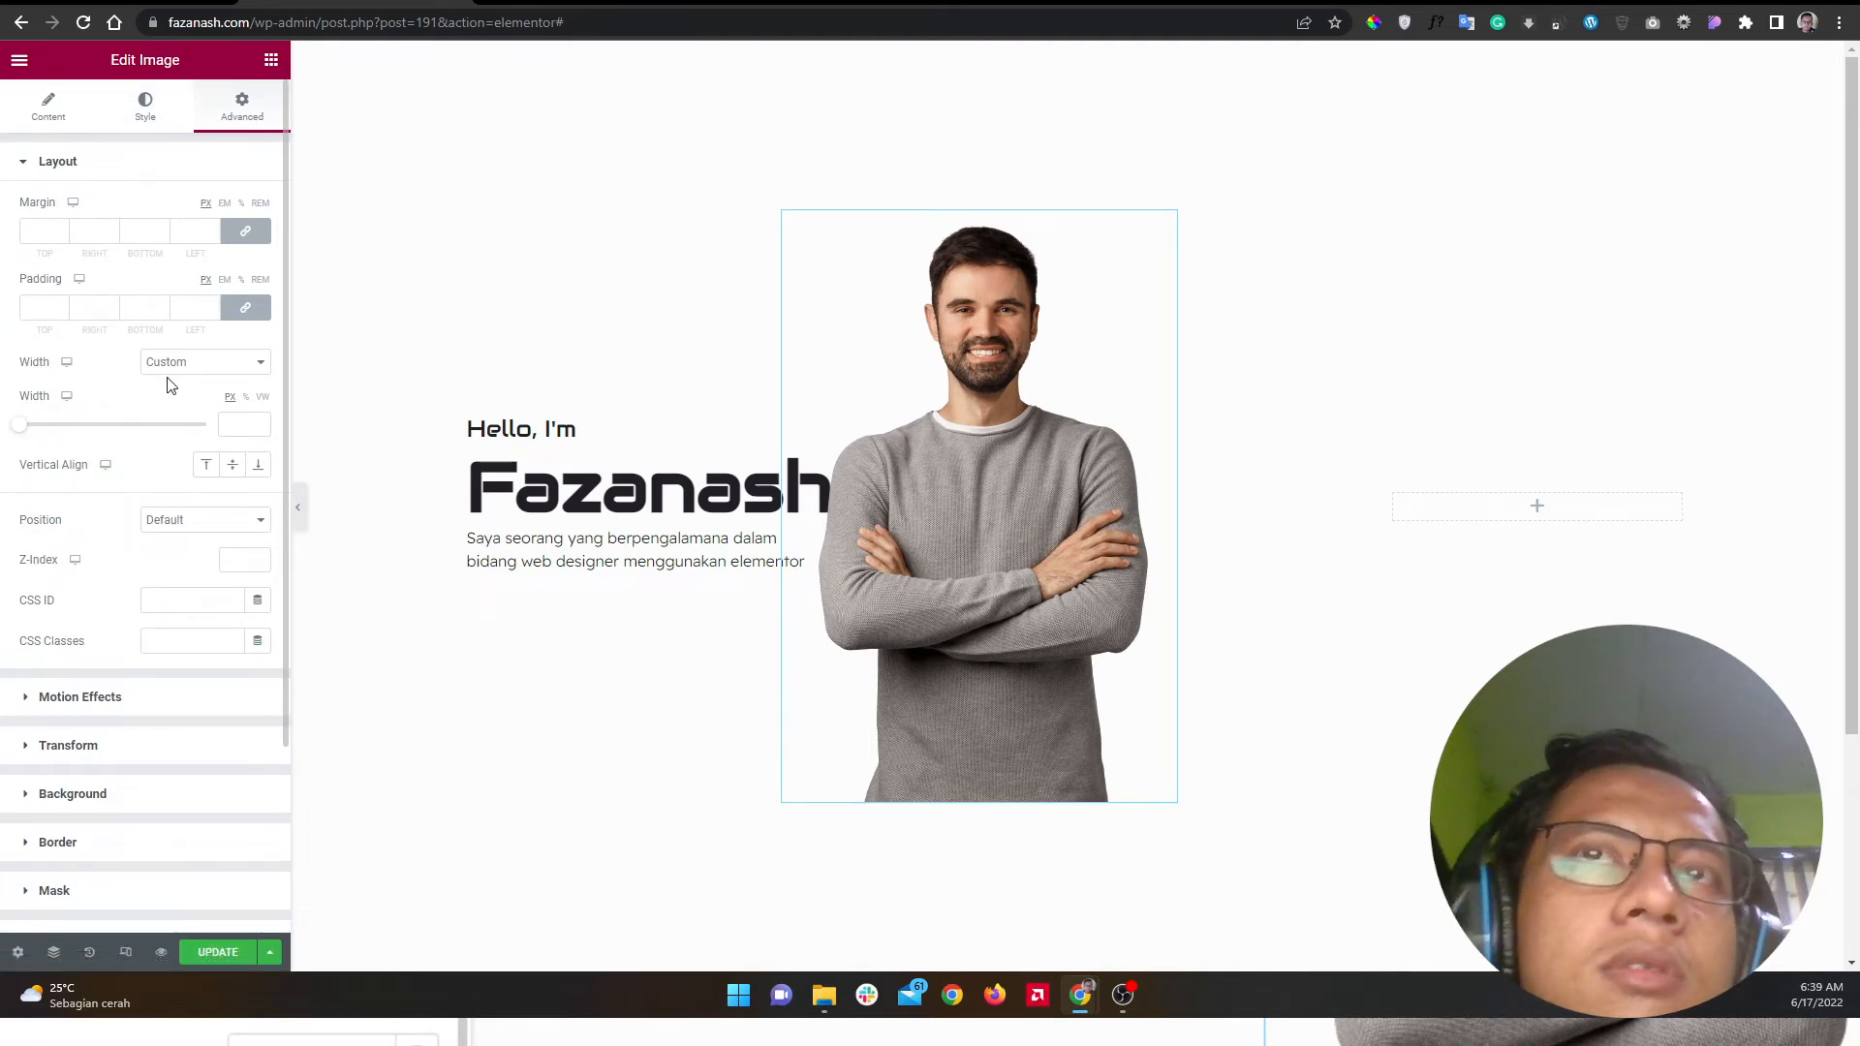
pyautogui.moveTo(17, 434); pyautogui.dragTo(56, 432)
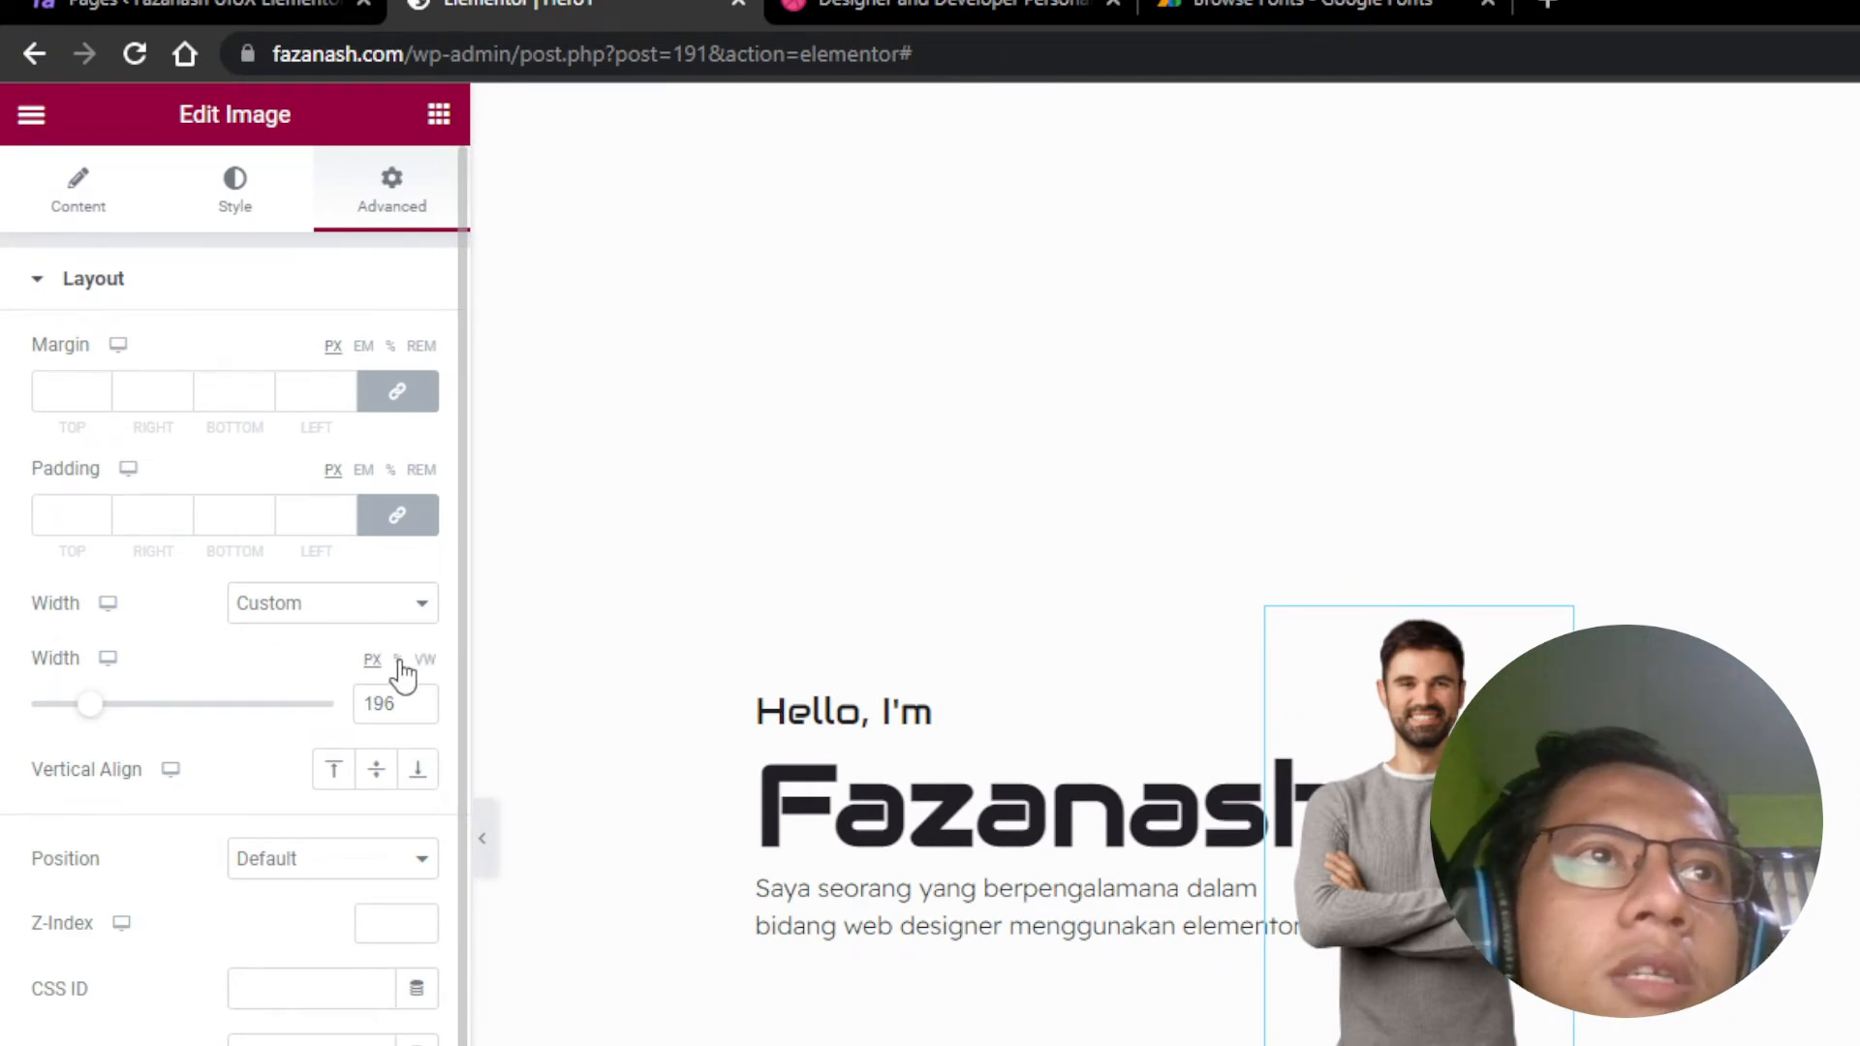
pyautogui.click(399, 663)
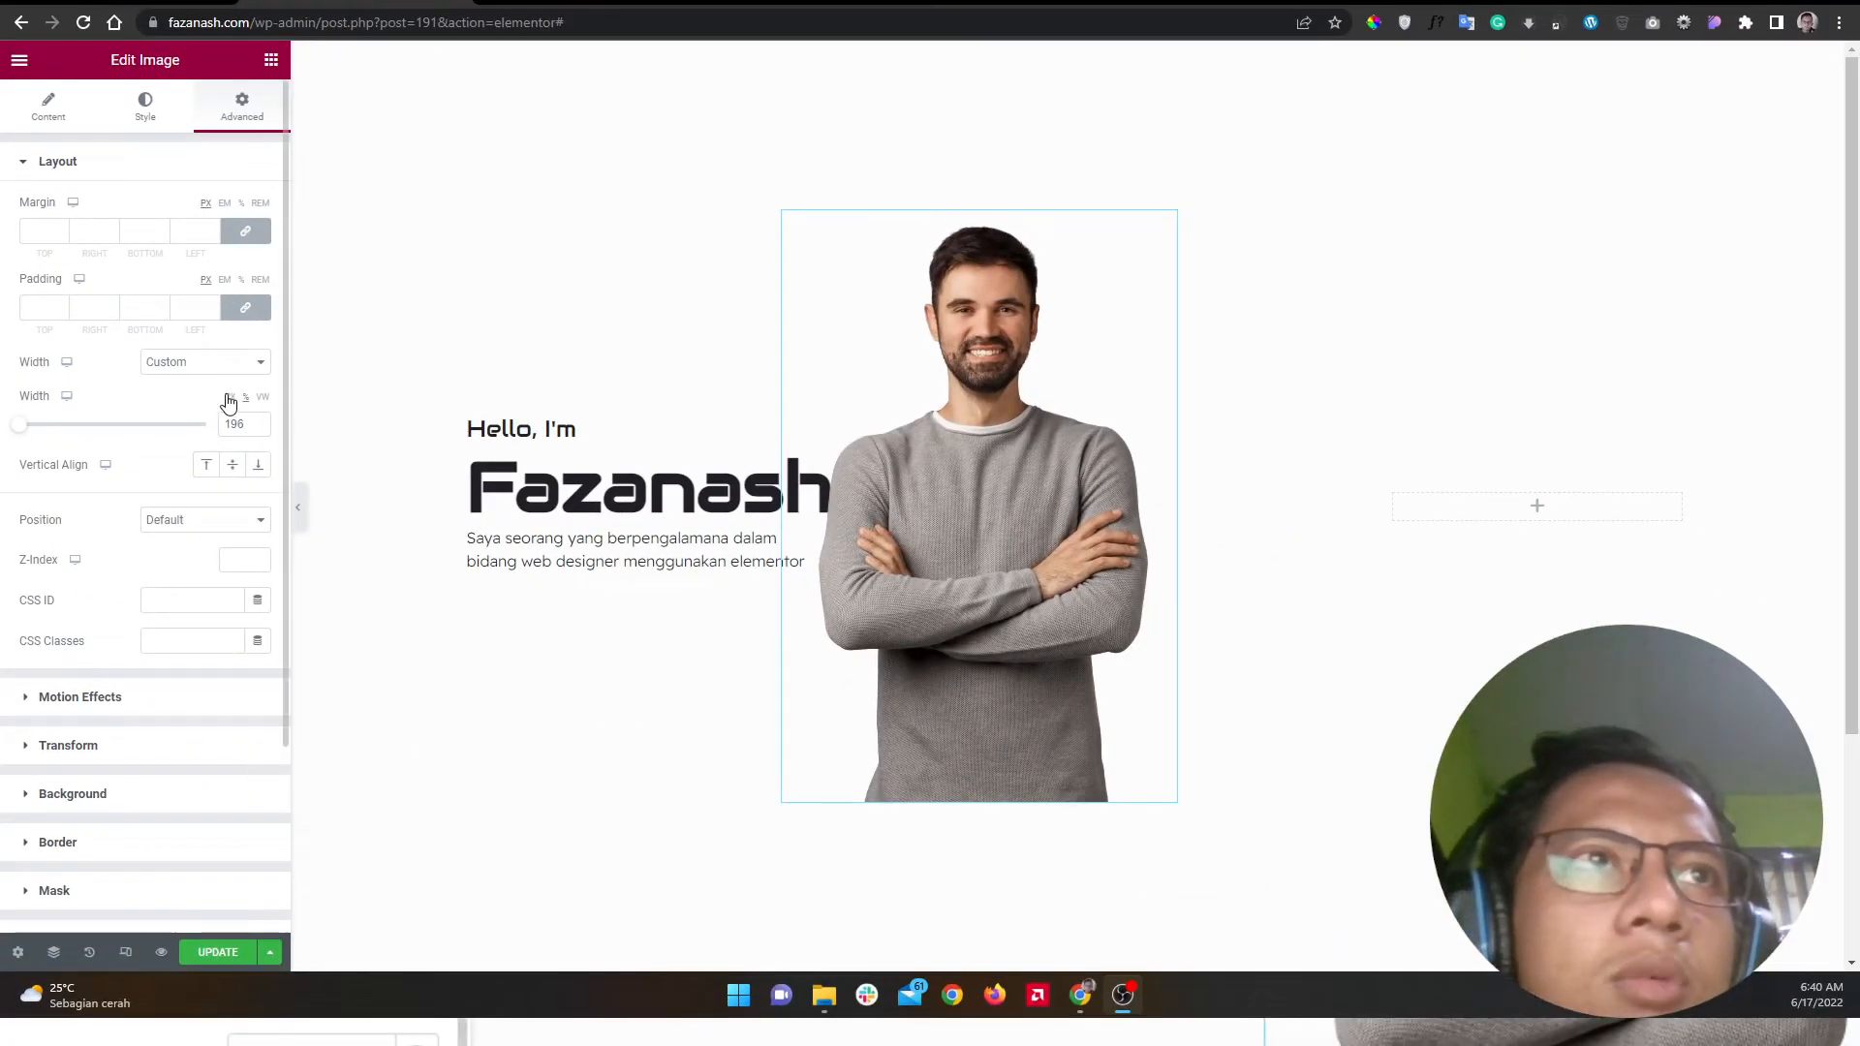
pyautogui.click(231, 399)
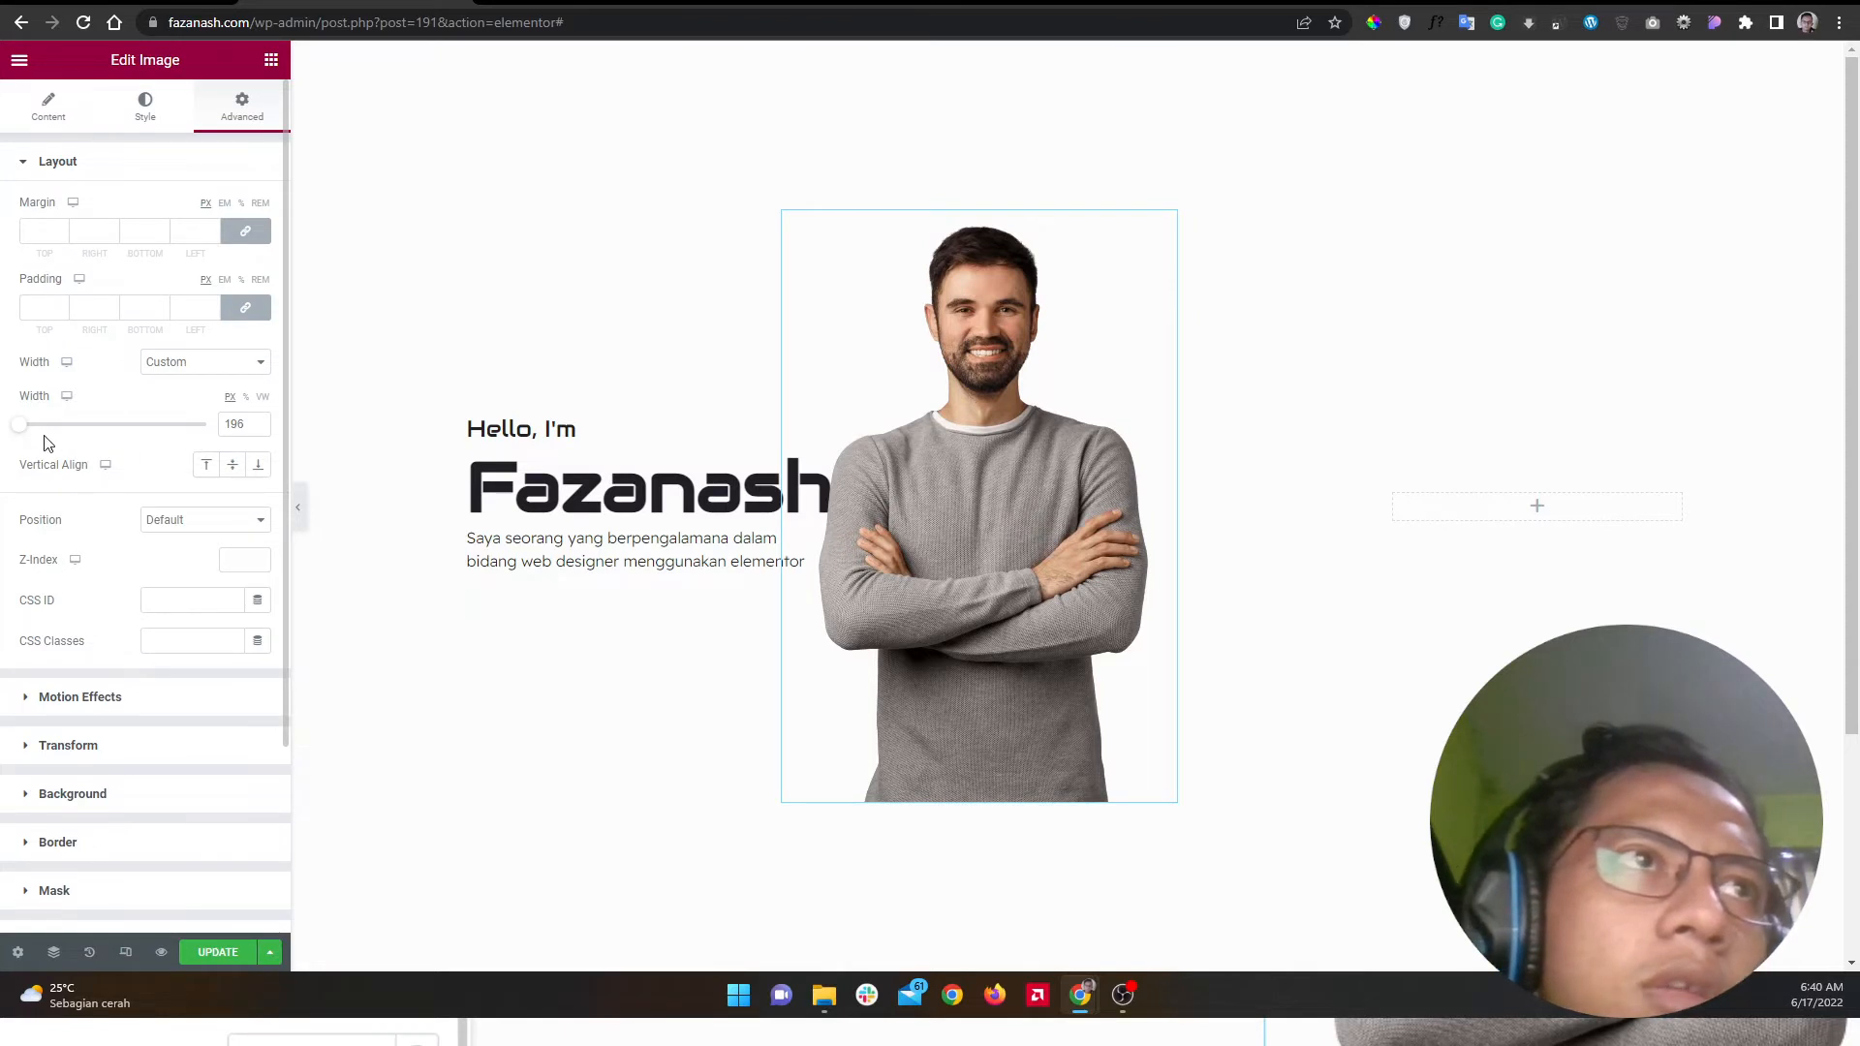
pyautogui.moveTo(25, 428); pyautogui.dragTo(107, 463)
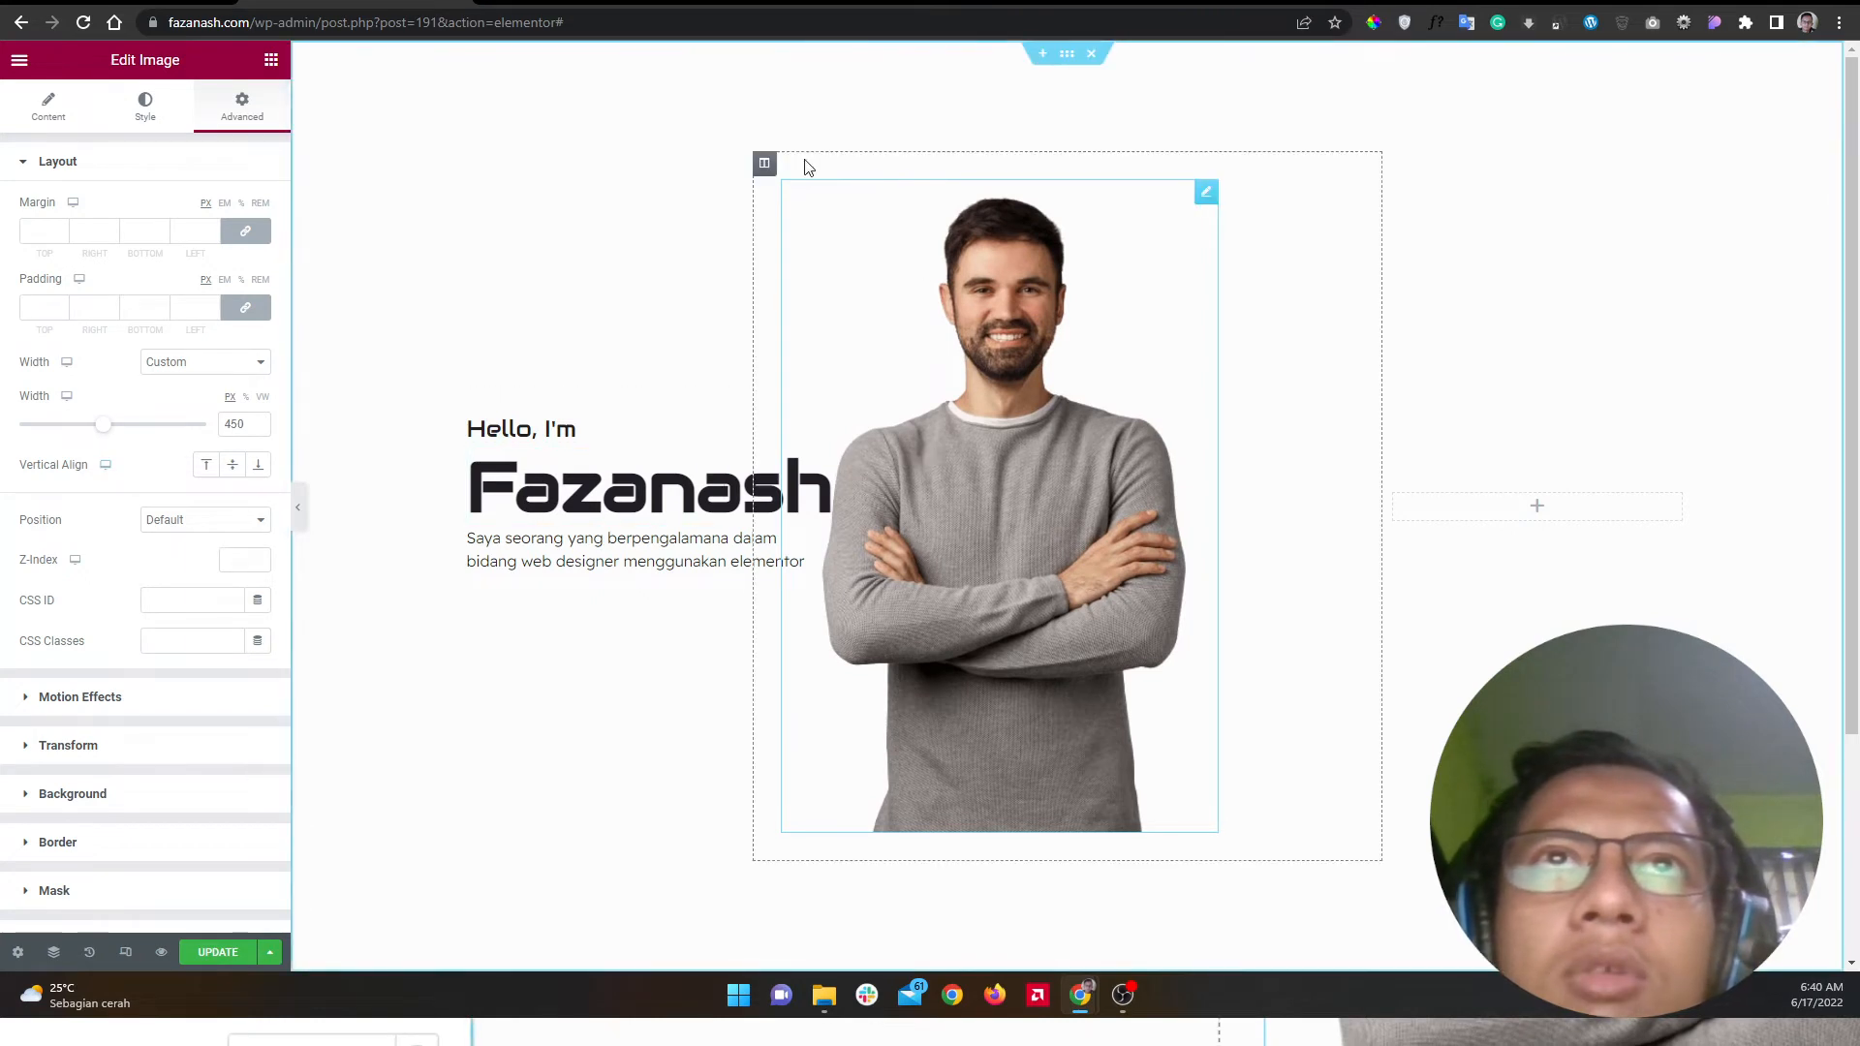
# Step: Set the portrait column's Horizontal Align to Center
pyautogui.click(764, 166)
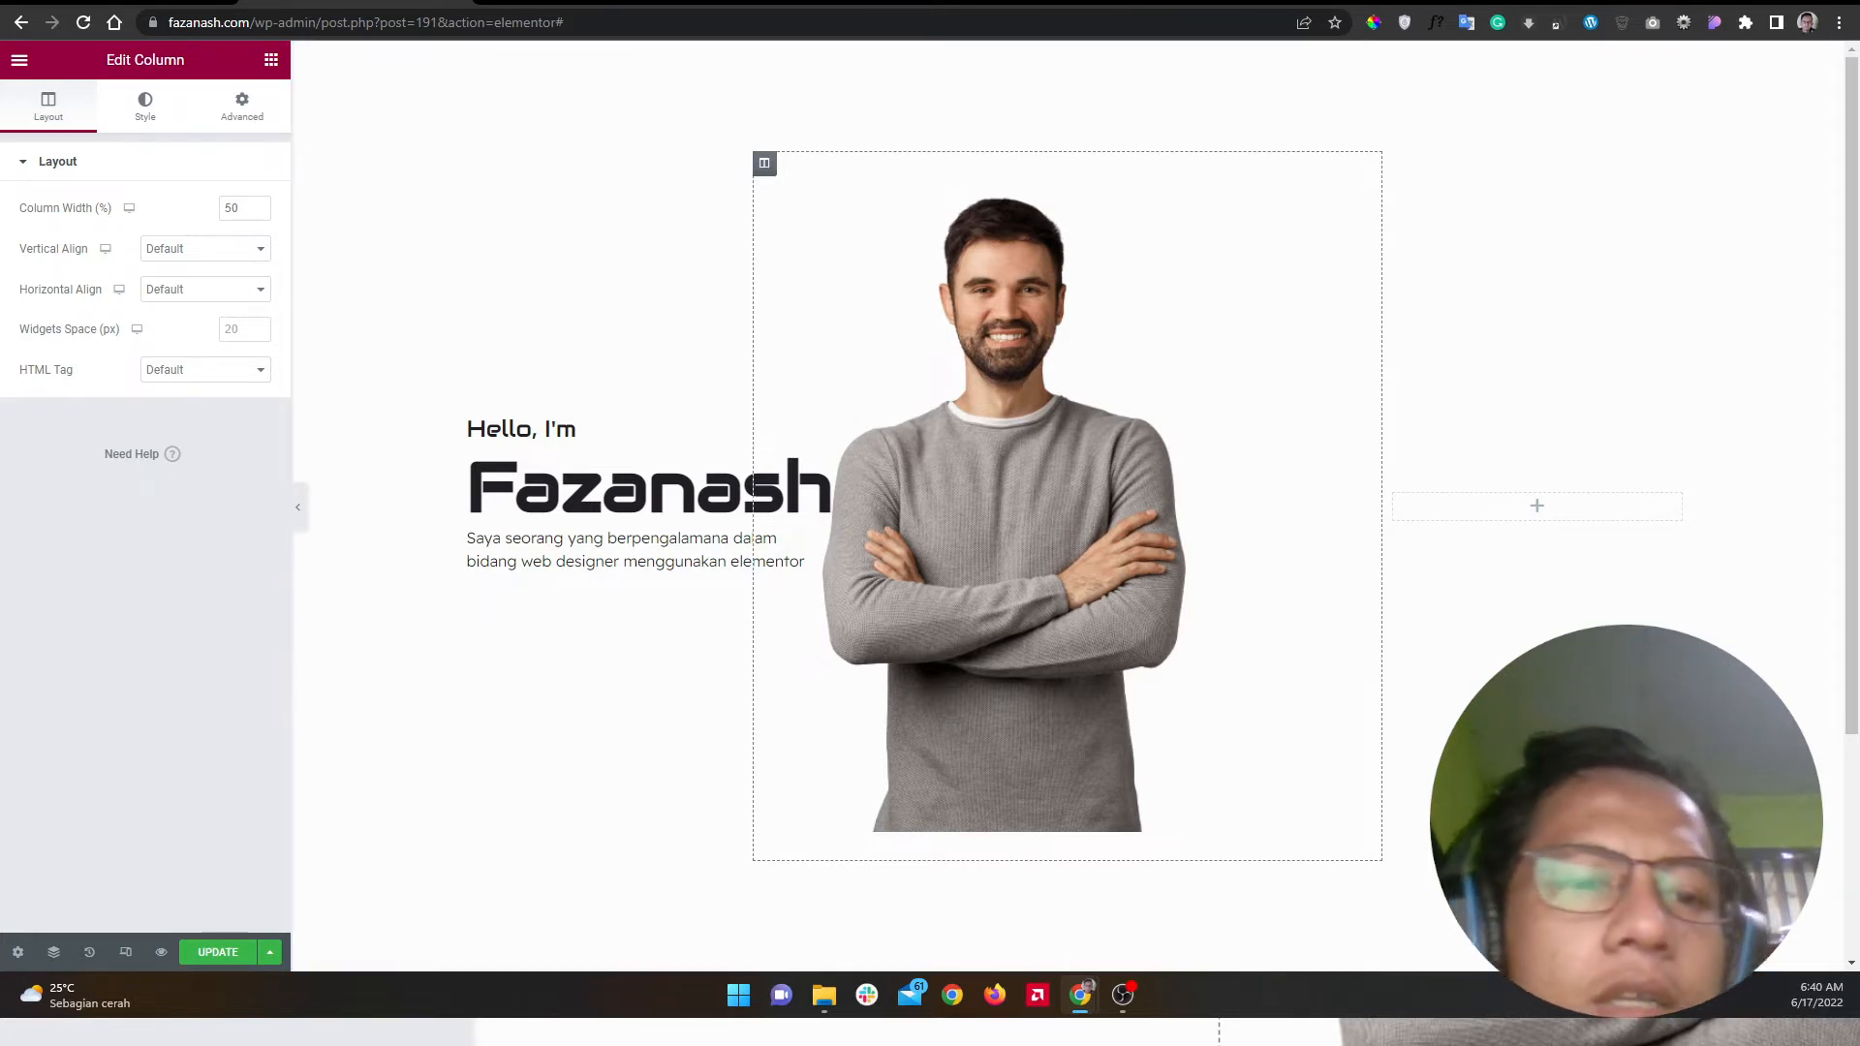
pyautogui.hotkey('alt', 'Tab')
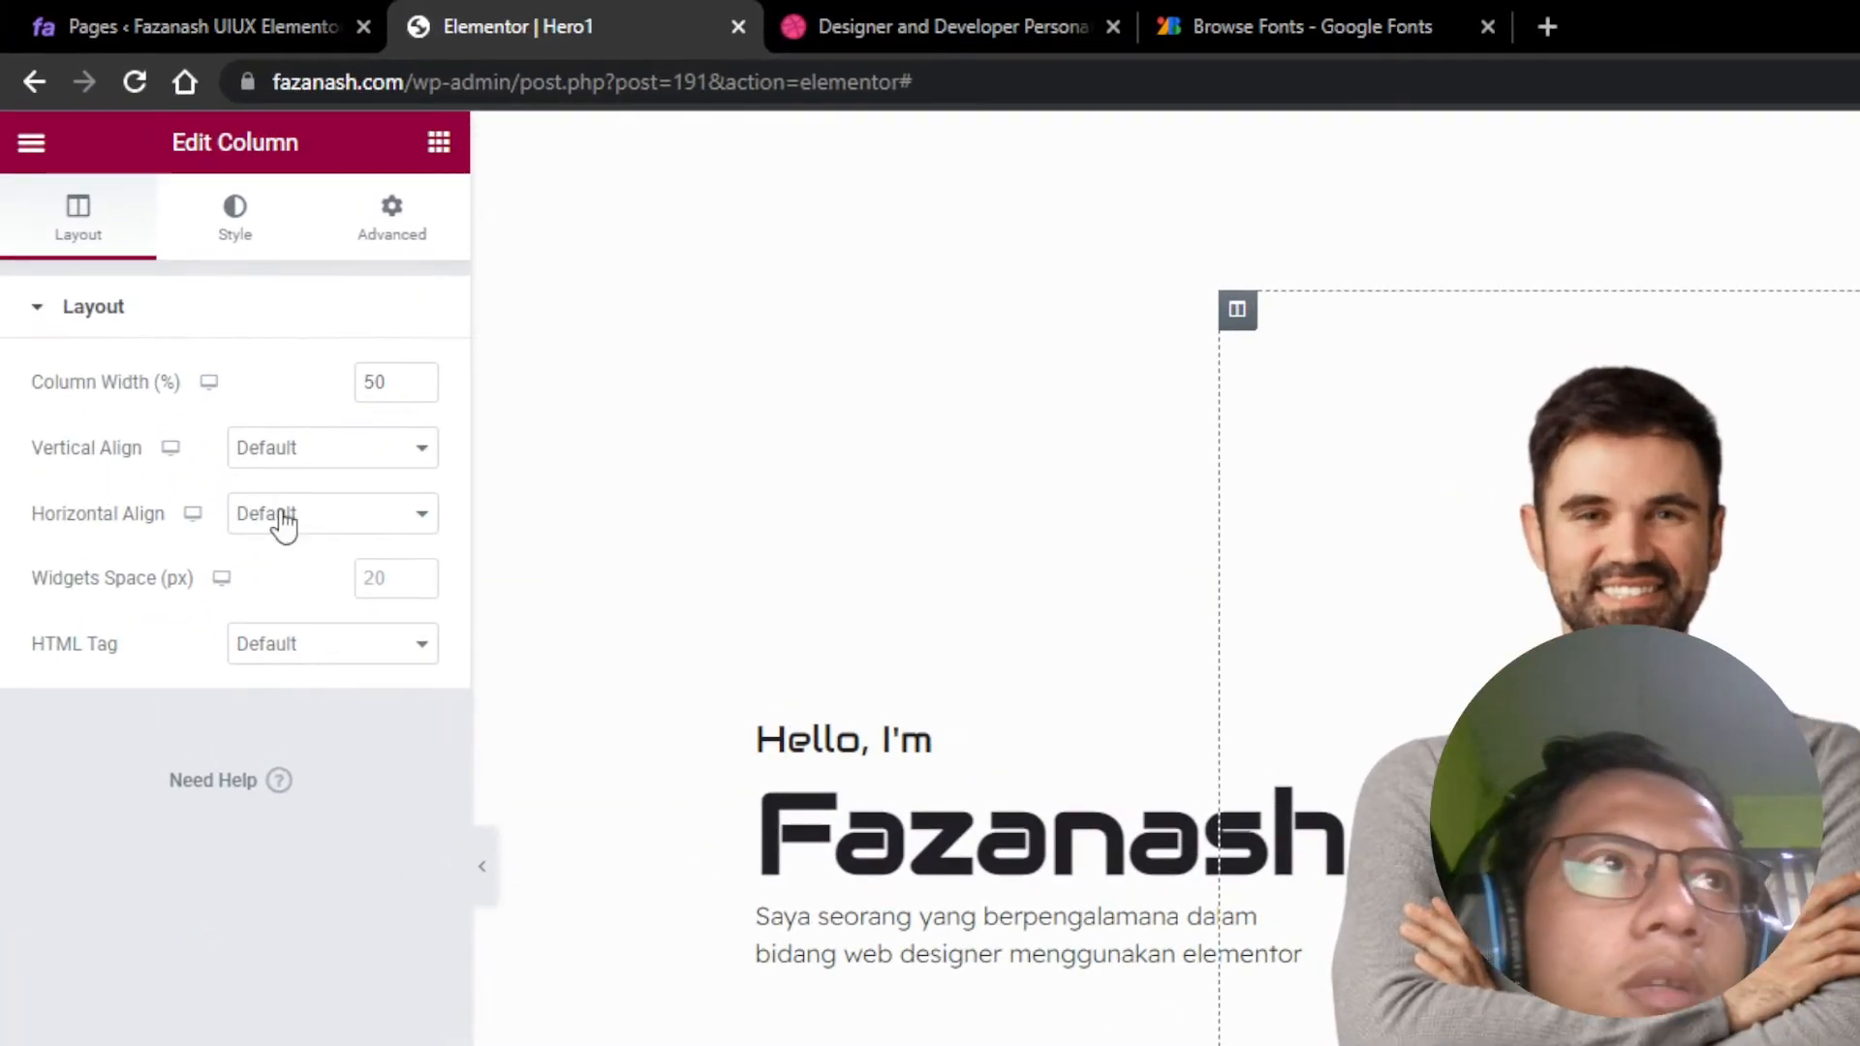
pyautogui.click(284, 523)
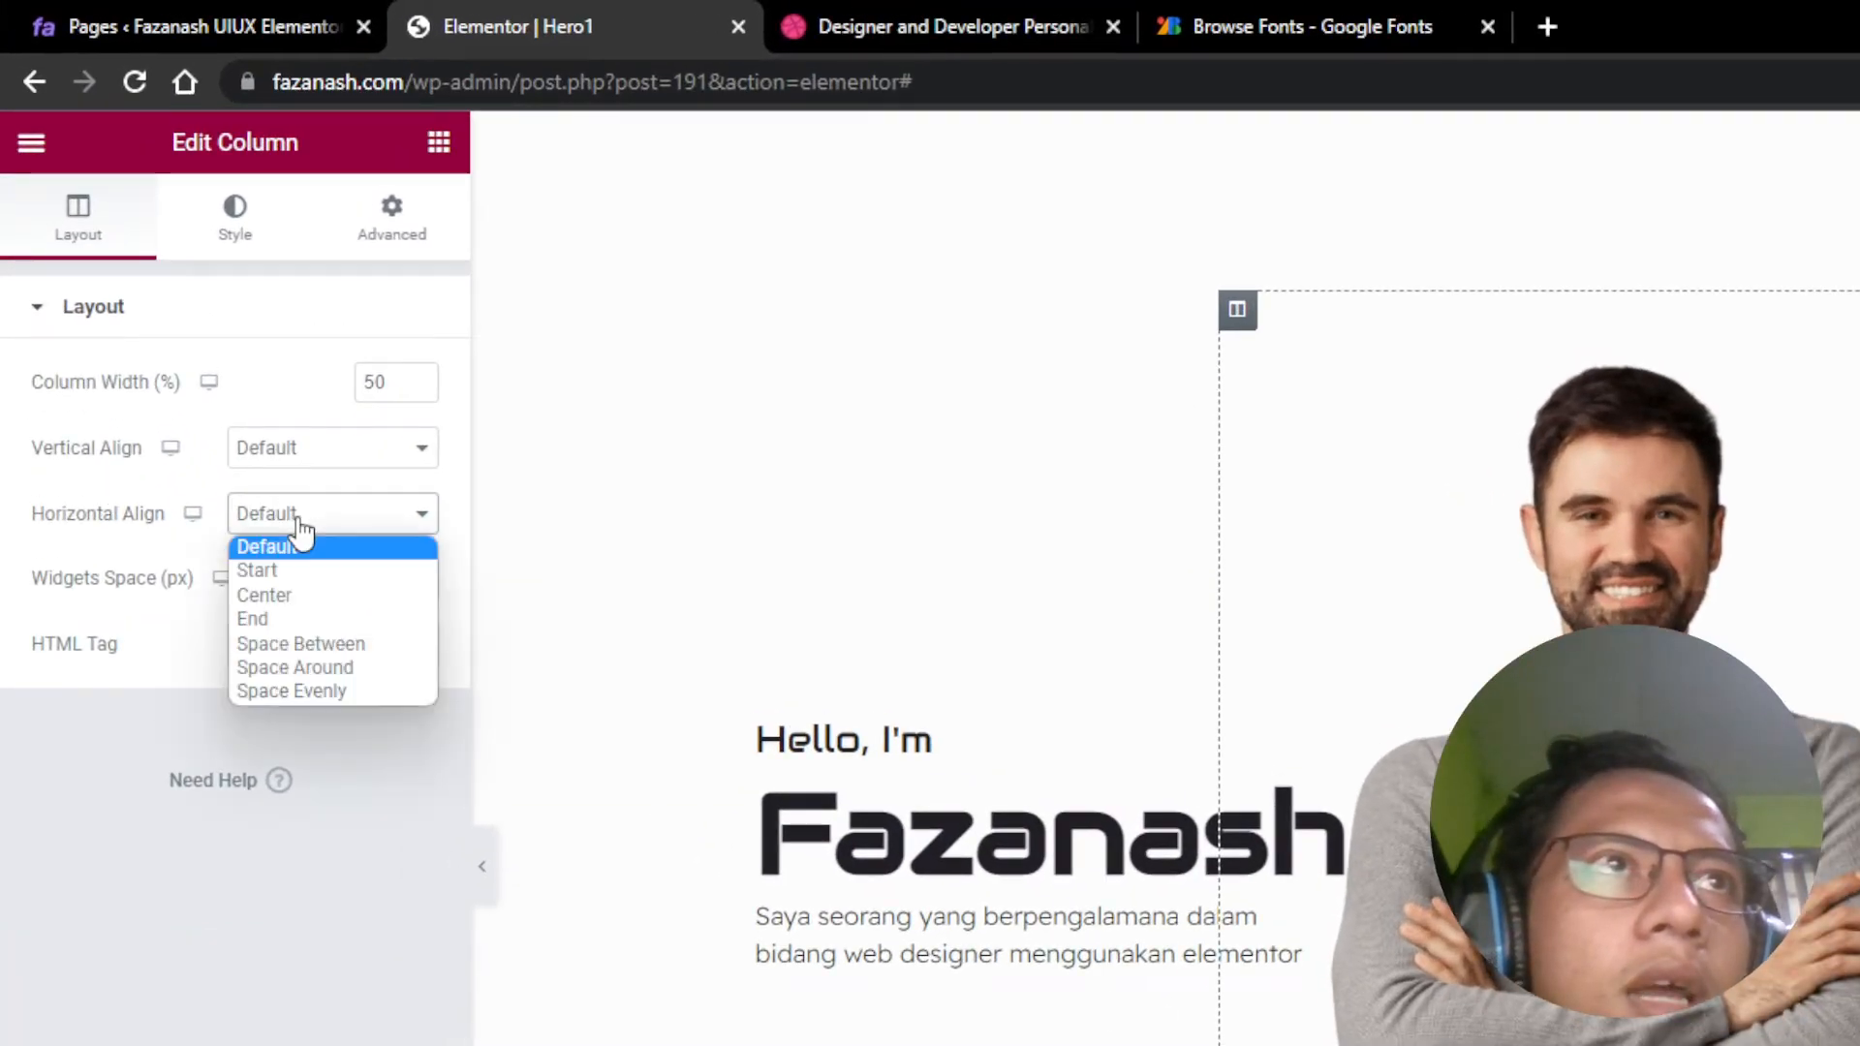
pyautogui.press('Escape')
pyautogui.click(307, 600)
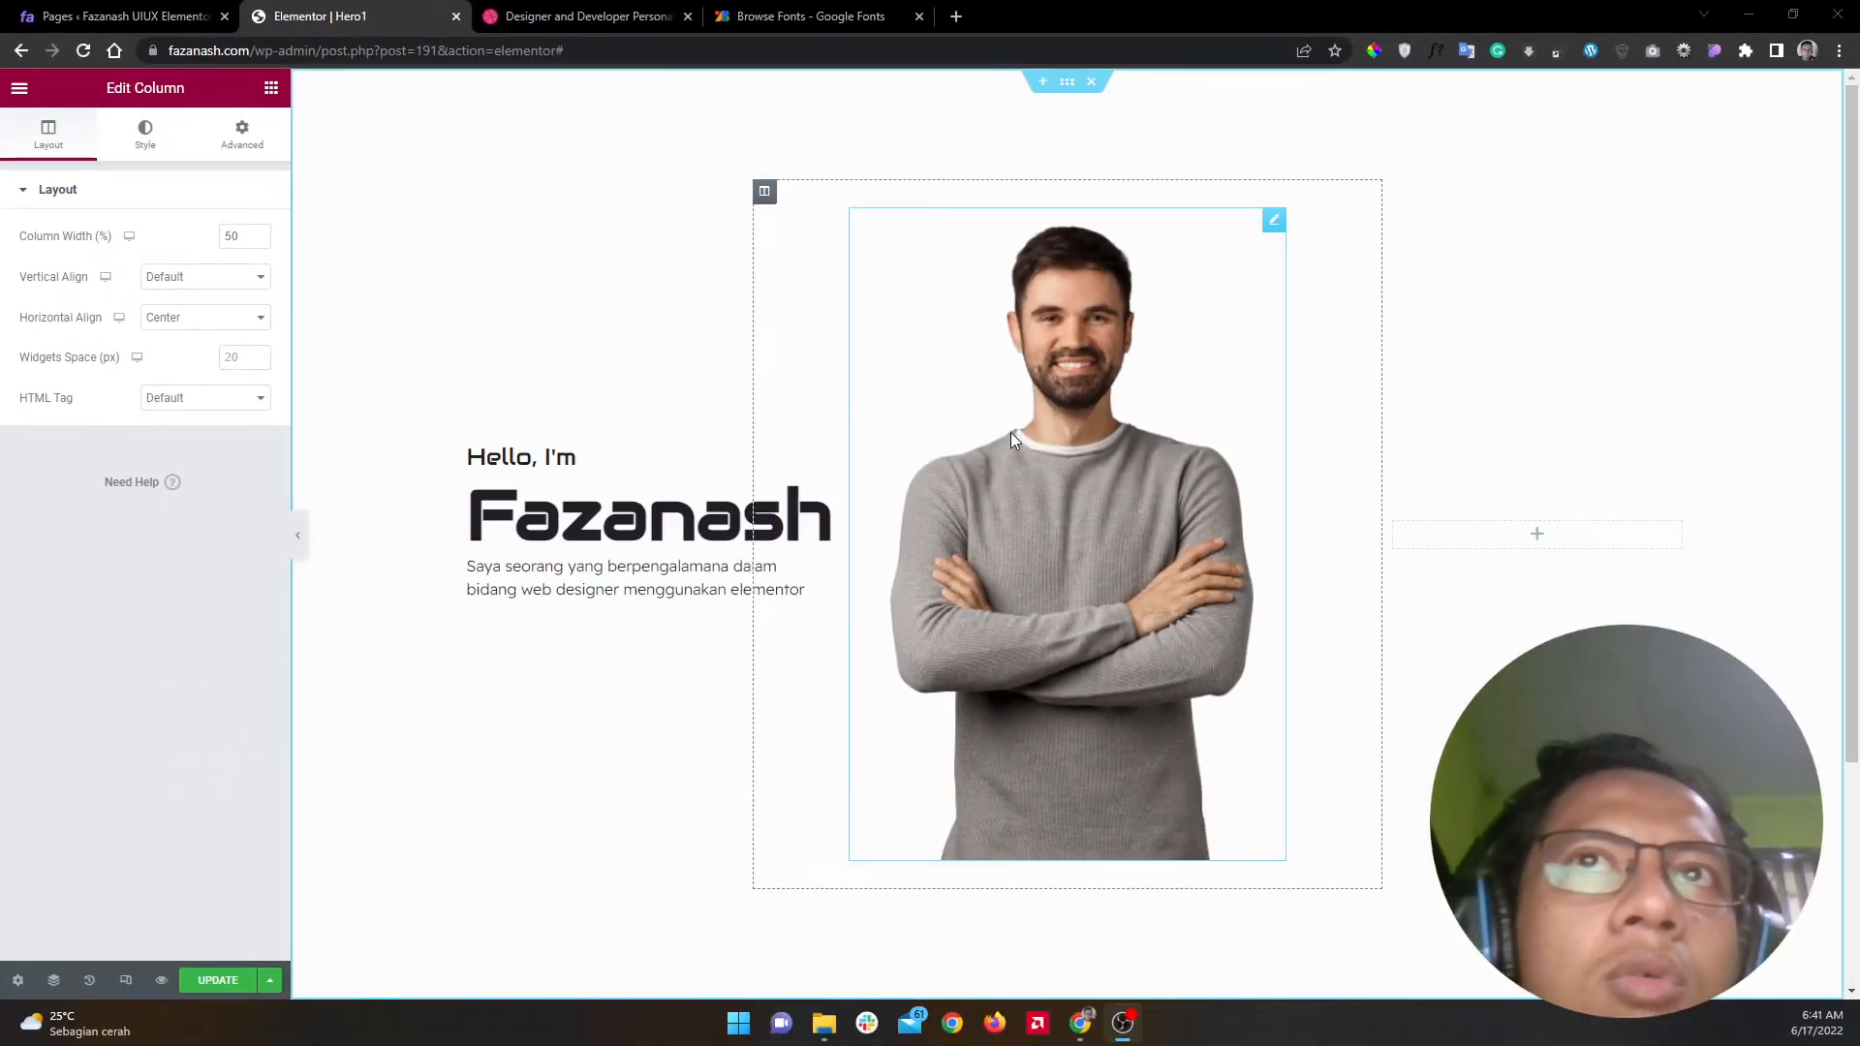
# Step: Confirm the portrait's width mode stays Custom, then bring up the hero section's settings
pyautogui.click(1009, 438)
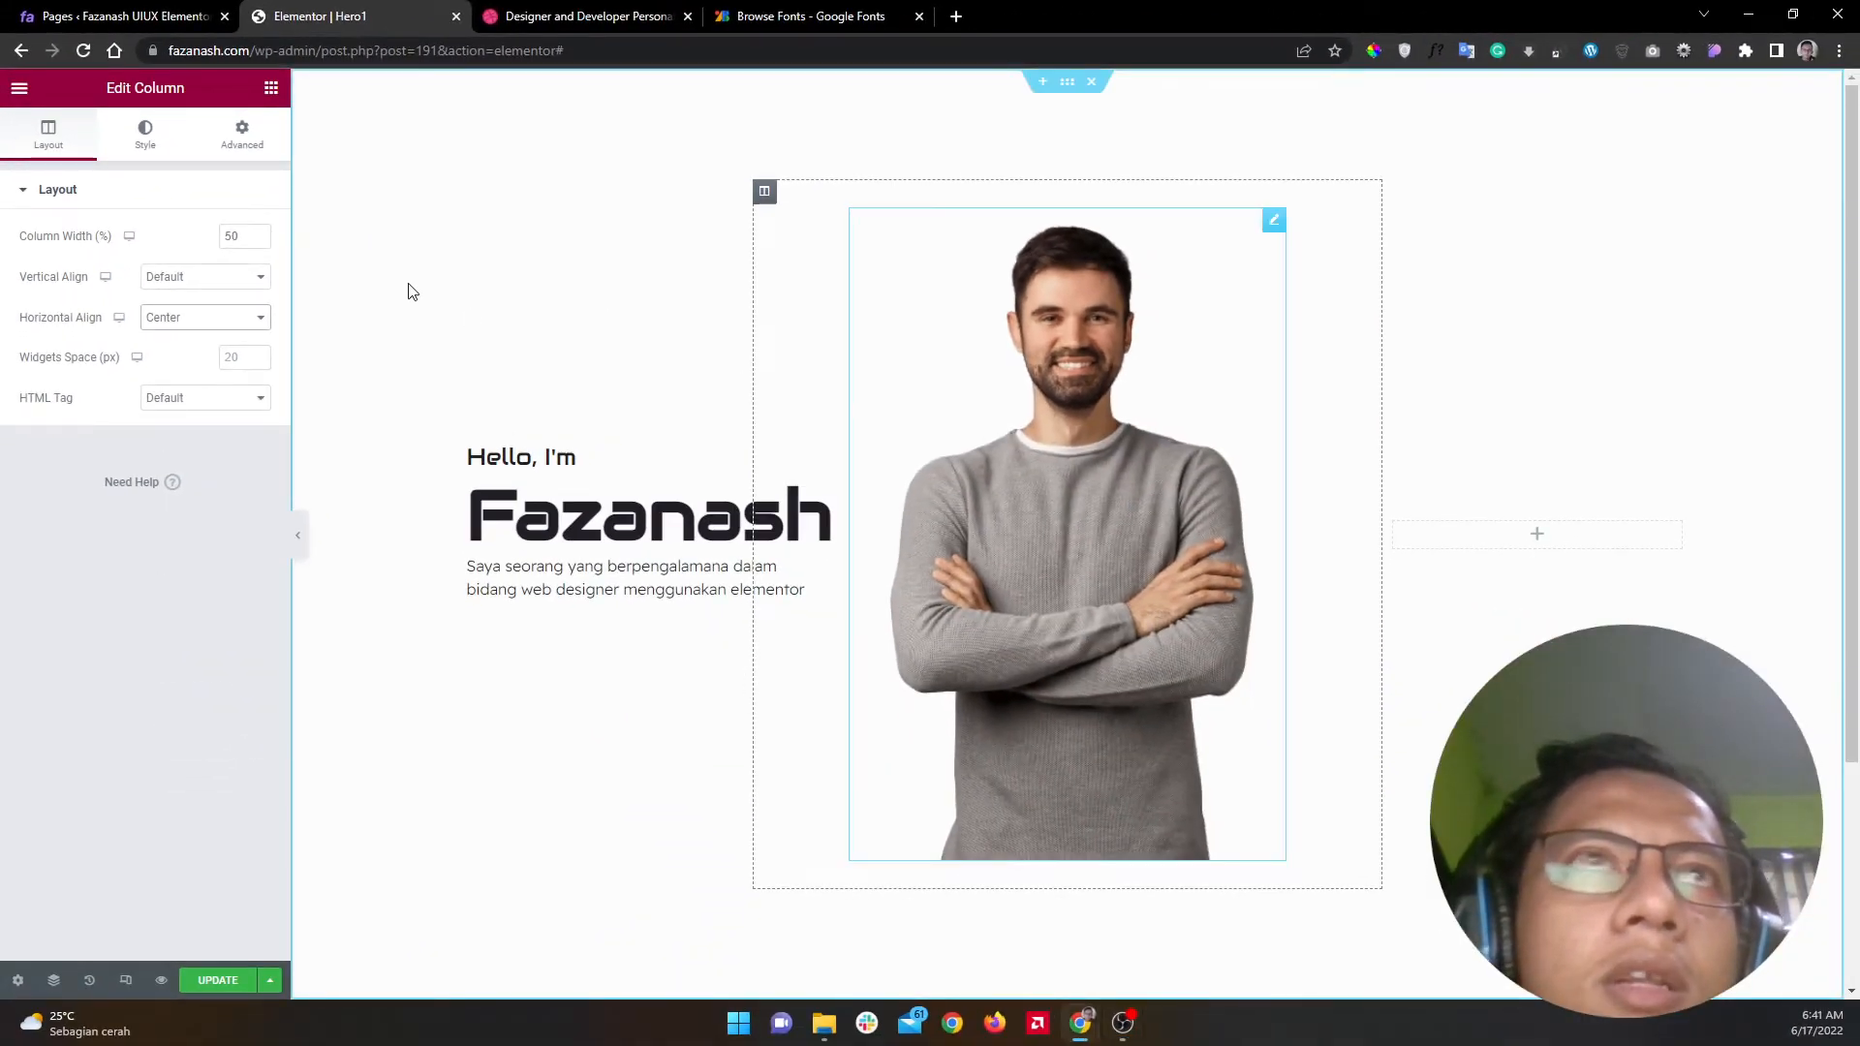
pyautogui.click(241, 136)
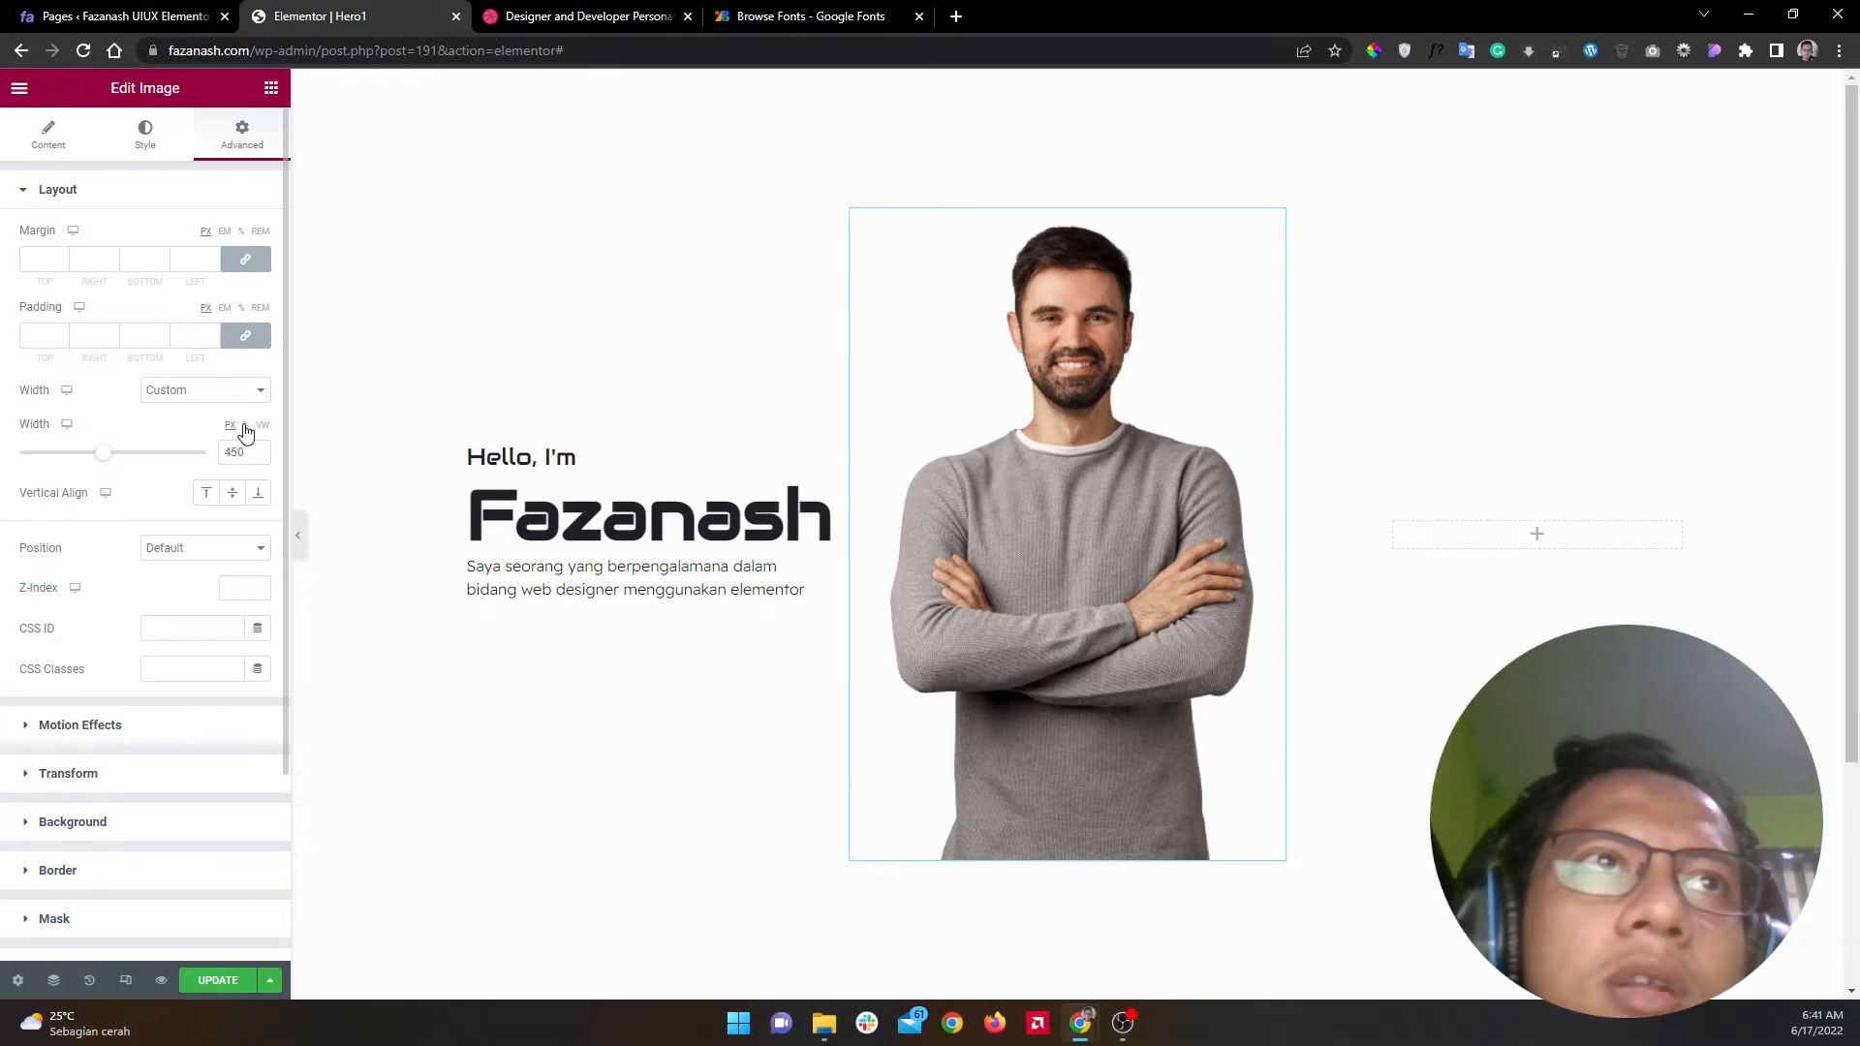
pyautogui.click(183, 395)
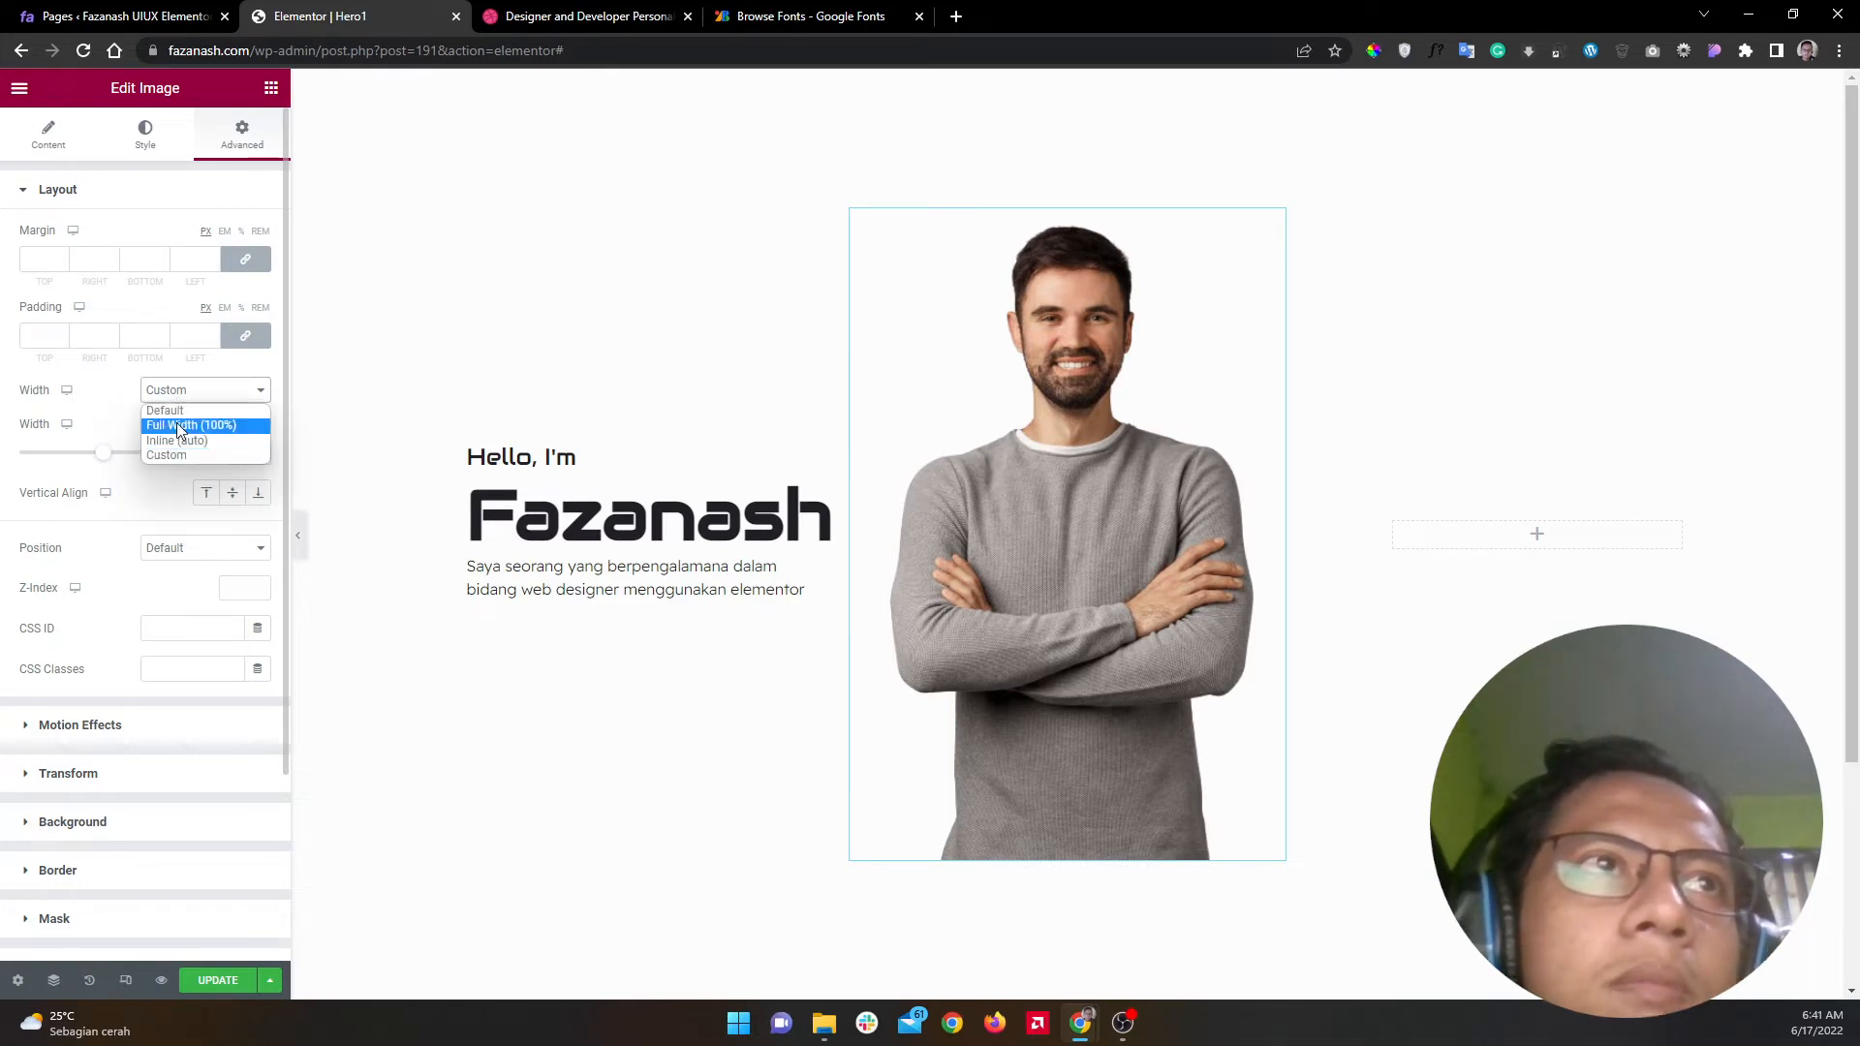
pyautogui.click(201, 394)
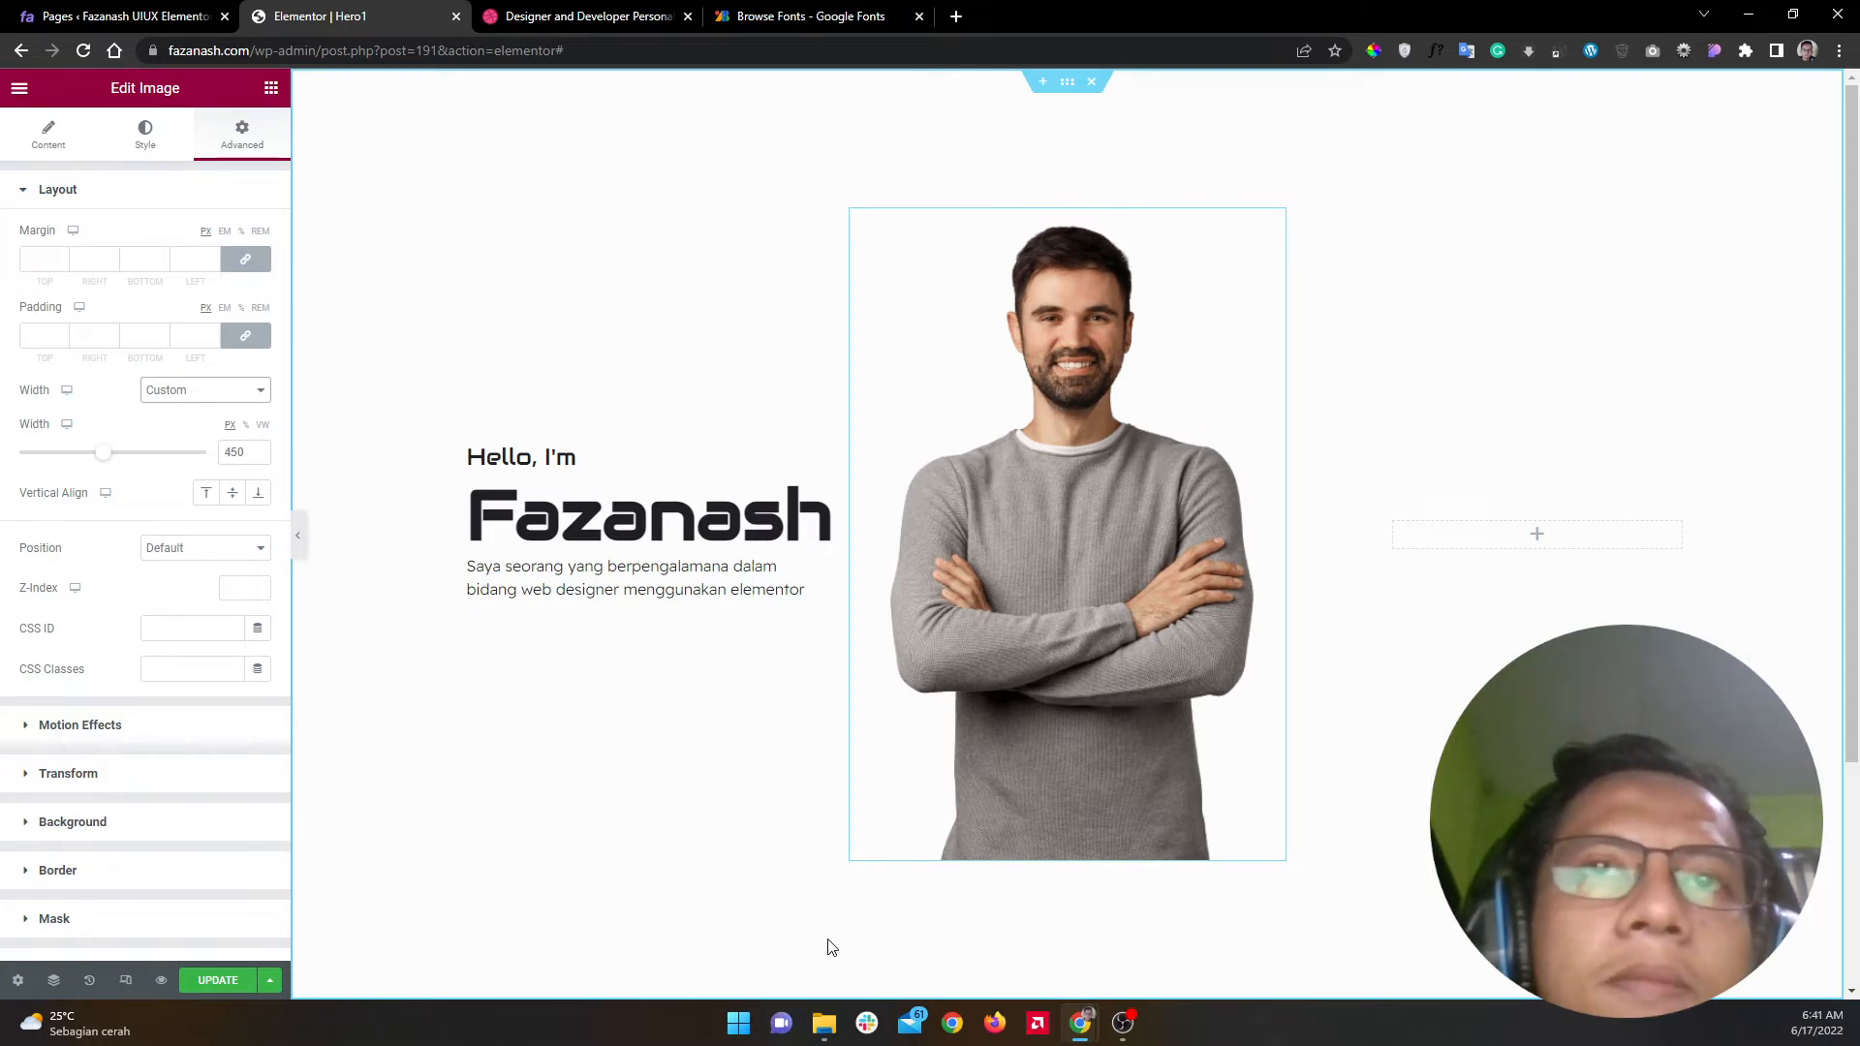
pyautogui.click(1067, 84)
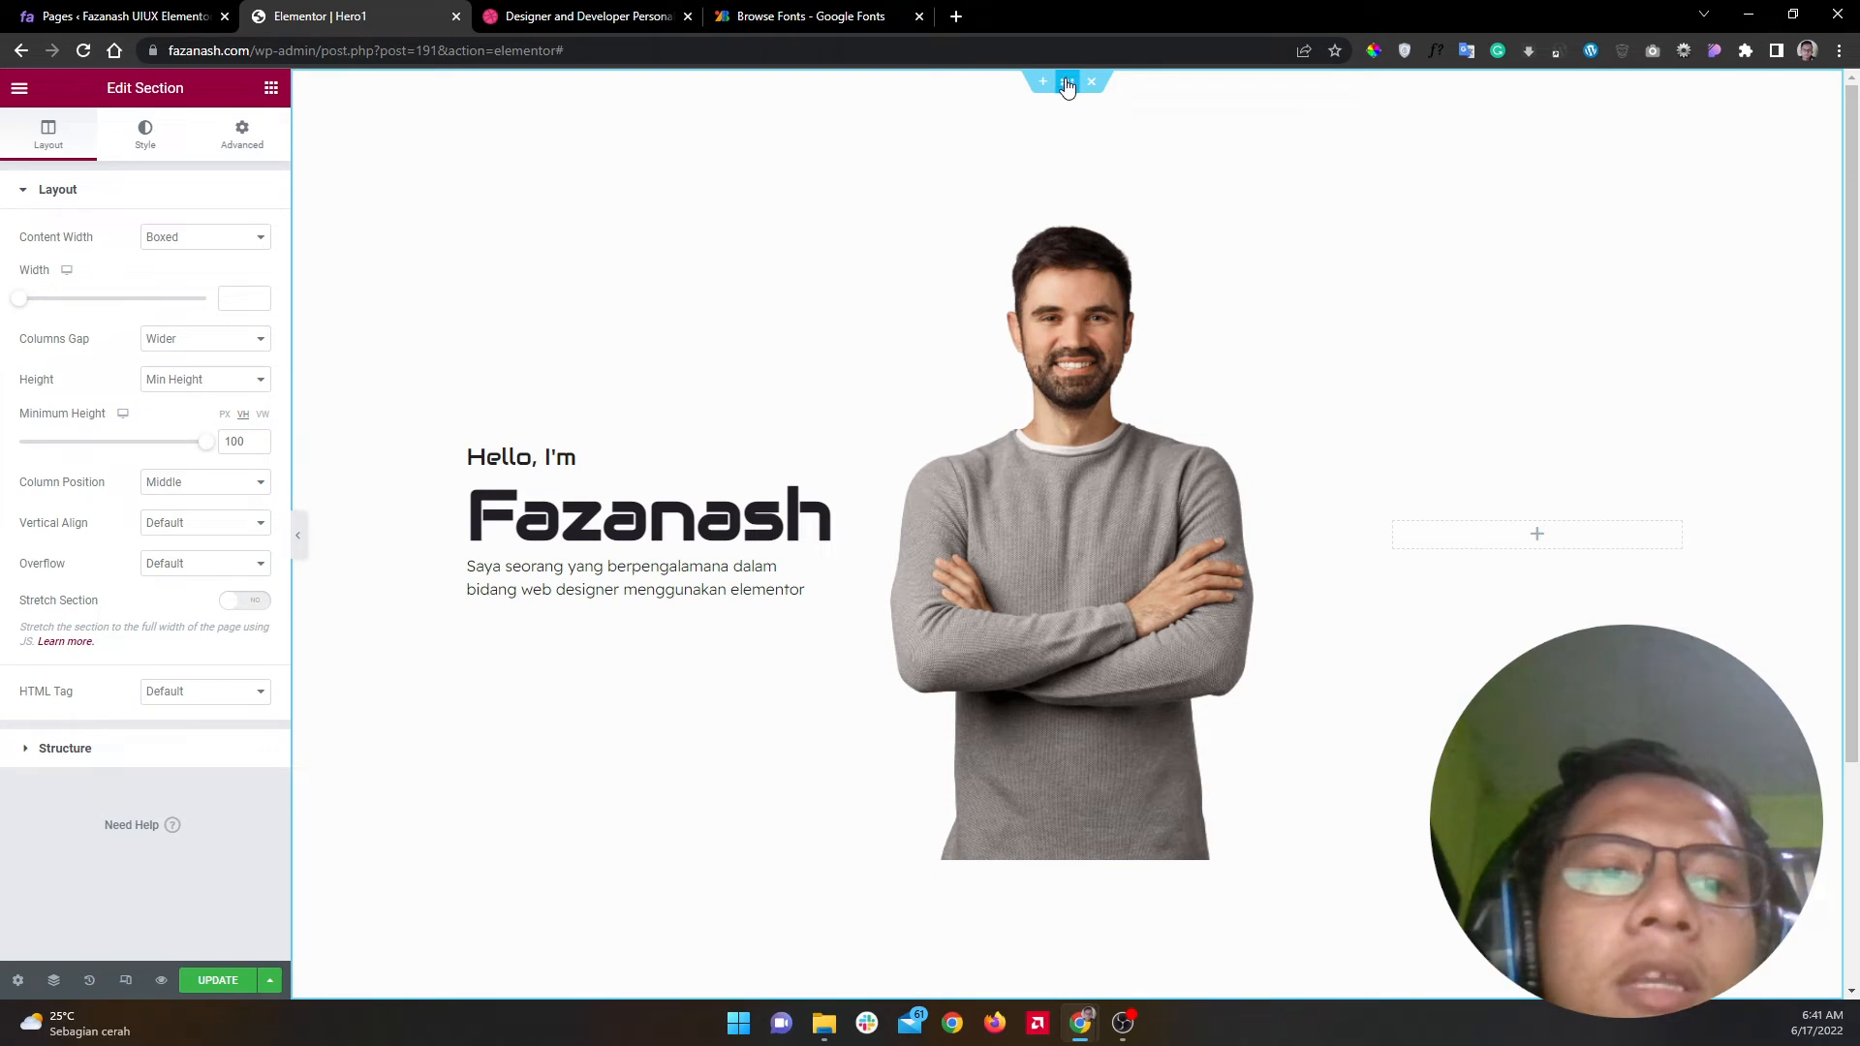
# Step: Set the hero section's Column Position to Stretch and preview the result
pyautogui.hotkey('alt', 'Tab')
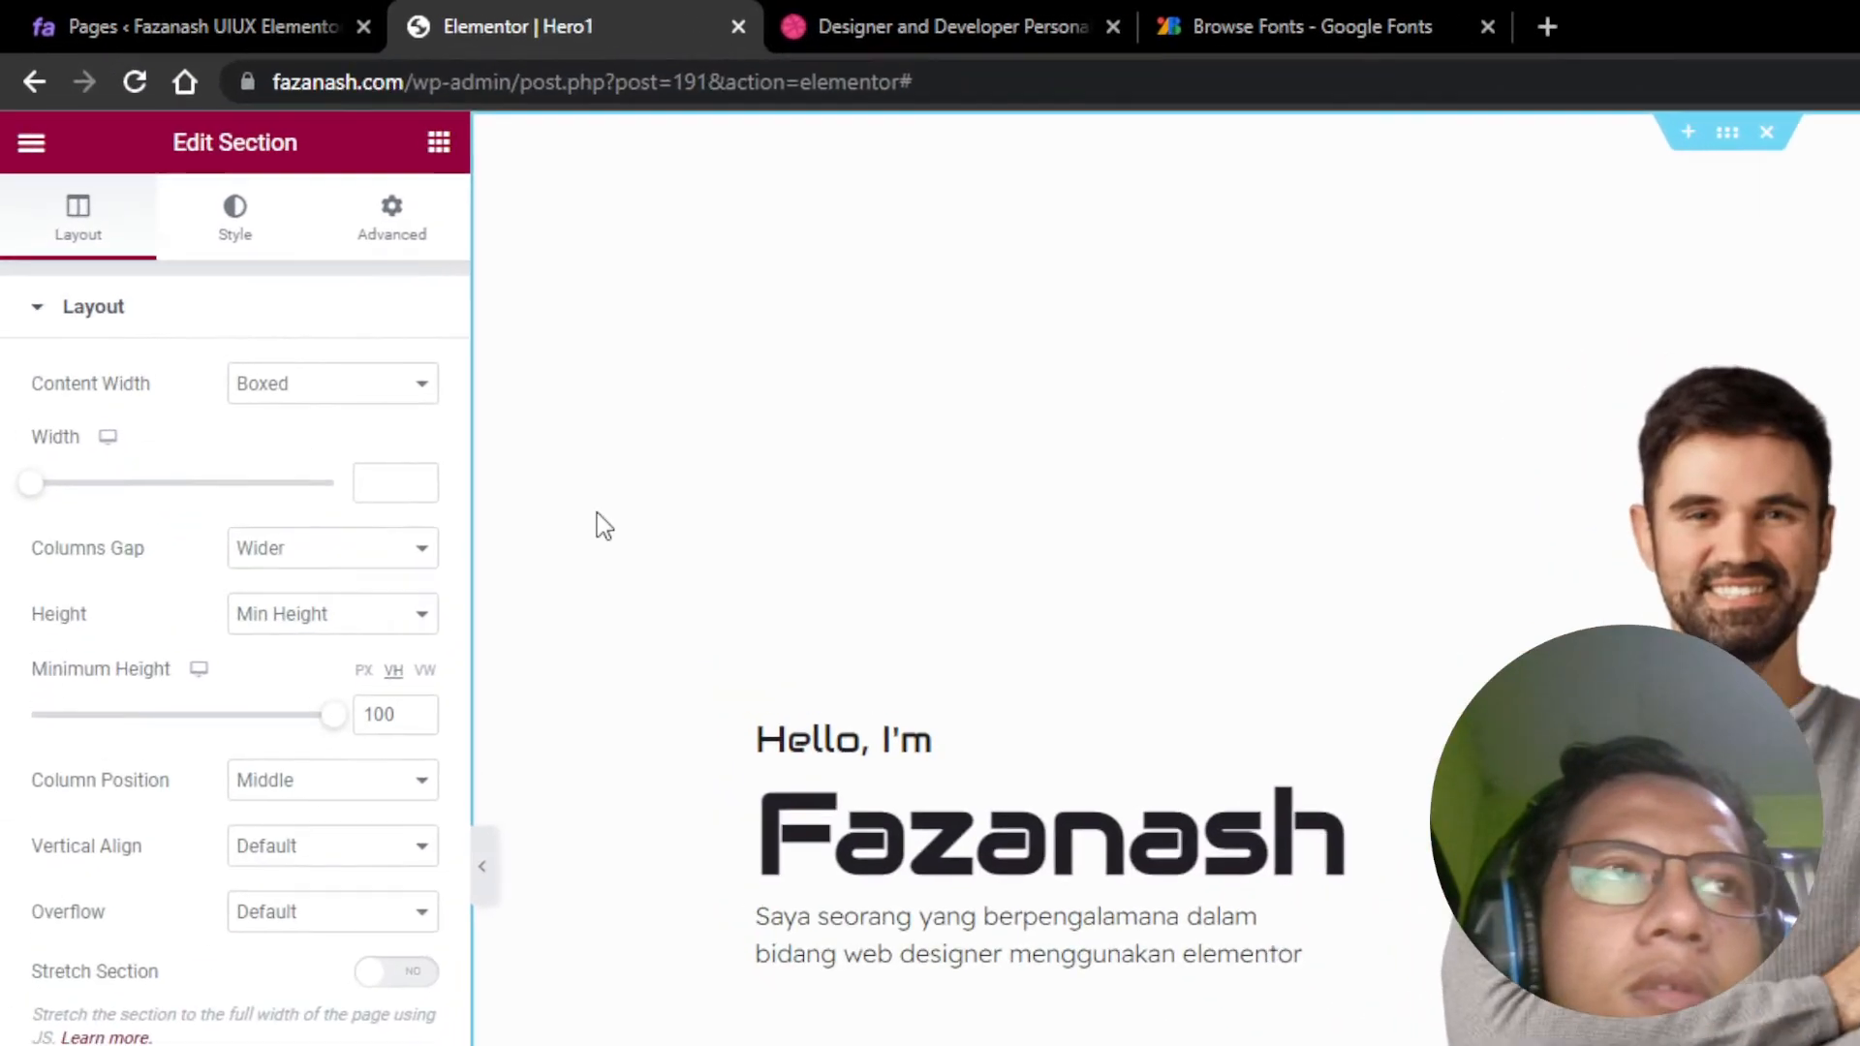
pyautogui.click(283, 780)
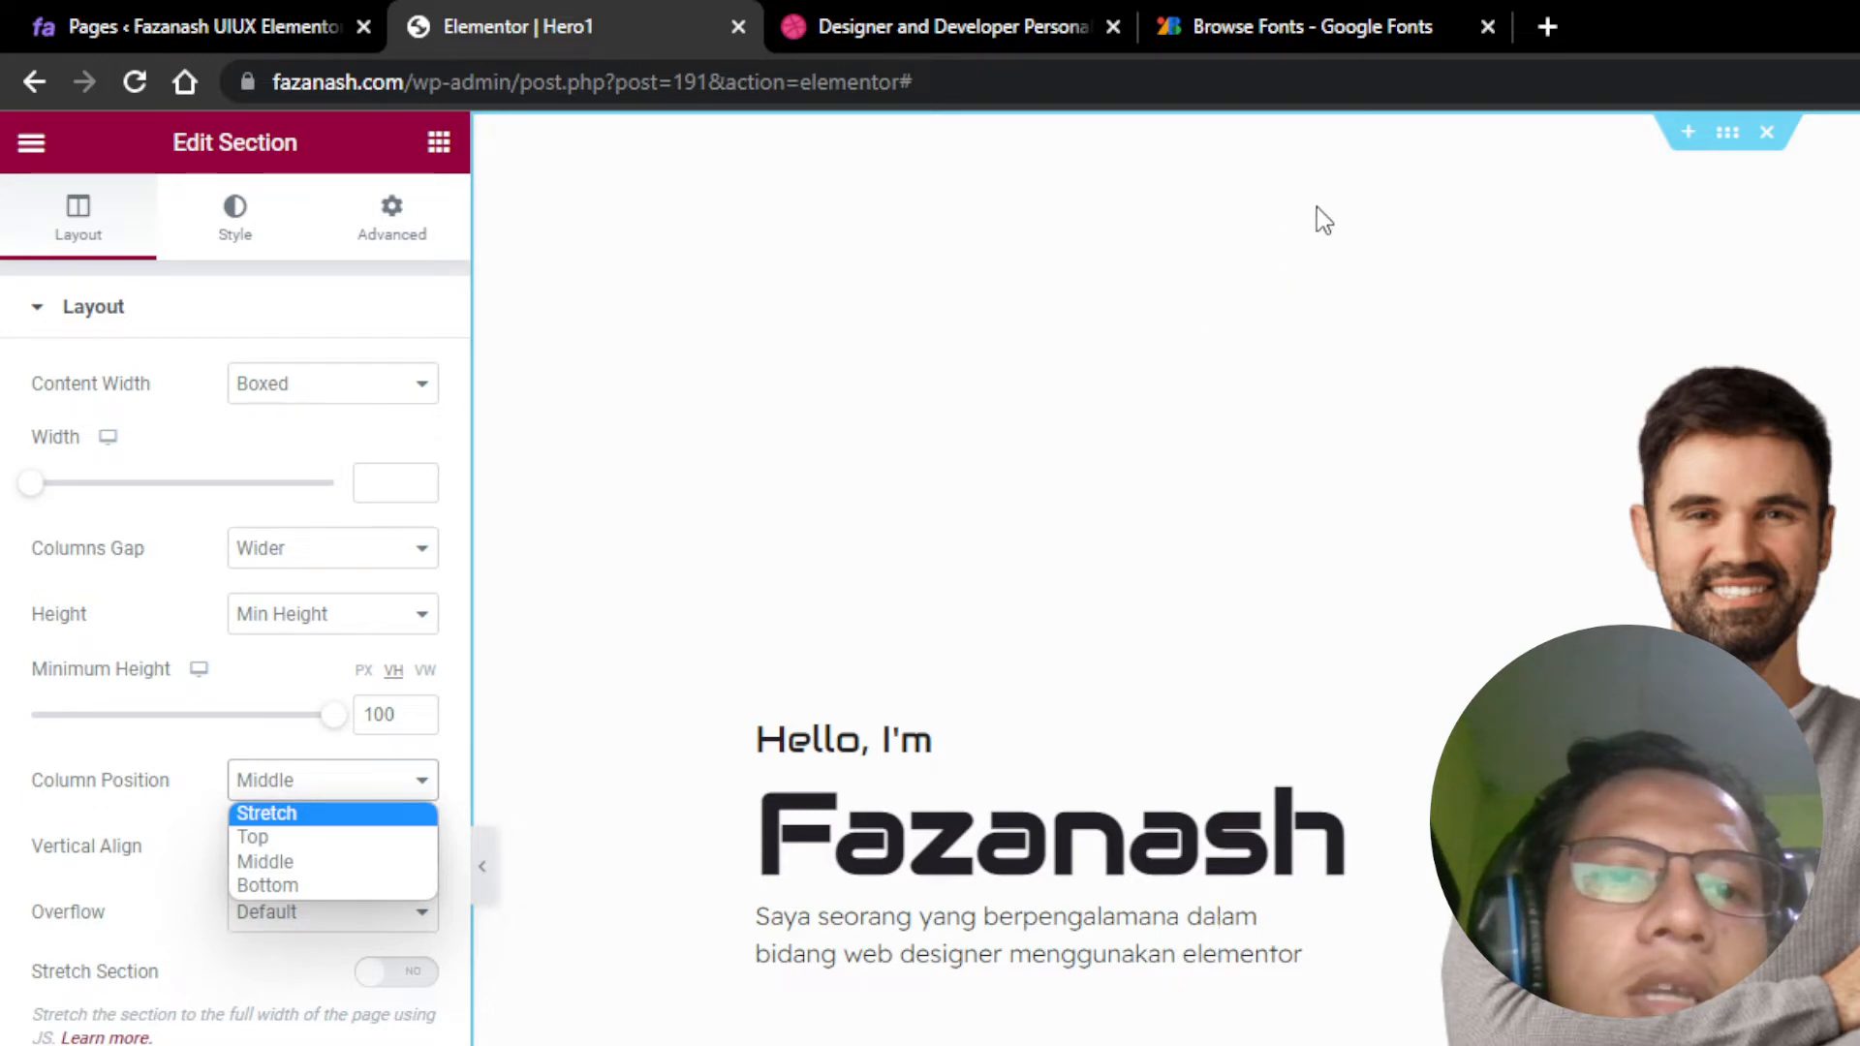
pyautogui.click(311, 817)
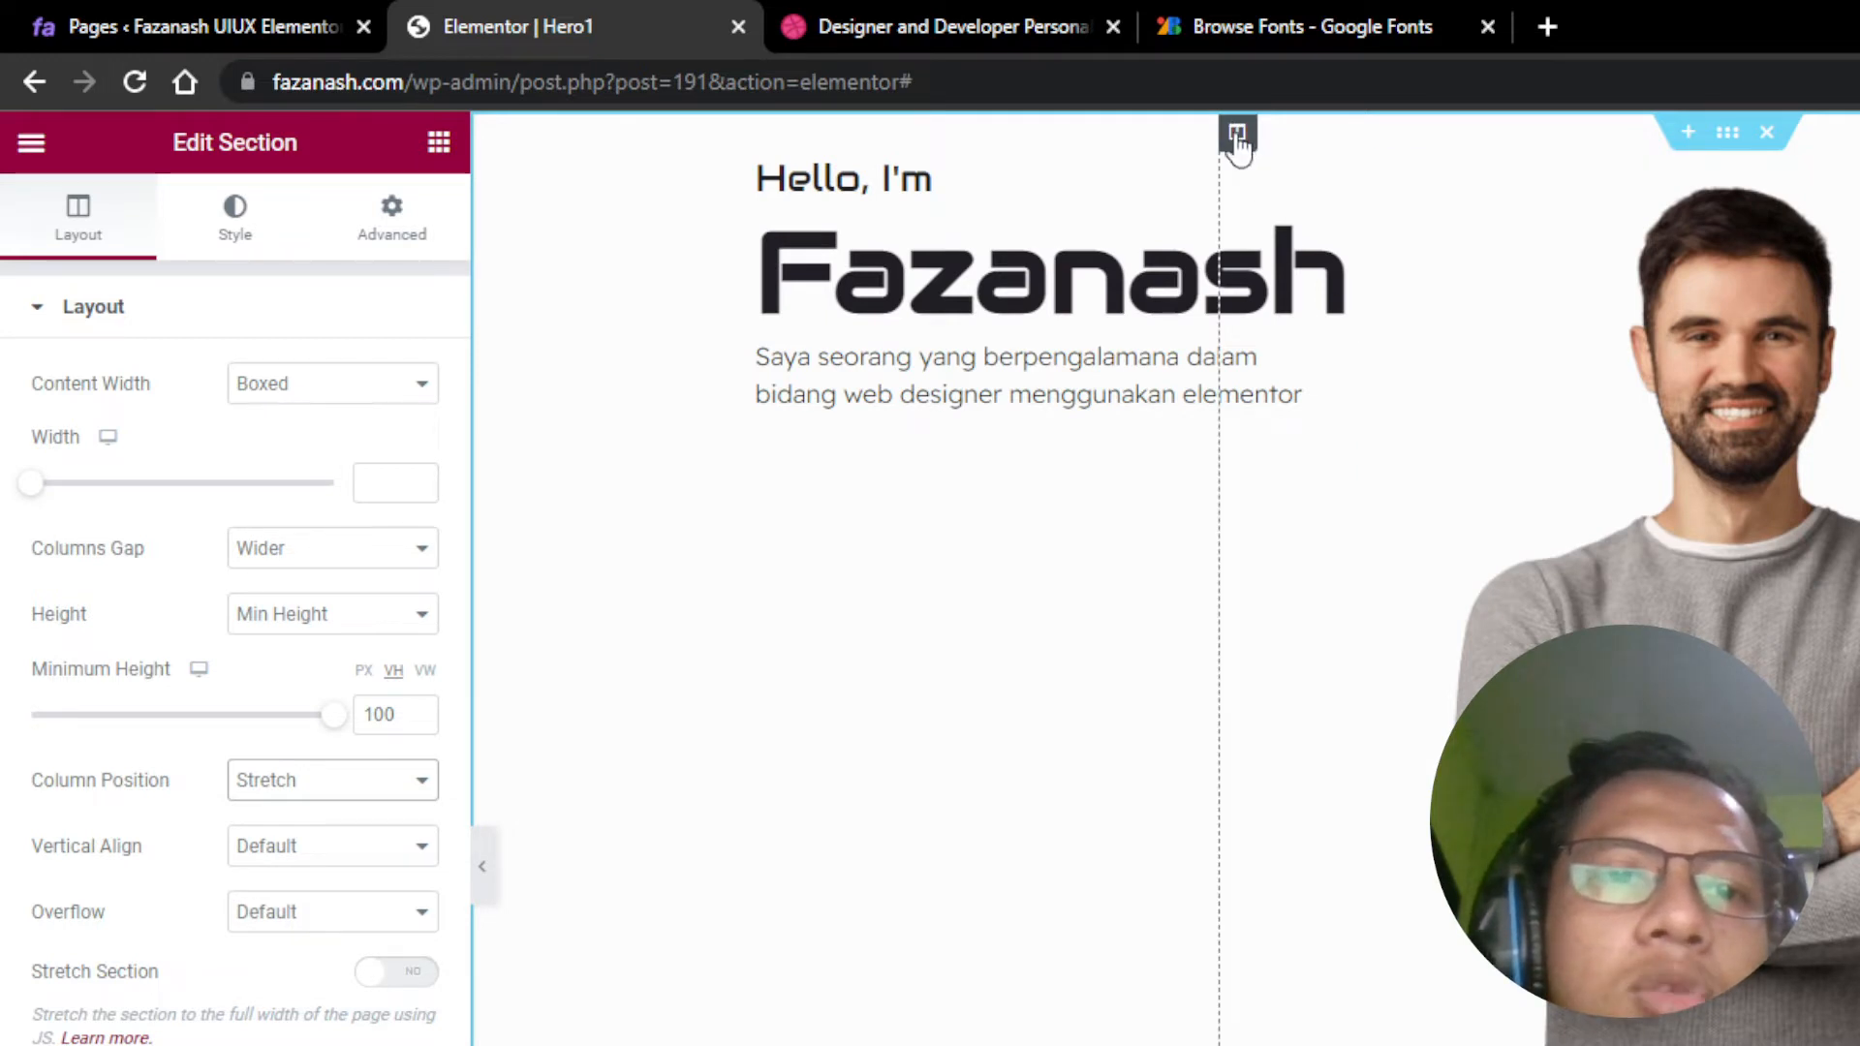
pyautogui.click(483, 877)
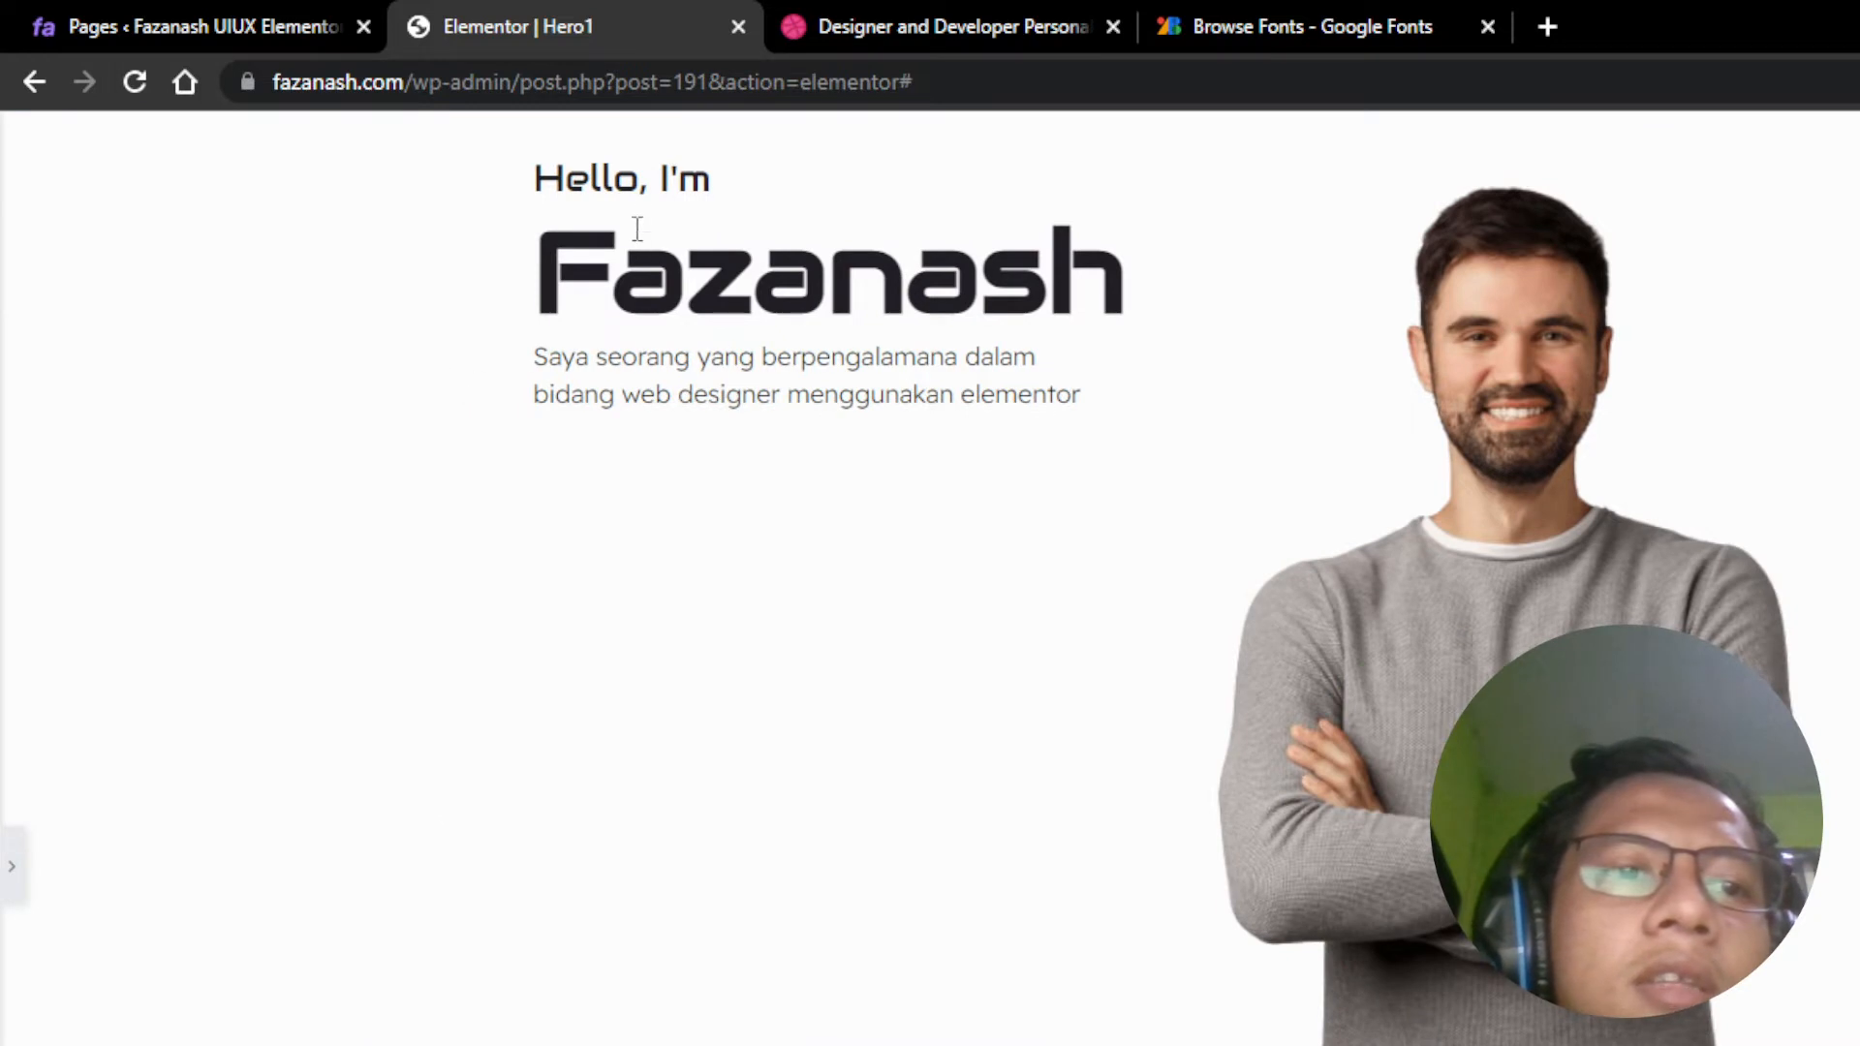
pyautogui.click(11, 866)
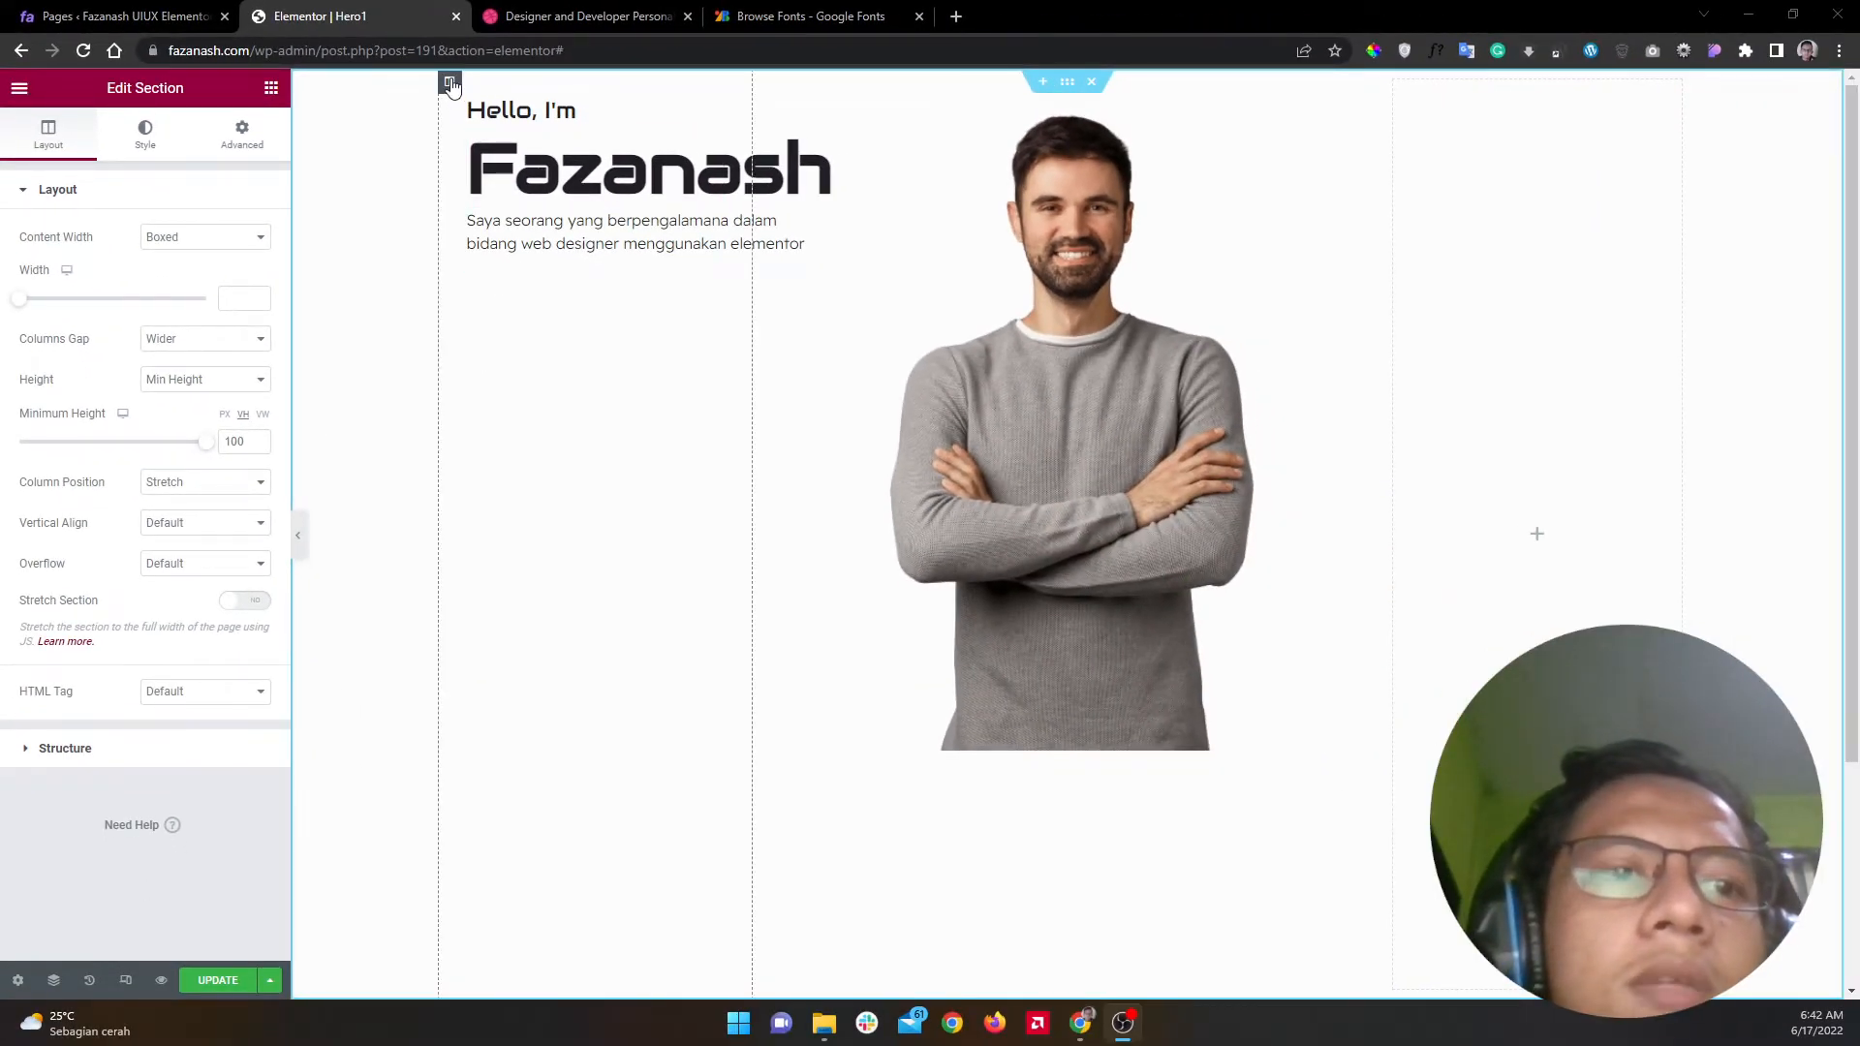
# Step: Set the text column's Vertical Align to Middle
pyautogui.click(450, 84)
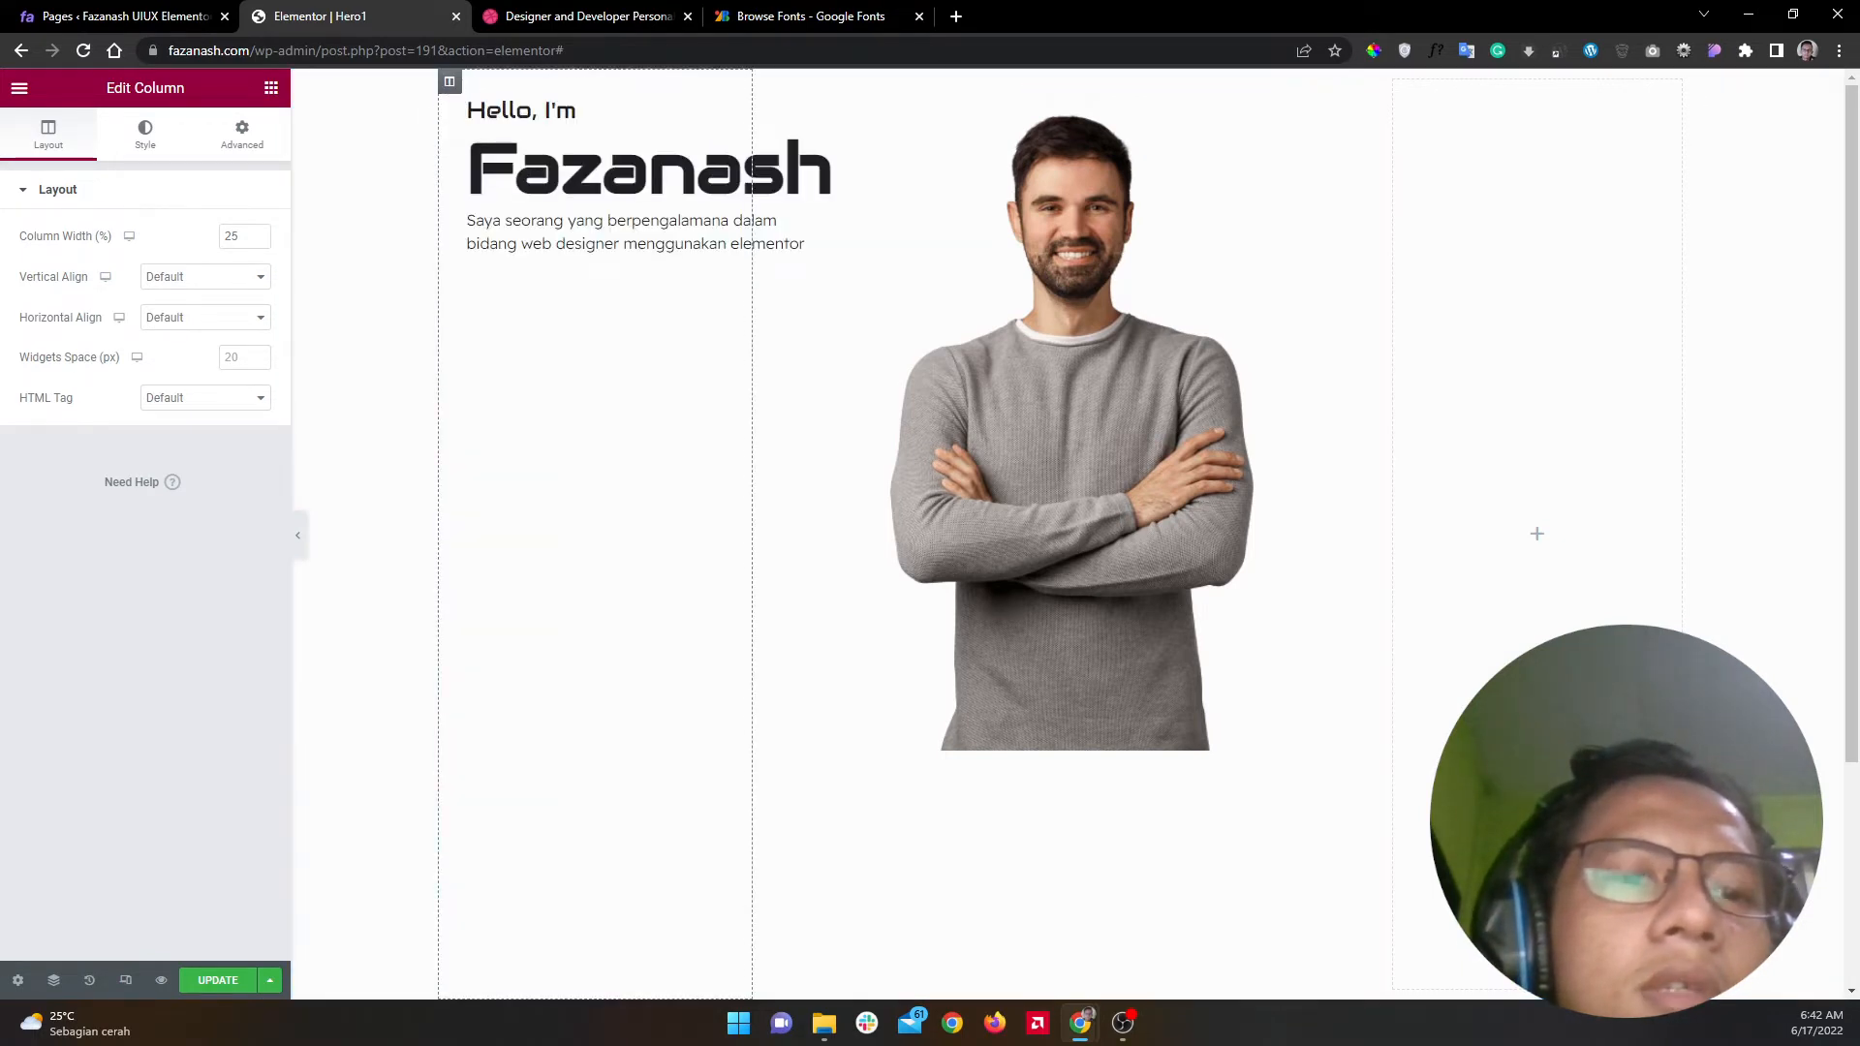
pyautogui.hotkey('alt', 'Tab')
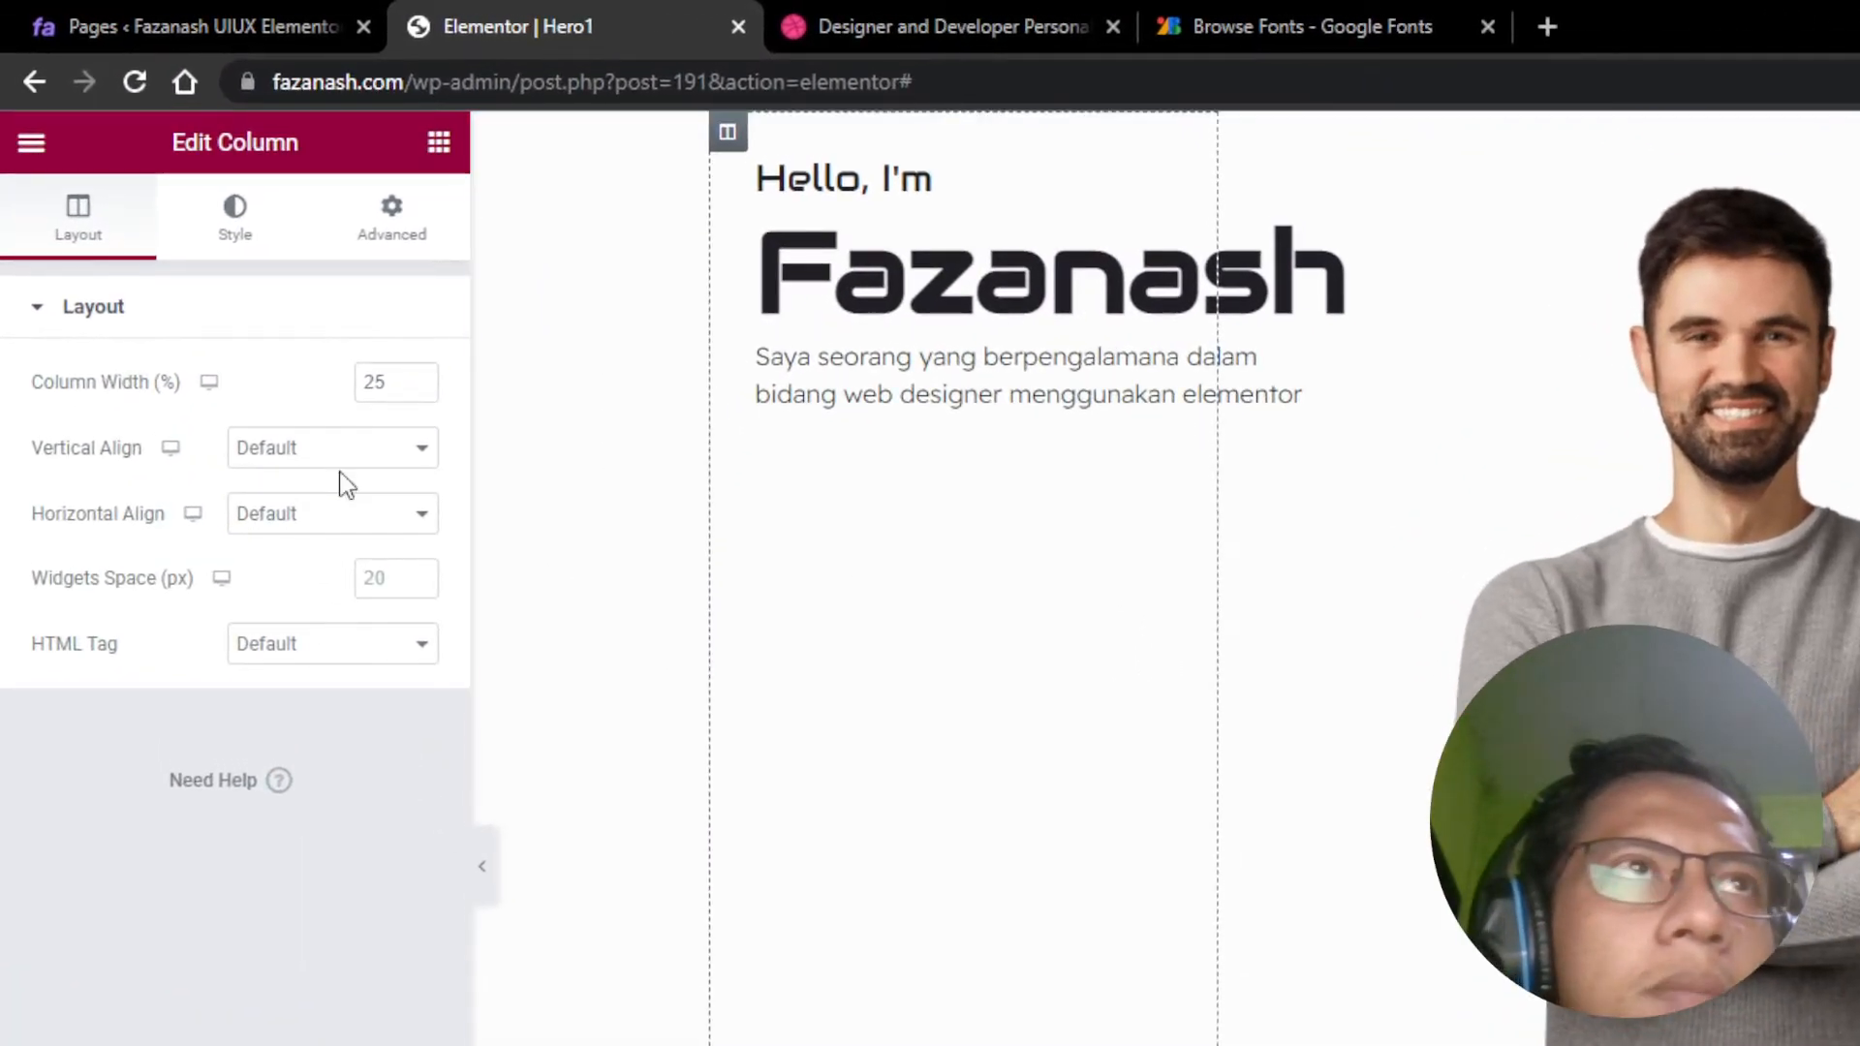
pyautogui.click(207, 281)
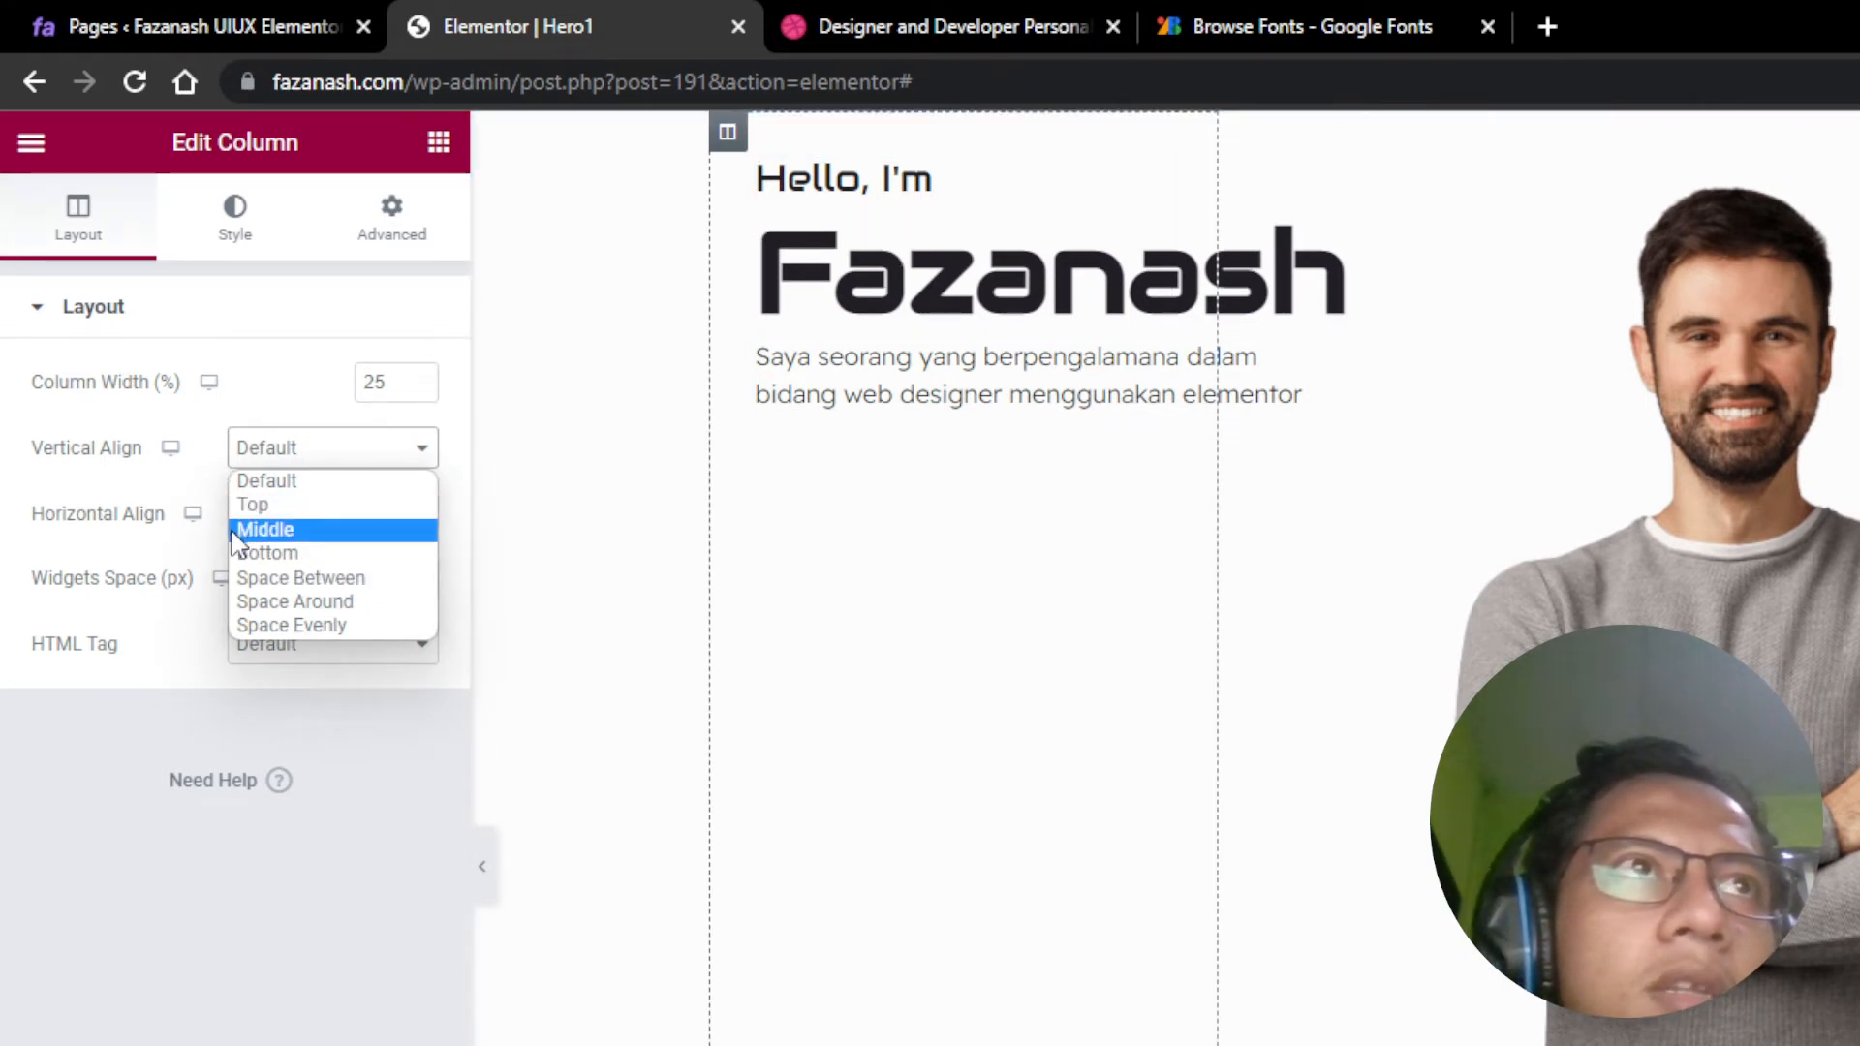
pyautogui.click(291, 533)
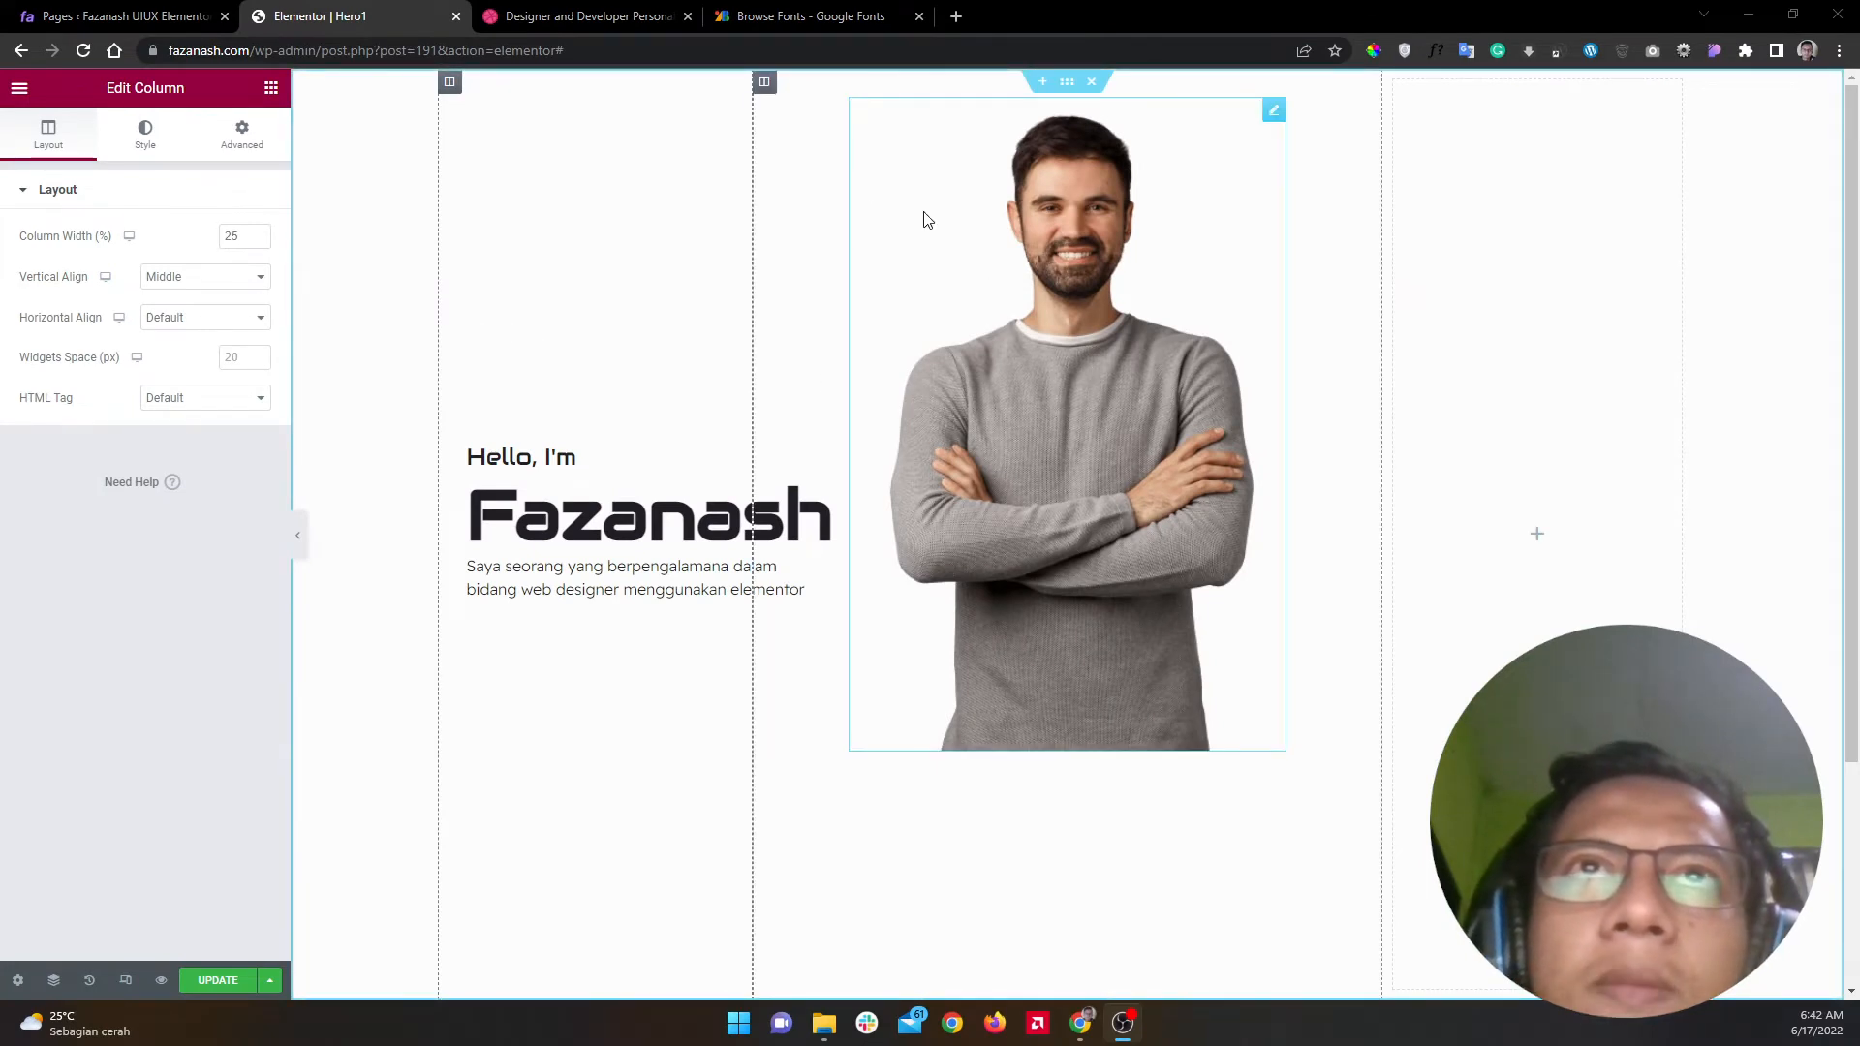
# Step: Set the portrait column's Vertical Align to Bottom
pyautogui.click(765, 83)
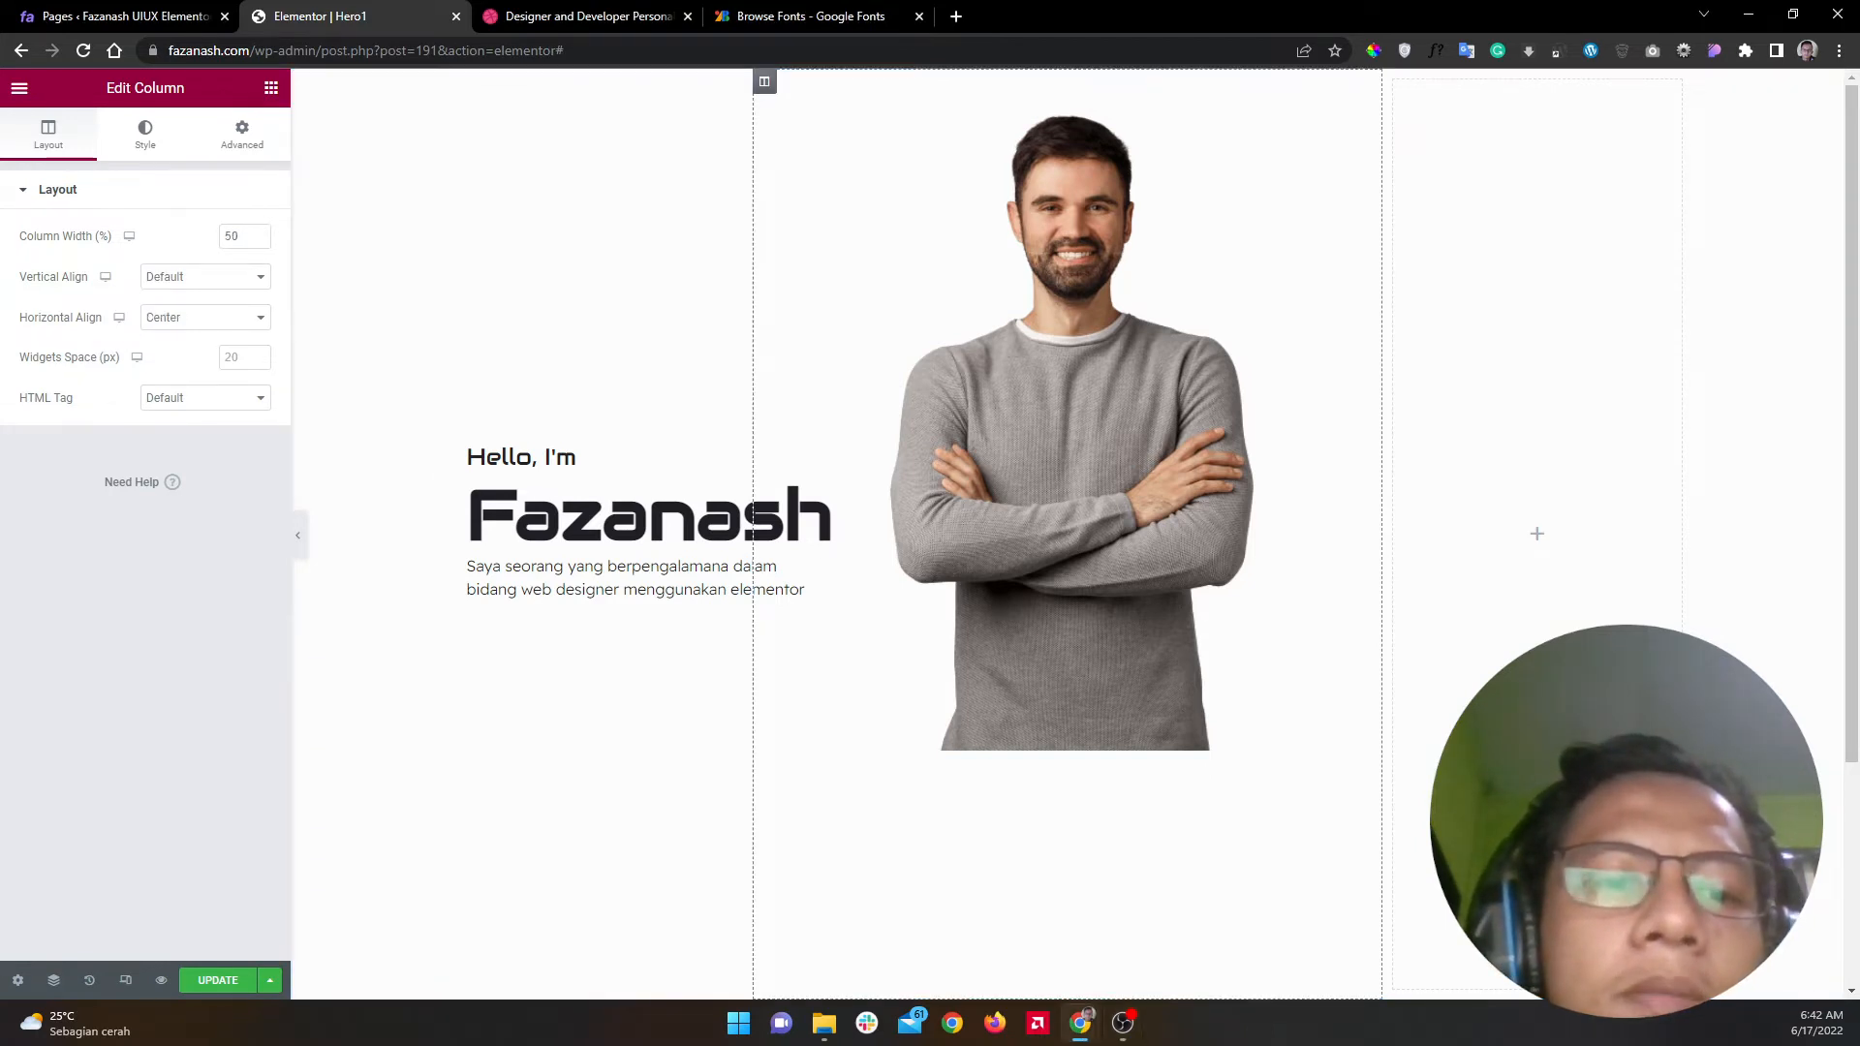
pyautogui.hotkey('alt', 'Tab')
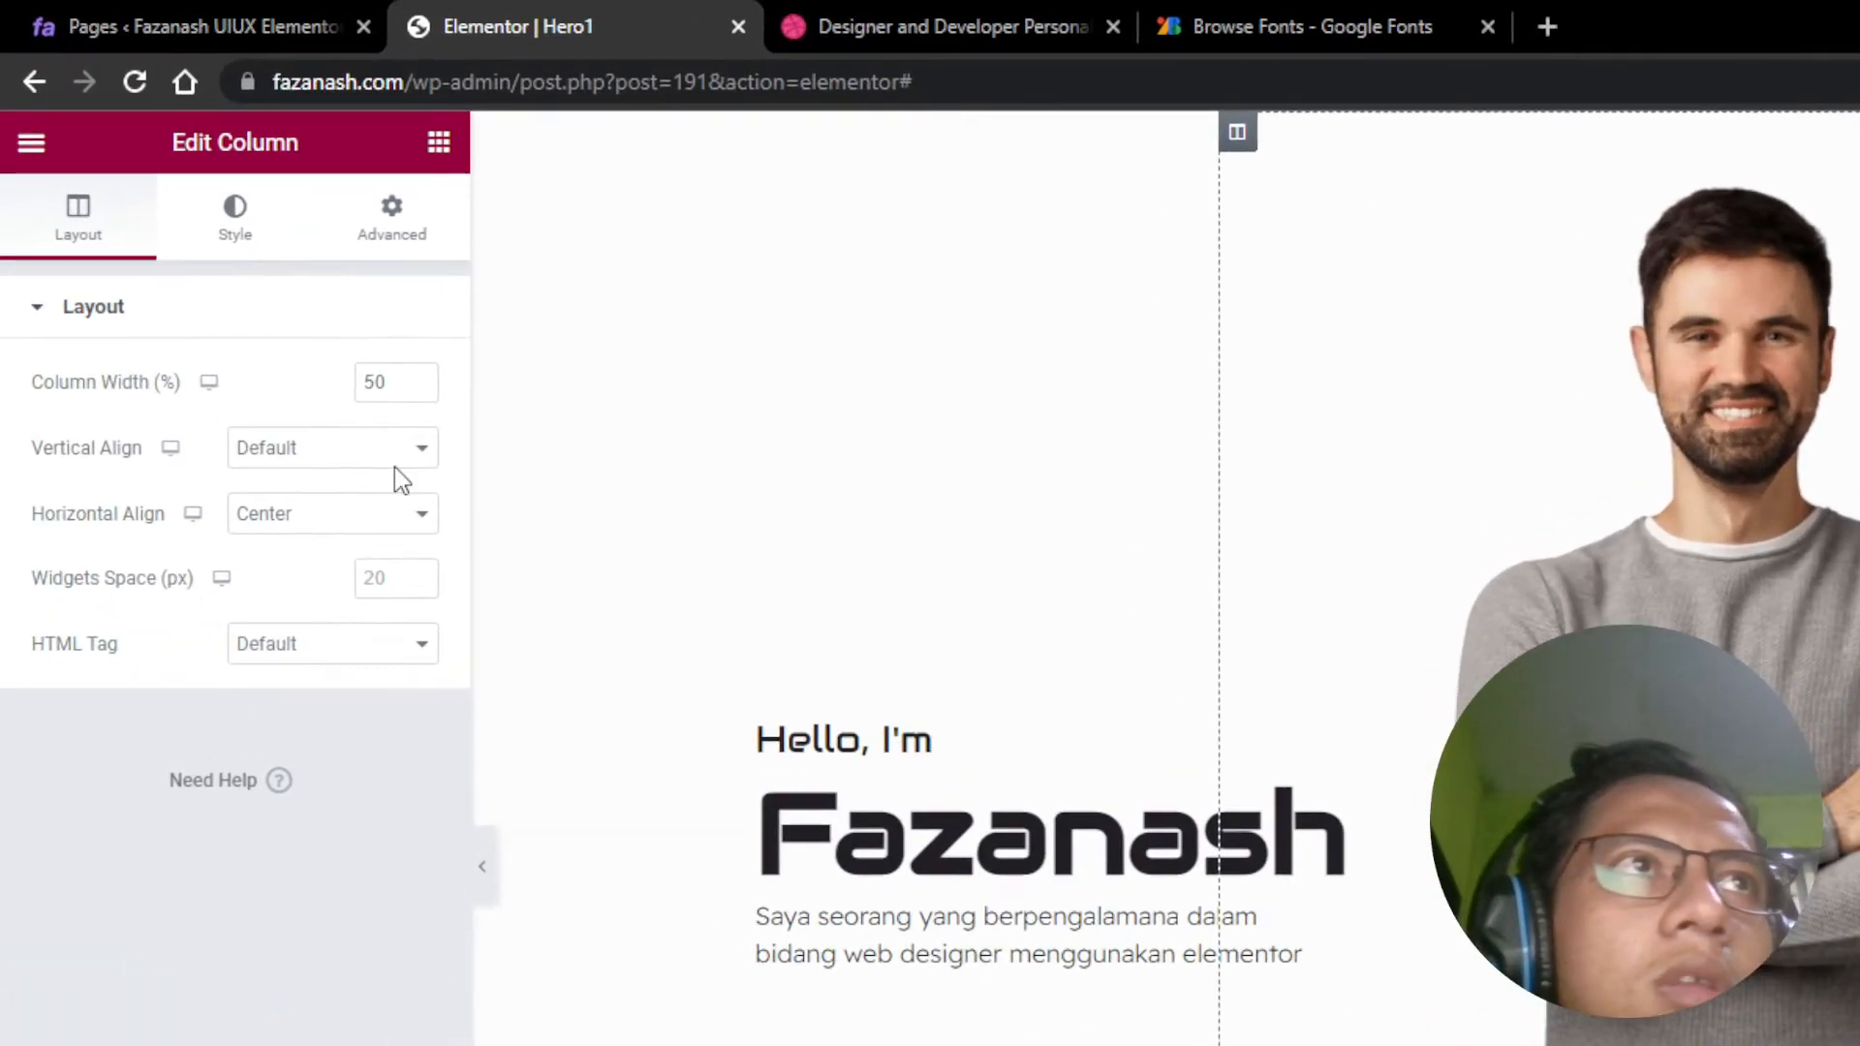
pyautogui.click(344, 463)
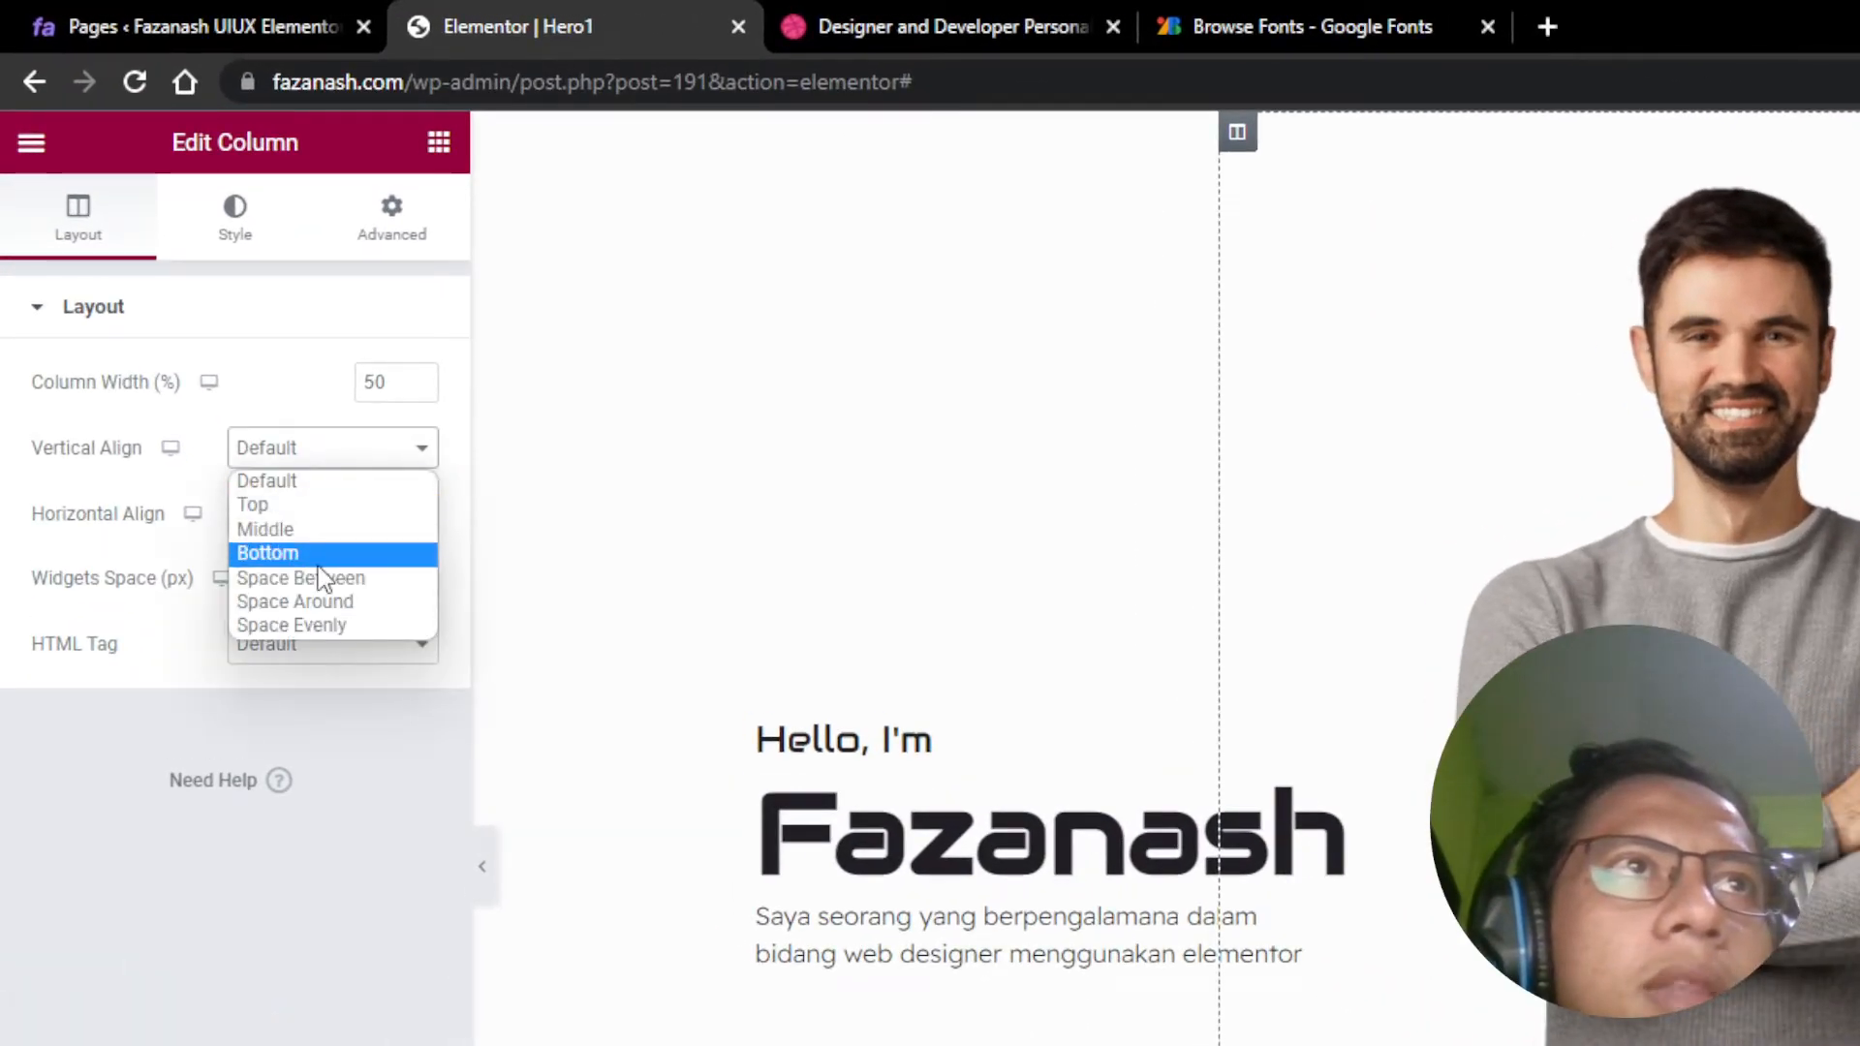
pyautogui.click(320, 579)
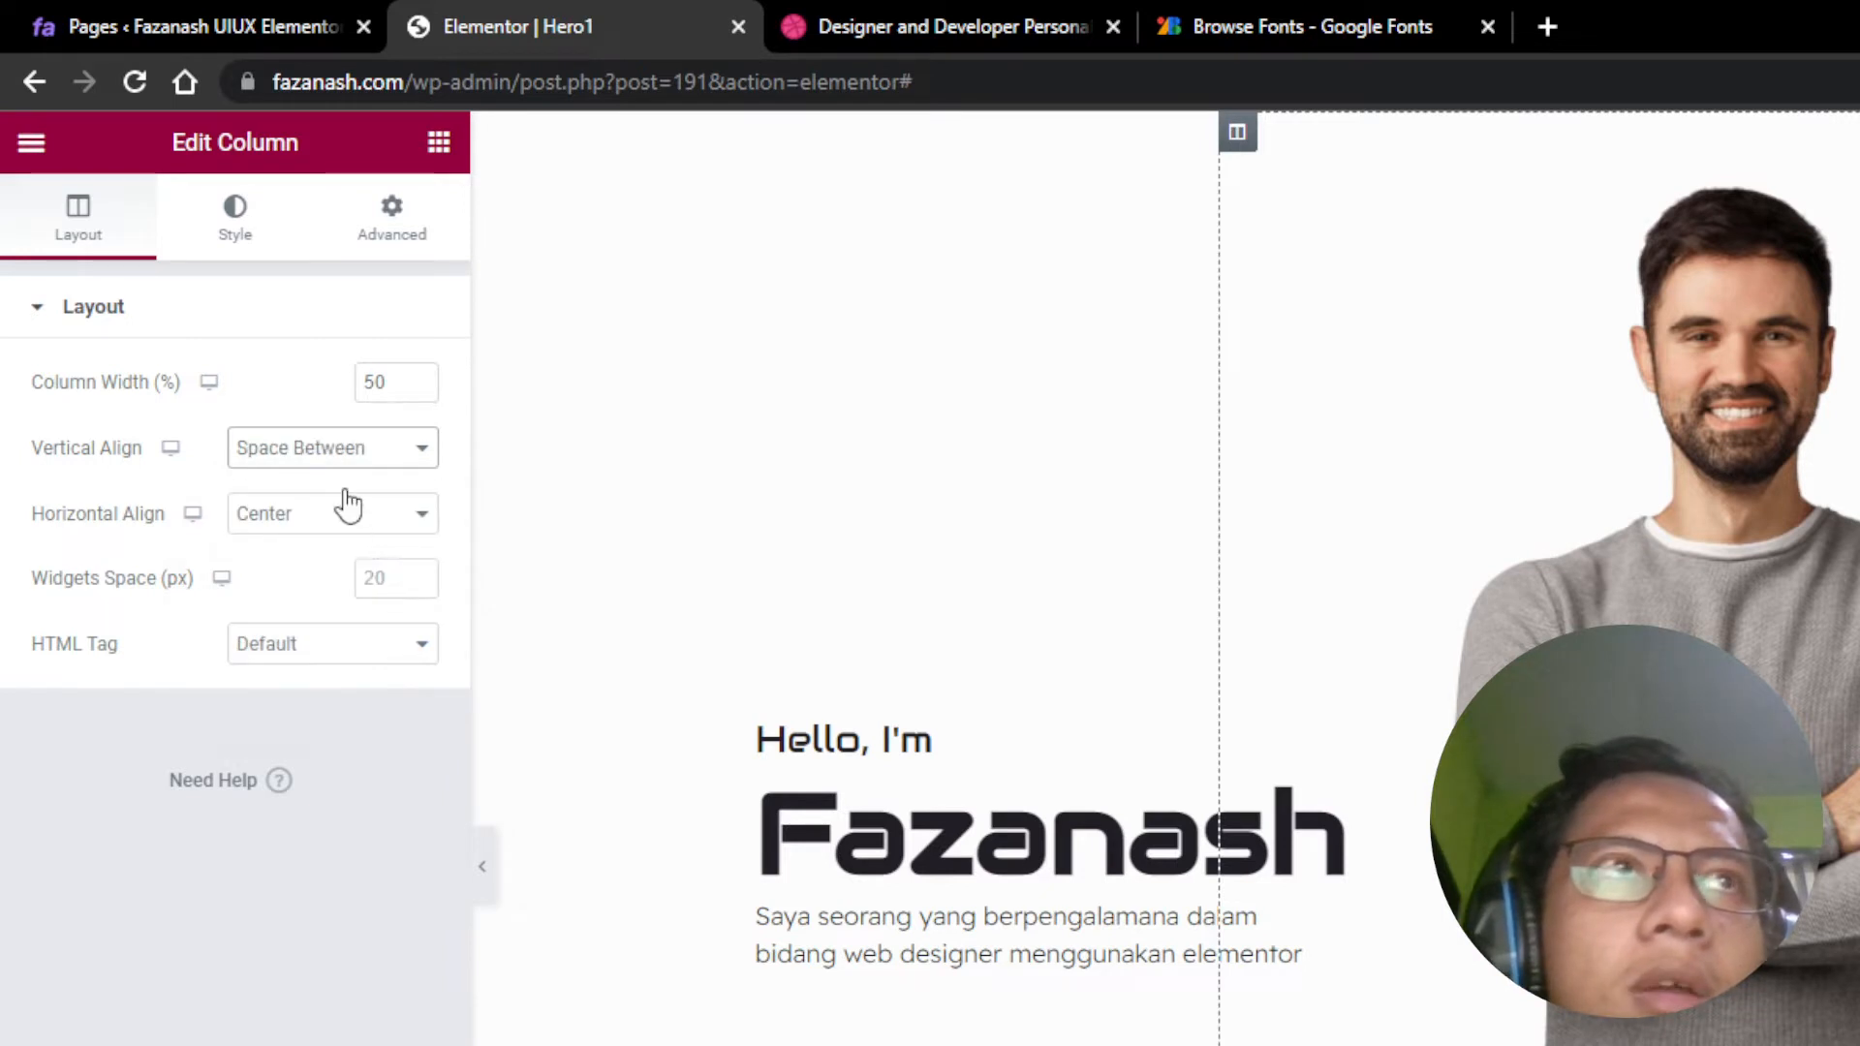
pyautogui.click(347, 455)
pyautogui.click(348, 553)
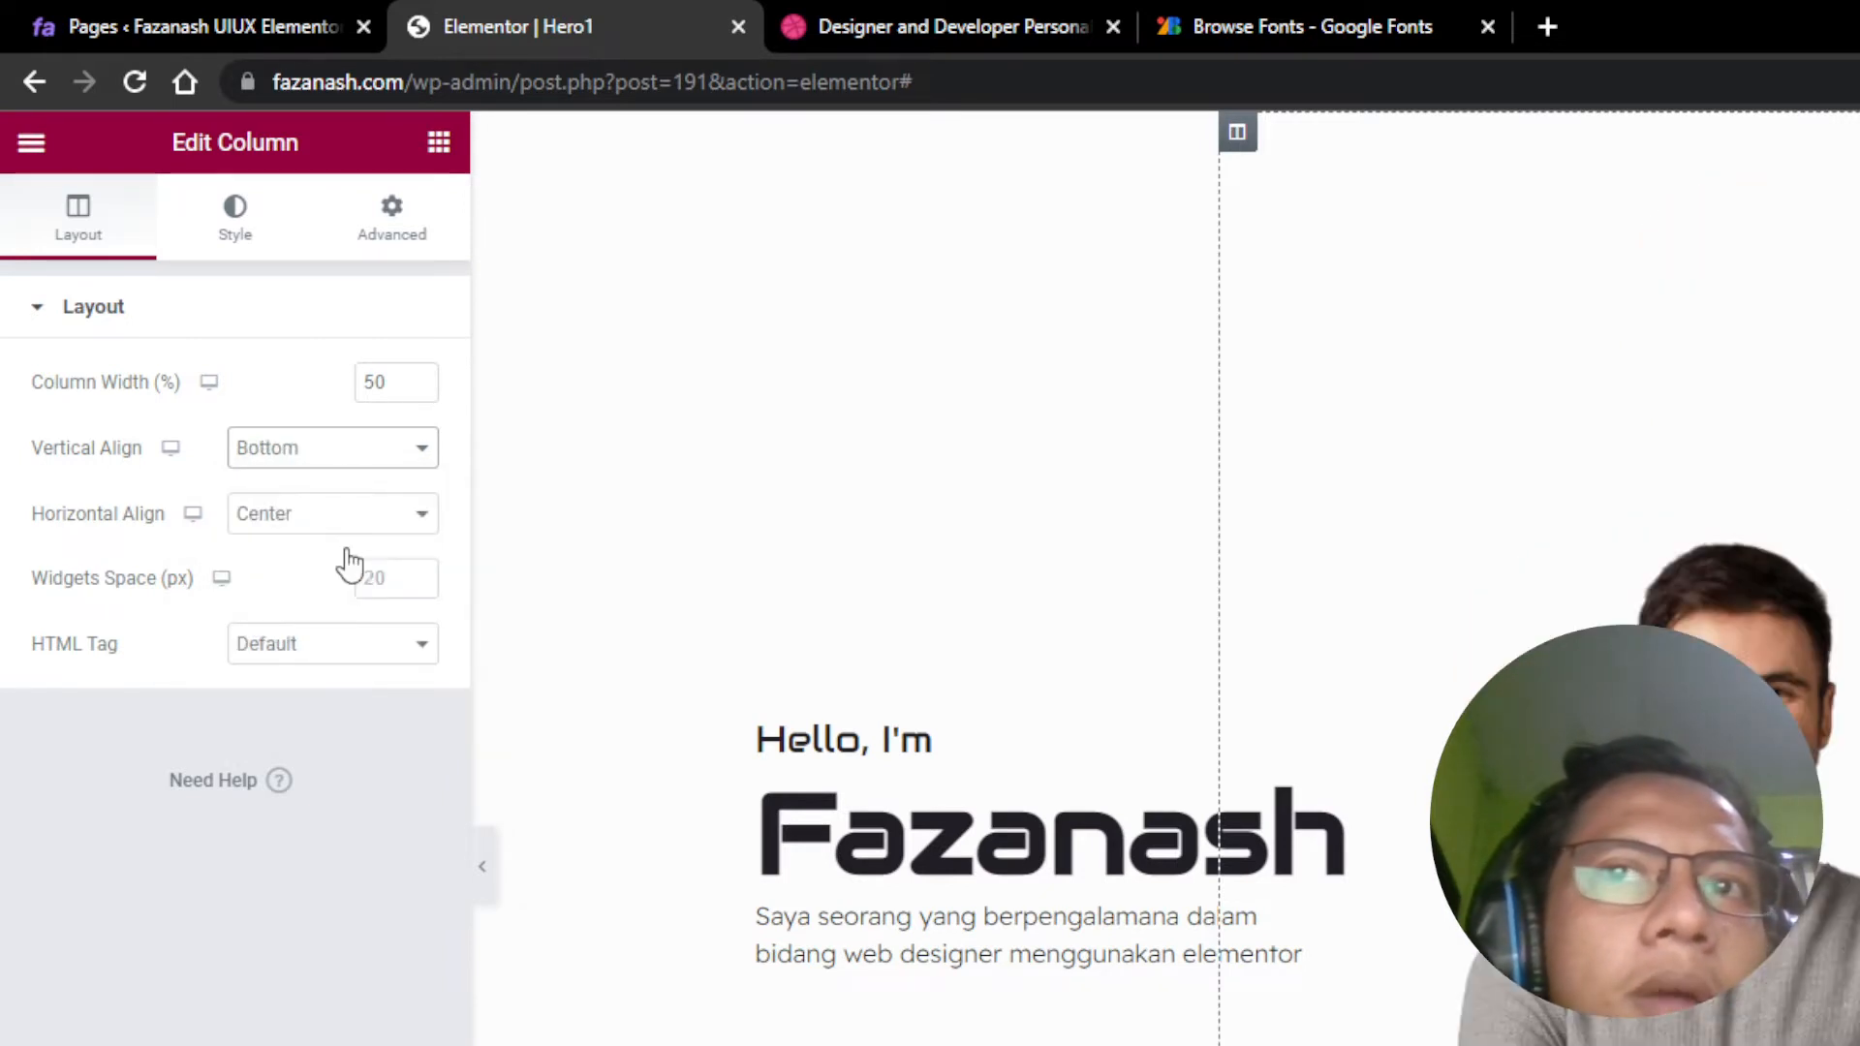
pyautogui.click(339, 457)
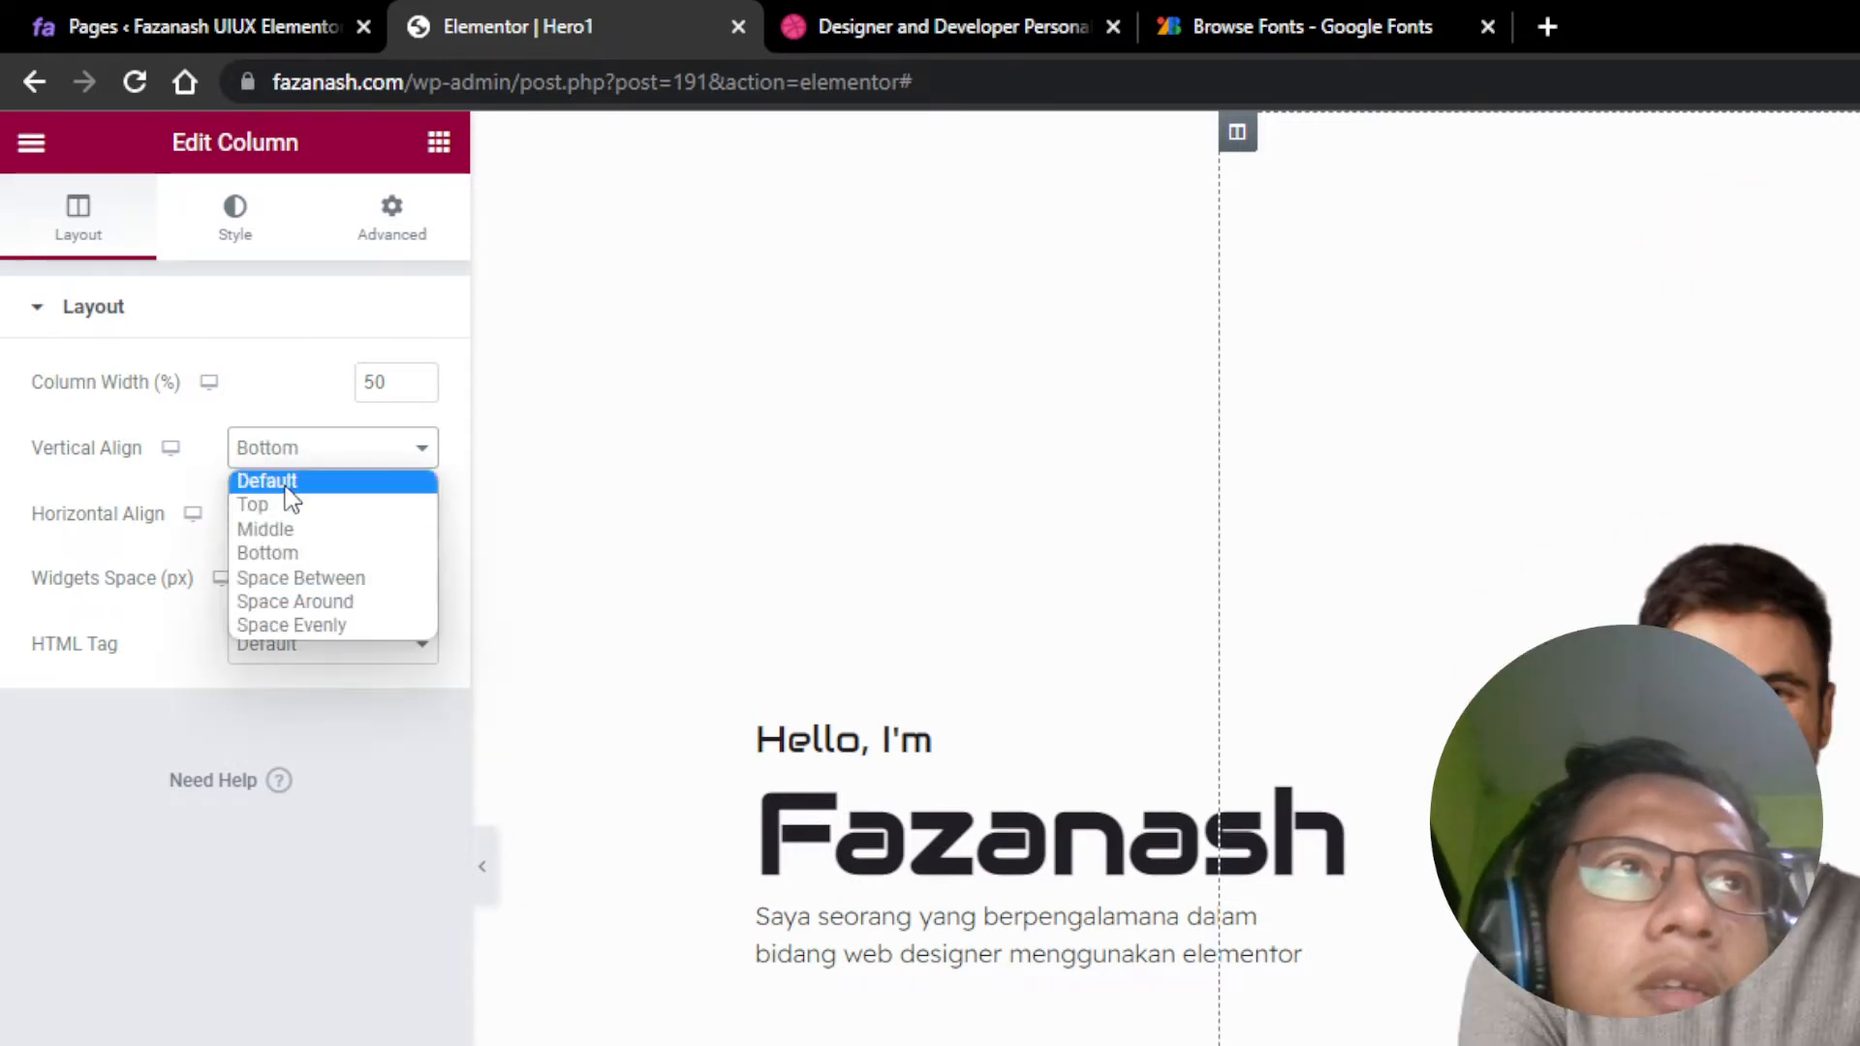
pyautogui.click(288, 474)
pyautogui.click(288, 473)
pyautogui.click(289, 553)
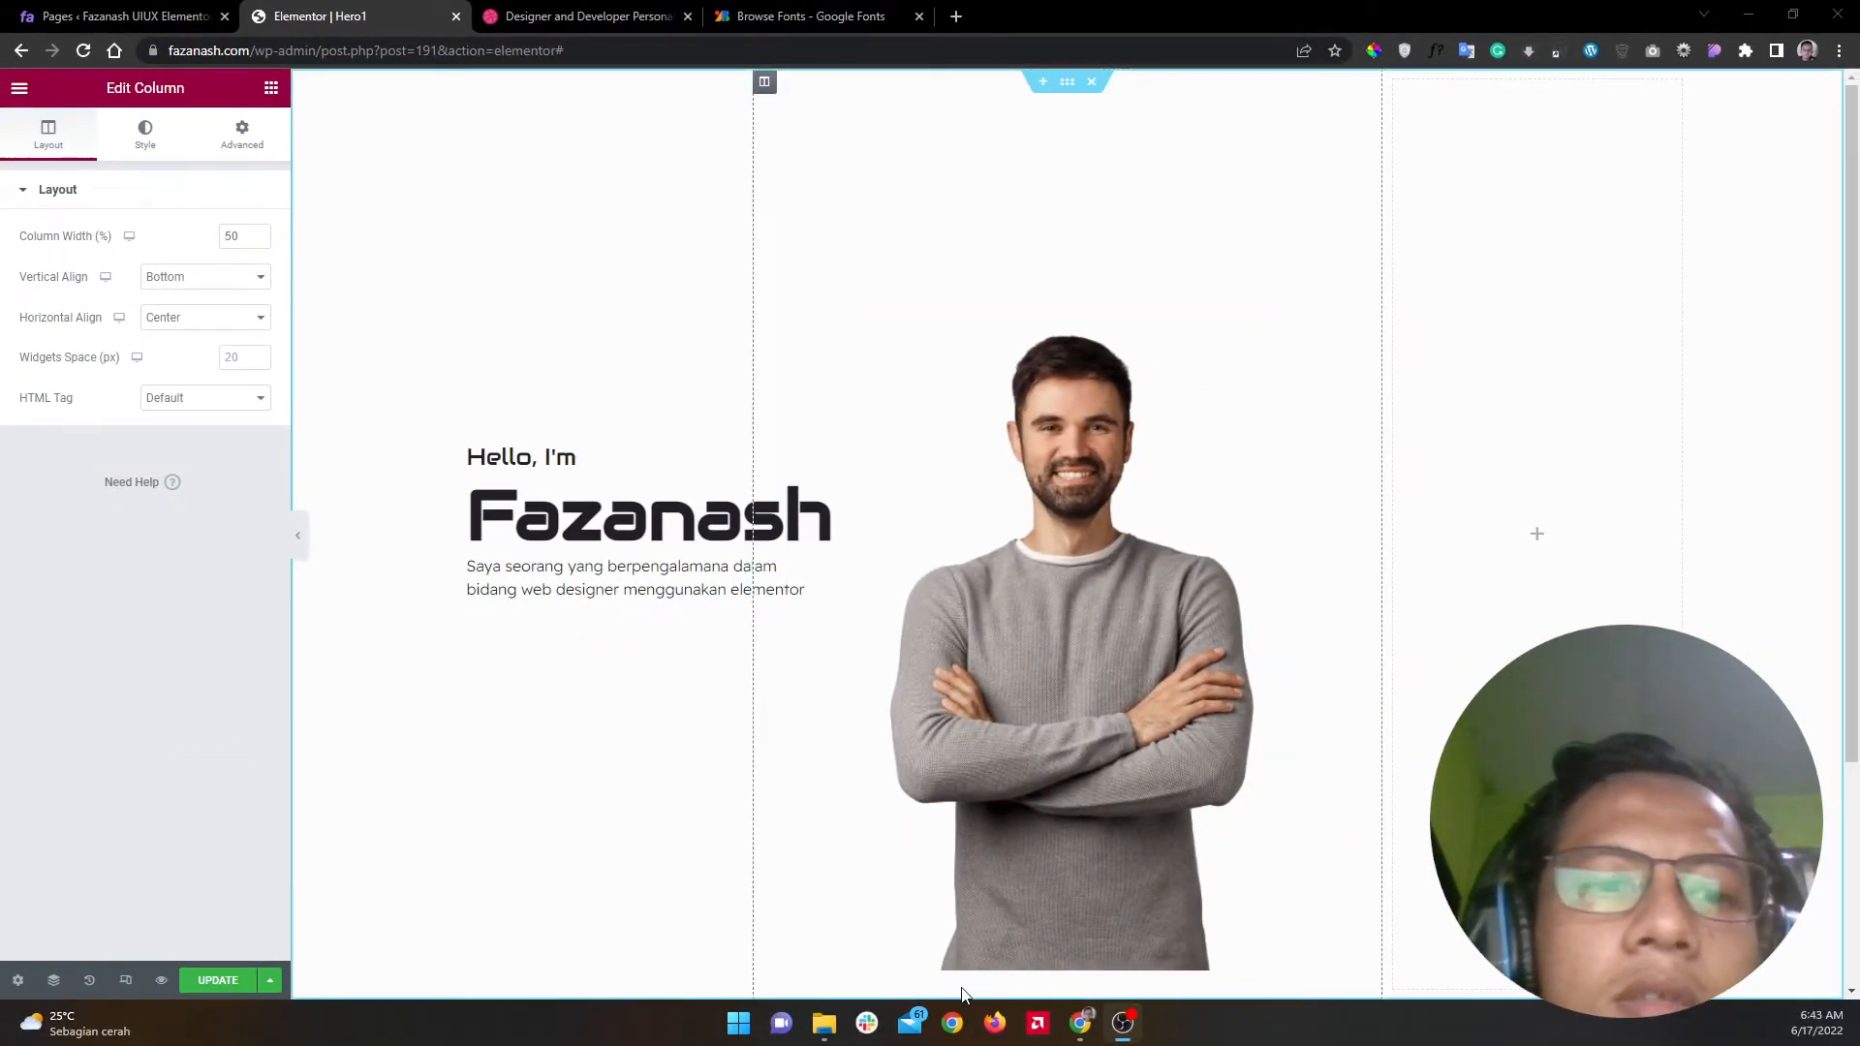
# Step: Give the portrait image -30 px margins on all sides
pyautogui.click(1065, 82)
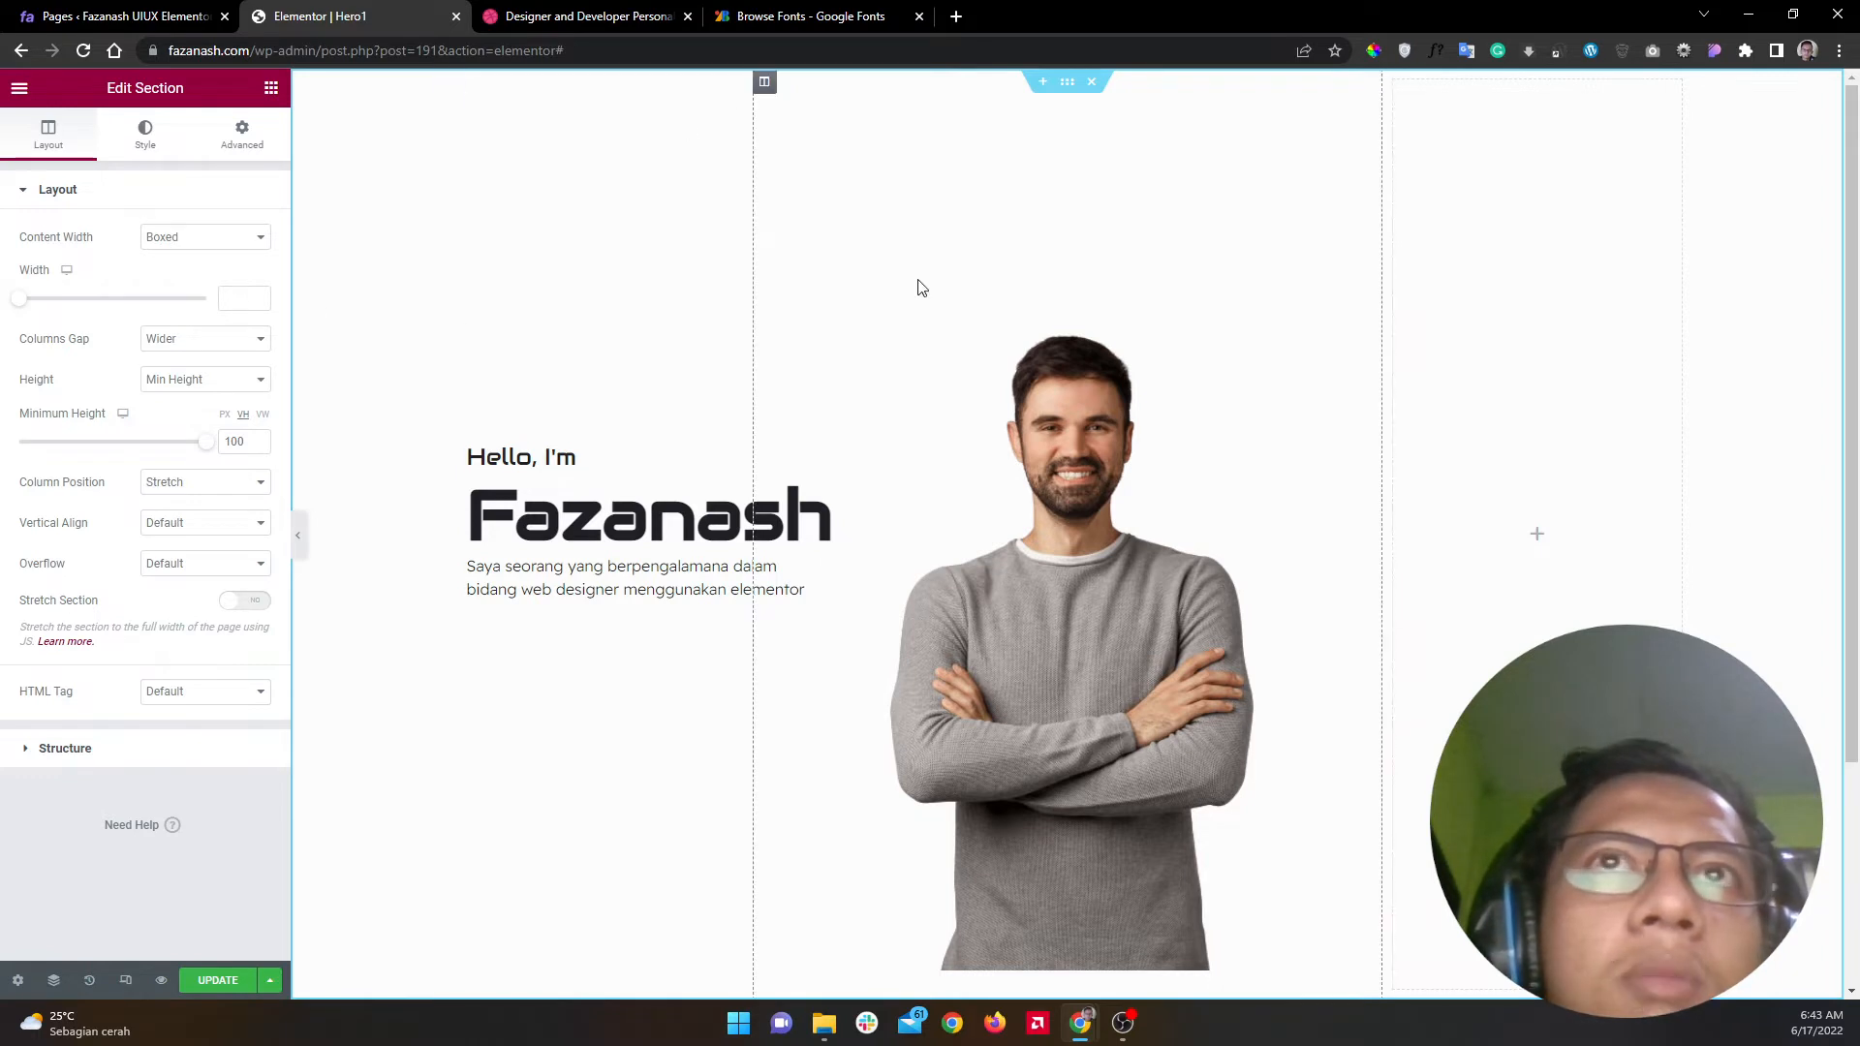
pyautogui.click(1073, 552)
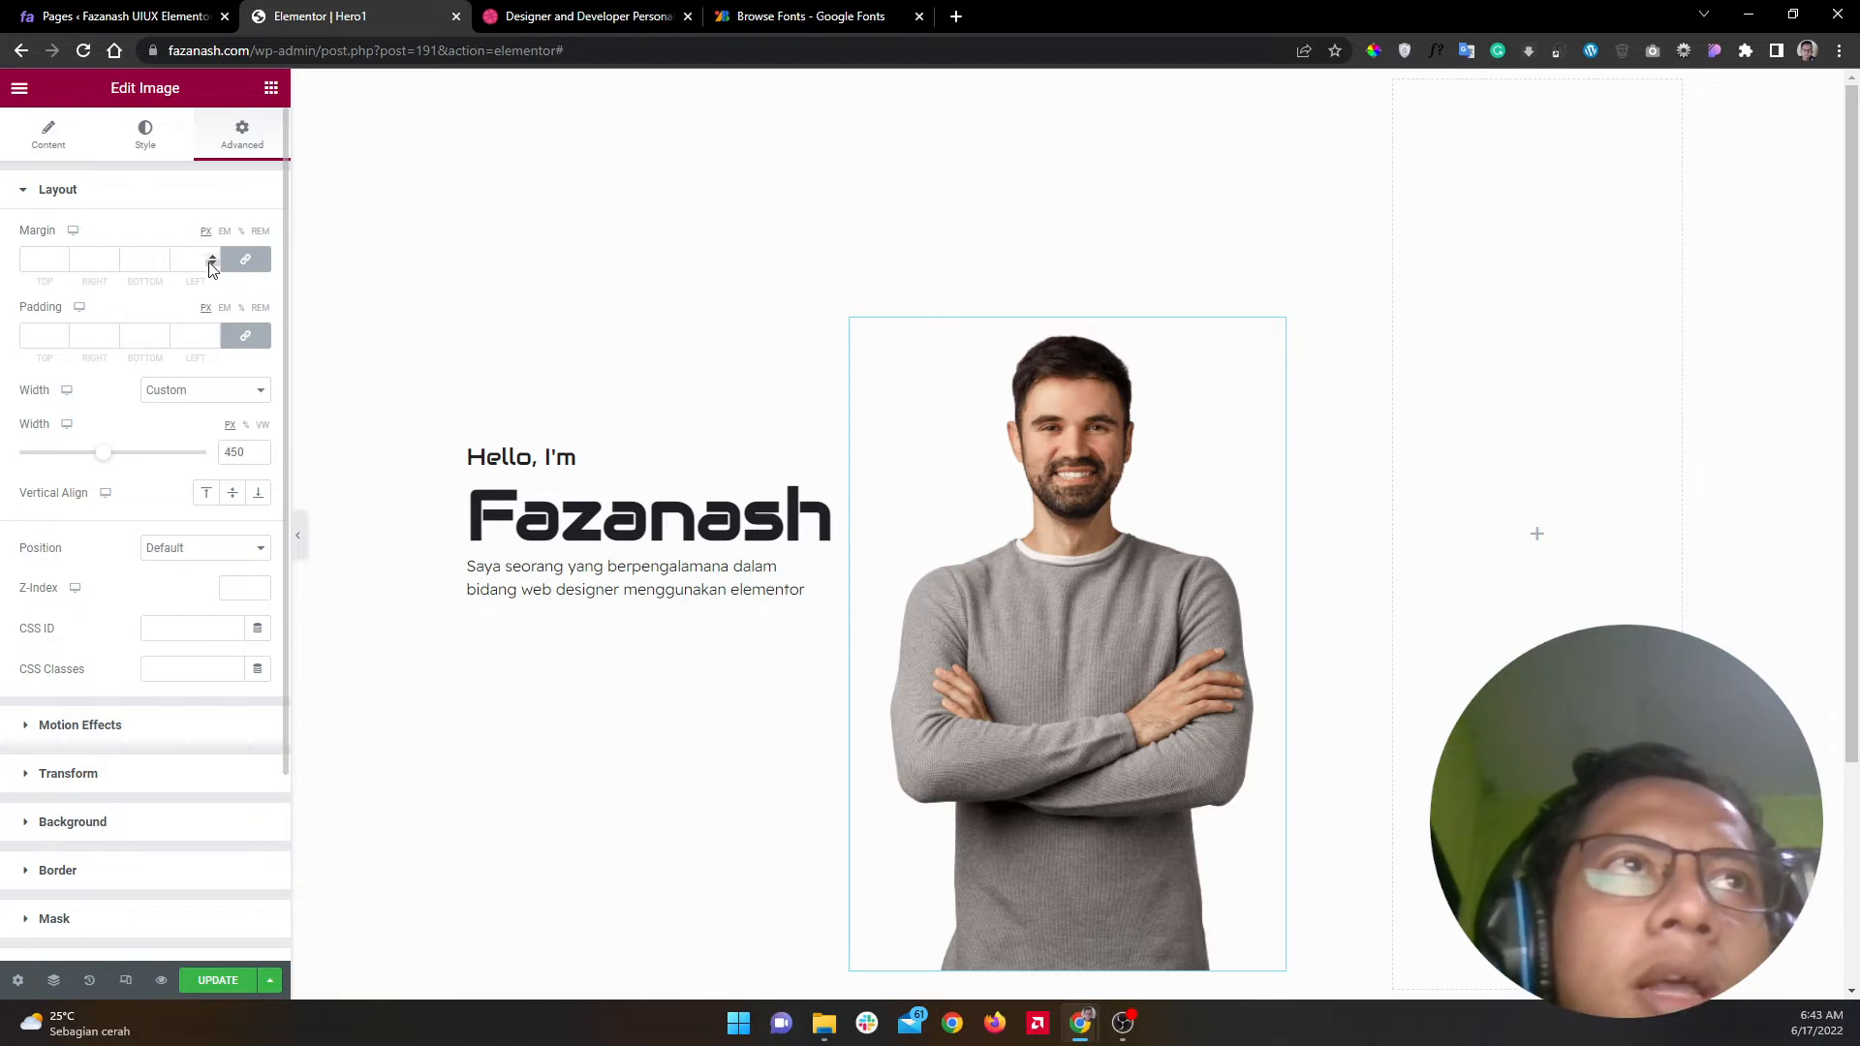
pyautogui.hotkey('alt', 'Tab')
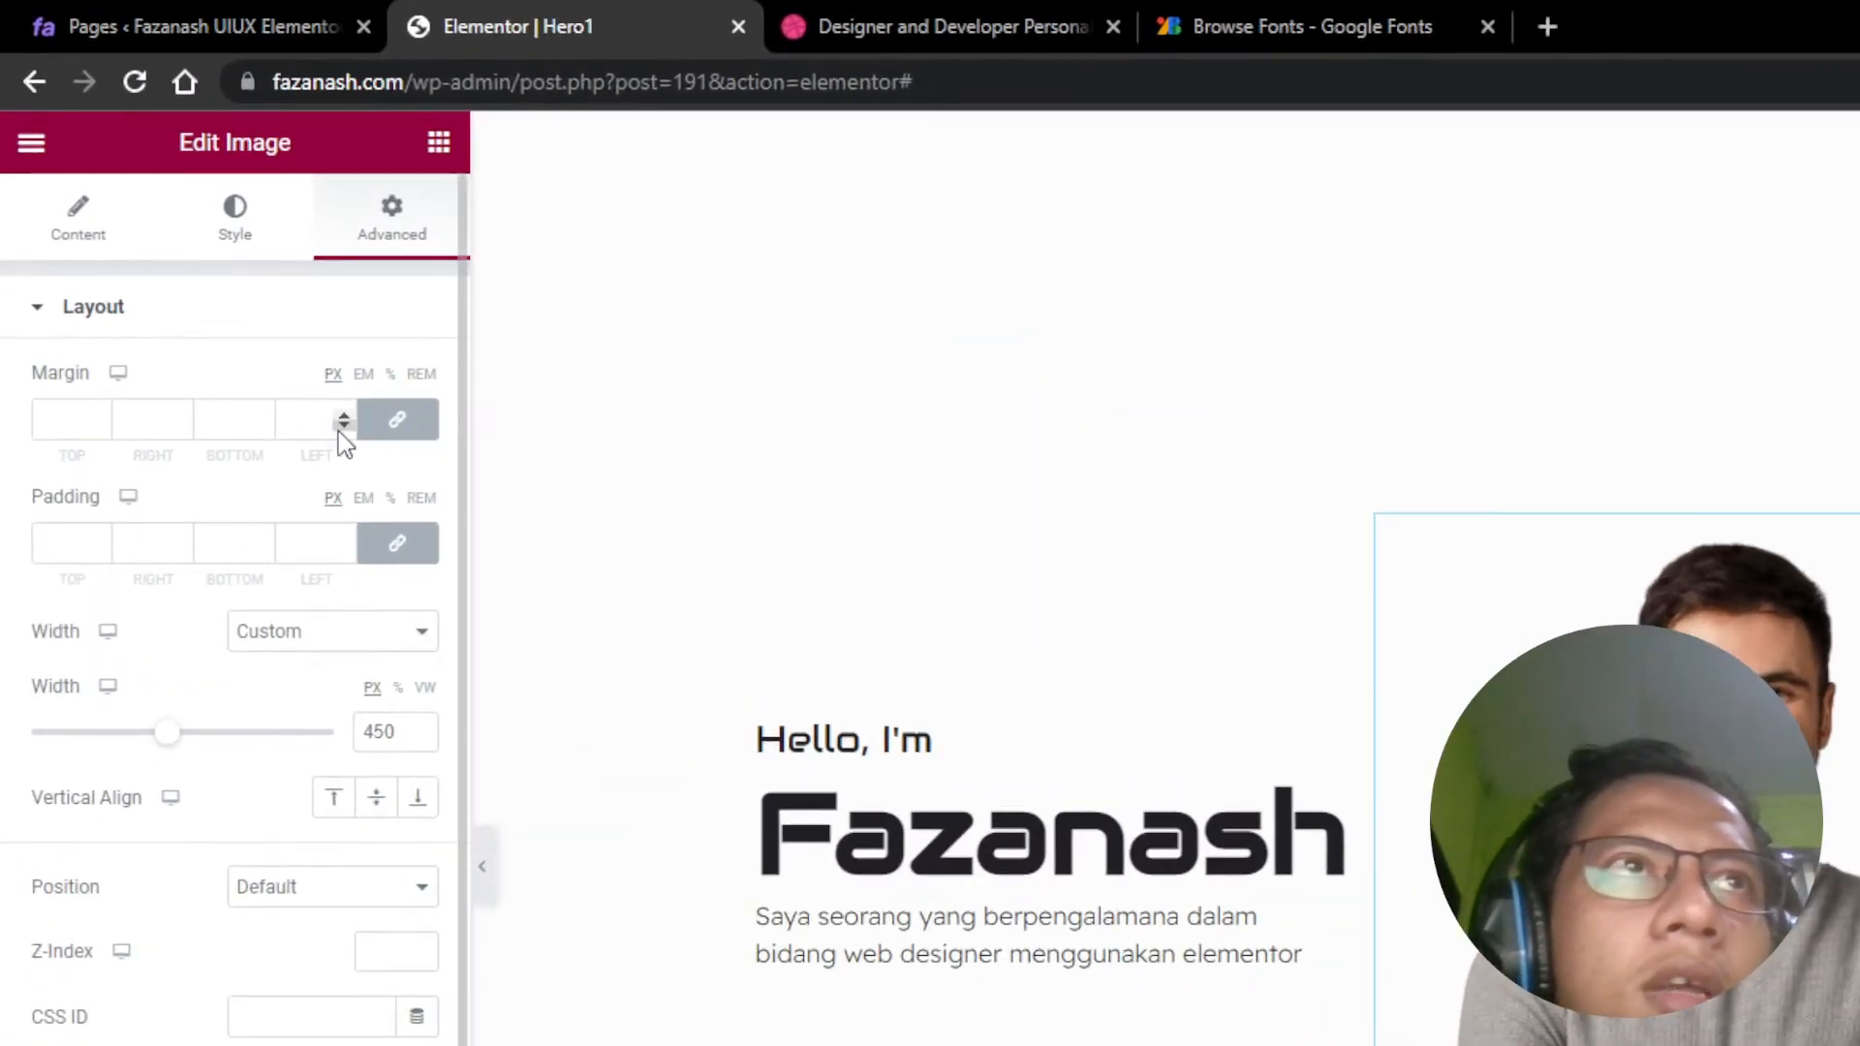
pyautogui.click(341, 426)
pyautogui.click(341, 426)
pyautogui.click(341, 426)
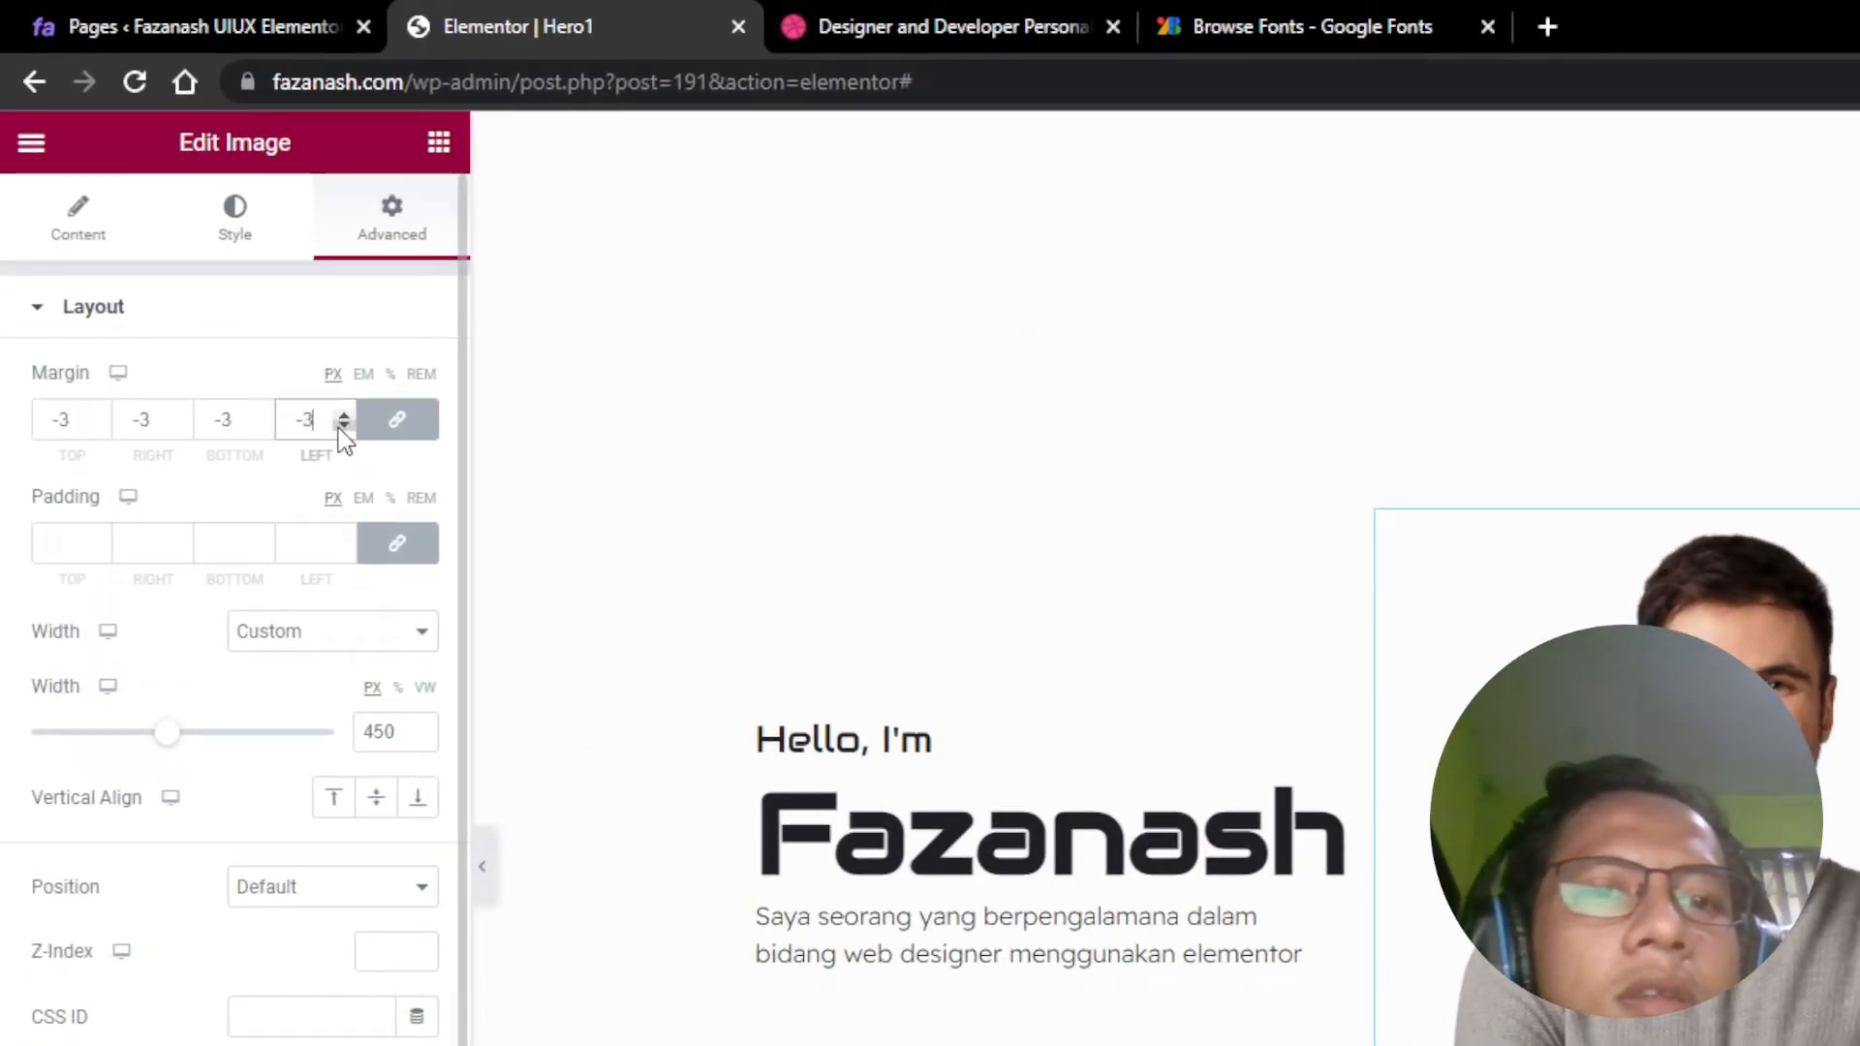
pyautogui.write('0')
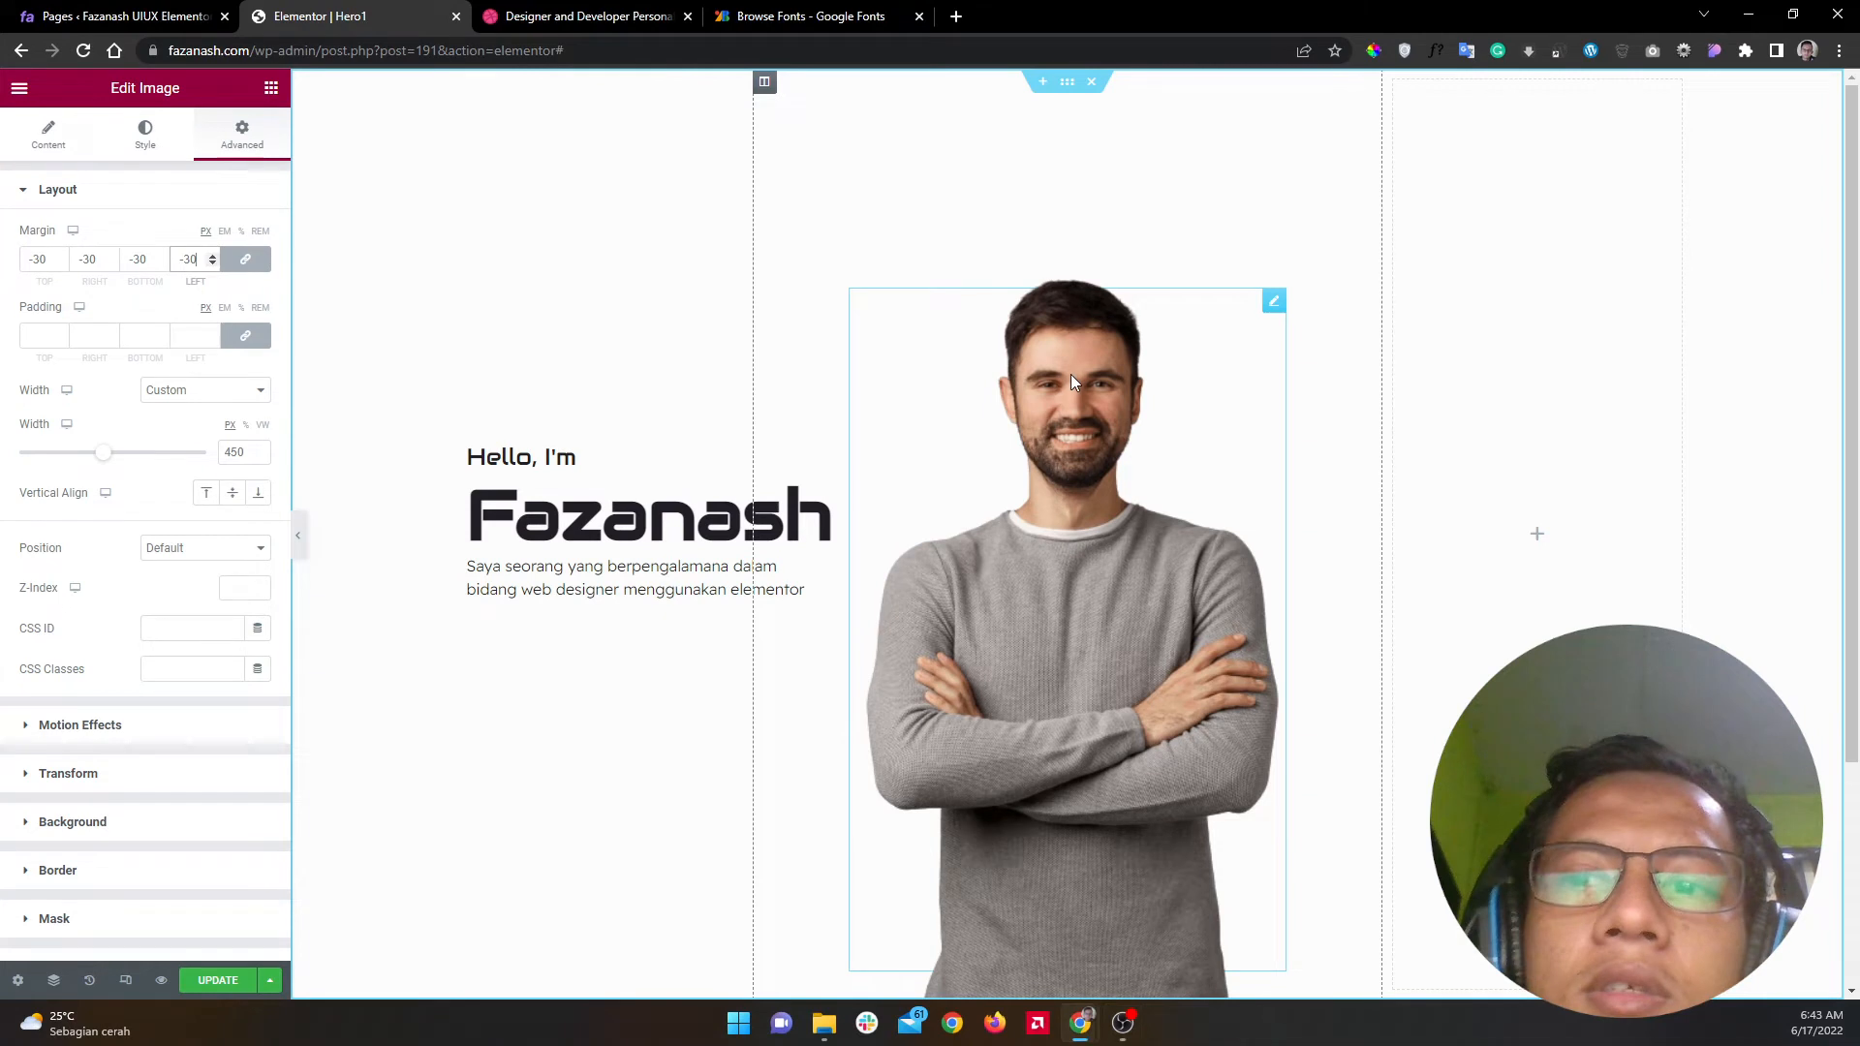
# Step: Set the portrait's width to 500 px, relink the margins, and preview the page
pyautogui.click(237, 262)
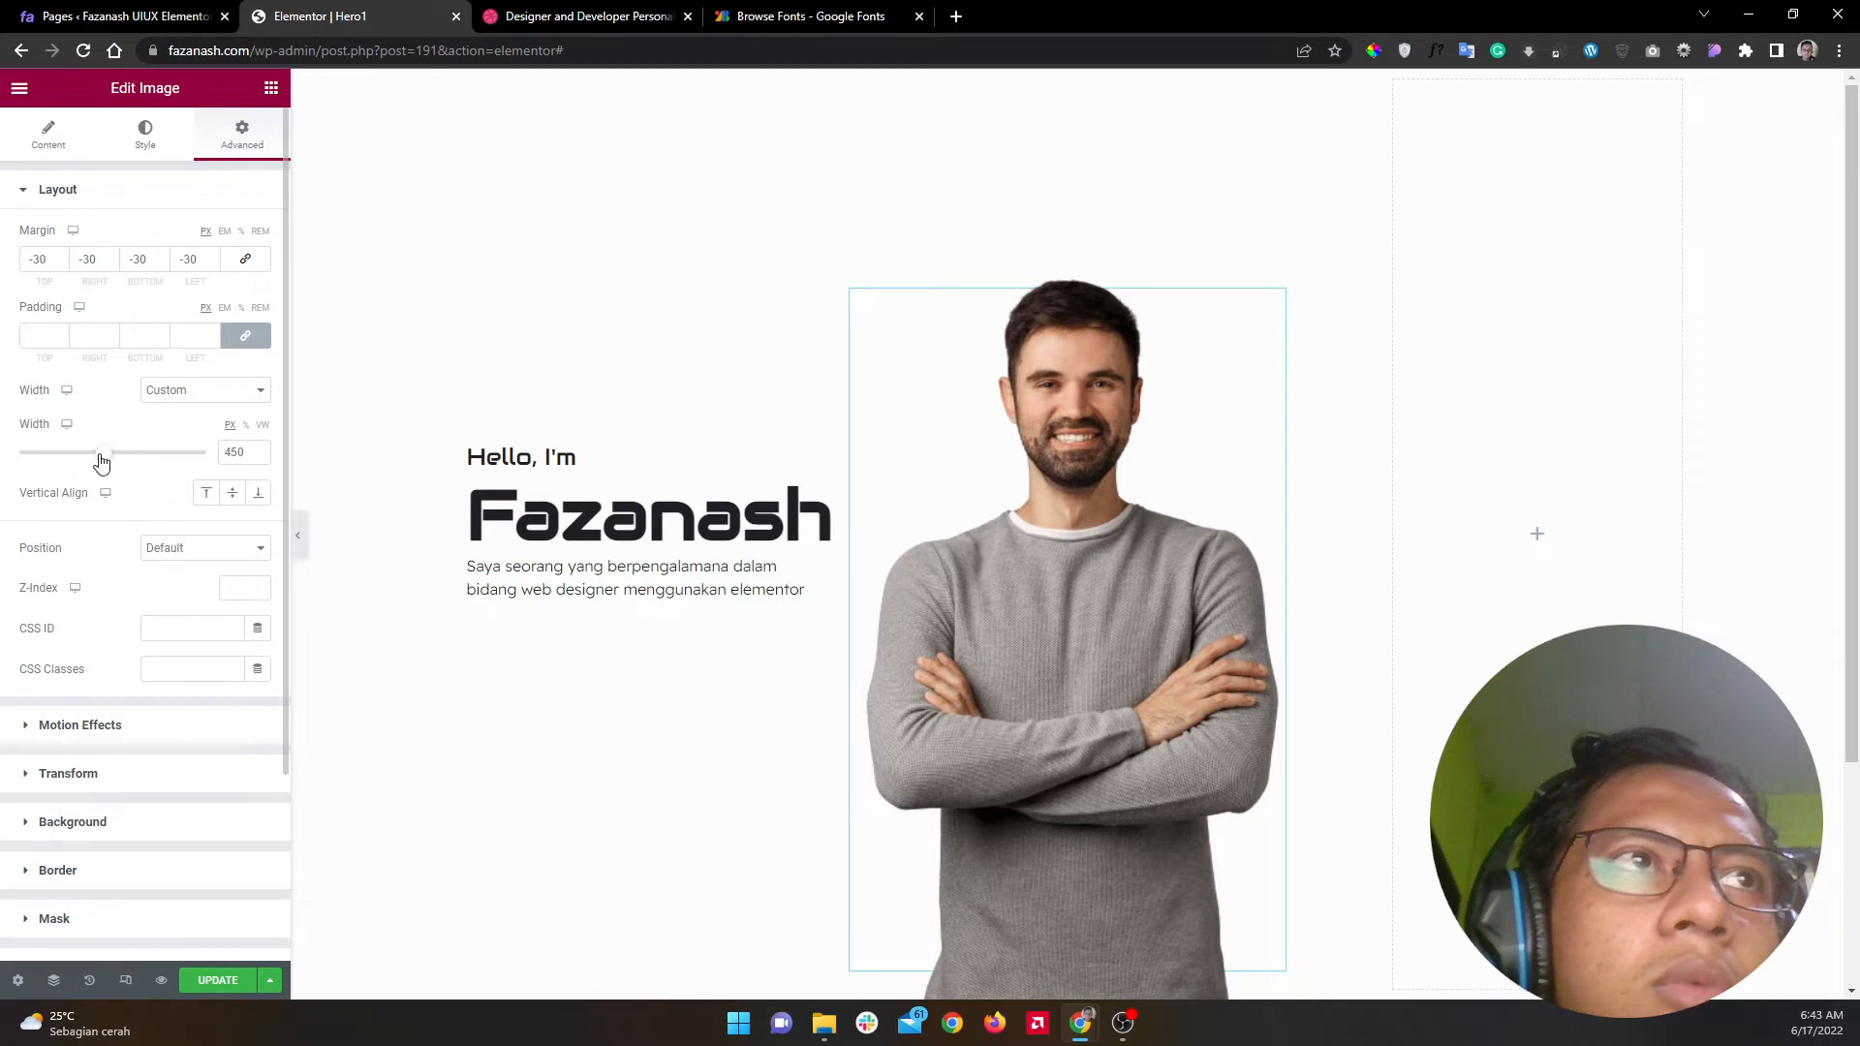
pyautogui.moveTo(102, 461); pyautogui.dragTo(109, 463)
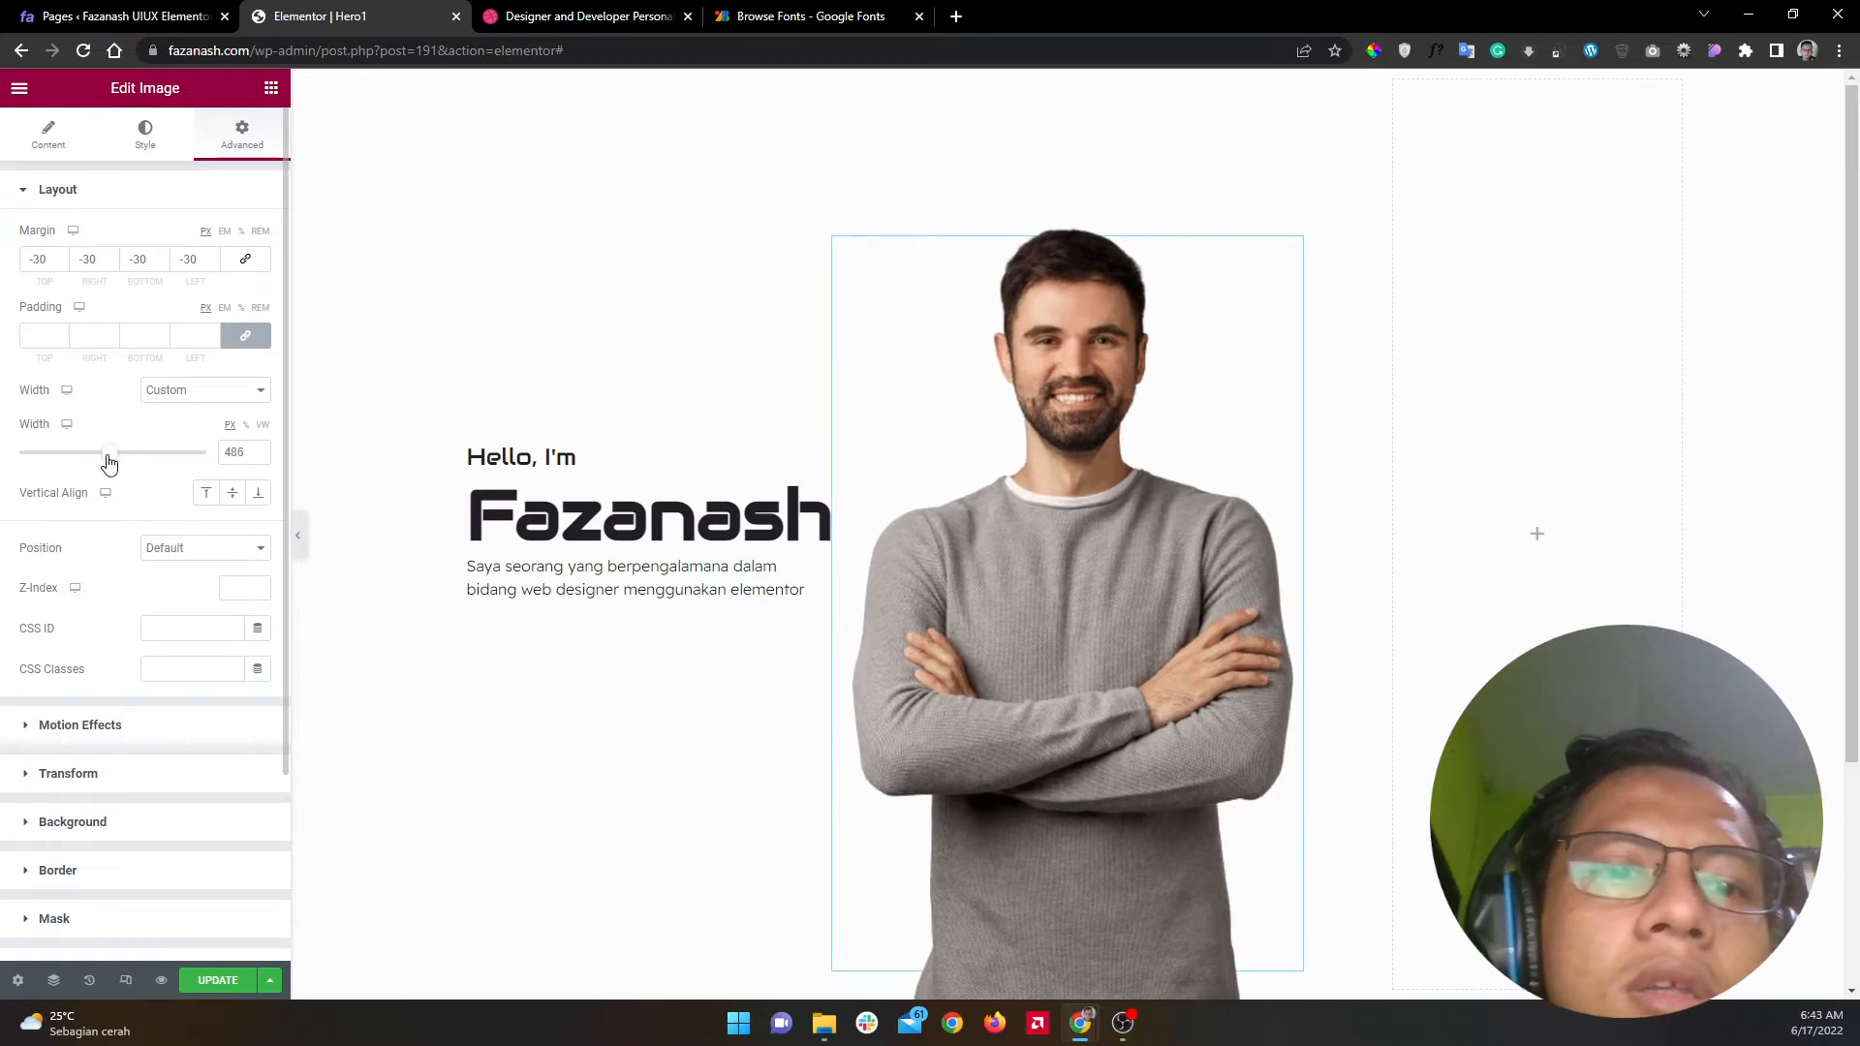
pyautogui.doubleClick(223, 444)
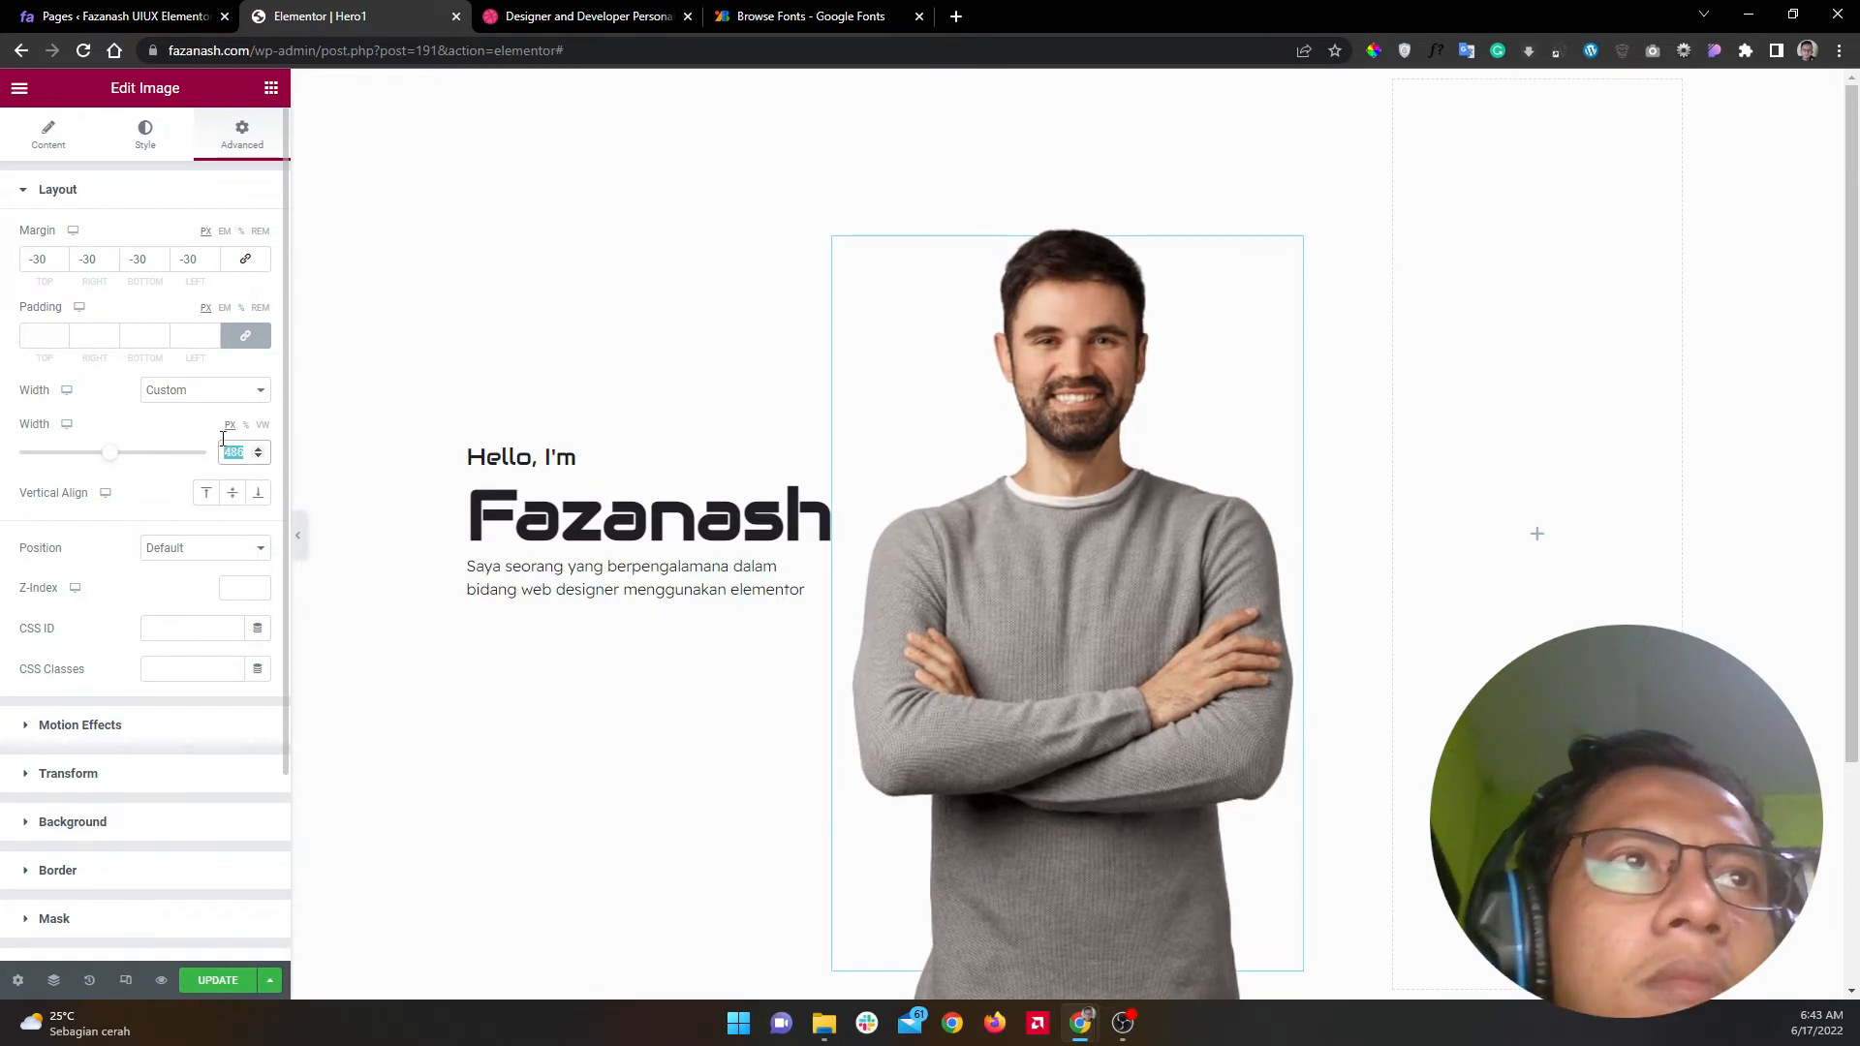
pyautogui.write('500')
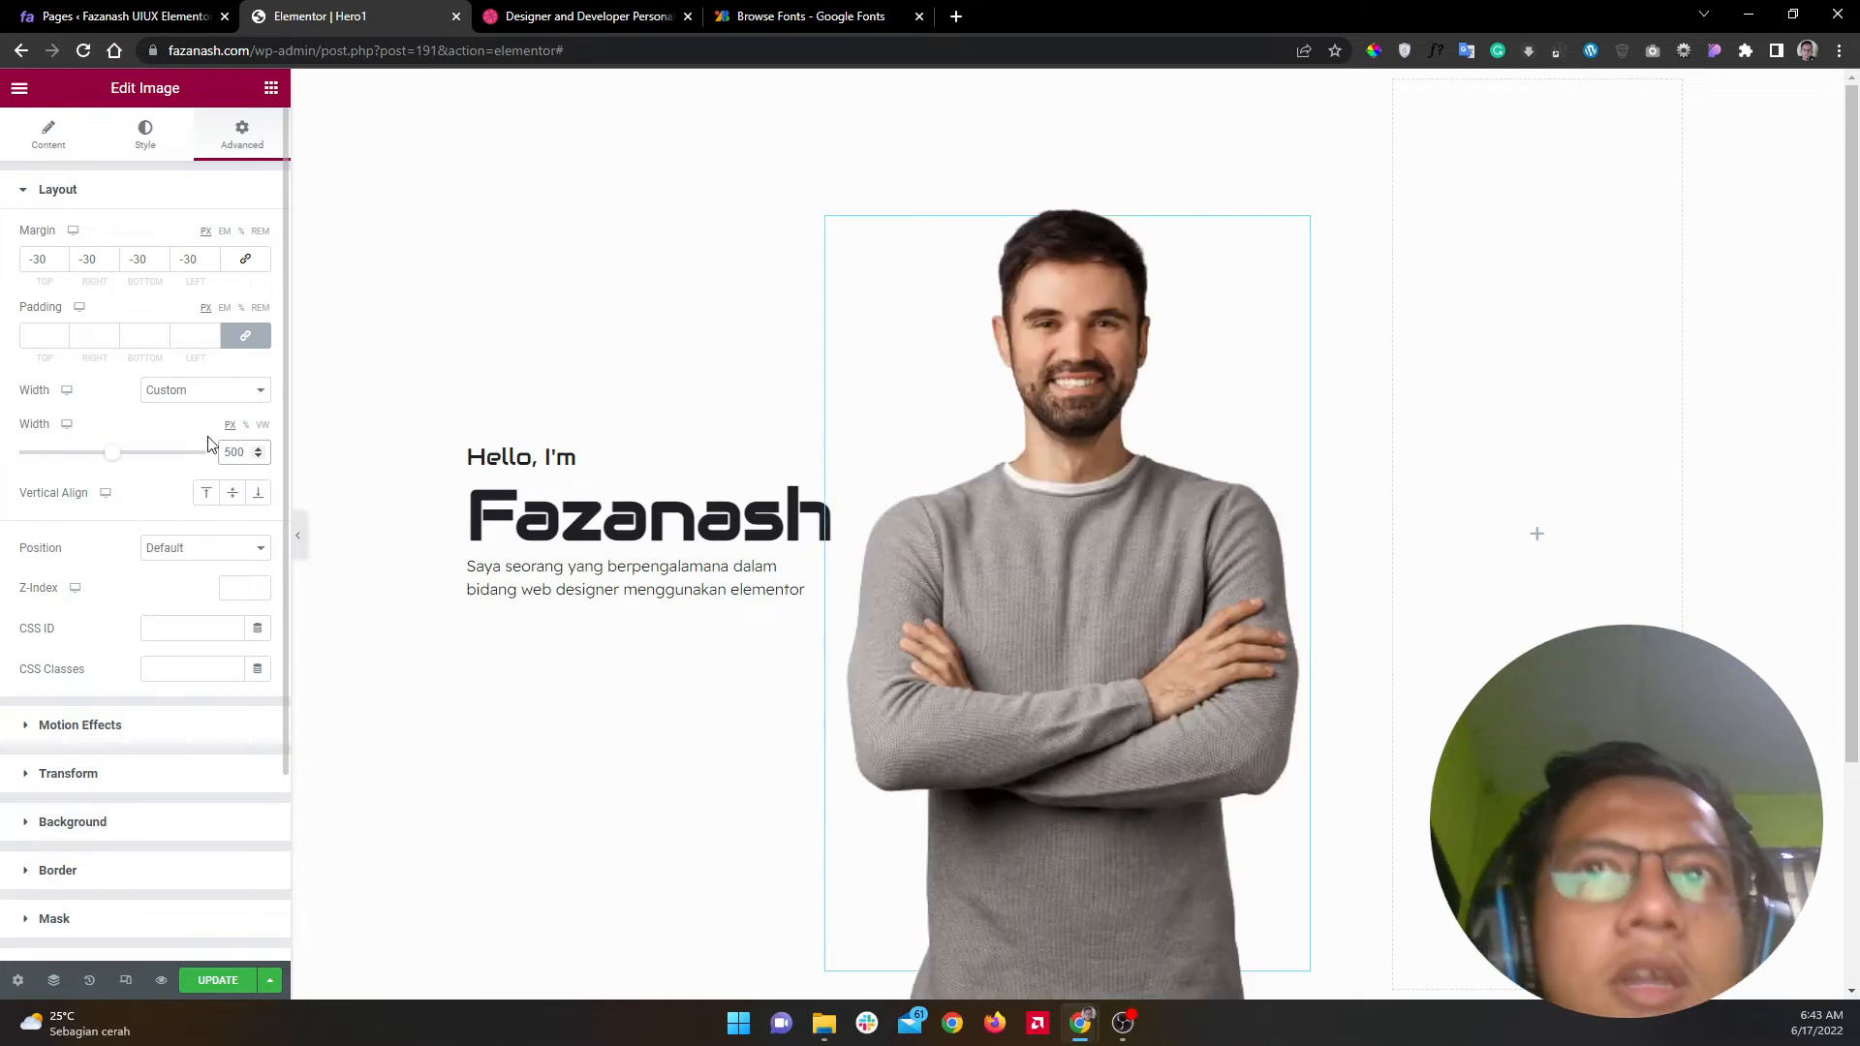
pyautogui.click(265, 258)
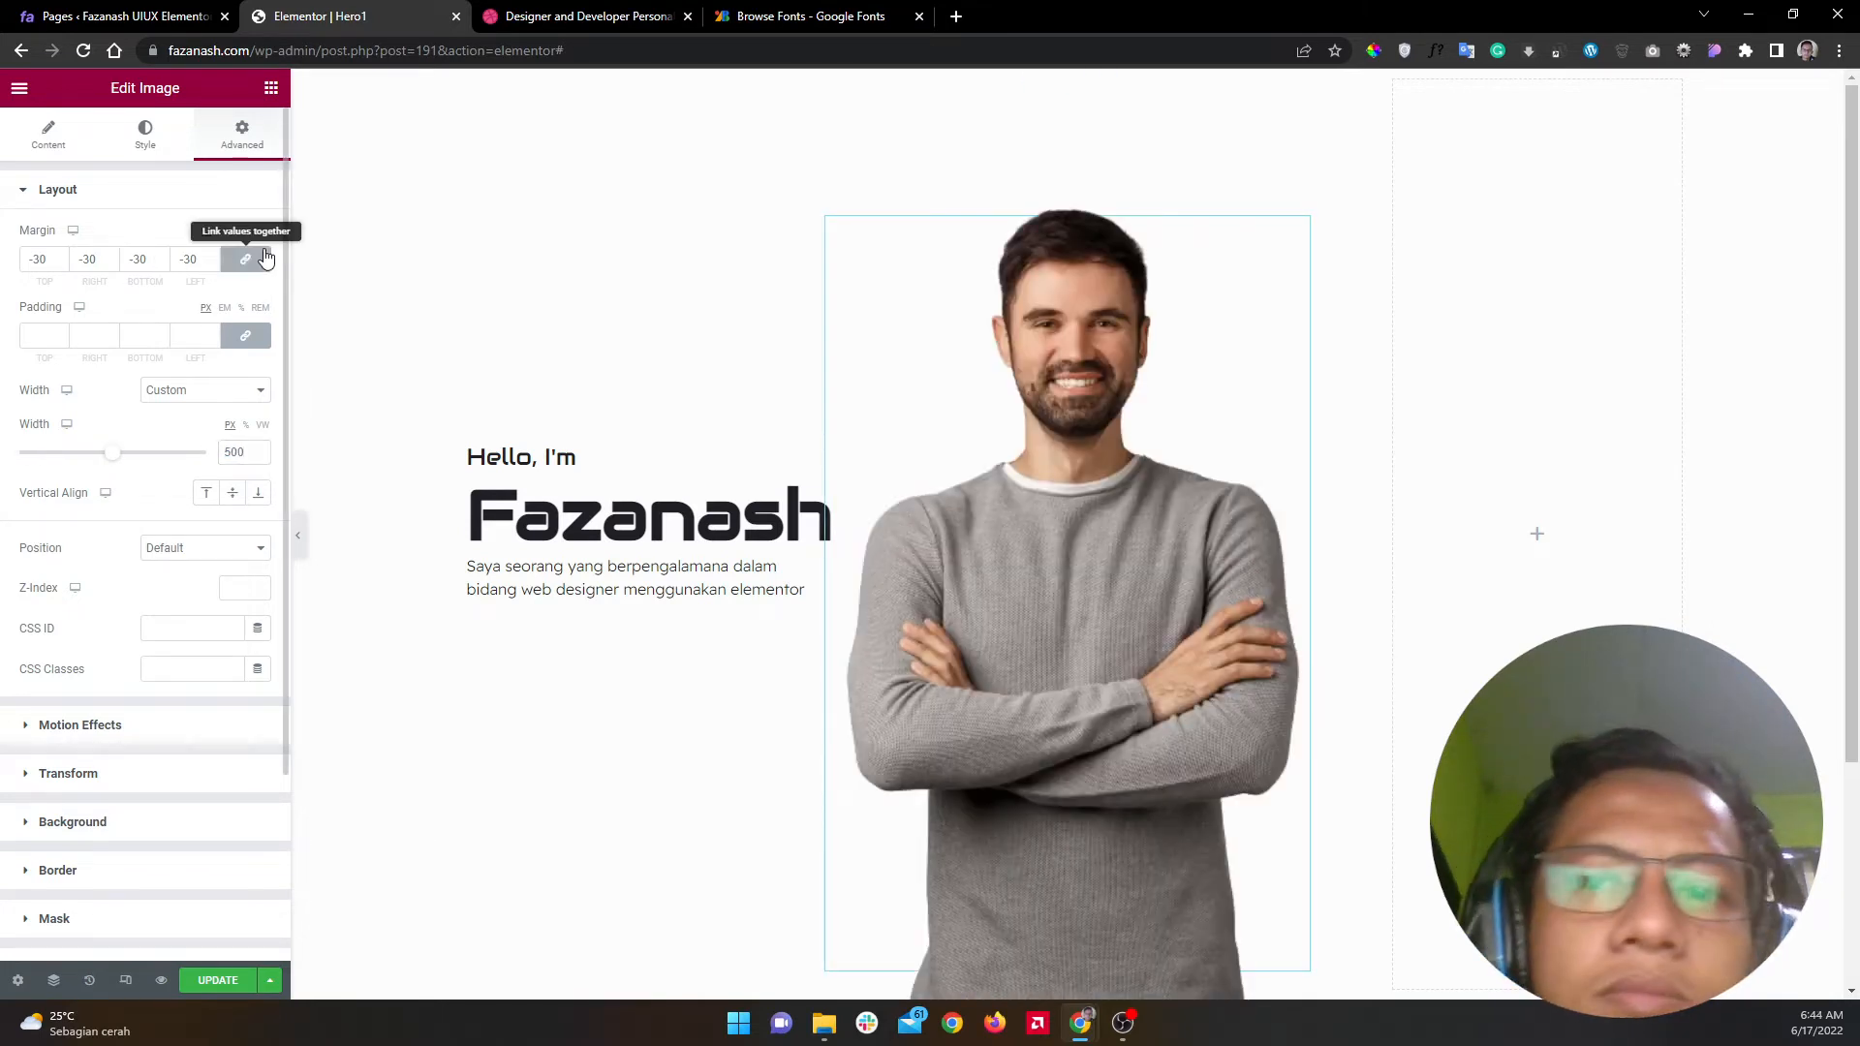
pyautogui.click(300, 527)
# Step: Compare with the Dribbble reference, then return to Elementor with the editing panel reopened
pyautogui.click(620, 10)
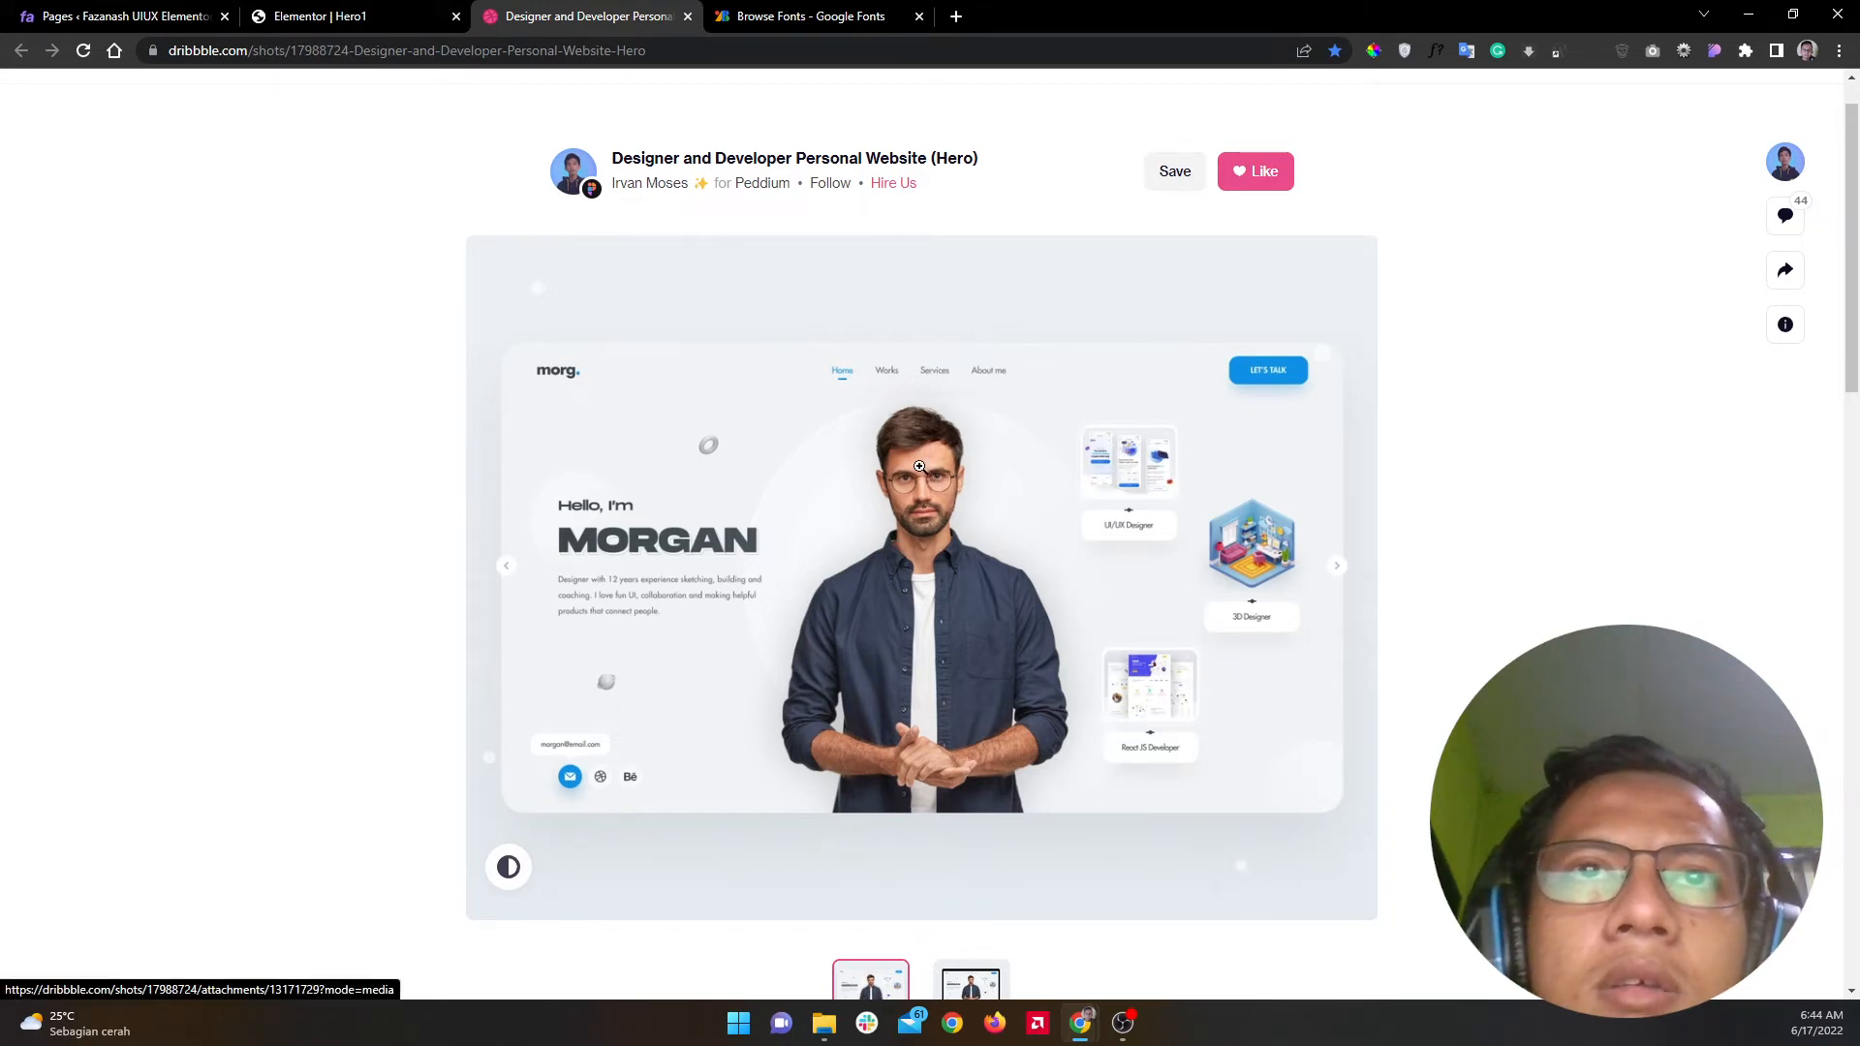
pyautogui.click(369, 9)
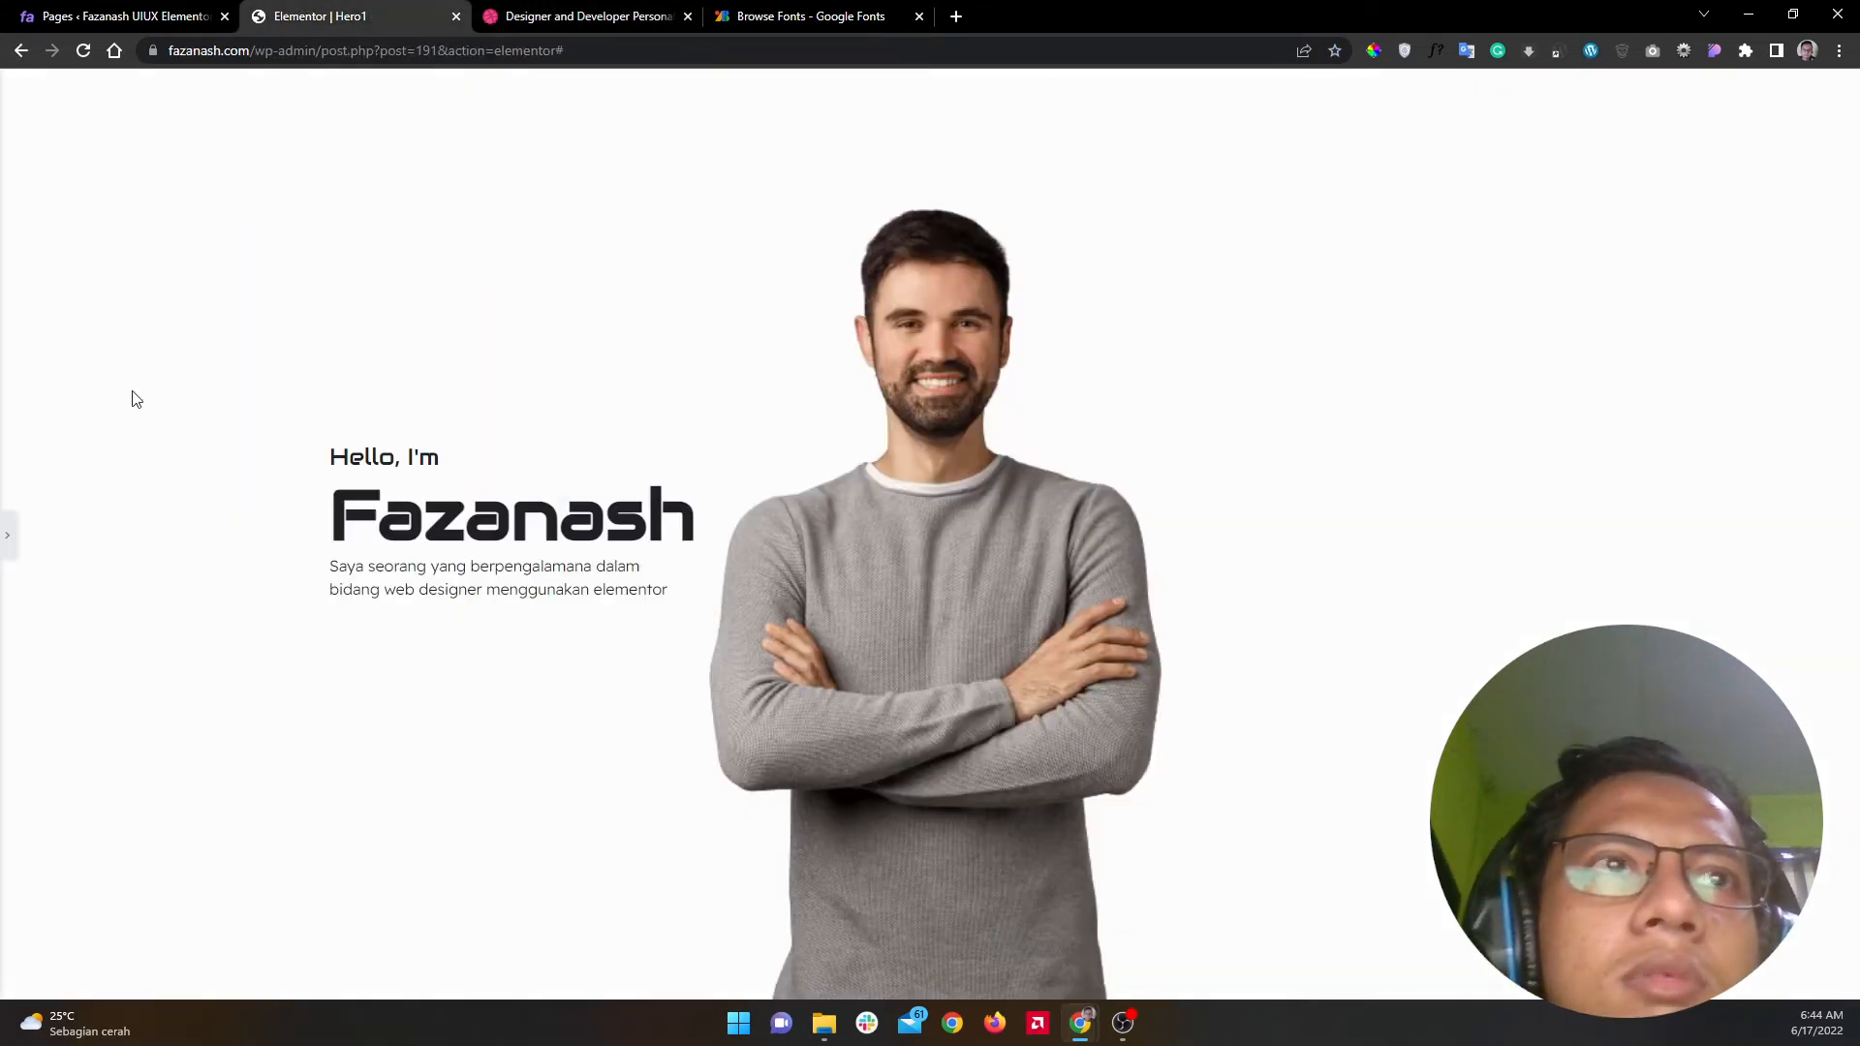
pyautogui.click(7, 548)
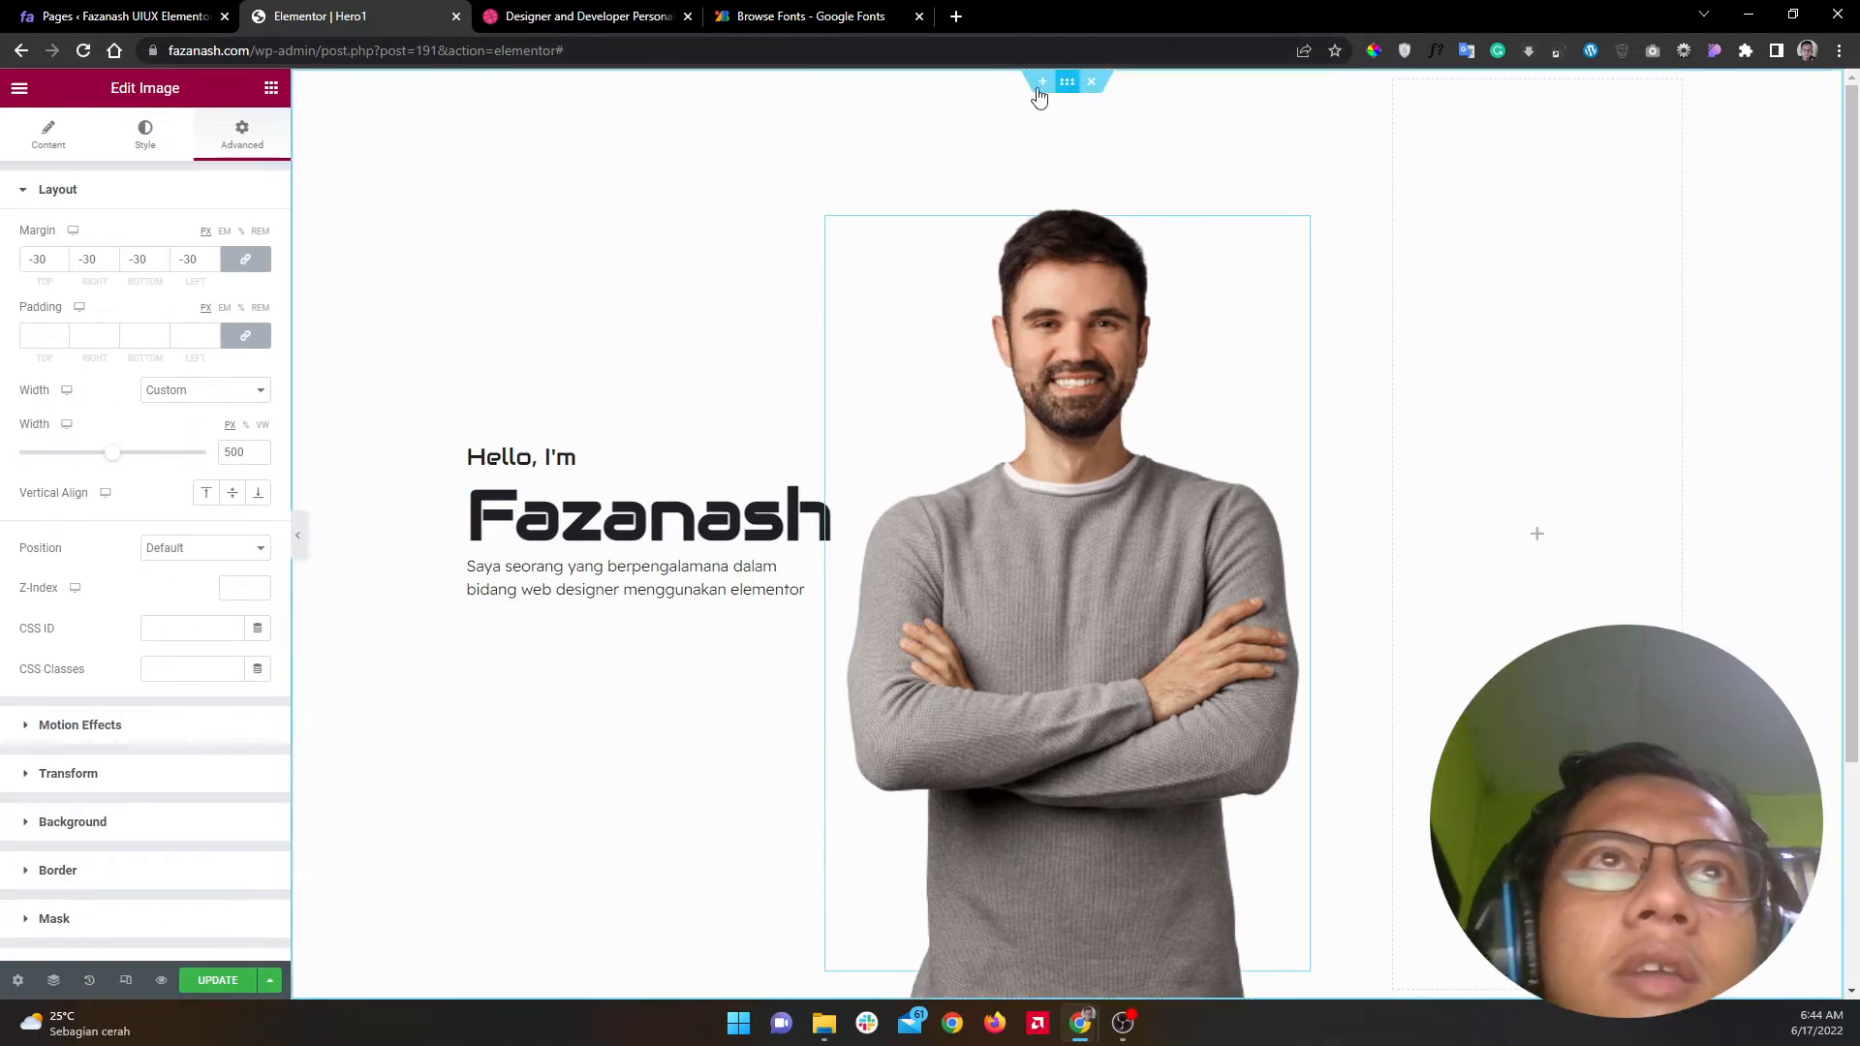
# Step: Drag a Spacer widget into the image column above the portrait
pyautogui.click(270, 94)
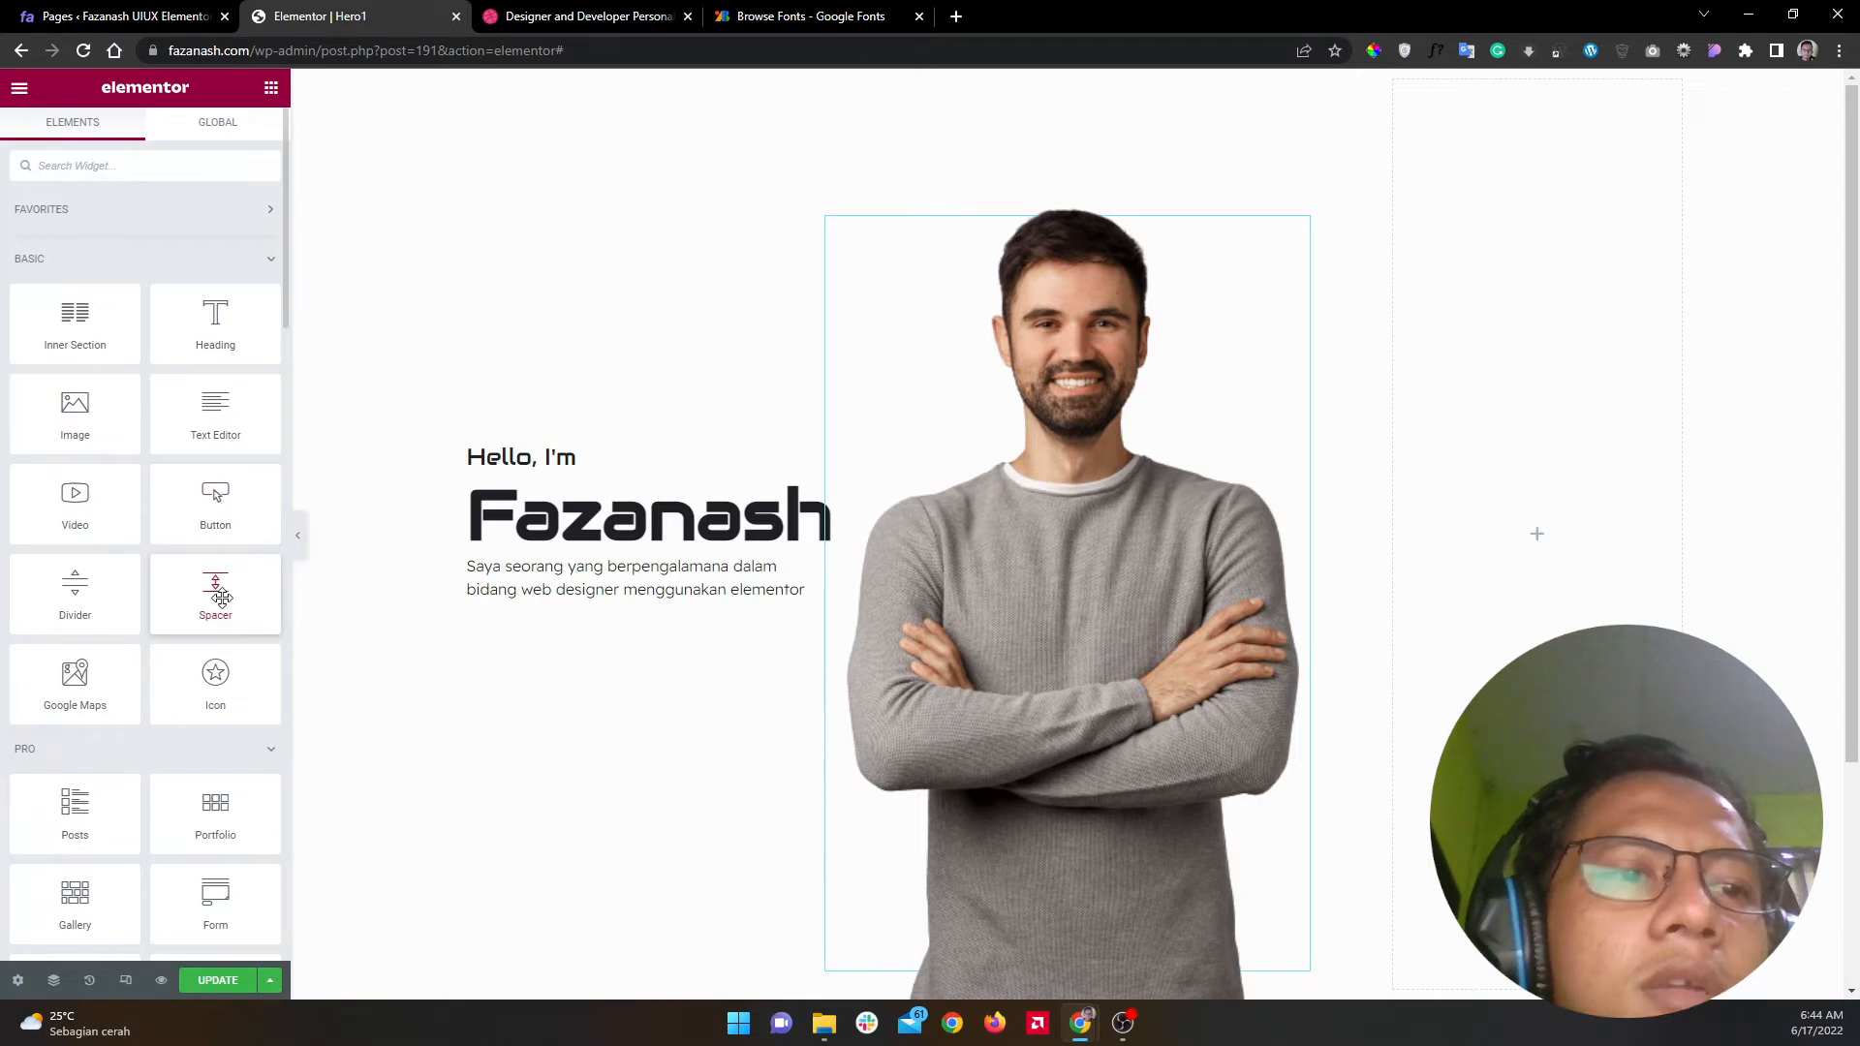
pyautogui.hotkey('alt', 'Tab')
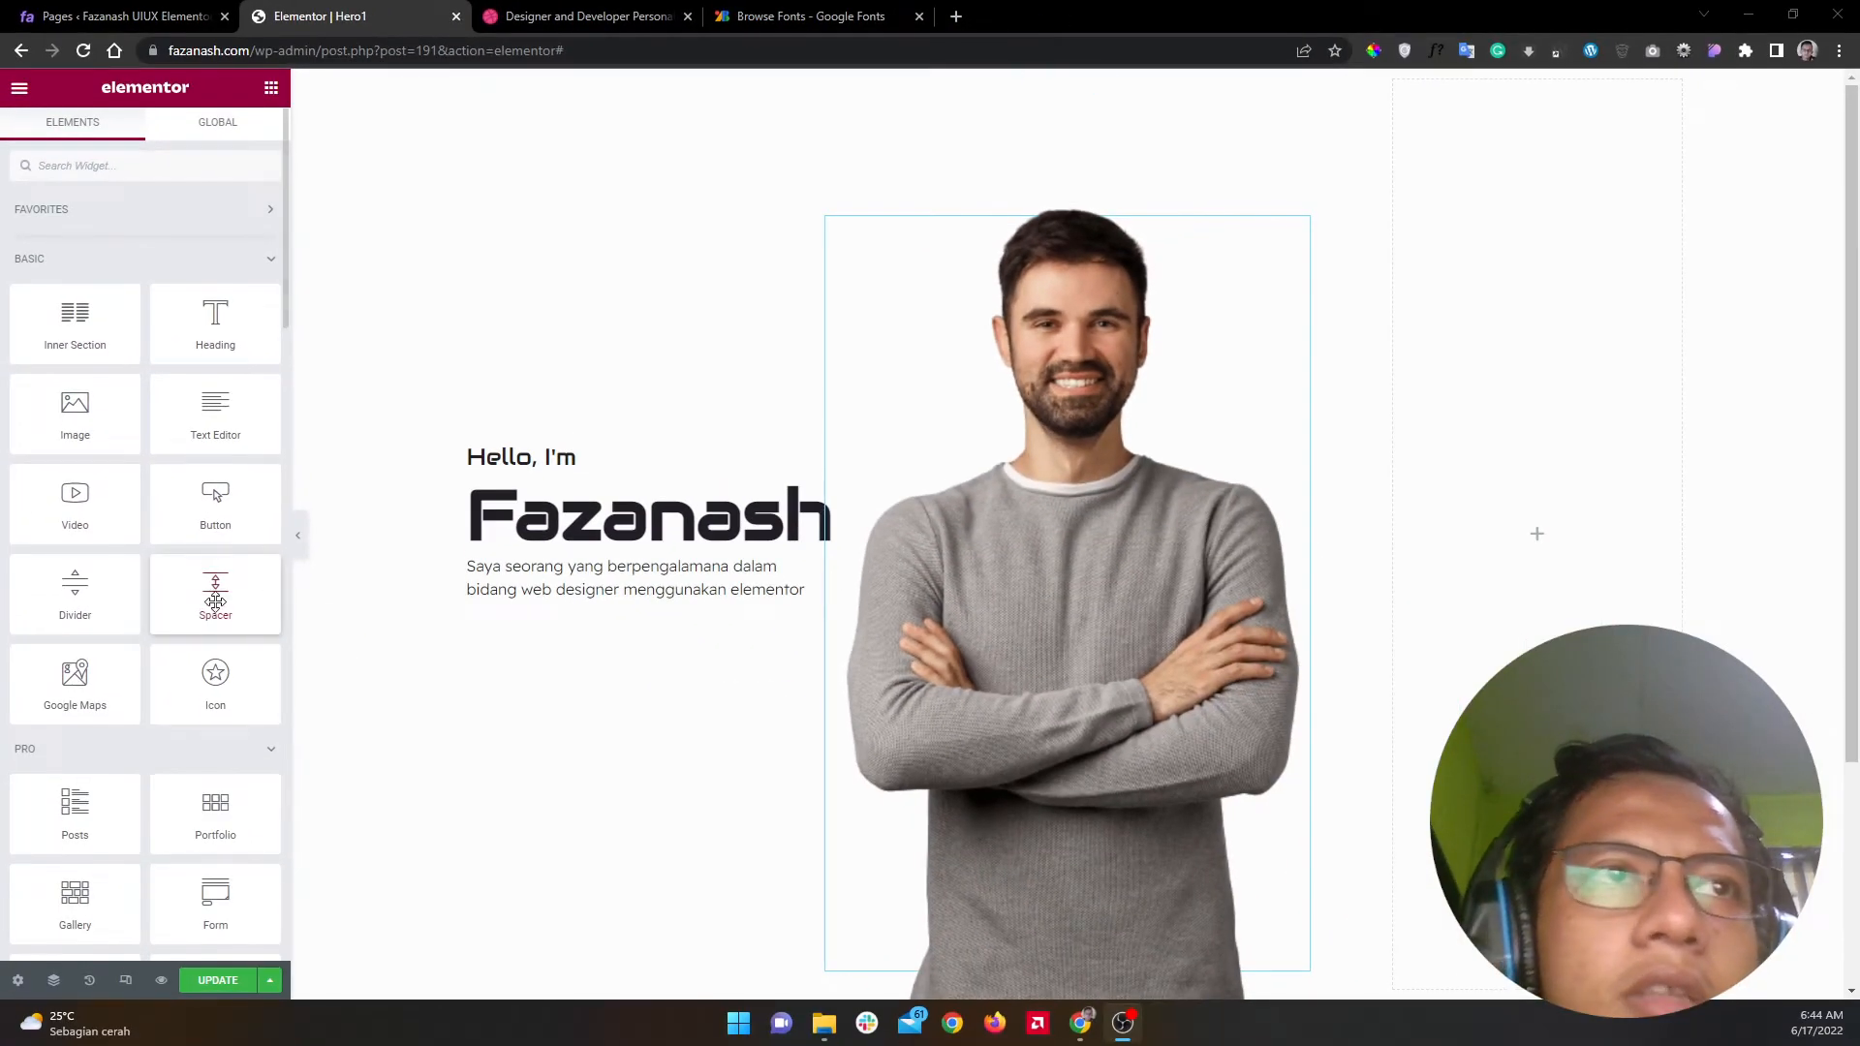
pyautogui.moveTo(349, 954); pyautogui.dragTo(1281, 770)
pyautogui.moveTo(796, 479); pyautogui.dragTo(979, 303)
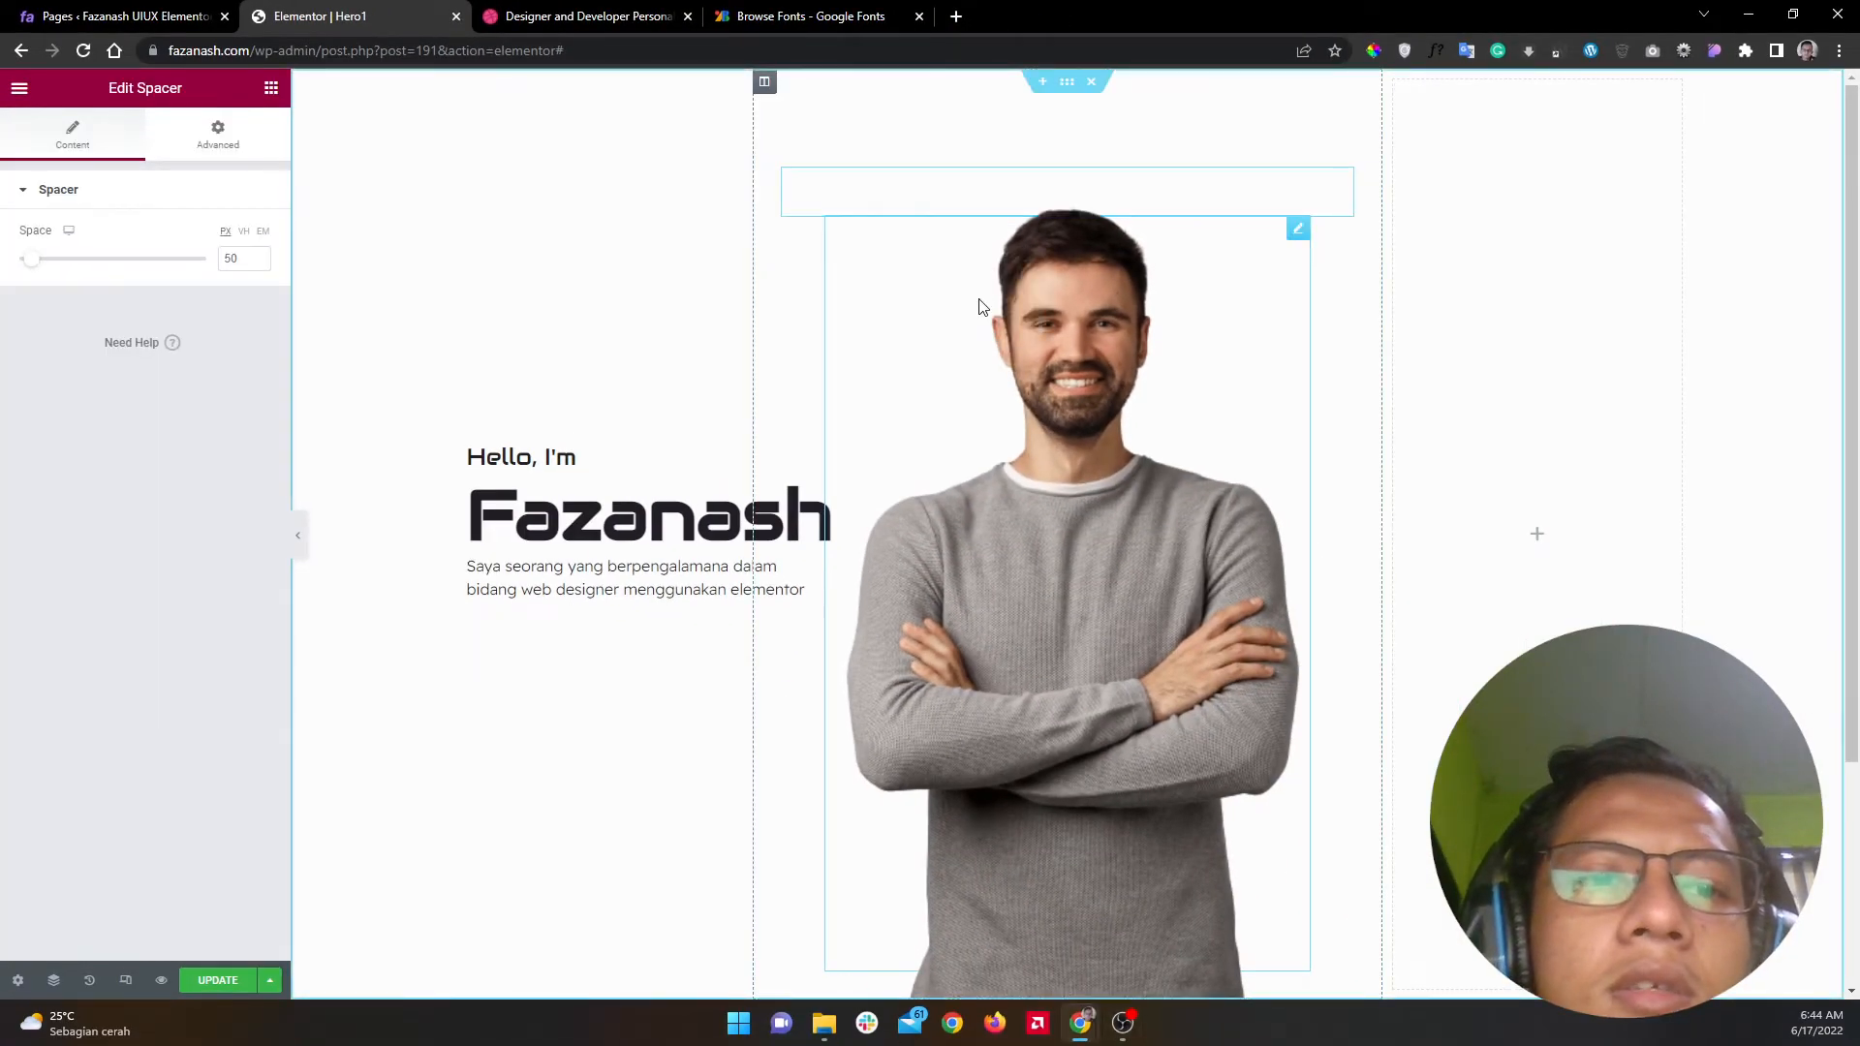
pyautogui.click(224, 150)
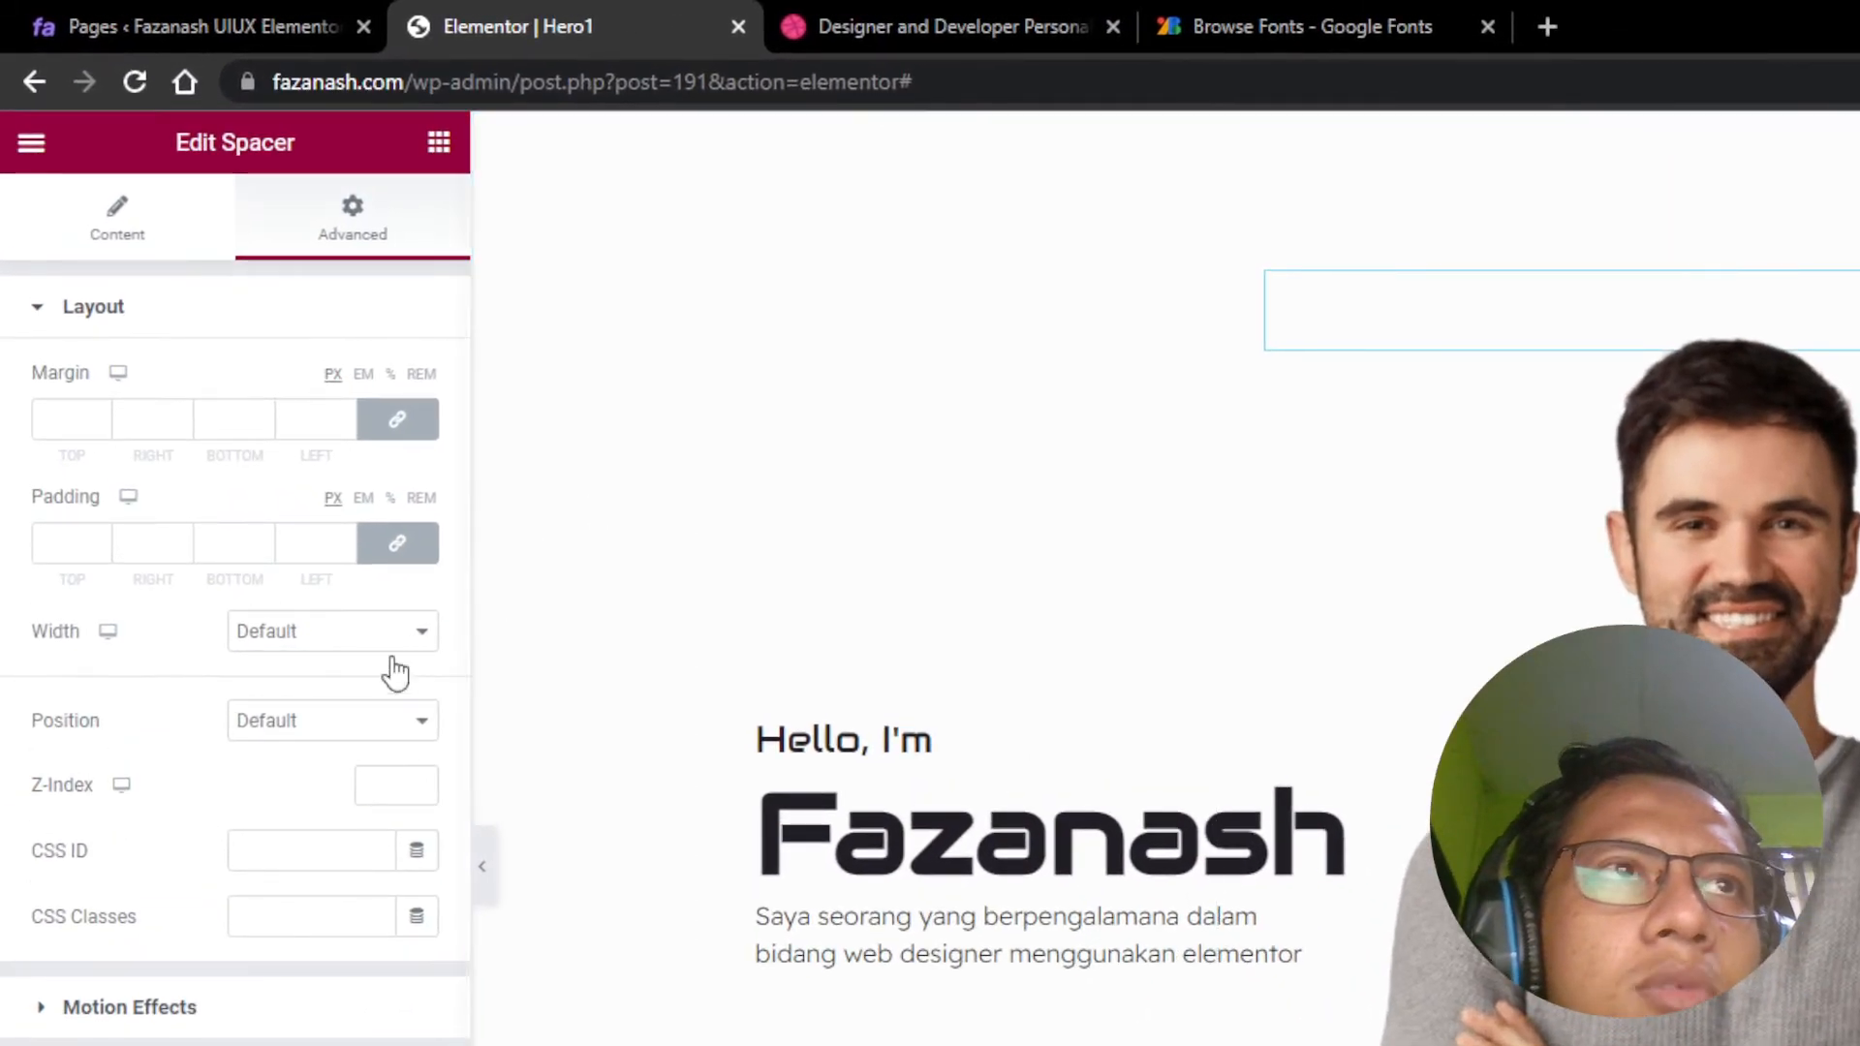
# Step: Make the spacer Absolute positioned with a Custom width of 700 px
pyautogui.click(356, 728)
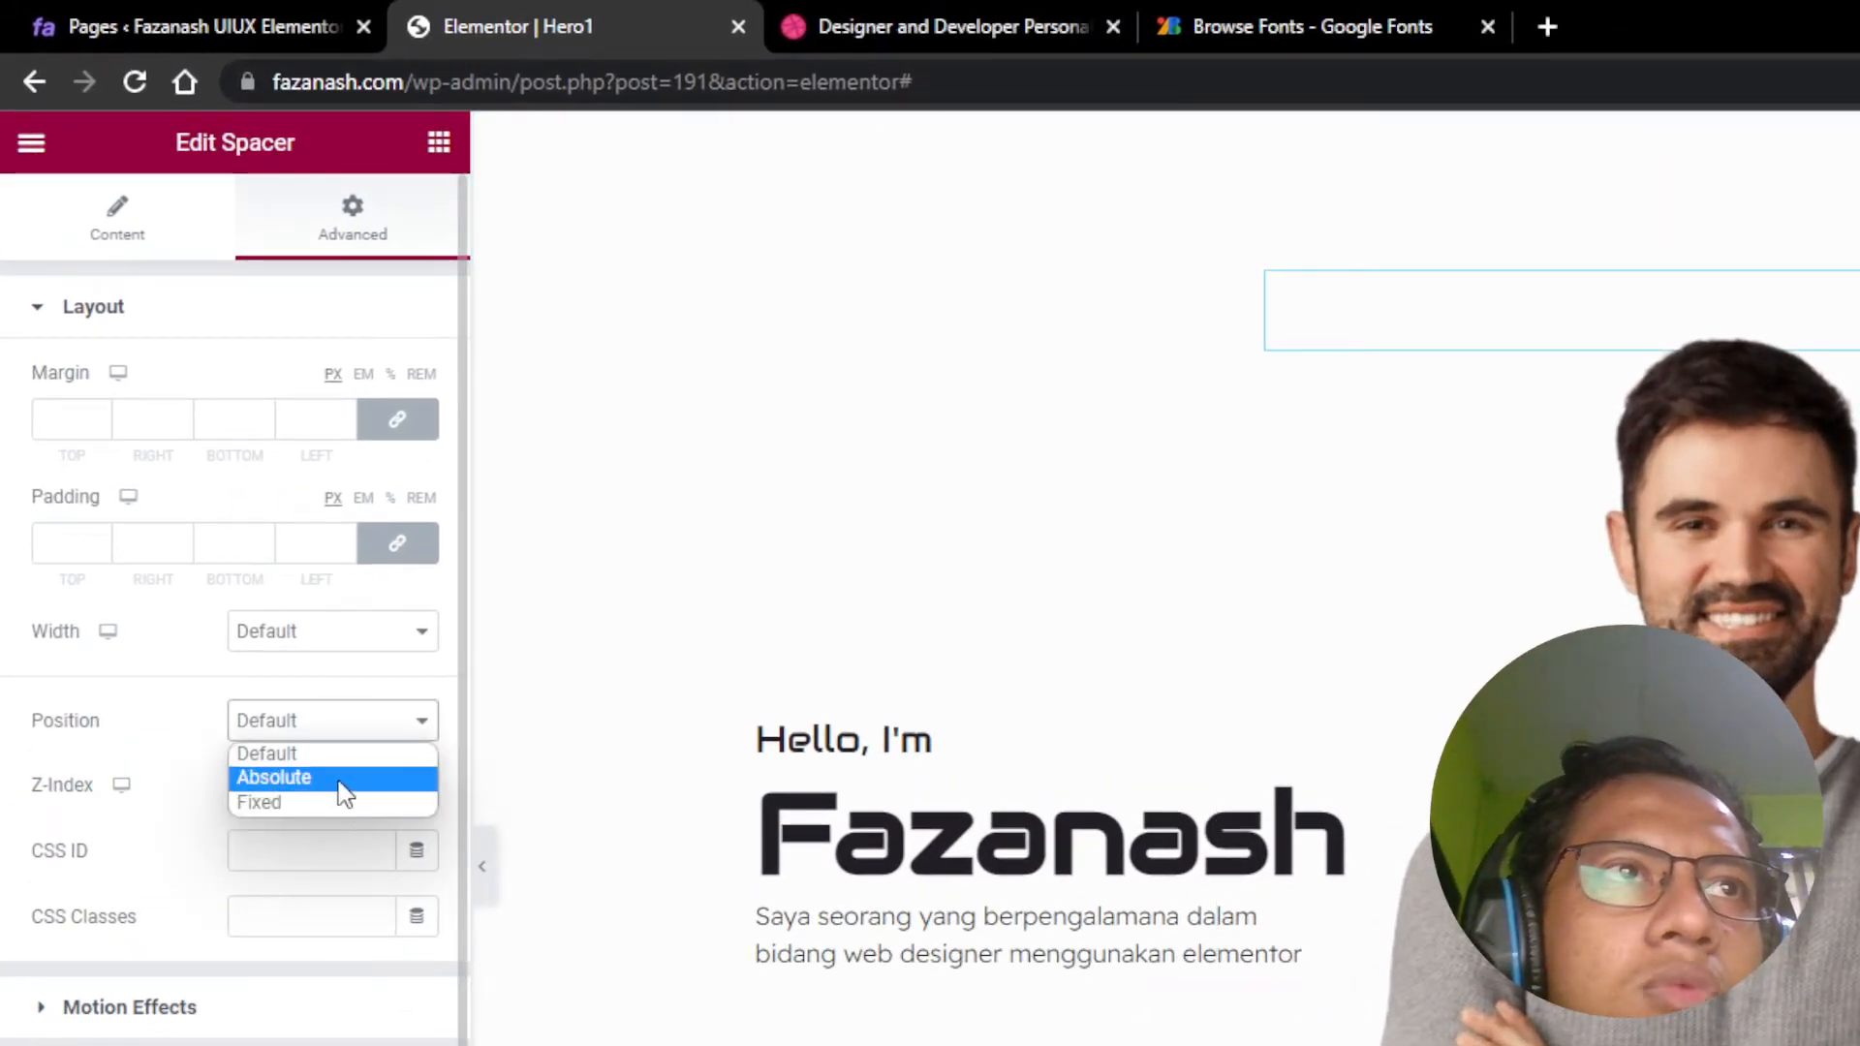
pyautogui.click(341, 788)
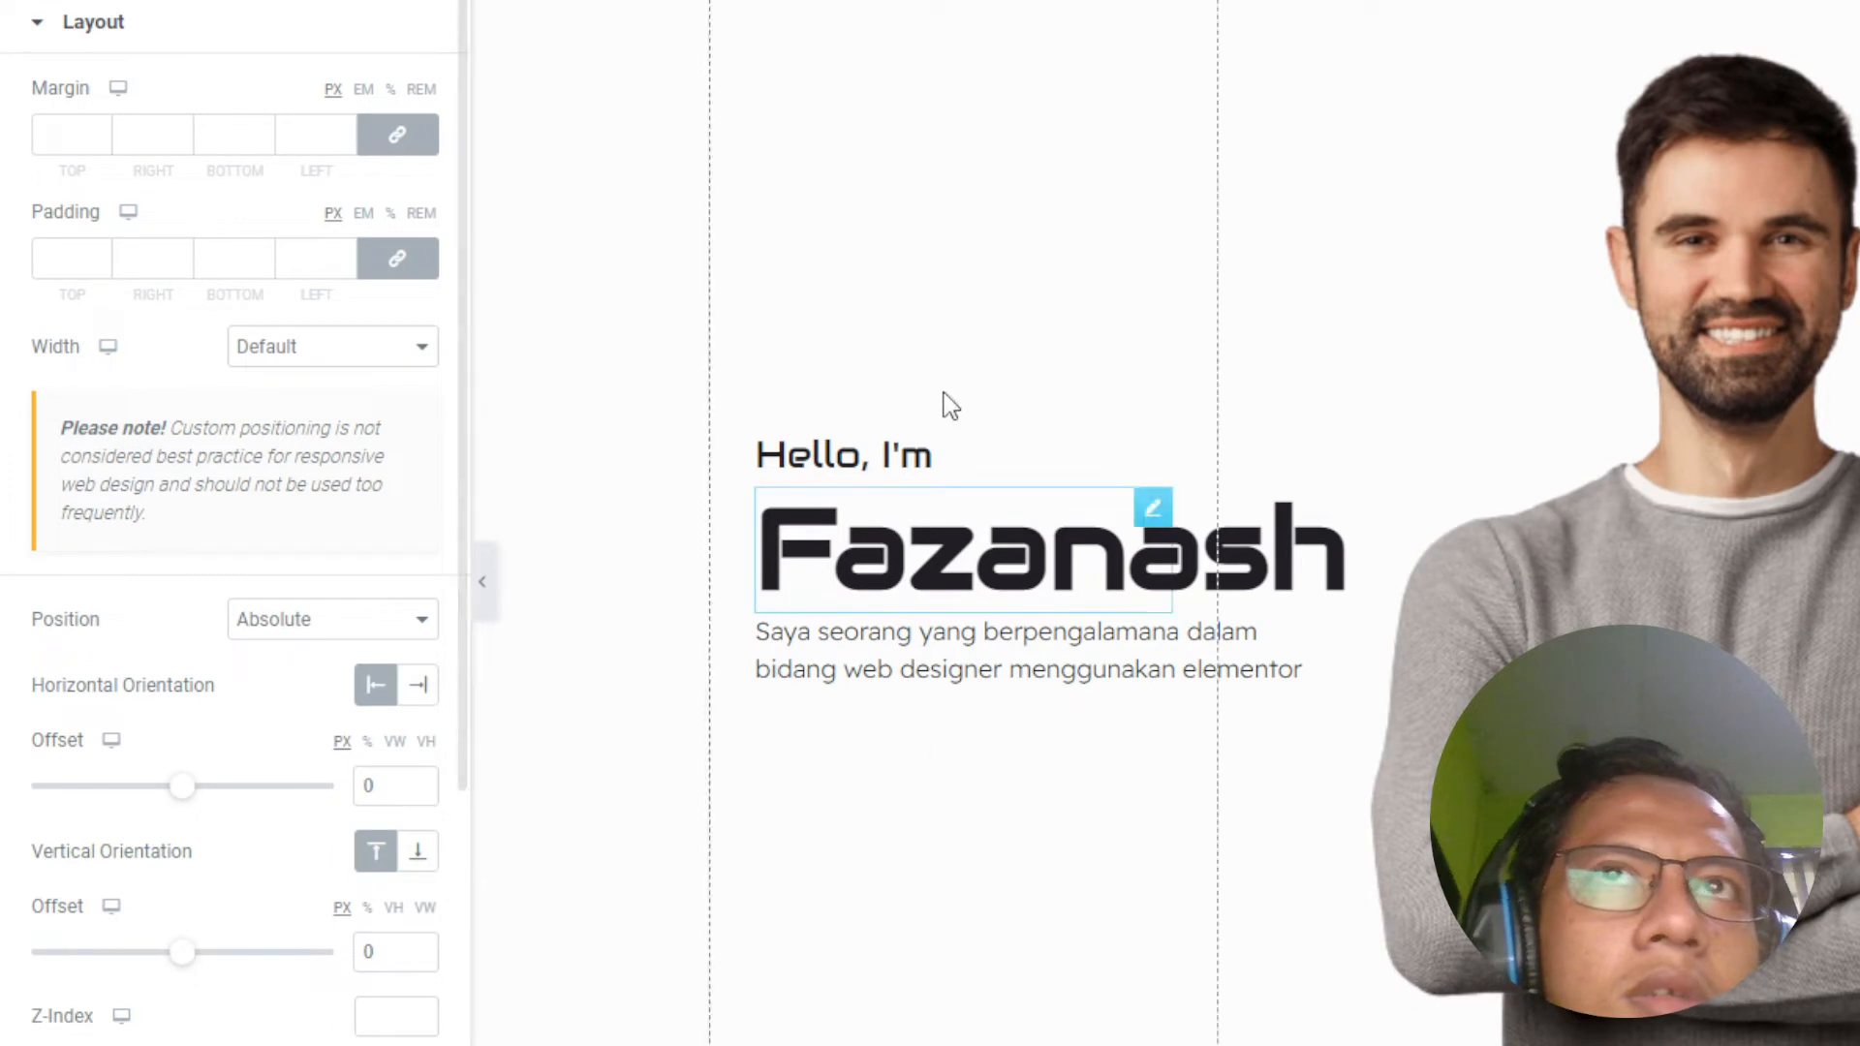
pyautogui.click(352, 351)
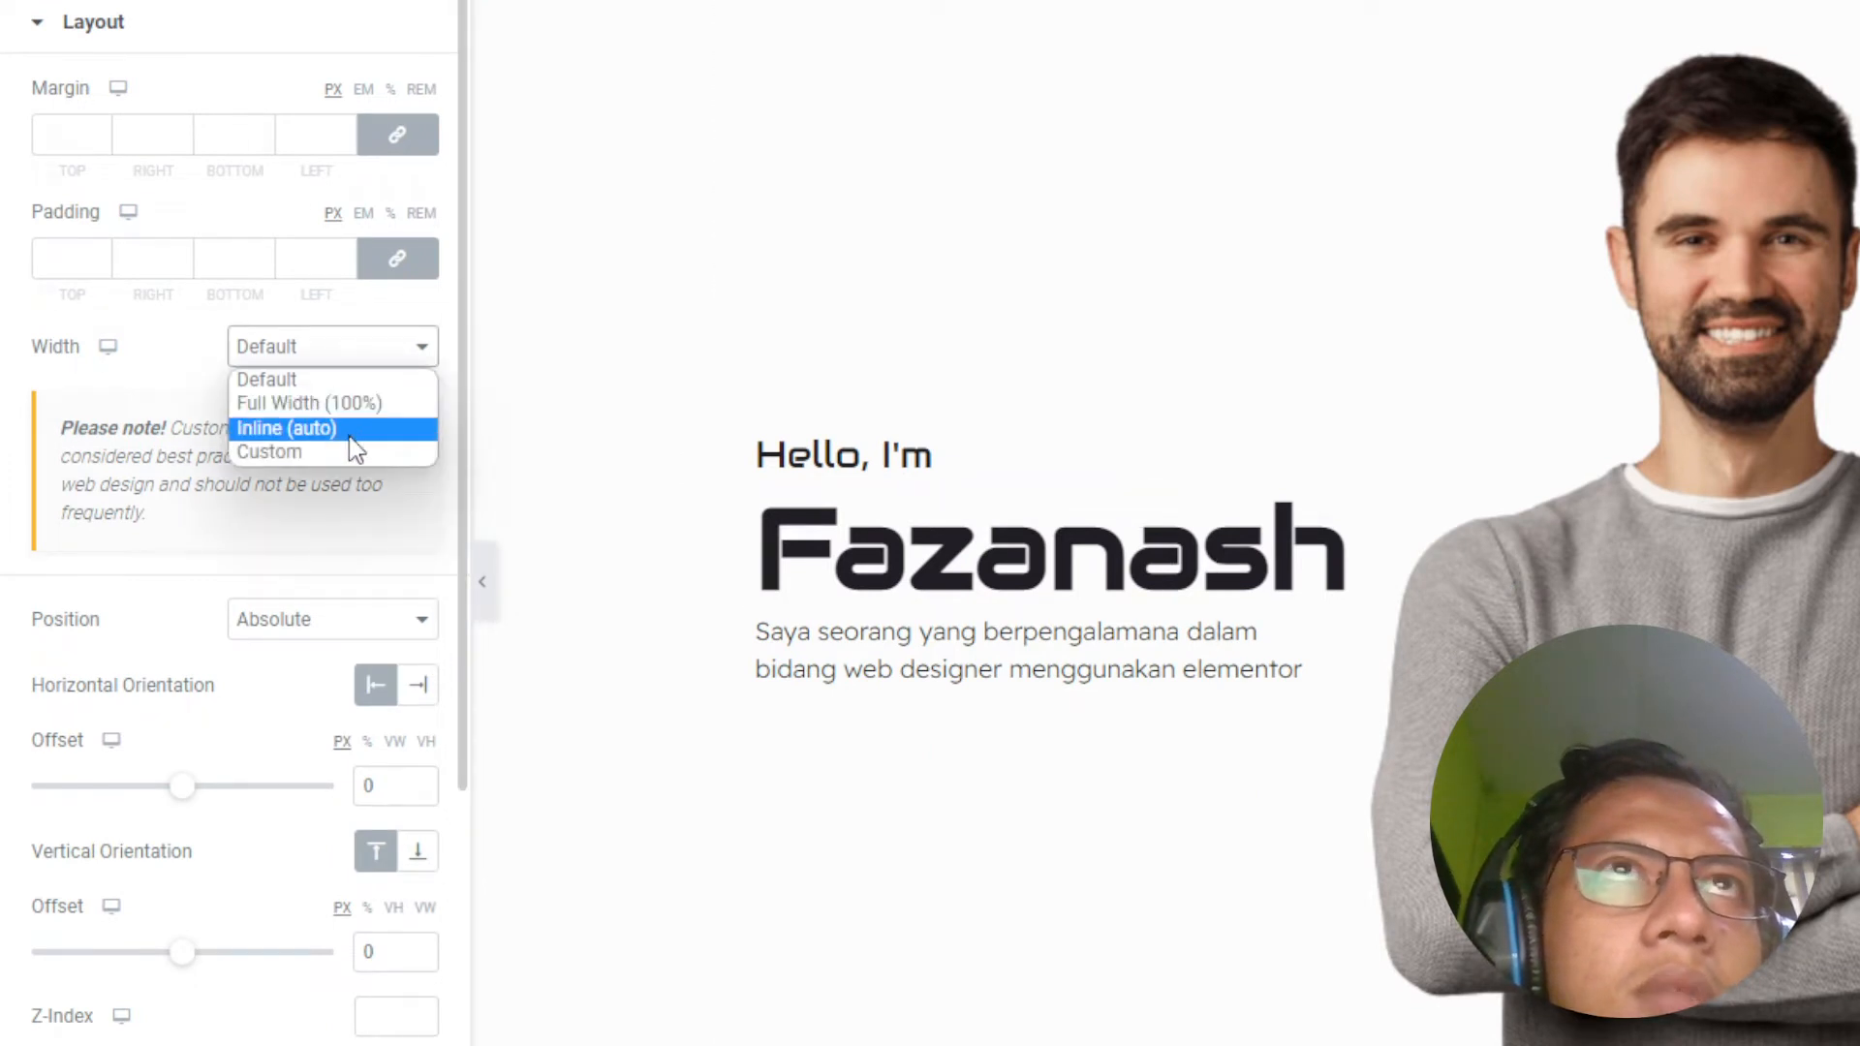
pyautogui.press('Escape')
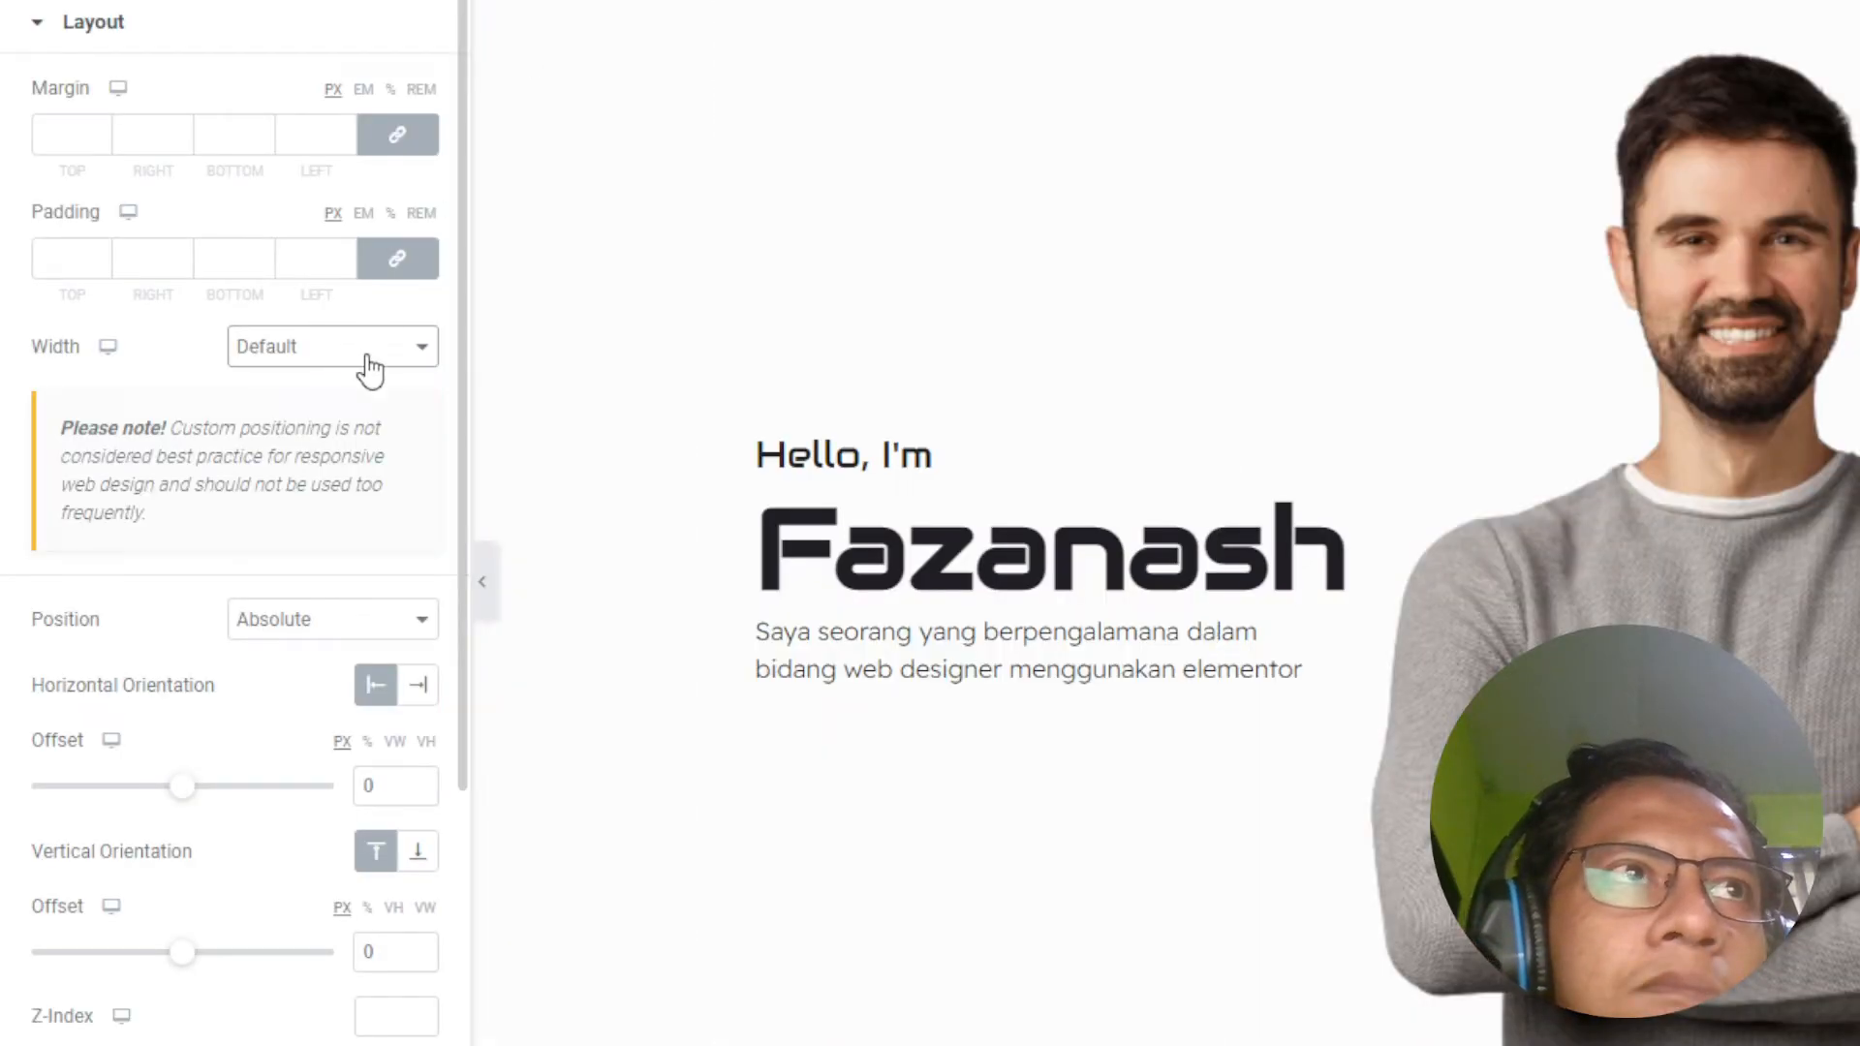
pyautogui.click(369, 370)
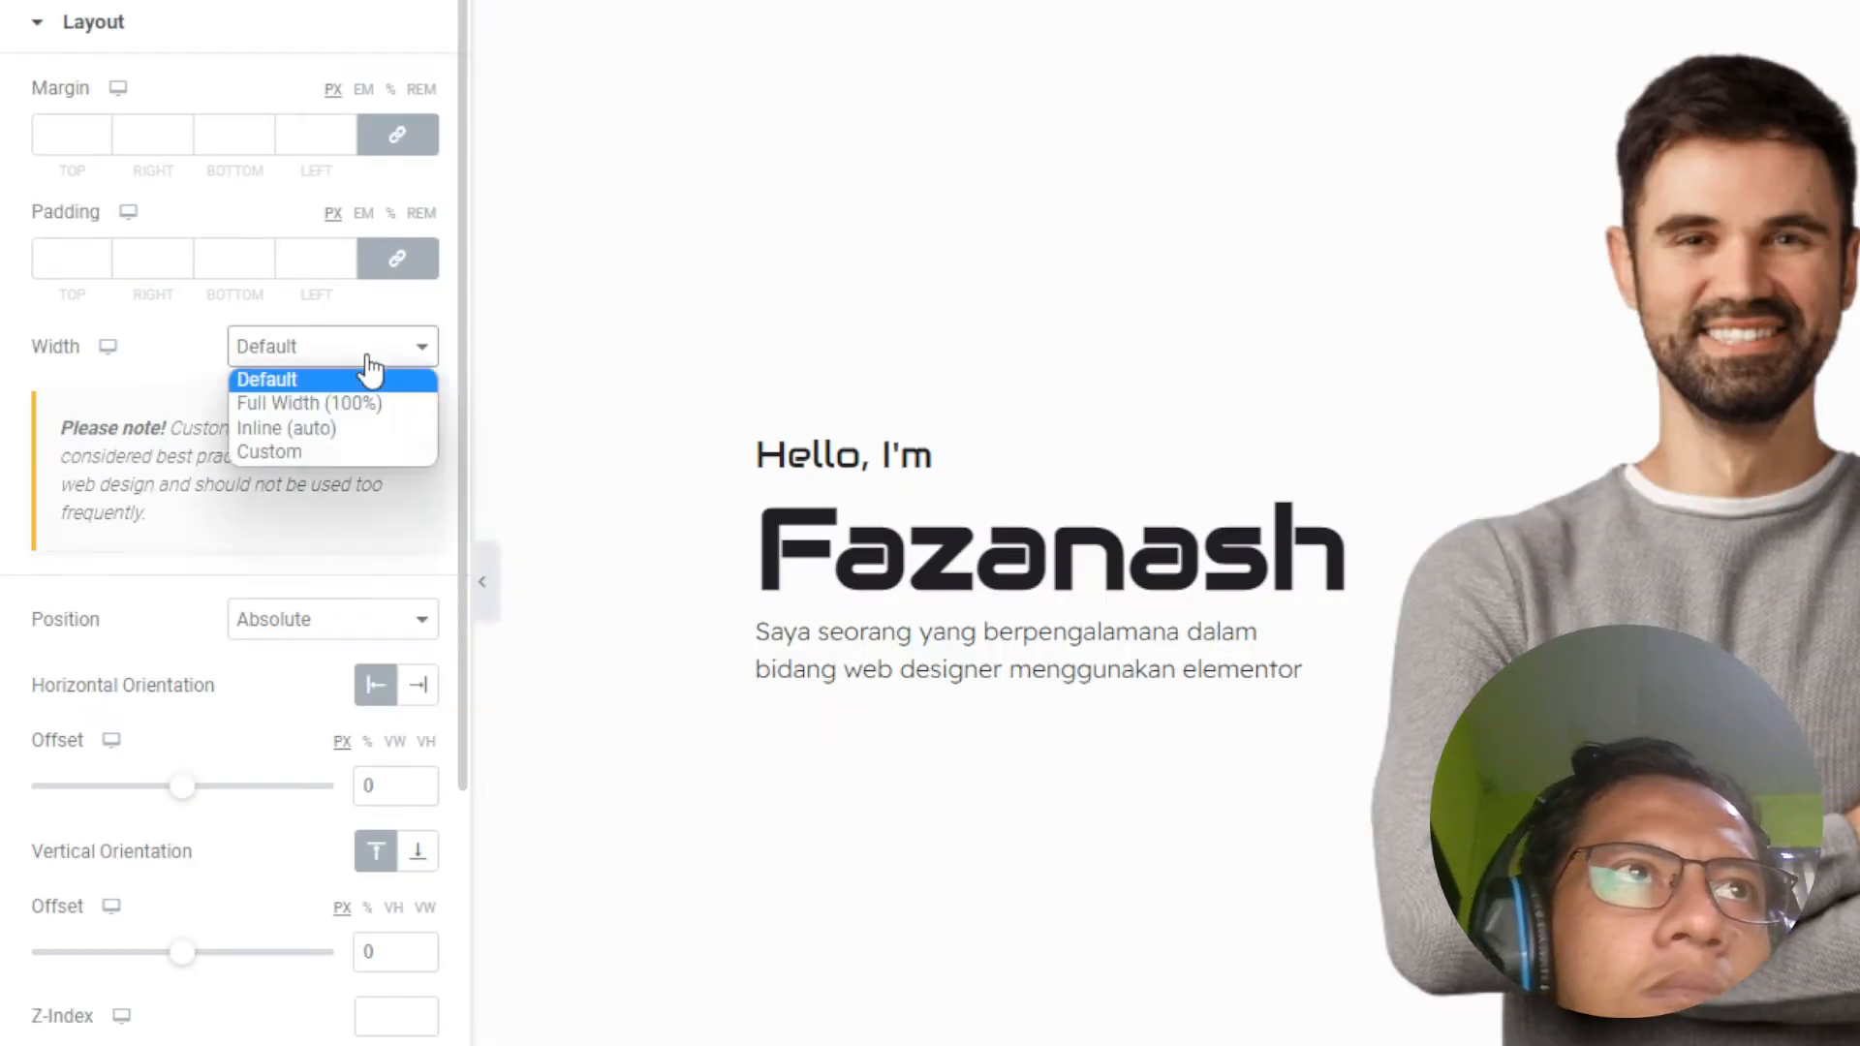
pyautogui.click(343, 453)
pyautogui.click(385, 445)
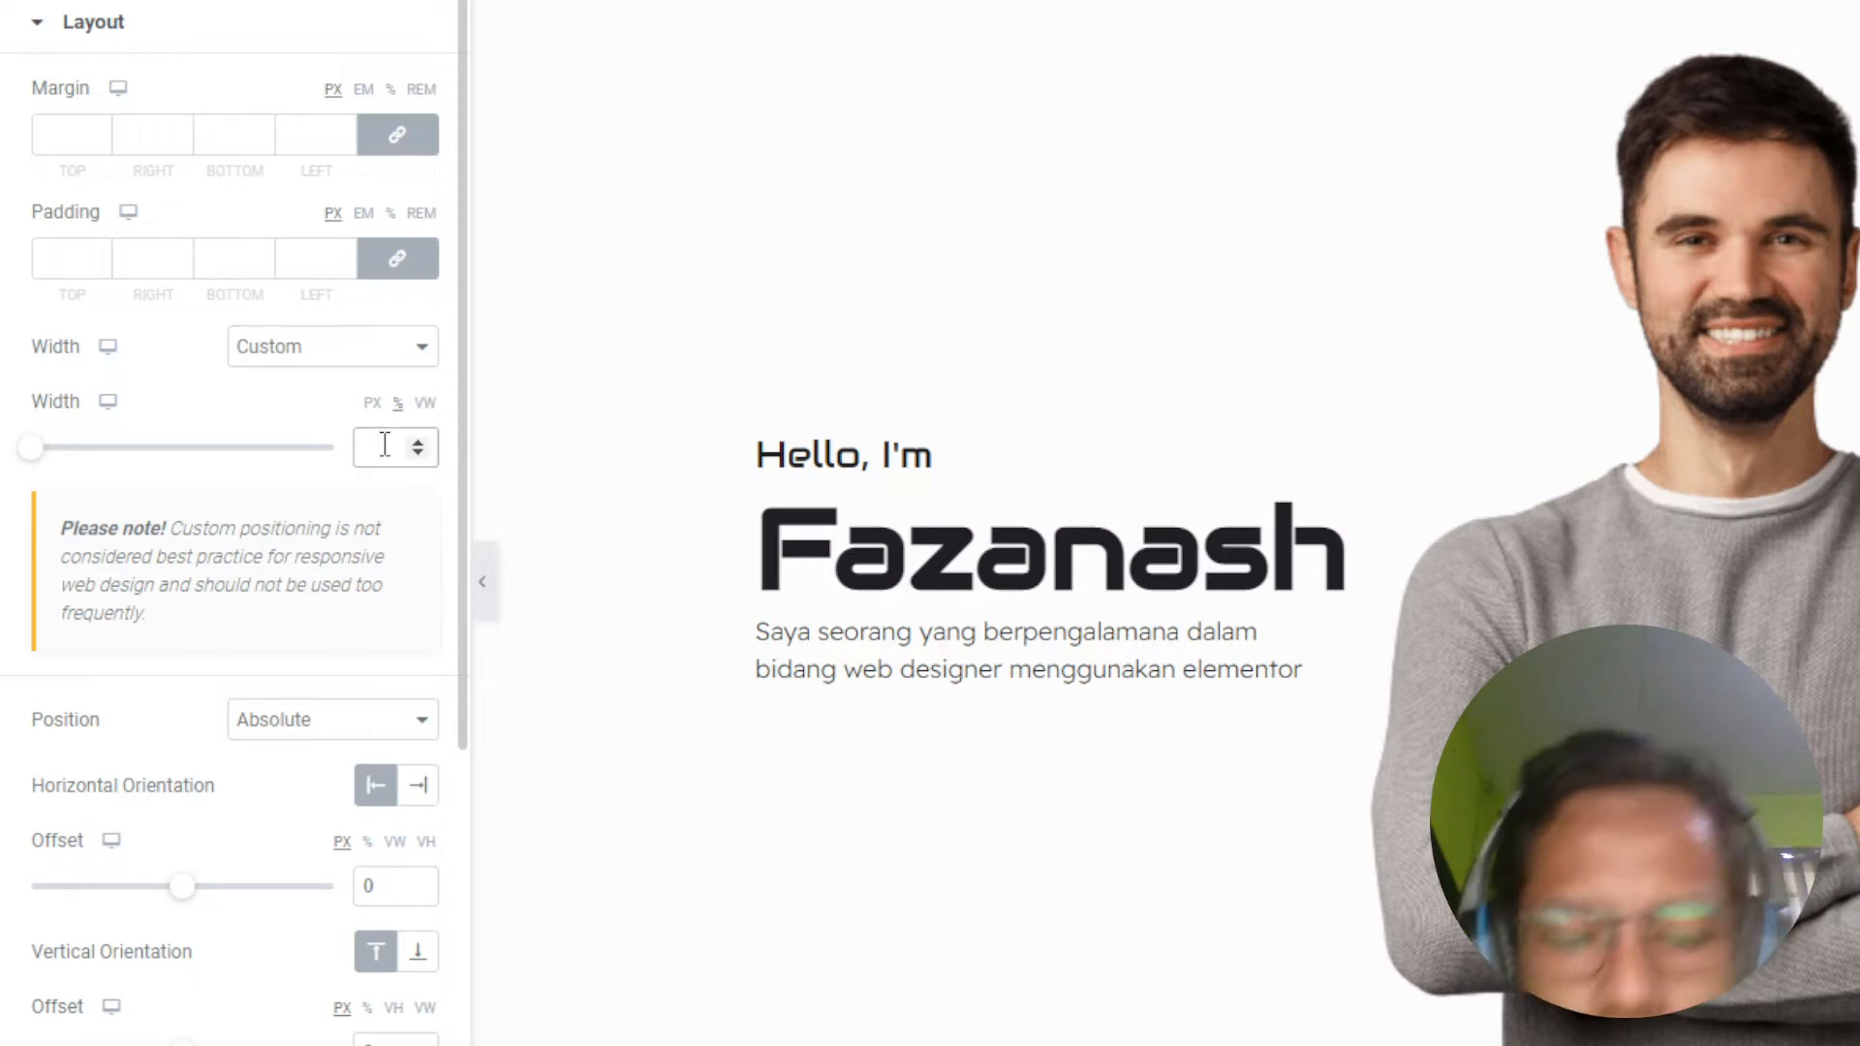
pyautogui.write('700')
pyautogui.press('BackSpace')
pyautogui.press('BackSpace')
pyautogui.press('BackSpace')
pyautogui.click(372, 403)
pyautogui.click(374, 444)
pyautogui.write('700')
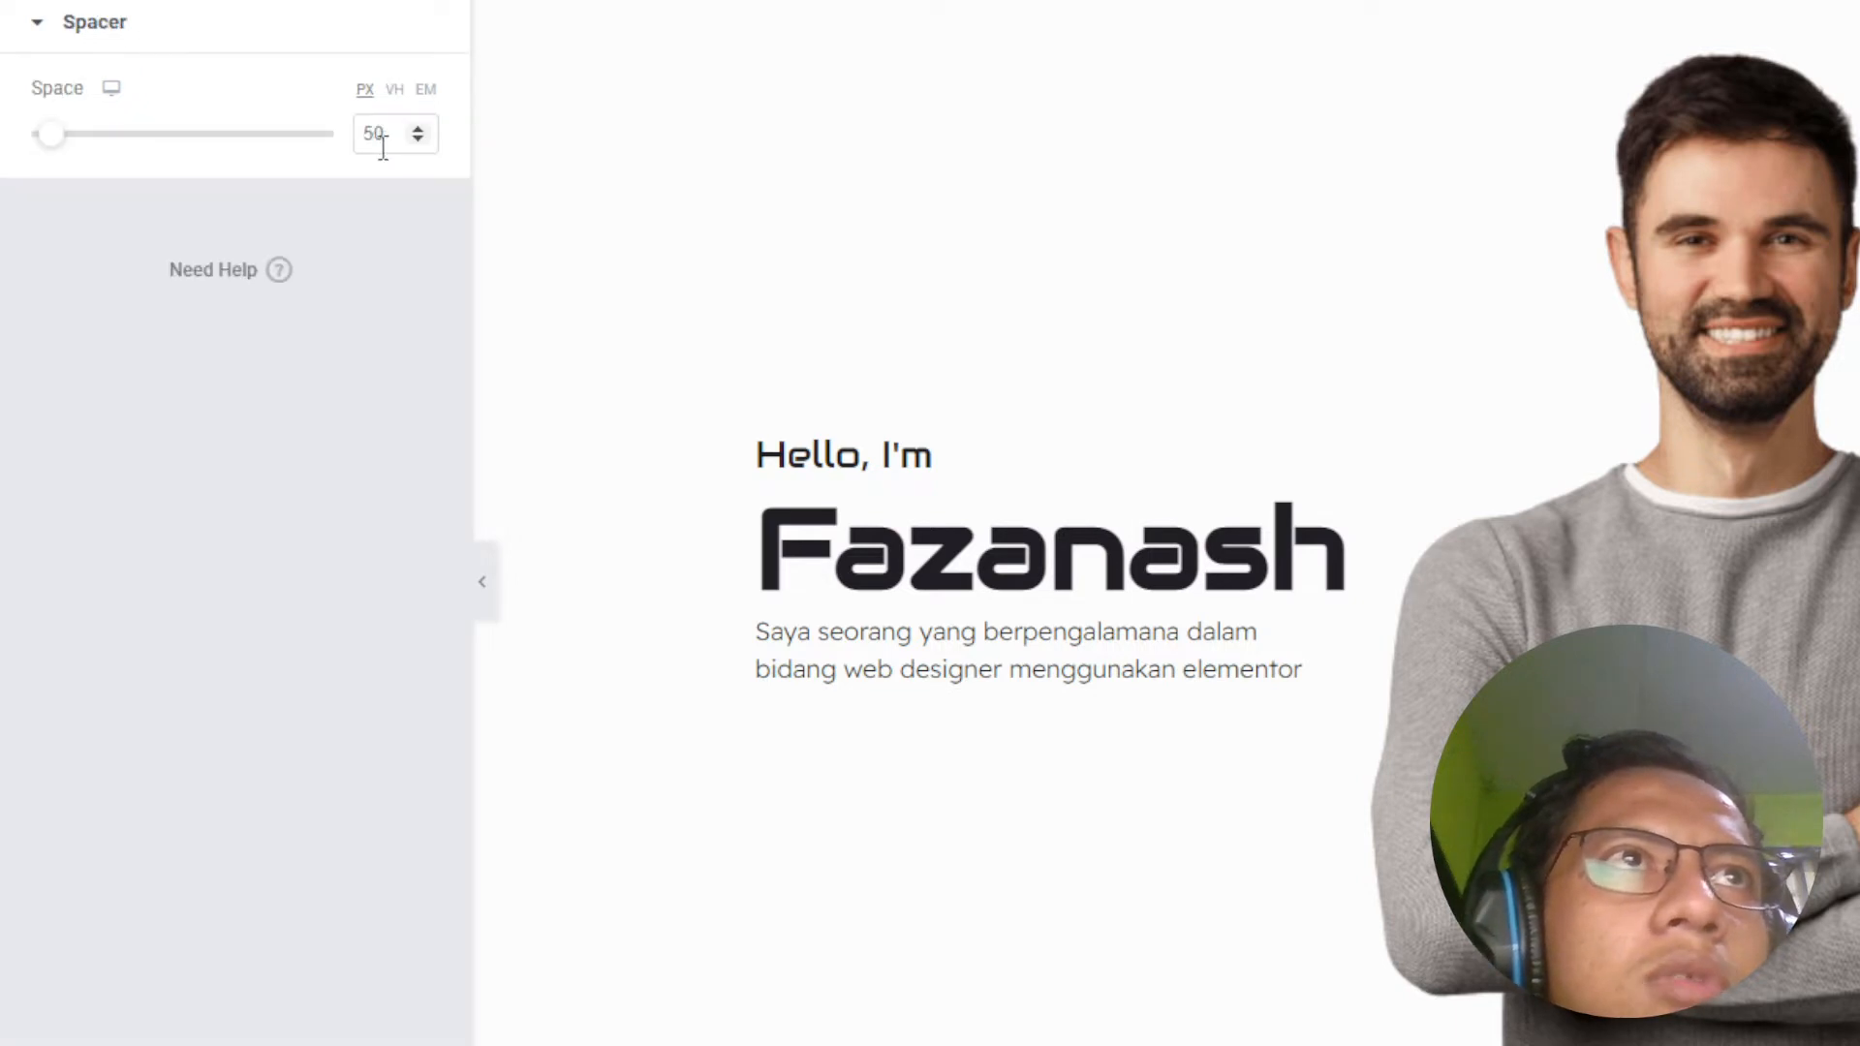
# Step: Set the spacer's space height to 700 px
pyautogui.moveTo(373, 139); pyautogui.dragTo(352, 120)
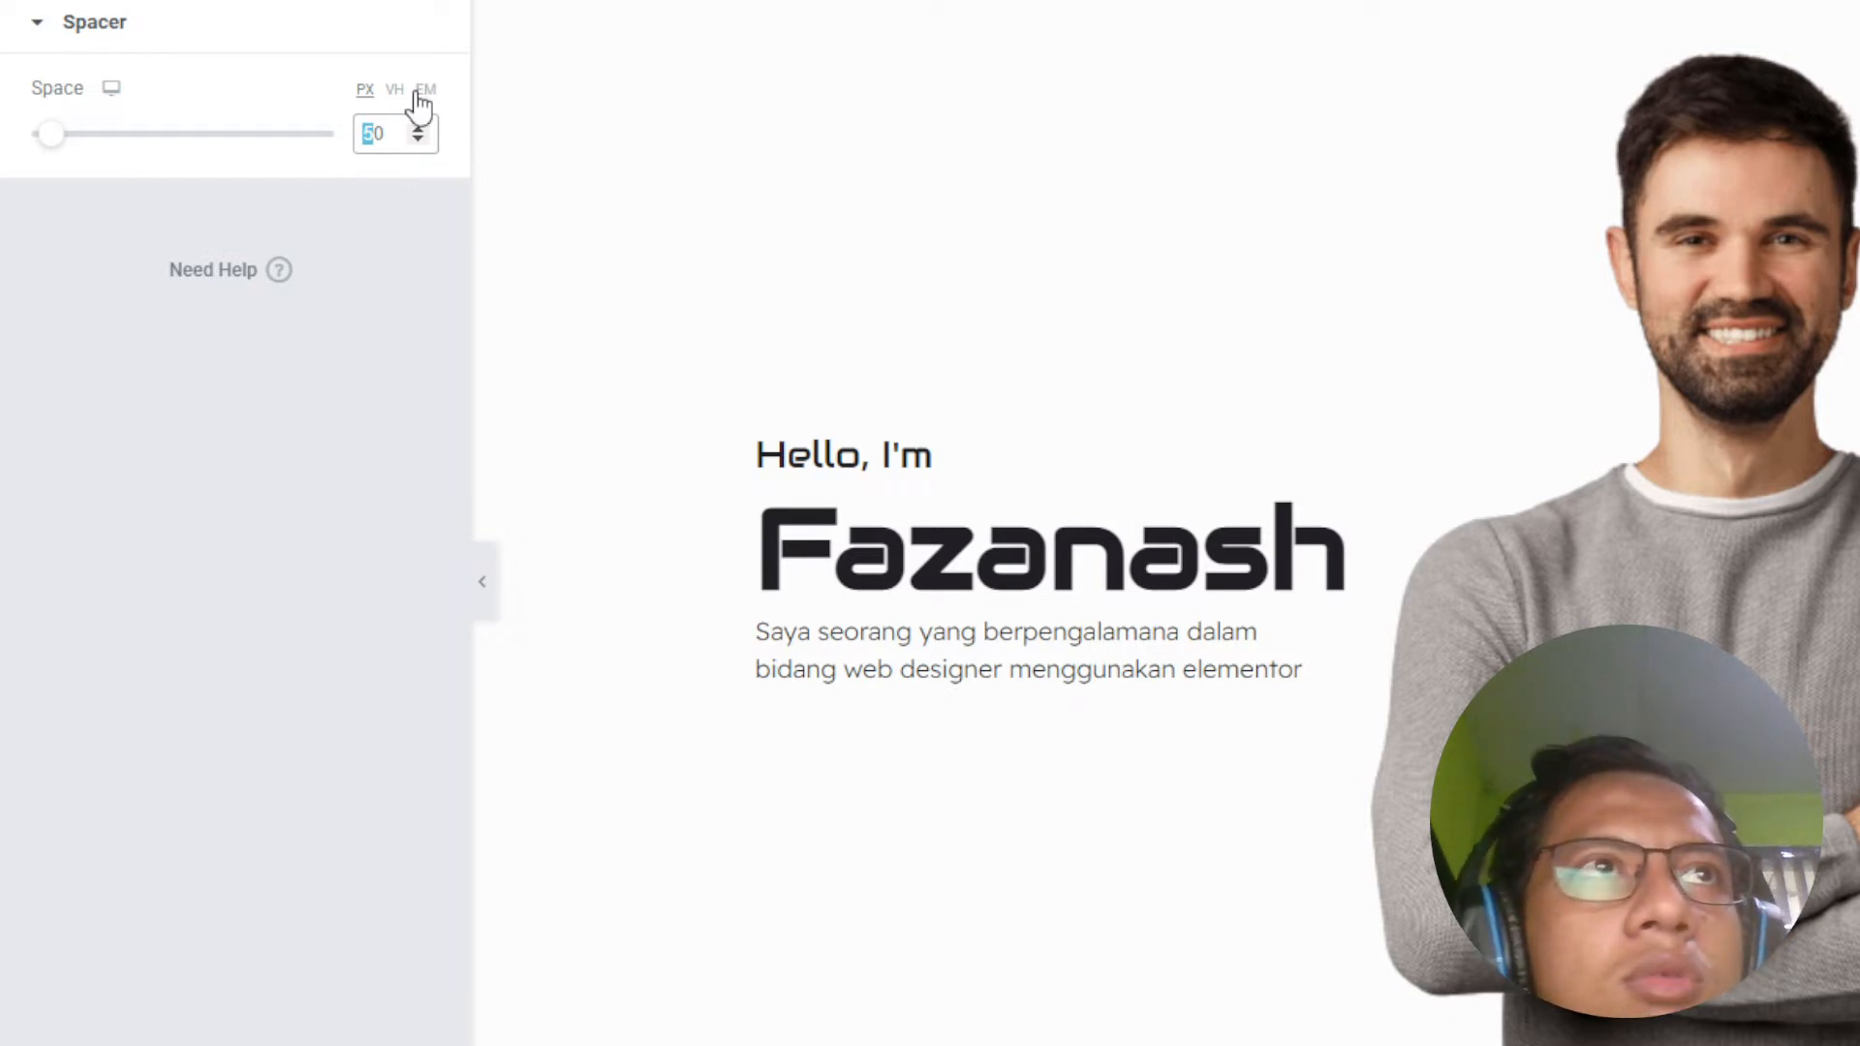
pyautogui.write('700')
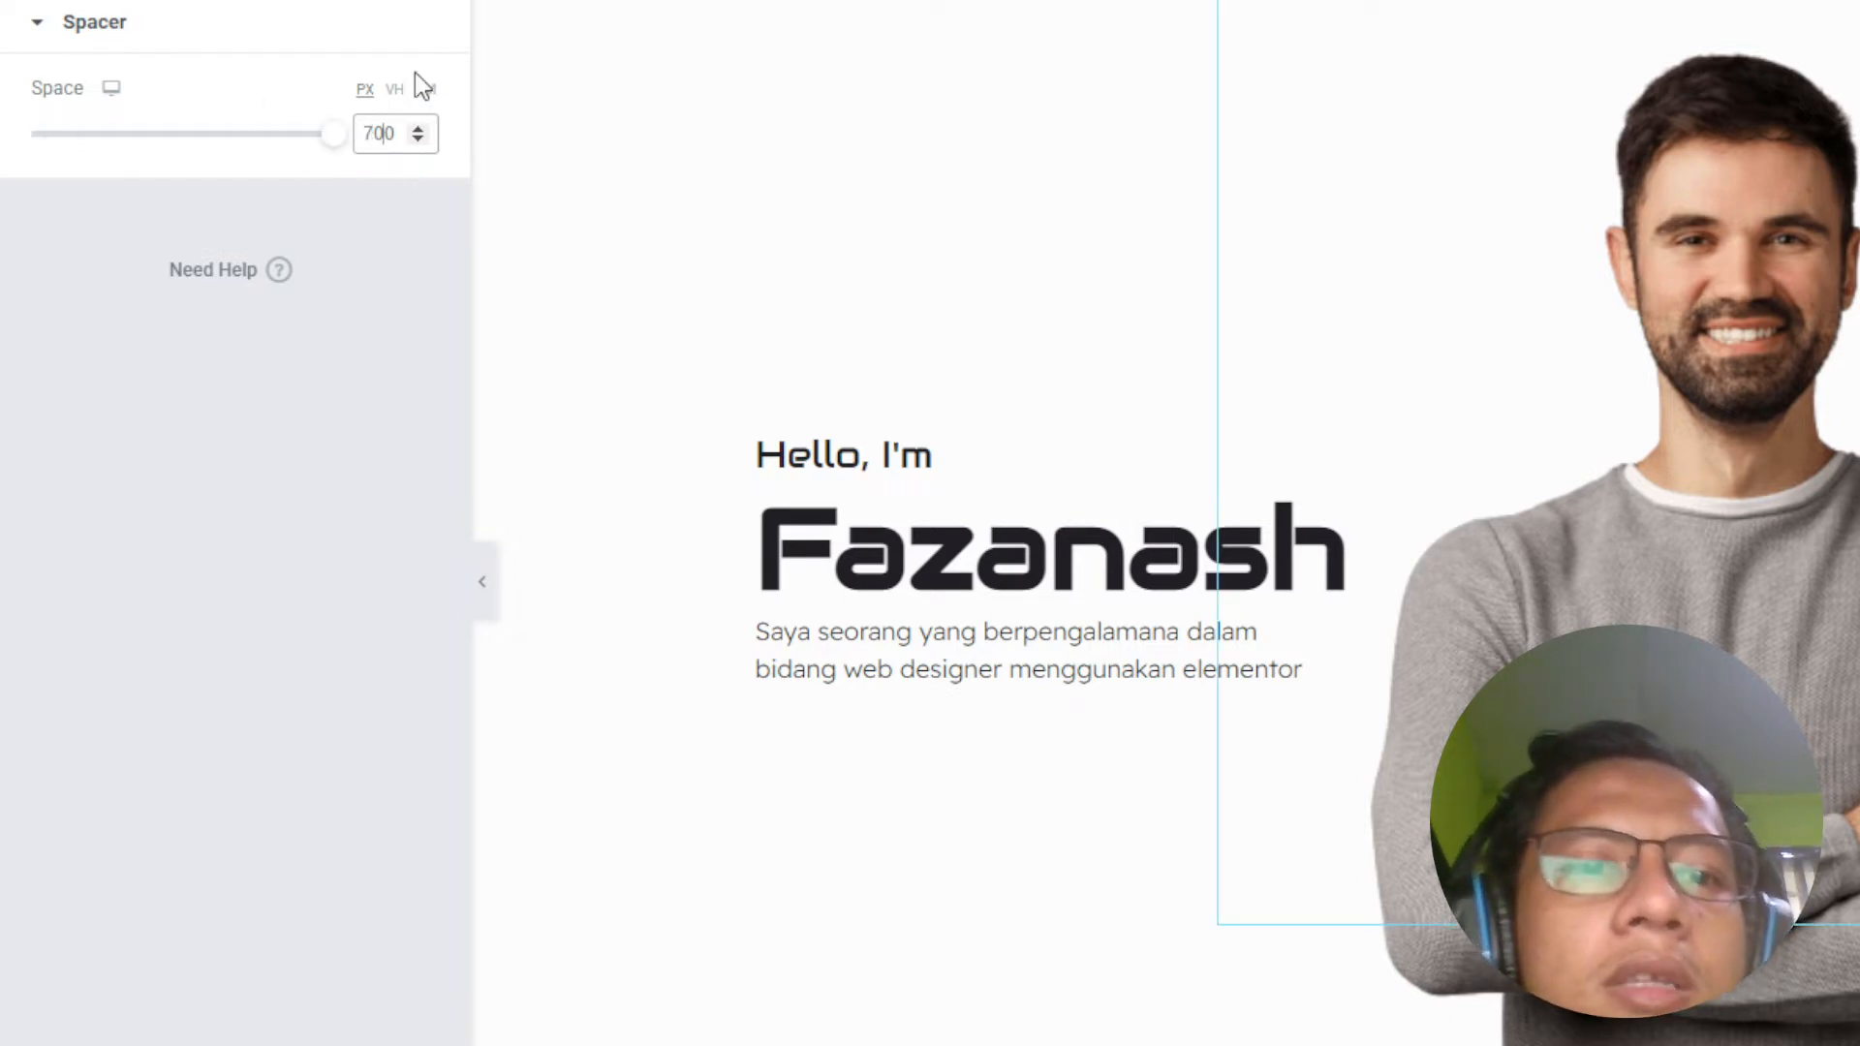
pyautogui.click(383, 2)
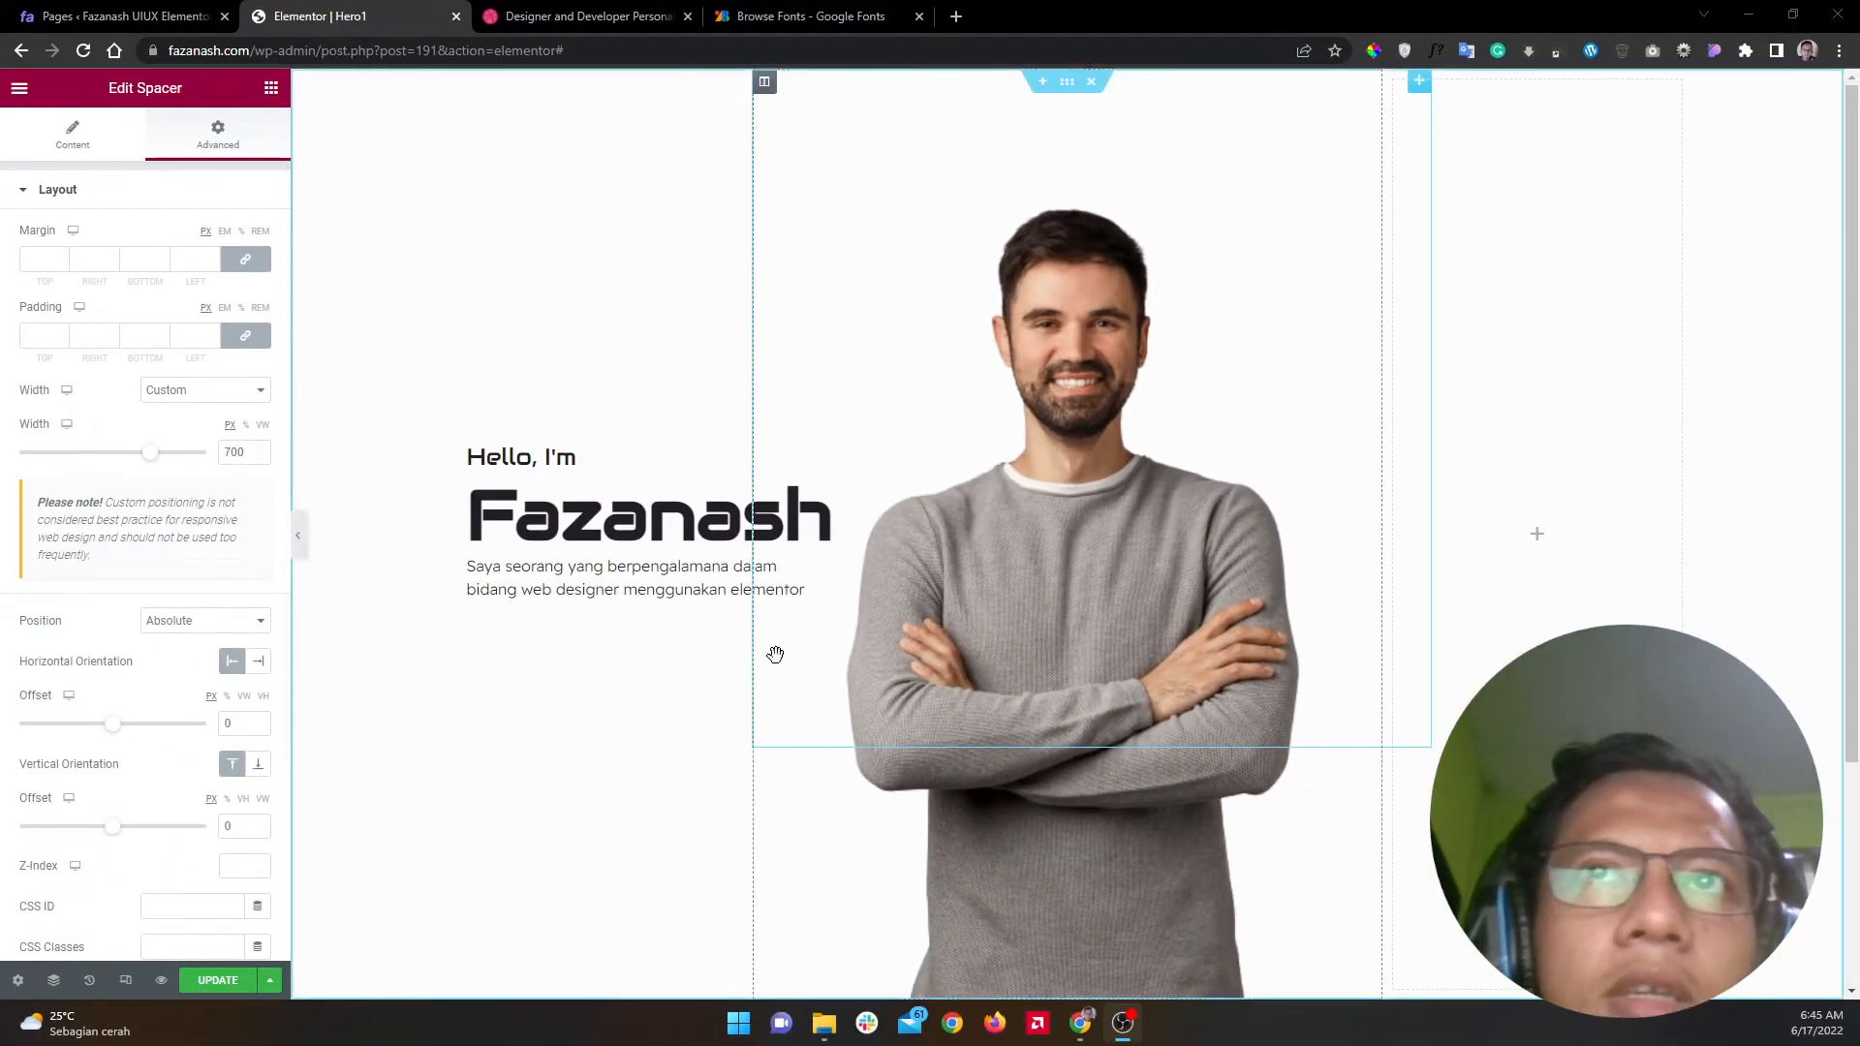
pyautogui.click(256, 189)
# Step: Give the spacer a solid white background and preview the page
pyautogui.click(221, 341)
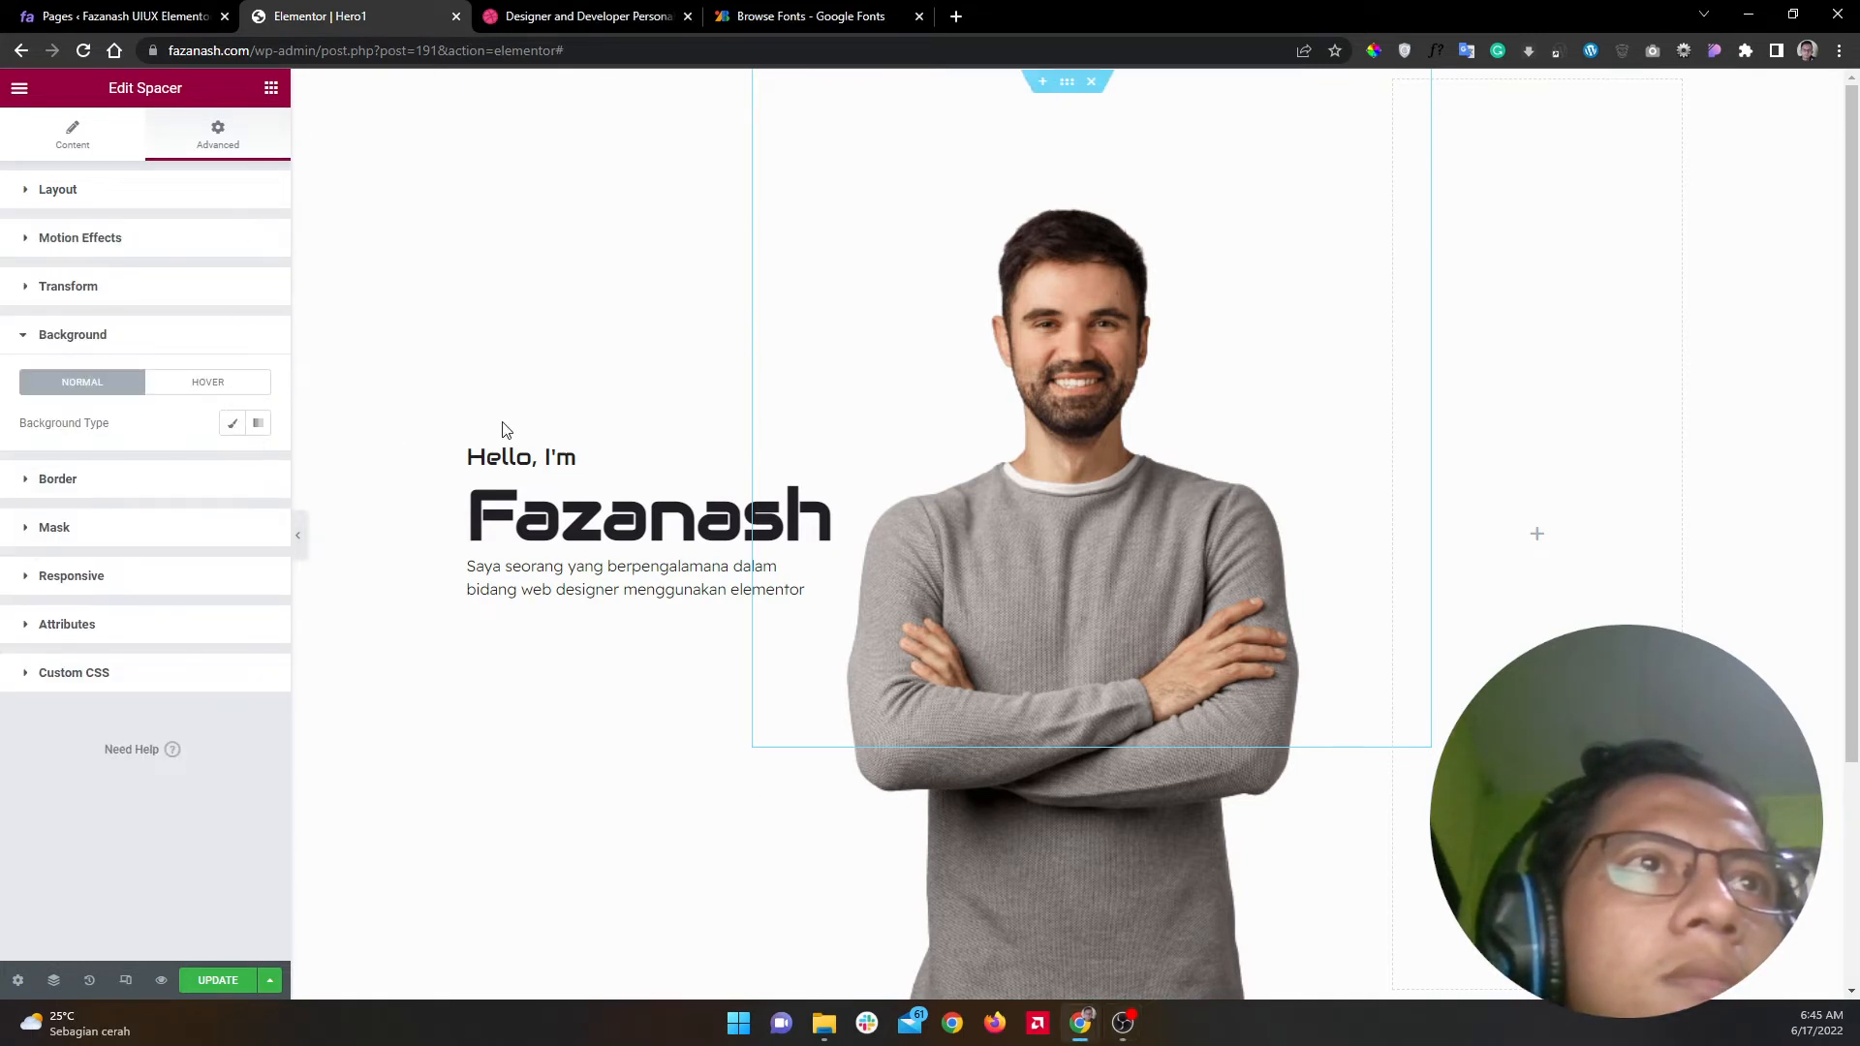
pyautogui.click(232, 424)
pyautogui.click(256, 466)
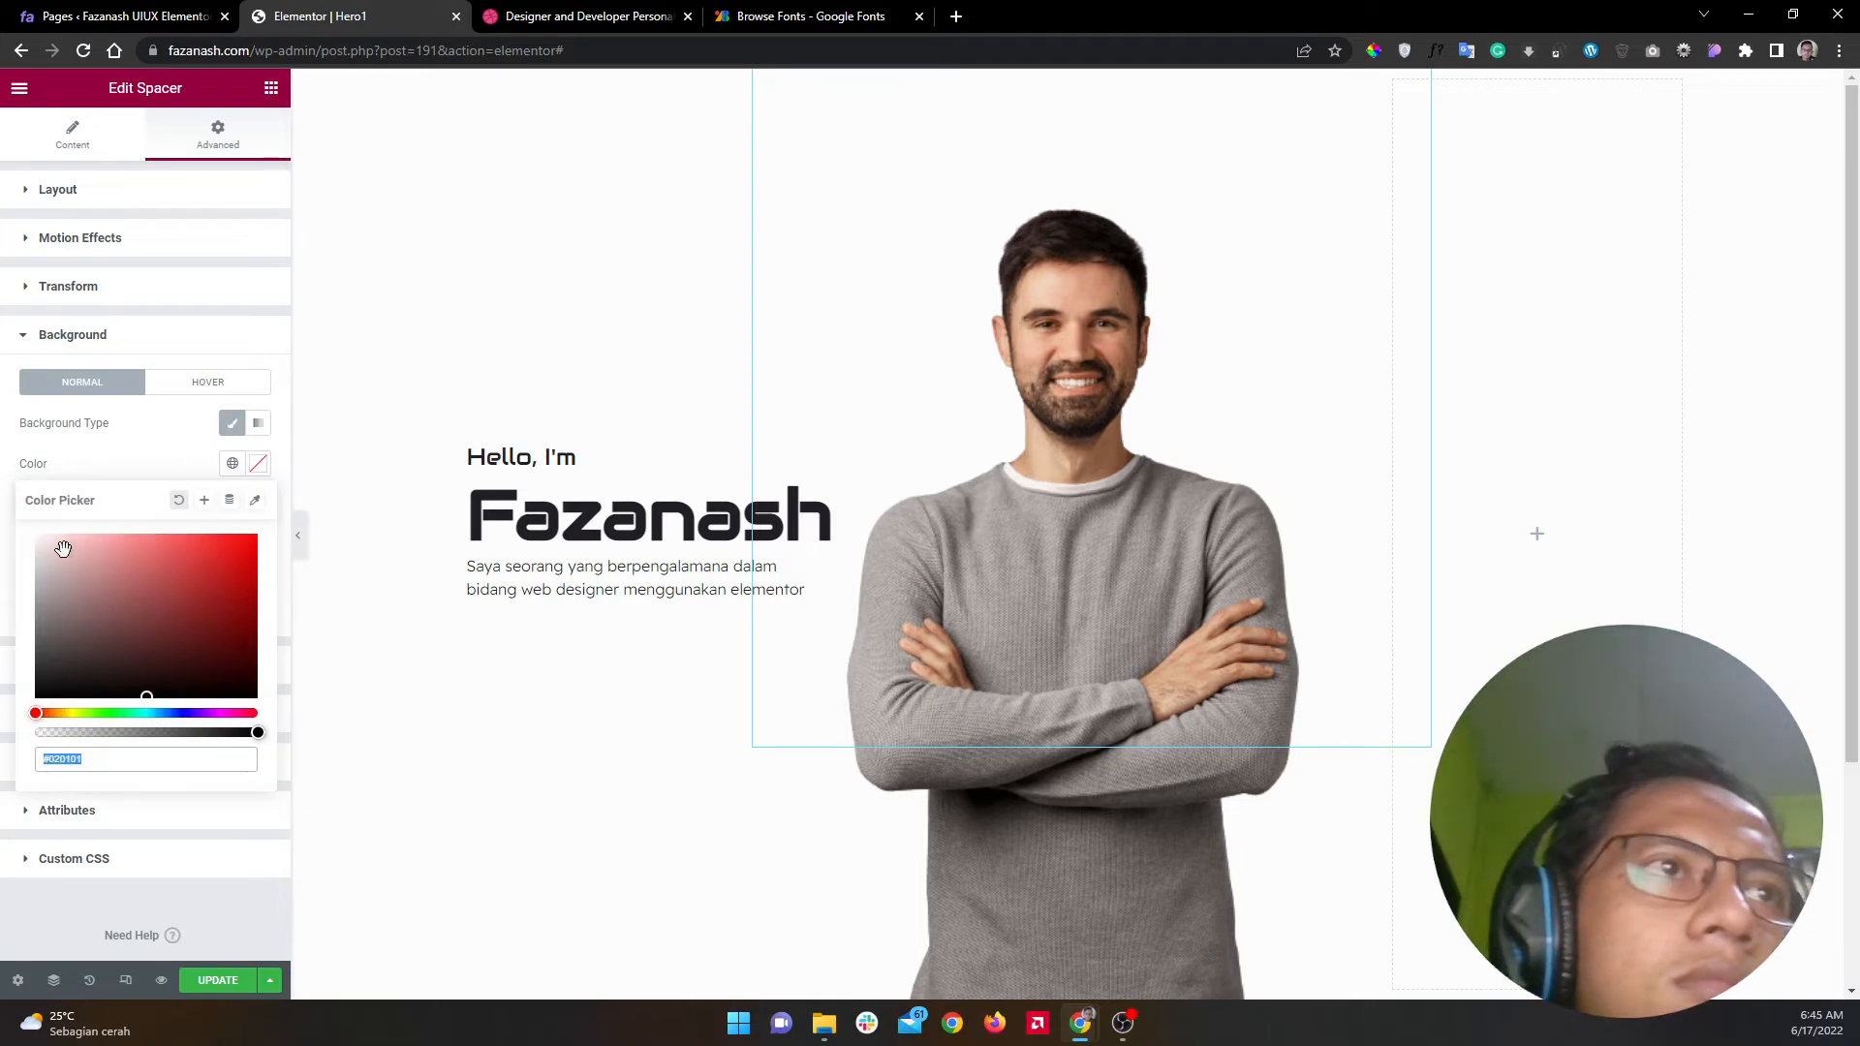
pyautogui.moveTo(39, 538); pyautogui.dragTo(2, 536)
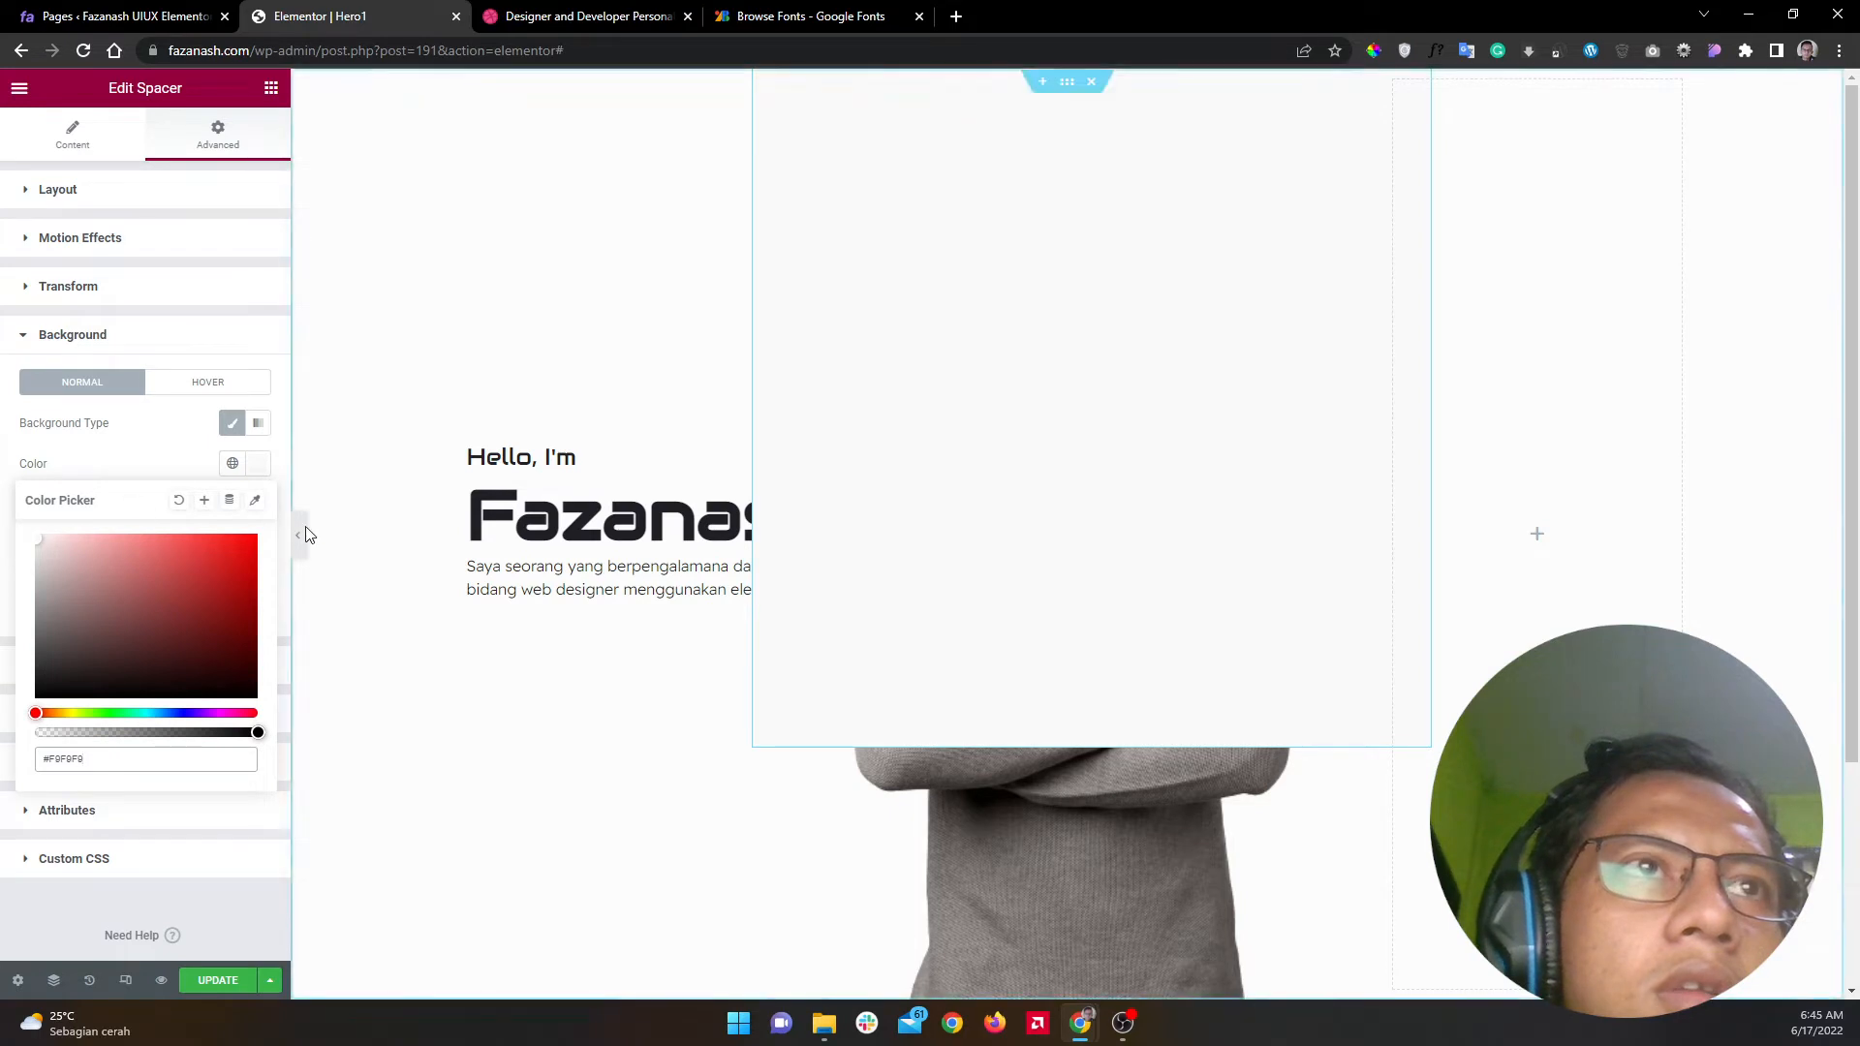
pyautogui.click(298, 535)
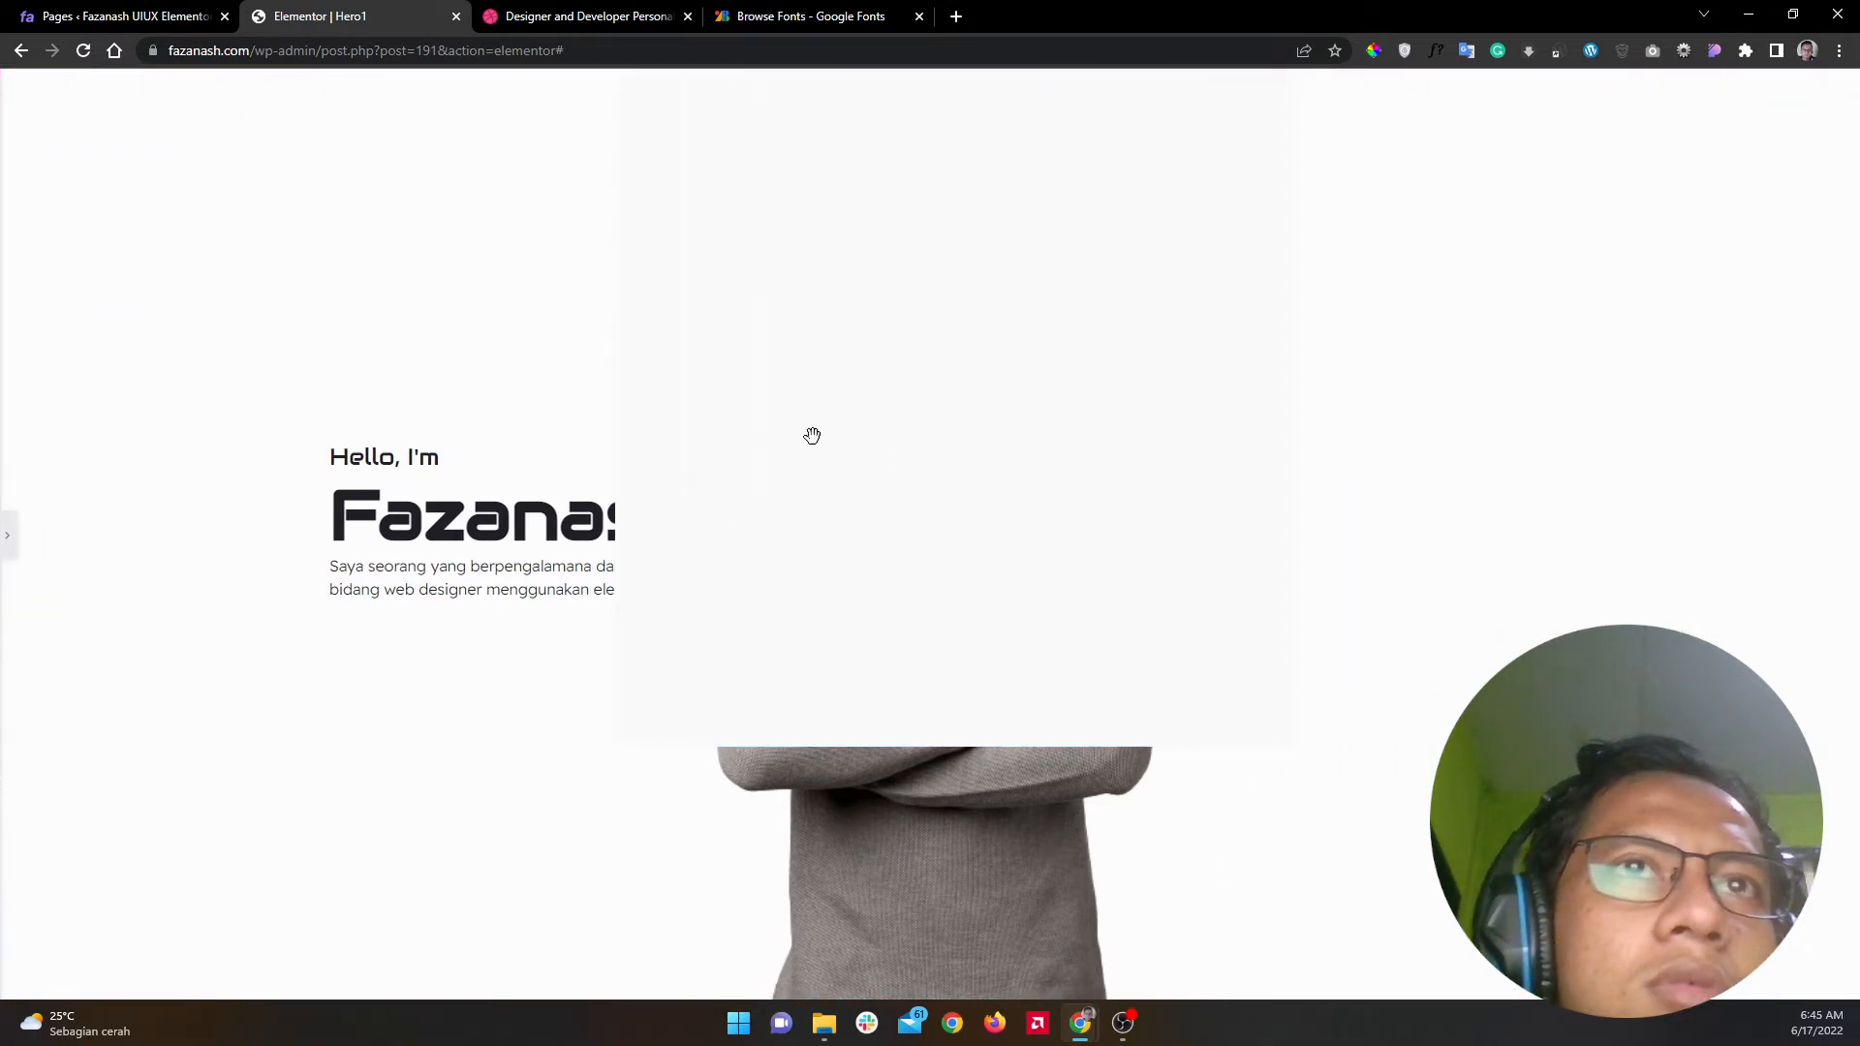
pyautogui.click(9, 540)
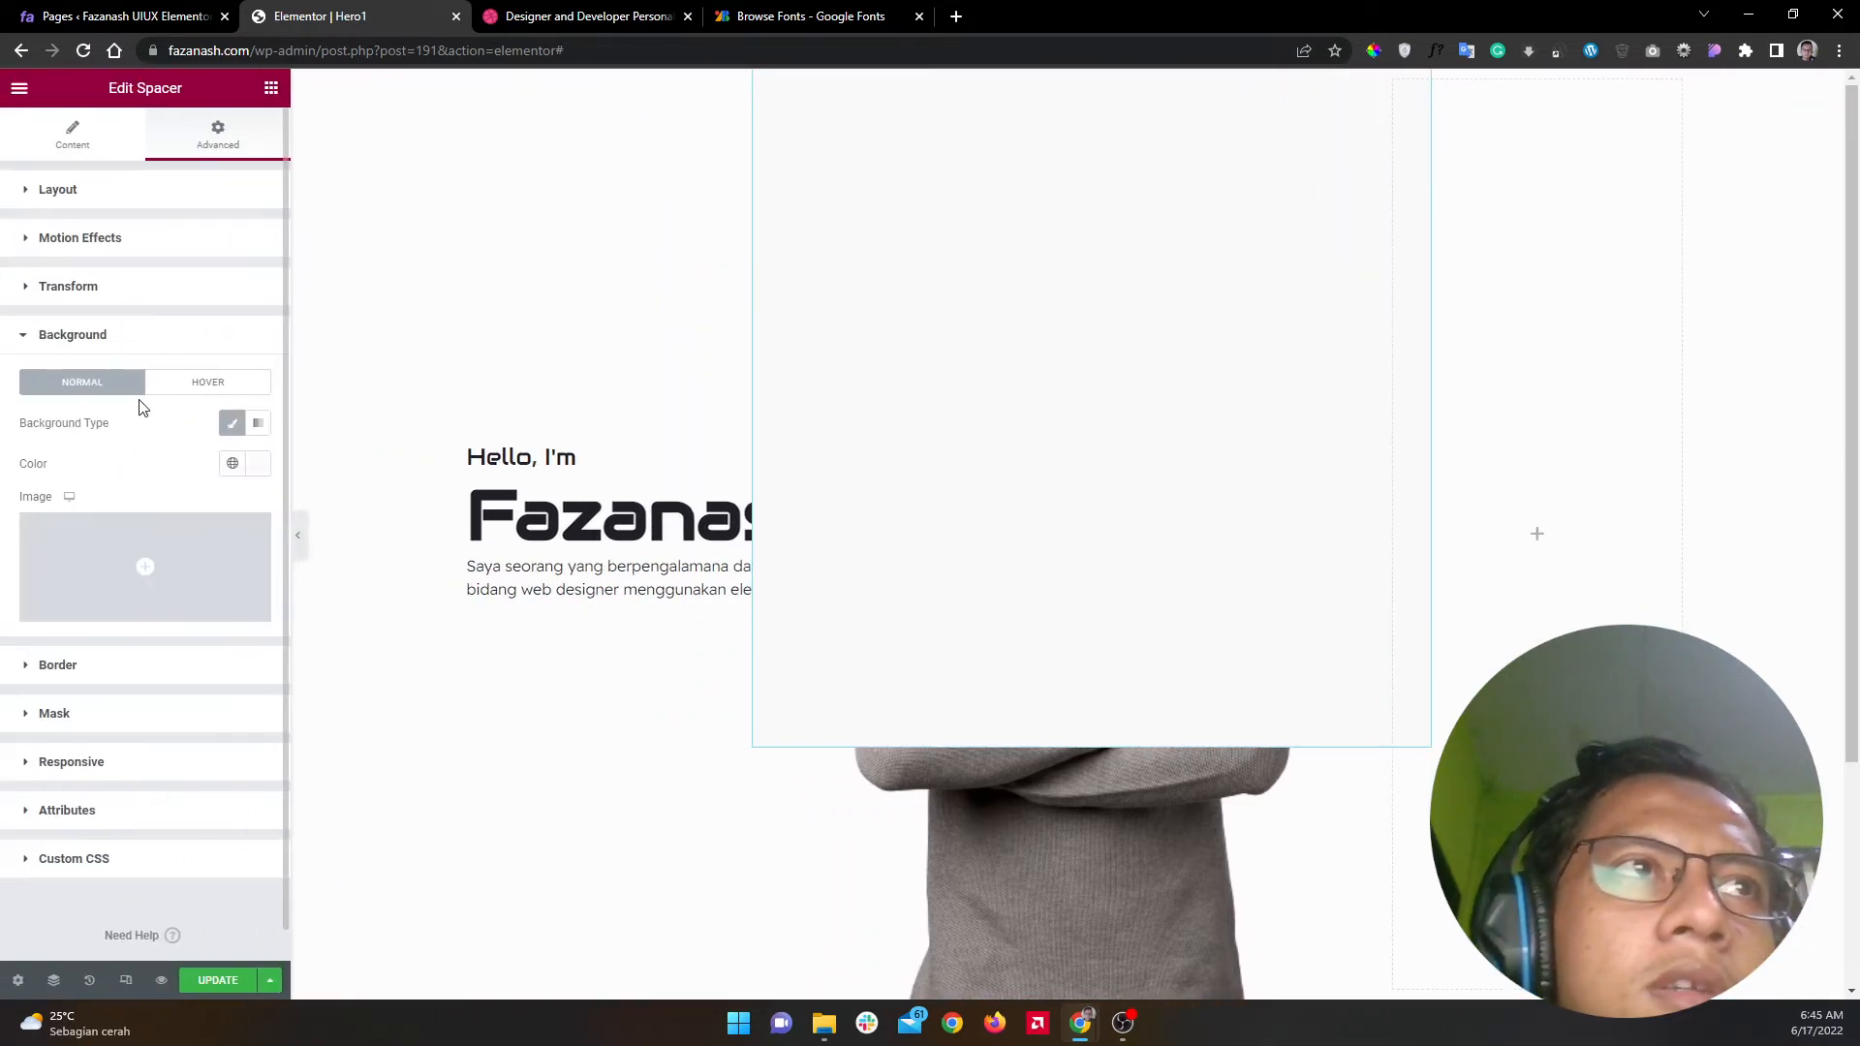
# Step: Round every corner of the spacer with a 1000 border radius, then collapse the Border section
pyautogui.click(211, 339)
pyautogui.click(210, 395)
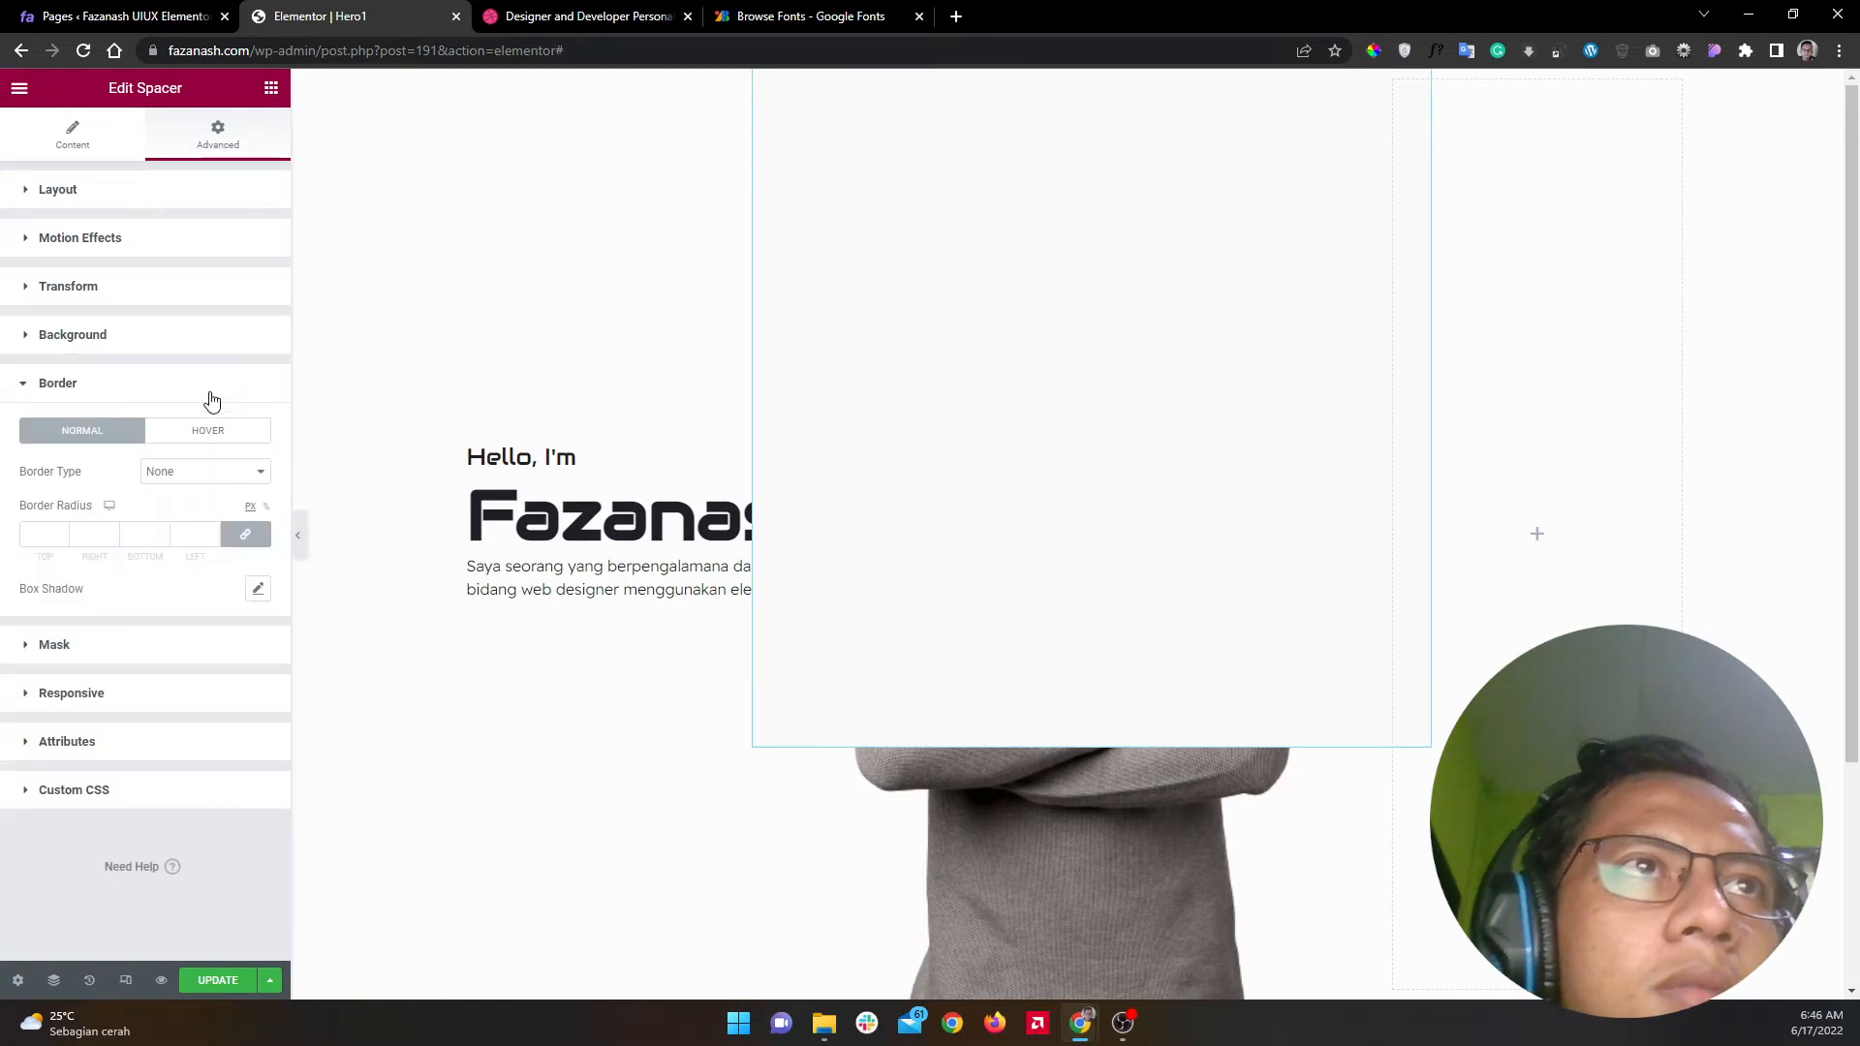
pyautogui.click(180, 532)
pyautogui.write('1000')
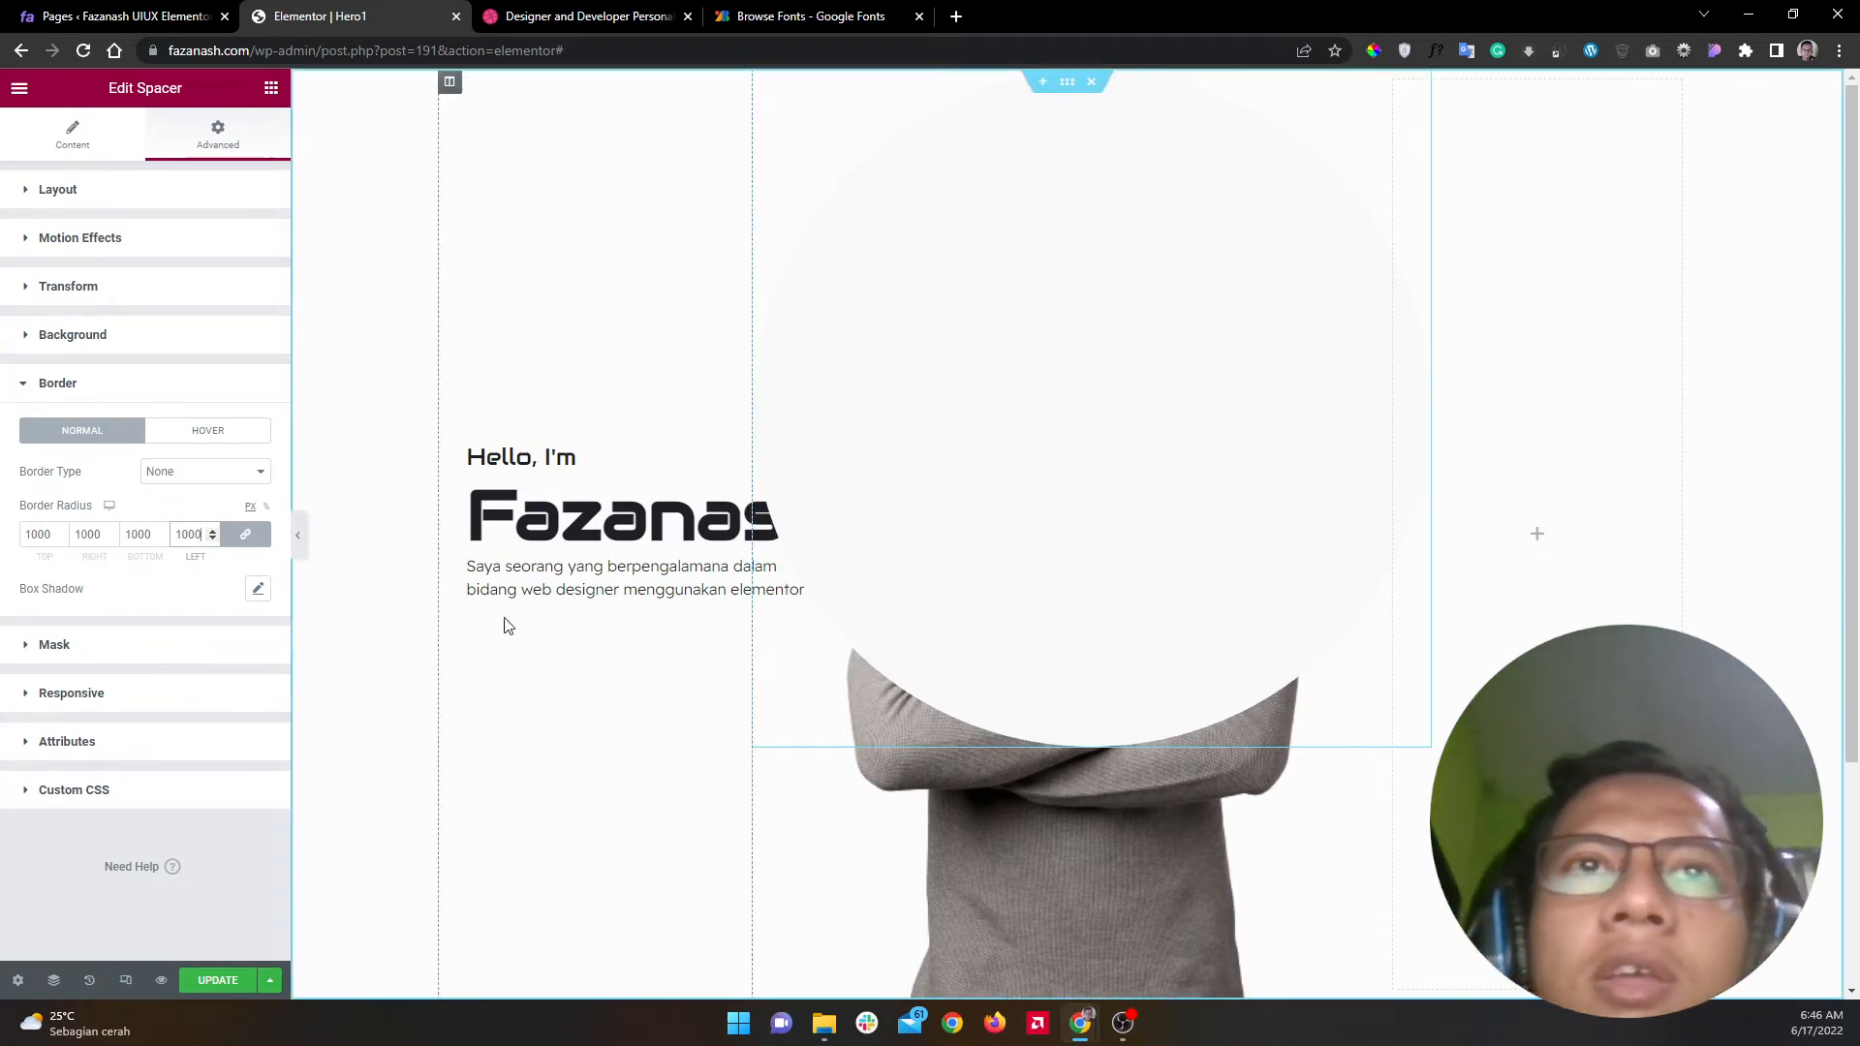
pyautogui.click(216, 383)
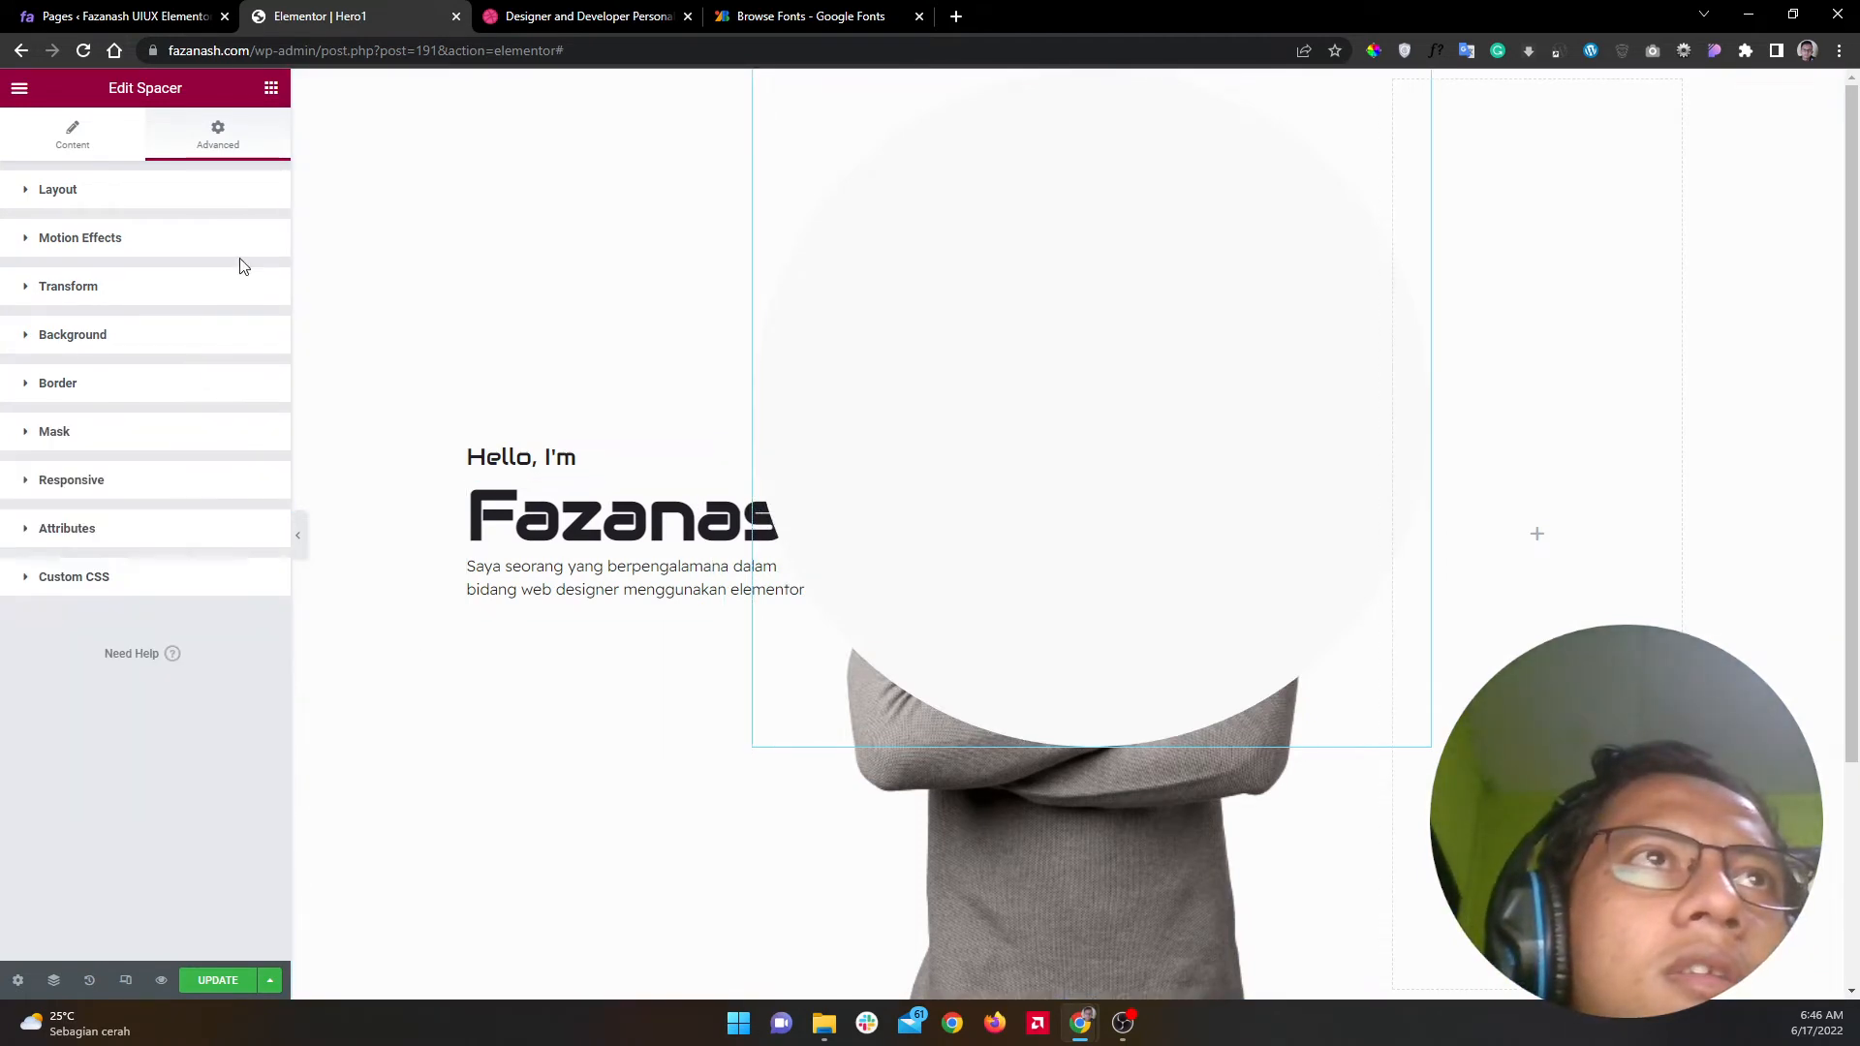
# Step: Set the circle spacer's Z-Index to 0 under Advanced > Layout and preview the page
pyautogui.click(247, 200)
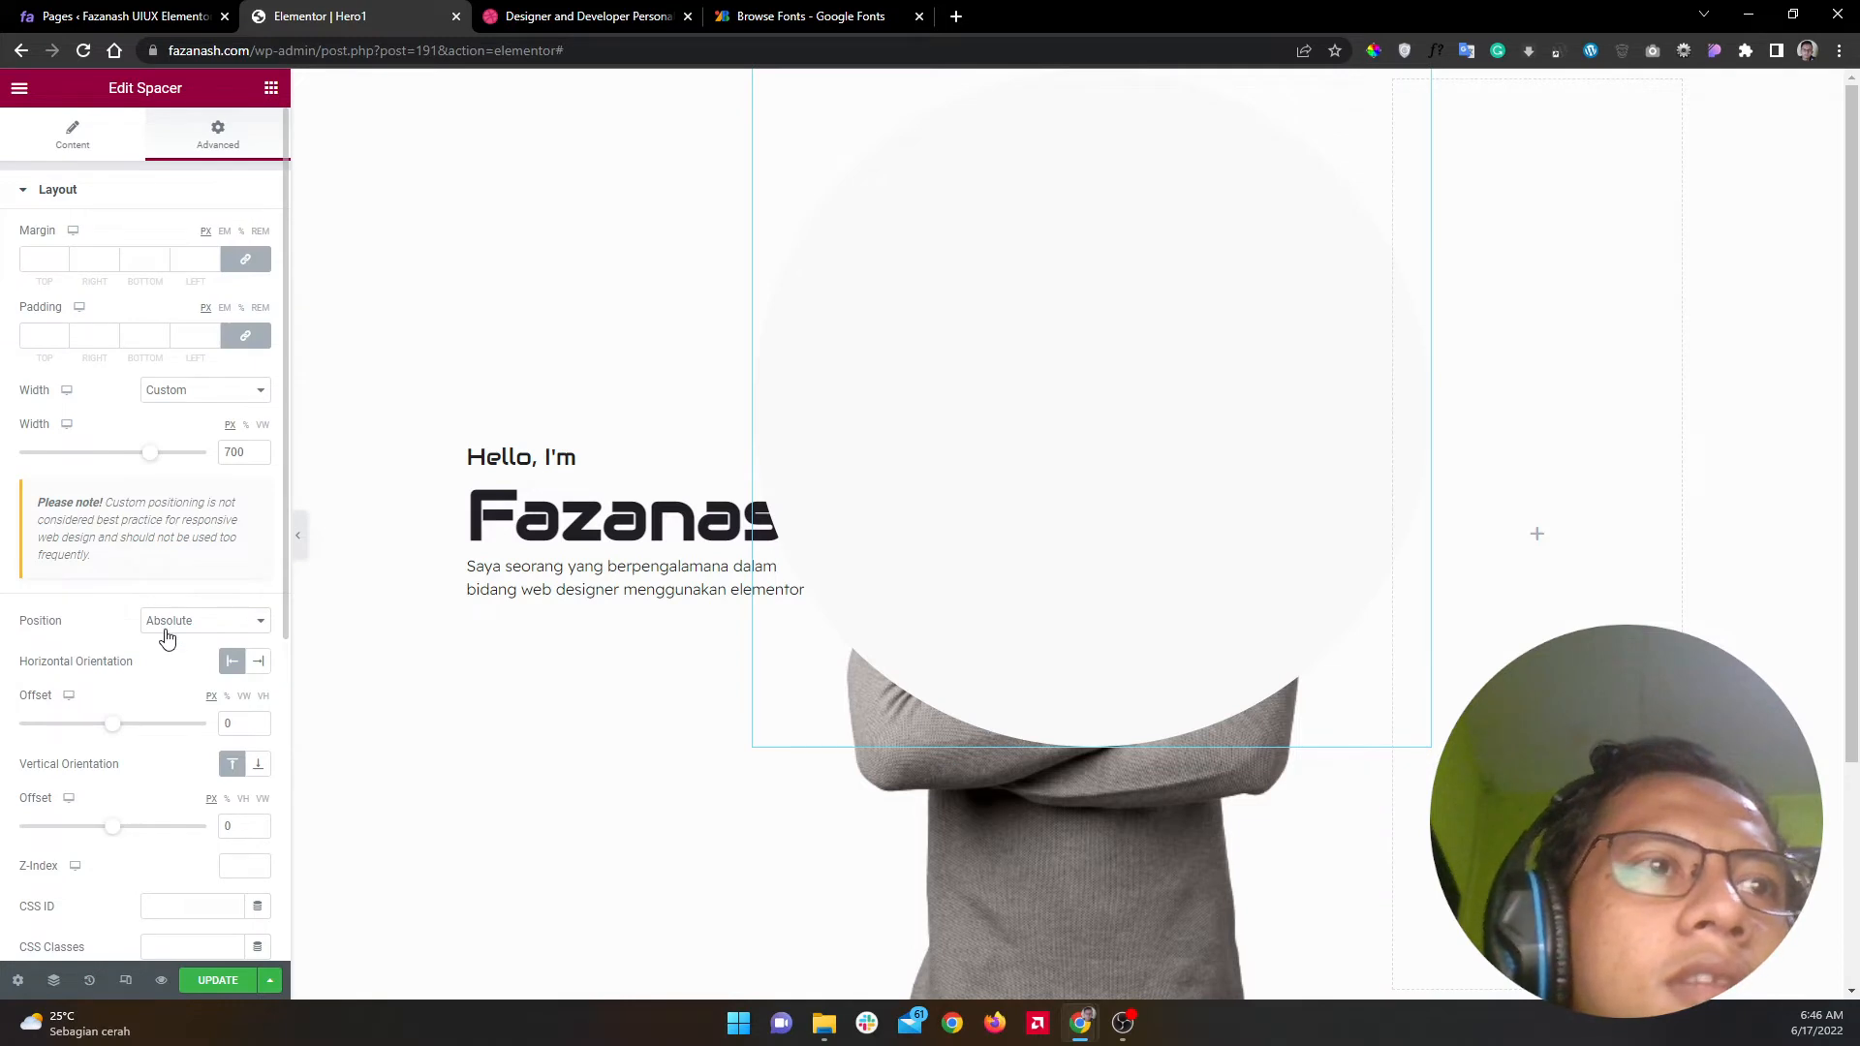
pyautogui.scroll(-5, 174, 782)
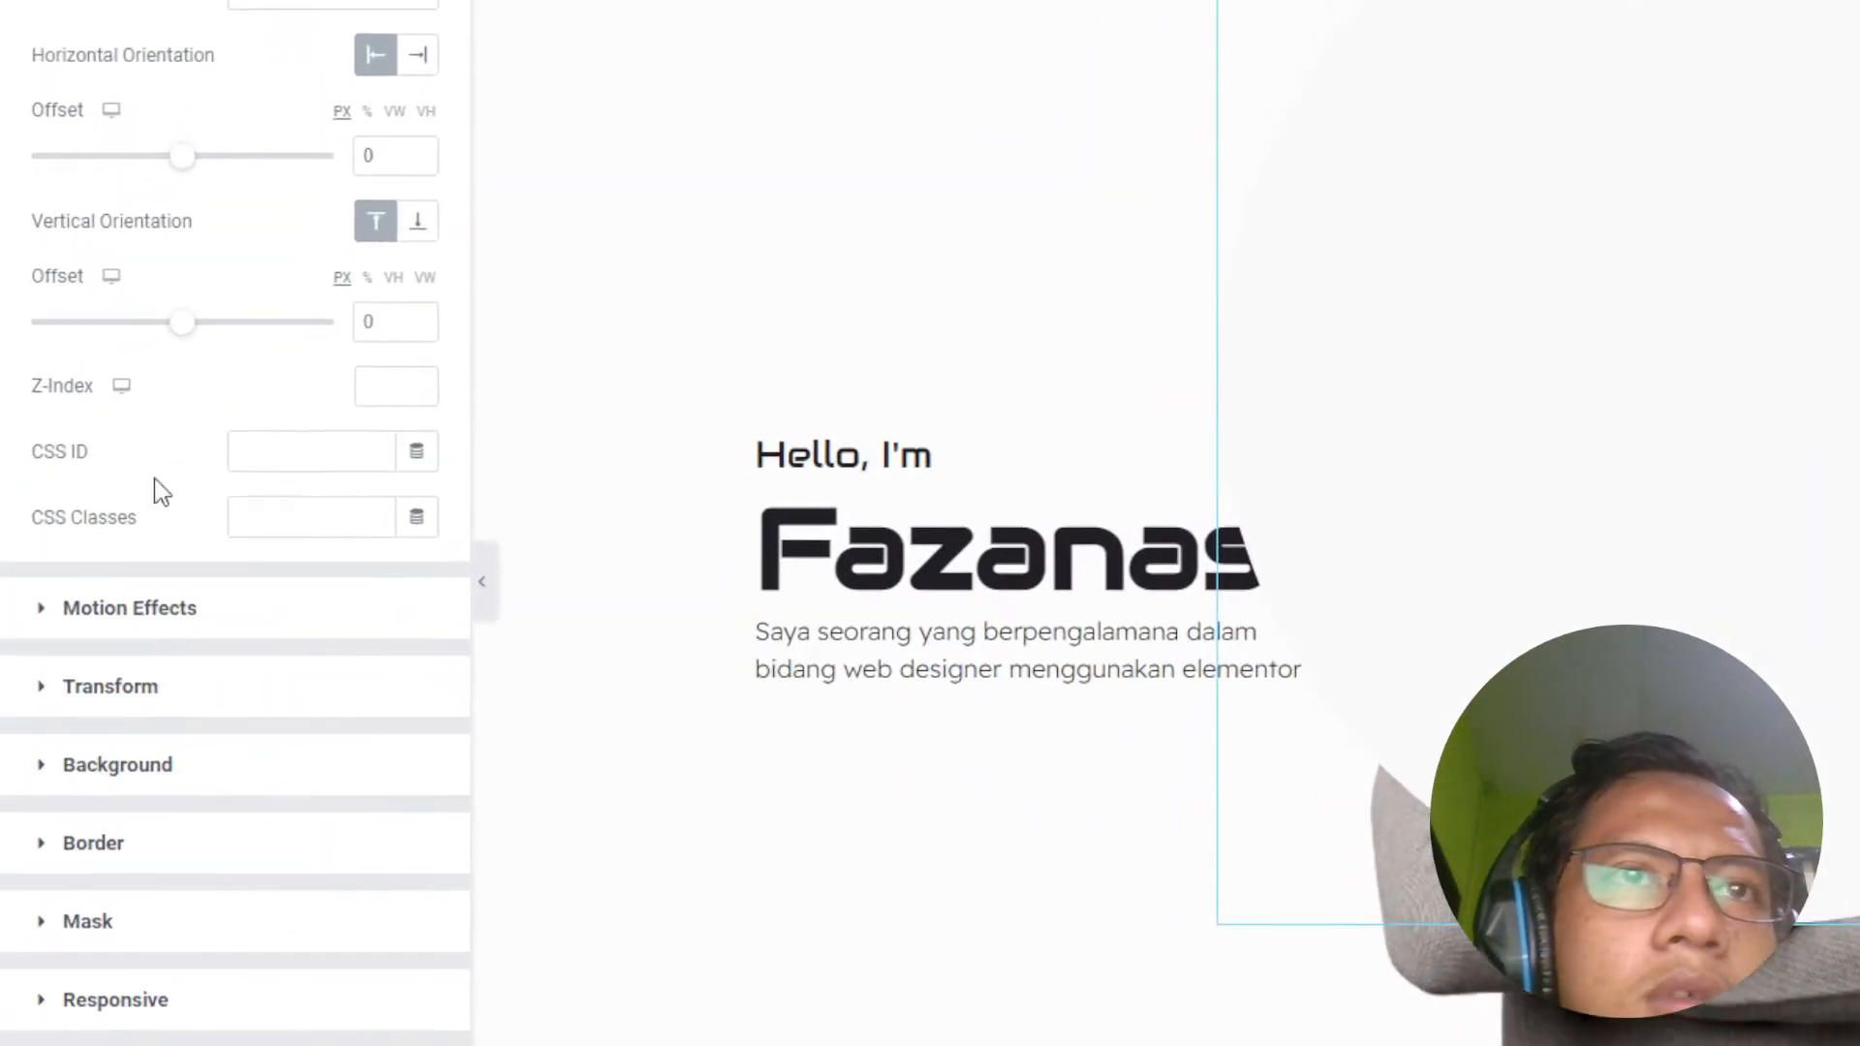
pyautogui.click(367, 383)
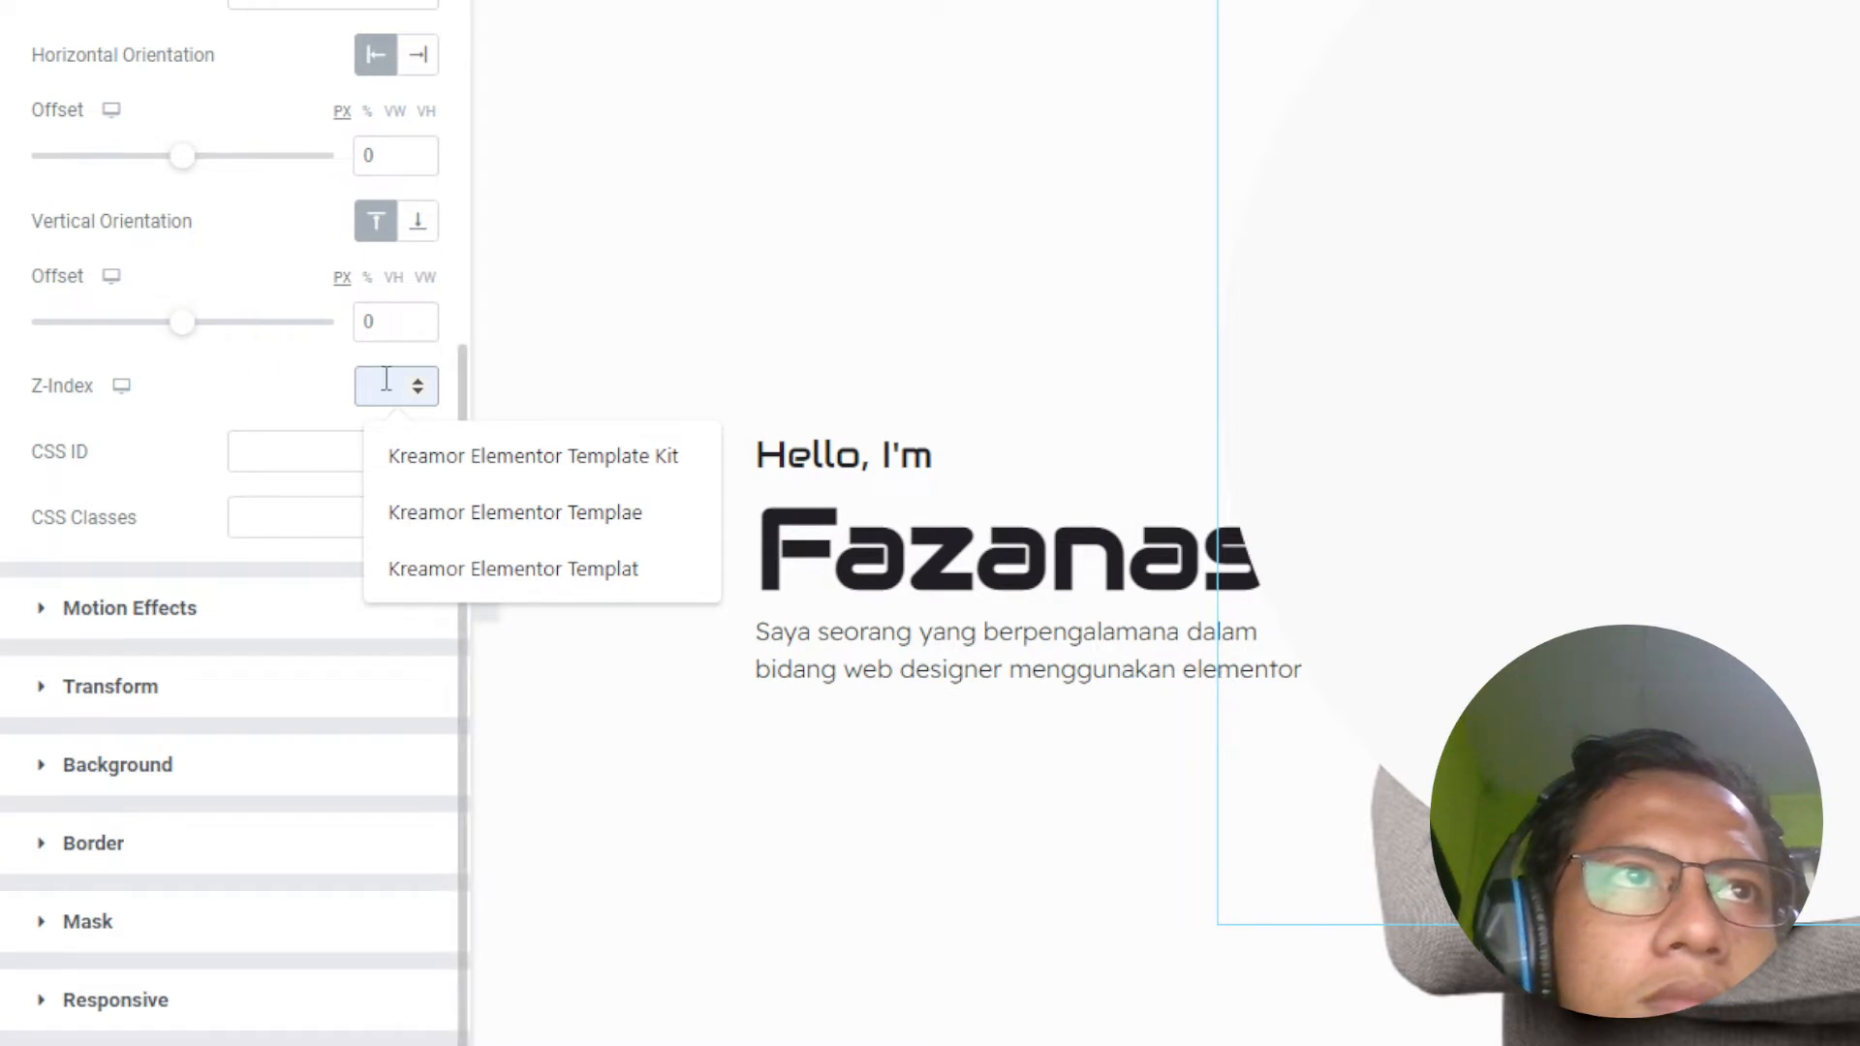
pyautogui.write('0')
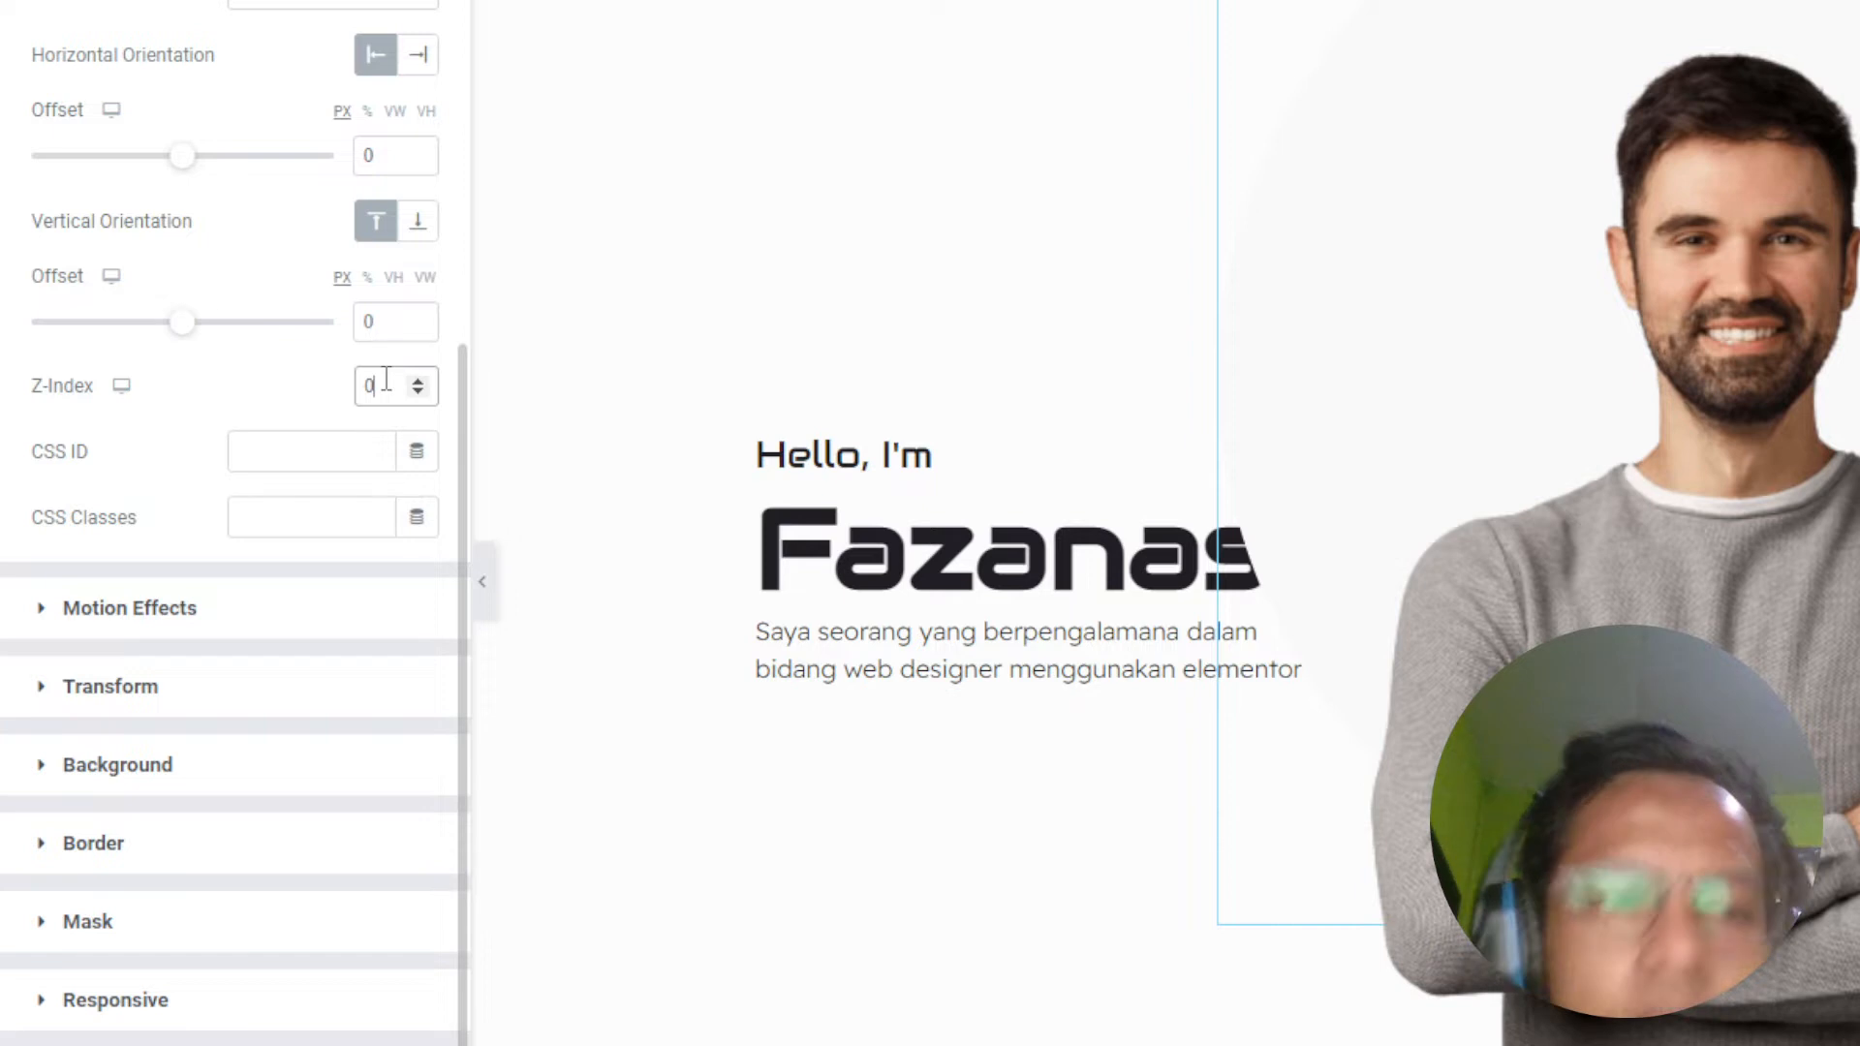
pyautogui.press('BackSpace')
pyautogui.write('0')
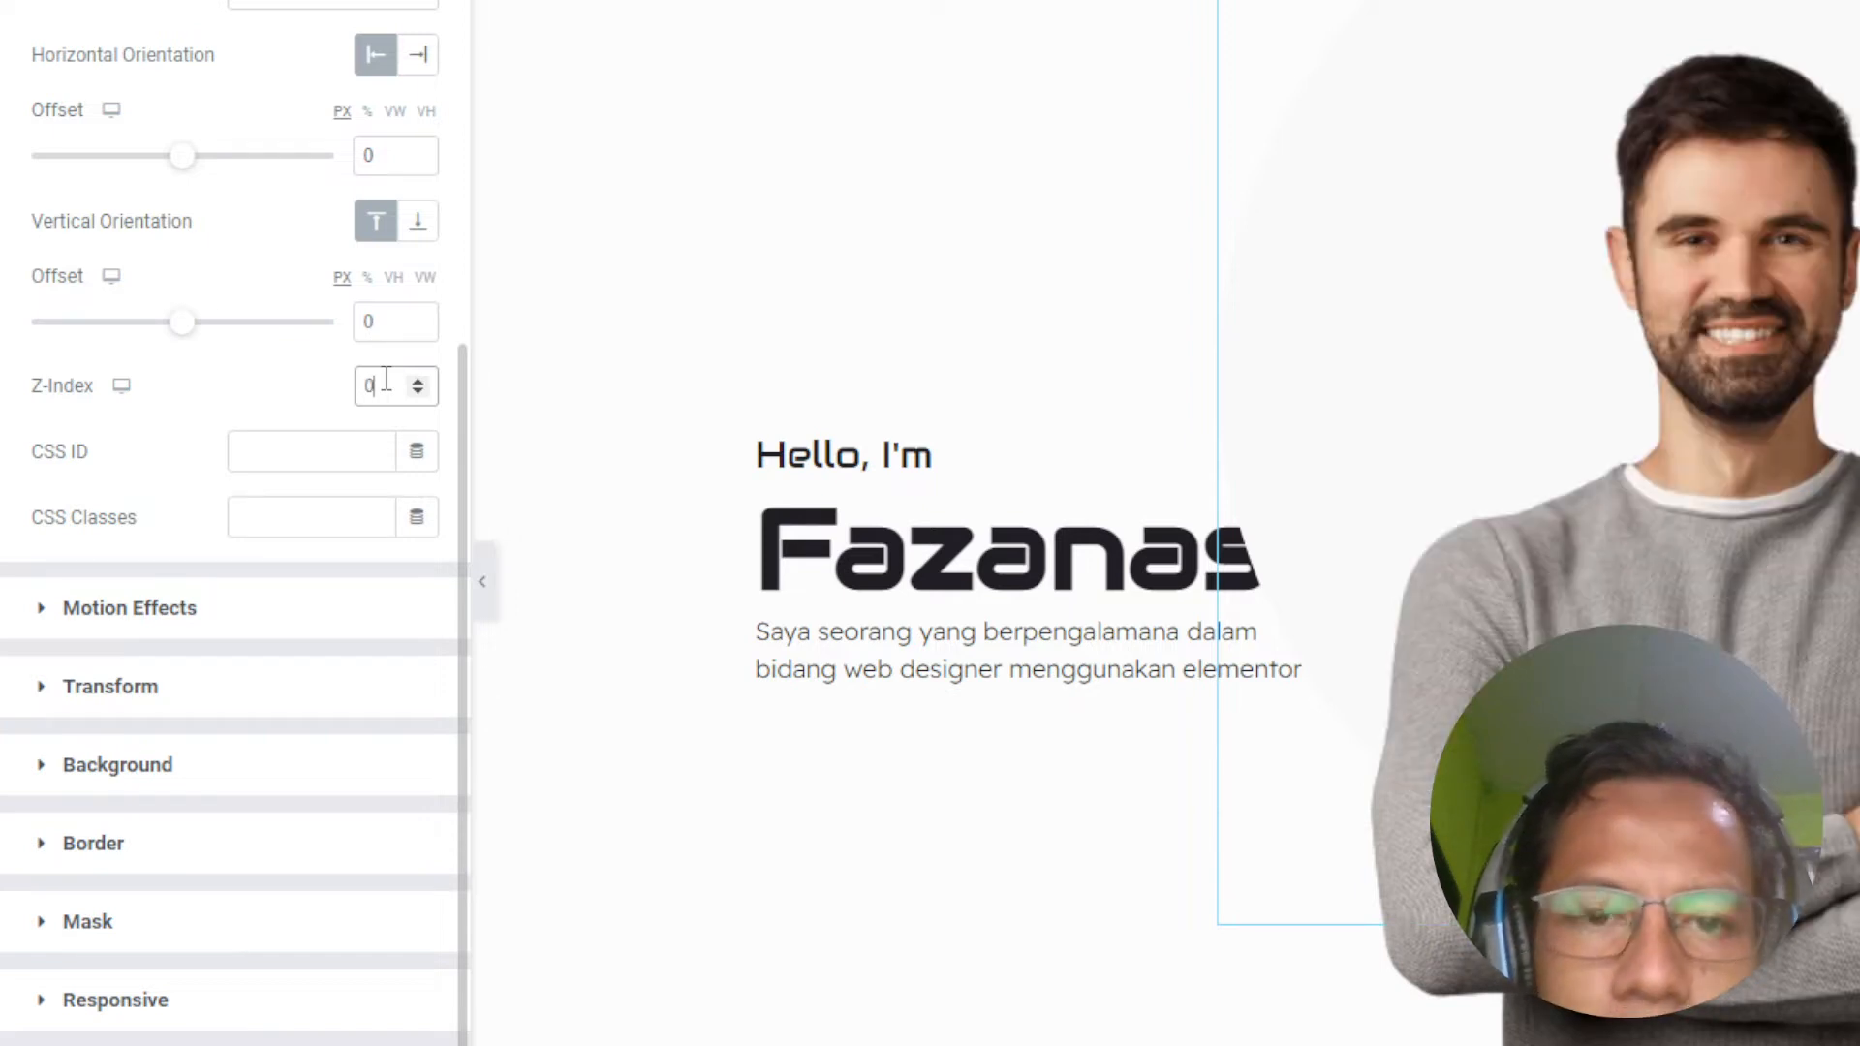
pyautogui.click(482, 586)
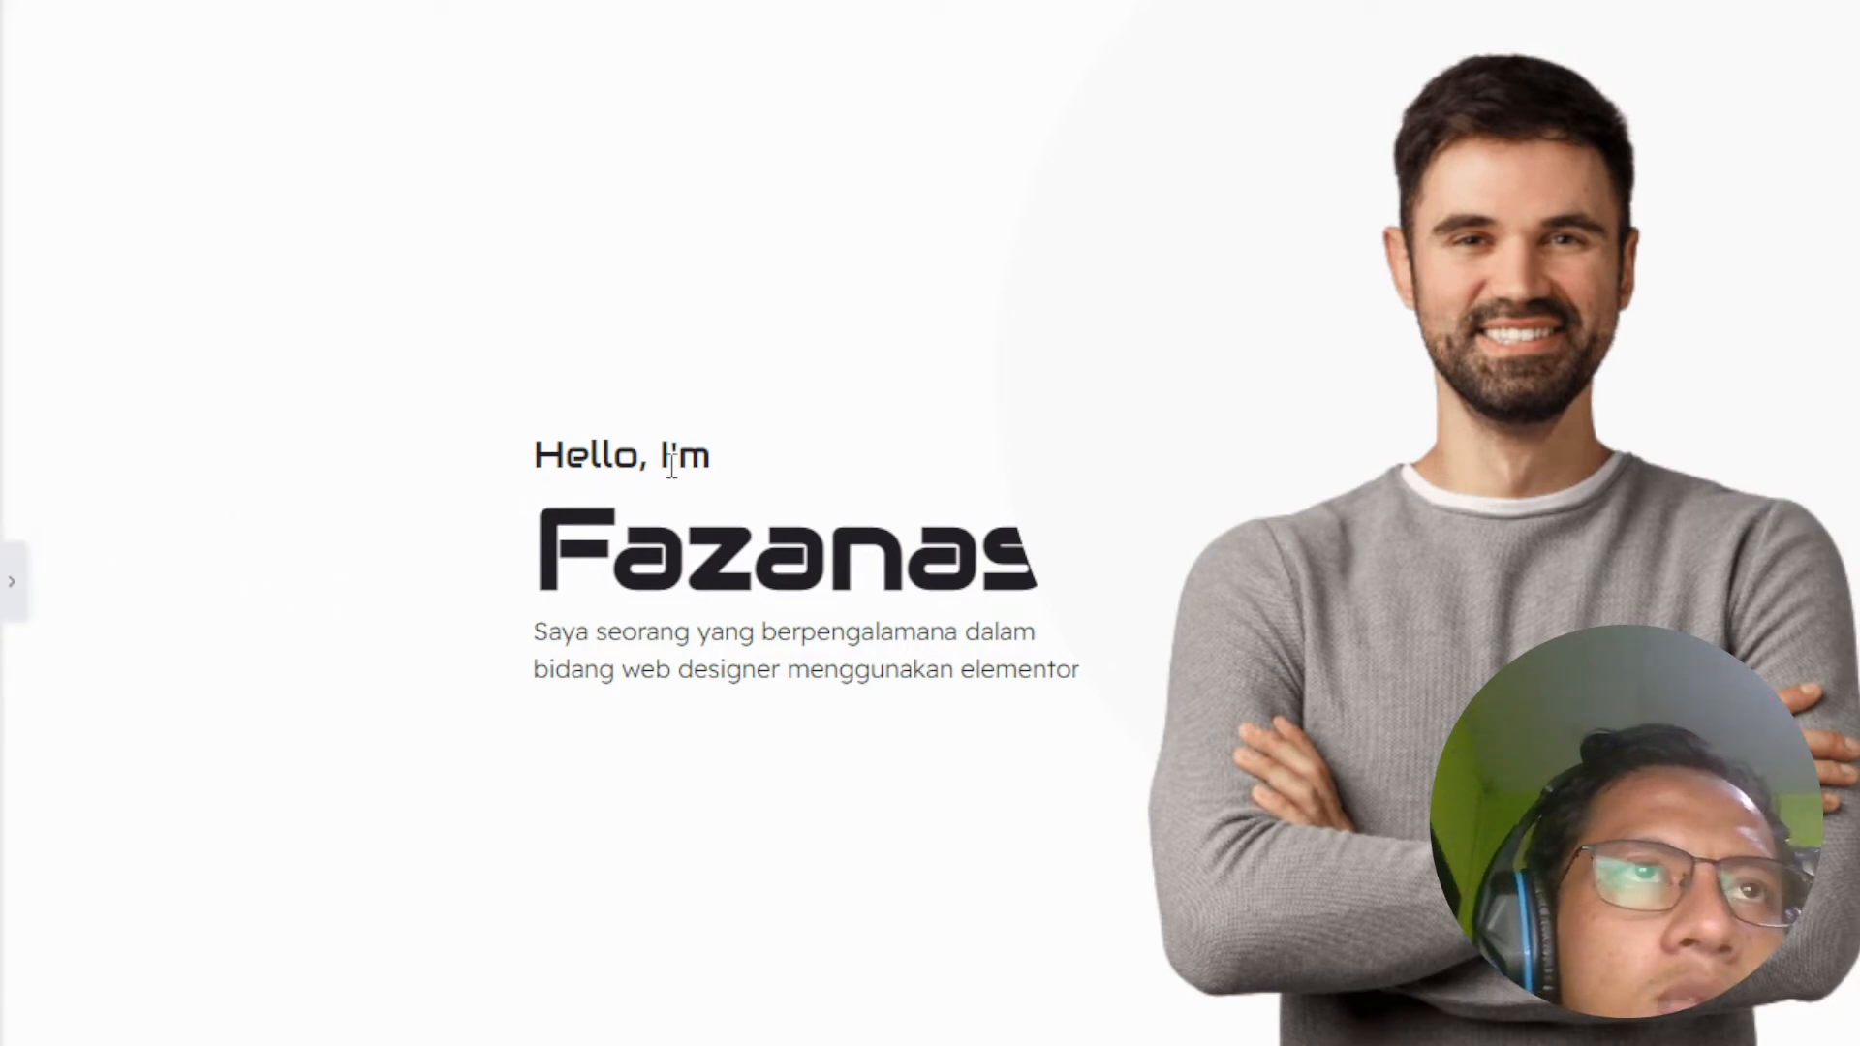
pyautogui.click(13, 602)
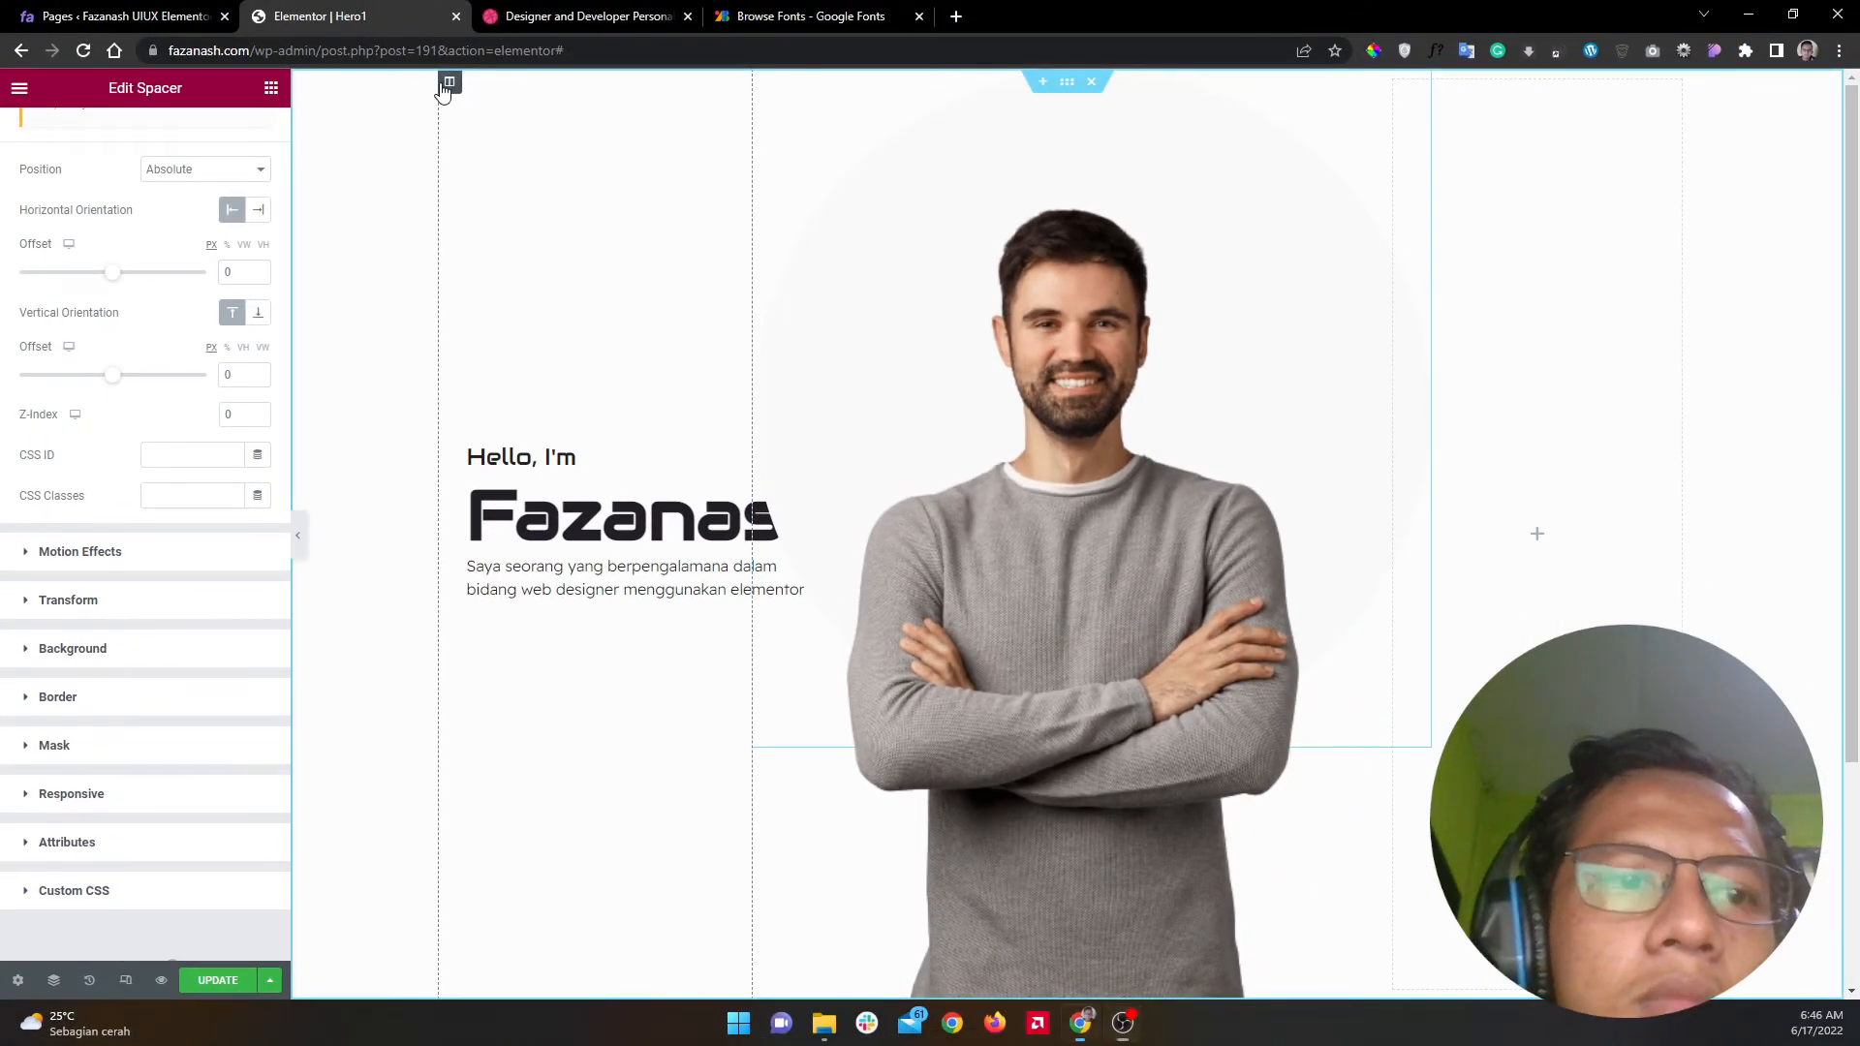
# Step: Raise the text column's Z-Index to 1 in its Advanced settings
pyautogui.click(448, 82)
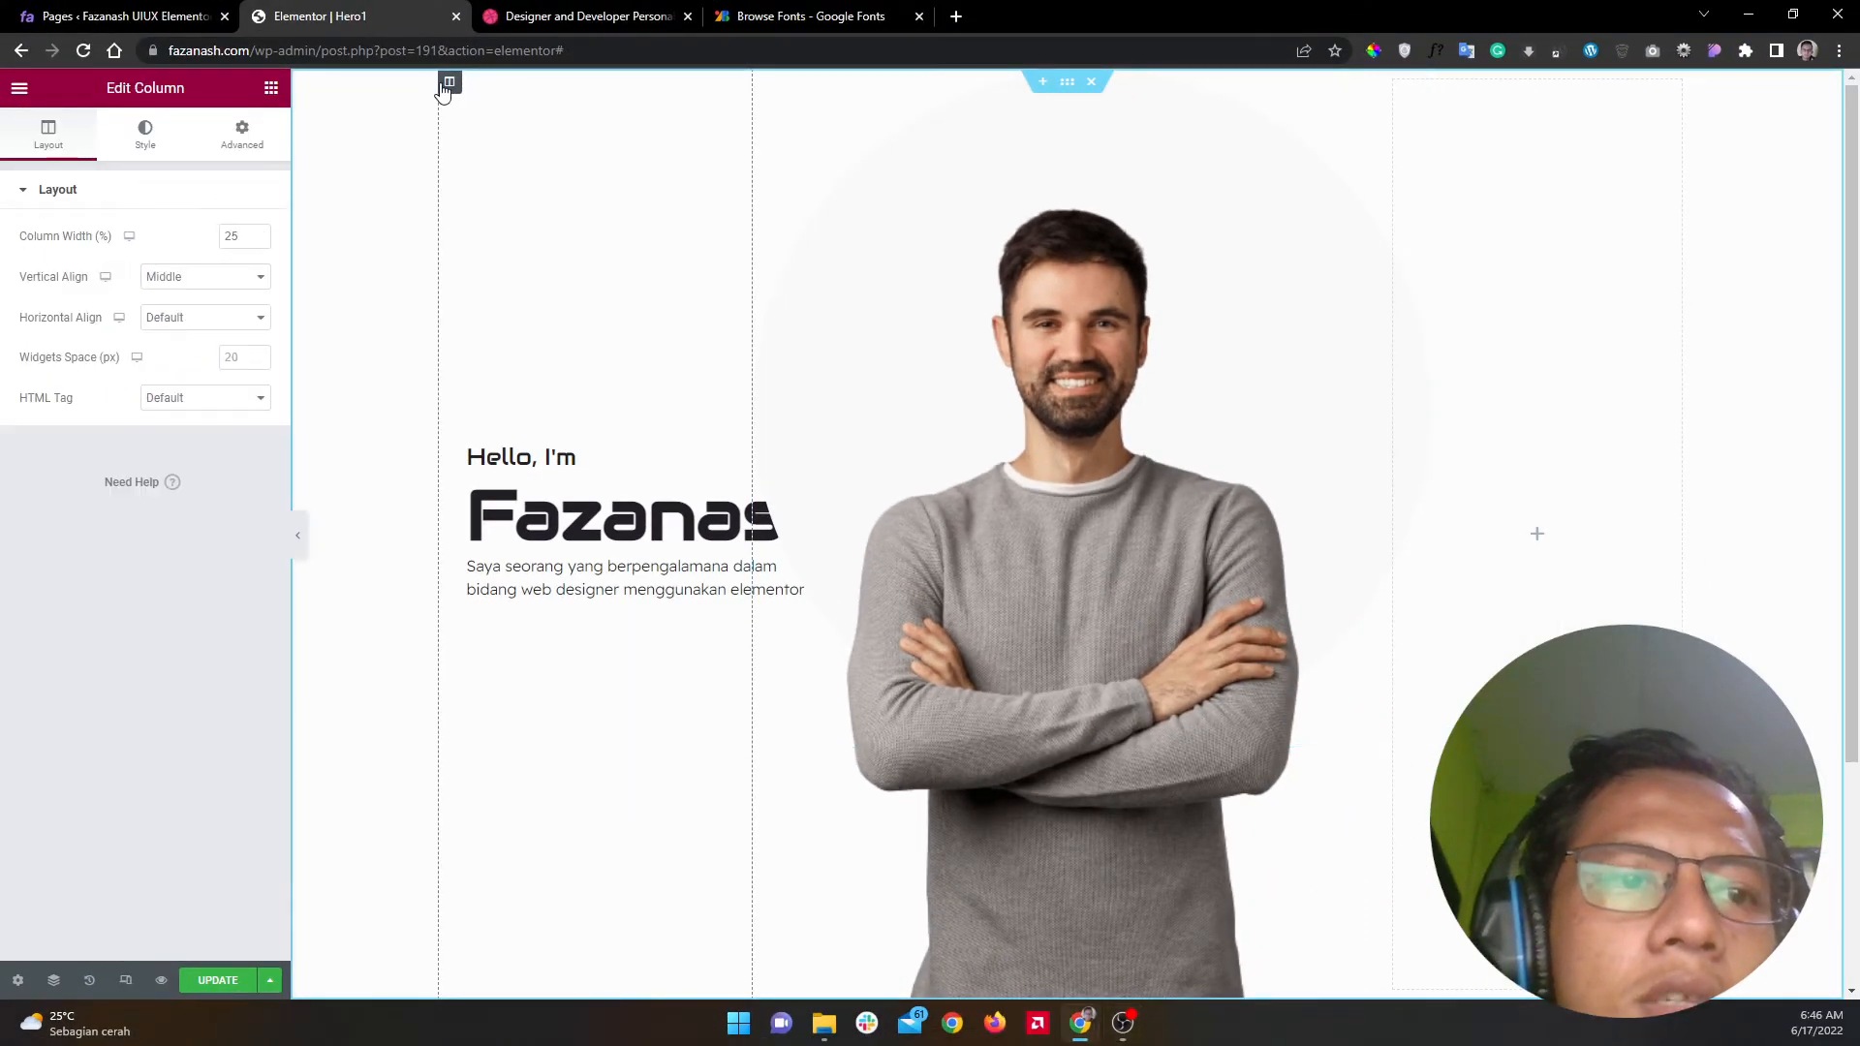
pyautogui.click(241, 135)
pyautogui.click(234, 197)
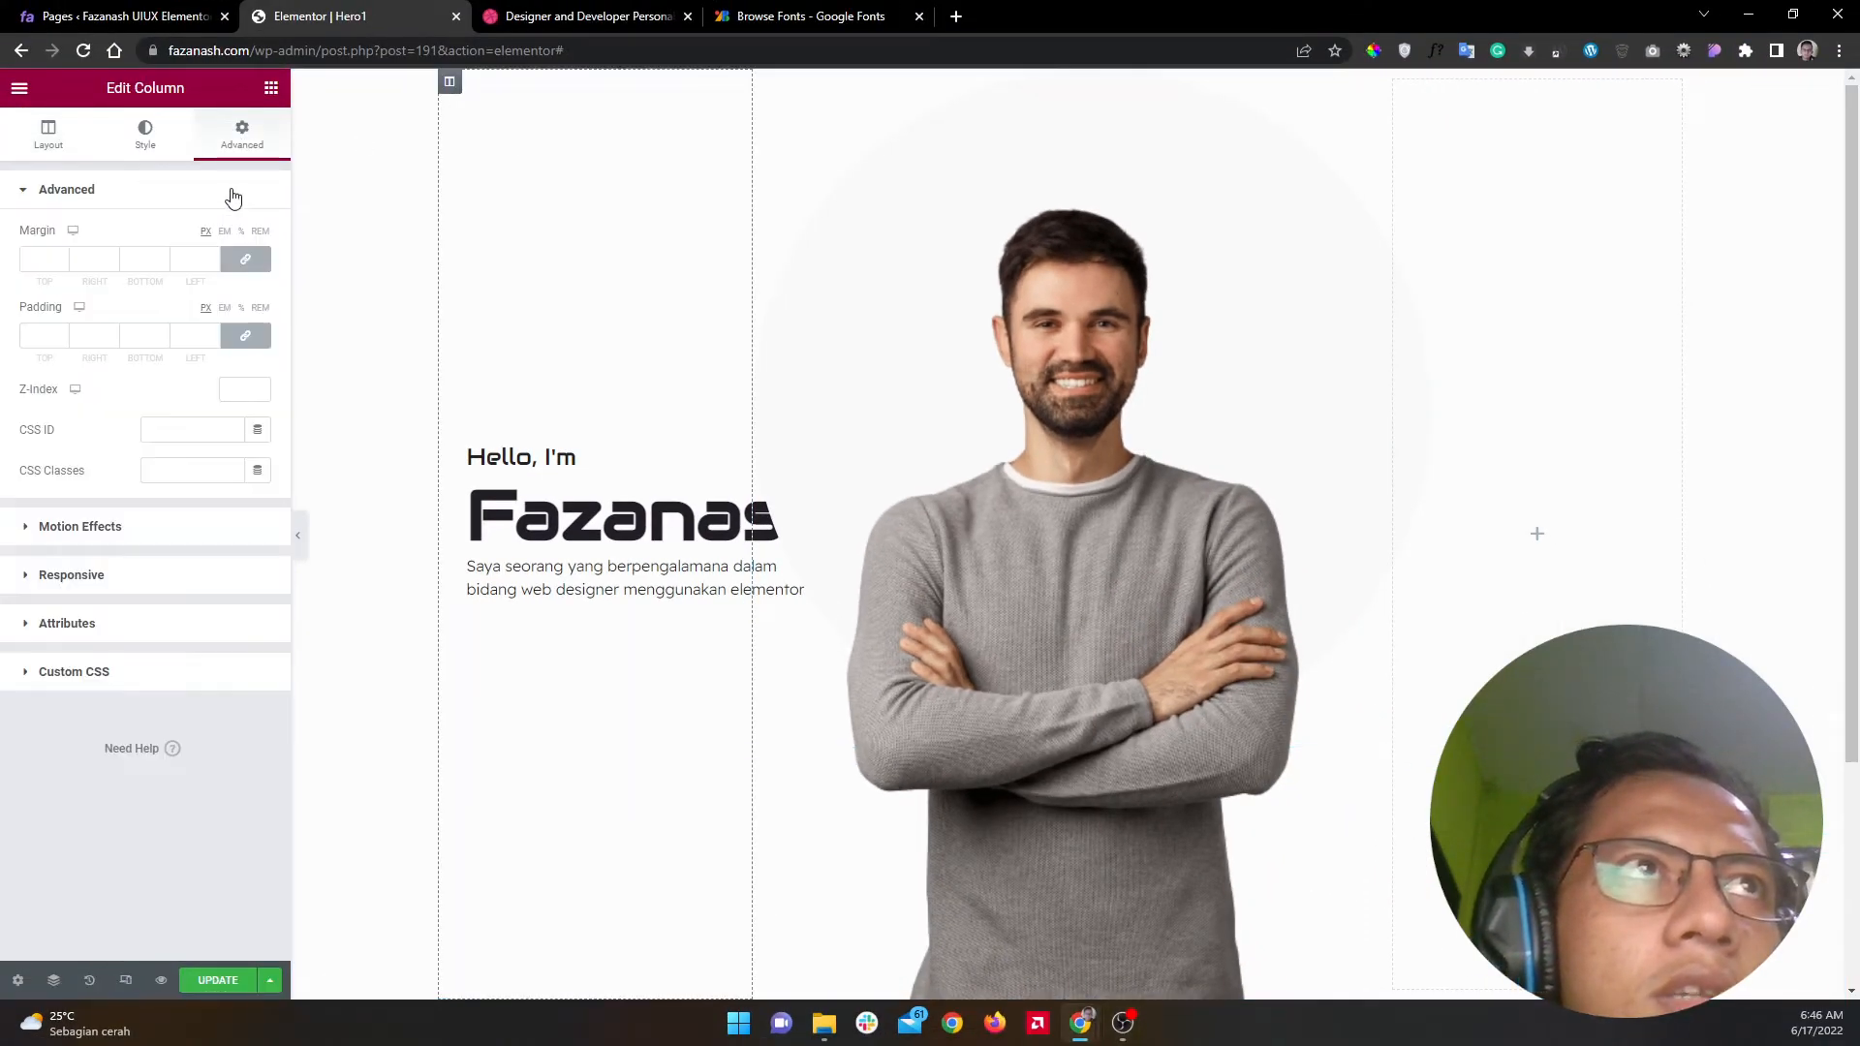
pyautogui.click(235, 391)
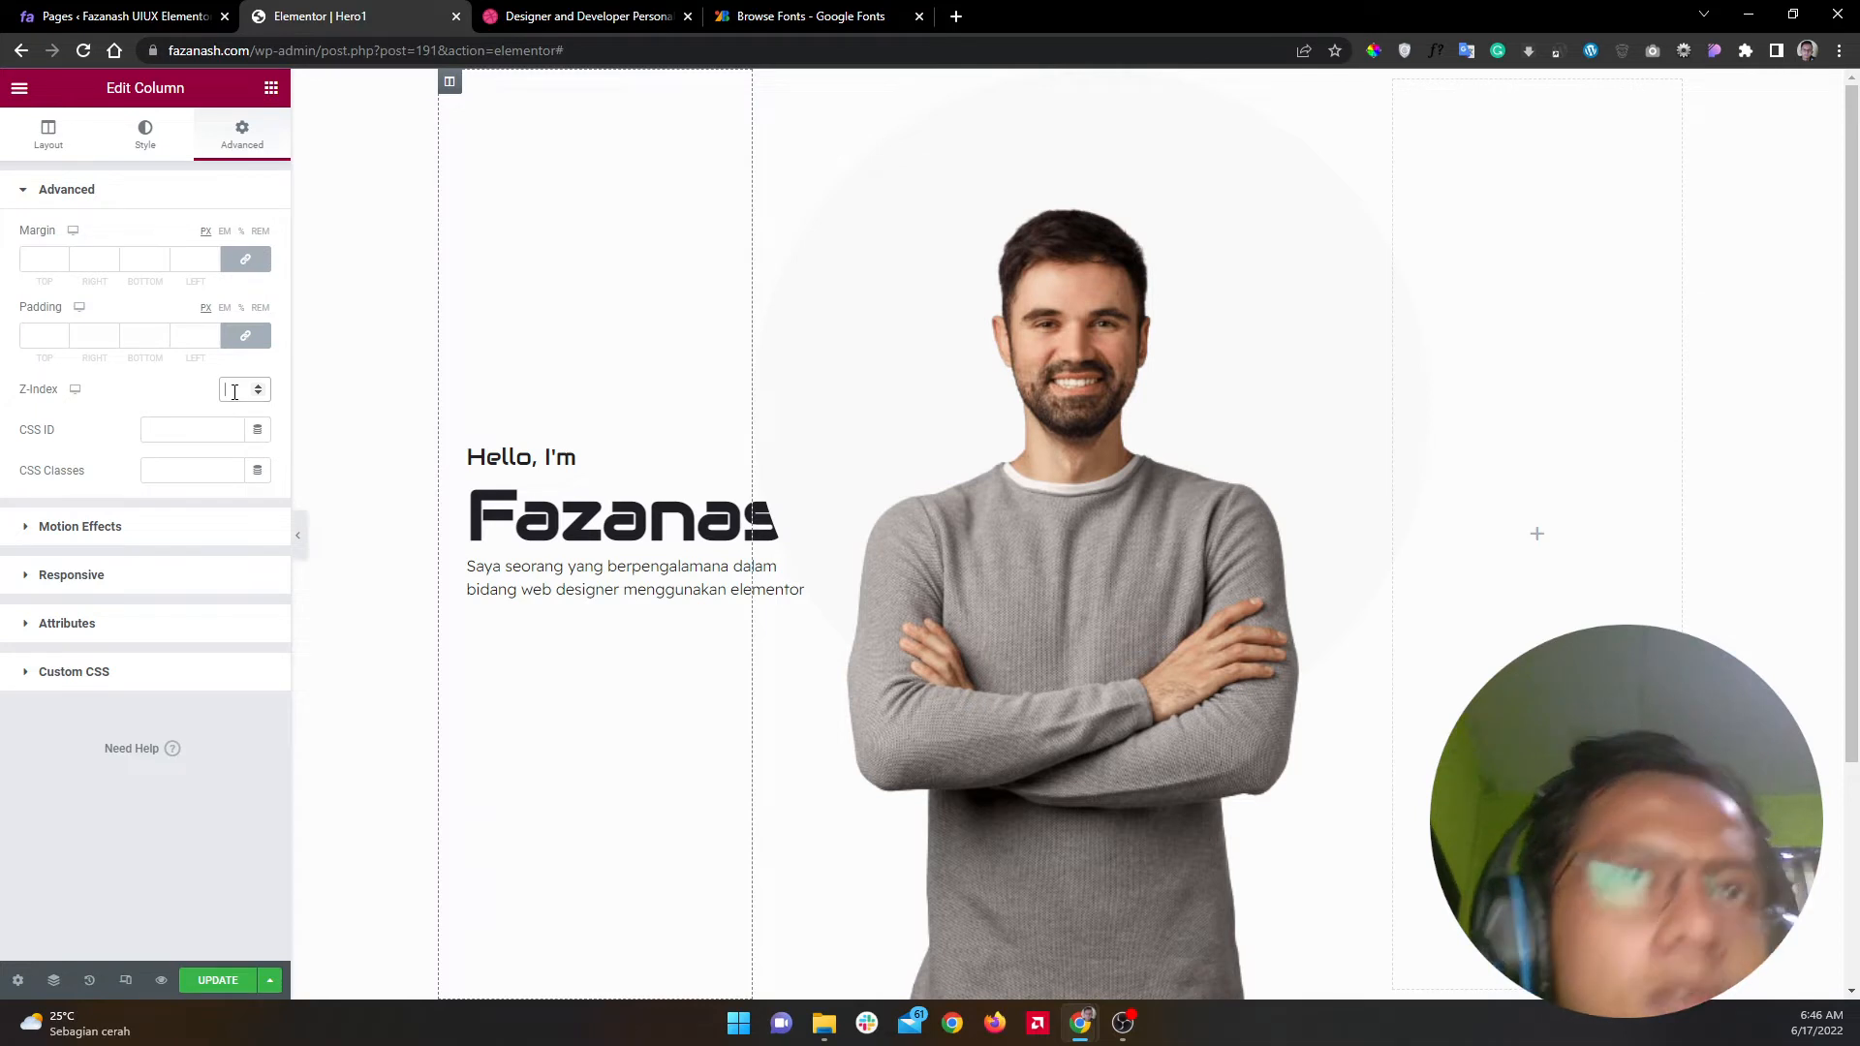
pyautogui.click(257, 384)
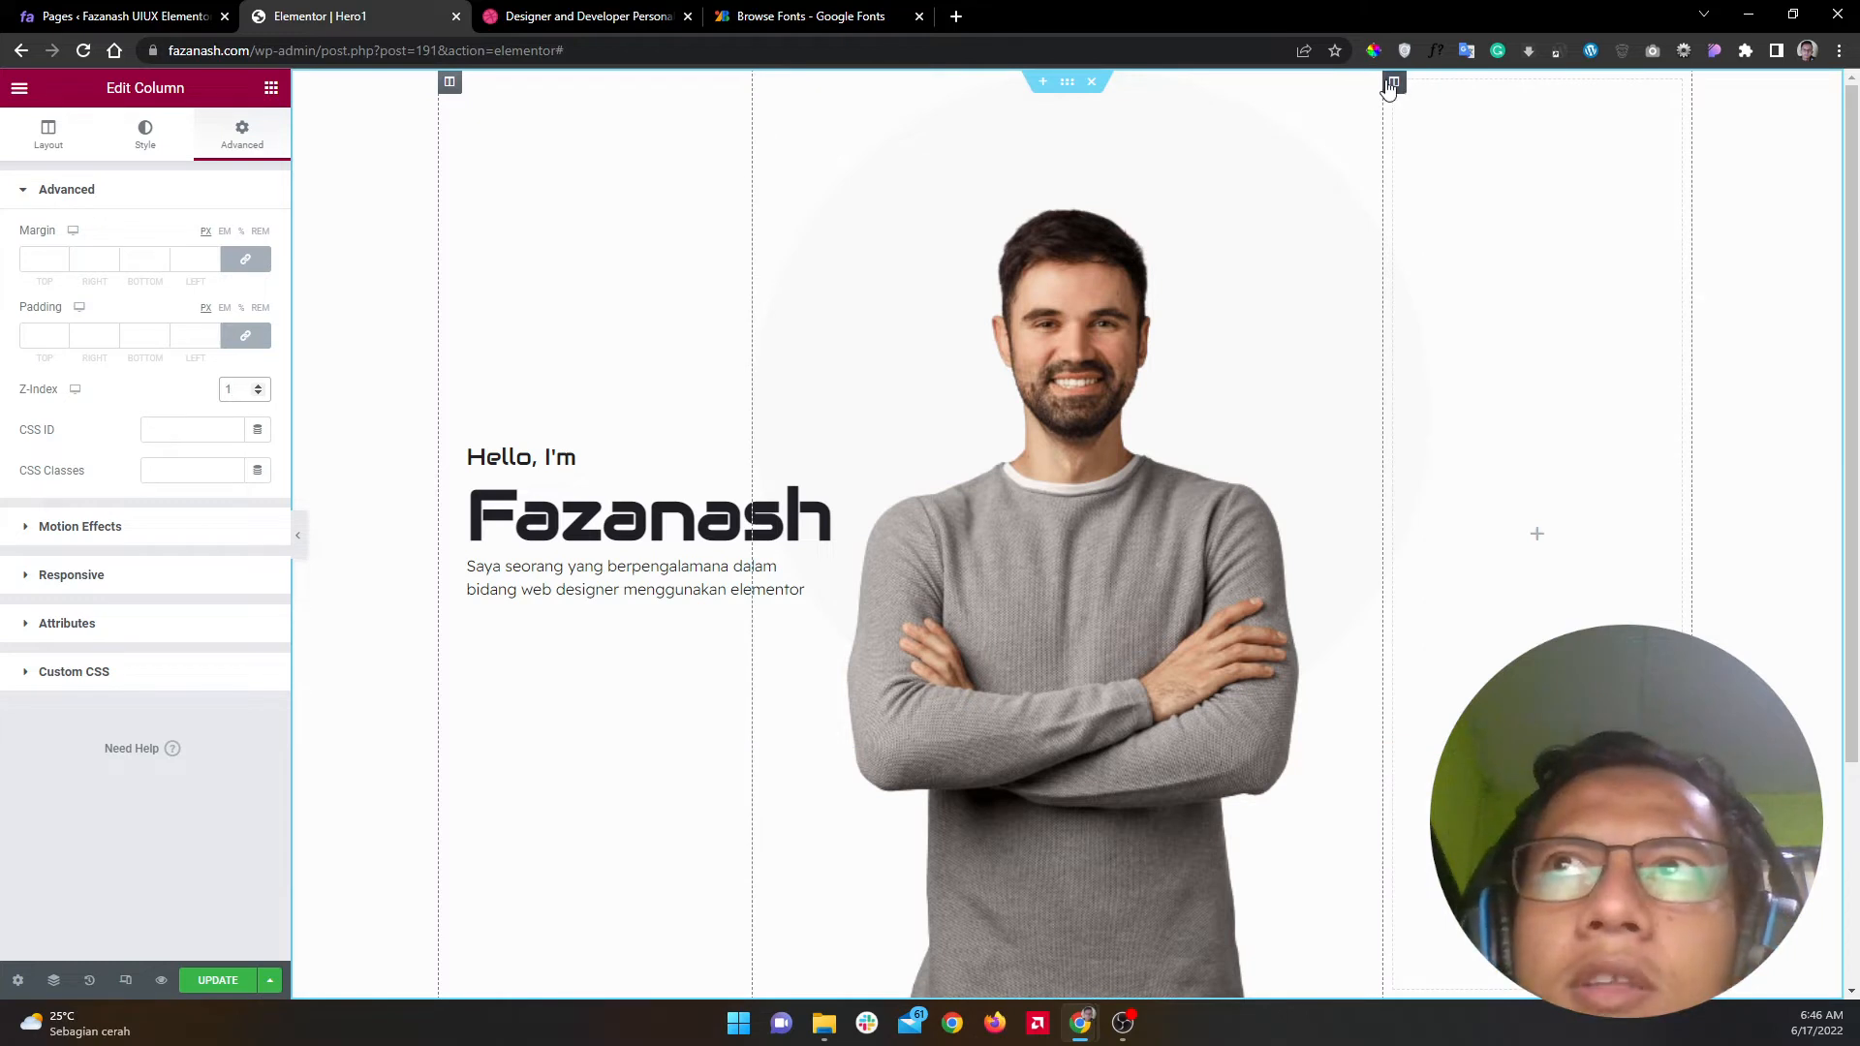
# Step: Open the other column's advanced settings, save the page with Update, and glance at the Dribbble reference
pyautogui.click(1393, 81)
pyautogui.click(243, 144)
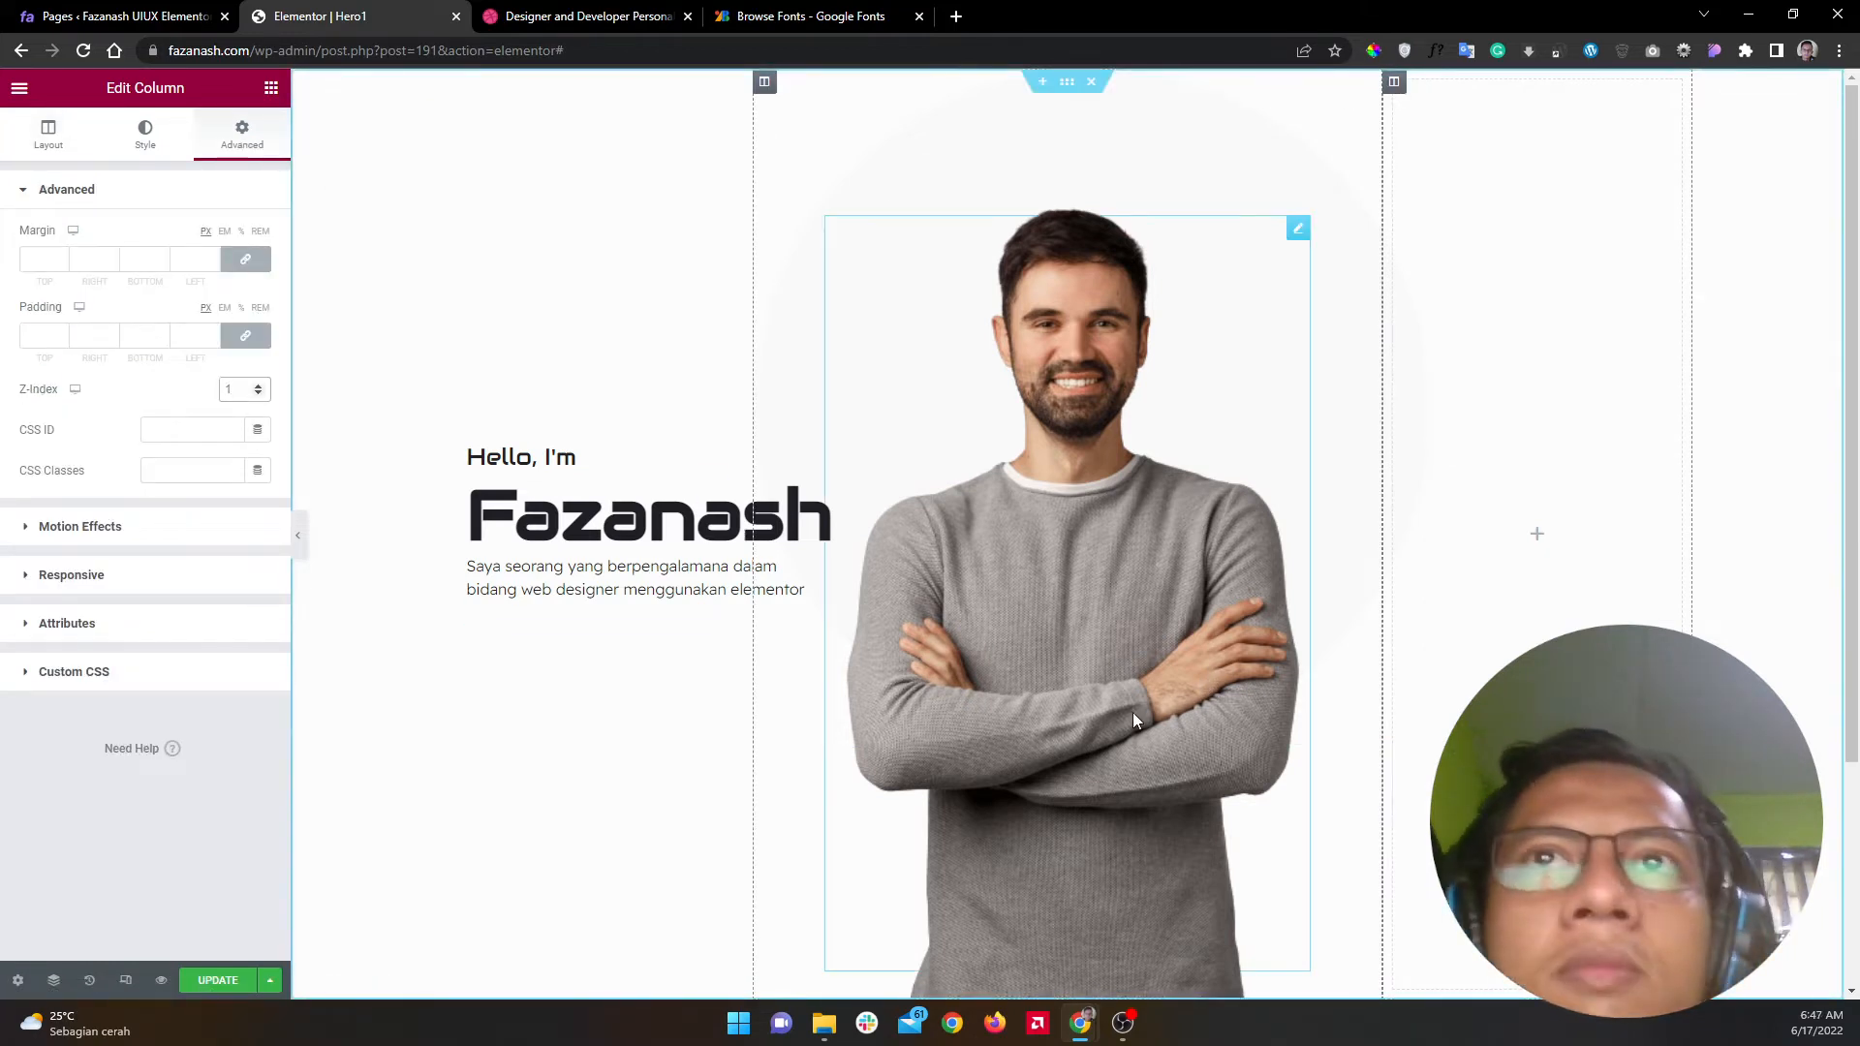
pyautogui.click(217, 981)
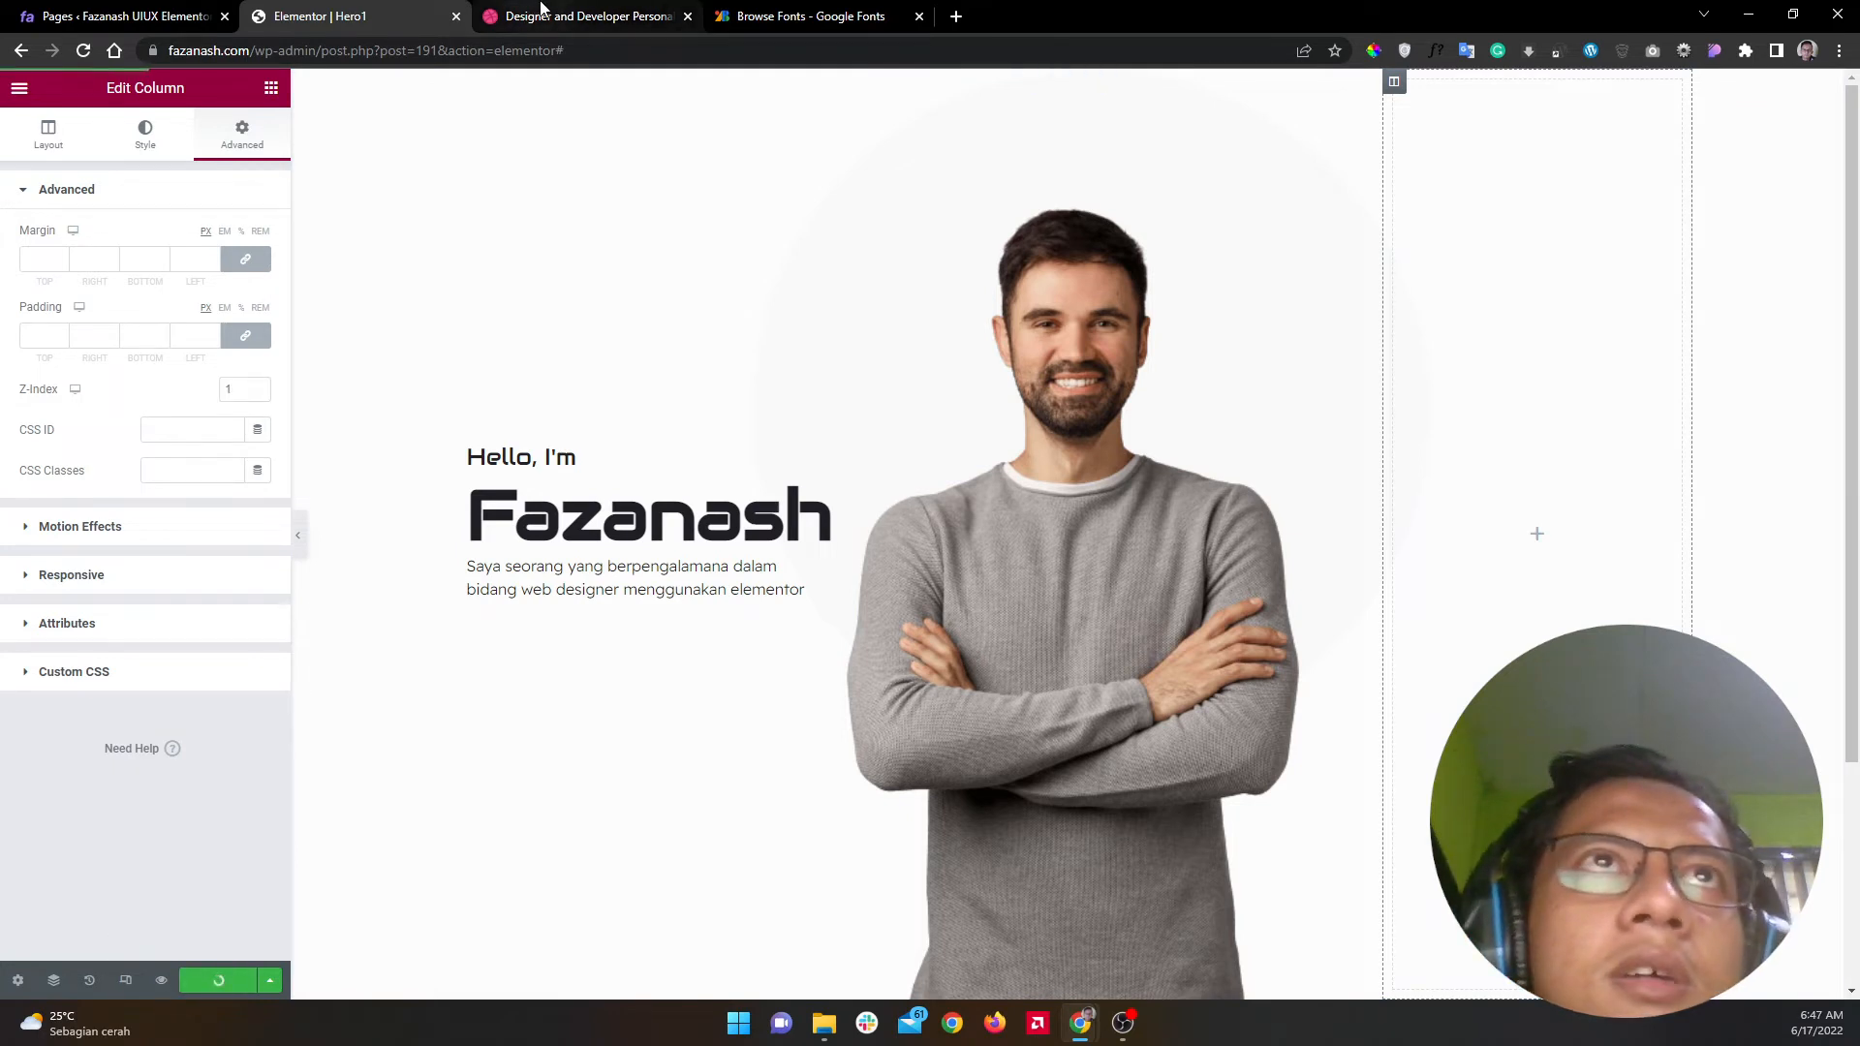
pyautogui.click(542, 13)
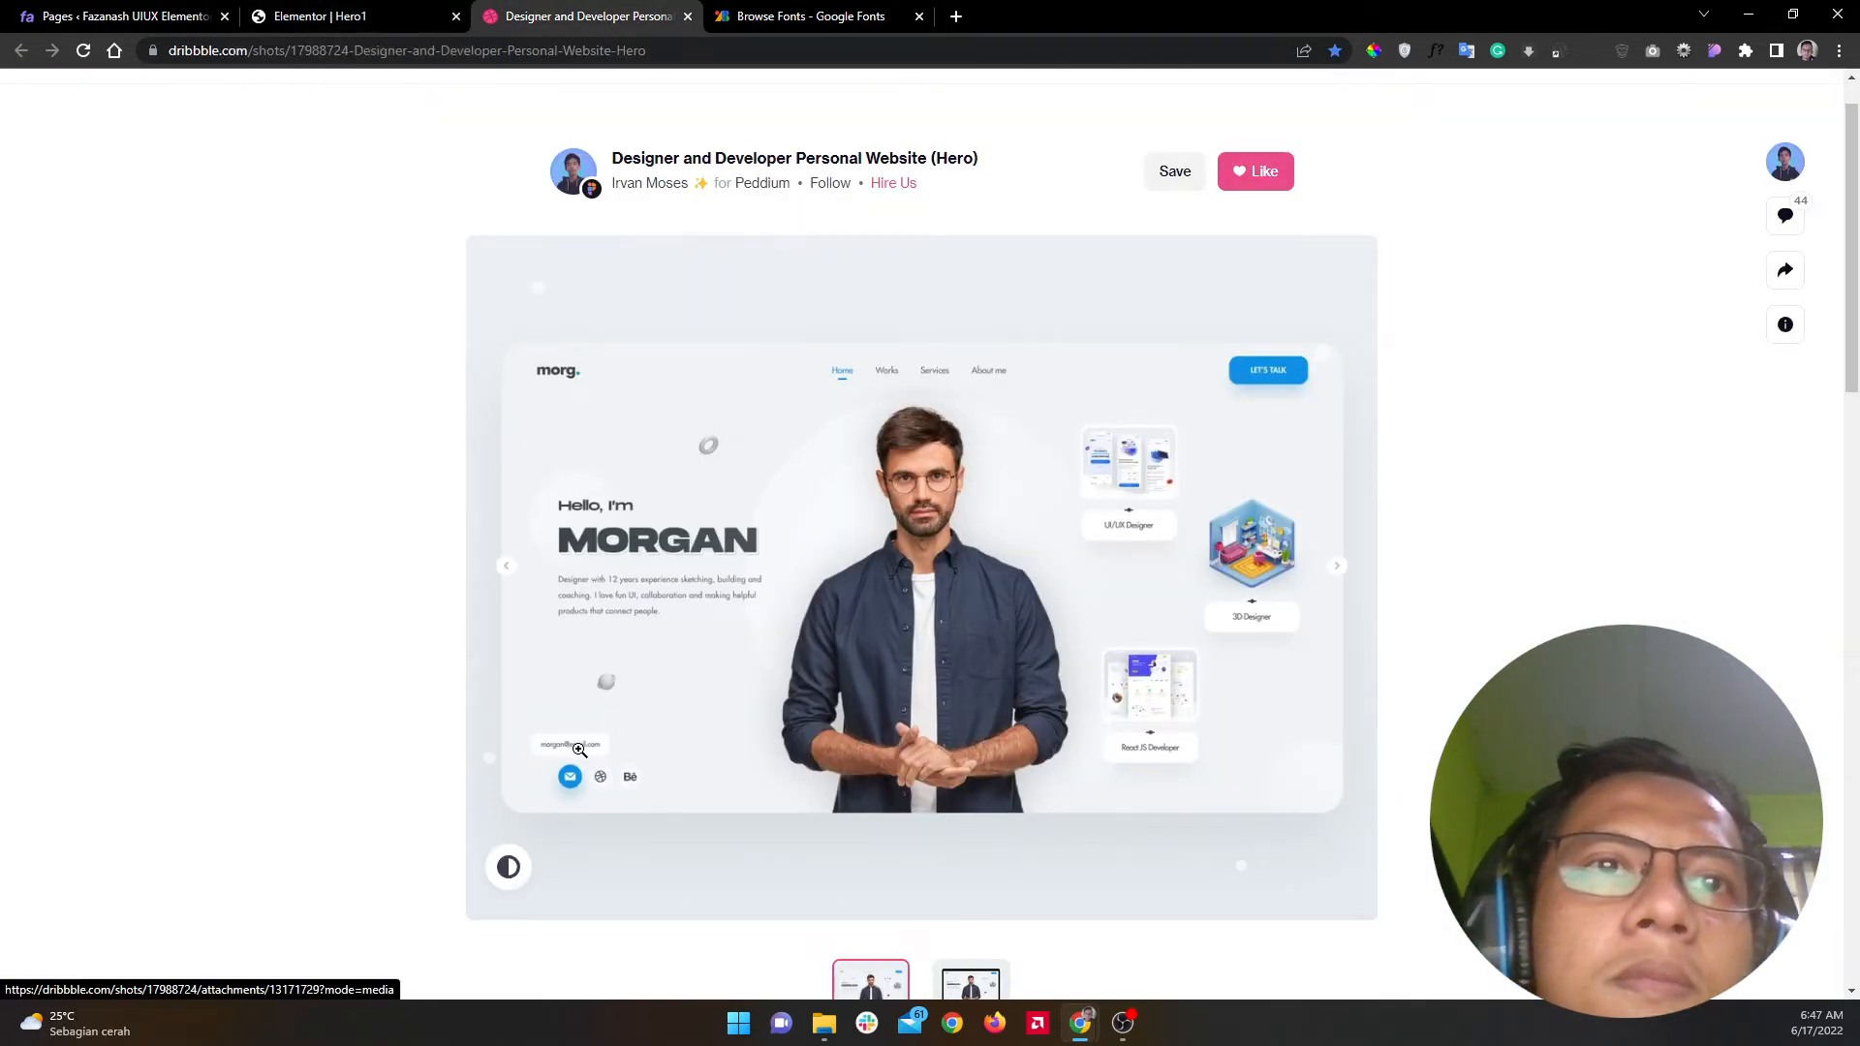
pyautogui.click(383, 13)
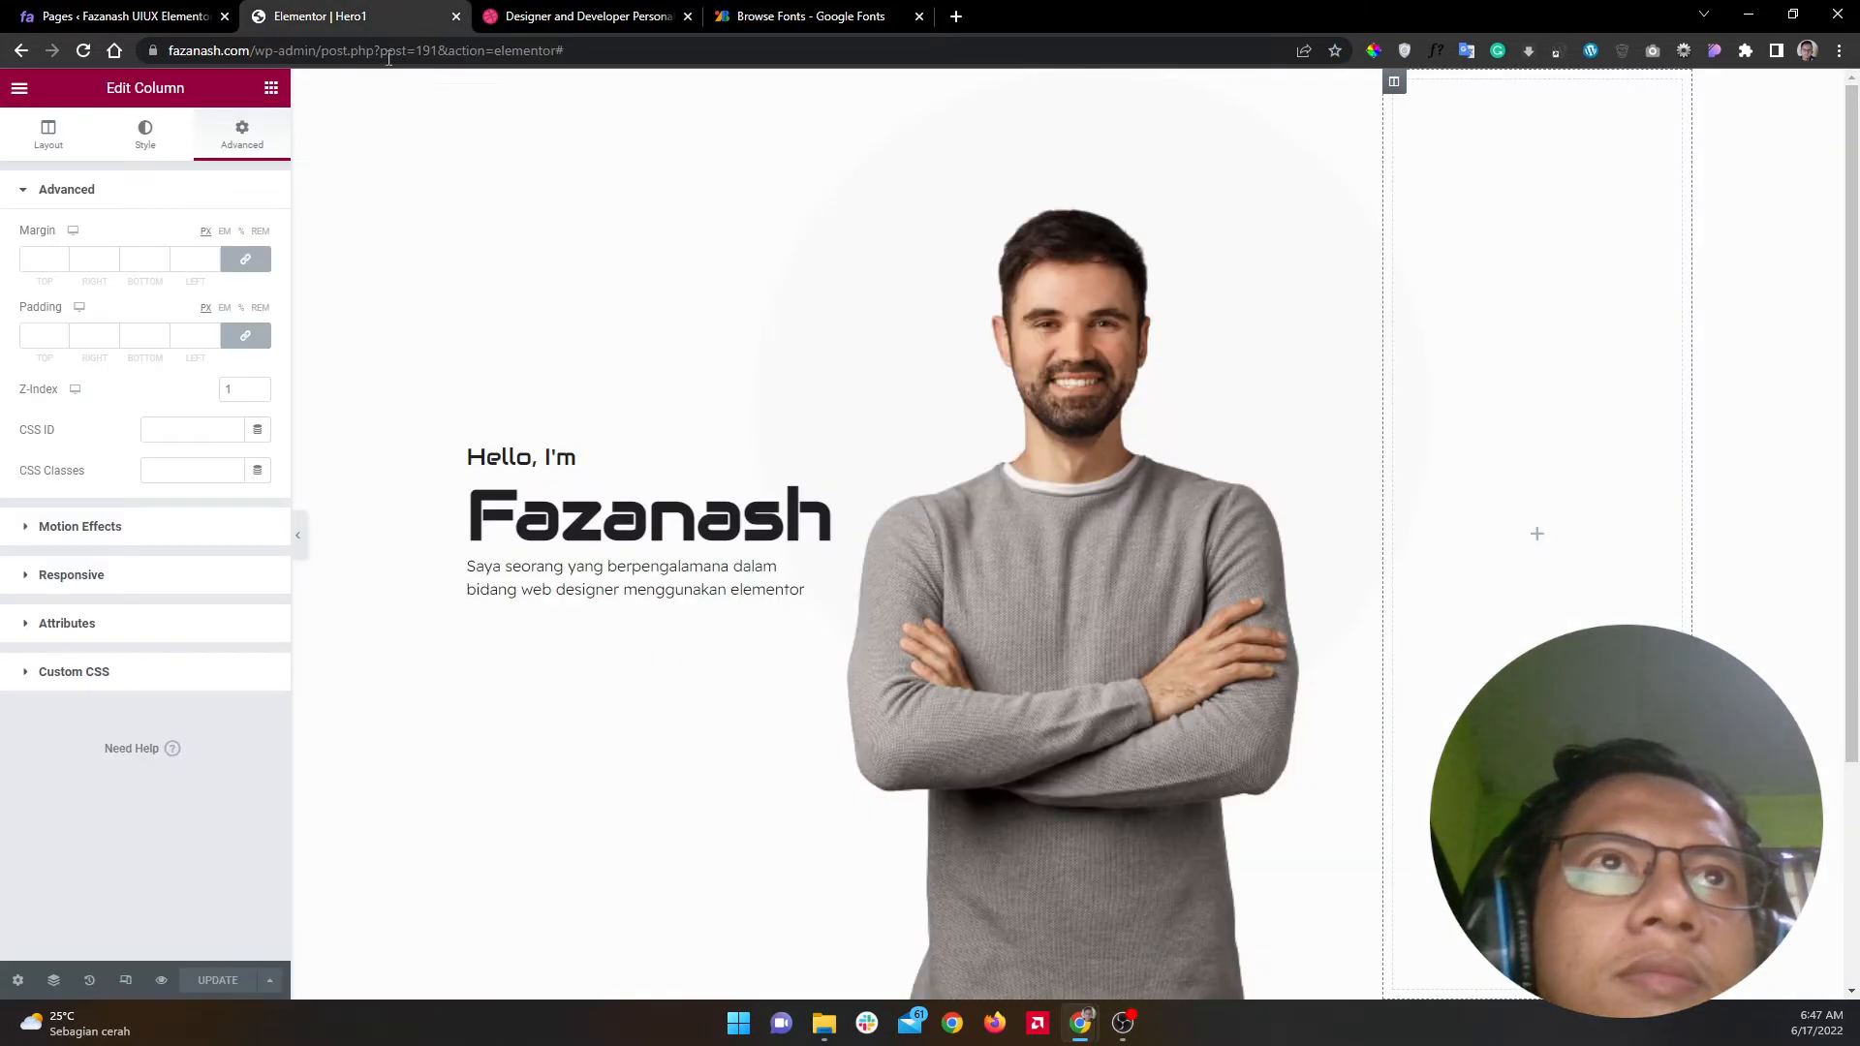
# Step: Add a Heading widget below the bio and set its font family to Audiowide
pyautogui.click(271, 88)
pyautogui.moveTo(211, 336); pyautogui.dragTo(557, 612)
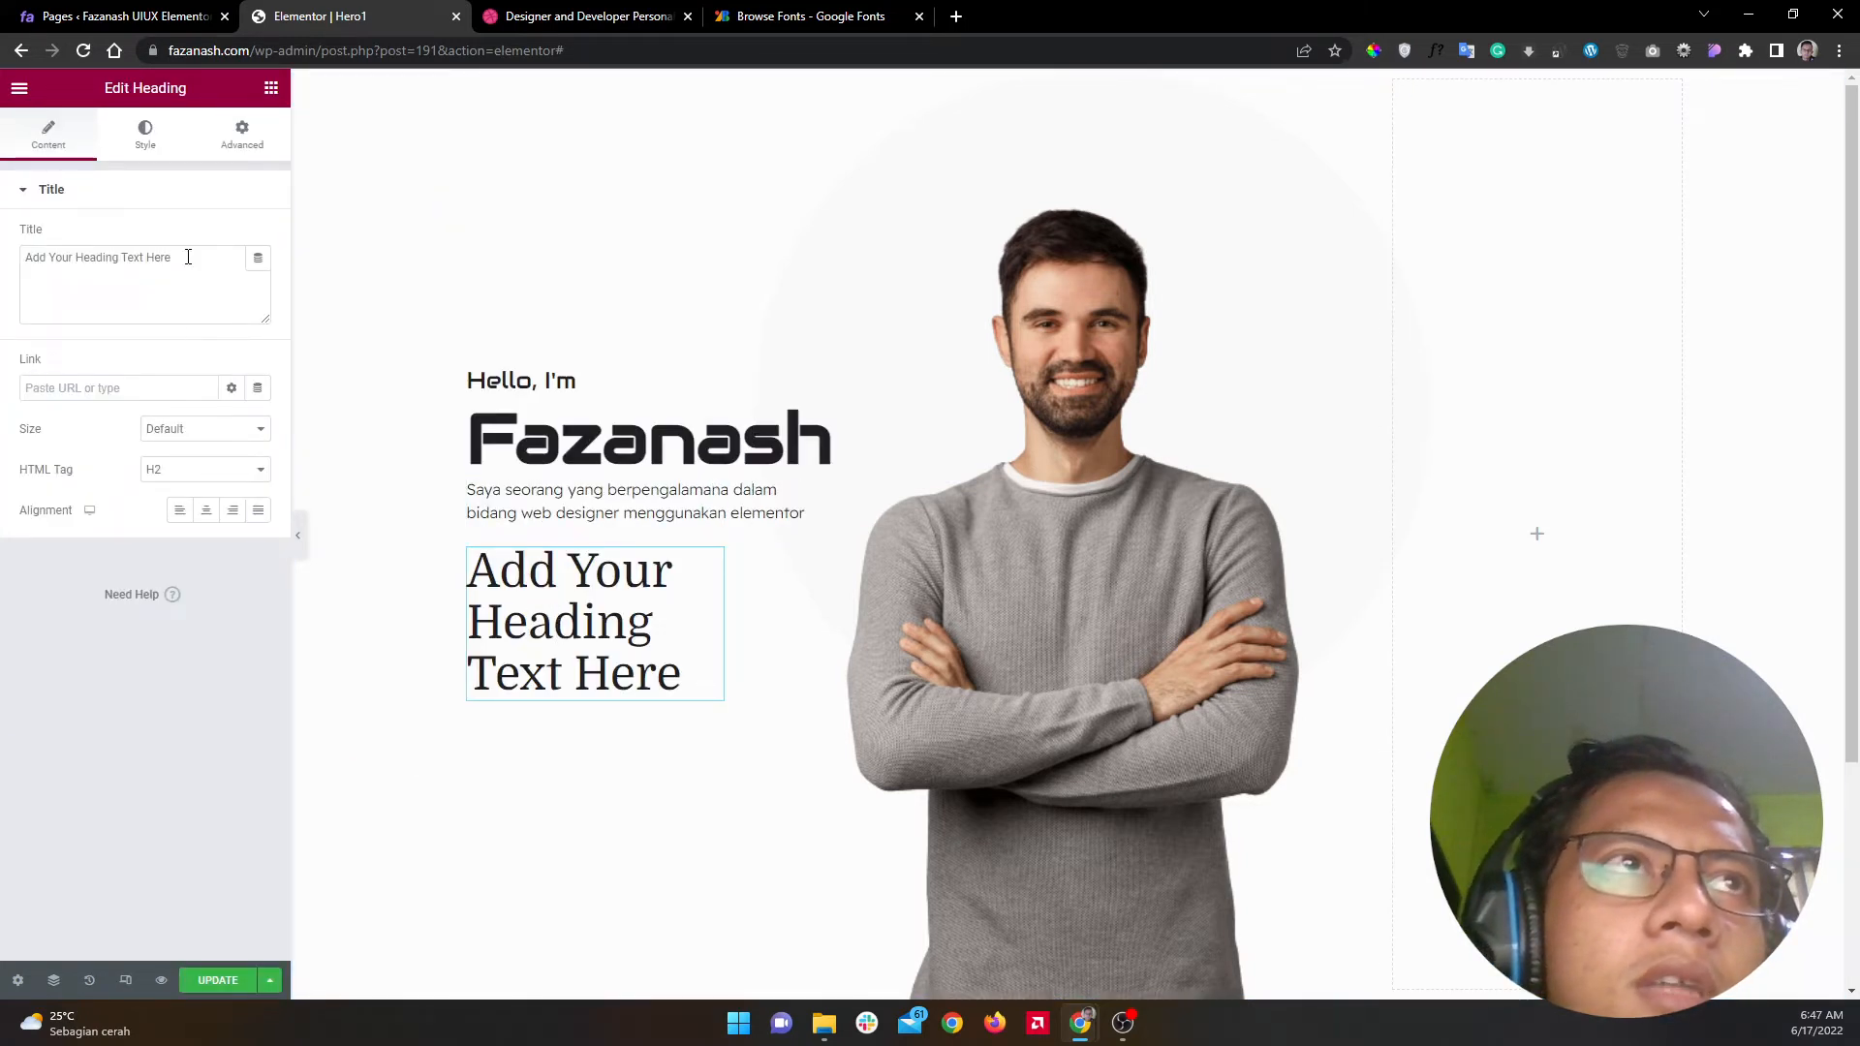
pyautogui.click(155, 146)
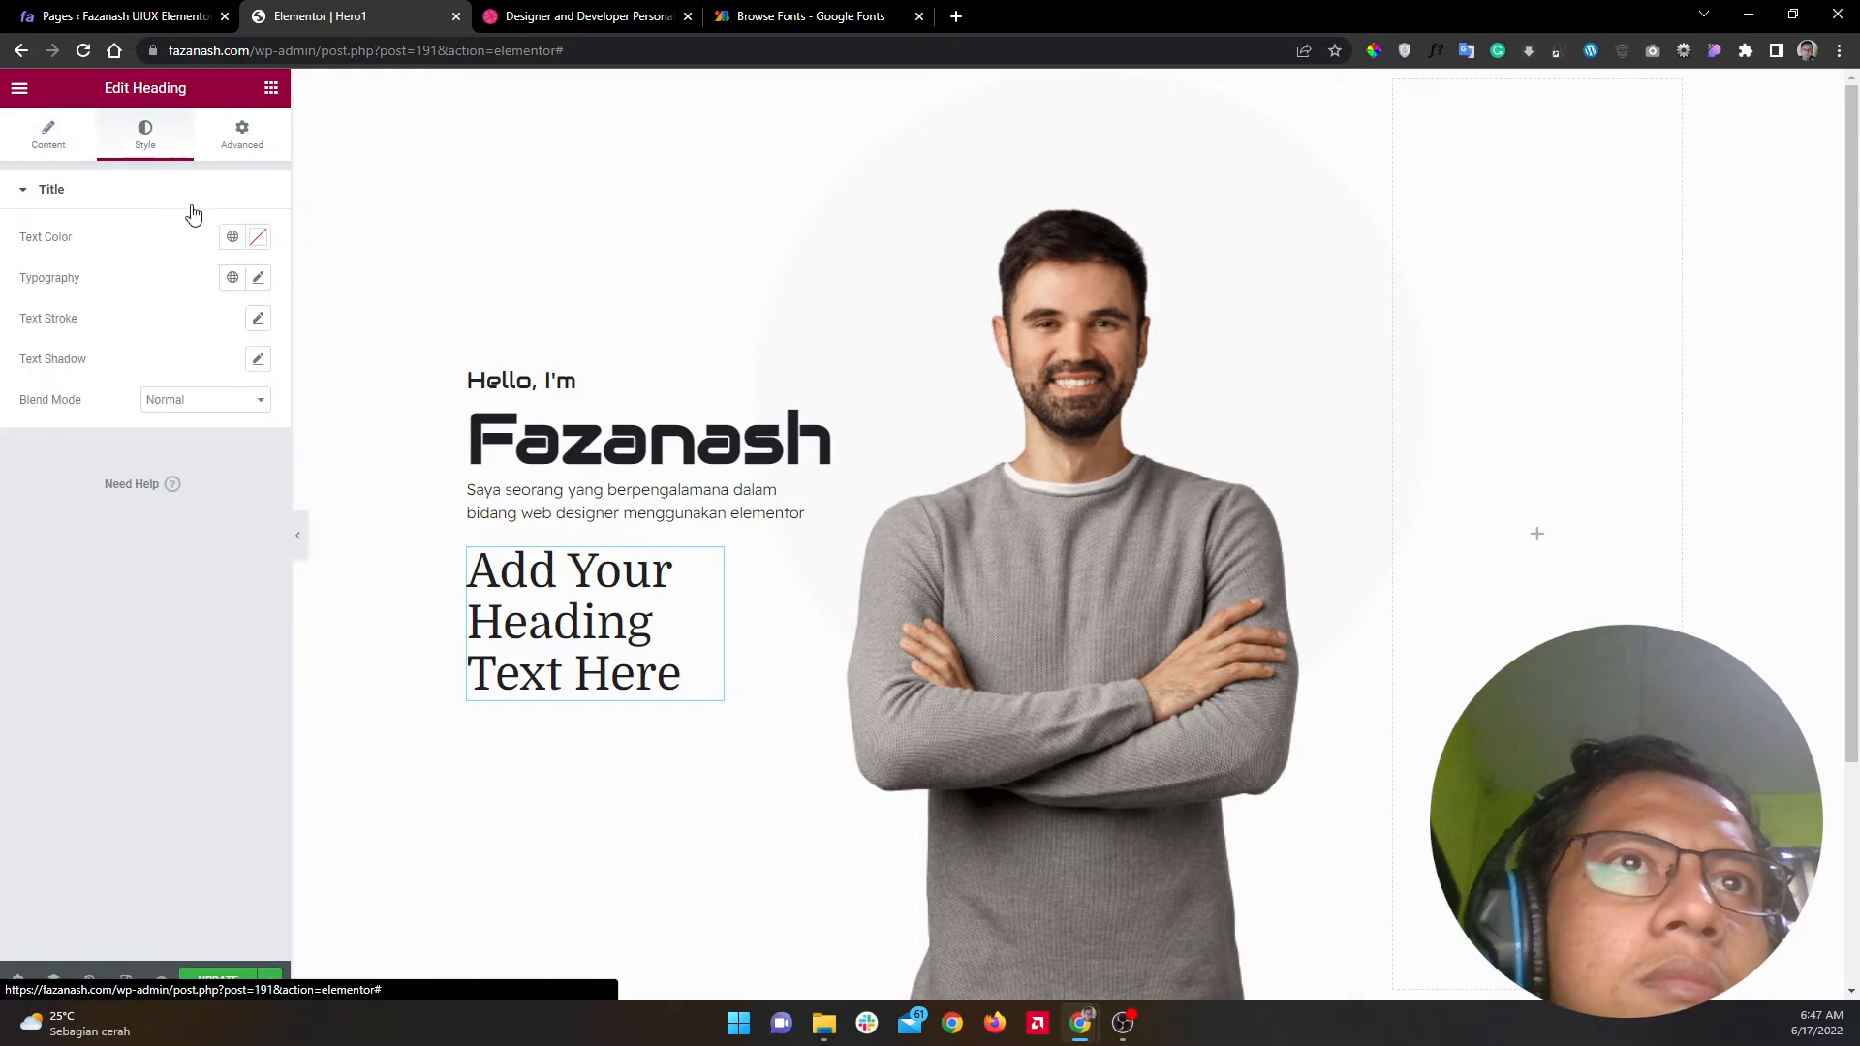
pyautogui.click(257, 281)
pyautogui.click(199, 368)
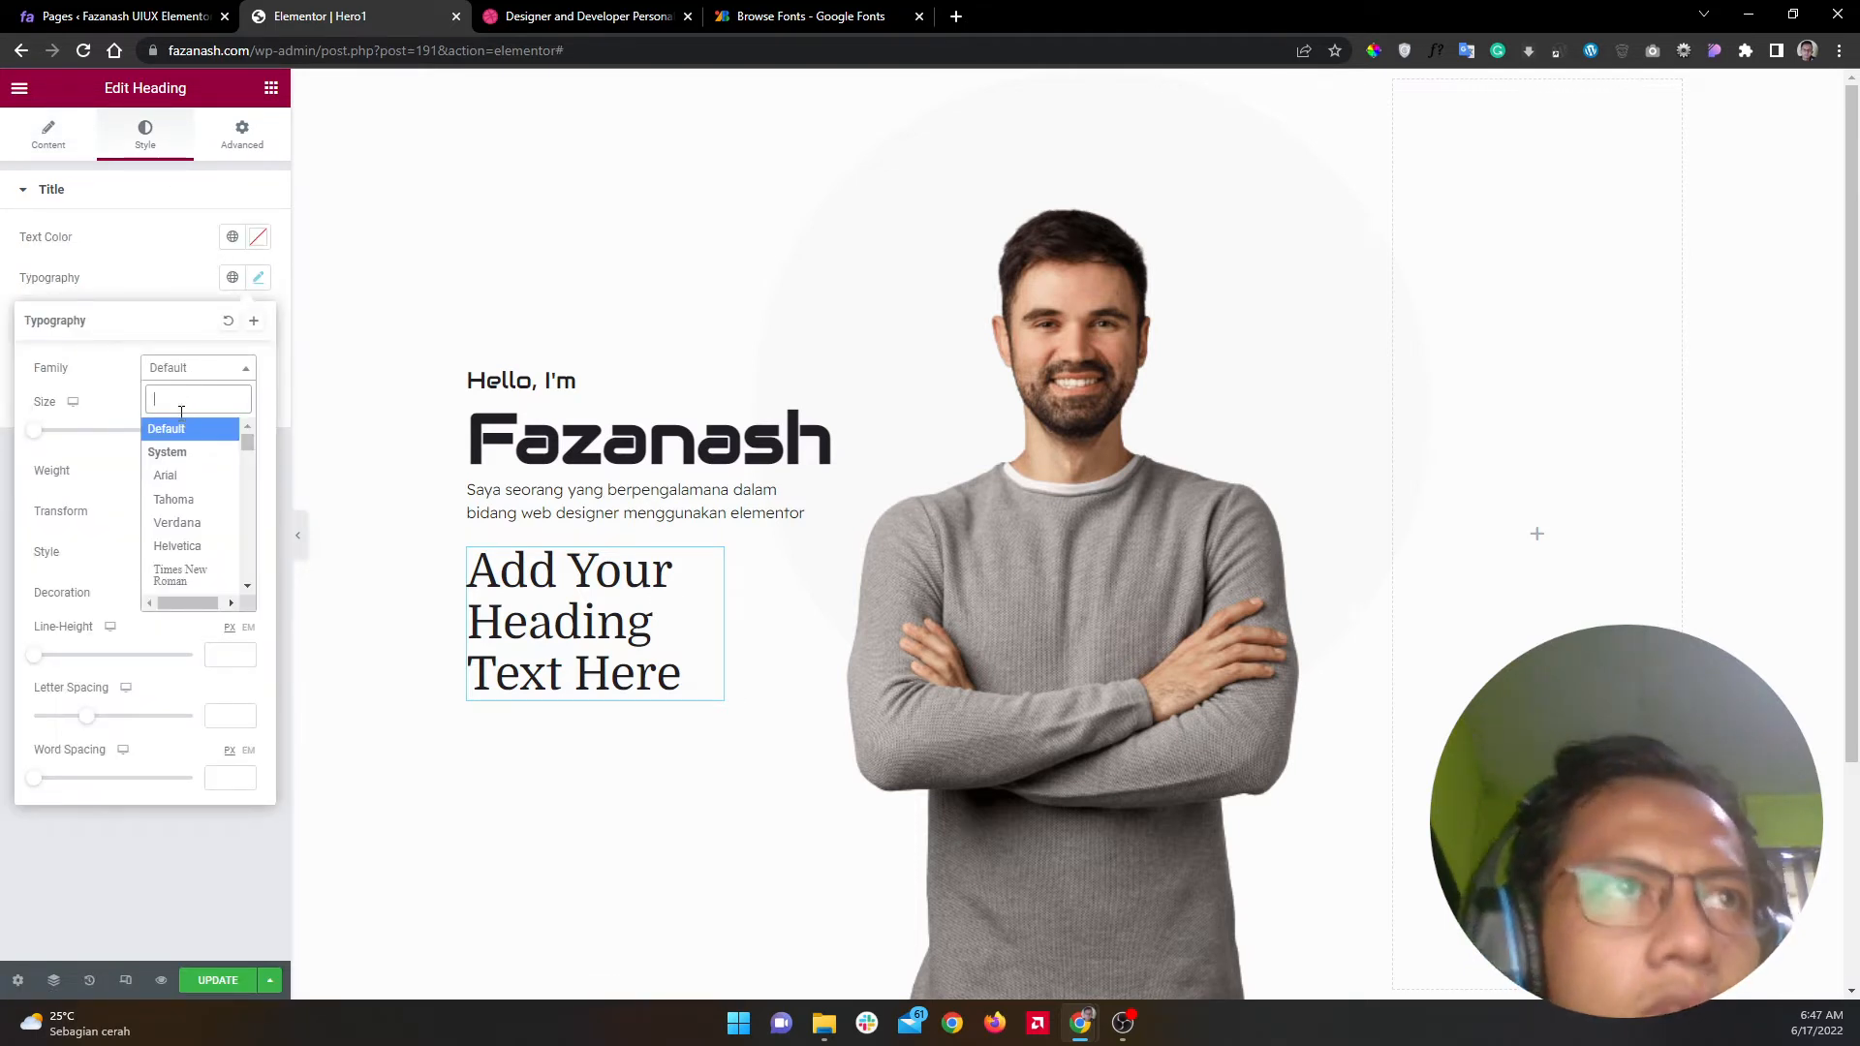
pyautogui.write('wid')
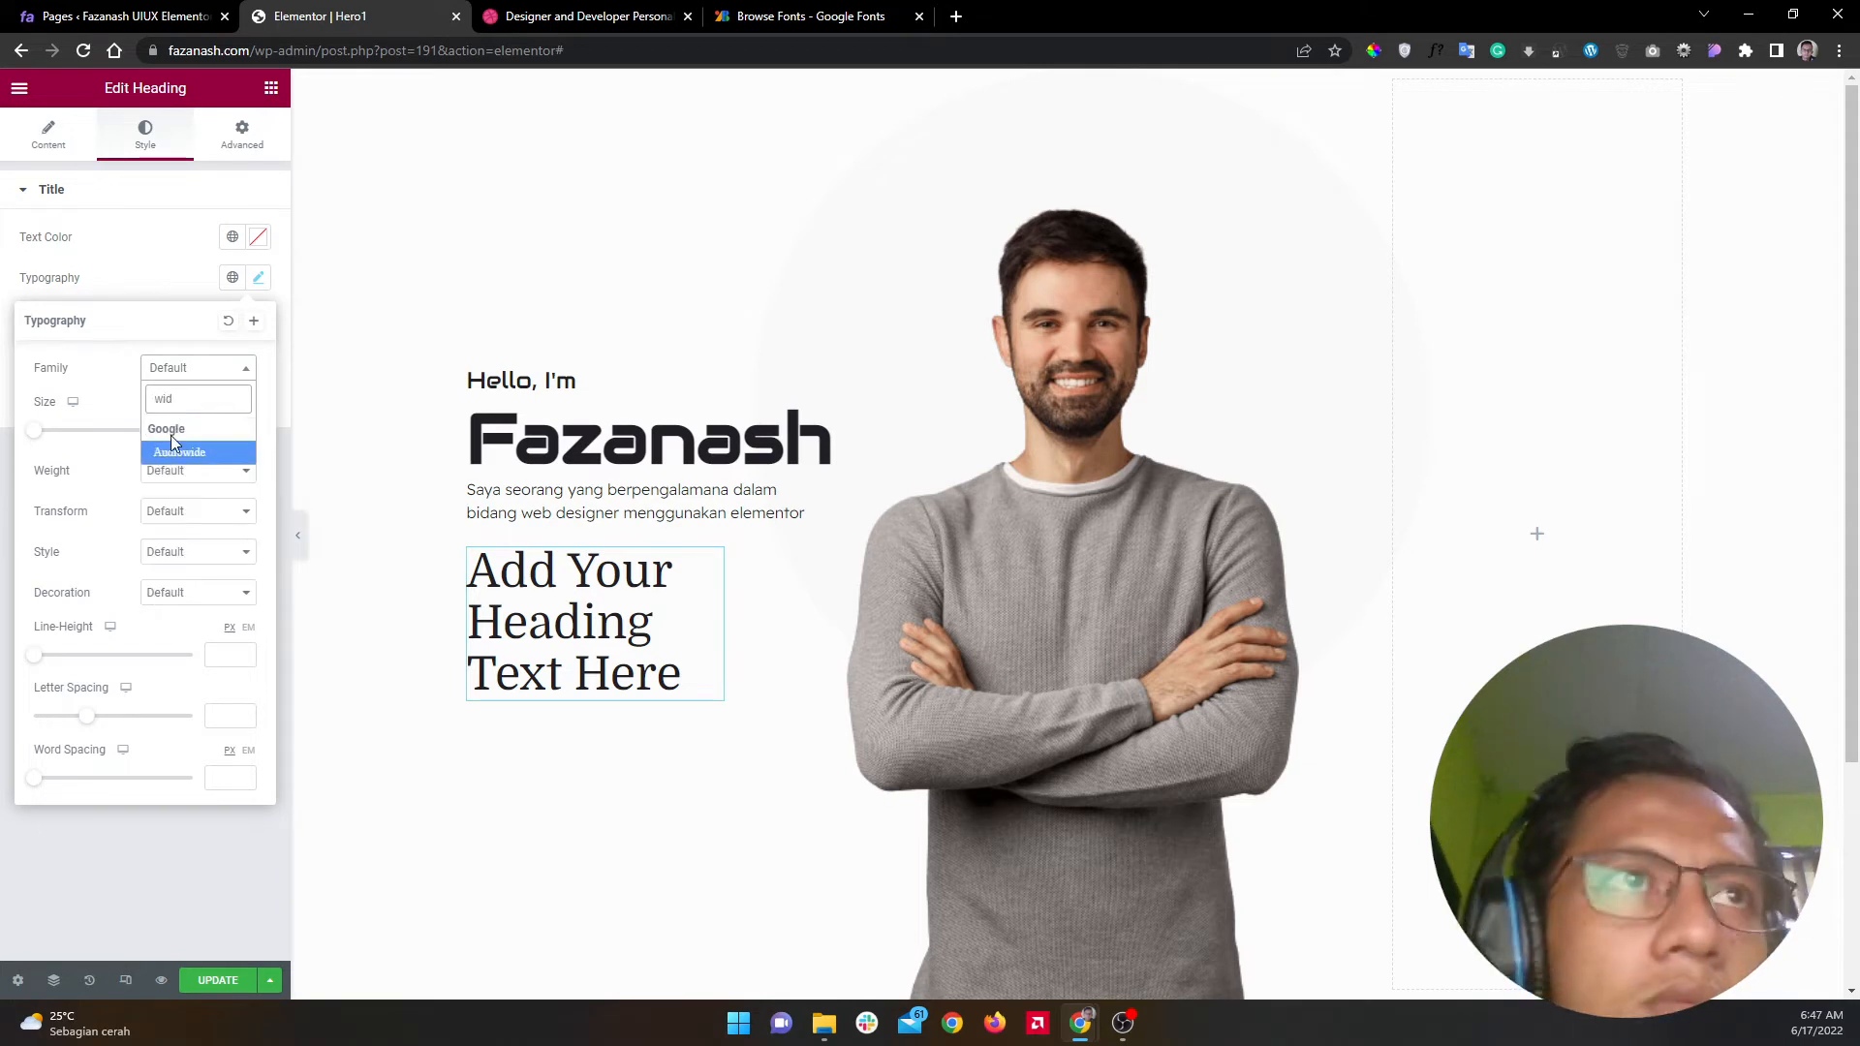
pyautogui.click(170, 451)
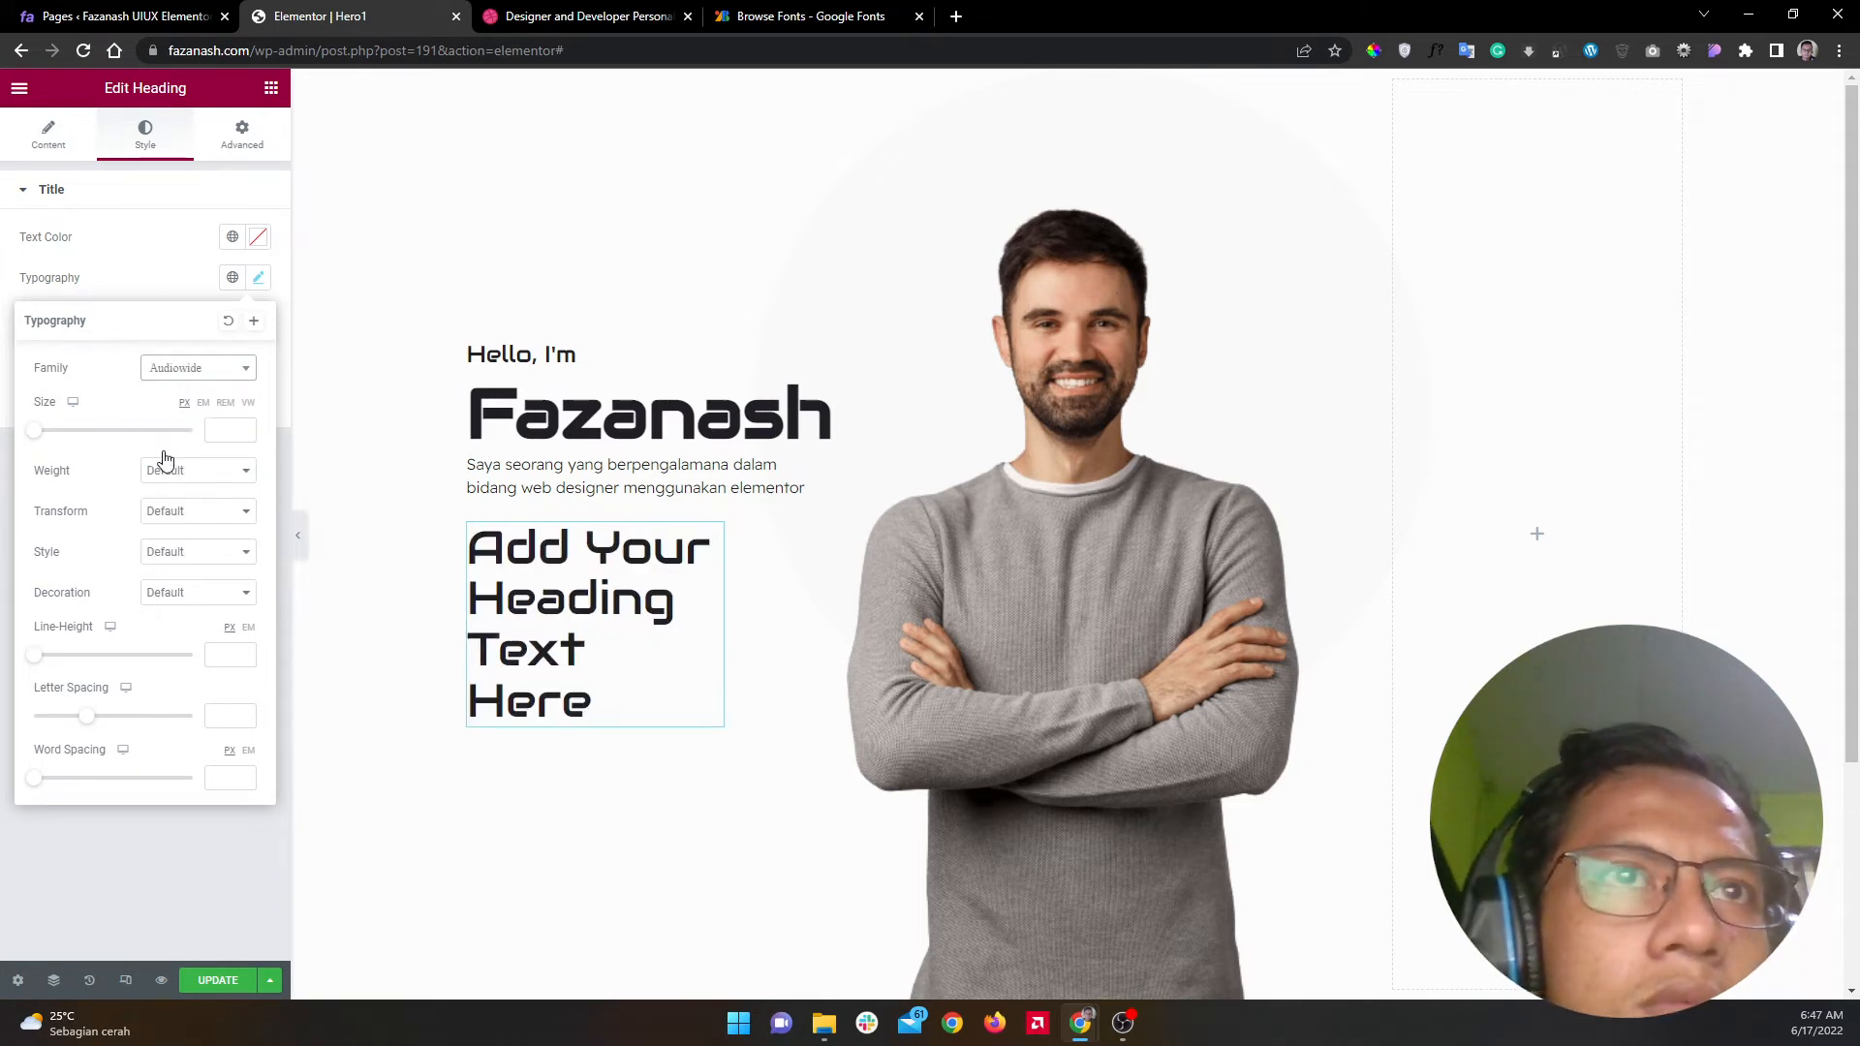
# Step: Replace the heading's placeholder title with the contact e-mail address
pyautogui.click(64, 150)
pyautogui.tripleClick(195, 298)
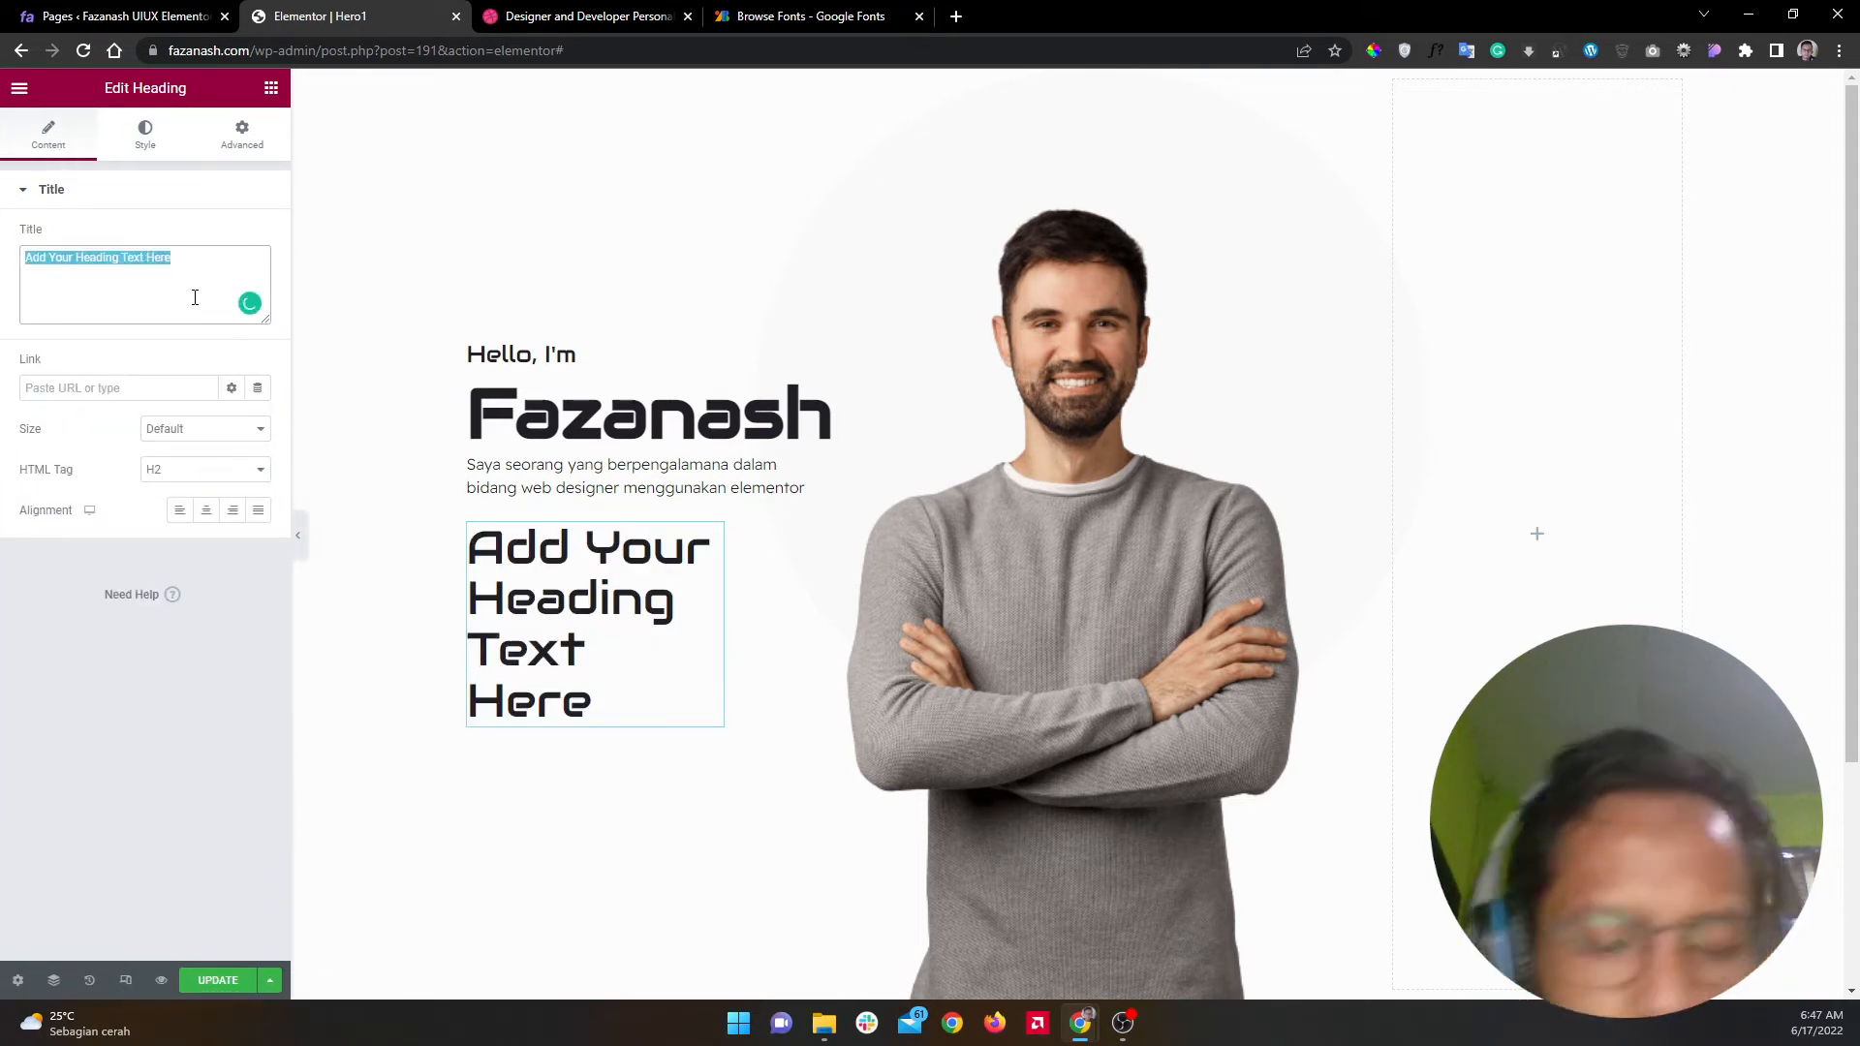
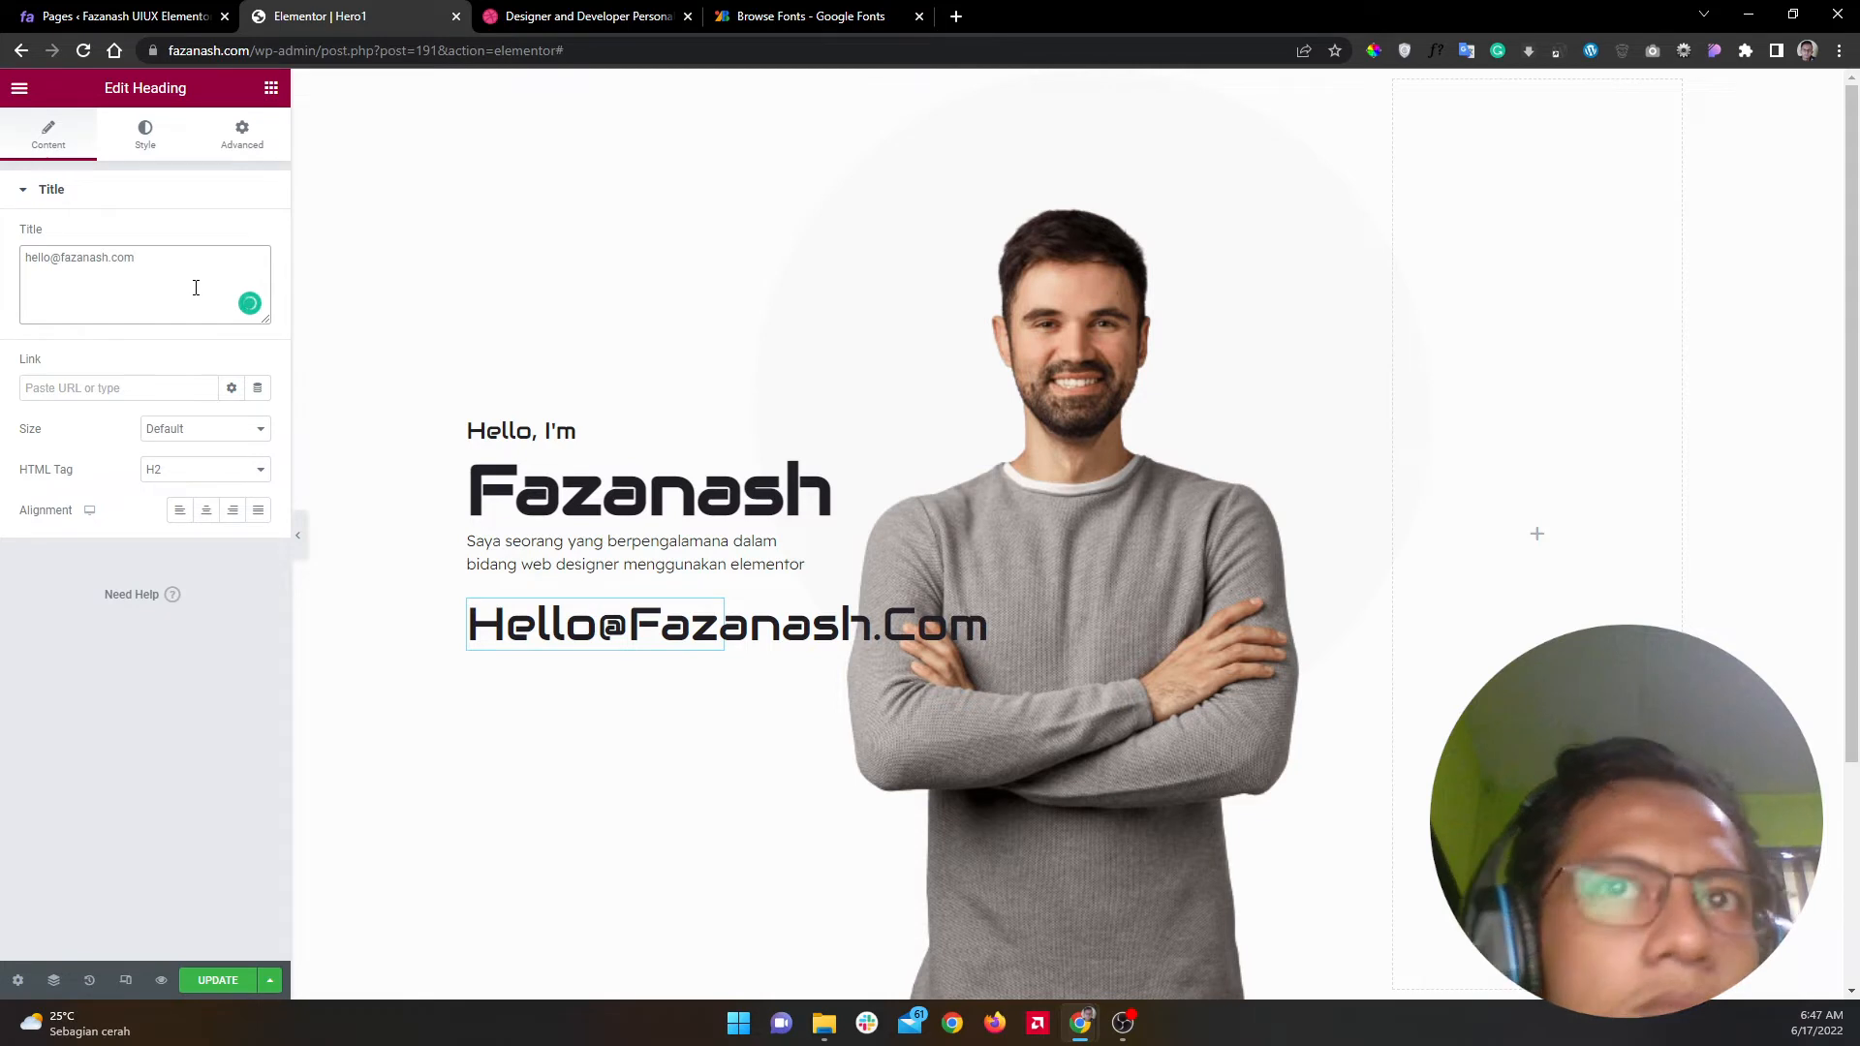
# Step: Set the e-mail heading's text transform to Normal so it isn't capitalised
pyautogui.click(131, 155)
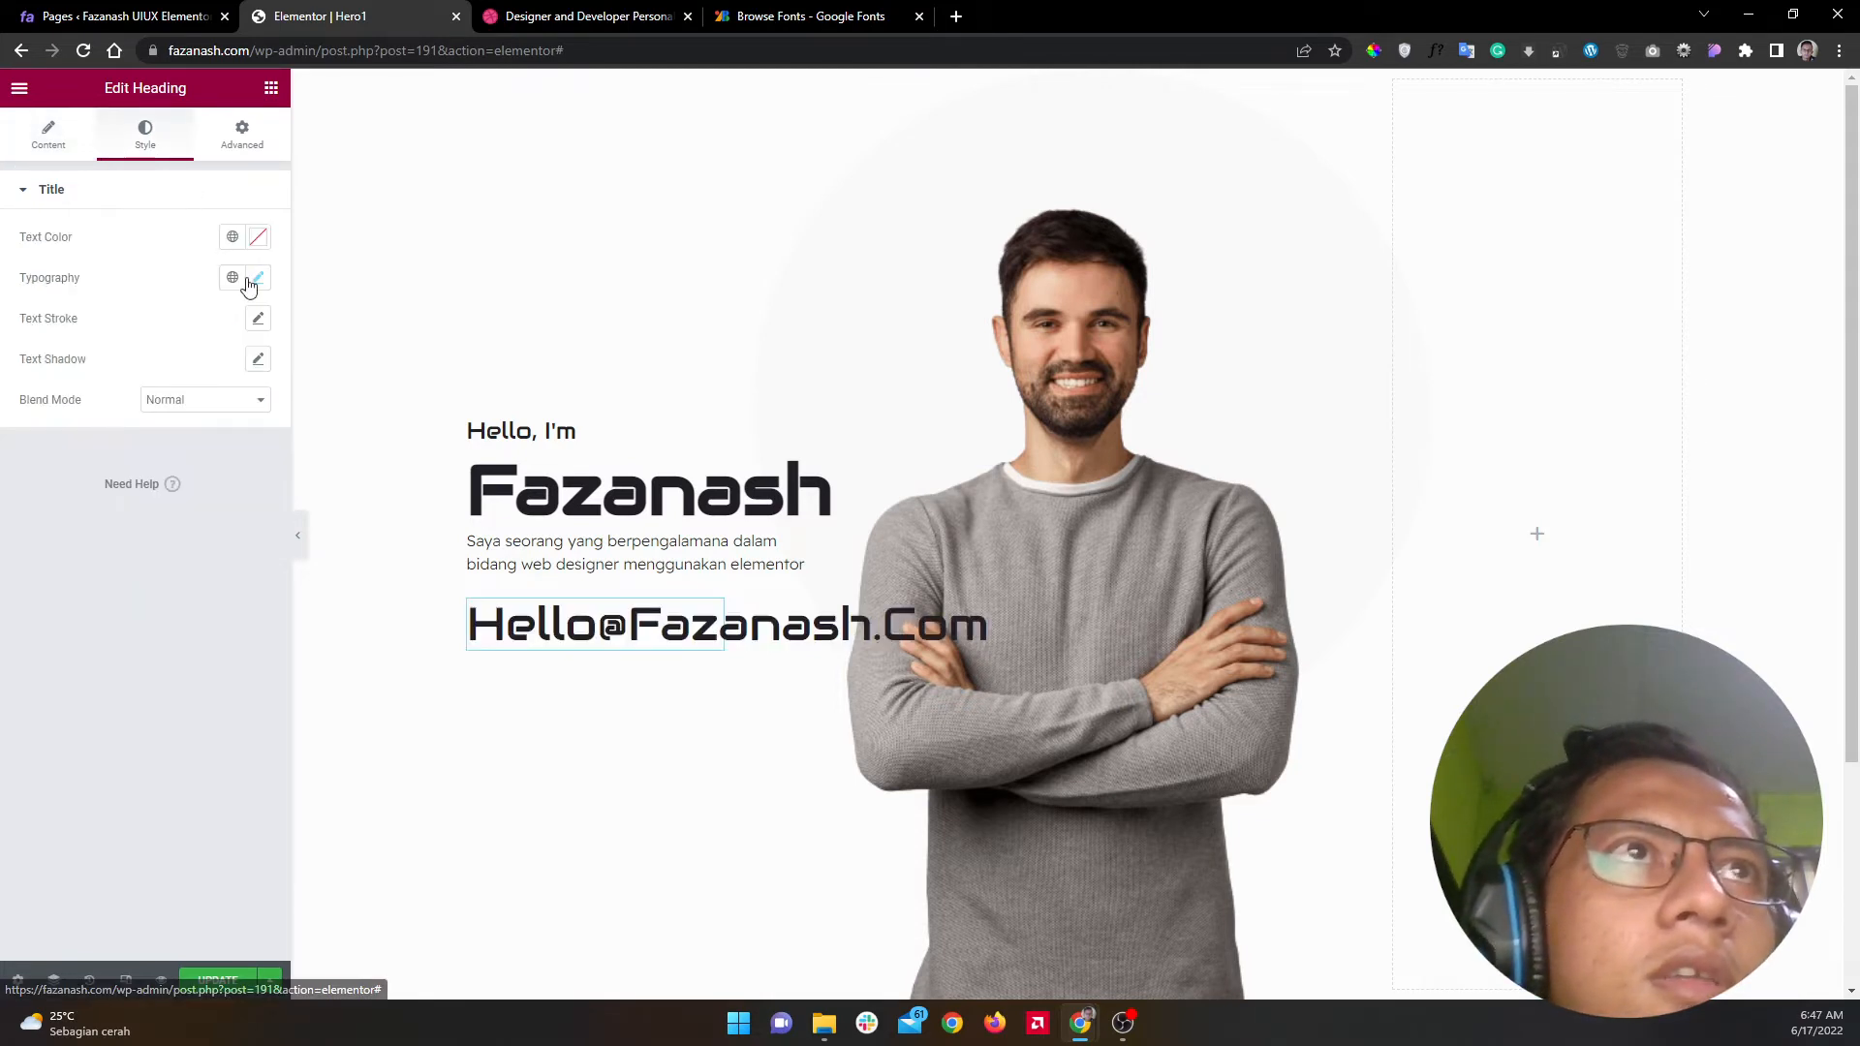
pyautogui.click(257, 279)
pyautogui.click(172, 510)
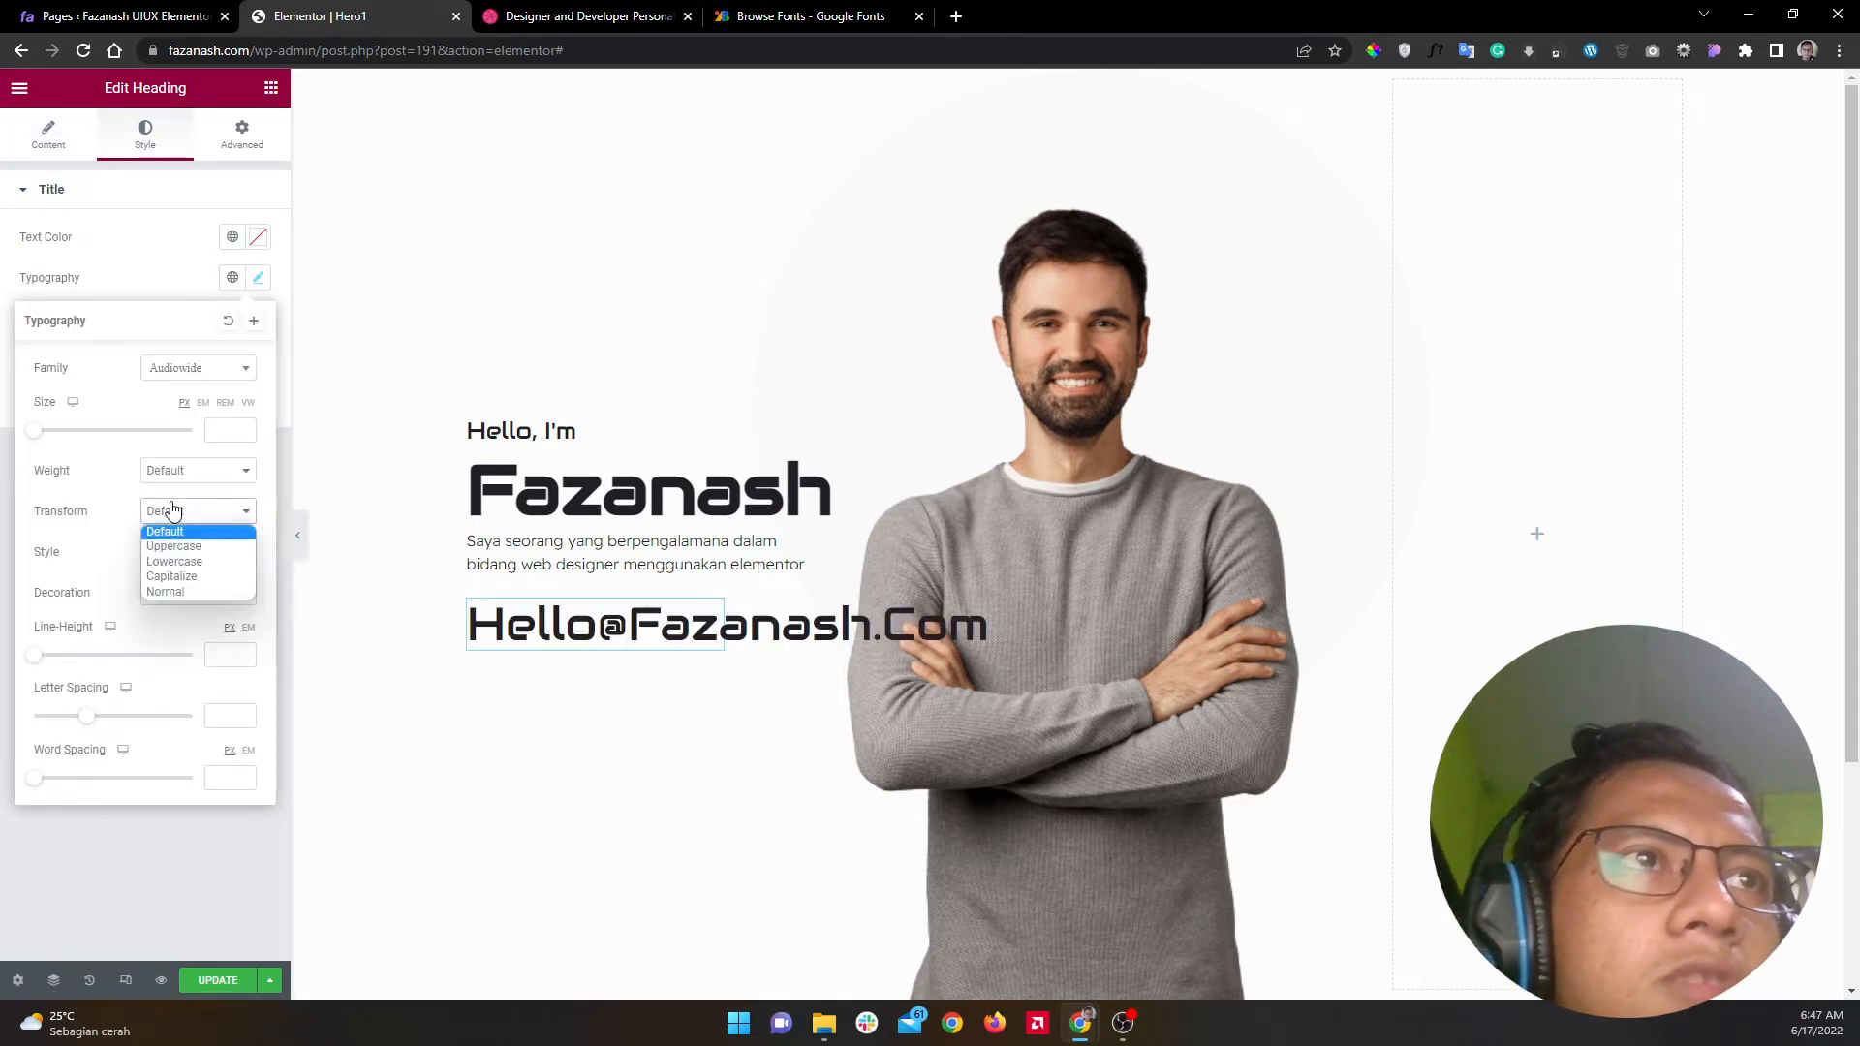
pyautogui.click(188, 589)
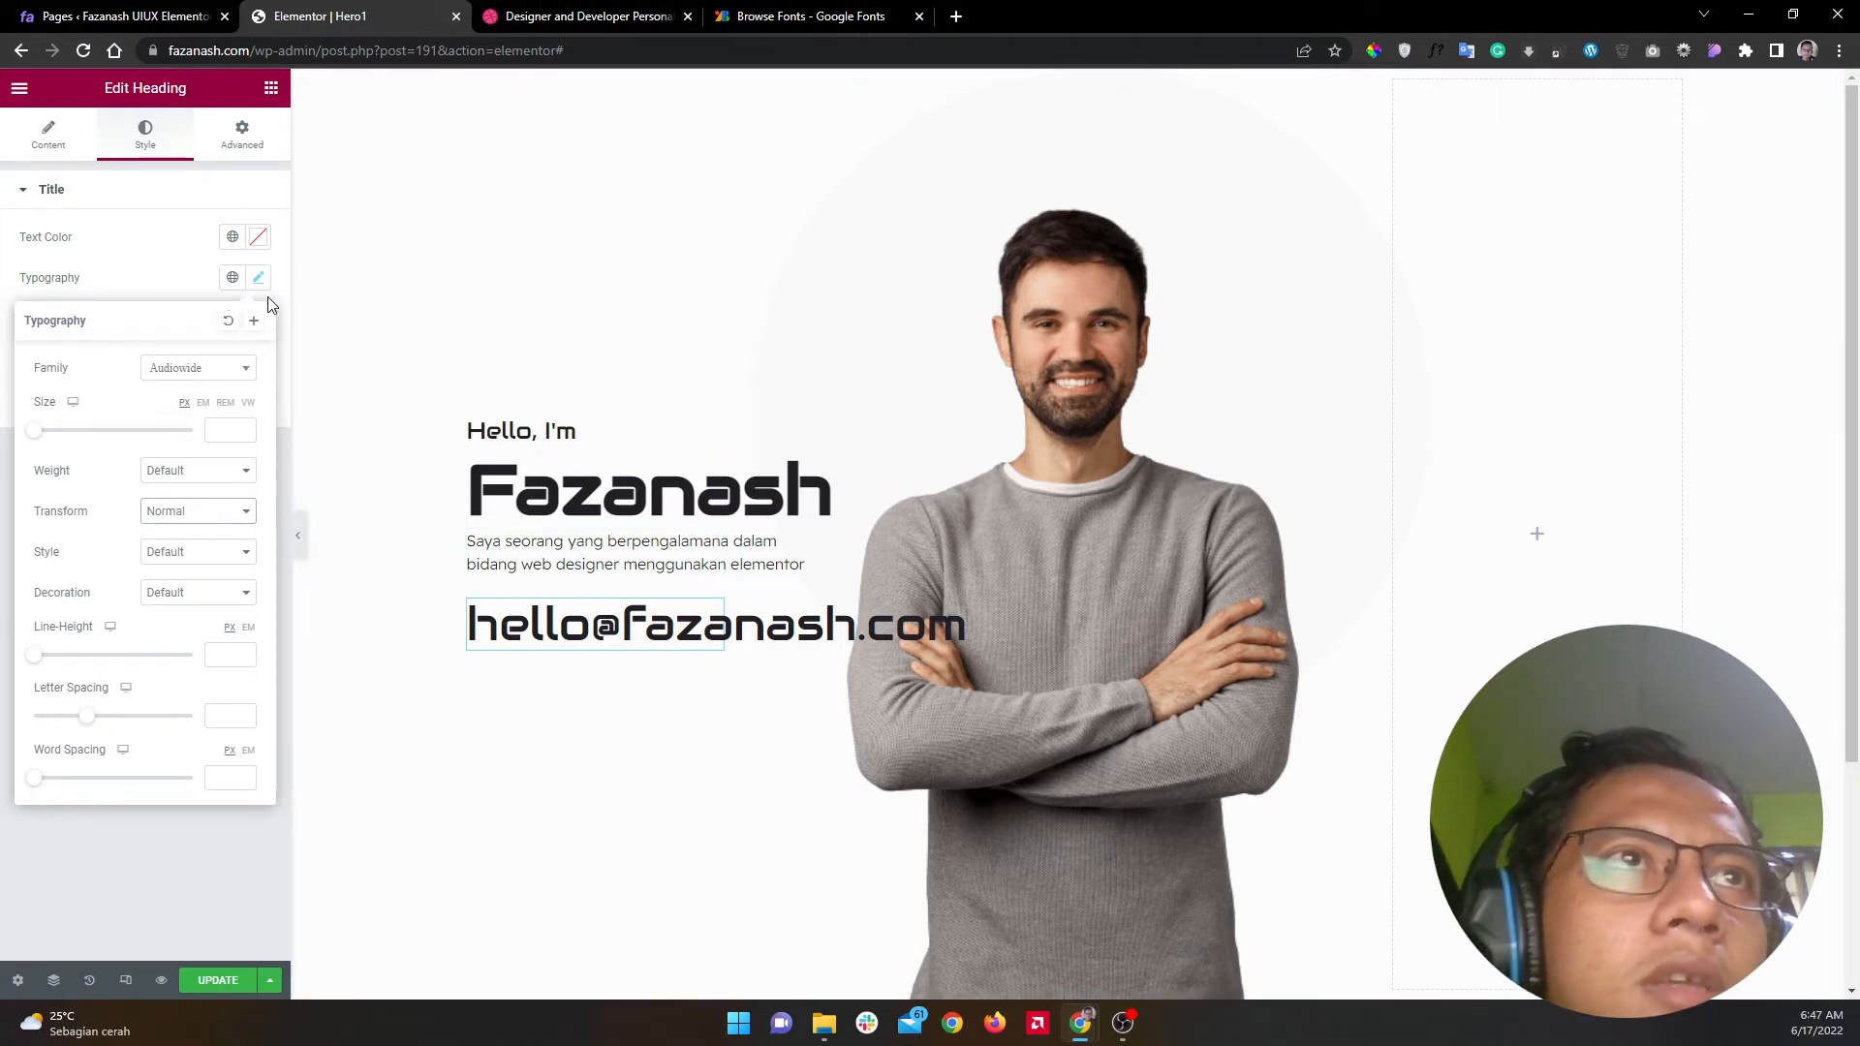
# Step: Set the e-mail heading's typography to Manrope, weight 600, size 24 px
pyautogui.click(197, 372)
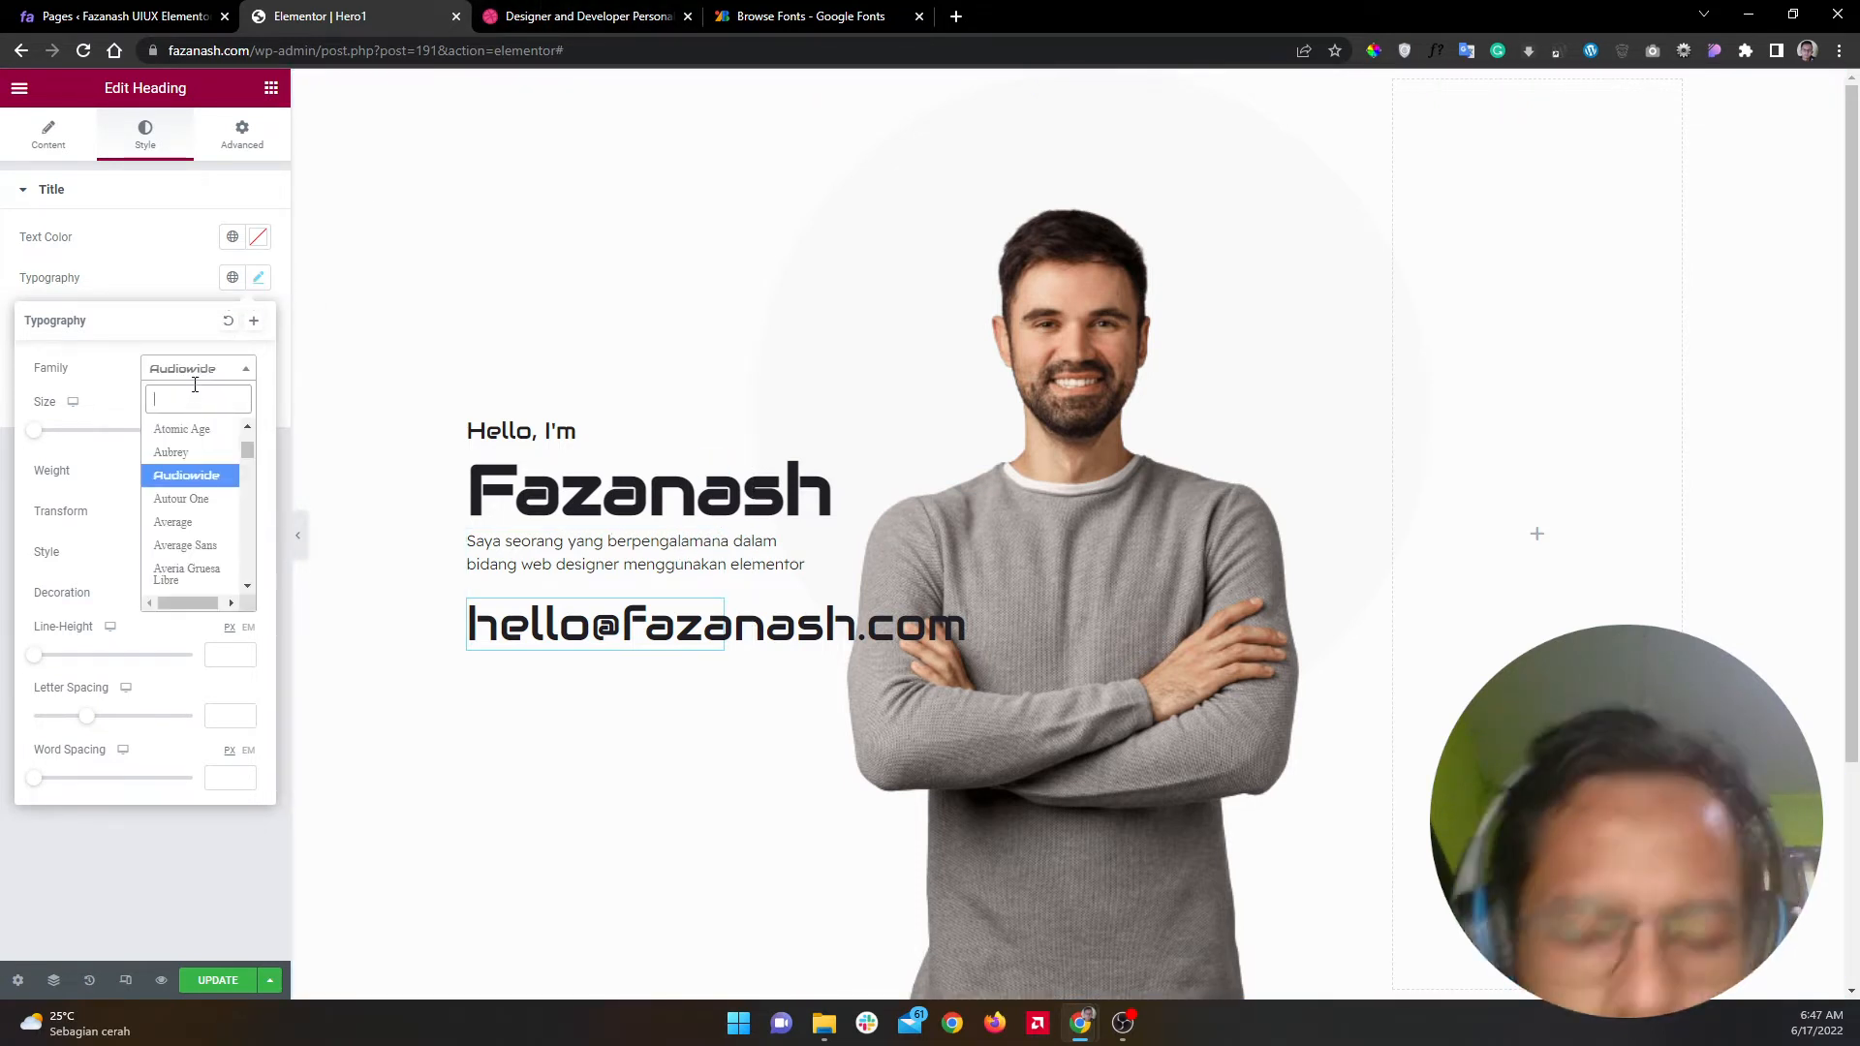
pyautogui.write('marop')
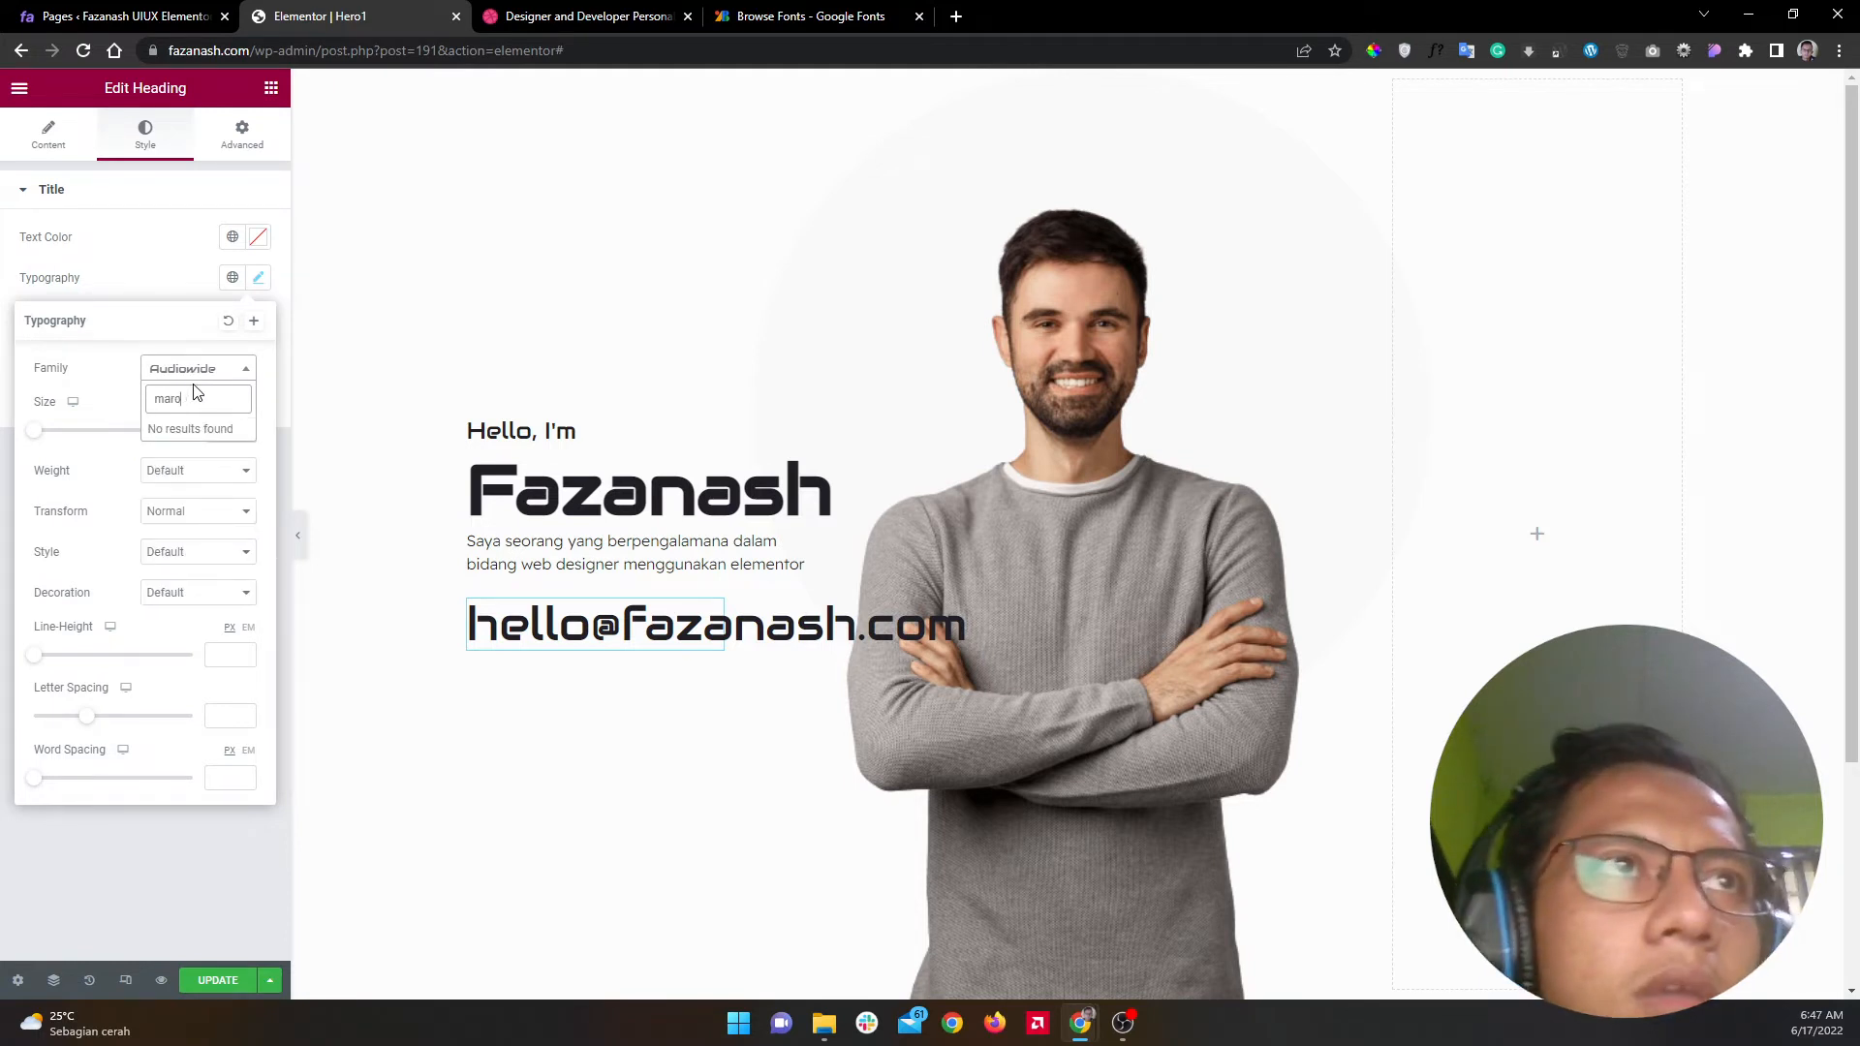
pyautogui.press('BackSpace')
pyautogui.press('BackSpace')
pyautogui.press('BackSpace')
pyautogui.write('n')
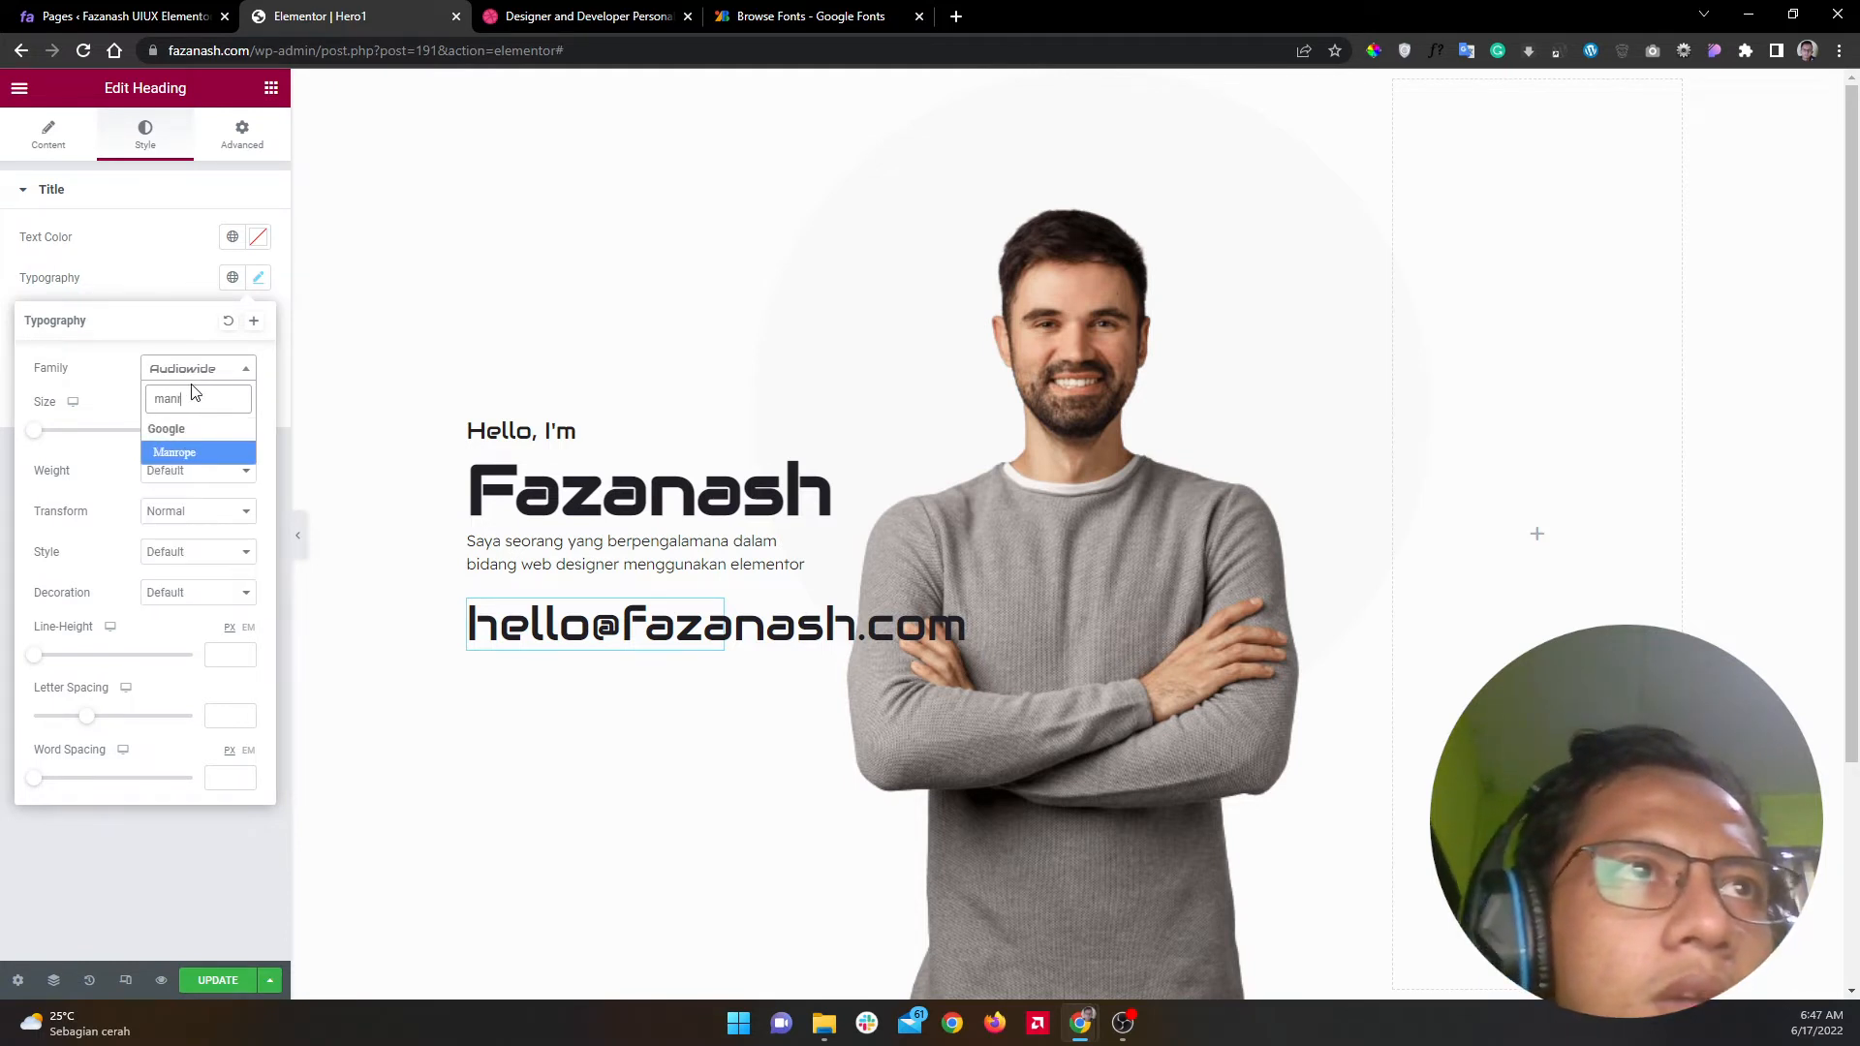
pyautogui.click(178, 453)
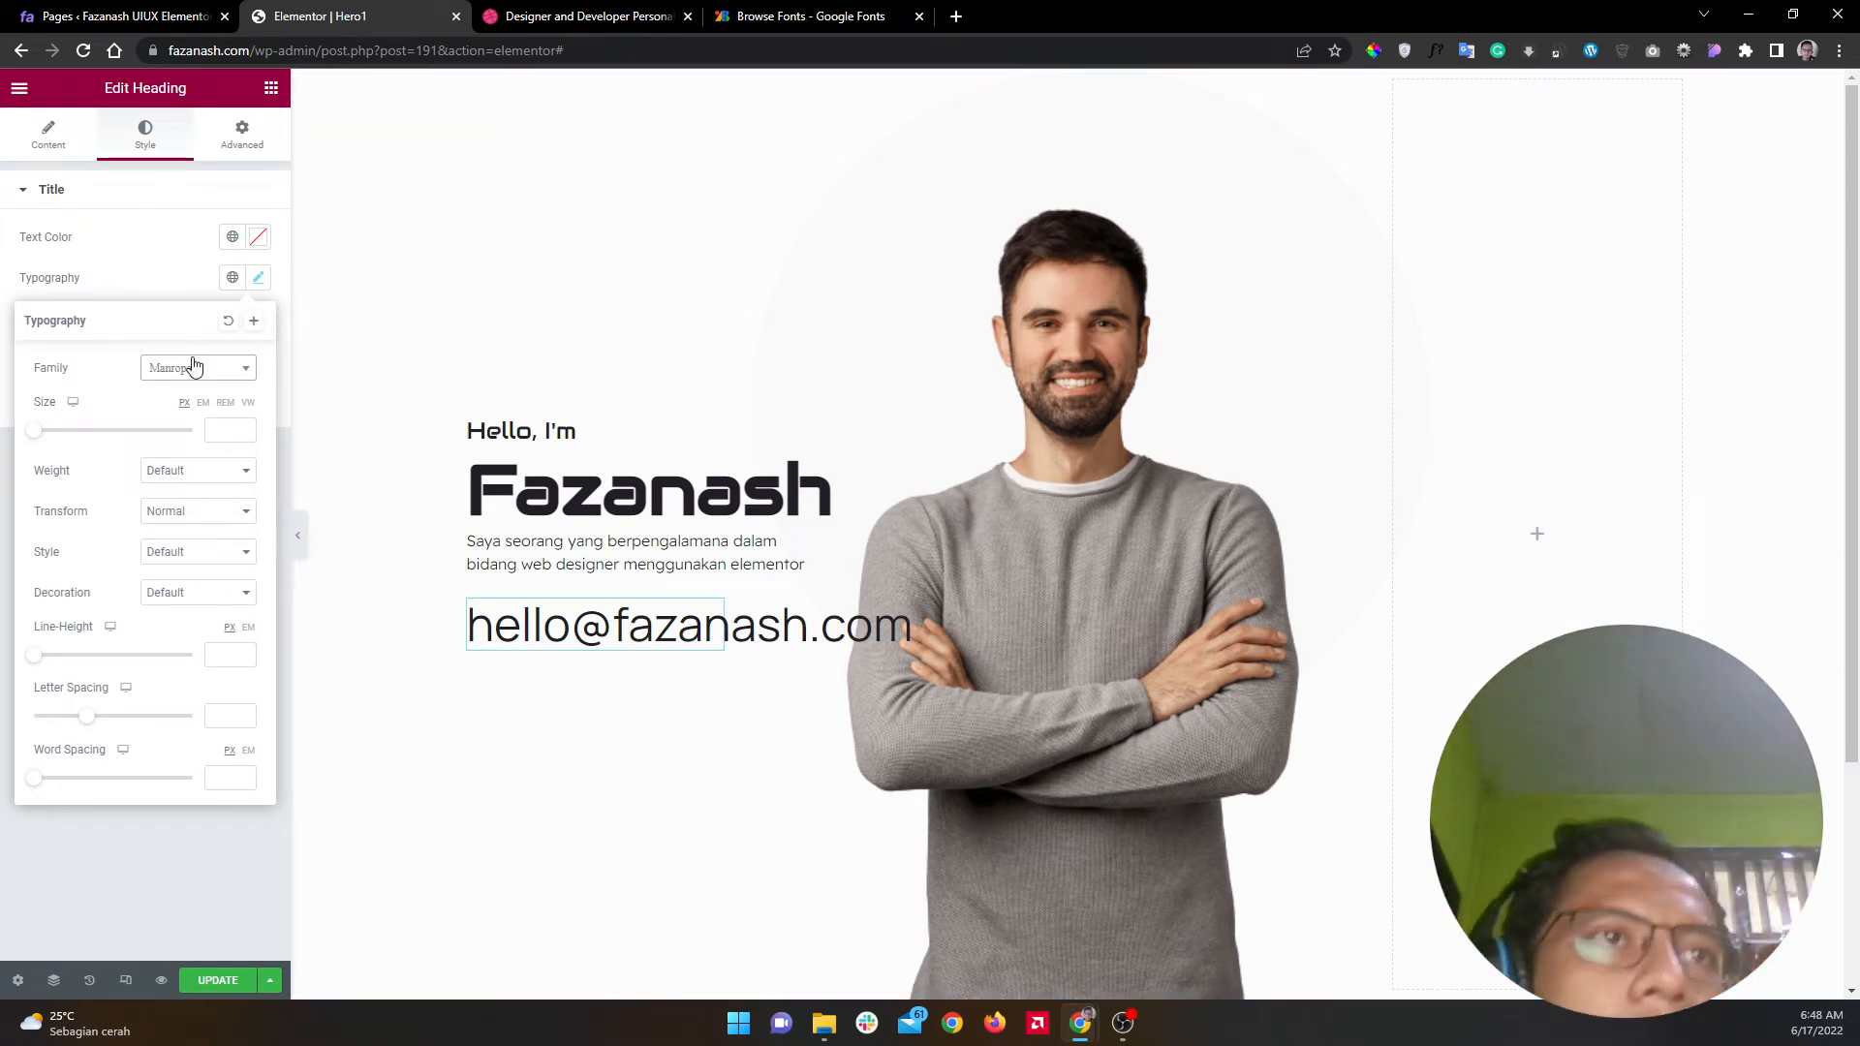
pyautogui.click(187, 473)
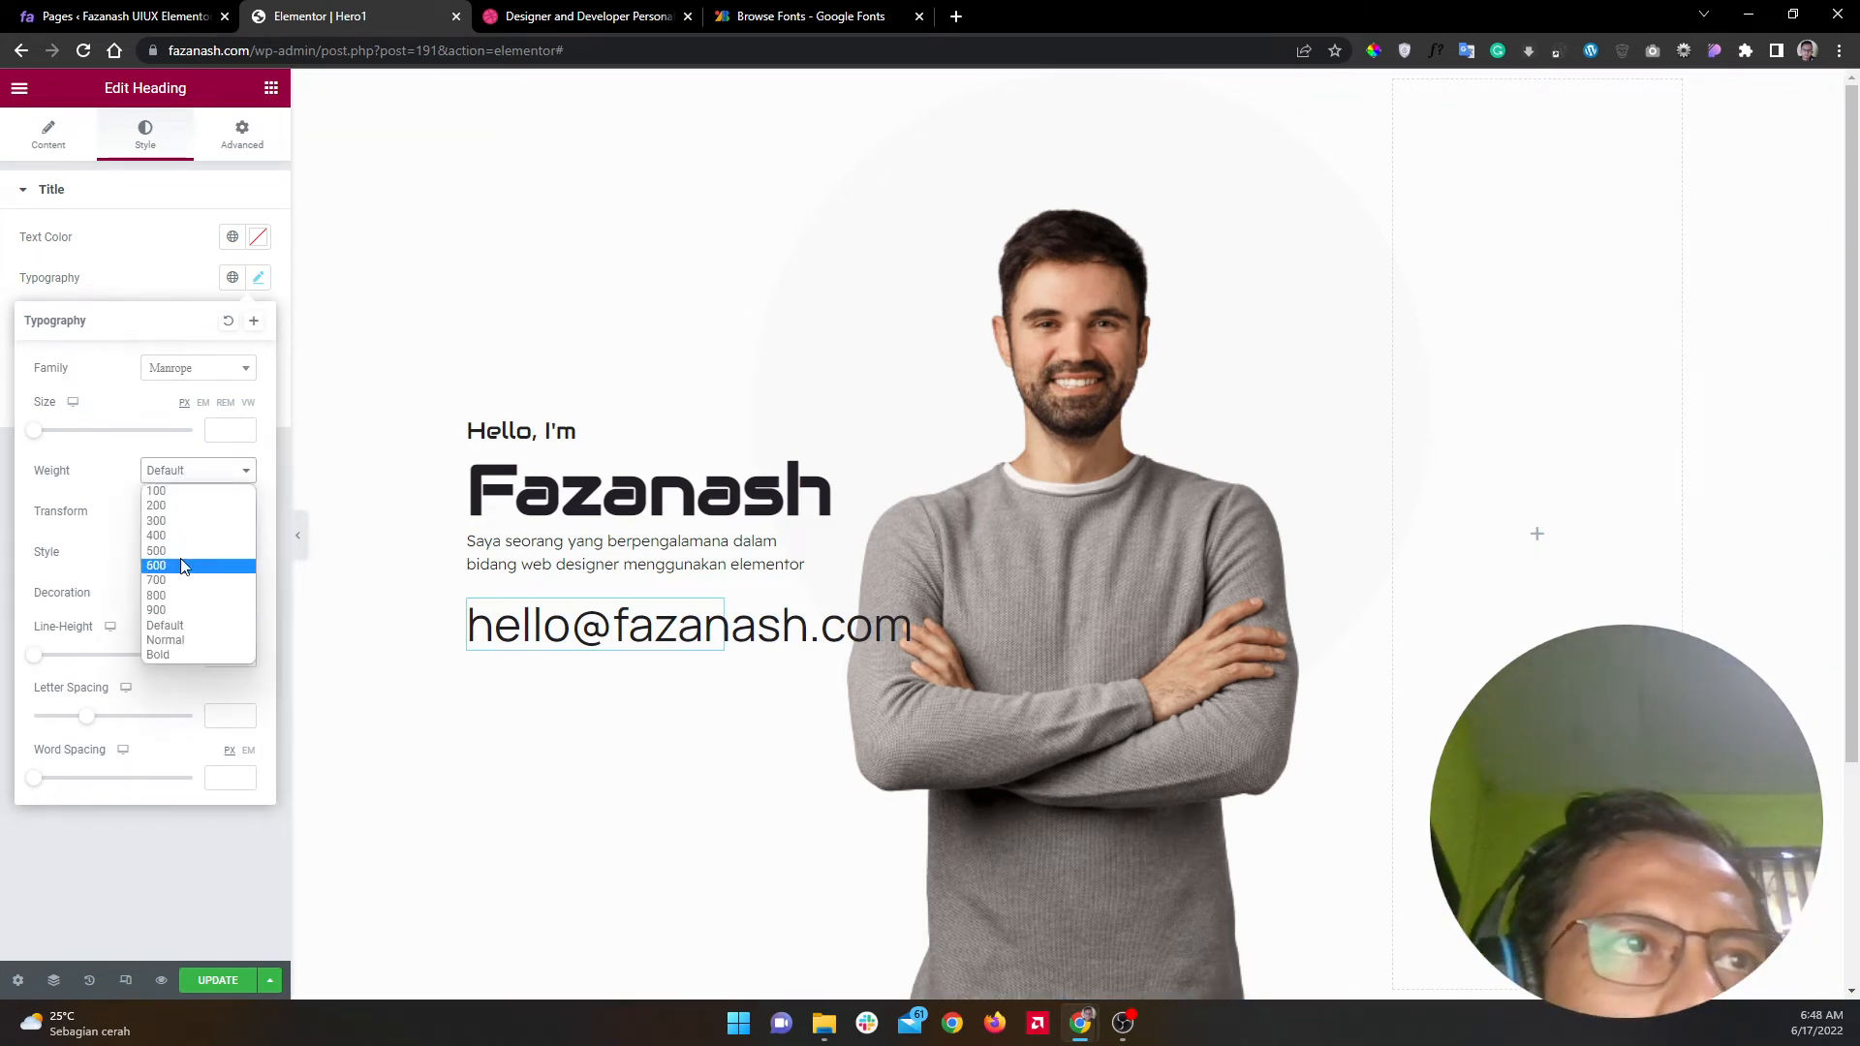
pyautogui.click(183, 567)
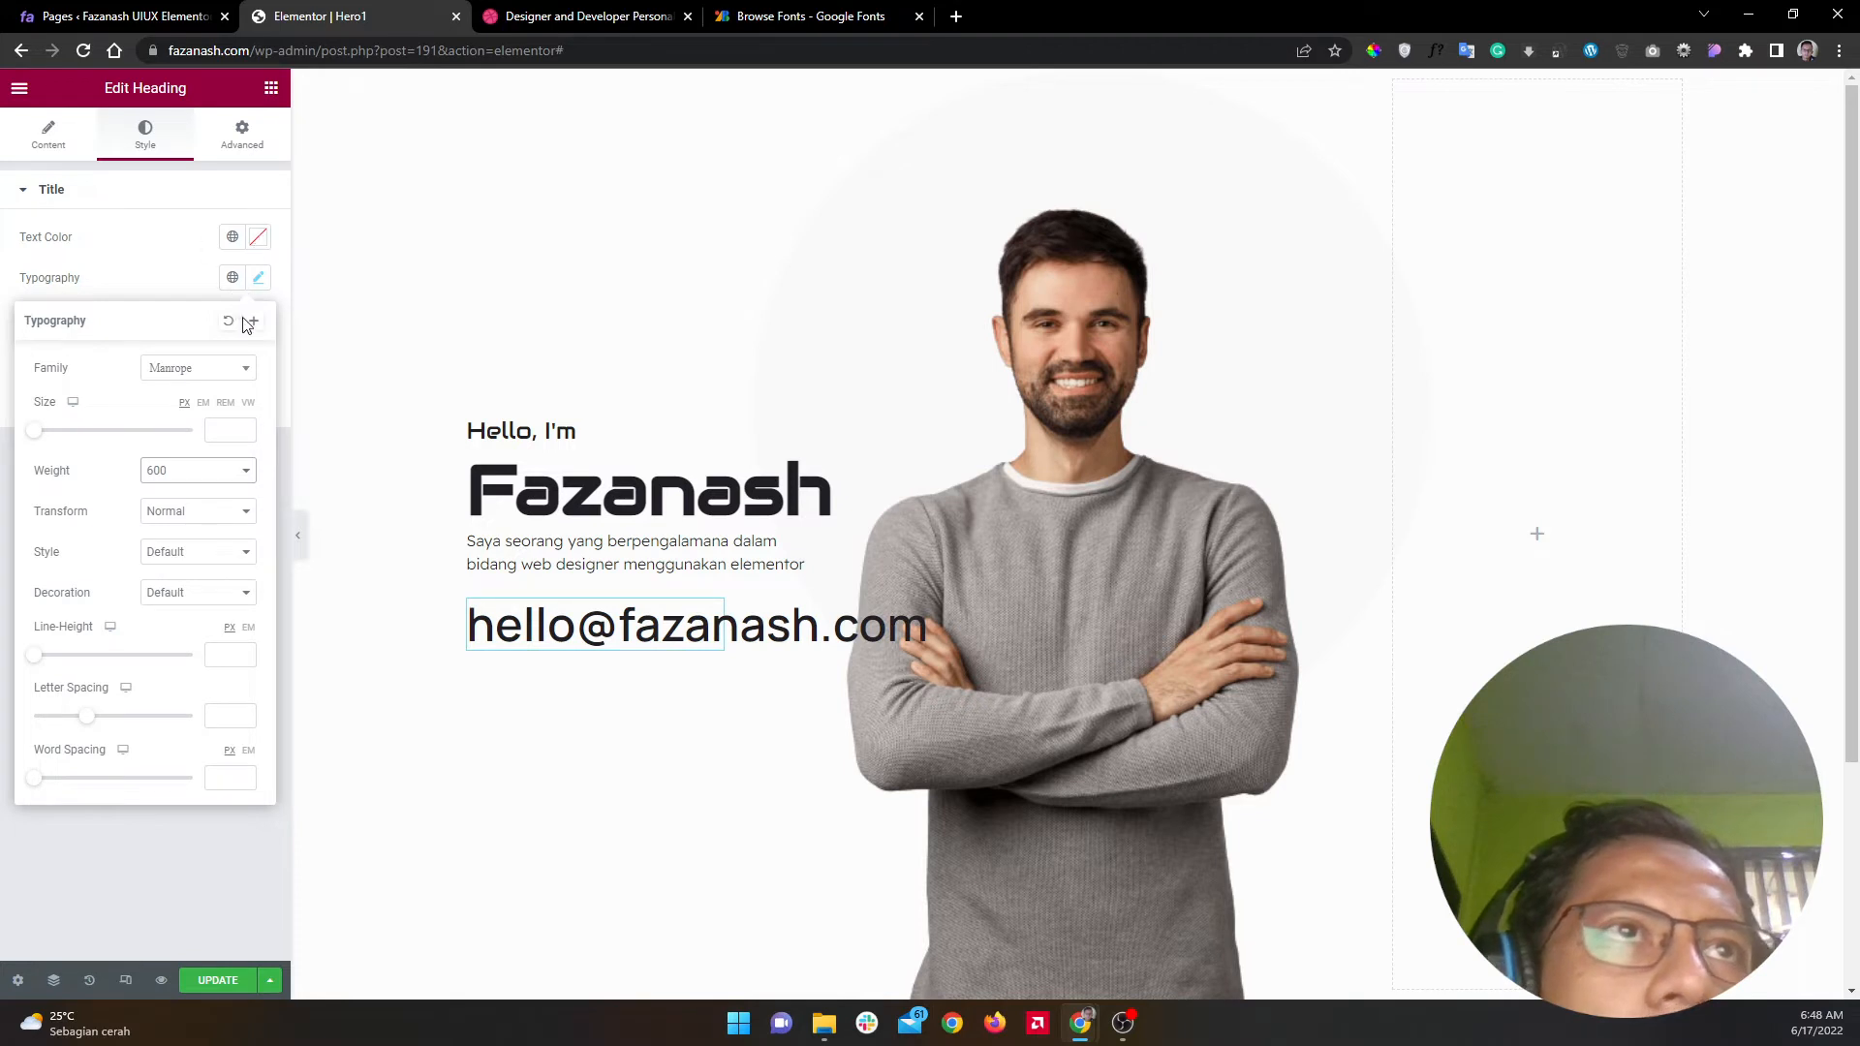
pyautogui.click(222, 431)
pyautogui.write('24')
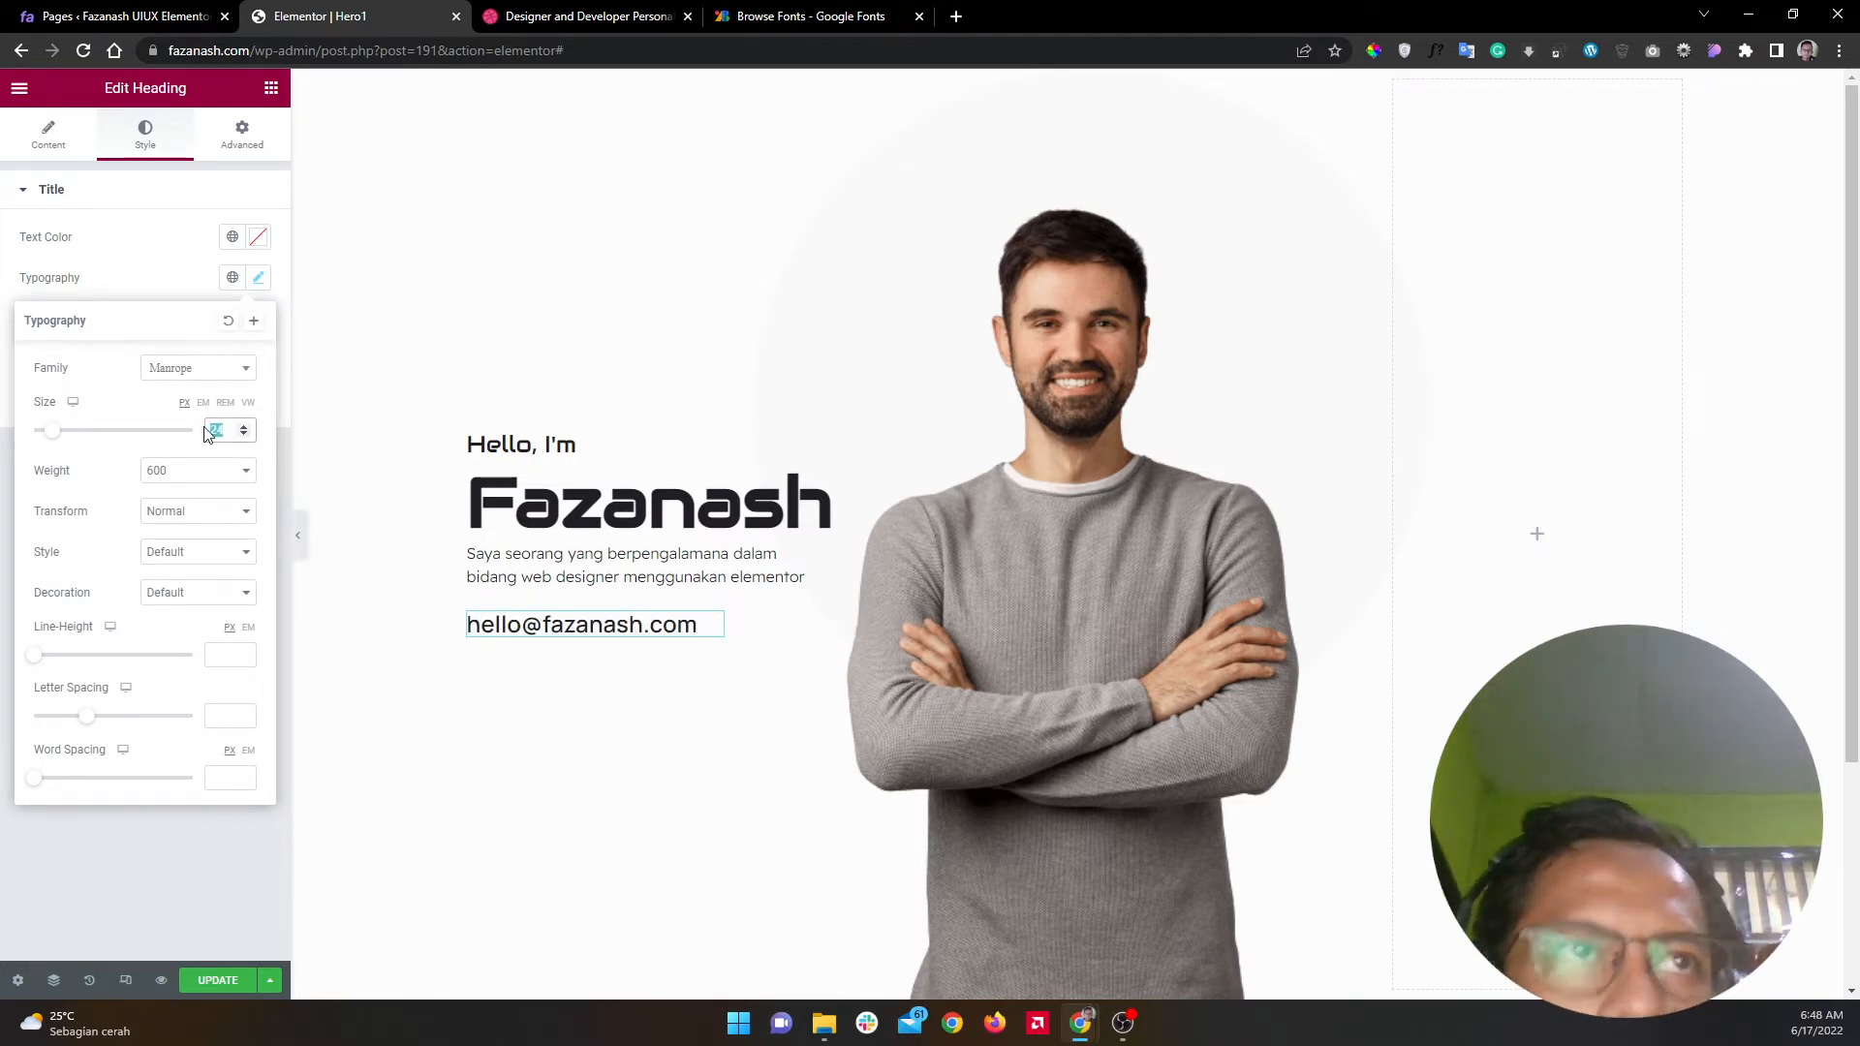
pyautogui.write('20')
pyautogui.write('18')
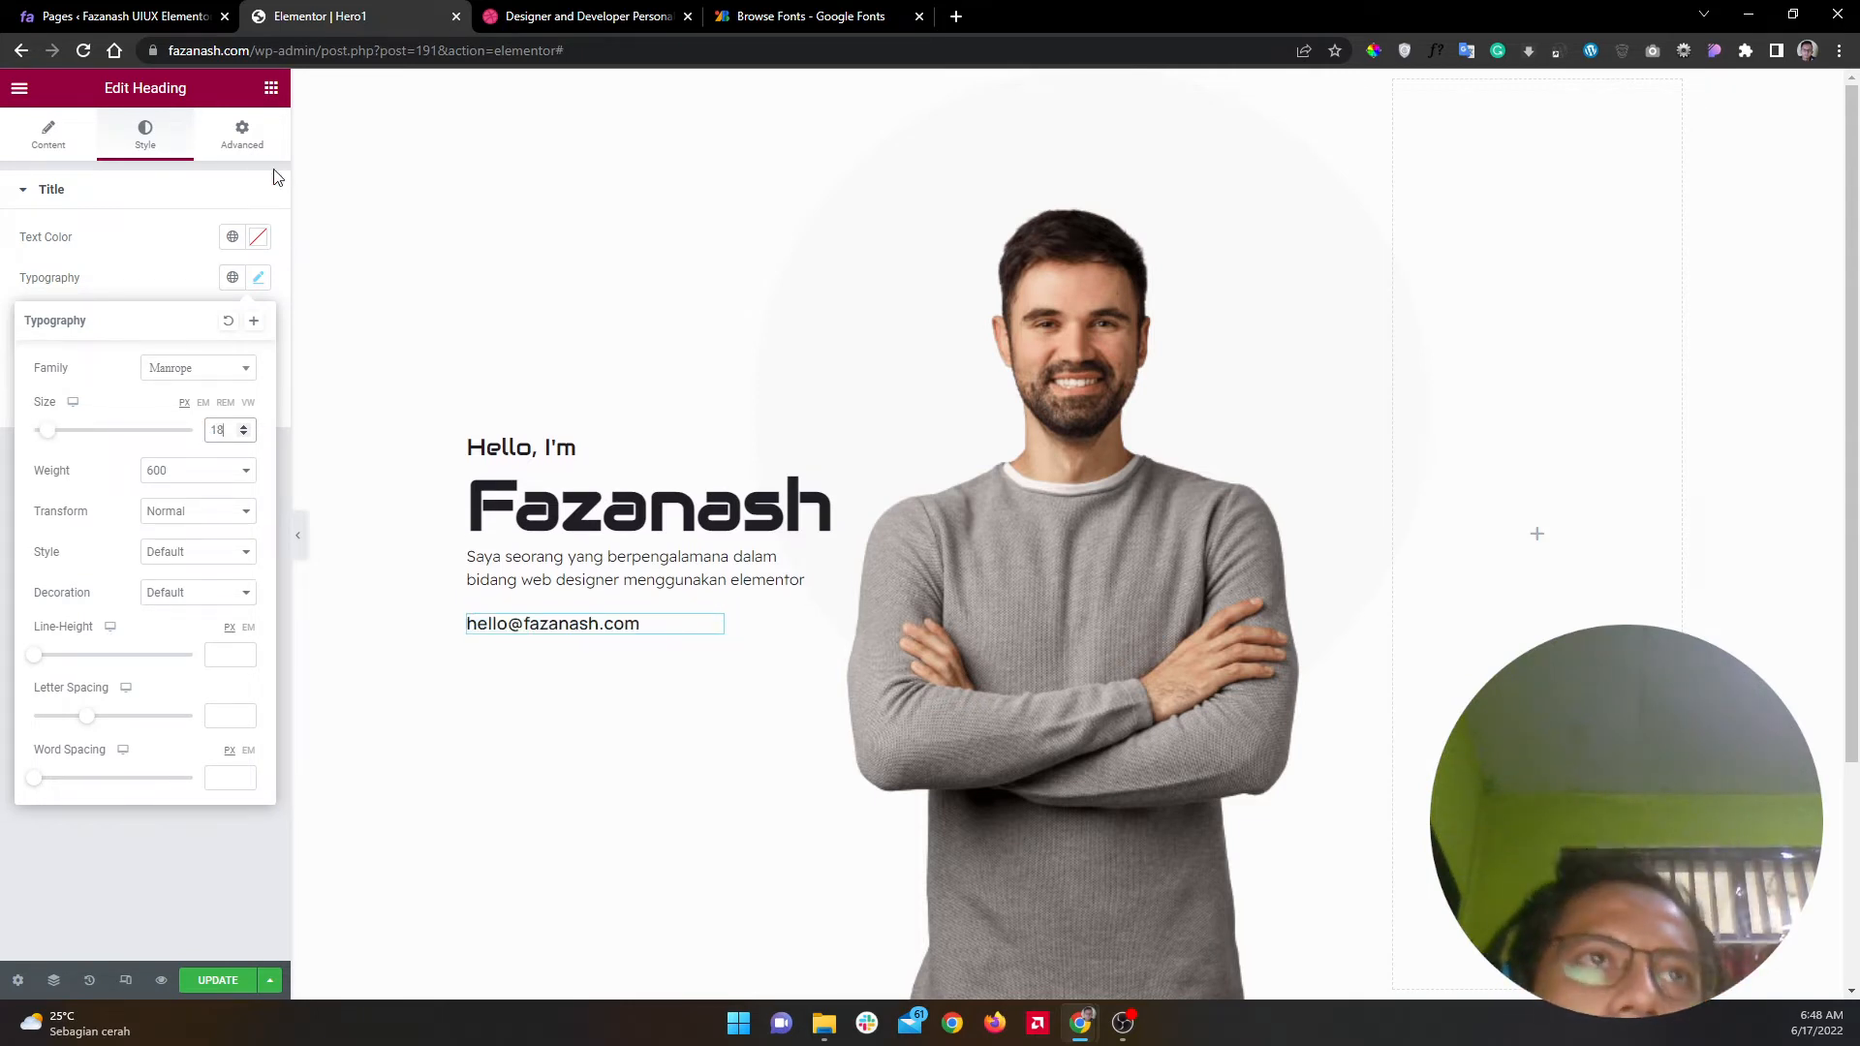
# Step: Check the e-mail heading's Width under Advanced > Layout, leaving it at Default
pyautogui.click(250, 140)
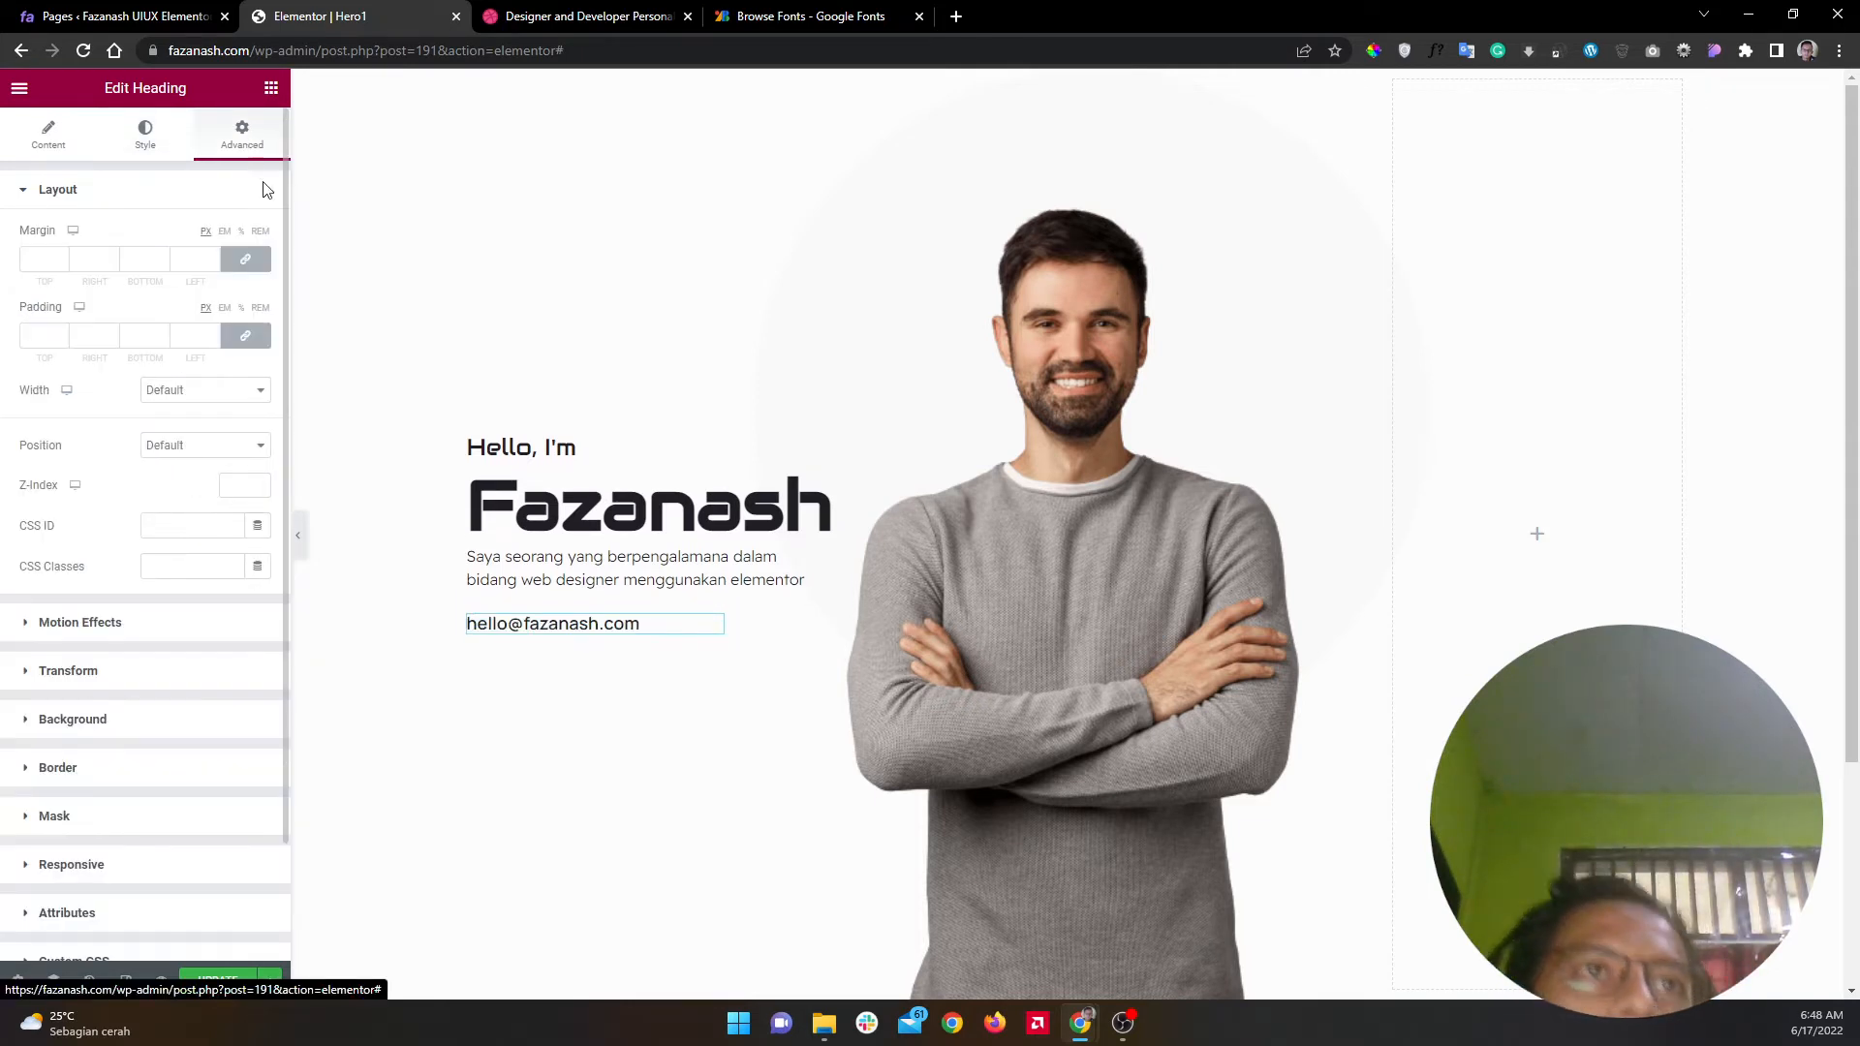
pyautogui.click(243, 397)
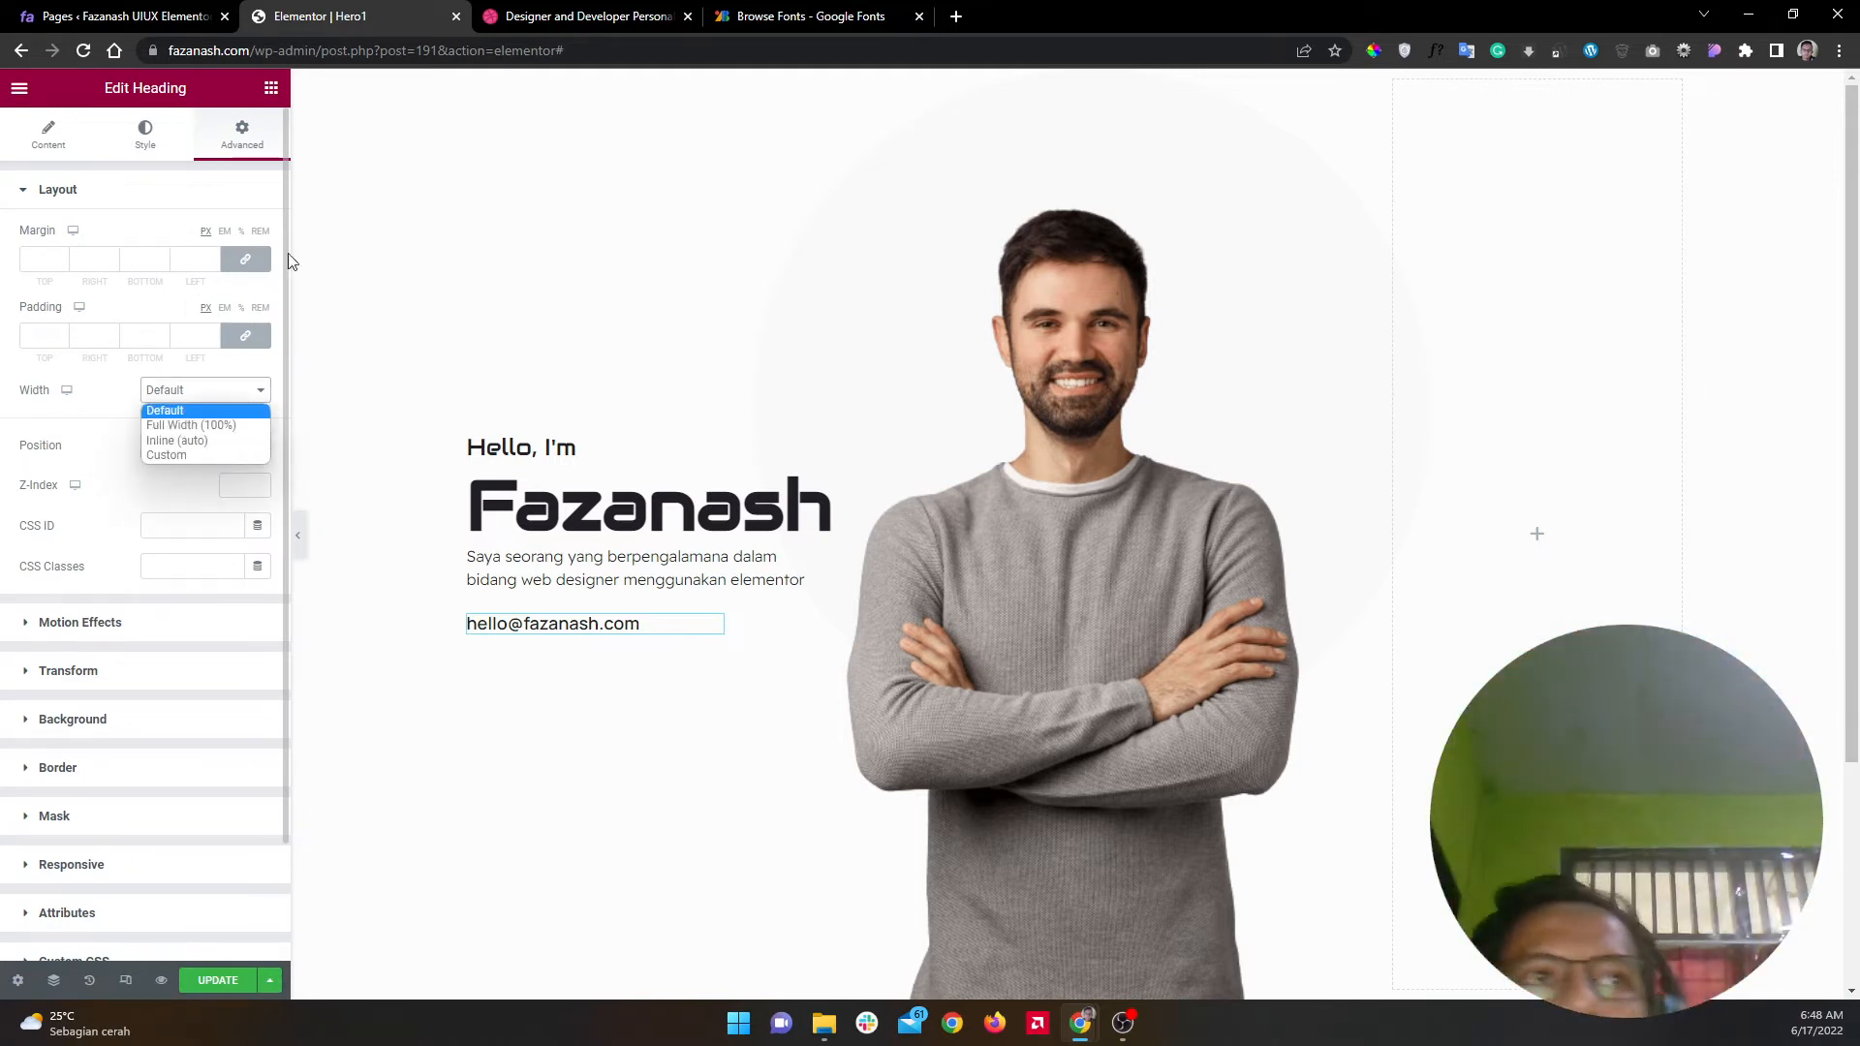
pyautogui.click(241, 187)
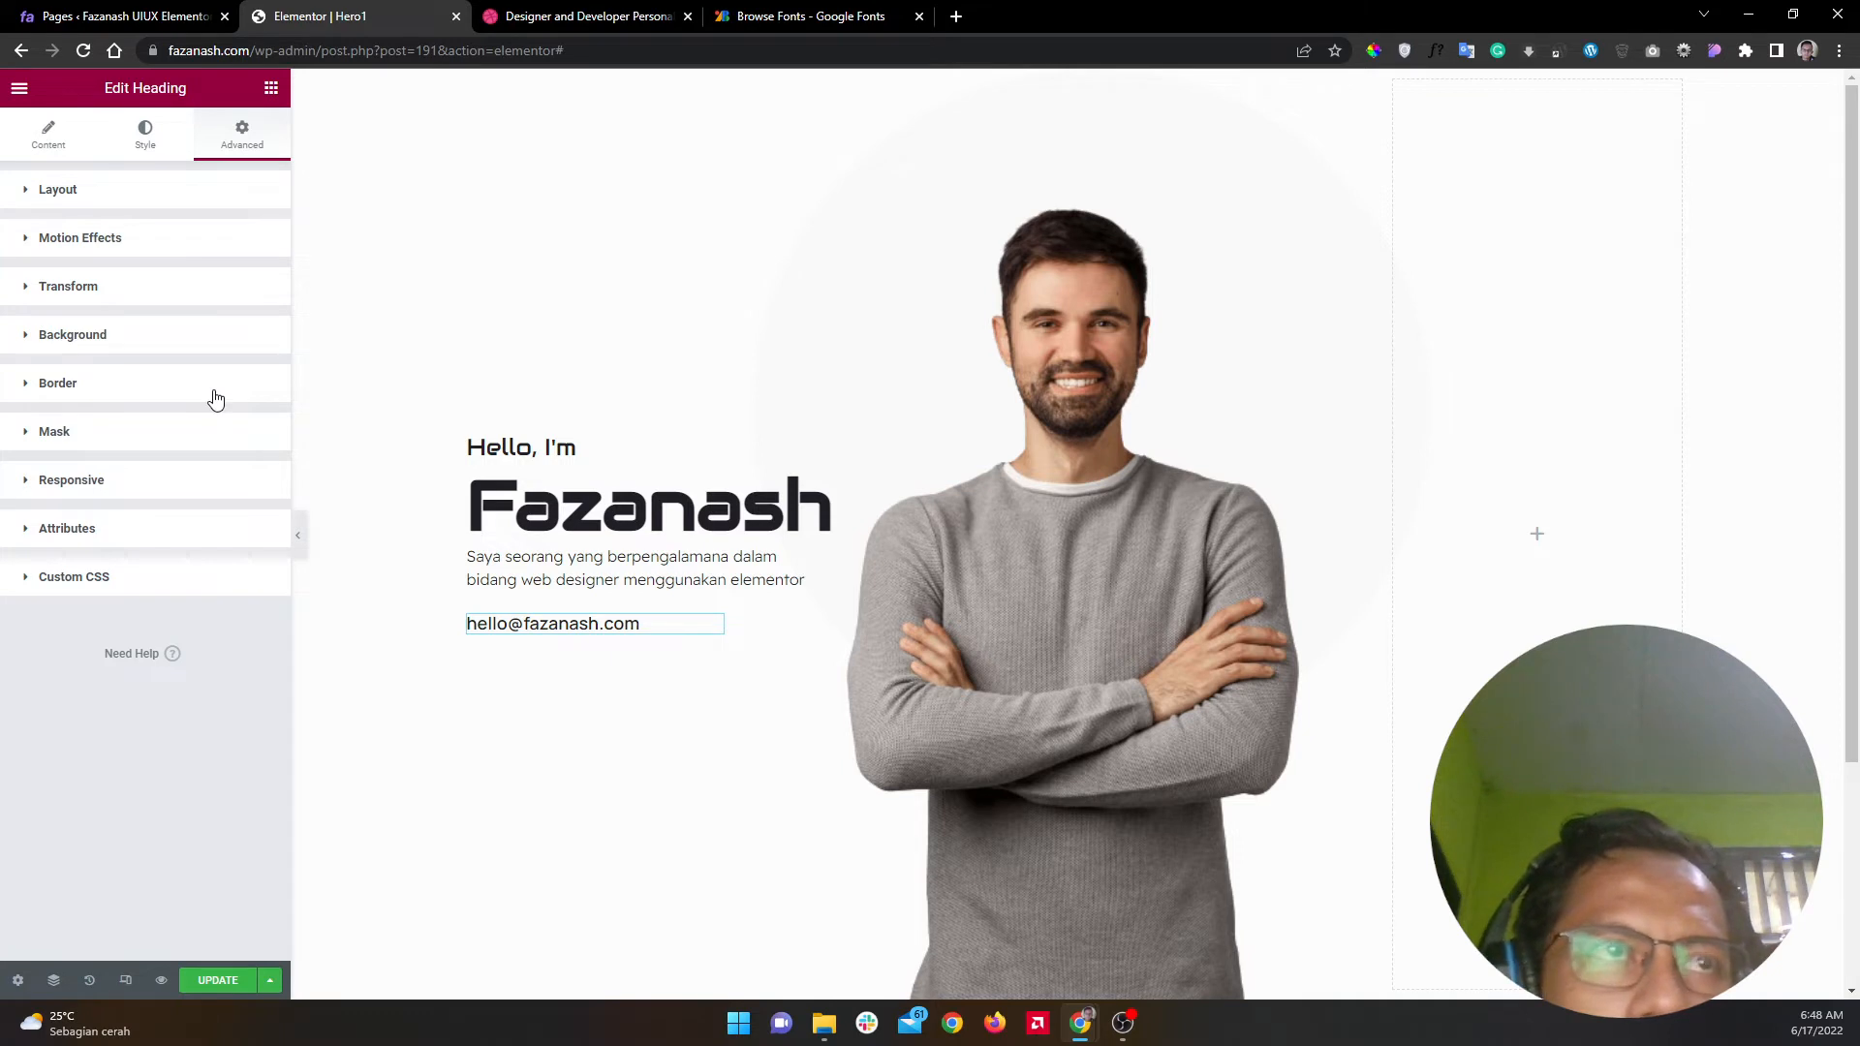
# Step: Copy the mail icon's blue #4AA3DE from the Dribbble reference using ColorPick
pyautogui.click(249, 345)
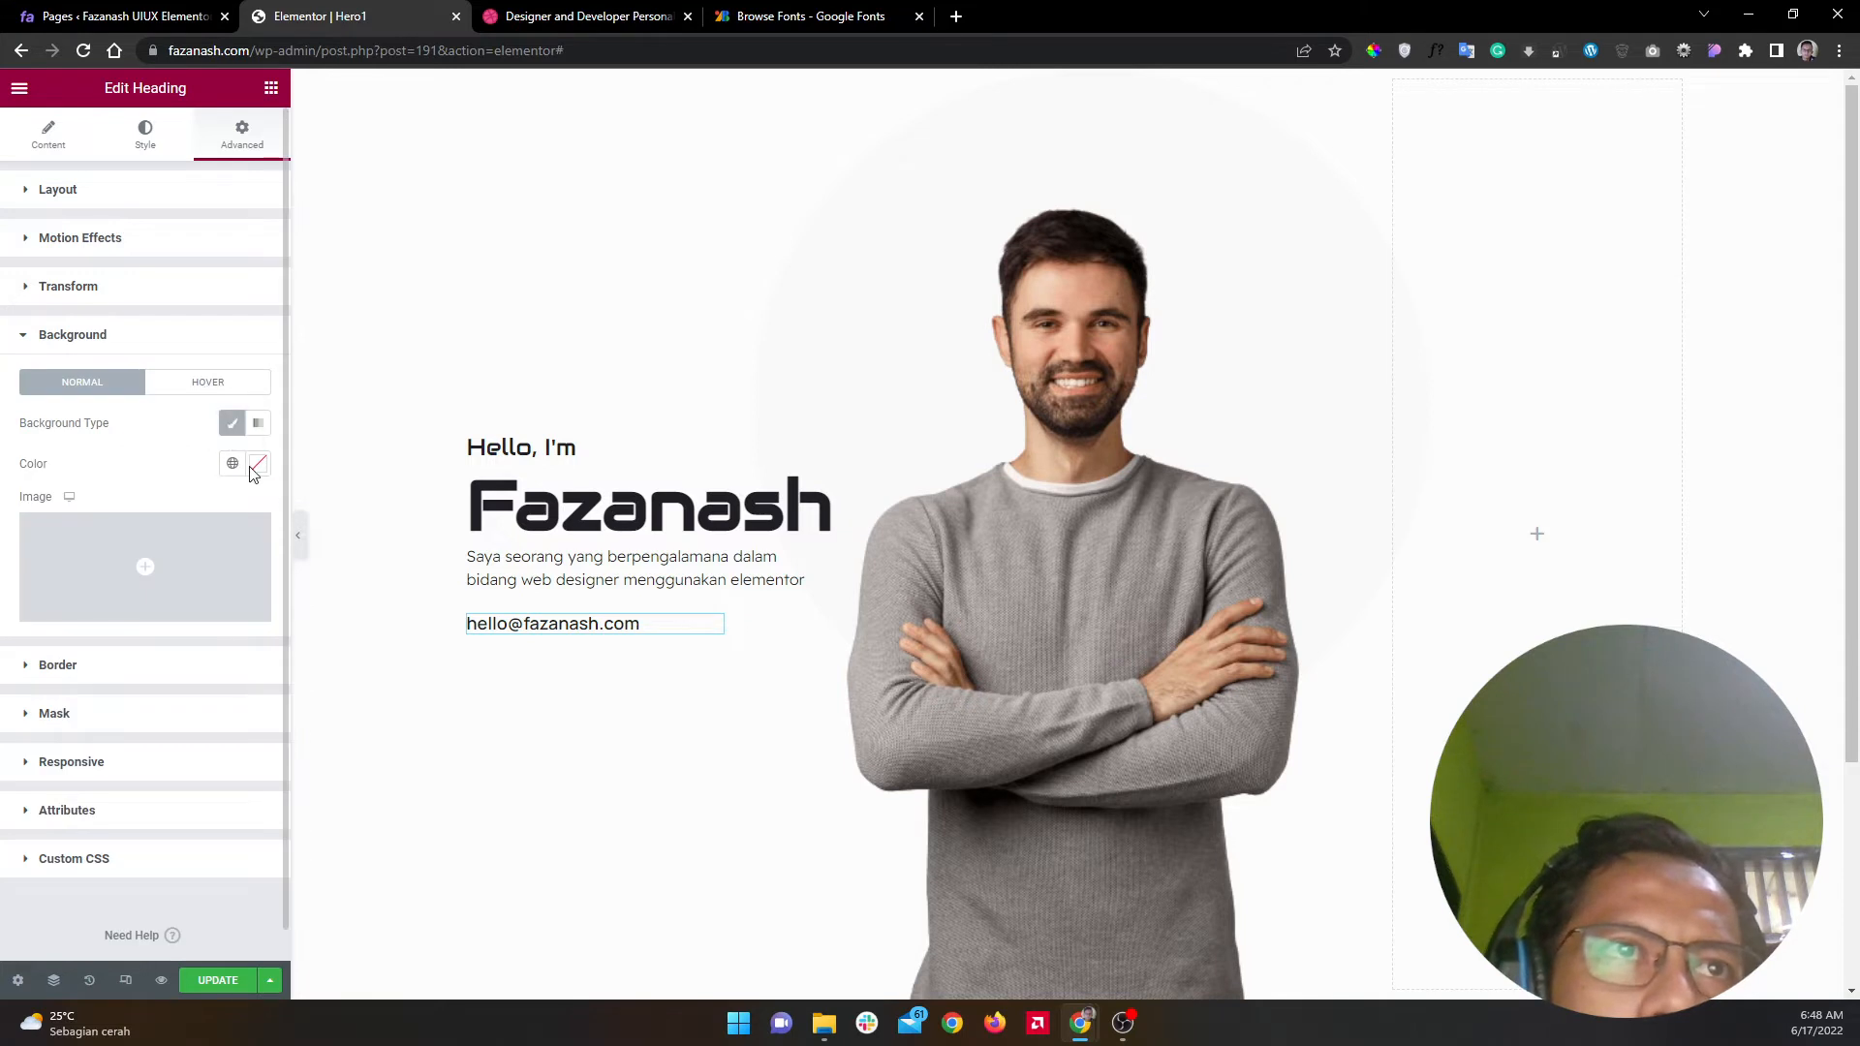
pyautogui.click(258, 464)
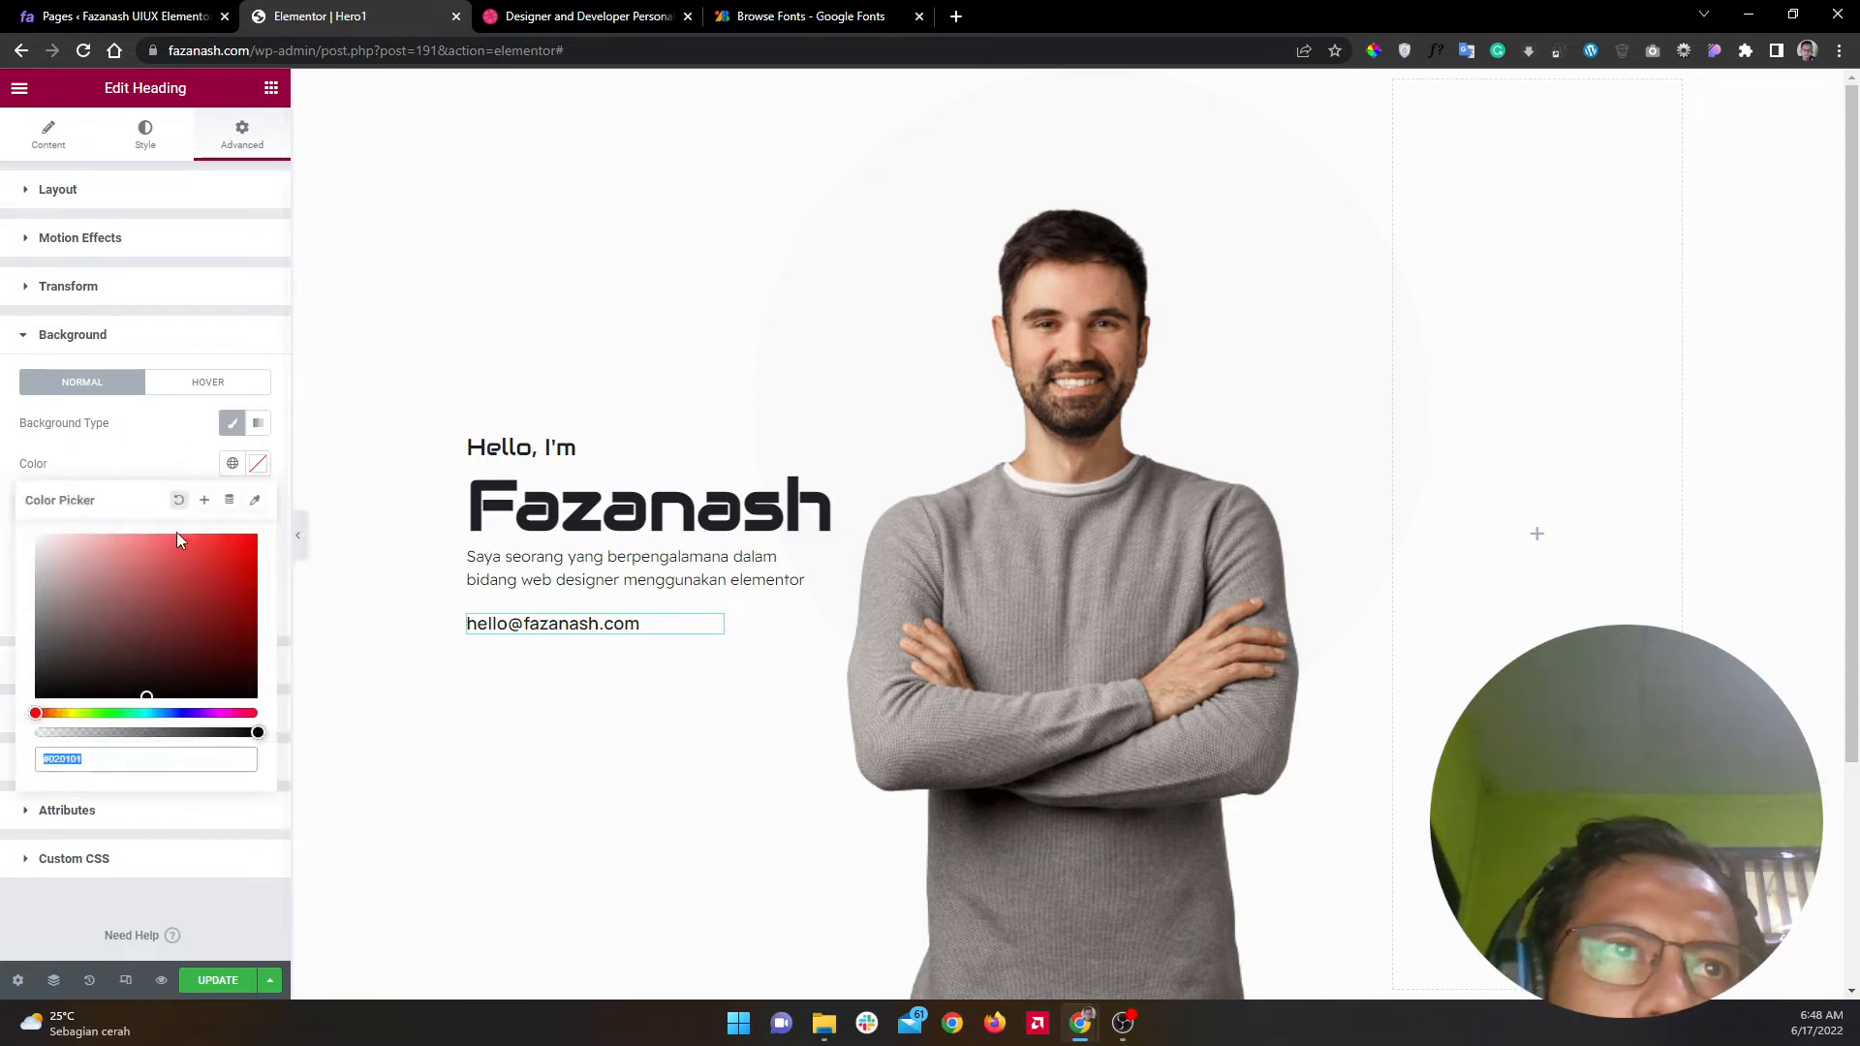
pyautogui.click(254, 499)
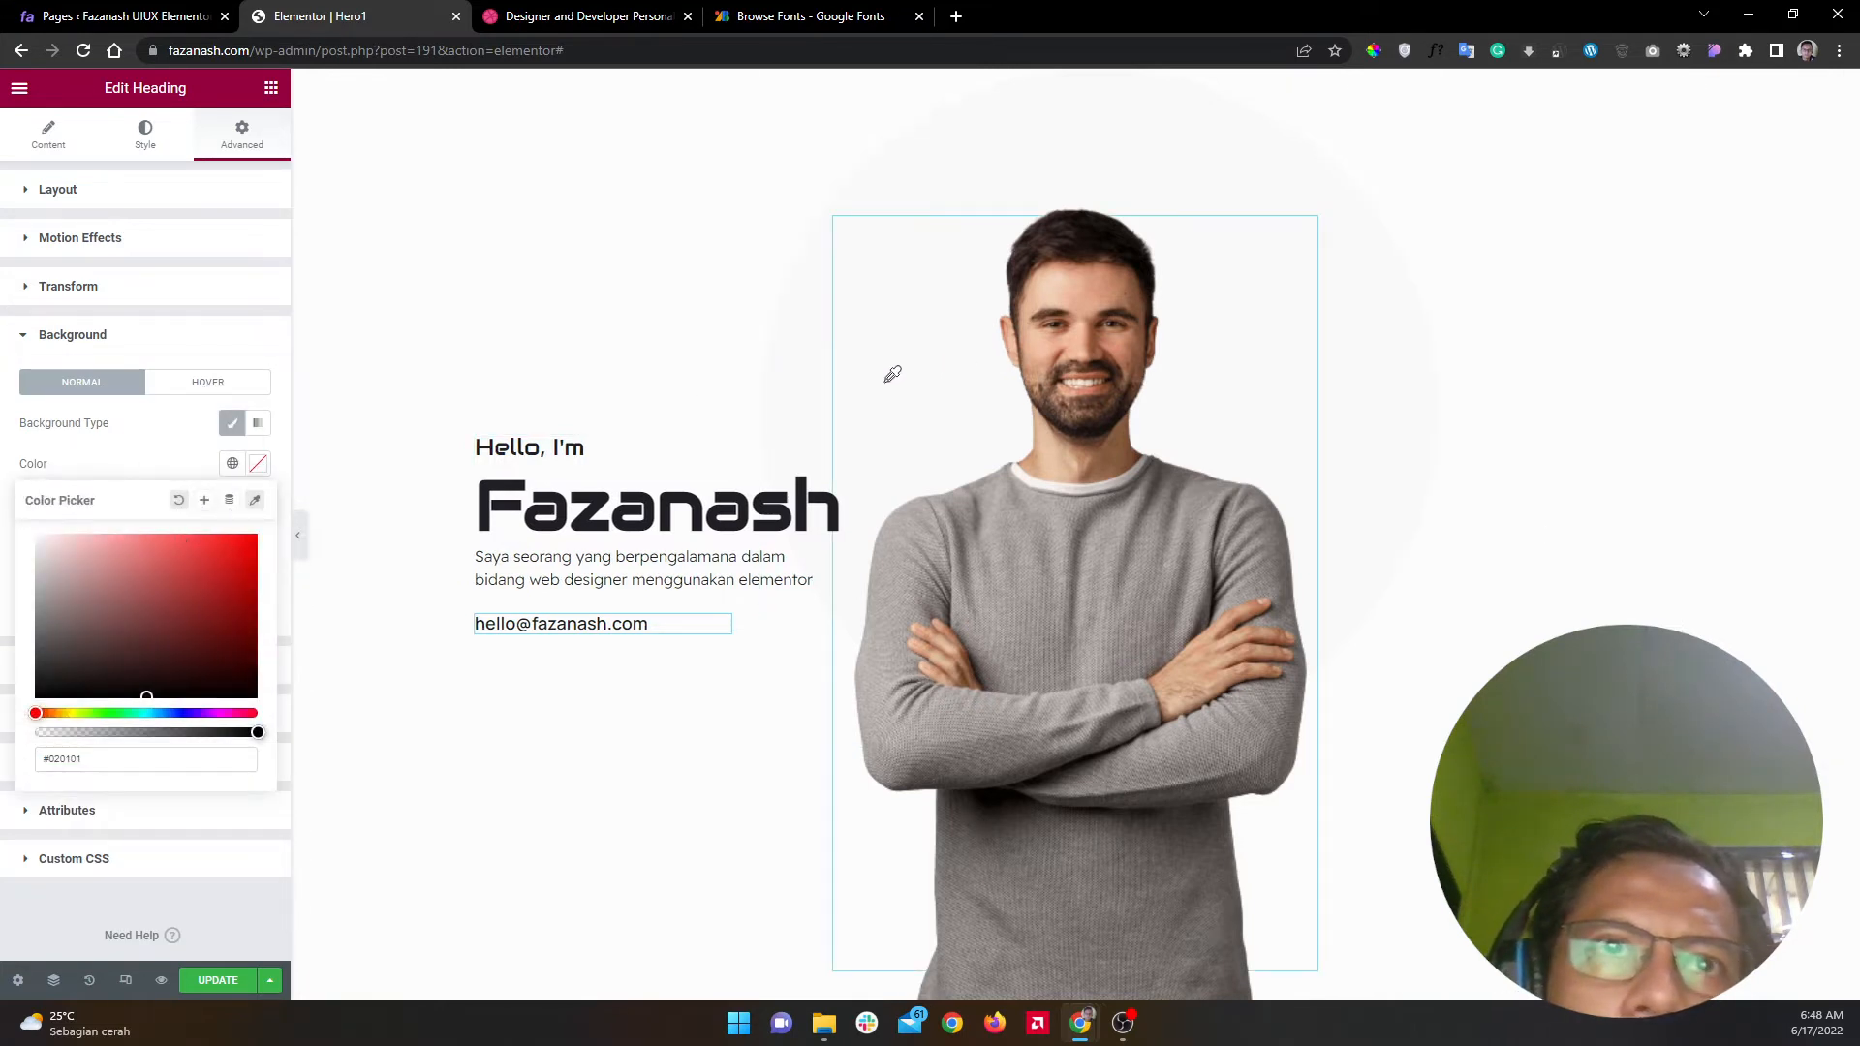
pyautogui.click(571, 17)
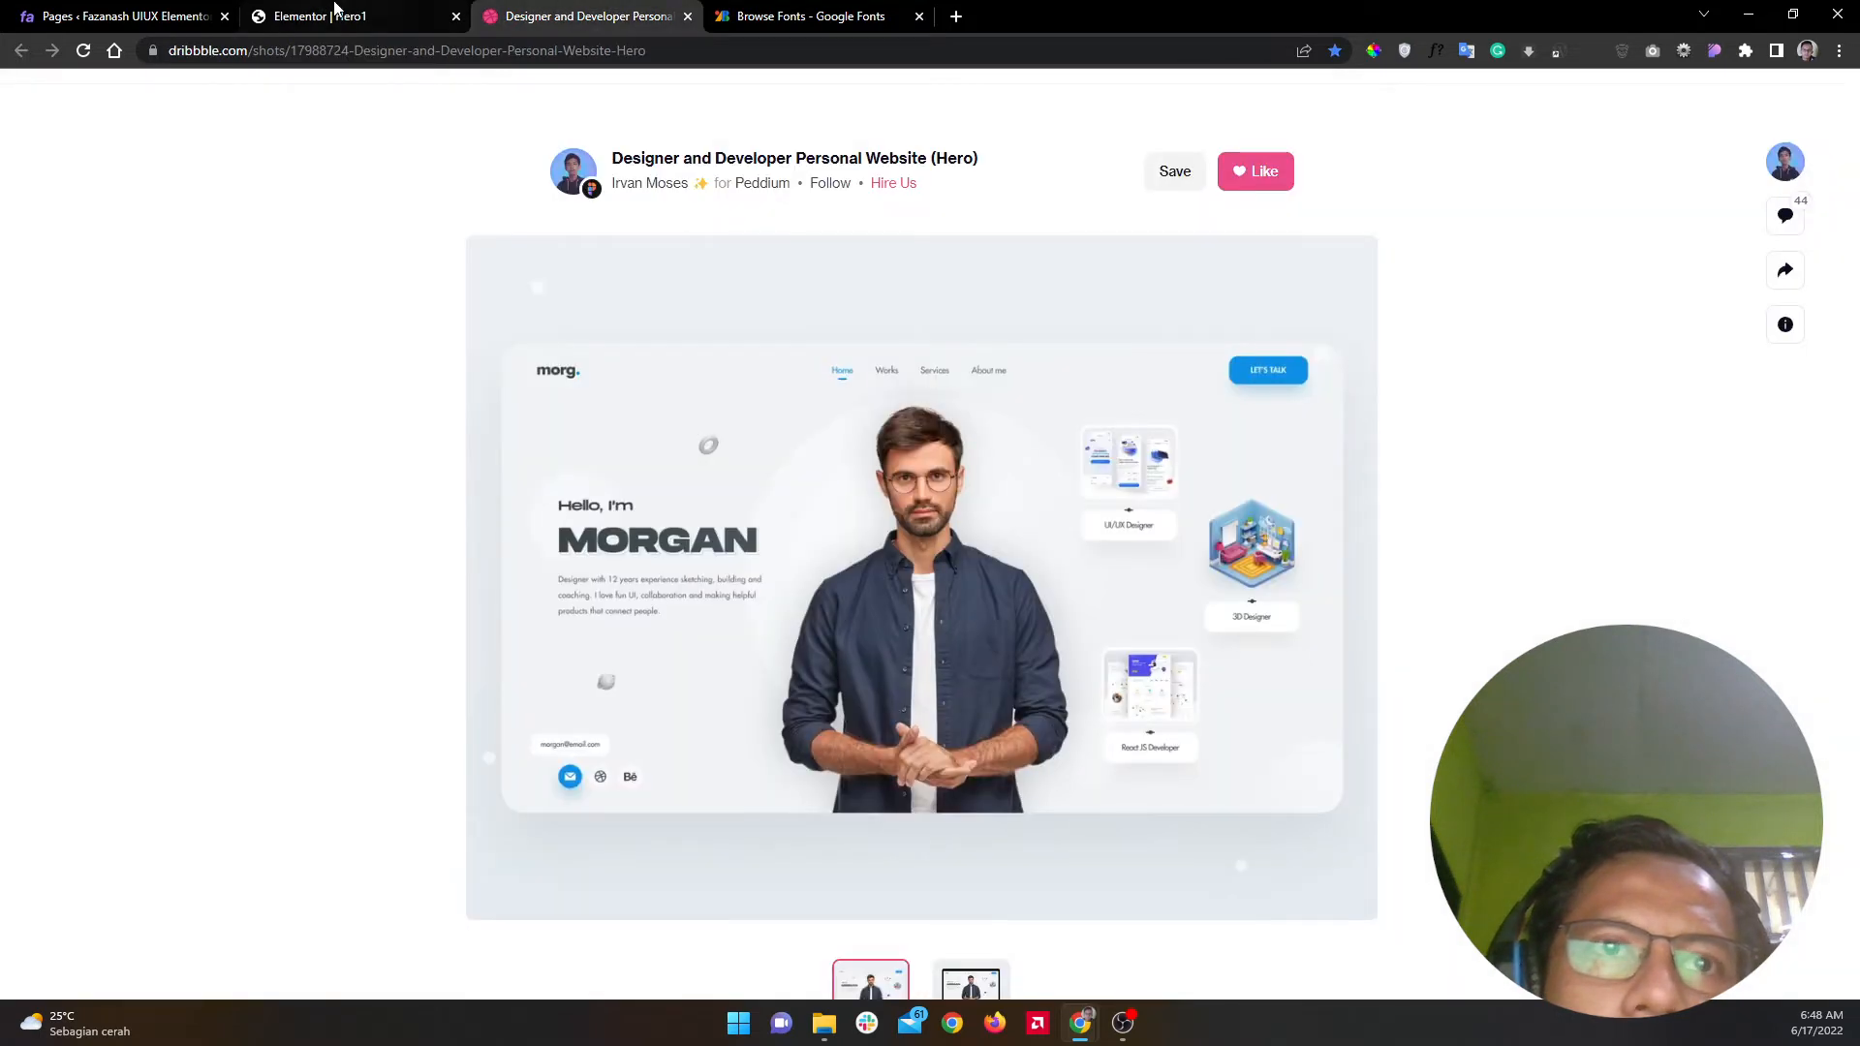
pyautogui.click(1374, 50)
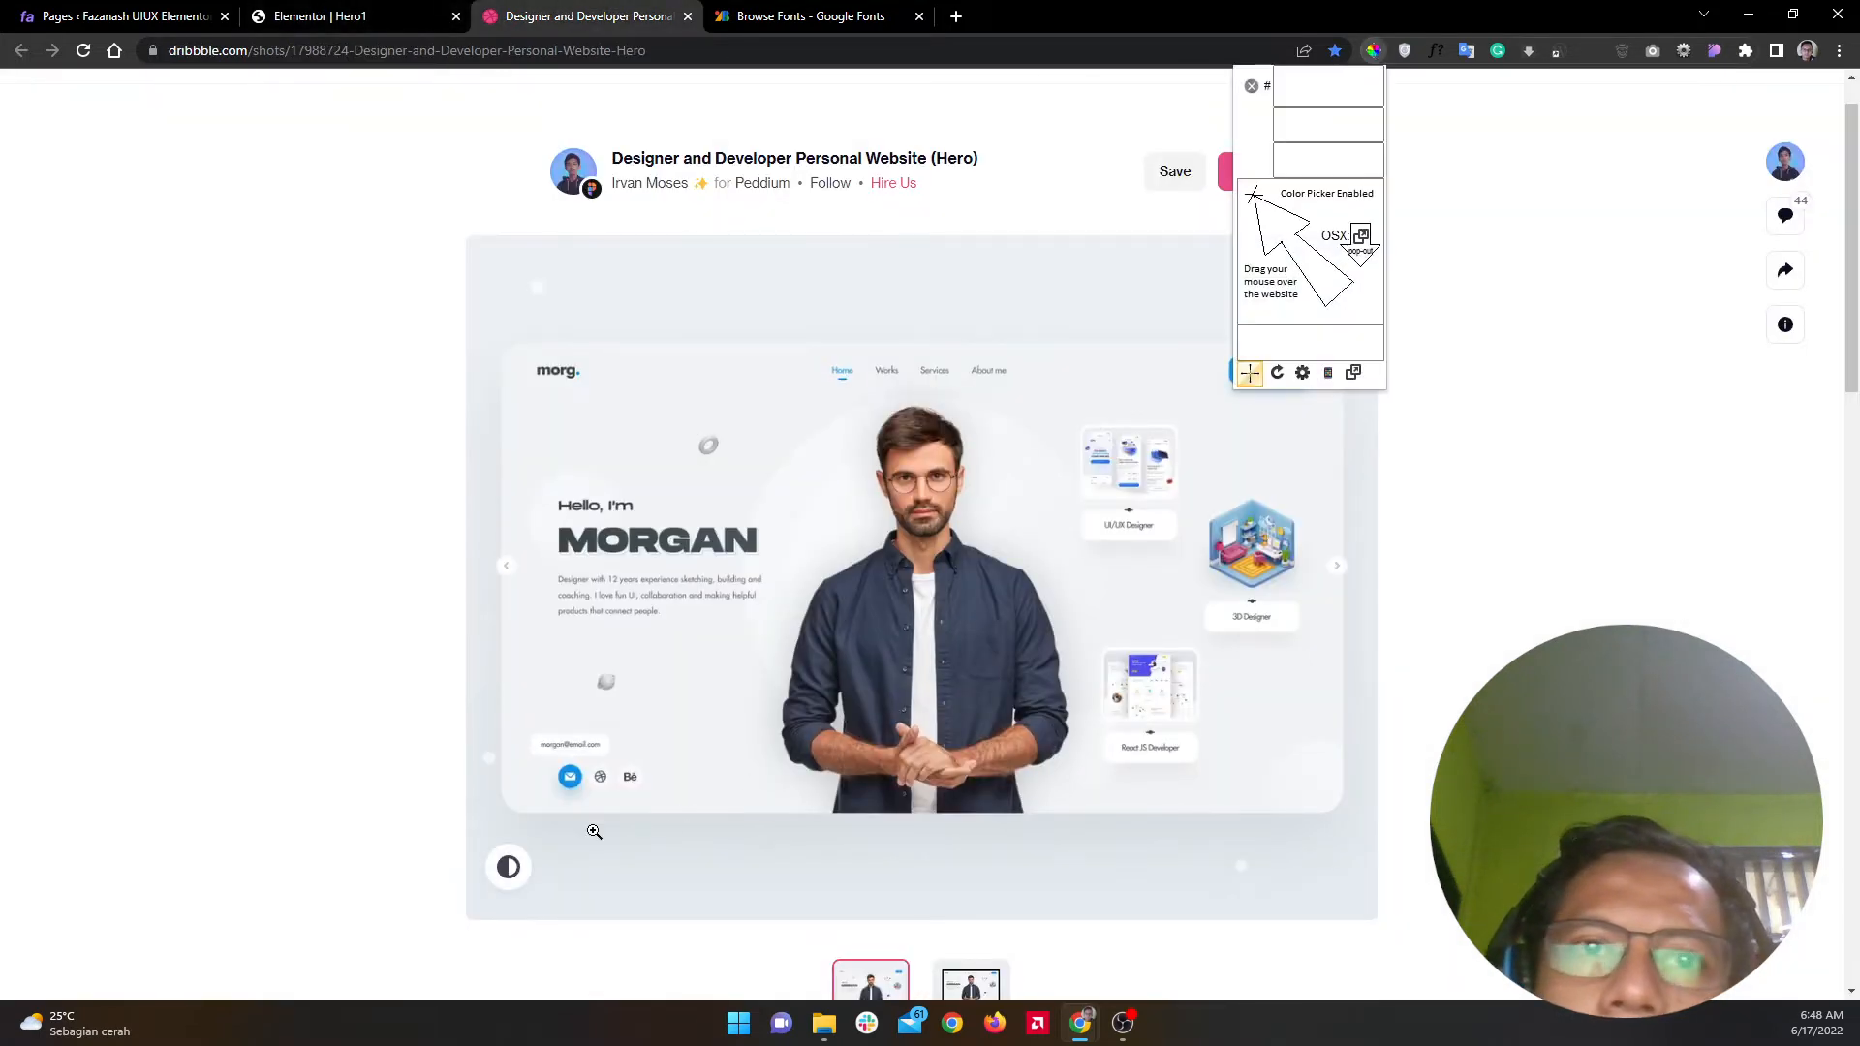
pyautogui.click(572, 777)
pyautogui.rightClick(634, 814)
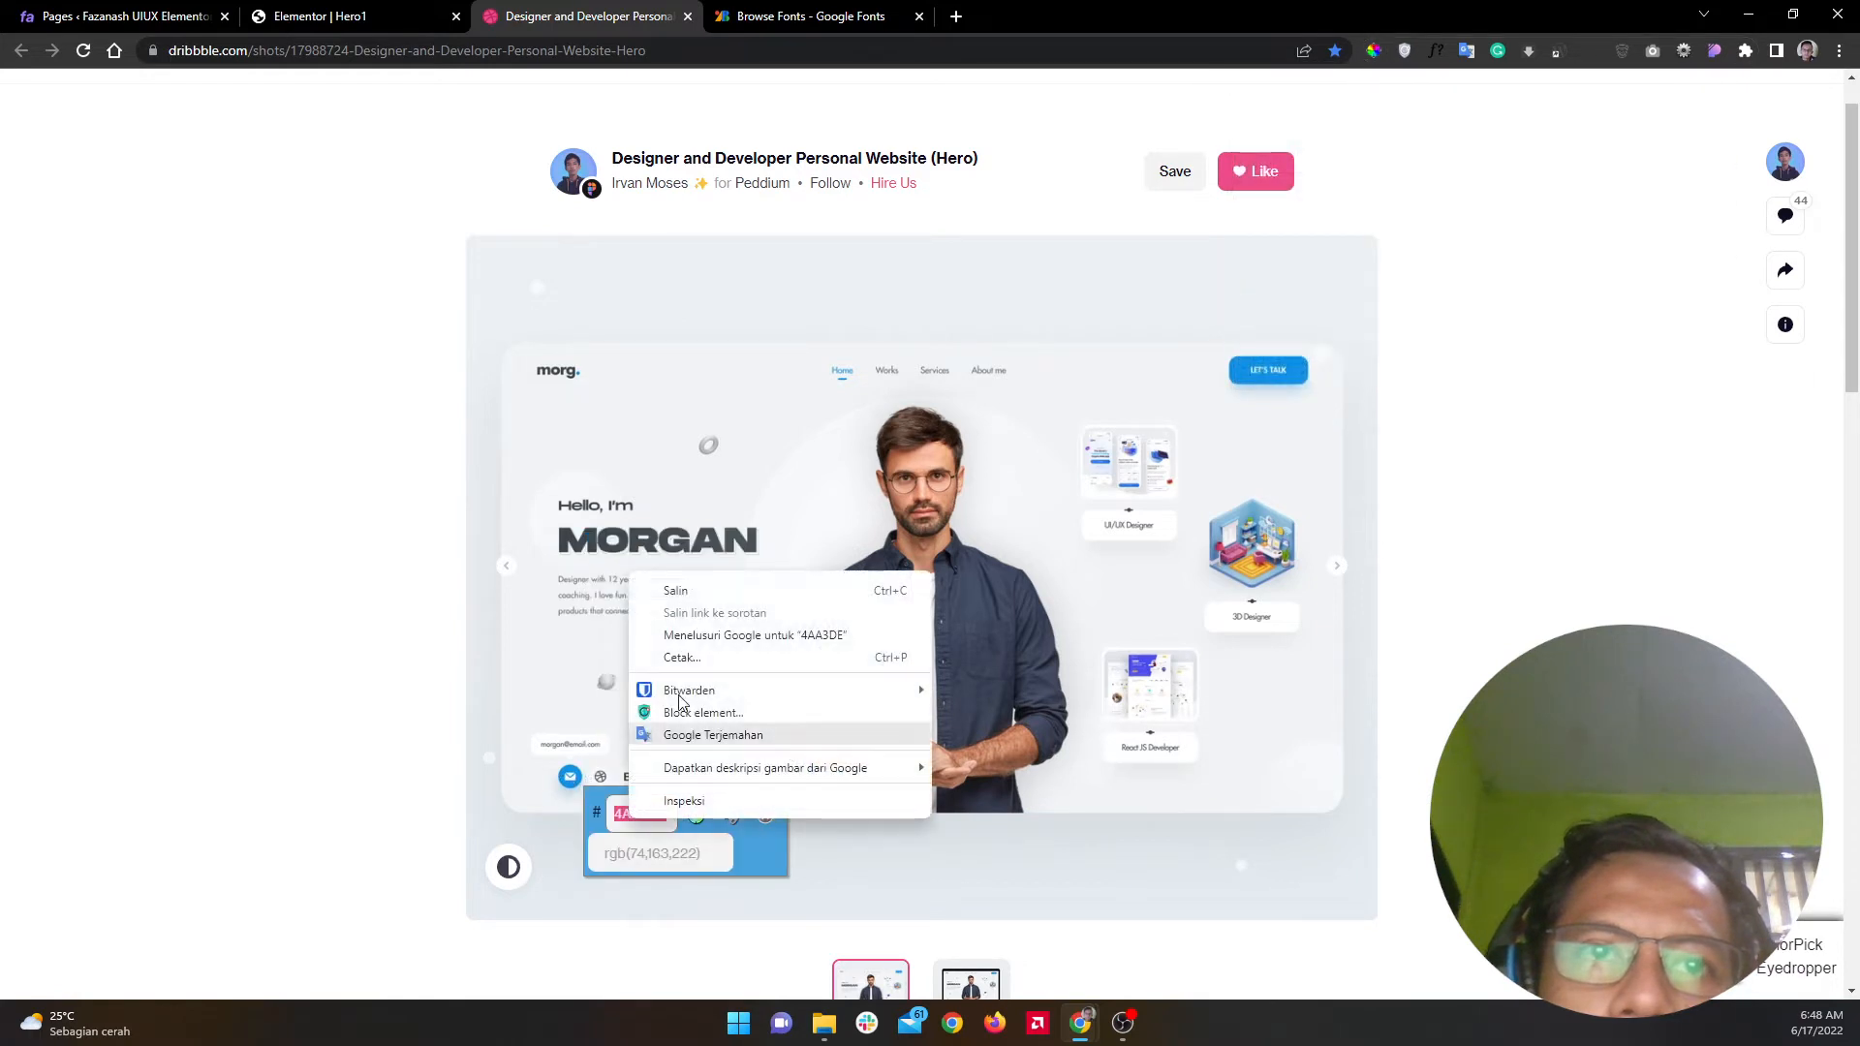
pyautogui.click(696, 593)
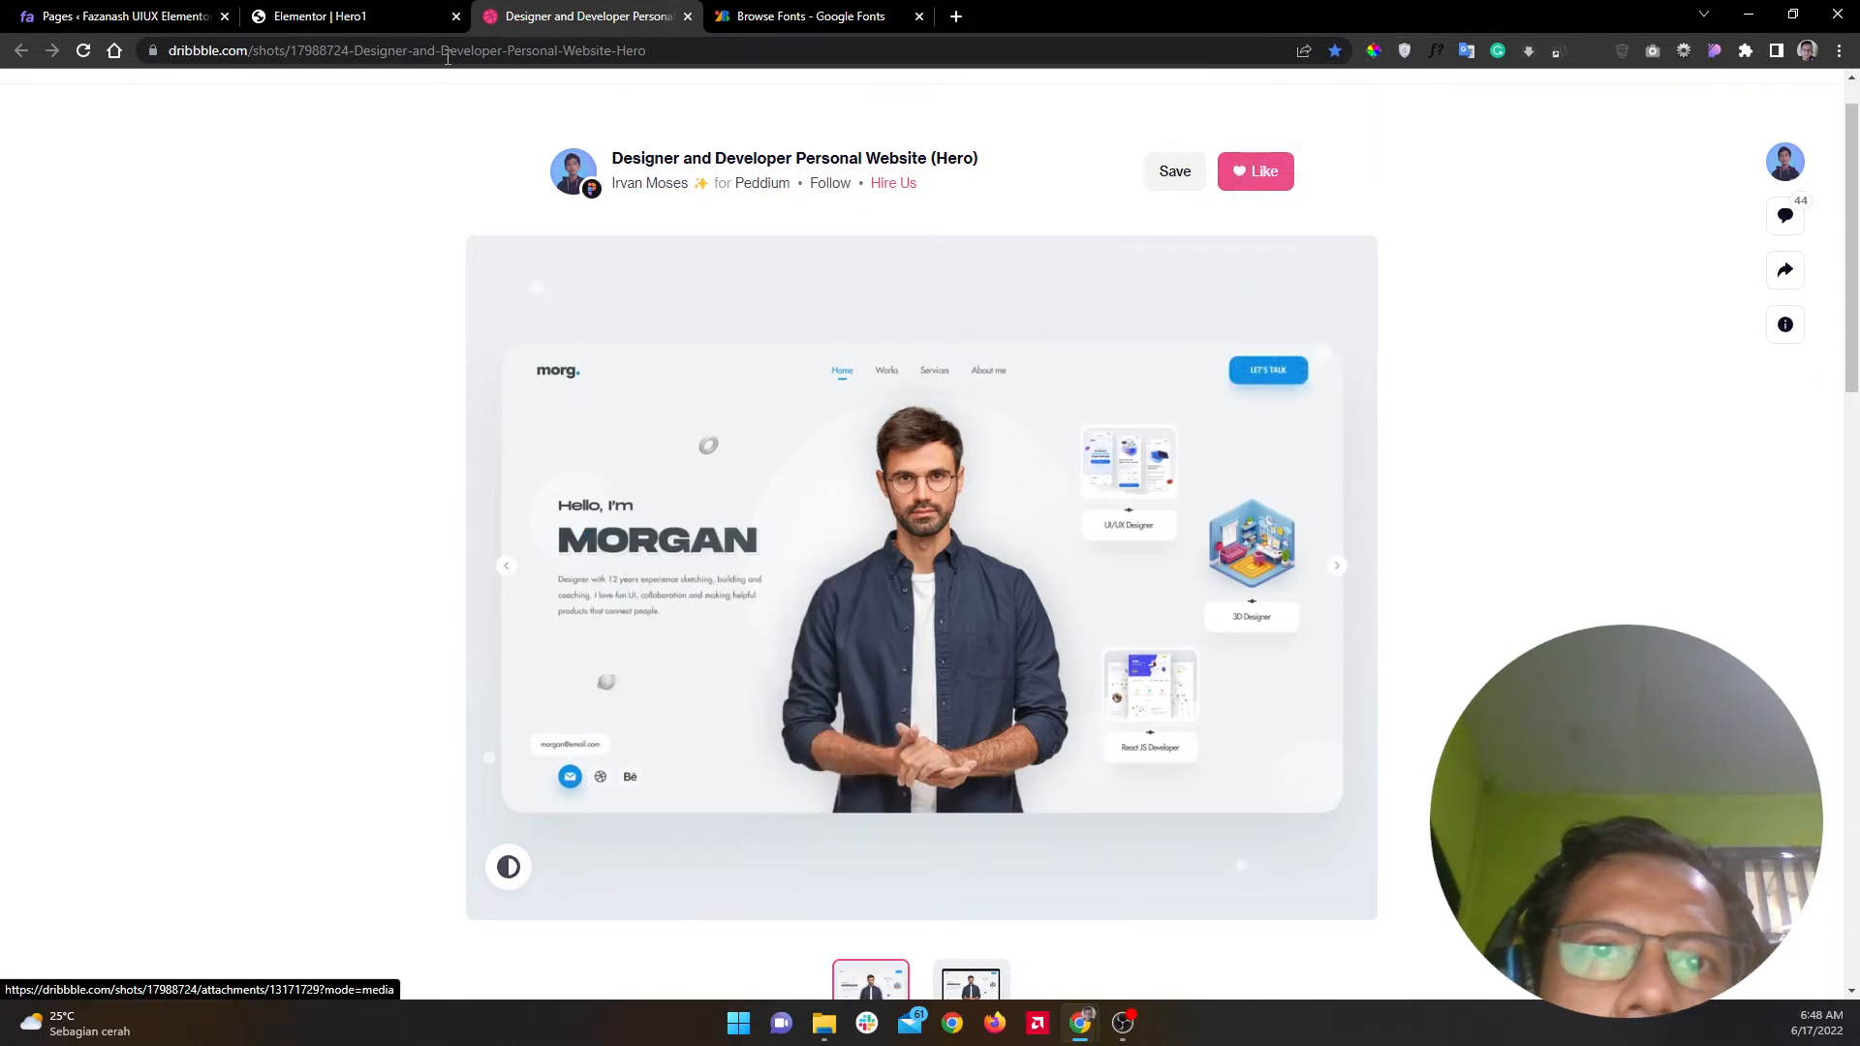
# Step: Paste #4AA3DE as the e-mail heading's background colour
pyautogui.click(380, 10)
pyautogui.click(169, 755)
pyautogui.hotkey('ctrl', 'a')
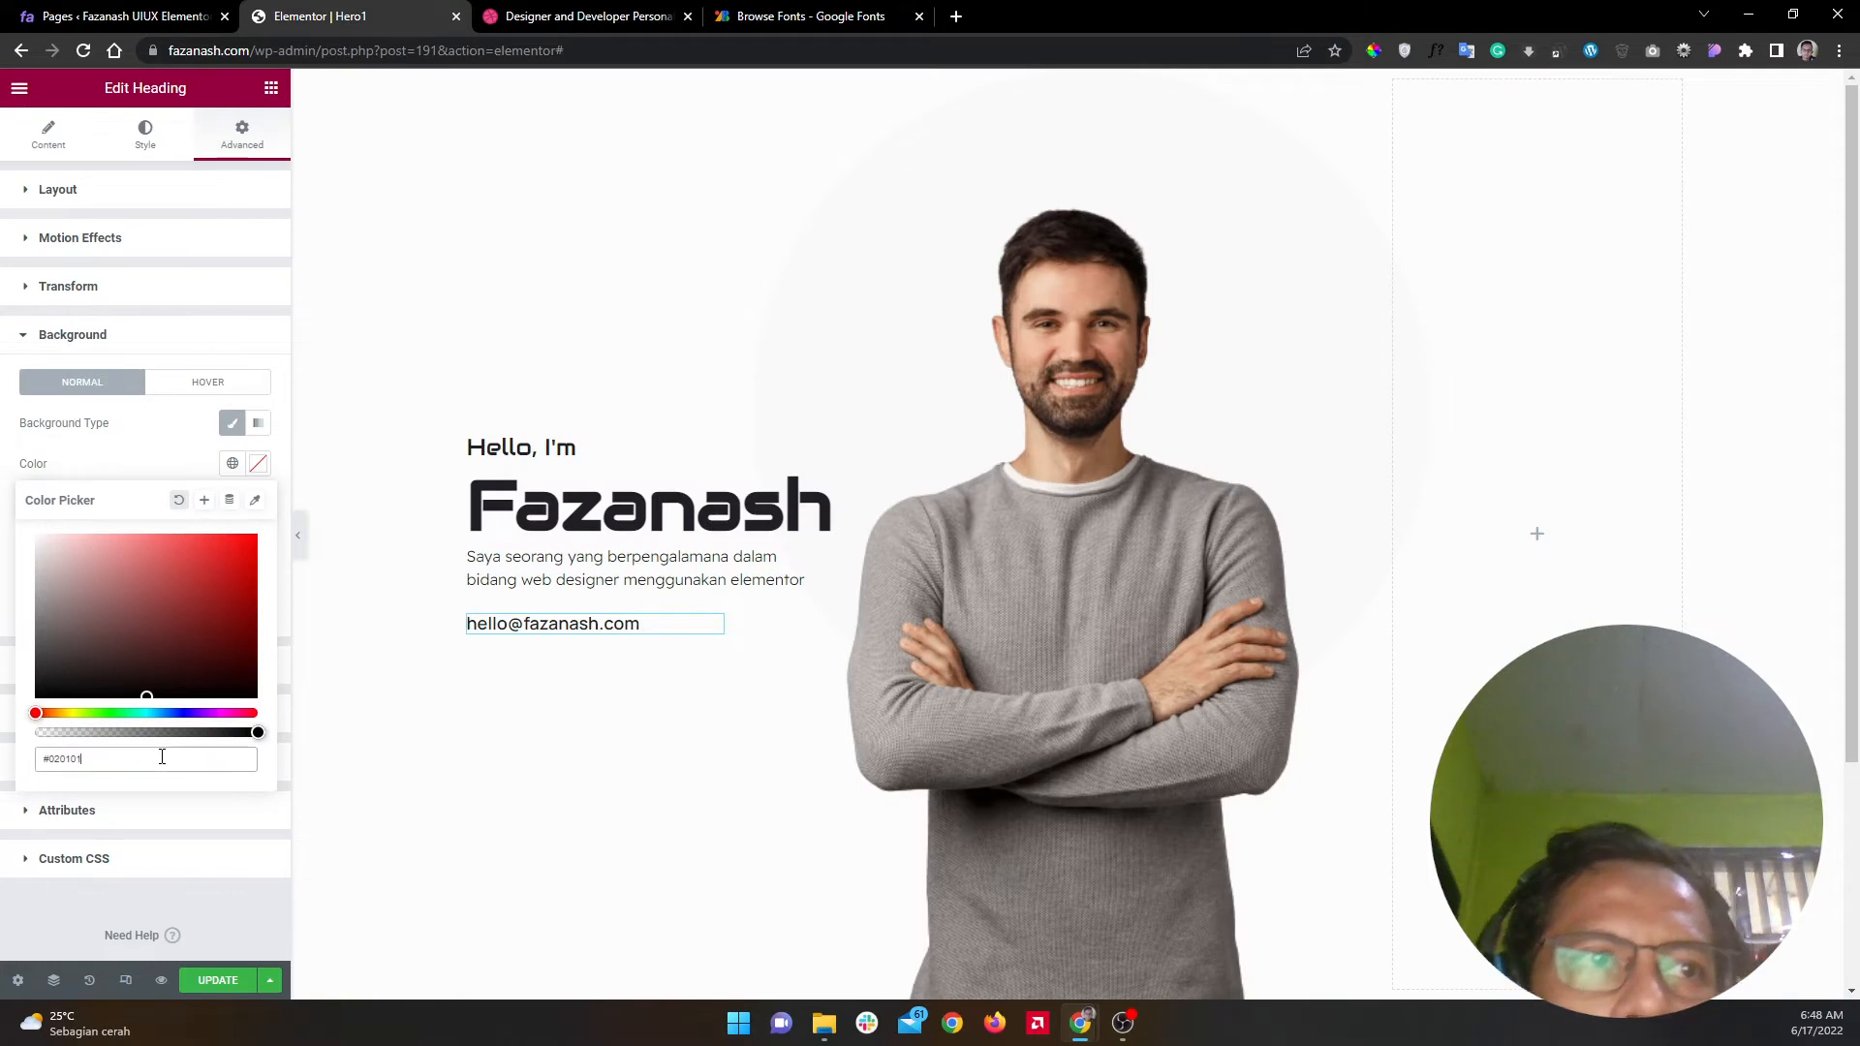
pyautogui.hotkey('ctrl', 'v')
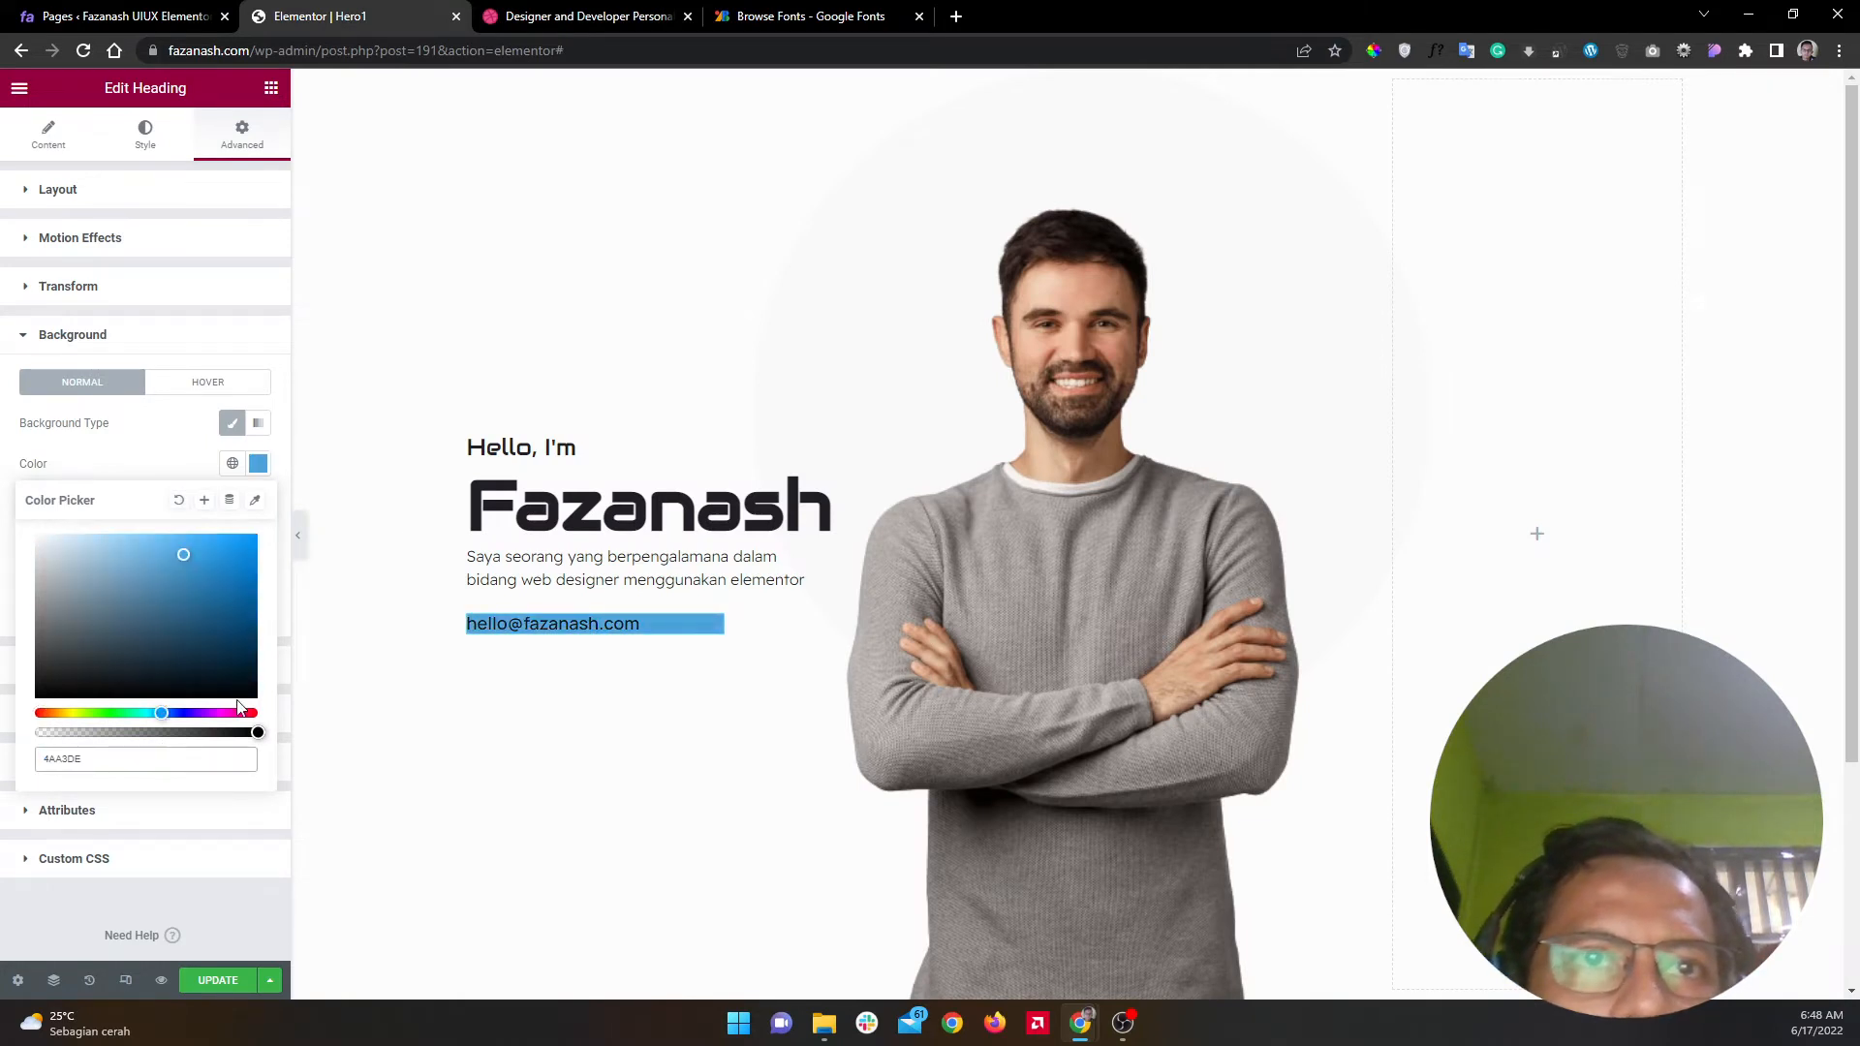
pyautogui.click(566, 10)
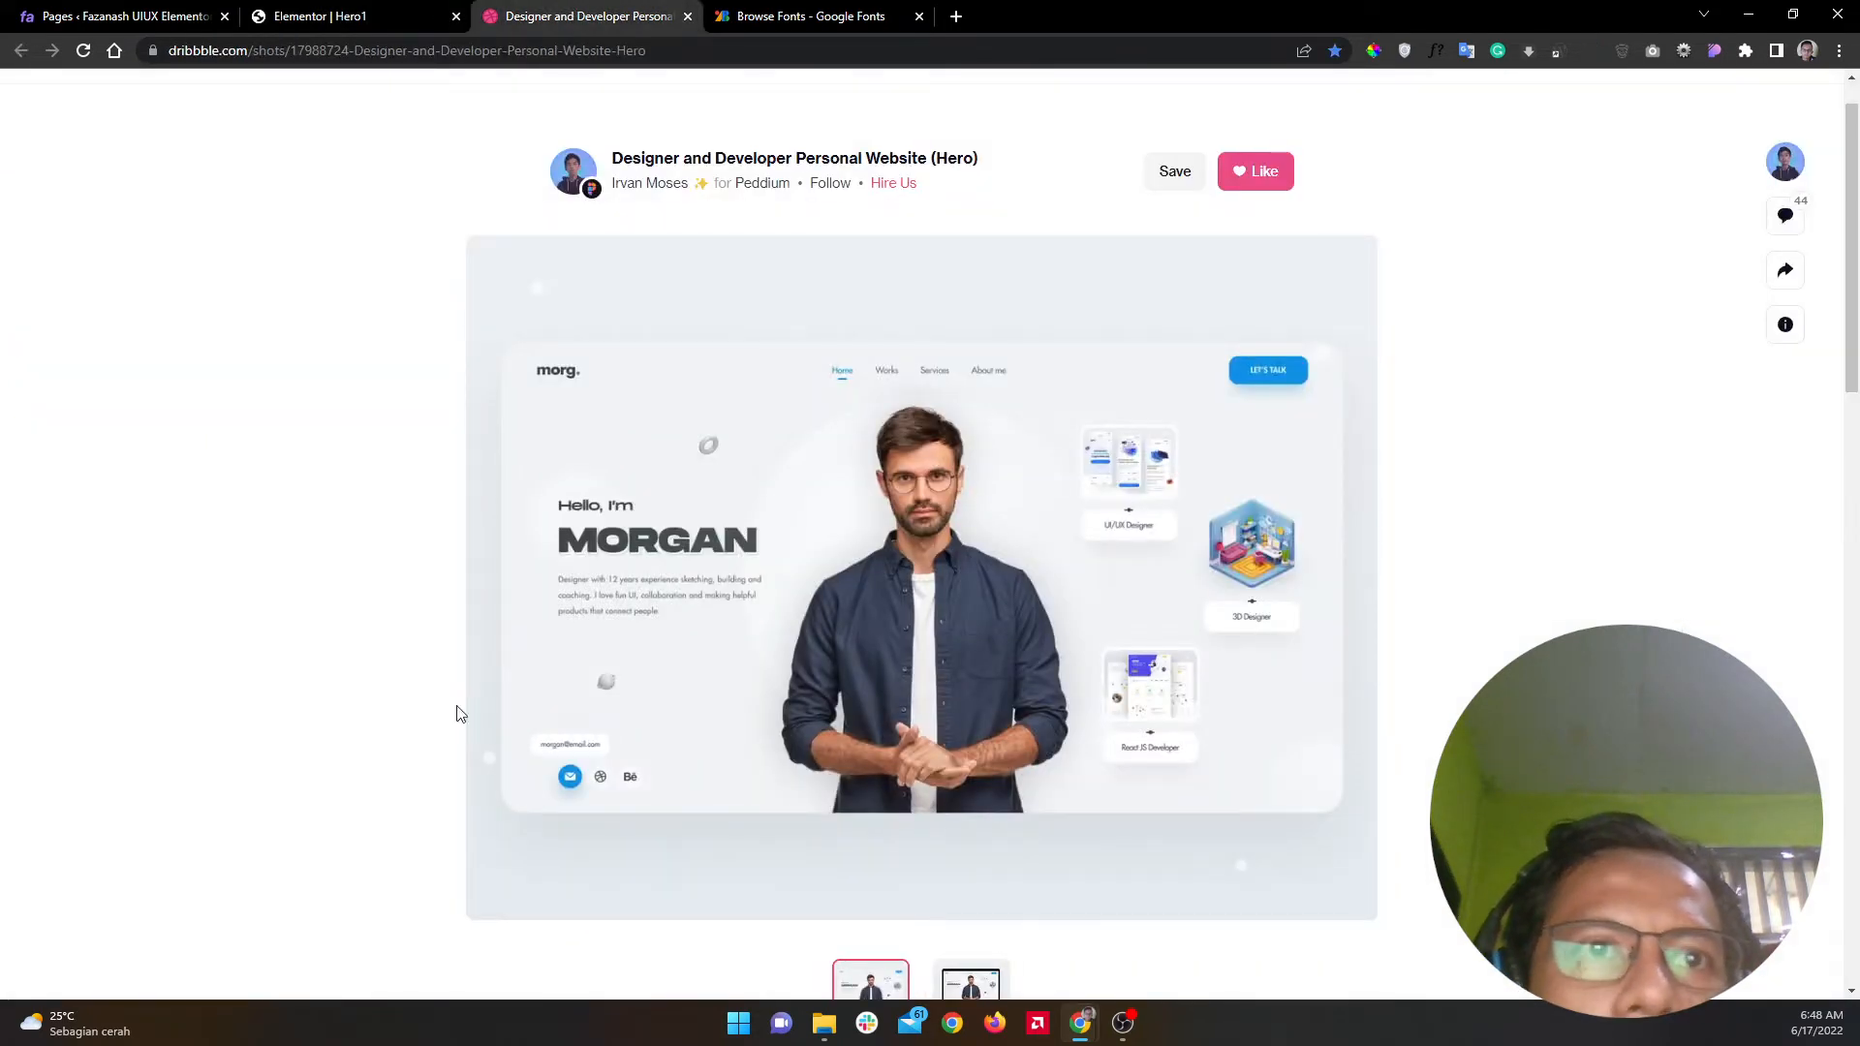
# Step: Copy the Dribbble reference's light grey background hex F2F4F5 with ColorPick
pyautogui.click(341, 11)
pyautogui.click(581, 15)
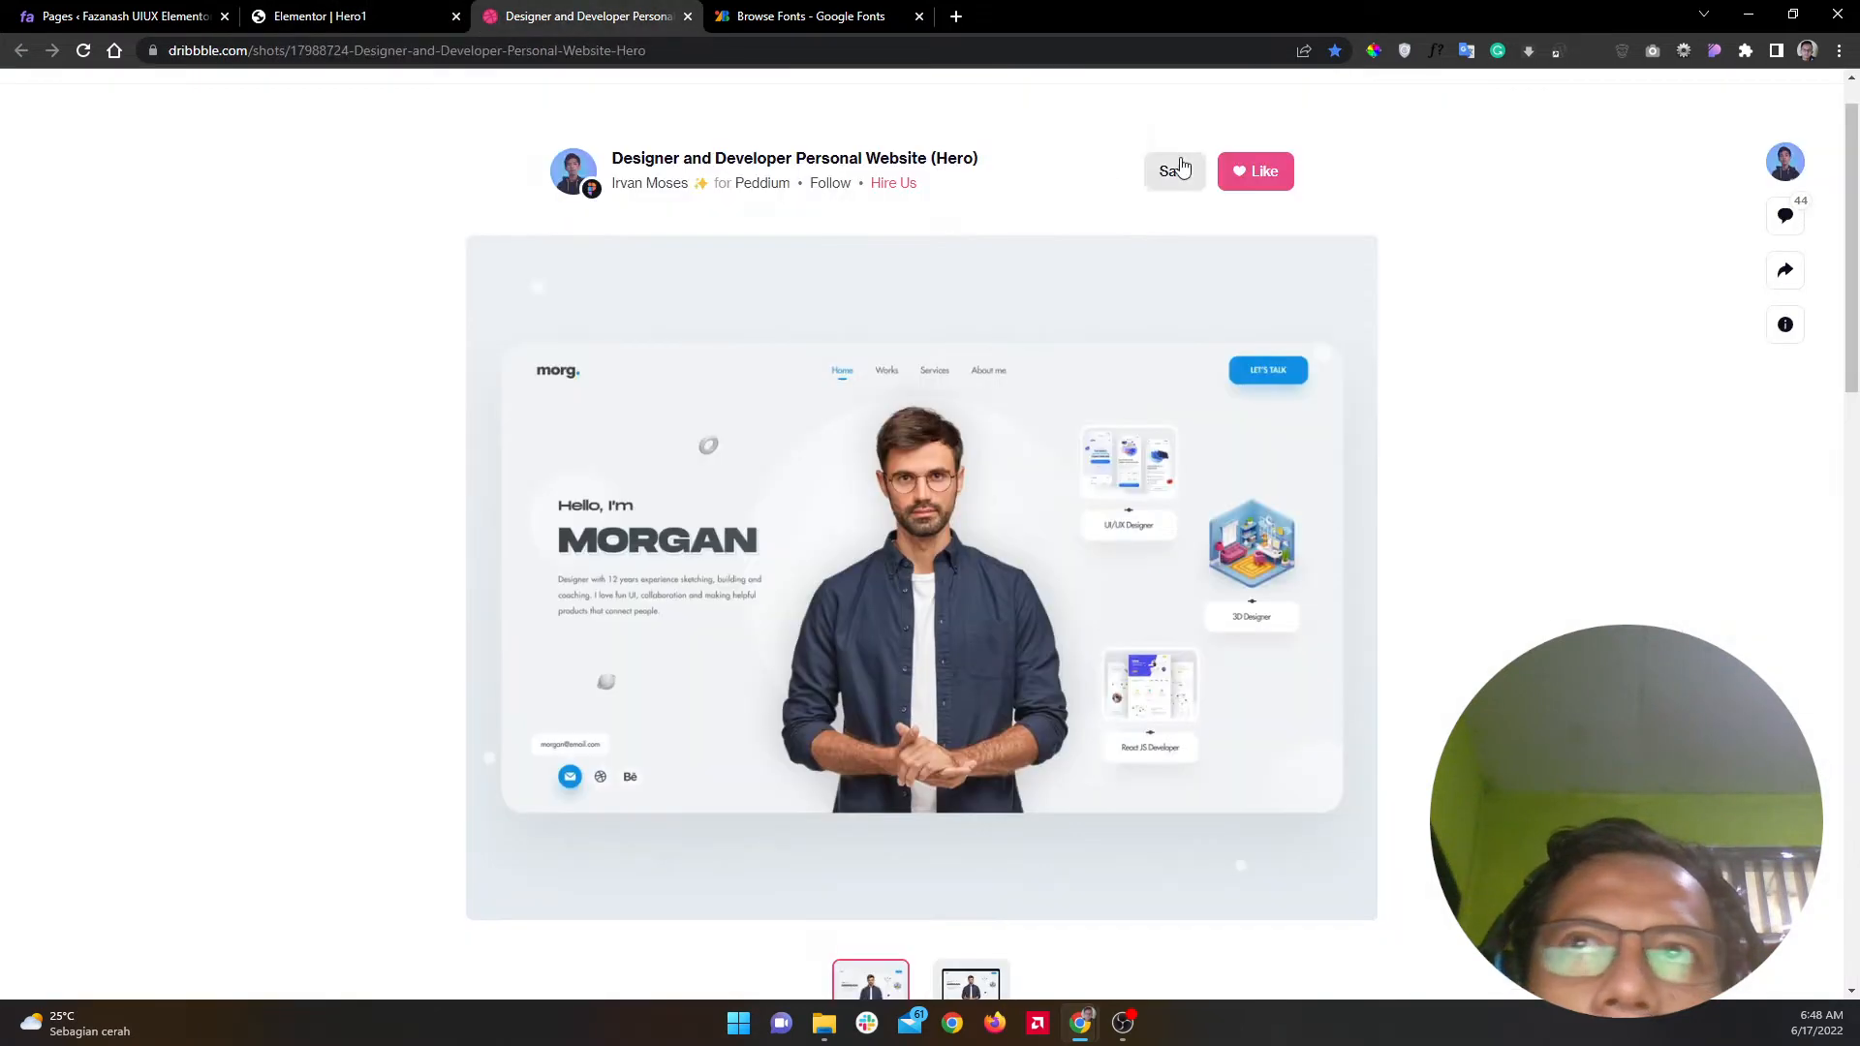
pyautogui.click(1373, 50)
pyautogui.click(1337, 237)
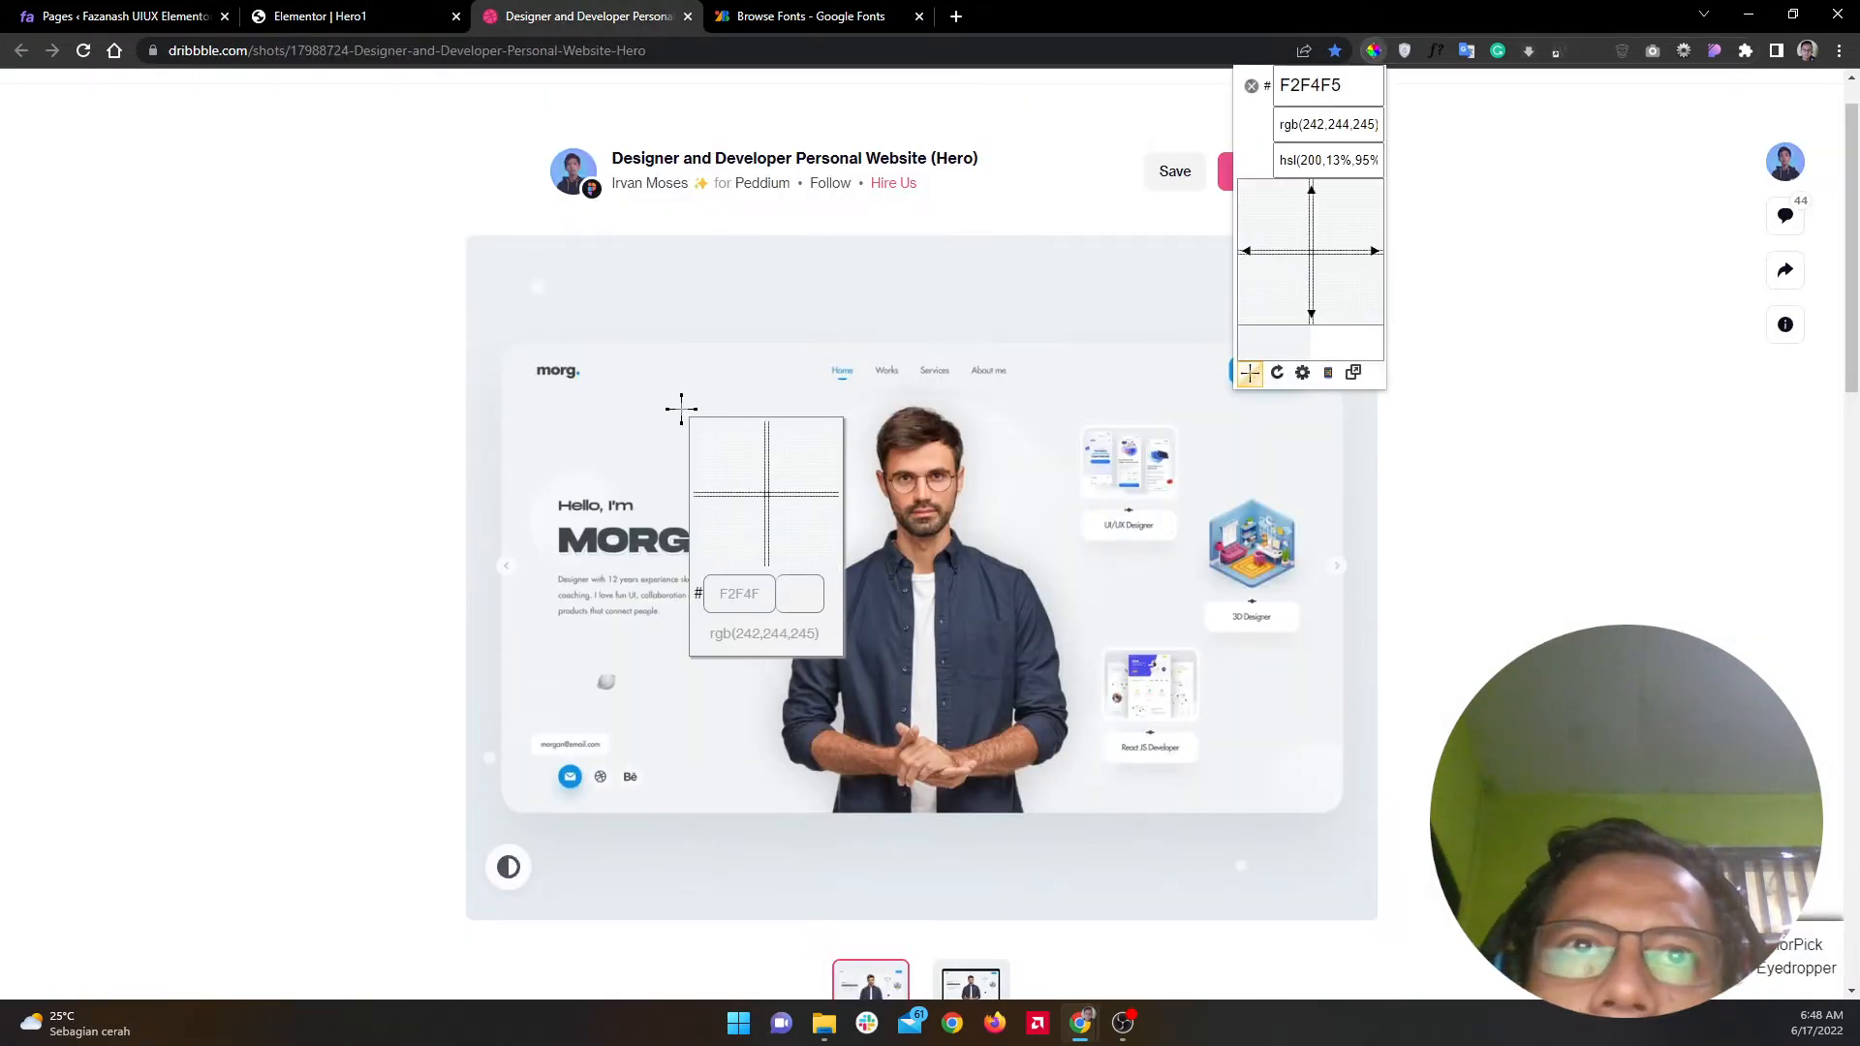
pyautogui.click(681, 408)
pyautogui.rightClick(735, 453)
pyautogui.click(763, 467)
pyautogui.click(871, 447)
pyautogui.click(363, 13)
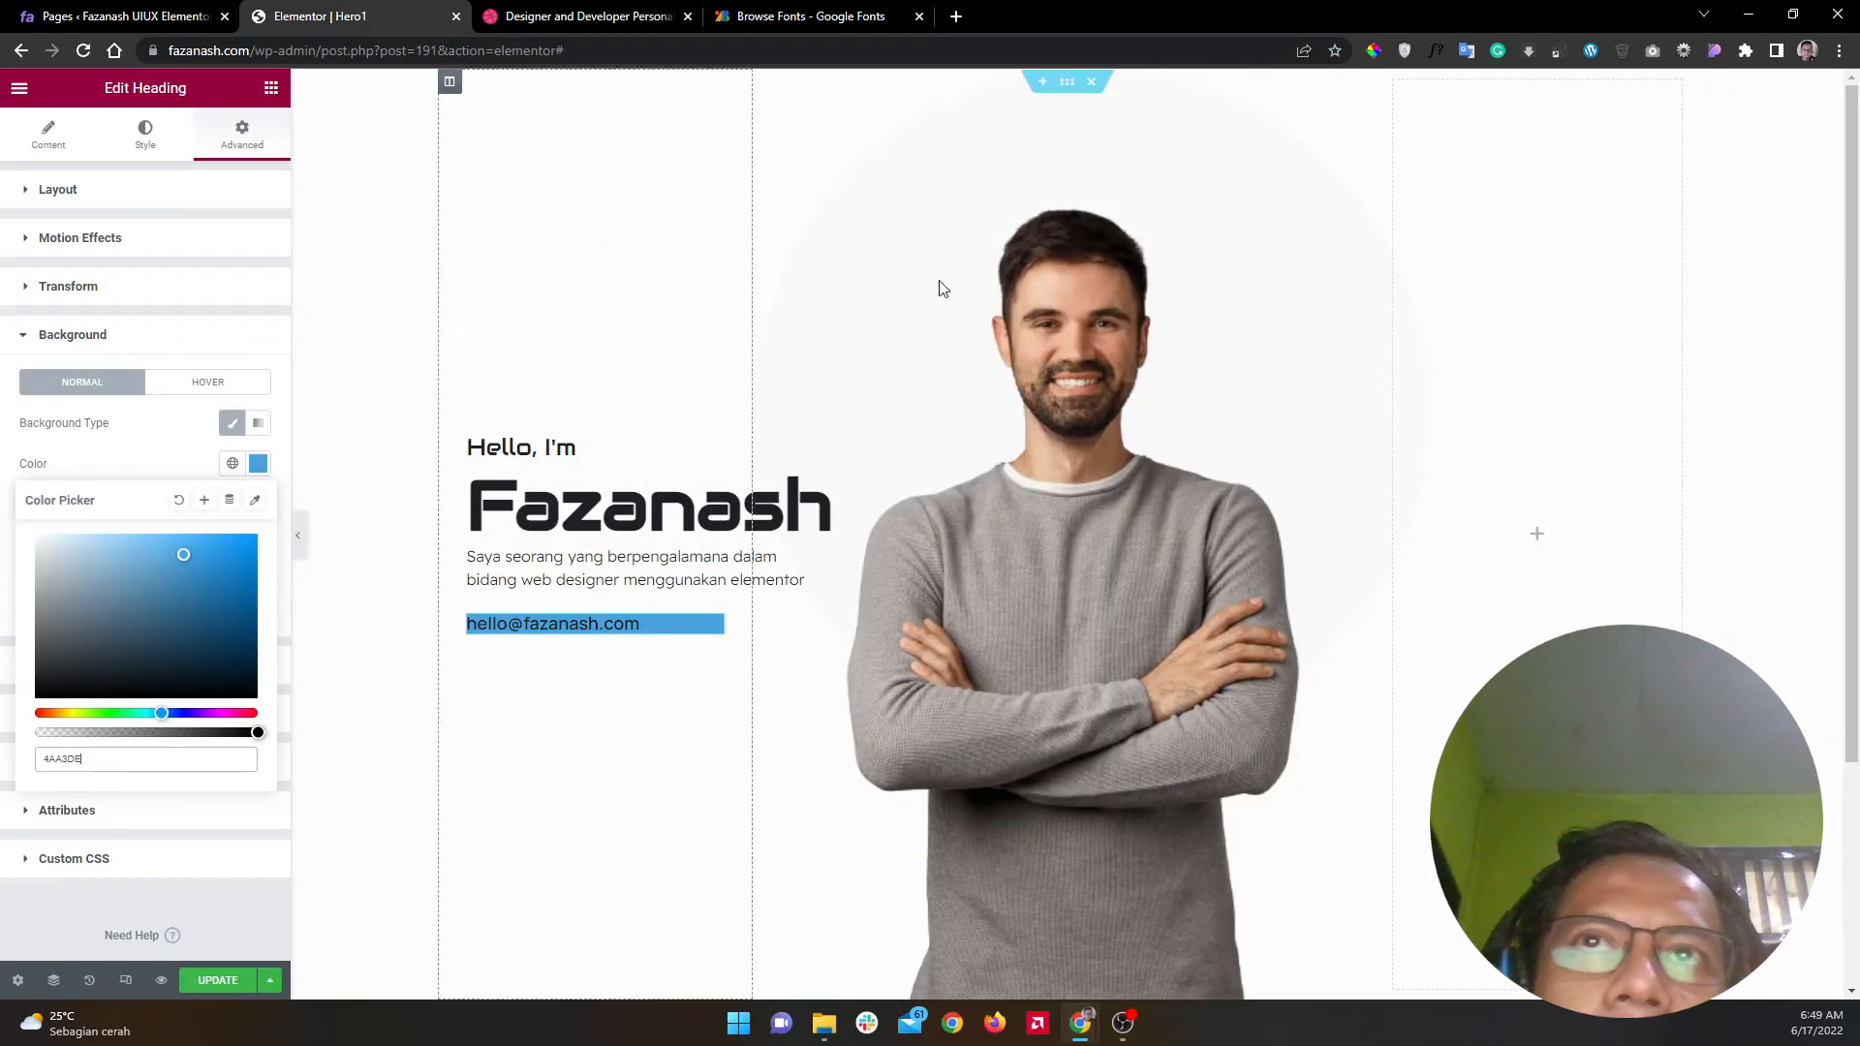
# Step: Paste F2F4F5 as the hero section's Style > Background colour
pyautogui.click(1067, 81)
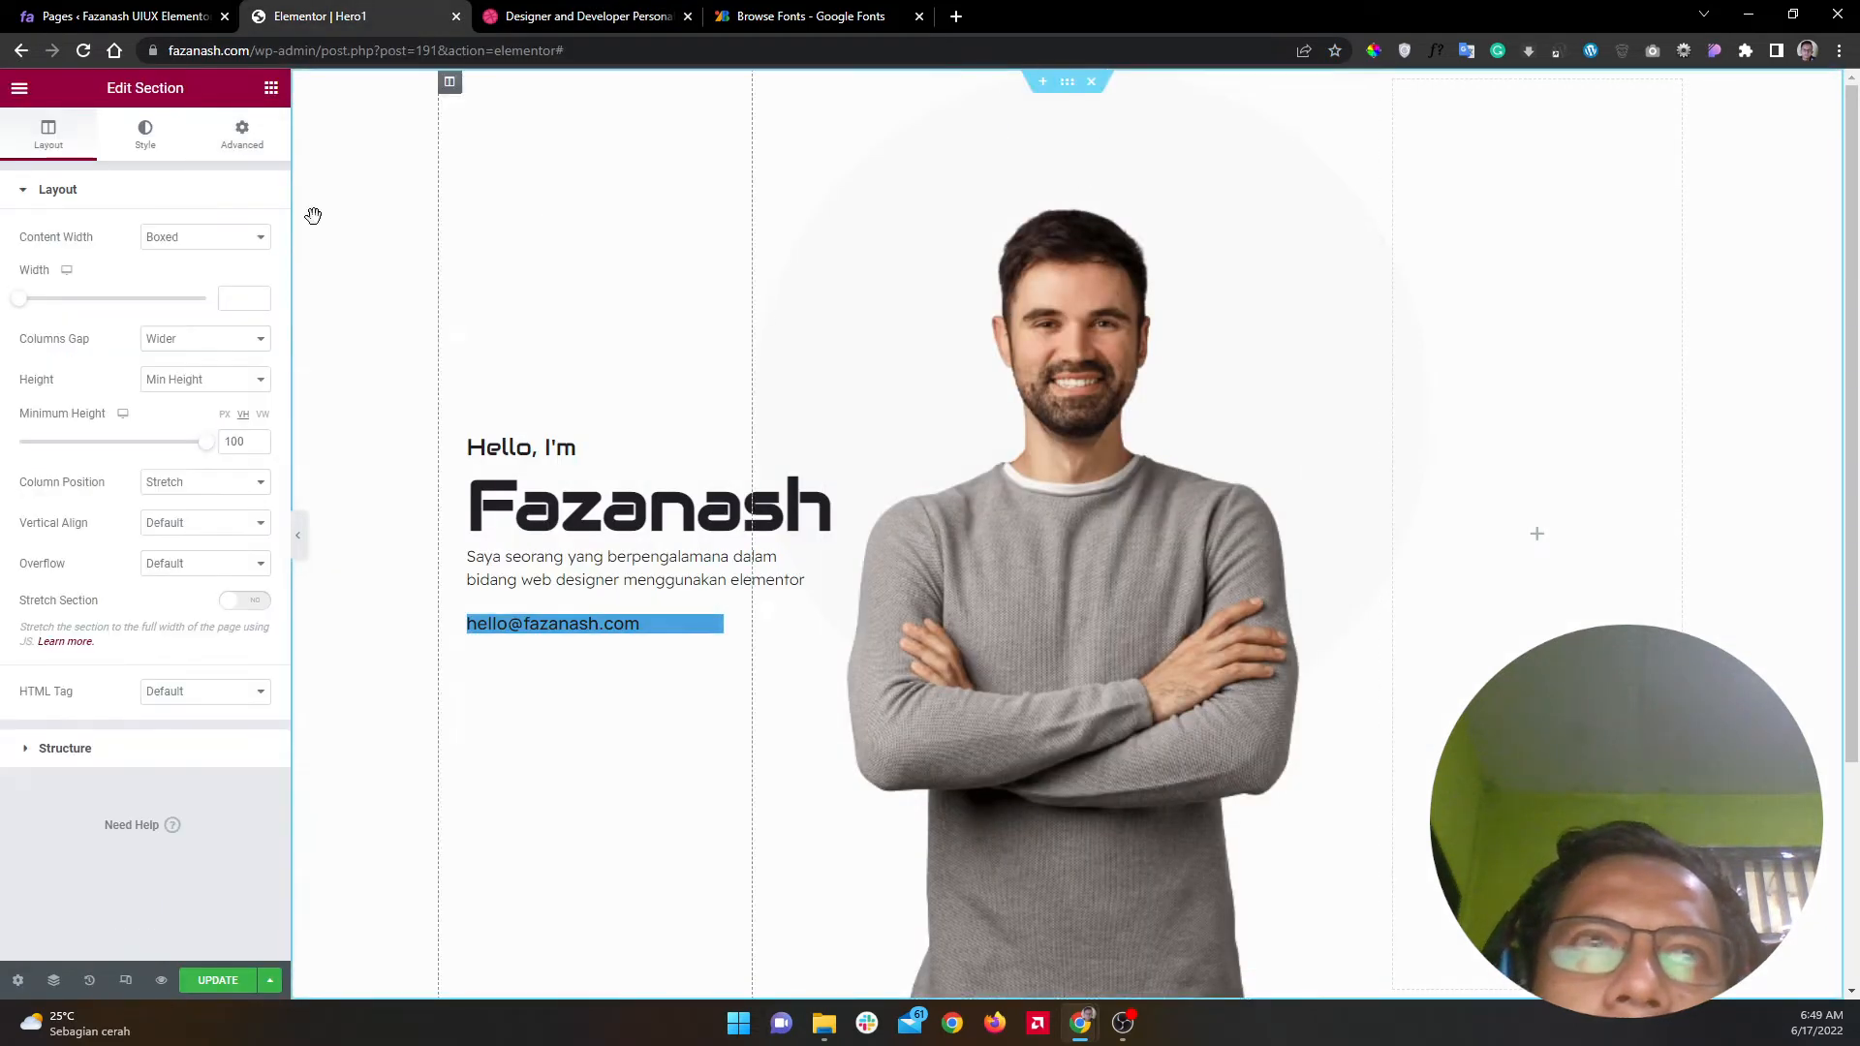
pyautogui.click(145, 134)
pyautogui.click(258, 318)
pyautogui.hotkey('ctrl', 'v')
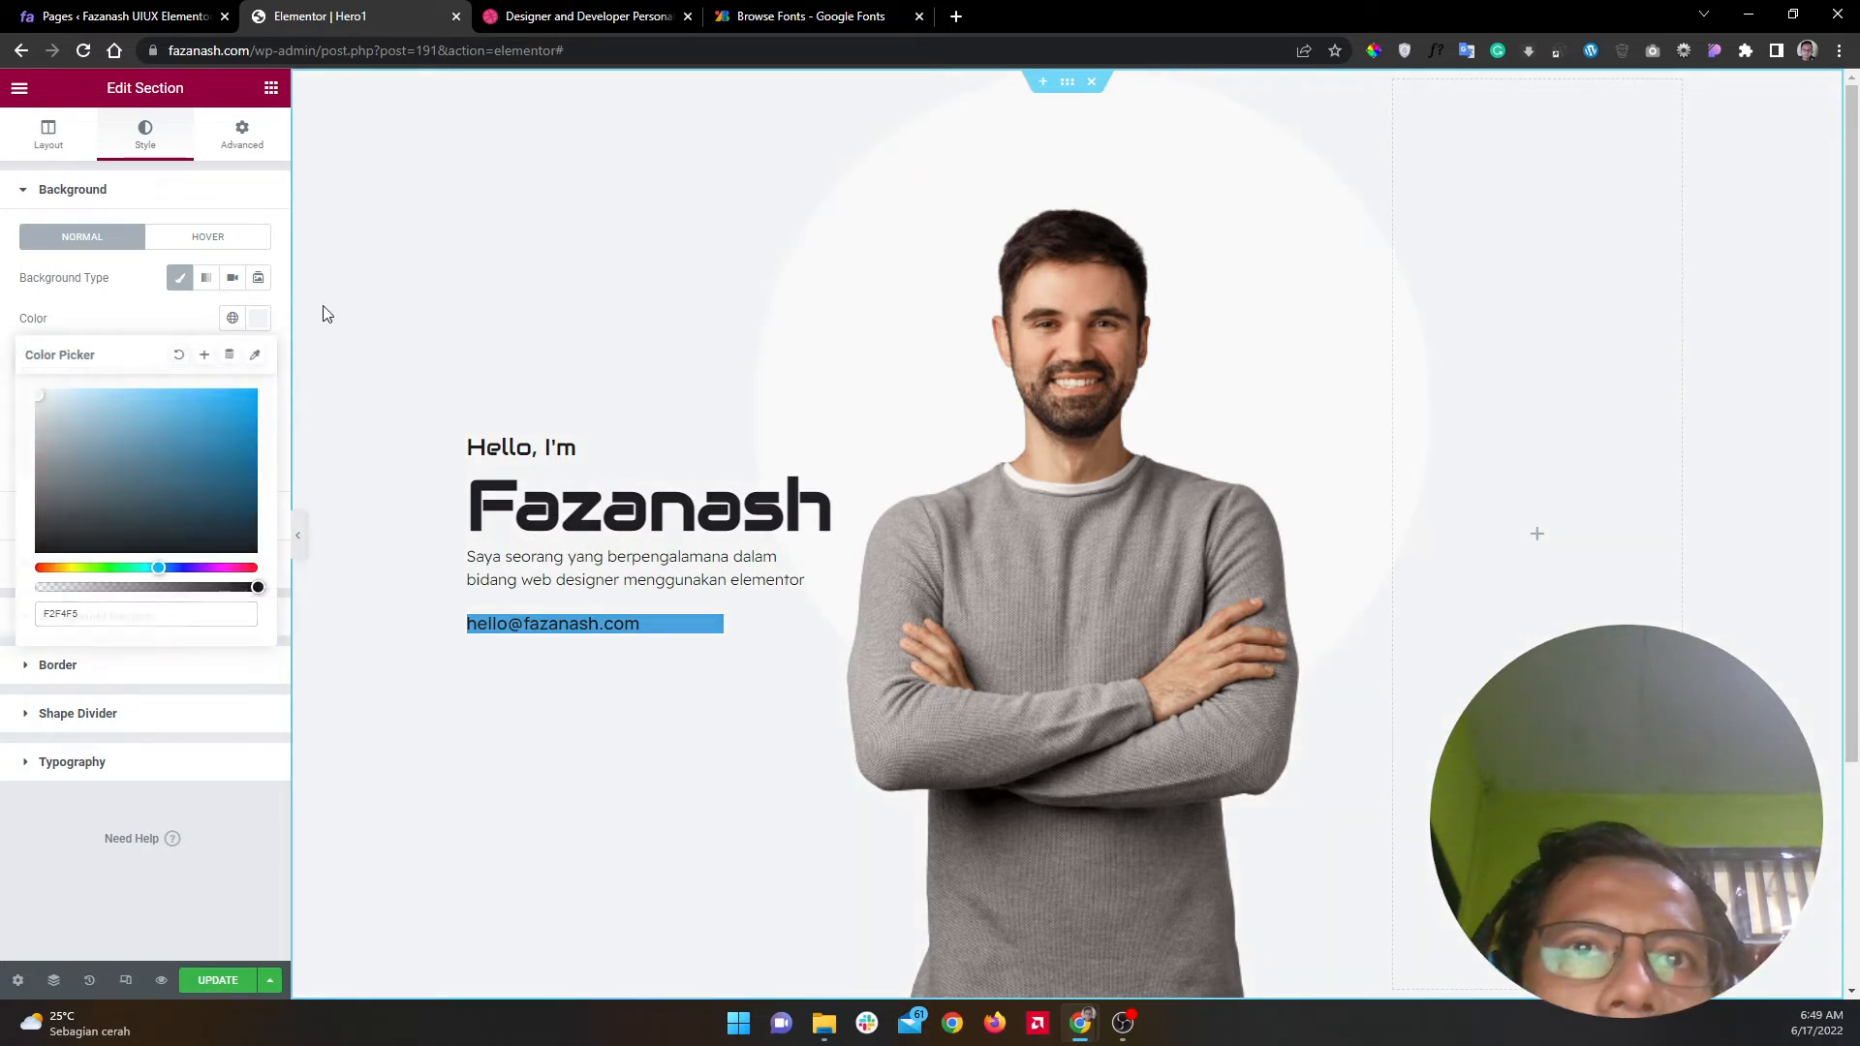
pyautogui.click(324, 311)
# Step: Sample and copy a slightly different light grey, F3F5F7, from the Dribbble reference
pyautogui.click(581, 16)
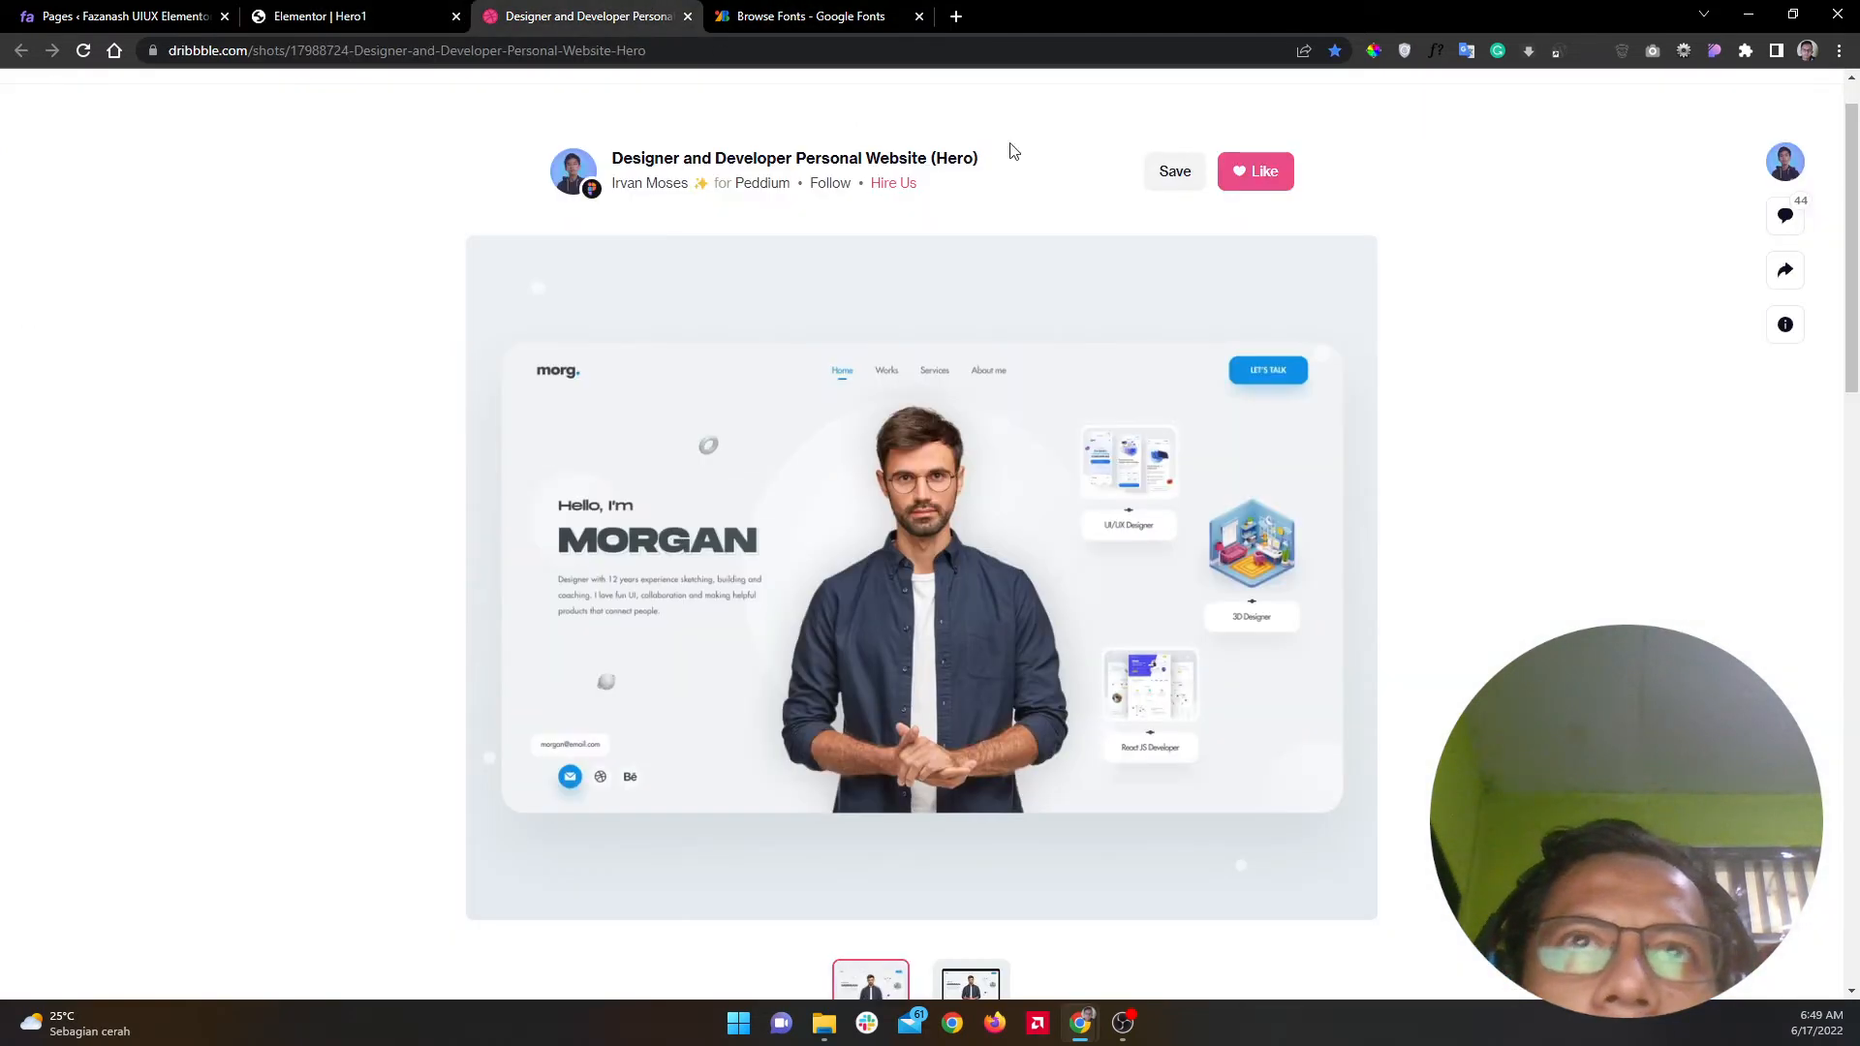
pyautogui.click(1373, 53)
pyautogui.click(990, 449)
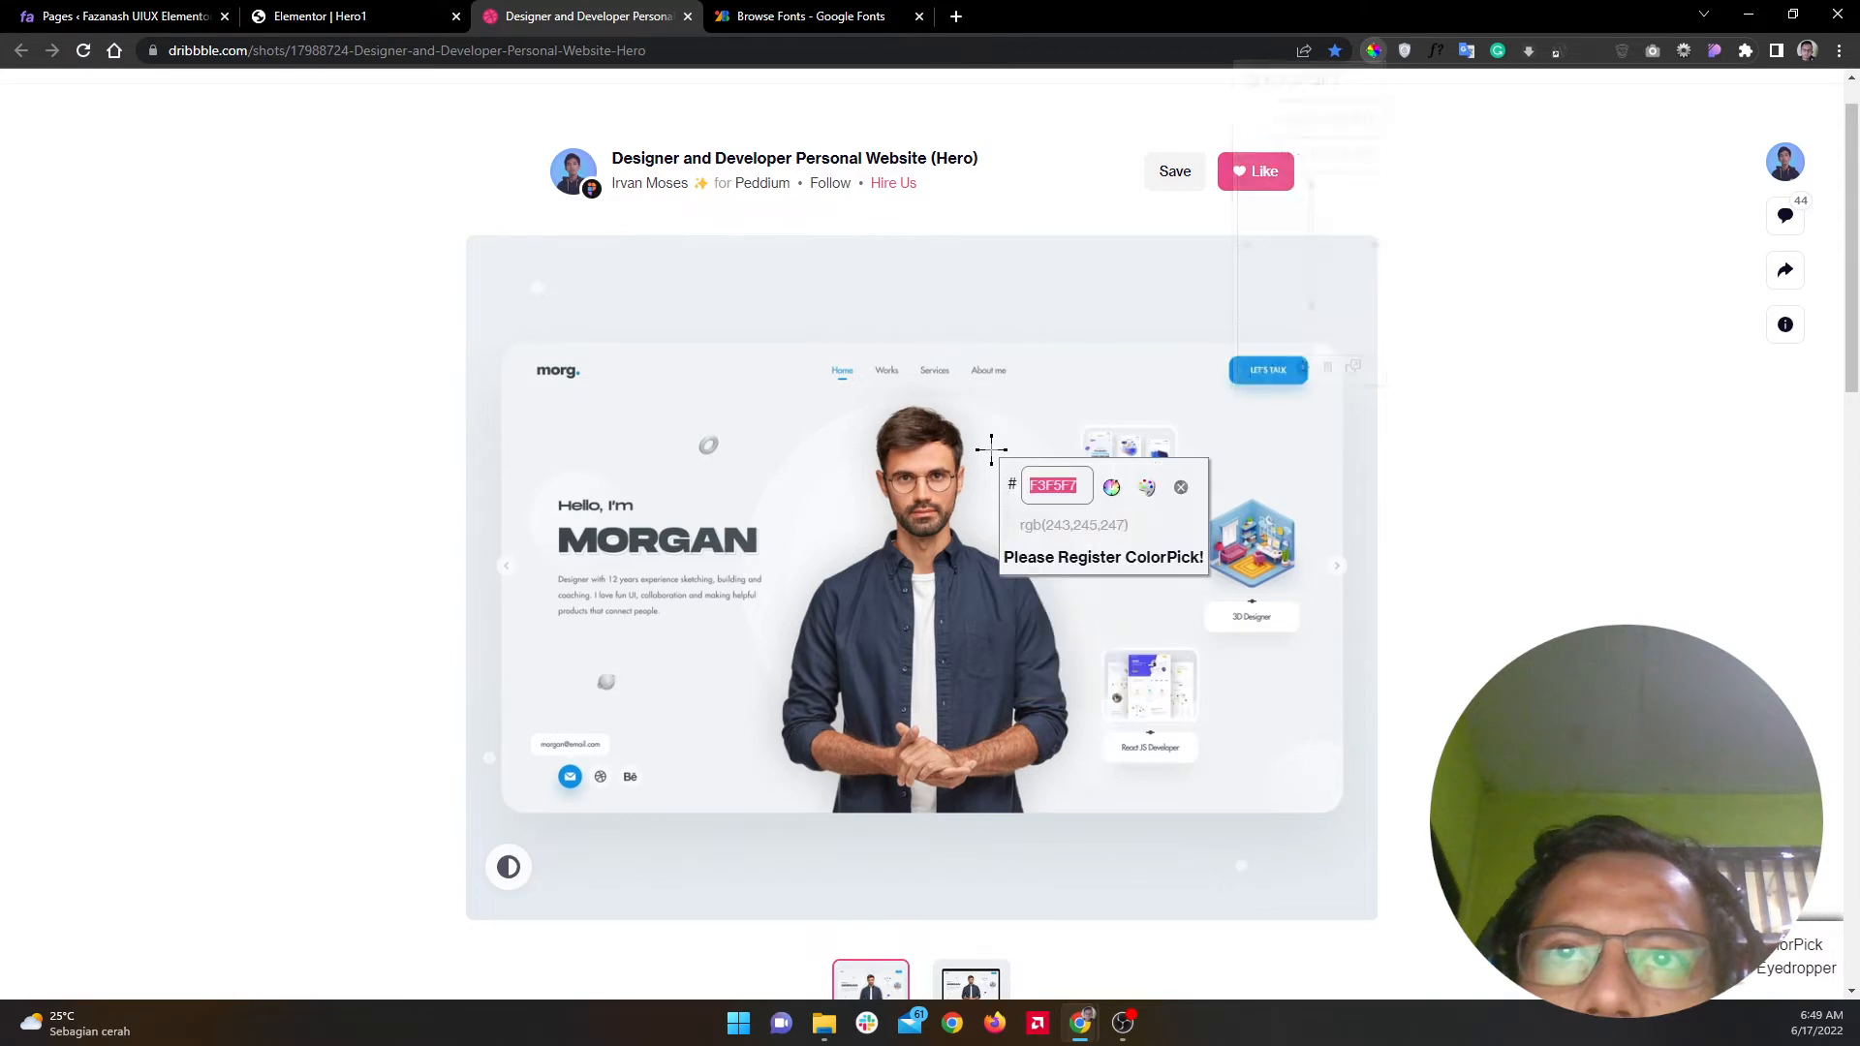
pyautogui.rightClick(1041, 483)
pyautogui.click(1084, 500)
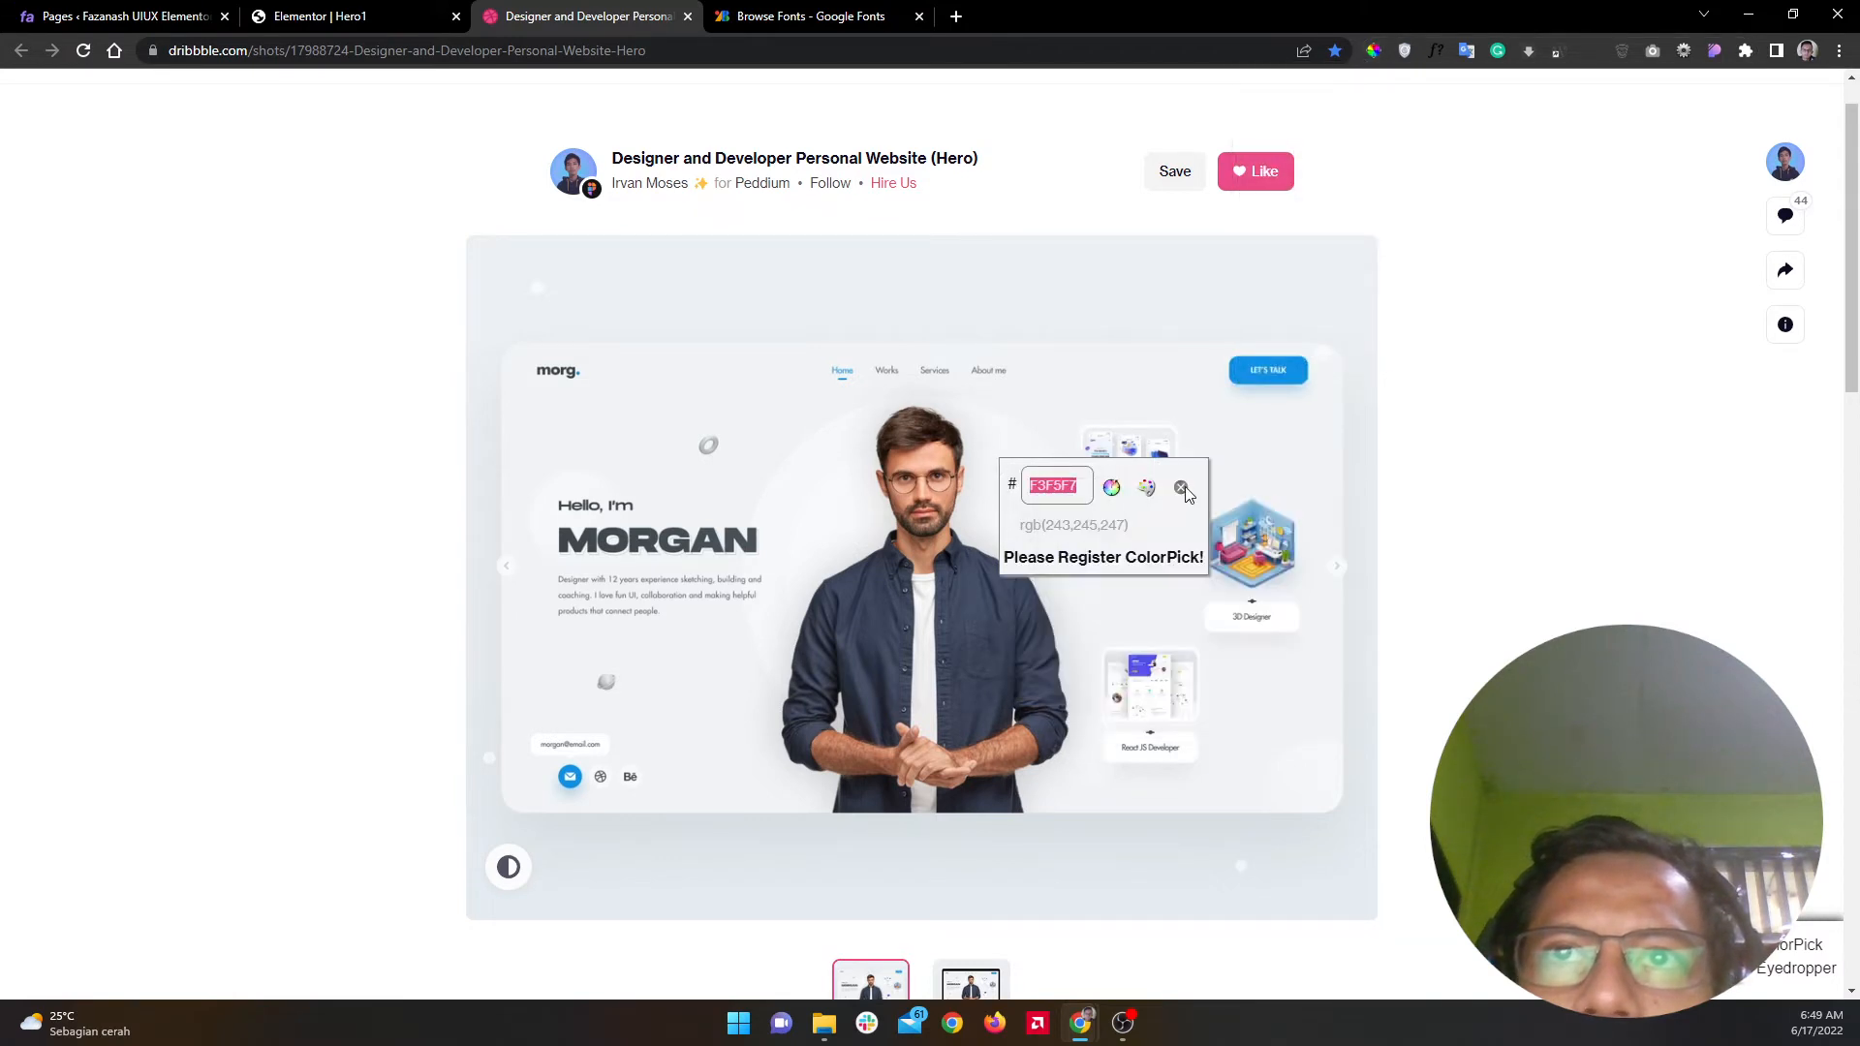
pyautogui.click(1181, 487)
pyautogui.click(368, 18)
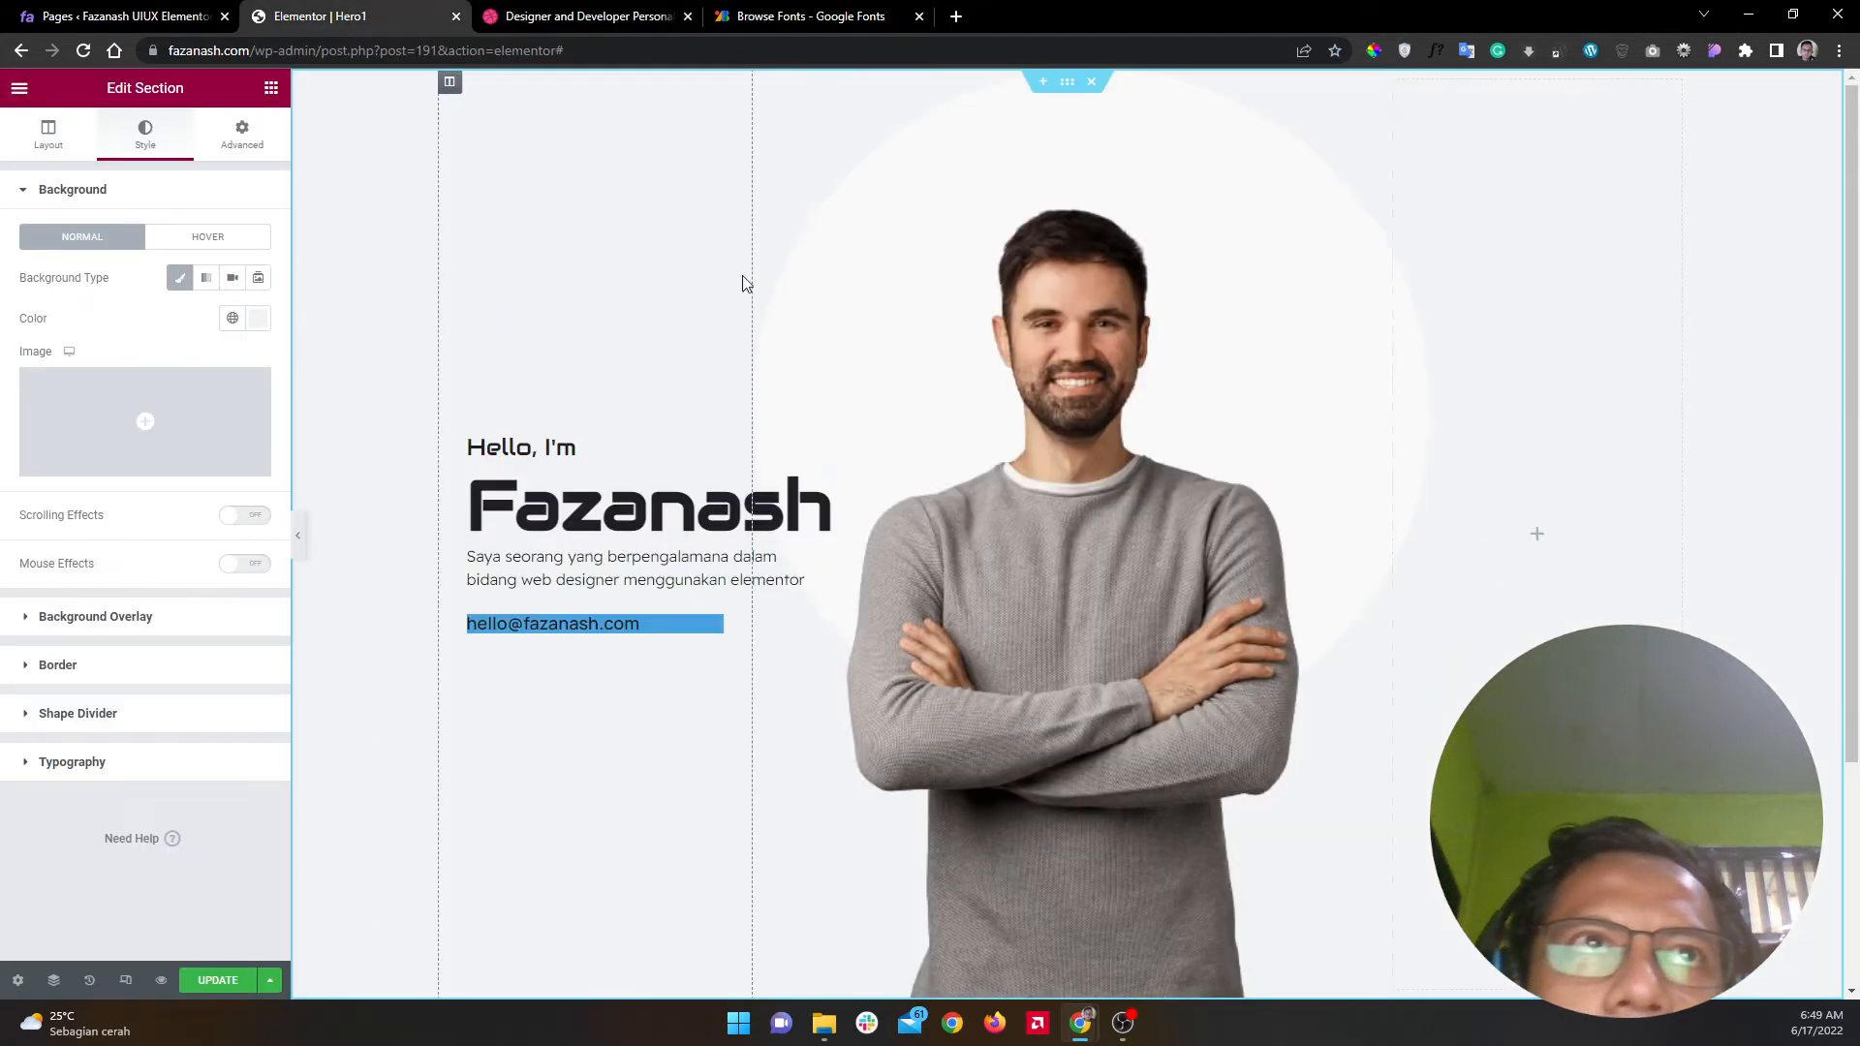
# Step: Paste the light grey into the circle spacer's background colour and nudge it slightly darker
pyautogui.click(338, 183)
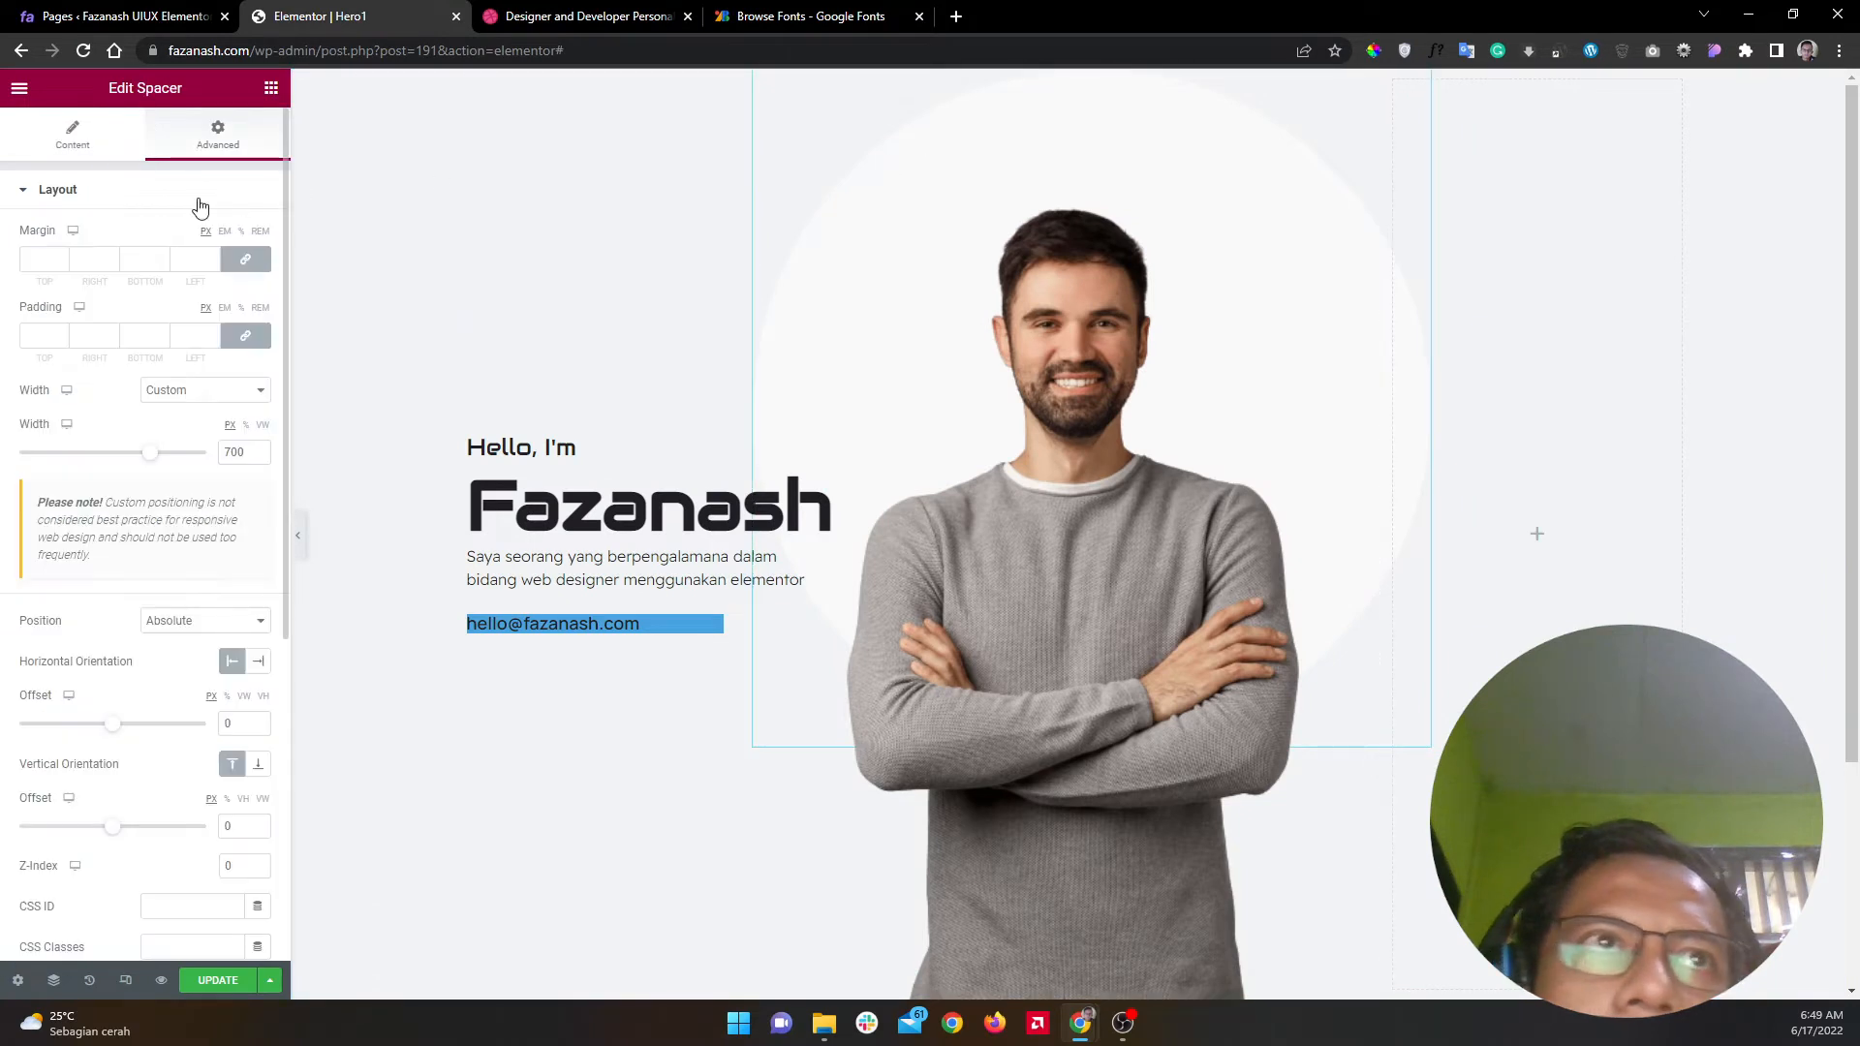
pyautogui.click(251, 198)
pyautogui.click(224, 335)
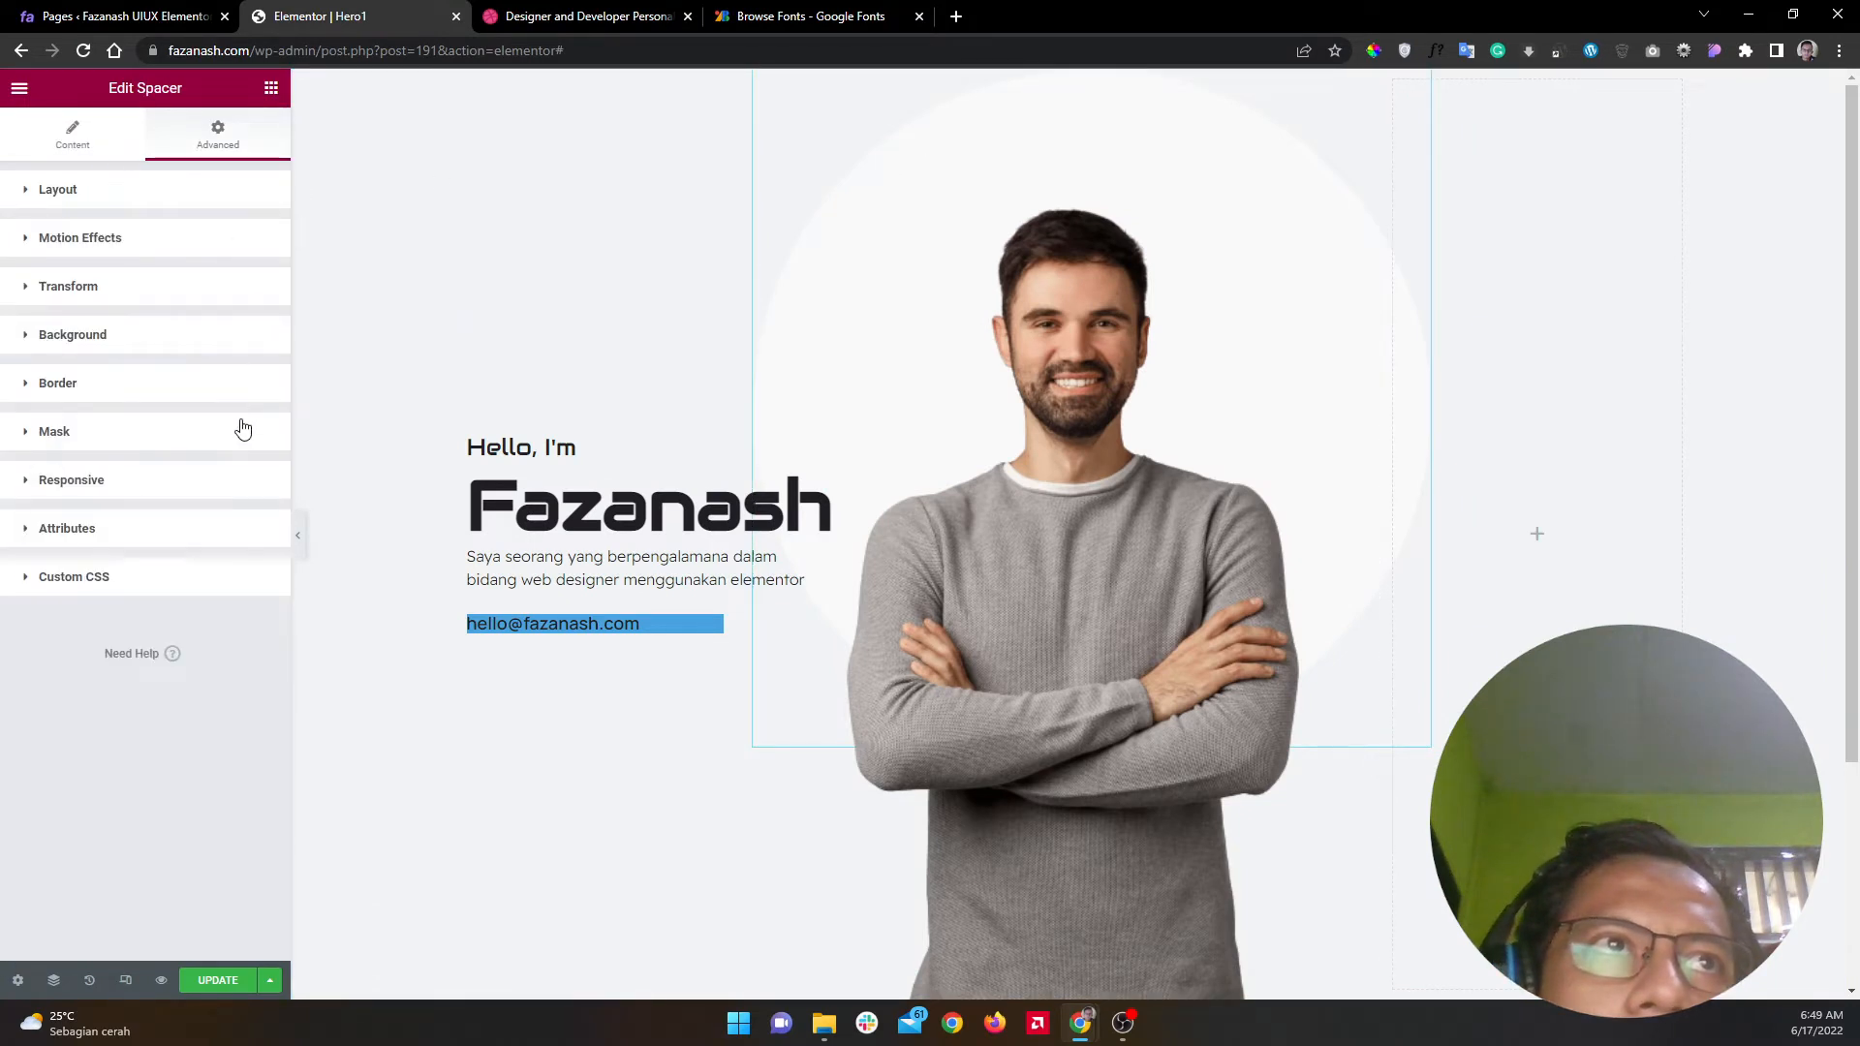
pyautogui.click(258, 464)
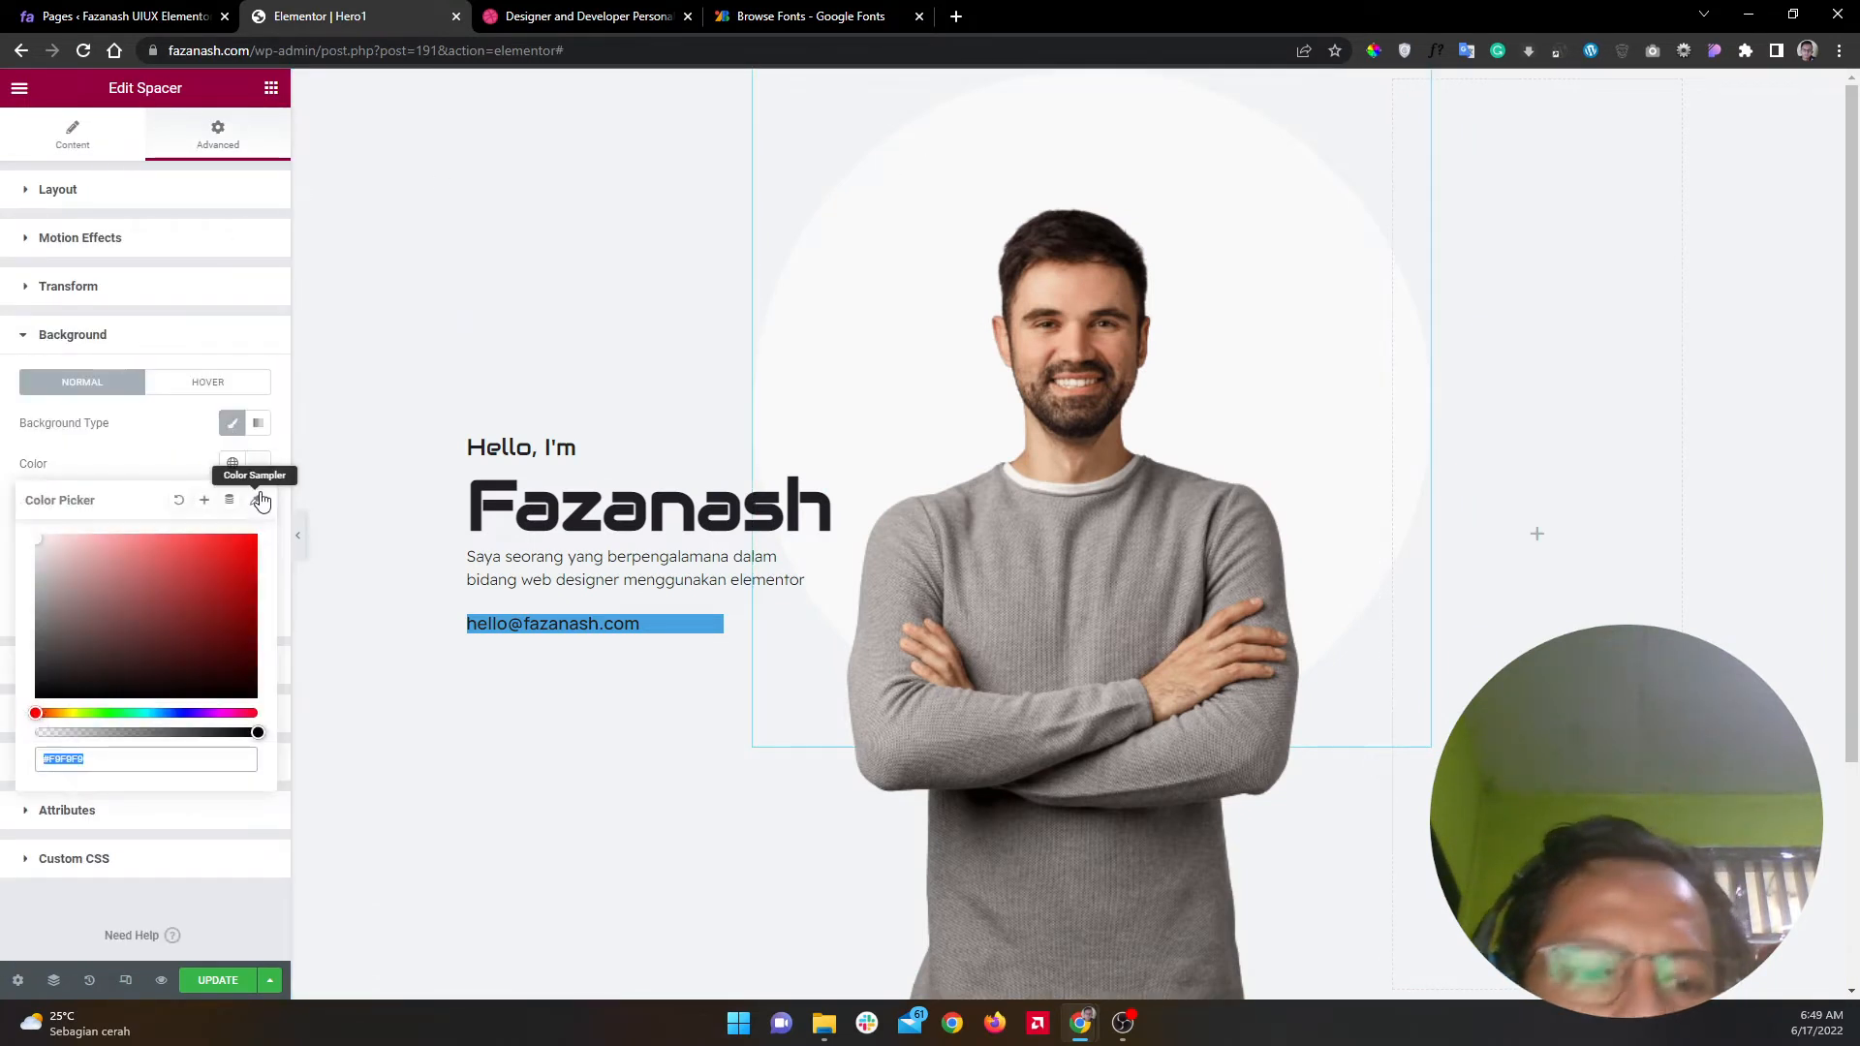
pyautogui.hotkey('ctrl', 'v')
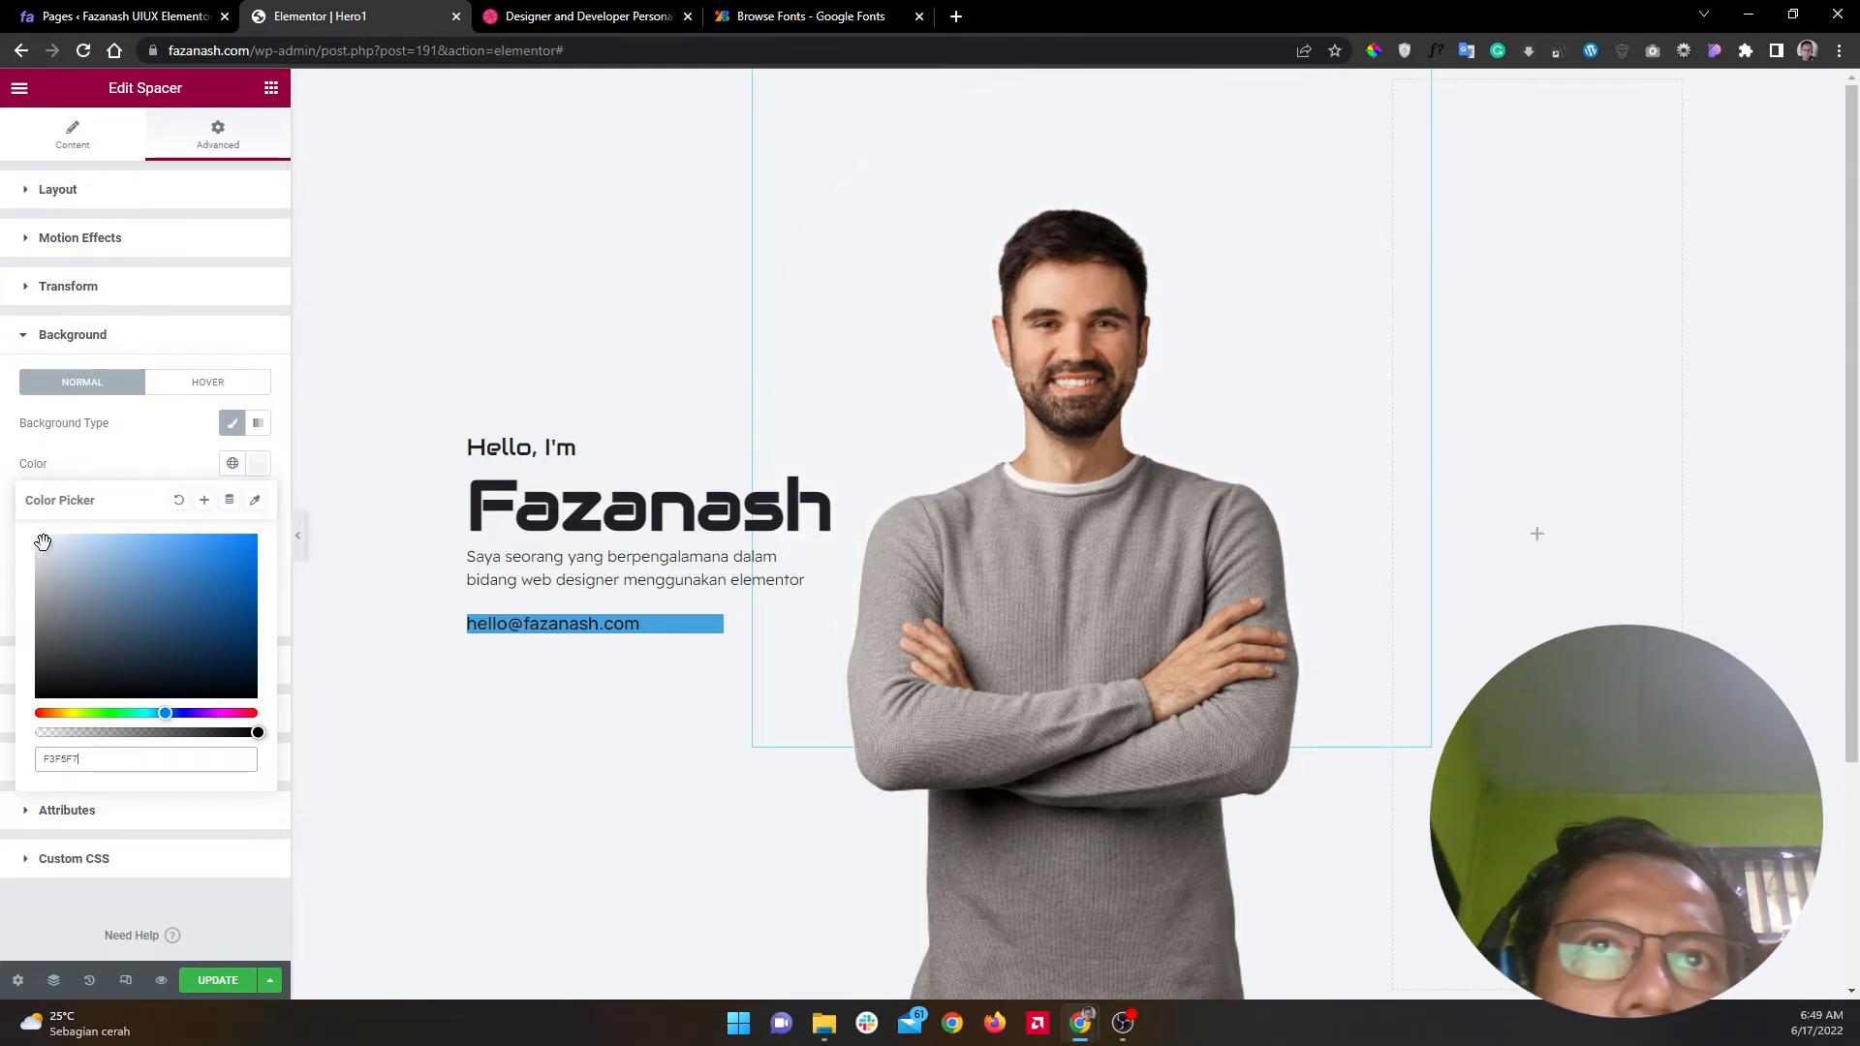
pyautogui.moveTo(42, 541); pyautogui.dragTo(40, 544)
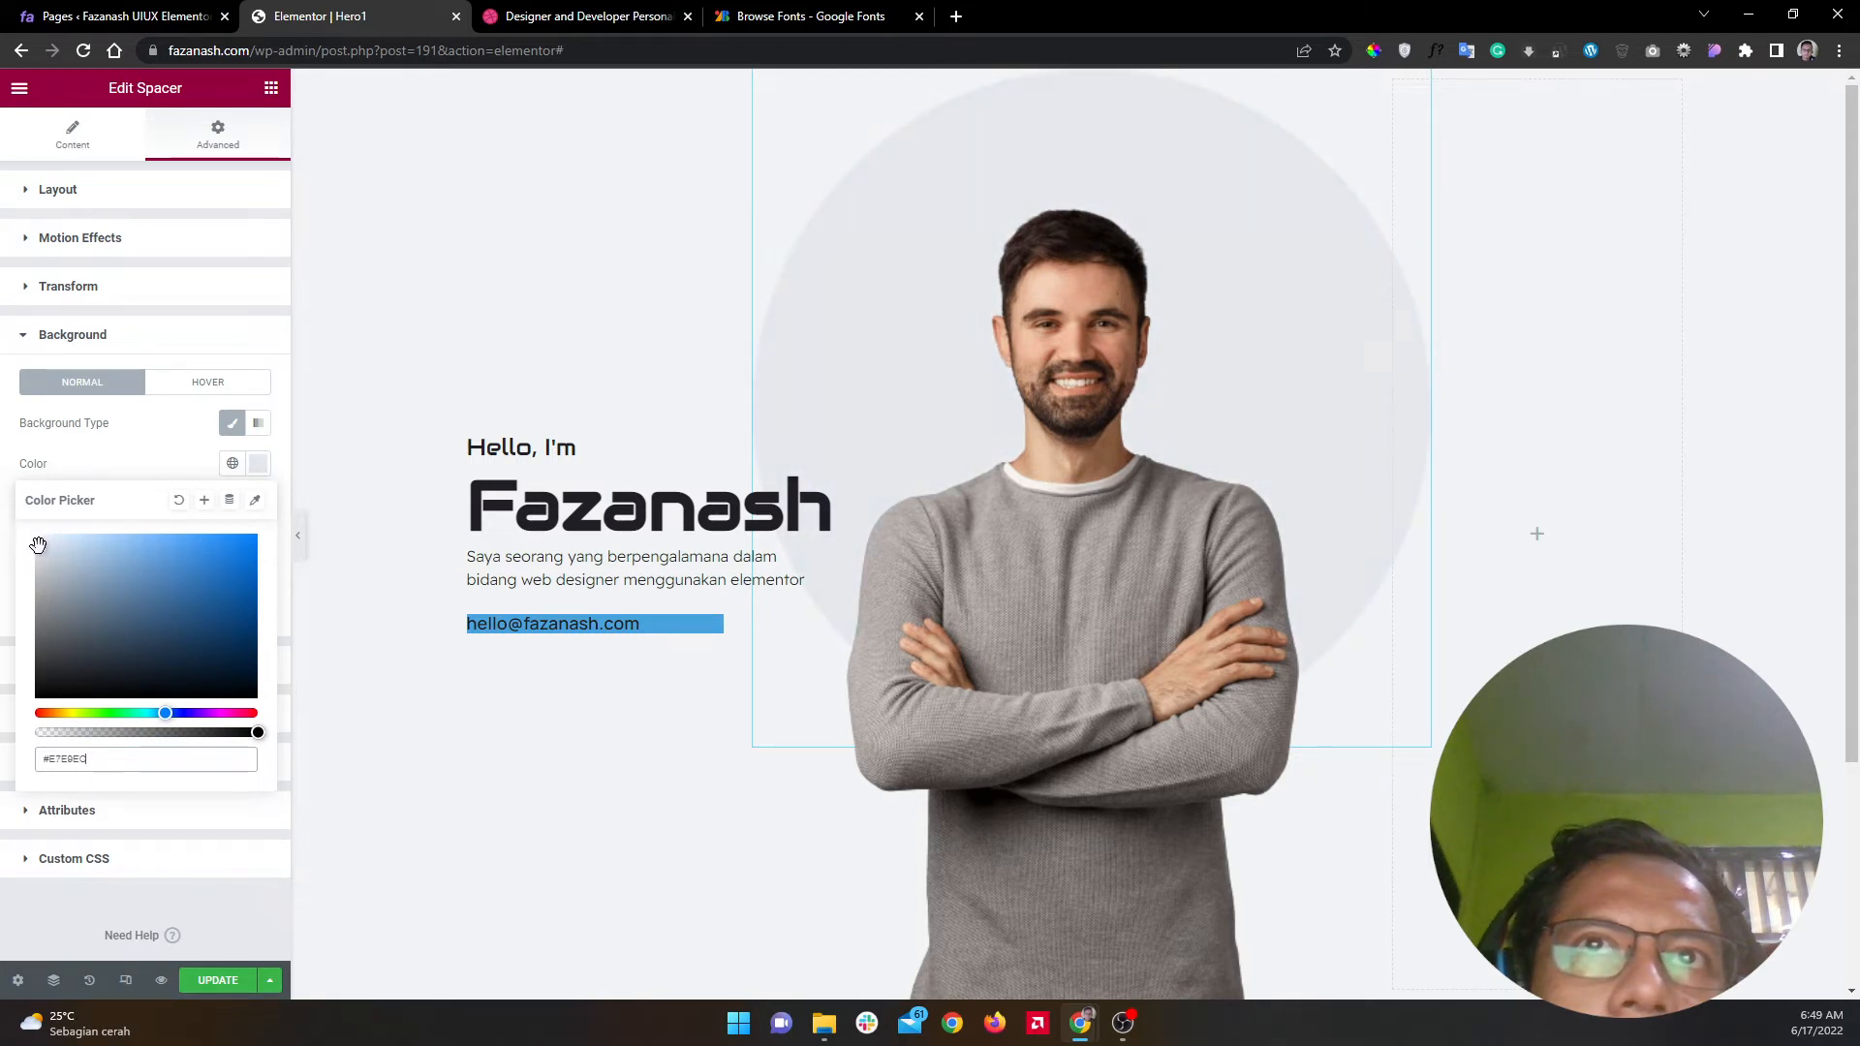
# Step: Sample F6F8FA from the Dribbble reference, paste it as the circle's colour, and preview
pyautogui.click(601, 17)
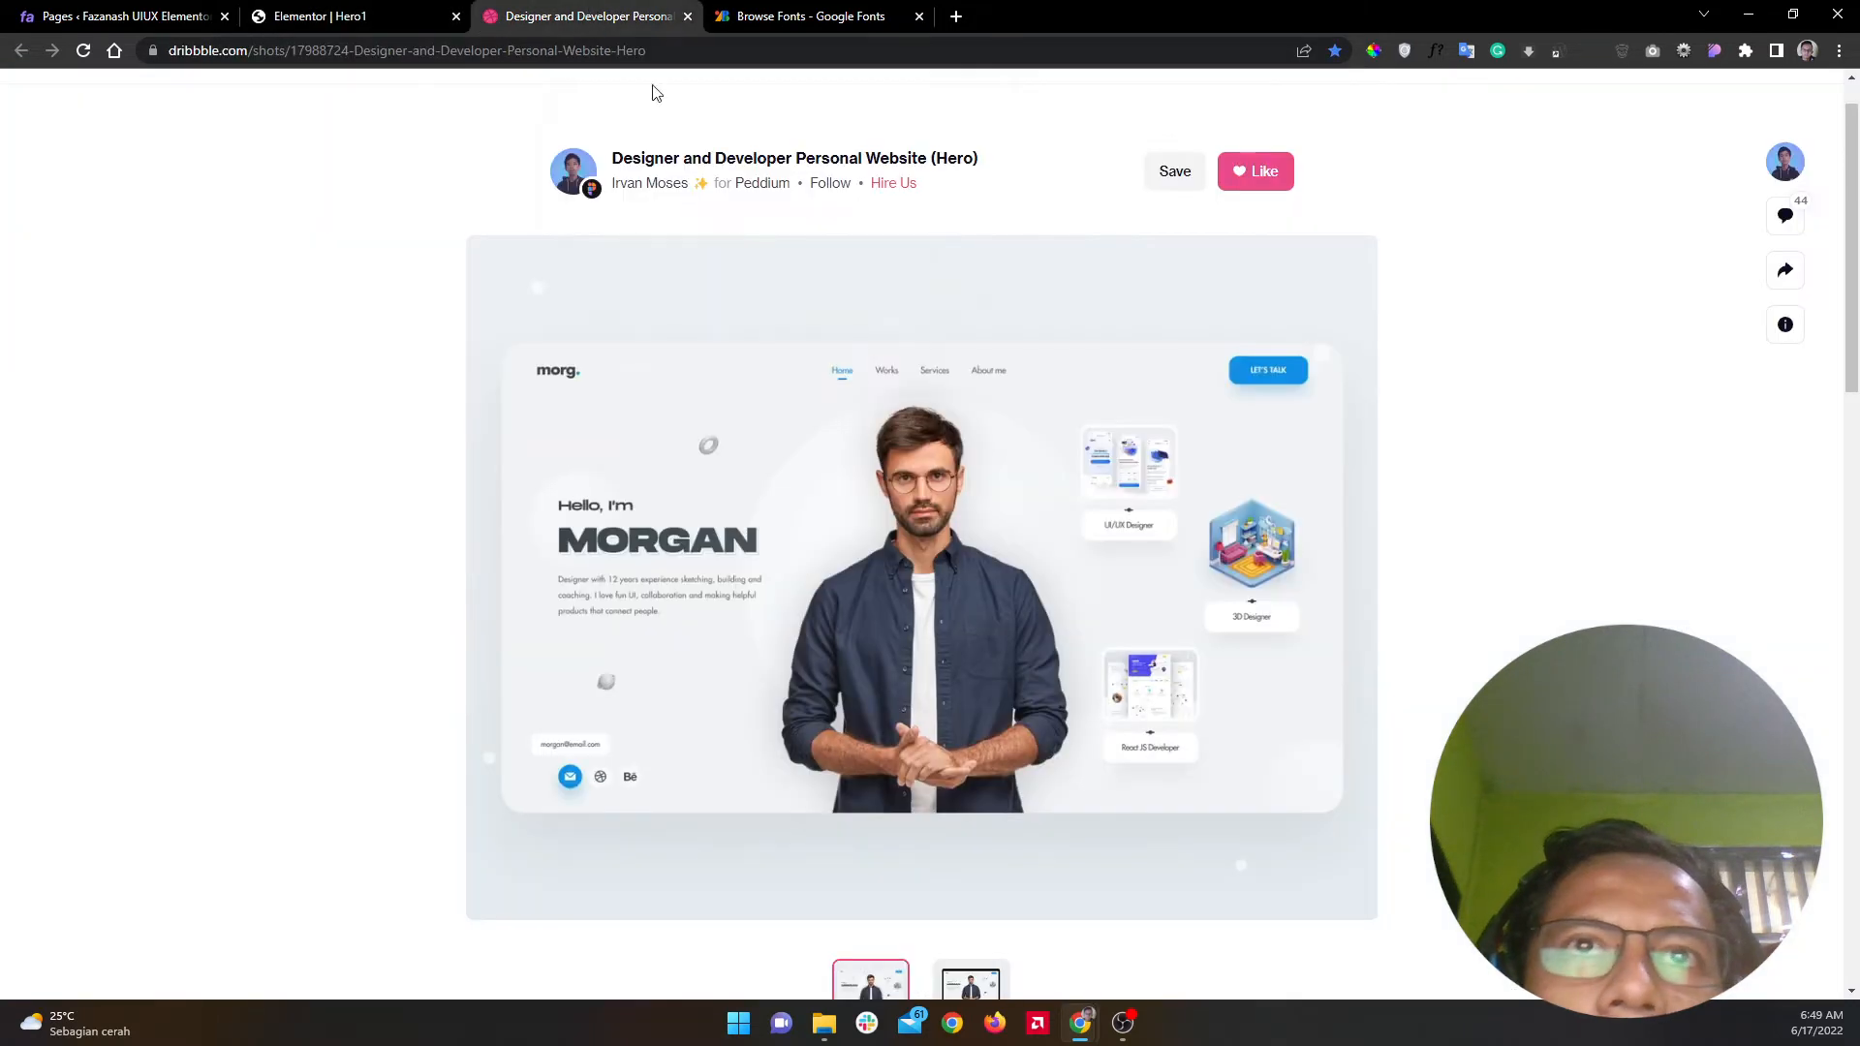
pyautogui.click(1373, 50)
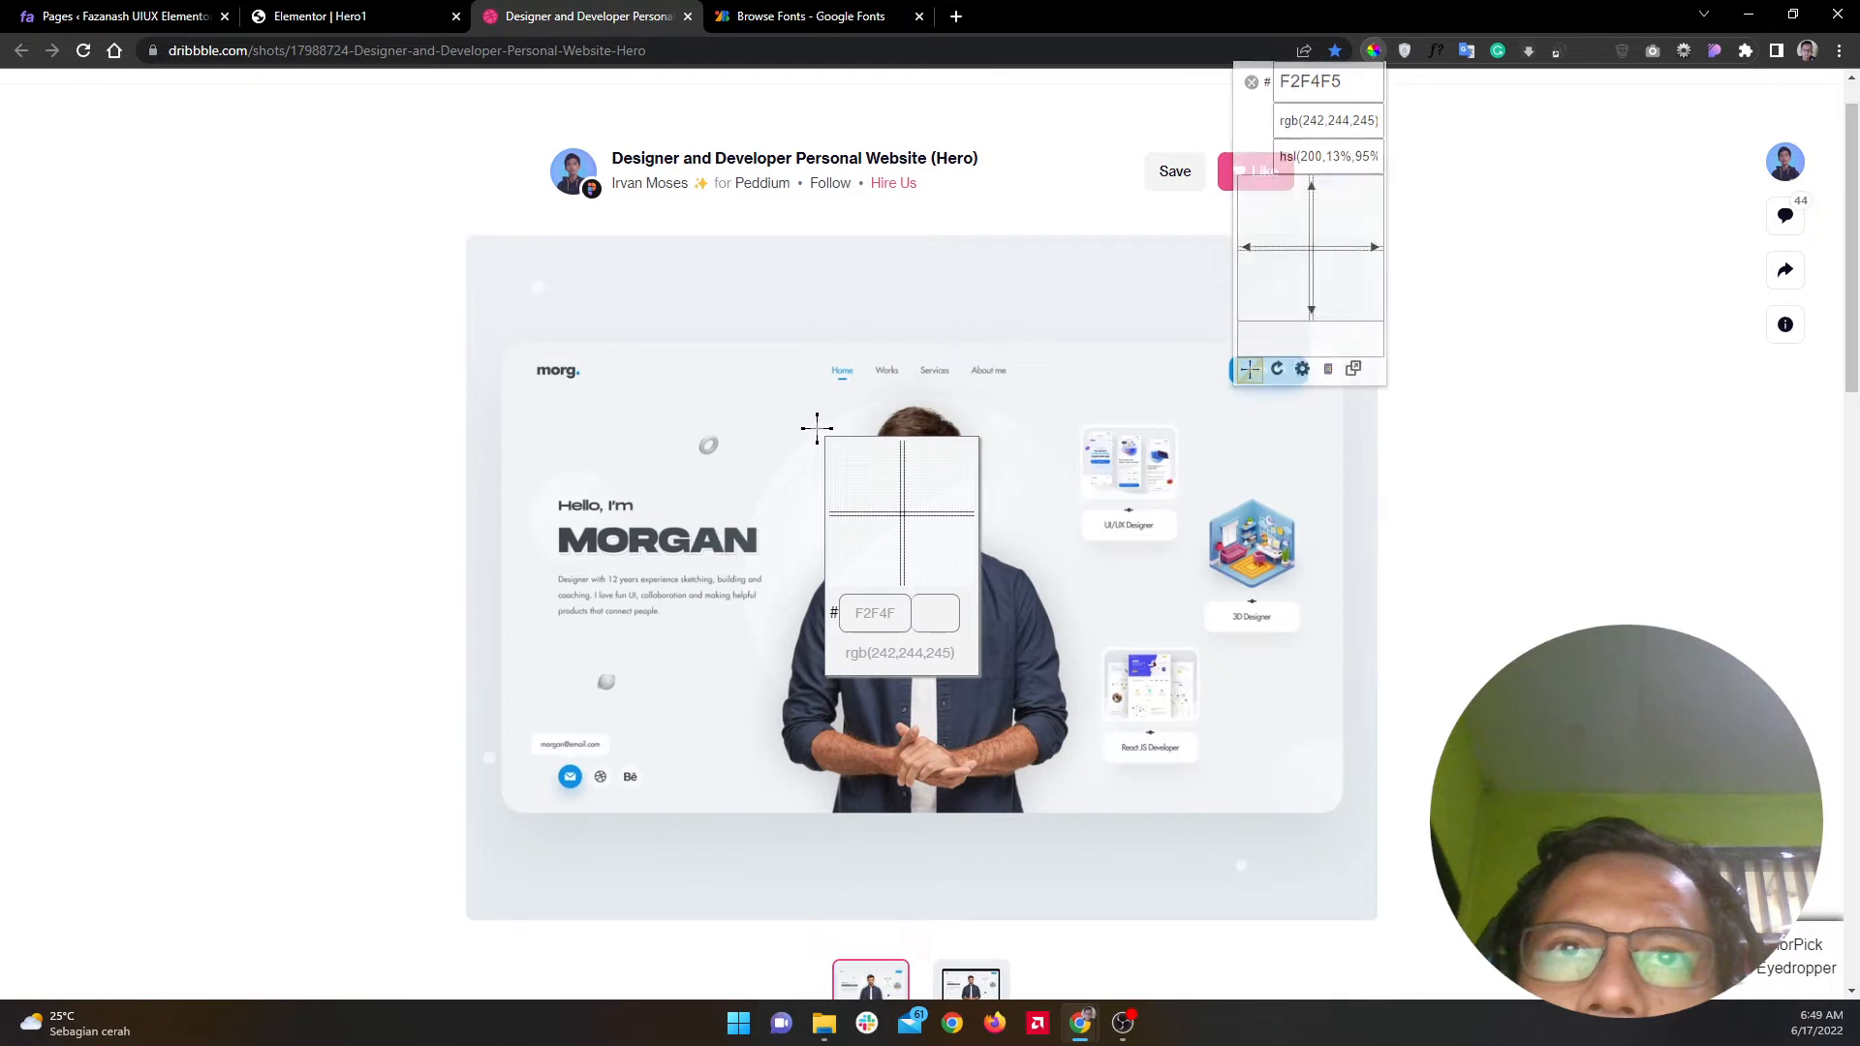
pyautogui.click(817, 428)
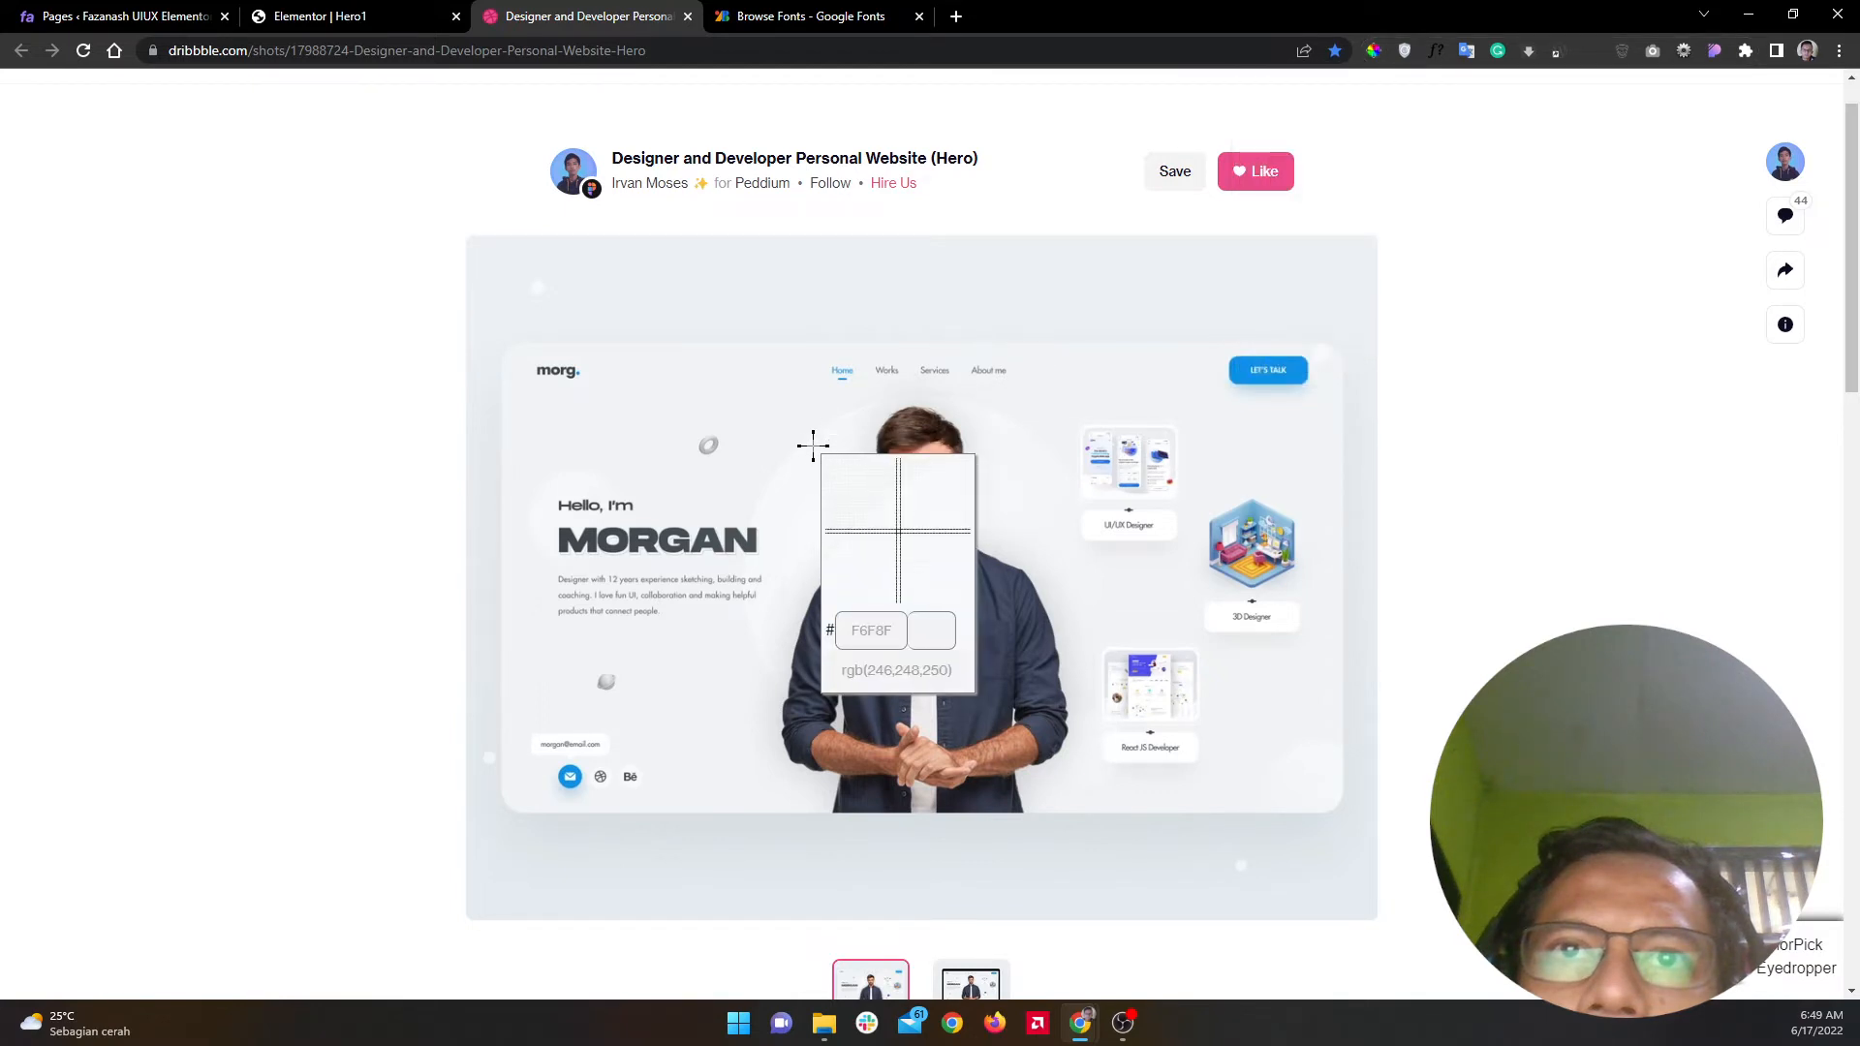
pyautogui.click(813, 446)
pyautogui.rightClick(871, 482)
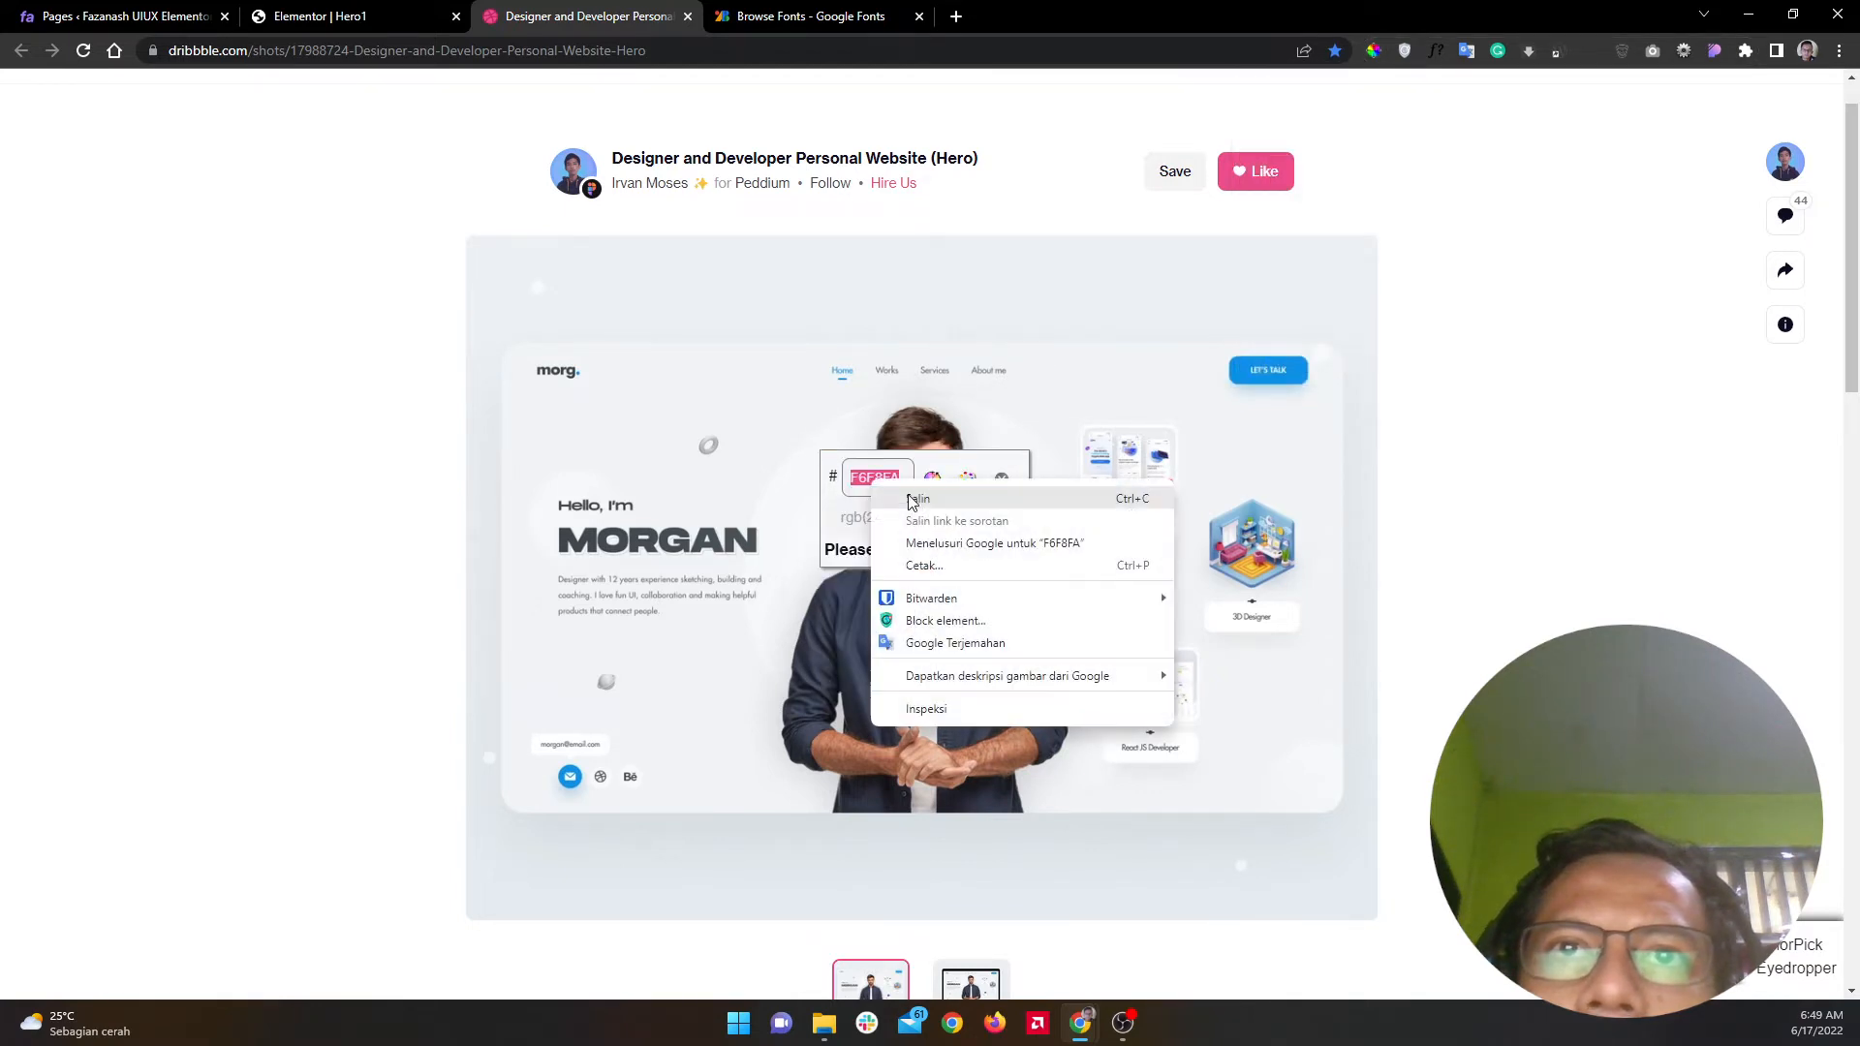
pyautogui.click(911, 500)
pyautogui.click(1002, 480)
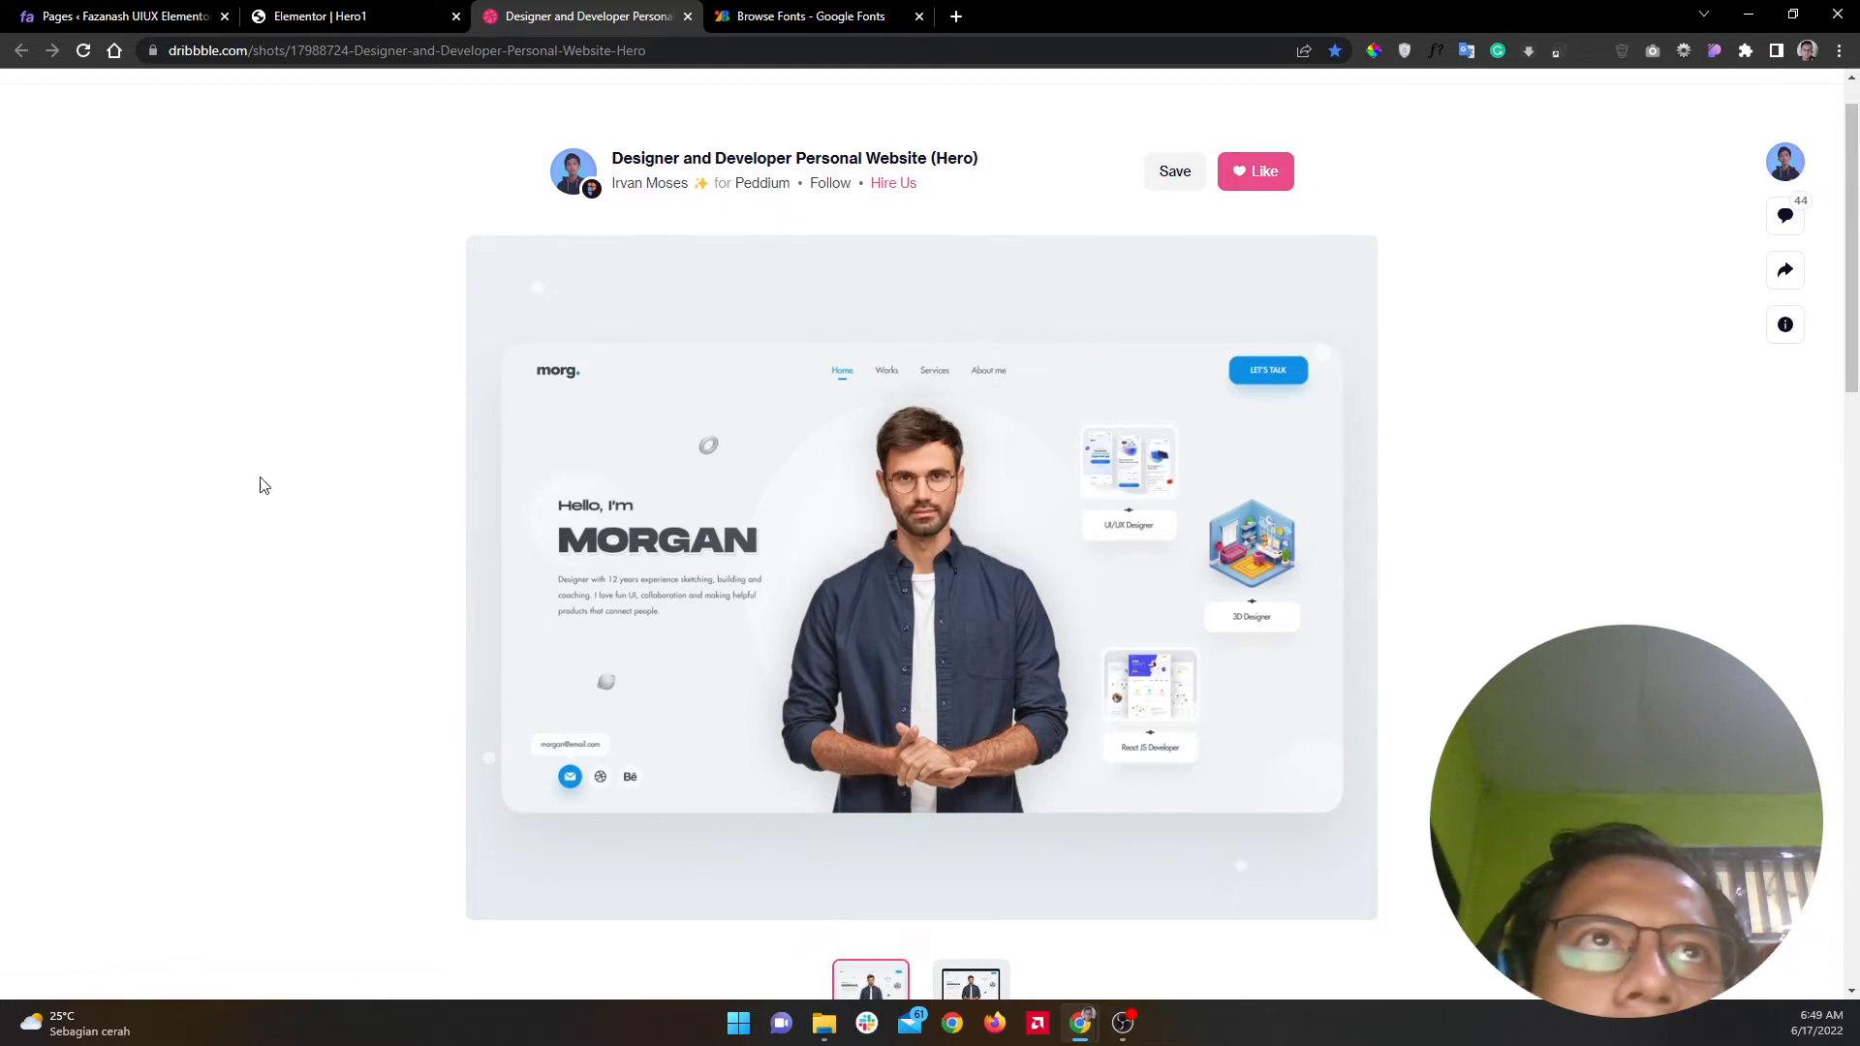
pyautogui.click(320, 16)
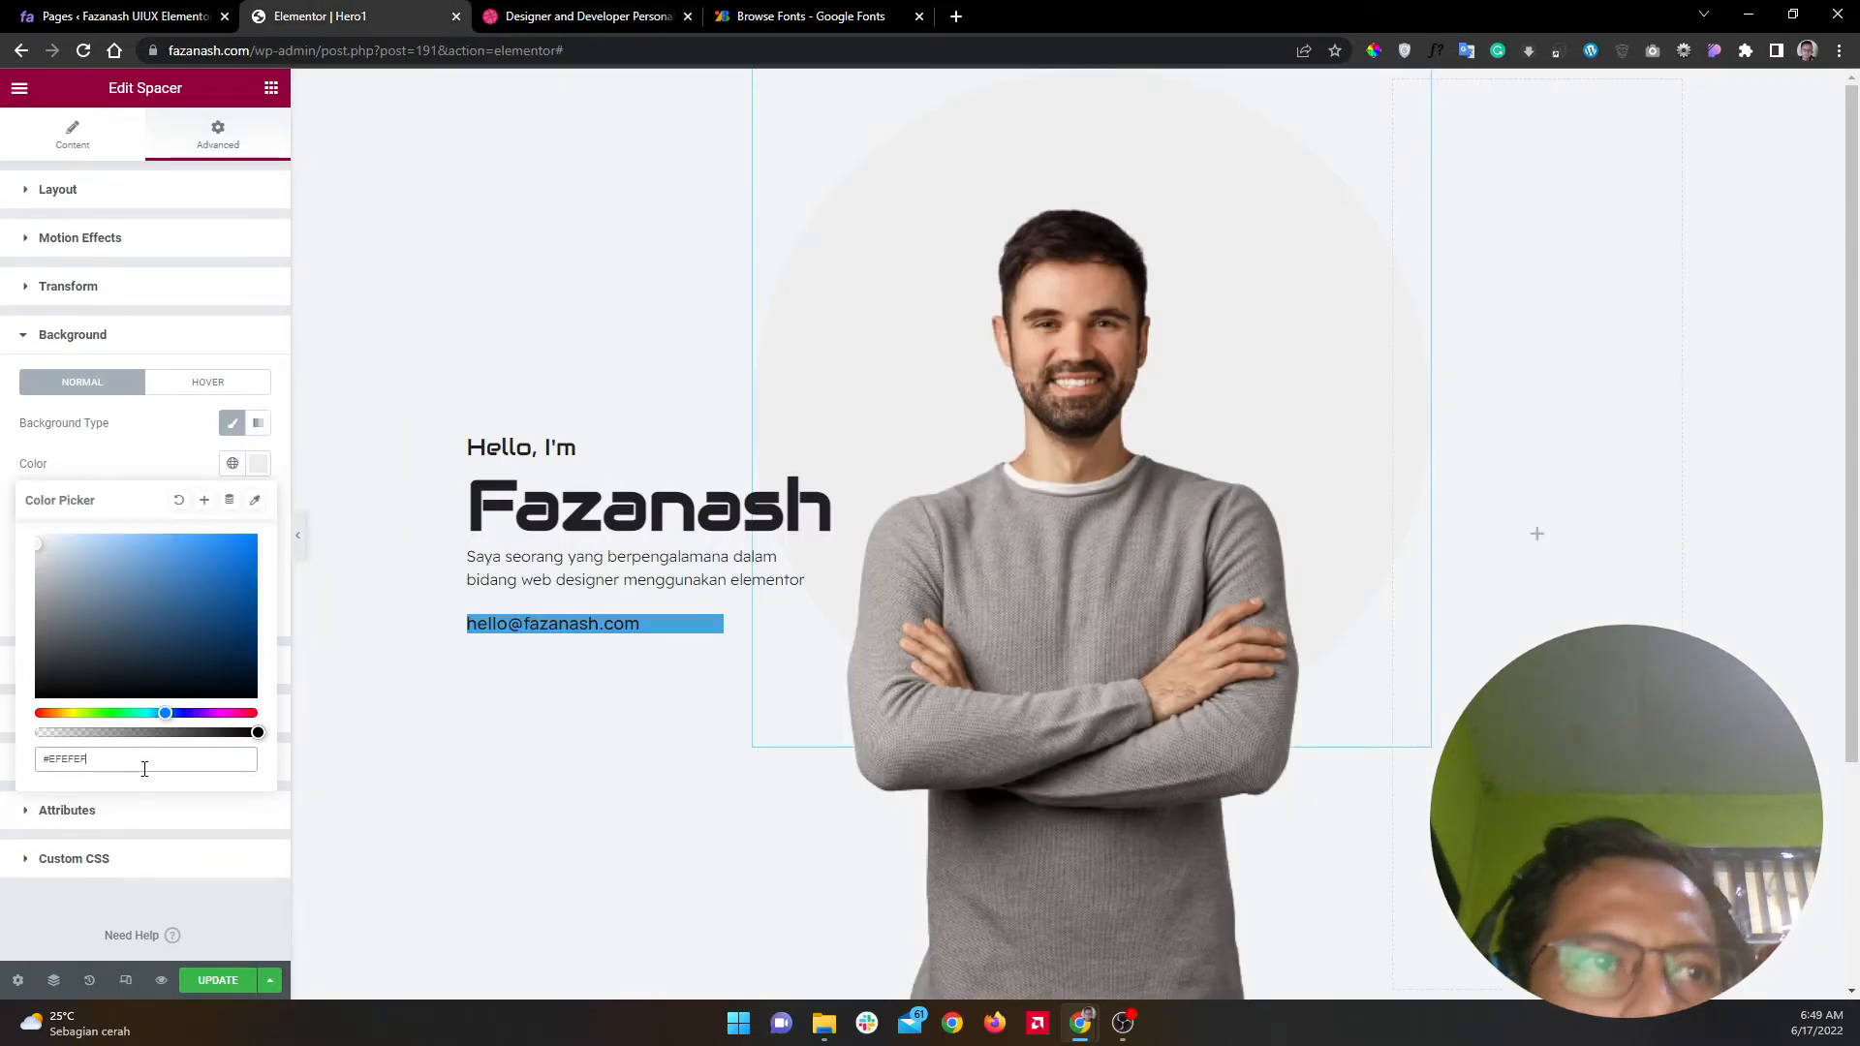
pyautogui.click(79, 759)
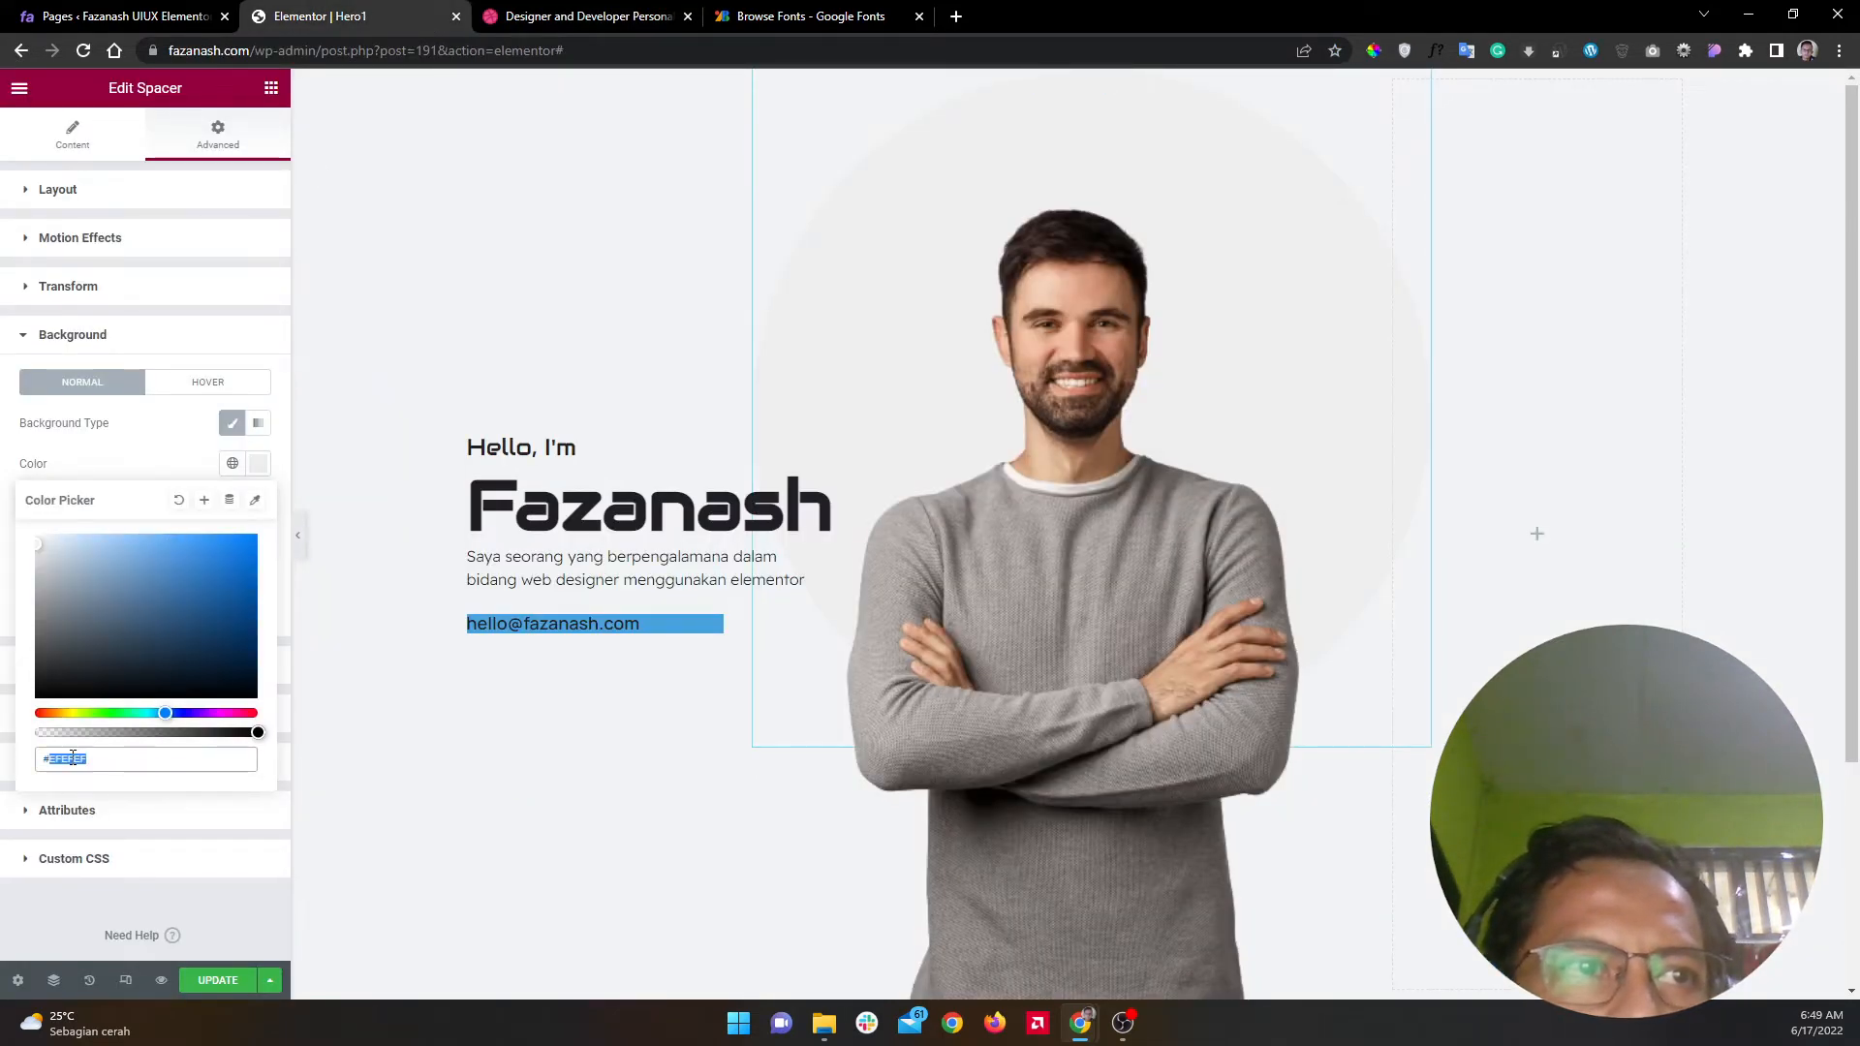
pyautogui.hotkey('ctrl', 'v')
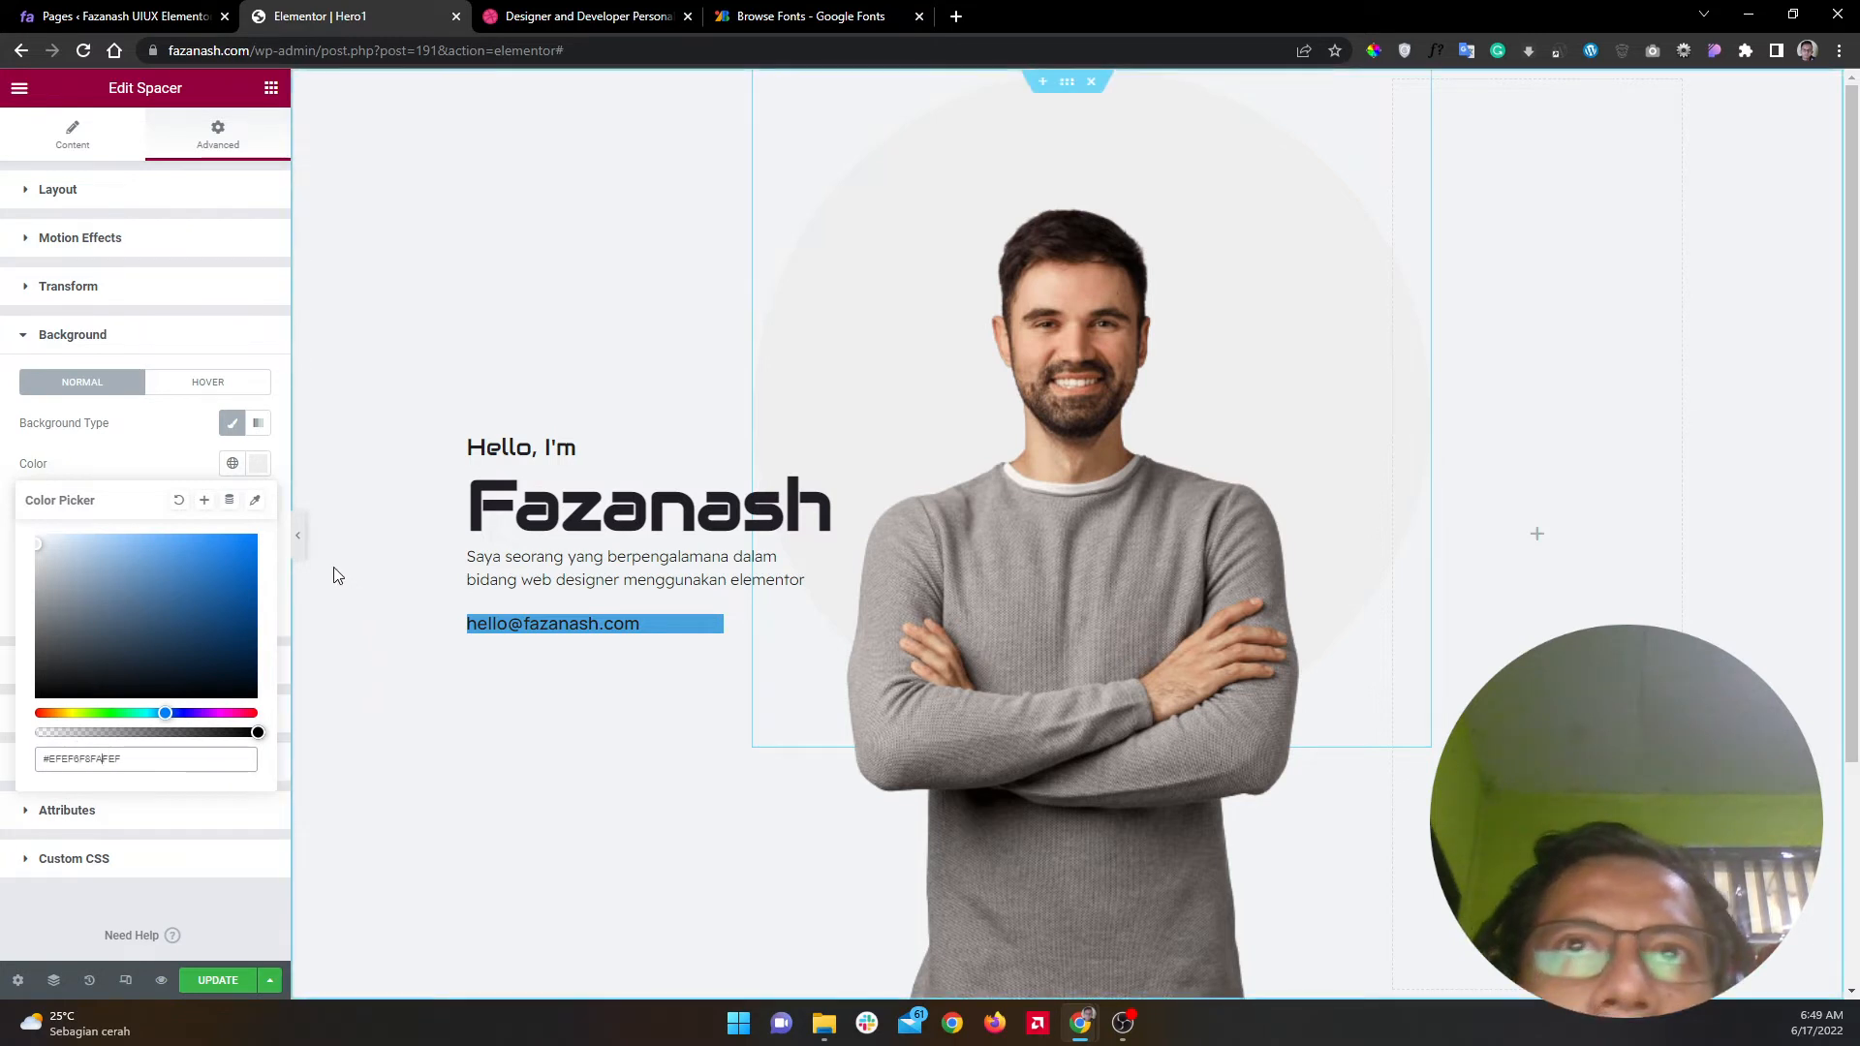
pyautogui.click(299, 534)
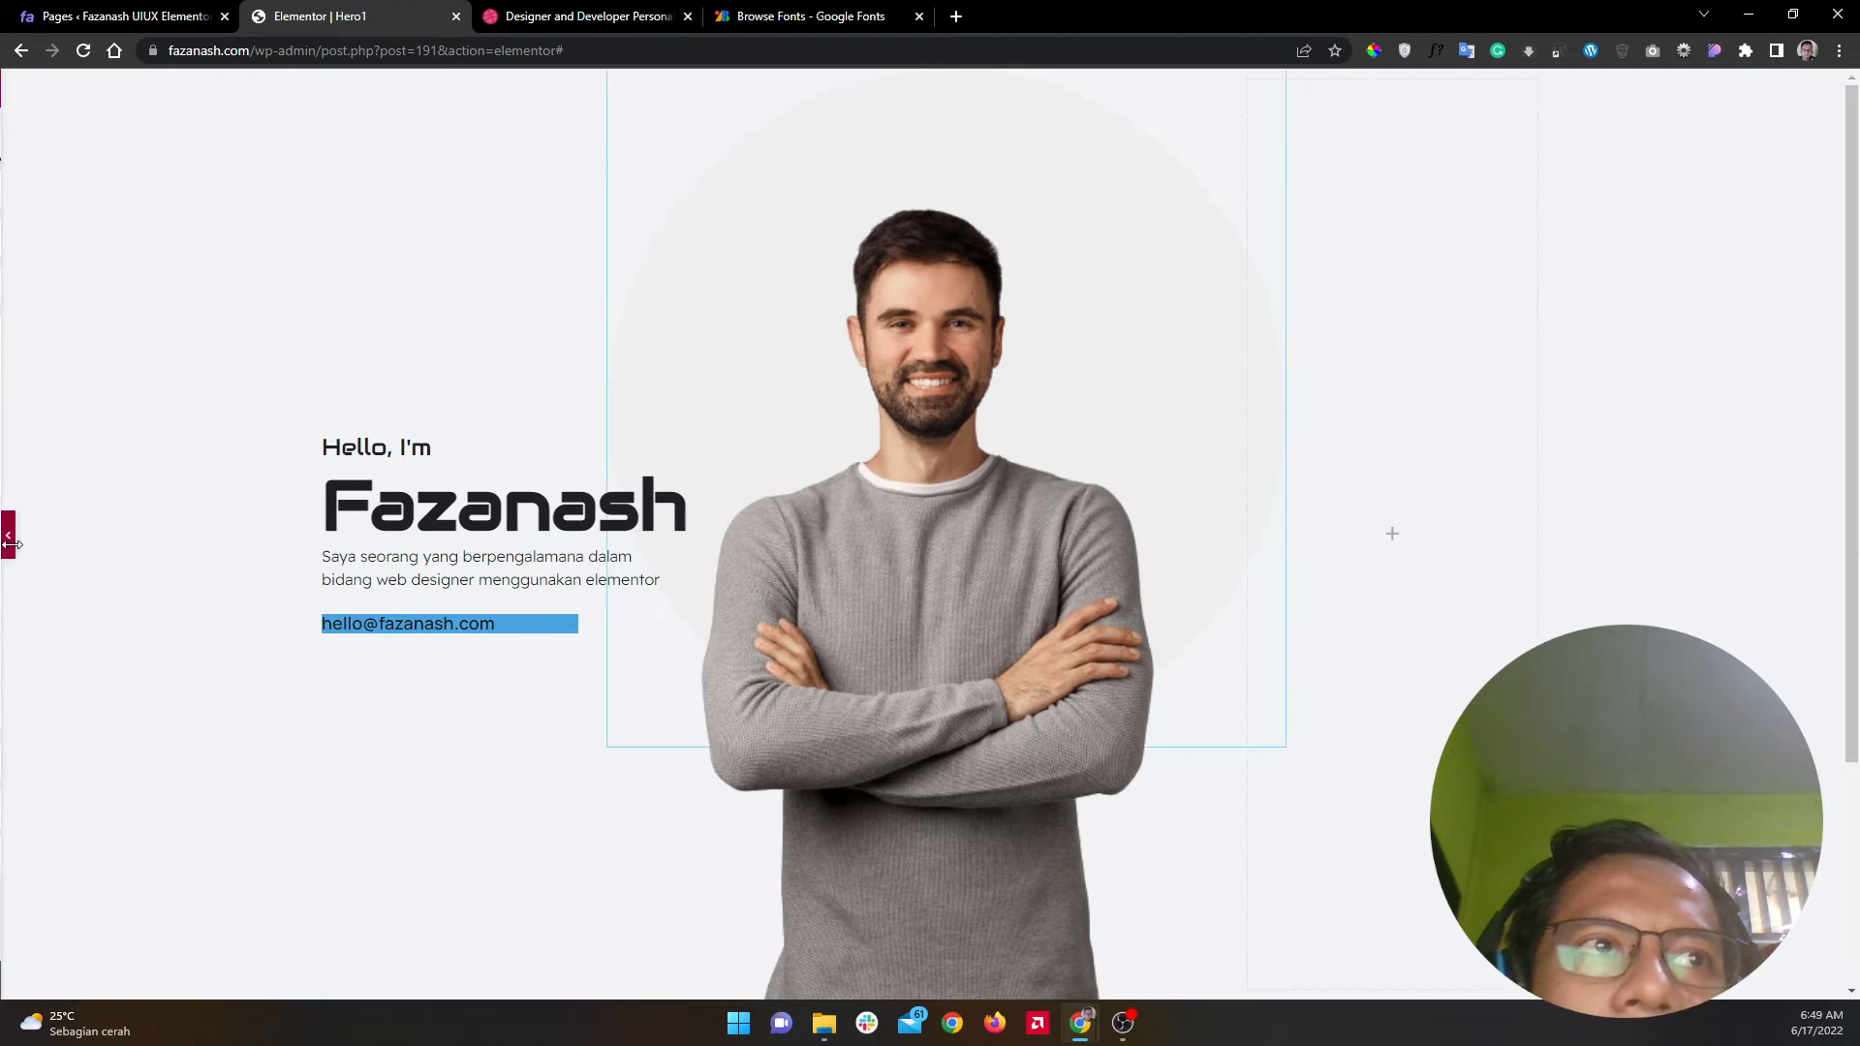
# Step: Paste a pale colour into the circle's background and lighten it toward white
pyautogui.click(7, 534)
pyautogui.click(603, 15)
pyautogui.click(335, 15)
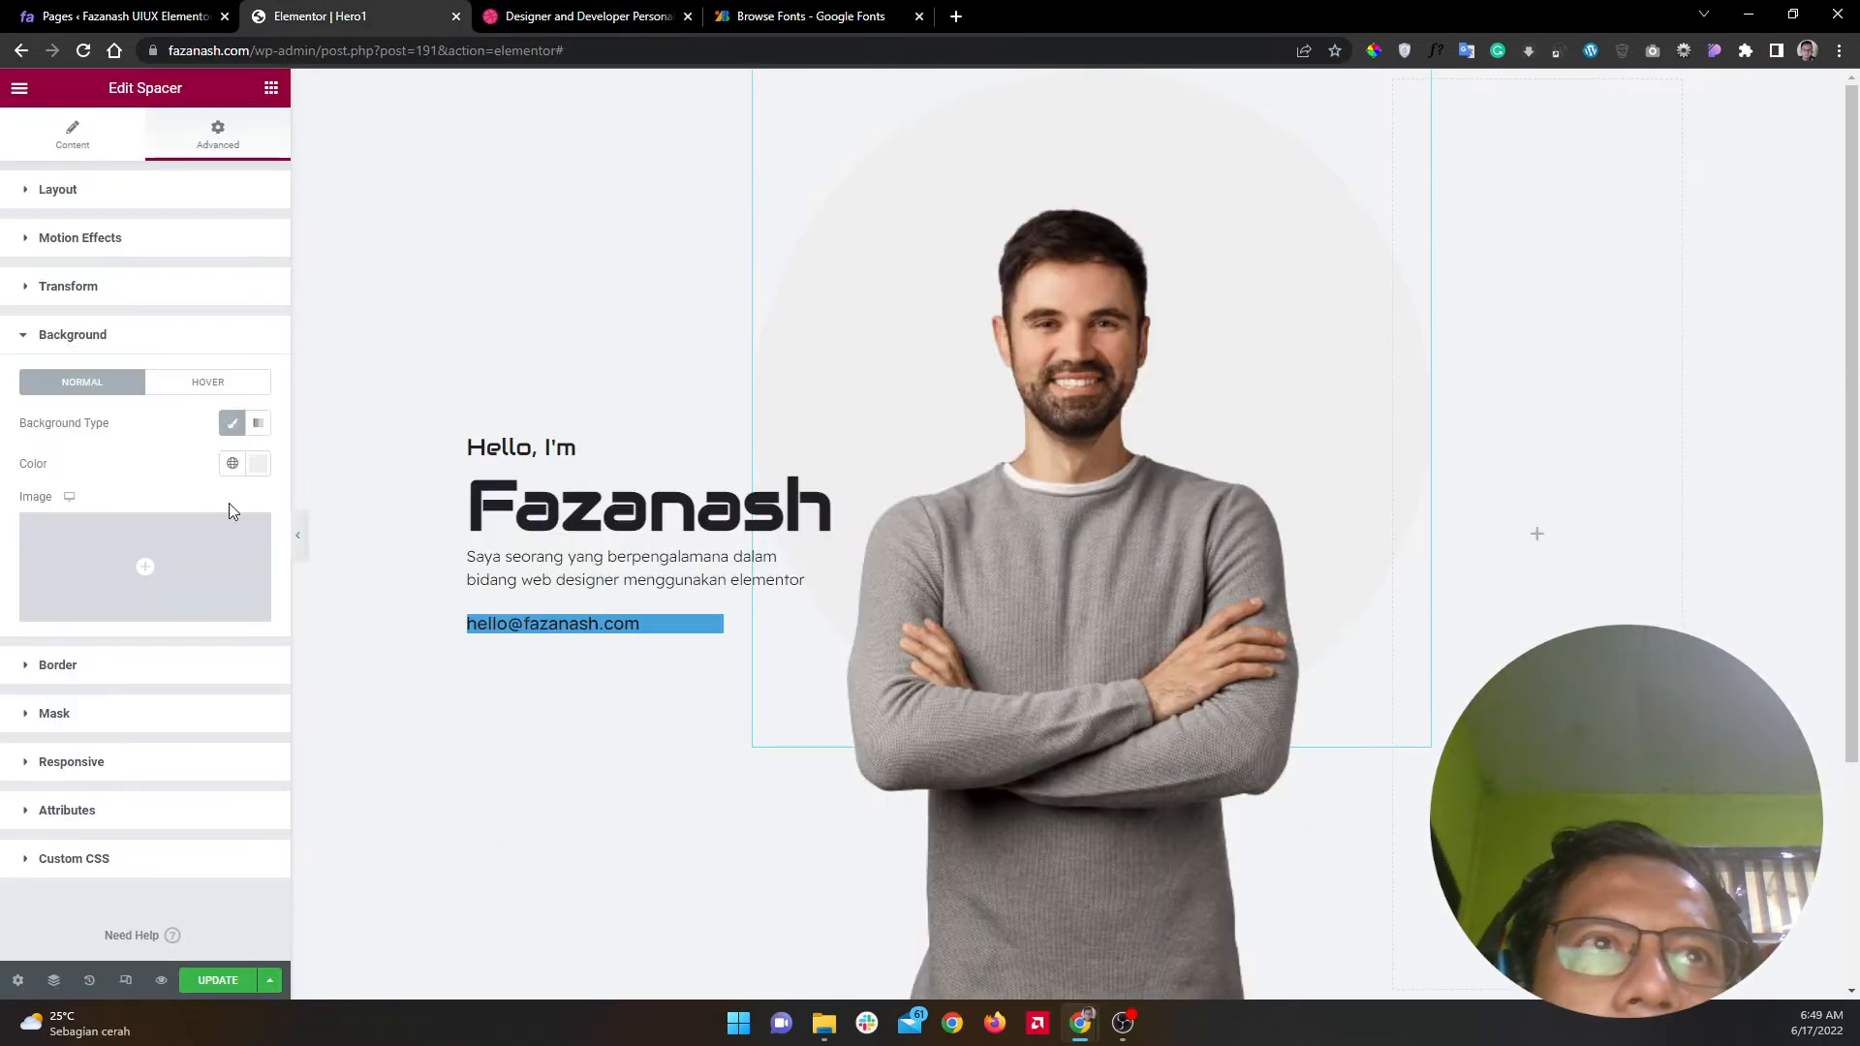
pyautogui.click(258, 464)
pyautogui.hotkey('ctrl', 'v')
pyautogui.moveTo(40, 536); pyautogui.dragTo(1, 533)
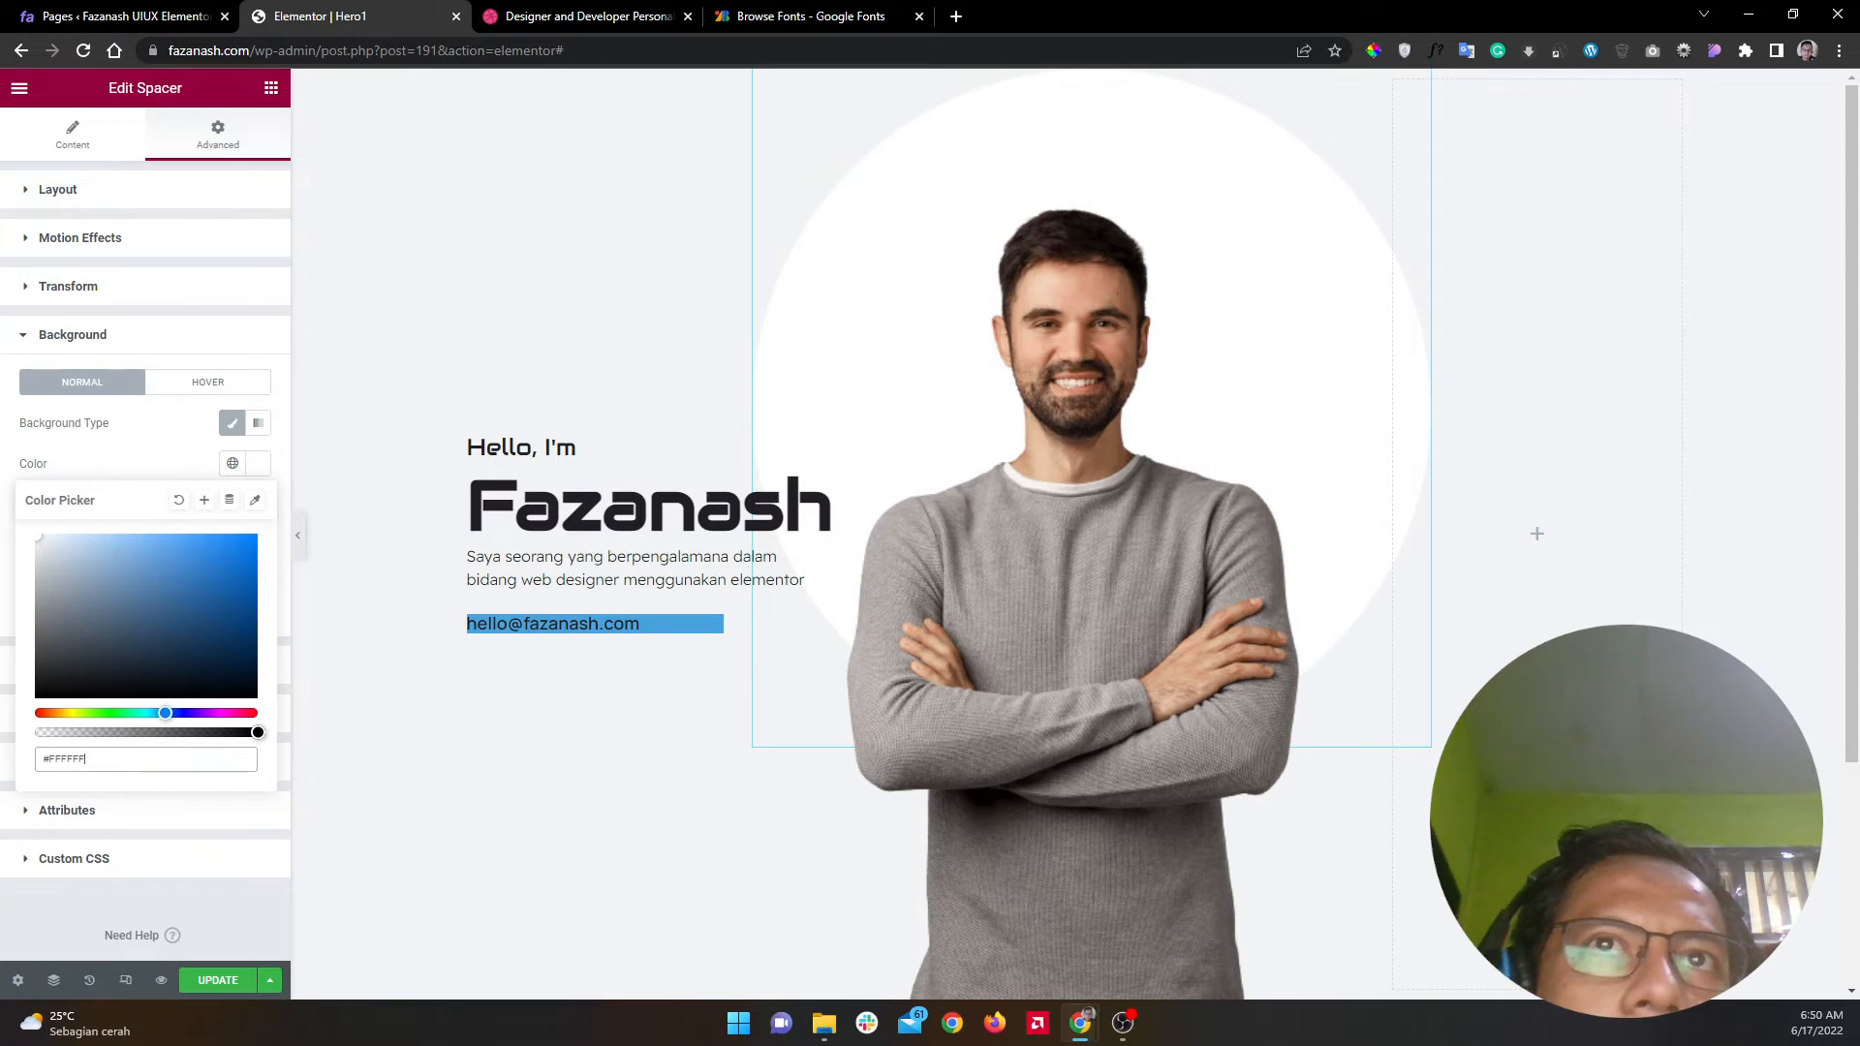
pyautogui.click(255, 500)
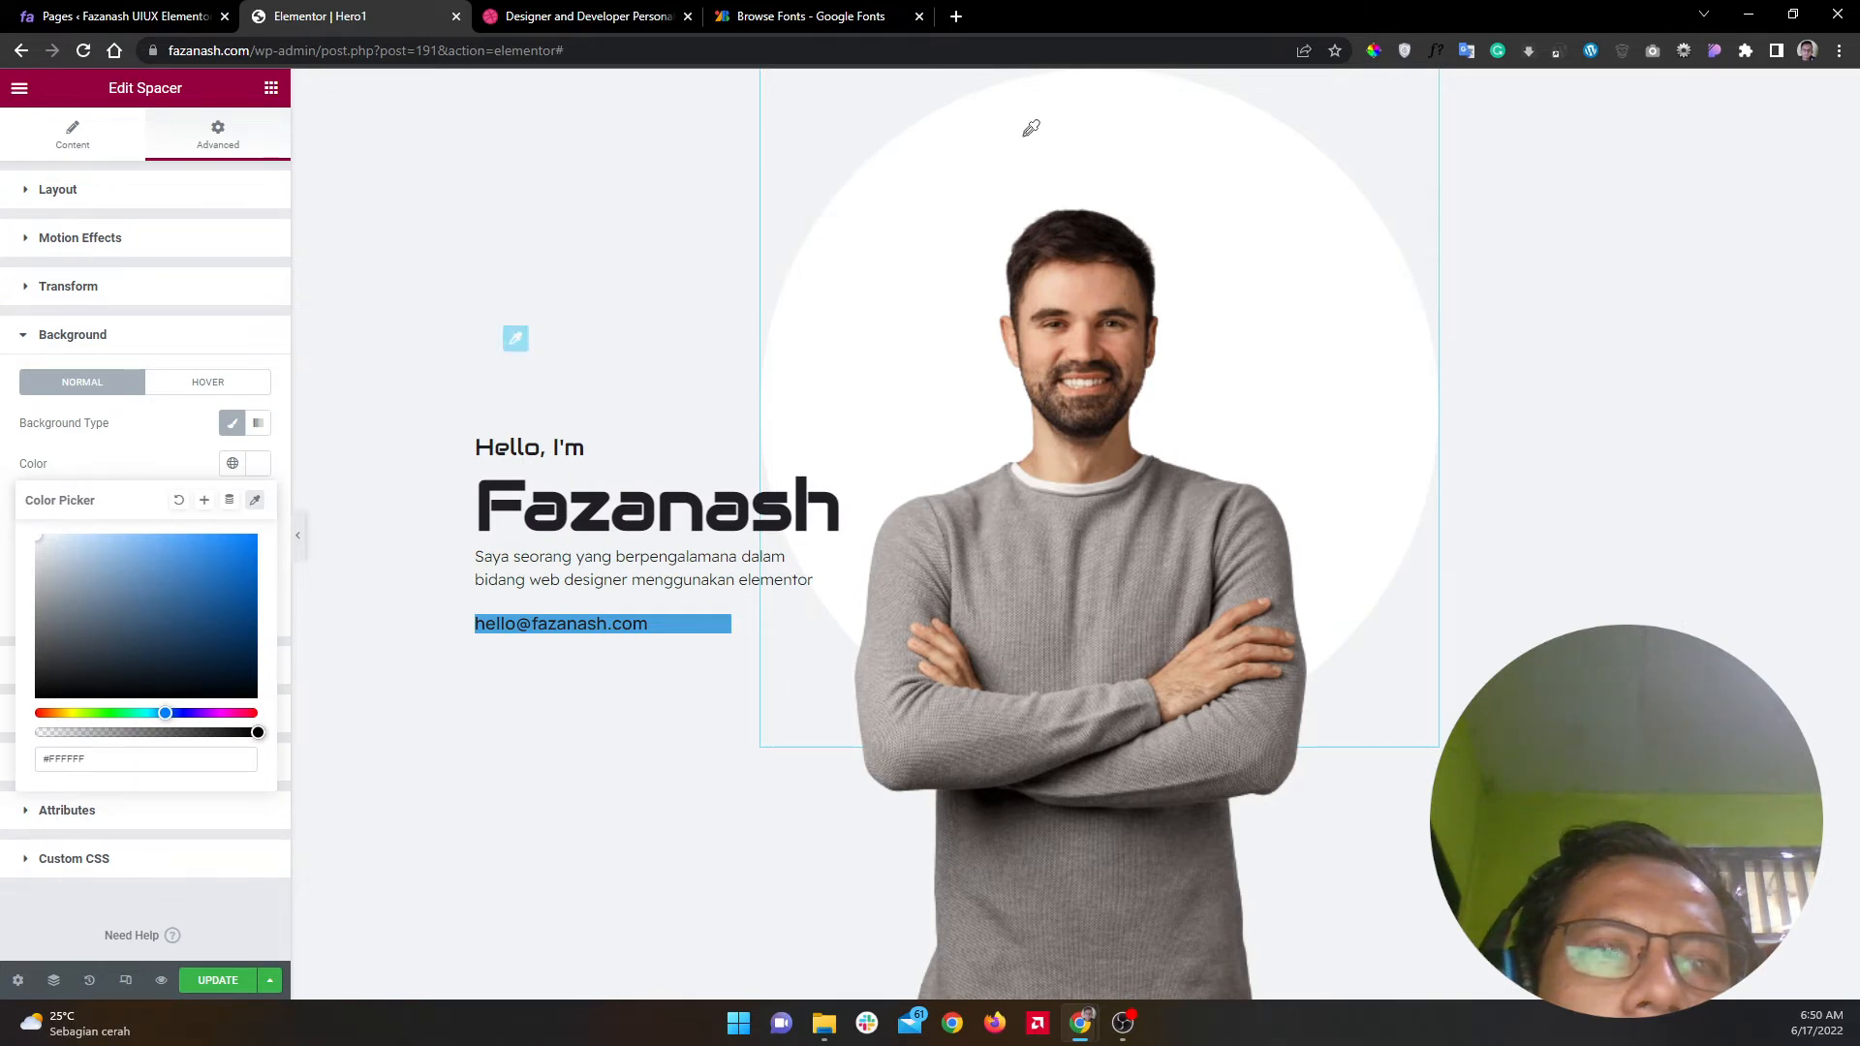
pyautogui.click(254, 501)
pyautogui.click(254, 502)
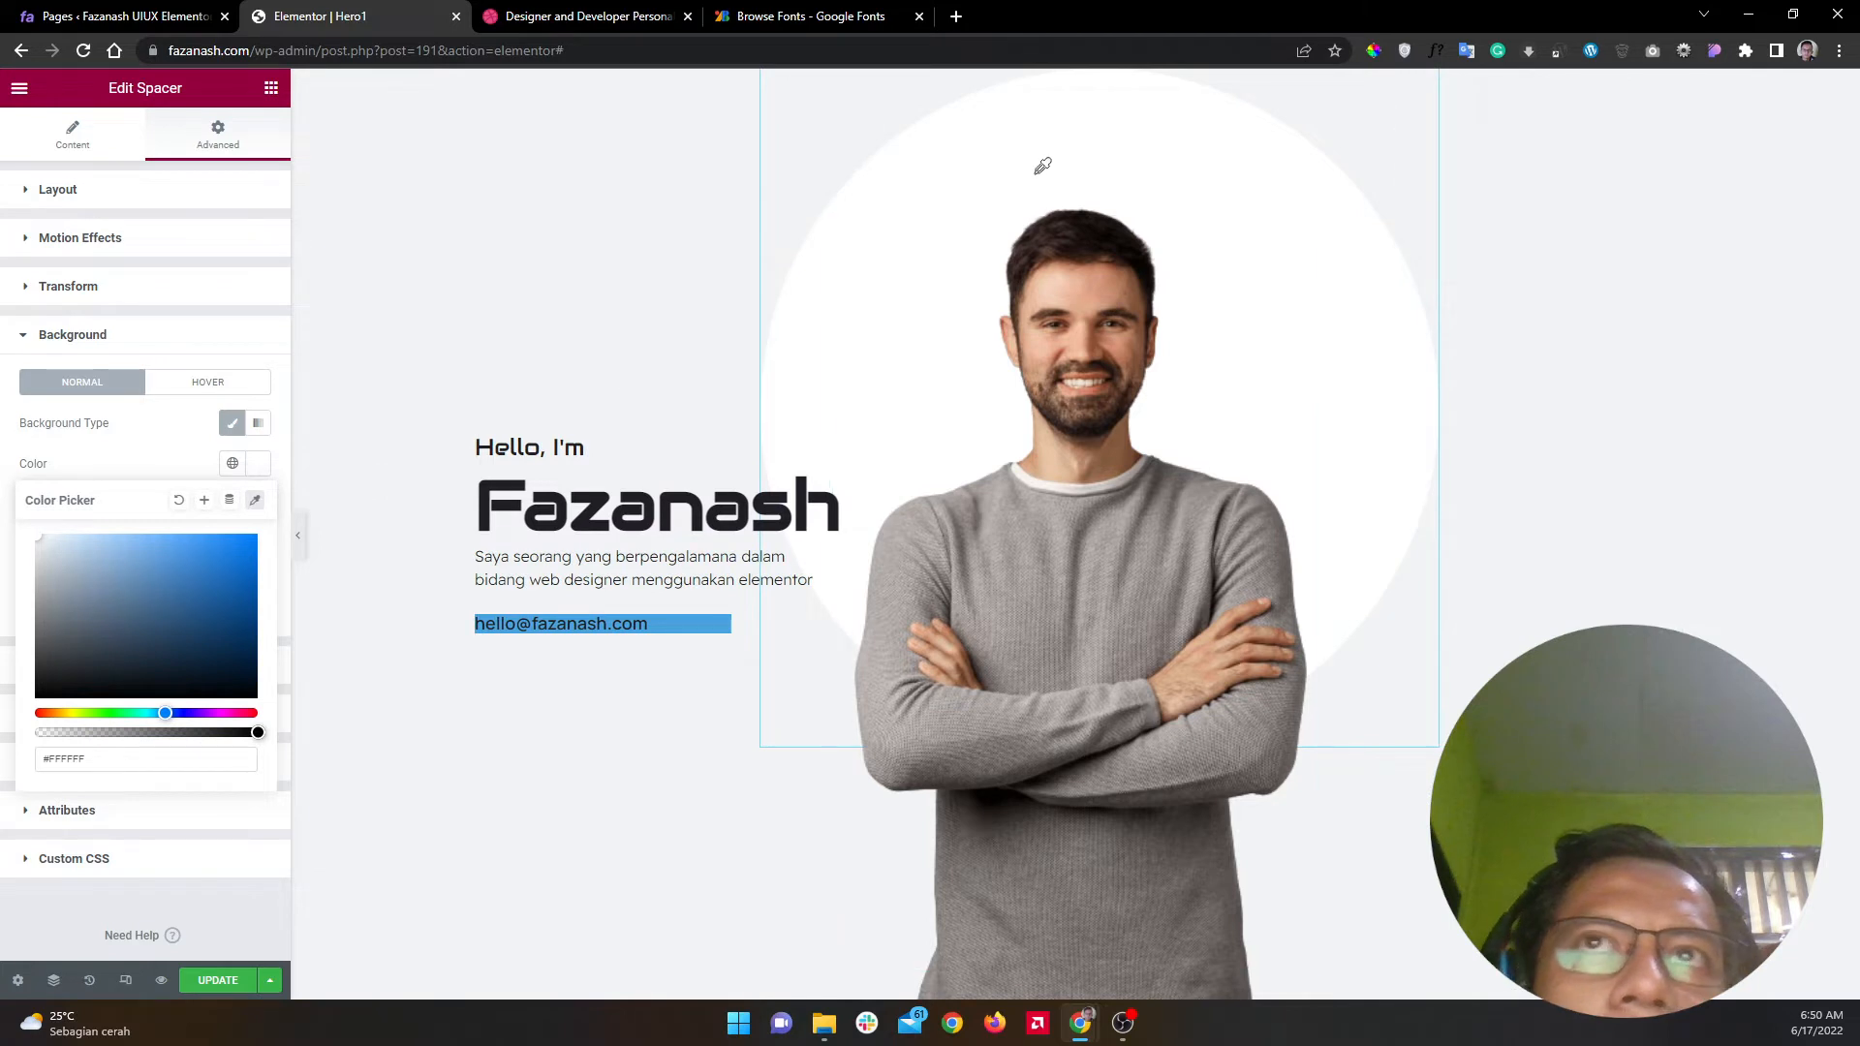
pyautogui.click(177, 479)
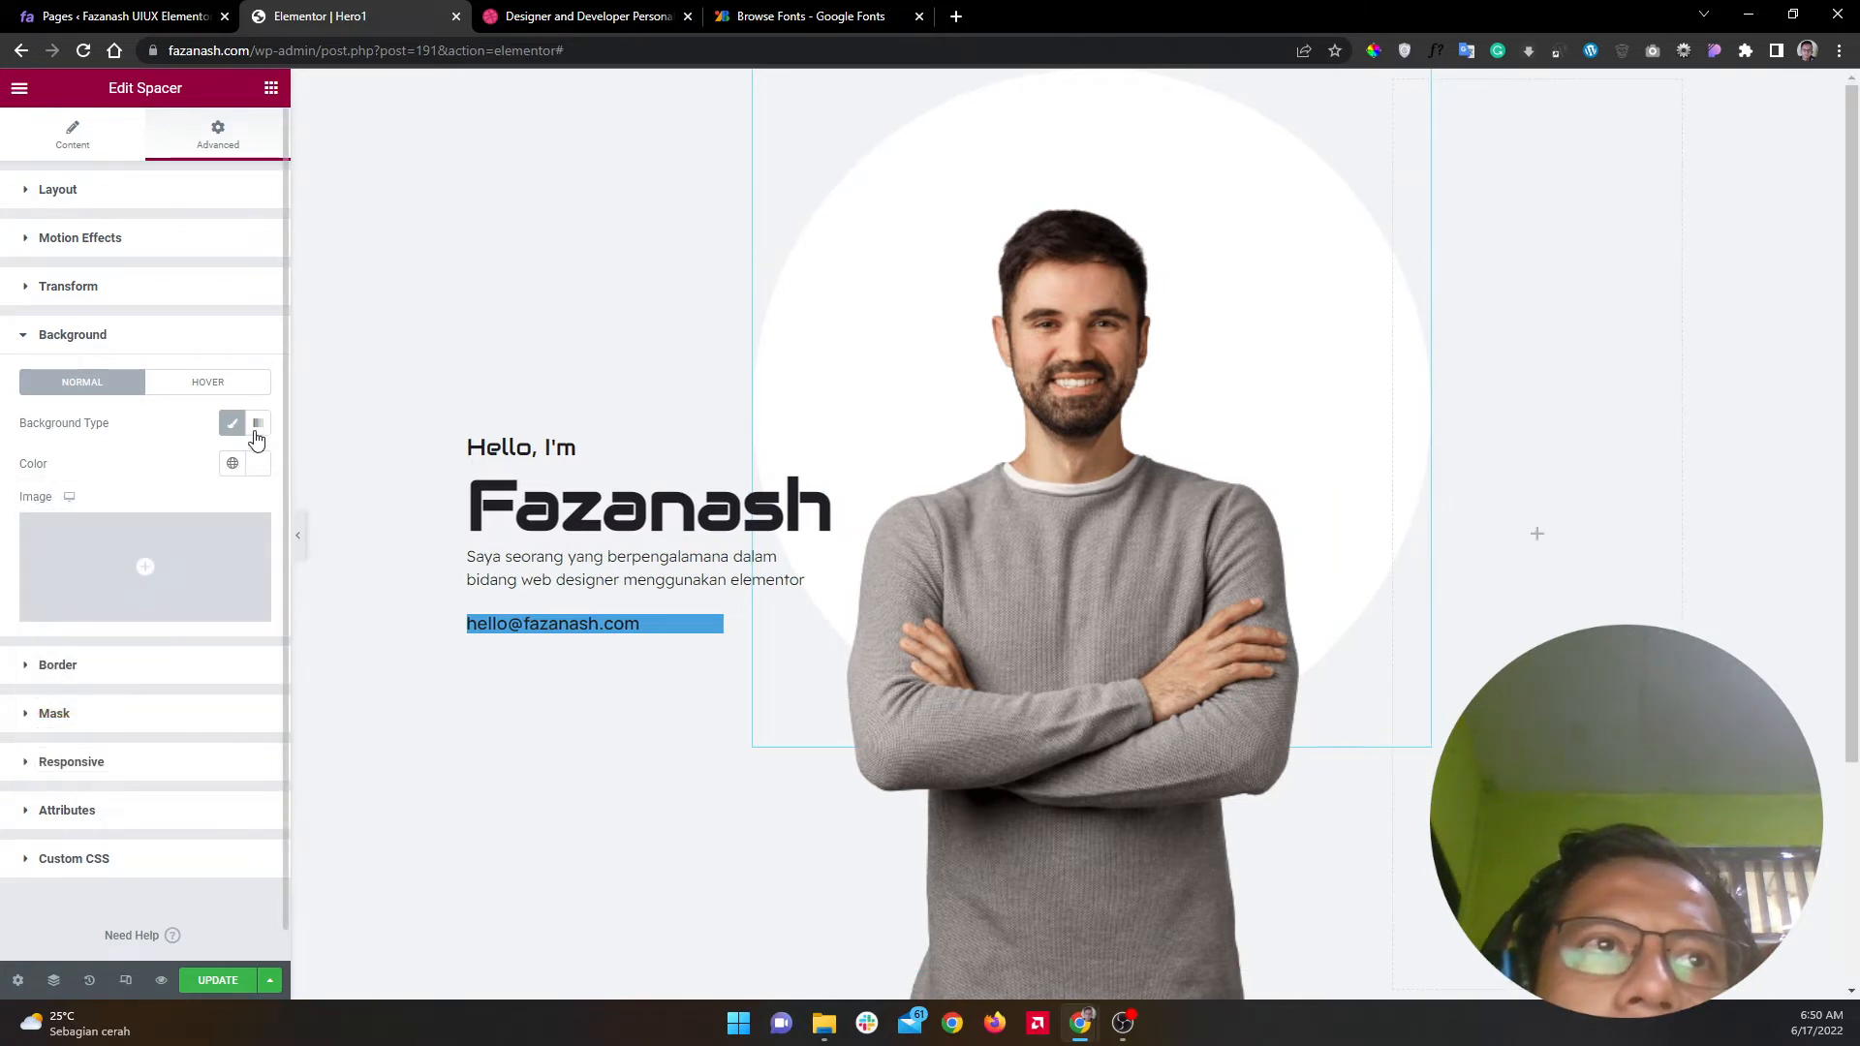
# Step: Check the hero section's background colour value
pyautogui.click(379, 200)
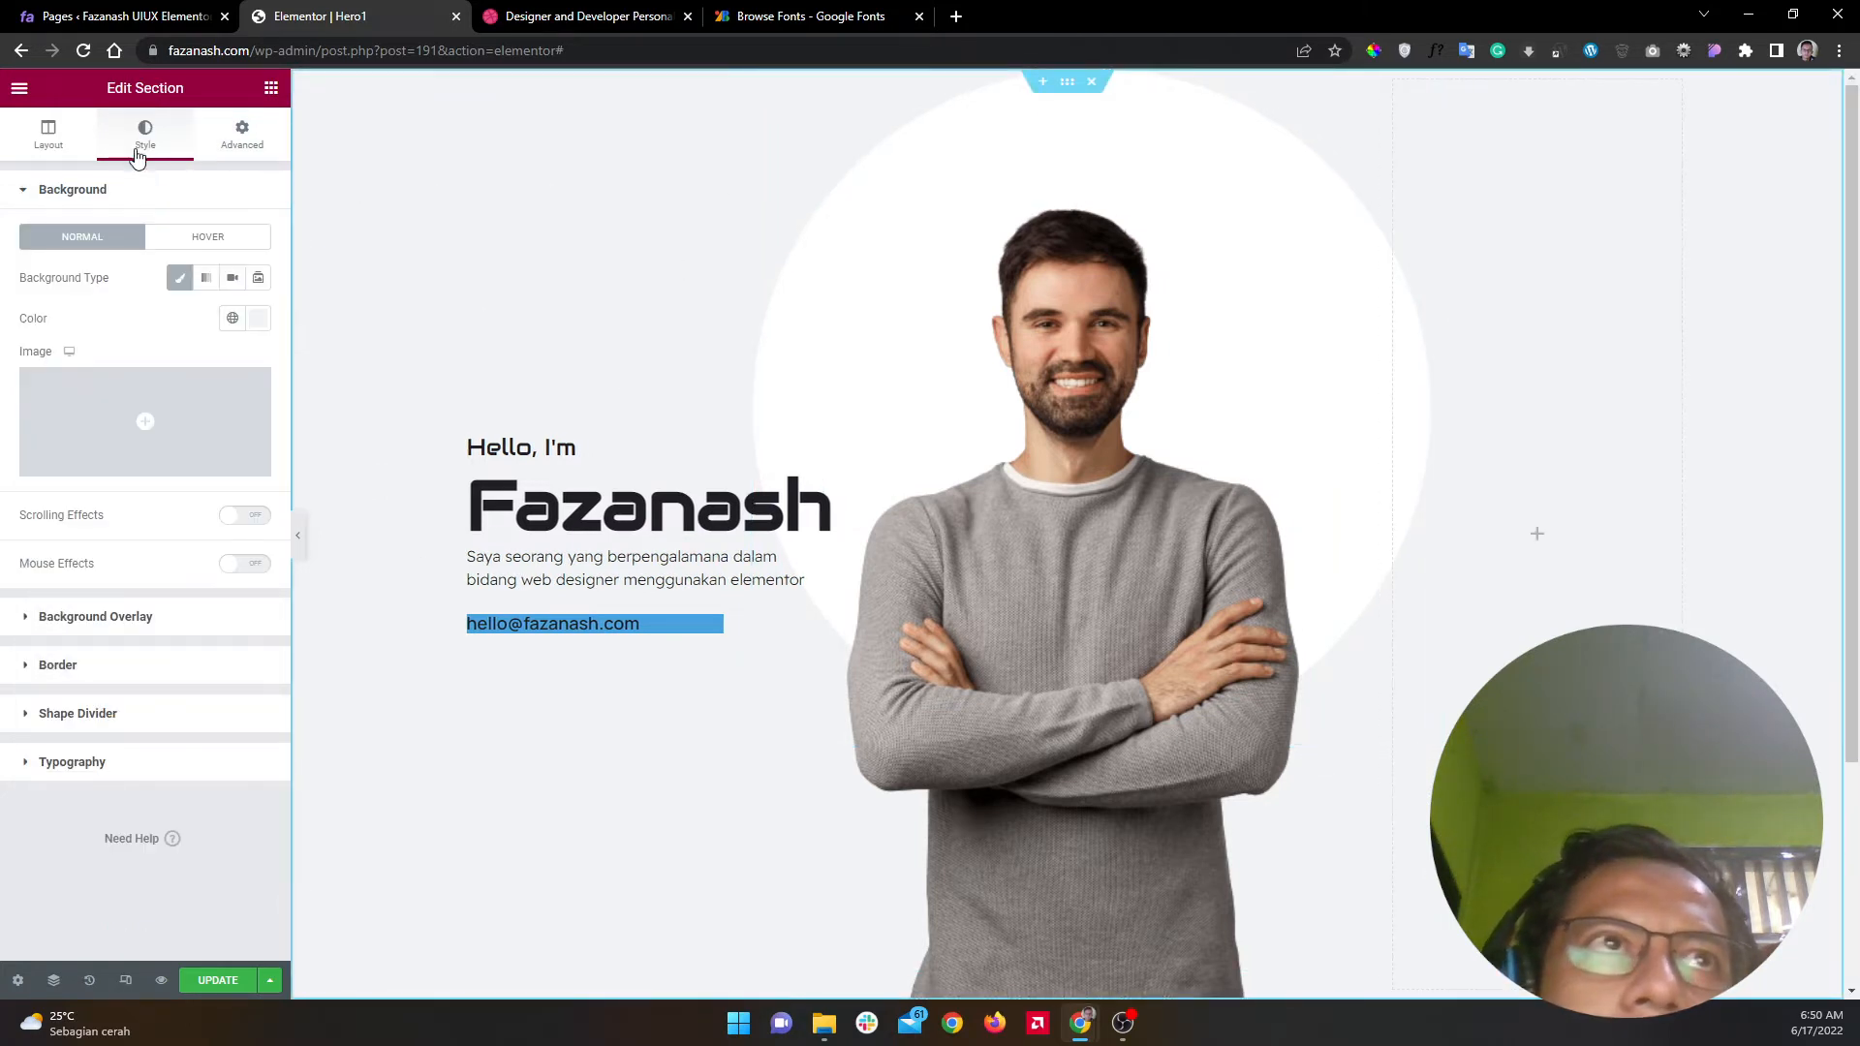
pyautogui.click(257, 319)
pyautogui.hotkey('ctrl', 'c')
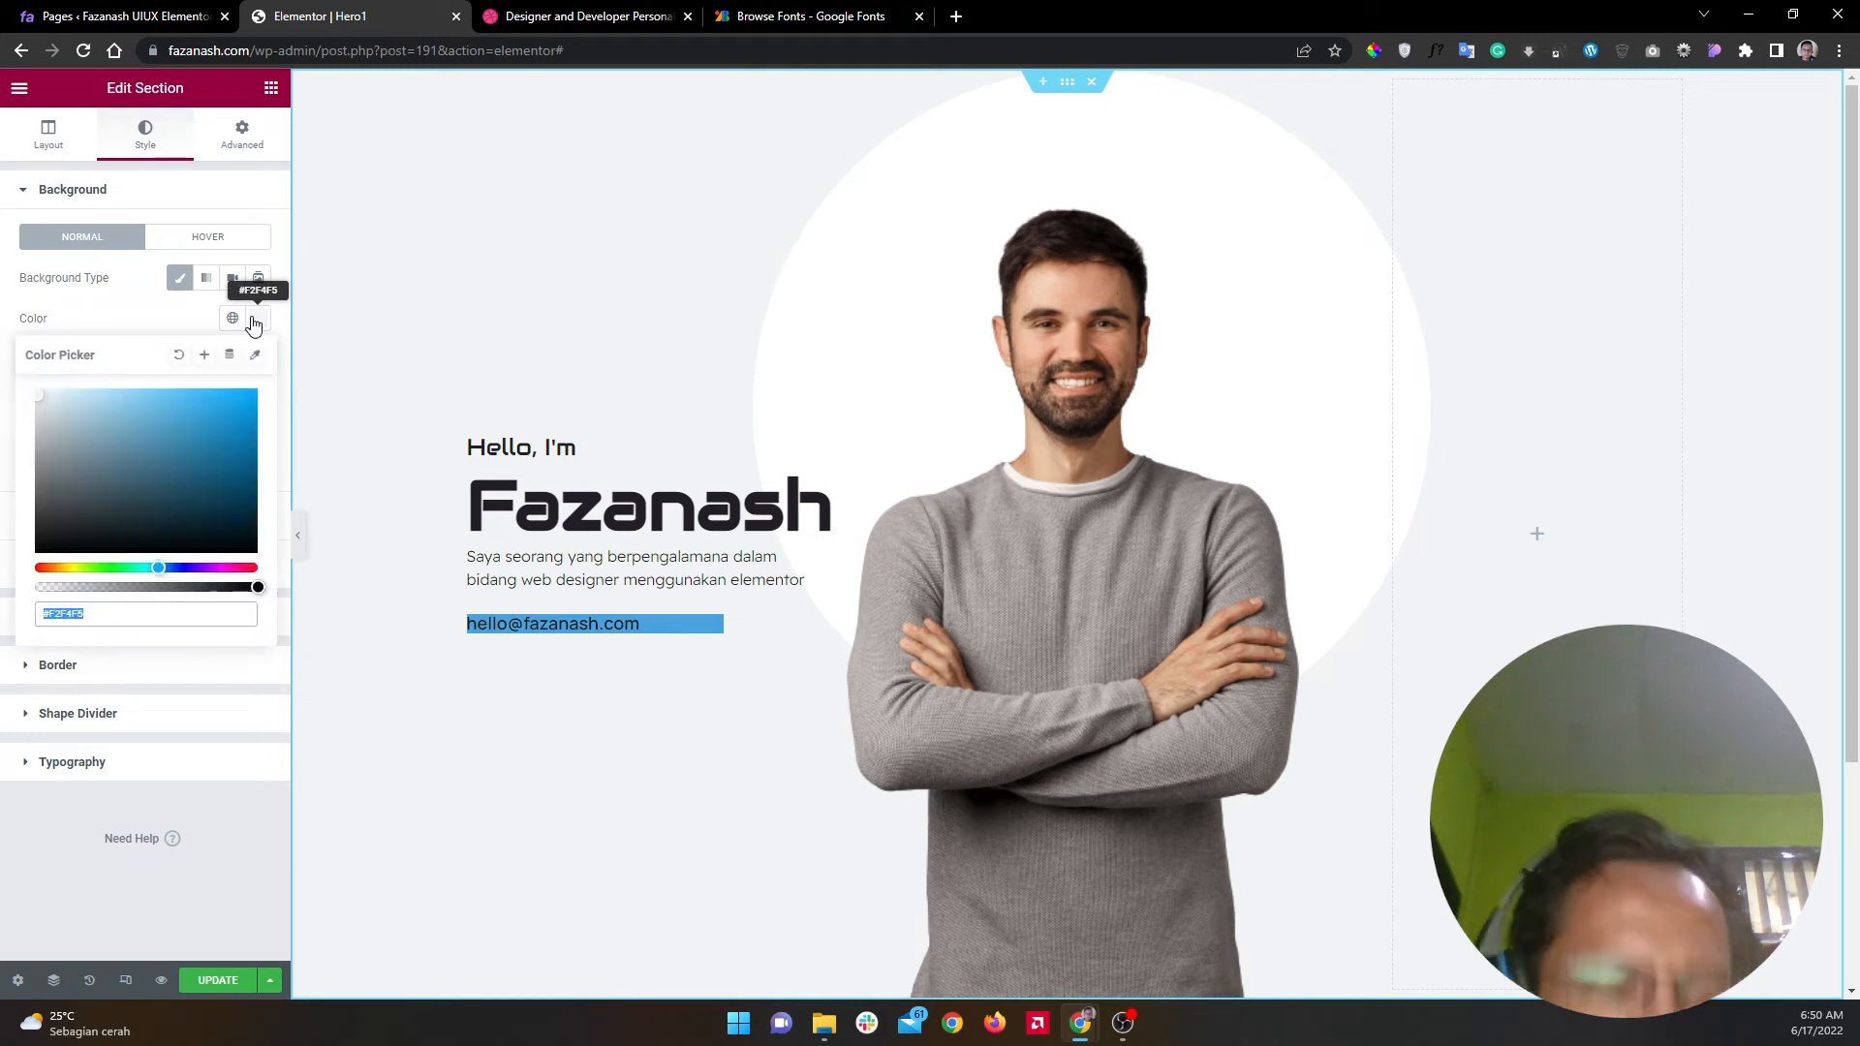
pyautogui.click(257, 318)
# Step: Set the circle spacer's background to the pale grey #EDF0F2 and preview the page
pyautogui.click(922, 158)
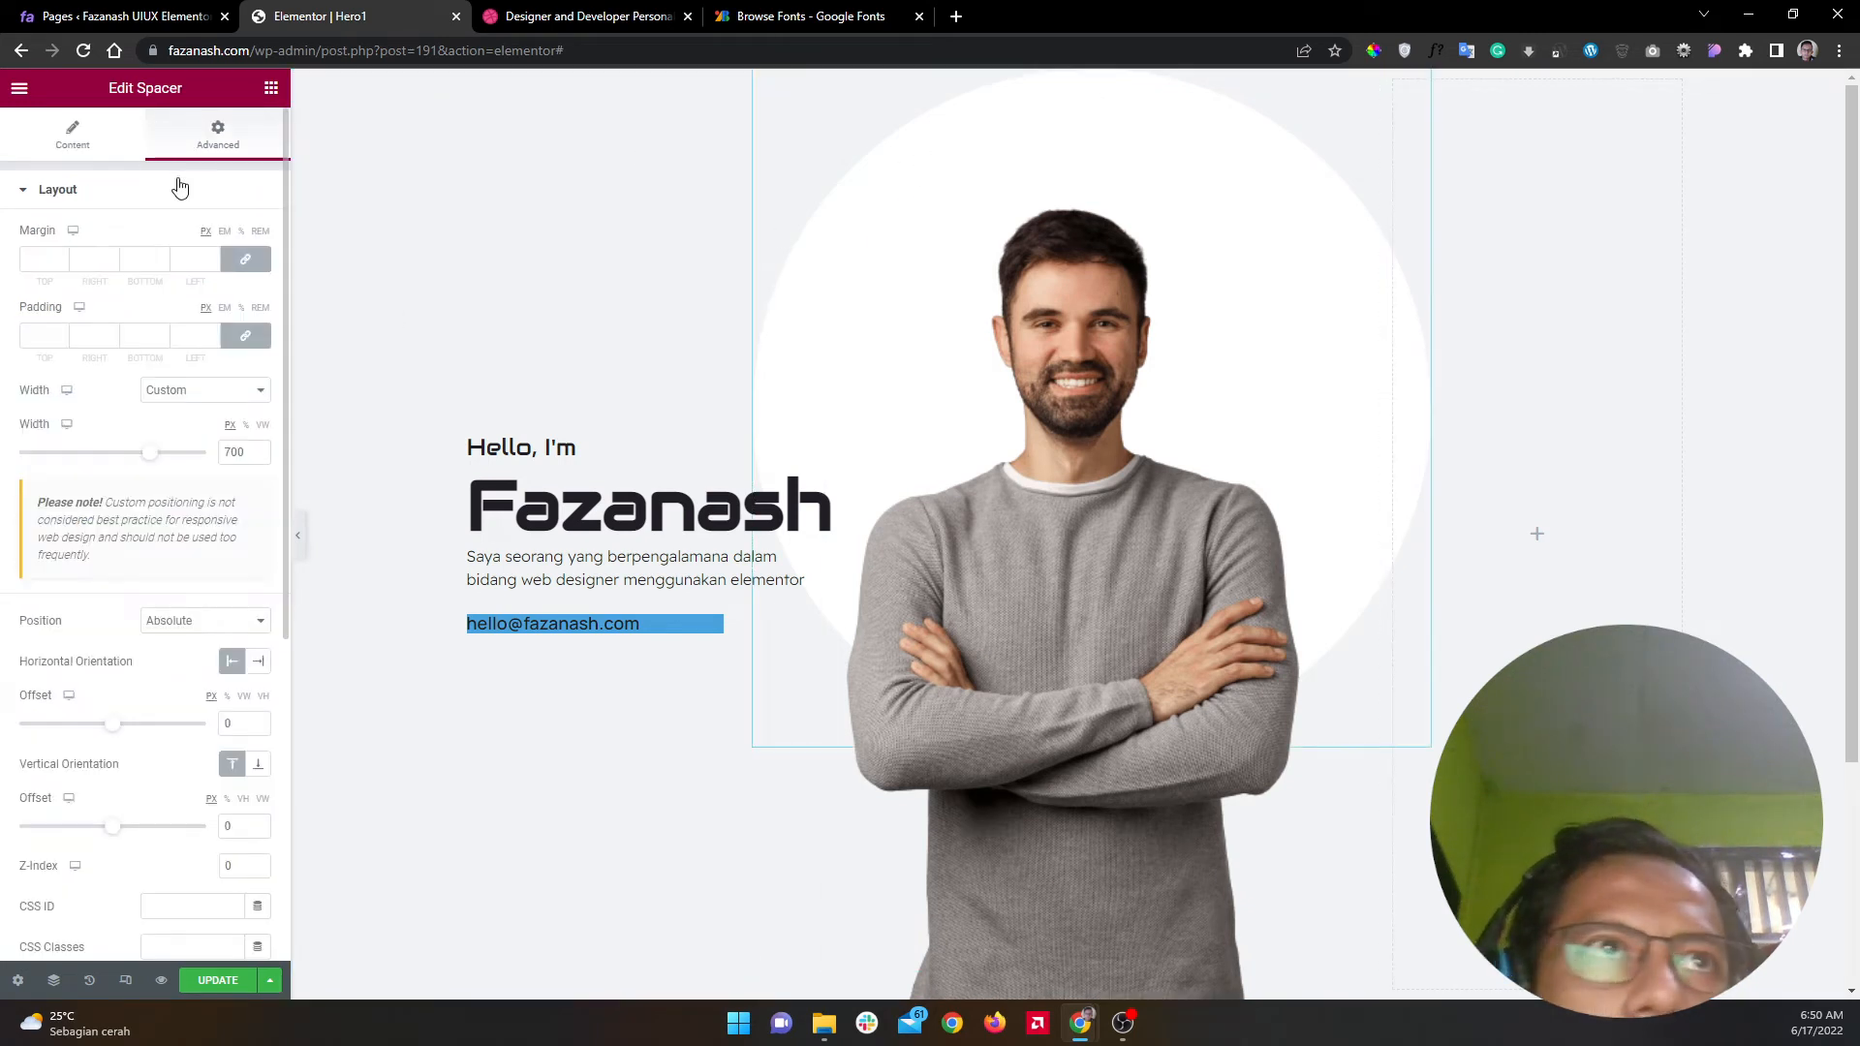
pyautogui.click(224, 193)
pyautogui.click(243, 334)
pyautogui.click(257, 463)
pyautogui.hotkey('ctrl', 'v')
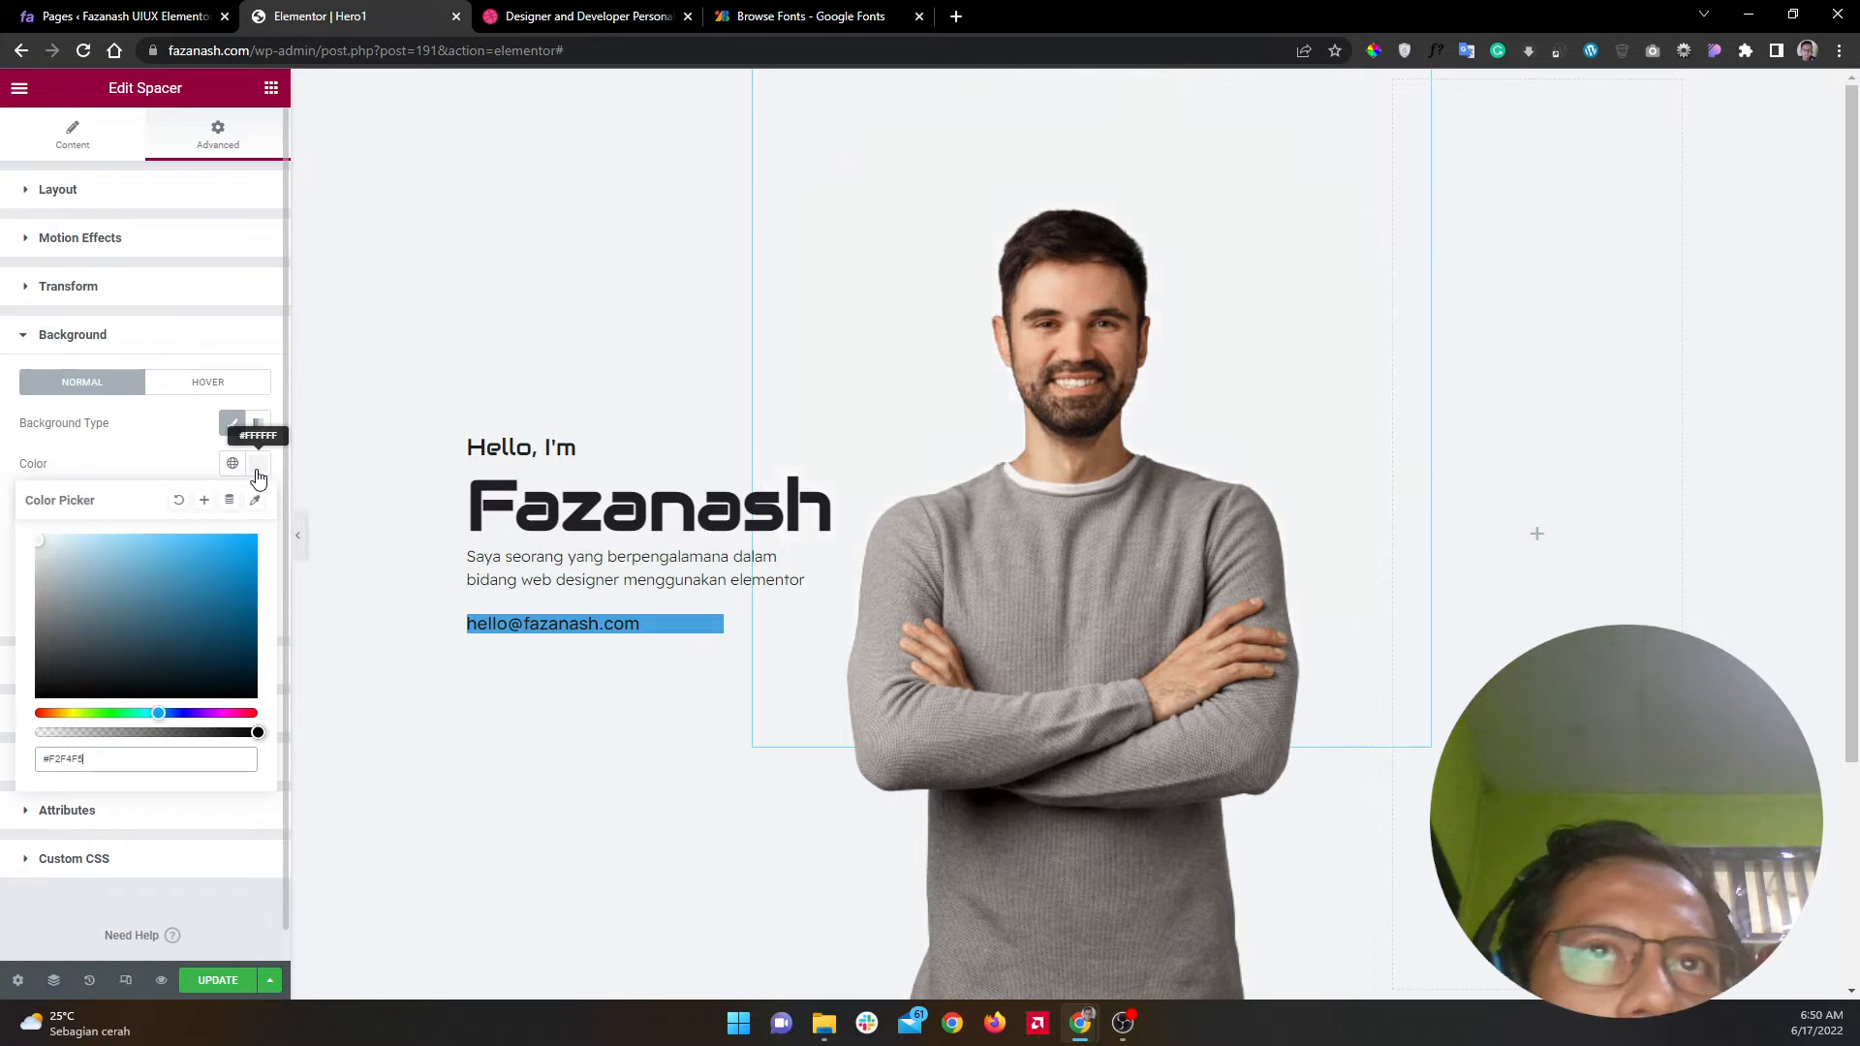
pyautogui.click(49, 545)
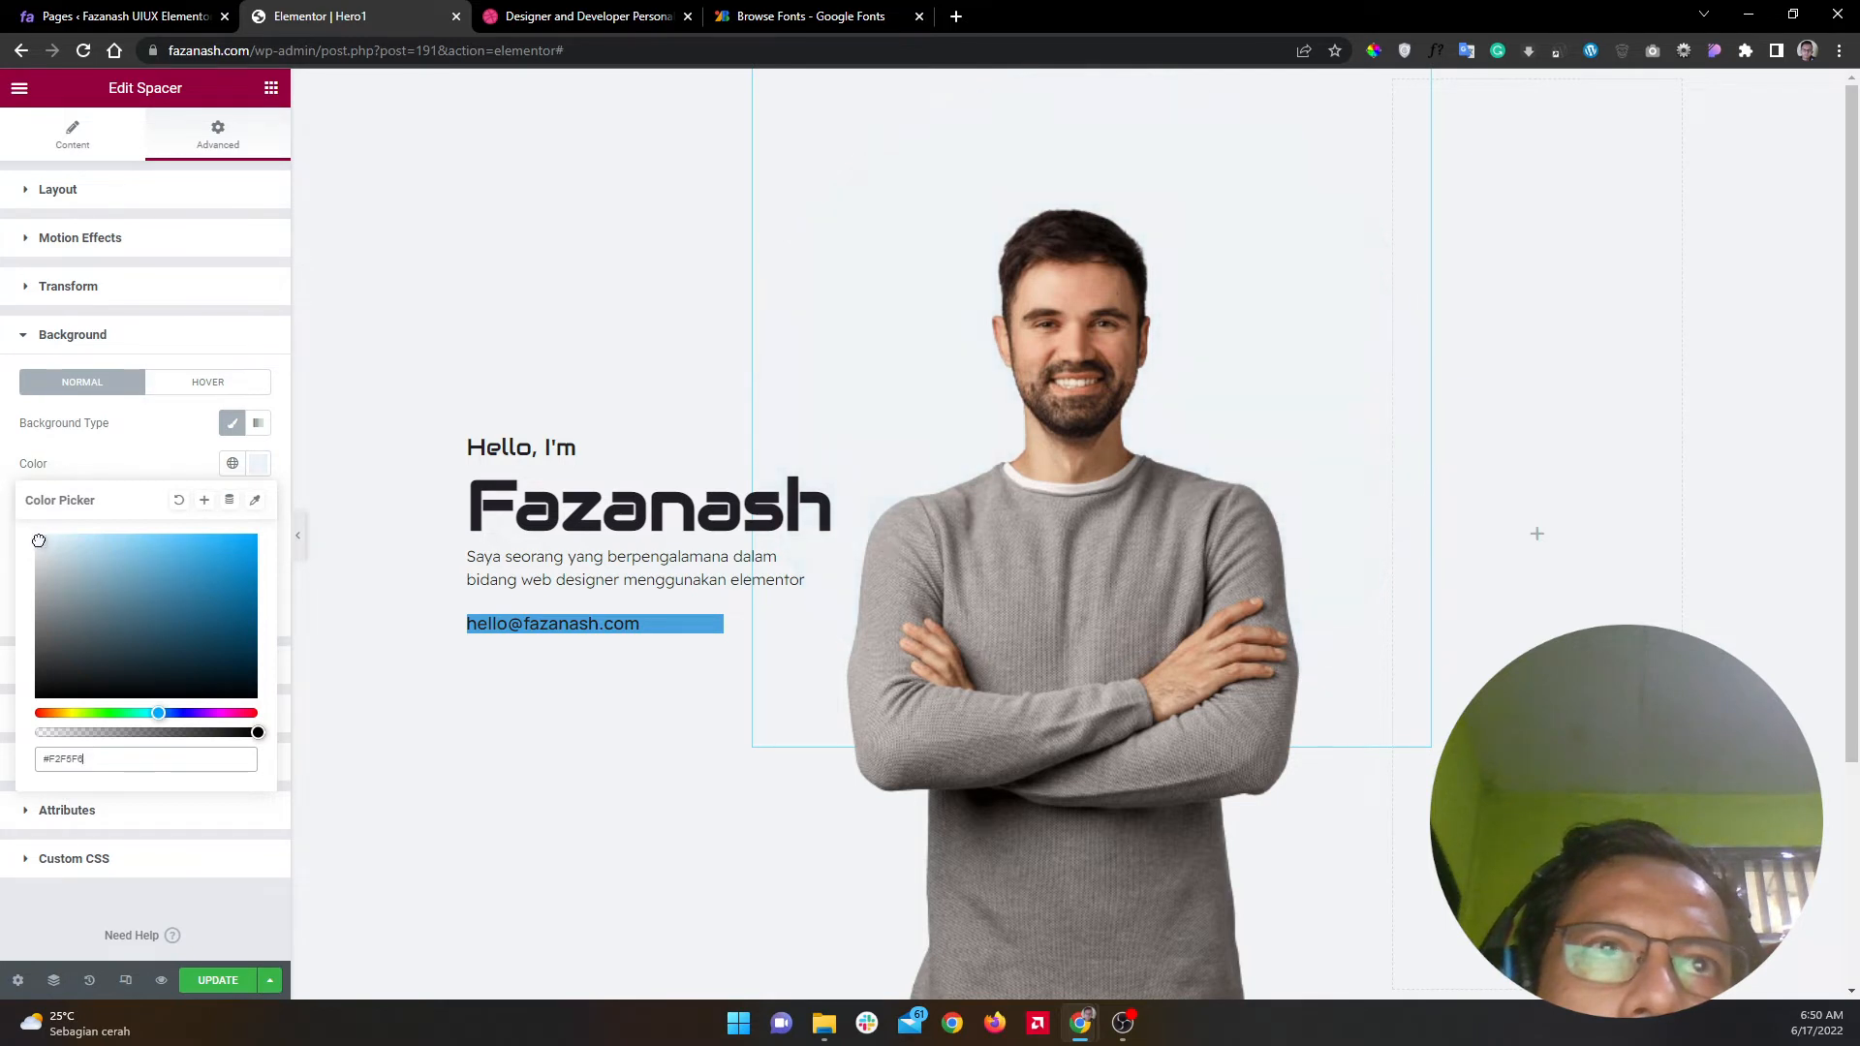
pyautogui.click(38, 546)
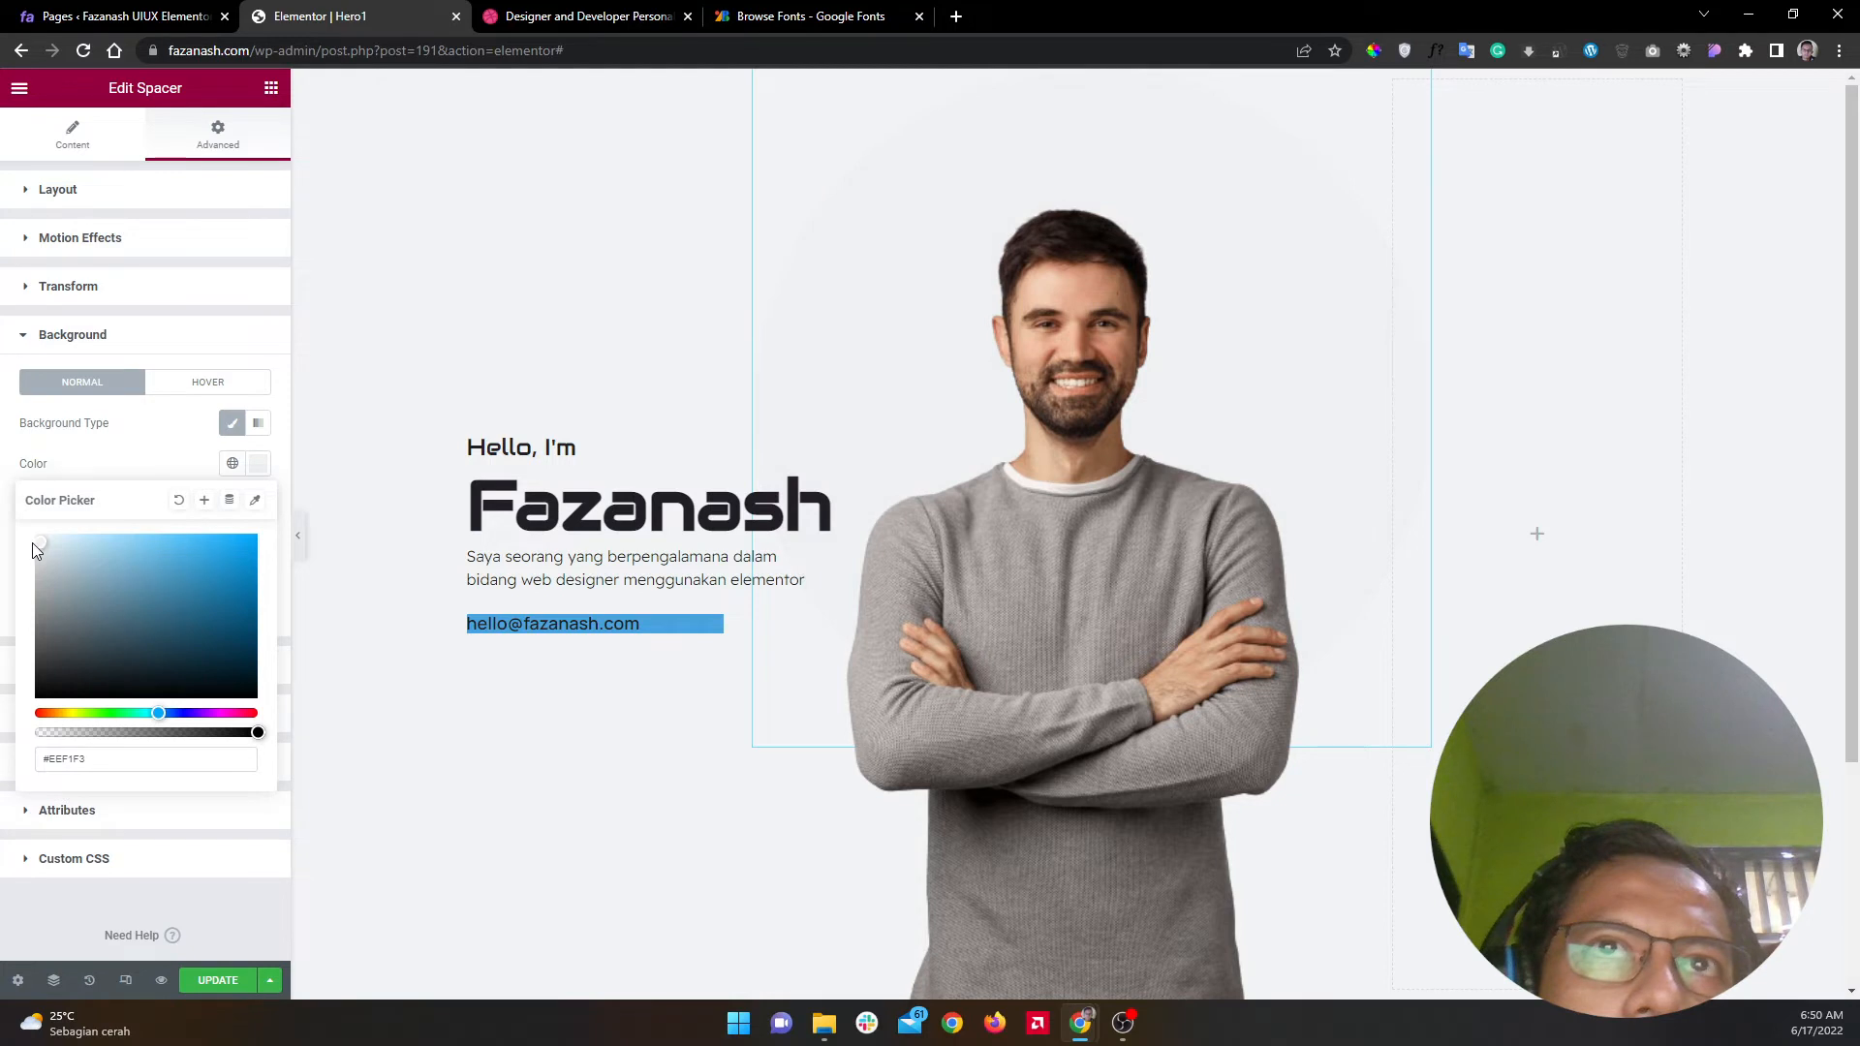
pyautogui.click(39, 543)
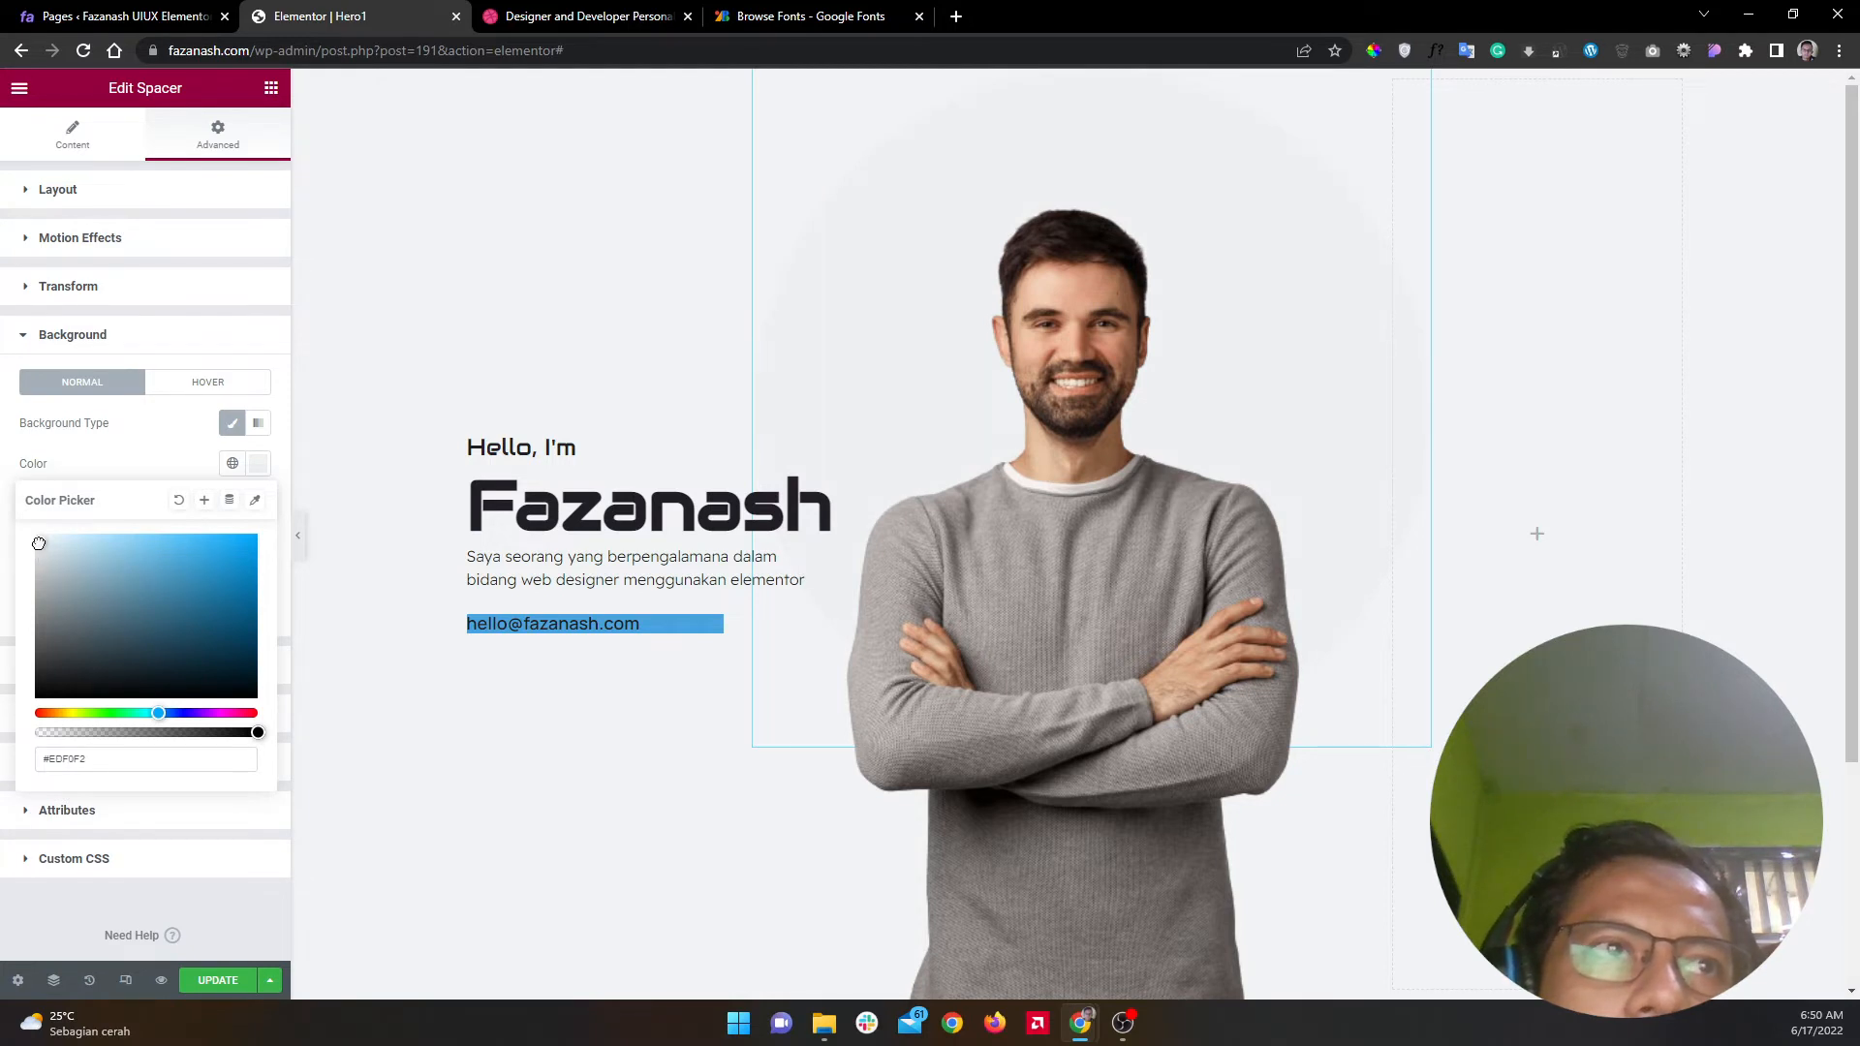
pyautogui.click(294, 539)
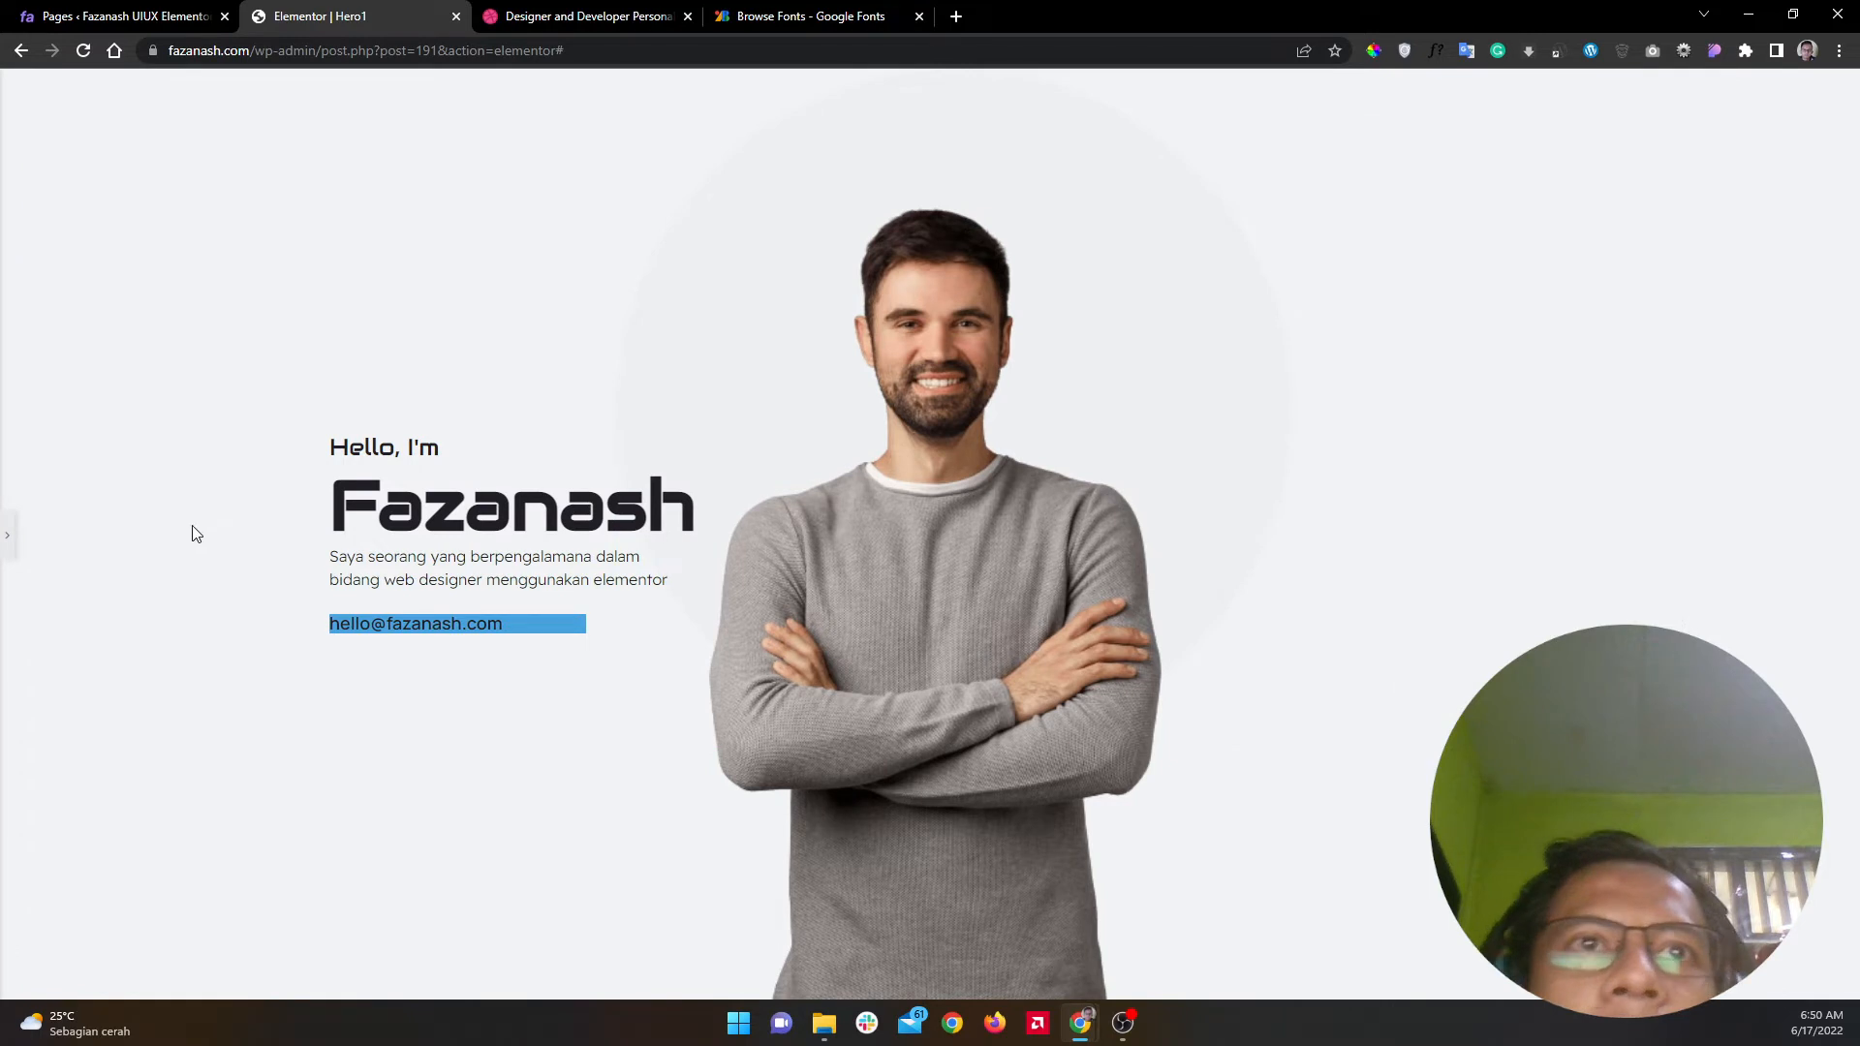
pyautogui.click(7, 535)
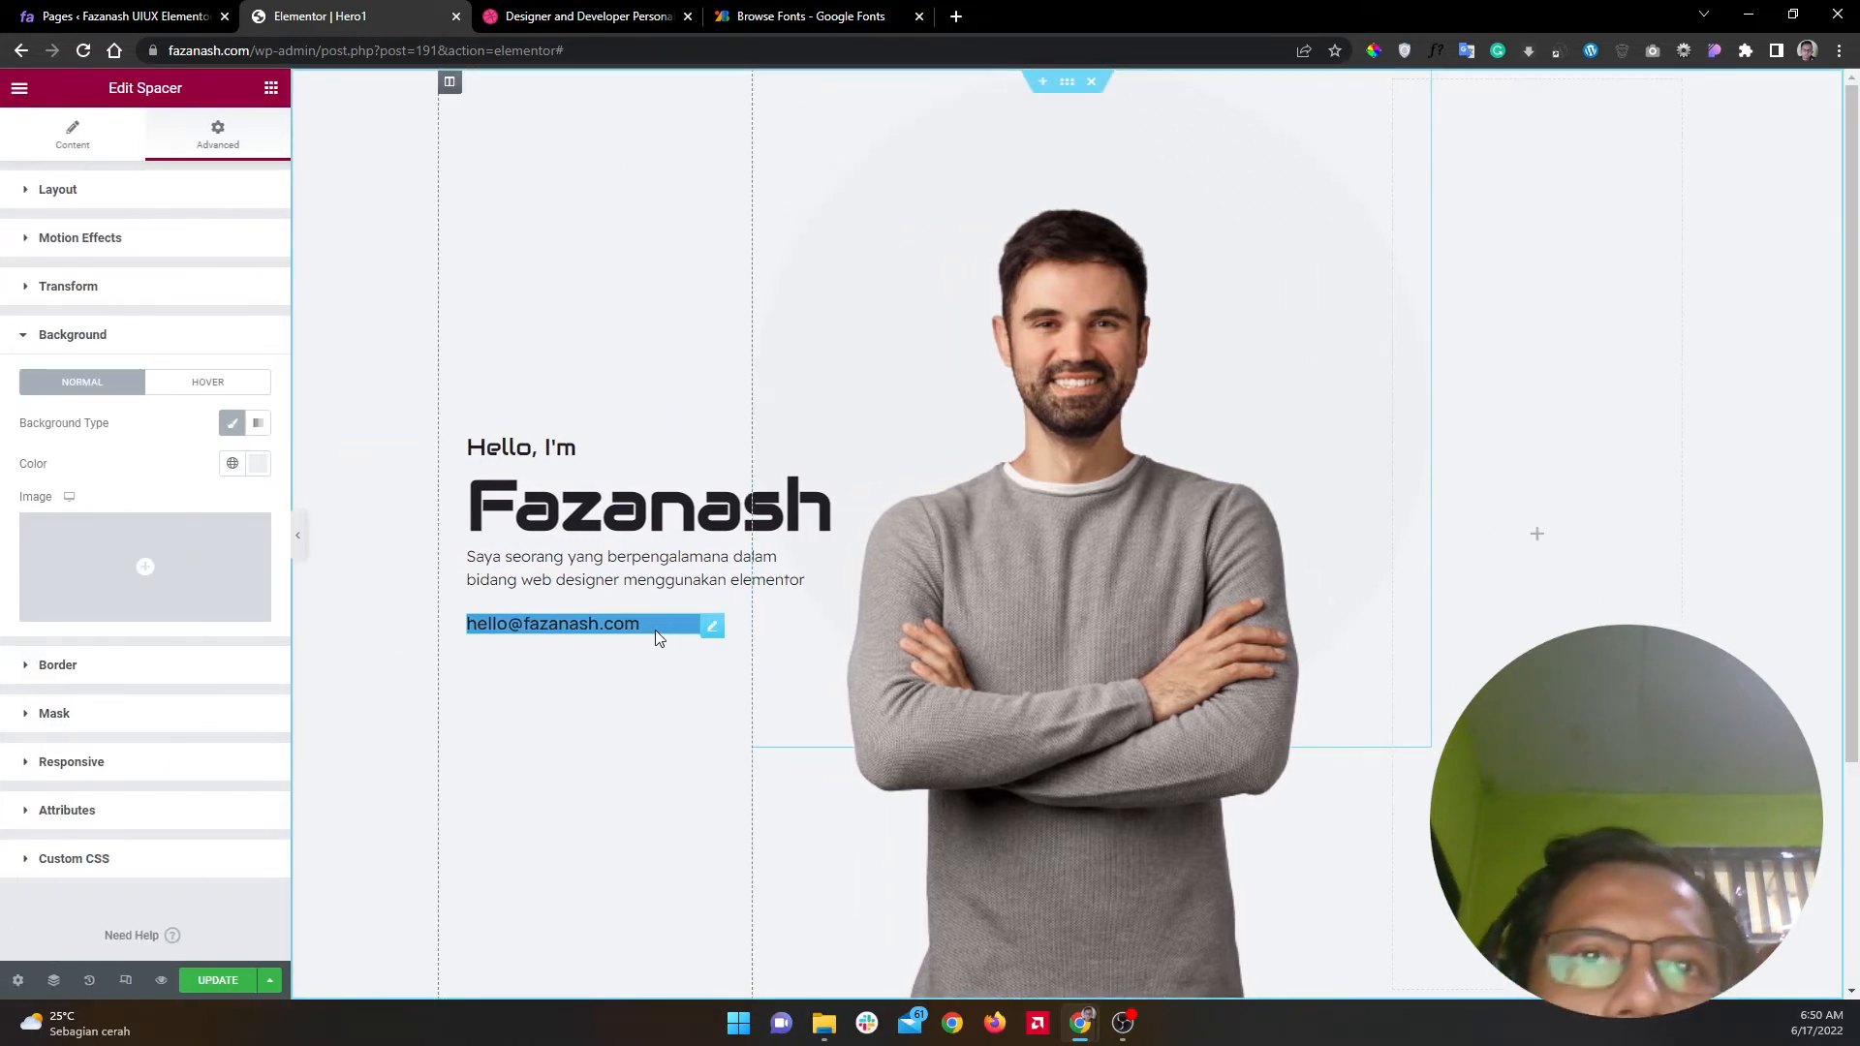
# Step: Set the email heading's width to Inline (auto) so it shrinks to fit its text
pyautogui.click(657, 638)
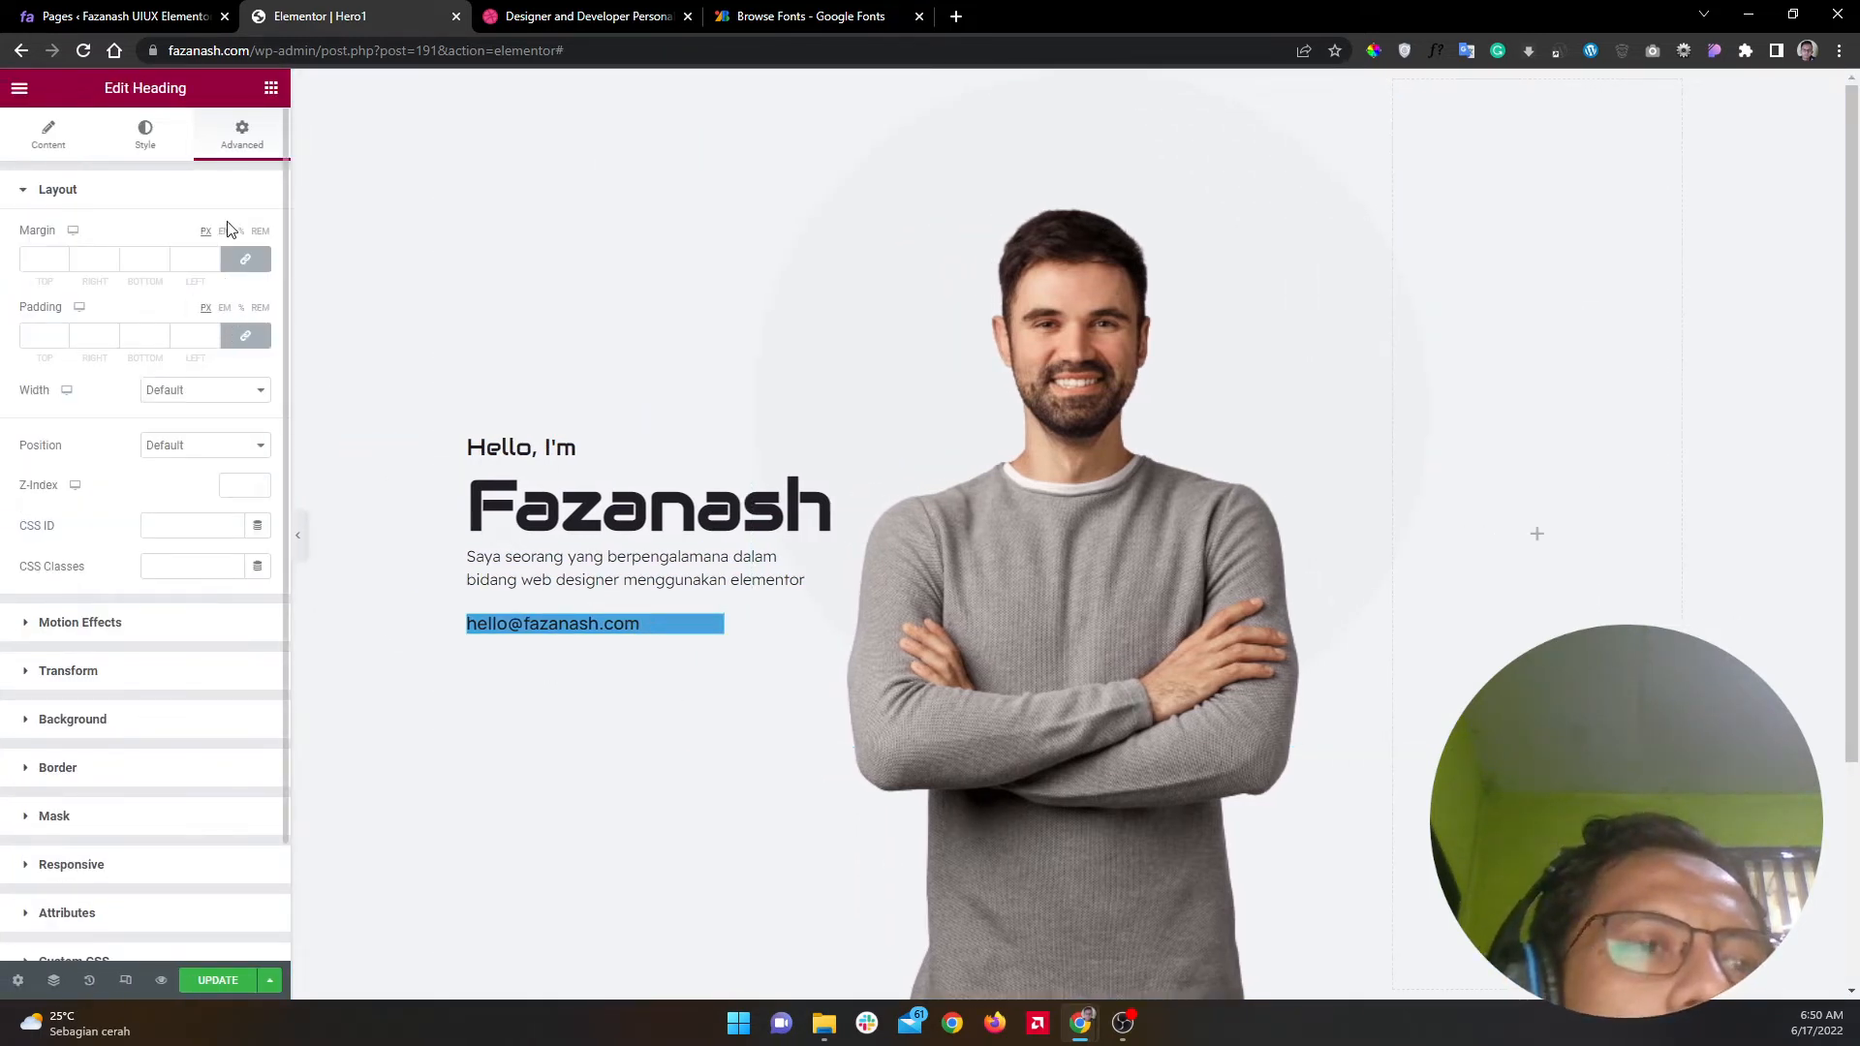
pyautogui.click(220, 389)
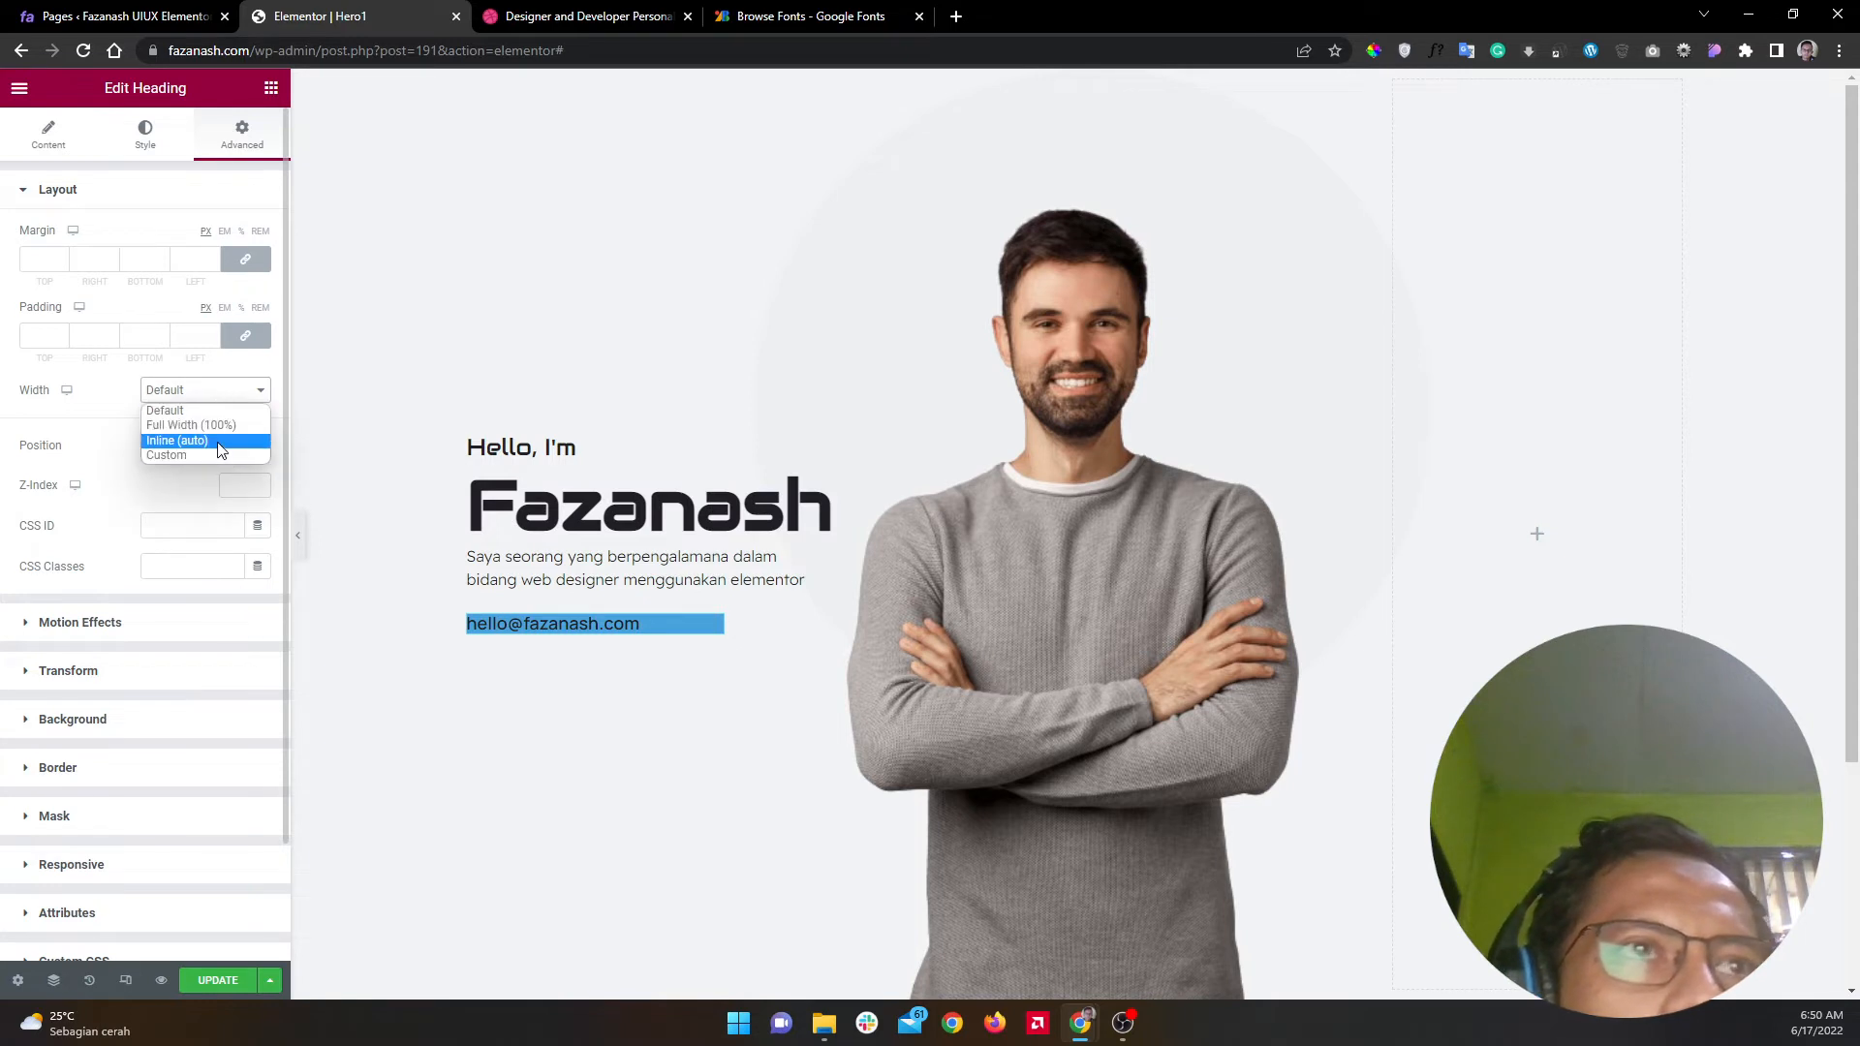
pyautogui.click(220, 441)
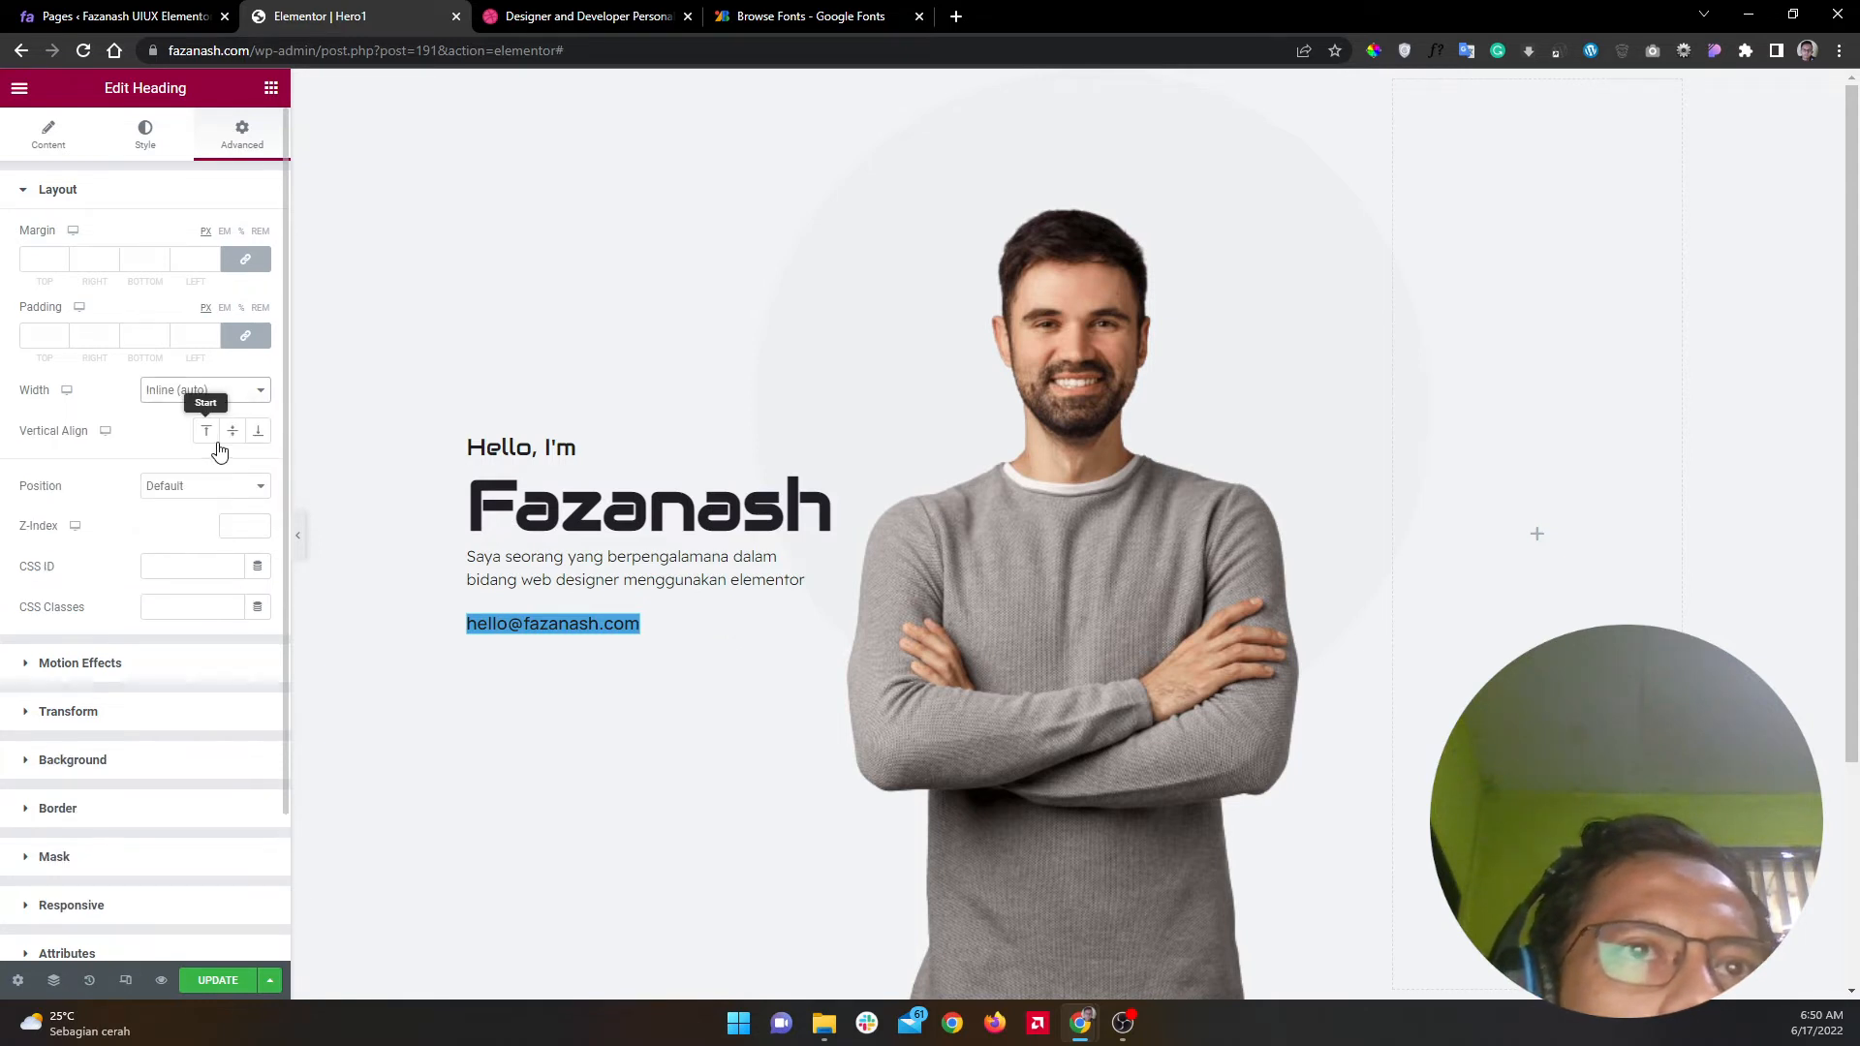
pyautogui.click(231, 191)
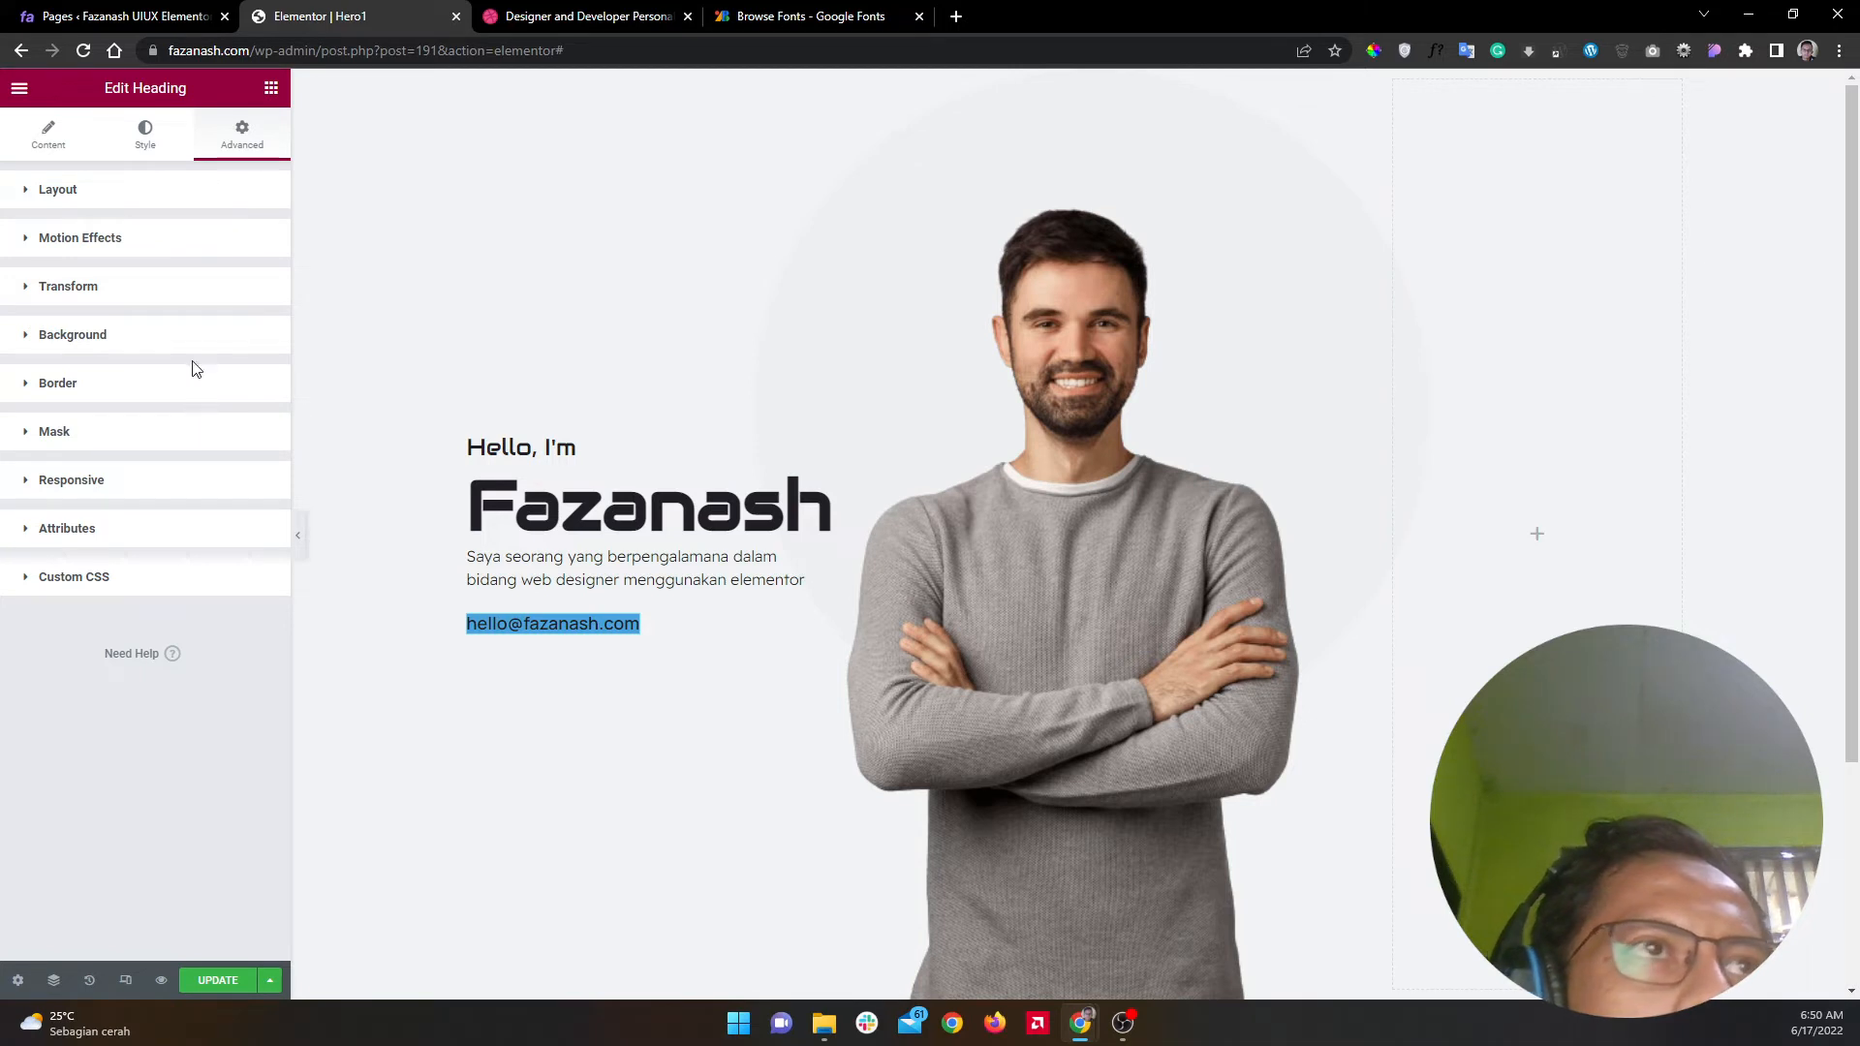
# Step: Give the email heading 12 px padding on every side
pyautogui.click(233, 191)
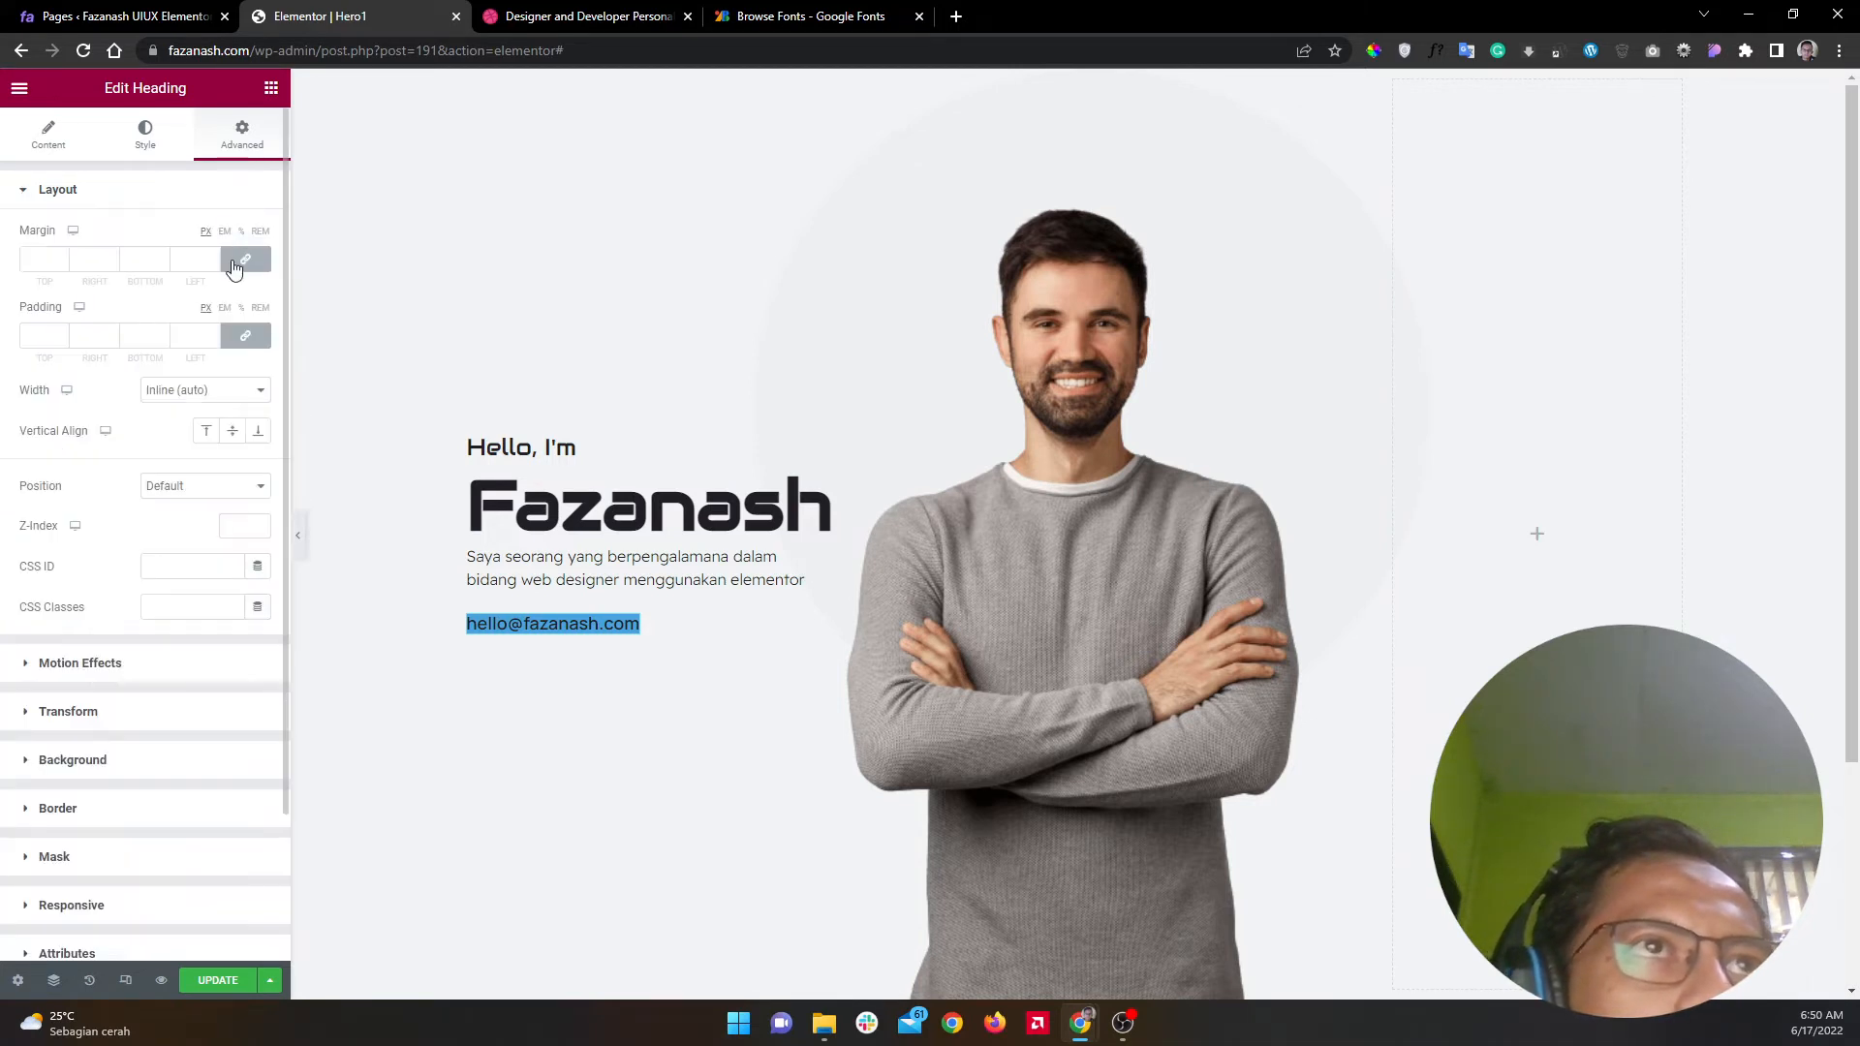
pyautogui.click(189, 332)
pyautogui.write('12')
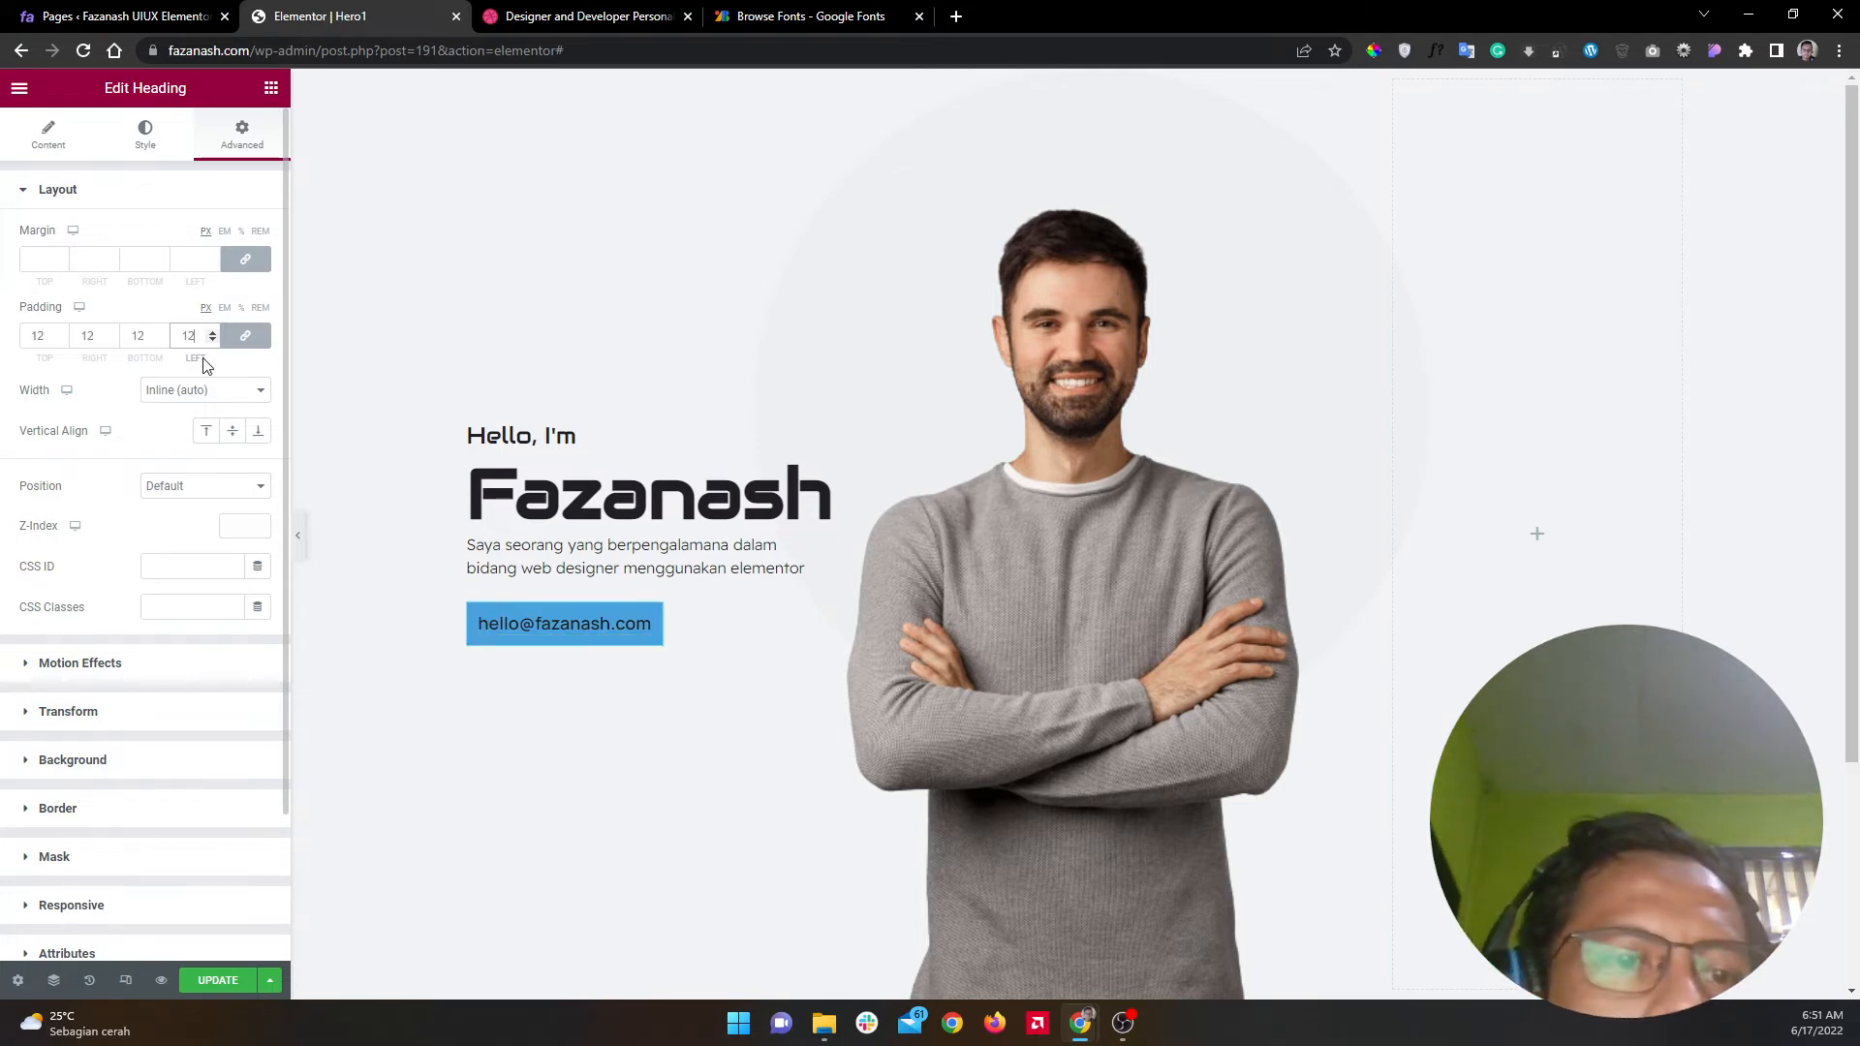
# Step: After checking the Dribbble reference, set the email button's background colour to white (#FFFFFF)
pyautogui.click(571, 16)
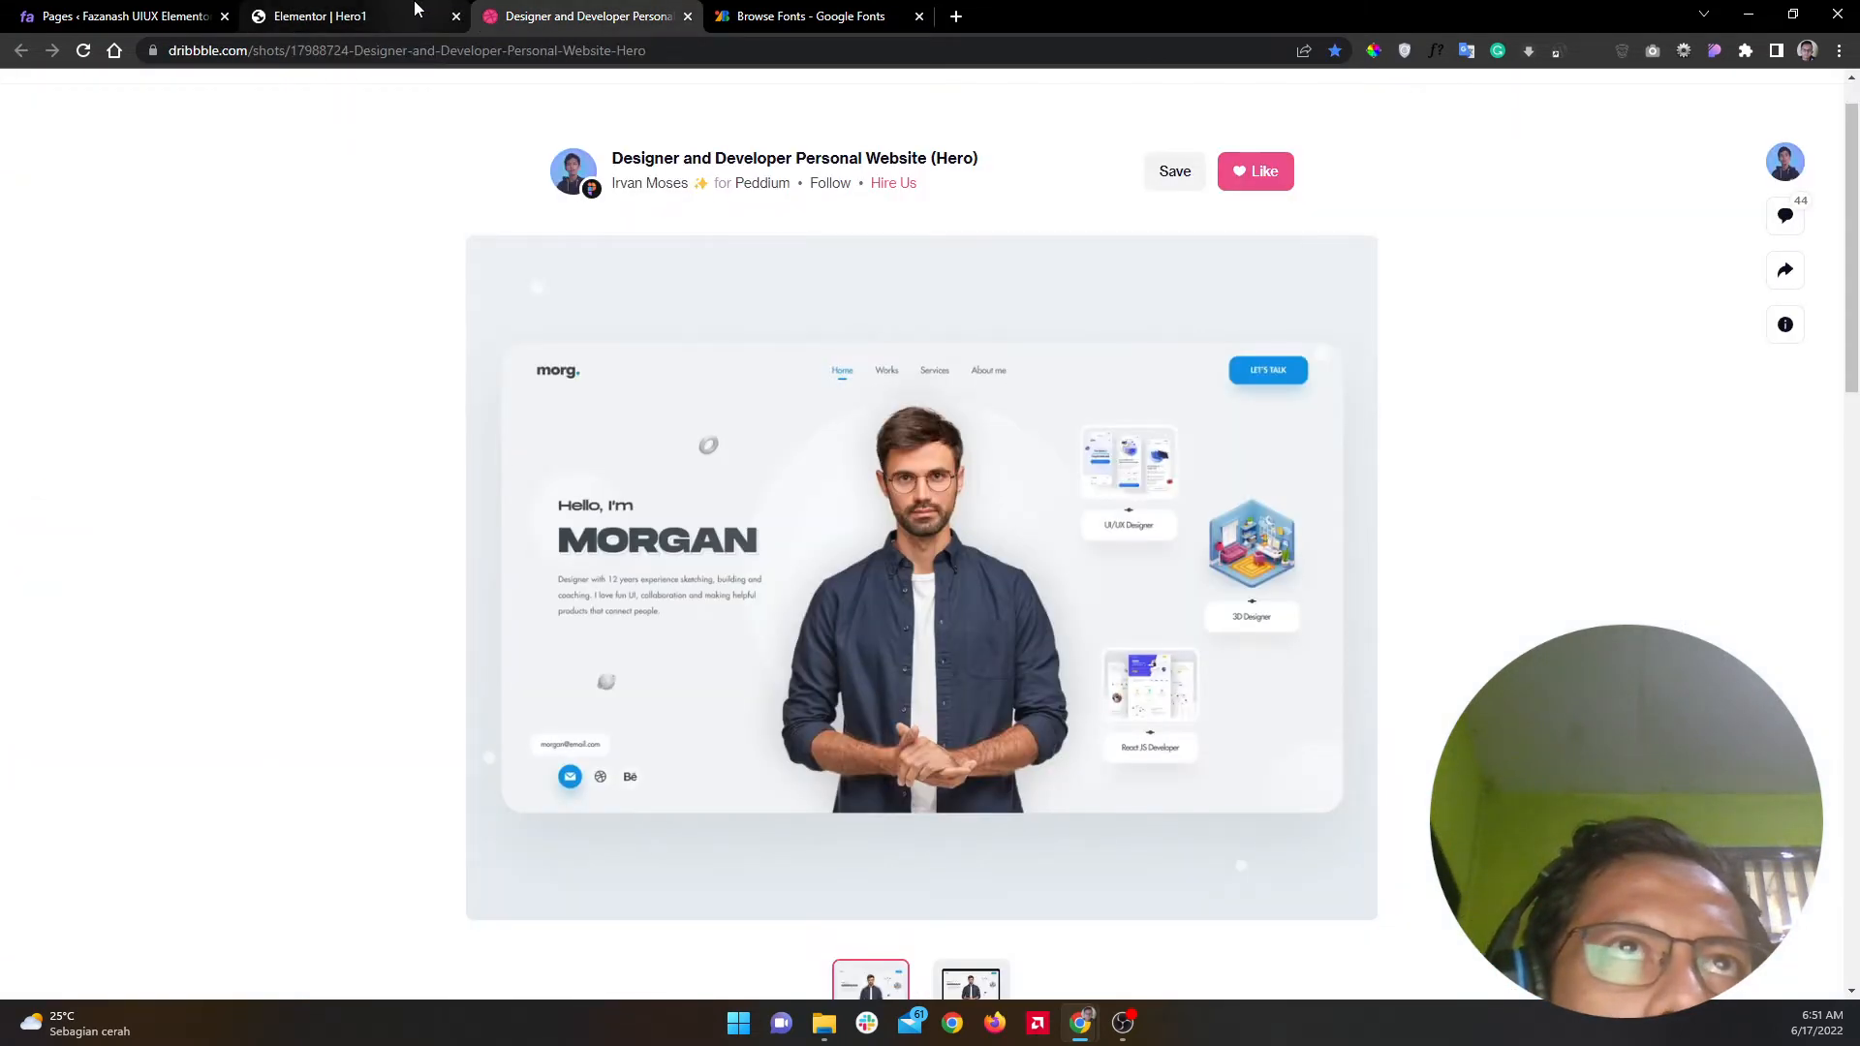
pyautogui.click(412, 12)
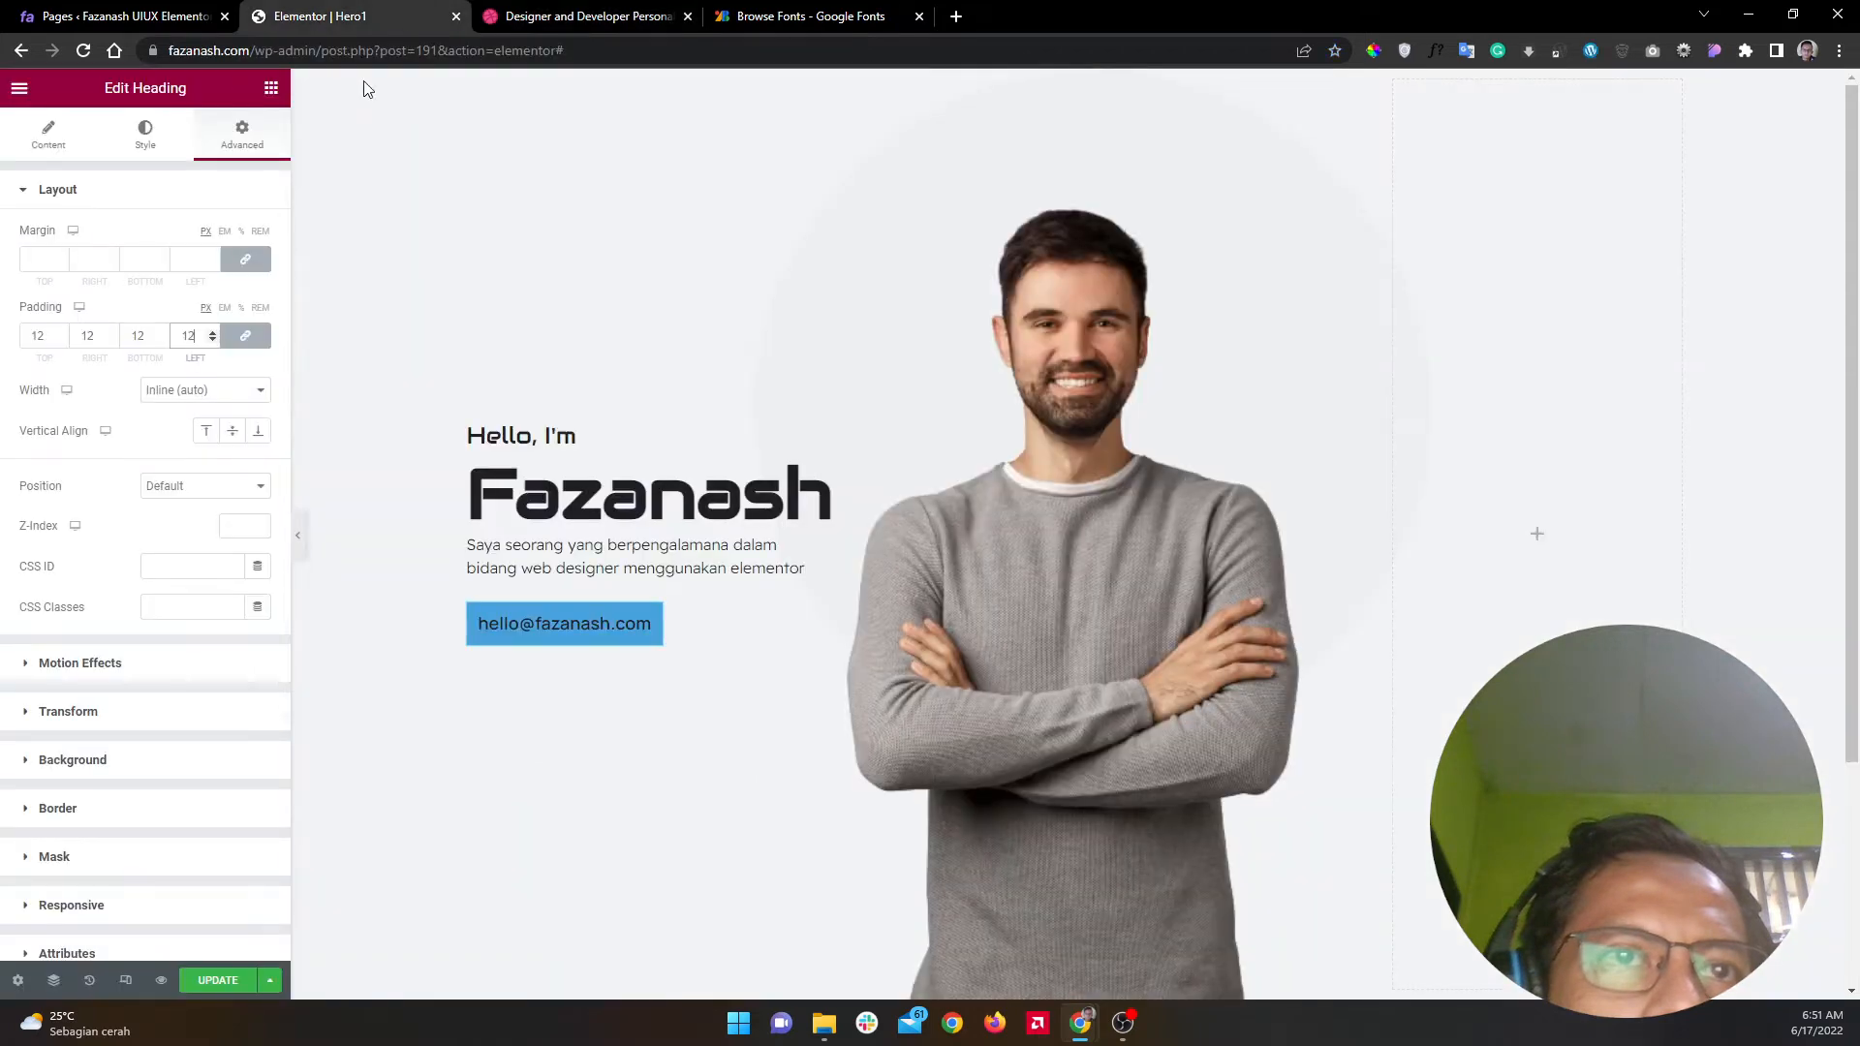
pyautogui.click(245, 199)
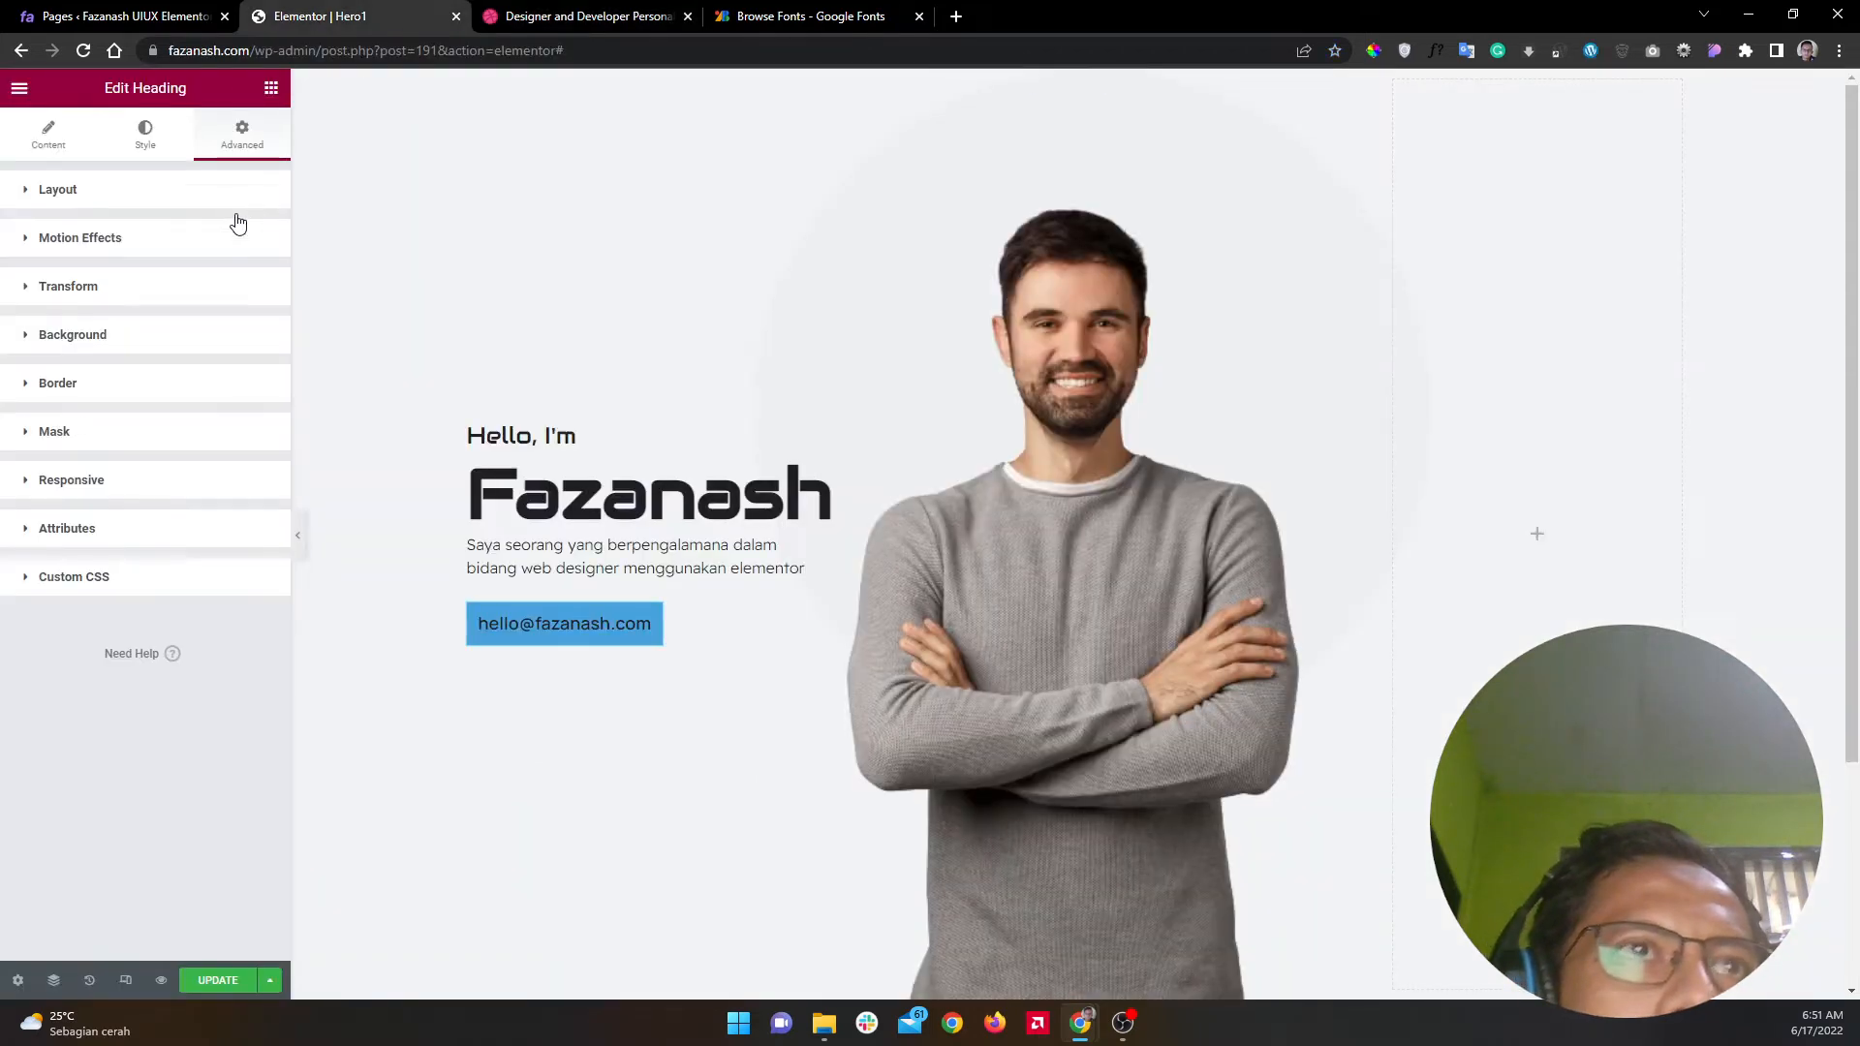
pyautogui.click(221, 348)
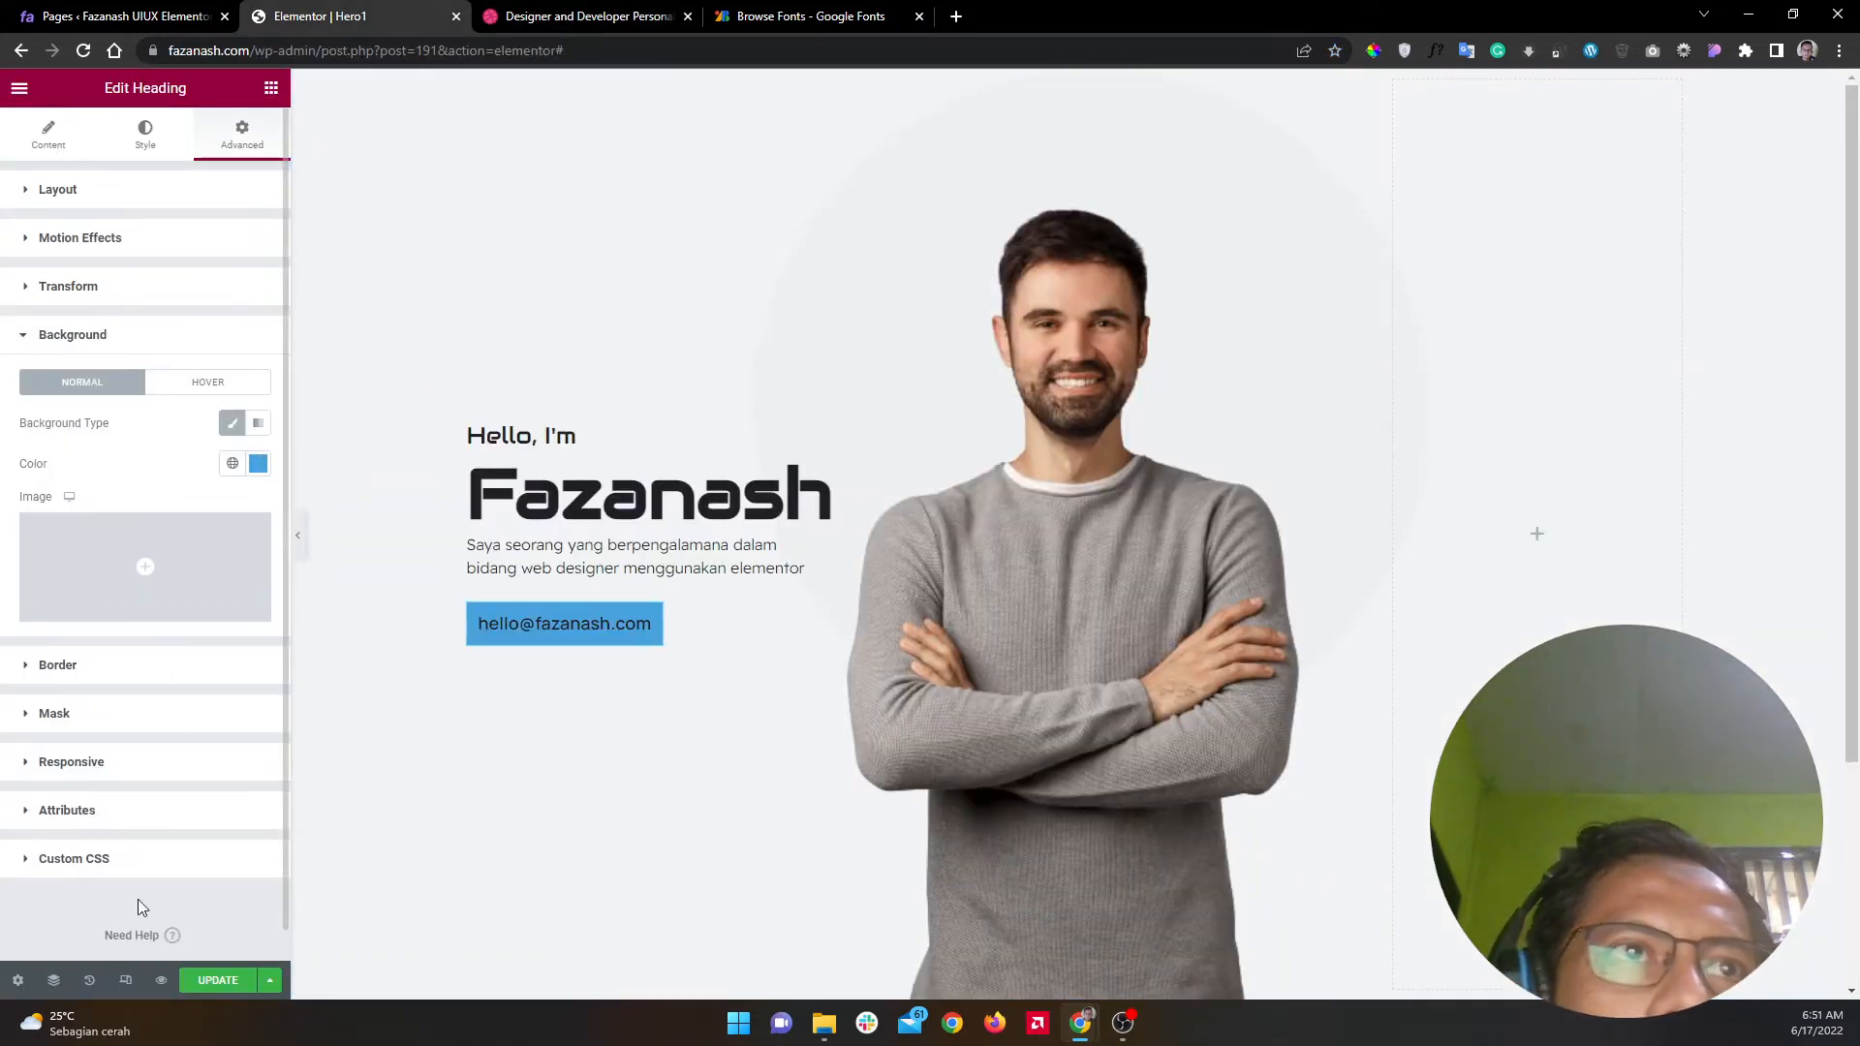
pyautogui.click(258, 463)
pyautogui.write('#FFFFFF')
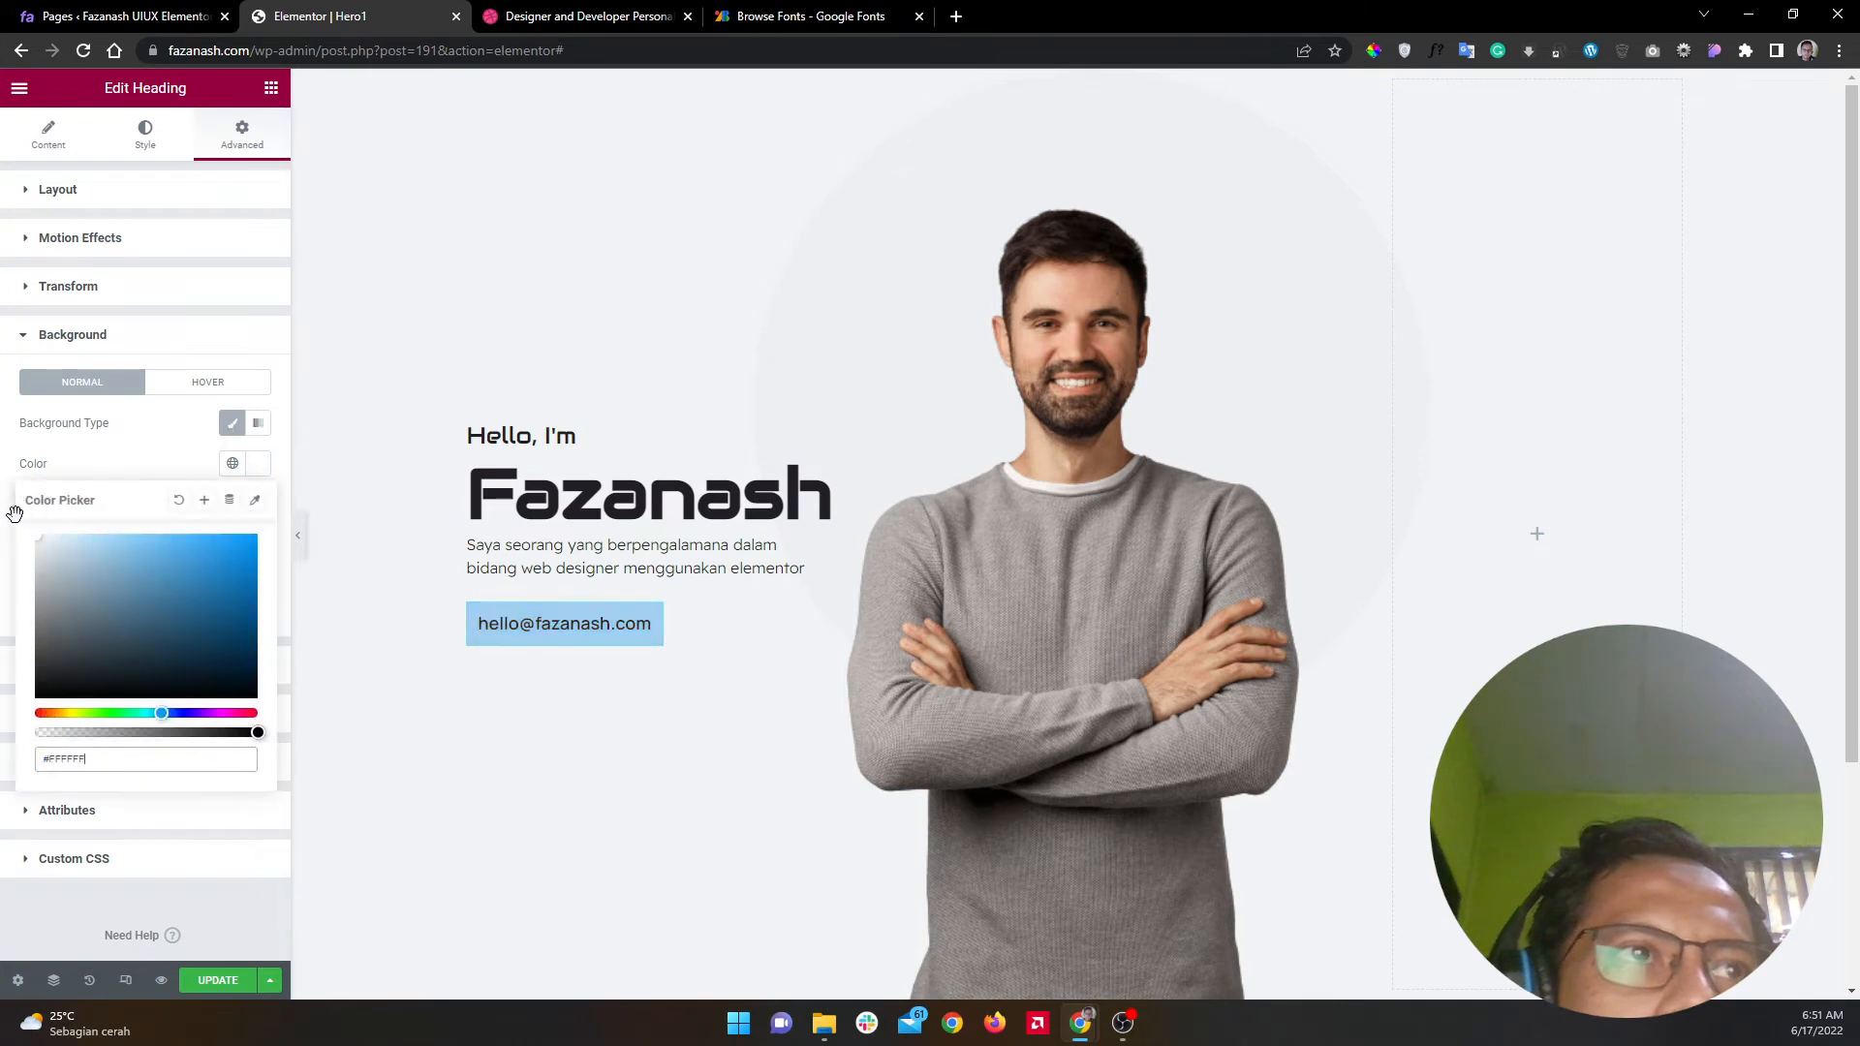
pyautogui.click(245, 335)
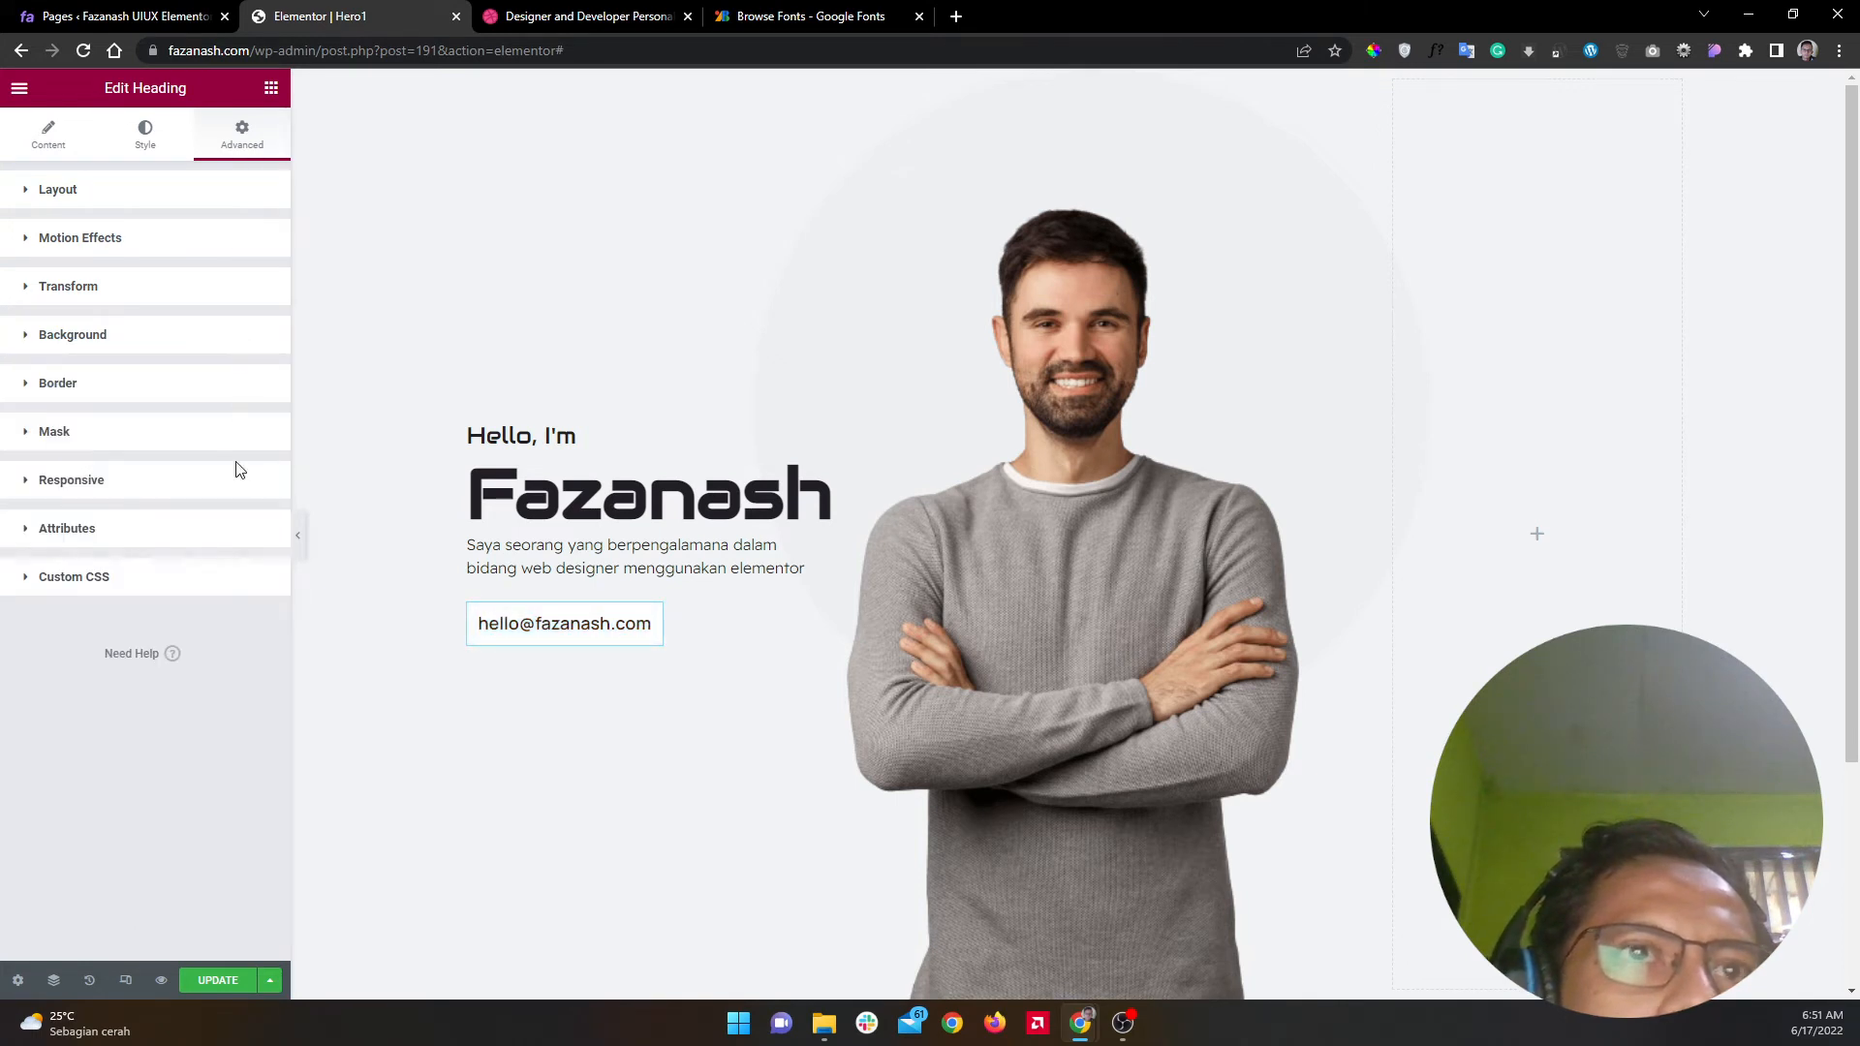
# Step: Round the button's corners to a 14 px border radius and compare the preview with Dribbble
pyautogui.click(242, 388)
pyautogui.click(190, 536)
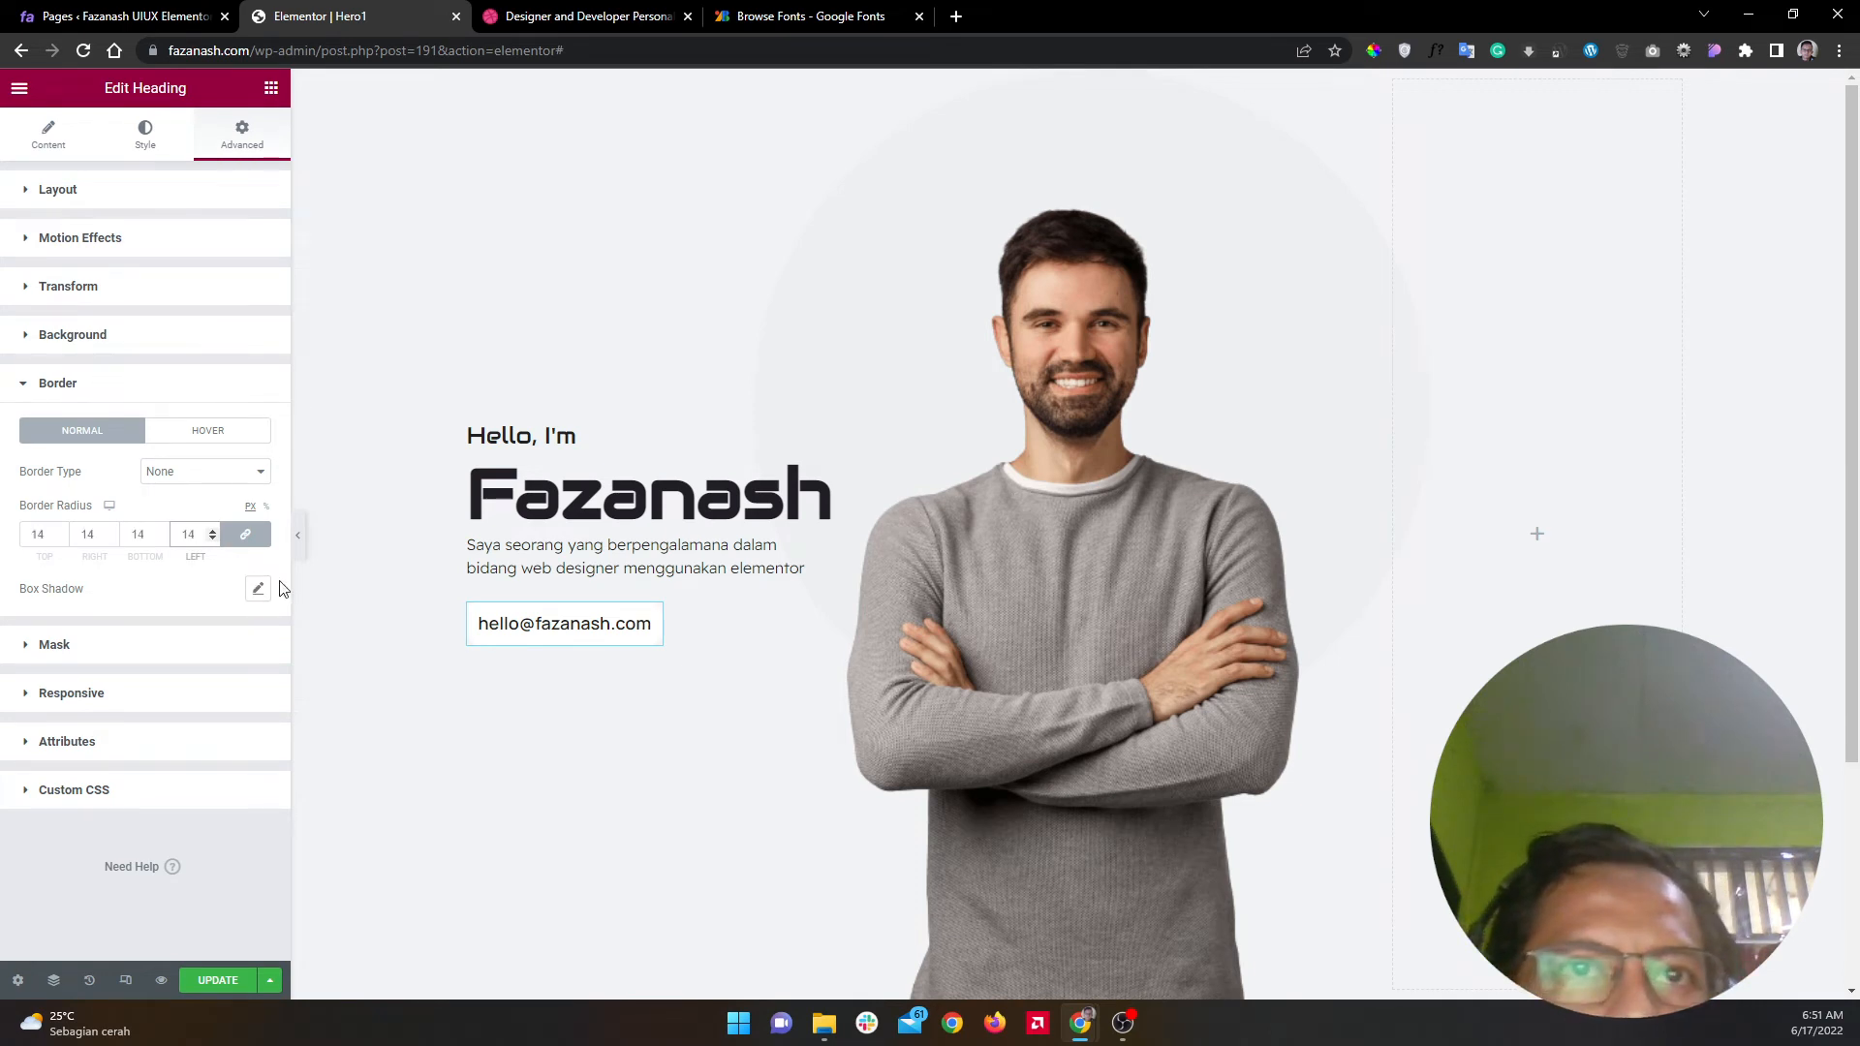
pyautogui.click(298, 535)
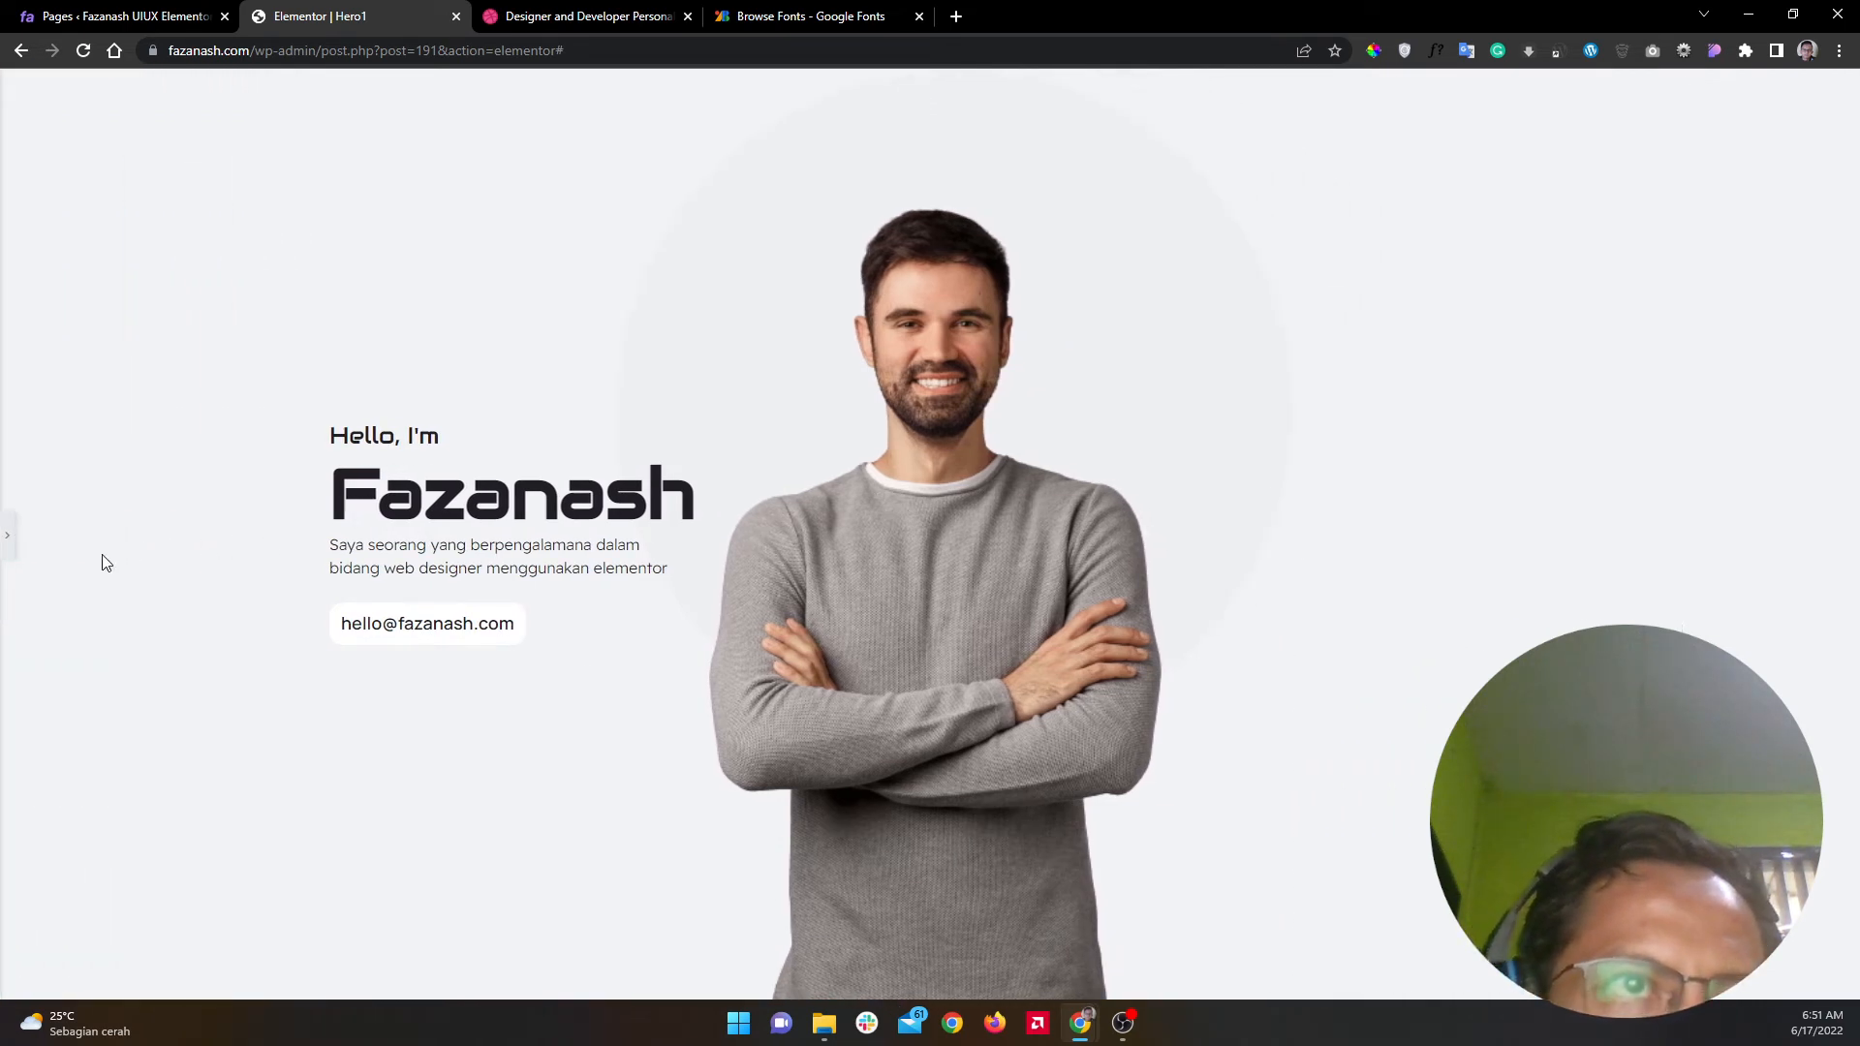
pyautogui.click(545, 11)
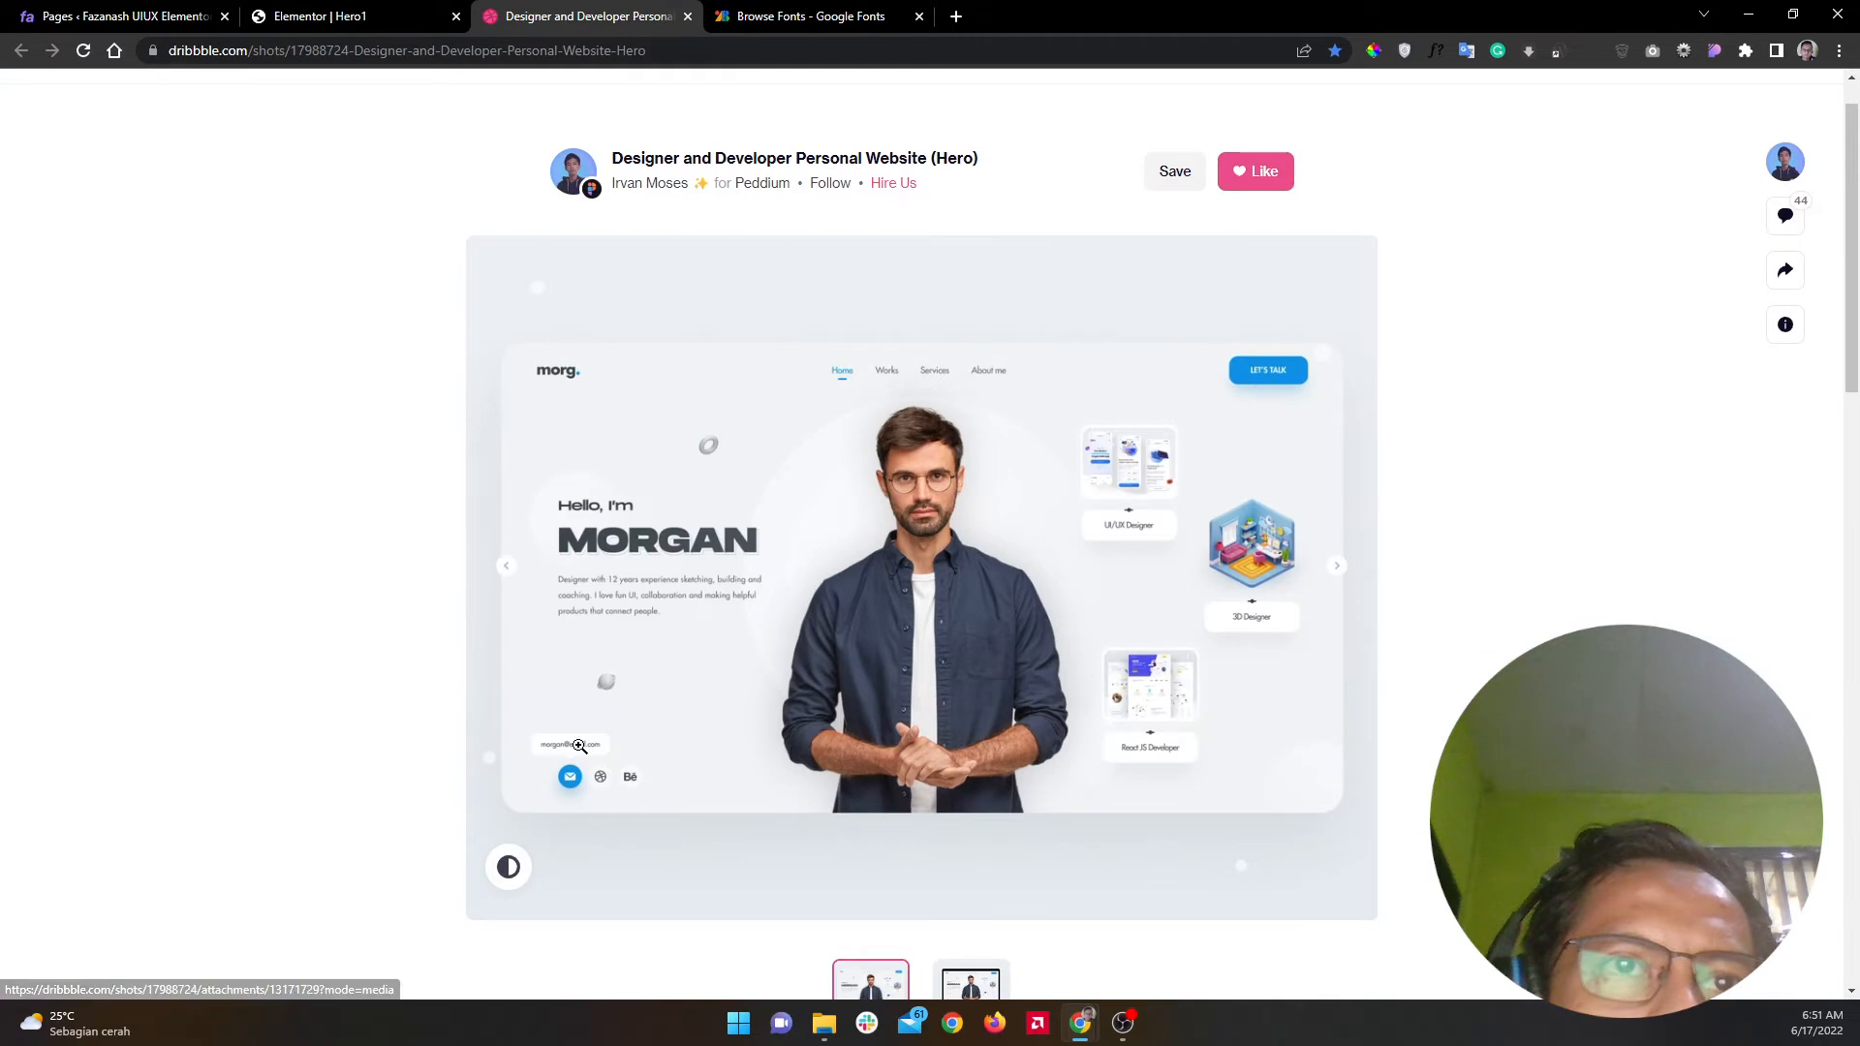
pyautogui.click(353, 12)
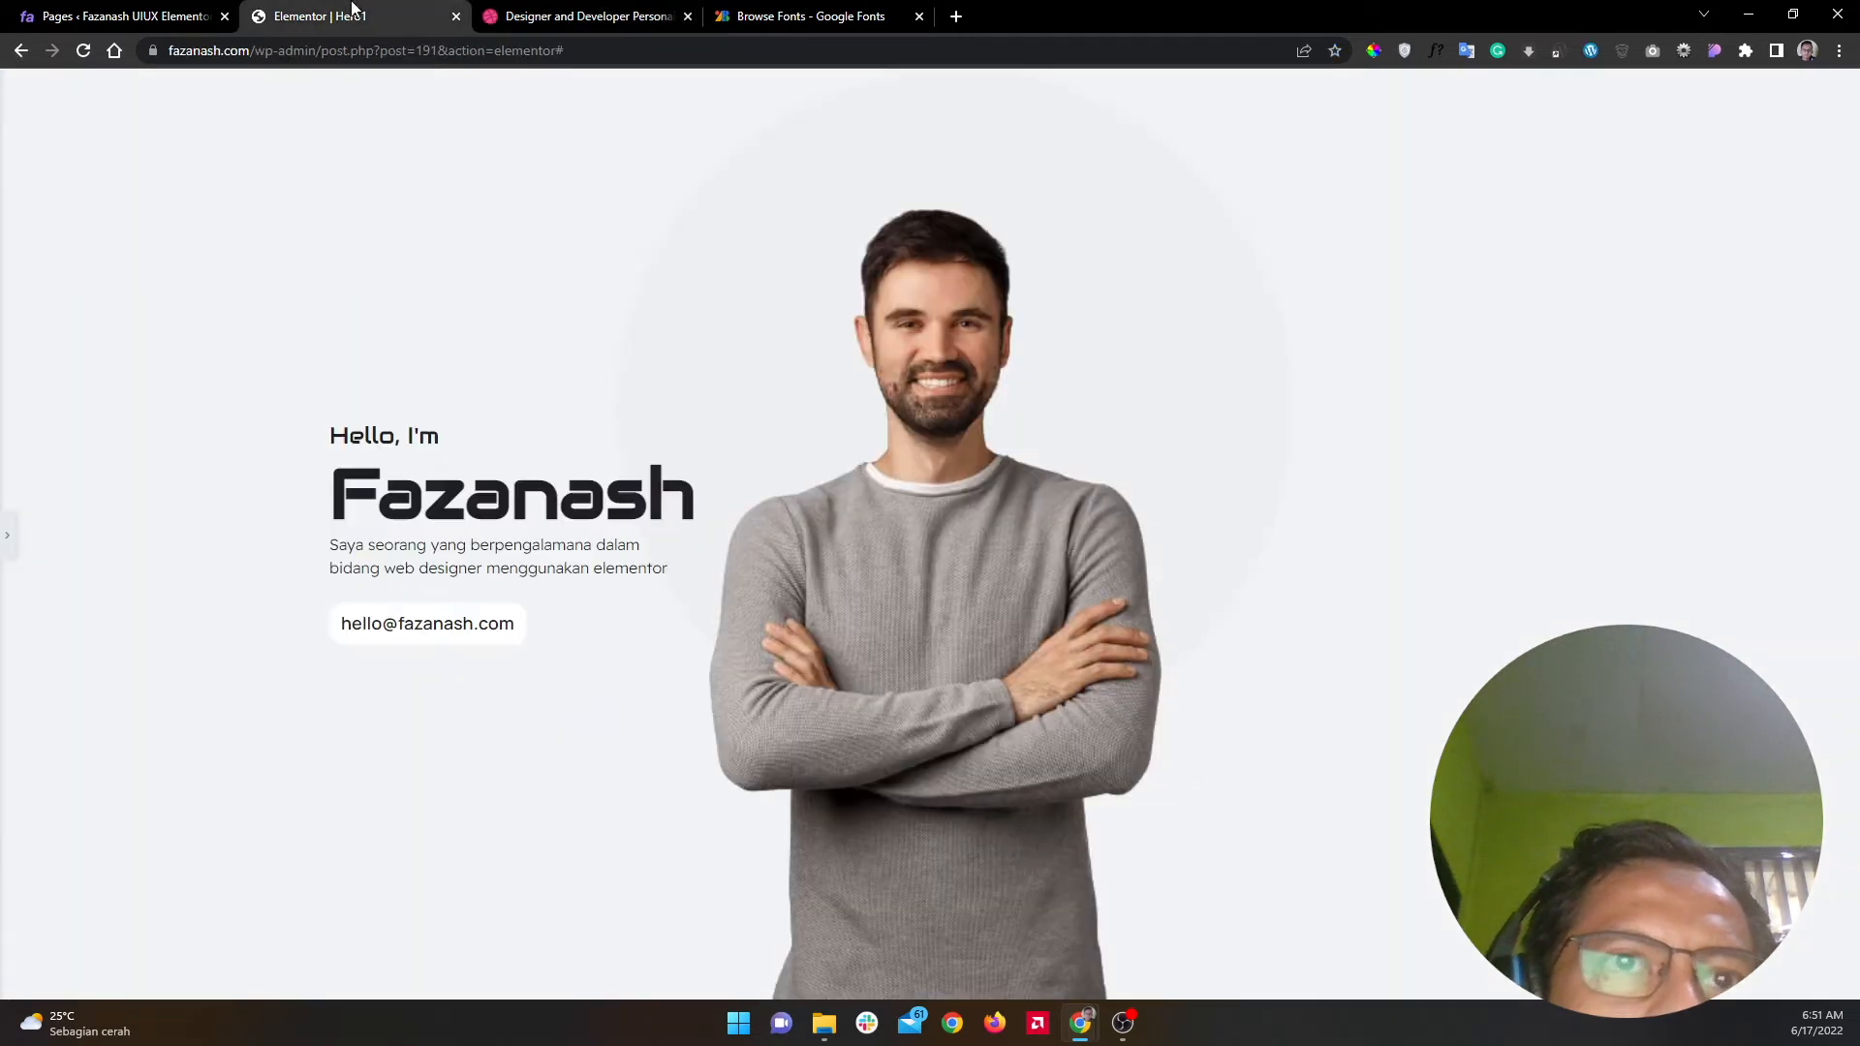
pyautogui.click(7, 535)
# Step: Try out new padding values on the email pill and preview the result
pyautogui.click(265, 200)
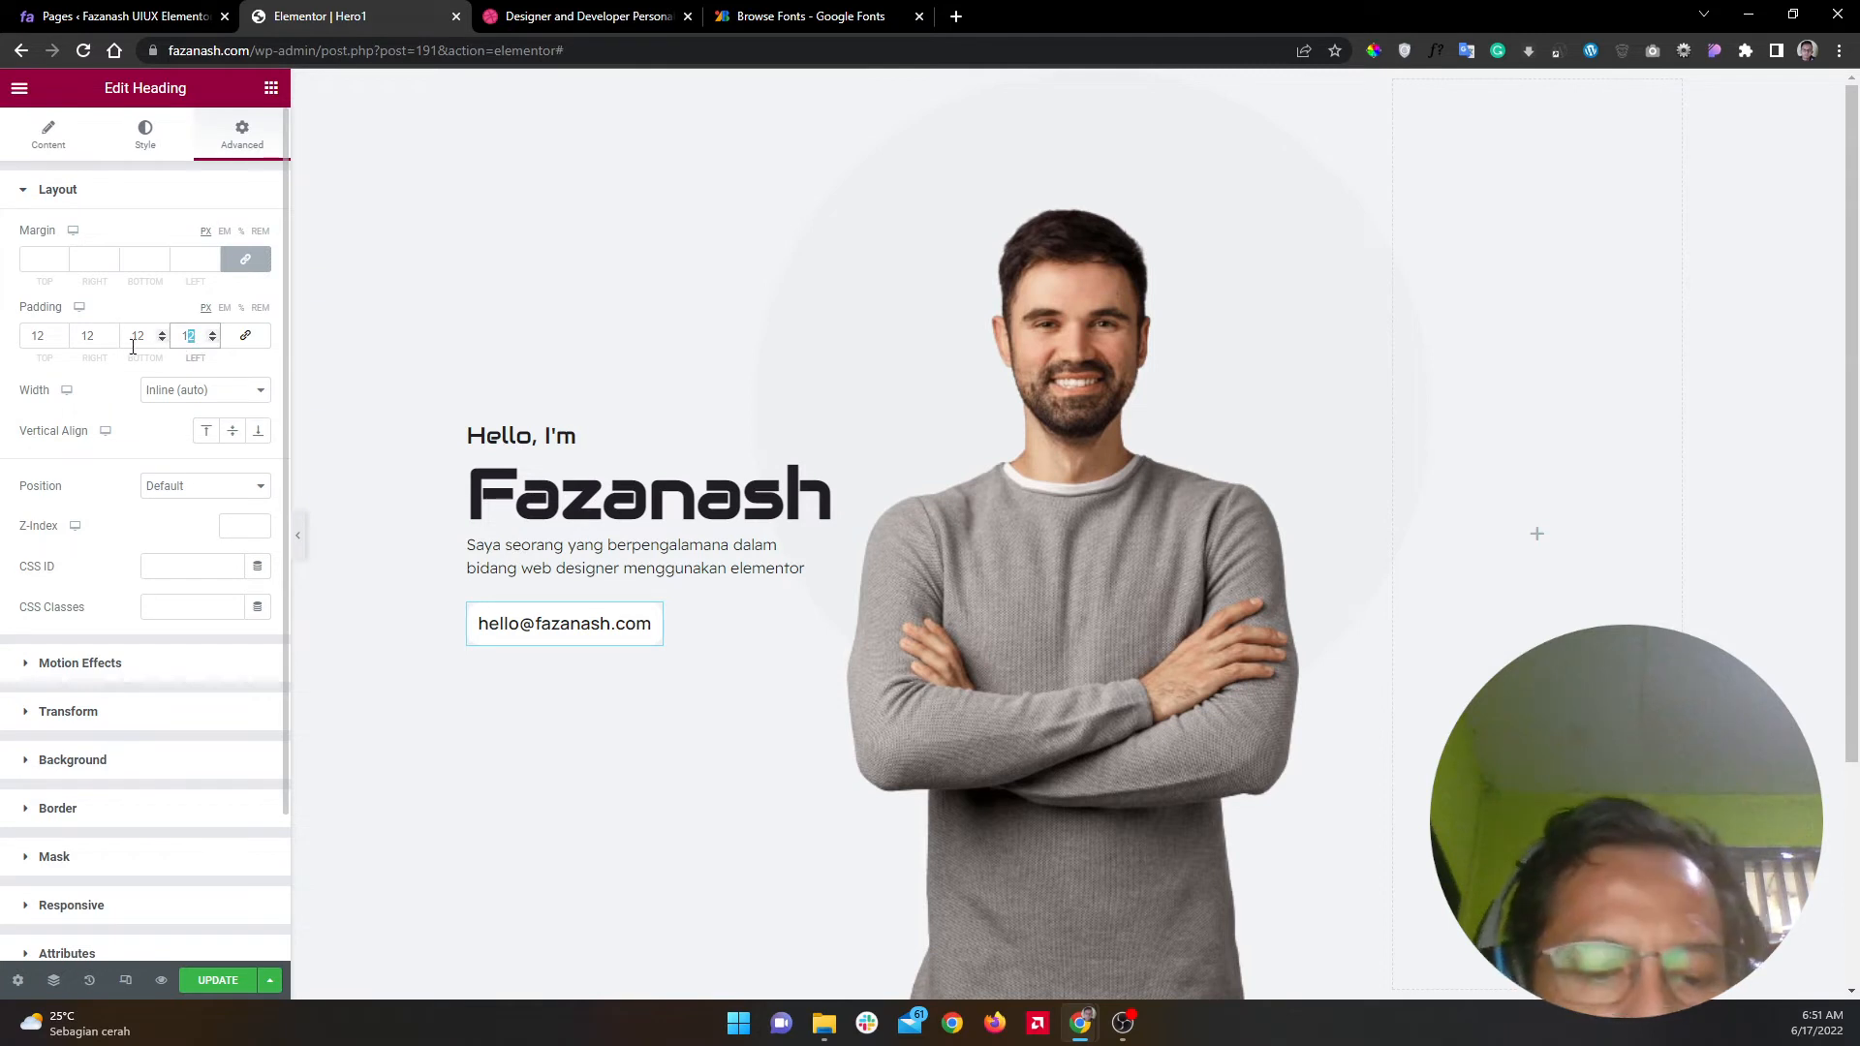
pyautogui.write('6')
pyautogui.click(89, 336)
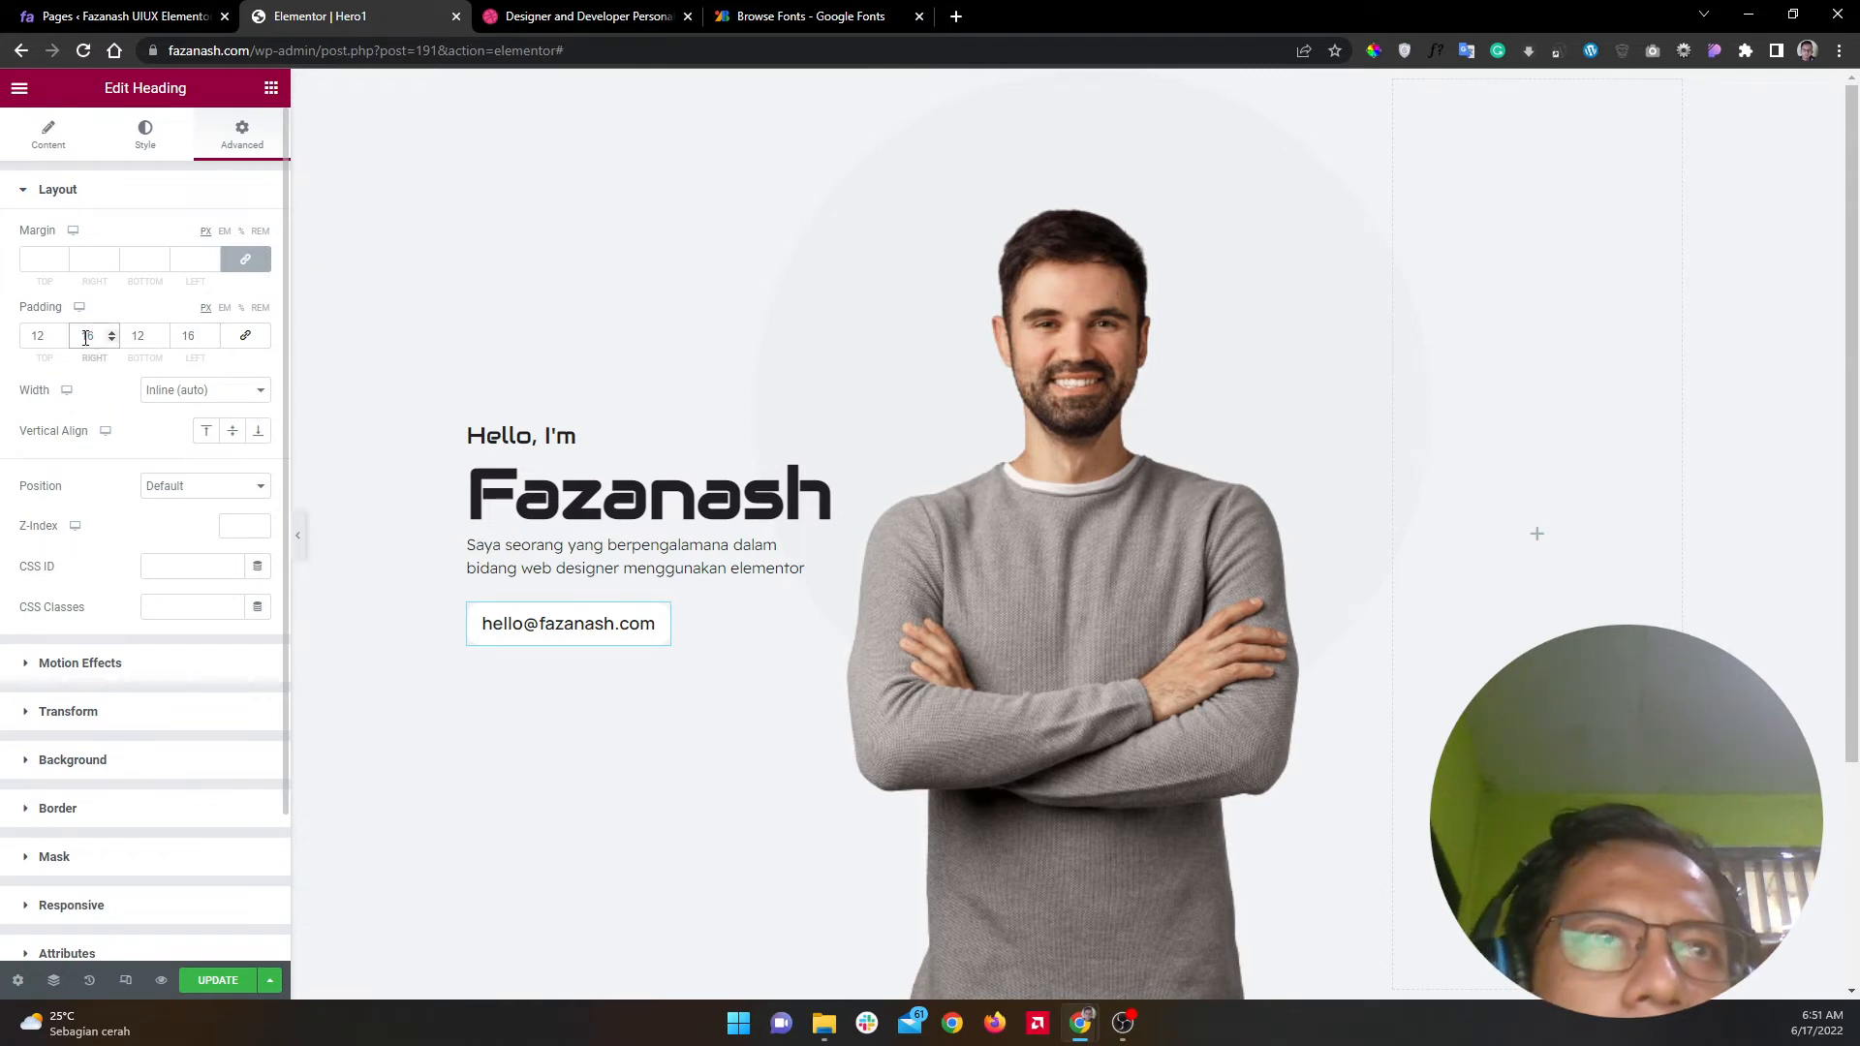
pyautogui.moveTo(48, 333); pyautogui.dragTo(39, 329)
pyautogui.write('4')
pyautogui.click(144, 335)
pyautogui.write('4')
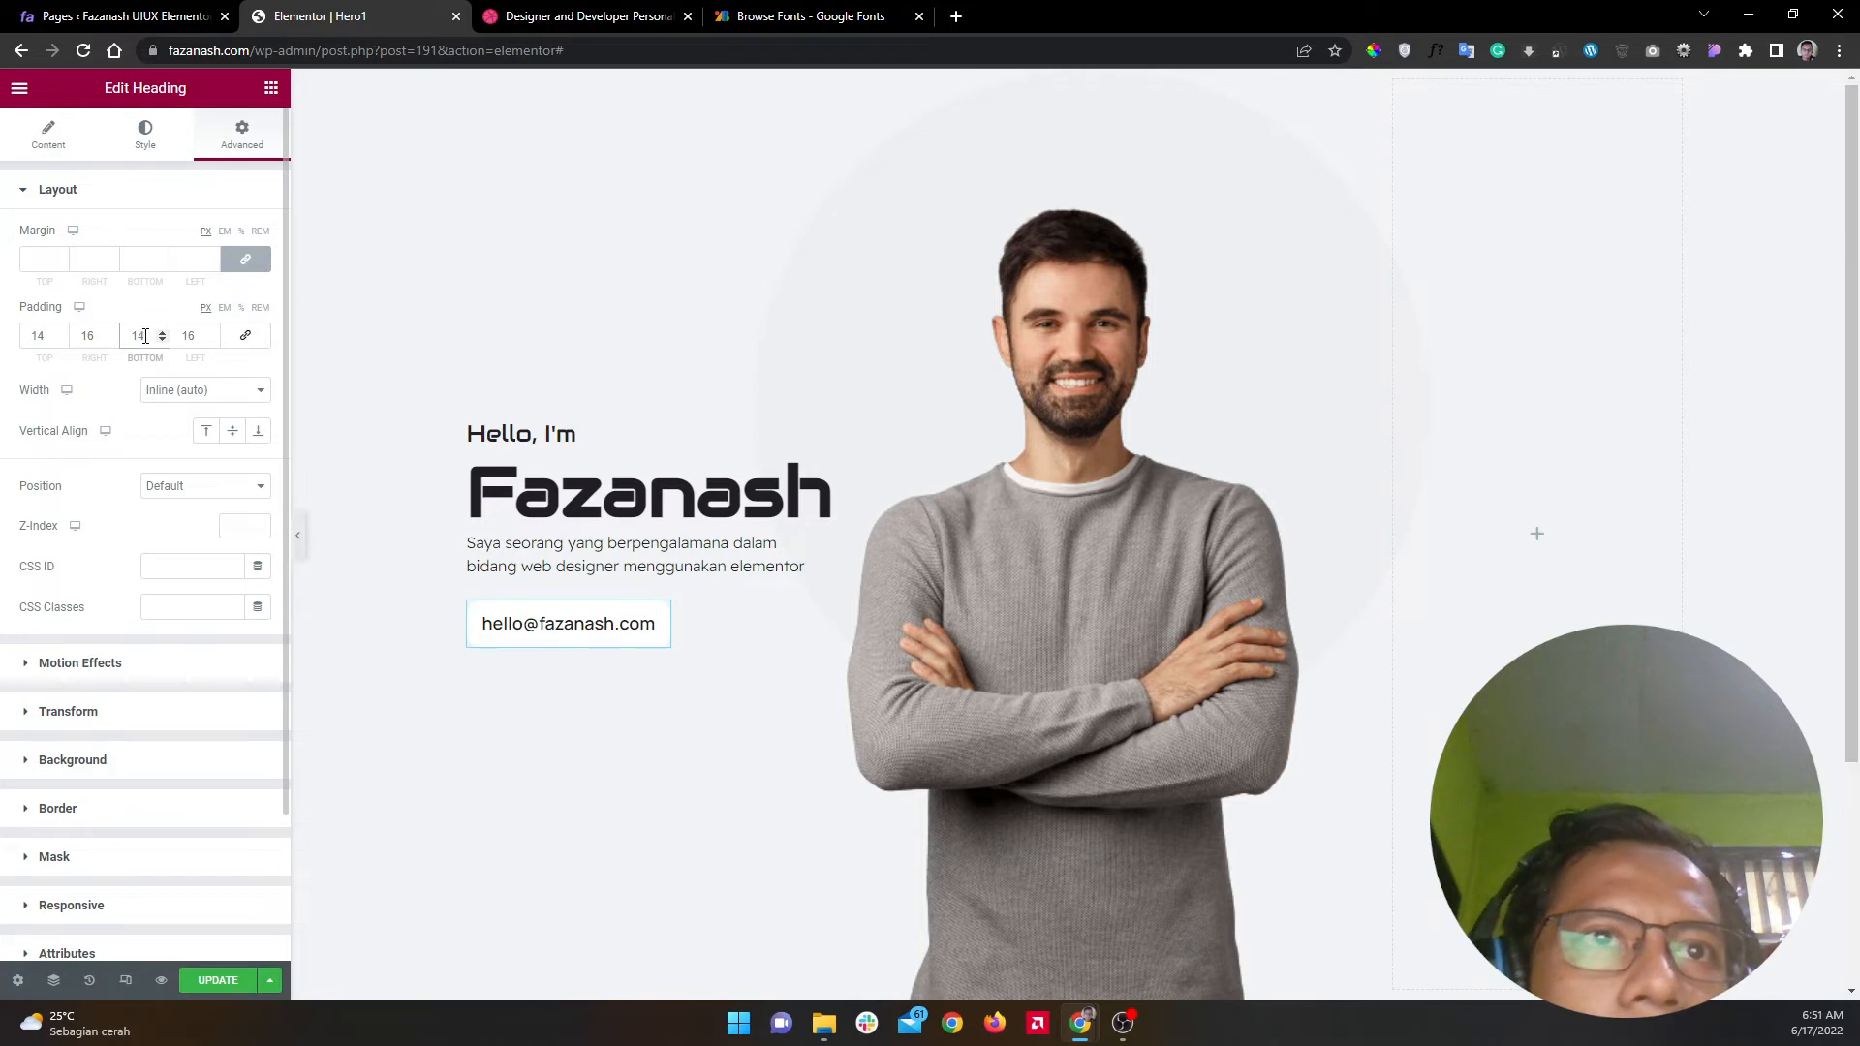
pyautogui.click(298, 534)
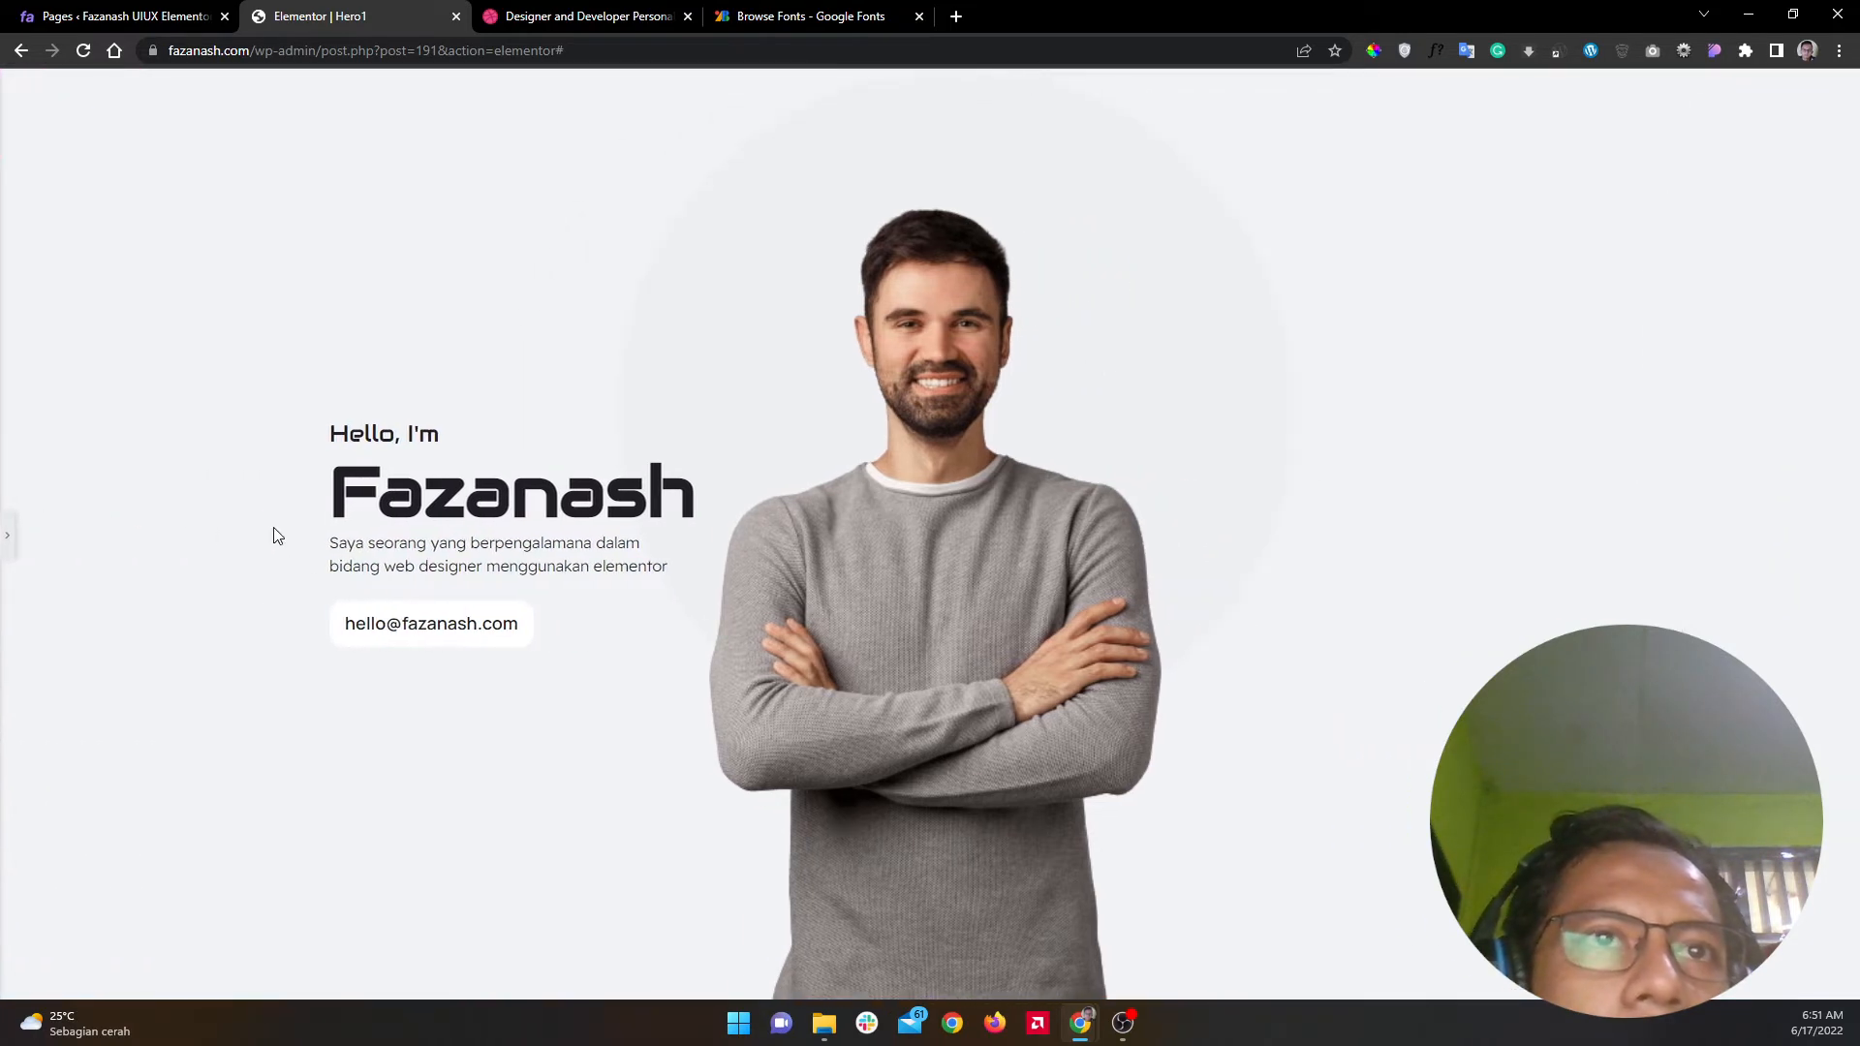
pyautogui.click(8, 535)
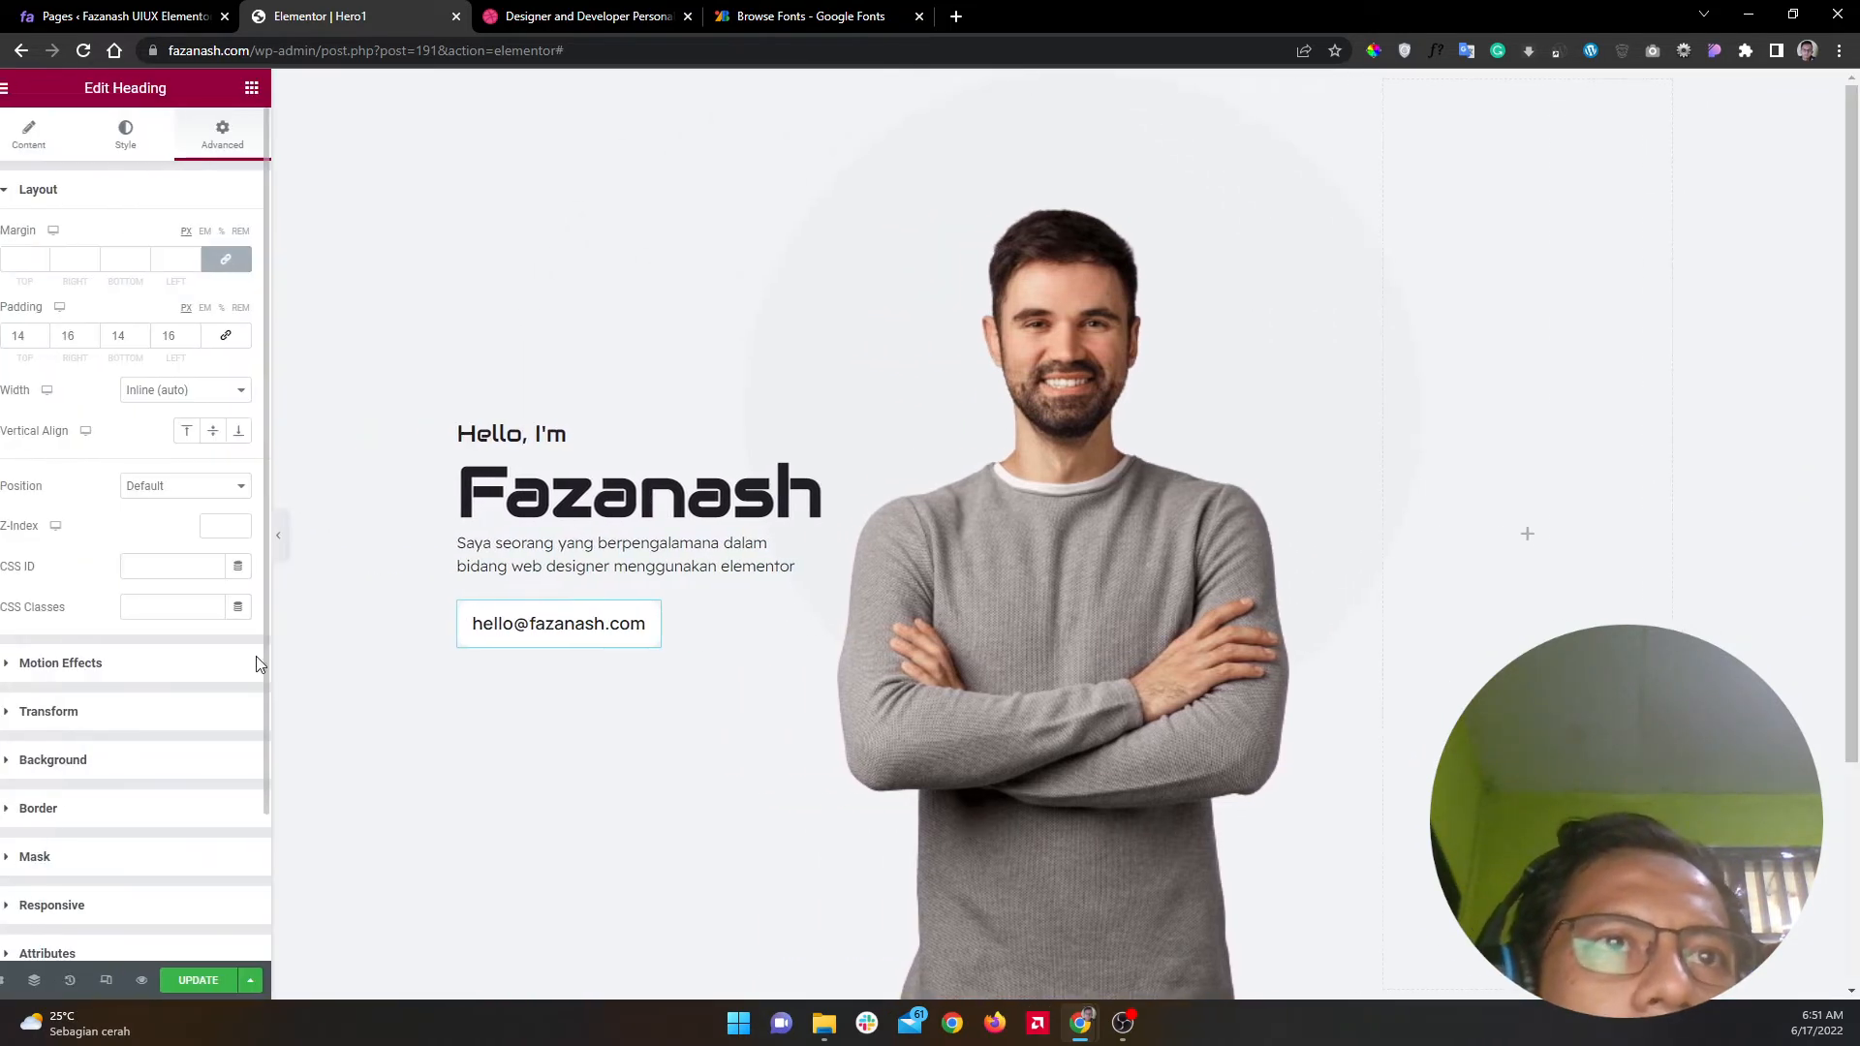
# Step: Set the pill's padding to 15 top and bottom, 18 left and right, after checking Dribbble
pyautogui.click(573, 15)
pyautogui.click(375, 10)
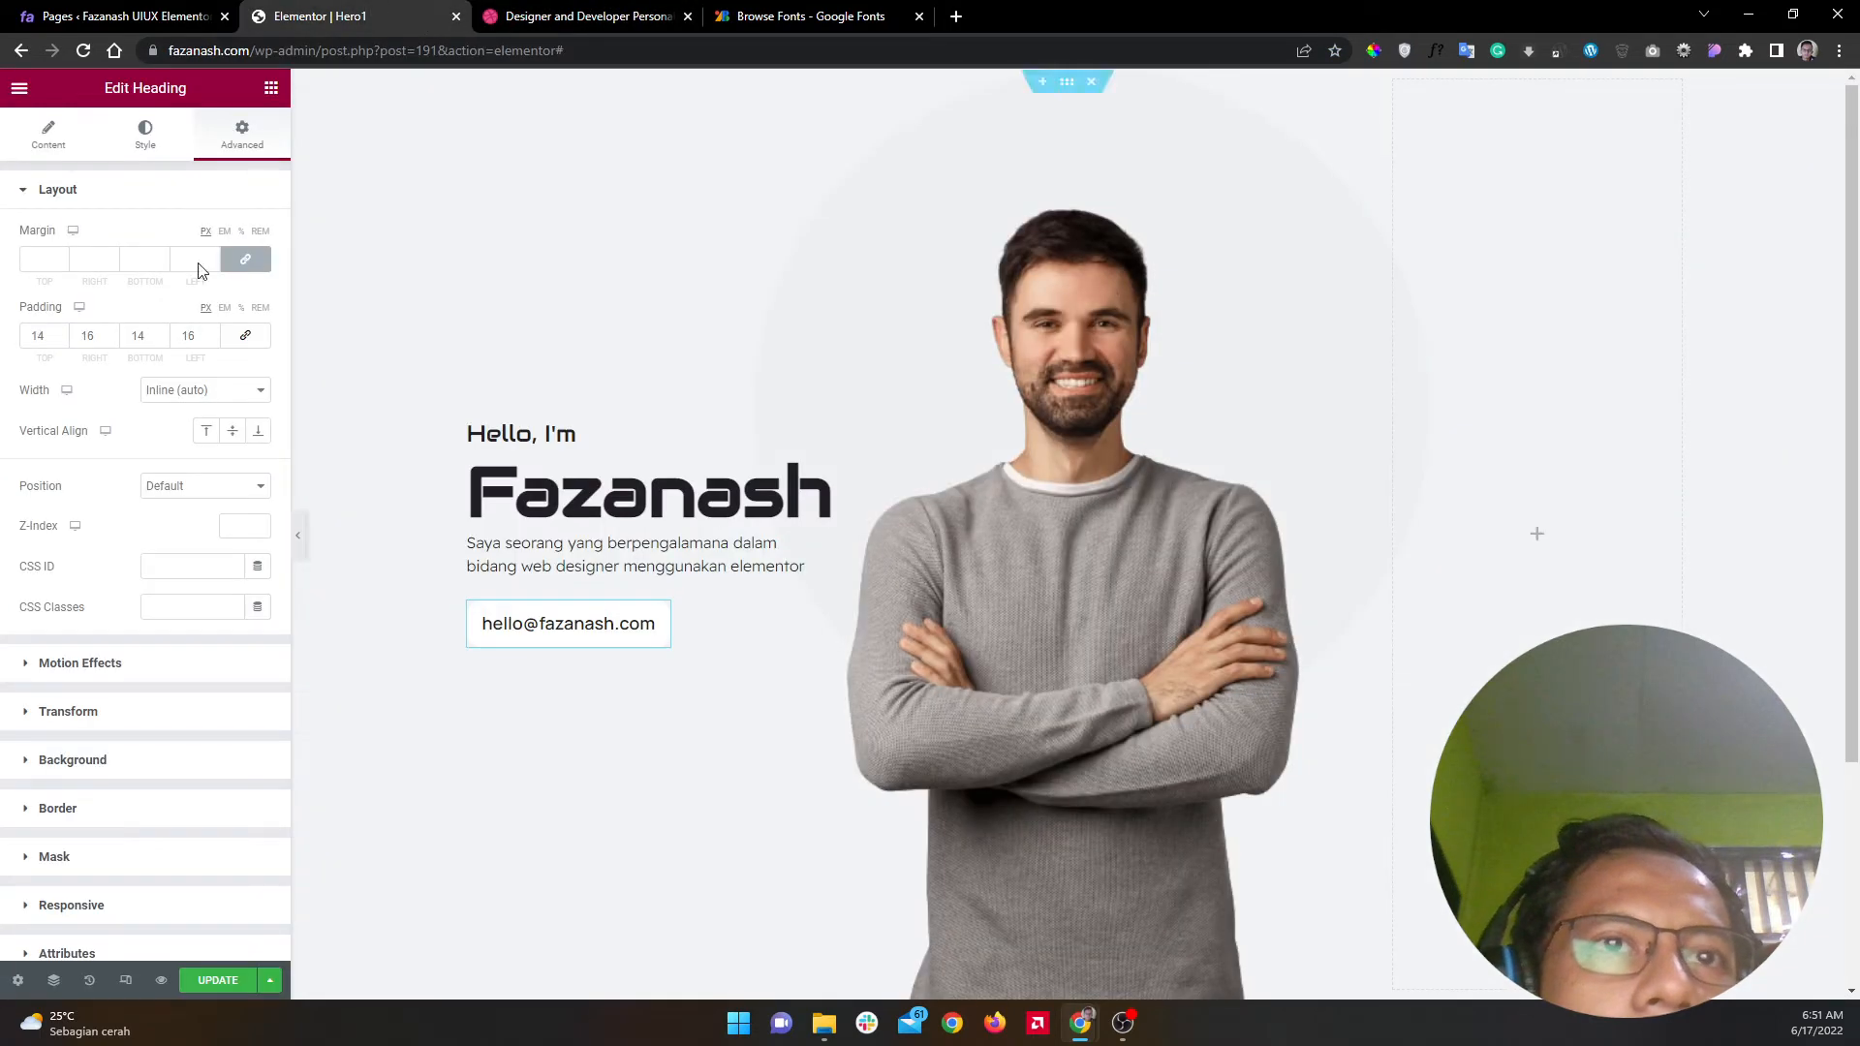
pyautogui.doubleClick(188, 329)
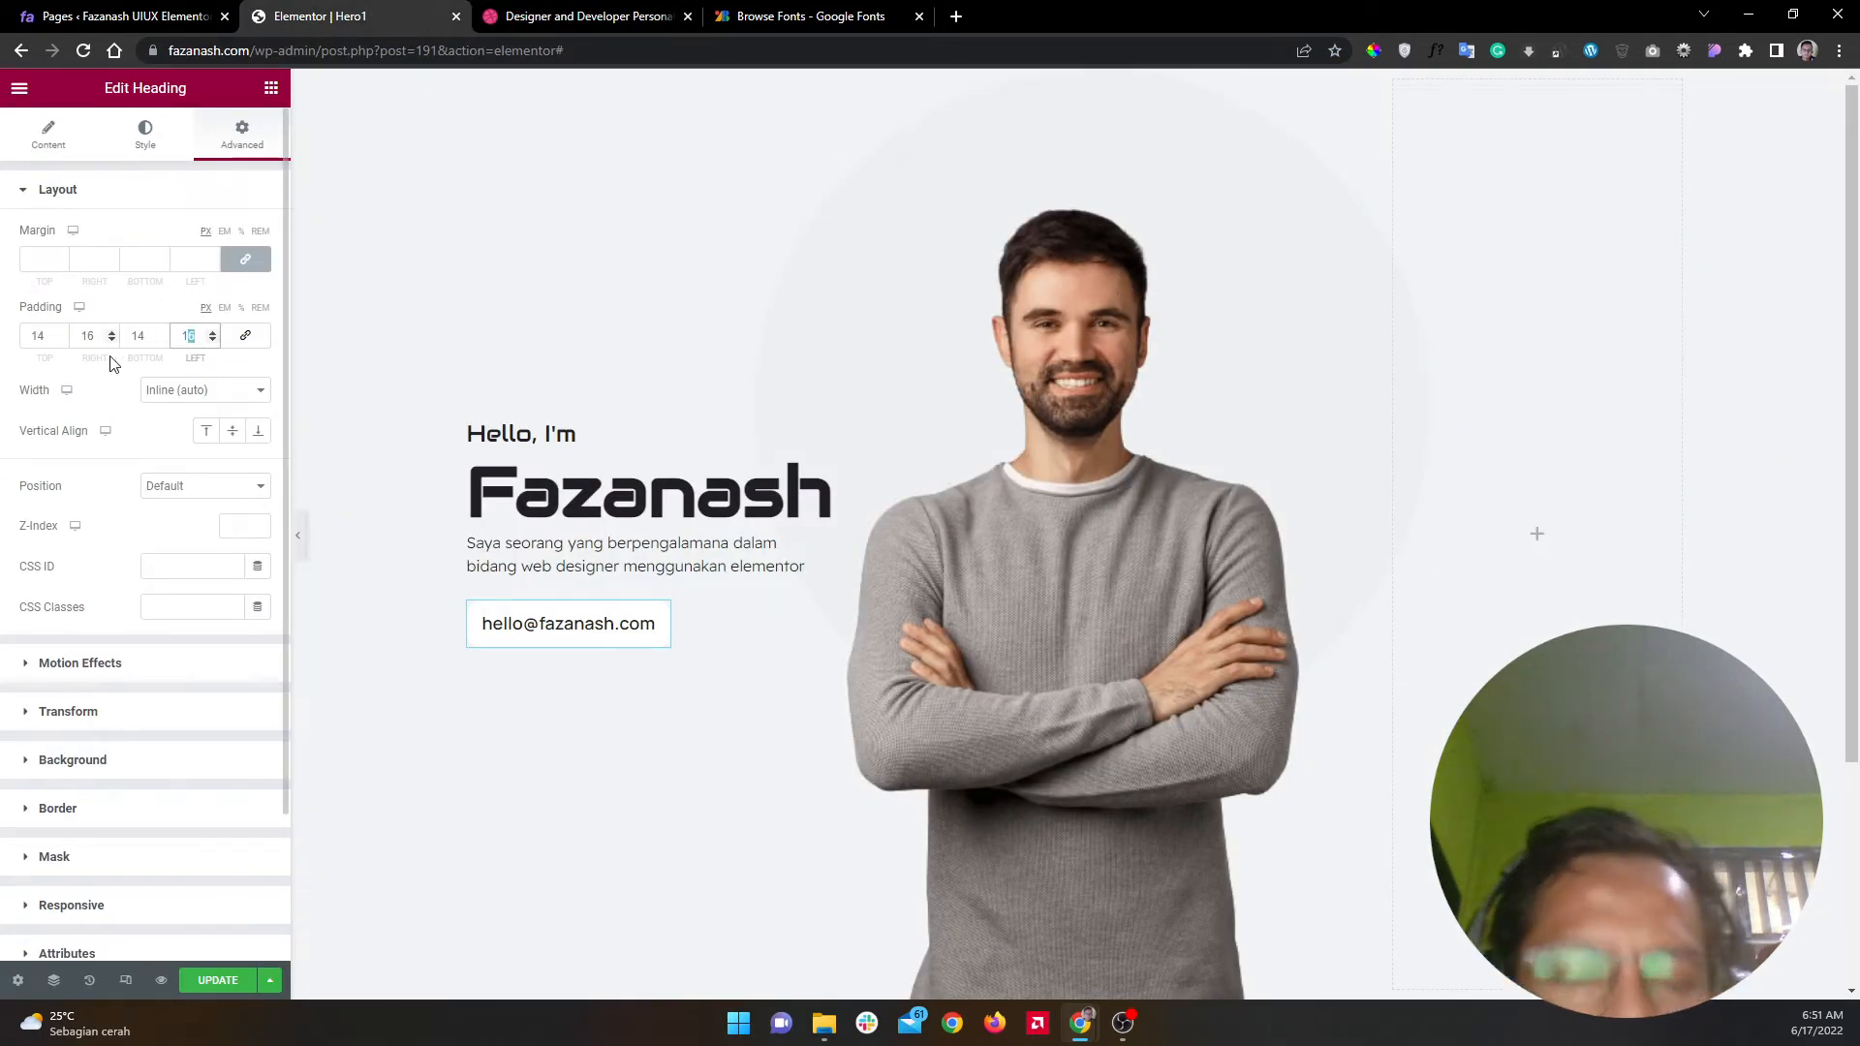
pyautogui.write('8')
pyautogui.doubleClick(88, 333)
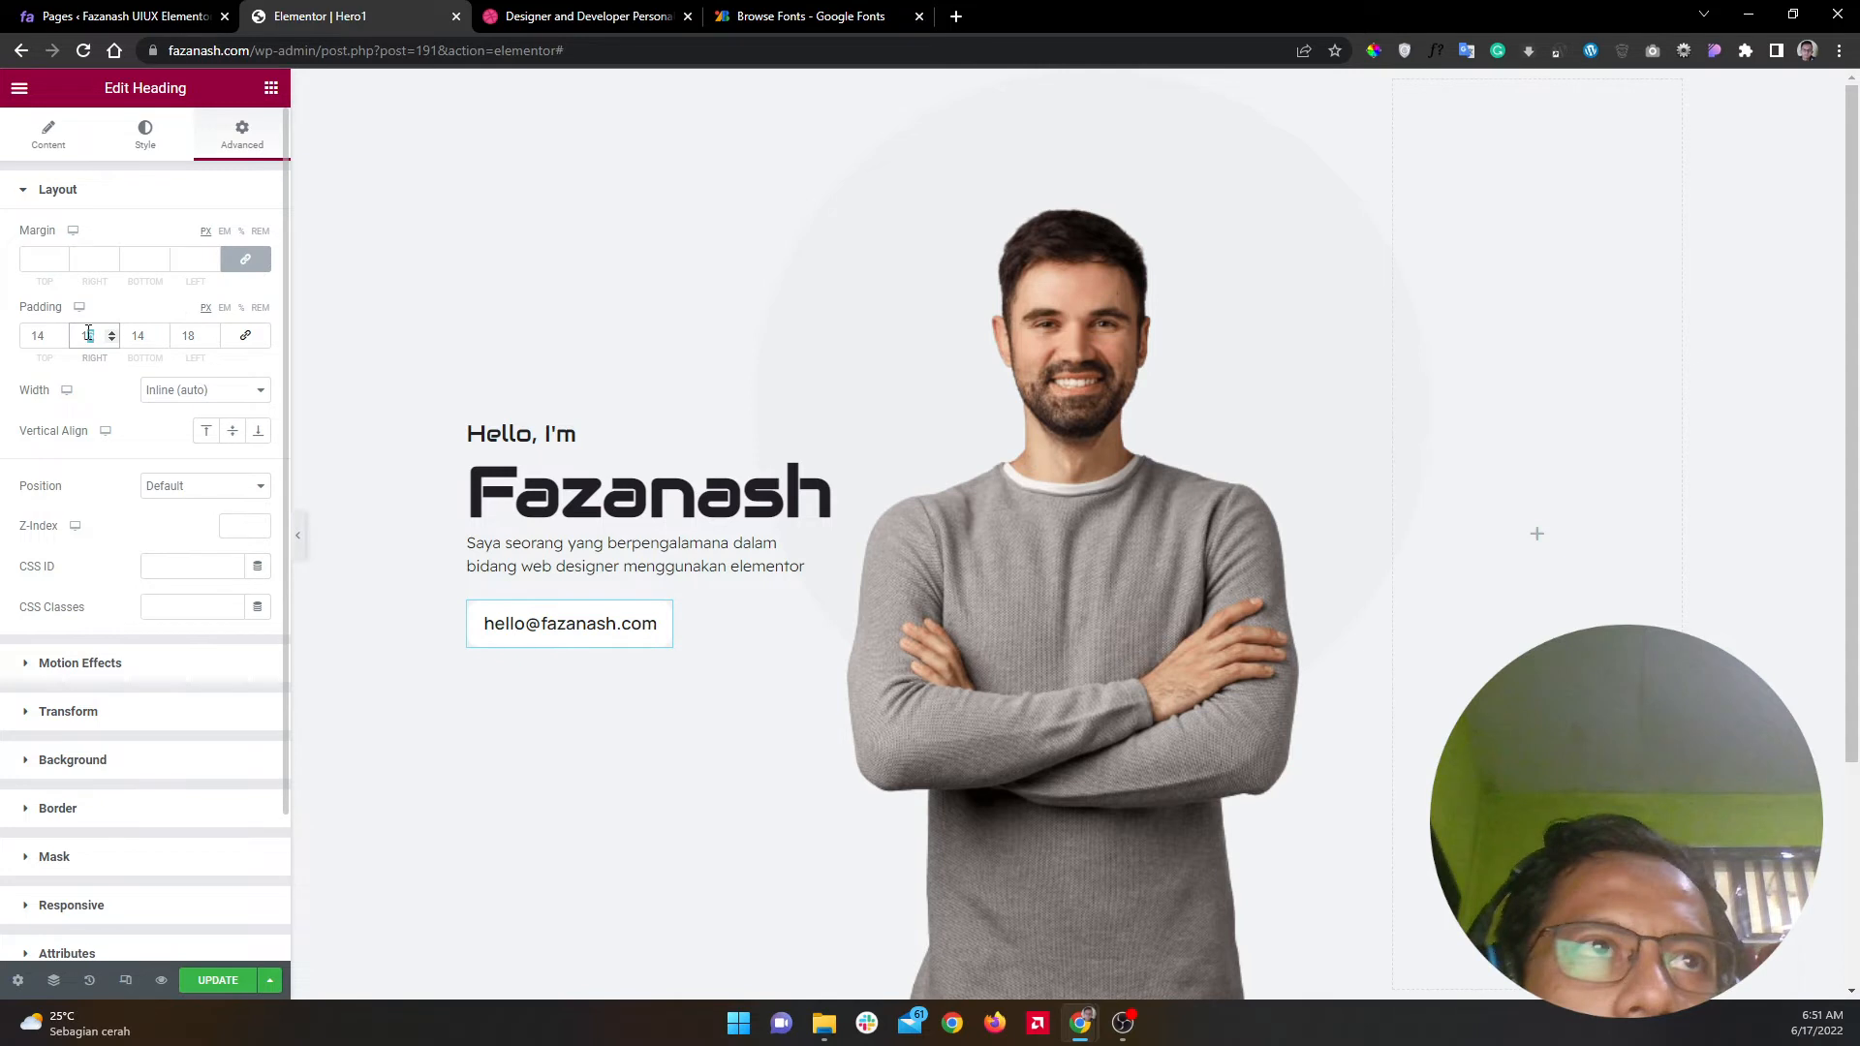
pyautogui.doubleClick(141, 334)
pyautogui.write('5')
pyautogui.doubleClick(40, 335)
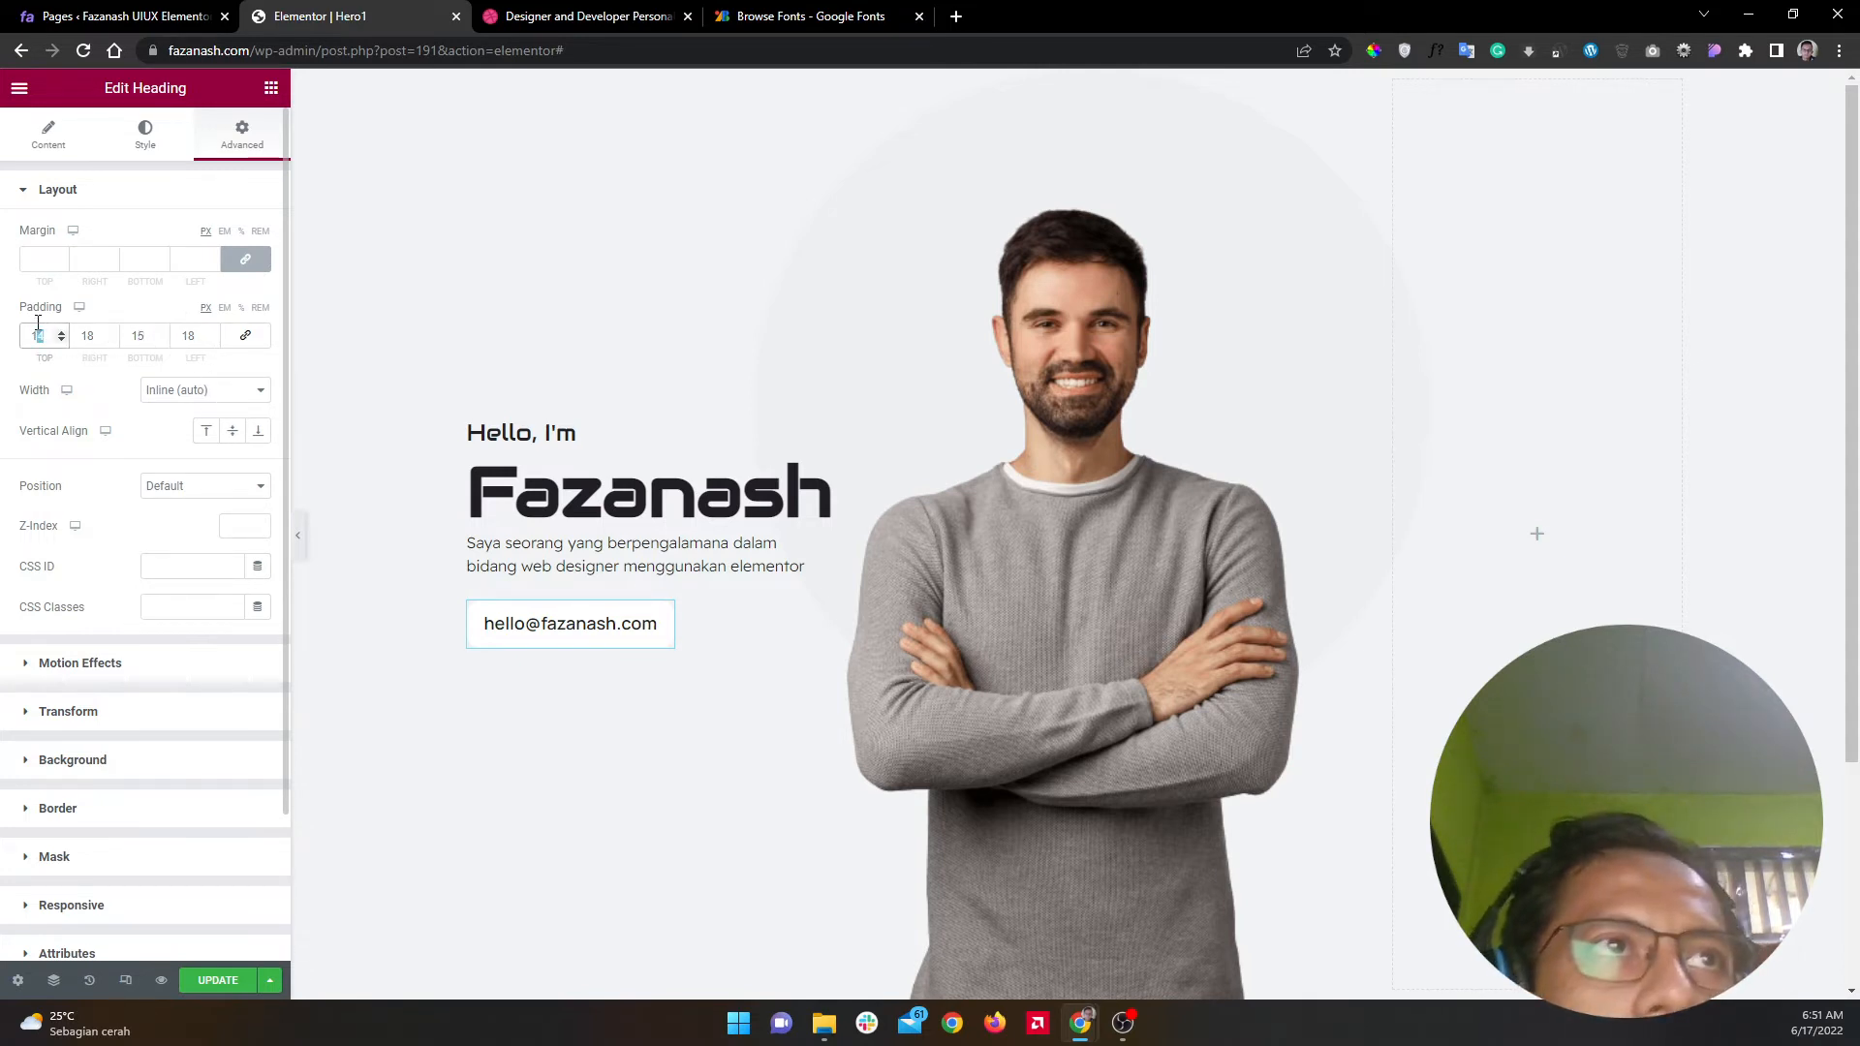
pyautogui.write('5')
pyautogui.click(213, 206)
pyautogui.click(586, 16)
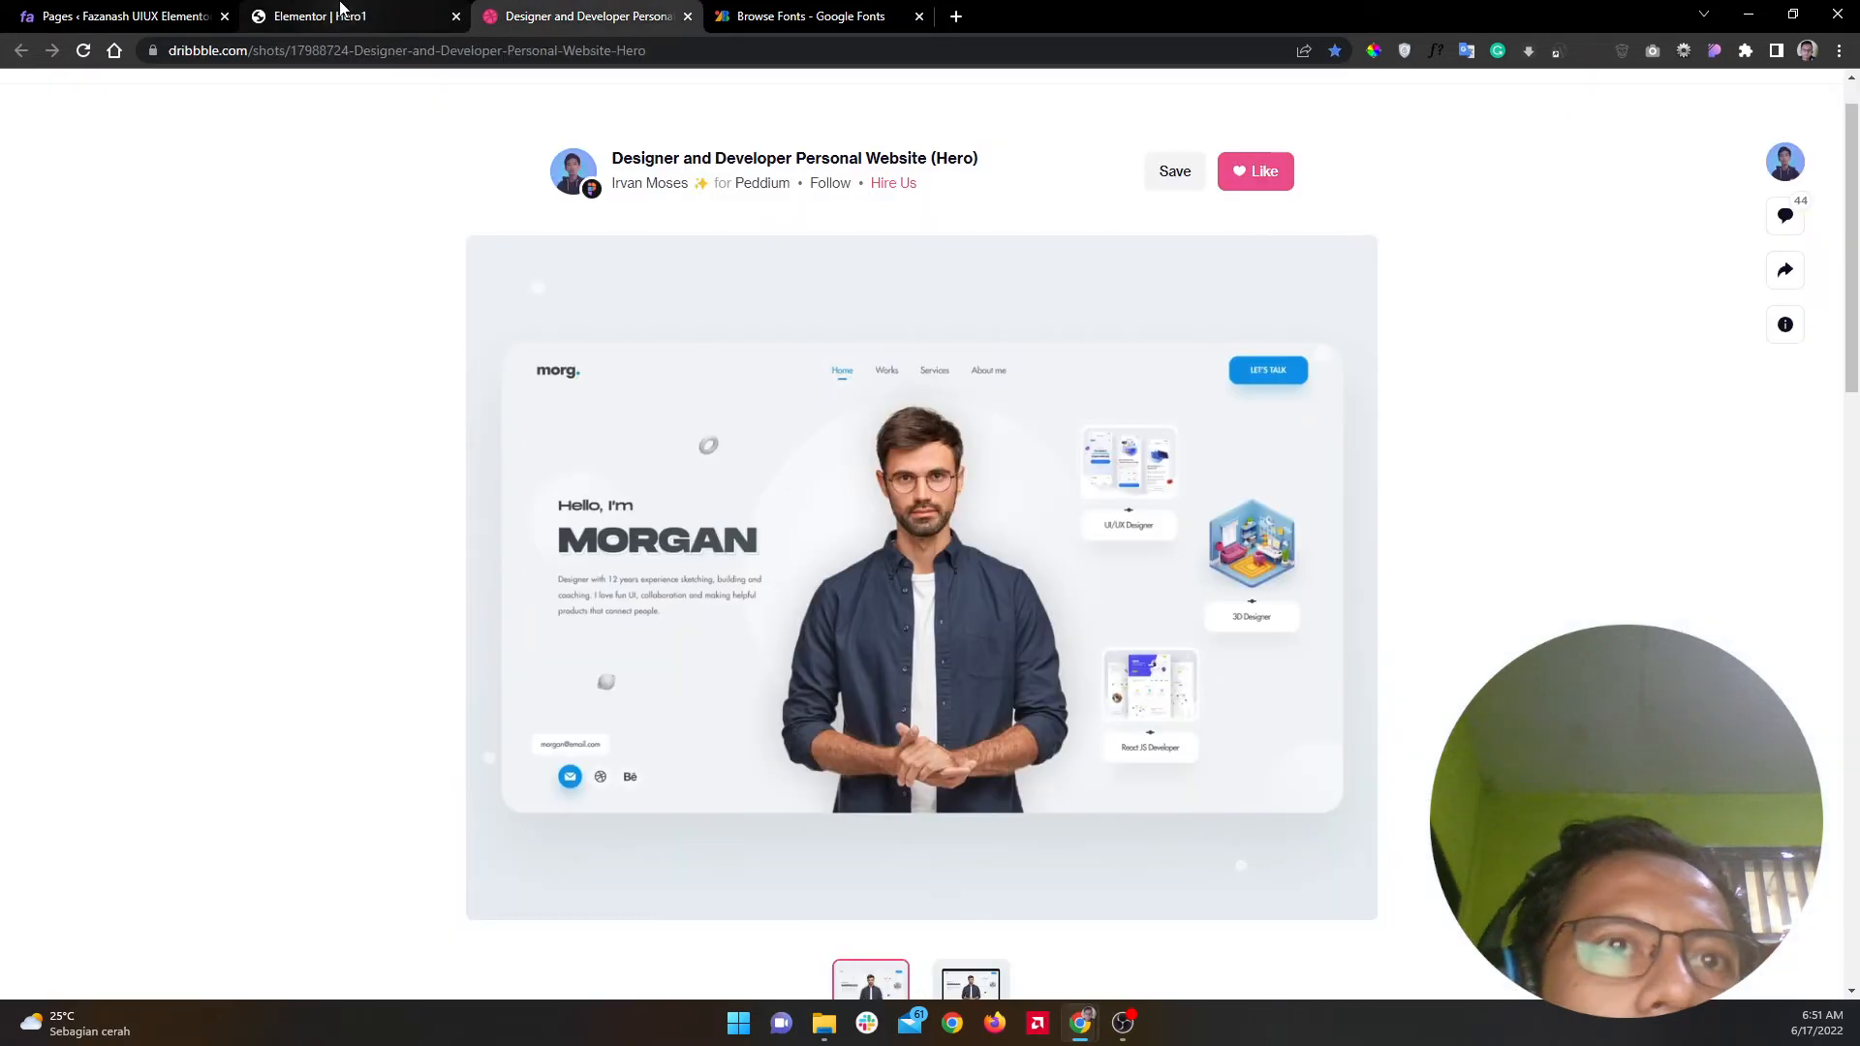
pyautogui.click(339, 12)
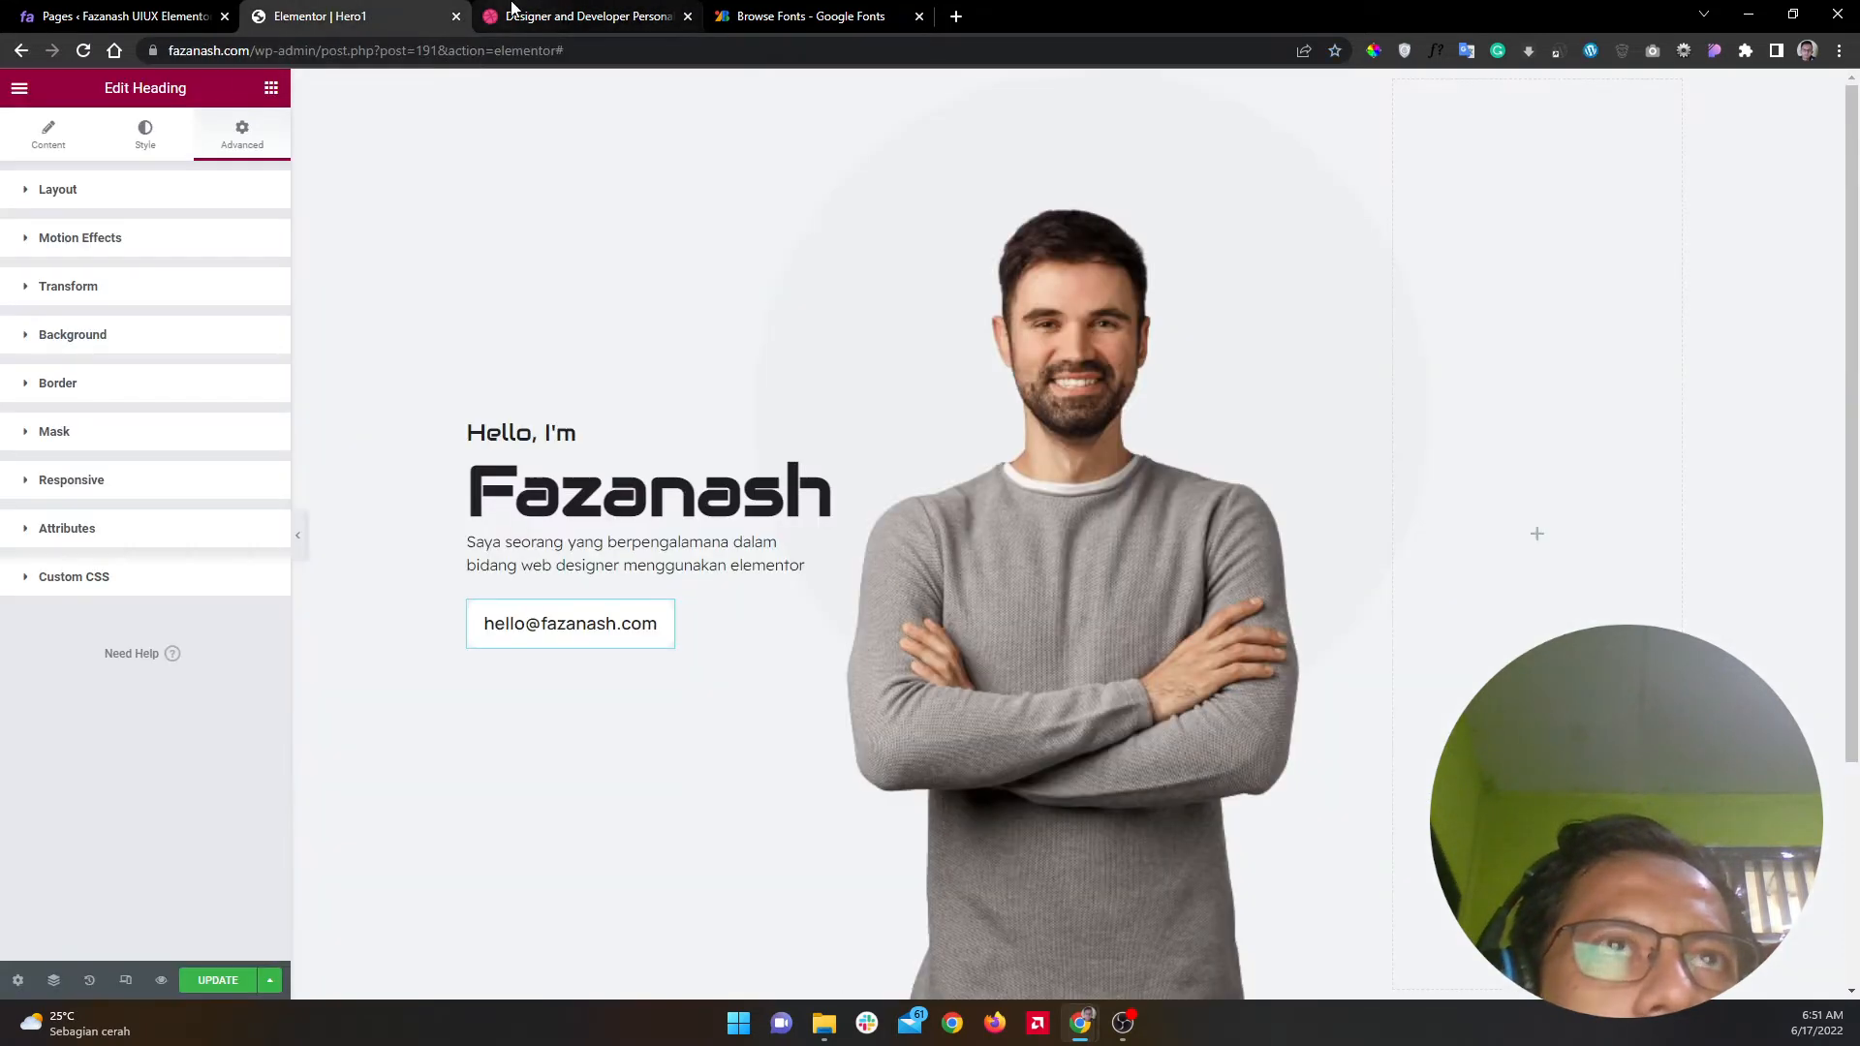
pyautogui.click(513, 13)
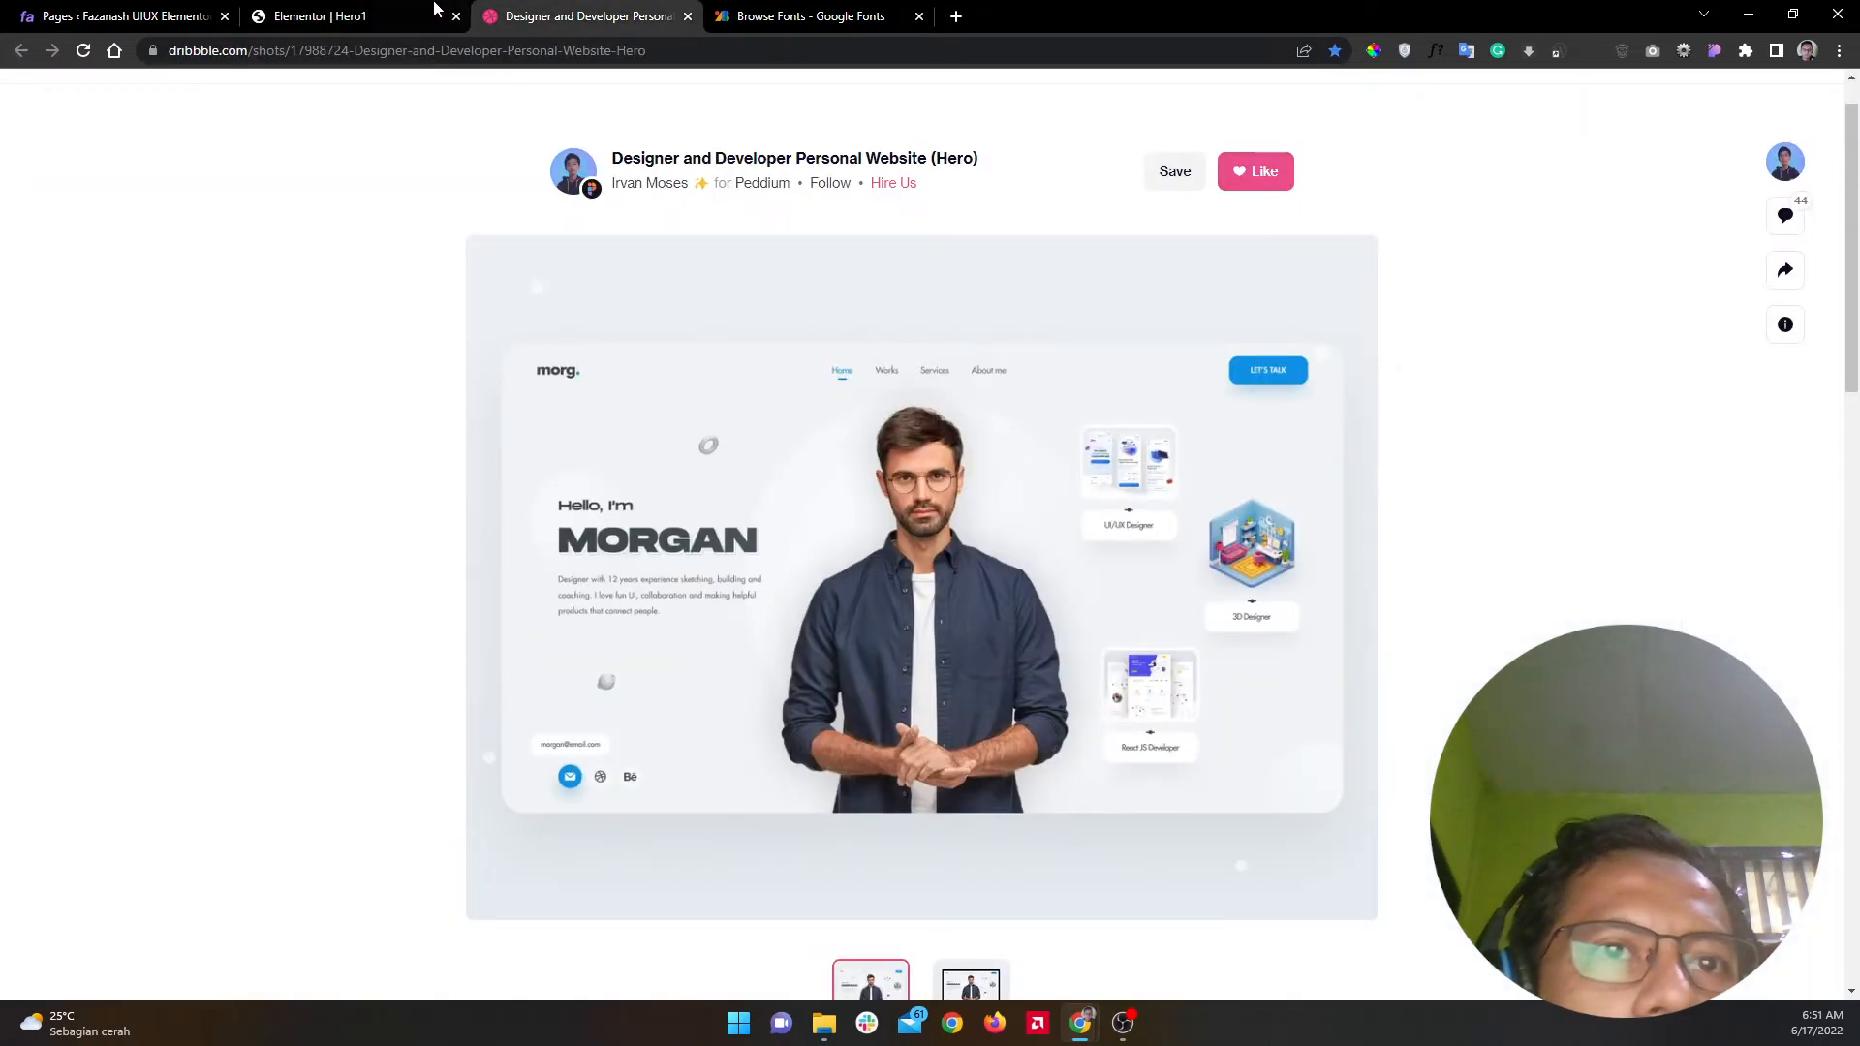
pyautogui.click(354, 10)
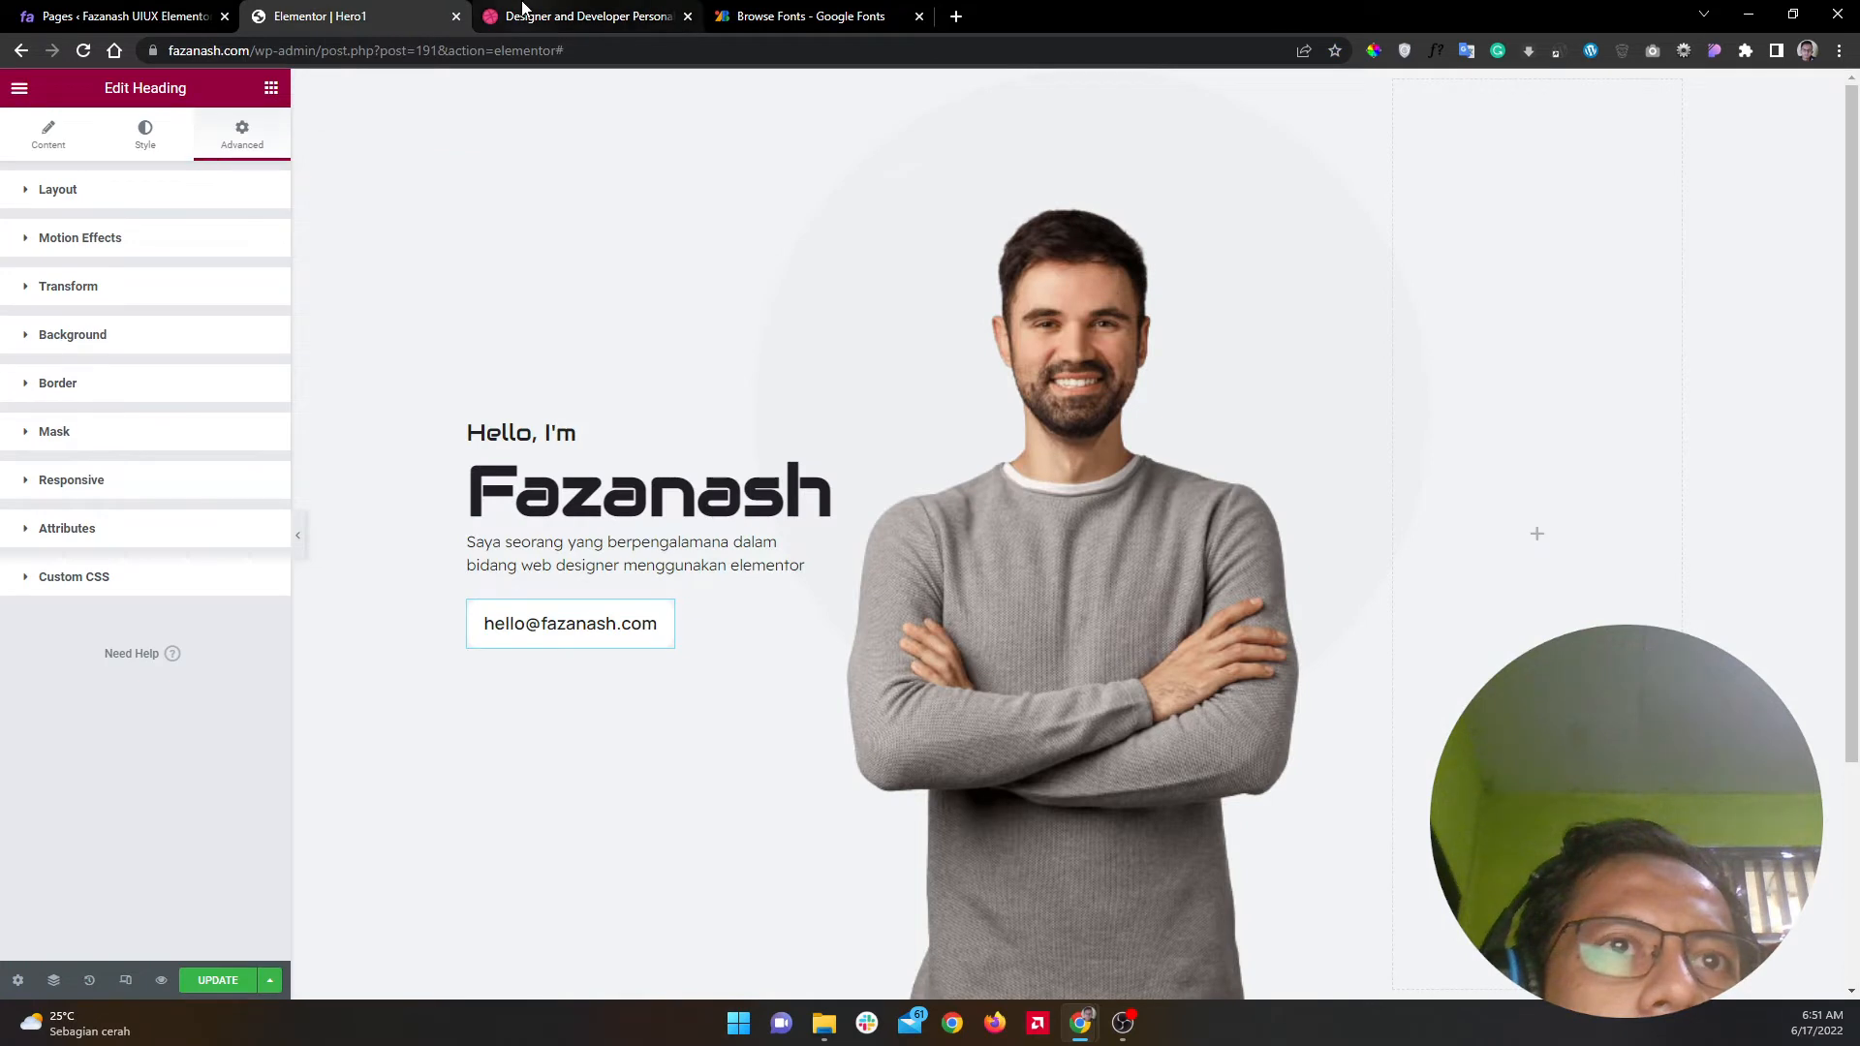
pyautogui.click(523, 12)
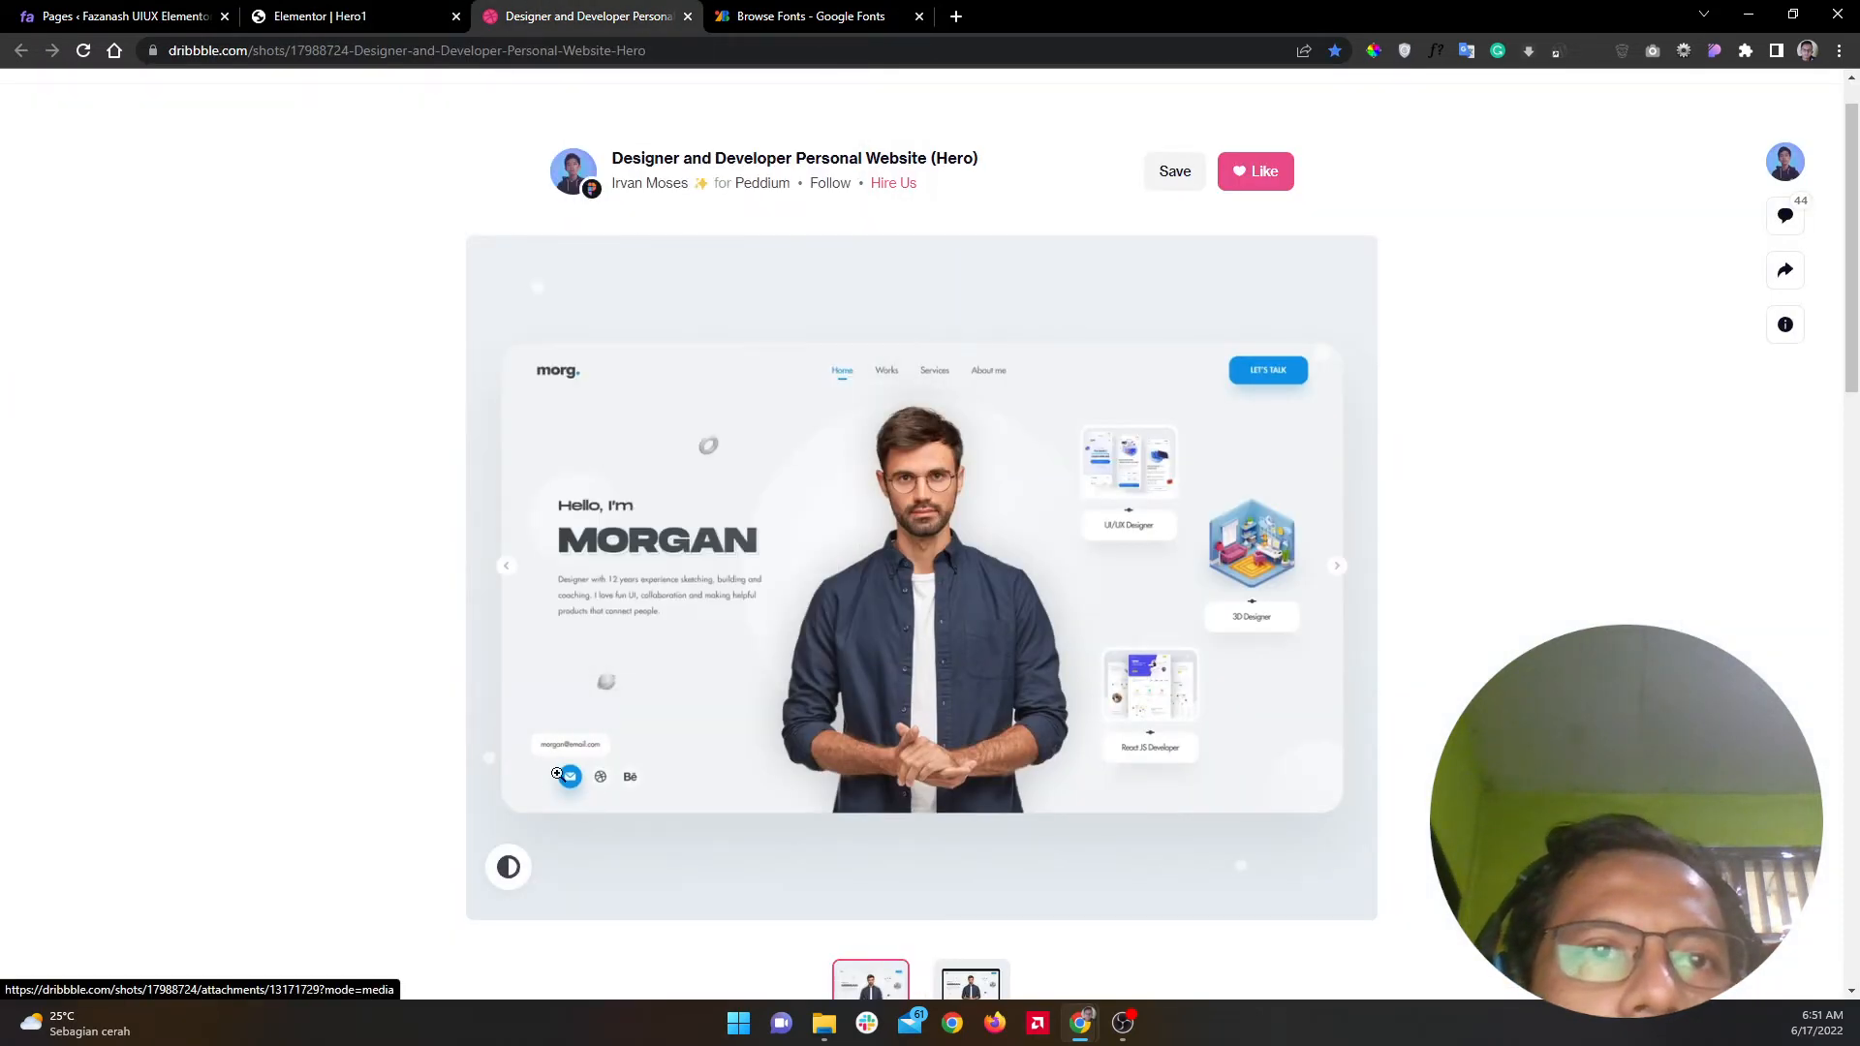
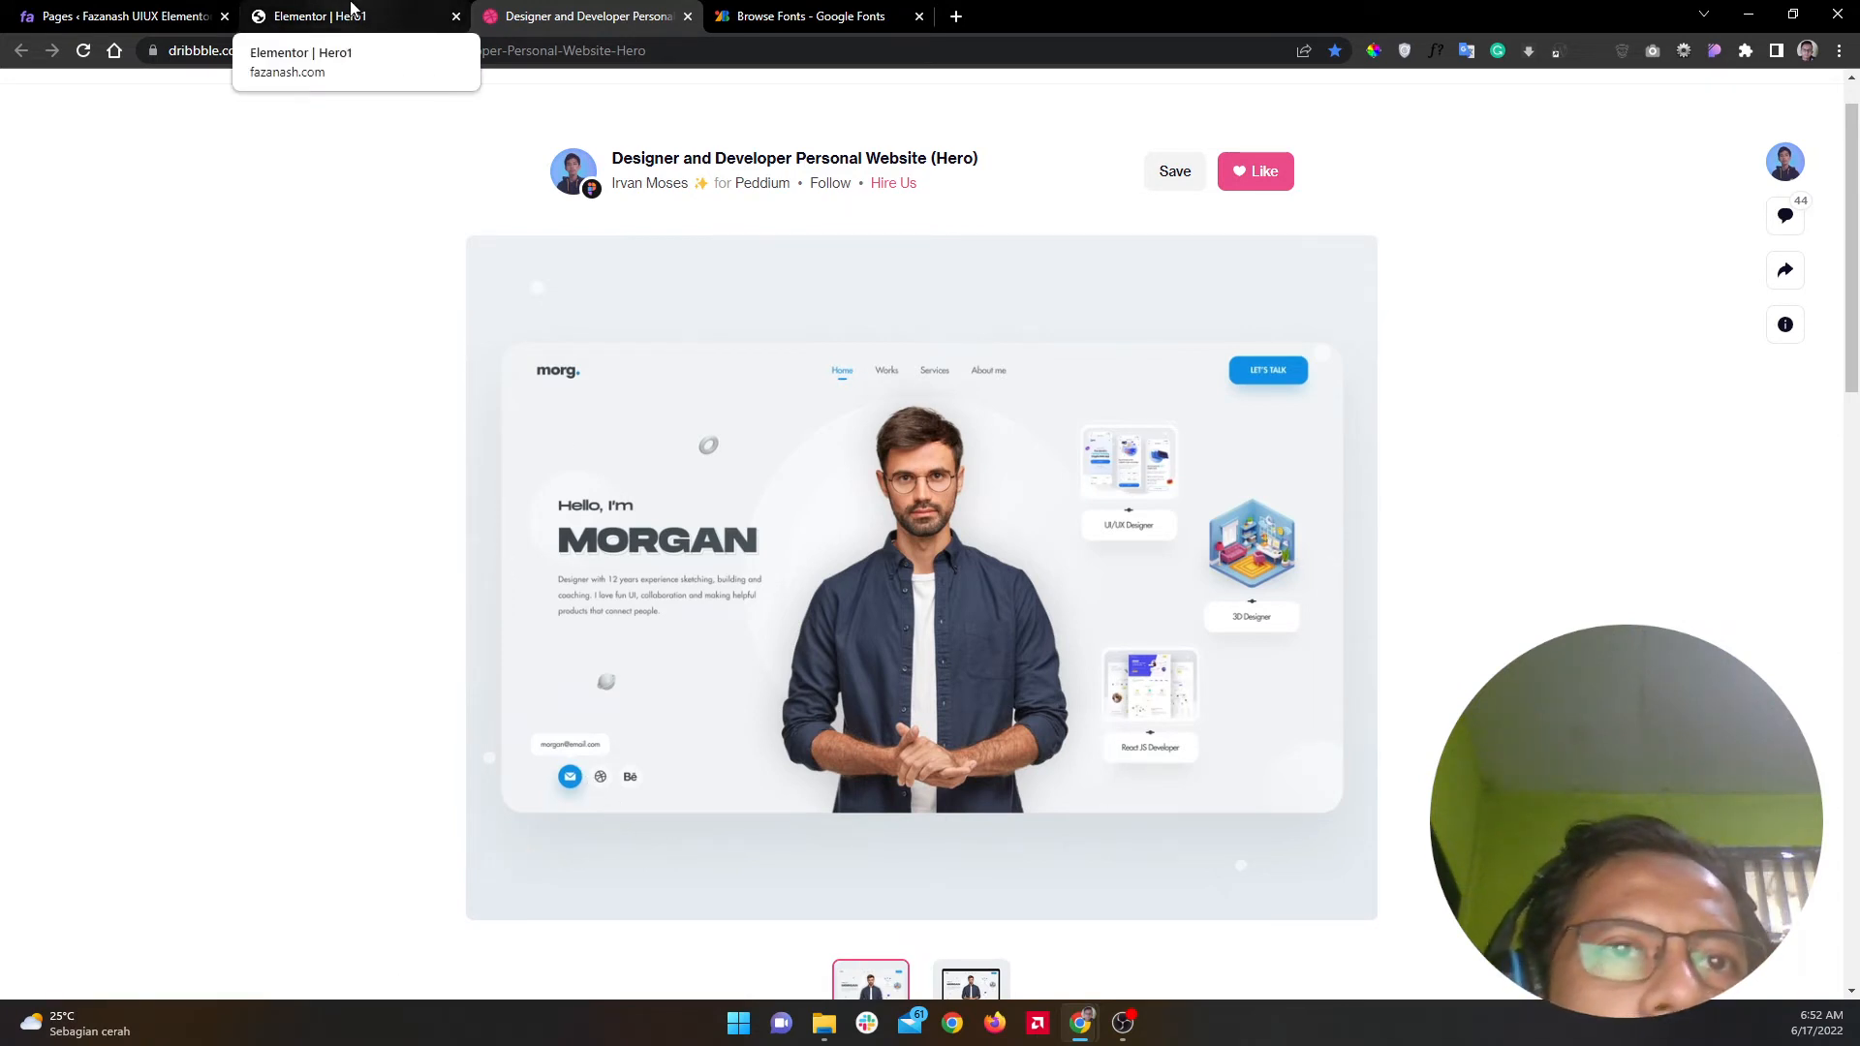
# Step: Back in the Elementor editor, drag a Spacer above the email button
pyautogui.click(352, 11)
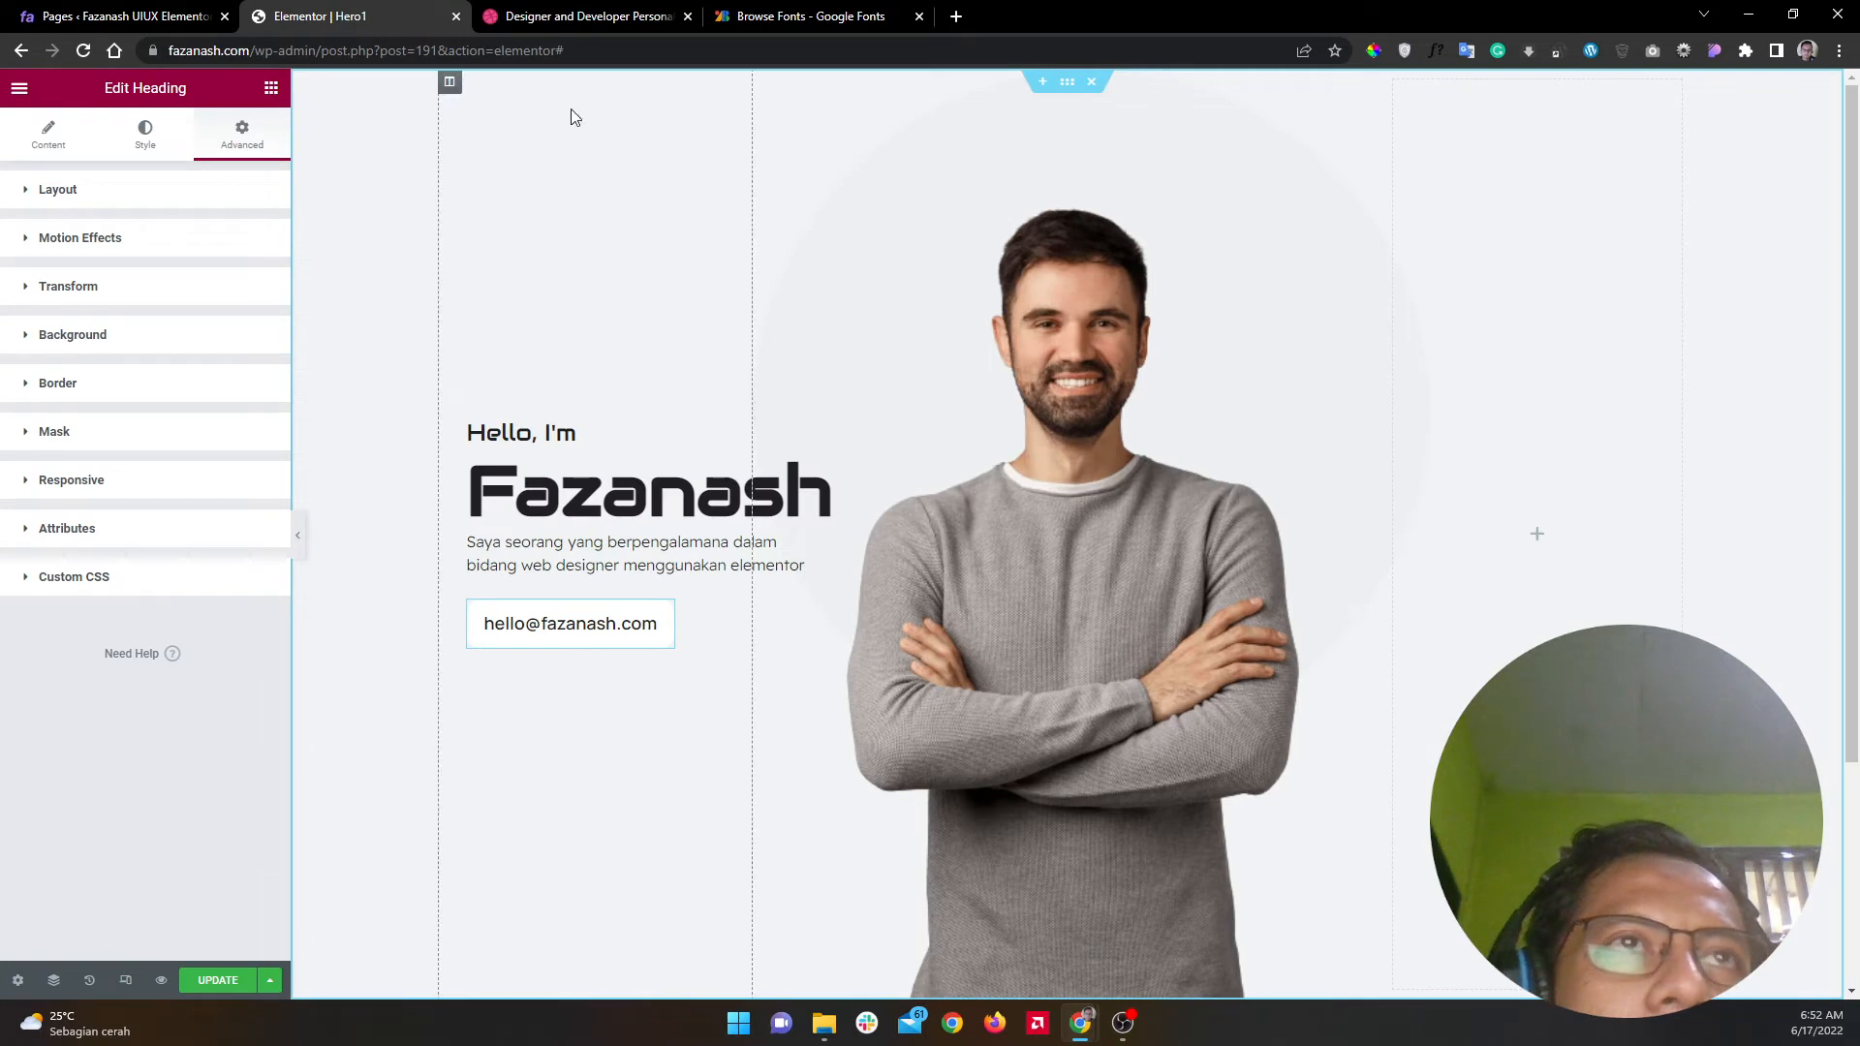
pyautogui.click(573, 17)
pyautogui.click(291, 13)
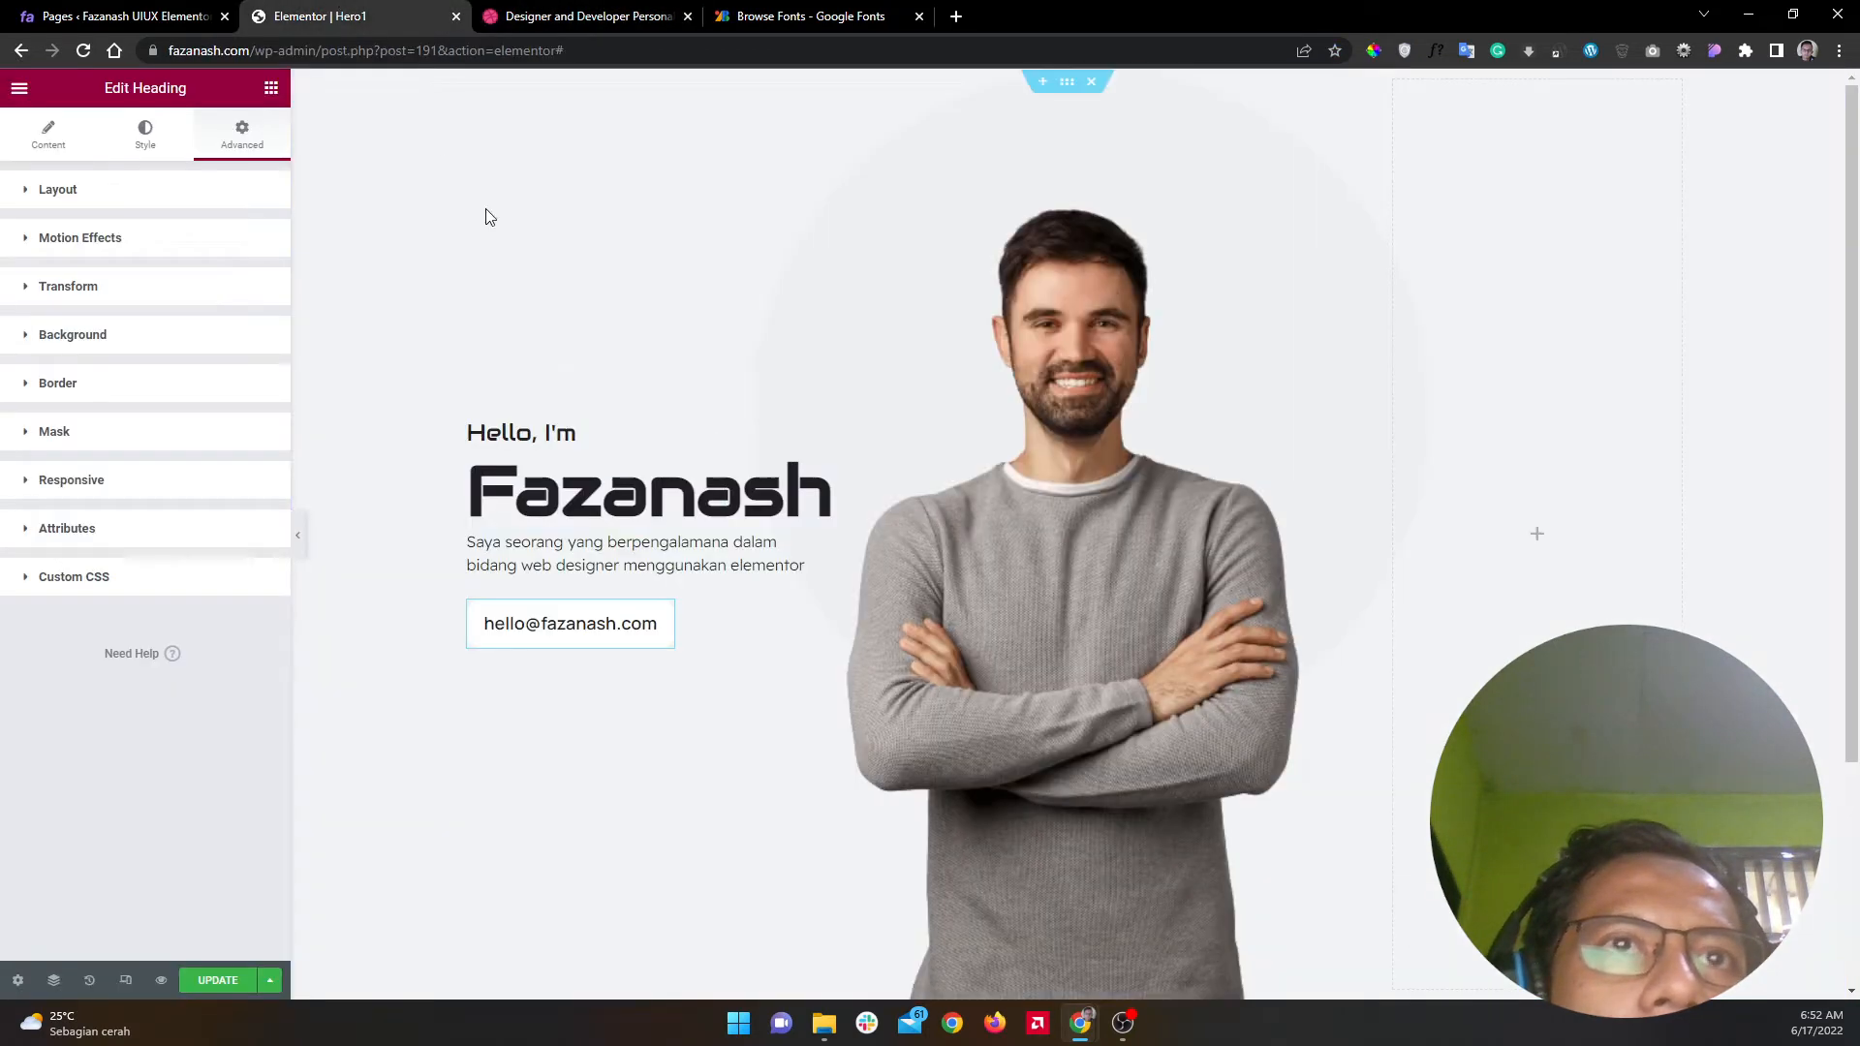
pyautogui.click(272, 88)
pyautogui.moveTo(189, 564); pyautogui.dragTo(506, 600)
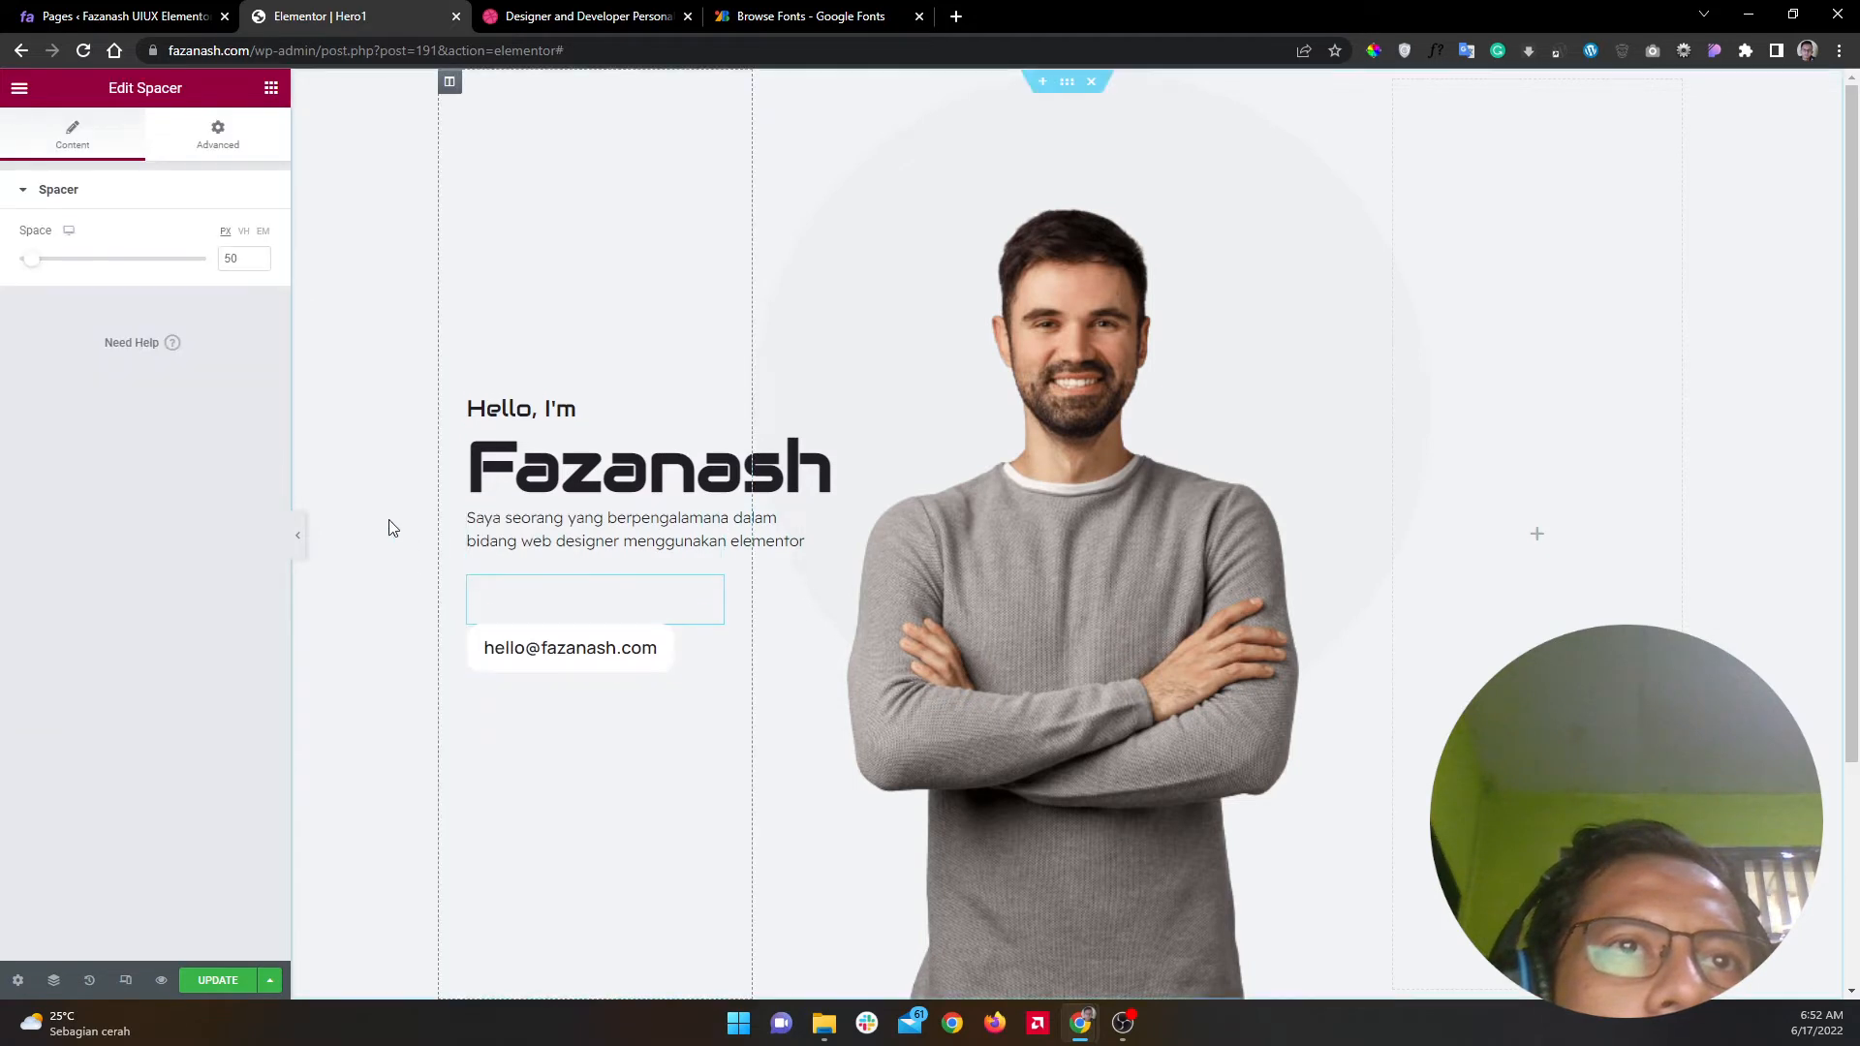
# Step: Try a spacer height of 87, then delete the spacer
pyautogui.moveTo(33, 260)
pyautogui.mouseDown()
pyautogui.moveTo(77, 274)
pyautogui.moveTo(53, 278)
pyautogui.mouseUp()
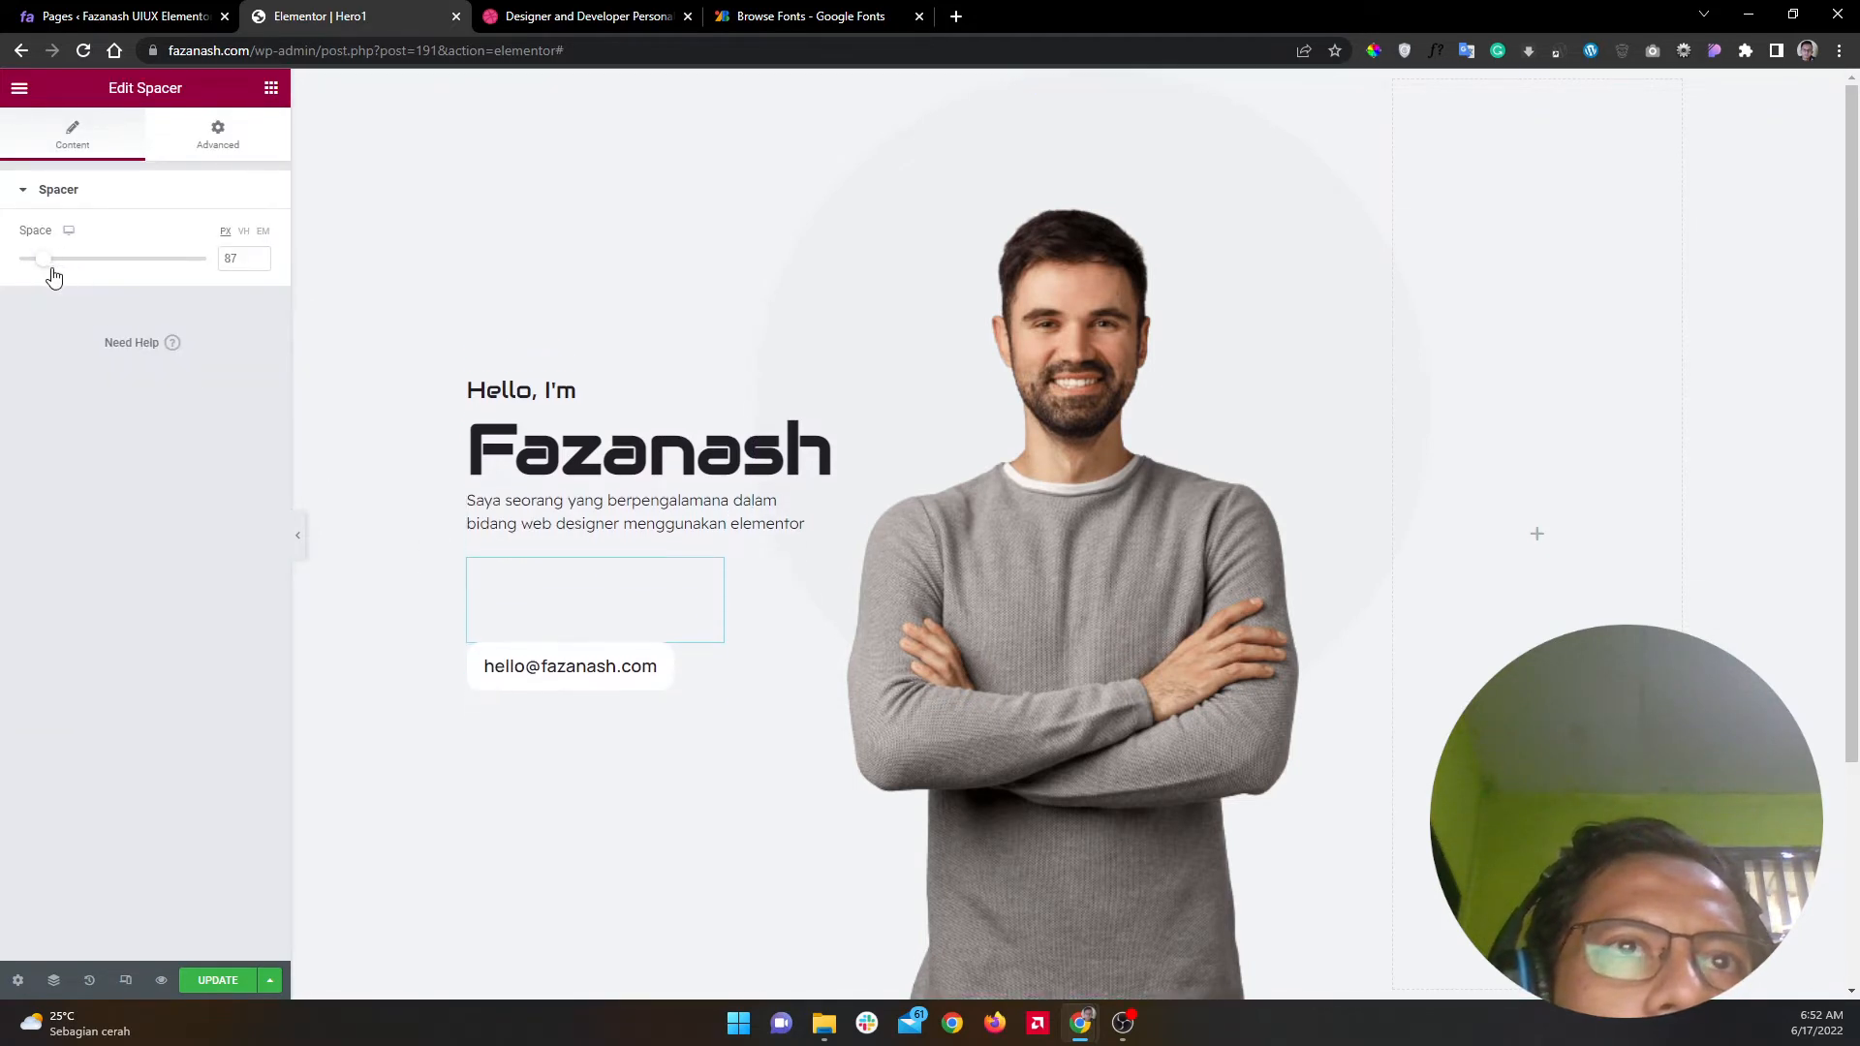
pyautogui.rightClick(565, 612)
pyautogui.click(627, 877)
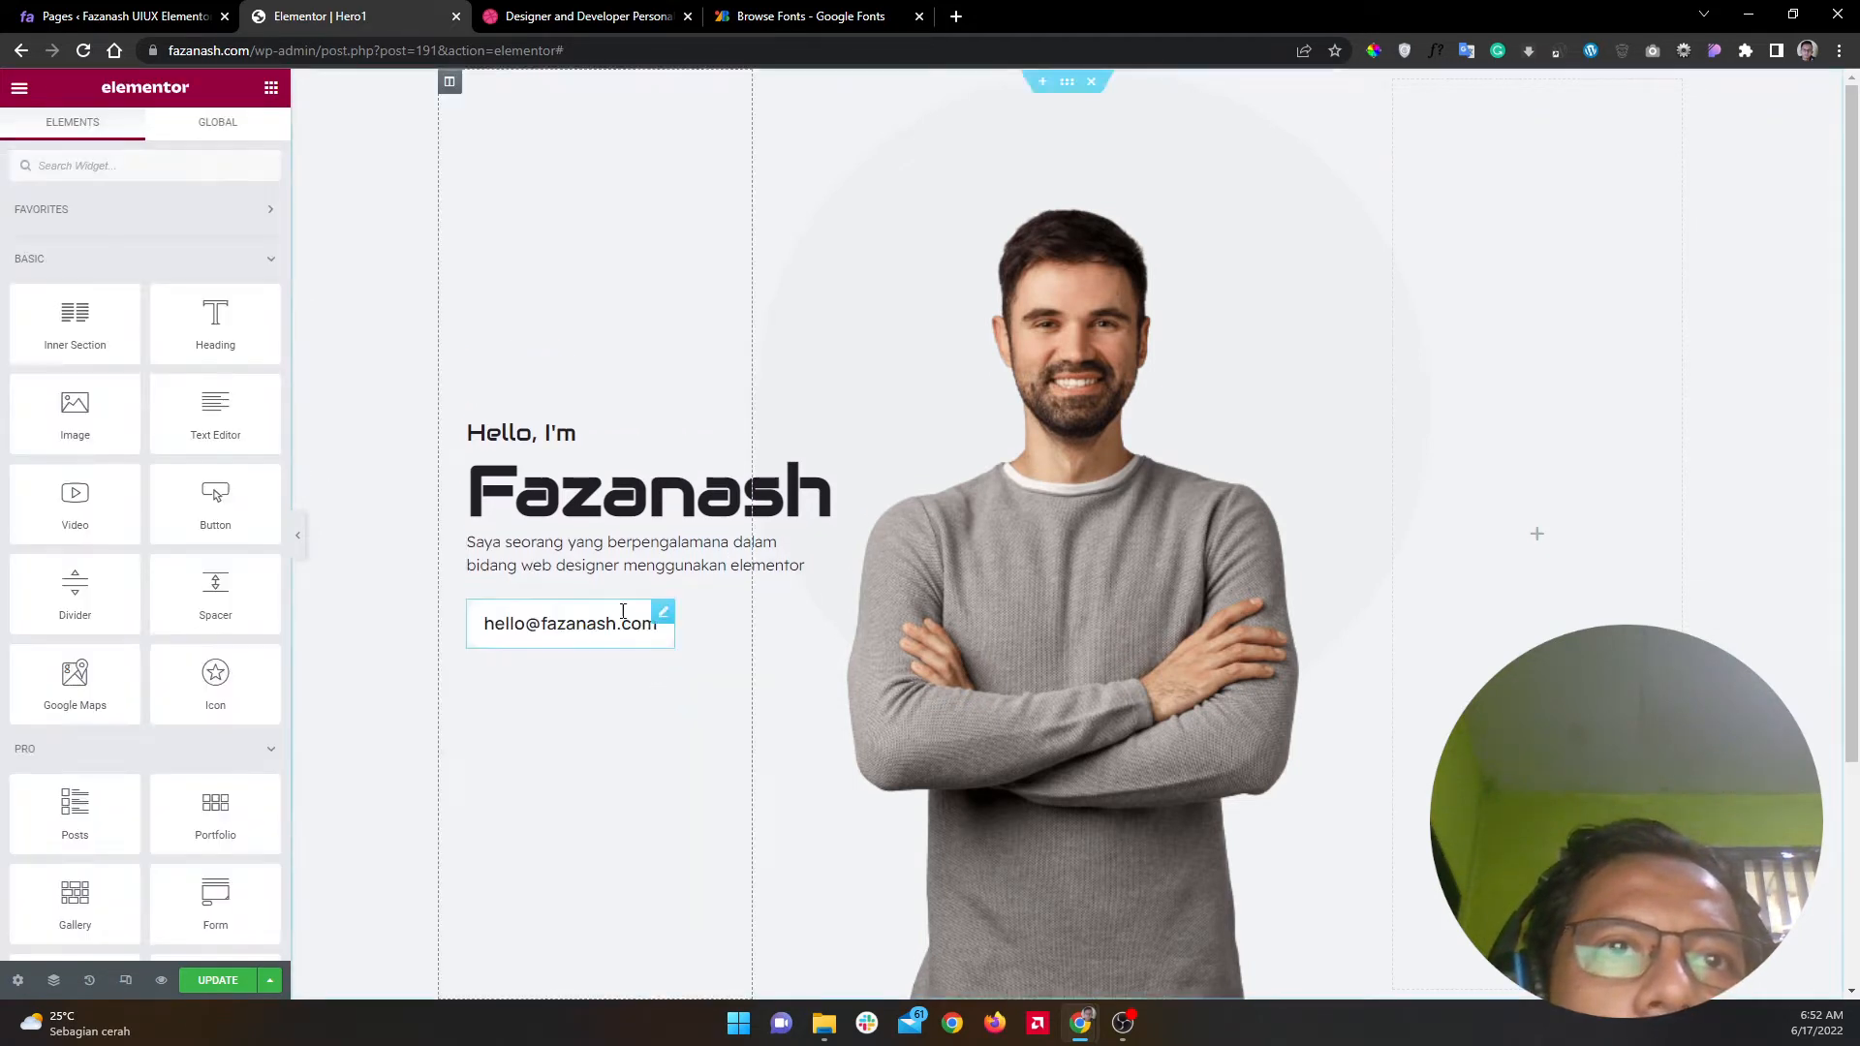
# Step: Make the email button absolutely positioned, anchored to the bottom with a 100 px offset
pyautogui.click(663, 625)
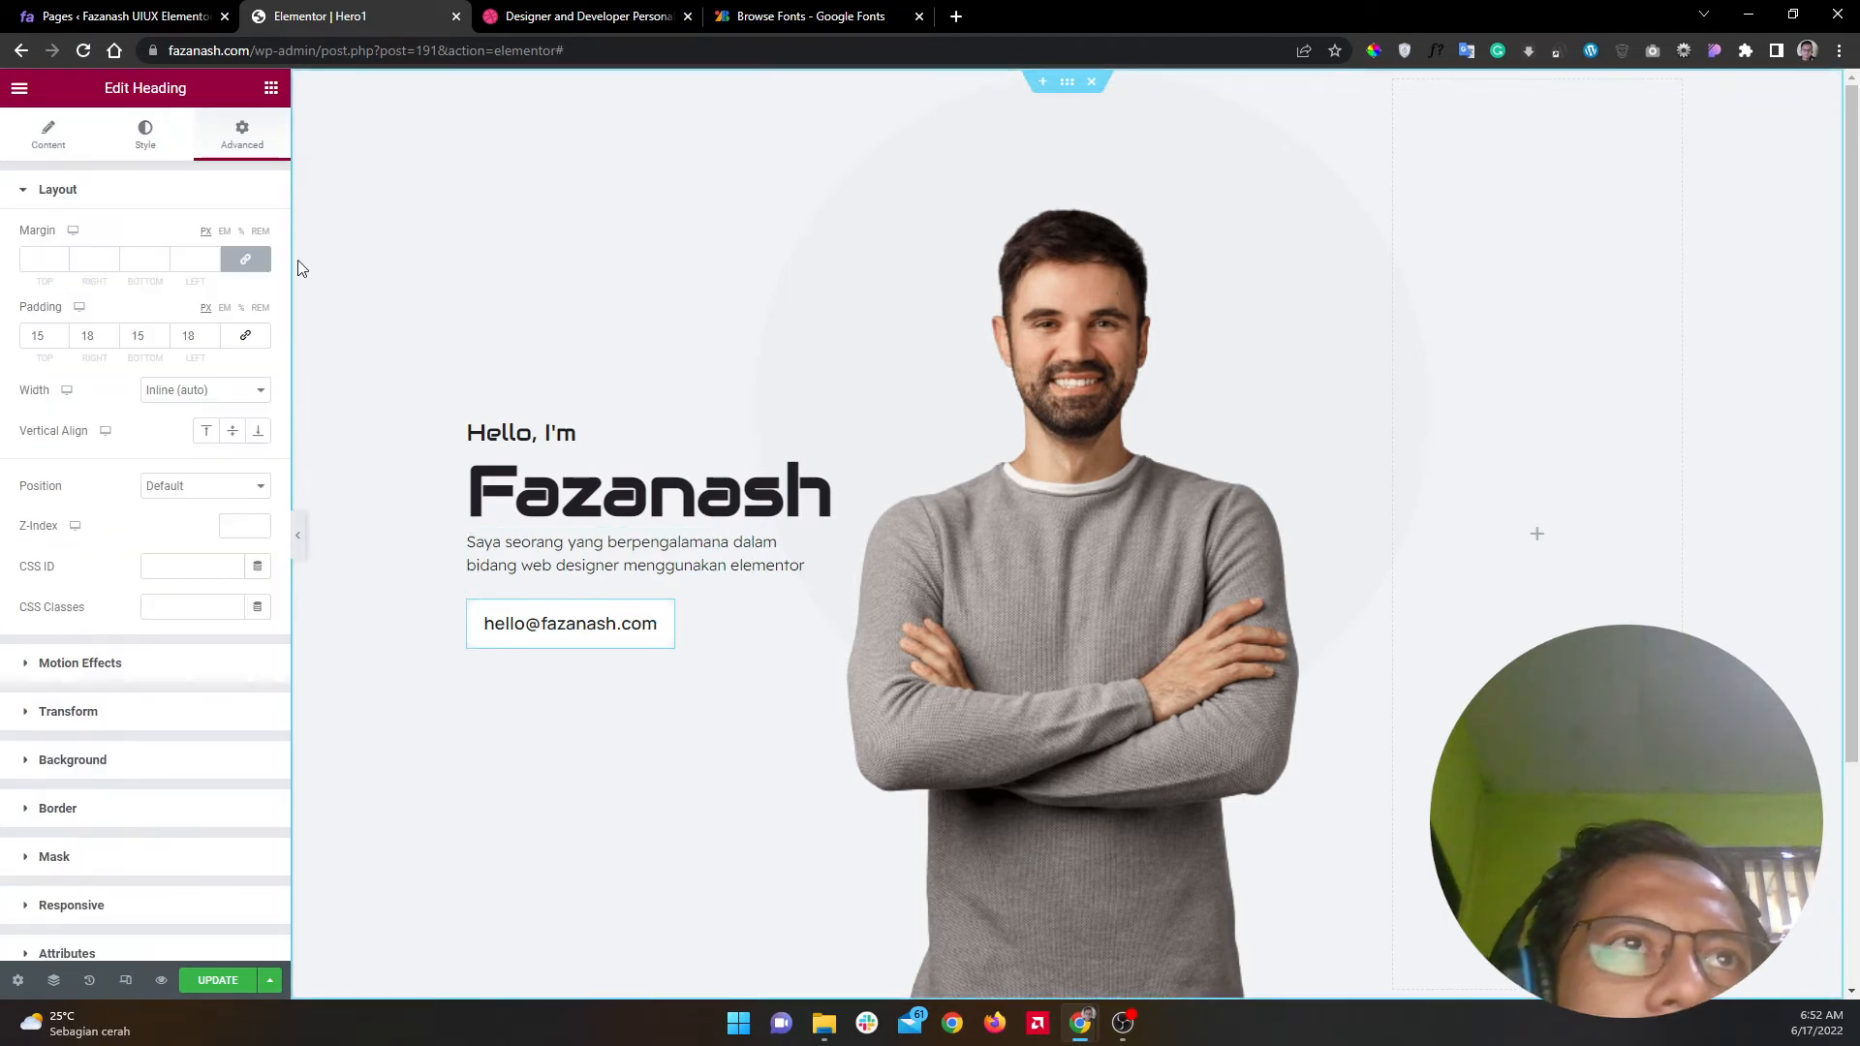
pyautogui.click(242, 486)
pyautogui.click(240, 524)
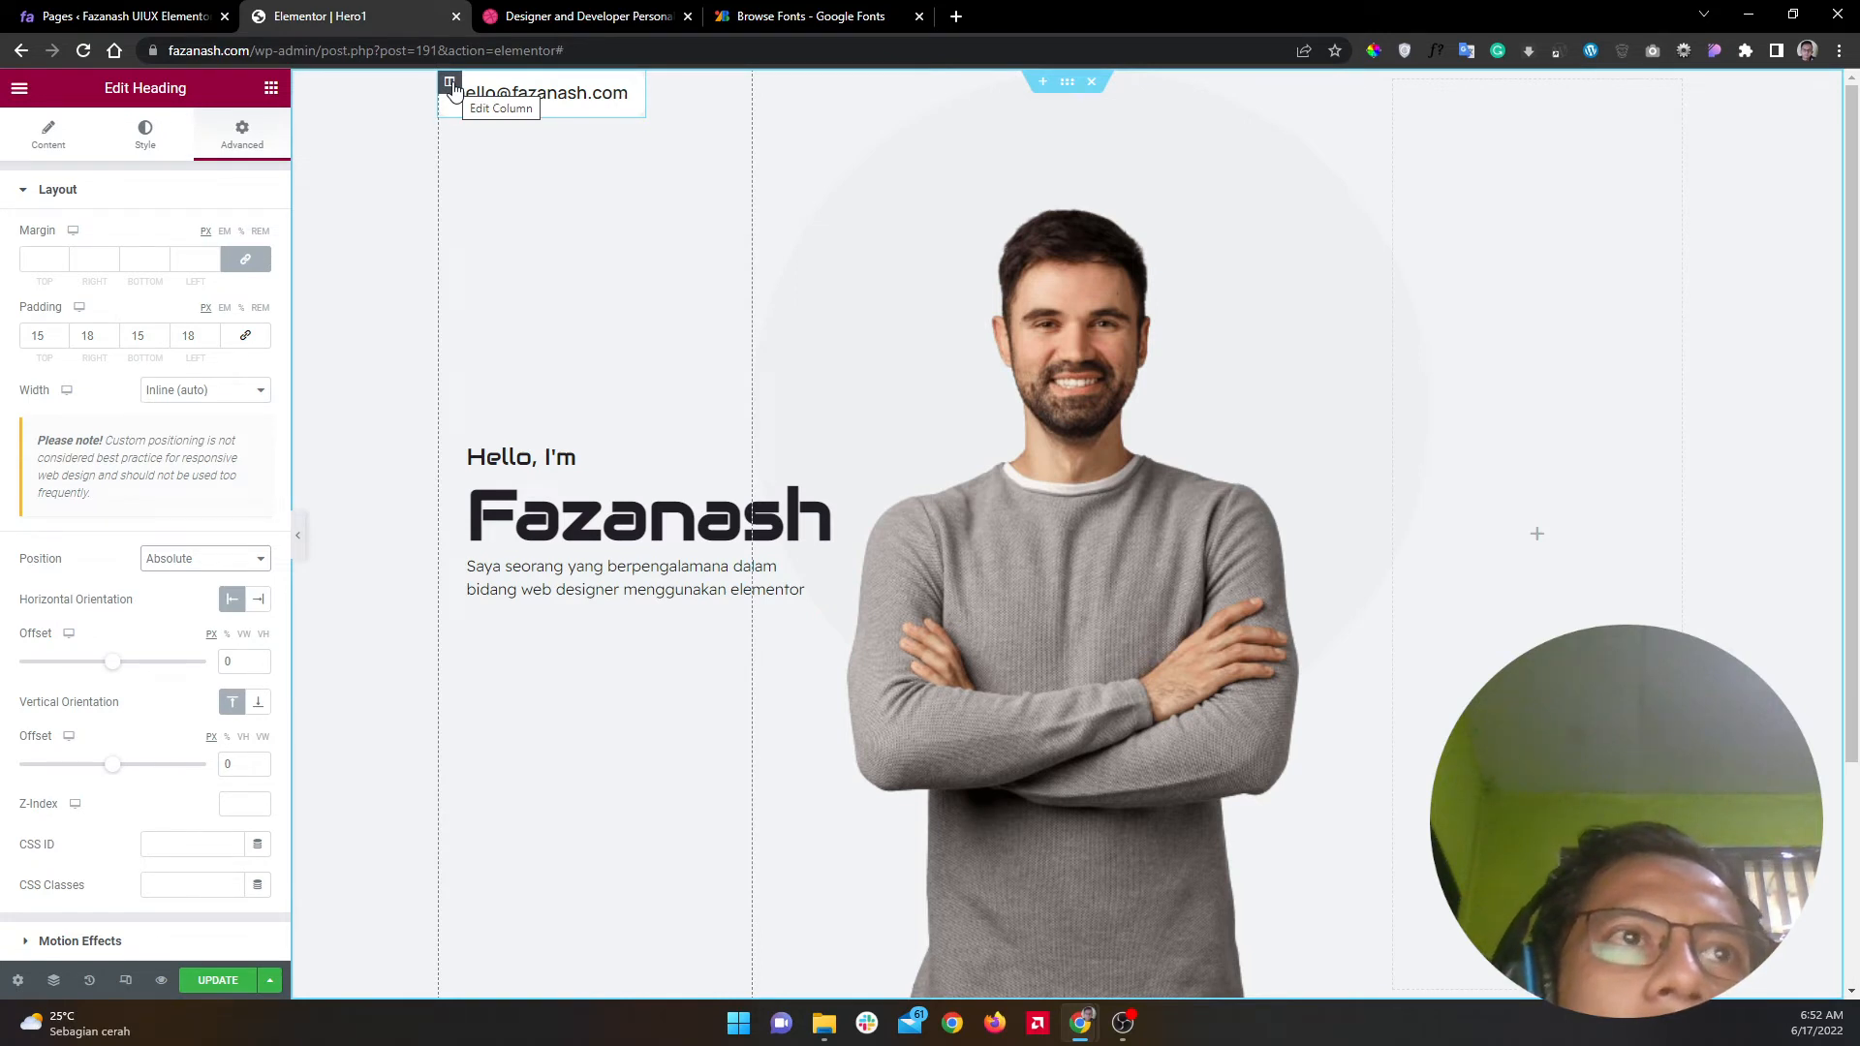
pyautogui.click(252, 712)
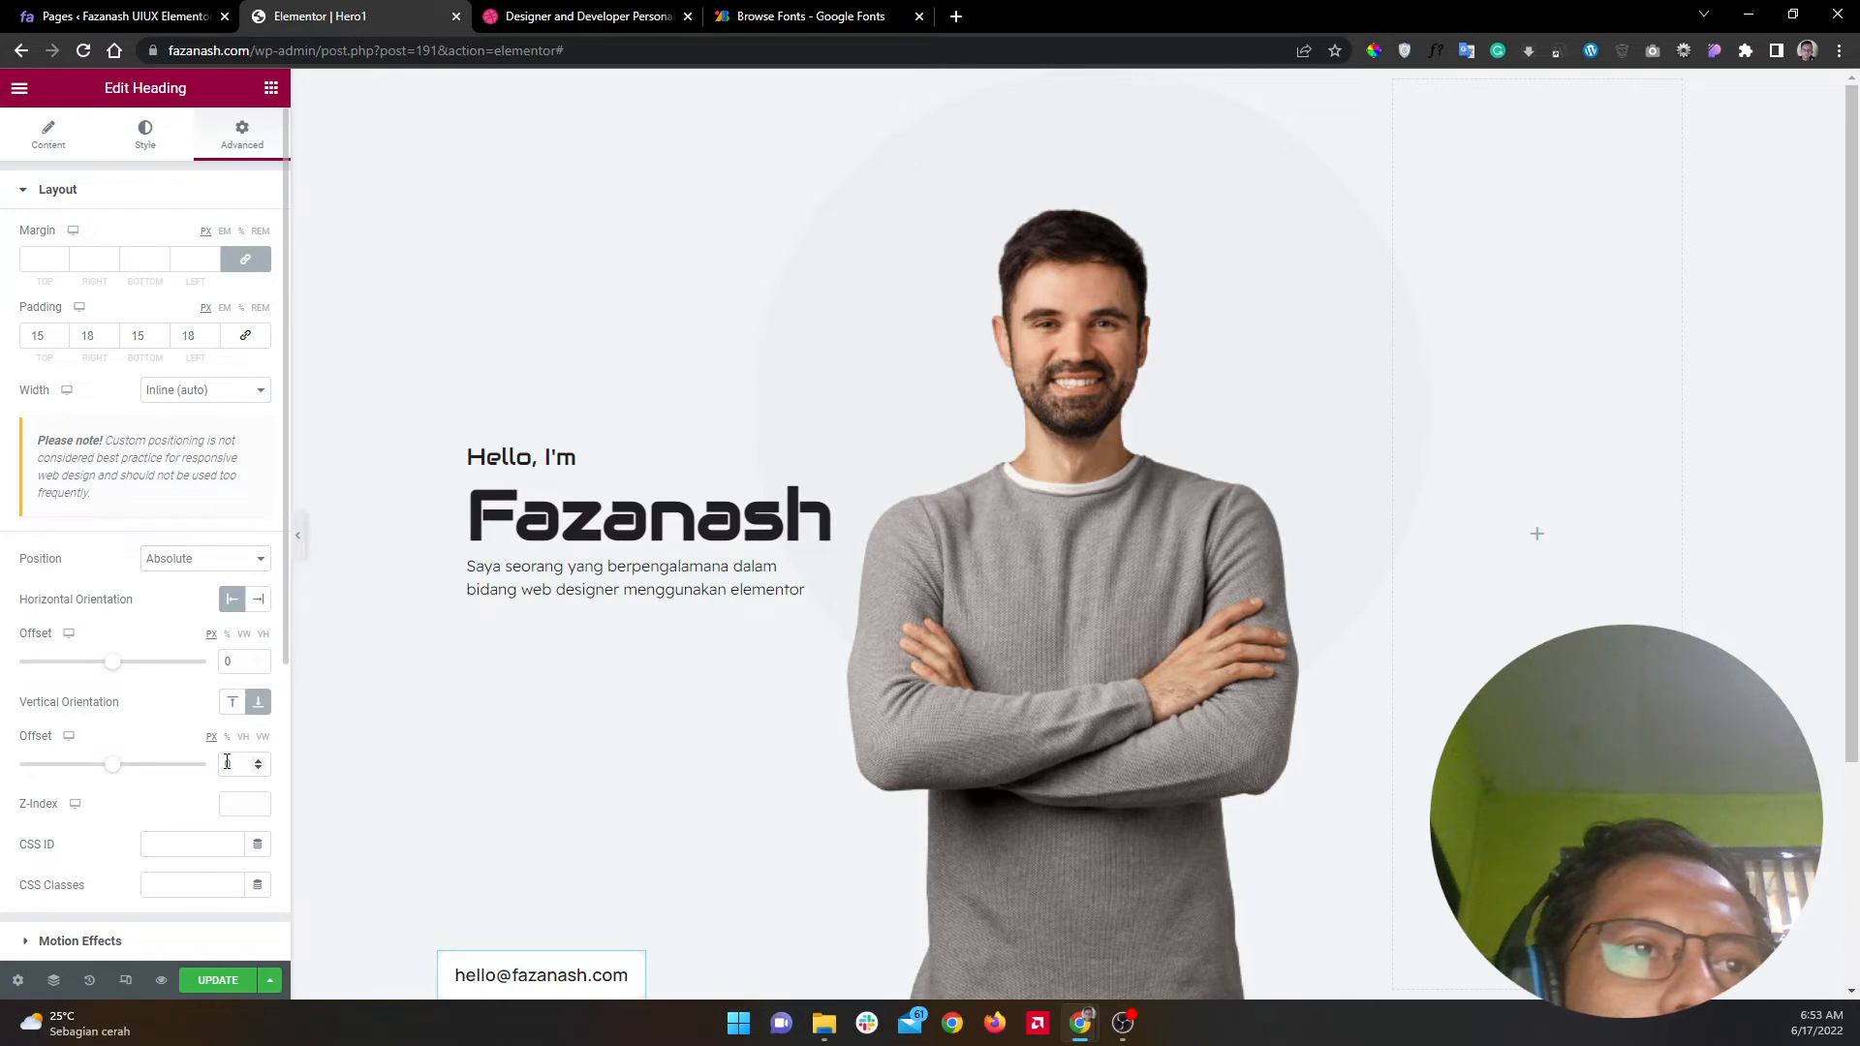
pyautogui.write('100')
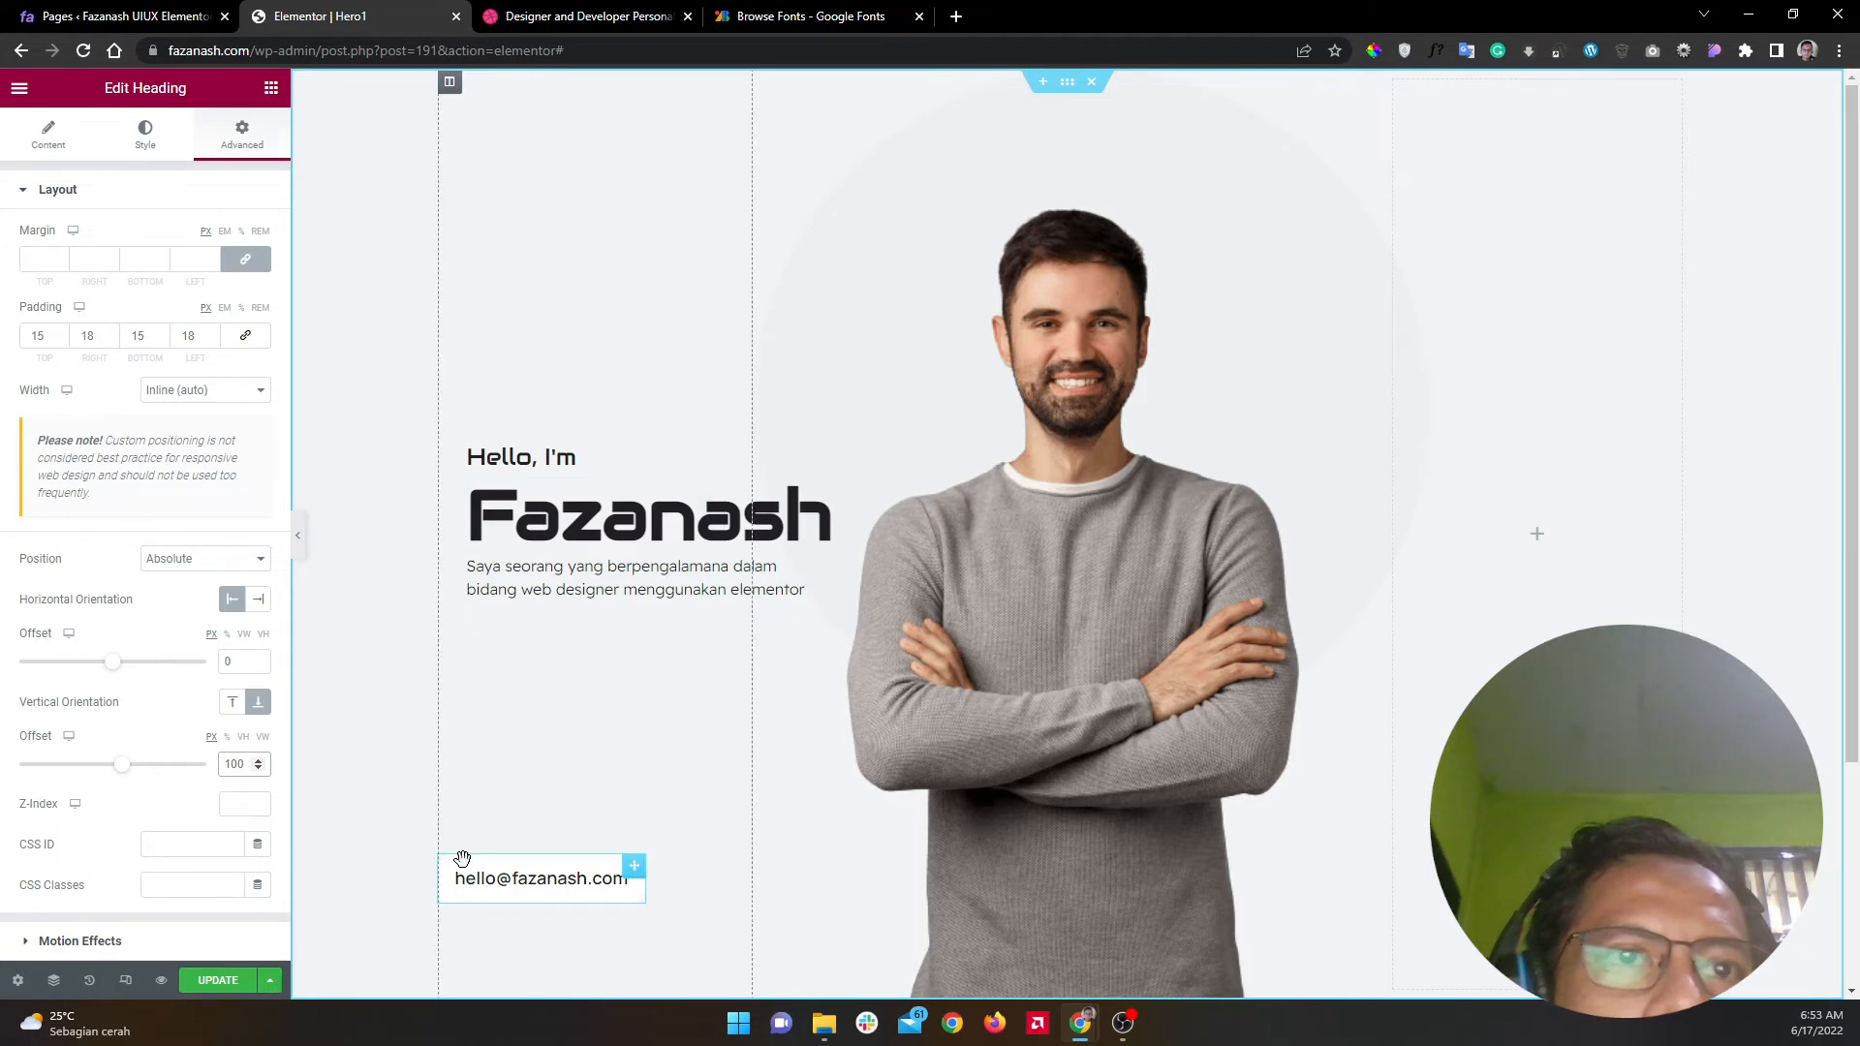
# Step: Set the email button's horizontal offset to 30 and preview the page
pyautogui.click(223, 660)
pyautogui.write('3')
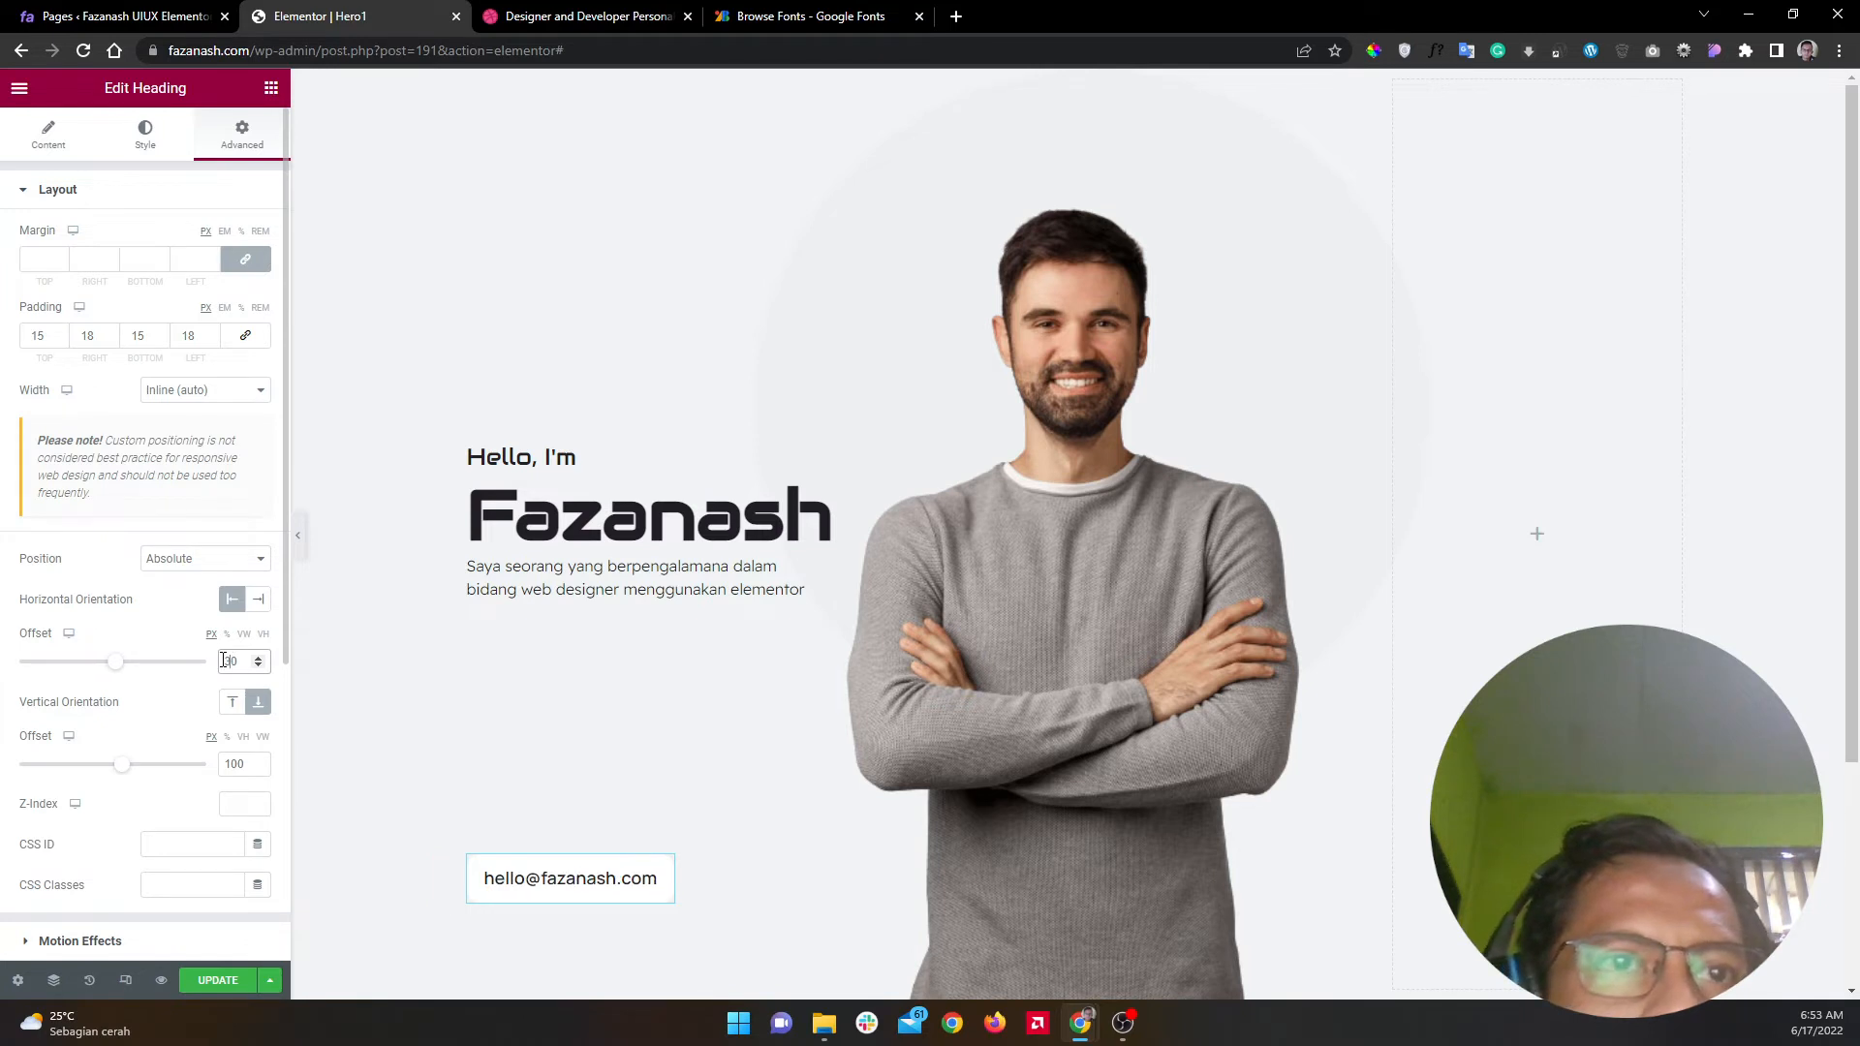
pyautogui.click(298, 540)
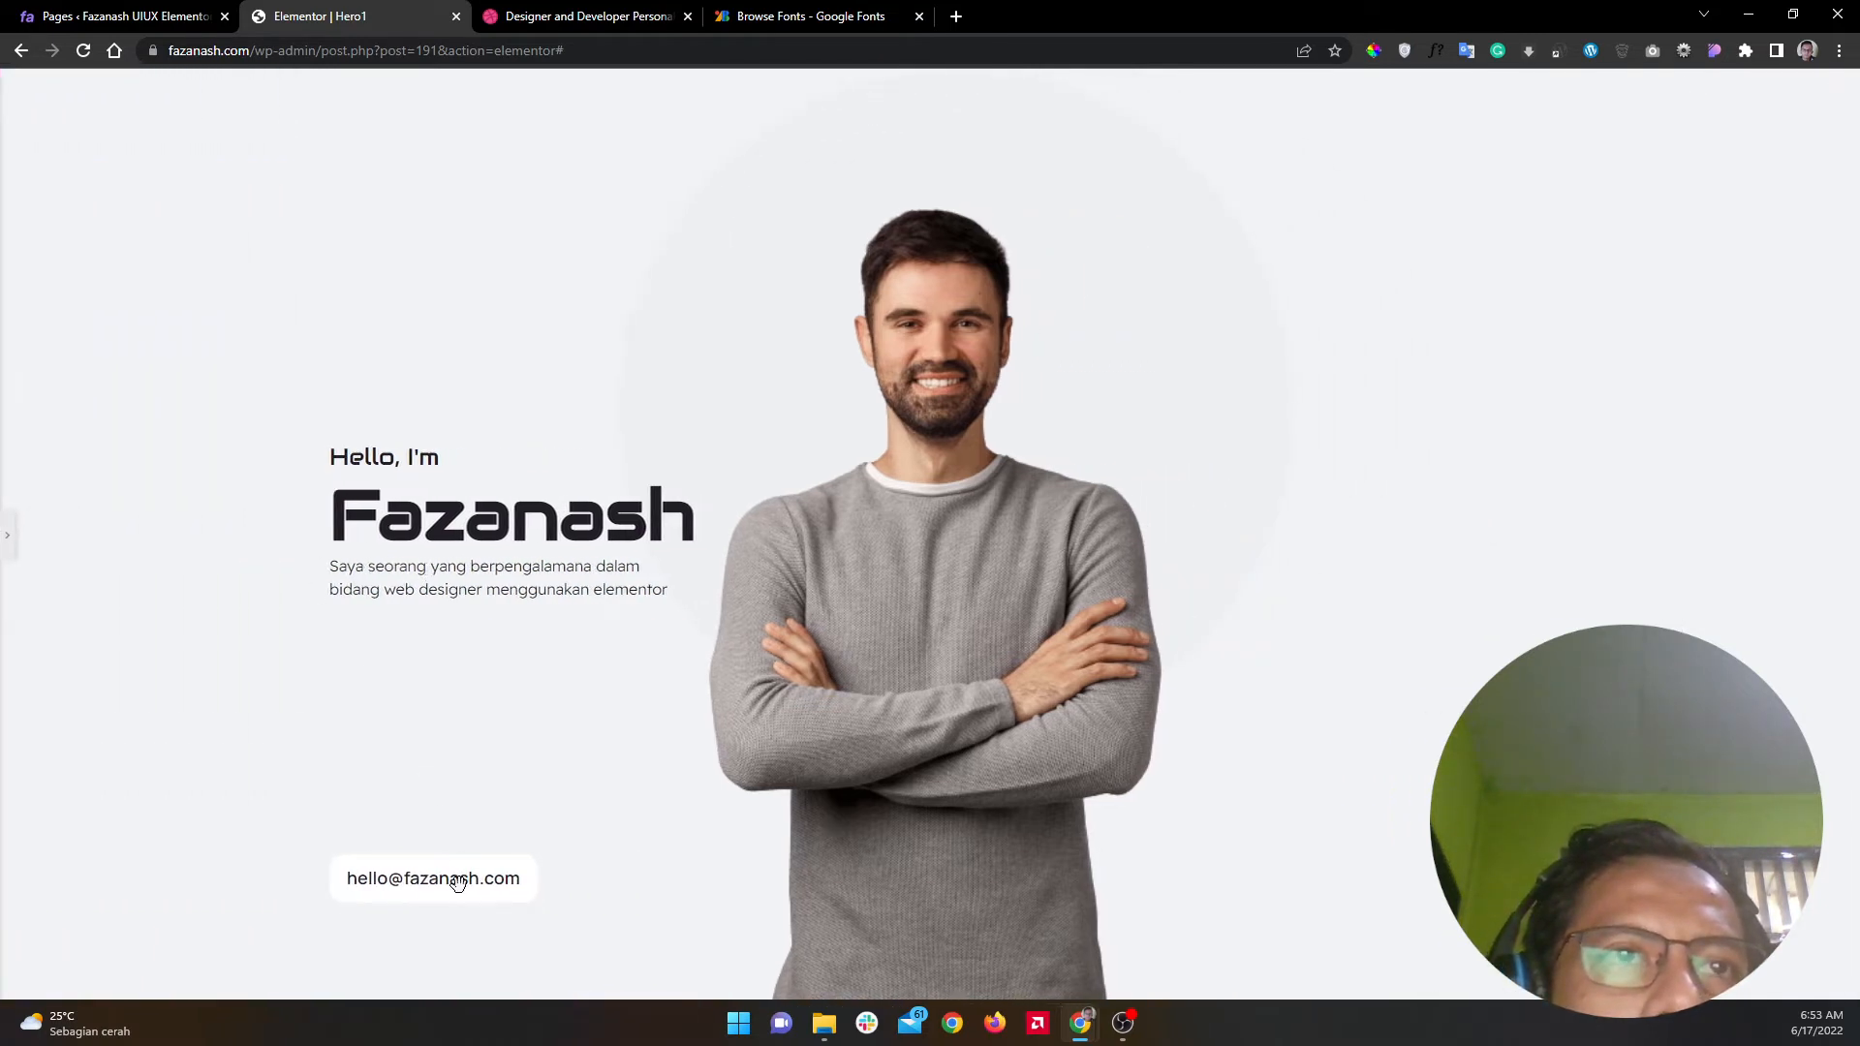
pyautogui.click(8, 534)
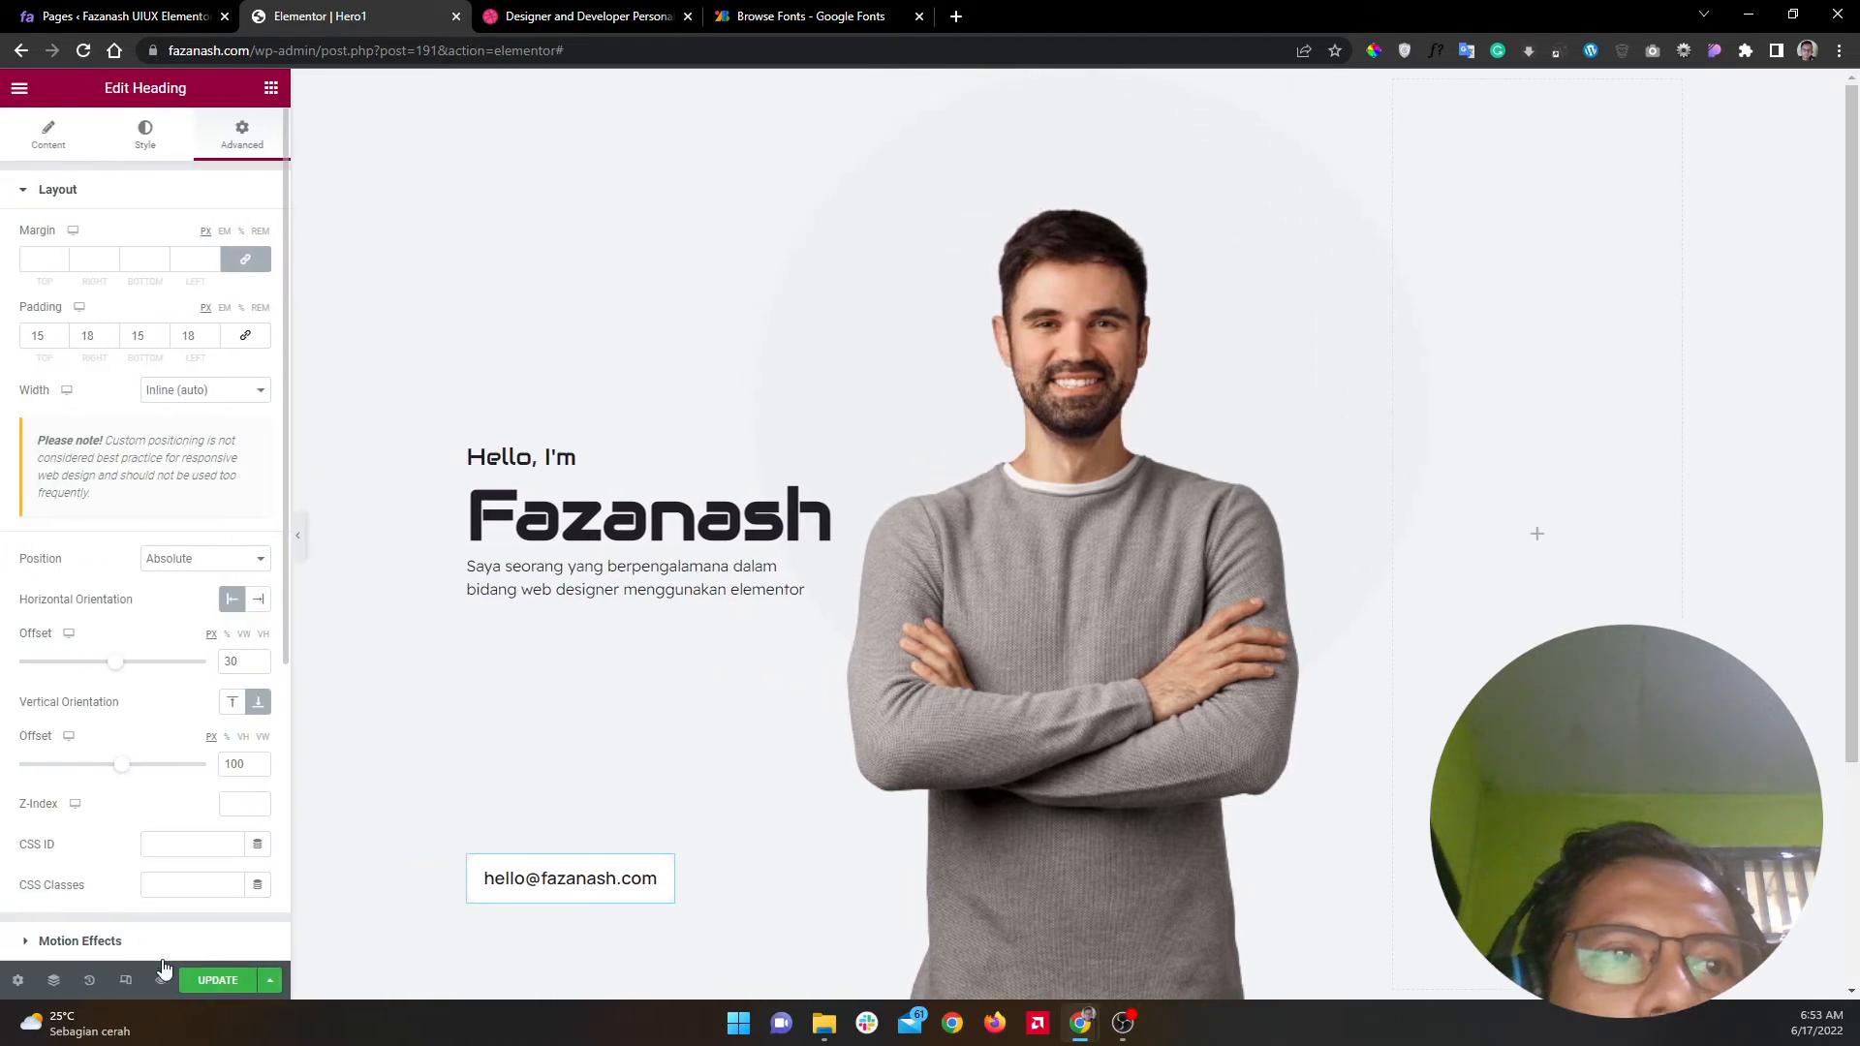
# Step: Move the spacer box behind the photo to offsets -9 and 89, then preview
pyautogui.click(582, 17)
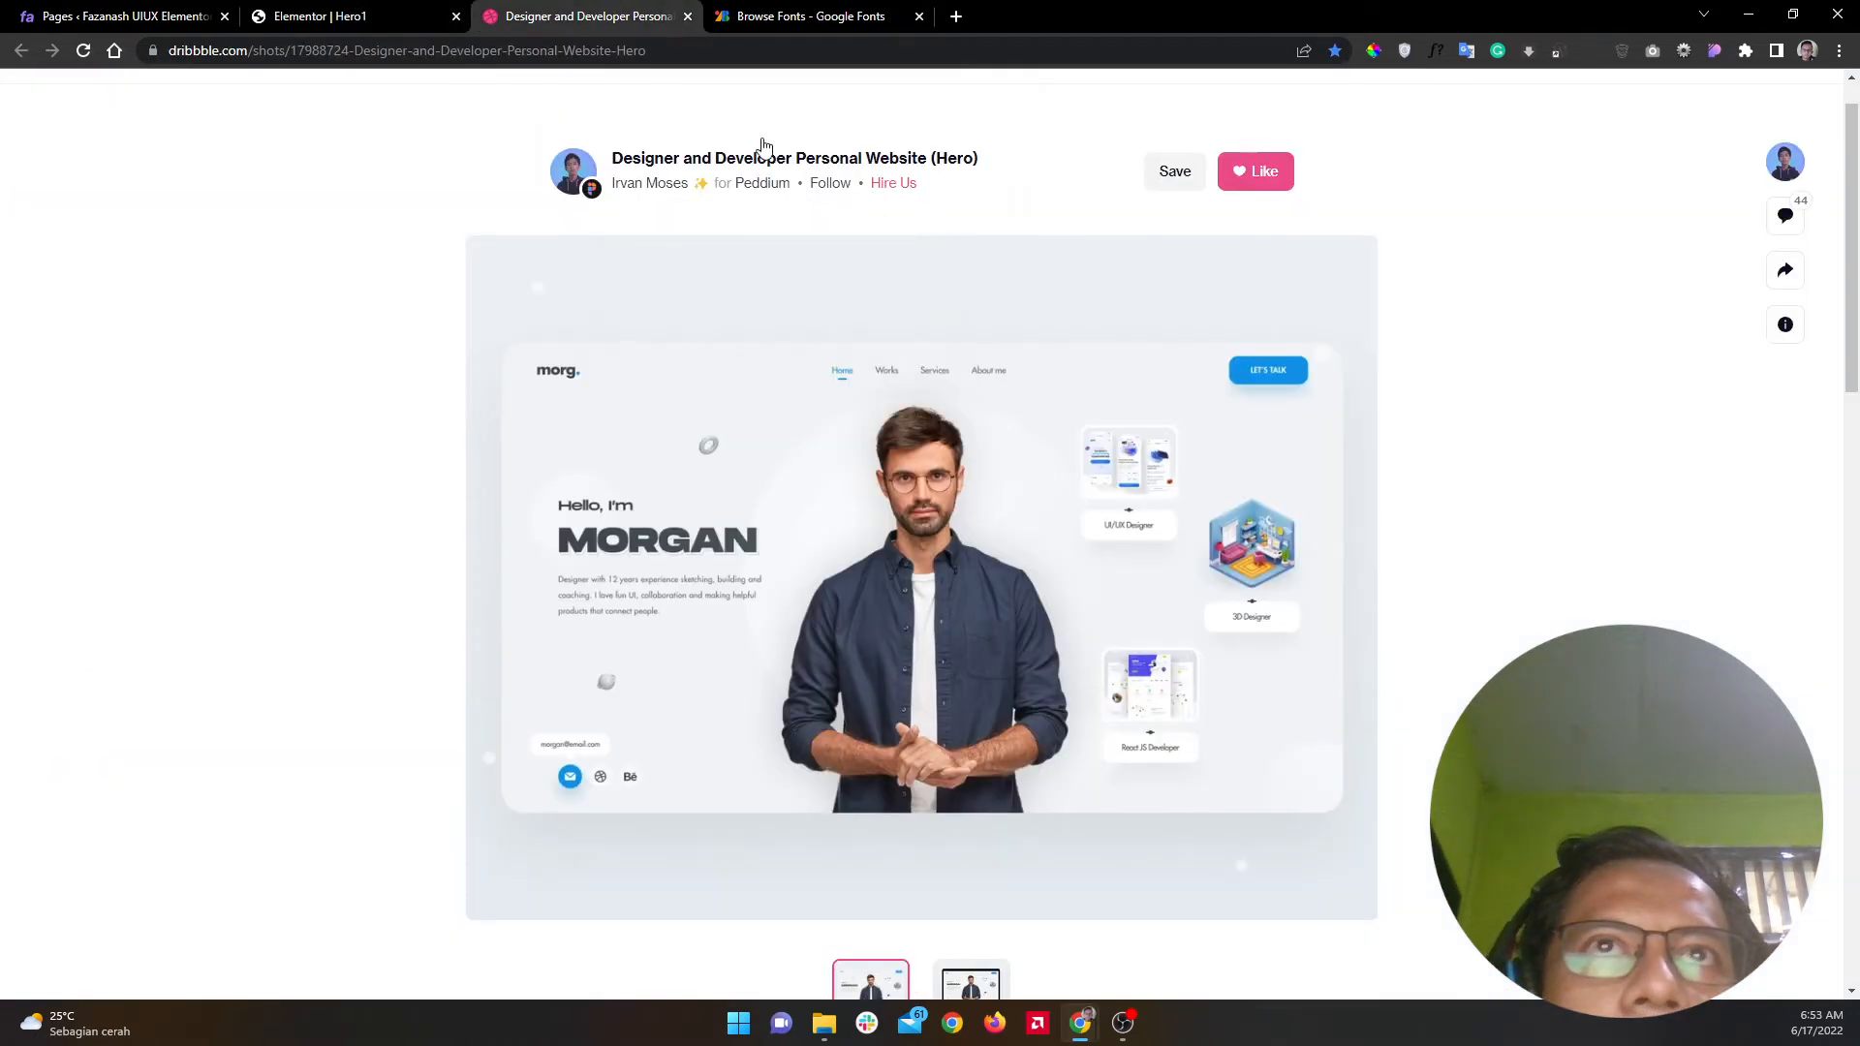
pyautogui.click(387, 16)
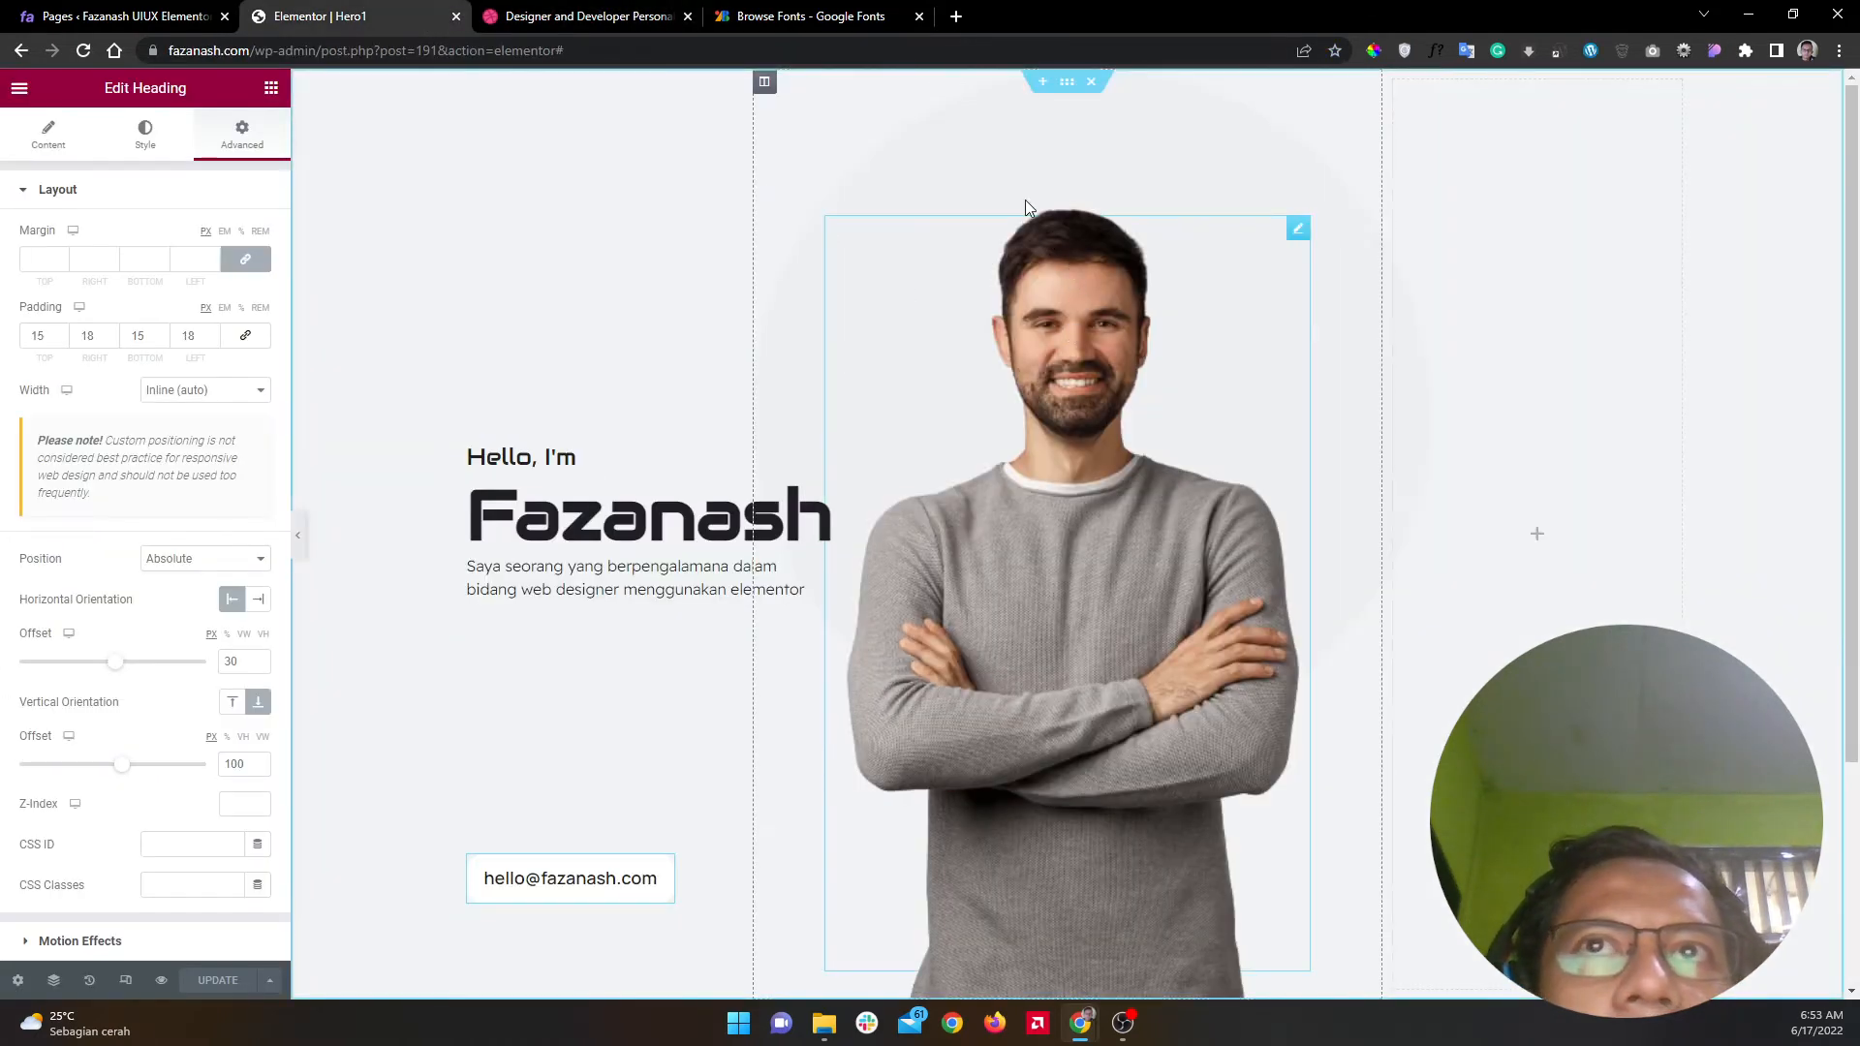
pyautogui.click(996, 160)
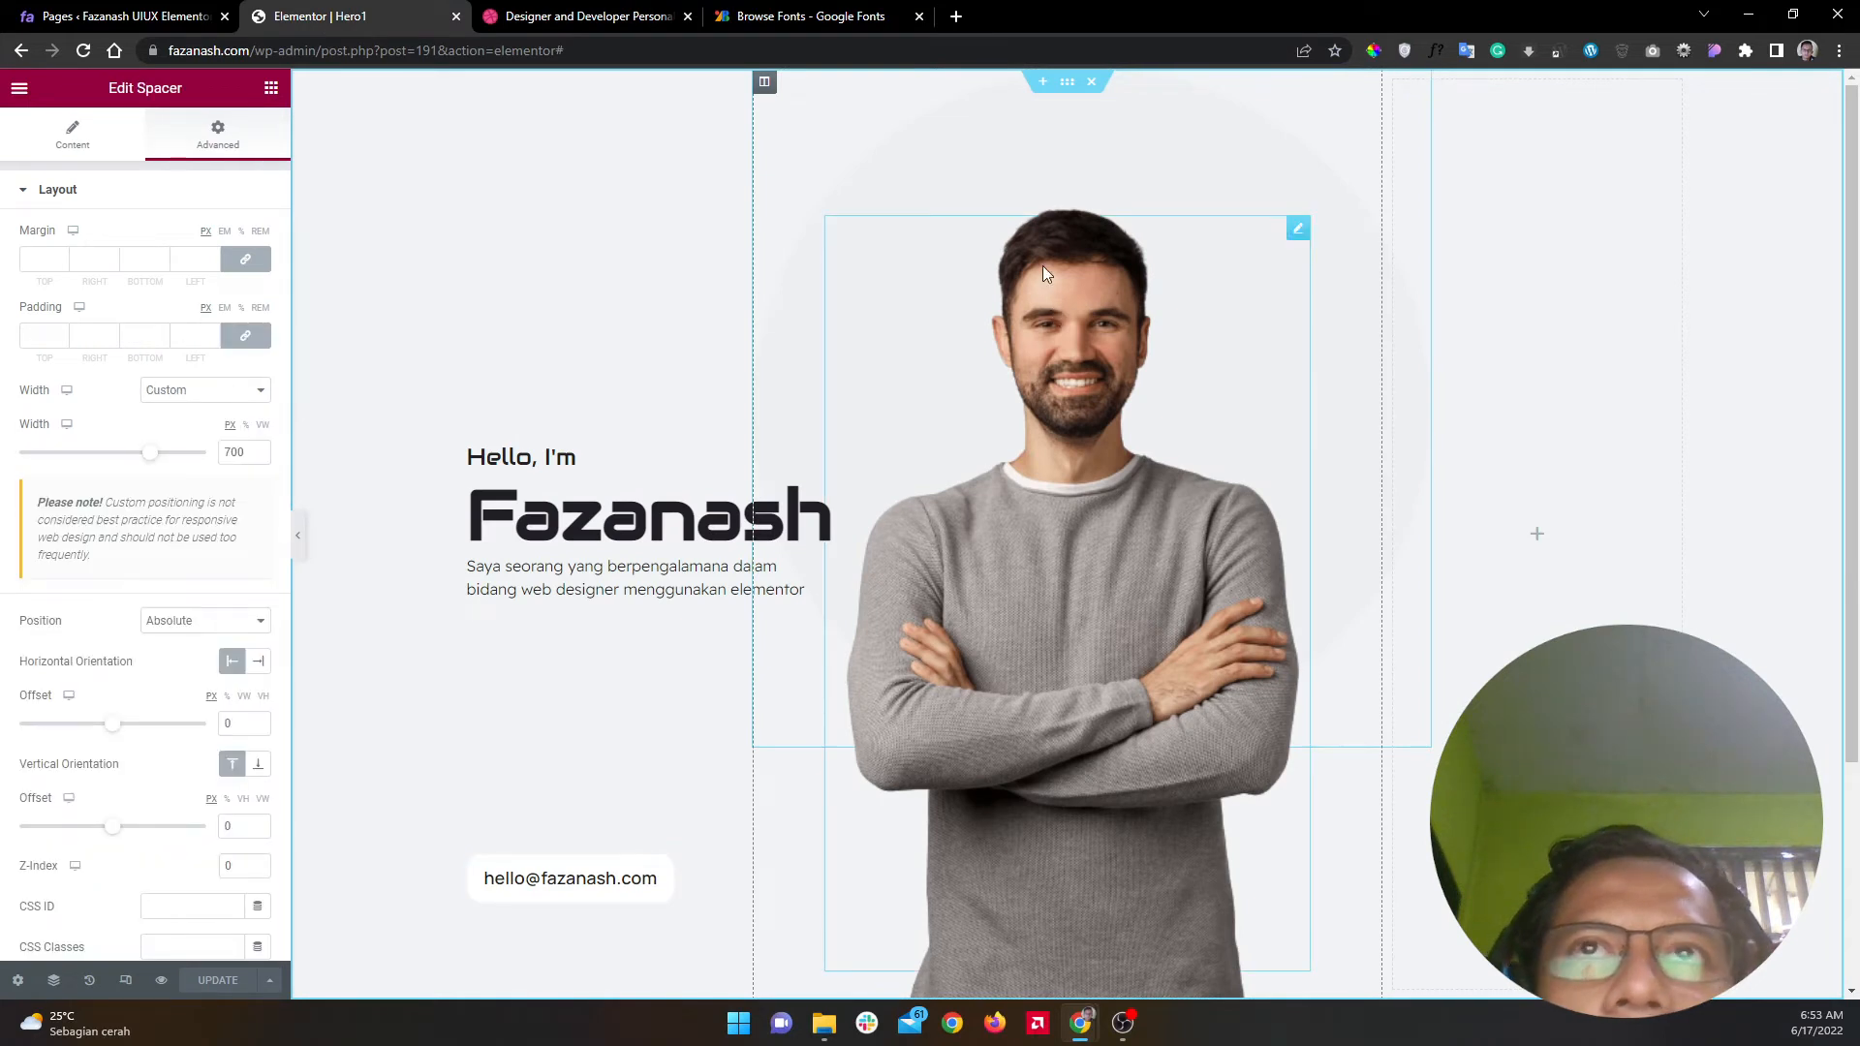
pyautogui.moveTo(996, 149); pyautogui.dragTo(986, 236)
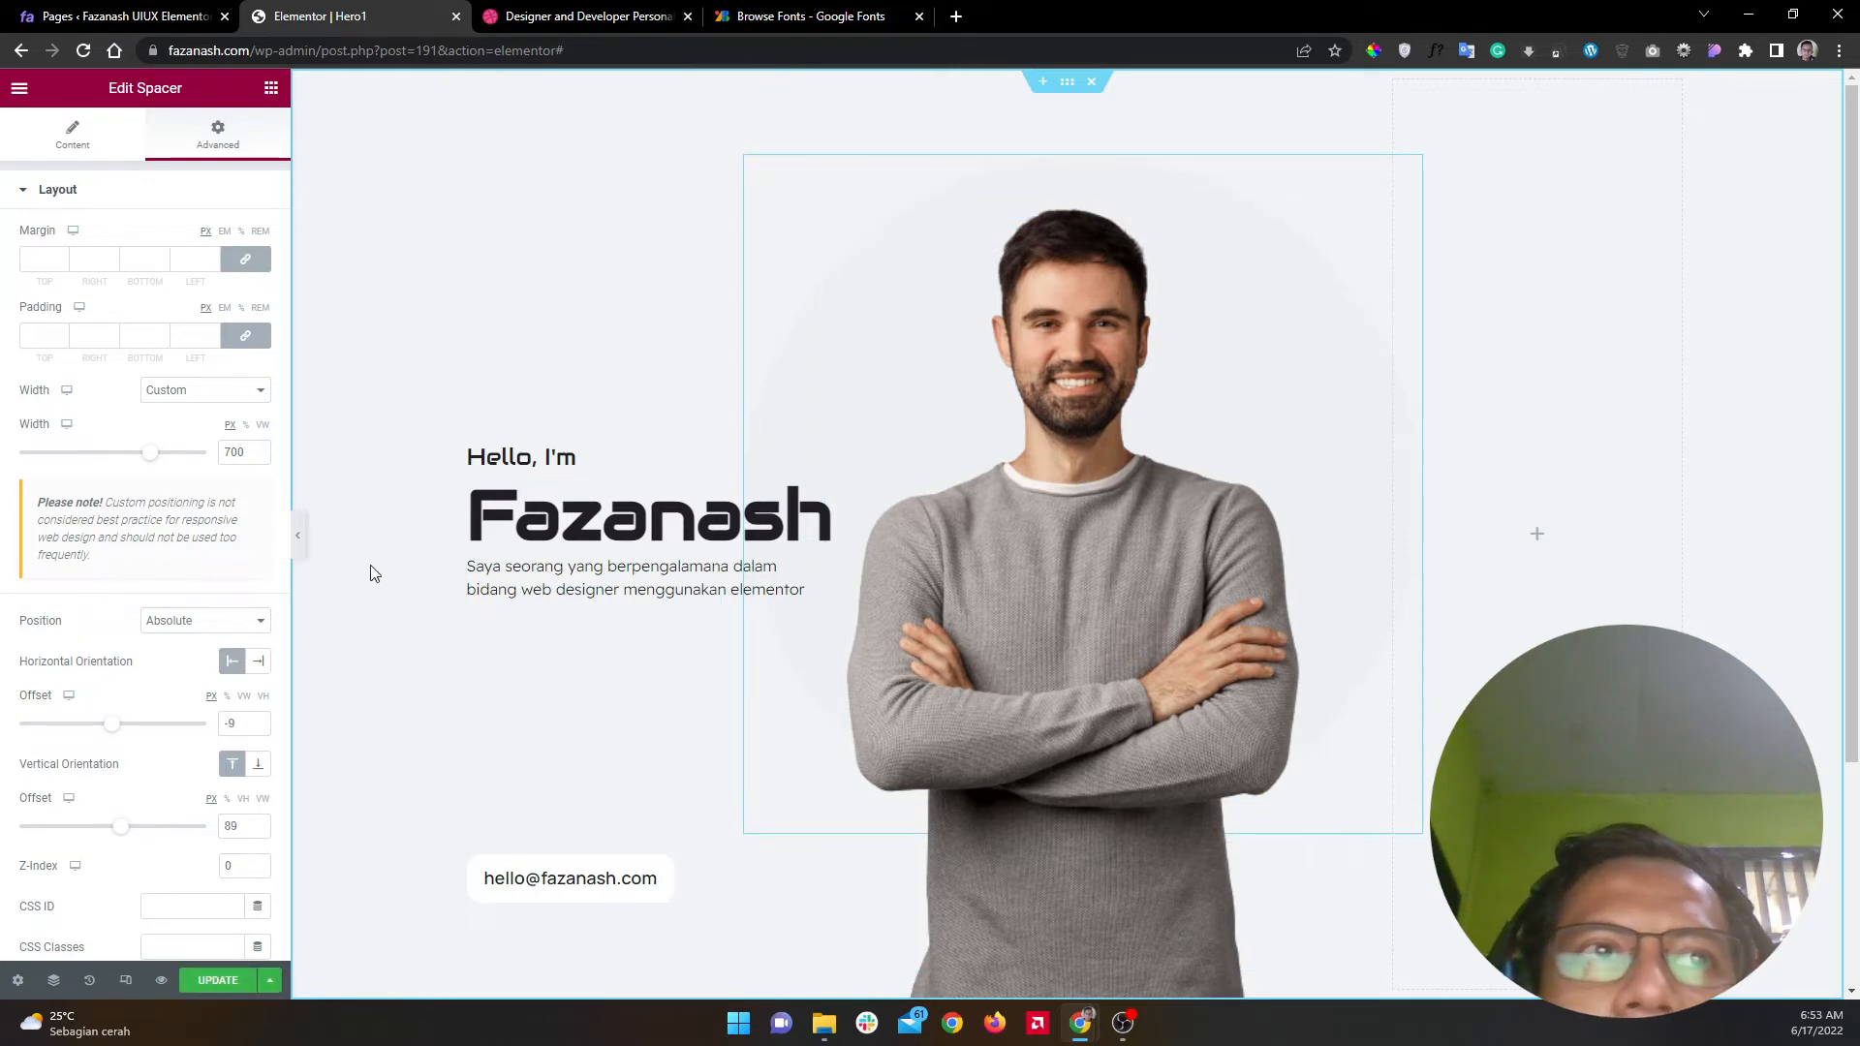
pyautogui.click(298, 534)
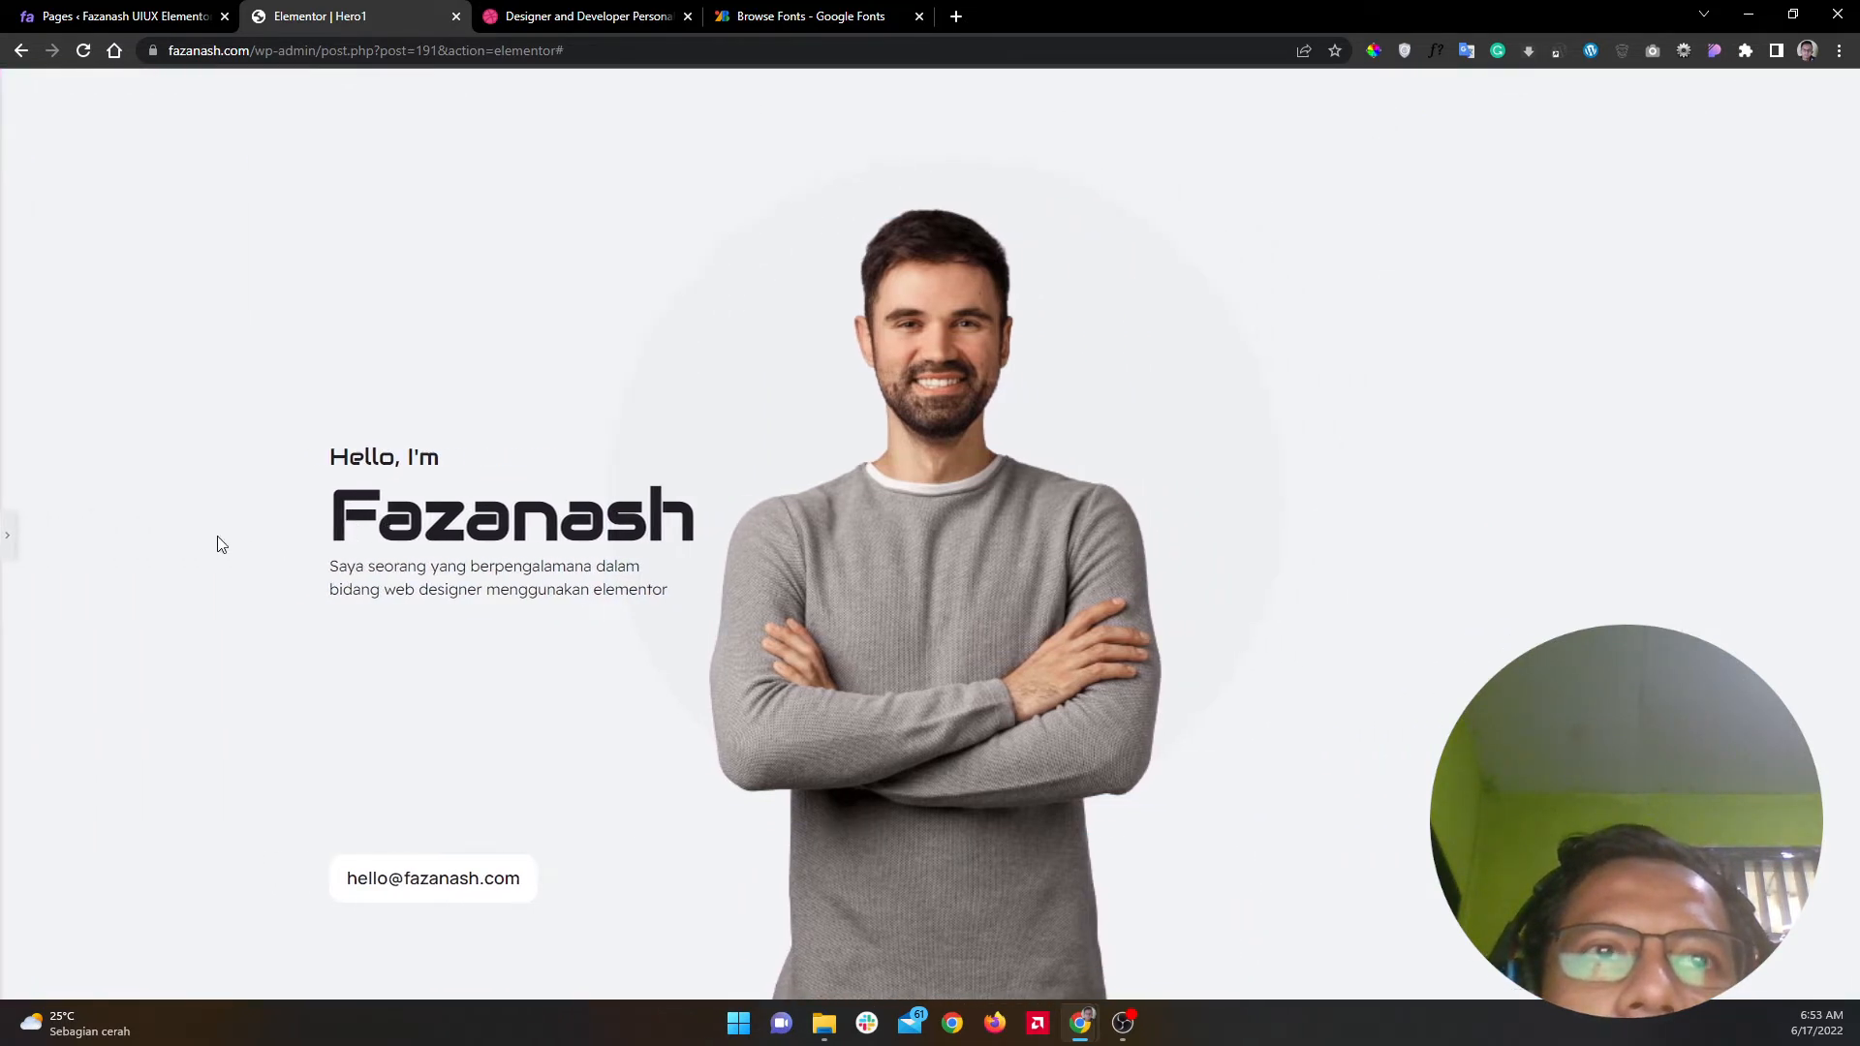
pyautogui.click(7, 535)
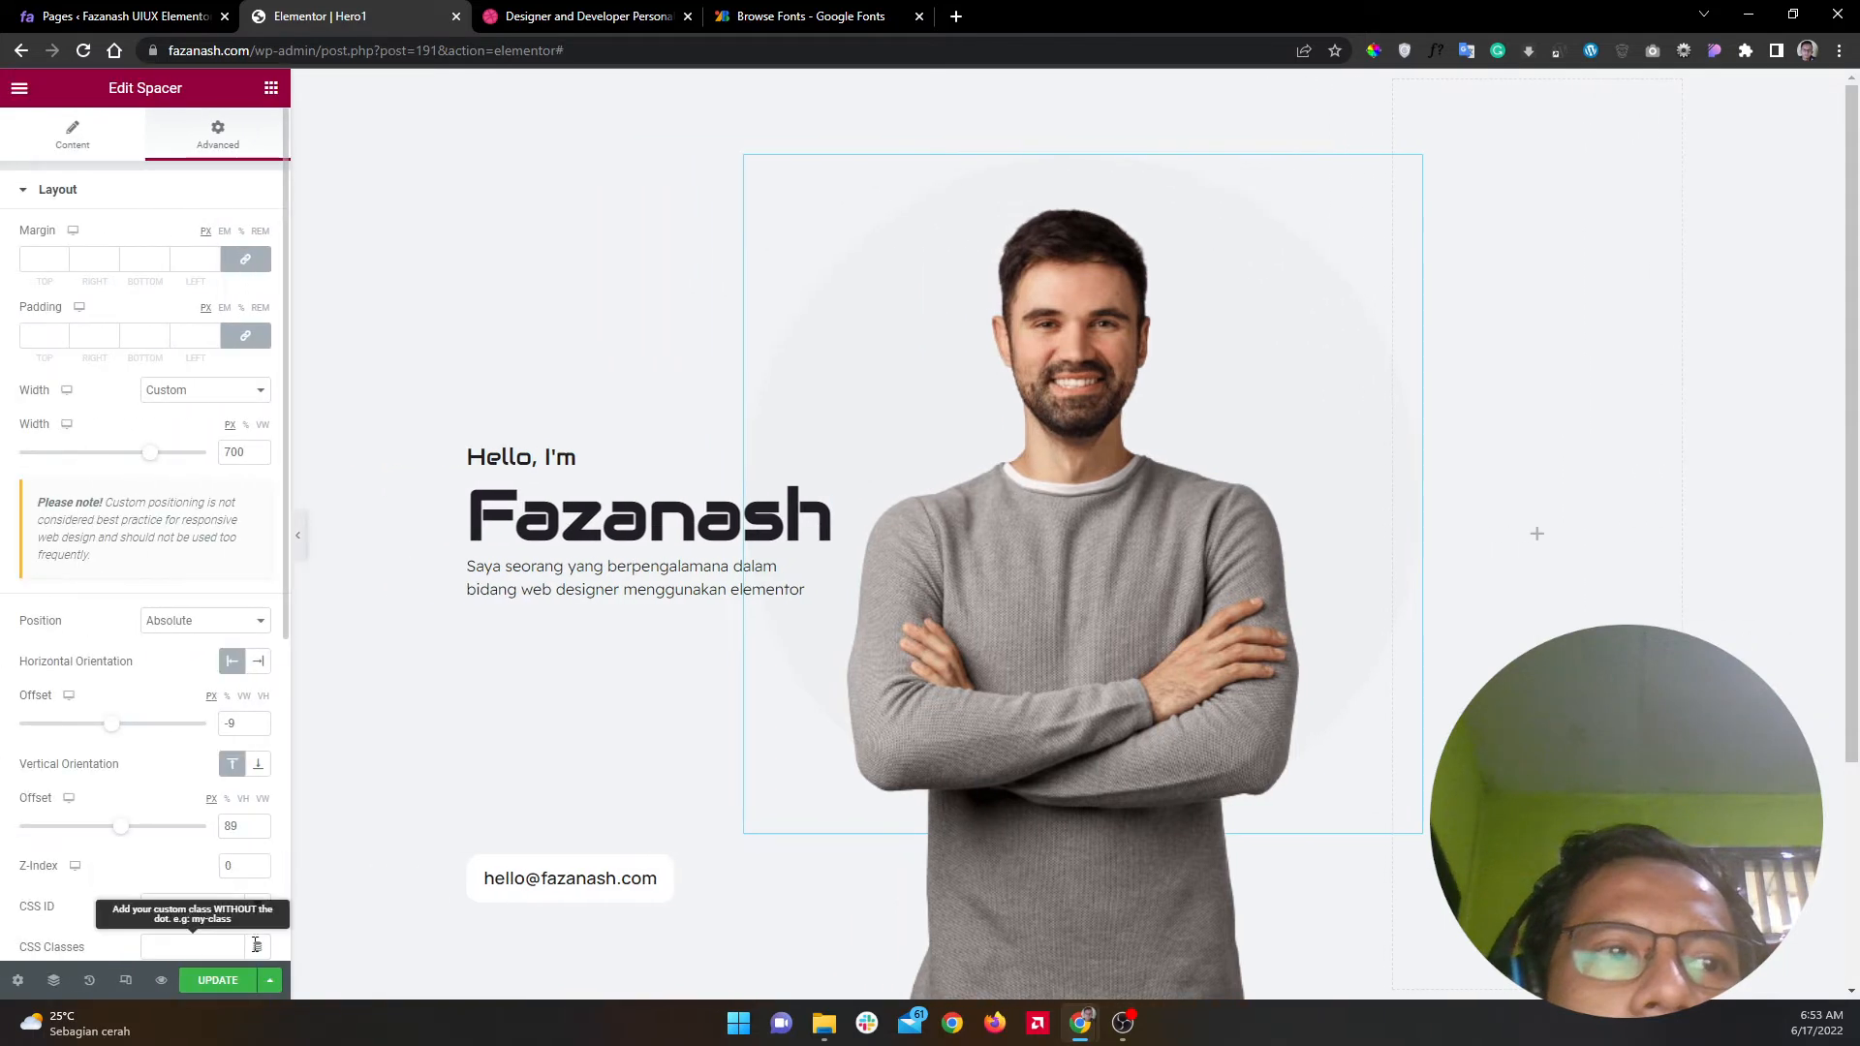
# Step: Save the page with Update and bring up the widget panel
pyautogui.click(215, 980)
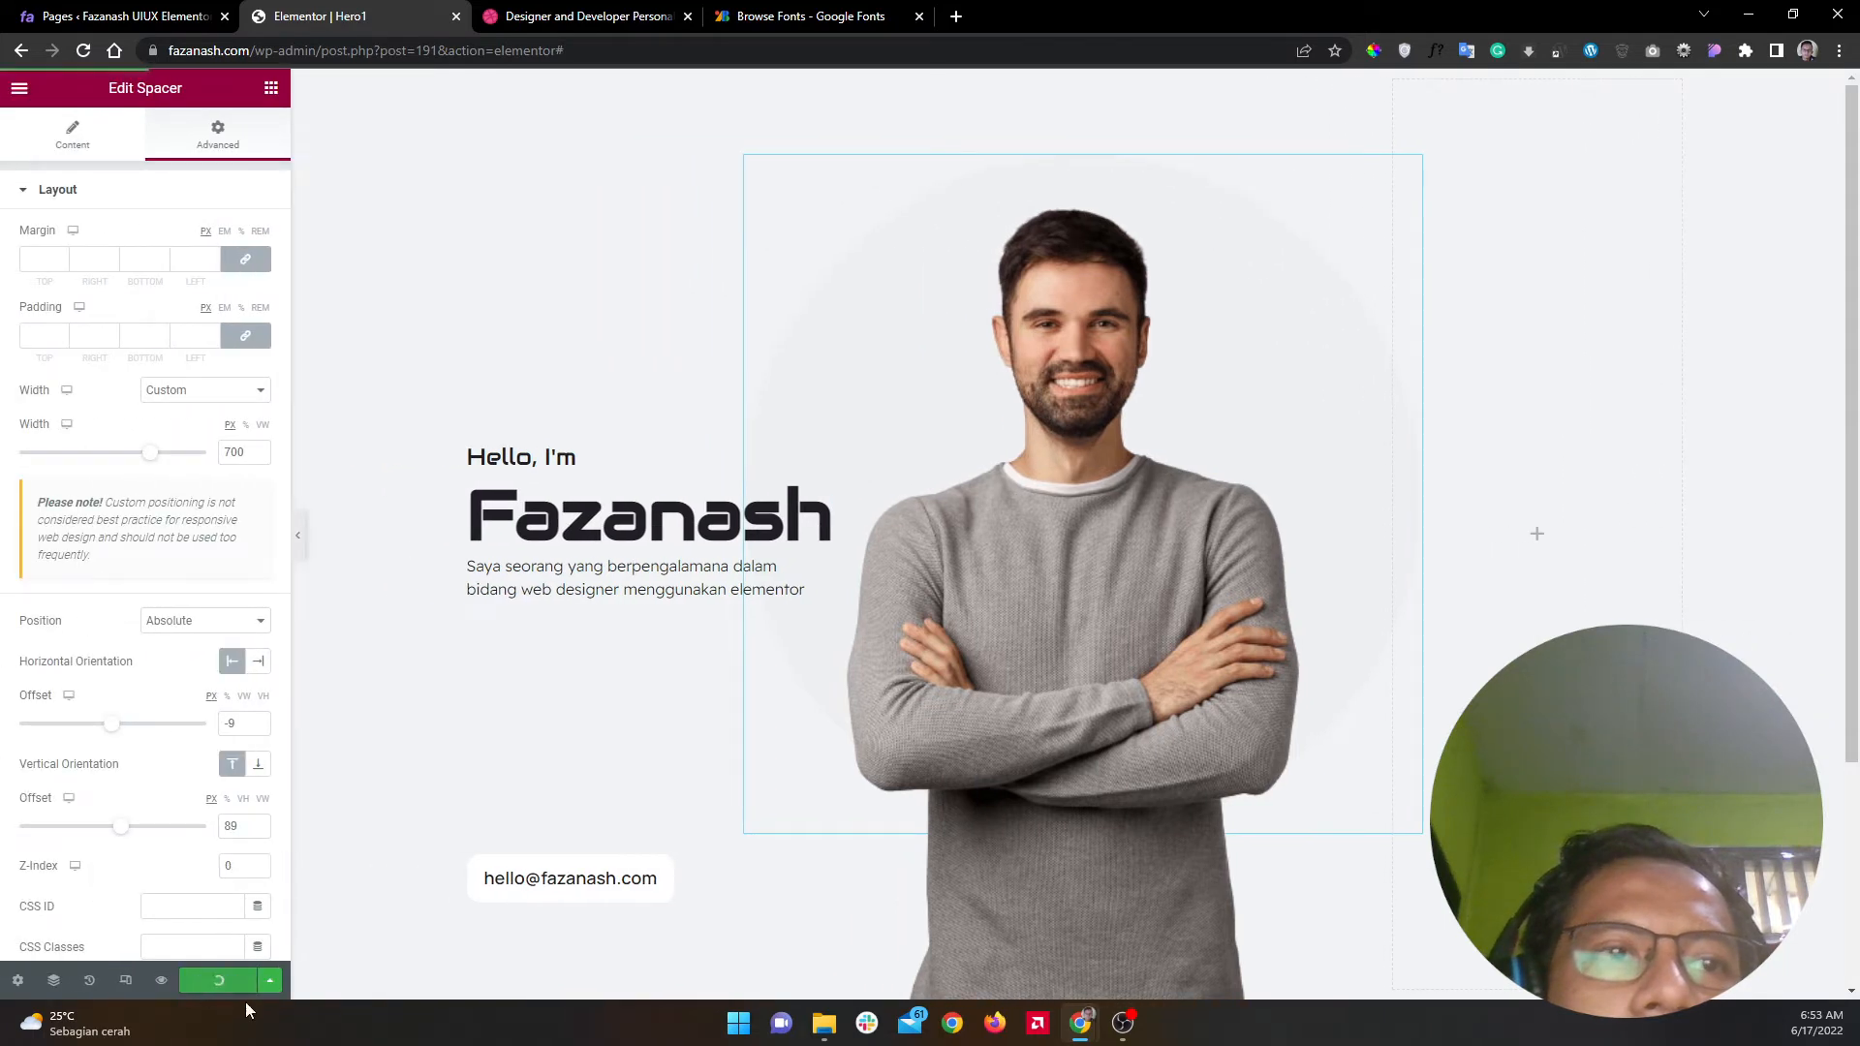
pyautogui.click(271, 89)
pyautogui.click(540, 17)
pyautogui.click(354, 16)
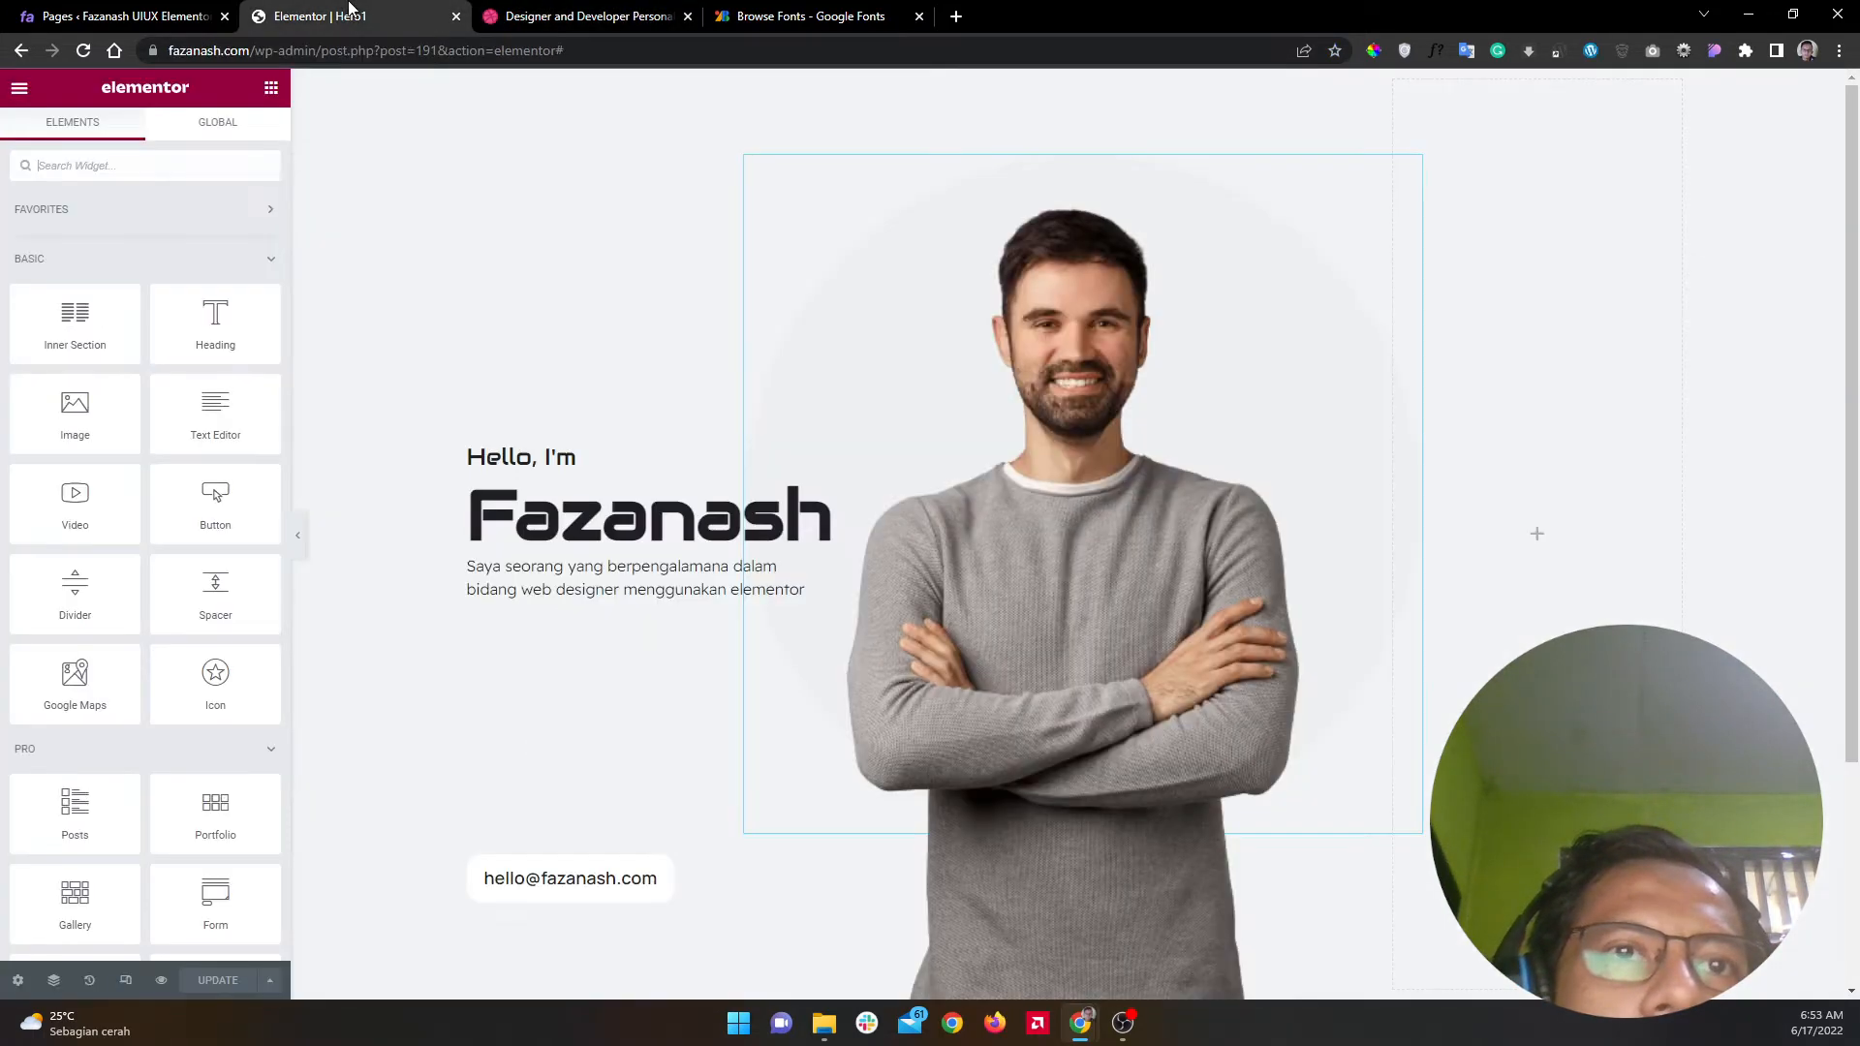
# Step: Add an Icon widget with the Envelope icon below the intro text
pyautogui.click(181, 169)
pyautogui.write('icon')
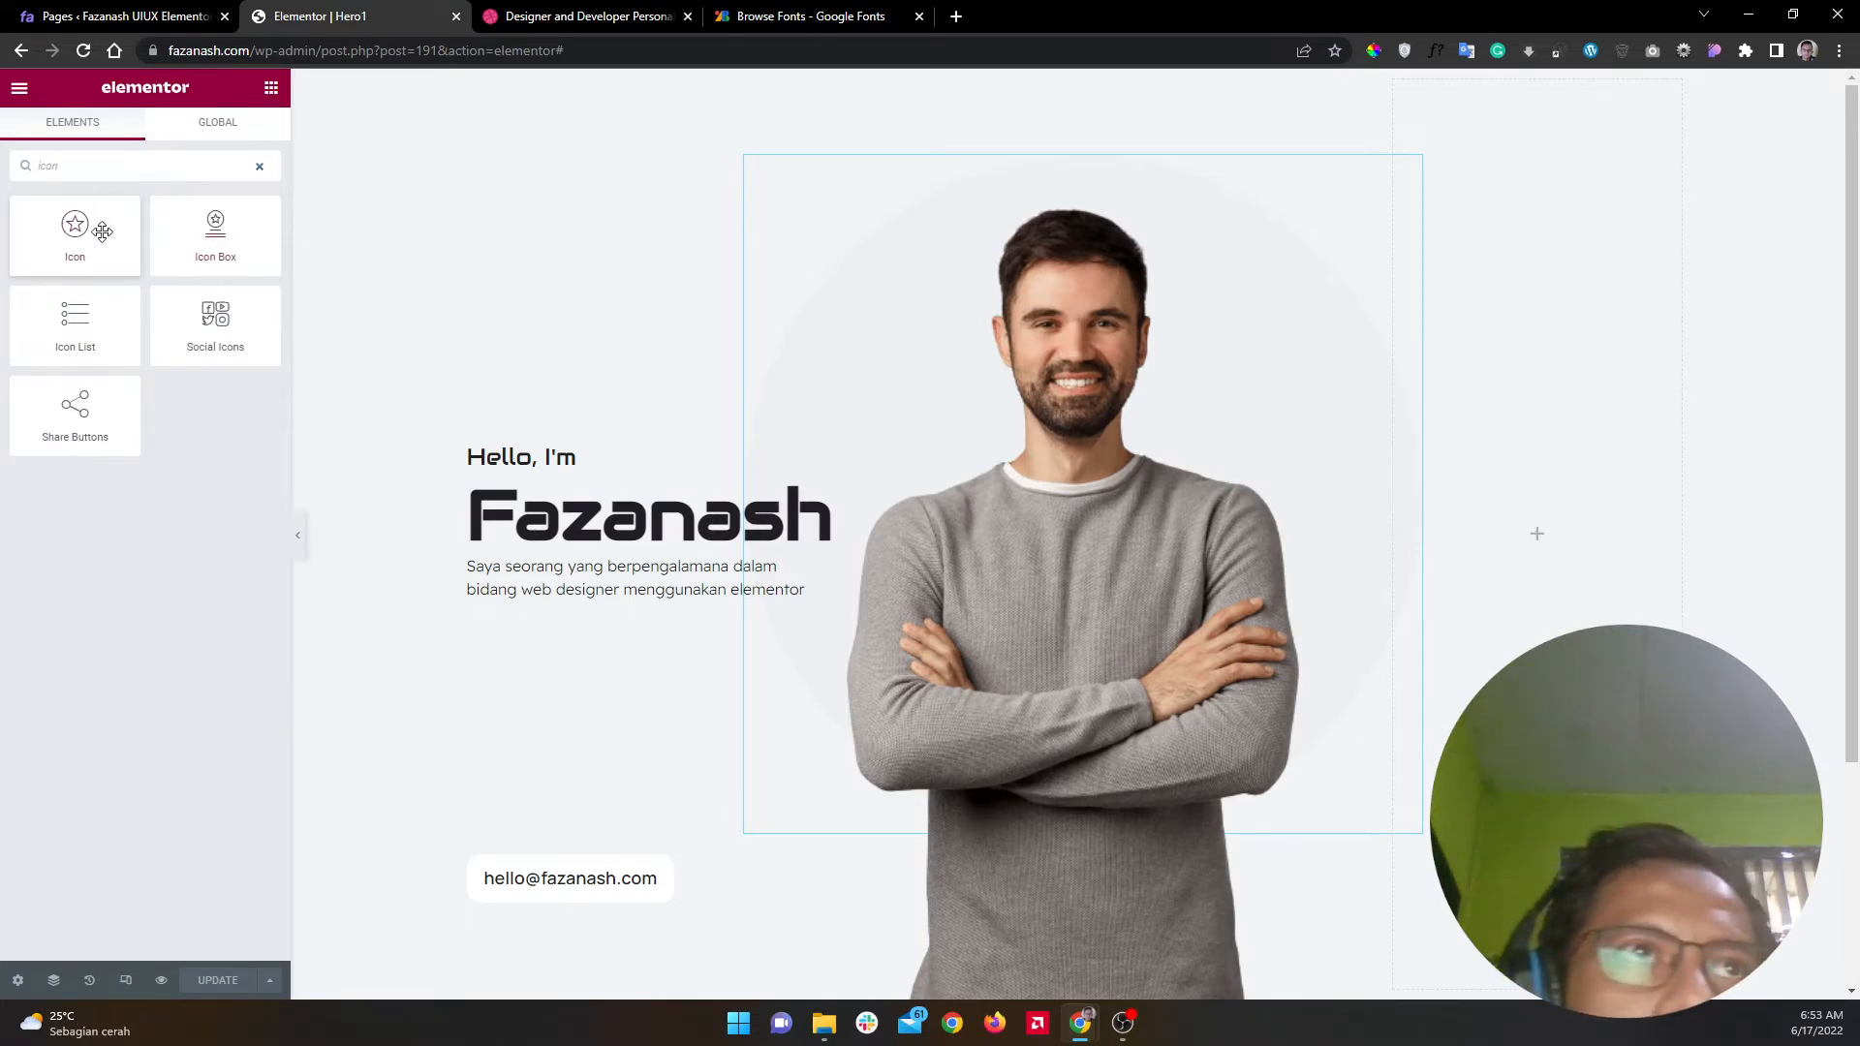
pyautogui.moveTo(78, 236); pyautogui.dragTo(575, 877)
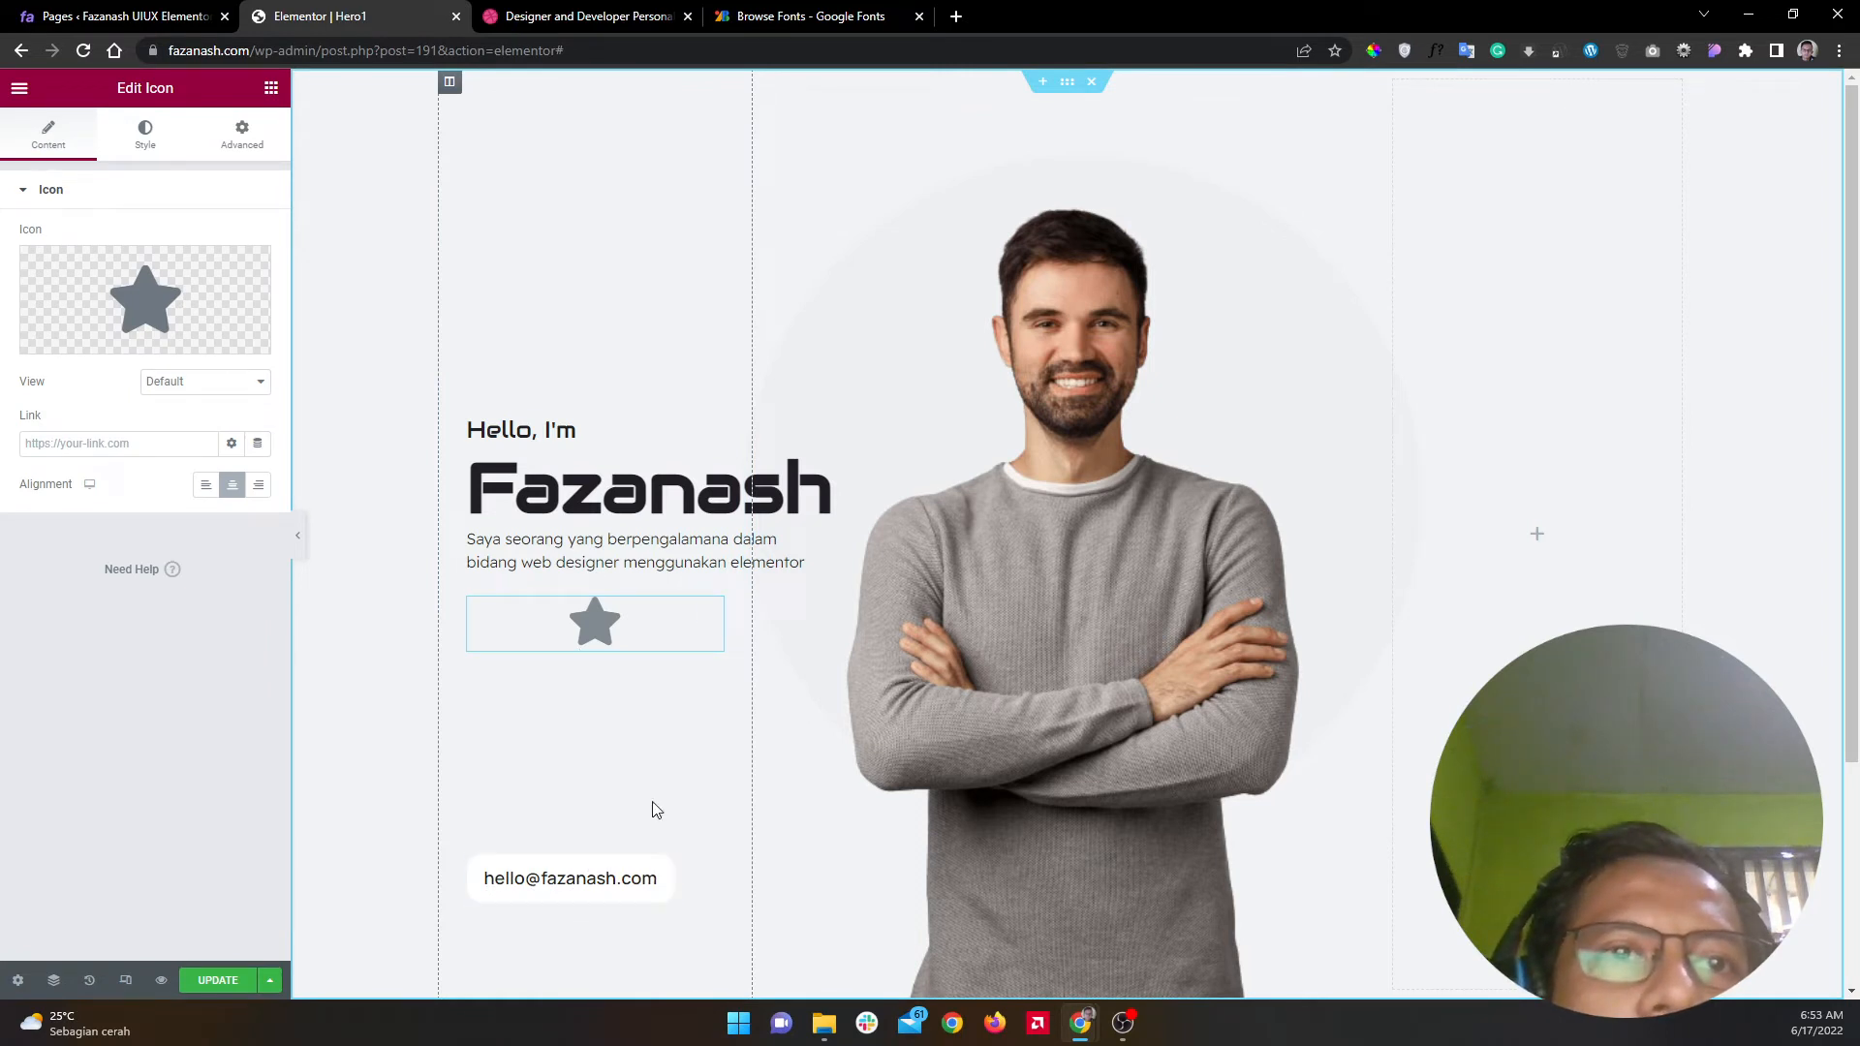
pyautogui.click(160, 294)
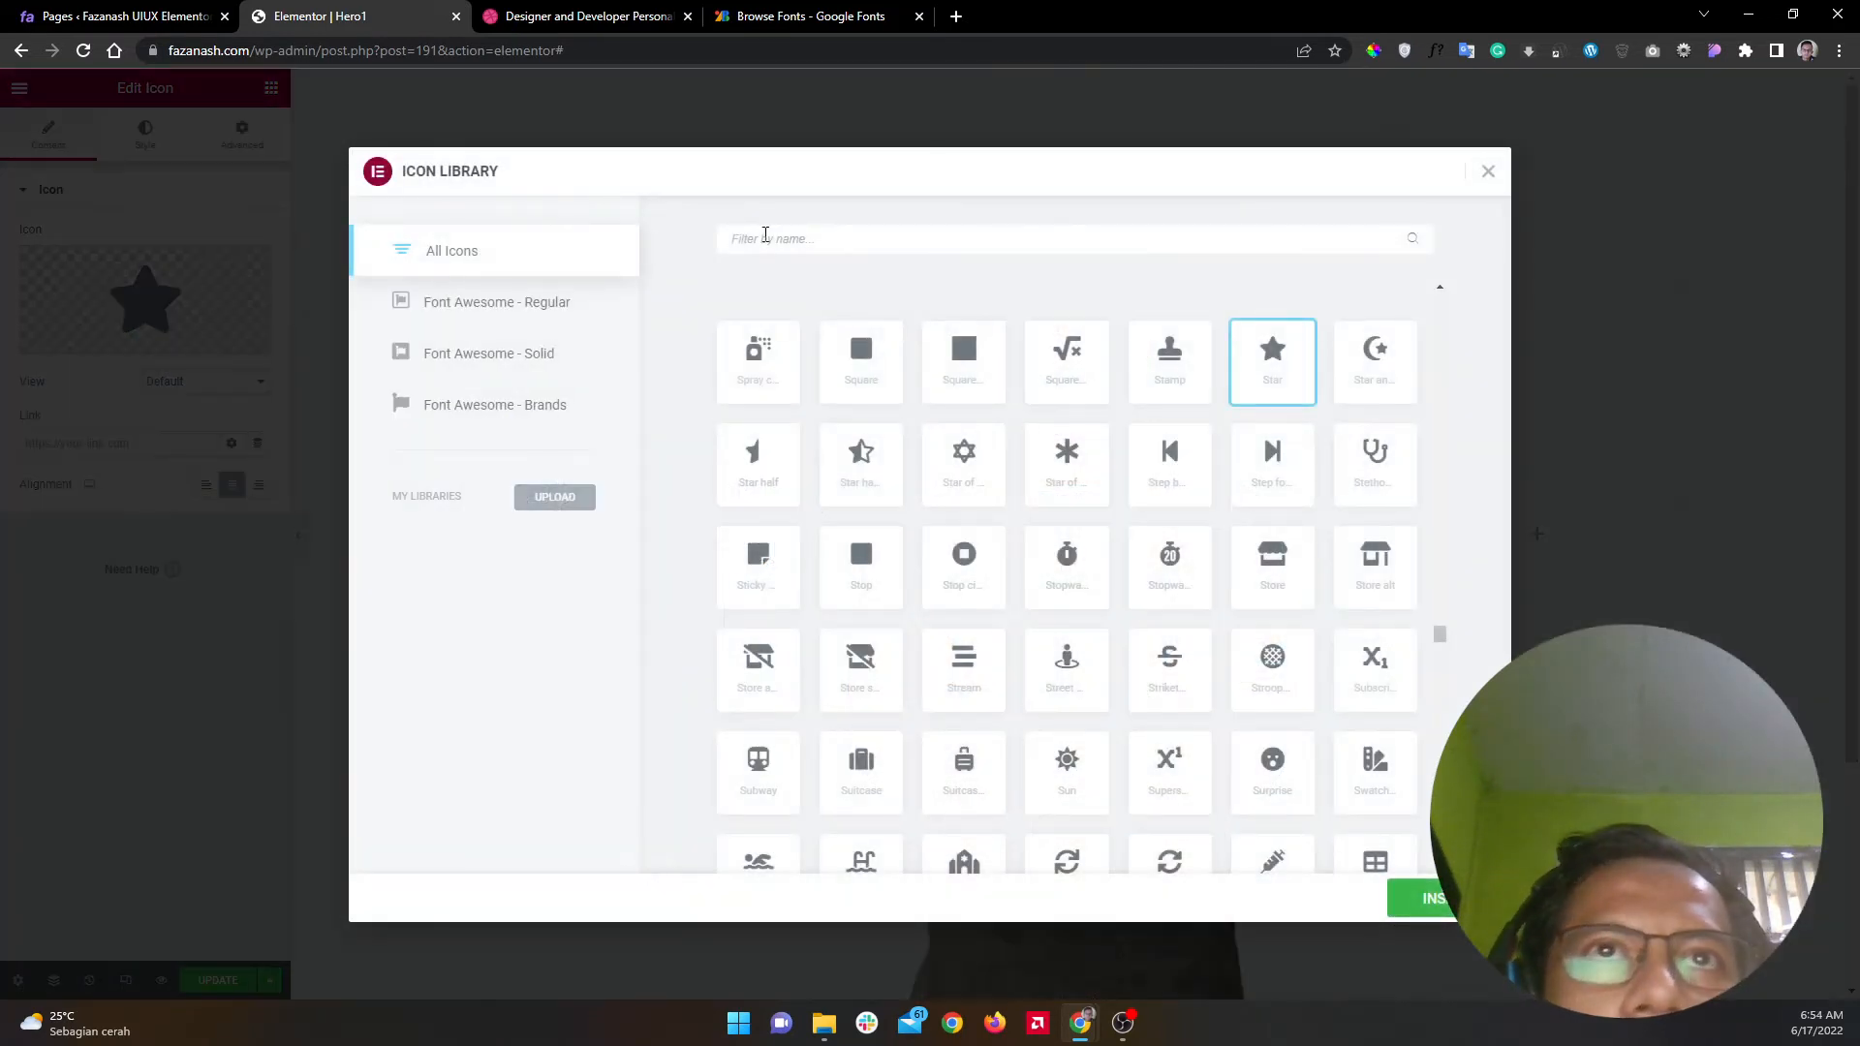
pyautogui.write('env')
pyautogui.click(967, 384)
pyautogui.click(1424, 899)
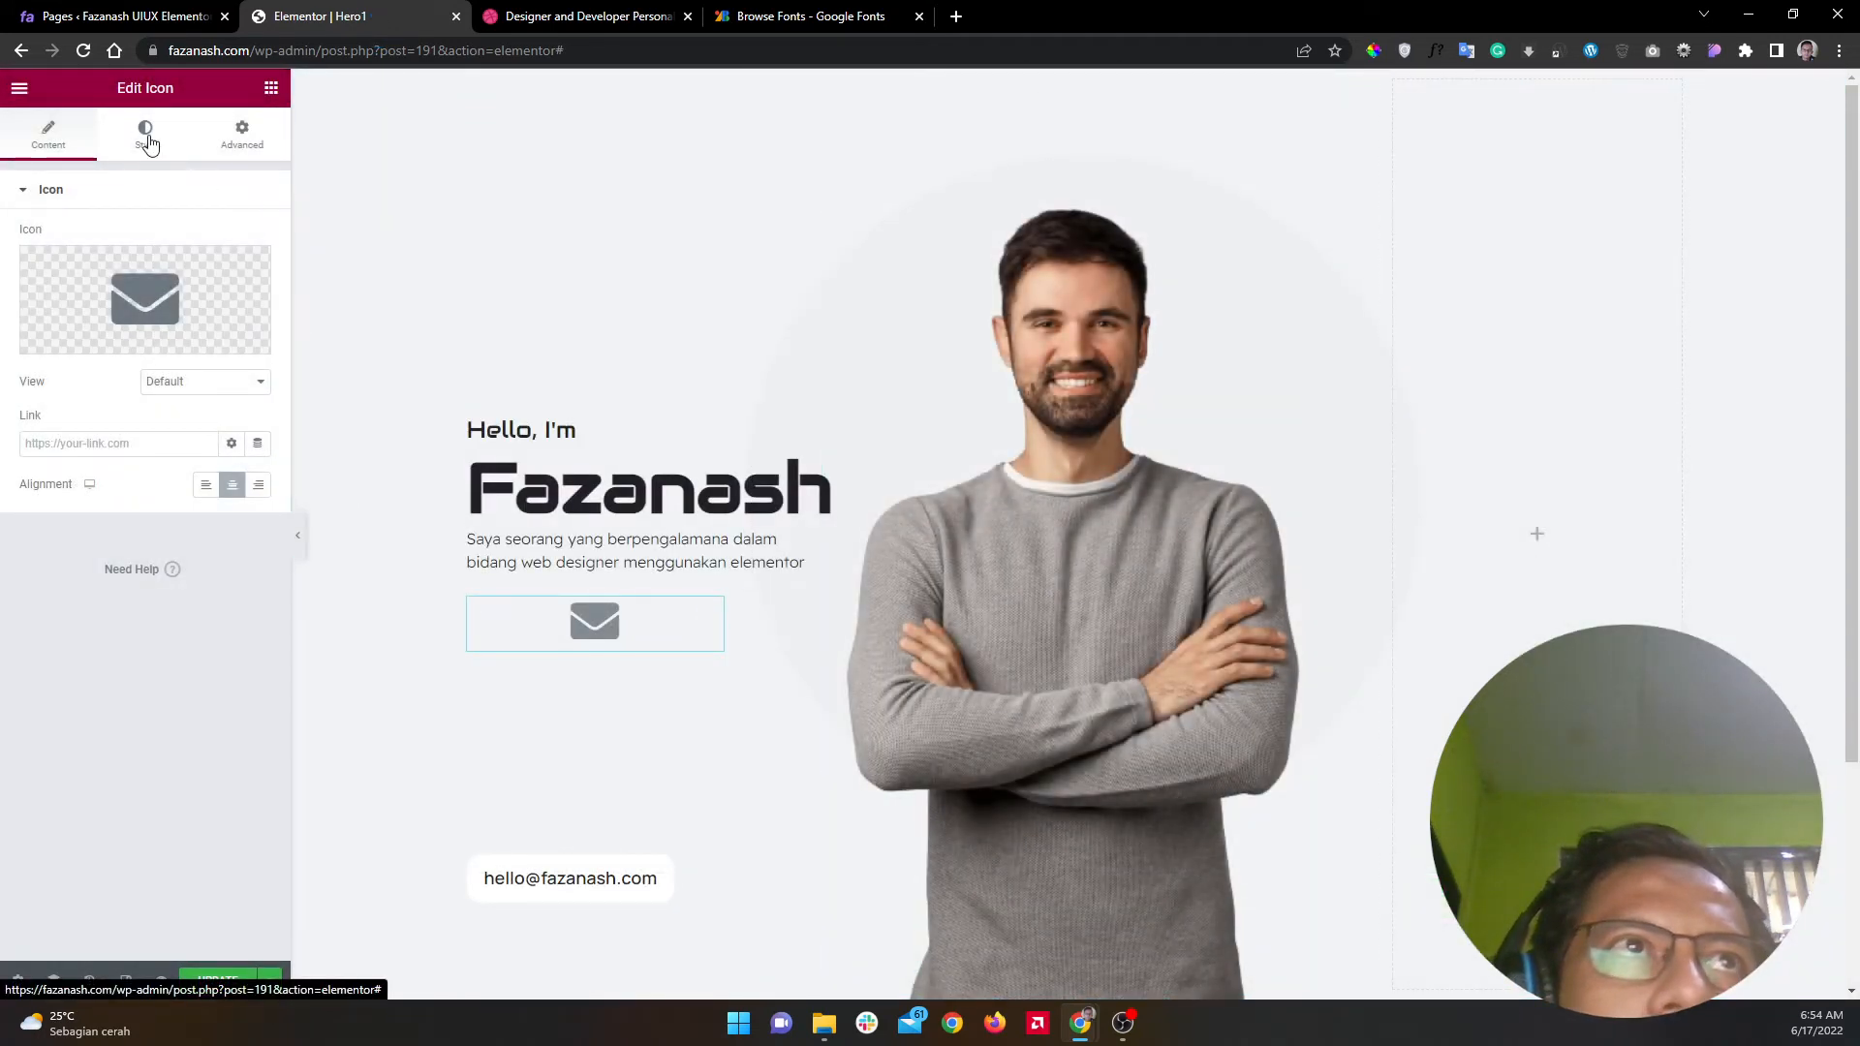
# Step: Copy the hex of the Dribbble reference's blue mail icon with the ColorPick eyedropper
pyautogui.click(511, 10)
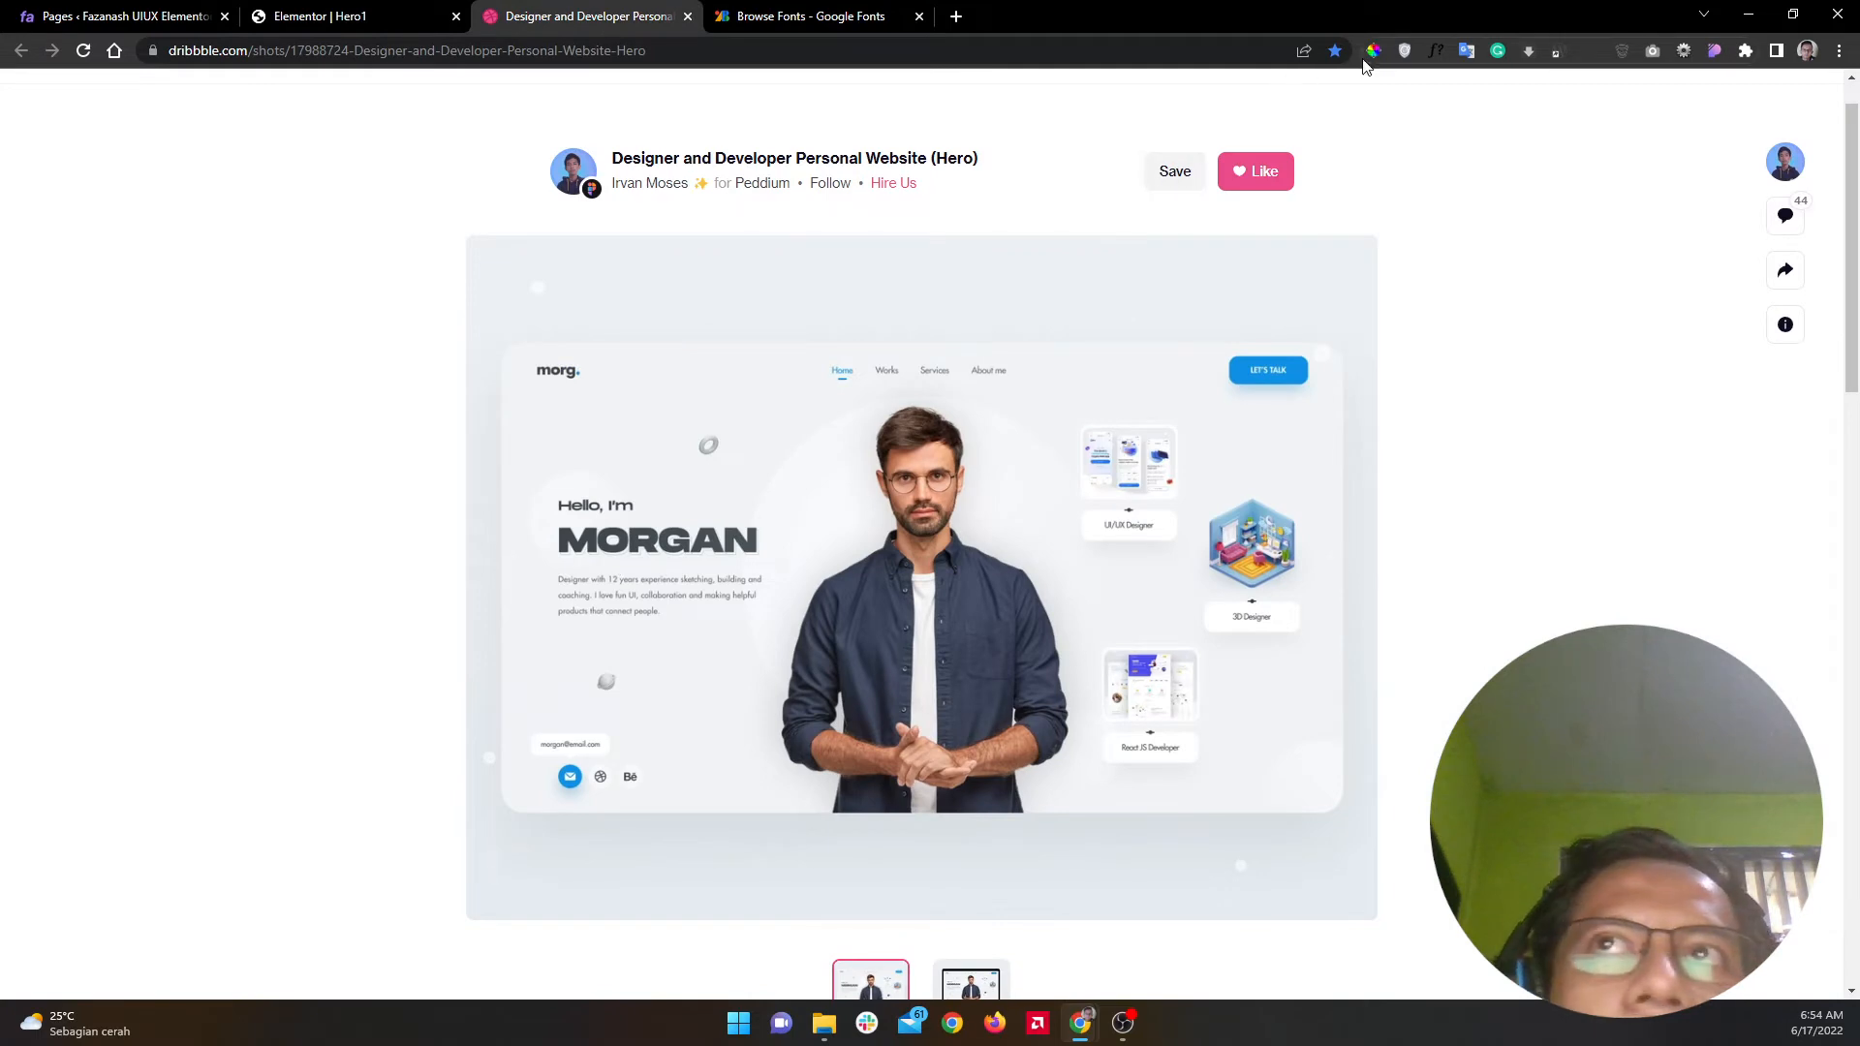
pyautogui.click(1374, 50)
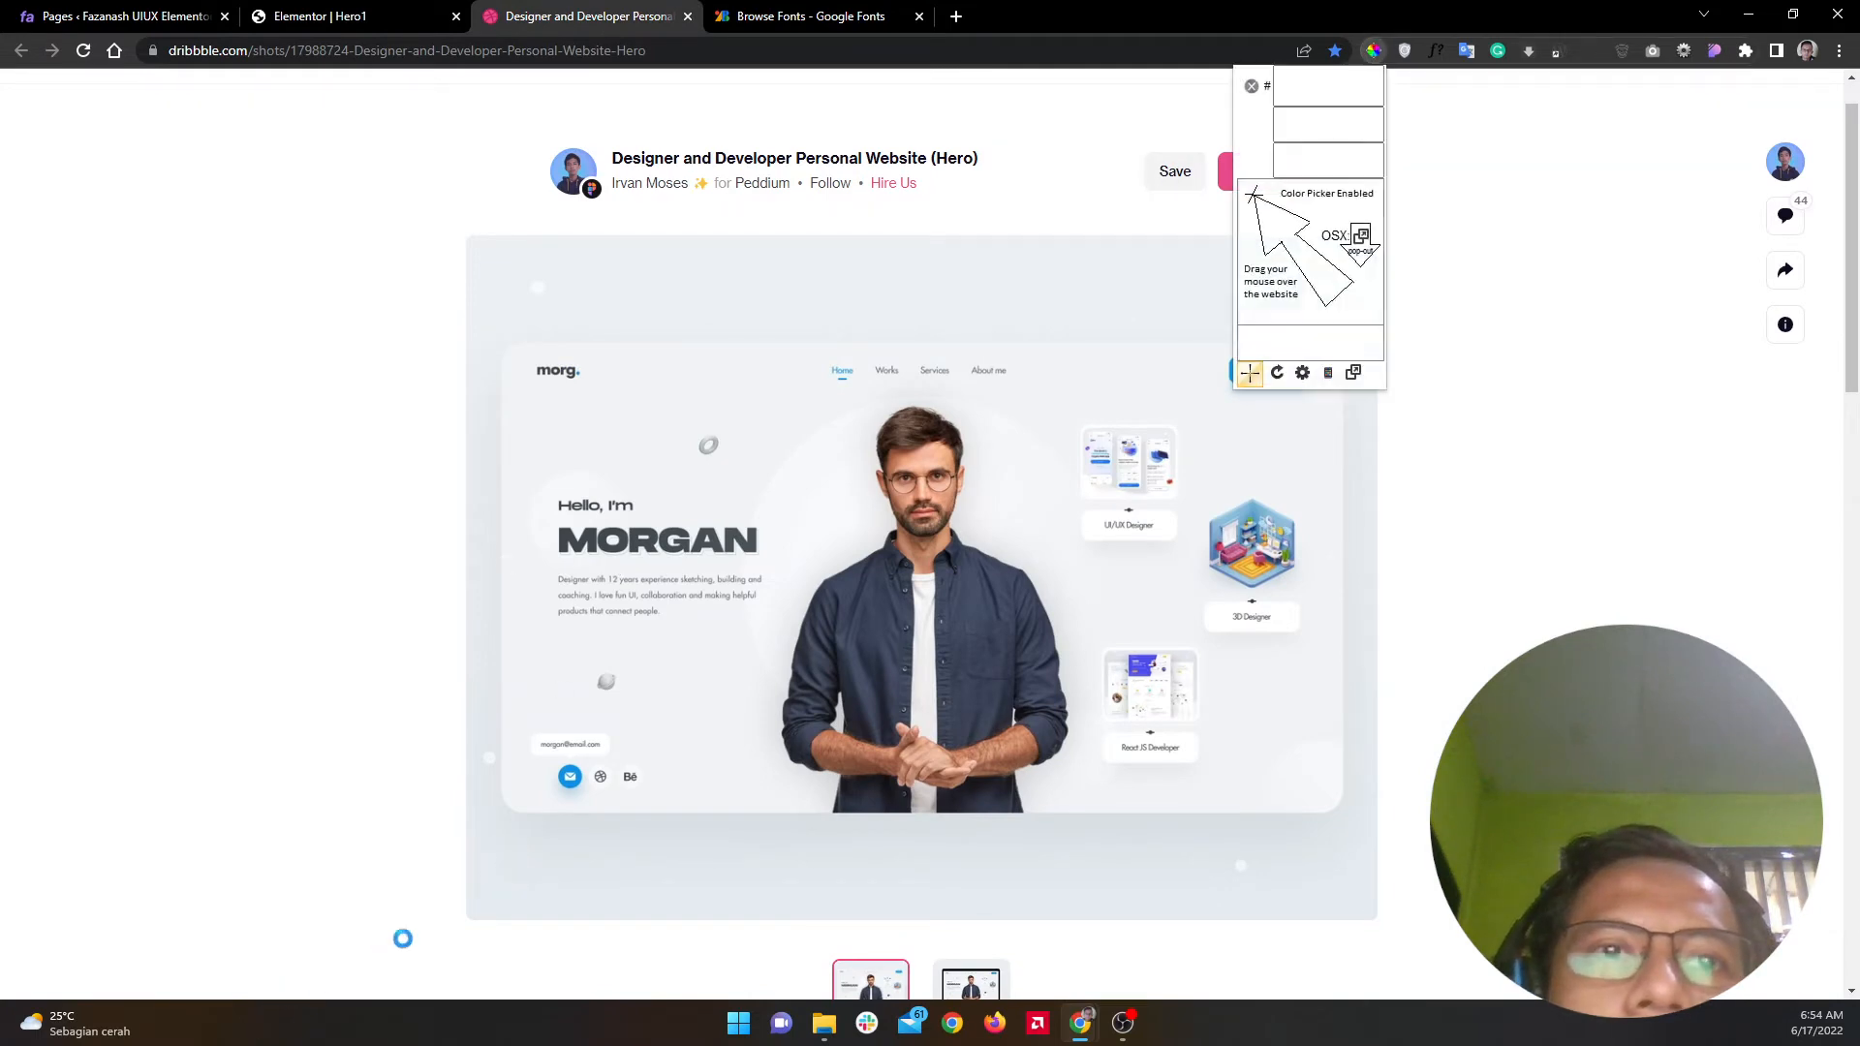
pyautogui.click(570, 780)
pyautogui.rightClick(617, 820)
pyautogui.click(712, 595)
pyautogui.click(762, 826)
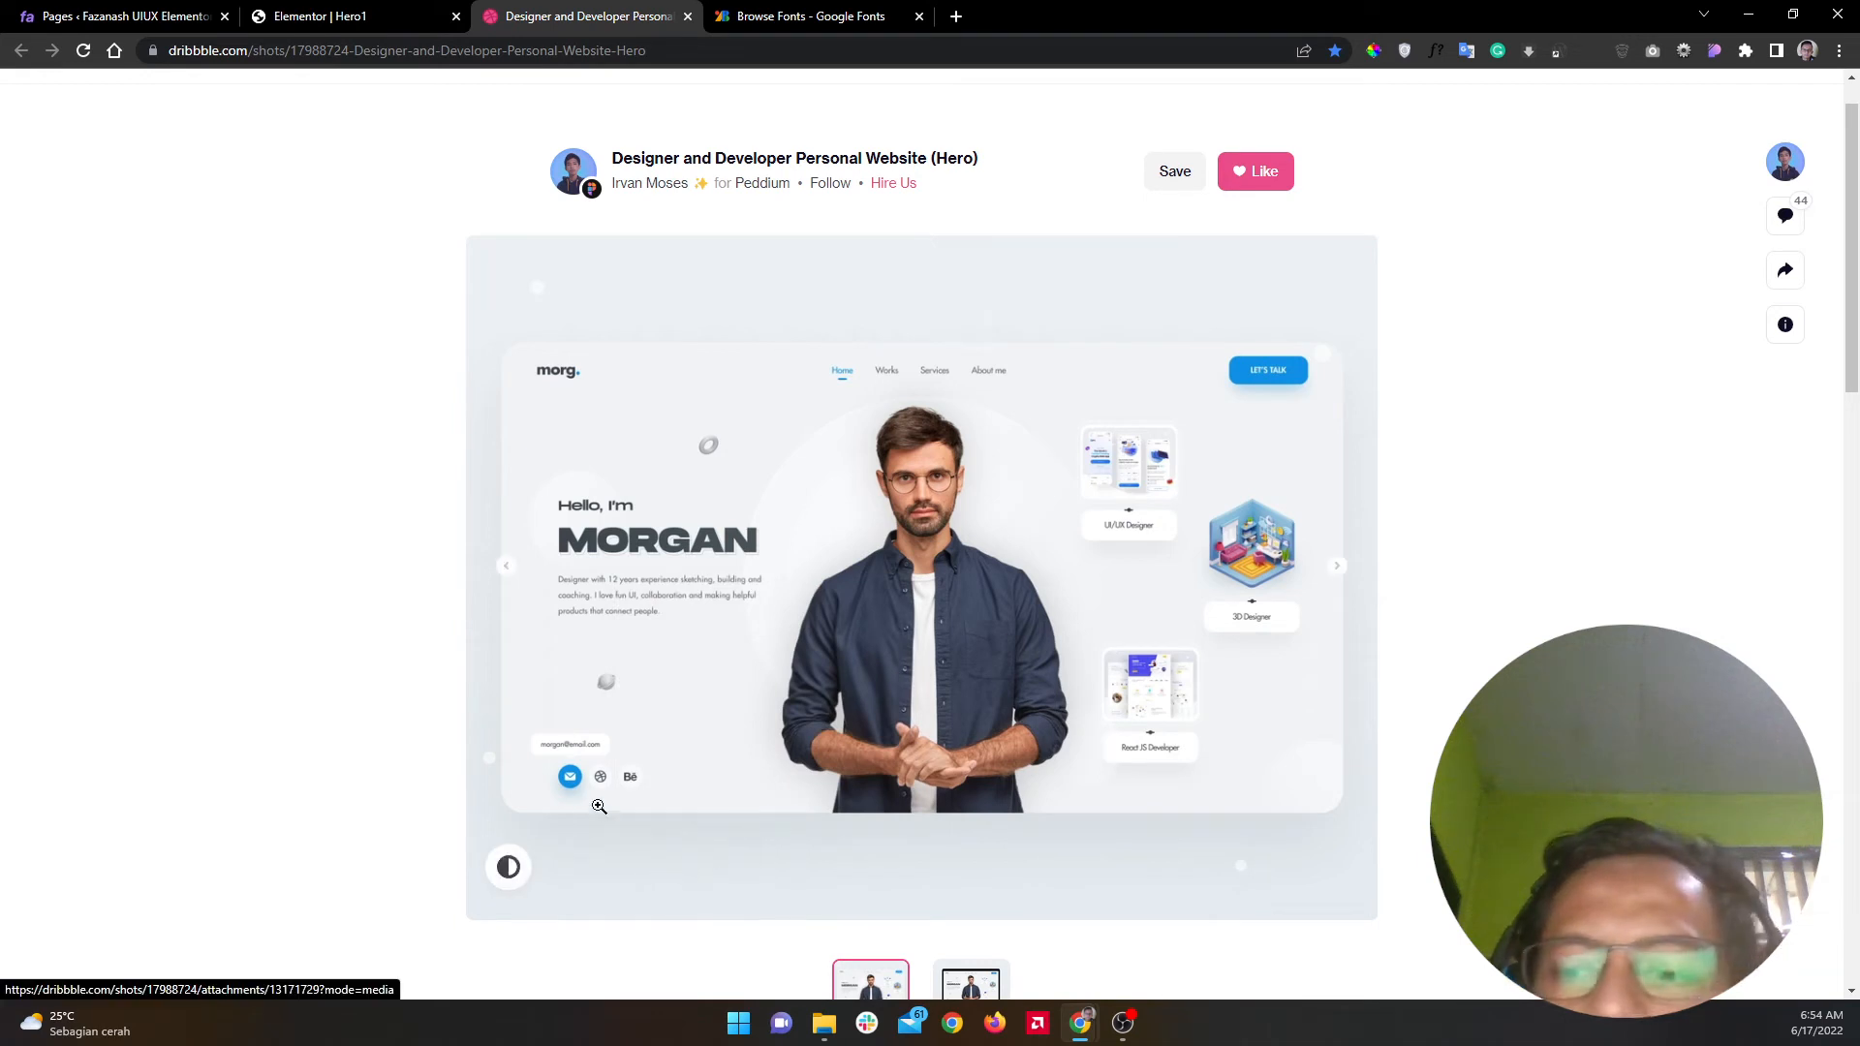
pyautogui.click(320, 16)
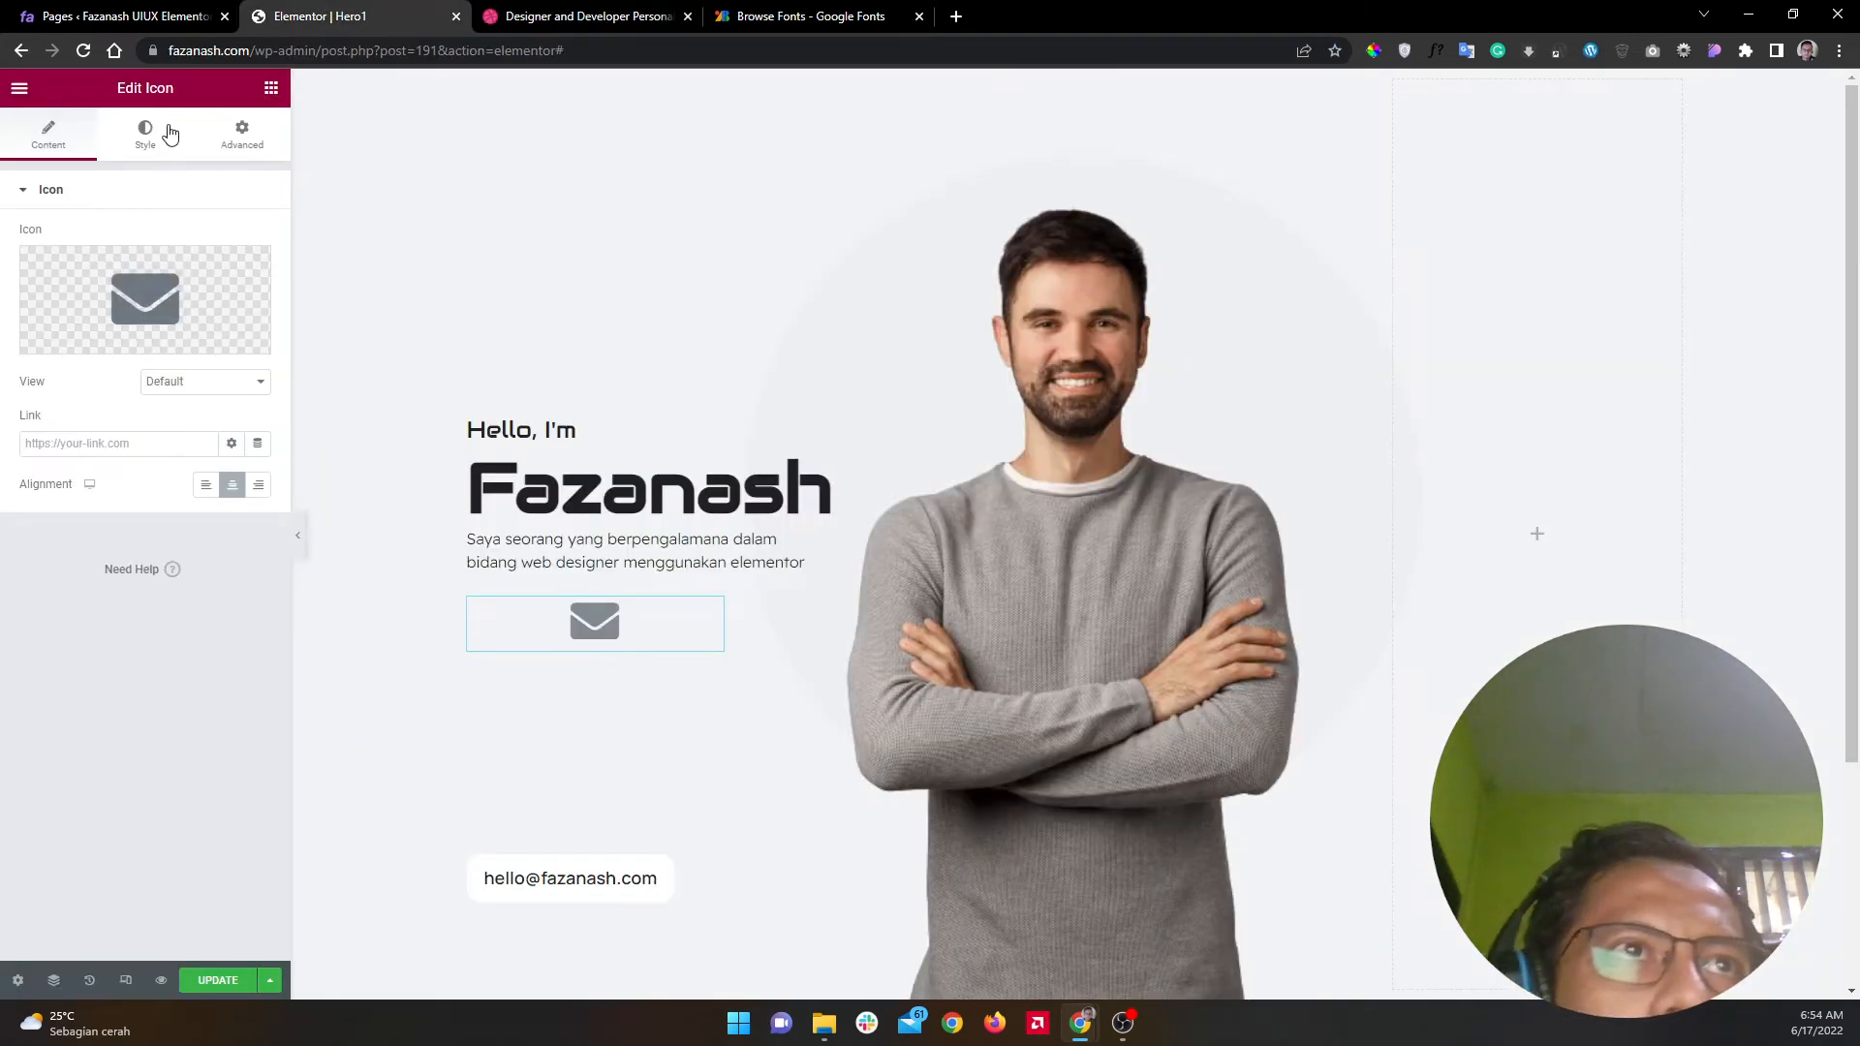
# Step: Give the envelope icon a stacked circular background view
pyautogui.click(177, 381)
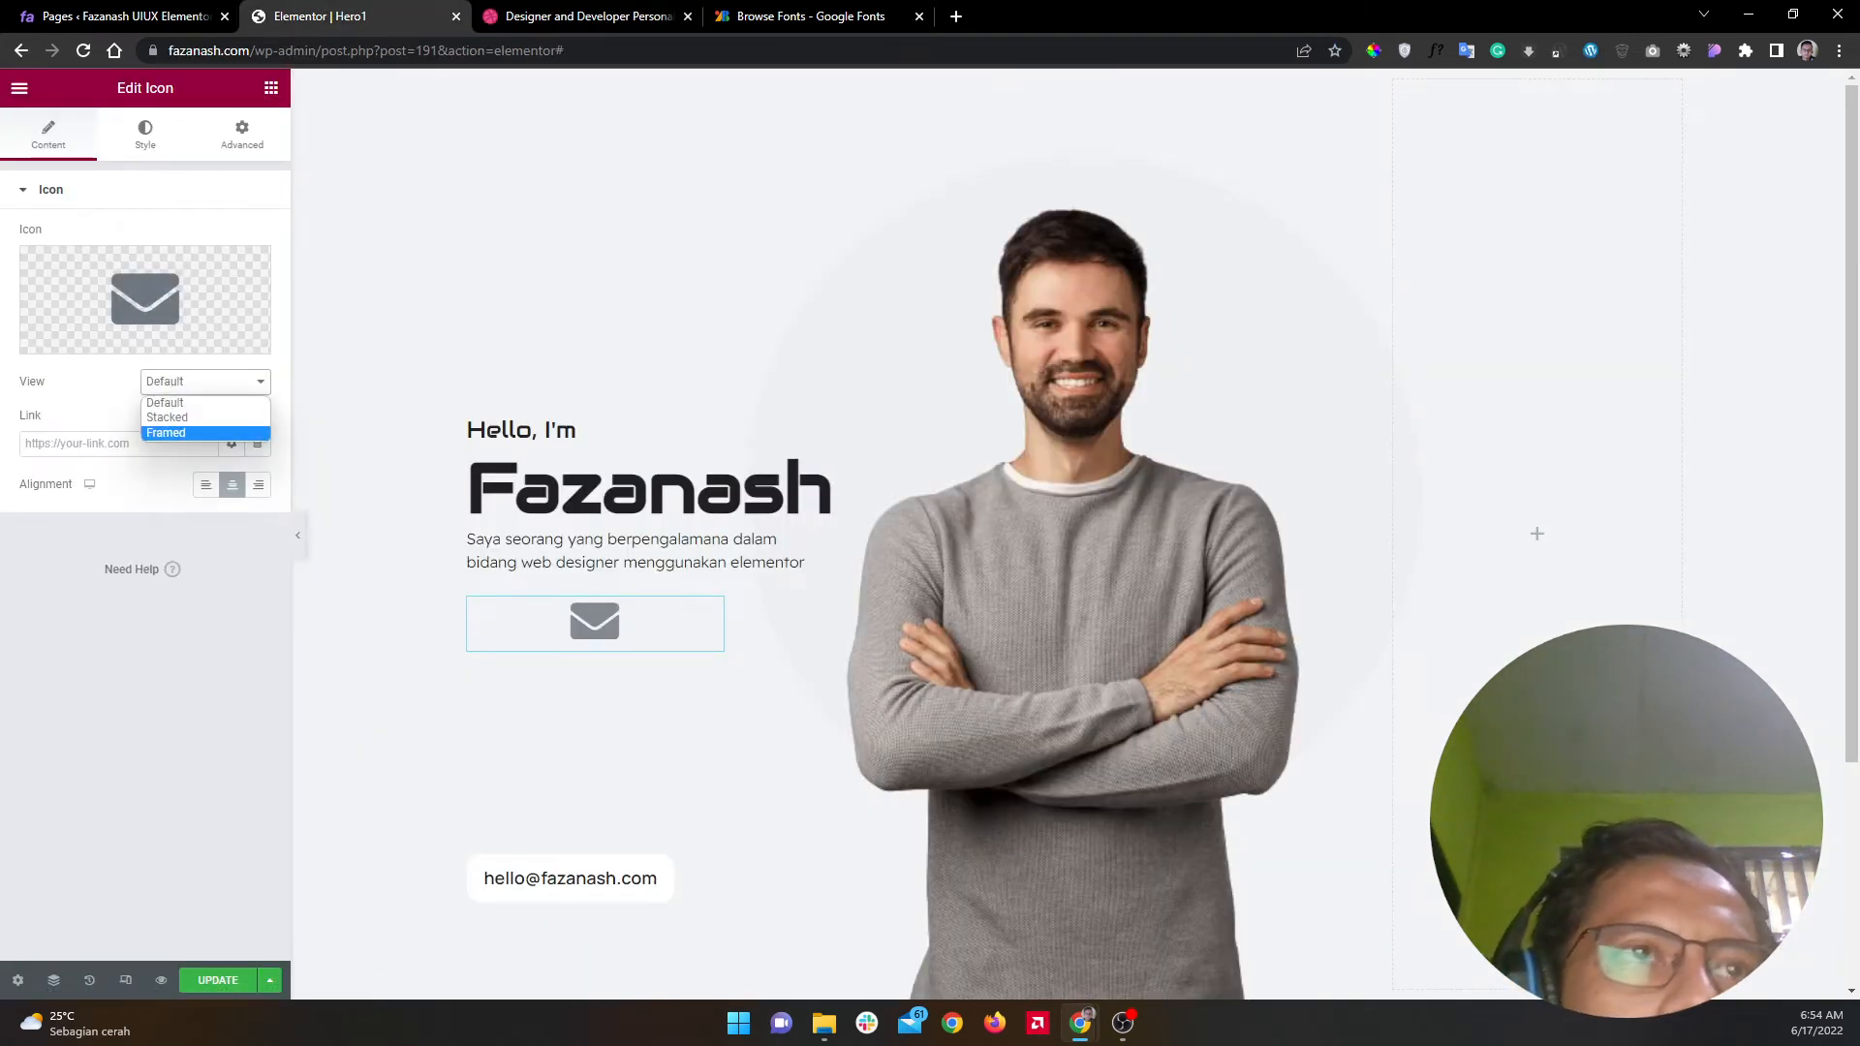
pyautogui.hotkey('alt', 'Tab')
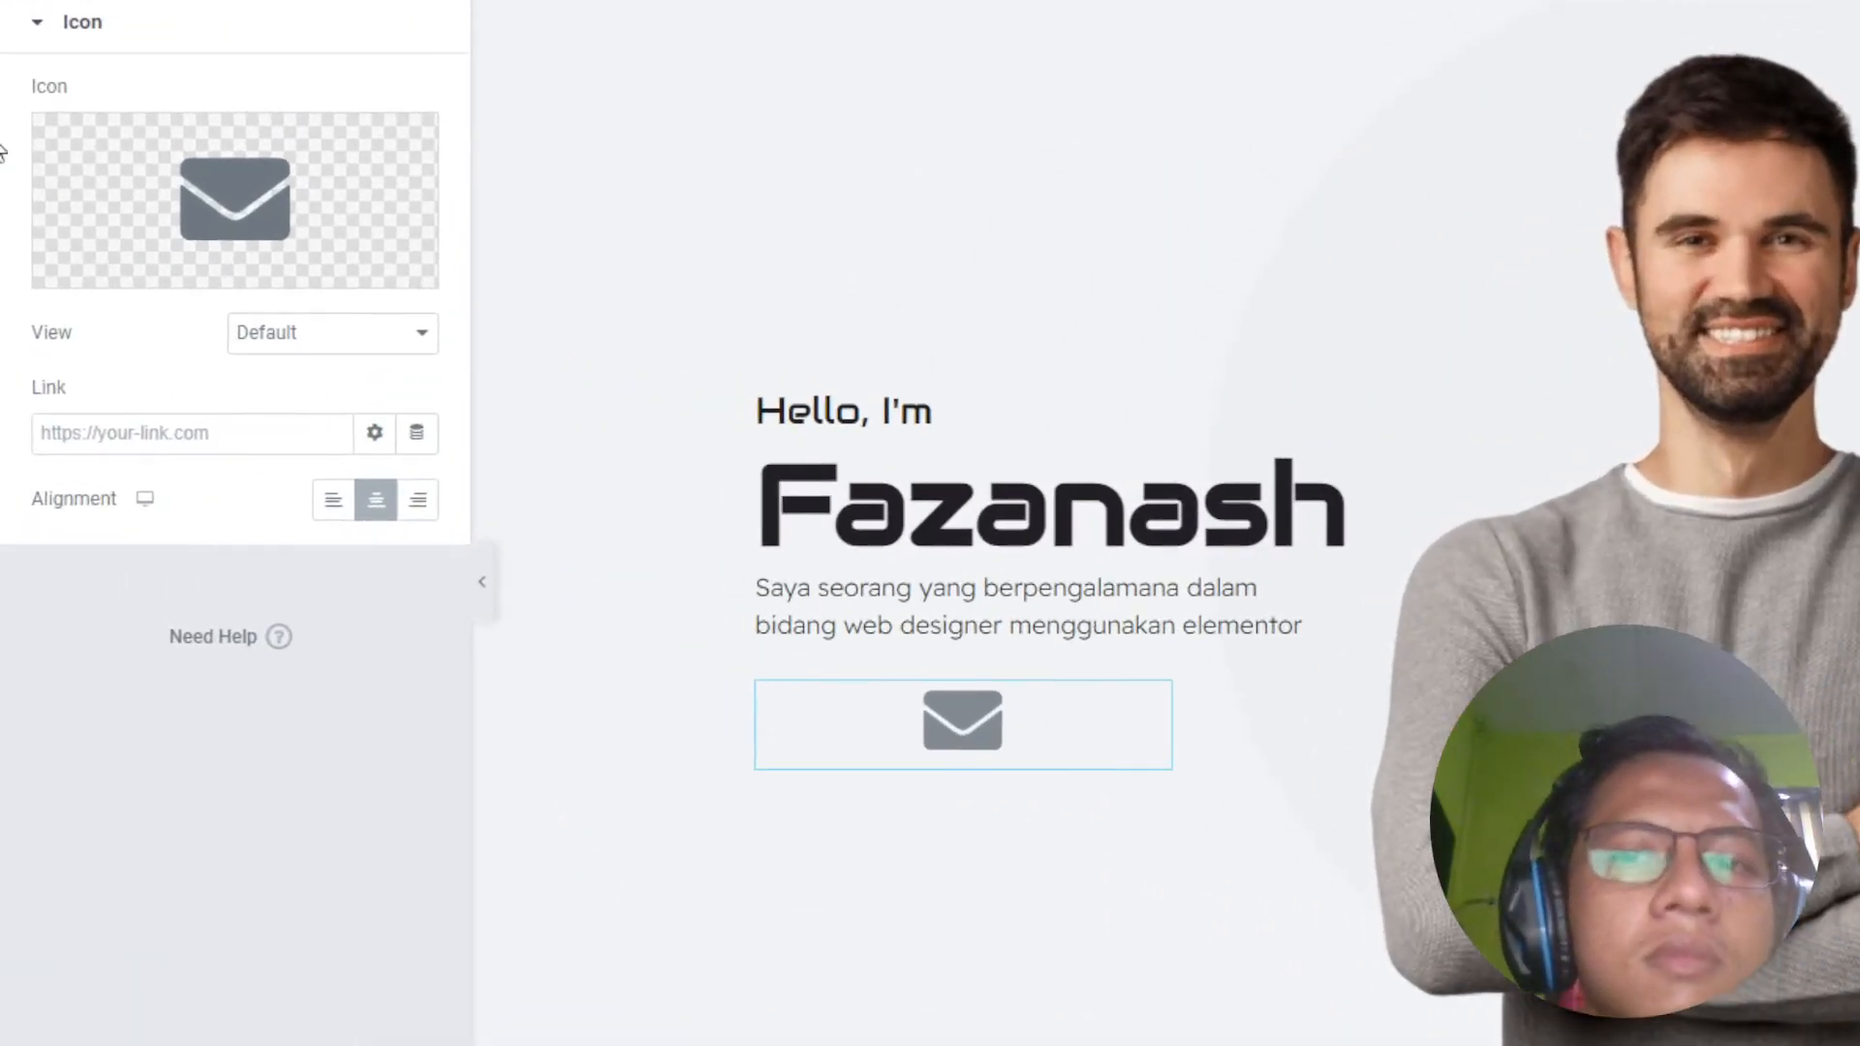
pyautogui.click(311, 337)
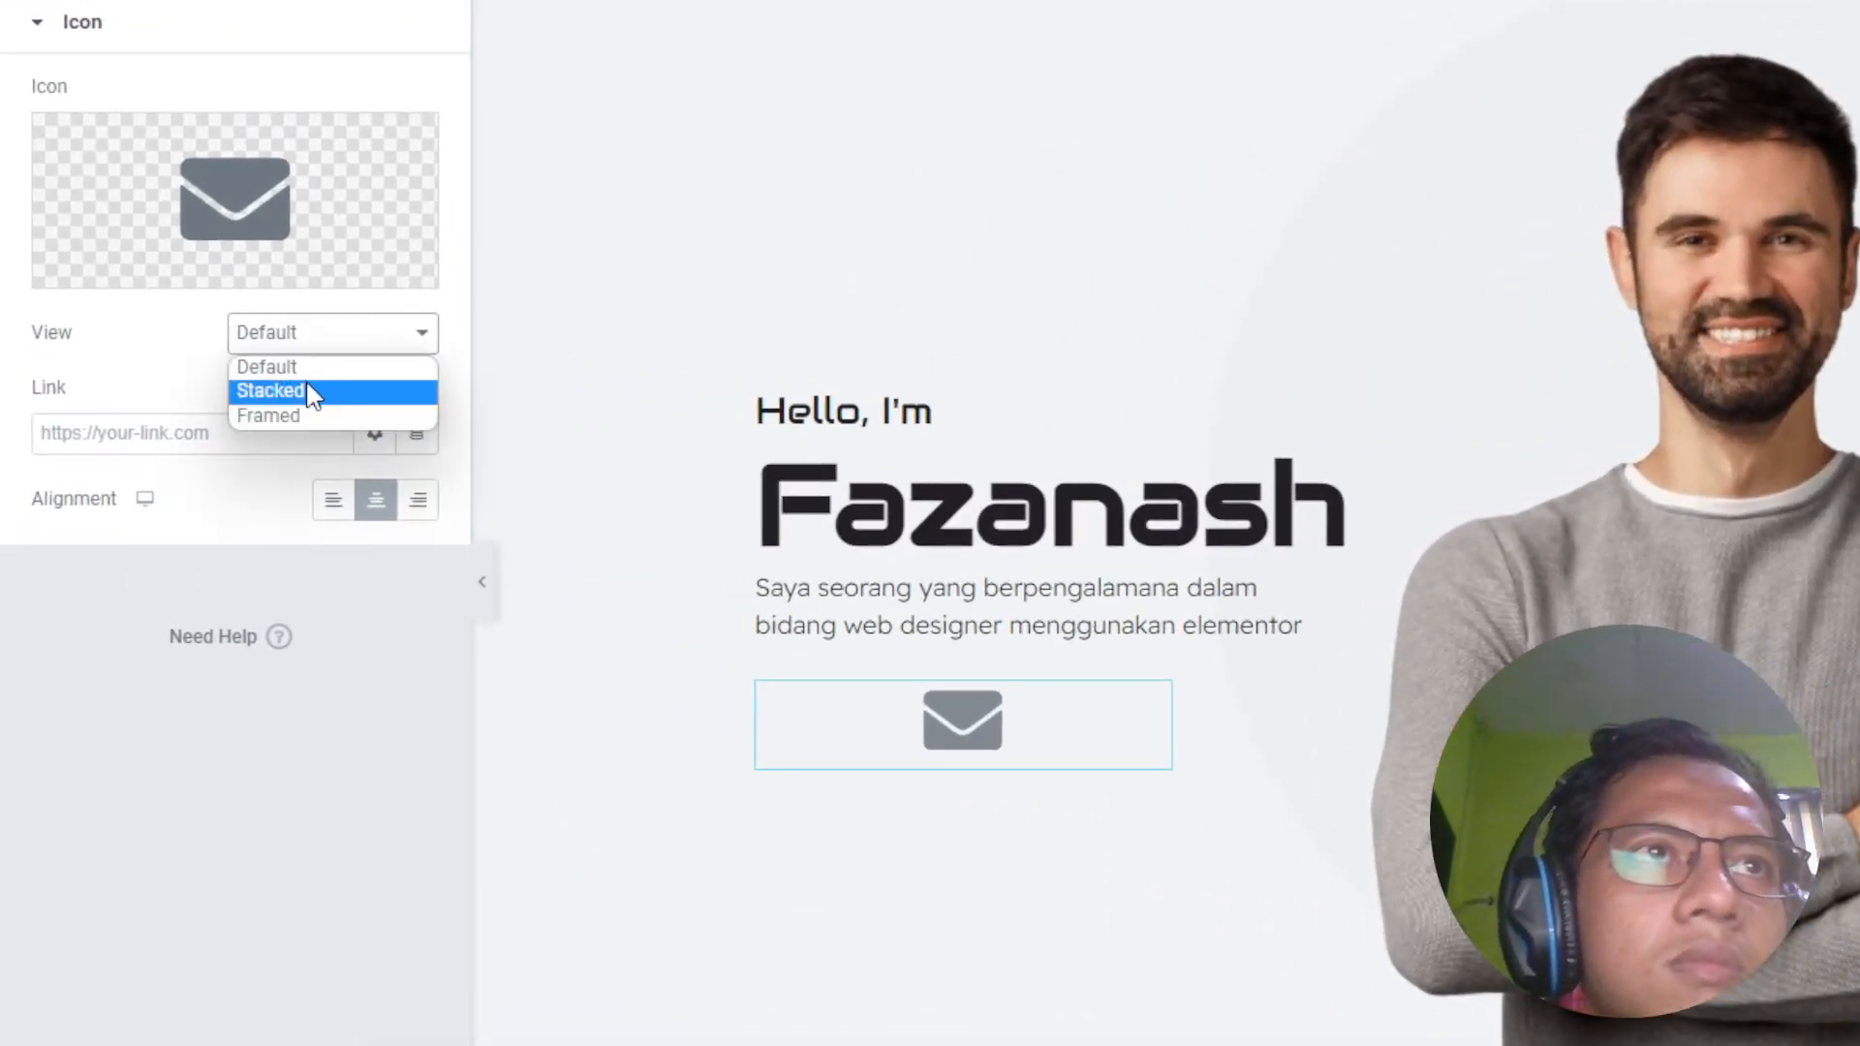
pyautogui.click(311, 390)
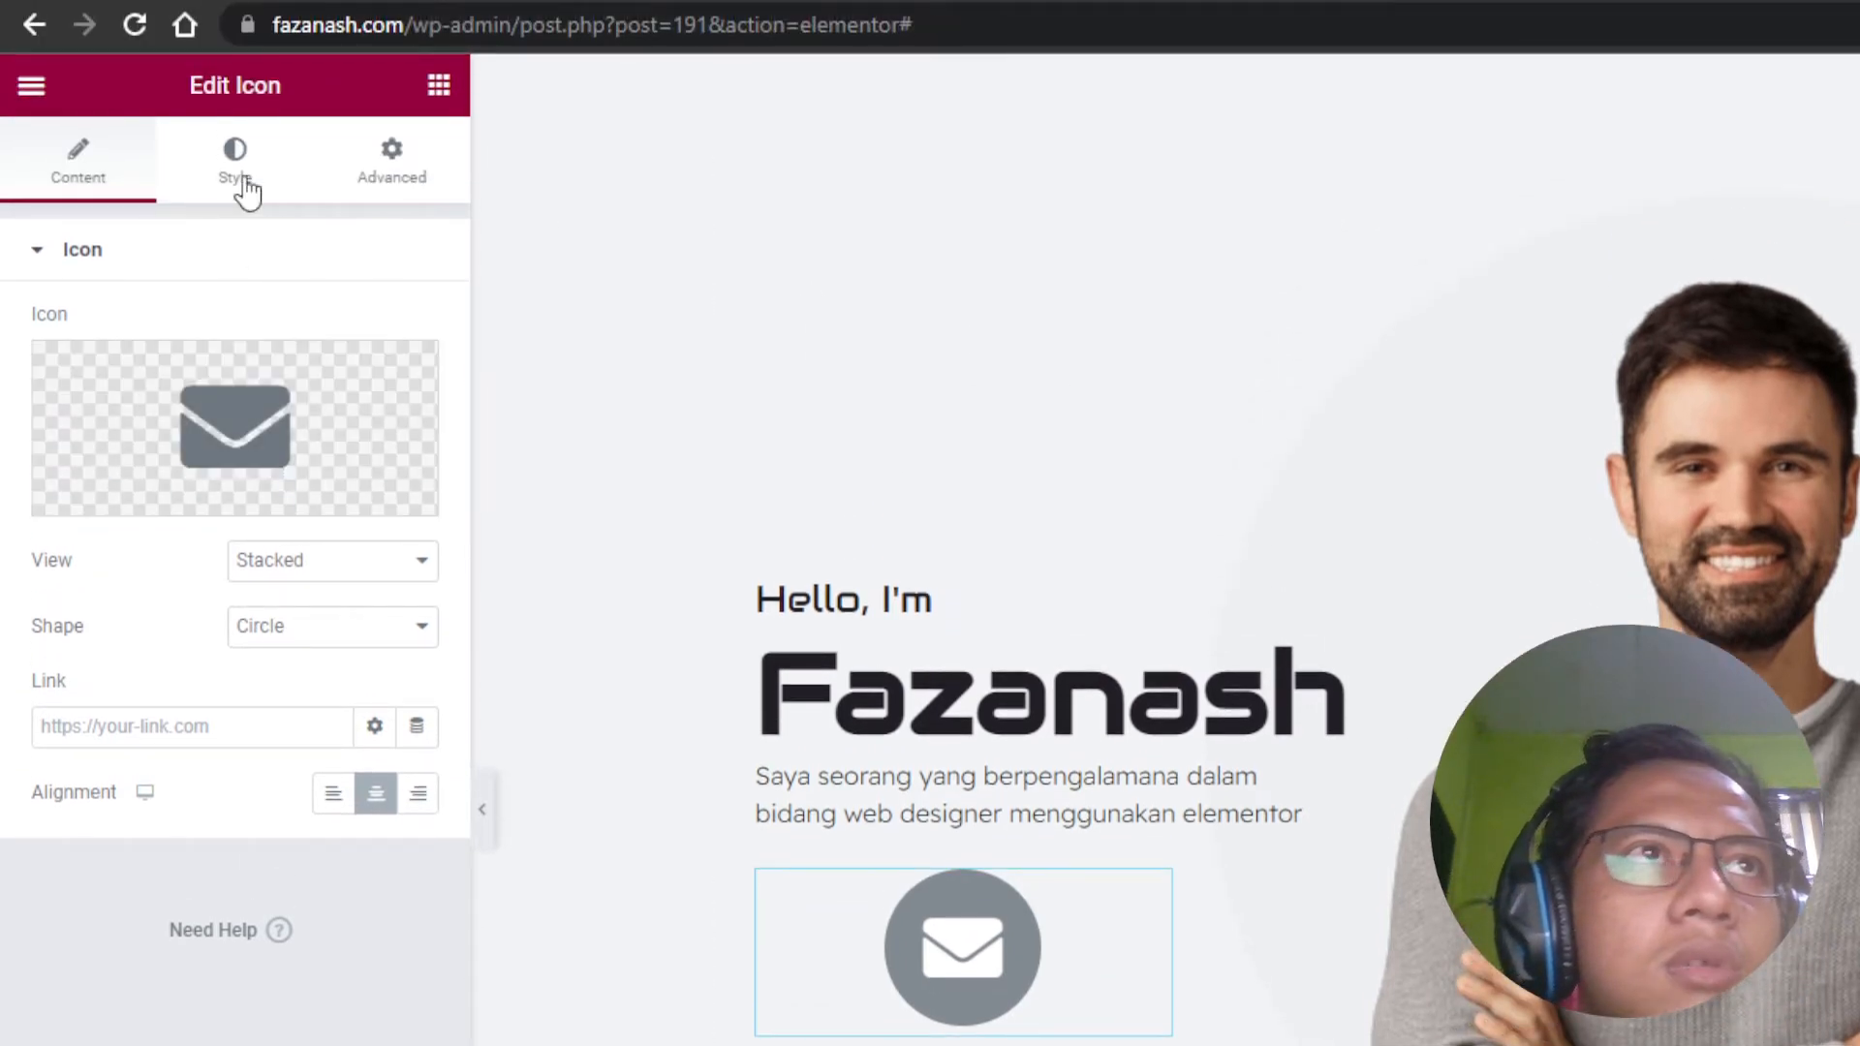
# Step: Set the icon's primary colour to 108FE6
pyautogui.click(239, 179)
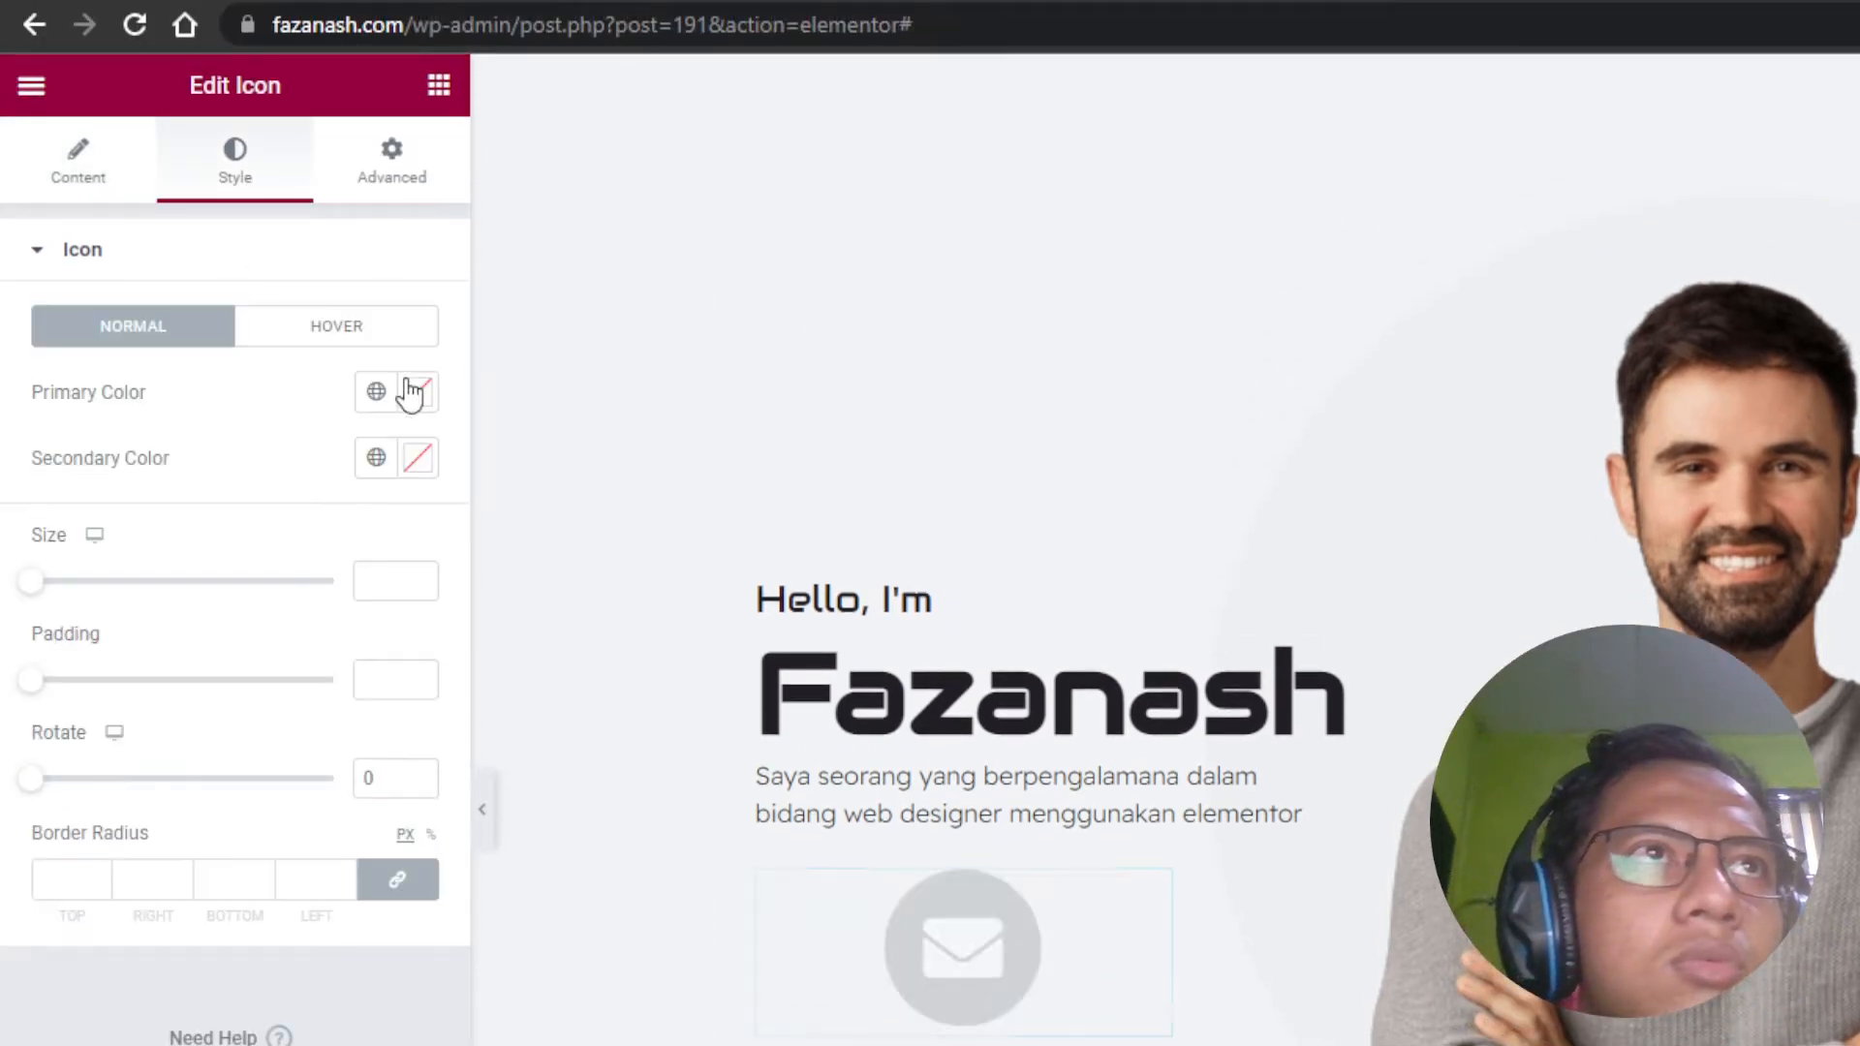
pyautogui.click(419, 392)
pyautogui.hotkey('ctrl', 'v')
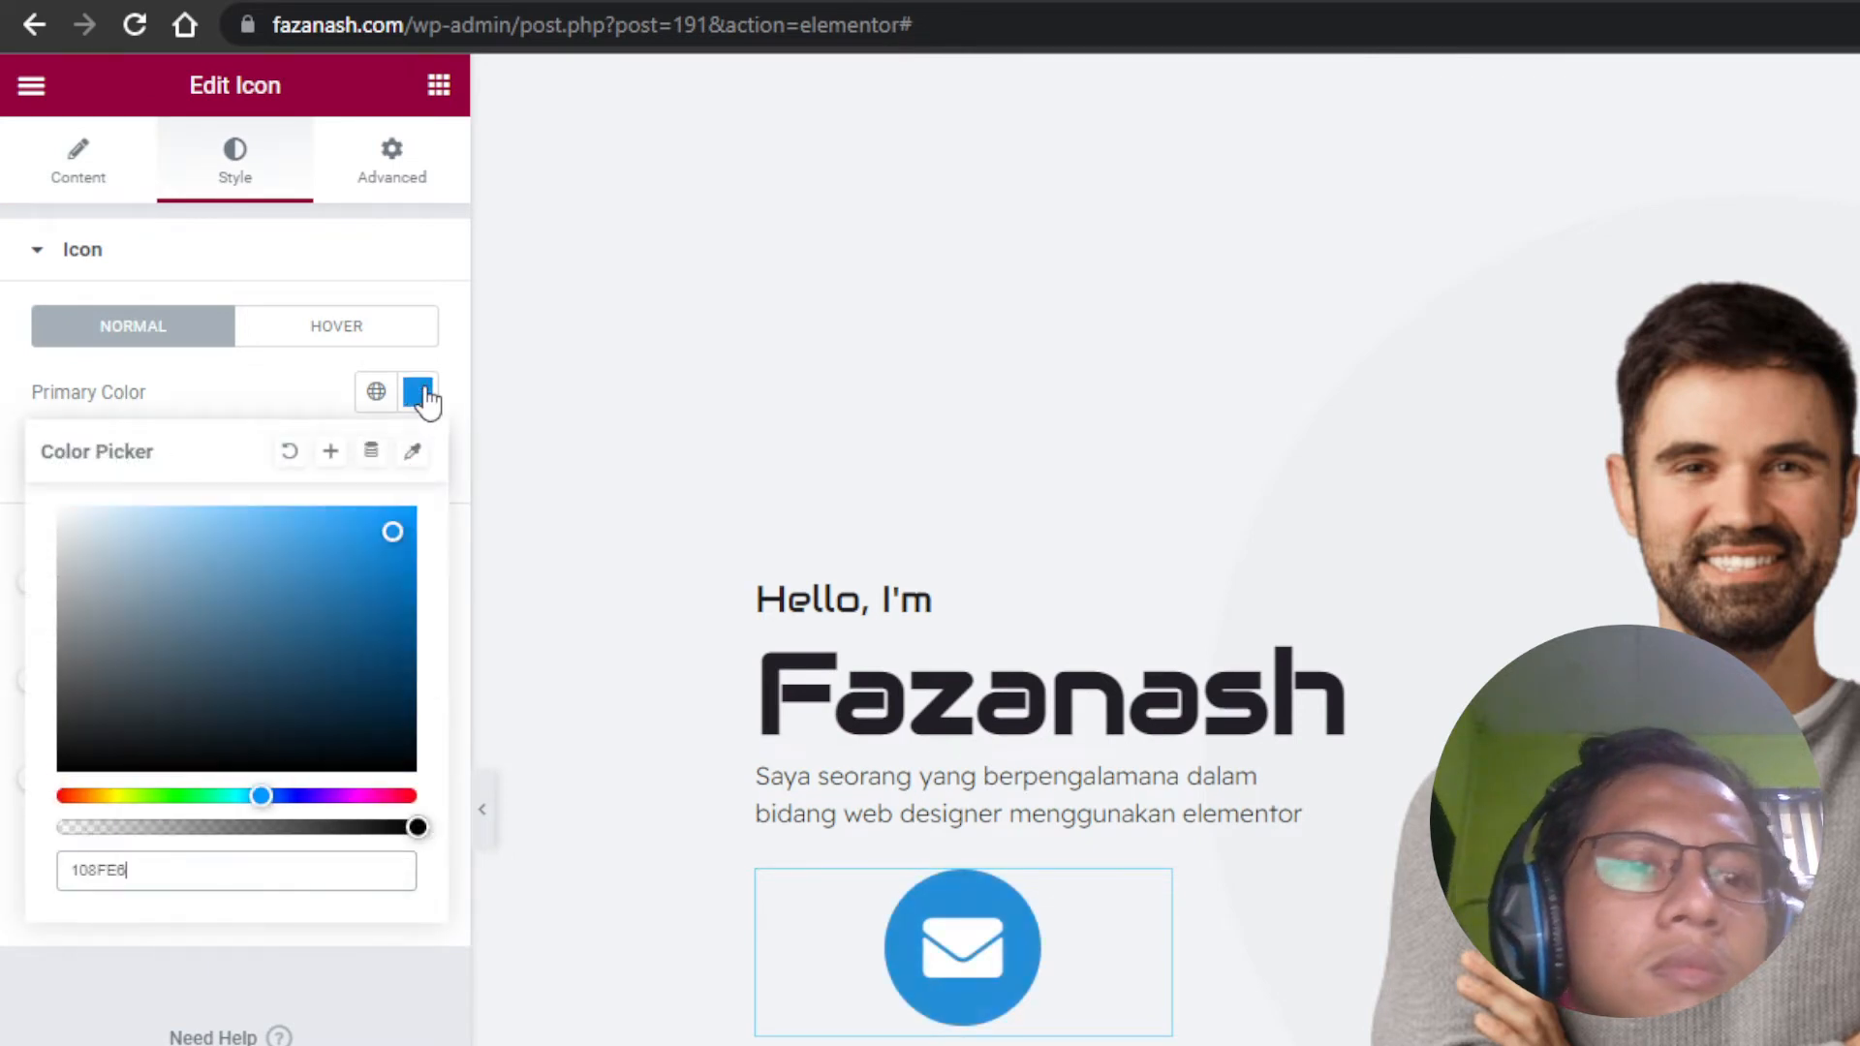
pyautogui.click(420, 394)
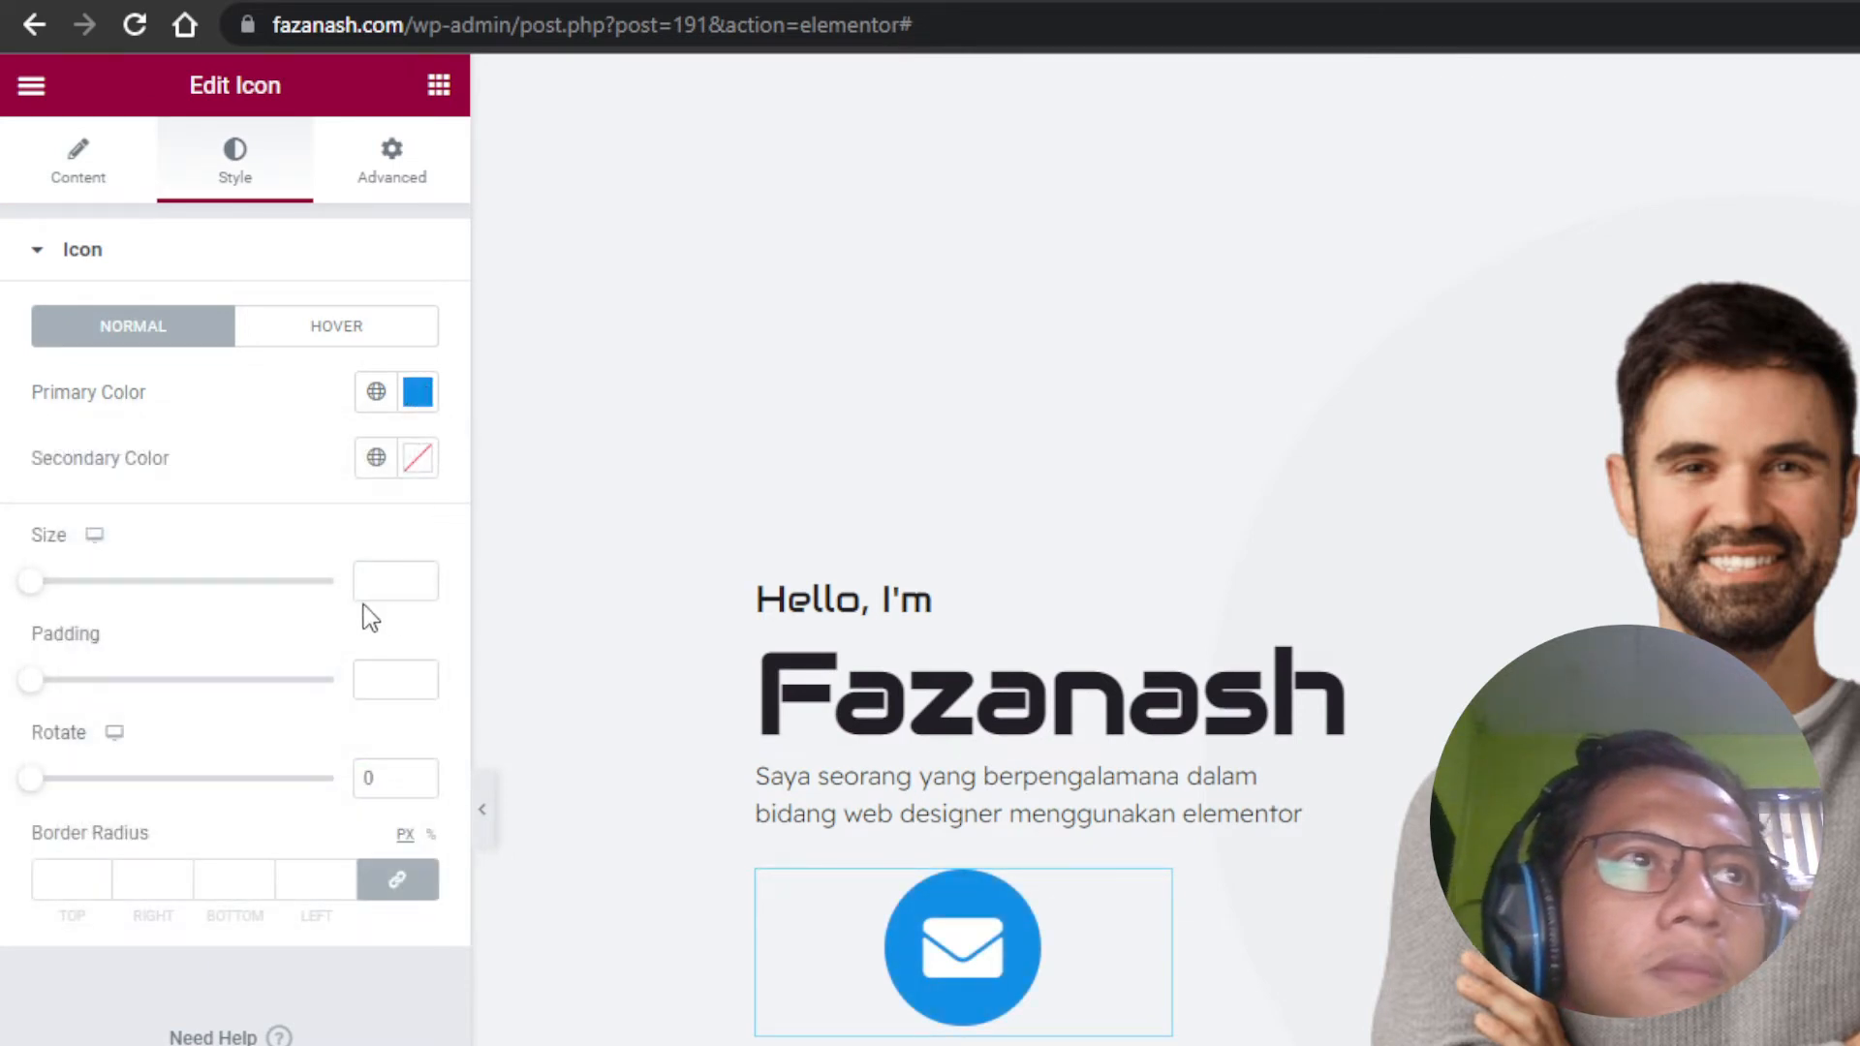
# Step: Set the icon size to 18 and its padding to 10
pyautogui.click(373, 579)
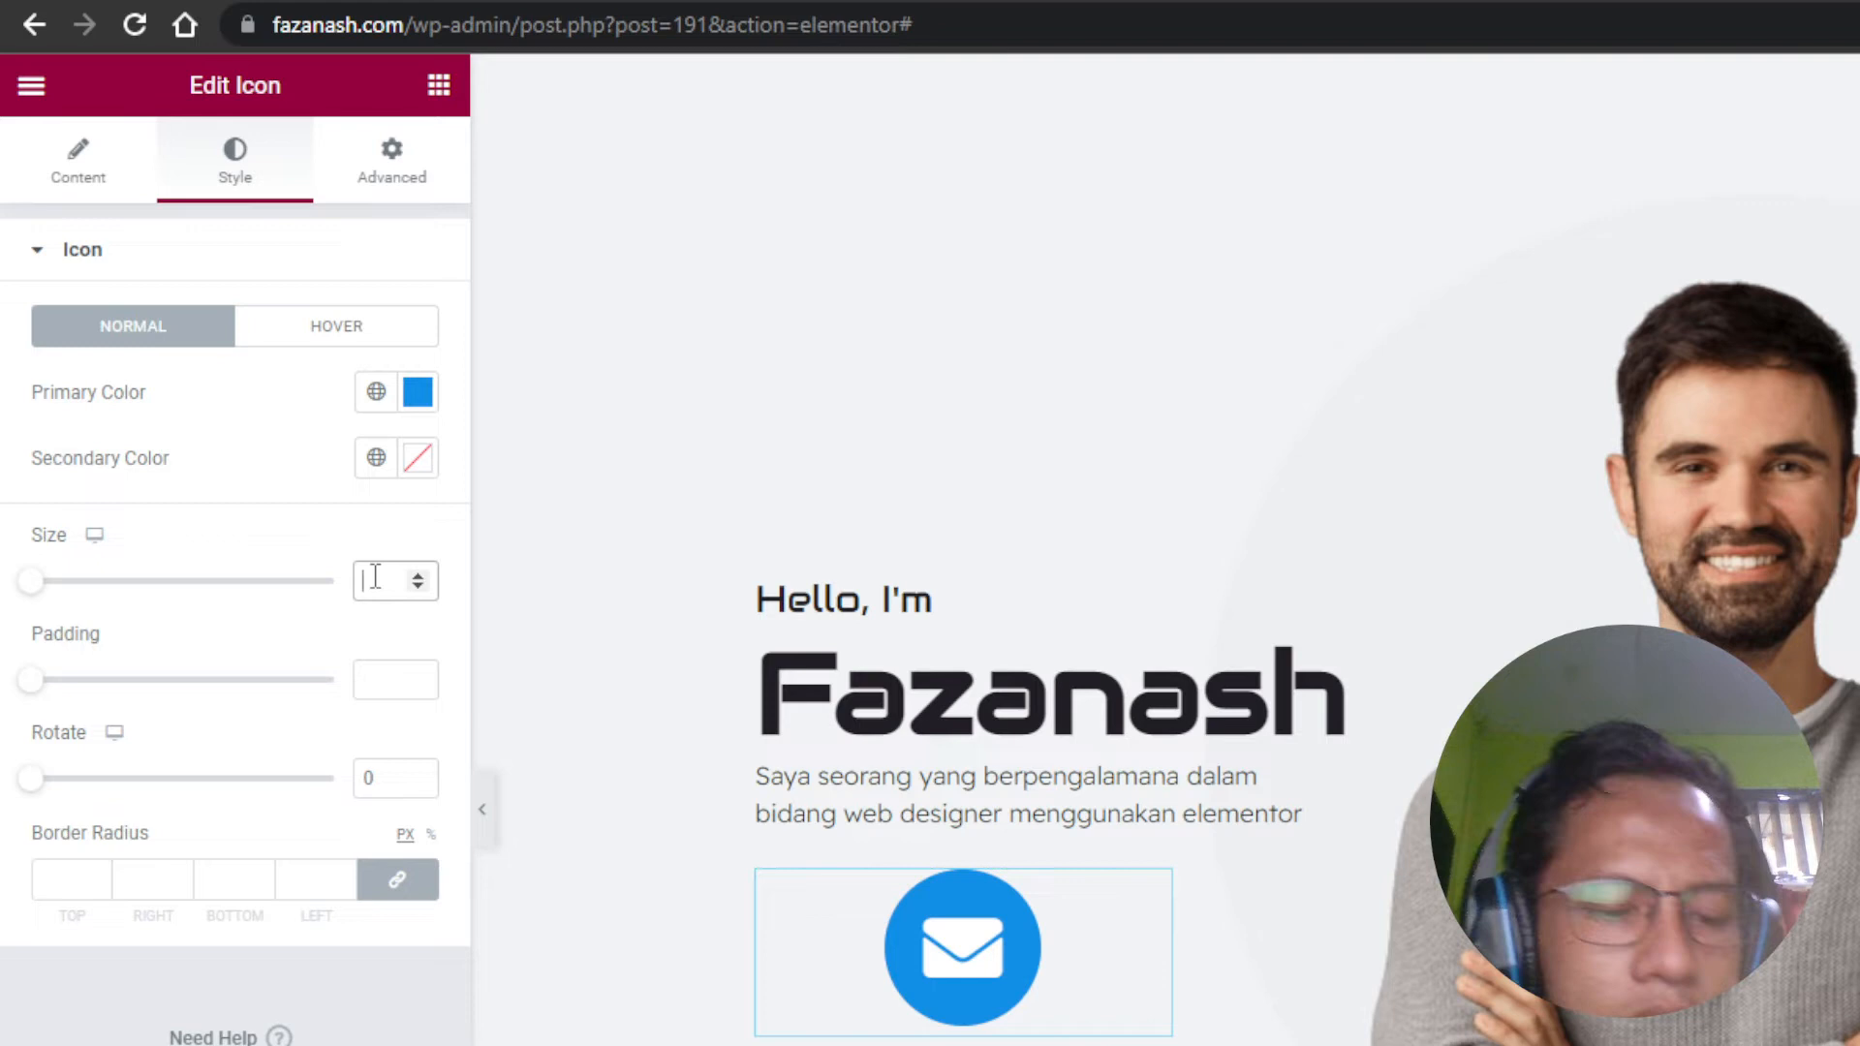
pyautogui.write('24')
pyautogui.doubleClick(368, 562)
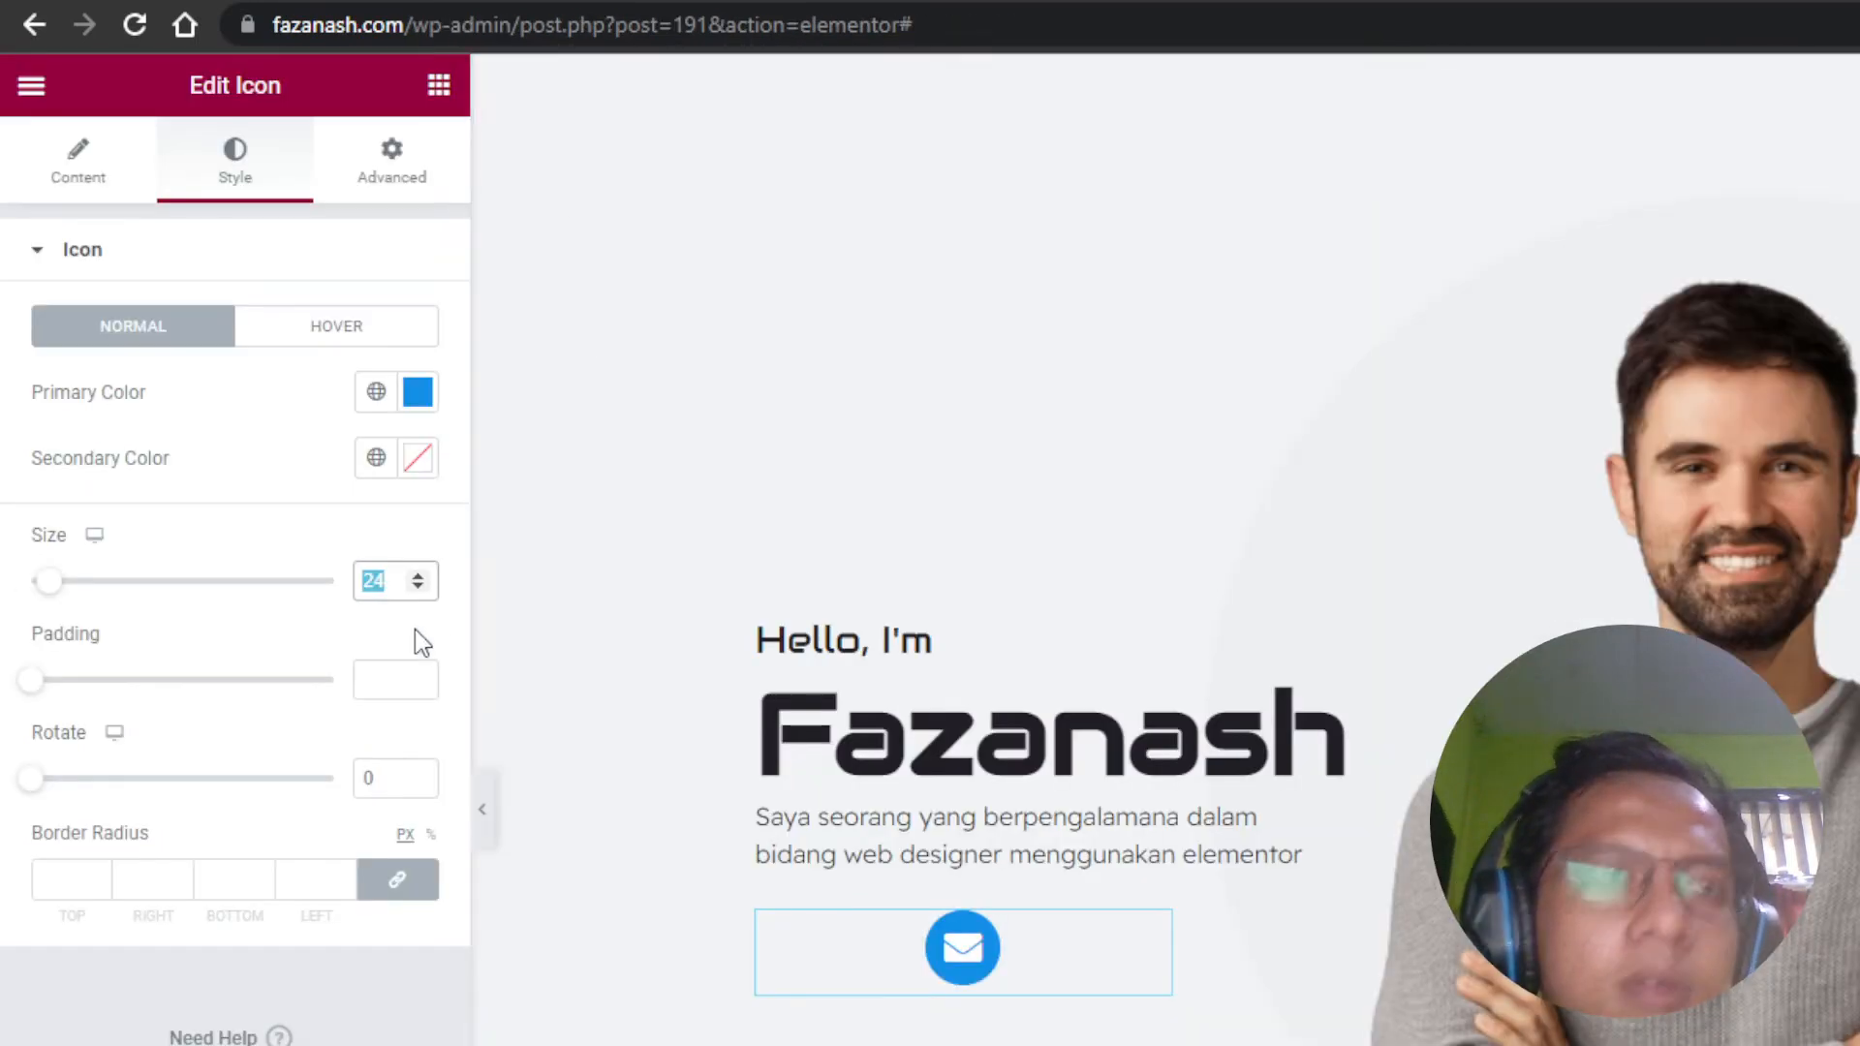
pyautogui.write('16')
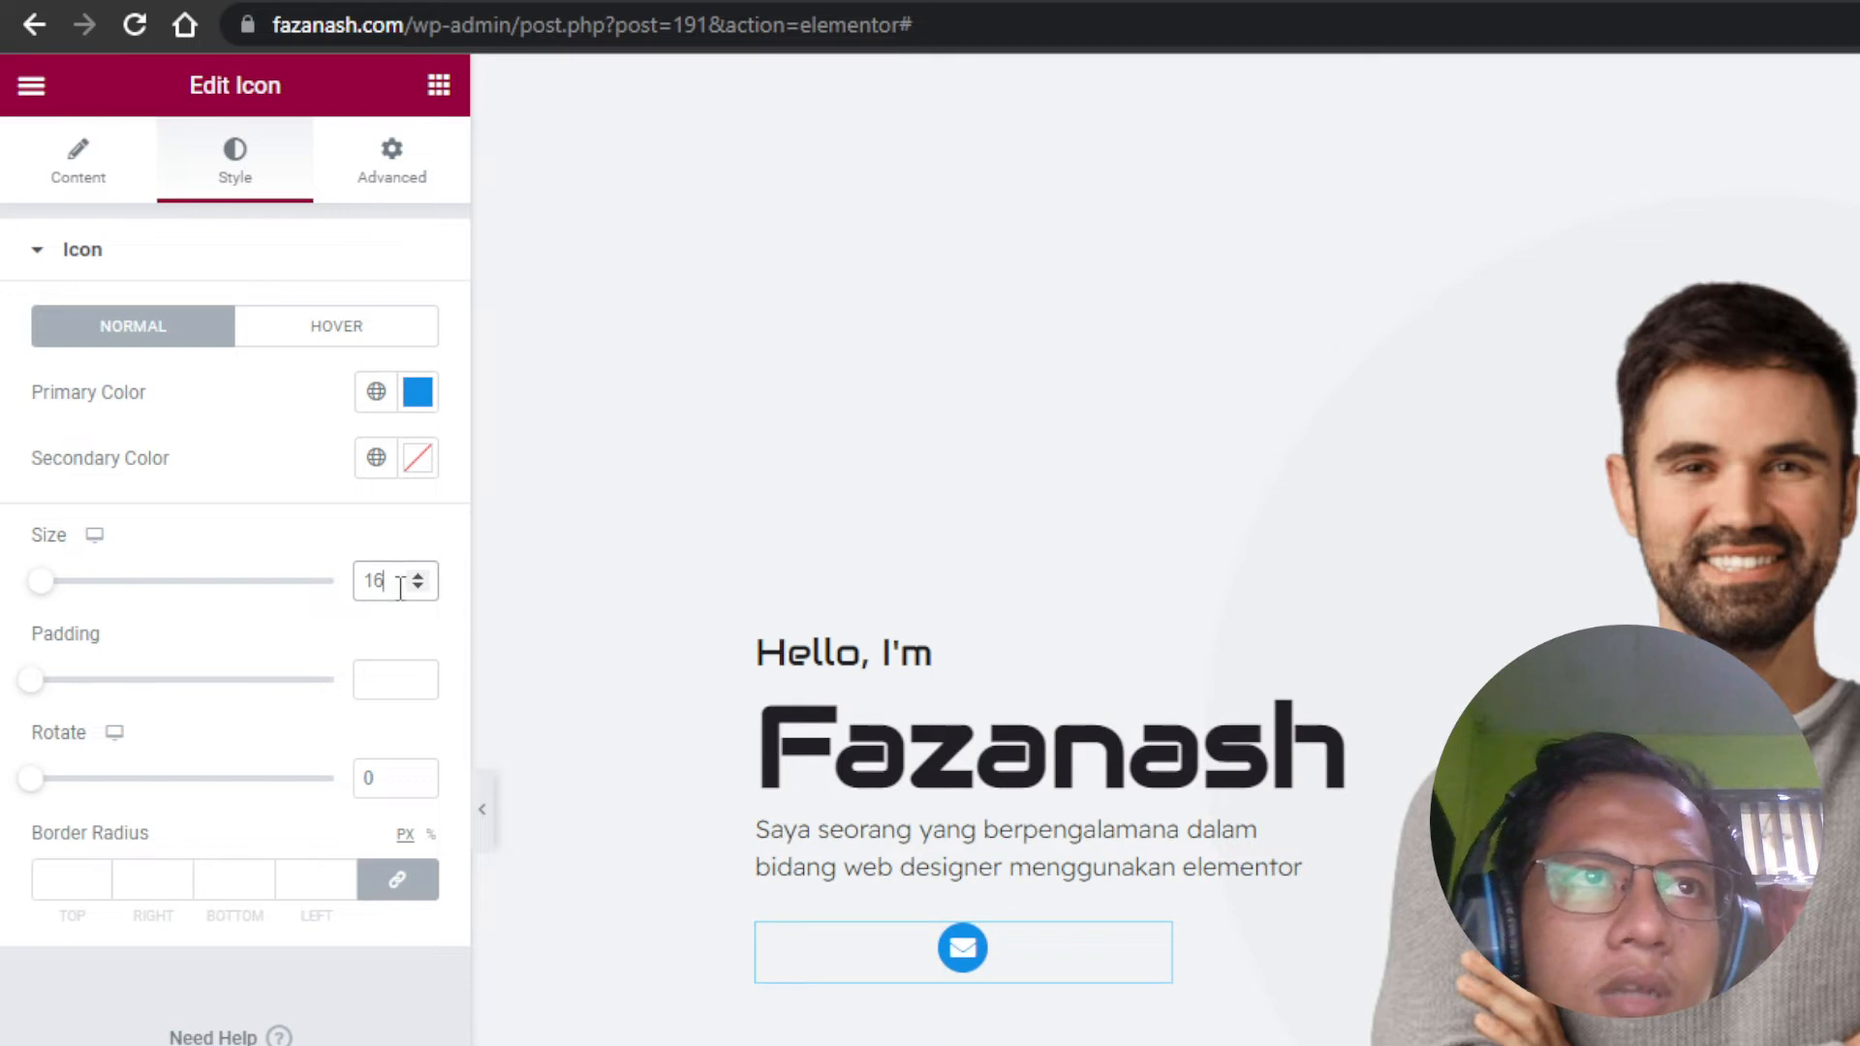
pyautogui.press('BackSpace')
pyautogui.write('8')
pyautogui.click(383, 678)
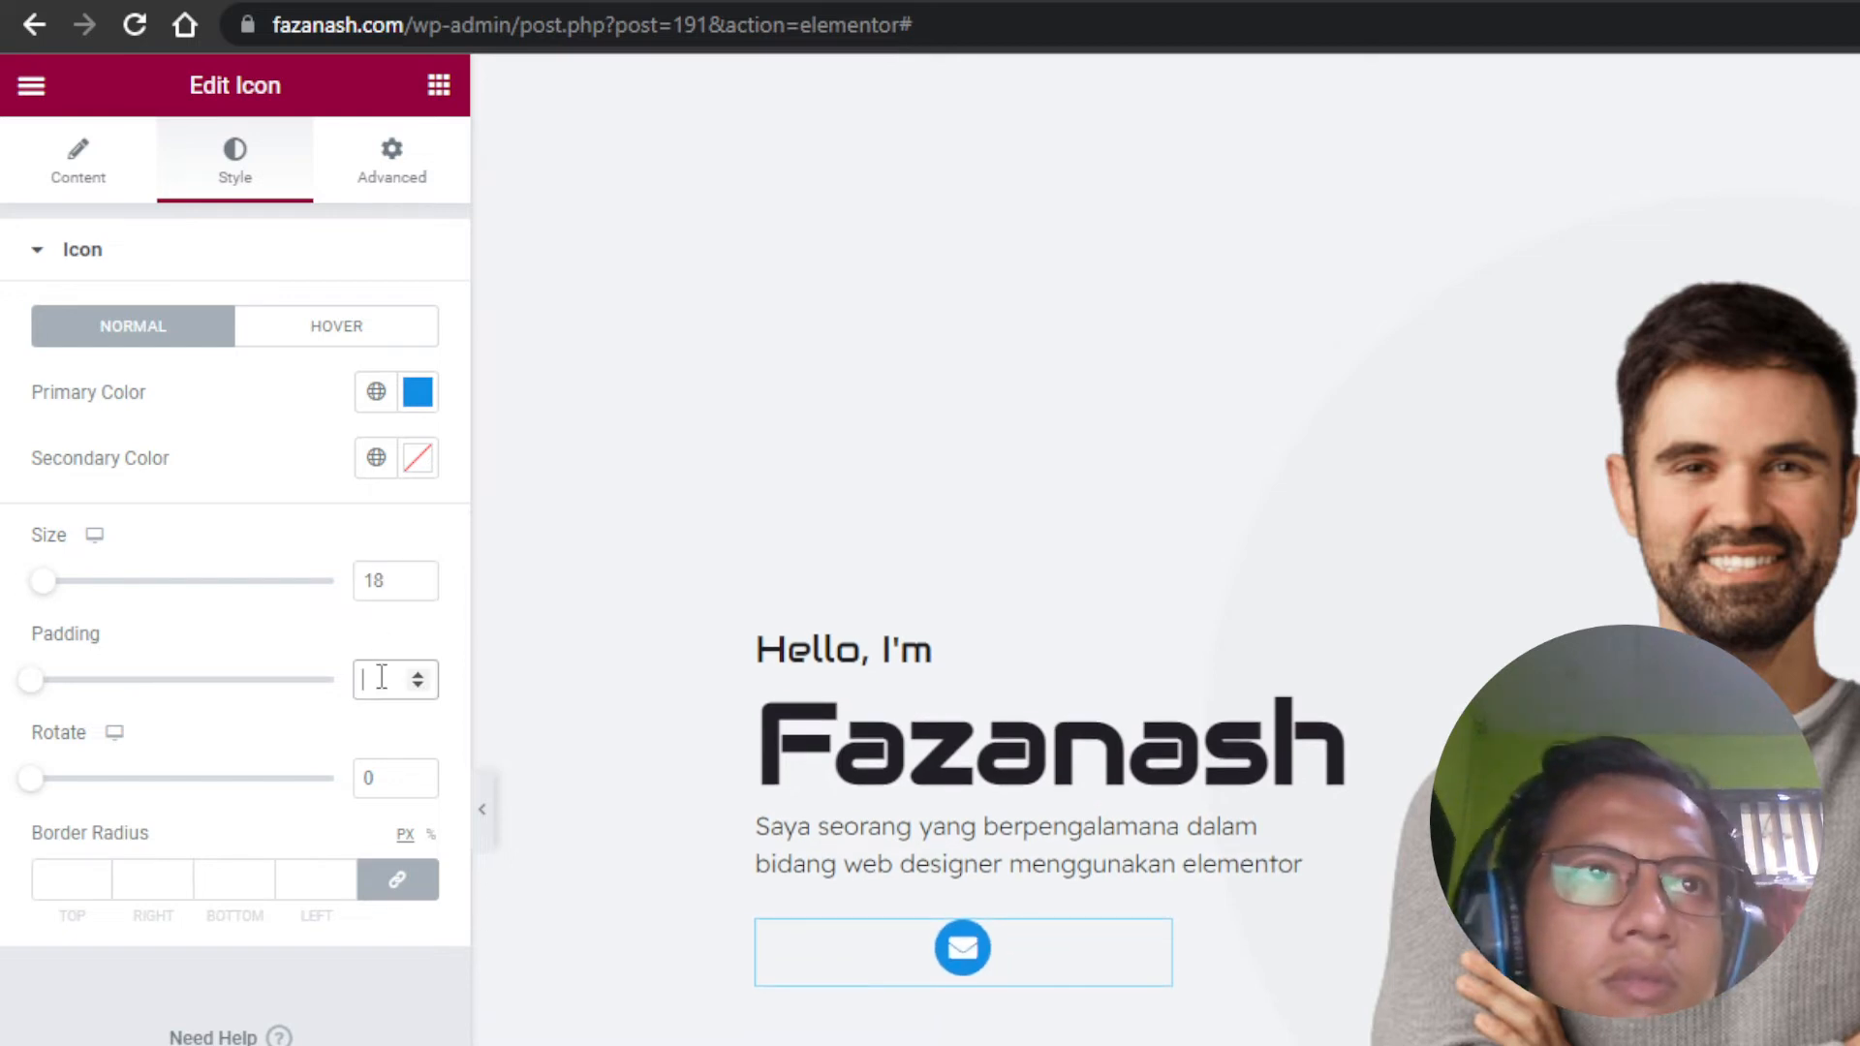
pyautogui.write('8')
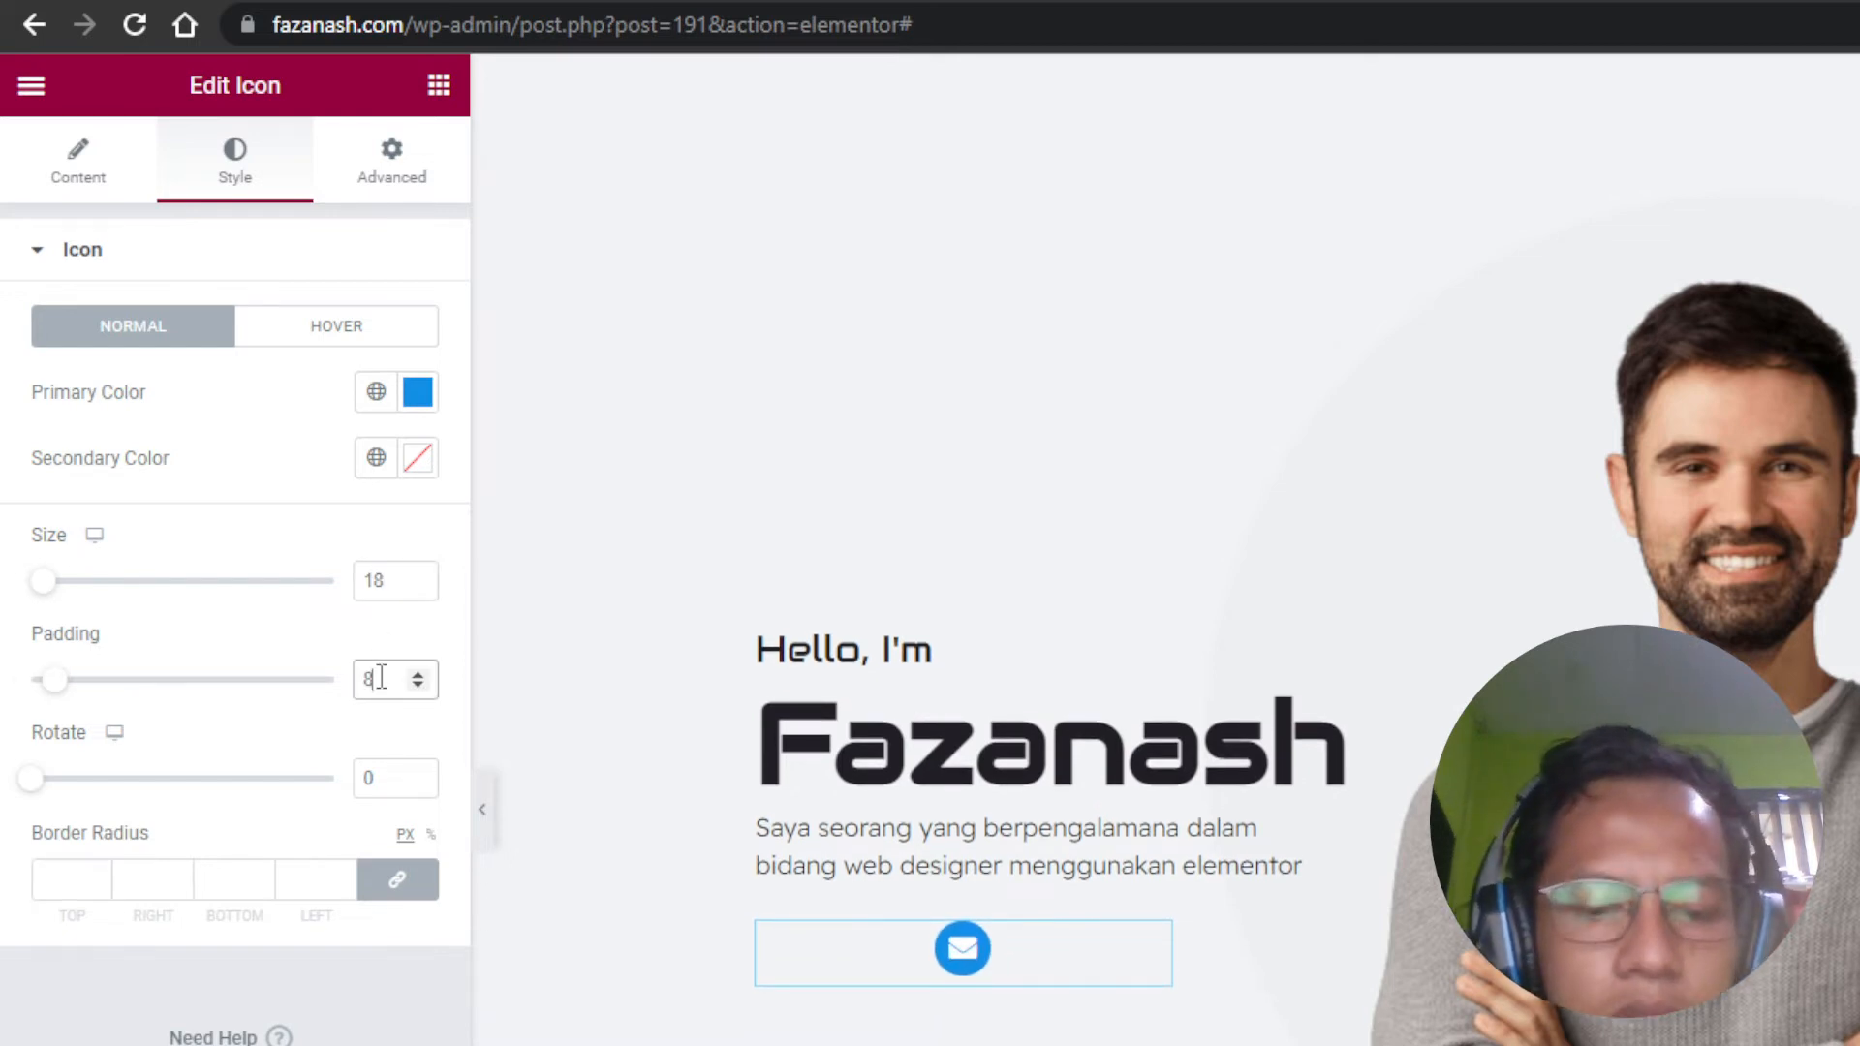
pyautogui.press('BackSpace')
pyautogui.write('10')
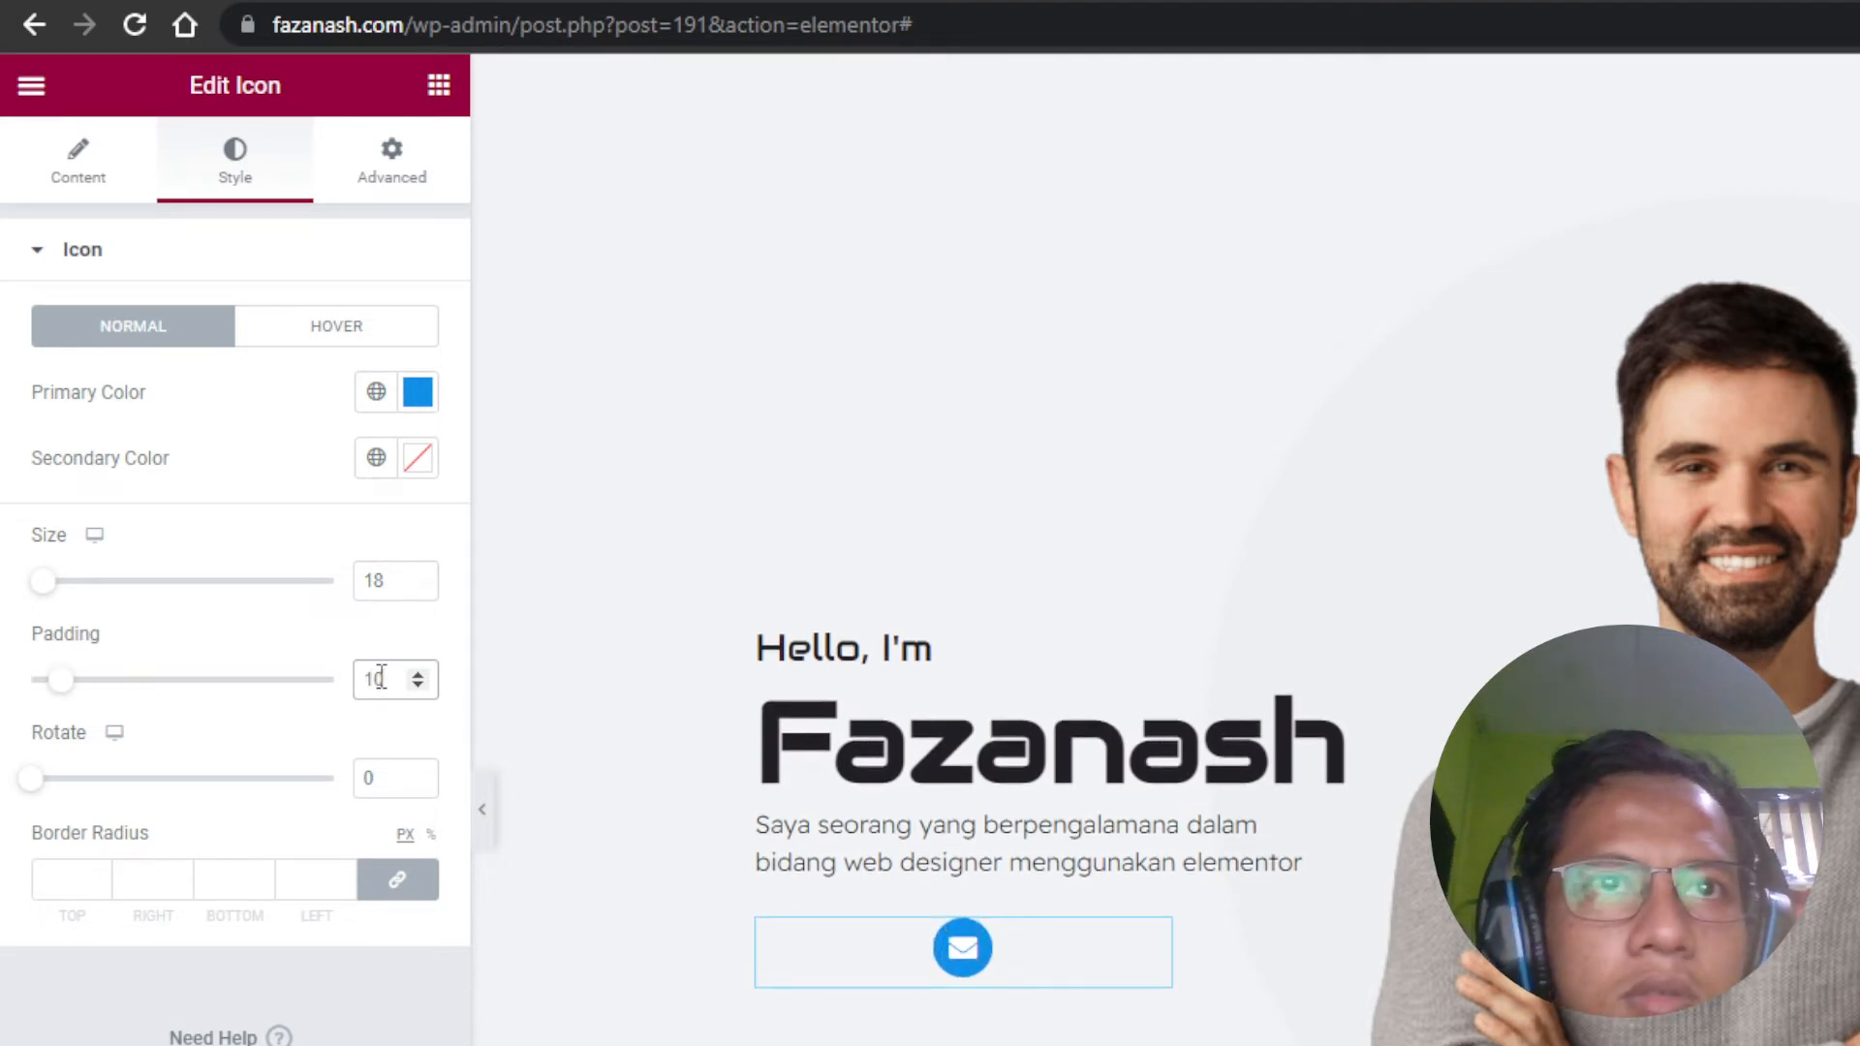
# Step: Check the hero against the Dribbble shot, then open the envelope icon's Advanced tab
pyautogui.click(828, 2)
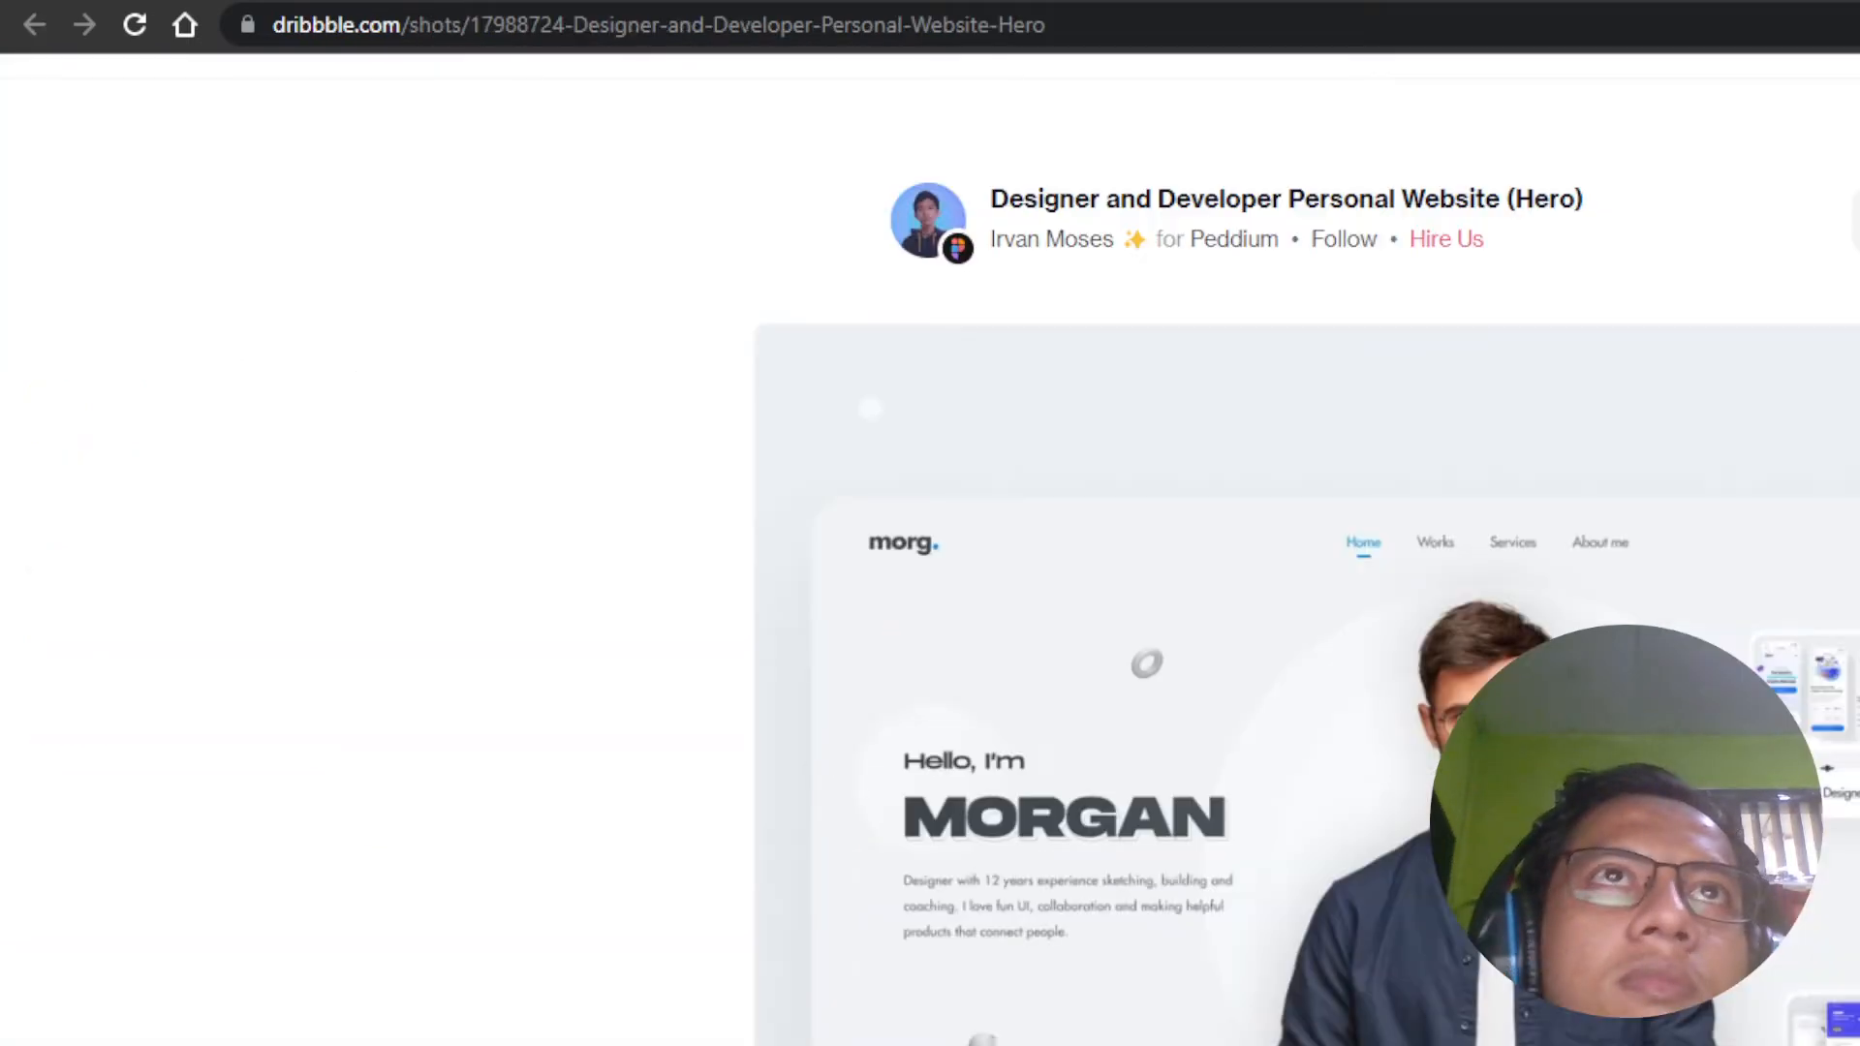
pyautogui.click(619, 2)
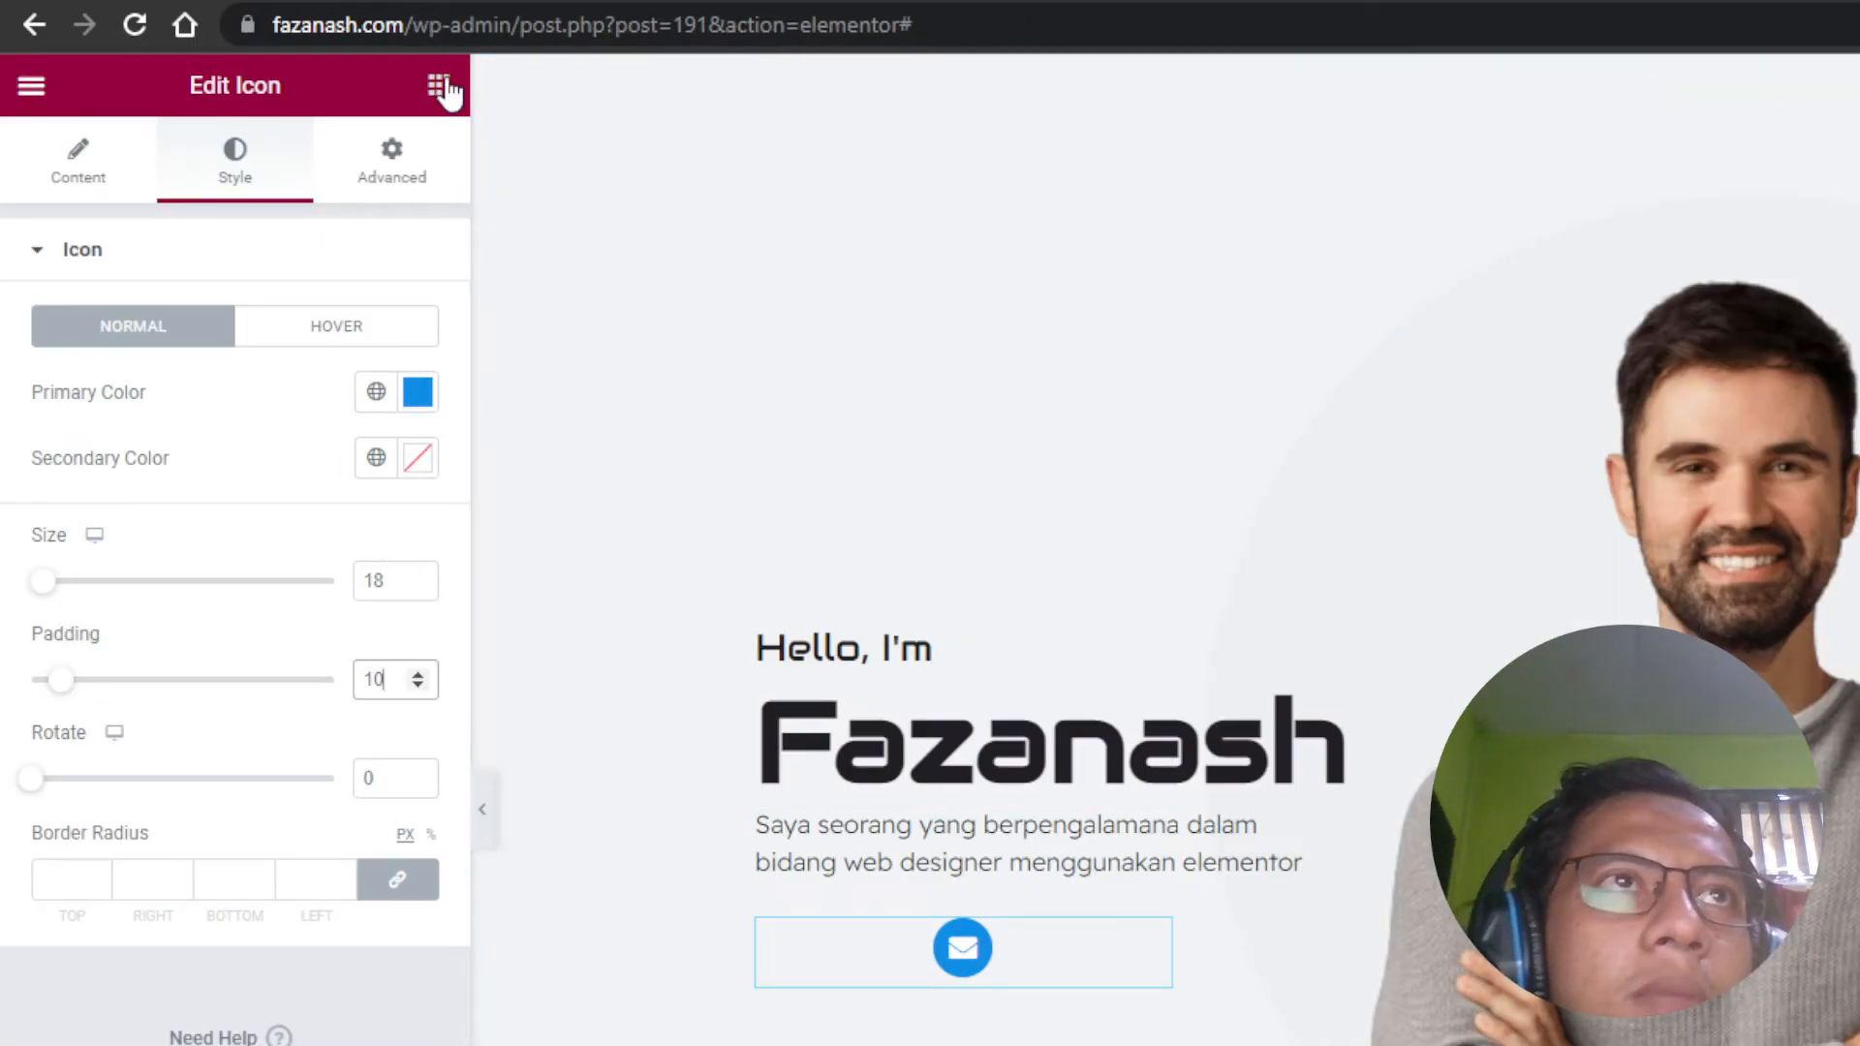
pyautogui.click(828, 2)
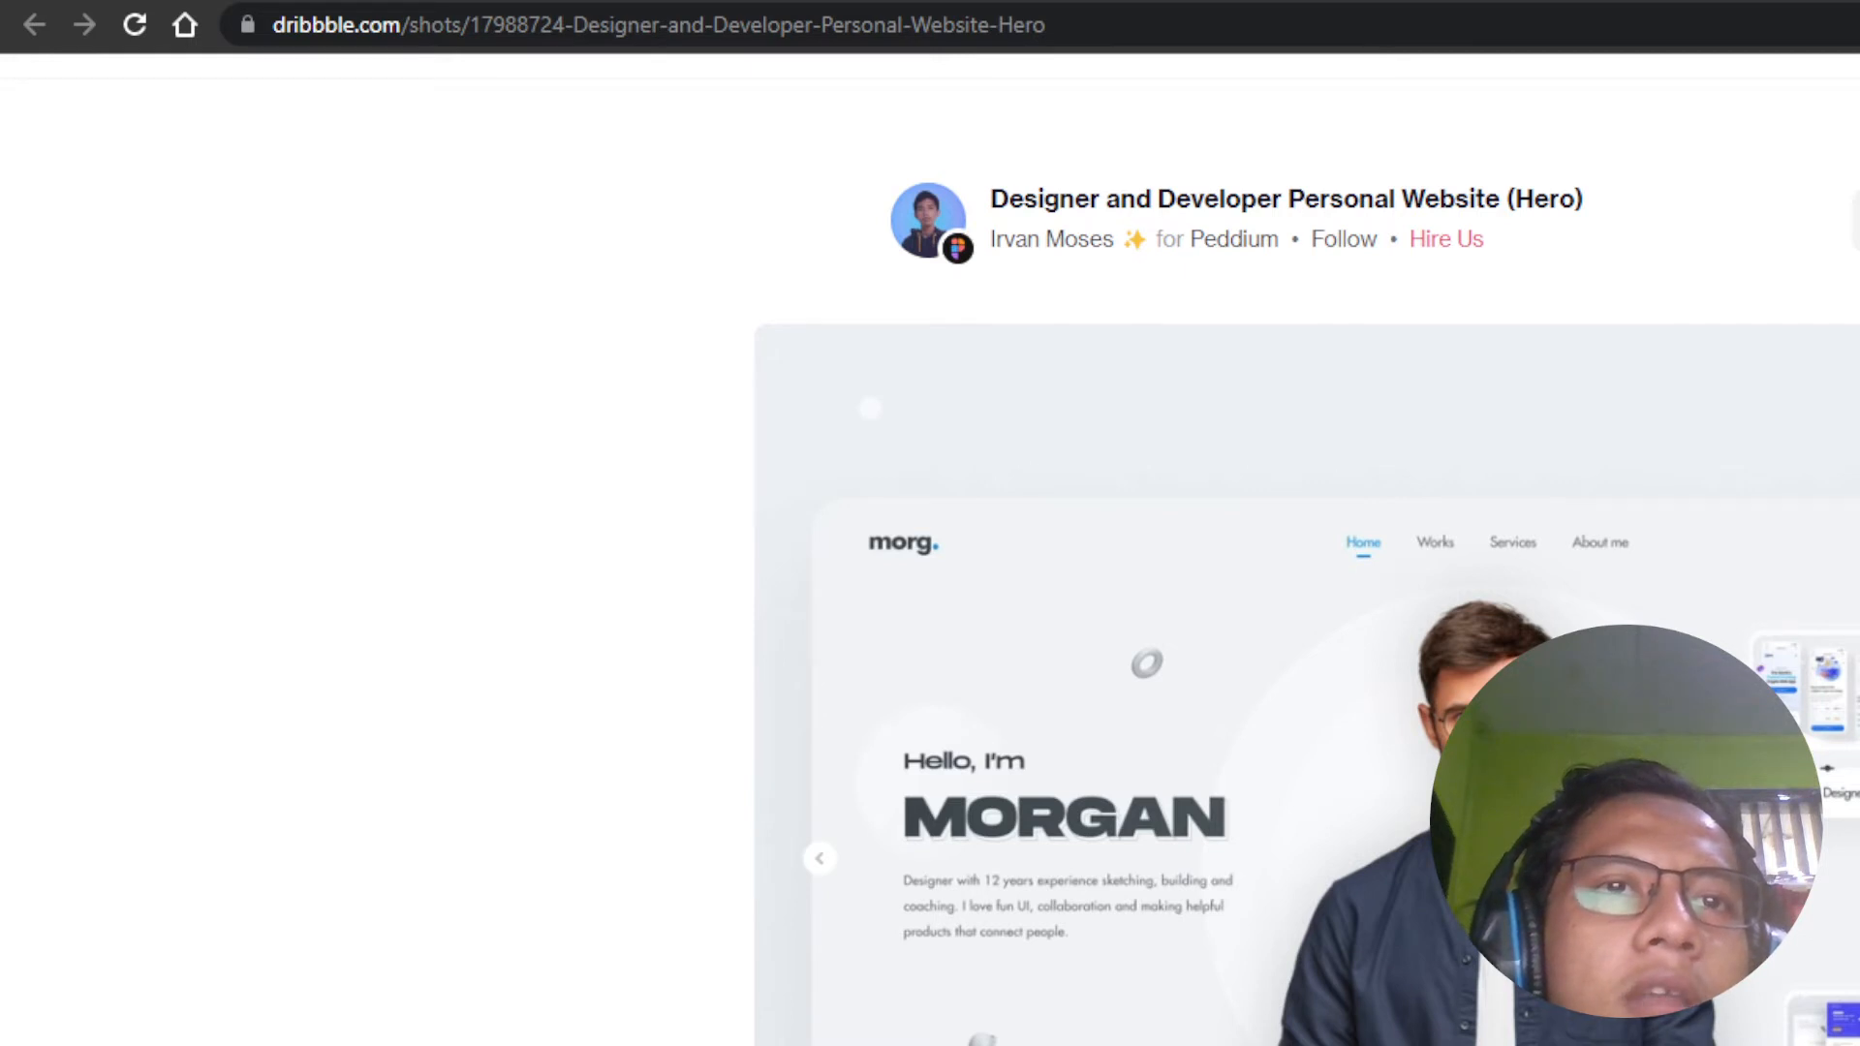
pyautogui.click(543, 2)
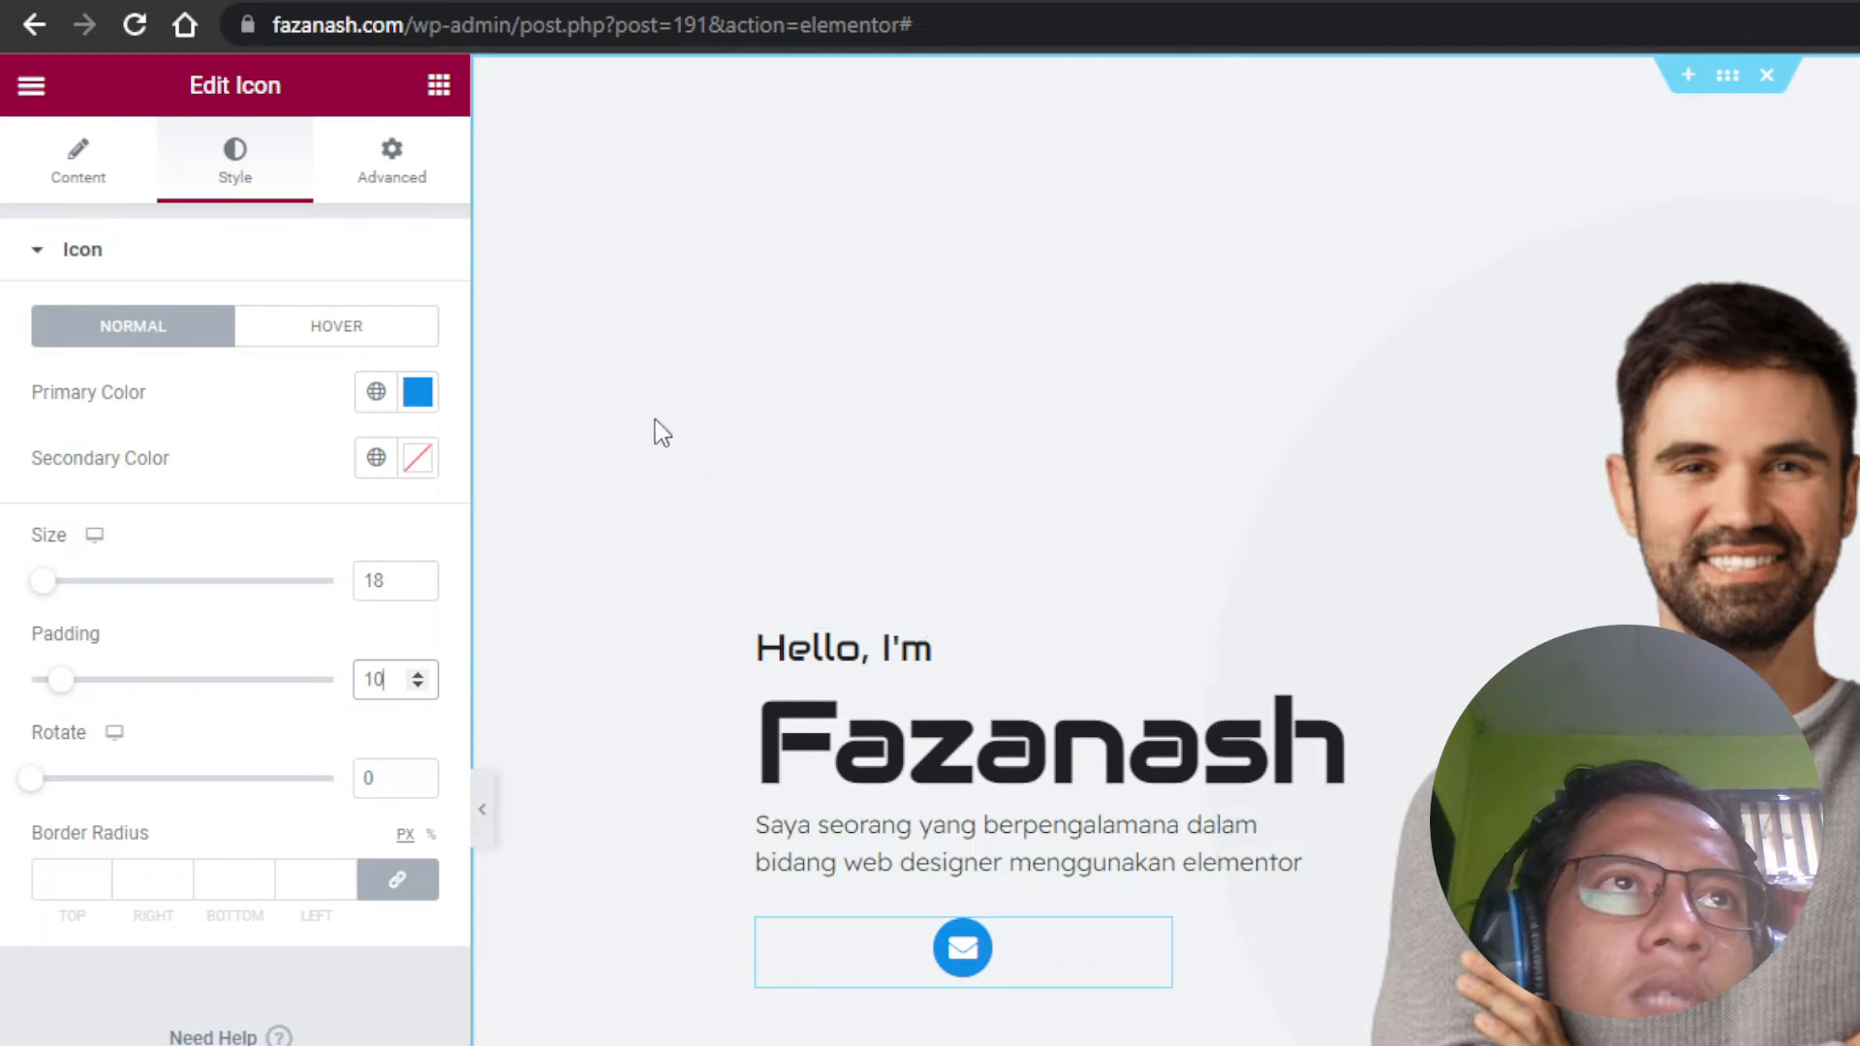
pyautogui.click(393, 162)
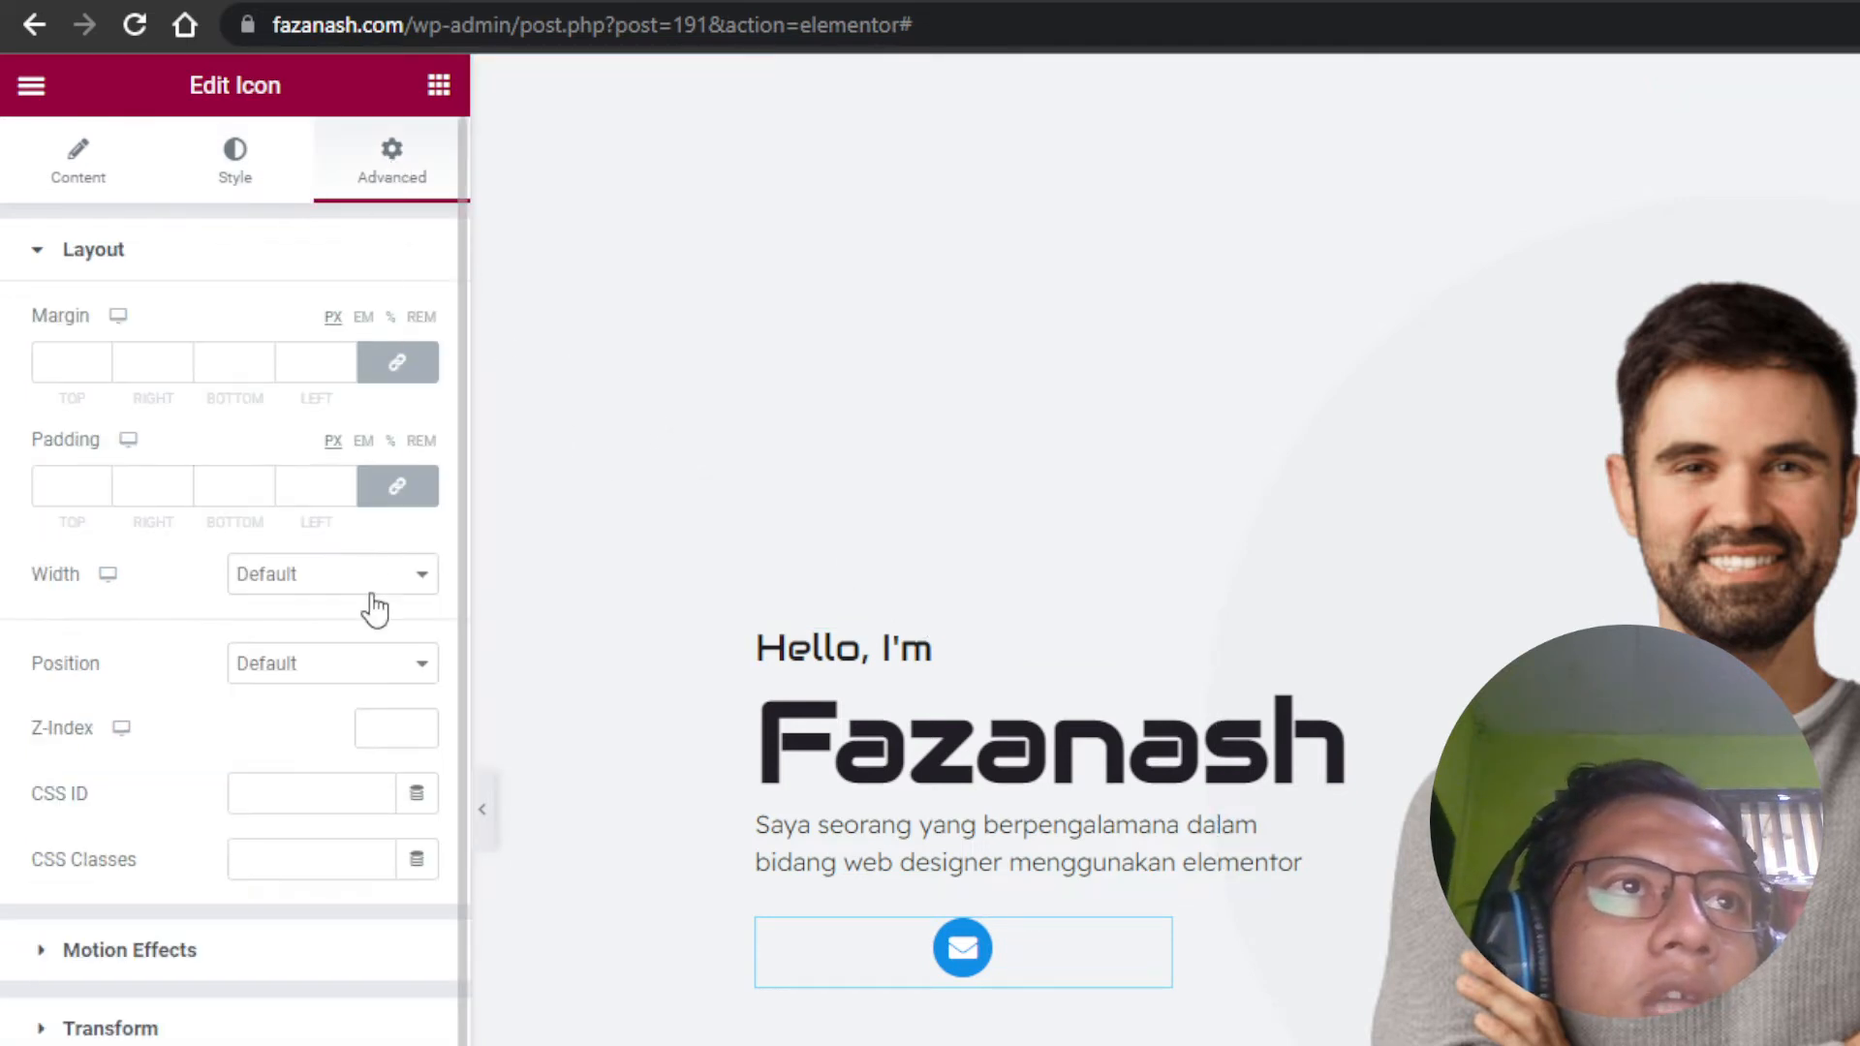
# Step: Set the envelope icon's width to Inline (auto) and duplicate it
pyautogui.click(360, 585)
pyautogui.click(347, 664)
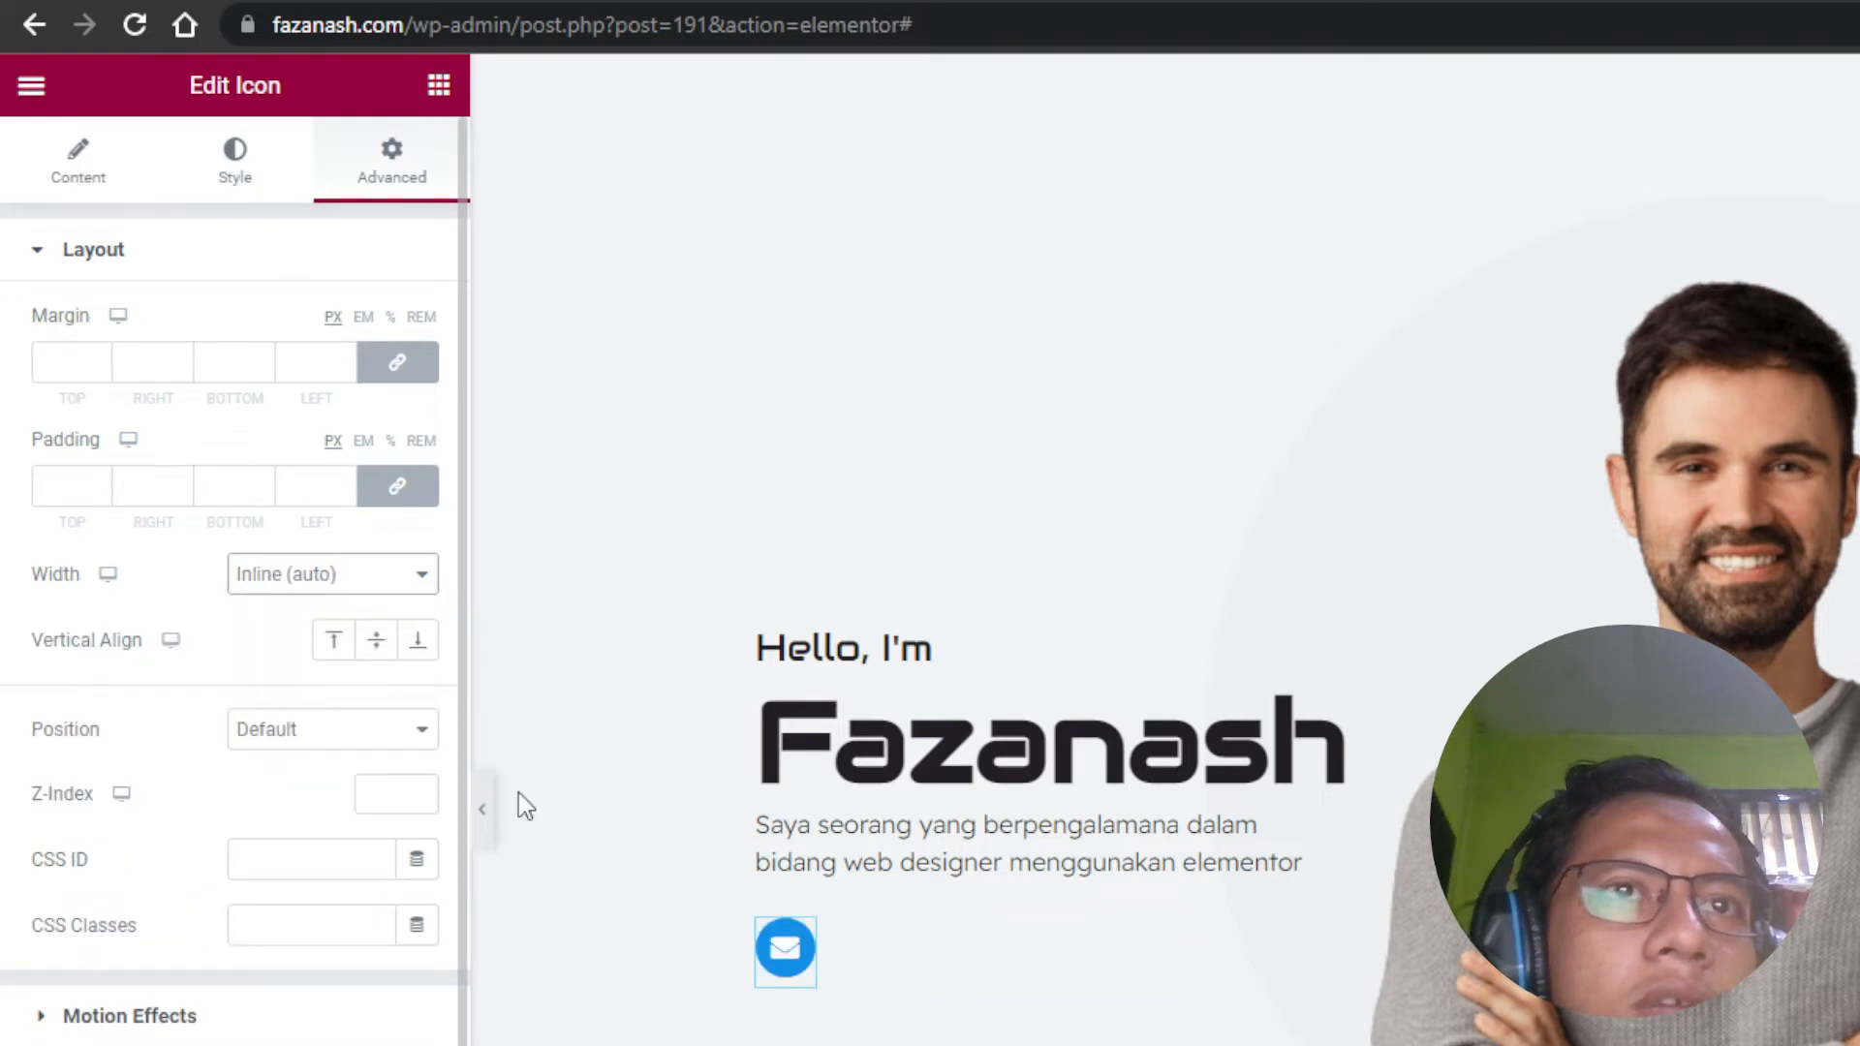
pyautogui.rightClick(804, 940)
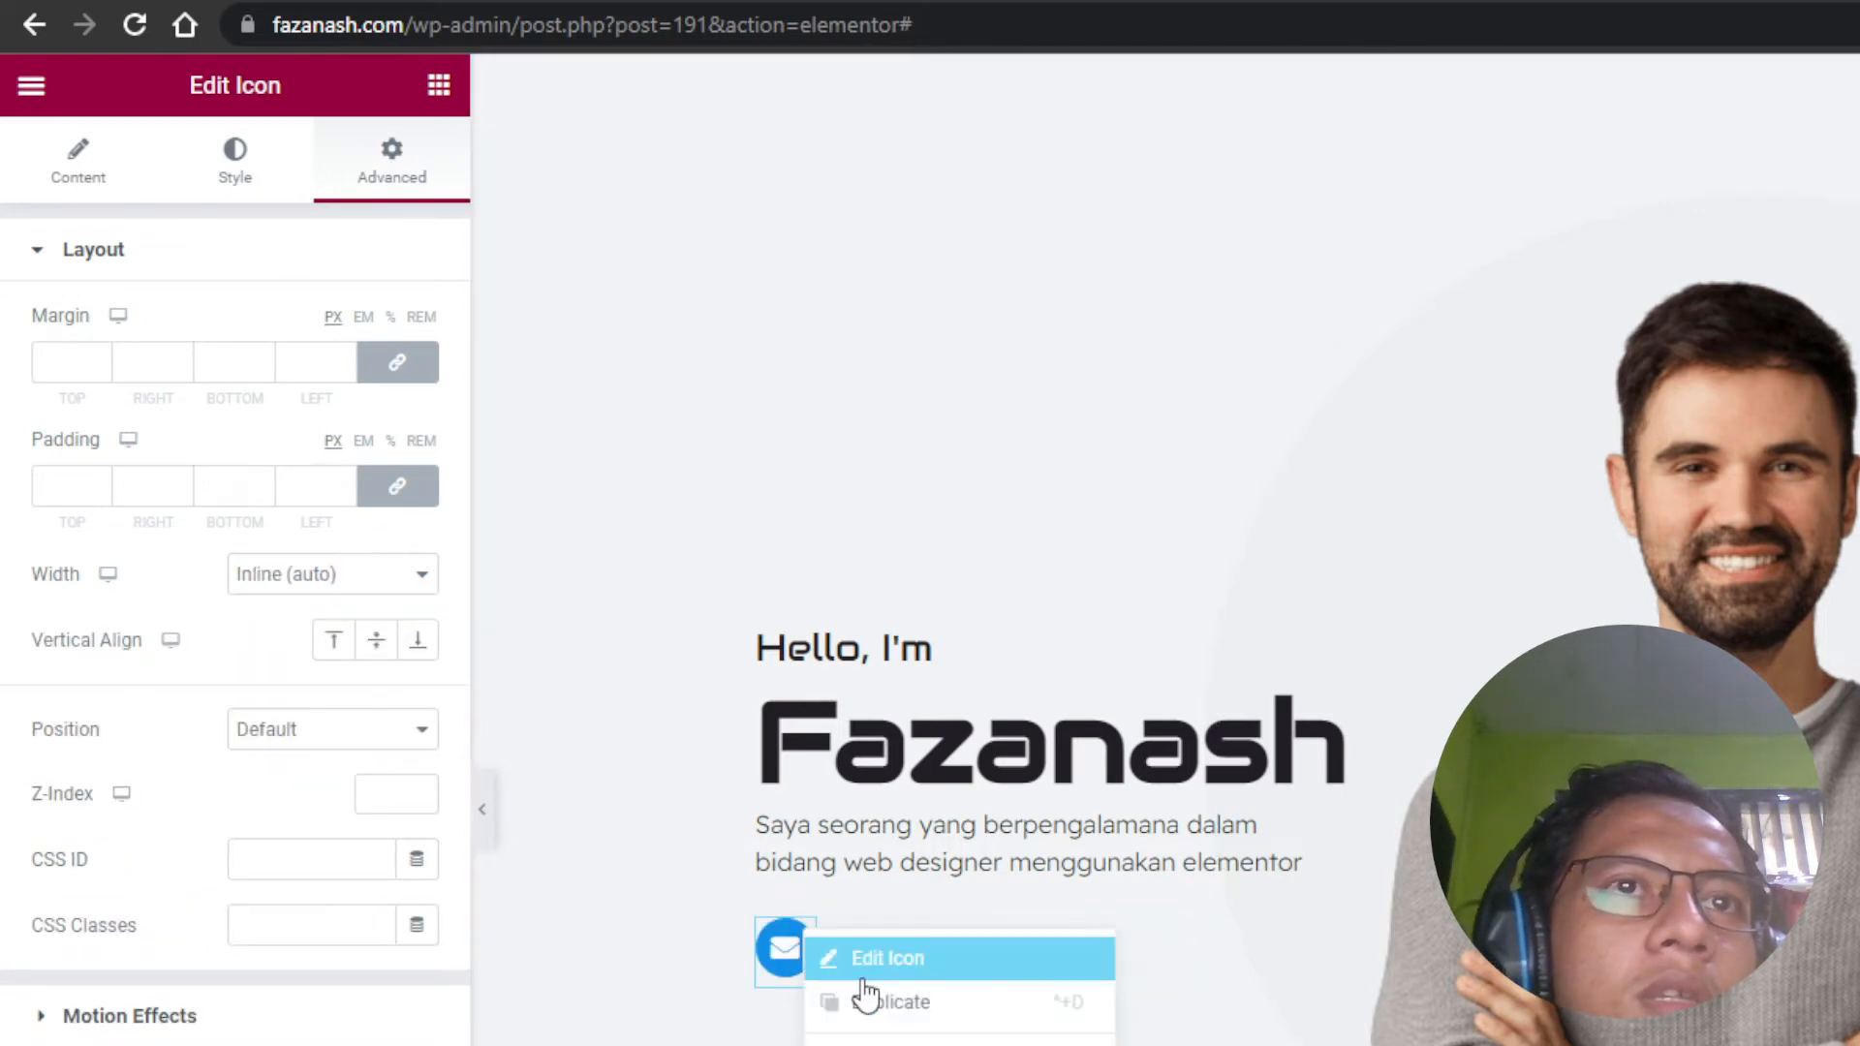
pyautogui.click(868, 1008)
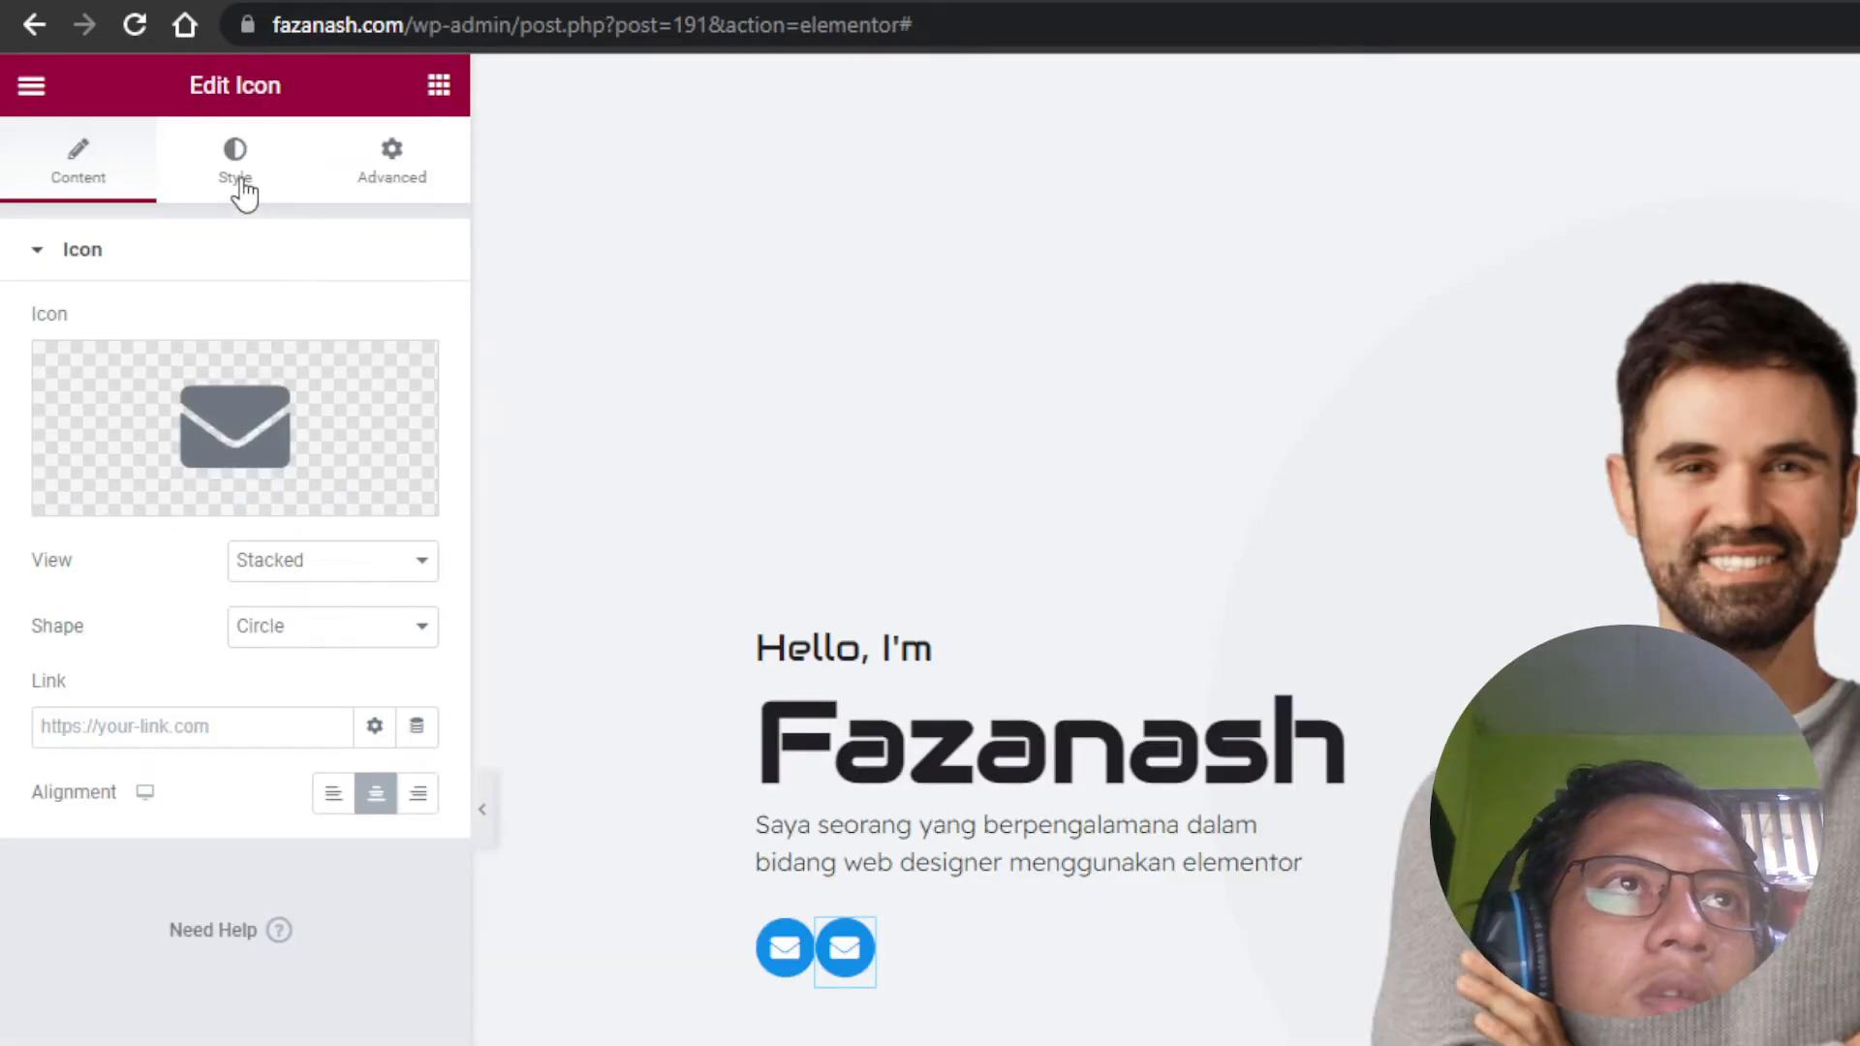
# Step: Give the duplicate a white primary colour and a dark grey secondary colour
pyautogui.click(239, 189)
pyautogui.click(415, 397)
pyautogui.moveTo(107, 535); pyautogui.dragTo(0, 434)
pyautogui.click(419, 395)
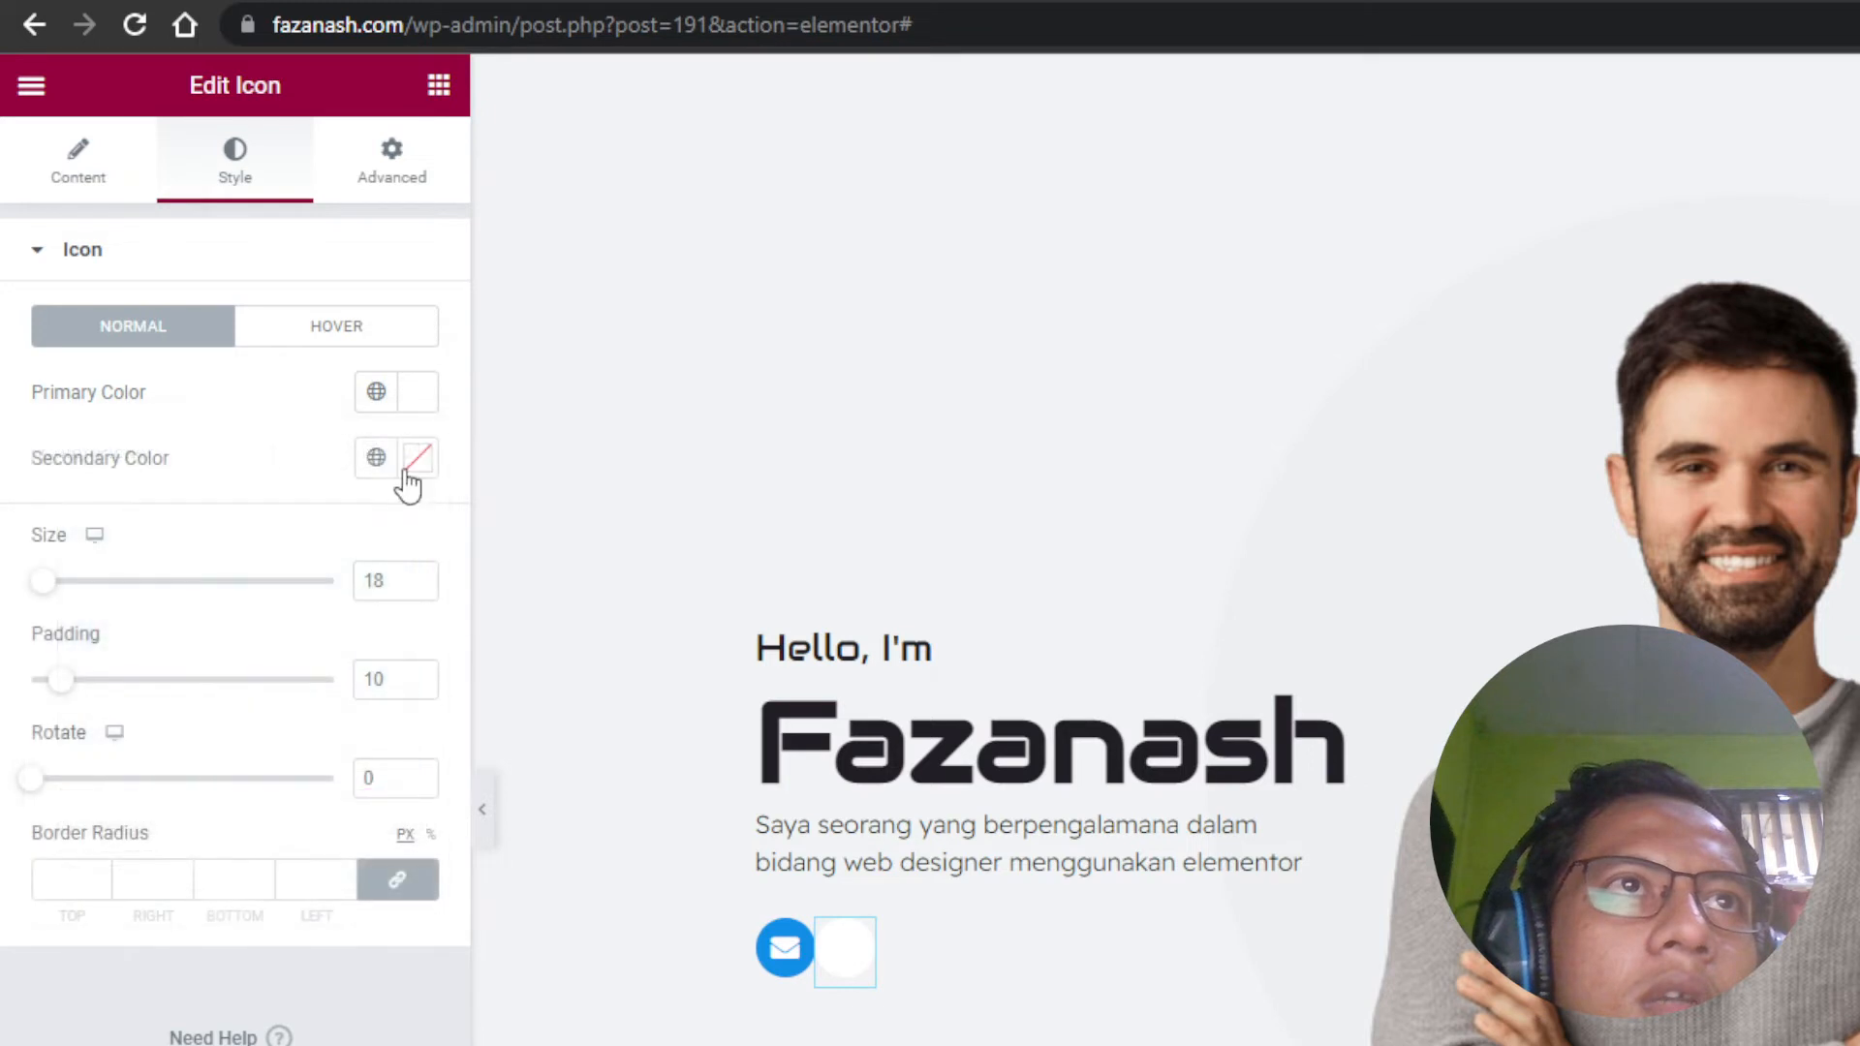
pyautogui.click(417, 463)
pyautogui.moveTo(92, 659); pyautogui.dragTo(93, 765)
# Step: Replace the copied icon with the Dribbble icon from the Icon Library
pyautogui.click(115, 190)
pyautogui.click(207, 354)
pyautogui.write('drib')
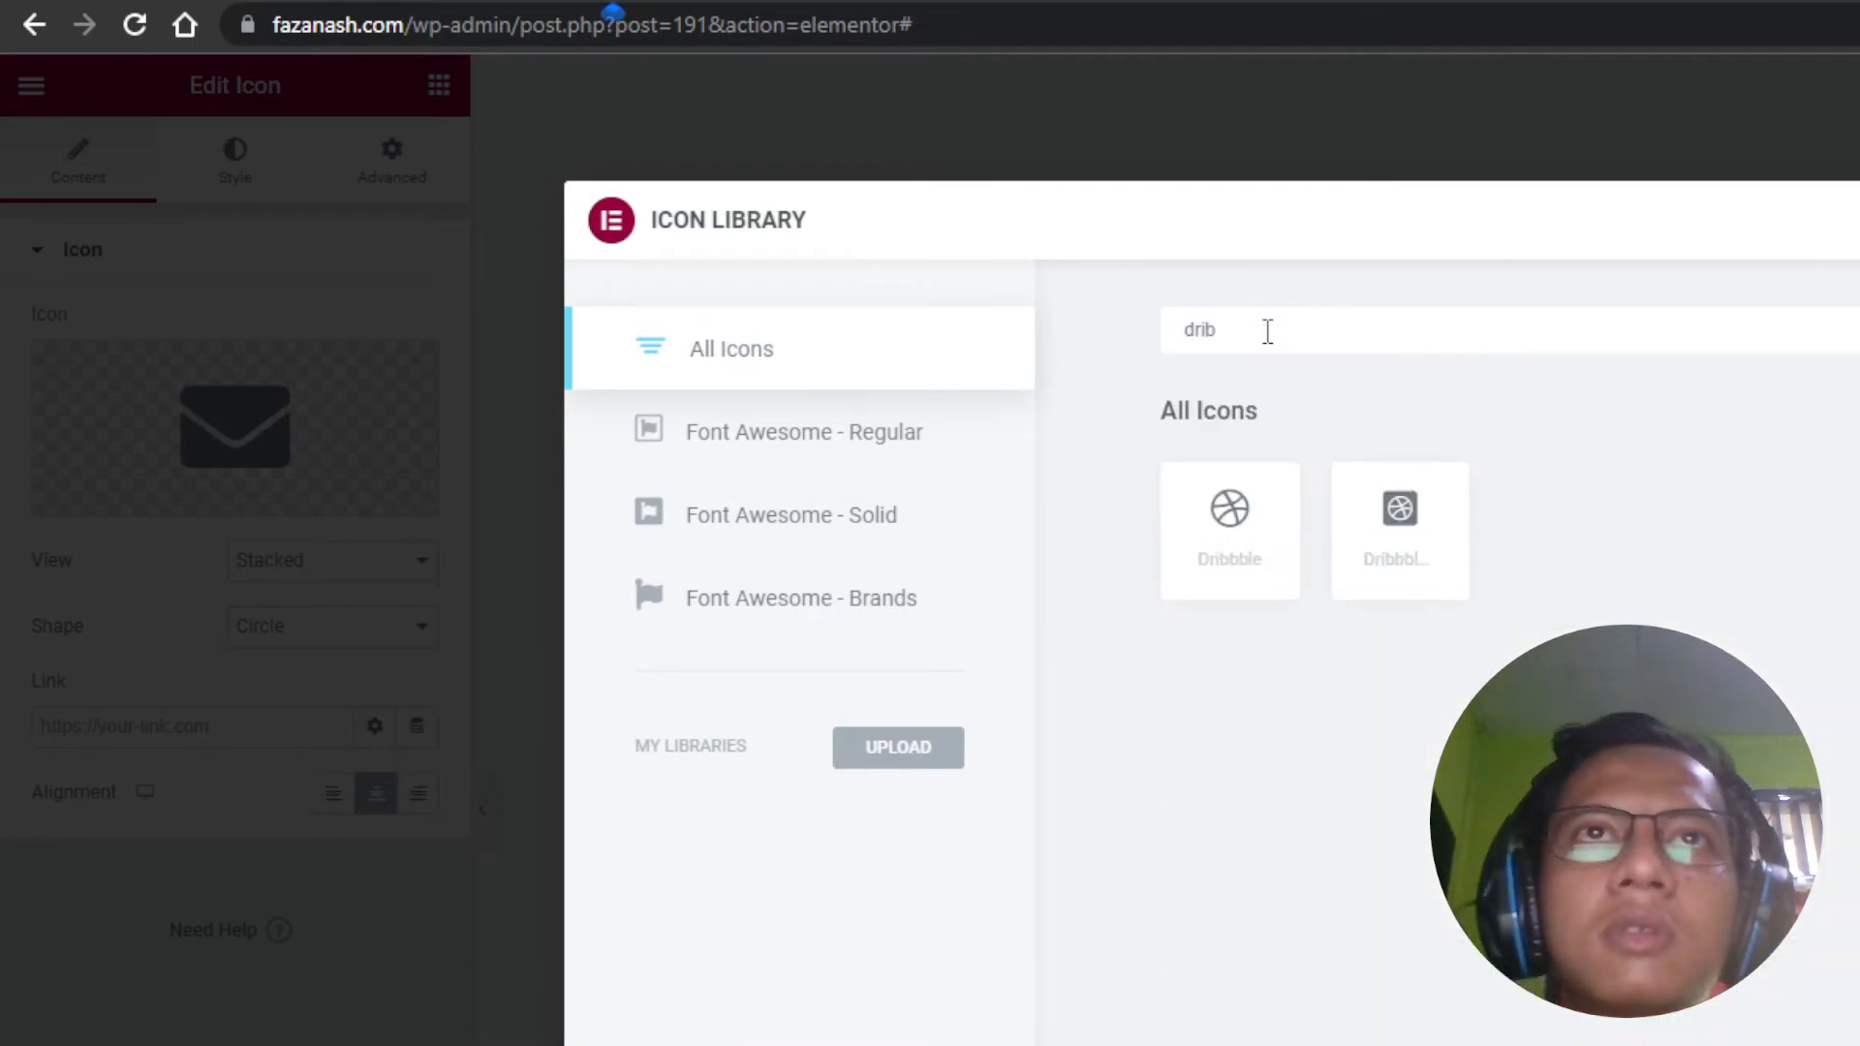
pyautogui.click(1277, 543)
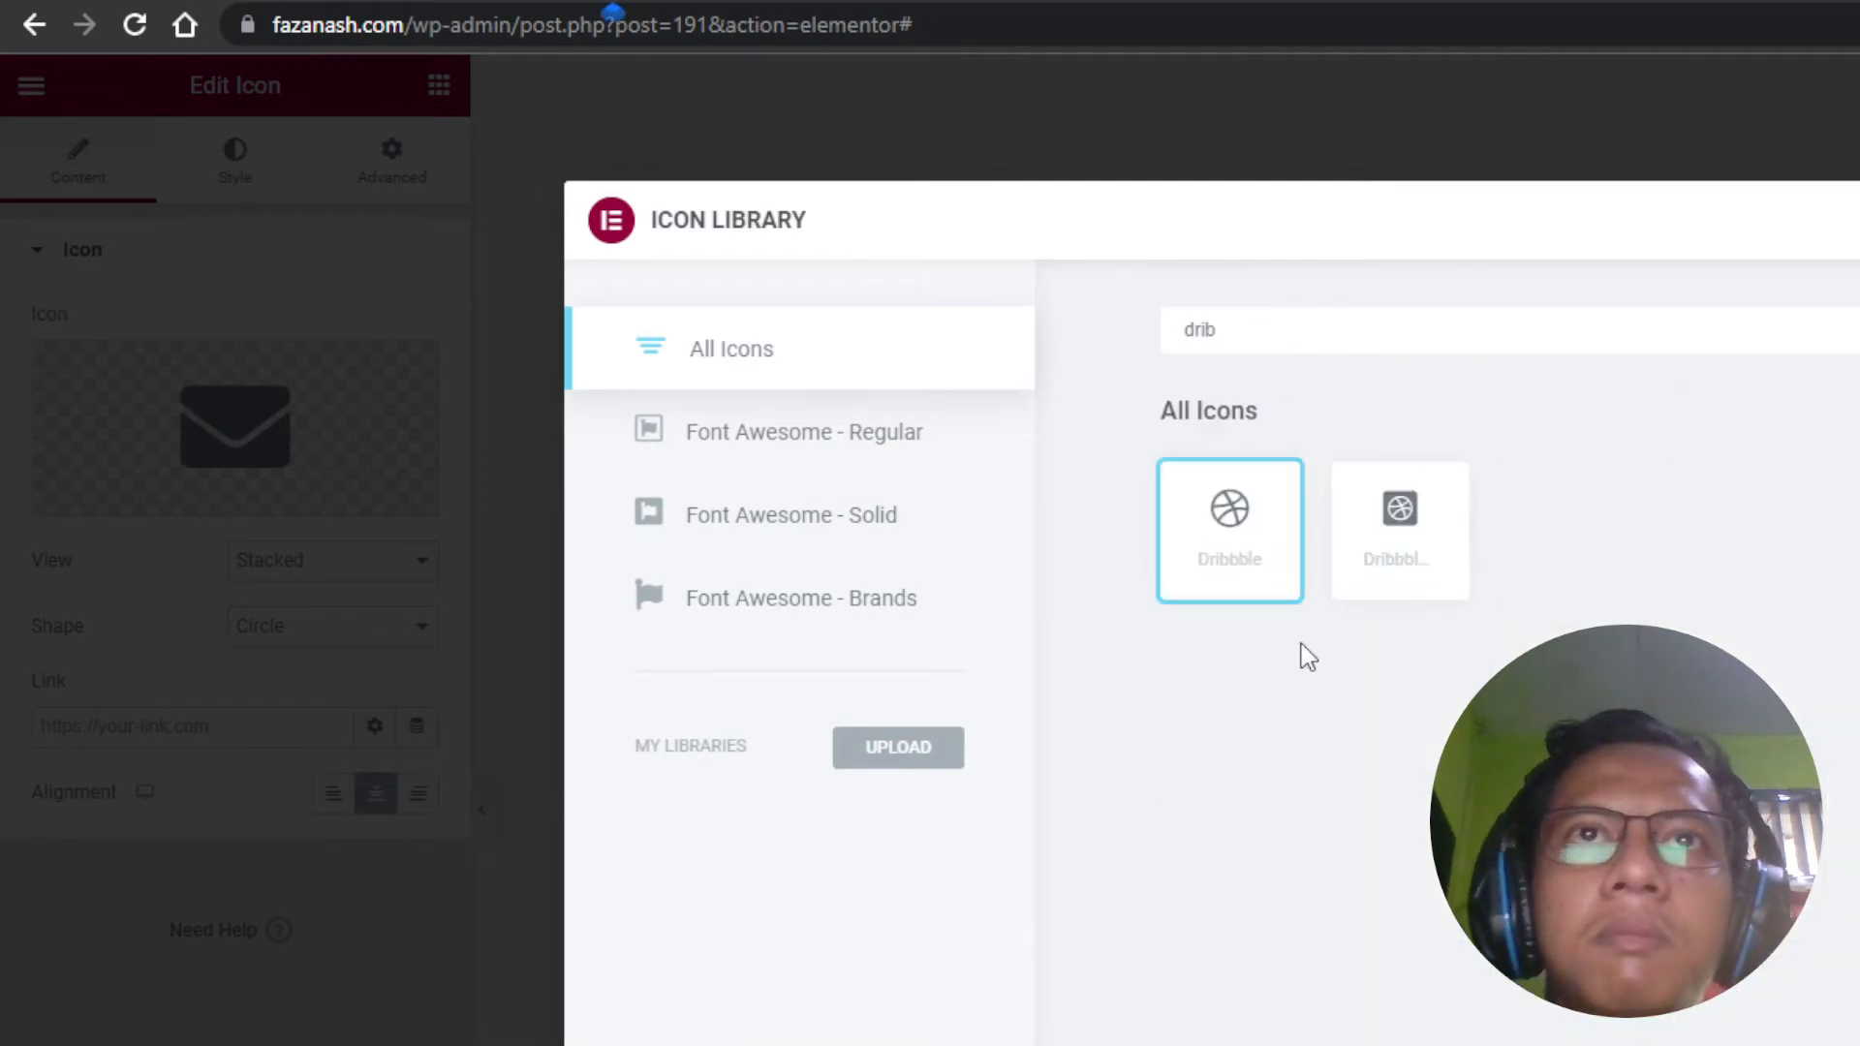
pyautogui.click(1855, 1041)
# Step: Duplicate the Dribbble icon and change the new copy to the Behance icon
pyautogui.rightClick(865, 921)
pyautogui.click(944, 988)
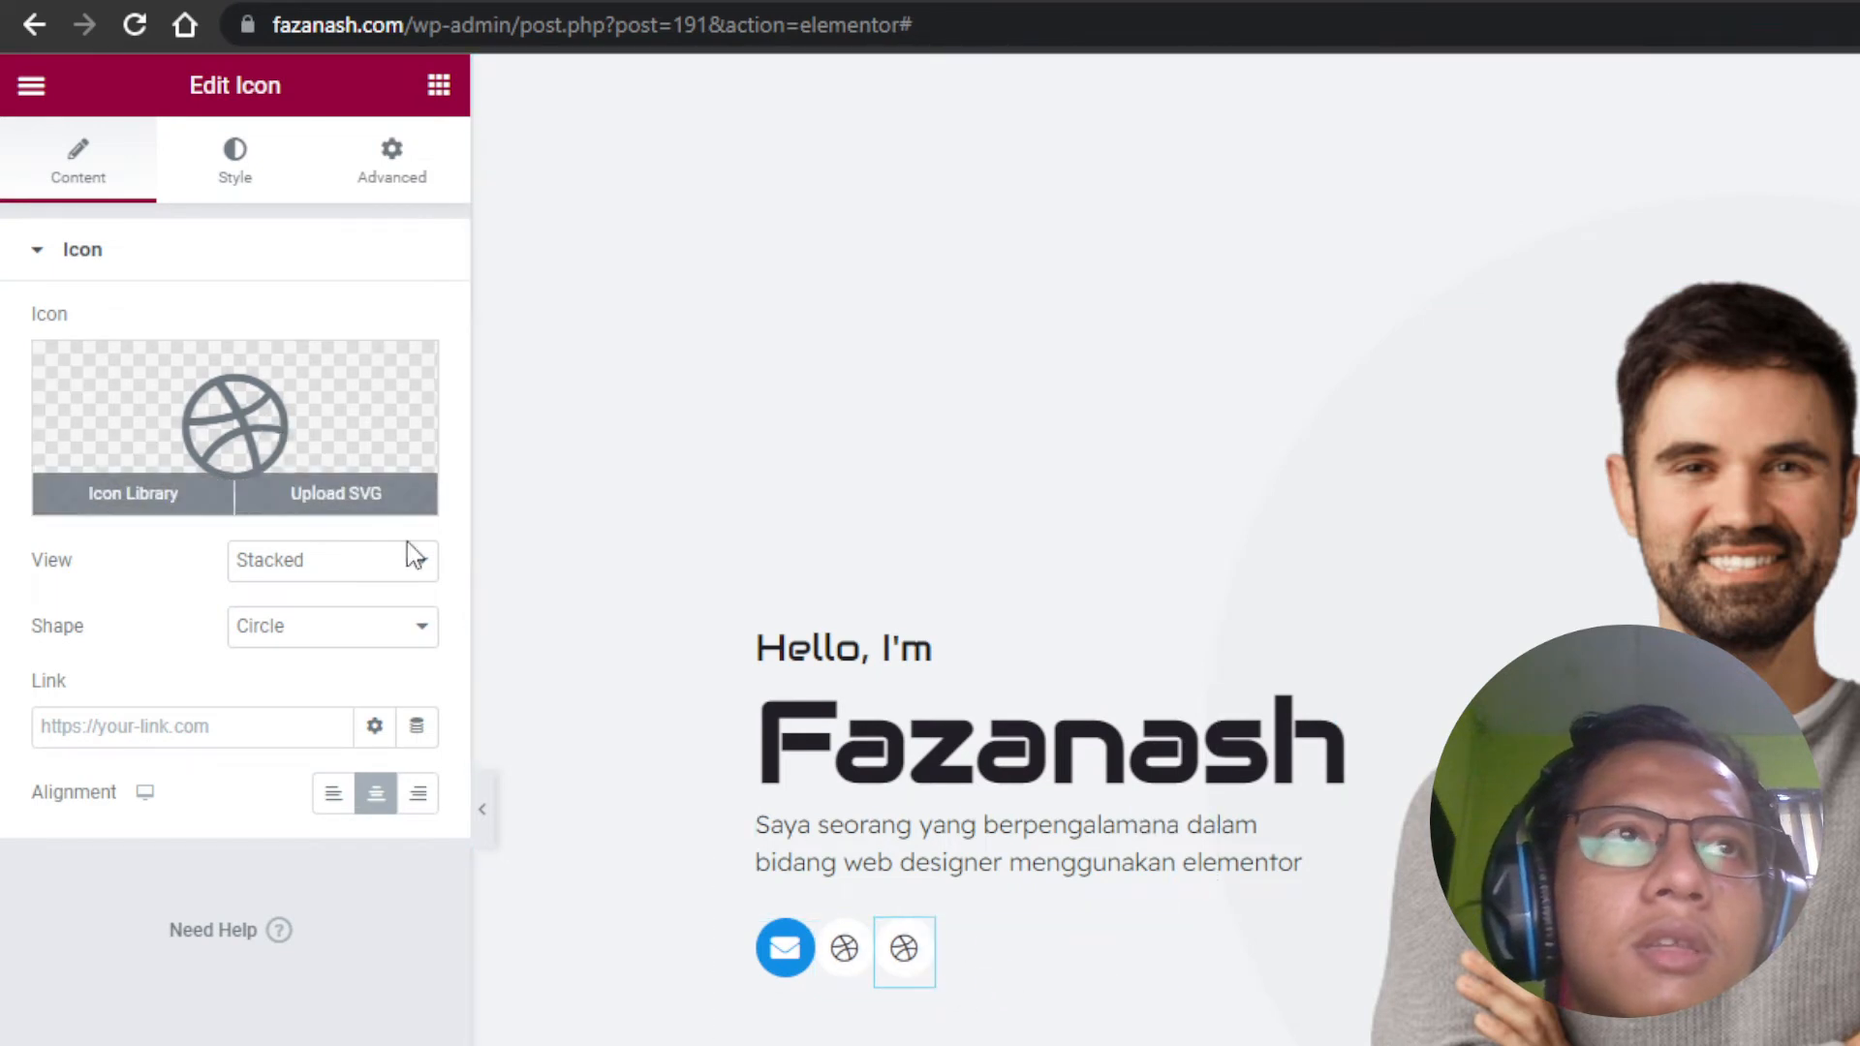
pyautogui.click(221, 395)
pyautogui.write('b')
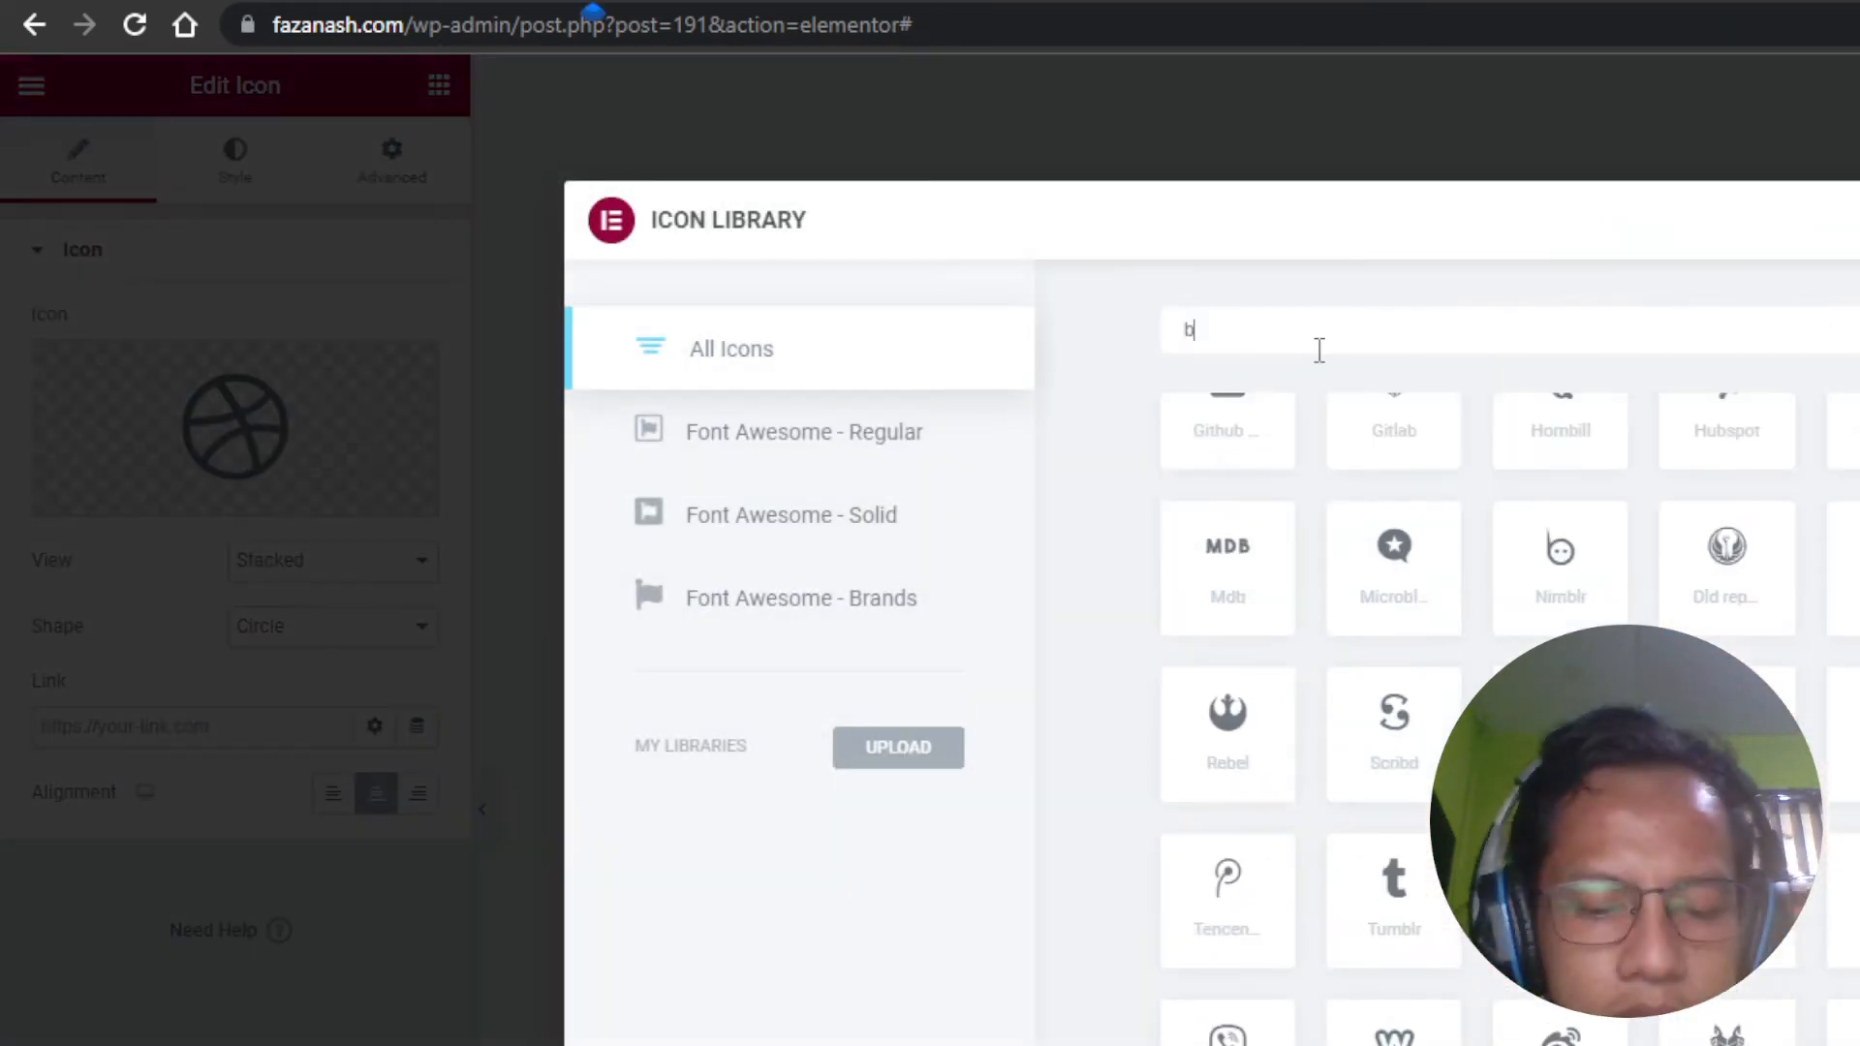
pyautogui.write('eh')
pyautogui.click(1264, 572)
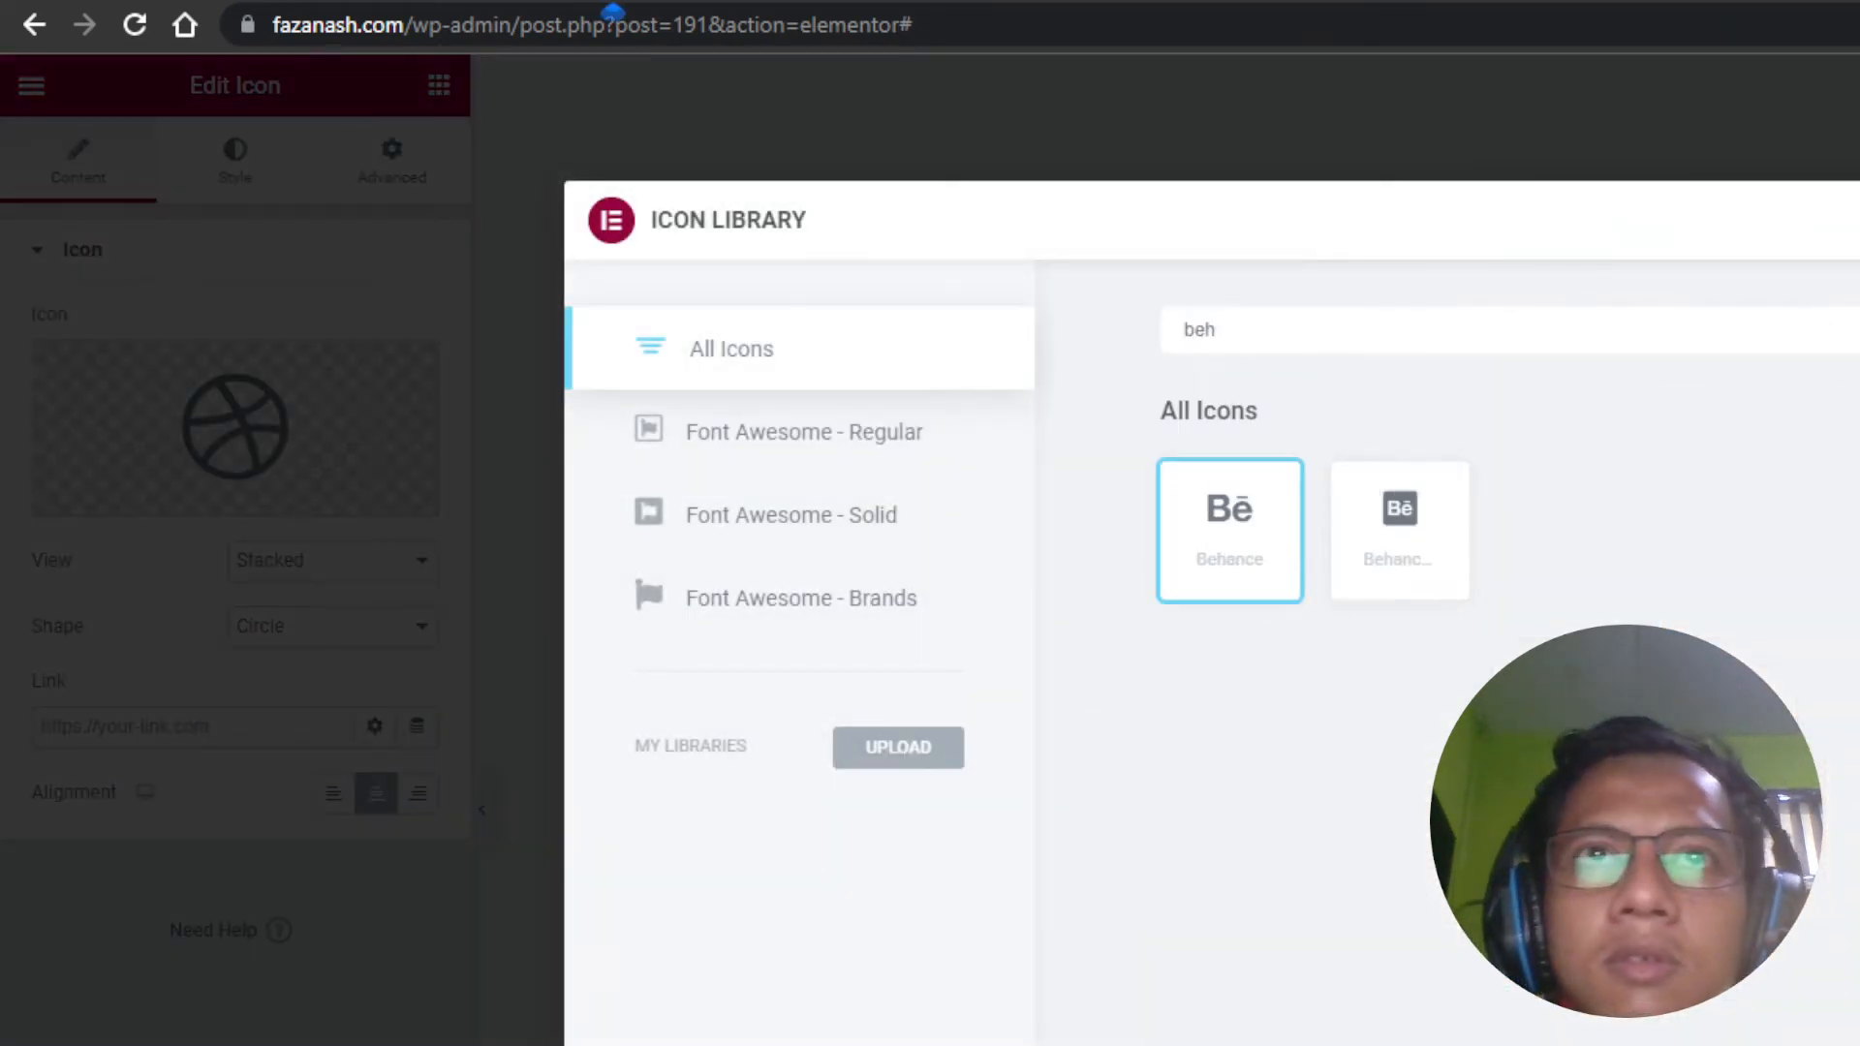
pyautogui.click(1859, 1045)
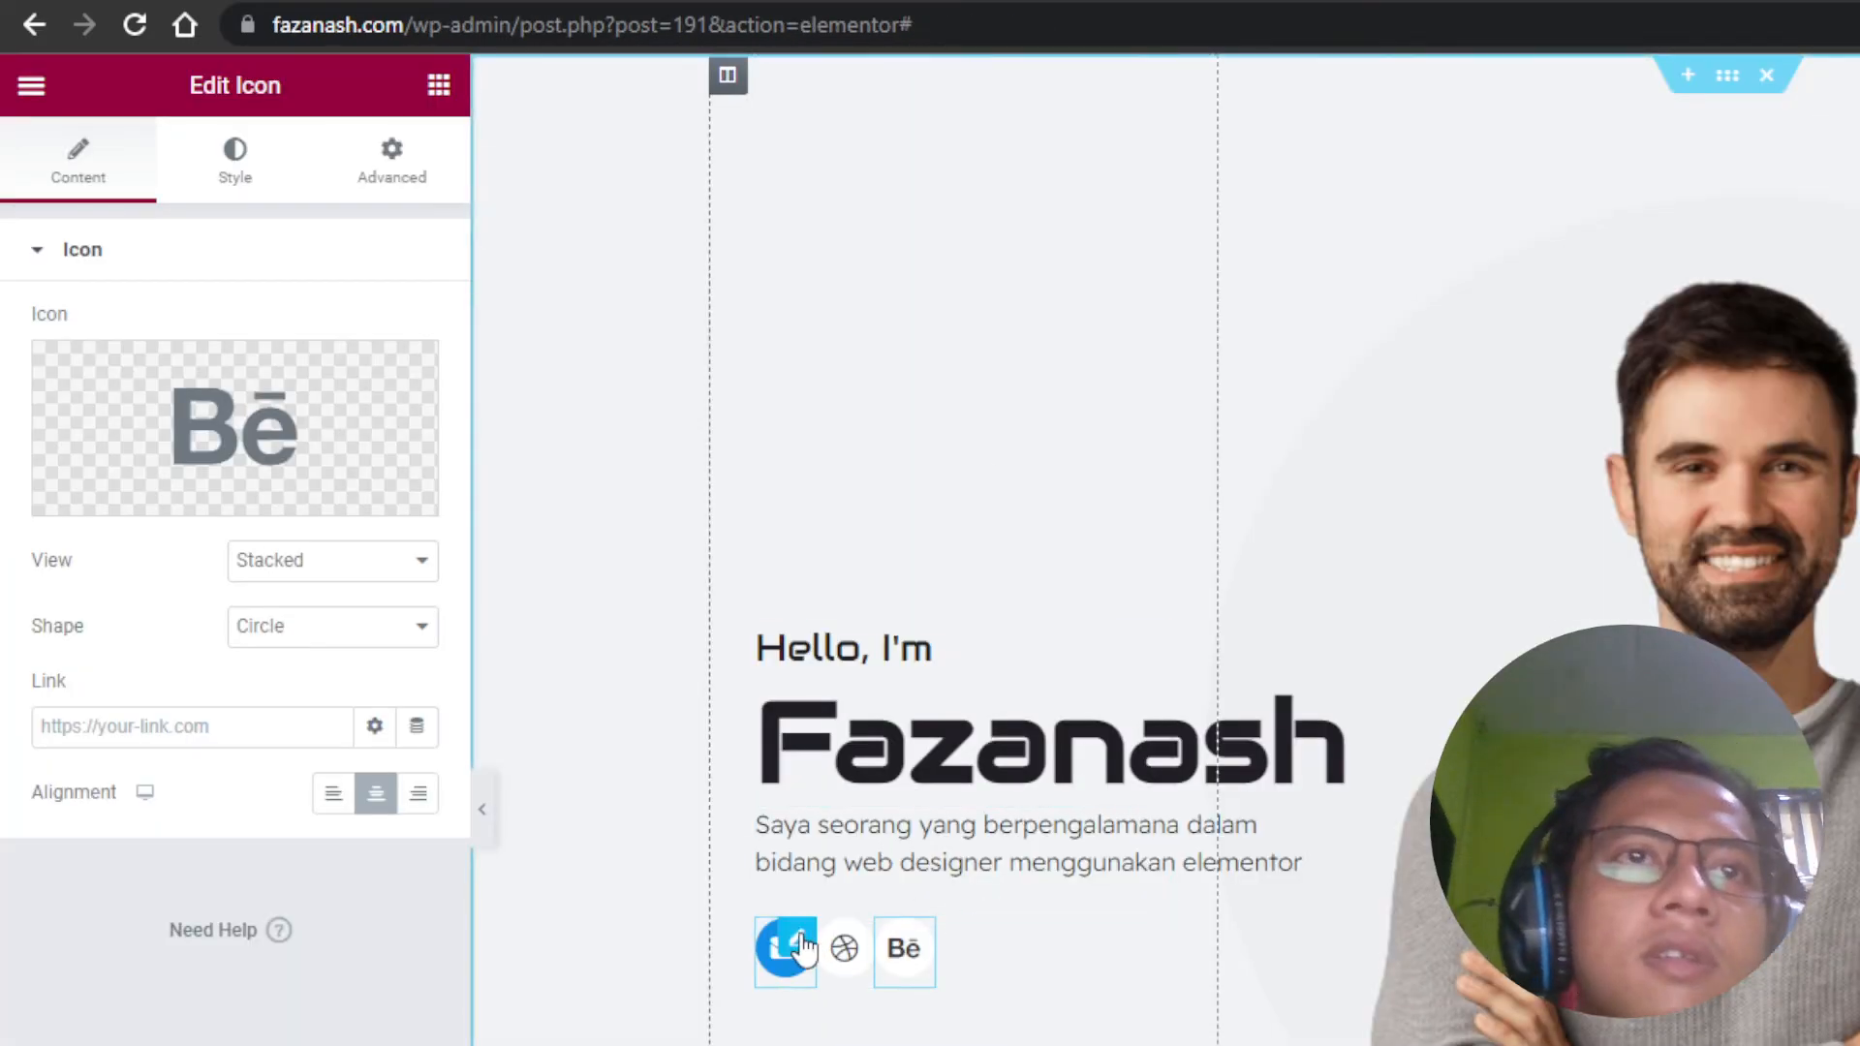
pyautogui.click(802, 950)
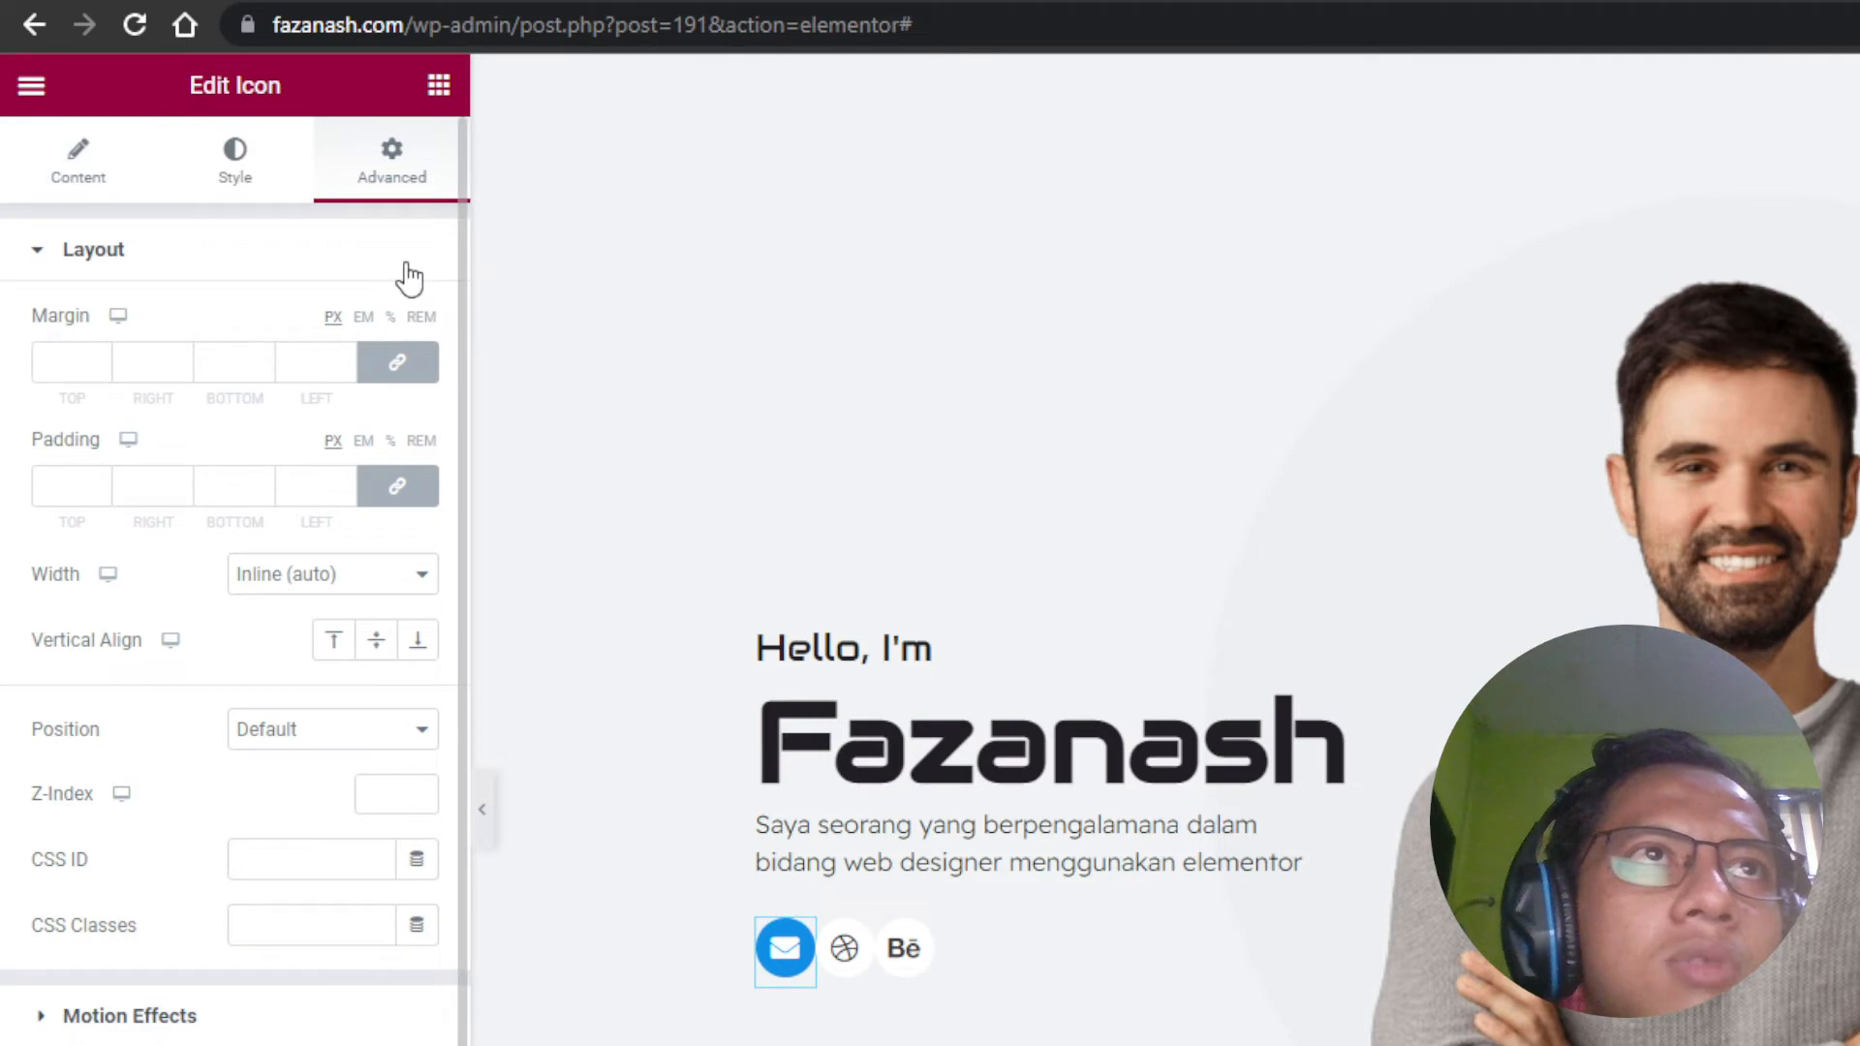
# Step: Position the envelope icon absolutely at horizontal offset 30 and vertical offset 40
pyautogui.click(334, 737)
pyautogui.click(334, 796)
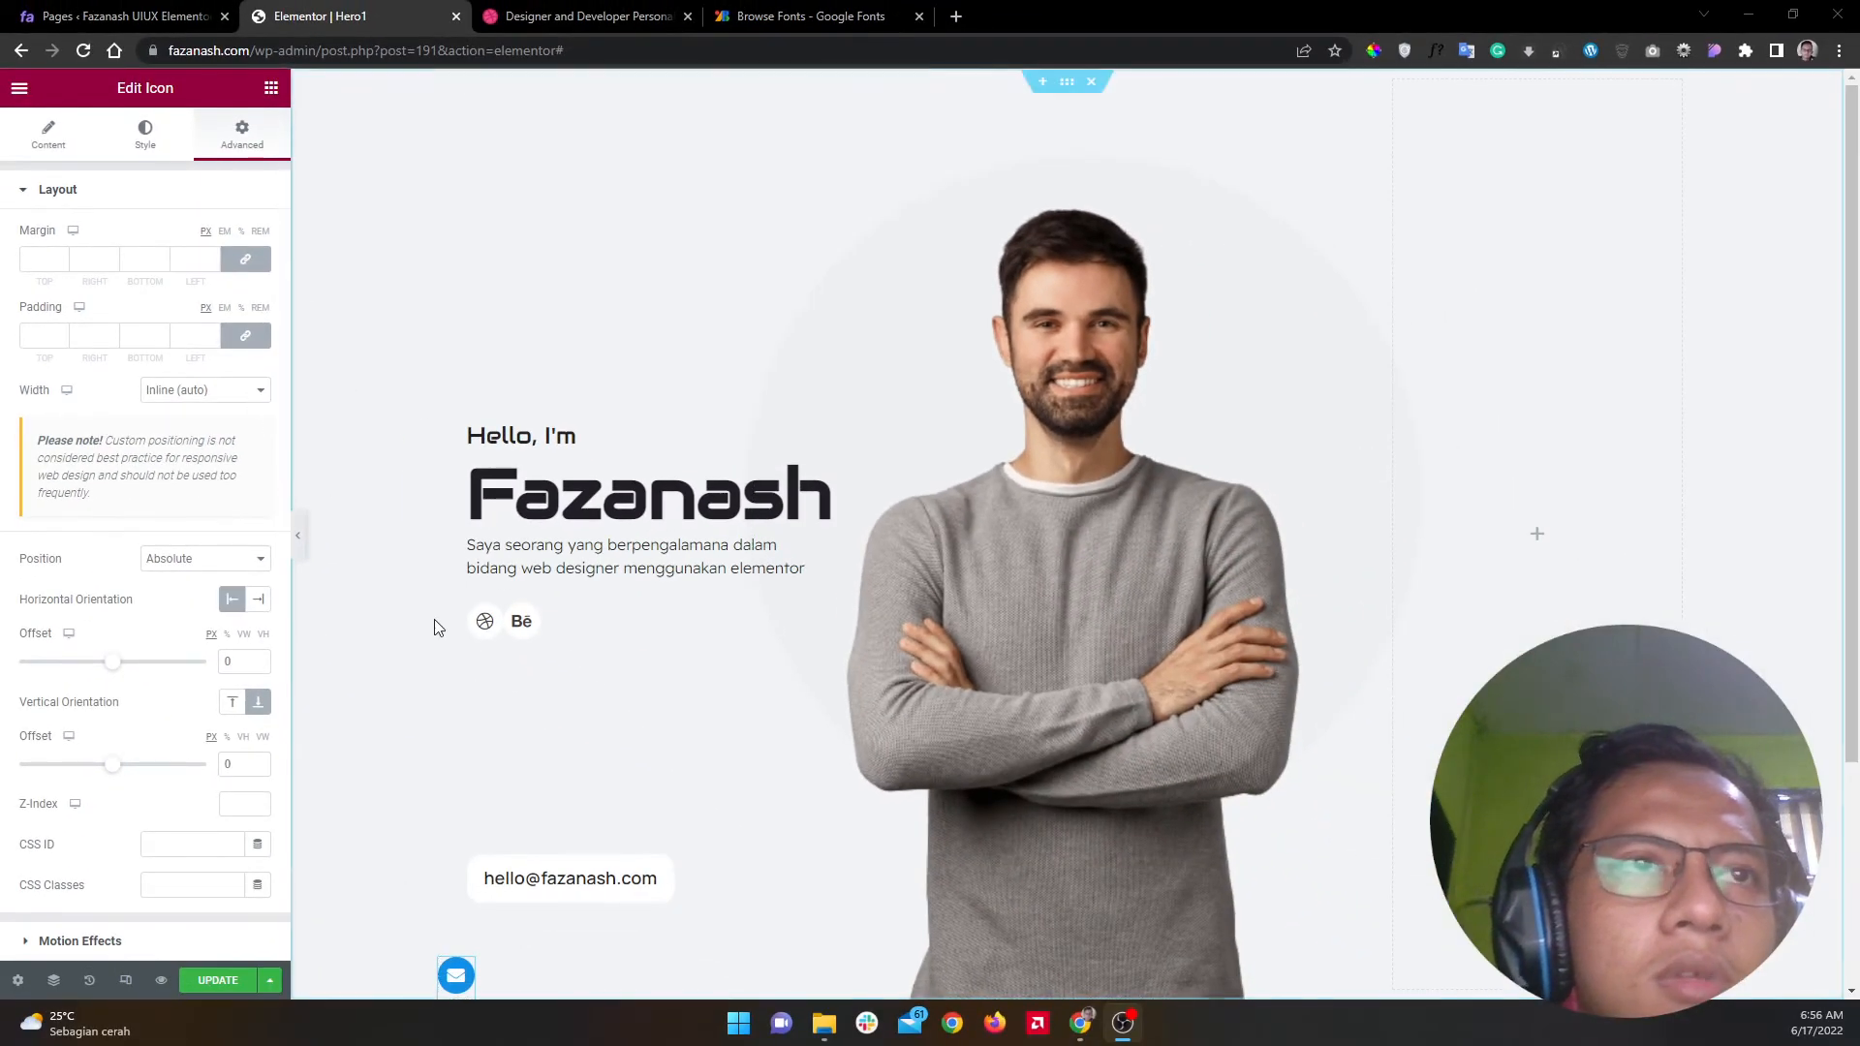
pyautogui.click(228, 661)
pyautogui.write('3')
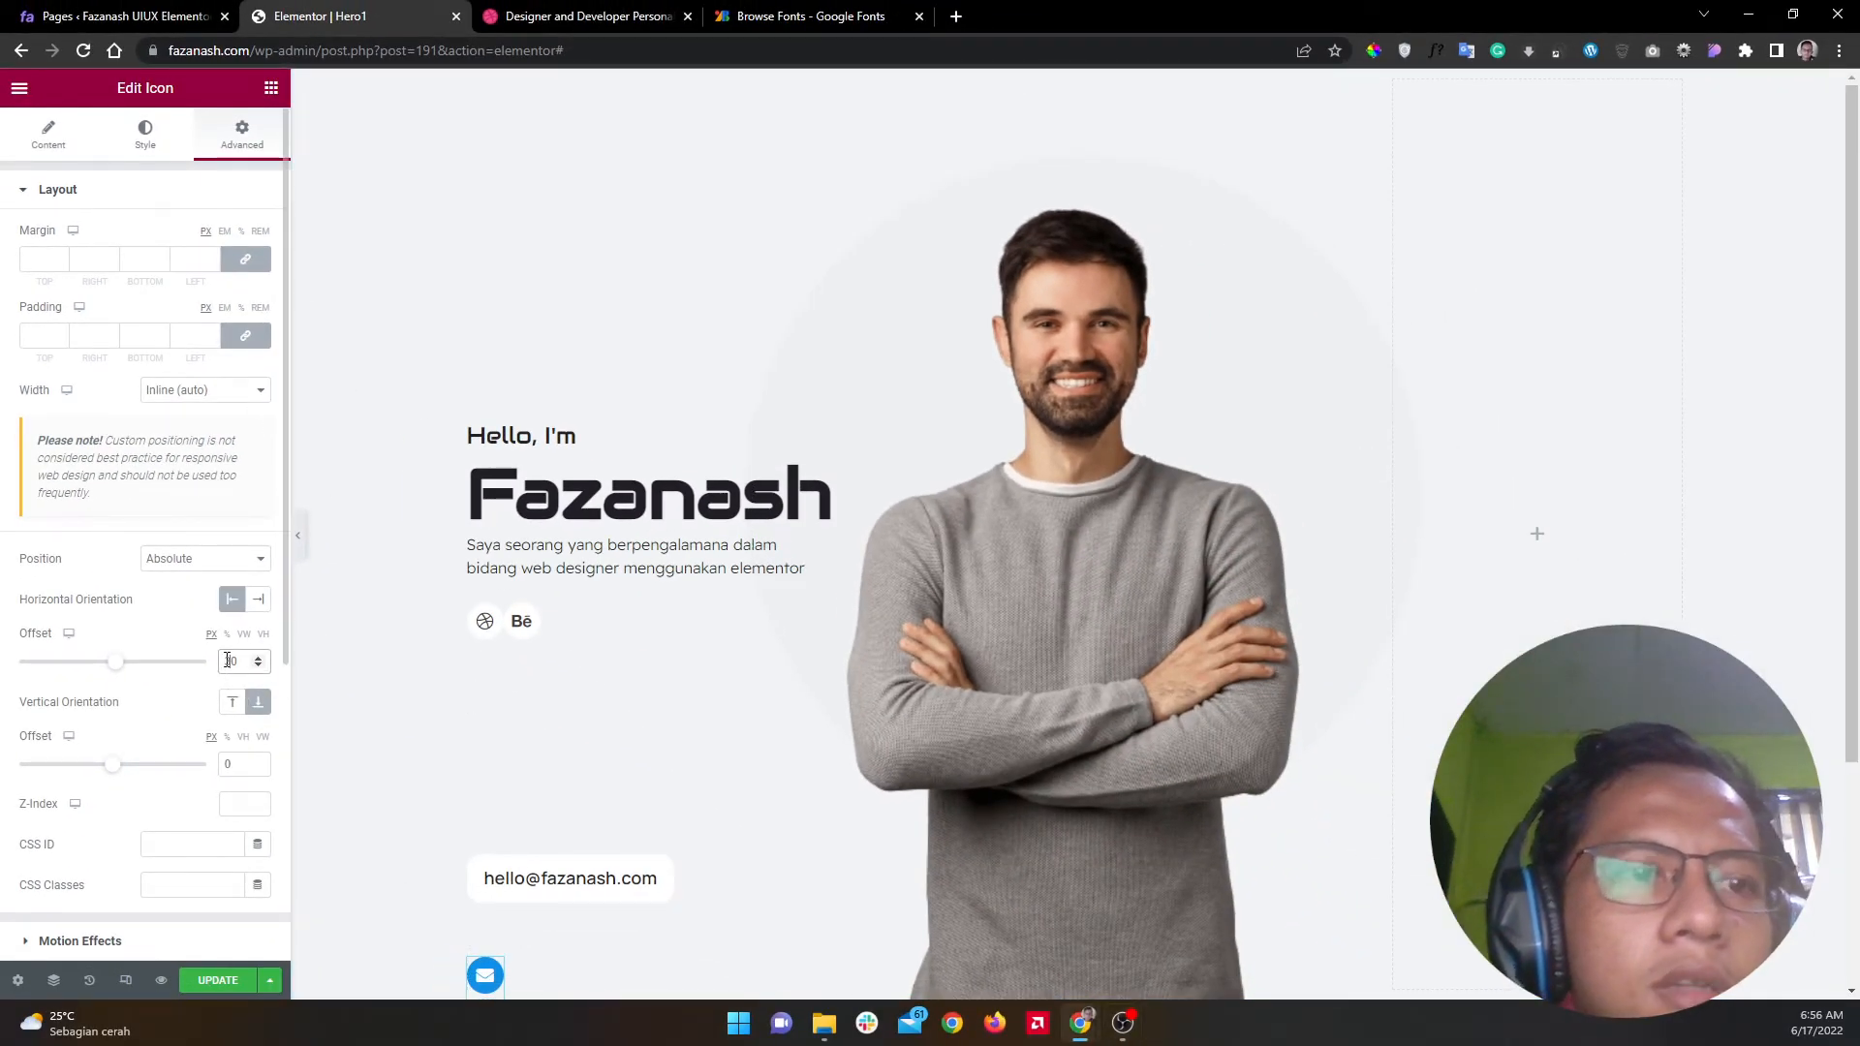
pyautogui.click(223, 764)
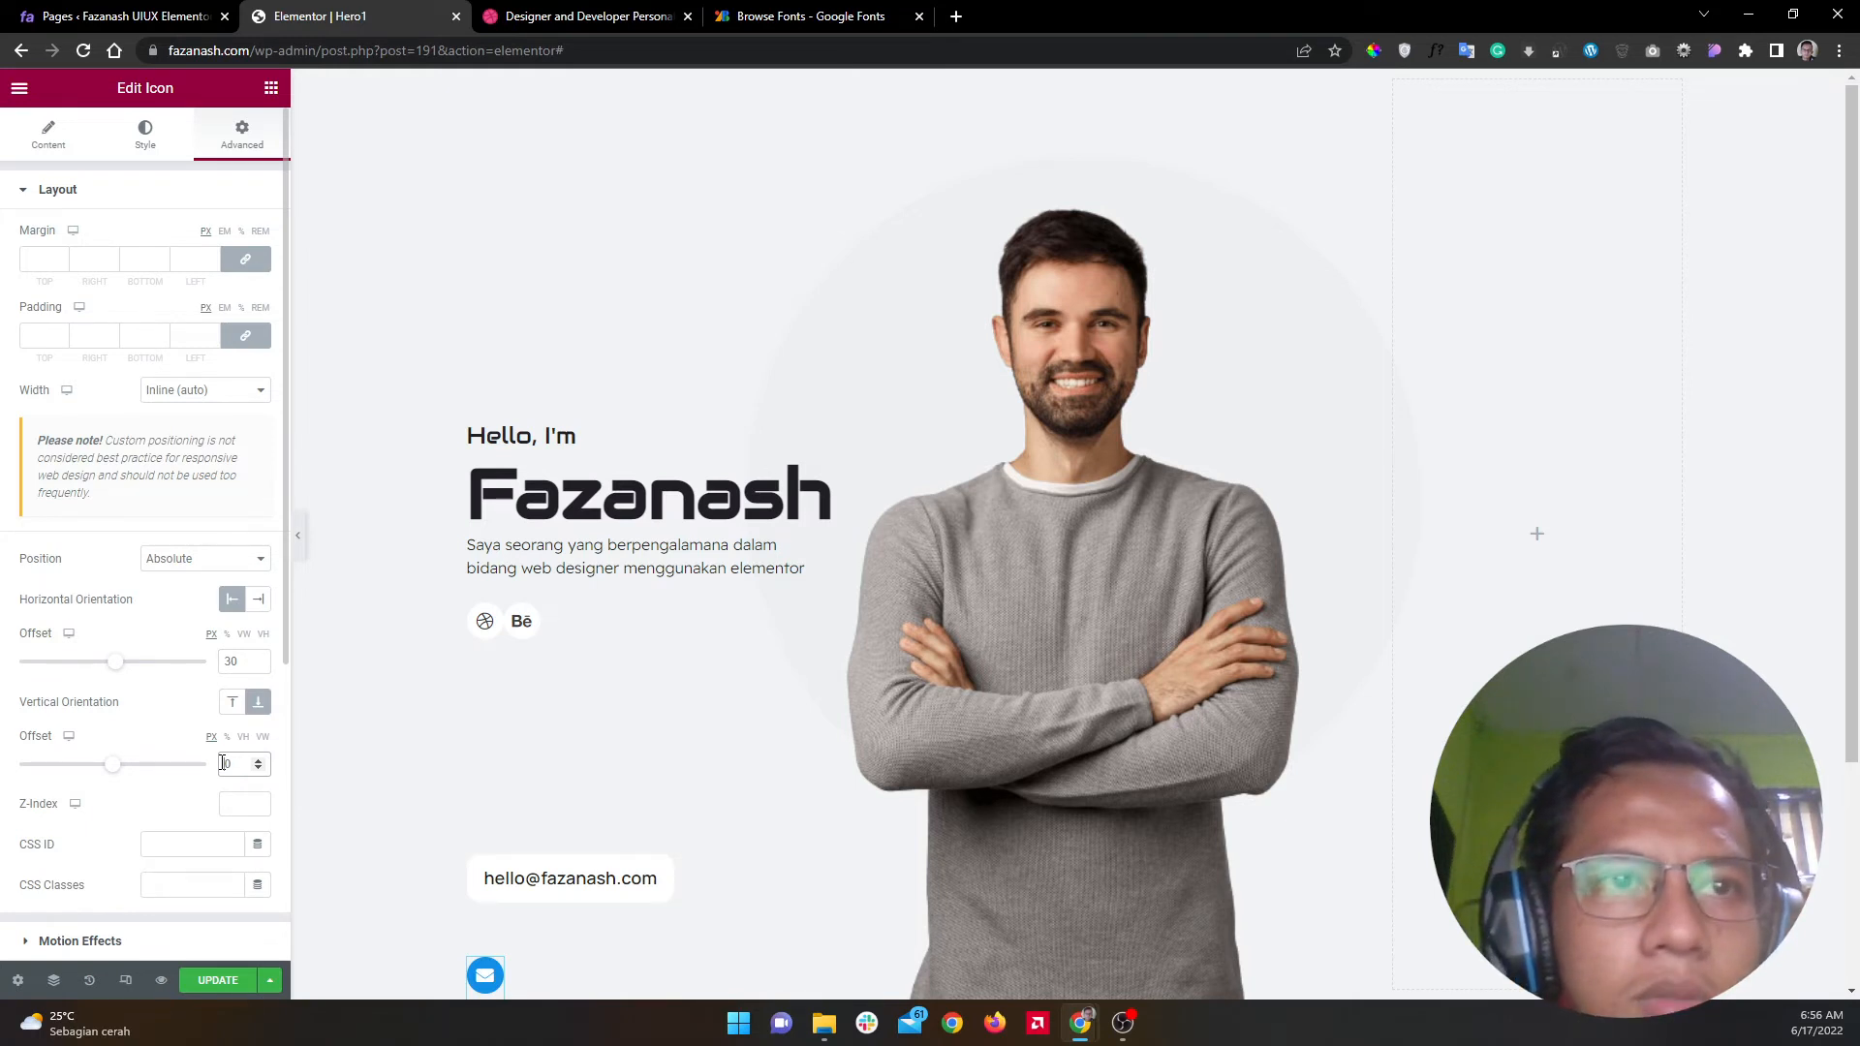
pyautogui.write('8')
pyautogui.press('BackSpace')
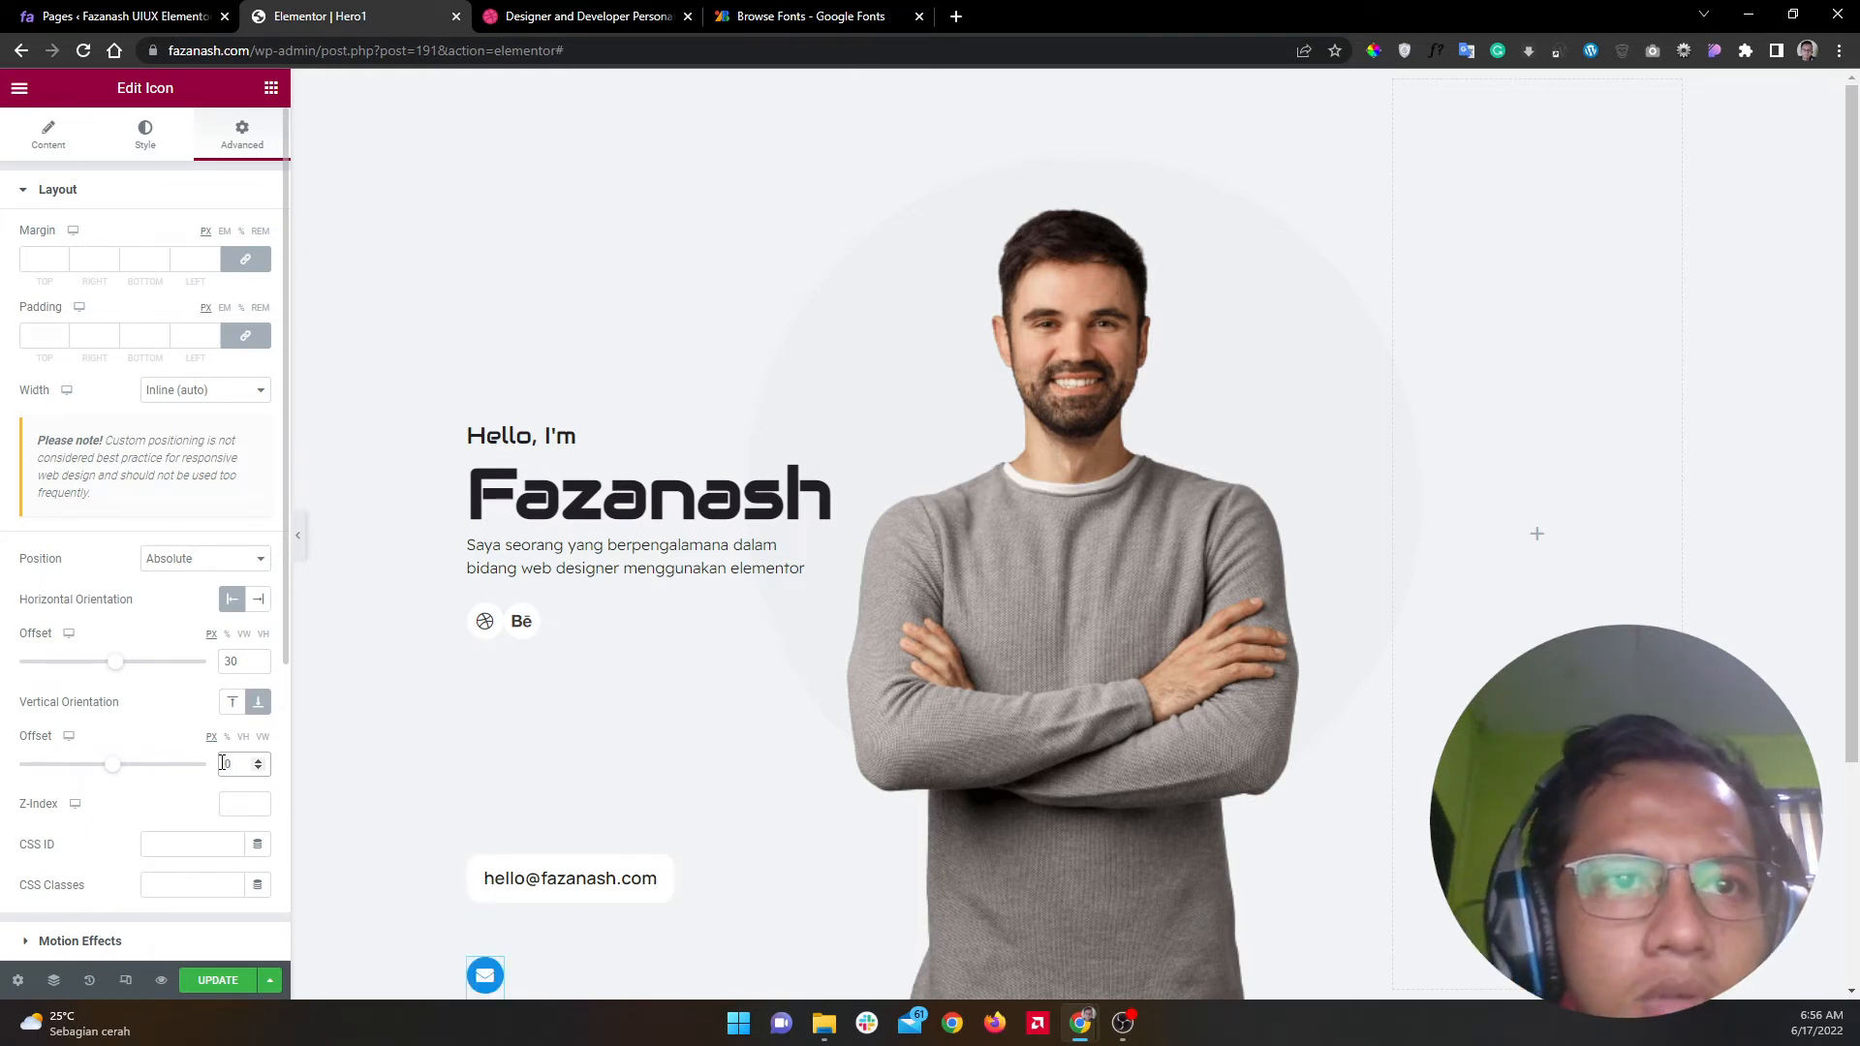
pyautogui.write('6')
pyautogui.press('BackSpace')
pyautogui.write('4')
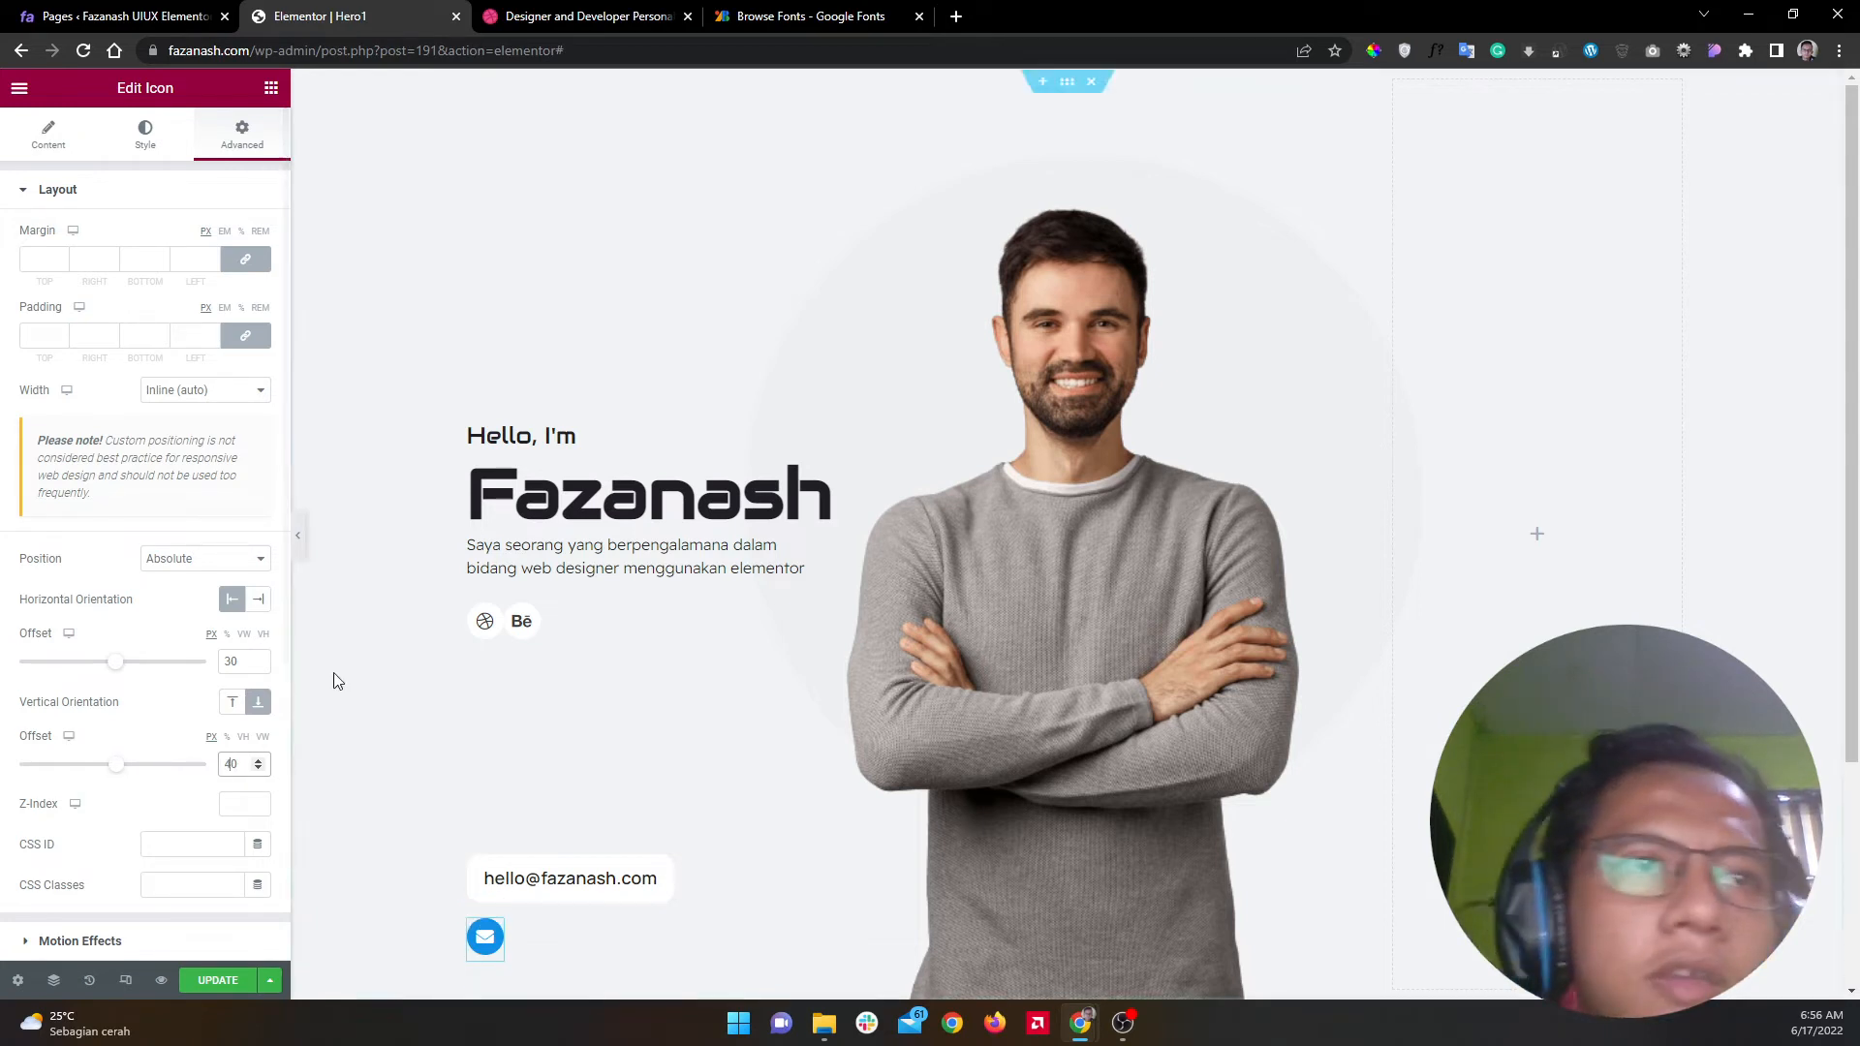
# Step: Preview the hero section at full width with the panel collapsed
pyautogui.click(301, 543)
pyautogui.click(303, 540)
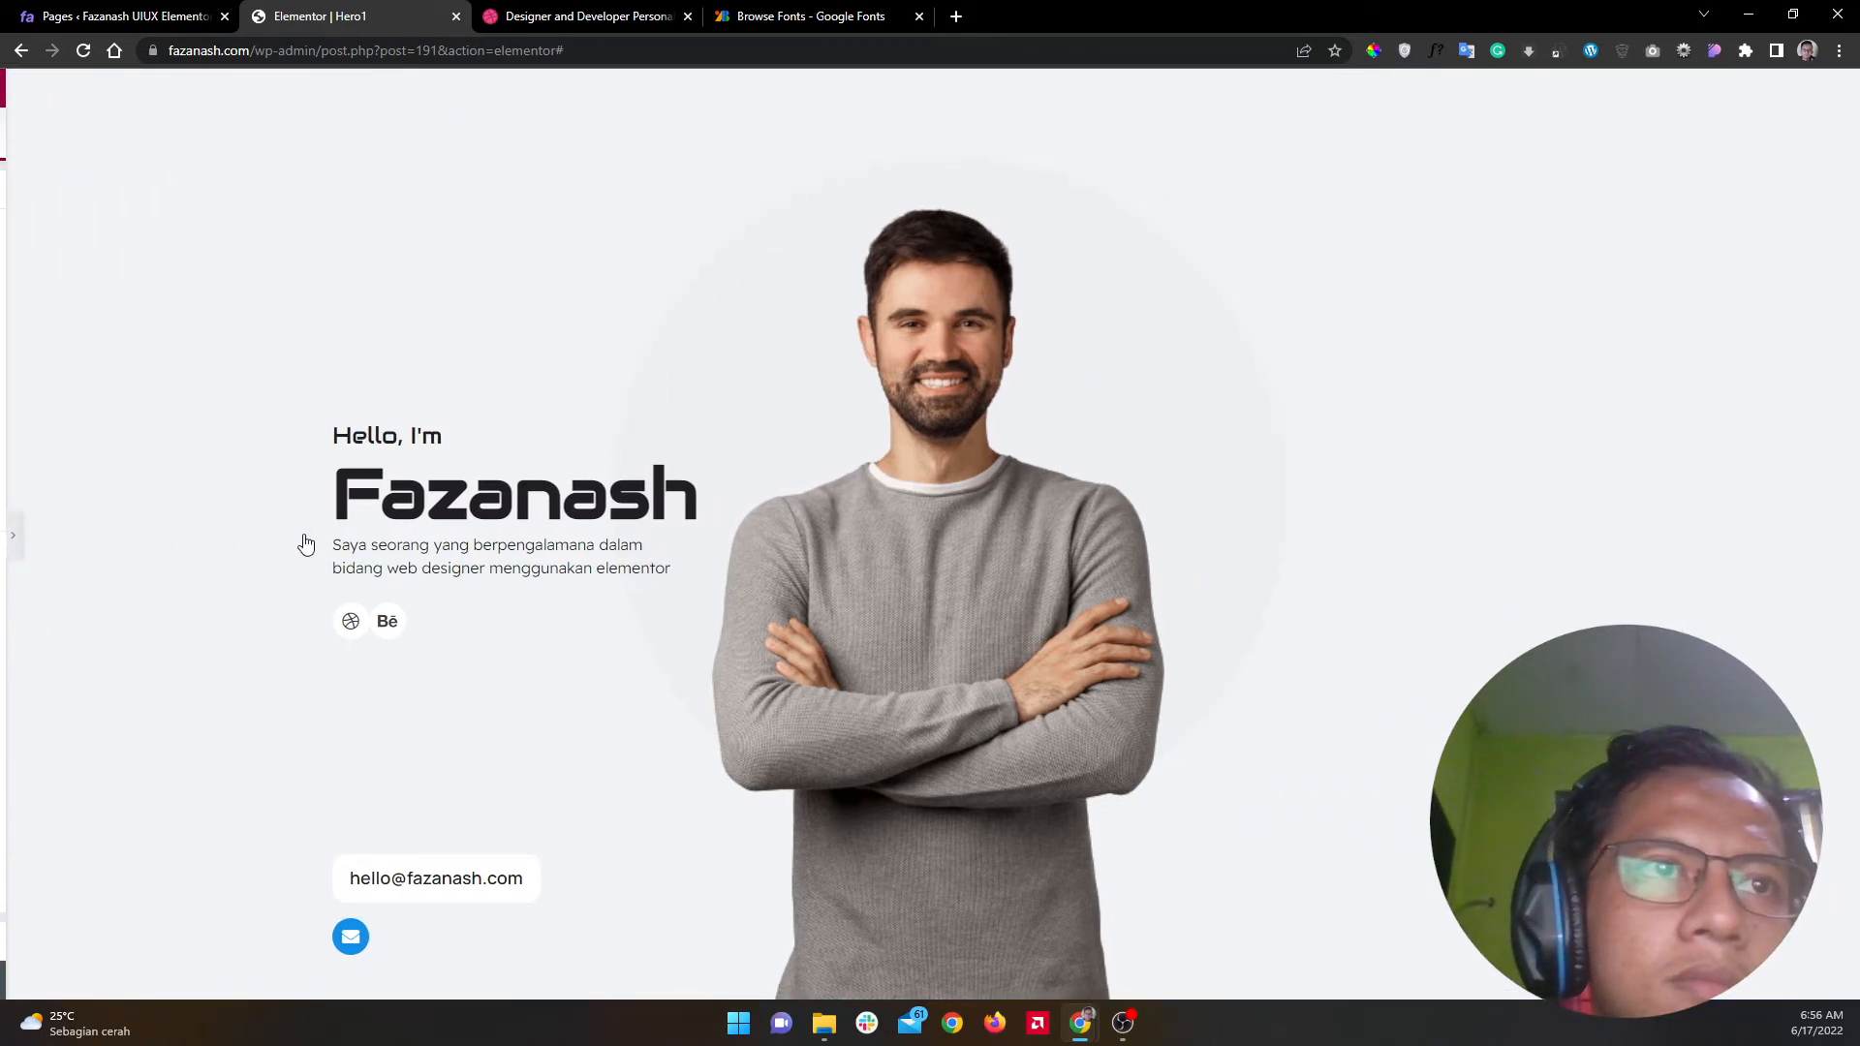
pyautogui.click(6, 535)
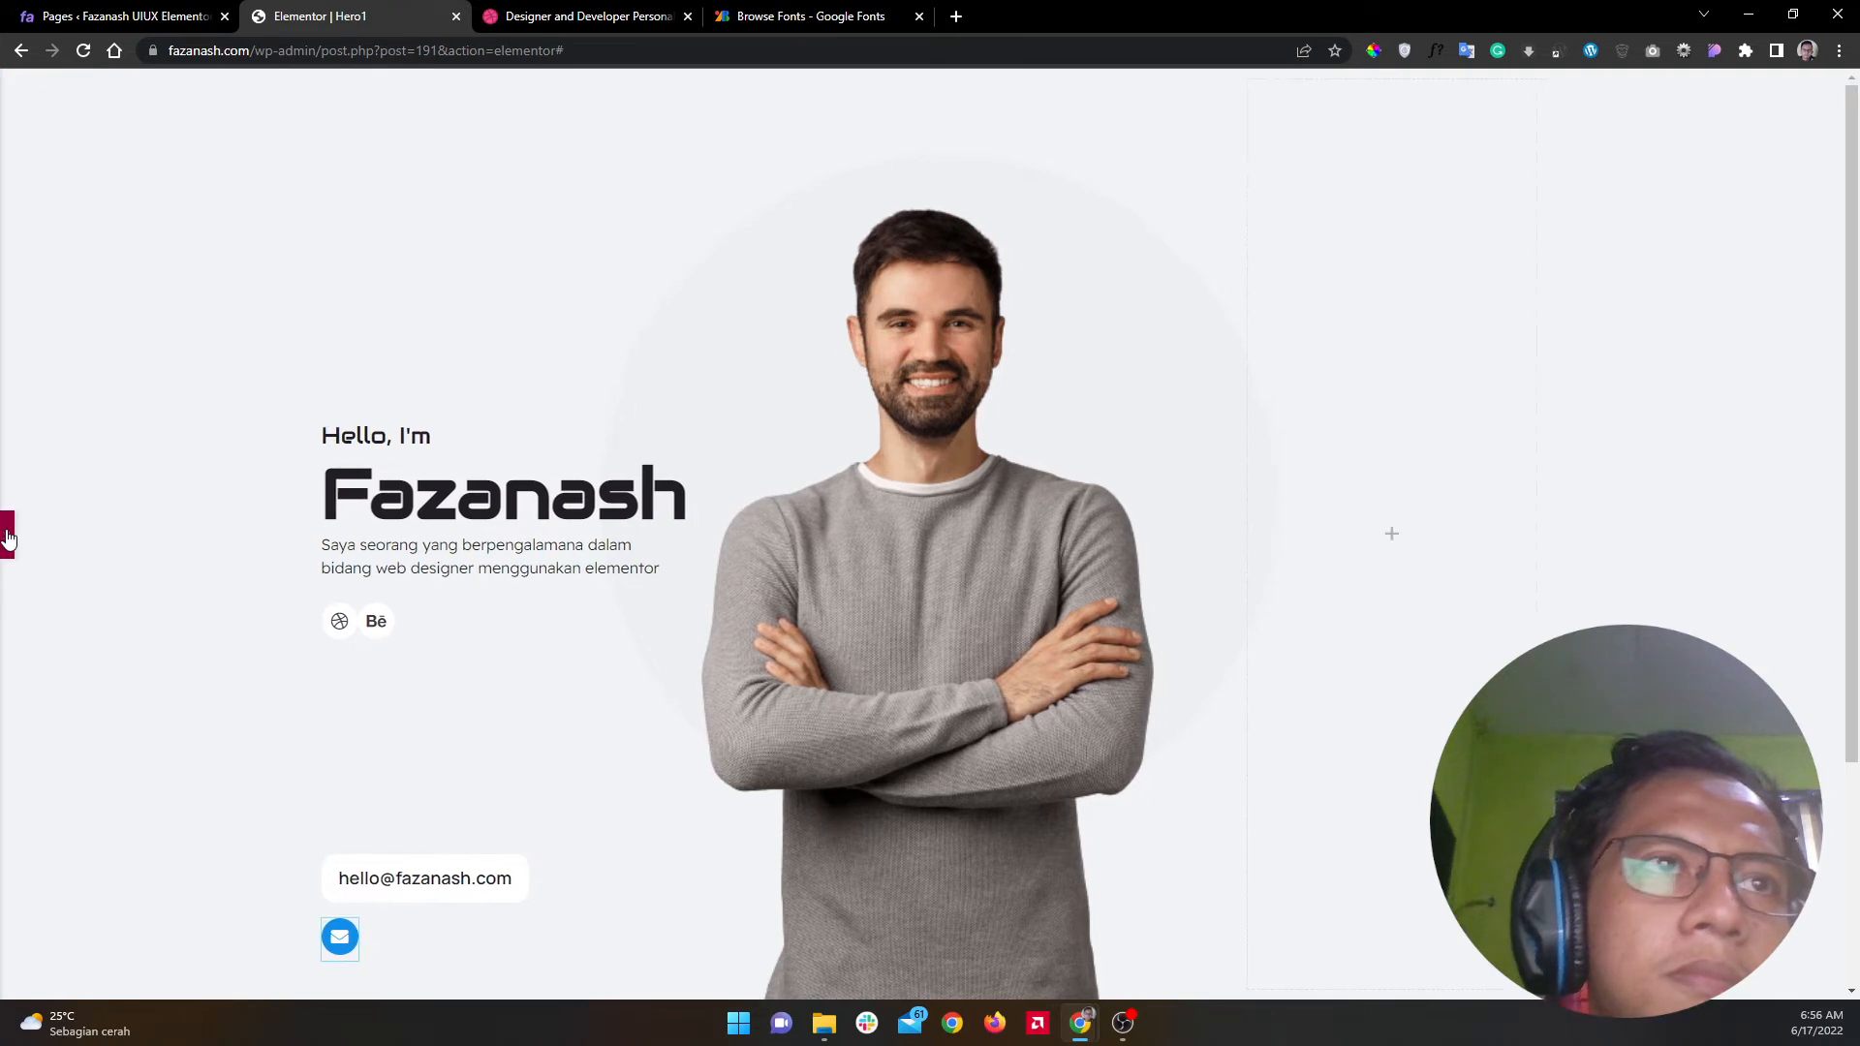
# Step: Make the Dribbble icon absolutely positioned and anchored to the bottom
pyautogui.click(484, 621)
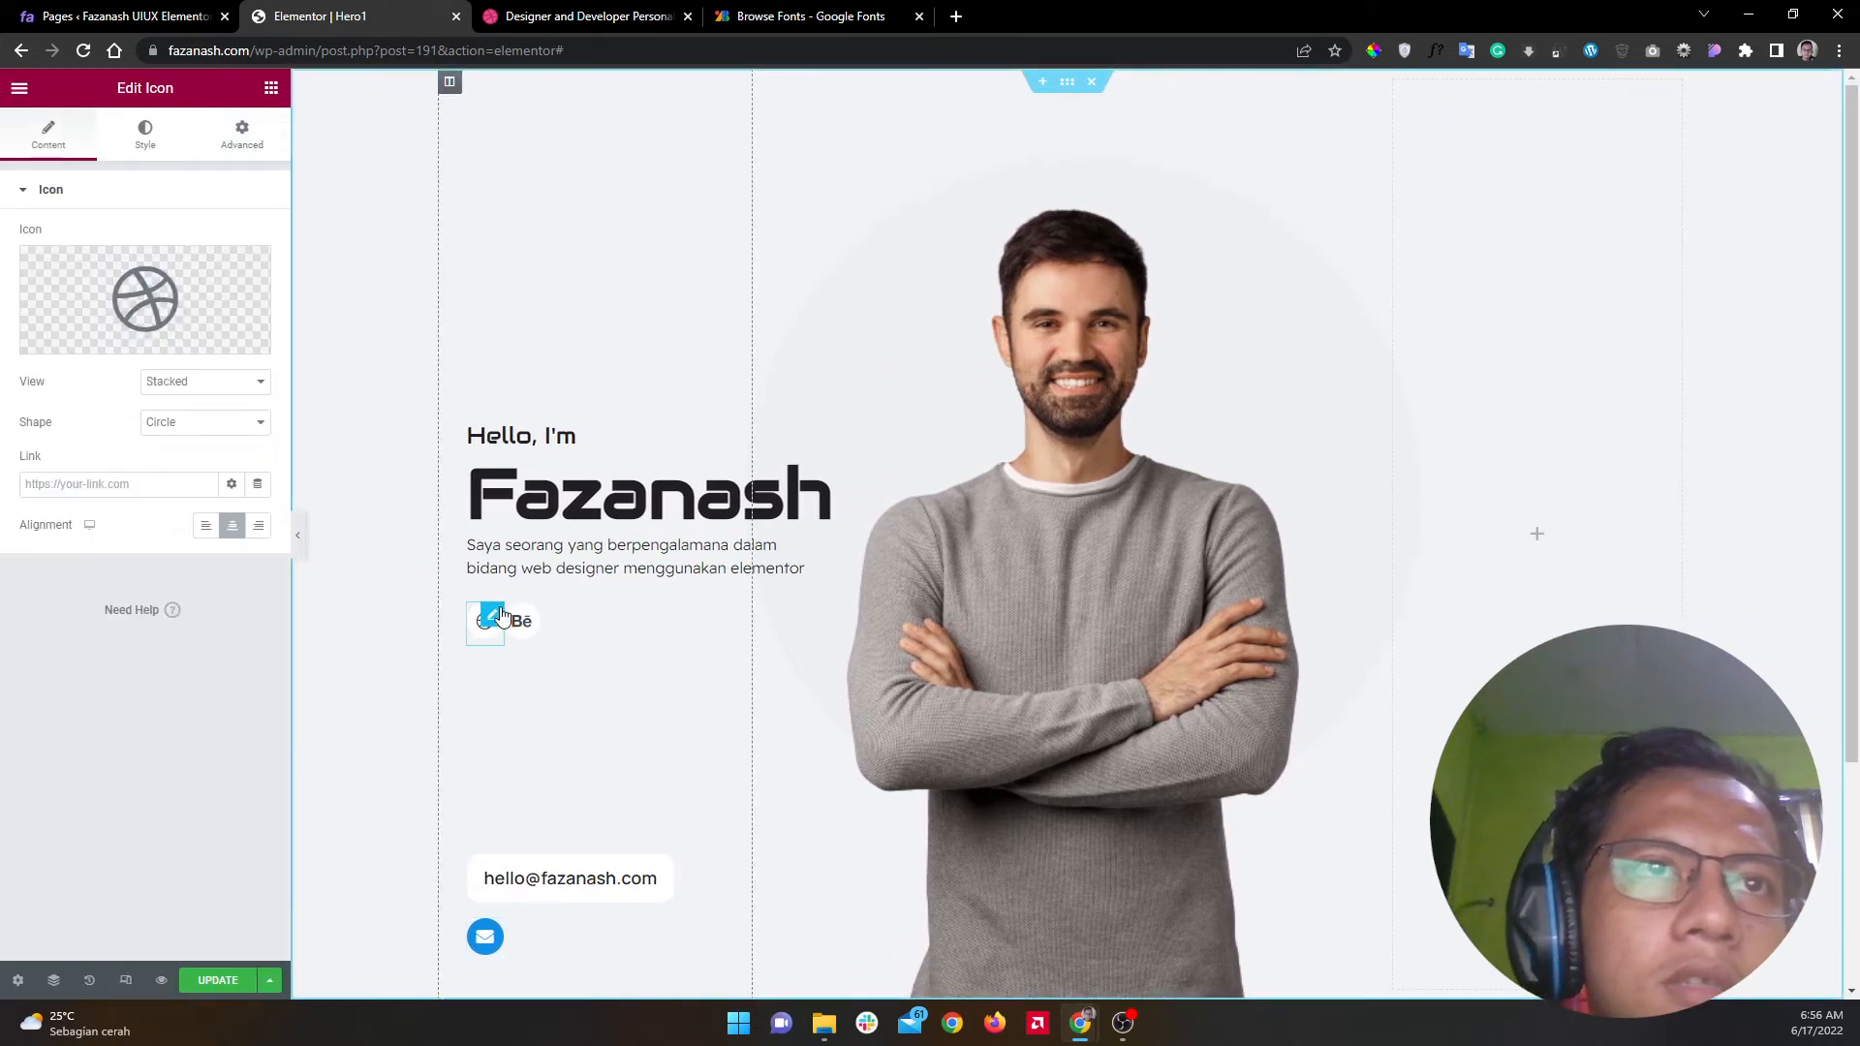
pyautogui.click(236, 132)
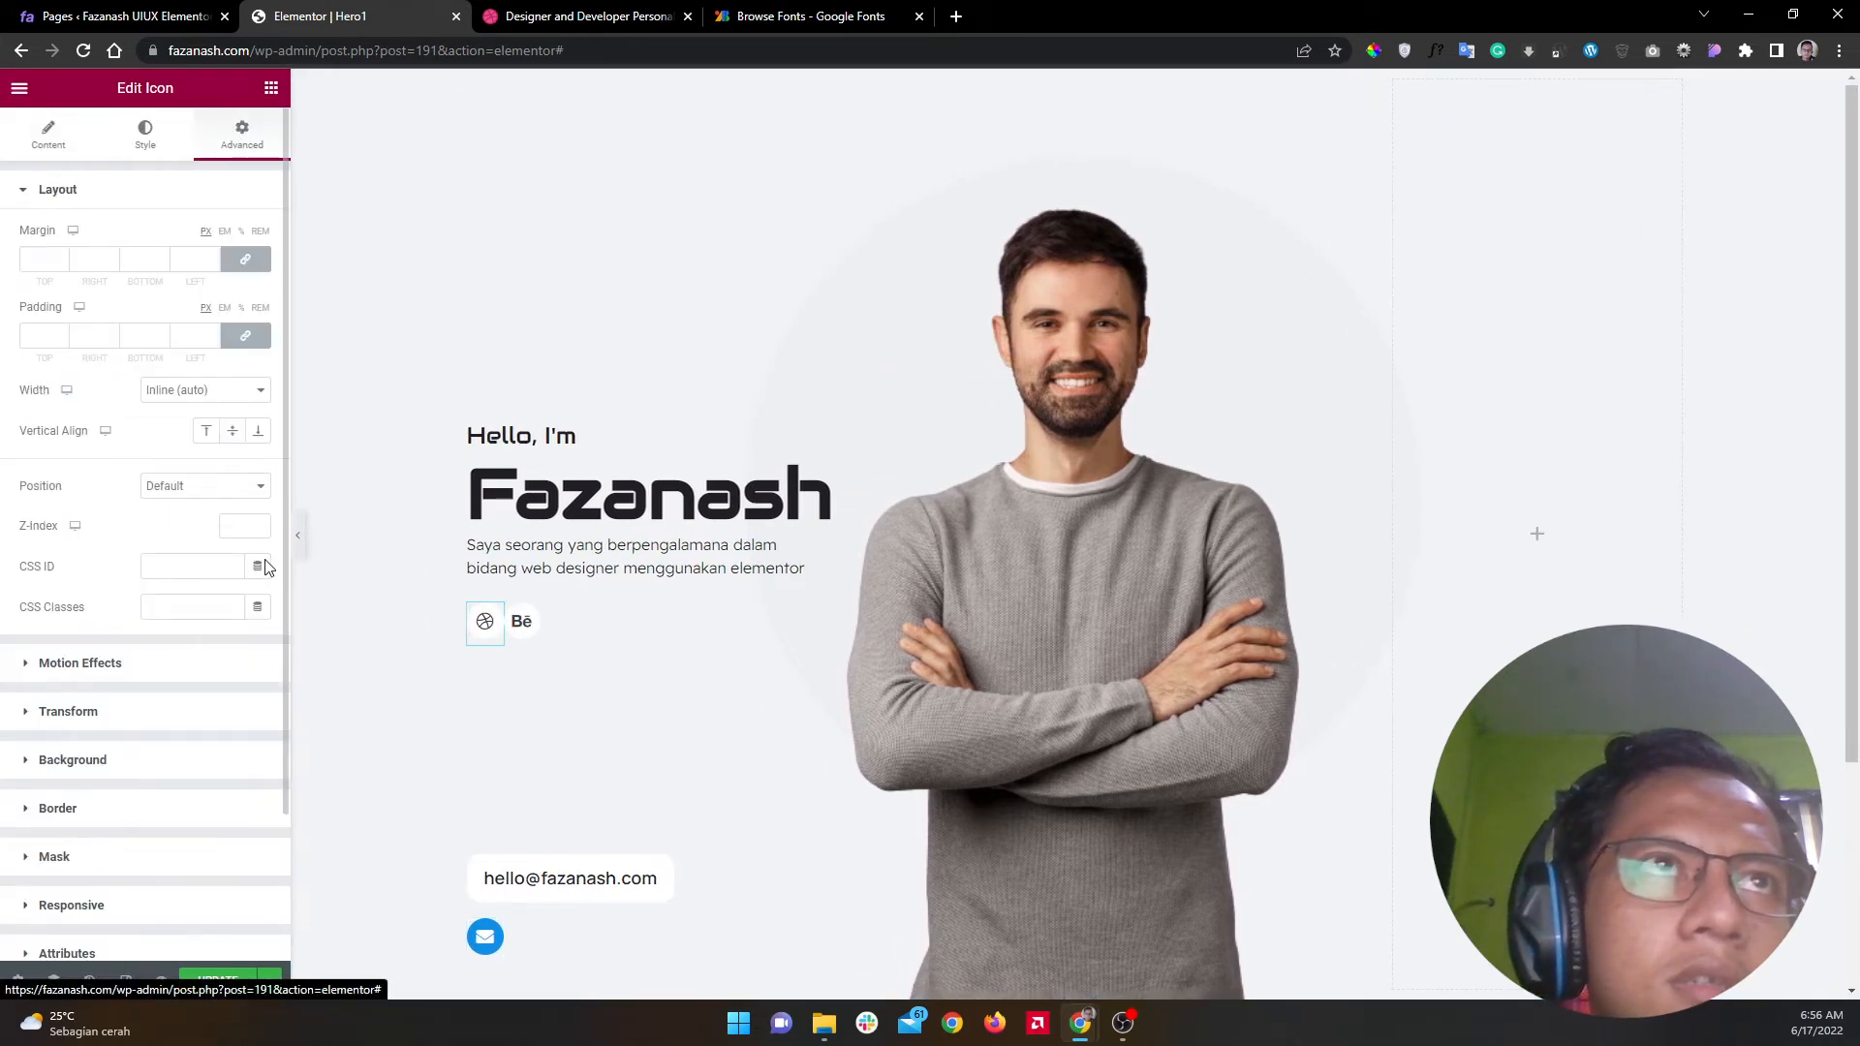
pyautogui.click(207, 486)
pyautogui.click(211, 523)
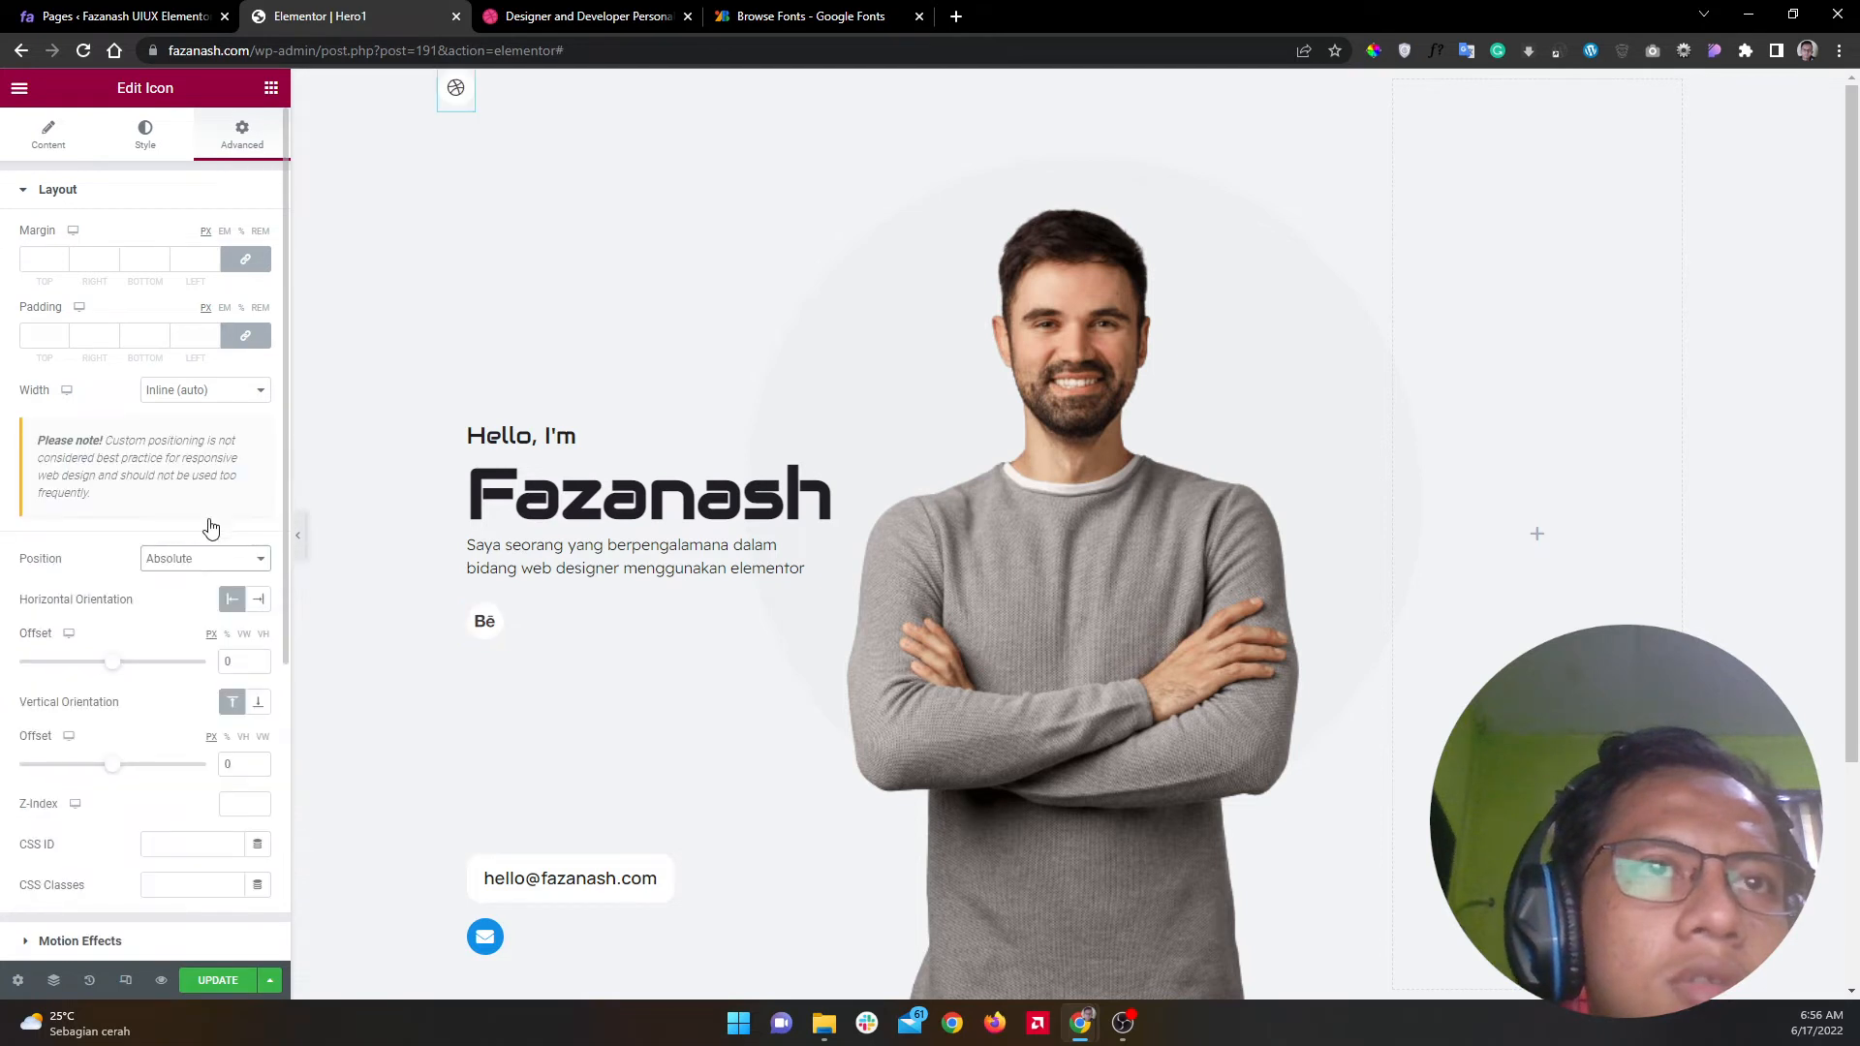
pyautogui.click(259, 706)
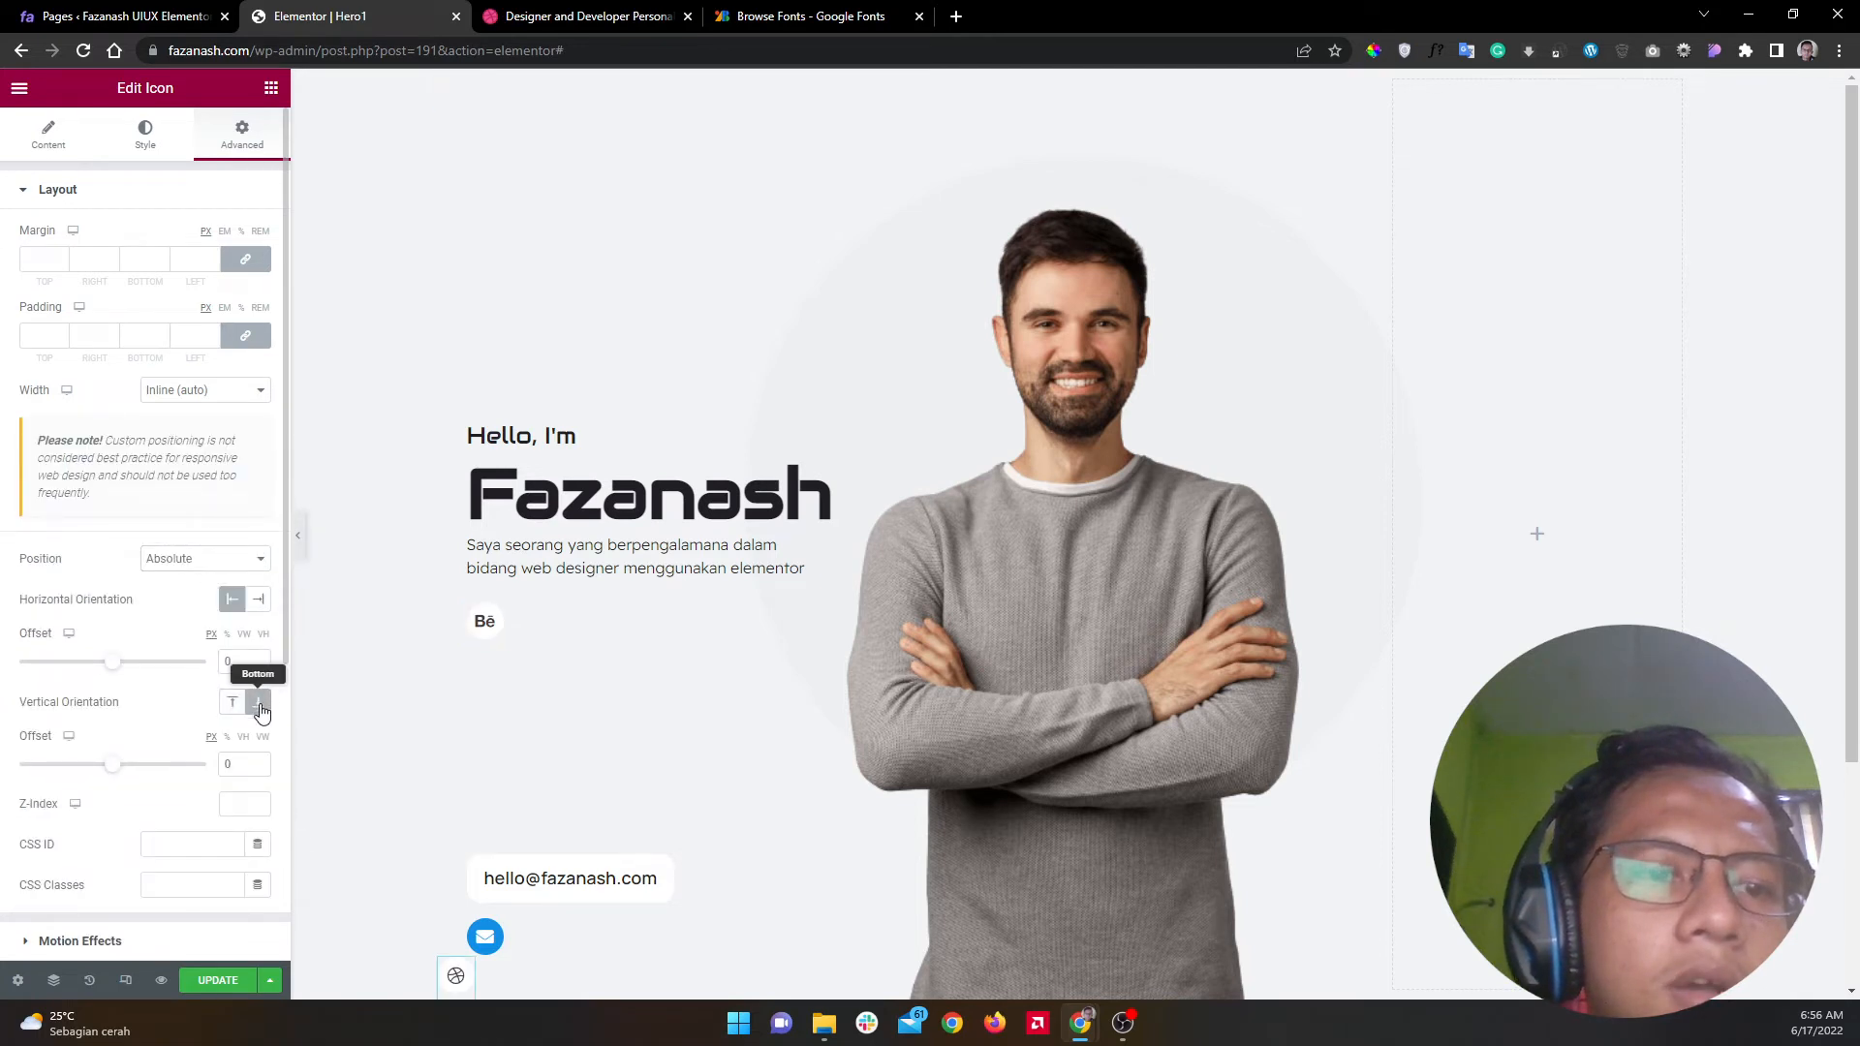
# Step: Set the Dribbble icon's offsets to 40 vertical and 80 horizontal
pyautogui.click(222, 763)
pyautogui.write('3')
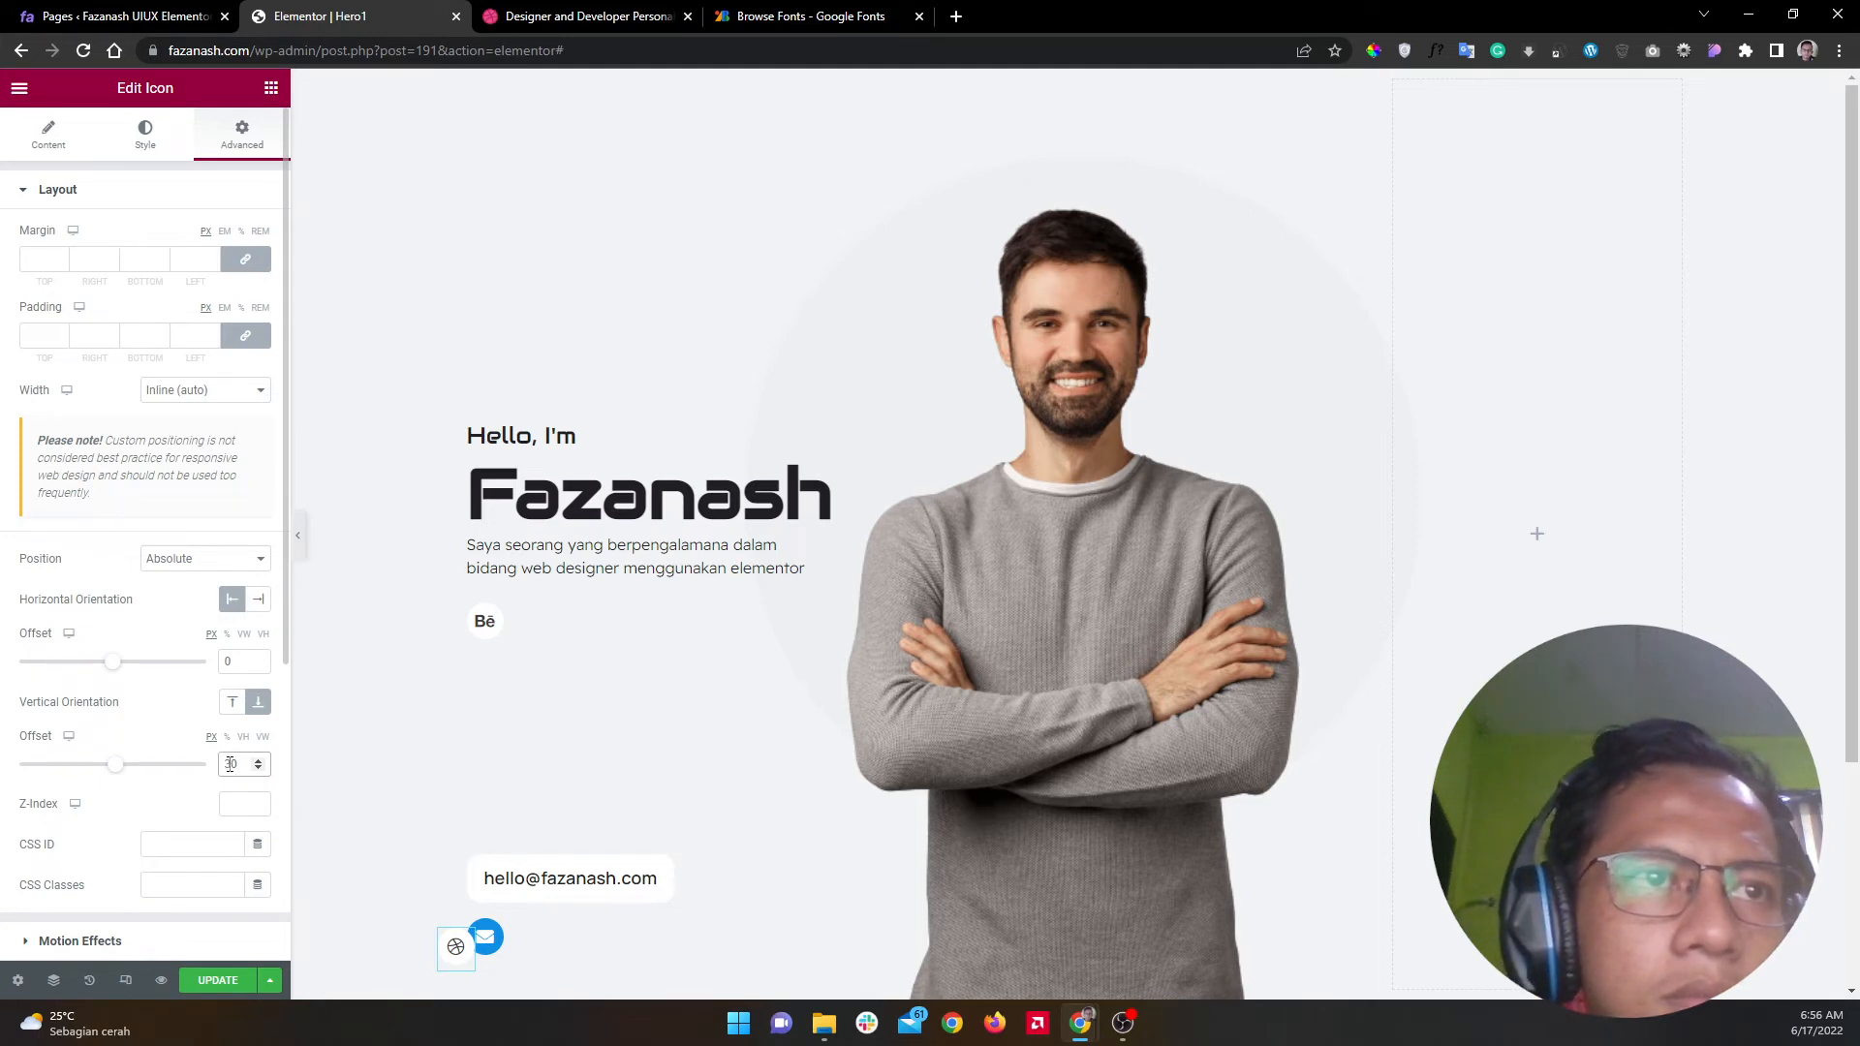
pyautogui.write('4')
pyautogui.click(226, 662)
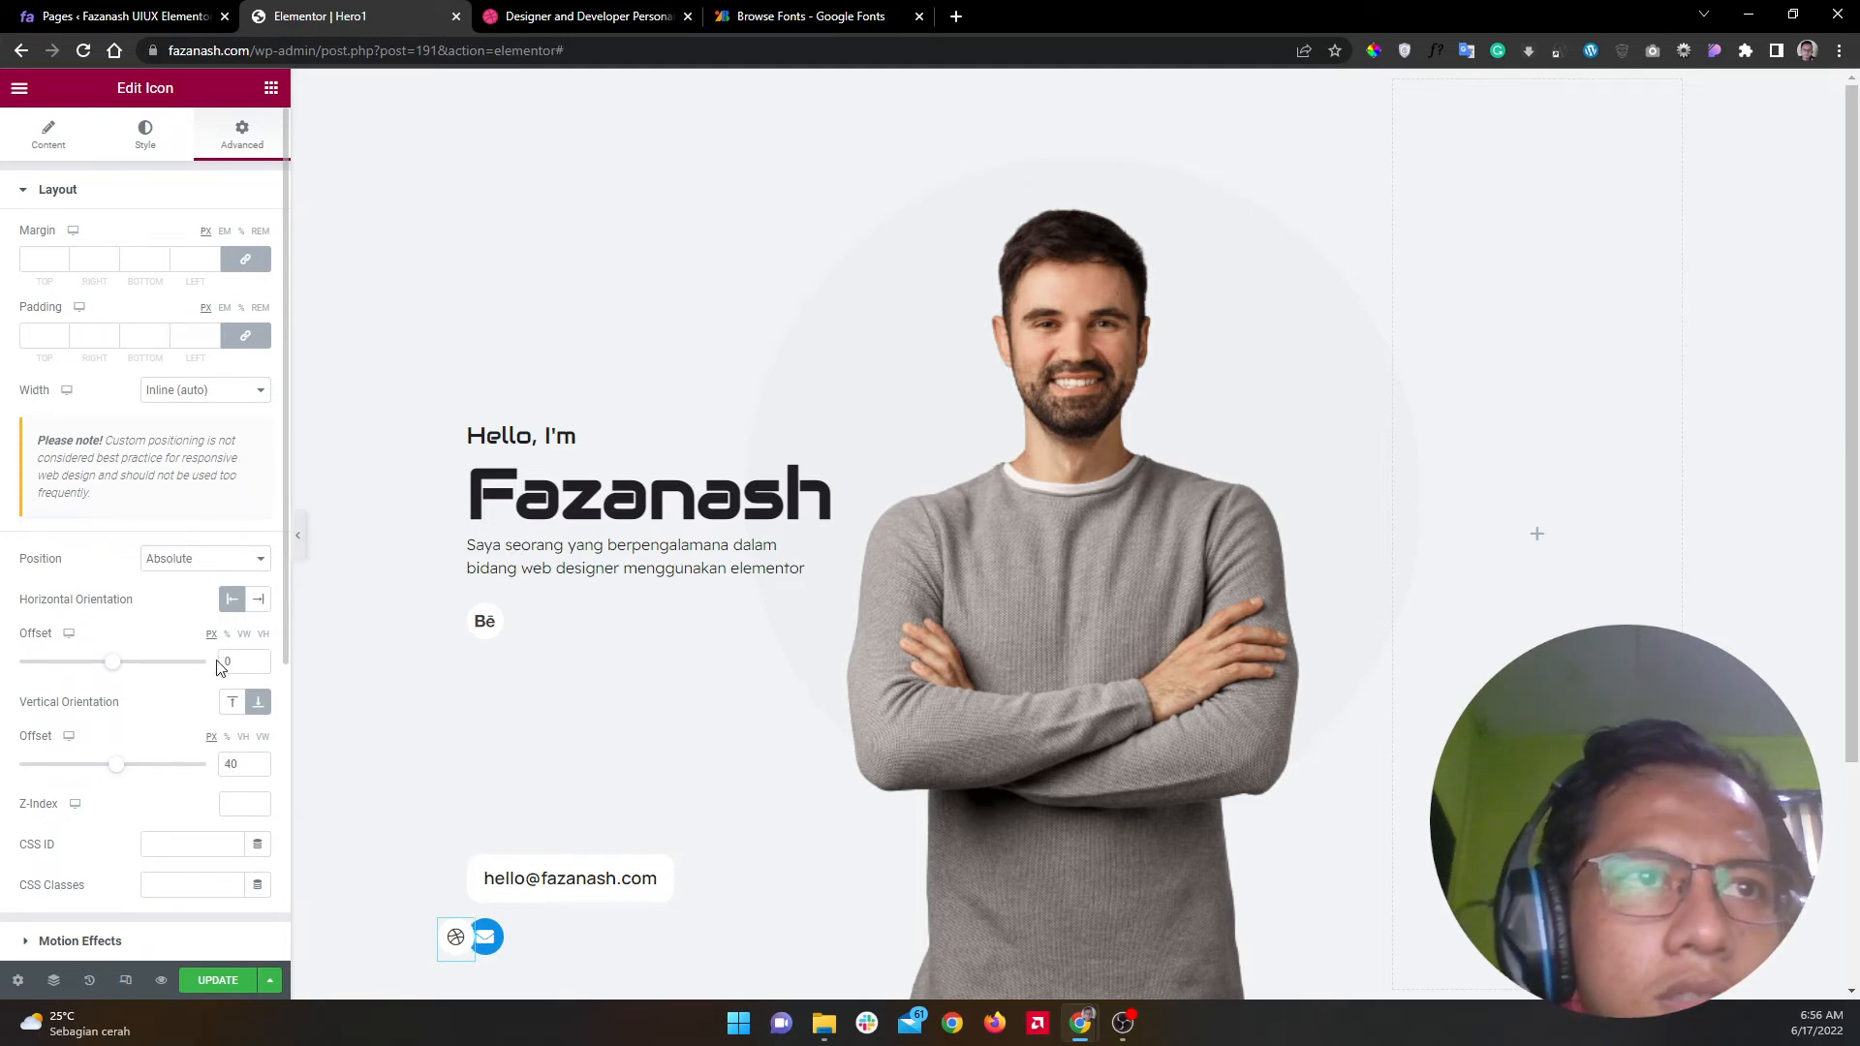
pyautogui.write('90')
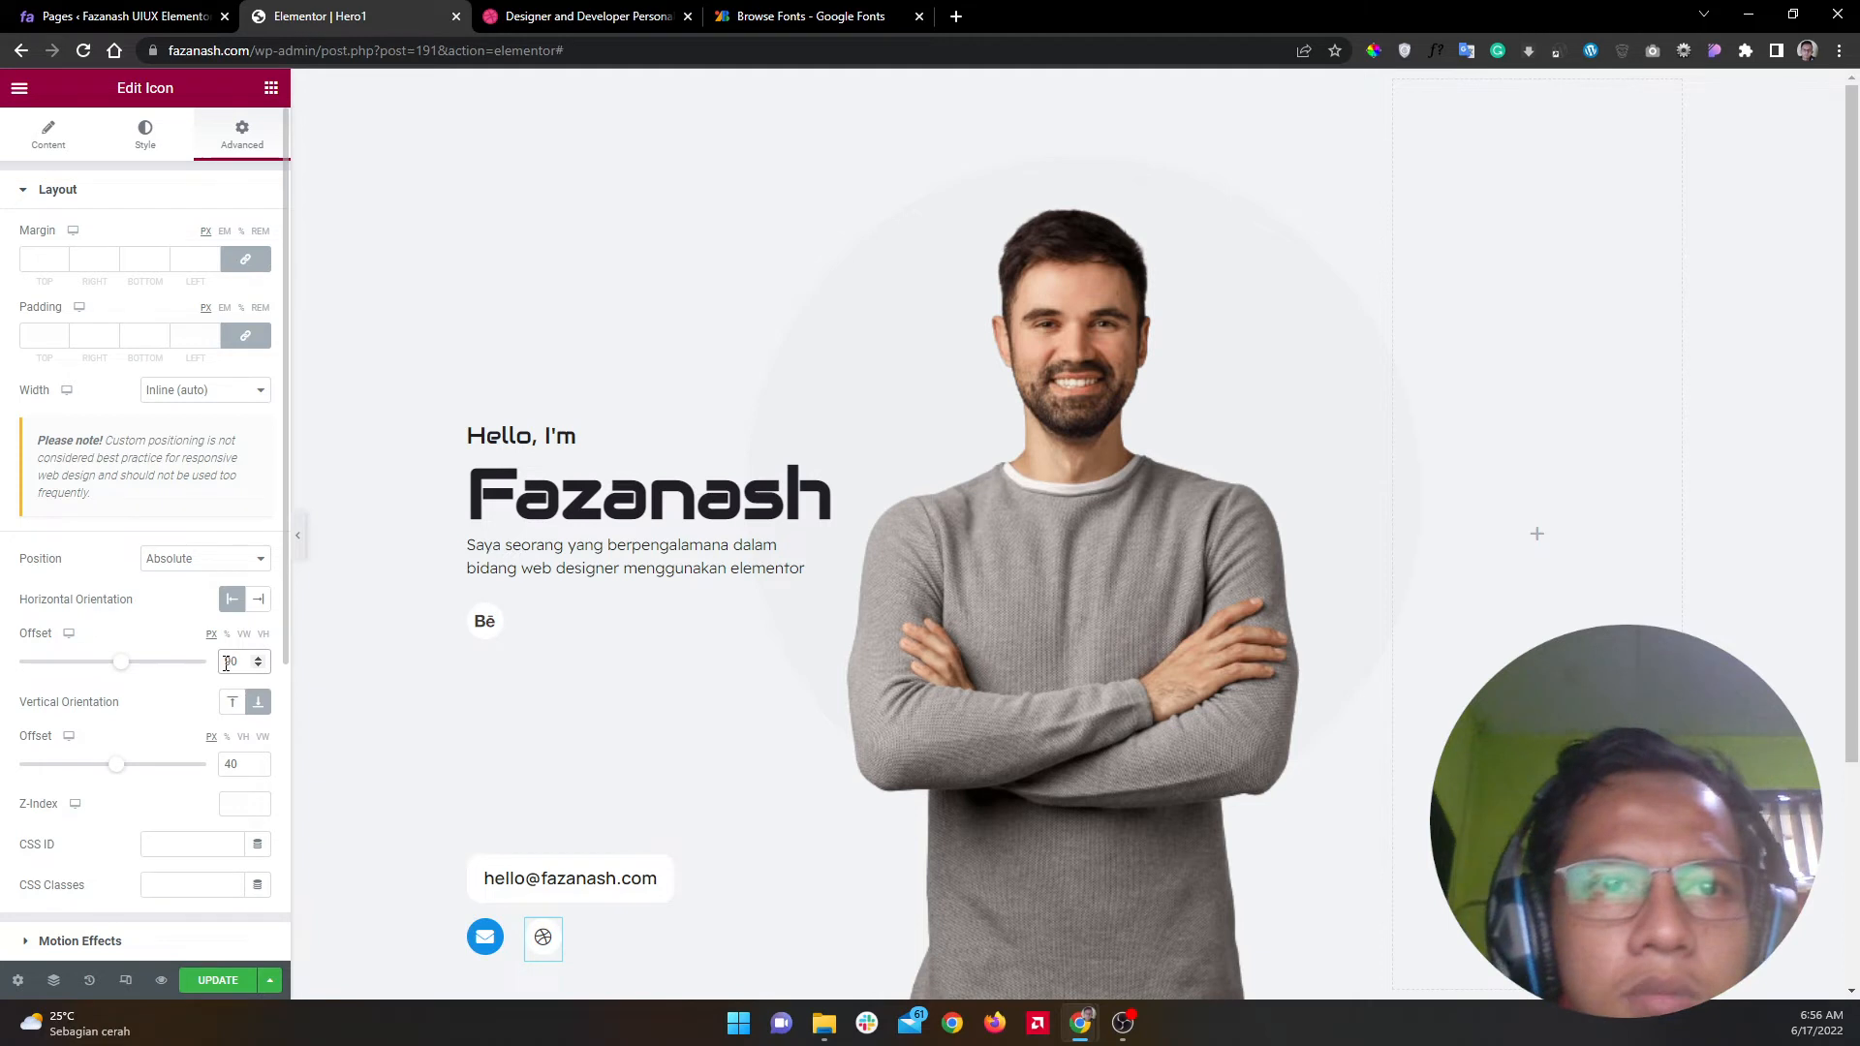
pyautogui.press('BackSpace')
pyautogui.write('6')
pyautogui.press('BackSpace')
pyautogui.write('7')
pyautogui.press('BackSpace')
pyautogui.write('8')
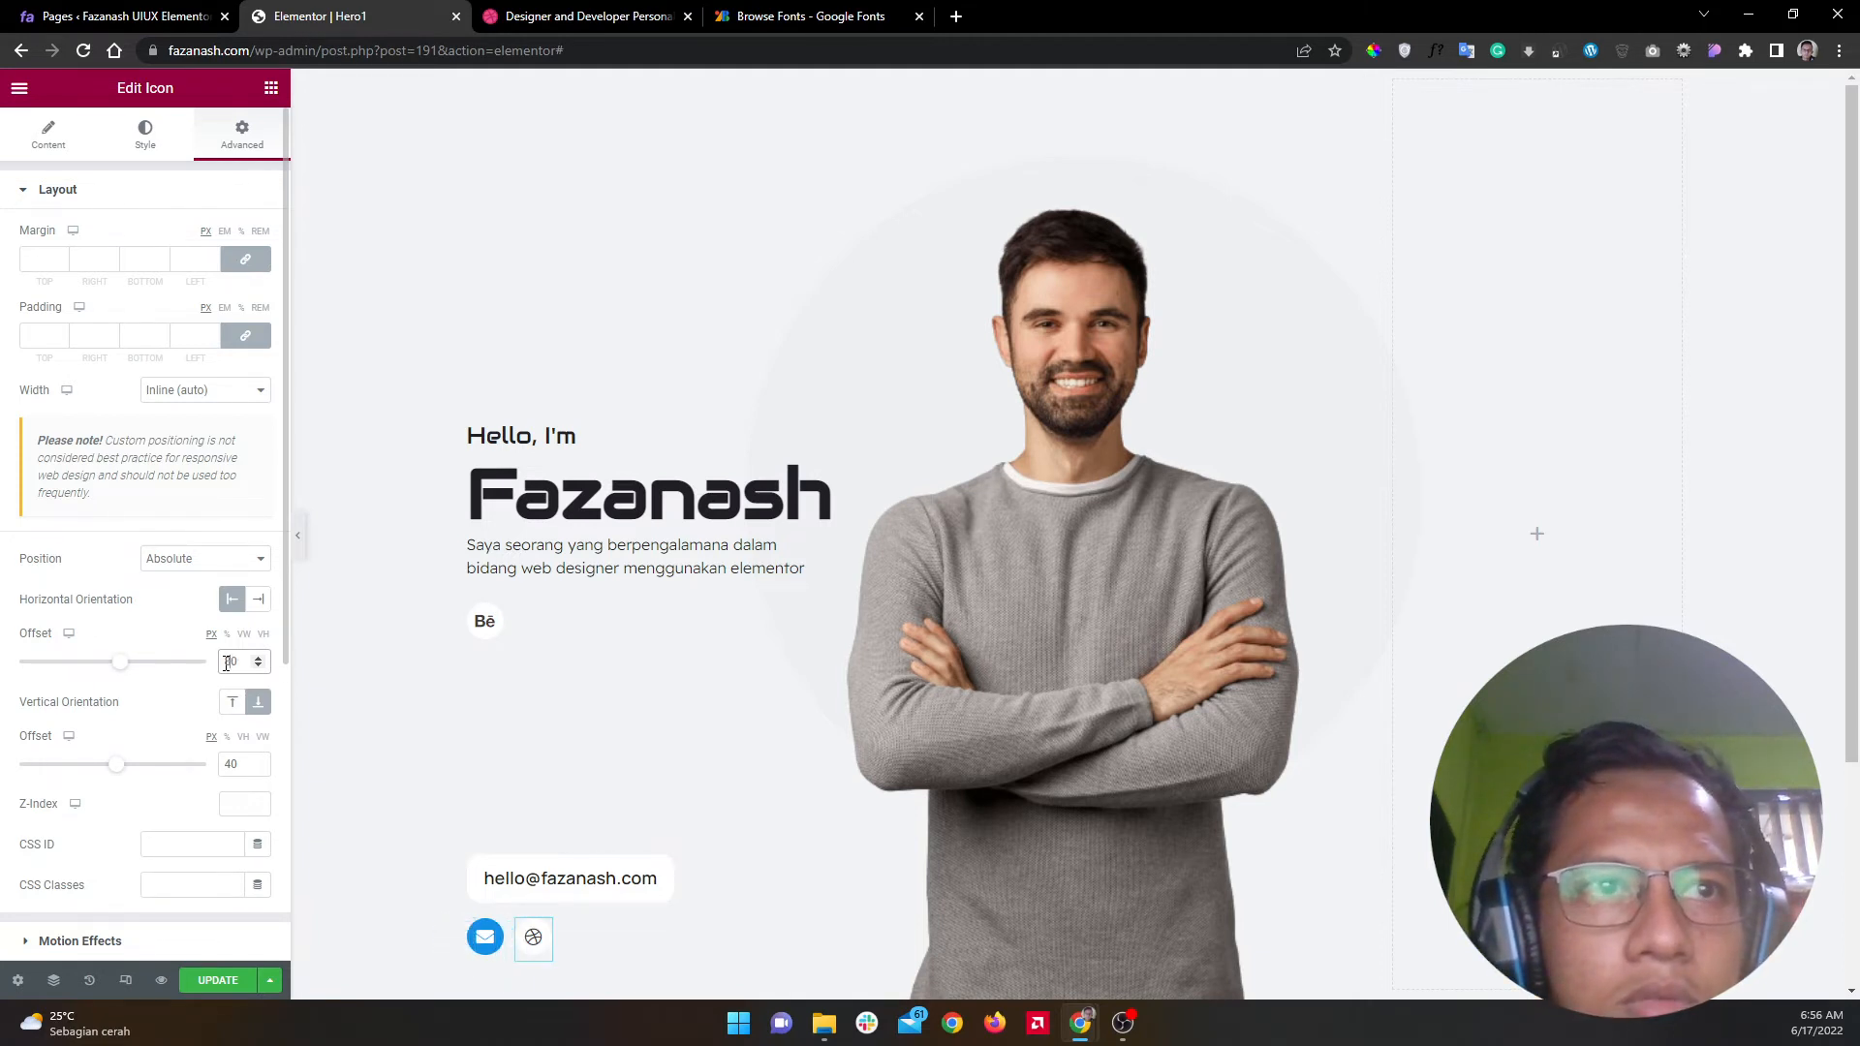
# Step: Make the Behance icon absolutely positioned, anchored to the bottom
pyautogui.click(492, 618)
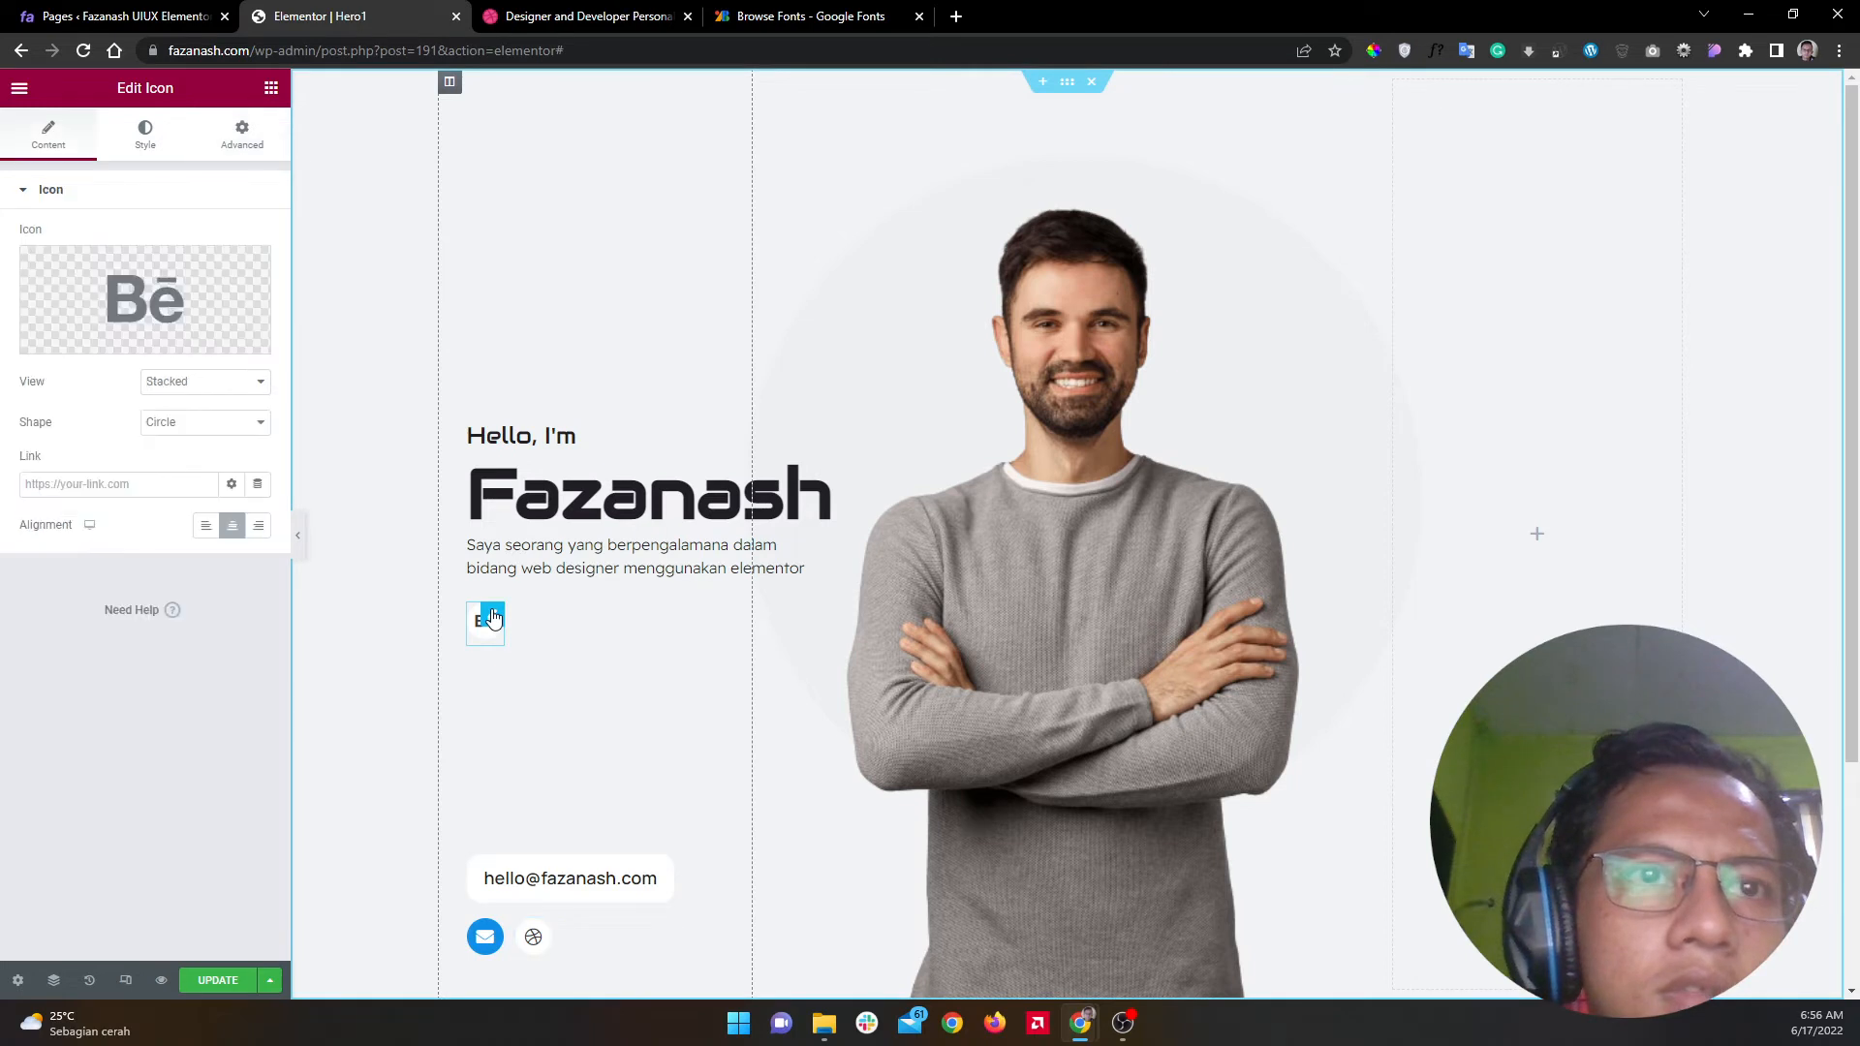
pyautogui.click(246, 153)
pyautogui.click(238, 486)
pyautogui.click(185, 505)
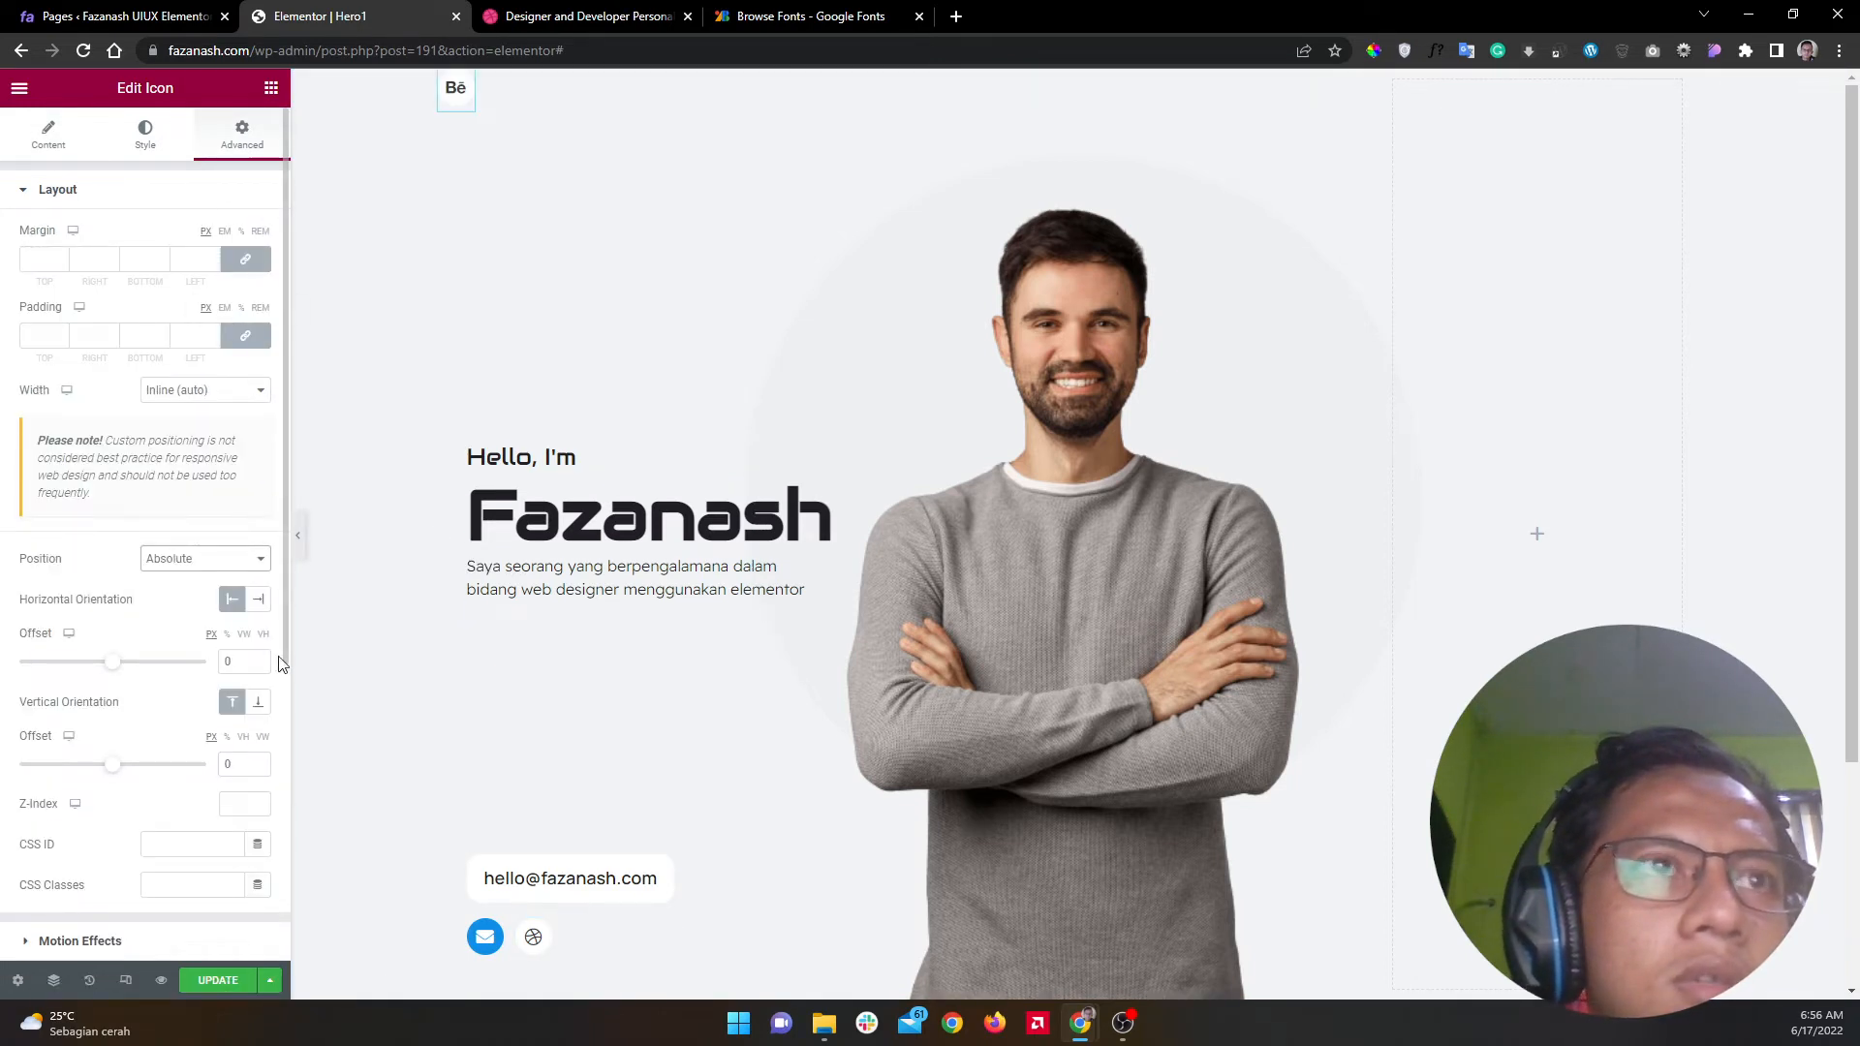
pyautogui.click(257, 702)
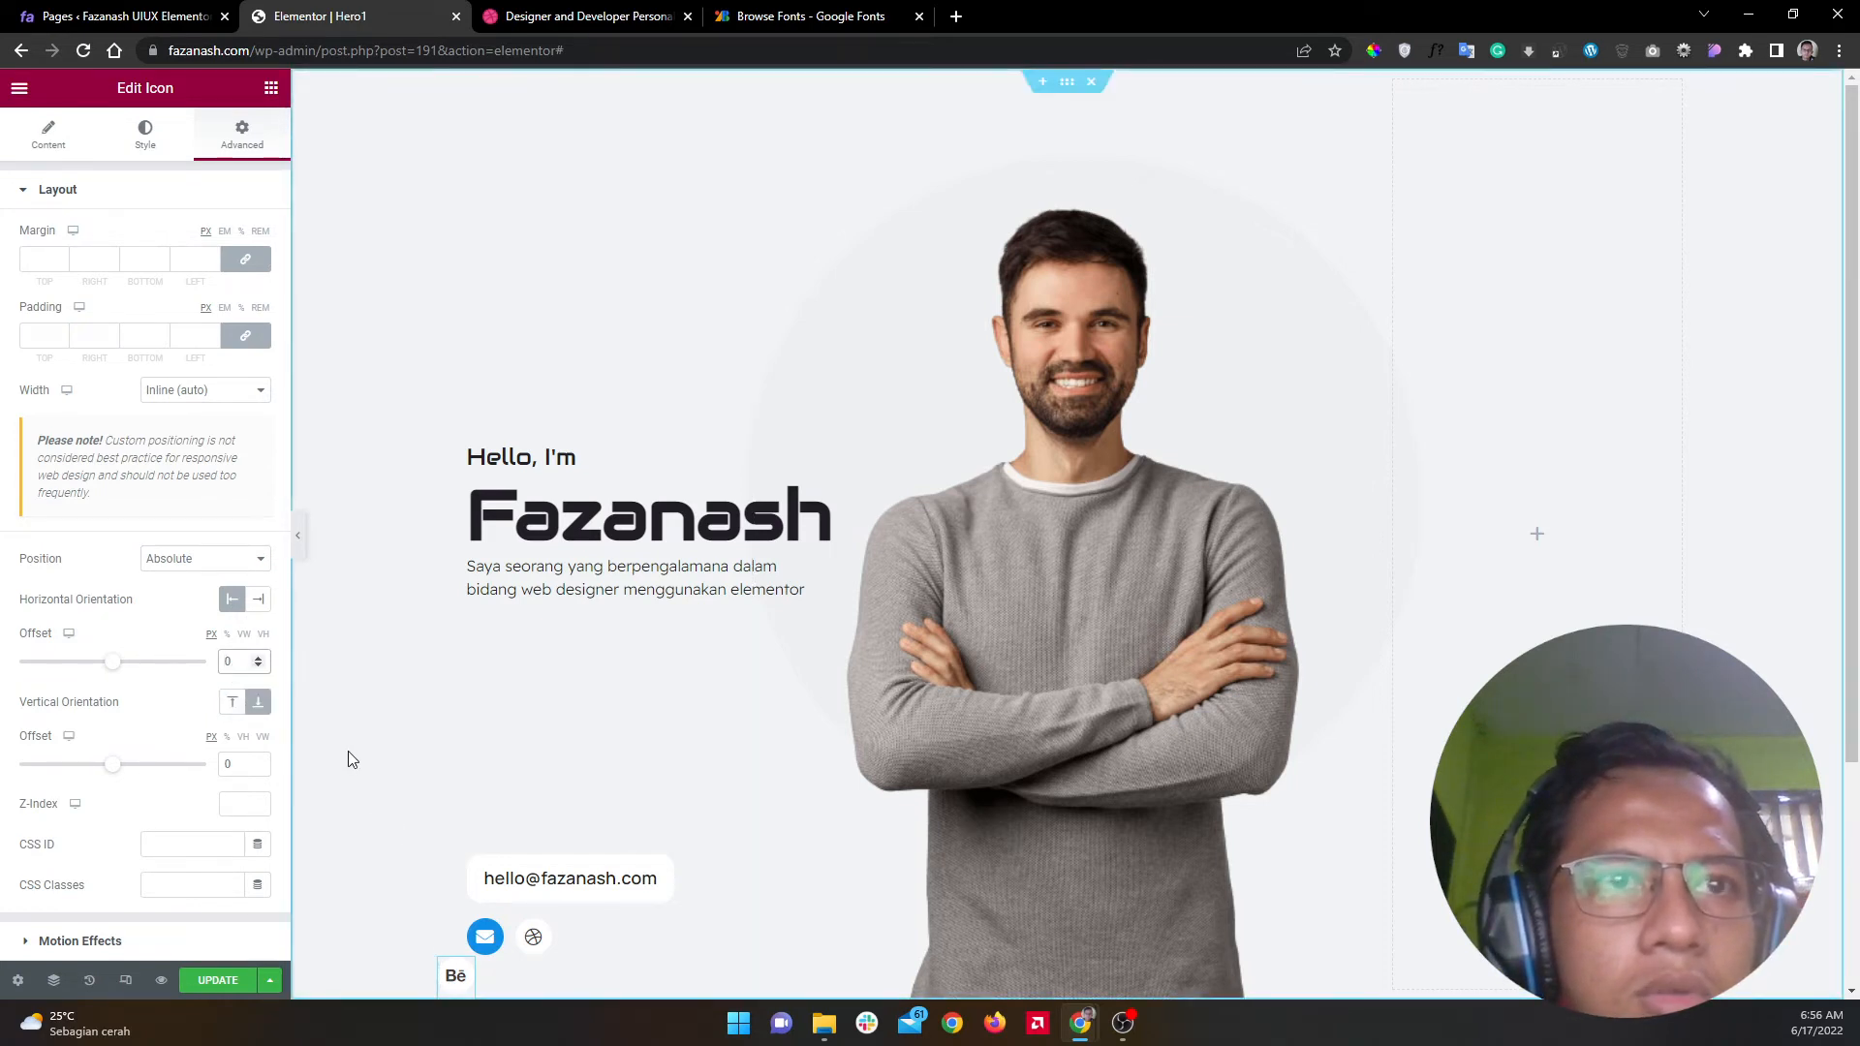
pyautogui.write('14')
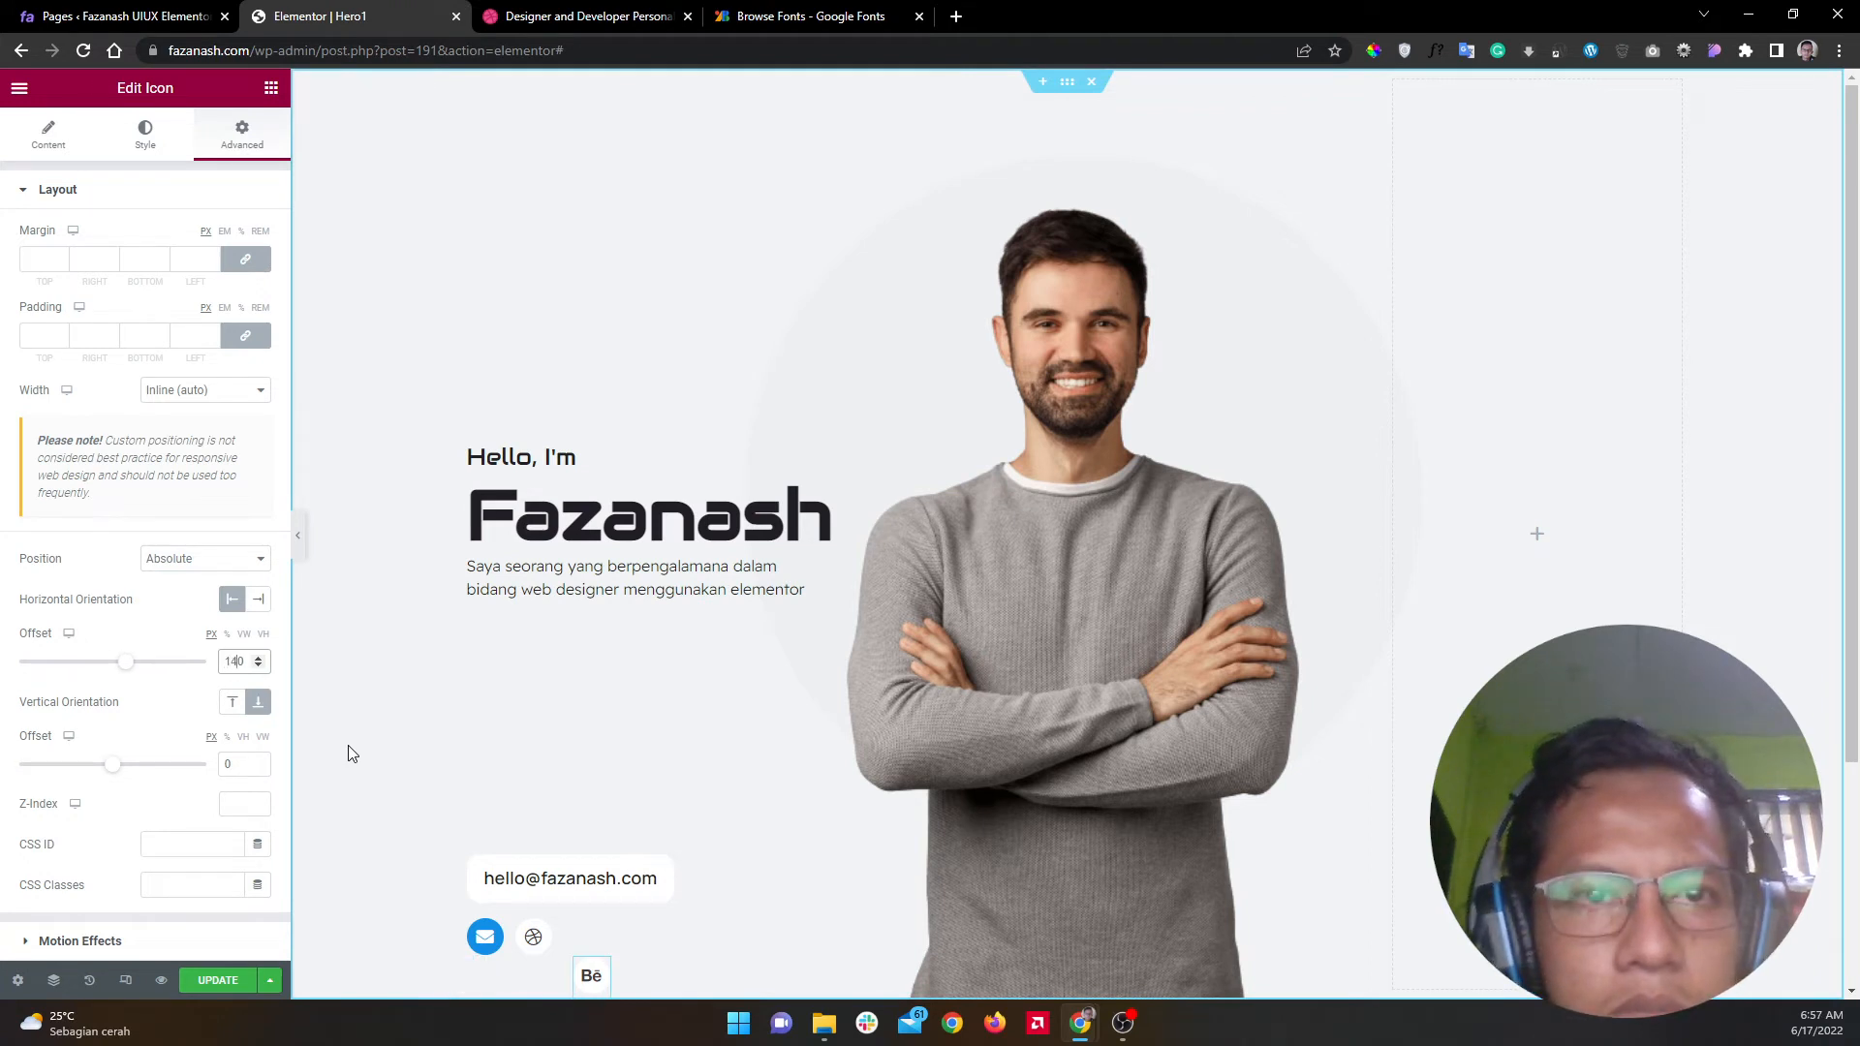
# Step: Give the Behance icon a vertical offset of 40 and a horizontal offset of 130, matching the Dribbble icon
pyautogui.click(549, 935)
pyautogui.click(597, 974)
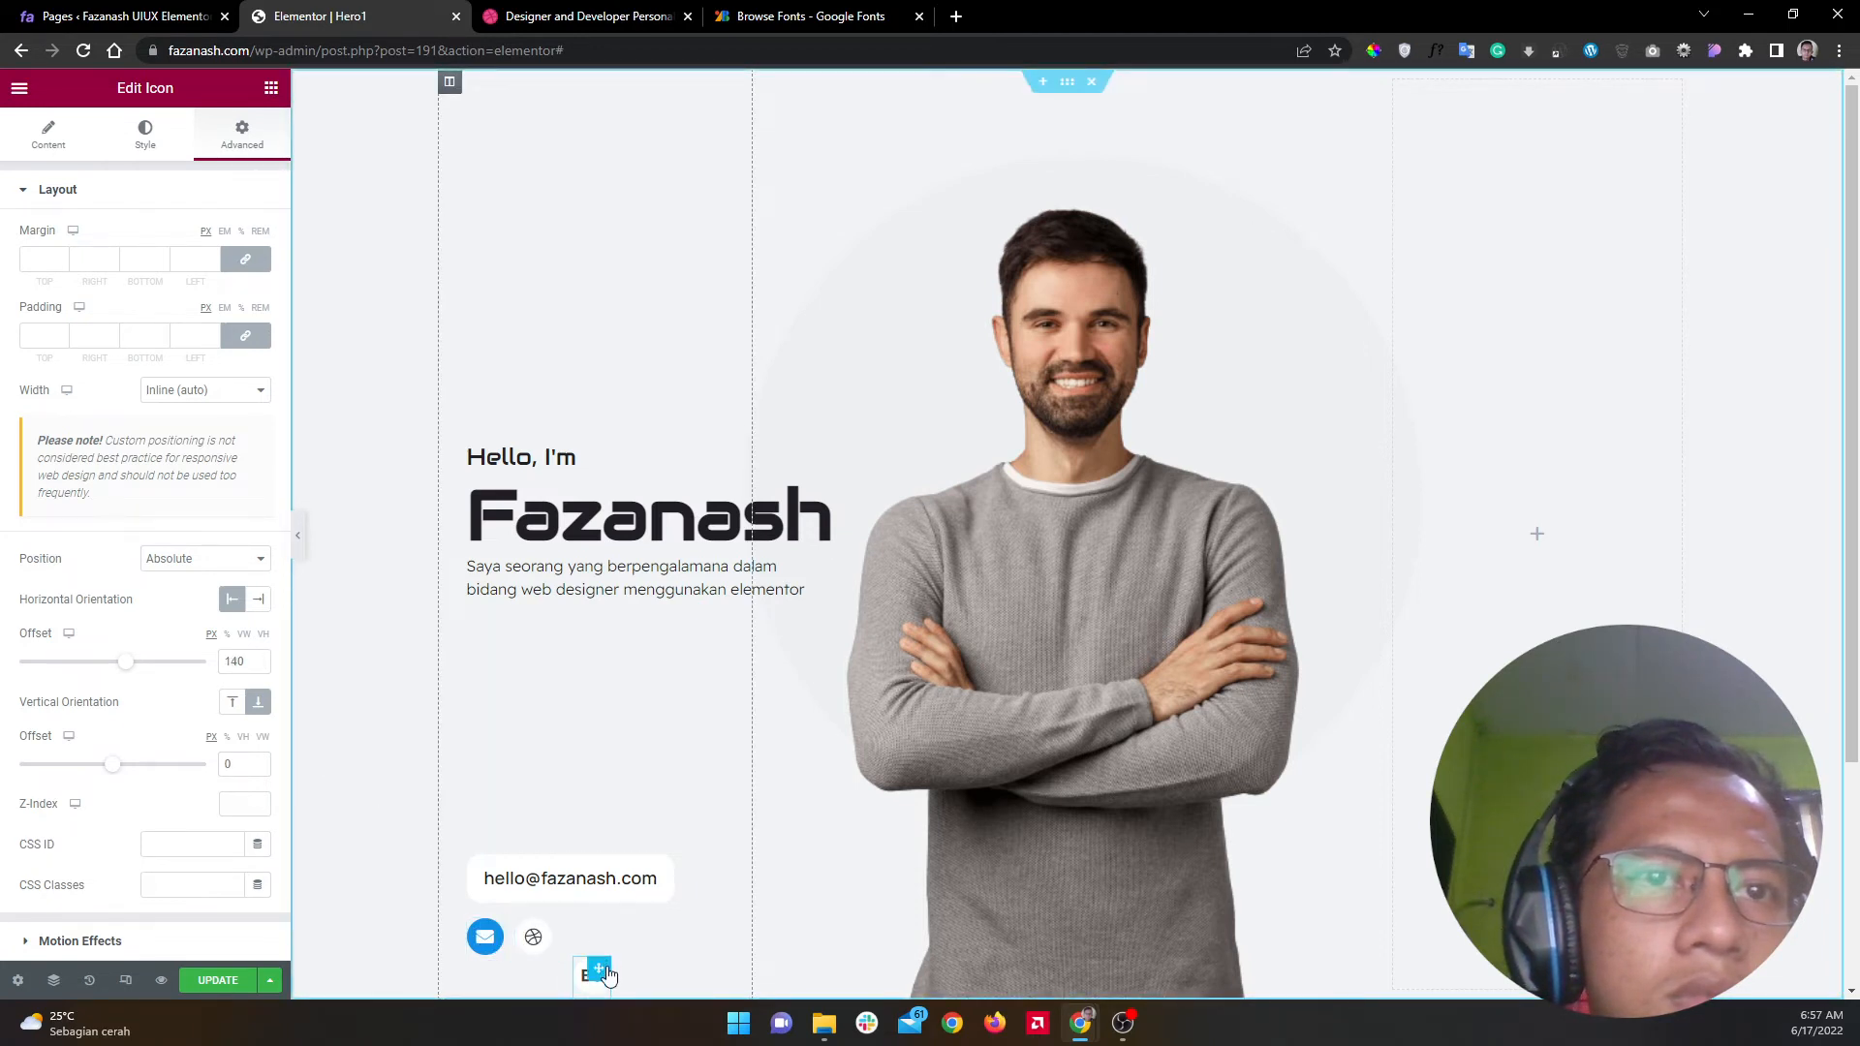
pyautogui.click(225, 764)
pyautogui.write('4')
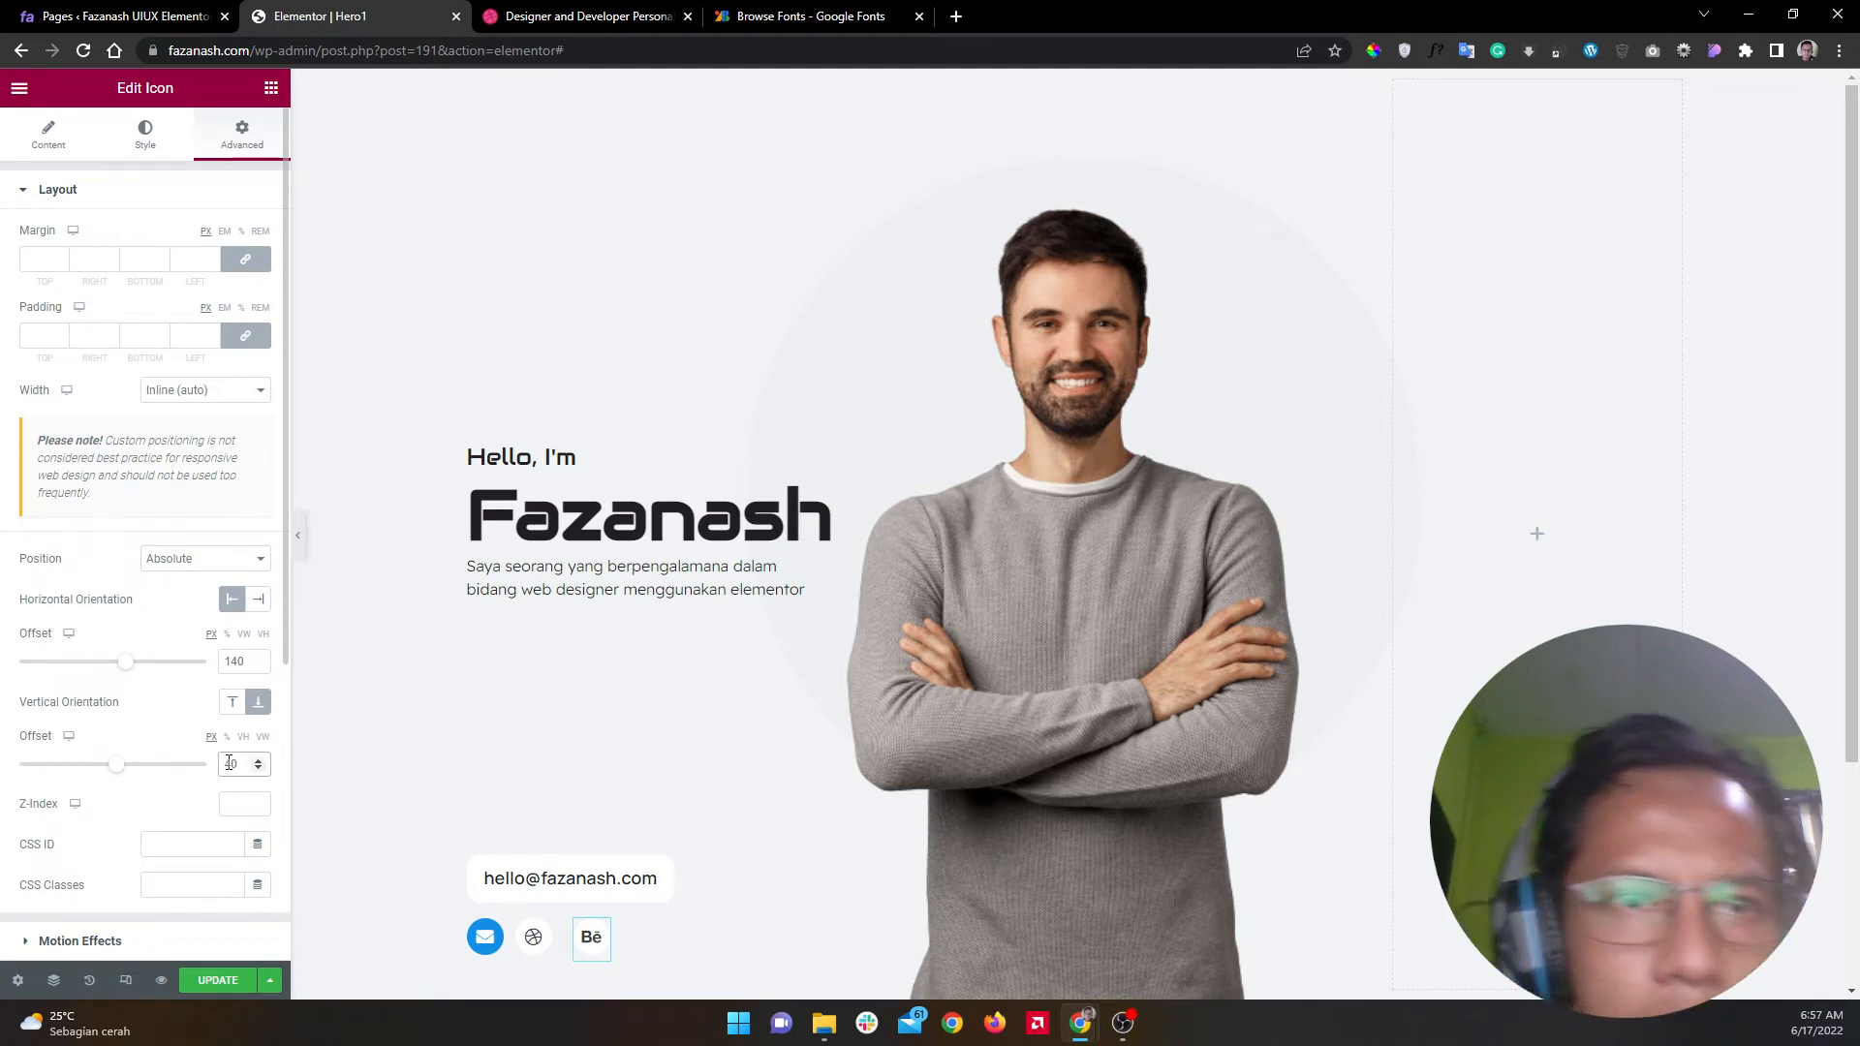
pyautogui.moveTo(239, 654); pyautogui.dragTo(234, 654)
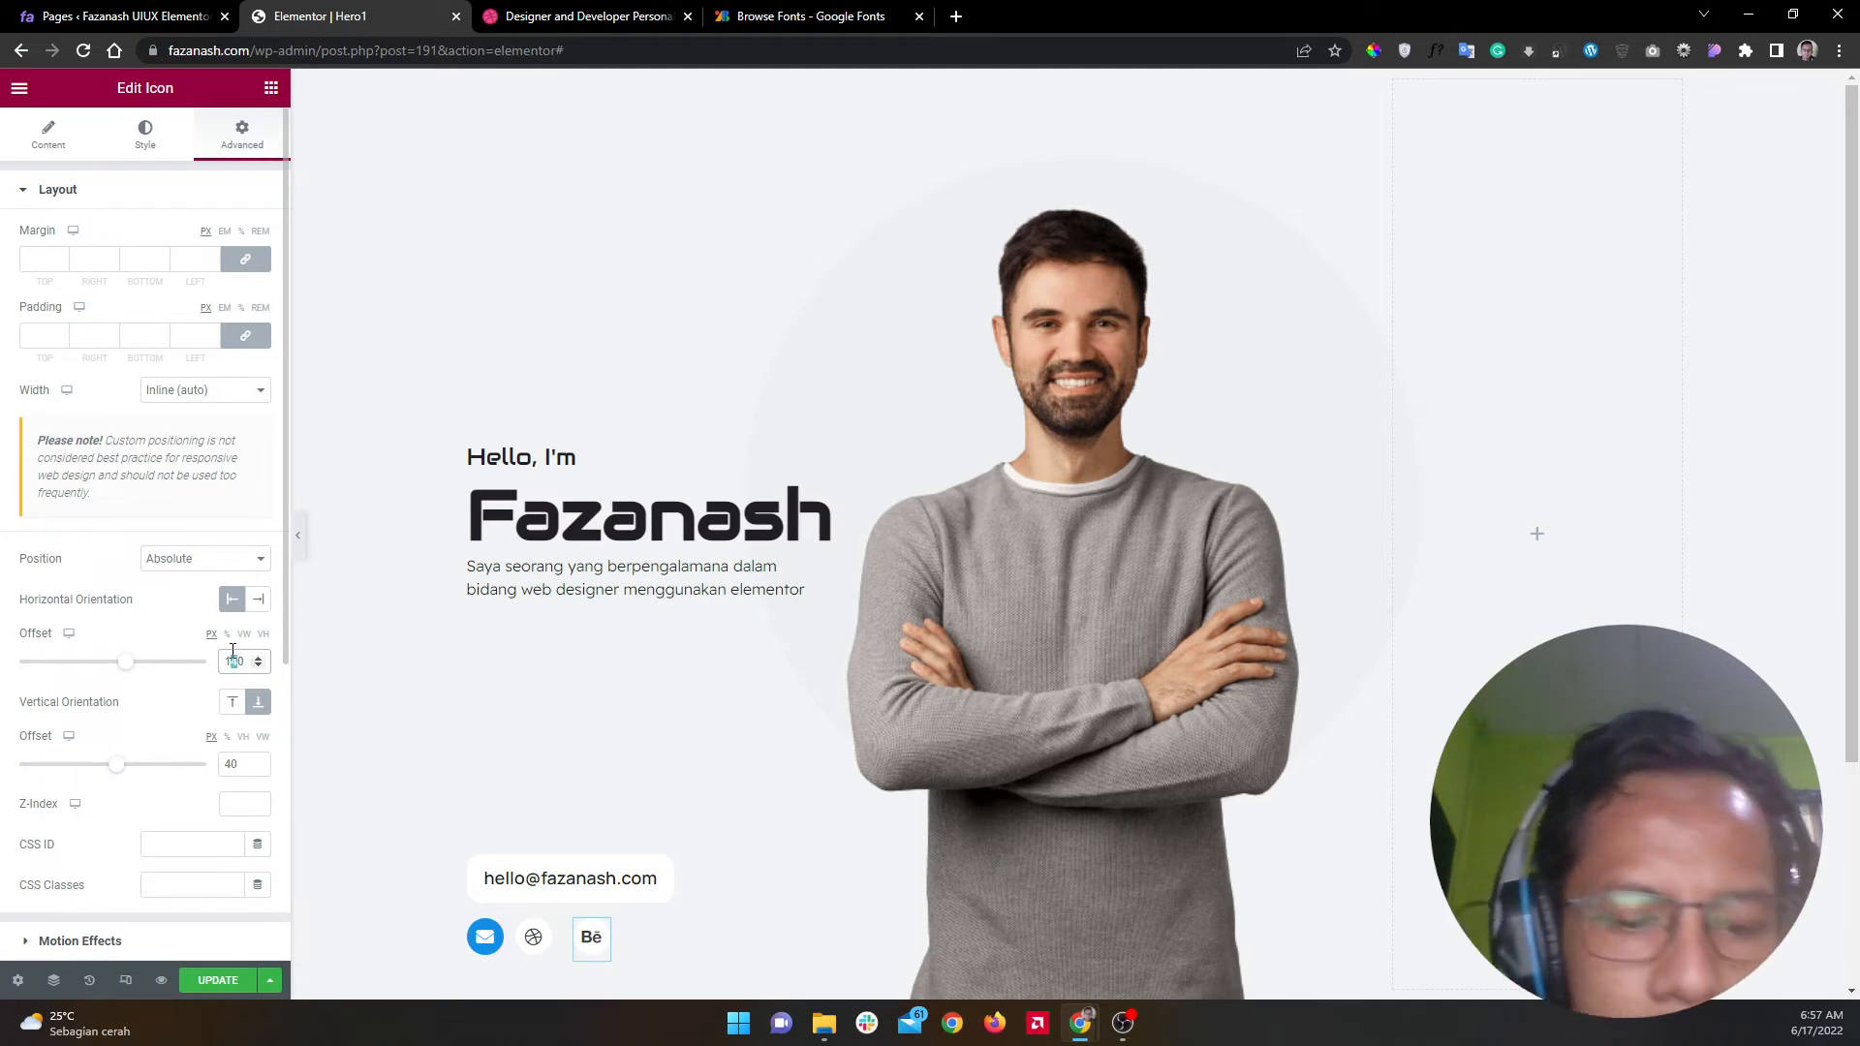
pyautogui.write('5')
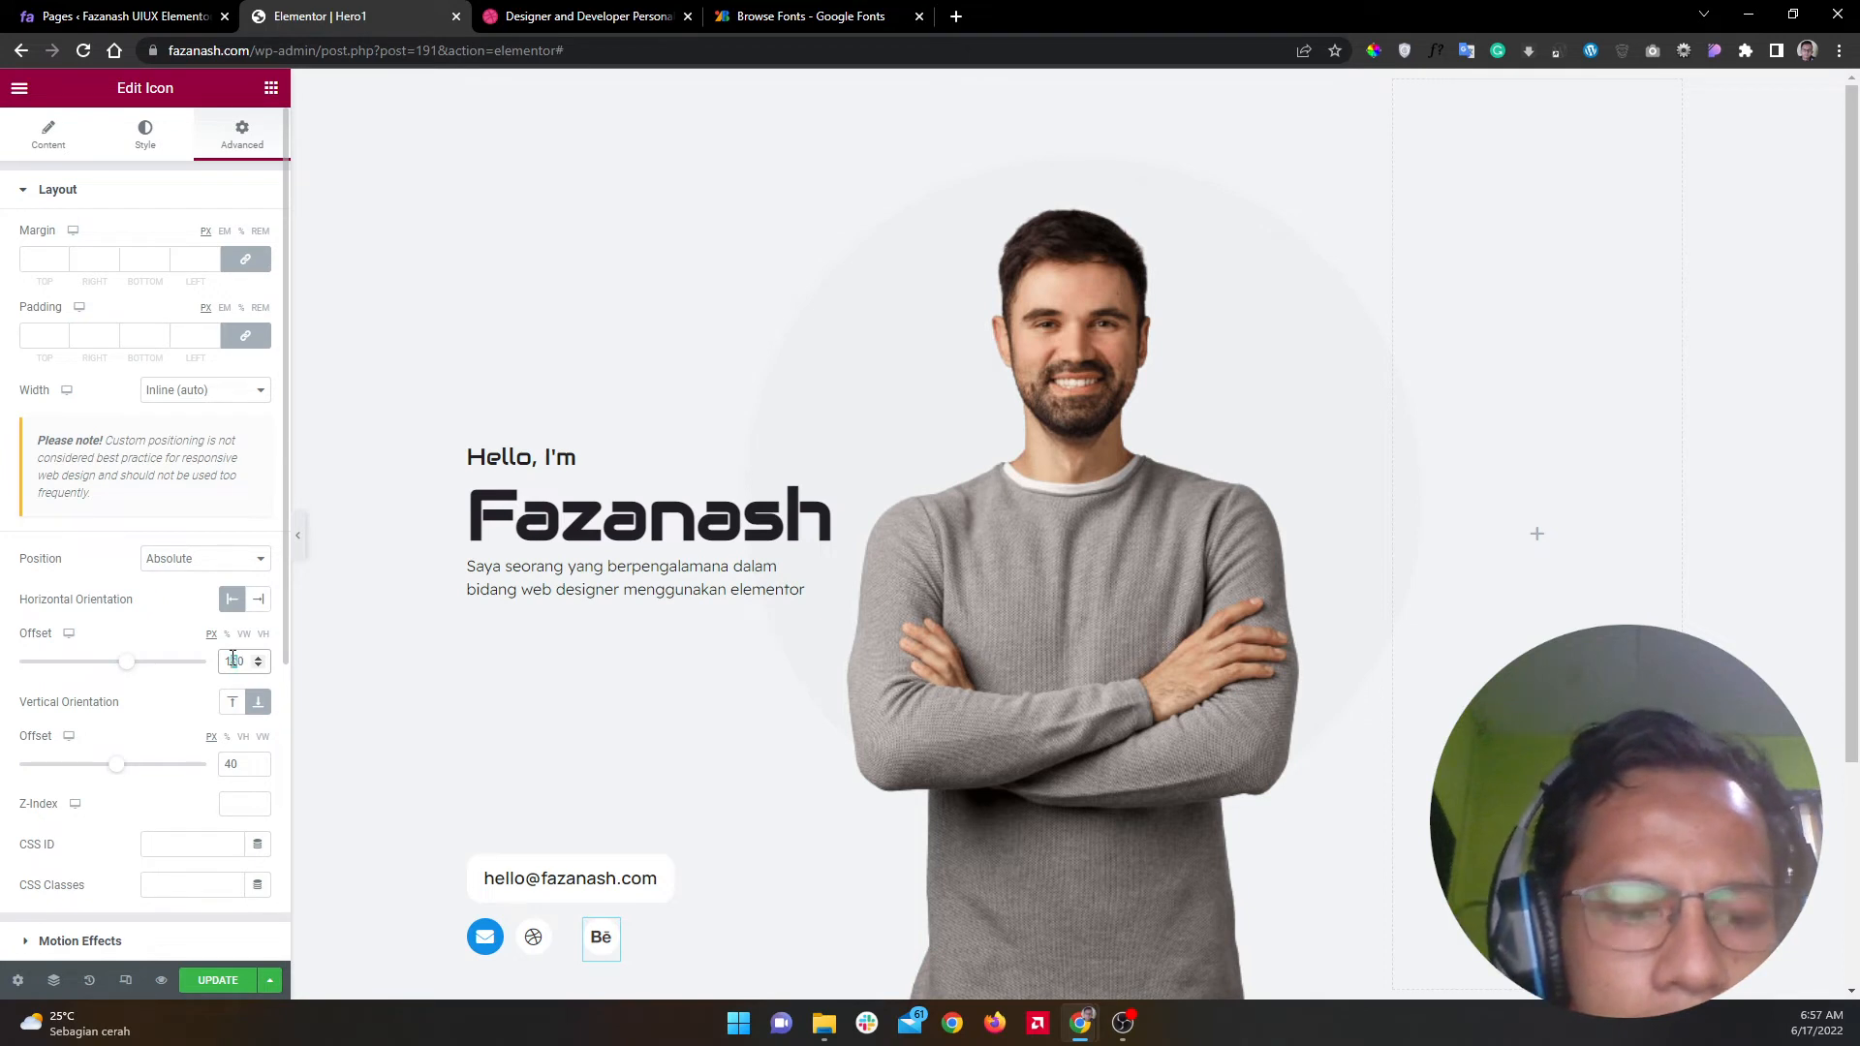
pyautogui.write('3')
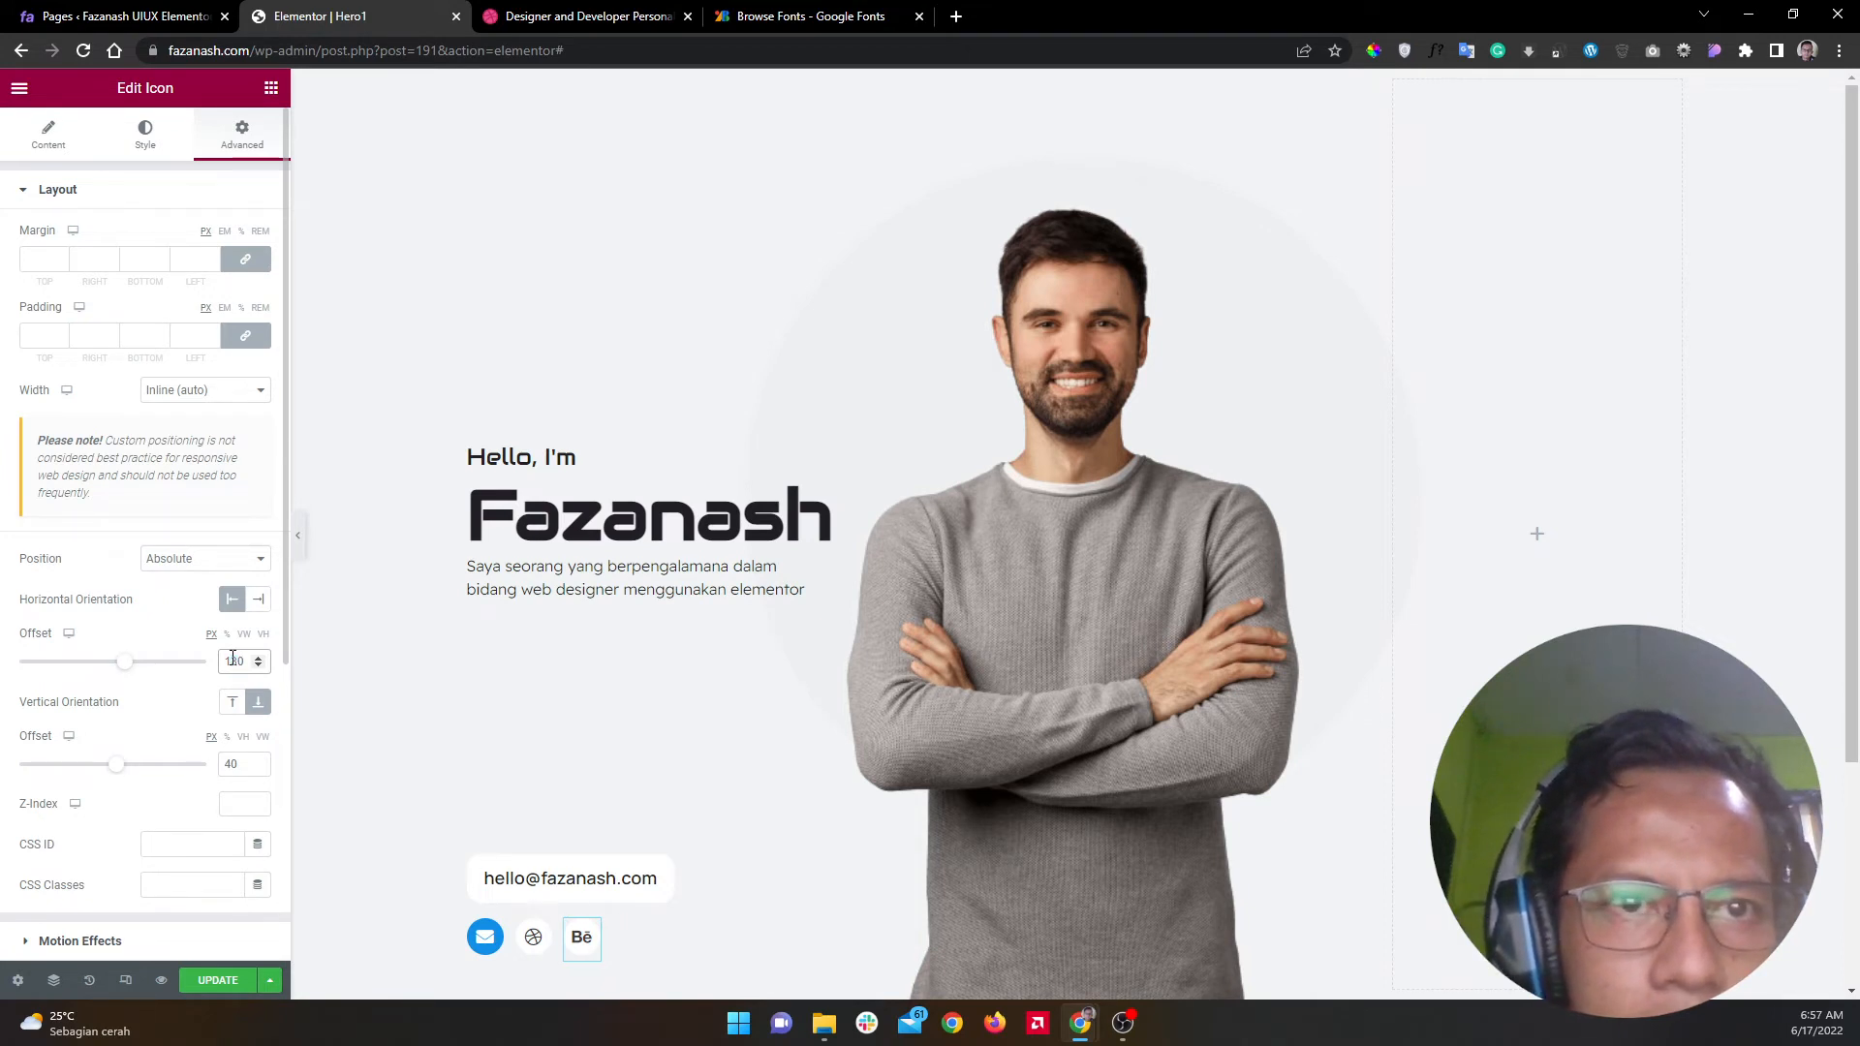
# Step: Preview the completed three-icon row, then select the email address box
pyautogui.click(298, 537)
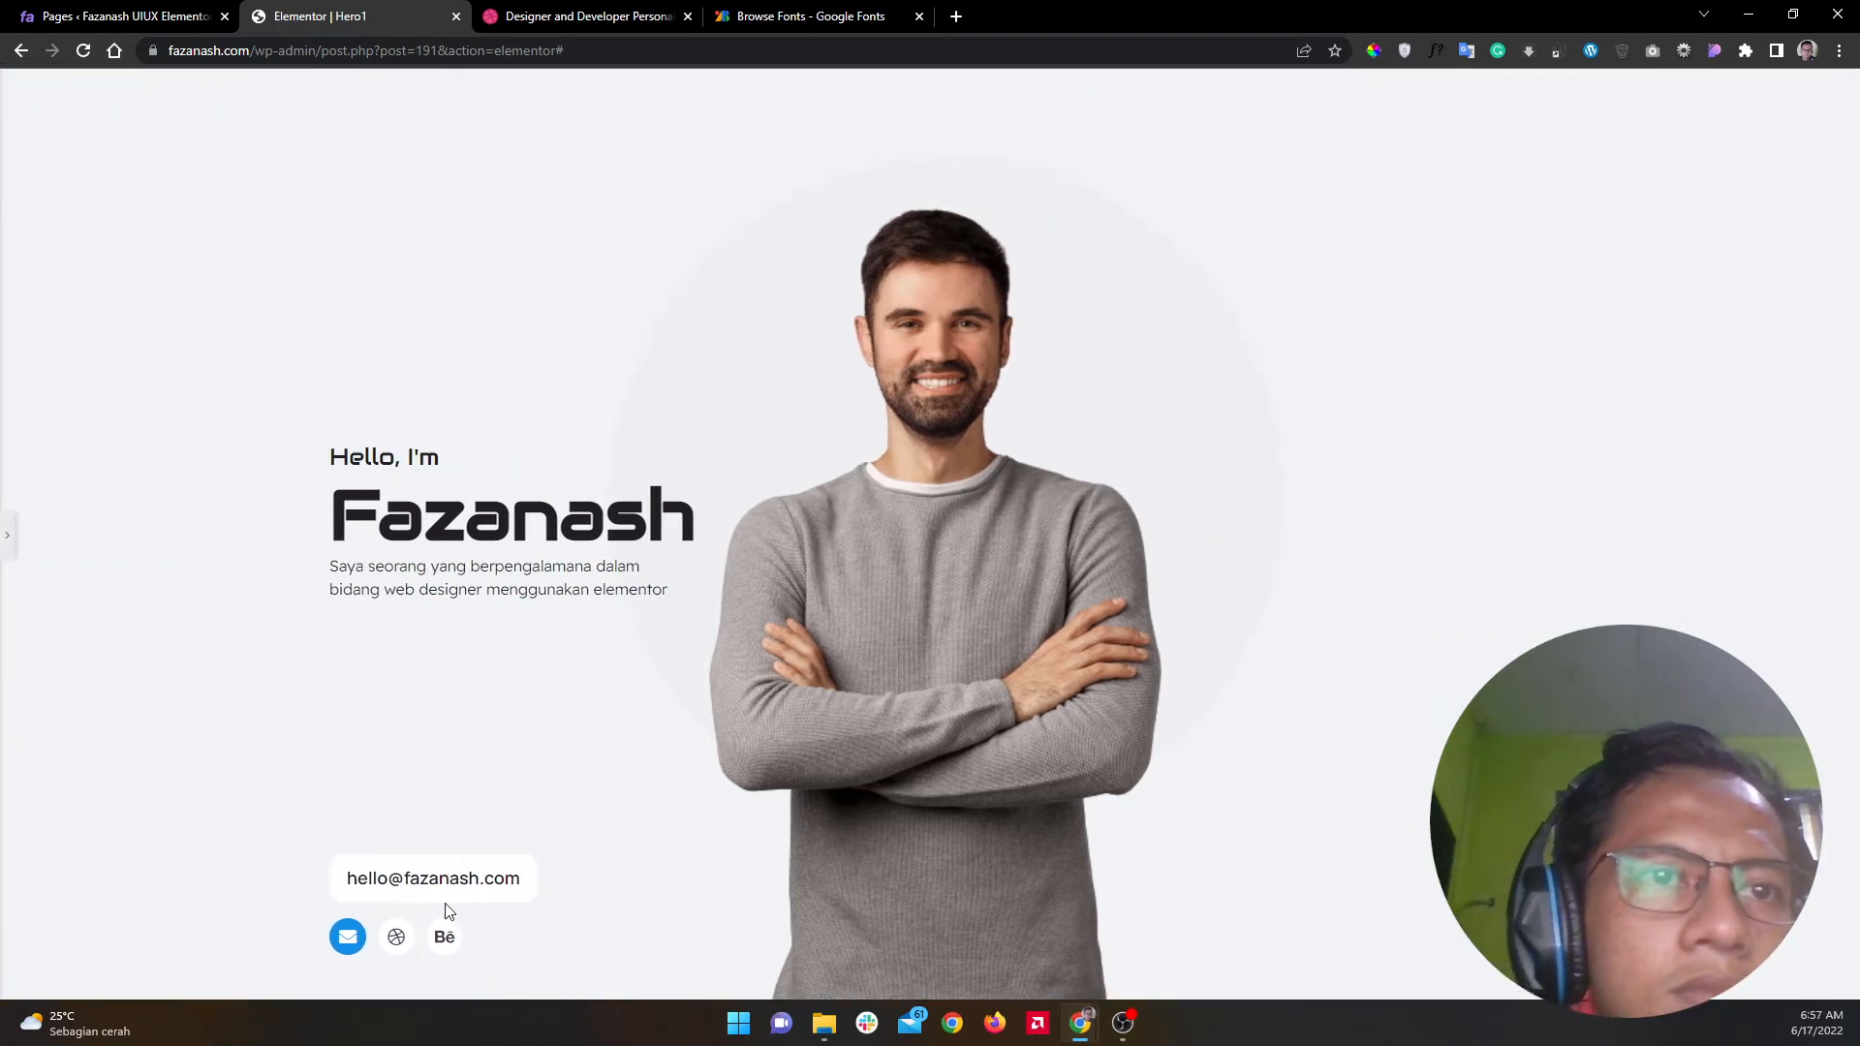
pyautogui.click(8, 536)
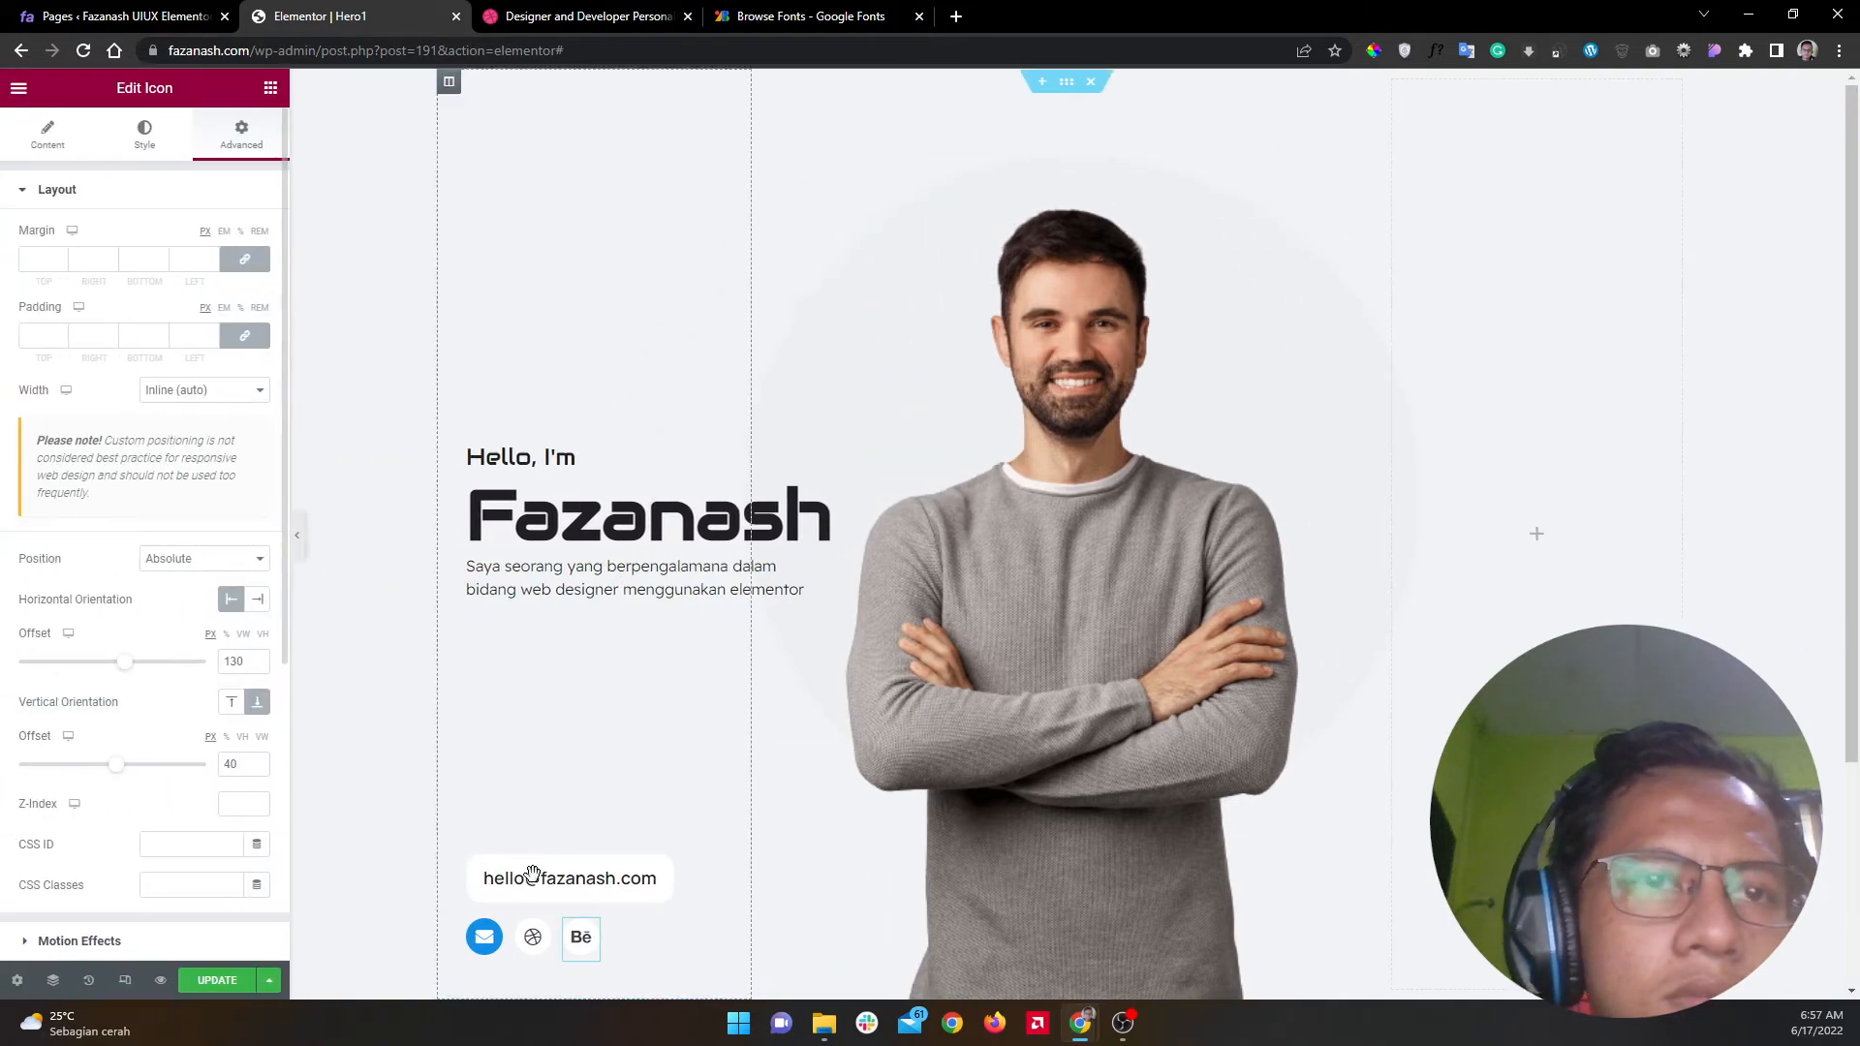
pyautogui.click(660, 863)
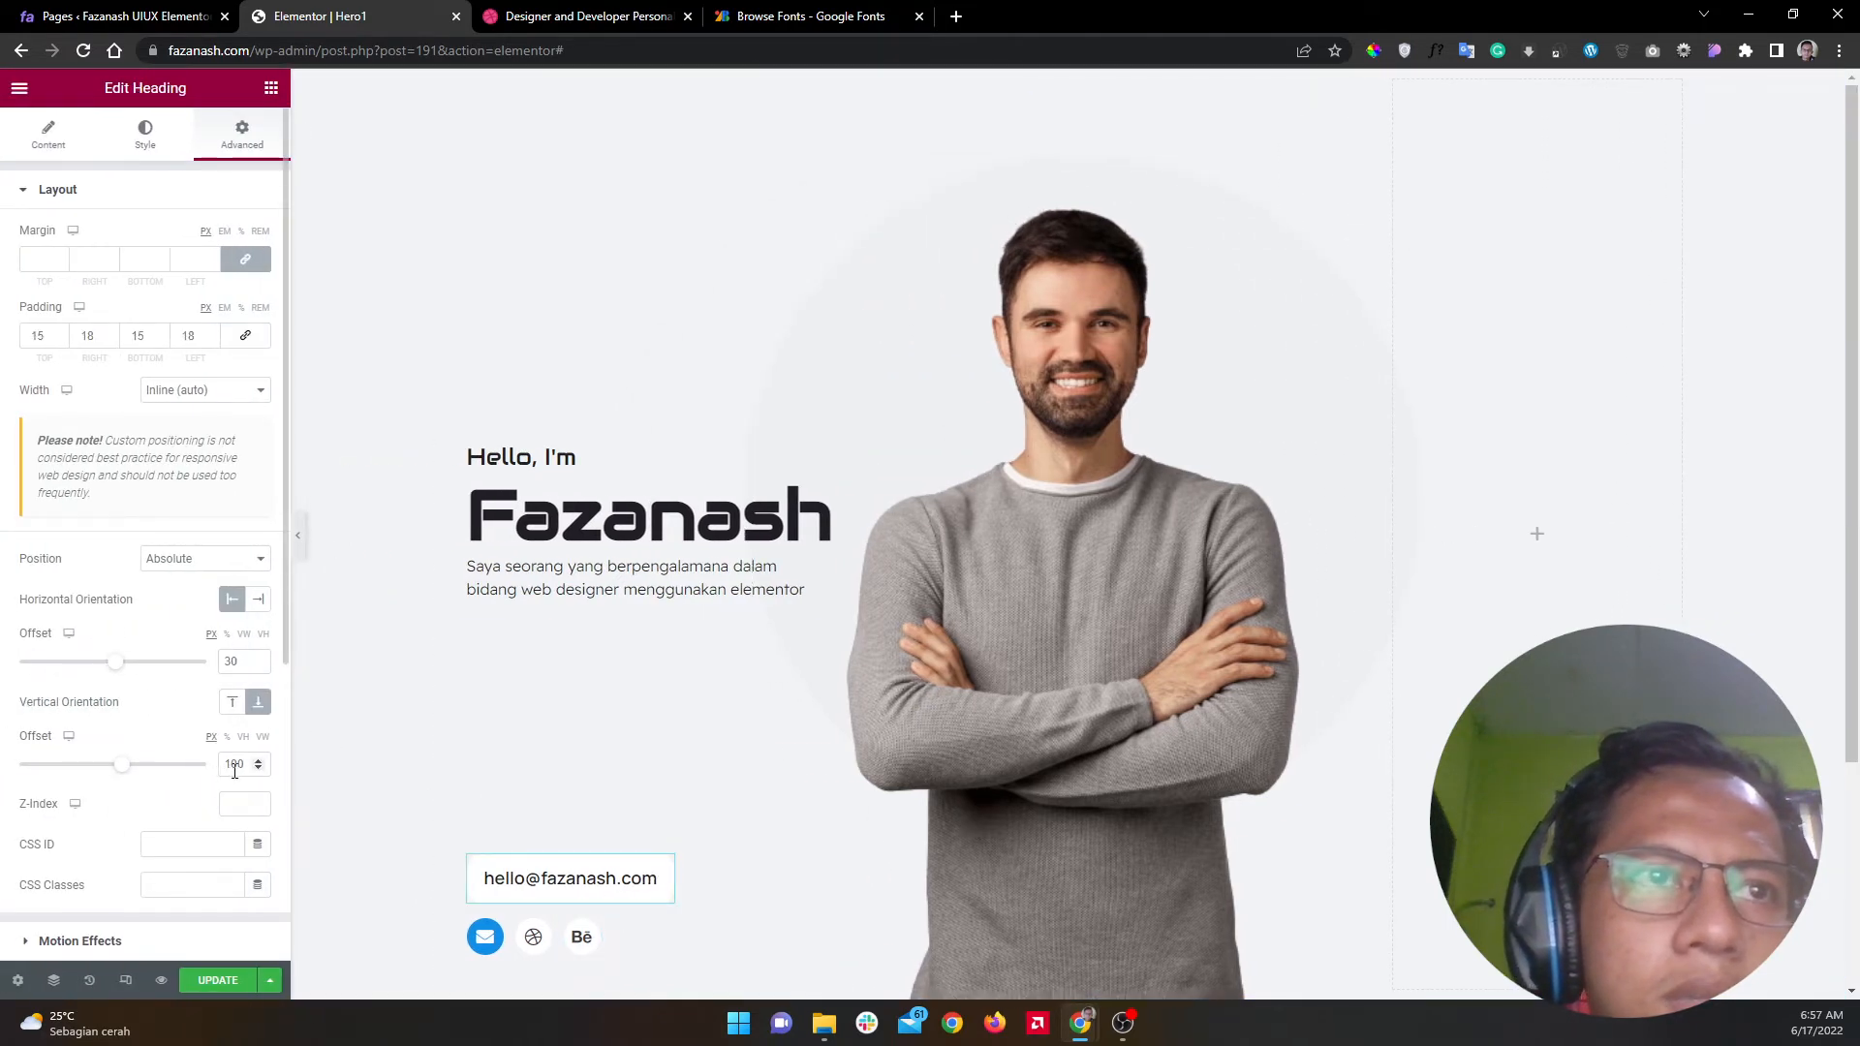
# Step: Set the email address box's vertical offset to 105 and preview the hero
pyautogui.write('120')
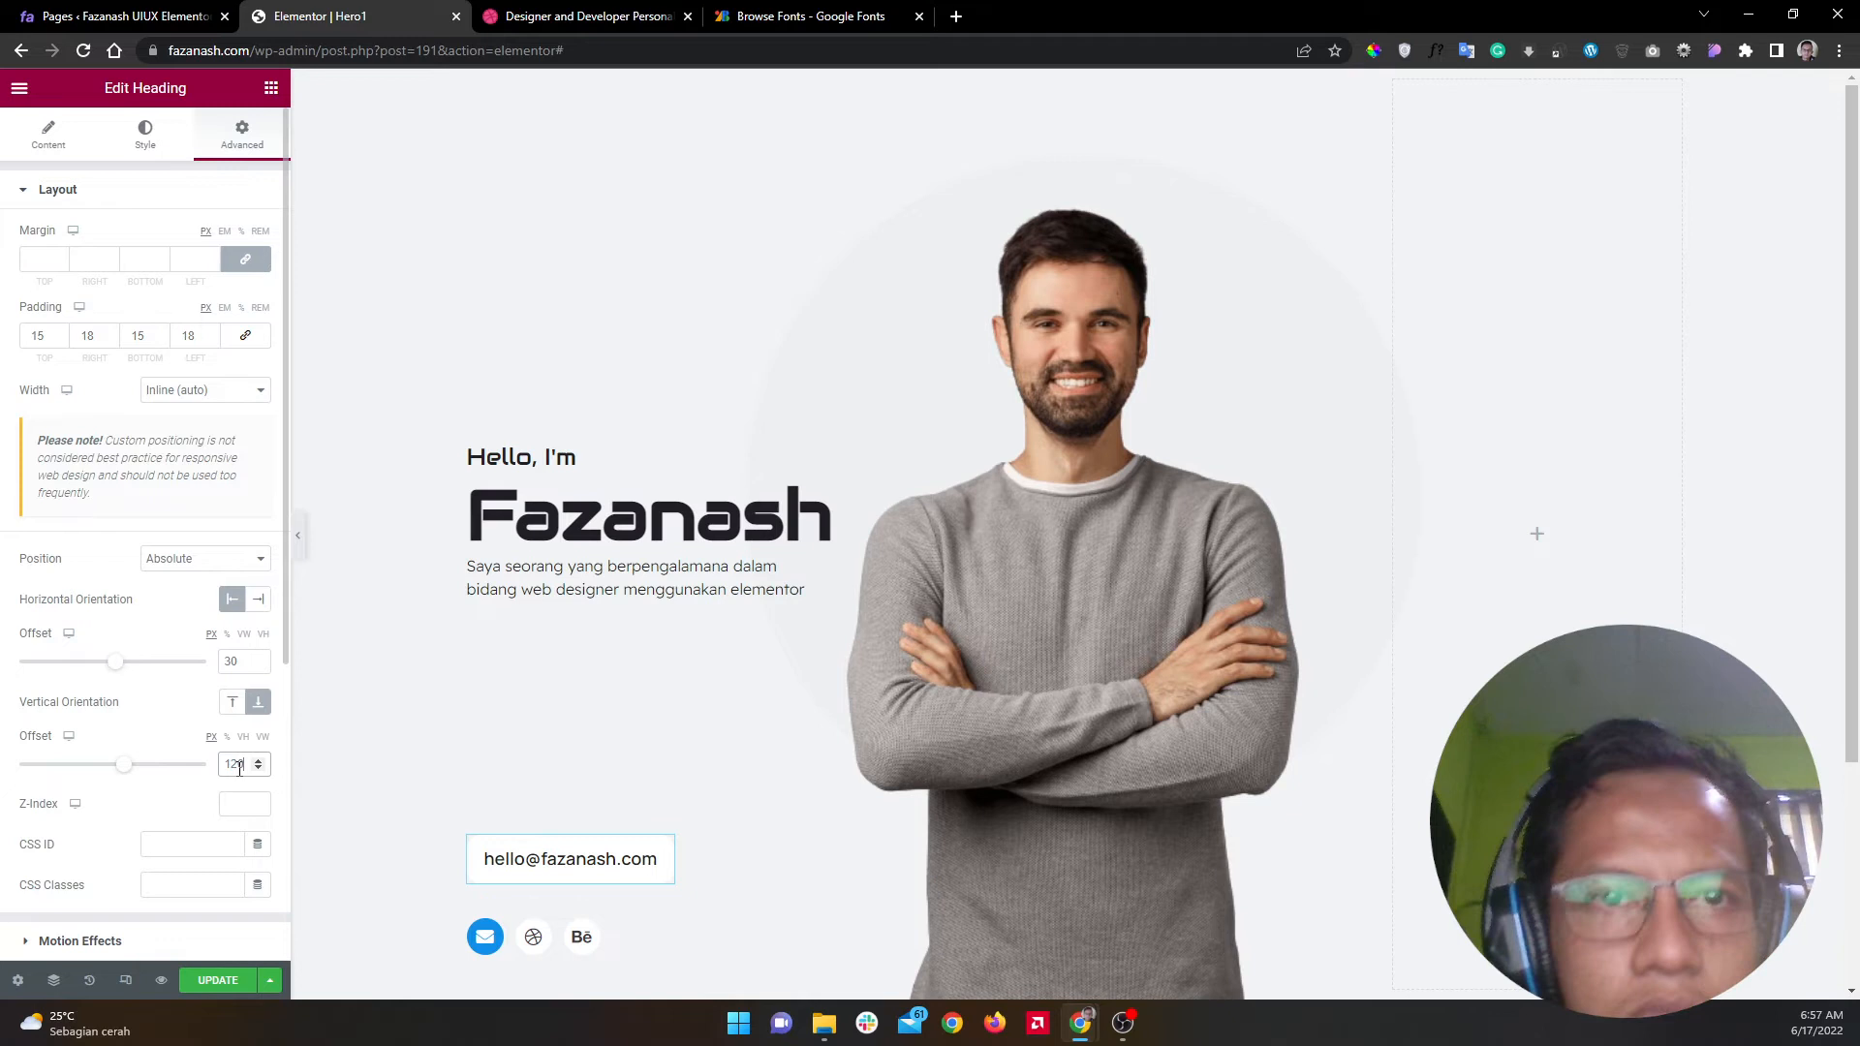
pyautogui.press('BackSpace')
pyautogui.press('BackSpace')
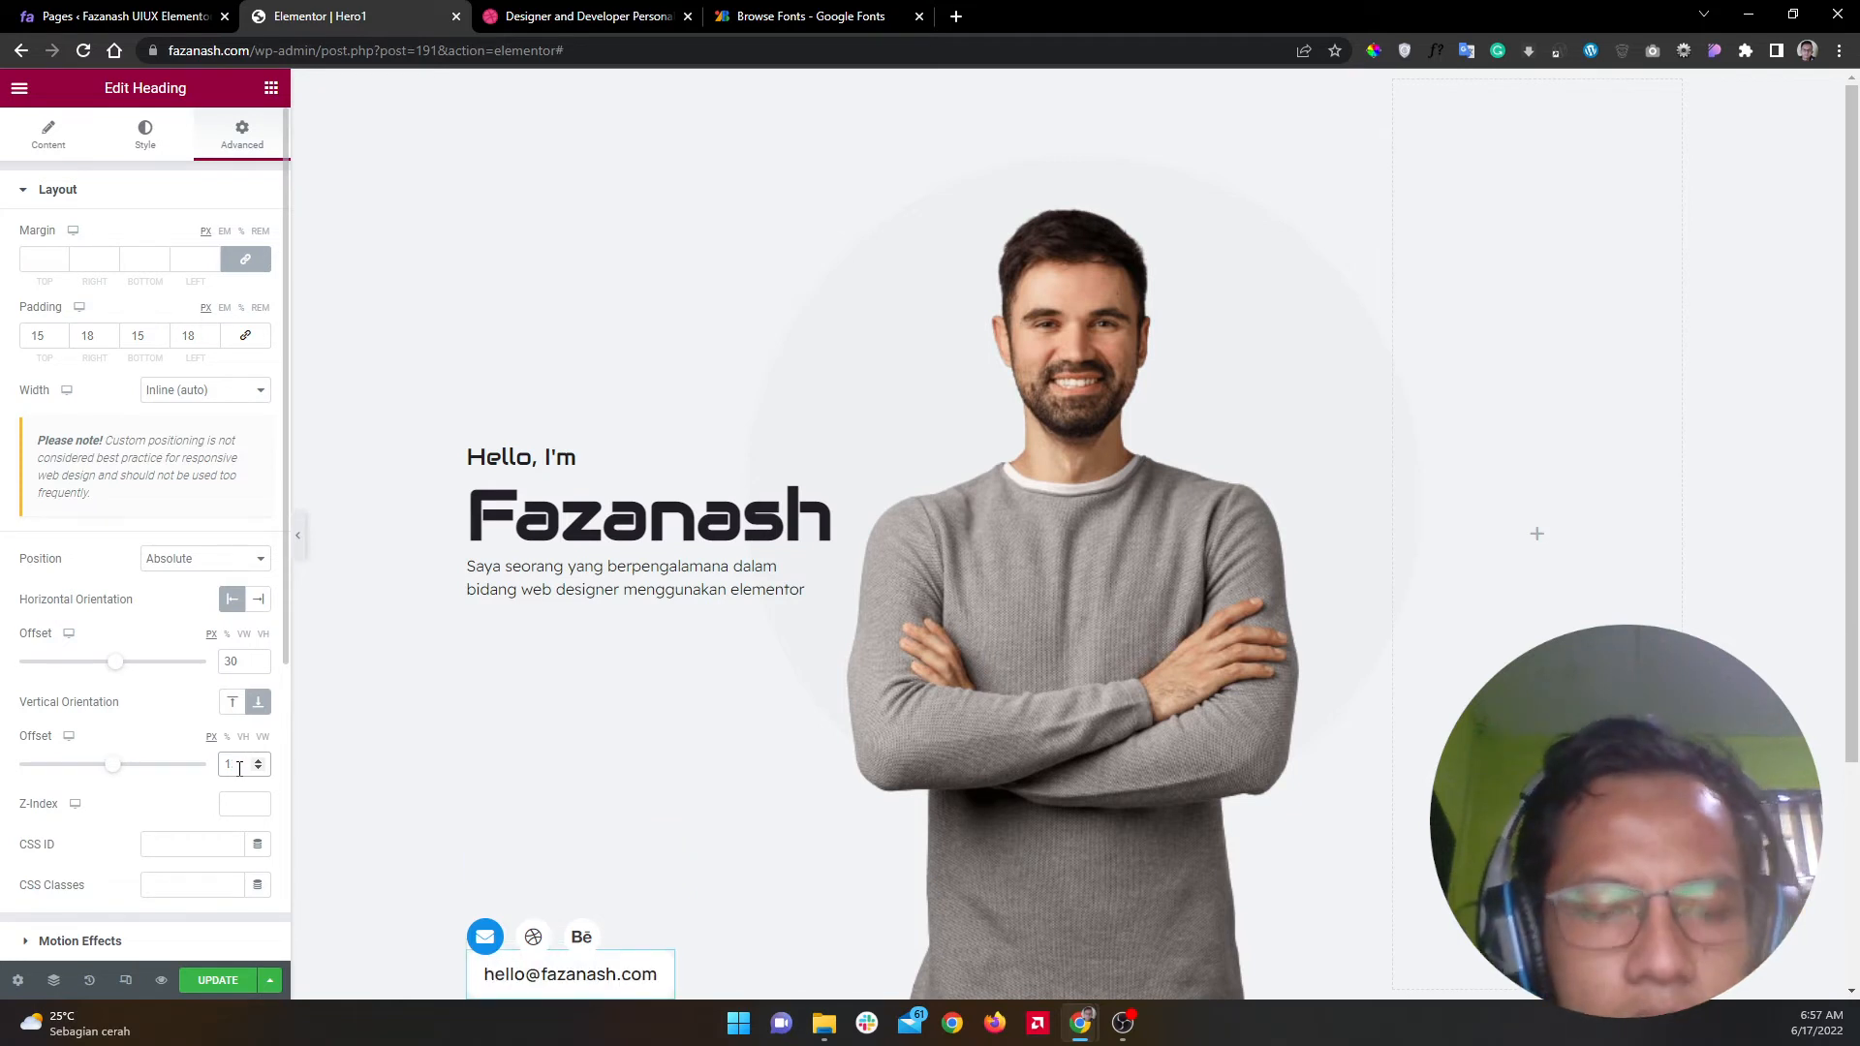
pyautogui.write('15')
pyautogui.press('BackSpace')
pyautogui.write('0')
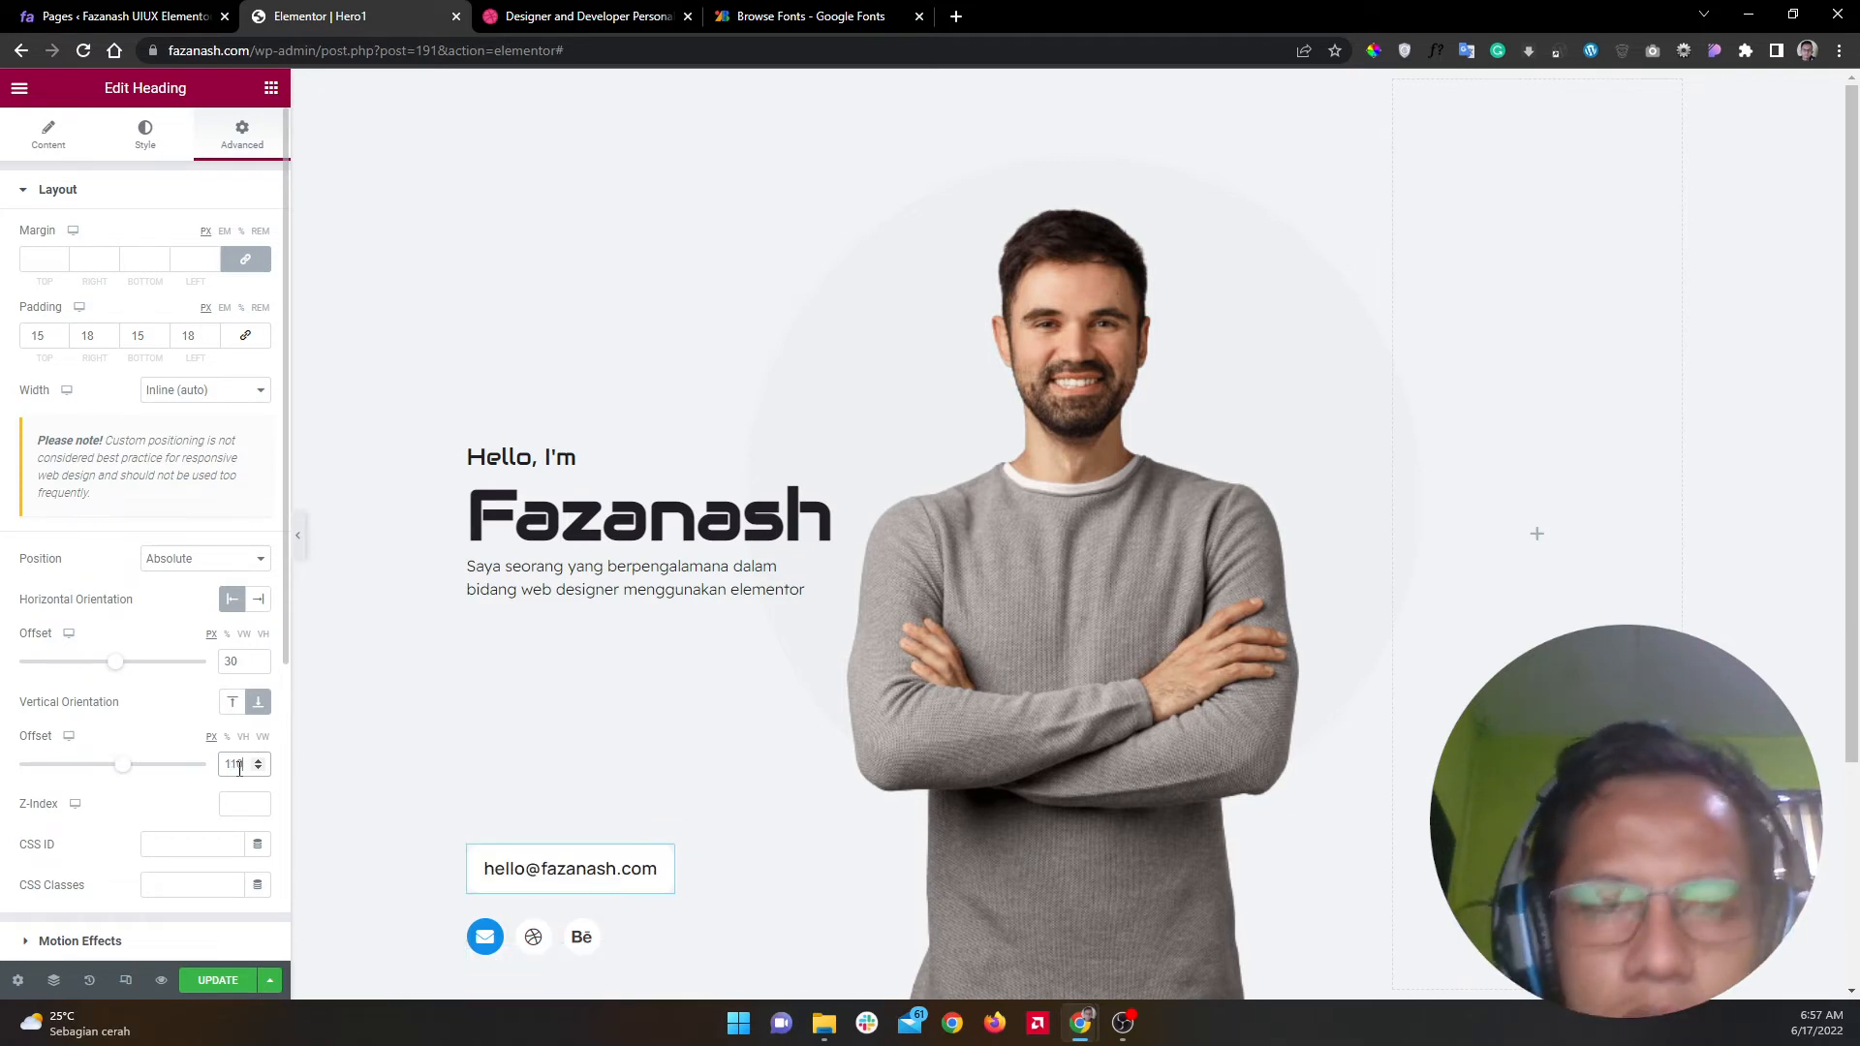
pyautogui.press('BackSpace')
pyautogui.press('BackSpace')
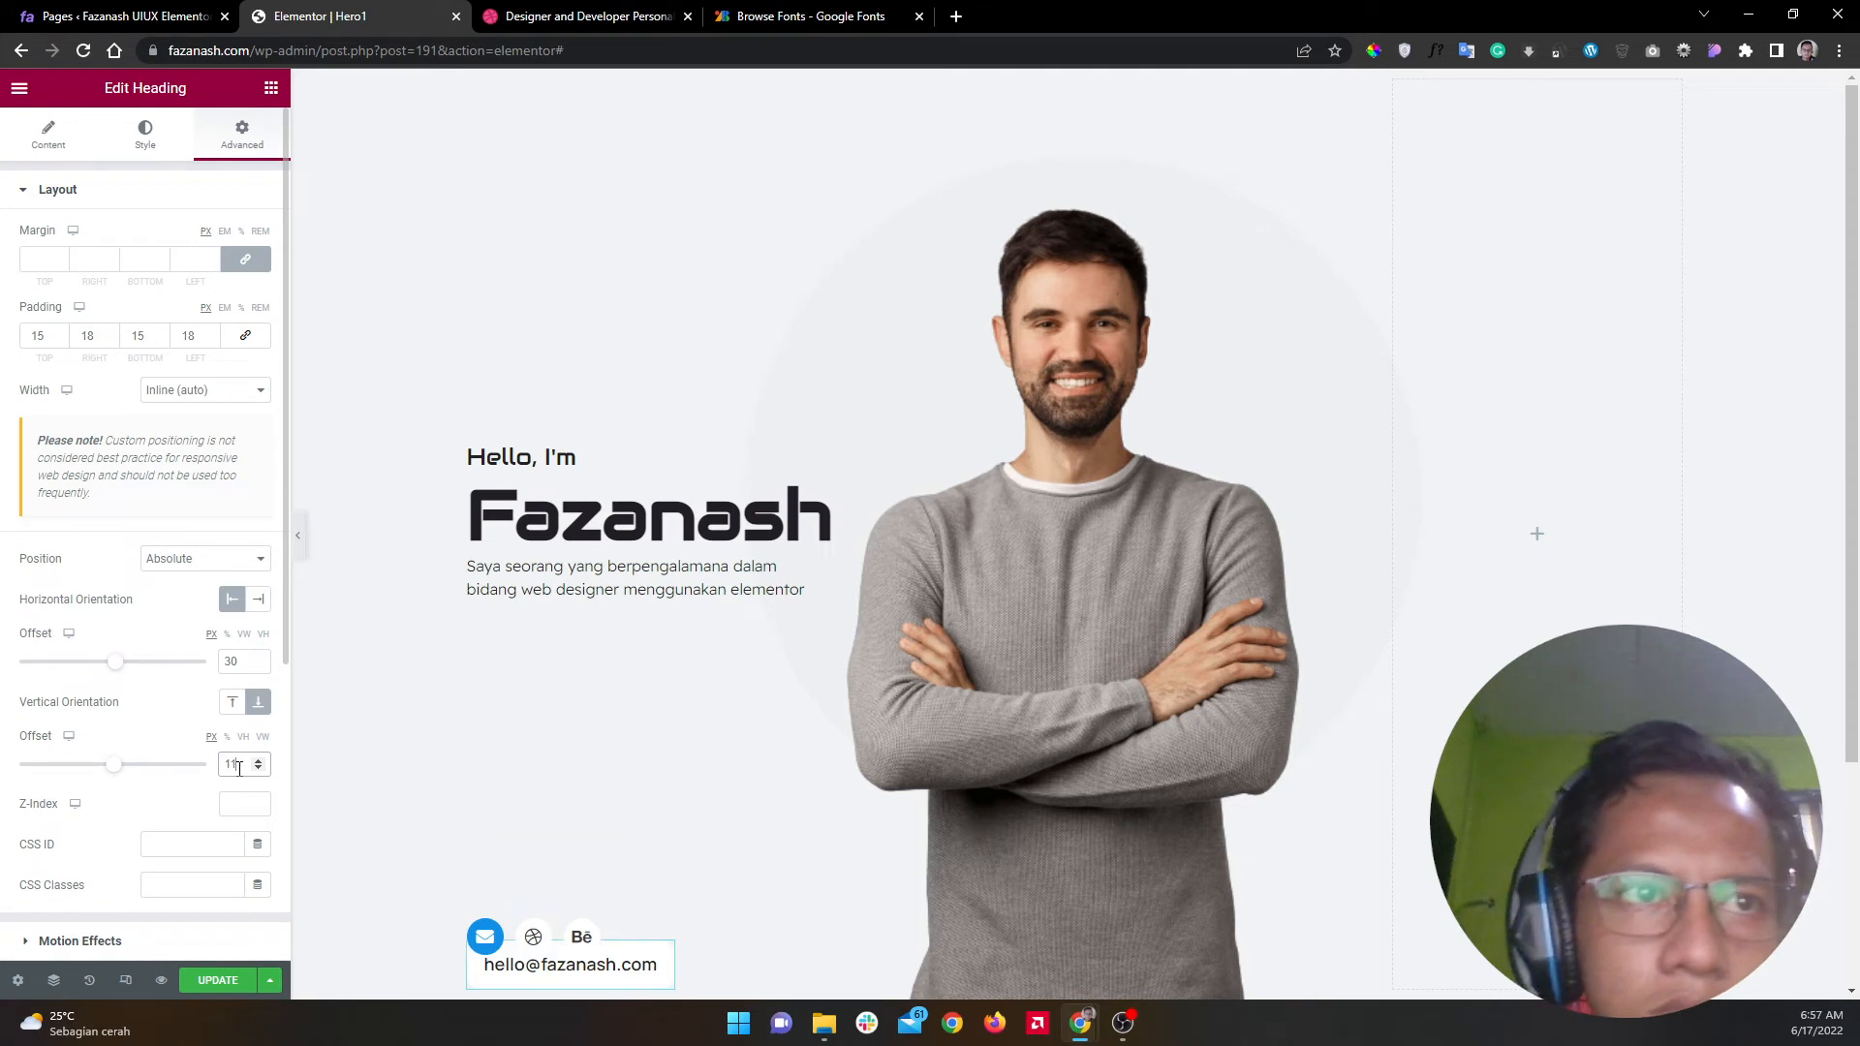
pyautogui.write('05')
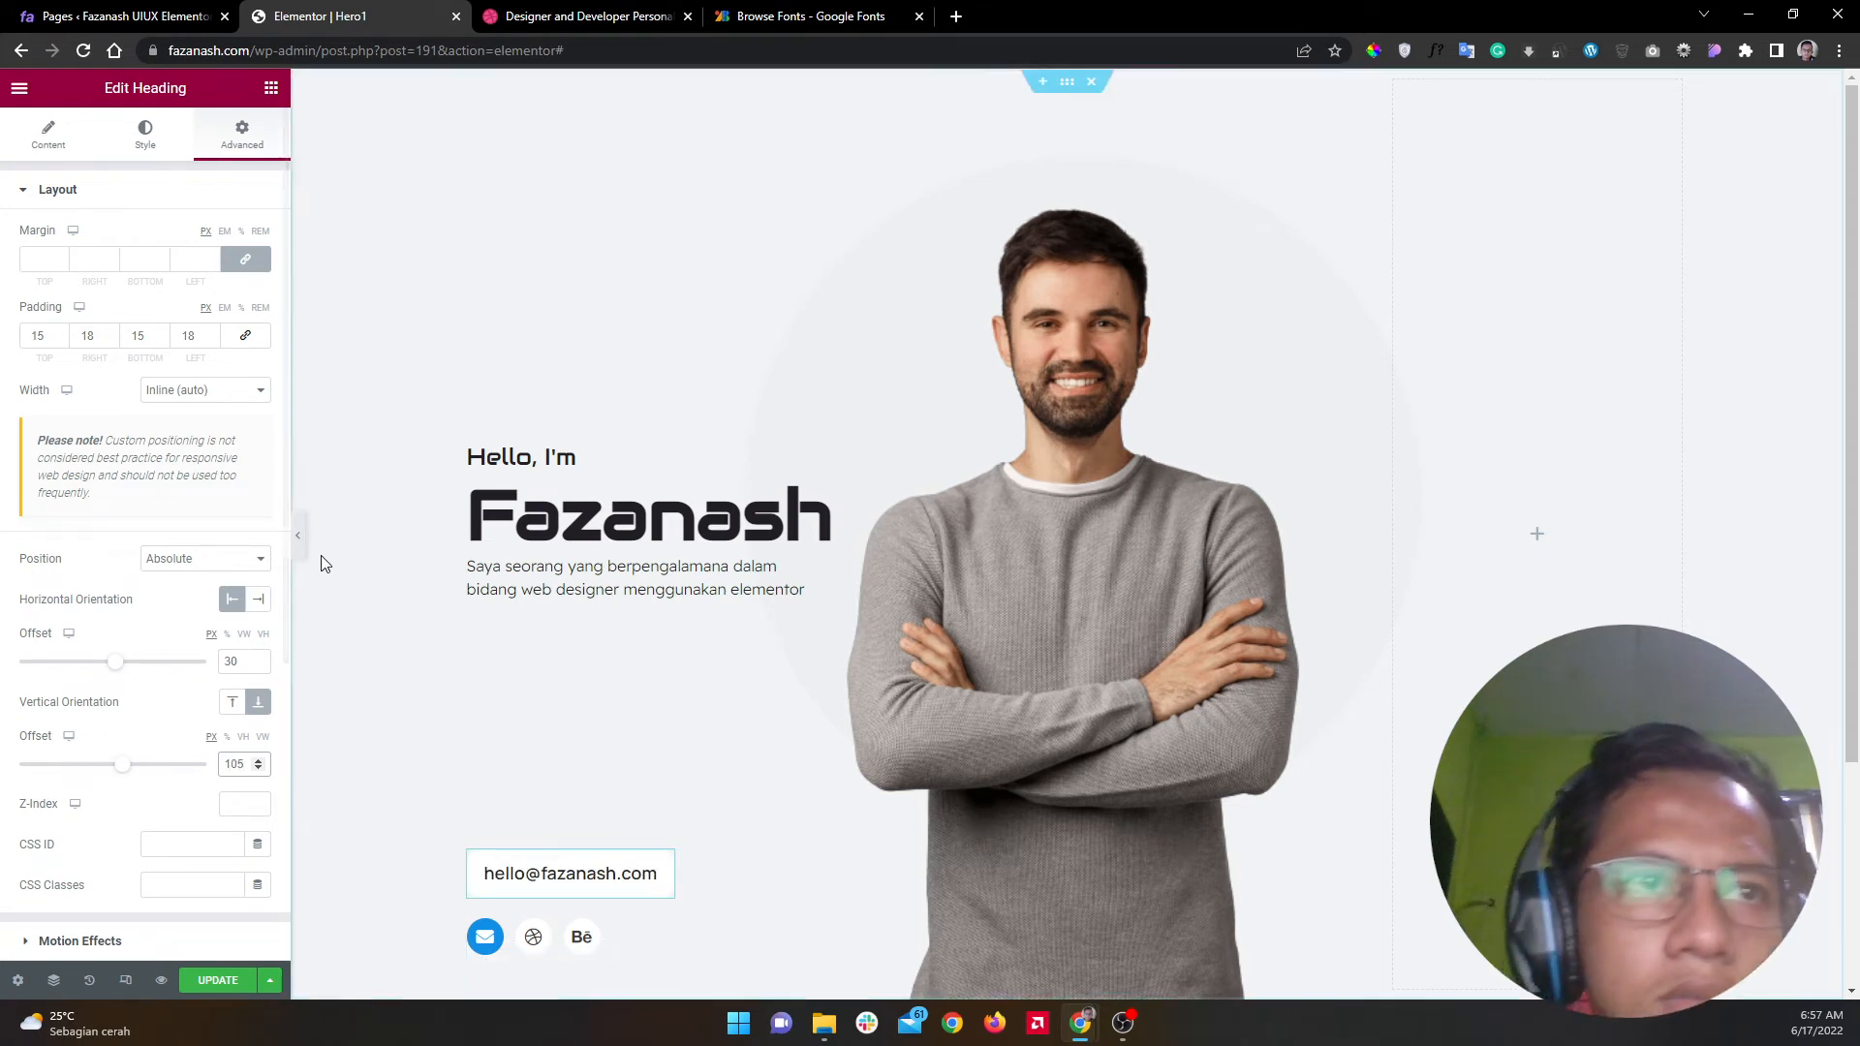
pyautogui.click(299, 533)
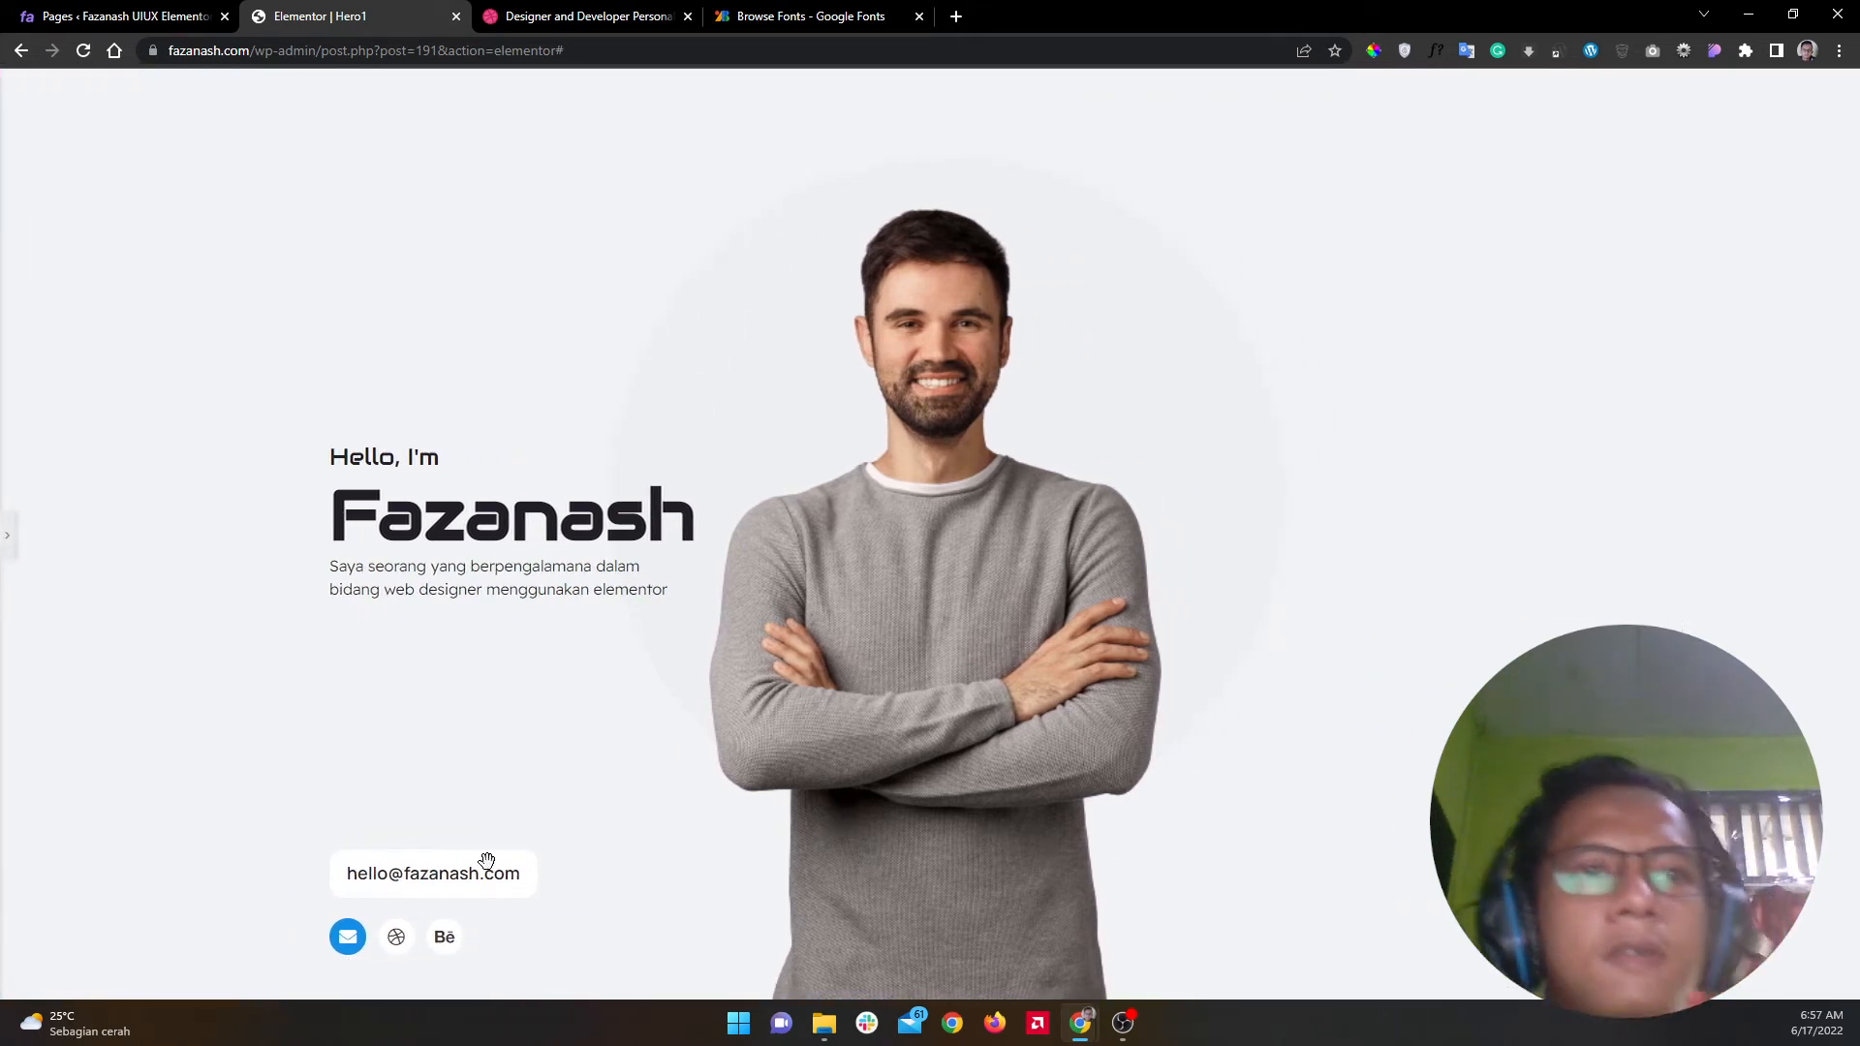
pyautogui.click(8, 554)
# Step: Compare the hero layout against the Dribbble reference design
pyautogui.click(616, 10)
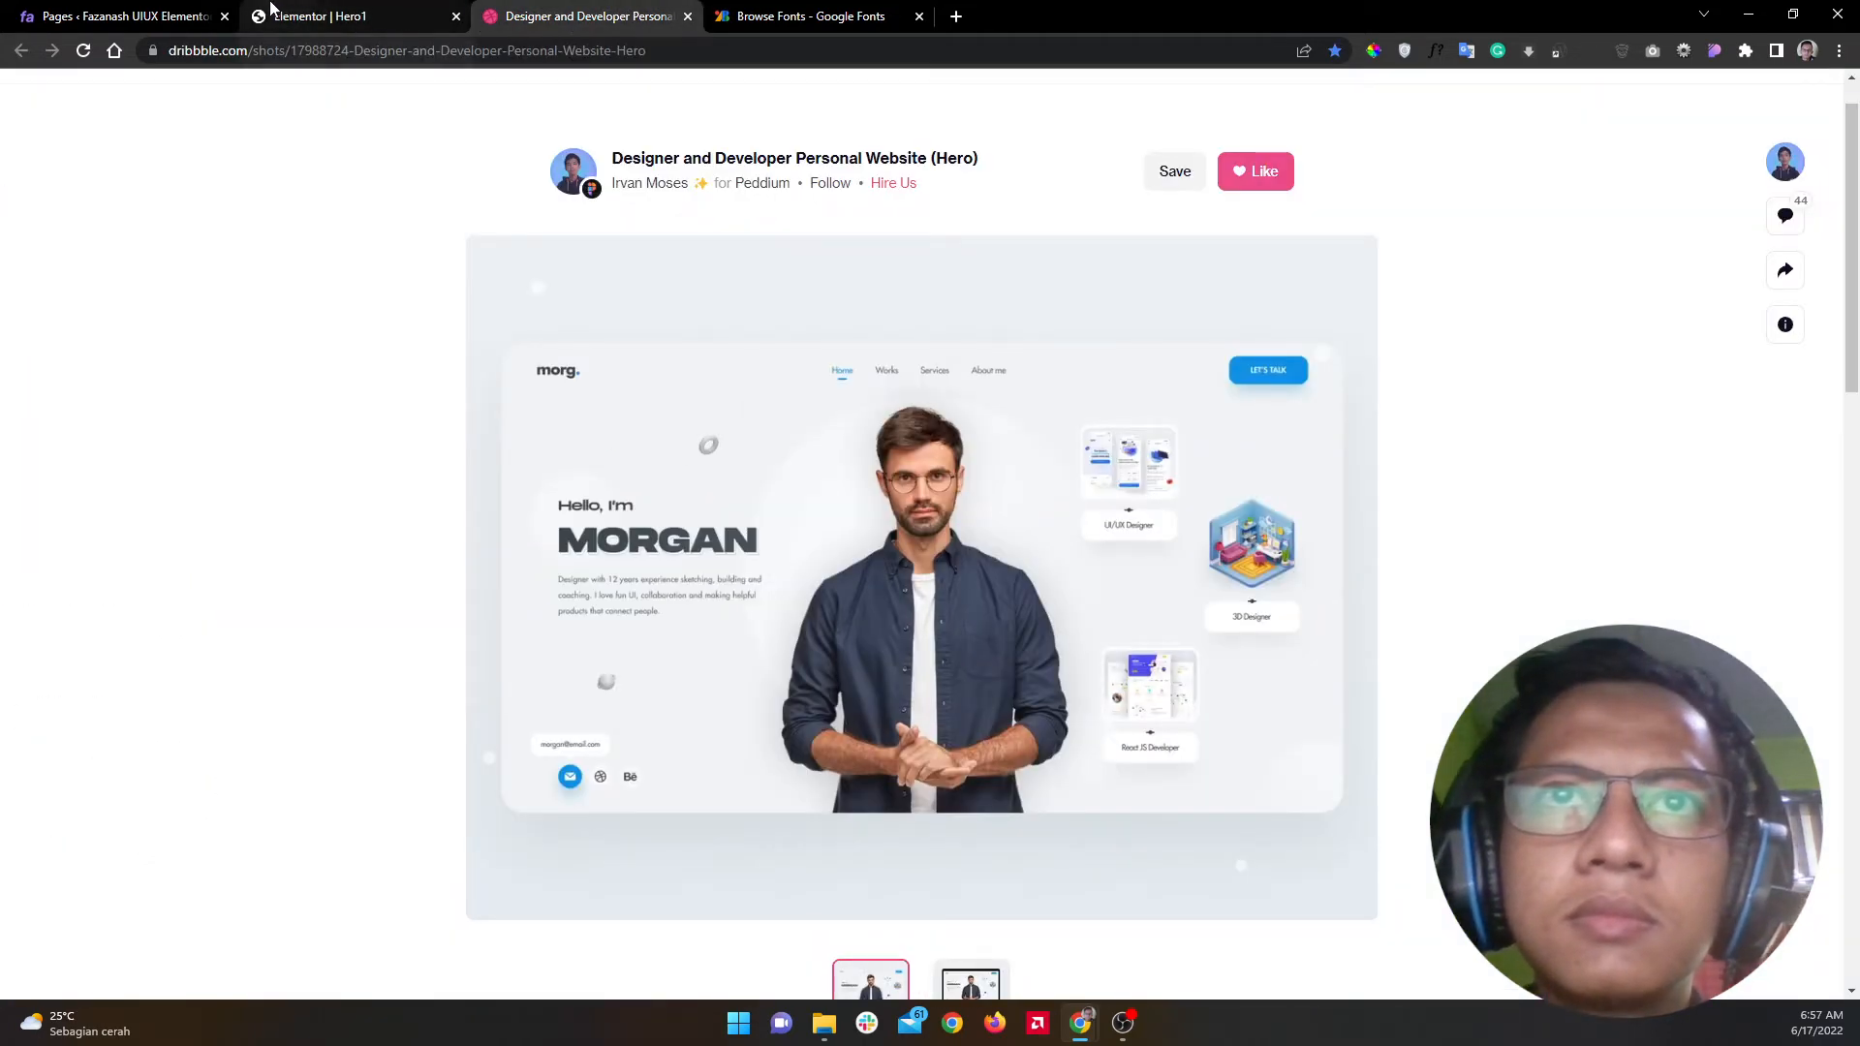
pyautogui.click(325, 12)
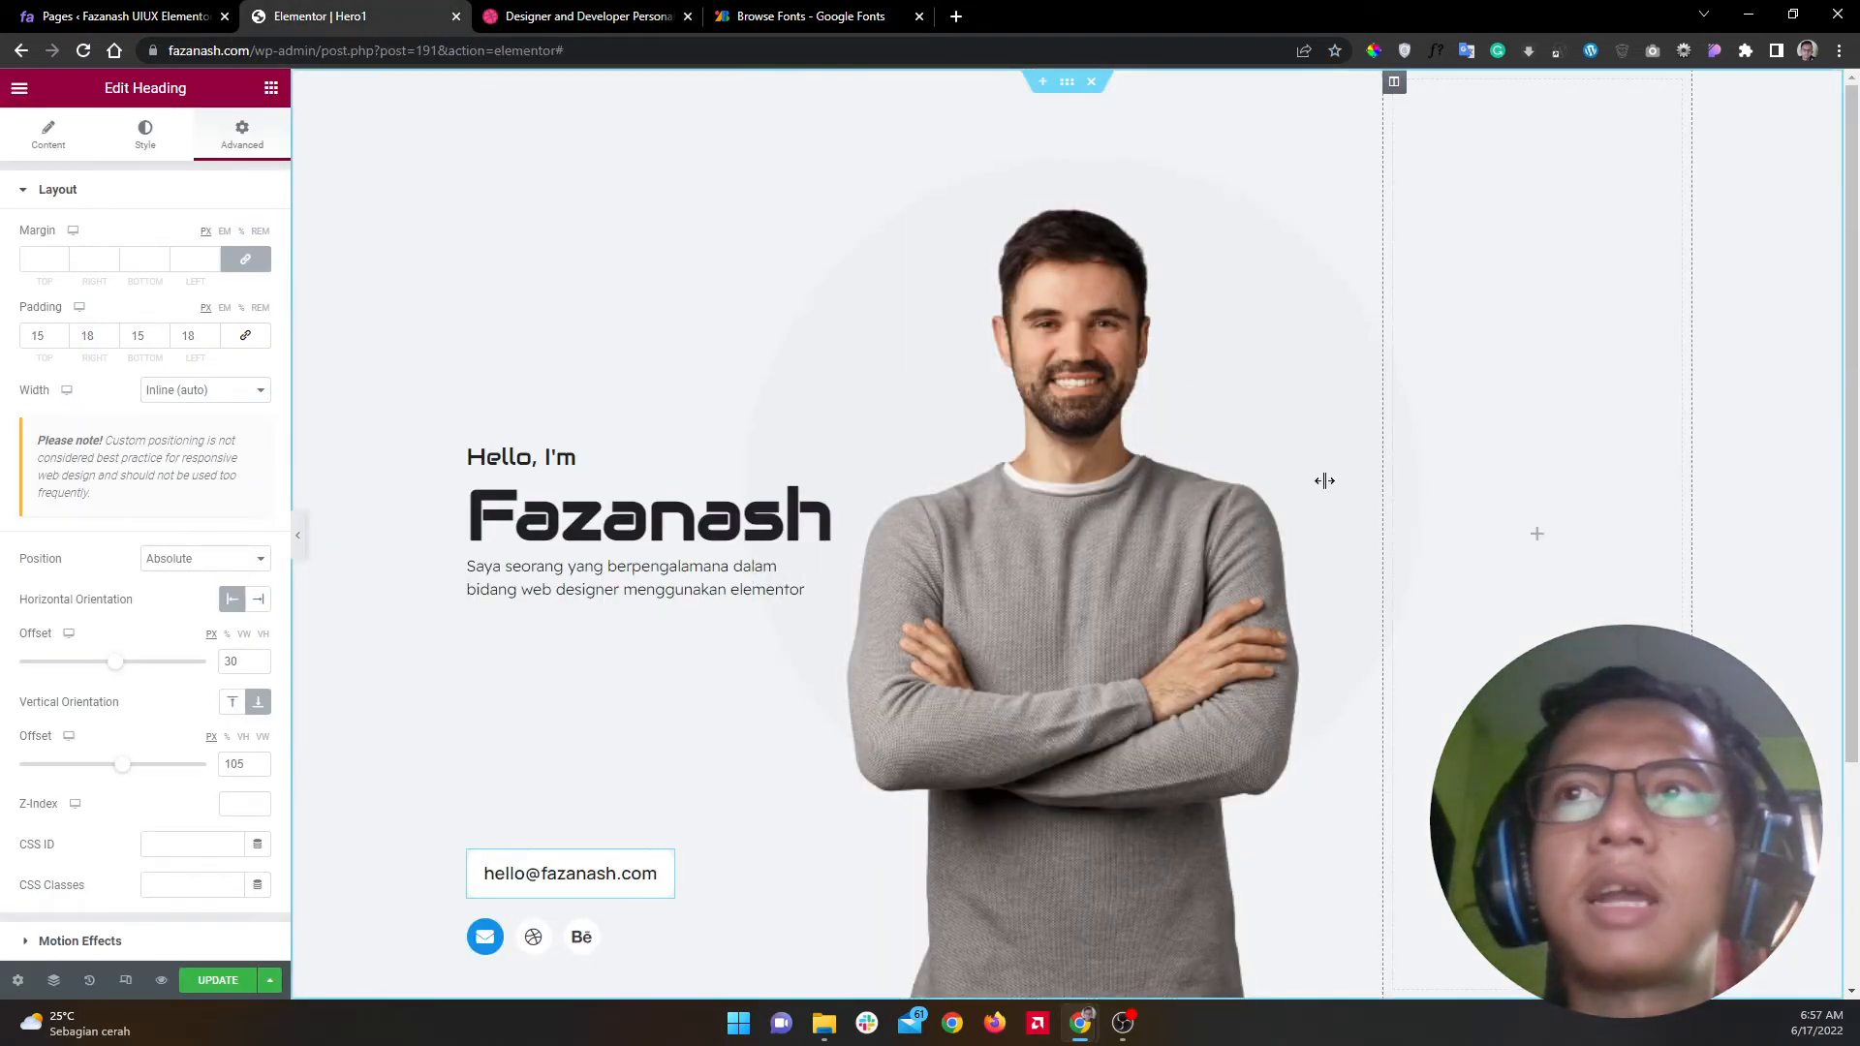
pyautogui.click(606, 10)
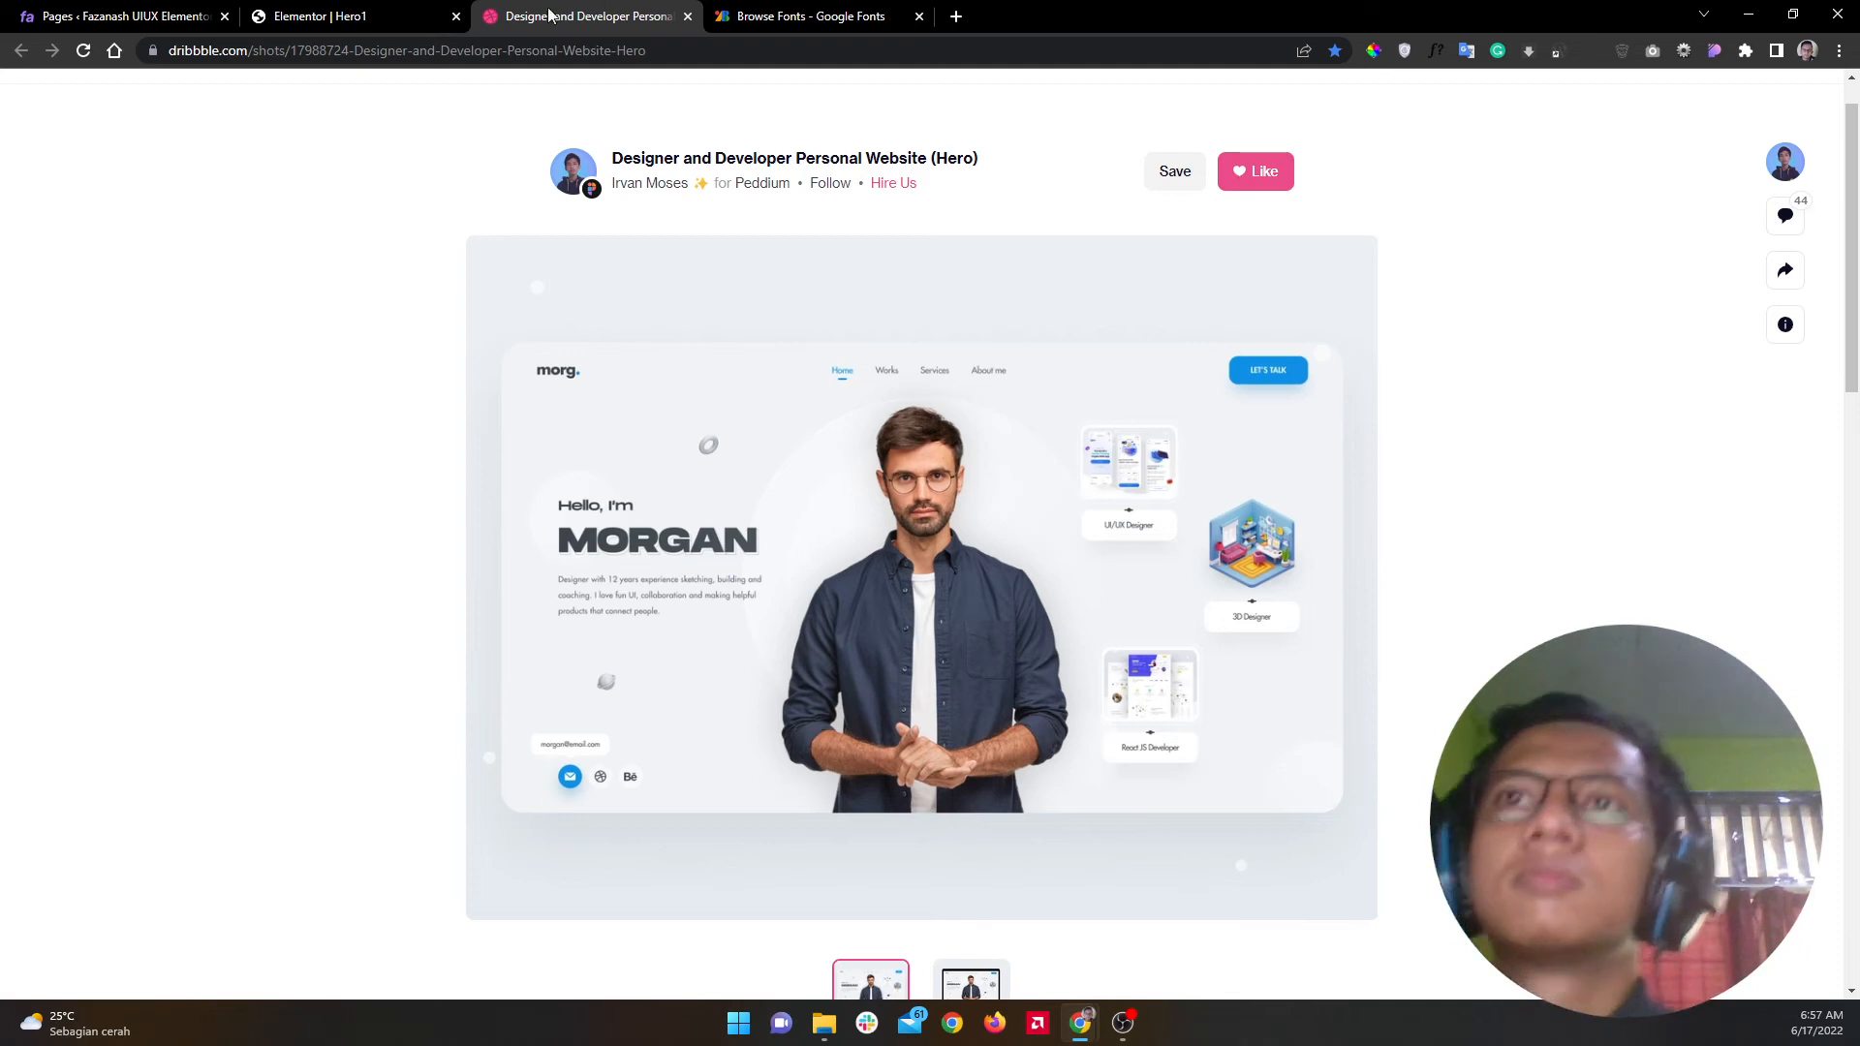
pyautogui.click(399, 8)
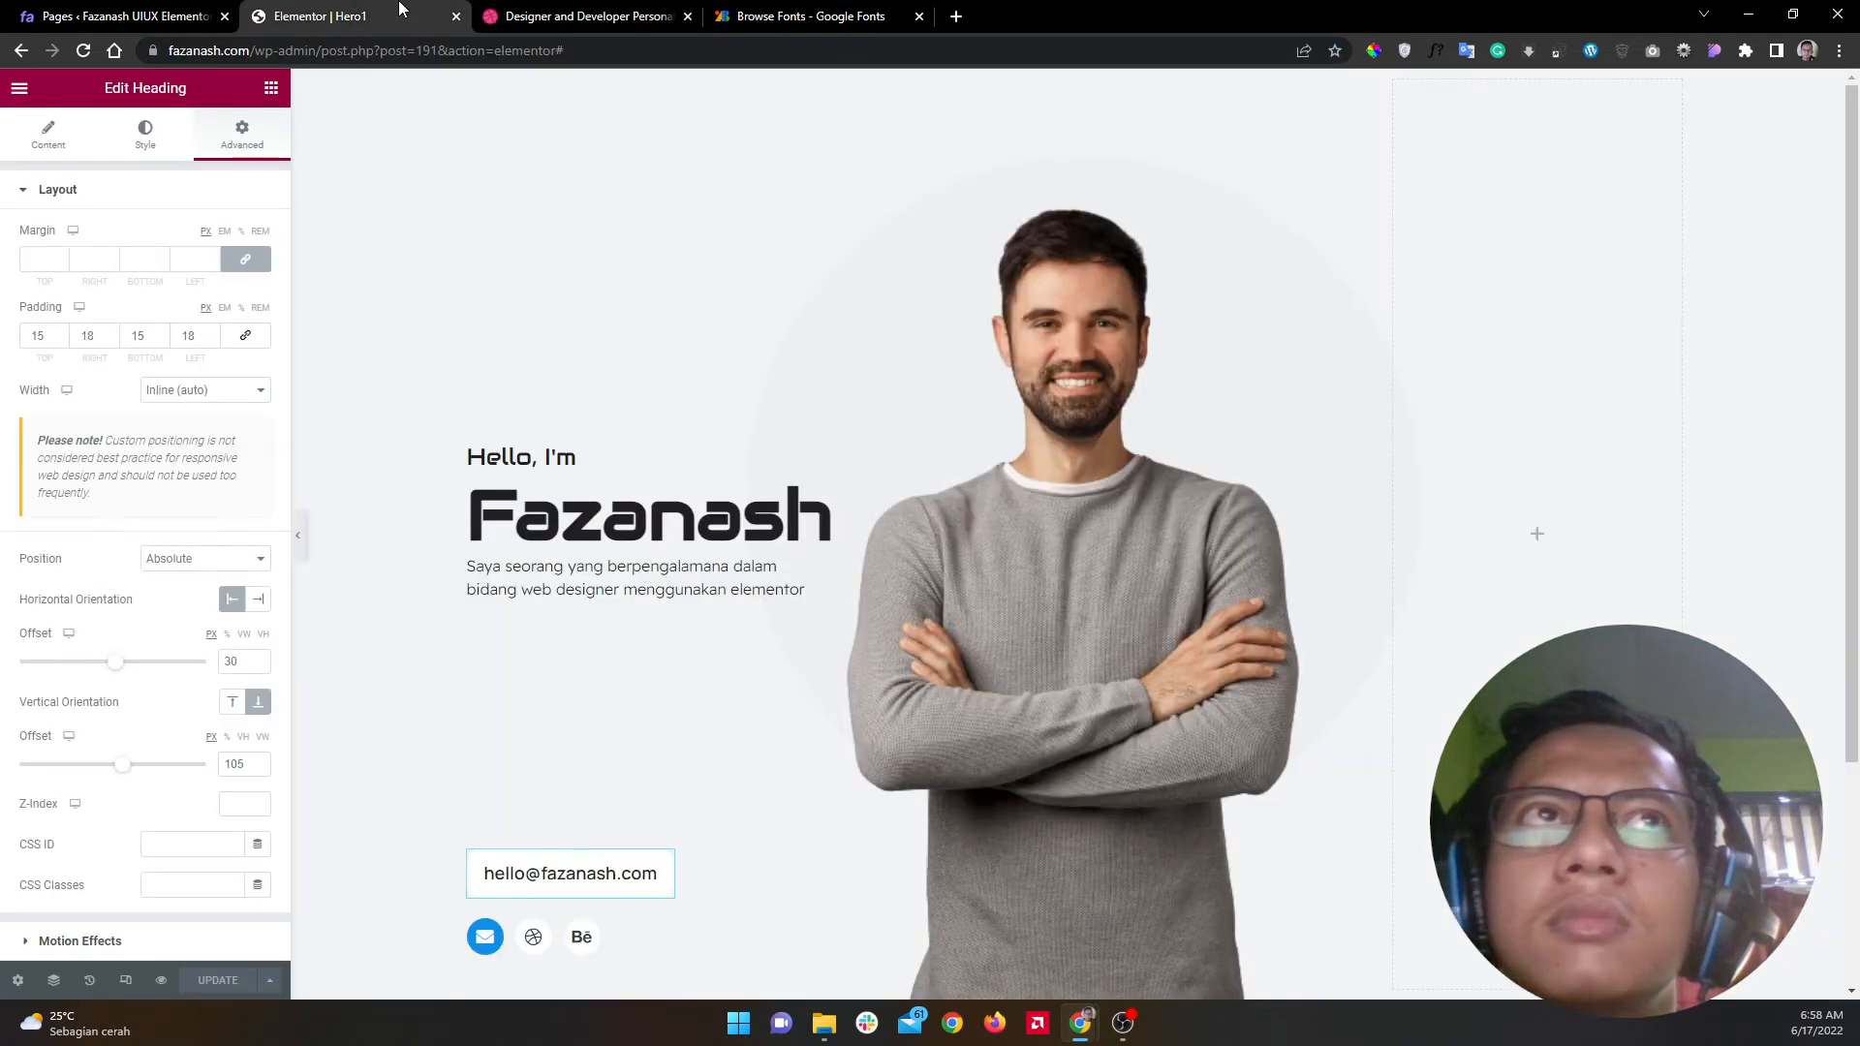
# Step: Search for 'image' and place an Image Box widget in the right column
pyautogui.click(275, 93)
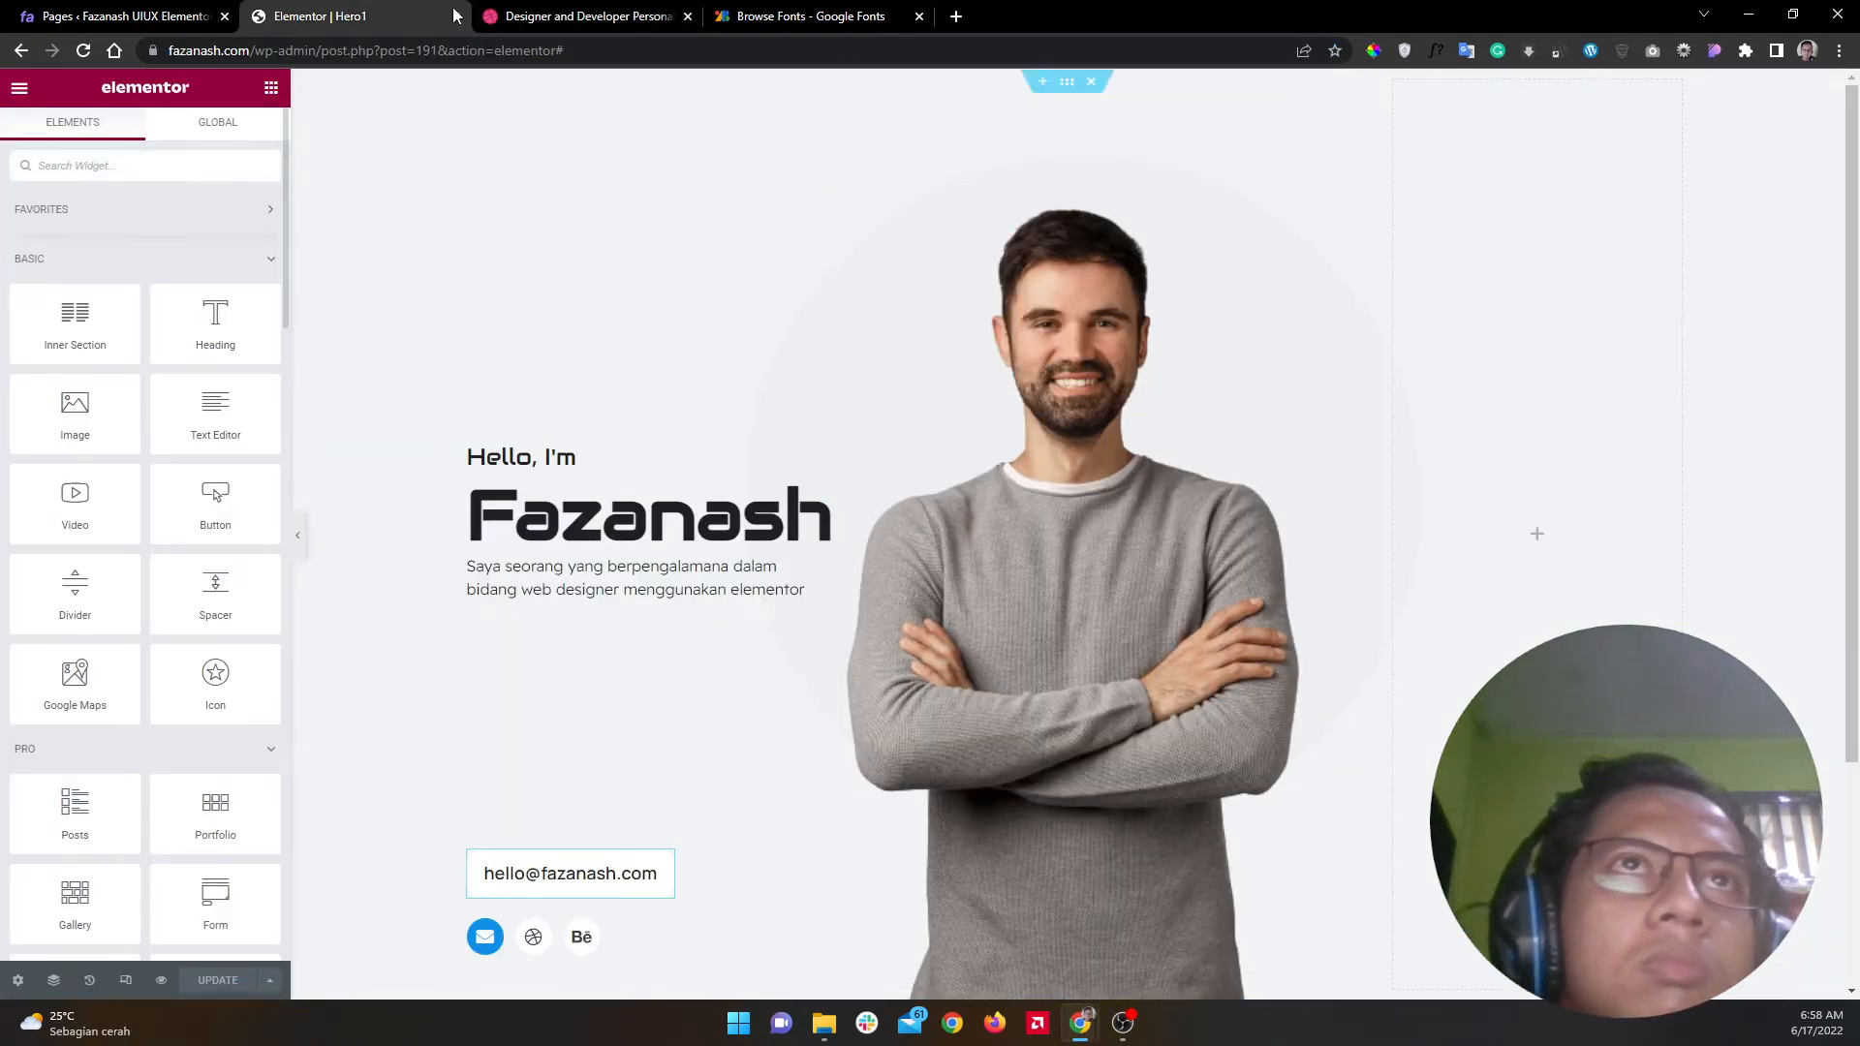
pyautogui.write('image')
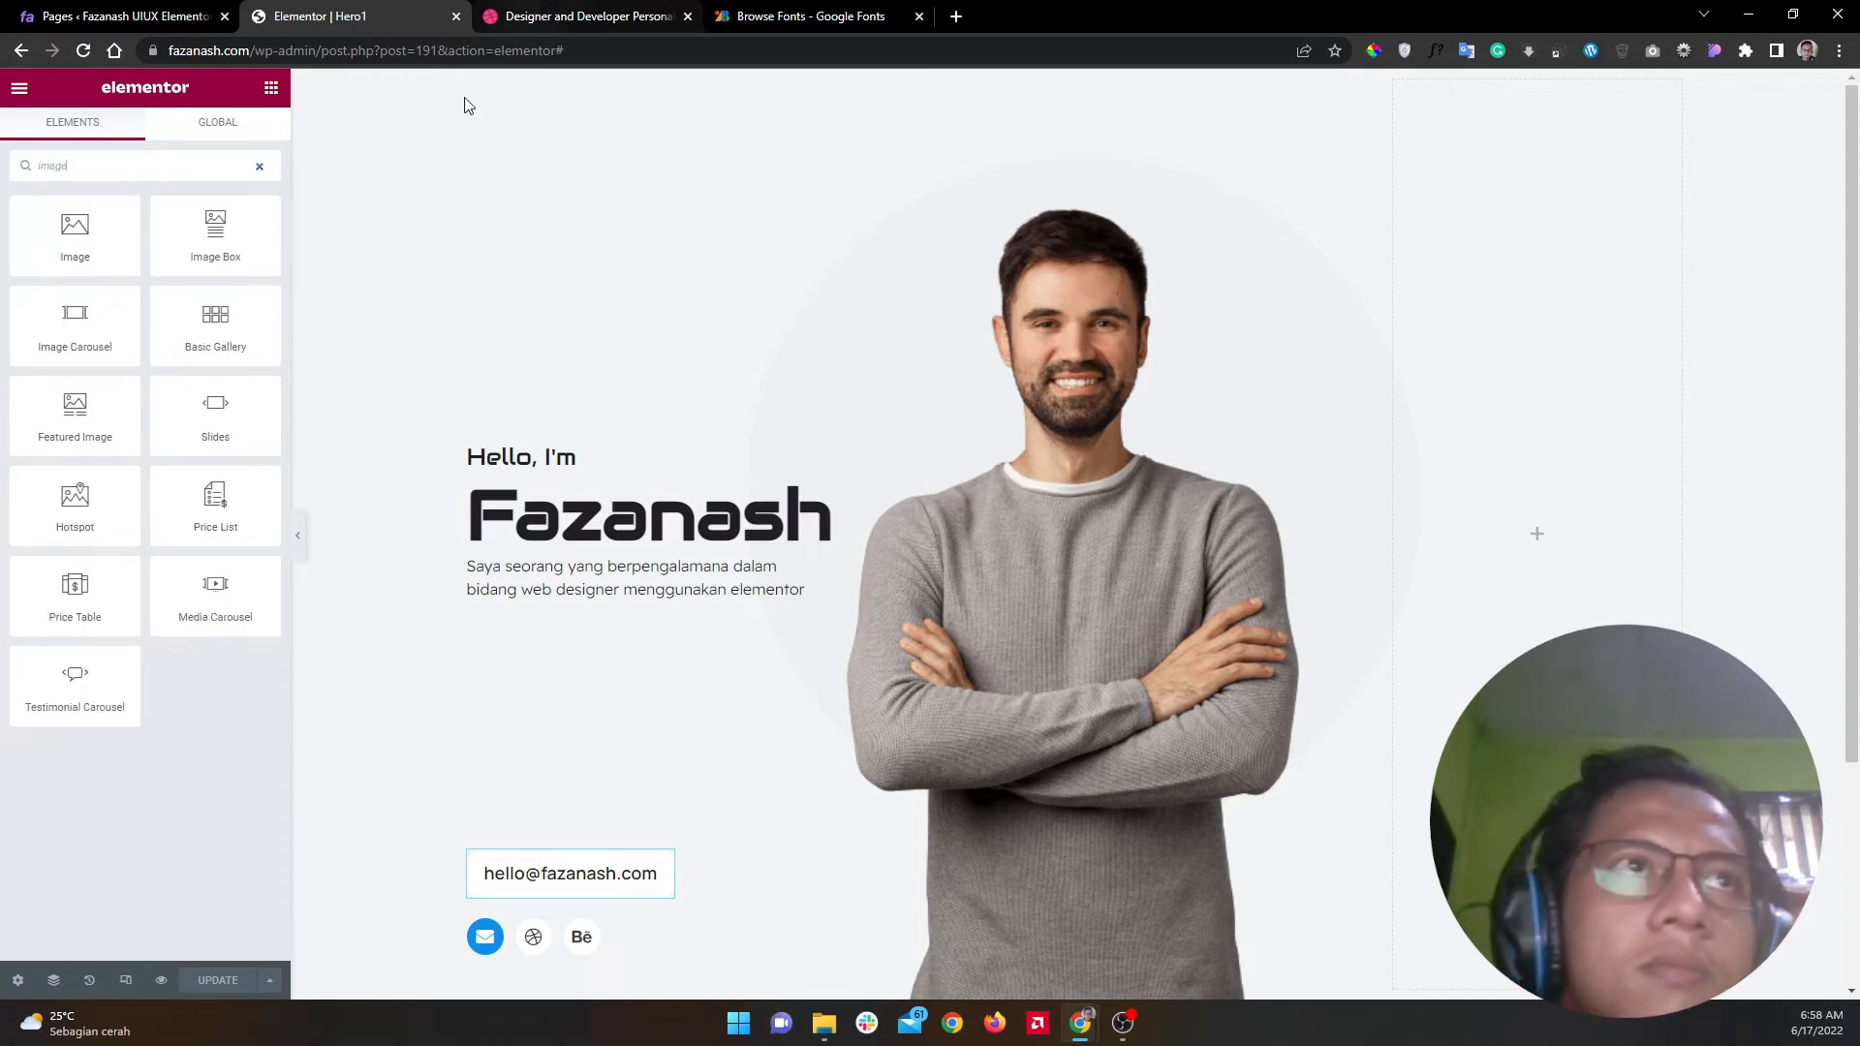
pyautogui.moveTo(229, 222); pyautogui.dragTo(1595, 591)
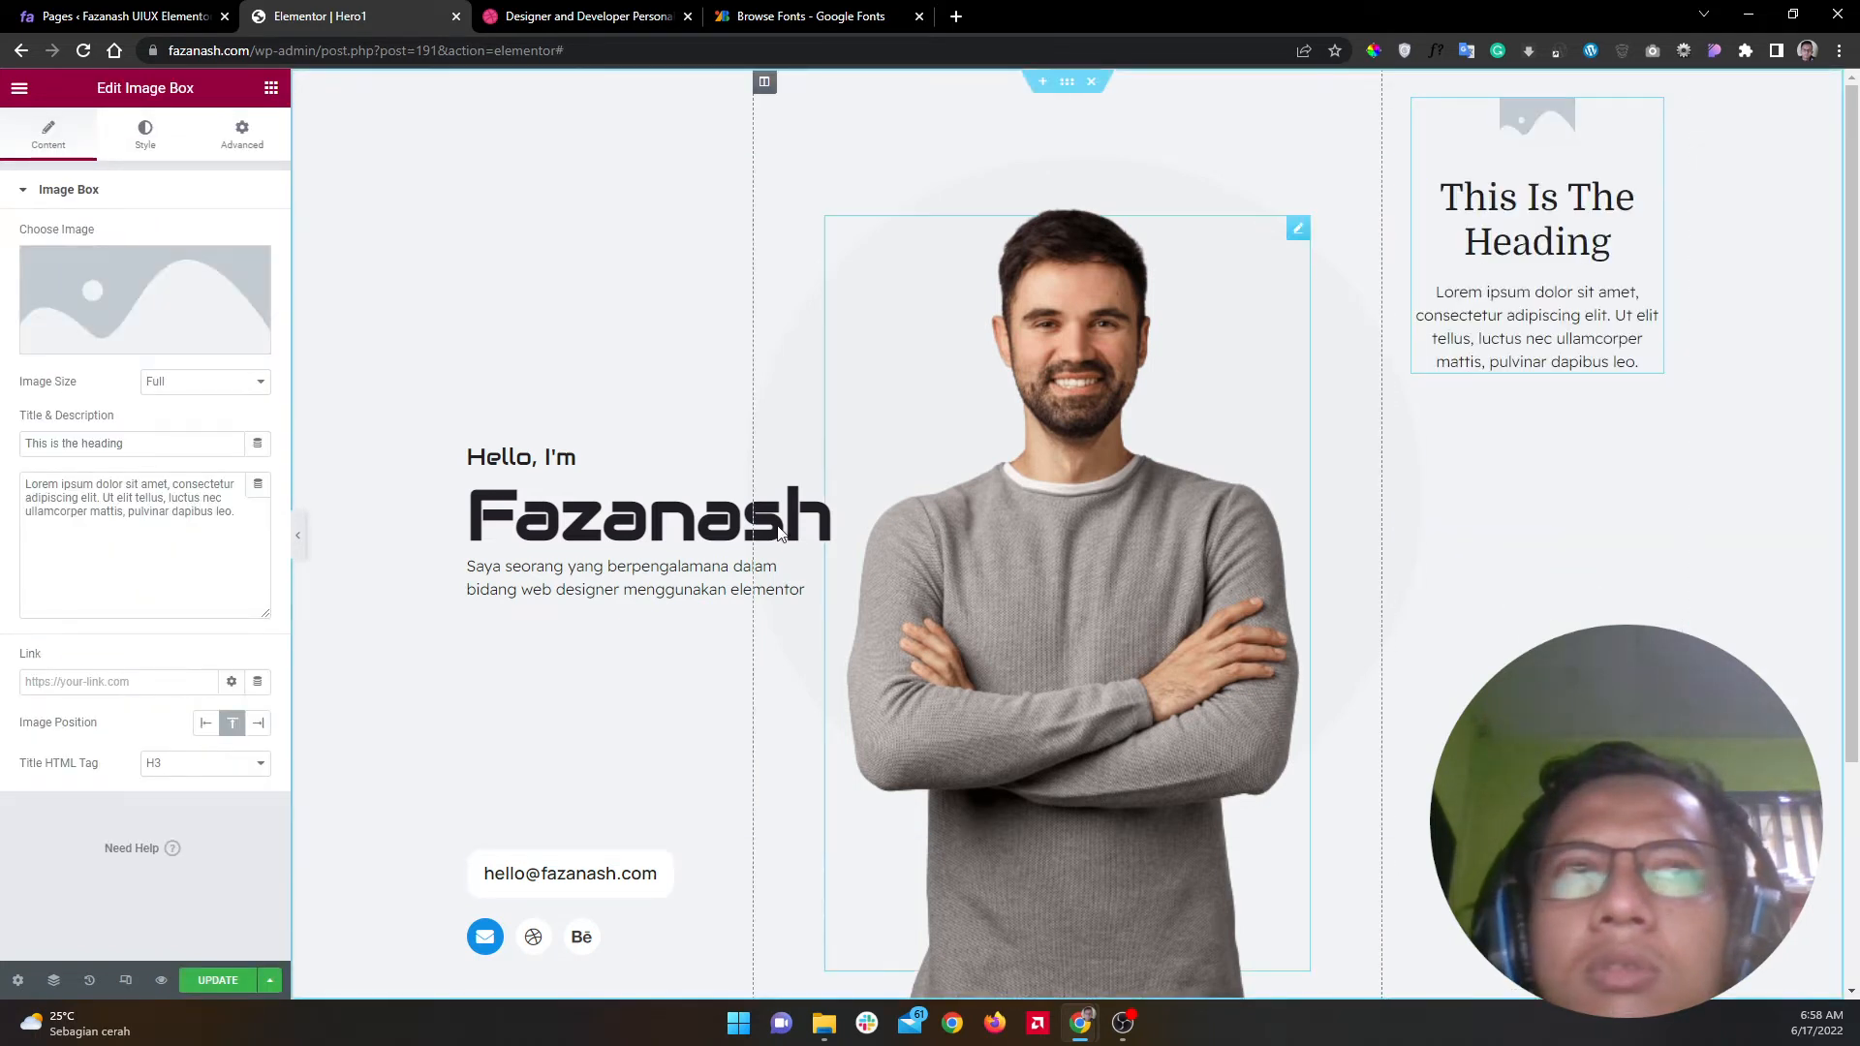
# Step: Clear the image box description and set its title to 'UI / UX Designer'
pyautogui.click(96, 526)
pyautogui.hotkey('ctrl', 'a')
pyautogui.press('BackSpace')
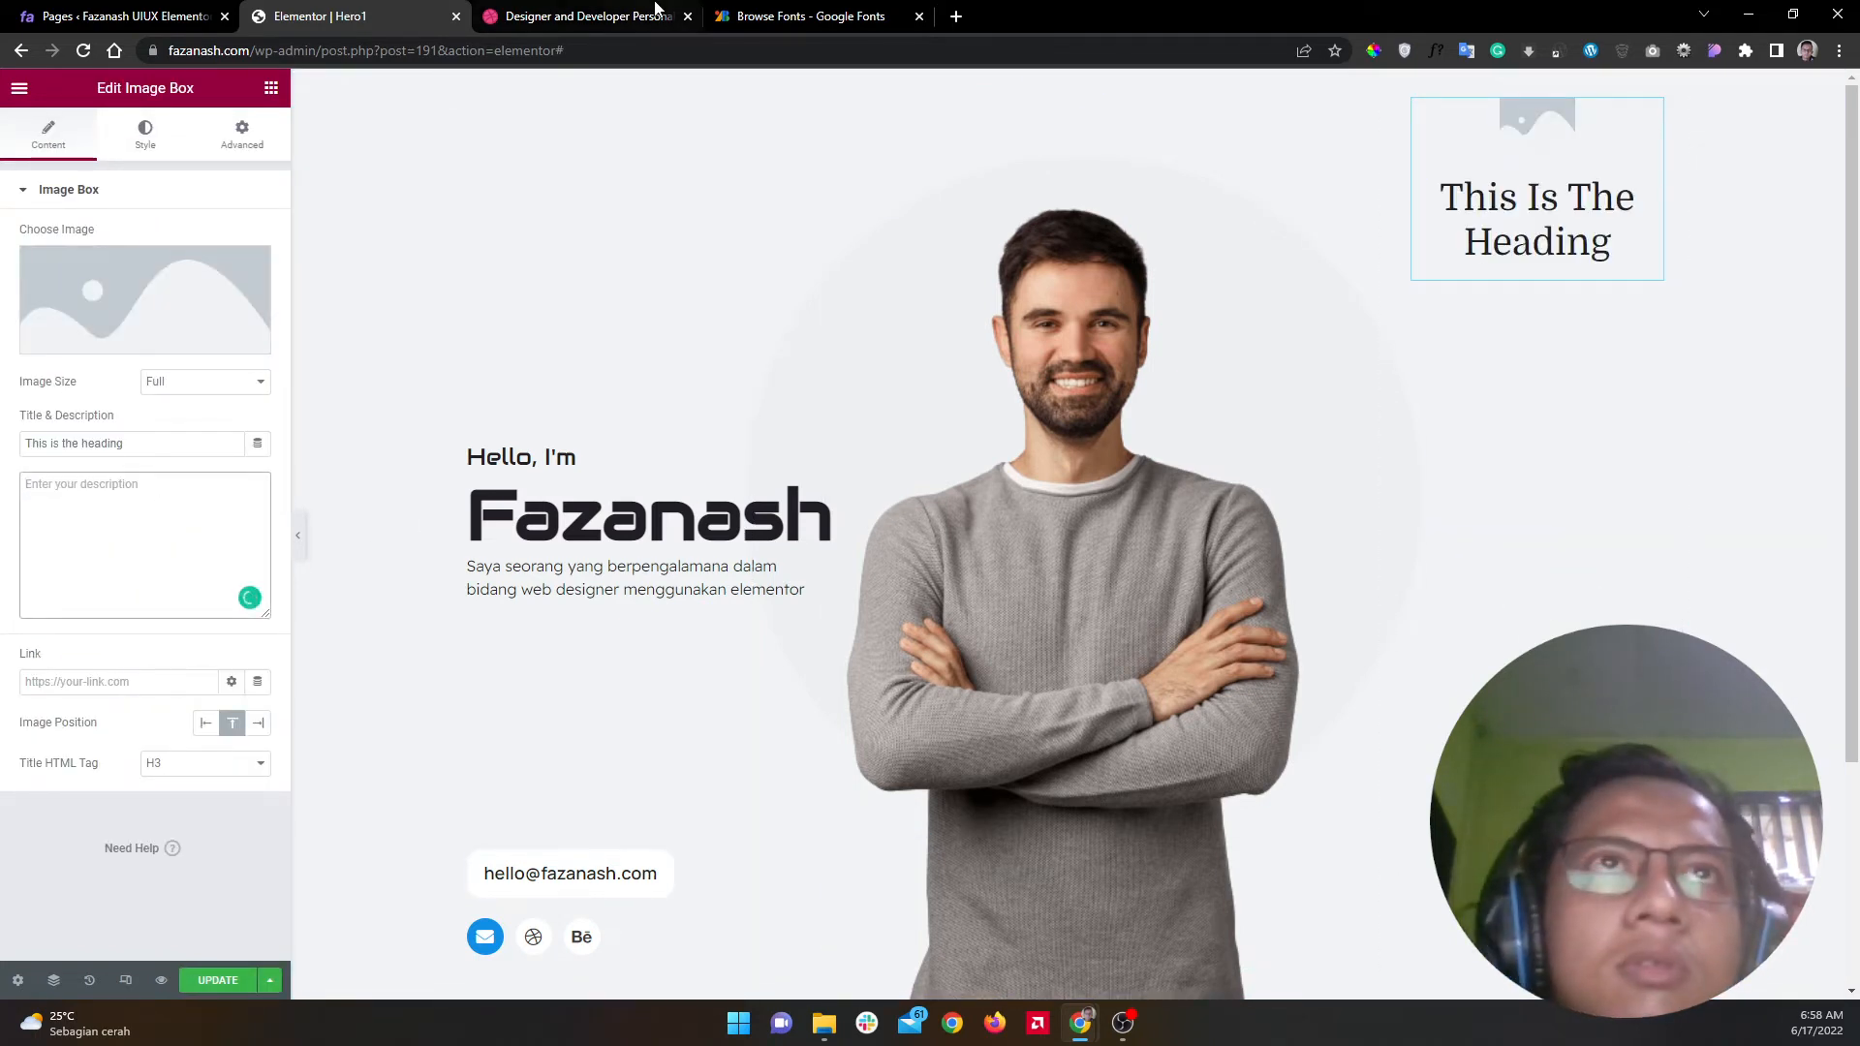
pyautogui.click(520, 20)
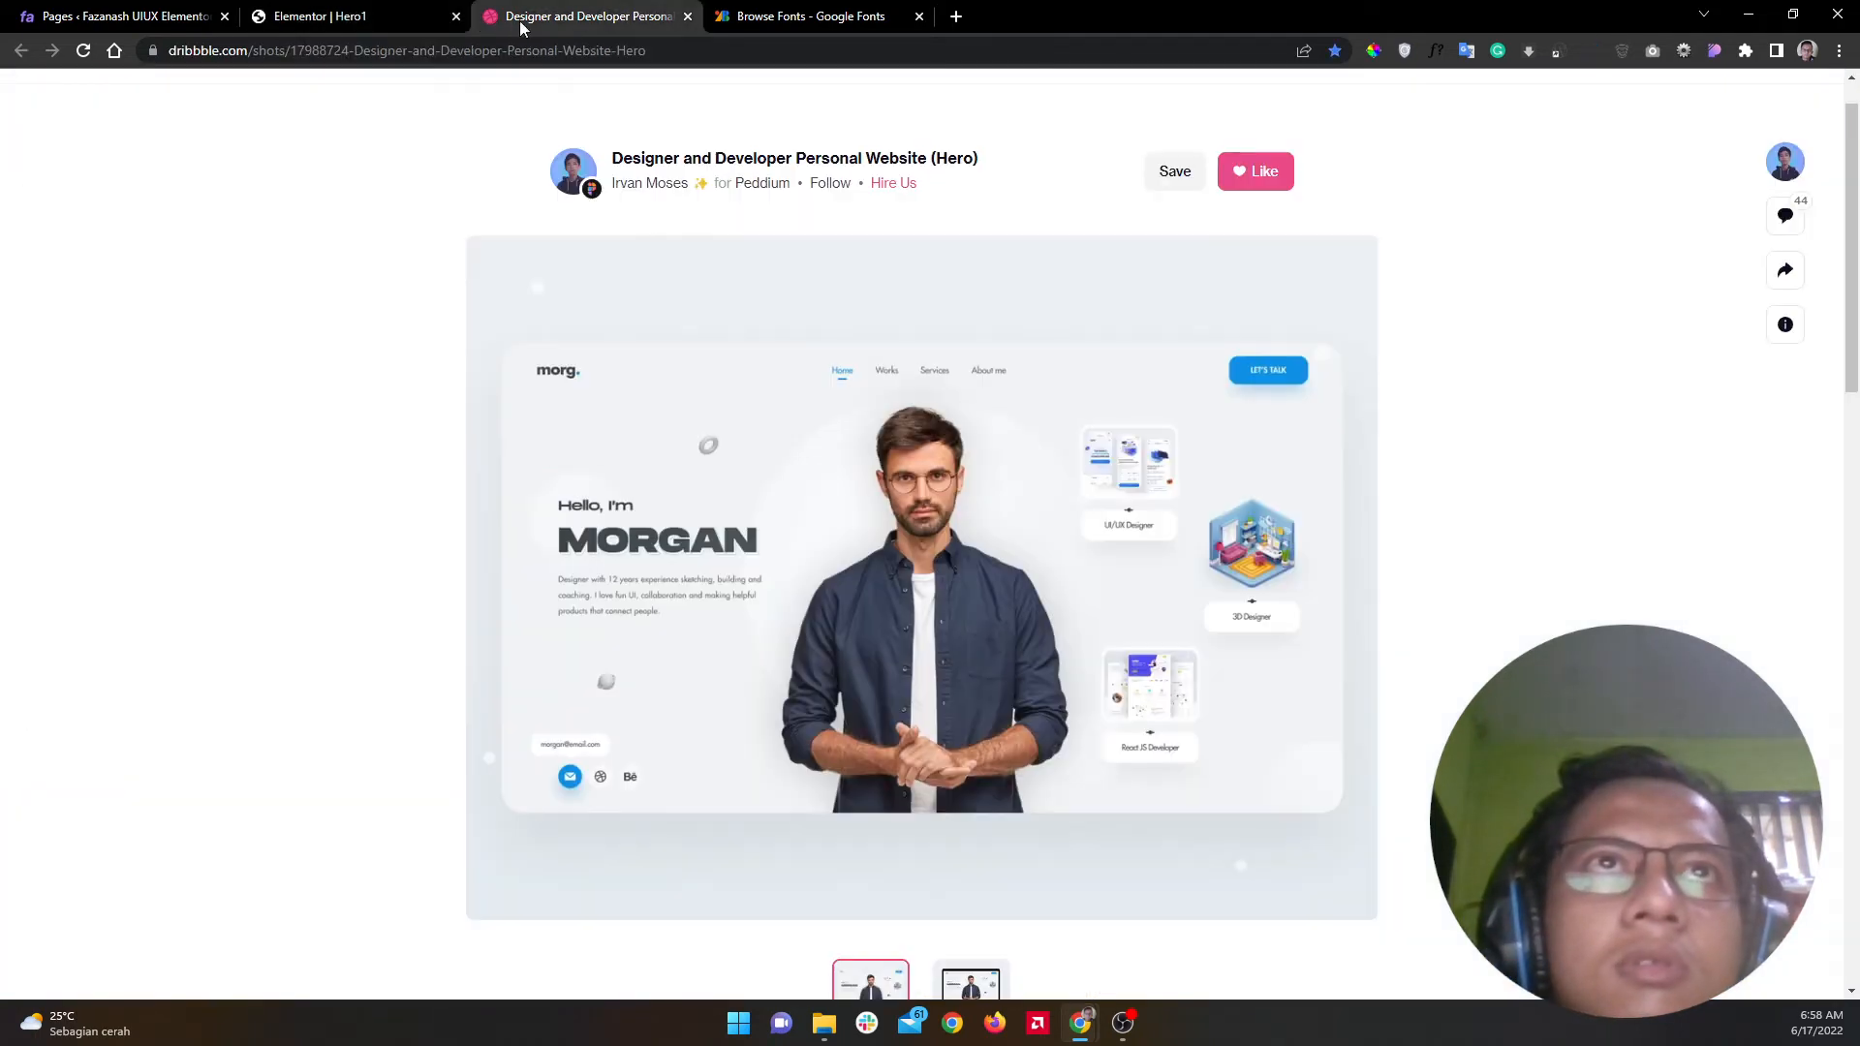
pyautogui.click(358, 12)
pyautogui.tripleClick(170, 444)
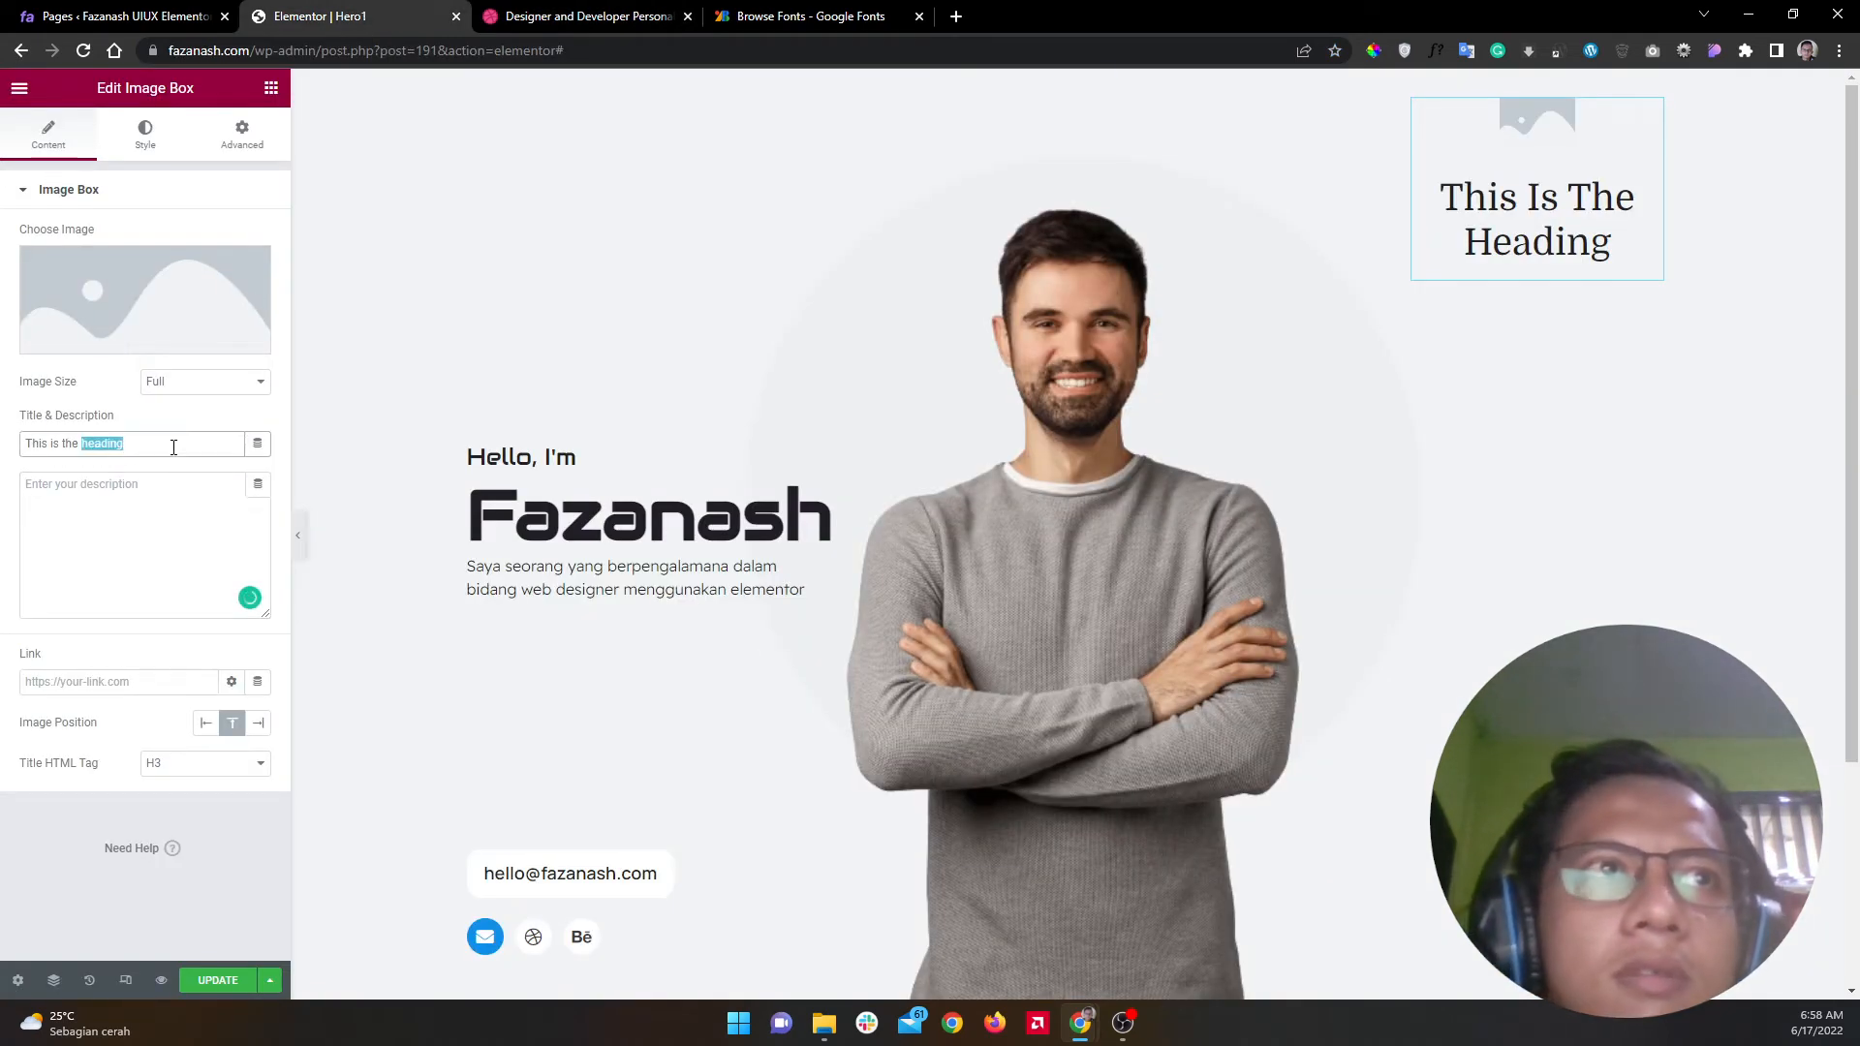
pyautogui.write('UI')
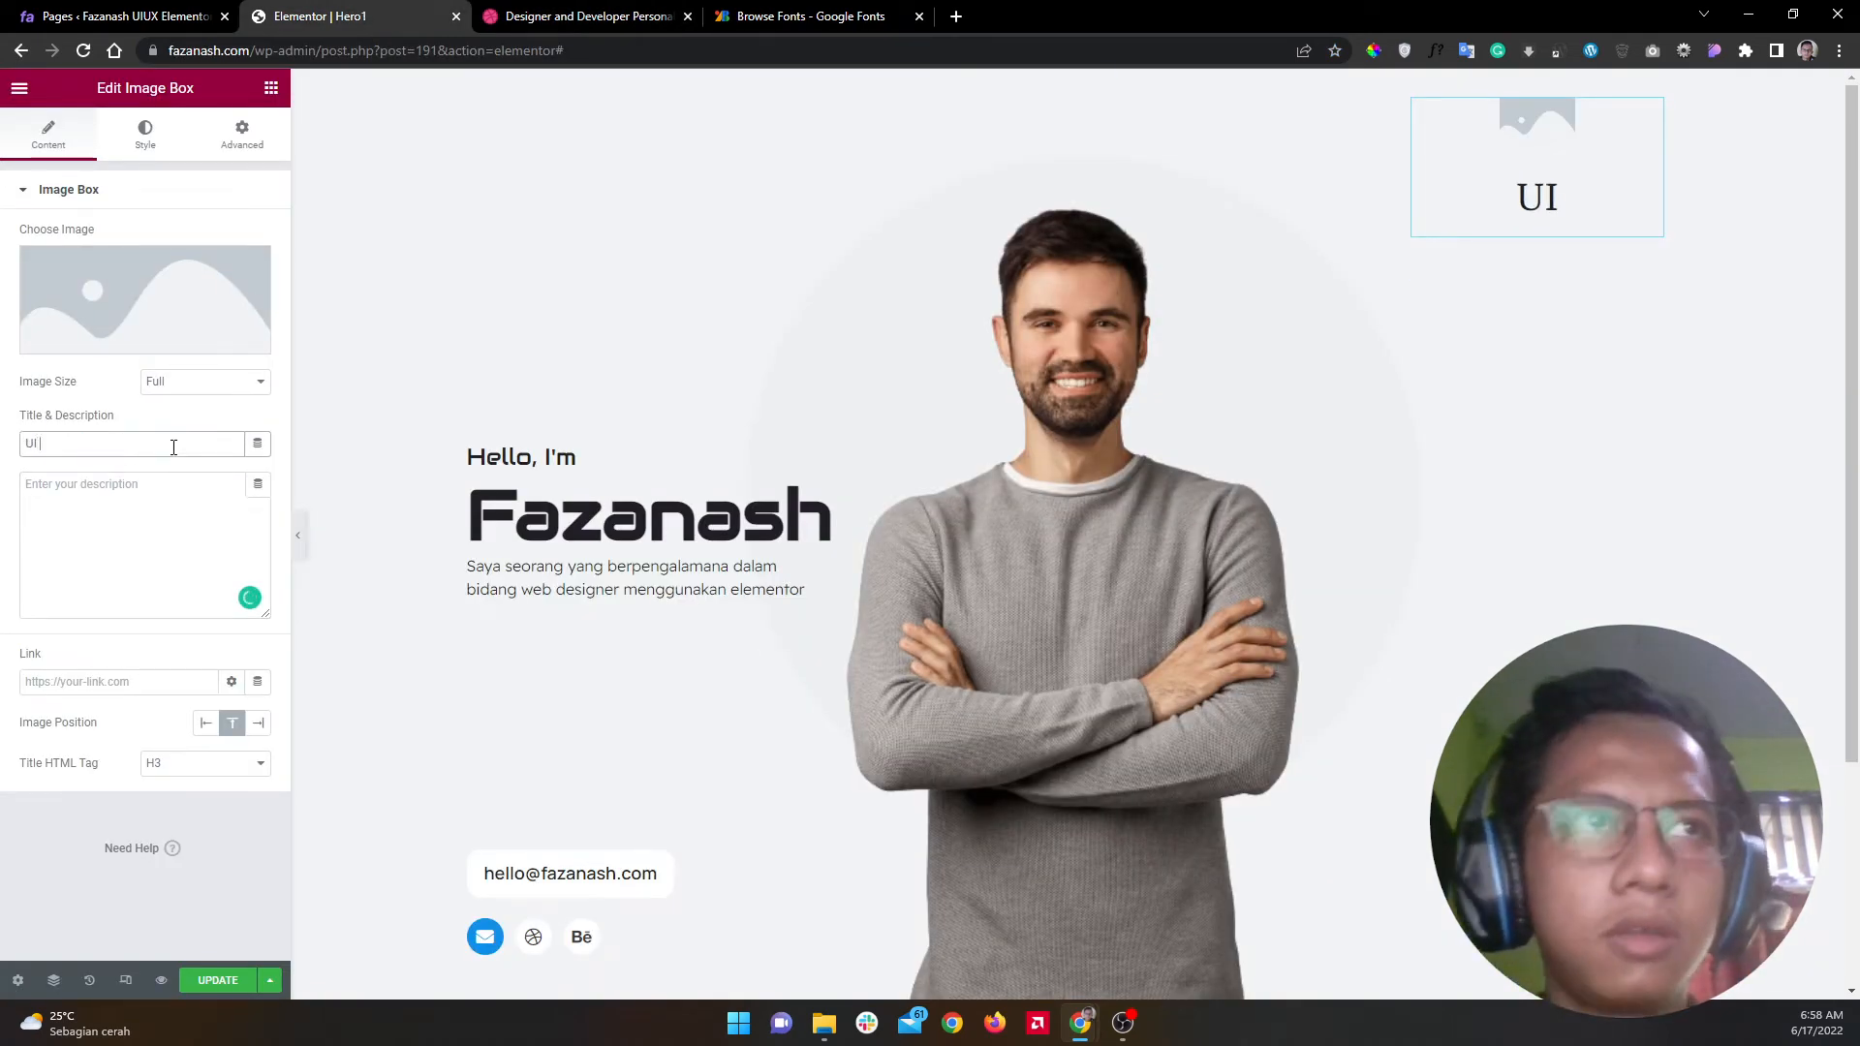
pyautogui.write(' / UX Designer')
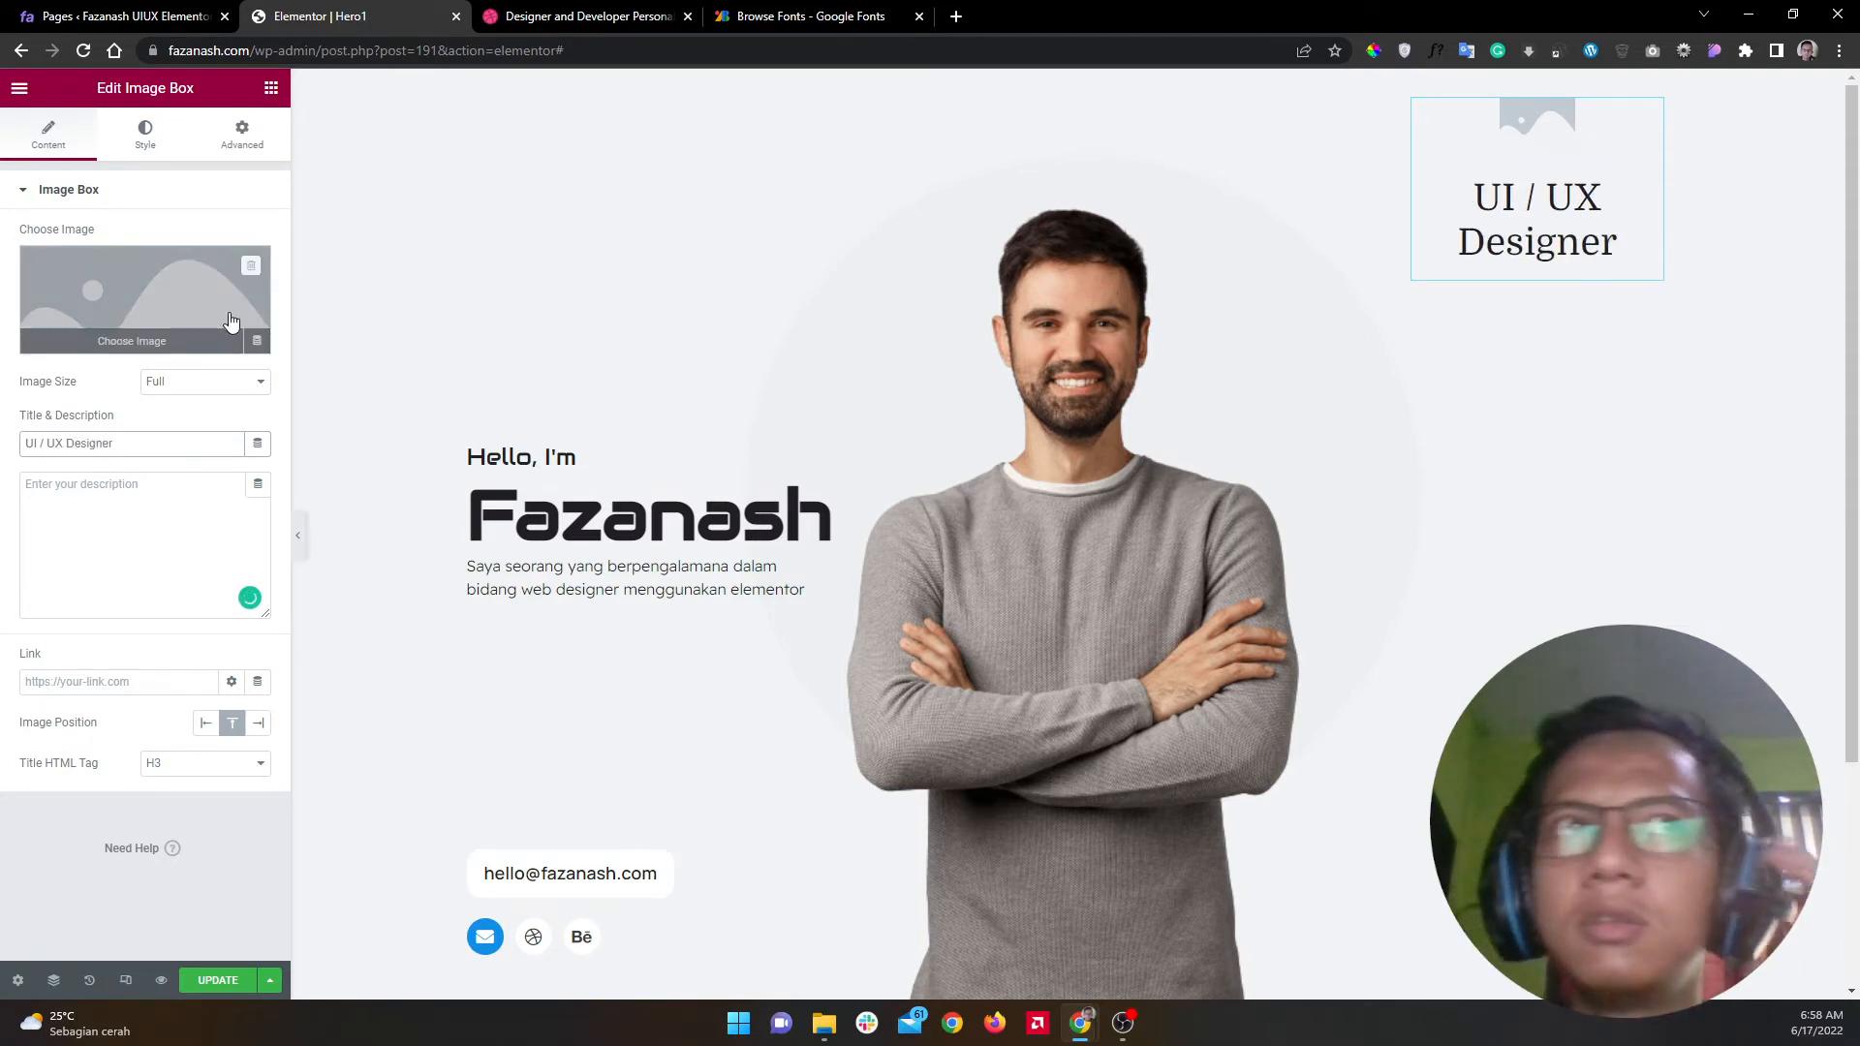
# Step: Upload 'Product - Dashboard' and insert it as the image box's picture
pyautogui.click(146, 300)
pyautogui.click(276, 163)
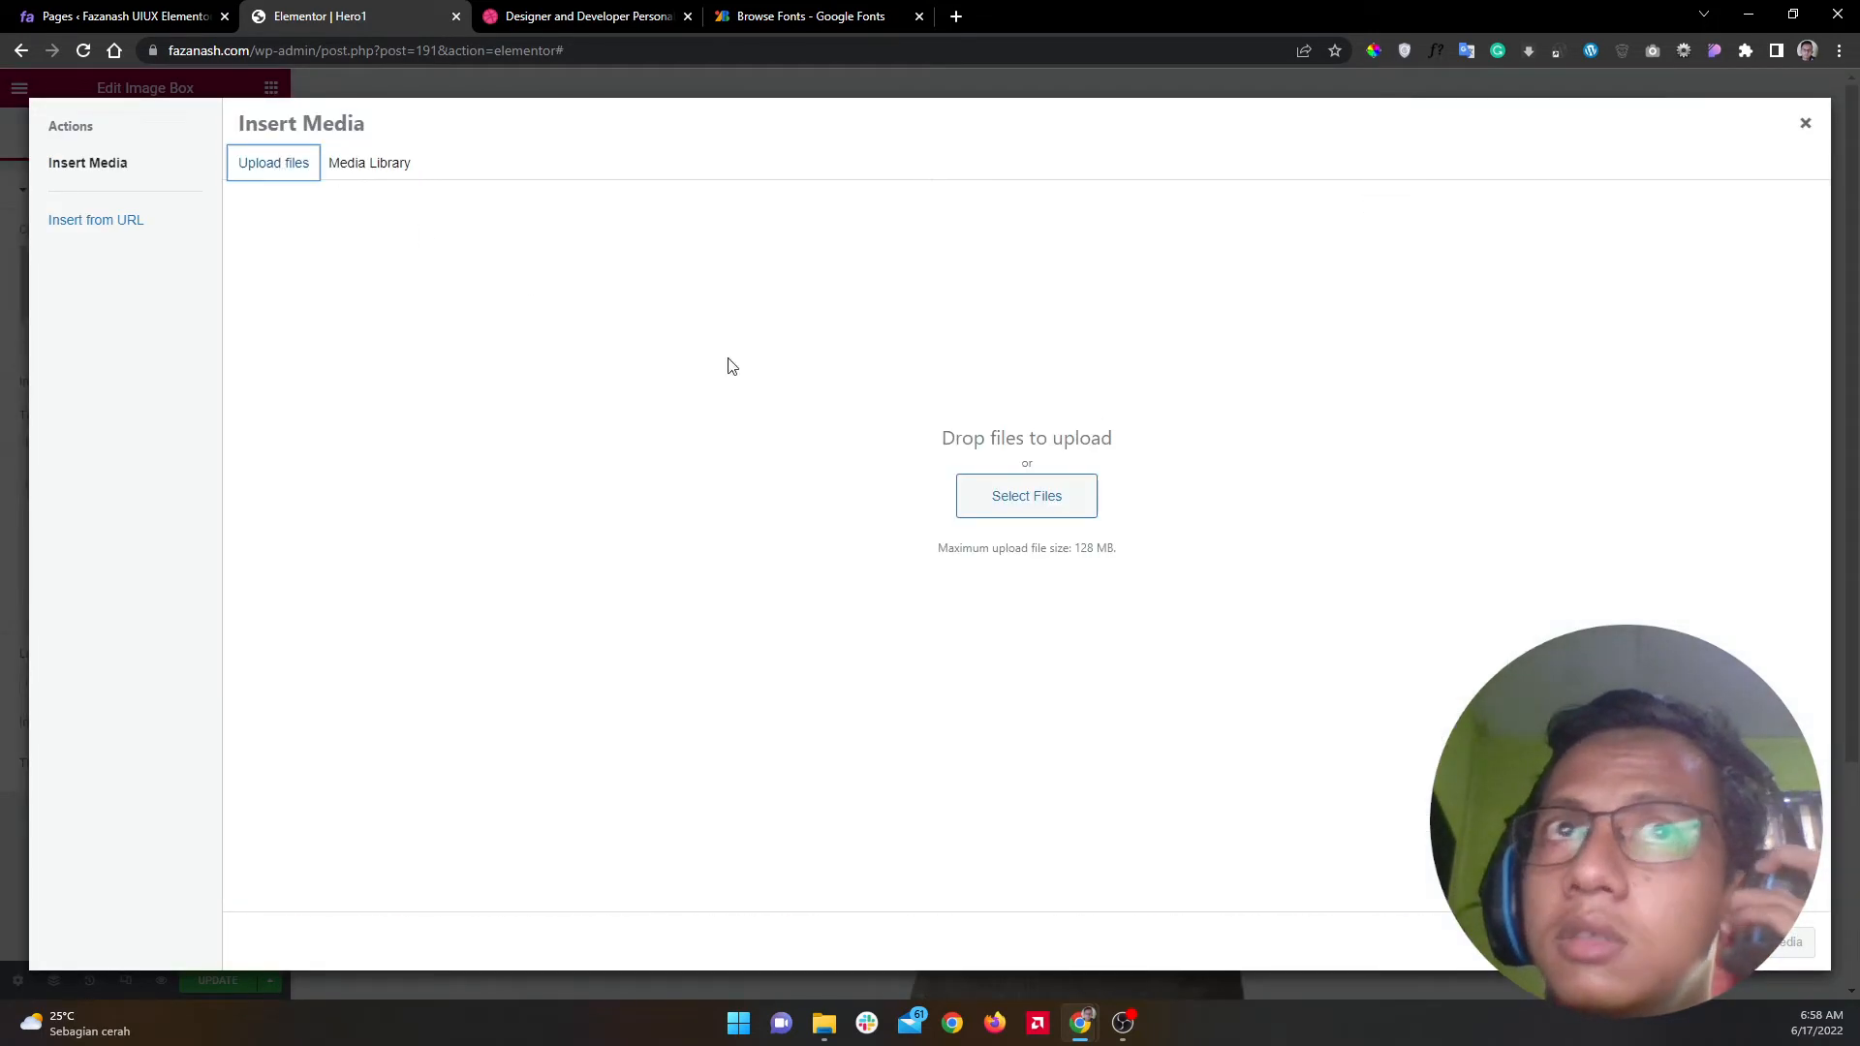
pyautogui.click(1046, 496)
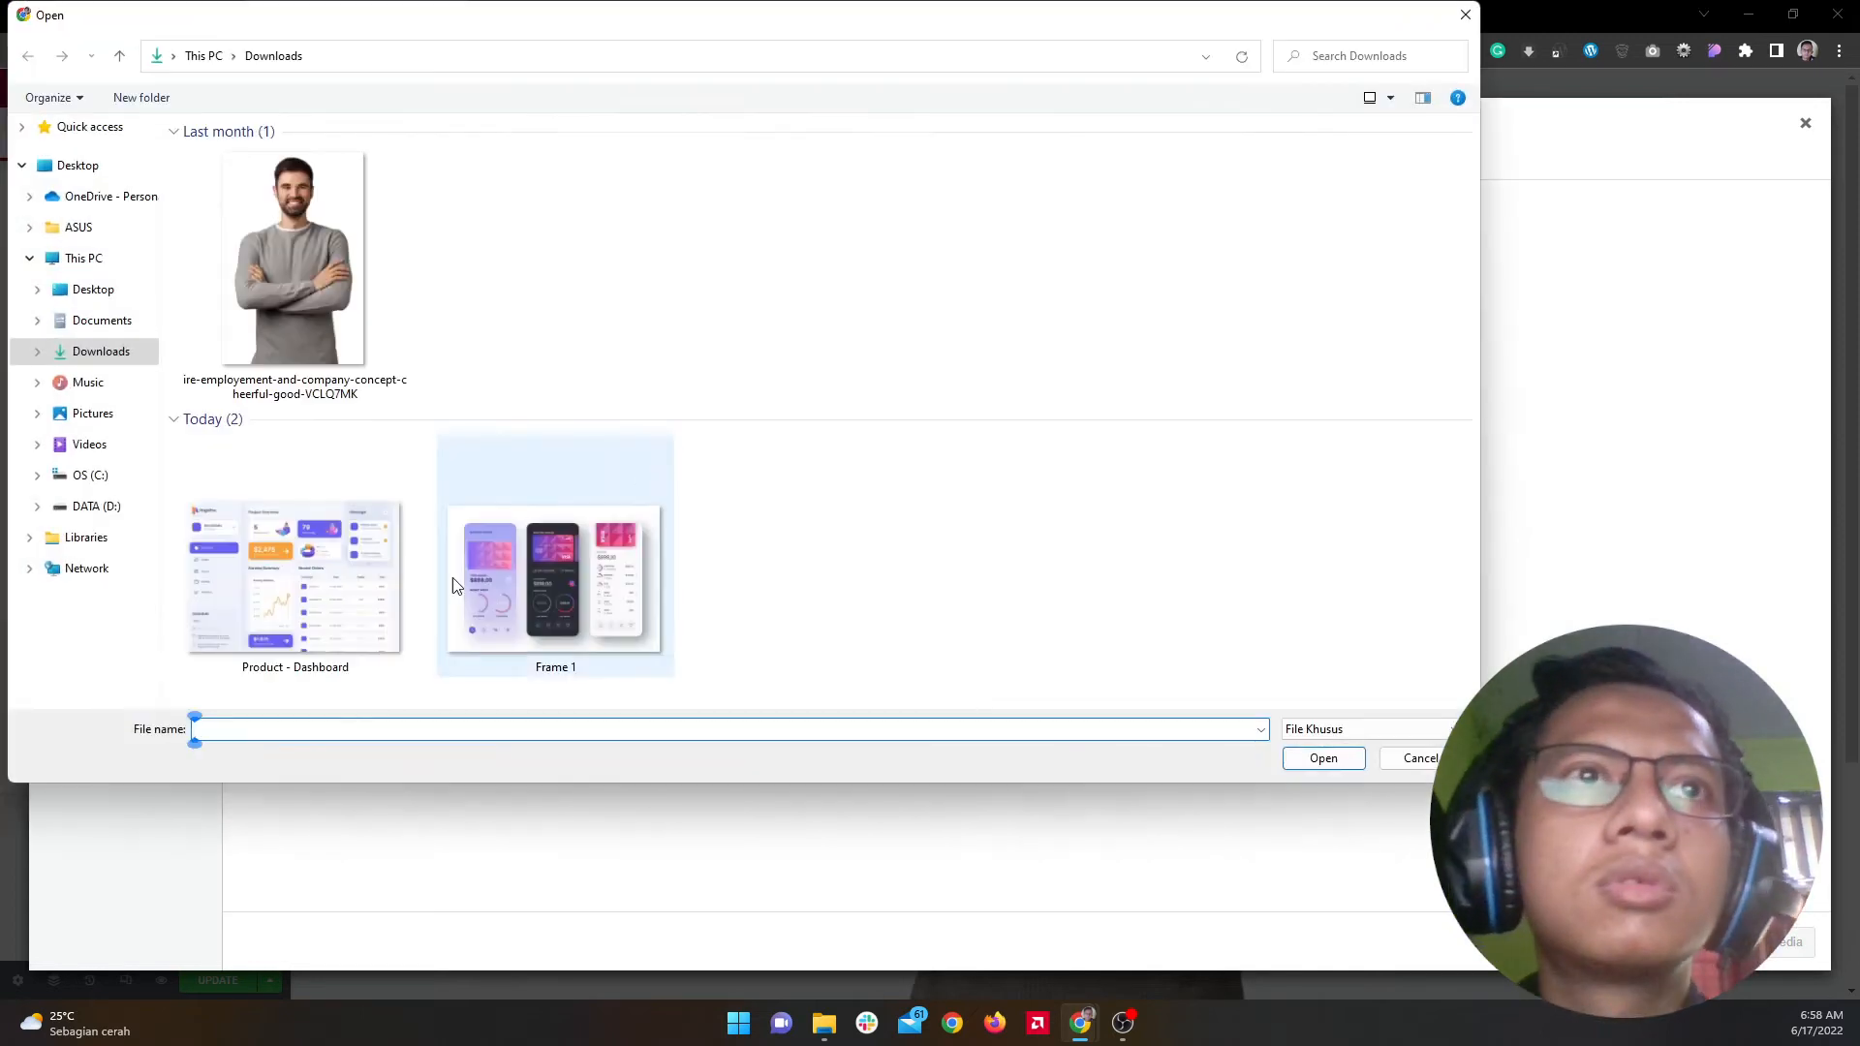
pyautogui.click(356, 594)
pyautogui.click(1316, 761)
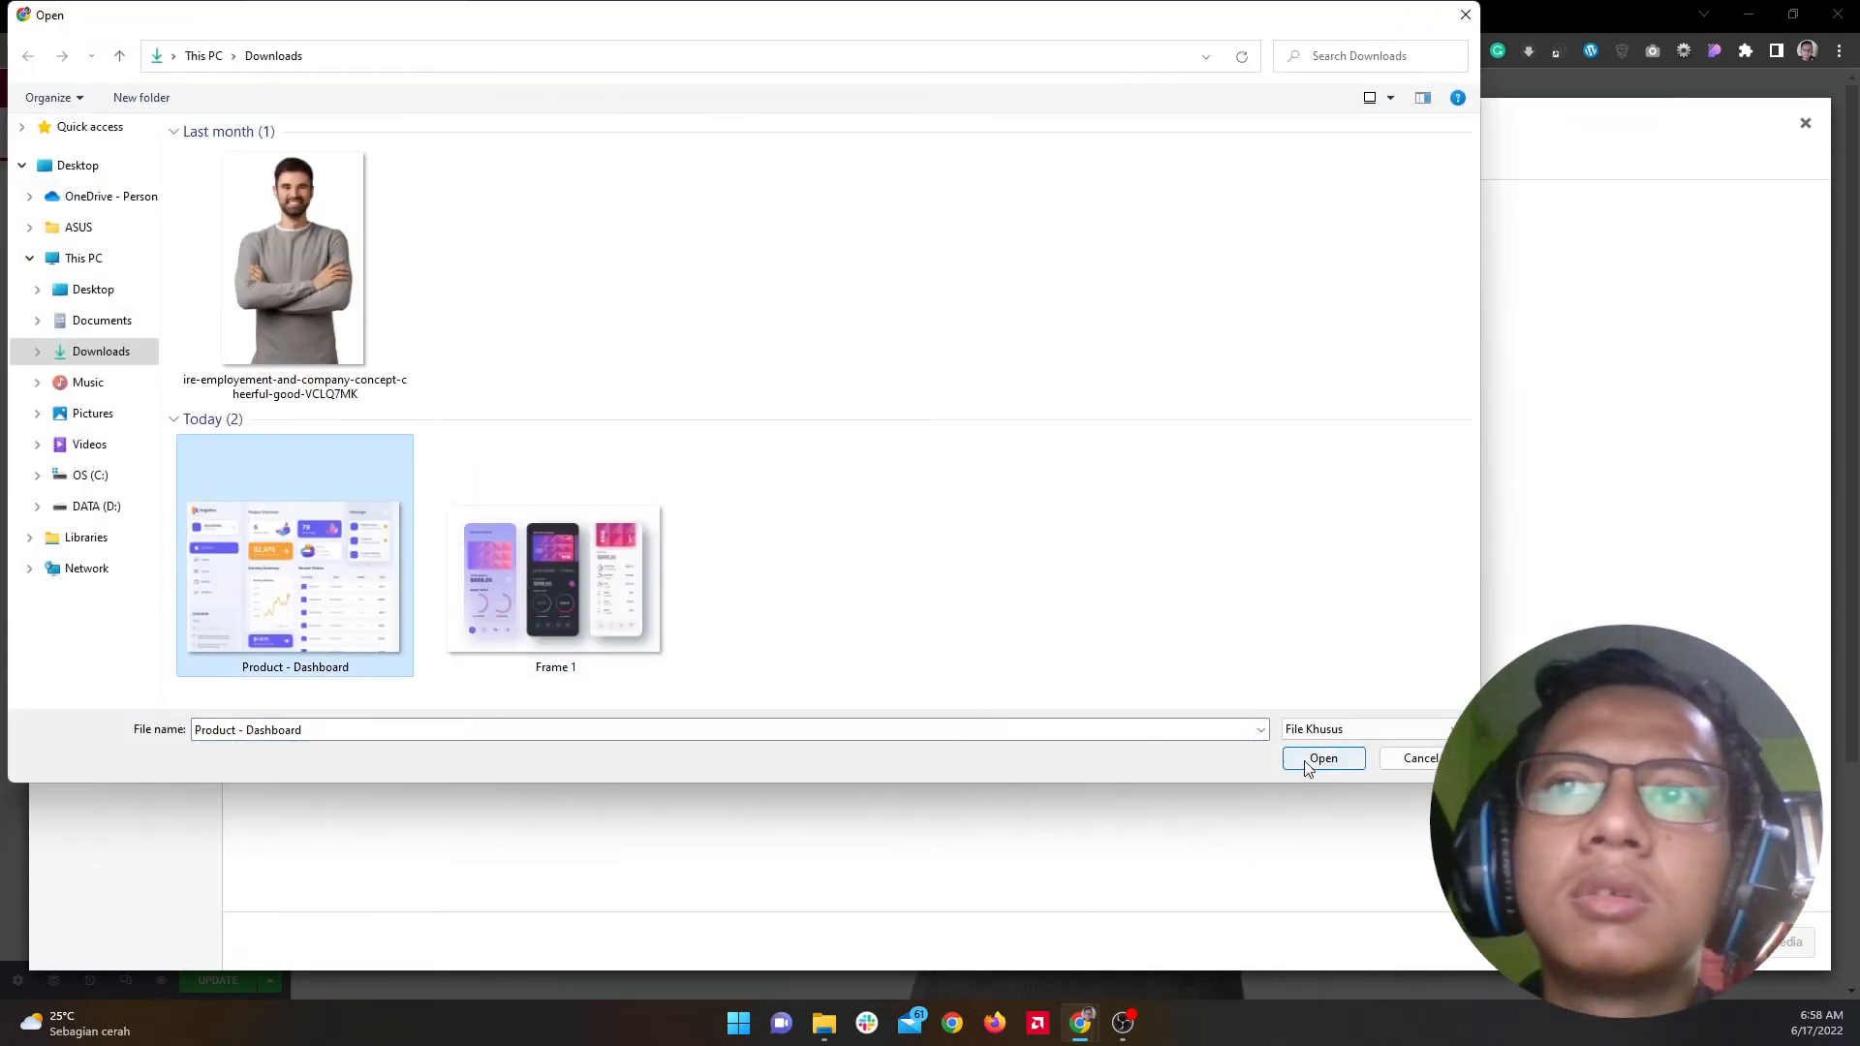
pyautogui.click(1783, 946)
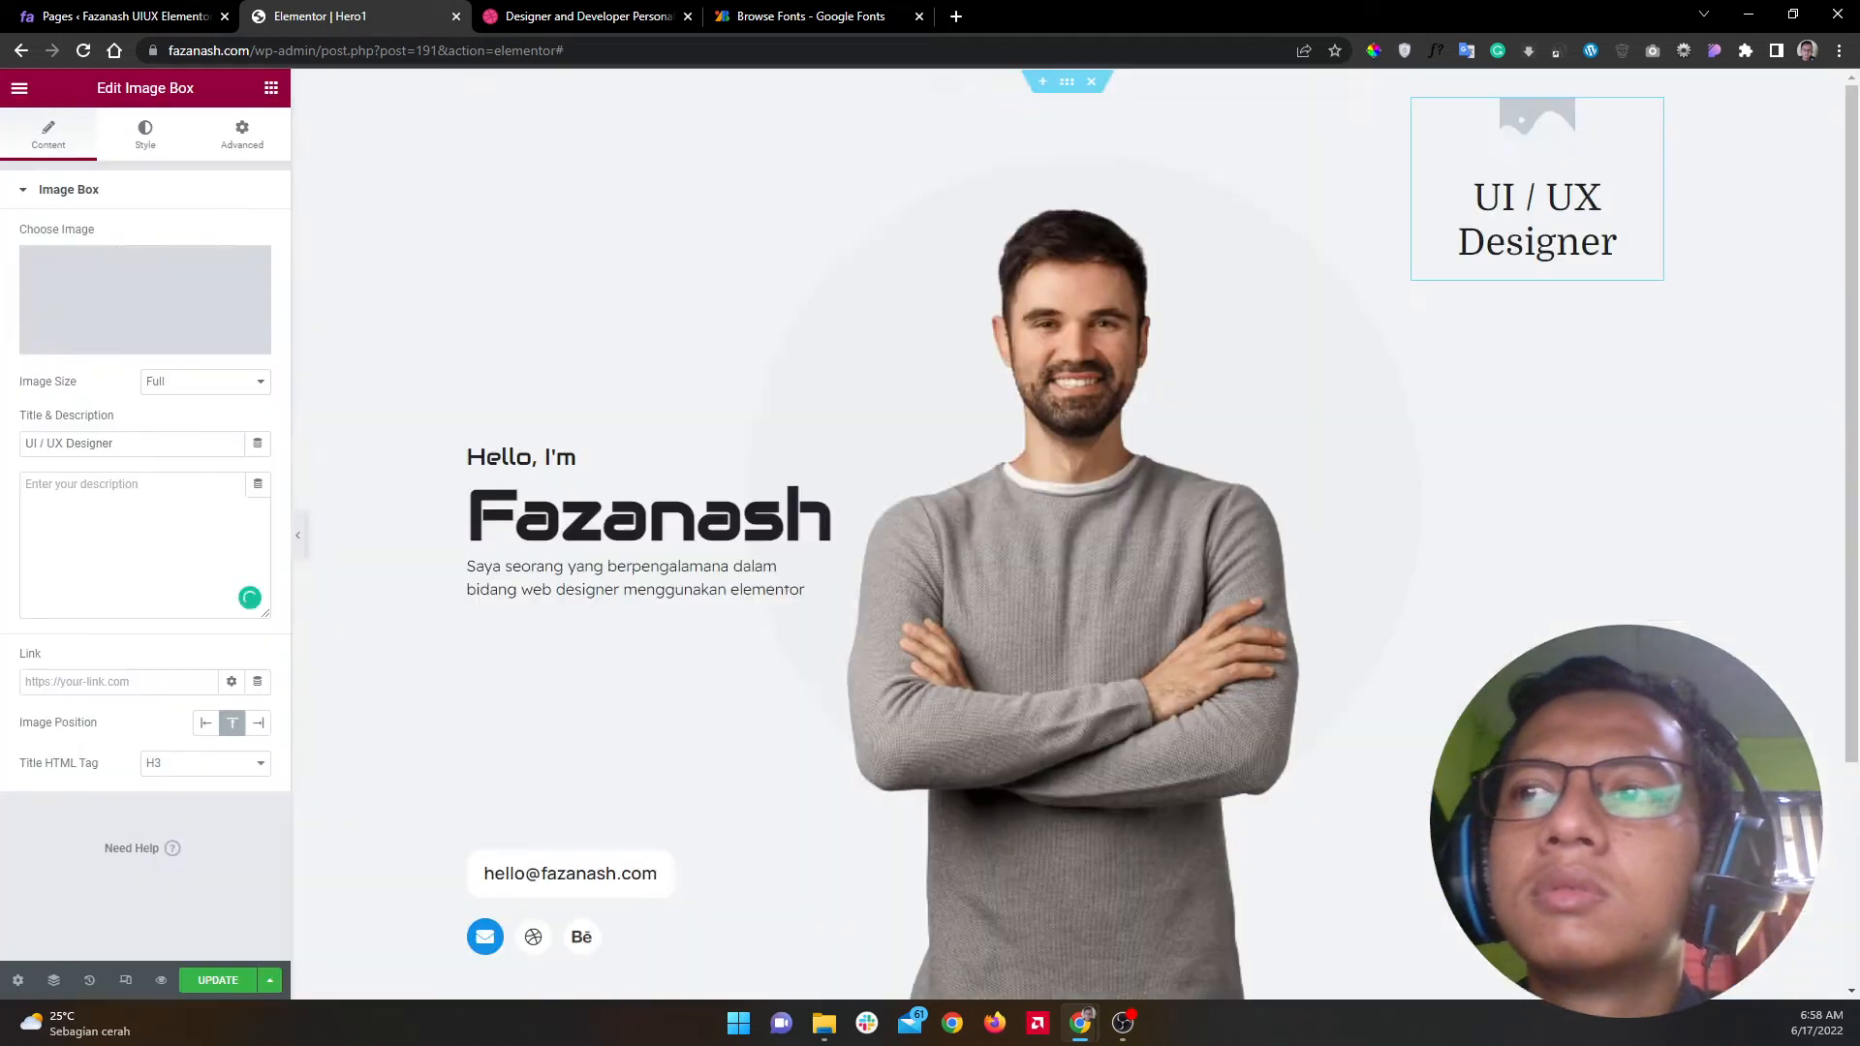
pyautogui.click(145, 136)
# Step: Widen the image box picture with the Image Width slider
pyautogui.moveTo(178, 311)
pyautogui.mouseDown()
pyautogui.moveTo(79, 319)
pyautogui.moveTo(155, 329)
pyautogui.mouseUp()
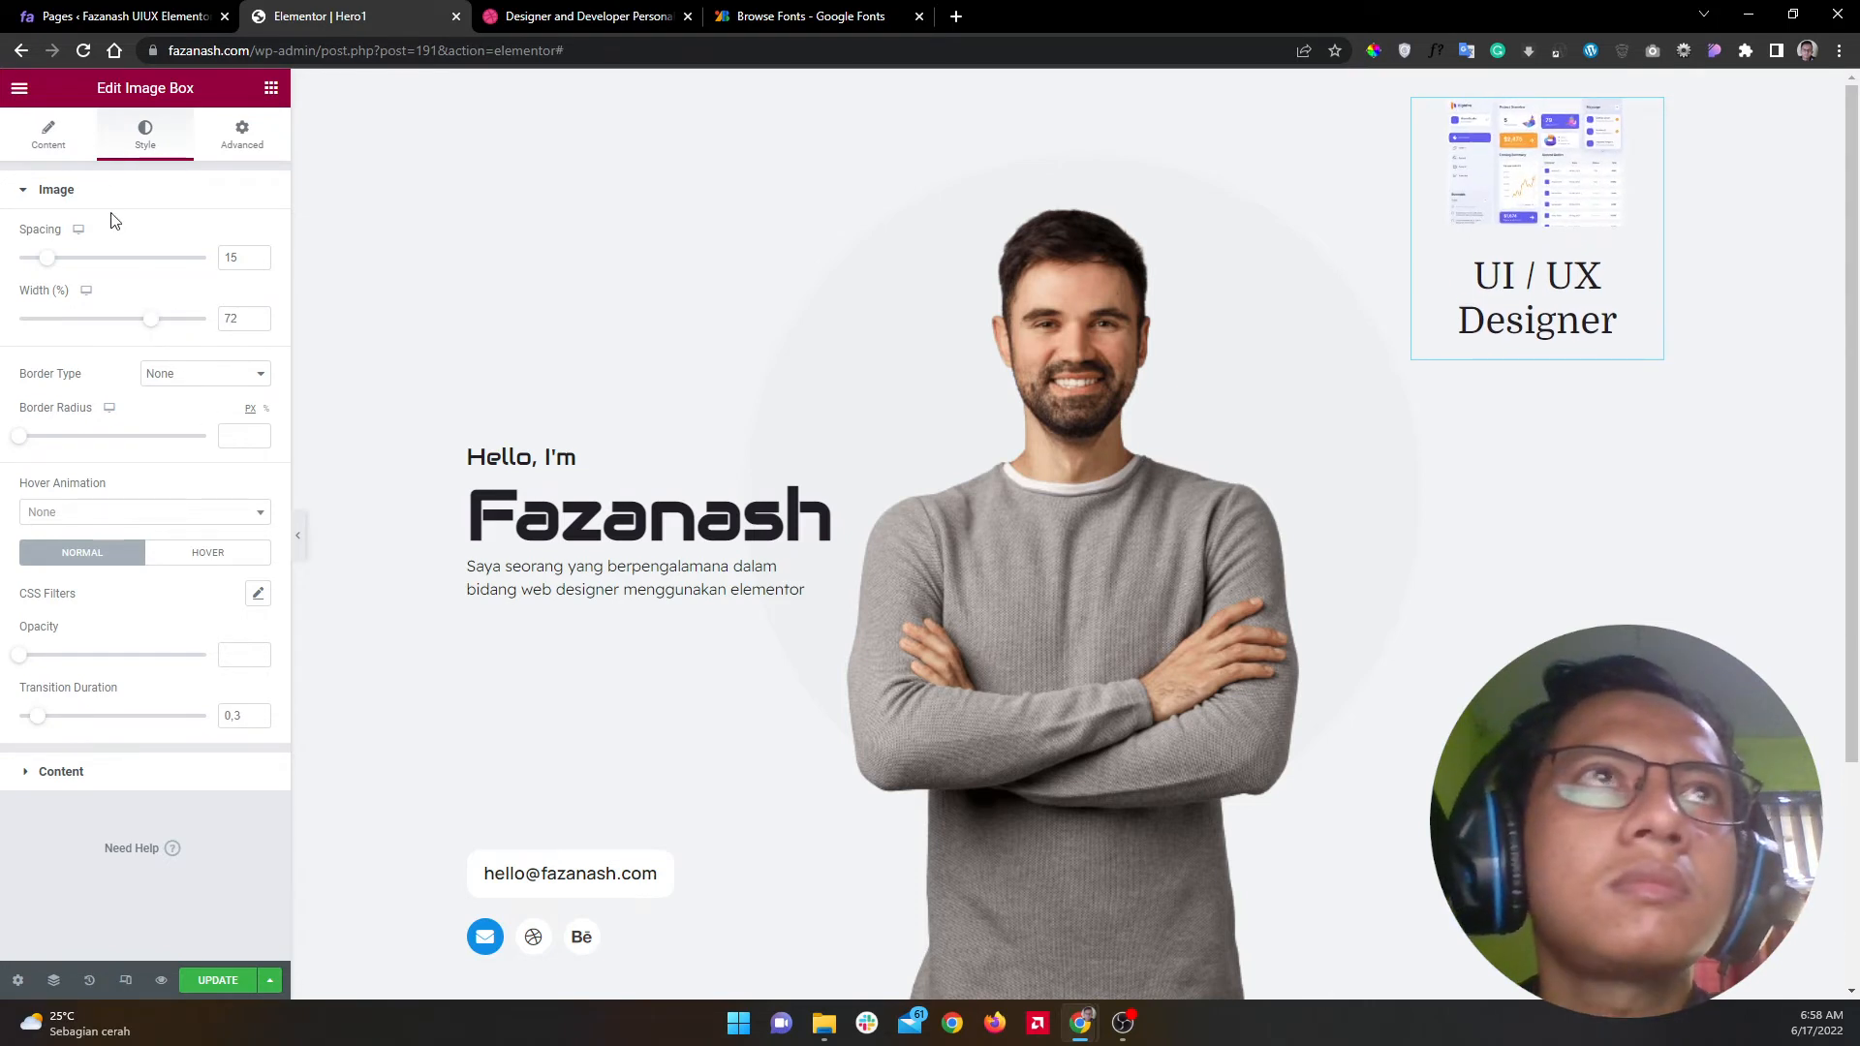
pyautogui.click(581, 15)
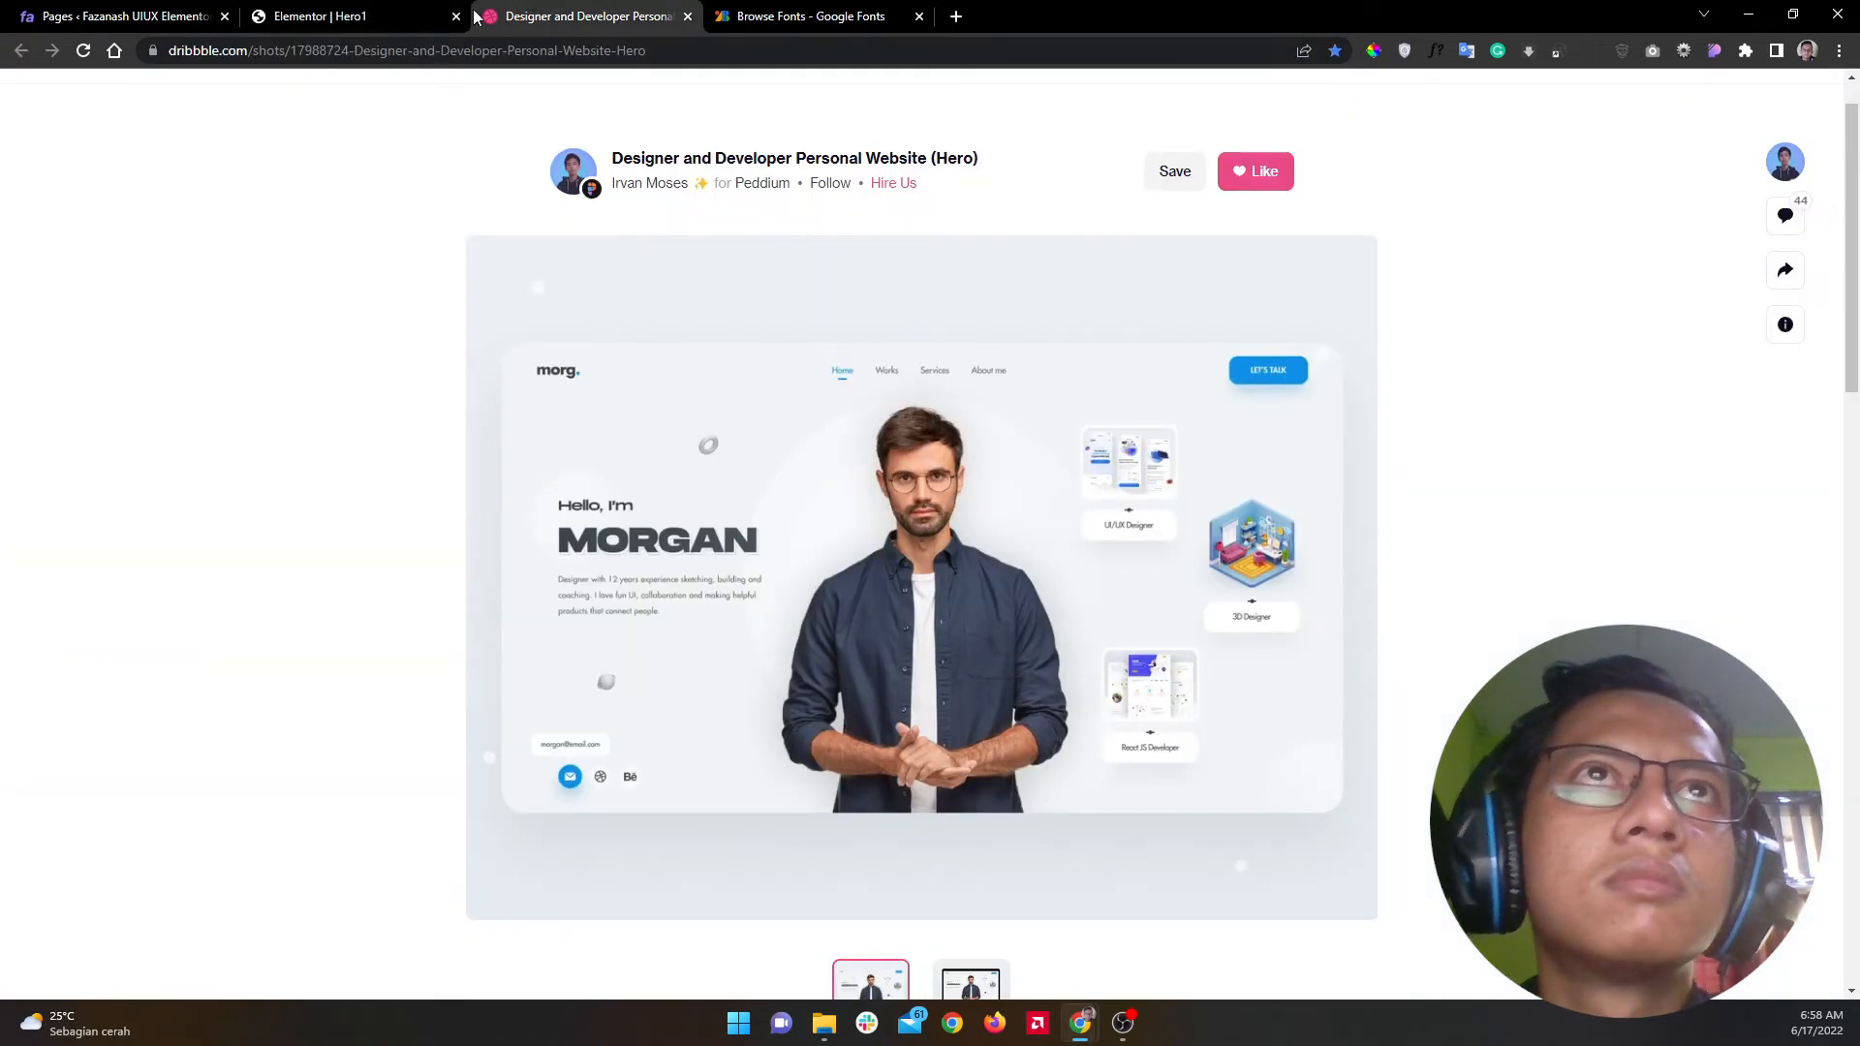
pyautogui.click(353, 10)
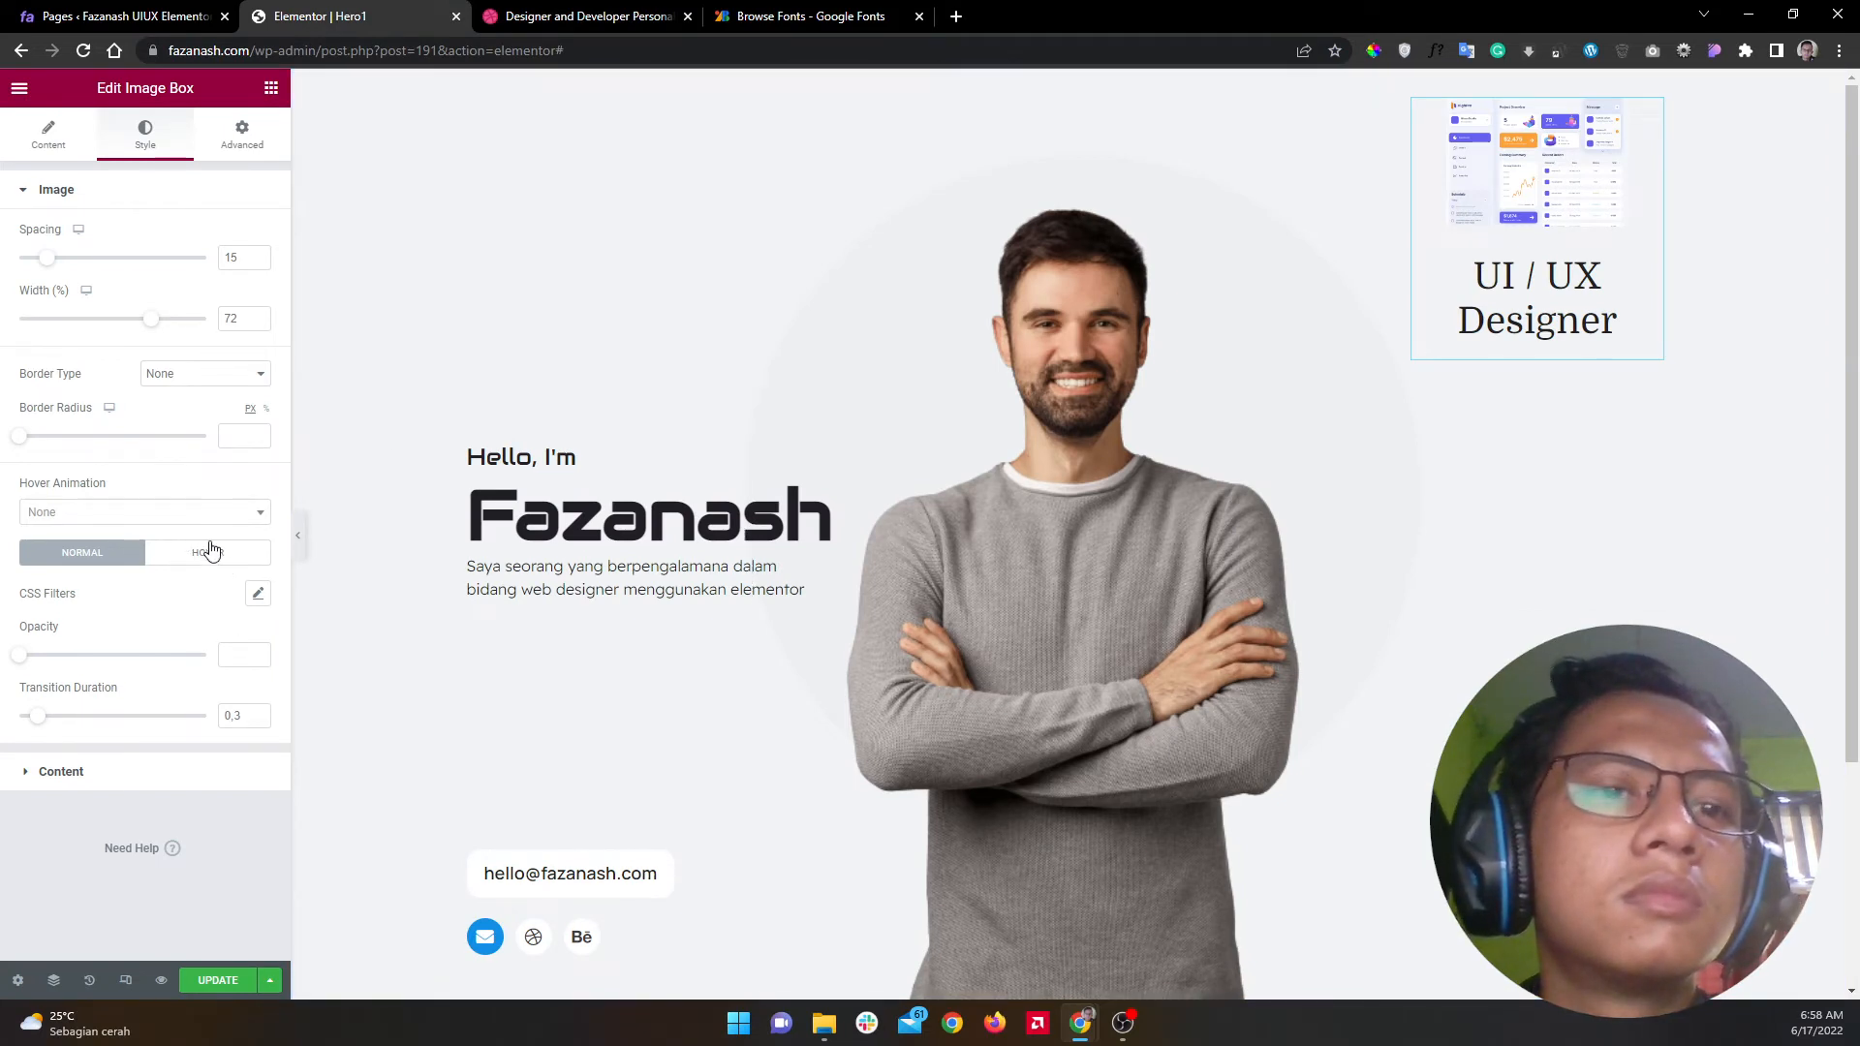
# Step: Set the title typography size to 20 and save the page
pyautogui.click(190, 785)
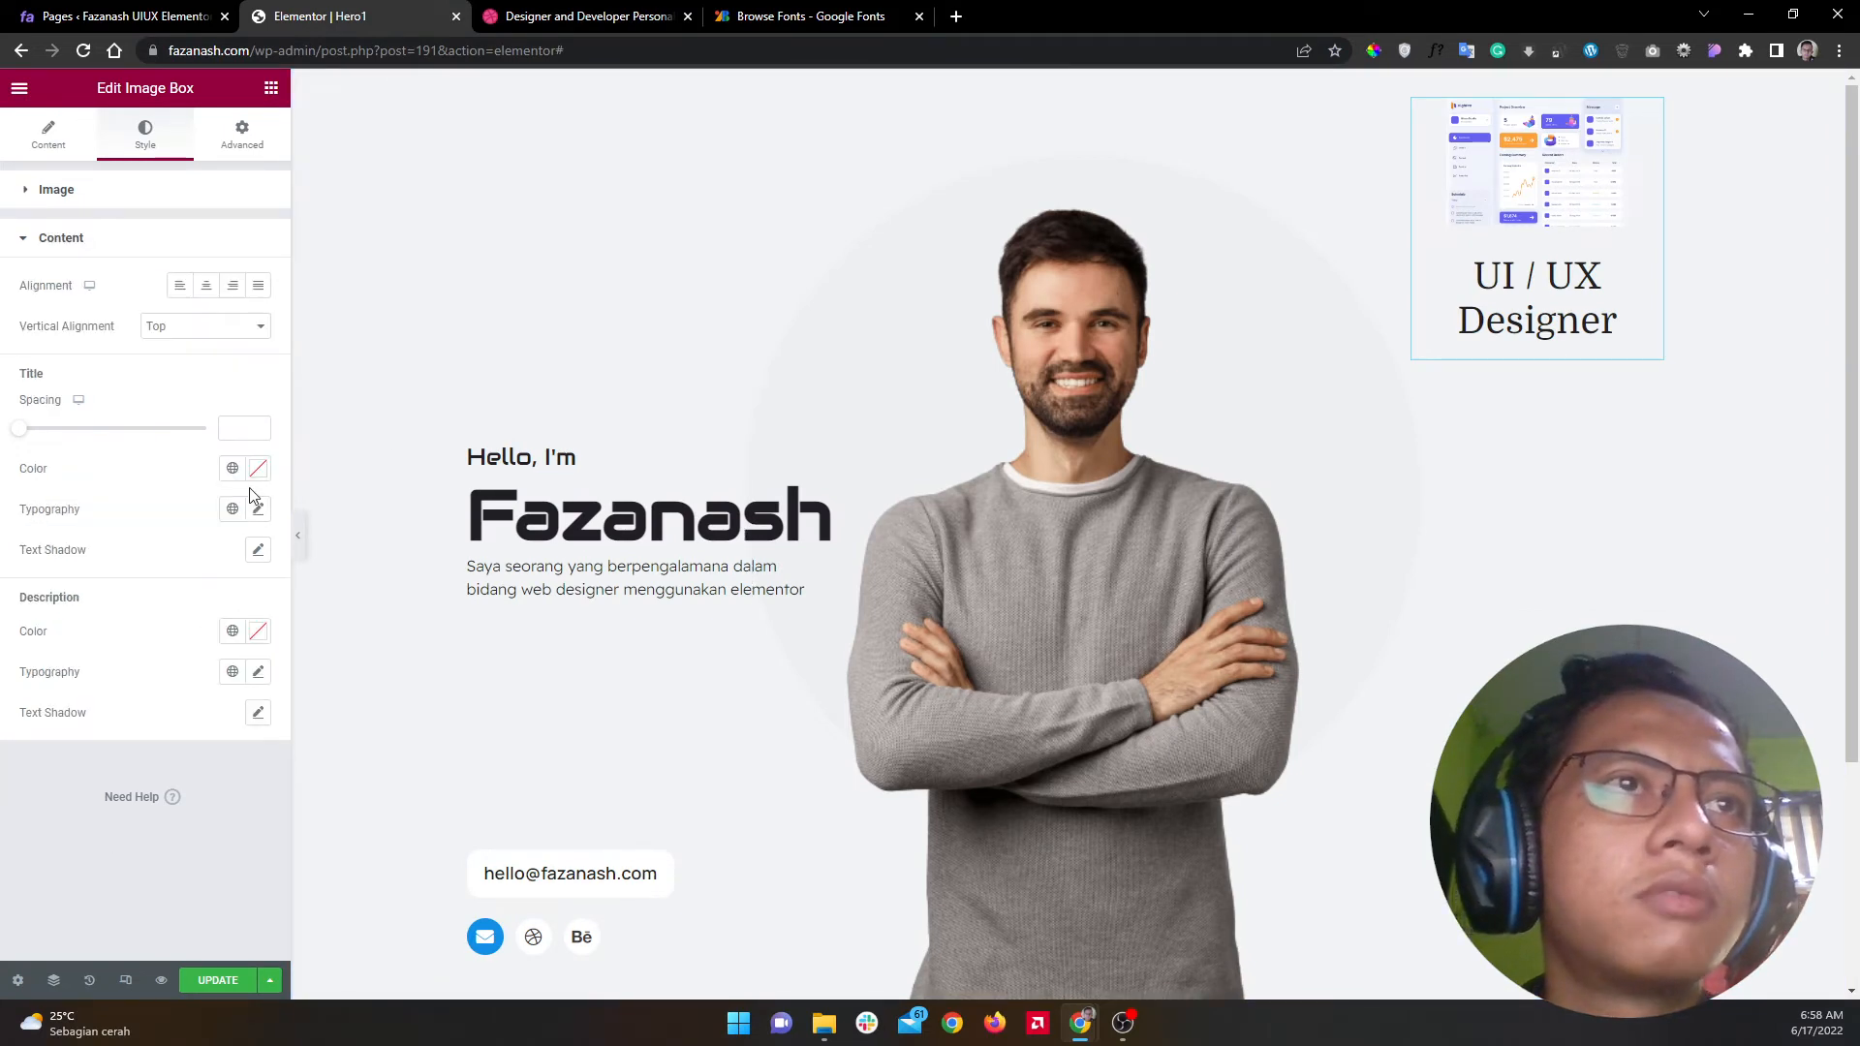
pyautogui.click(257, 511)
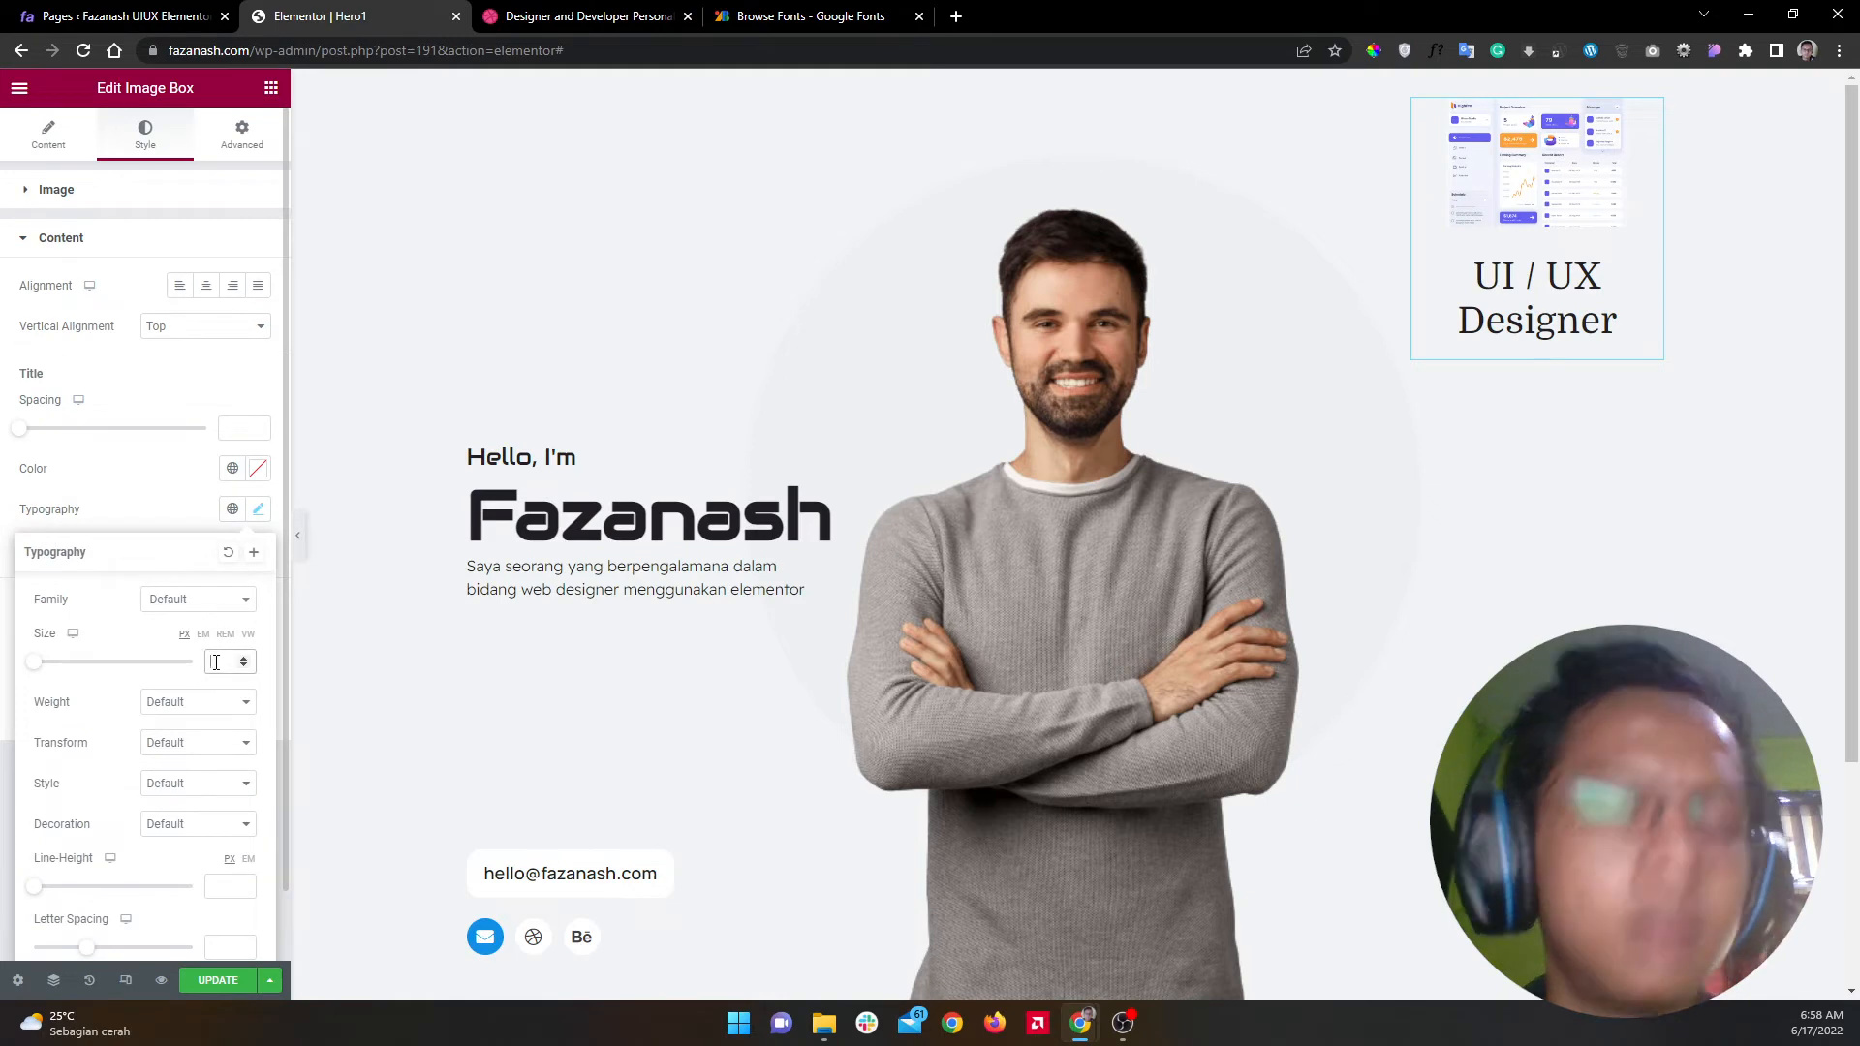
pyautogui.write('24')
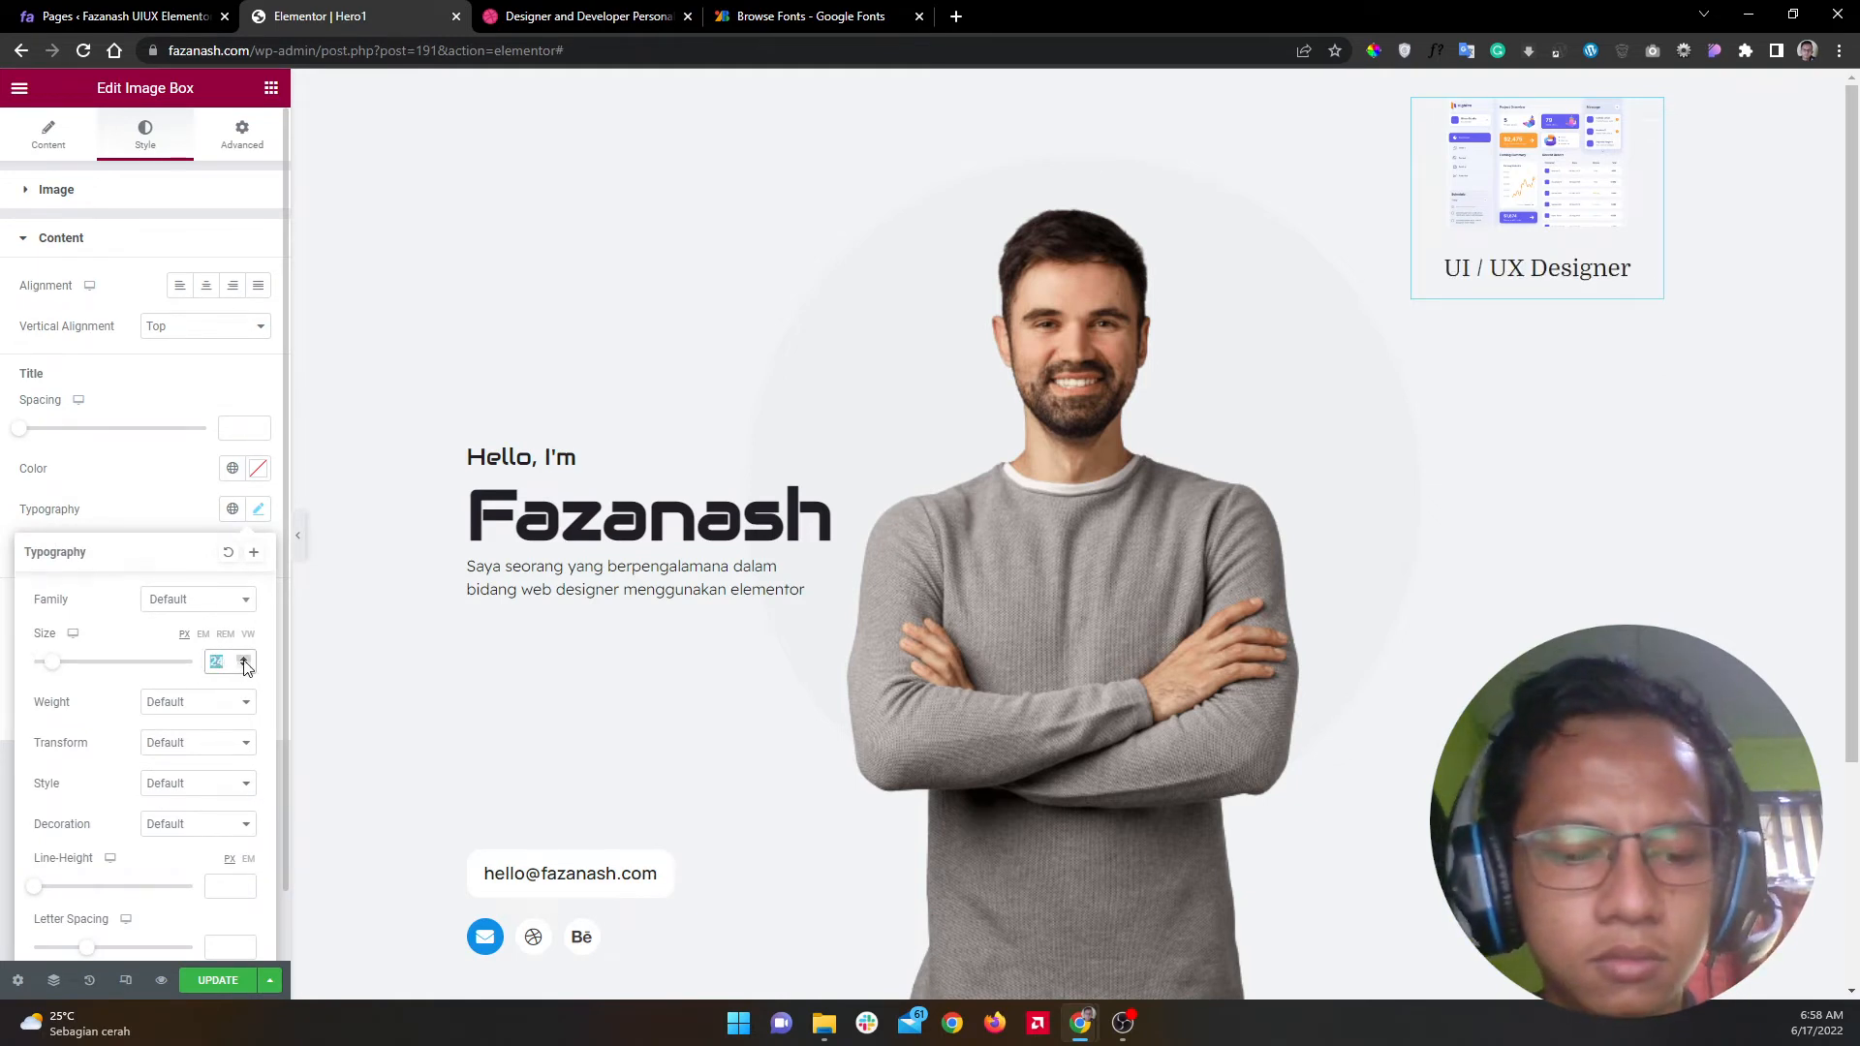
pyautogui.write('20')
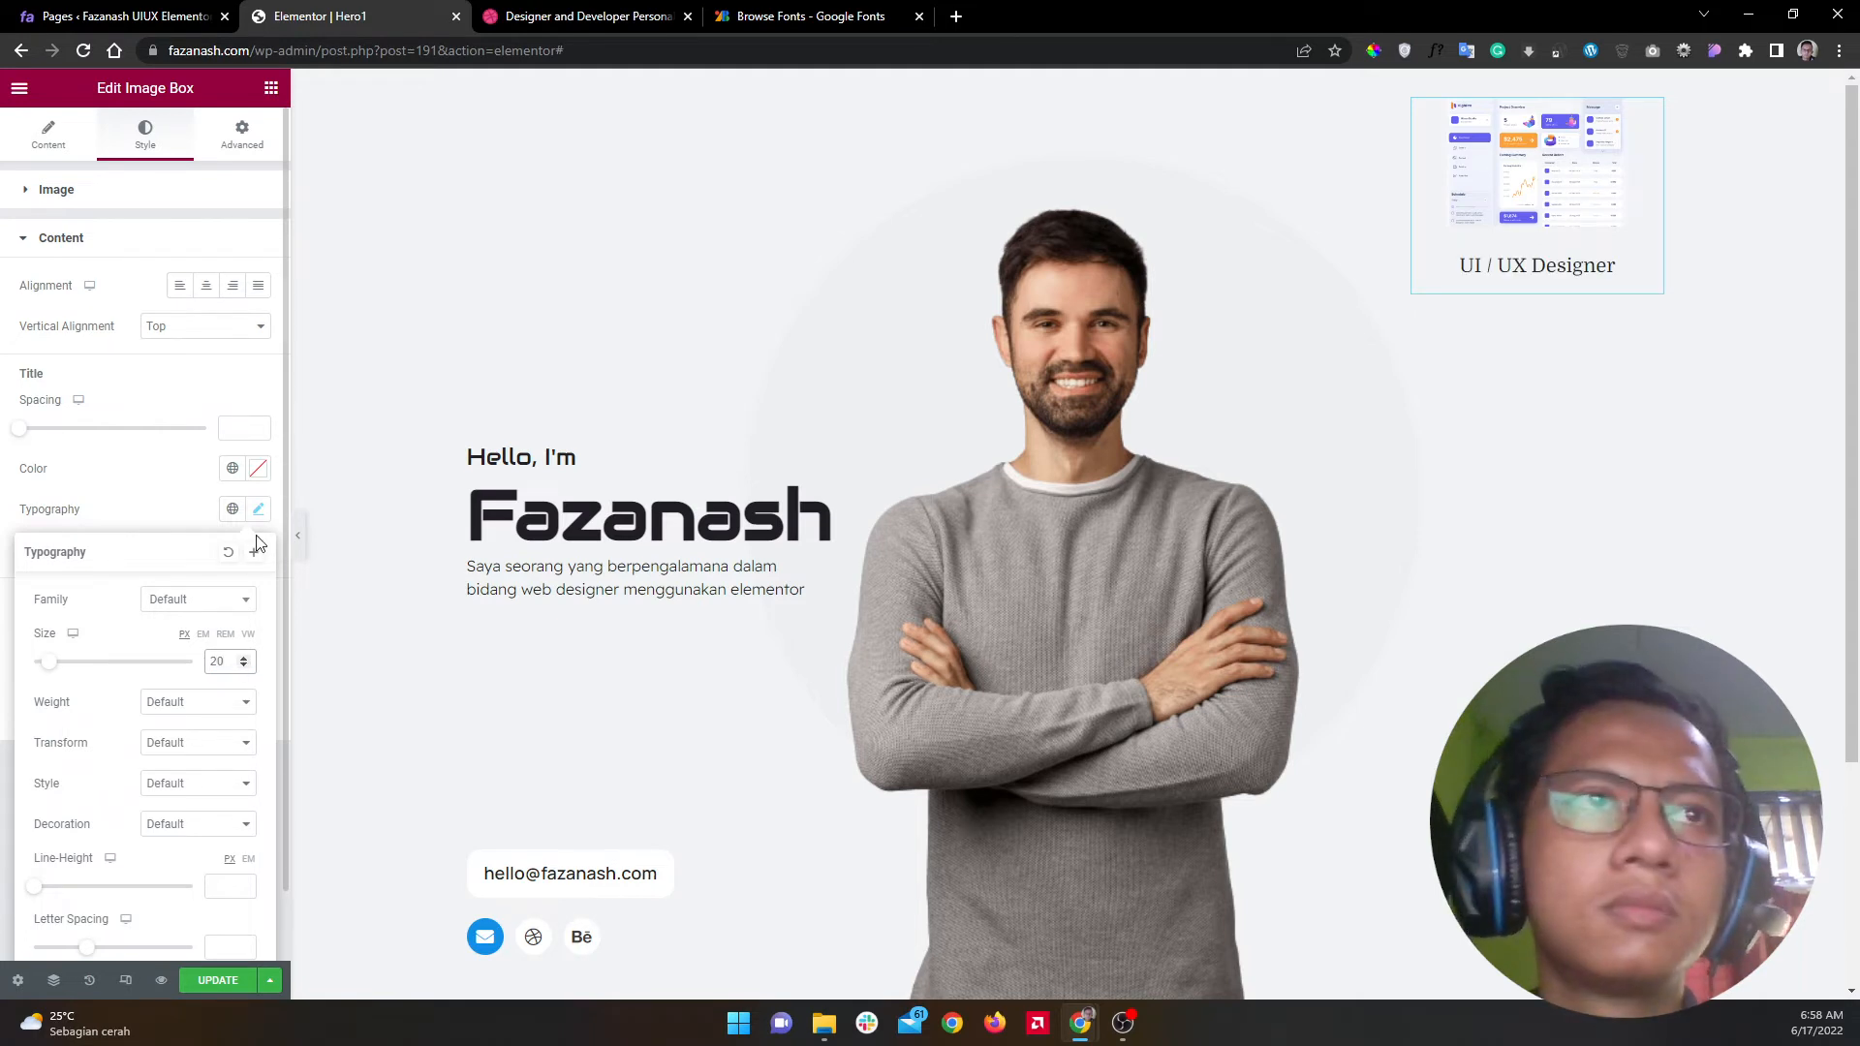
pyautogui.click(258, 510)
pyautogui.click(210, 983)
# Step: Compare the updated image box with the Dribbble reference design
pyautogui.click(582, 15)
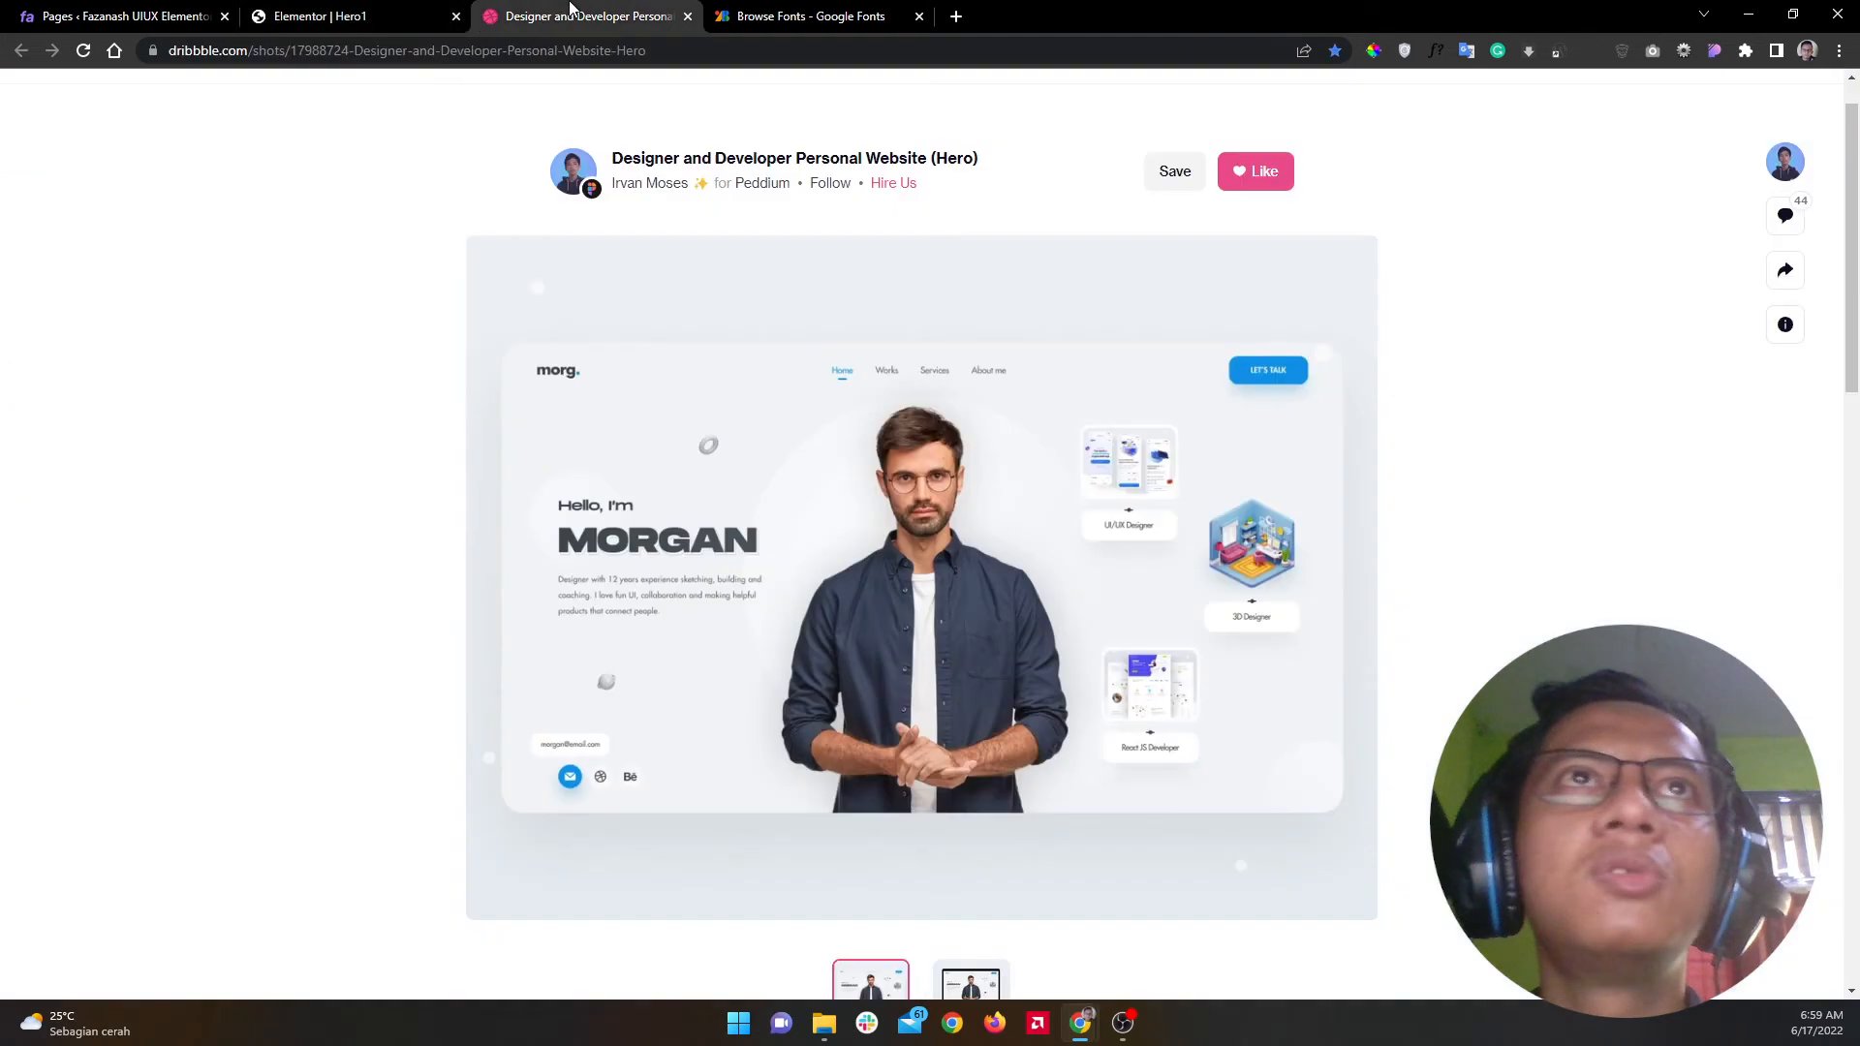
pyautogui.click(381, 9)
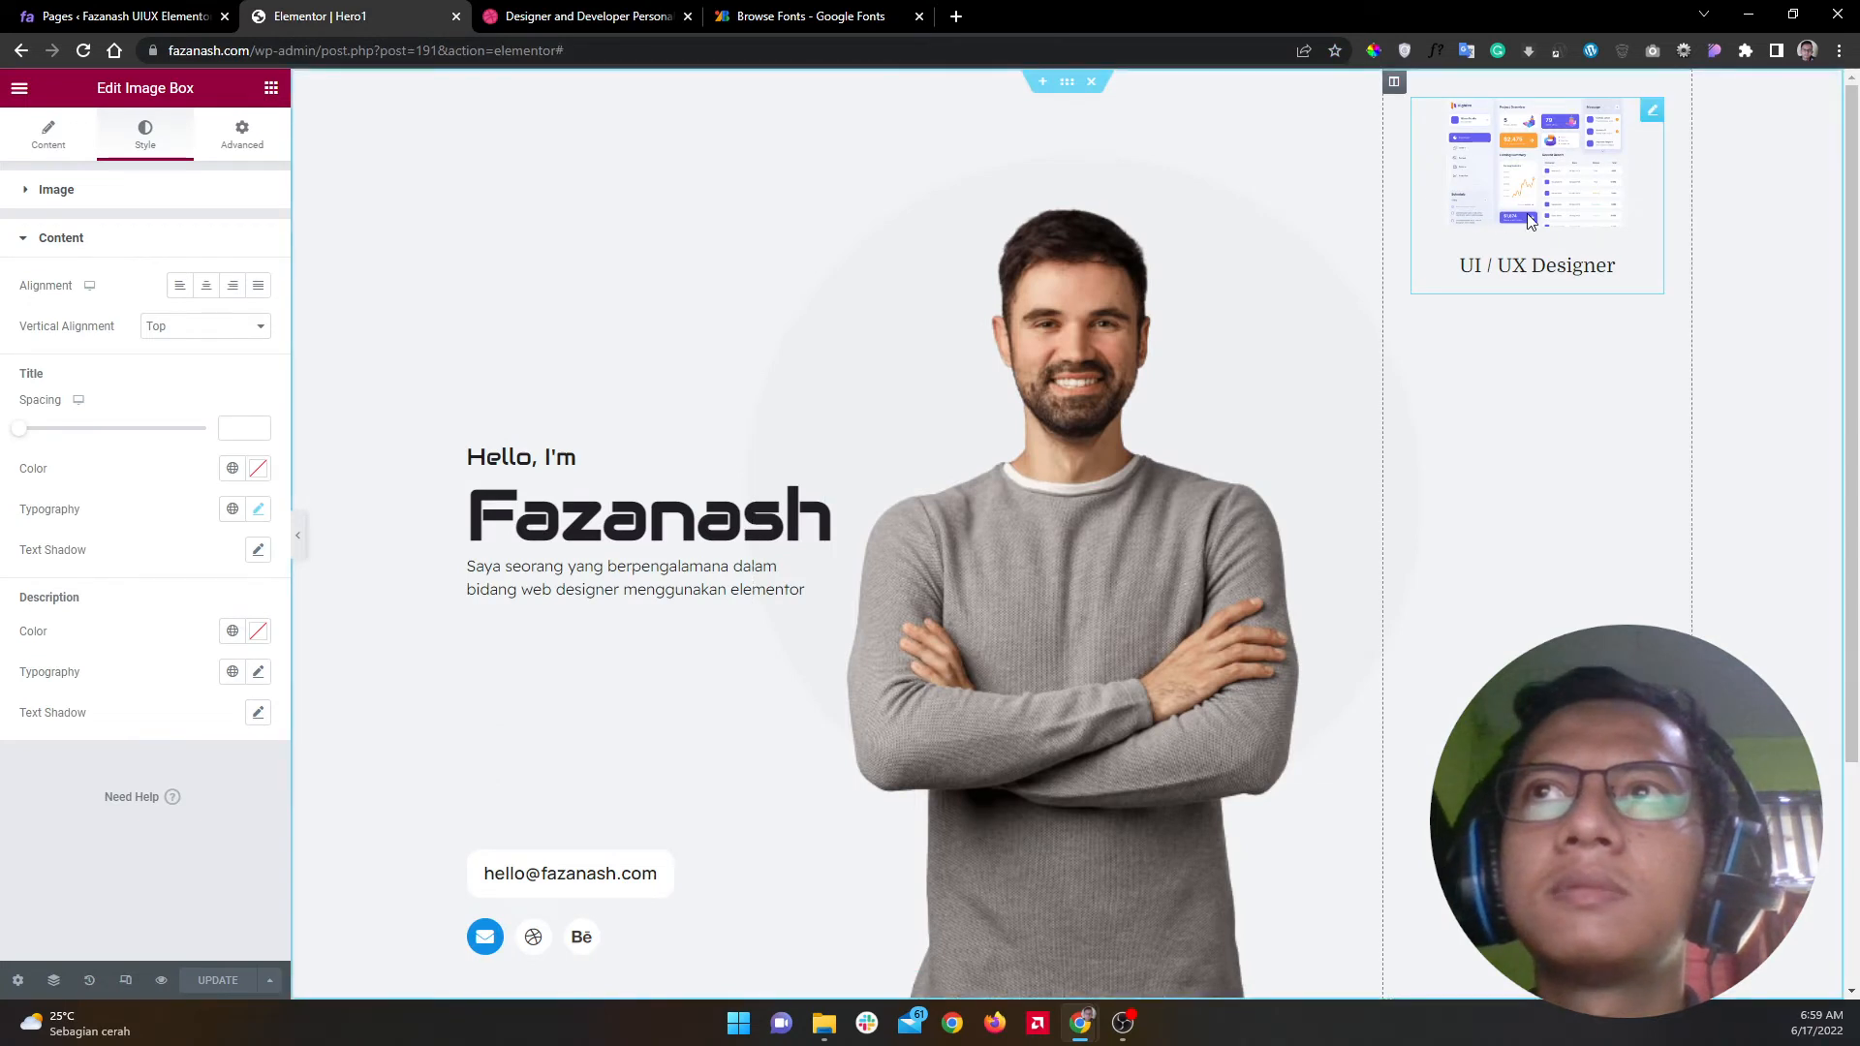
pyautogui.click(586, 16)
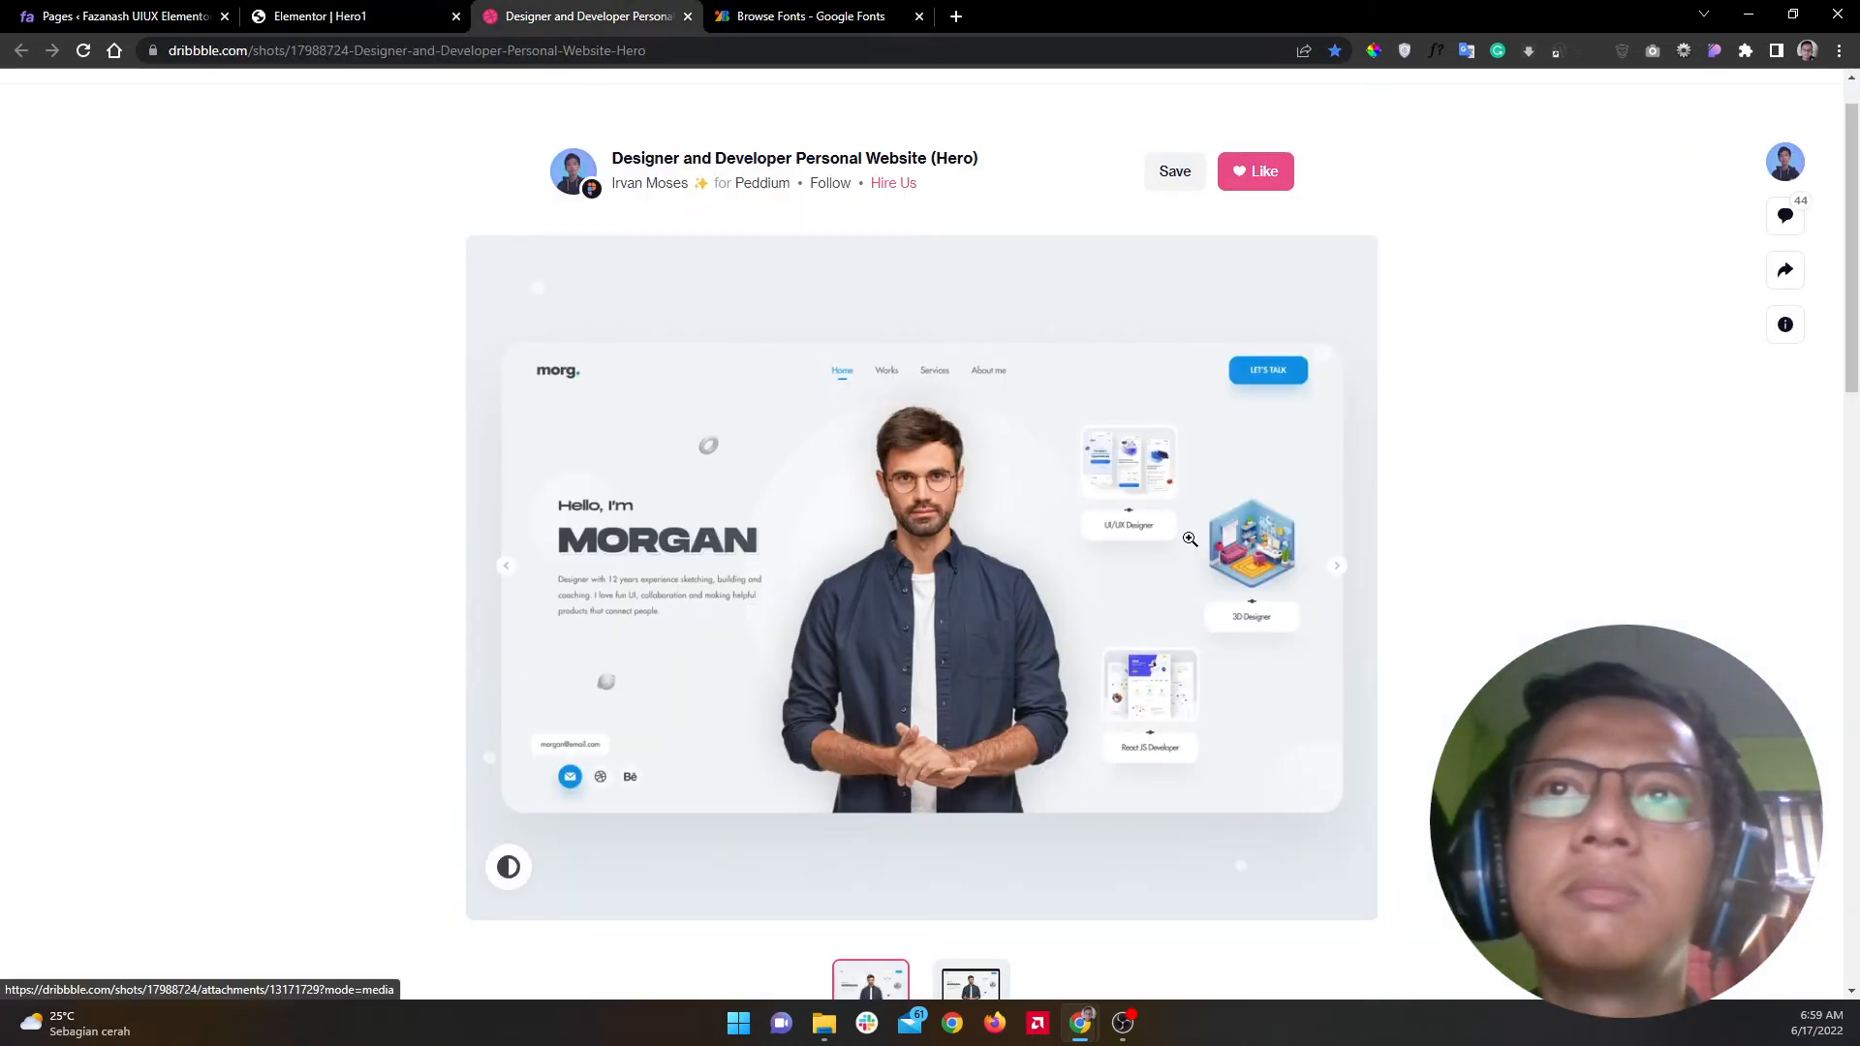
pyautogui.click(354, 10)
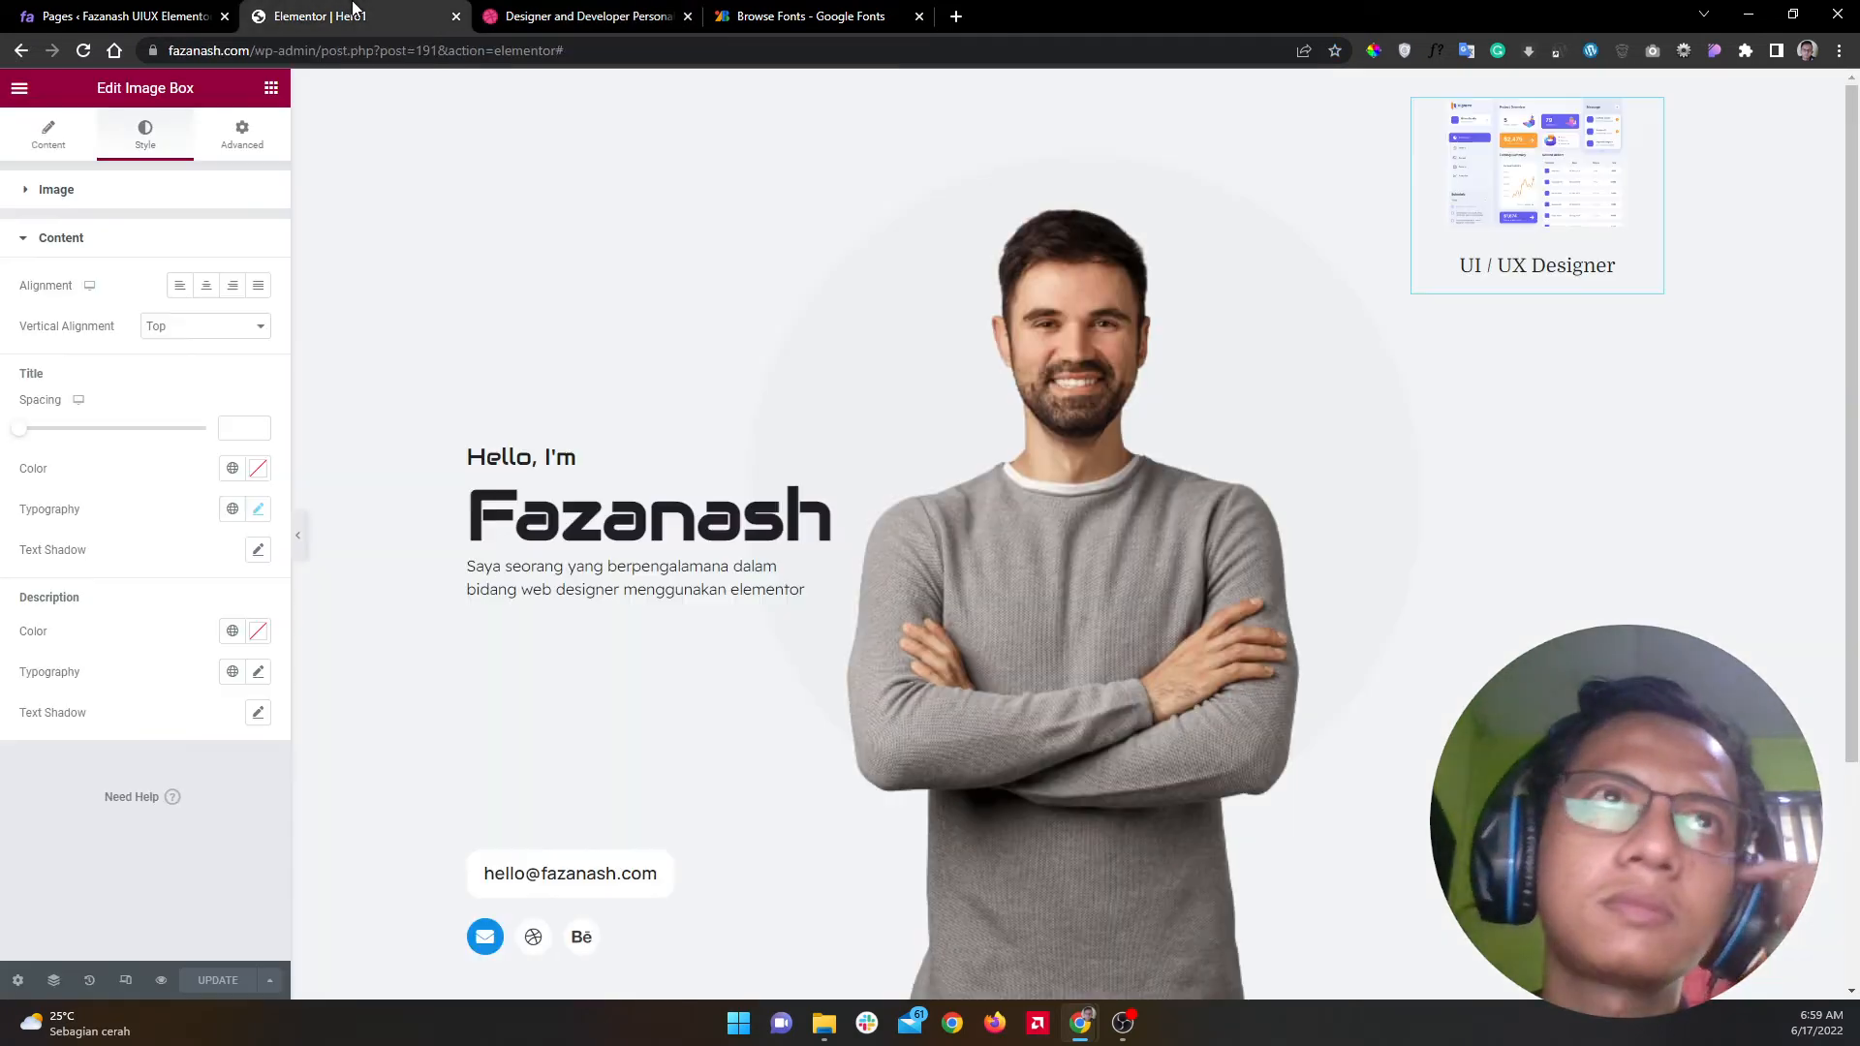
# Step: Open Hero1's View link in a new tab and switch to the live page
pyautogui.click(116, 16)
pyautogui.rightClick(395, 629)
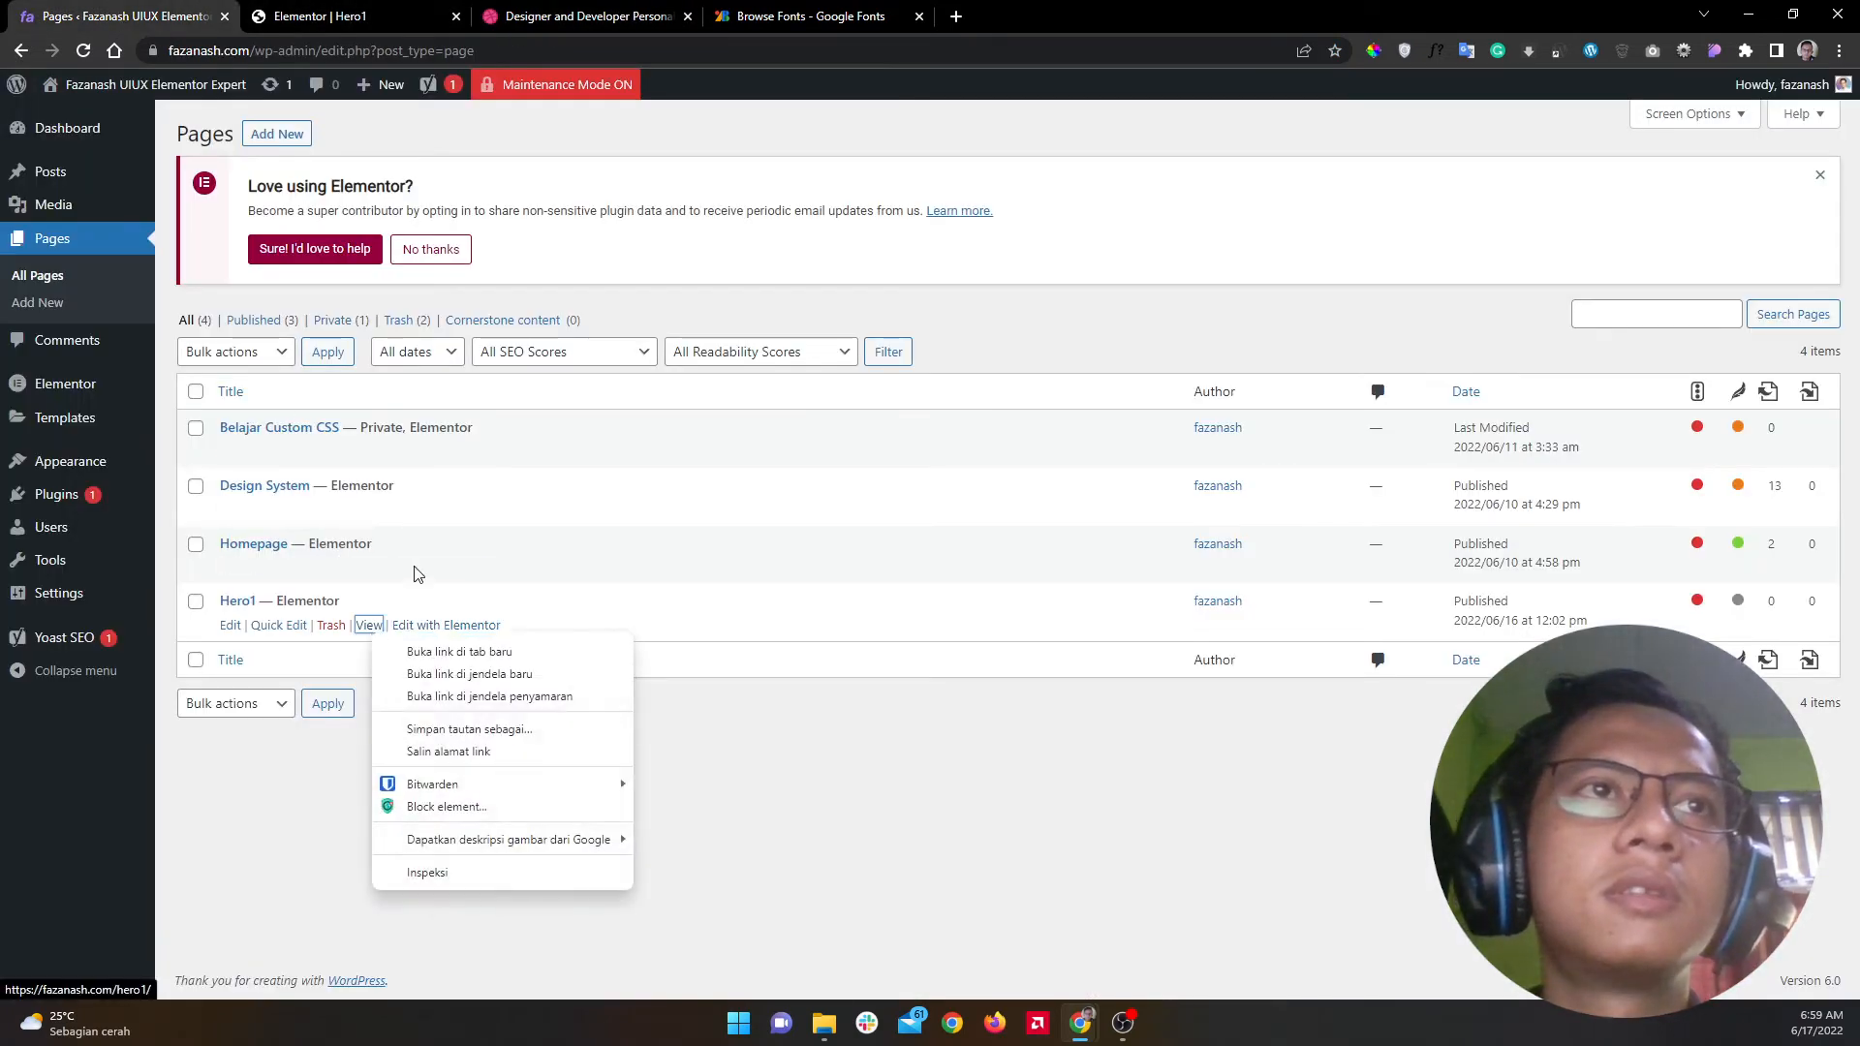
pyautogui.click(418, 650)
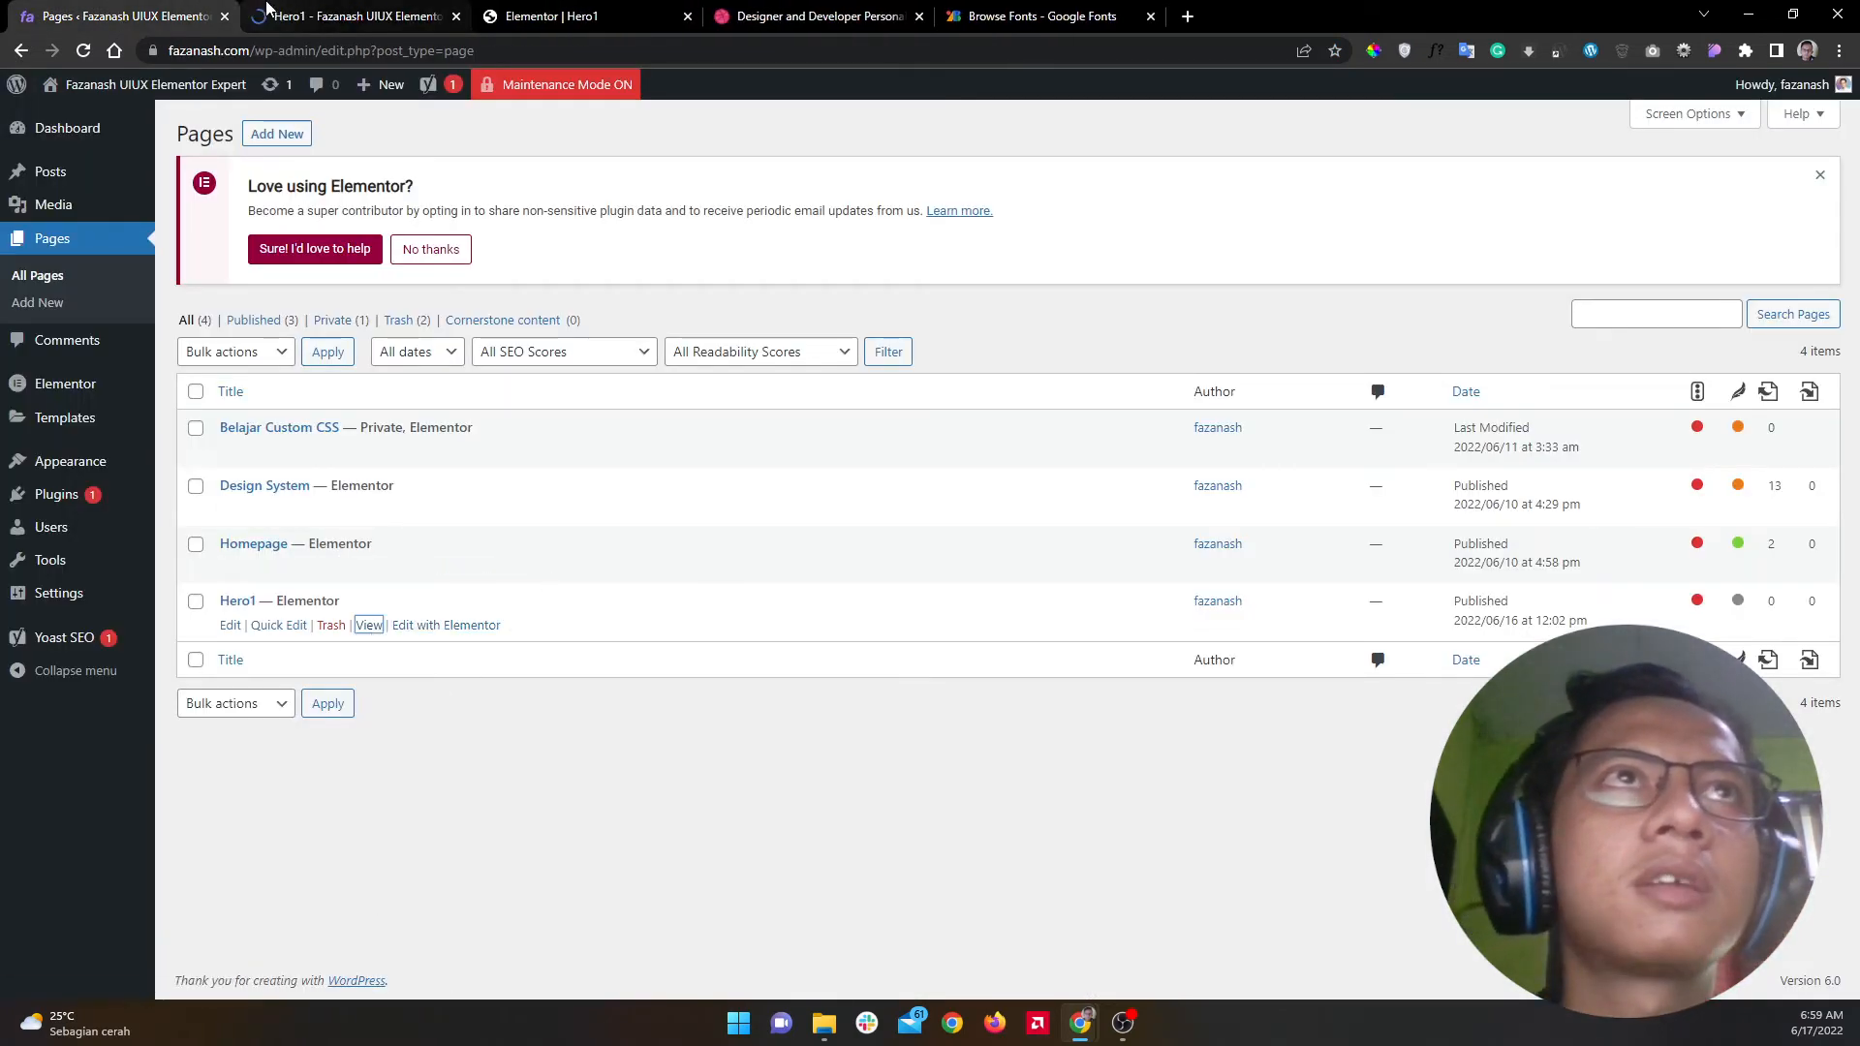
pyautogui.click(320, 16)
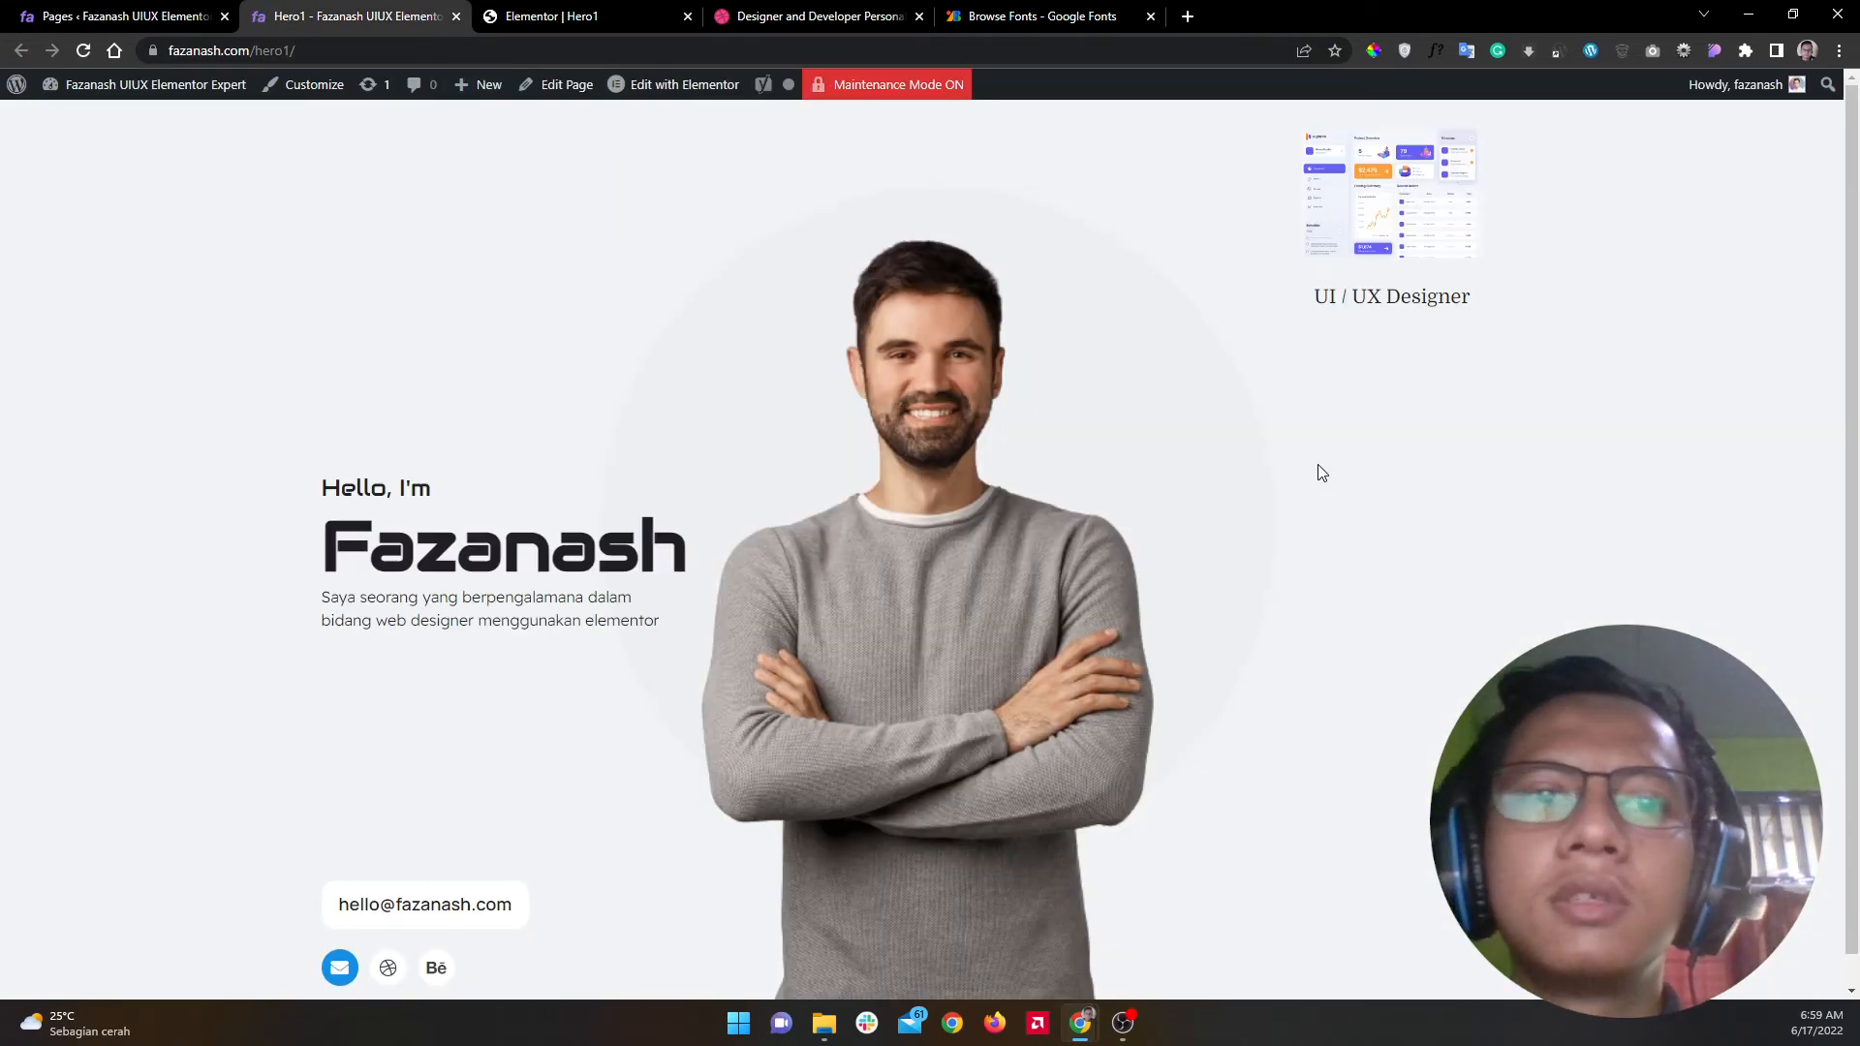
pyautogui.rightClick(1462, 455)
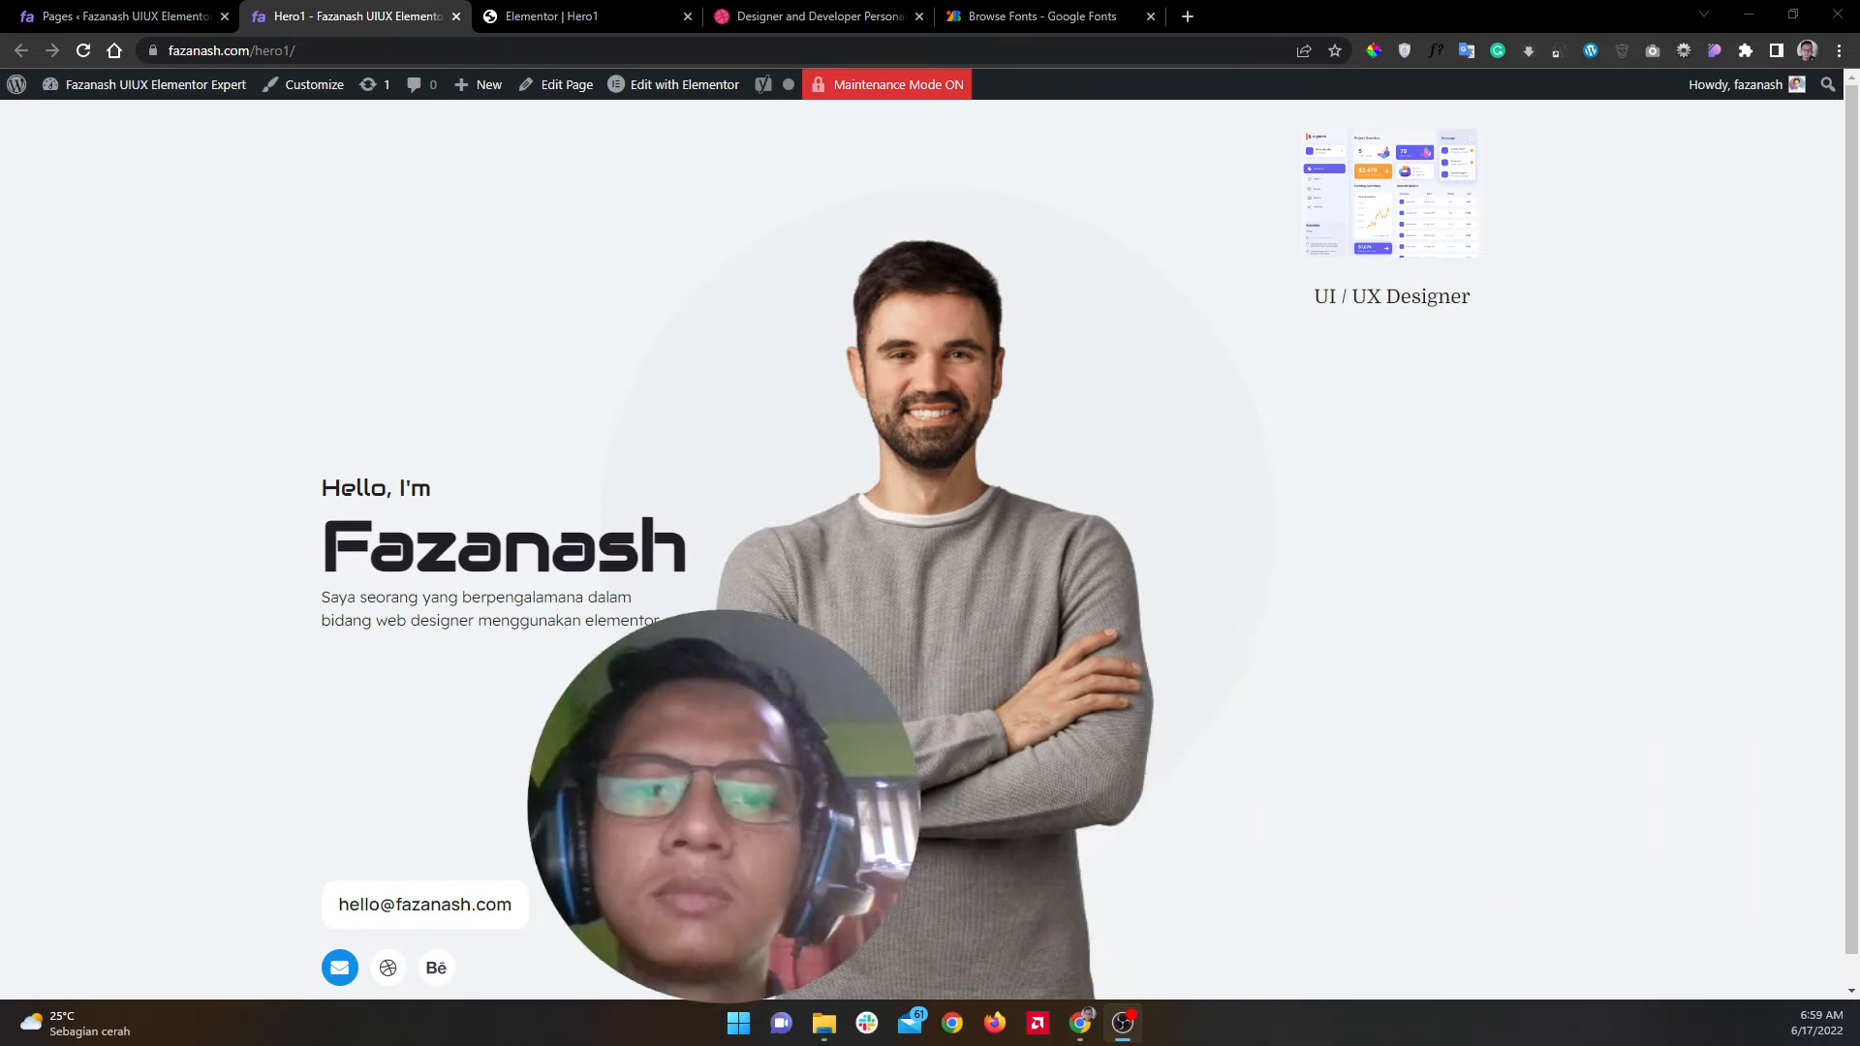
# Step: Open the page inspector and pick the UI / UX Designer title element
pyautogui.rightClick(1412, 368)
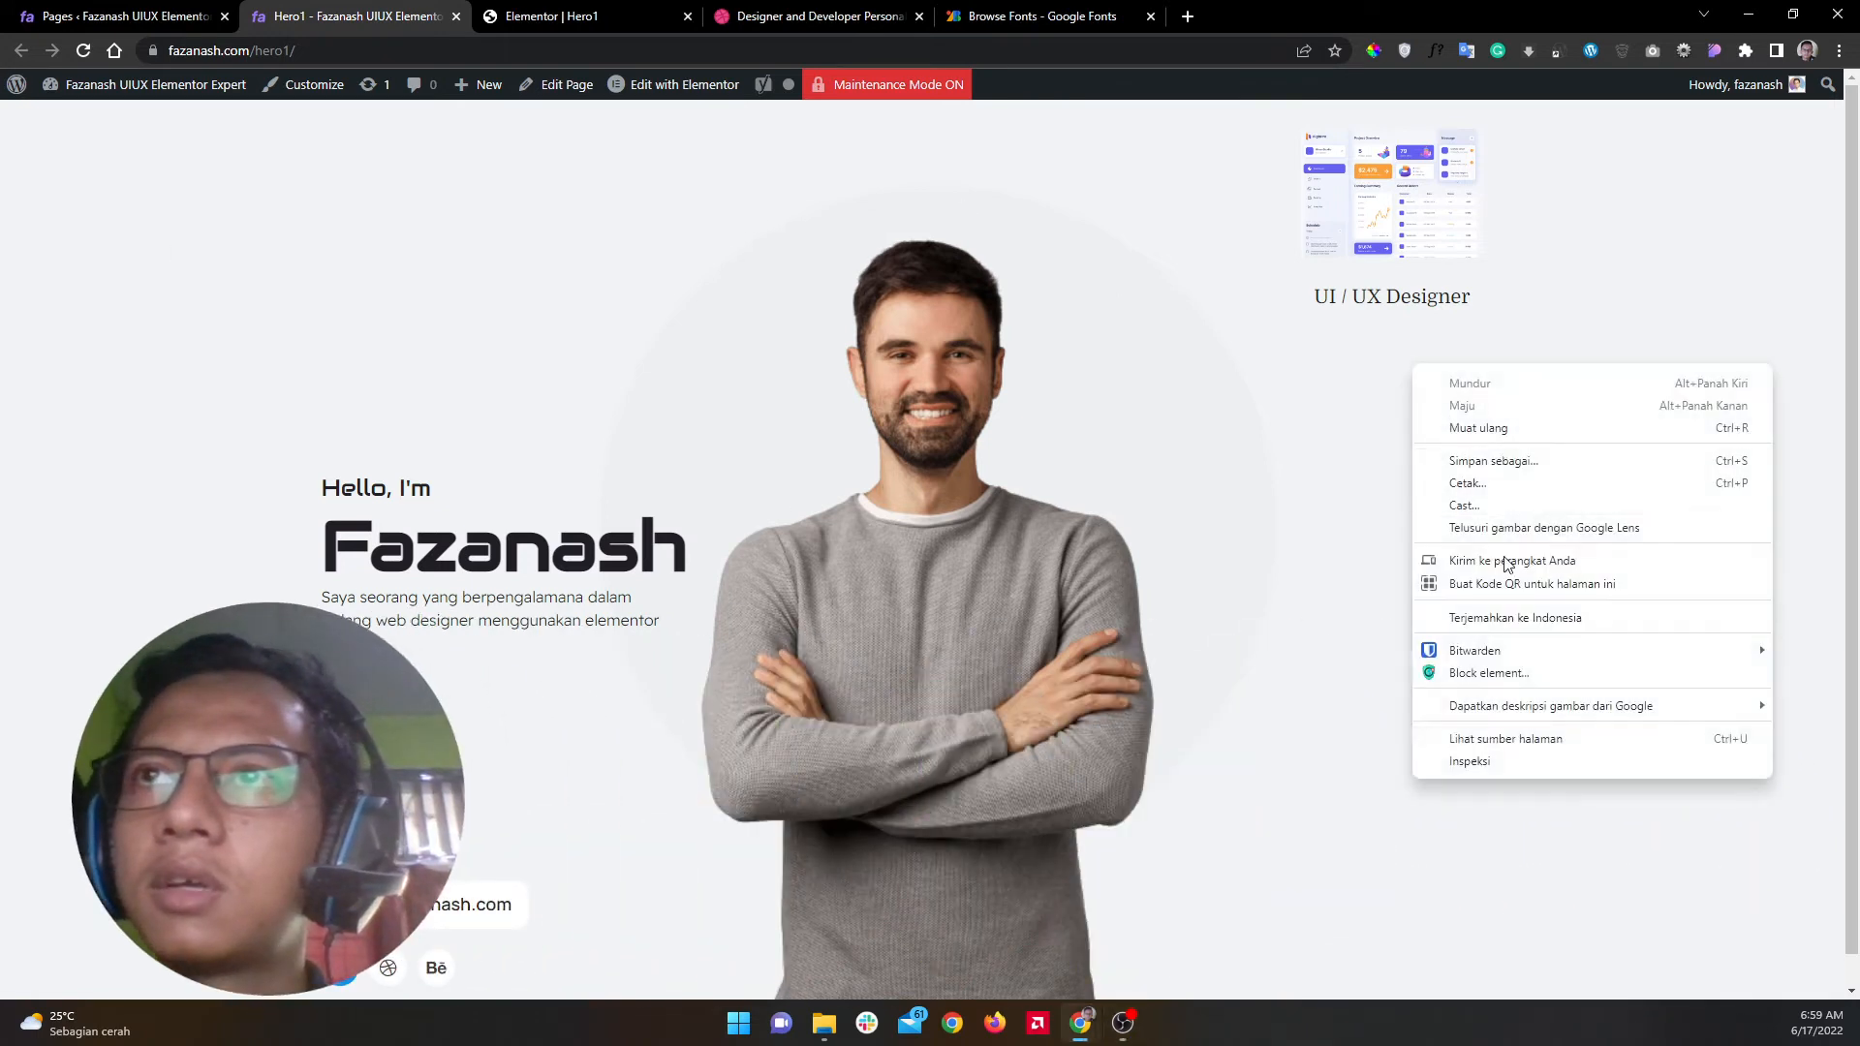
pyautogui.click(1492, 763)
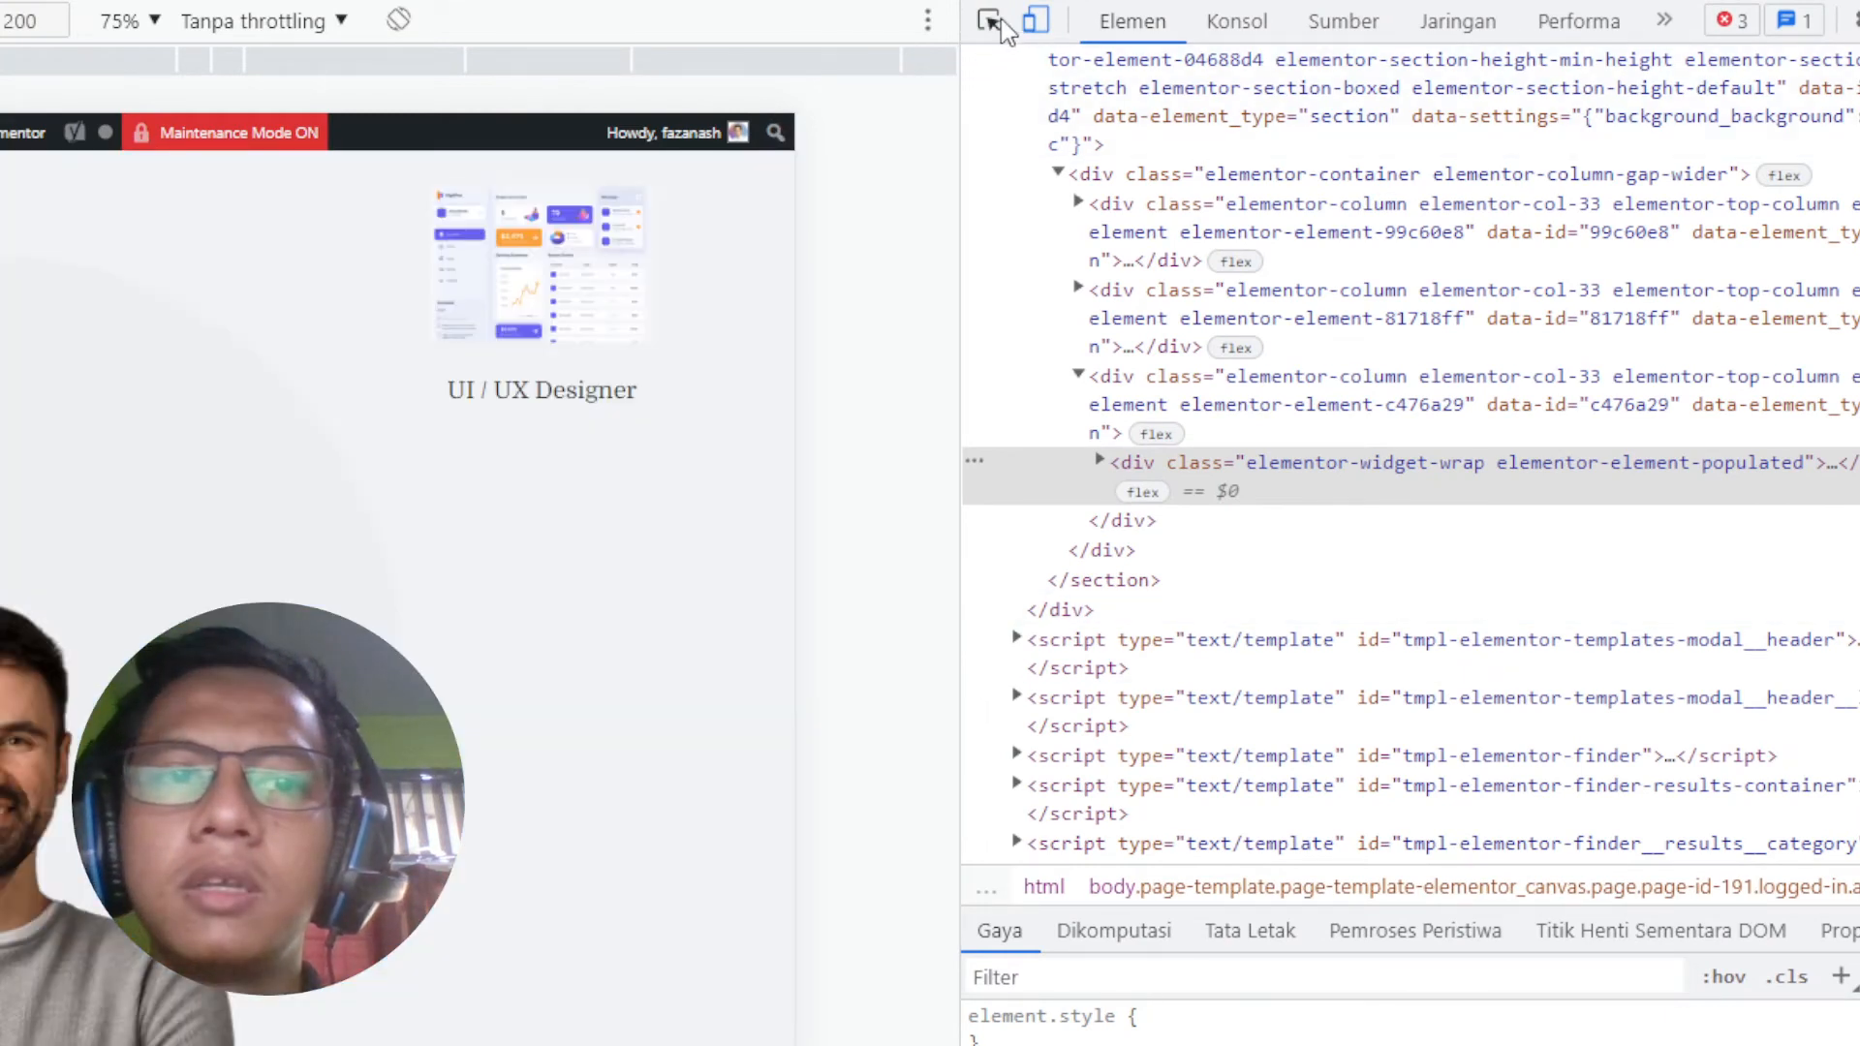
pyautogui.click(998, 21)
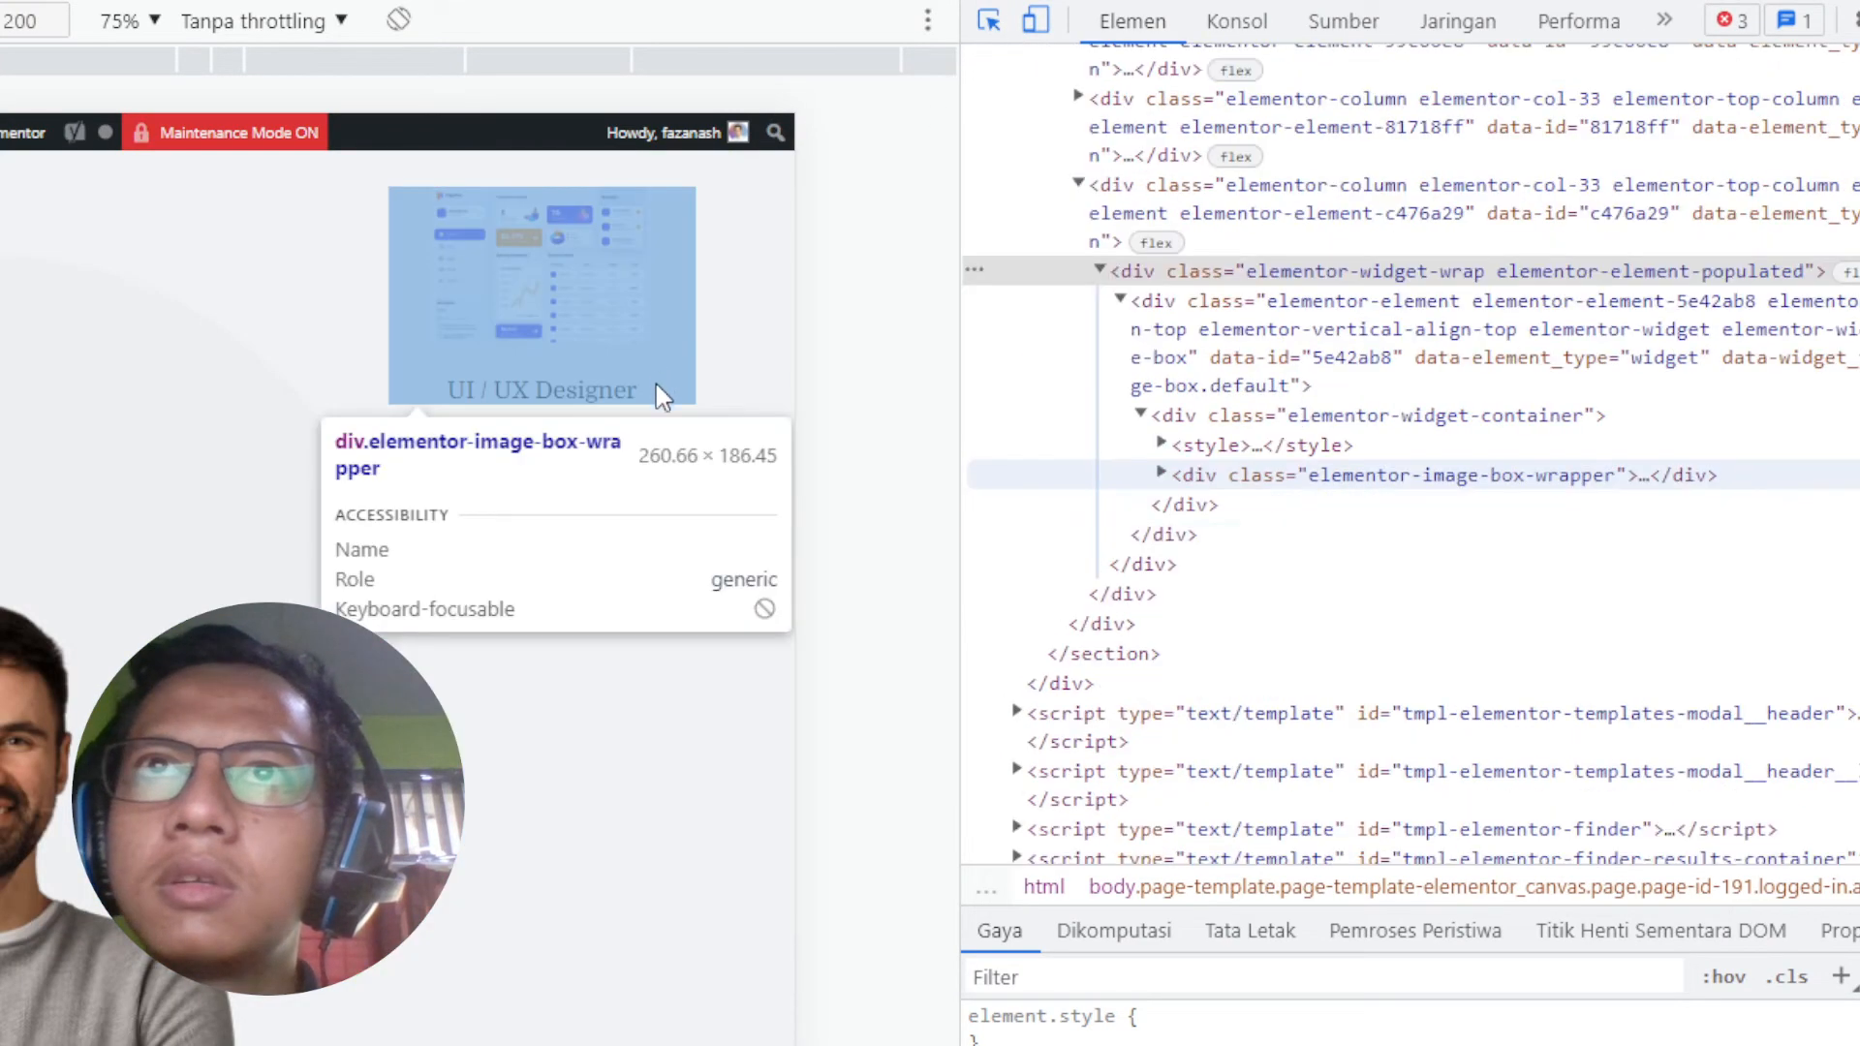
pyautogui.click(667, 407)
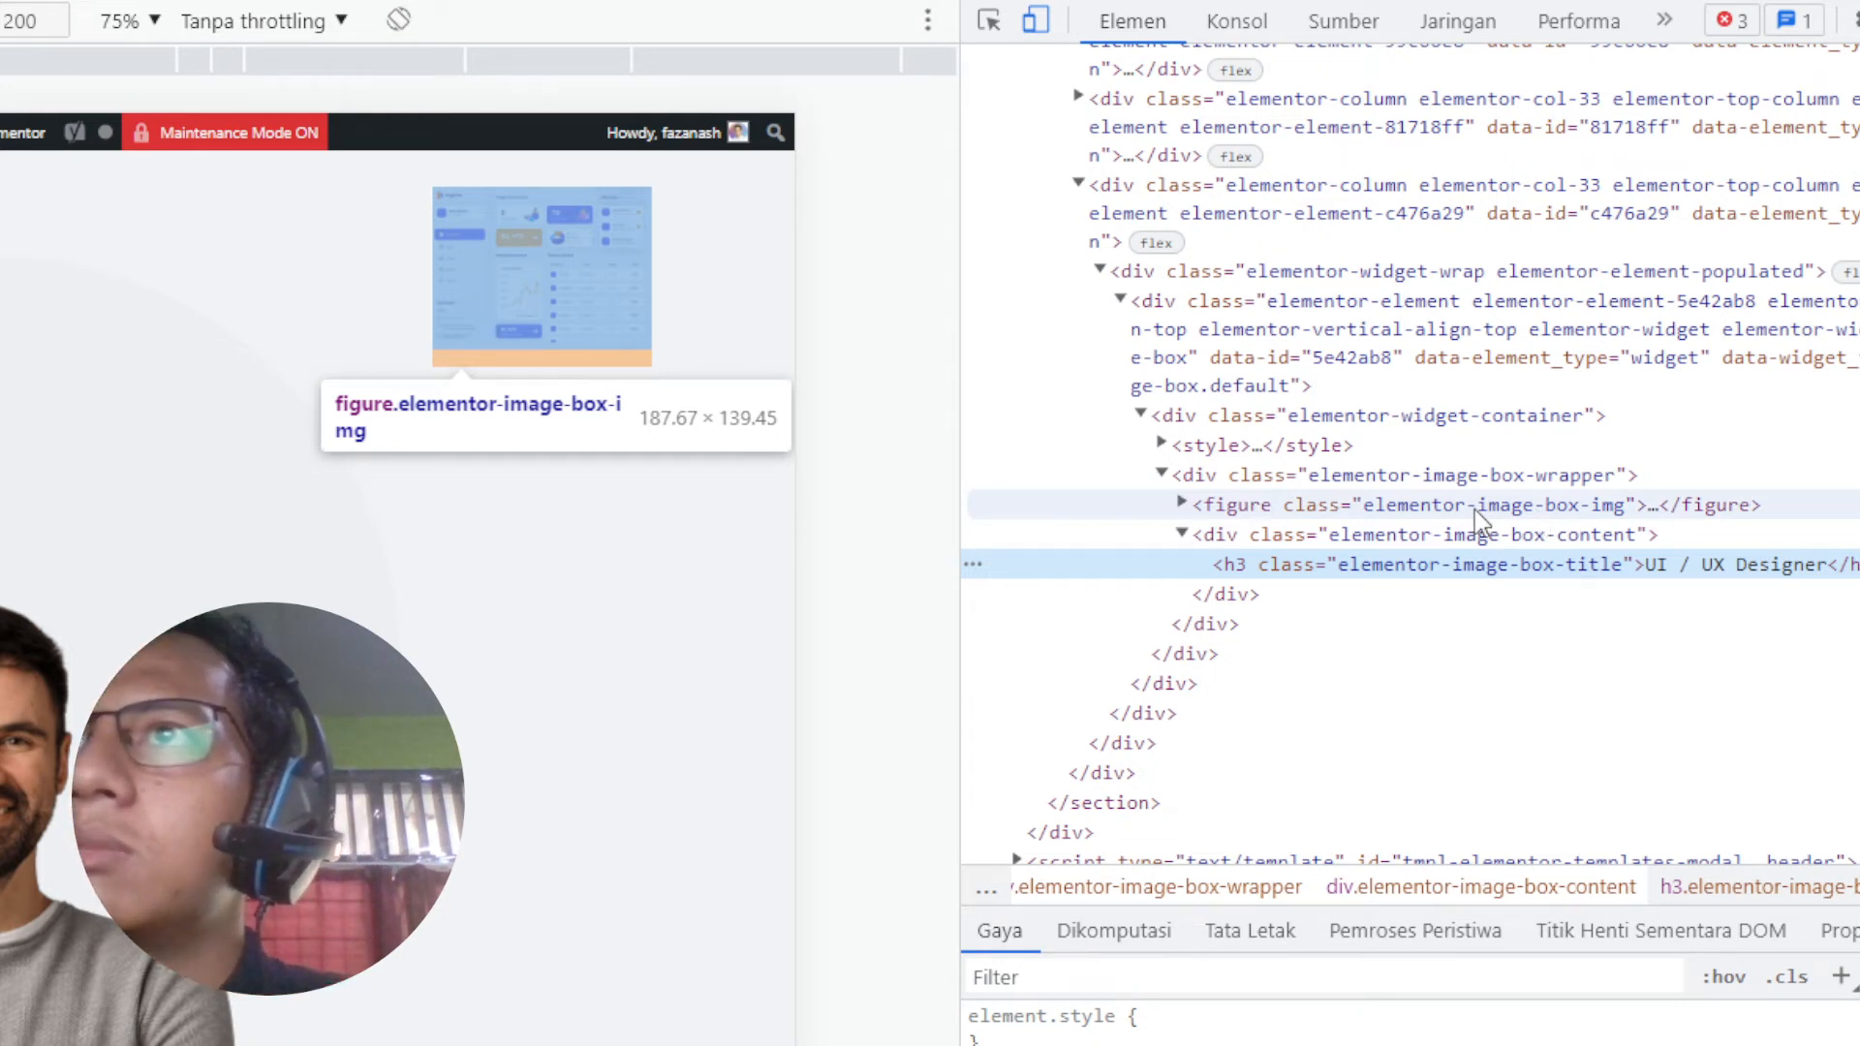
# Step: Copy the title h3's class name elementor-image-box-title
pyautogui.click(1181, 534)
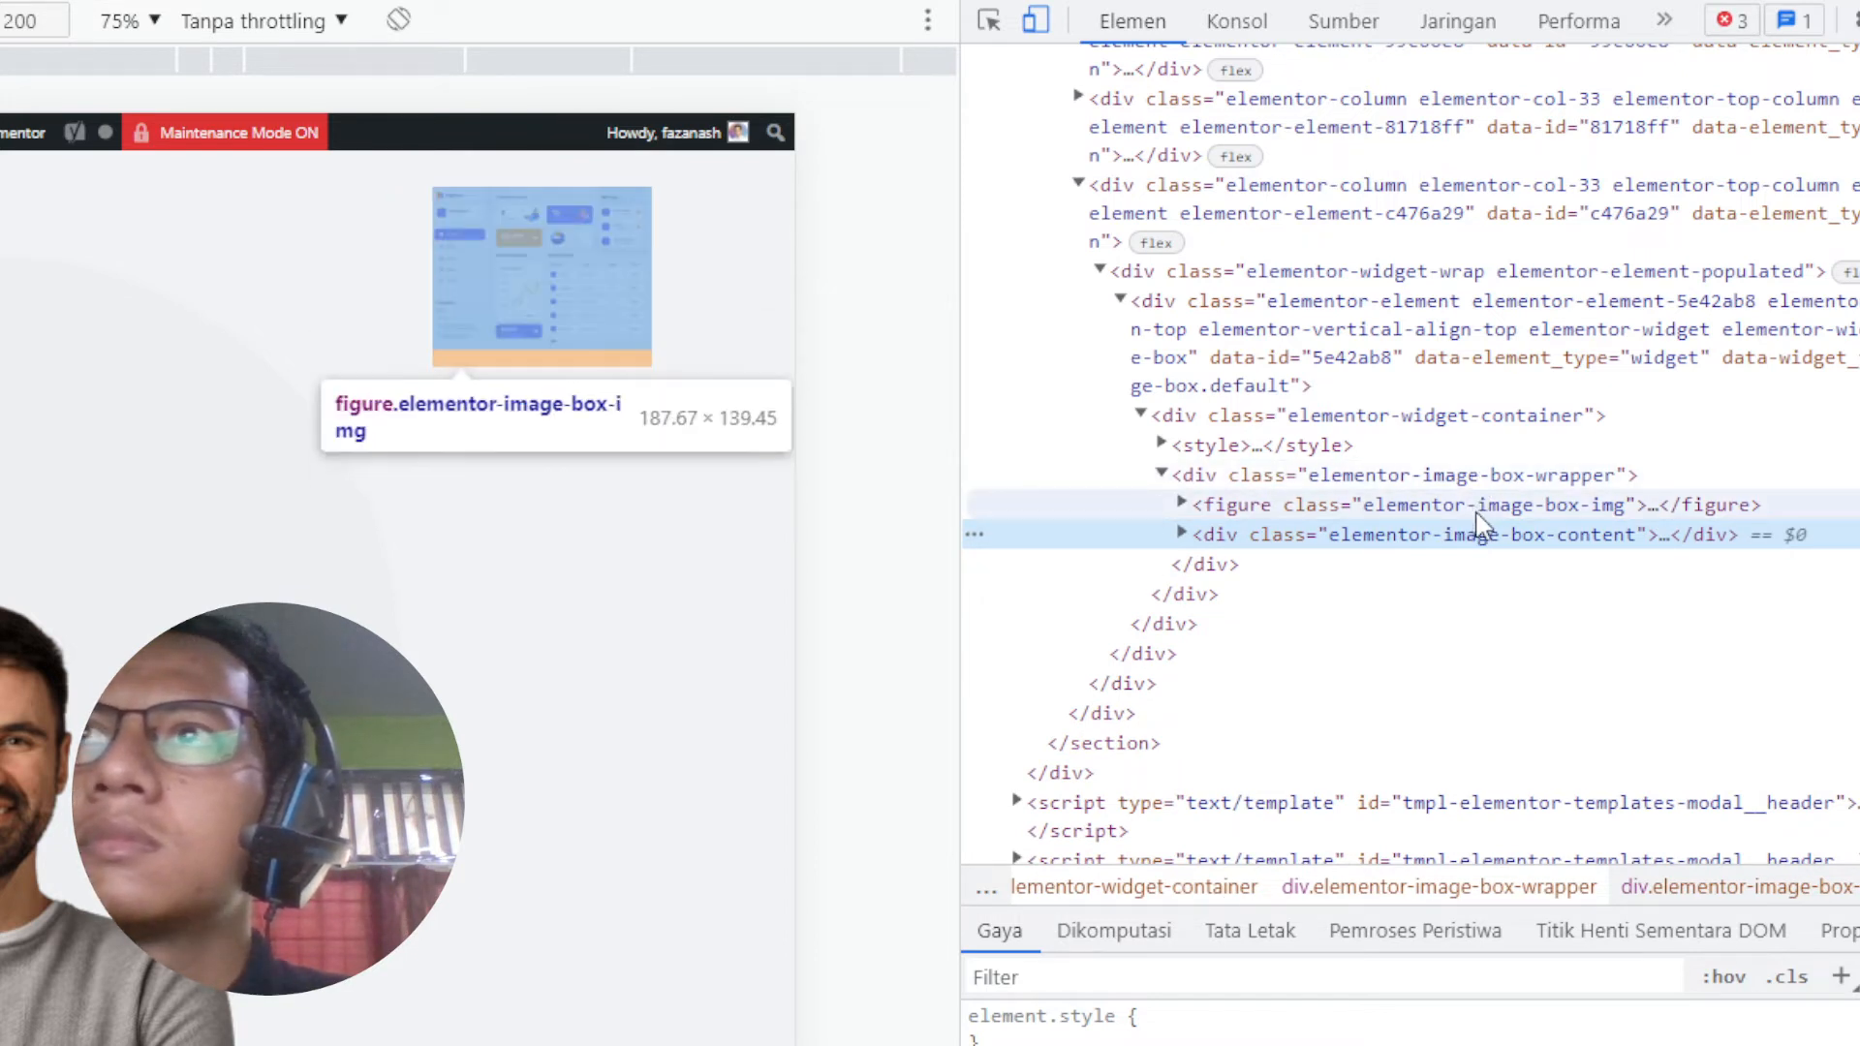
pyautogui.click(1182, 534)
pyautogui.click(1420, 562)
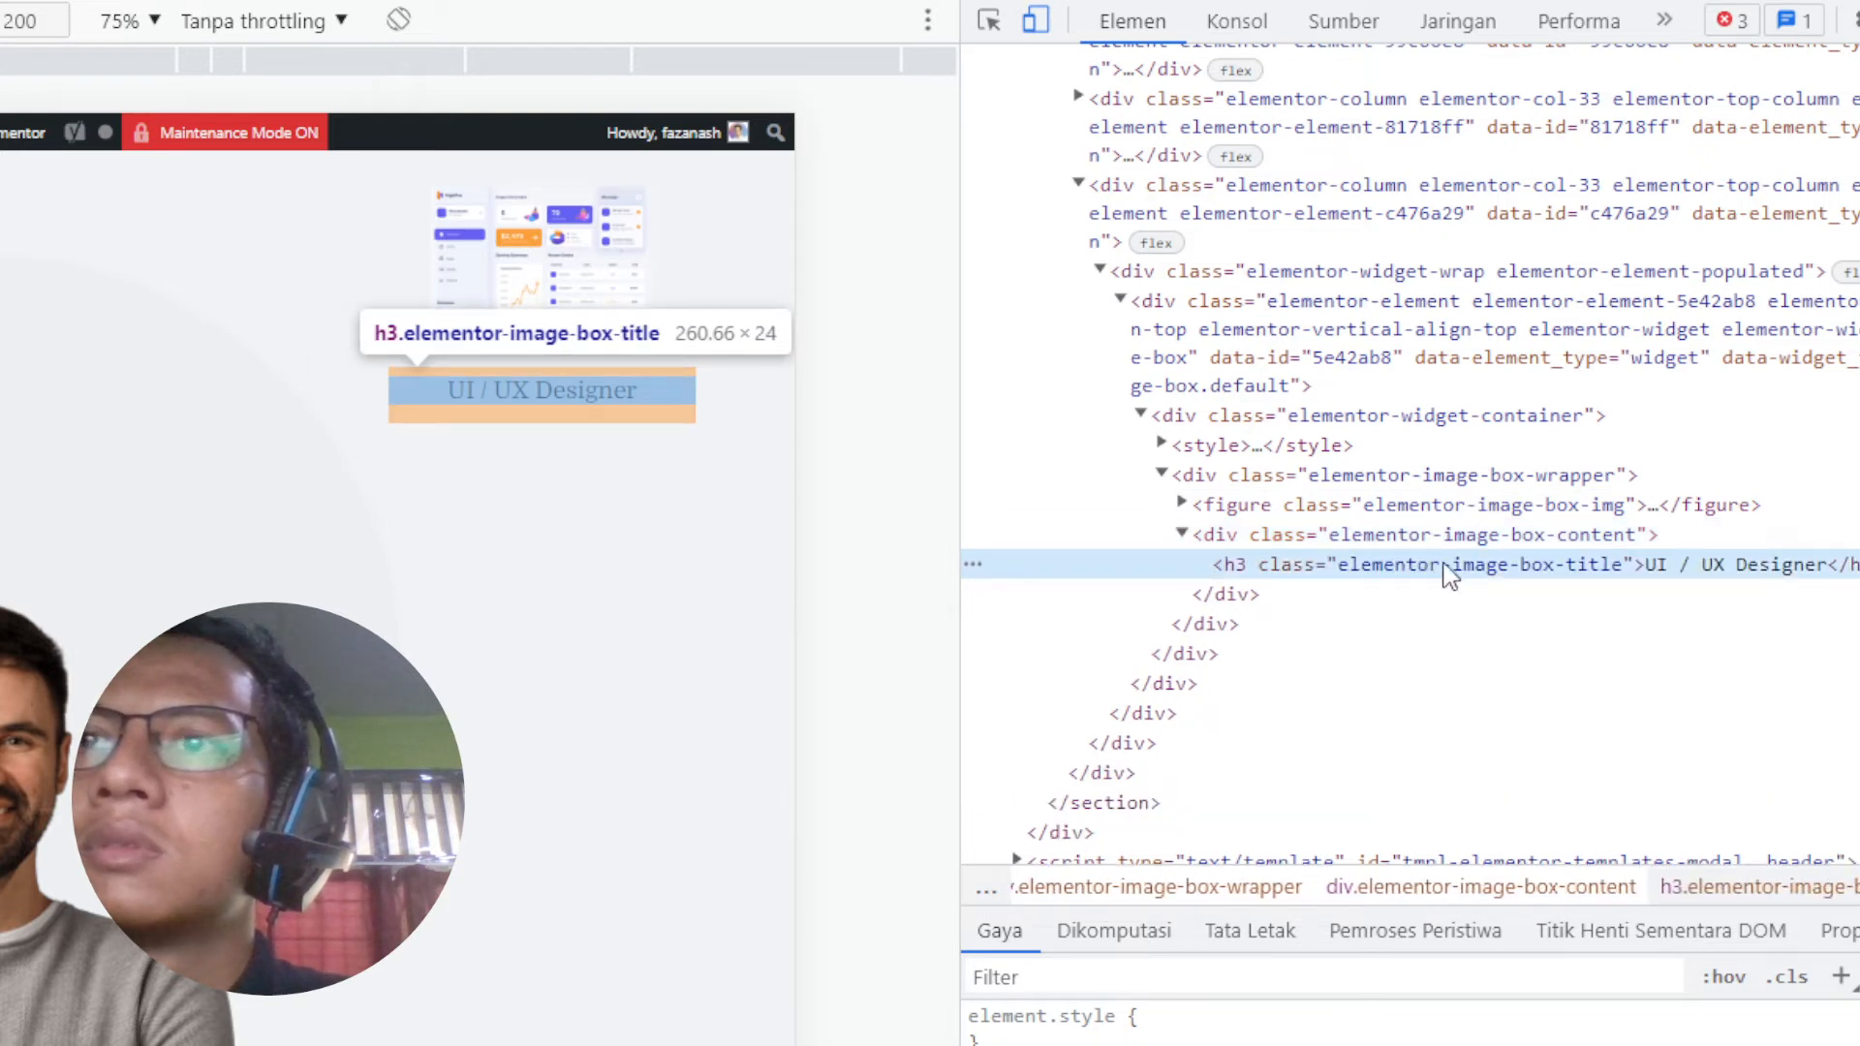
pyautogui.doubleClick(1445, 565)
pyautogui.hotkey('ctrl', 'c')
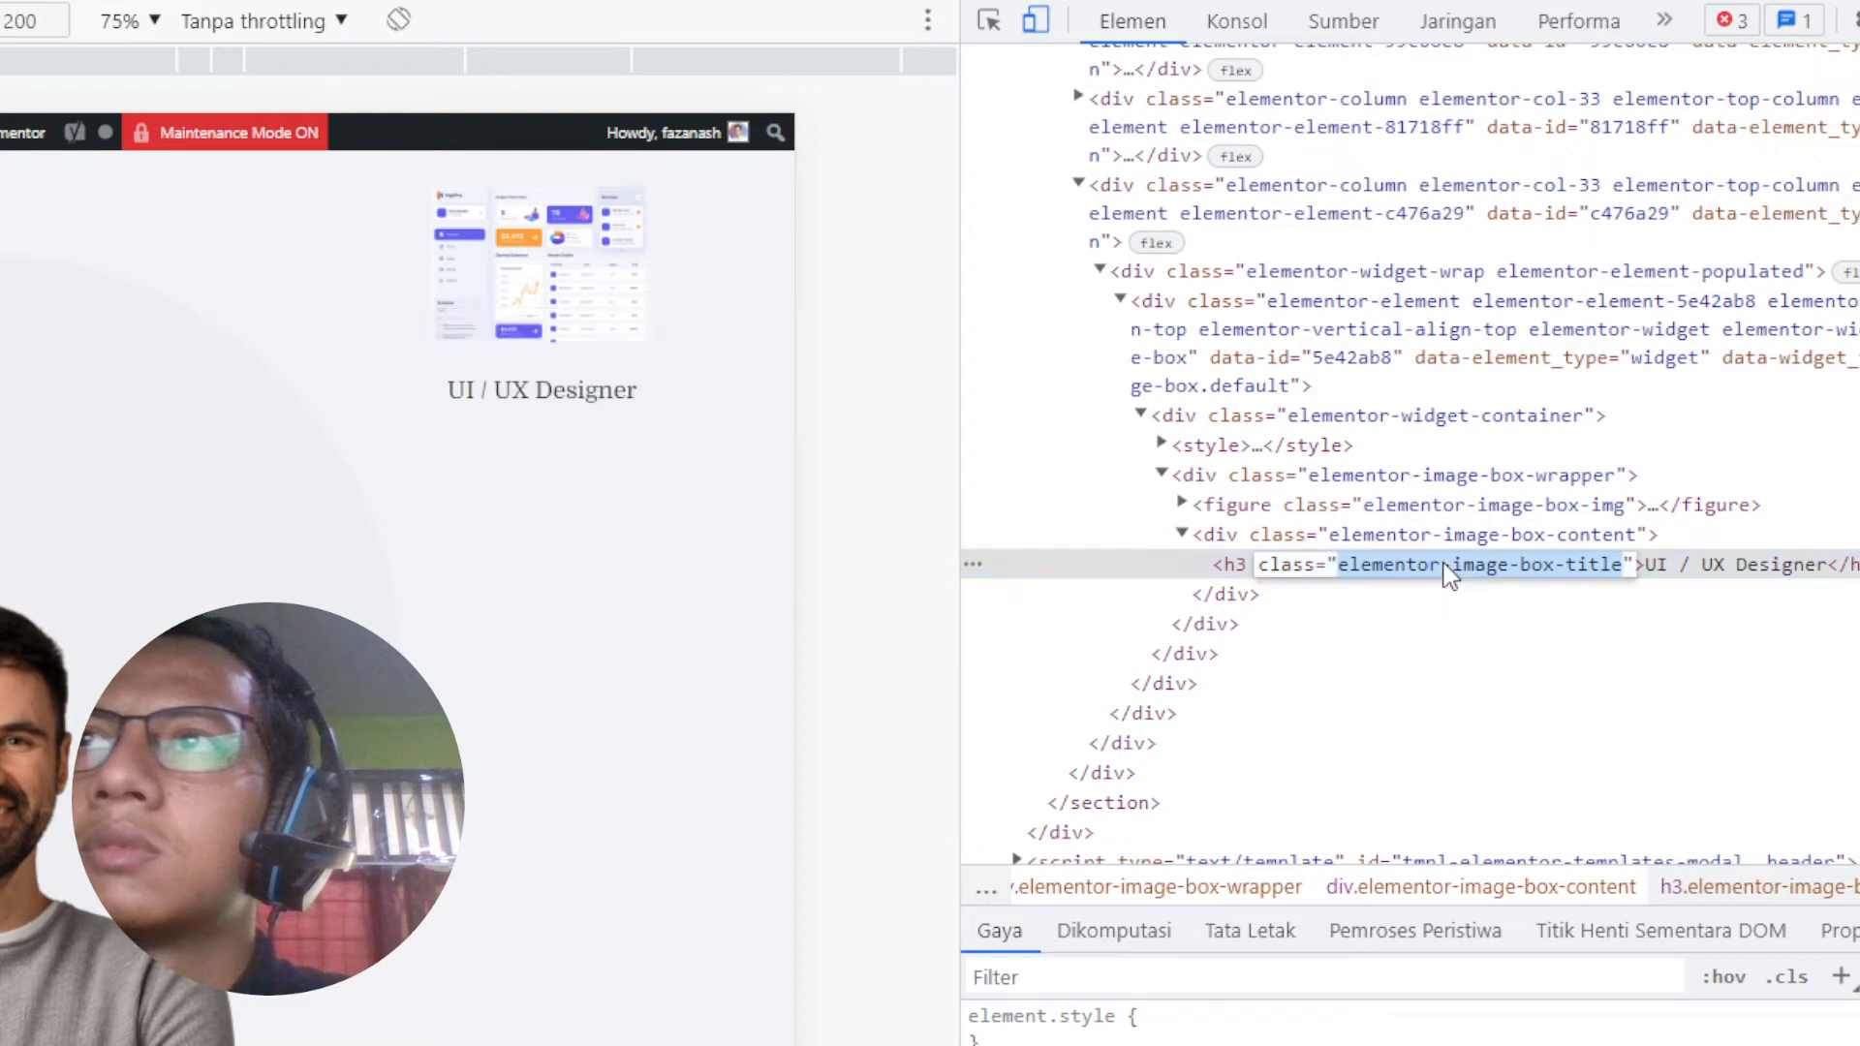
pyautogui.rightClick(1445, 567)
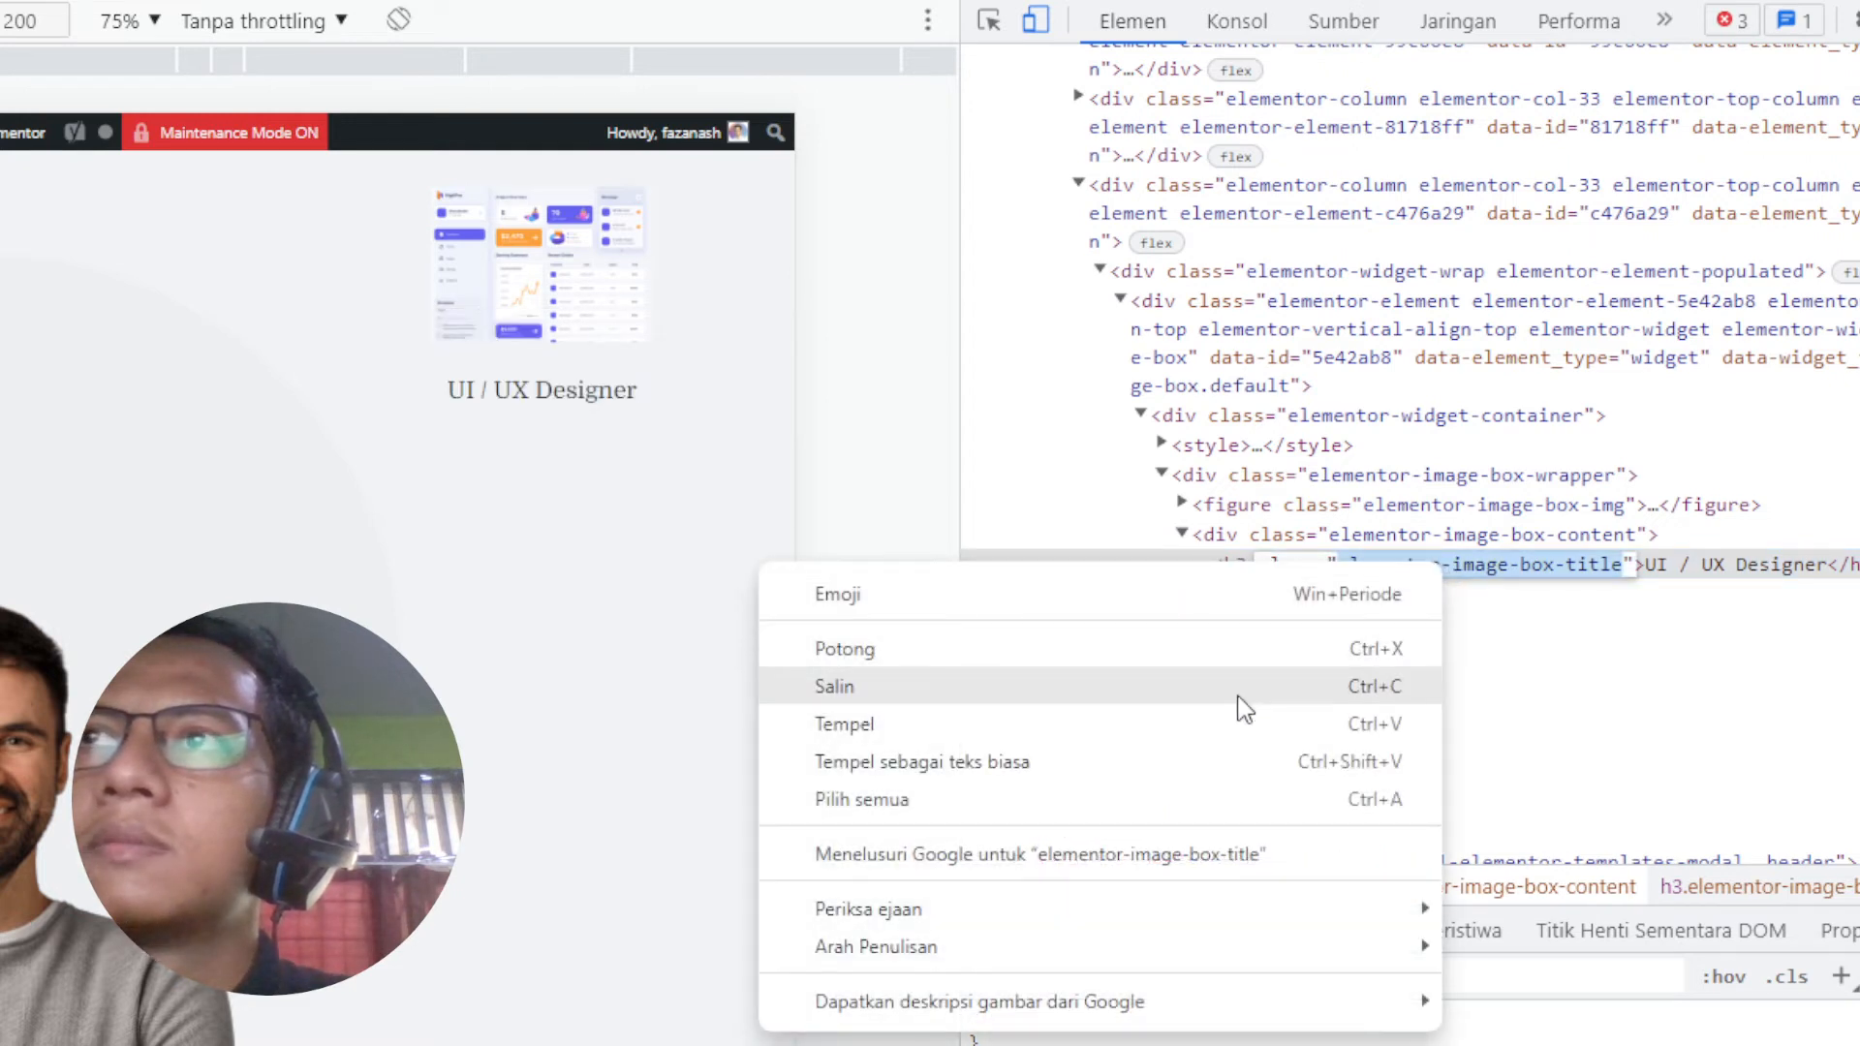
pyautogui.click(1245, 688)
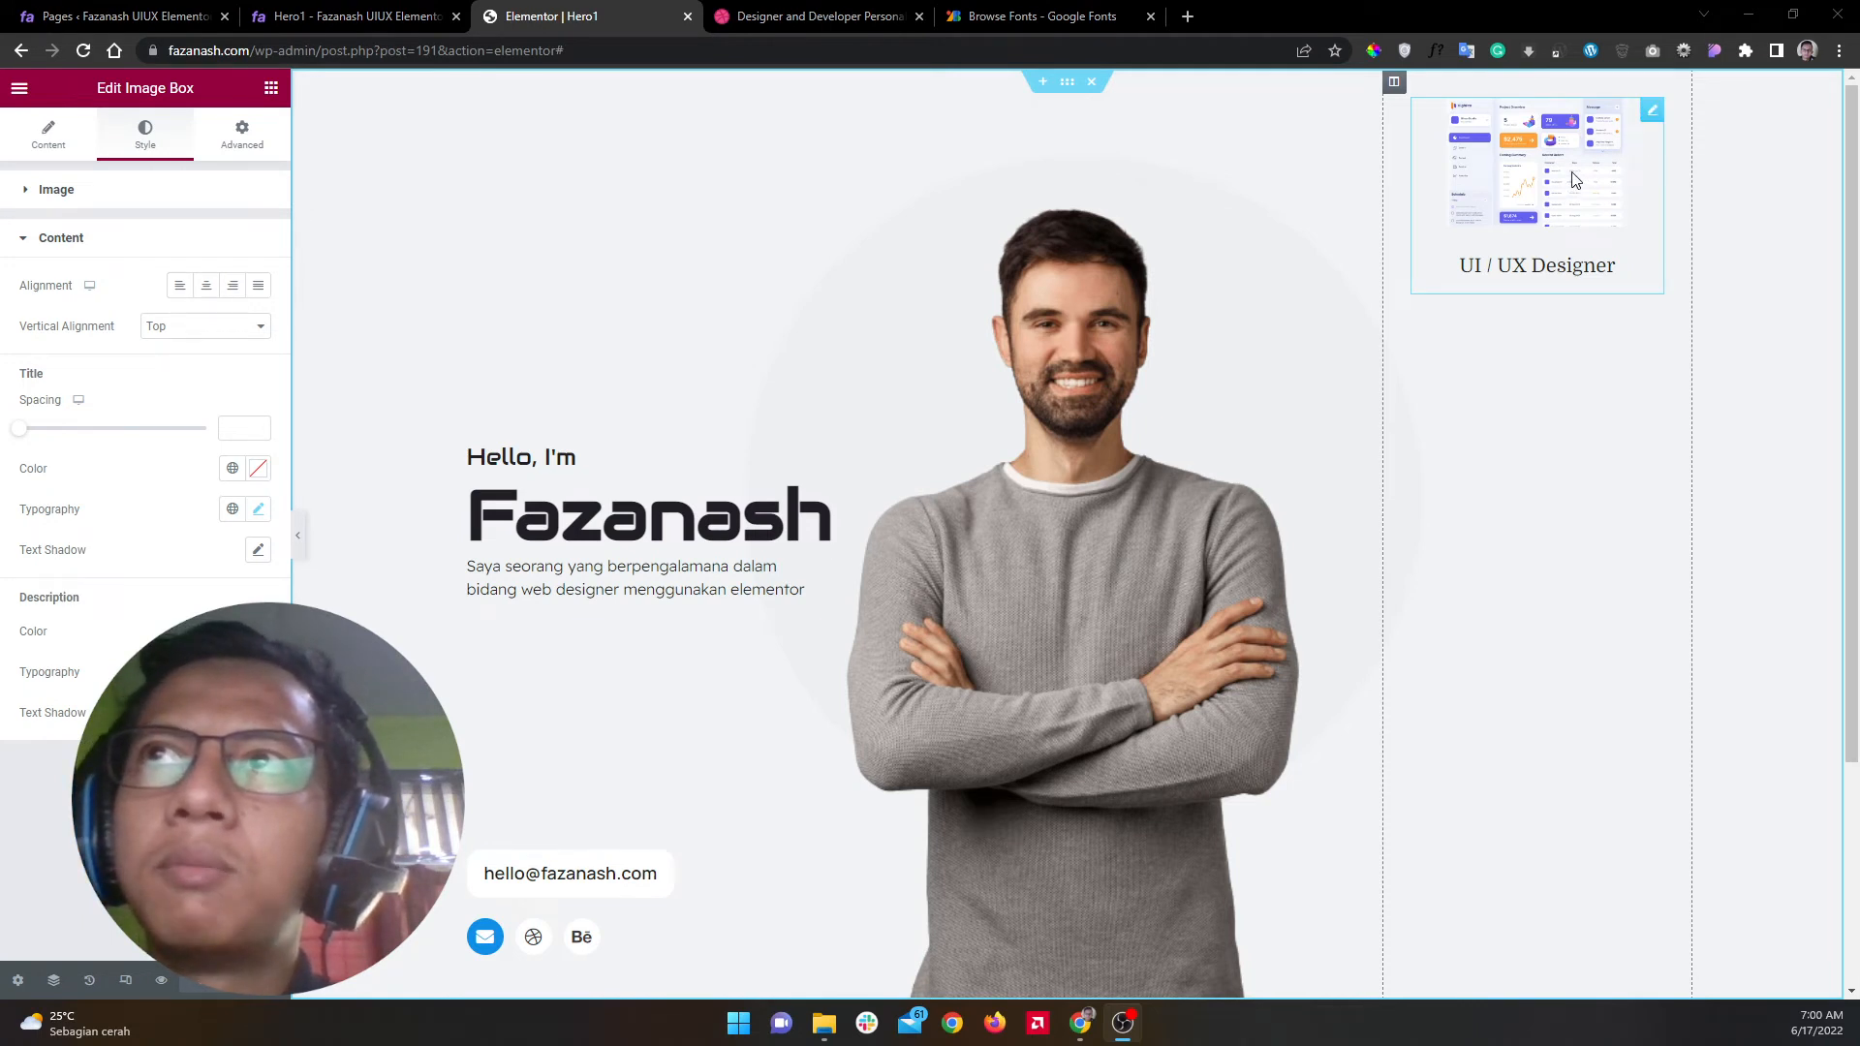
# Step: Edit the image box's column and expand its Advanced Custom CSS section
pyautogui.click(1394, 83)
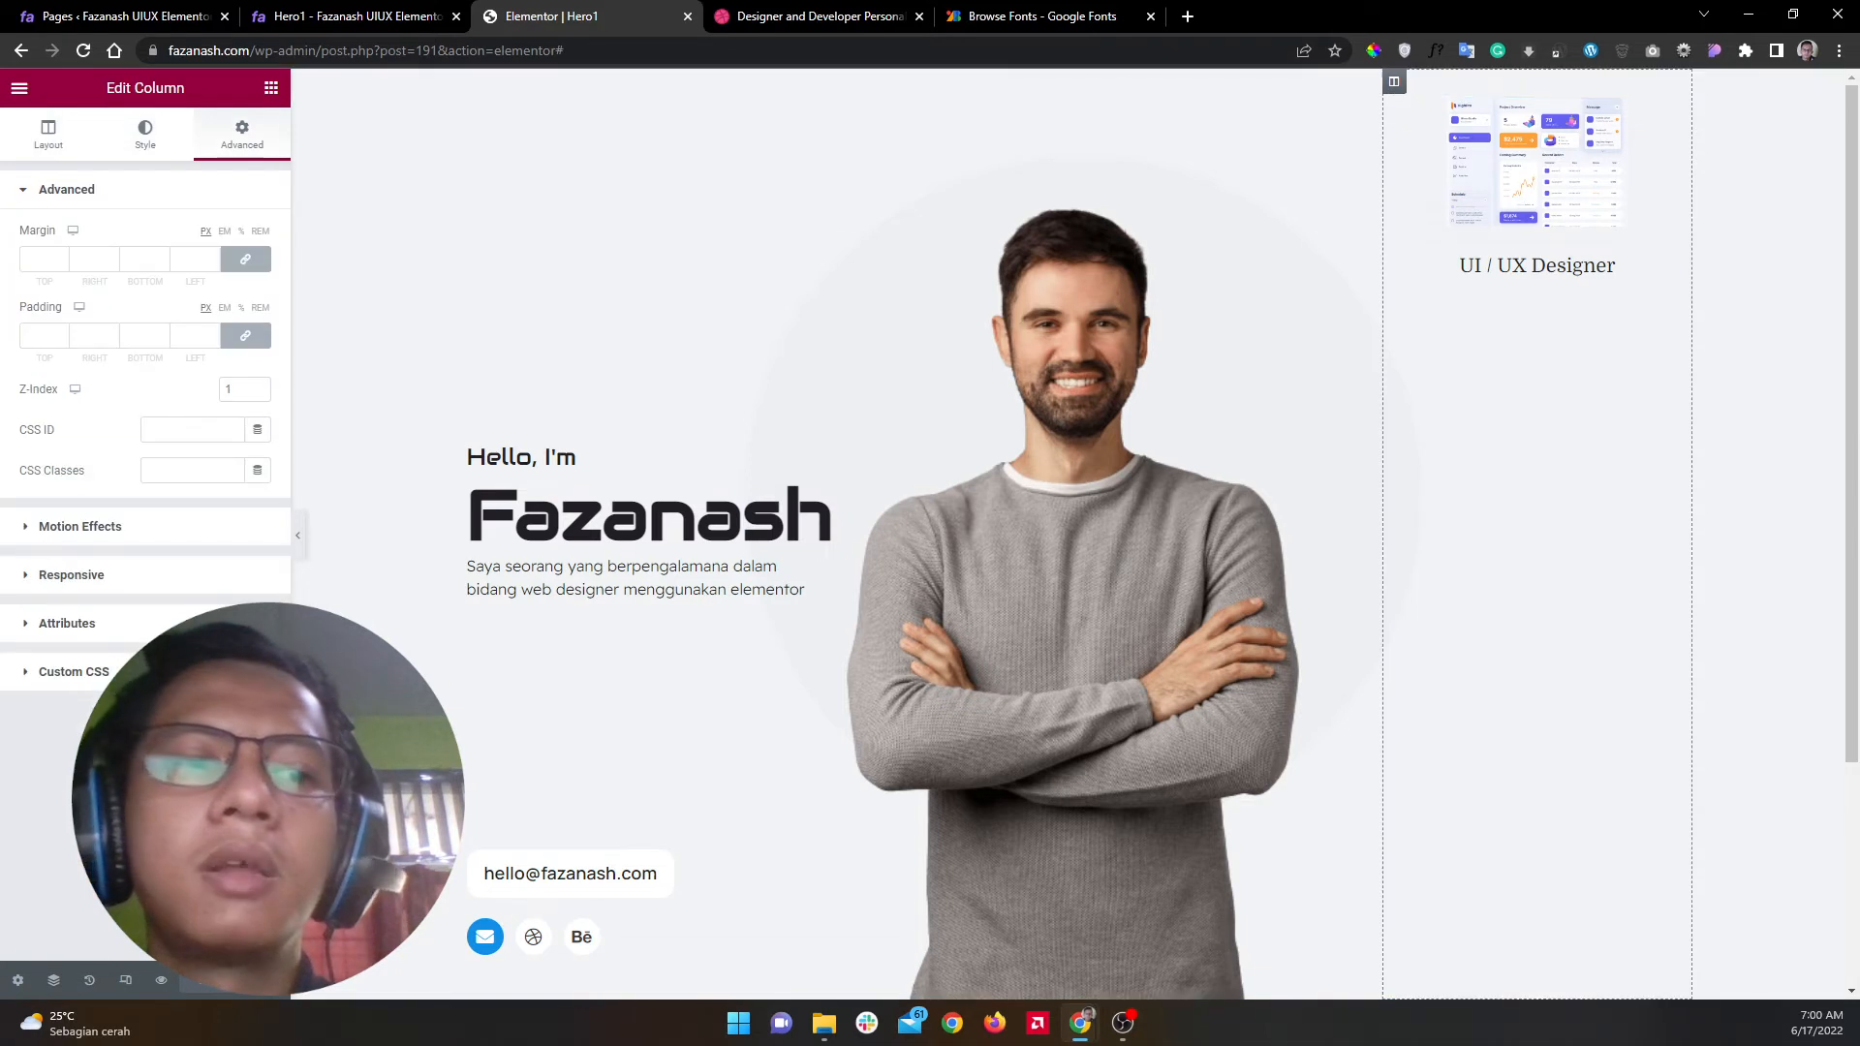
pyautogui.hotkey('alt', 'Tab')
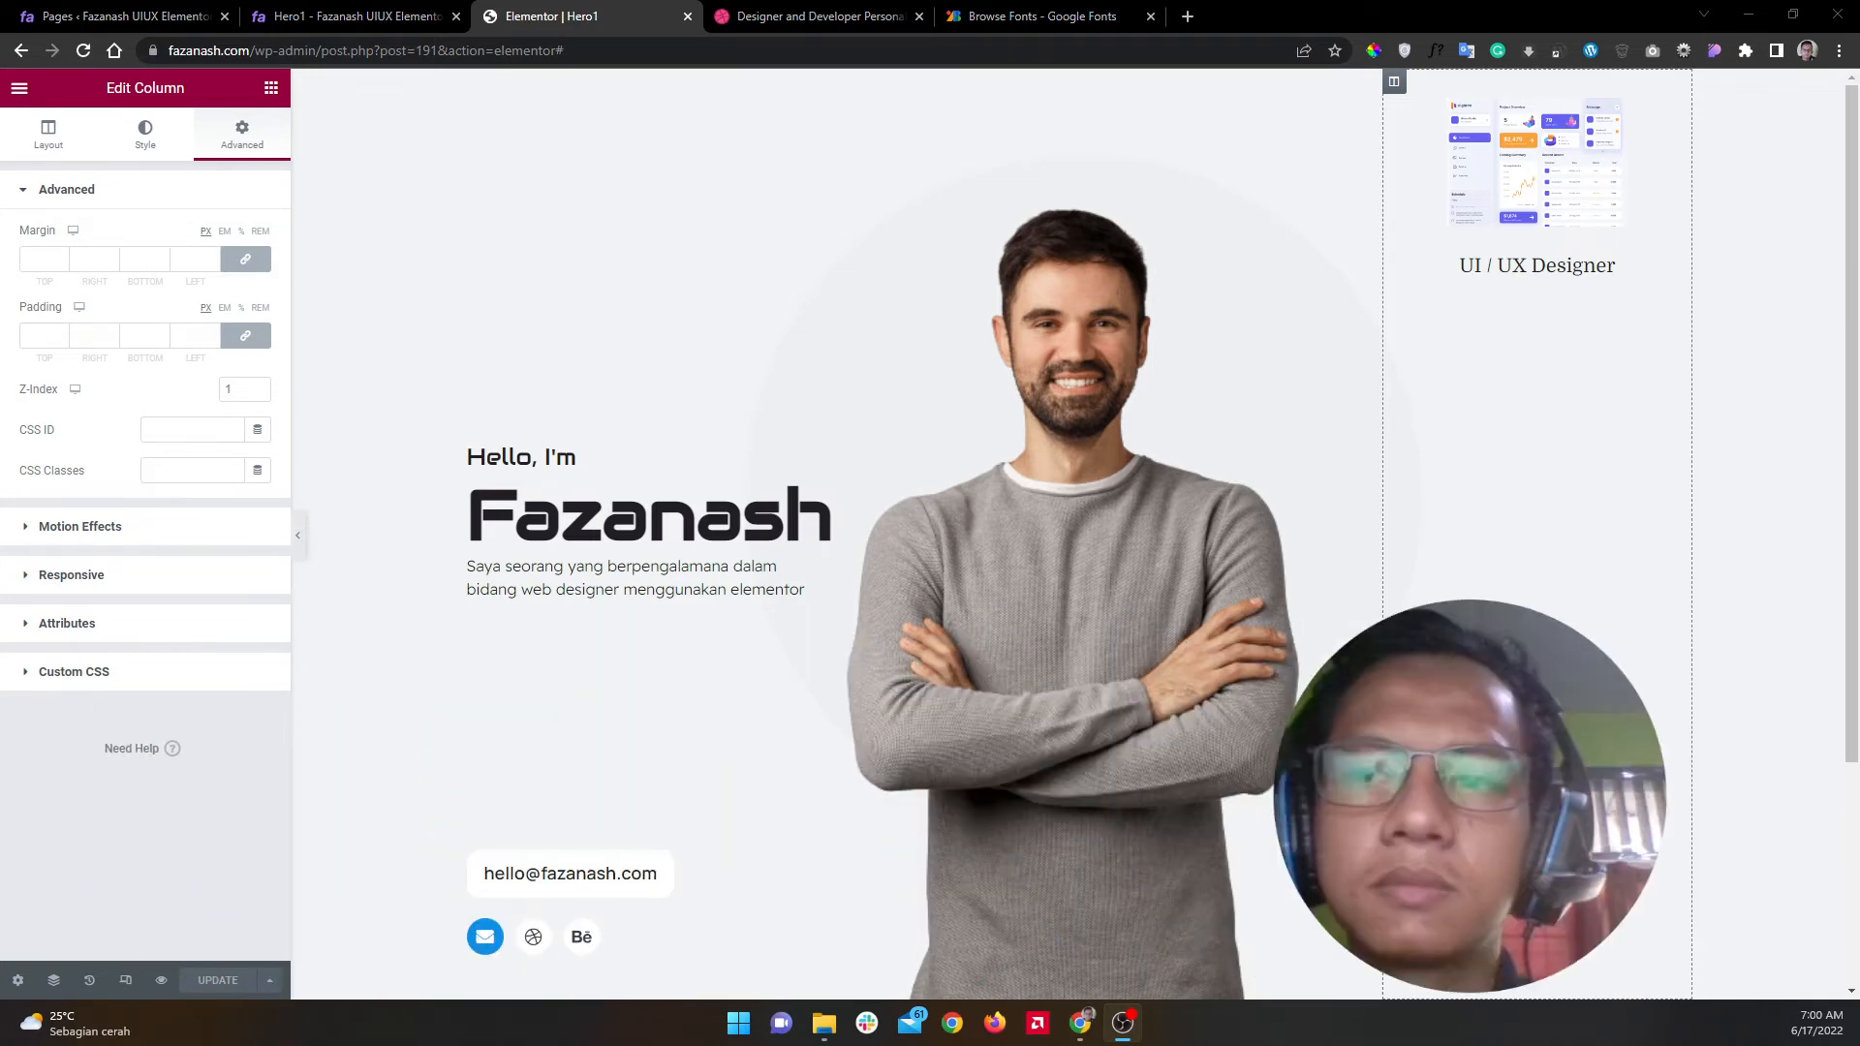
pyautogui.click(203, 678)
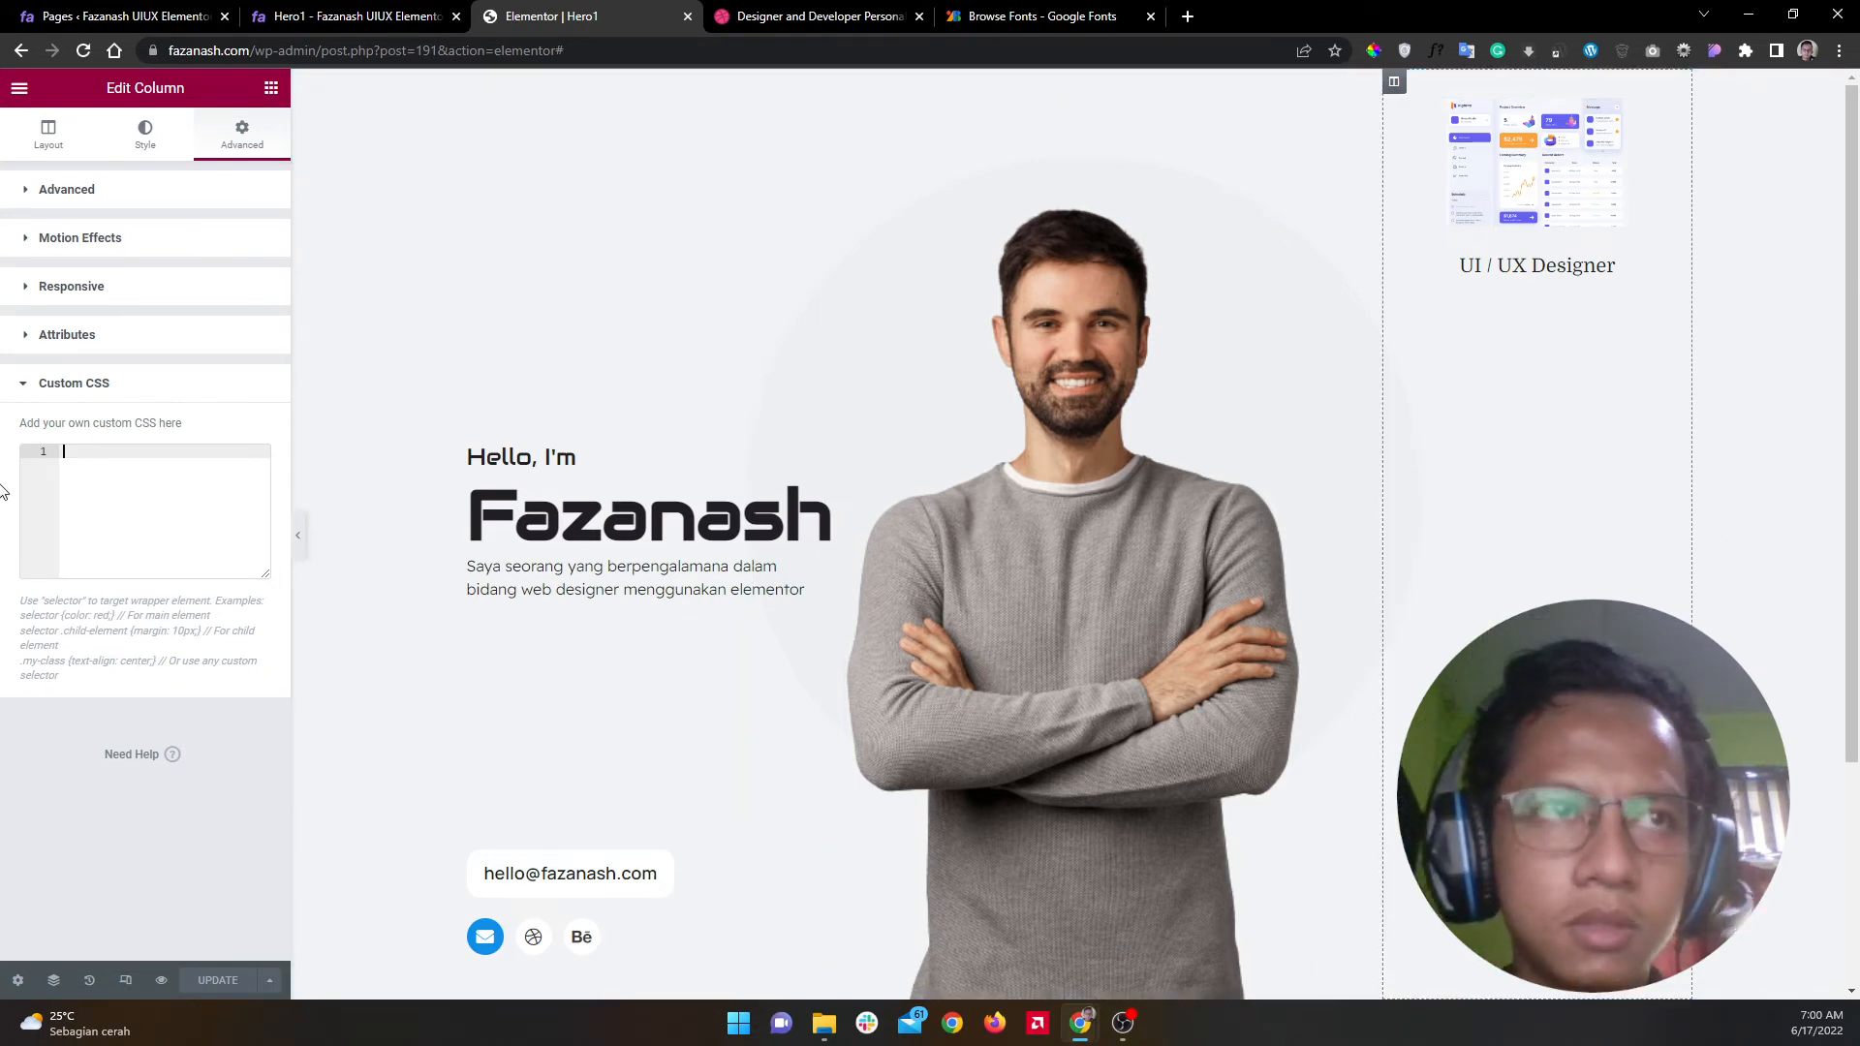
# Step: Write a .elementor-image-box-title rule with background-color: white, checking the live page
pyautogui.write('se')
pyautogui.press('Return')
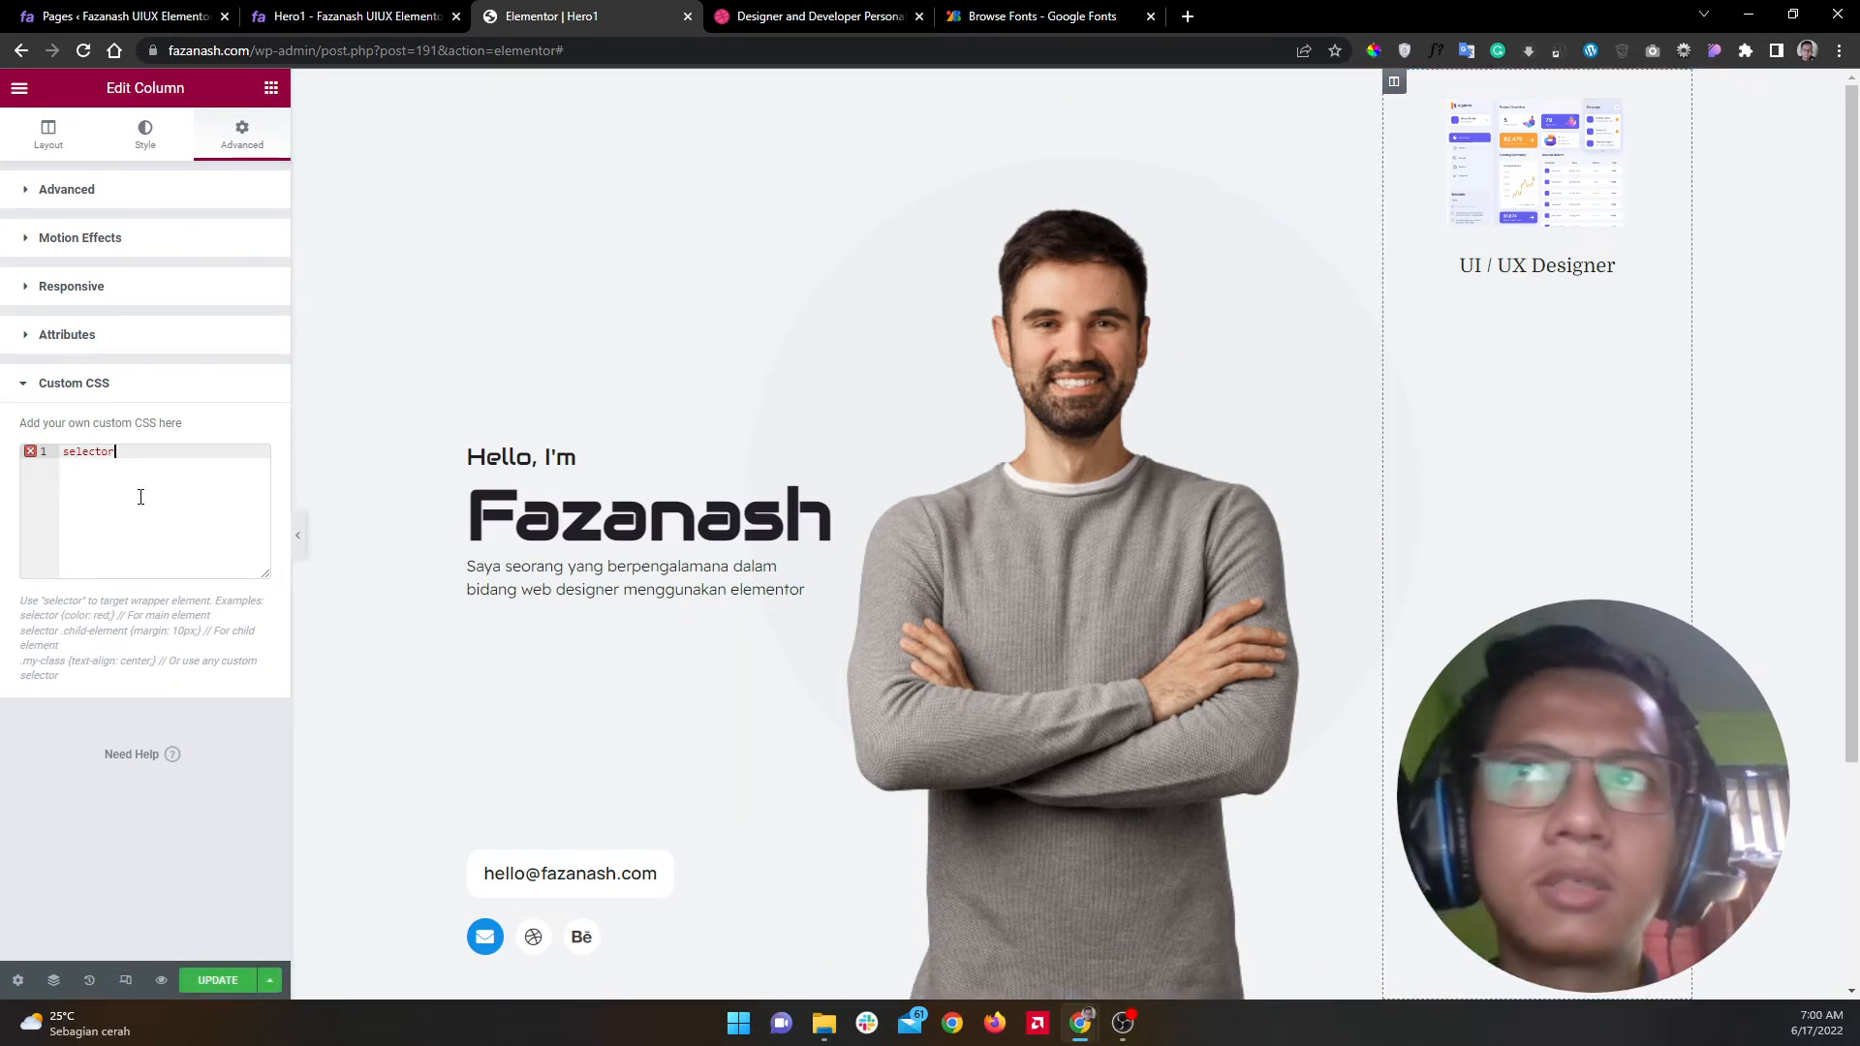
pyautogui.hotkey('ctrl', 'v')
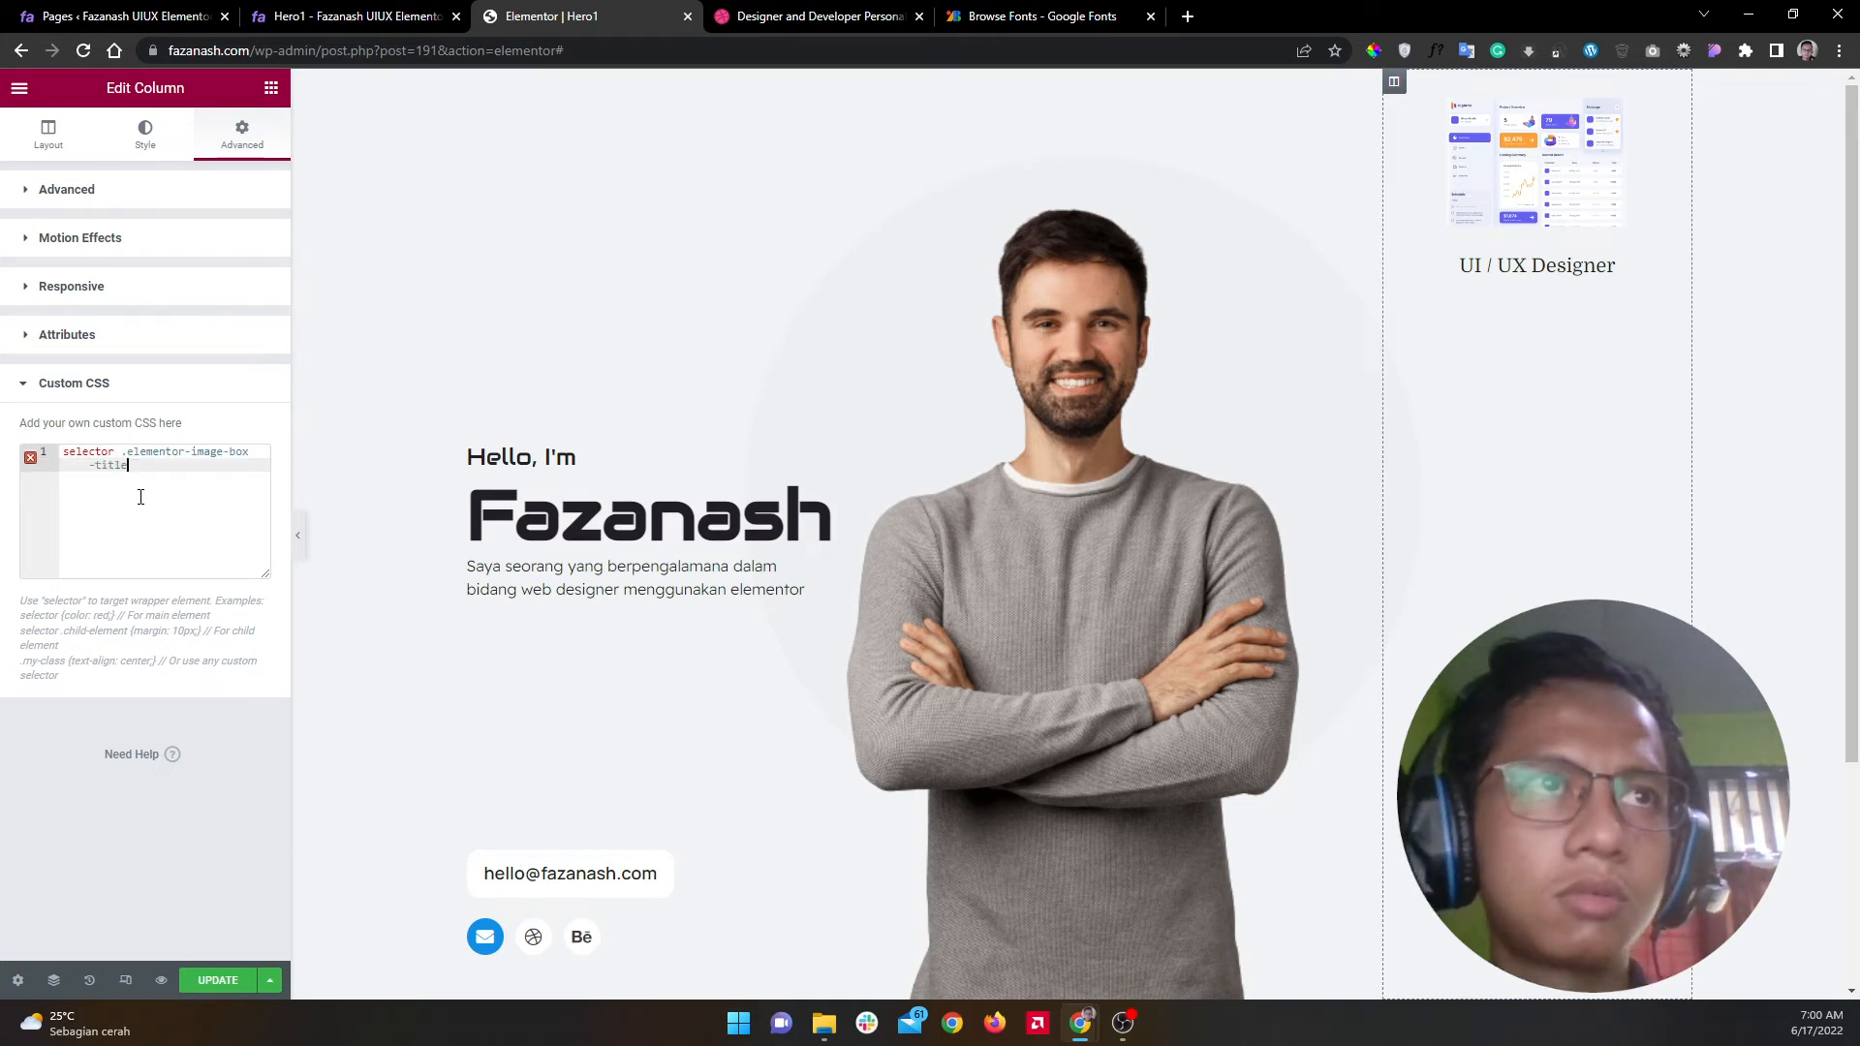
pyautogui.write('{')
pyautogui.press('Return')
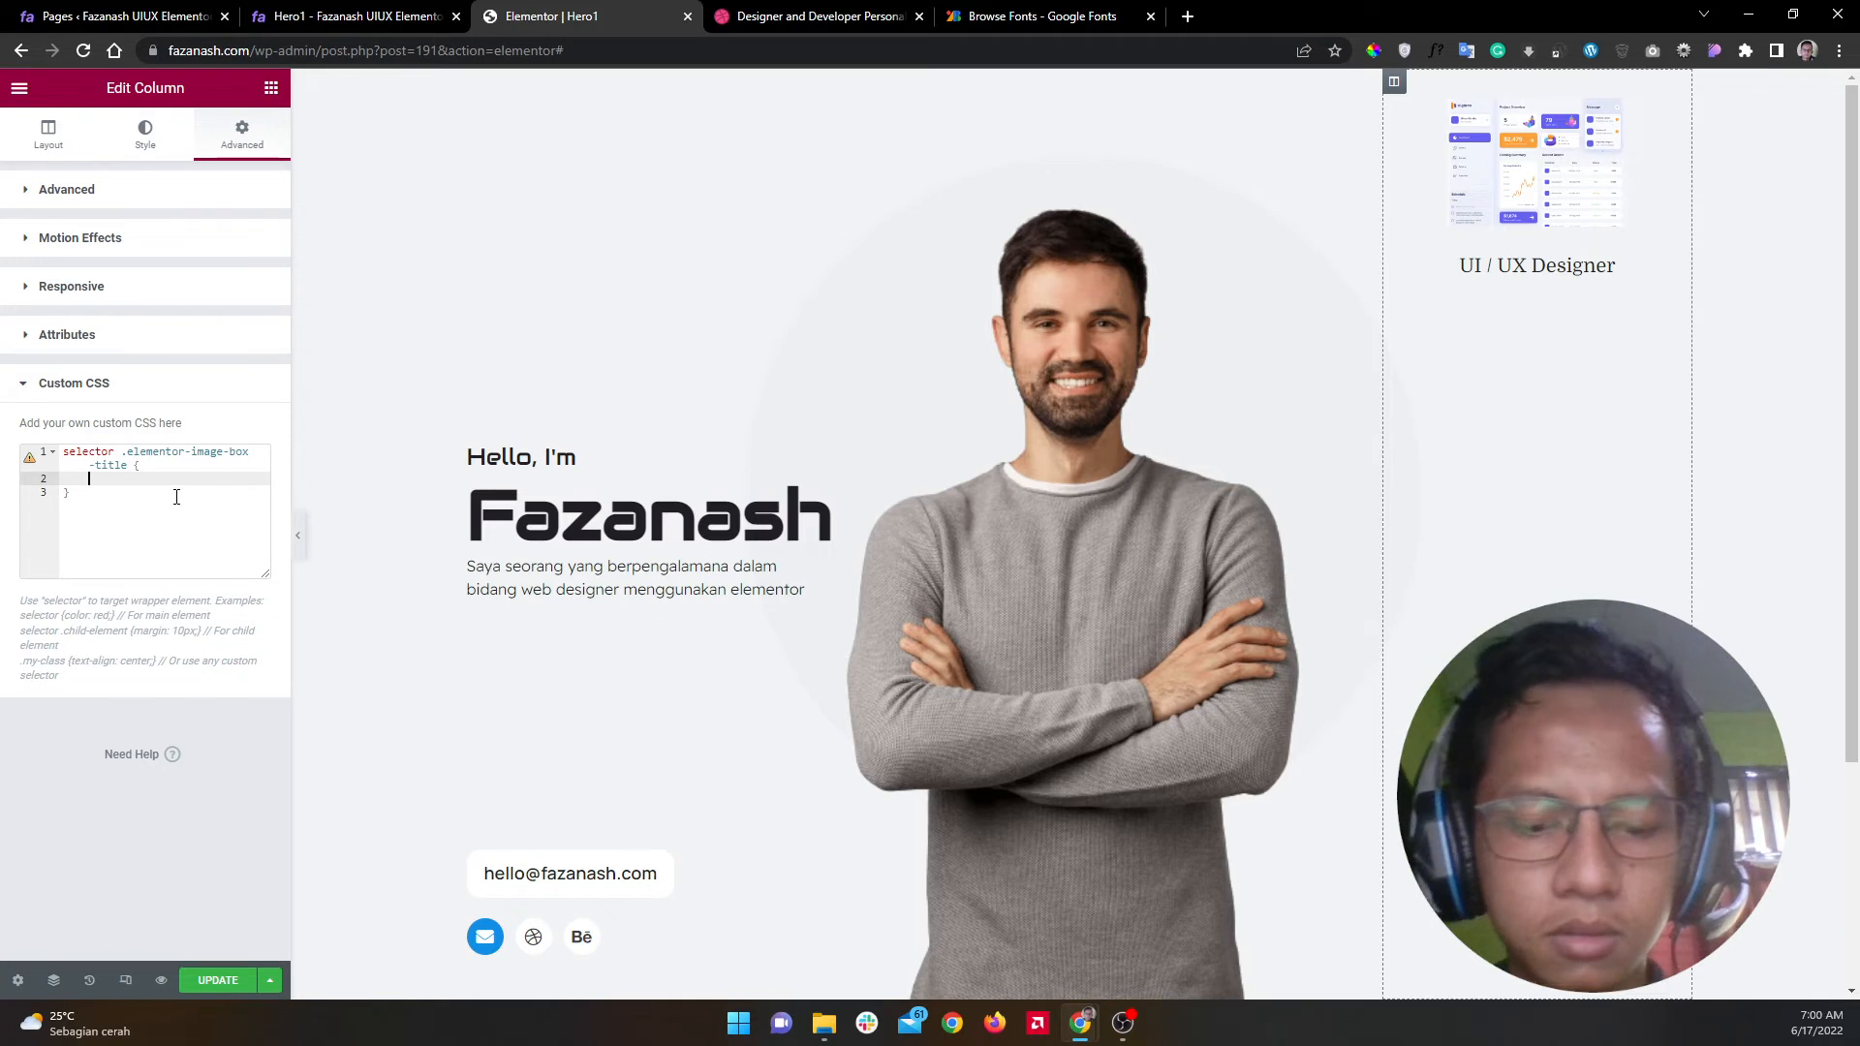
pyautogui.write('bac')
pyautogui.press('Down')
pyautogui.press('Return')
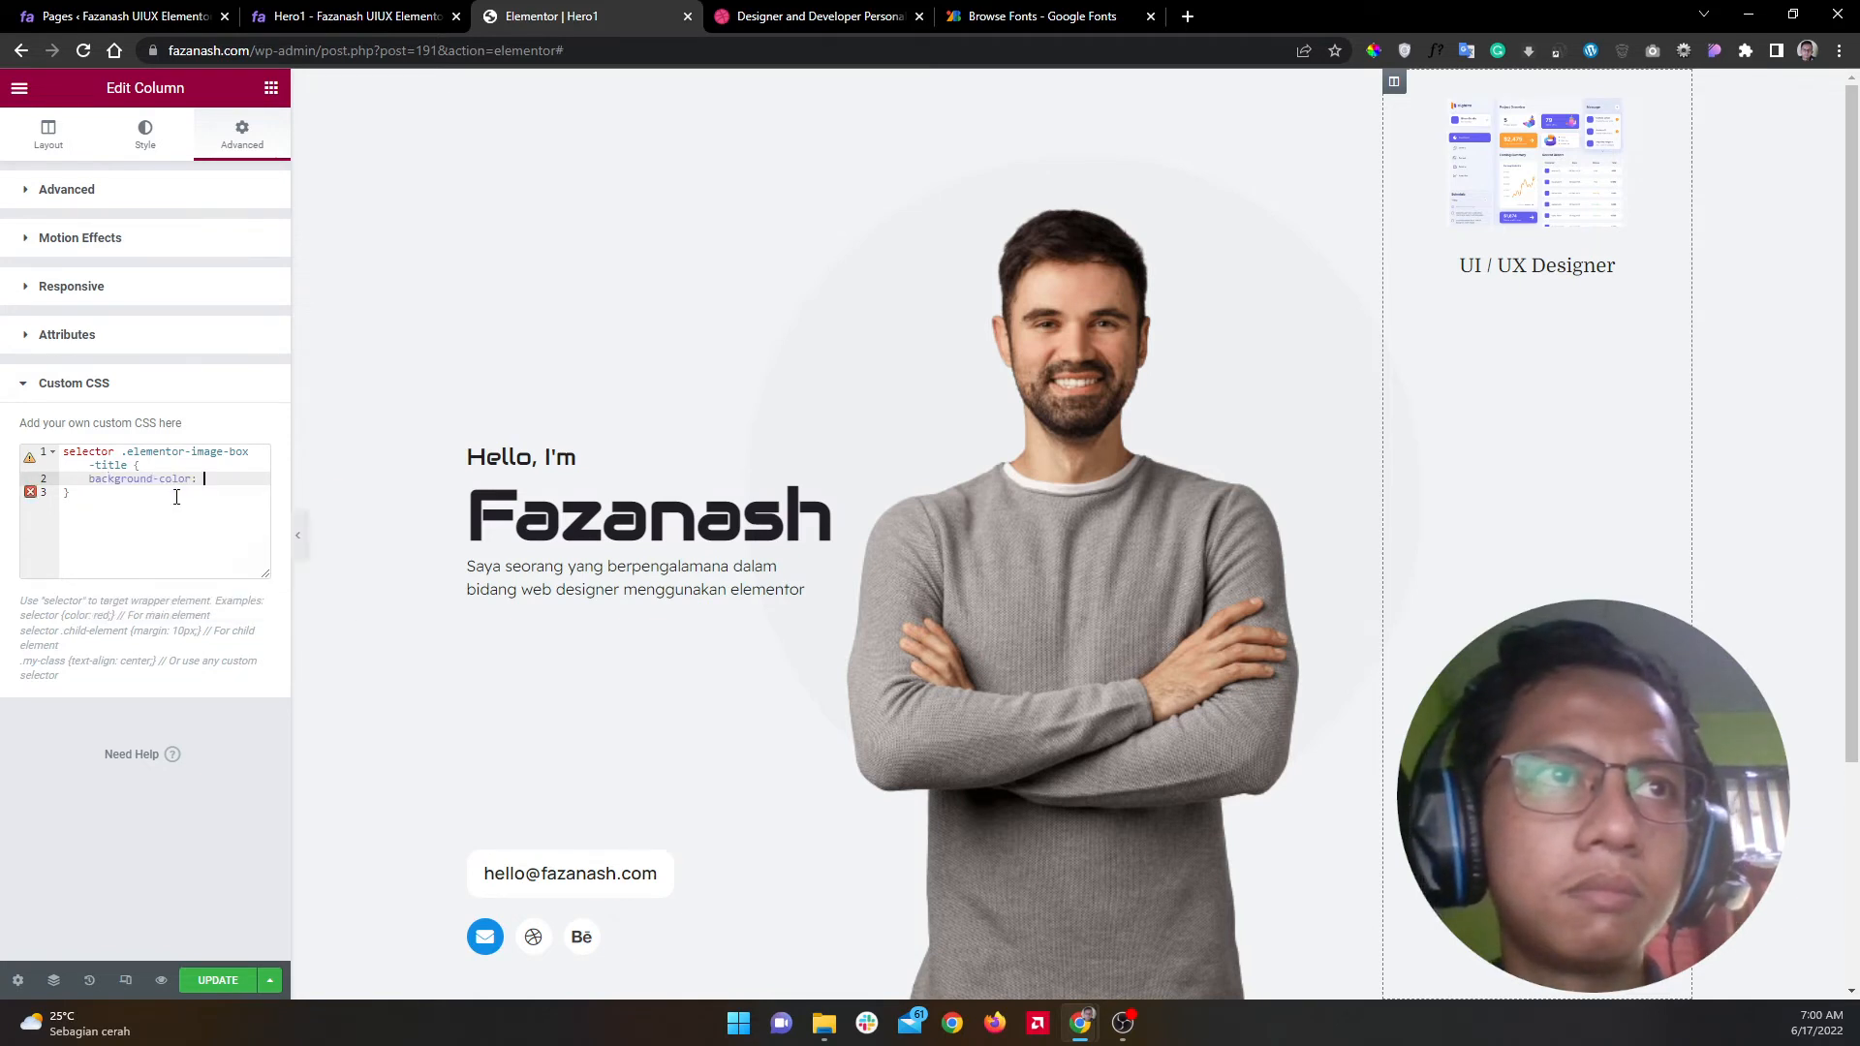
pyautogui.write('wh')
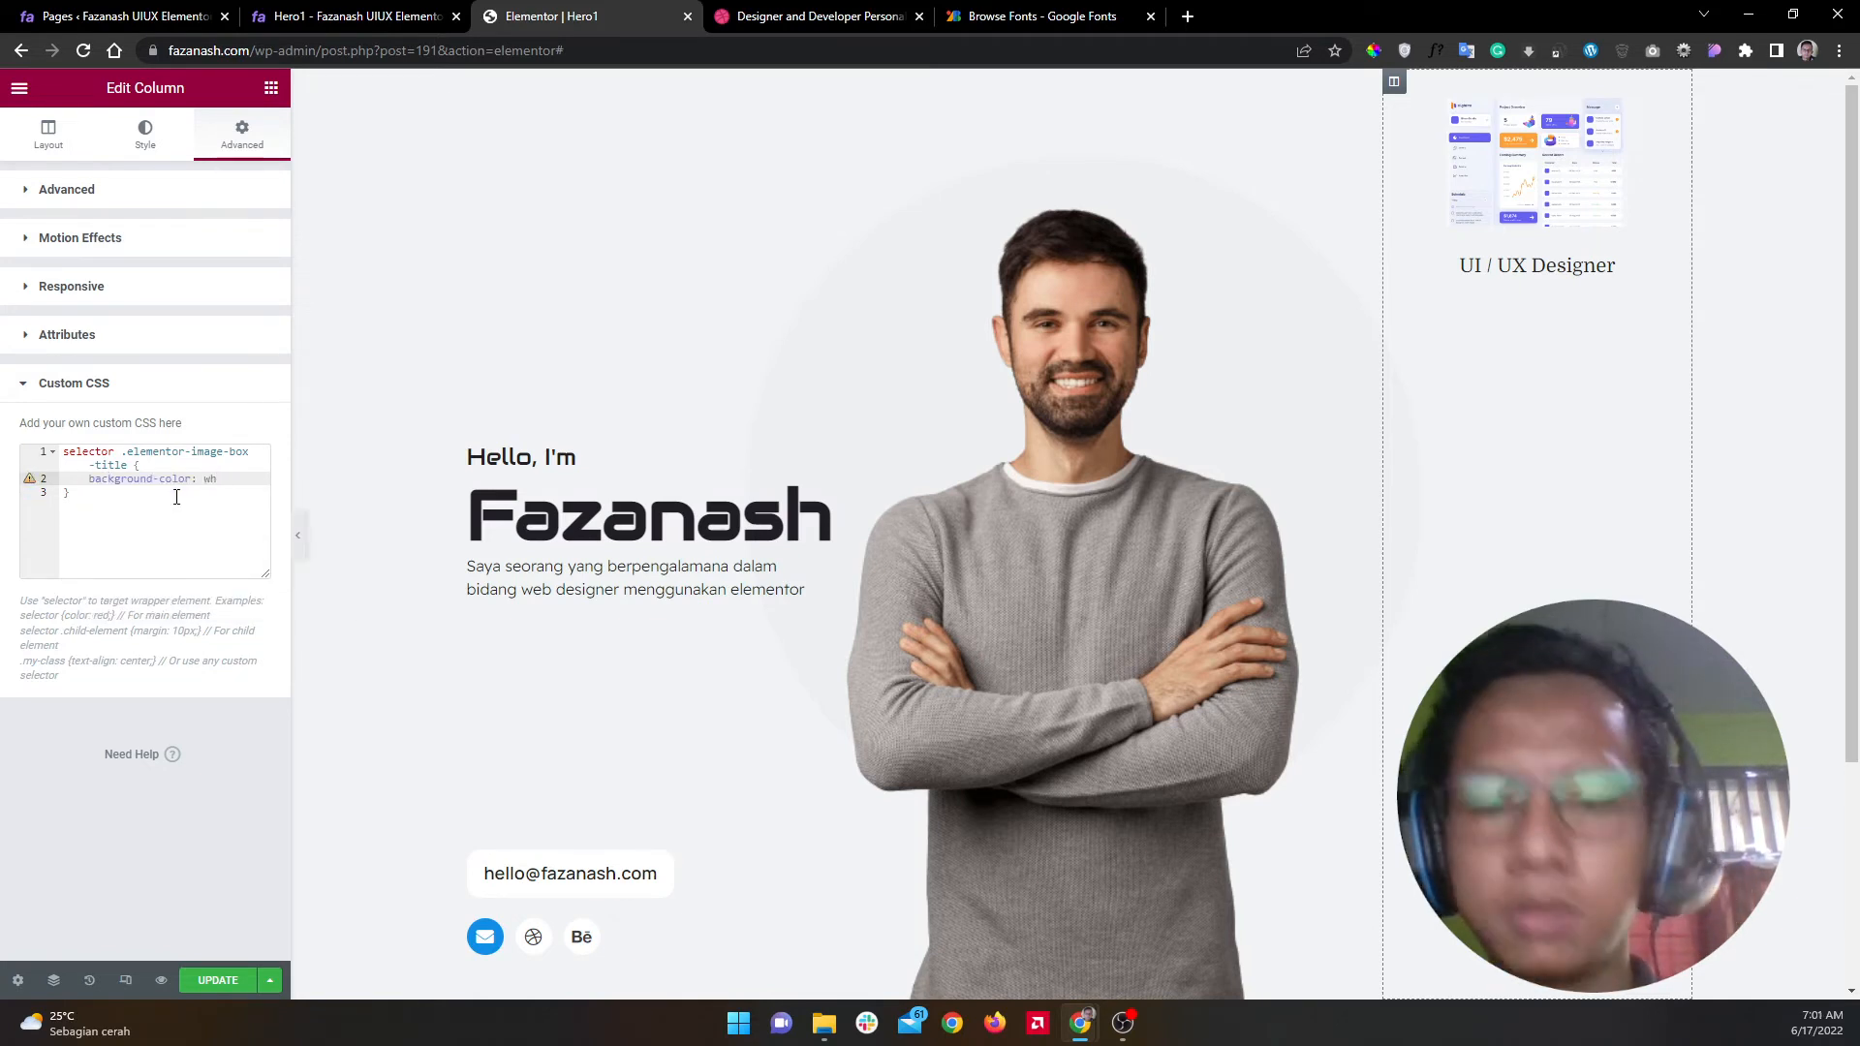
pyautogui.write('ite;')
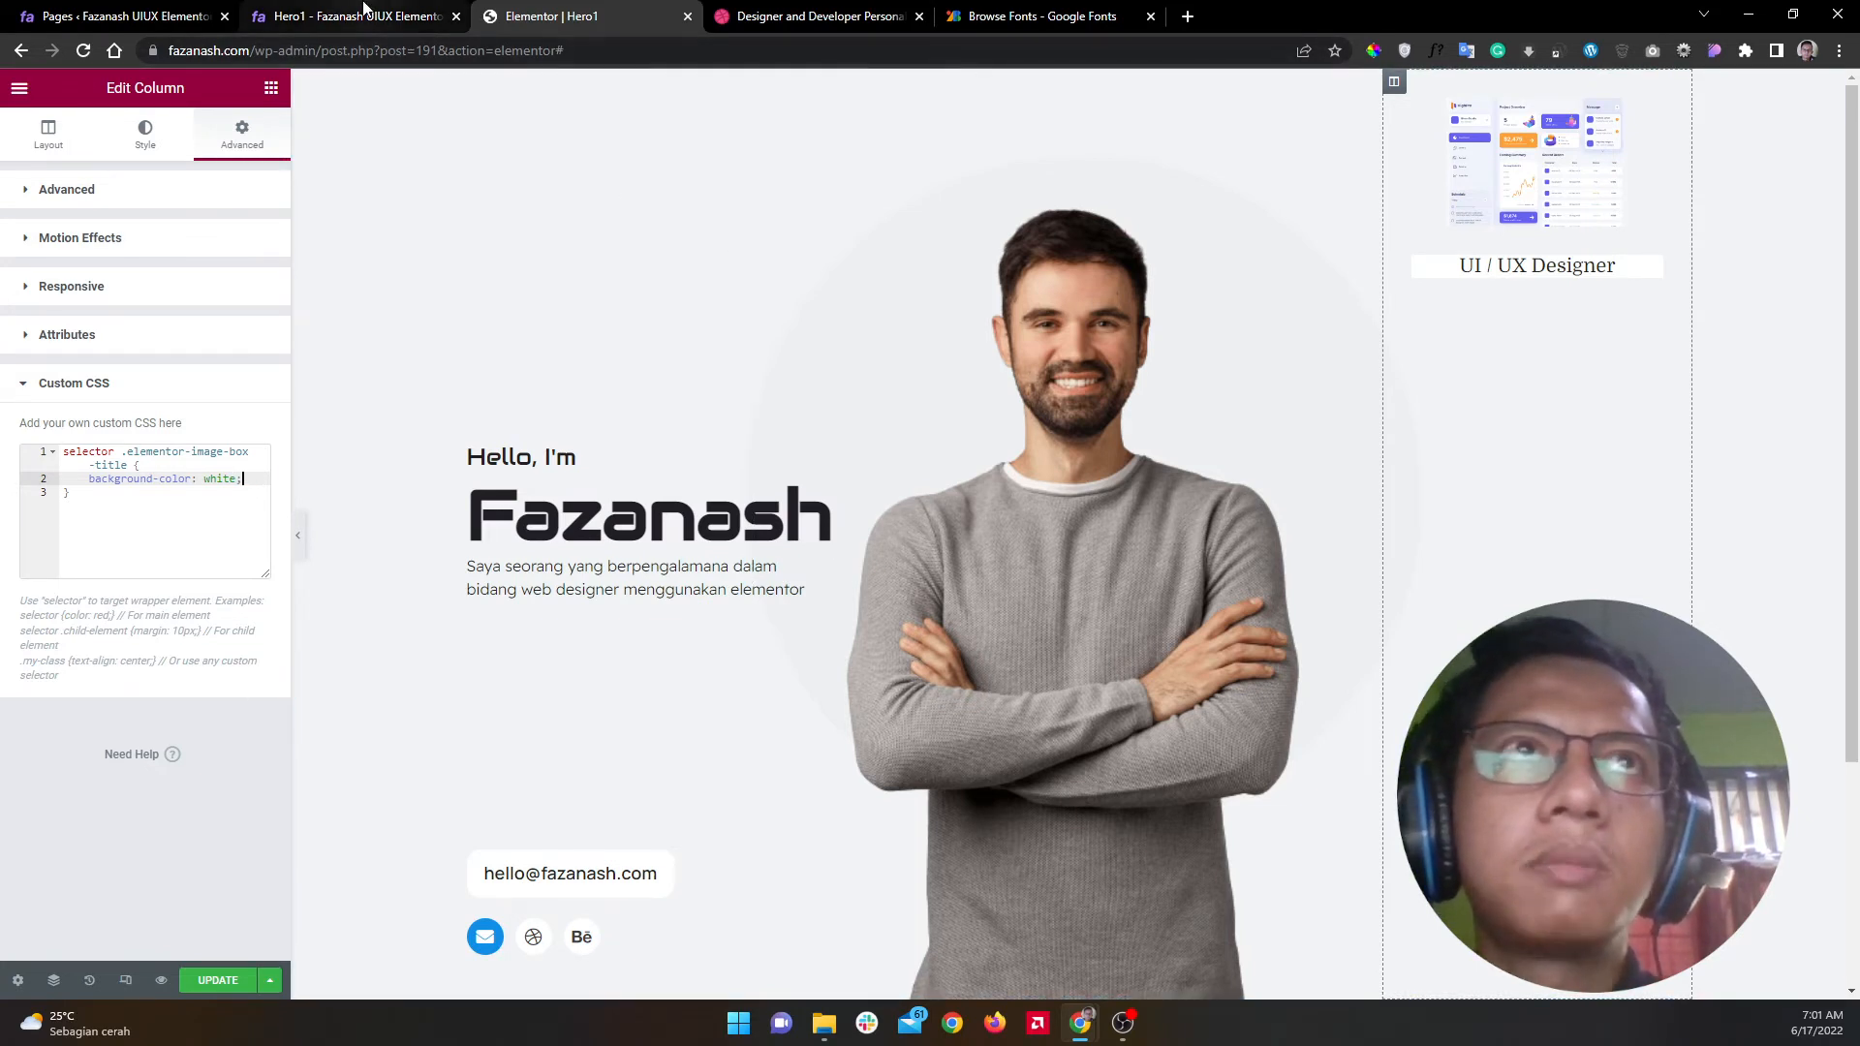
pyautogui.click(364, 8)
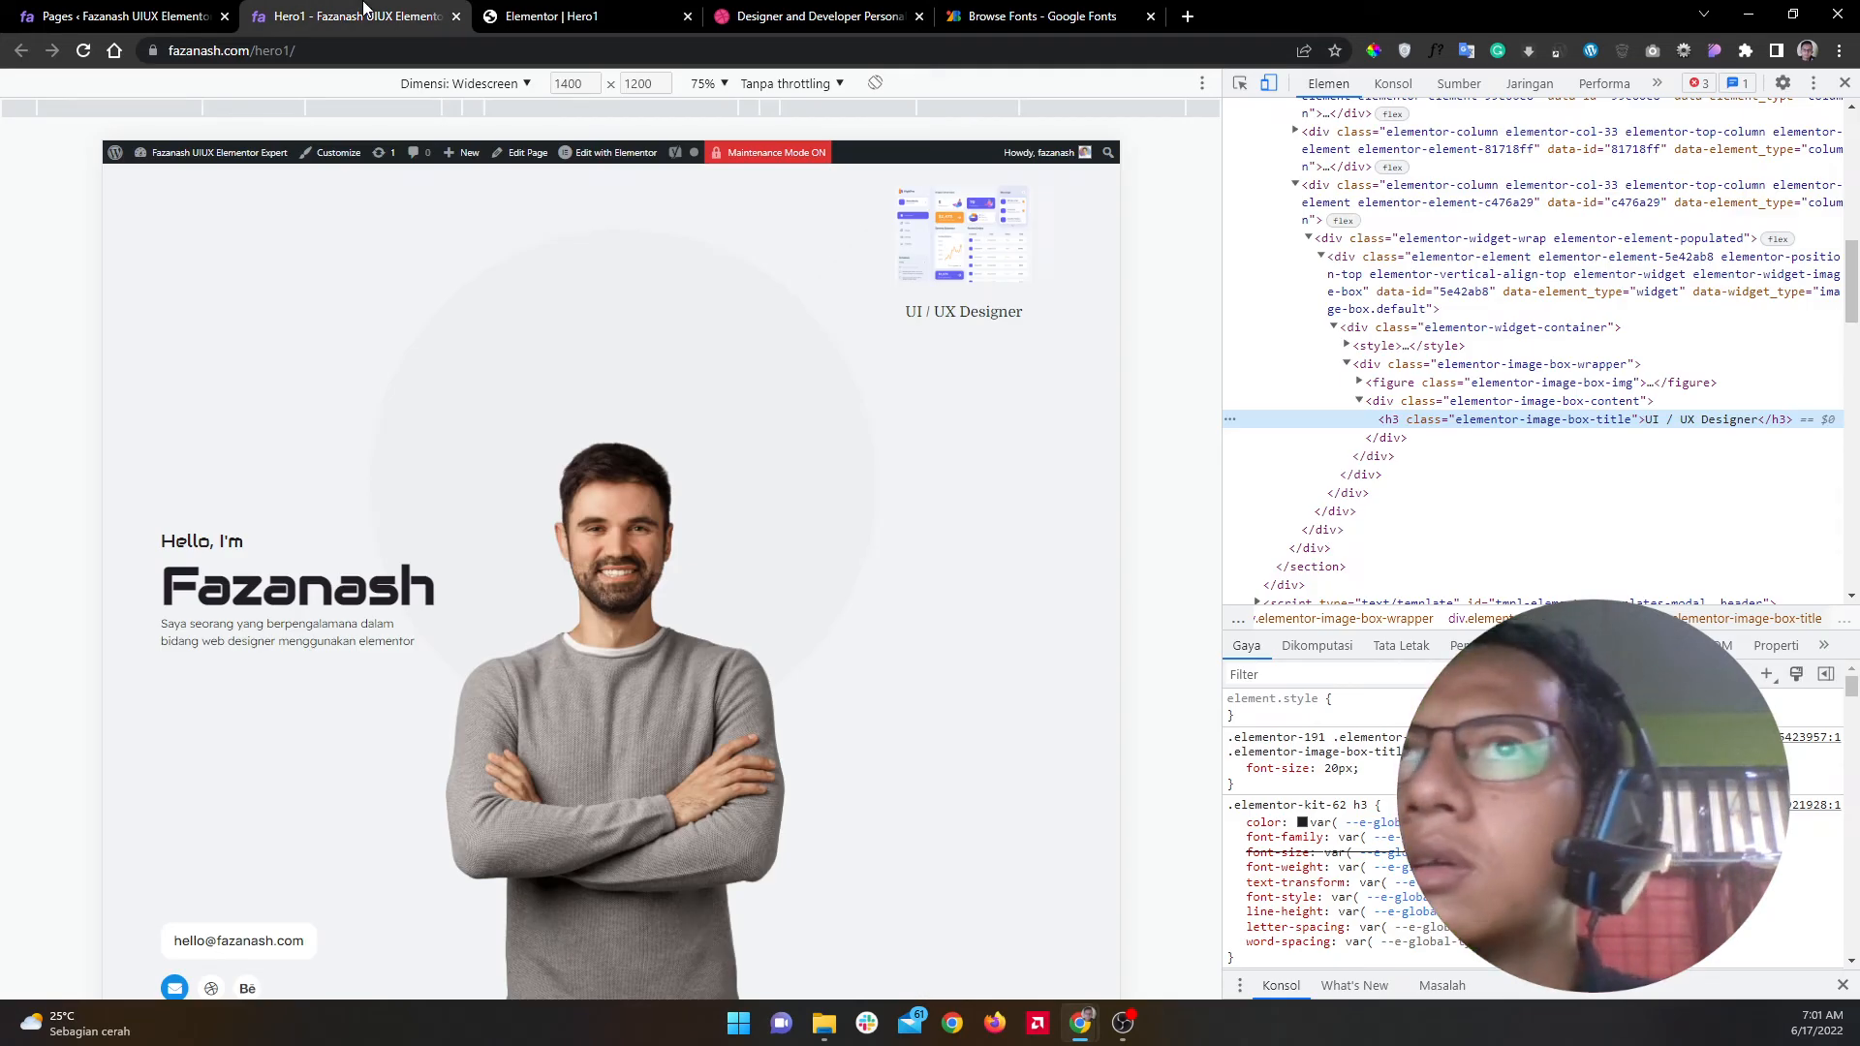
pyautogui.click(569, 12)
# Step: Add display: inline-block to the title rule
pyautogui.click(253, 482)
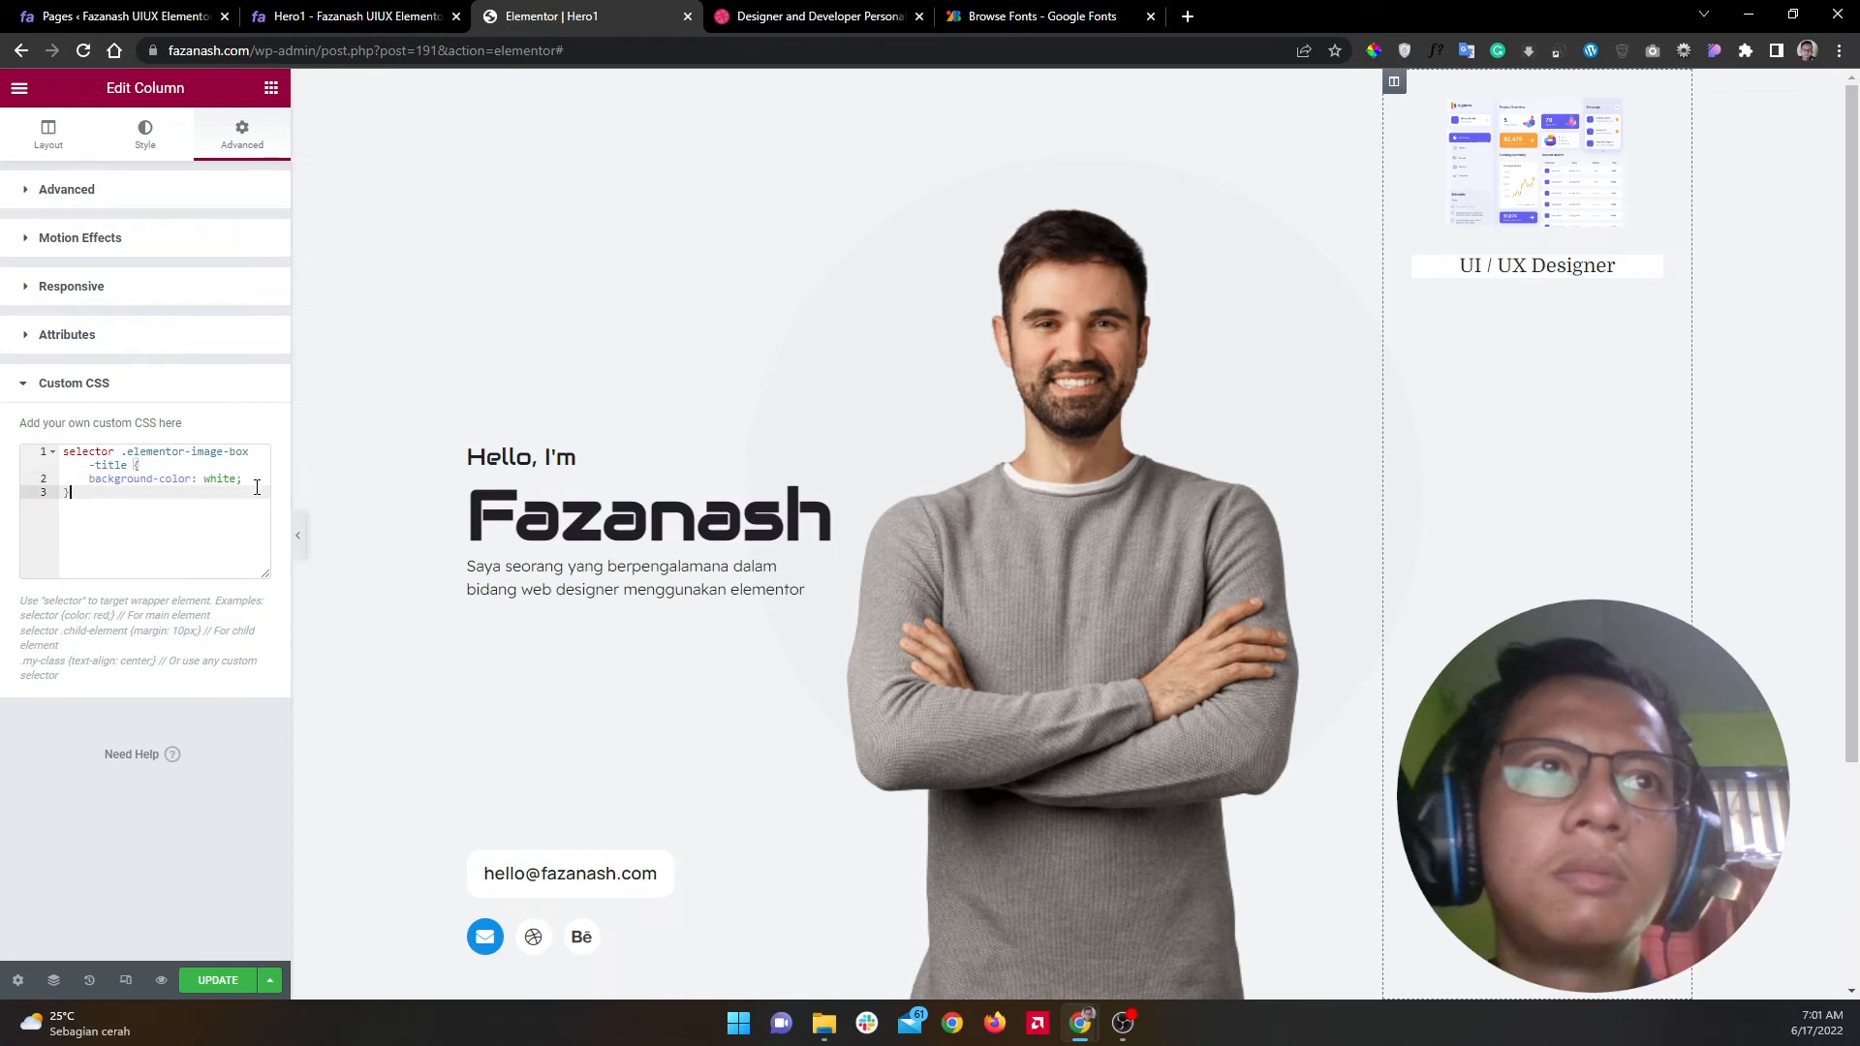
pyautogui.press('Return')
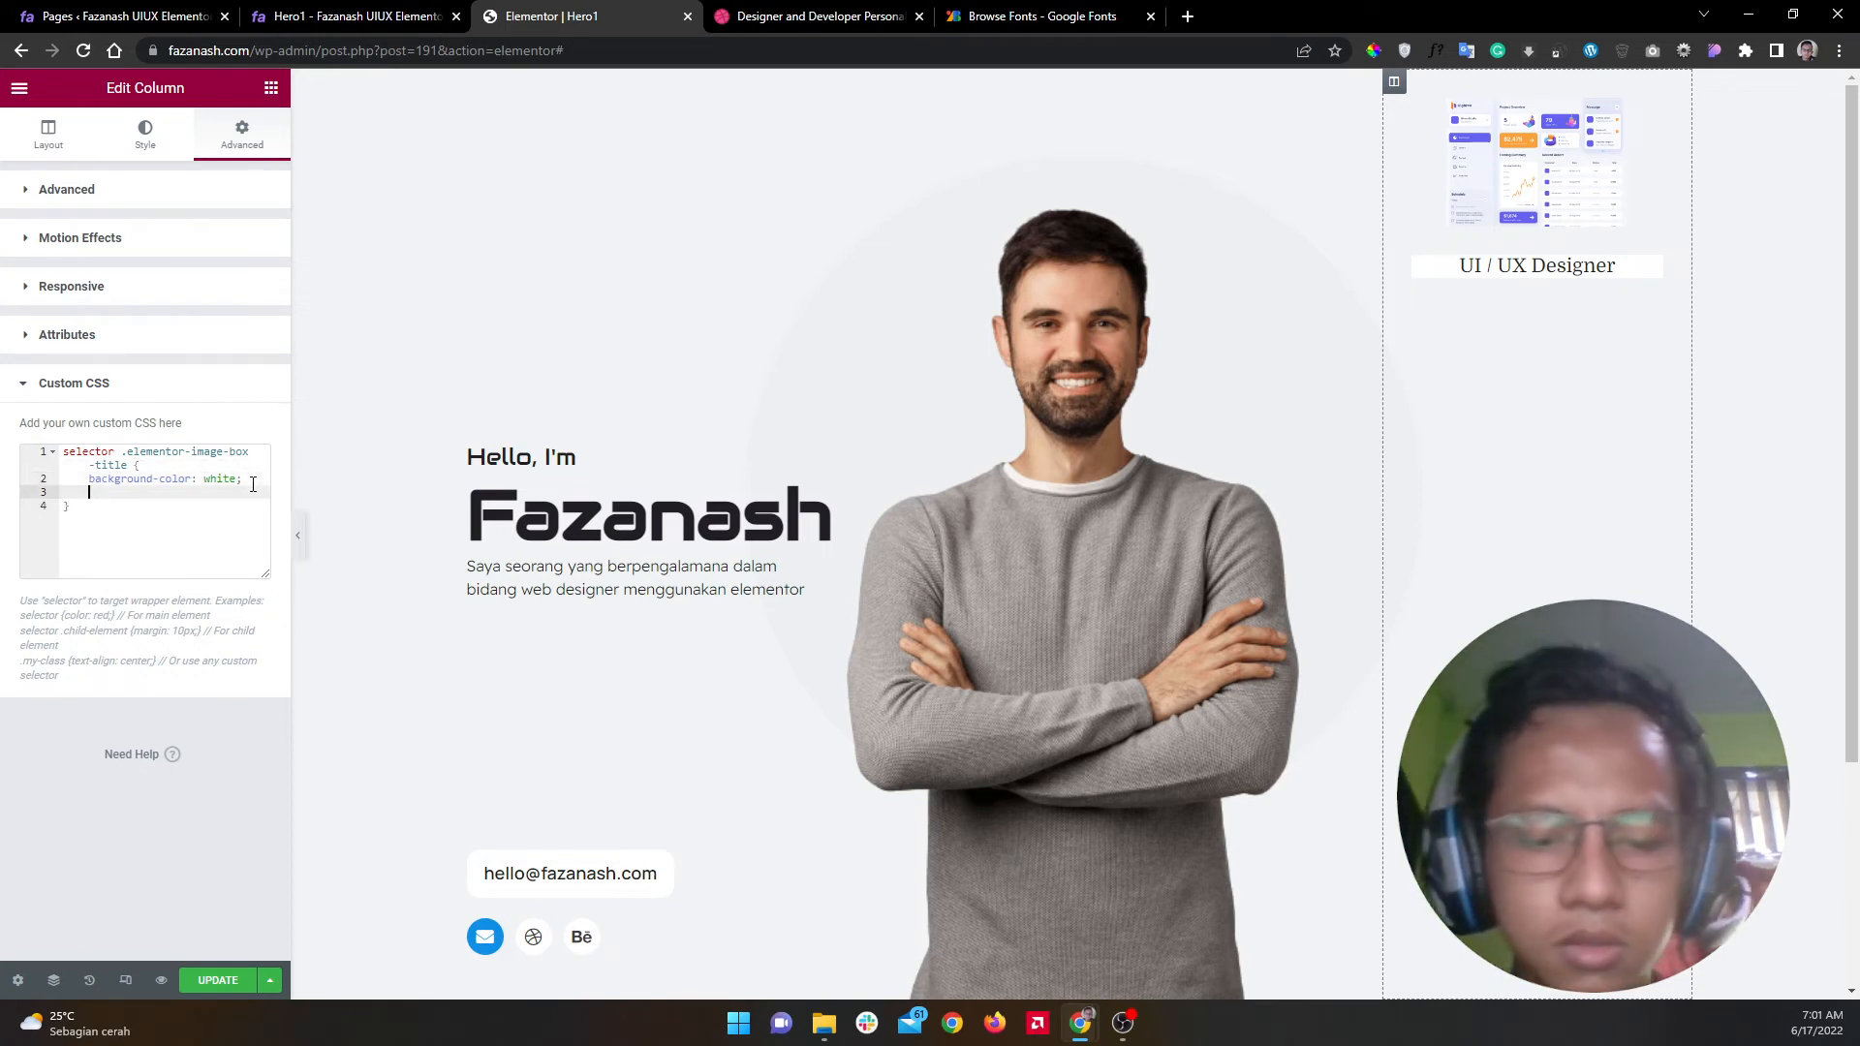
pyautogui.write('dis')
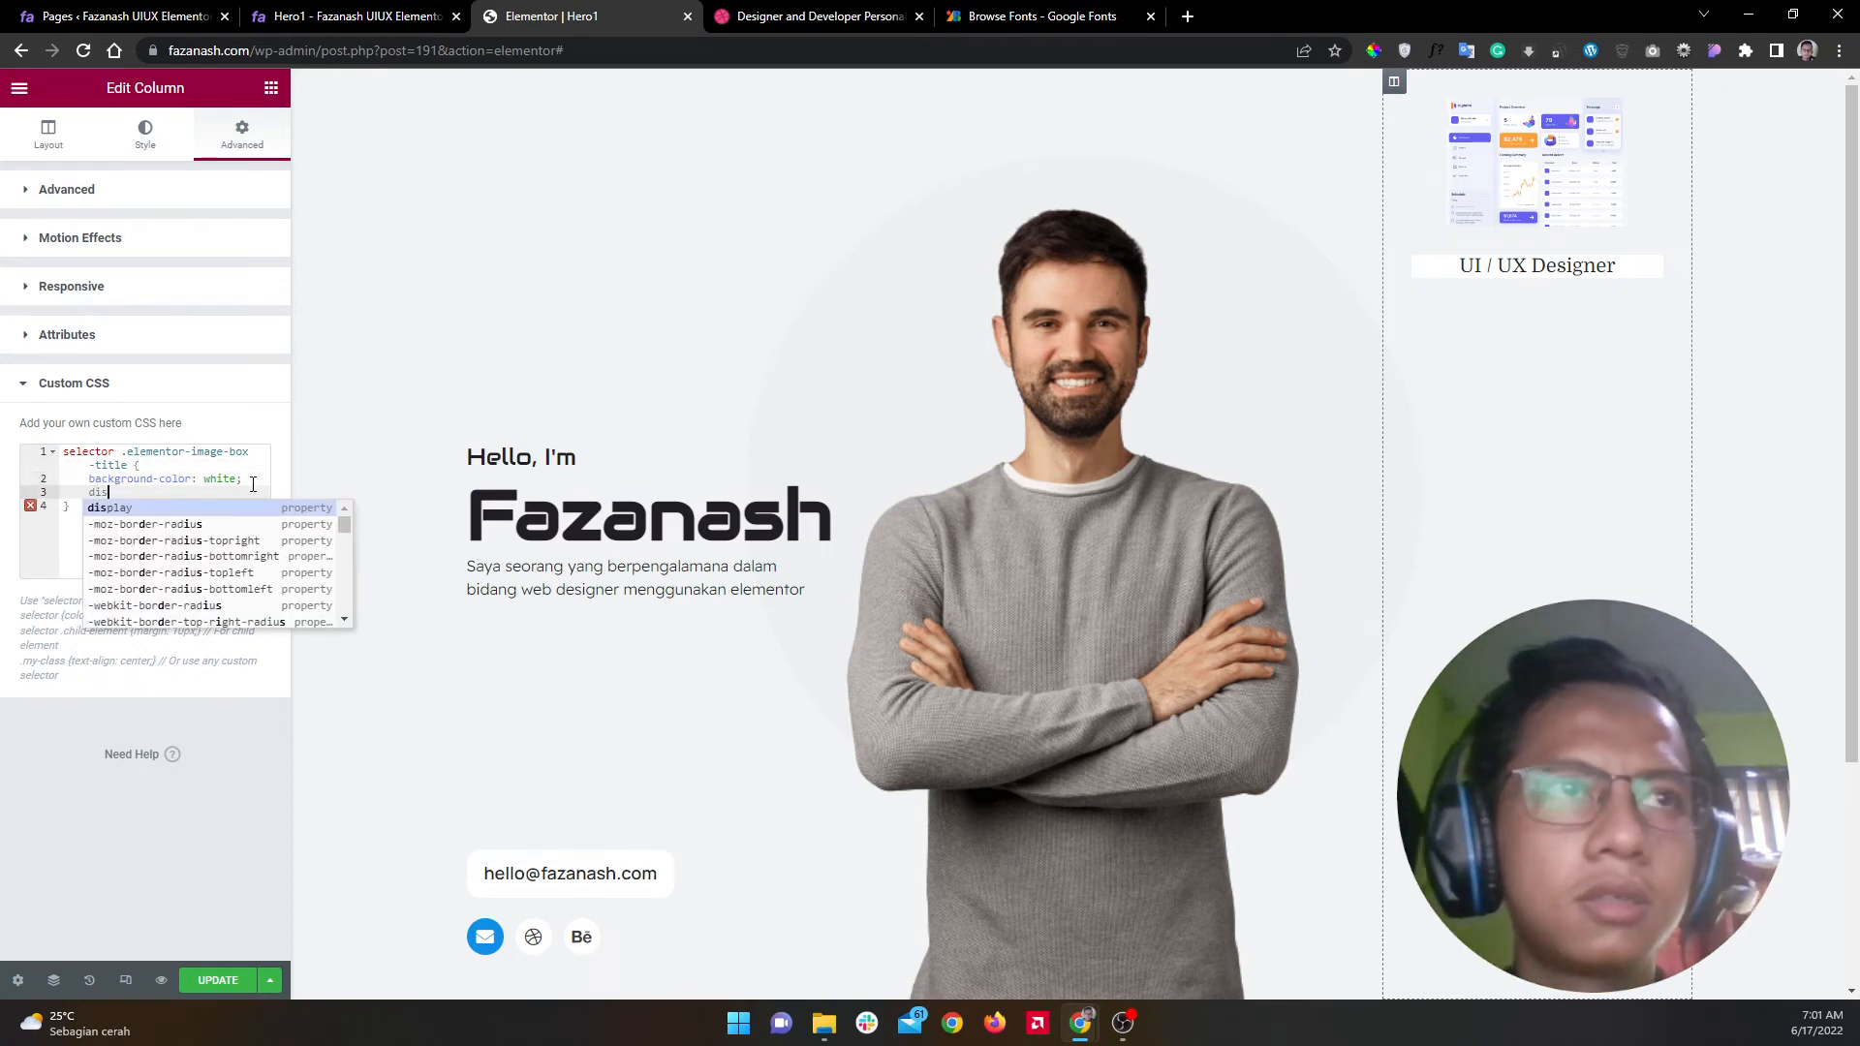
pyautogui.press('Return')
pyautogui.write('in')
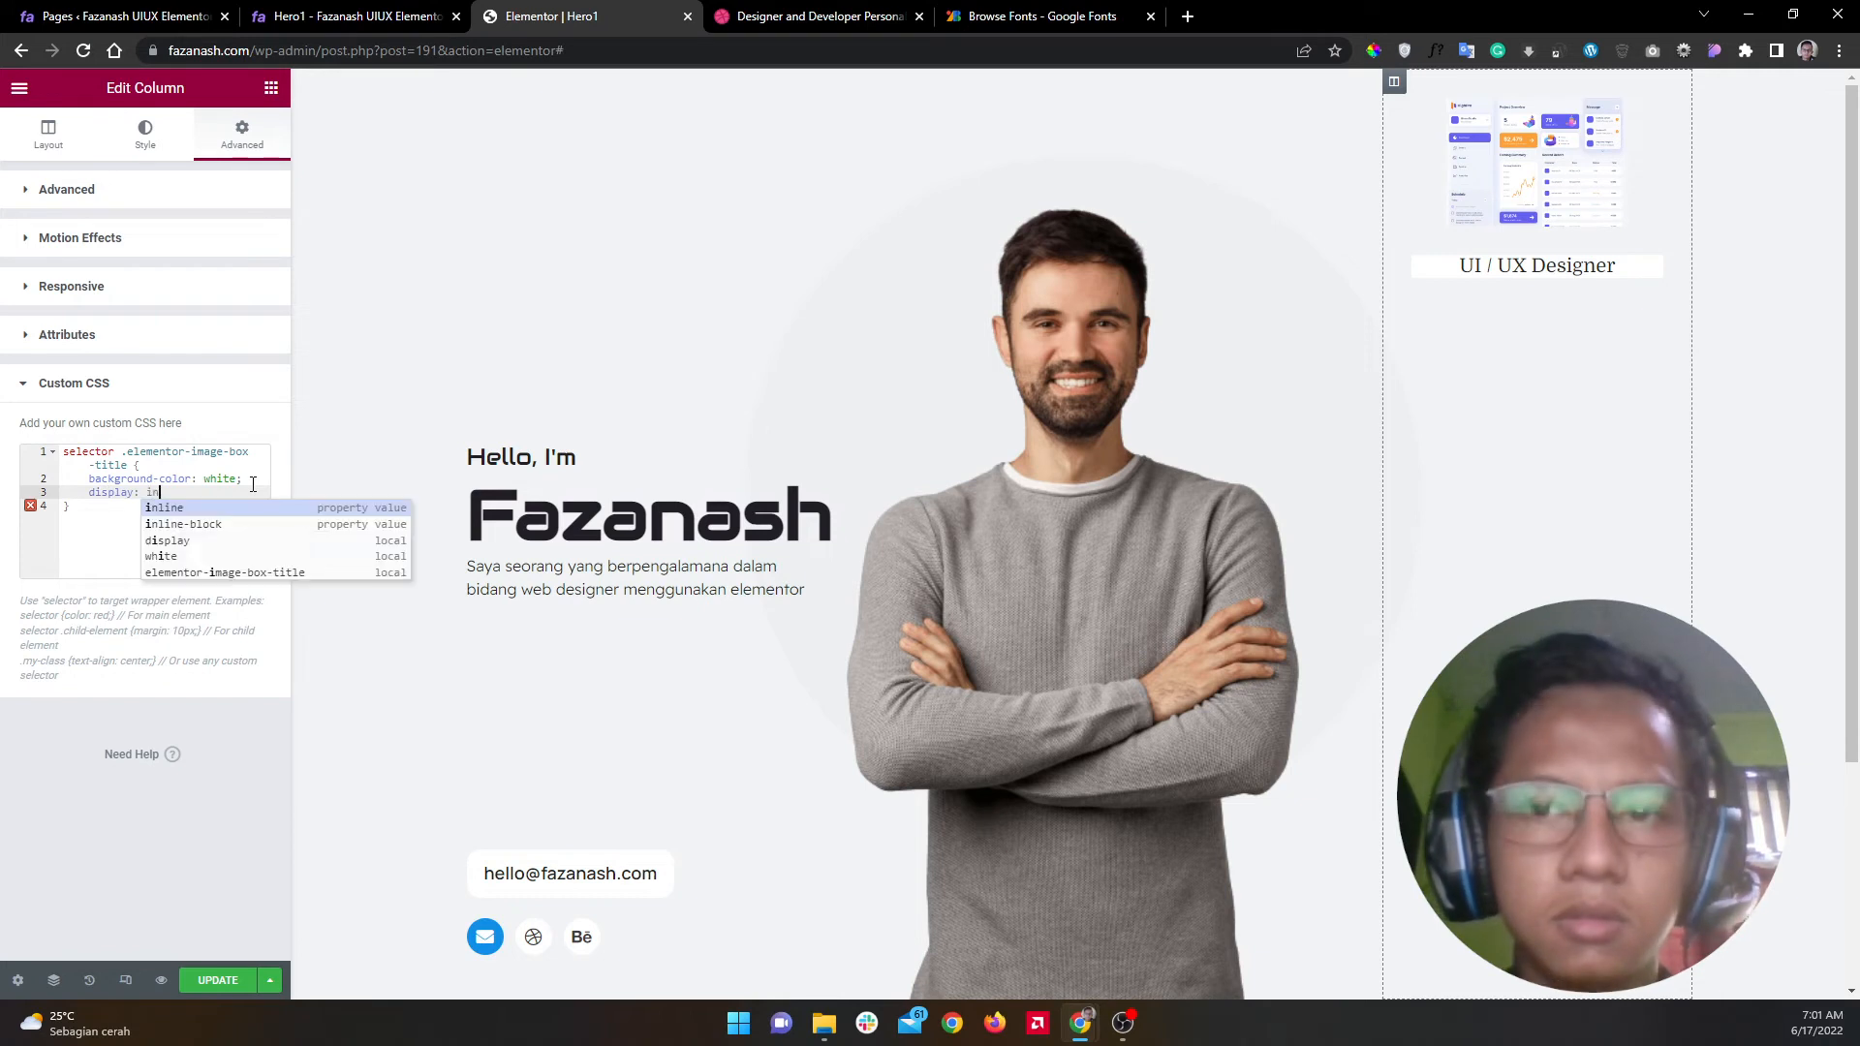
pyautogui.press('Return')
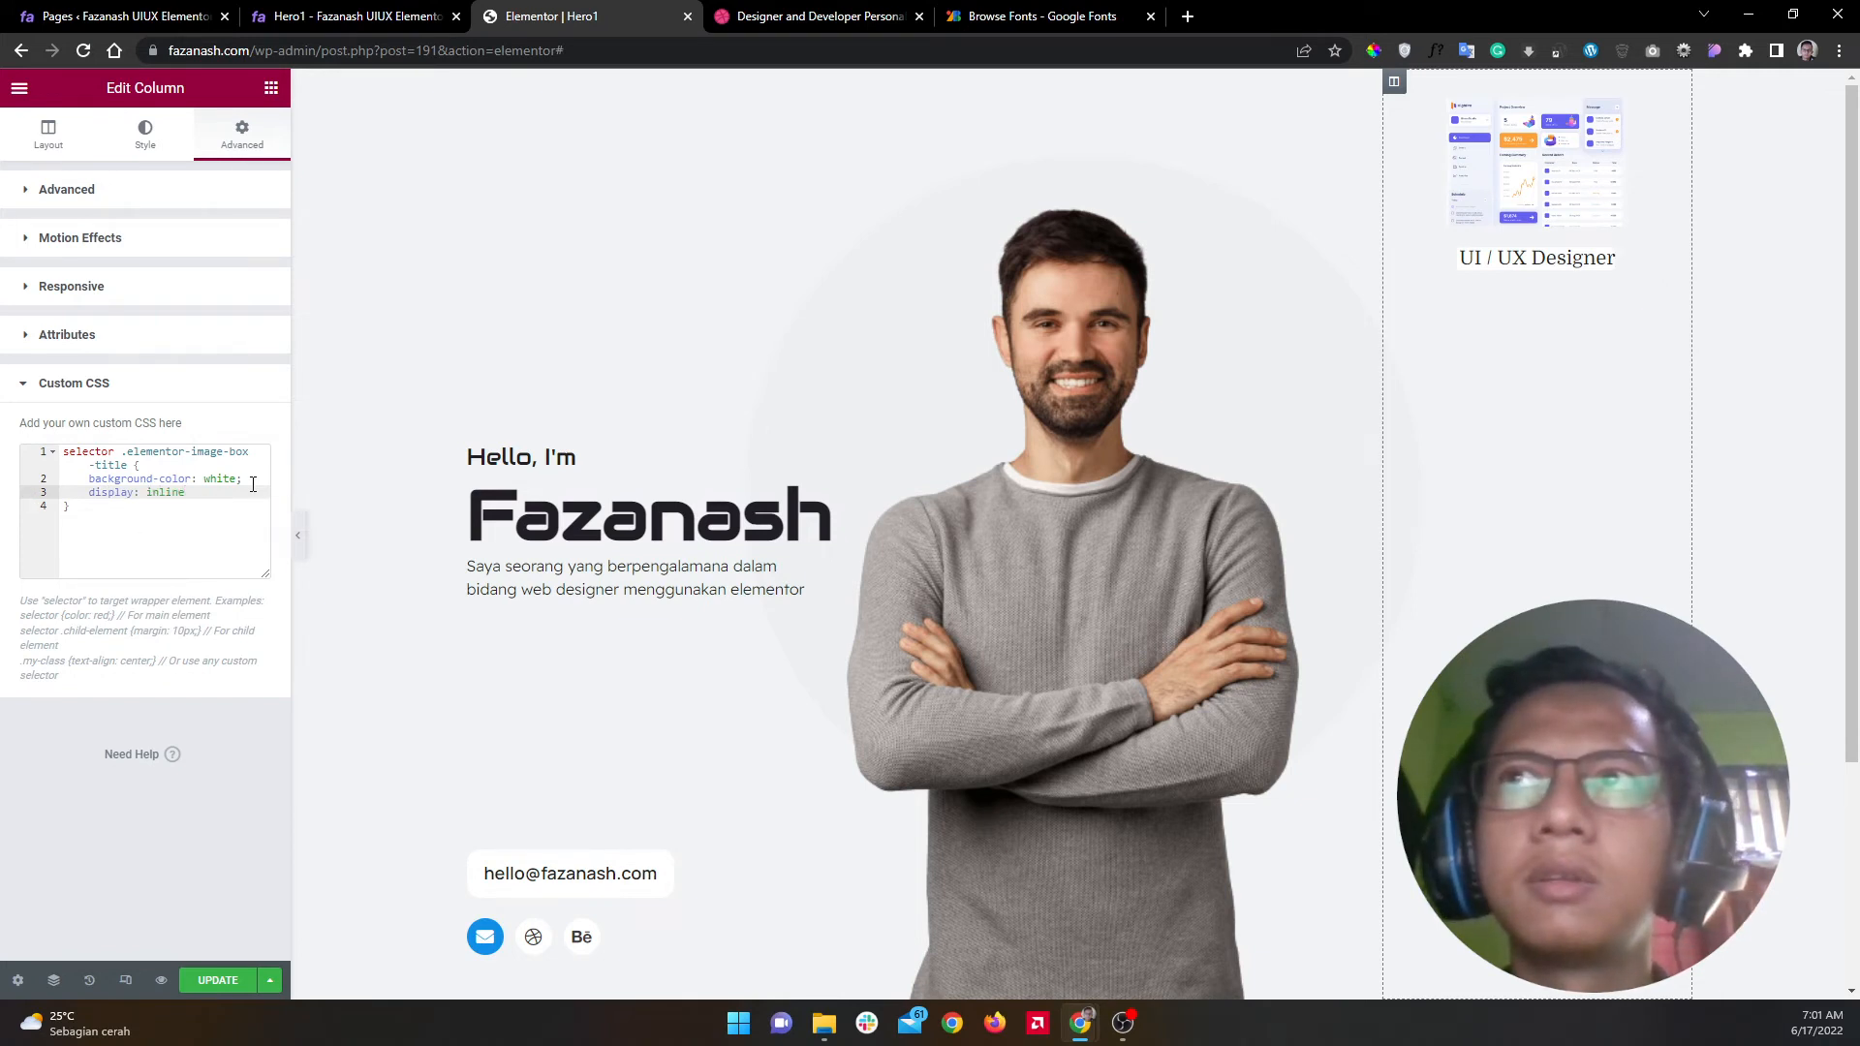
pyautogui.write('-blo')
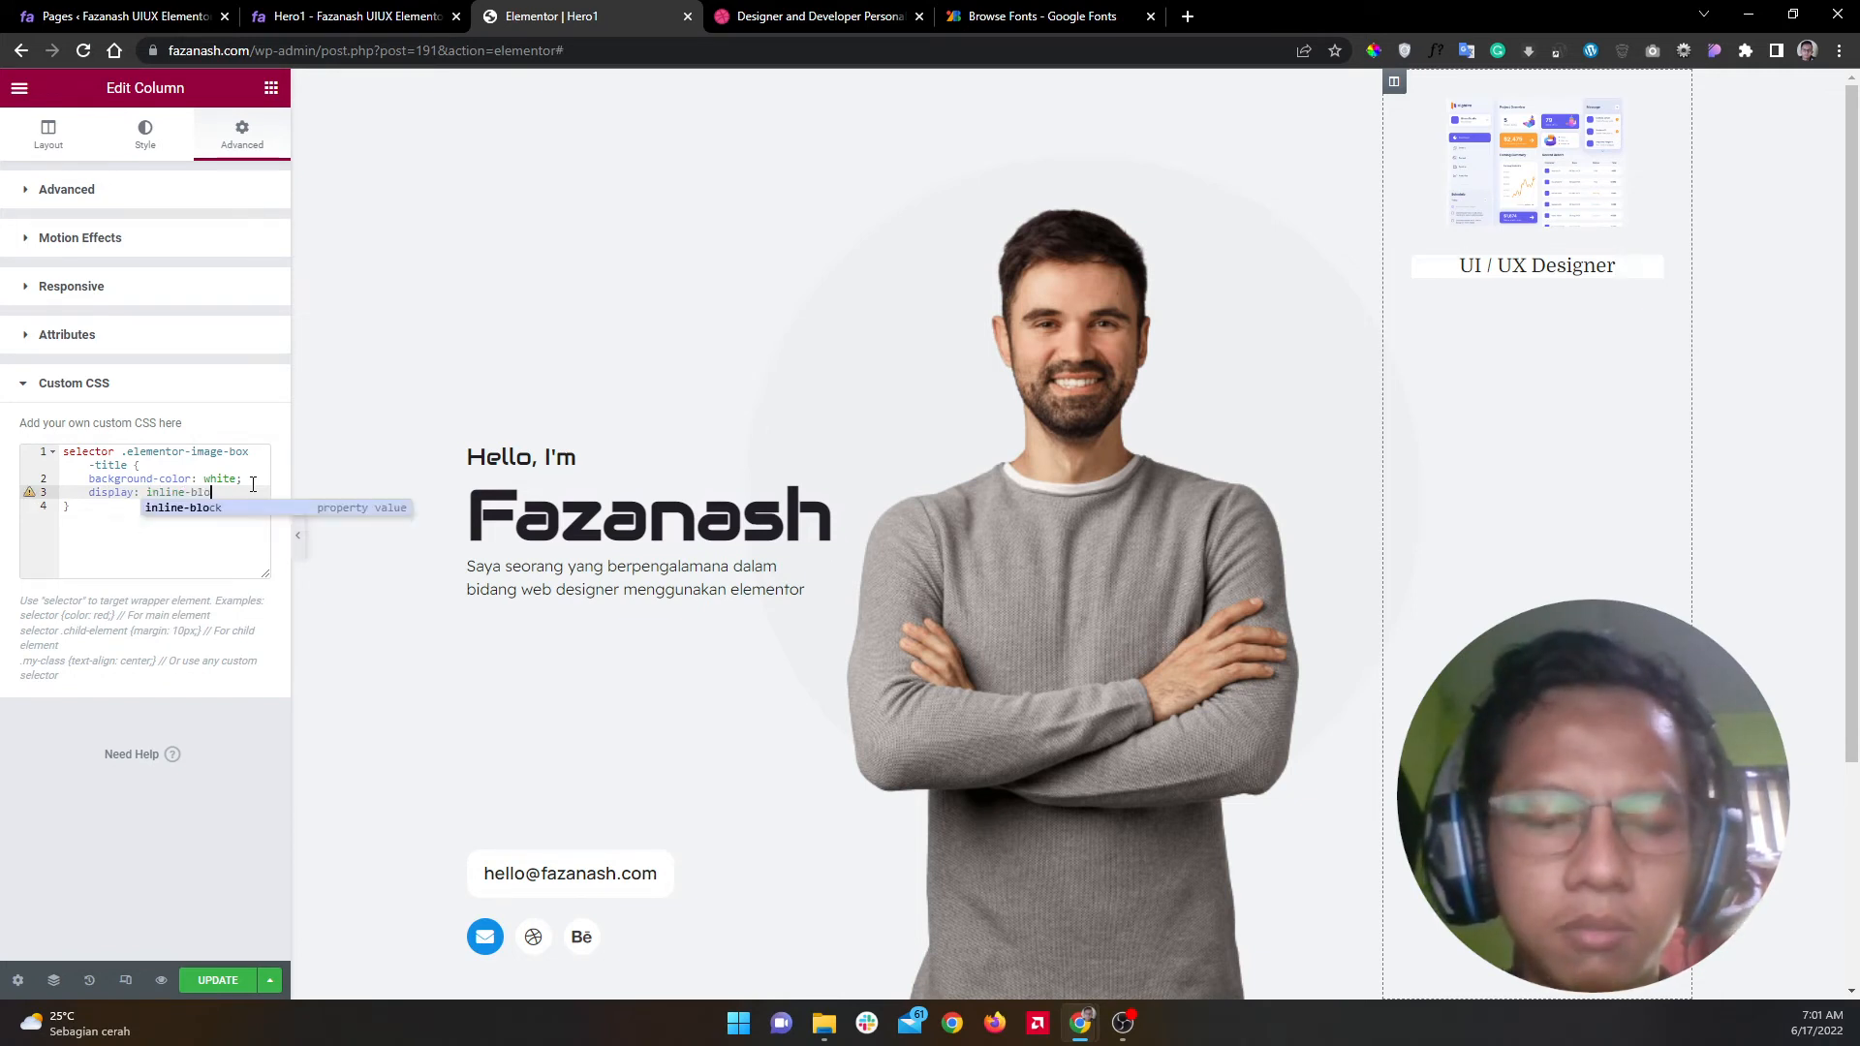
pyautogui.write('ck')
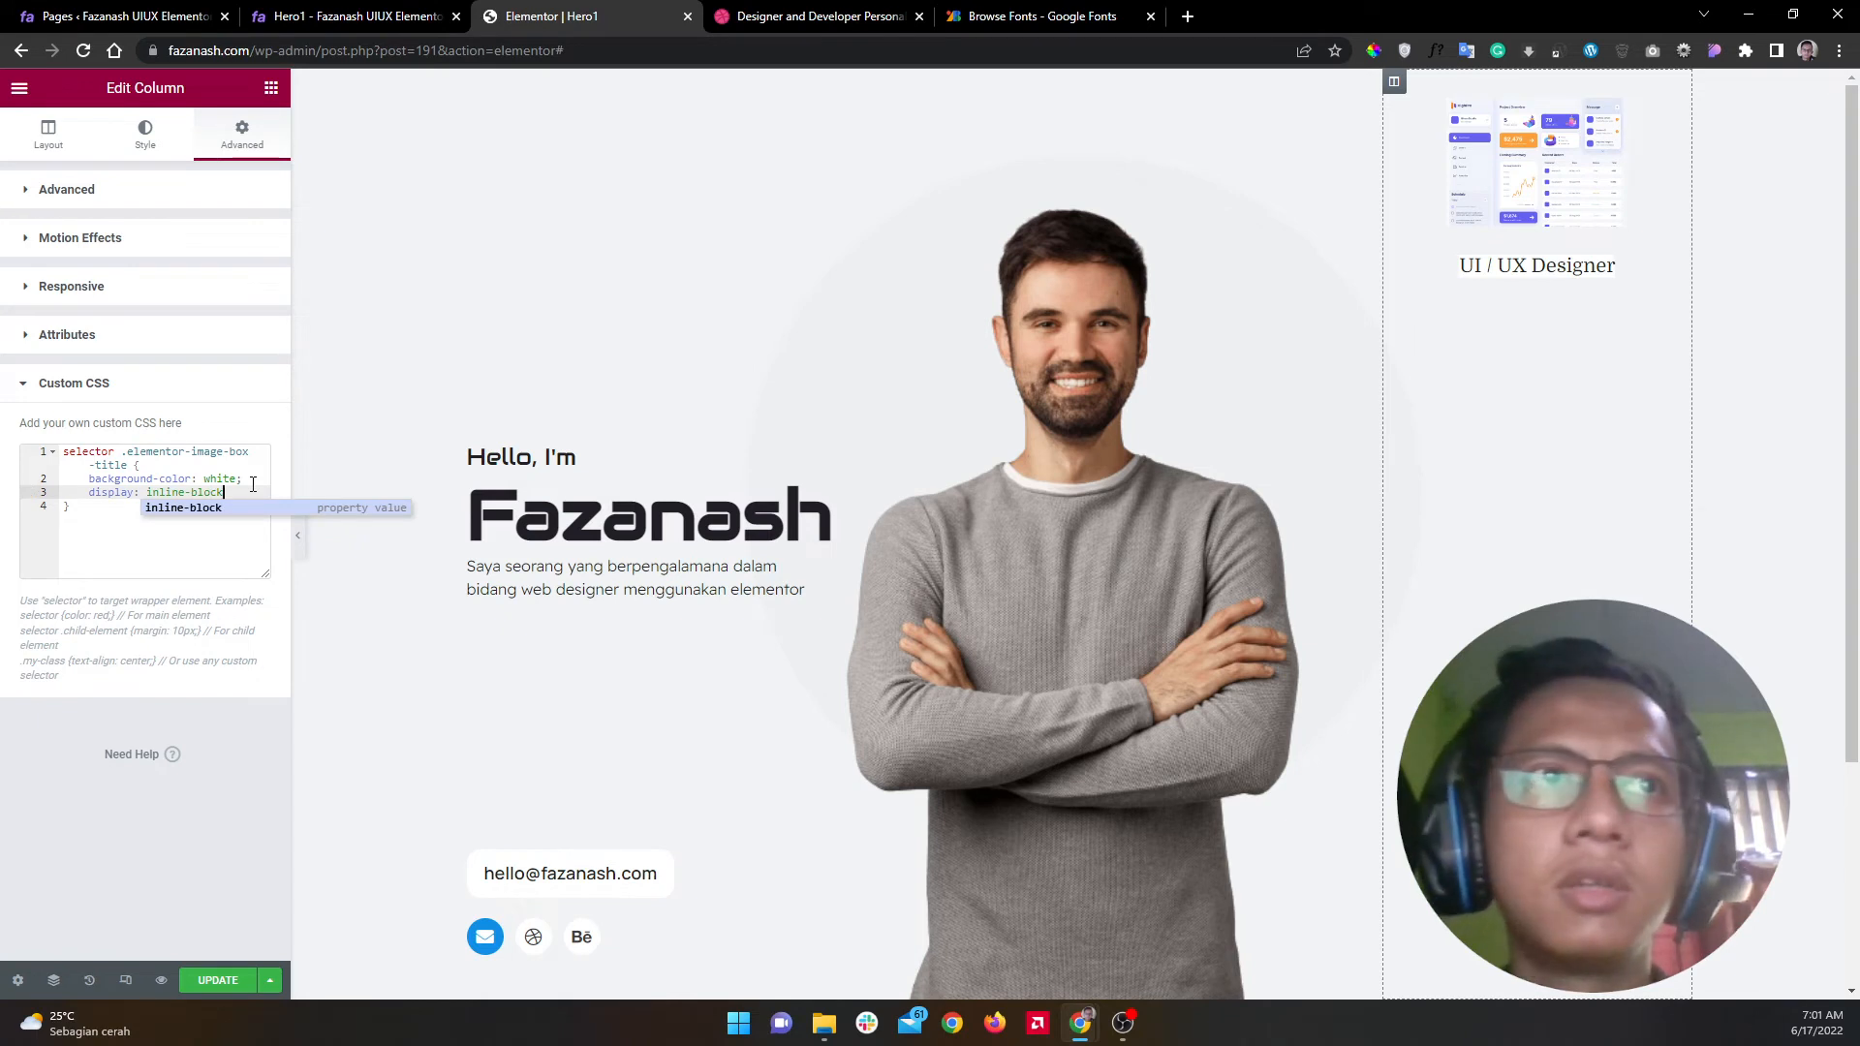
pyautogui.write(';')
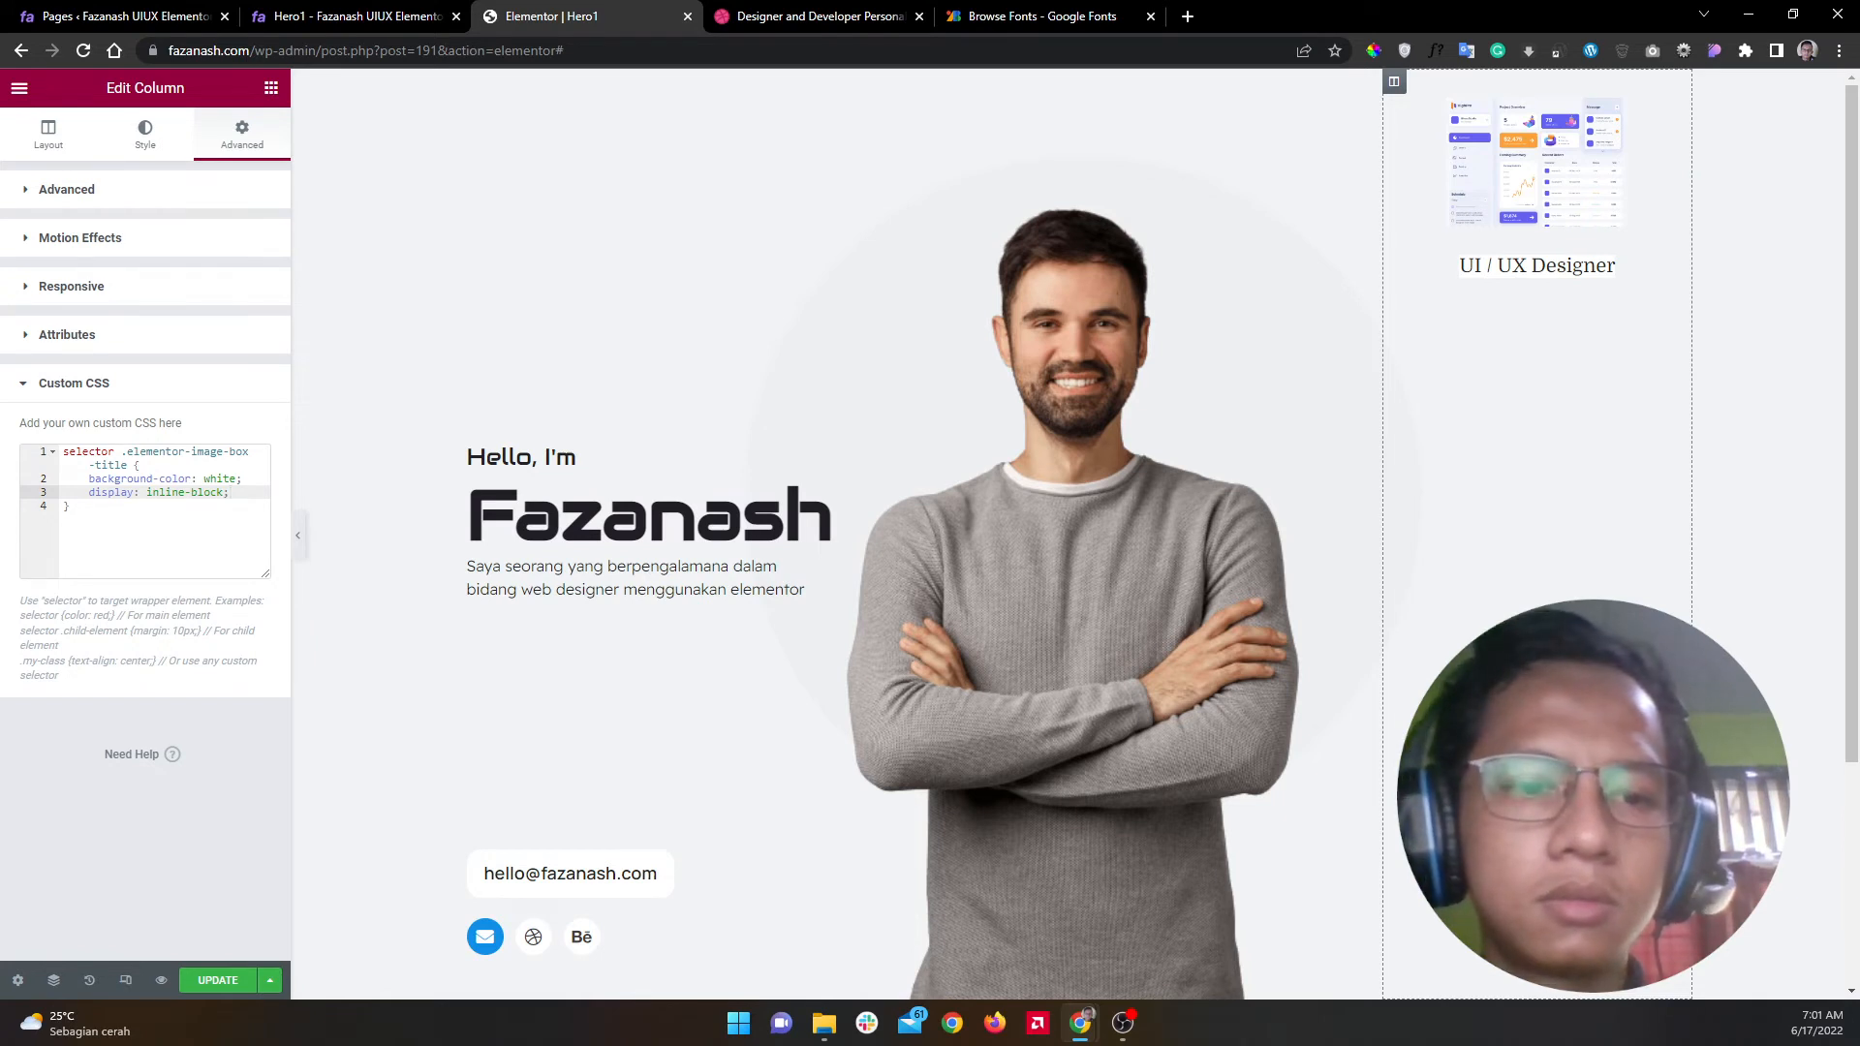
# Step: Add a padding property to the title rule, starting at 18px
pyautogui.click(1123, 1023)
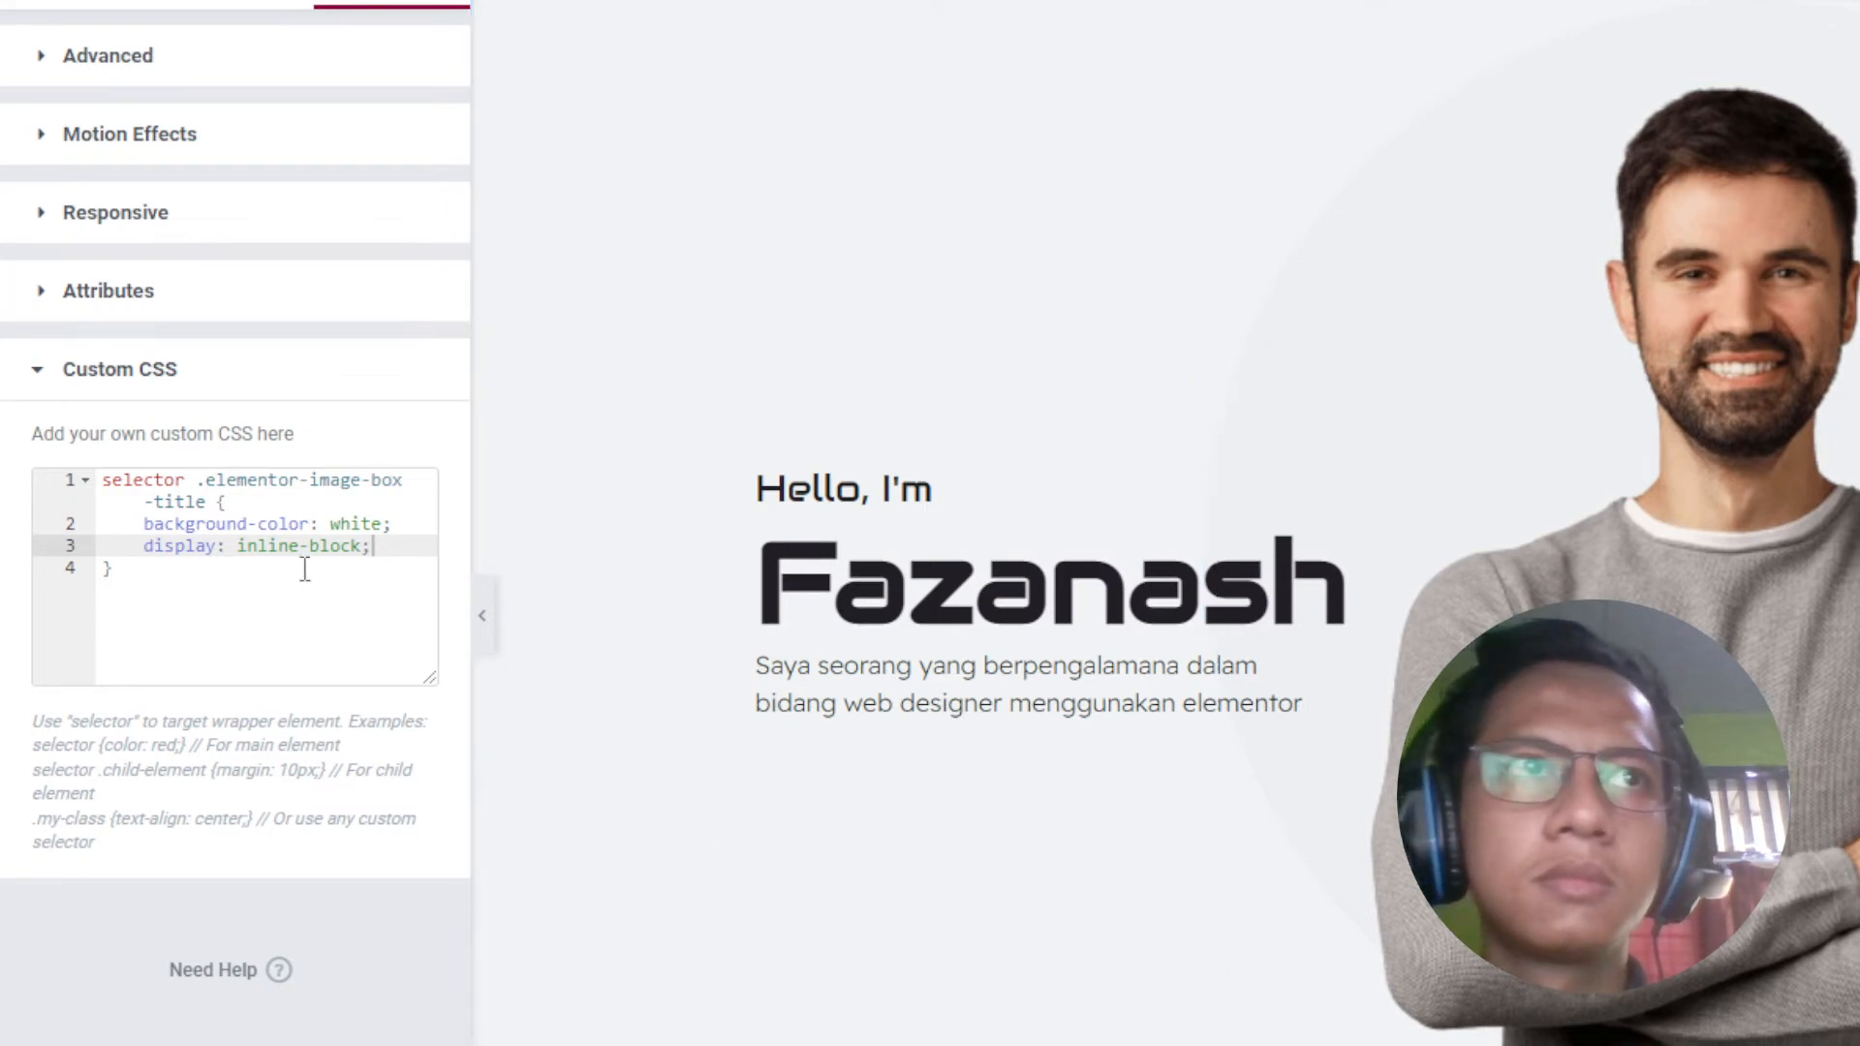
pyautogui.press('Return')
pyautogui.write('pad')
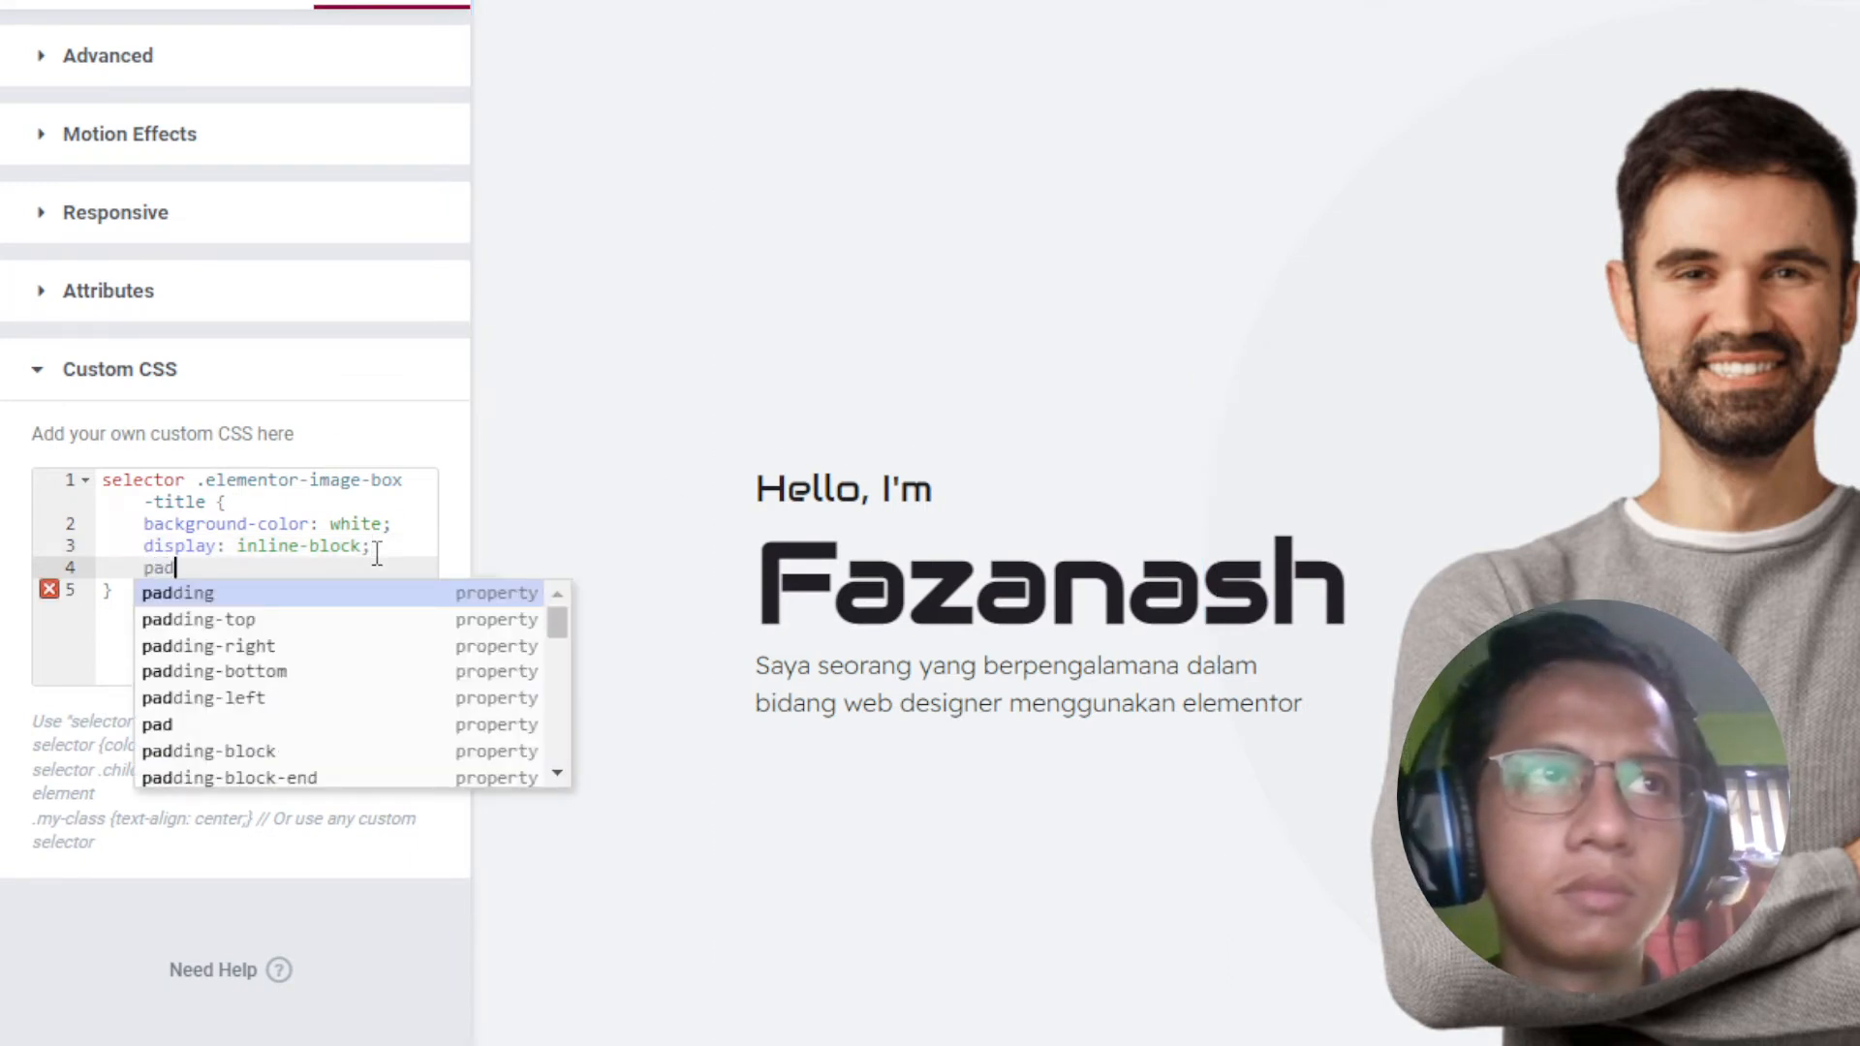
pyautogui.press('Return')
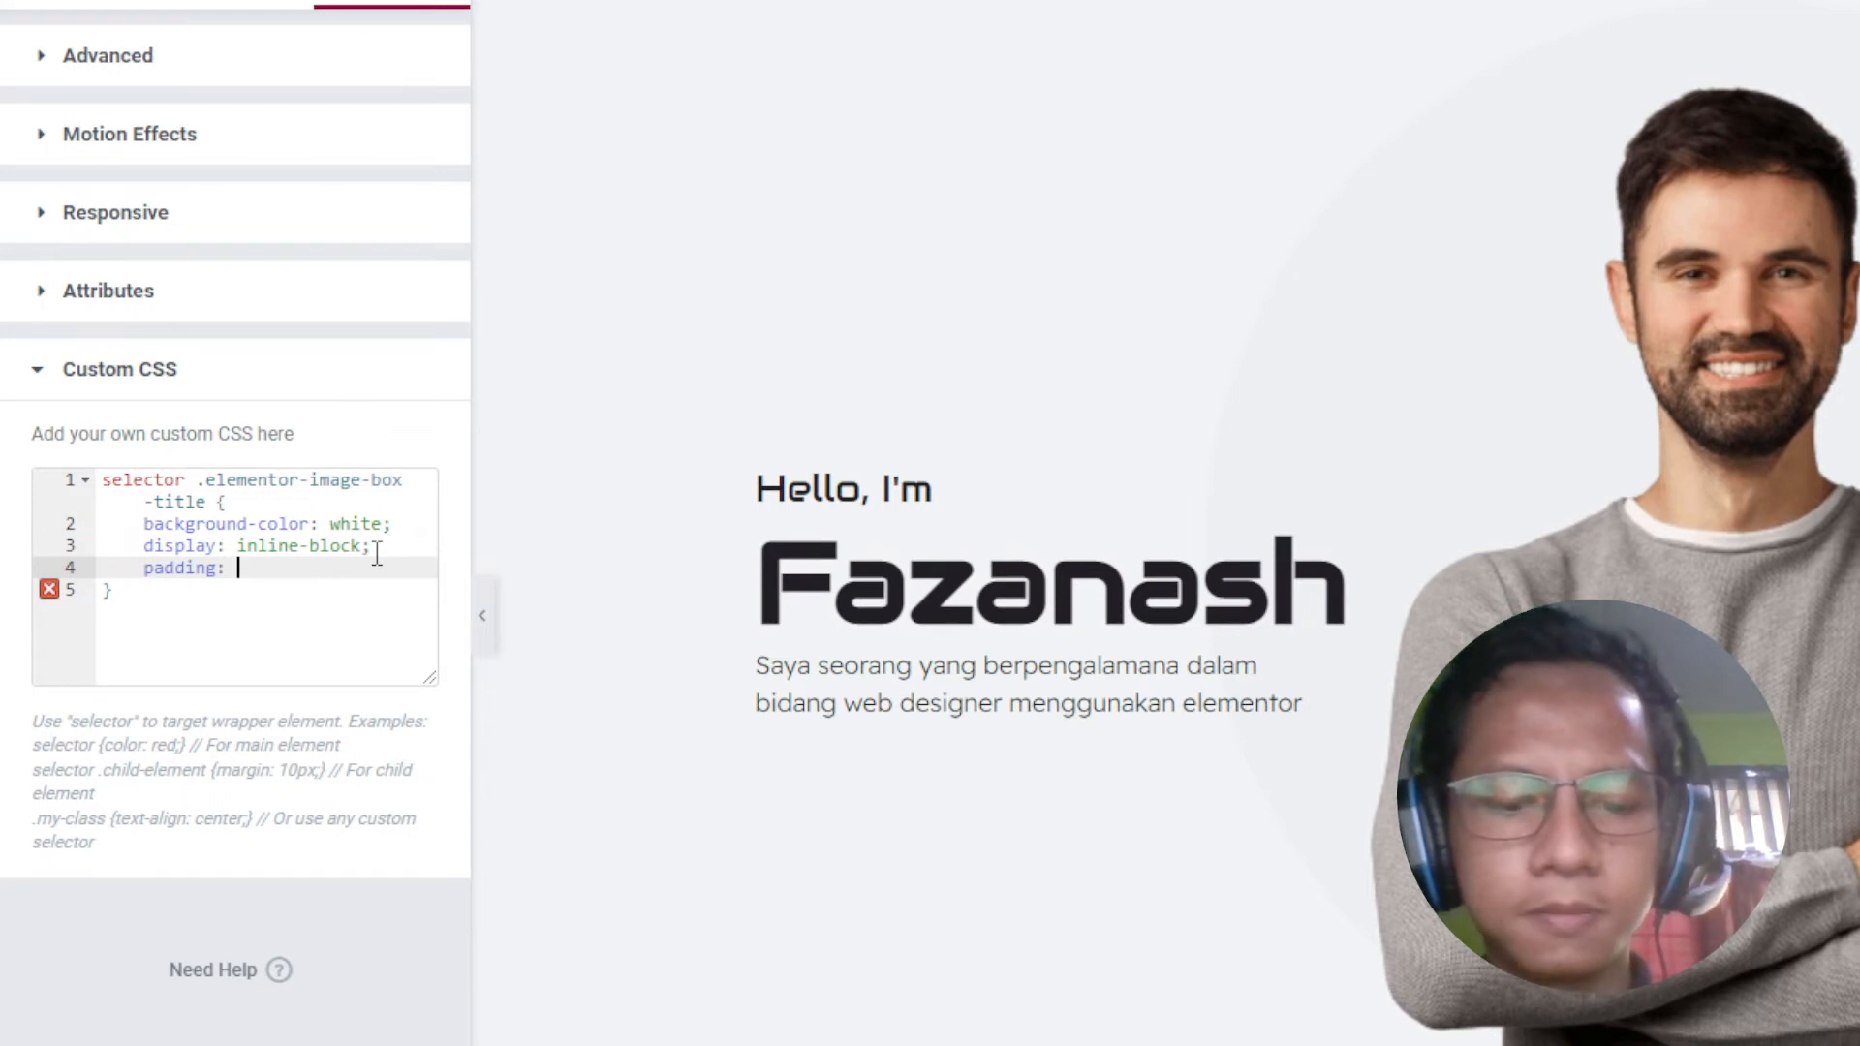
pyautogui.write('18px')
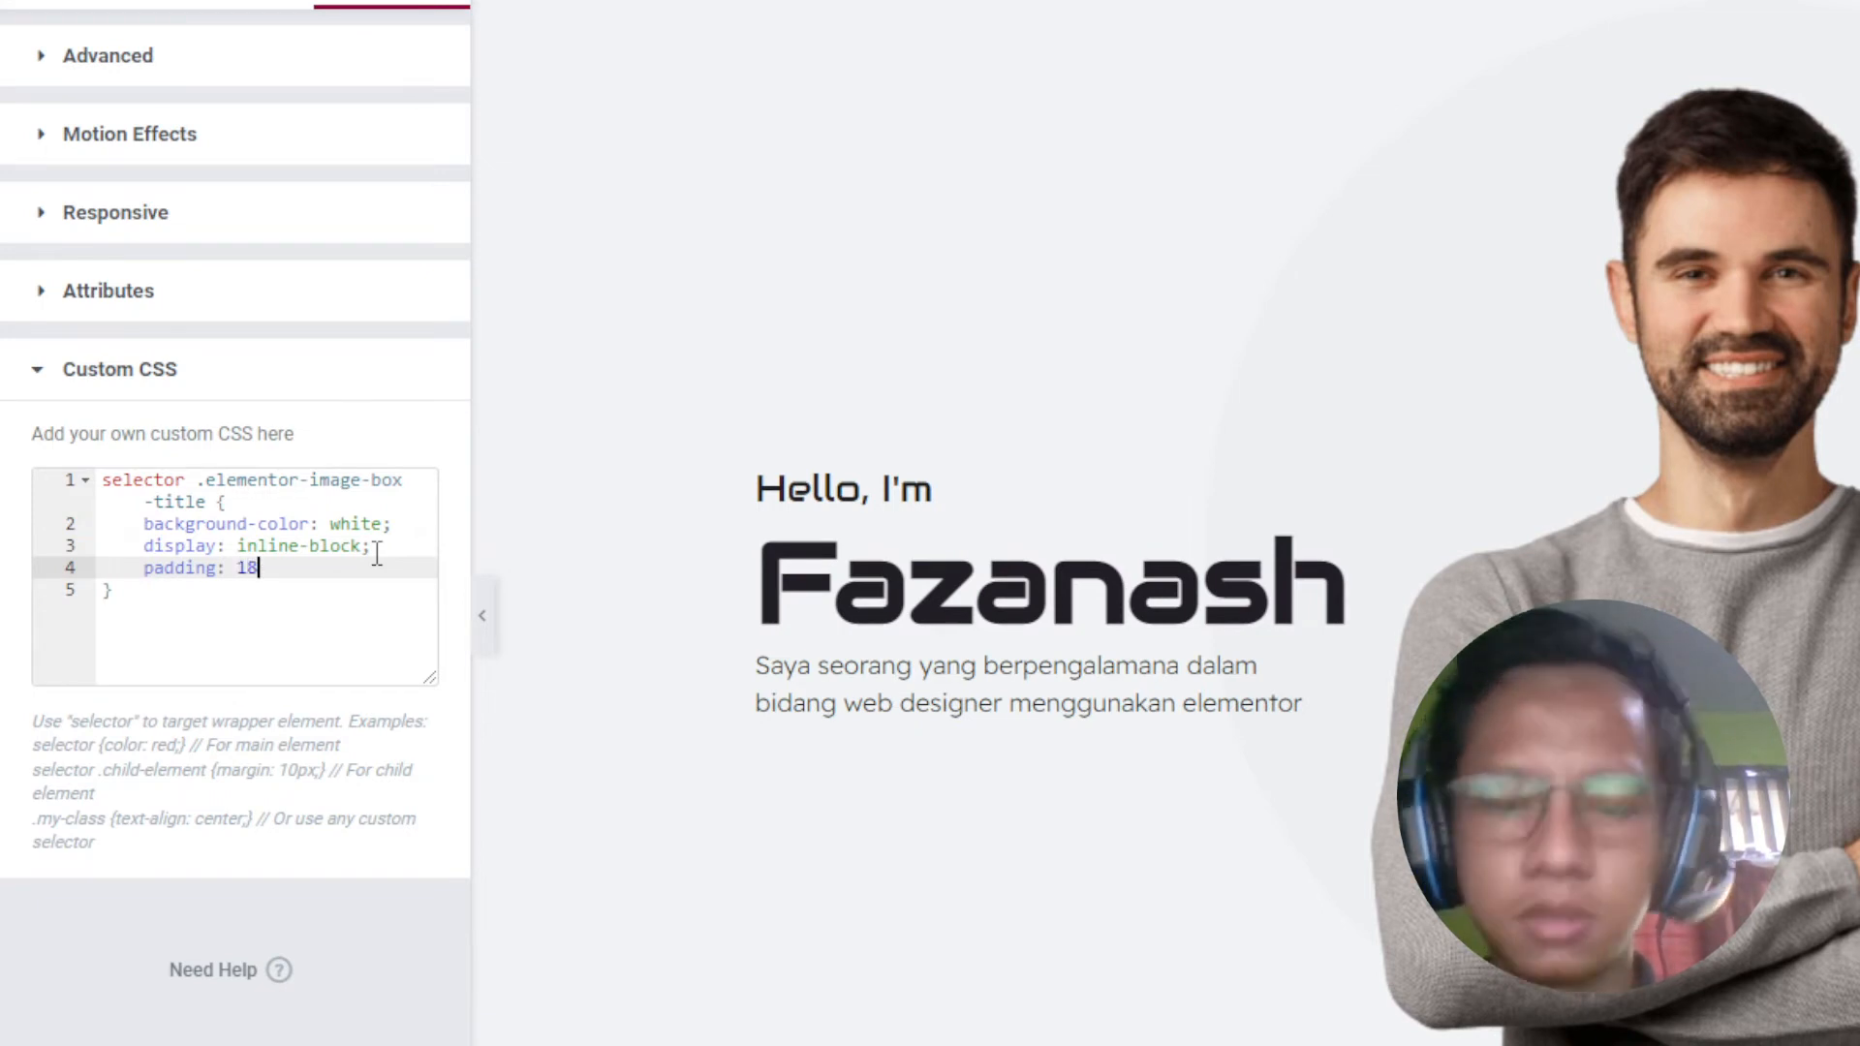
pyautogui.write(';')
pyautogui.press('Left')
pyautogui.press('Left')
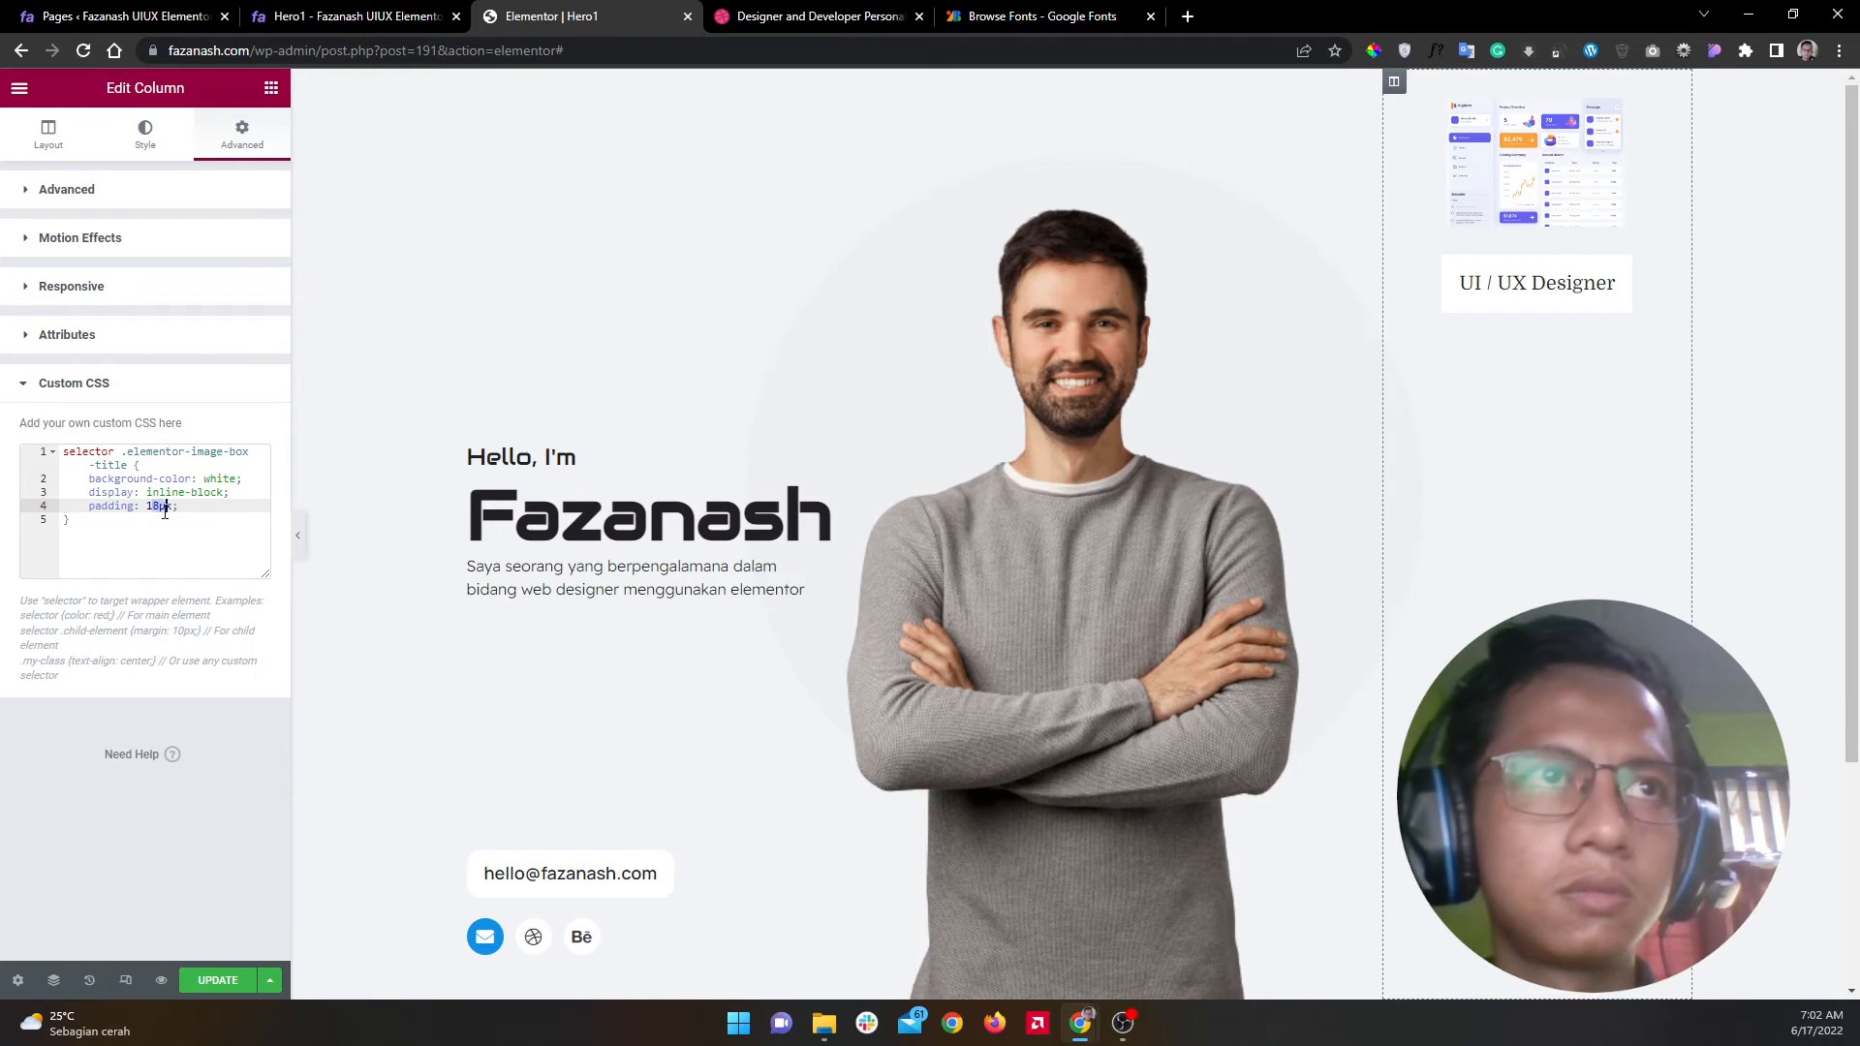
# Step: Adjust the title padding to 13px 16px 10px
pyautogui.write('4')
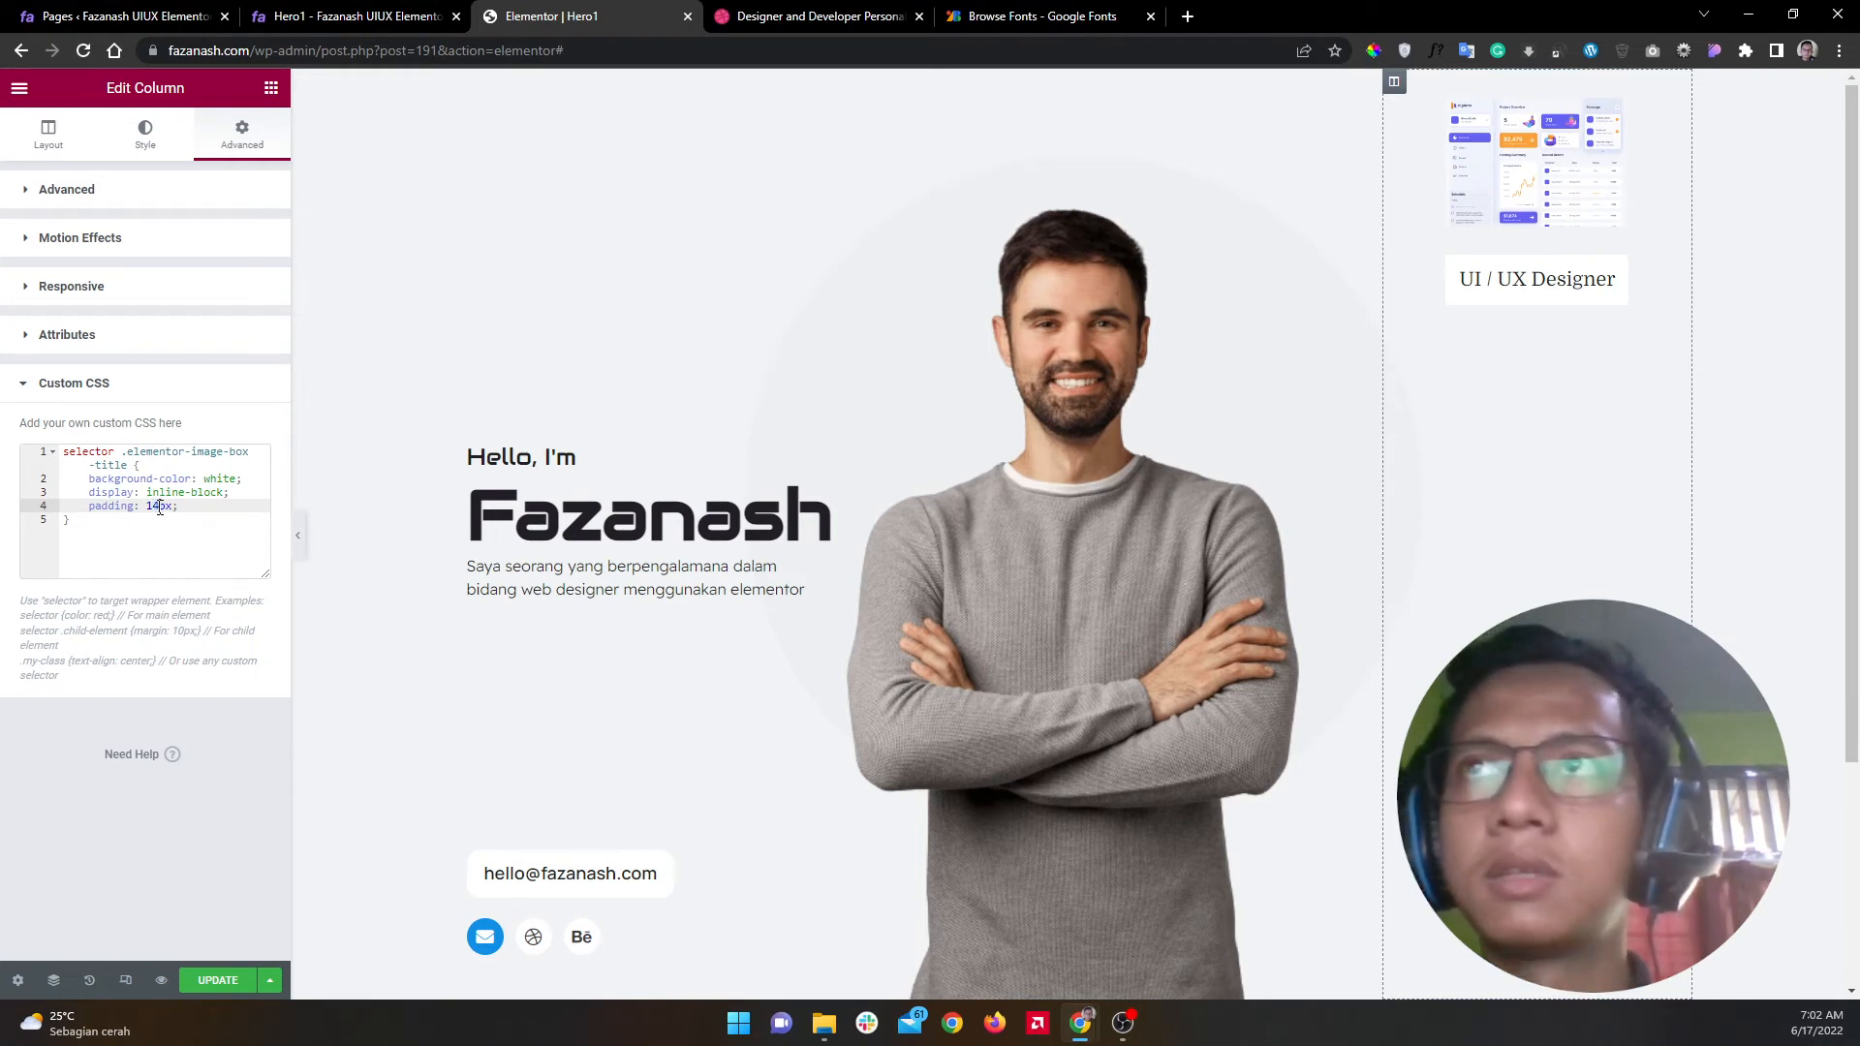
pyautogui.press('BackSpace')
pyautogui.write('3')
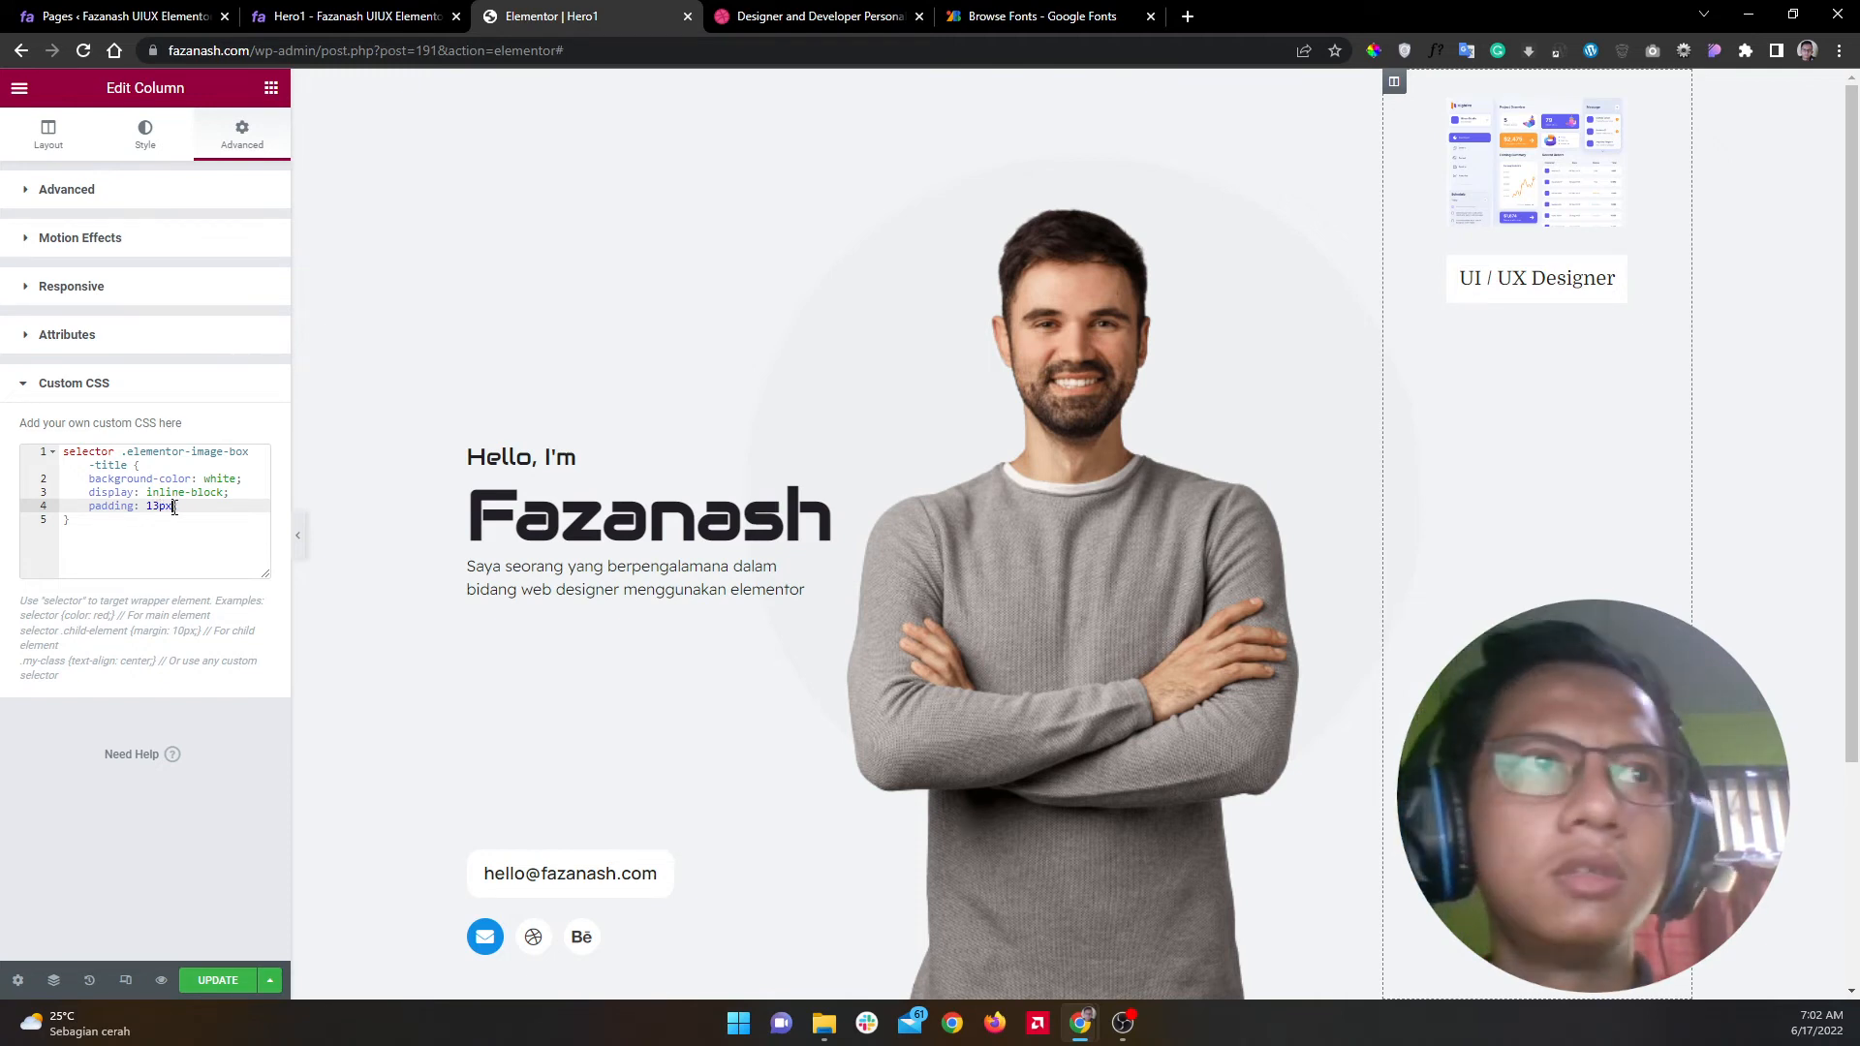
pyautogui.write('16px')
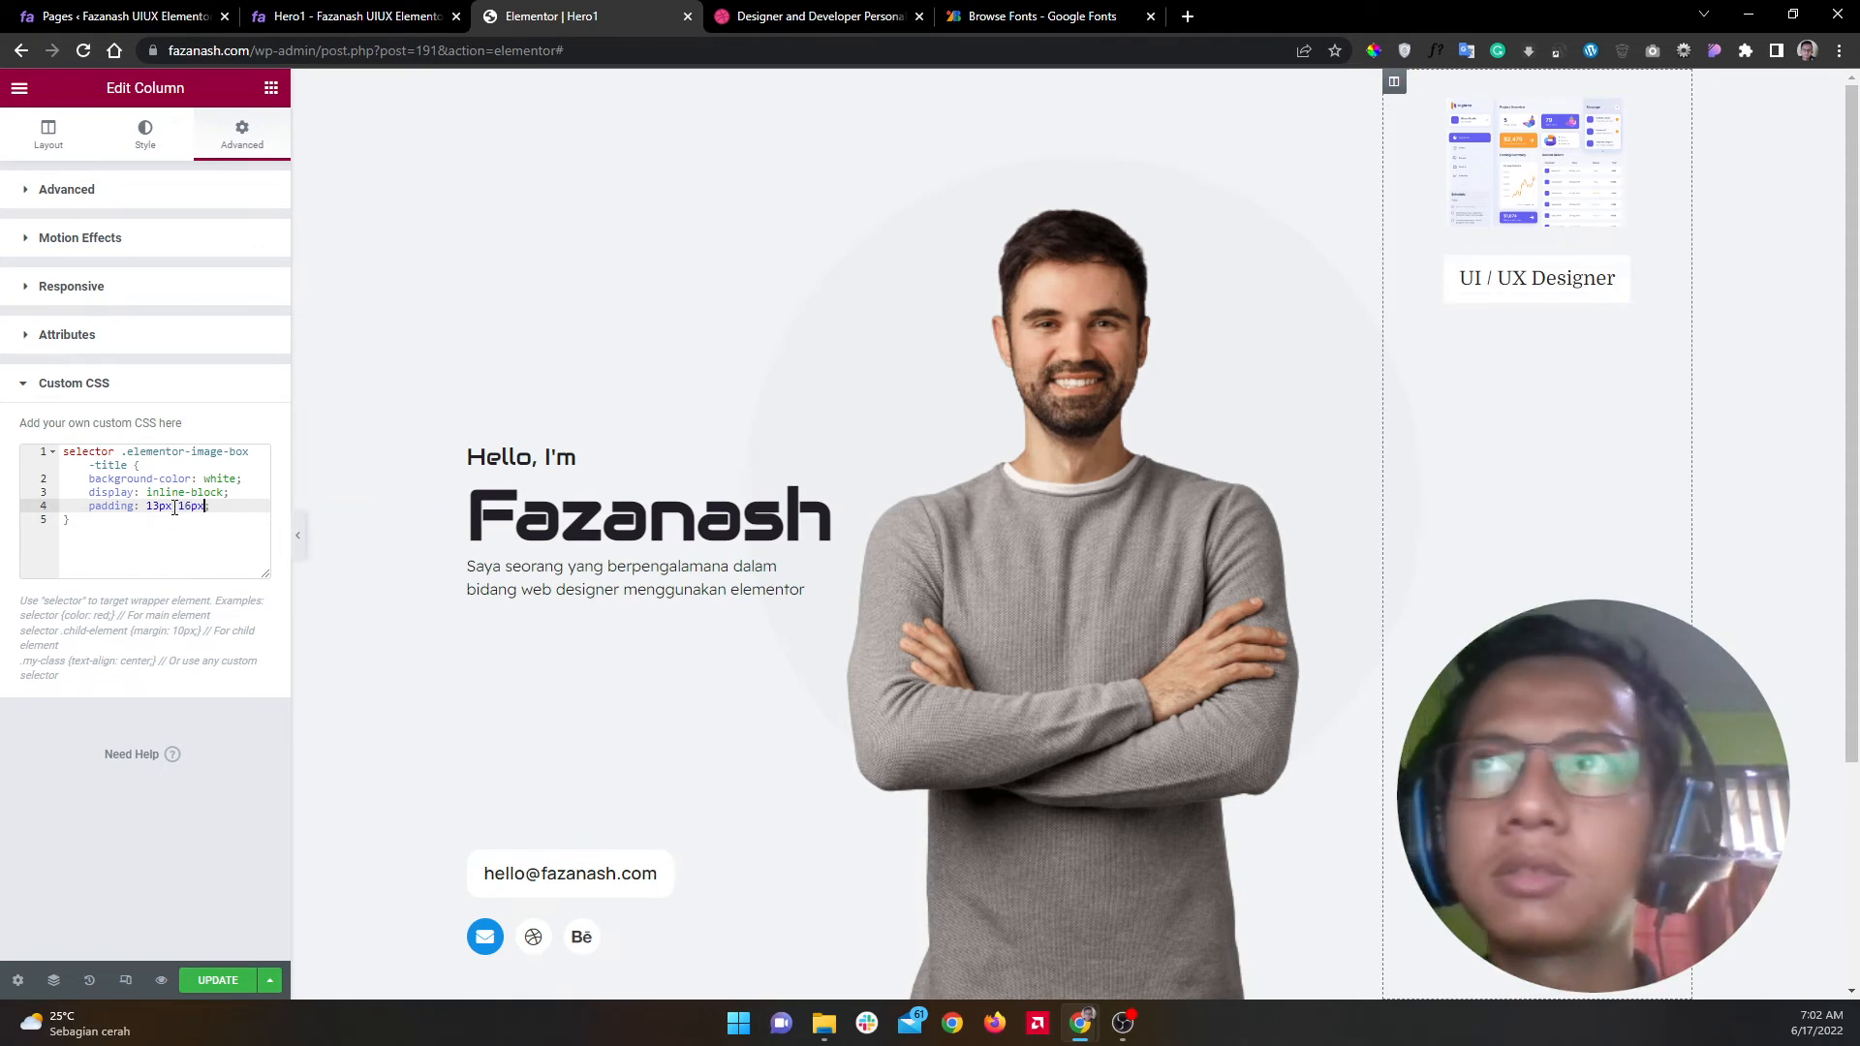
pyautogui.write(' 12px')
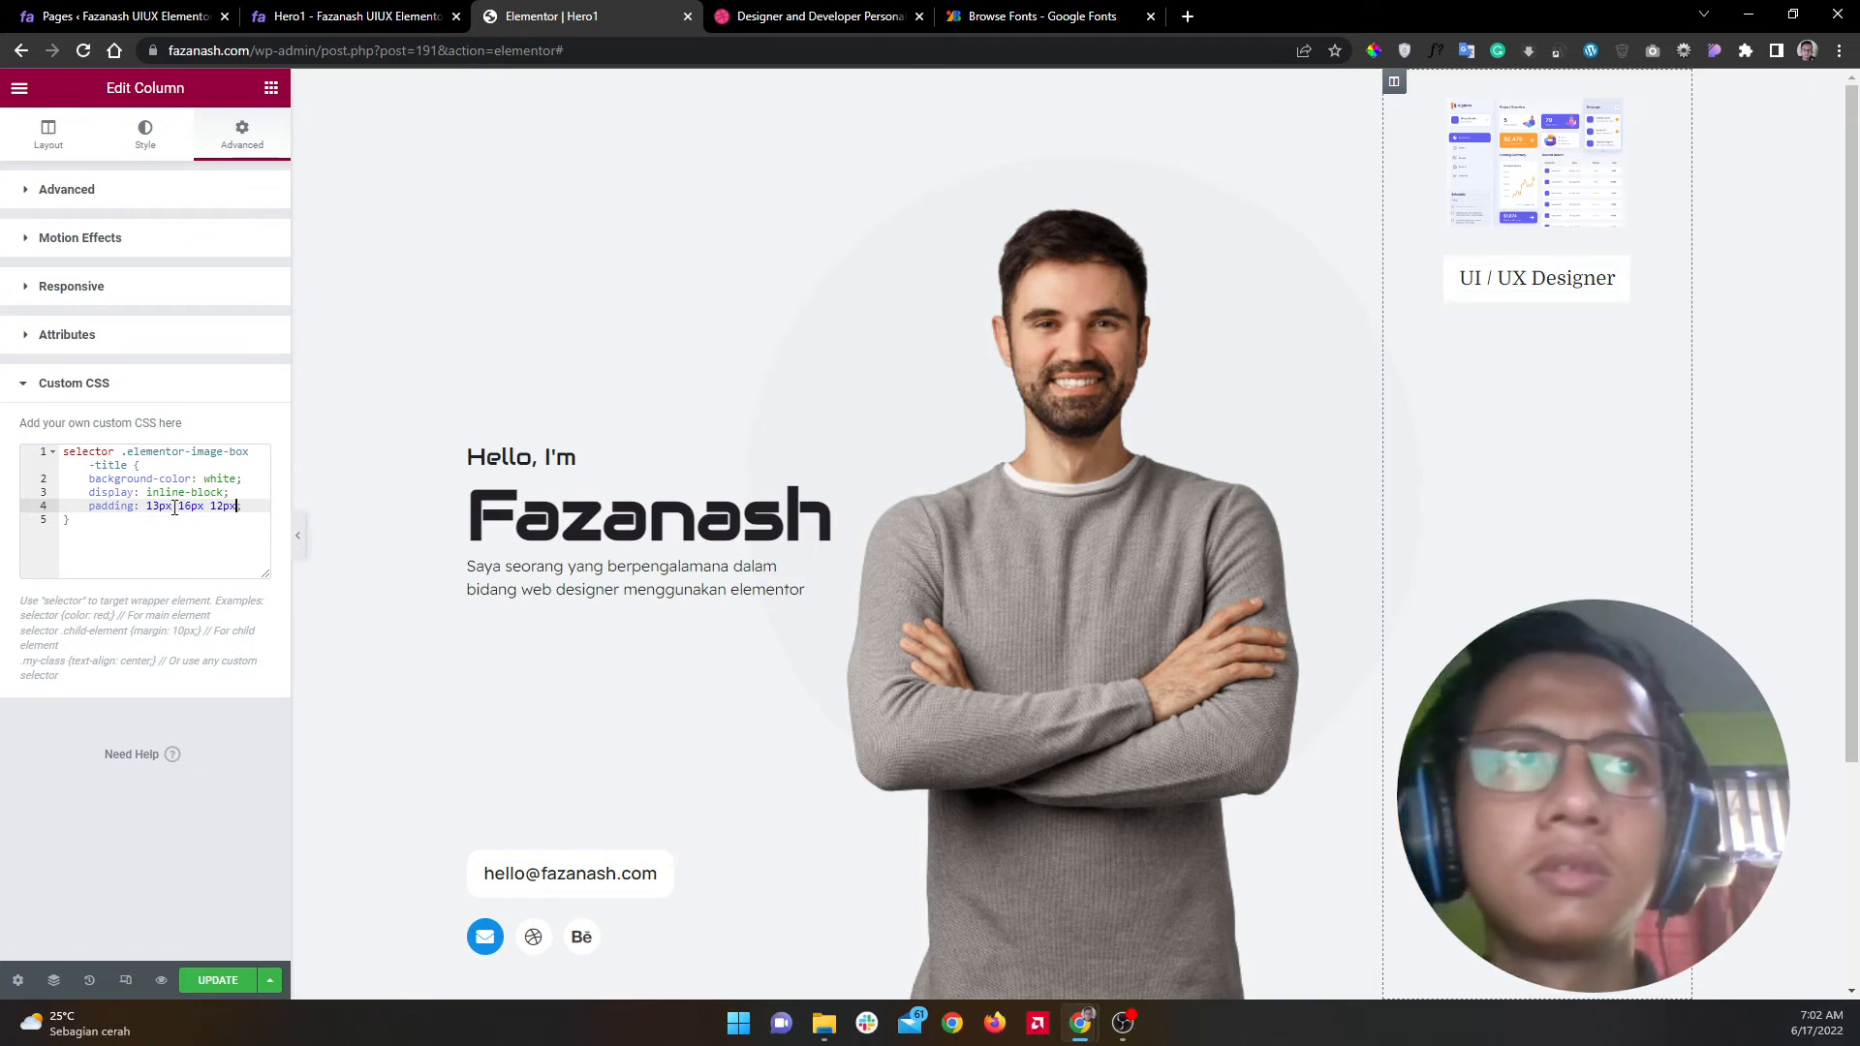
pyautogui.press('BackSpace')
pyautogui.write('0')
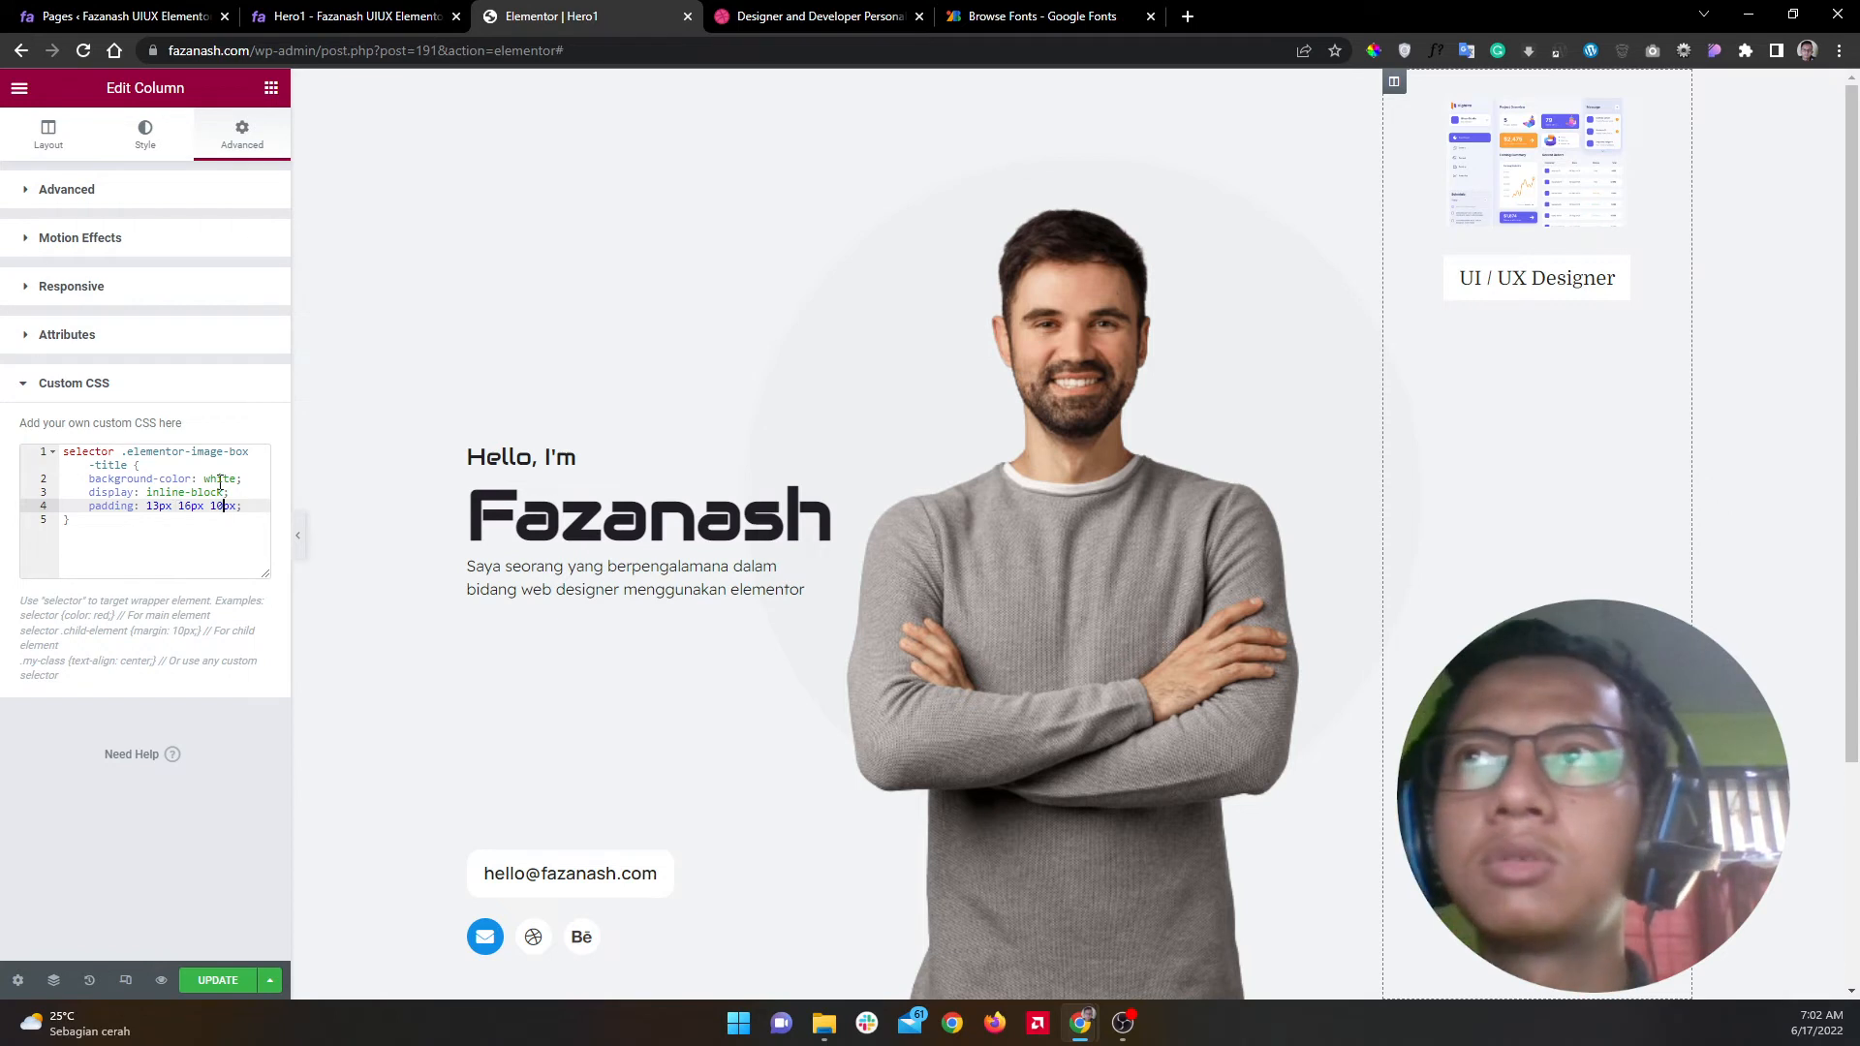
pyautogui.click(264, 507)
pyautogui.press('Return')
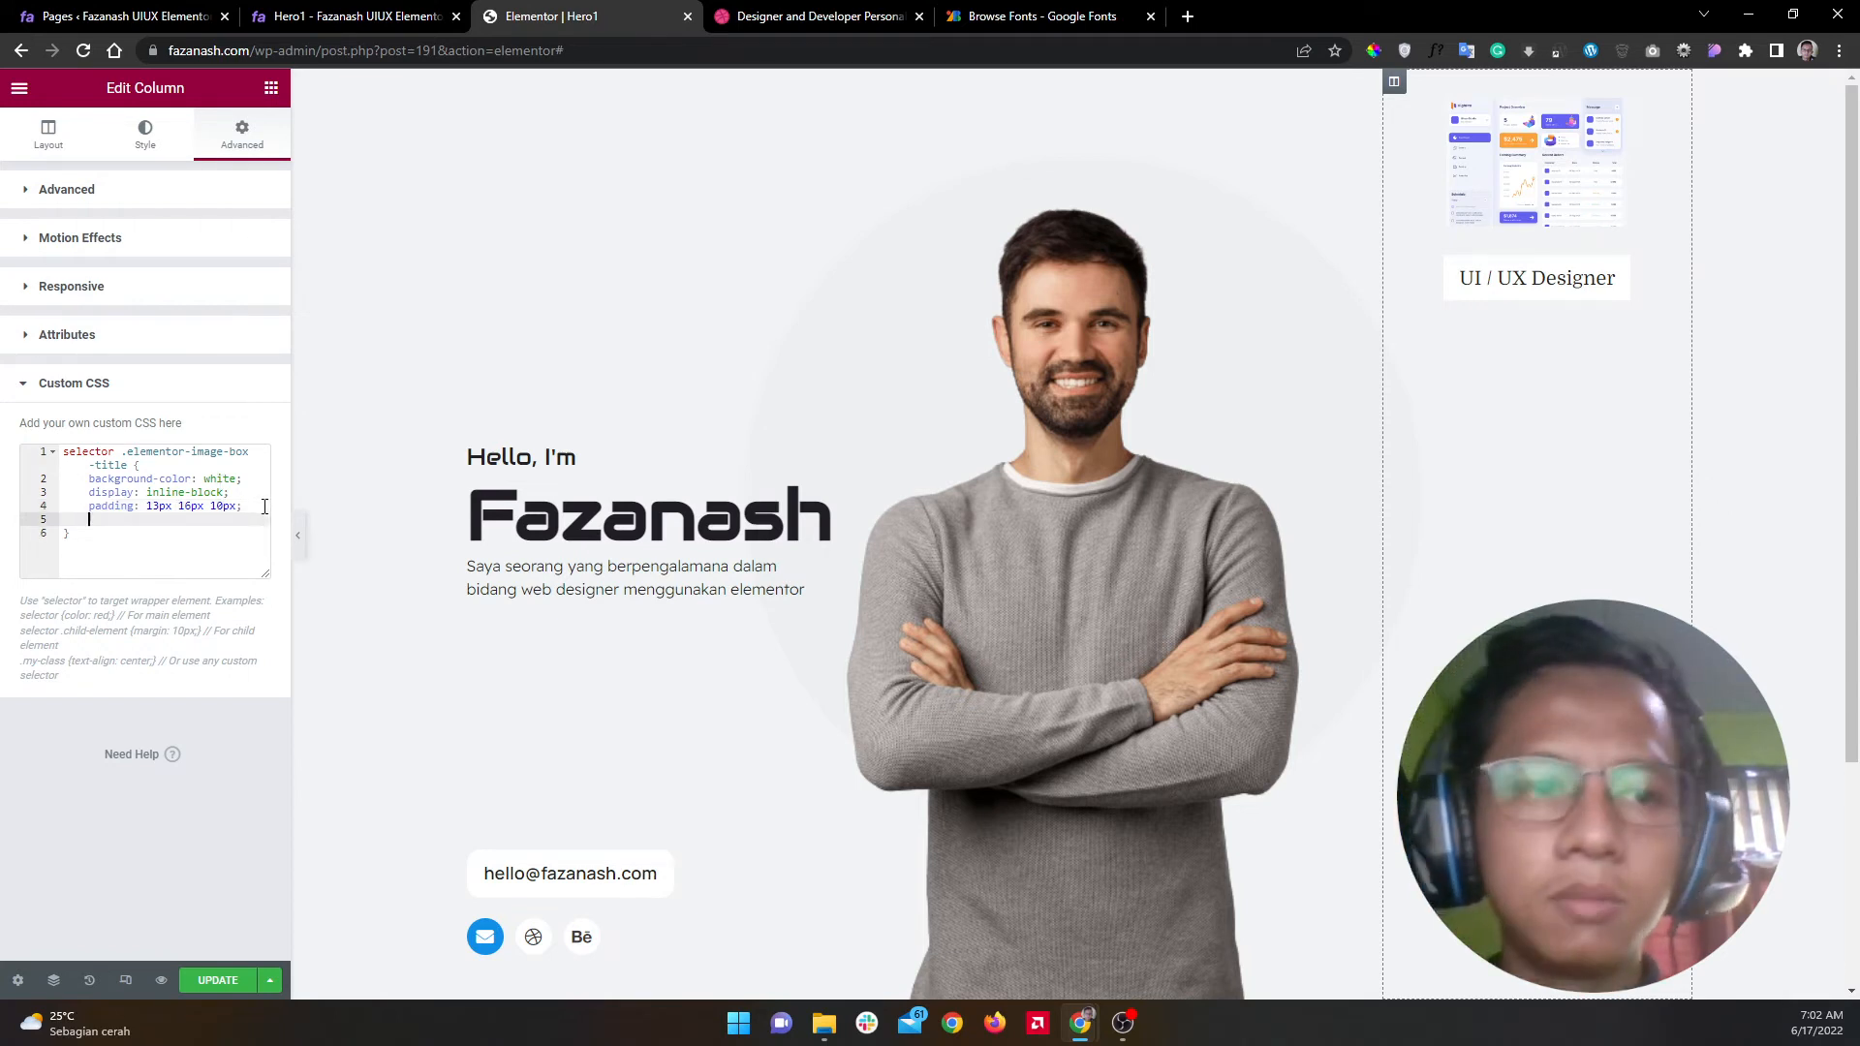
pyautogui.hotkey('alt', 'Tab')
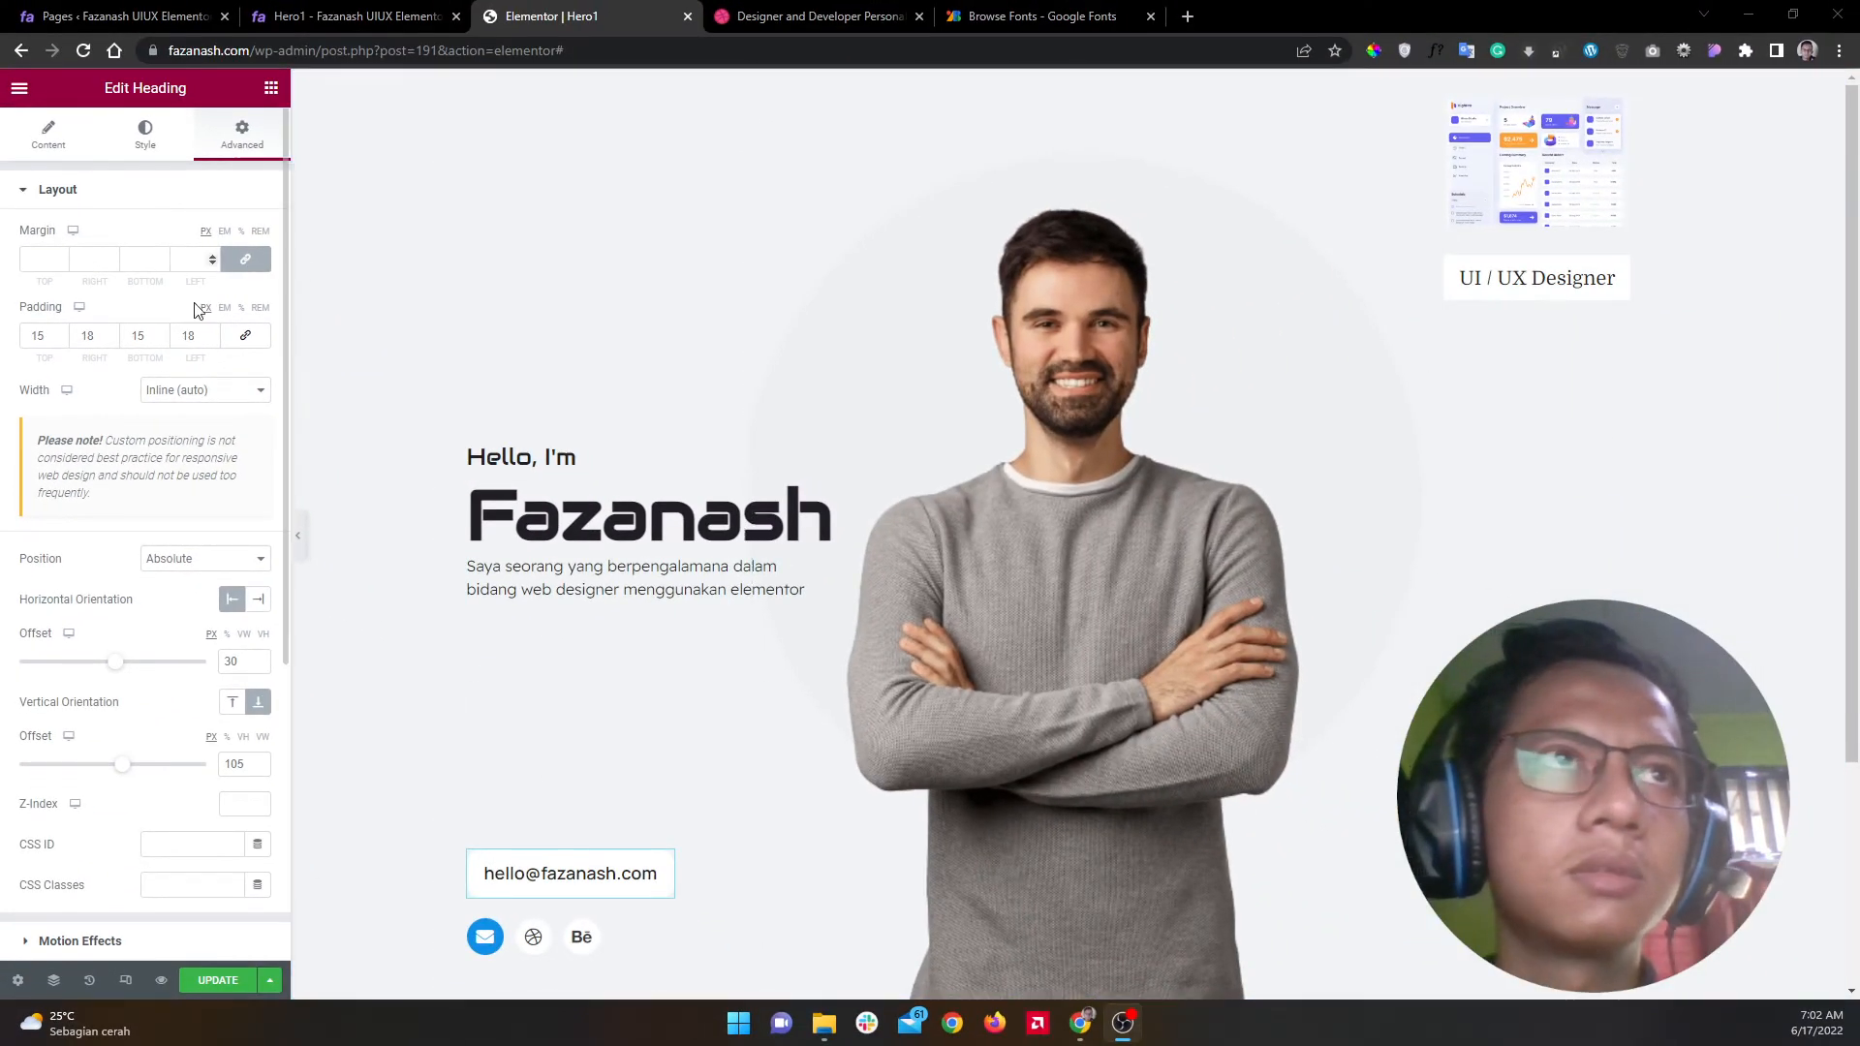
# Step: Look through the heading's border settings and the column's Custom CSS code
pyautogui.click(219, 188)
pyautogui.click(202, 399)
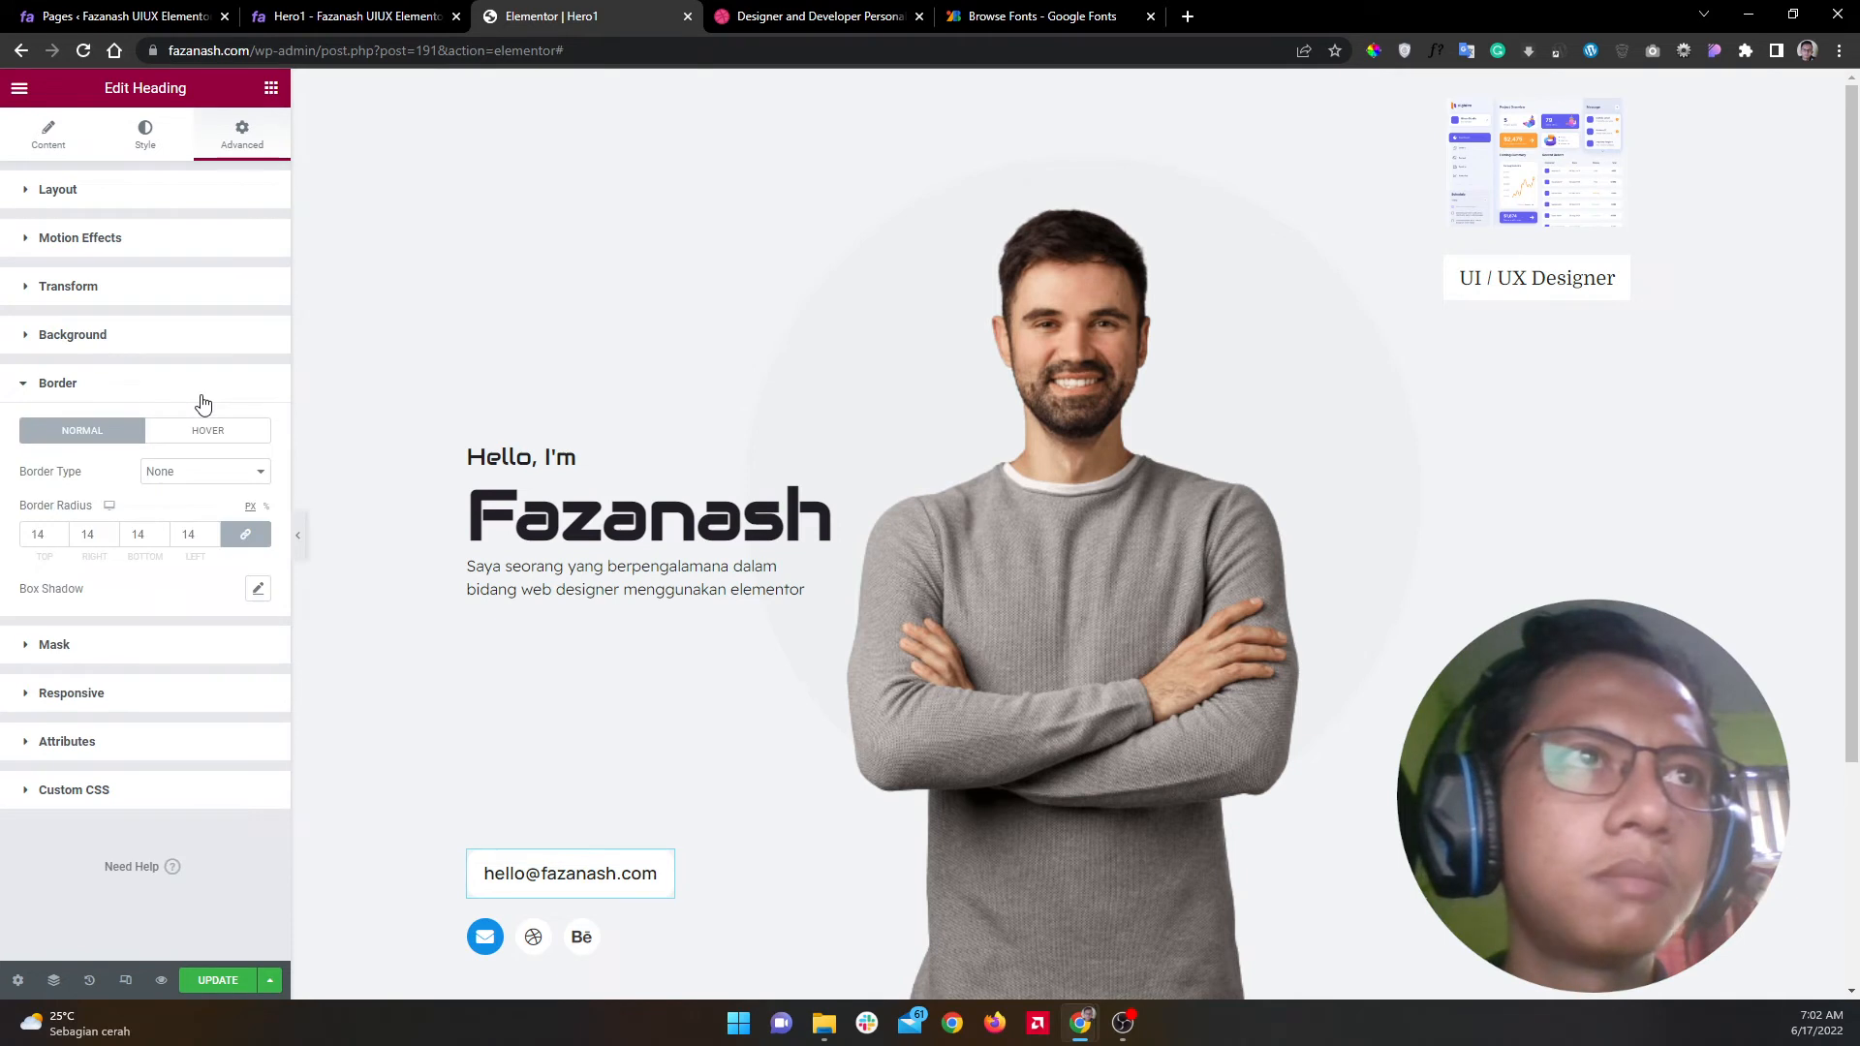
pyautogui.click(203, 397)
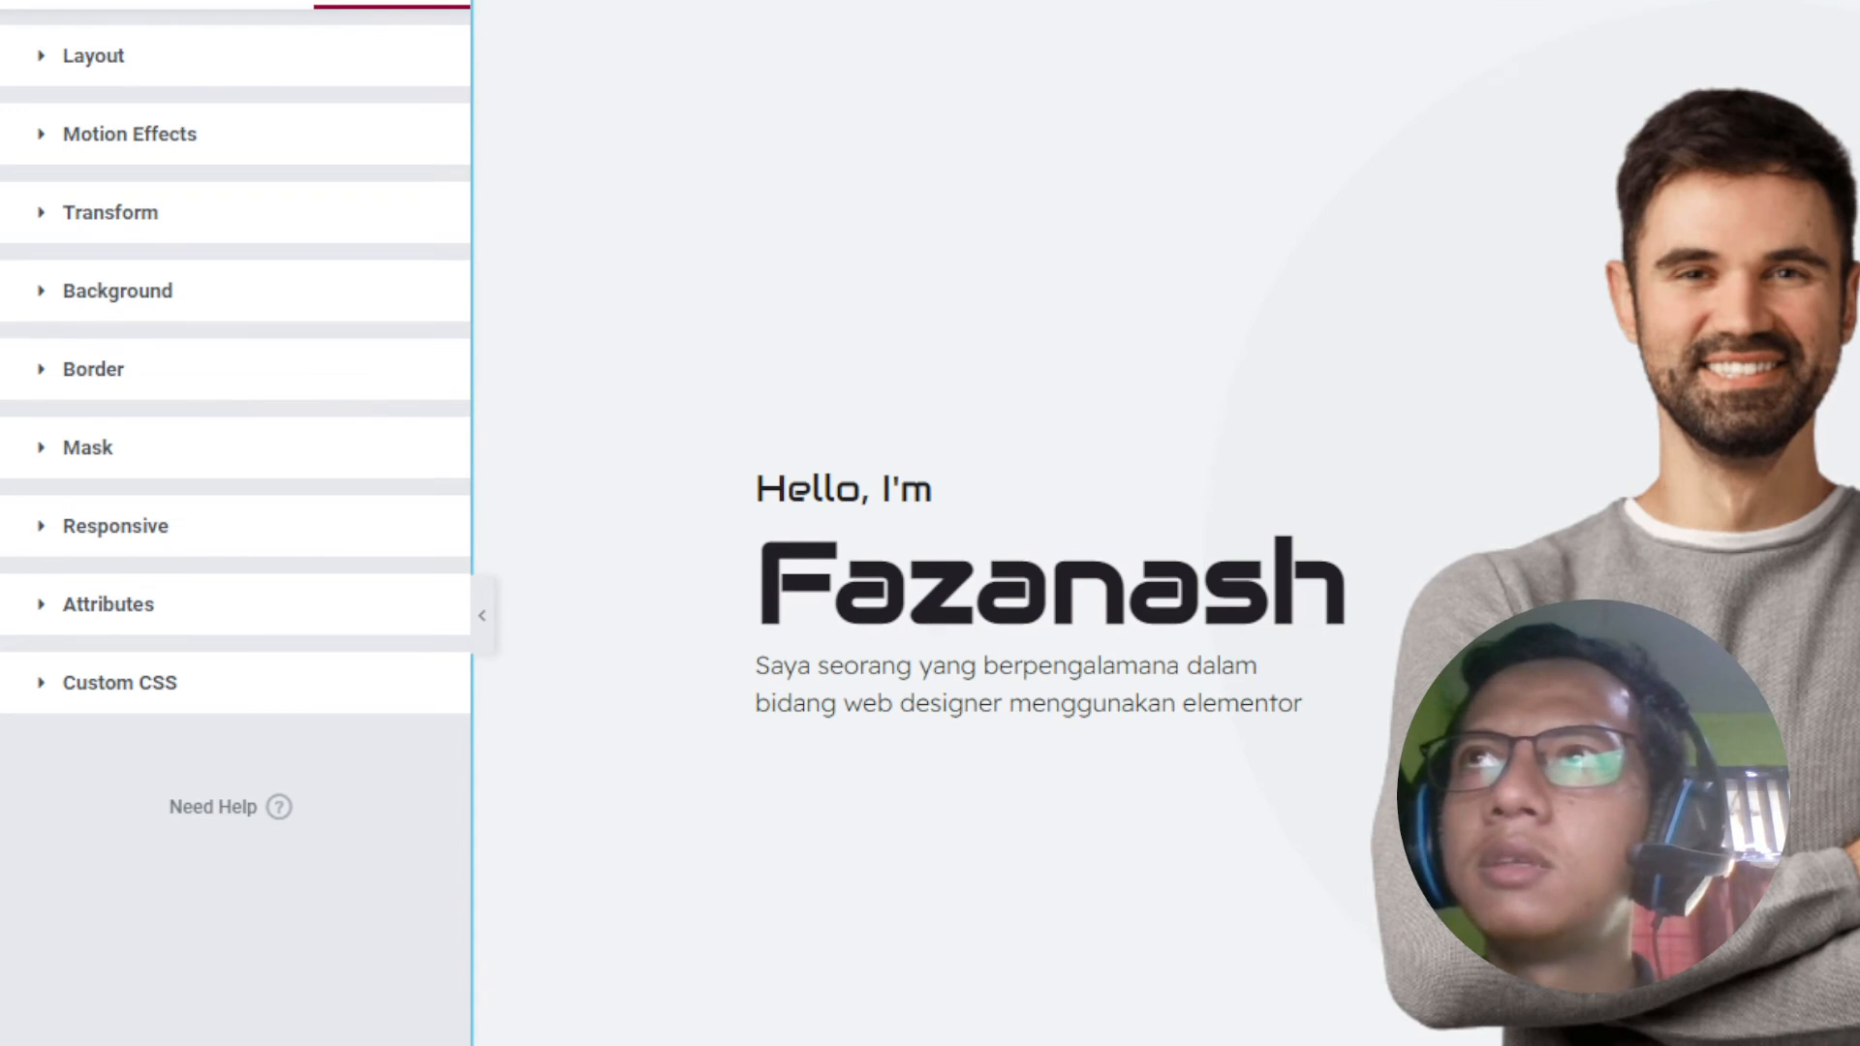
pyautogui.click(701, 75)
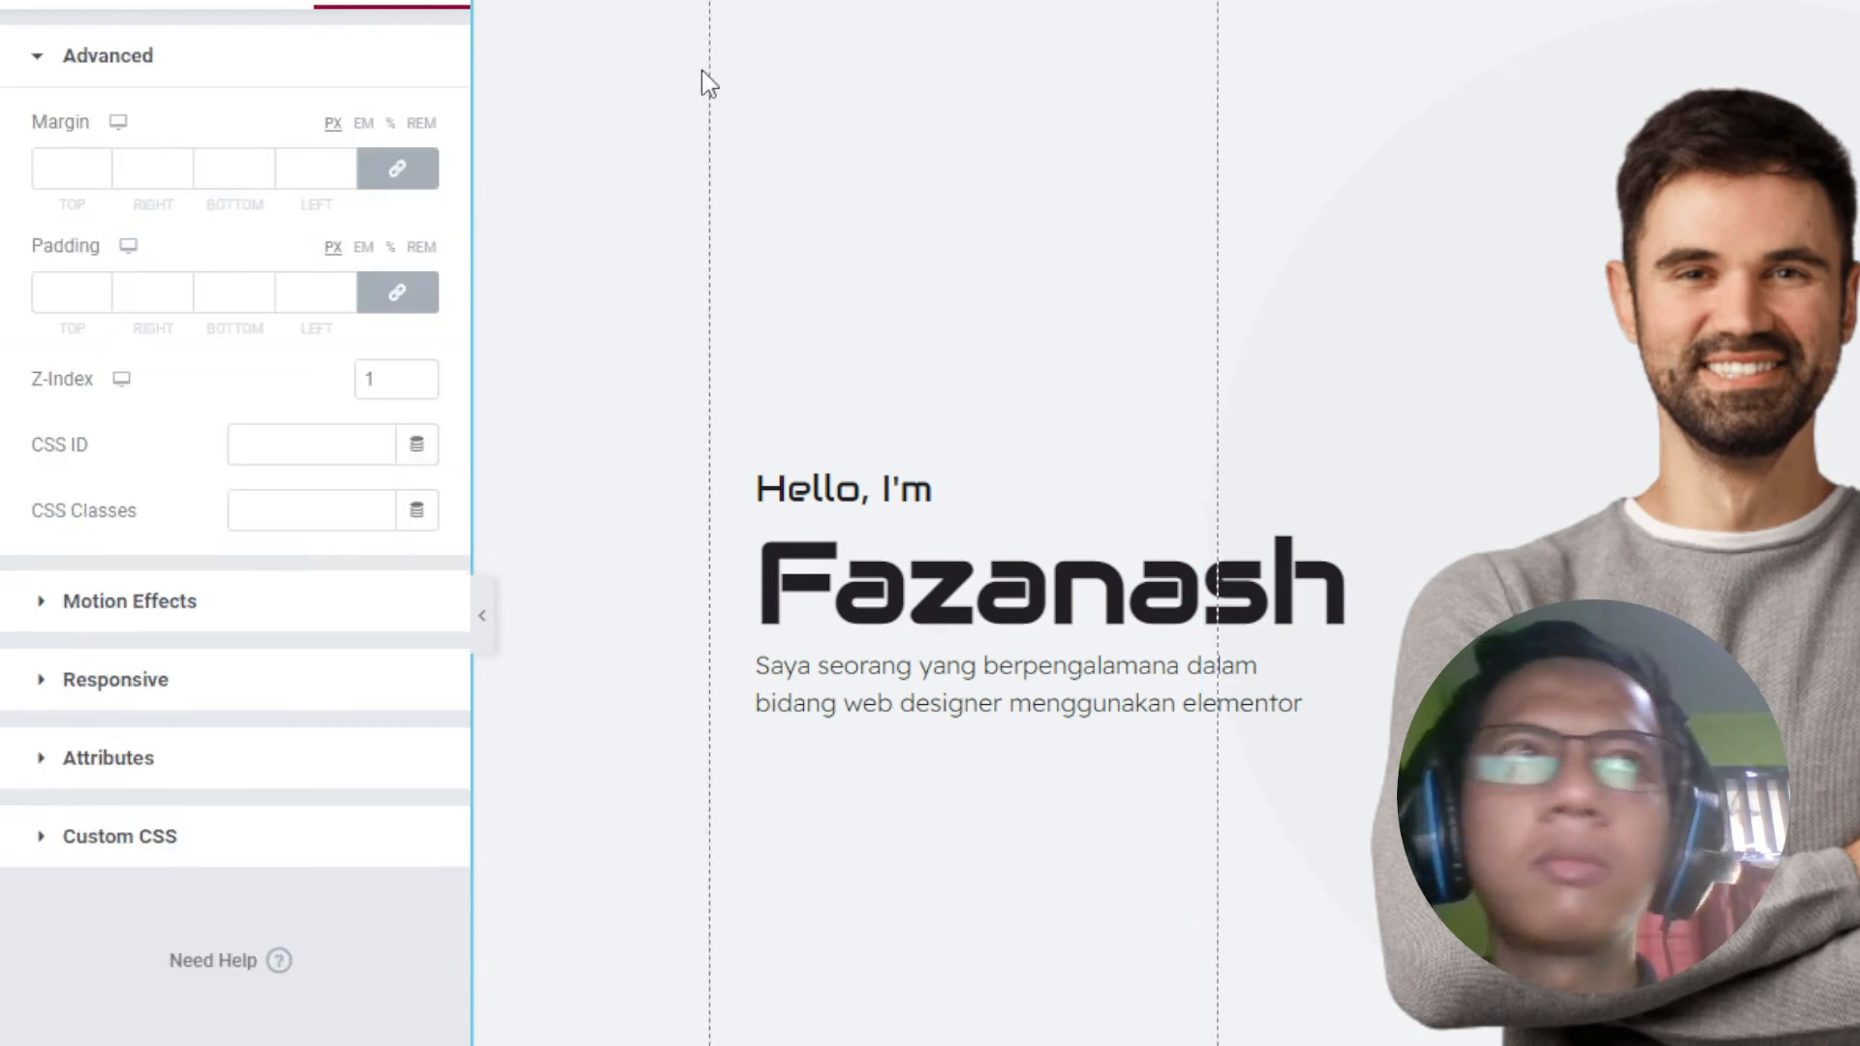
pyautogui.click(354, 66)
pyautogui.click(379, 393)
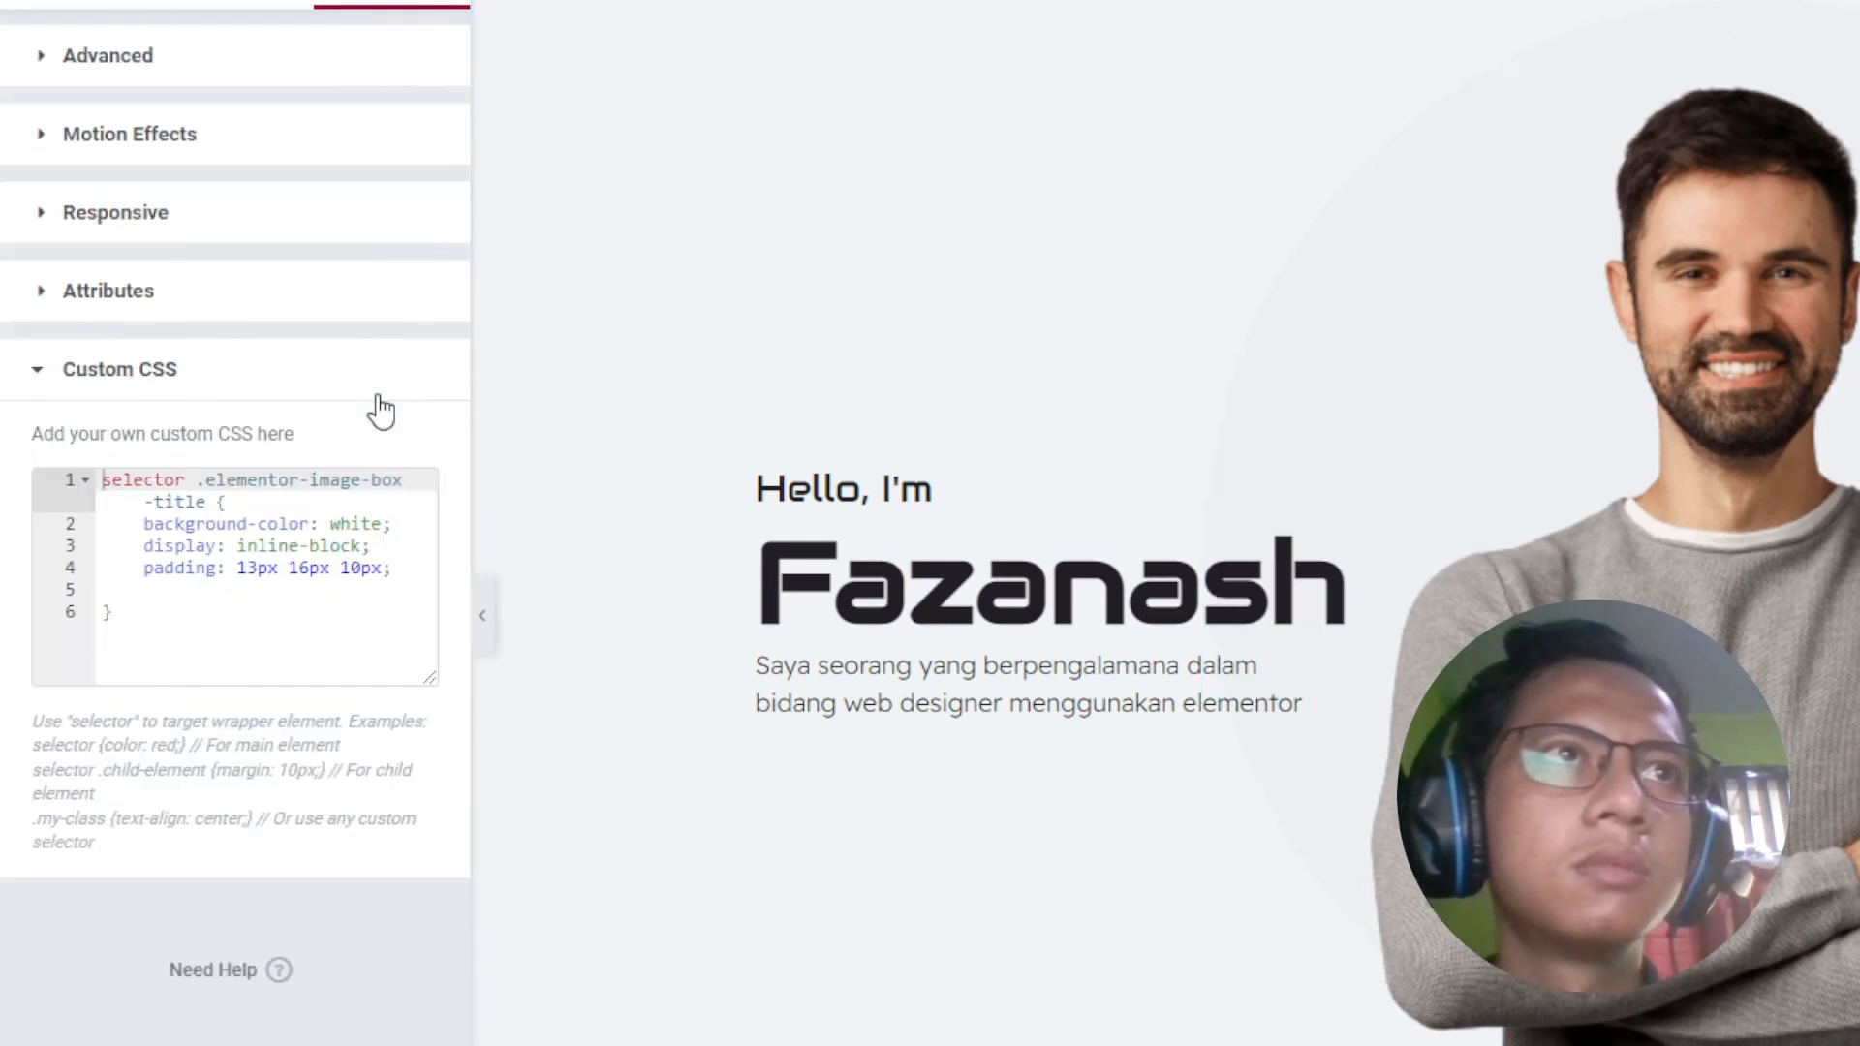
pyautogui.click(420, 569)
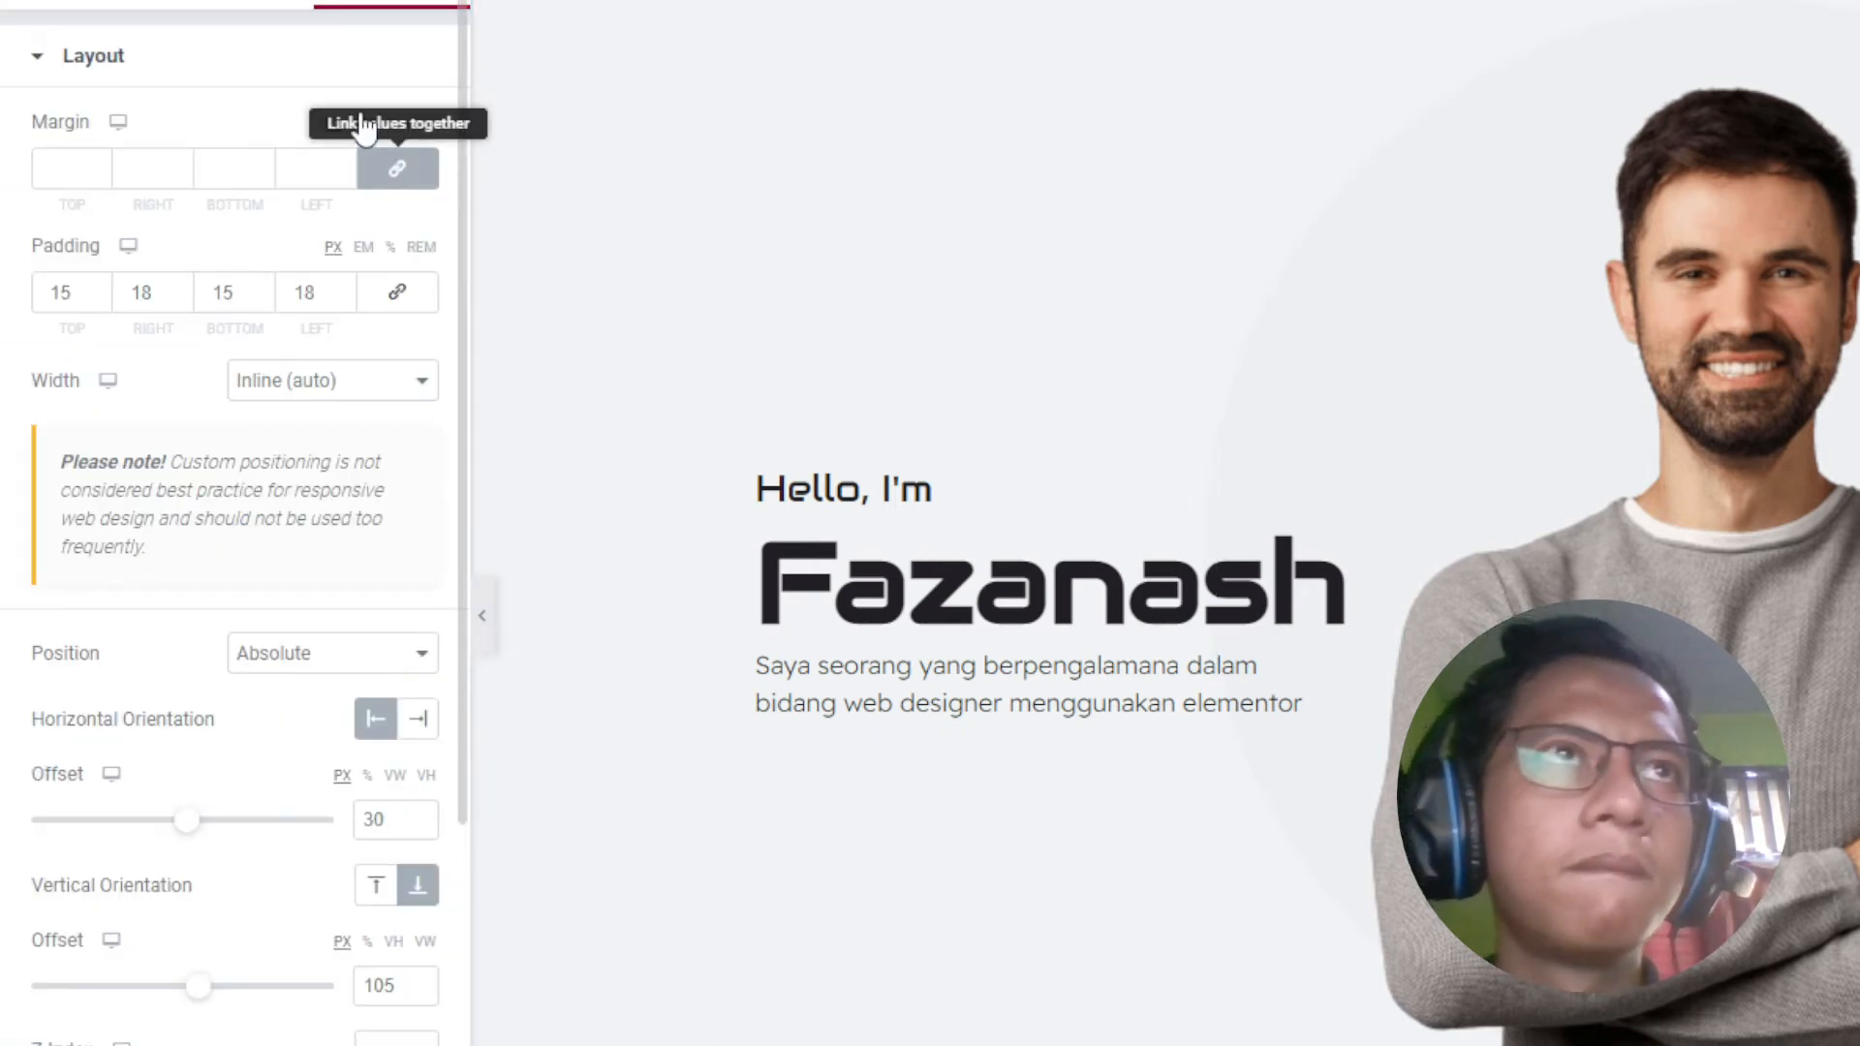
pyautogui.click(348, 55)
pyautogui.click(317, 392)
pyautogui.click(316, 392)
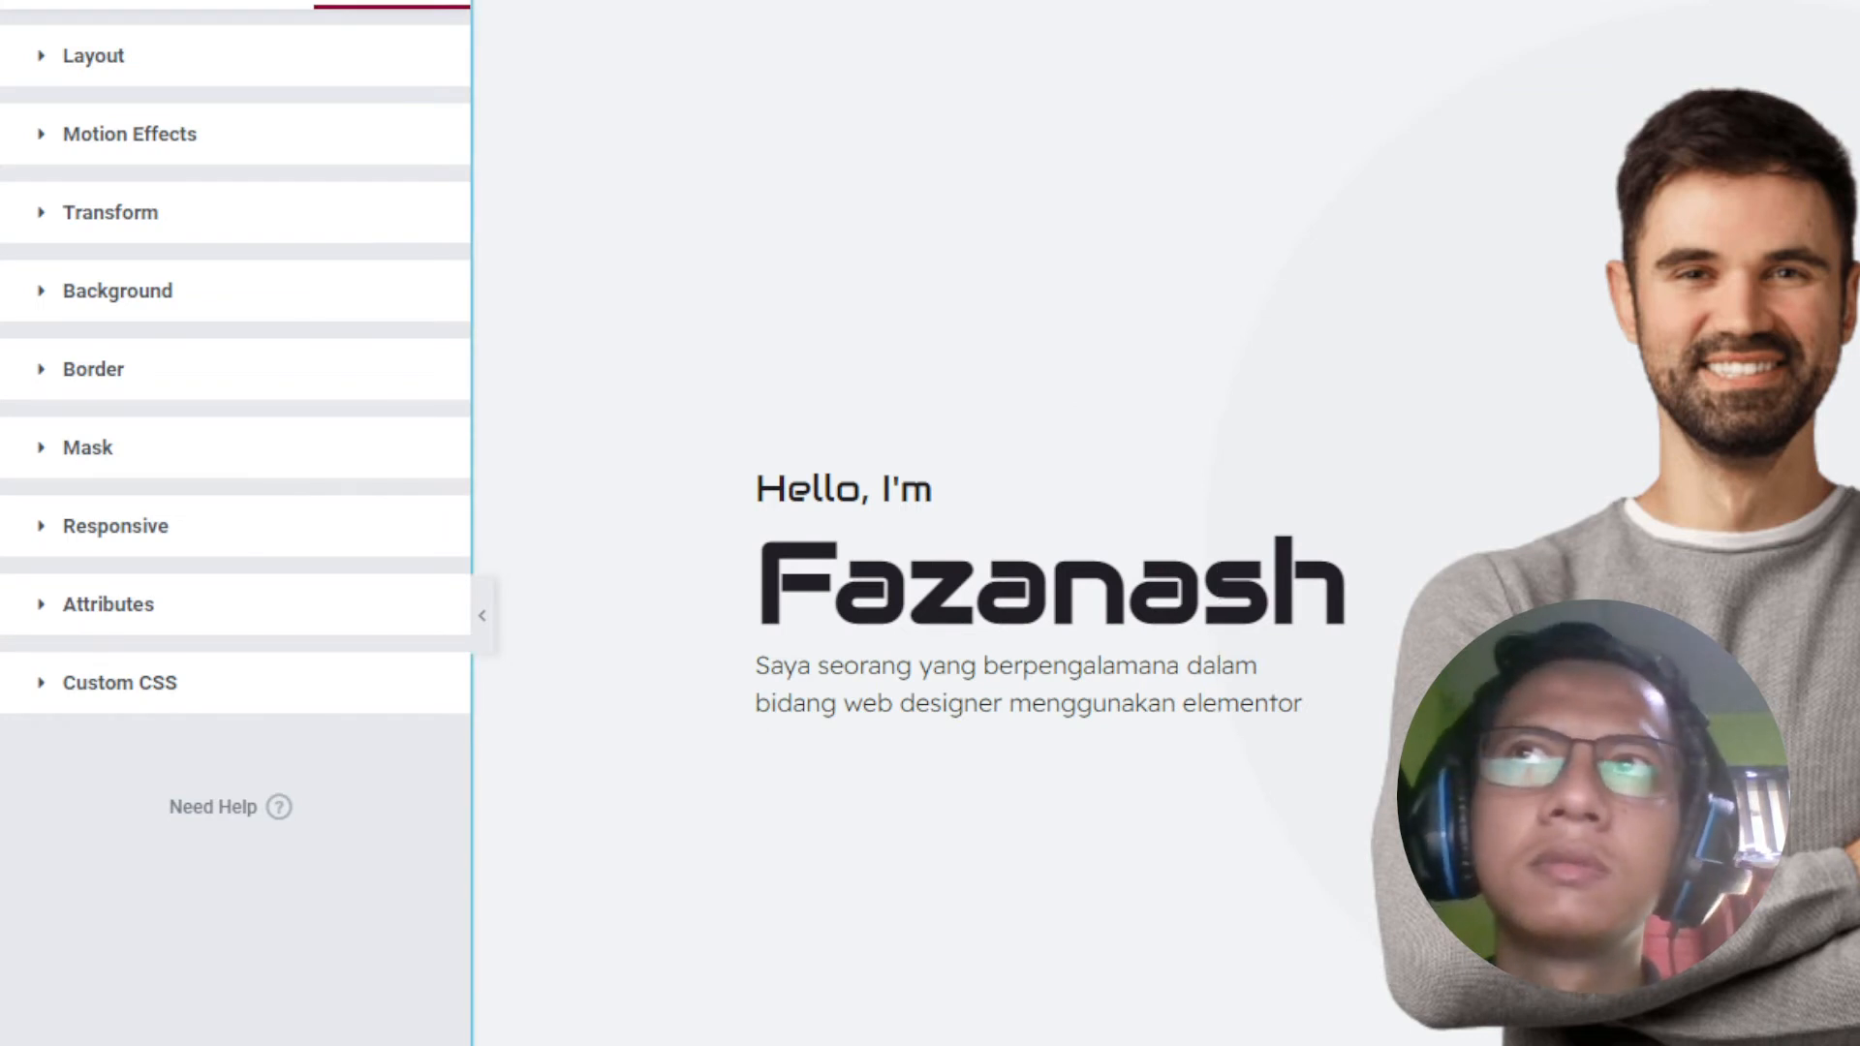
# Step: Add 'border-radius: 14px;' to the image-box-title rule in the column CSS and save the page
pyautogui.click(630, 532)
pyautogui.click(295, 831)
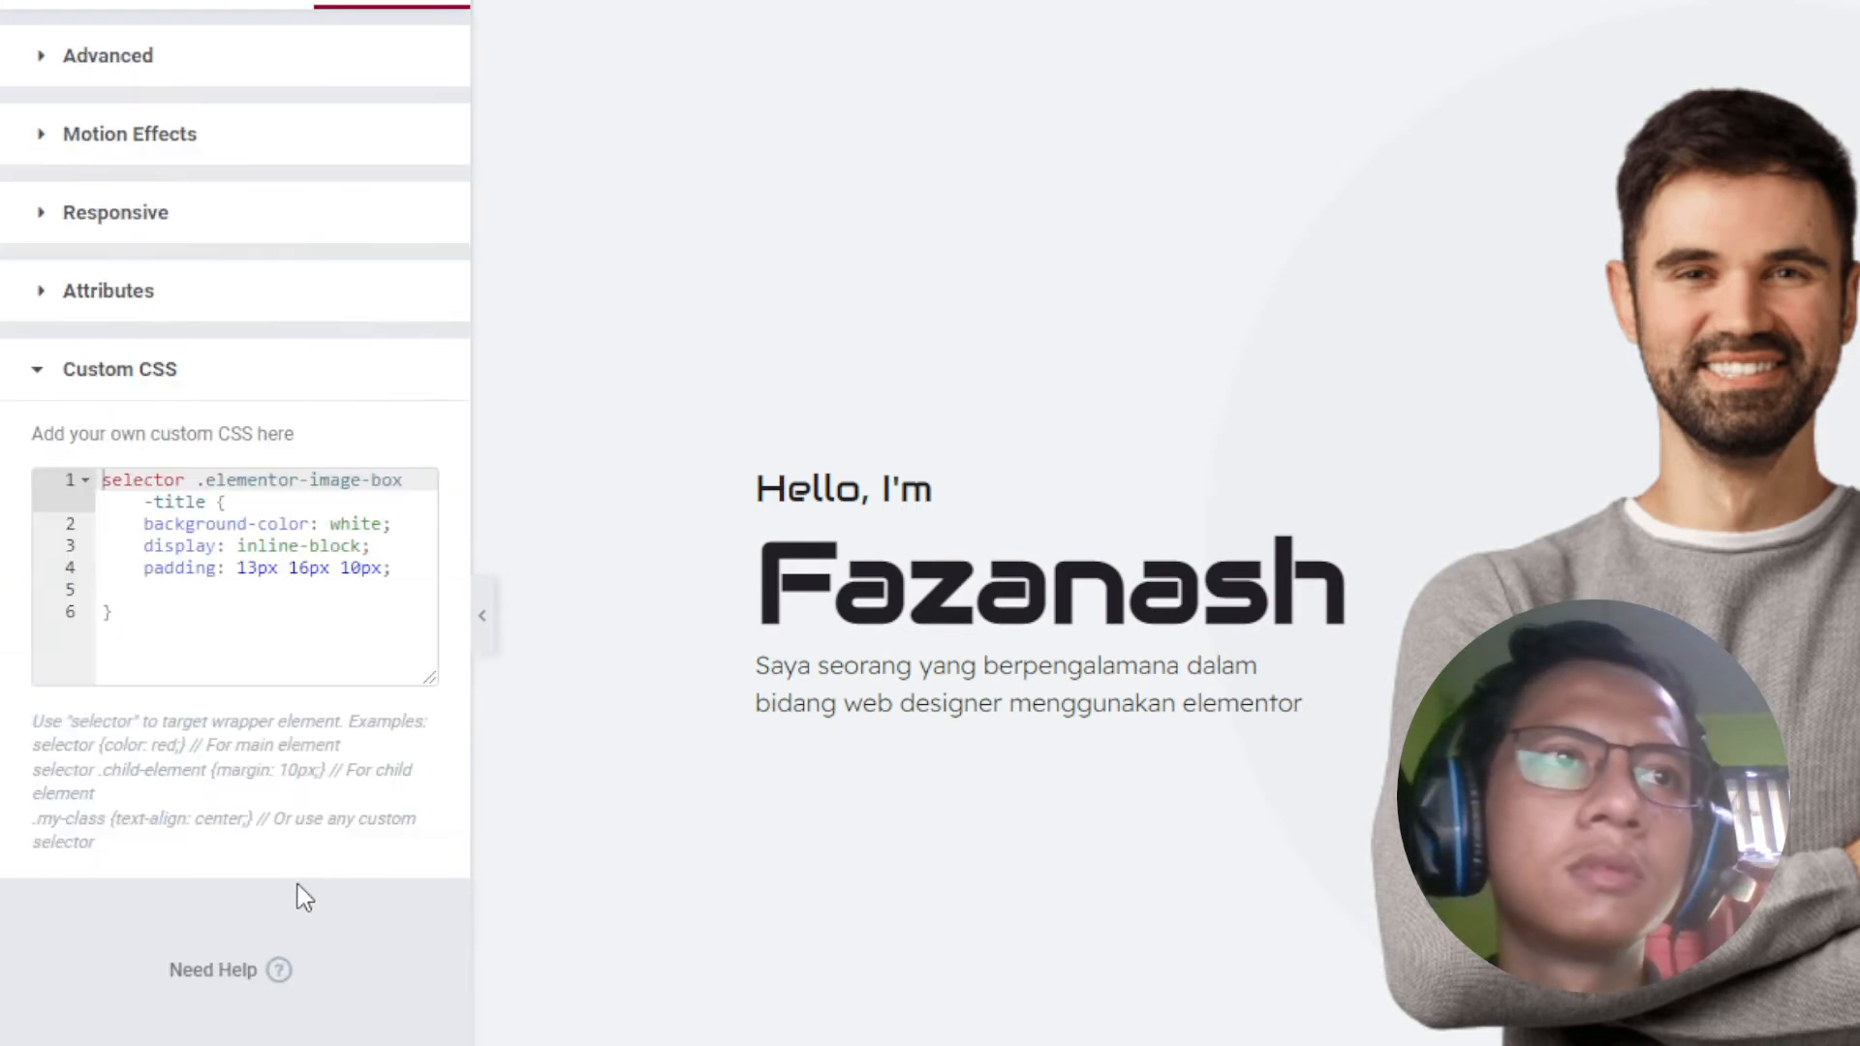
pyautogui.click(405, 567)
pyautogui.press('Return')
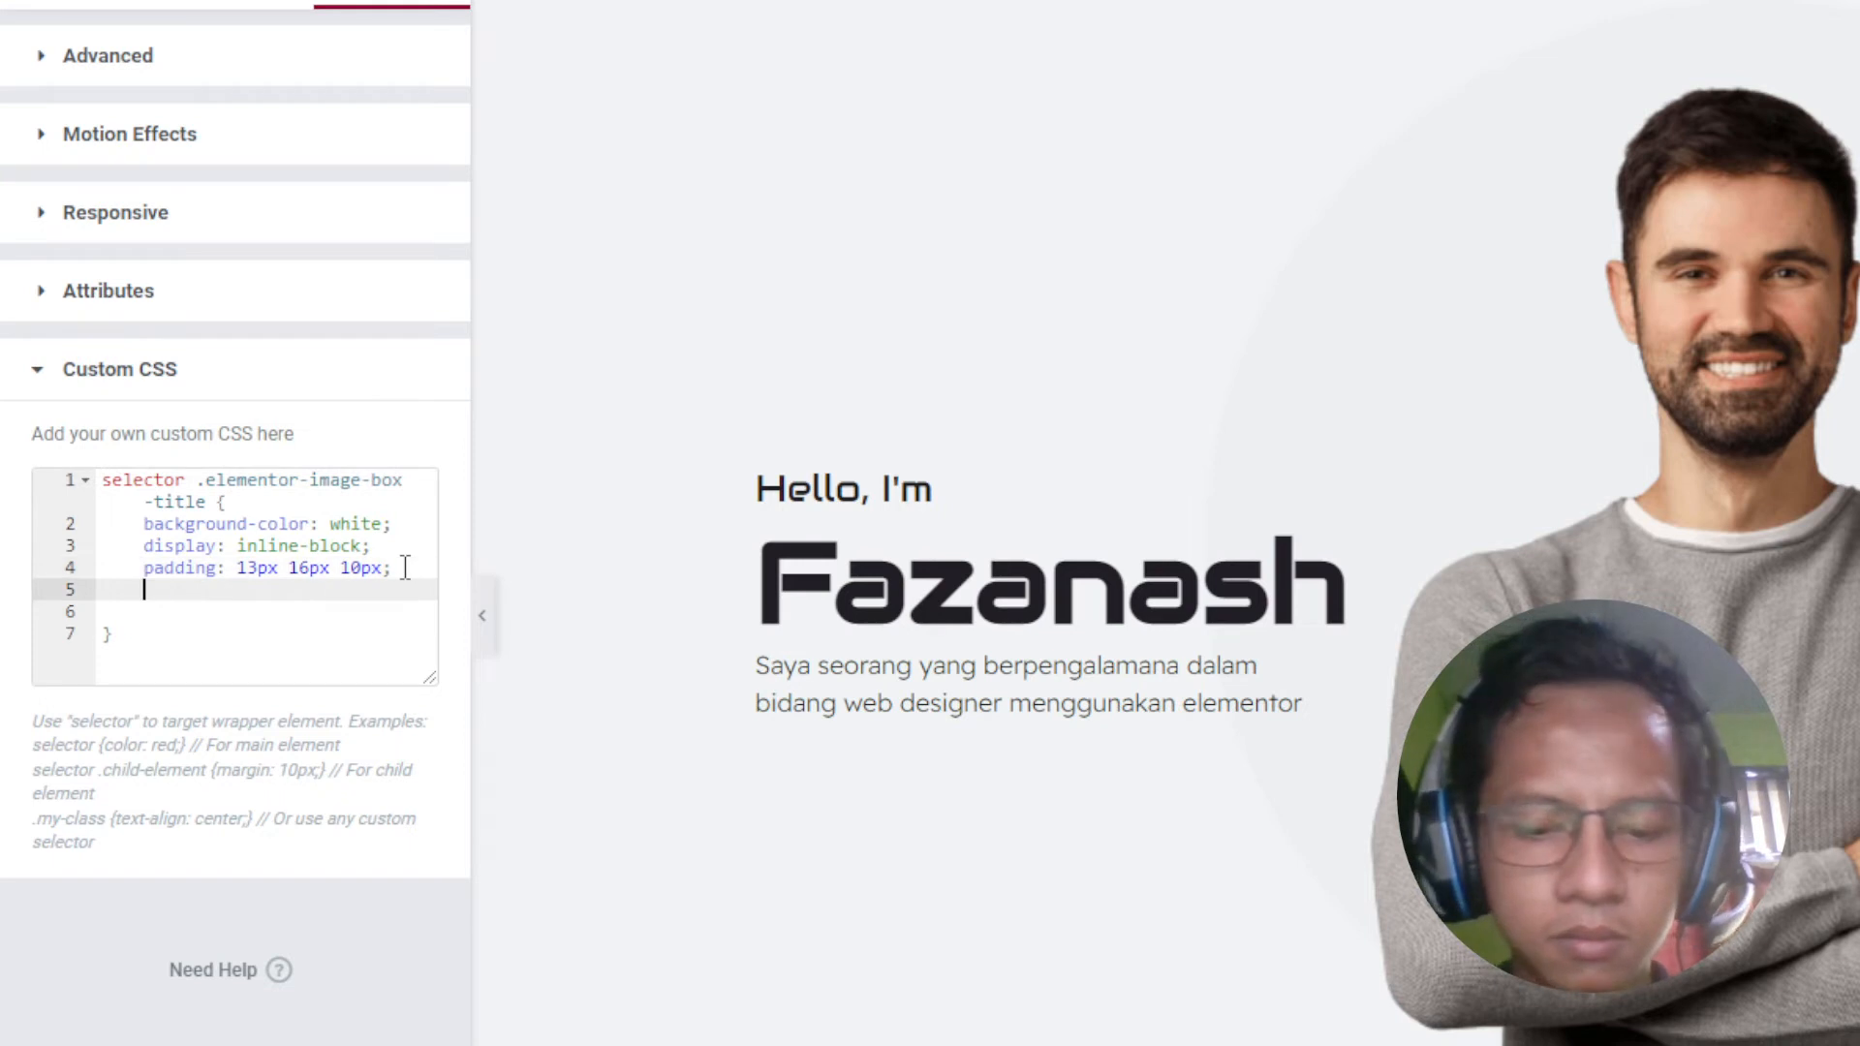
pyautogui.write('border-')
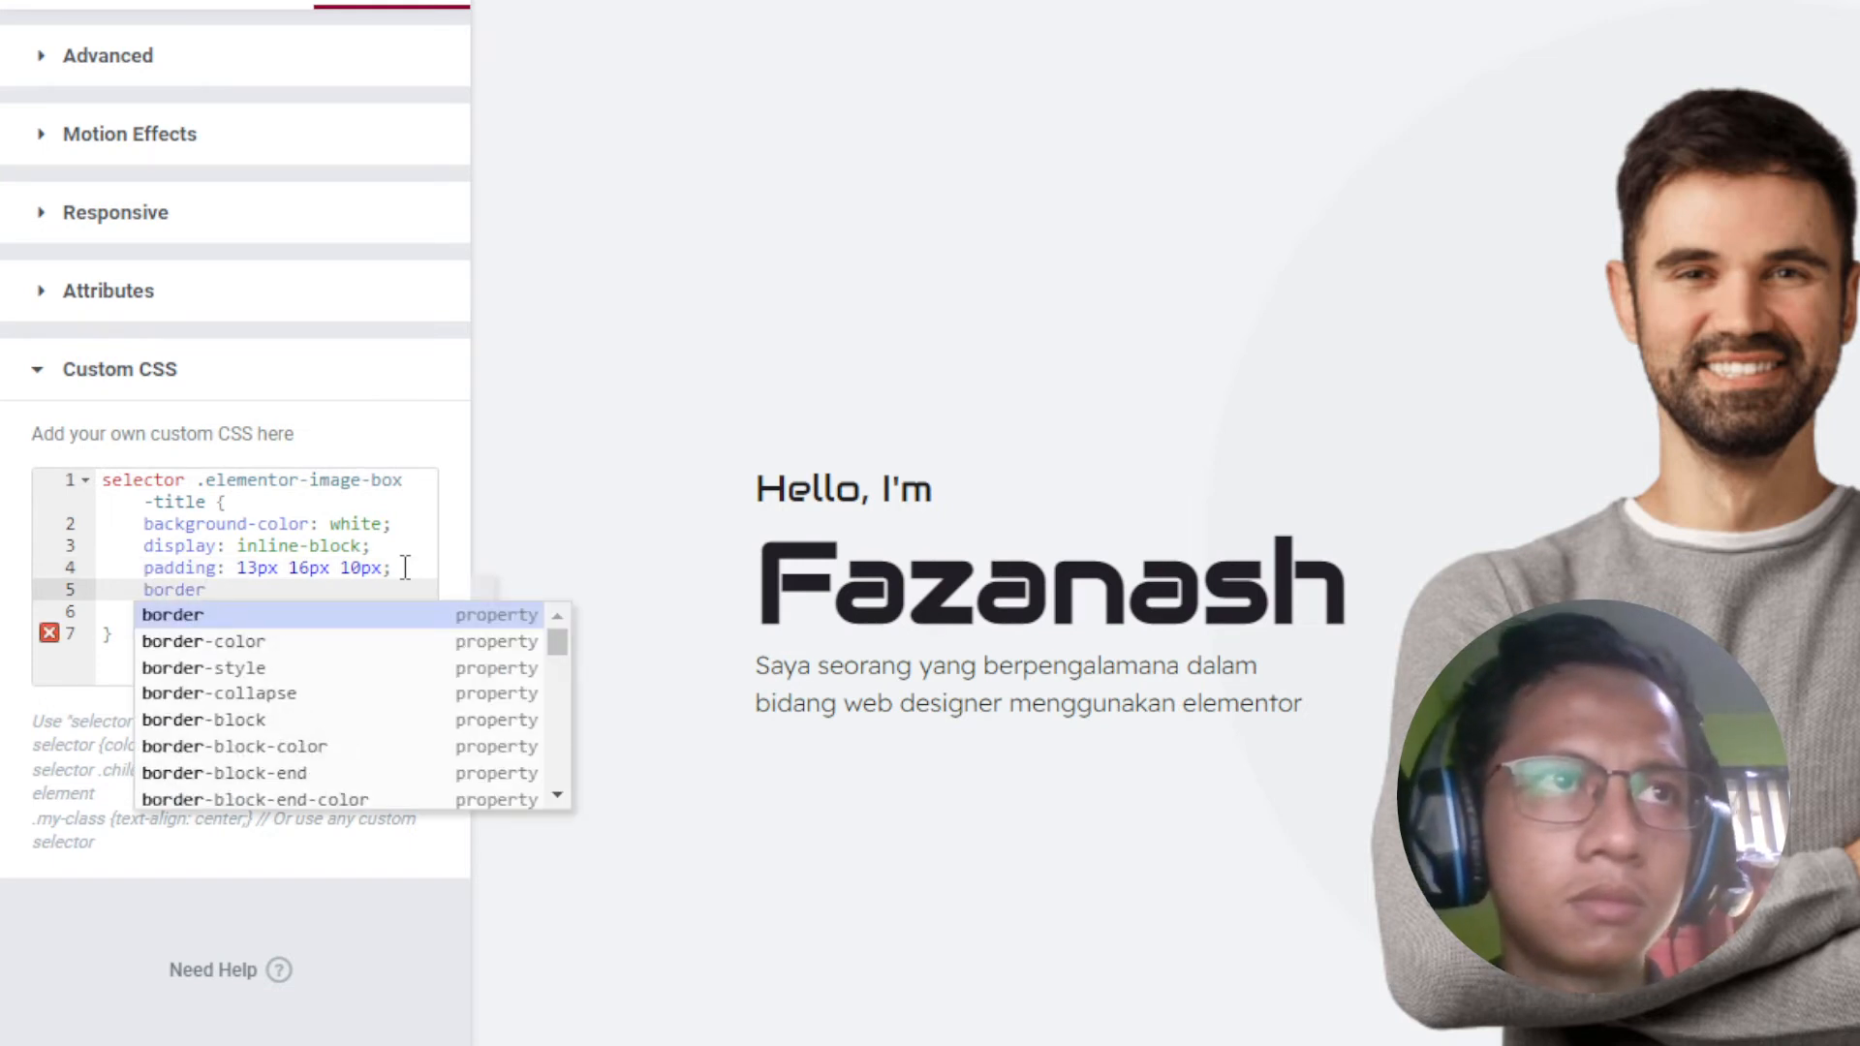
pyautogui.write('r')
pyautogui.press('Return')
pyautogui.write('1')
pyautogui.press('Escape')
pyautogui.write('4px;')
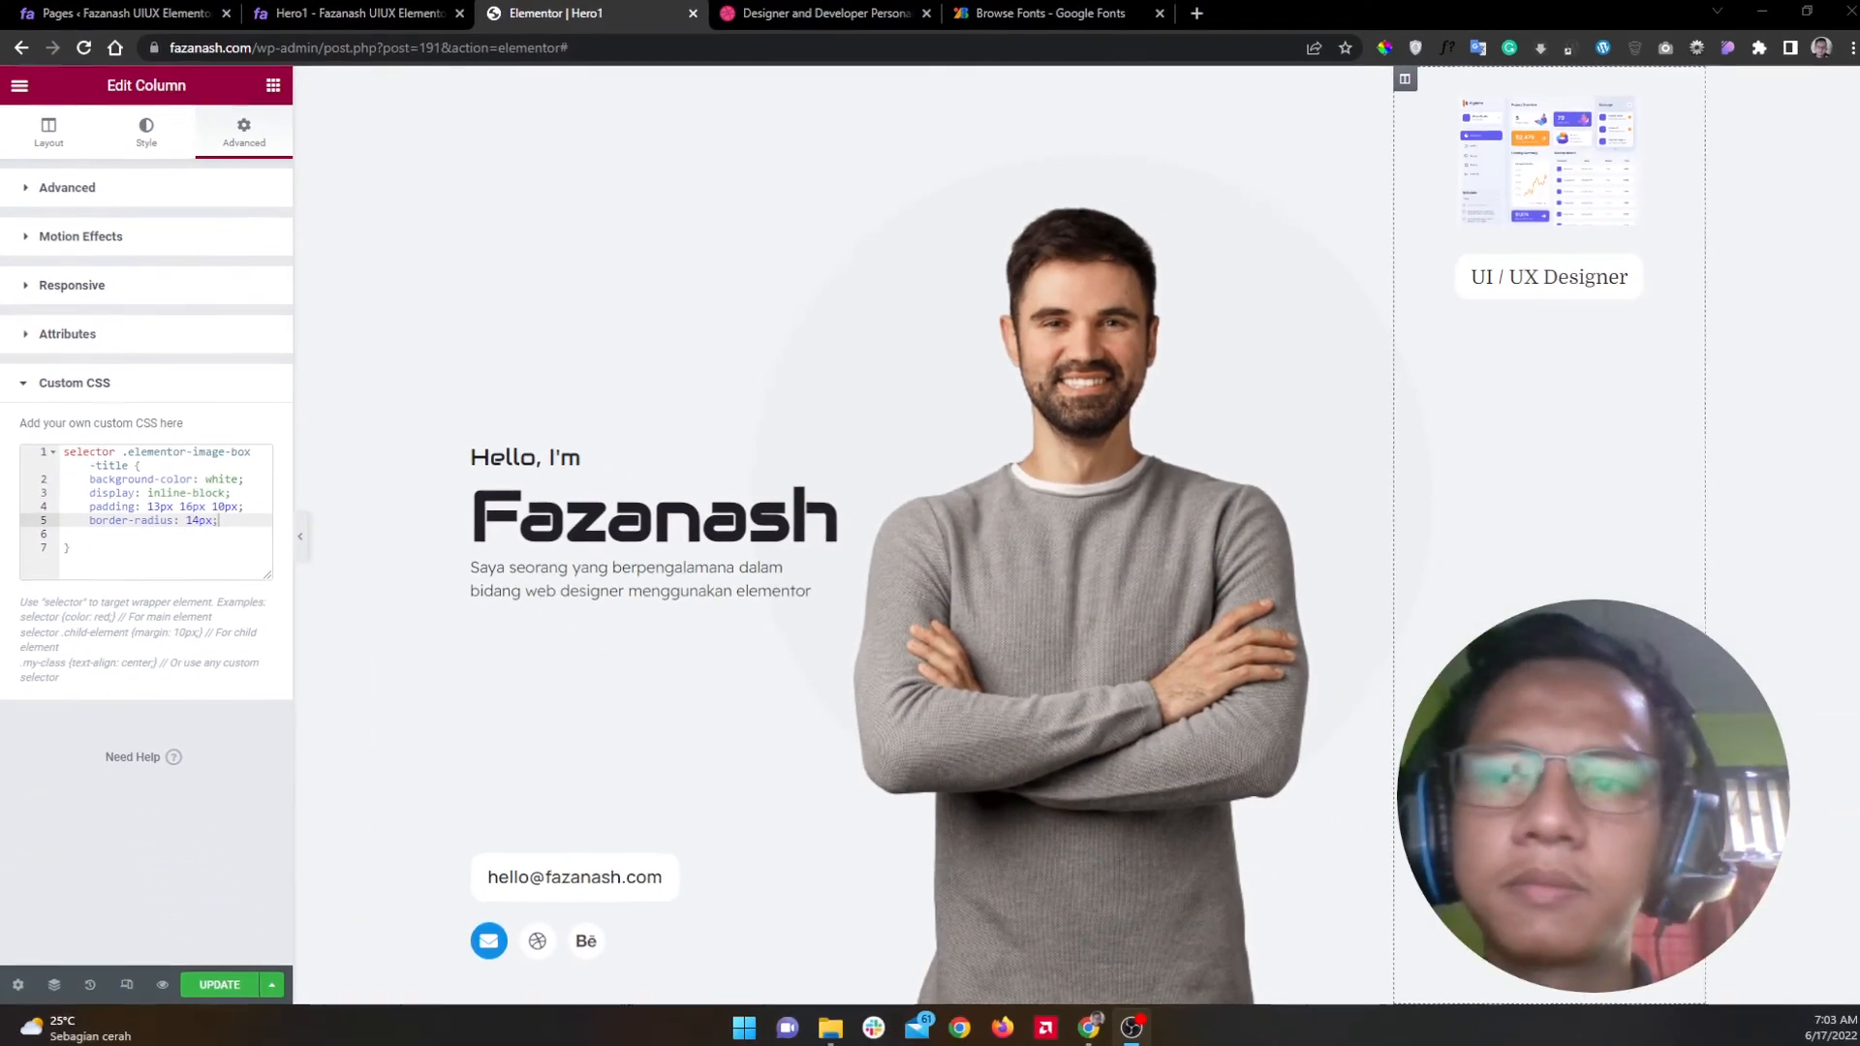
pyautogui.click(217, 980)
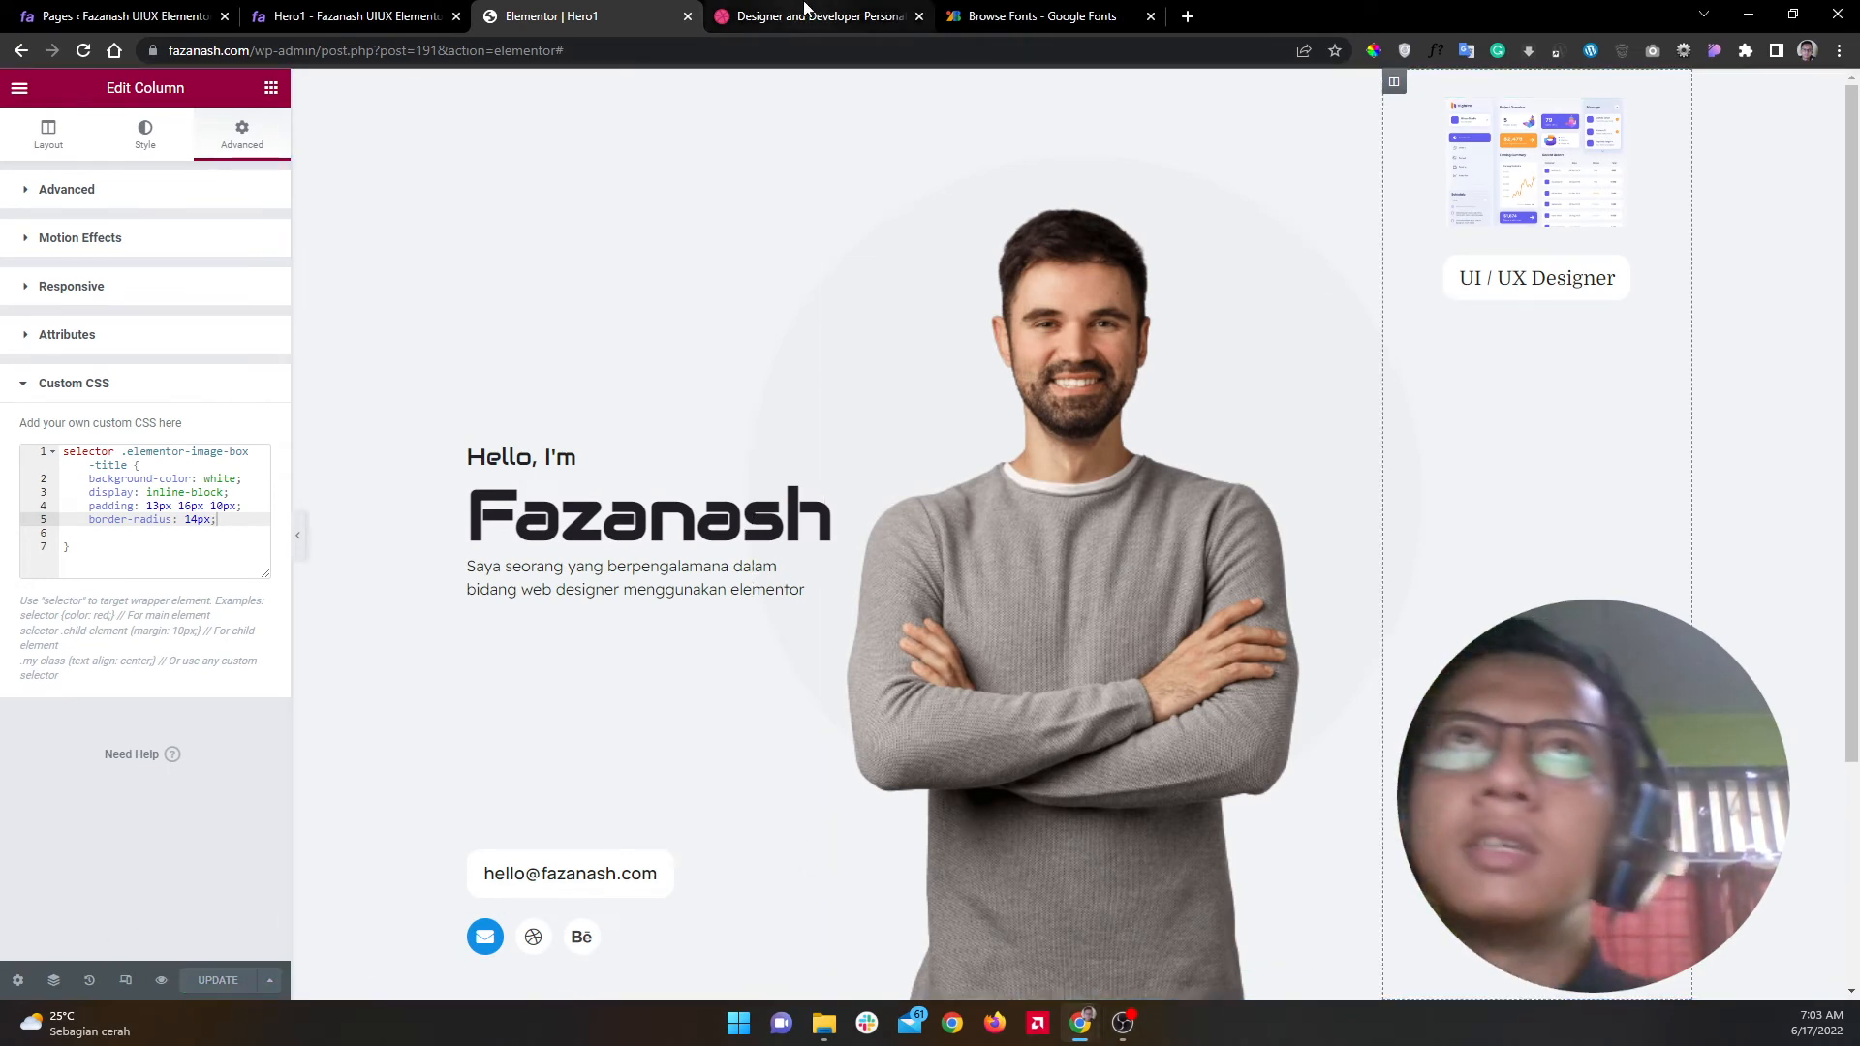
# Step: View the Dribbble 'Designer and Developer Personal Website (Hero)' shot at full size and scroll through it
pyautogui.click(759, 17)
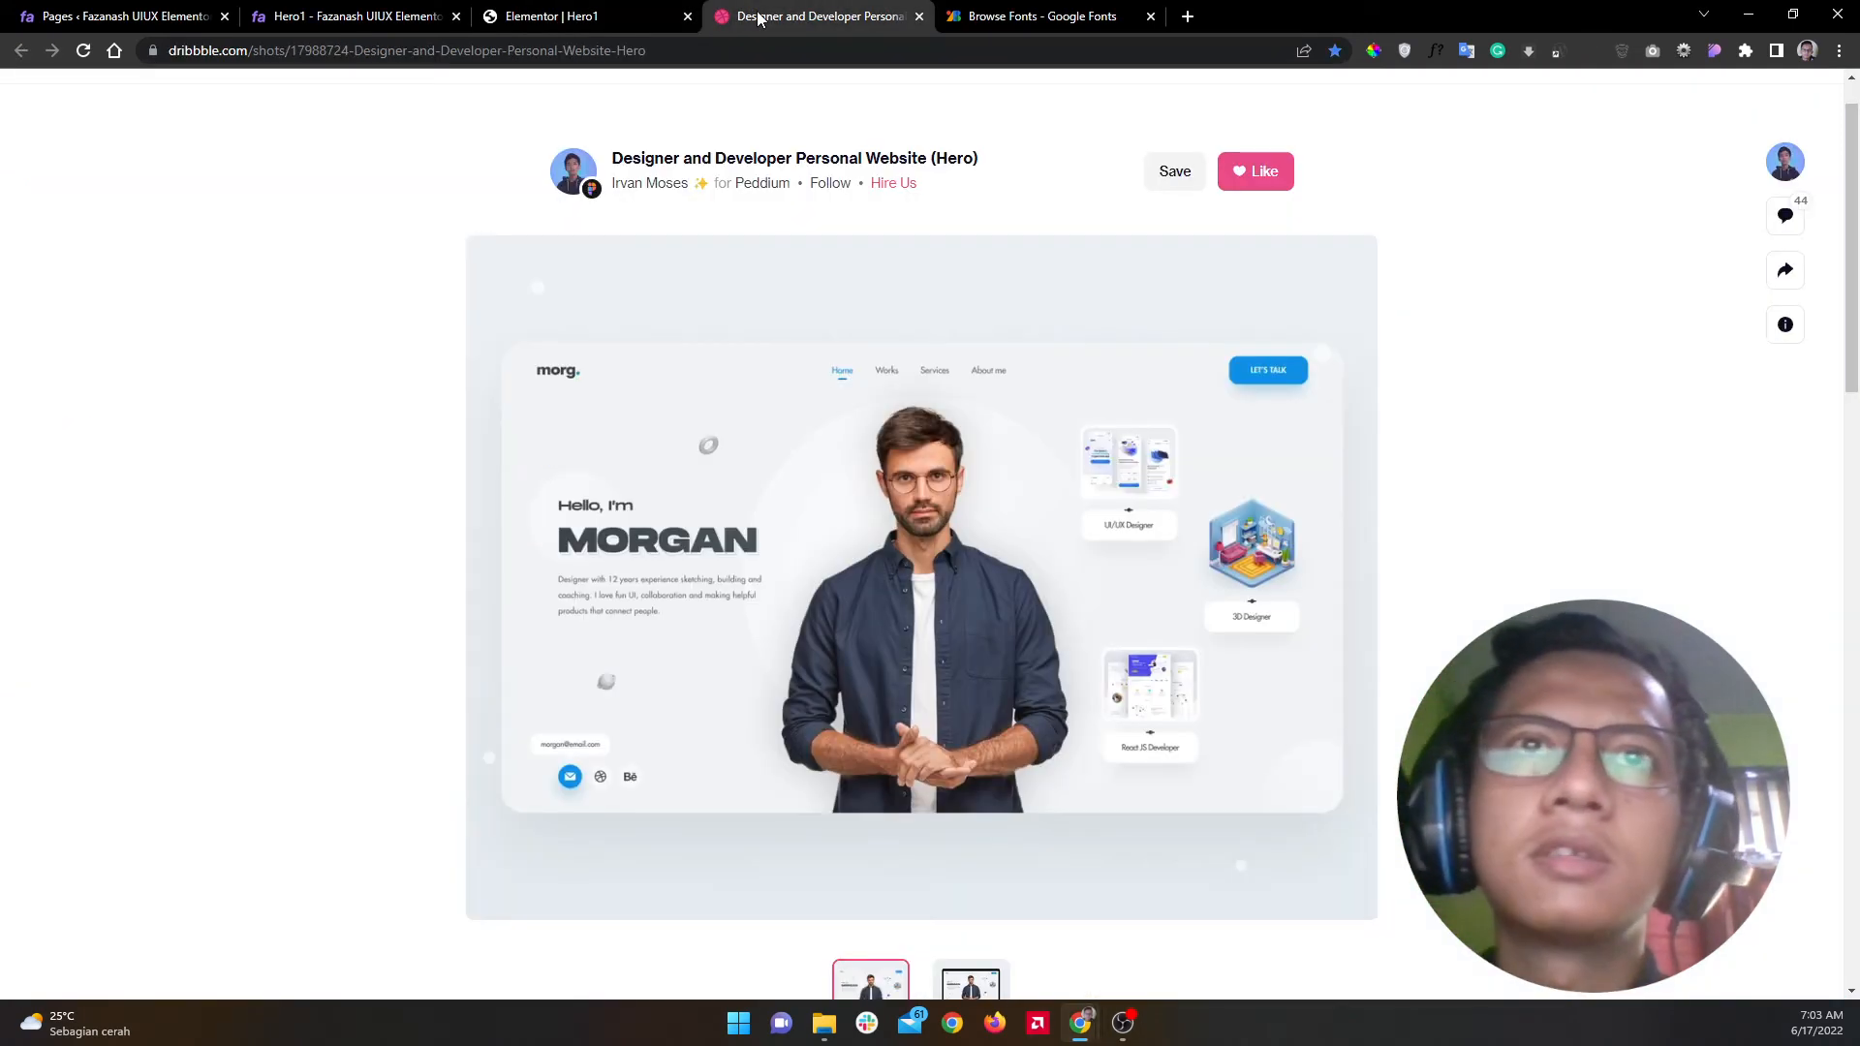
pyautogui.click(1198, 534)
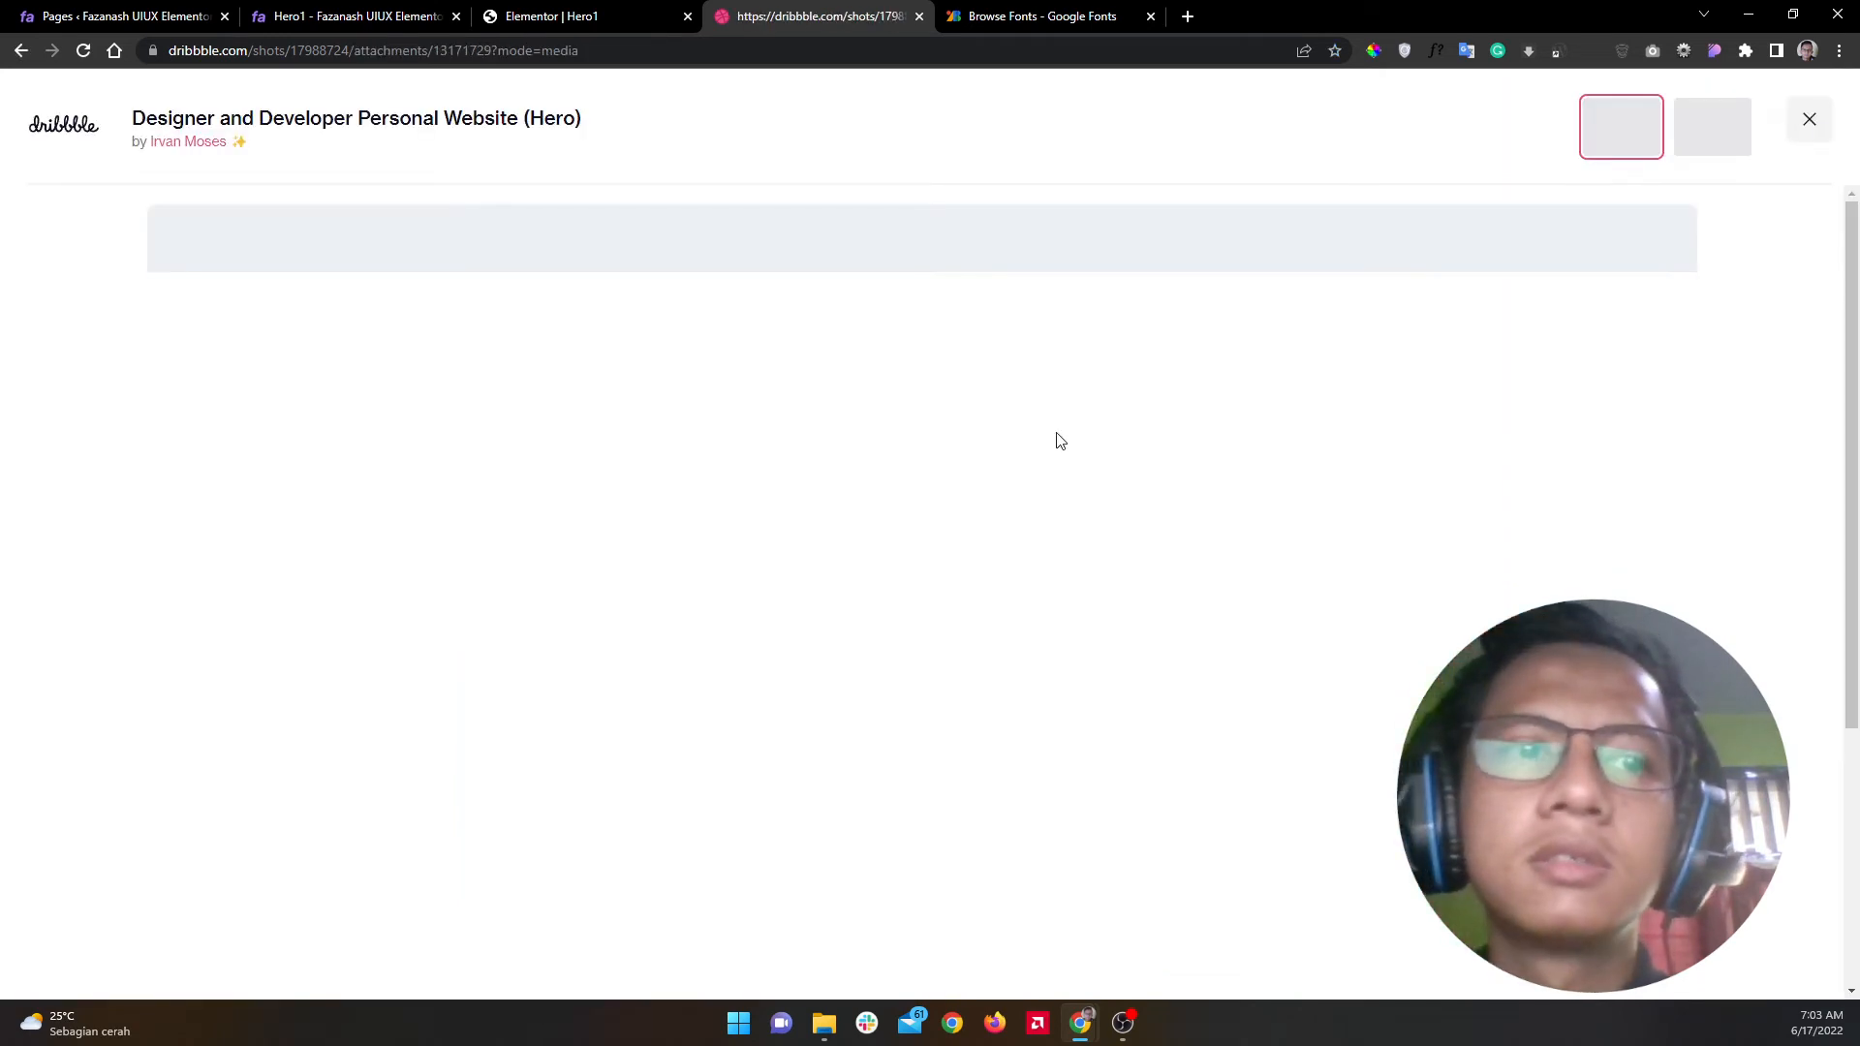
pyautogui.scroll(-4, 1154, 565)
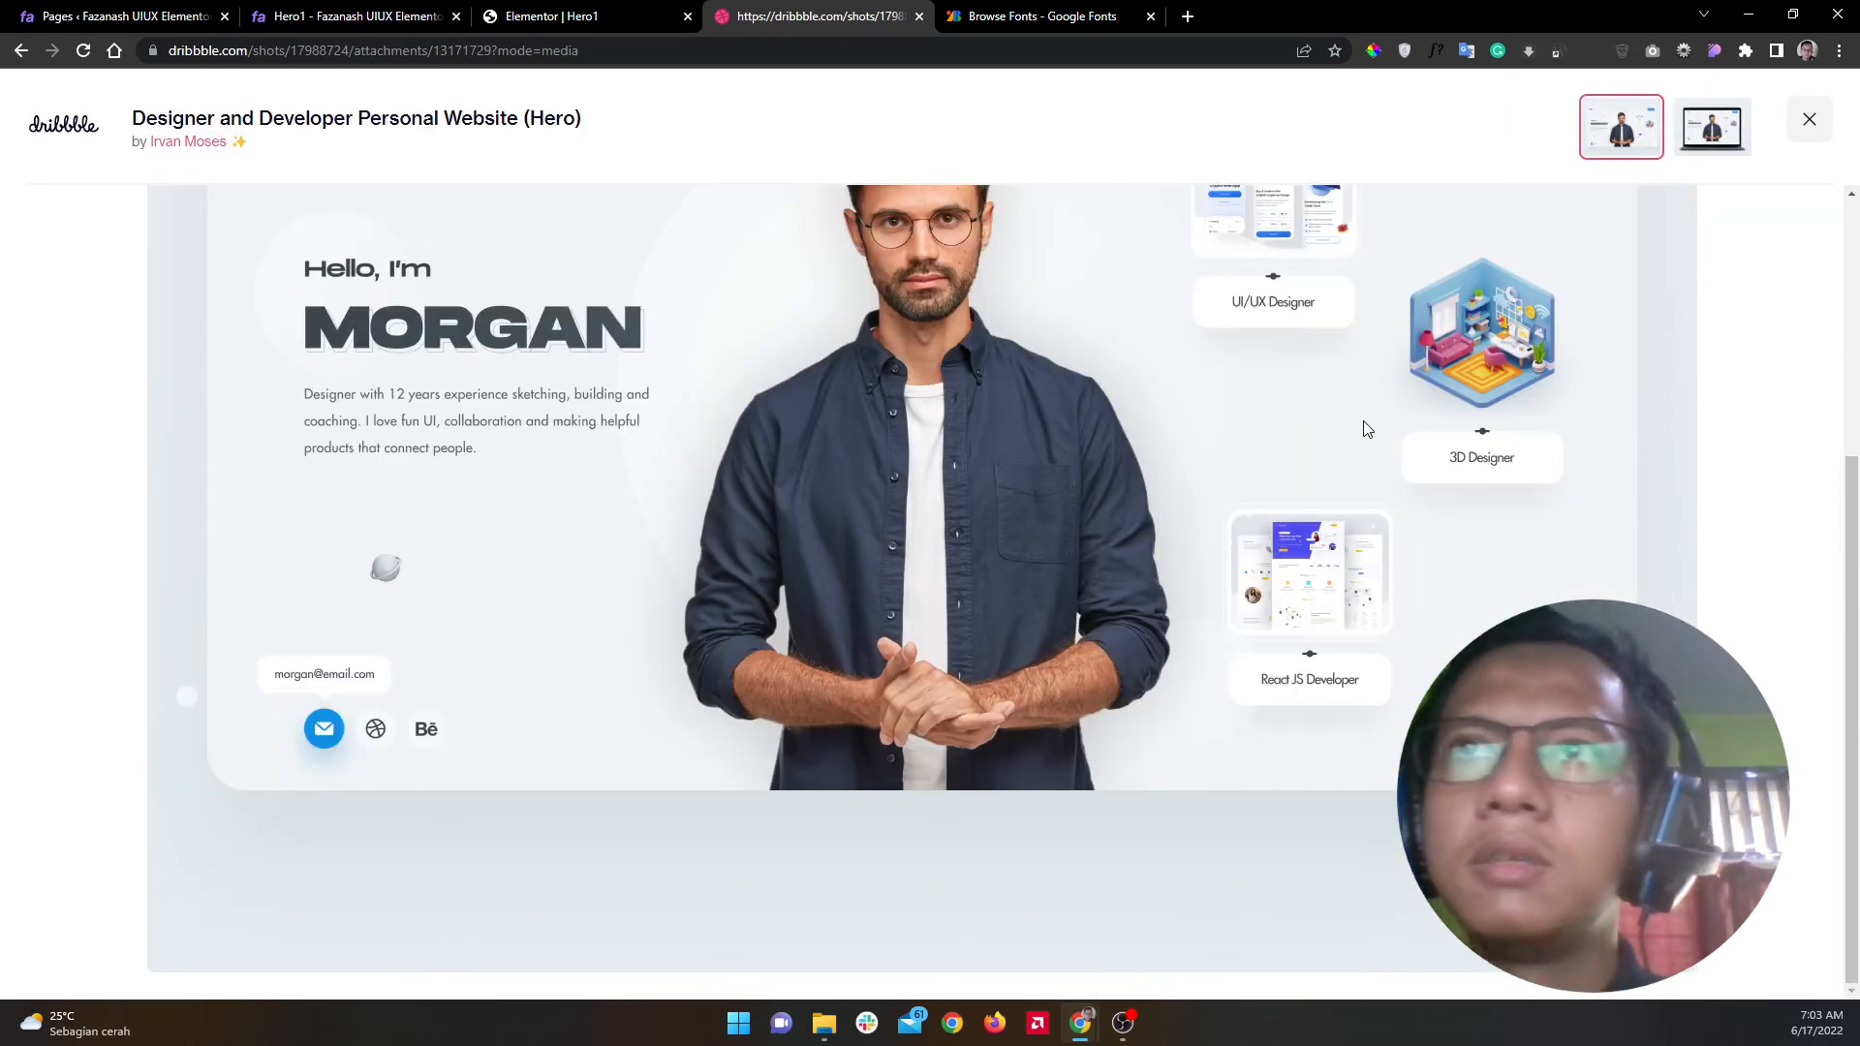
pyautogui.scroll(4, 1342, 407)
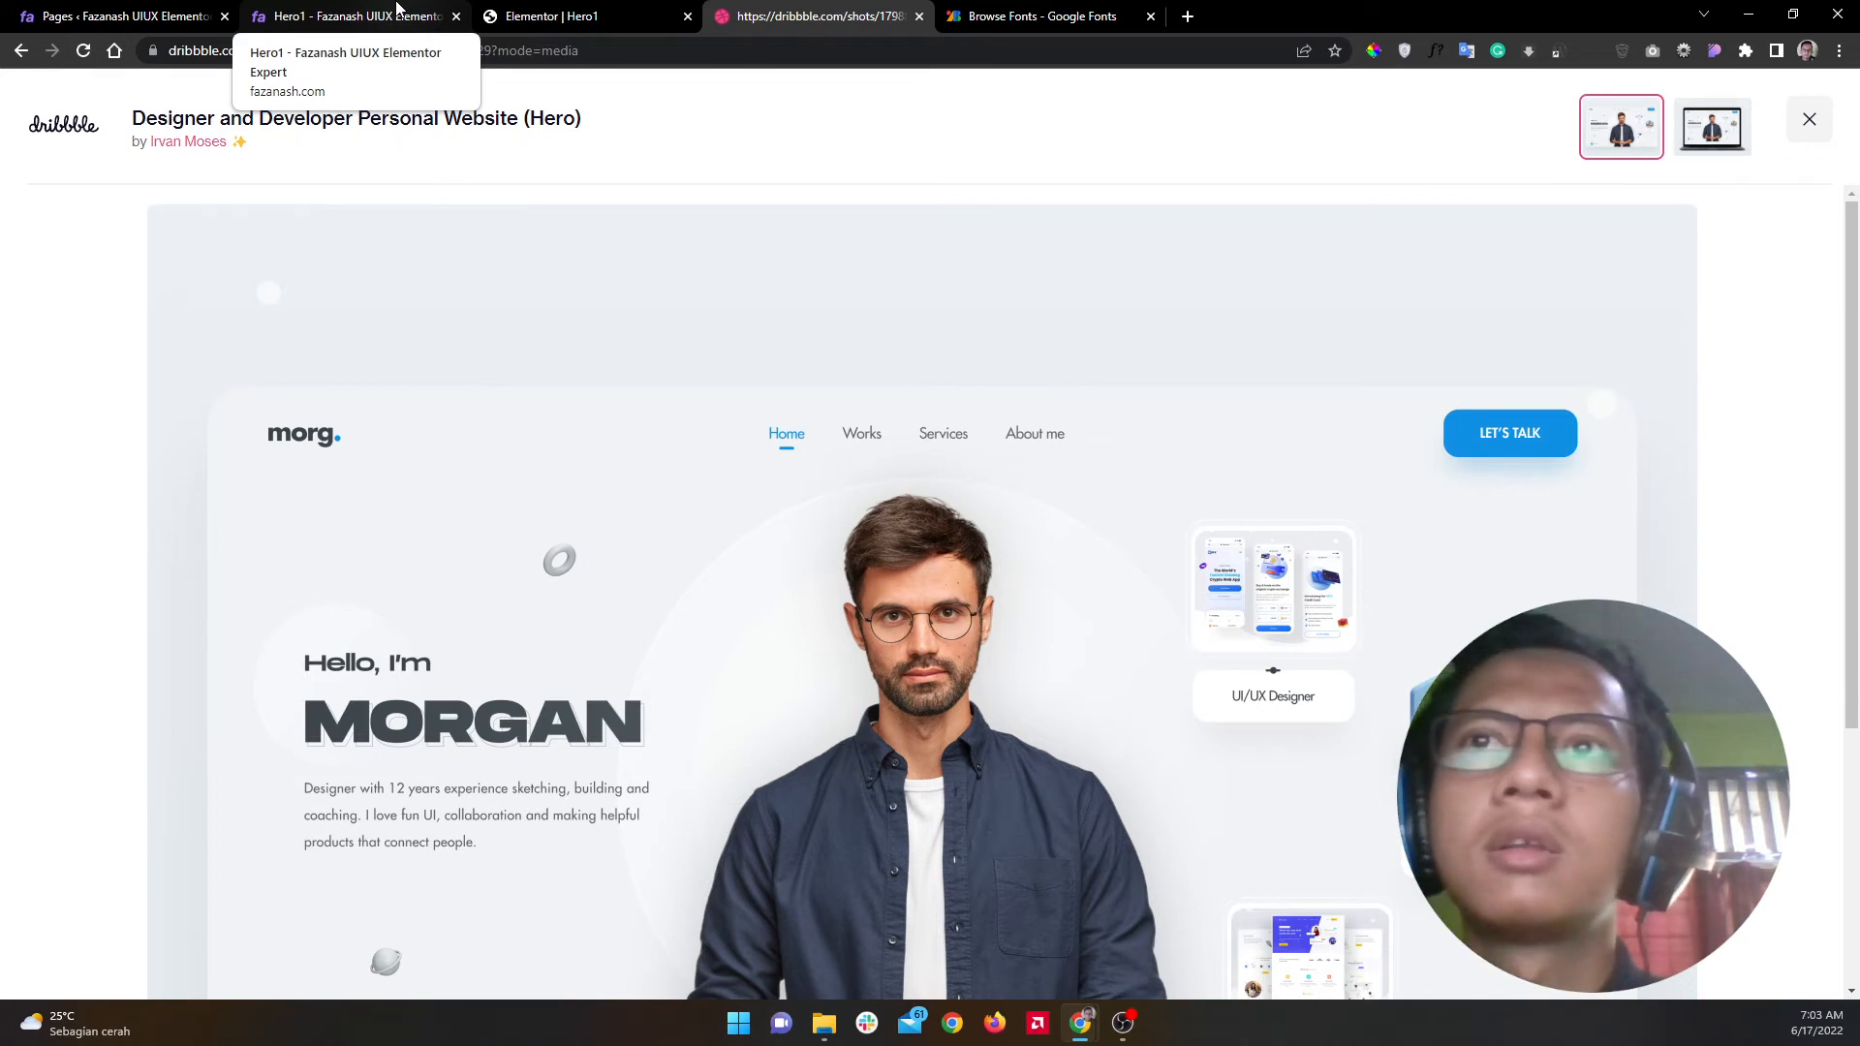
pyautogui.click(397, 9)
pyautogui.click(532, 13)
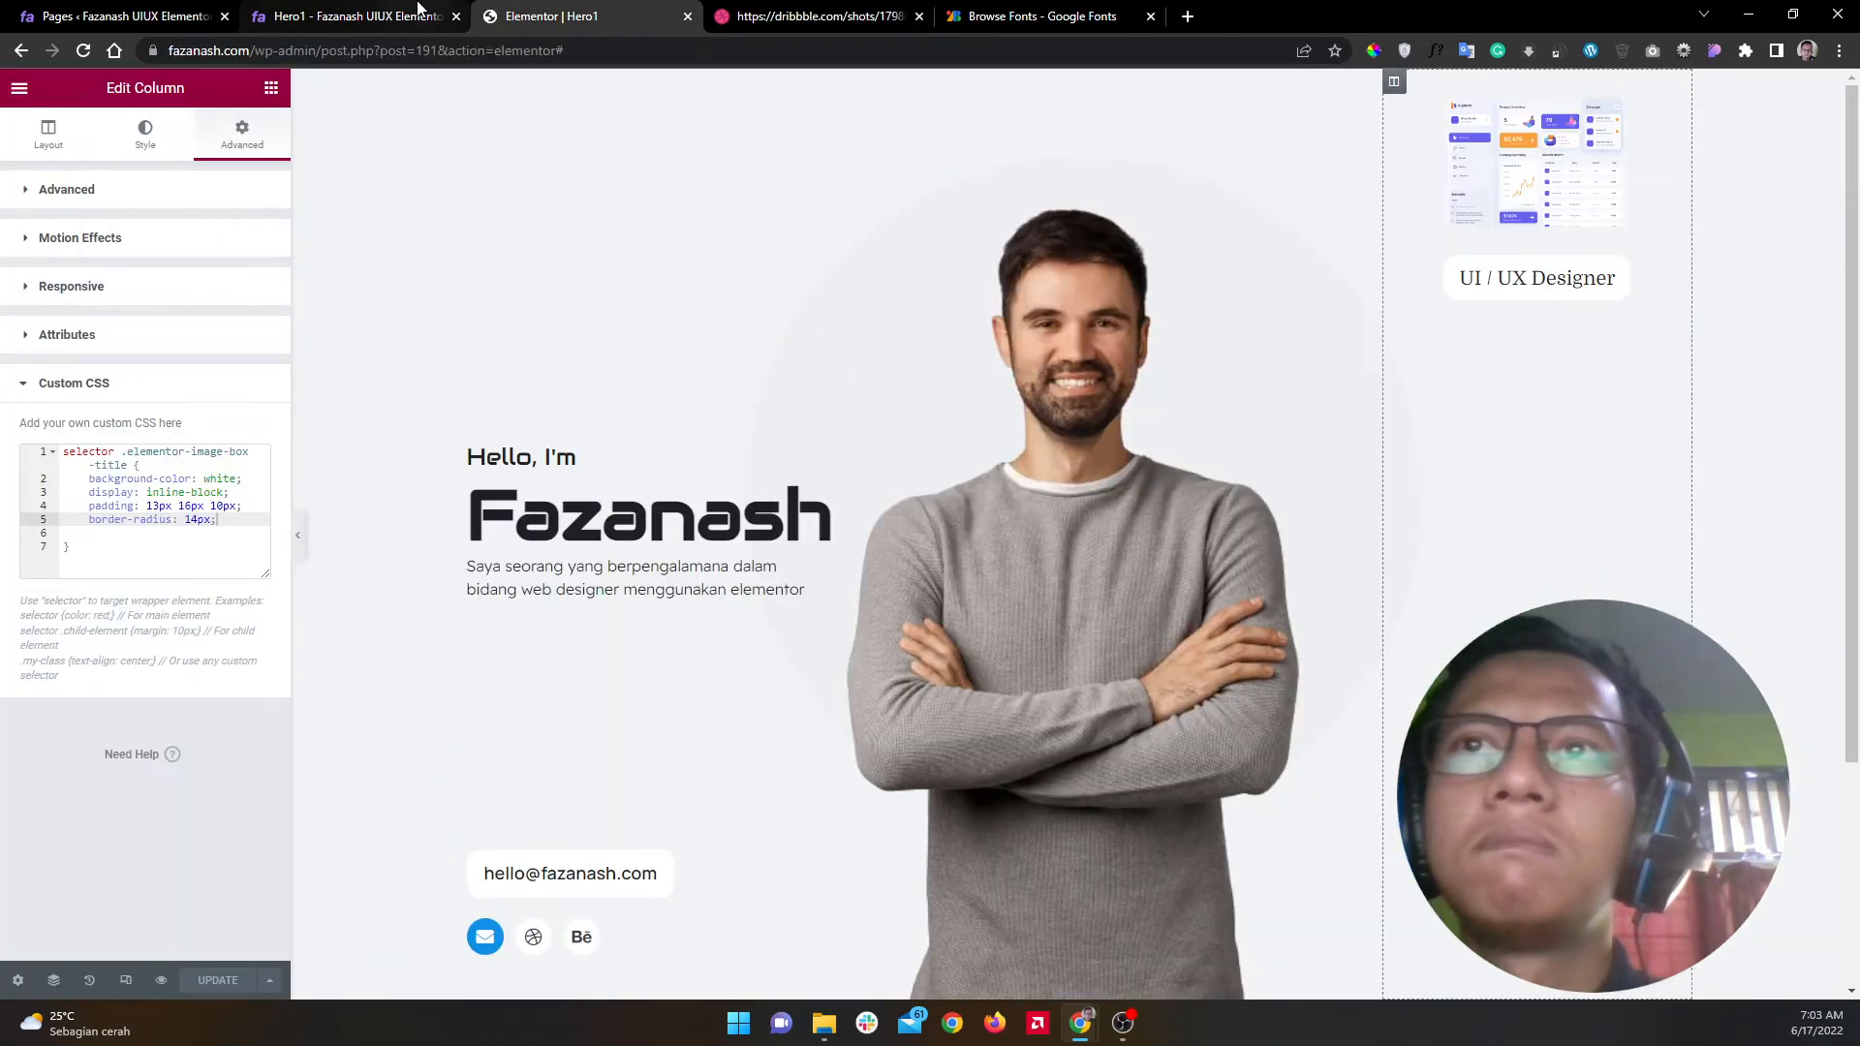
pyautogui.click(779, 12)
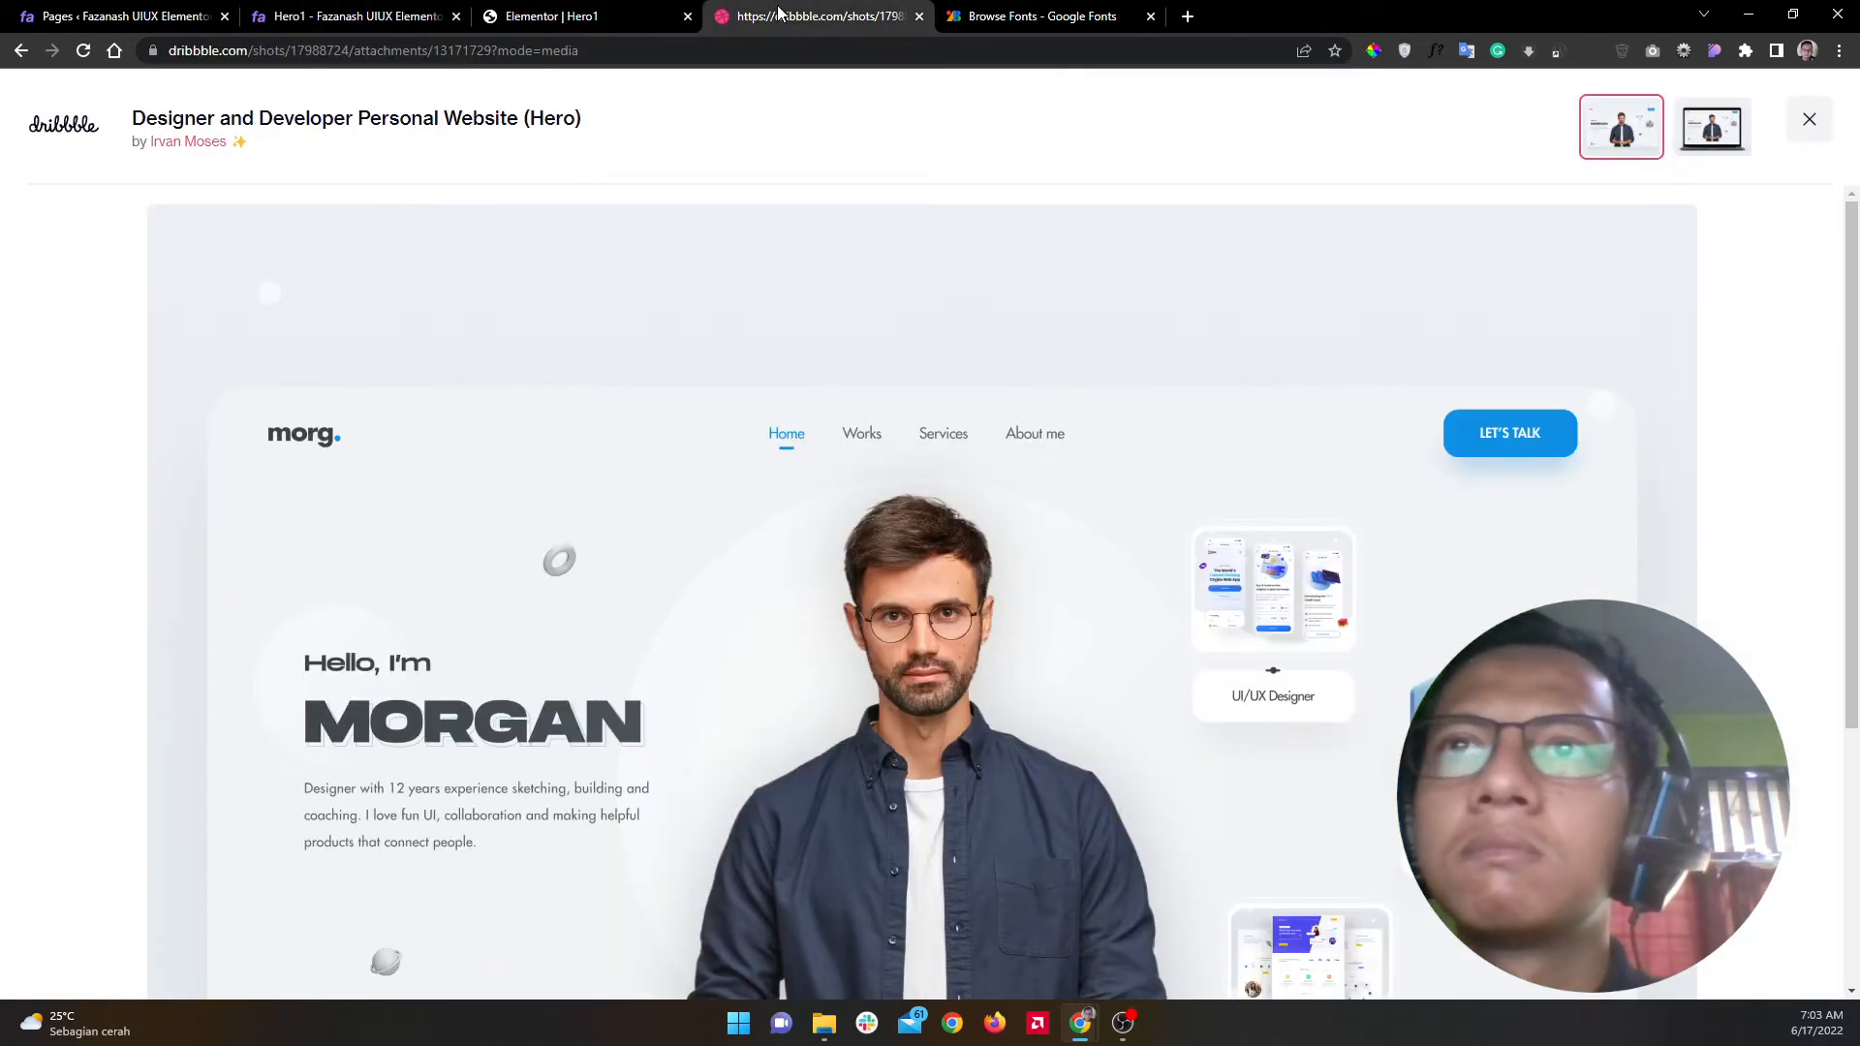
# Step: Go to the live Hero1 page in DevTools and turn off device emulation
pyautogui.click(376, 7)
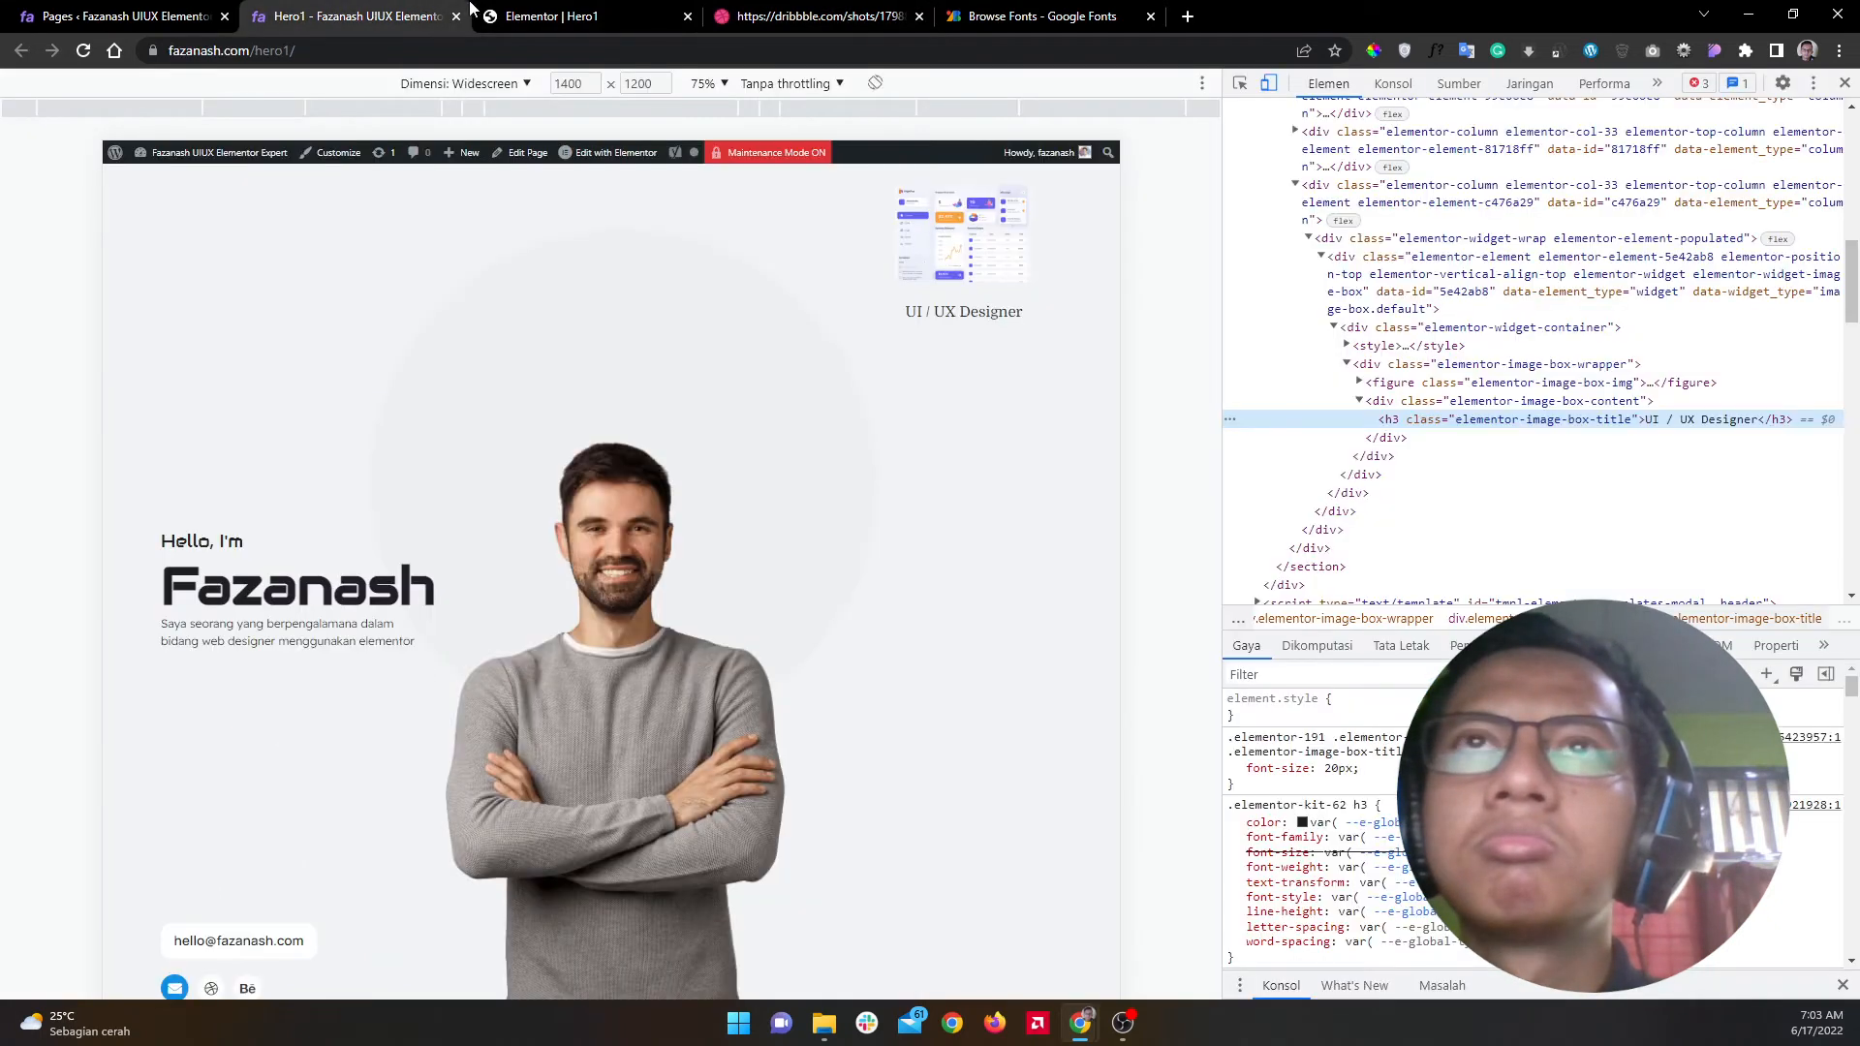
pyautogui.click(604, 6)
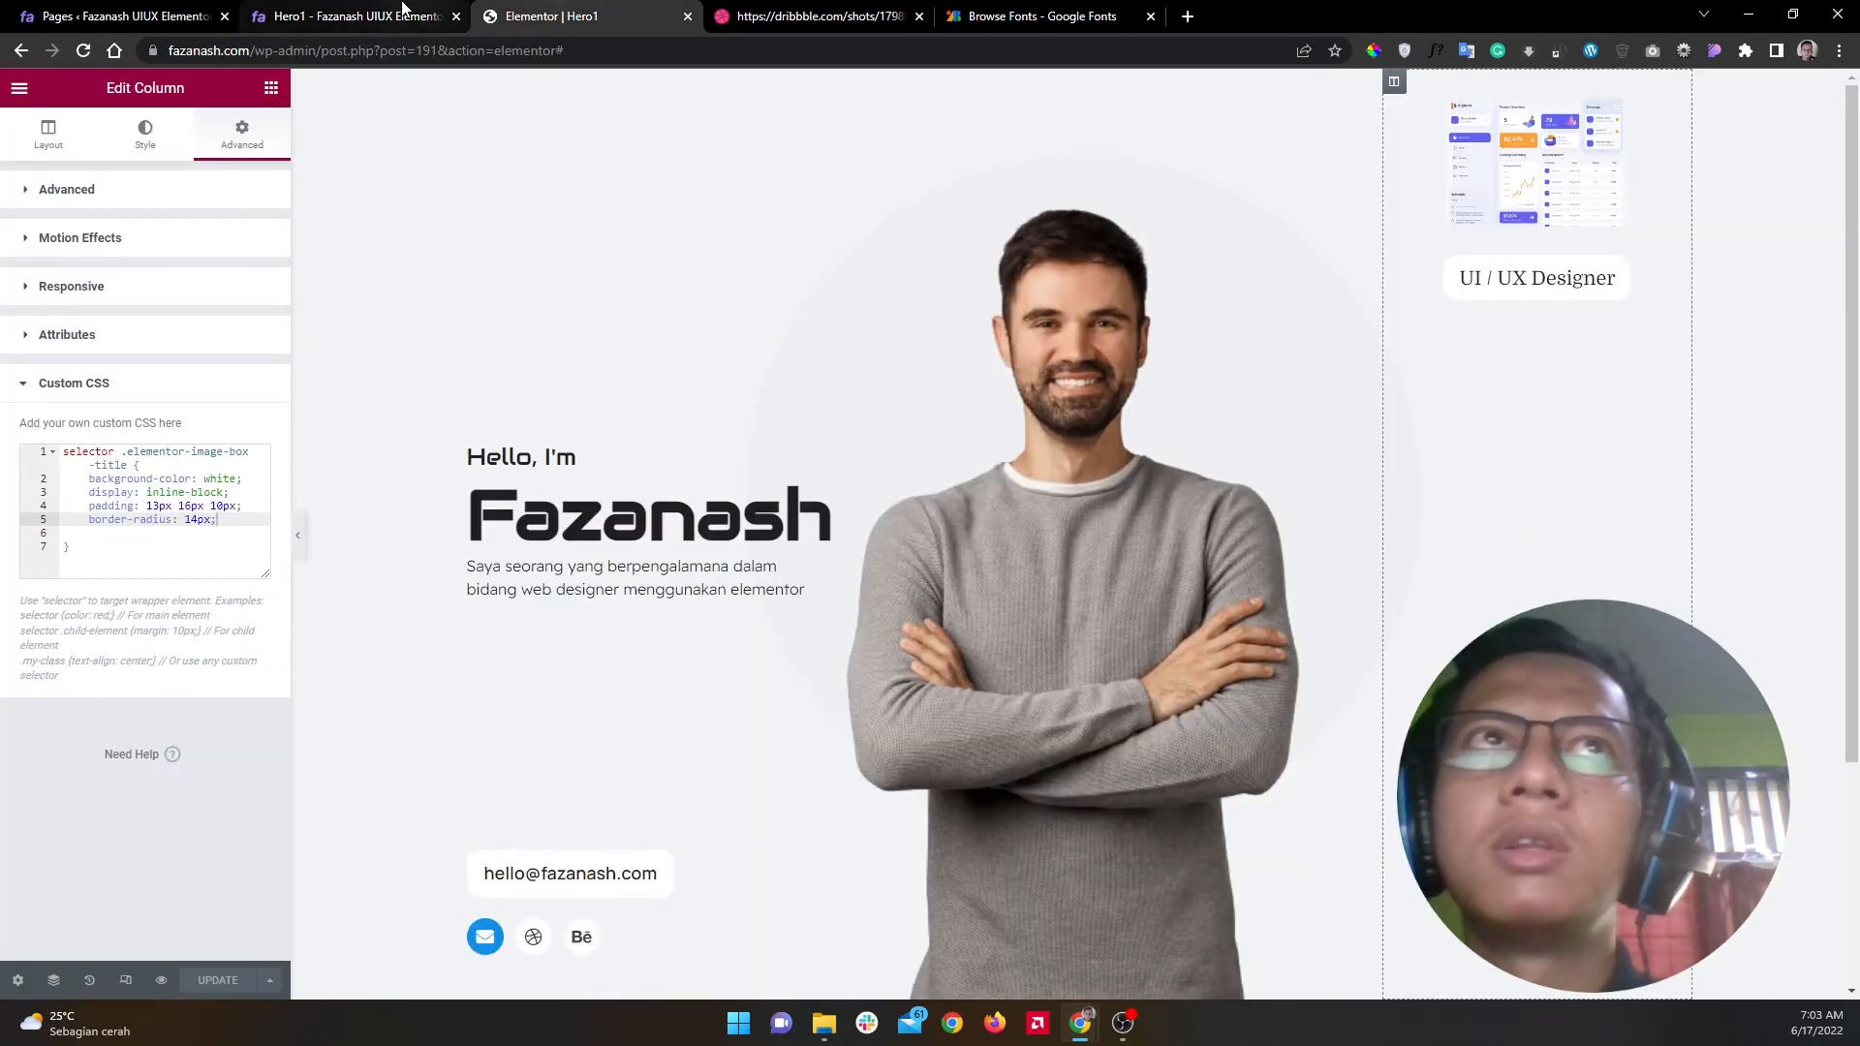
pyautogui.click(368, 15)
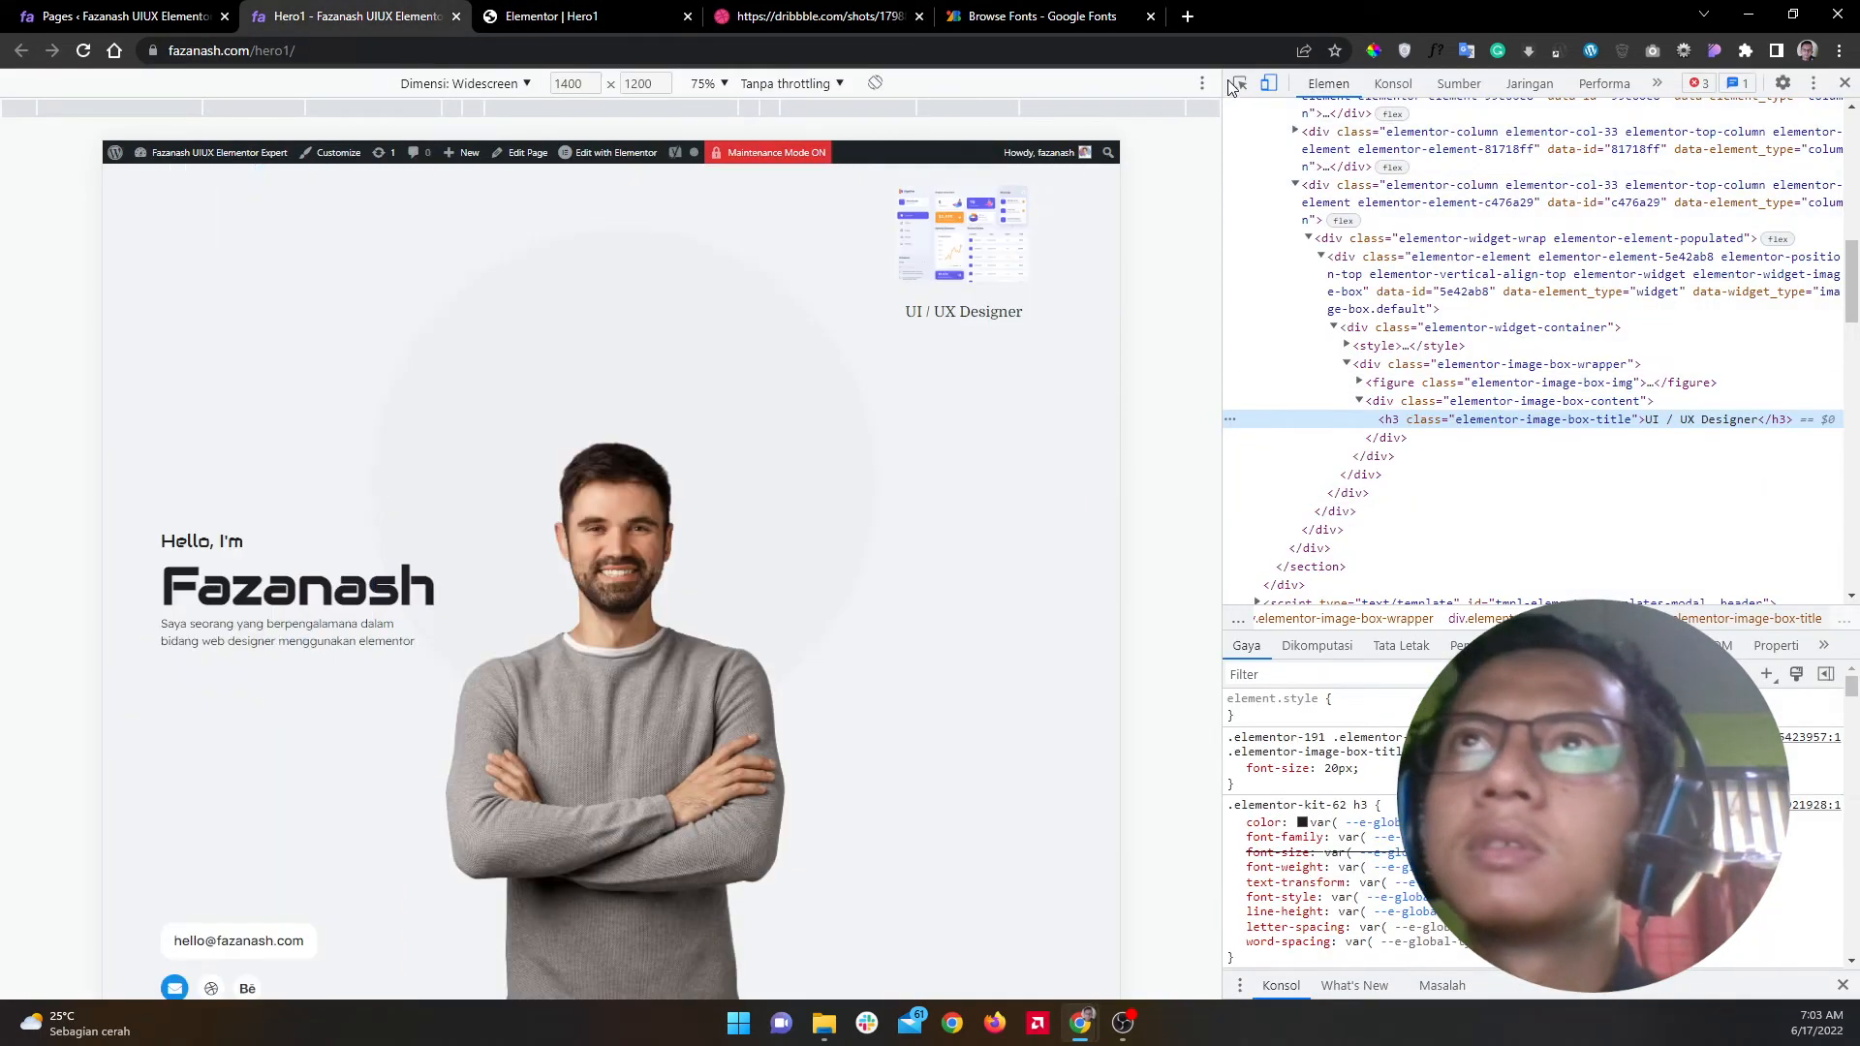
pyautogui.click(1268, 84)
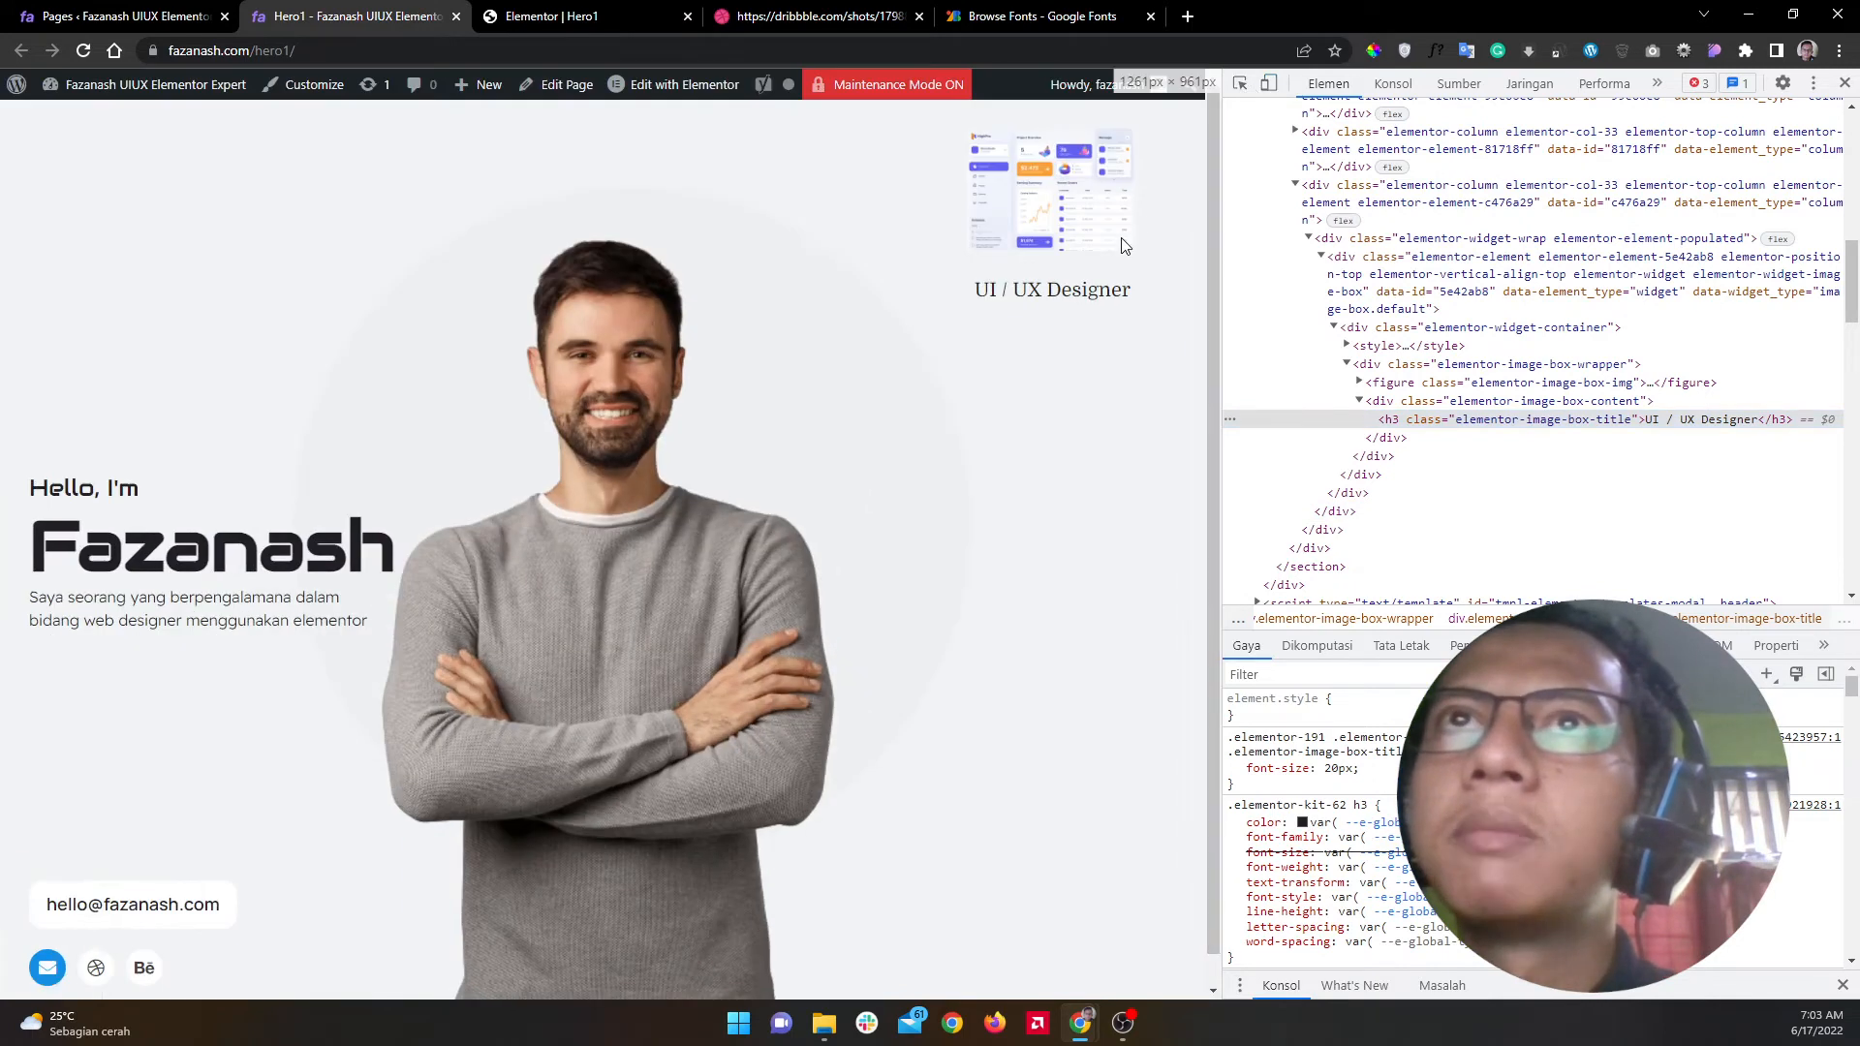
# Step: Inspect the image above UI / UX Designer and copy its figure class 'elementor-image-box-img'
pyautogui.click(1240, 84)
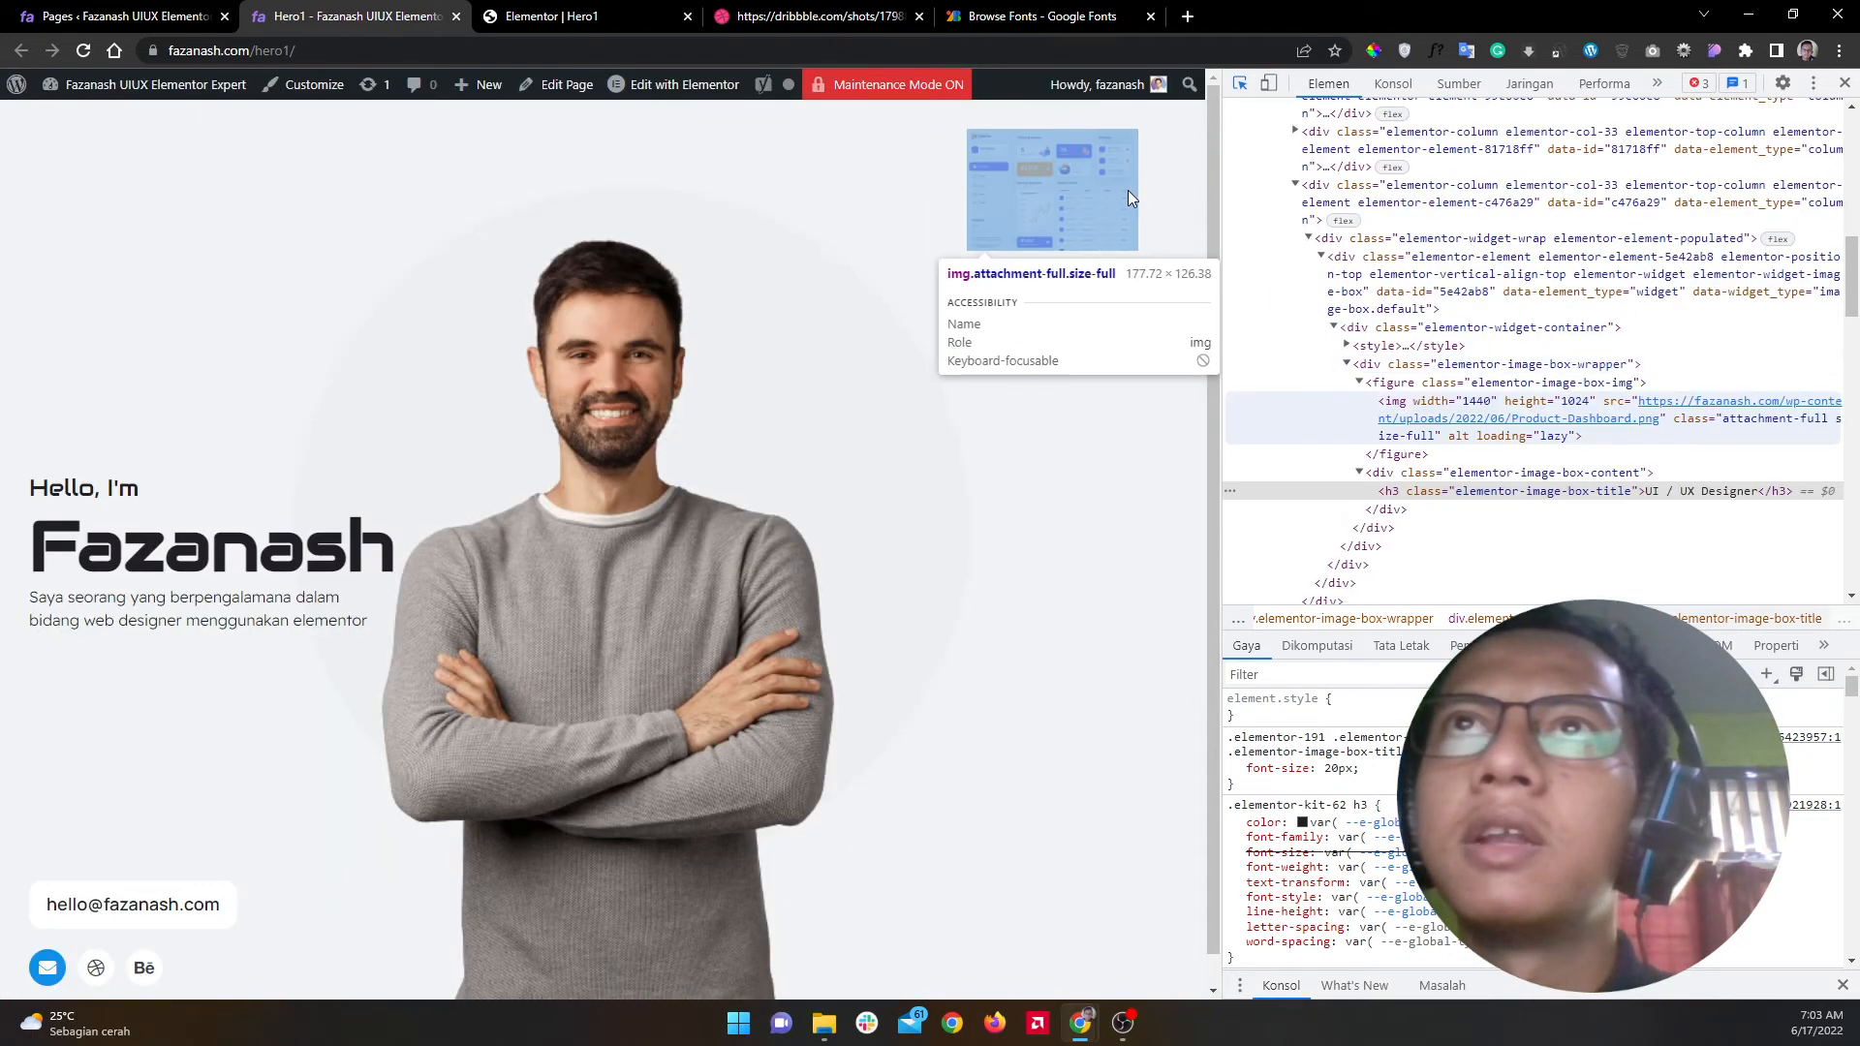
pyautogui.click(1134, 195)
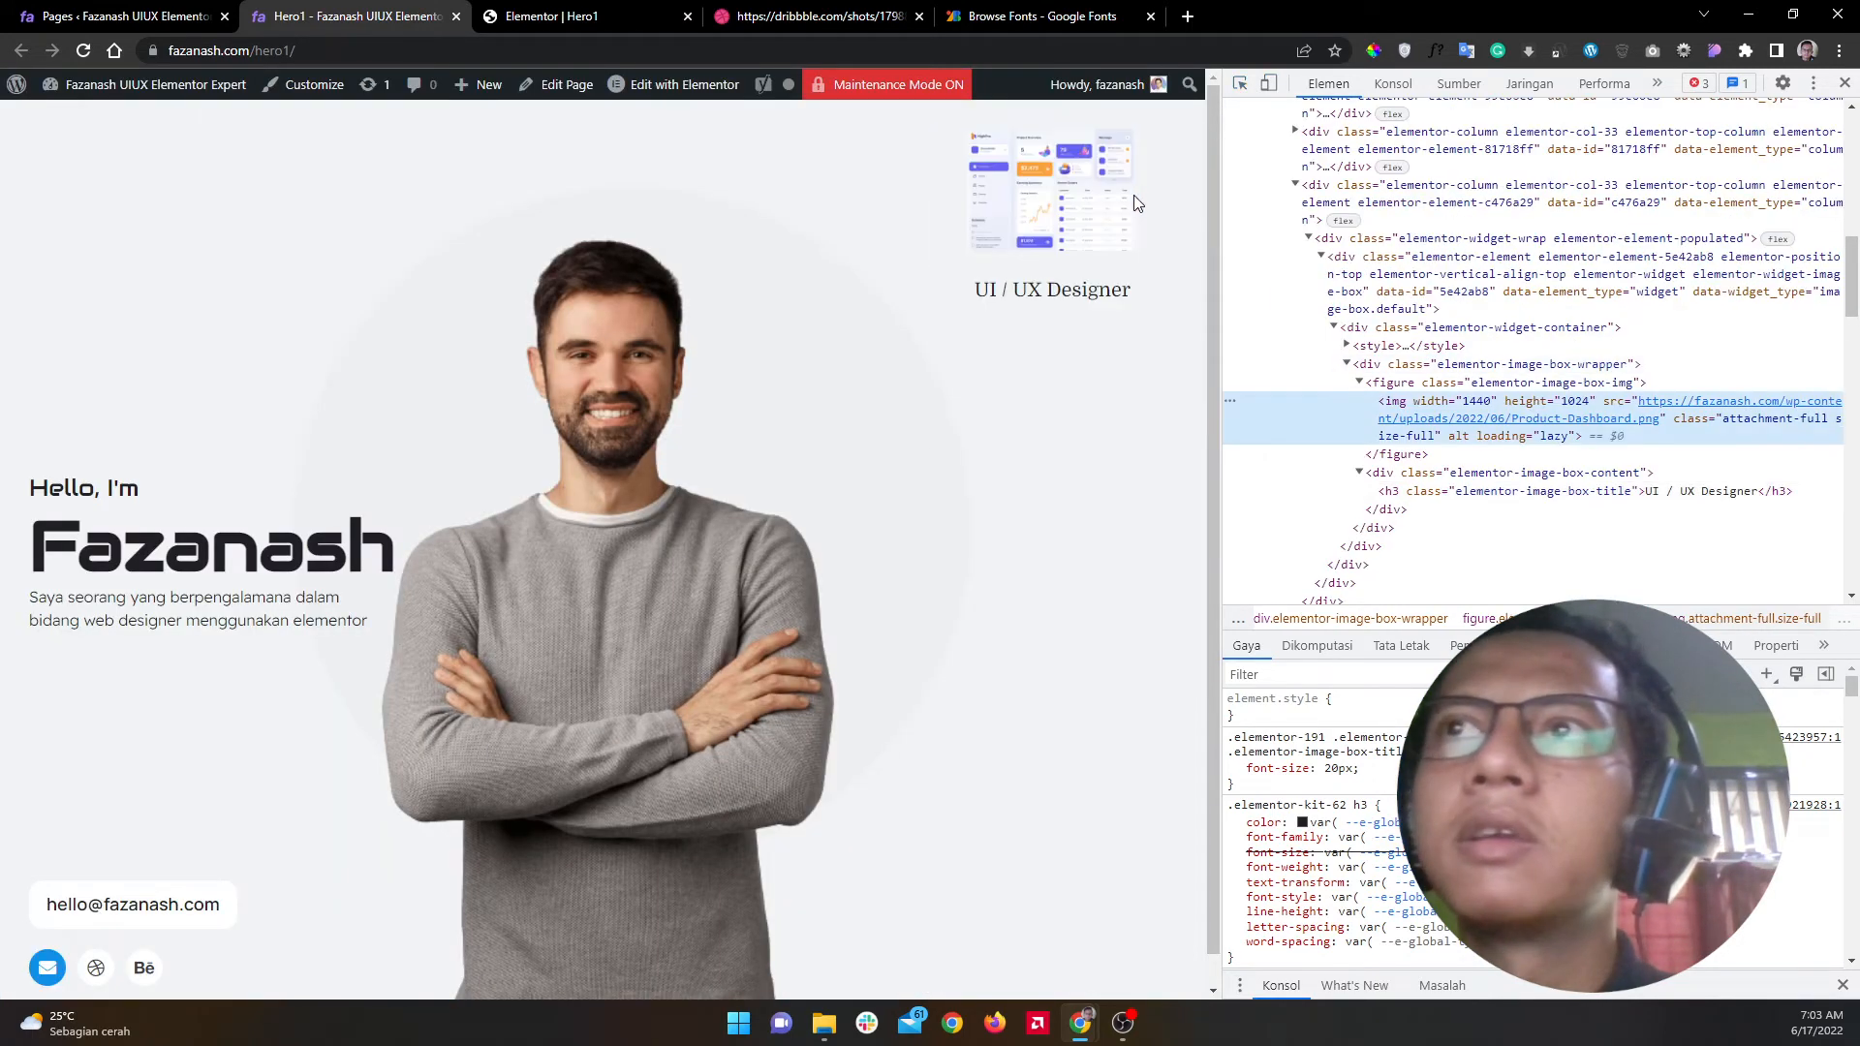
pyautogui.click(1359, 382)
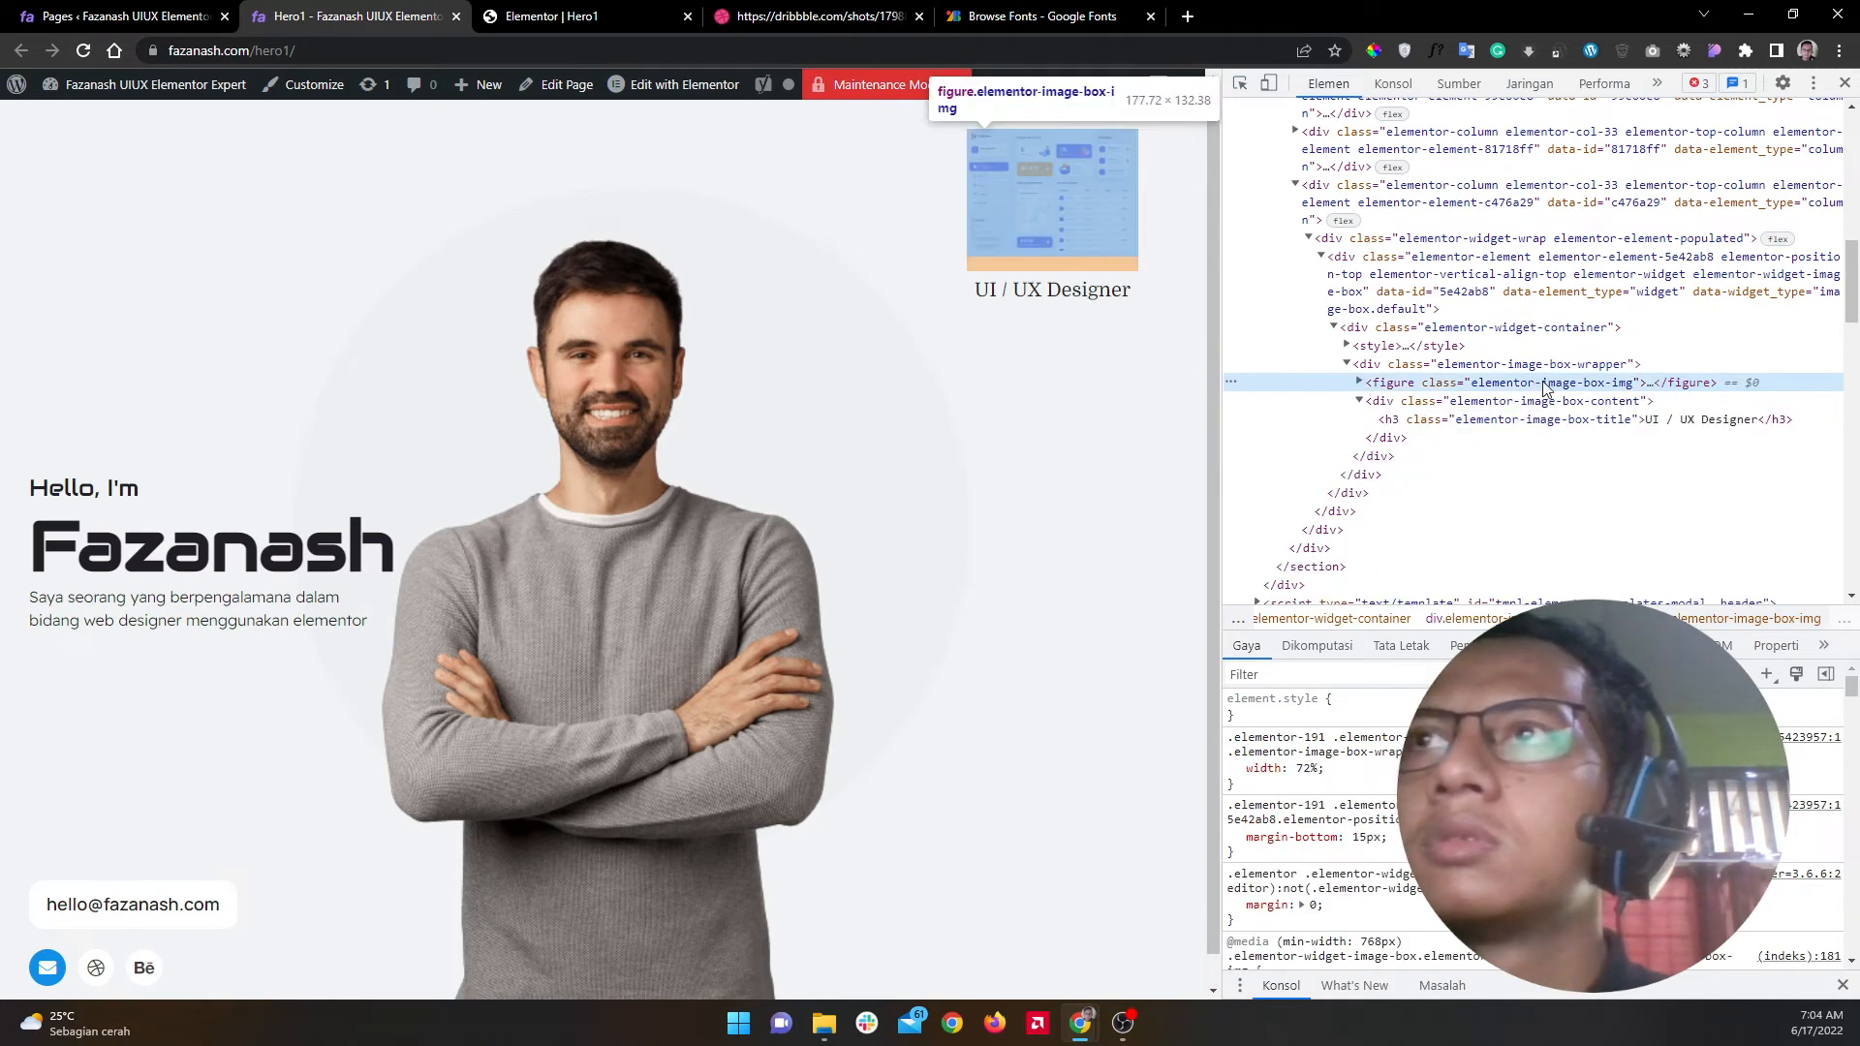
pyautogui.doubleClick(1532, 384)
pyautogui.rightClick(1542, 384)
pyautogui.click(1381, 469)
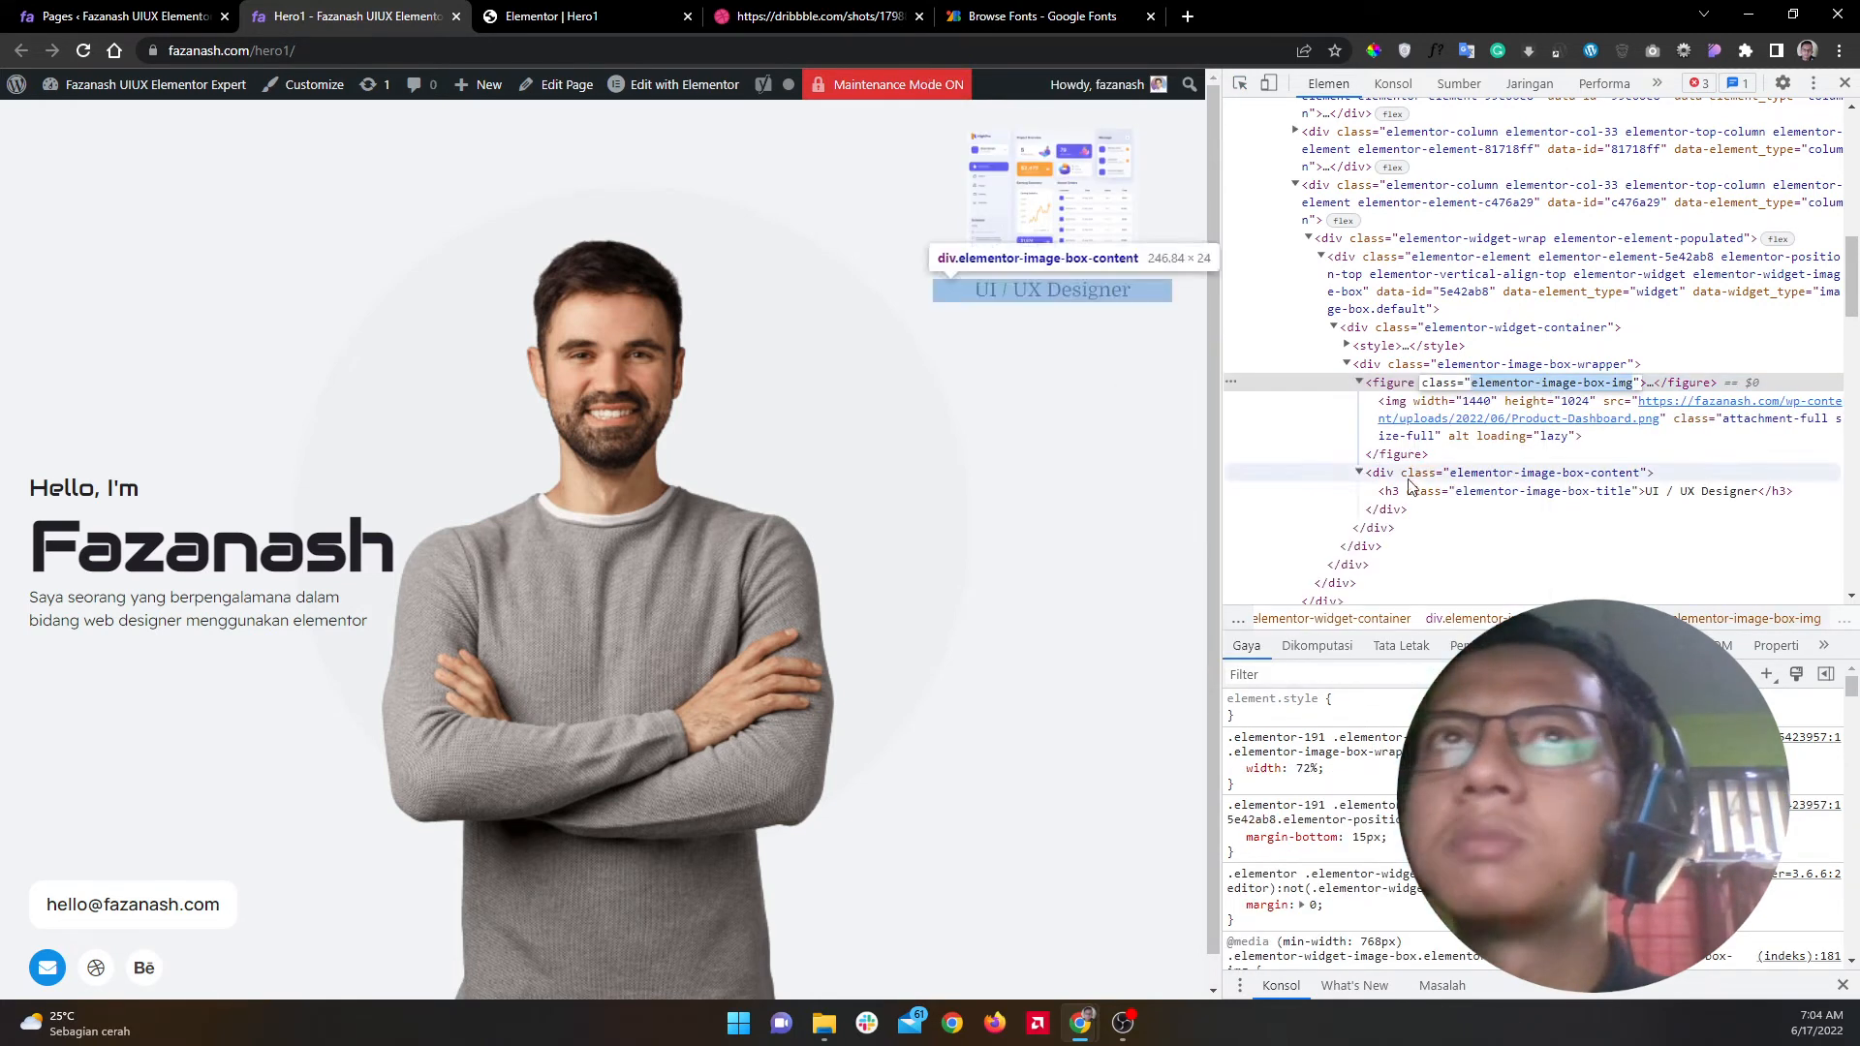
pyautogui.click(586, 17)
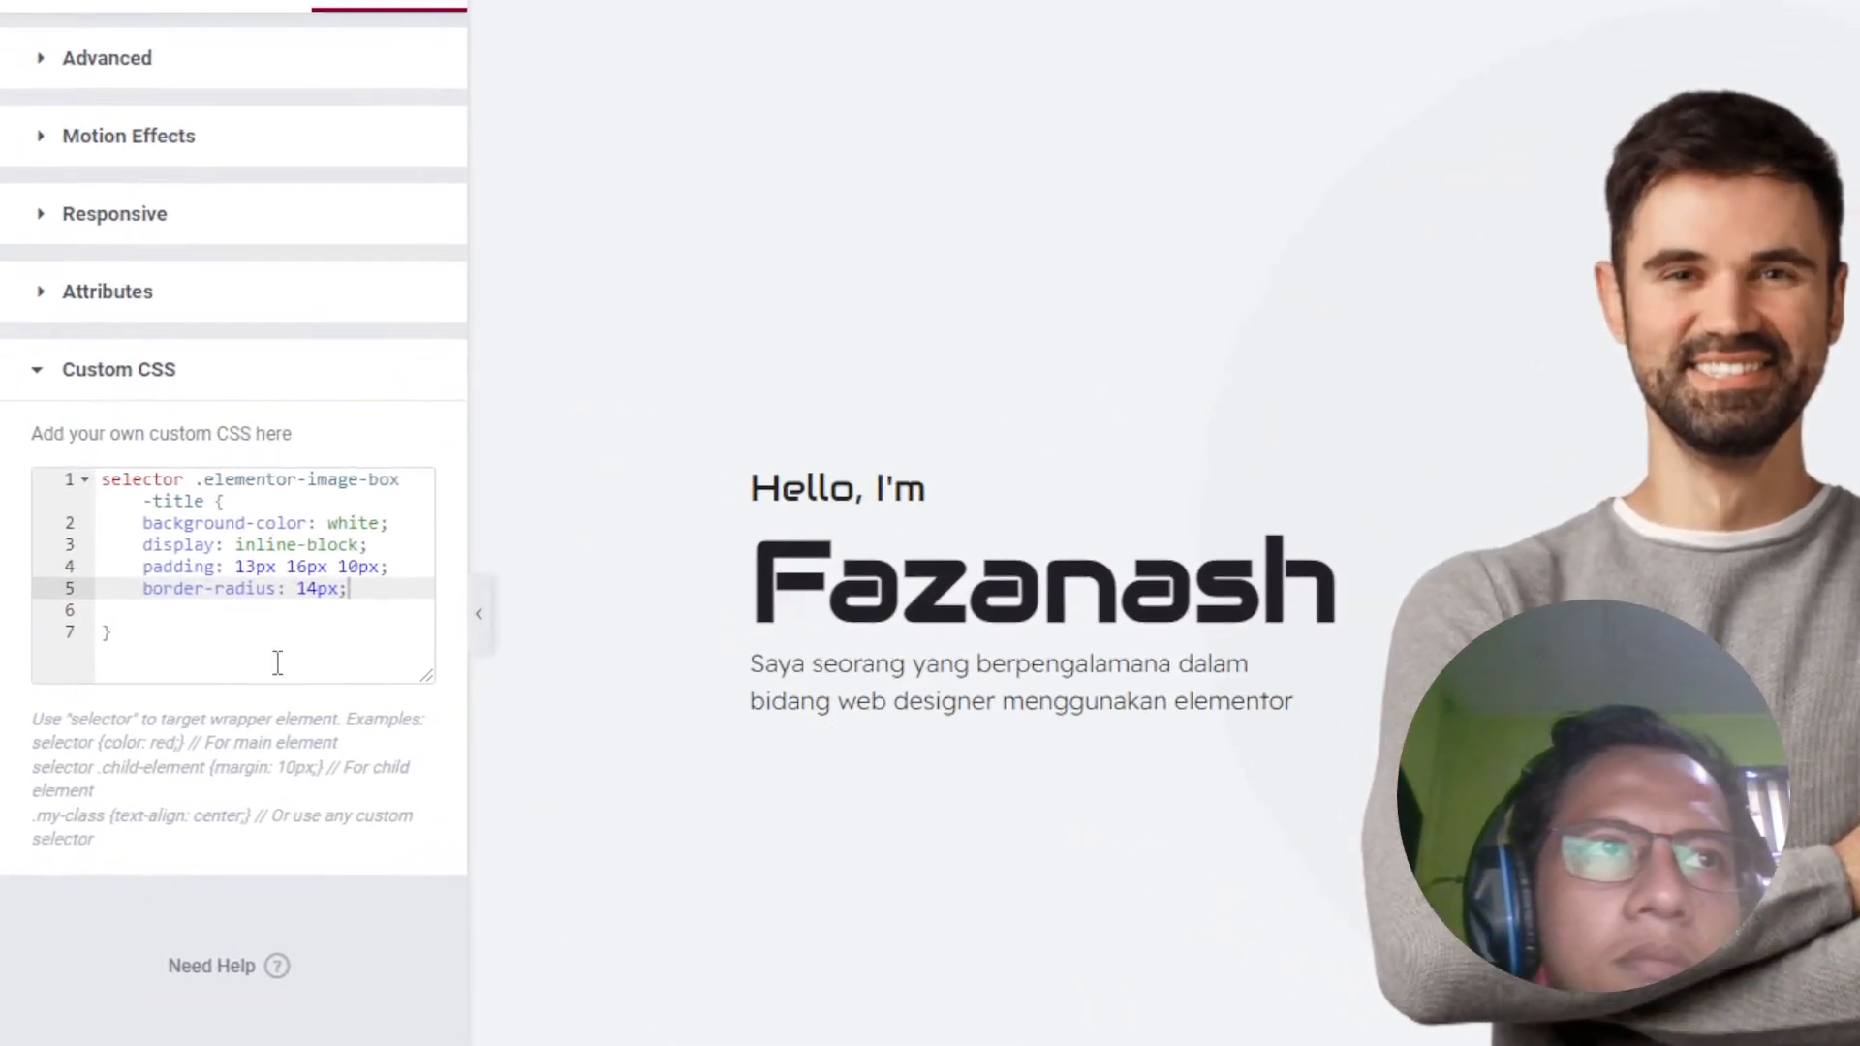
# Step: Add a 'selector .elementor-image-box-img' rule with 'background-color: white;' below the title rule
pyautogui.click(112, 534)
pyautogui.press('BackSpace')
pyautogui.press('BackSpace')
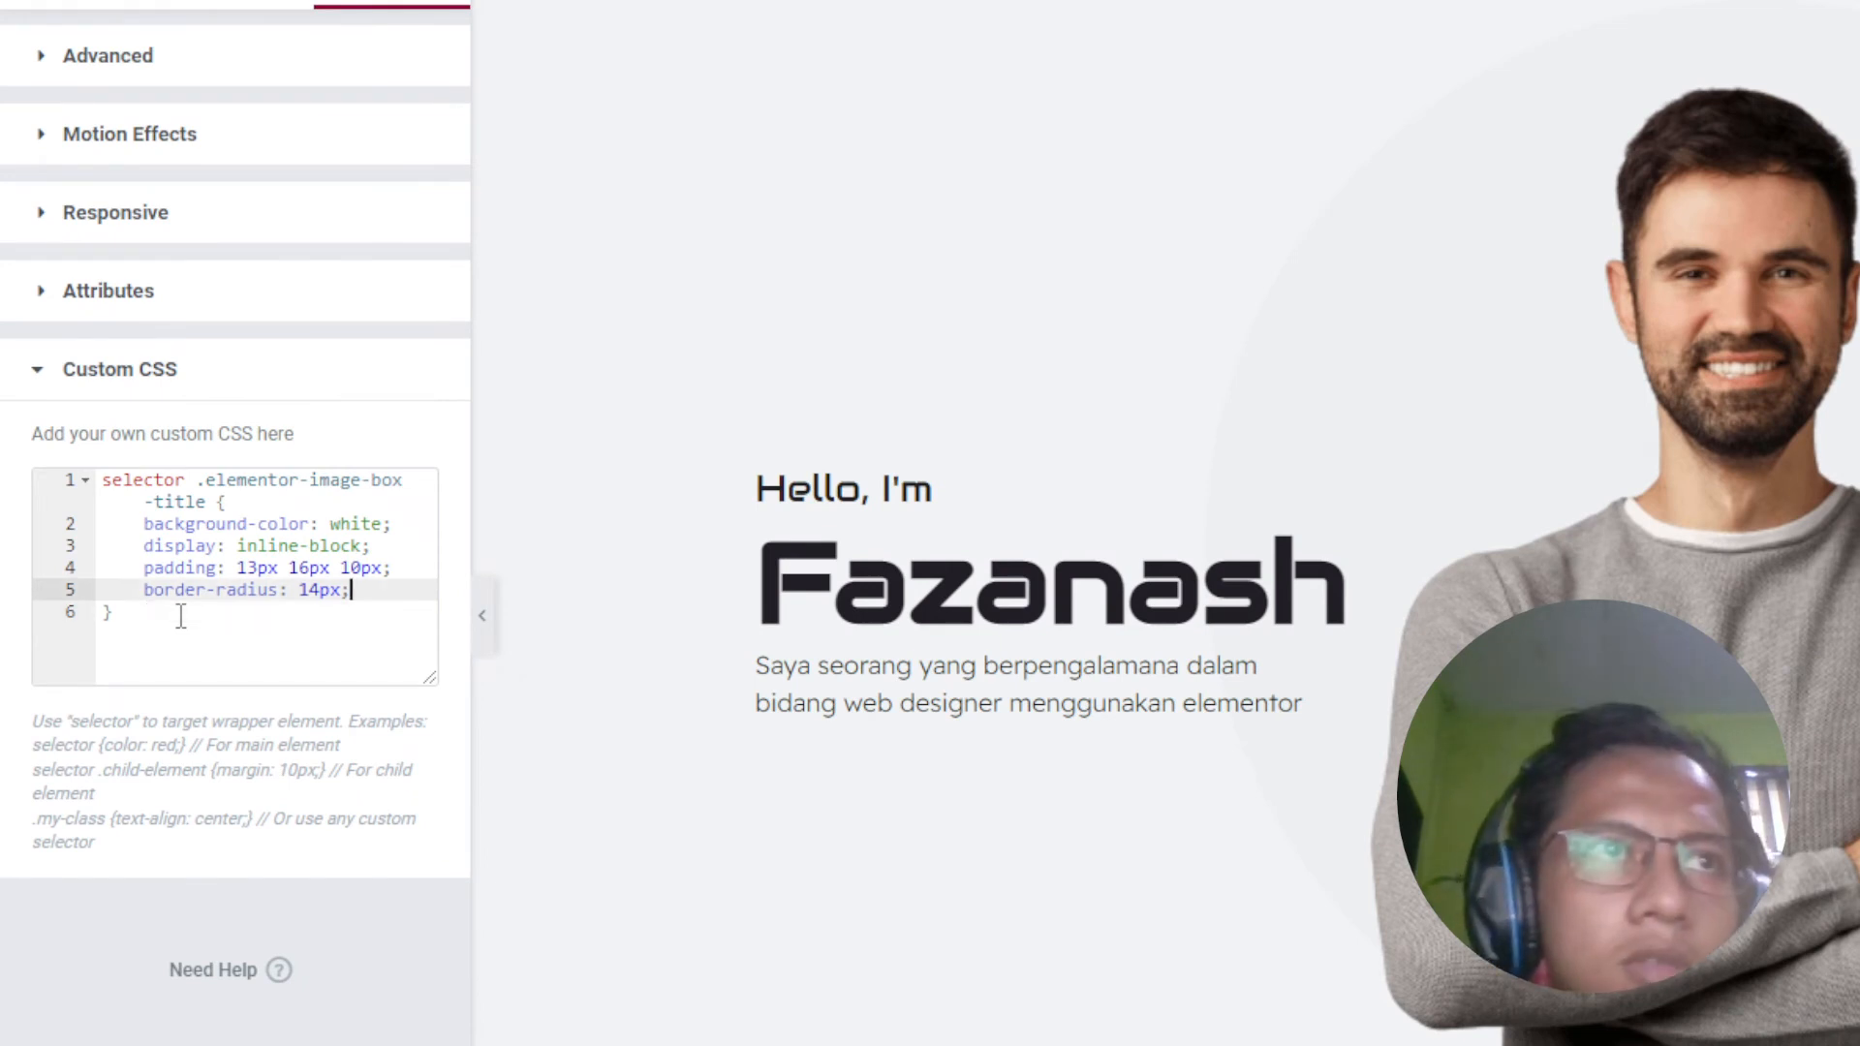
pyautogui.click(181, 616)
pyautogui.press('Return')
pyautogui.write('selector ')
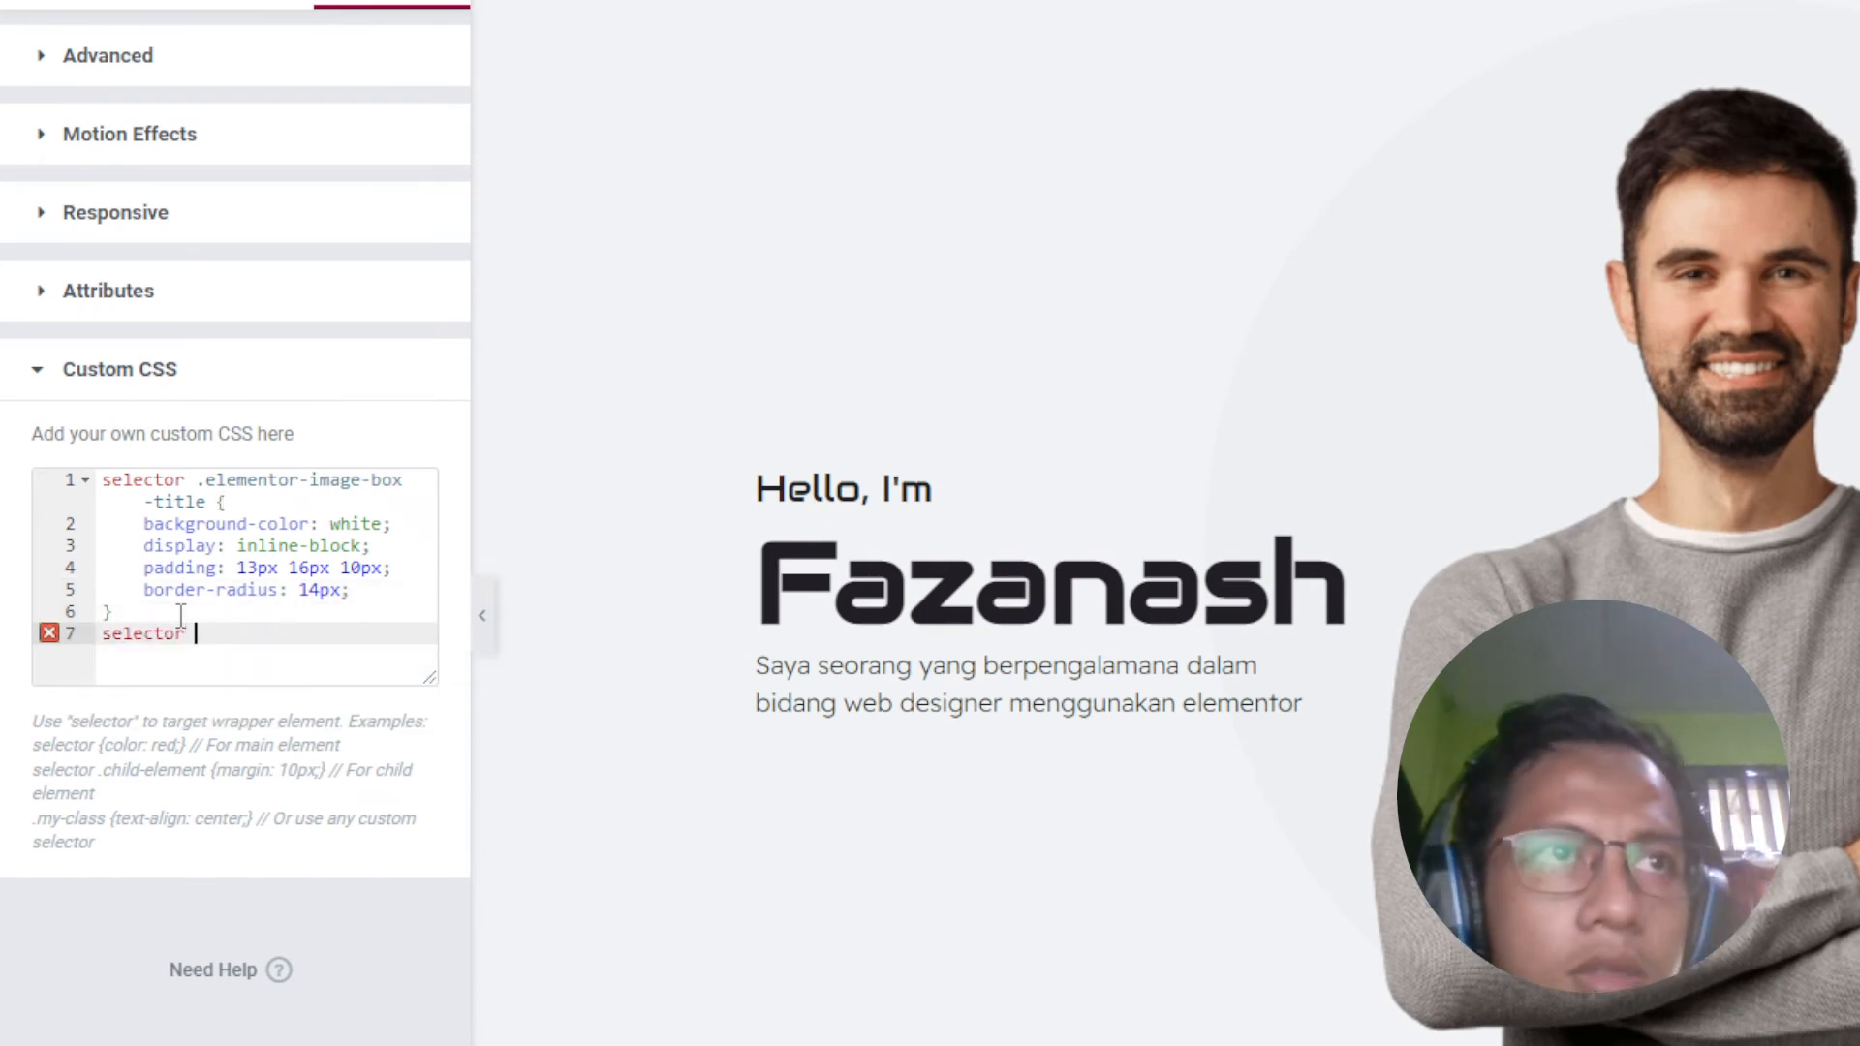
pyautogui.write('.')
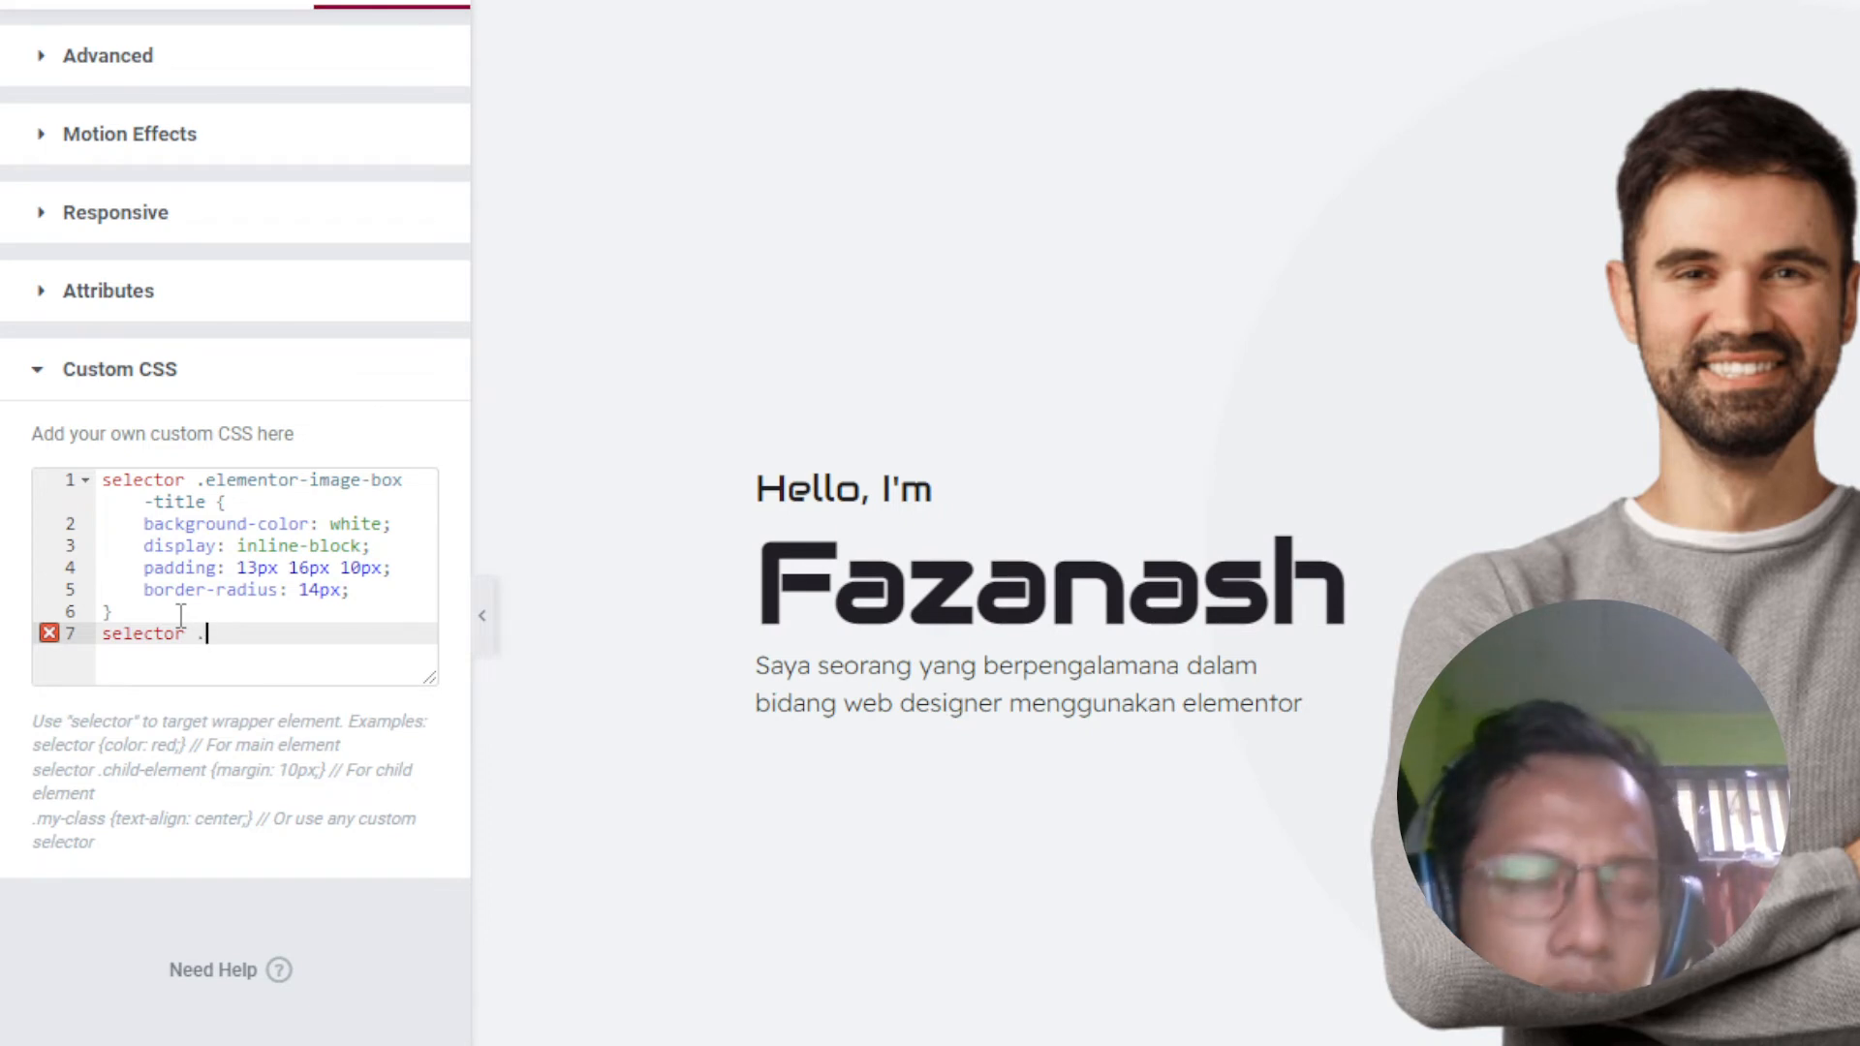
pyautogui.hotkey('ctrl', 'v')
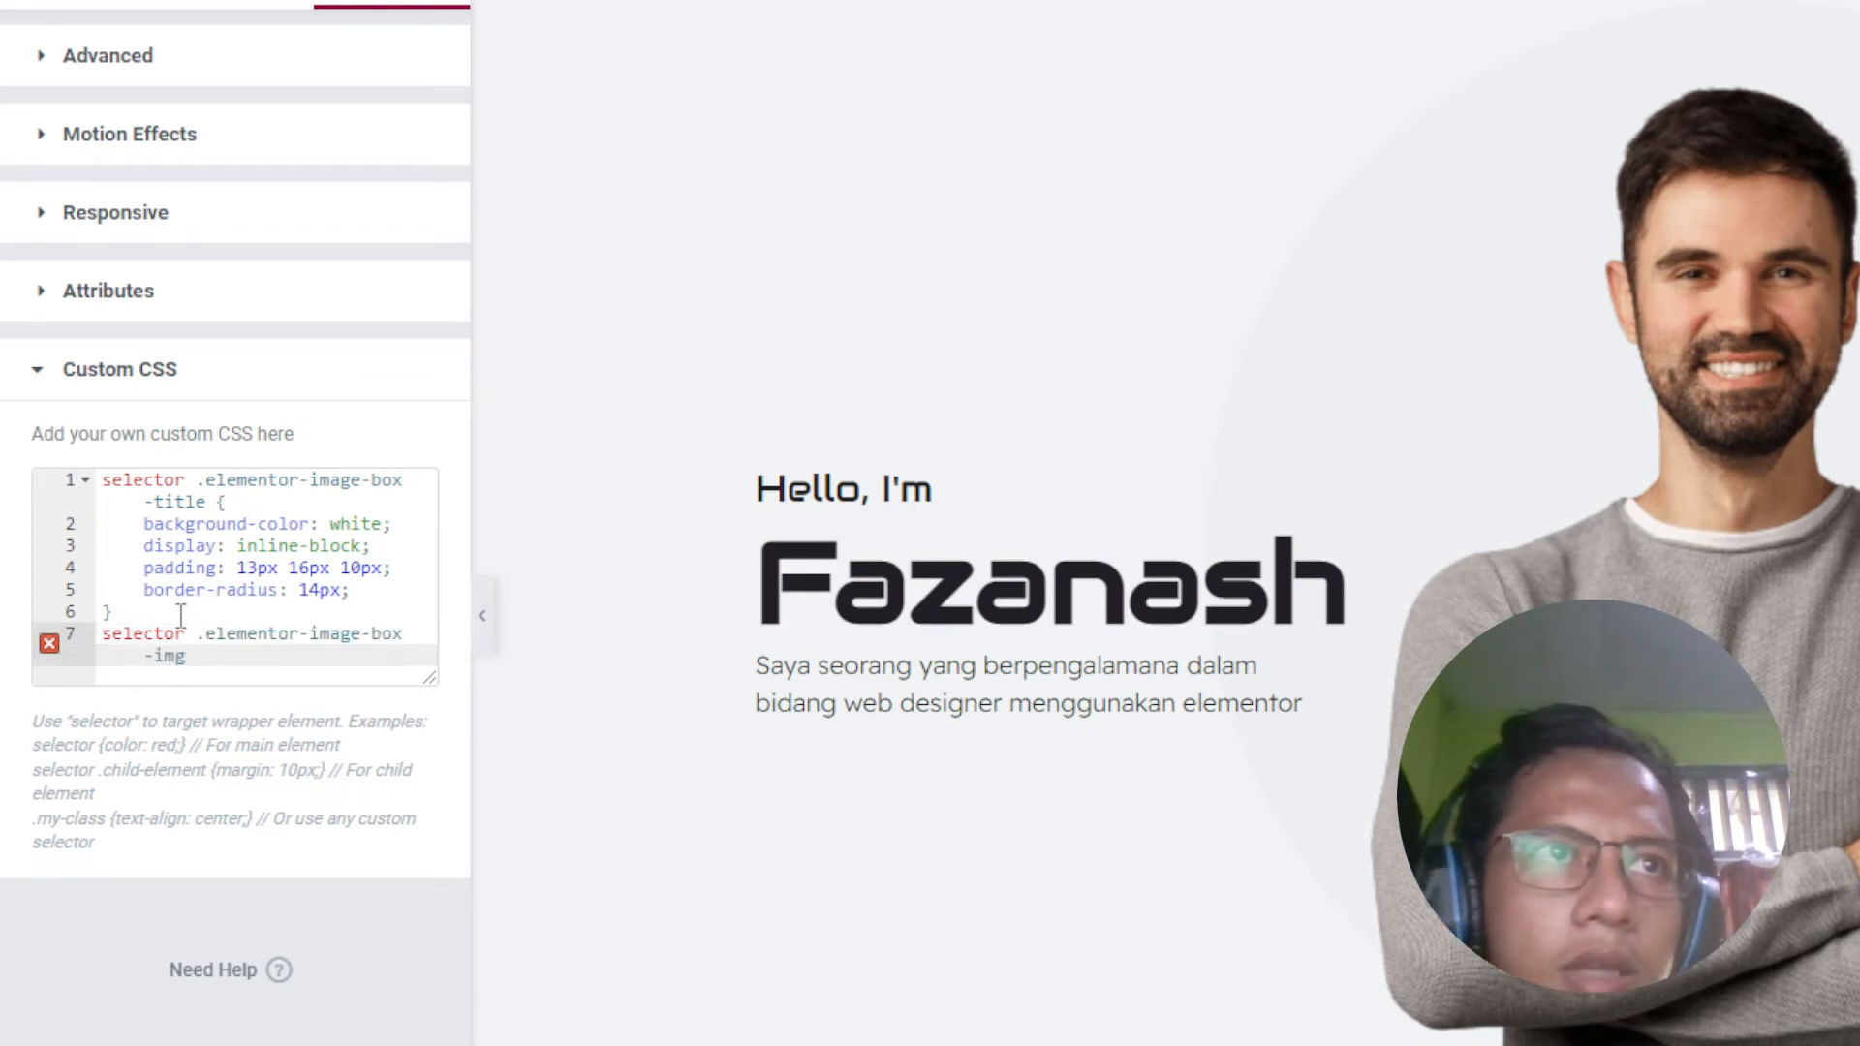
pyautogui.write('{')
pyautogui.press('Return')
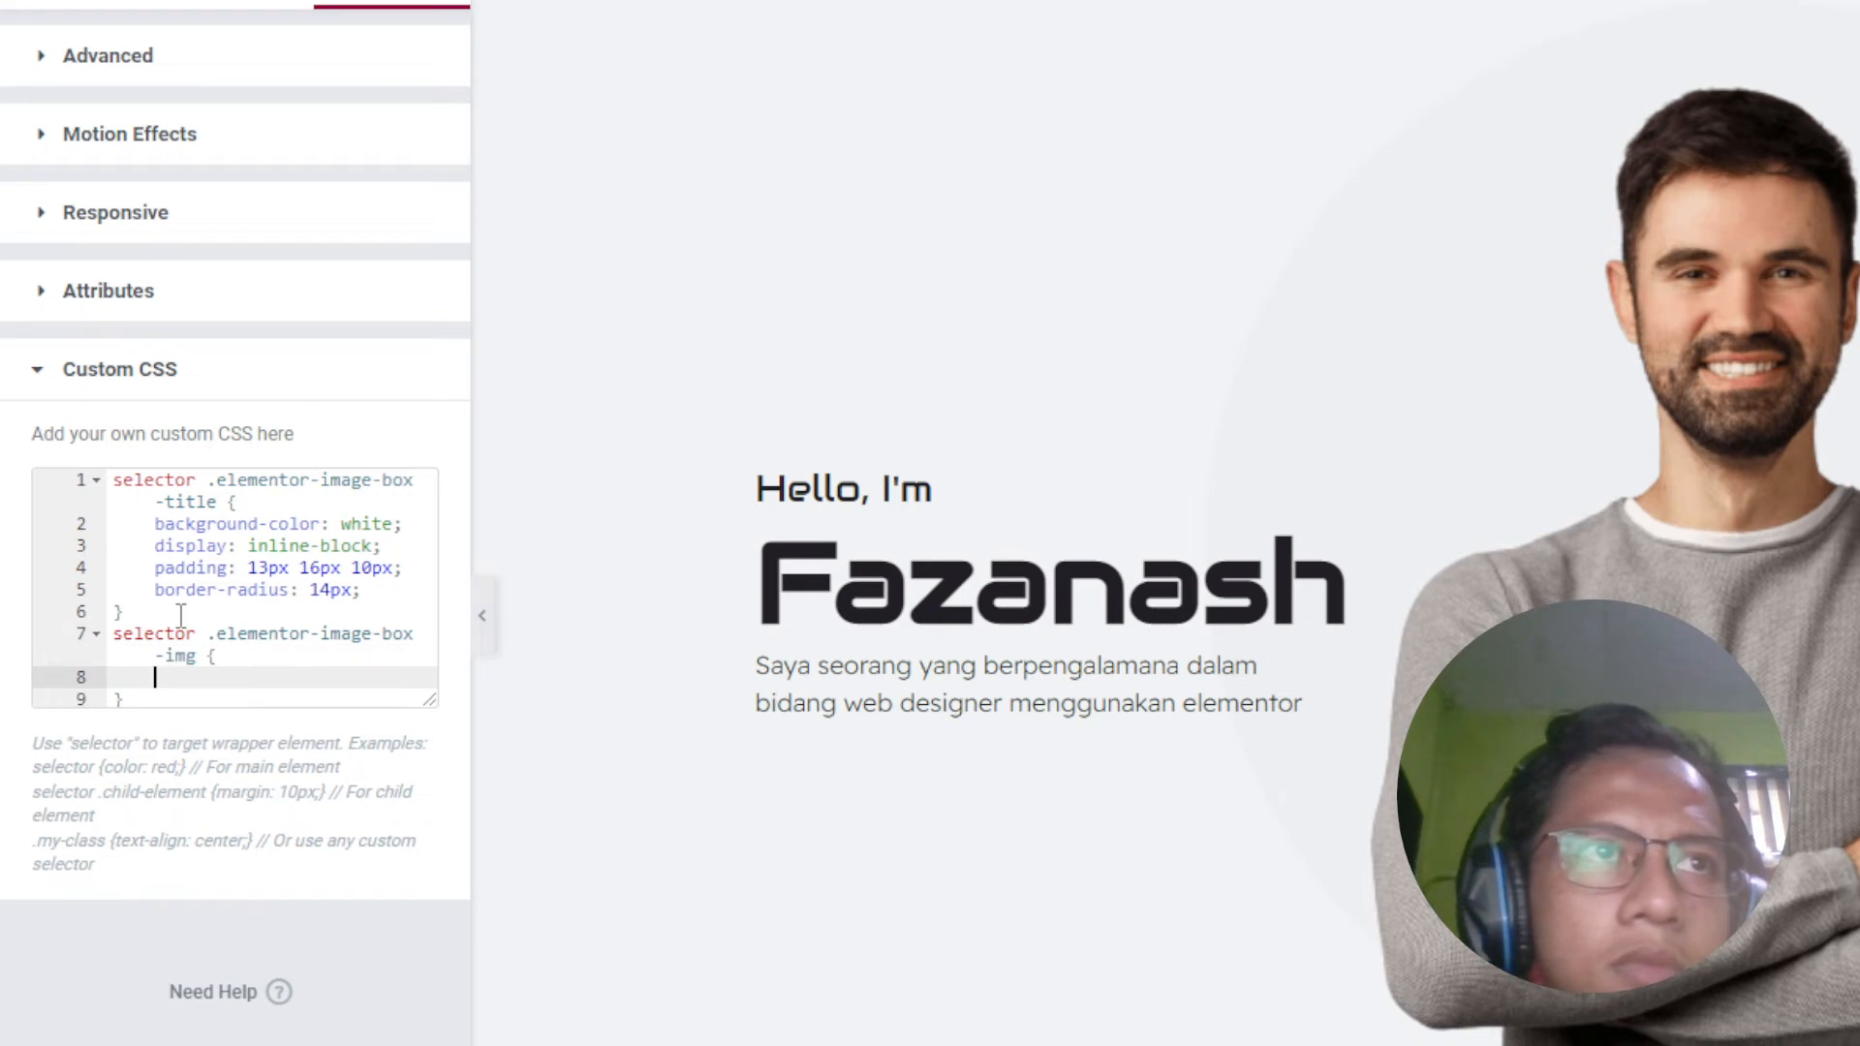
pyautogui.write('back')
pyautogui.press('Down')
pyautogui.press('Return')
pyautogui.write('white')
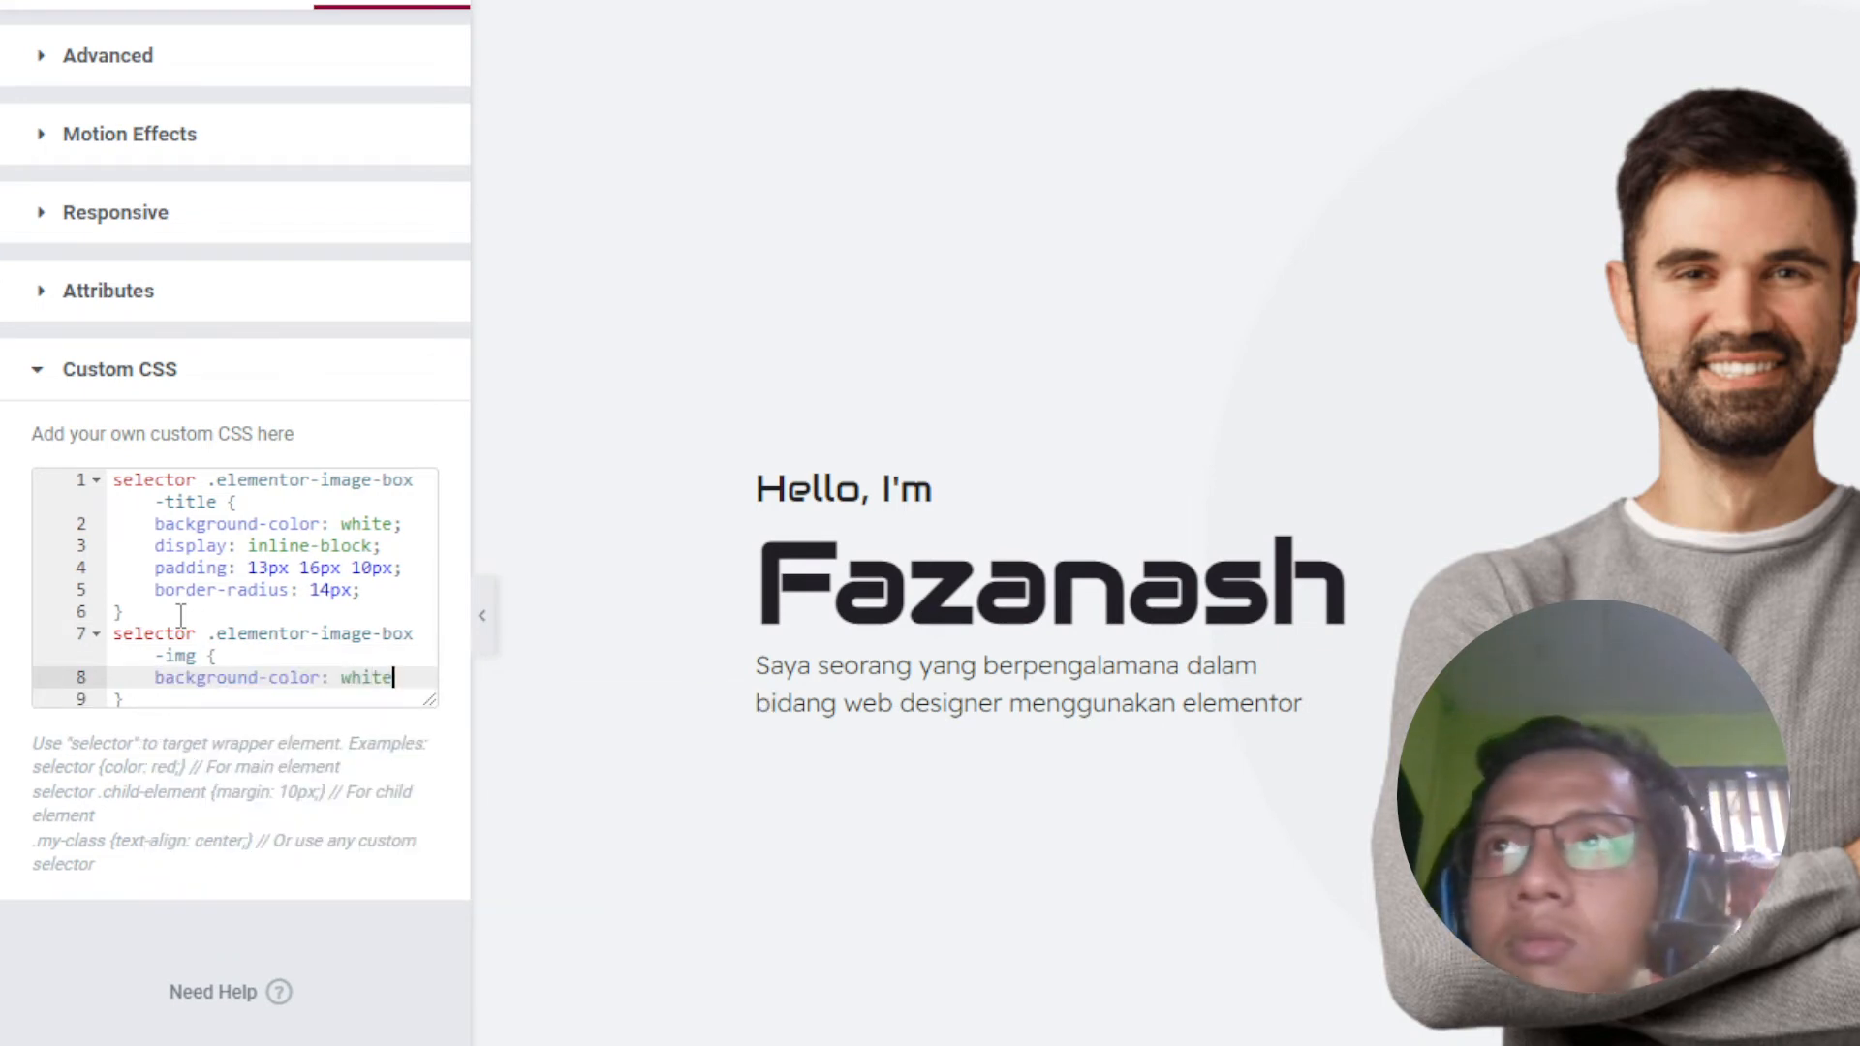
pyautogui.write(';')
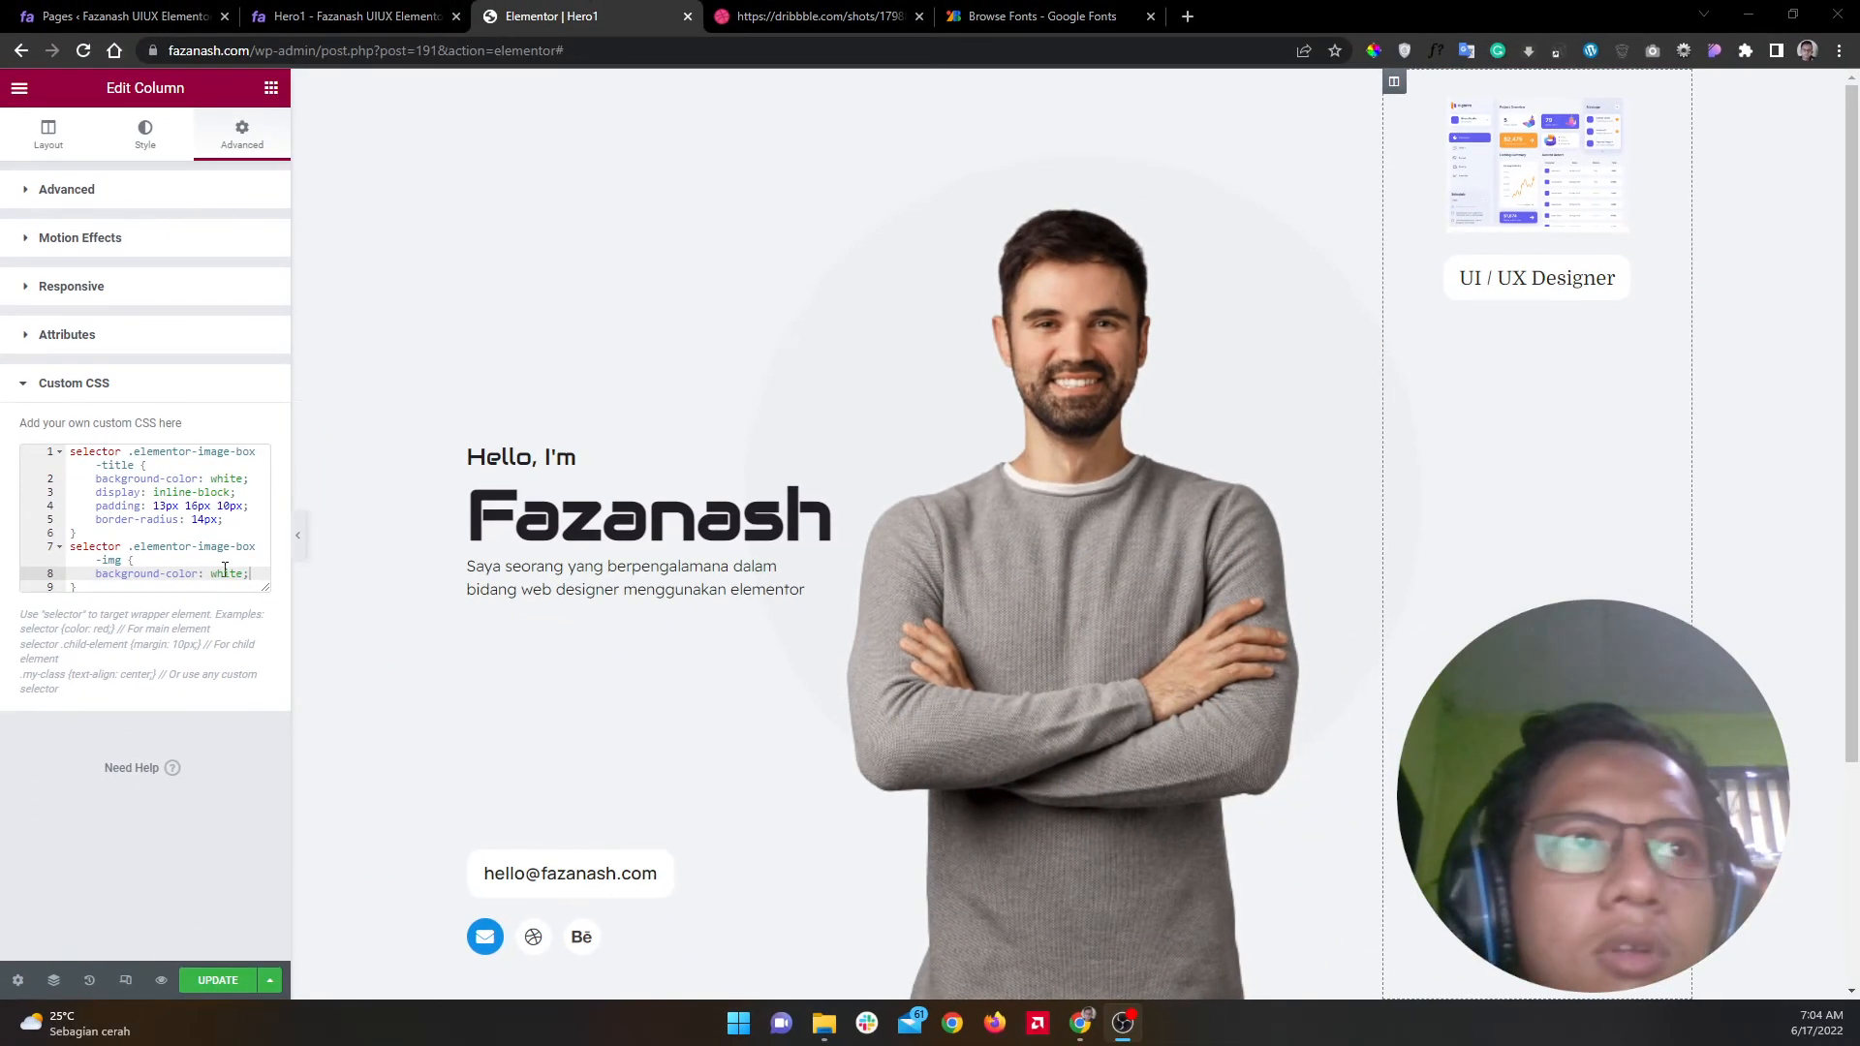
# Step: Give the image rule 'padding: 5px 5px 0 5px'
pyautogui.press('Return')
pyautogui.write('padd')
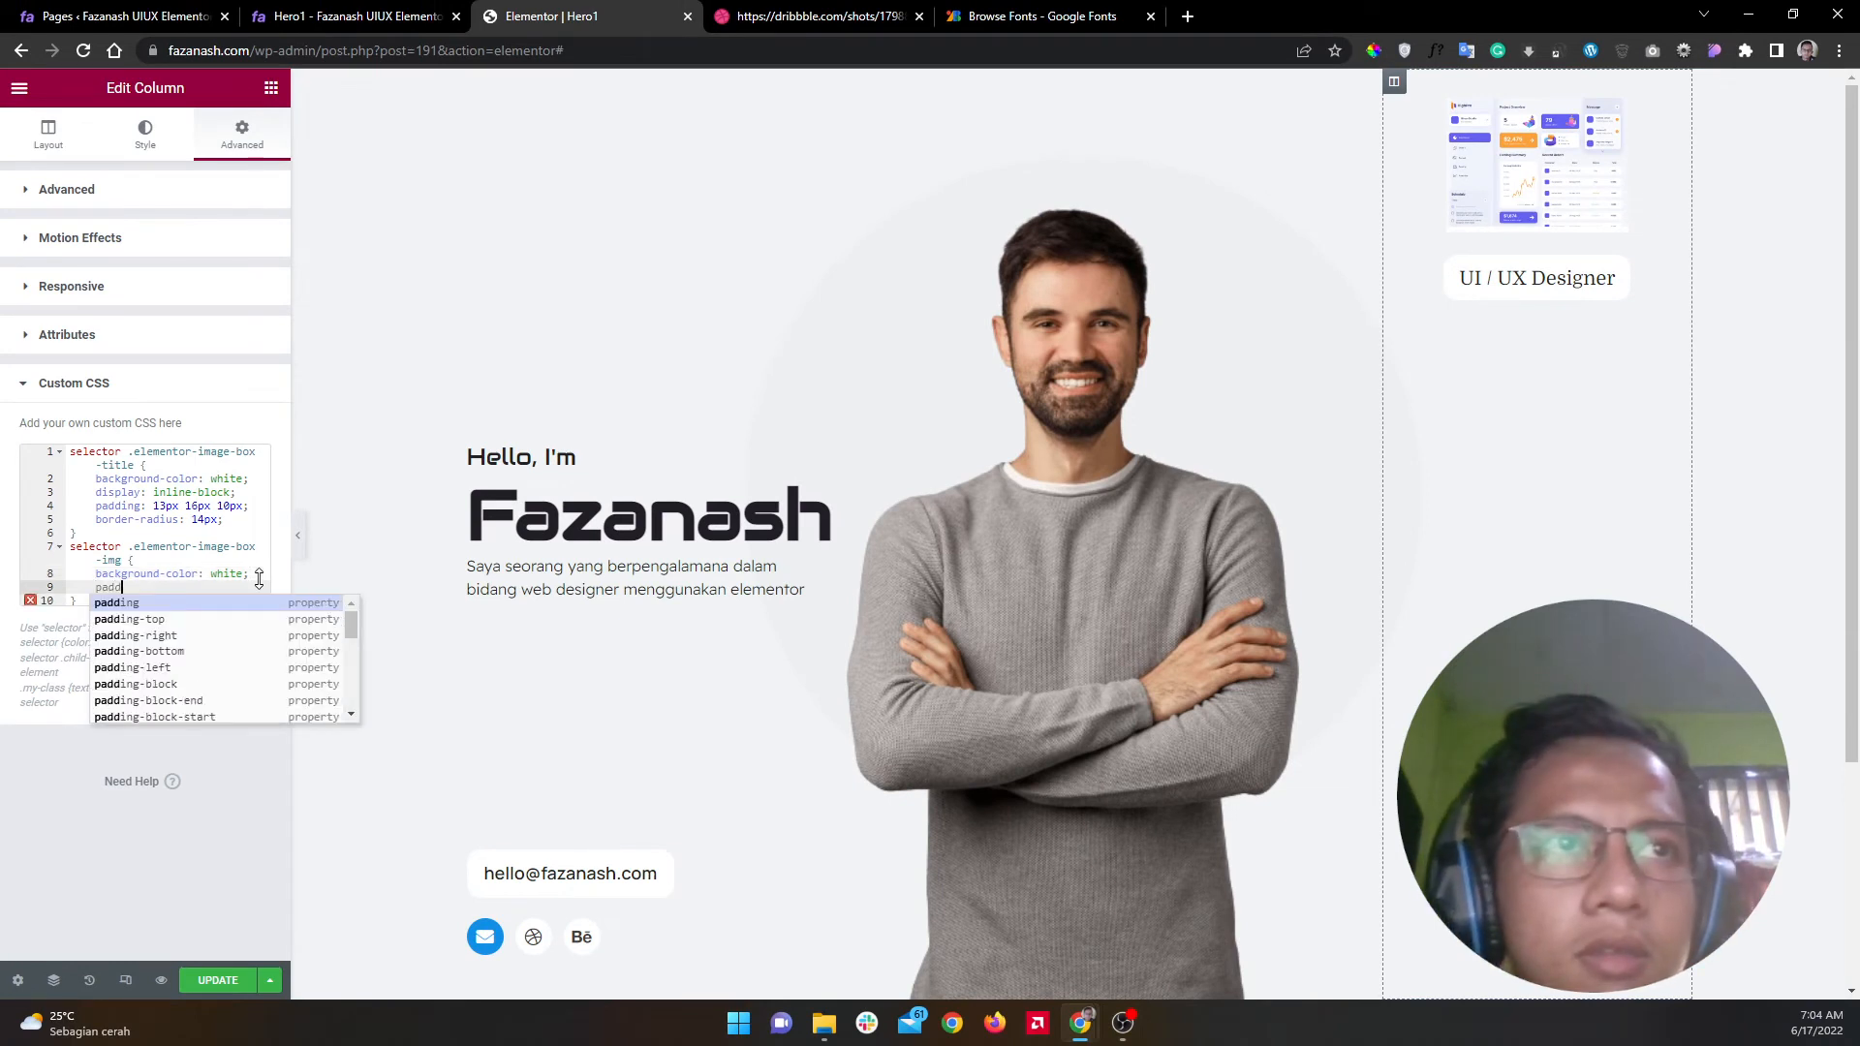
pyautogui.press('Return')
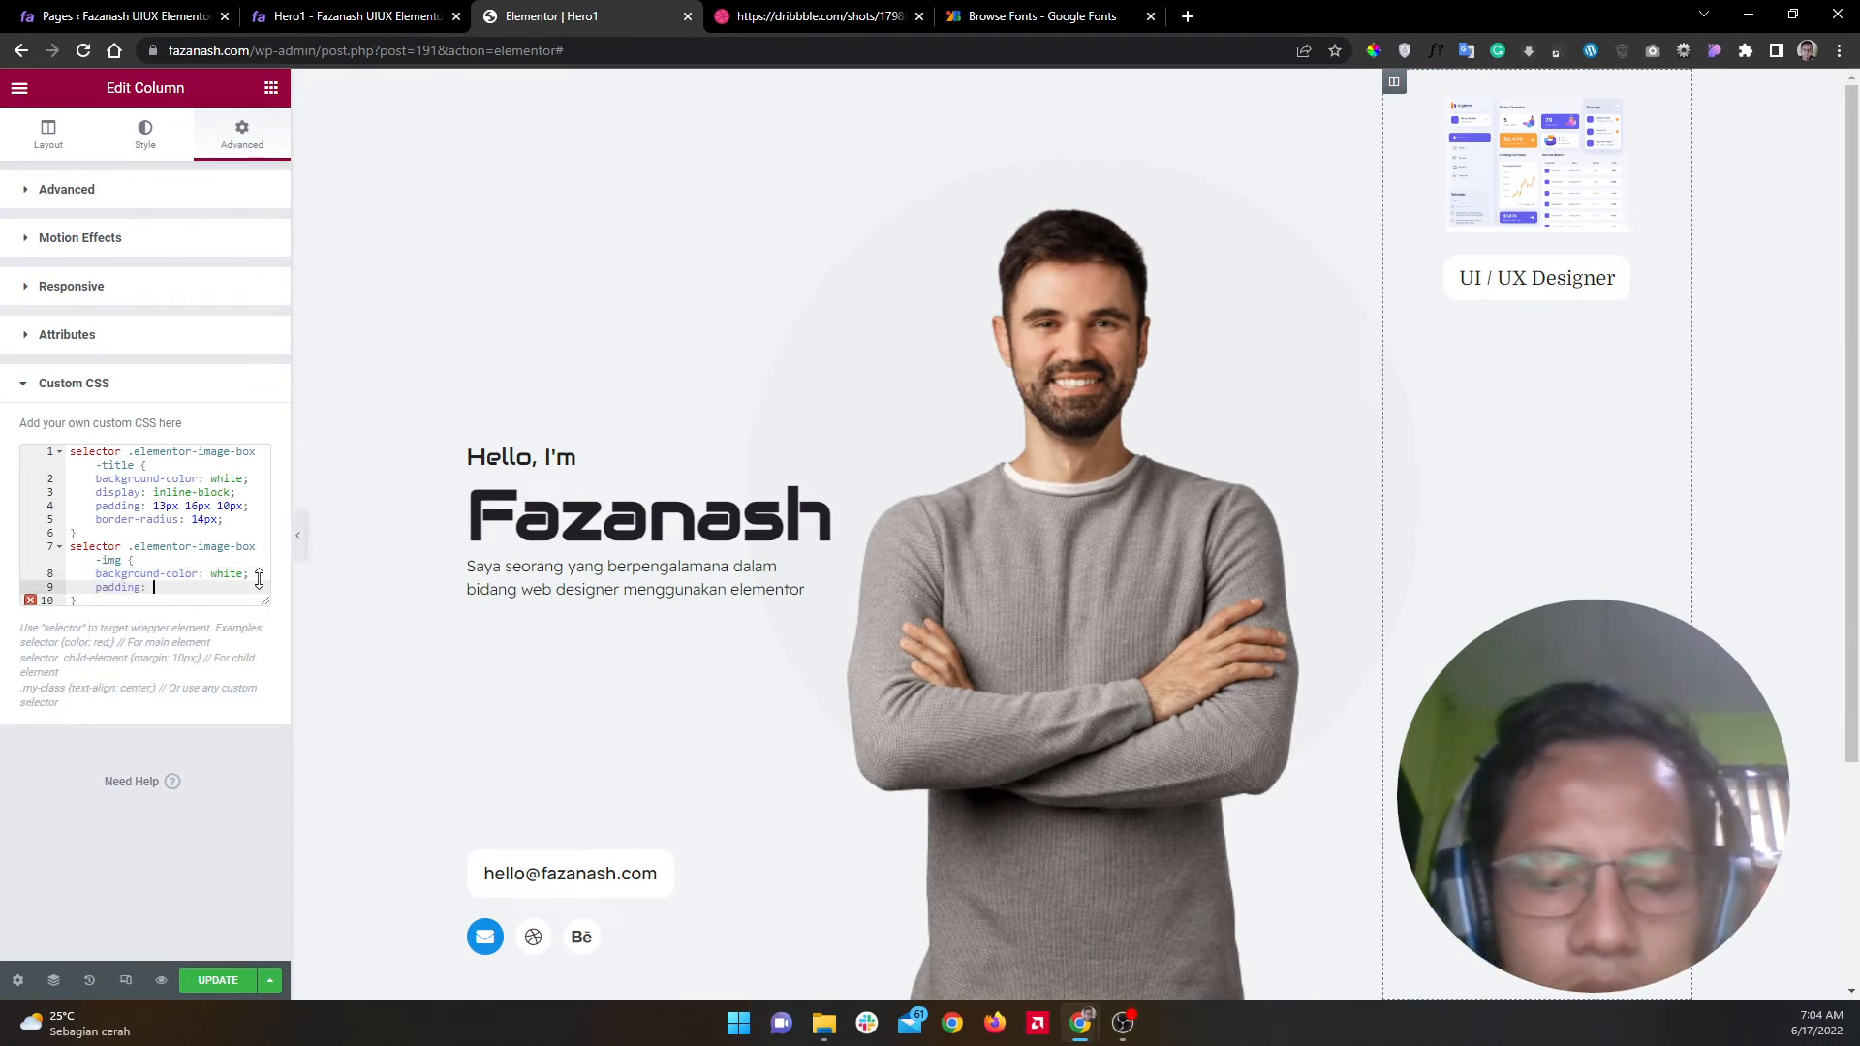
pyautogui.write('4px;')
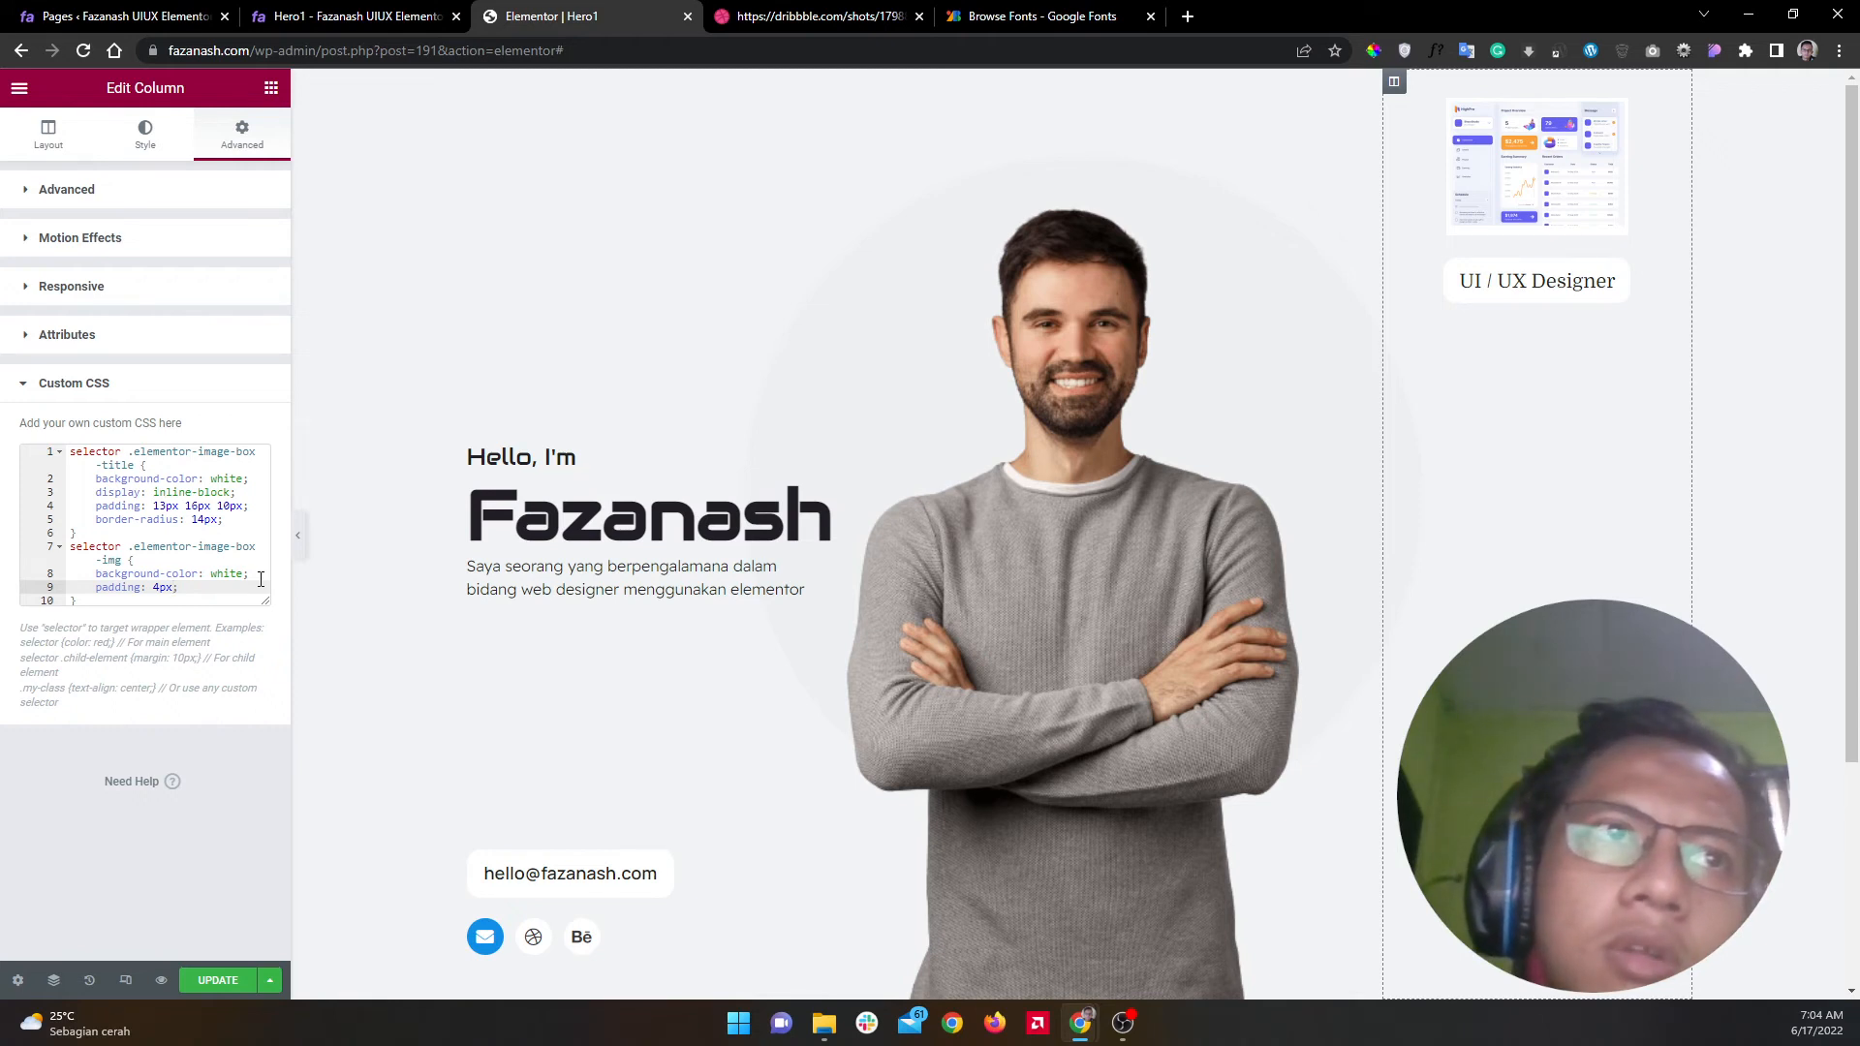
pyautogui.press('BackSpace')
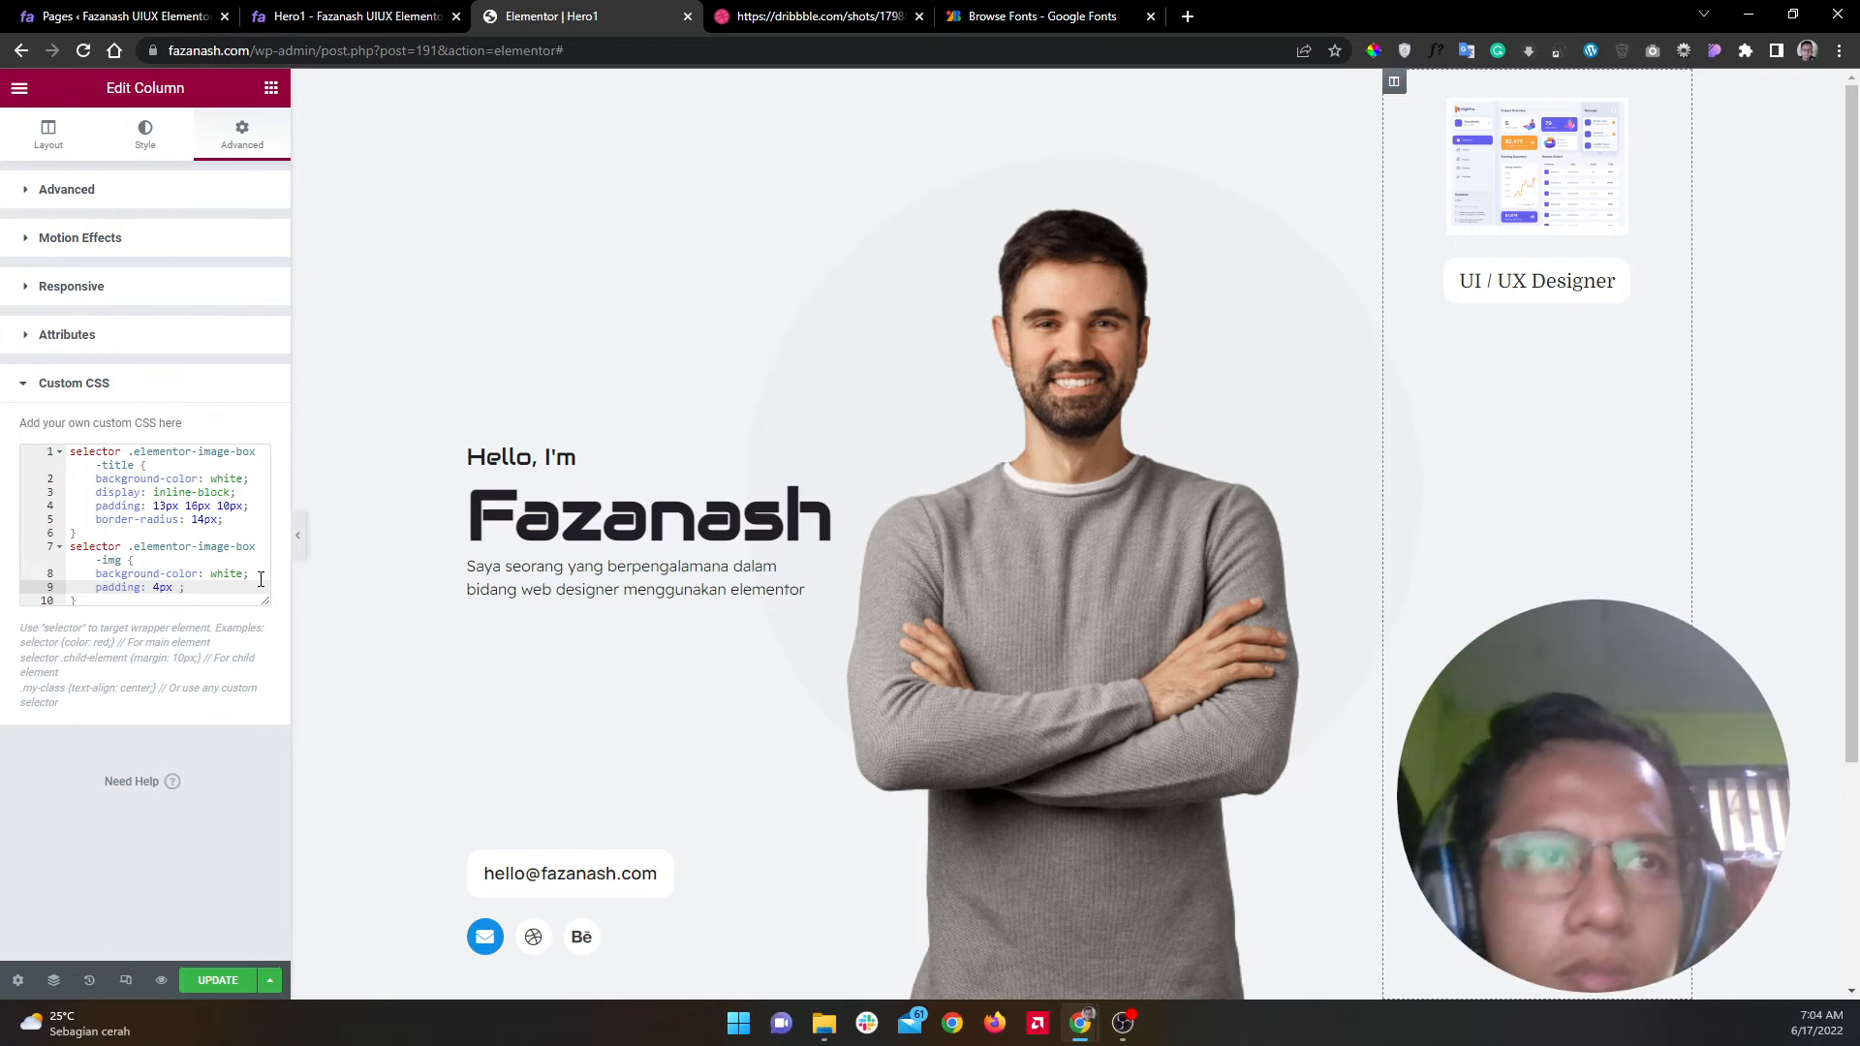
pyautogui.write('4px ')
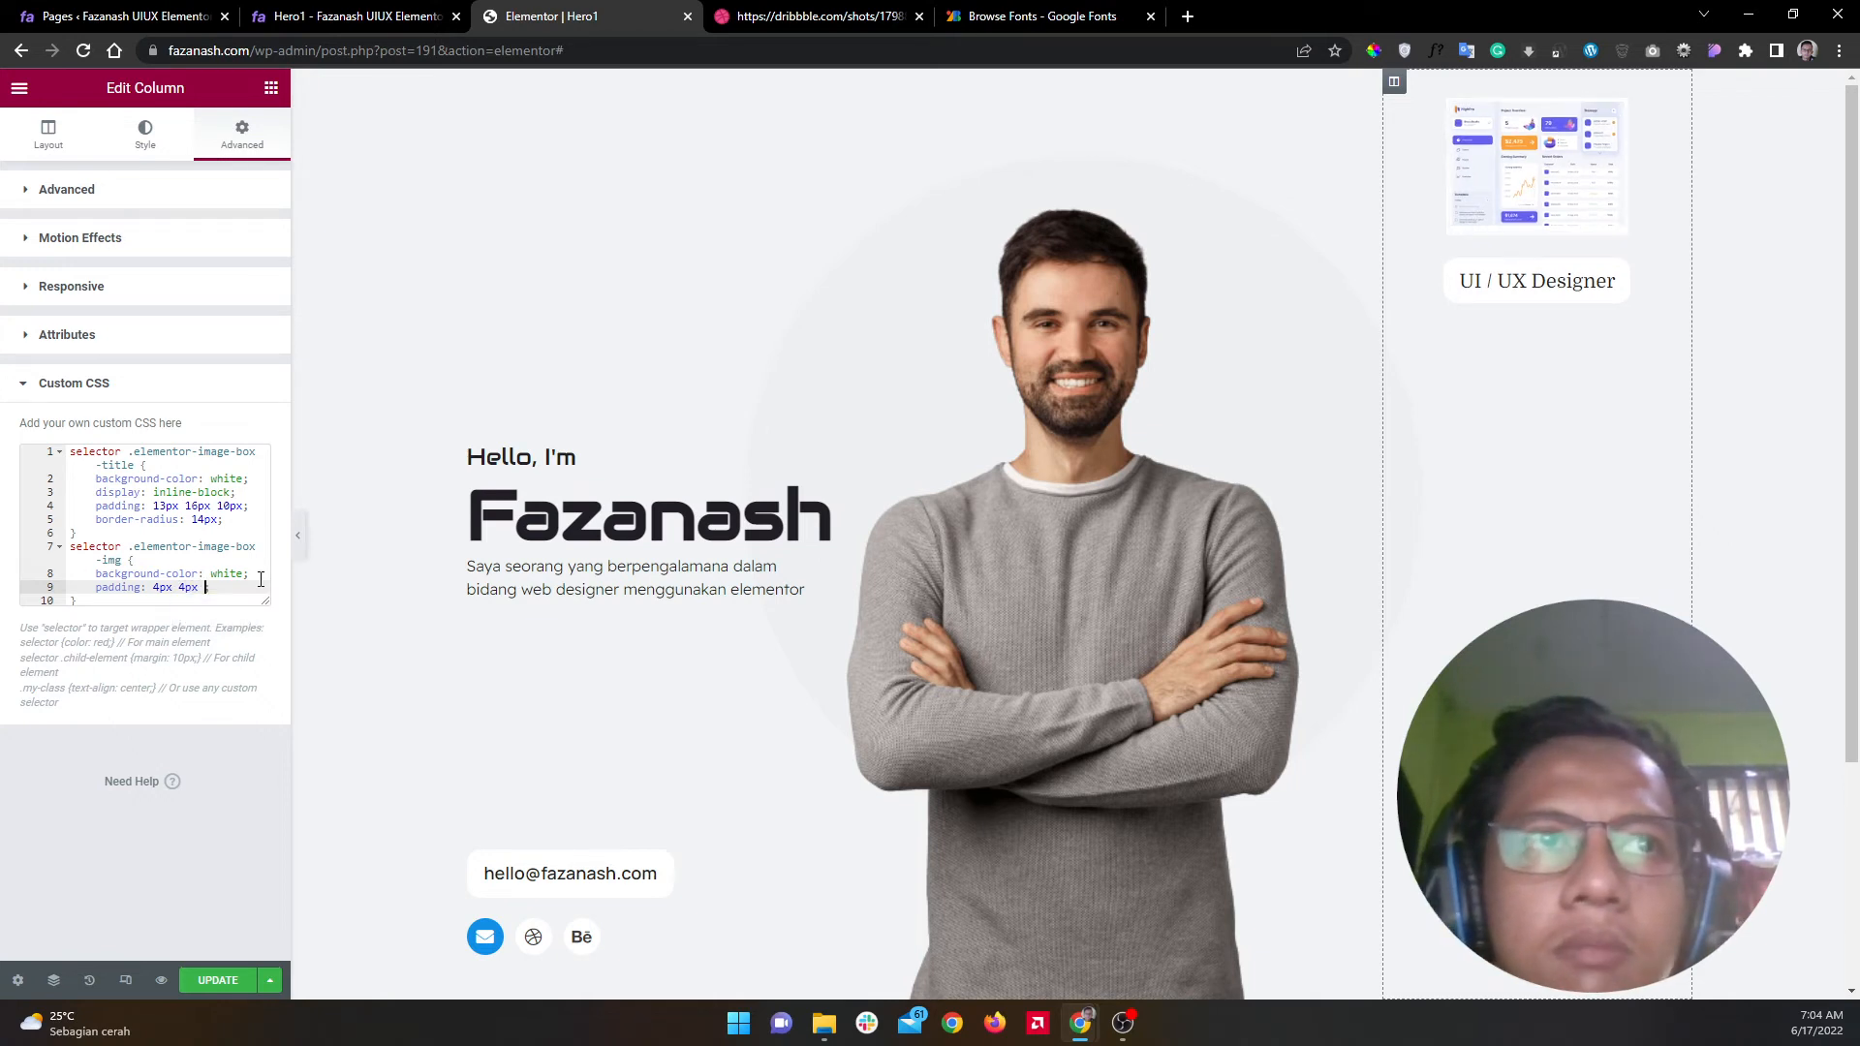
pyautogui.write('2px')
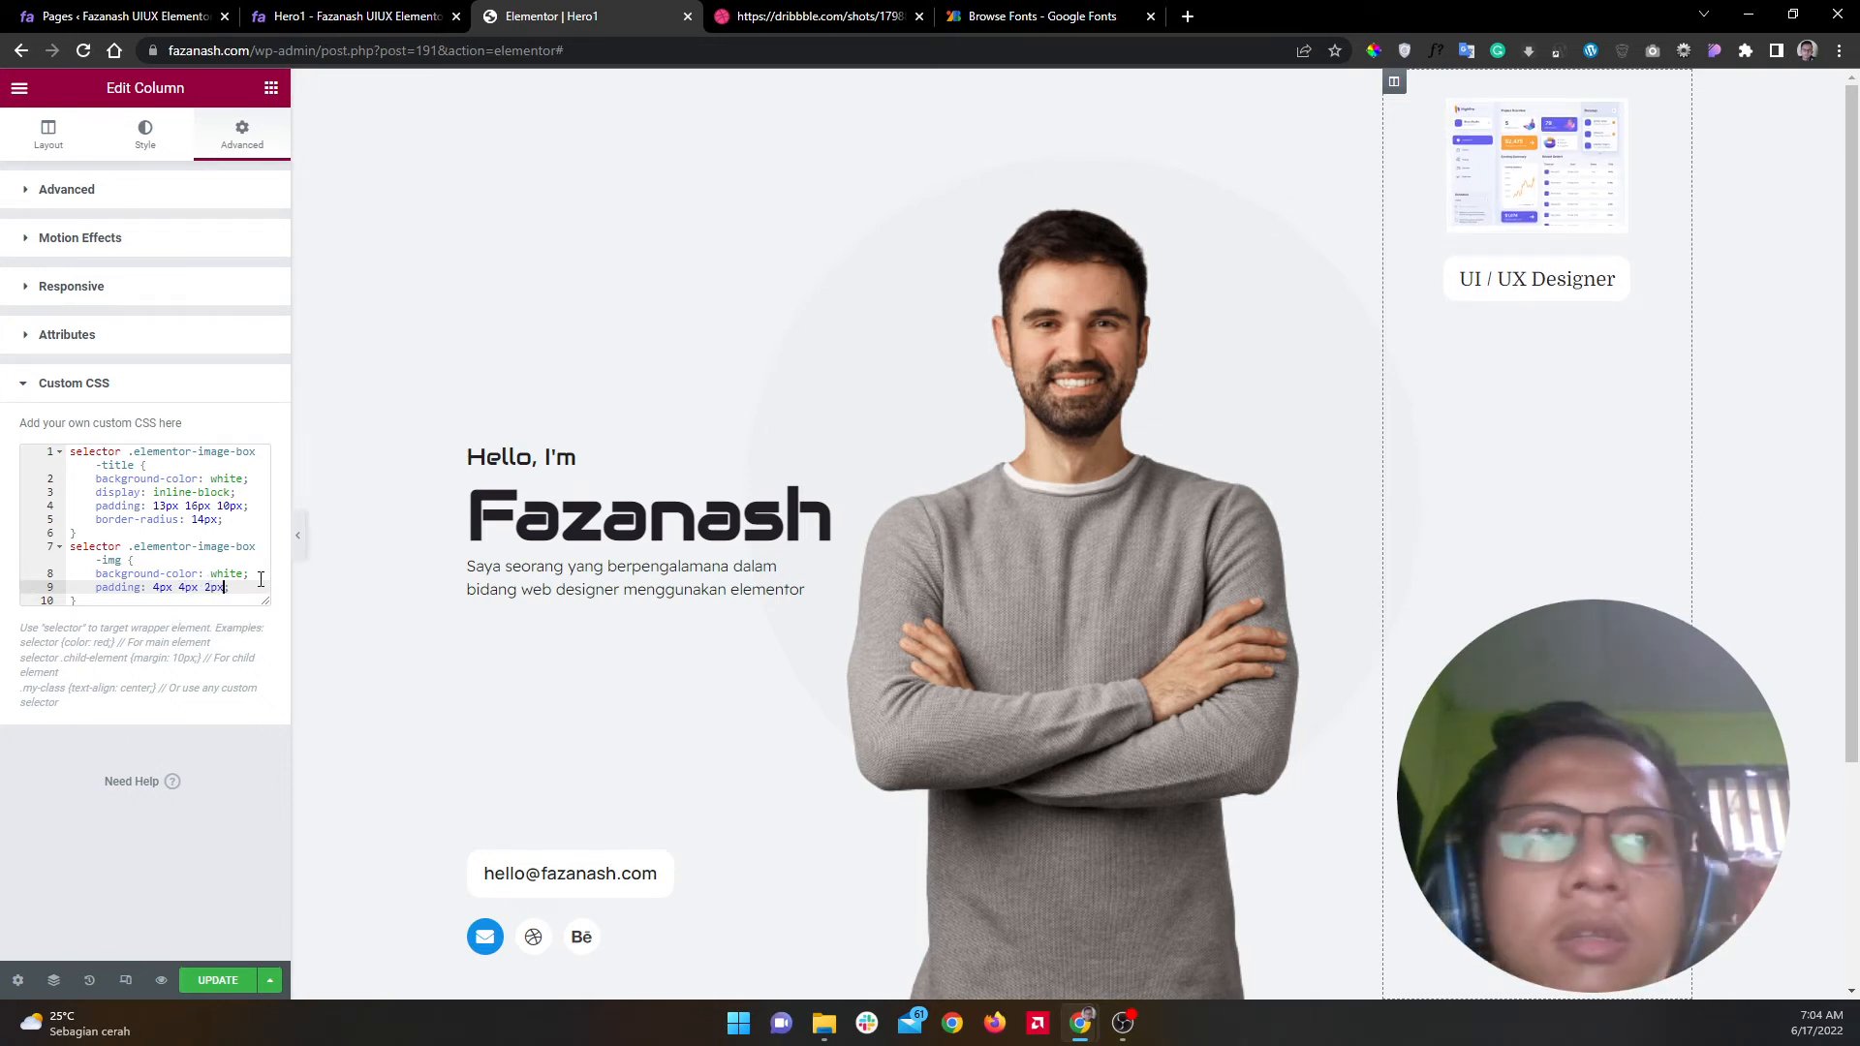
pyautogui.write(' 4px')
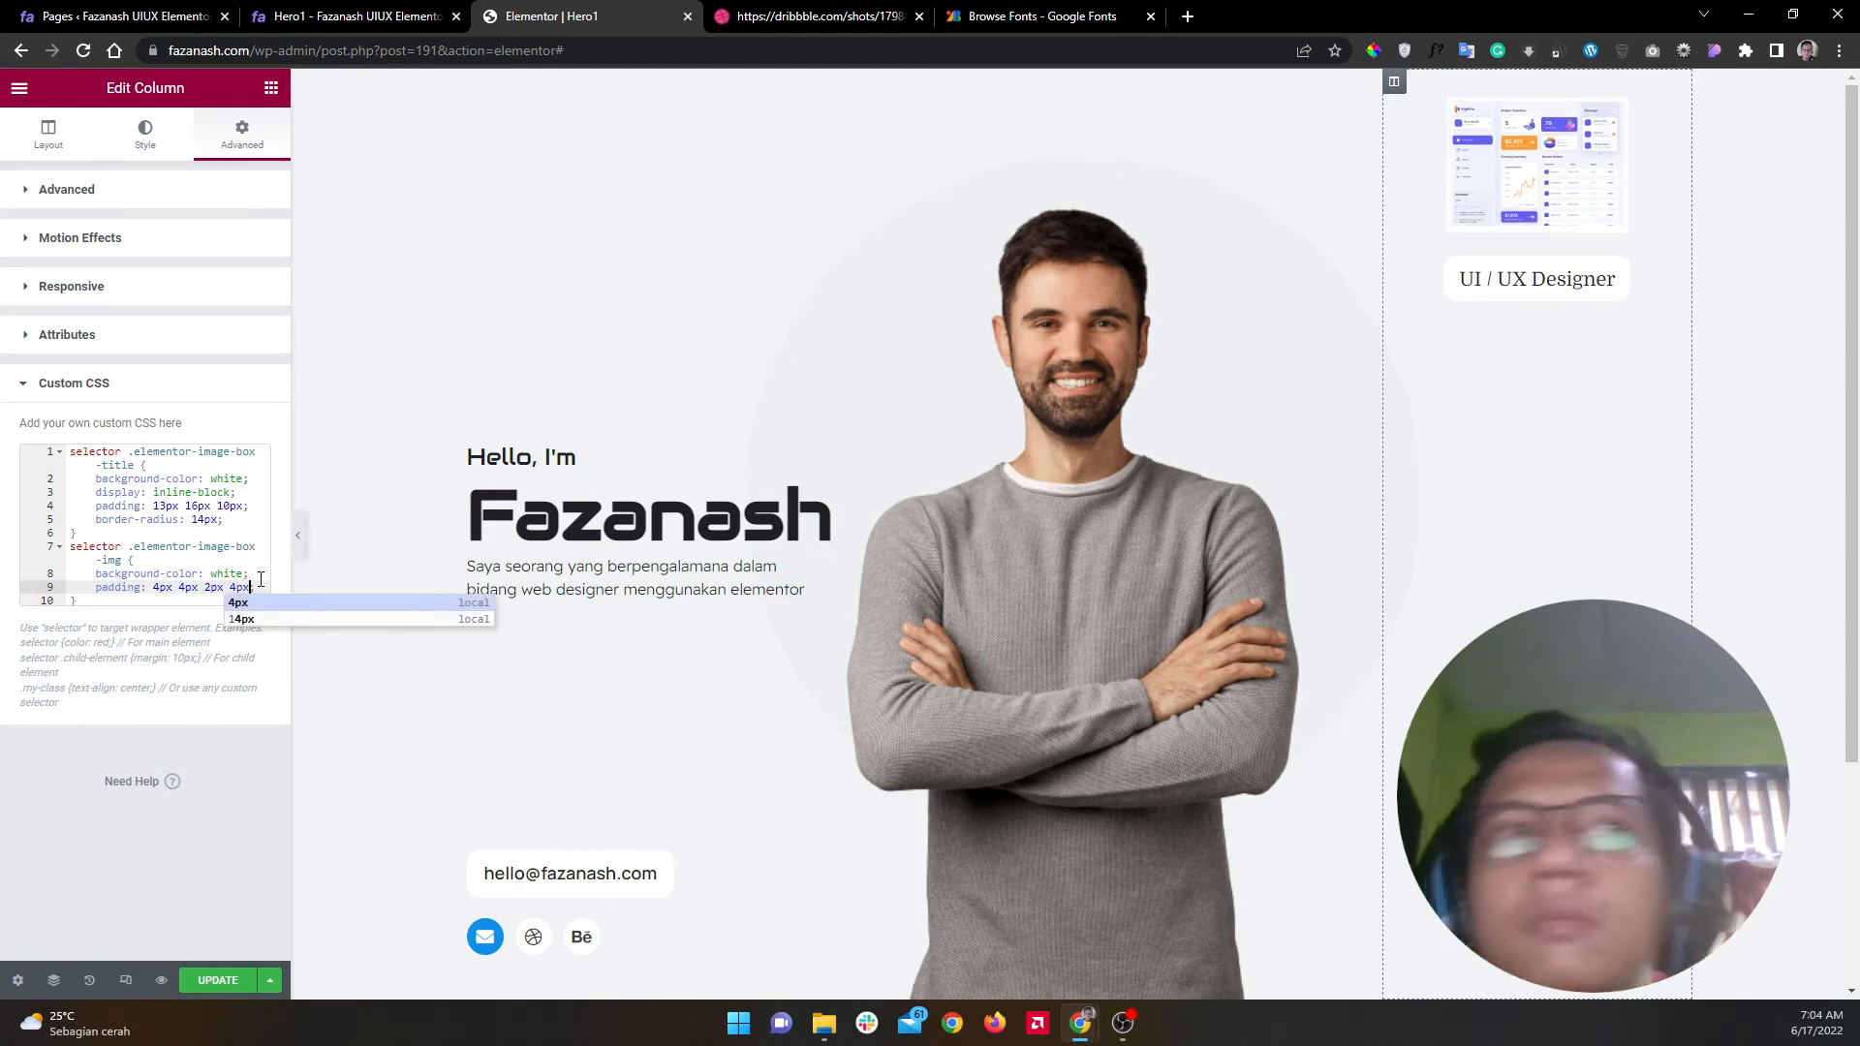
pyautogui.press('Left')
pyautogui.press('Left')
pyautogui.press('BackSpace')
pyautogui.press('BackSpace')
pyautogui.press('BackSpace')
pyautogui.press('BackSpace')
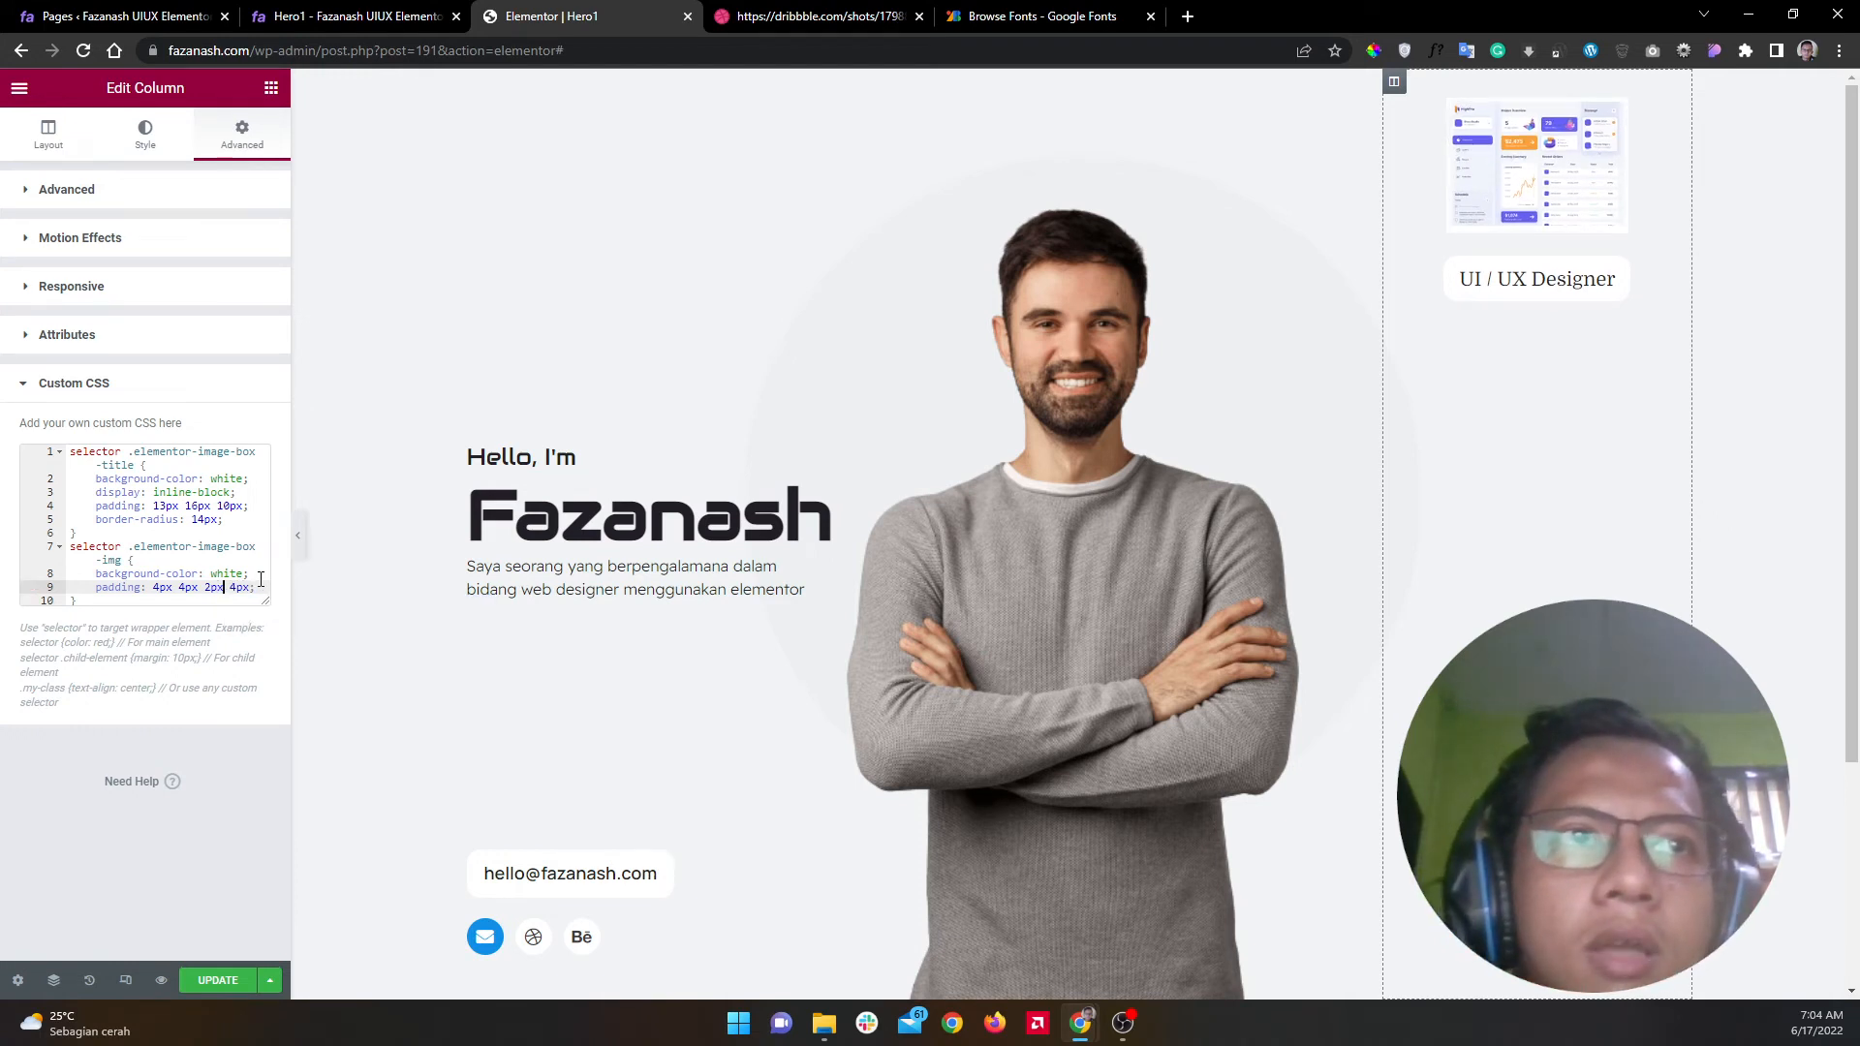
pyautogui.write('0')
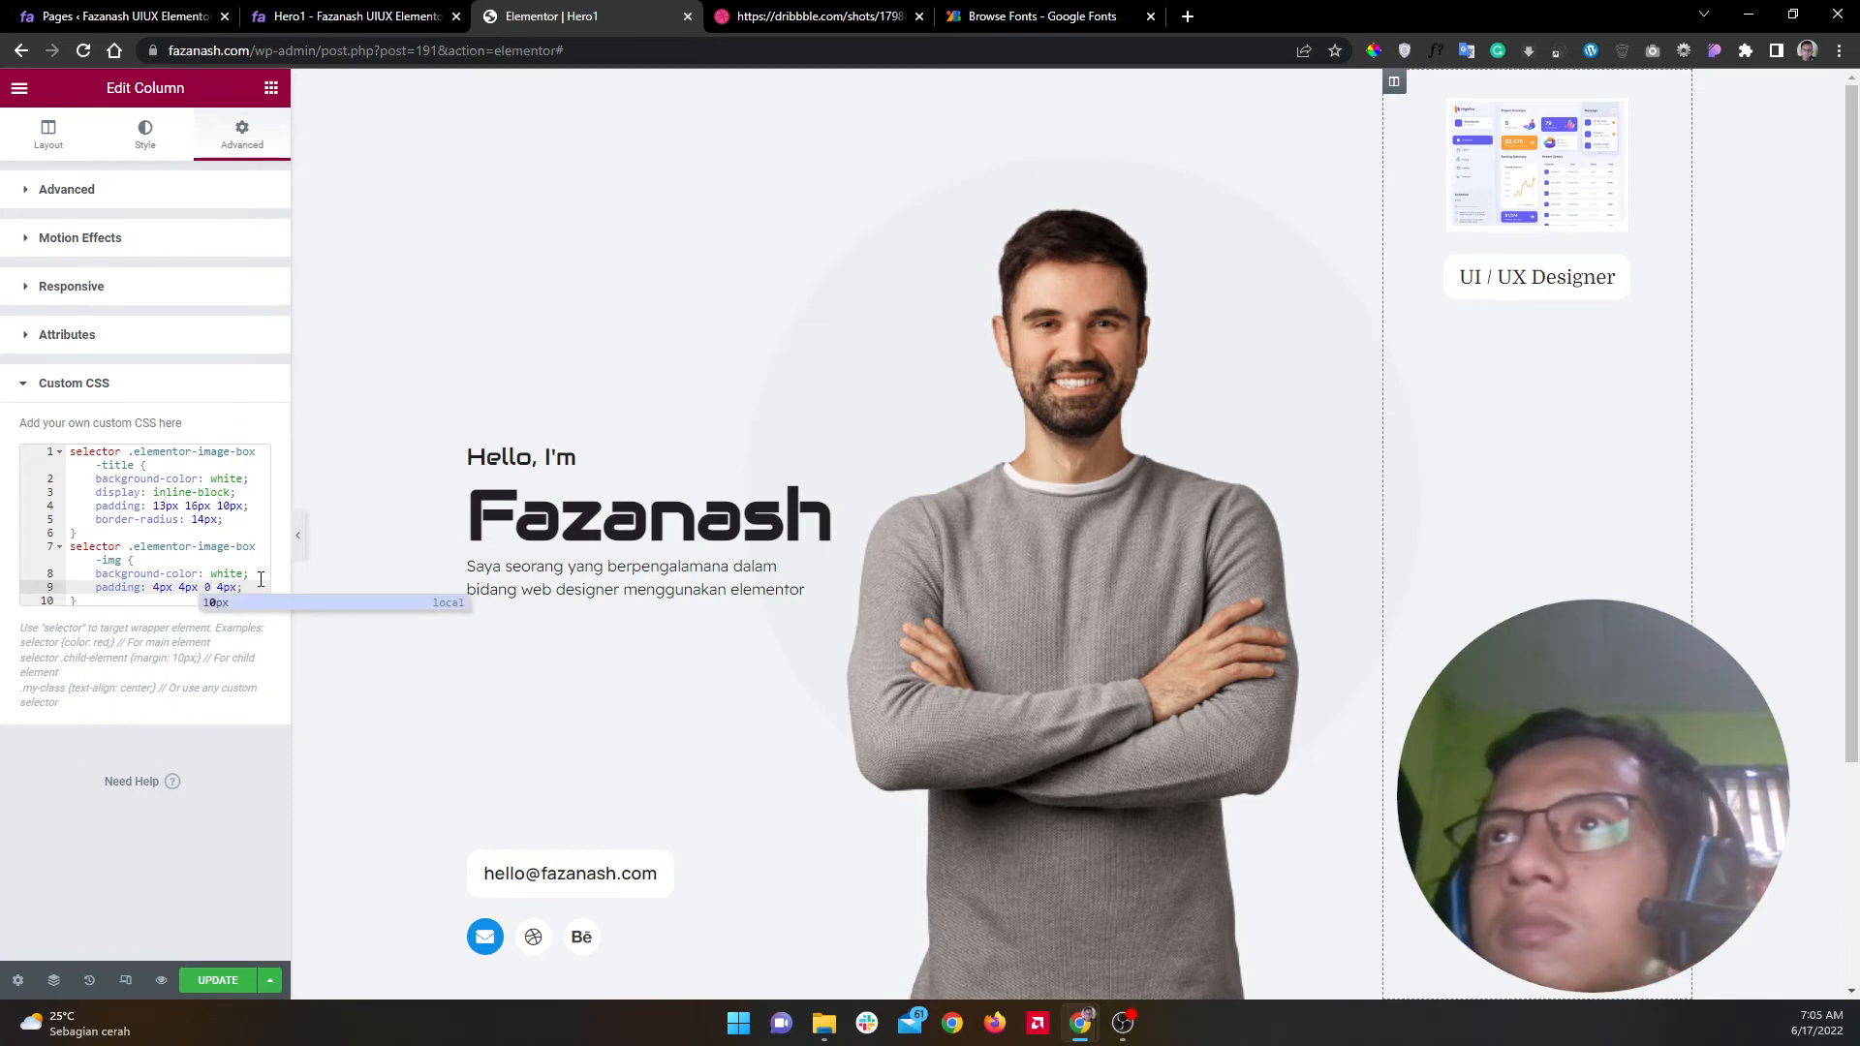
pyautogui.click(160, 587)
pyautogui.write('5')
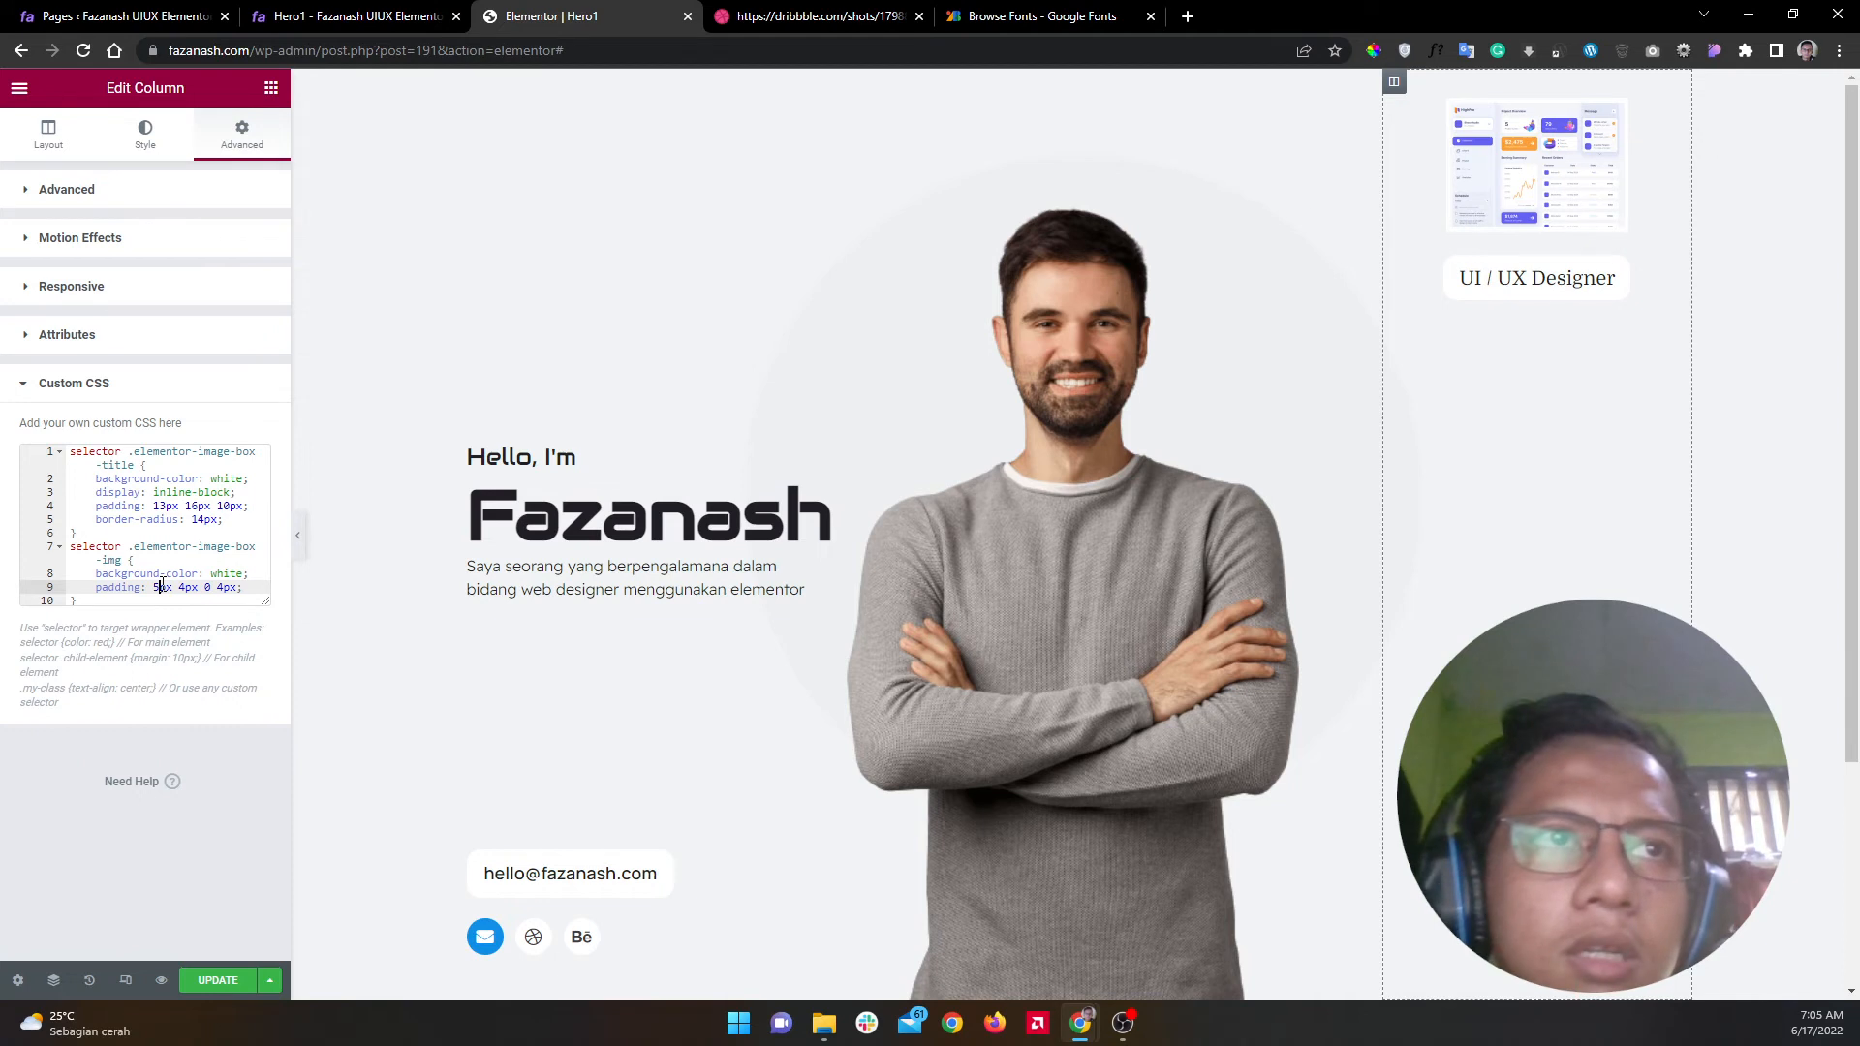
pyautogui.press('Delete')
pyautogui.write('5')
pyautogui.press('Right')
pyautogui.press('Right')
pyautogui.press('Delete')
pyautogui.write('5')
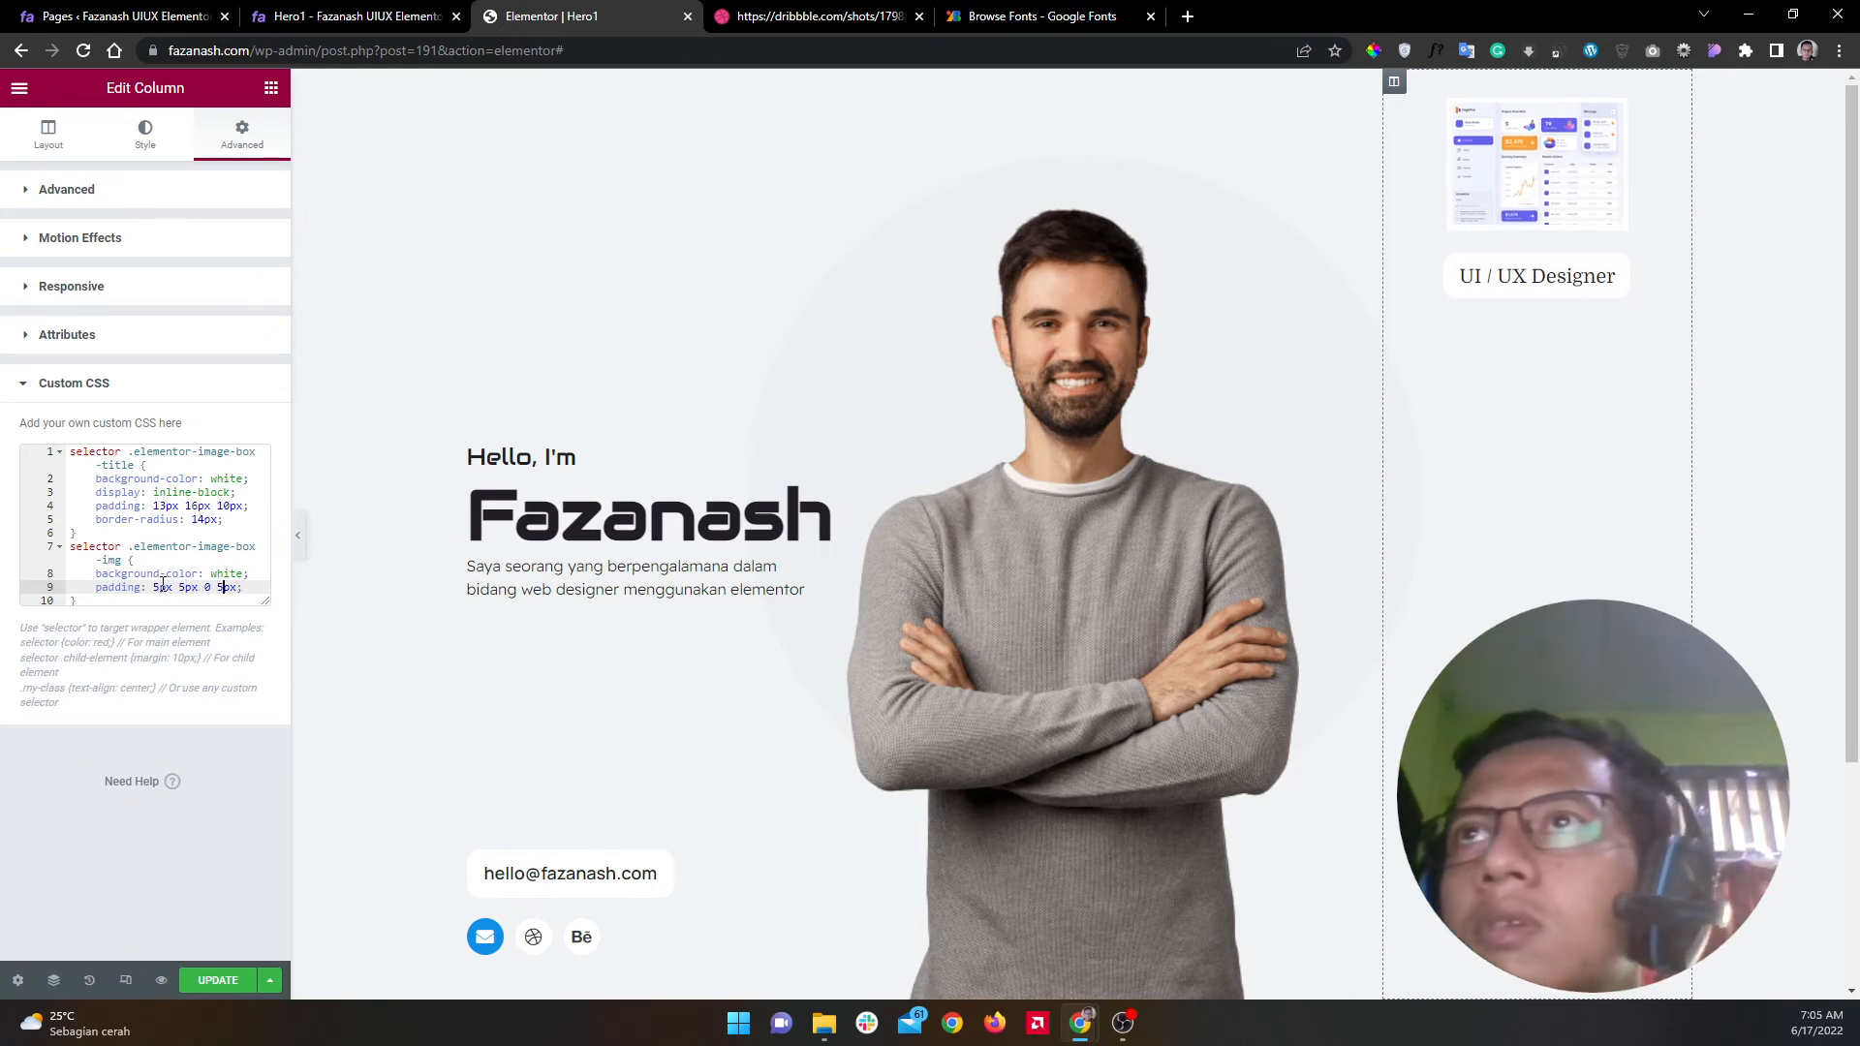
# Step: Add 'border-radius: 5px;' to the image rule and save the page
pyautogui.press('Return')
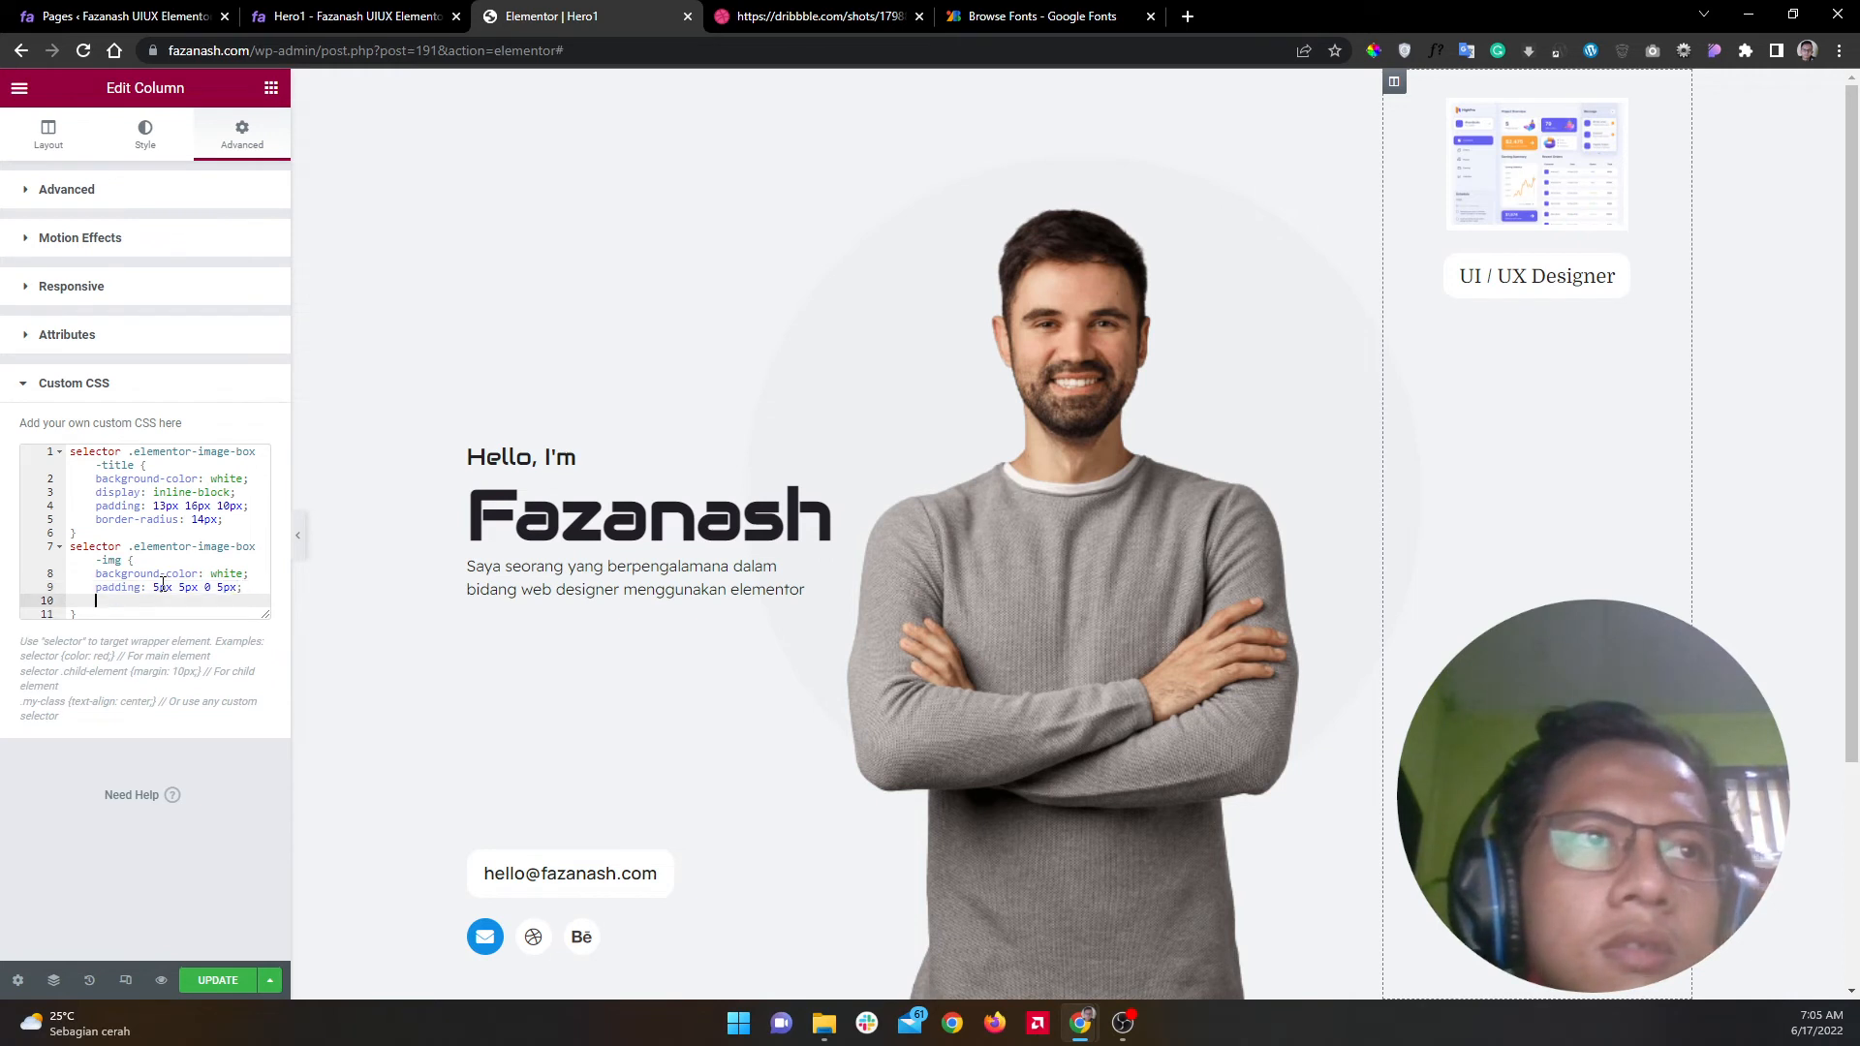
pyautogui.write('pad')
pyautogui.press('BackSpace')
pyautogui.press('BackSpace')
pyautogui.press('BackSpace')
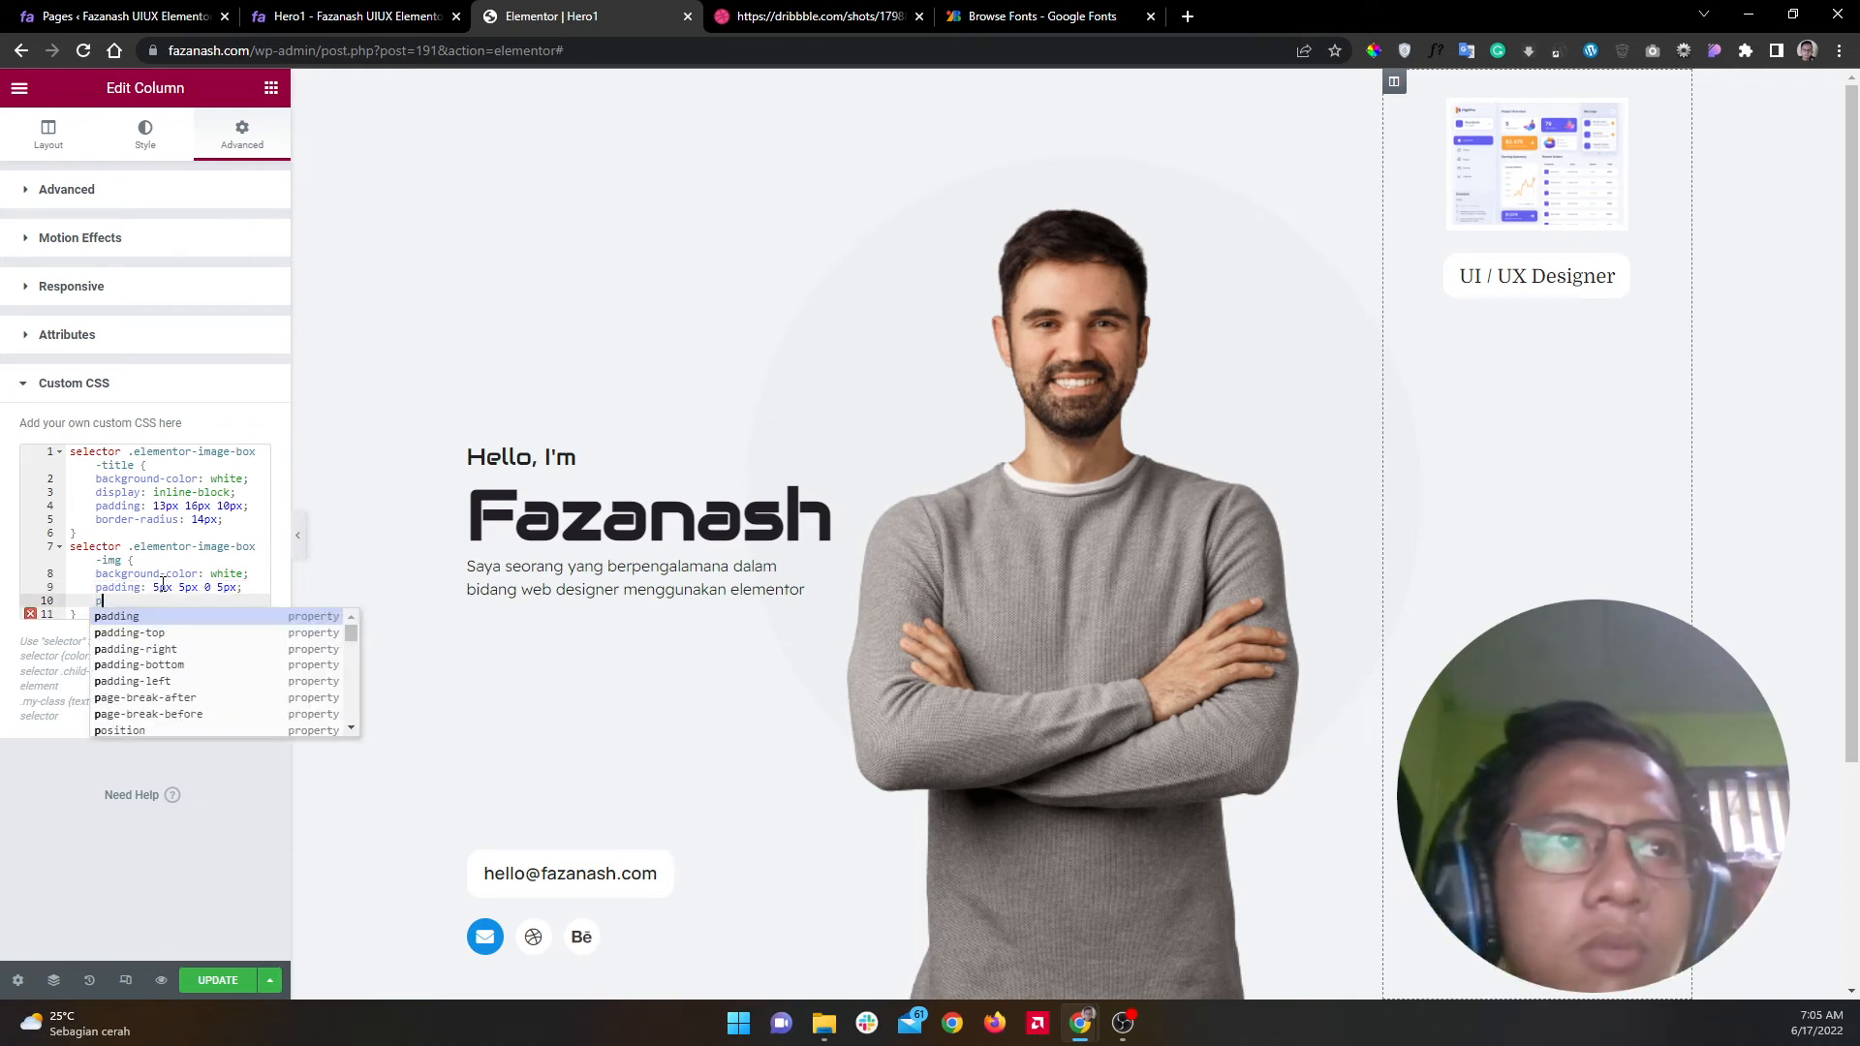
pyautogui.write('bord')
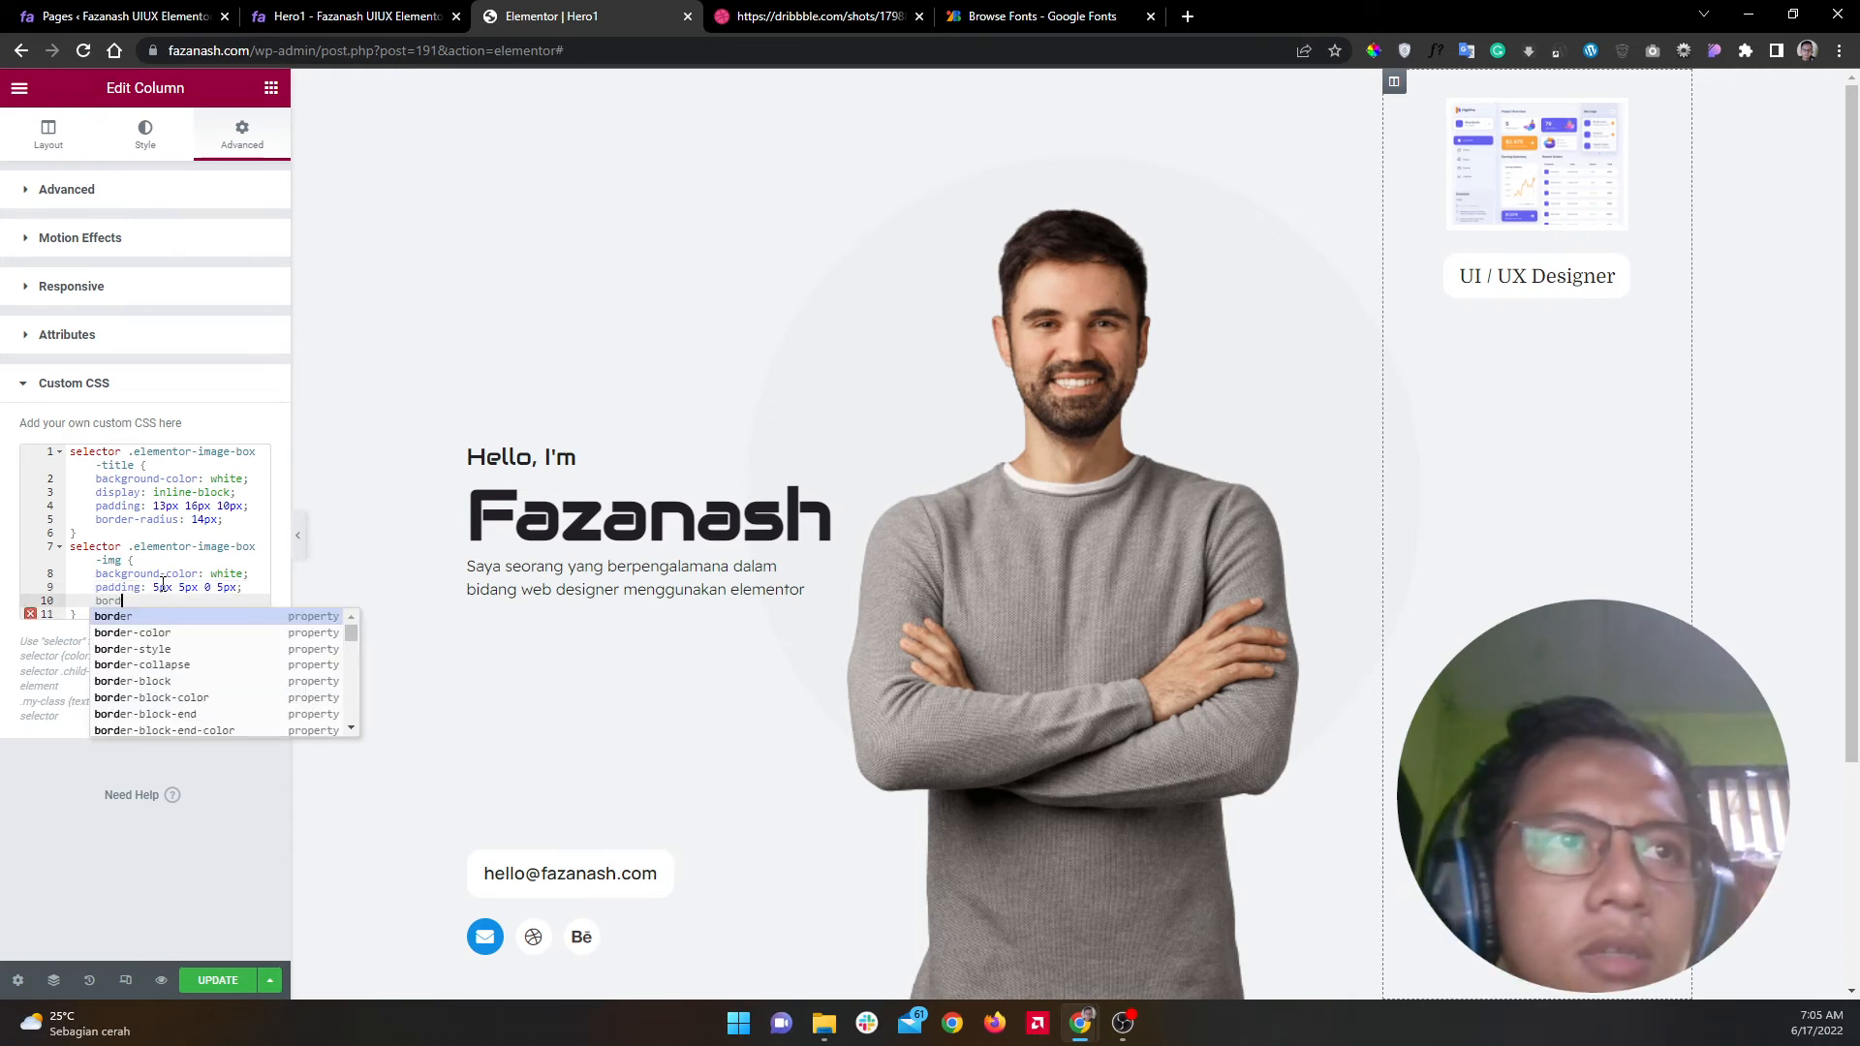
pyautogui.press('Down')
pyautogui.press('Down')
pyautogui.write('er')
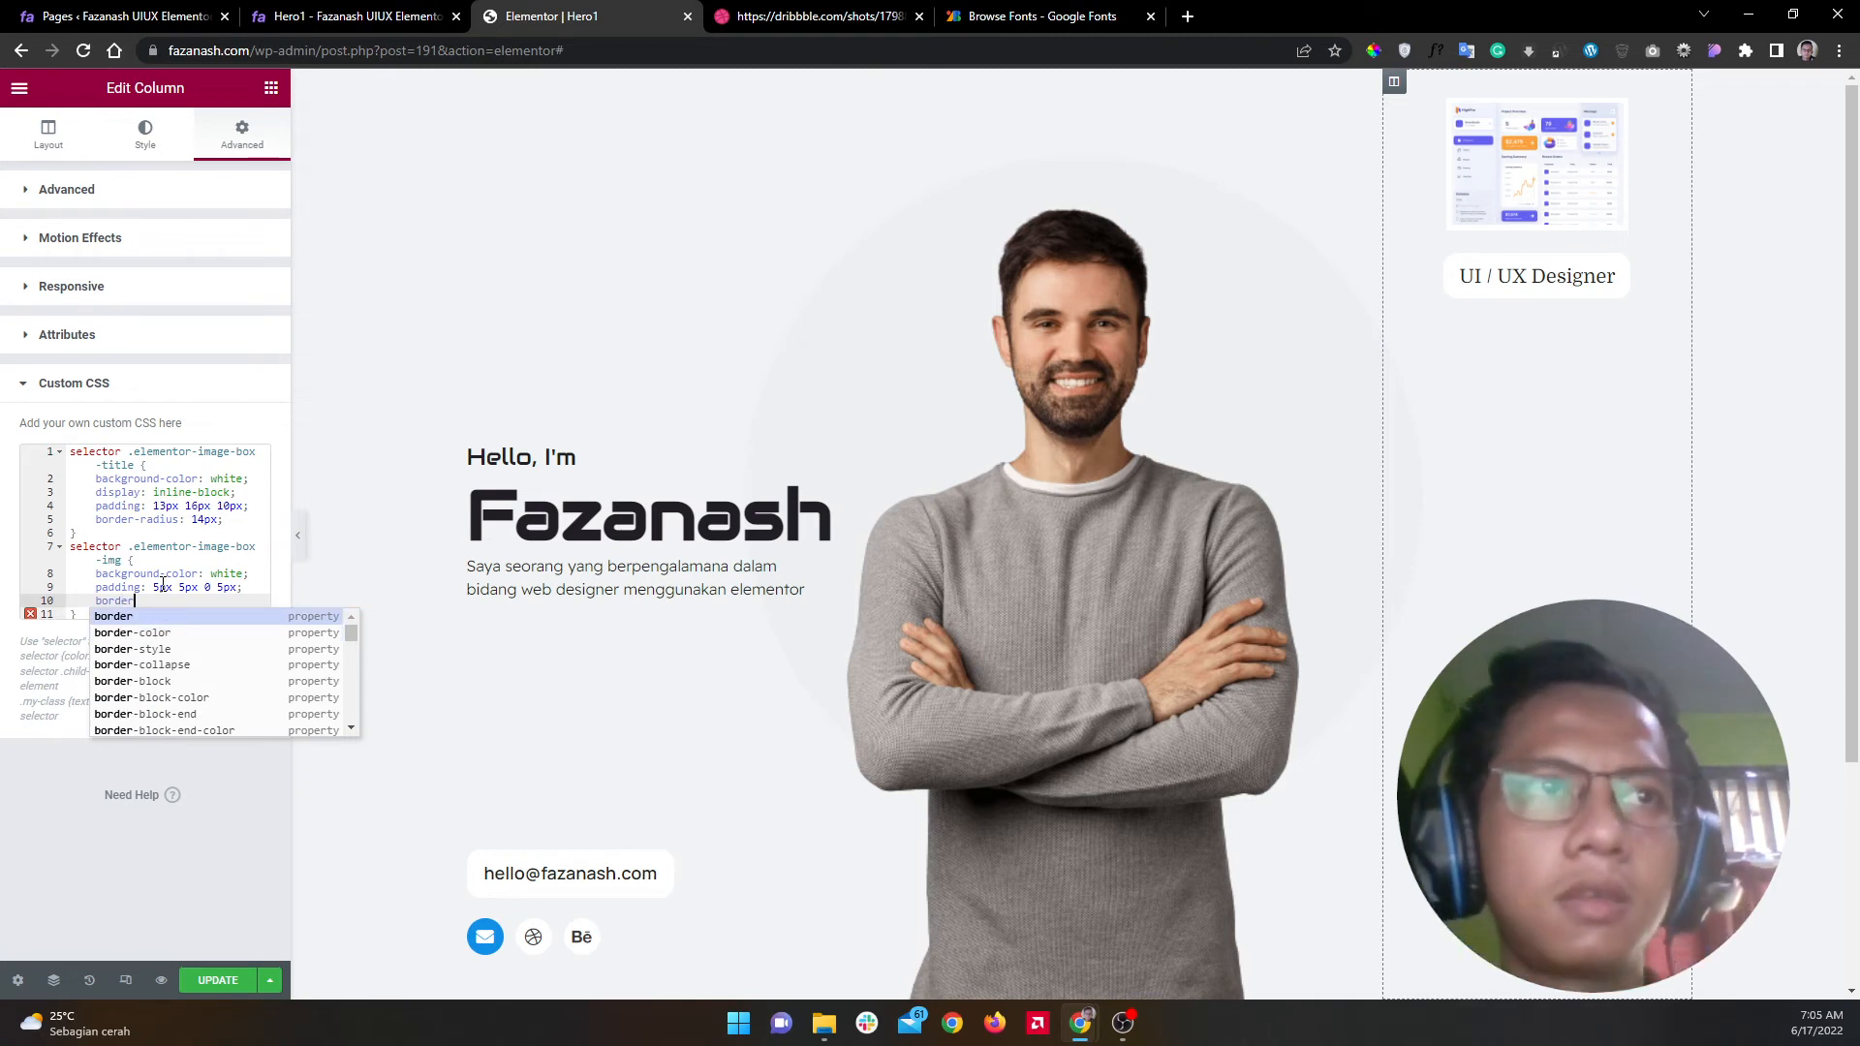
pyautogui.write('-ra')
pyautogui.press('Return')
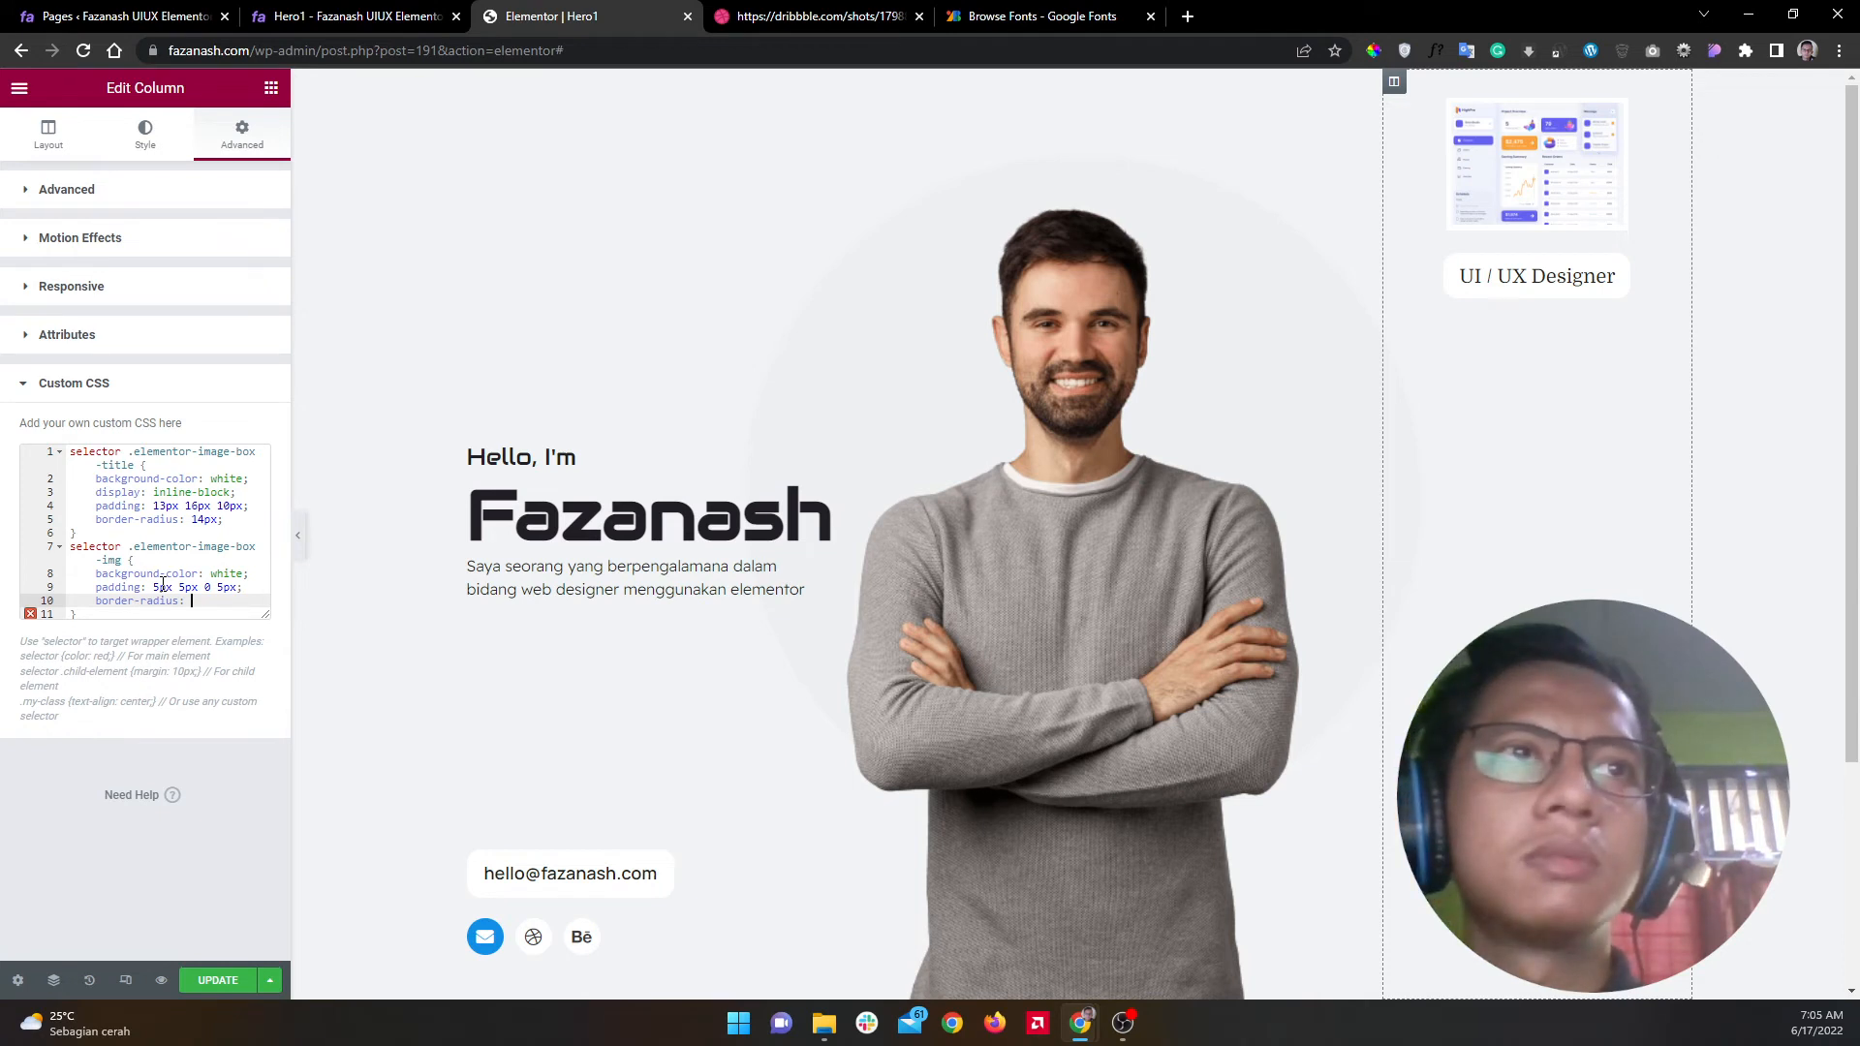
pyautogui.write('5p')
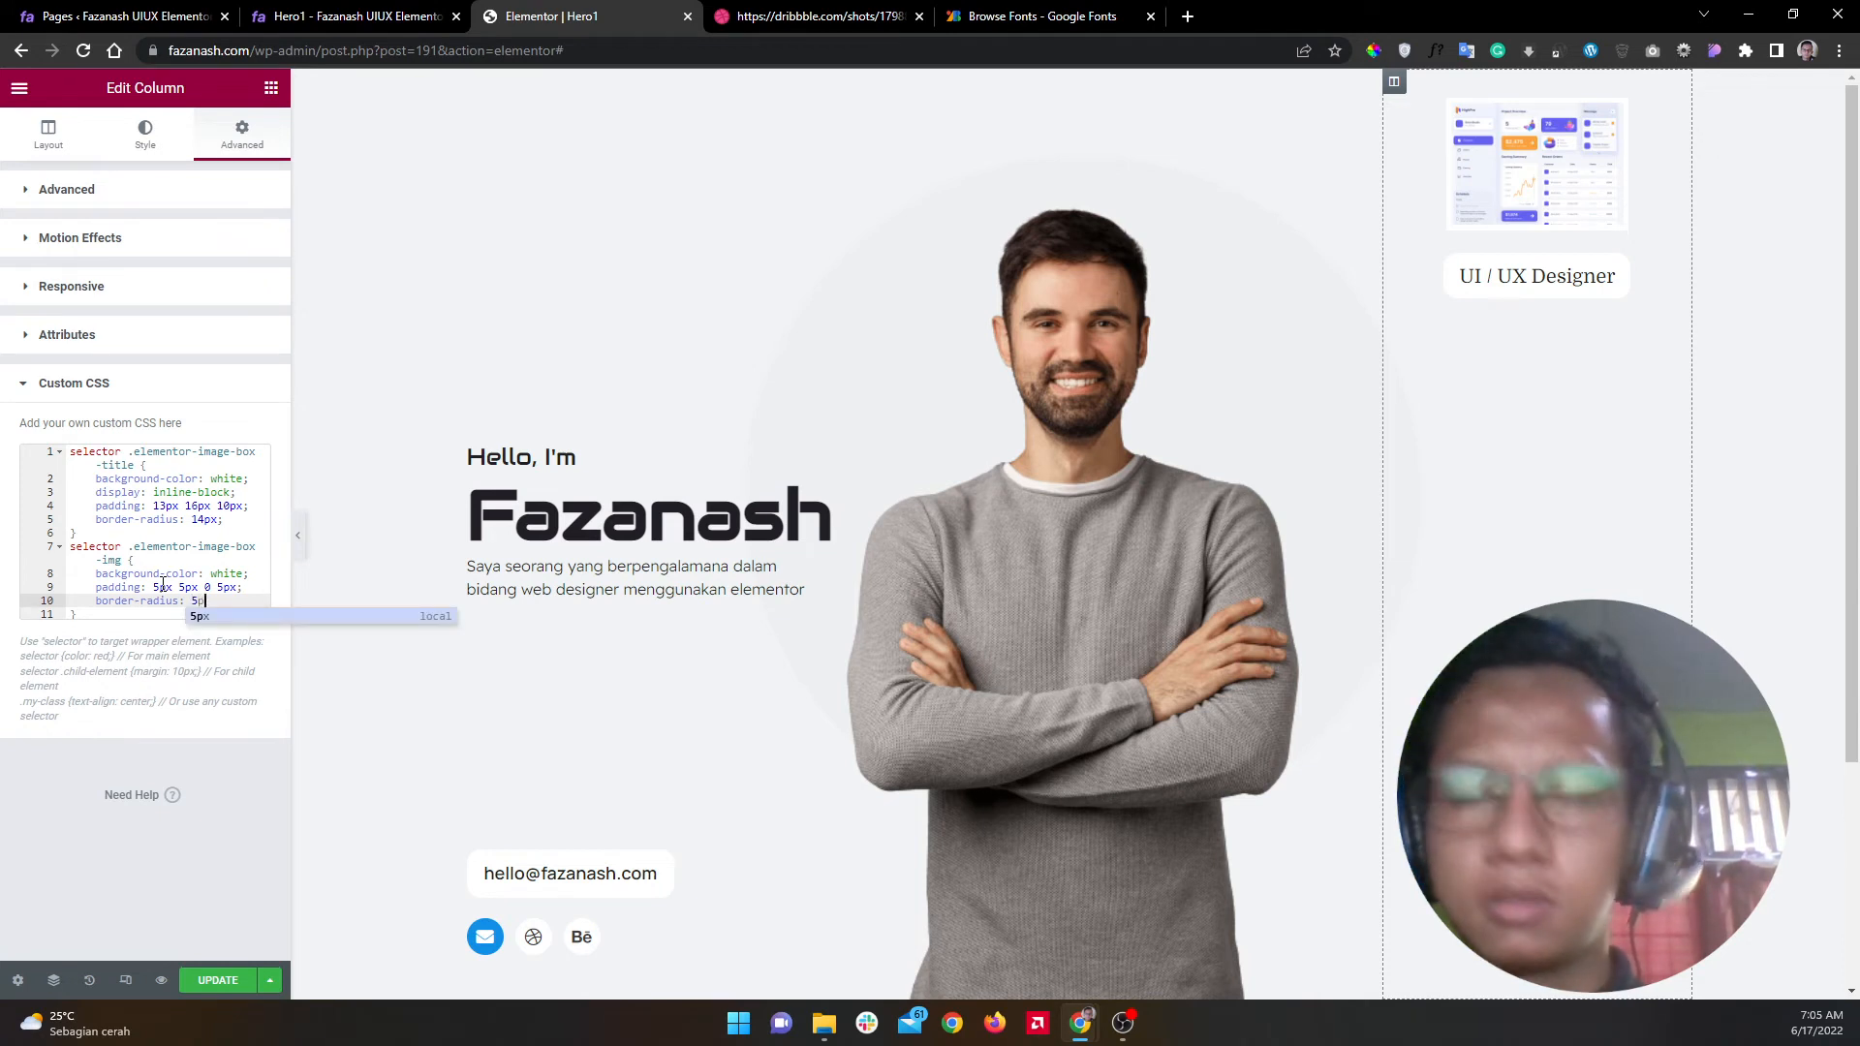
pyautogui.write('x;')
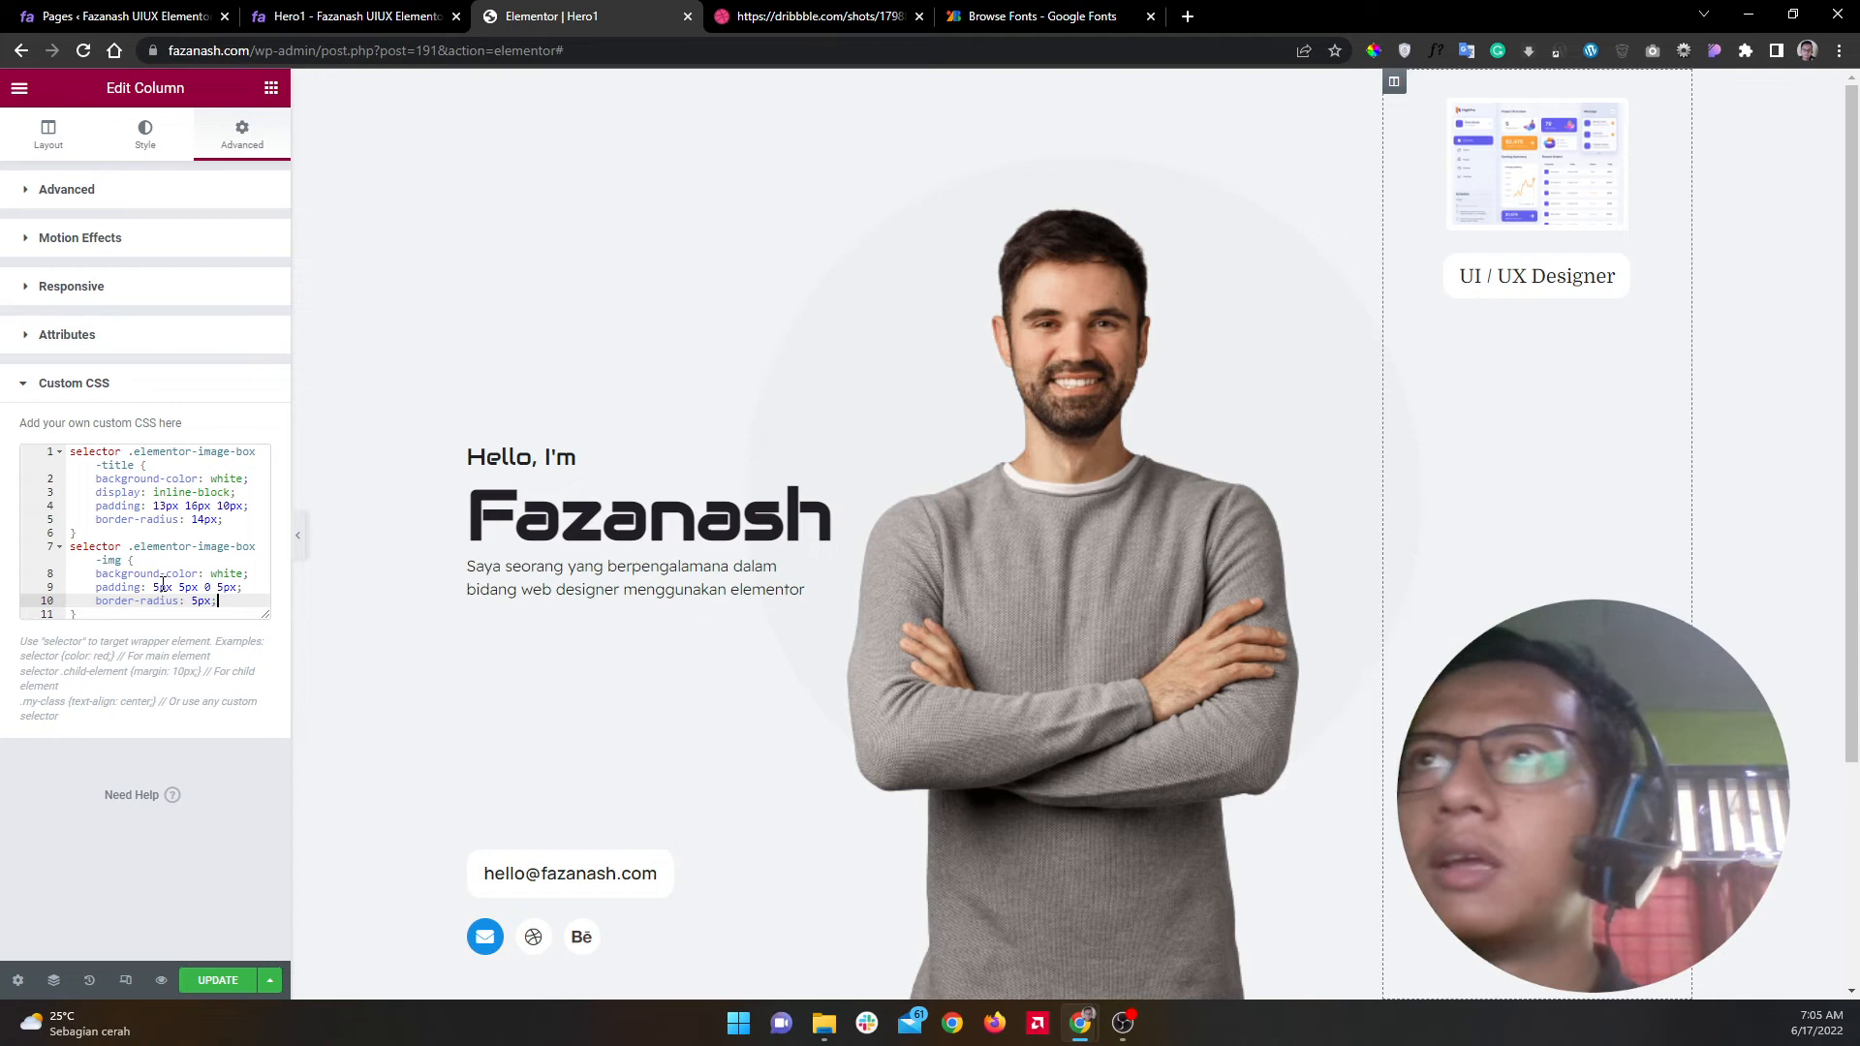
pyautogui.click(218, 981)
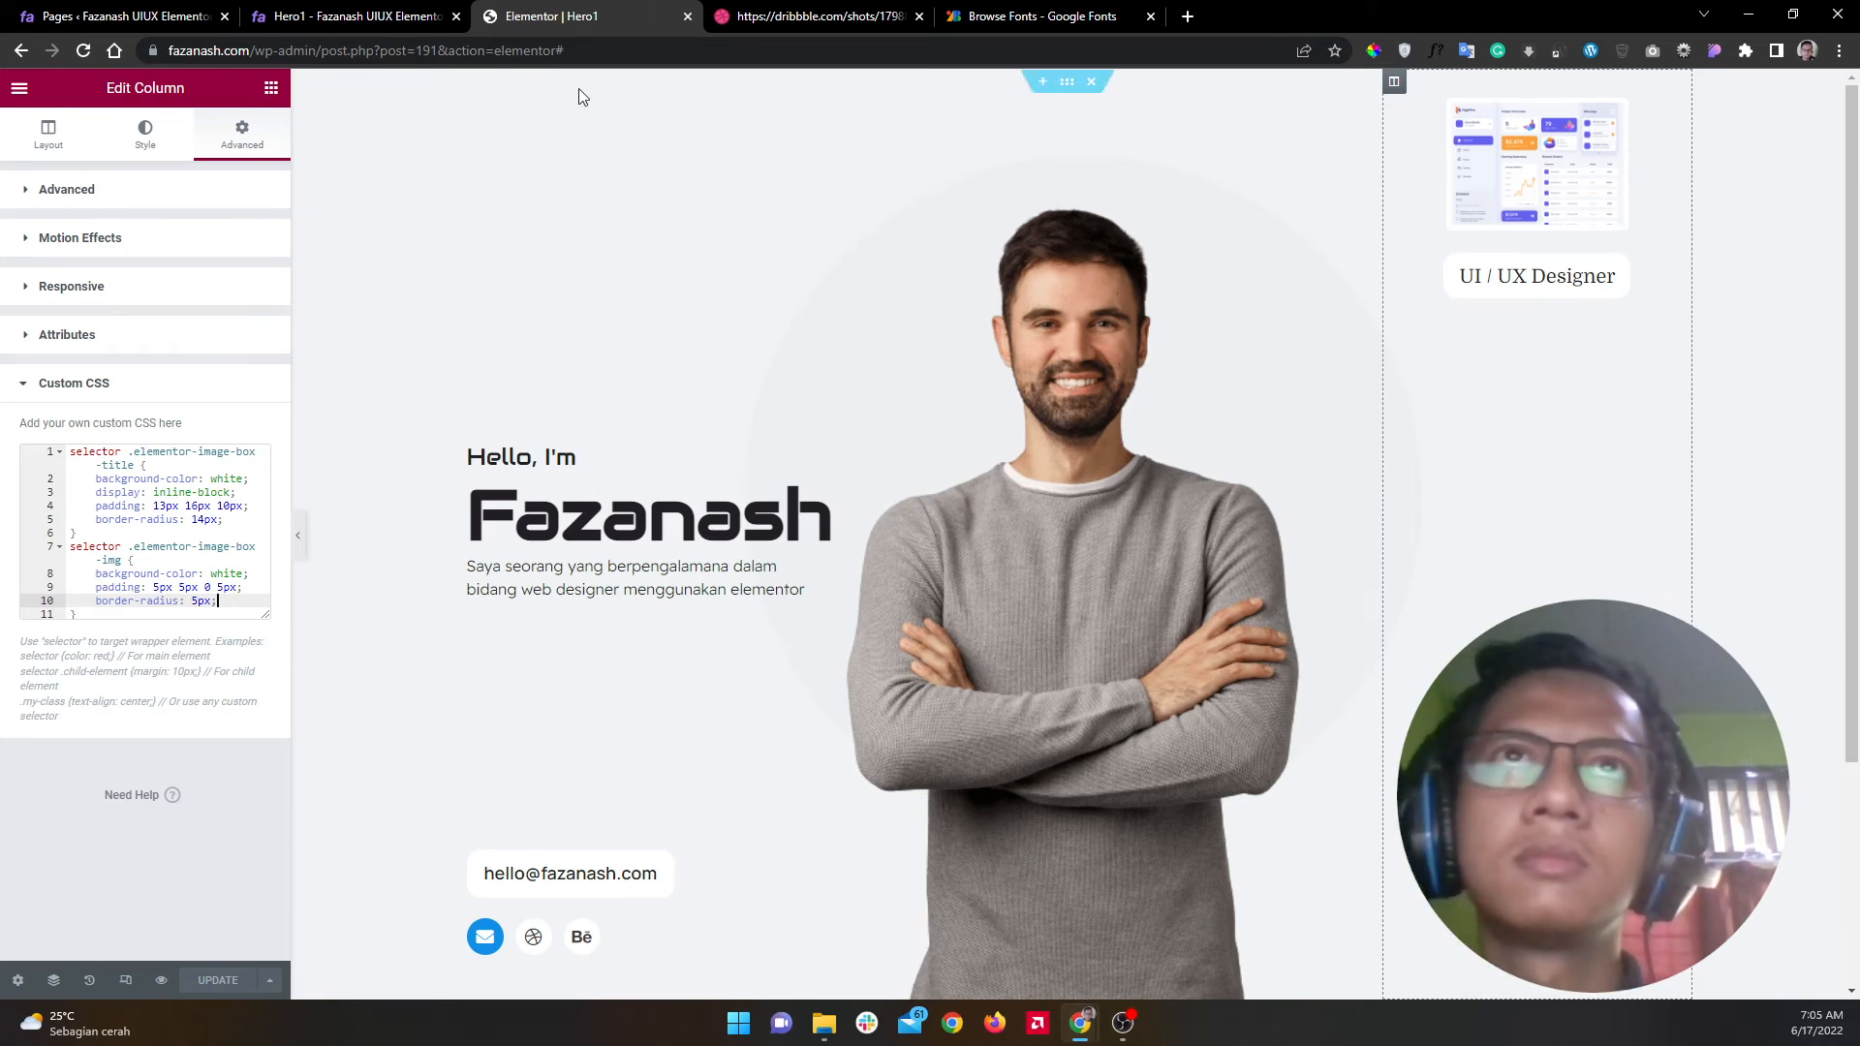
# Step: Compare the Dribbble reference shot with the live Hero1 image in the inspector
pyautogui.click(765, 22)
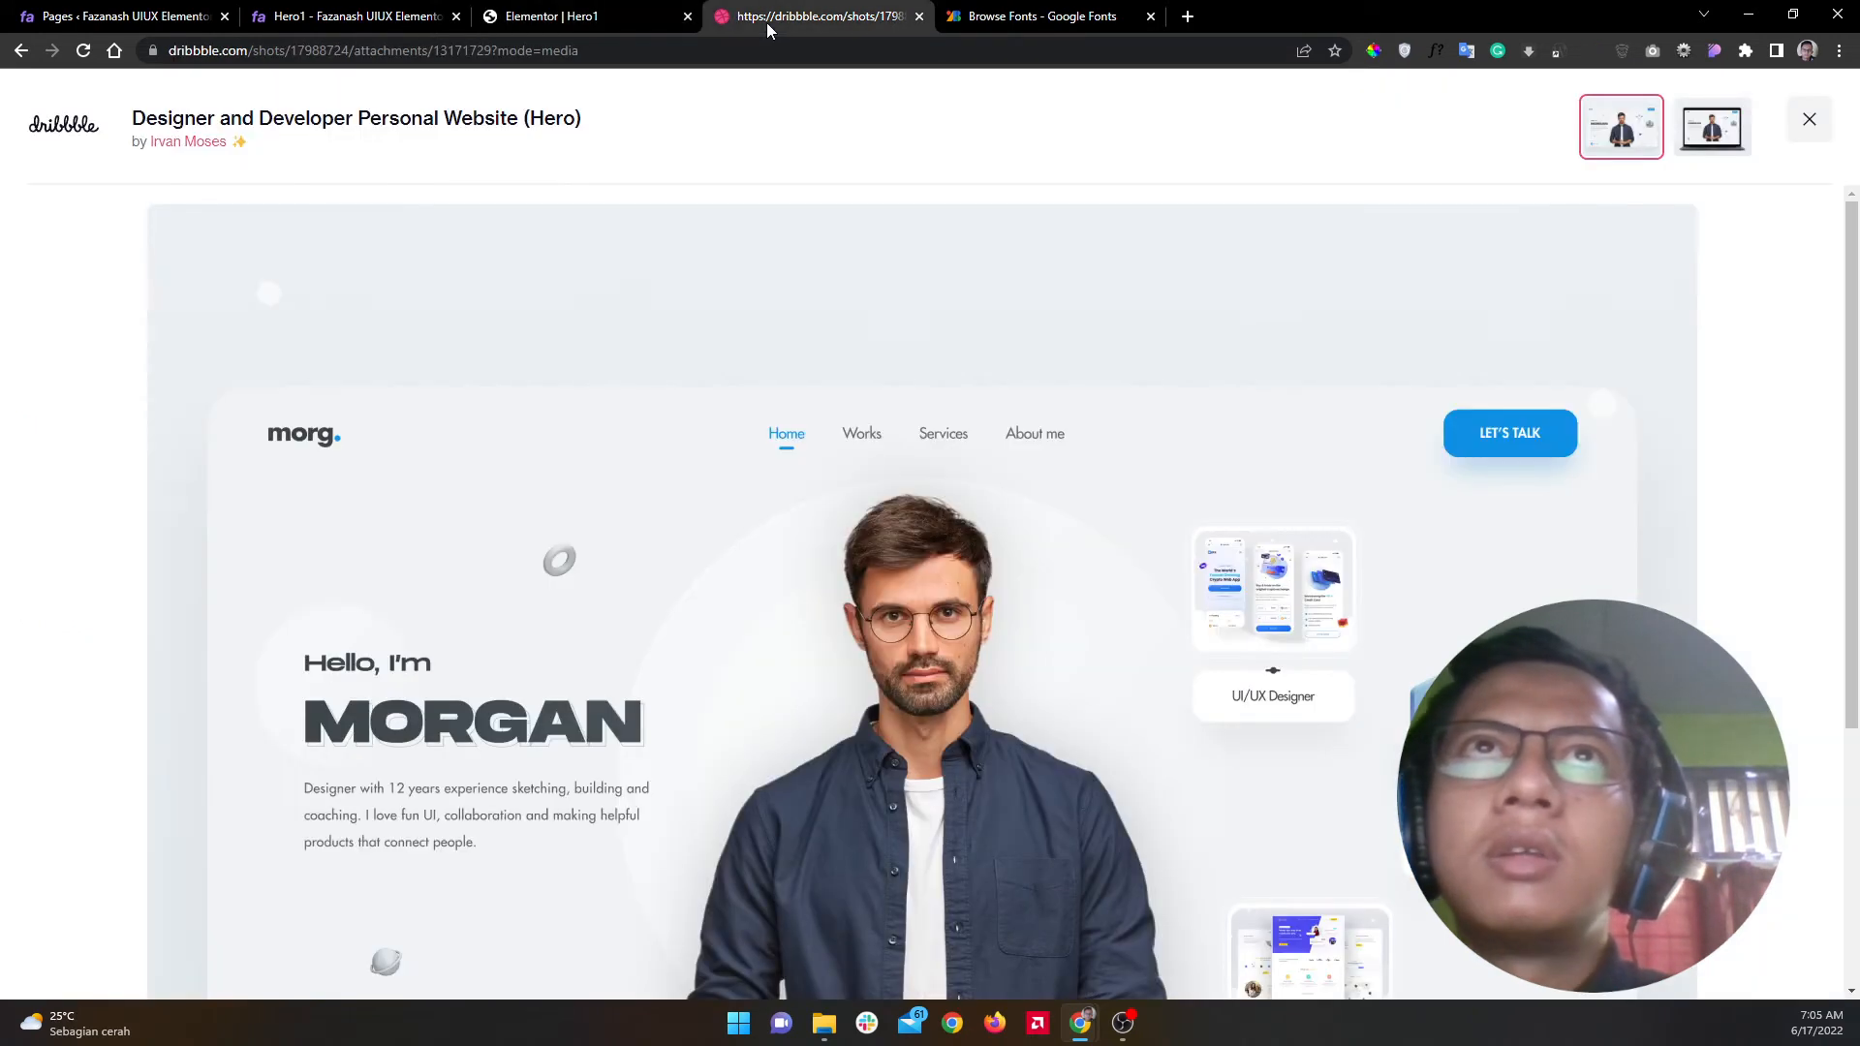
pyautogui.click(581, 16)
pyautogui.click(408, 8)
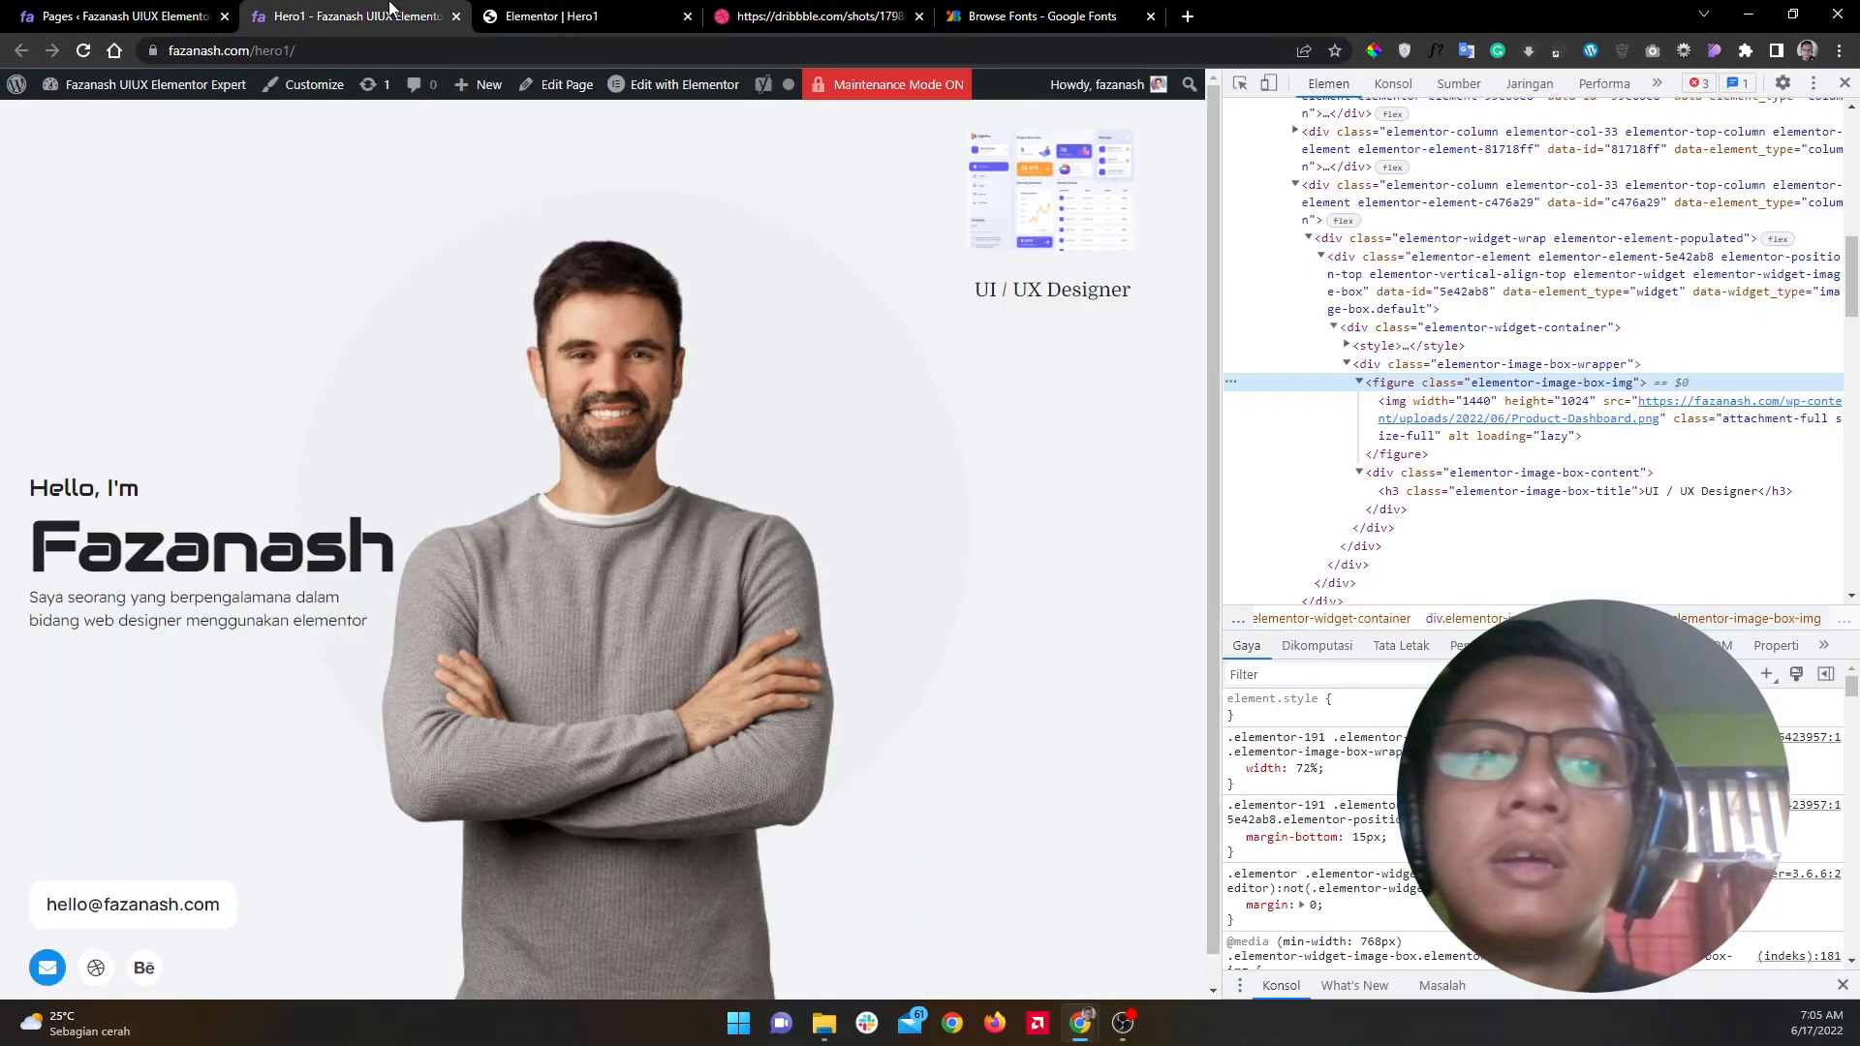
pyautogui.click(825, 8)
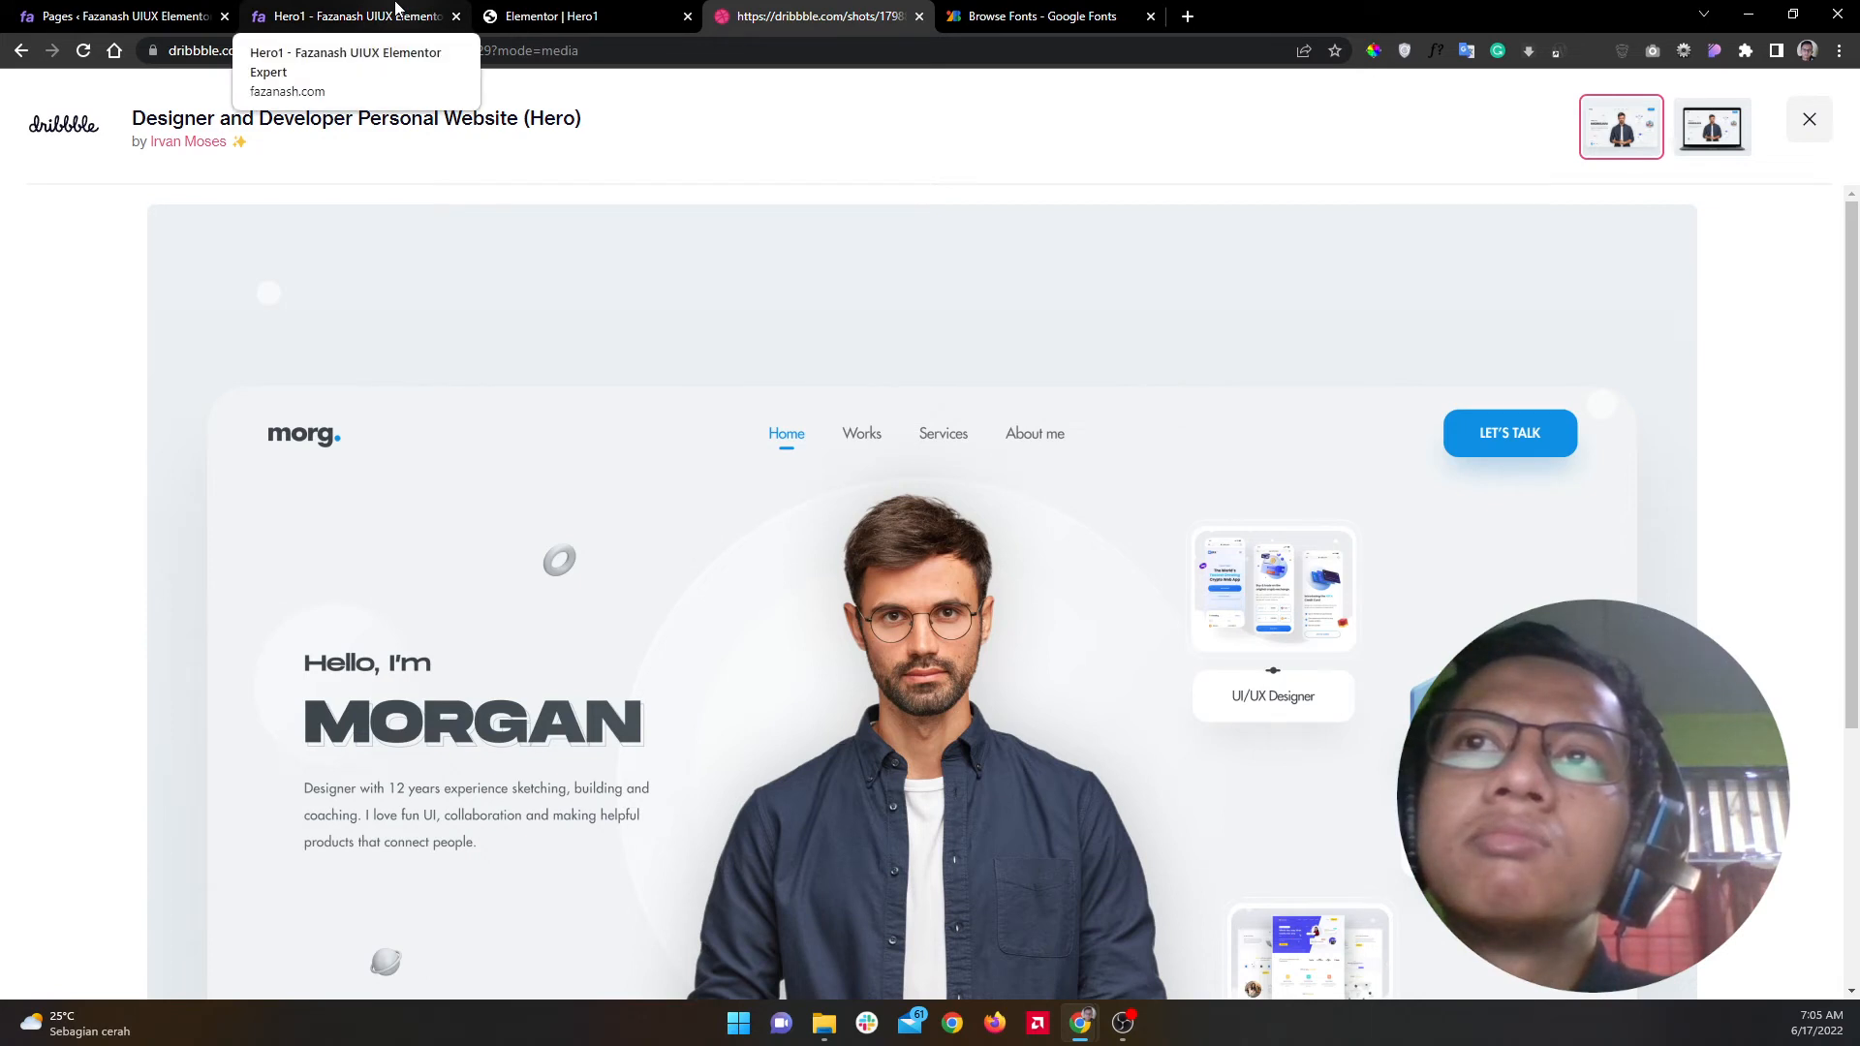
pyautogui.click(395, 12)
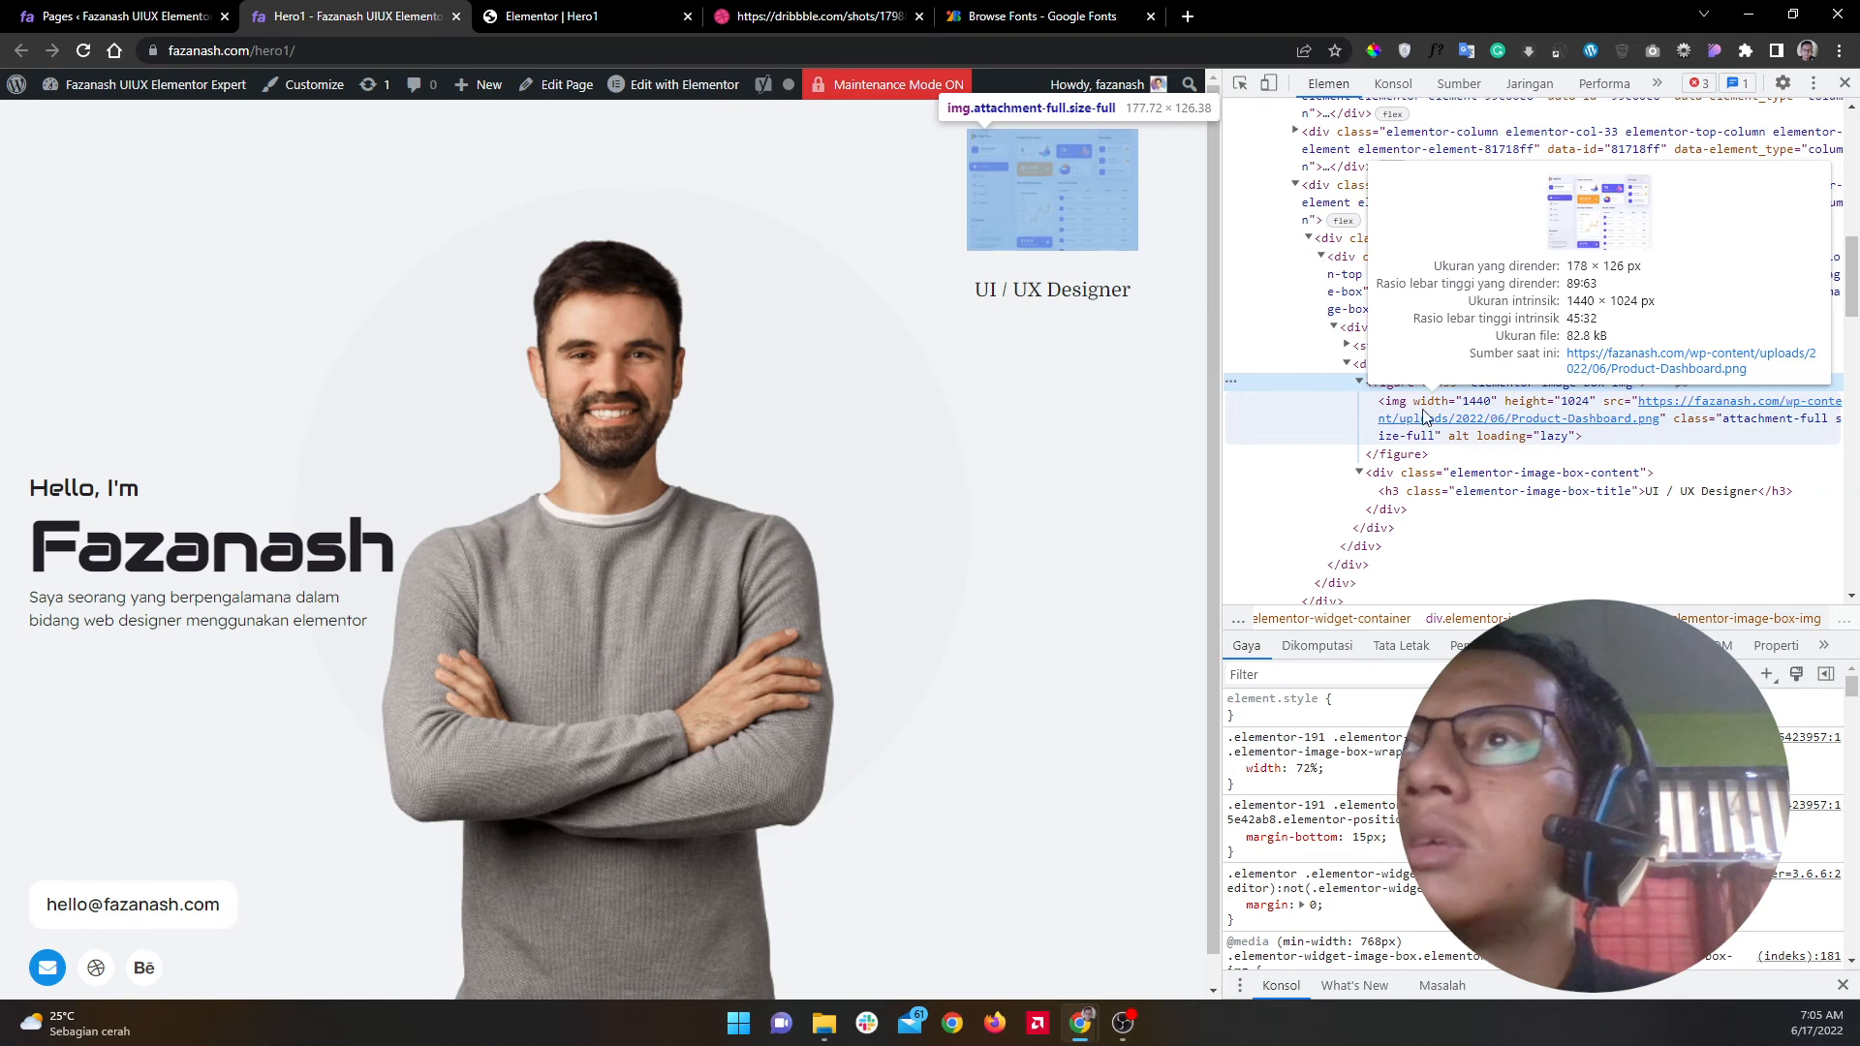
pyautogui.click(557, 15)
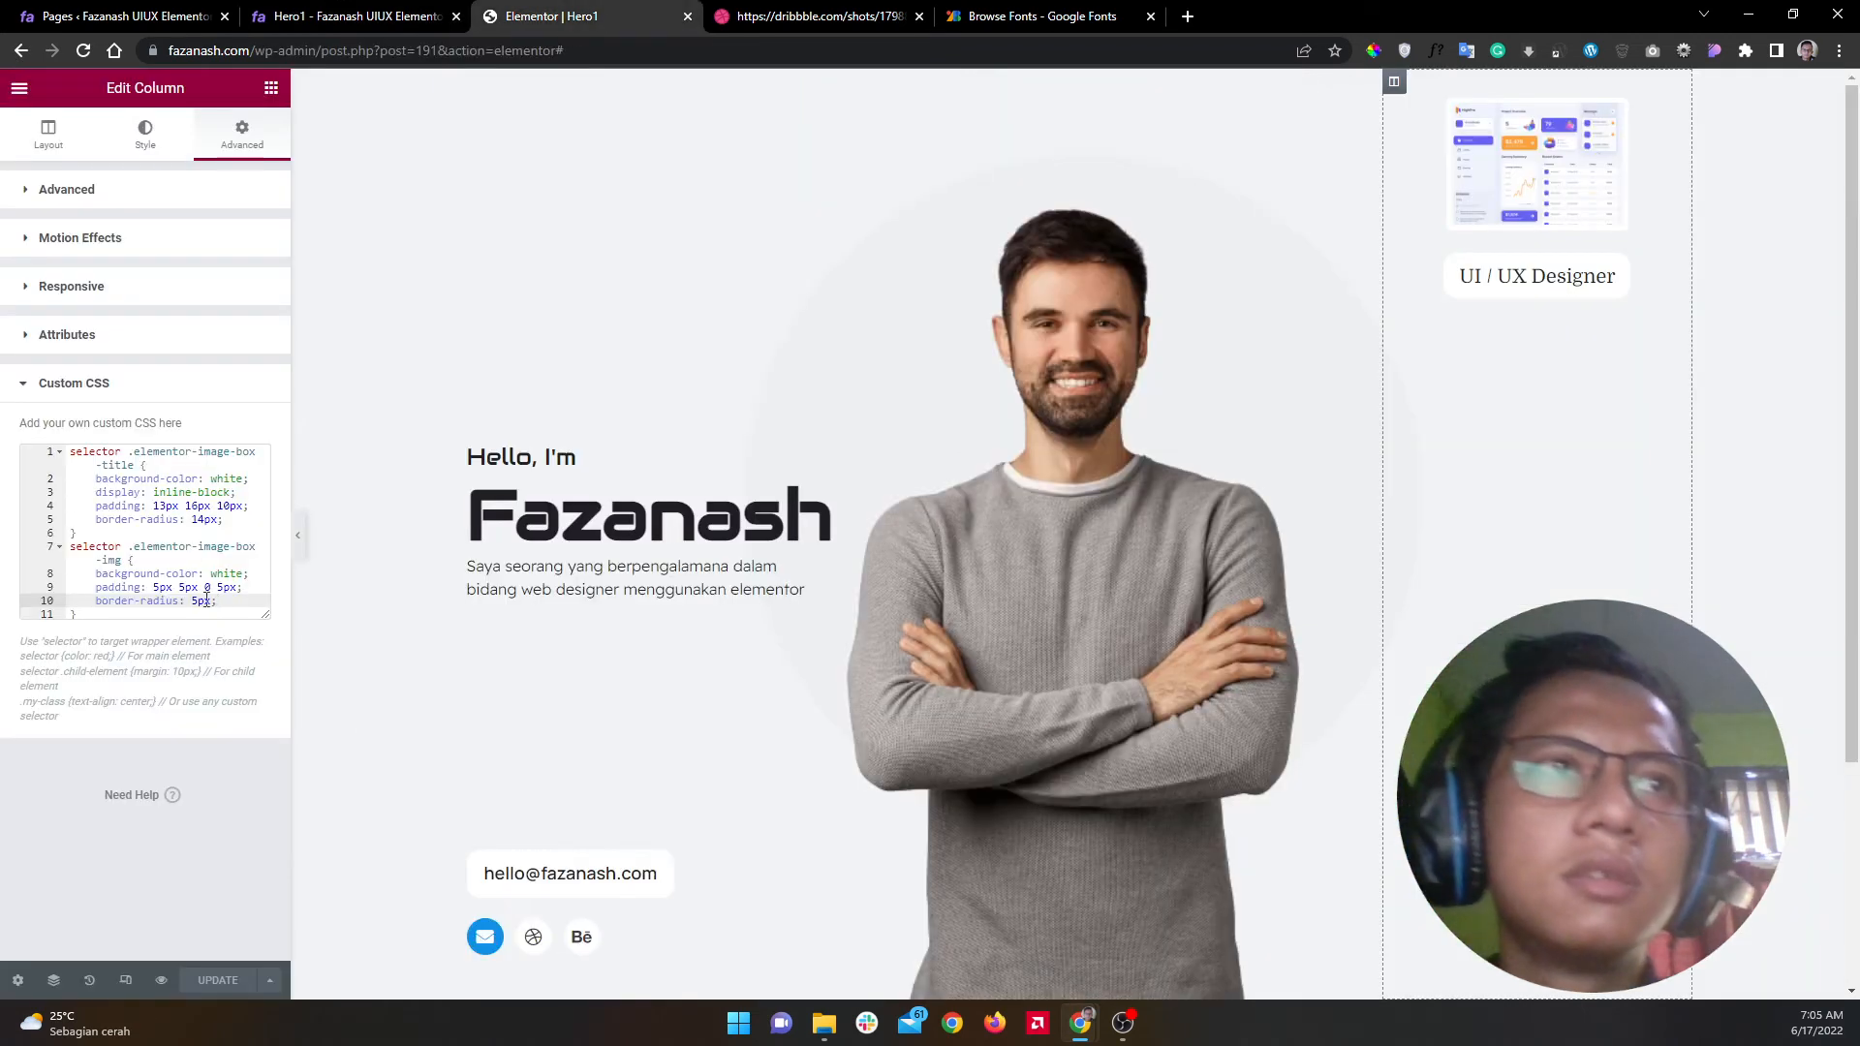
# Step: Retarget the rule to '.elementor-image-box-img img' and reduce its padding to a uniform 5px
pyautogui.click(135, 554)
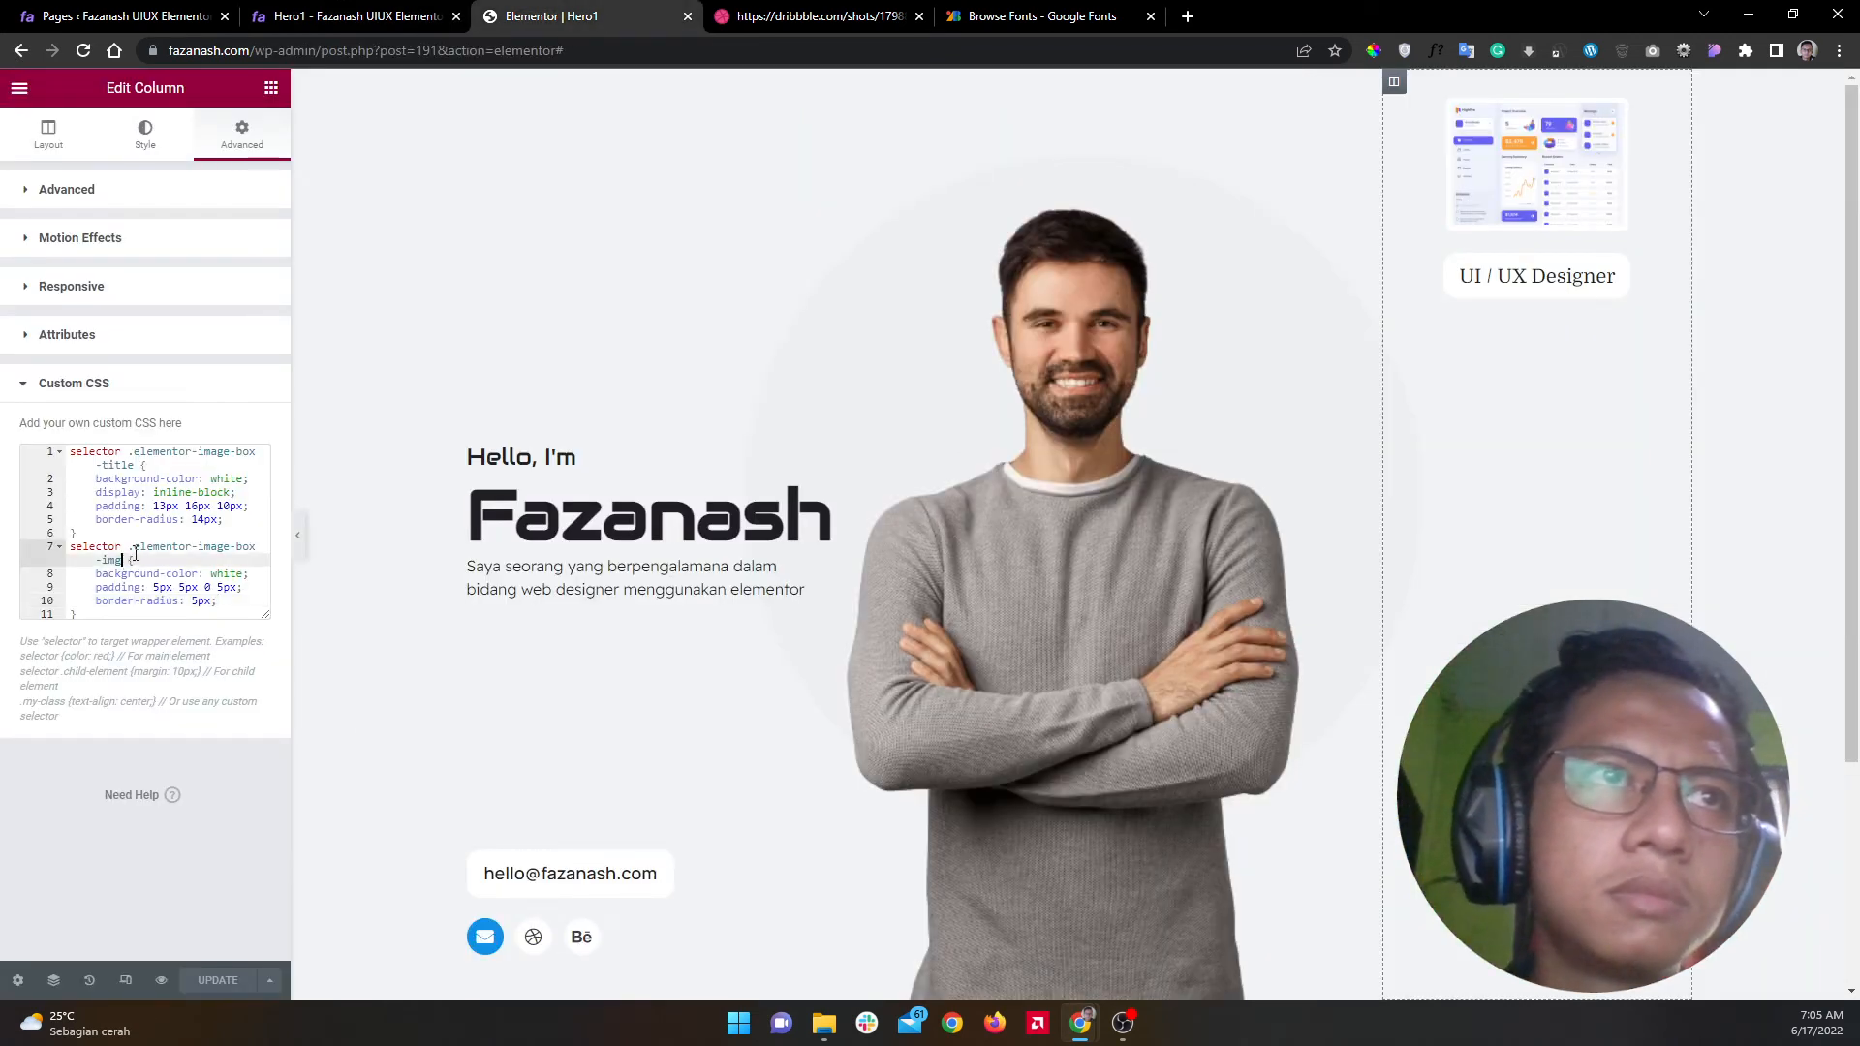
pyautogui.write('img')
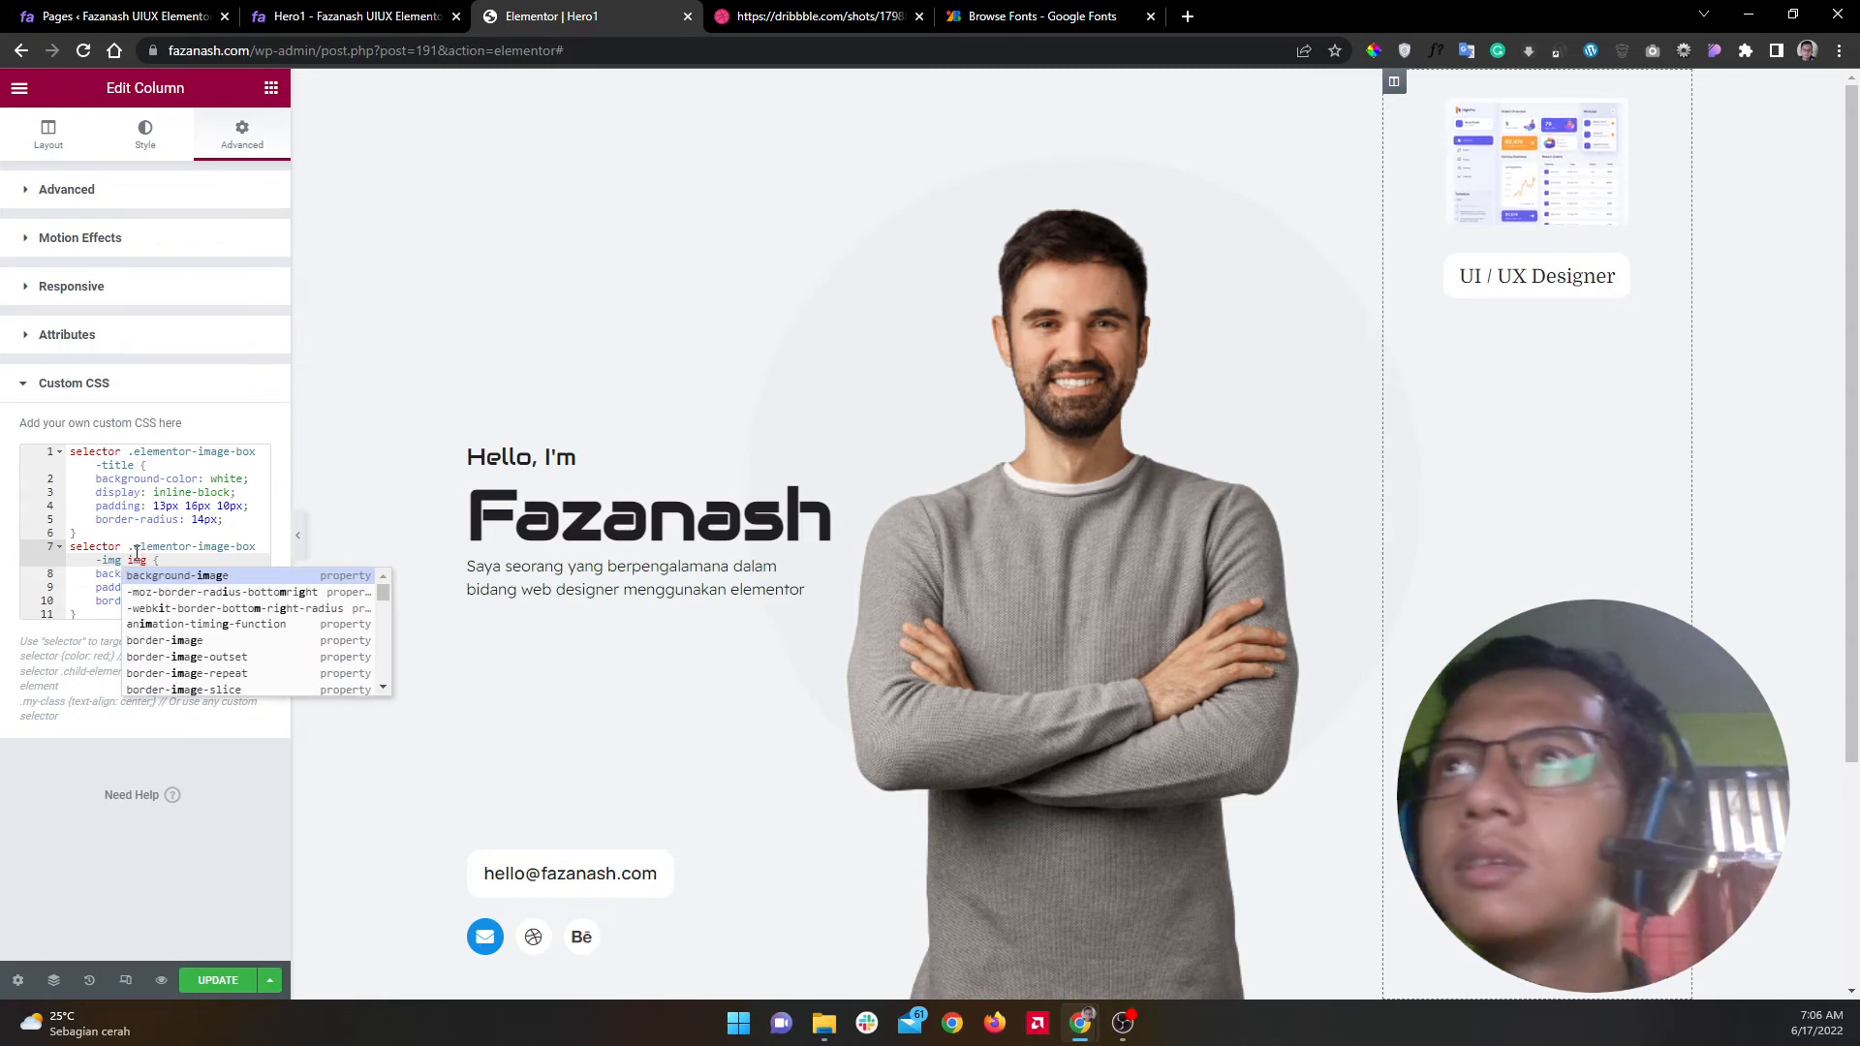
pyautogui.click(138, 548)
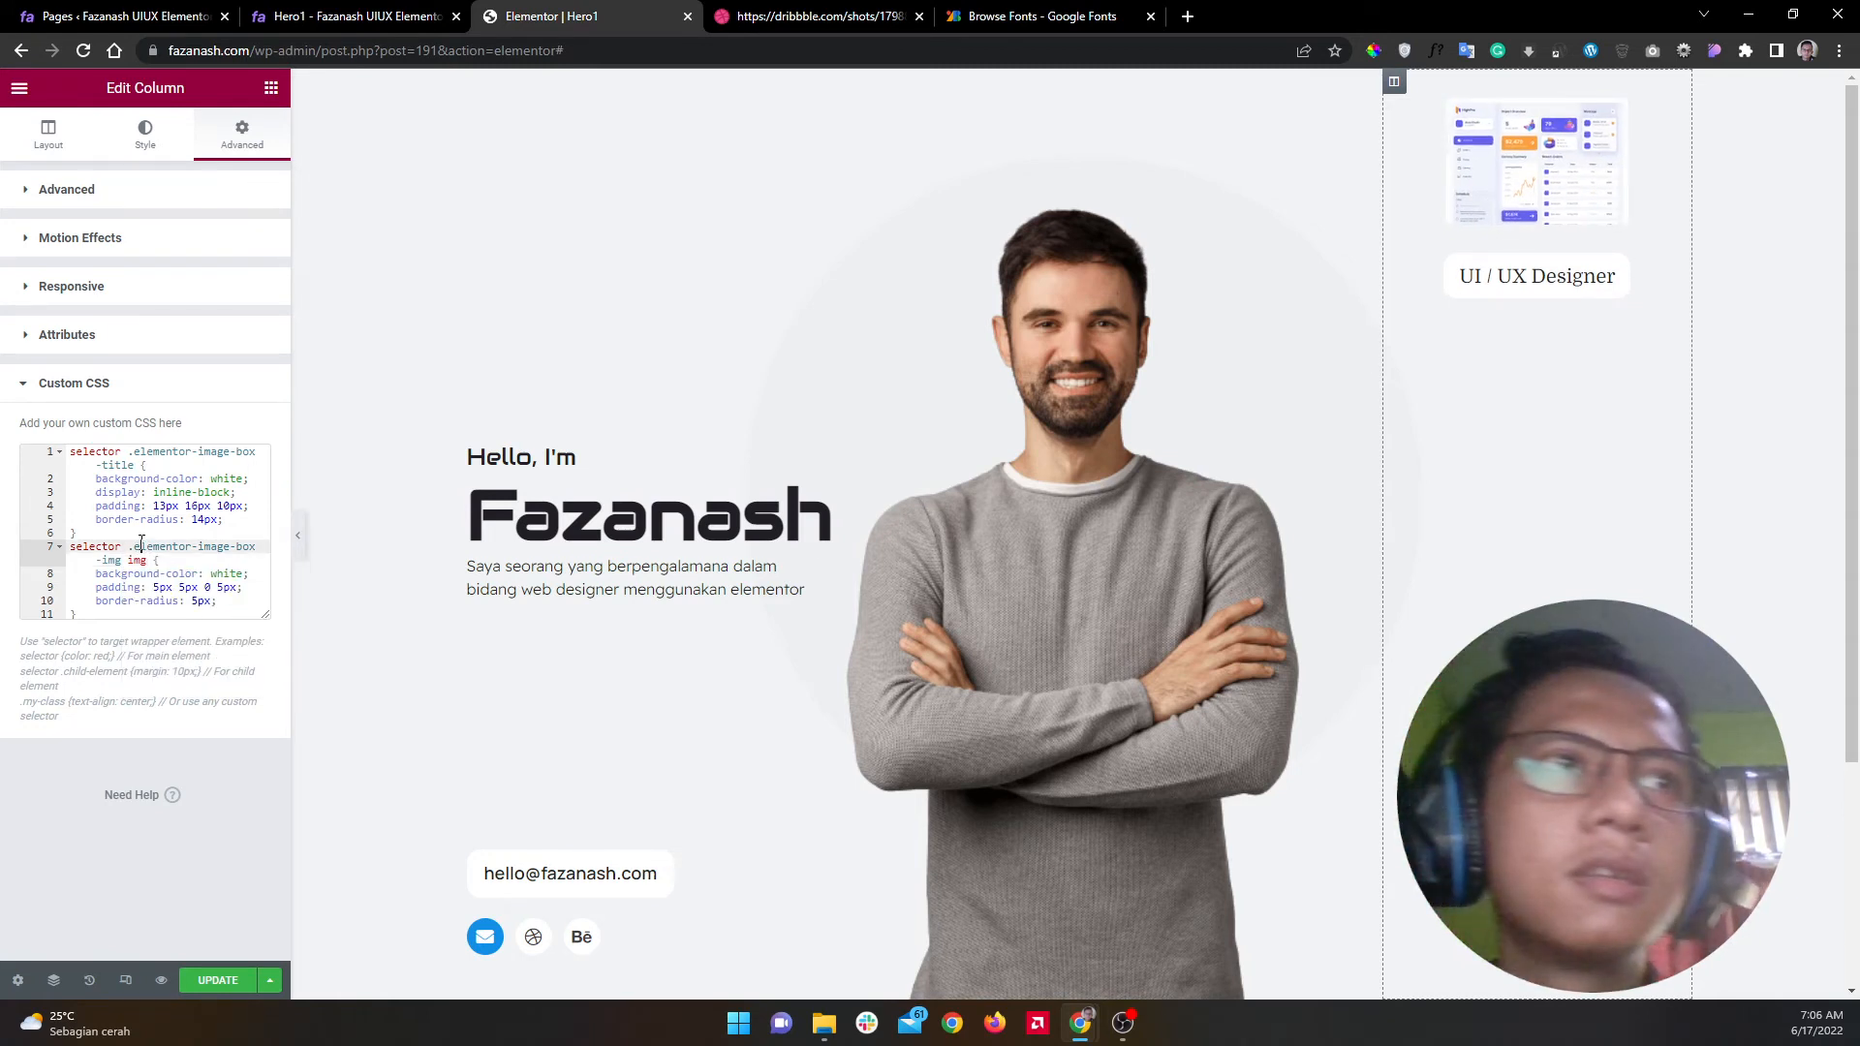
pyautogui.moveTo(239, 588); pyautogui.dragTo(177, 591)
pyautogui.press('BackSpace')
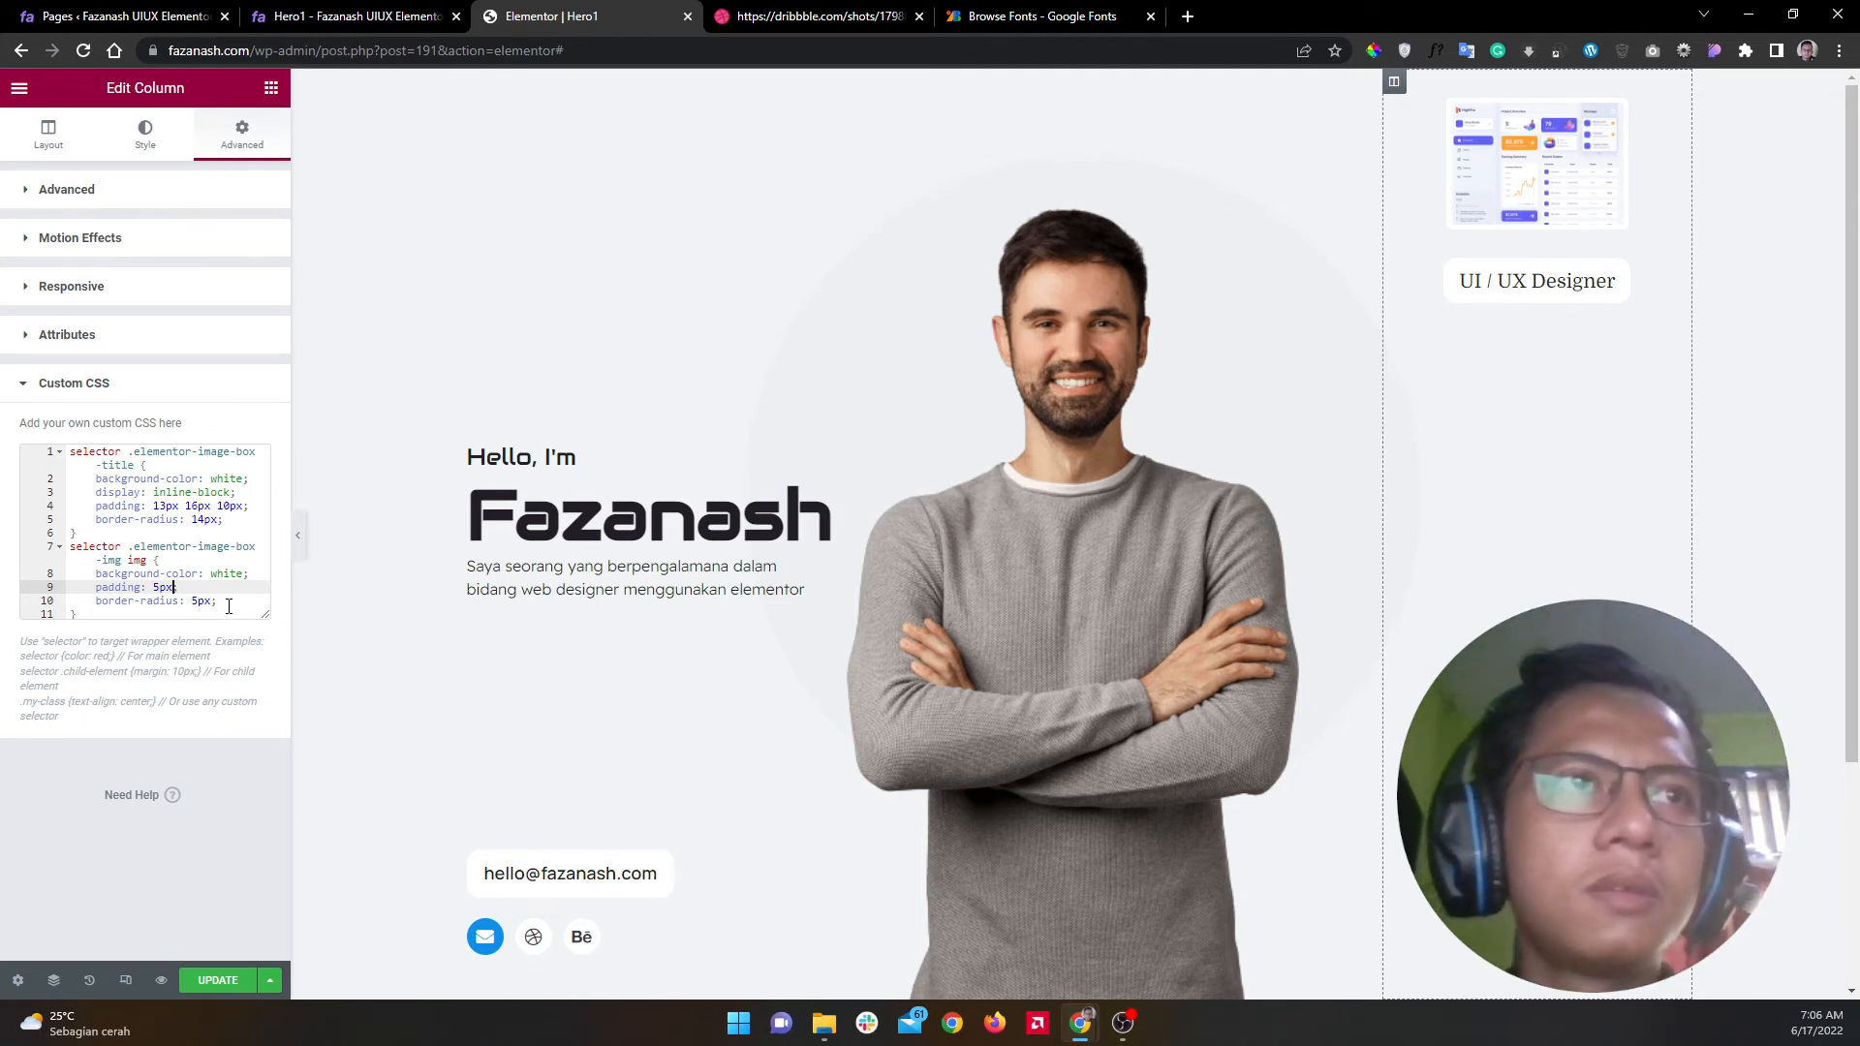
pyautogui.moveTo(265, 615); pyautogui.dragTo(279, 737)
pyautogui.click(110, 613)
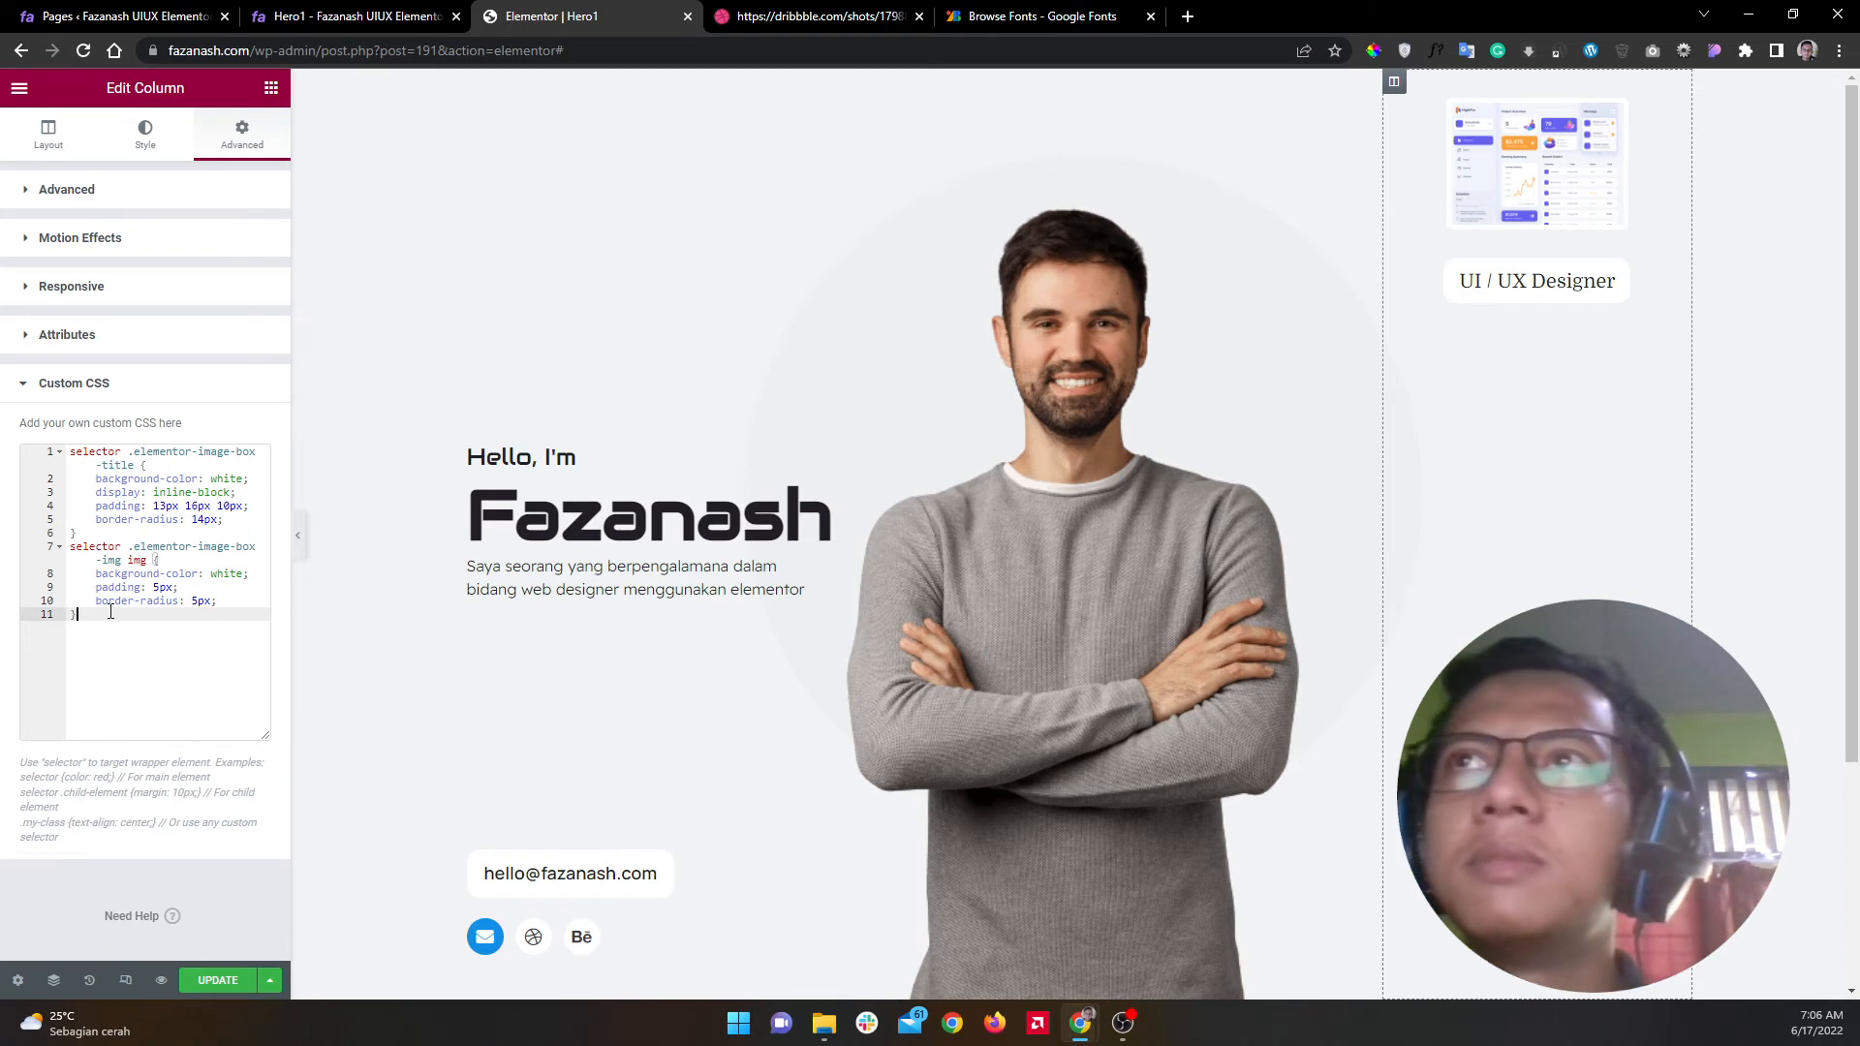
pyautogui.click(802, 18)
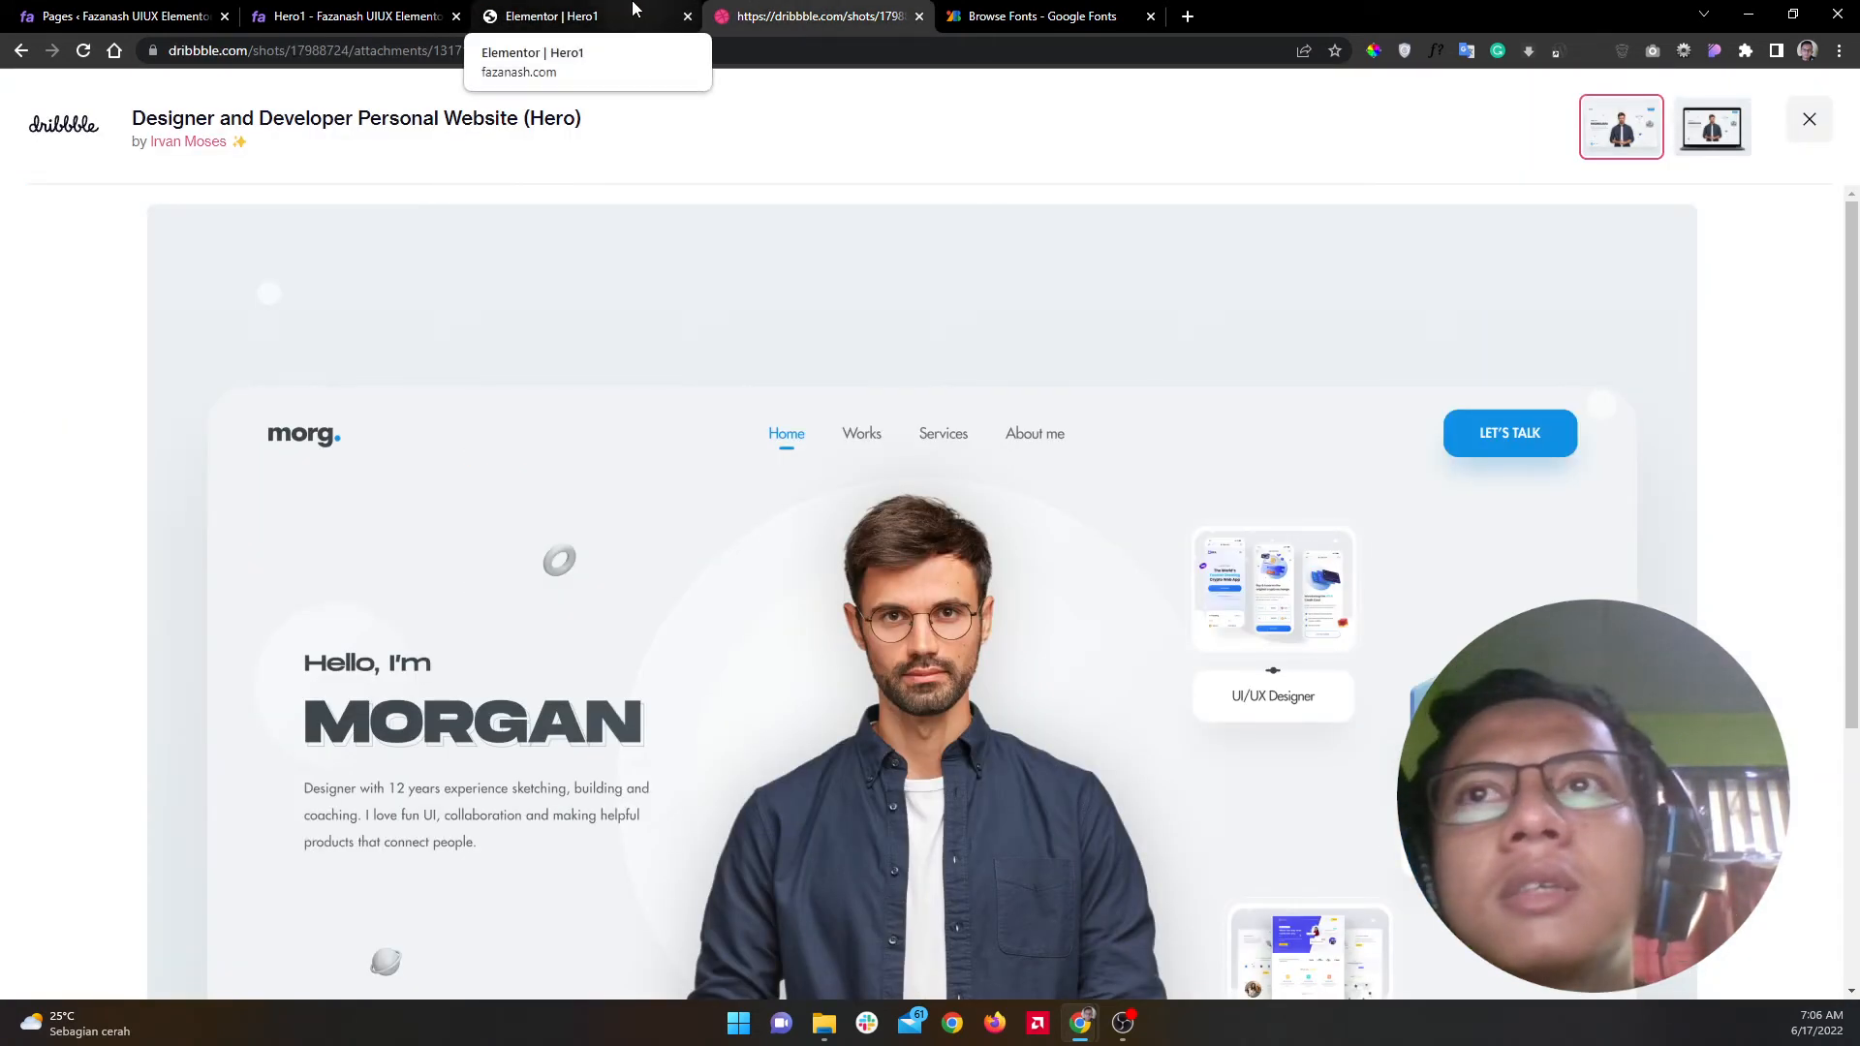
pyautogui.click(635, 10)
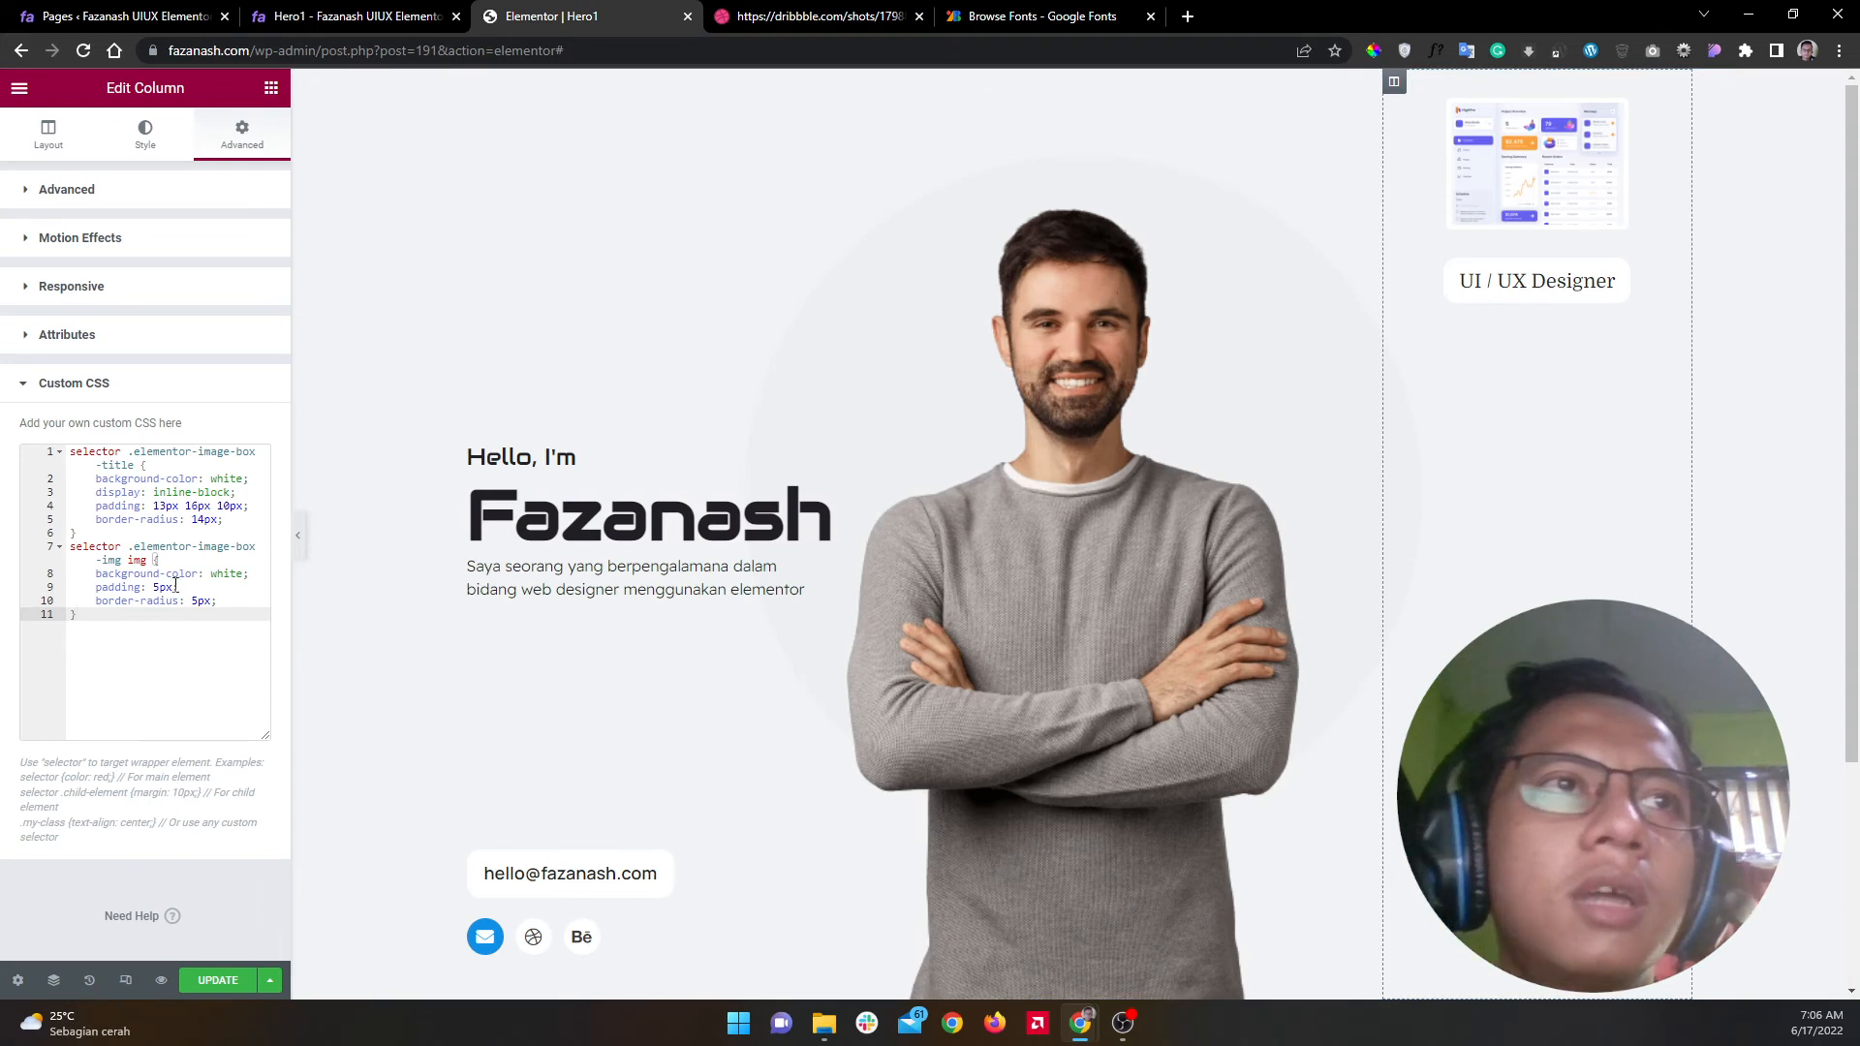
pyautogui.click(238, 602)
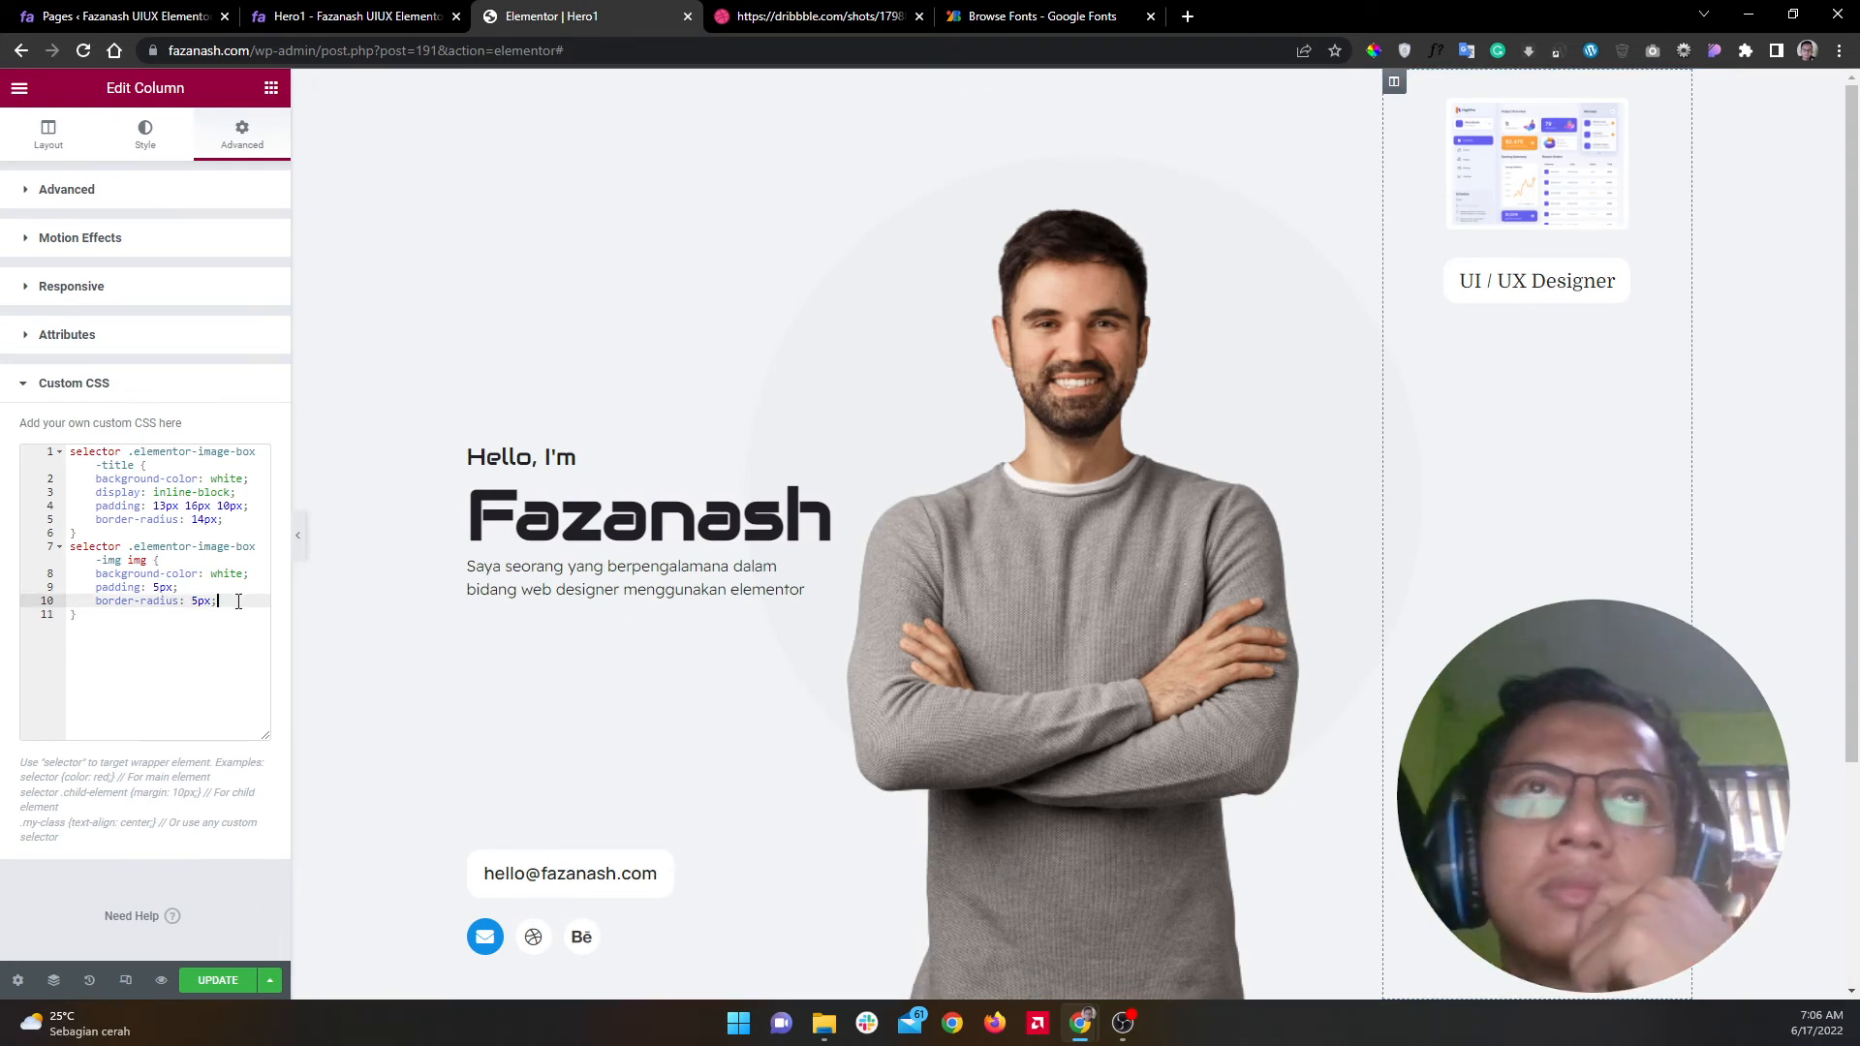
# Step: Add 'border: 1px solid black' to the img rule after border-radius
pyautogui.press('Return')
pyautogui.write('bord')
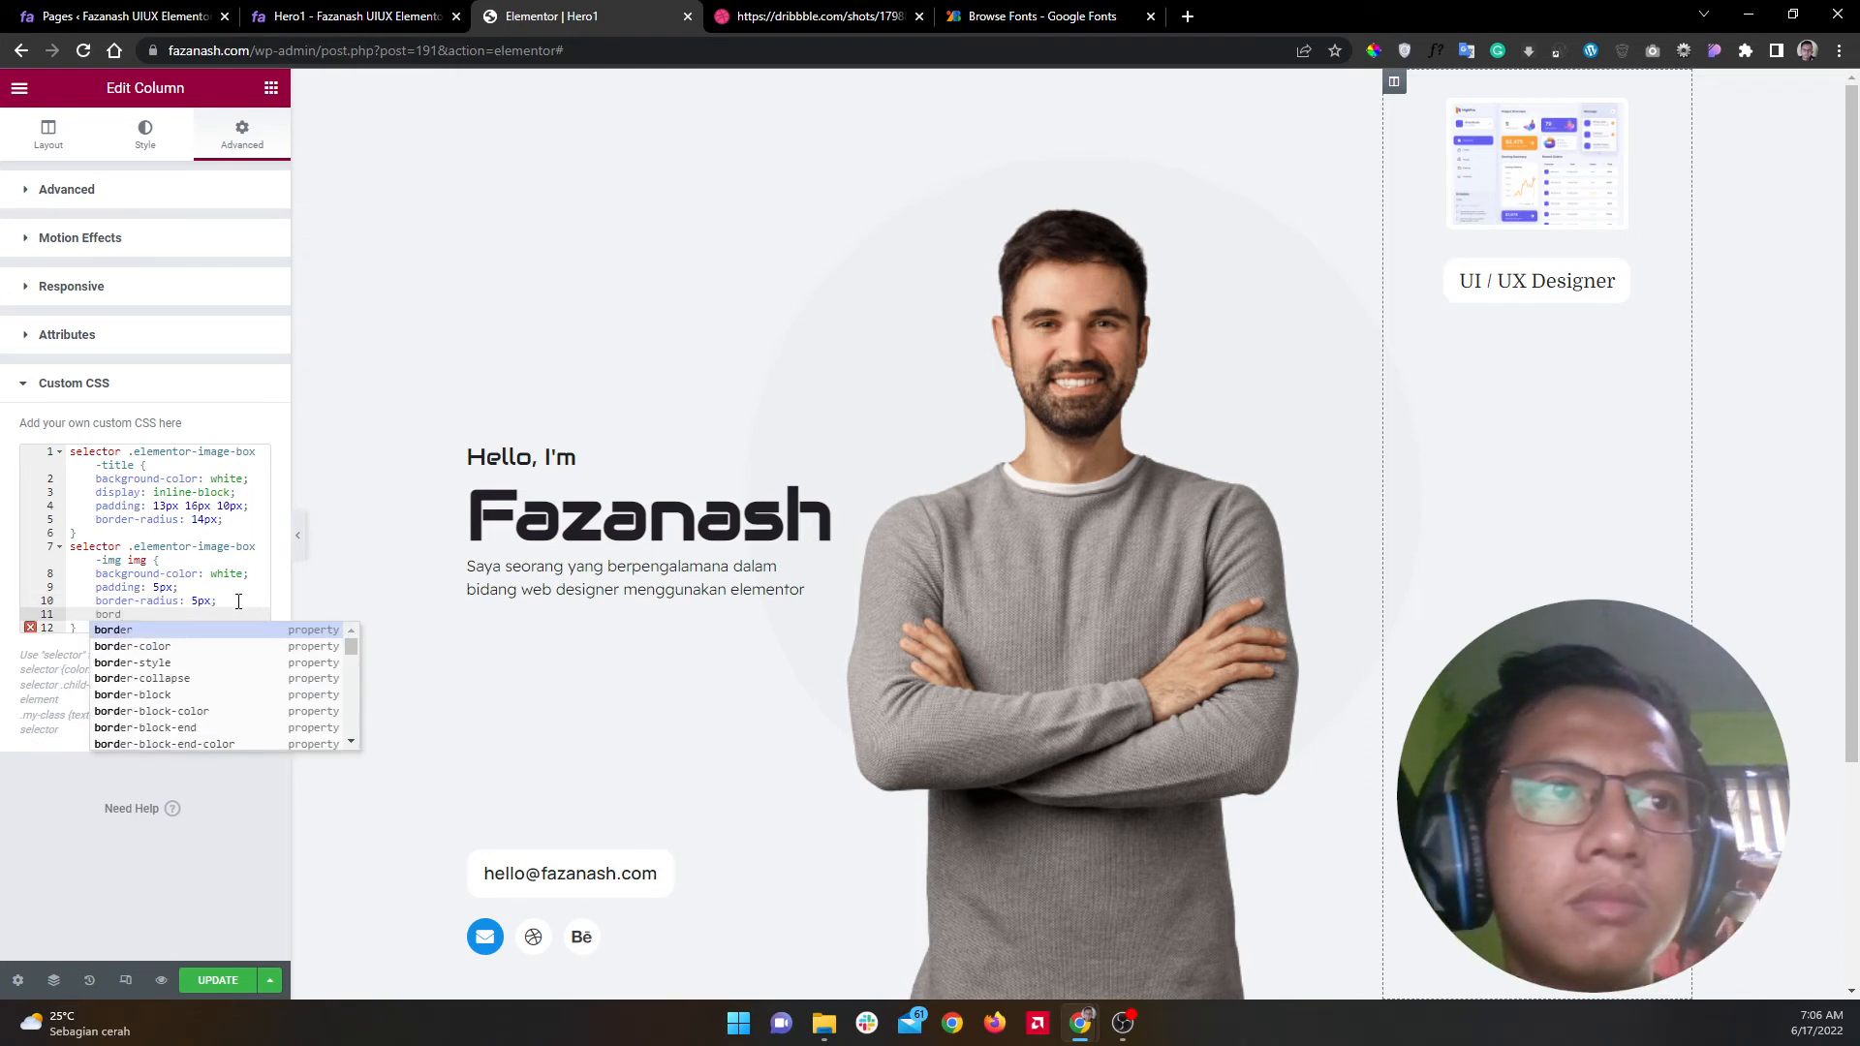
pyautogui.press('Return')
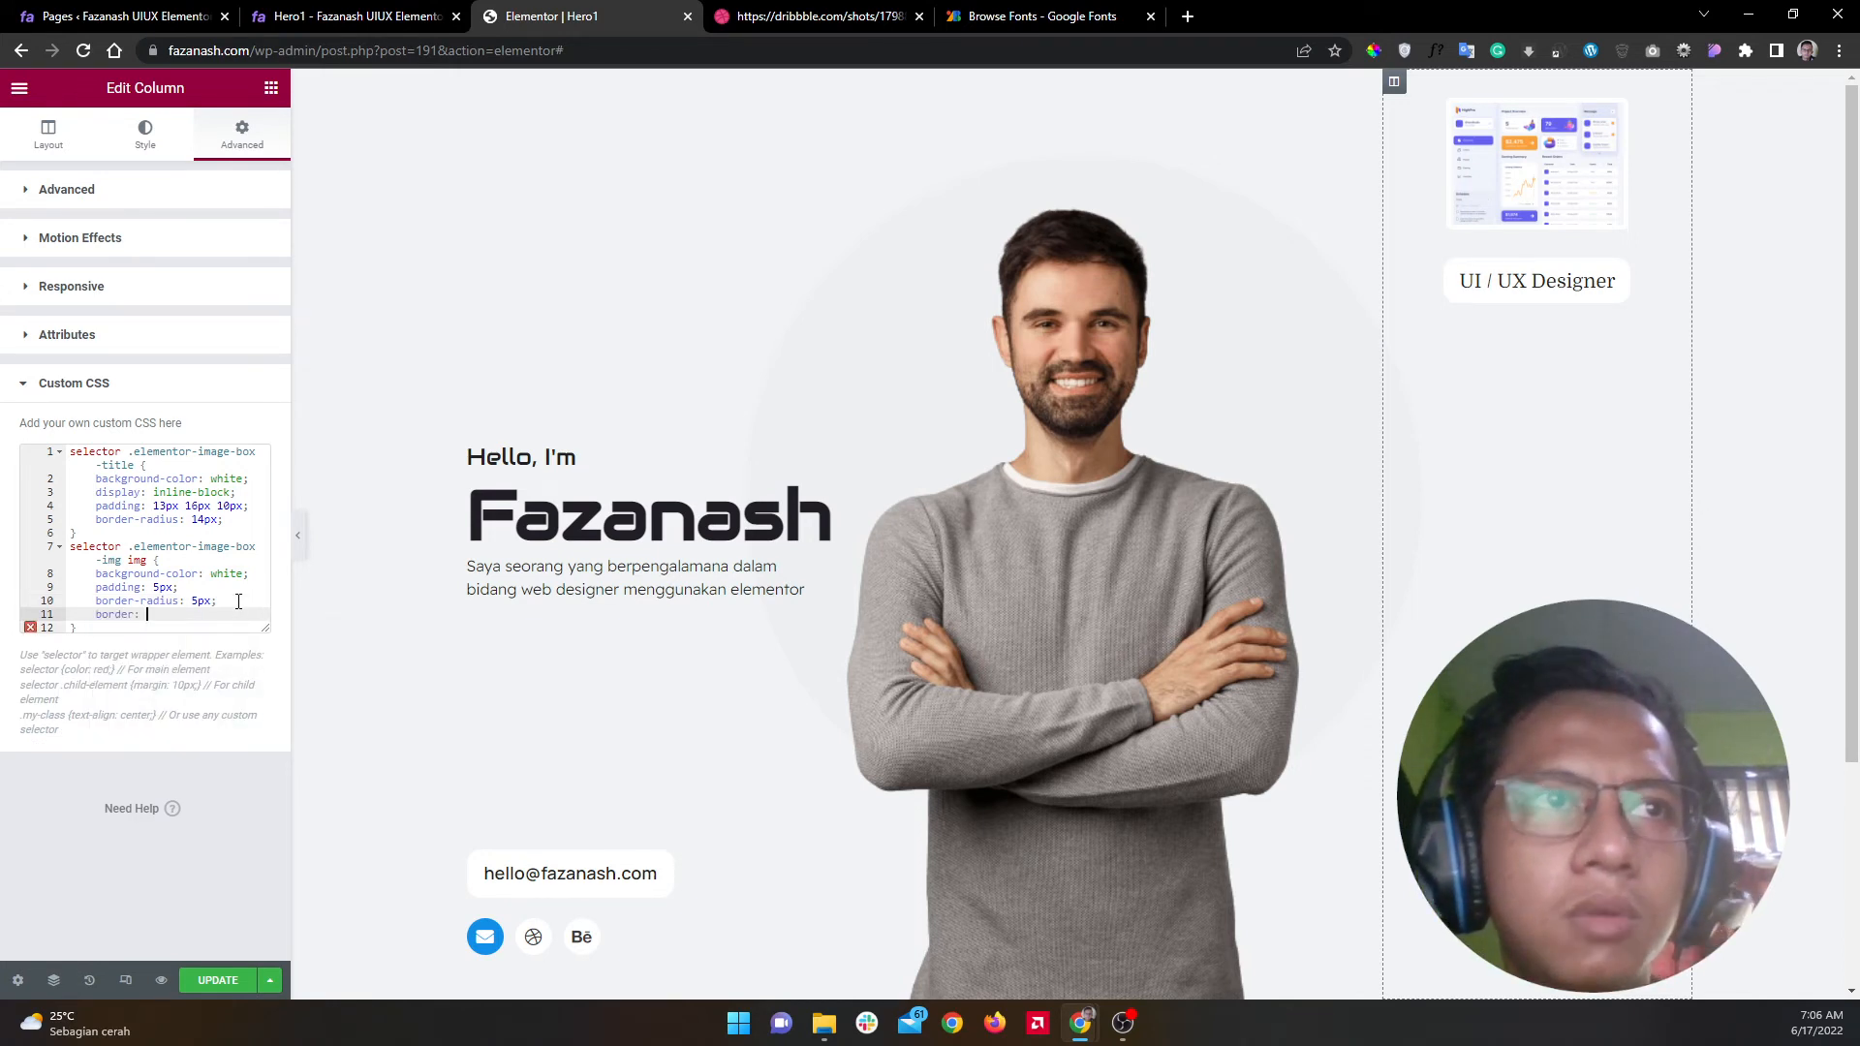
pyautogui.write('1px solid b')
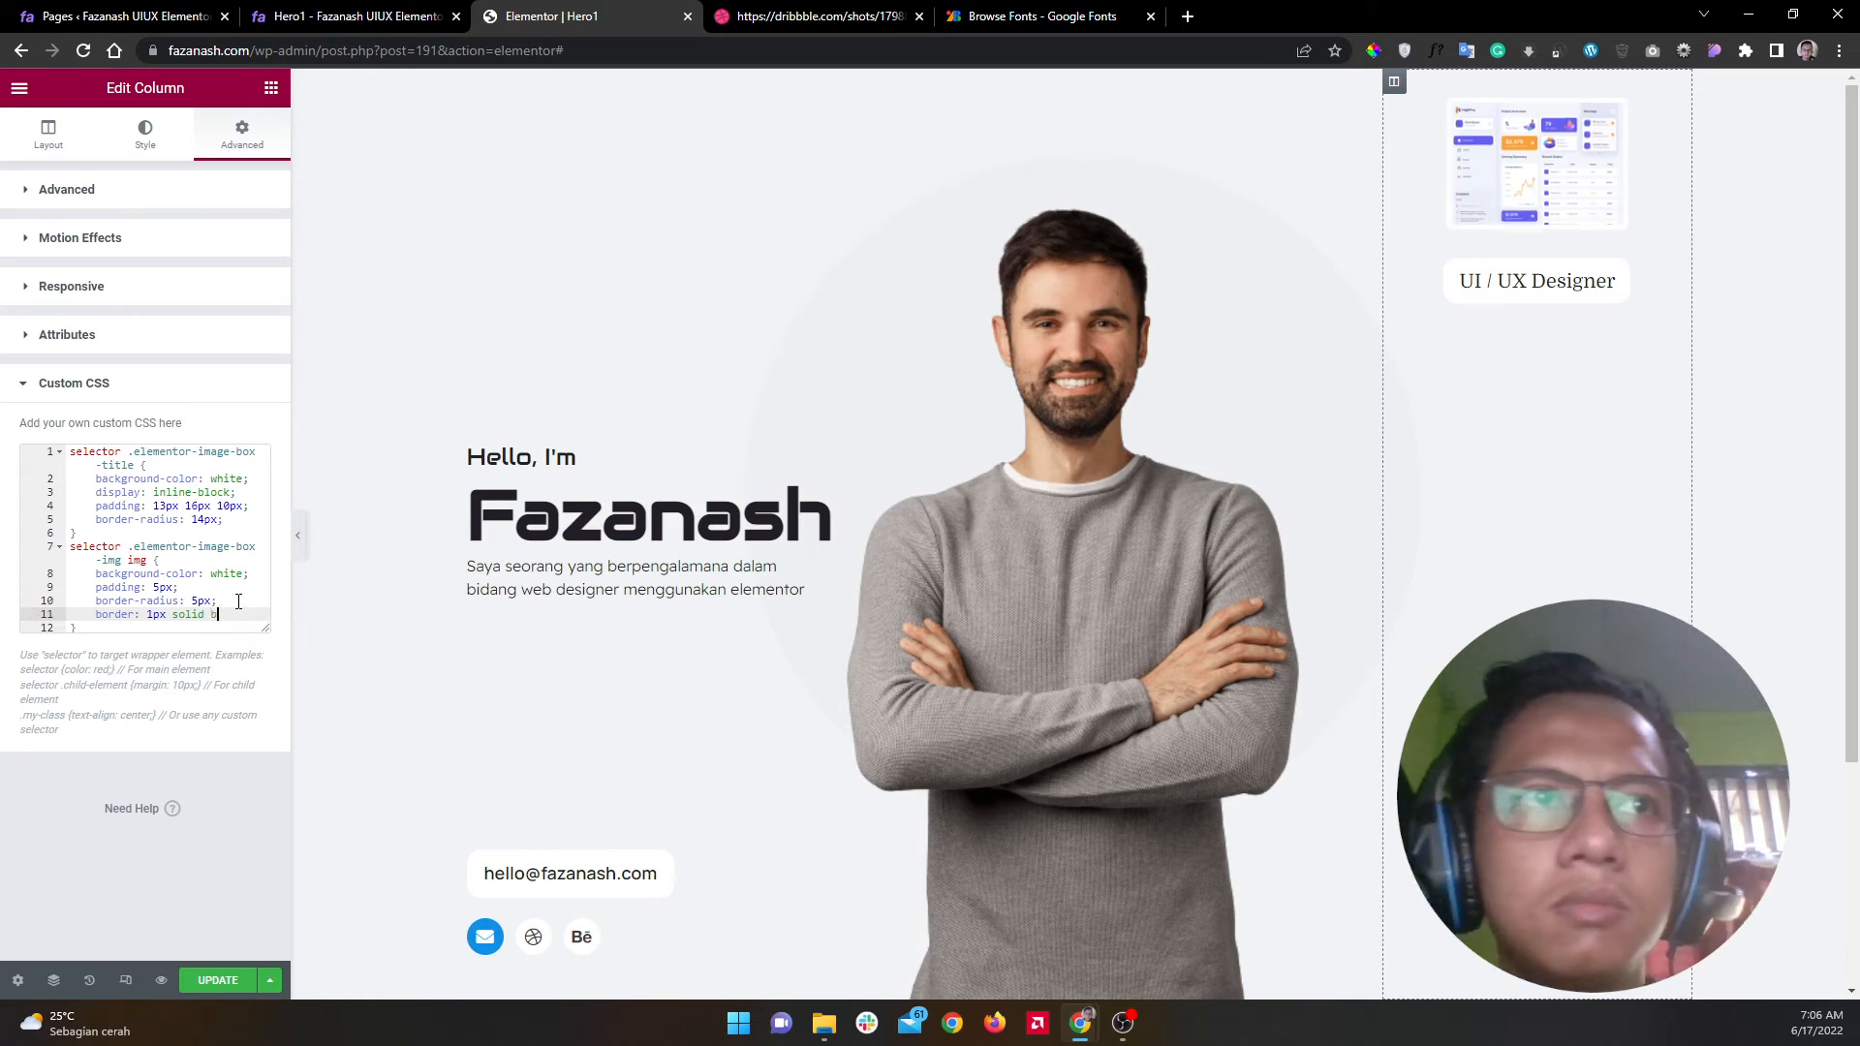
pyautogui.write('lack')
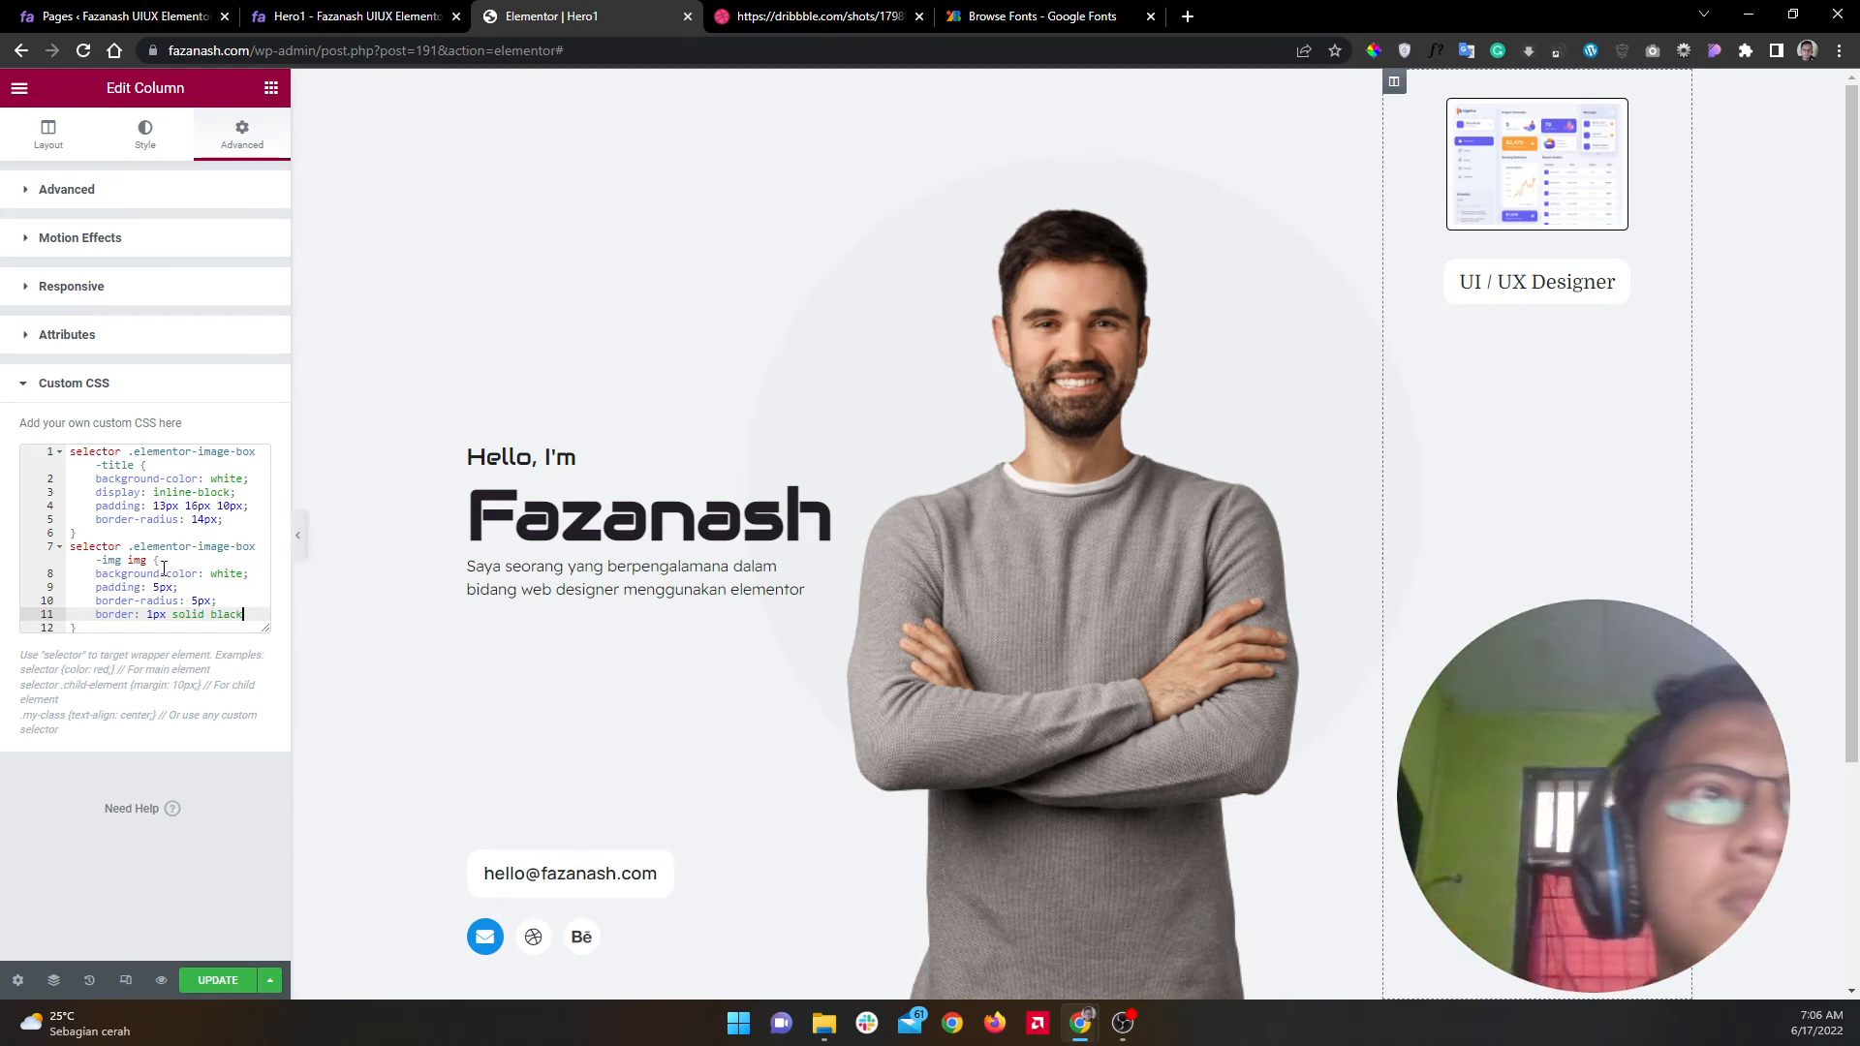
pyautogui.moveTo(128, 562); pyautogui.dragTo(72, 546)
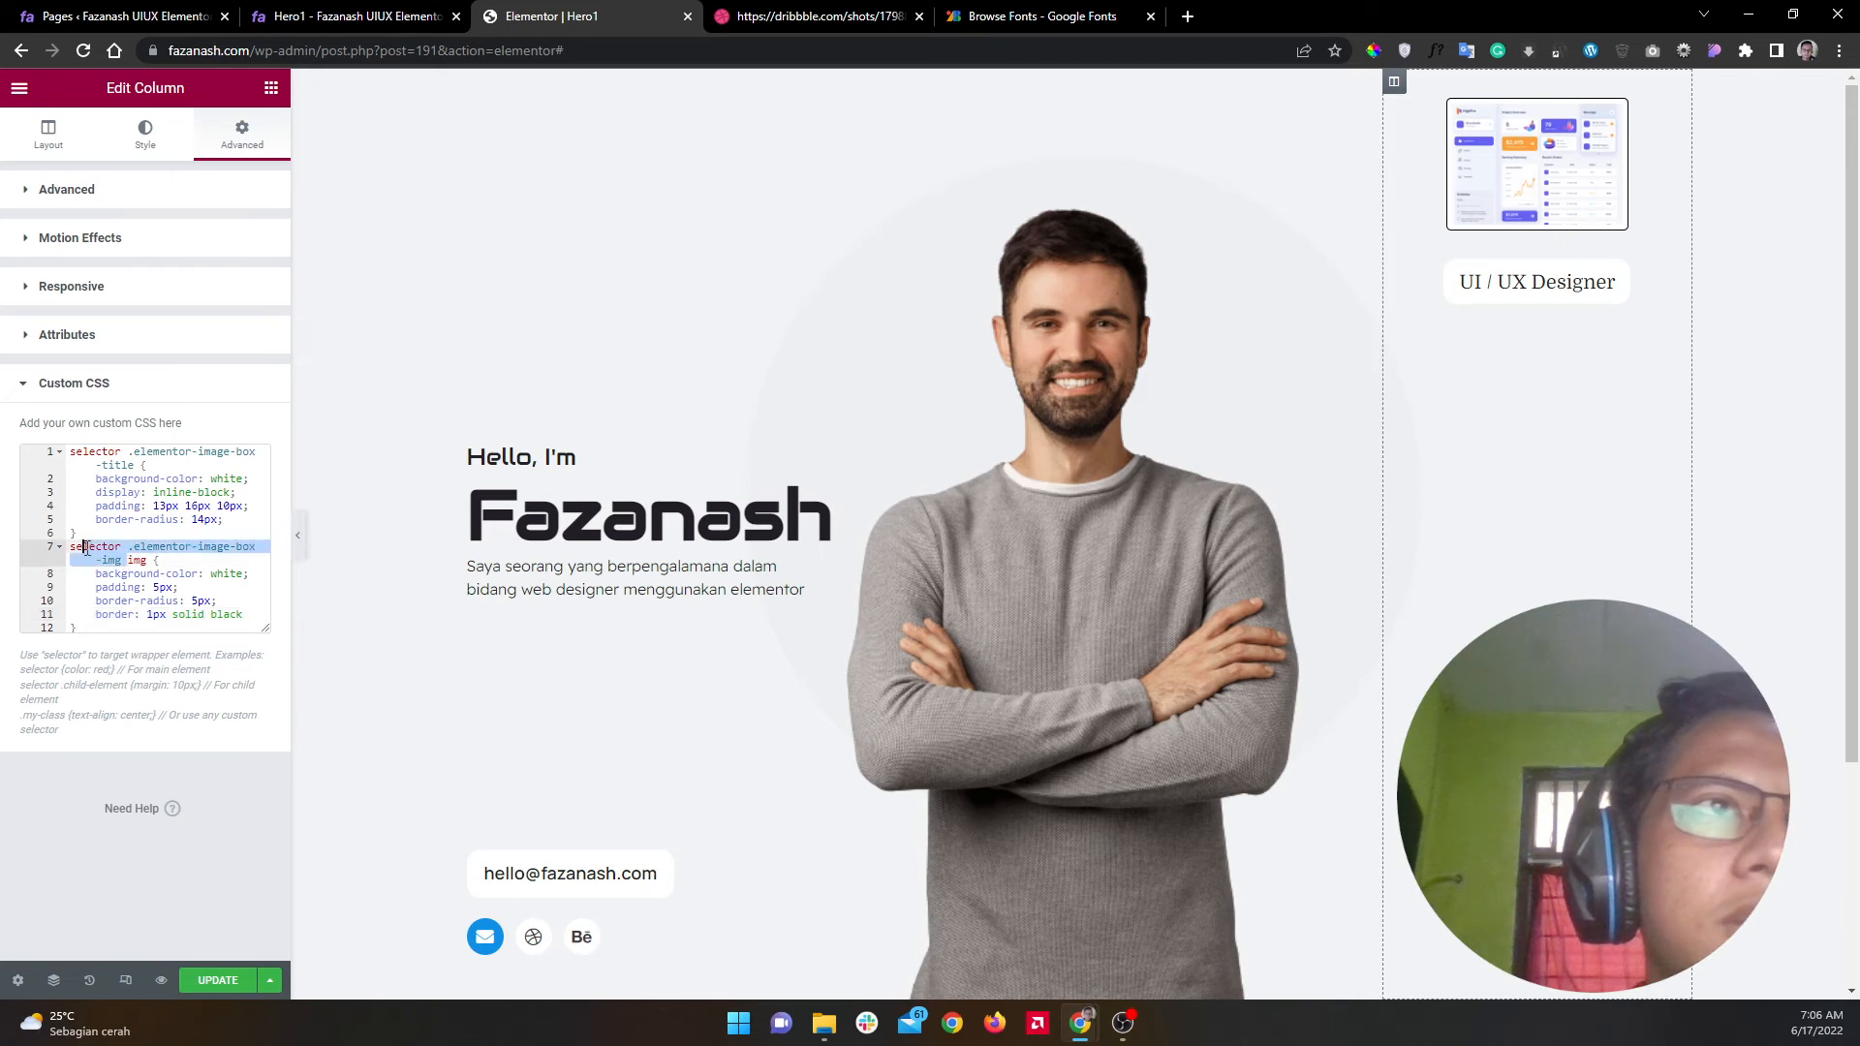
# Step: Paste the .elementor-image-box-img selector below as a new rule with an opening brace
pyautogui.hotkey('ctrl', 'c')
pyautogui.click(132, 629)
pyautogui.press('Return')
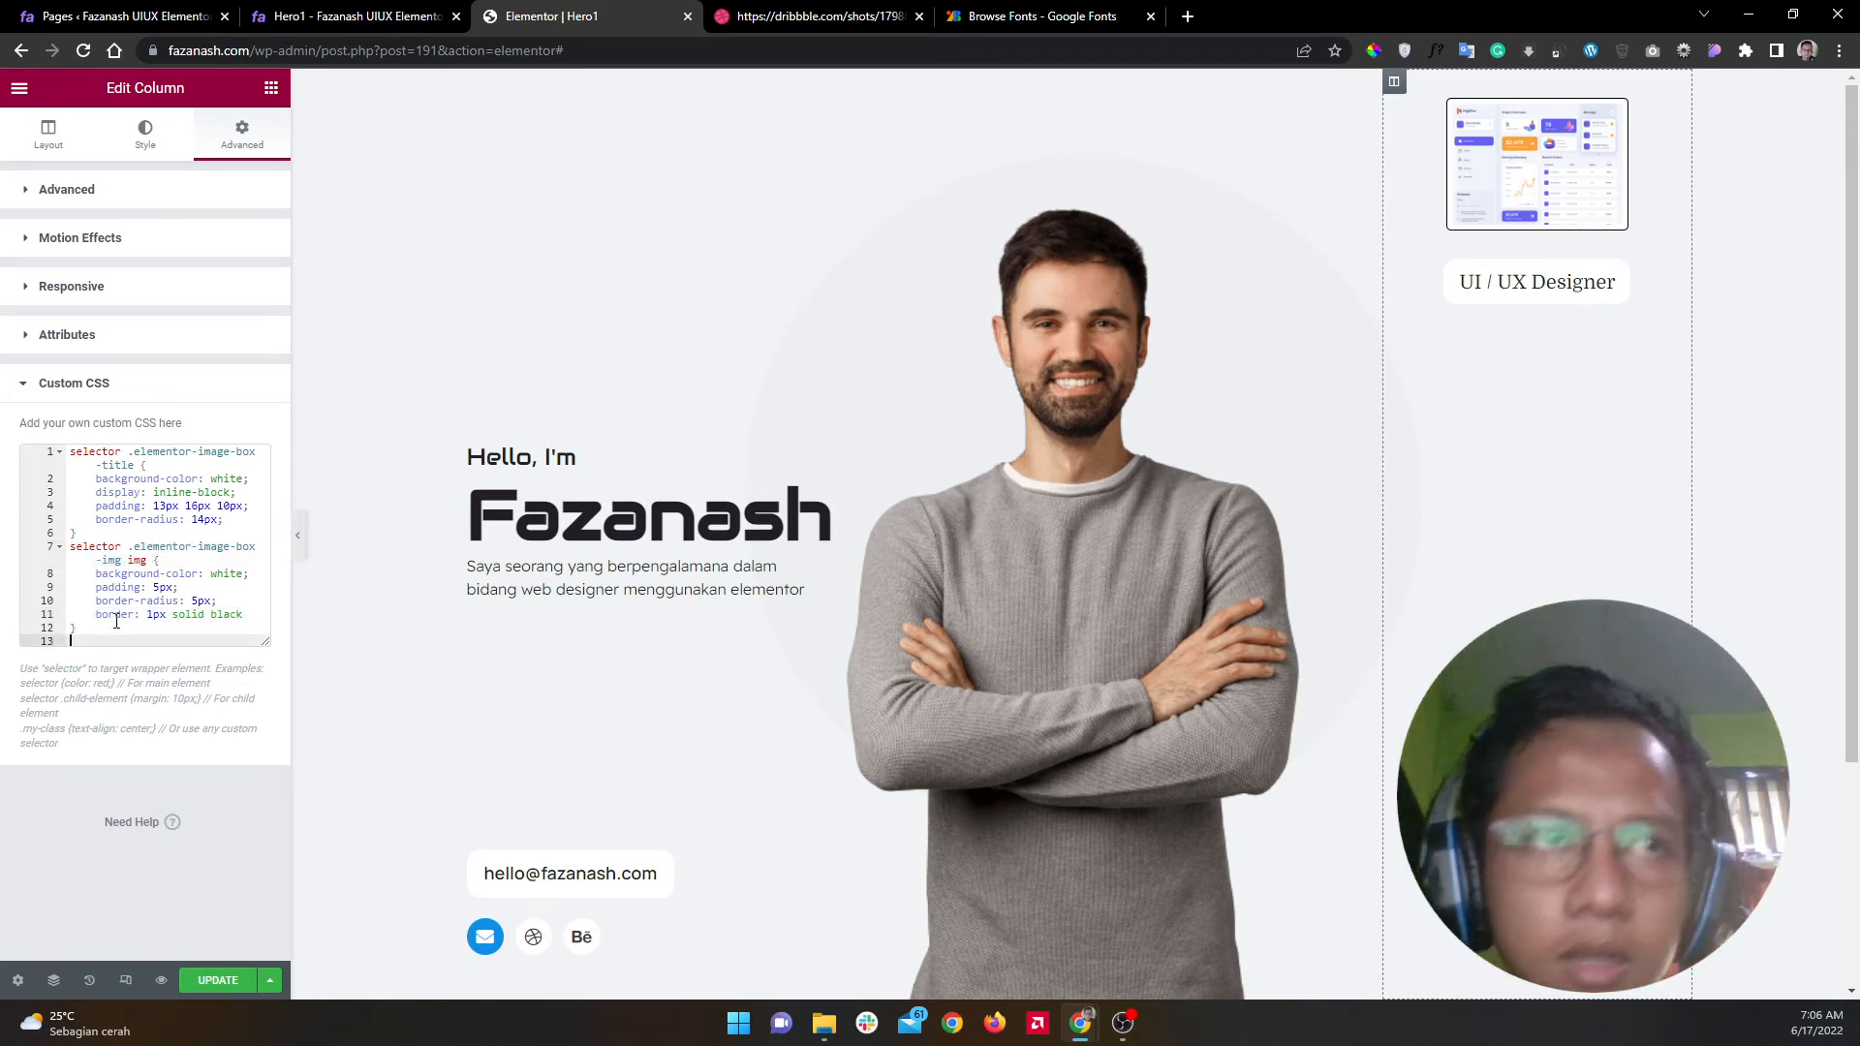
pyautogui.hotkey('ctrl', 'v')
pyautogui.write('{')
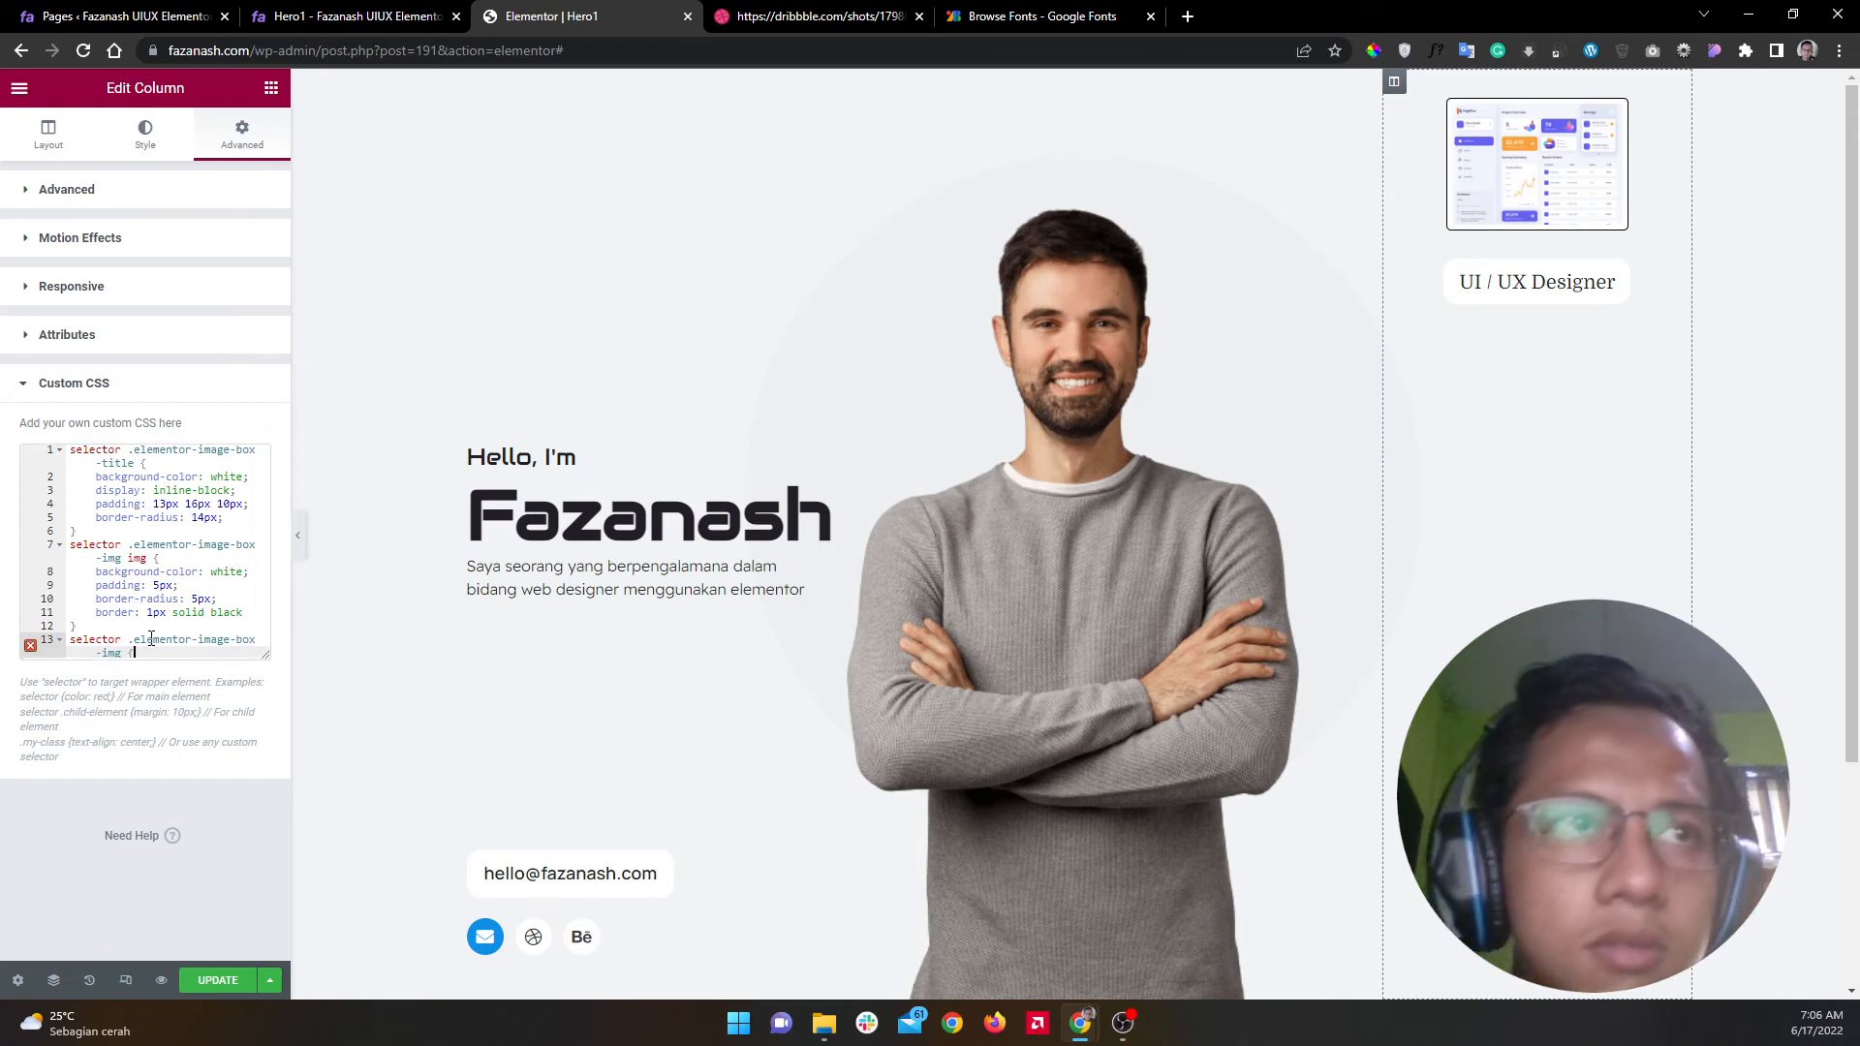
pyautogui.press('Return')
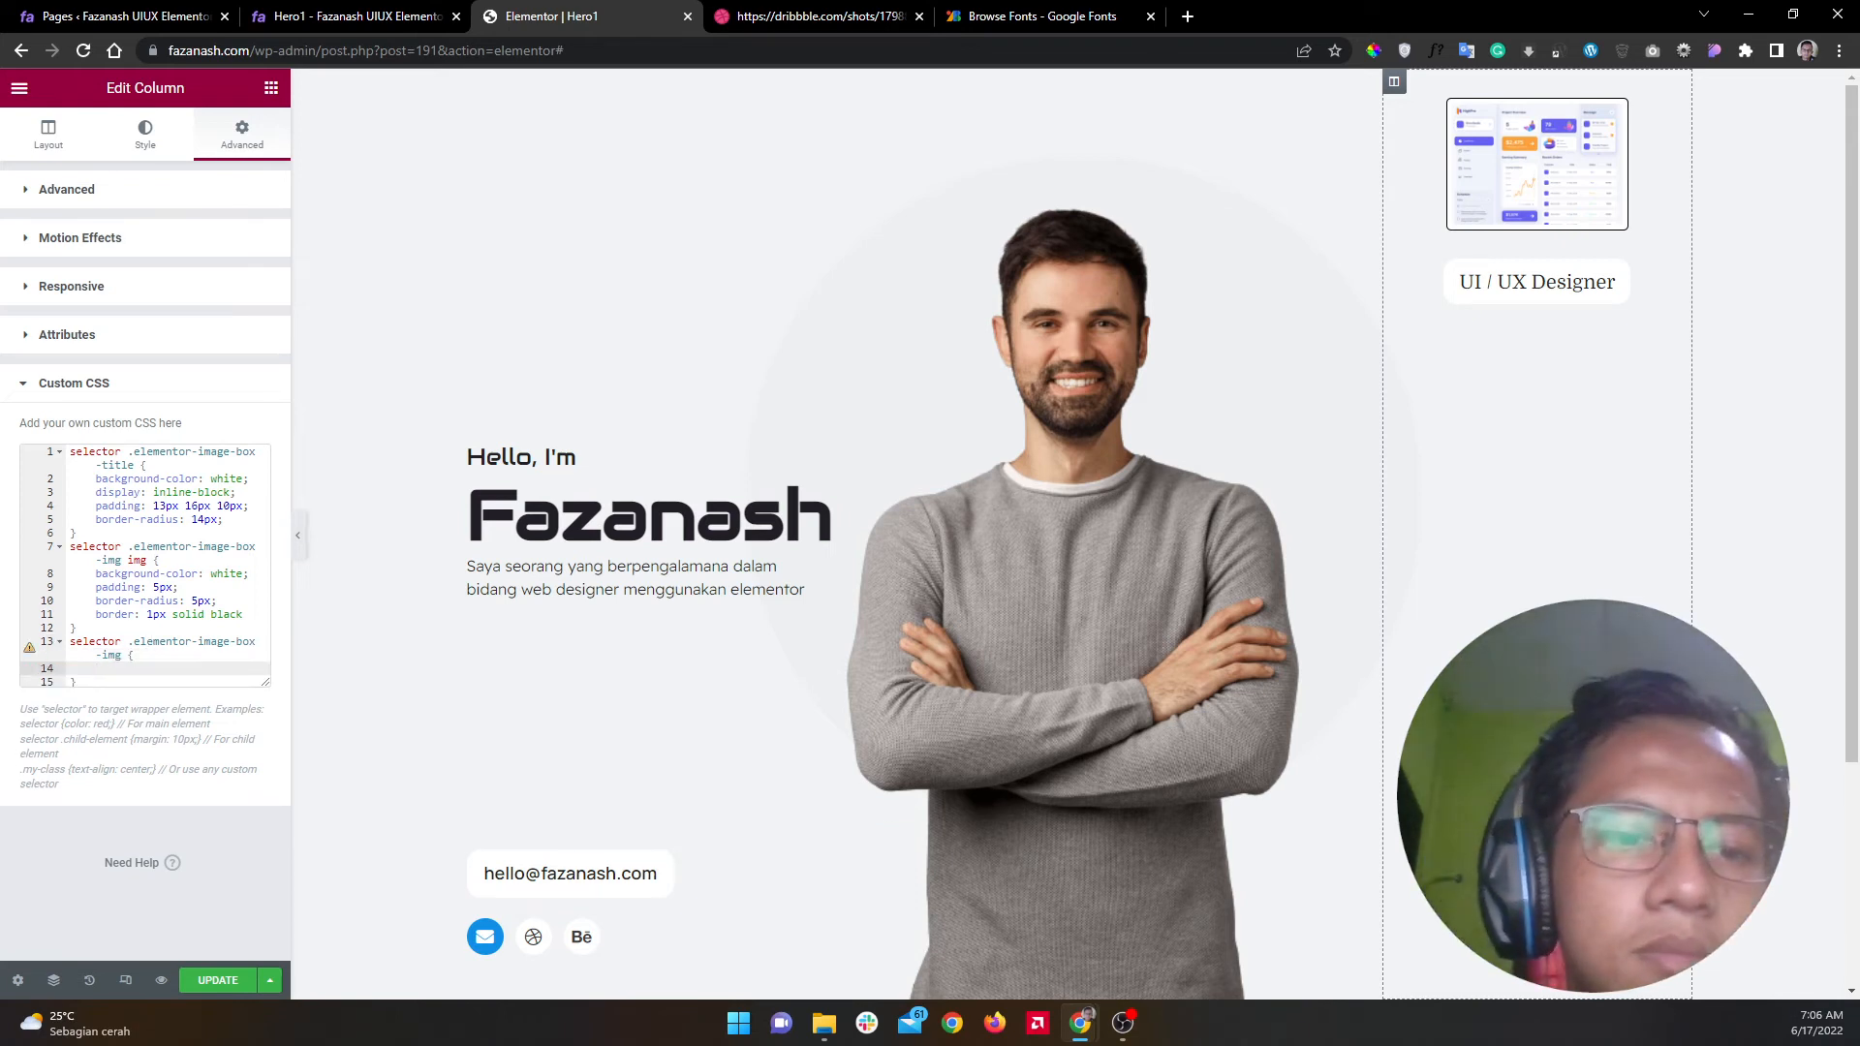
pyautogui.hotkey('alt', 'Tab')
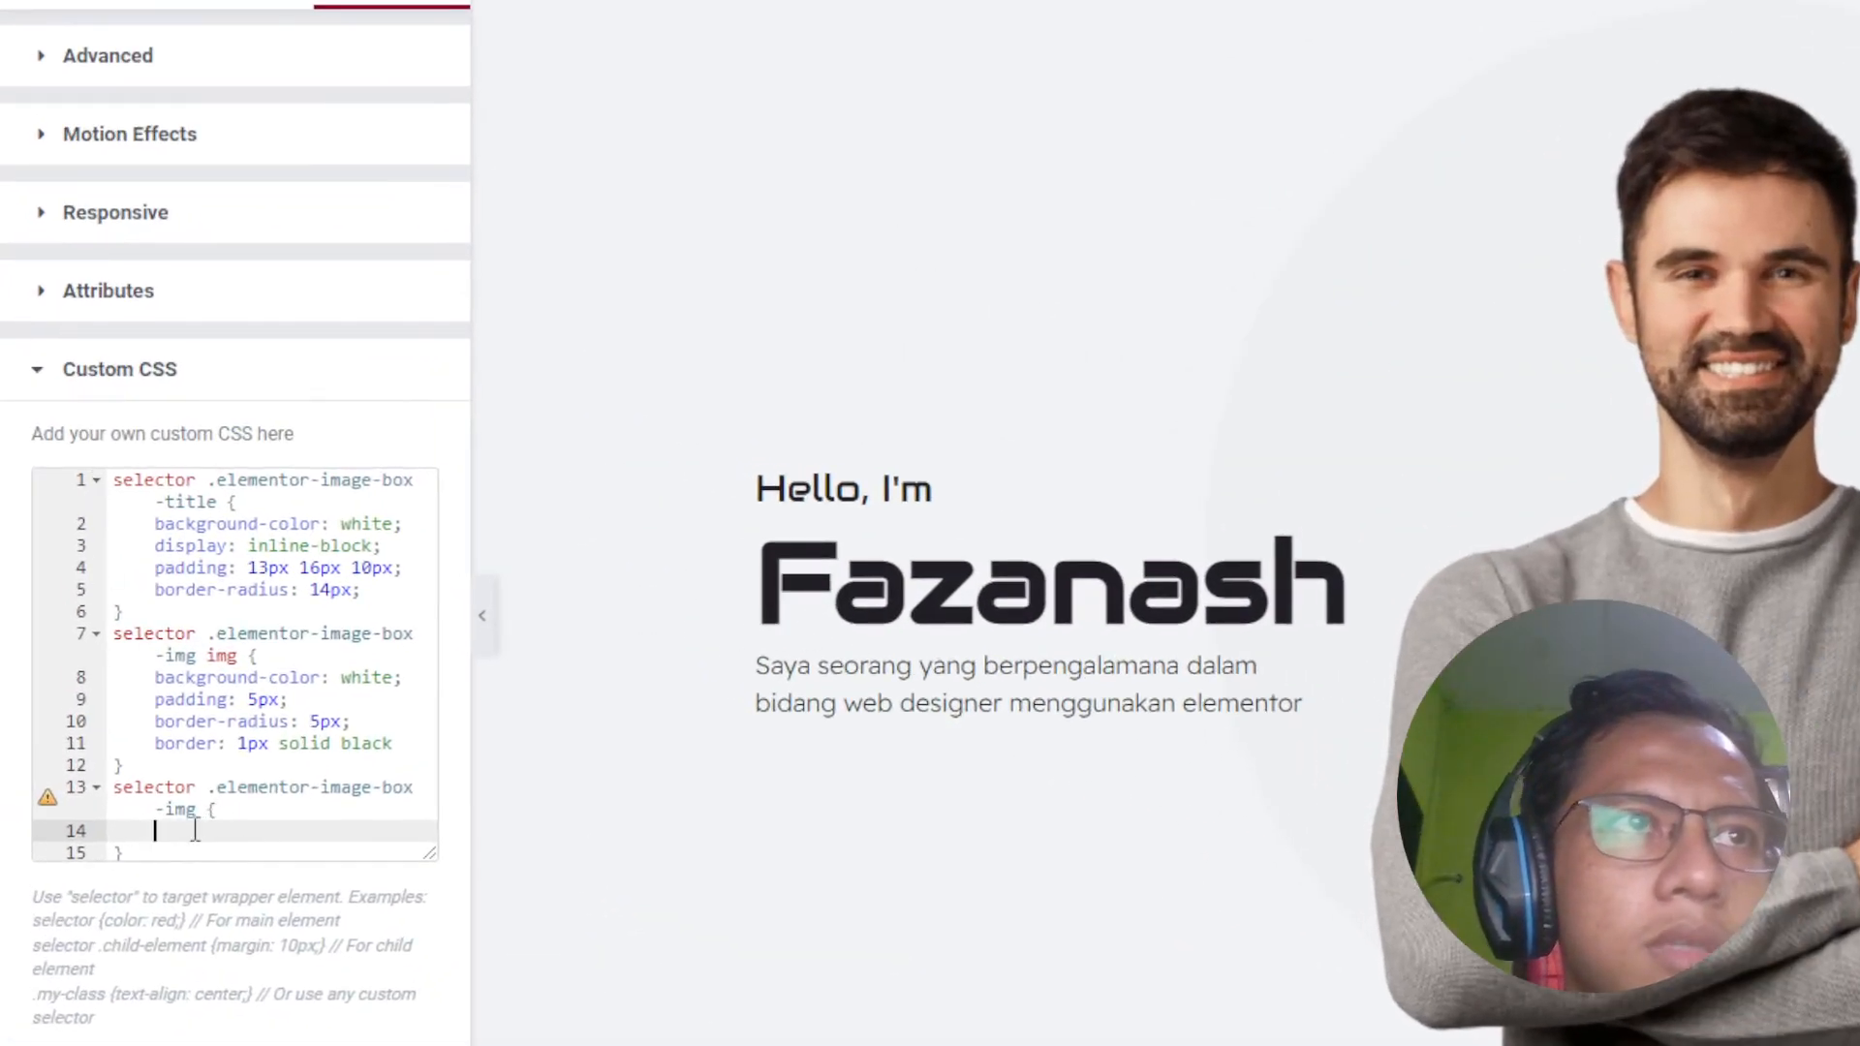
# Step: Try 5px and then 10px padding in the new rule, remove it, and begin a border declaration
pyautogui.write('pad')
pyautogui.press('Return')
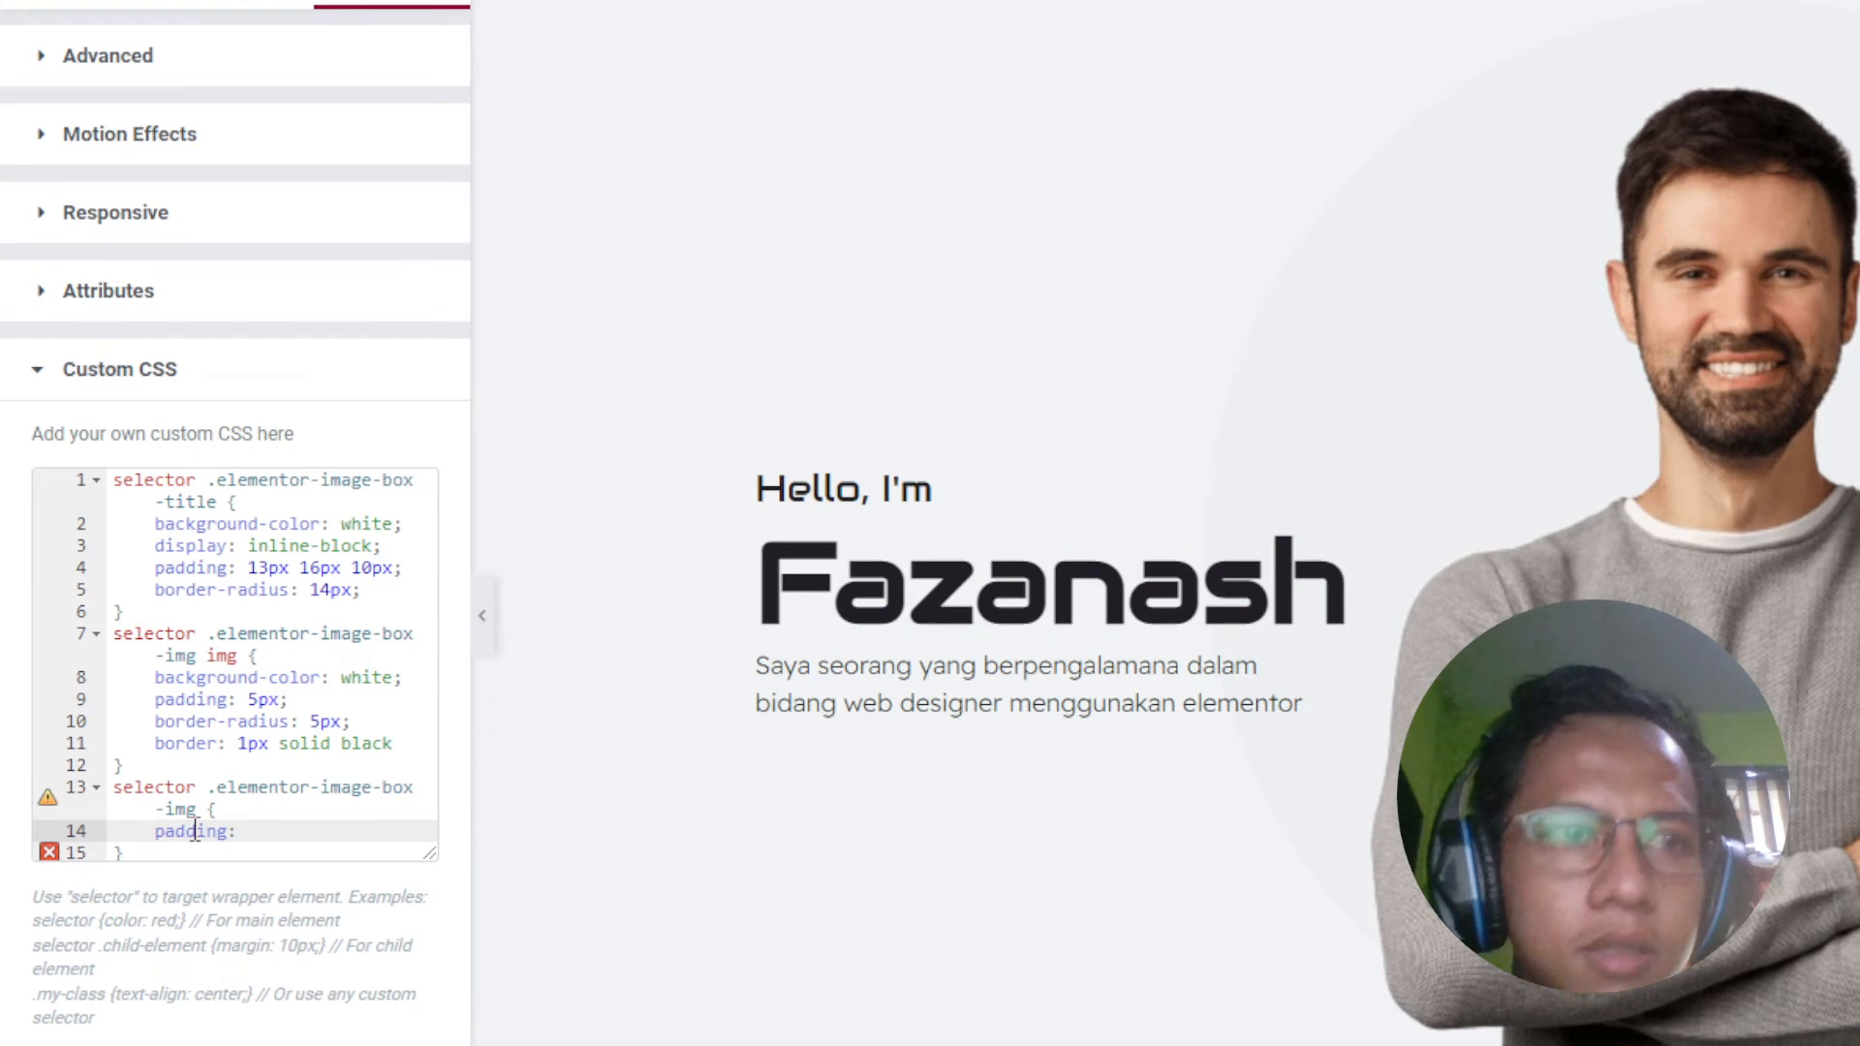
pyautogui.write('5px;')
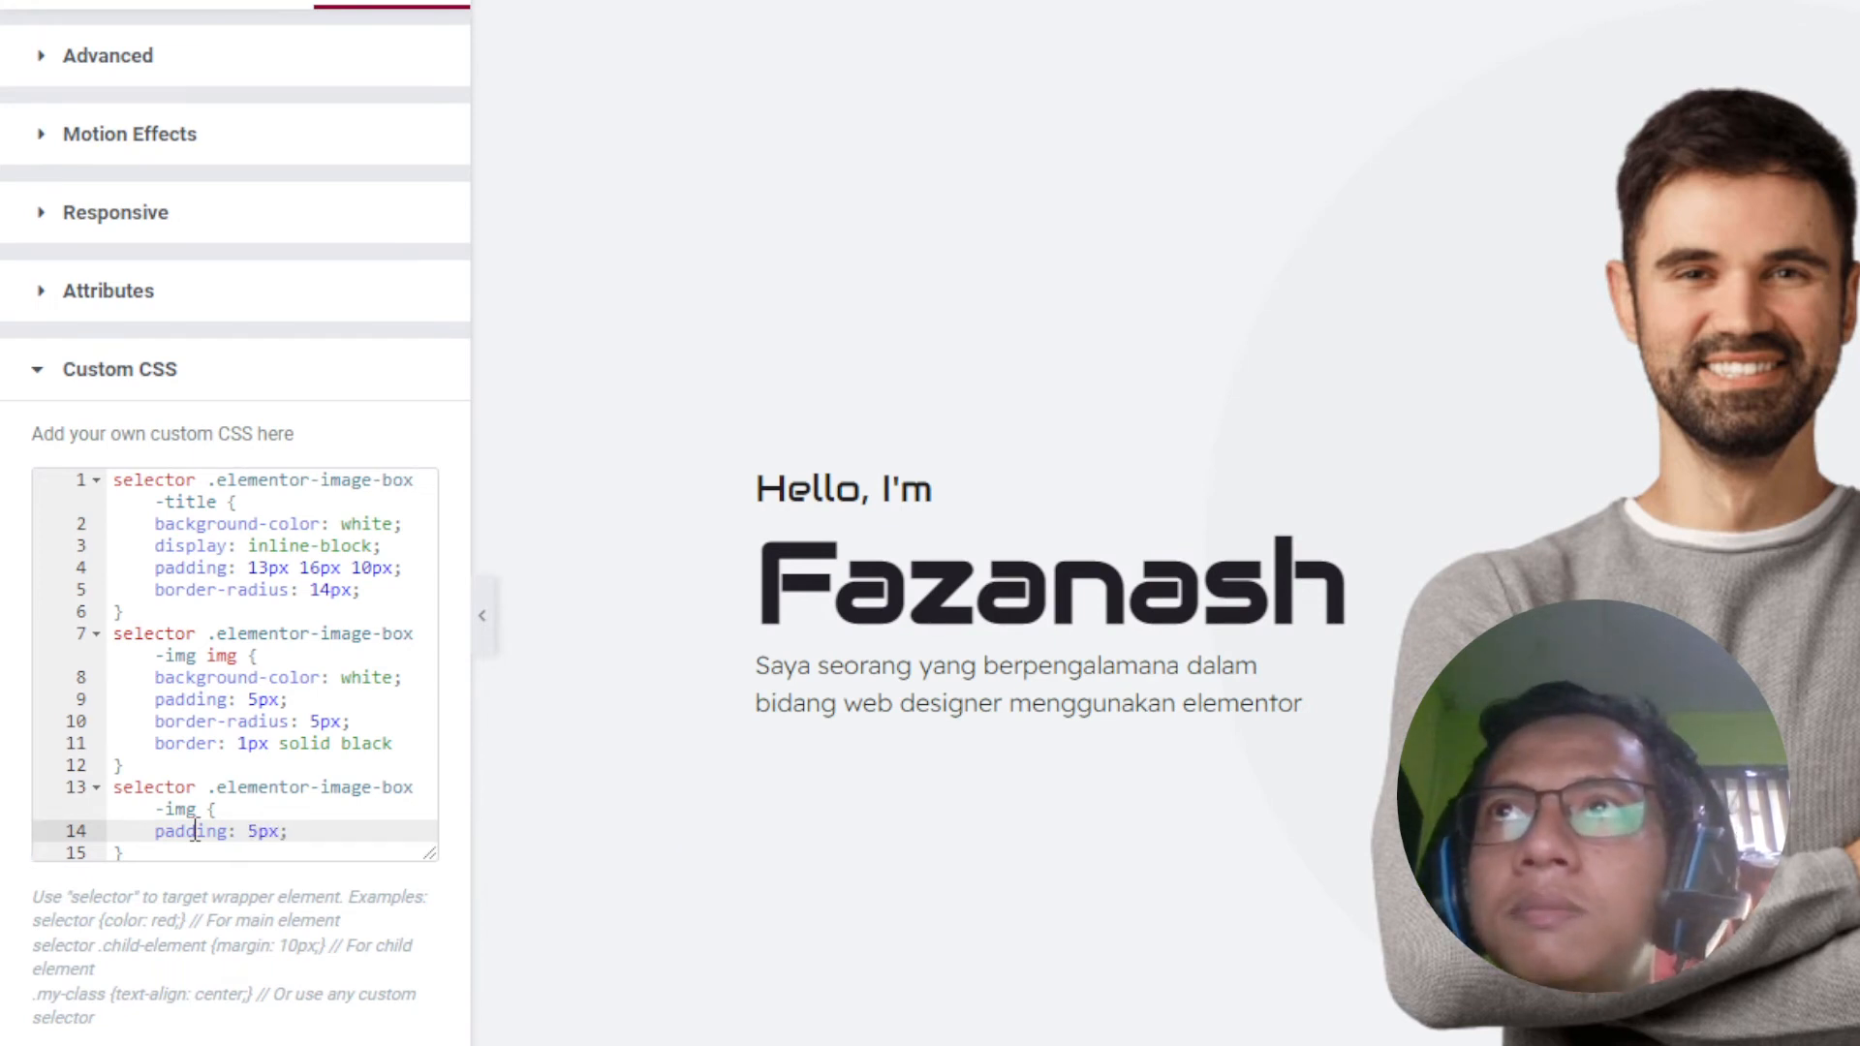
pyautogui.press('Left')
pyautogui.press('Left')
pyautogui.press('BackSpace')
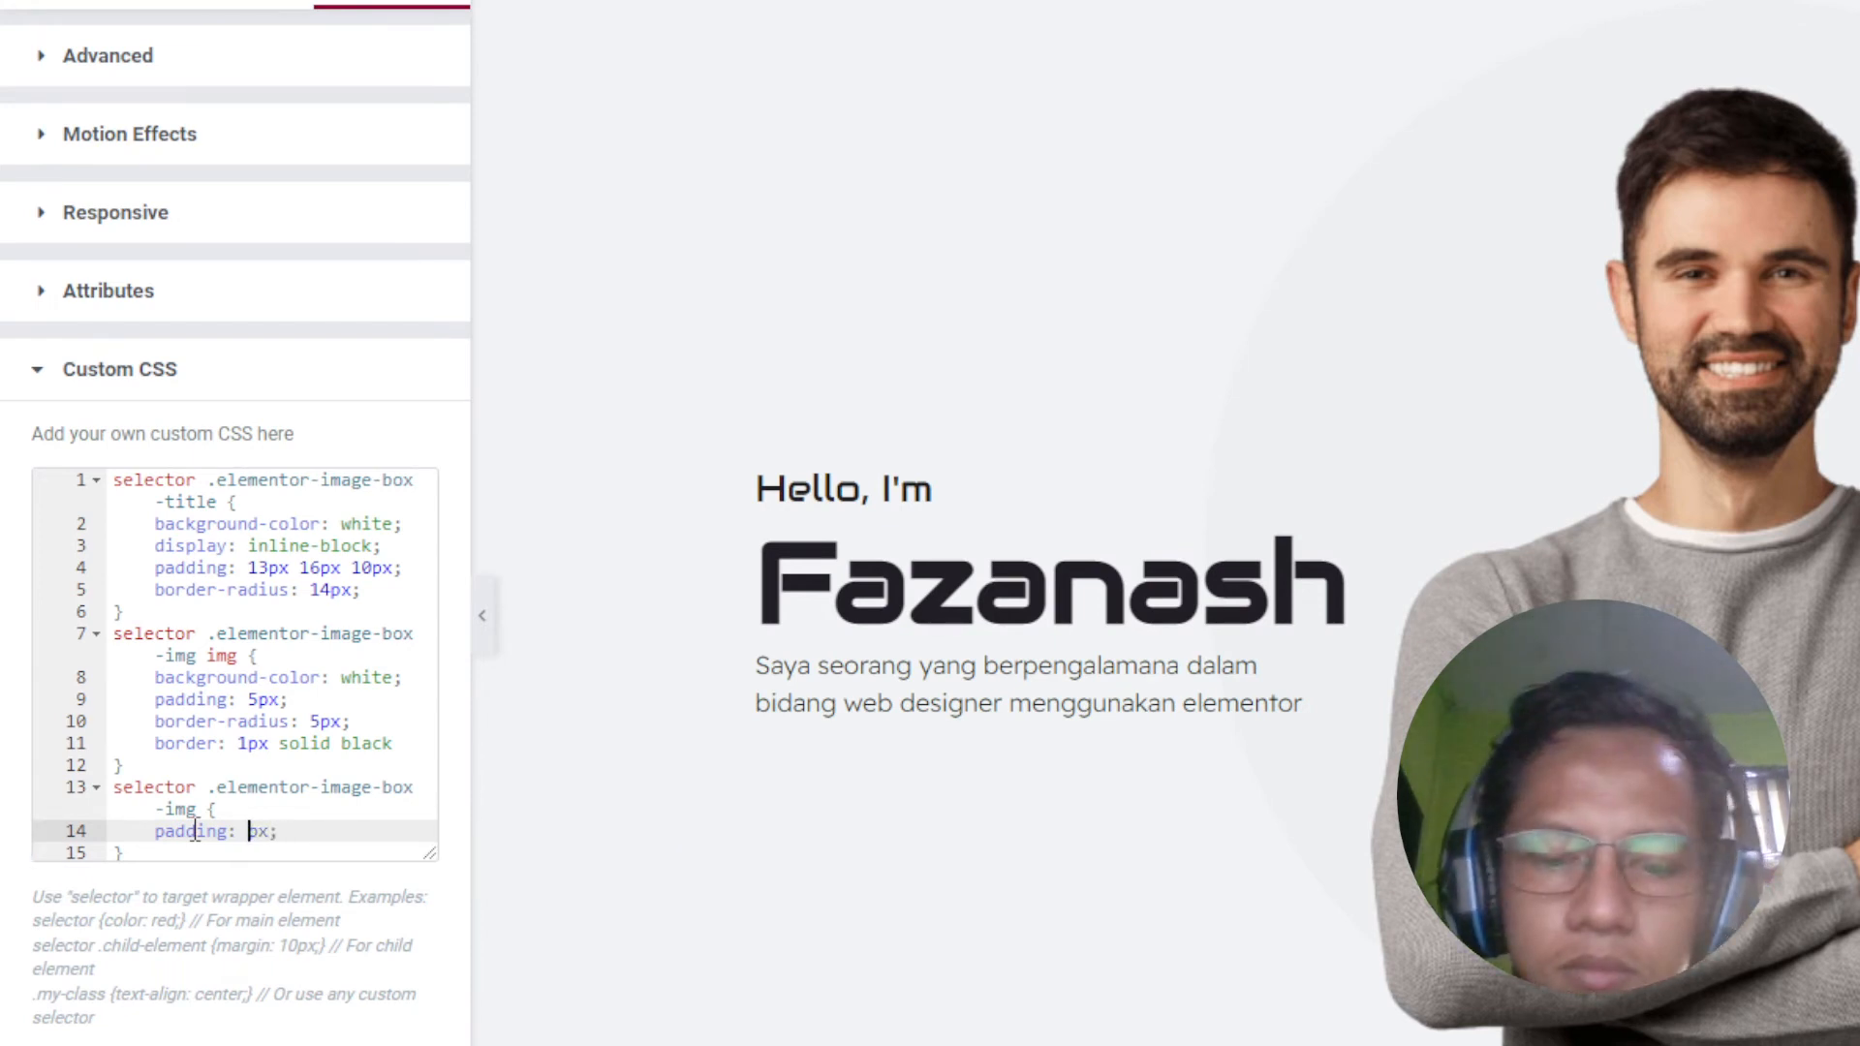
pyautogui.write('10')
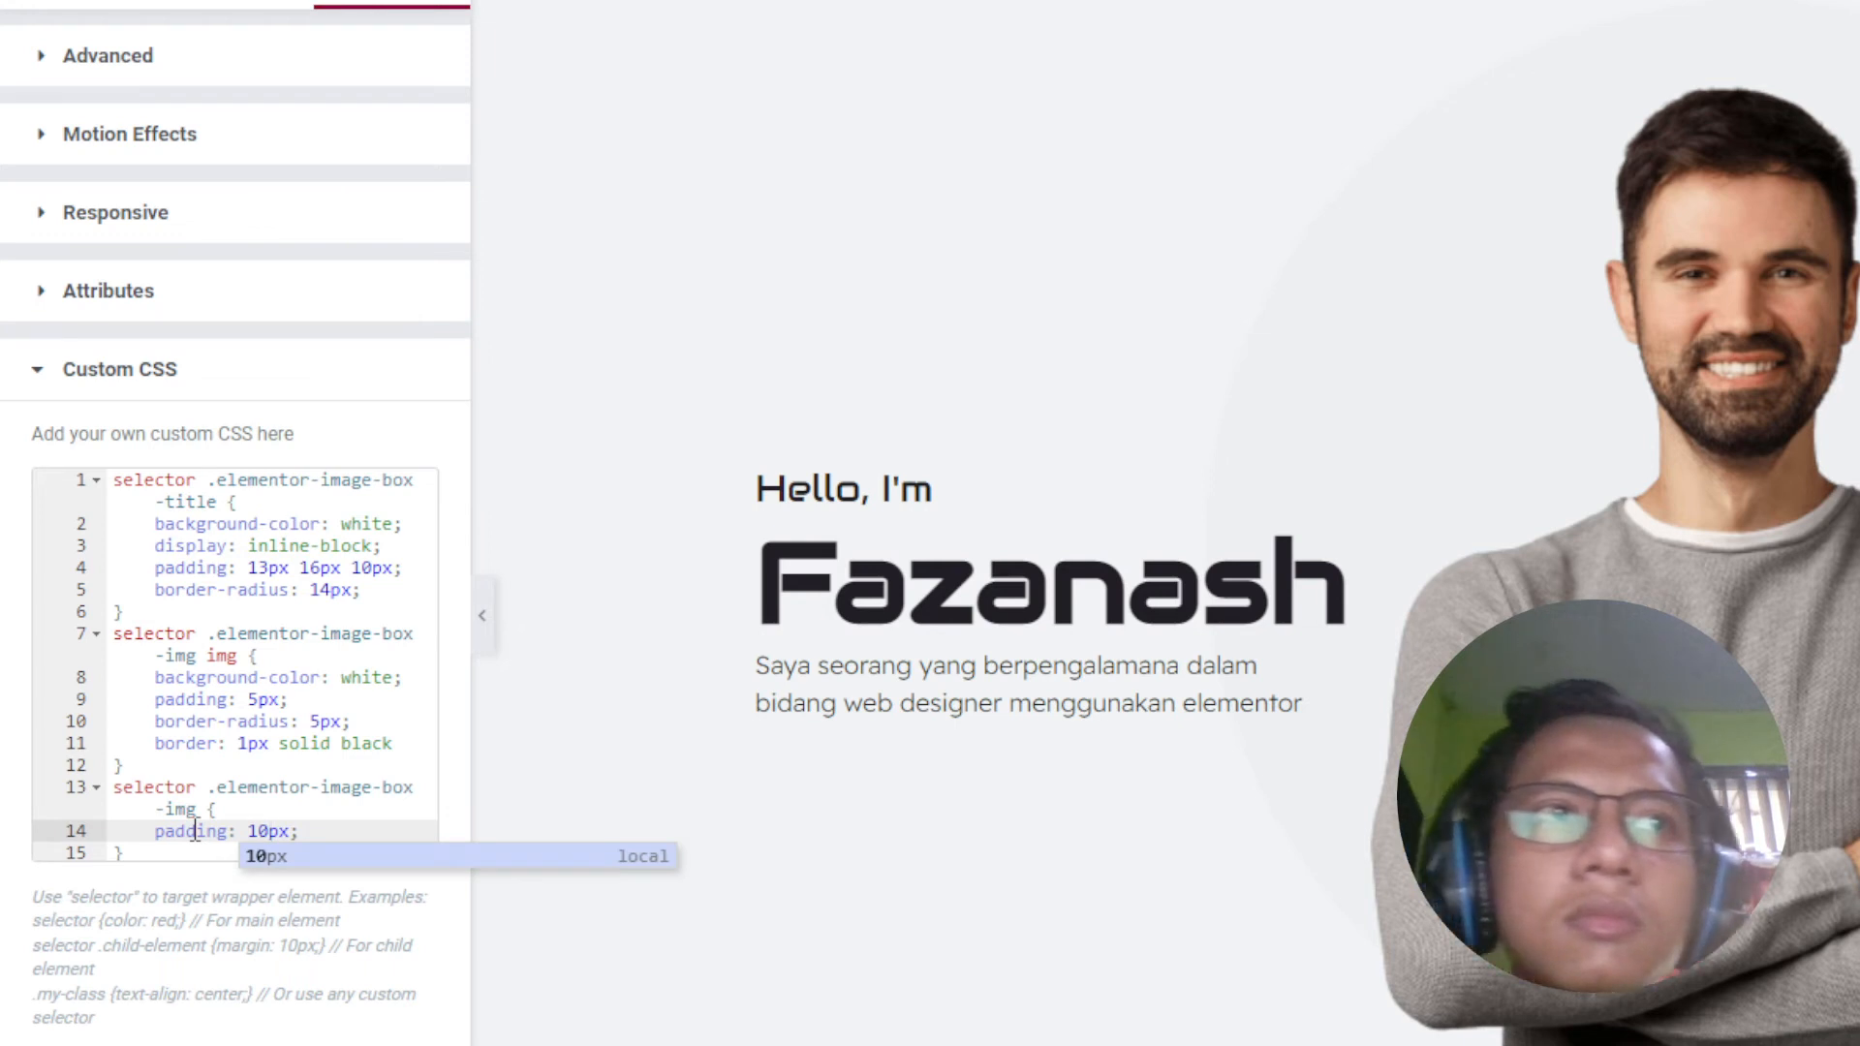
pyautogui.press('BackSpace')
pyautogui.press('BackSpace')
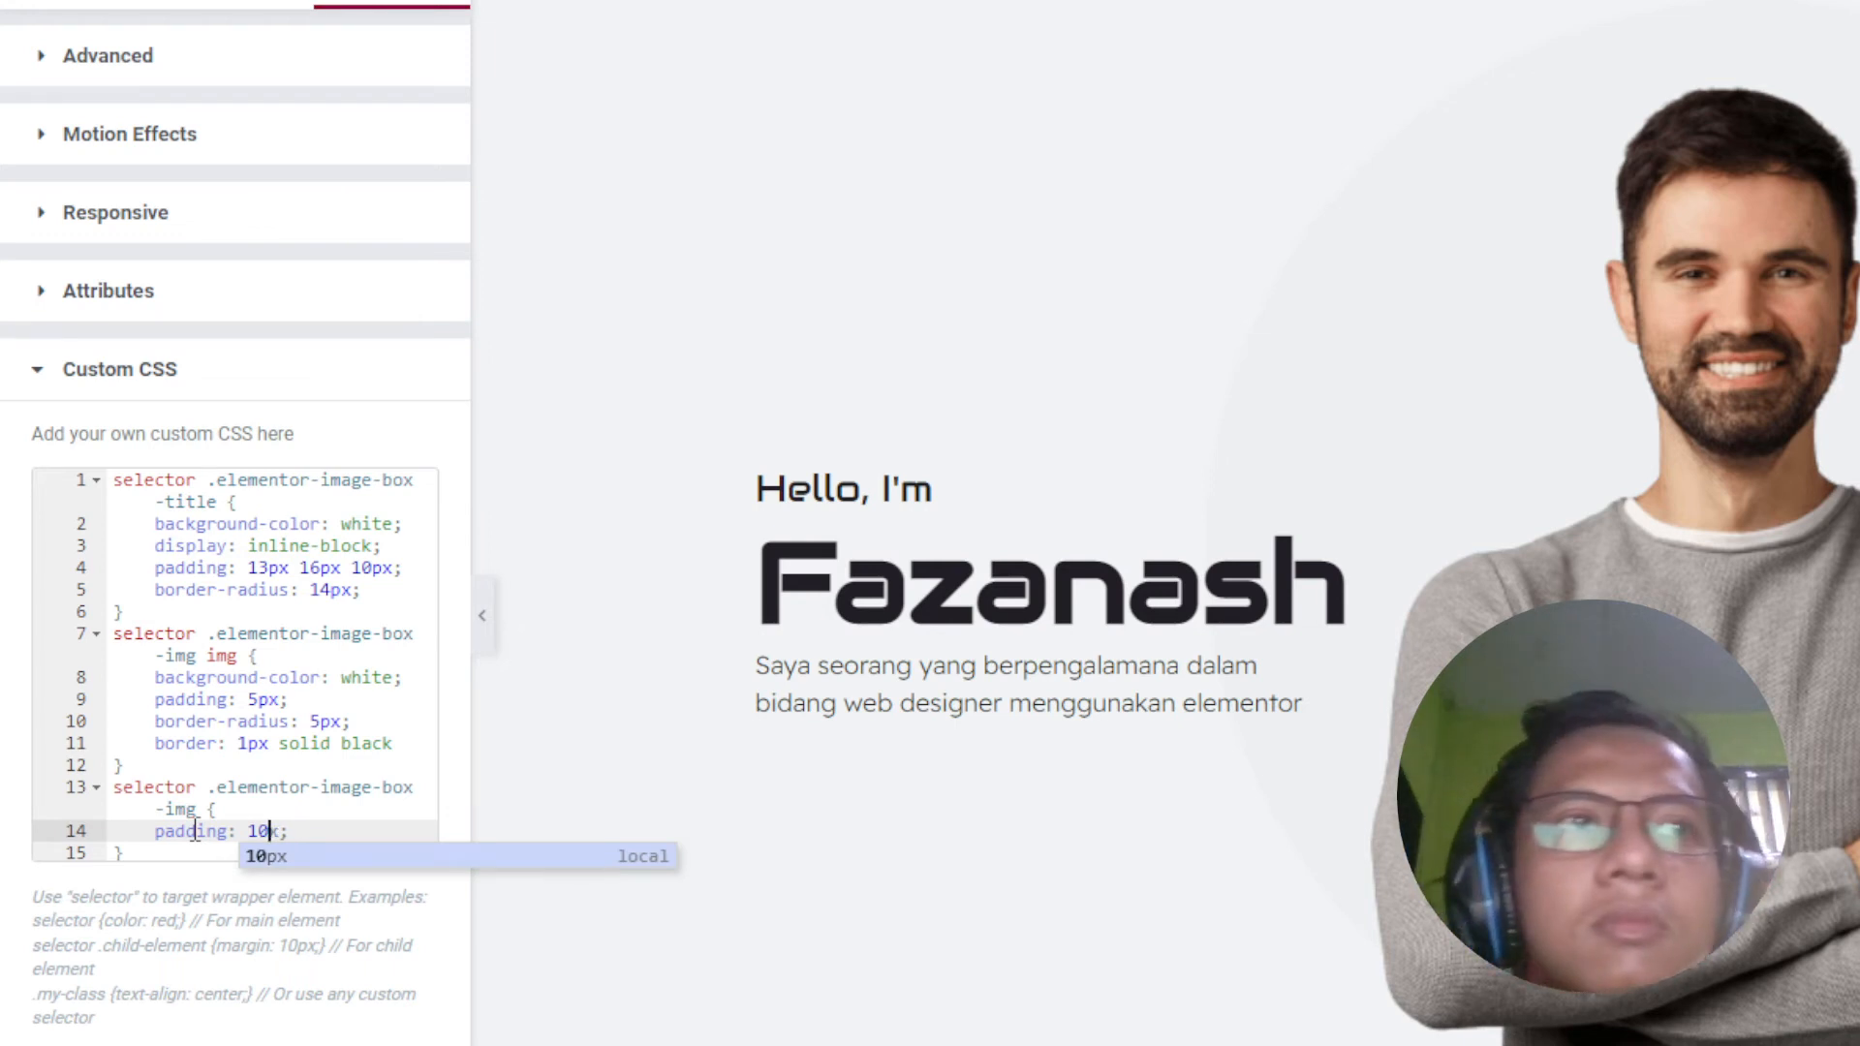
pyautogui.moveTo(271, 831); pyautogui.dragTo(129, 845)
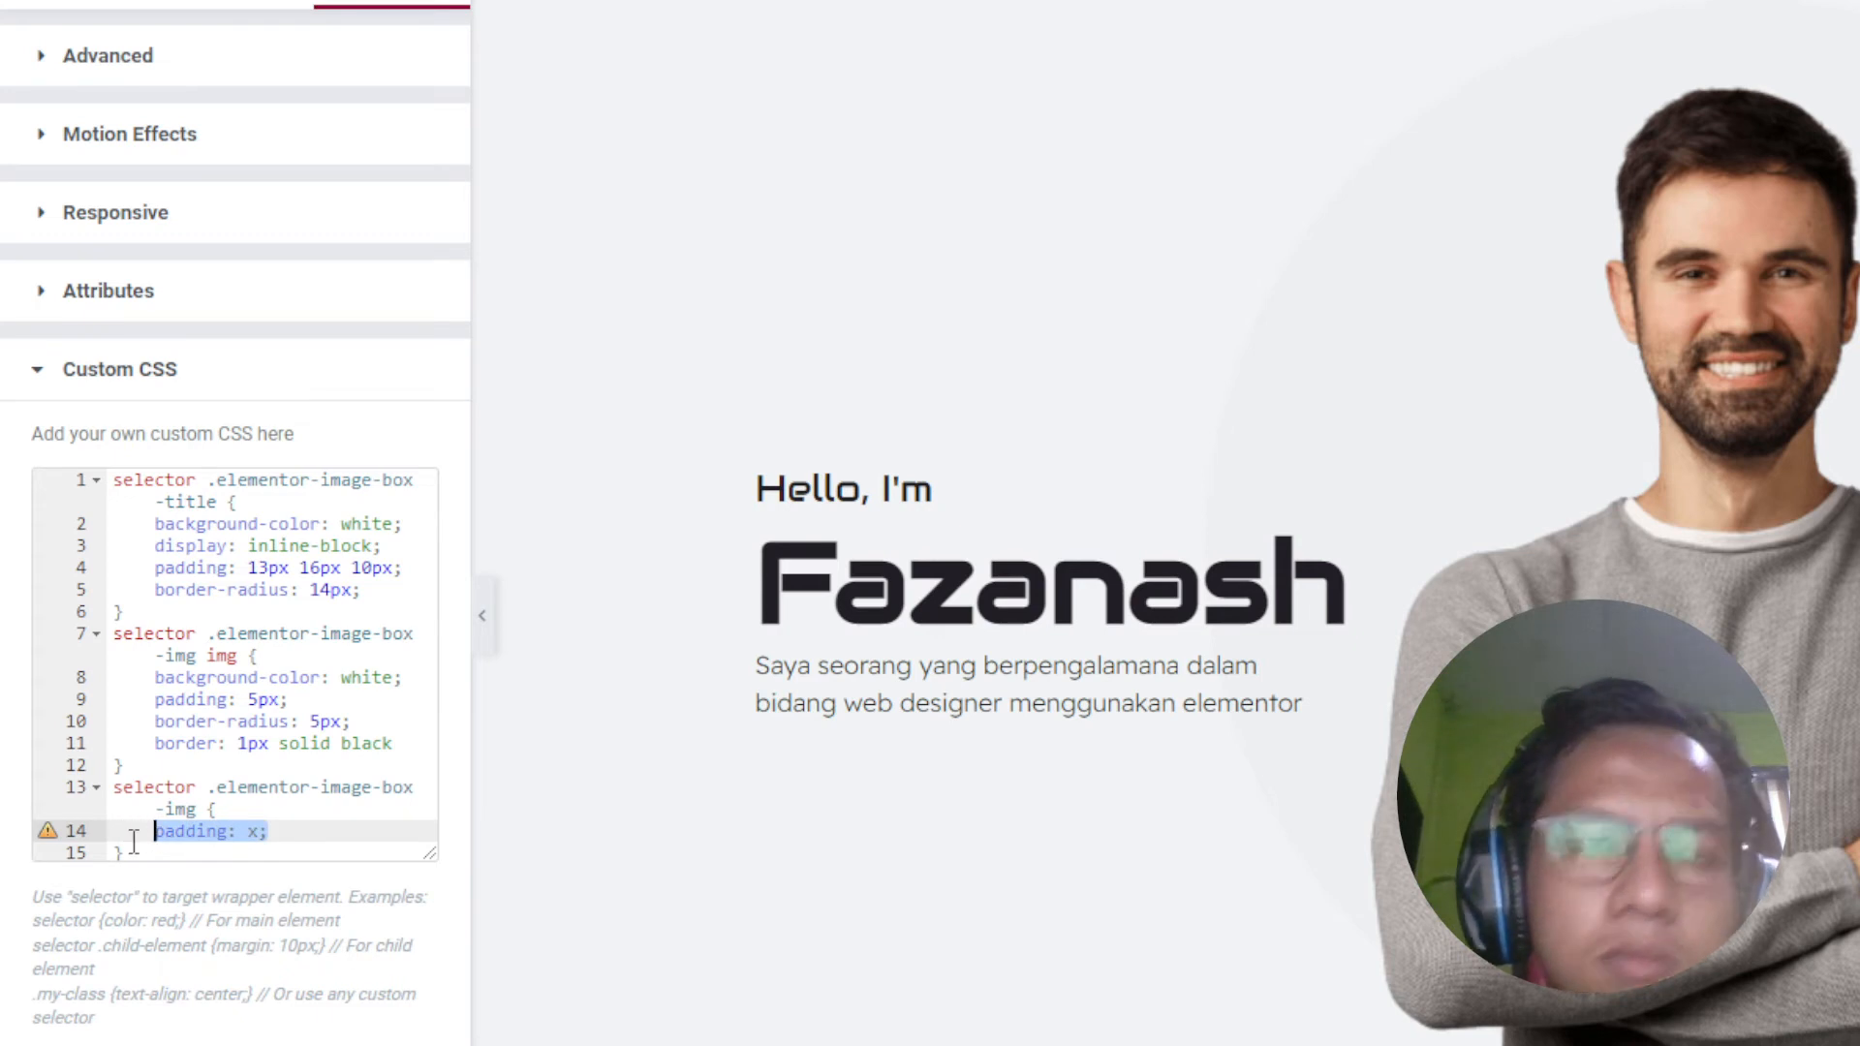
pyautogui.press('BackSpace')
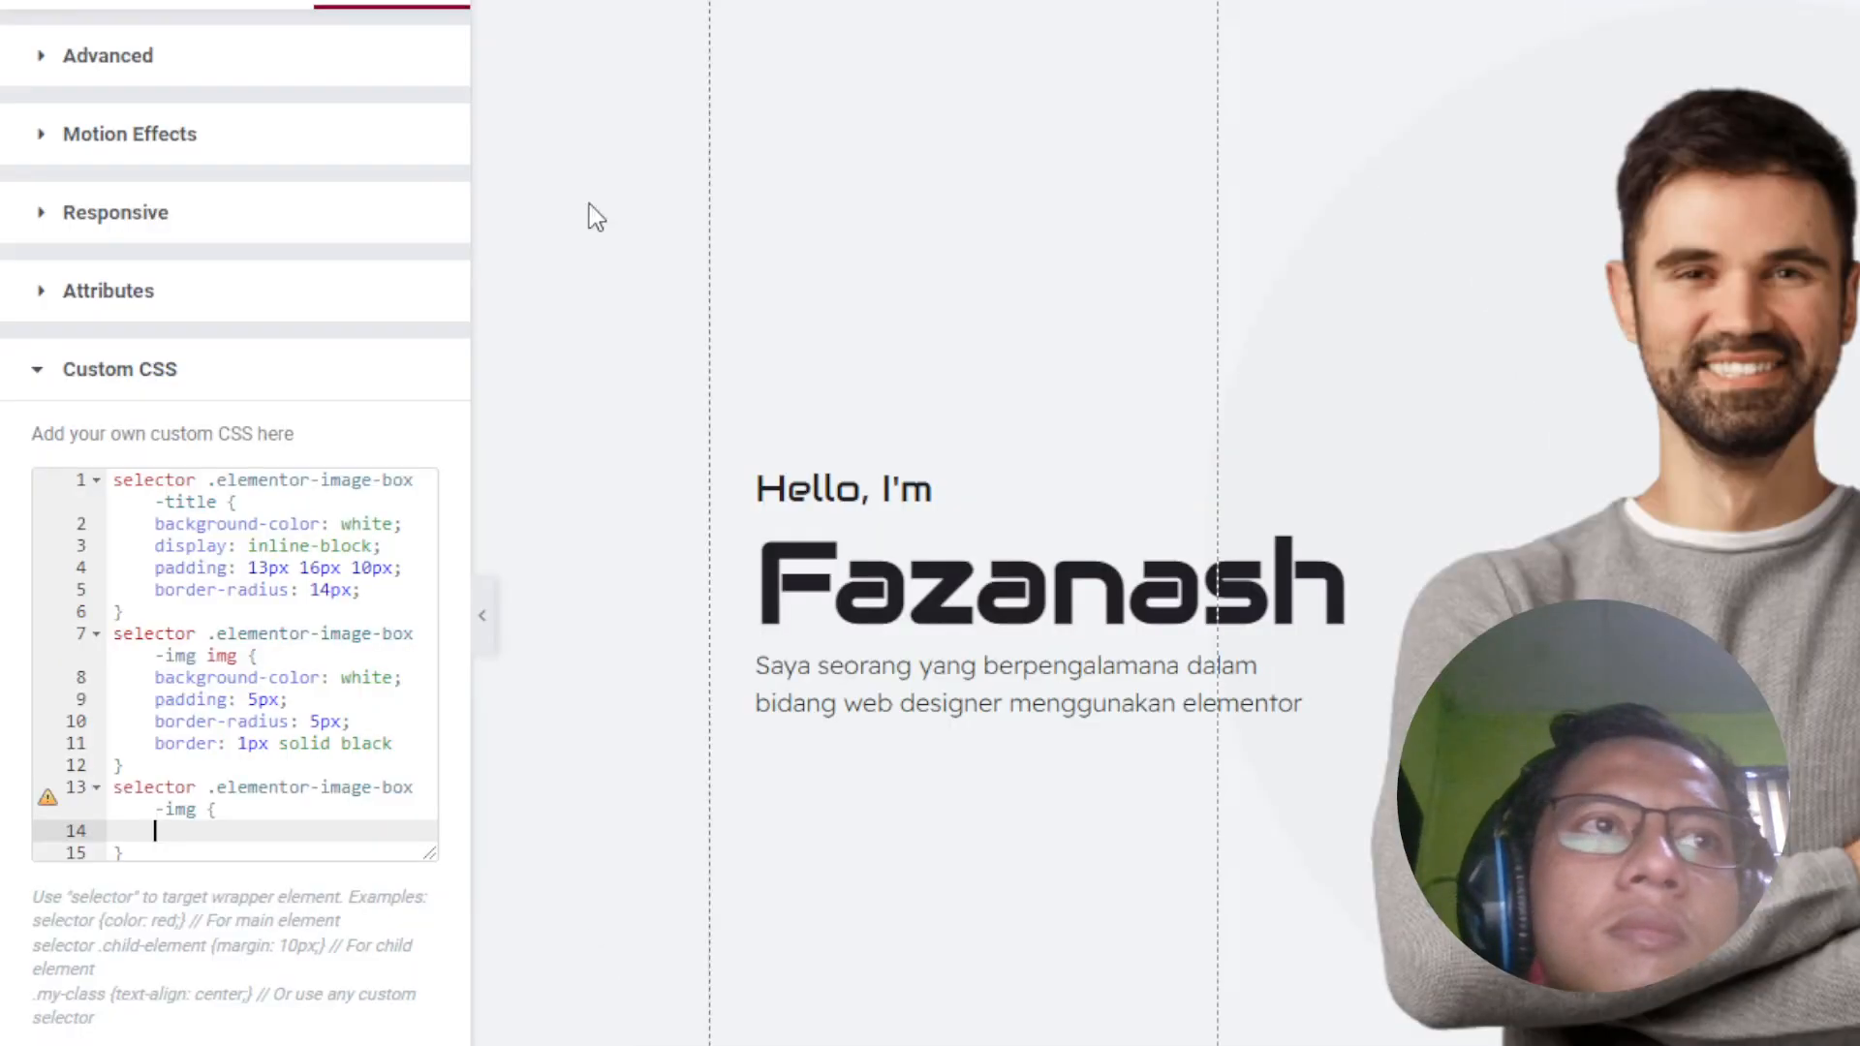
pyautogui.write('bor')
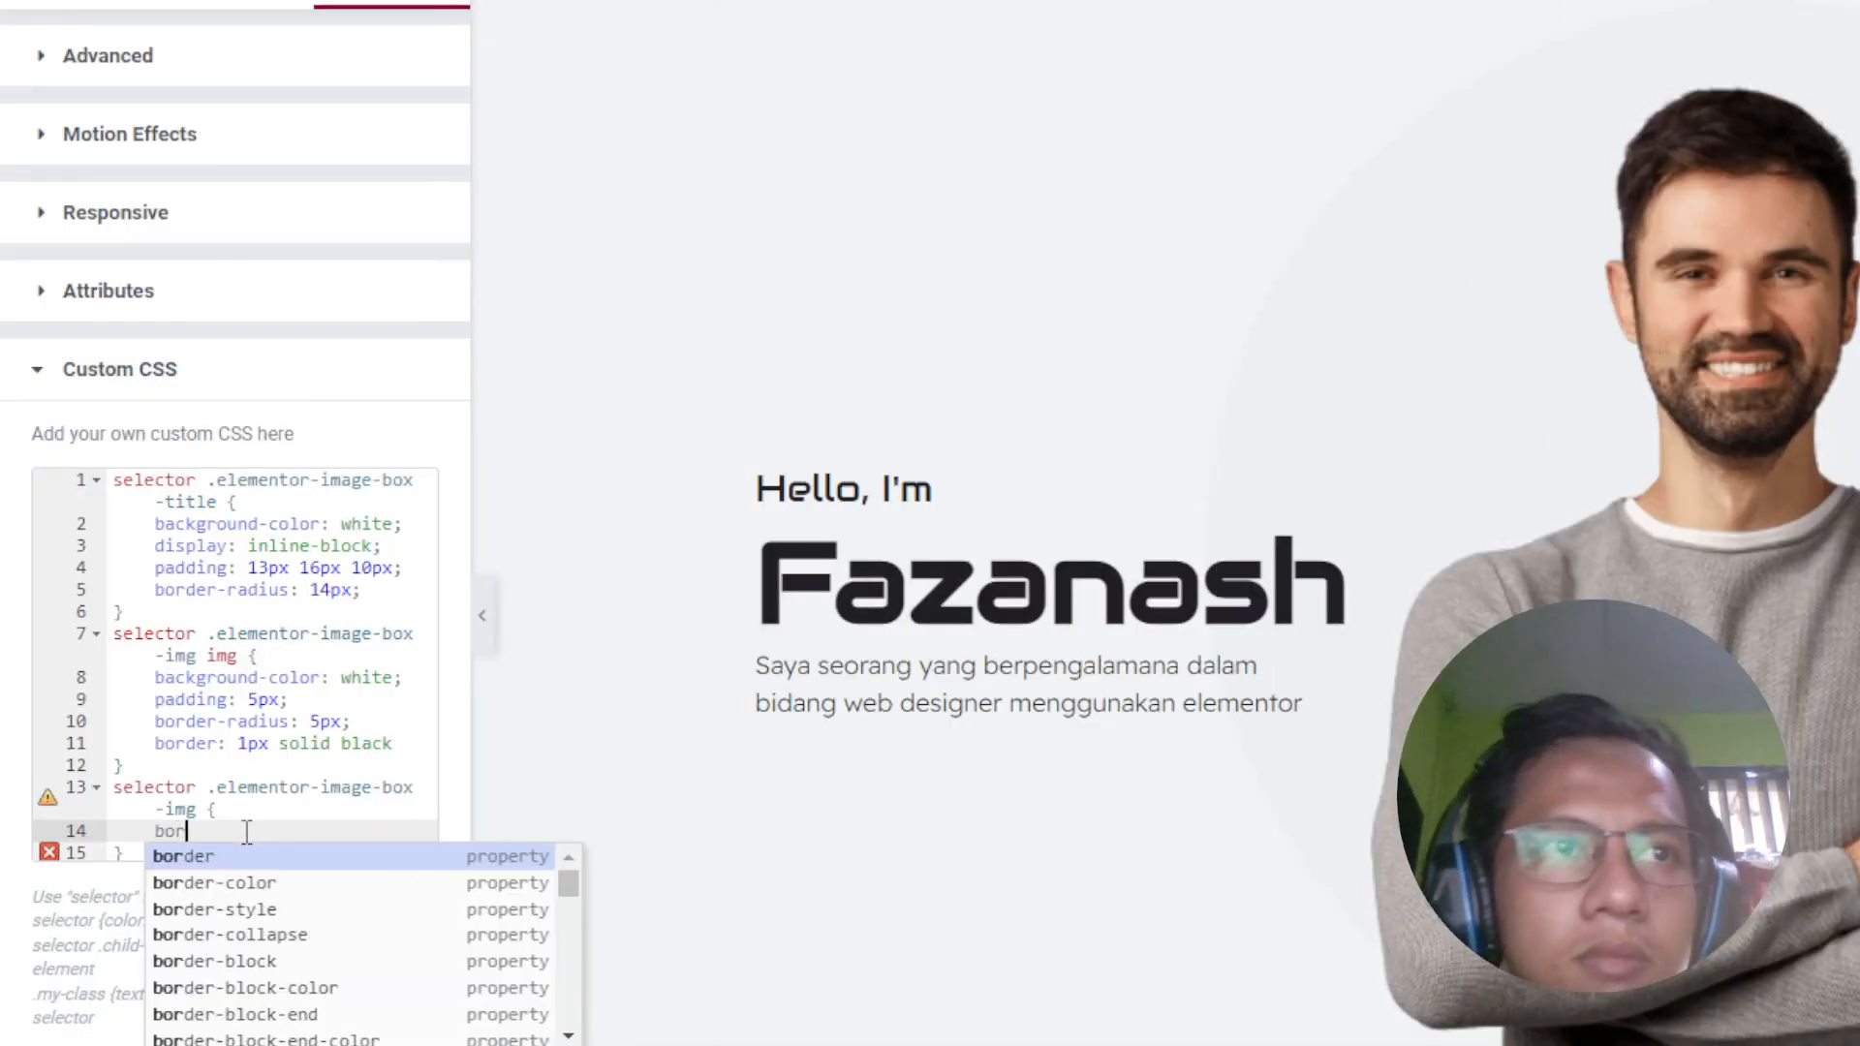
pyautogui.press('Return')
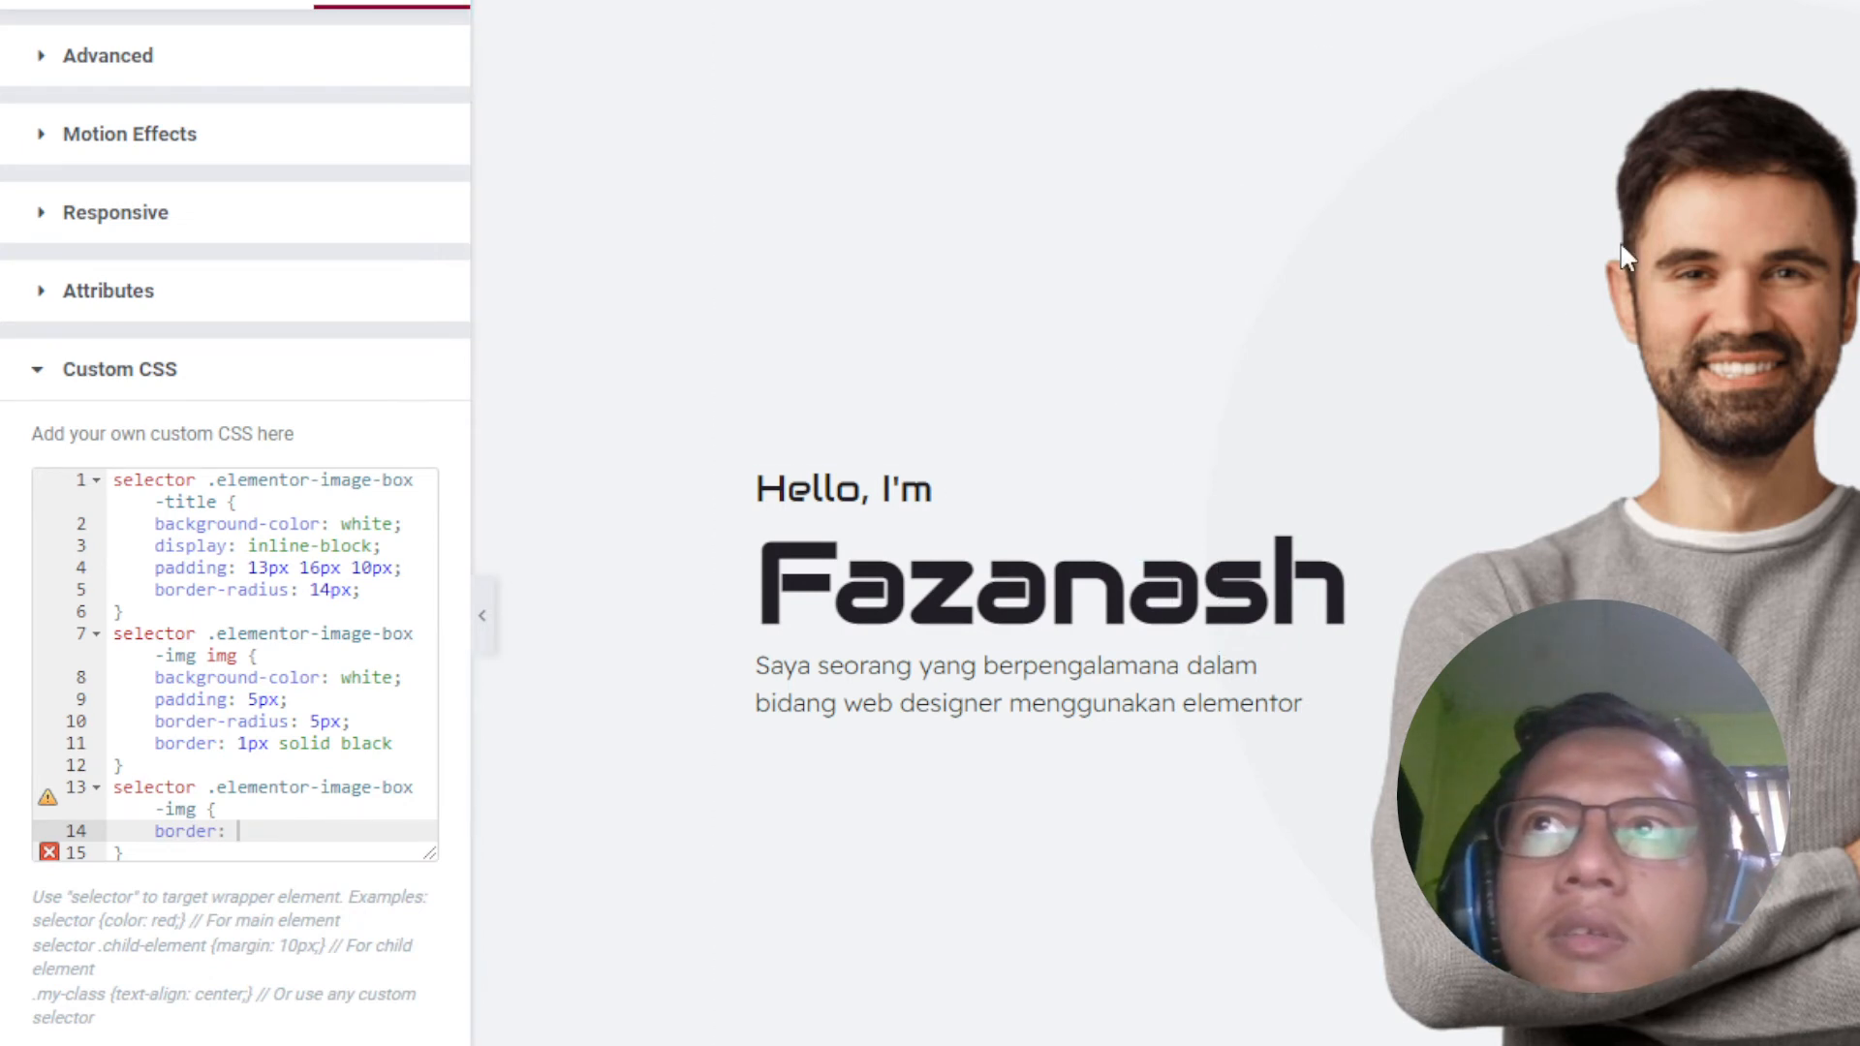
# Step: Sample the page's light-grey #EDF0F2 and give the wrapper rule 'border: 1px solid #EDF0F2'
pyautogui.click(1382, 323)
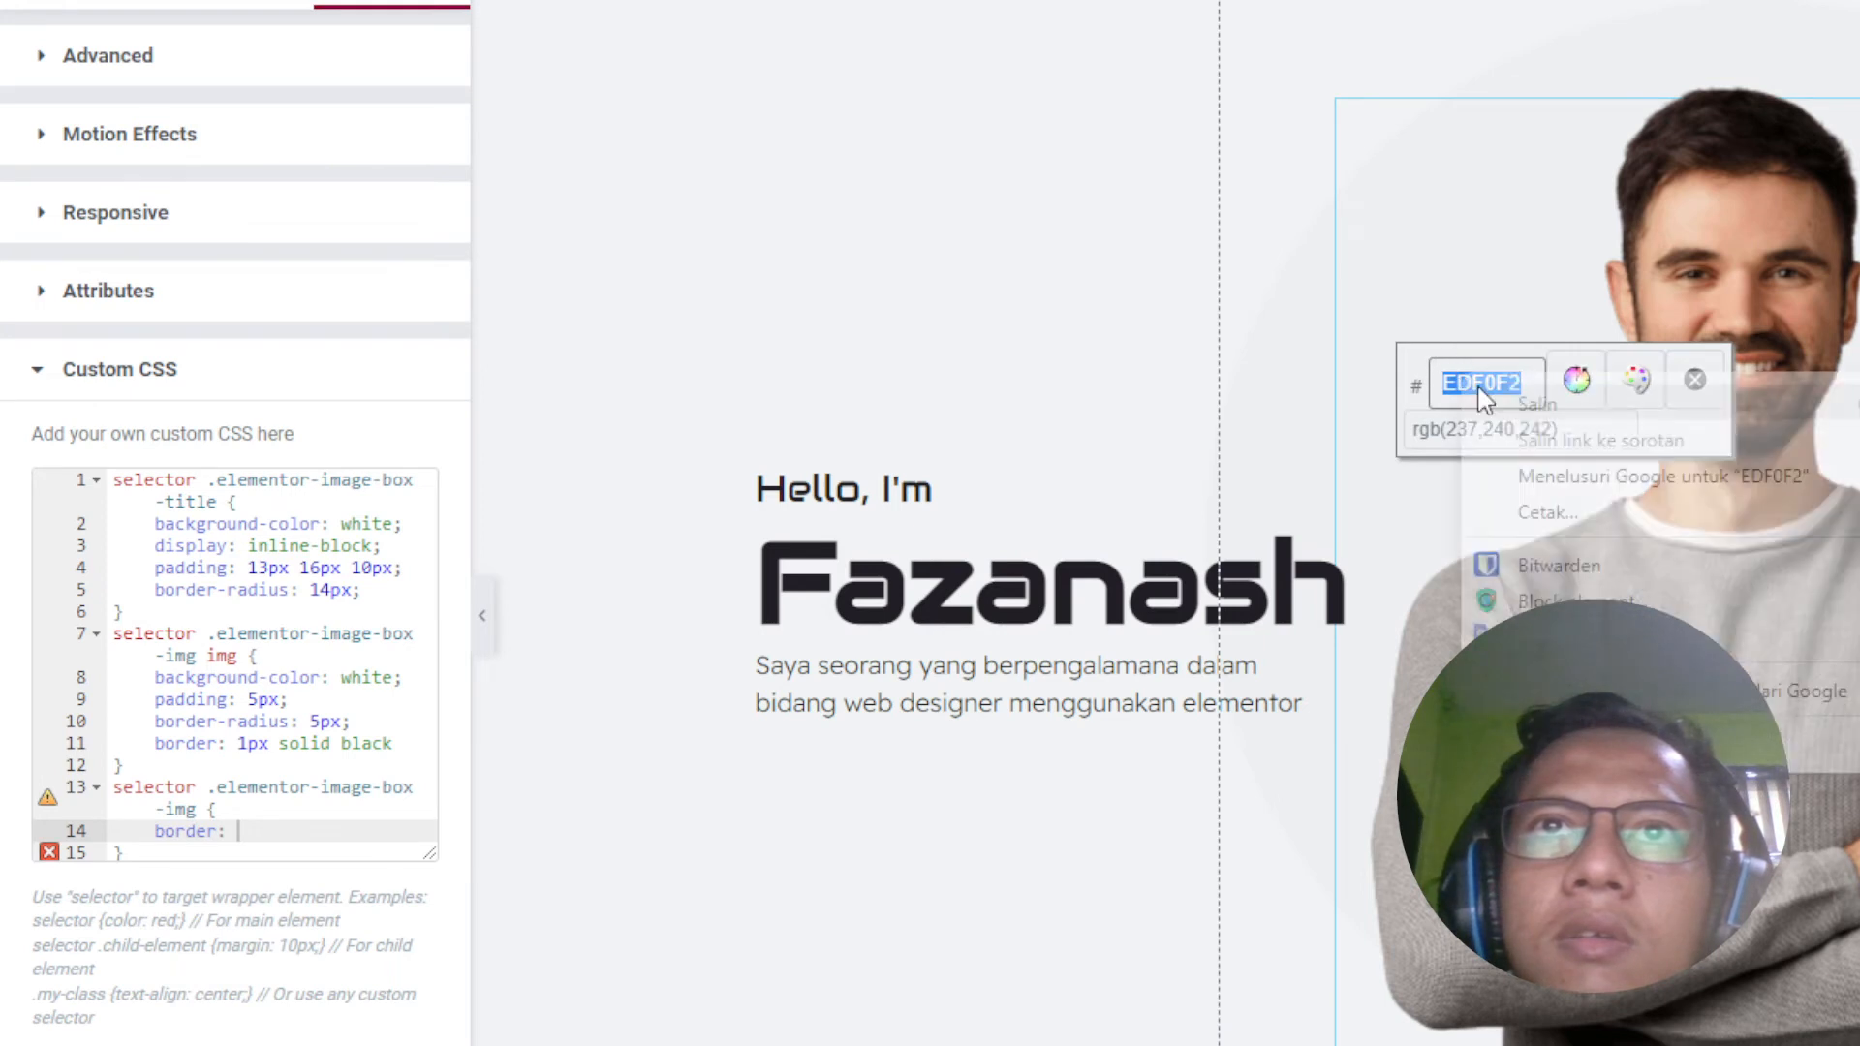
pyautogui.click(1694, 379)
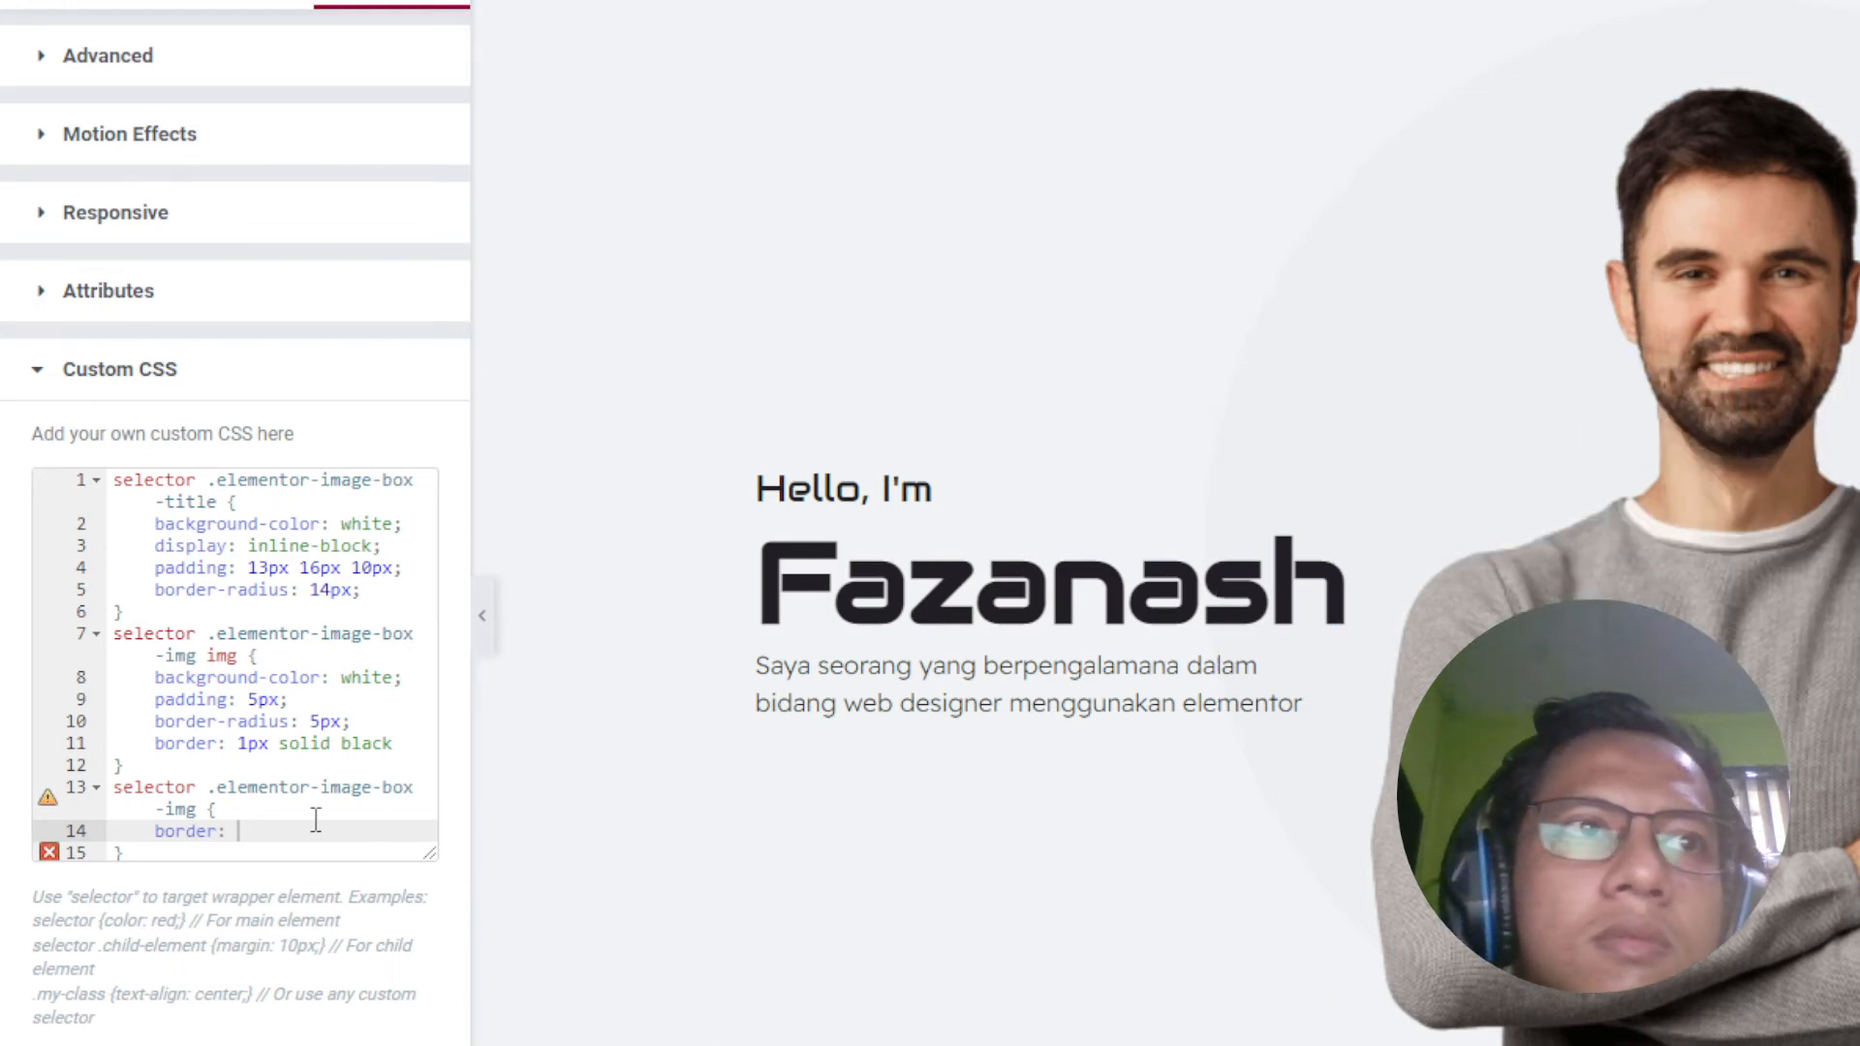
pyautogui.write('1')
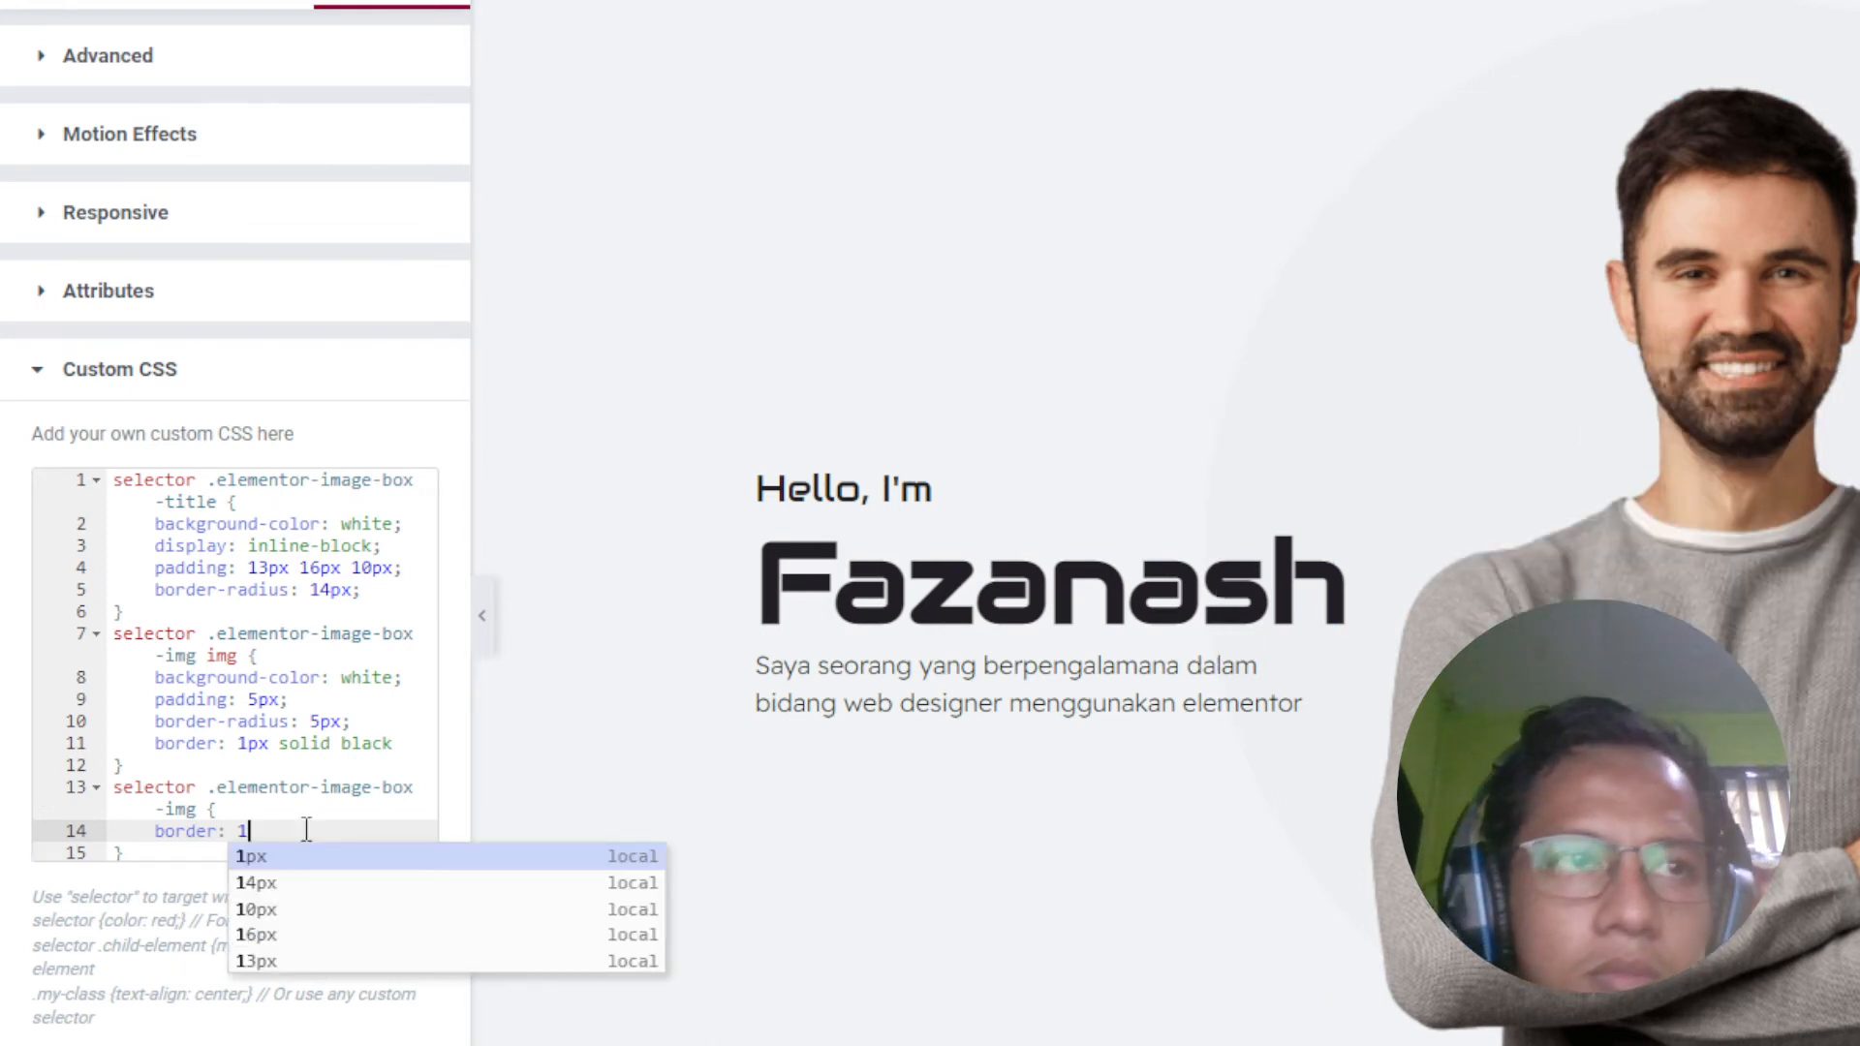
pyautogui.write('px solid #EDF0F2')
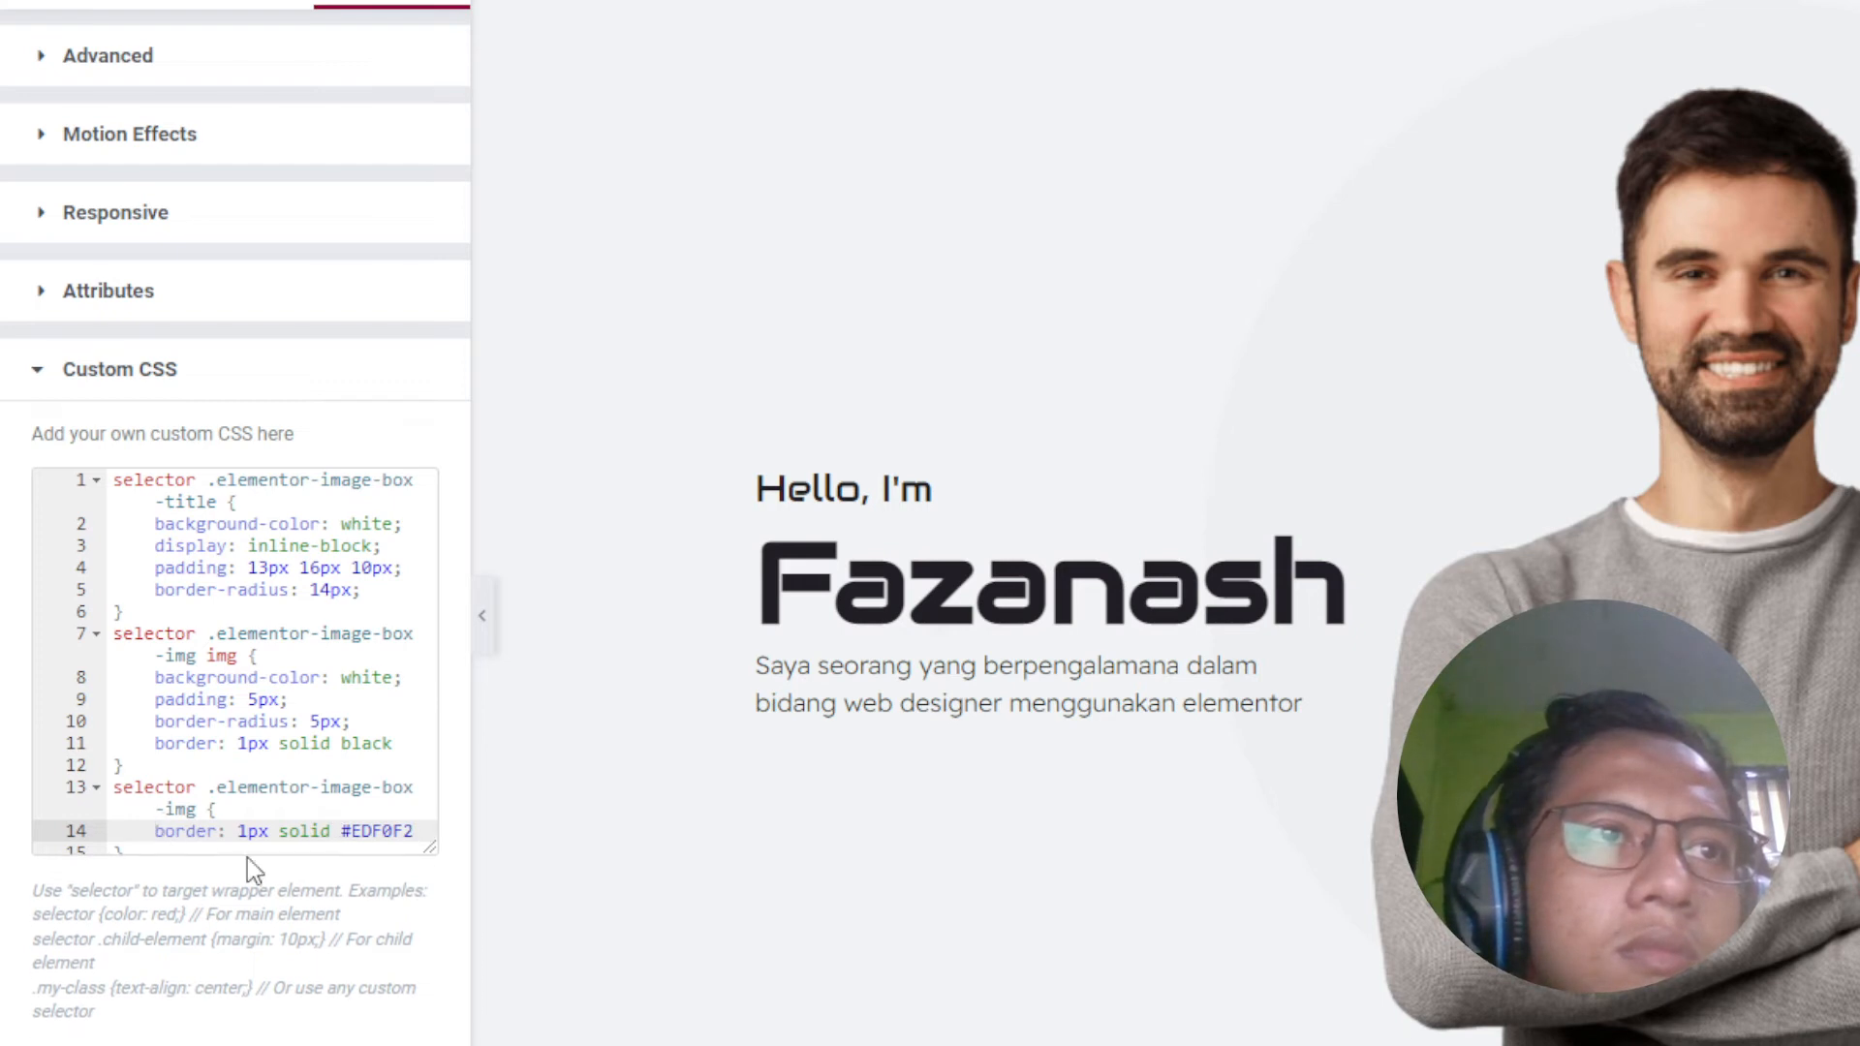
# Step: Replace the image's black border line with the same 1px solid #EDF0F2 border
pyautogui.moveTo(431, 856); pyautogui.dragTo(432, 996)
pyautogui.click(359, 854)
pyautogui.moveTo(153, 831); pyautogui.dragTo(426, 830)
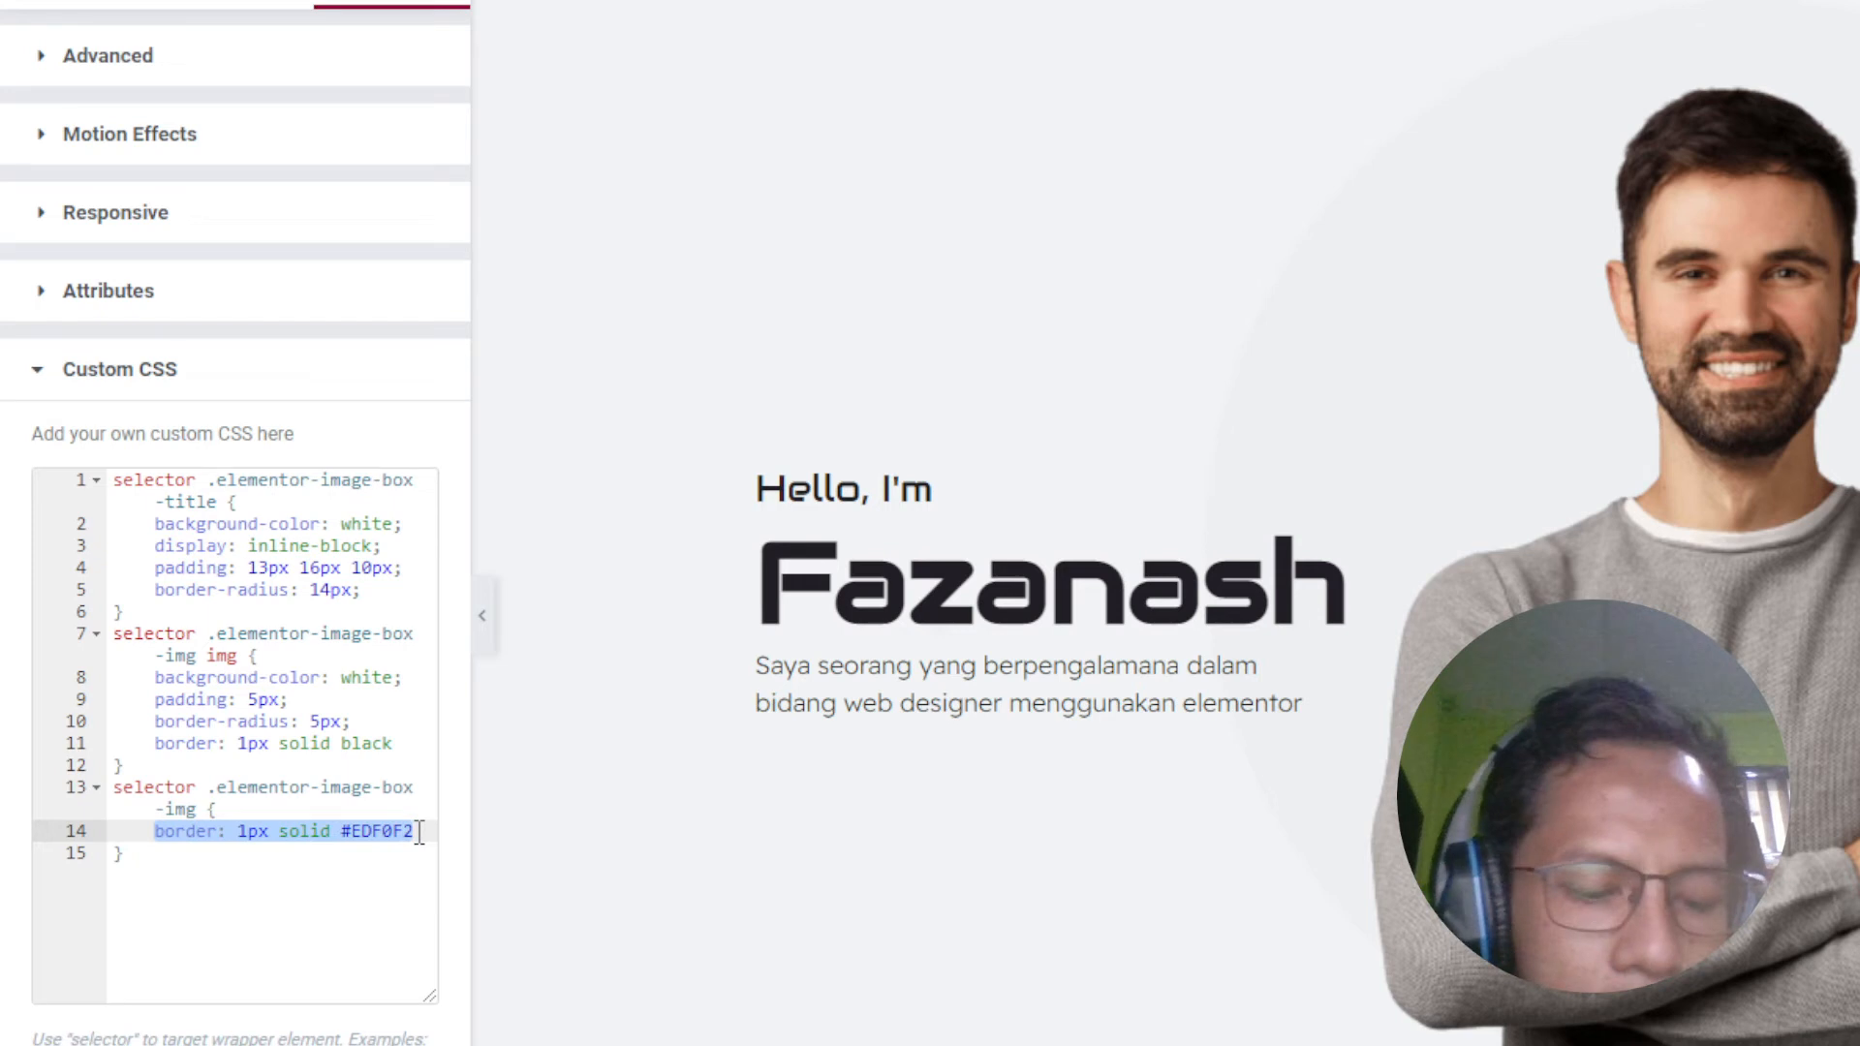
pyautogui.moveTo(395, 746); pyautogui.dragTo(154, 744)
pyautogui.hotkey('ctrl', 'v')
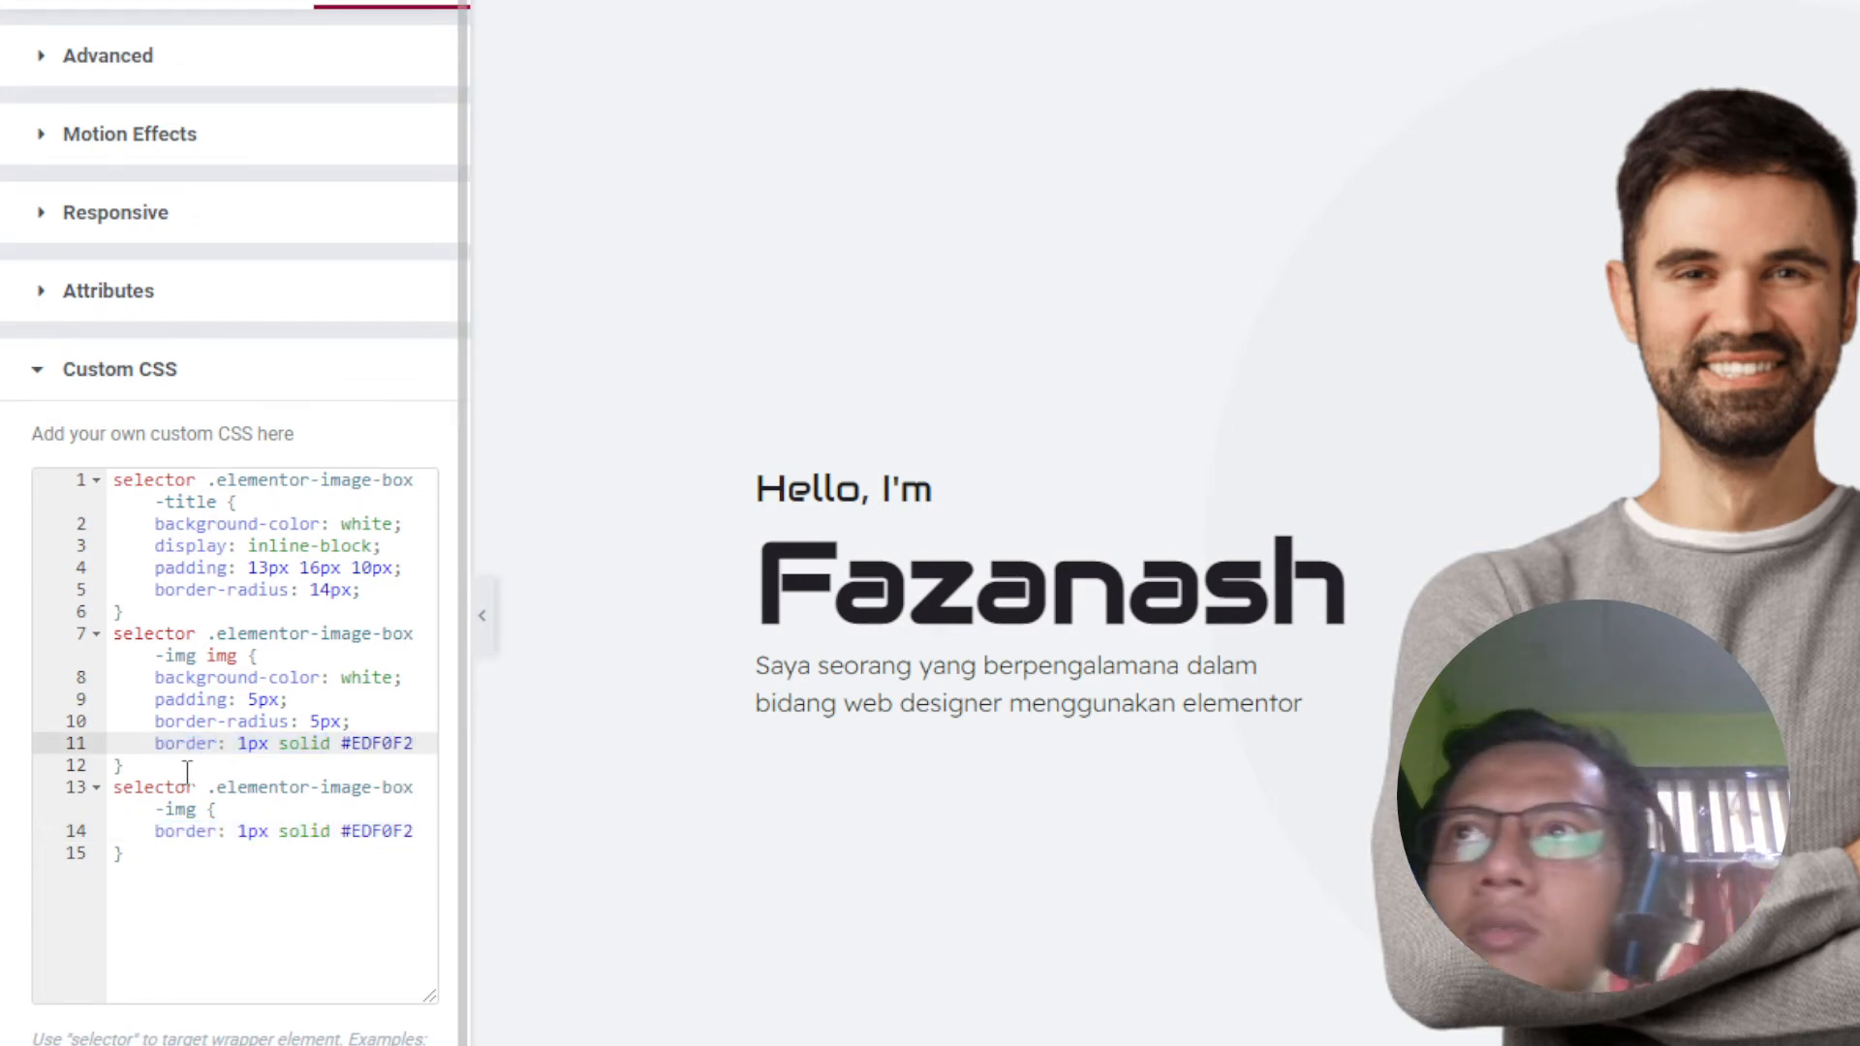
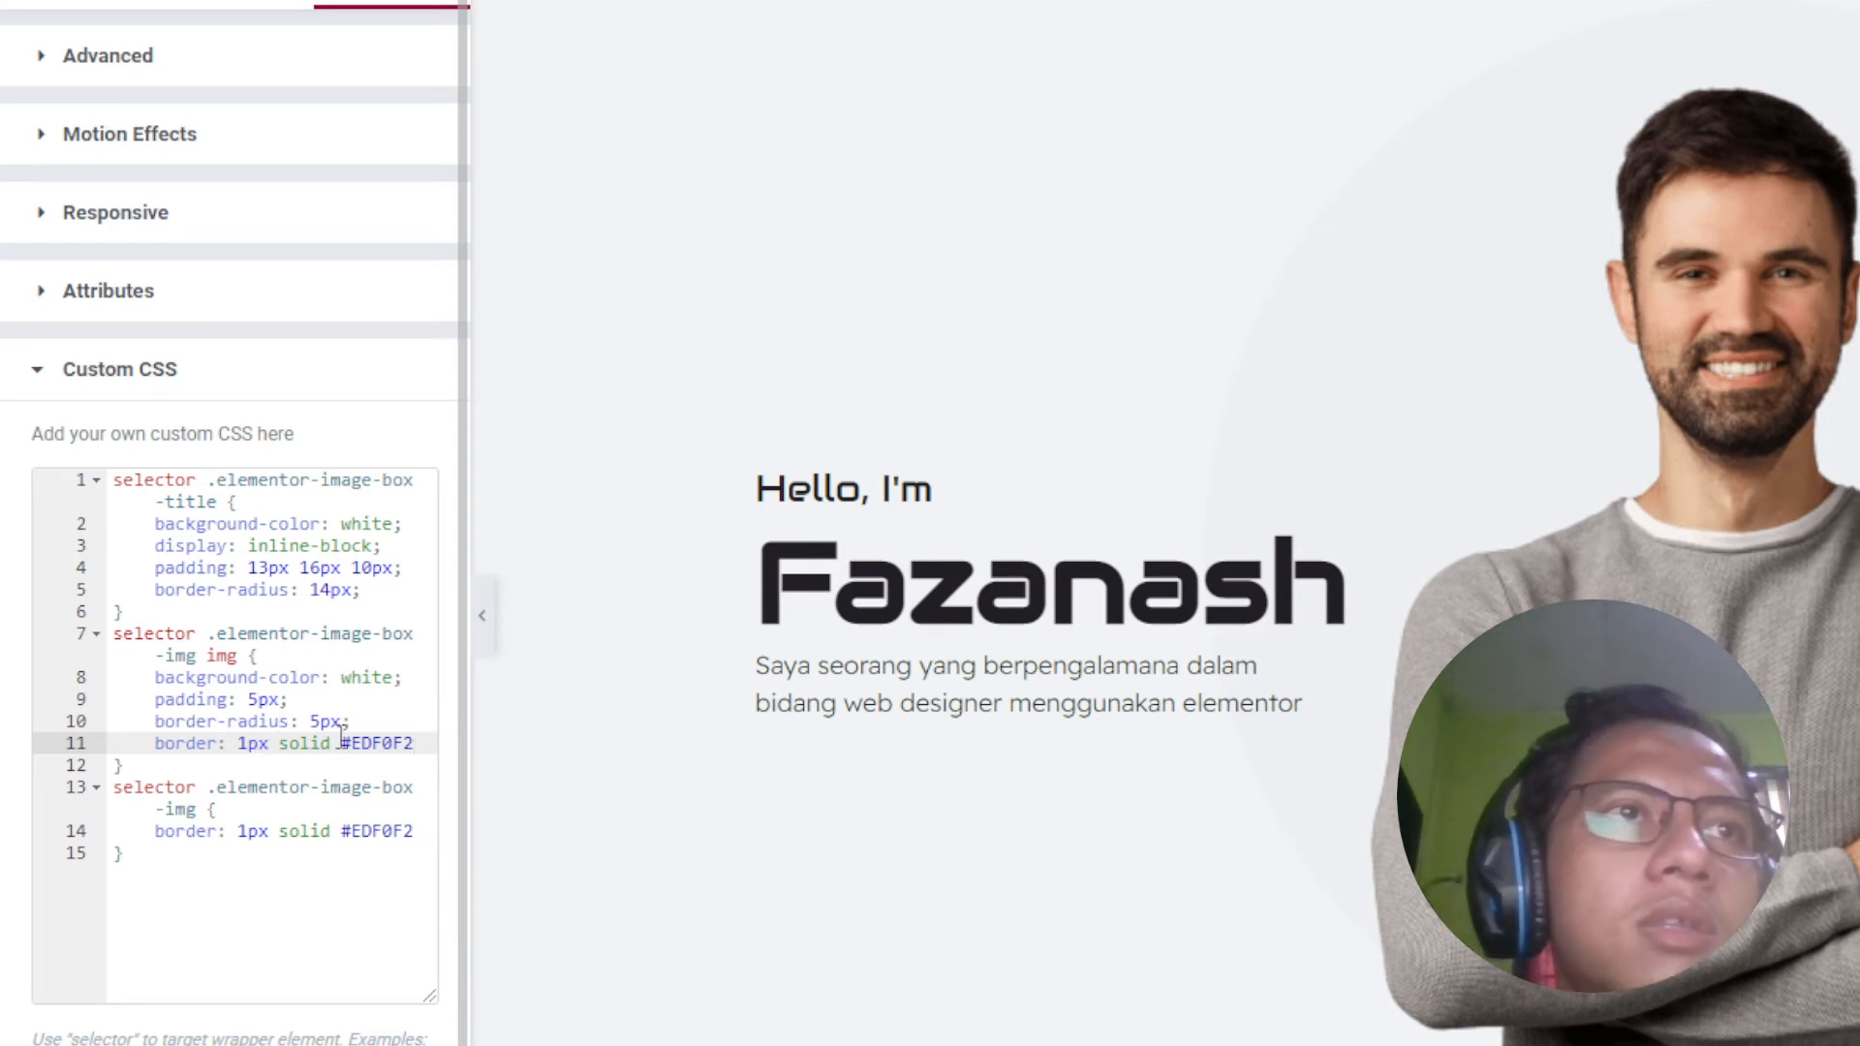
# Step: Add 'margin: 5px;' below the padding in the image-box img rule and delete the separate .elementor-image-box-img rule
pyautogui.moveTo(131, 856); pyautogui.dragTo(109, 828)
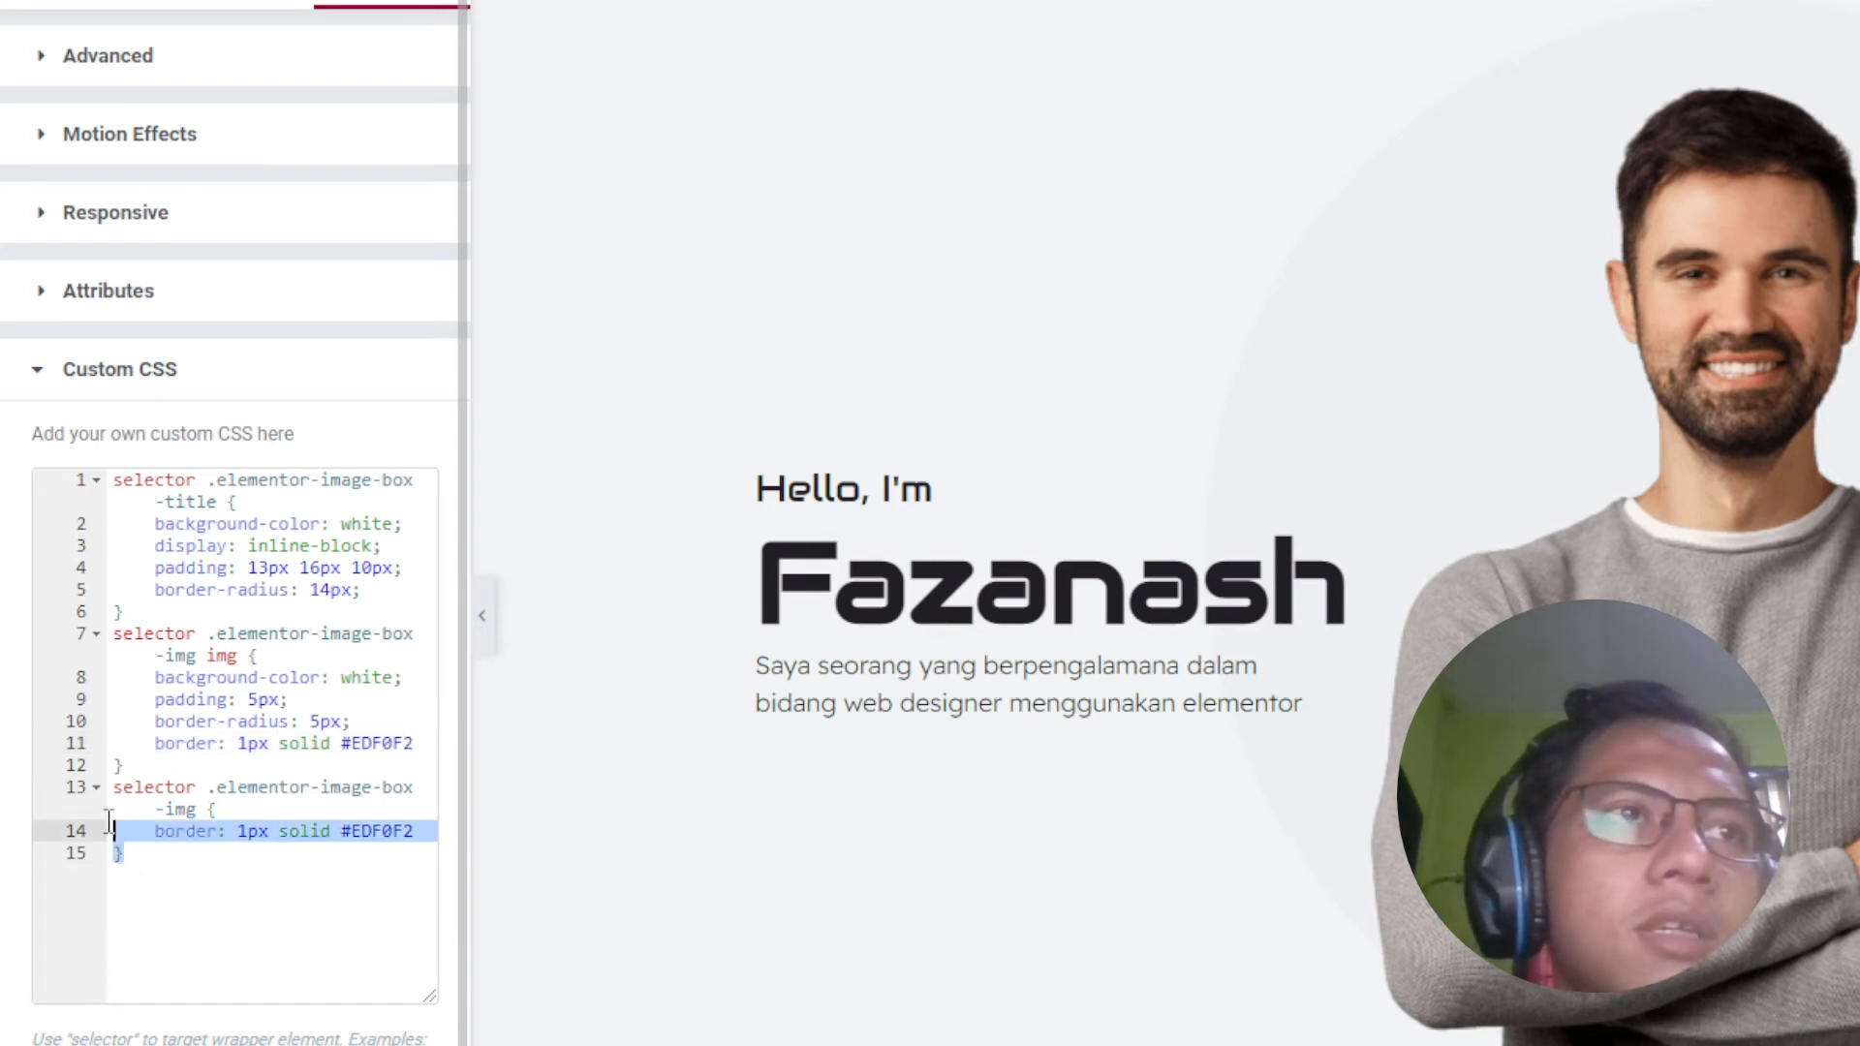
pyautogui.click(311, 704)
pyautogui.press('Return')
pyautogui.write('mar')
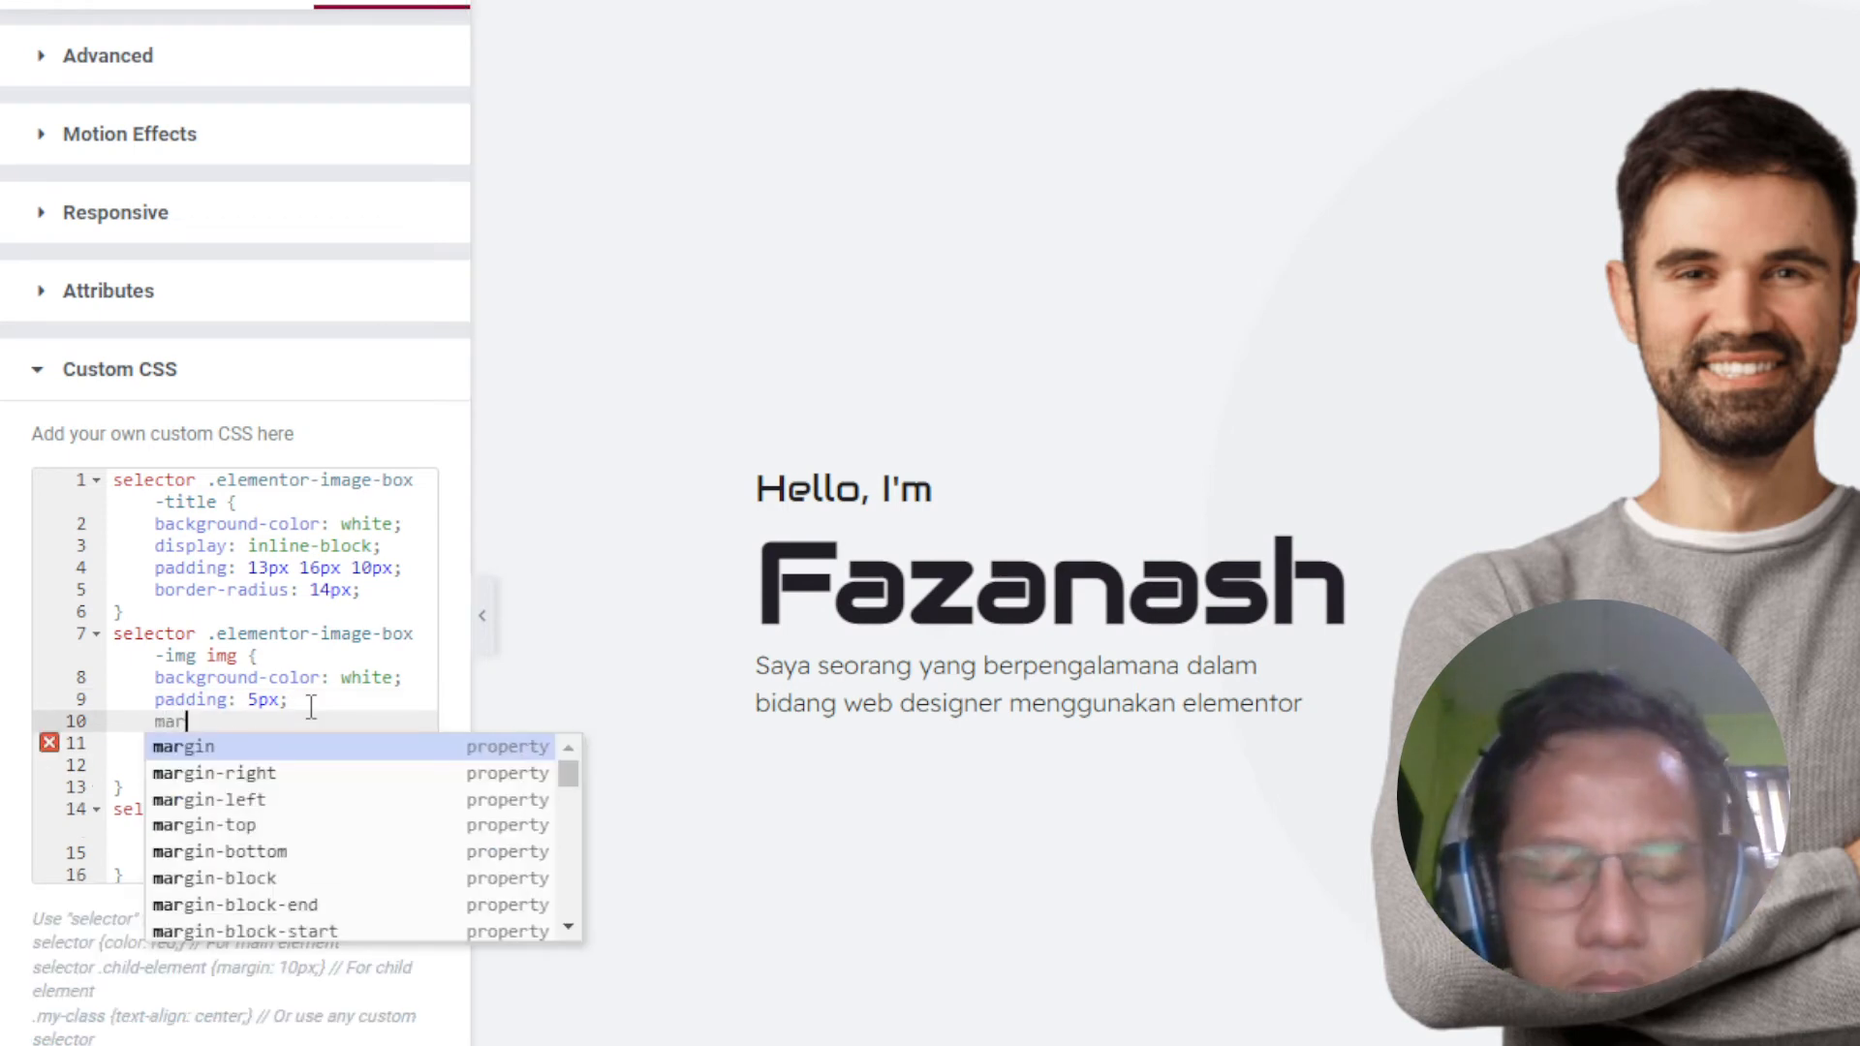
pyautogui.write('gin: 5')
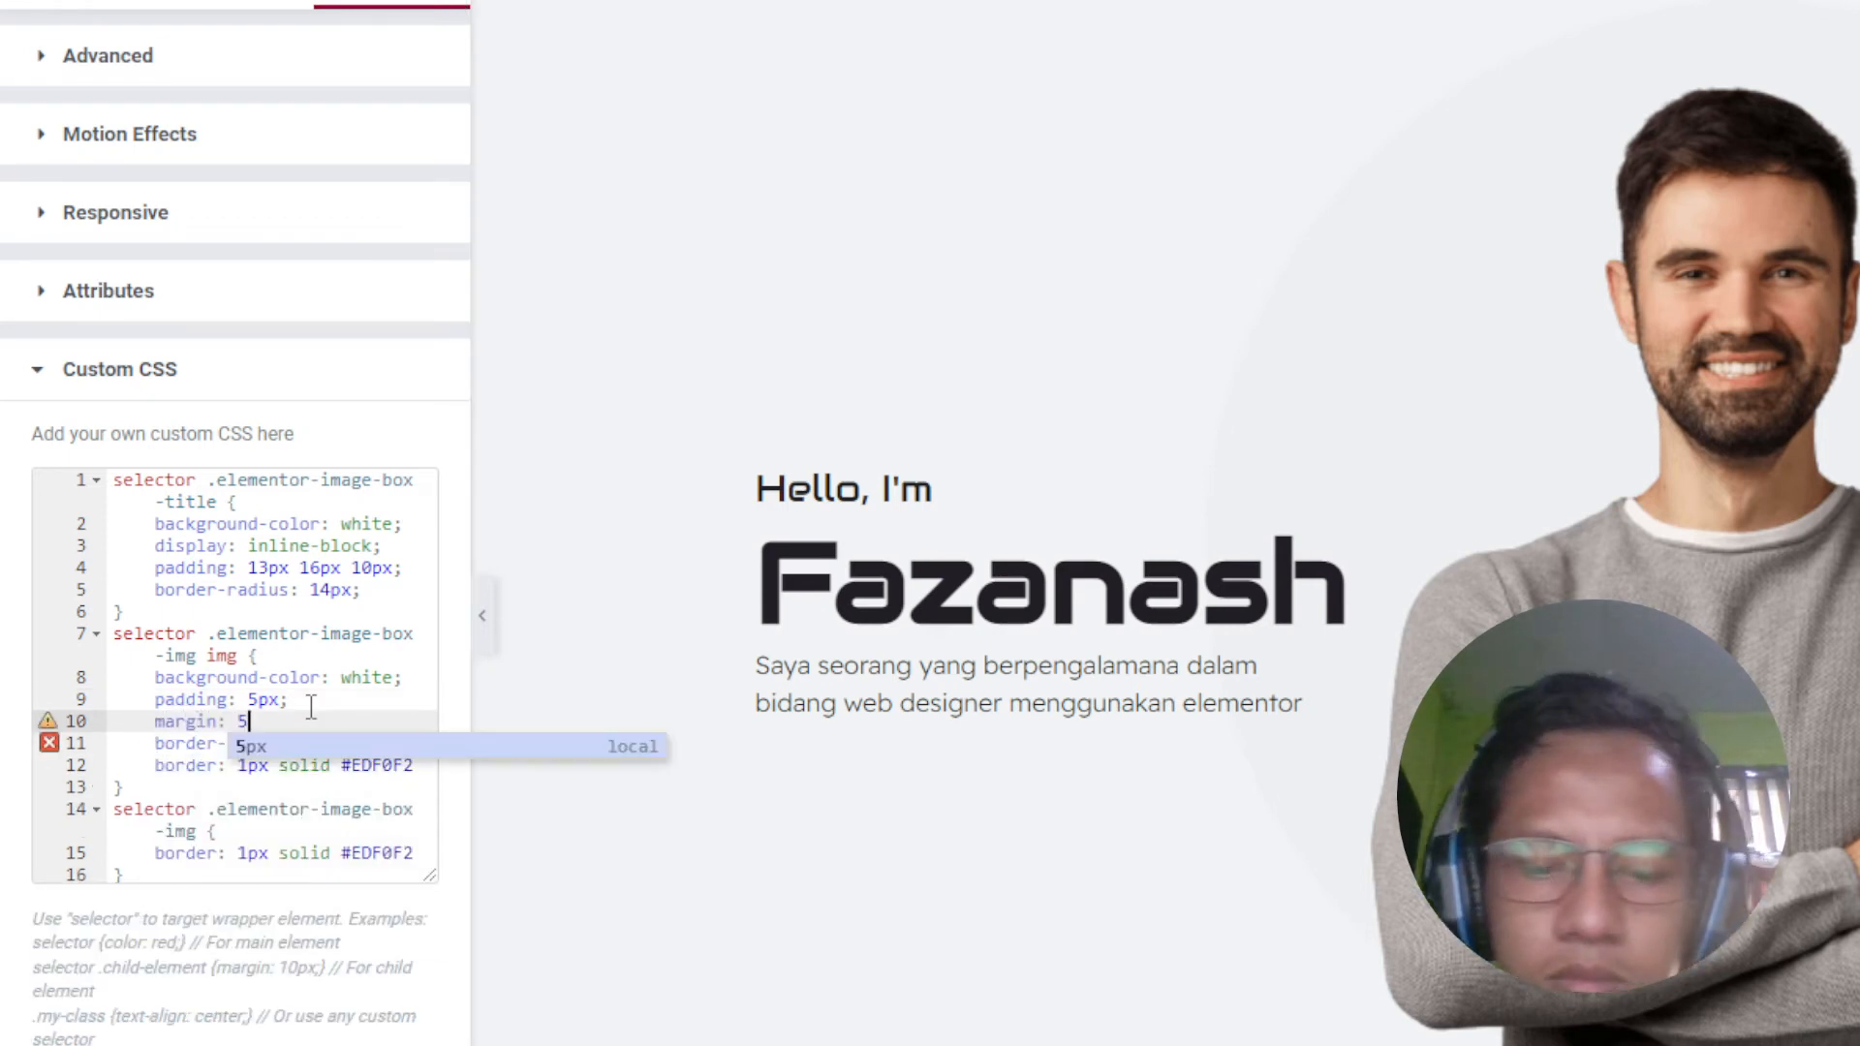
pyautogui.write('px;')
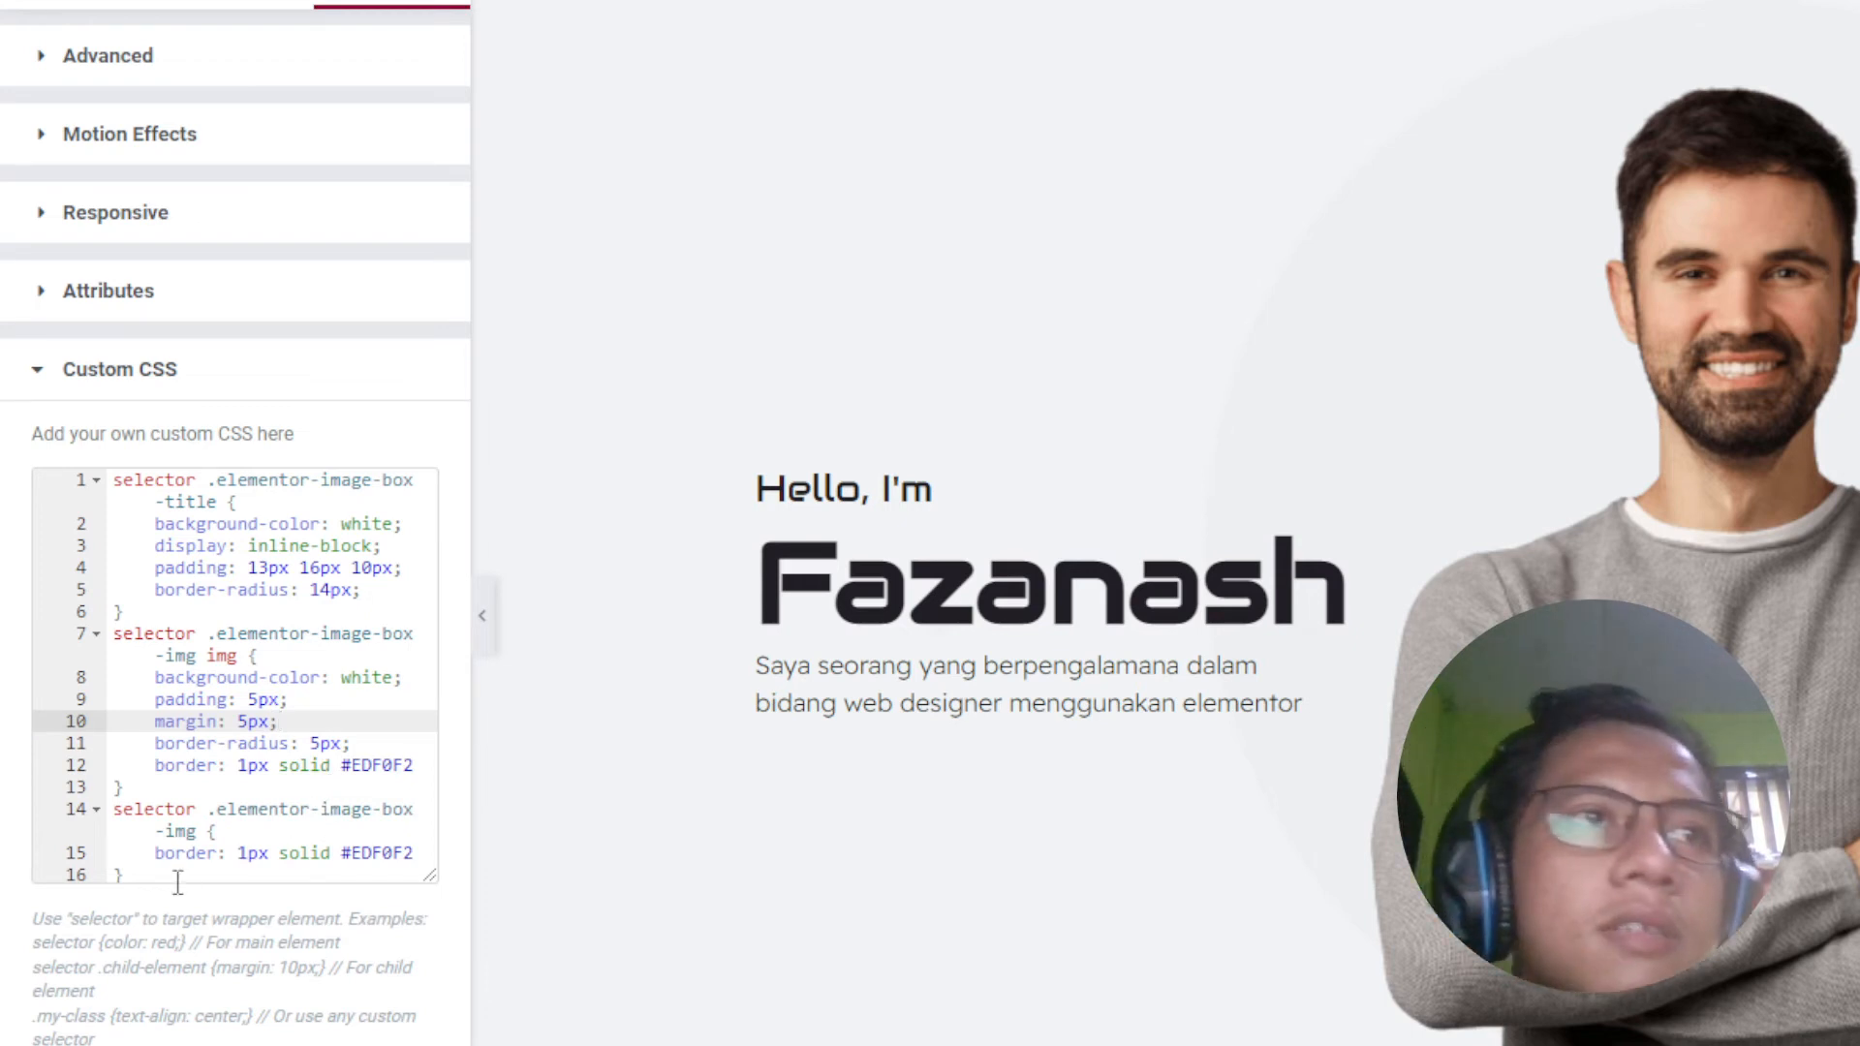
pyautogui.moveTo(127, 875); pyautogui.dragTo(85, 818)
pyautogui.press('BackSpace')
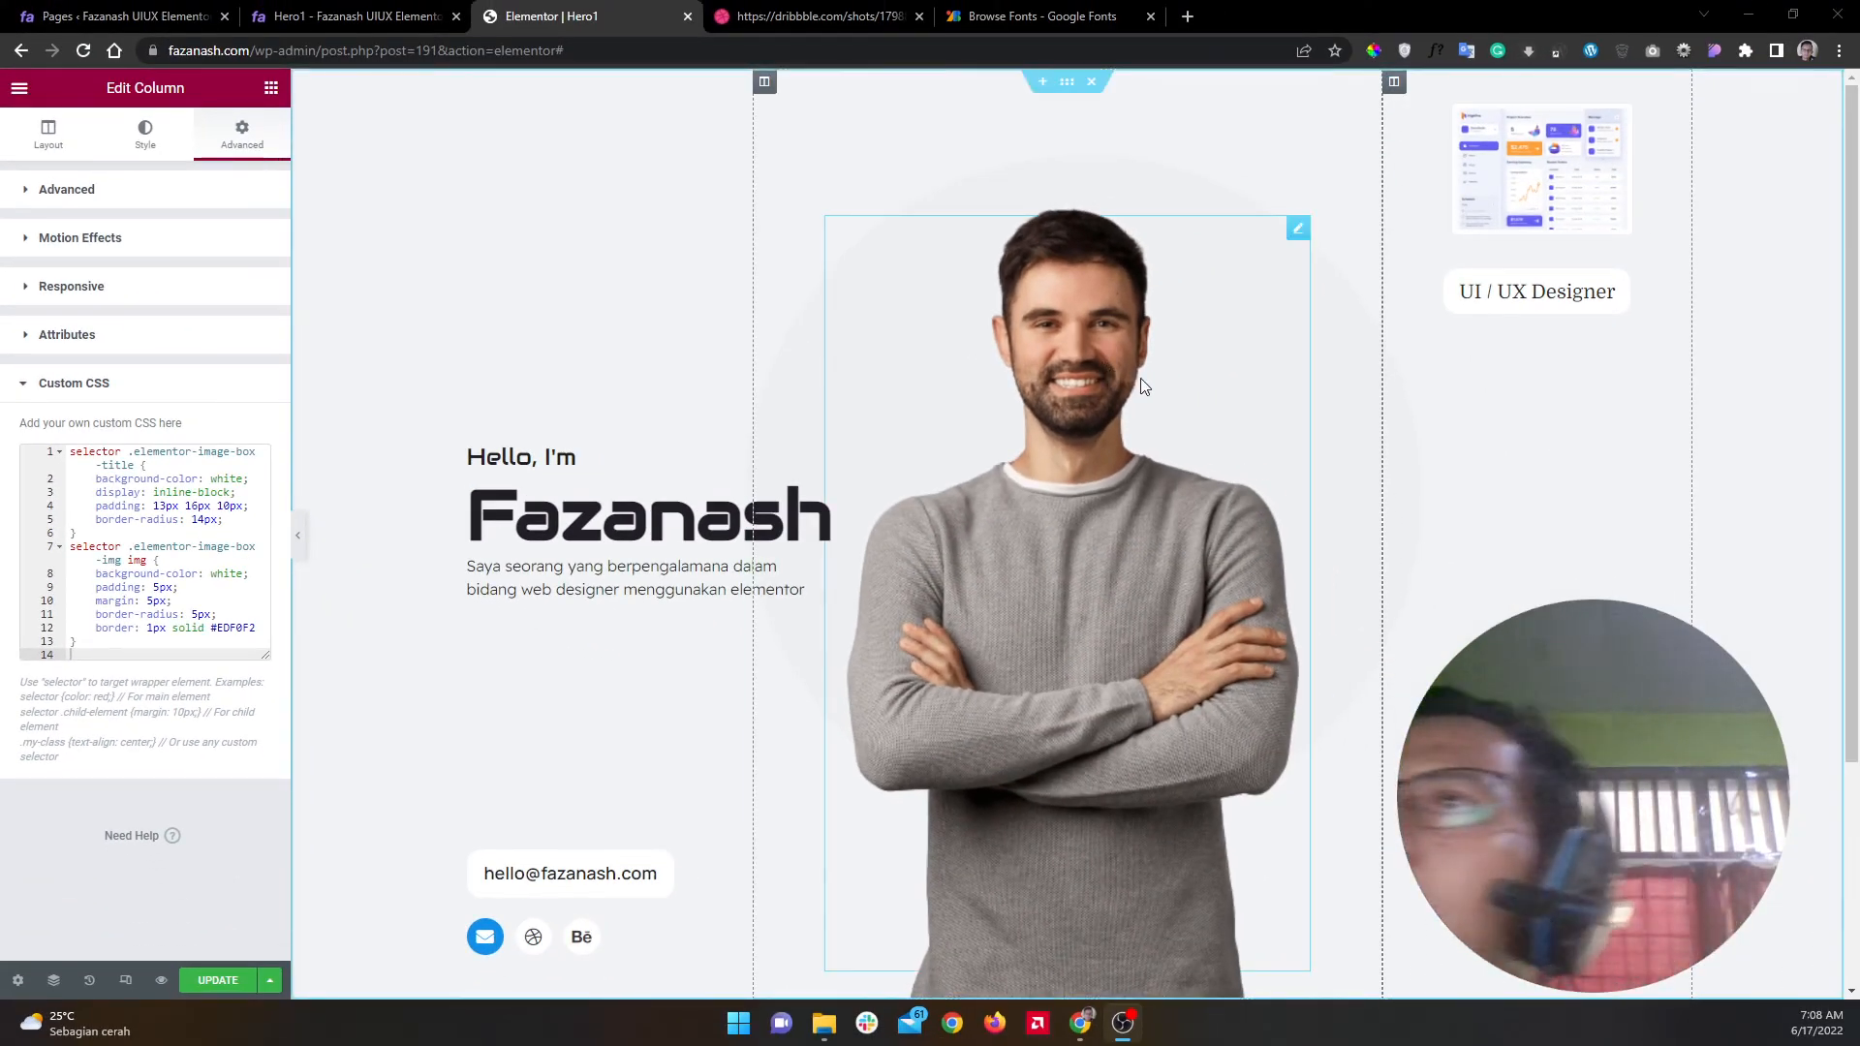
# Step: Change the image border width on line 12 from 1px to 2px
pyautogui.click(153, 626)
pyautogui.press('BackSpace')
pyautogui.write('2')
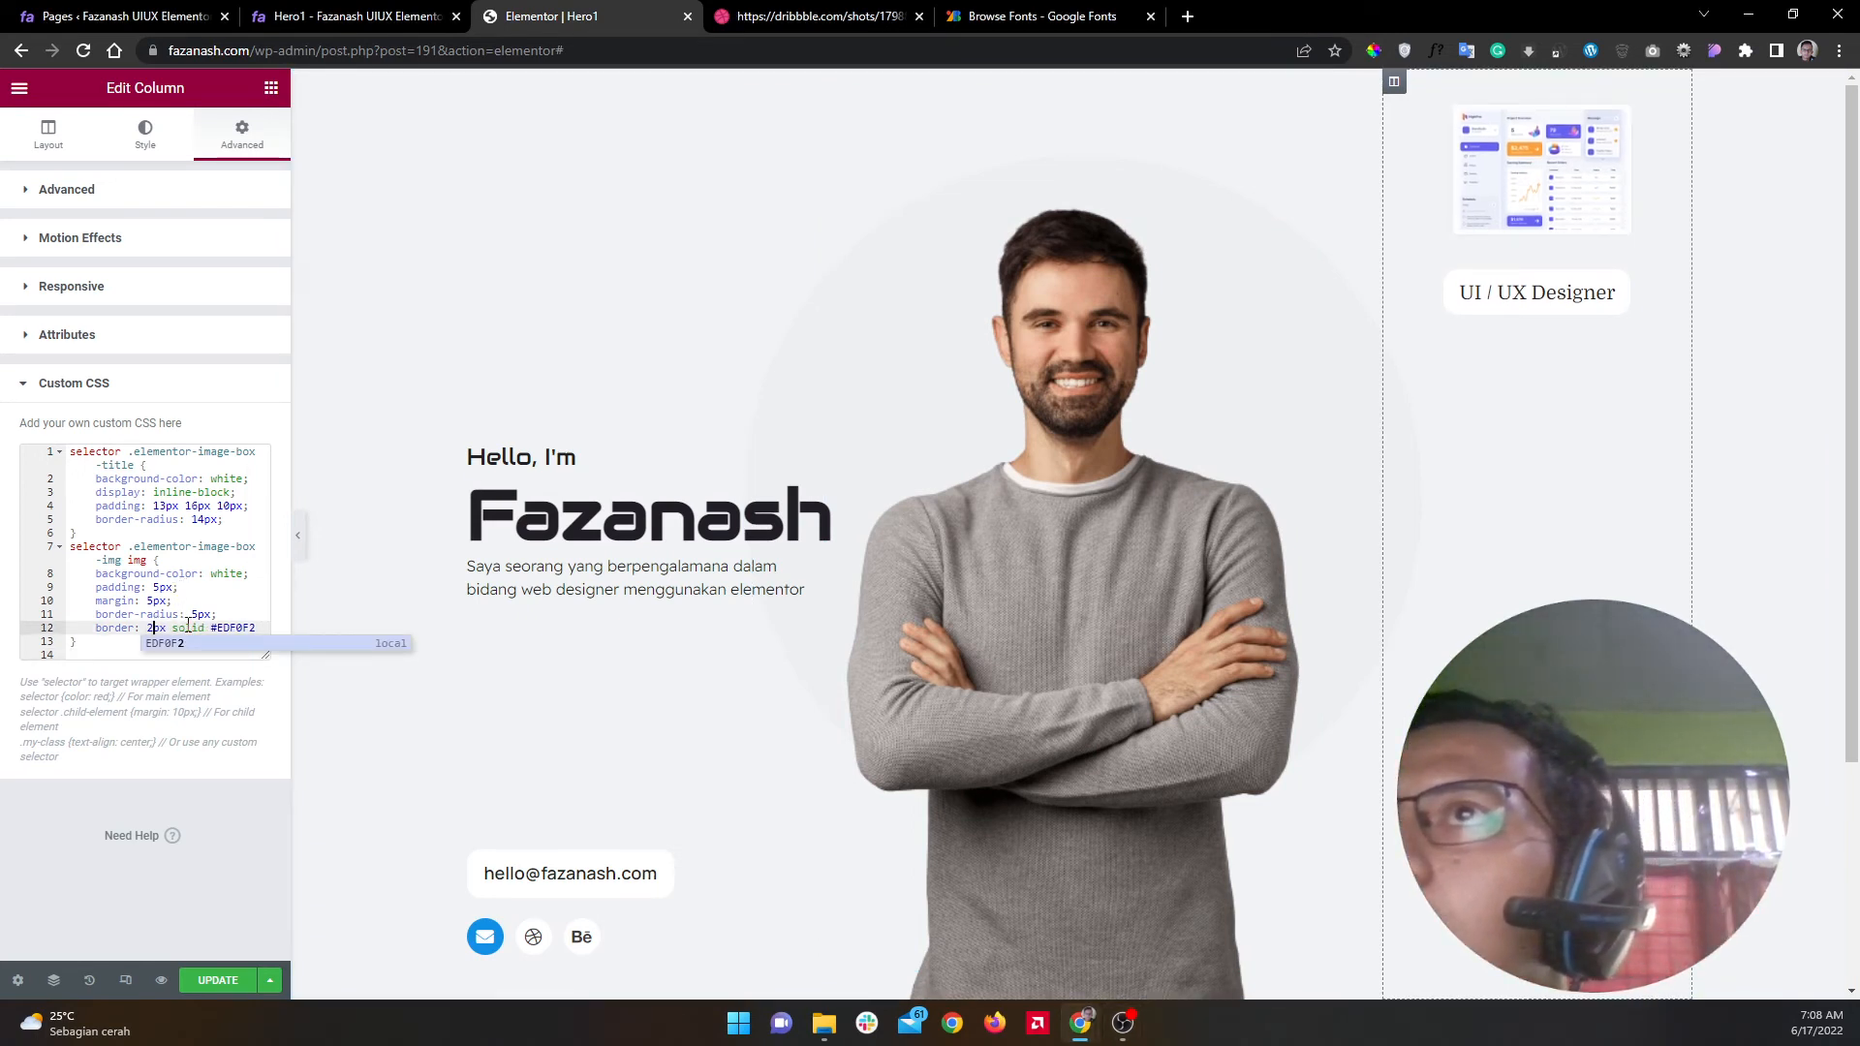
pyautogui.write('2')
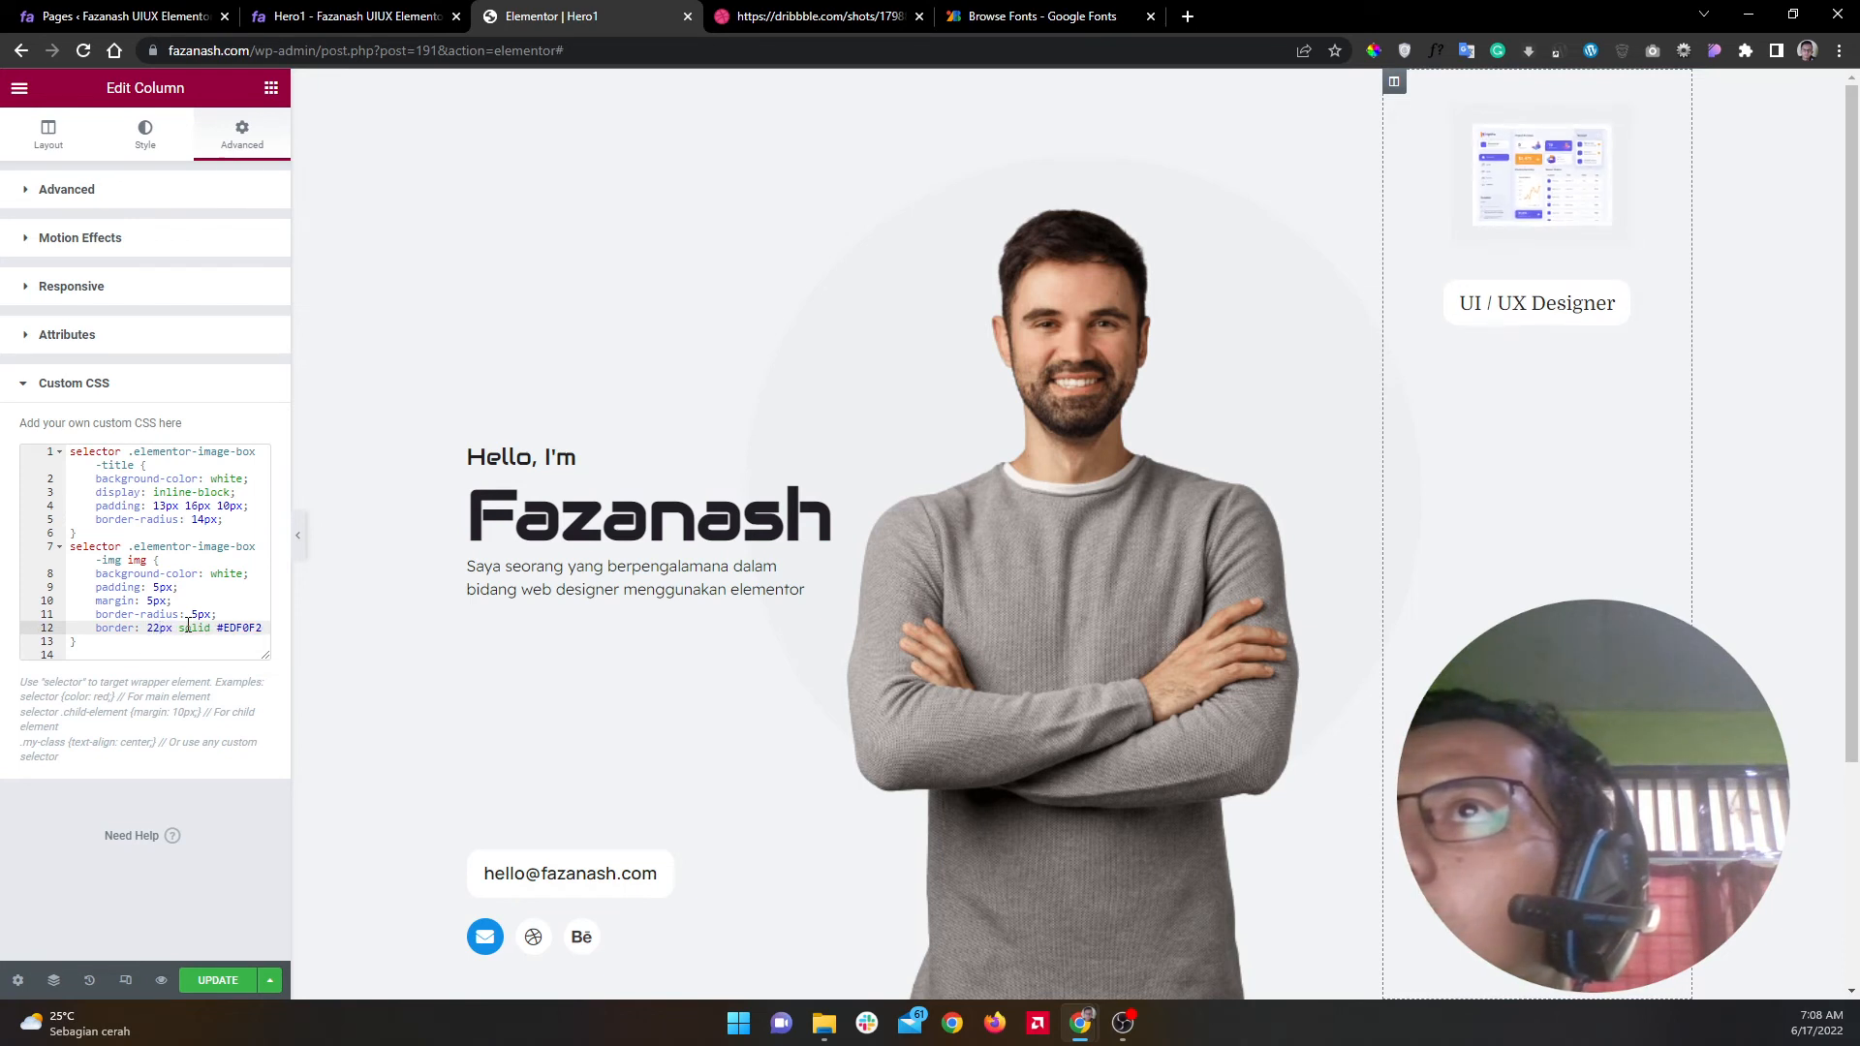
pyautogui.press('BackSpace')
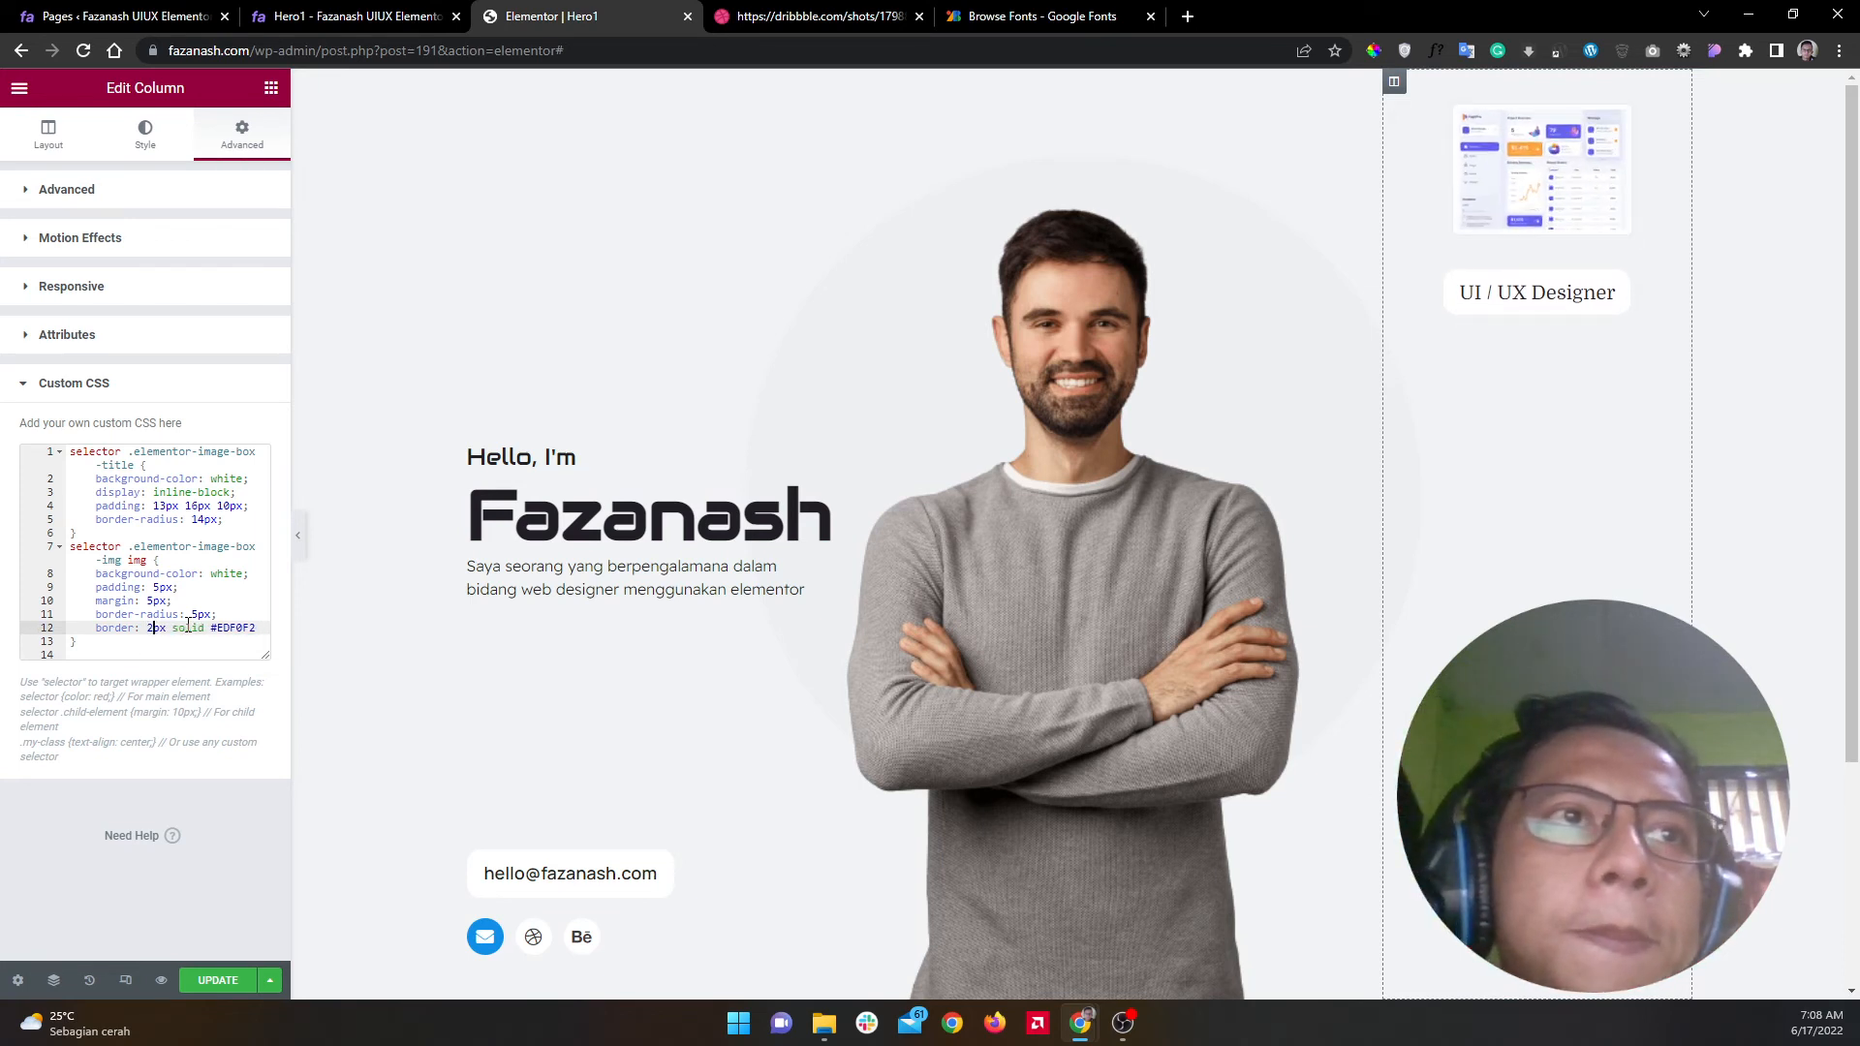
pyautogui.click(119, 647)
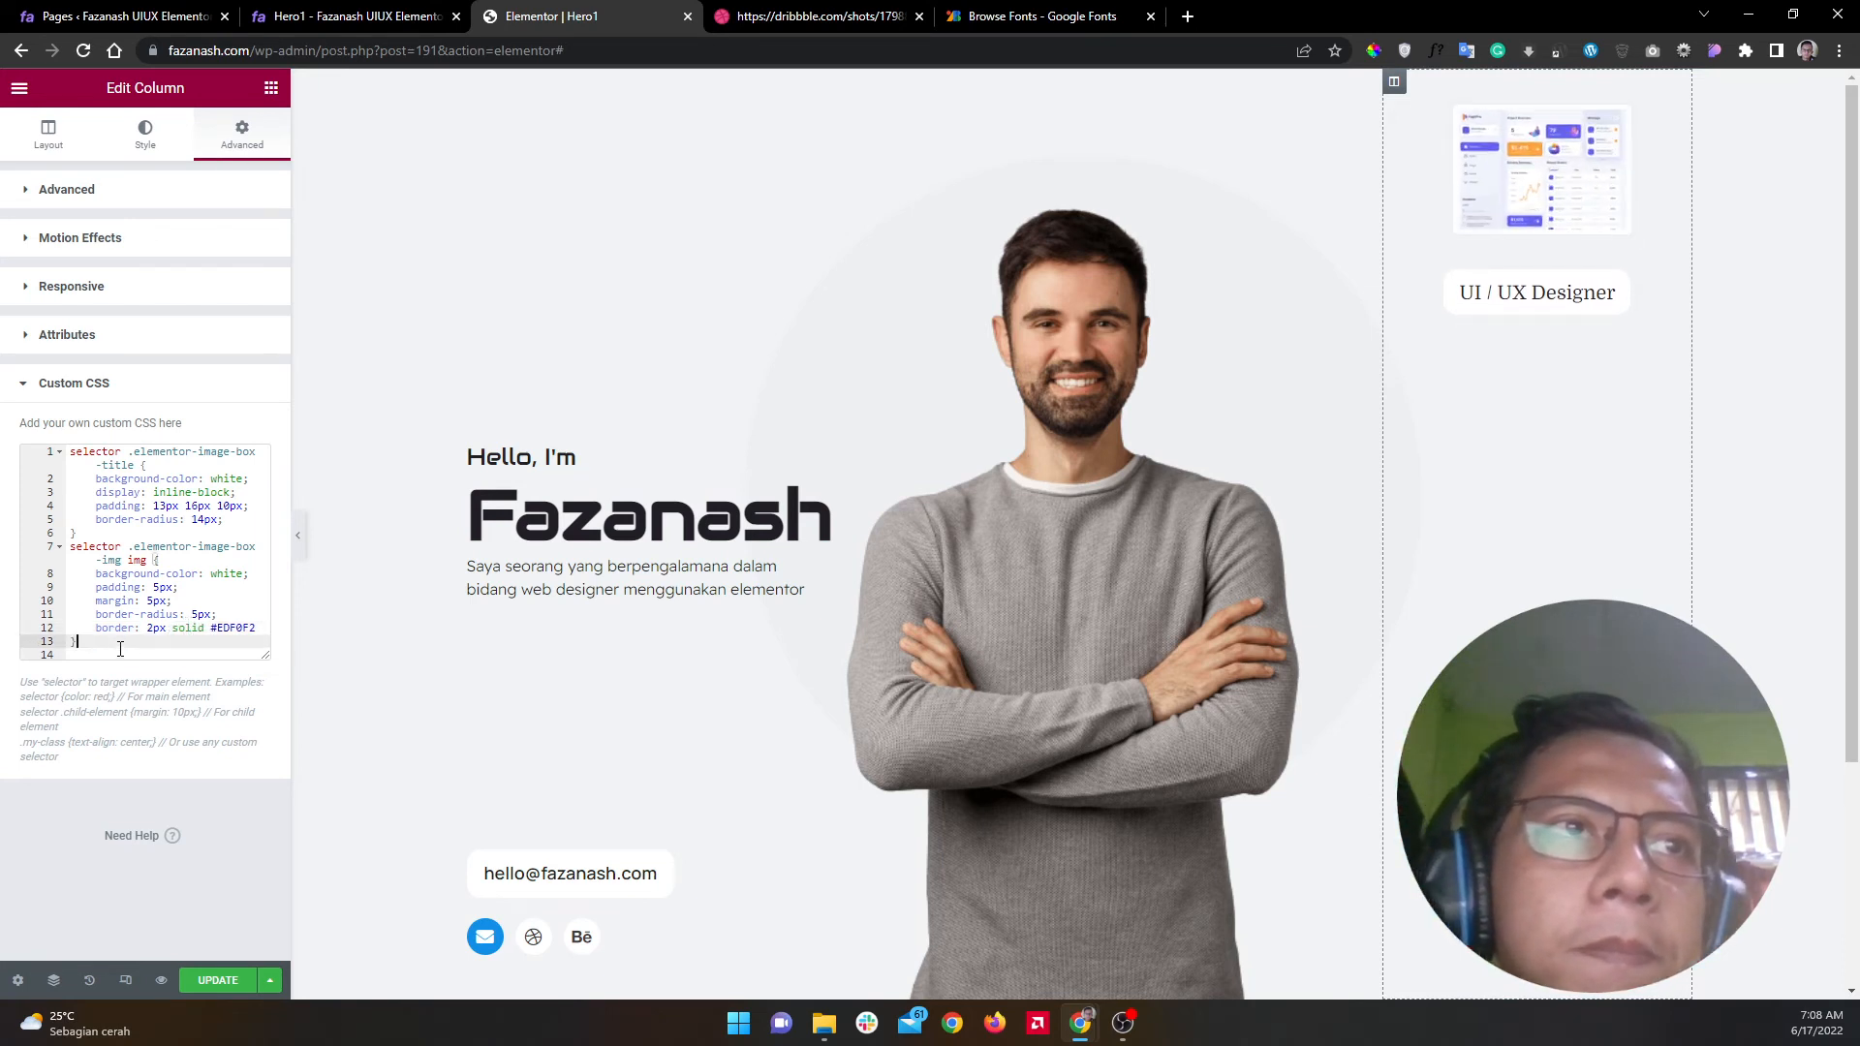
# Step: Add a trial image-box-img rule with 5px margin and 5px padding, then delete it again
pyautogui.moveTo(126, 561); pyautogui.dragTo(67, 547)
pyautogui.hotkey('ctrl', 'c')
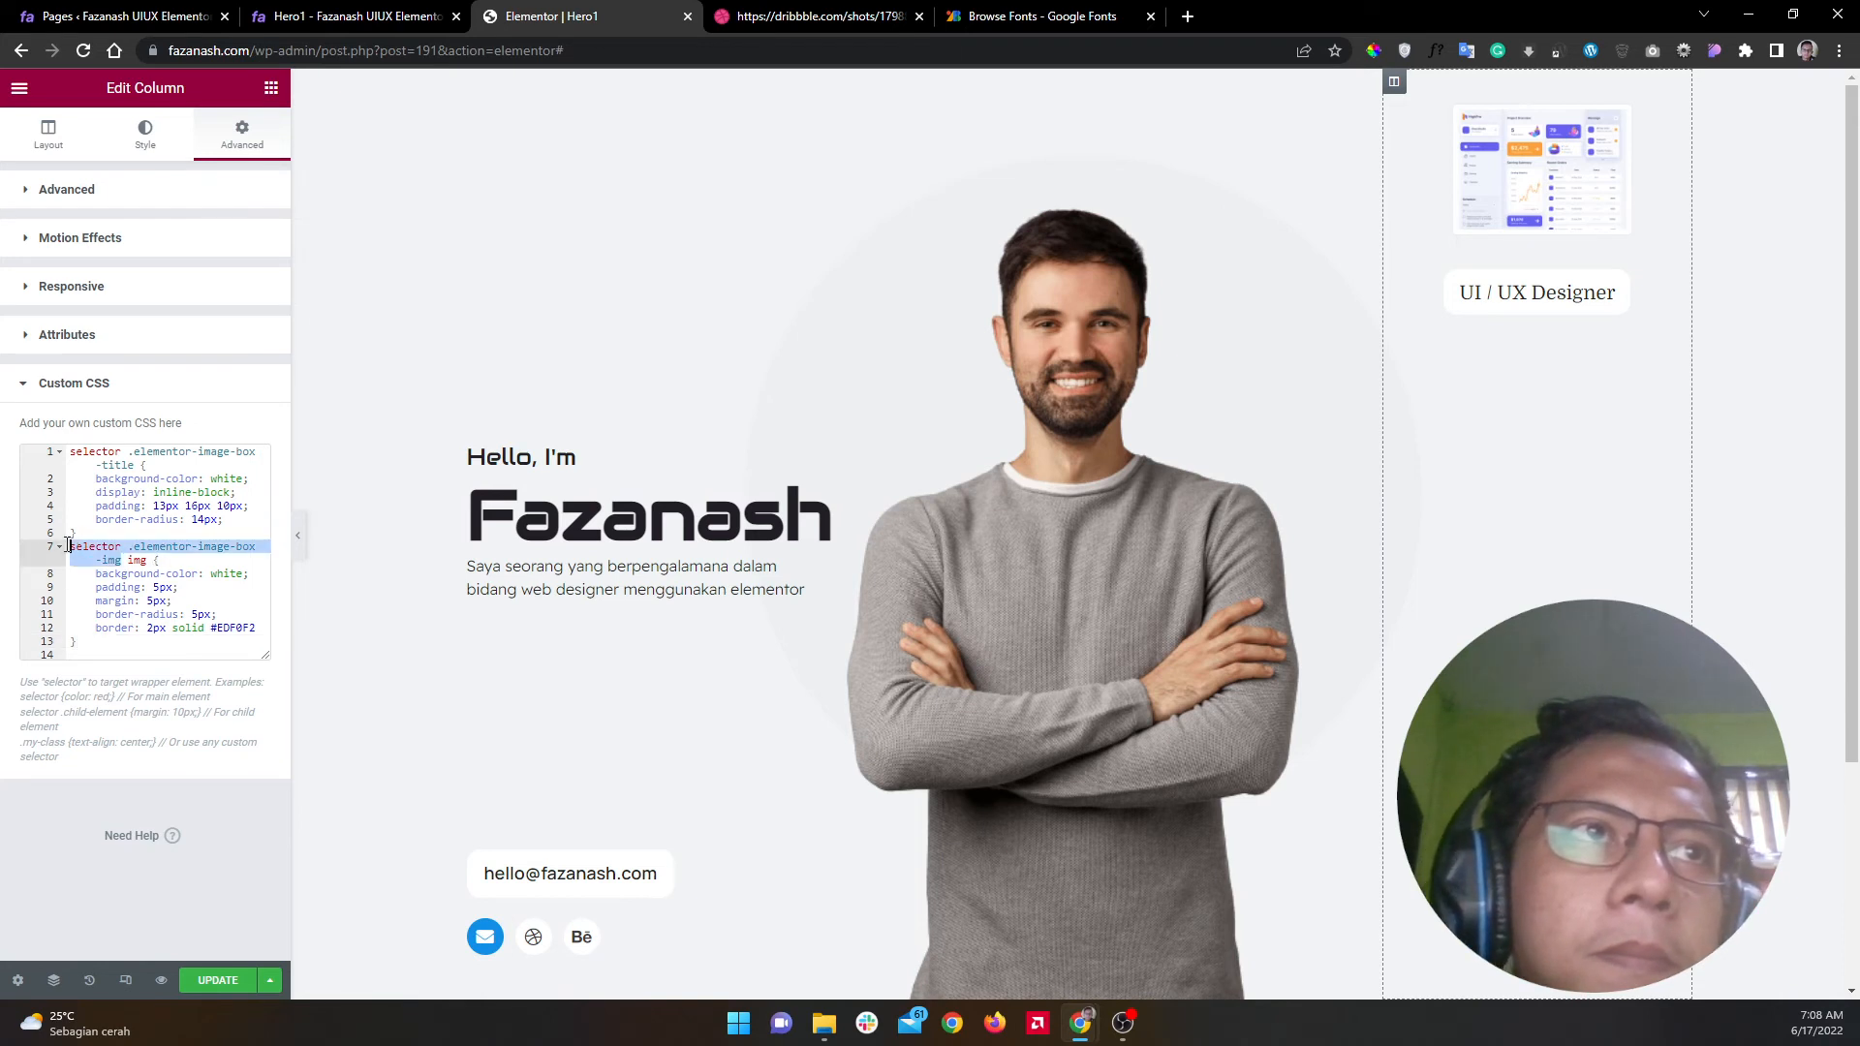
pyautogui.click(89, 653)
pyautogui.hotkey('ctrl', 'v')
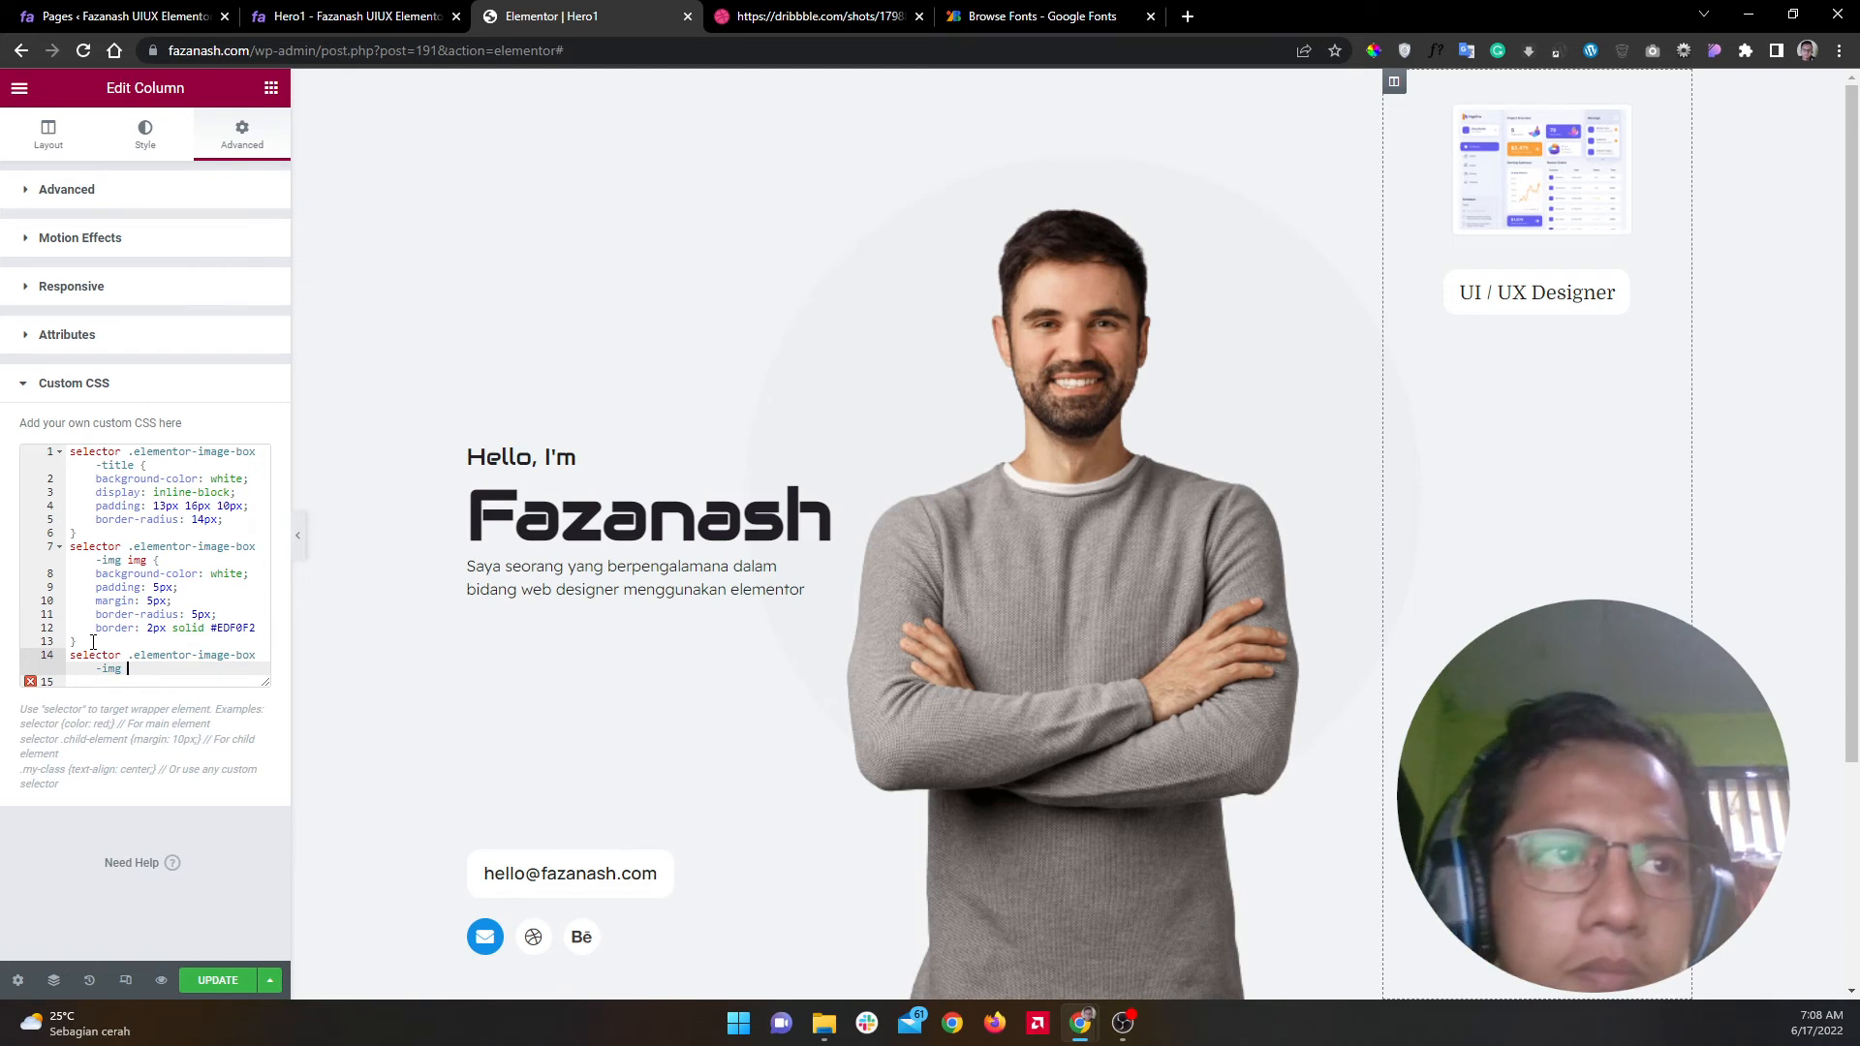
pyautogui.write('{')
pyautogui.press('Return')
pyautogui.write('ma')
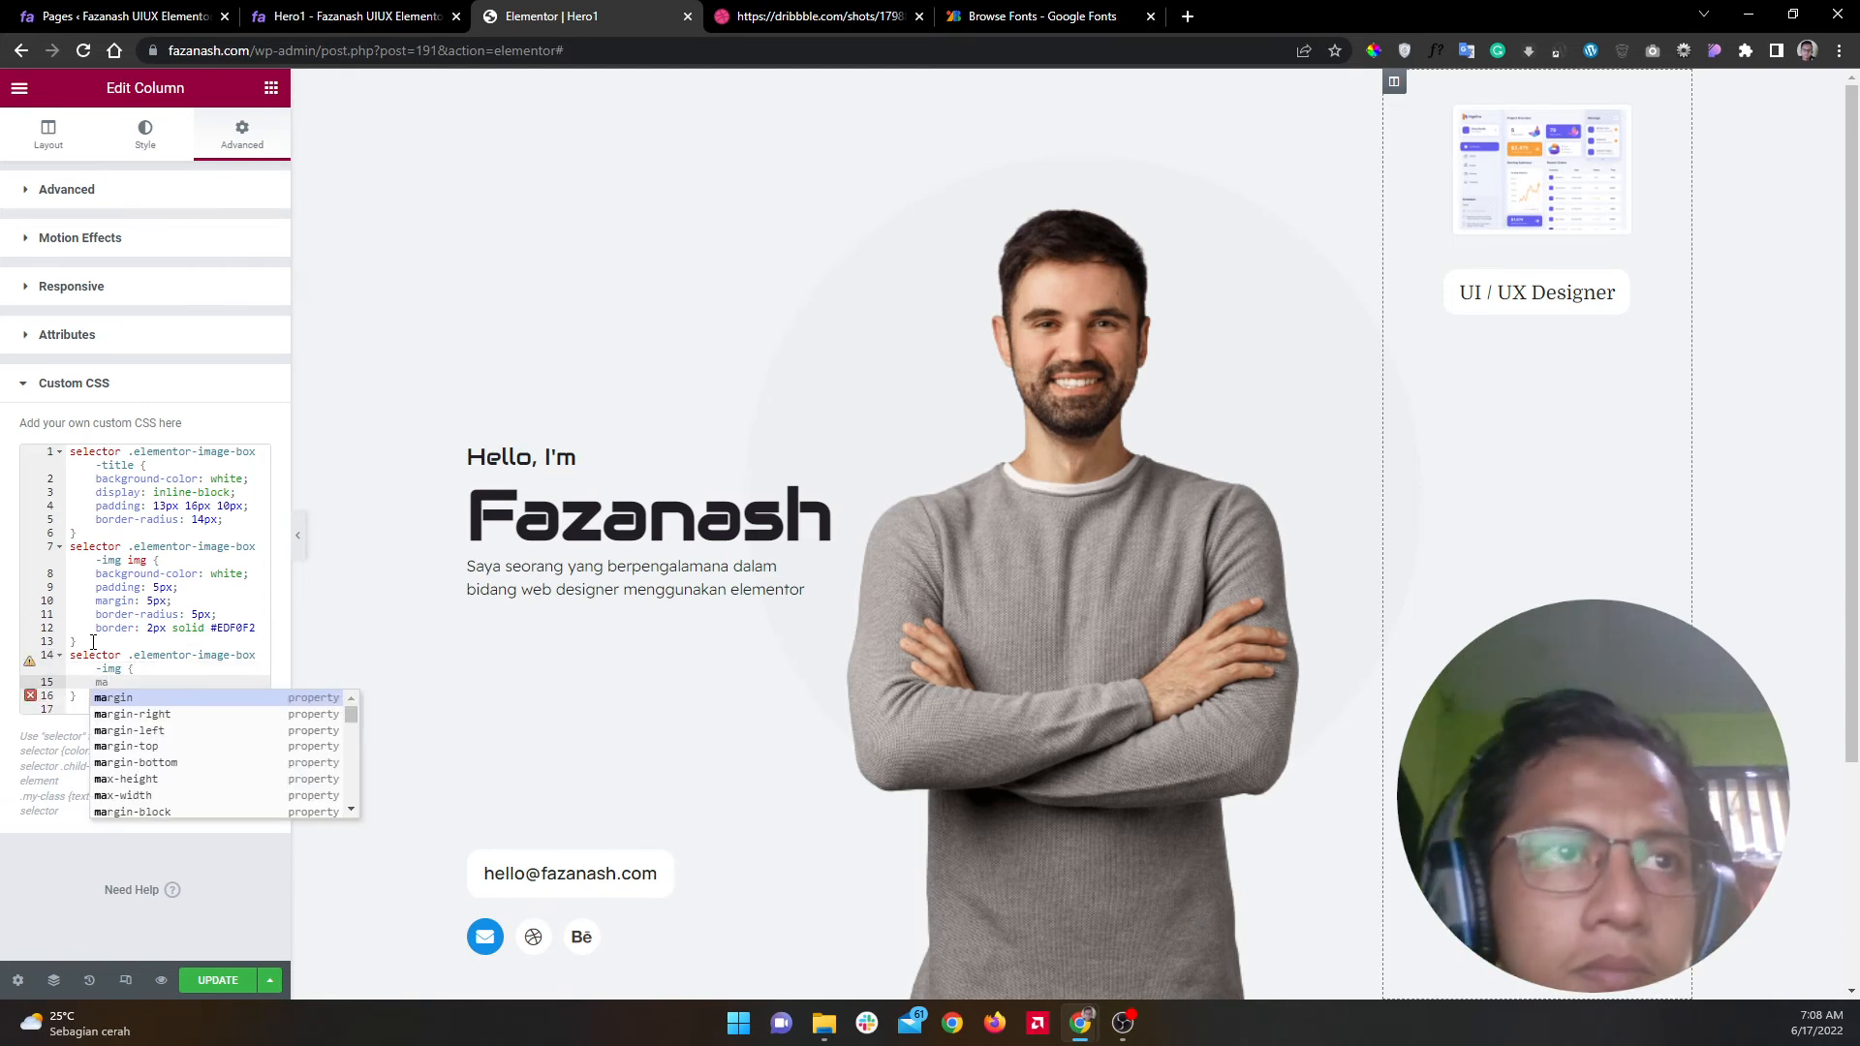
pyautogui.write('r')
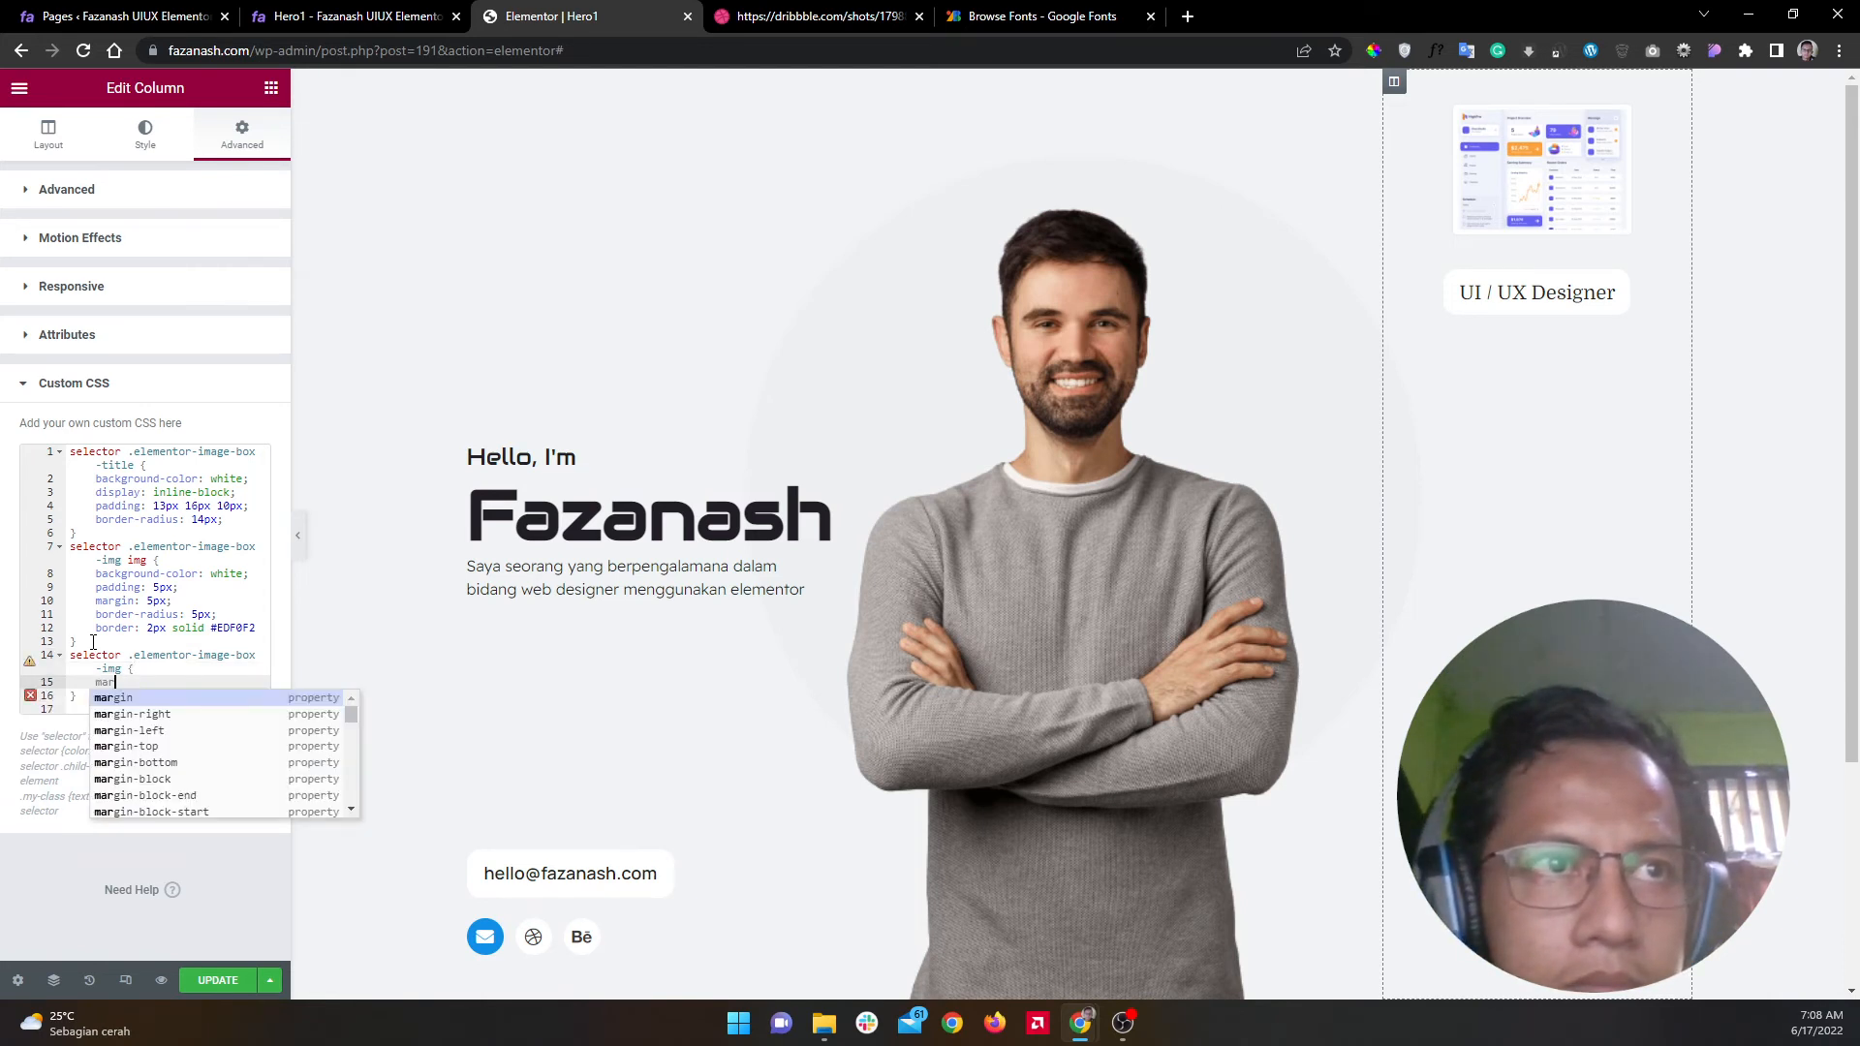
pyautogui.press('Return')
pyautogui.write(': 5px;')
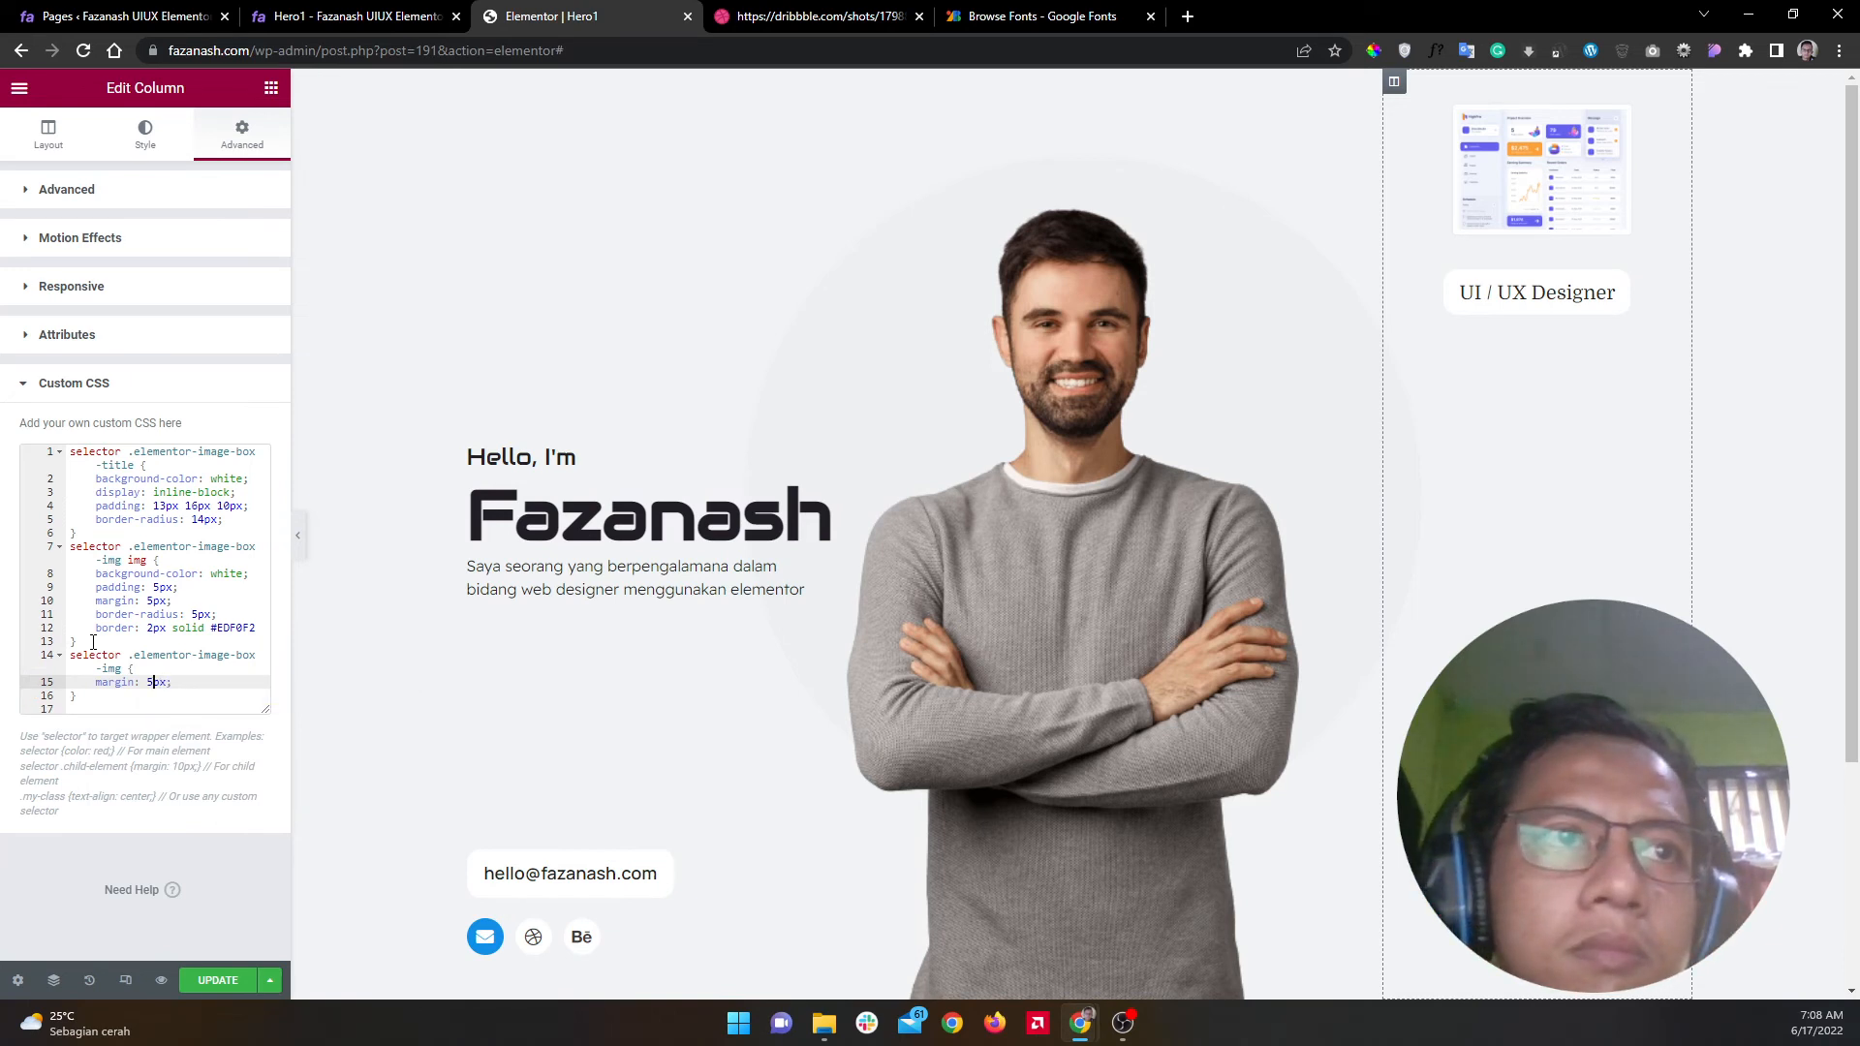
pyautogui.press('Return')
pyautogui.write('pad')
pyautogui.press('Return')
pyautogui.write(': 5px')
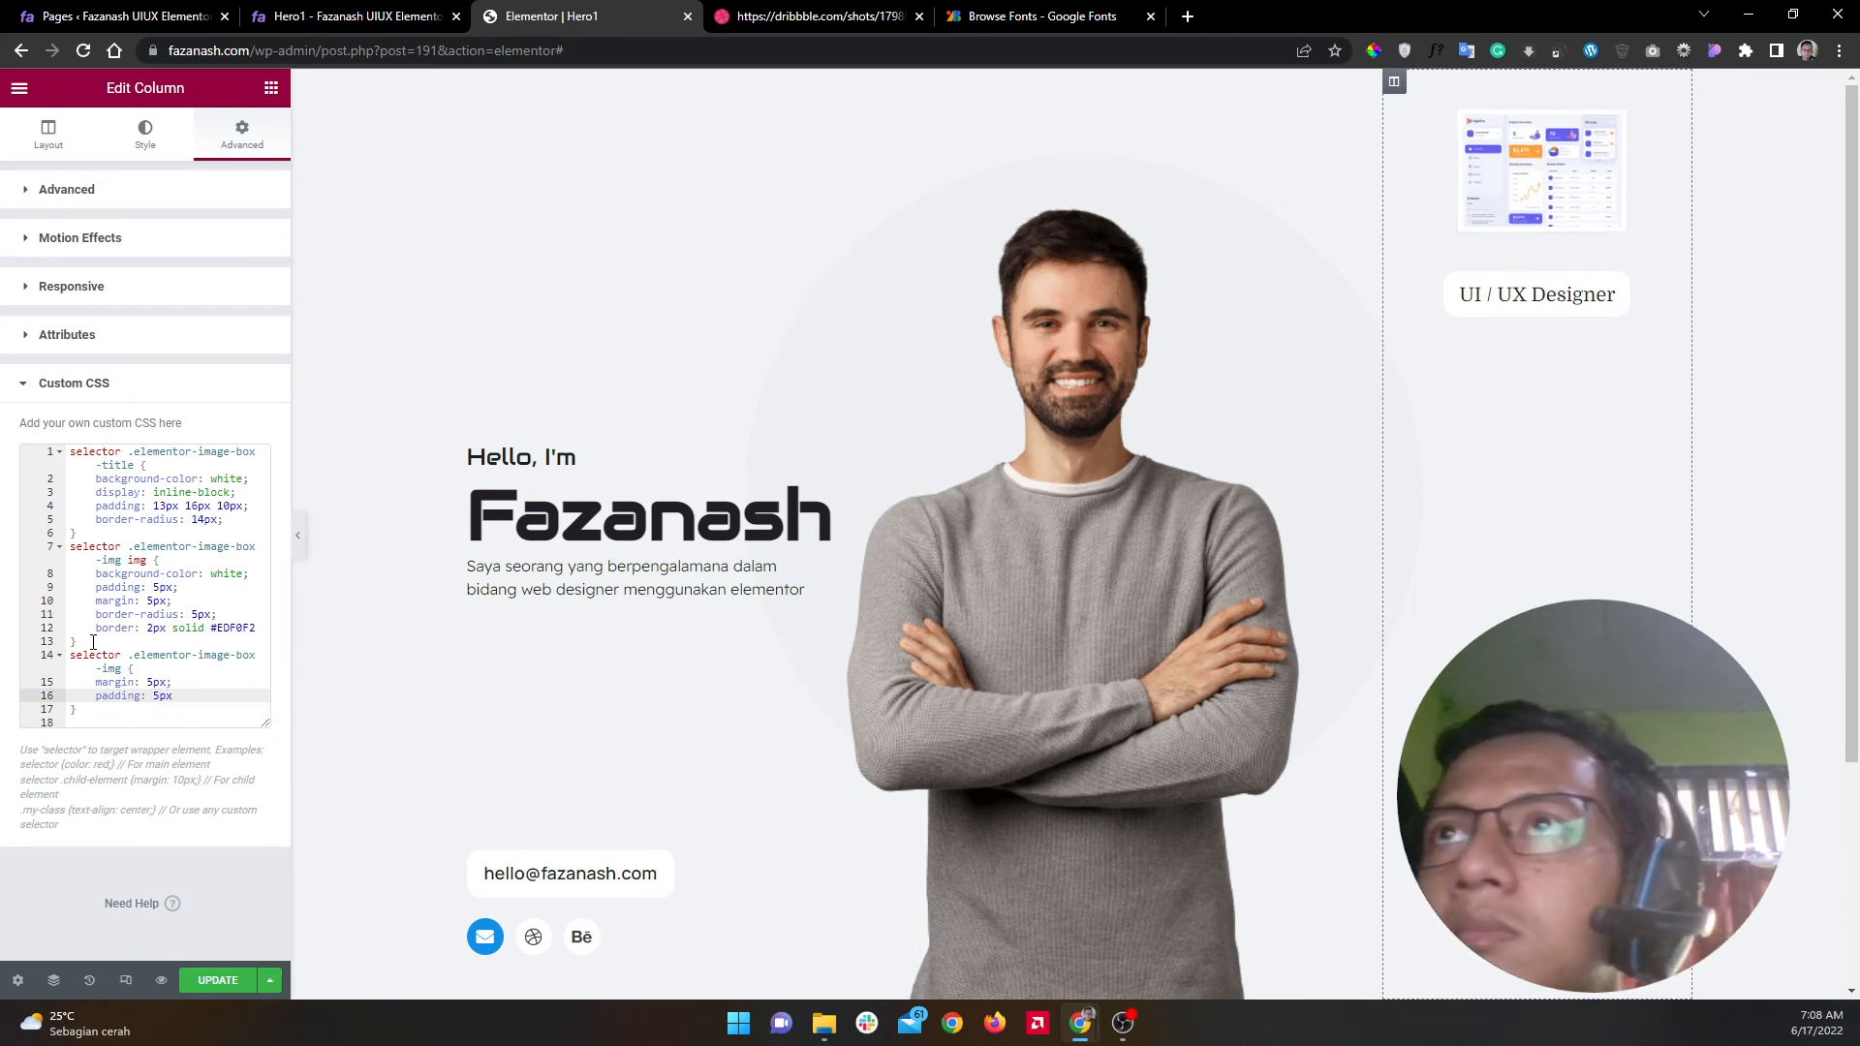
pyautogui.moveTo(111, 708); pyautogui.dragTo(54, 659)
pyautogui.press('BackSpace')
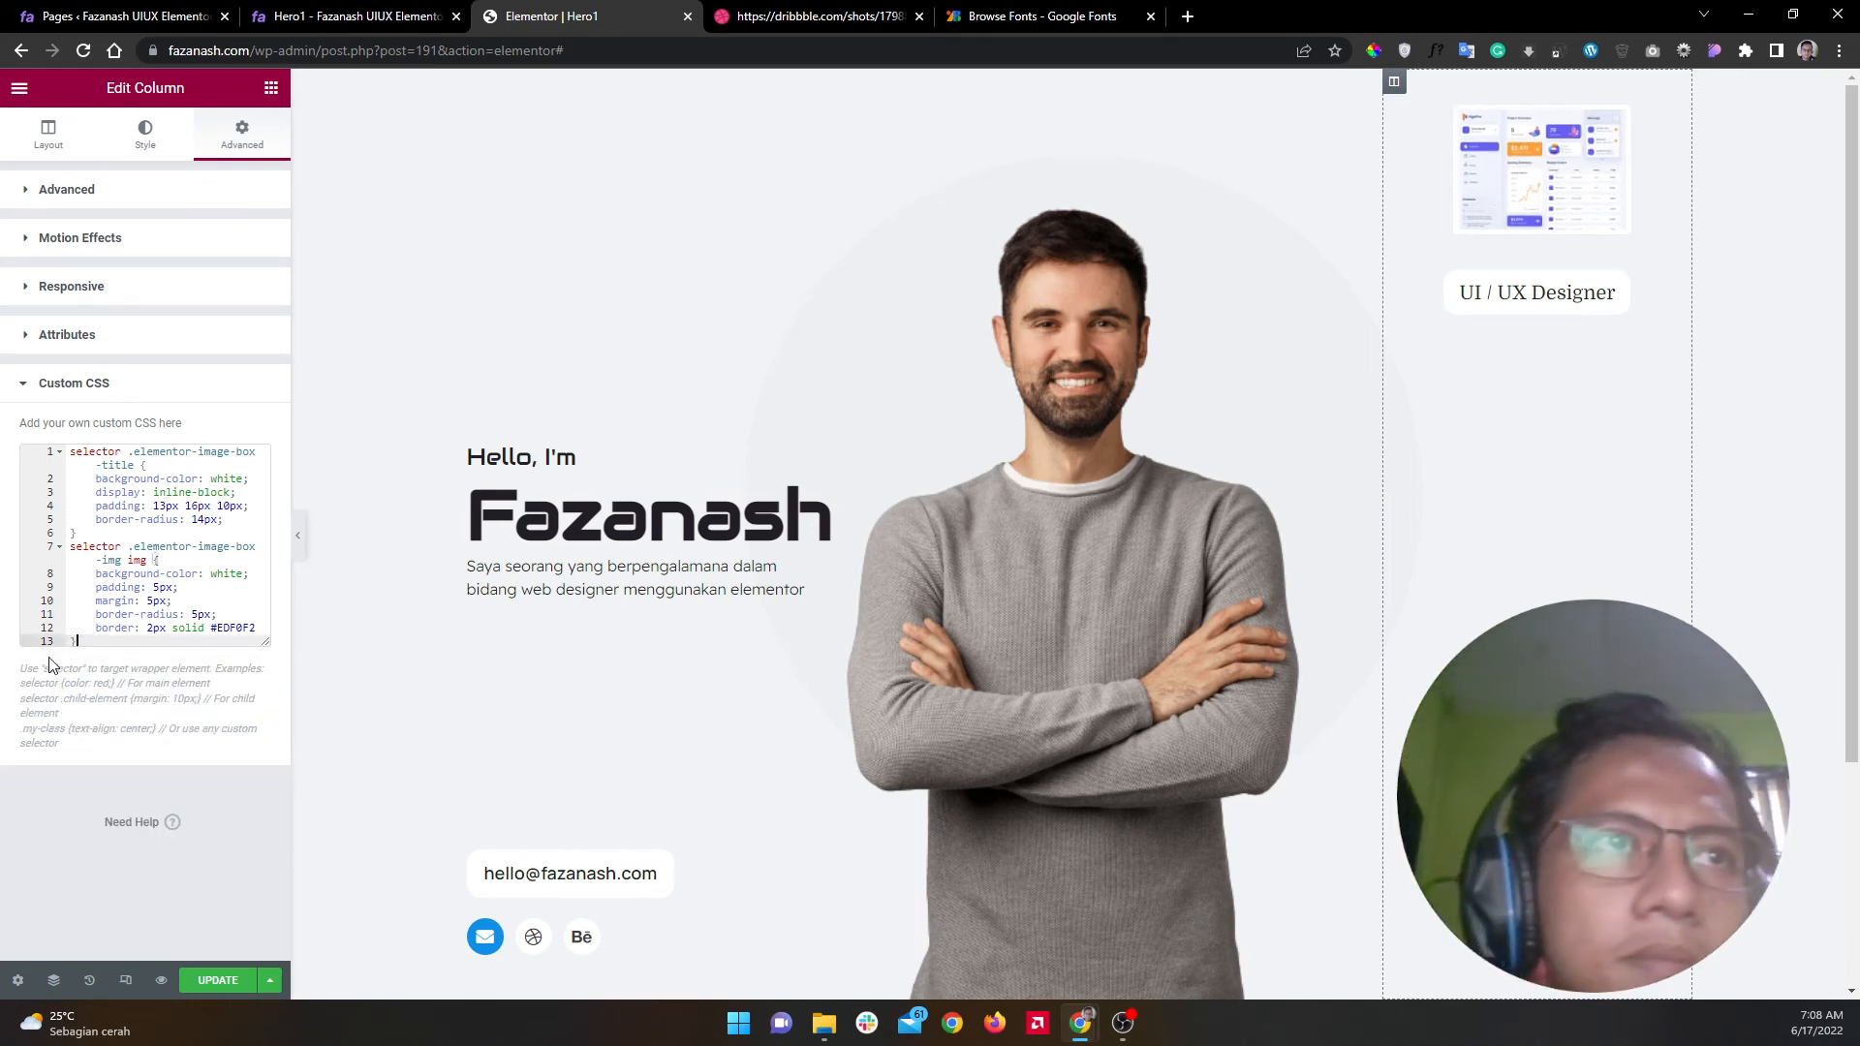
# Step: Replace the #EDF0F2 border colour with 'pink'
pyautogui.doubleClick(232, 628)
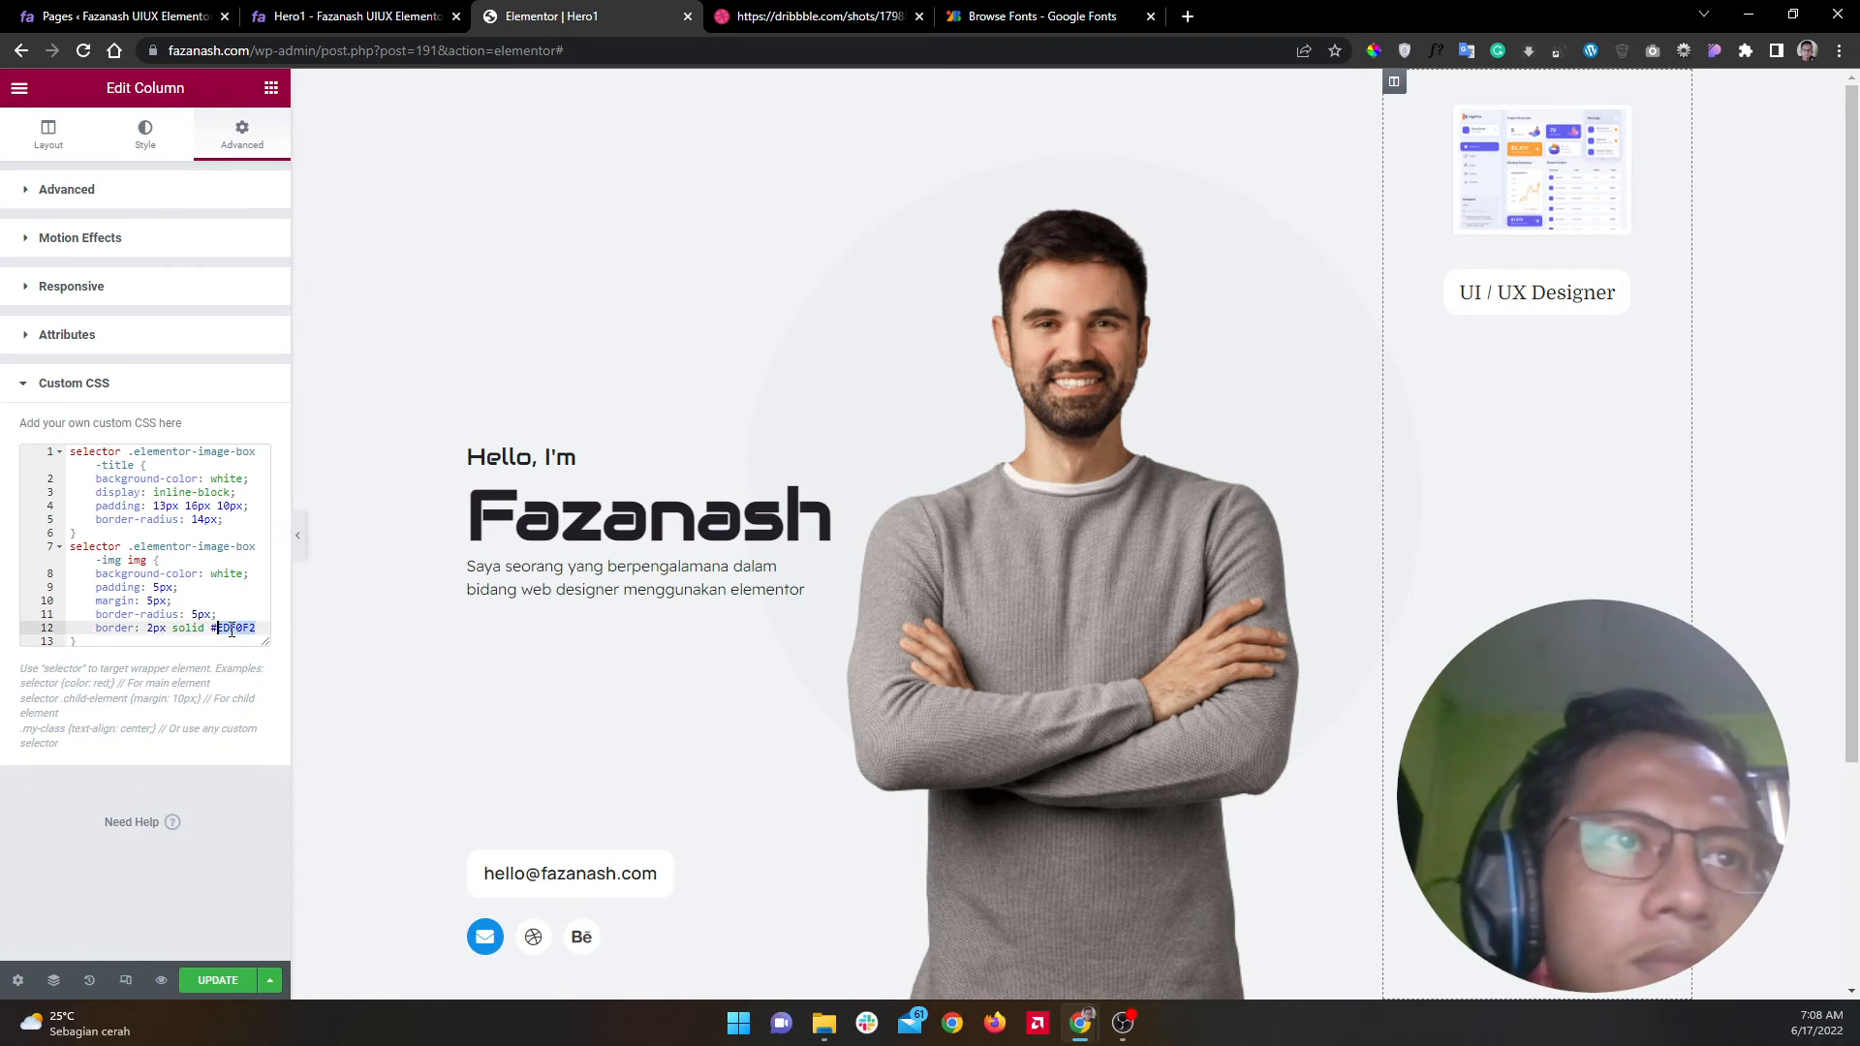
pyautogui.press('BackSpace')
pyautogui.press('BackSpace')
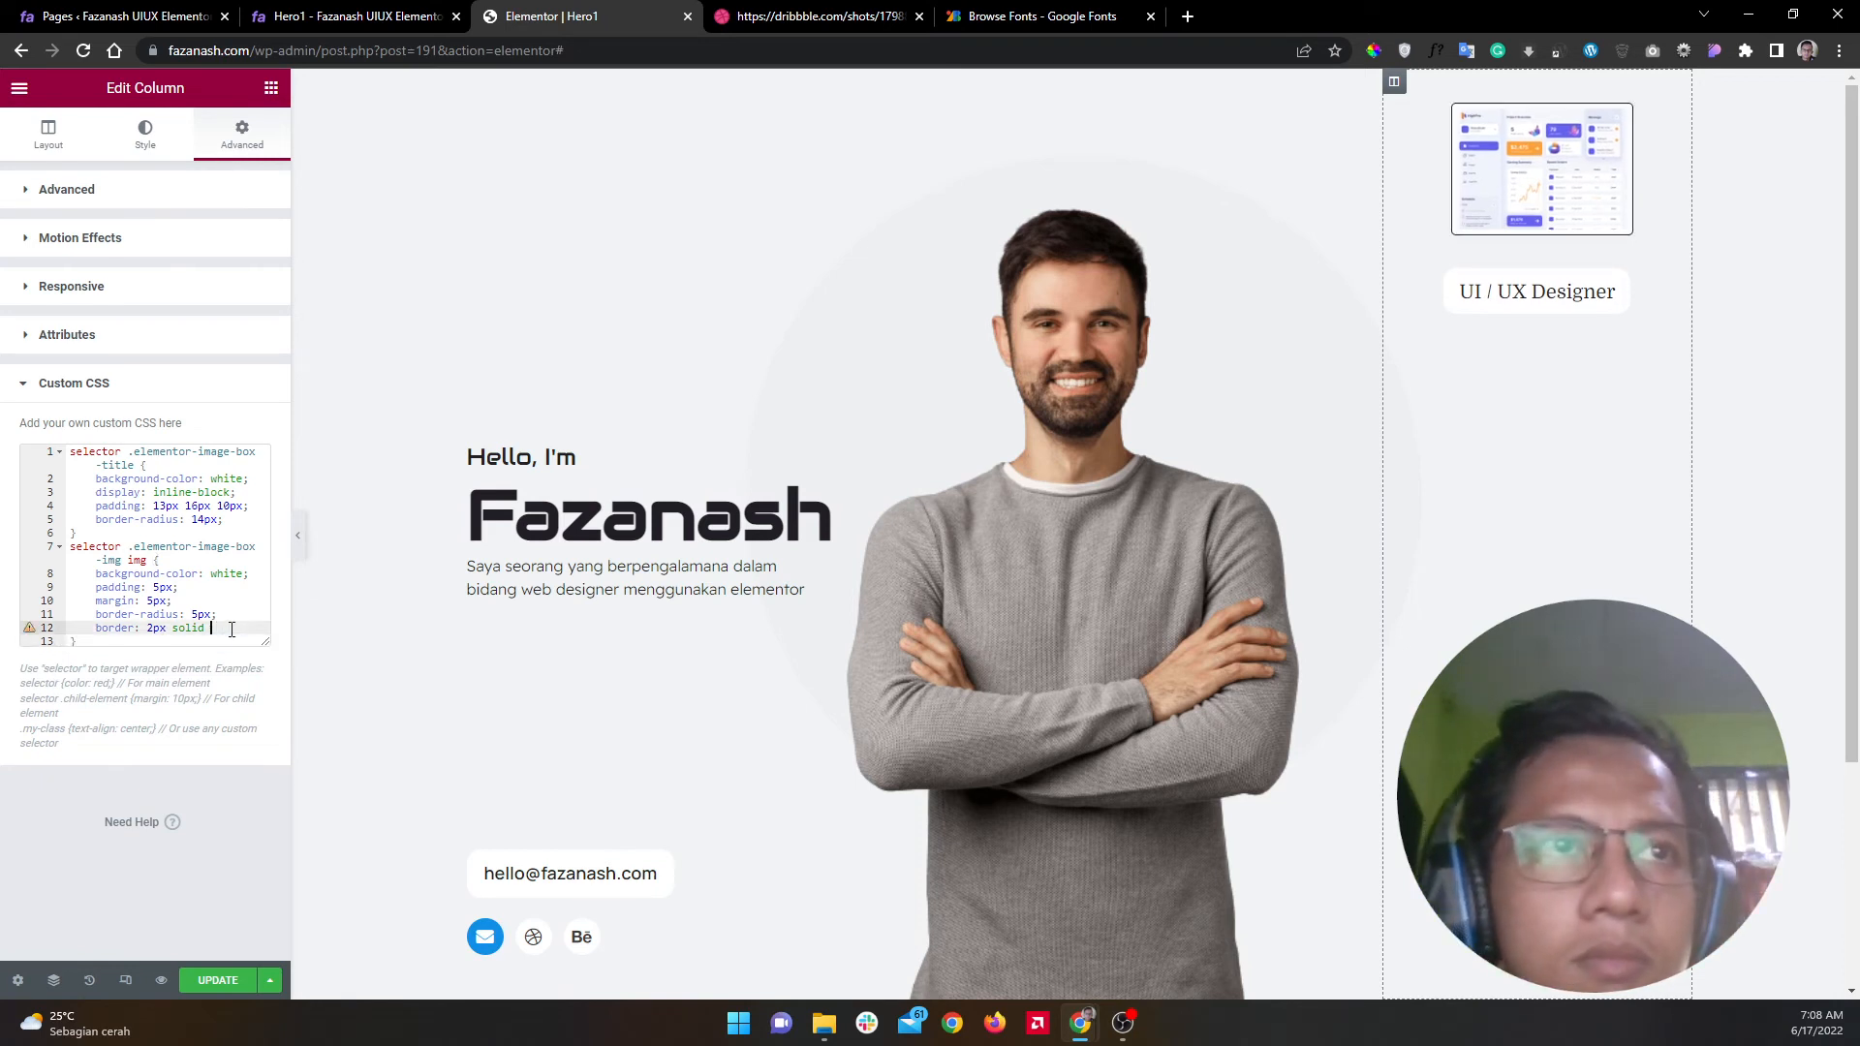
pyautogui.write('pink')
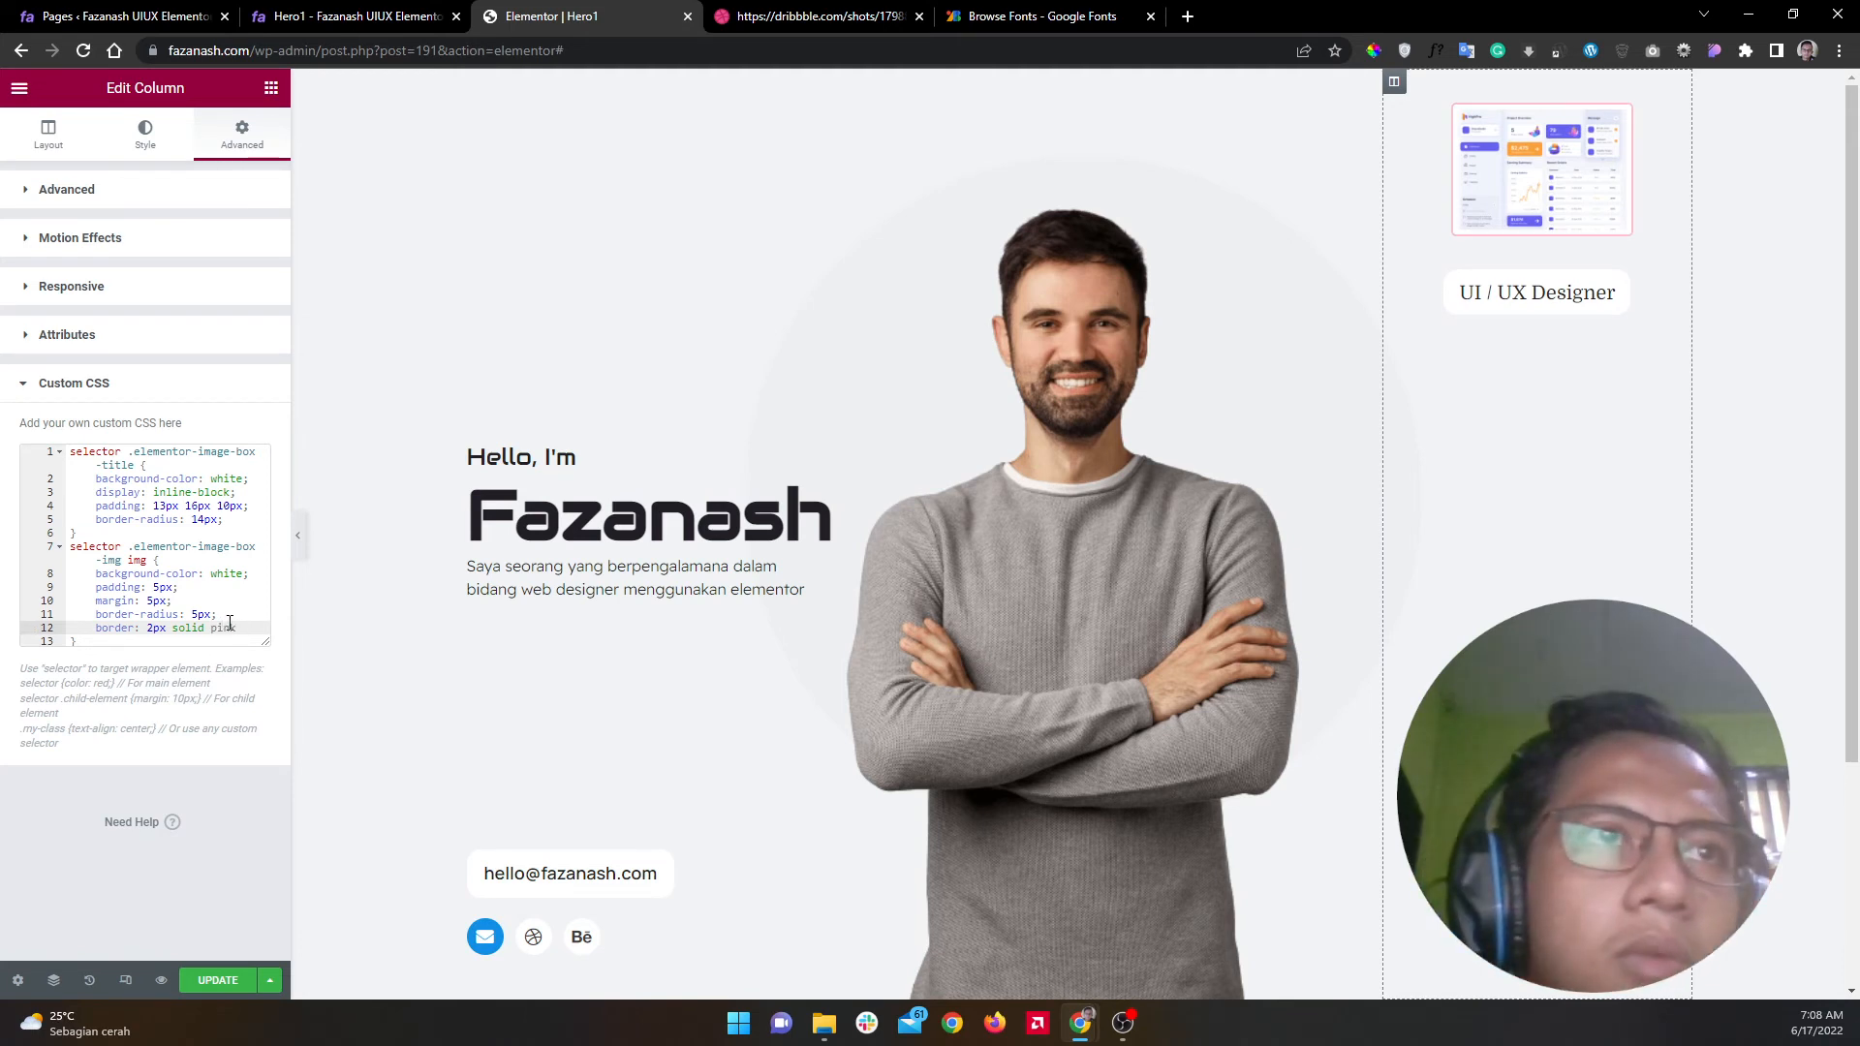
# Step: Reduce the image's padding from 5px to 1px
pyautogui.moveTo(148, 600); pyautogui.dragTo(150, 587)
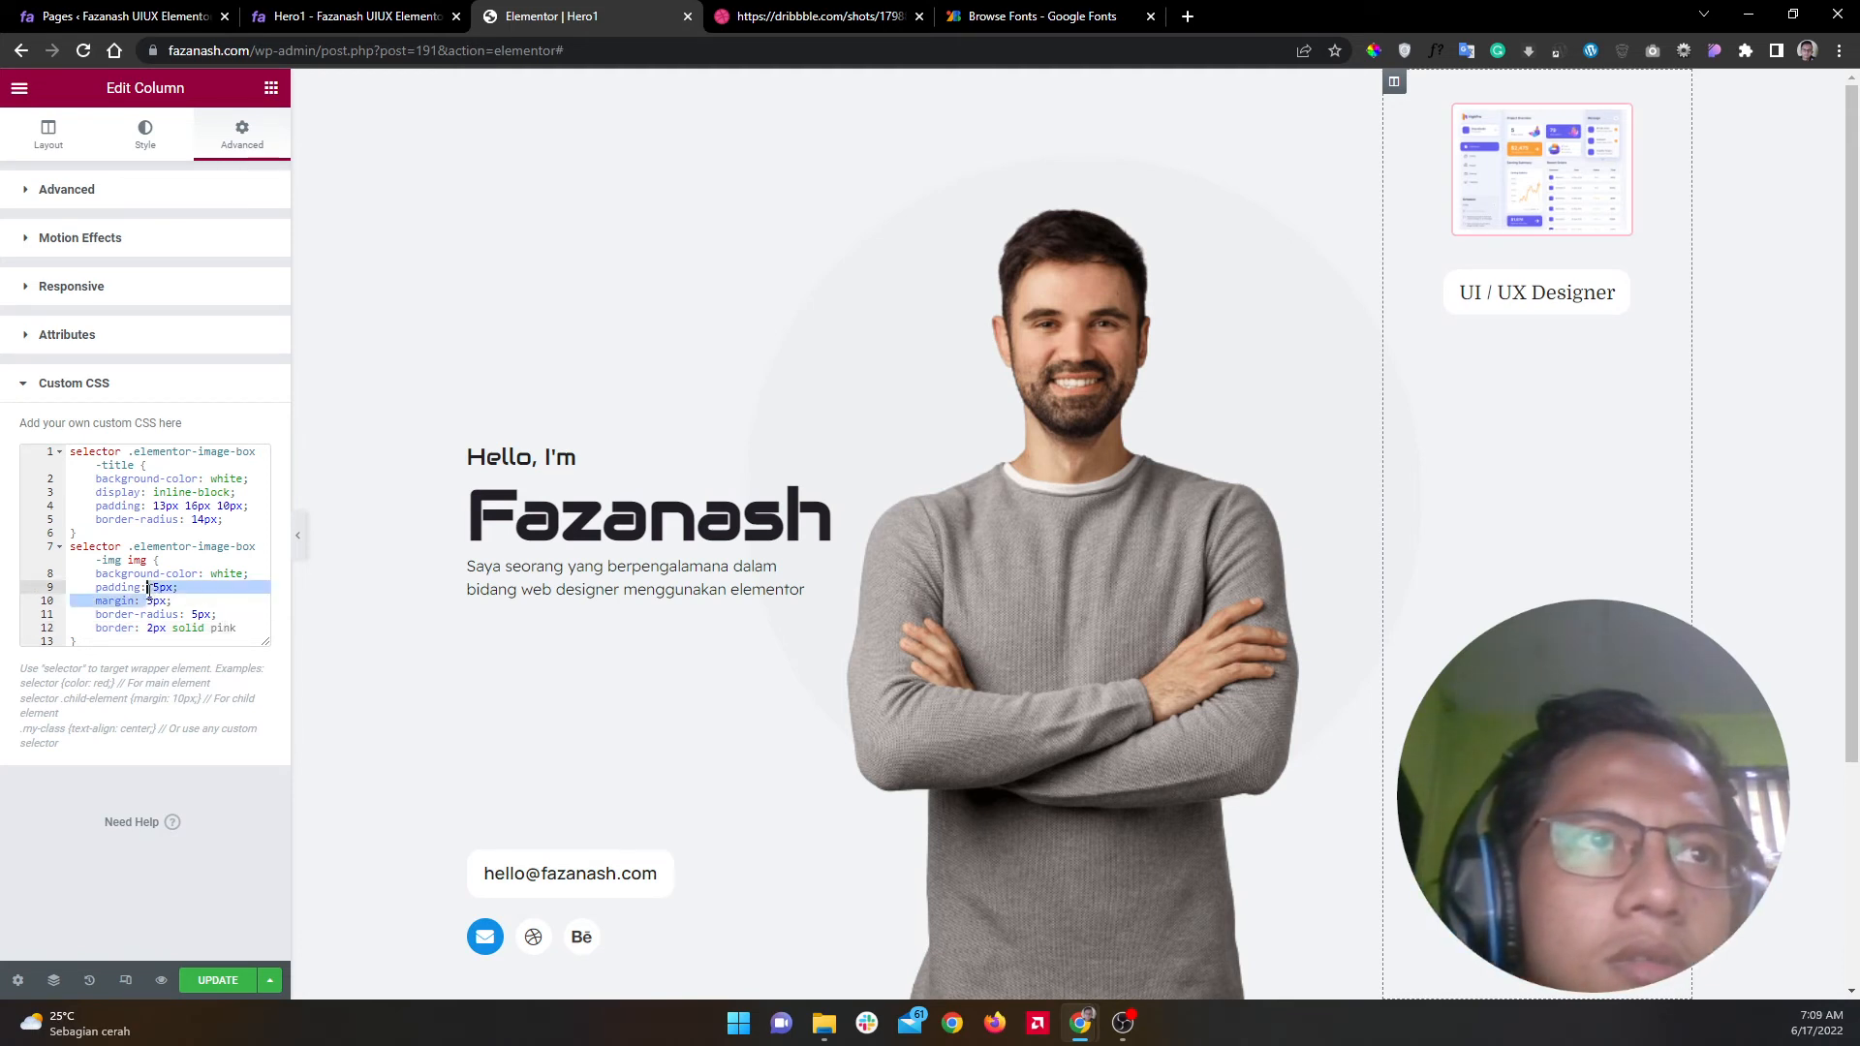
pyautogui.click(154, 587)
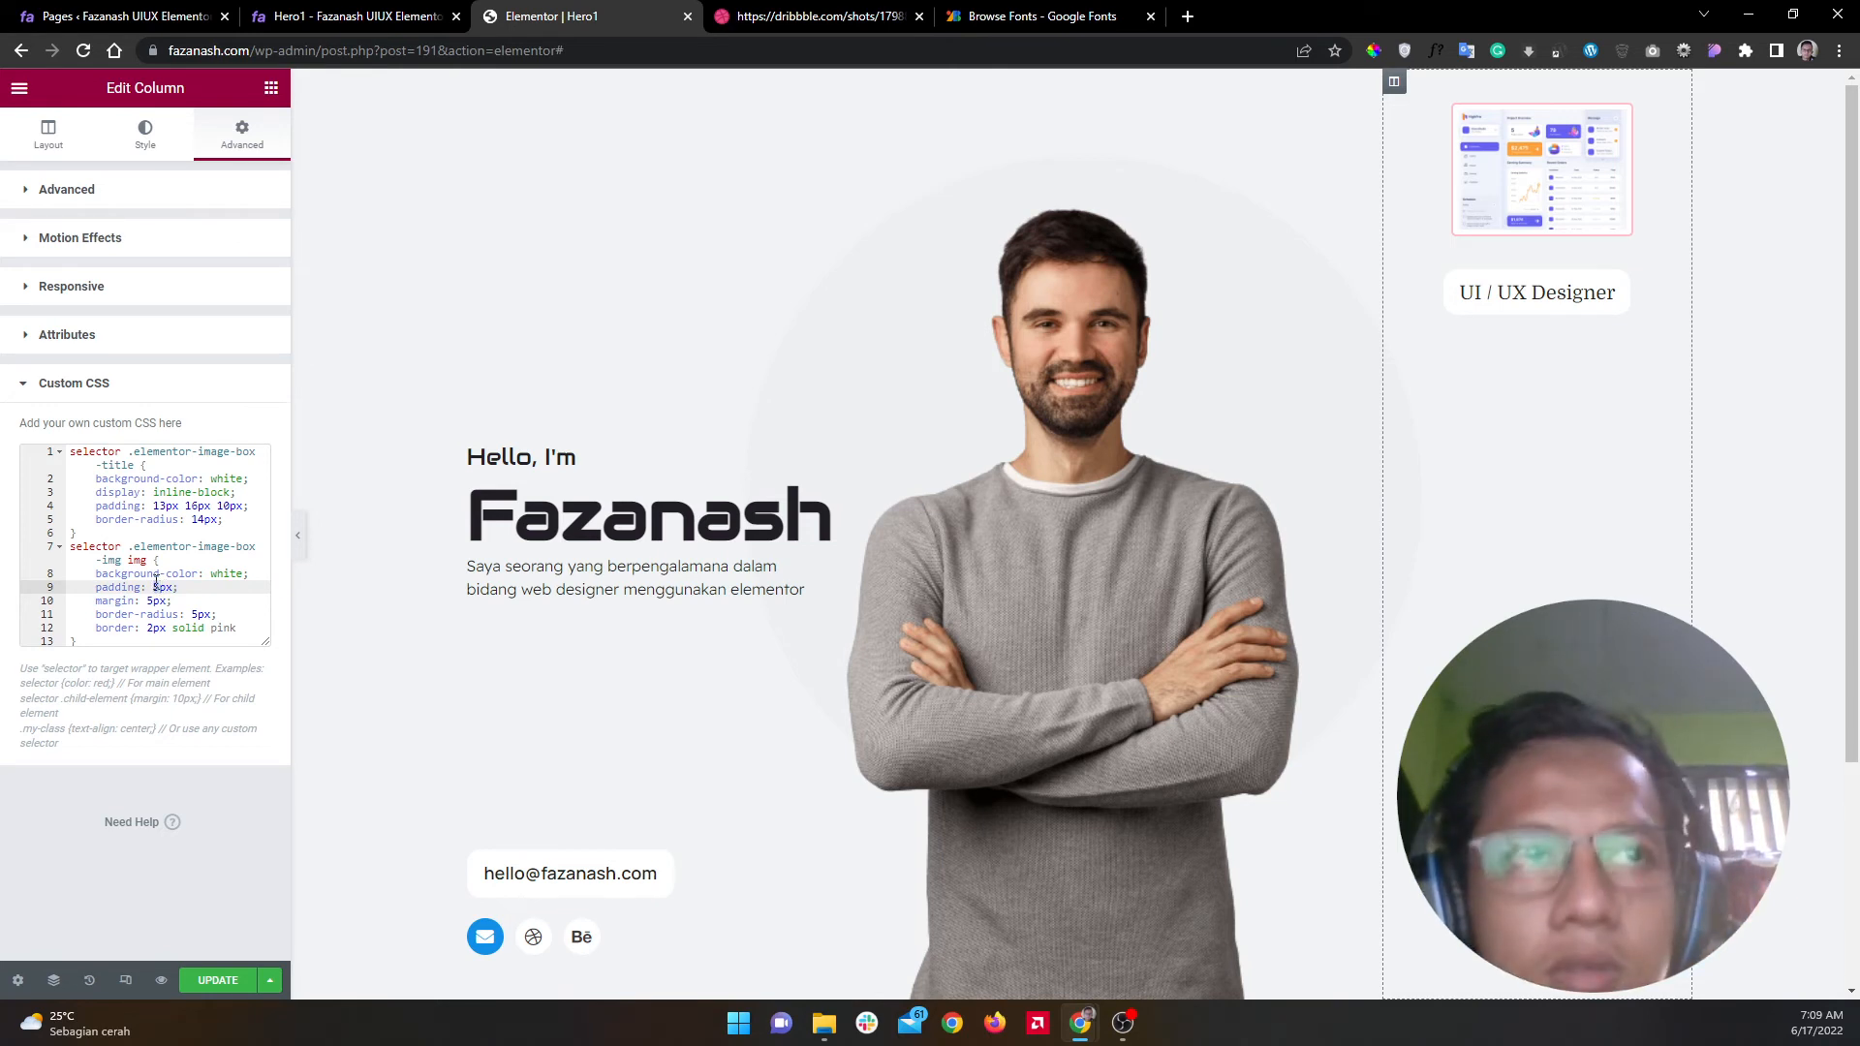
pyautogui.press('Delete')
pyautogui.write('10')
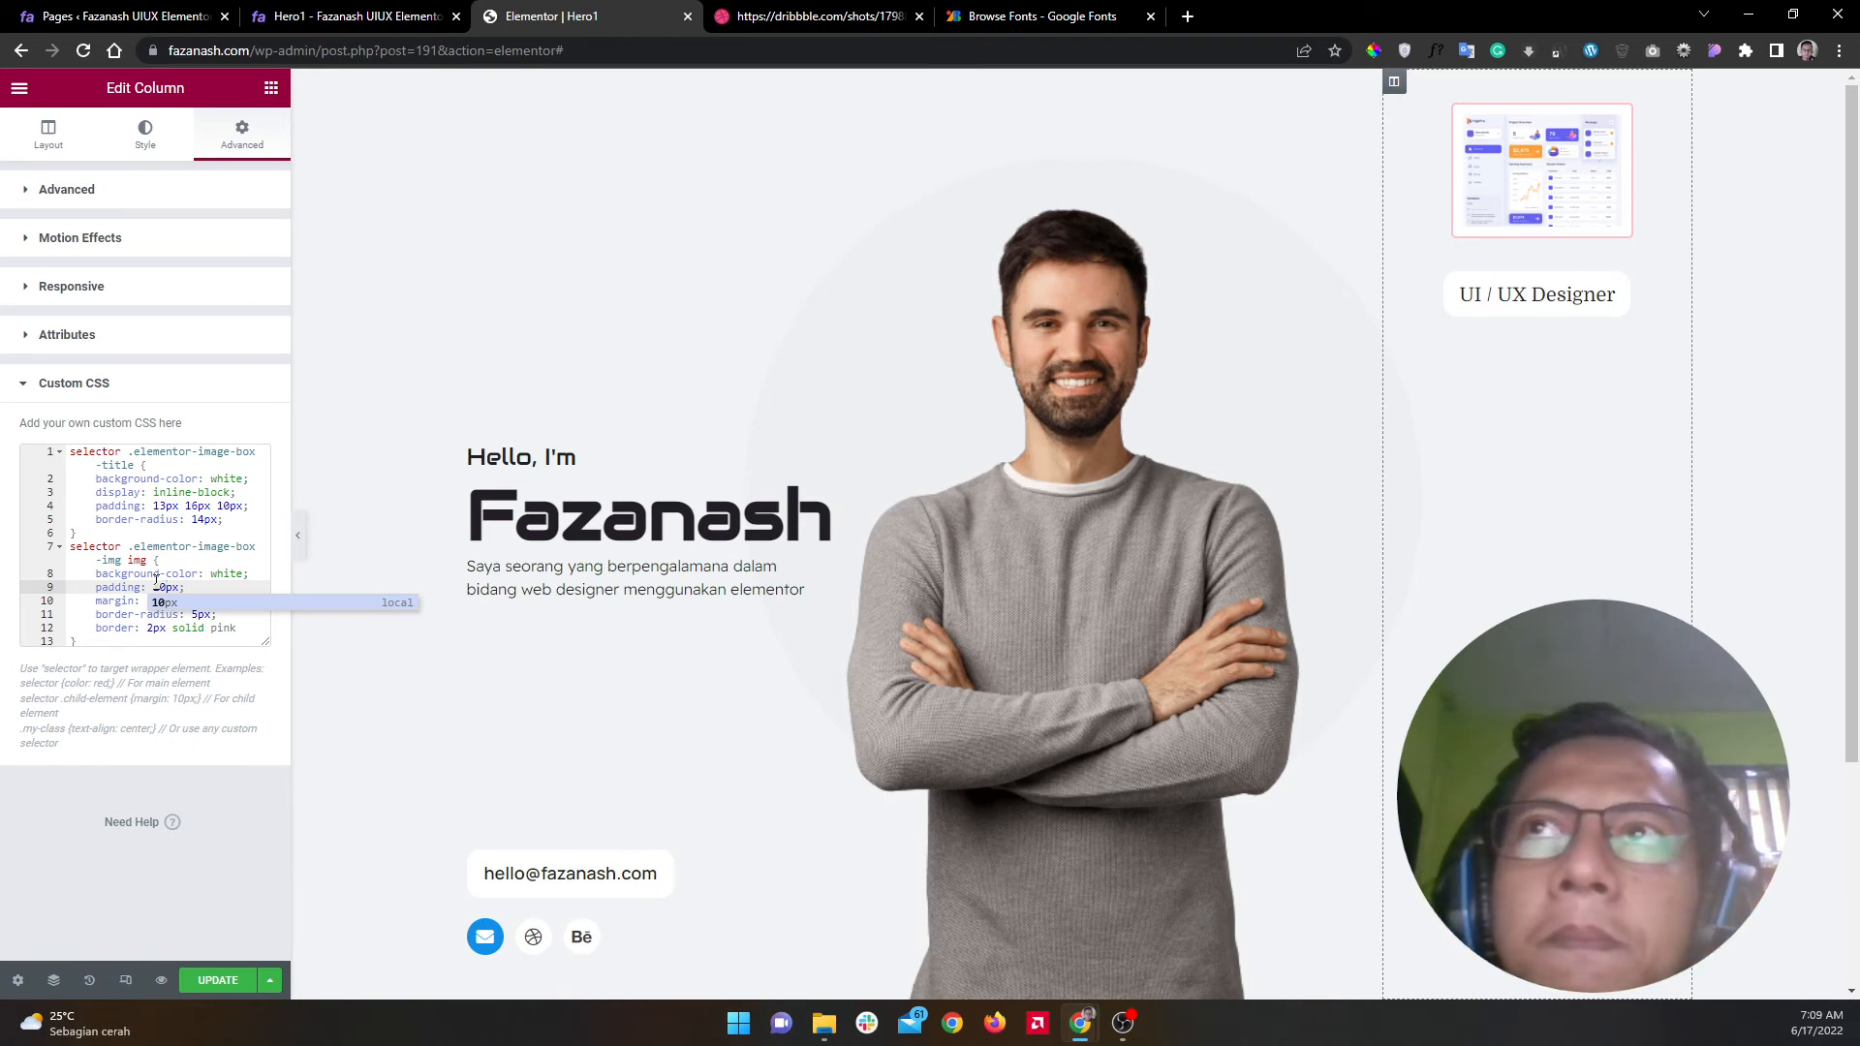
pyautogui.press('BackSpace')
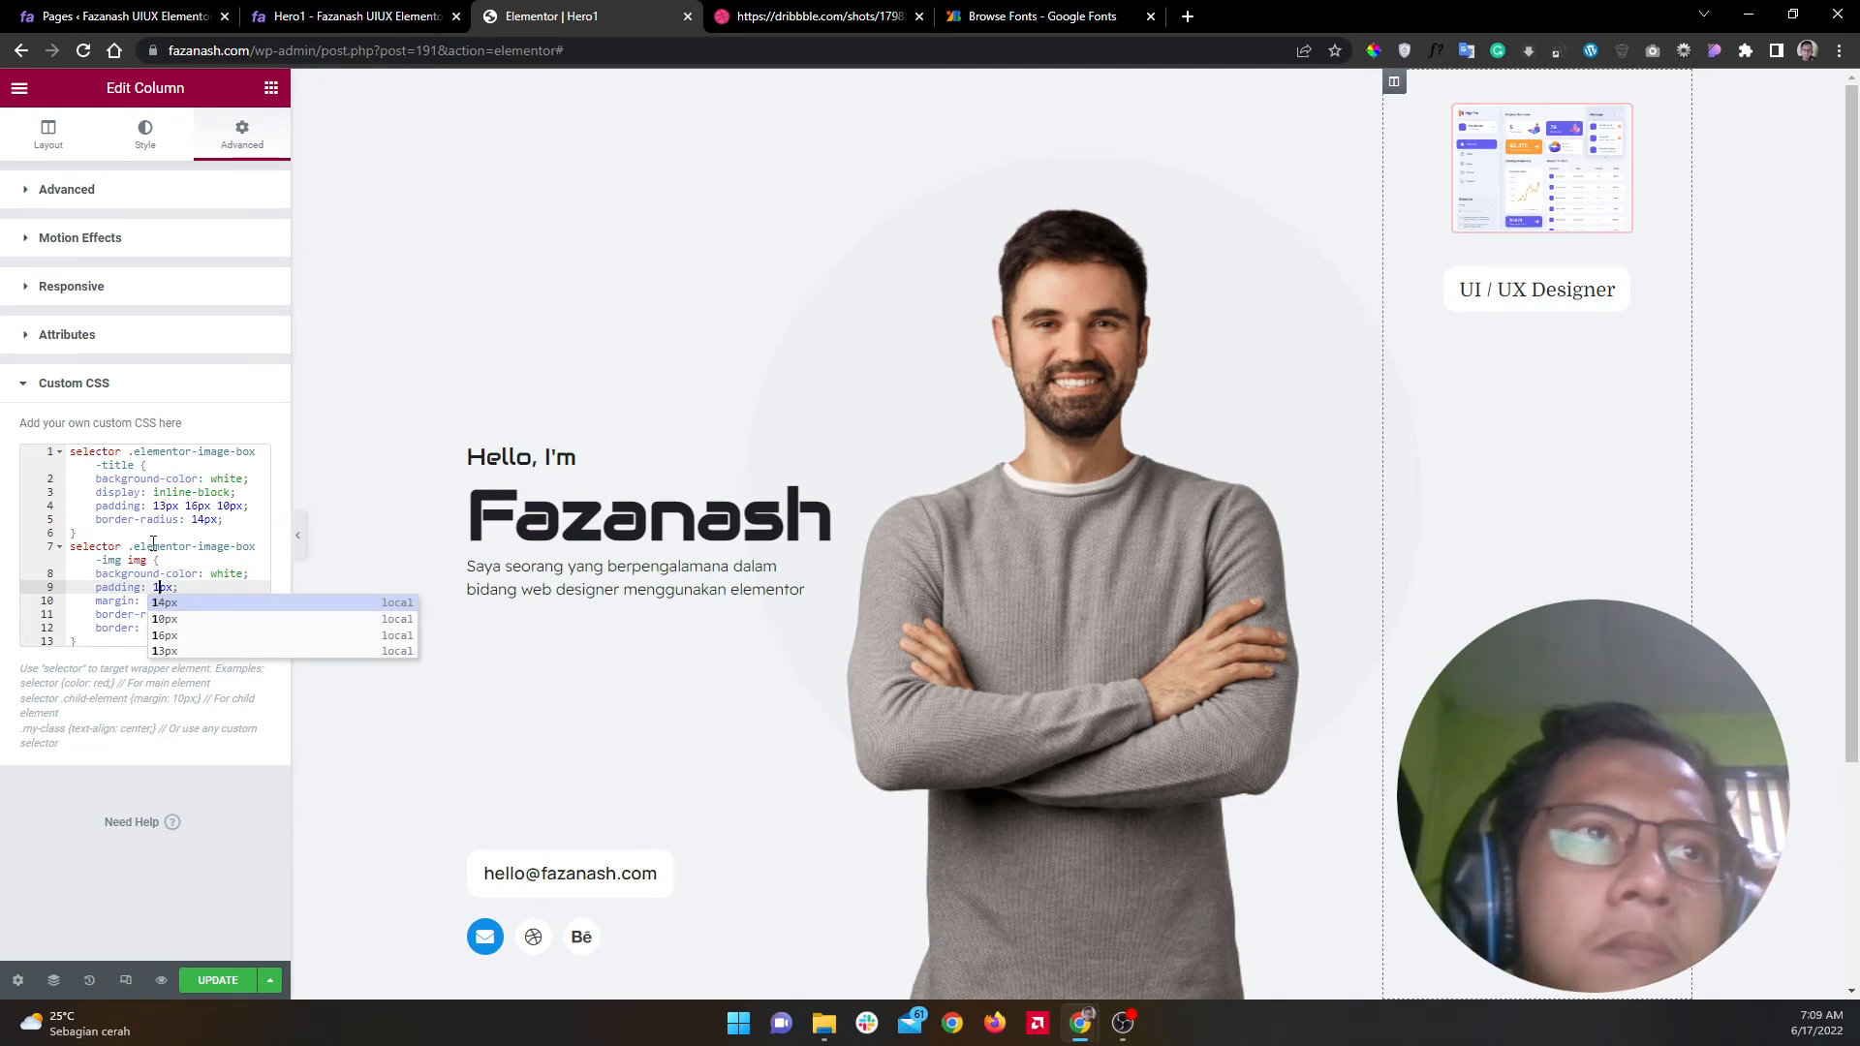
# Step: On the live Hero1 page, inspect the UI / UX Designer image's figure.elementor-image-box-img wrapper, then return to Elementor
pyautogui.click(354, 16)
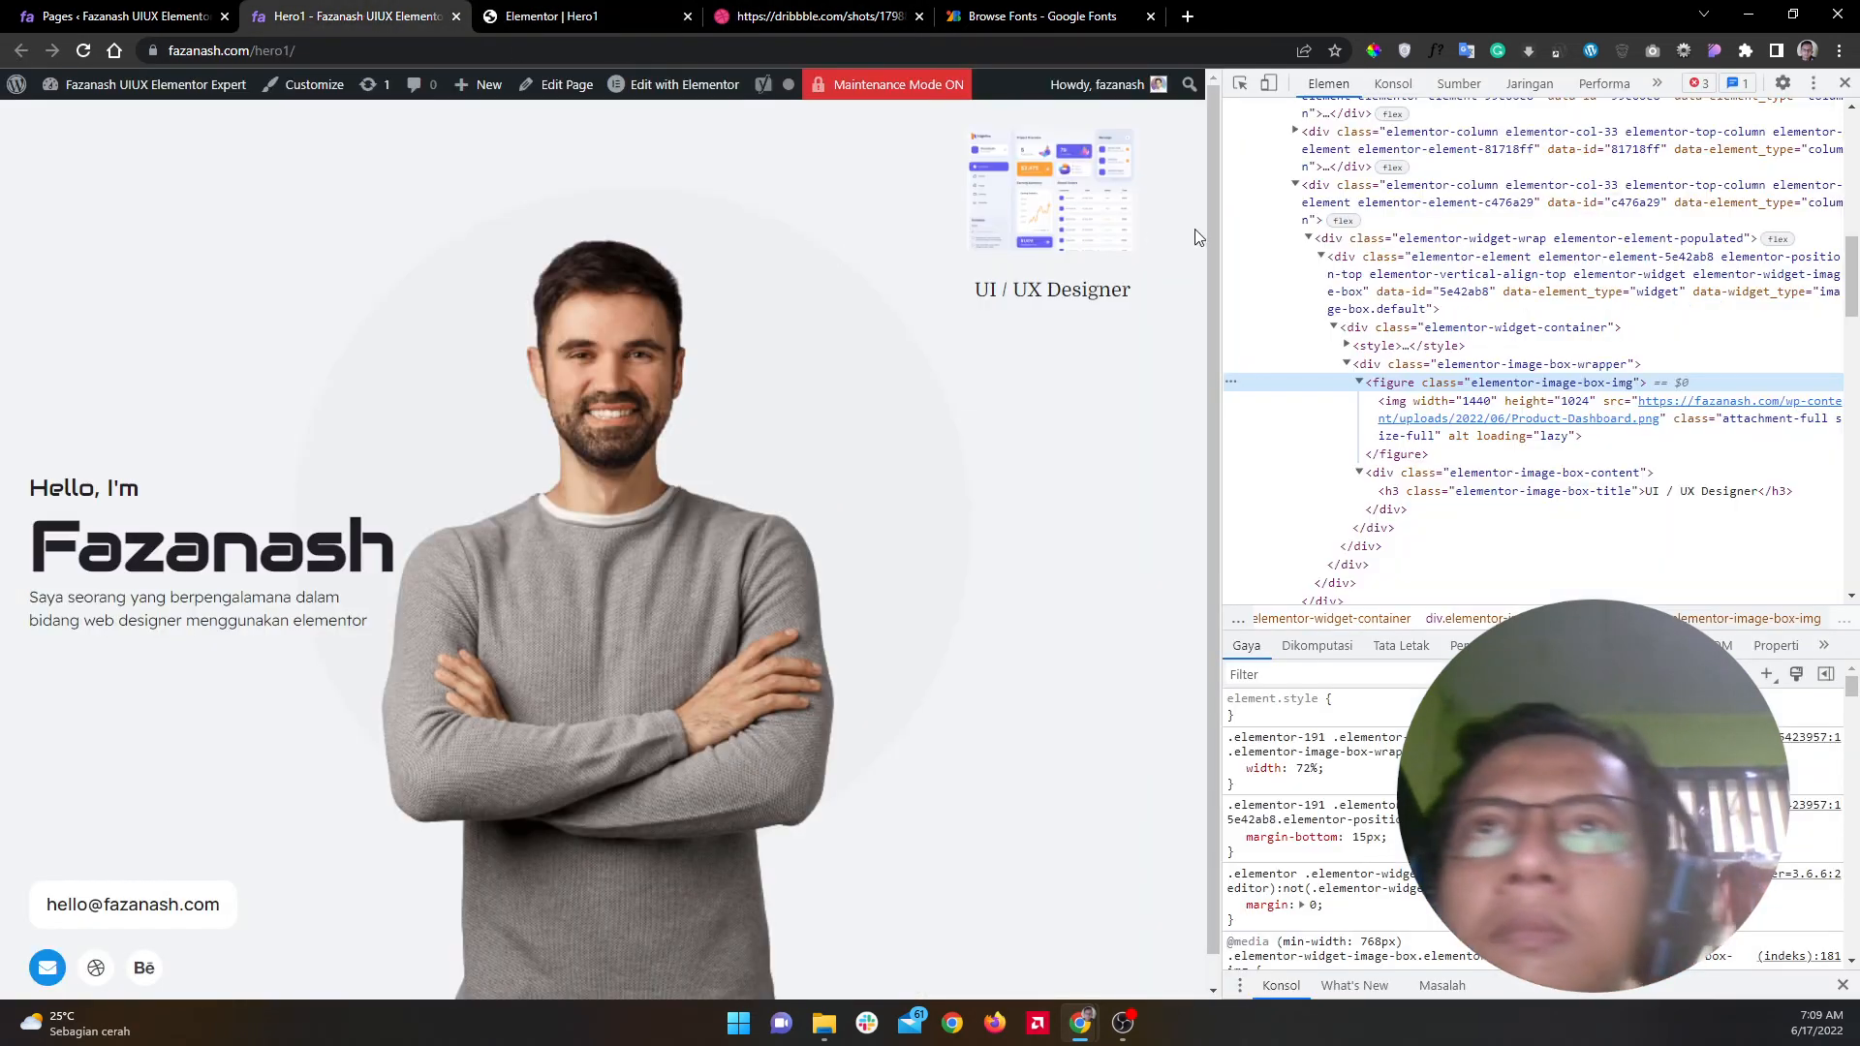
pyautogui.hotkey('ctrl', 'shift', 'c')
pyautogui.click(1085, 239)
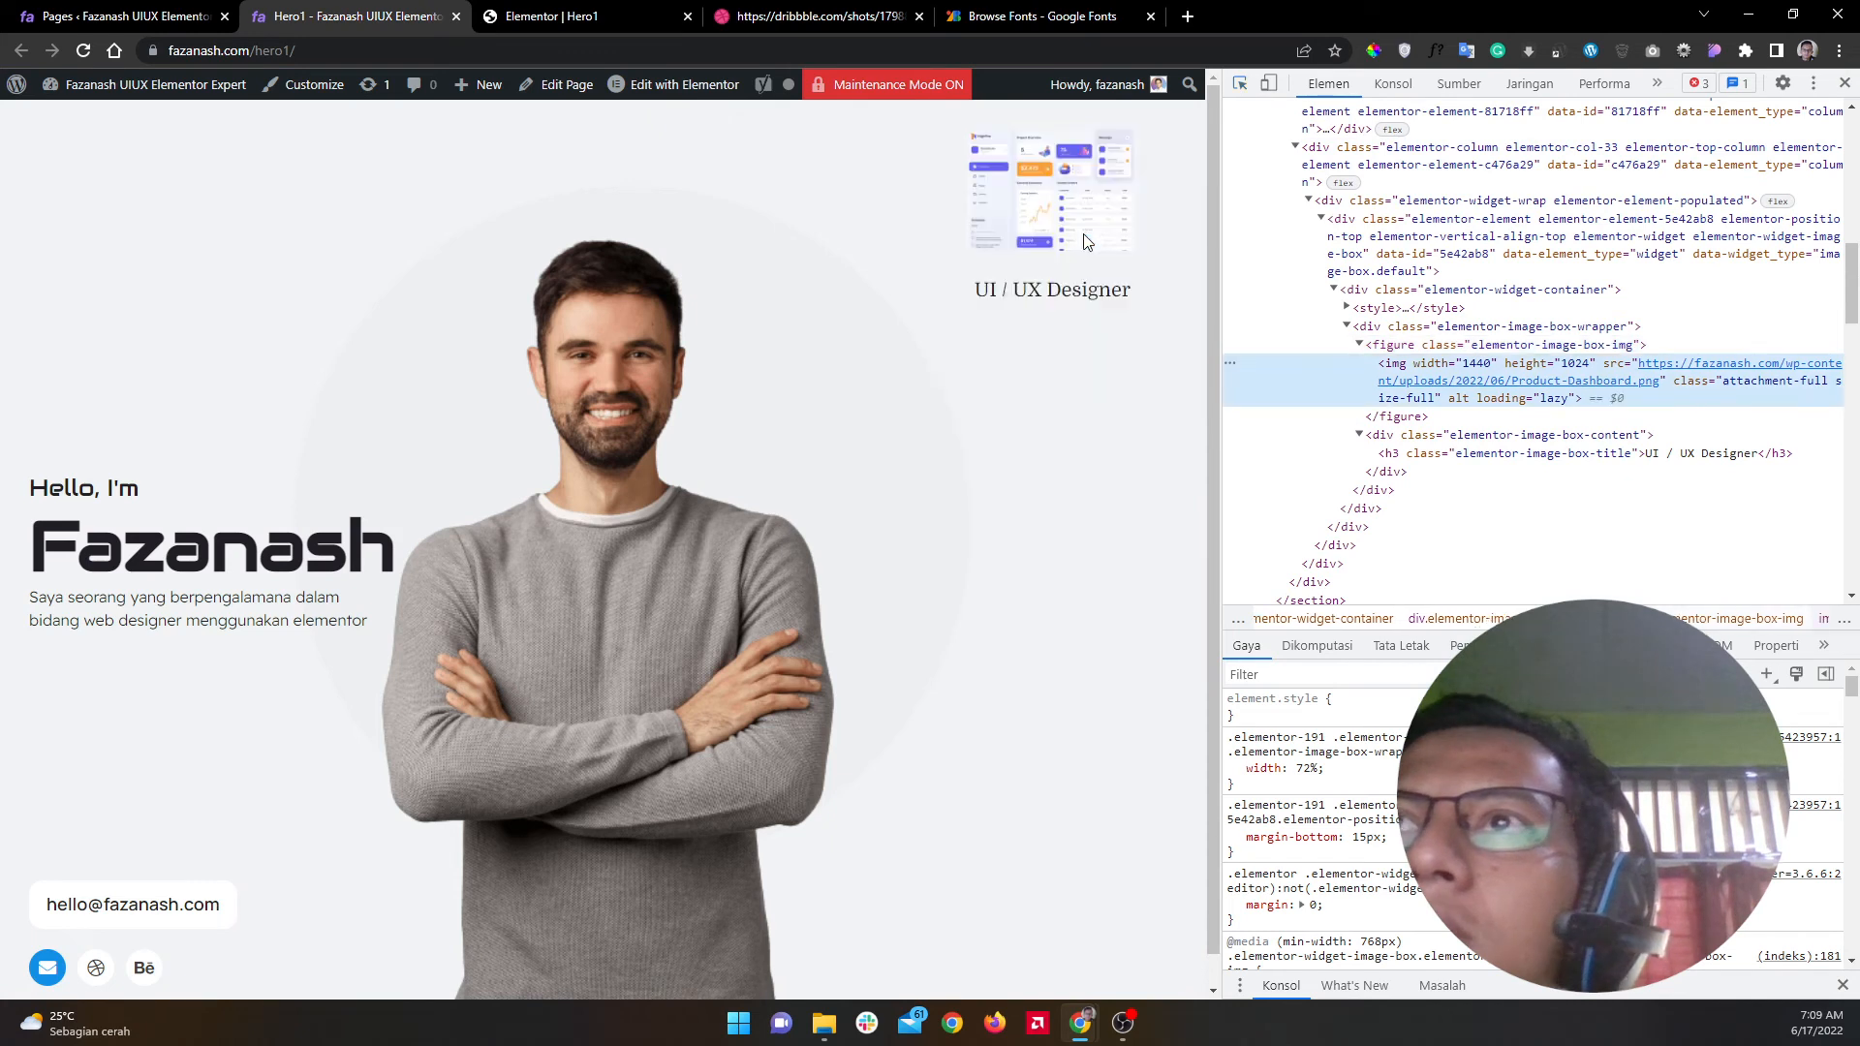
pyautogui.moveTo(1395, 371)
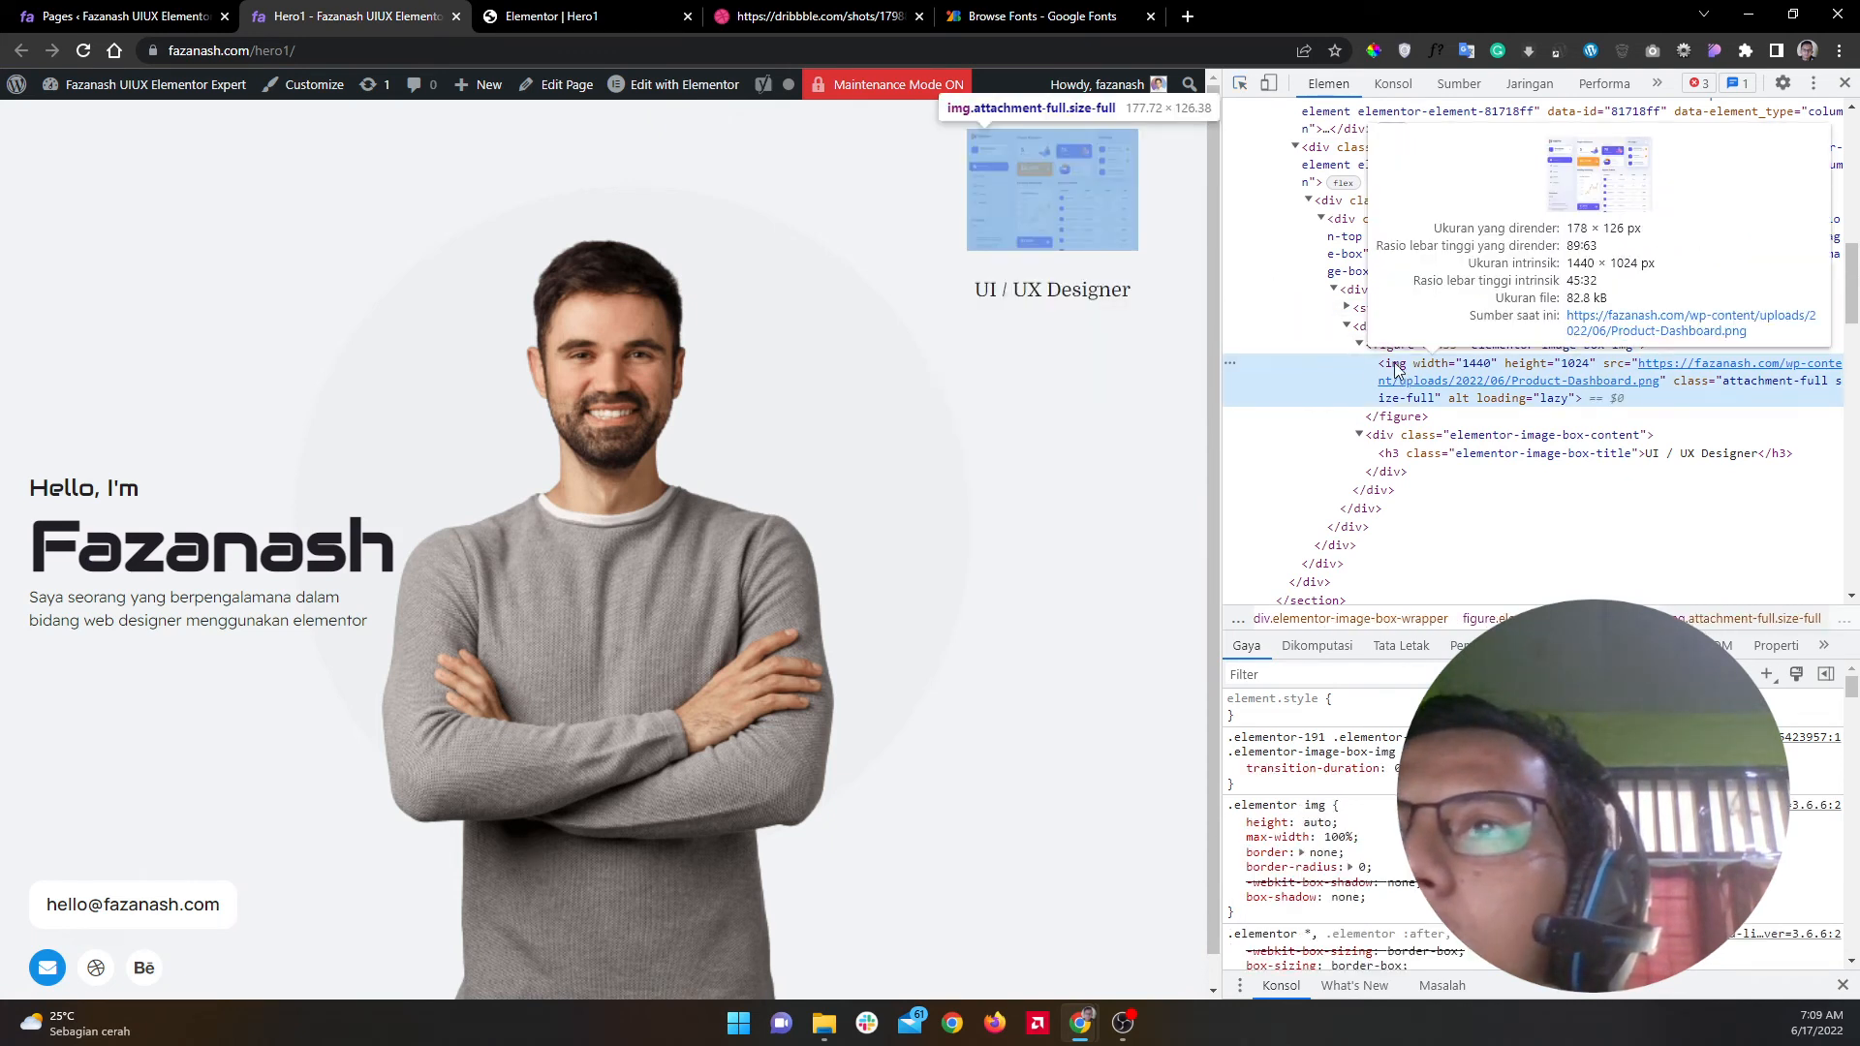
pyautogui.click(1394, 347)
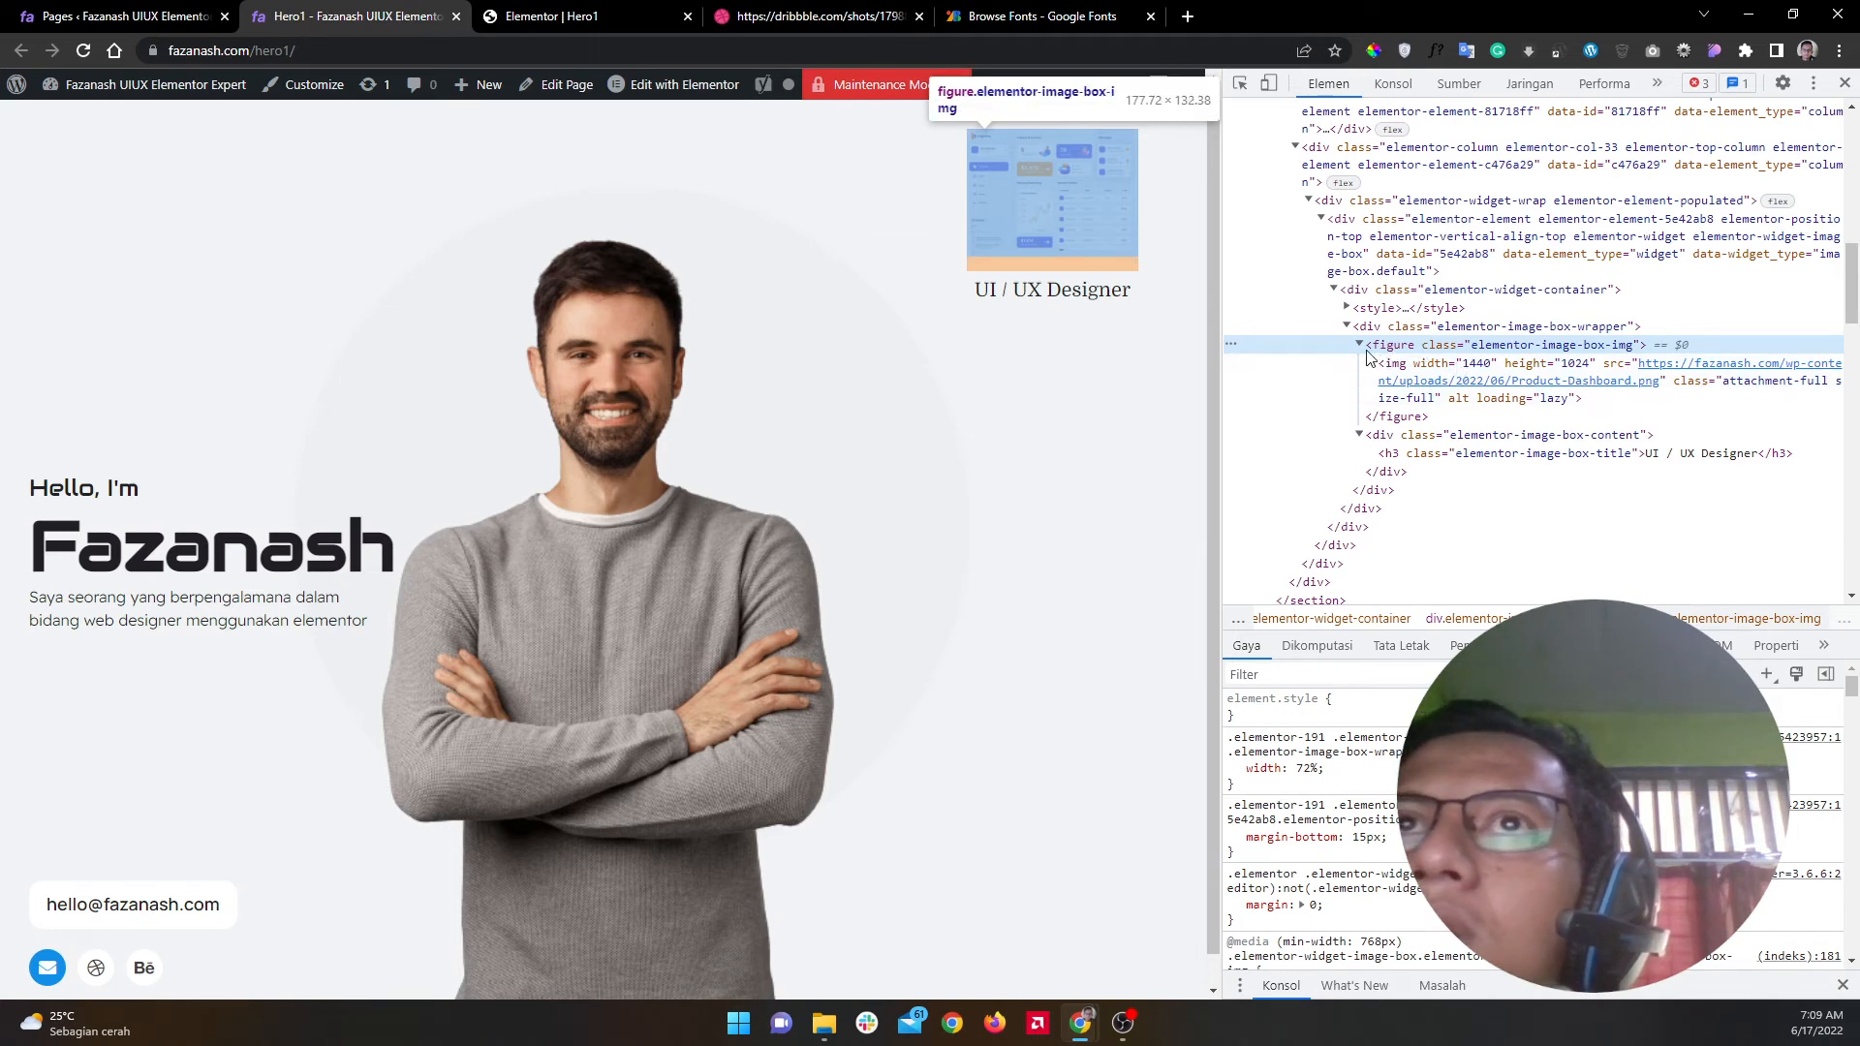
pyautogui.click(582, 16)
pyautogui.click(140, 560)
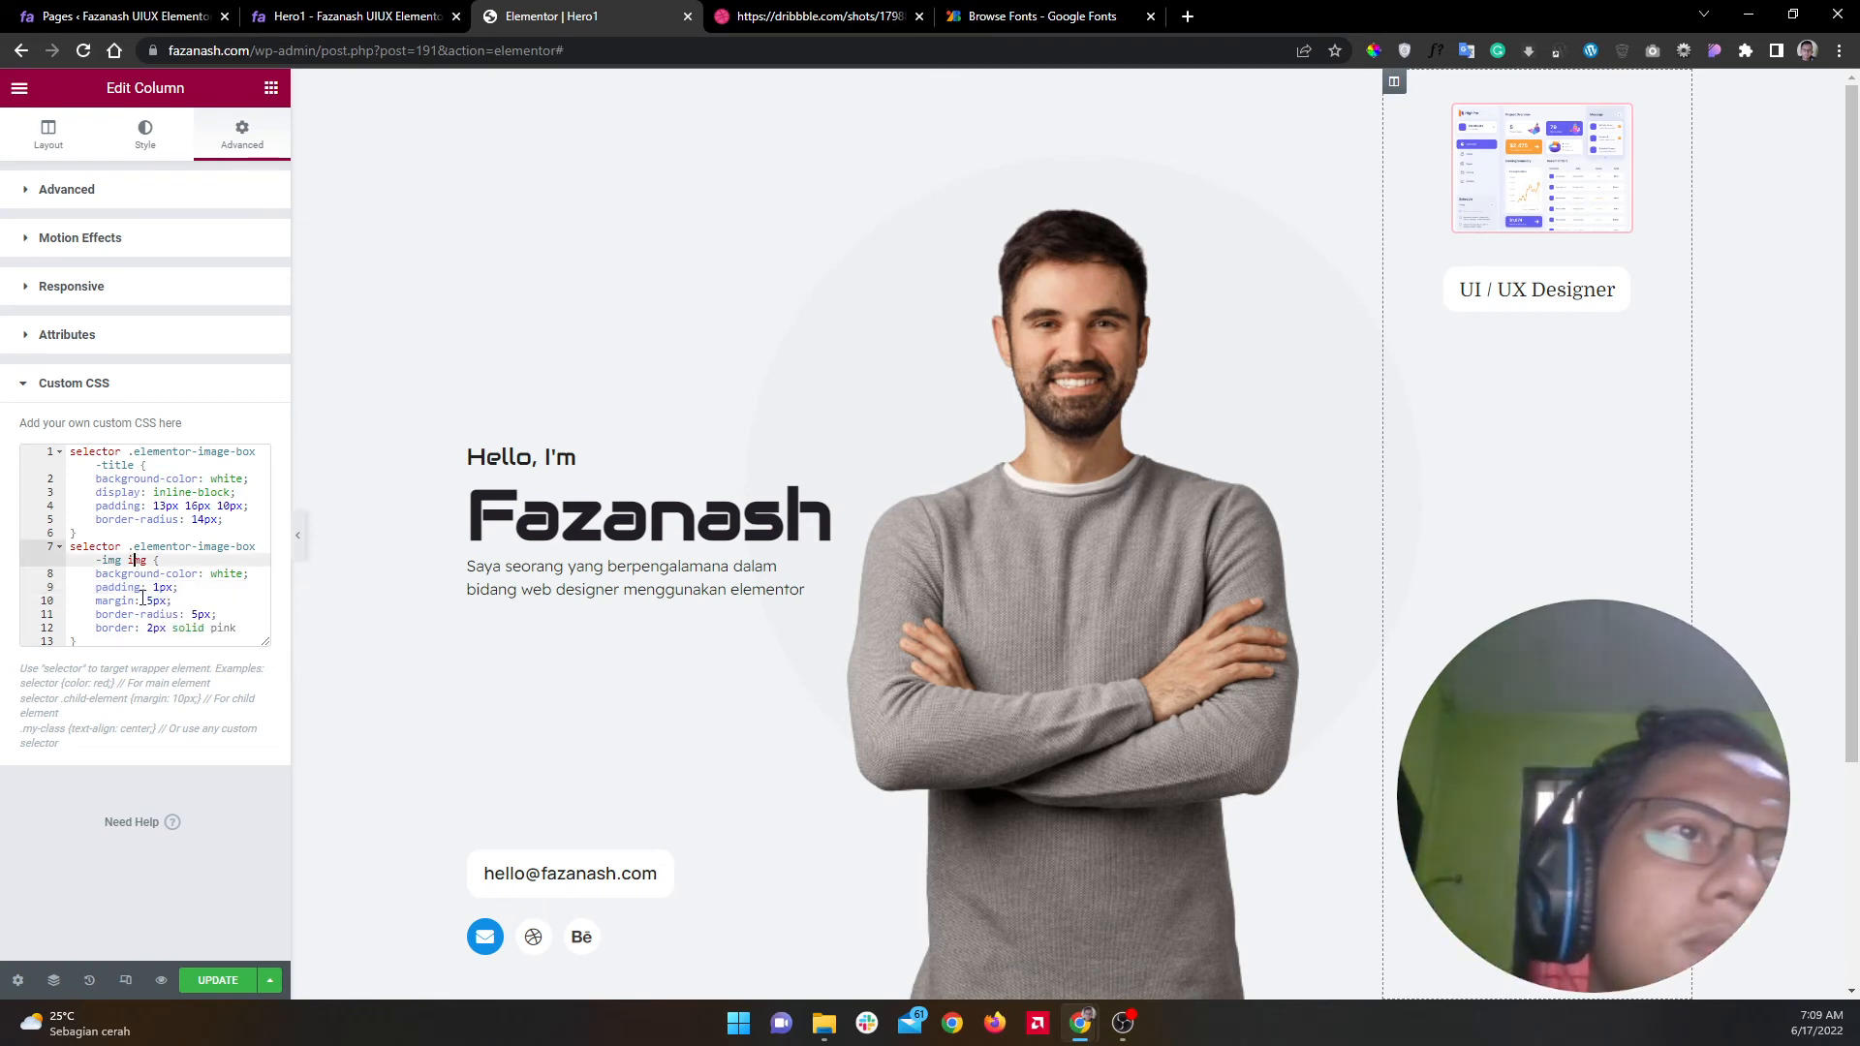
# Step: Set the img padding back to 5px and add a new 'selector .elementor-image-box-img' rule with 'padding: 5px;'
pyautogui.click(161, 588)
pyautogui.press('BackSpace')
pyautogui.write('5')
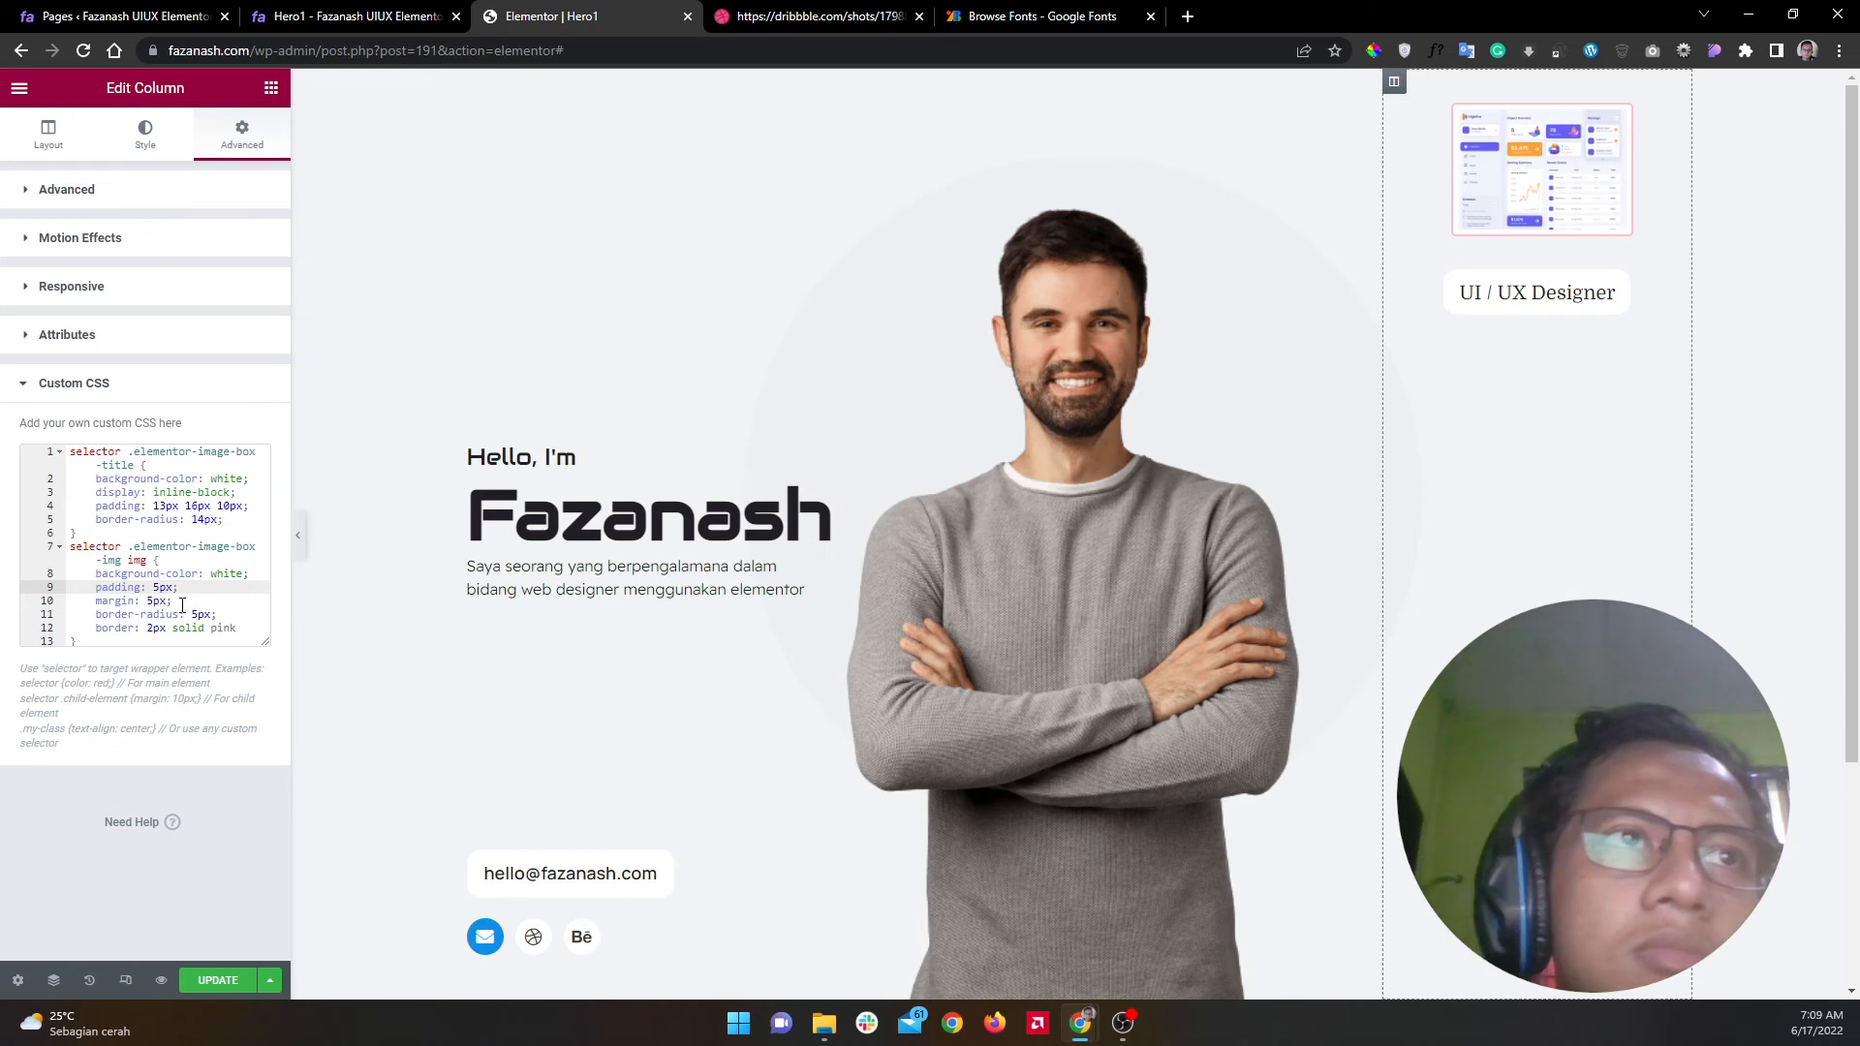
pyautogui.moveTo(174, 601); pyautogui.dragTo(70, 547)
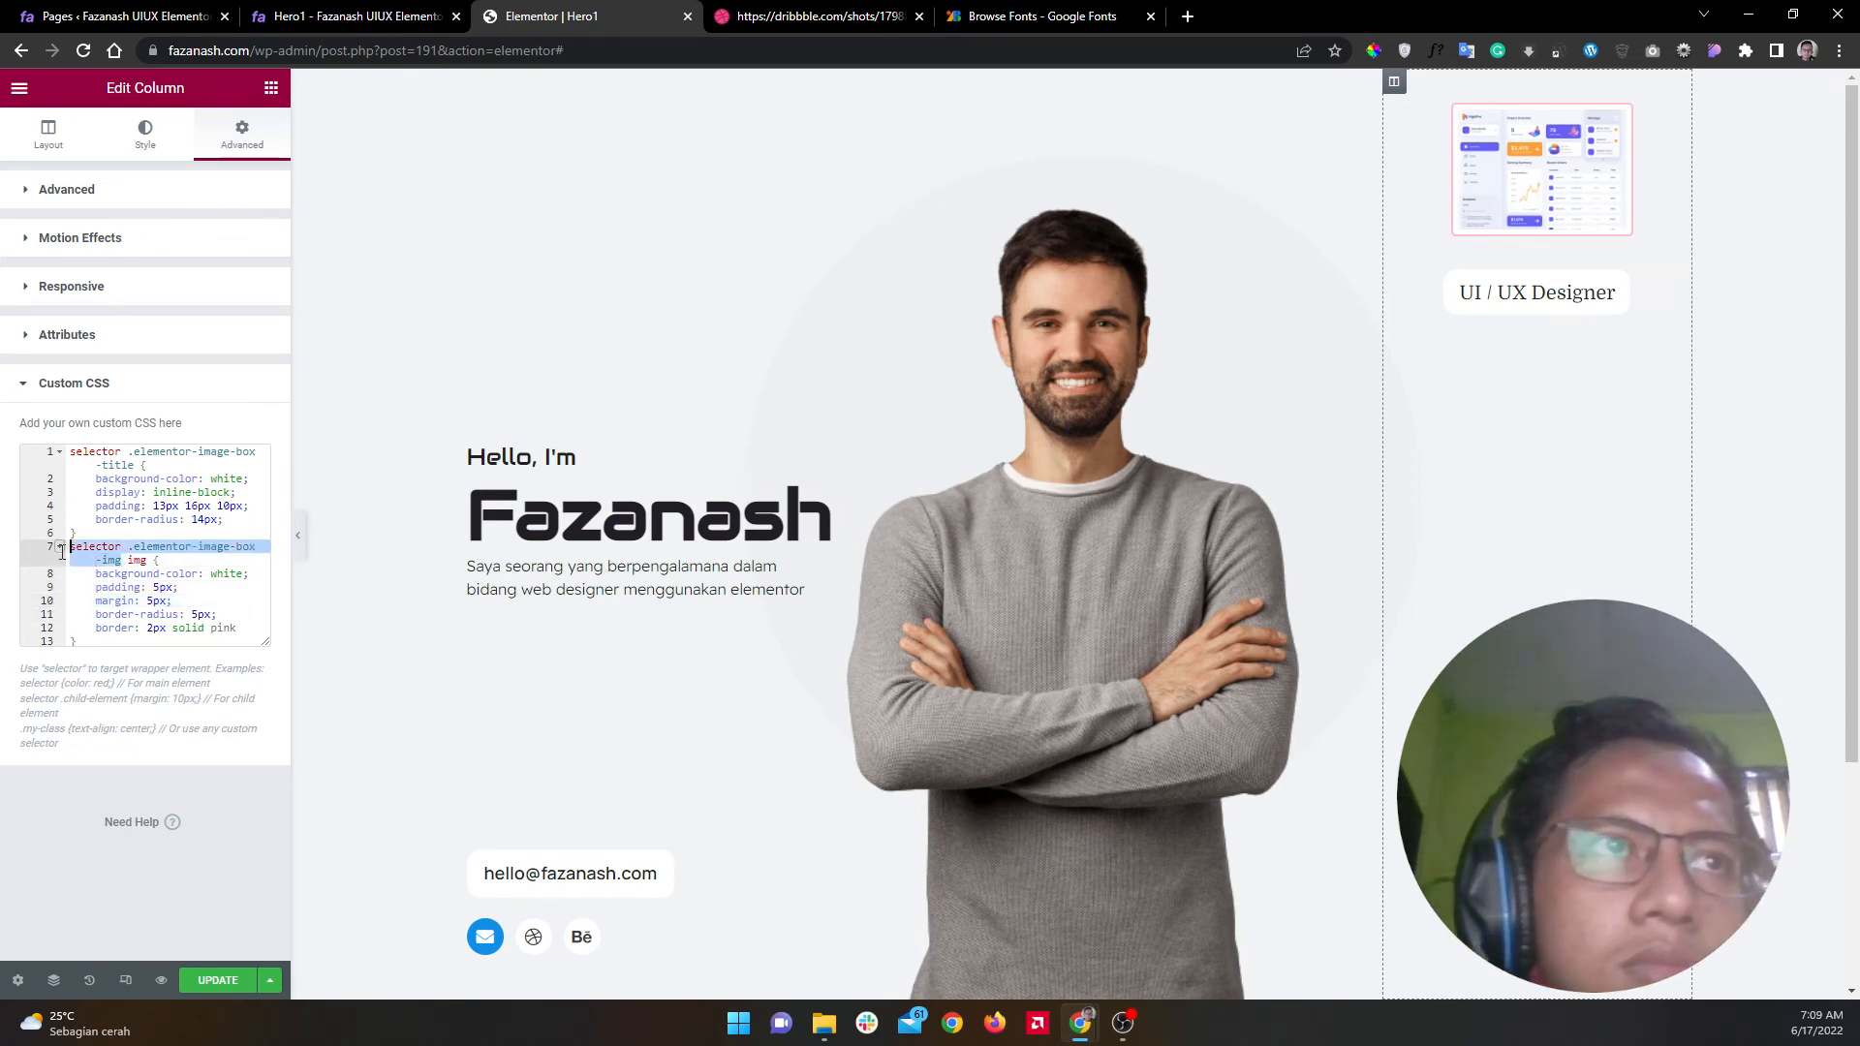
pyautogui.click(95, 642)
pyautogui.press('Return')
pyautogui.hotkey('ctrl', 'v')
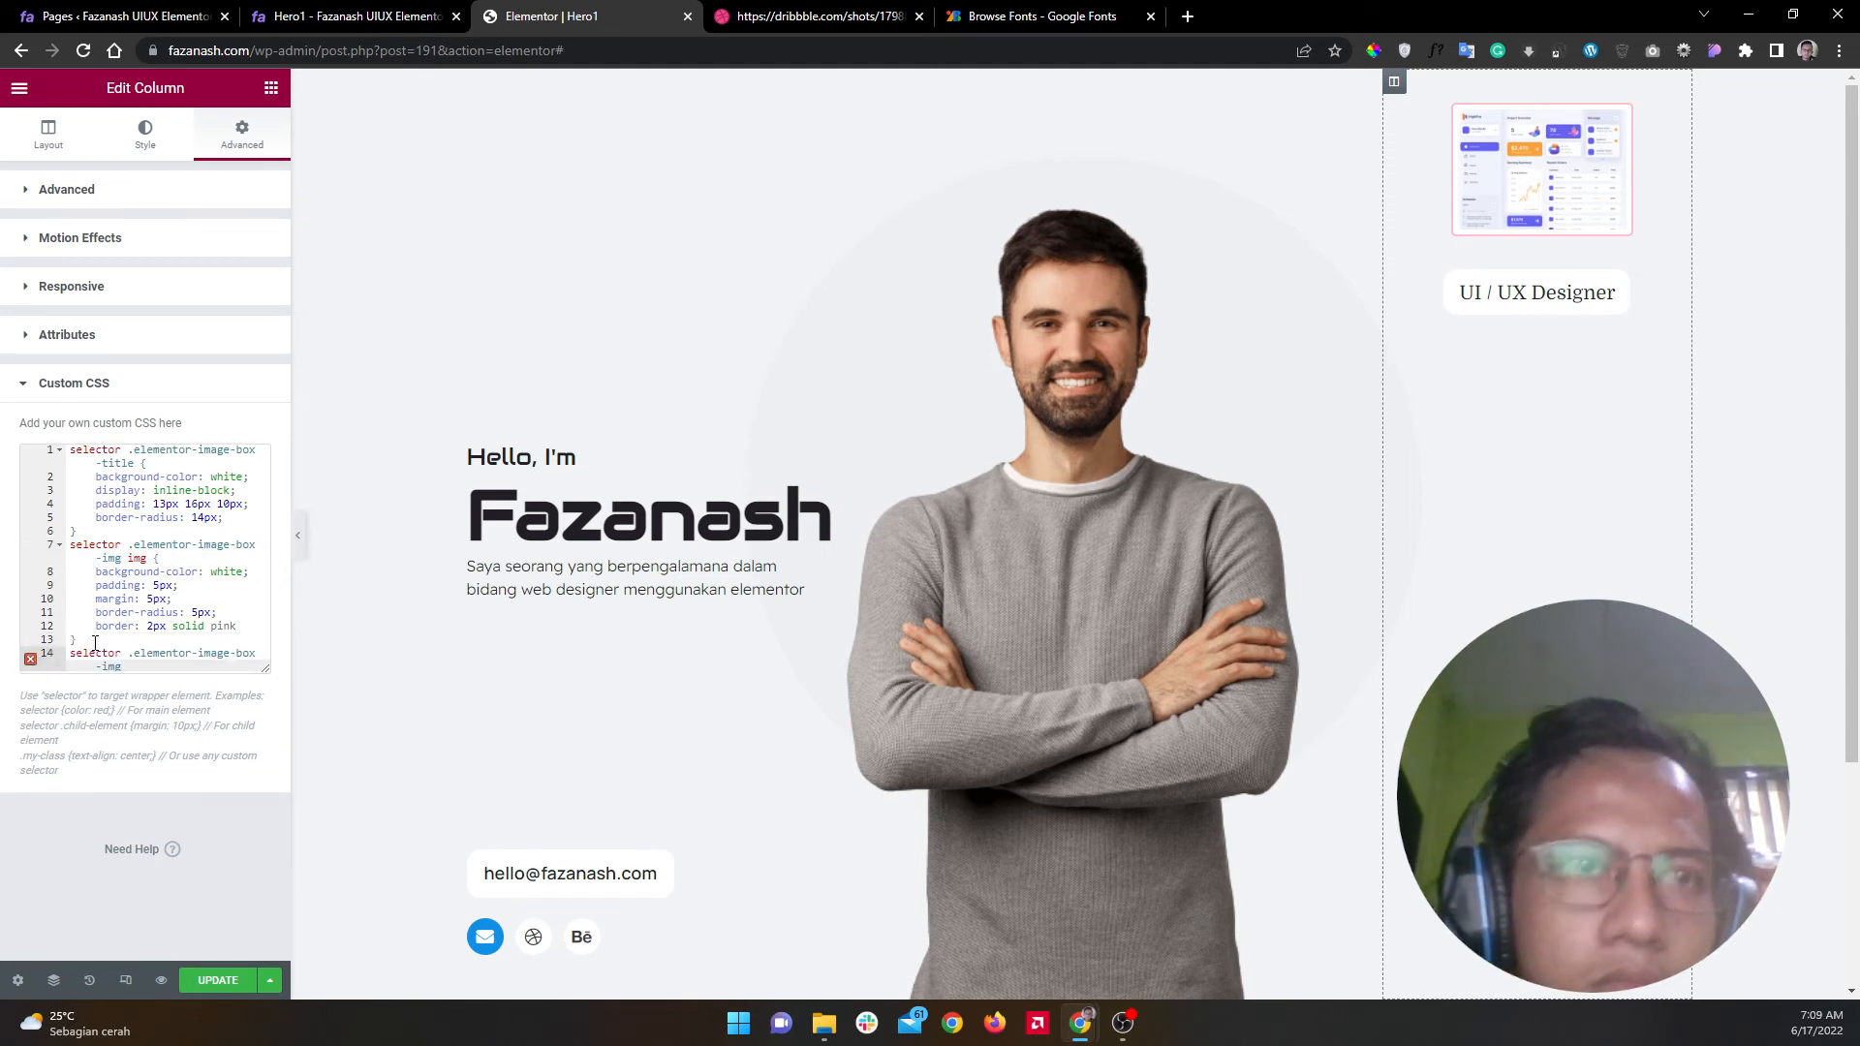
pyautogui.write('{')
pyautogui.press('Return')
pyautogui.write('padding: 5px;')
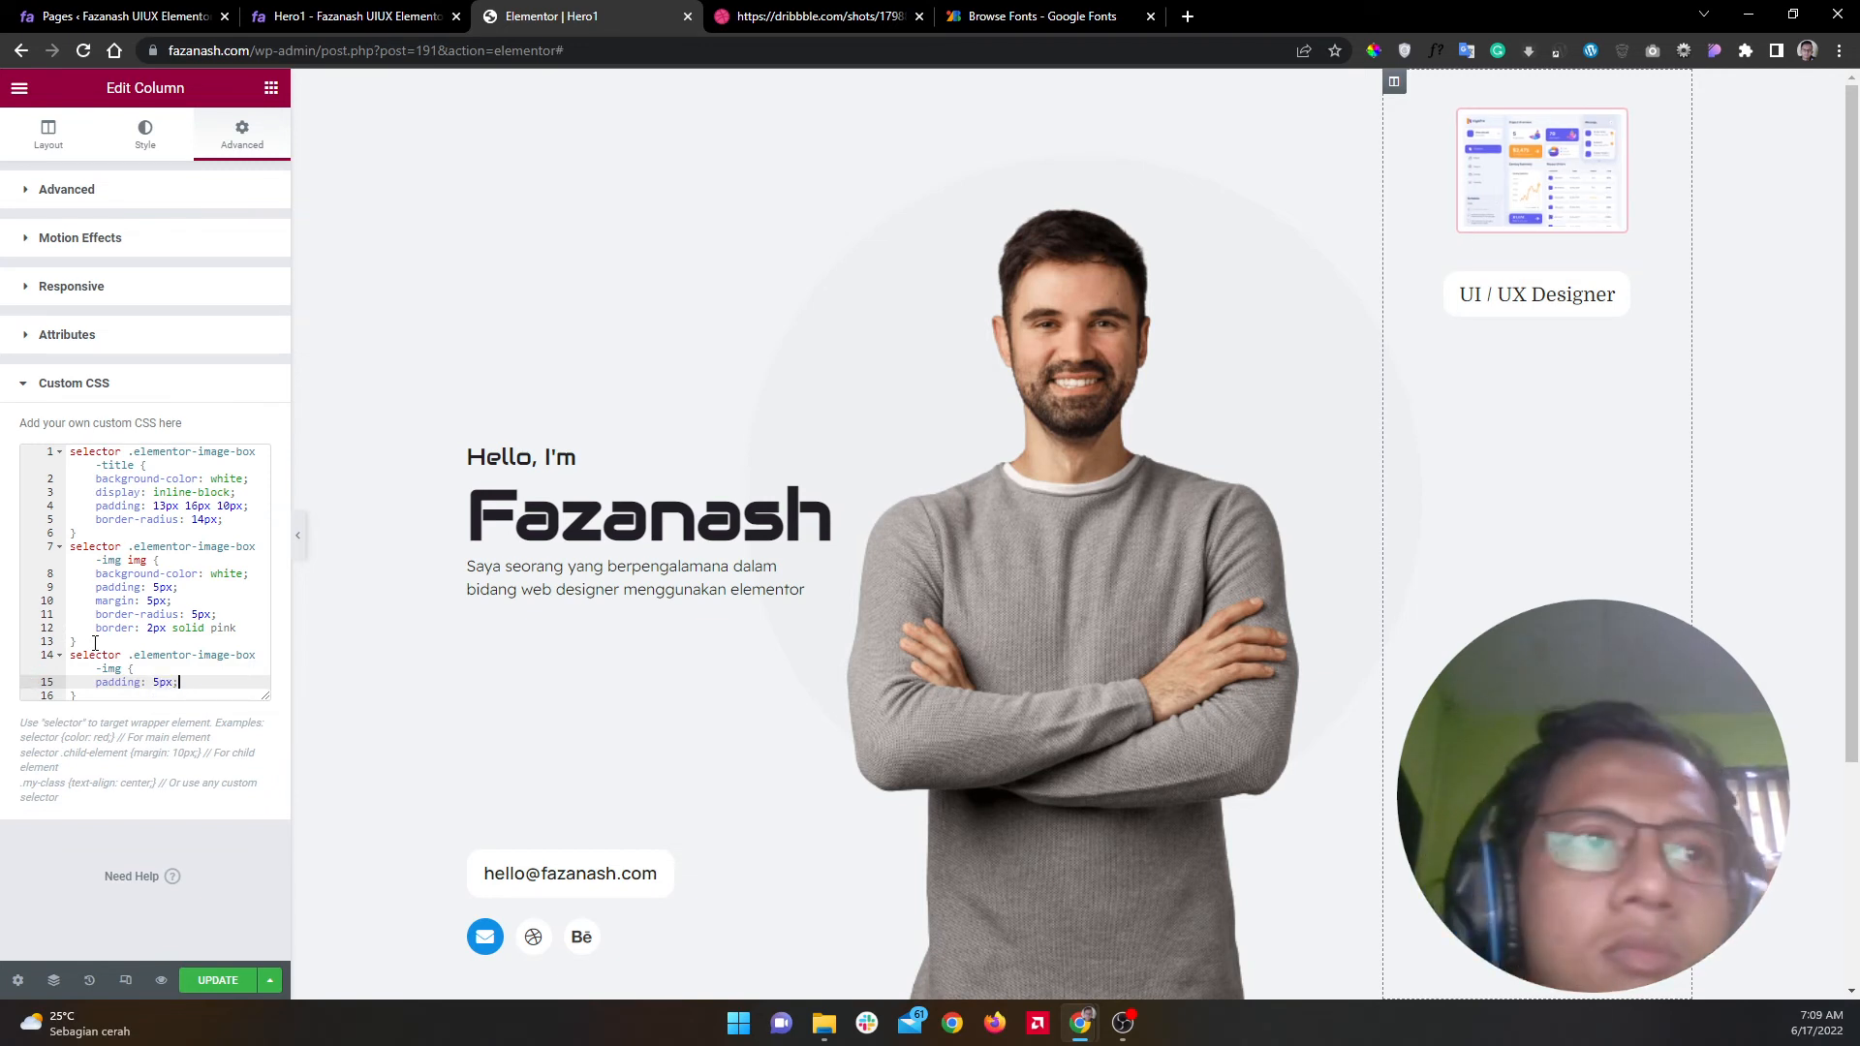
# Step: Move the 2px solid pink border declaration from the img rule into the new wrapper rule
pyautogui.moveTo(263, 629); pyautogui.dragTo(66, 632)
pyautogui.press('BackSpace')
pyautogui.click(185, 680)
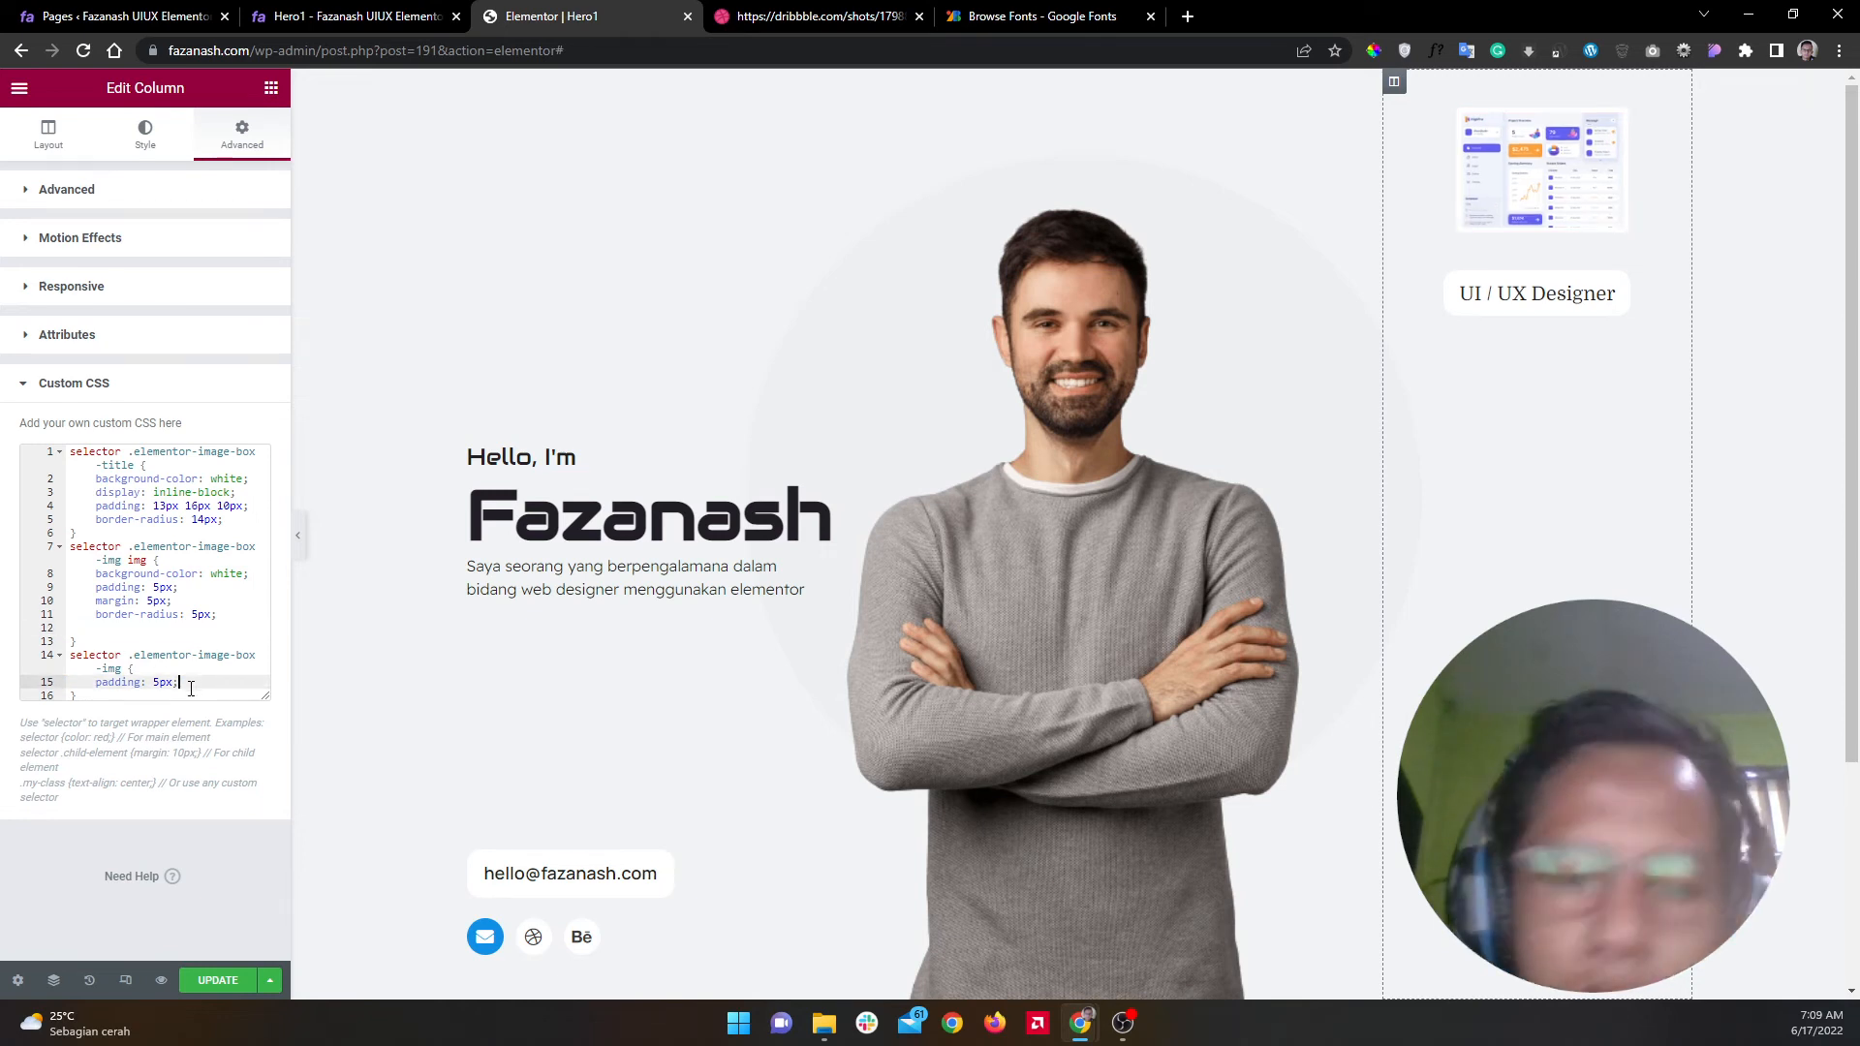
pyautogui.press('Return')
pyautogui.hotkey('ctrl', 'v')
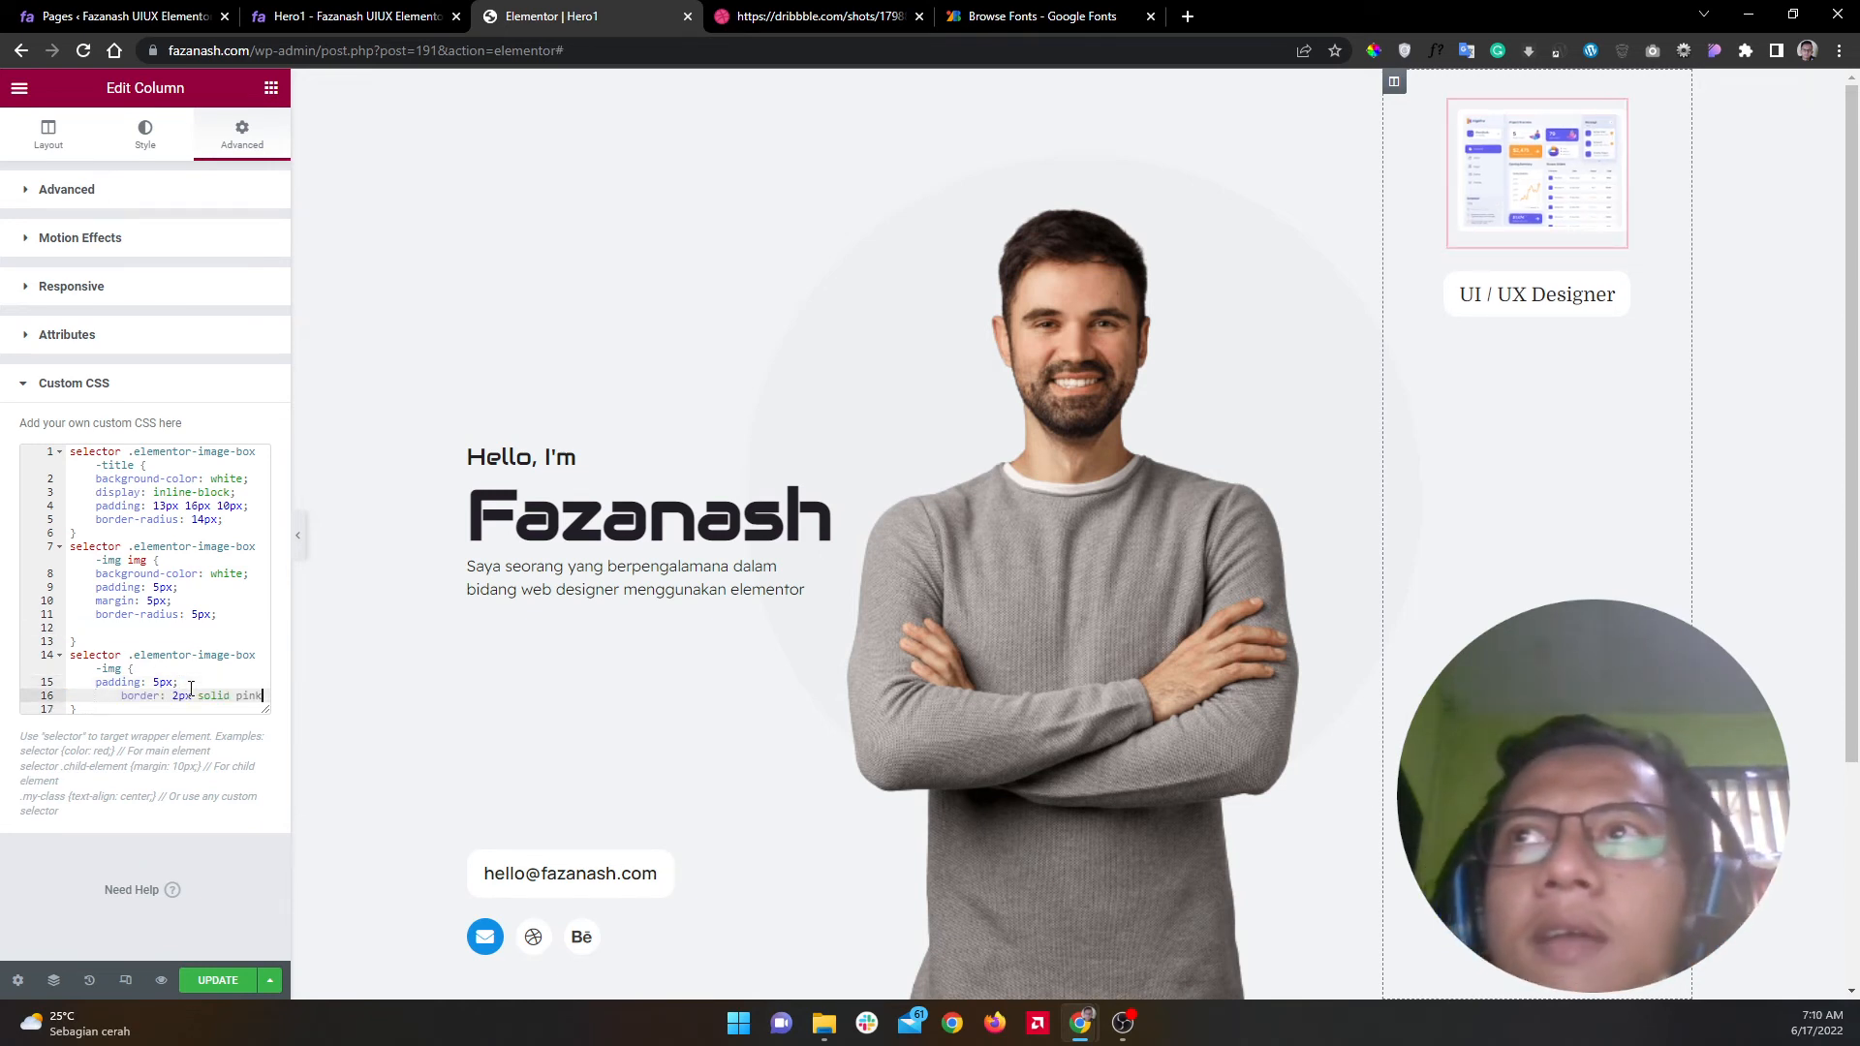
# Step: Delete the img rule's 'margin: 5px' line and tidy the border line's indentation
pyautogui.click(131, 628)
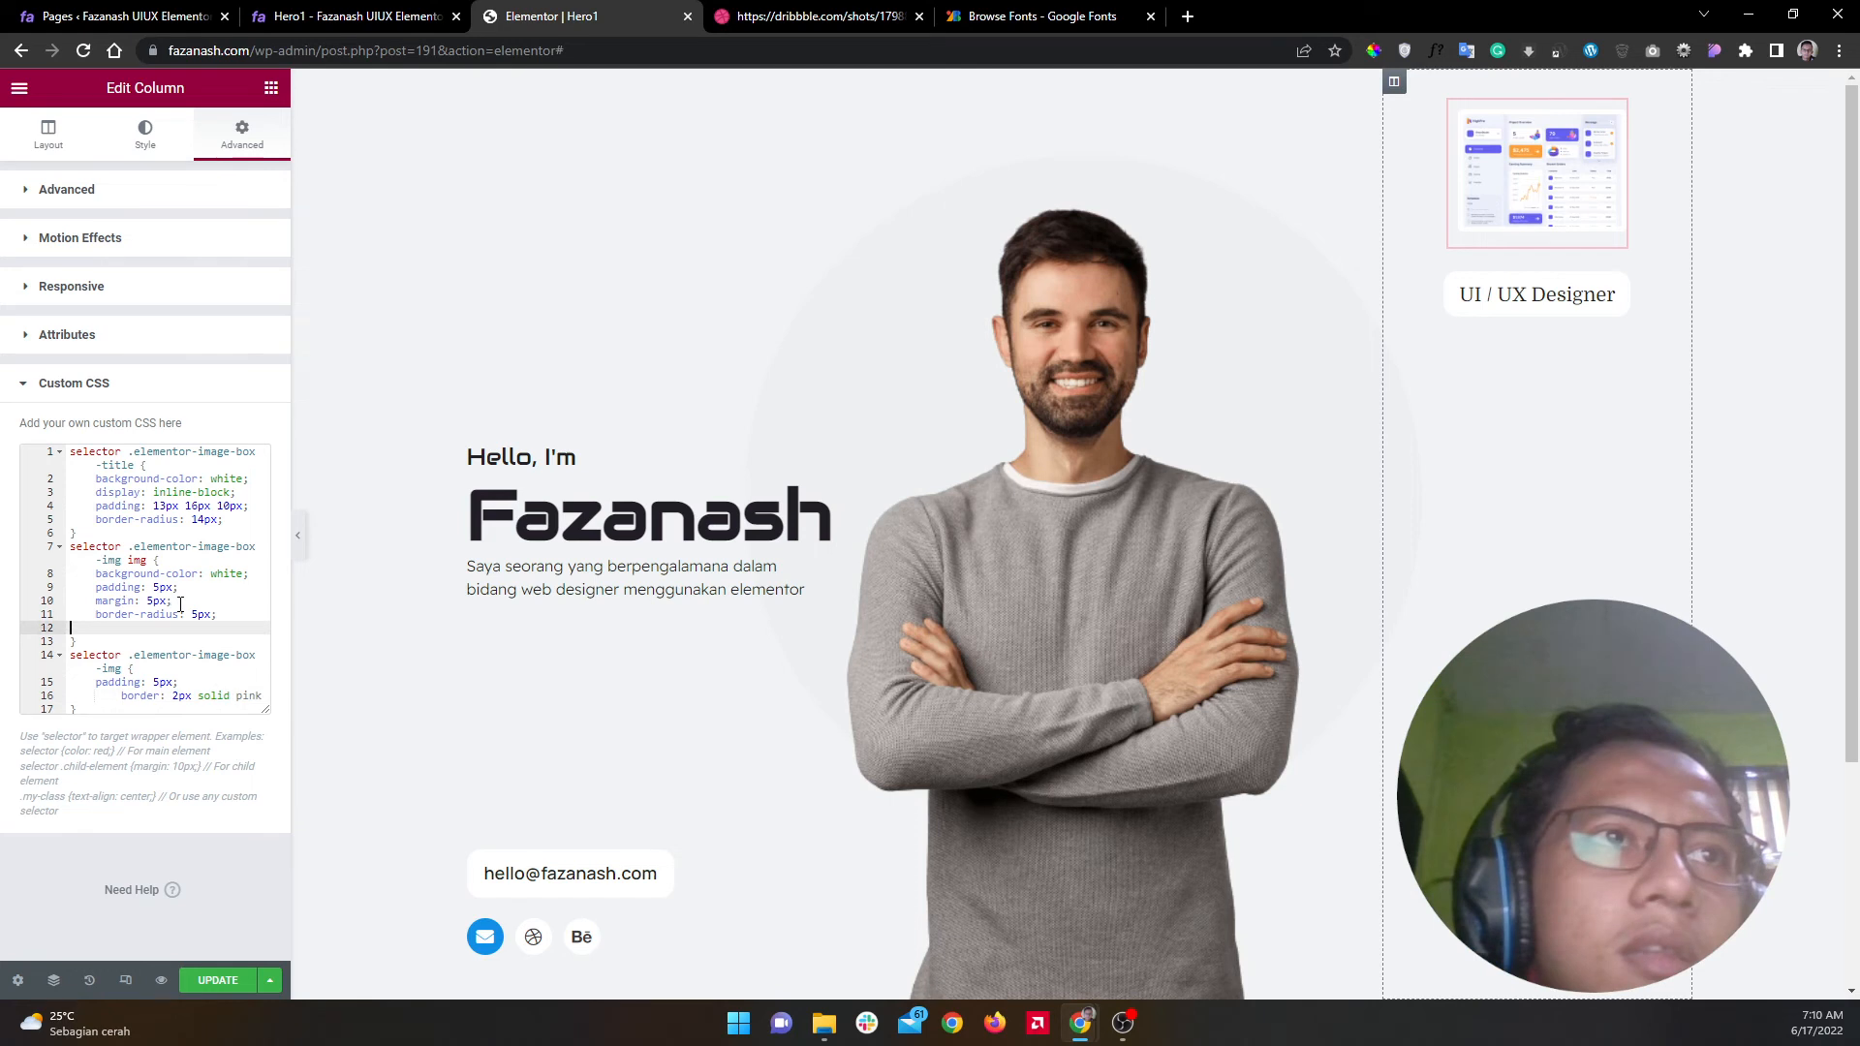
pyautogui.moveTo(173, 601); pyautogui.dragTo(57, 598)
pyautogui.press('BackSpace')
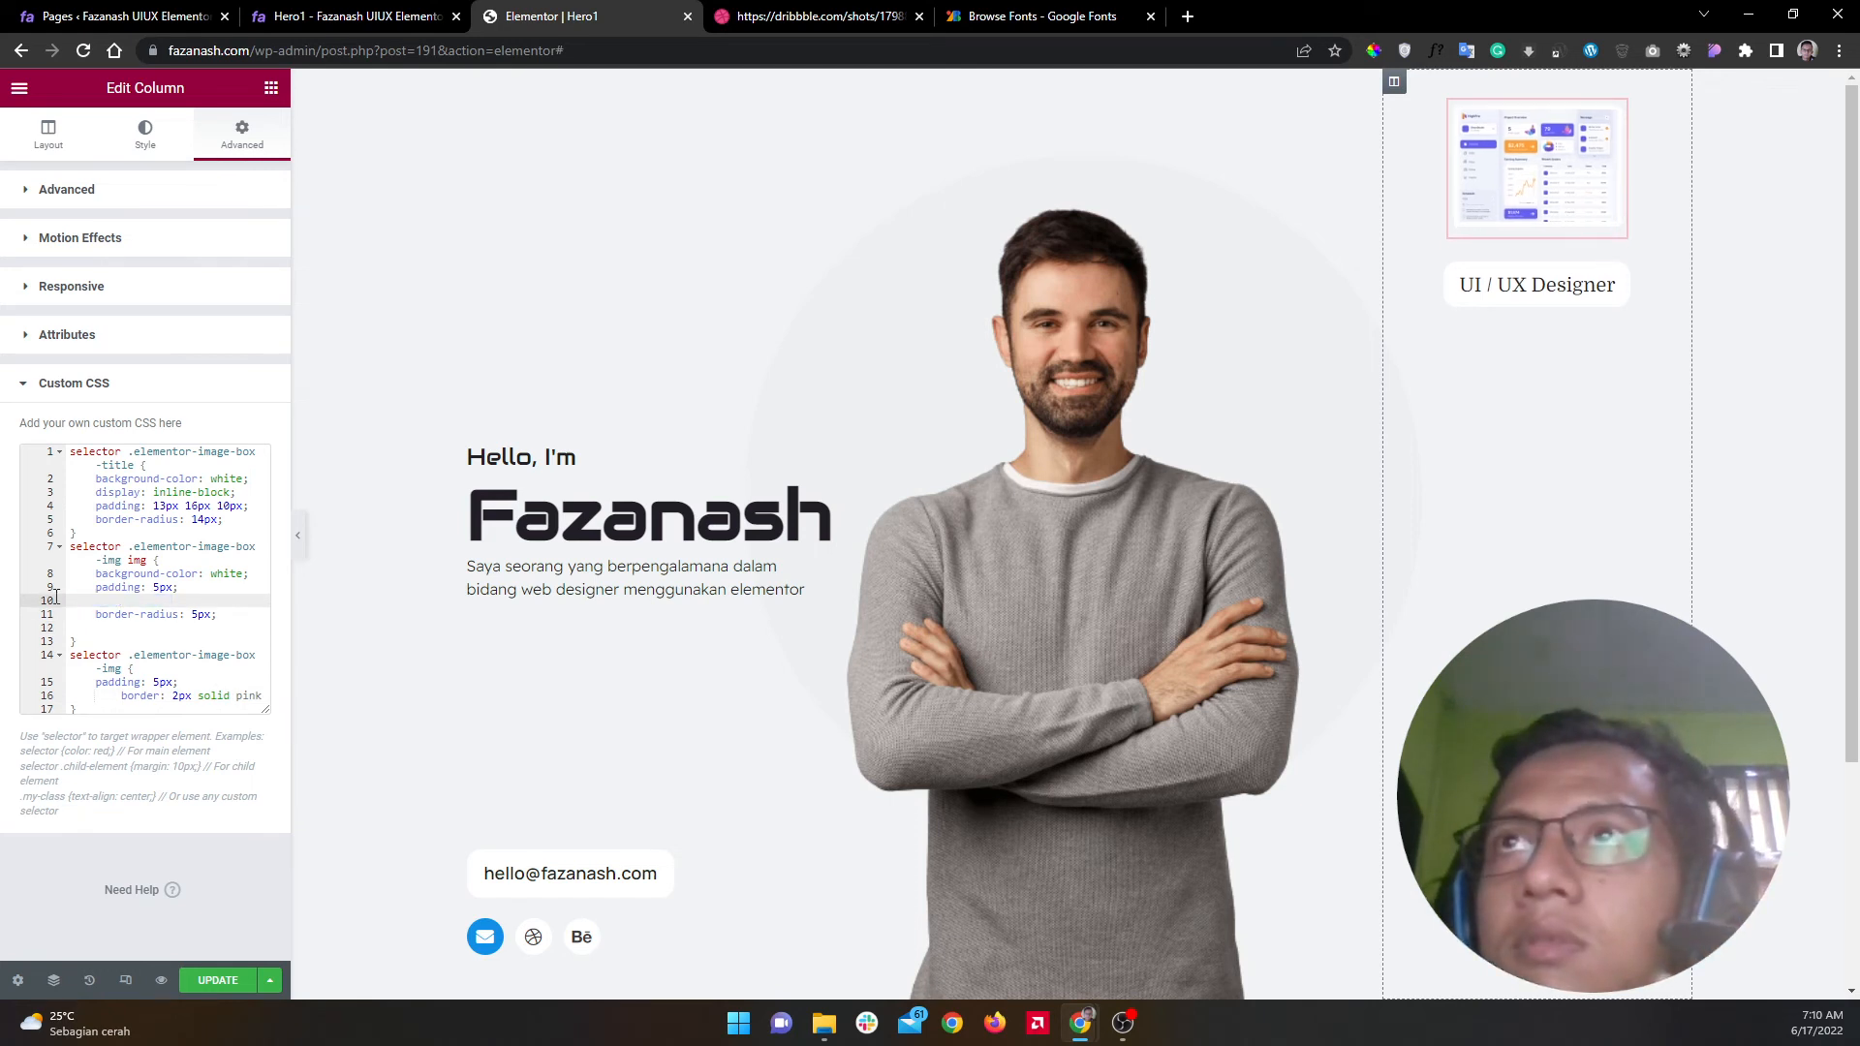
pyautogui.press('BackSpace')
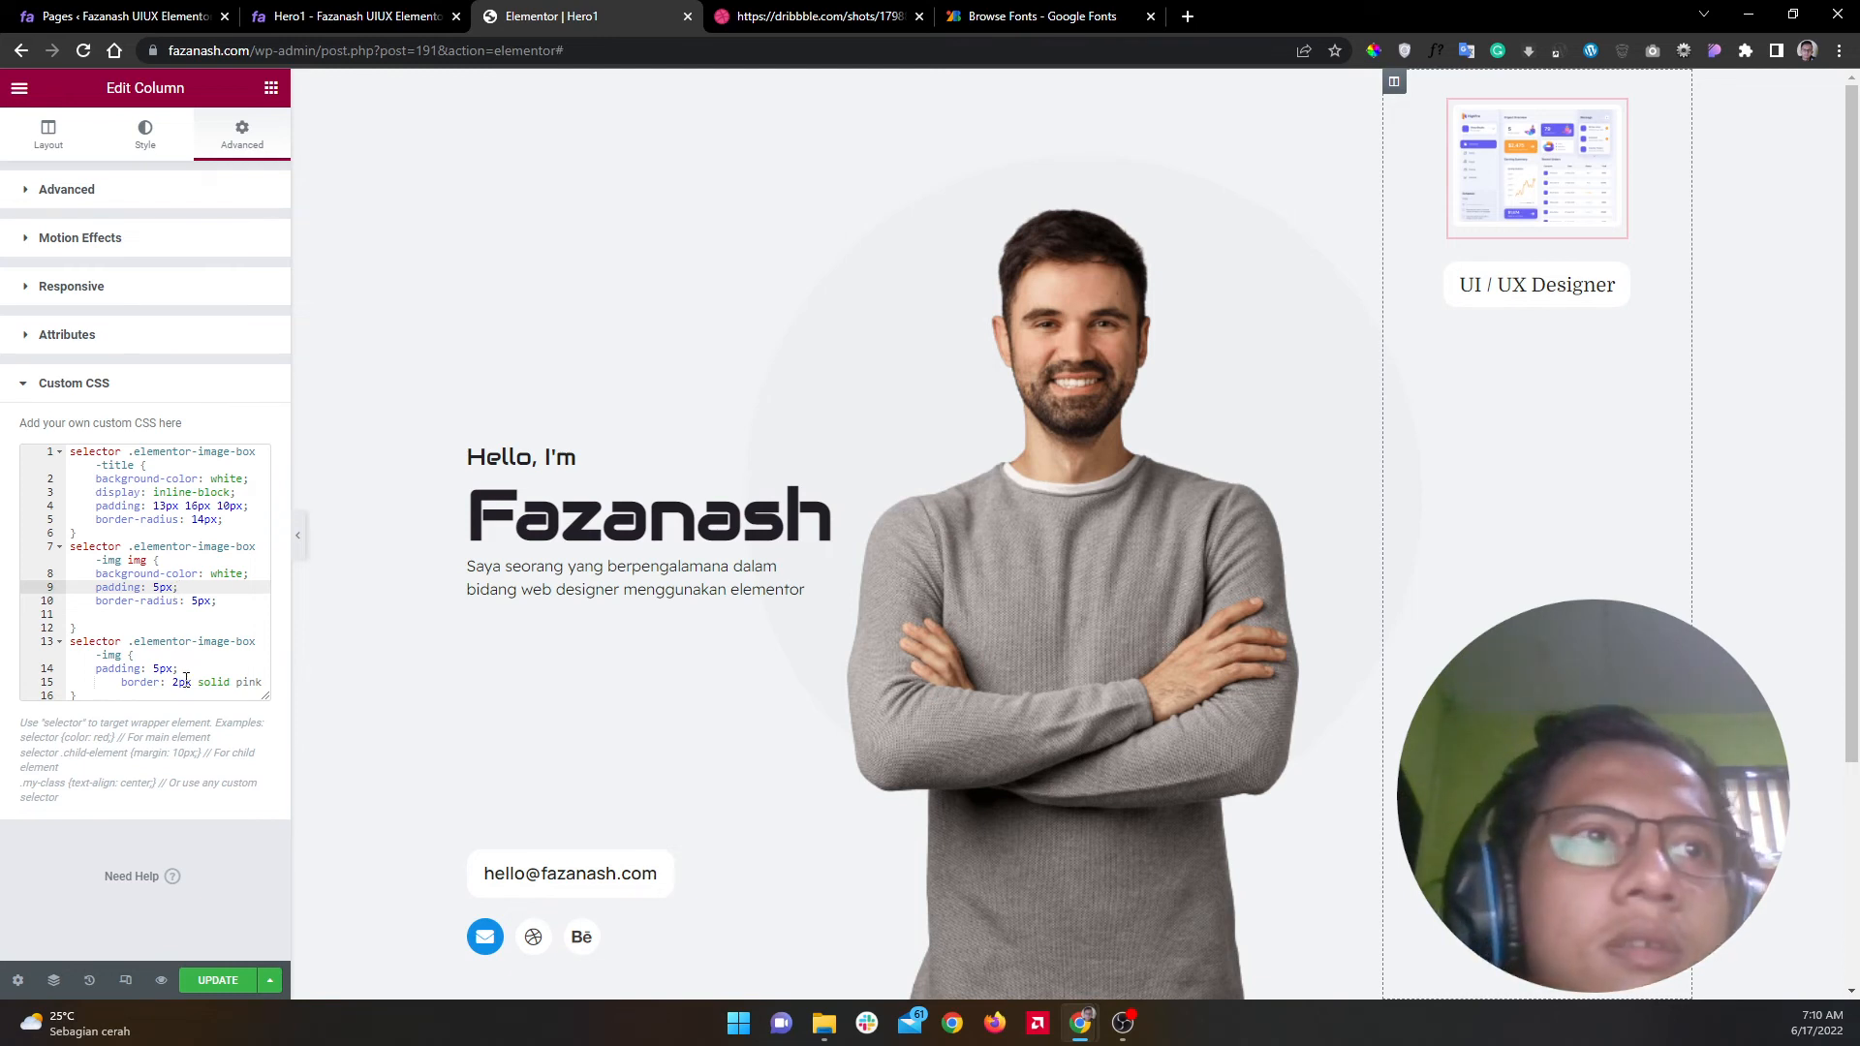
pyautogui.click(118, 686)
pyautogui.press('BackSpace')
pyautogui.press('BackSpace')
pyautogui.press('BackSpace')
pyautogui.press('BackSpace')
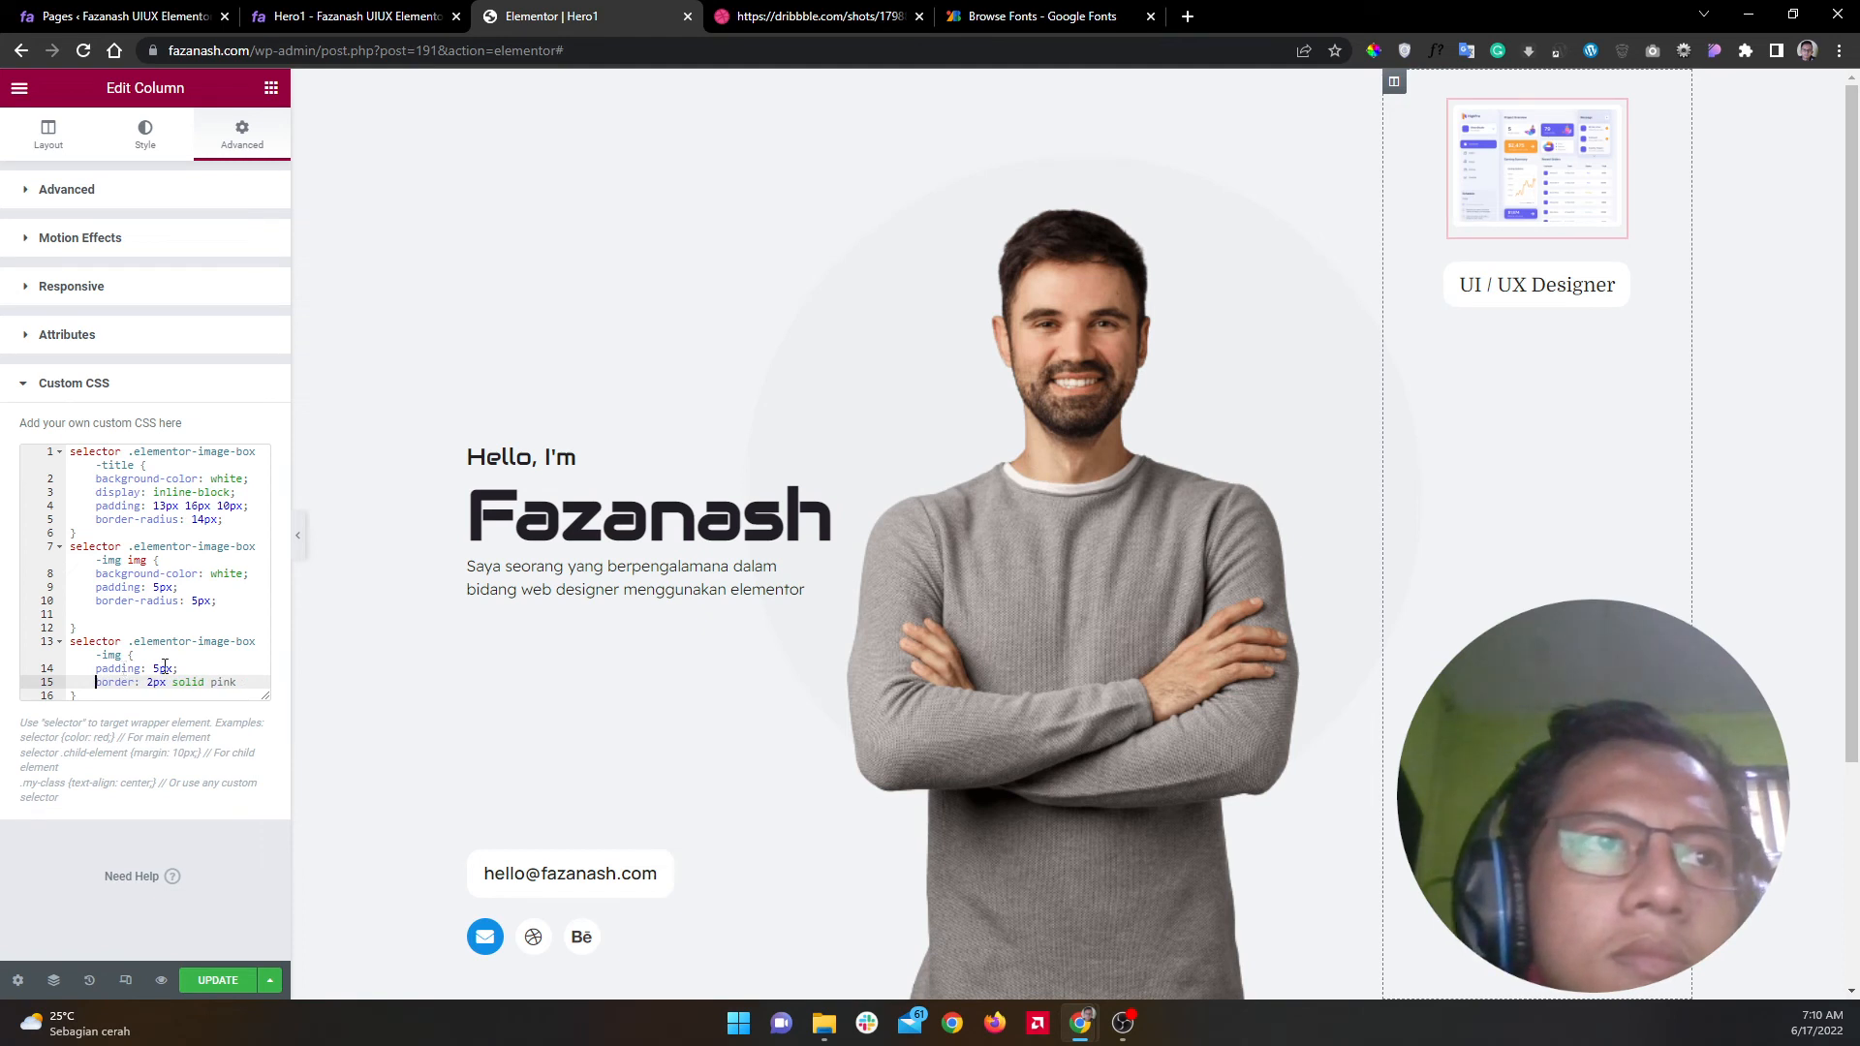
pyautogui.click(175, 667)
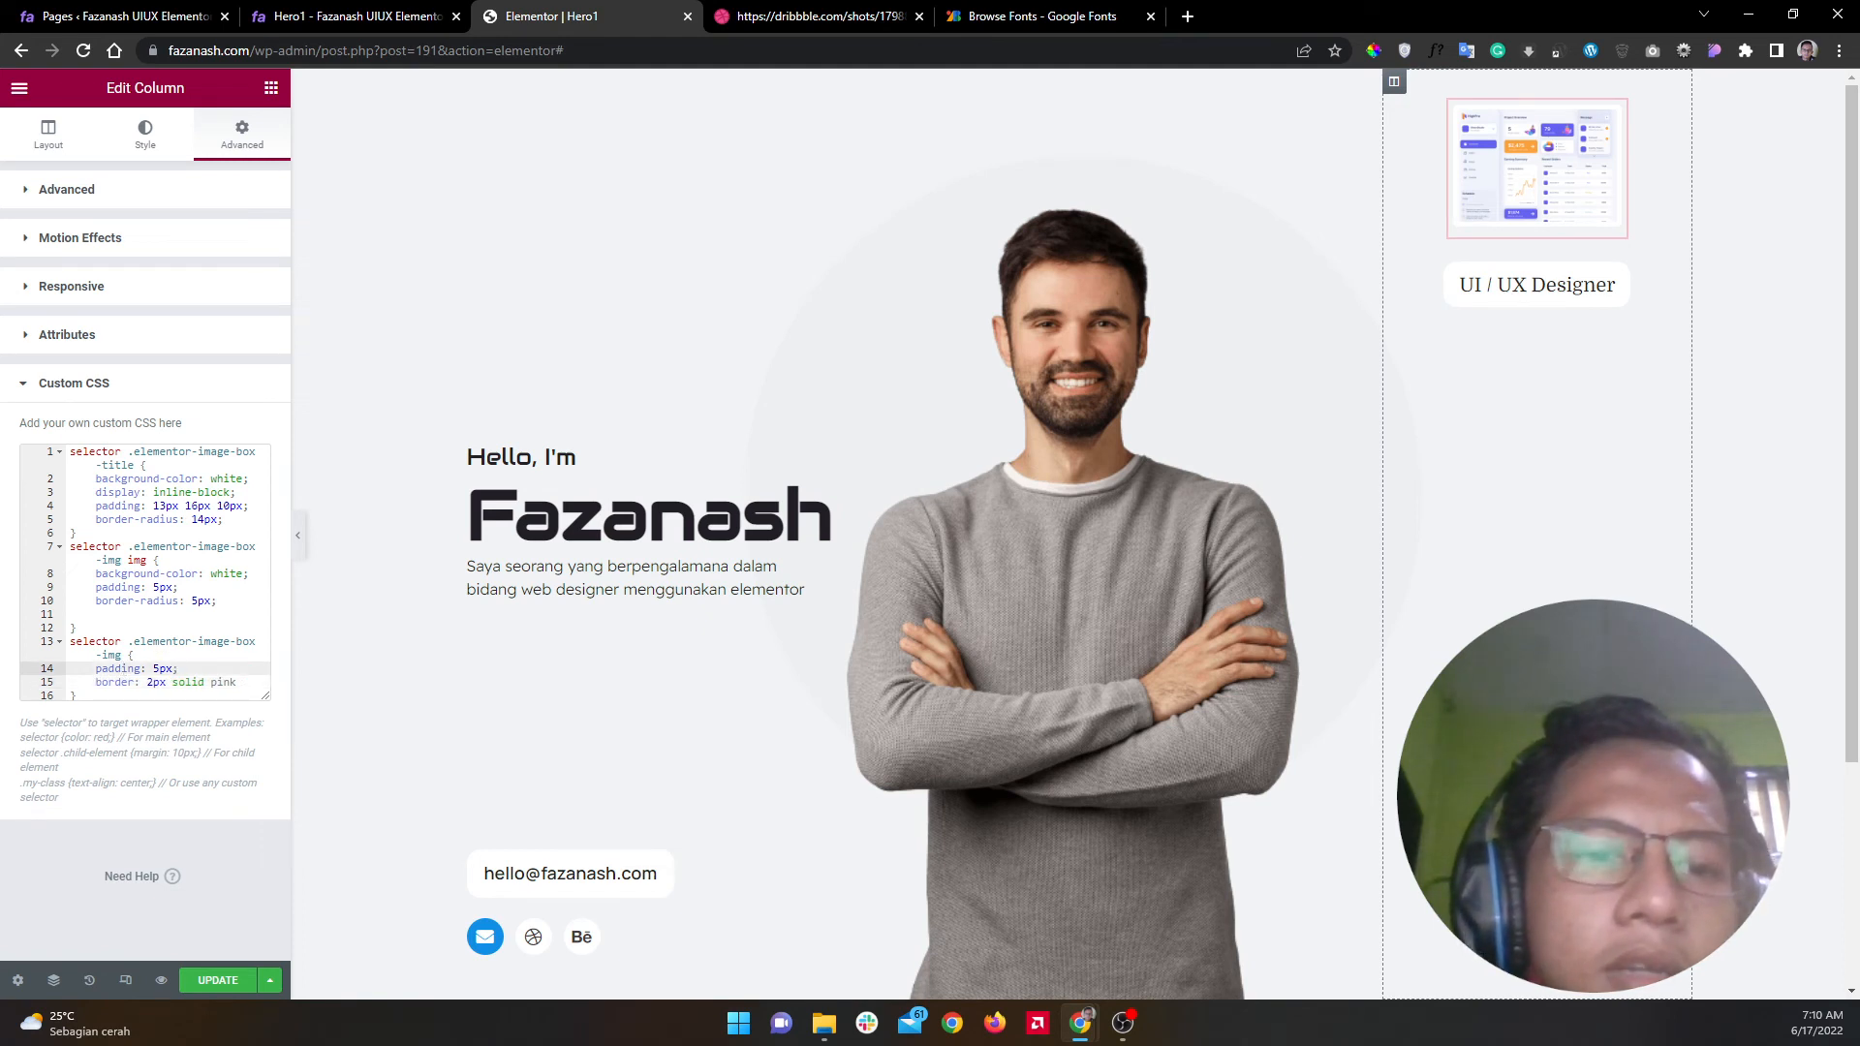
pyautogui.hotkey('alt', 'Tab')
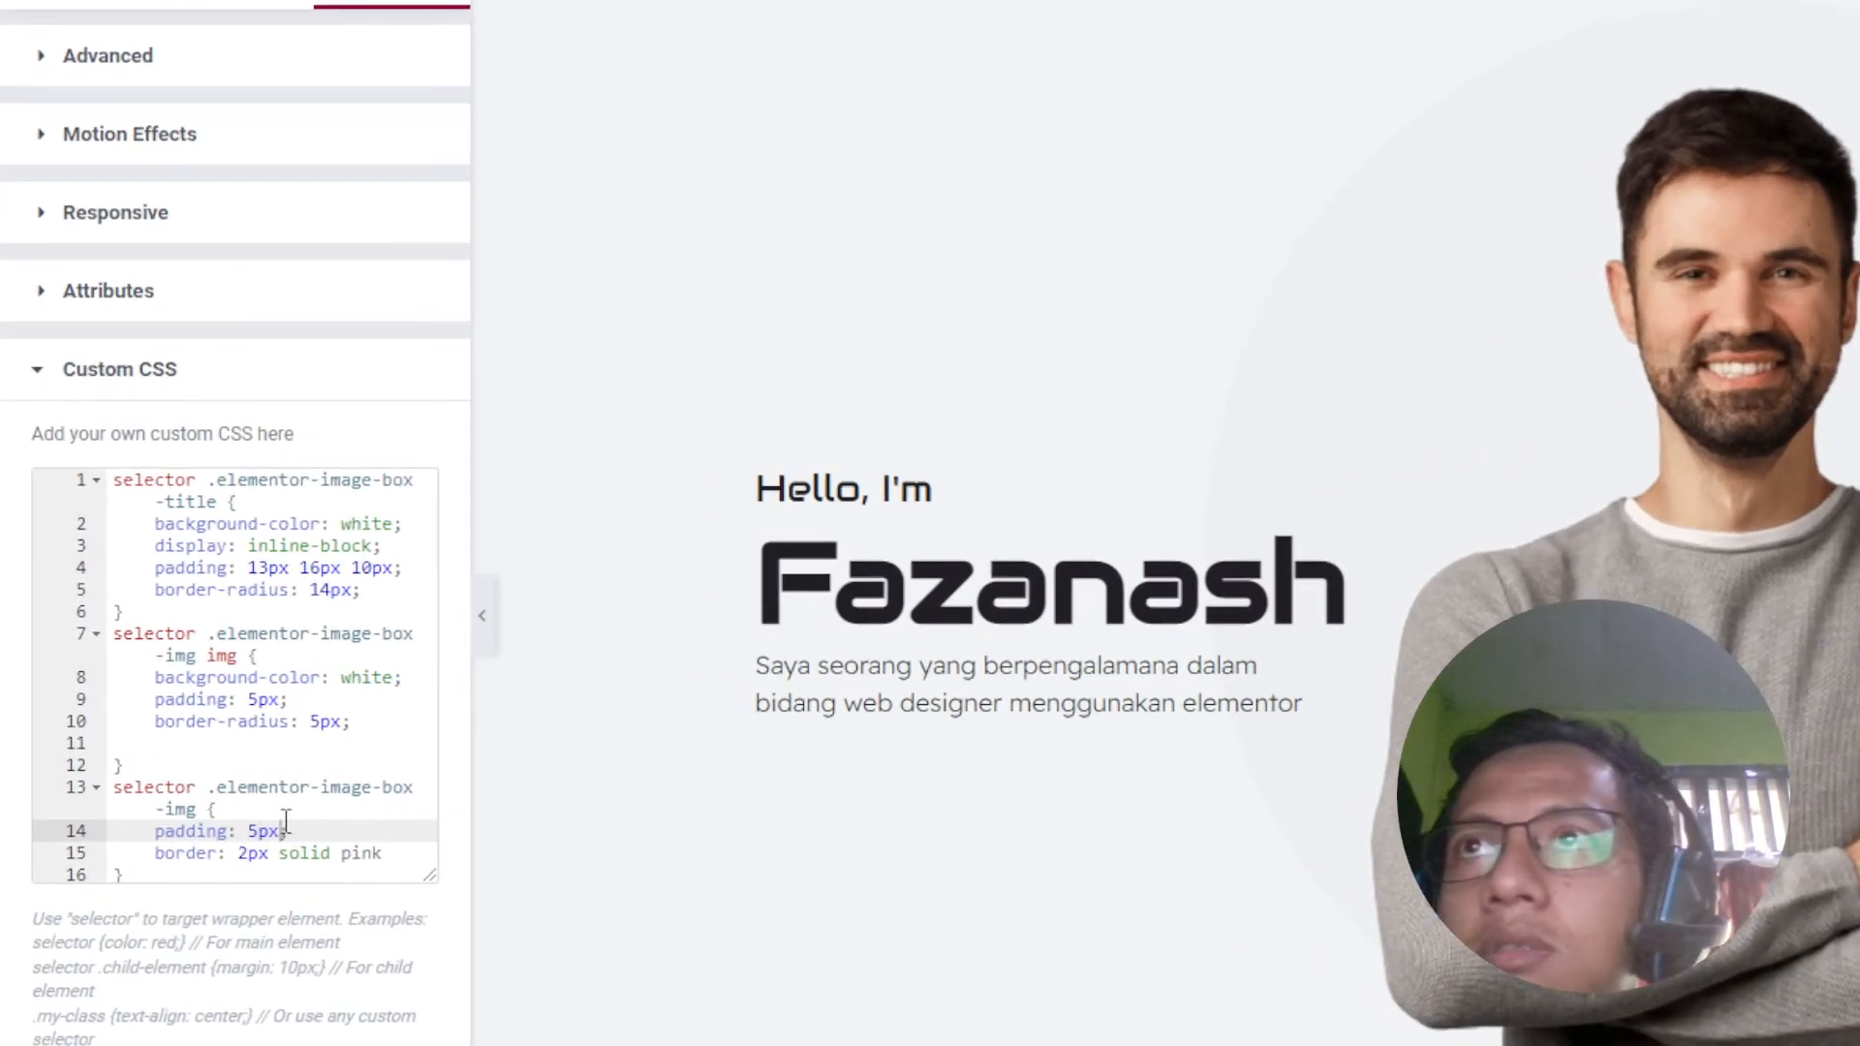
# Step: Set the image-box-img wrapper padding to '5px 5px 0 5px'
pyautogui.rightClick(285, 824)
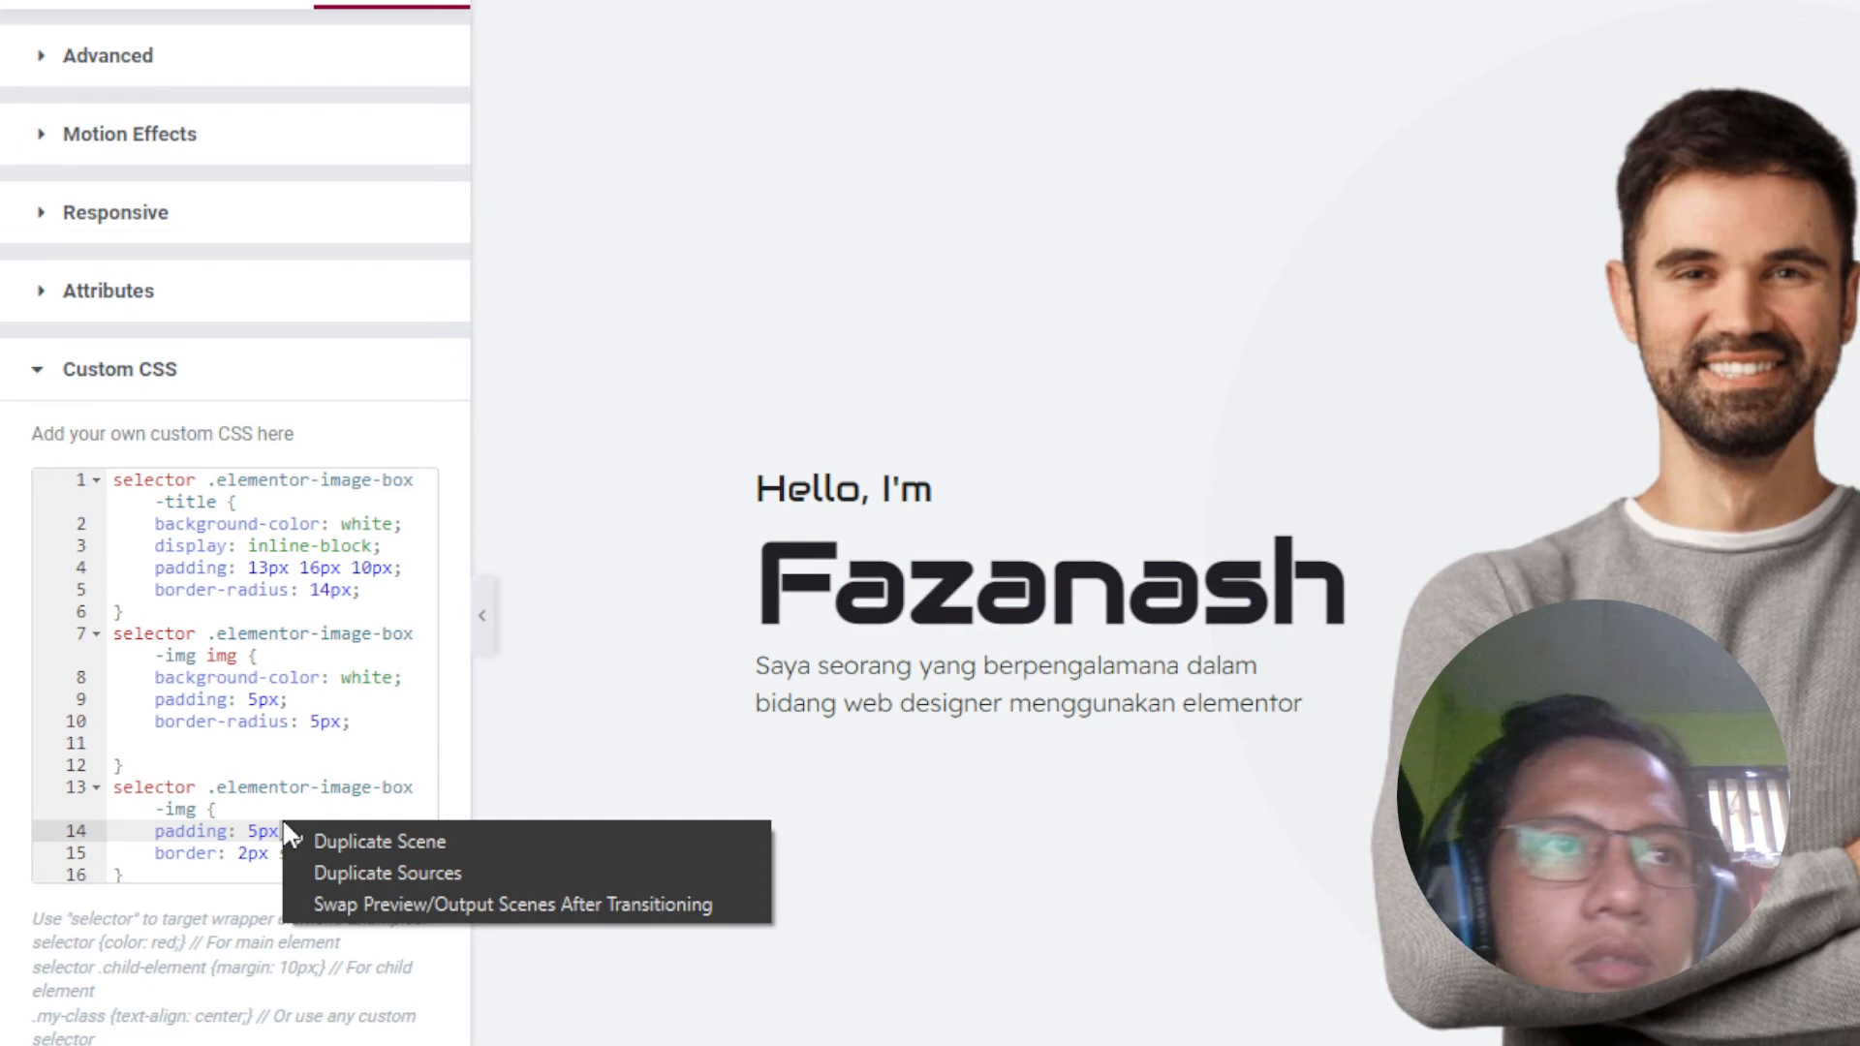
pyautogui.click(291, 782)
pyautogui.click(283, 830)
pyautogui.write('5px 5px')
pyautogui.press('BackSpace')
pyautogui.press('BackSpace')
pyautogui.press('BackSpace')
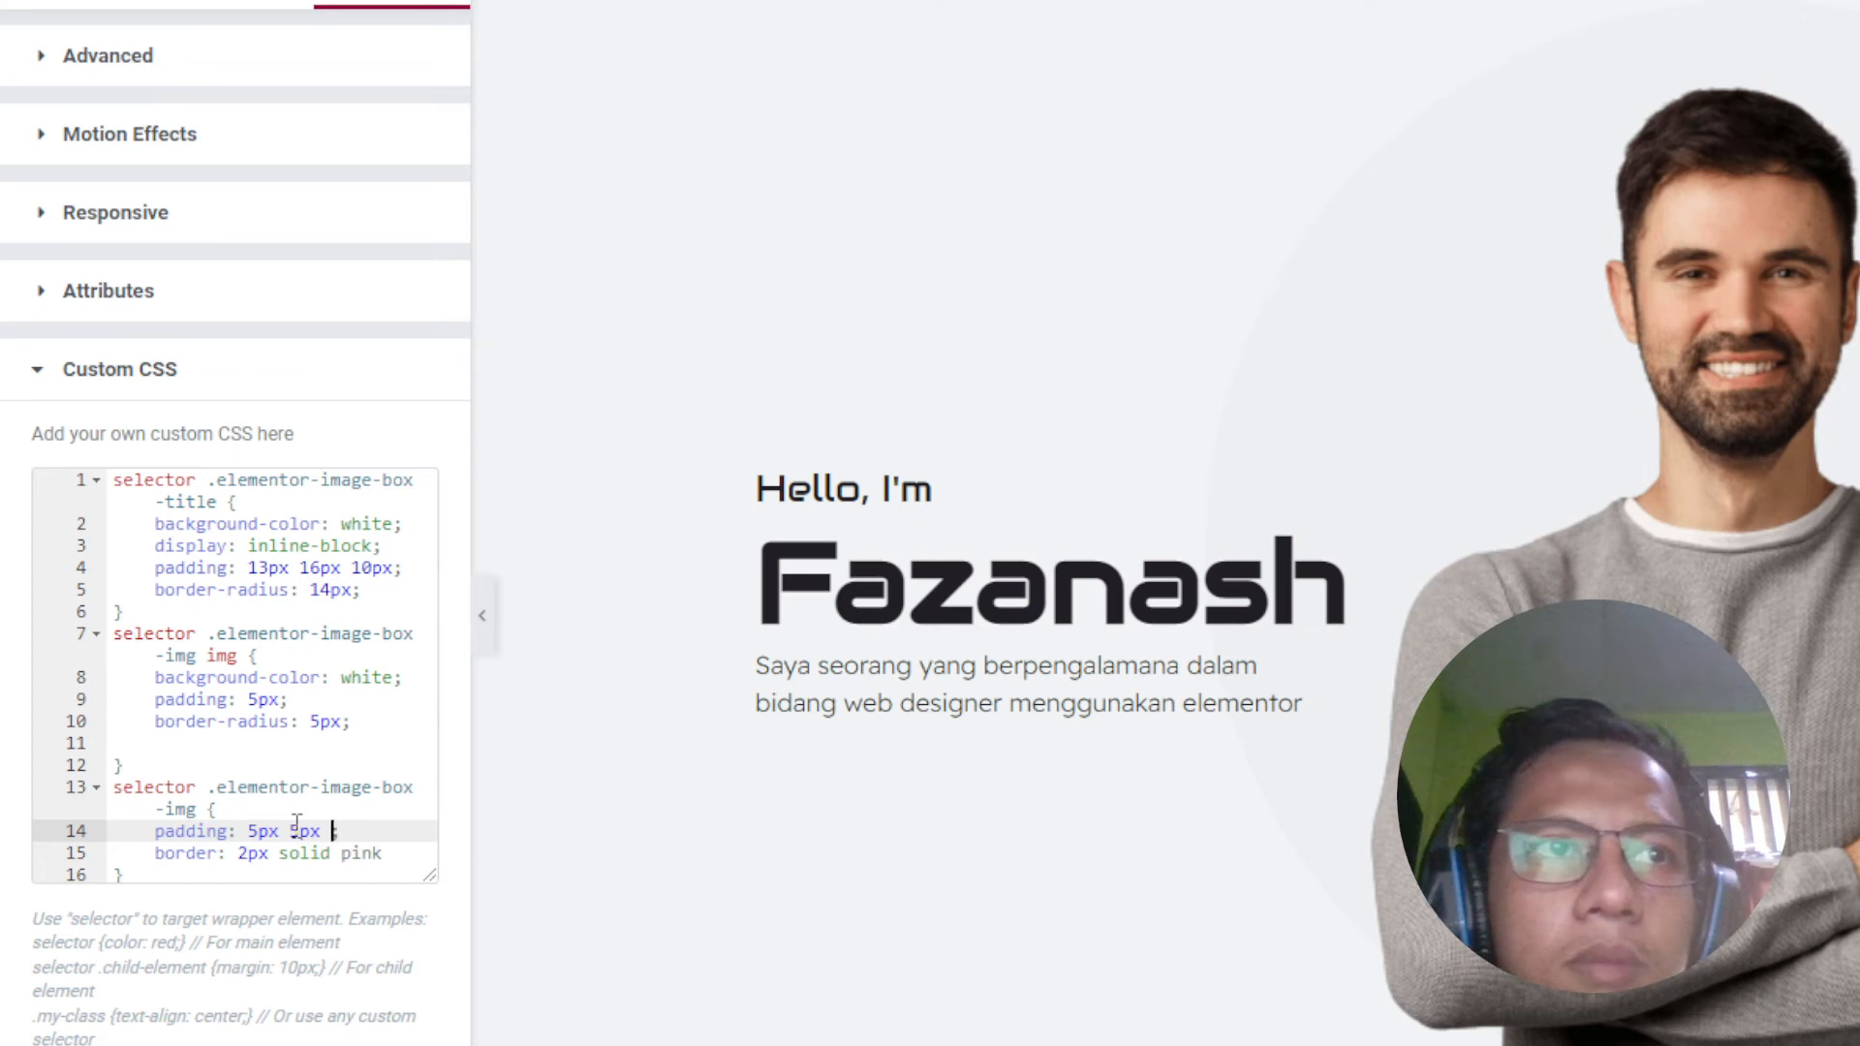
pyautogui.write('2px 5px')
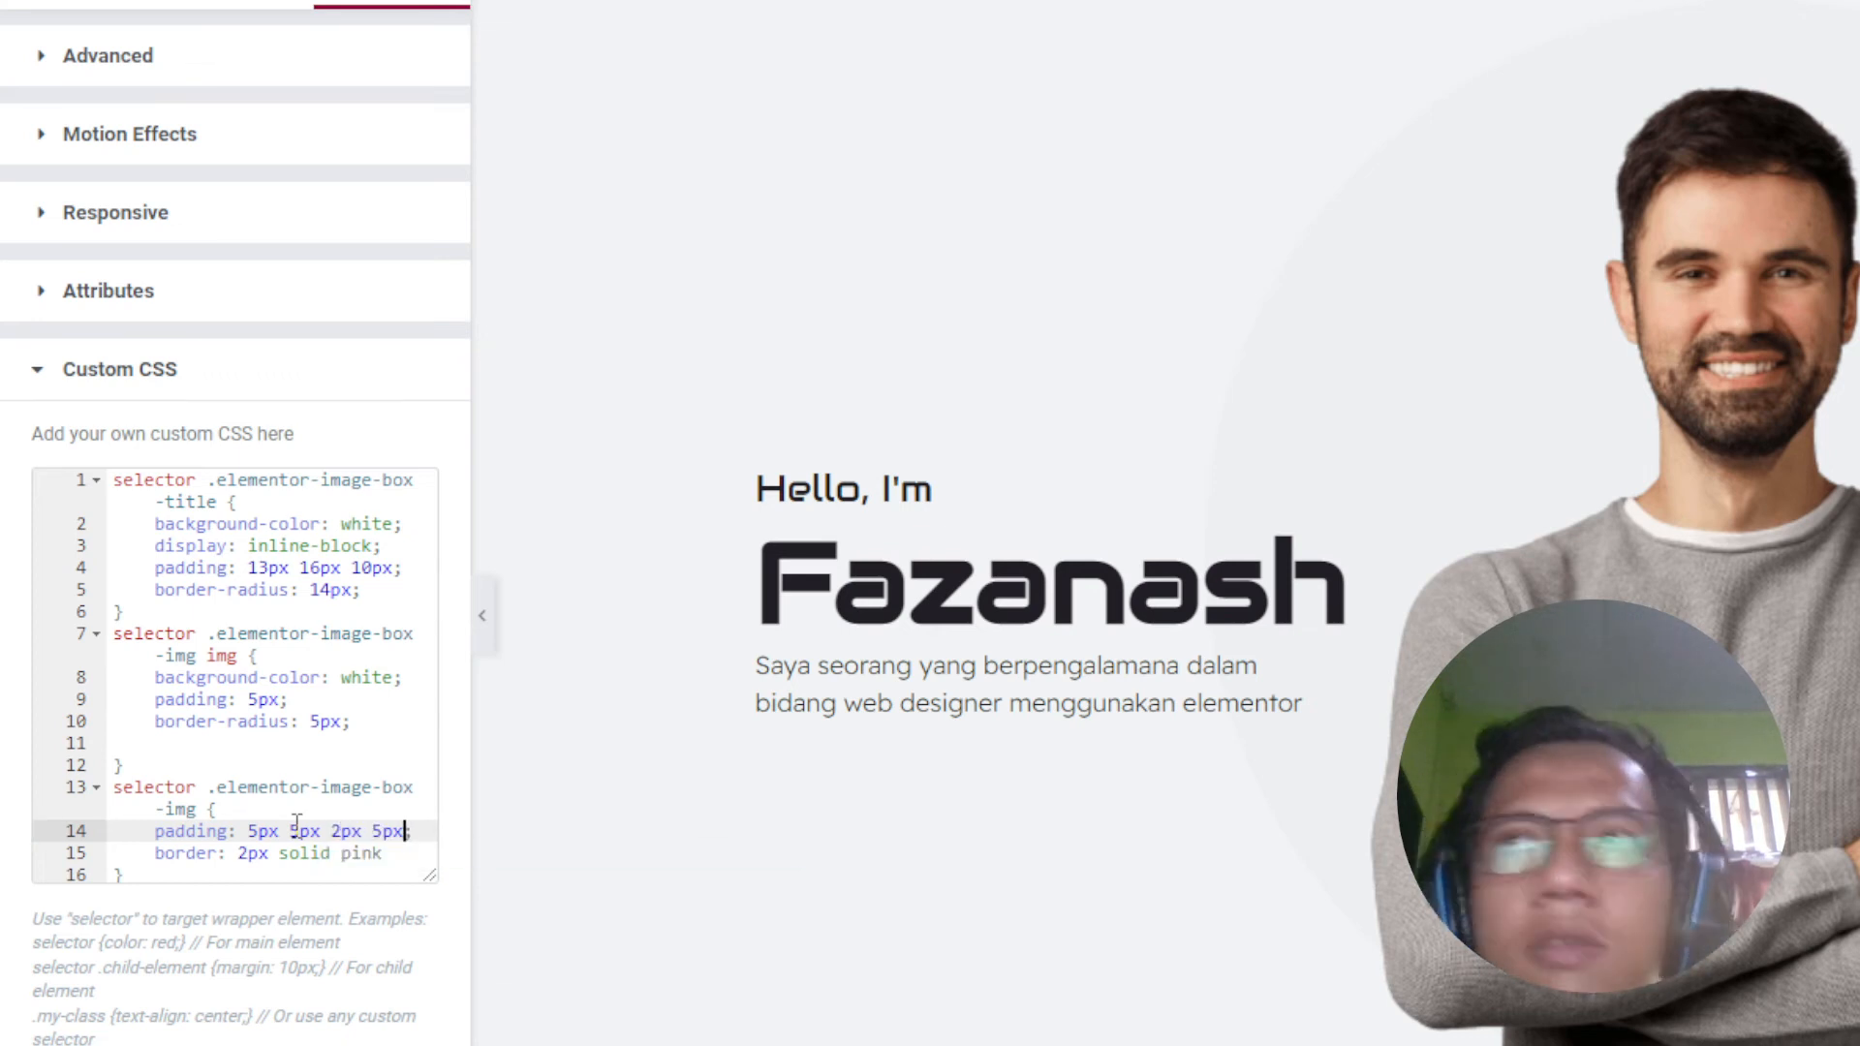
pyautogui.moveTo(372, 830); pyautogui.dragTo(332, 828)
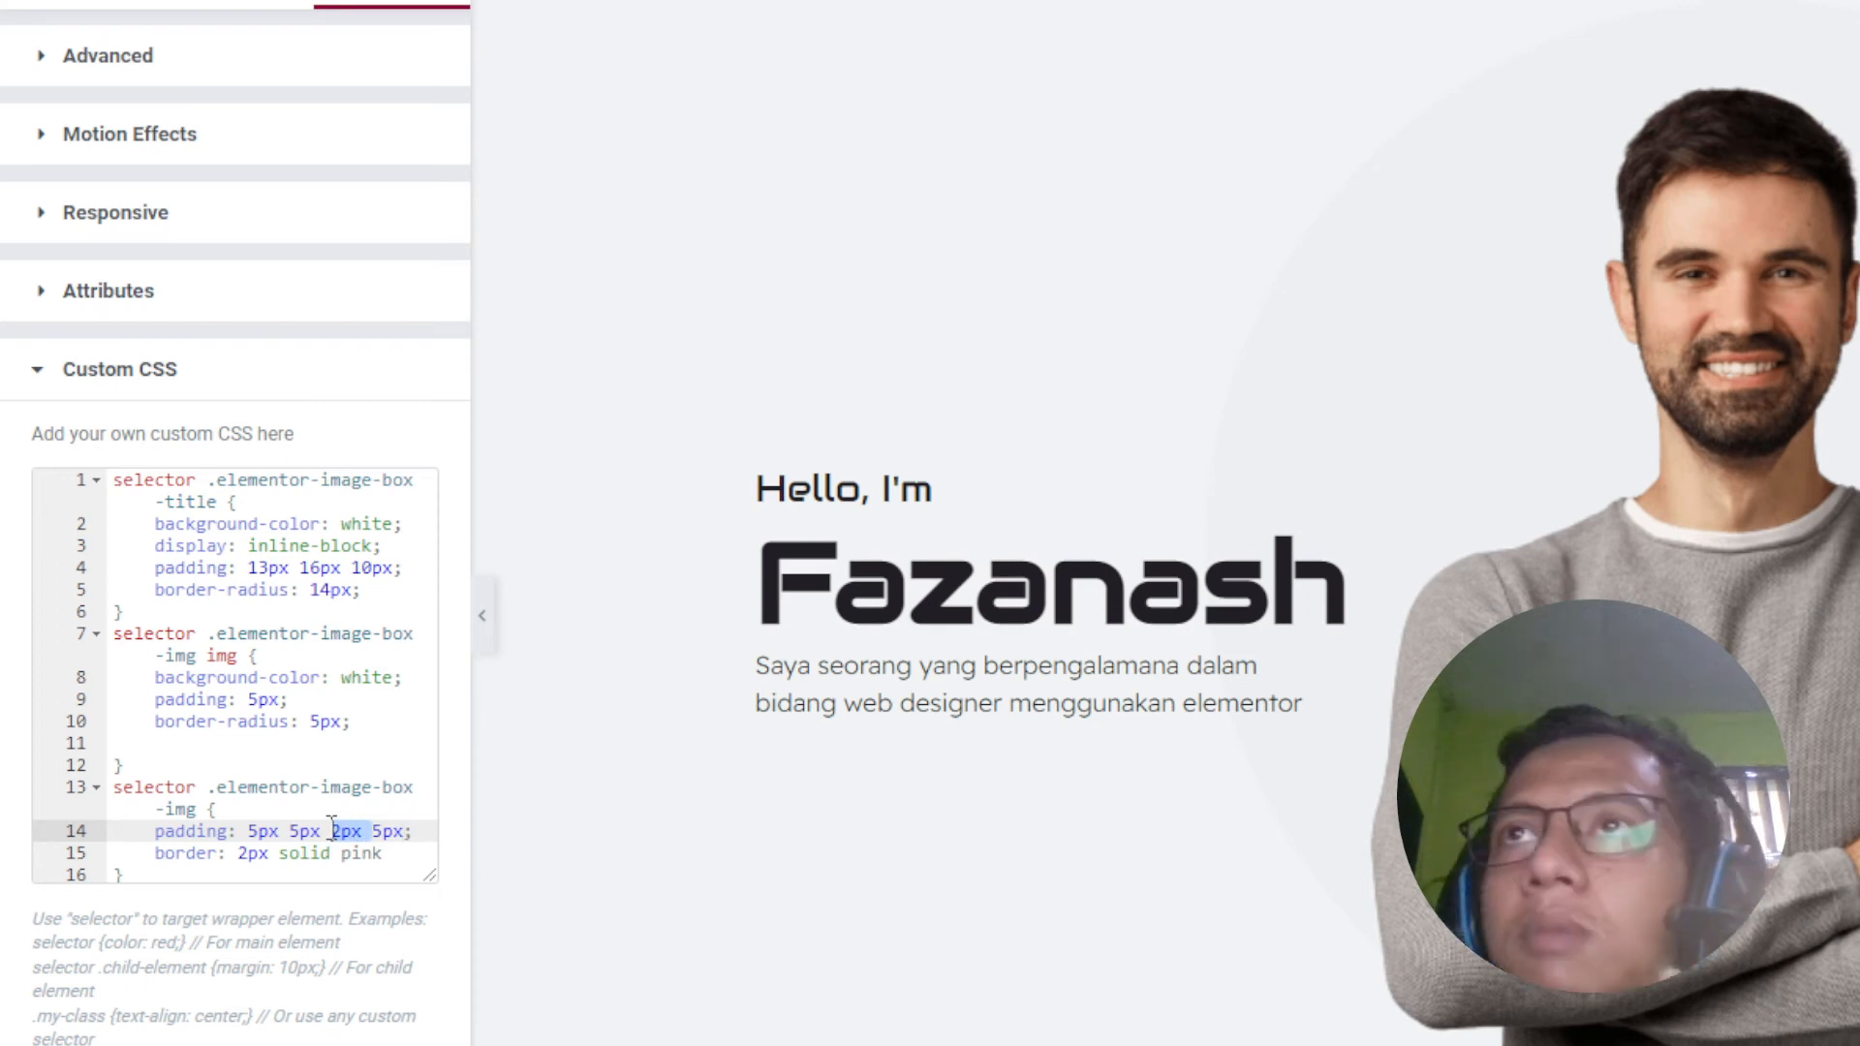
pyautogui.write('1')
pyautogui.press('BackSpace')
pyautogui.write('0')
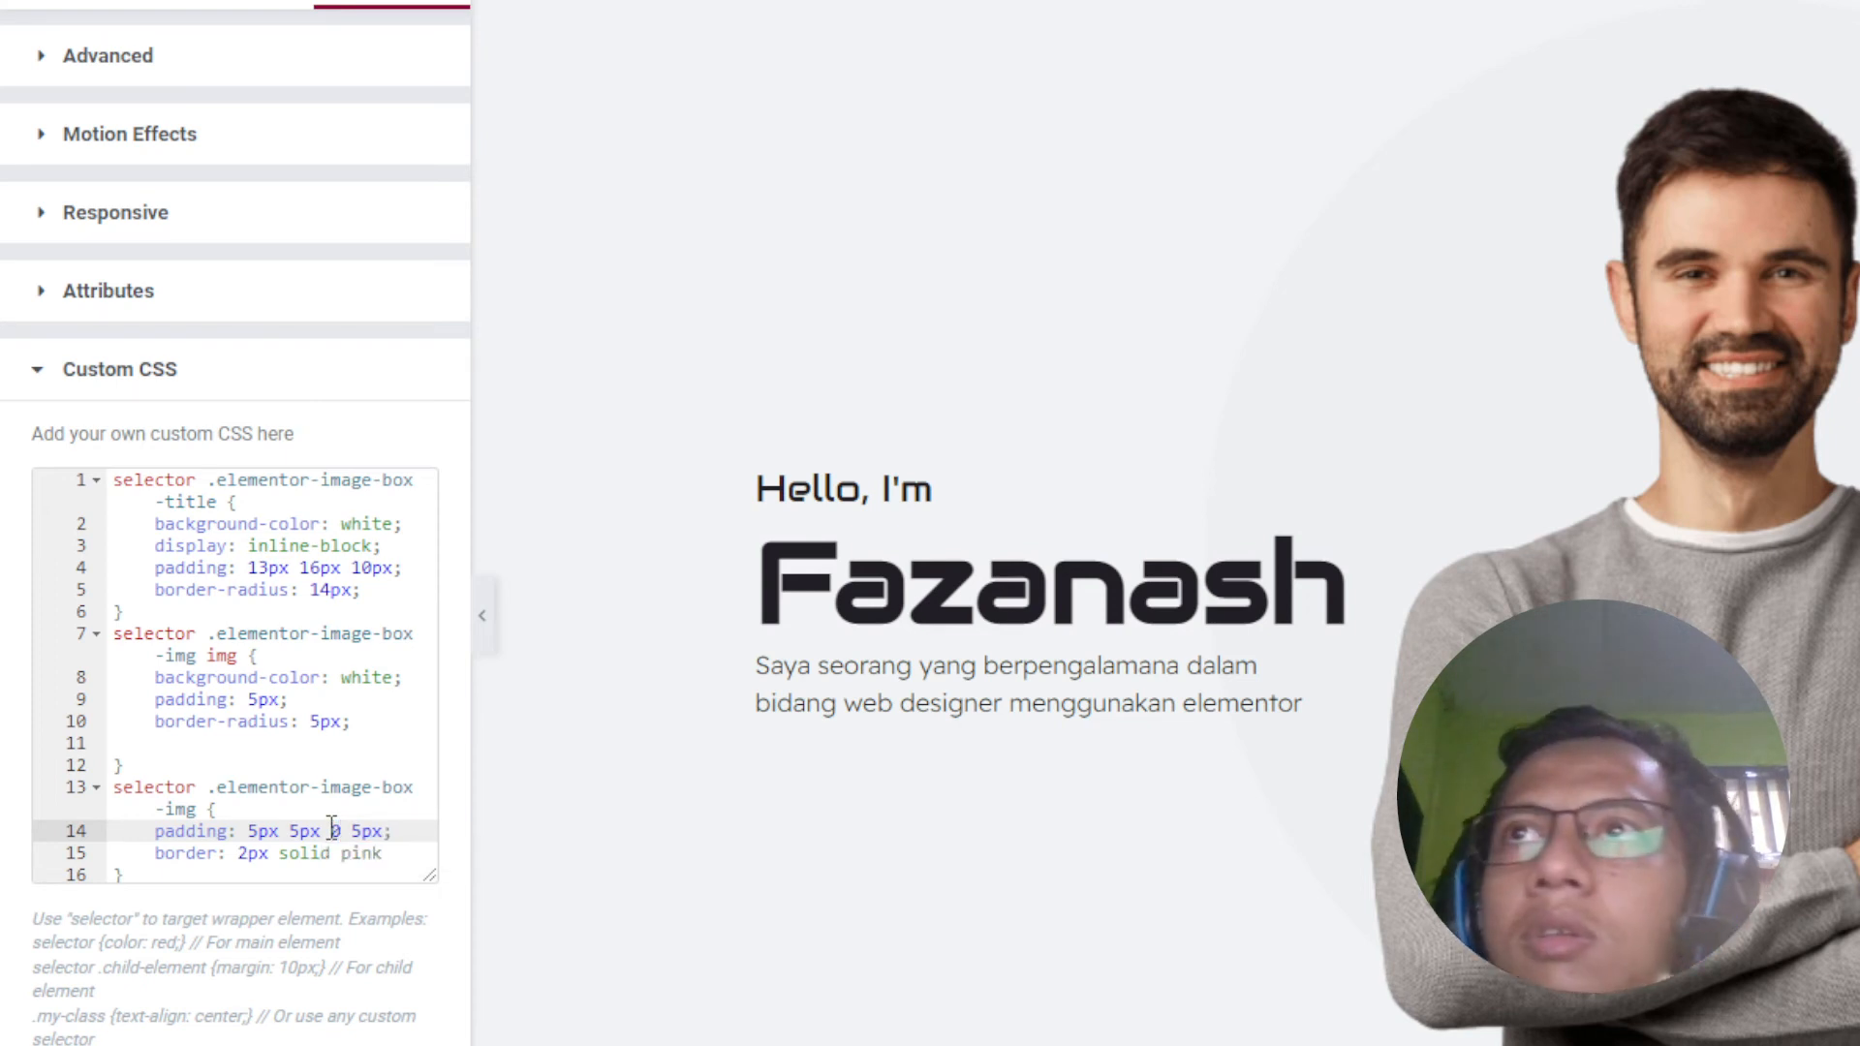
pyautogui.click(416, 833)
# Step: Add 'border-radius: 5px;' to the wrapper rule
pyautogui.press('Return')
pyautogui.write('bor')
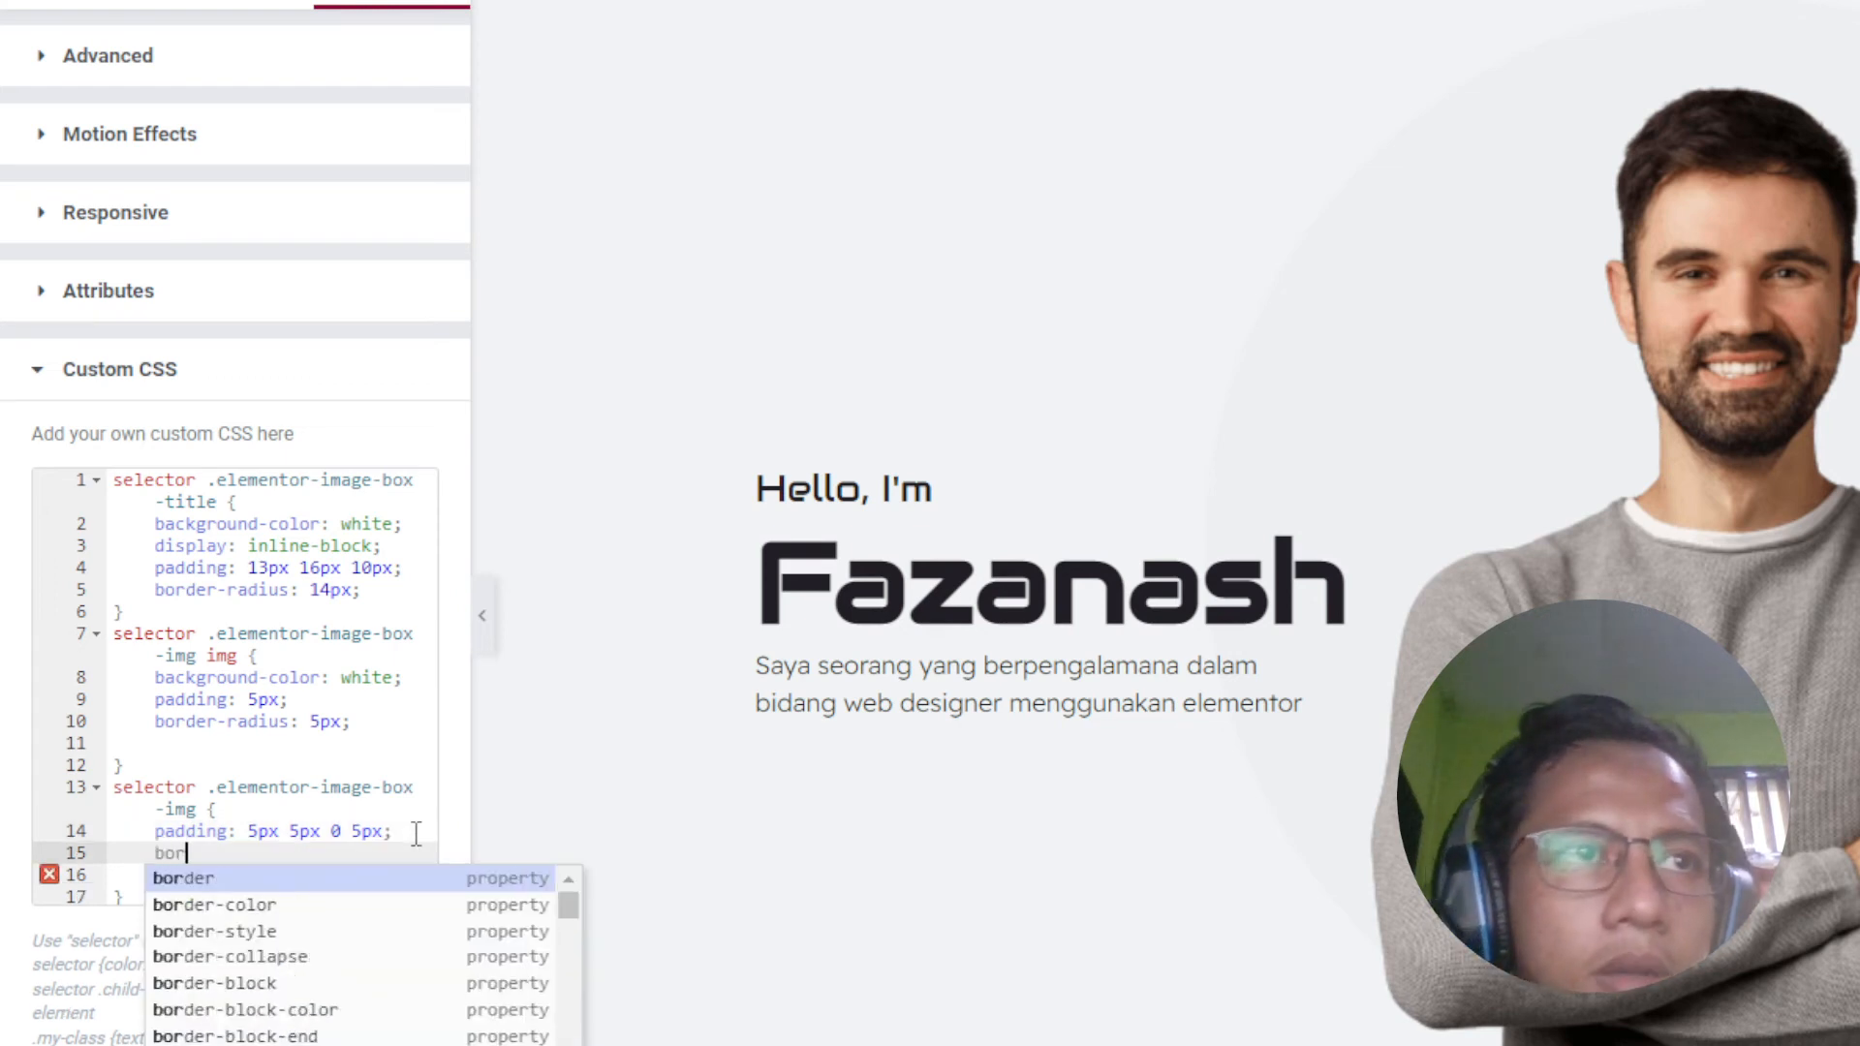
pyautogui.write('der-r')
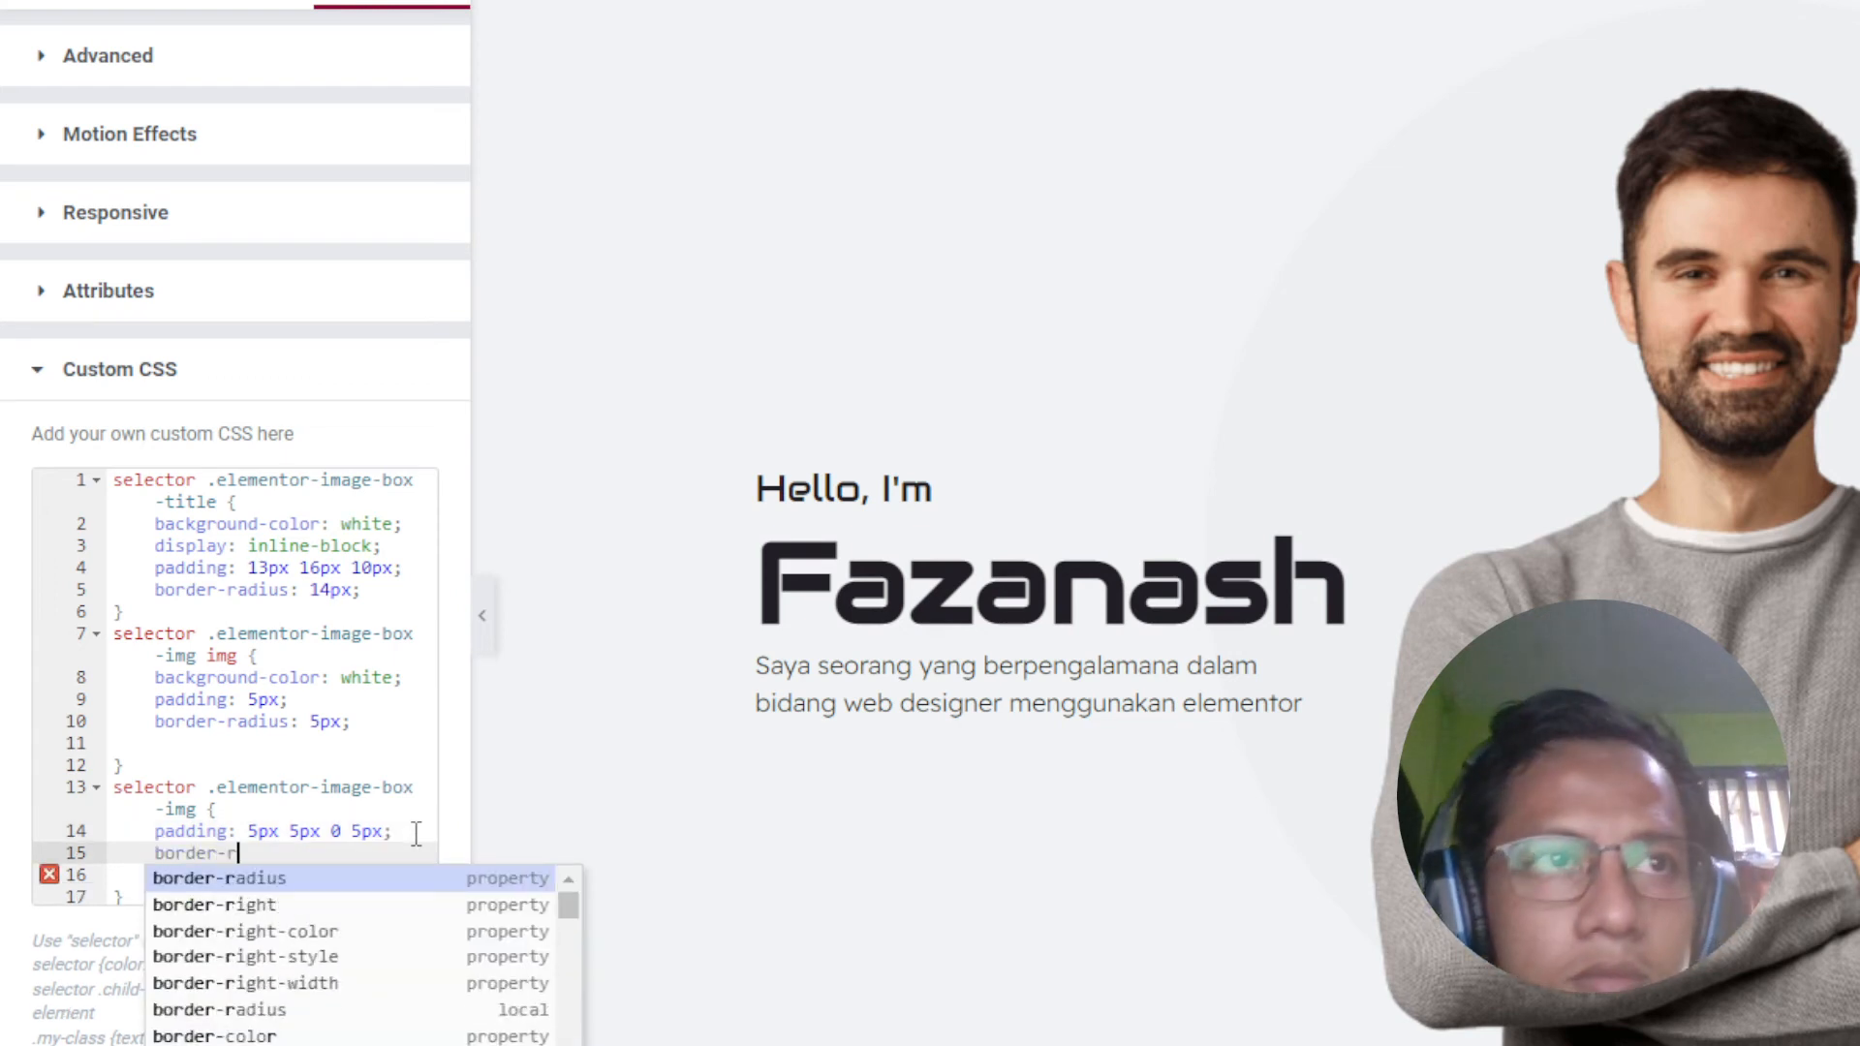
pyautogui.press('Return')
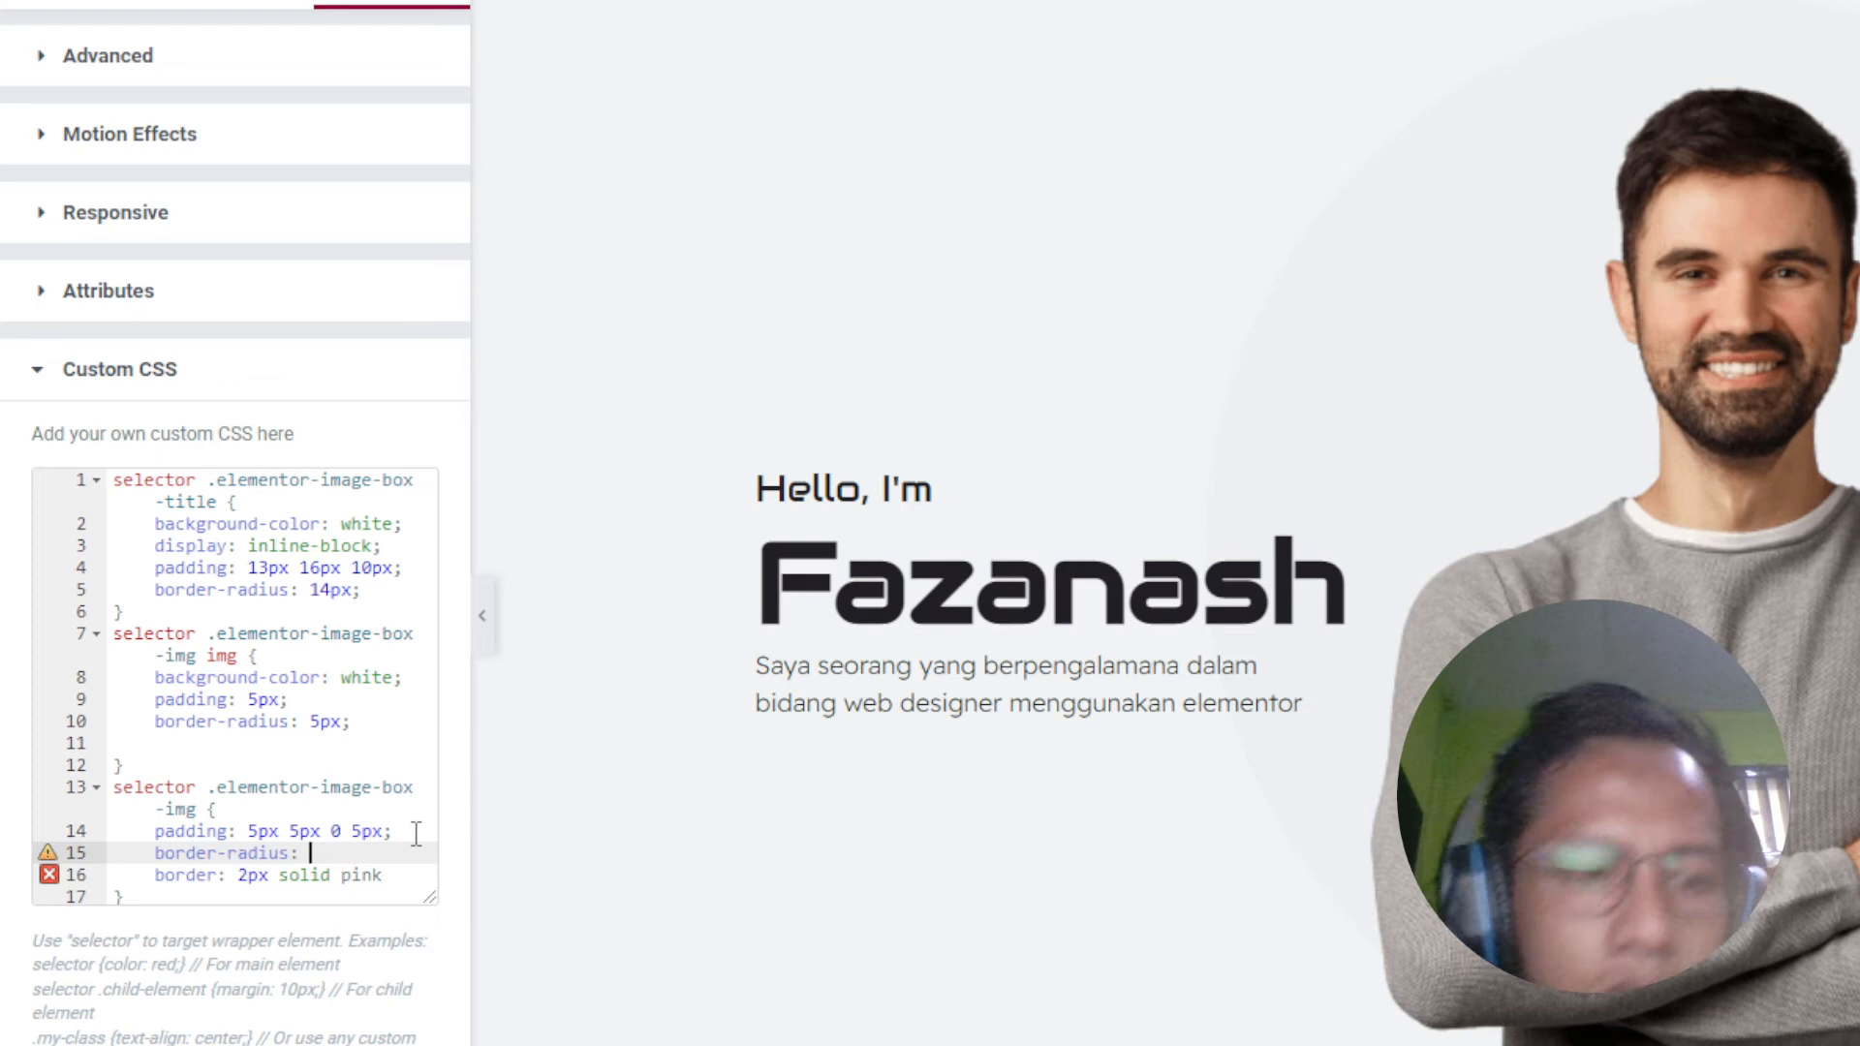
pyautogui.write('5px;')
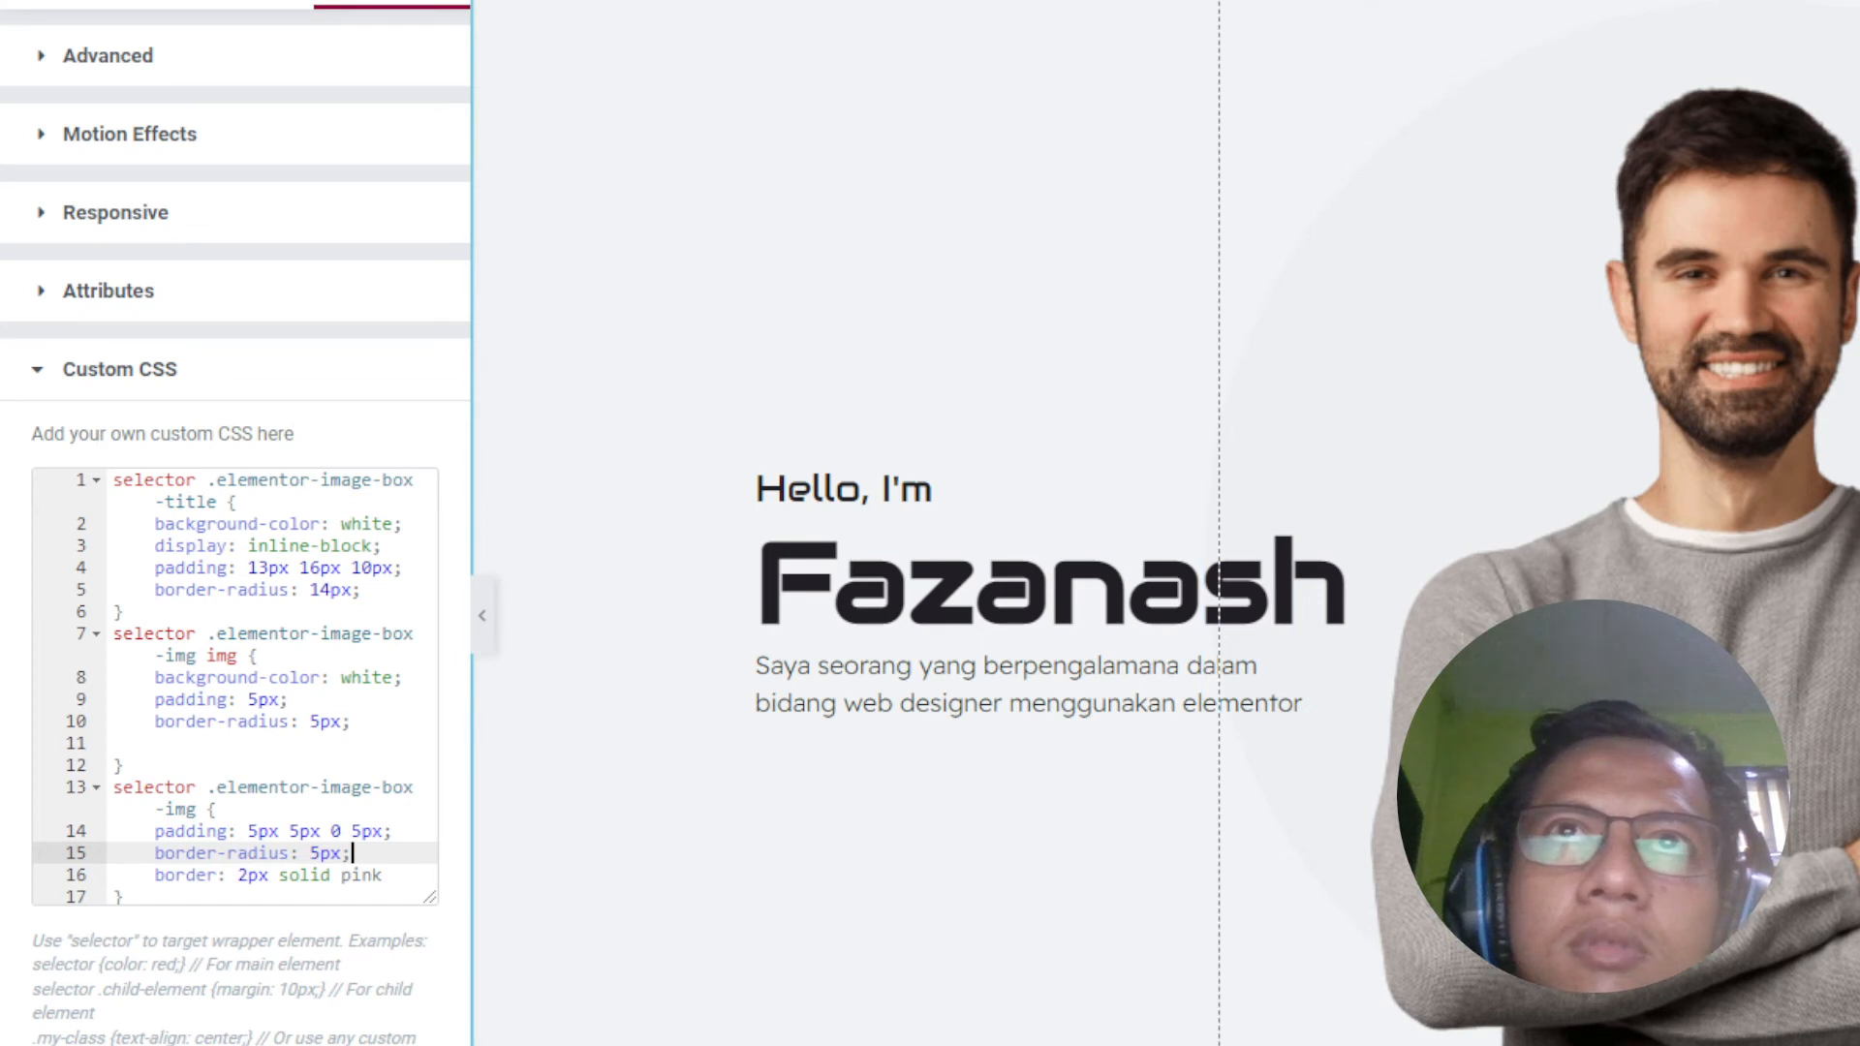
# Step: Sample the page's #EDF0F2 with the eyedropper and paste it over 'pink' in the border
pyautogui.click(1451, 347)
pyautogui.rightClick(1540, 393)
pyautogui.click(1647, 424)
pyautogui.click(1765, 397)
pyautogui.doubleClick(366, 876)
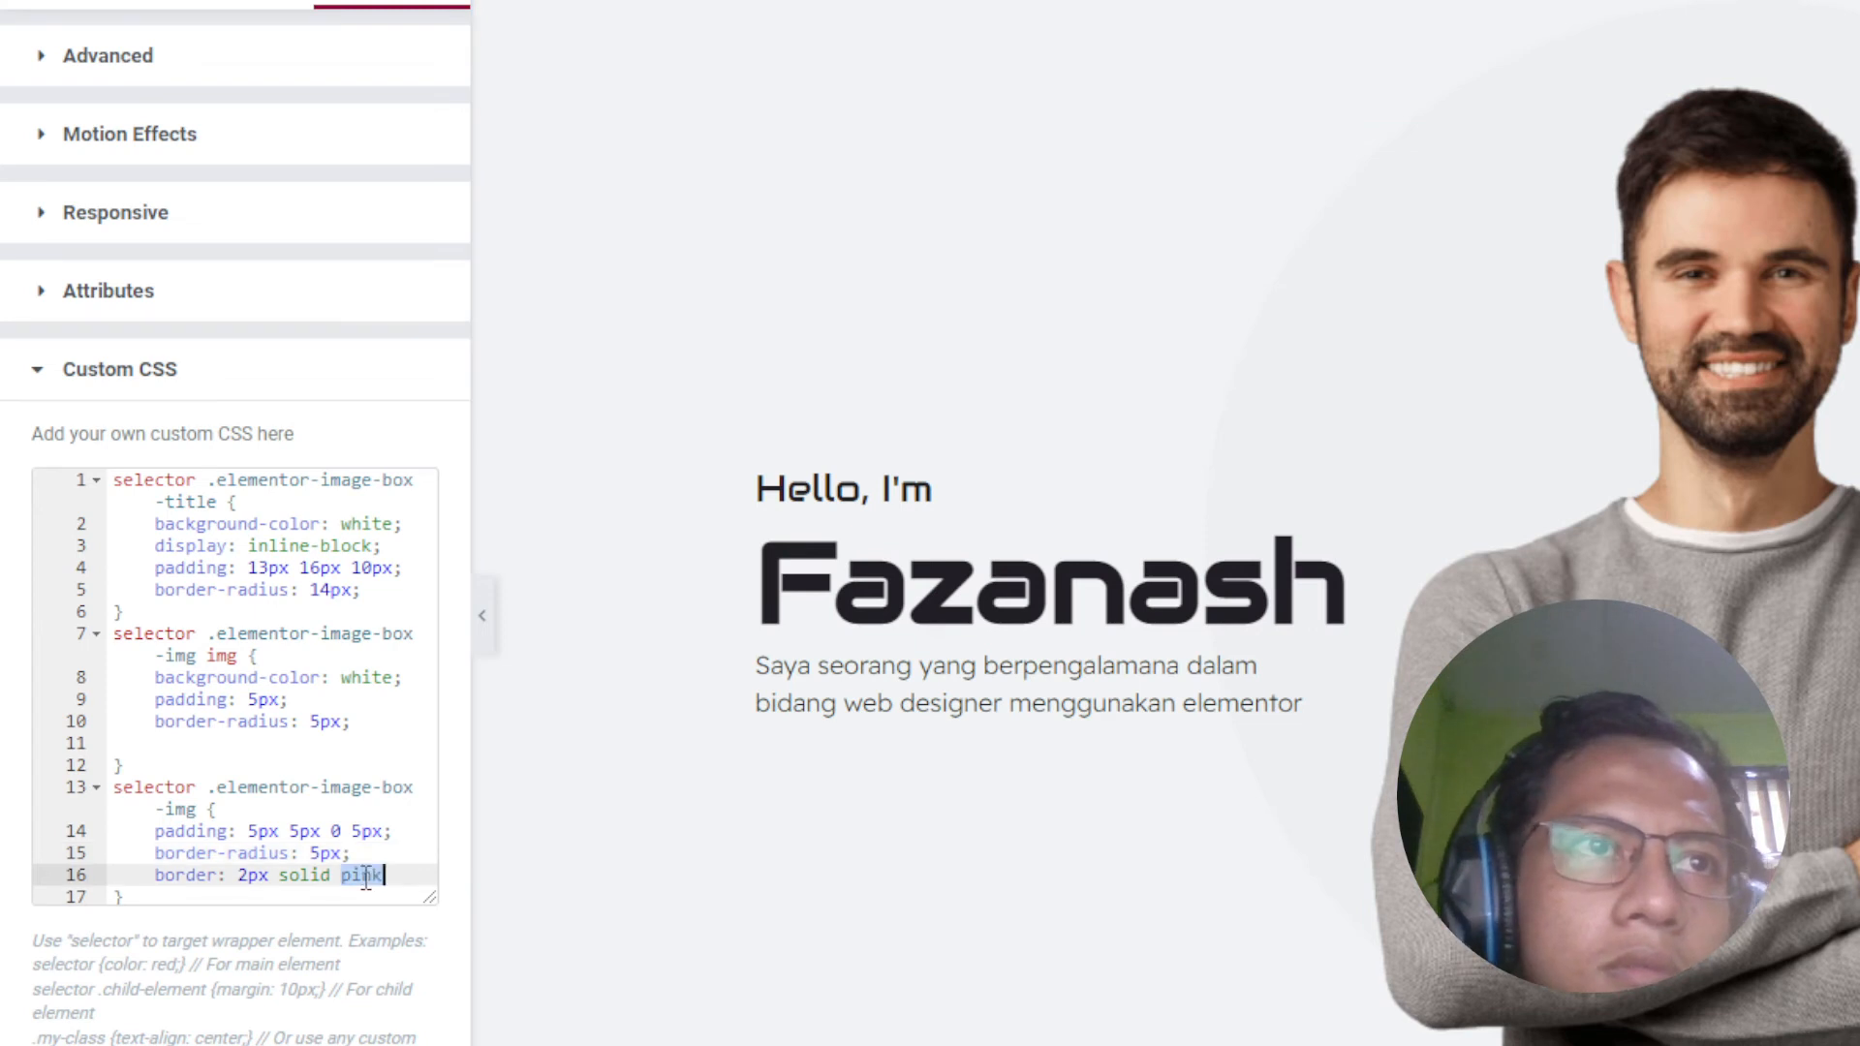
pyautogui.write('#')
pyautogui.hotkey('ctrl', 'v')
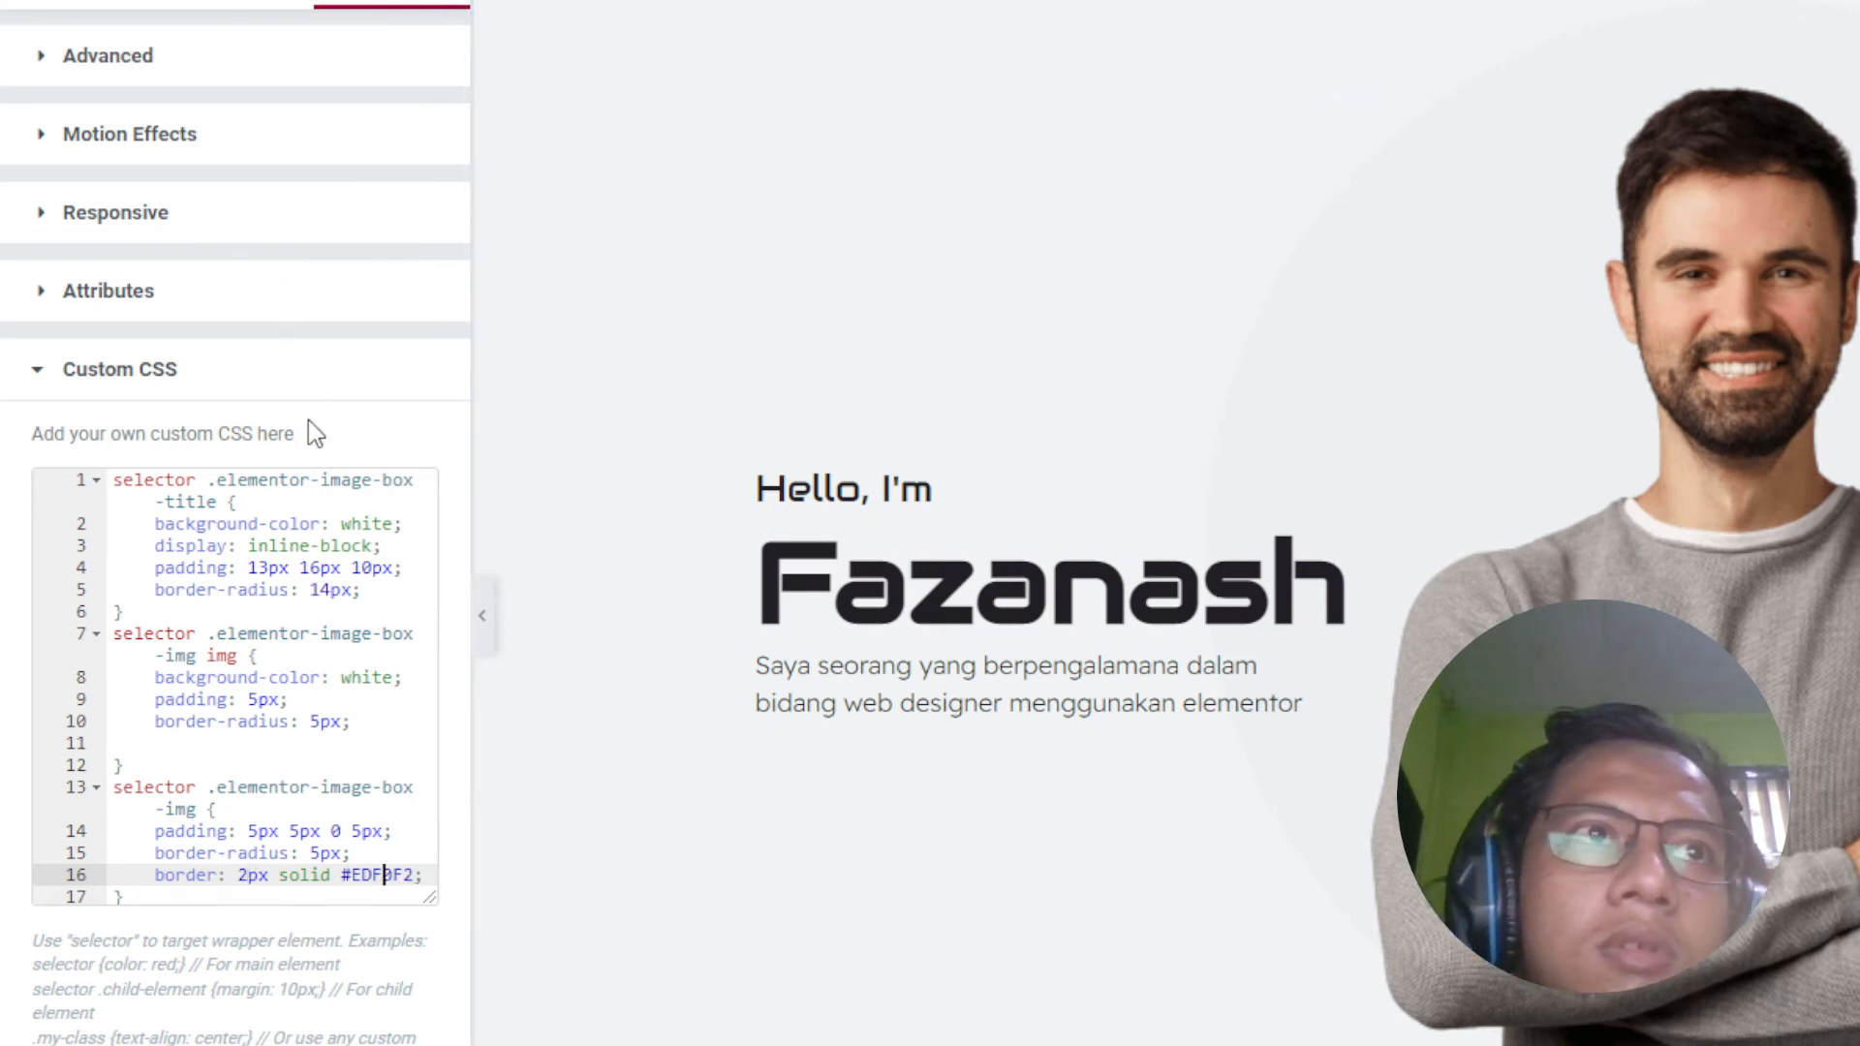
# Step: Set the spacer circle's background colour behind the portrait to #EDF0F2
pyautogui.click(722, 258)
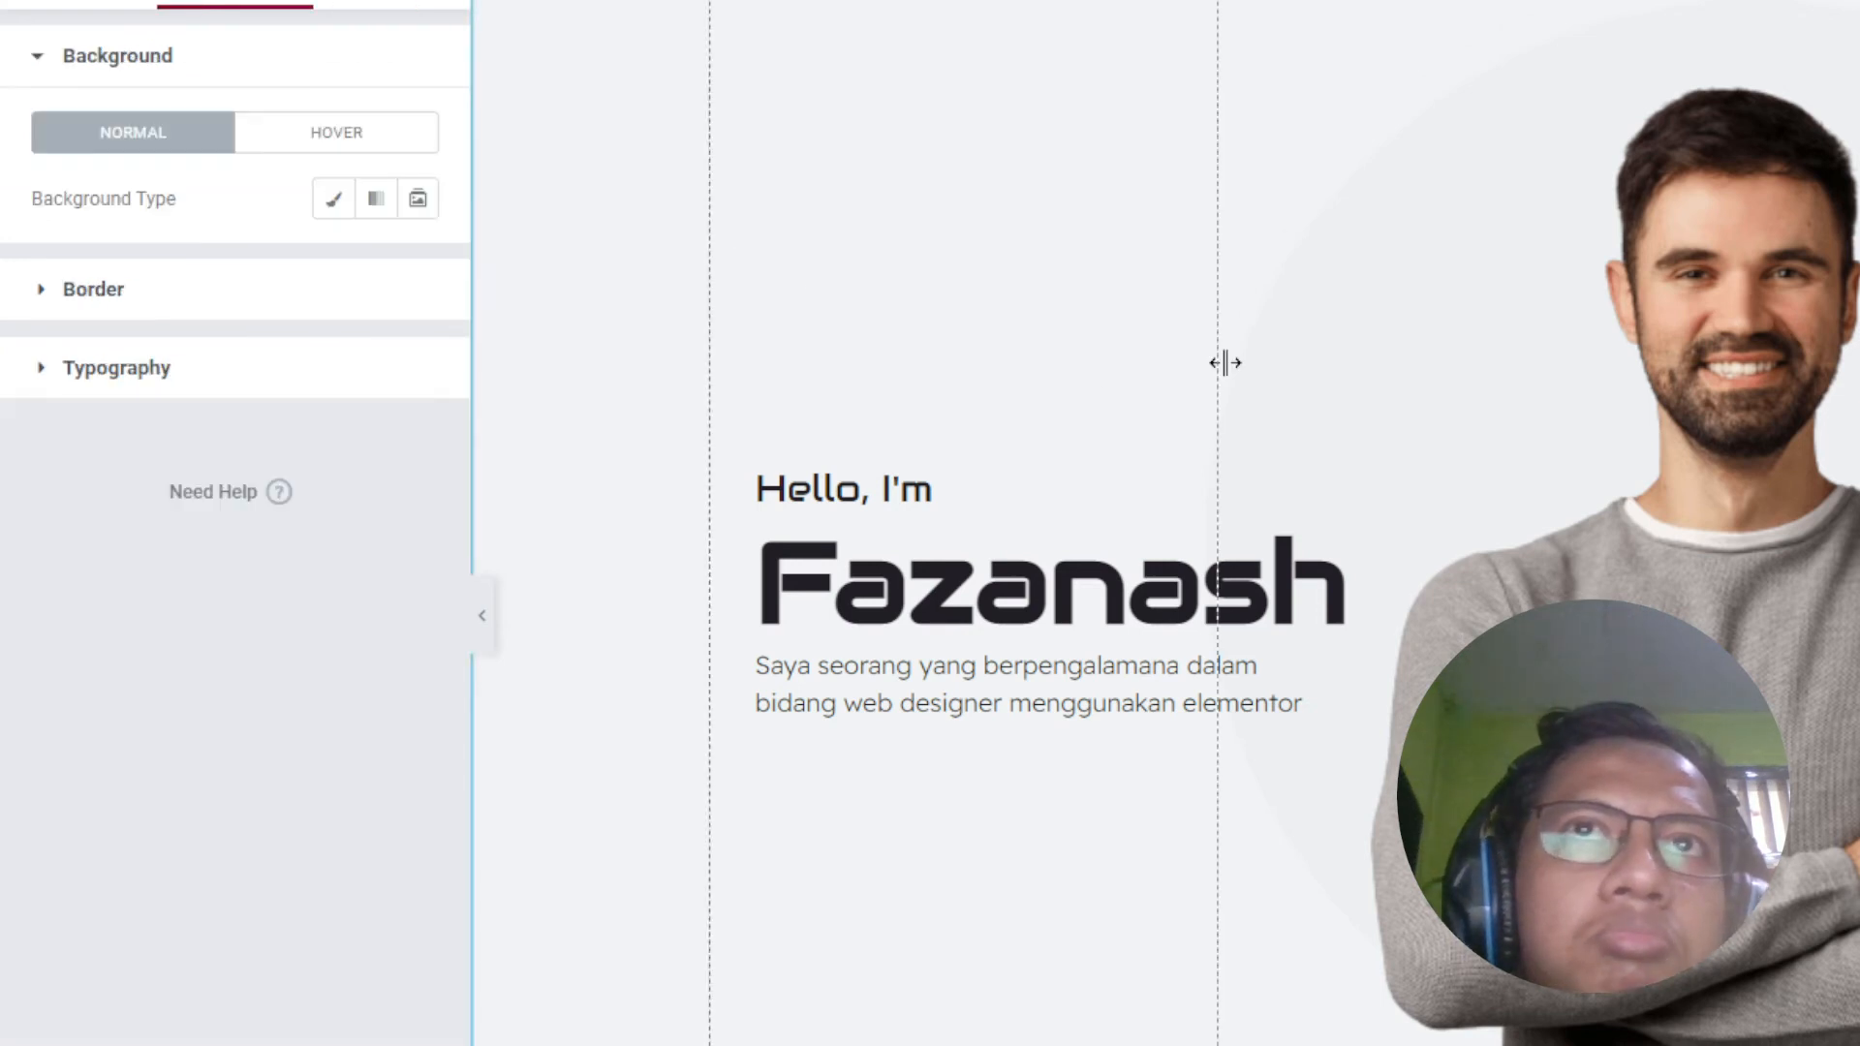
pyautogui.click(1568, 31)
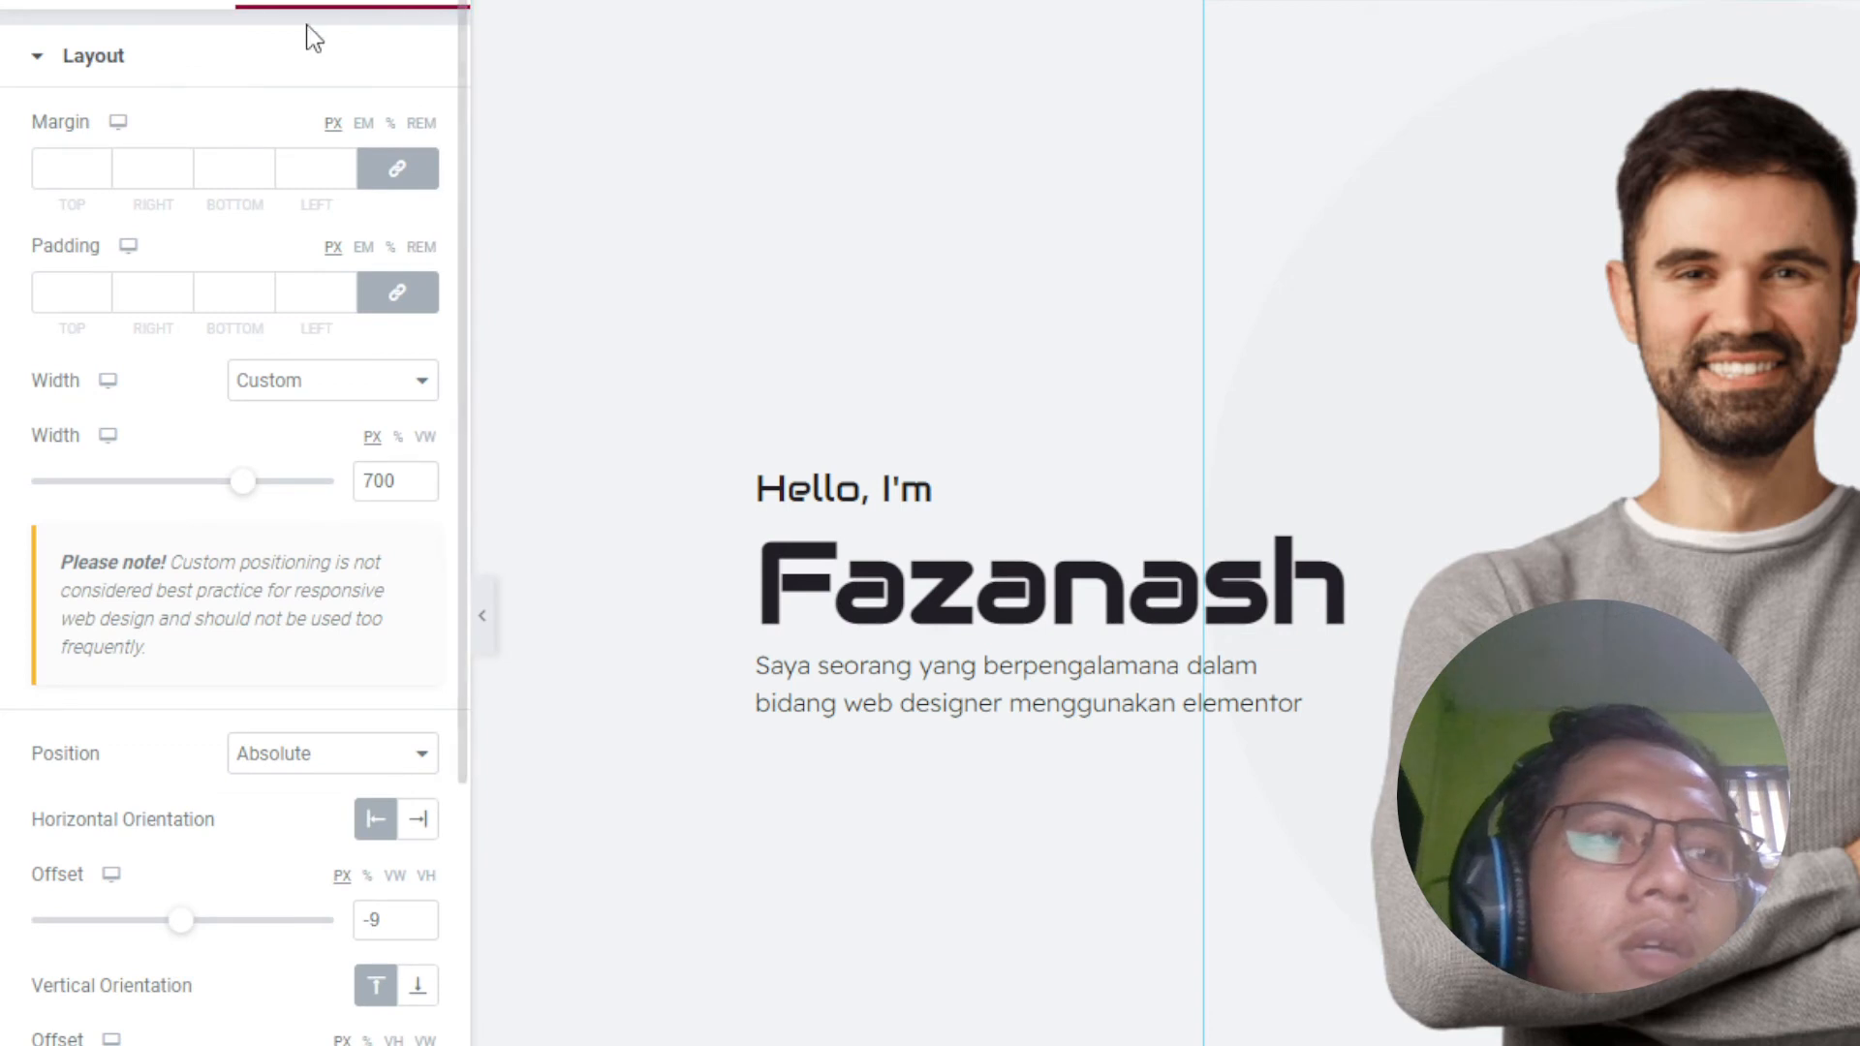
pyautogui.click(349, 73)
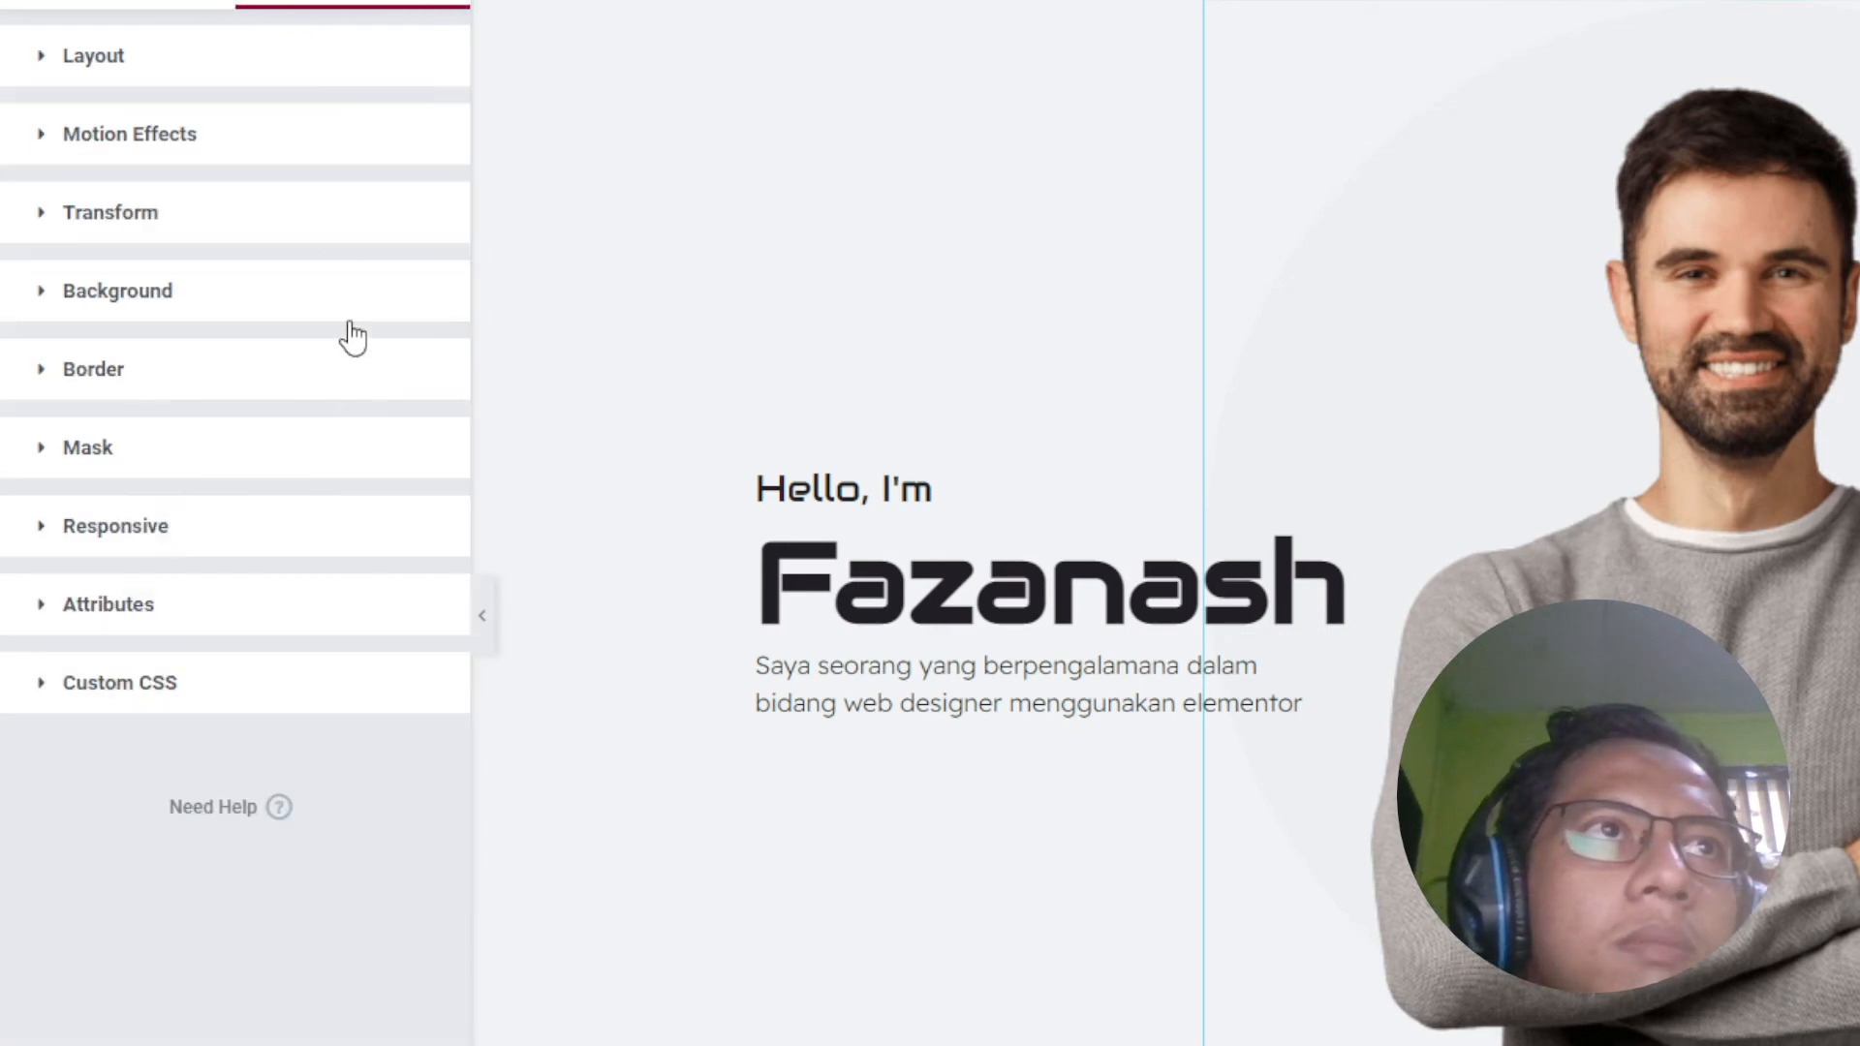
pyautogui.click(350, 322)
pyautogui.click(417, 499)
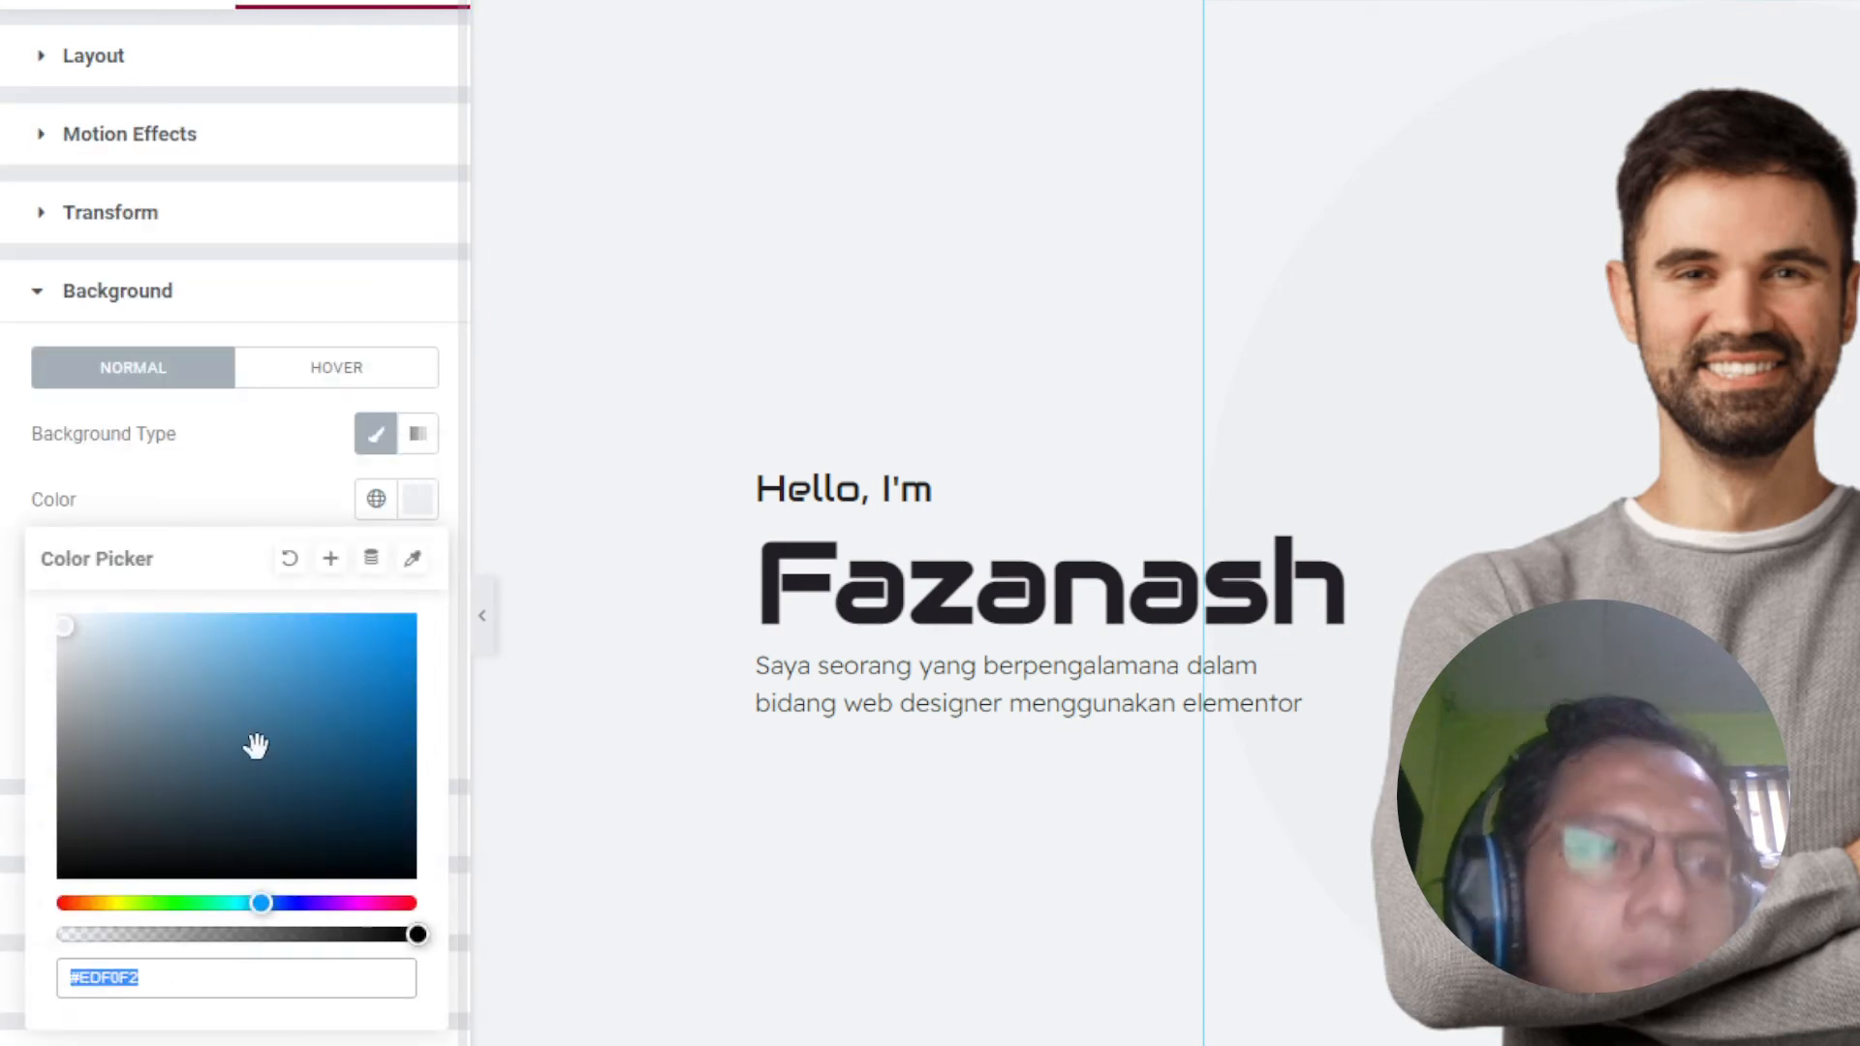
pyautogui.click(76, 635)
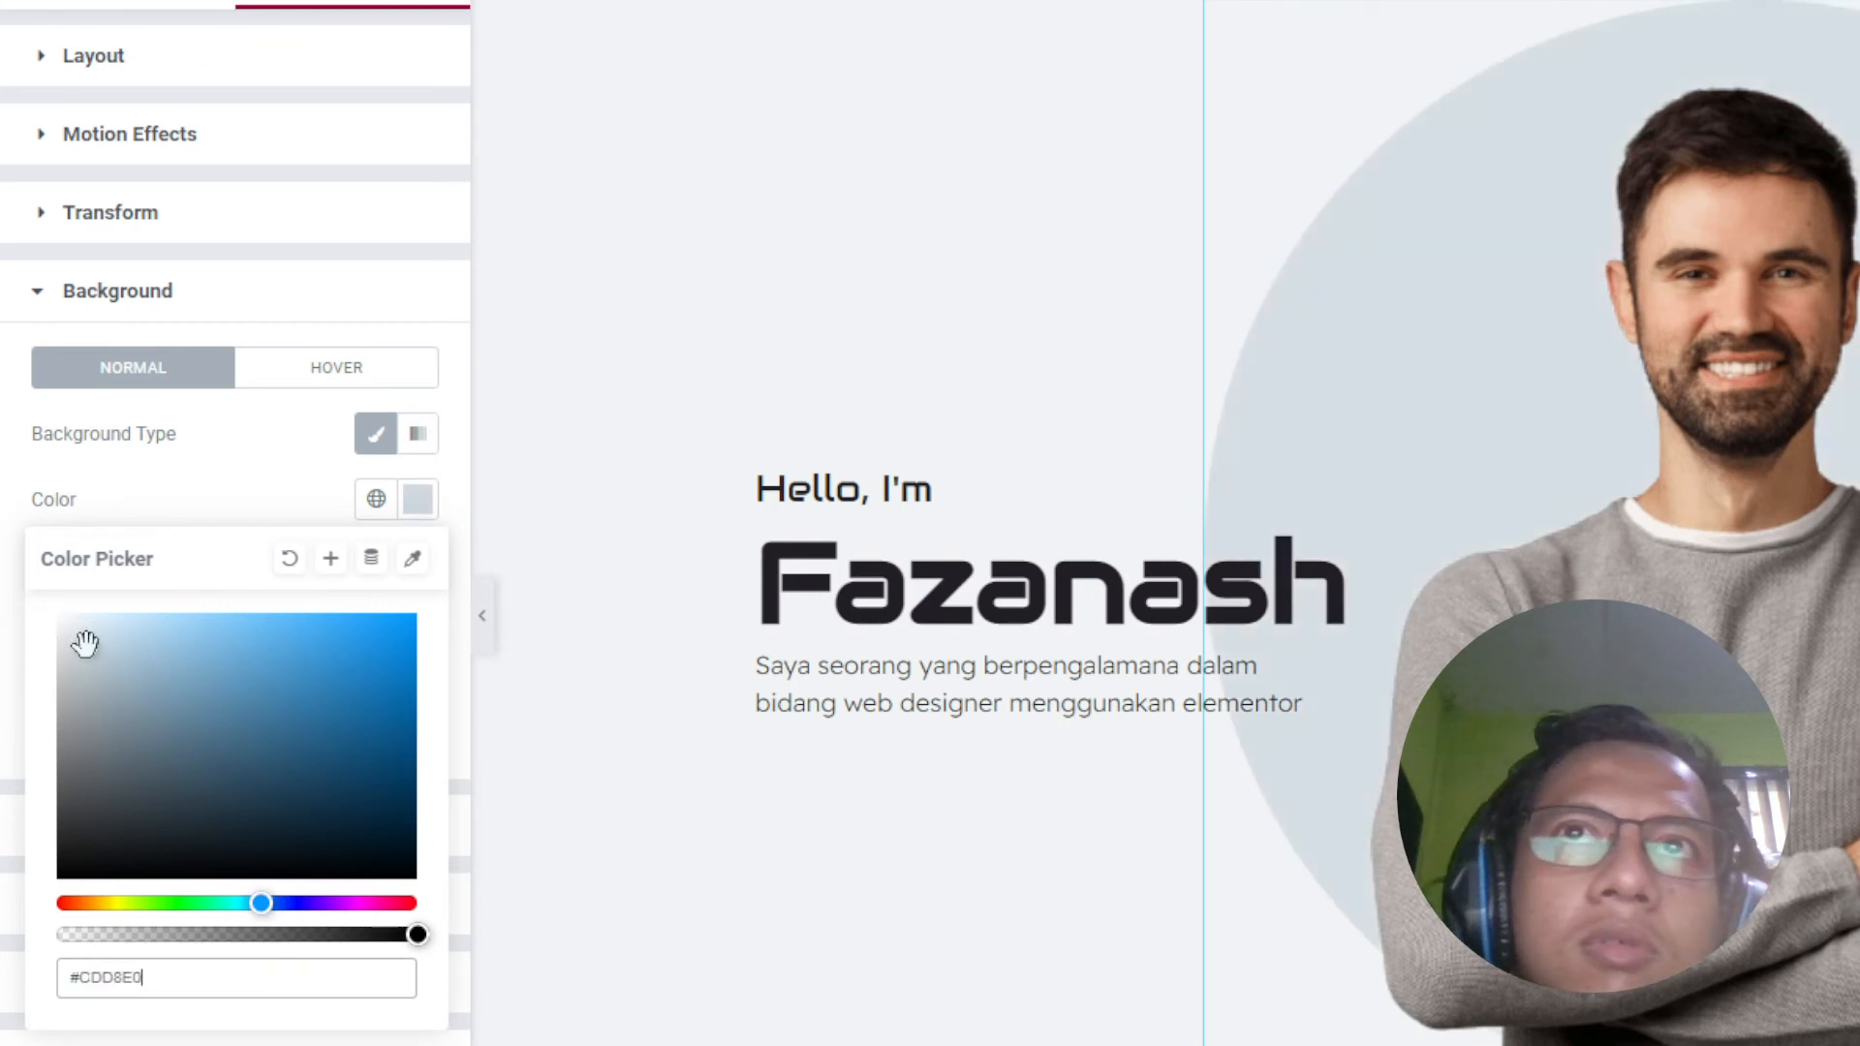
pyautogui.click(78, 629)
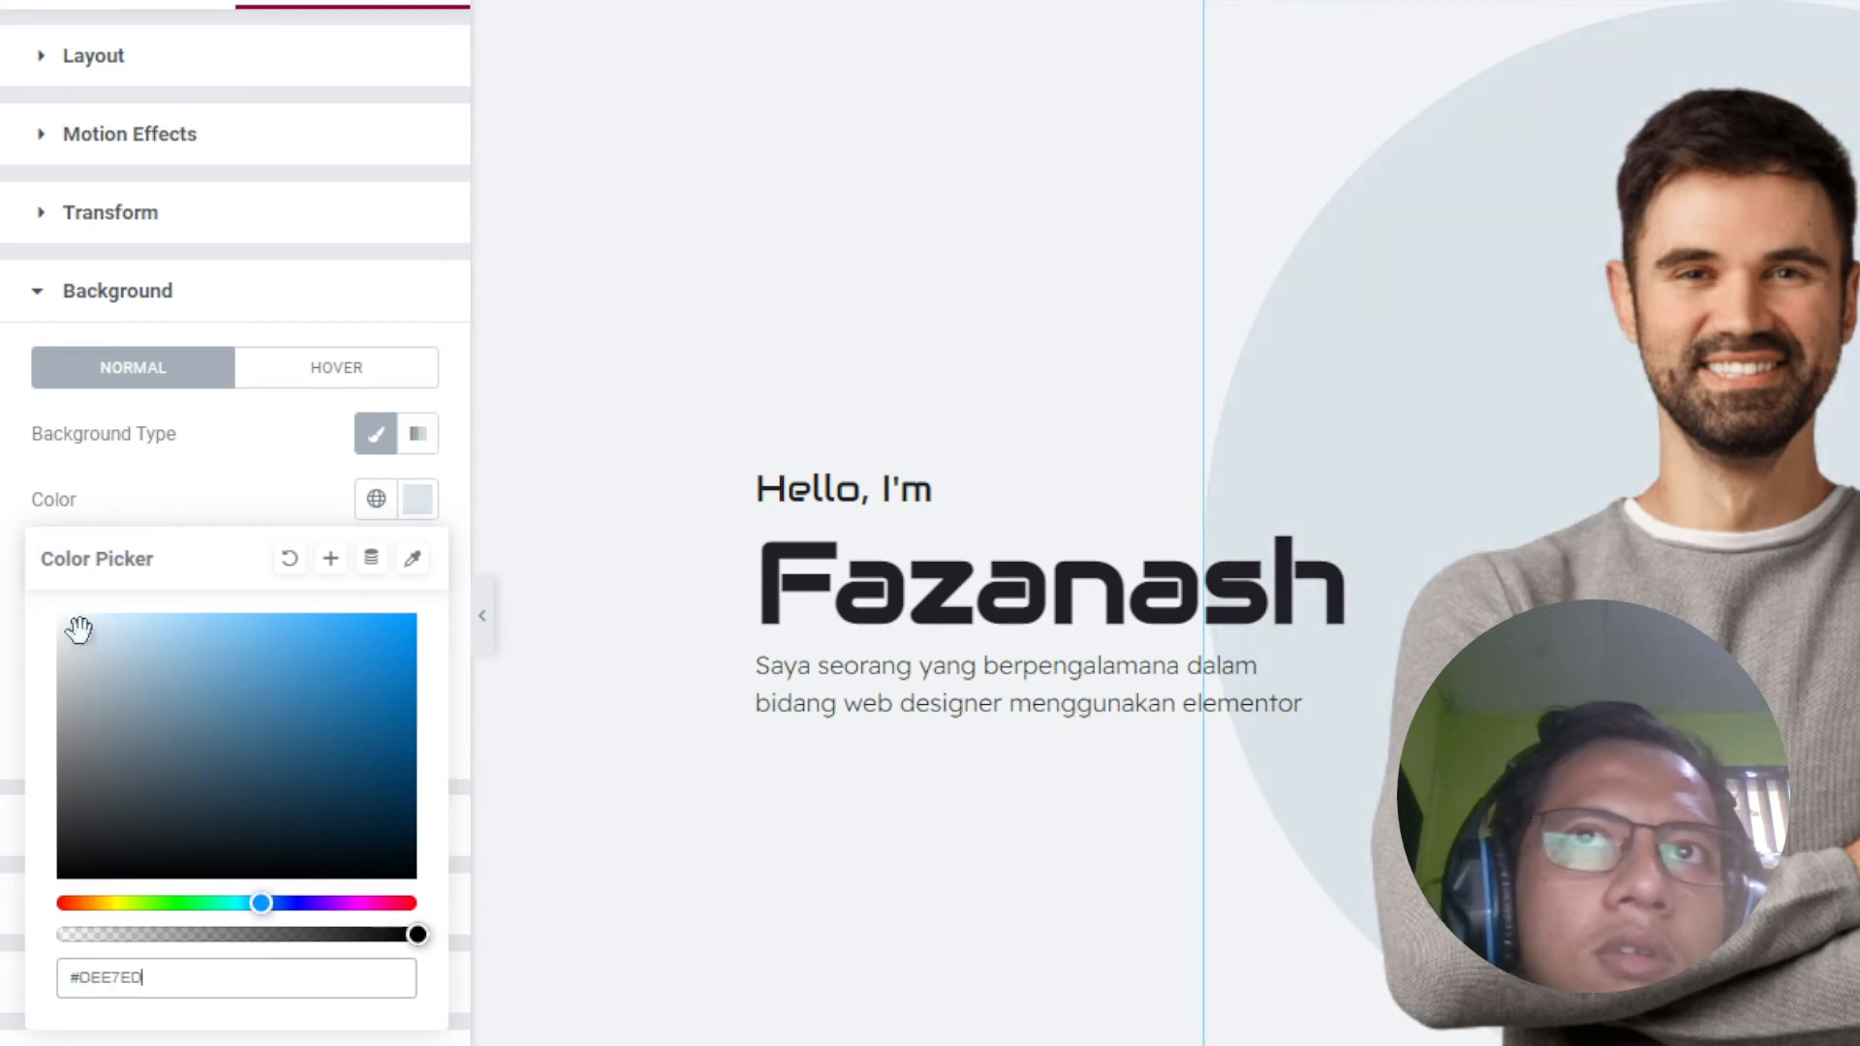
pyautogui.click(91, 643)
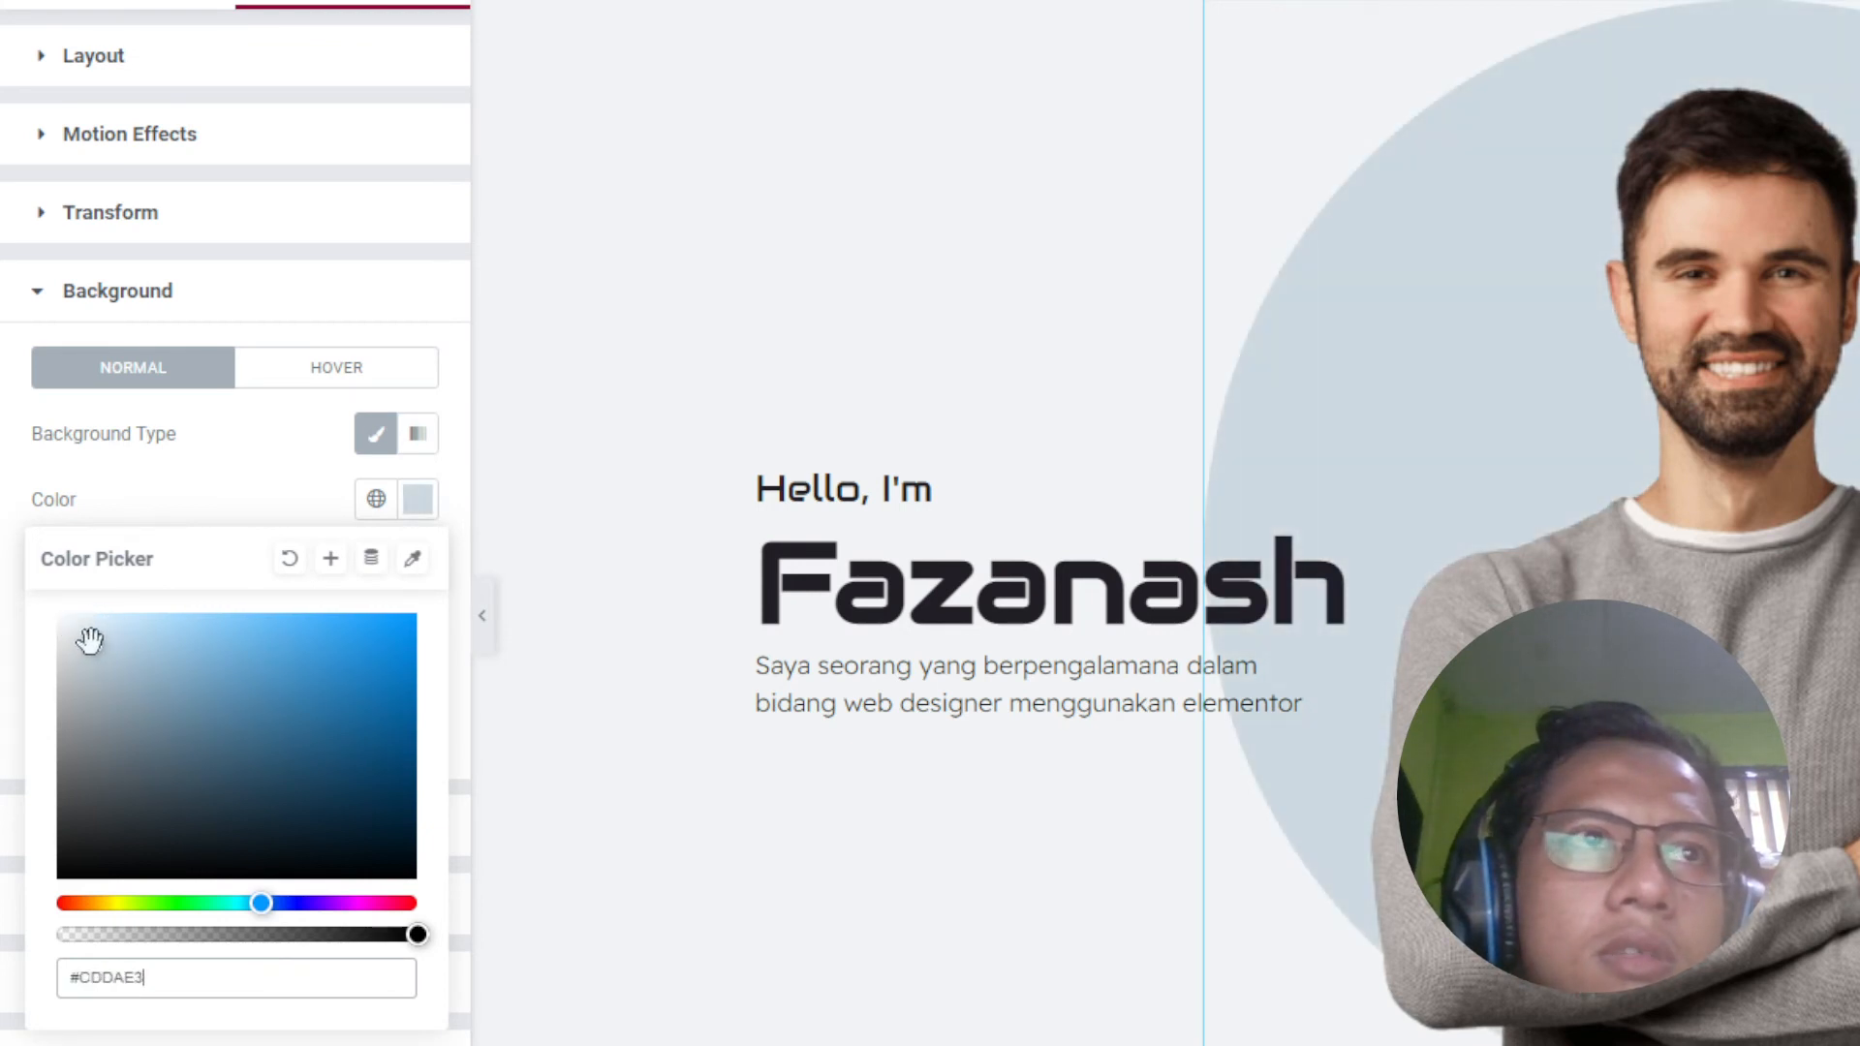
pyautogui.click(194, 976)
pyautogui.hotkey('ctrl', 'v')
pyautogui.moveTo(142, 977); pyautogui.dragTo(51, 968)
pyautogui.press('BackSpace')
pyautogui.click(376, 309)
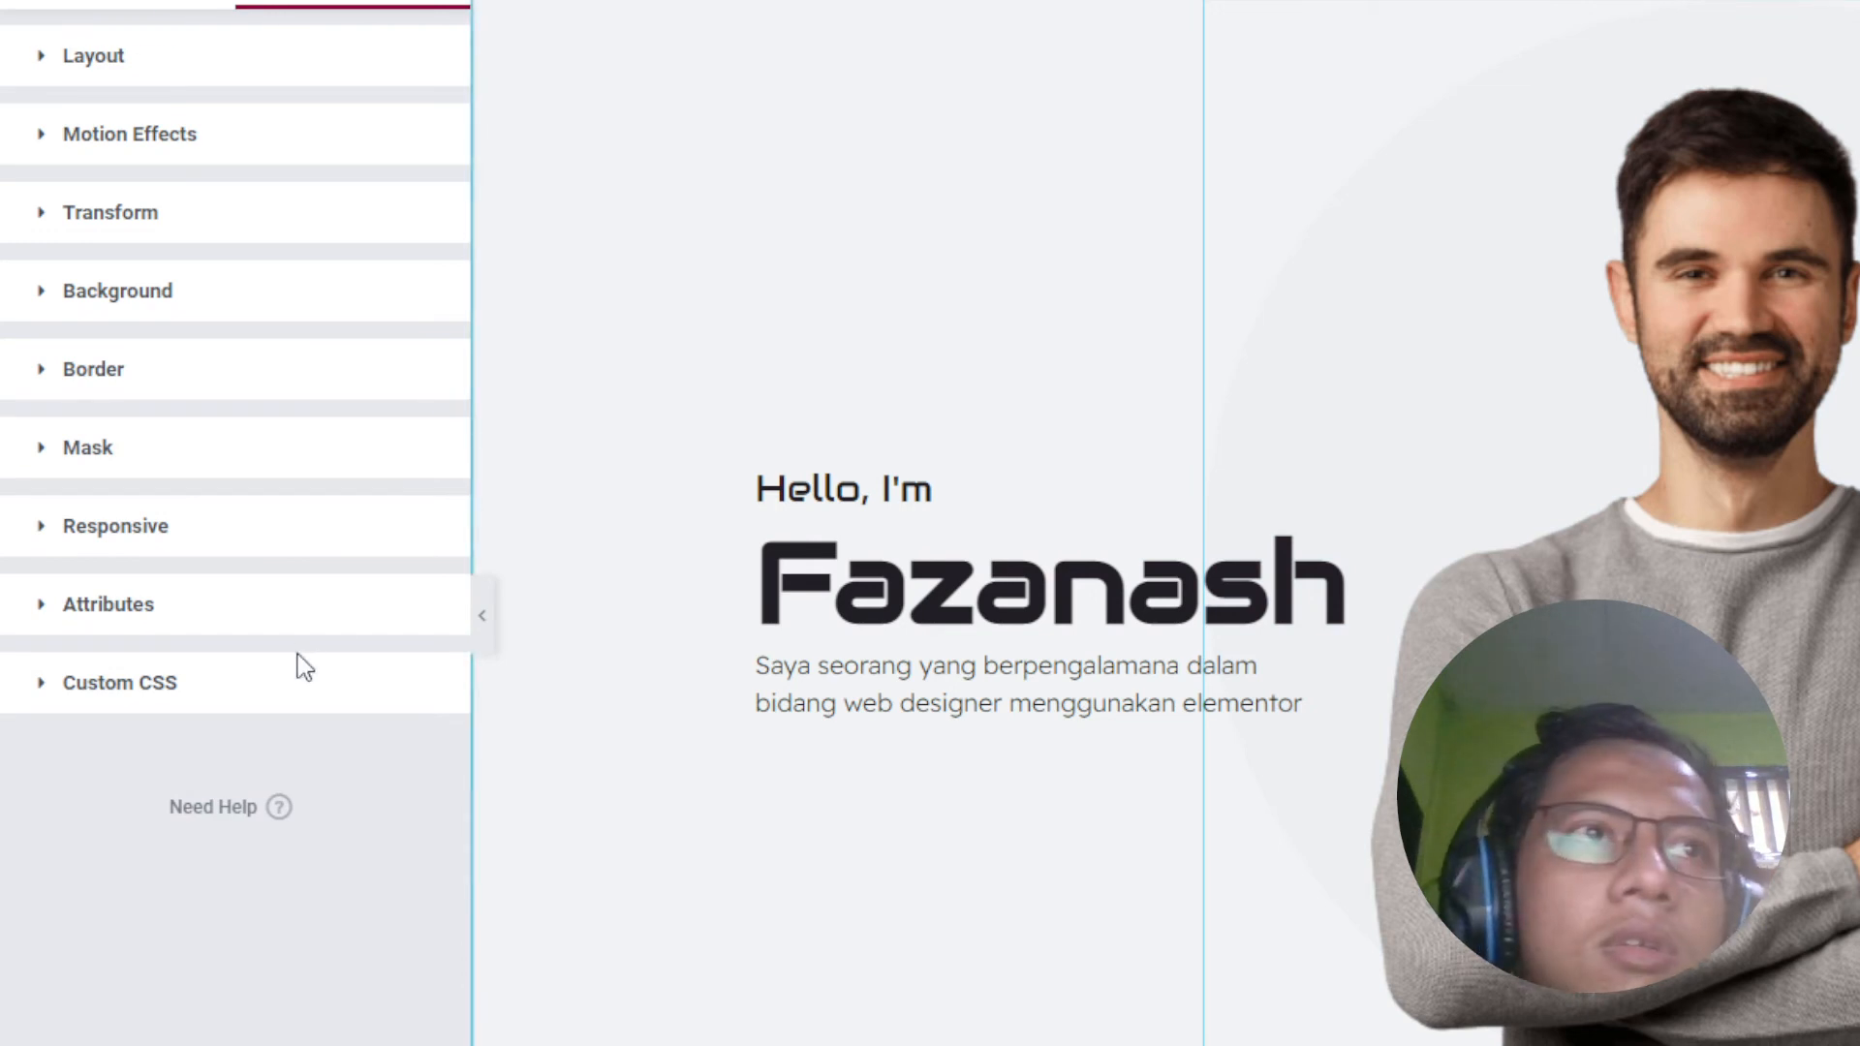
# Step: In the column's Custom CSS, clear the border colour on line 16 to switch it to #CDDAE3
pyautogui.click(406, 3)
pyautogui.click(407, 60)
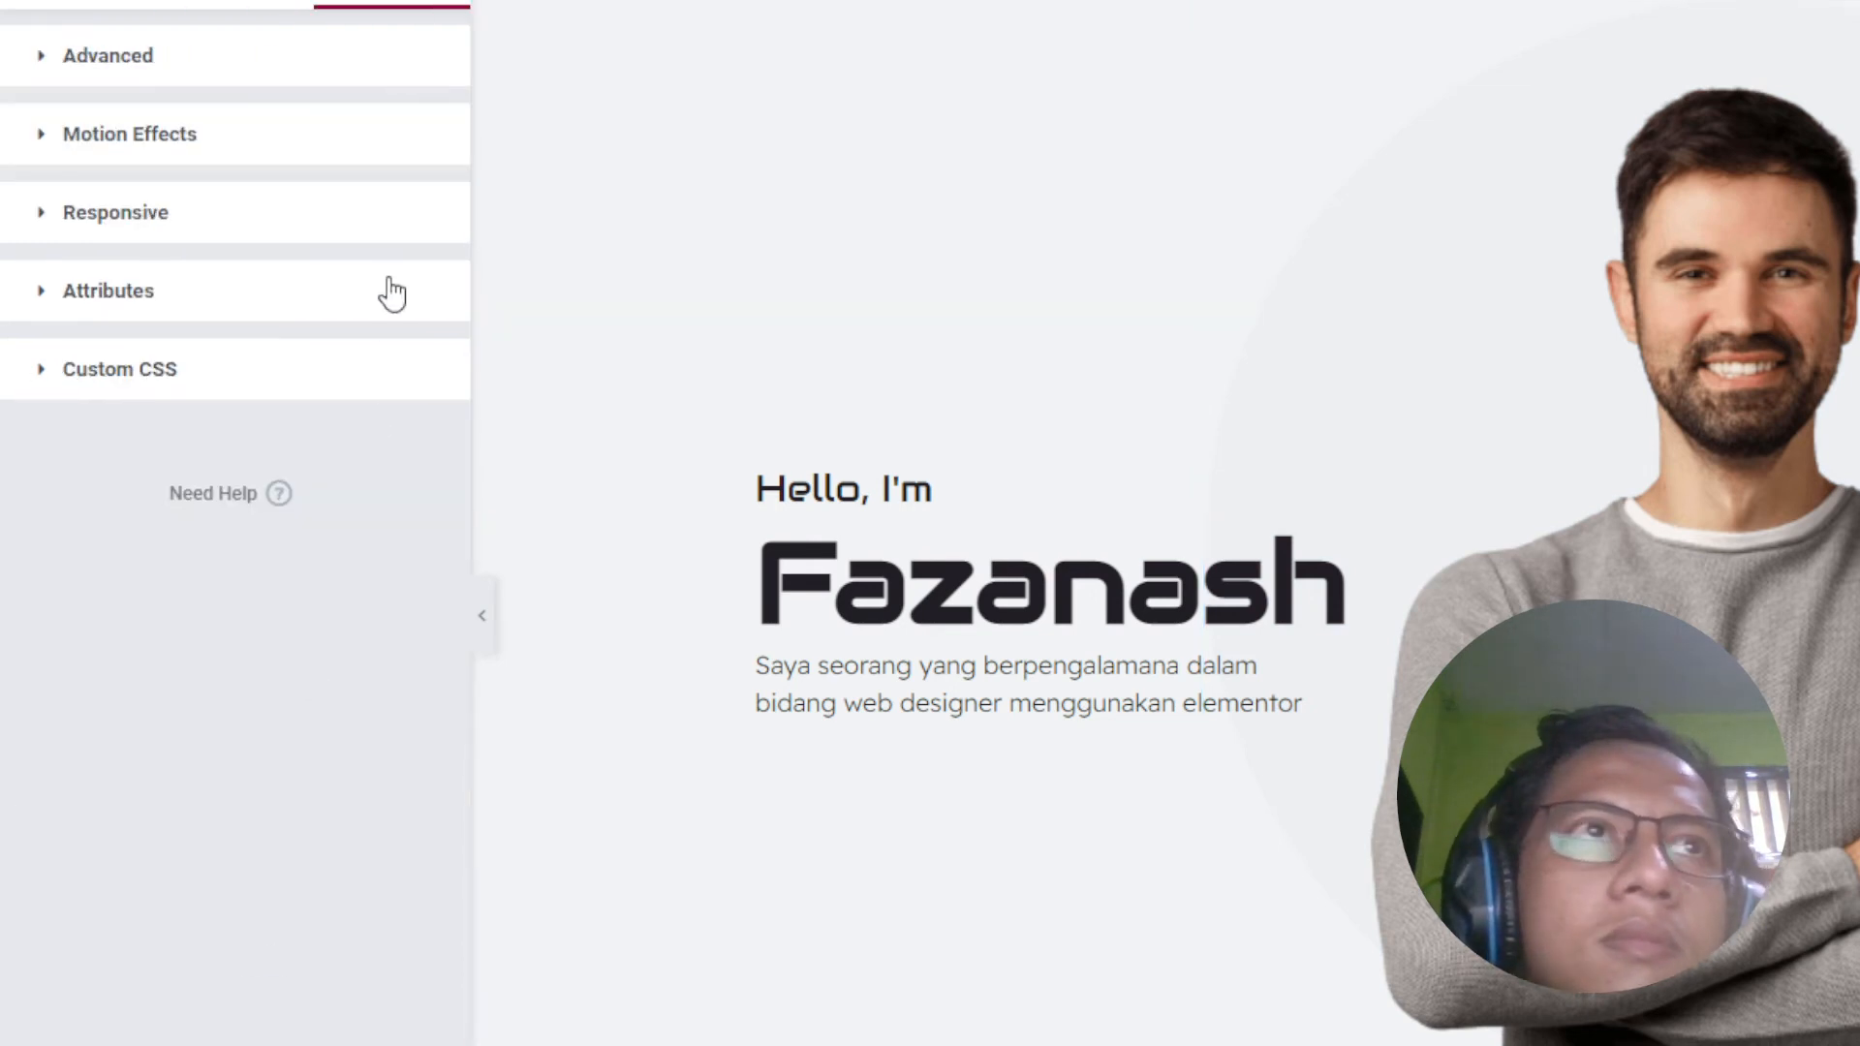
pyautogui.click(371, 369)
pyautogui.doubleClick(352, 874)
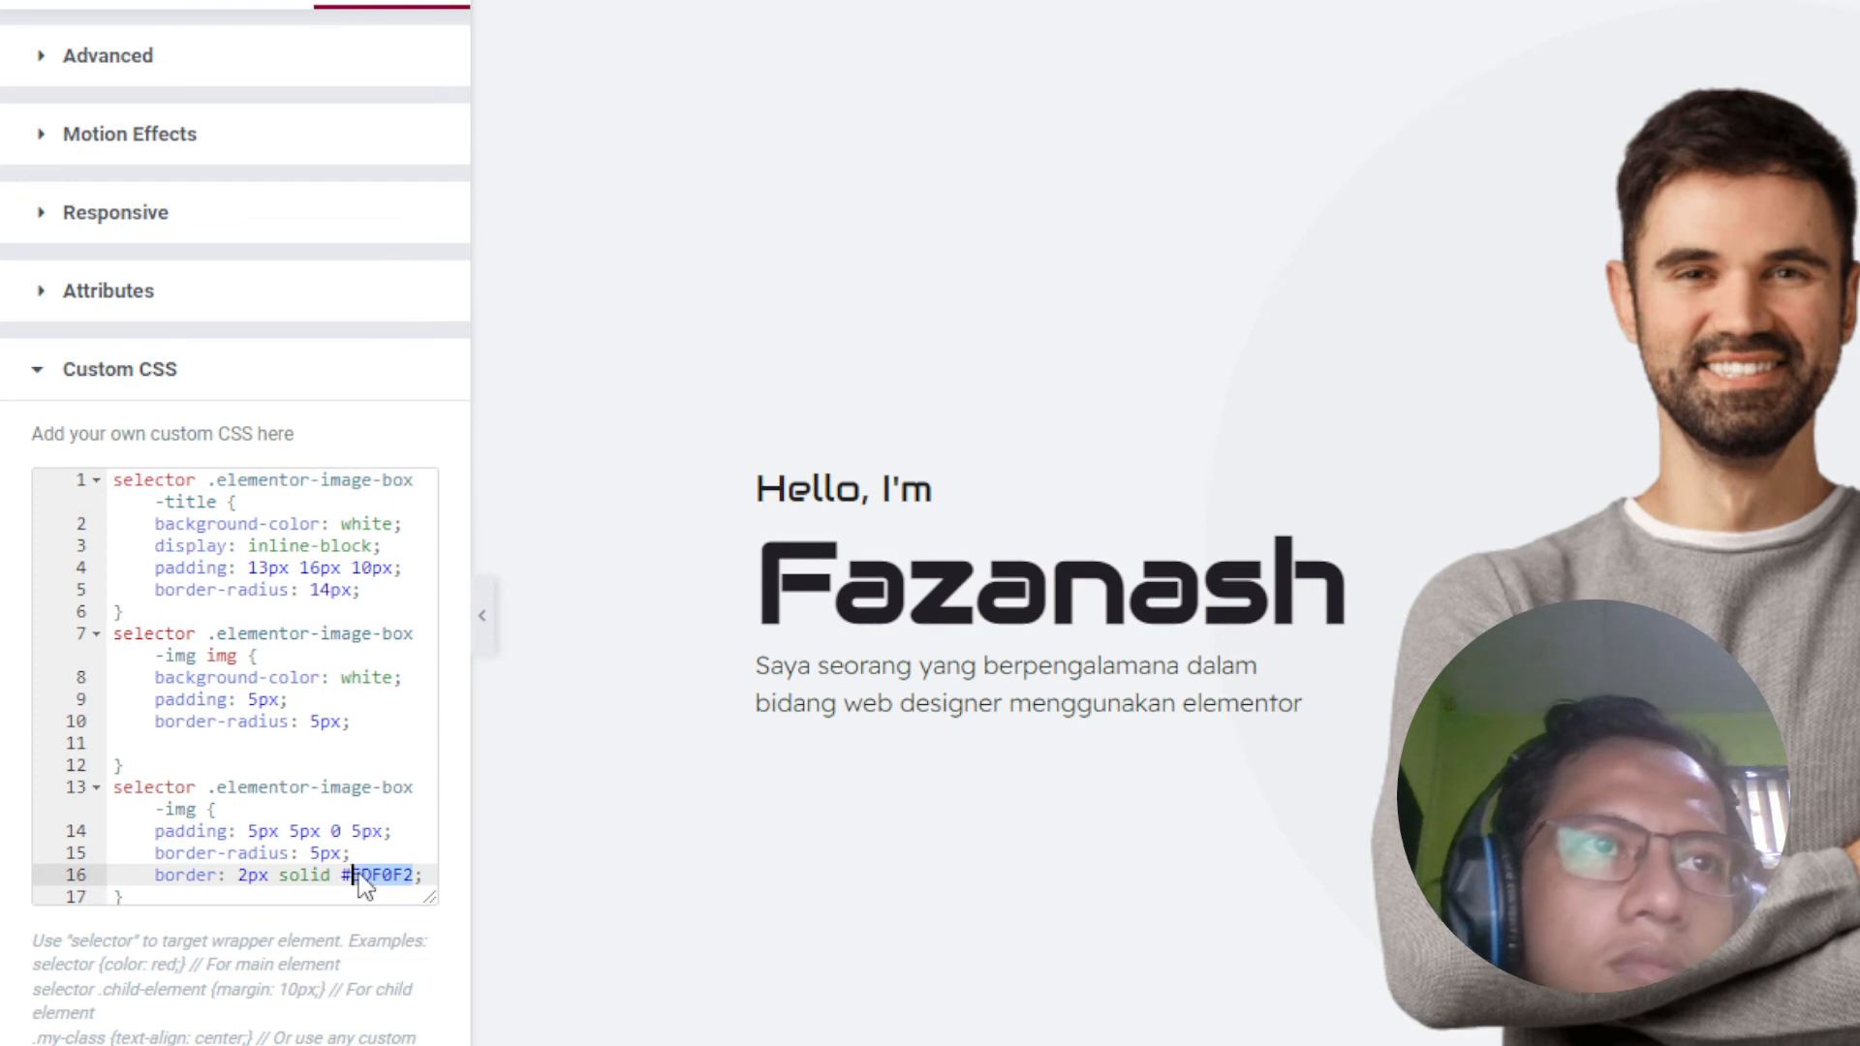
pyautogui.press('BackSpace')
pyautogui.press('BackSpace')
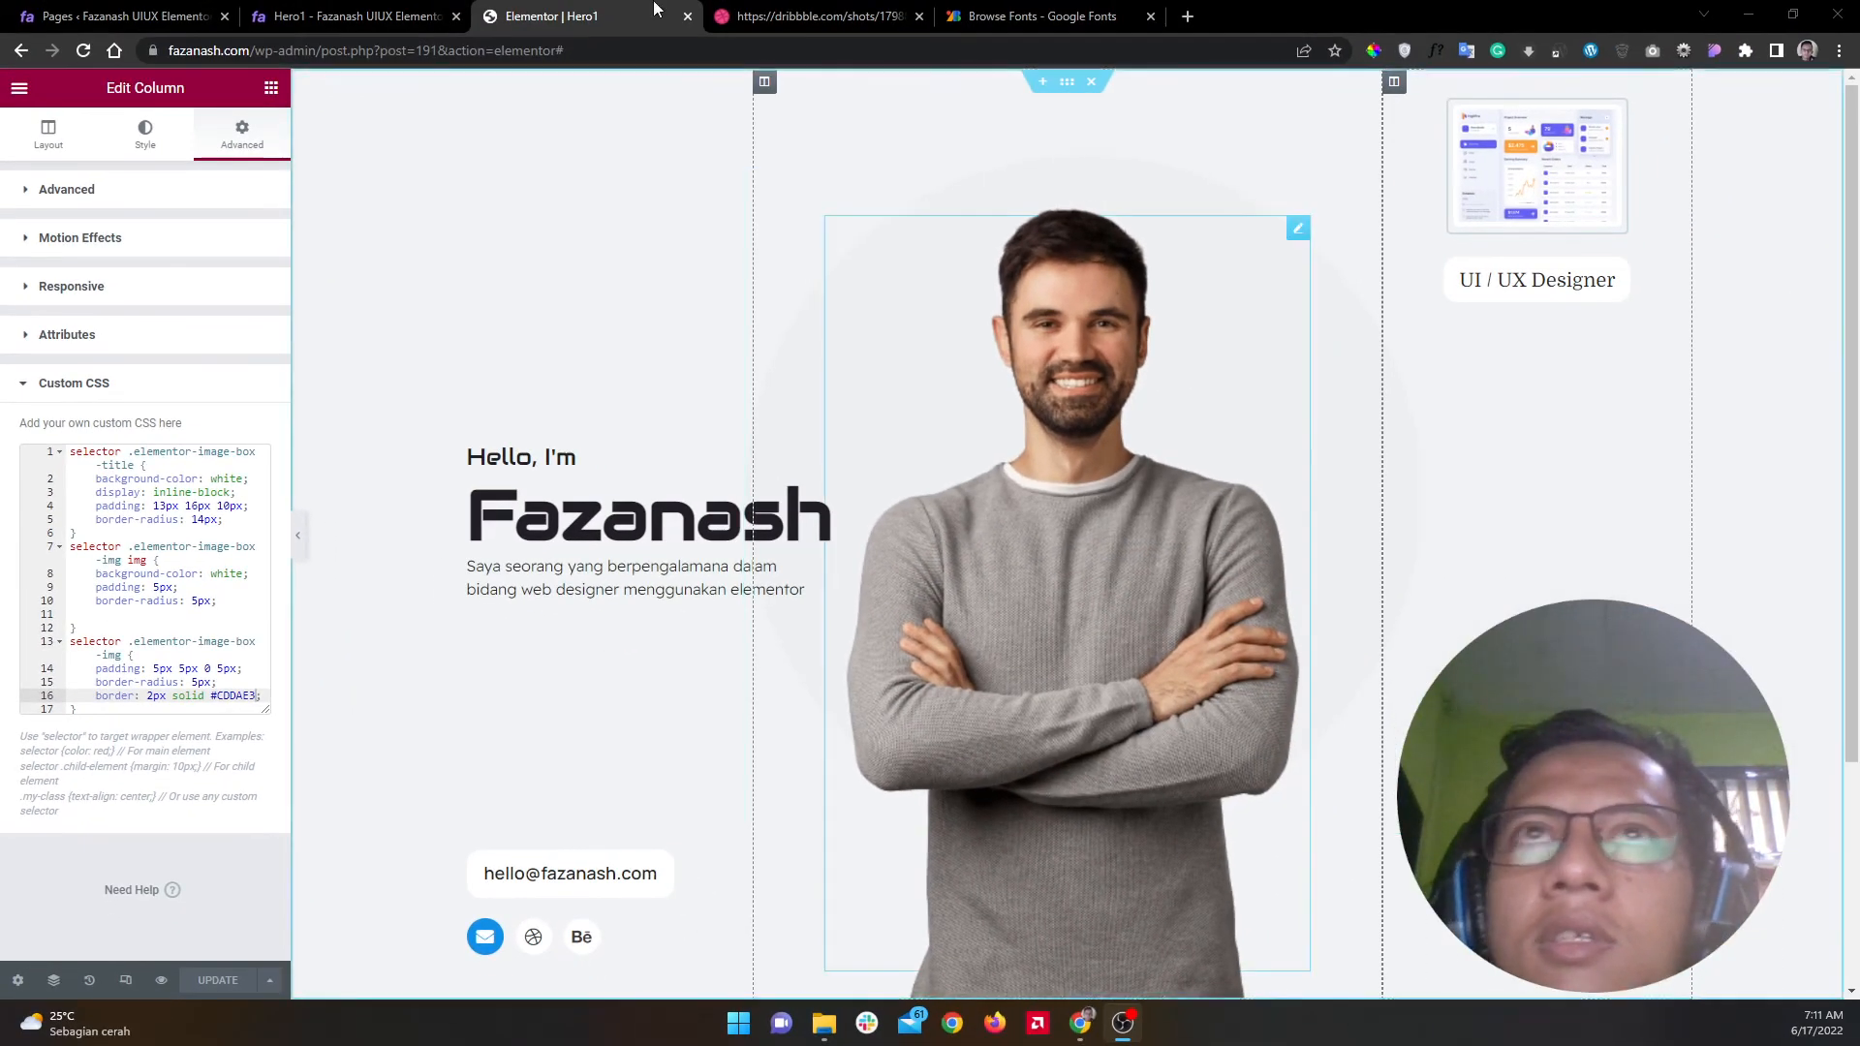
# Step: Compare against the Dribbble reference, reload the live Hero1 page, and inspect the image box's figure element
pyautogui.click(800, 12)
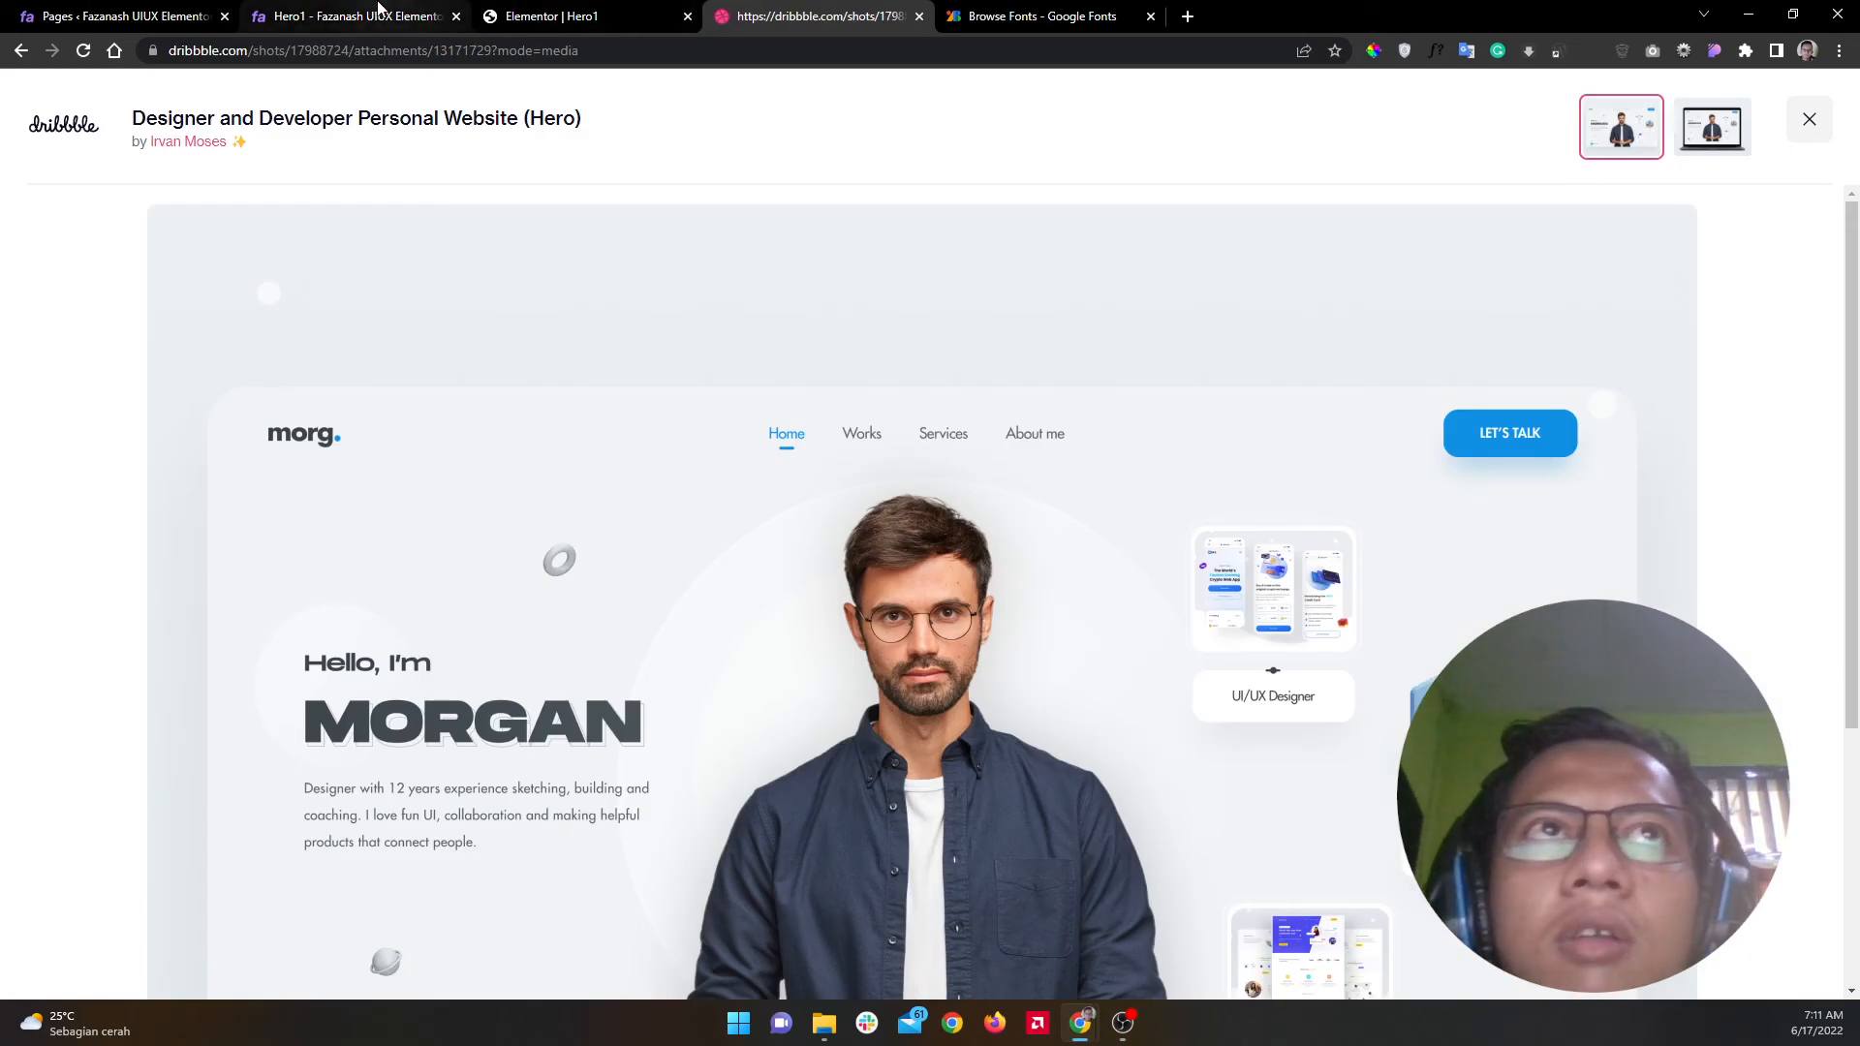
pyautogui.click(374, 14)
pyautogui.click(83, 50)
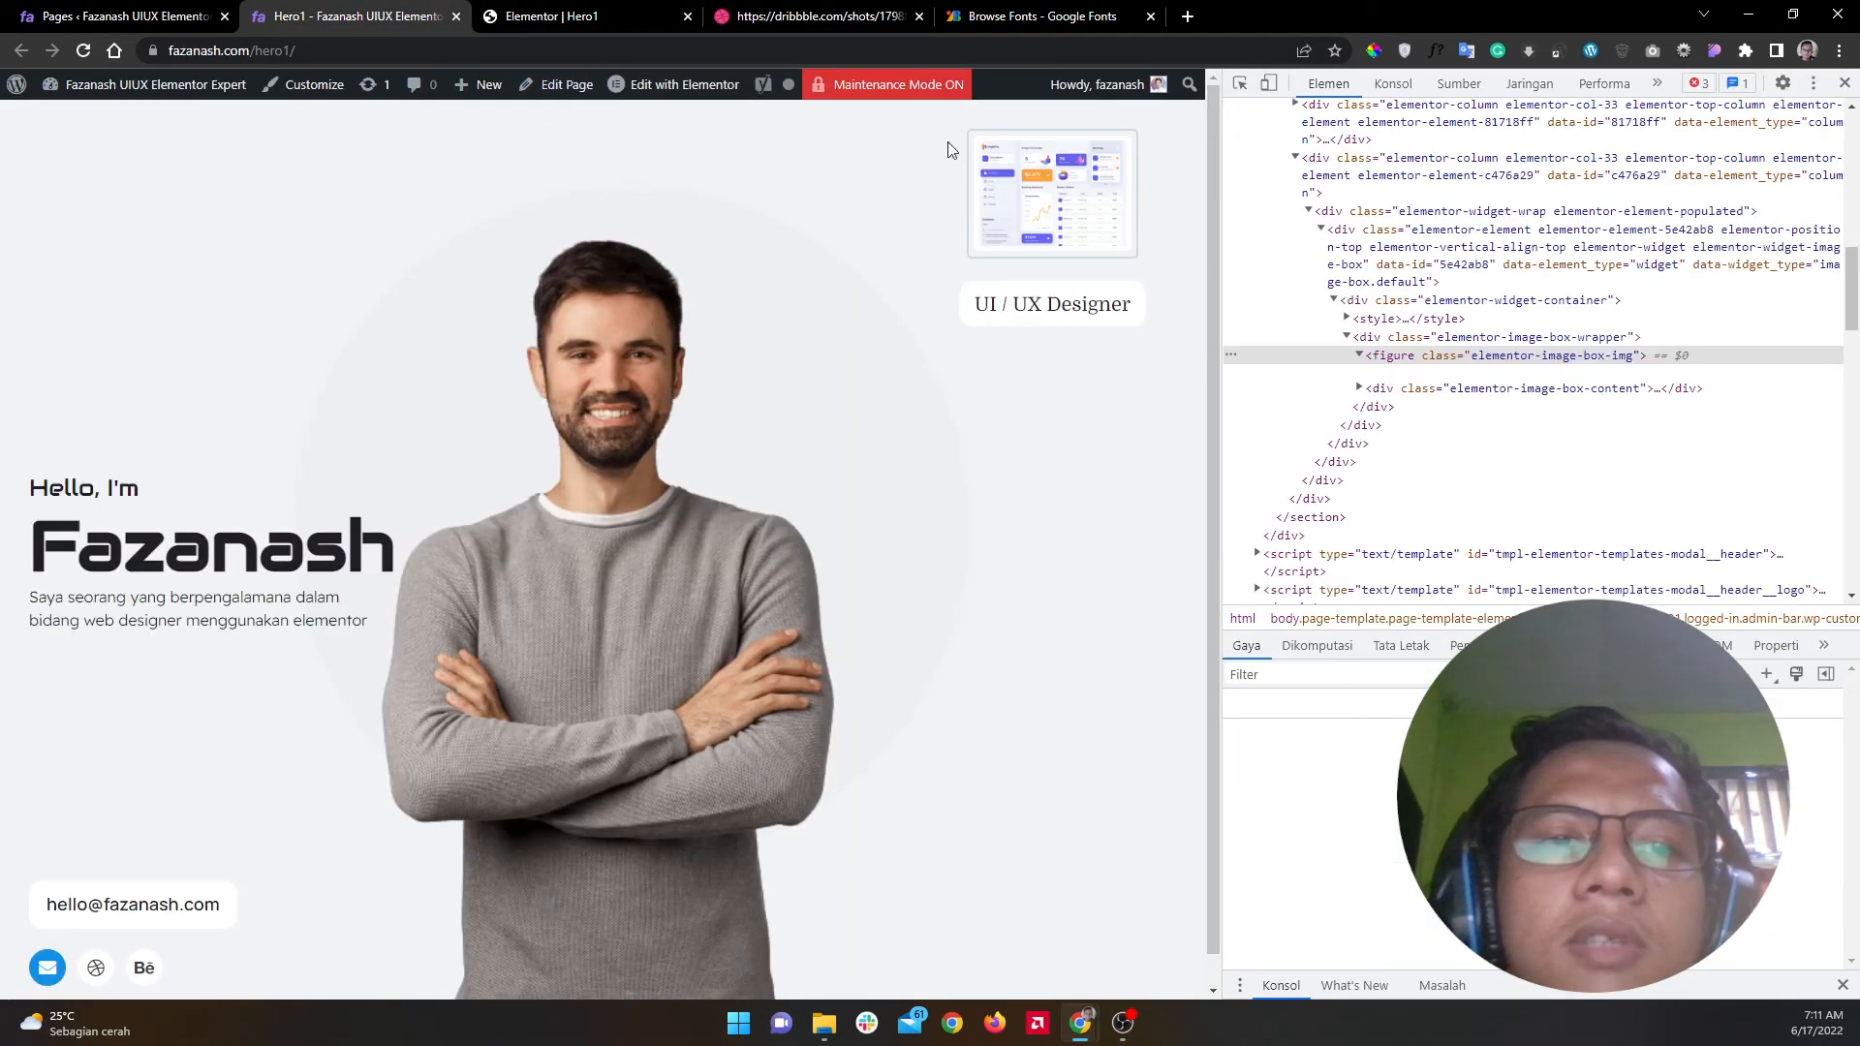
pyautogui.hotkey('ctrl', 'shift', 'c')
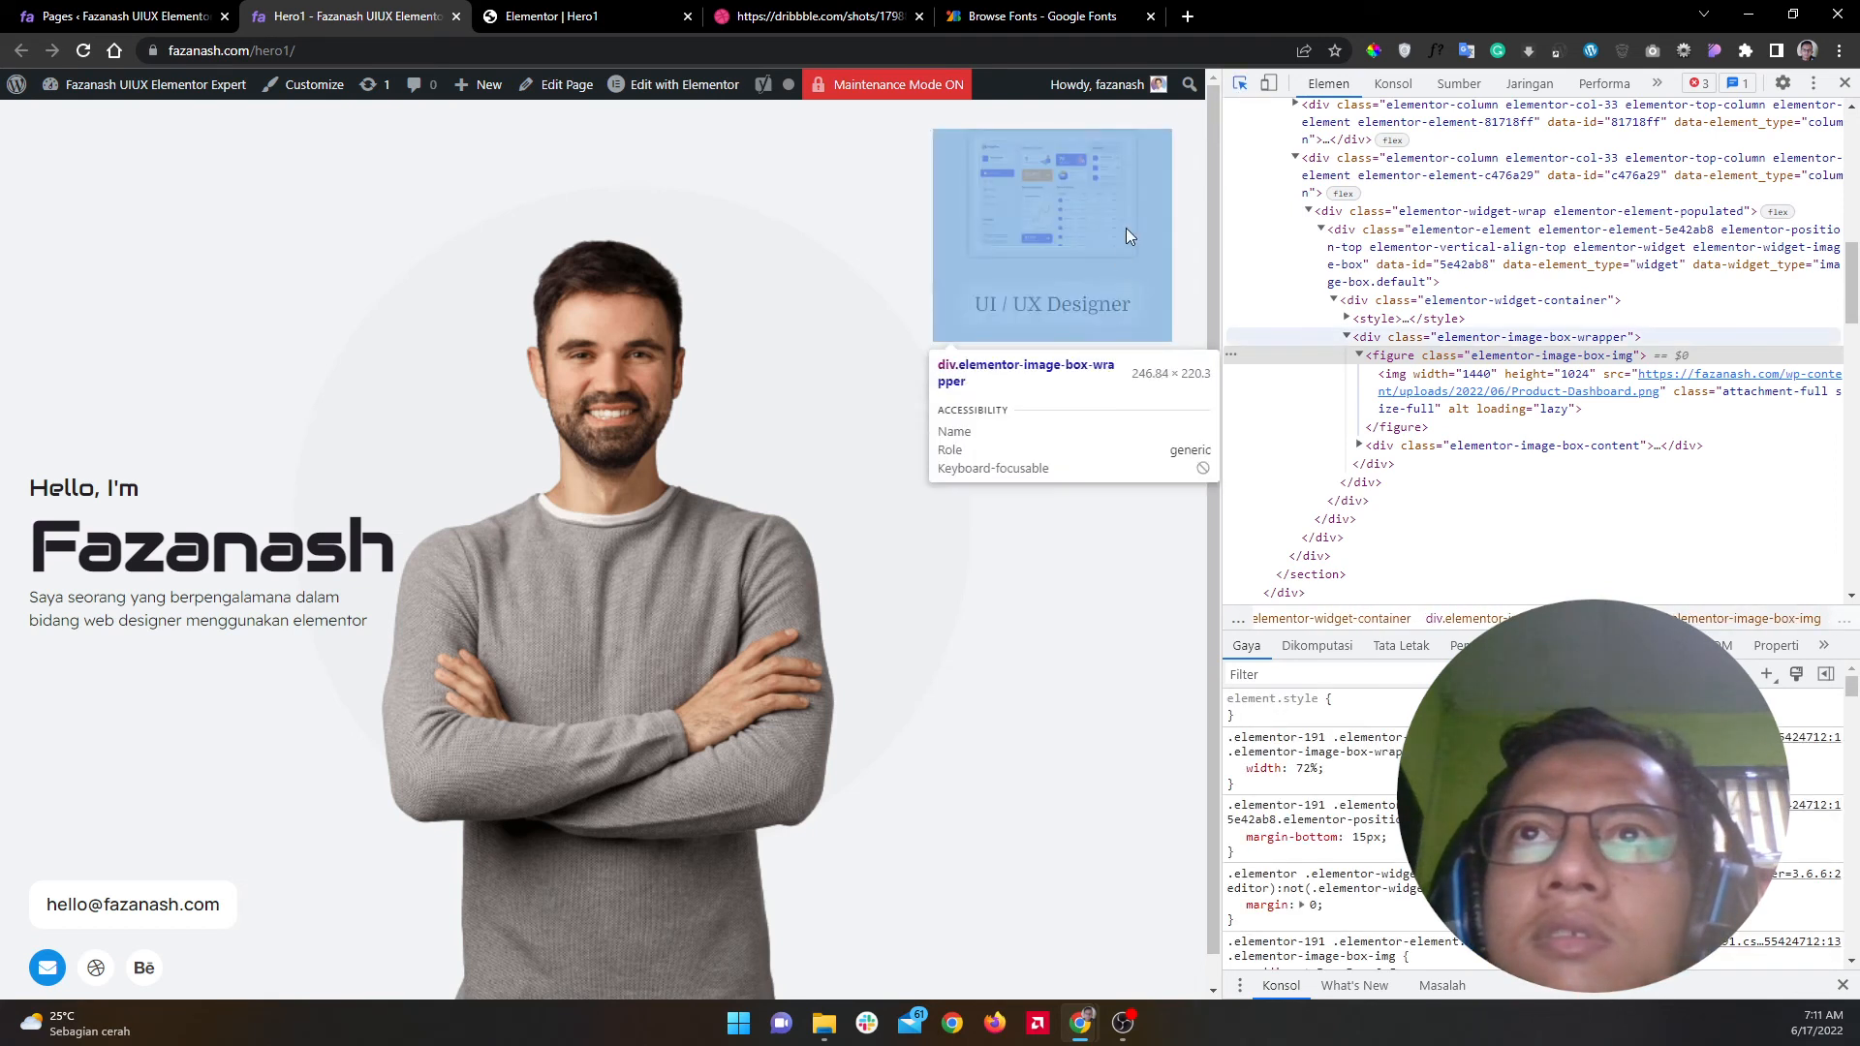
pyautogui.click(1060, 252)
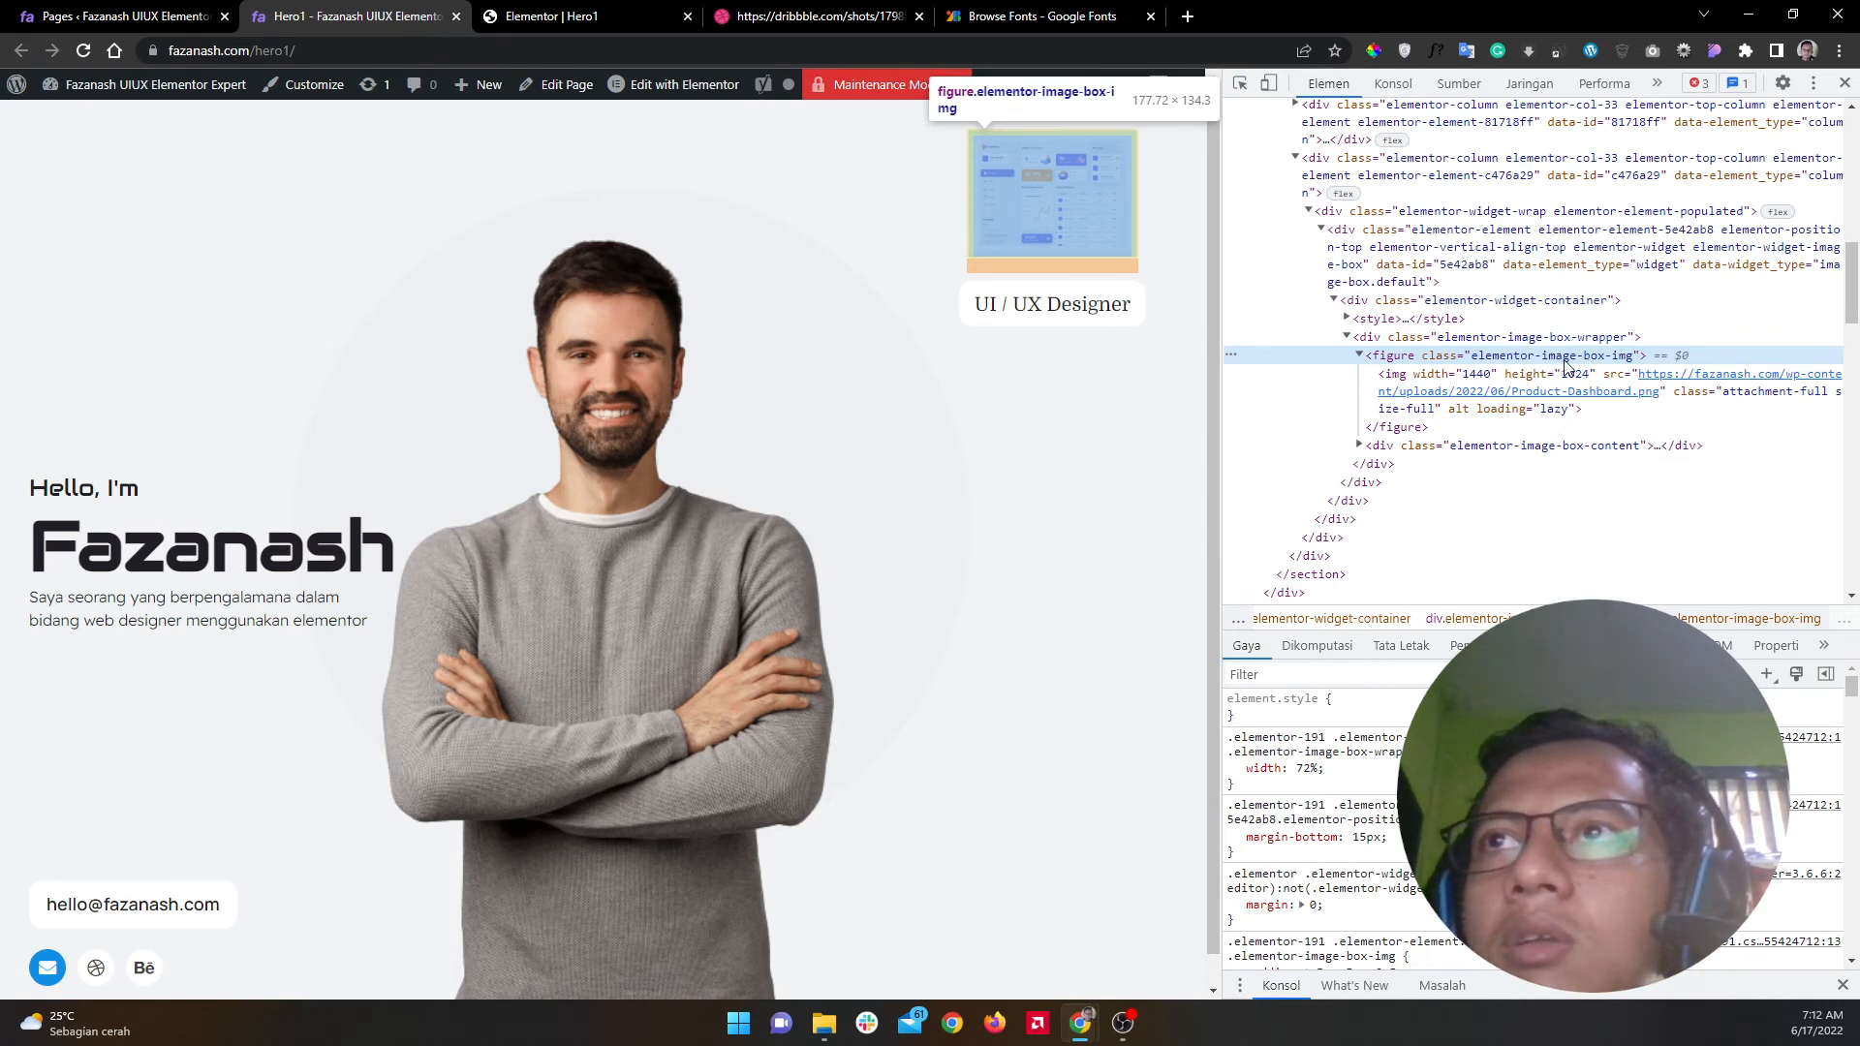
pyautogui.click(548, 17)
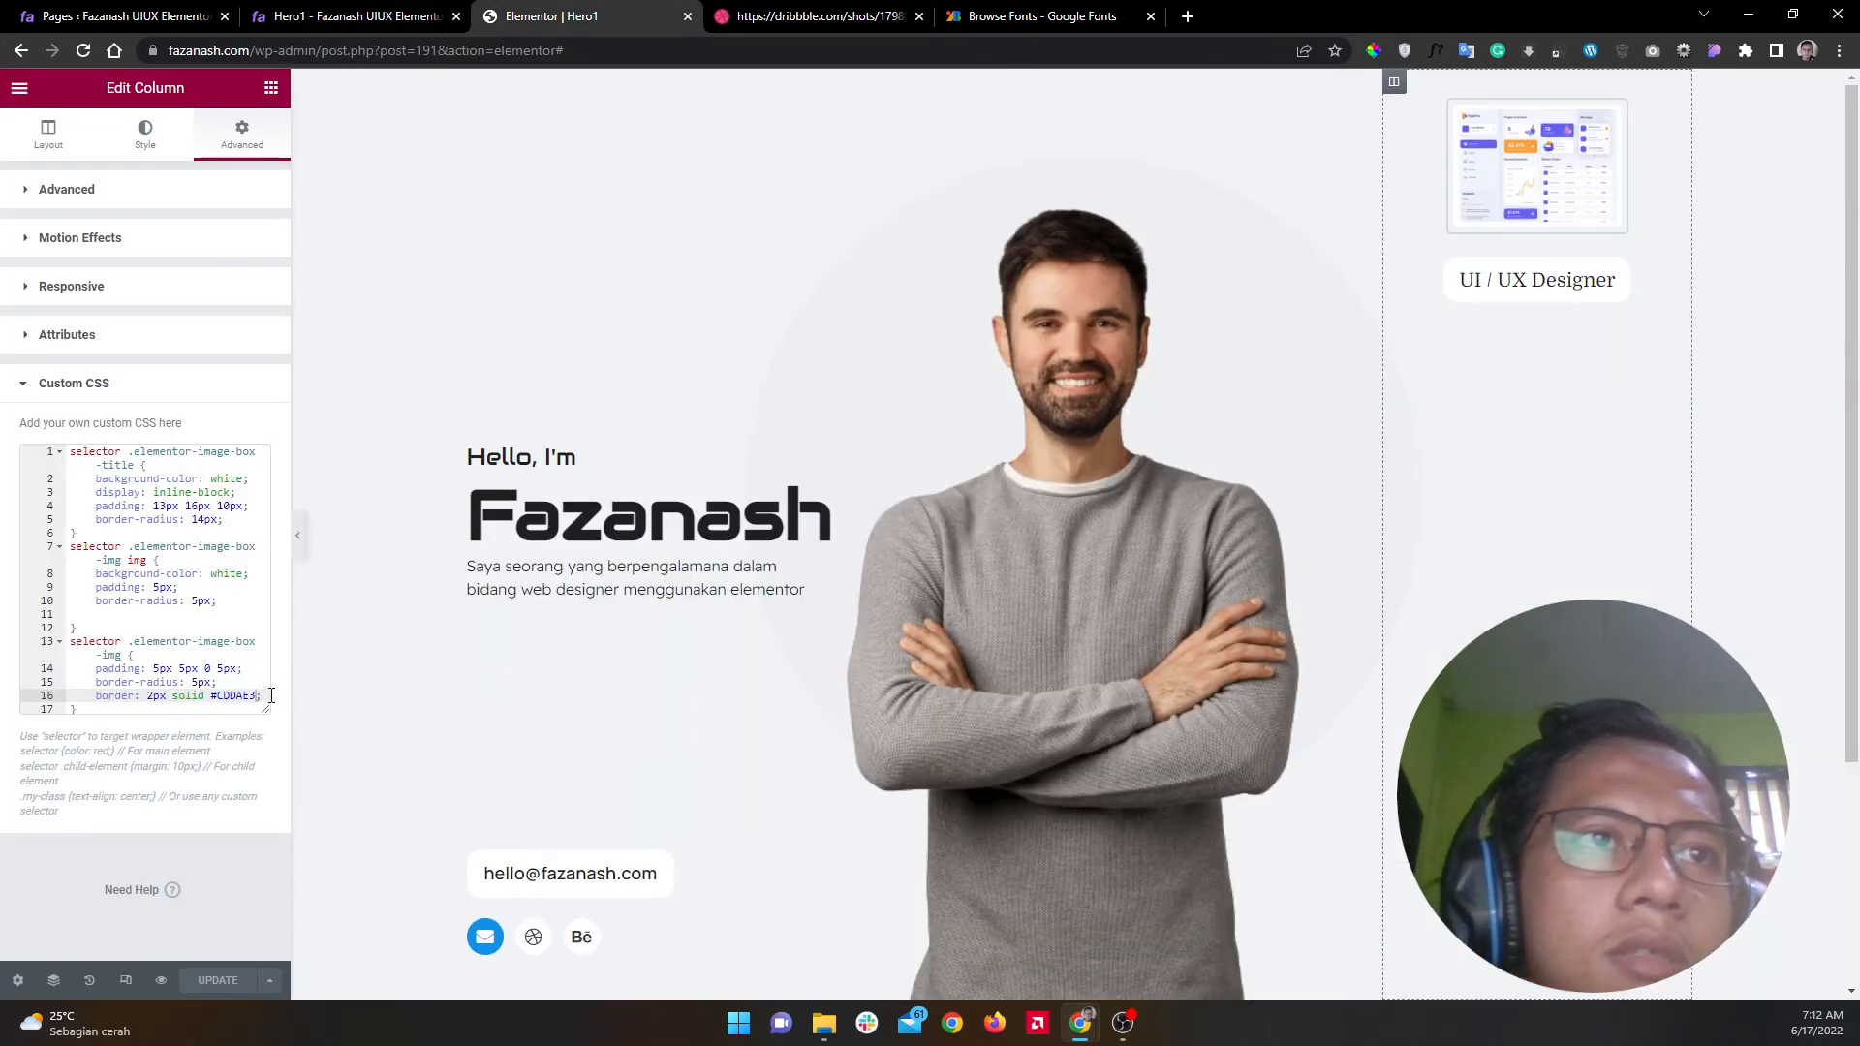
# Step: Add 'margin-bottom: 4px !important' under border-radius in the image-box-img rule and update the page
pyautogui.press('Up')
pyautogui.press('Return')
pyautogui.write('marg')
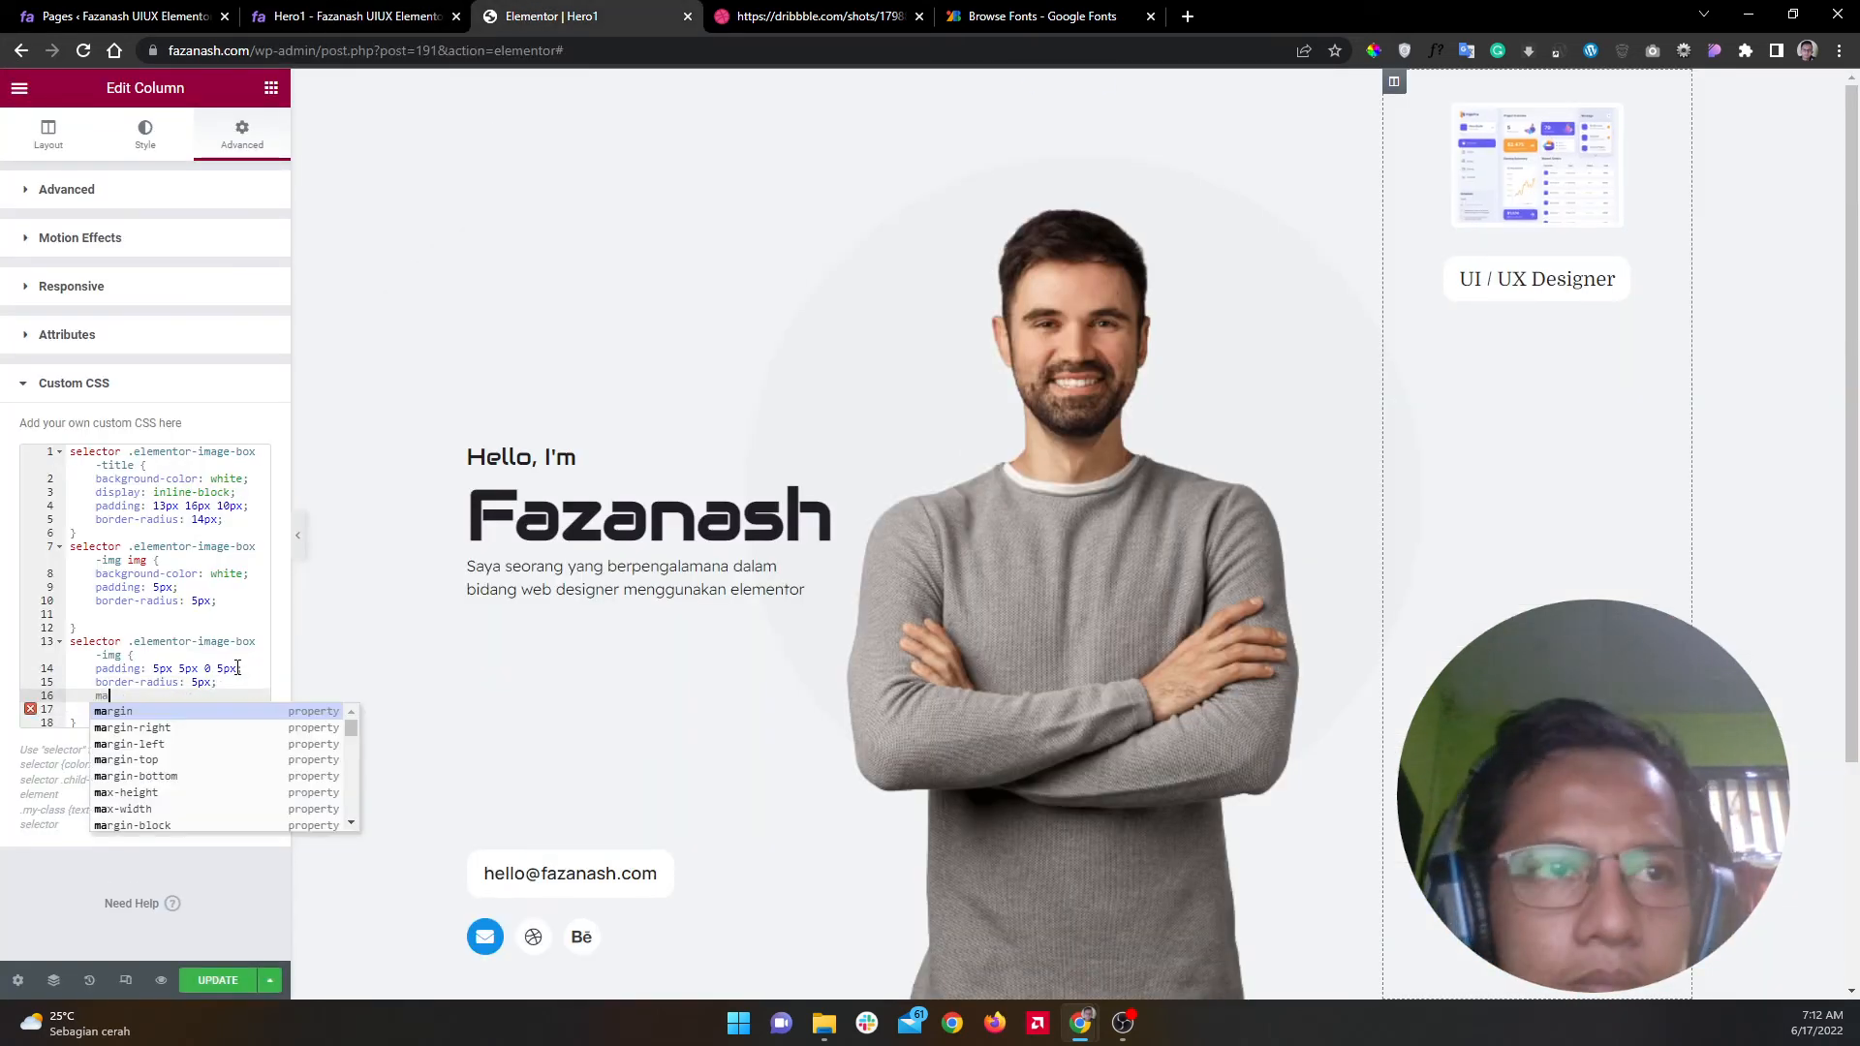
pyautogui.press('Down')
pyautogui.press('Down')
pyautogui.press('Down')
pyautogui.press('Down')
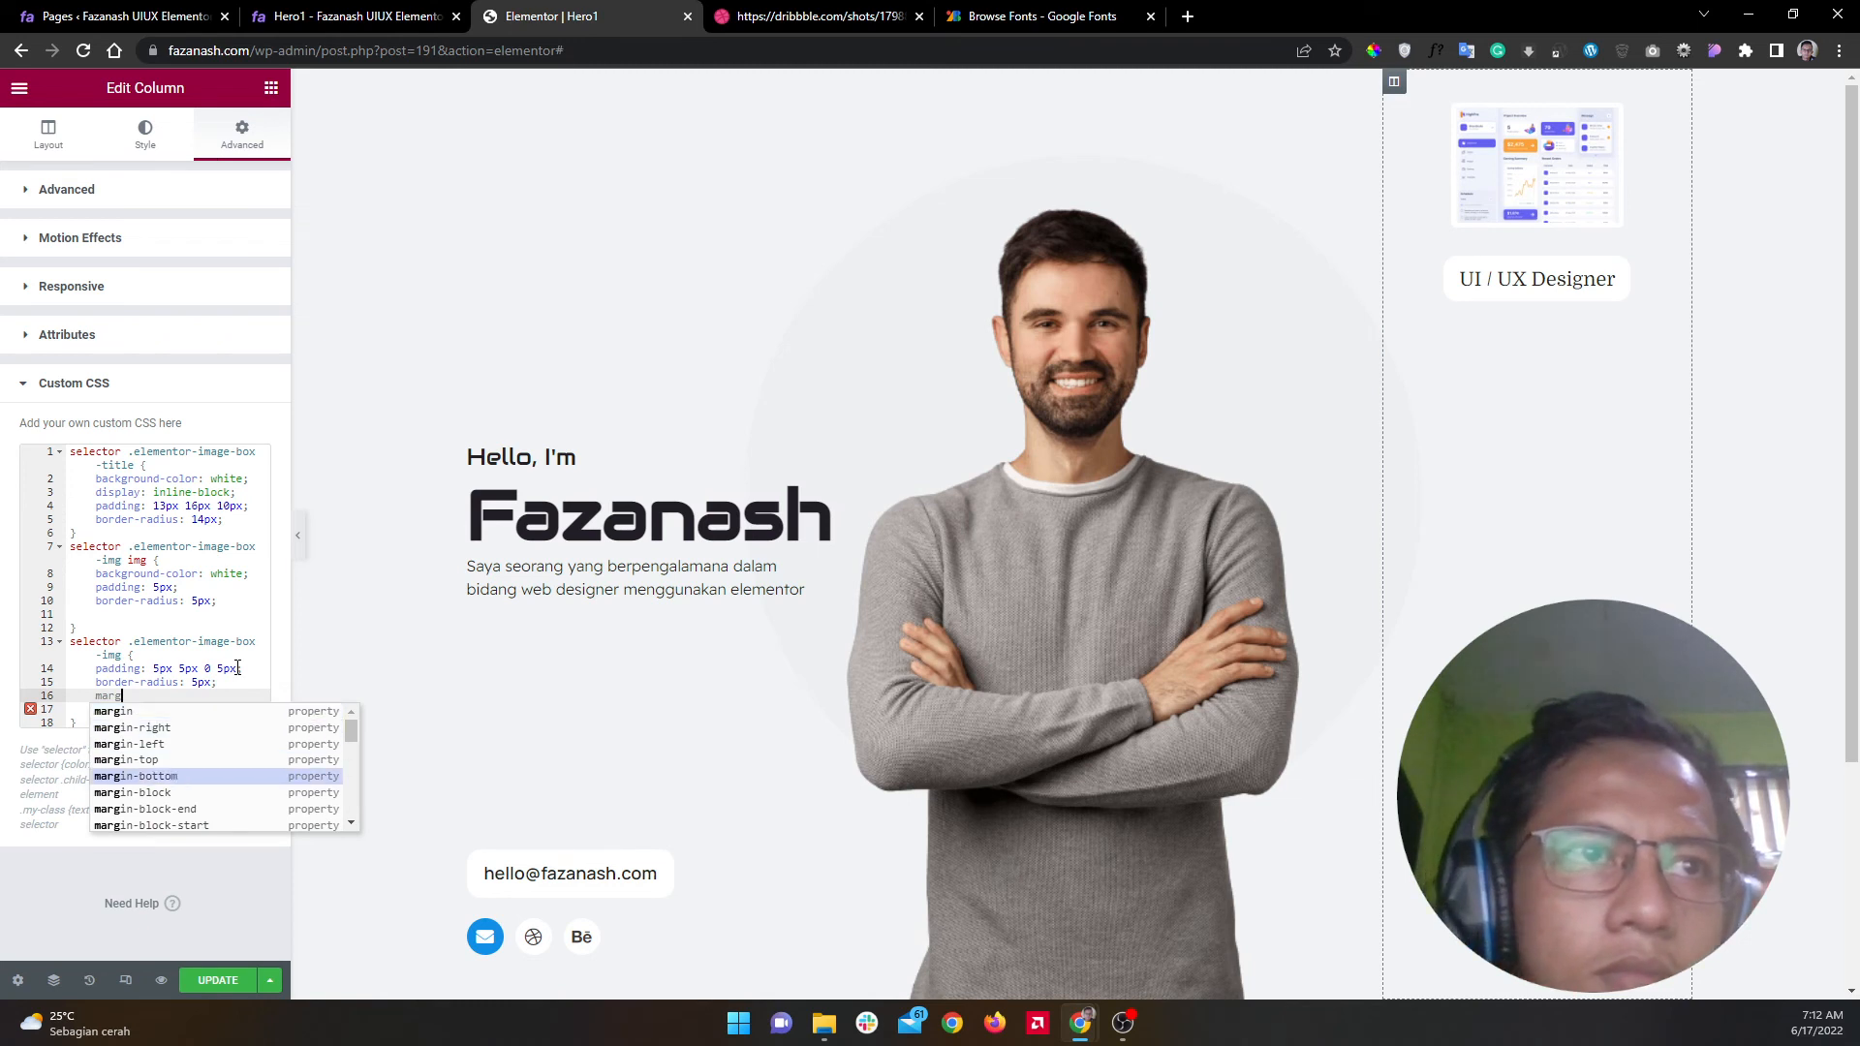
pyautogui.press('Return')
pyautogui.write('4px;')
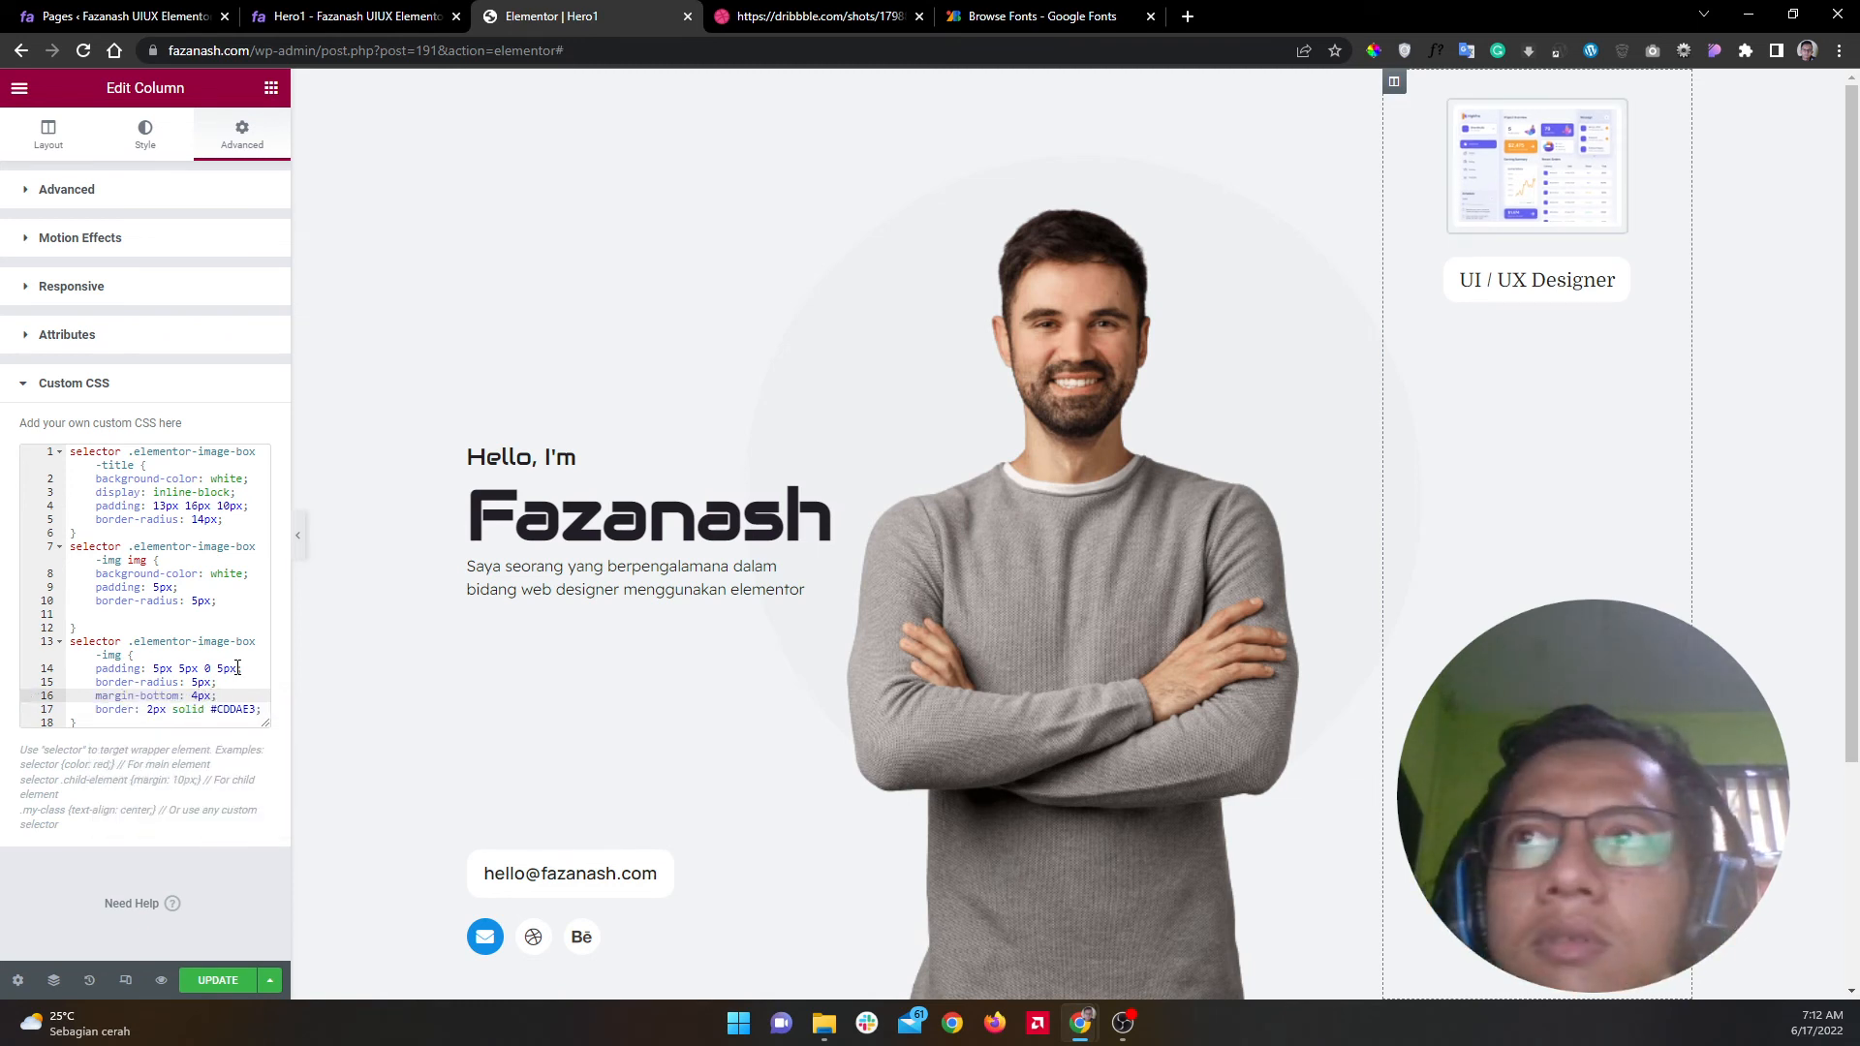
pyautogui.press('BackSpace')
pyautogui.write(' !im')
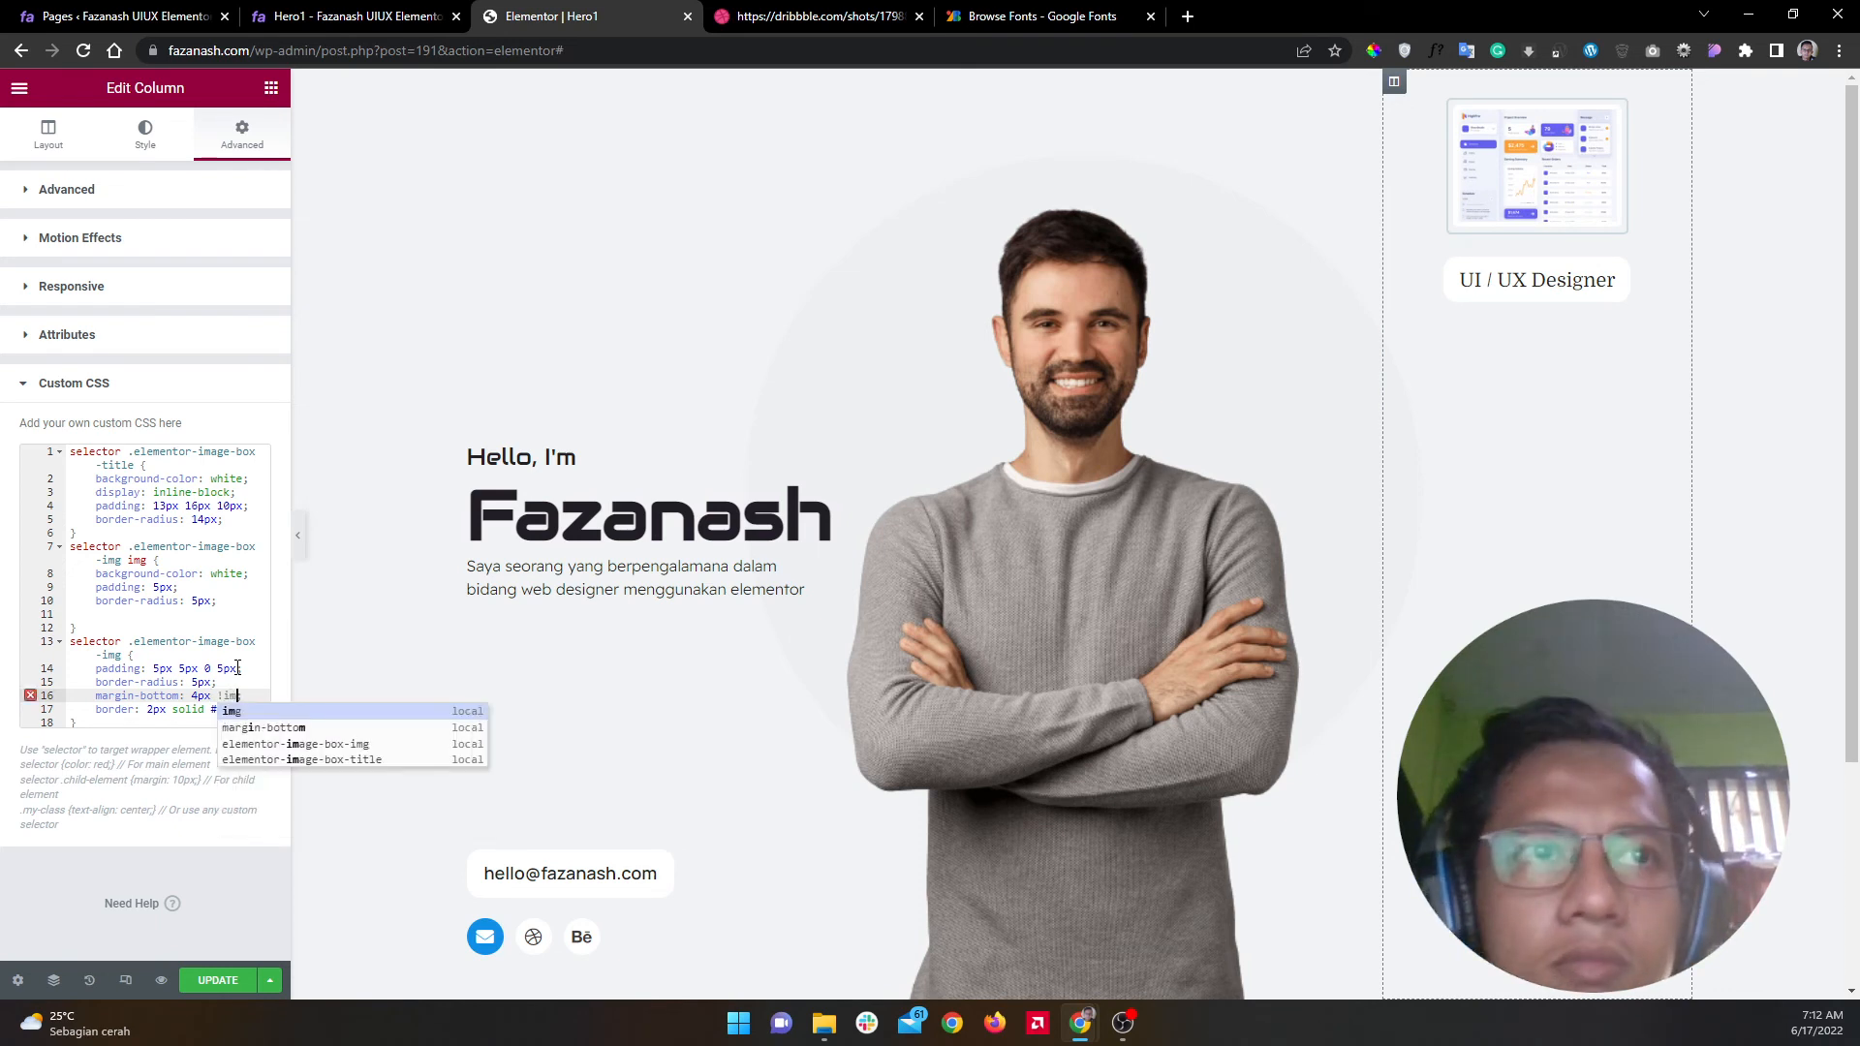
pyautogui.write('portant;')
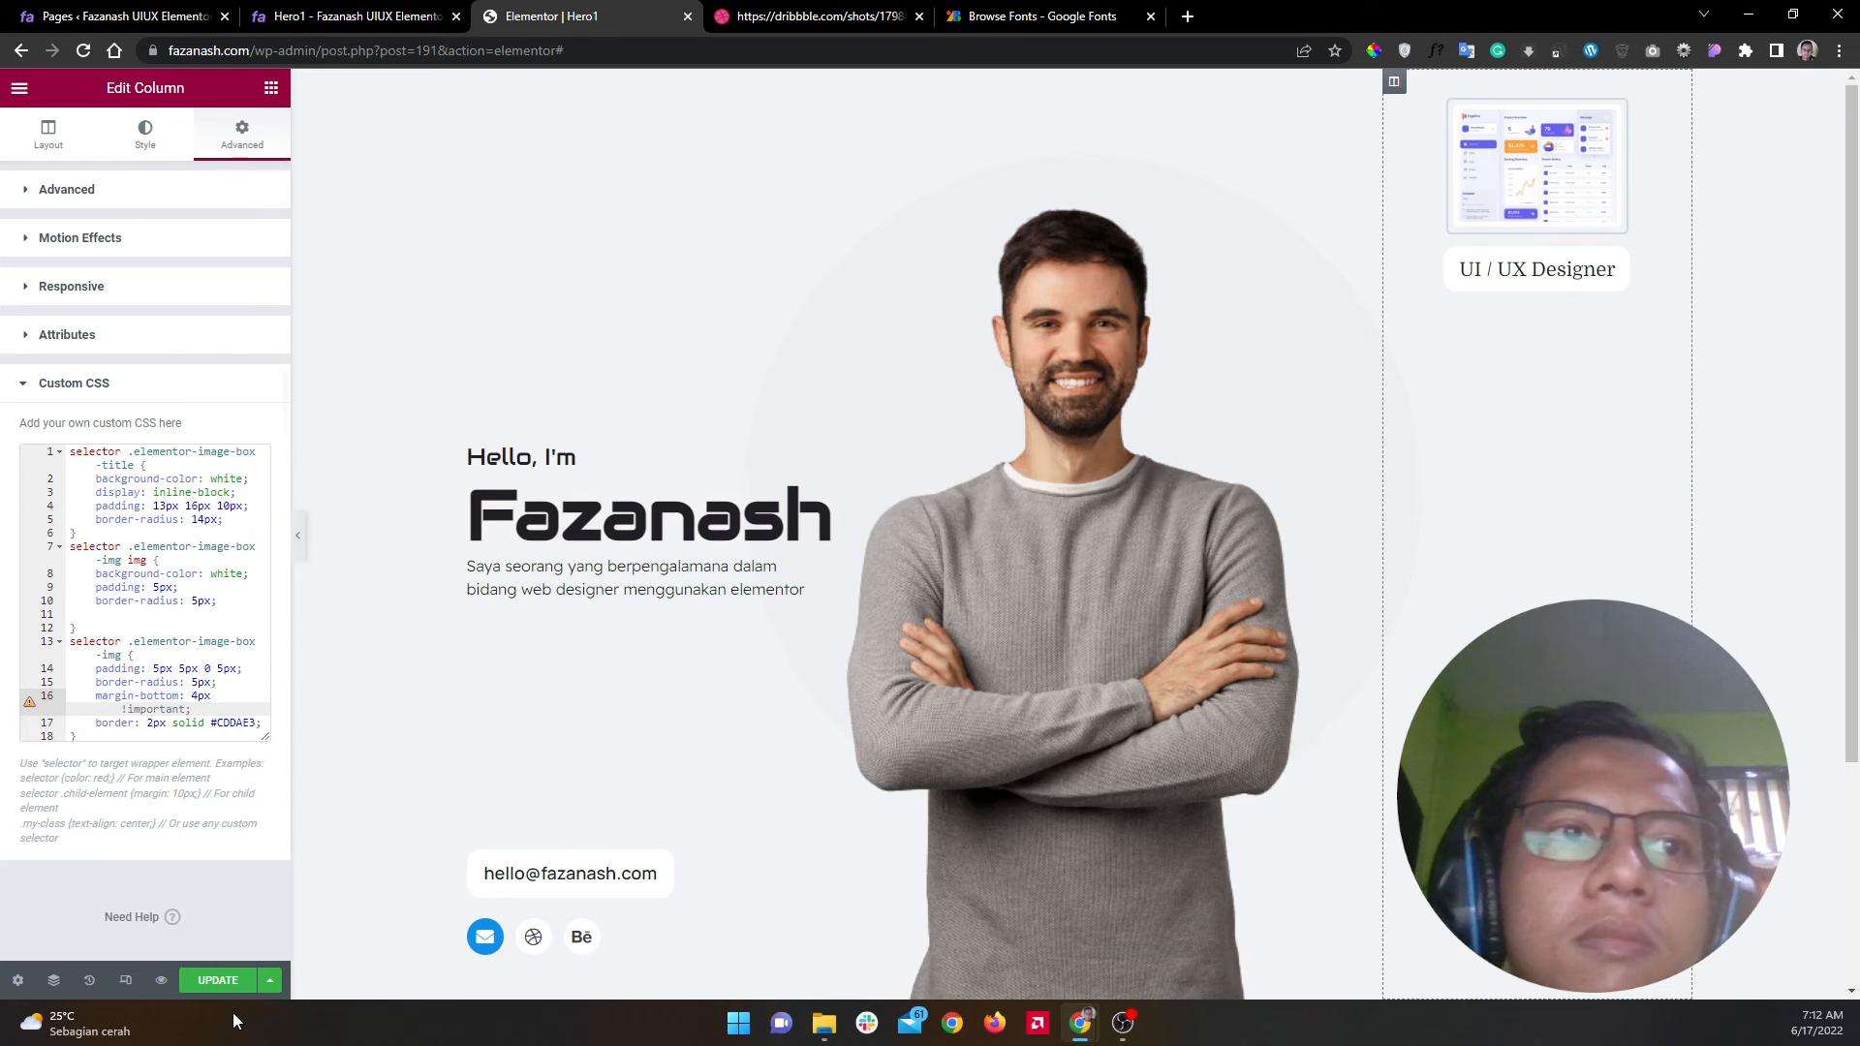
pyautogui.click(217, 980)
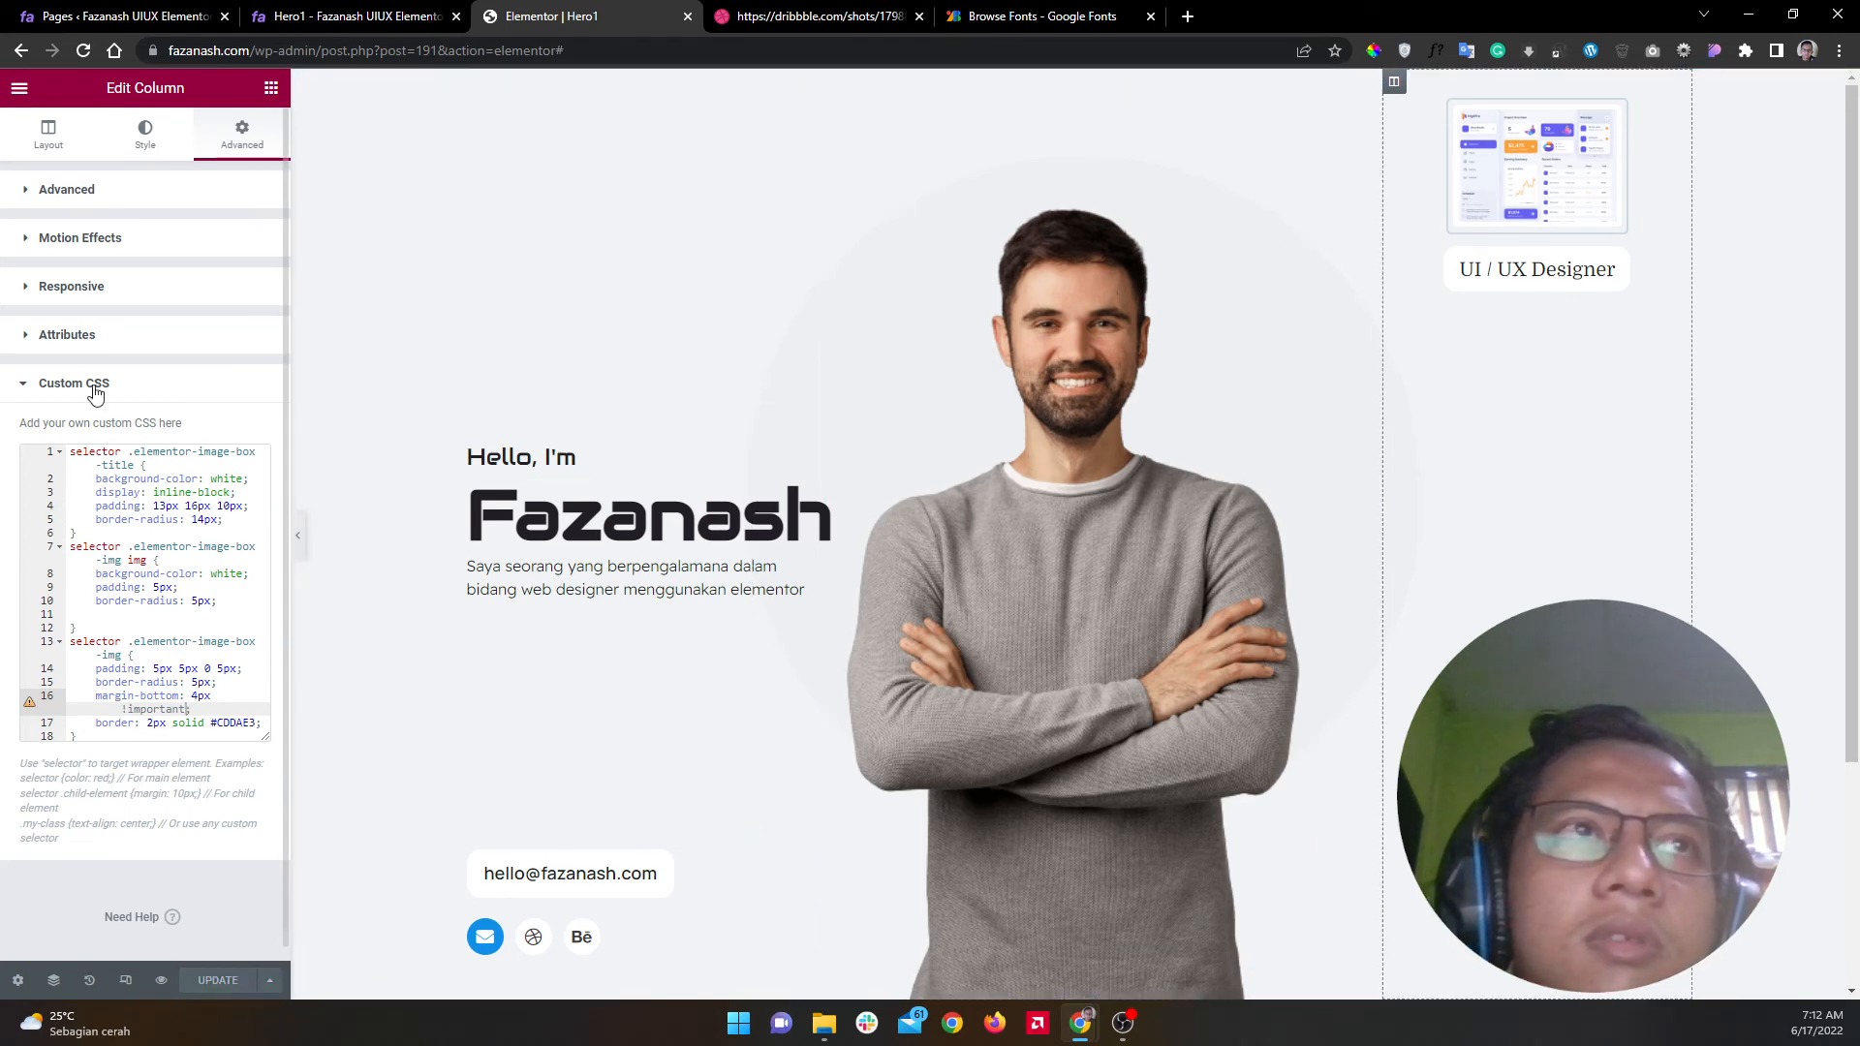
# Step: Paste #E2EAEF into the spacer's background colour field and copy that value
pyautogui.click(954, 181)
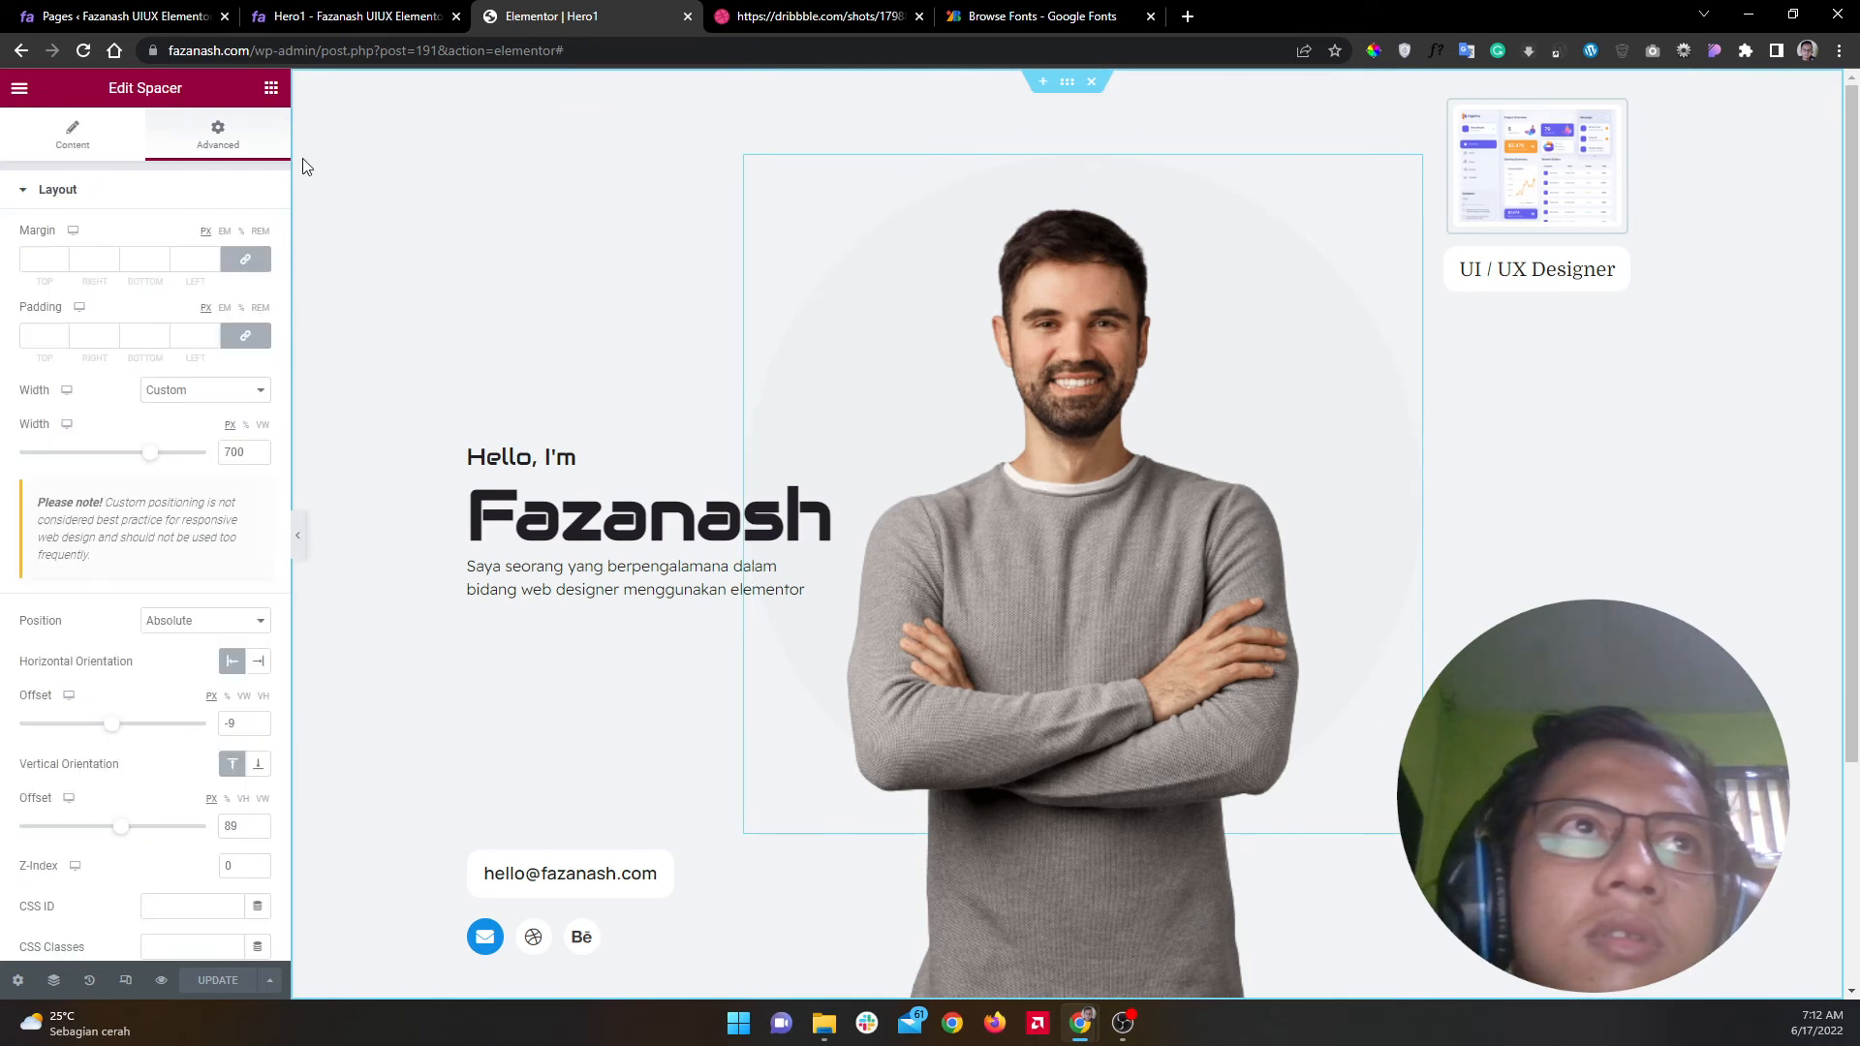
pyautogui.click(163, 199)
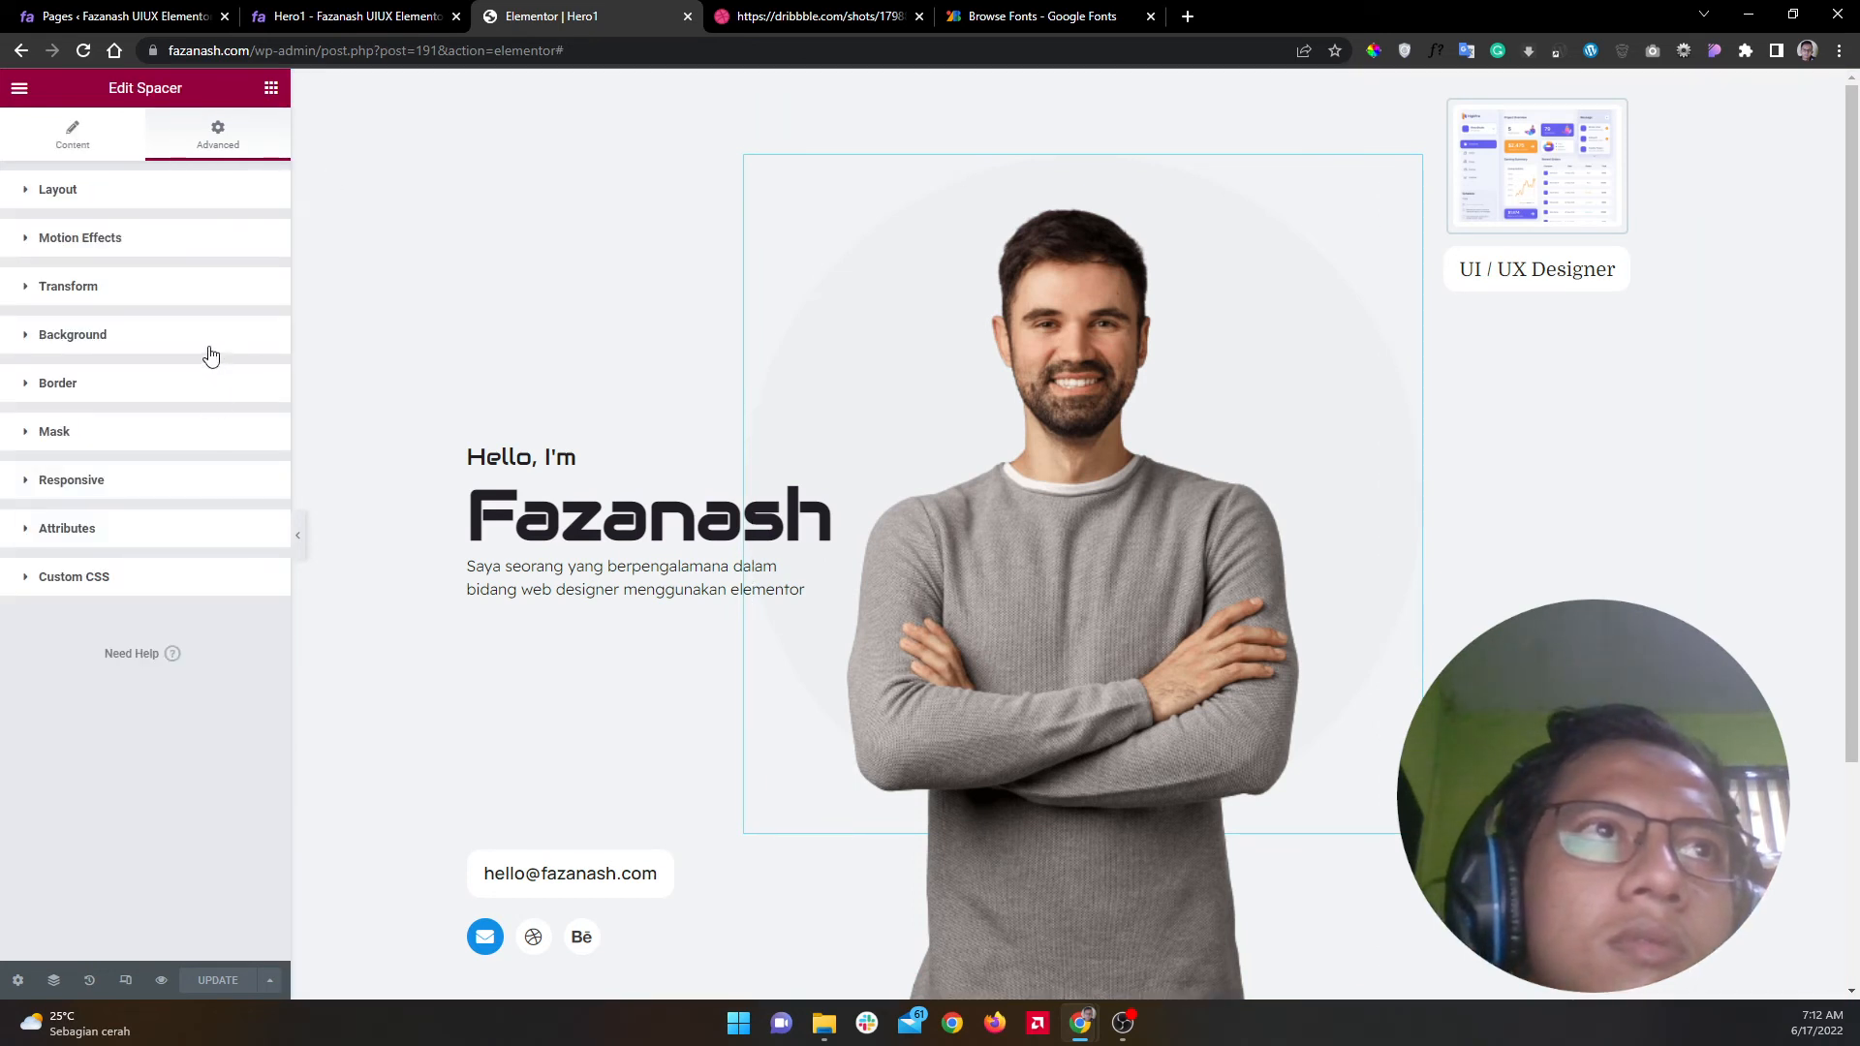
pyautogui.click(207, 344)
pyautogui.click(257, 463)
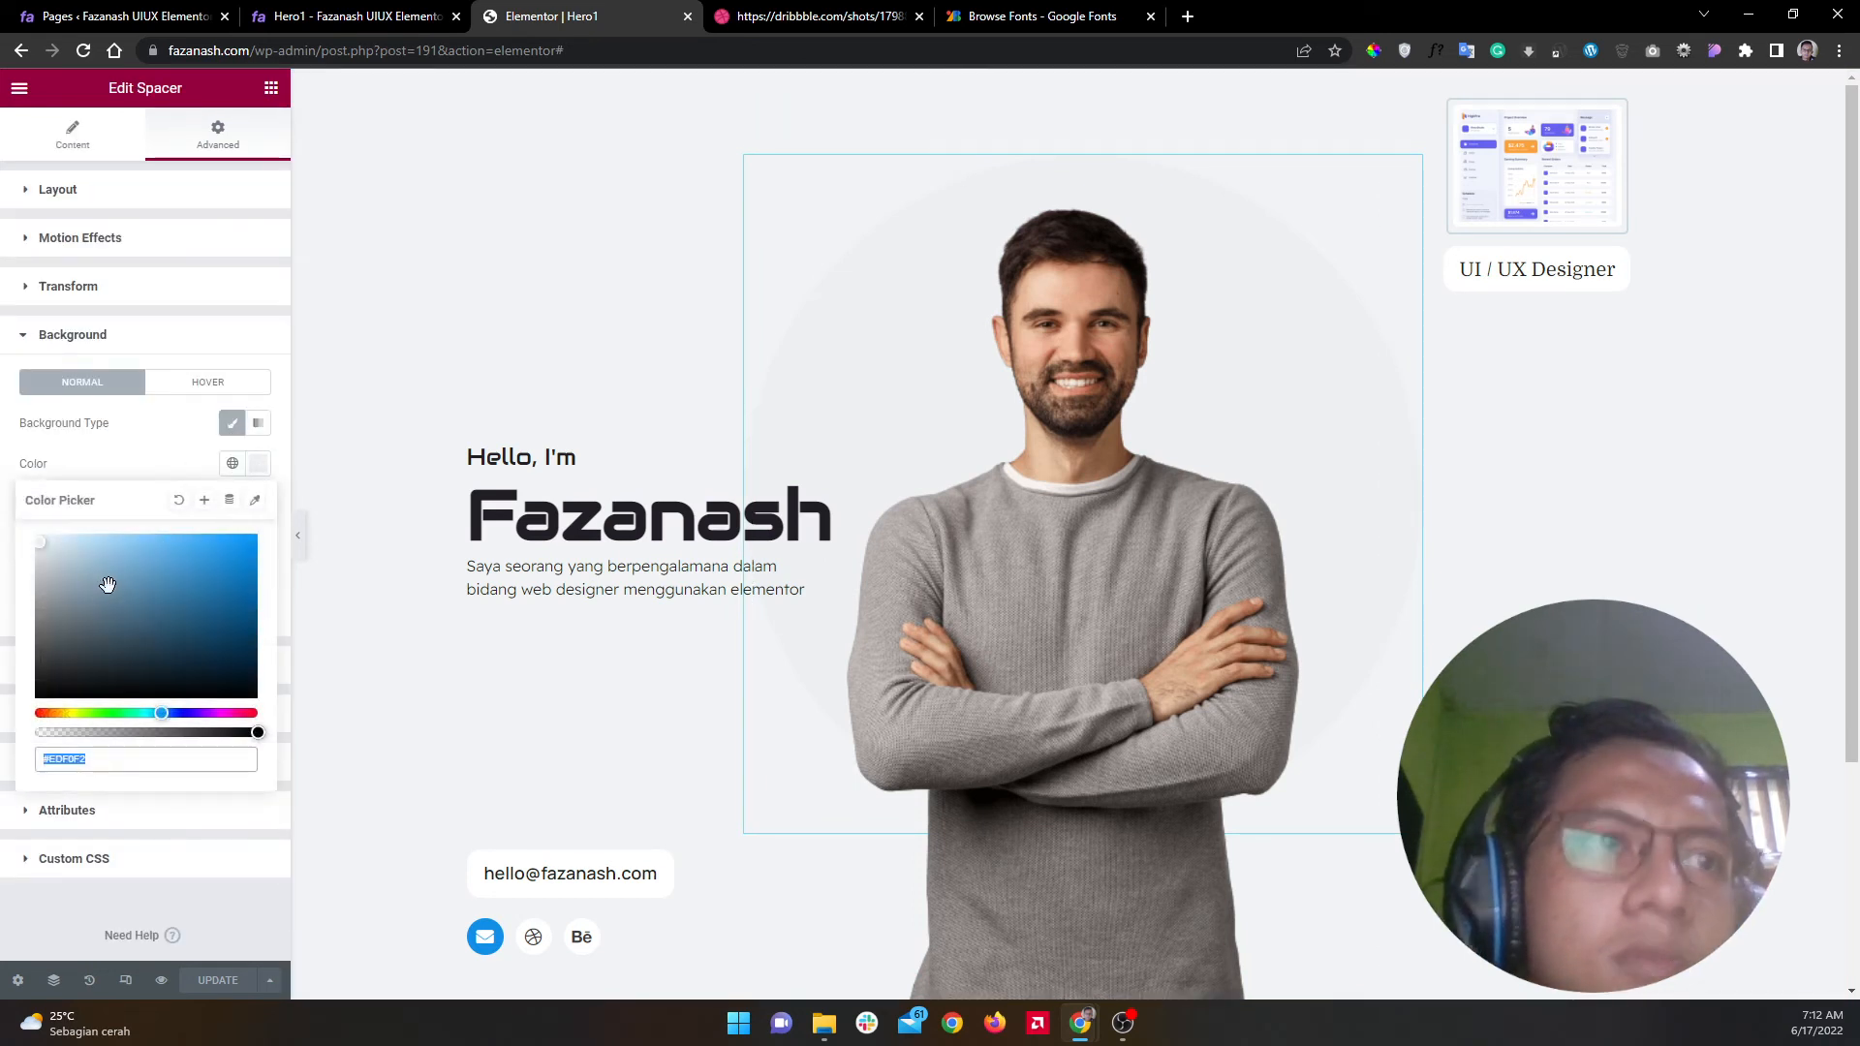
pyautogui.hotkey('ctrl', 'x')
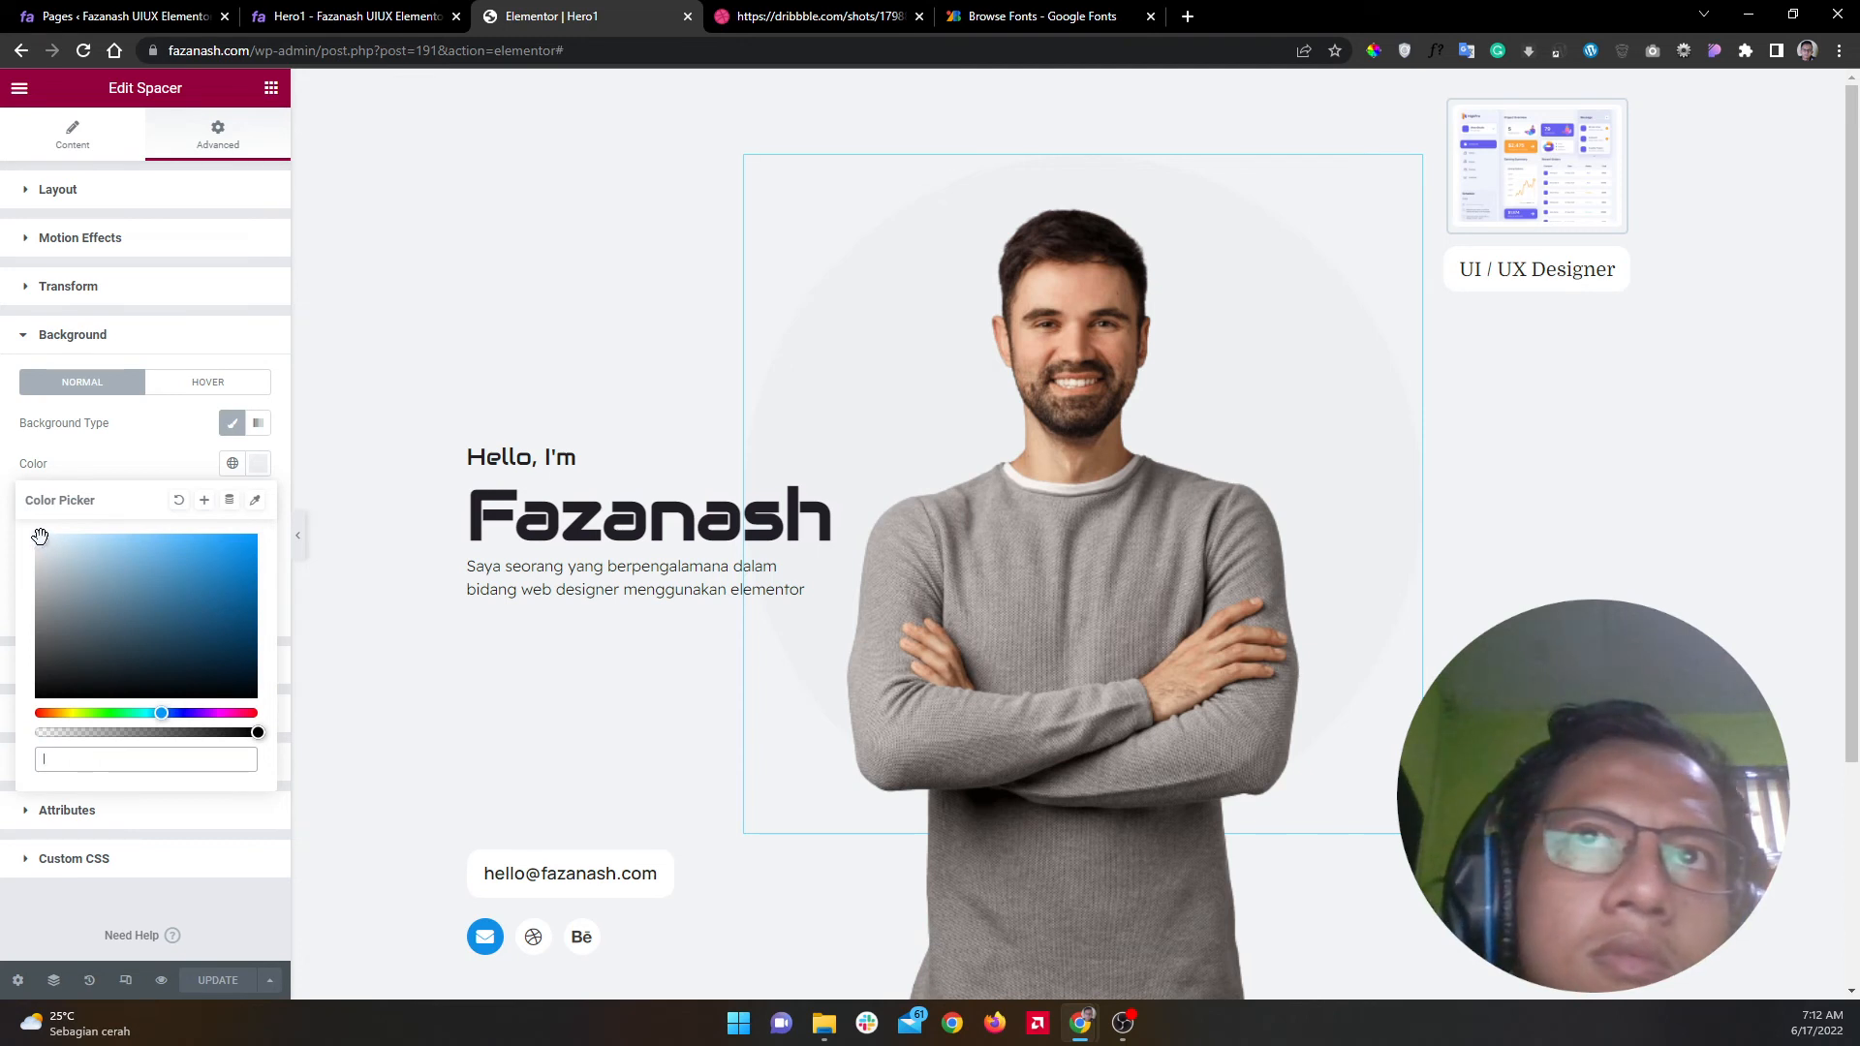
pyautogui.hotkey('ctrl', 'v')
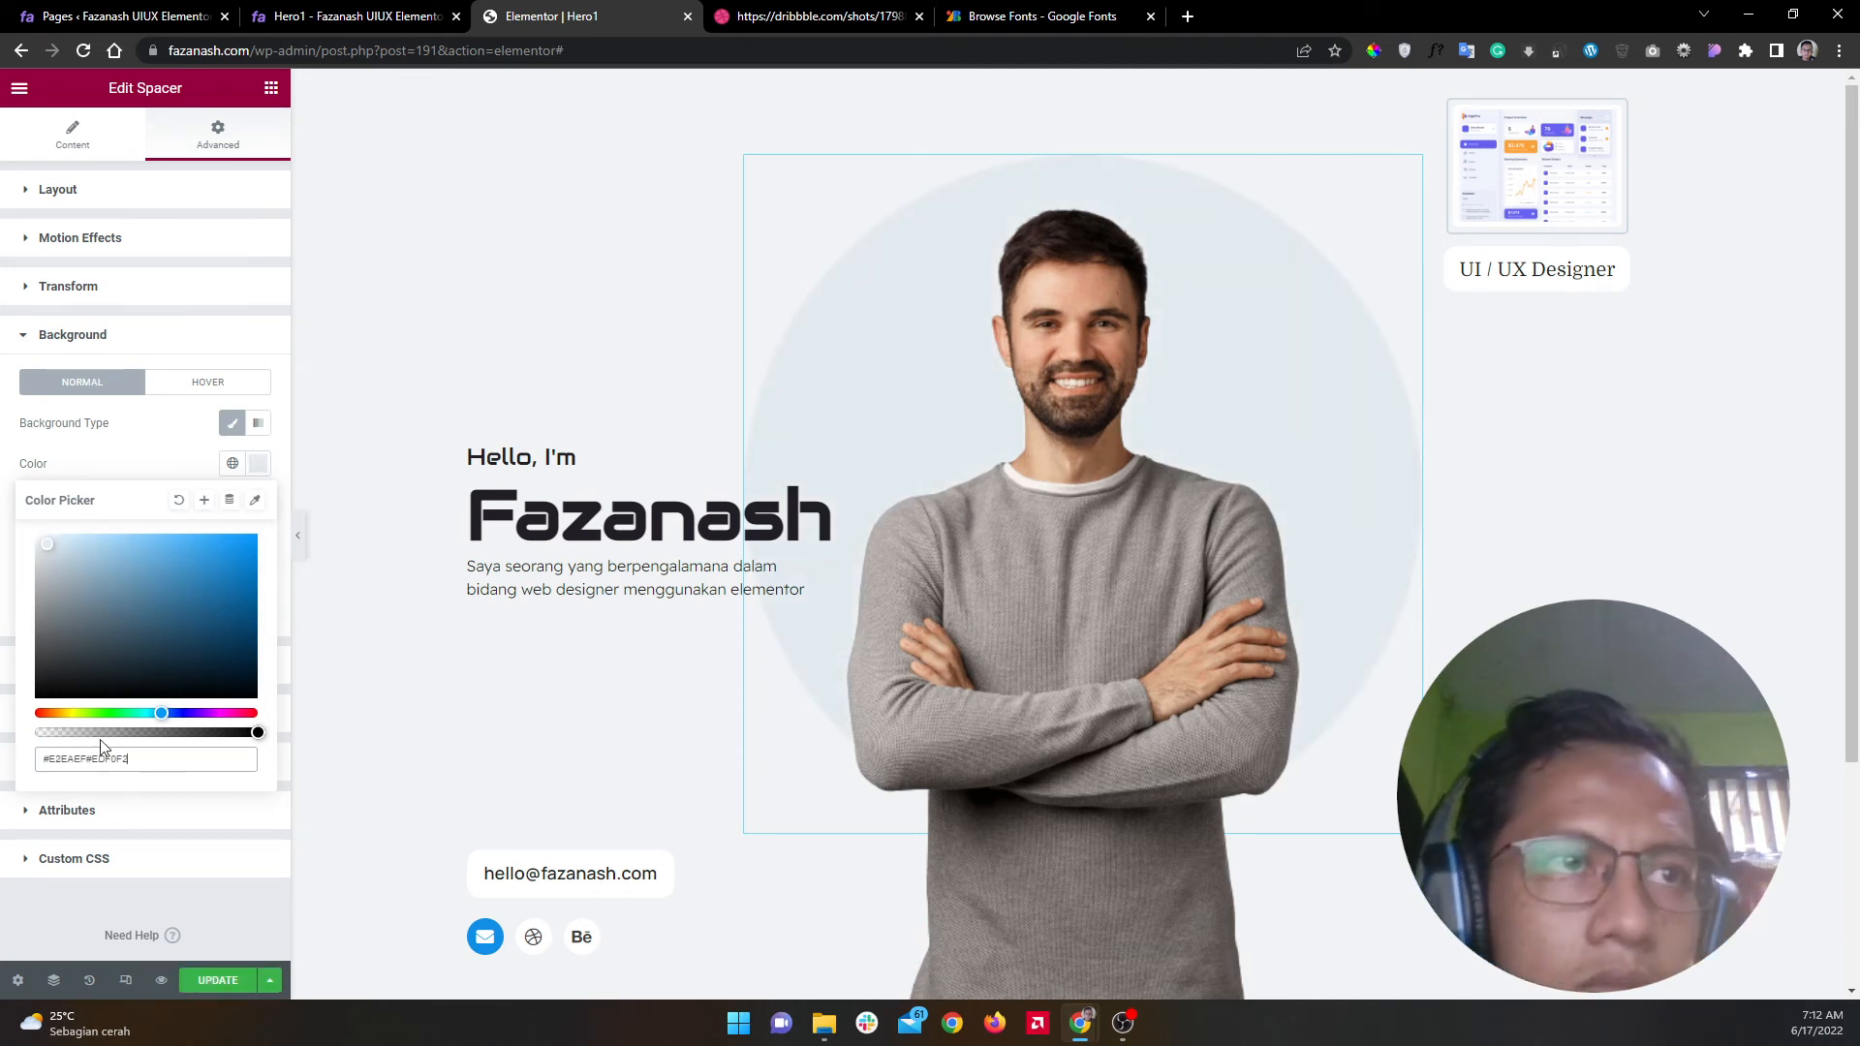
pyautogui.moveTo(86, 759); pyautogui.dragTo(43, 759)
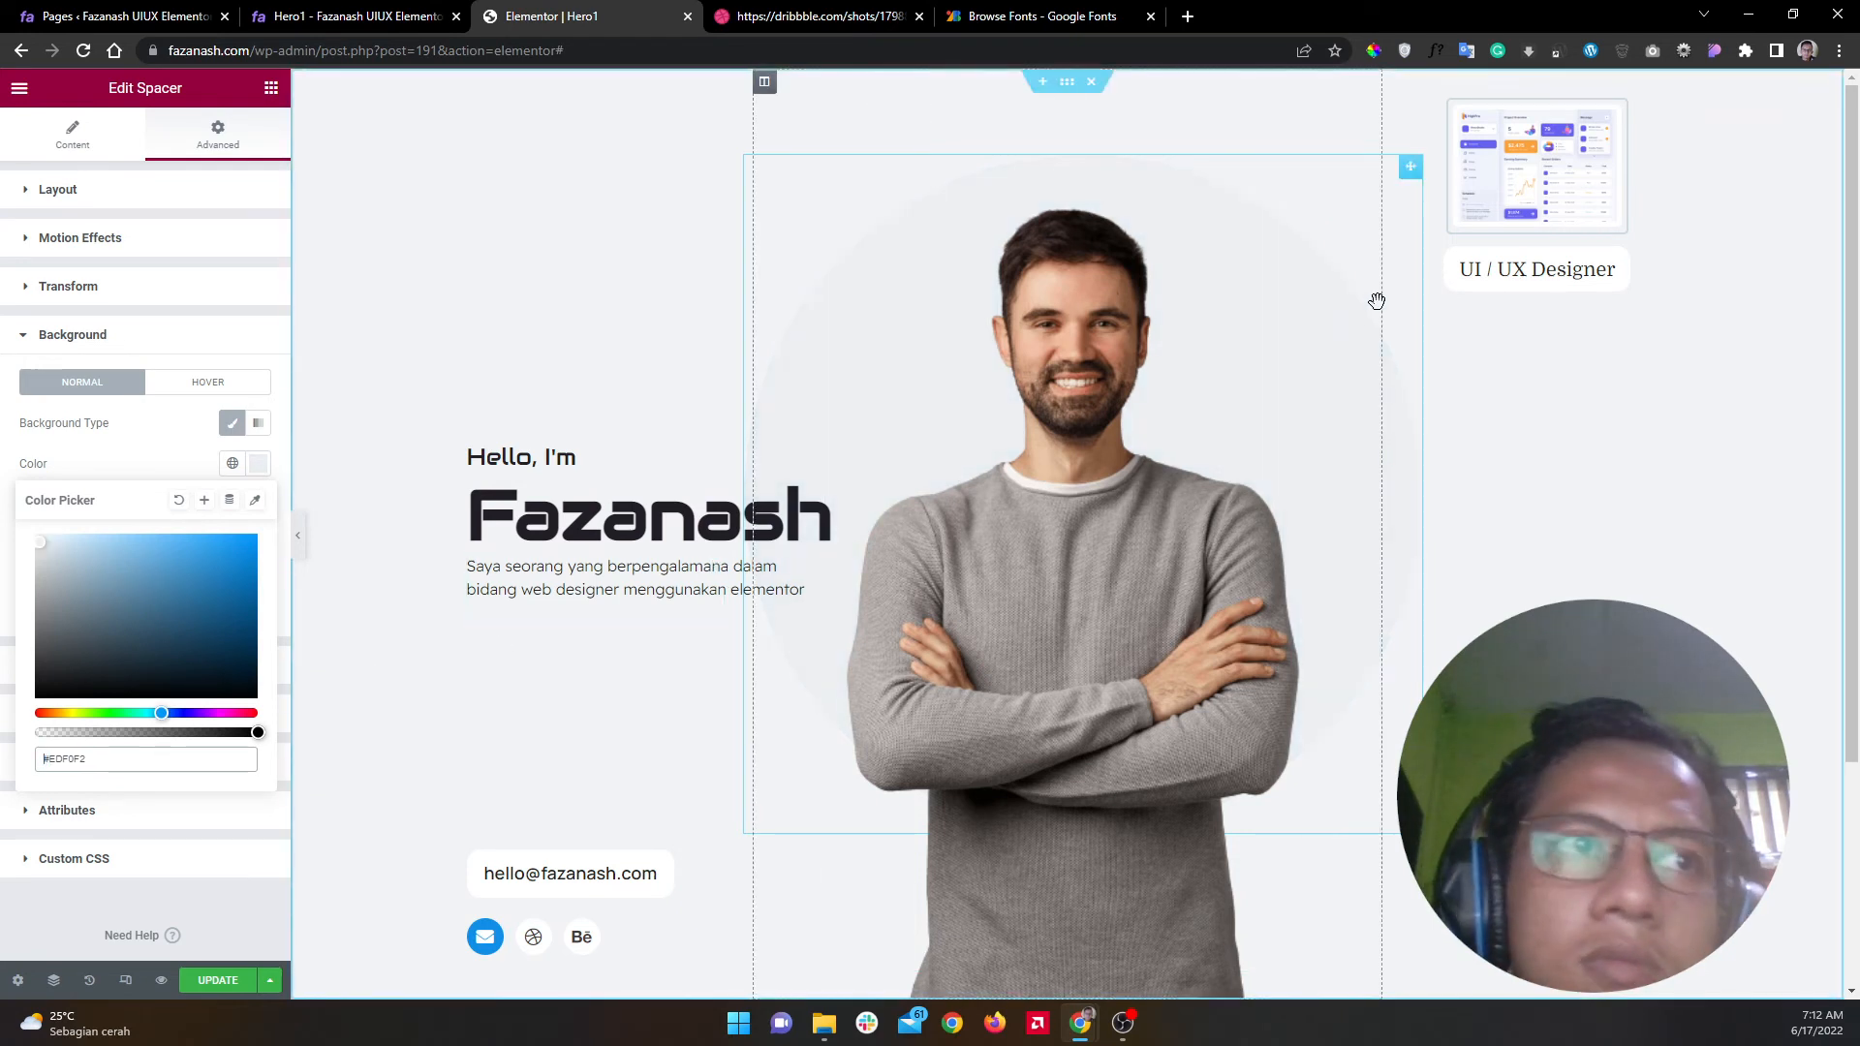
# Step: Replace CDDAE3 with E2EAEF in the column's Custom CSS border, update, and preview the page
pyautogui.click(1394, 82)
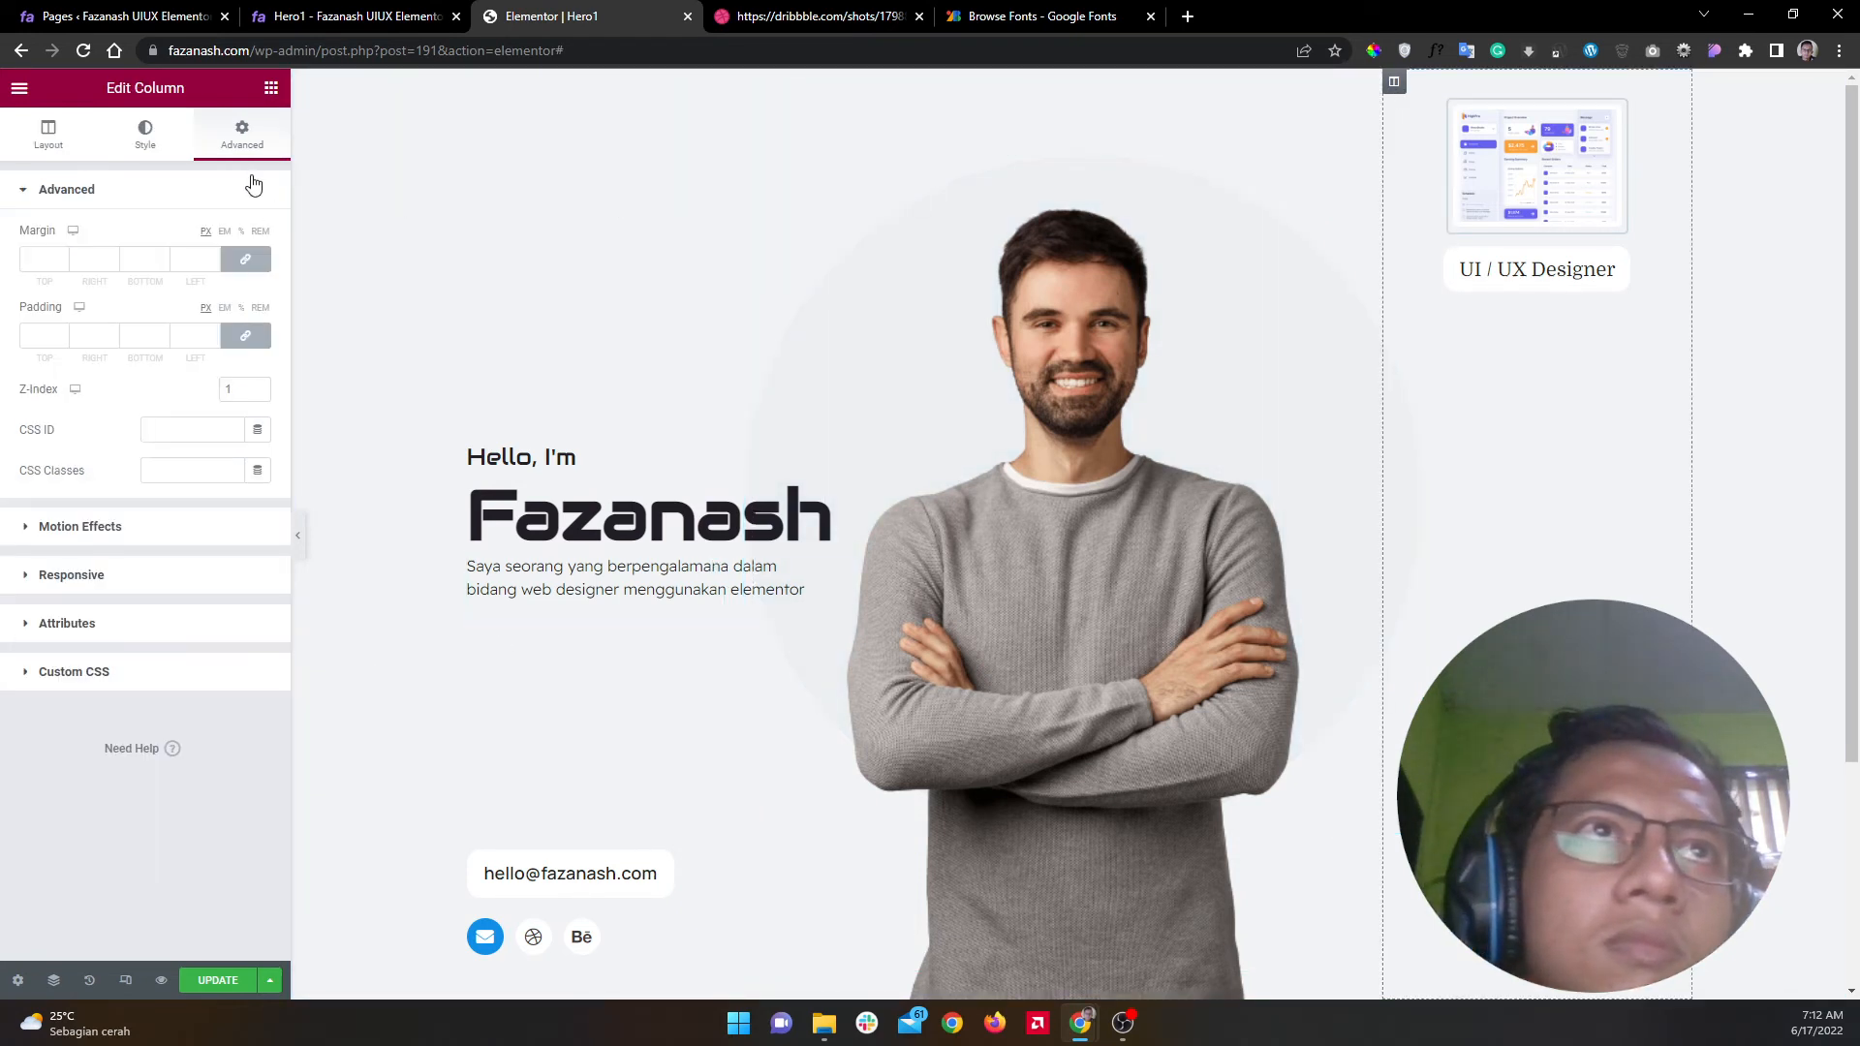
pyautogui.click(249, 189)
pyautogui.click(208, 384)
pyautogui.click(232, 714)
pyautogui.doubleClick(233, 721)
pyautogui.write('E2EAEF')
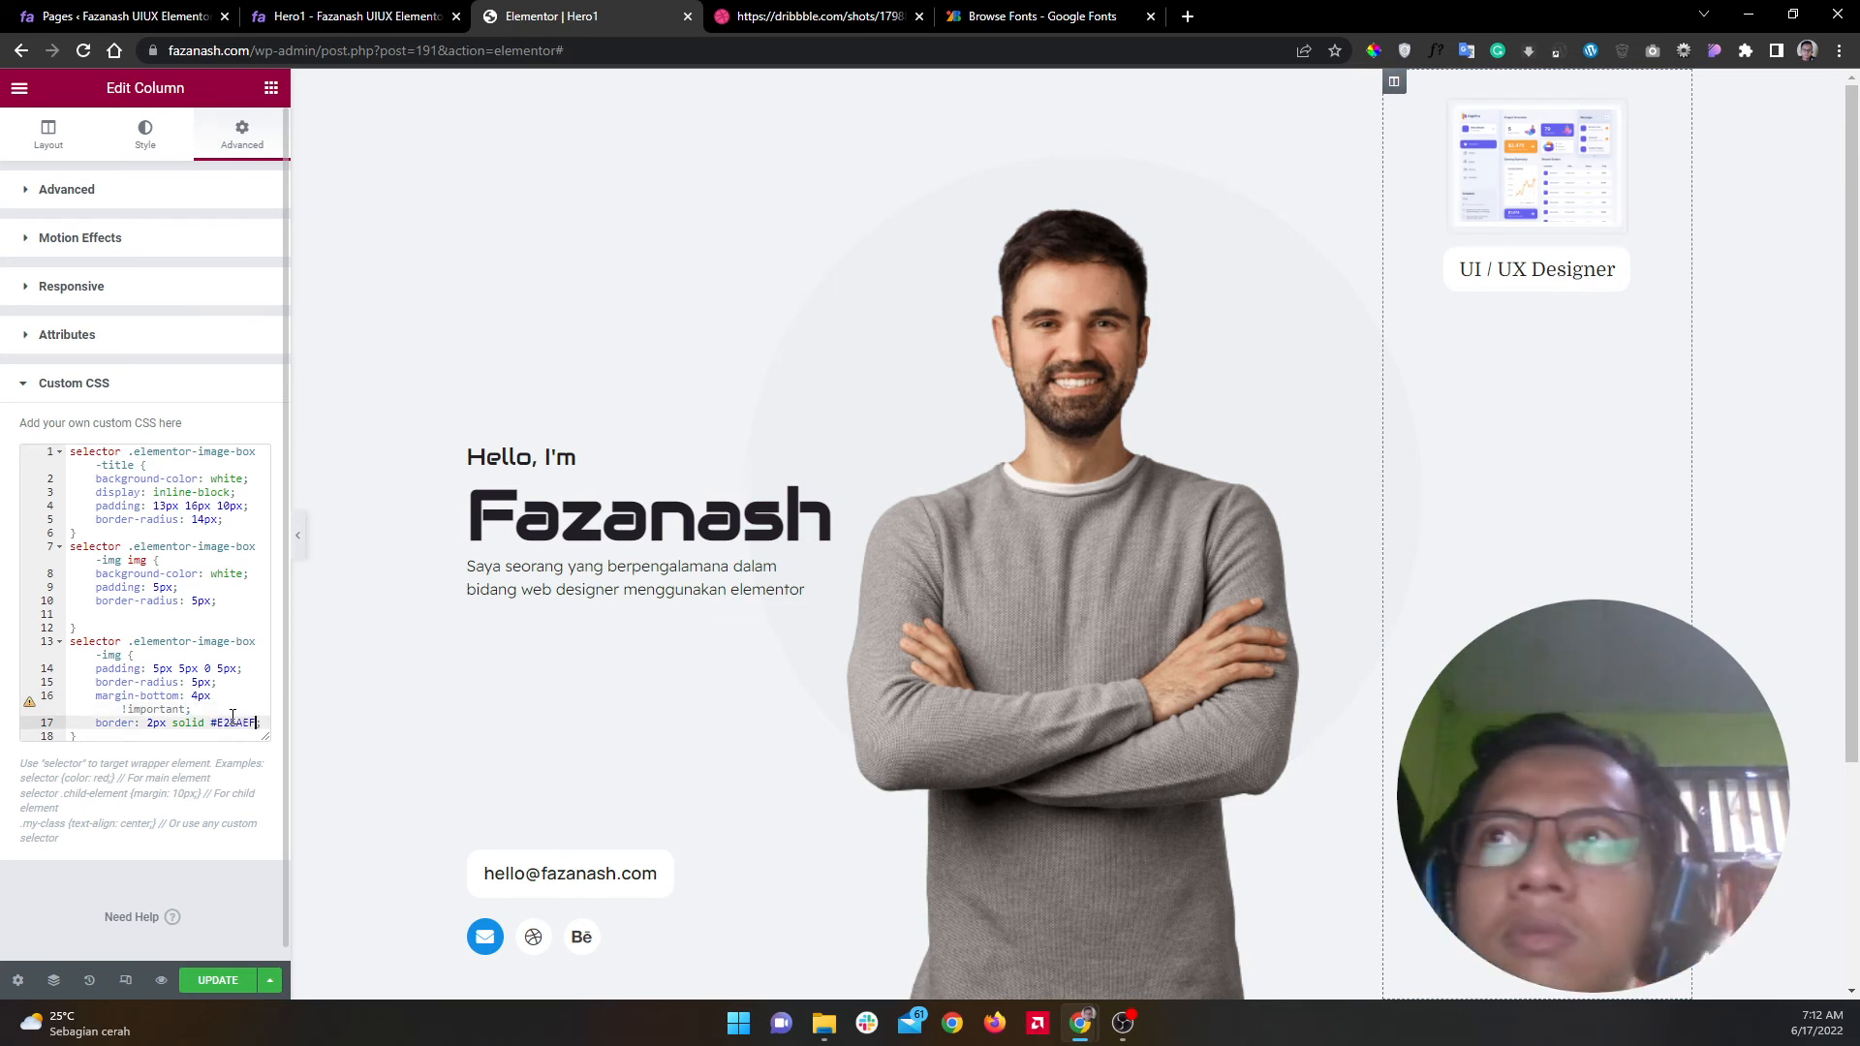
pyautogui.click(215, 980)
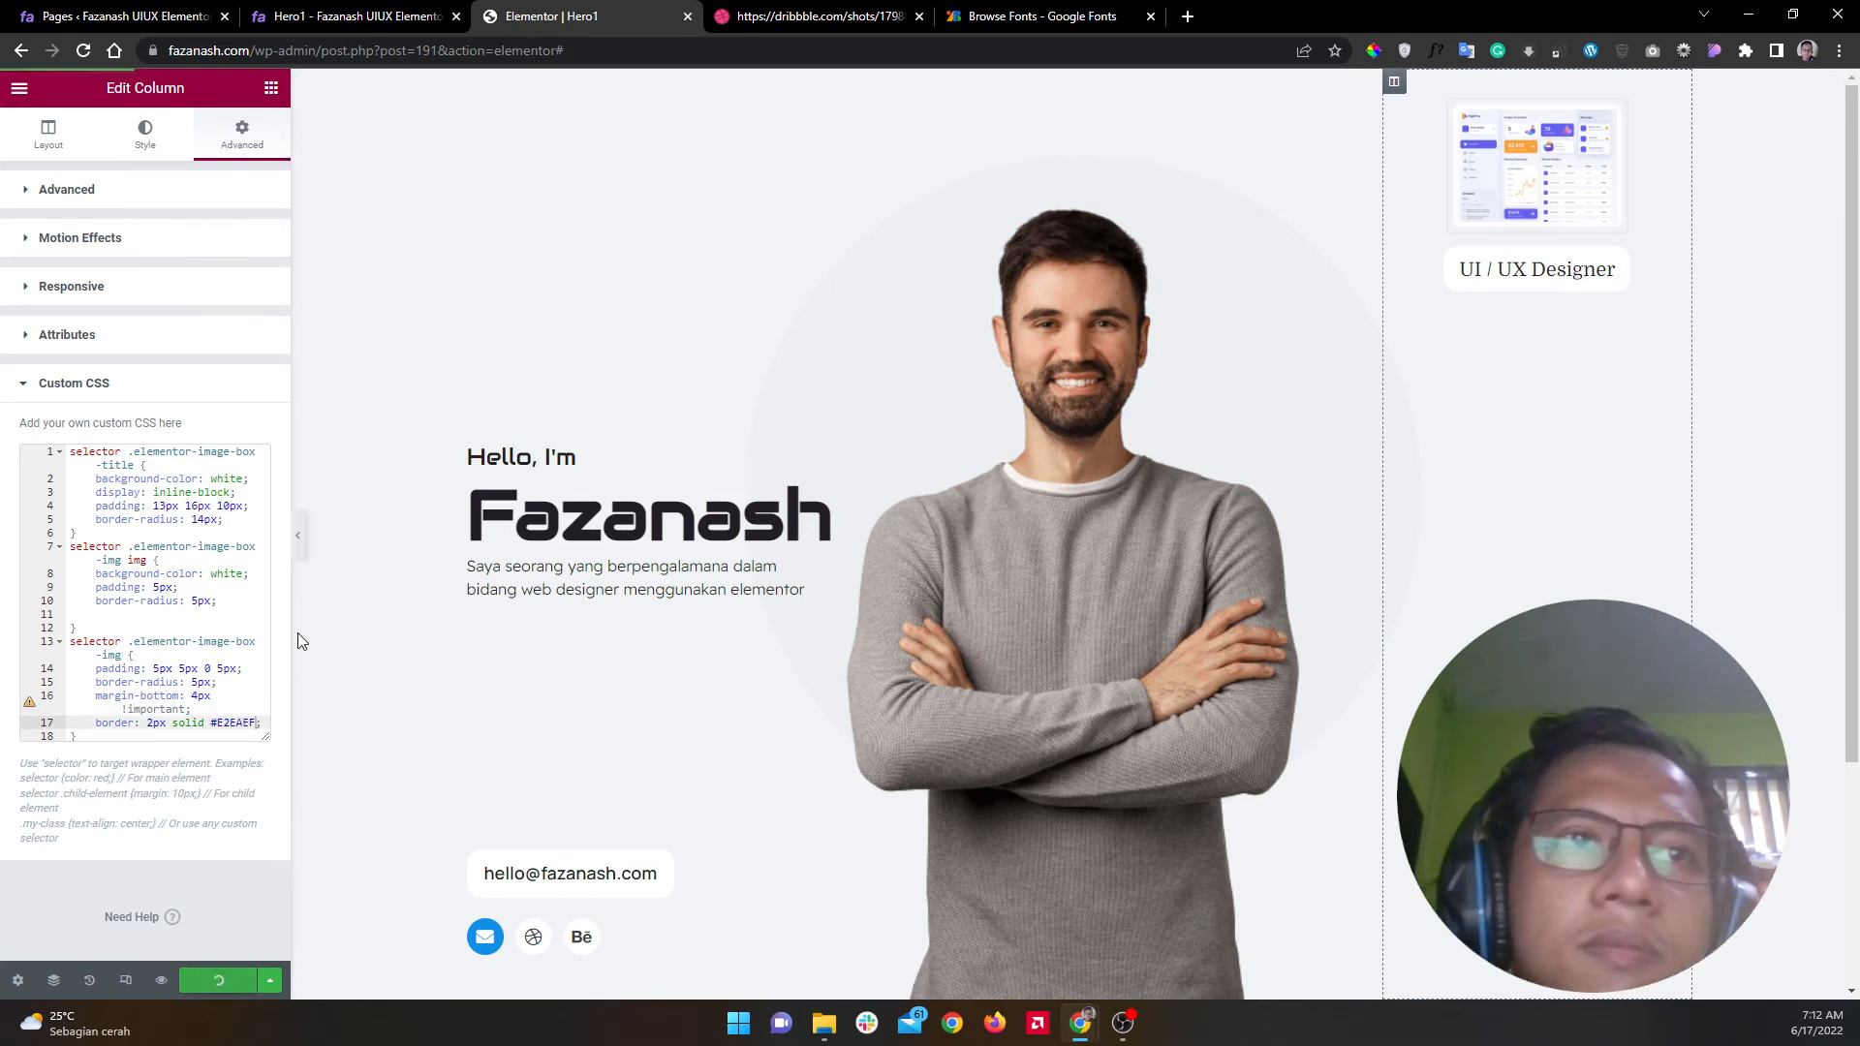
pyautogui.click(301, 547)
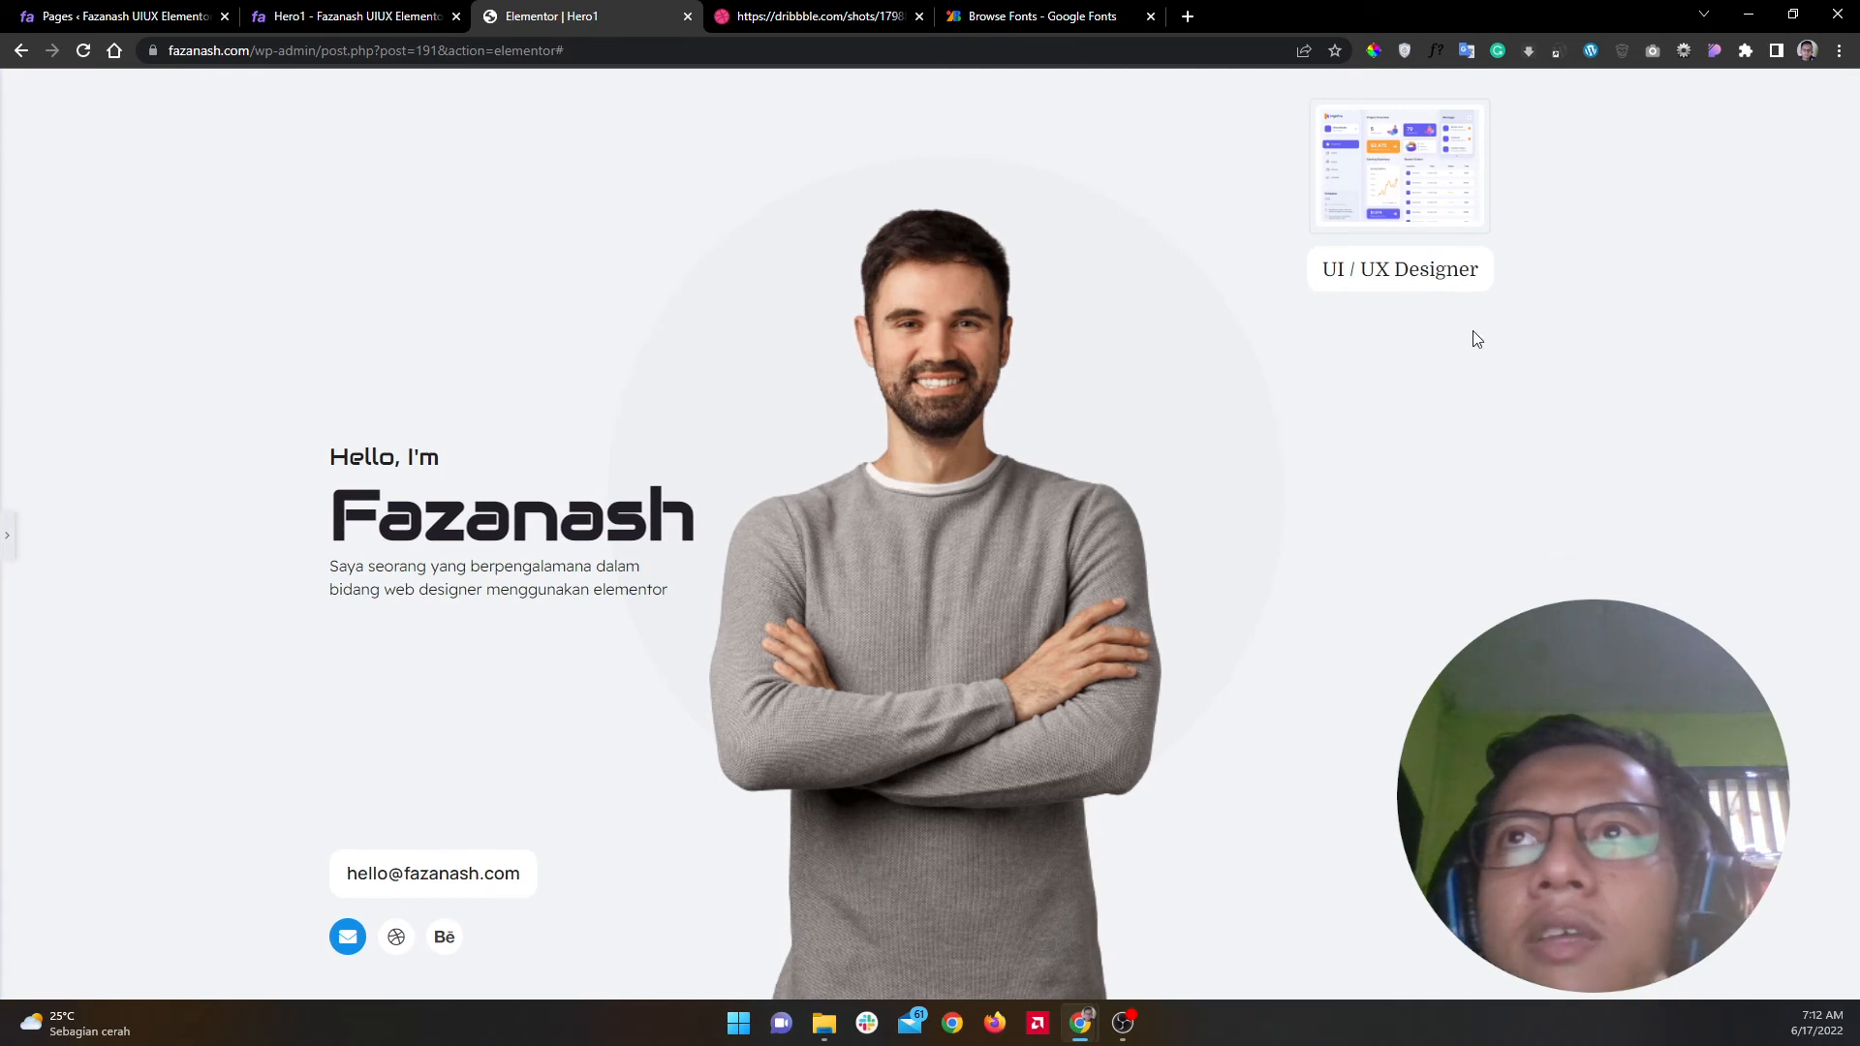
pyautogui.click(8, 547)
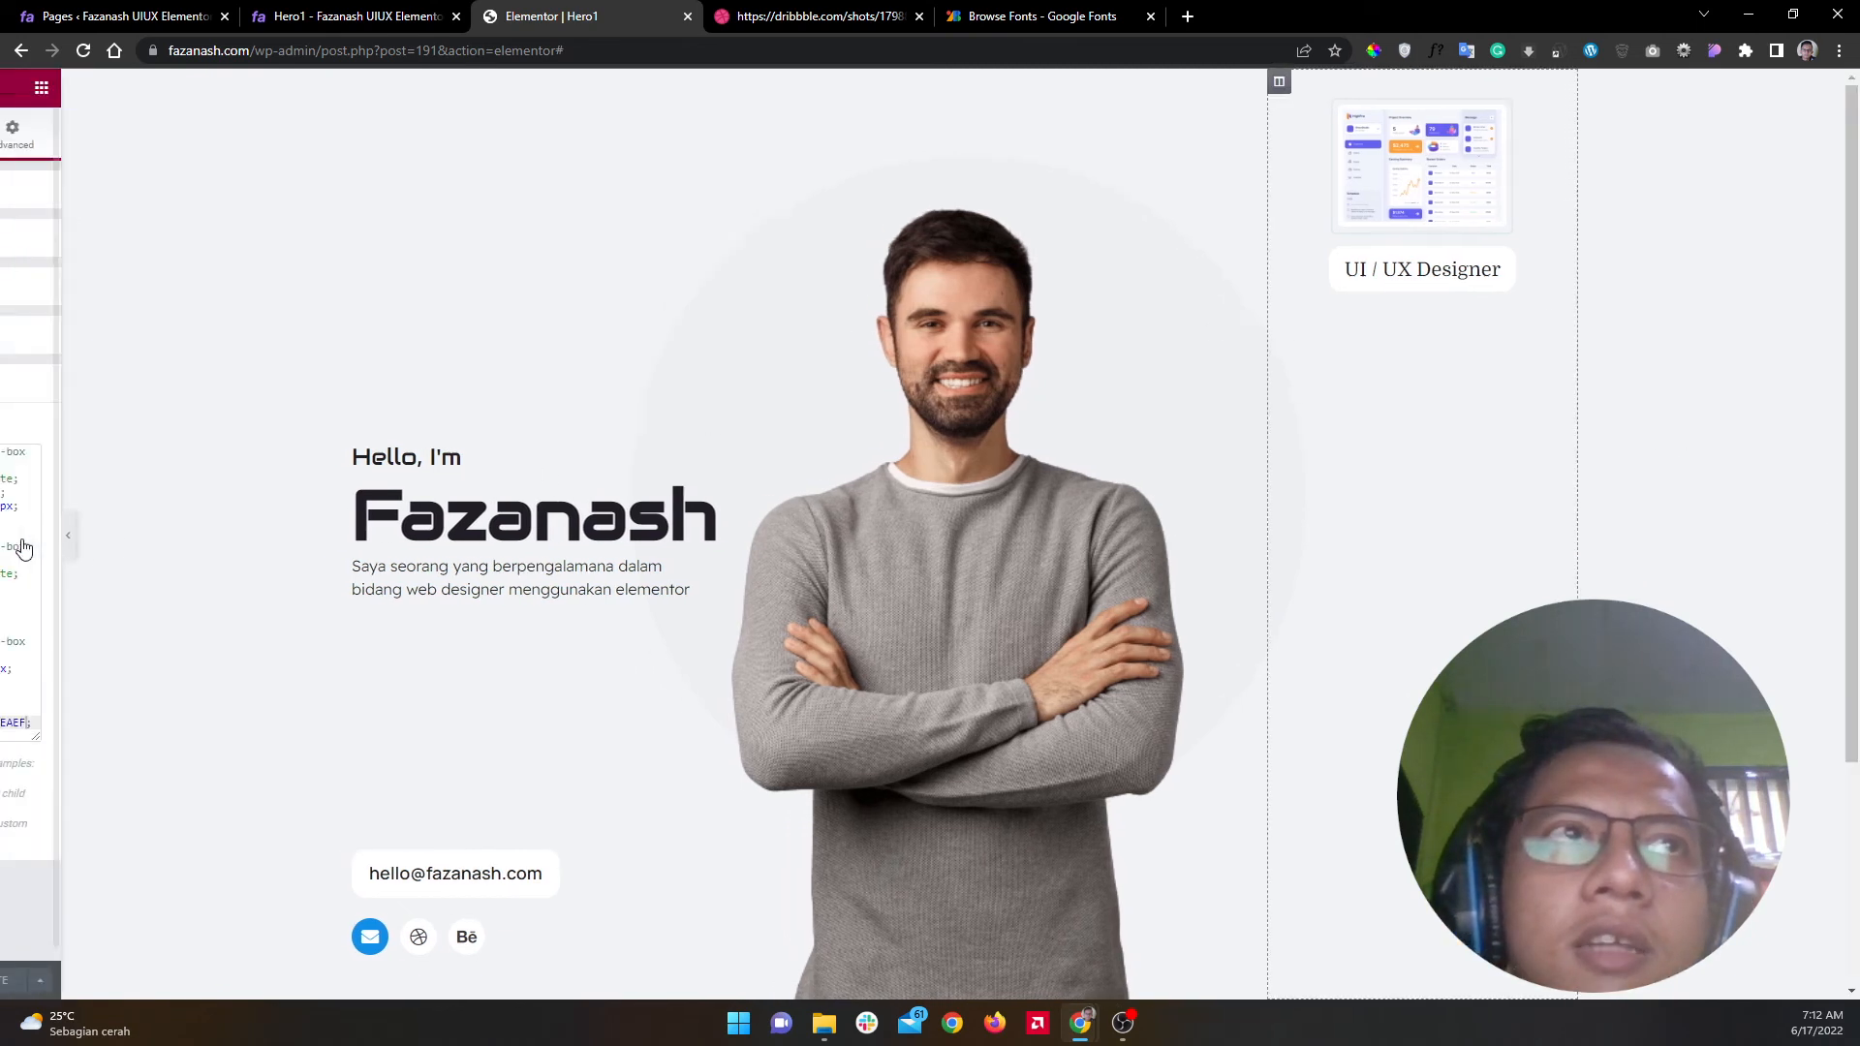
pyautogui.click(220, 393)
# Step: Set the UI / UX Designer image box's position to Absolute
pyautogui.click(254, 194)
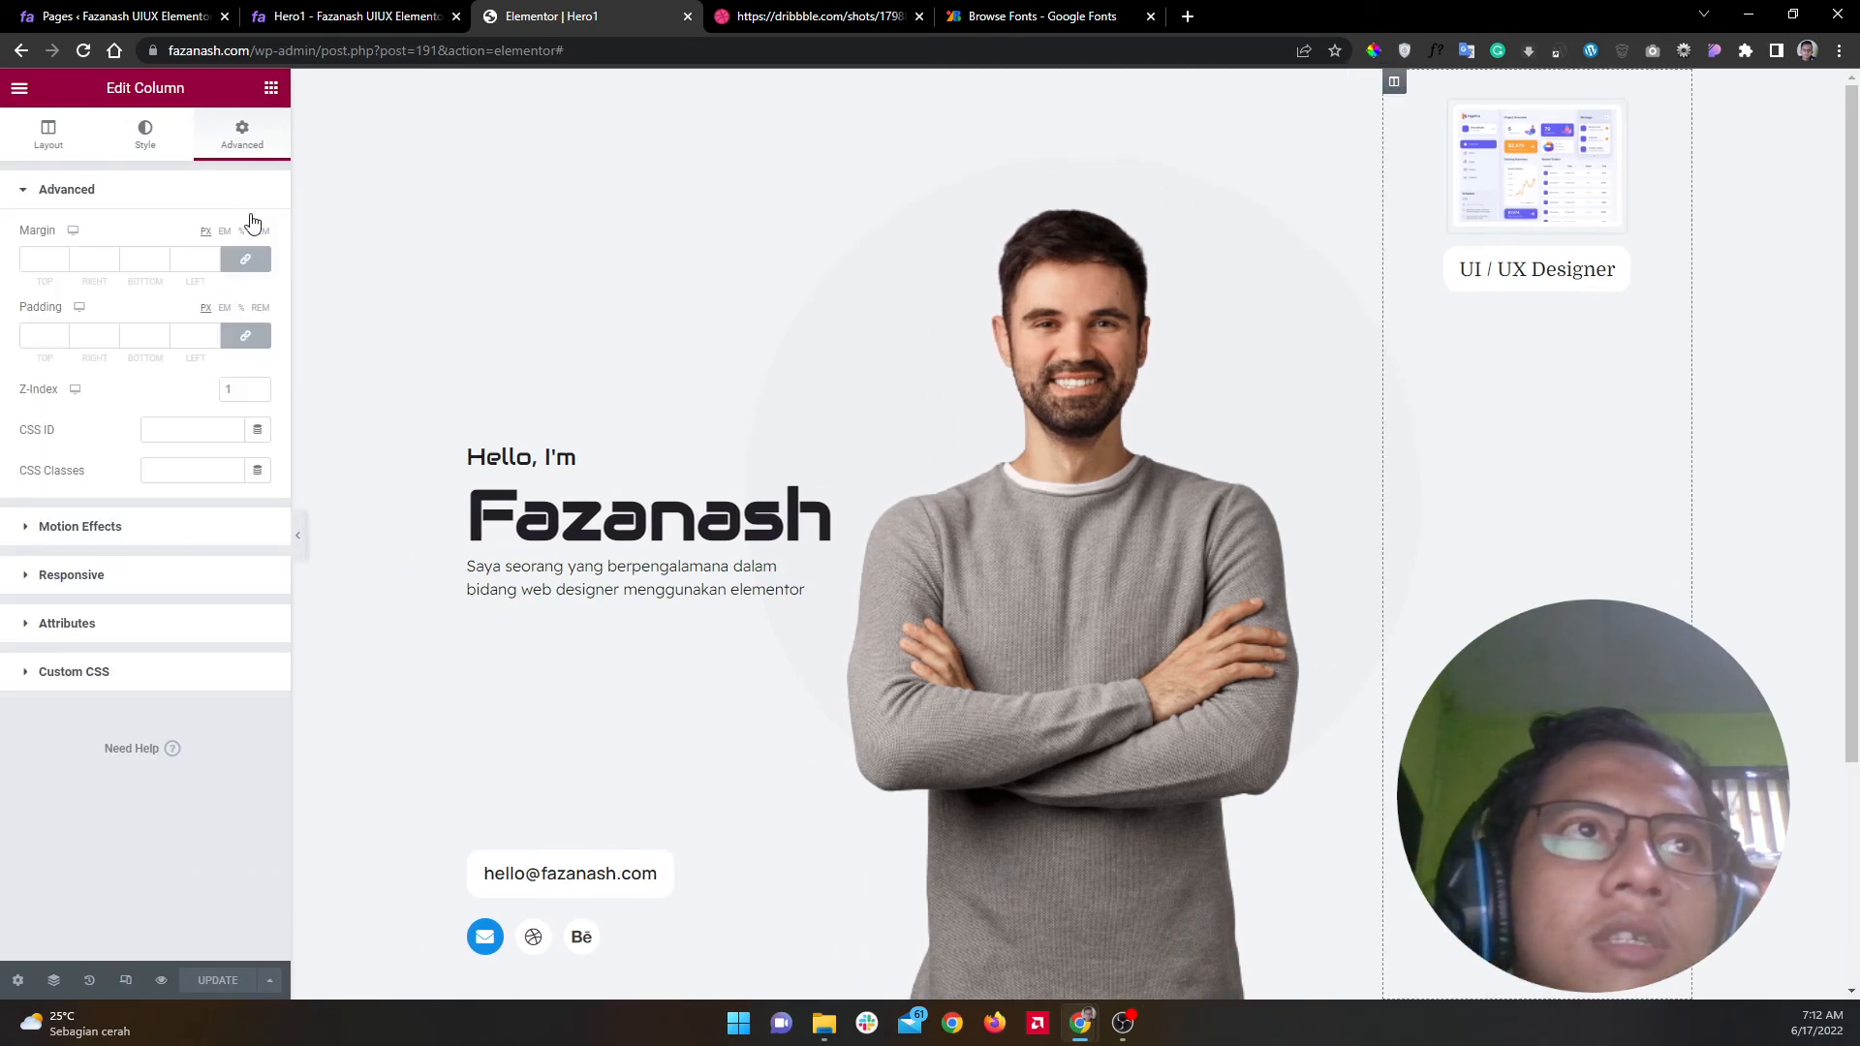
pyautogui.click(1650, 107)
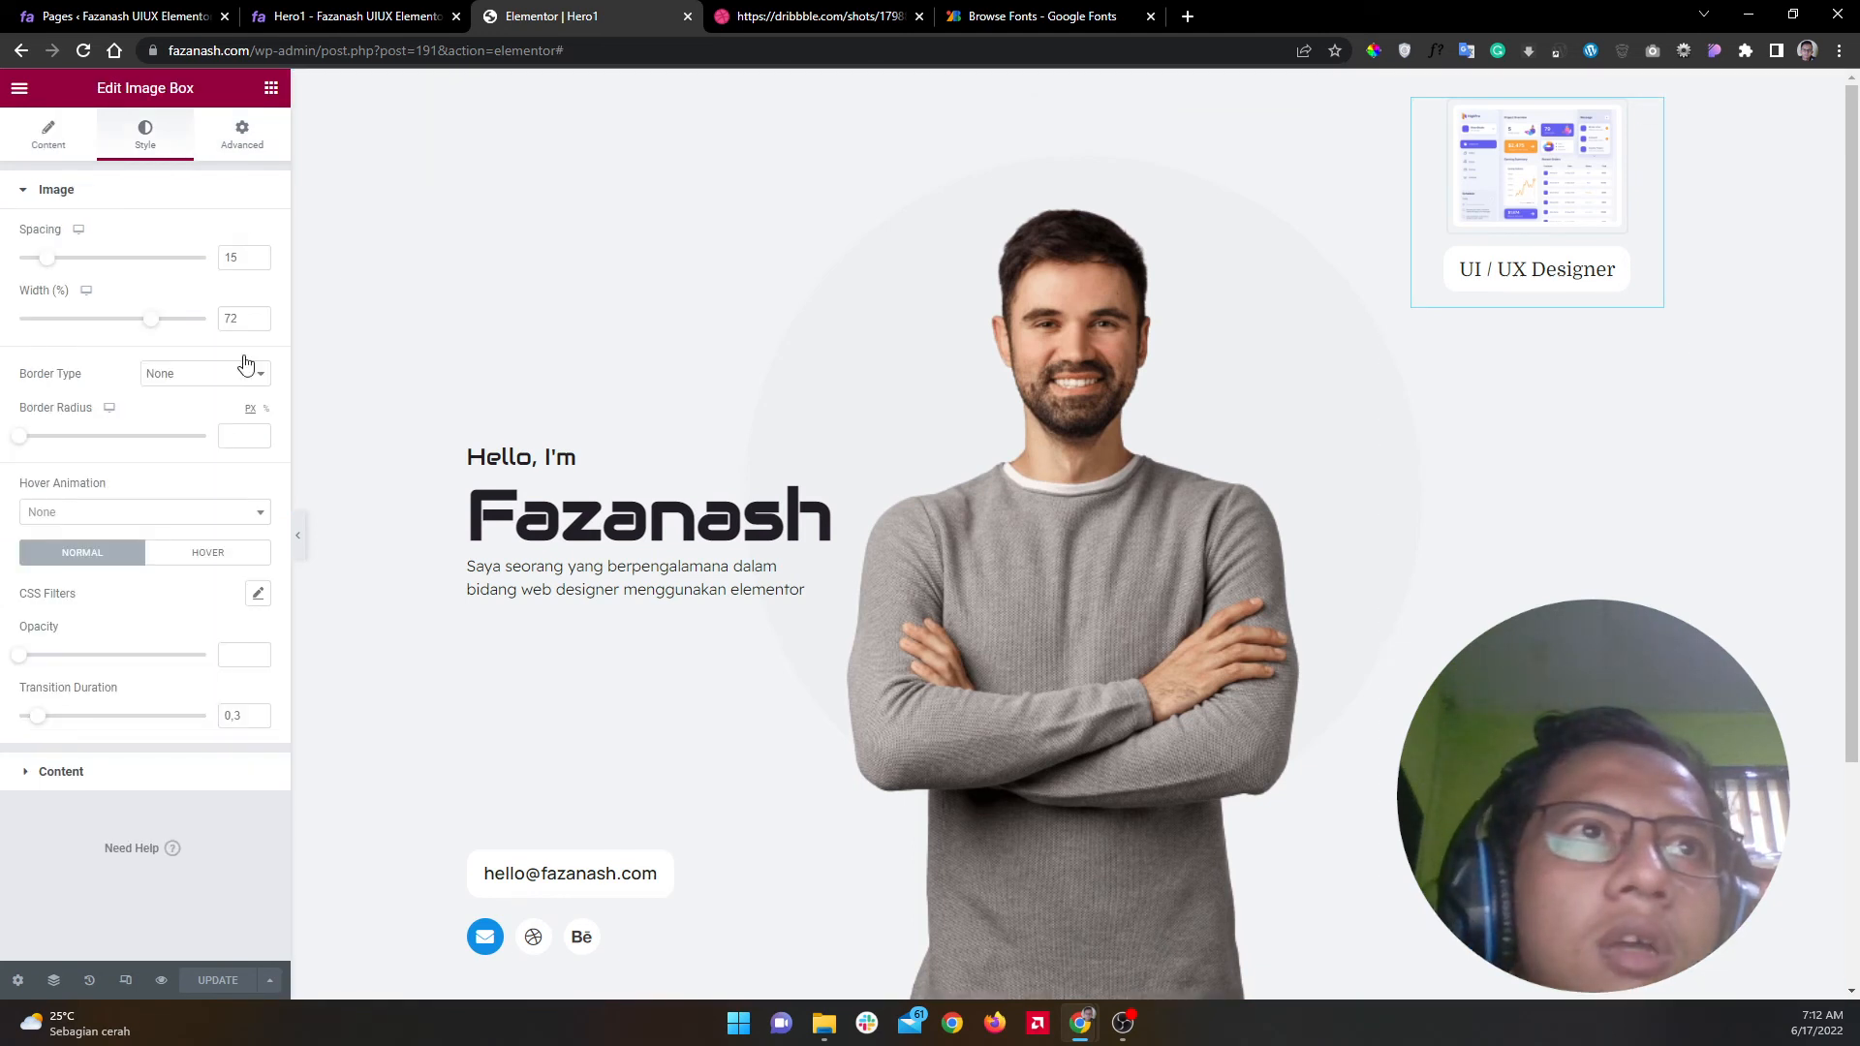
pyautogui.click(242, 136)
pyautogui.click(189, 448)
pyautogui.click(198, 479)
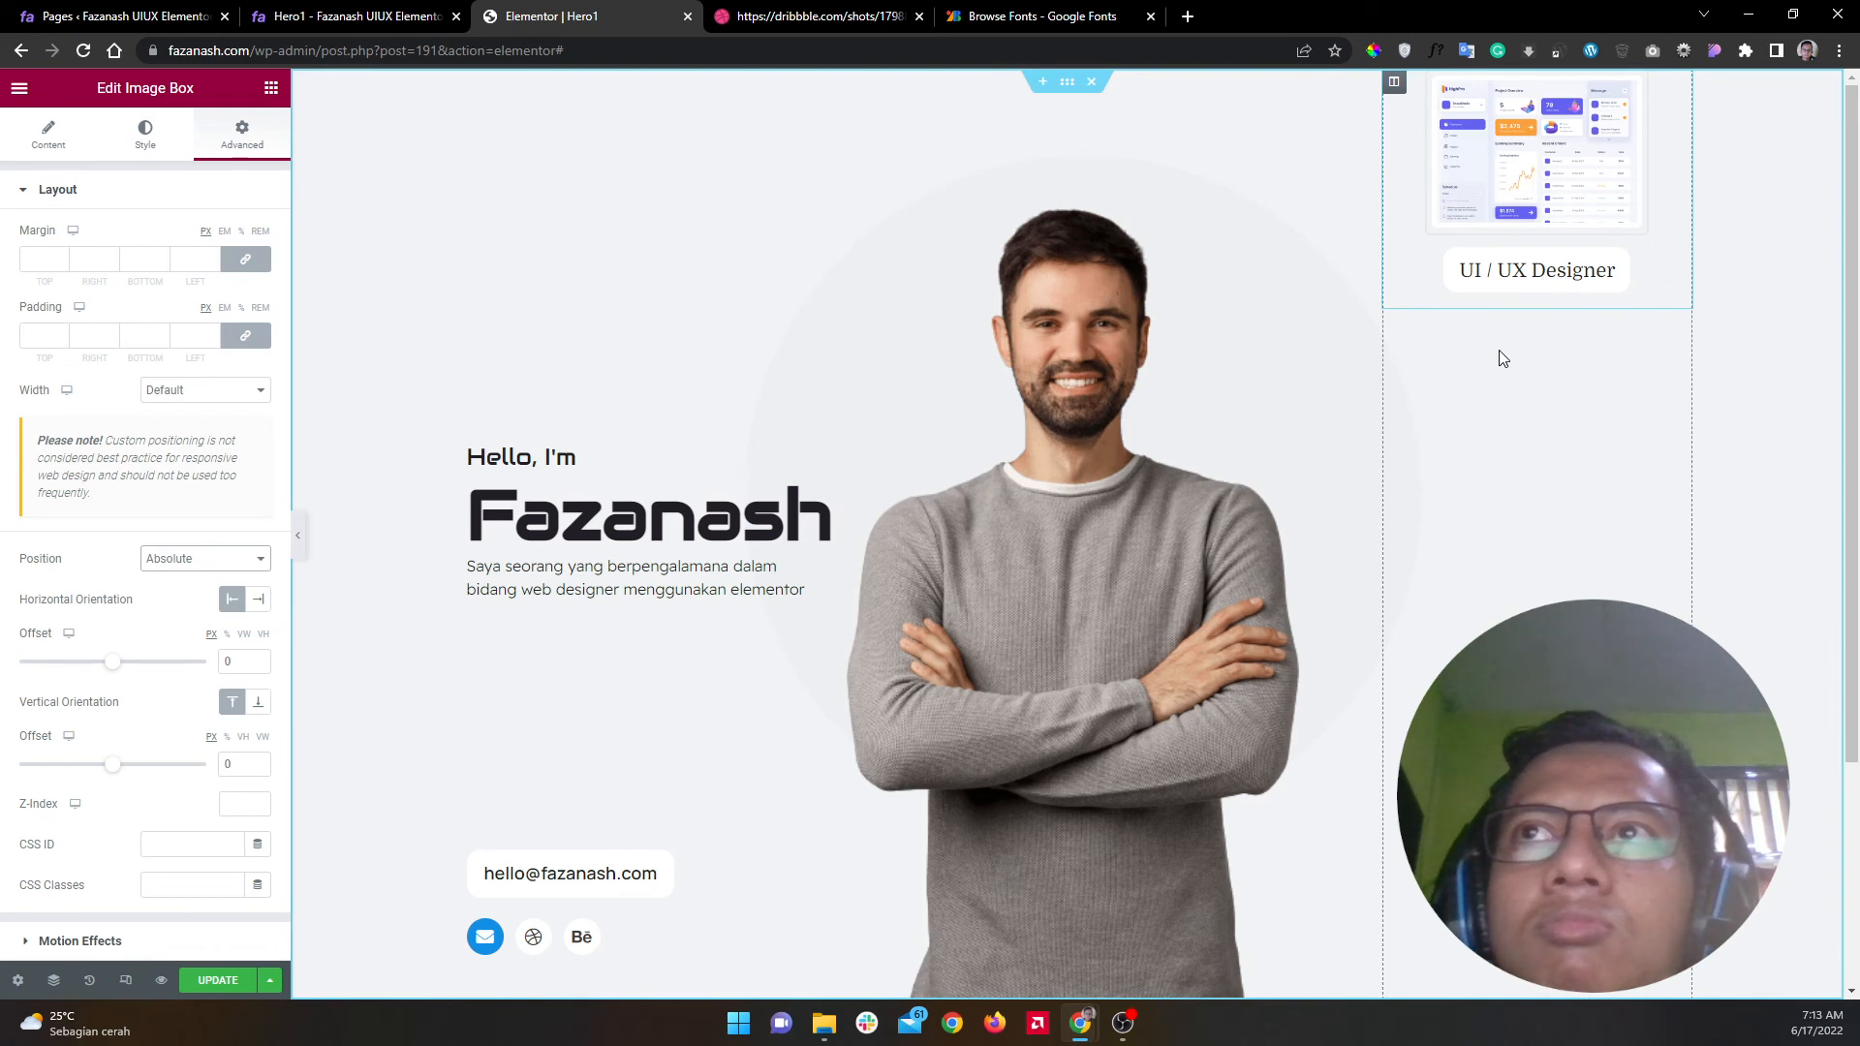
# Step: Give the image box a custom 269px width and bring up its title typography settings
pyautogui.click(205, 389)
pyautogui.click(200, 459)
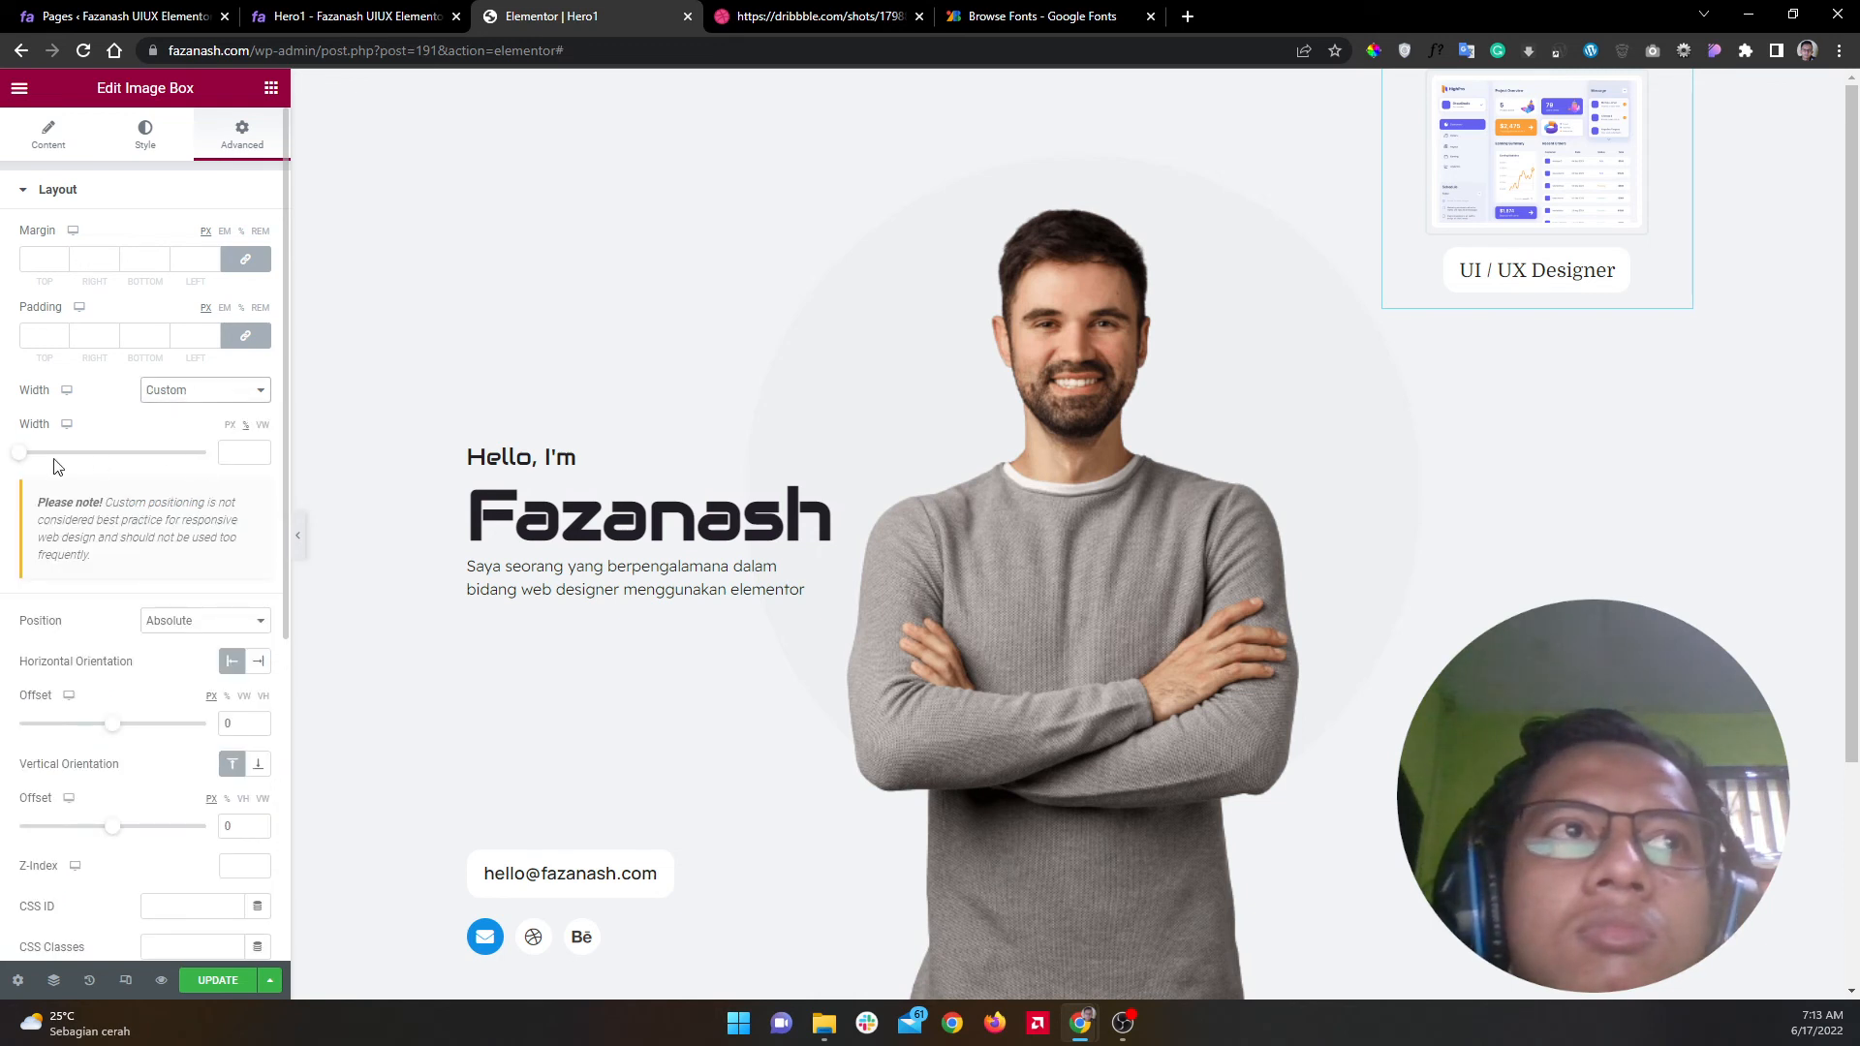
pyautogui.moveTo(23, 461); pyautogui.dragTo(176, 500)
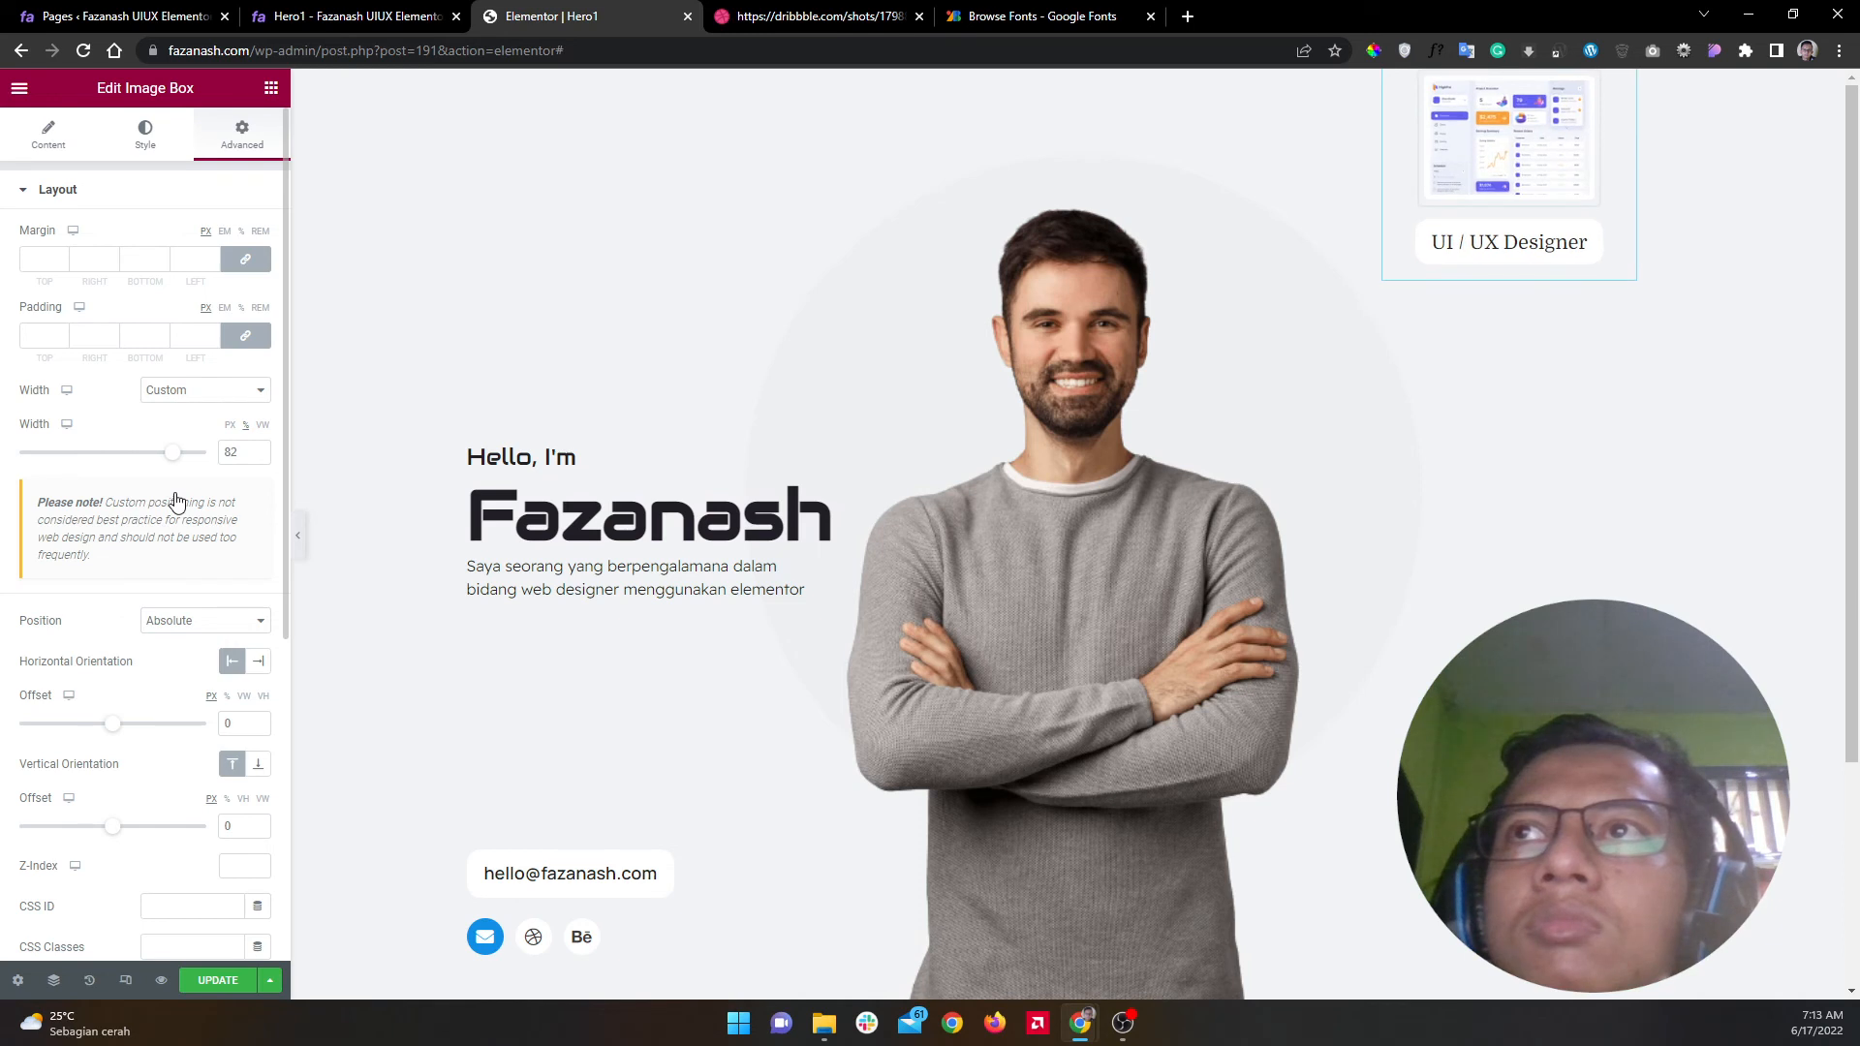
pyautogui.click(228, 428)
pyautogui.moveTo(24, 458); pyautogui.dragTo(73, 477)
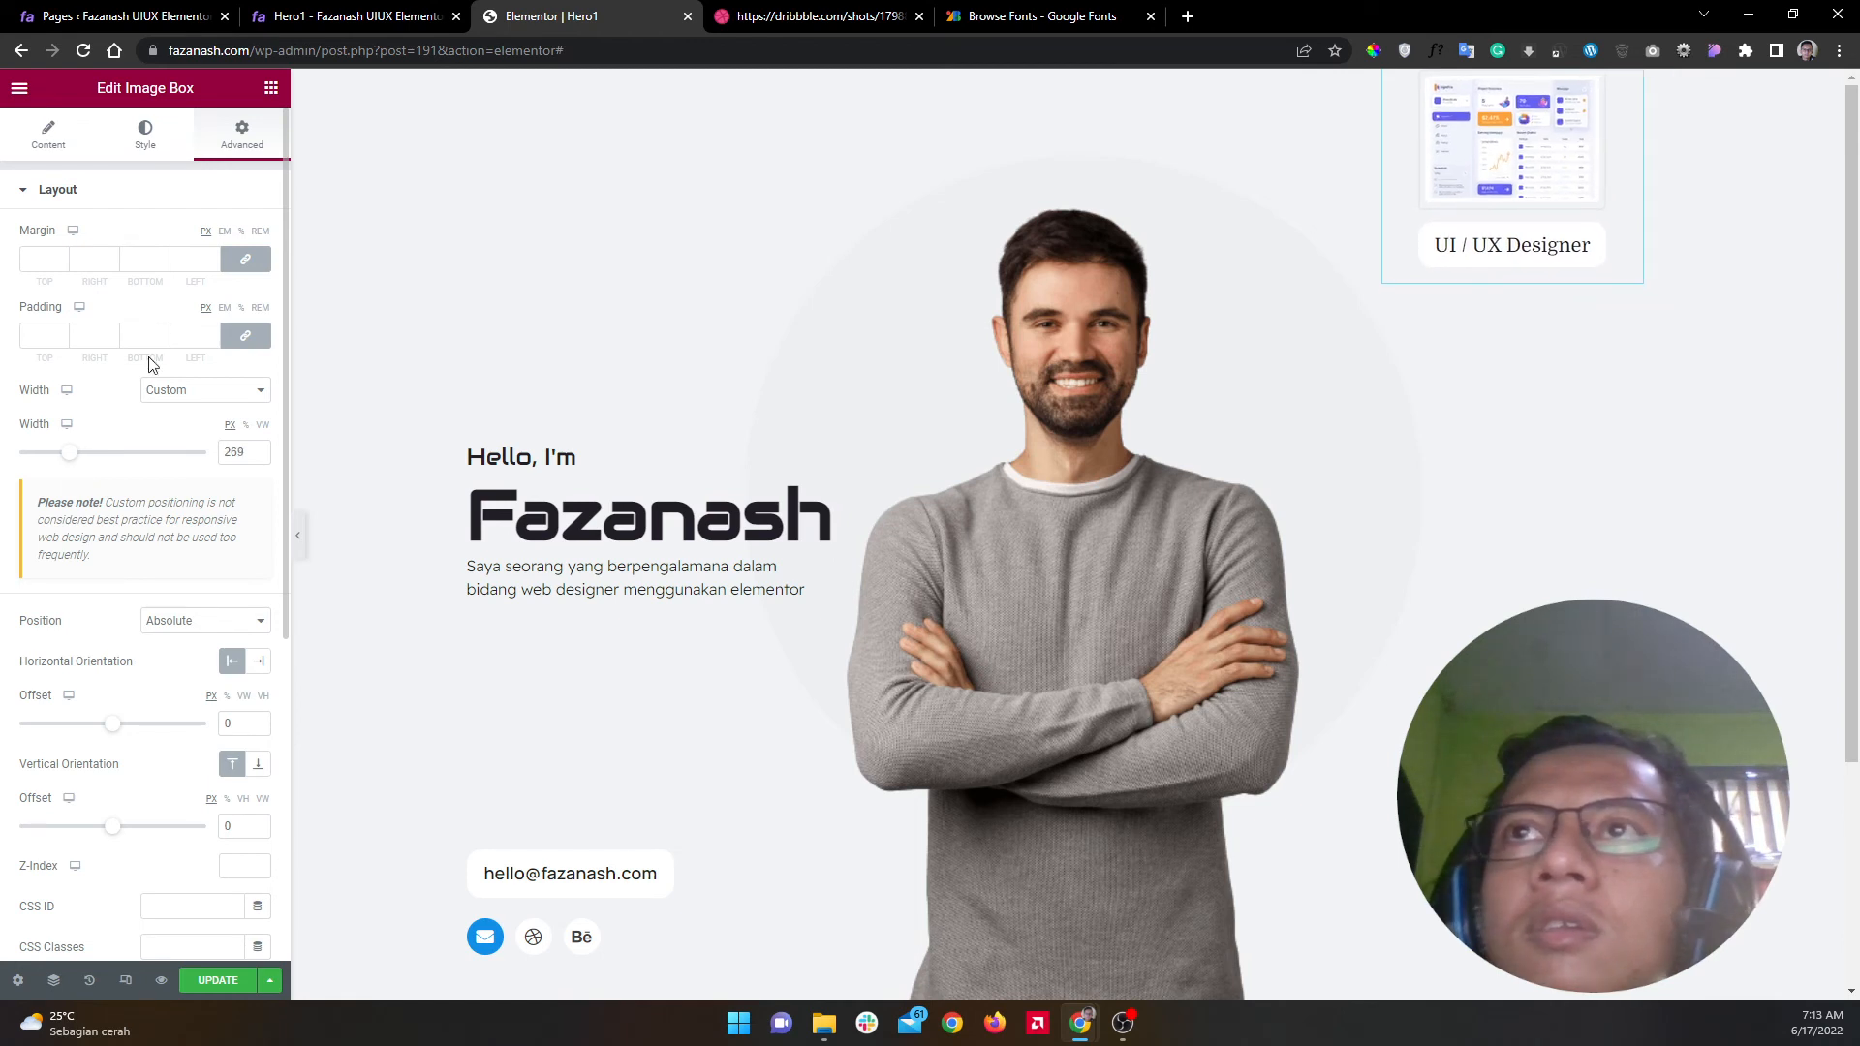
pyautogui.click(148, 153)
pyautogui.click(174, 191)
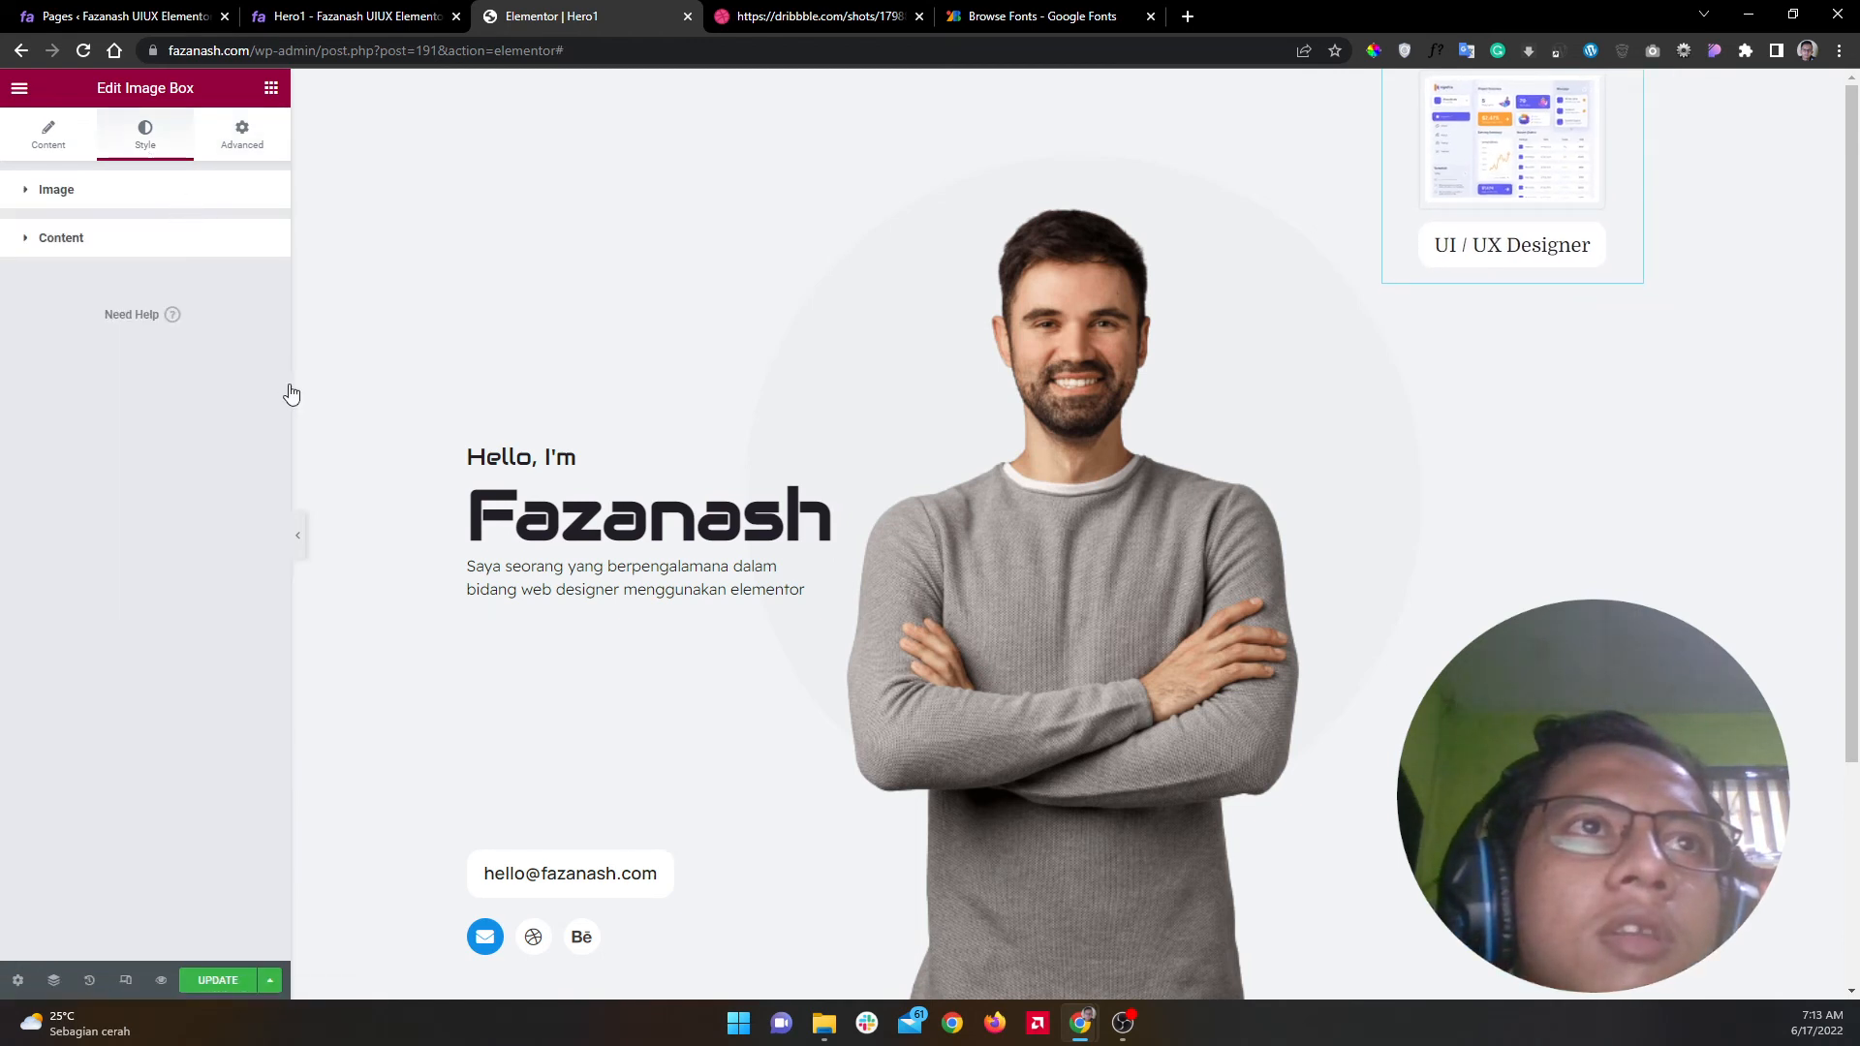
pyautogui.click(258, 510)
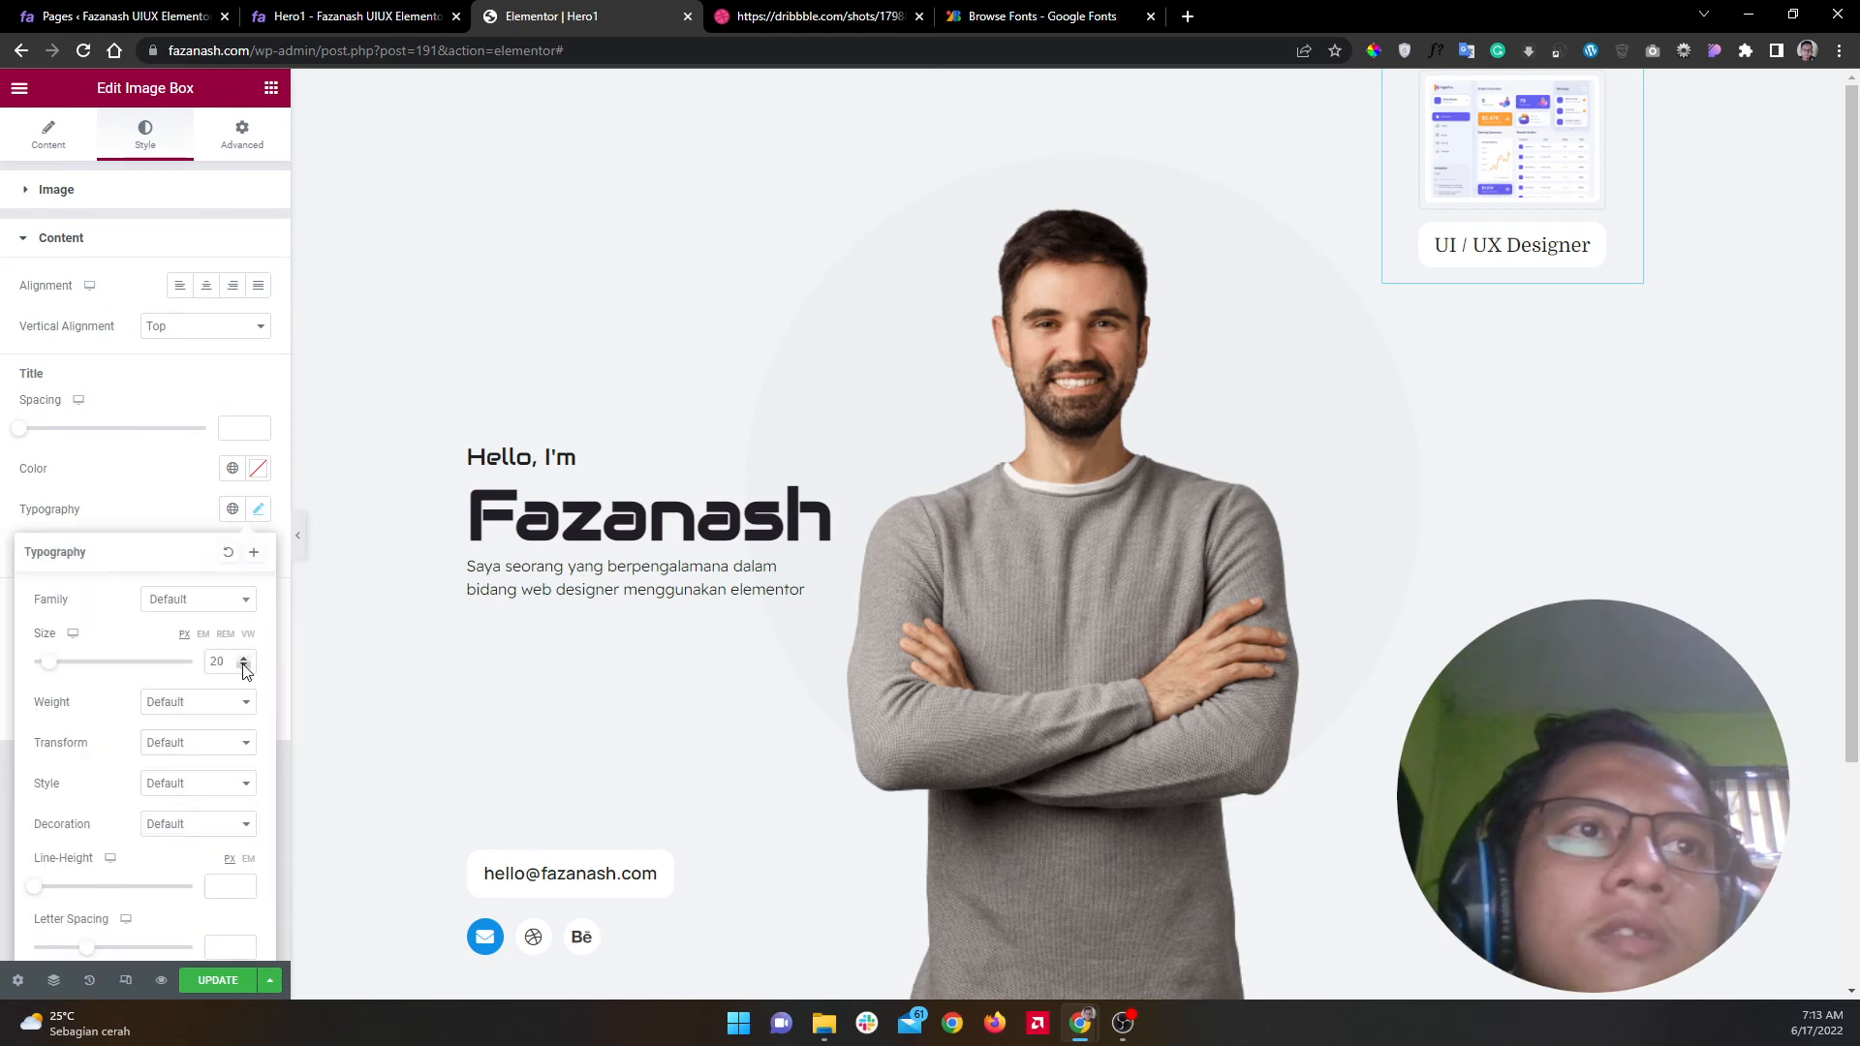
# Step: Set the title size to 18, change the CSS padding to 13px 20px 10px, and move the box down-left
pyautogui.click(244, 666)
pyautogui.click(244, 665)
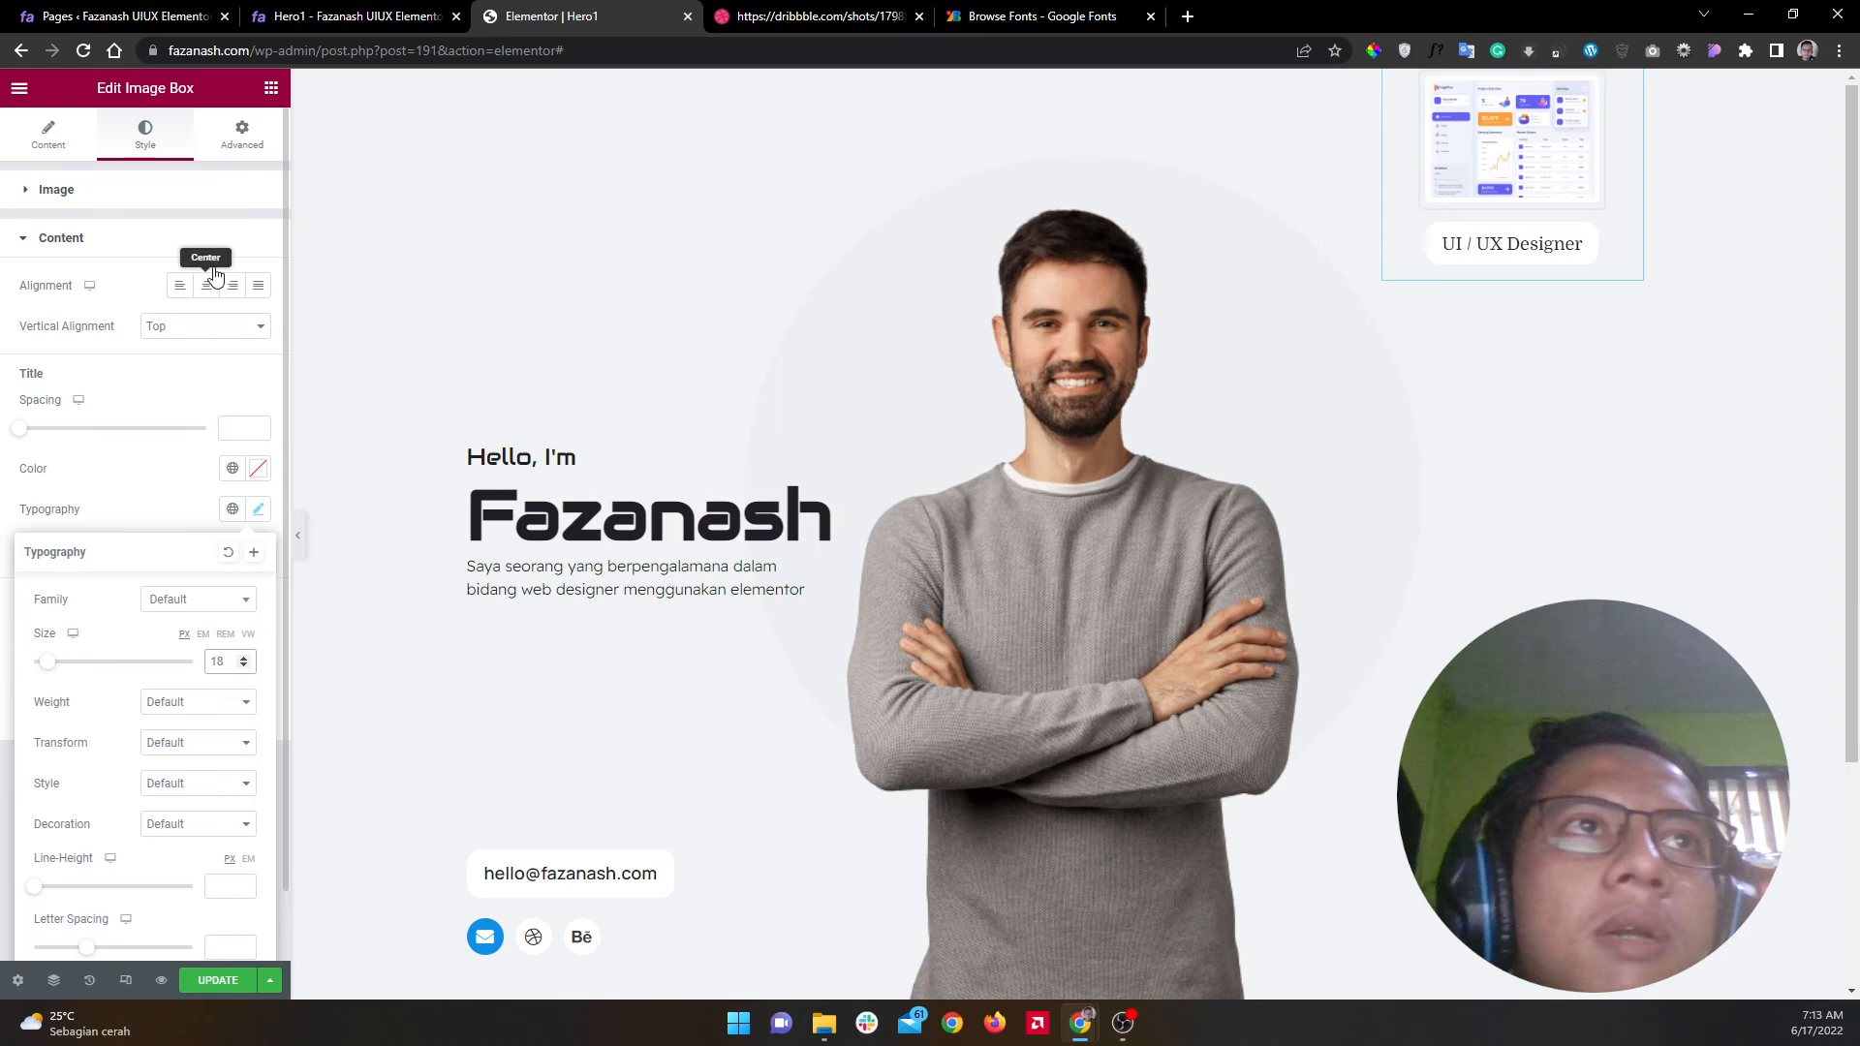
pyautogui.click(1393, 82)
pyautogui.click(243, 135)
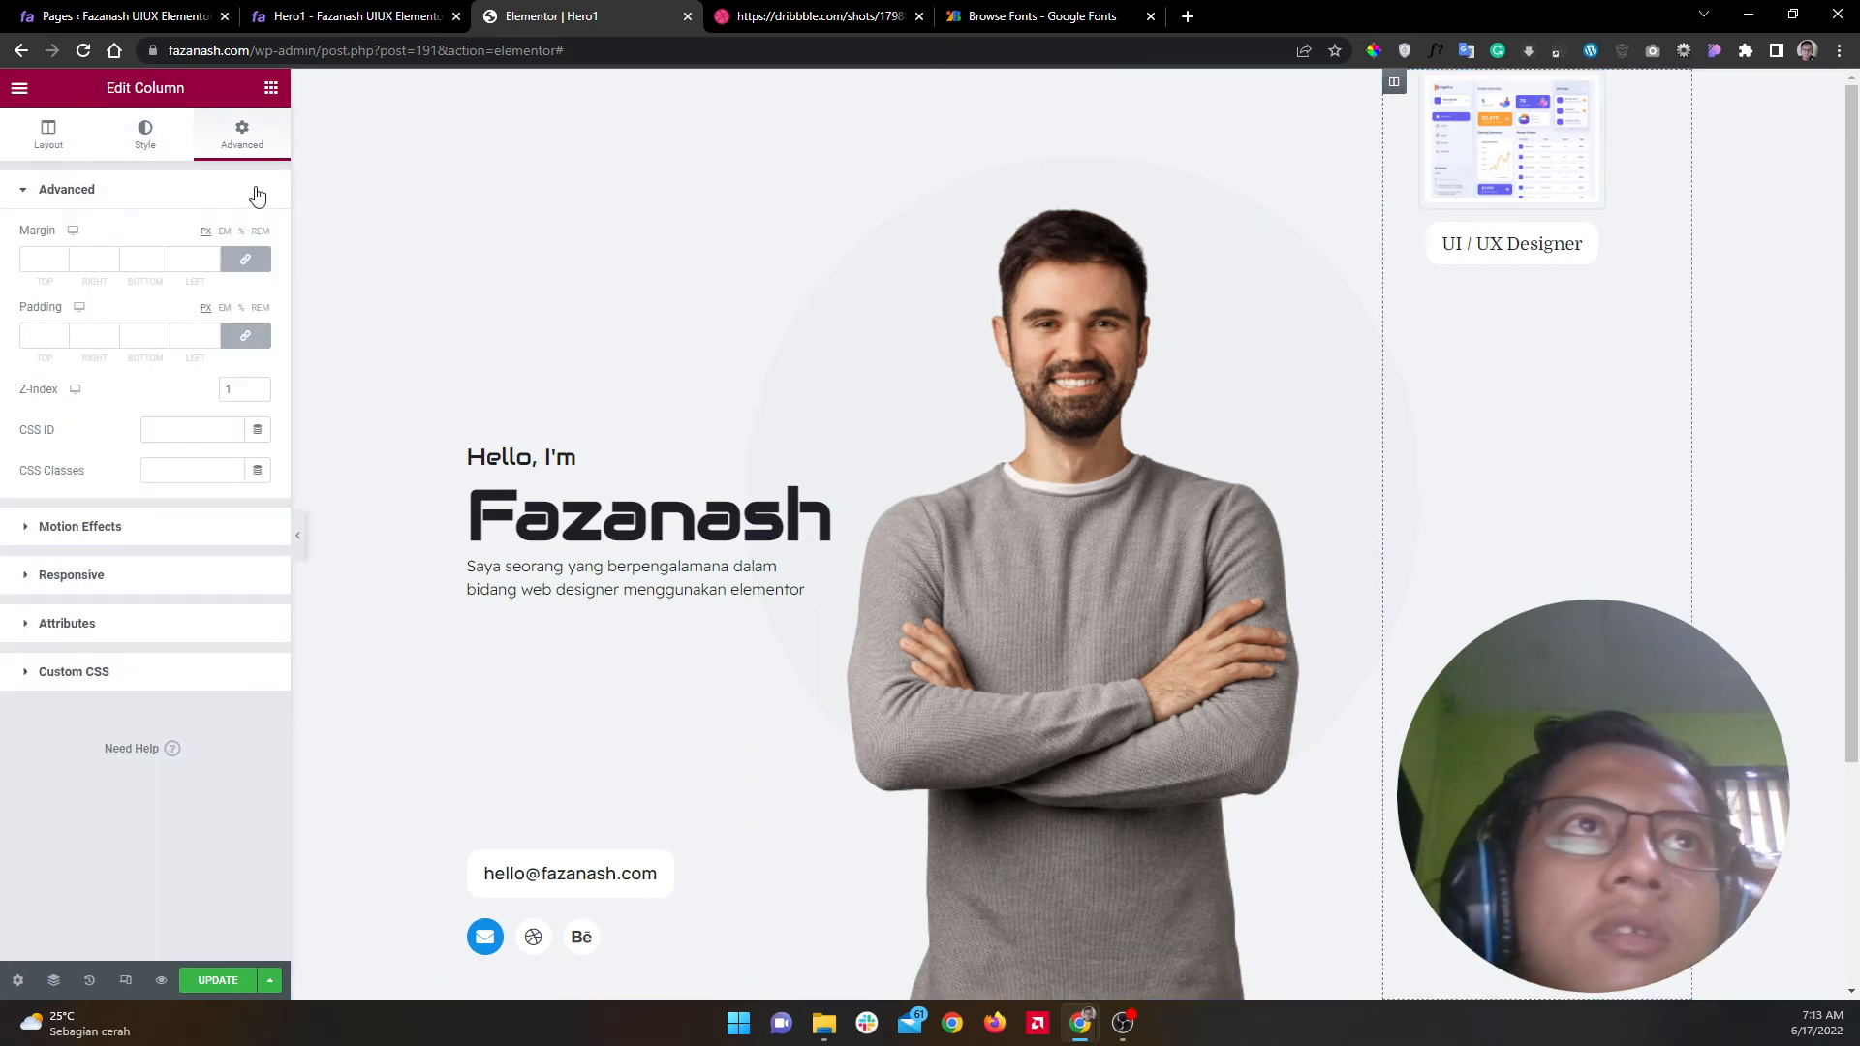
pyautogui.click(247, 190)
pyautogui.click(211, 382)
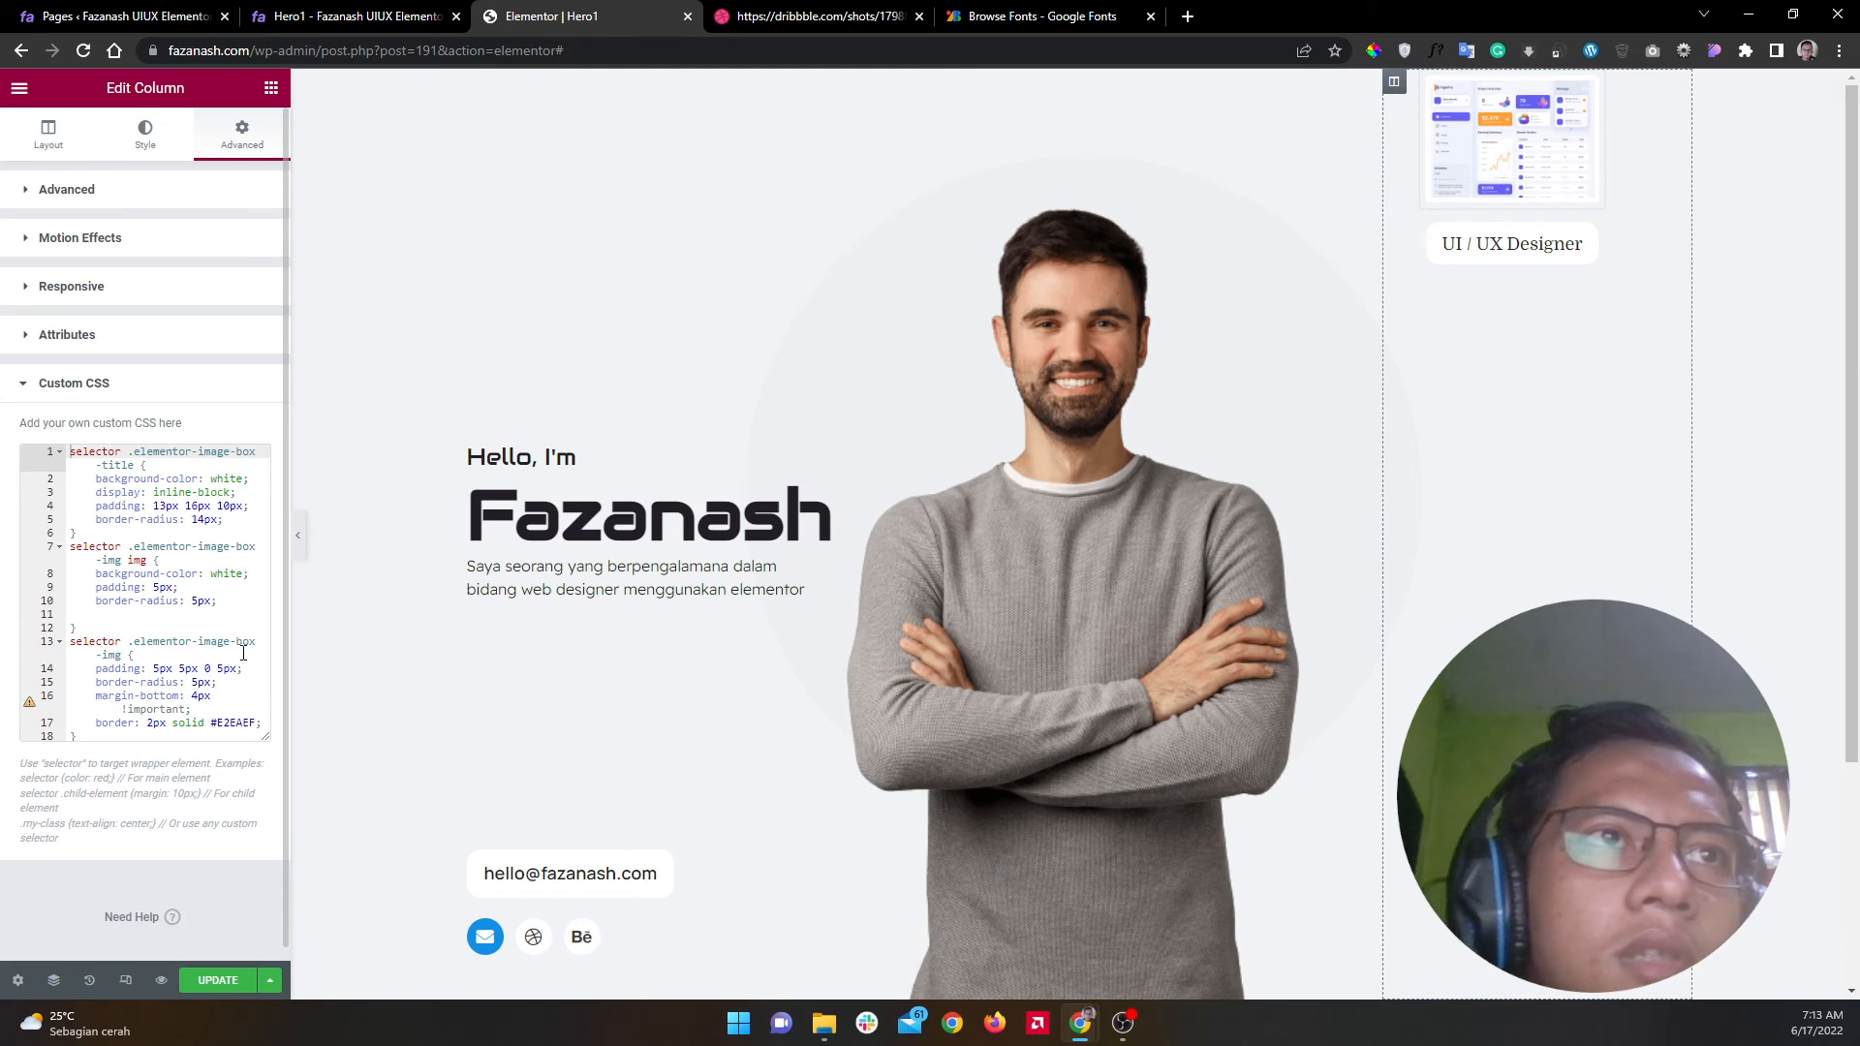
pyautogui.click(201, 506)
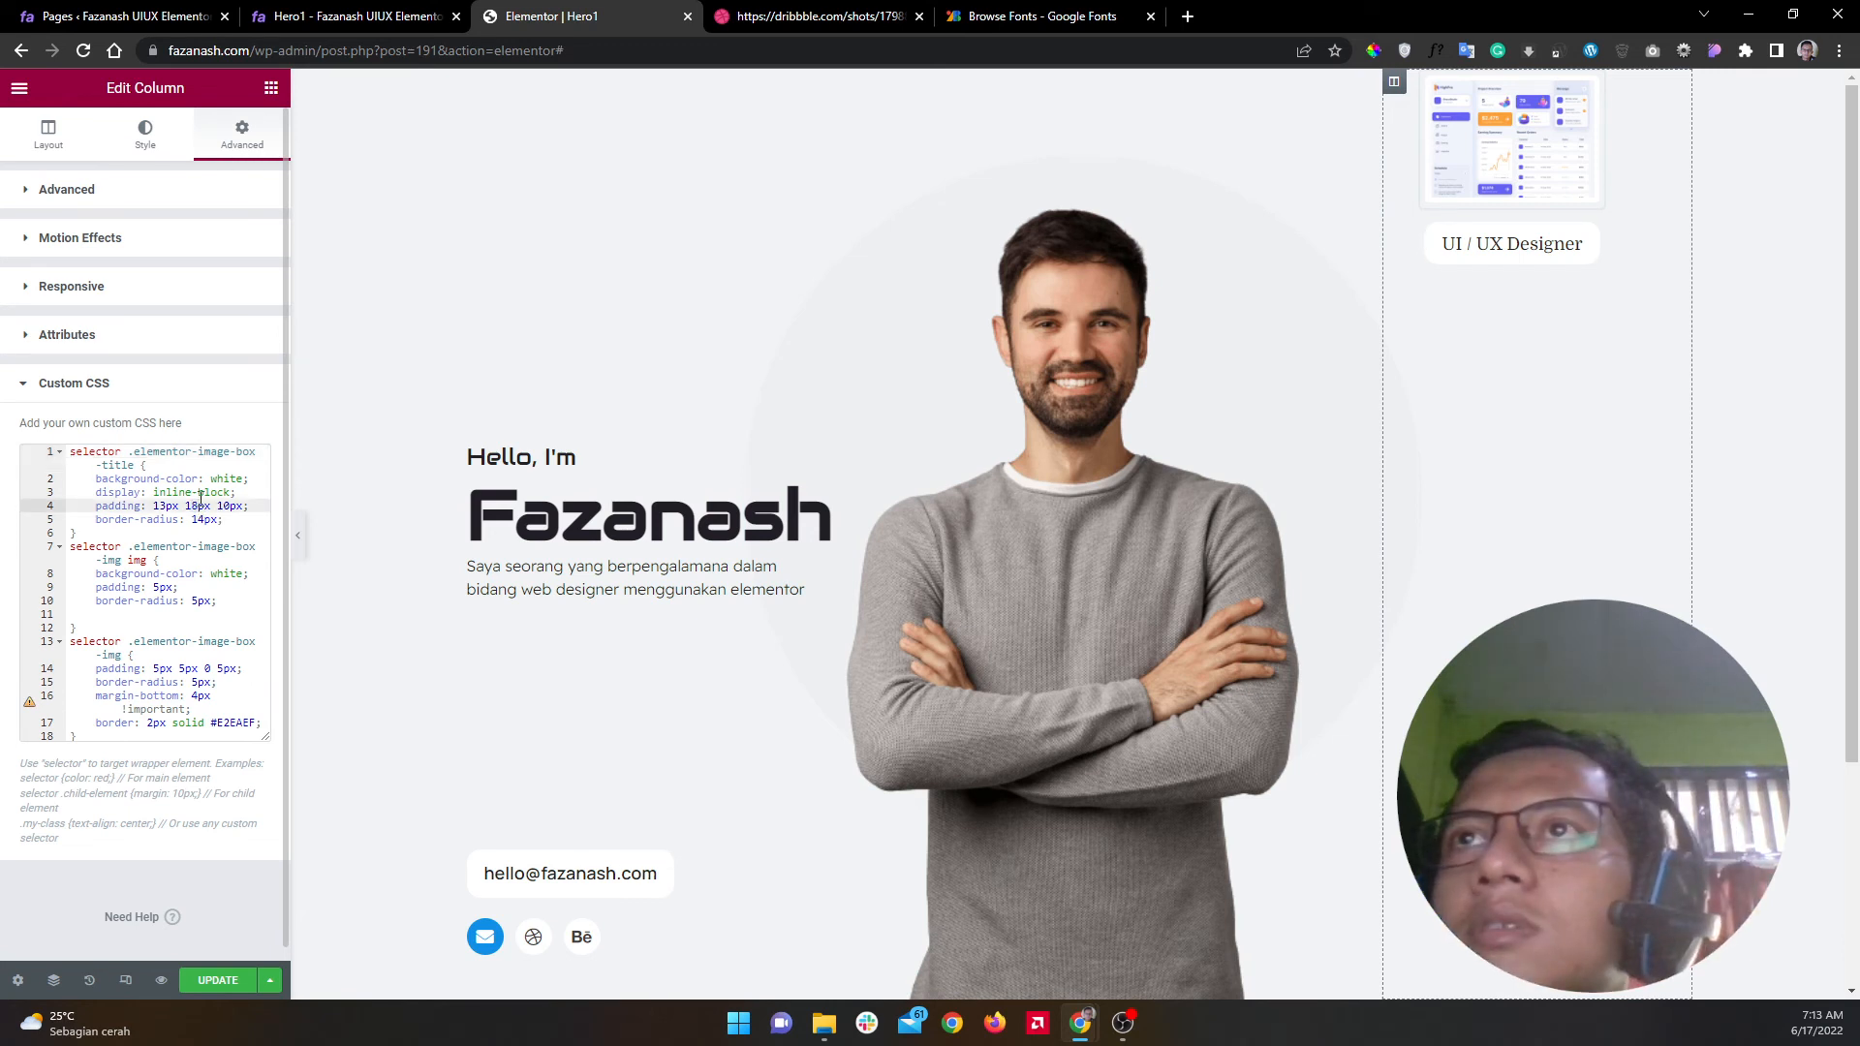
pyautogui.press('BackSpace')
pyautogui.press('BackSpace')
pyautogui.write('20')
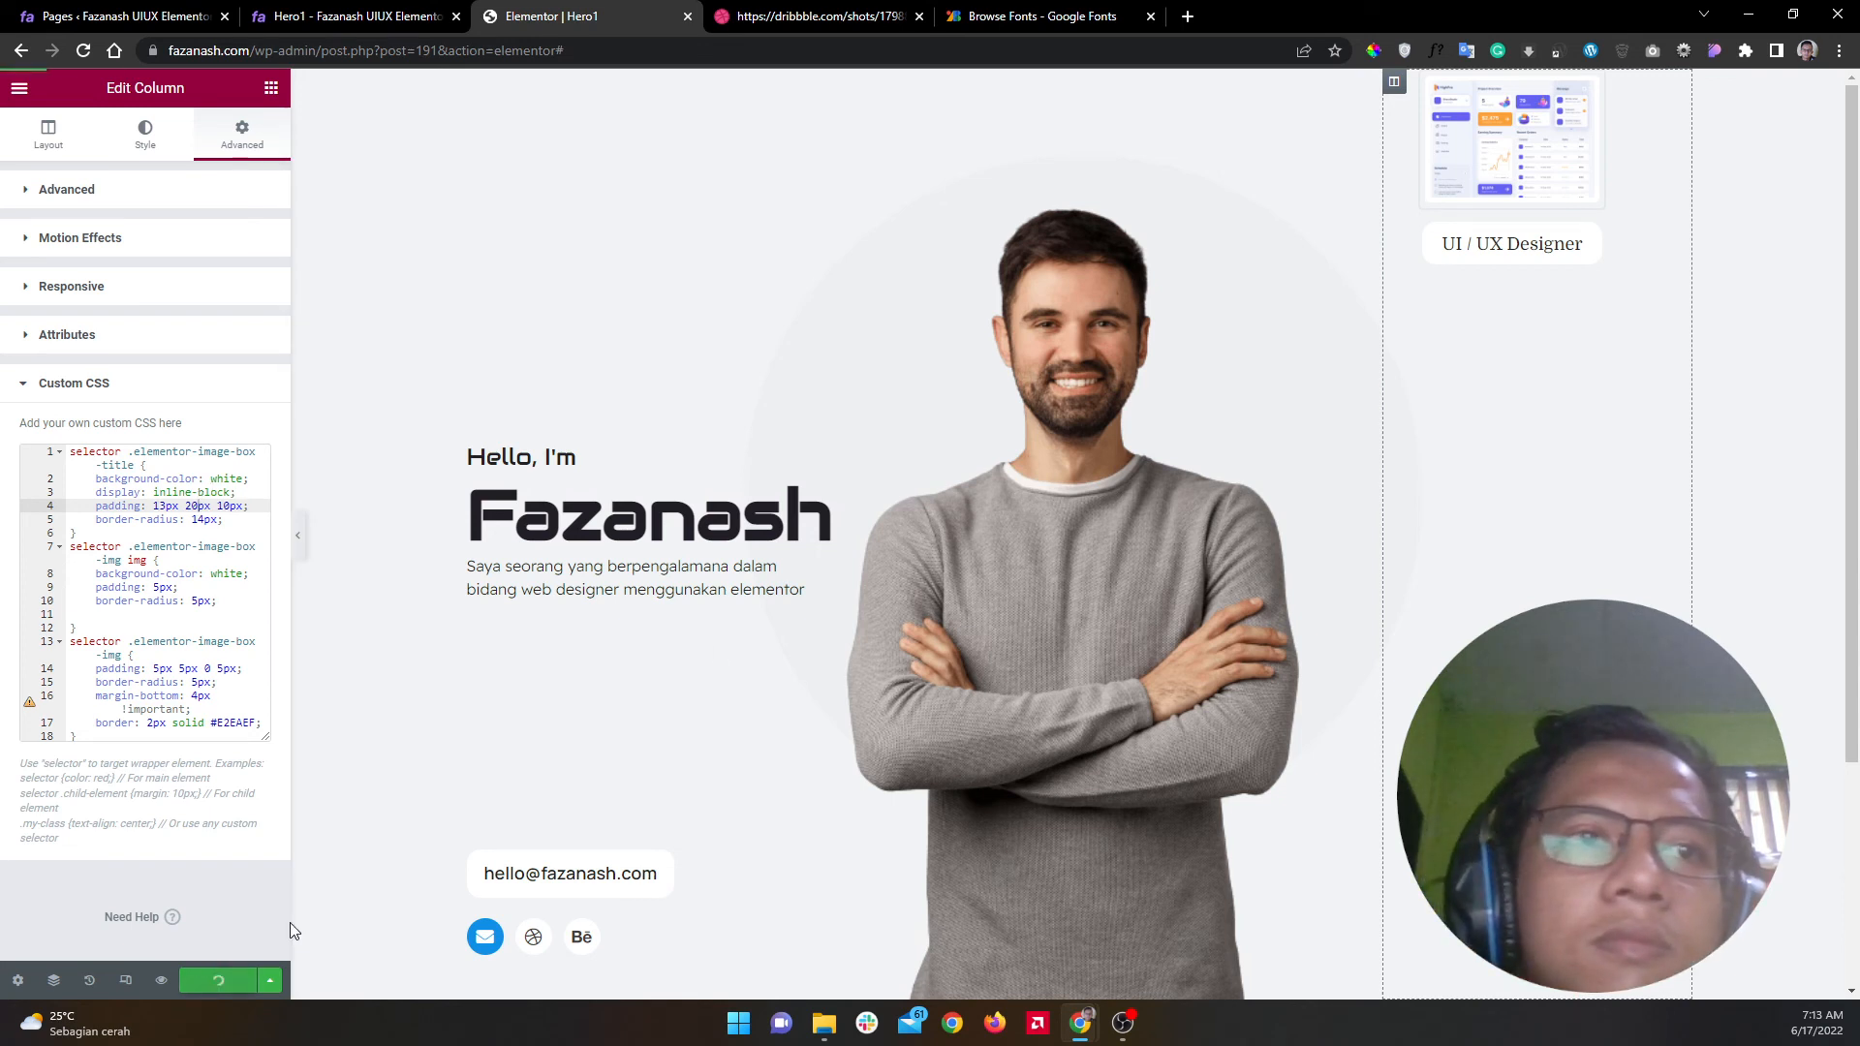
pyautogui.moveTo(1633, 89); pyautogui.dragTo(1566, 274)
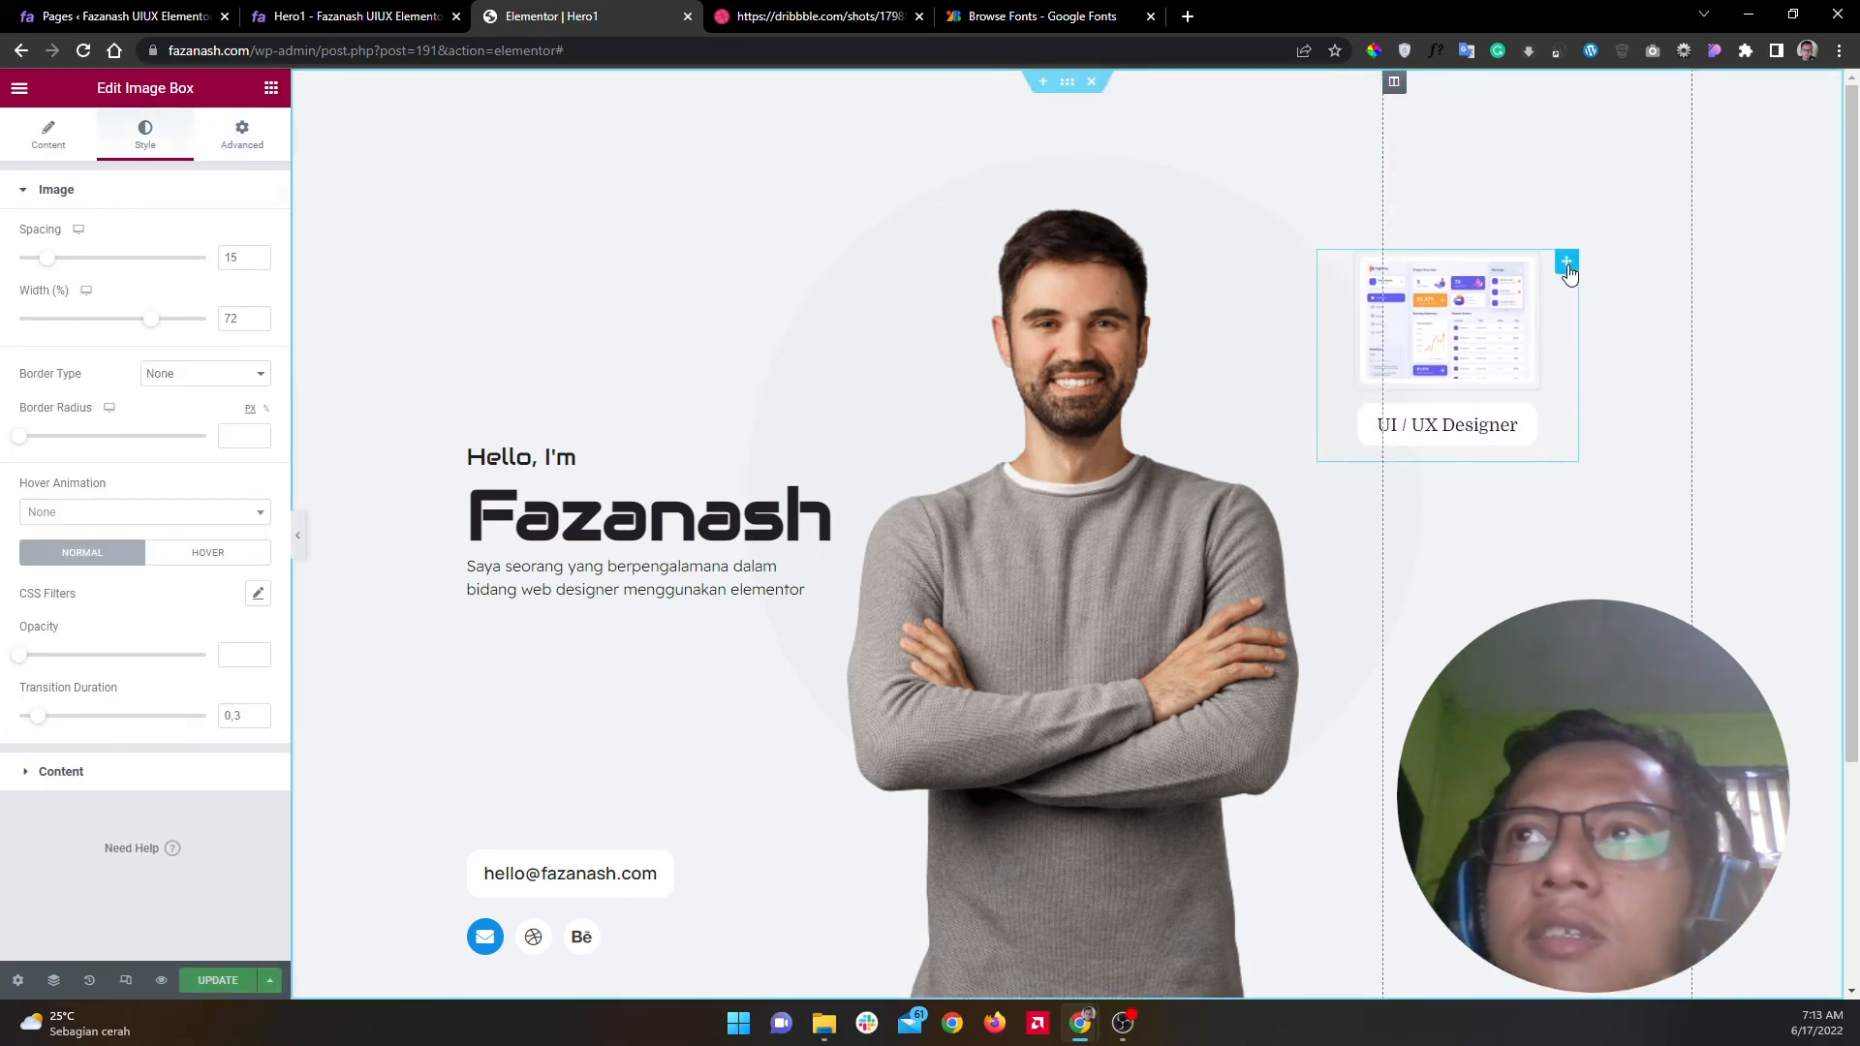
# Step: Duplicate the UI / UX Designer box and drag the copy to the lower right
pyautogui.rightClick(1562, 278)
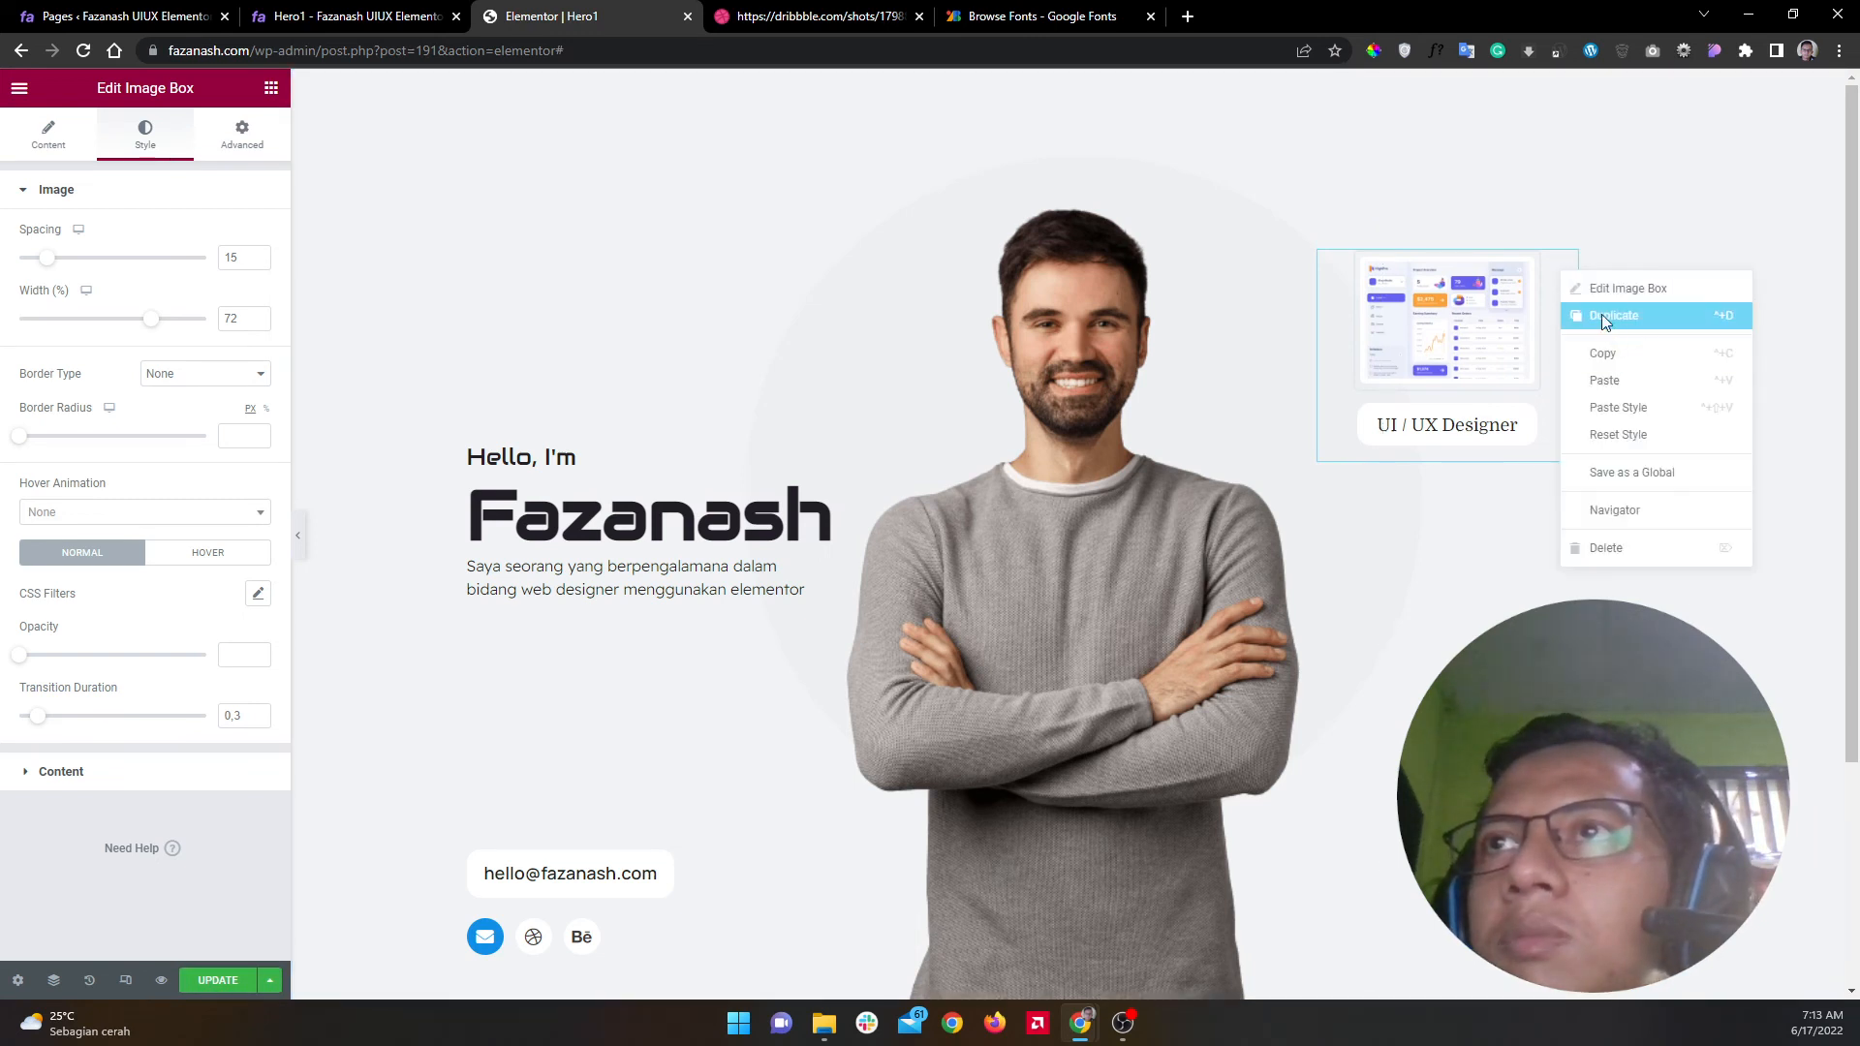
pyautogui.click(1601, 314)
pyautogui.moveTo(1585, 347); pyautogui.dragTo(1736, 566)
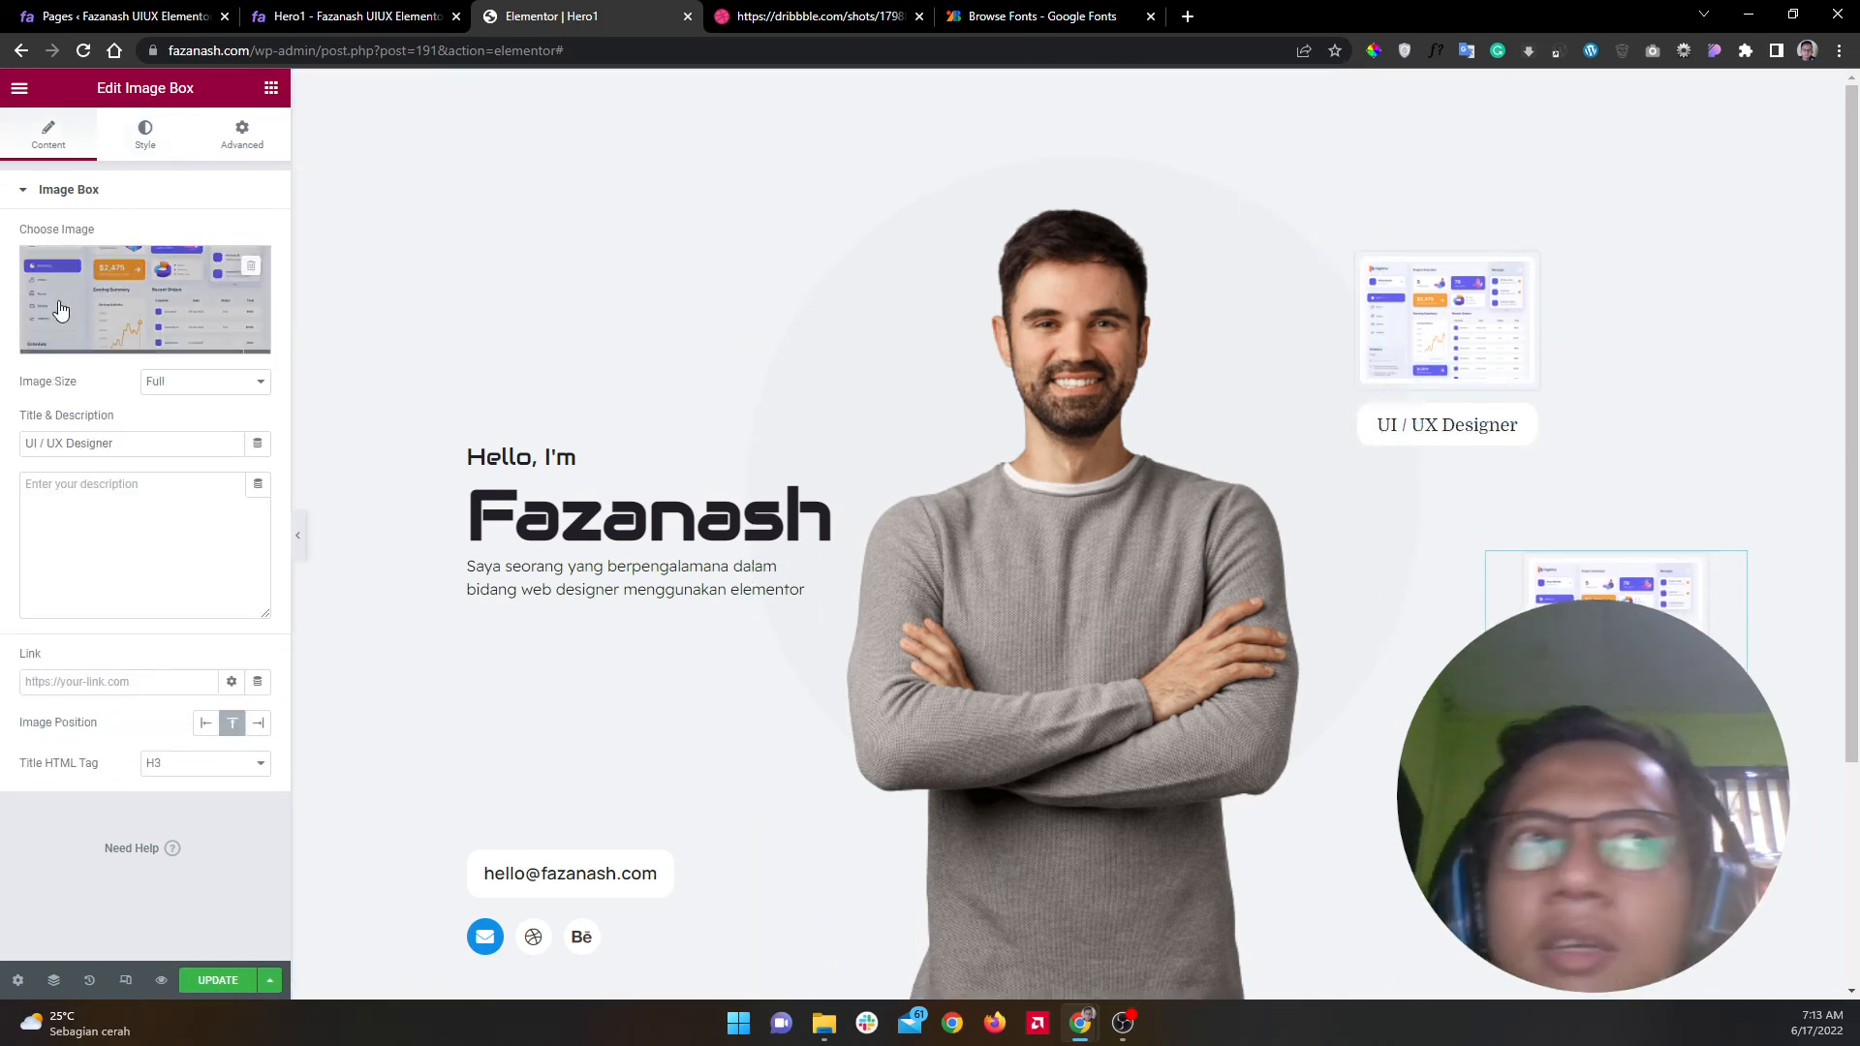
# Step: Upload Frame 1.png and insert it as the copied box's image
pyautogui.click(153, 320)
pyautogui.click(293, 174)
pyautogui.click(1025, 494)
pyautogui.doubleClick(552, 576)
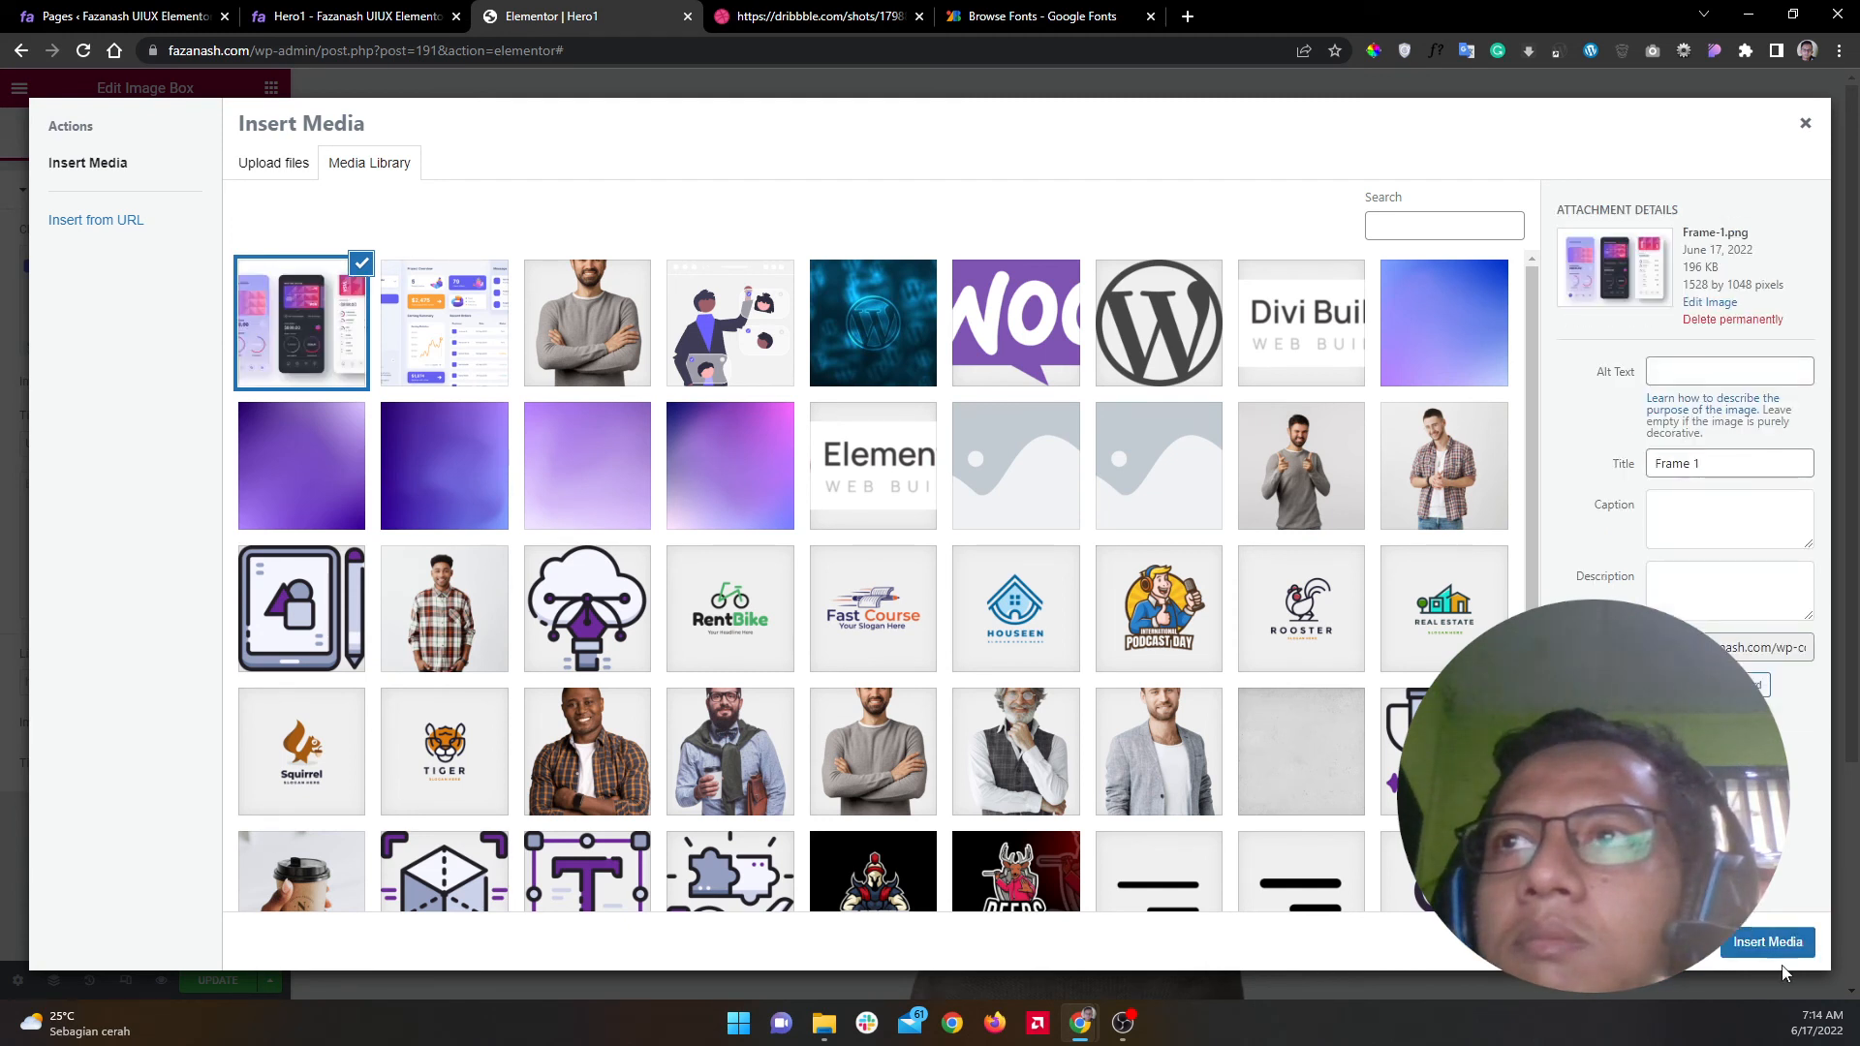
pyautogui.click(1767, 944)
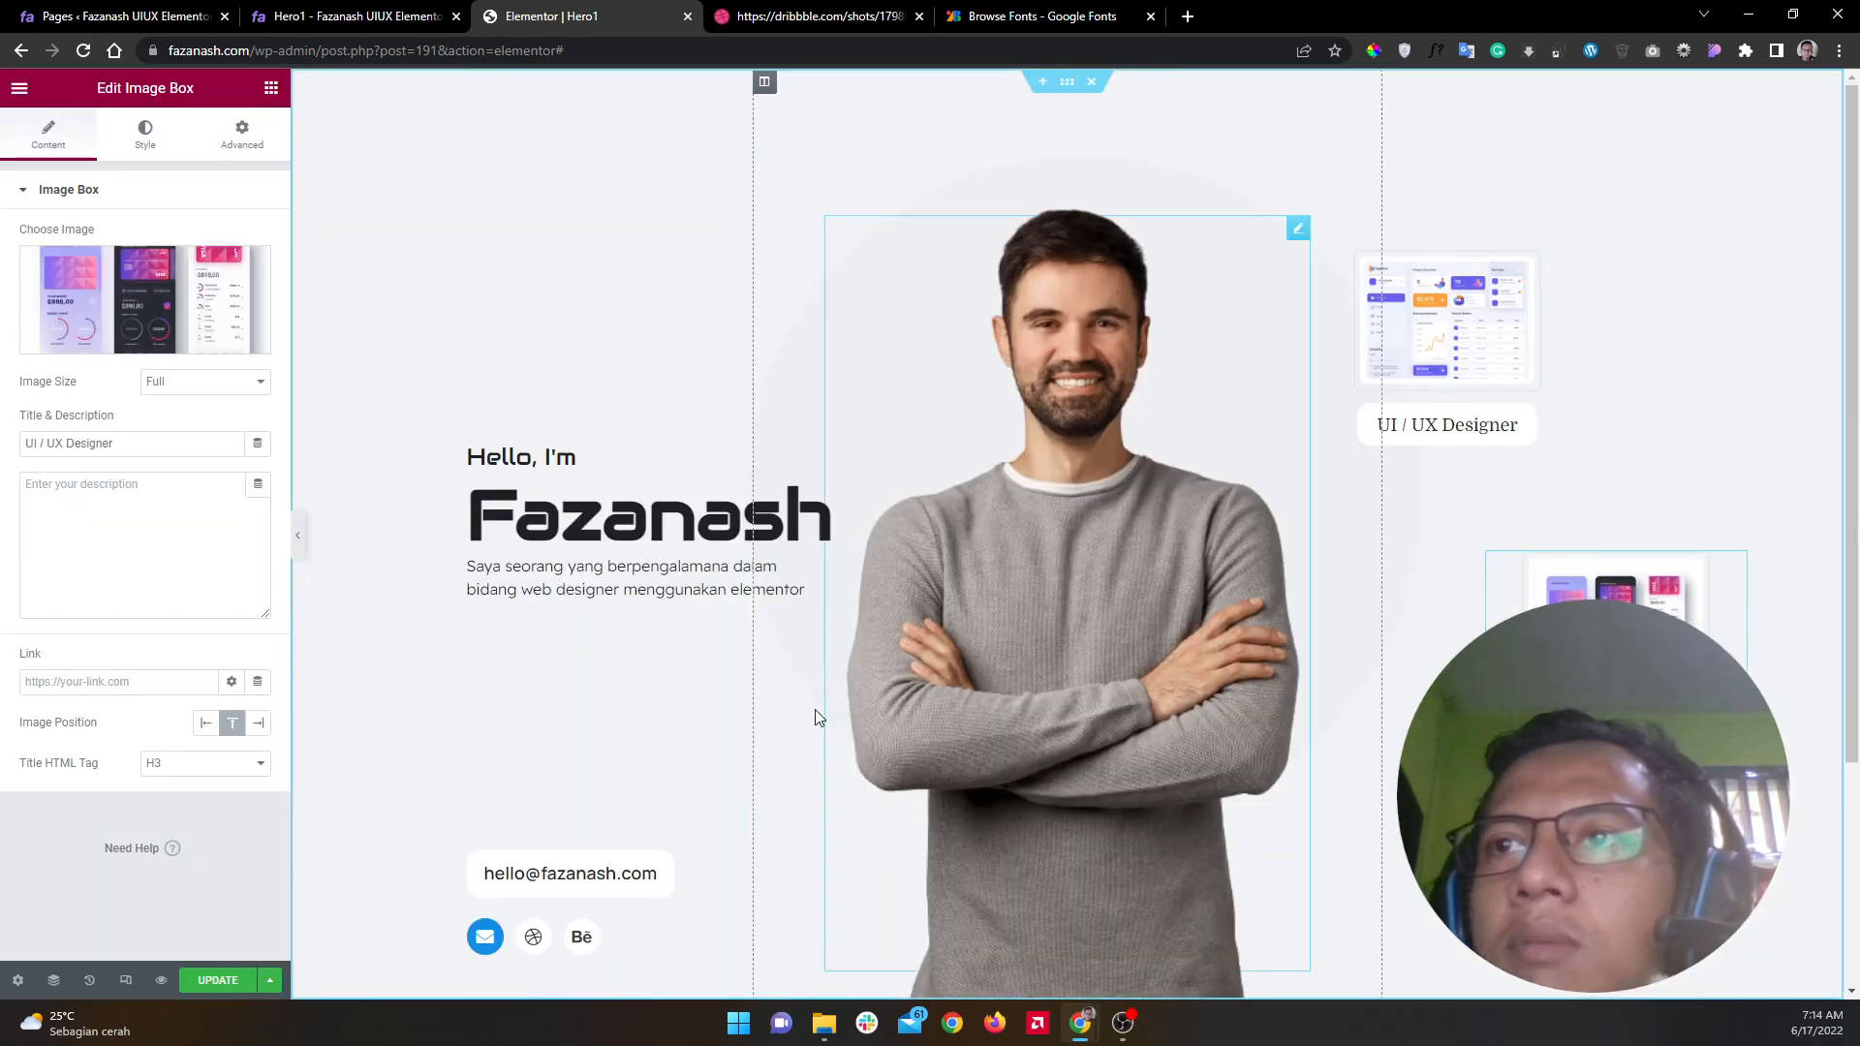
# Step: Preview the page without the panel, then view the Dribbble reference design
pyautogui.click(298, 535)
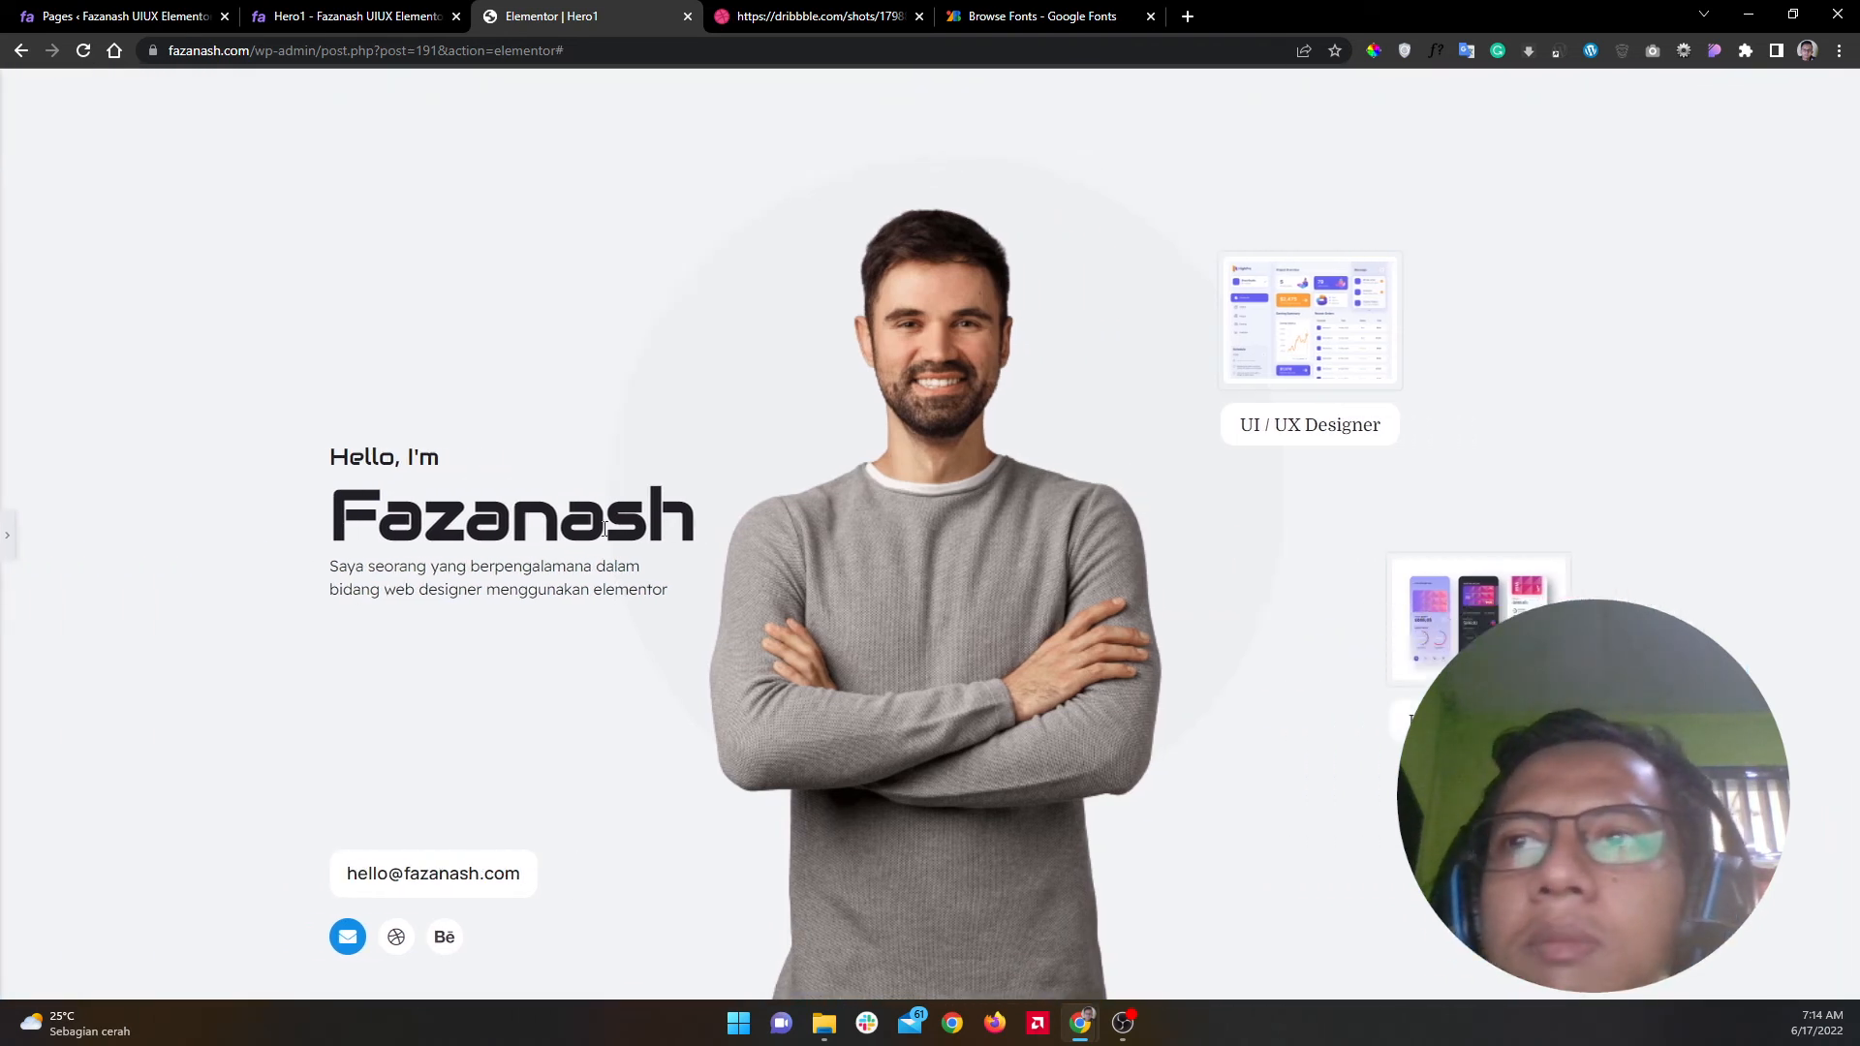
pyautogui.click(15, 551)
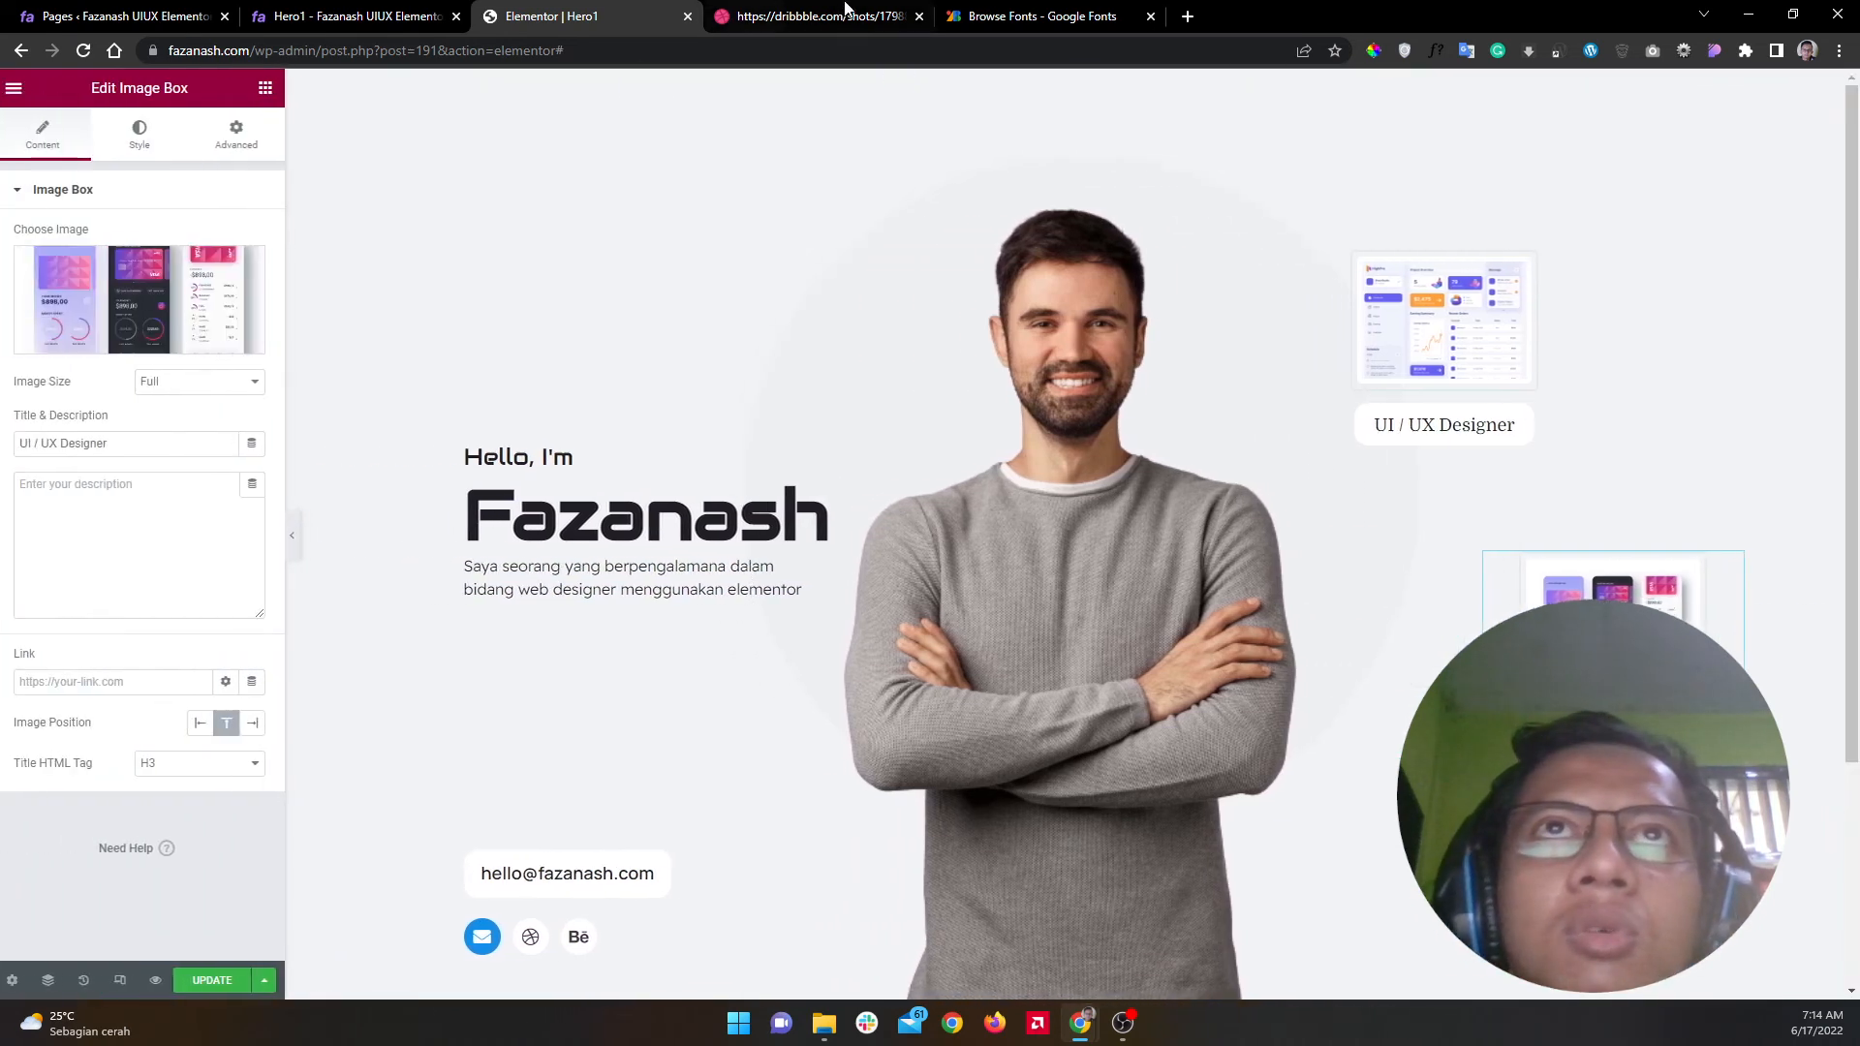
pyautogui.click(846, 12)
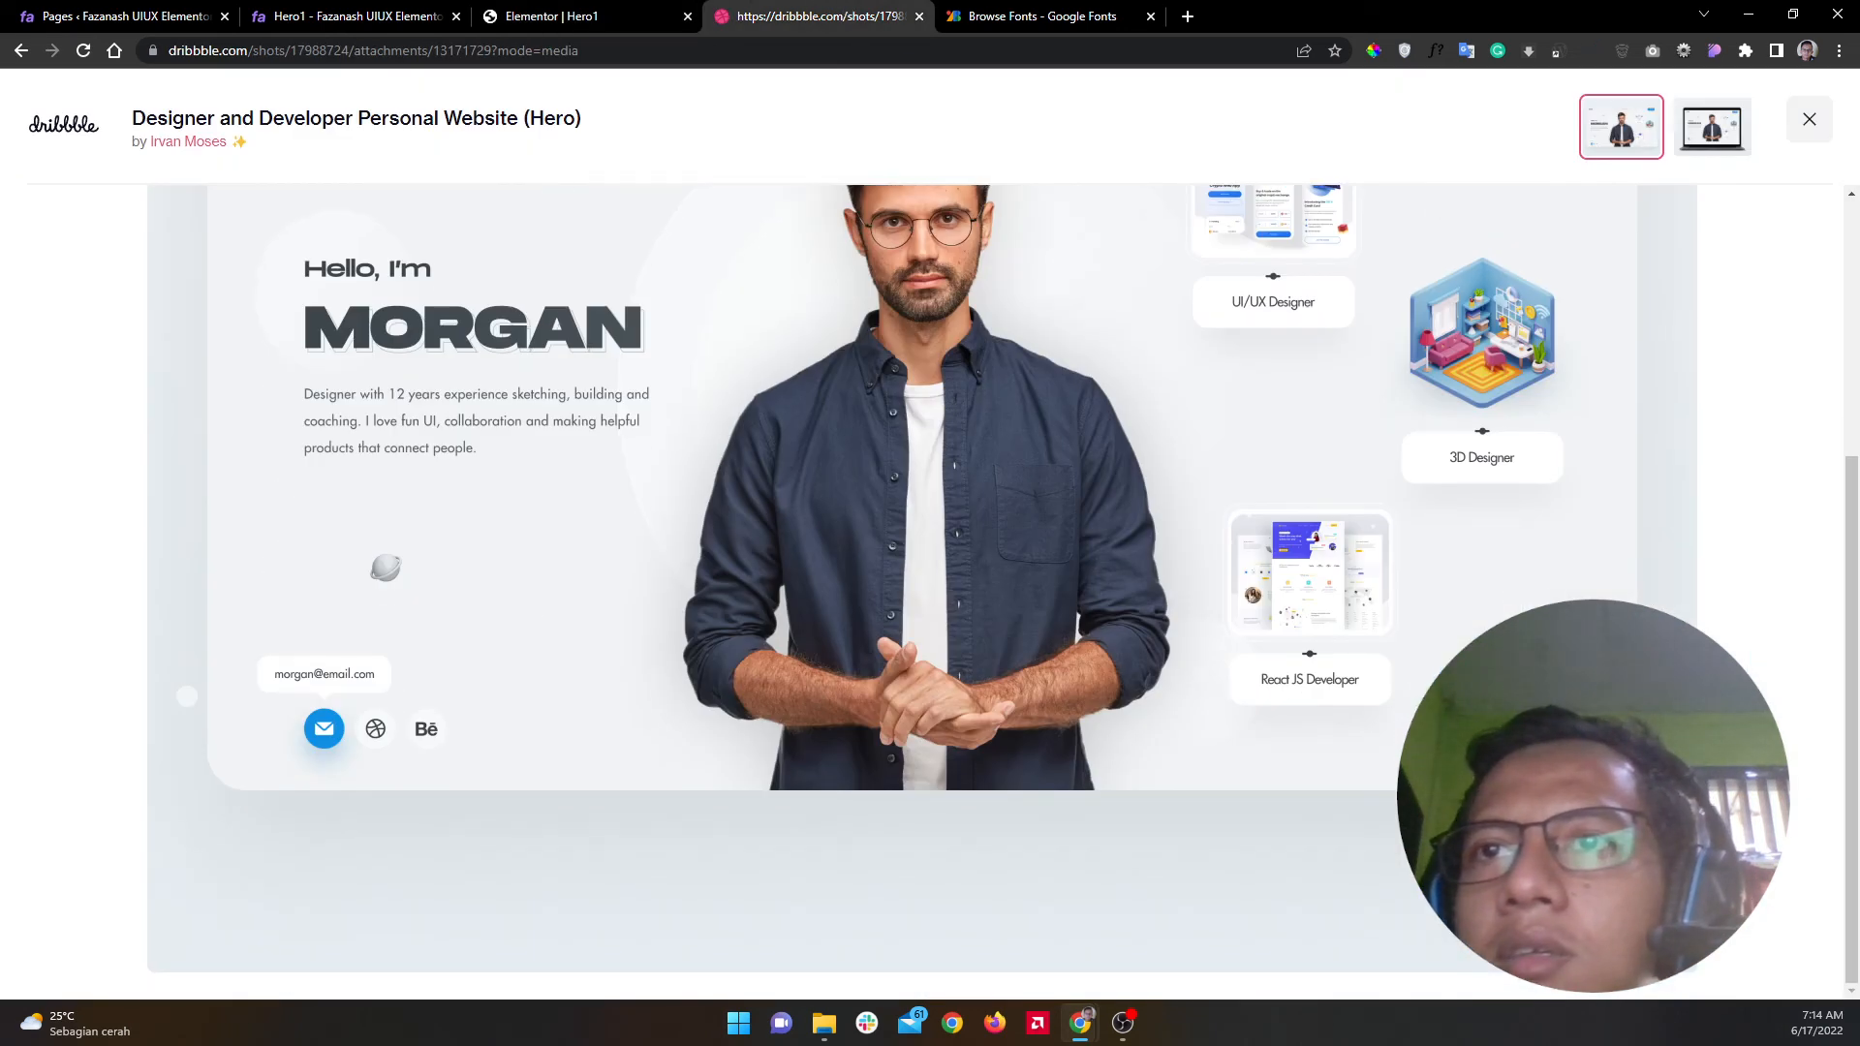
# Step: Rename the copied image box's title to 'Web Designer'
pyautogui.click(585, 19)
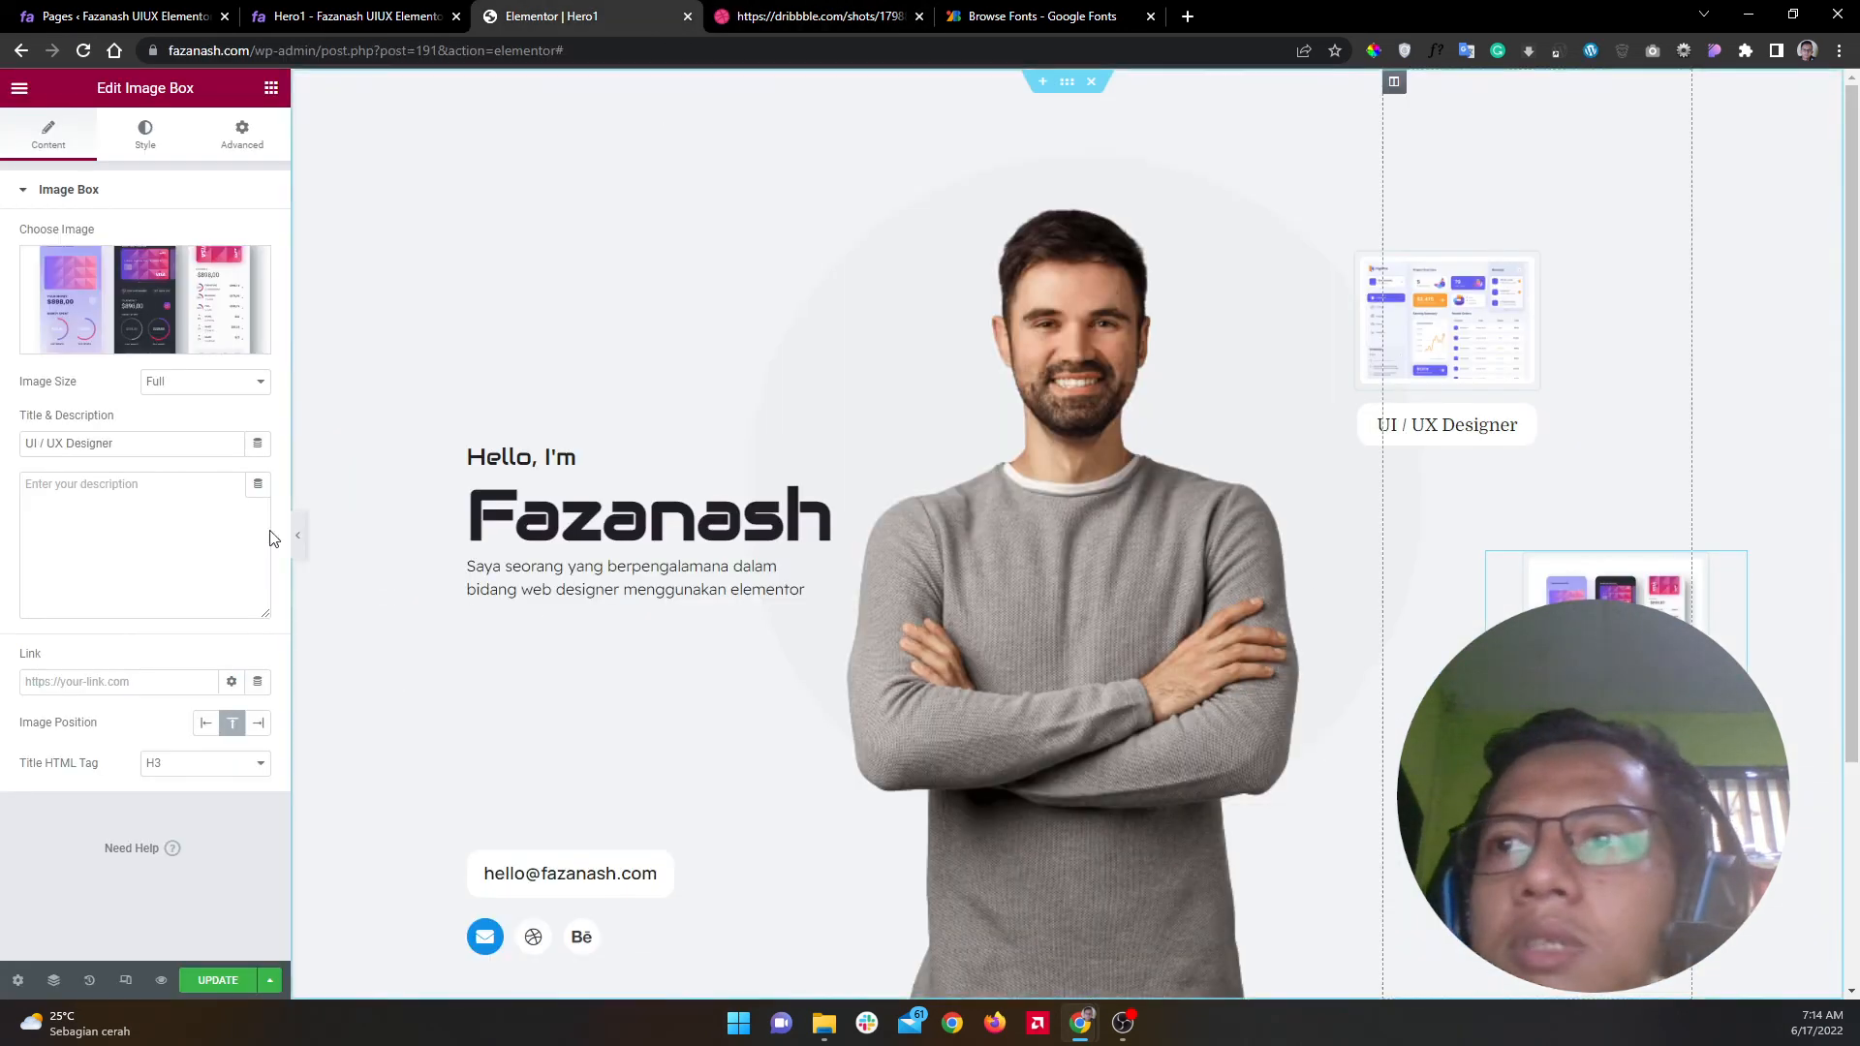
pyautogui.tripleClick(157, 442)
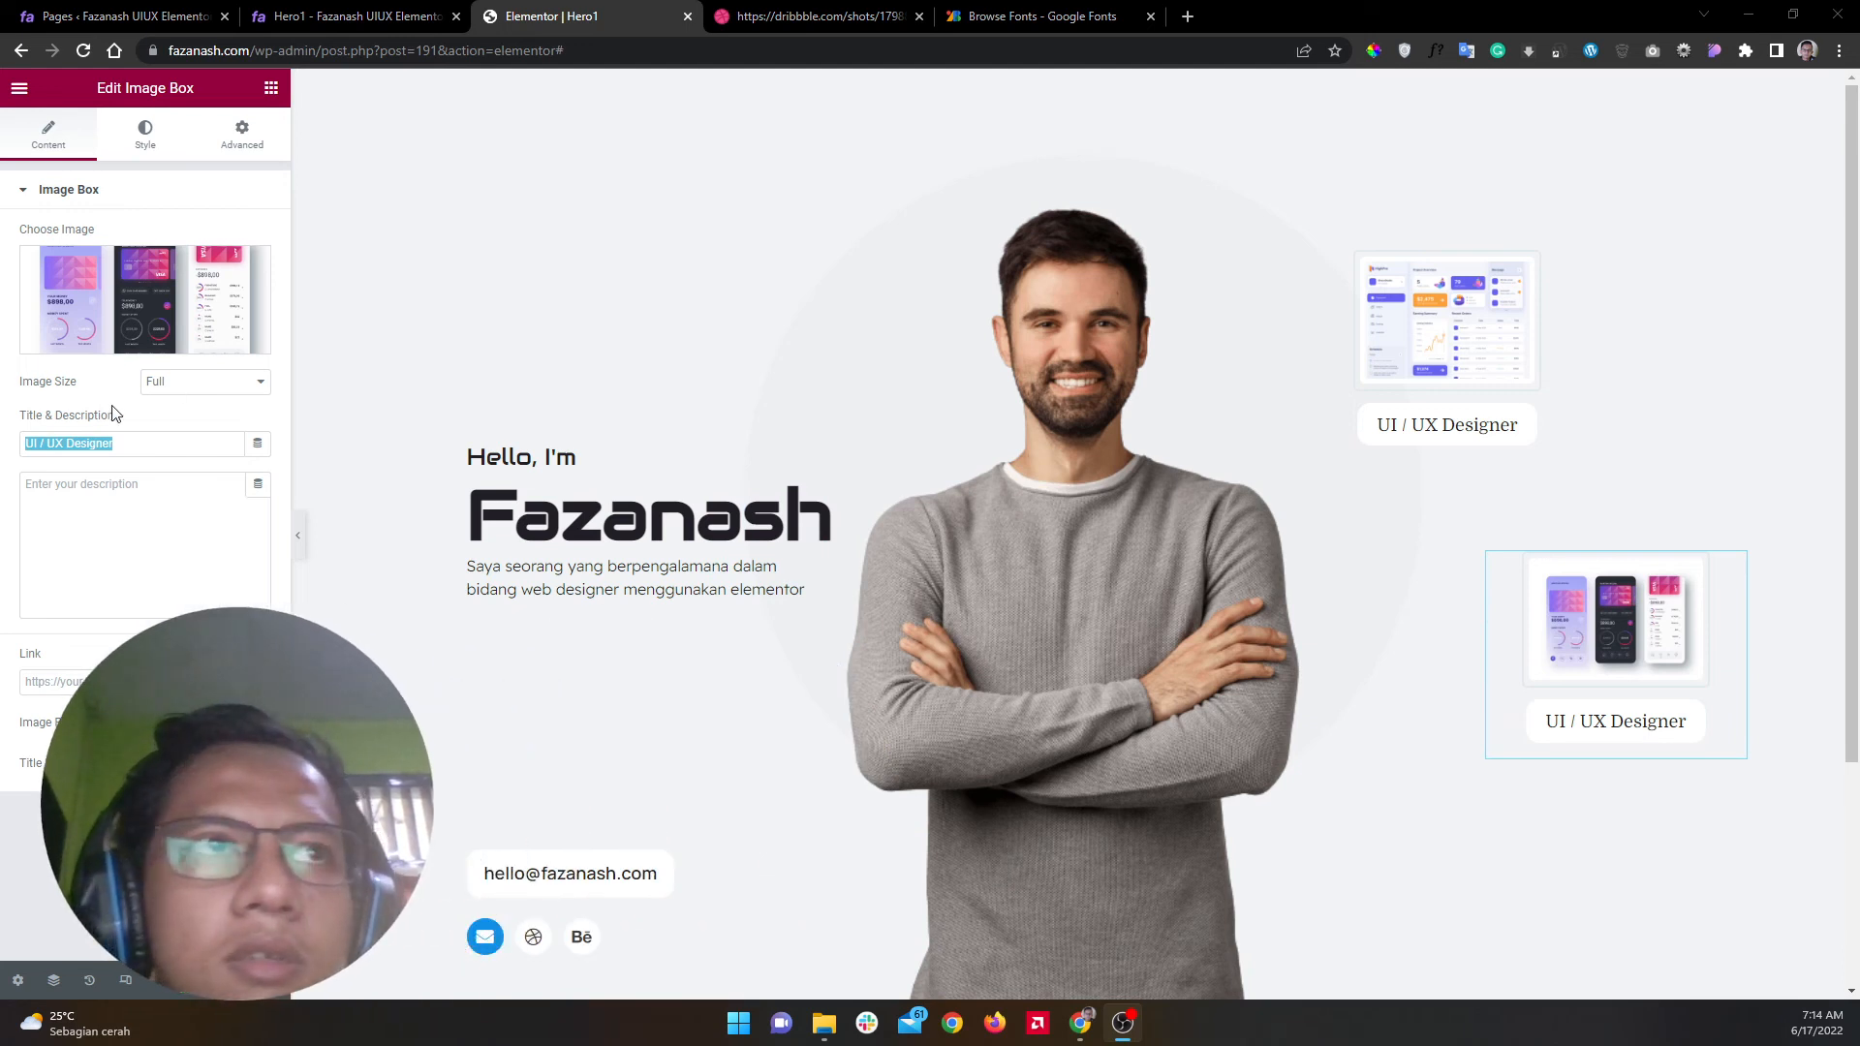
pyautogui.hotkey('alt', 'Tab')
pyautogui.write('Web Designer')
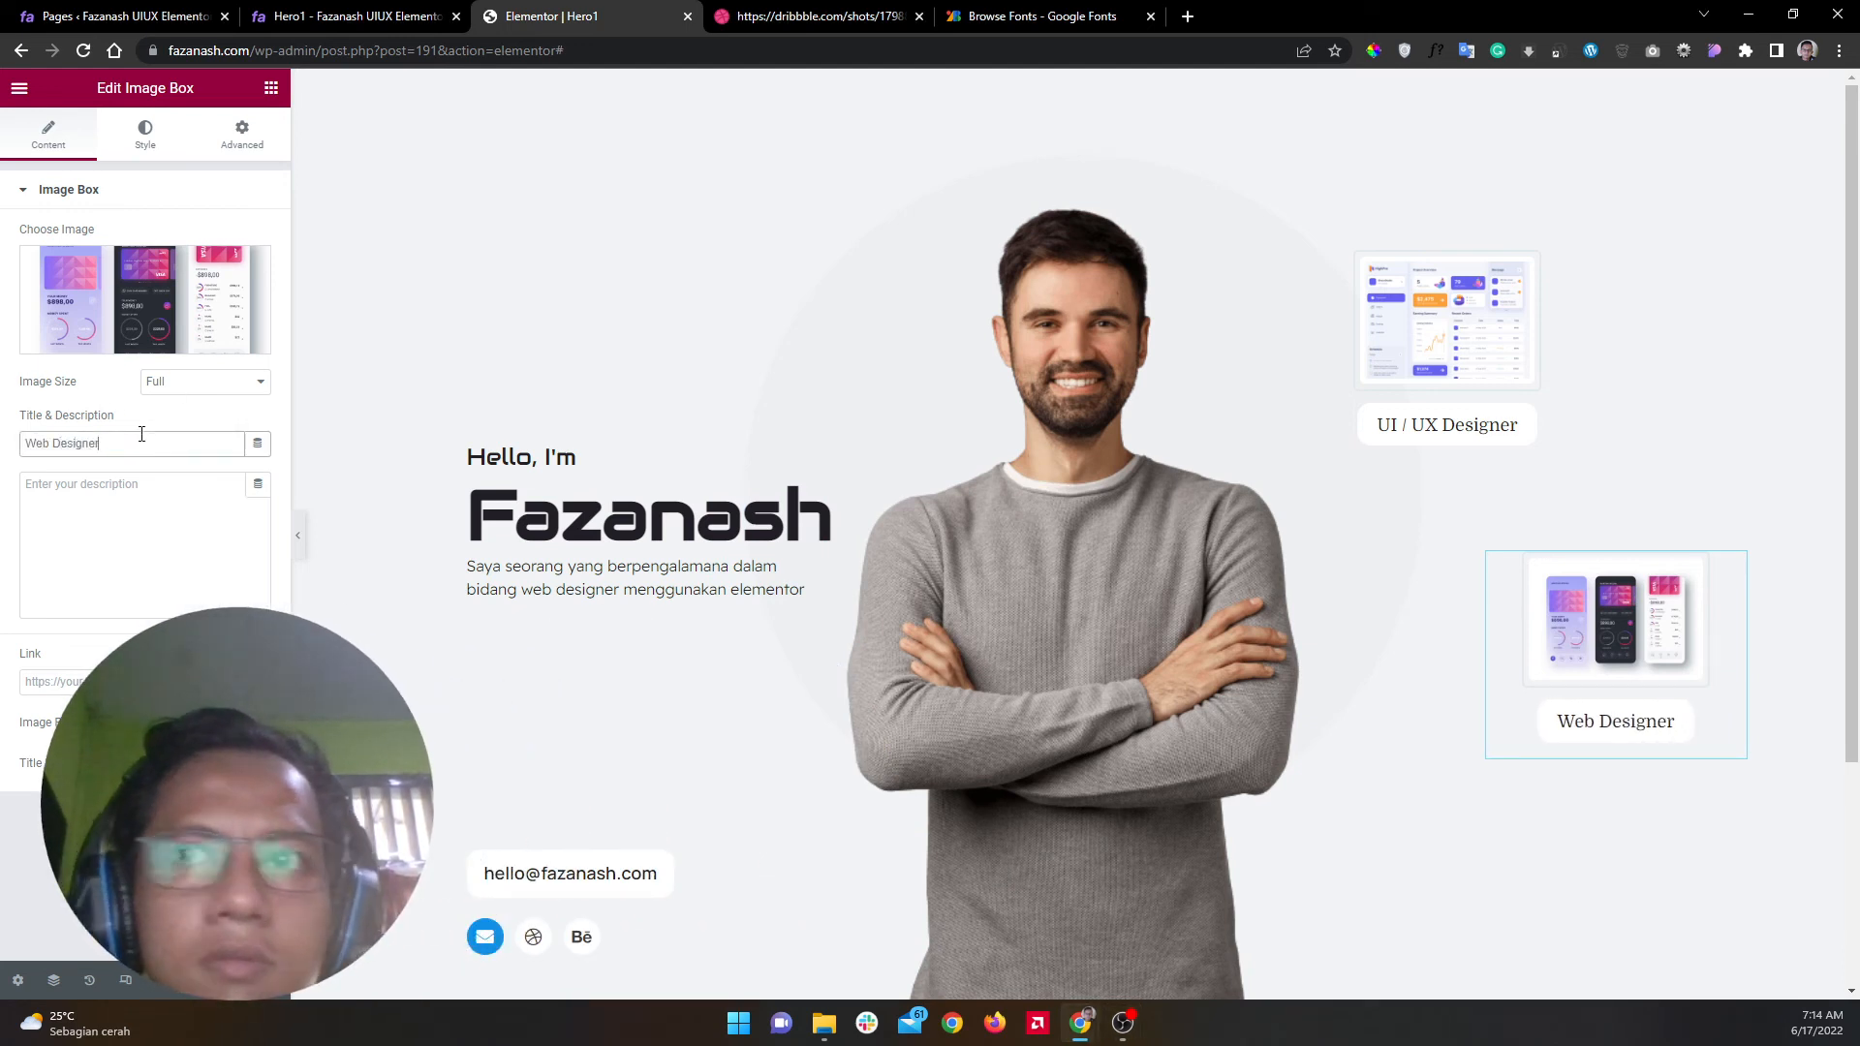
# Step: Preview the hero full-width and compare it with the Dribbble reference
pyautogui.click(297, 532)
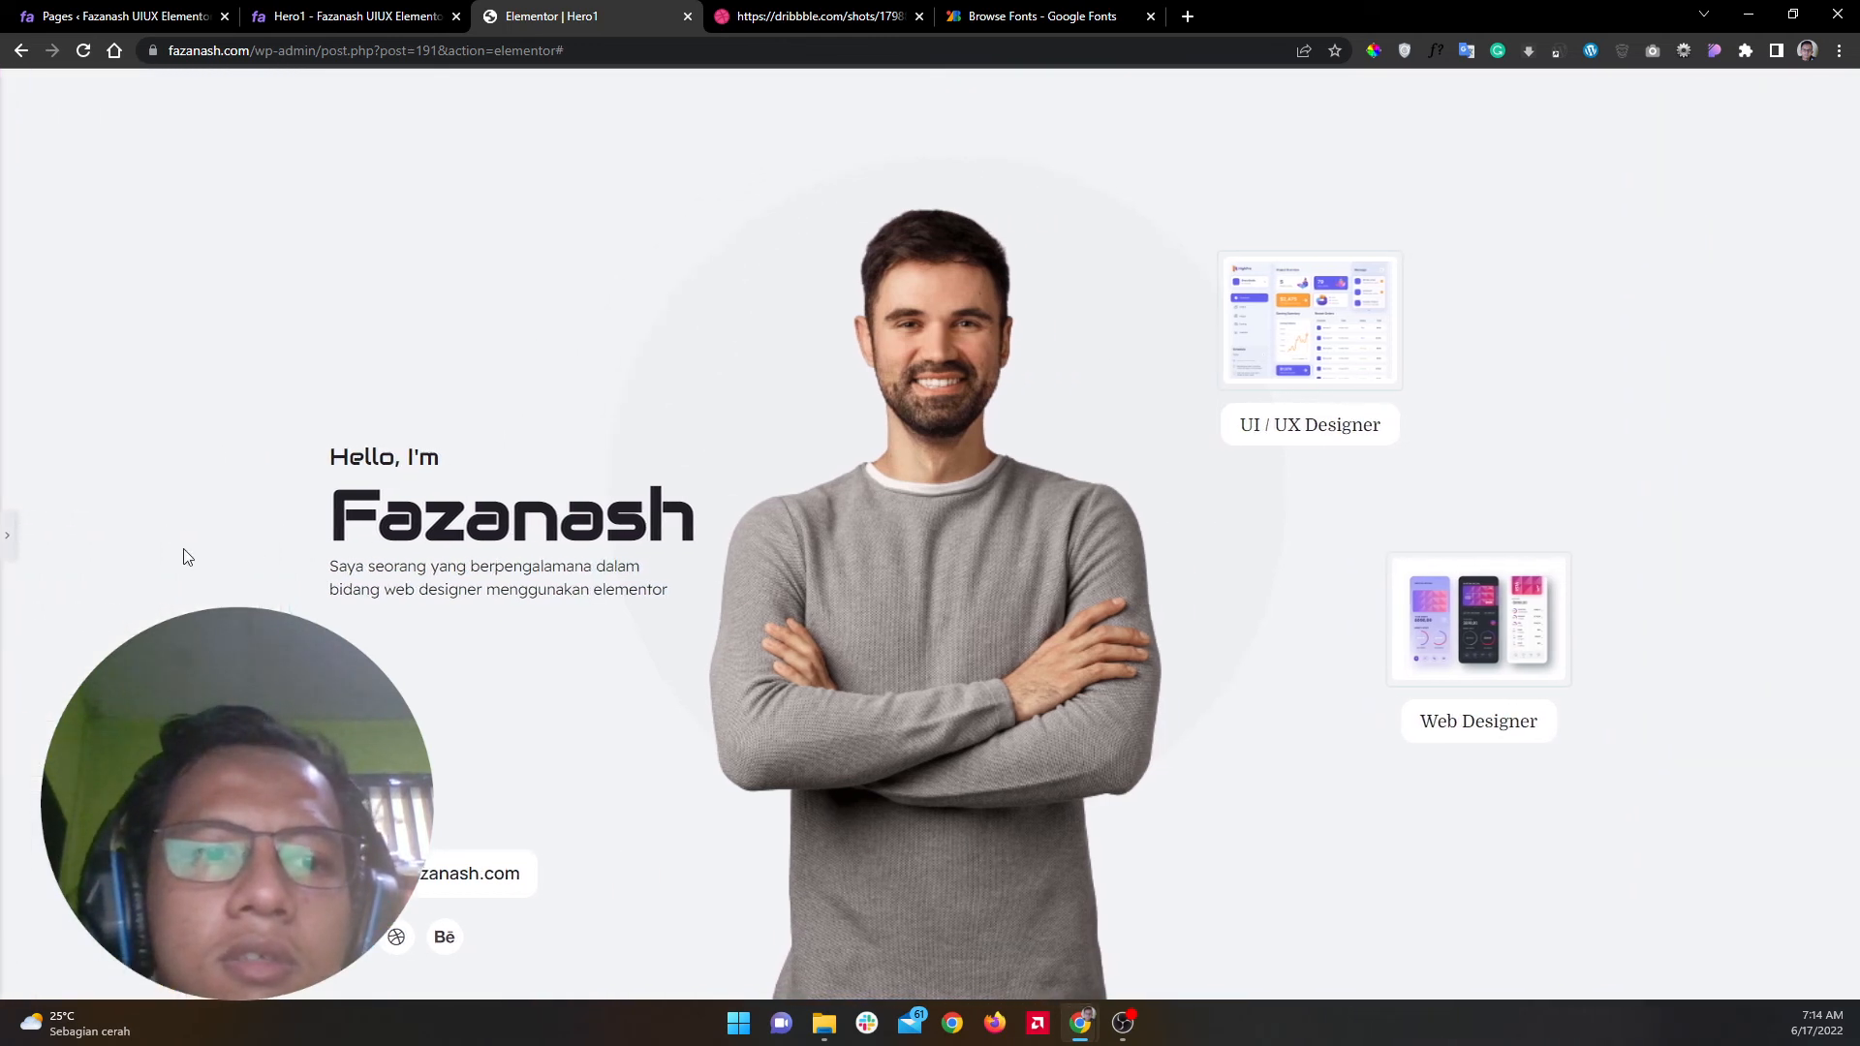
pyautogui.click(7, 534)
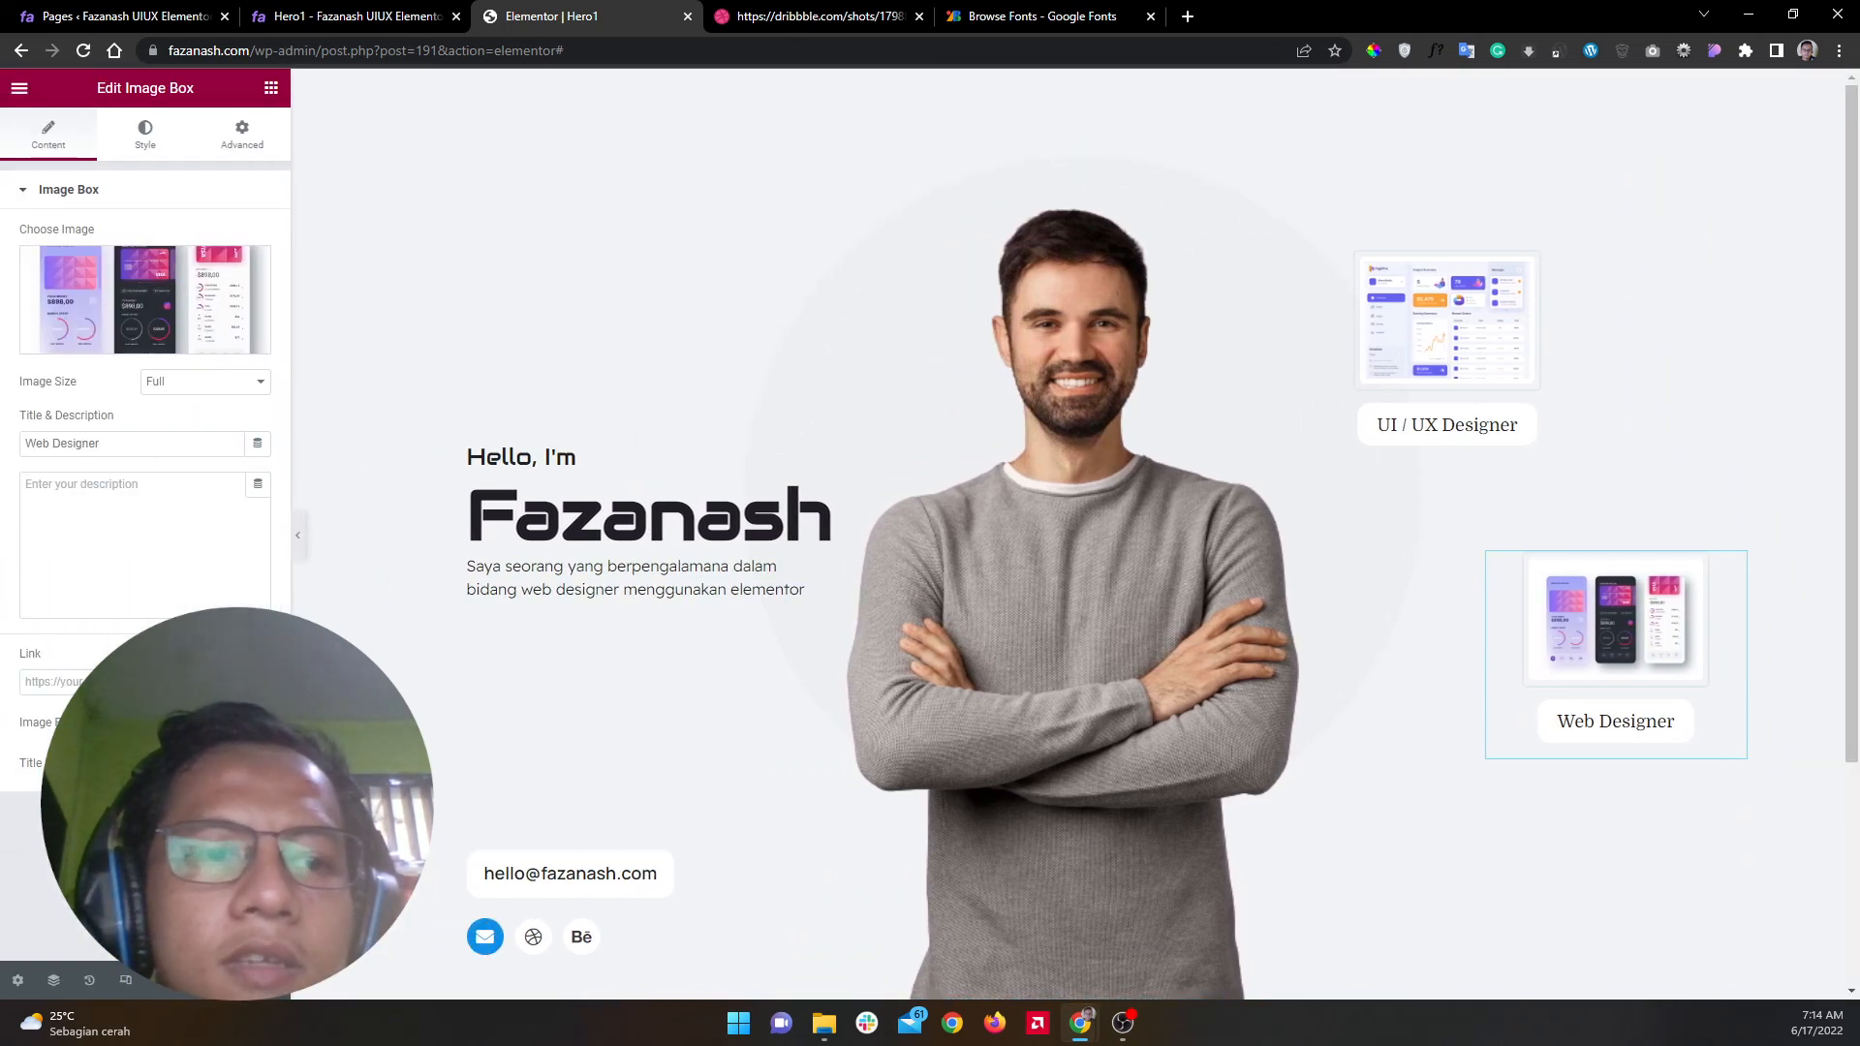
pyautogui.hotkey('alt', 'Tab')
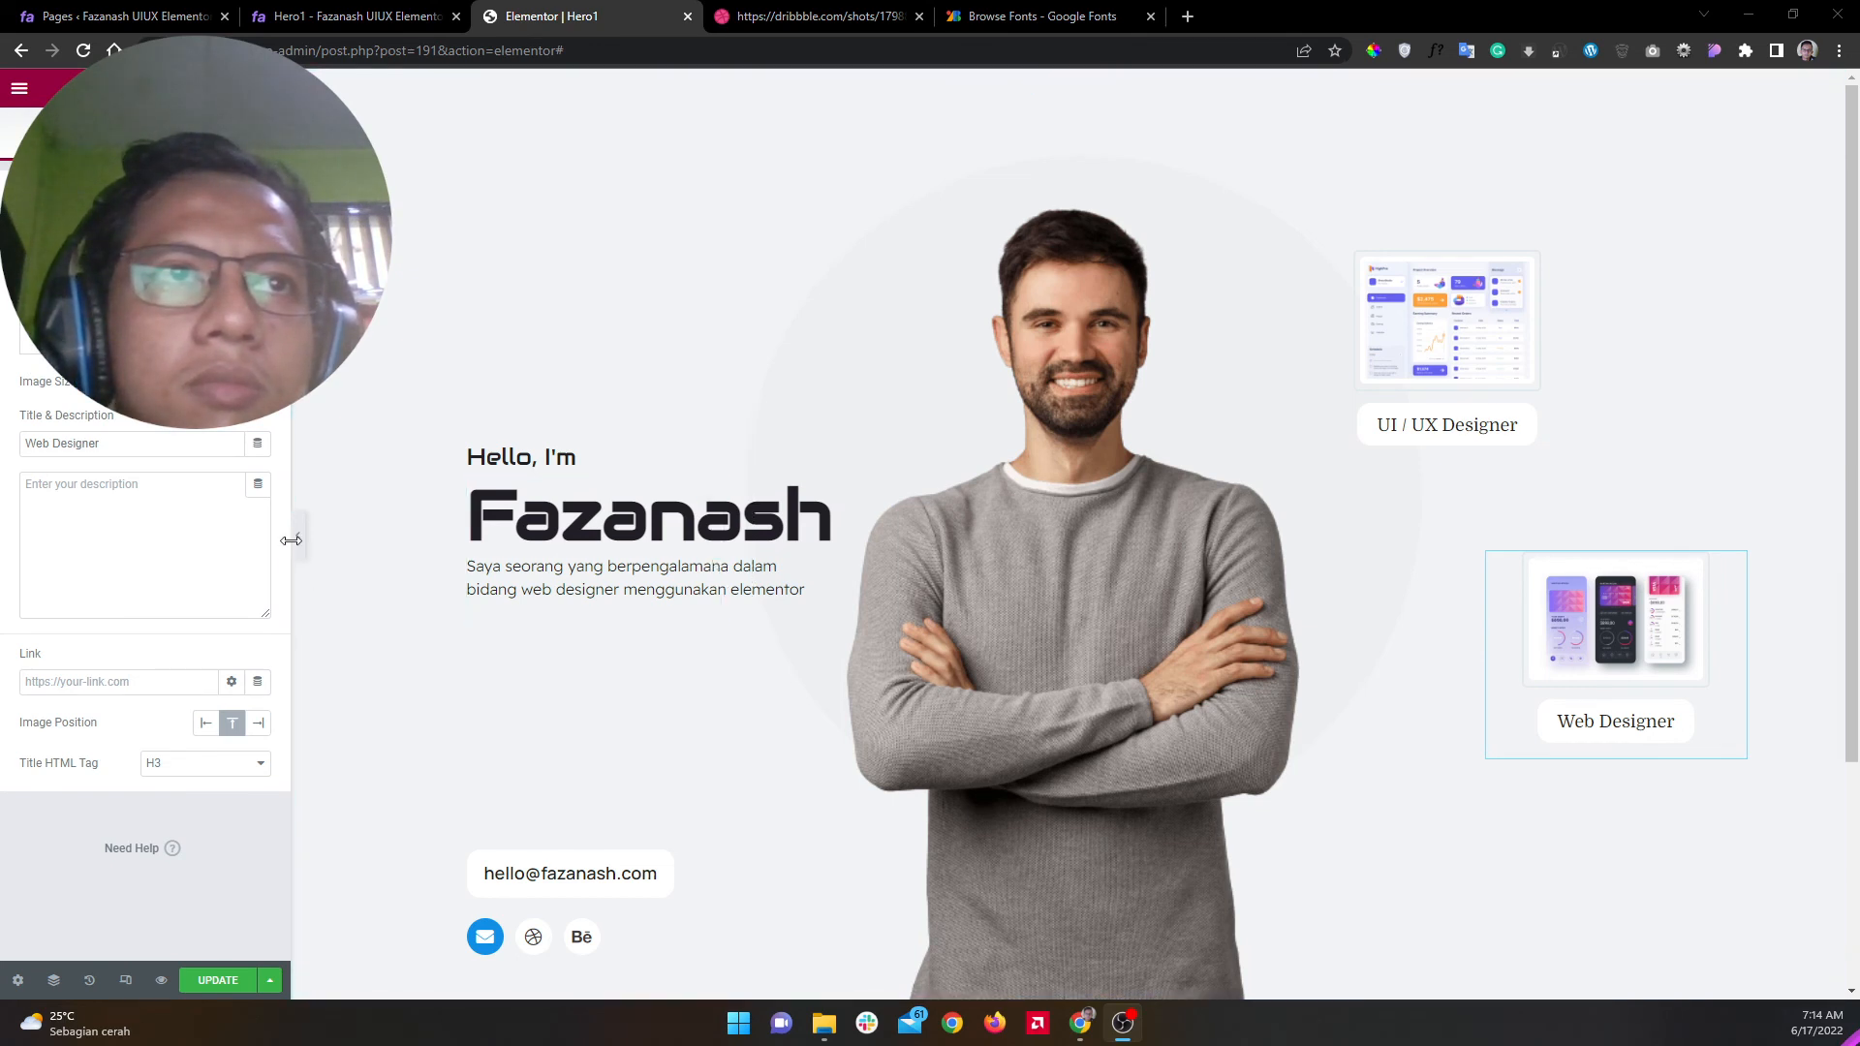
pyautogui.click(294, 538)
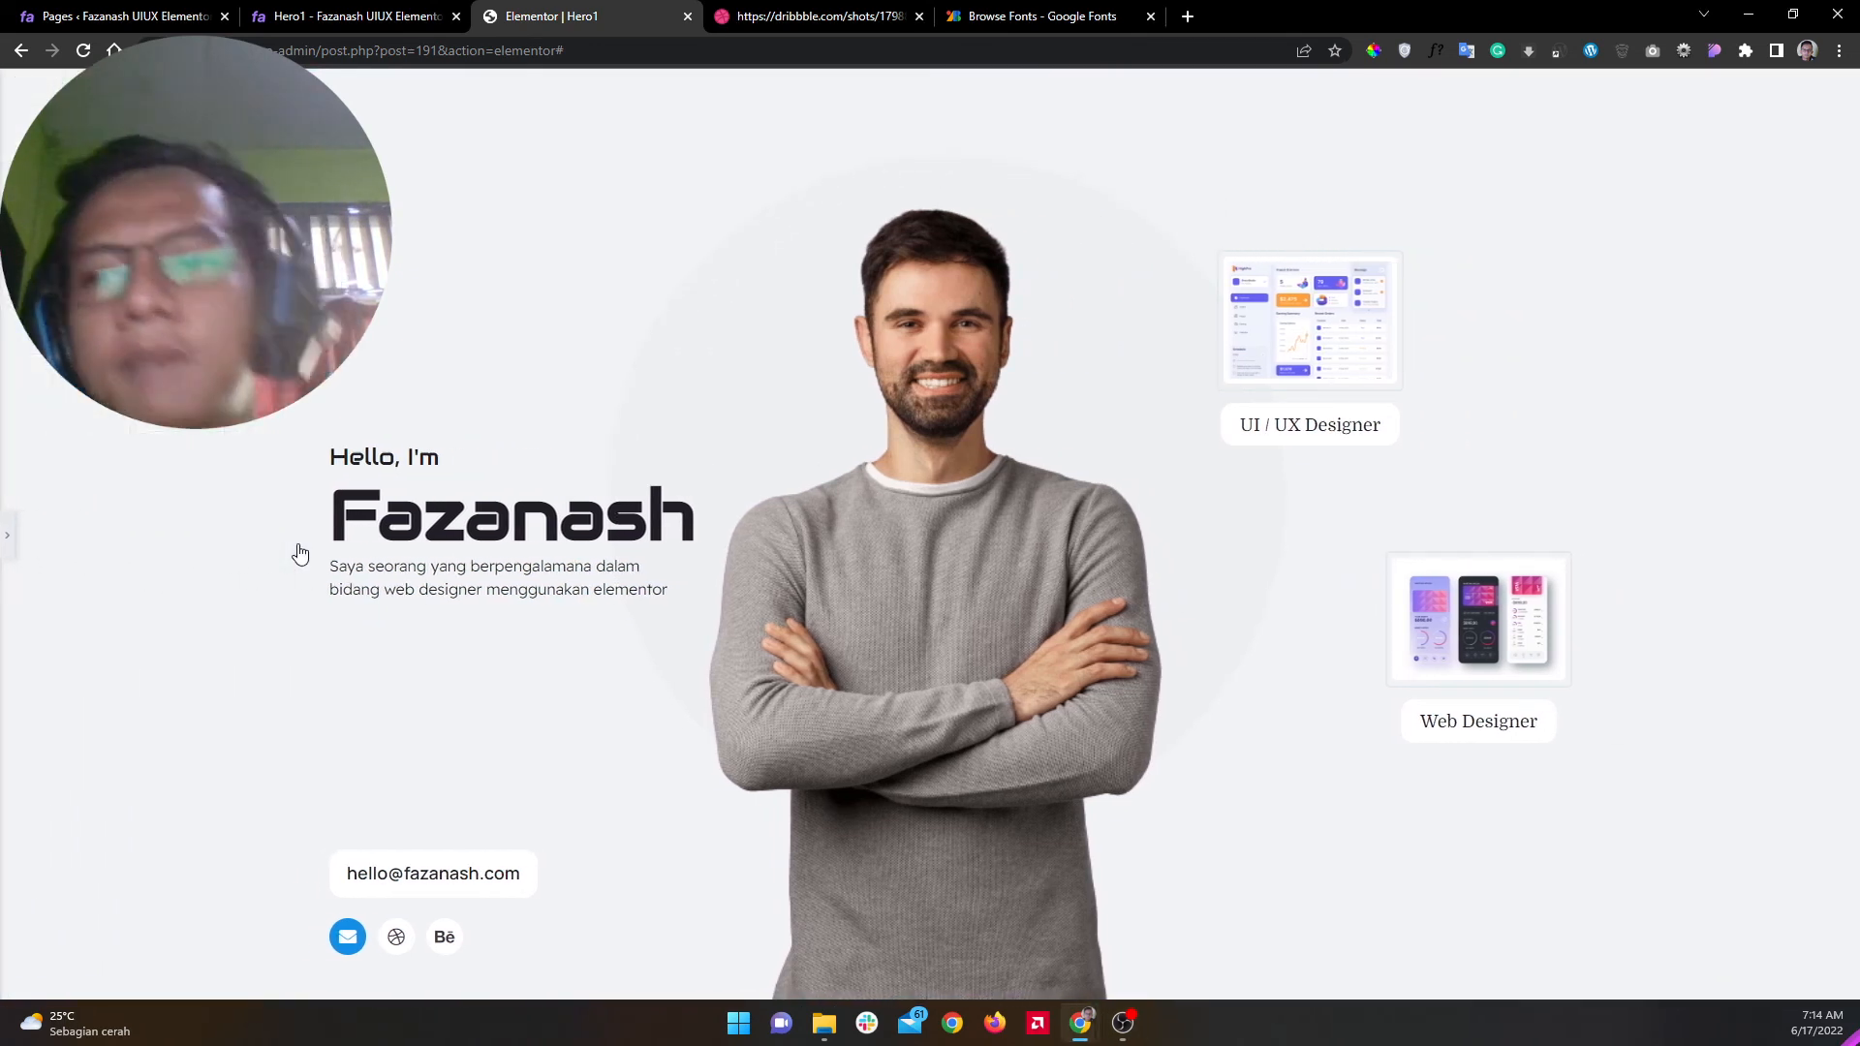
pyautogui.click(804, 17)
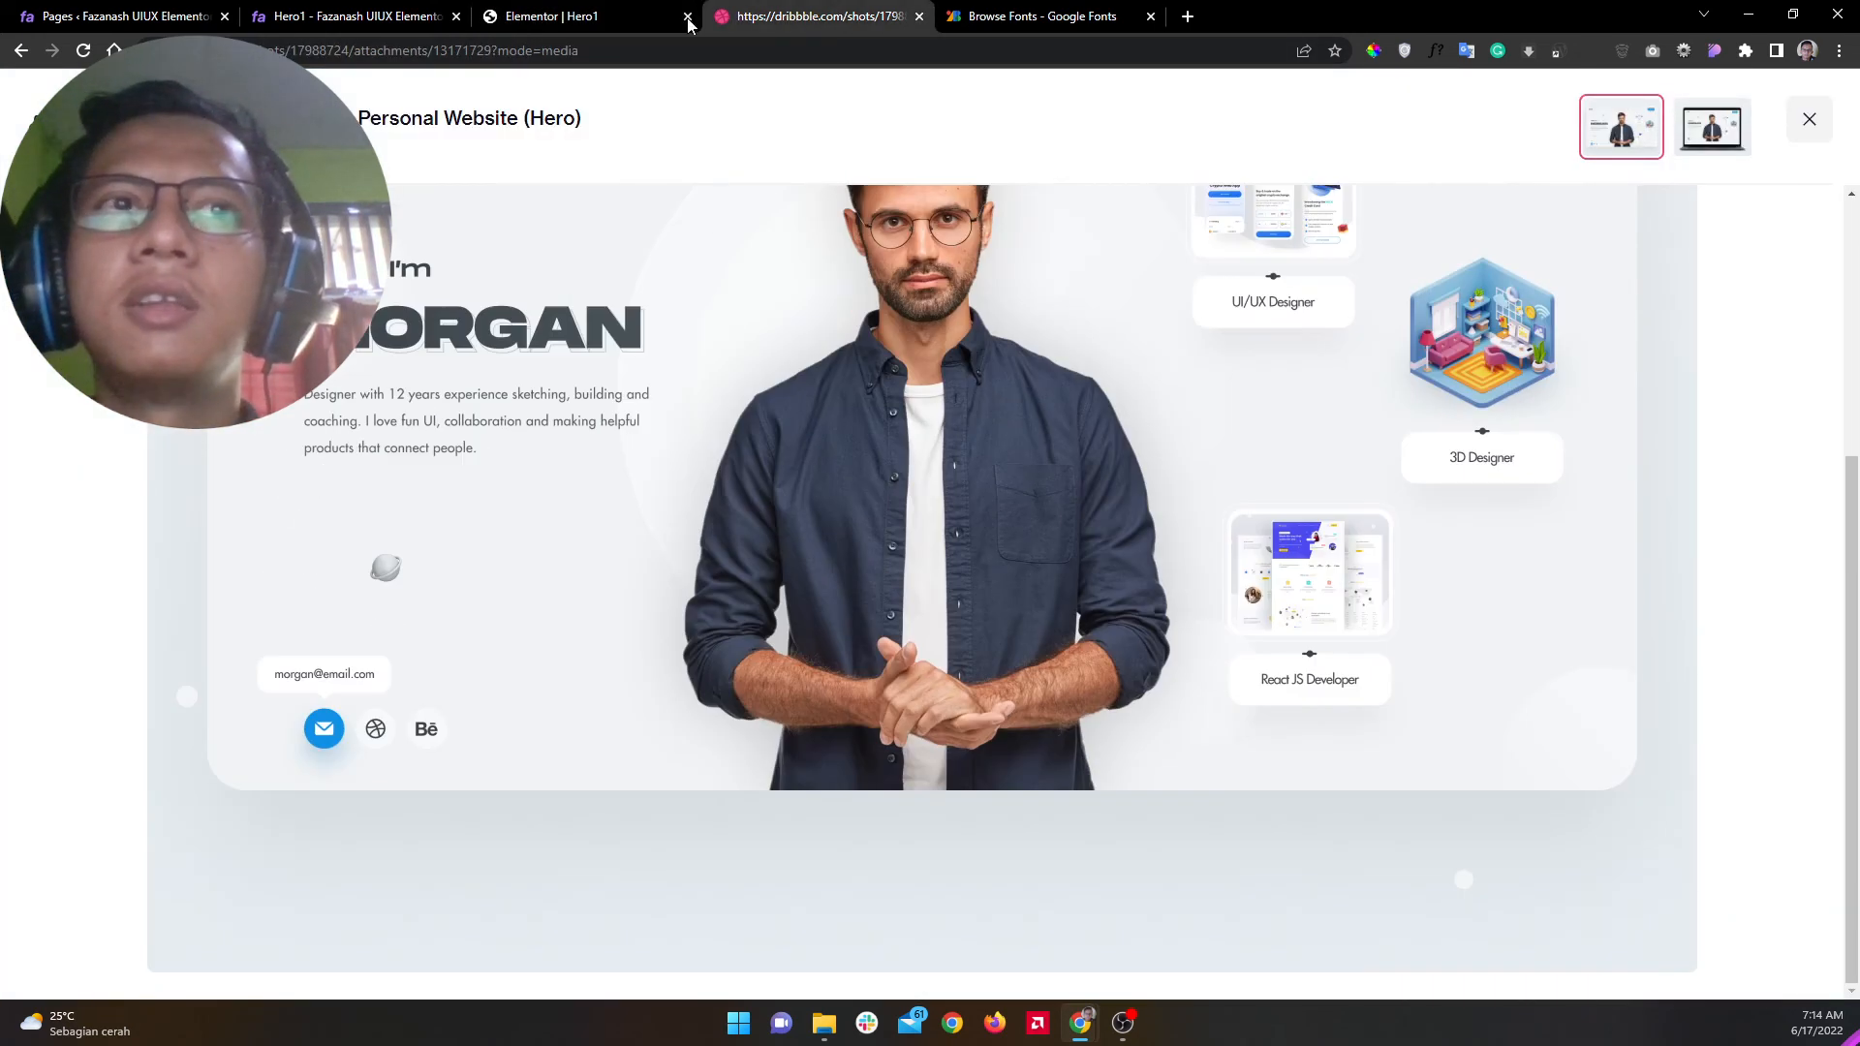
pyautogui.click(678, 24)
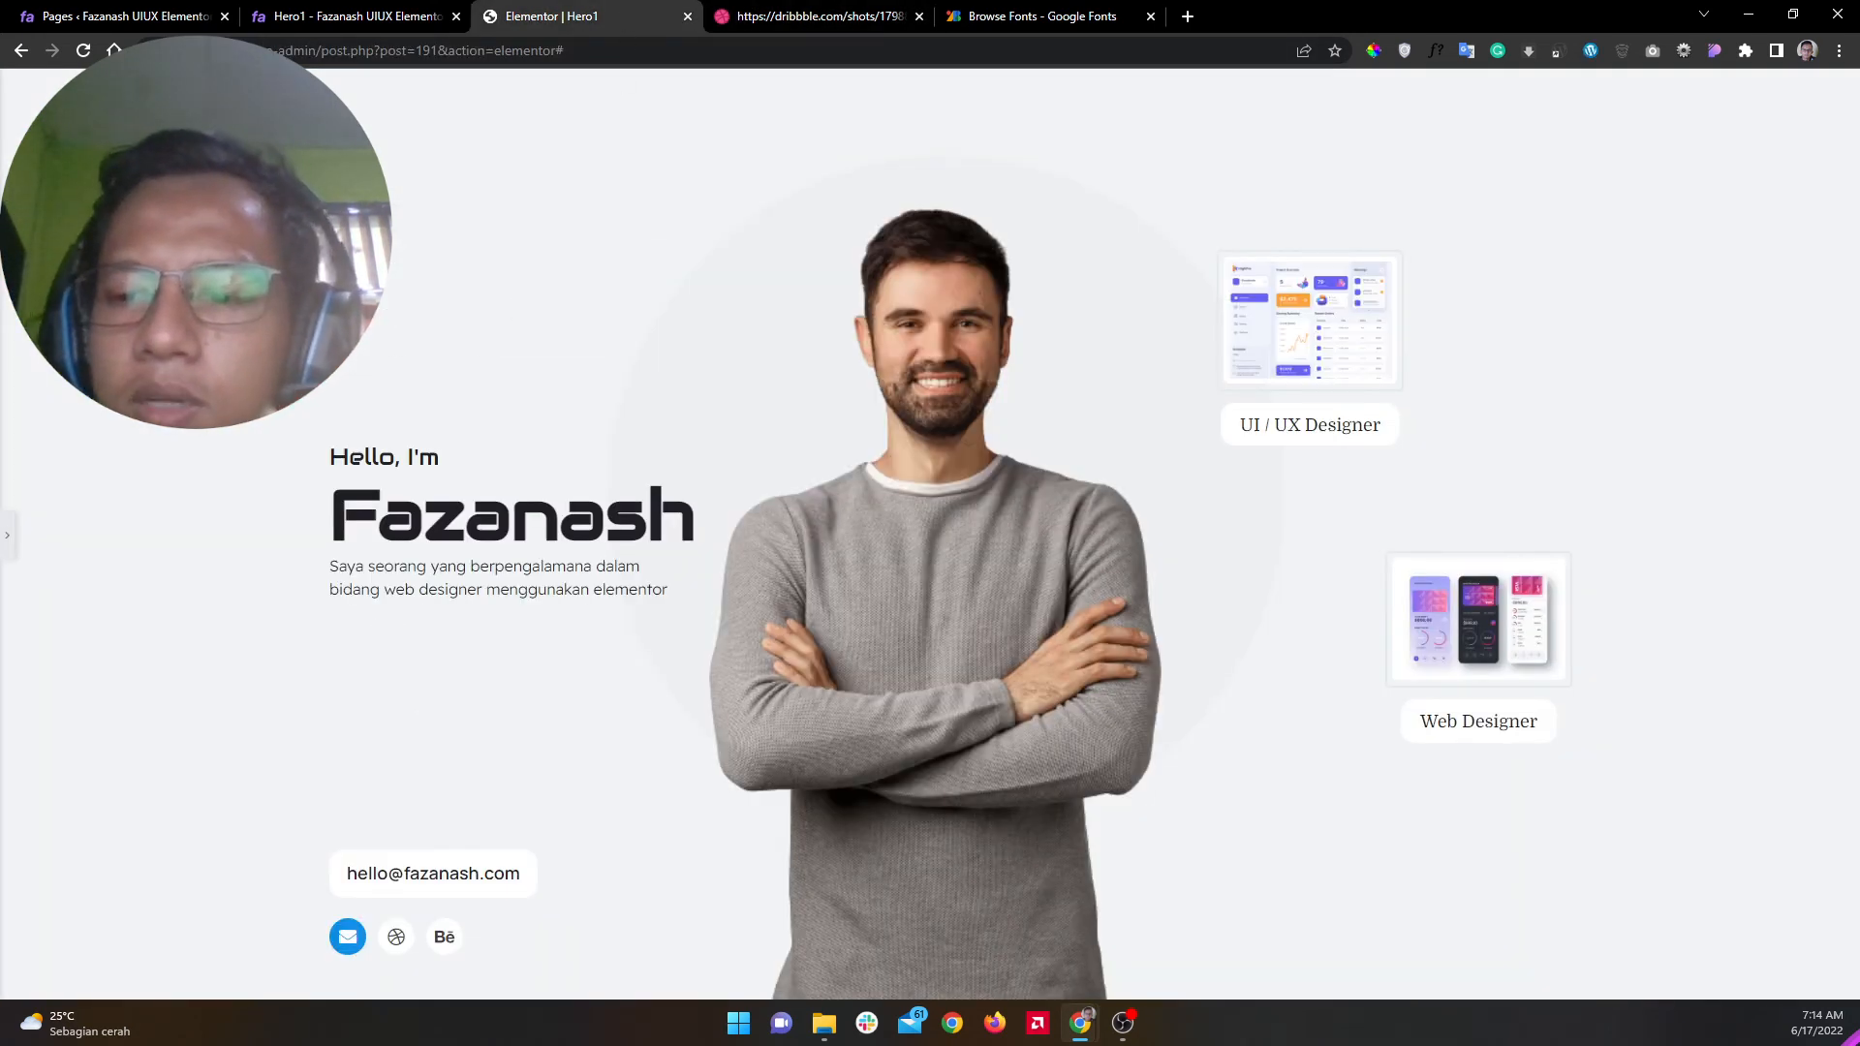
pyautogui.click(7, 538)
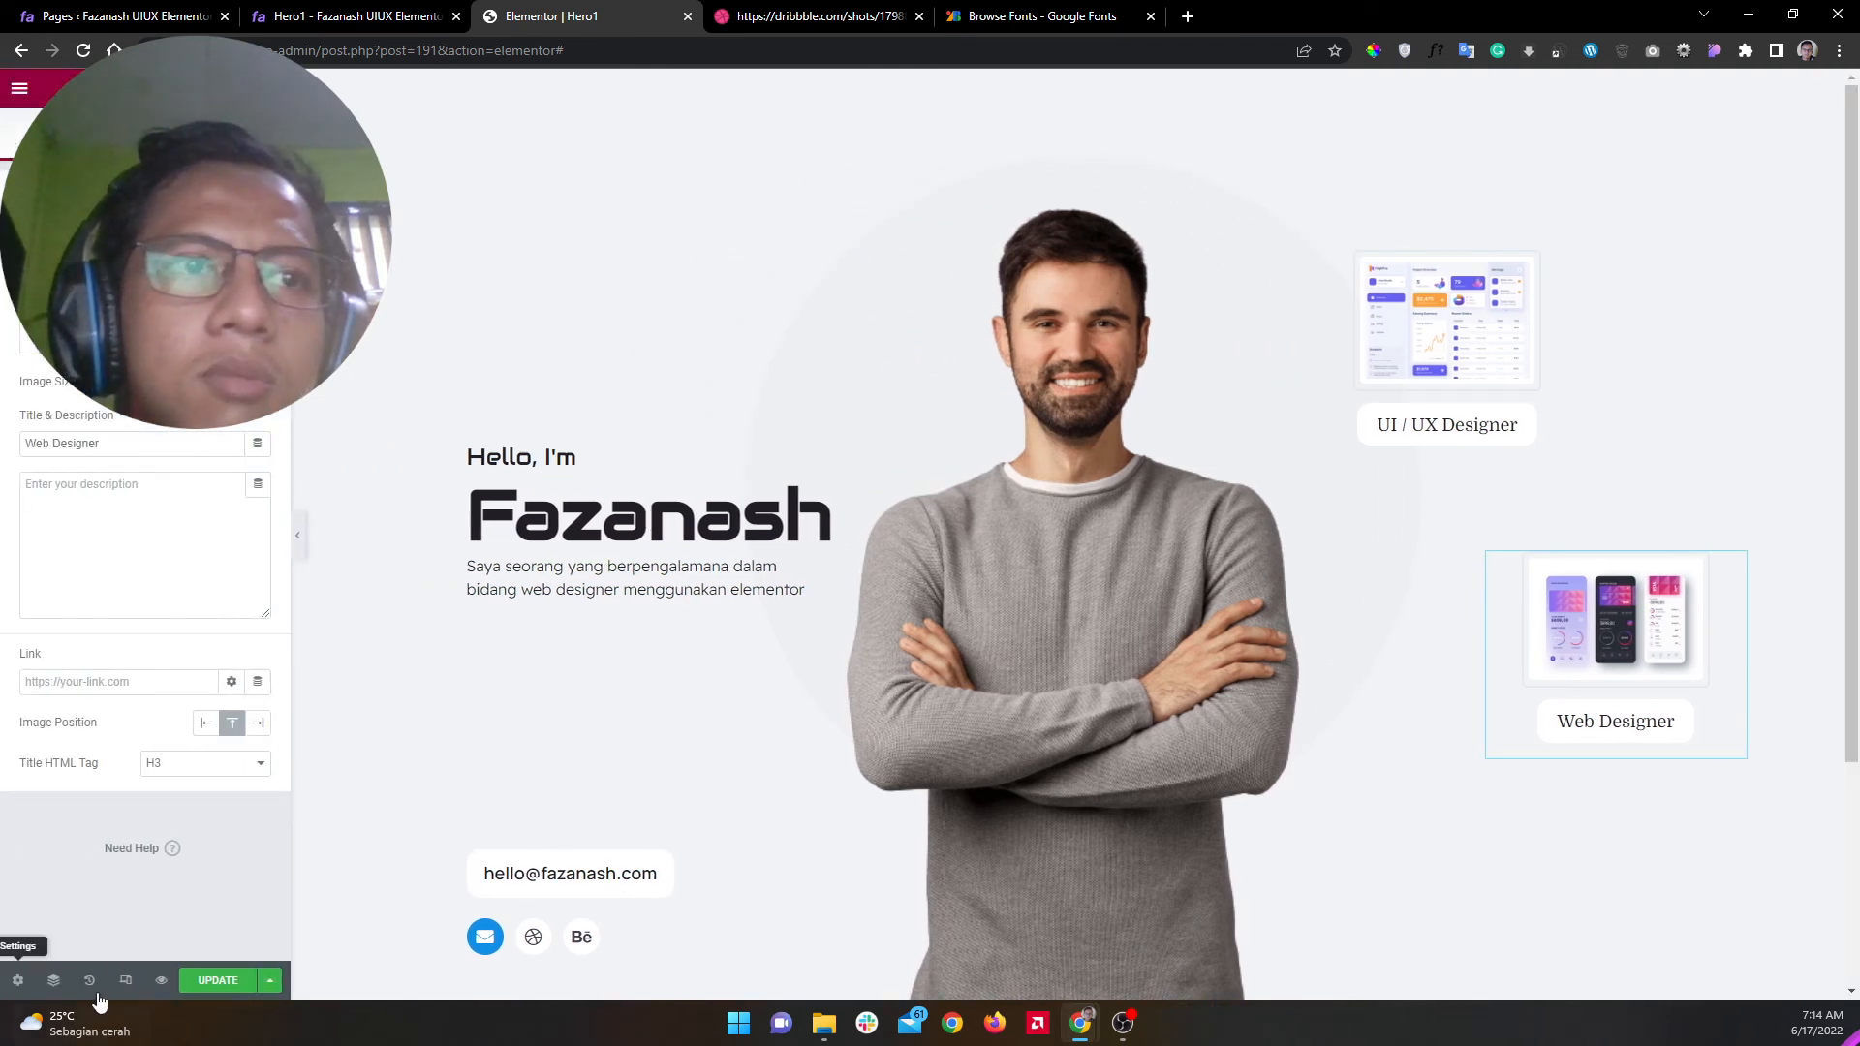
# Step: Switch the editor preview to Tablet width
pyautogui.click(125, 980)
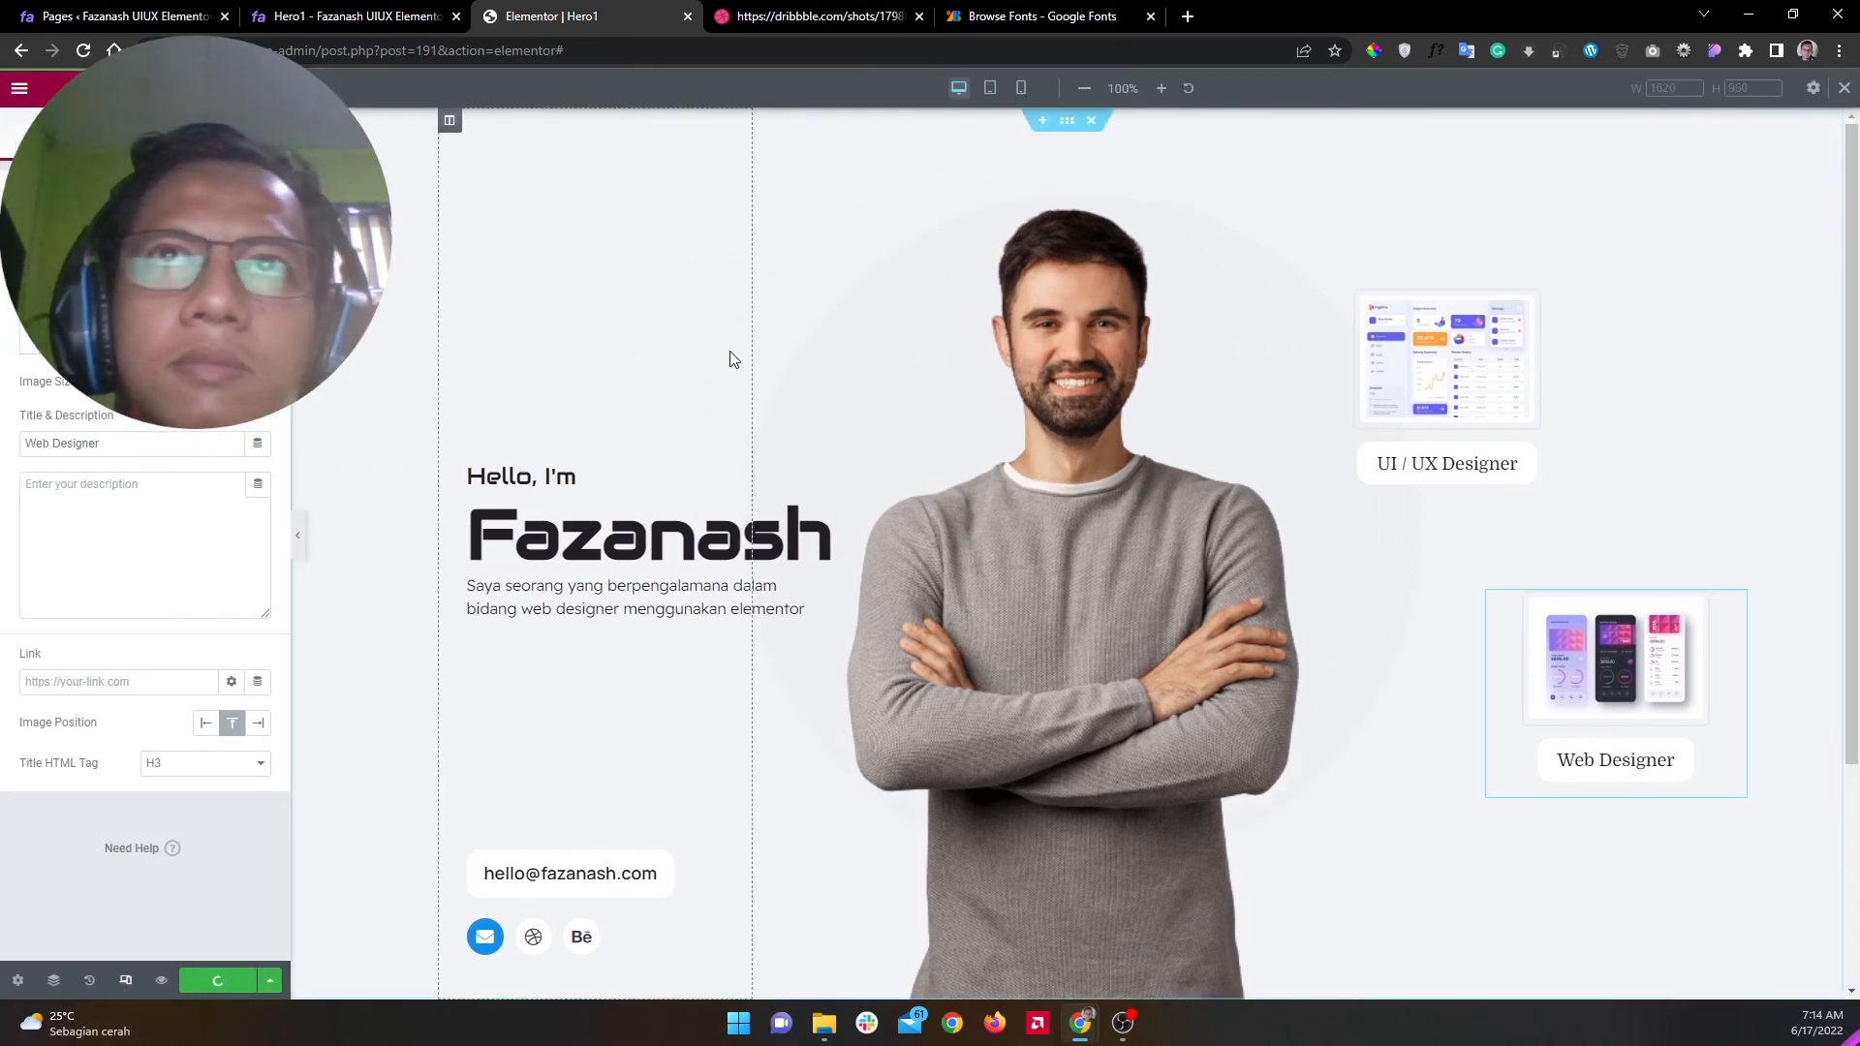
pyautogui.click(990, 87)
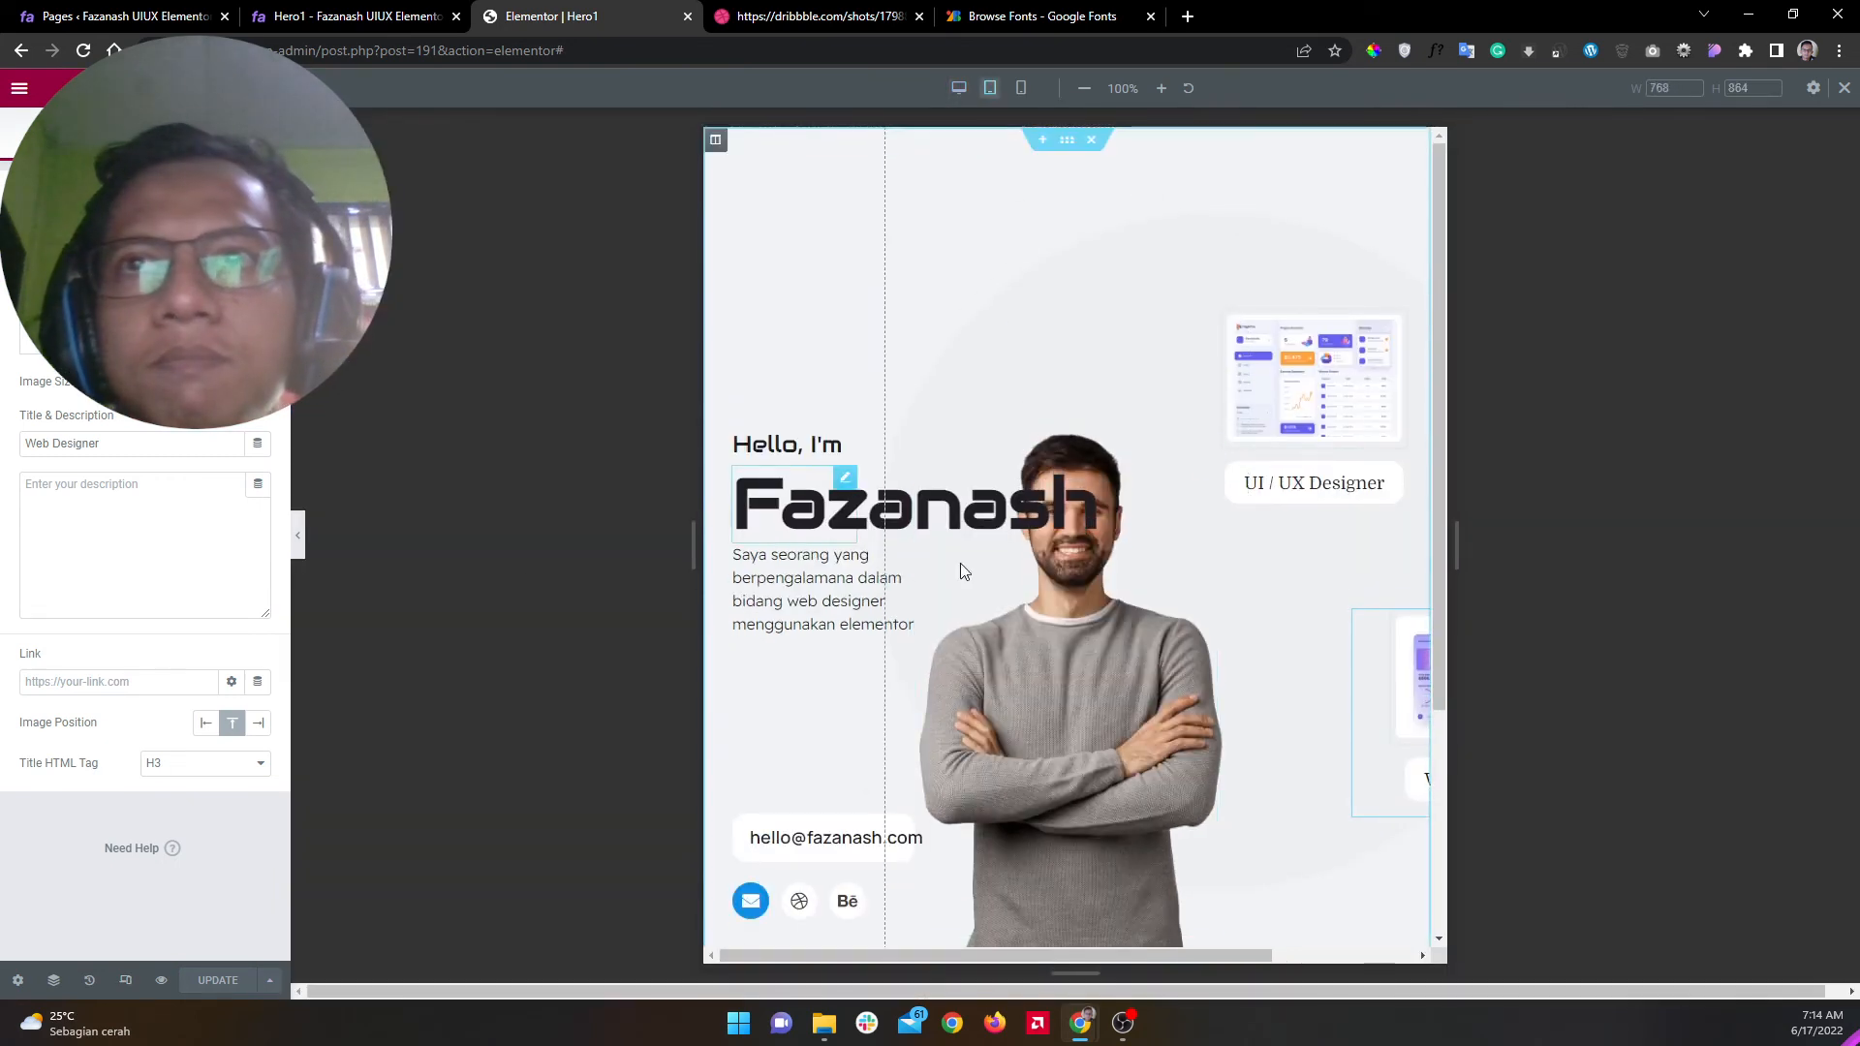
pyautogui.hotkey('alt', 'Tab')
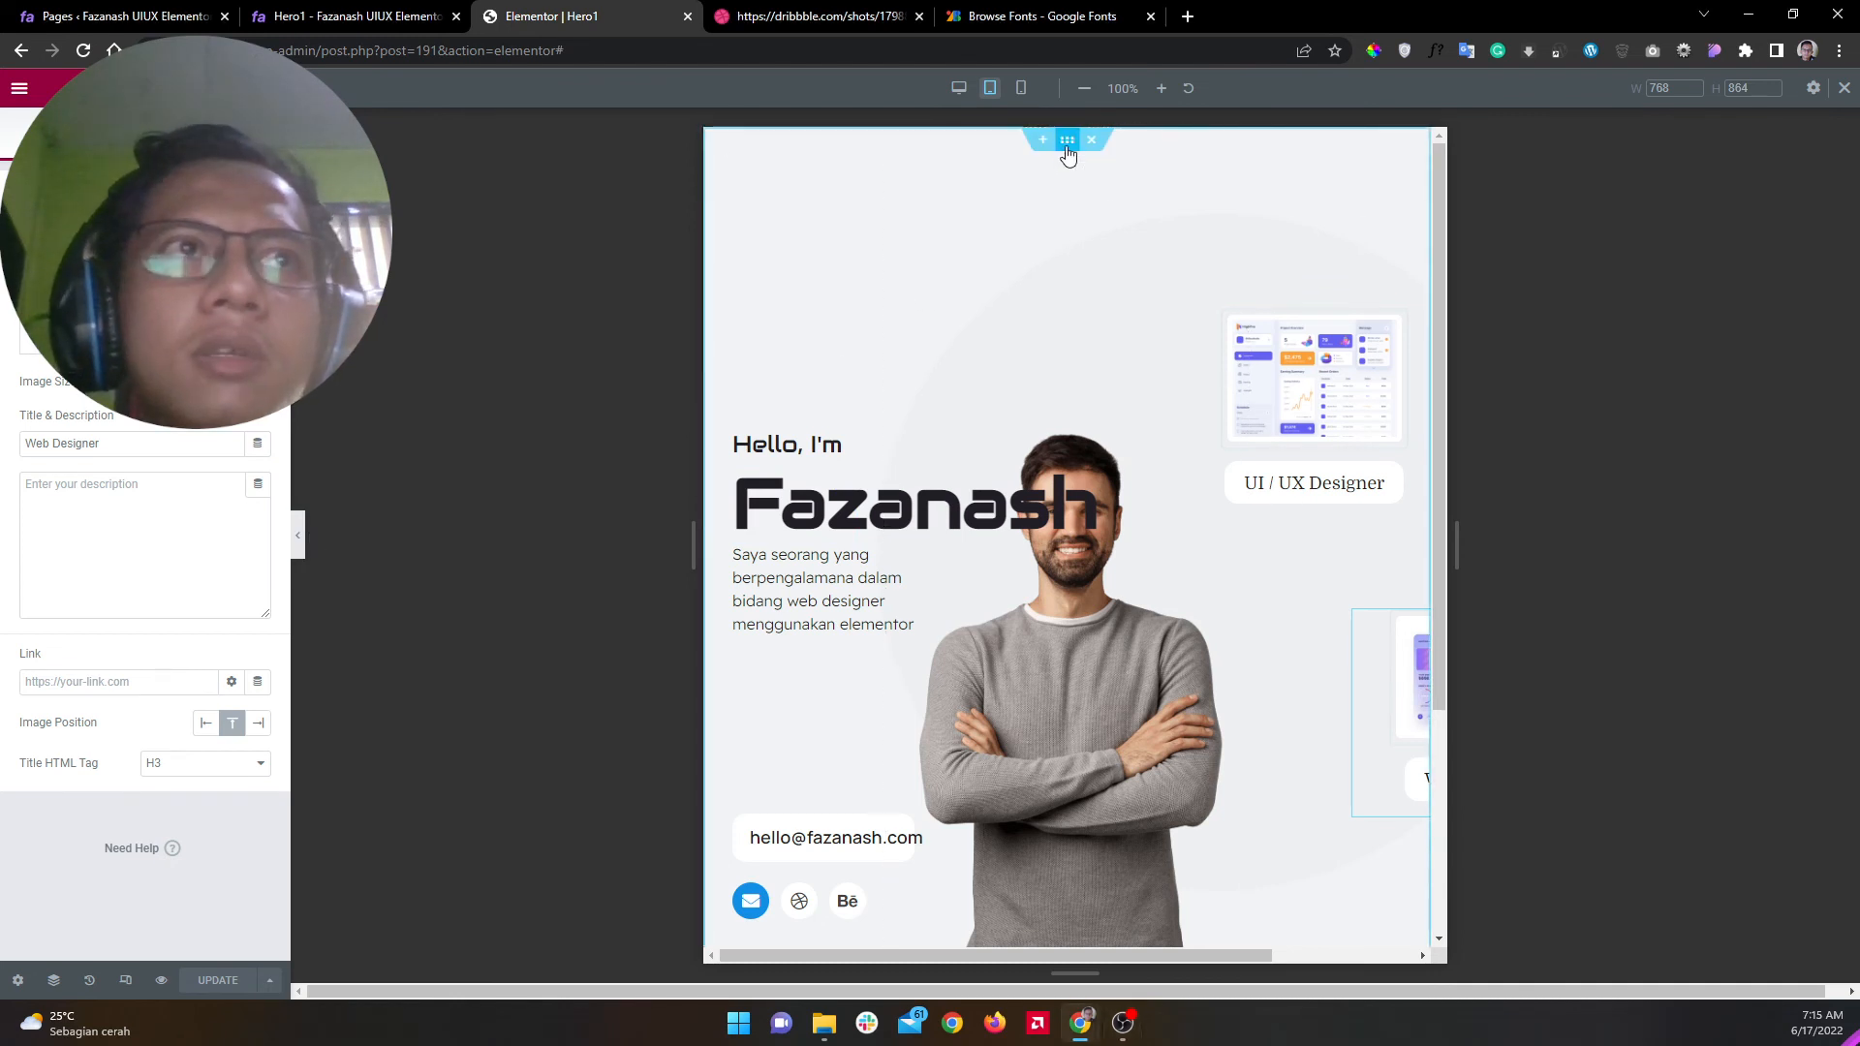
# Step: Set the hero section's Overflow to Hidden and check the tablet preview
pyautogui.click(1067, 139)
pyautogui.click(49, 136)
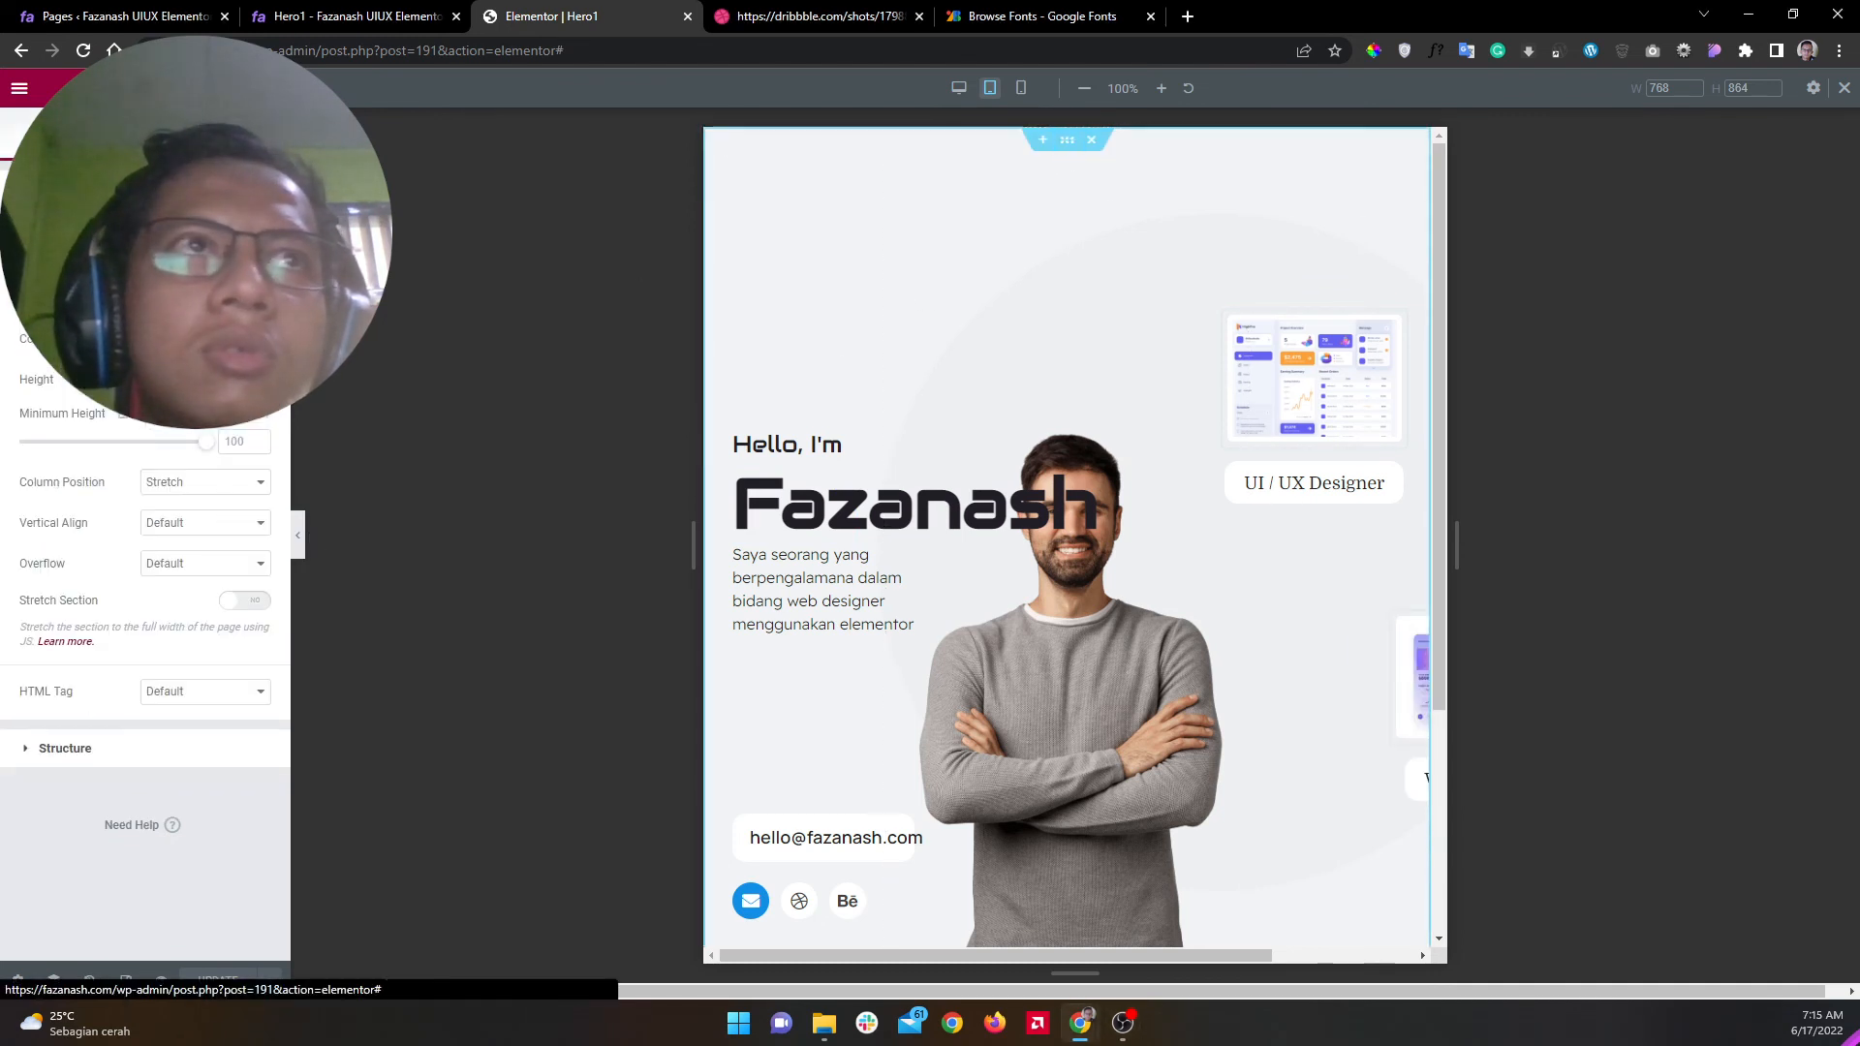
pyautogui.click(186, 566)
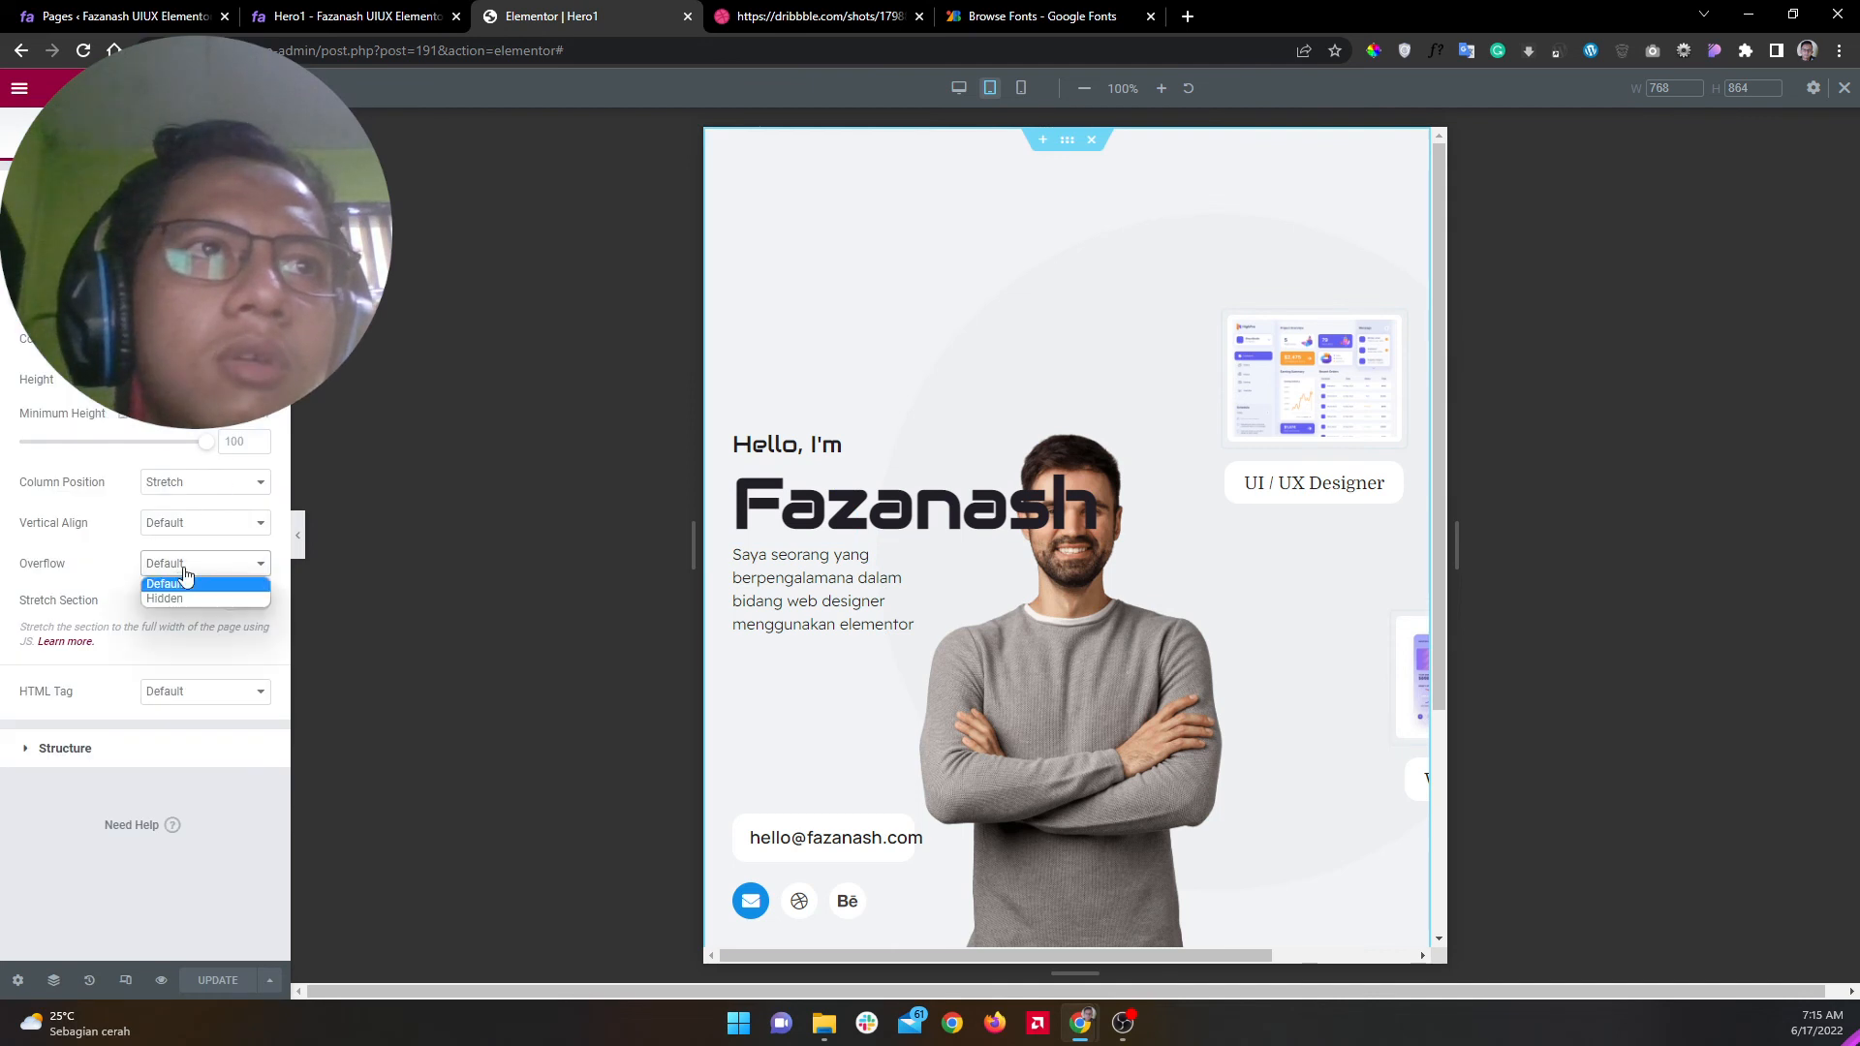
pyautogui.click(184, 599)
pyautogui.click(298, 536)
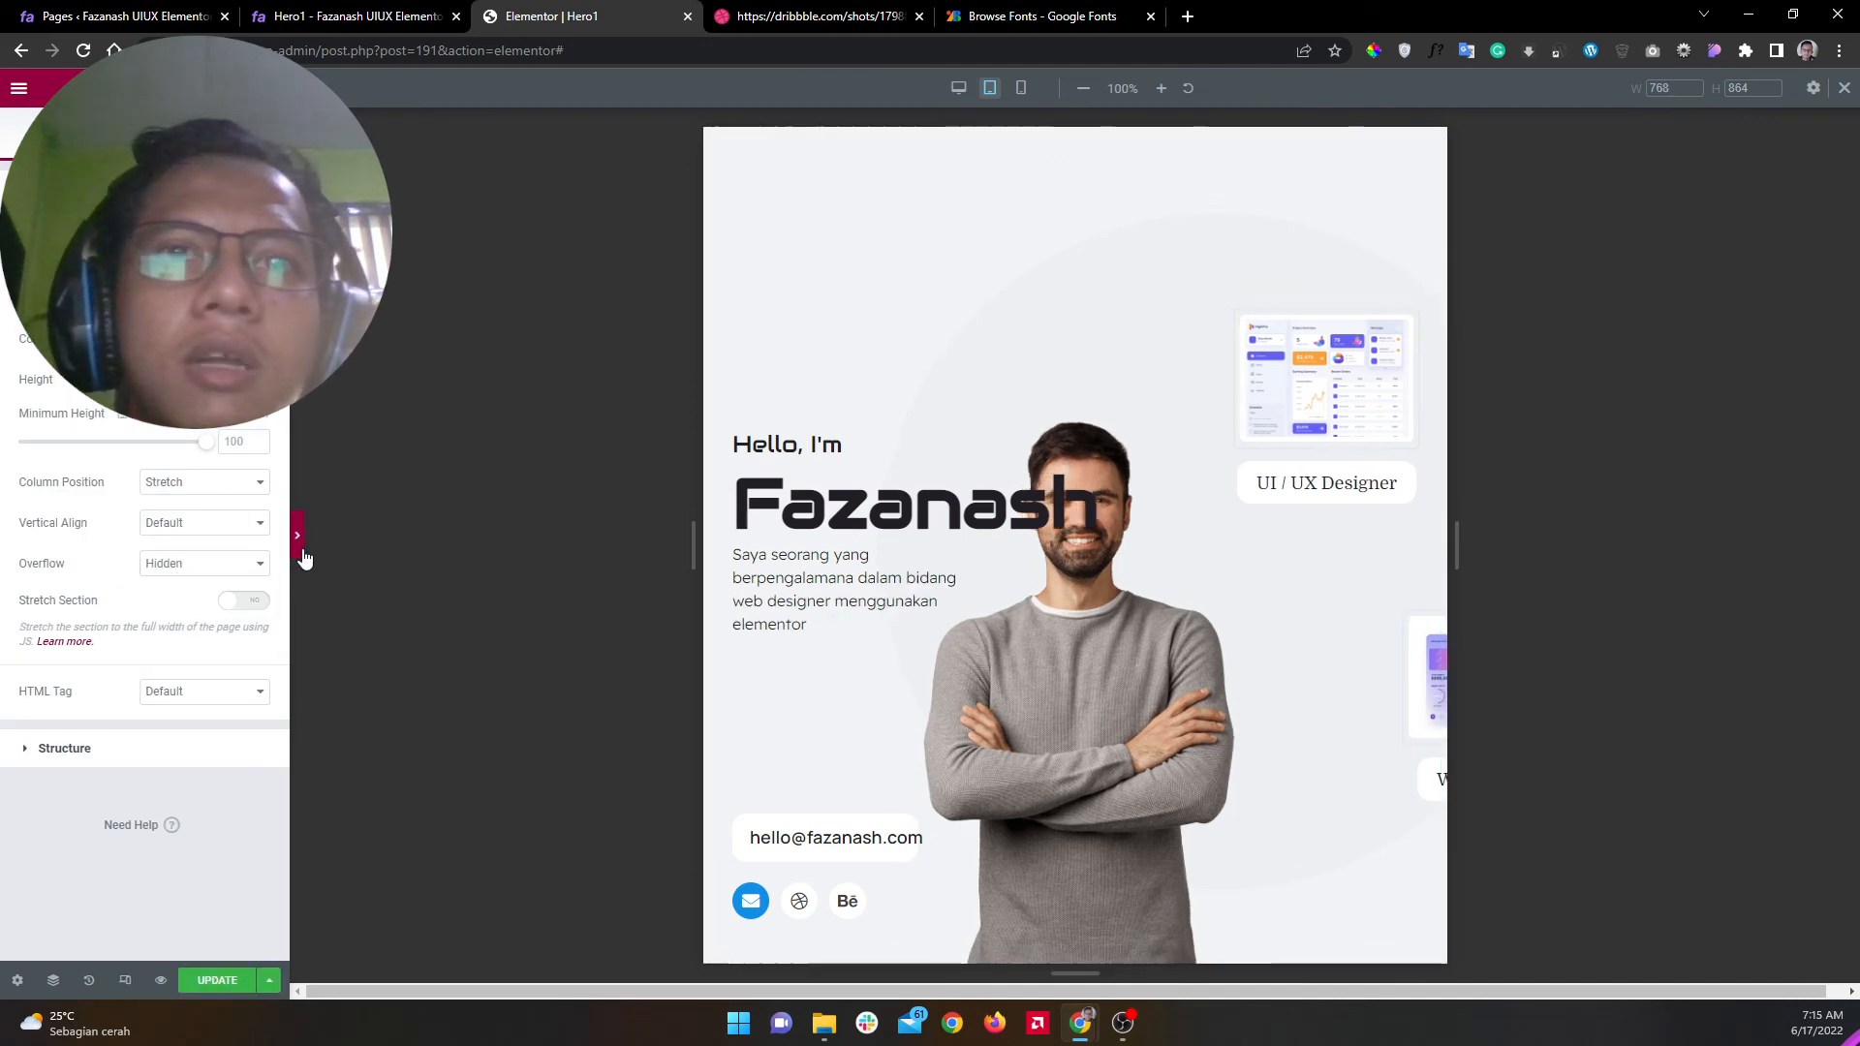
pyautogui.click(8, 536)
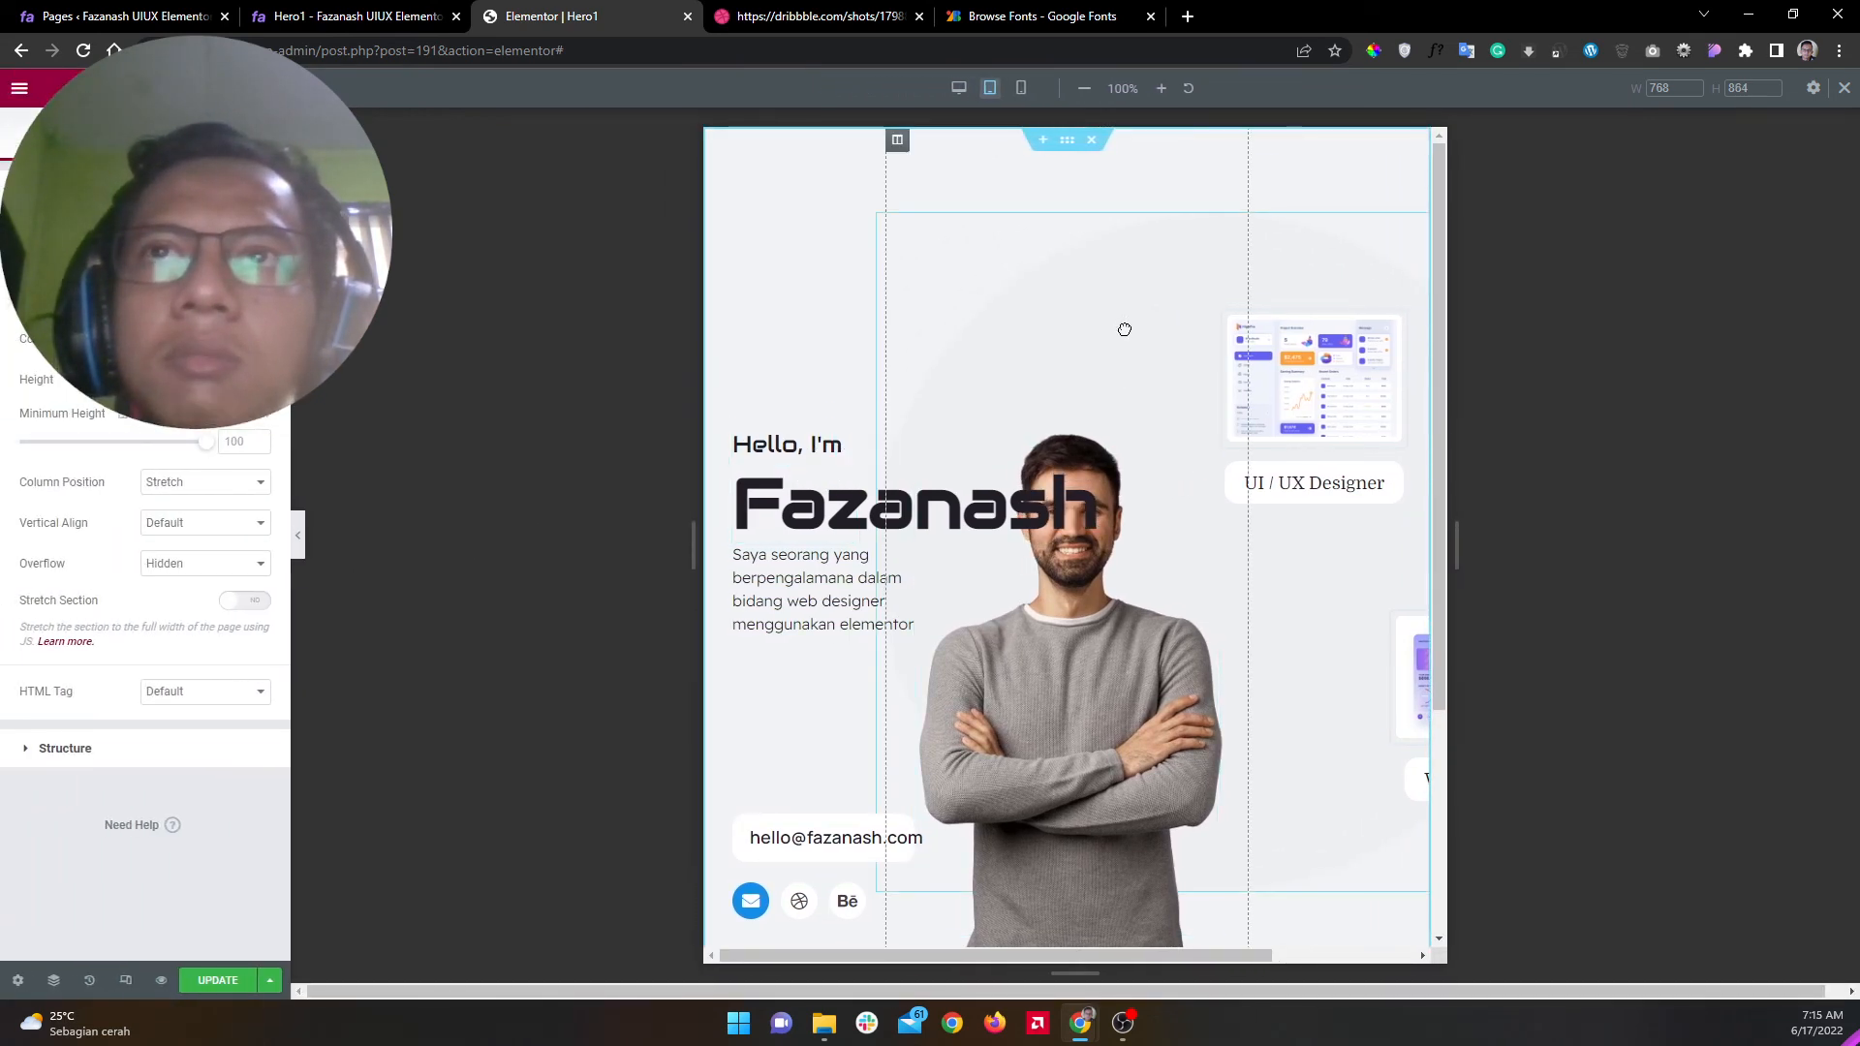
pyautogui.click(1167, 344)
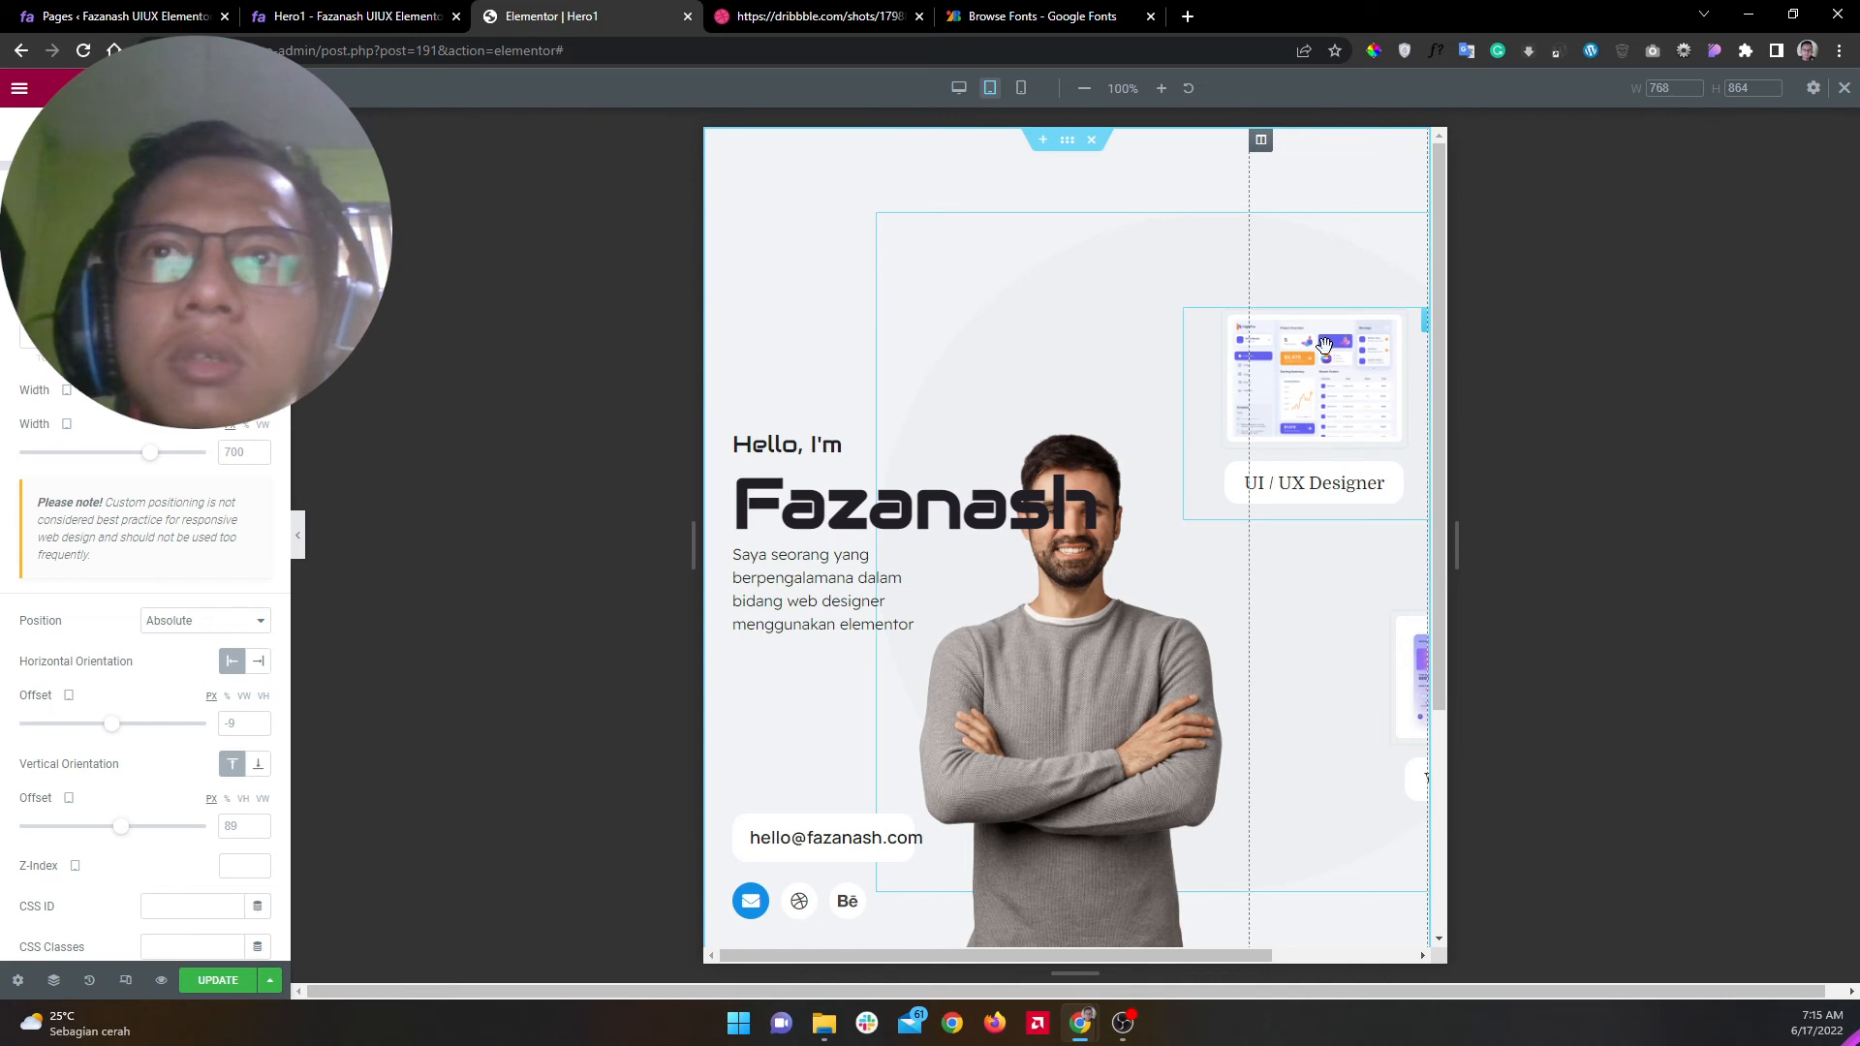
# Step: Set the background circle's Advanced width and Content size both to 500 for tablet
pyautogui.doubleClick(229, 452)
pyautogui.write('400')
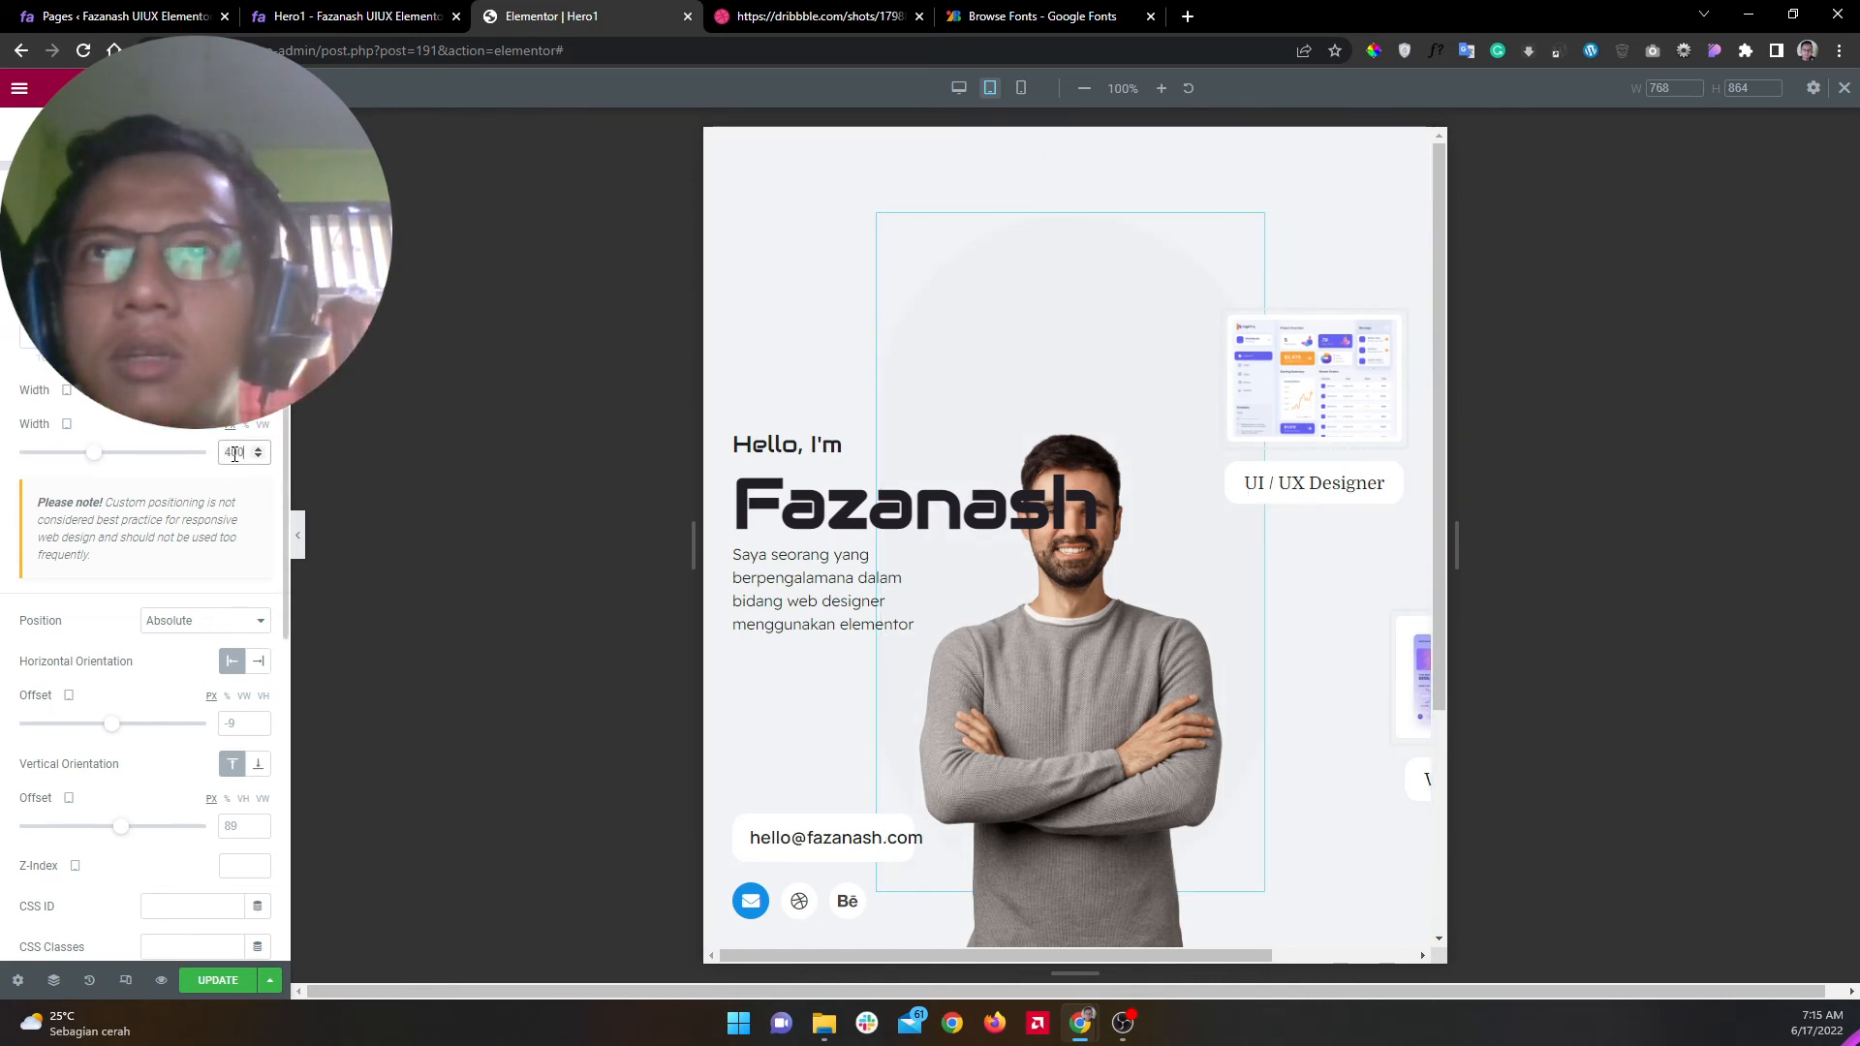
pyautogui.press('BackSpace')
pyautogui.press('BackSpace')
pyautogui.press('BackSpace')
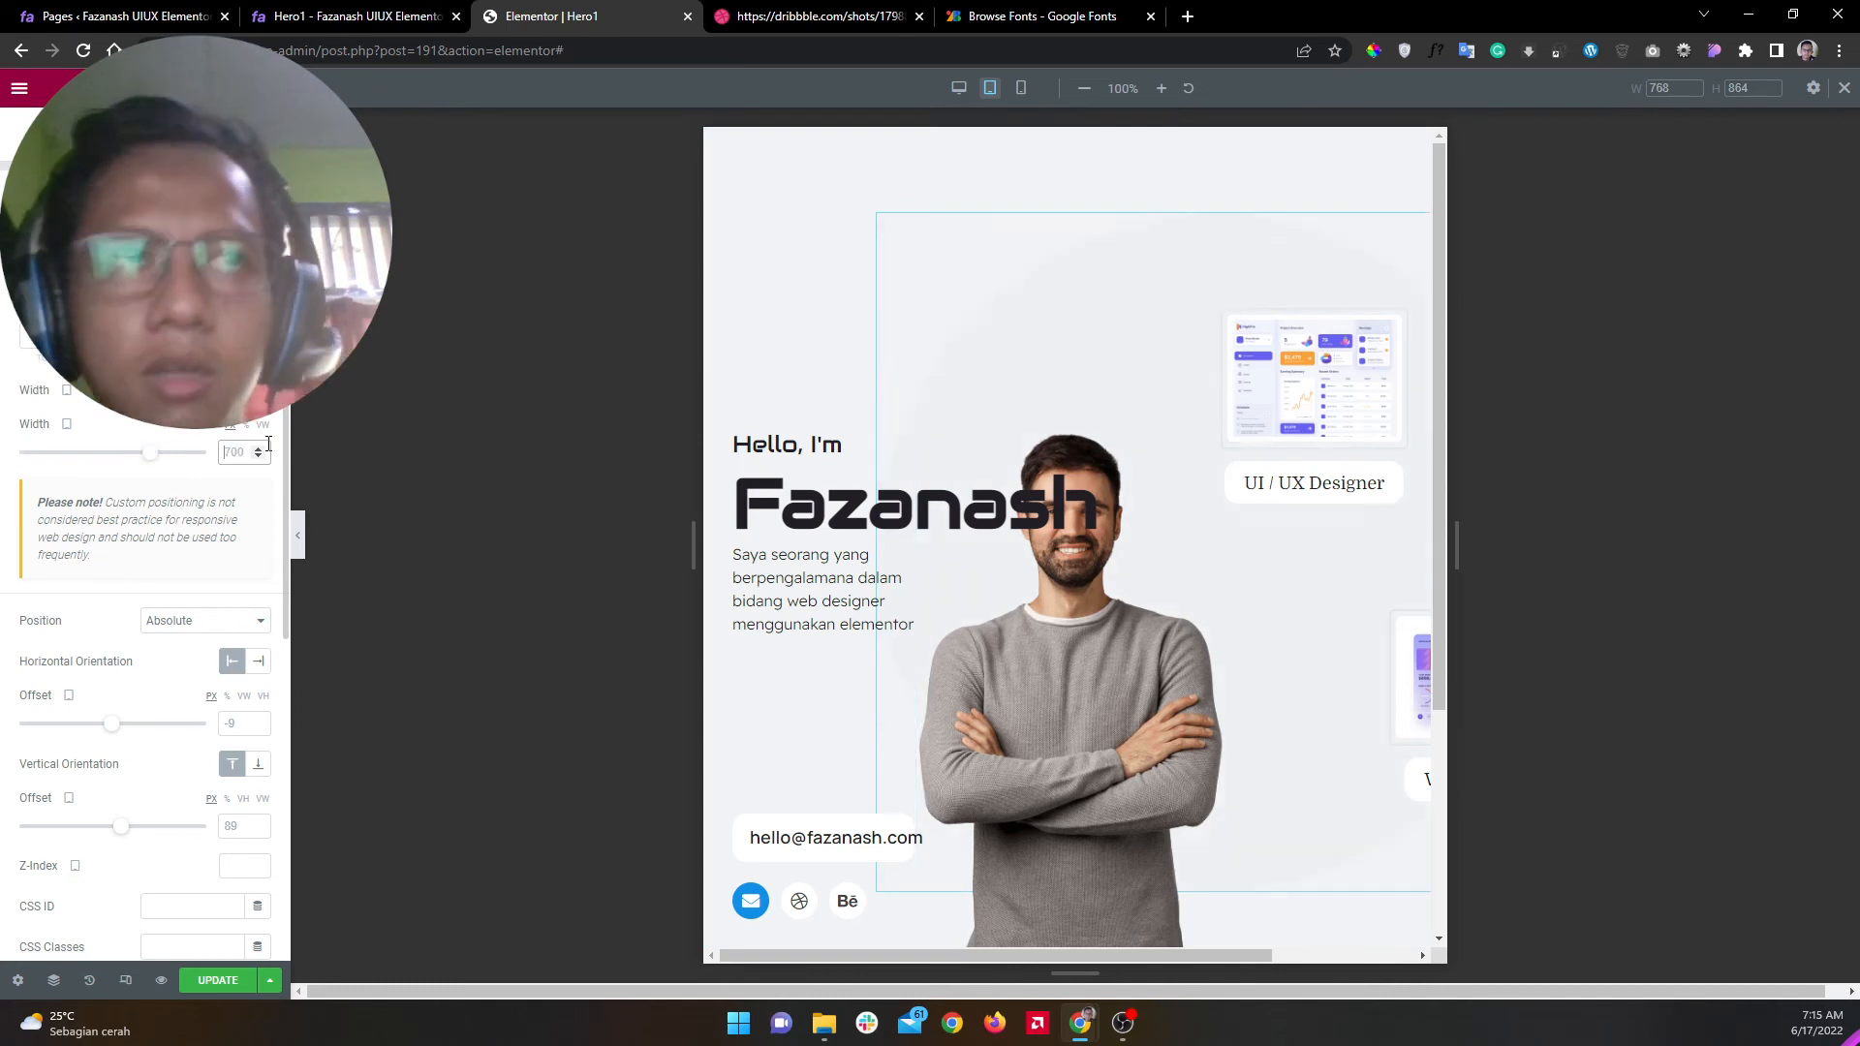
pyautogui.write('500')
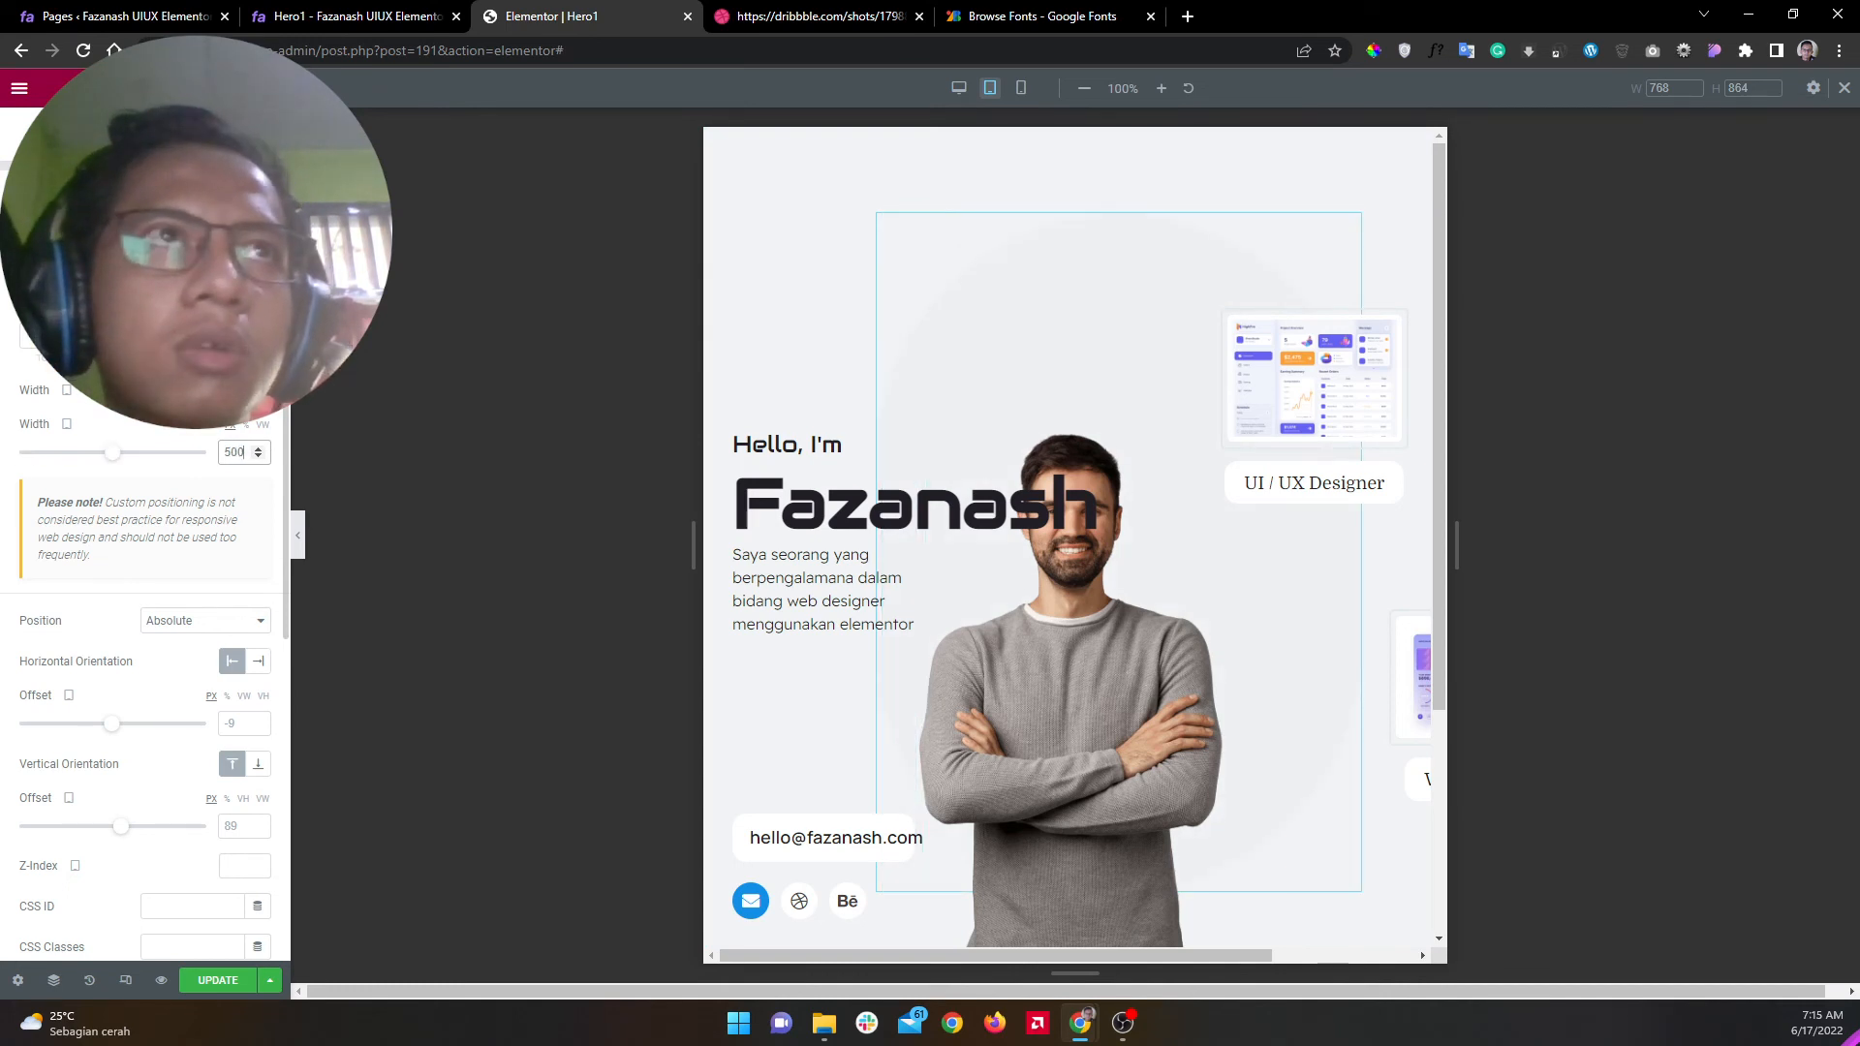
pyautogui.click(72, 138)
pyautogui.doubleClick(232, 274)
pyautogui.write('5')
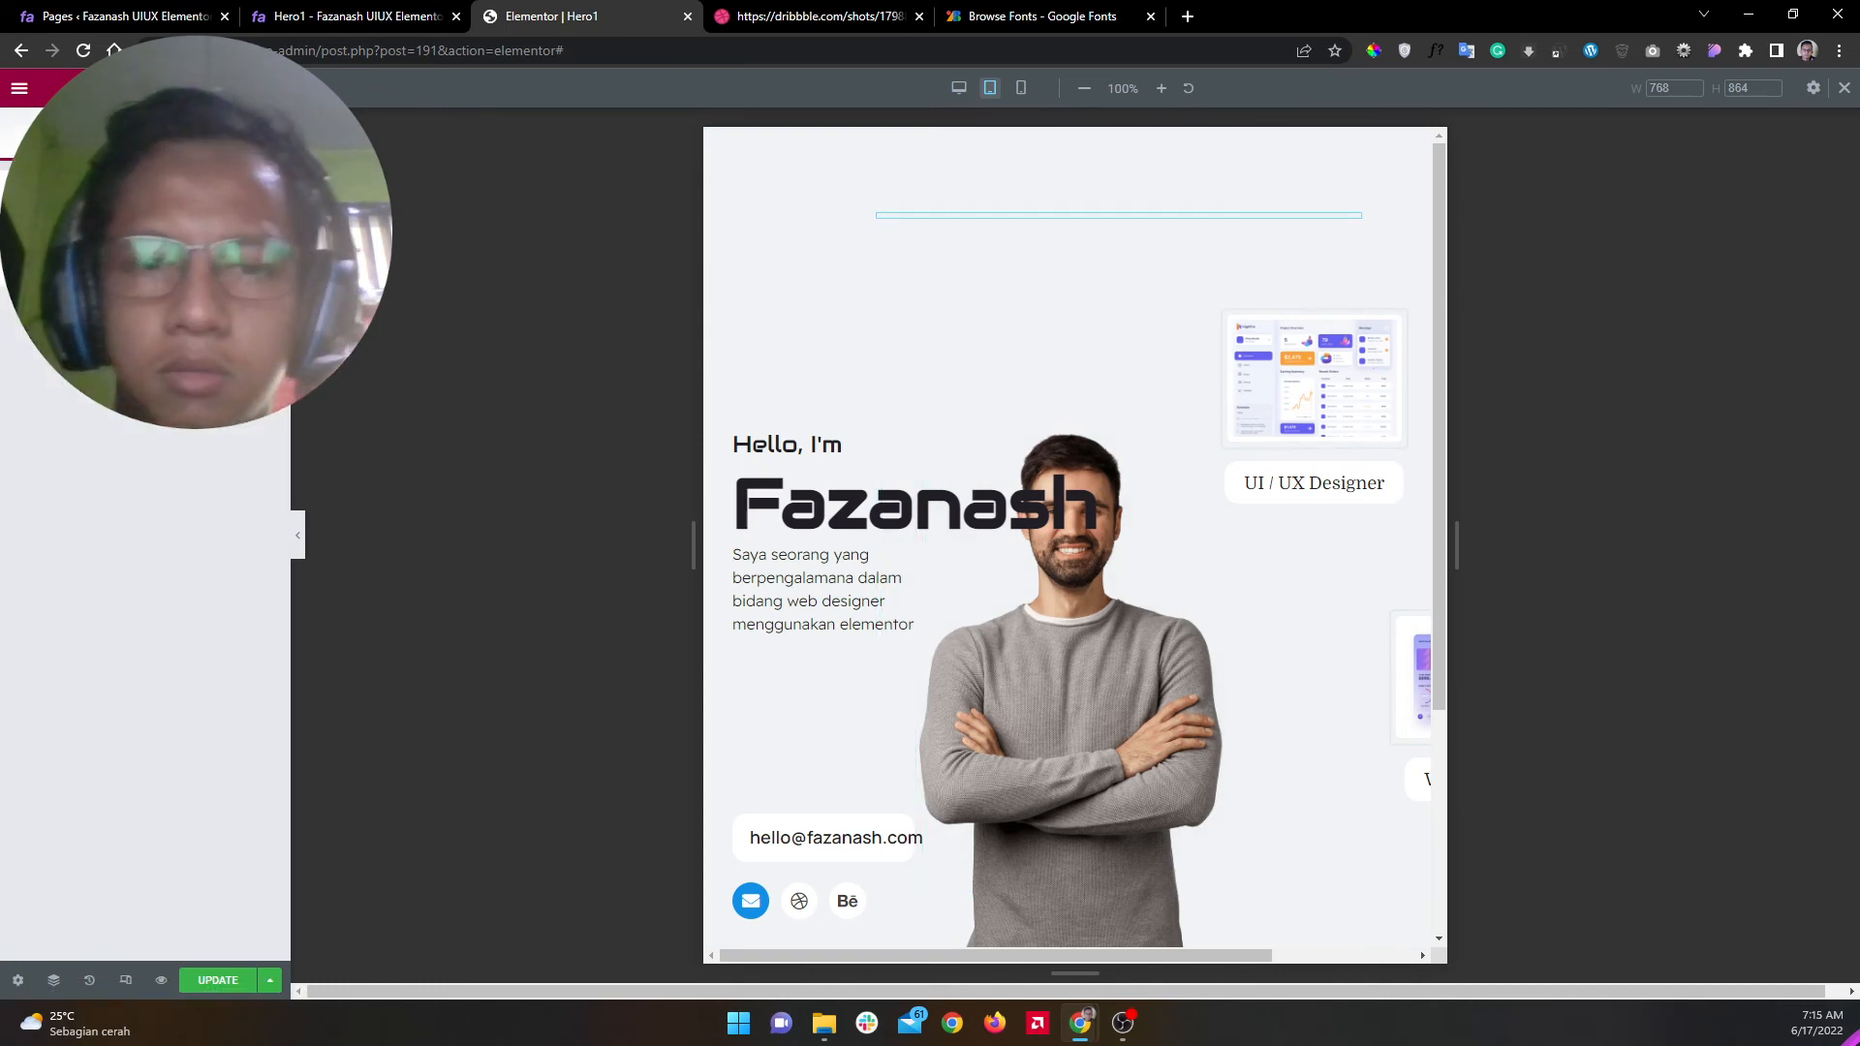
pyautogui.write('00')
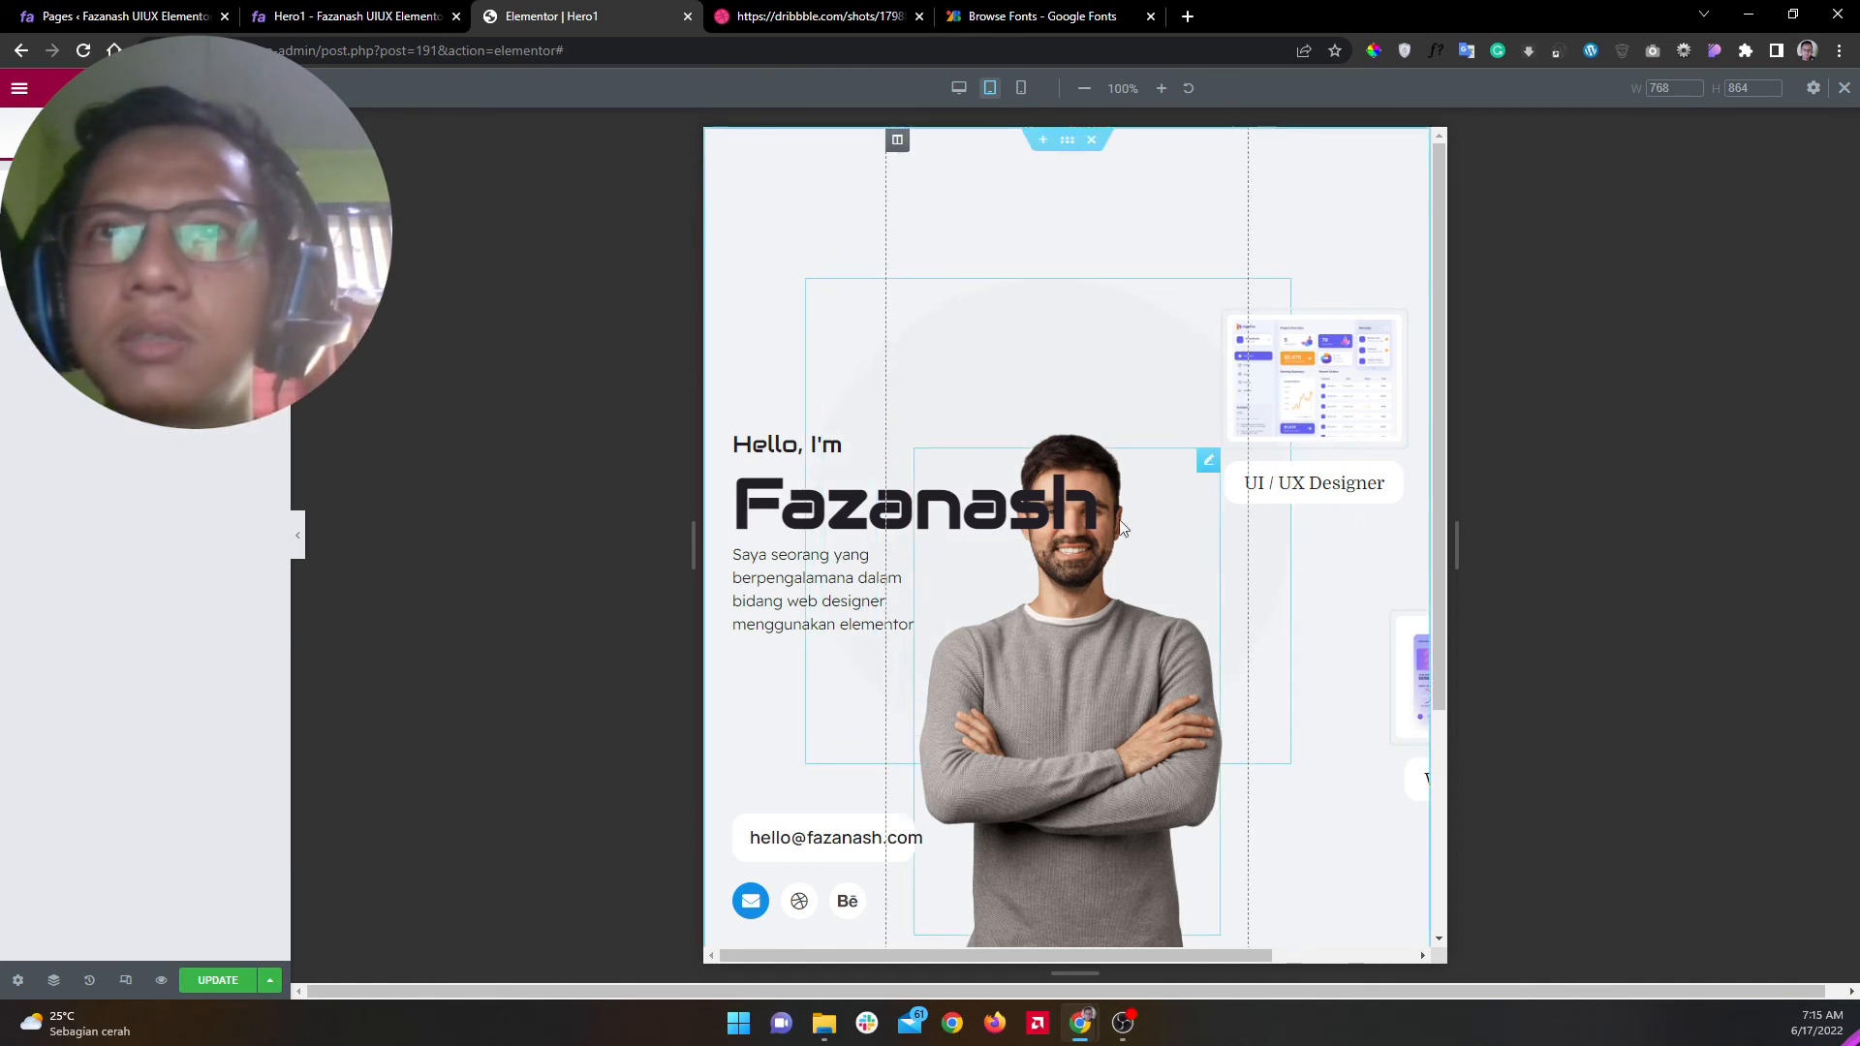
# Step: Set the Fazanash heading's tablet font size to 50
pyautogui.click(846, 478)
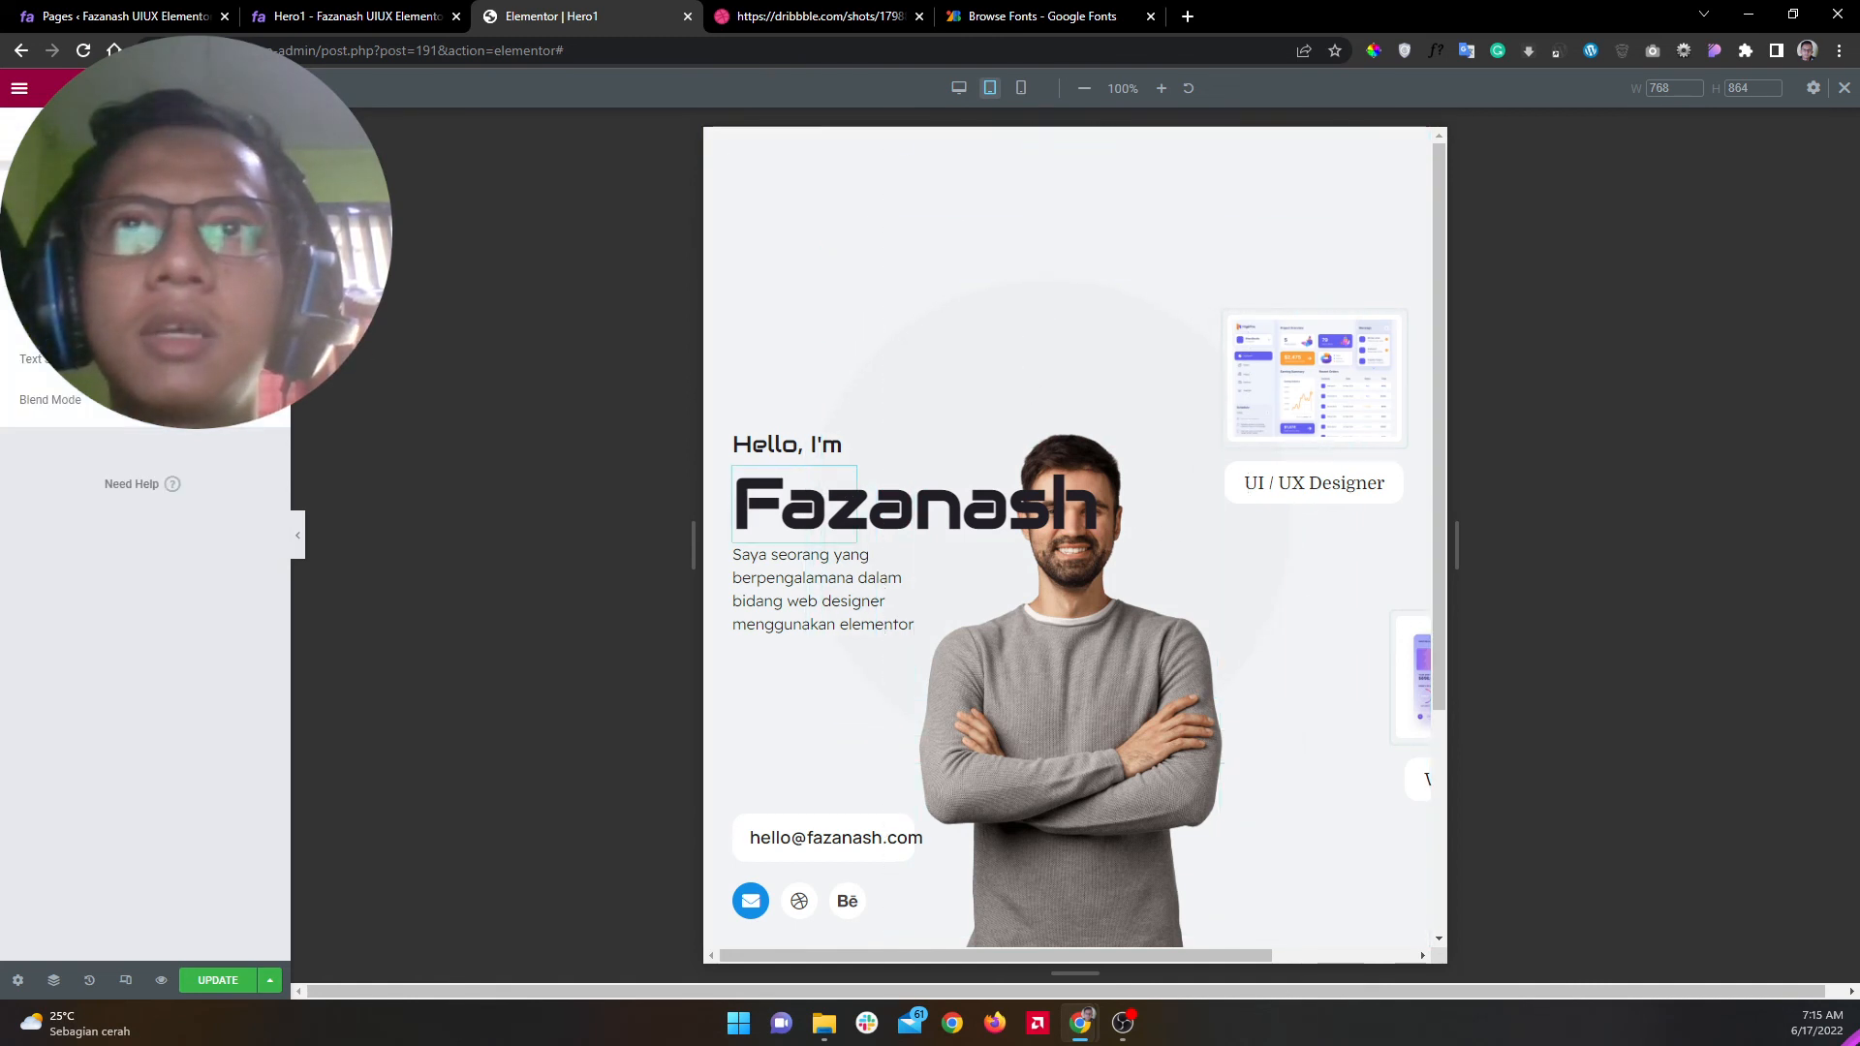
pyautogui.click(257, 290)
pyautogui.click(237, 435)
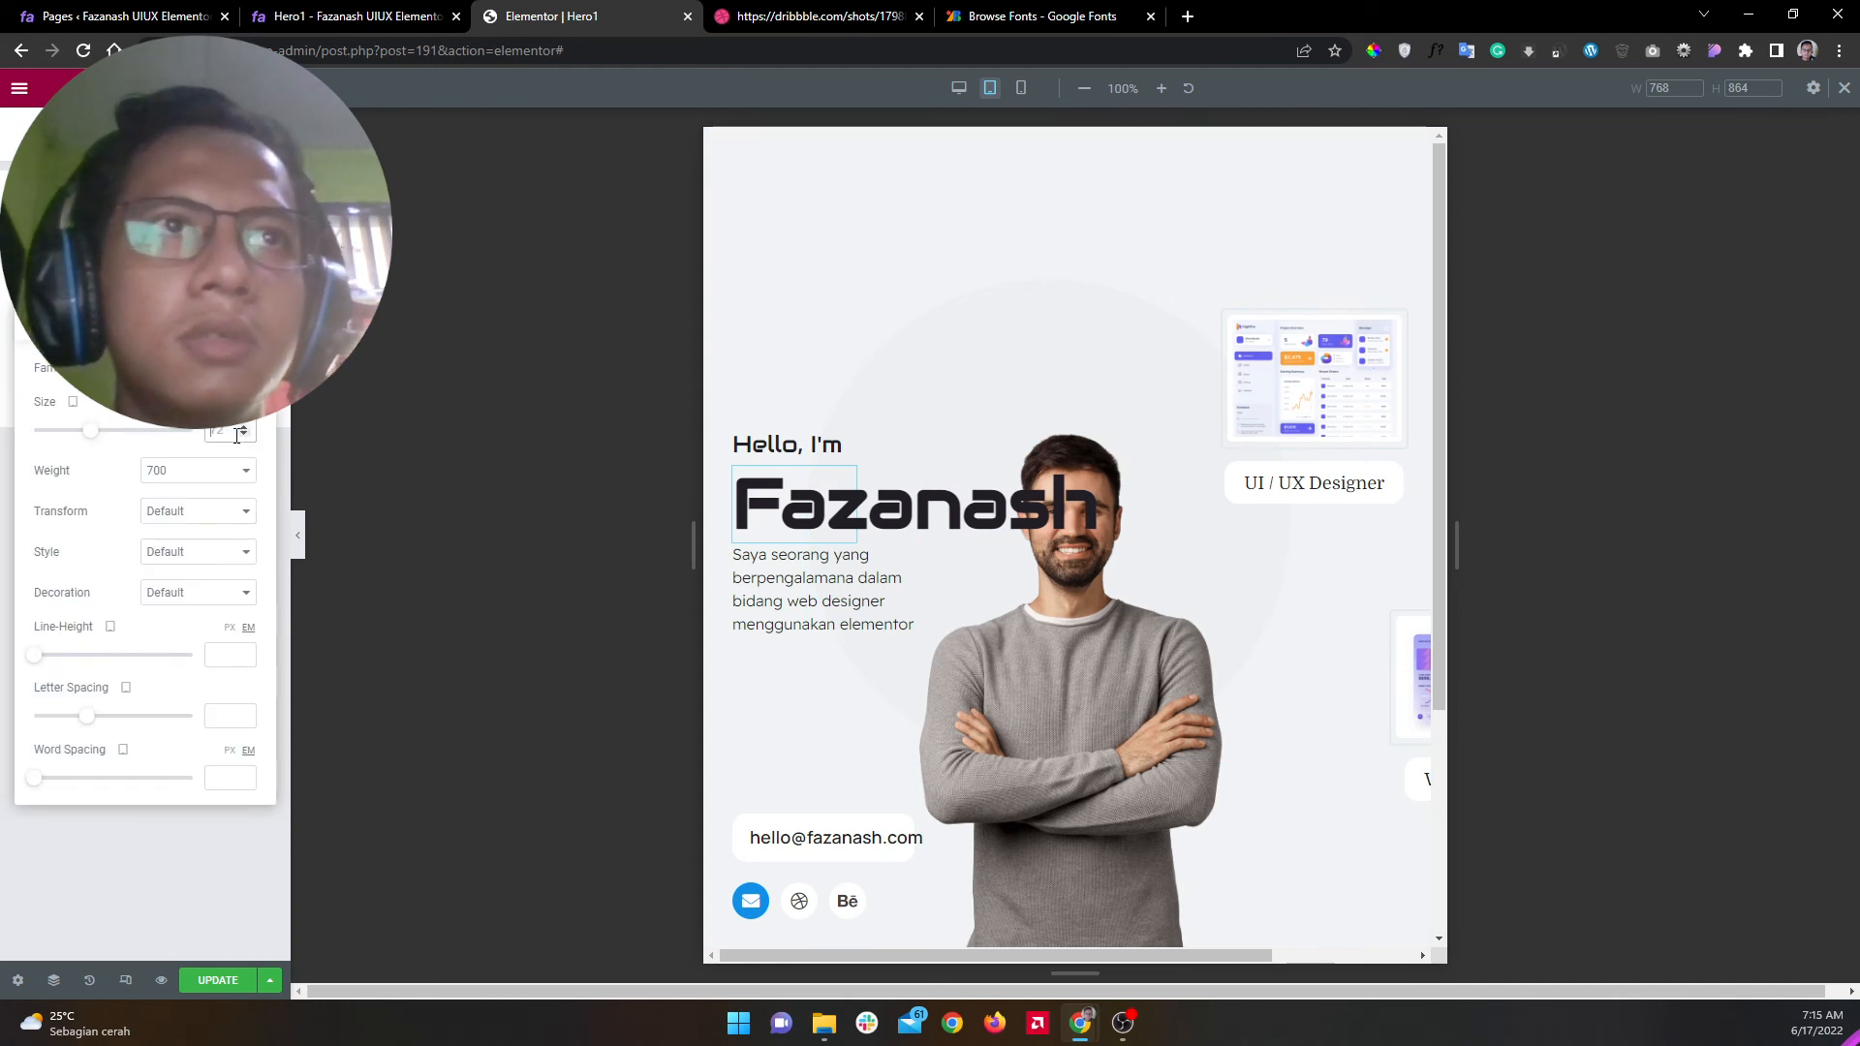
pyautogui.write('64')
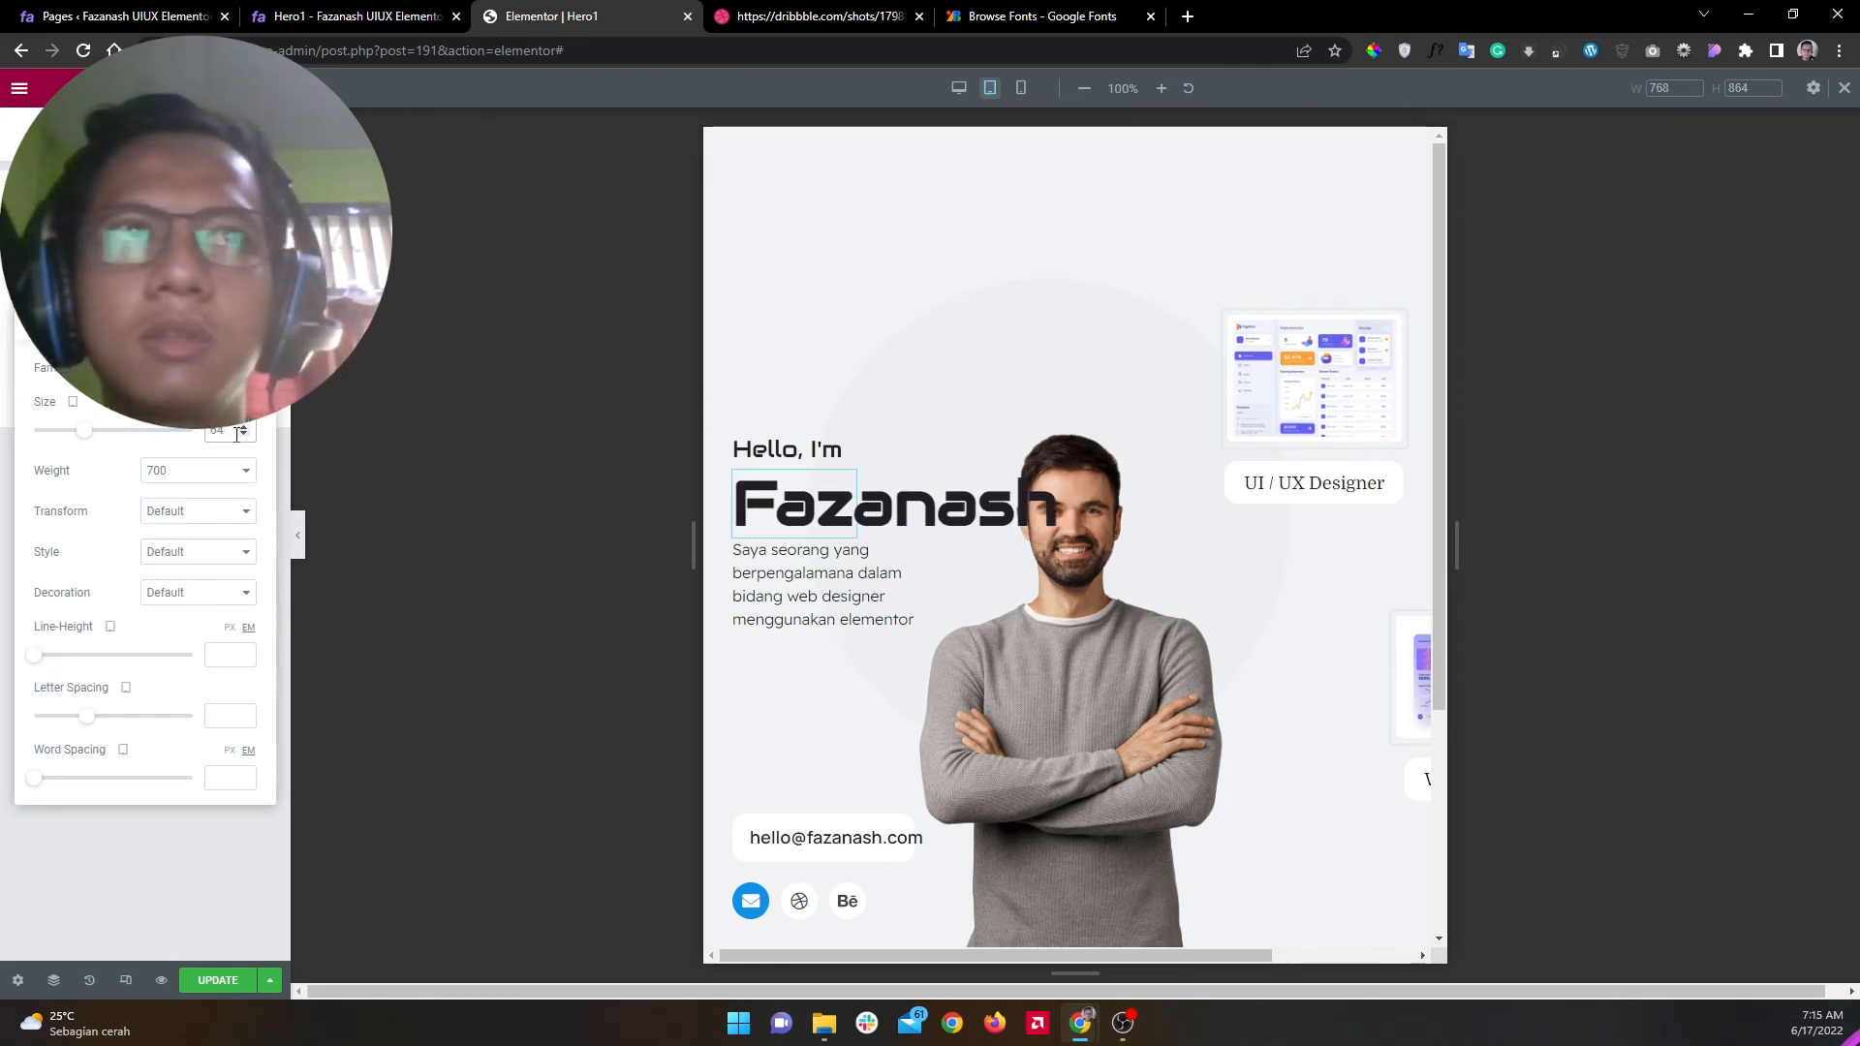
pyautogui.moveTo(235, 434); pyautogui.dragTo(177, 427)
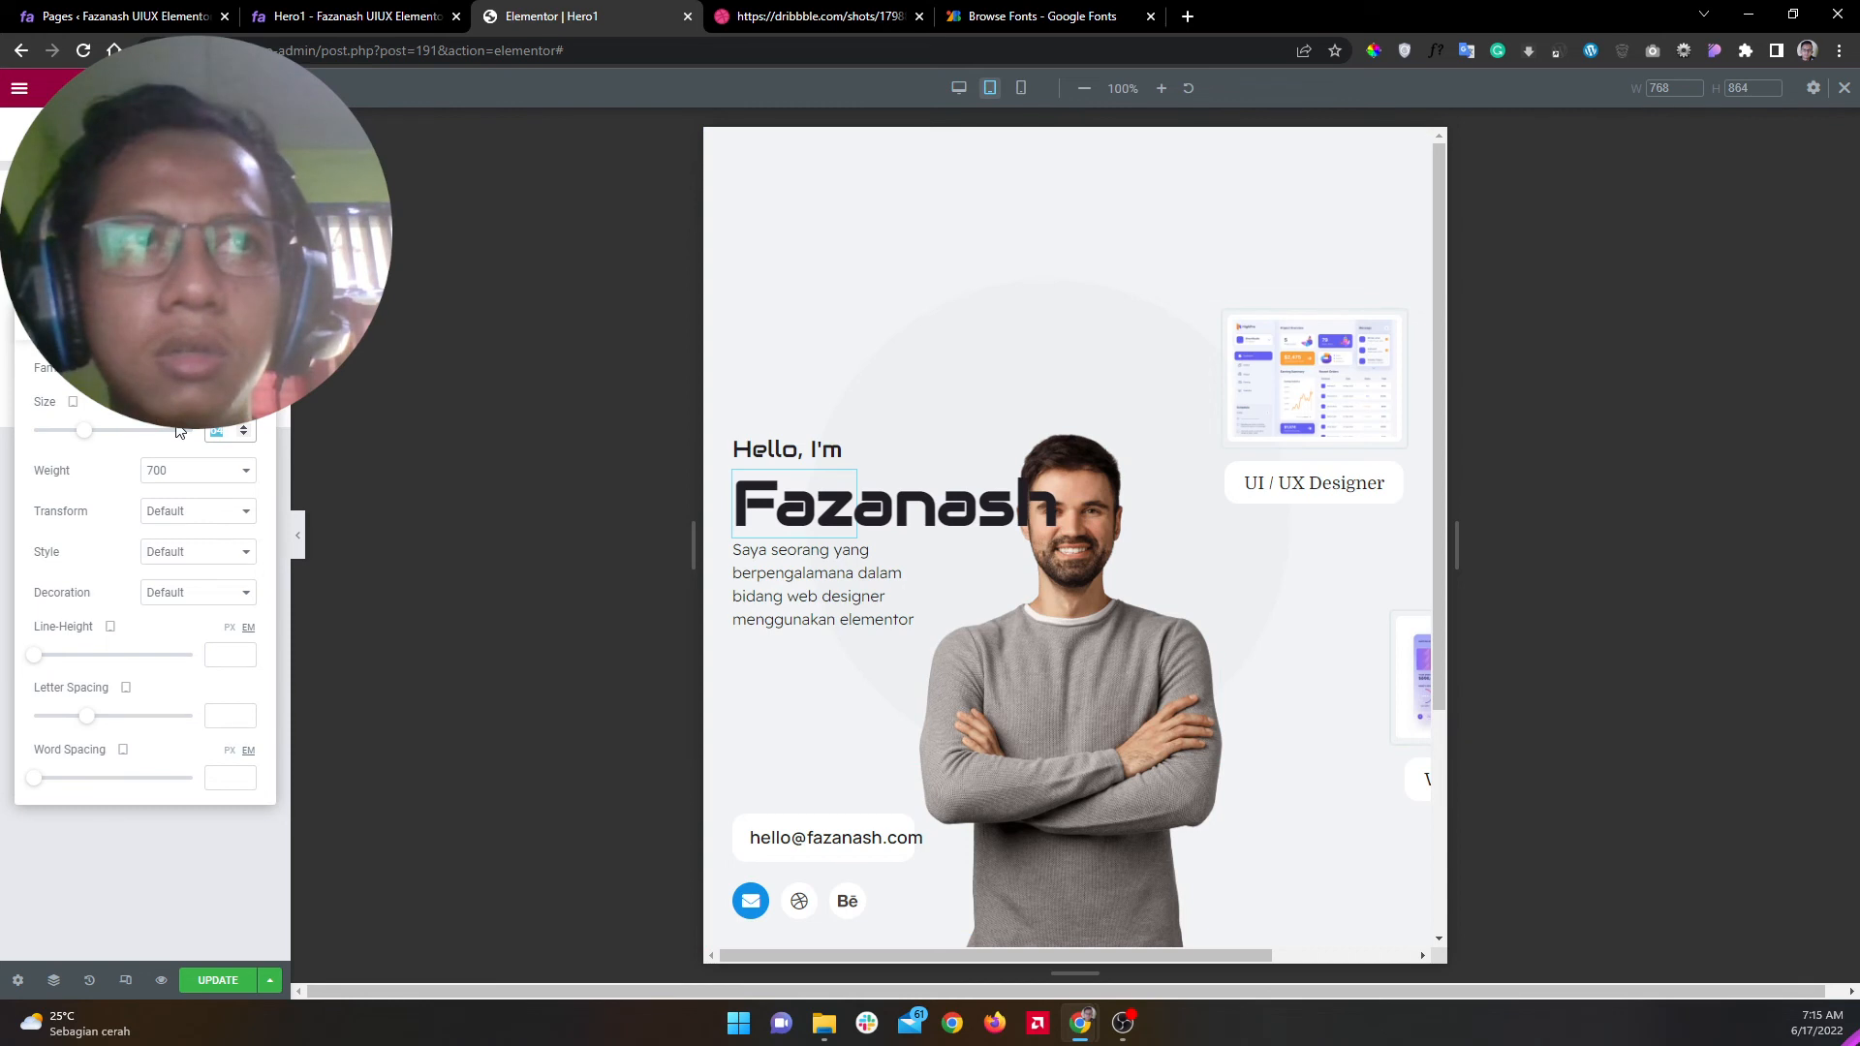
pyautogui.write('32')
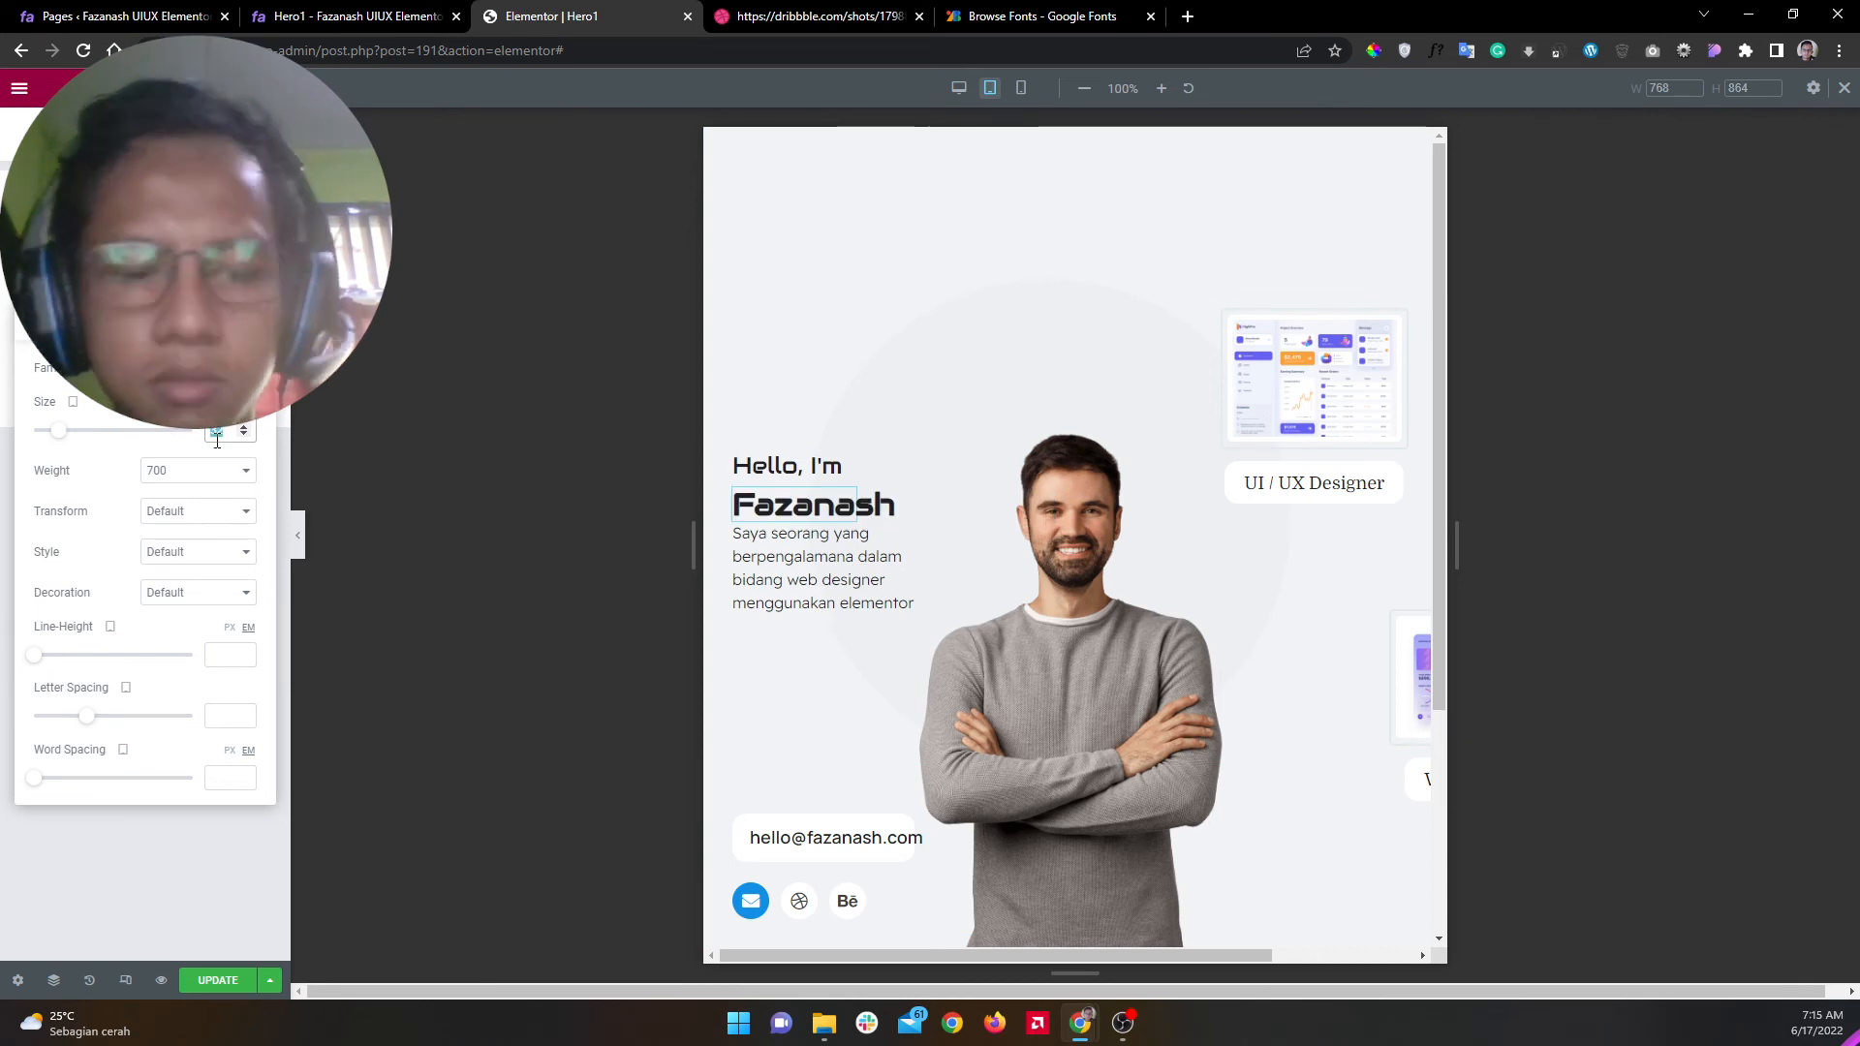
pyautogui.write('40')
pyautogui.press('BackSpace')
pyautogui.write('8')
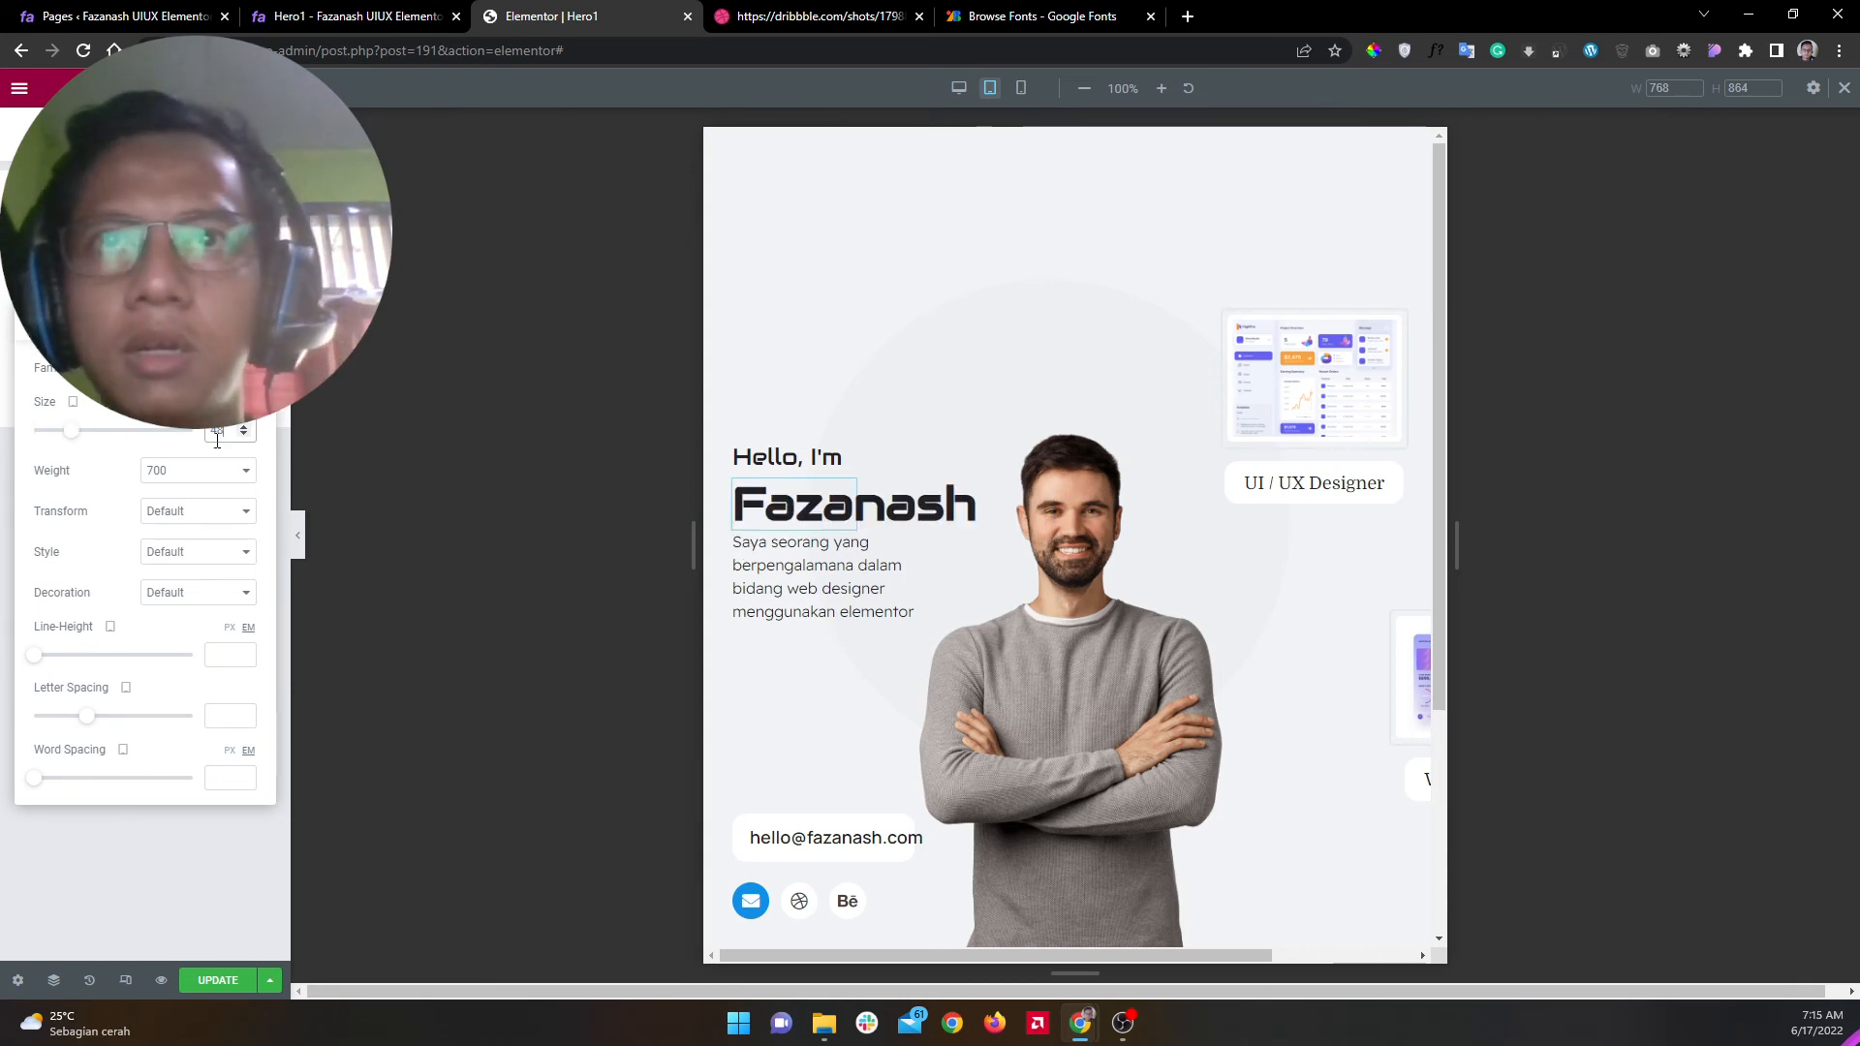
pyautogui.press('BackSpace')
pyautogui.press('BackSpace')
pyautogui.write('50')
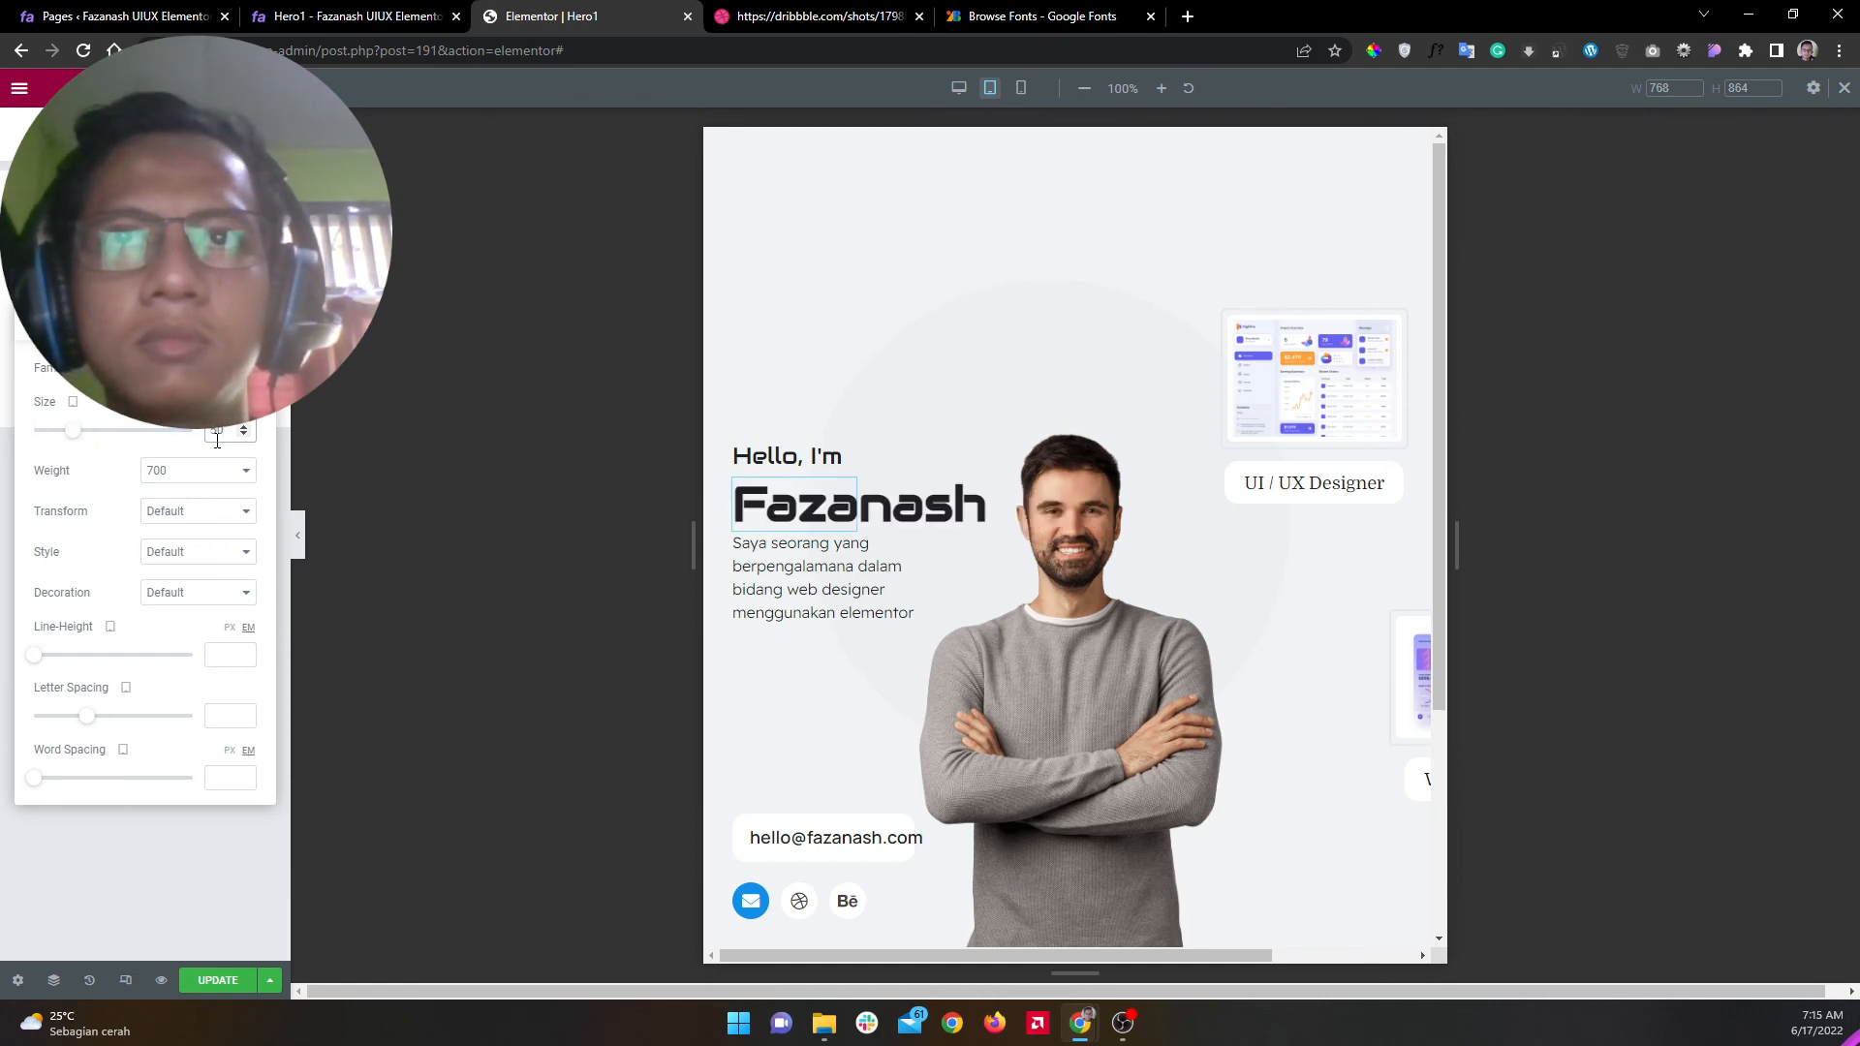
# Step: Widen the description paragraph to three lines and fix the typo 'berpengalamana' to 'berpengalaman'
pyautogui.click(844, 542)
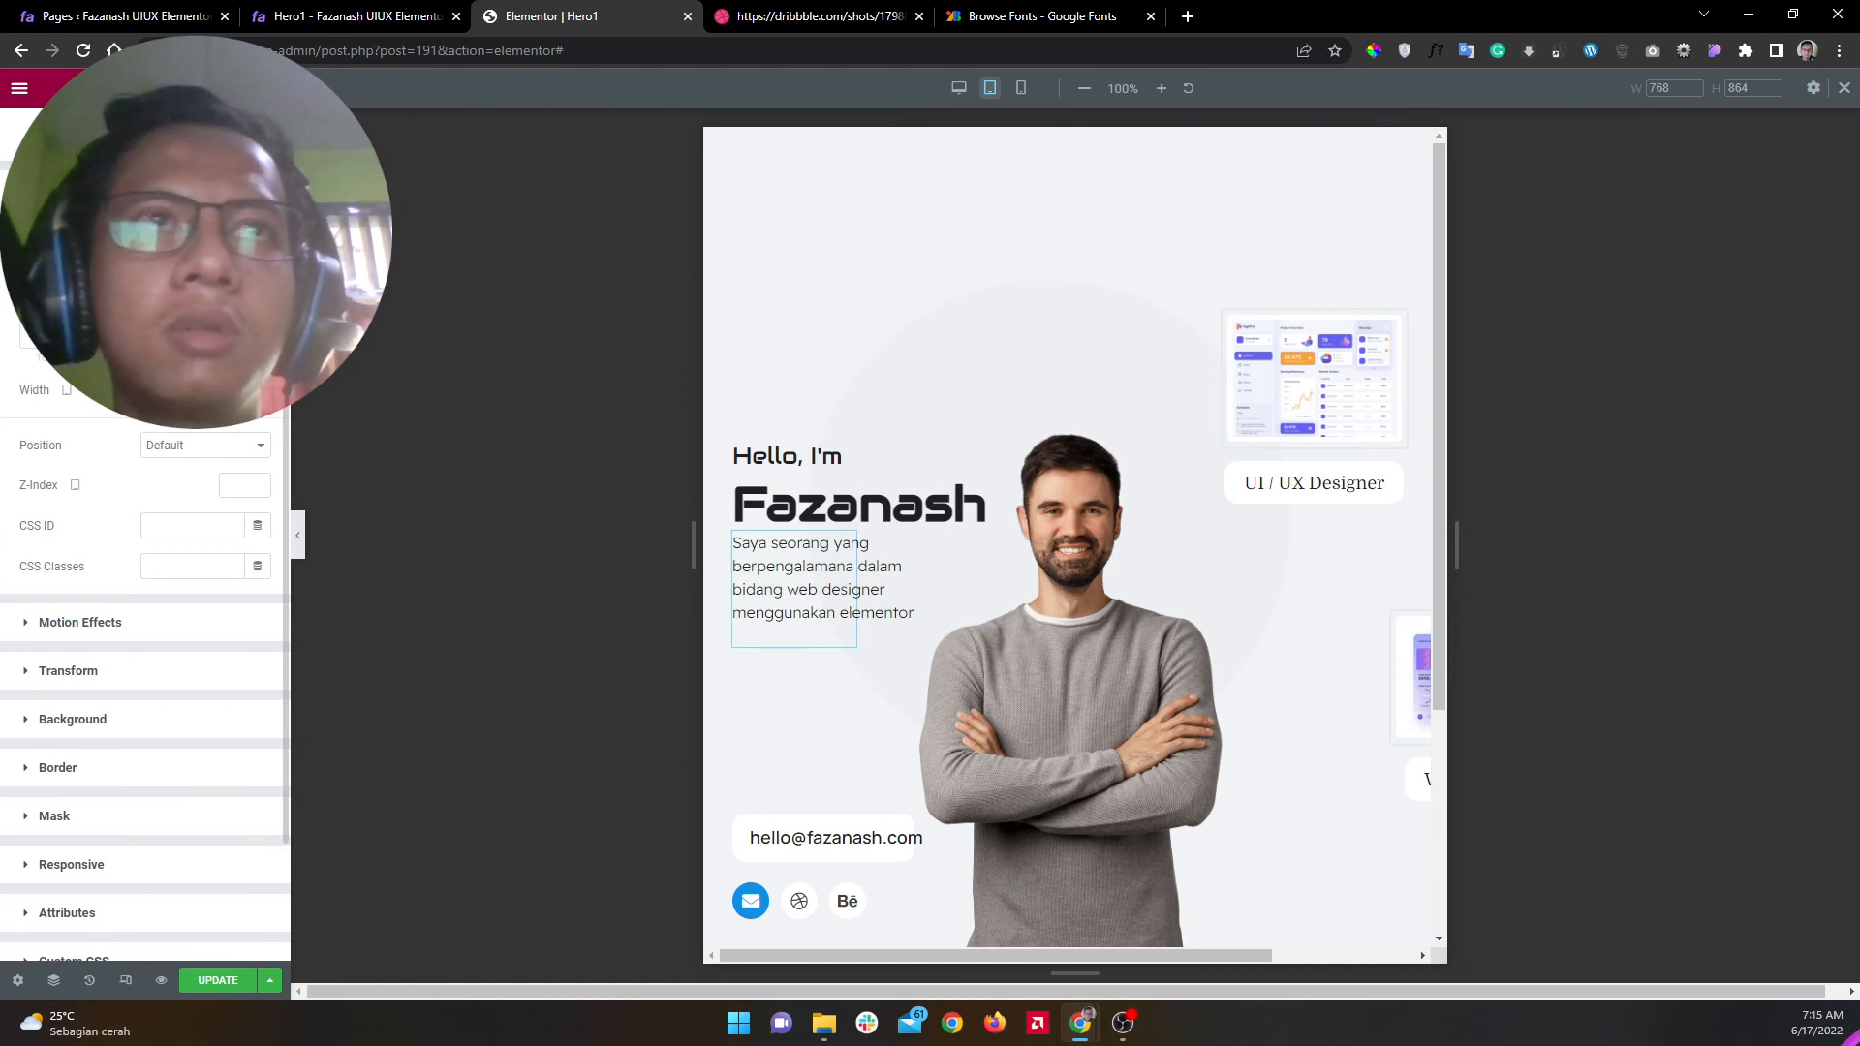
pyautogui.write('0')
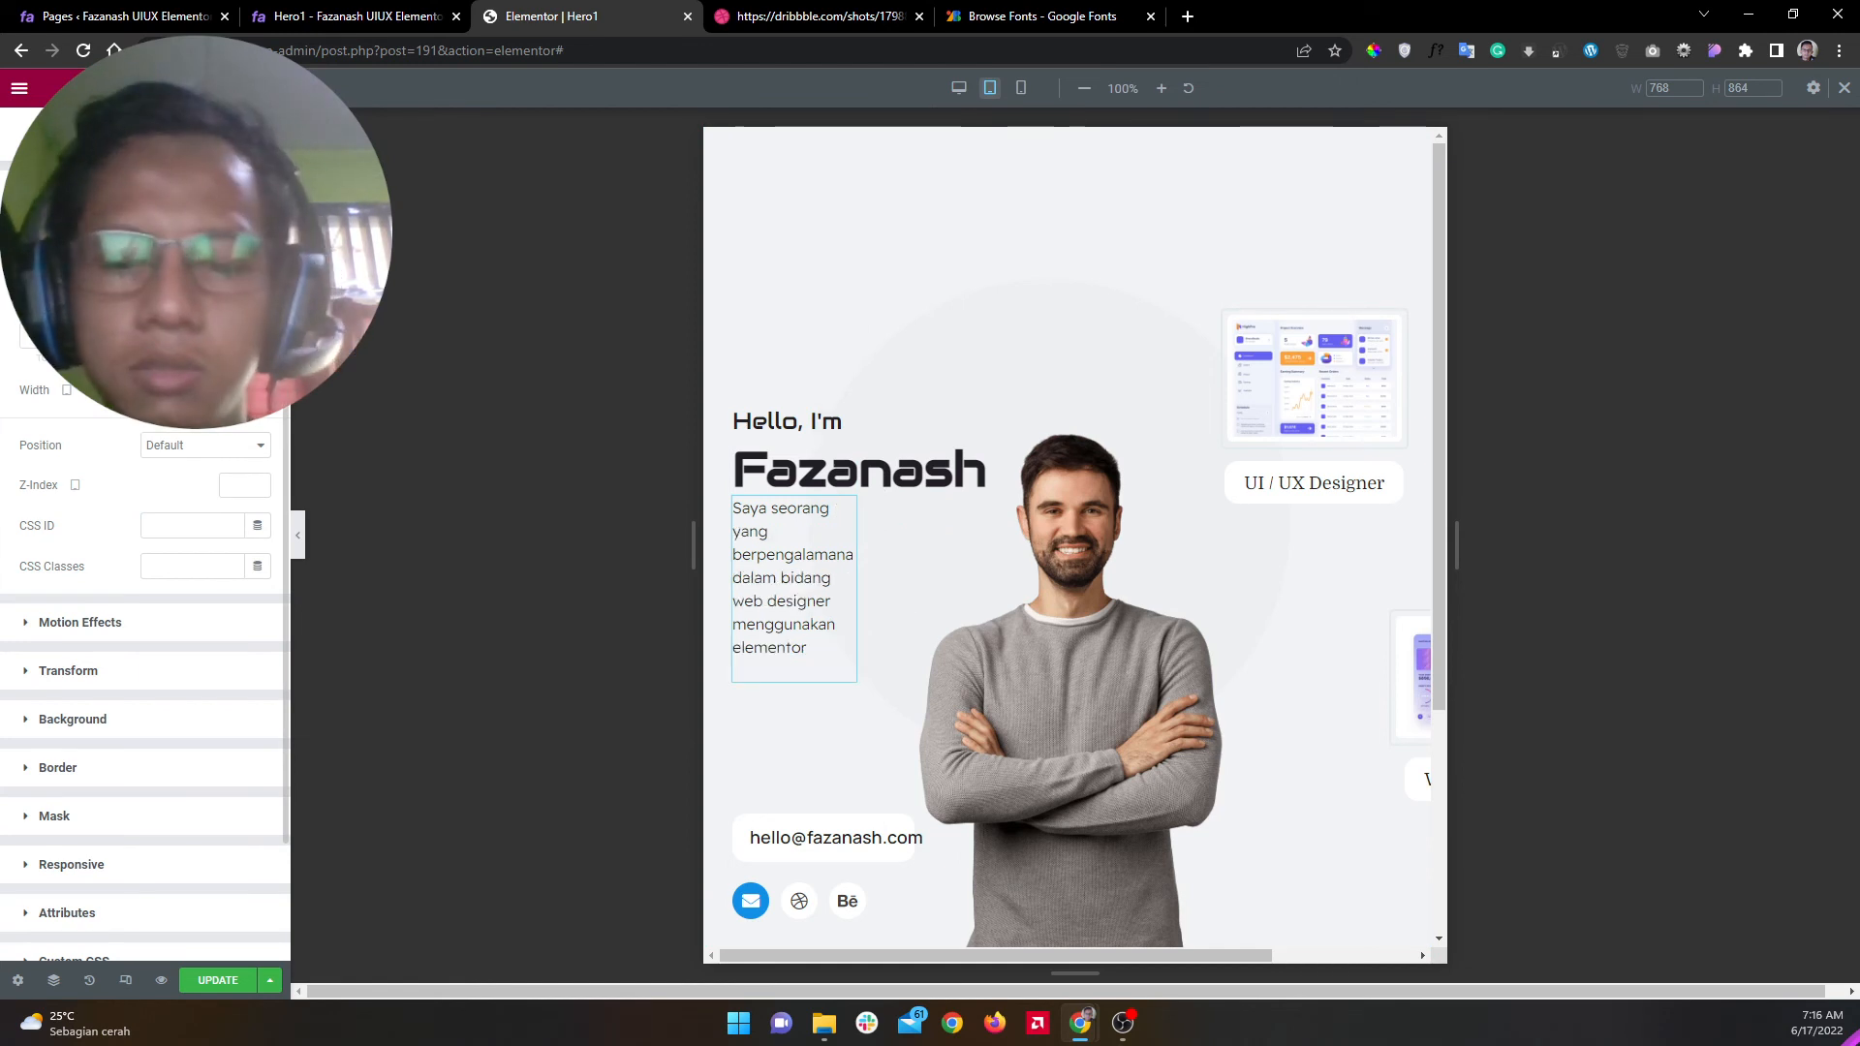
pyautogui.write('00')
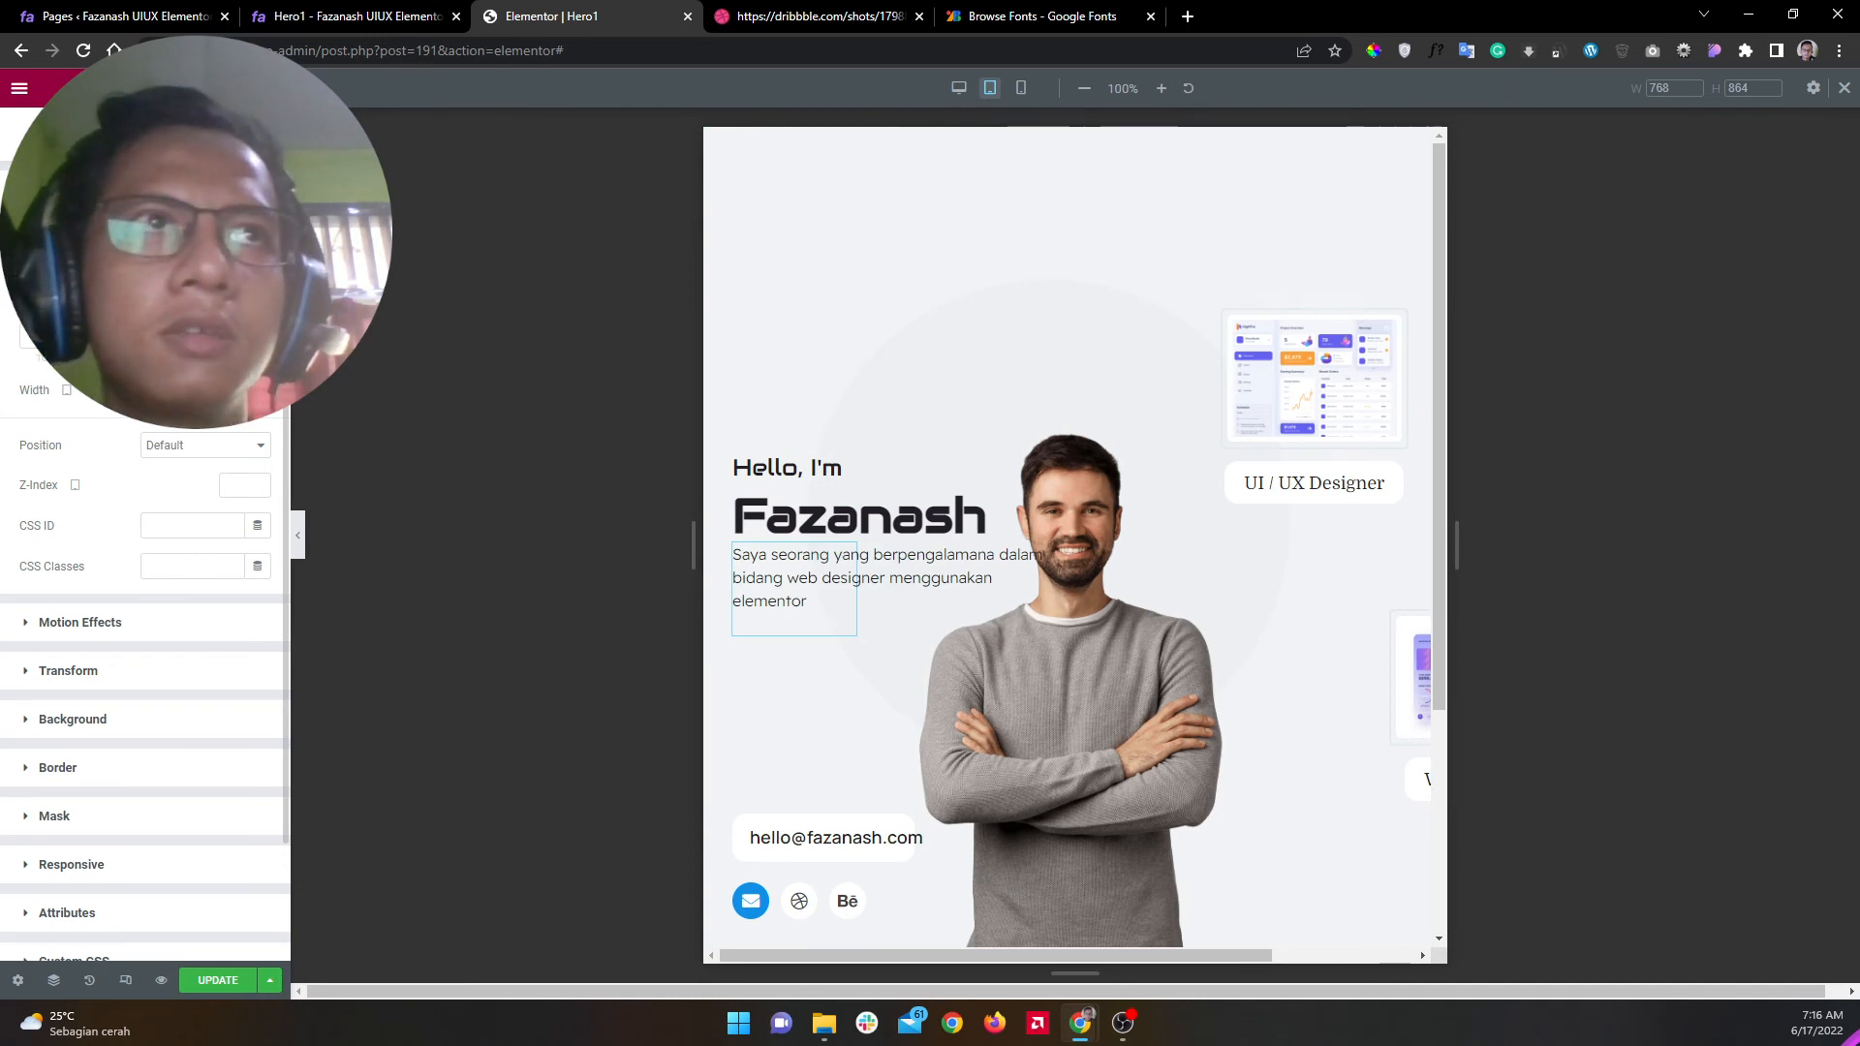
pyautogui.press('Up')
pyautogui.press('Up')
pyautogui.press('Up')
pyautogui.press('Up')
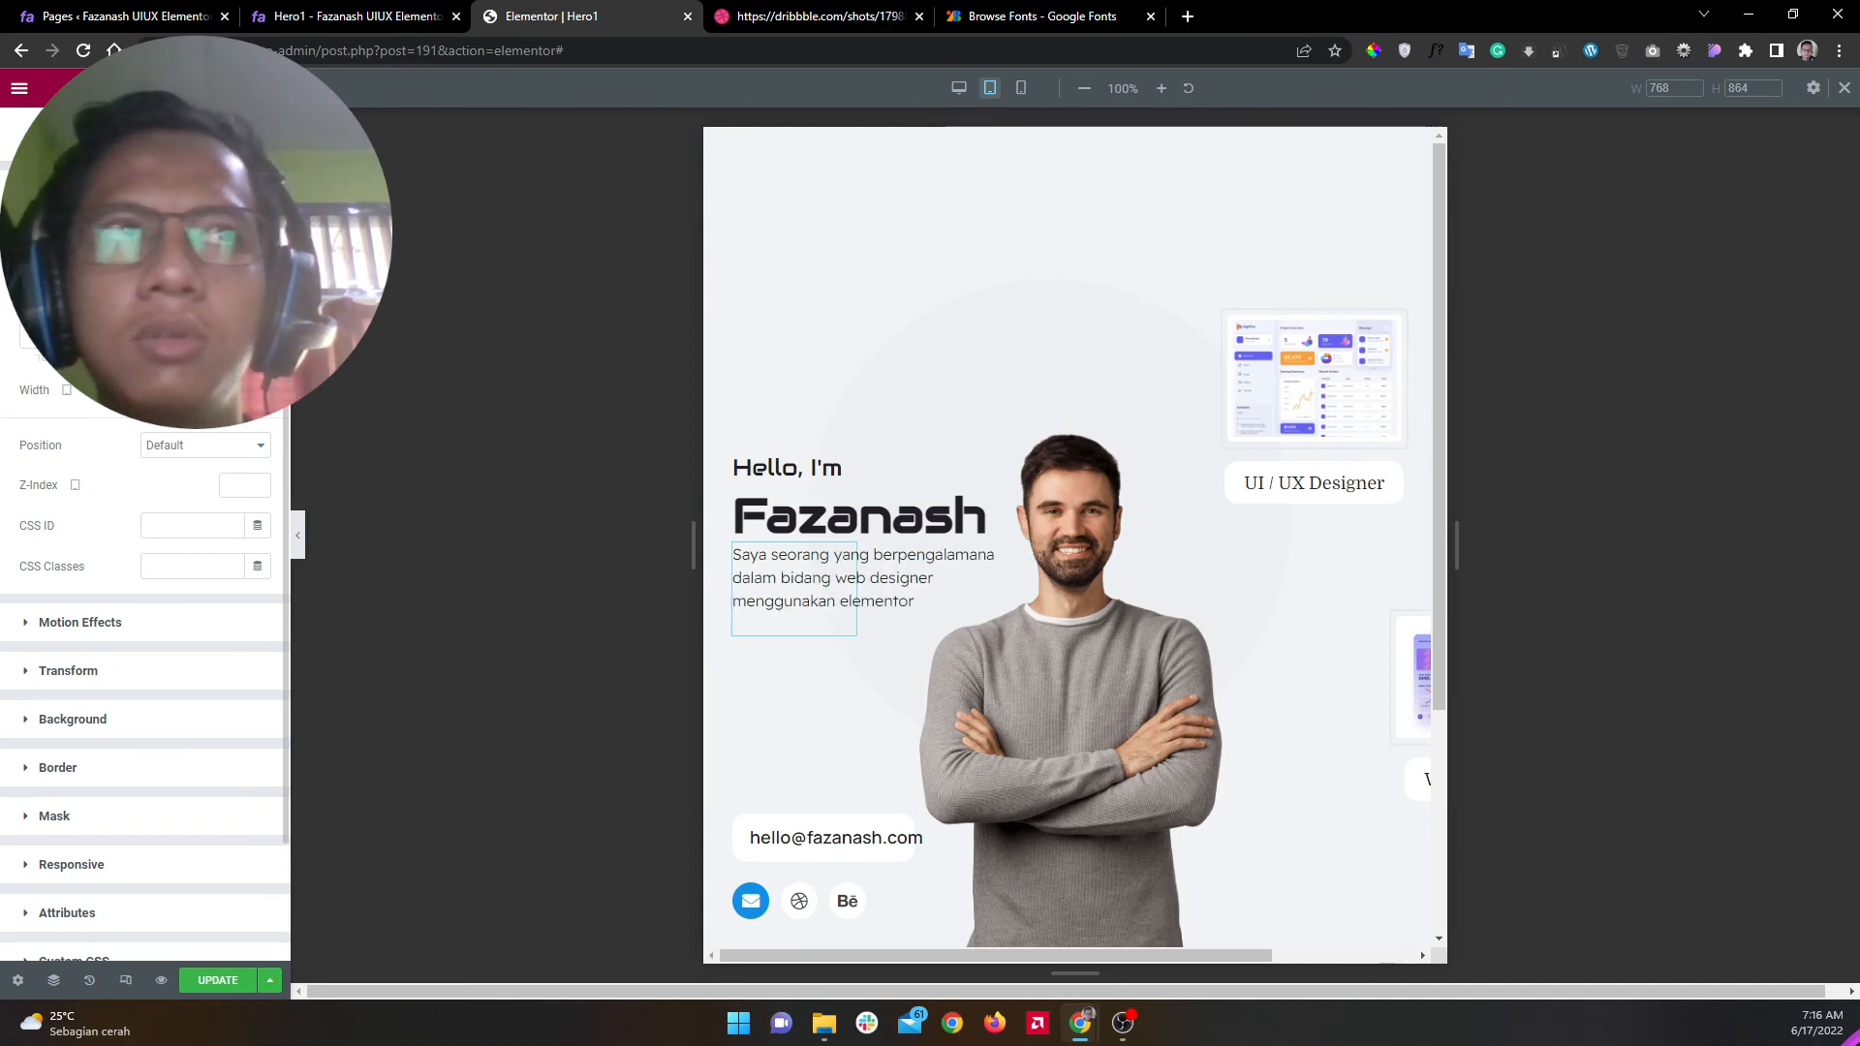
pyautogui.press('Up')
pyautogui.press('Up')
pyautogui.press('Up')
pyautogui.press('Up')
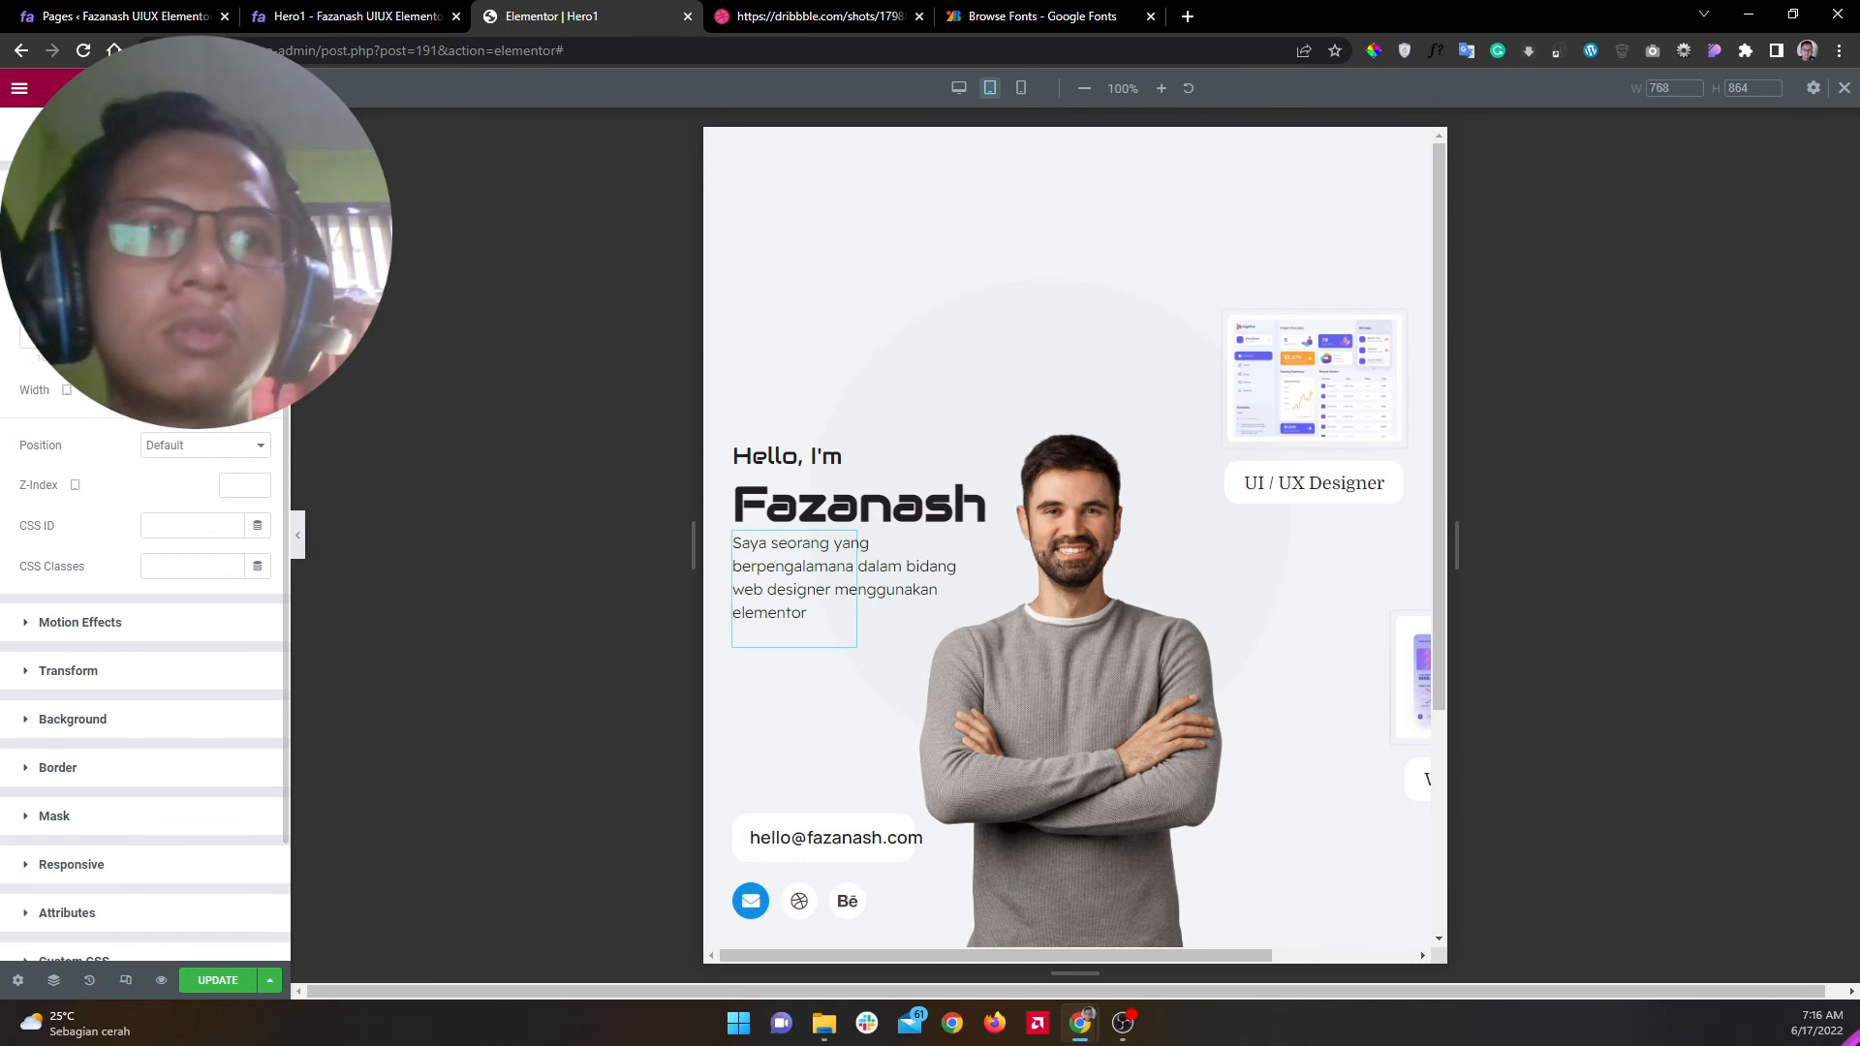
pyautogui.press('Down')
pyautogui.press('Down')
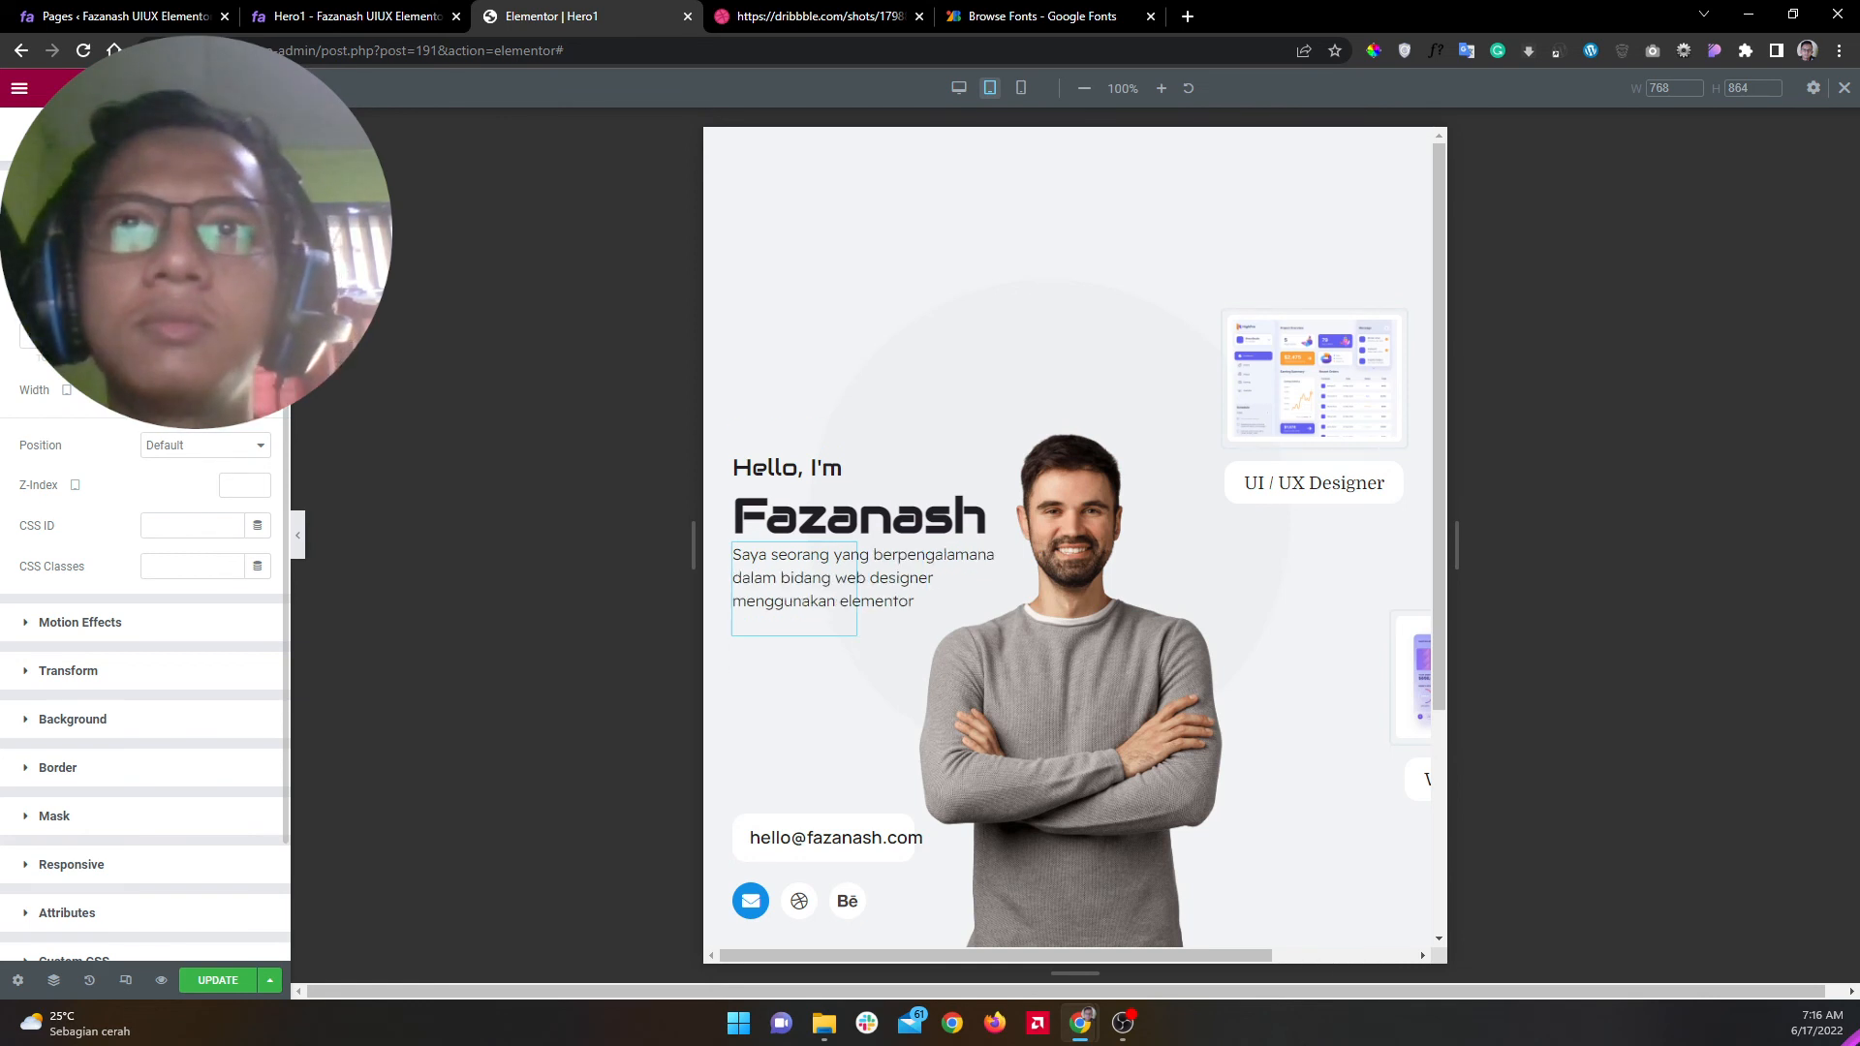
pyautogui.click(49, 138)
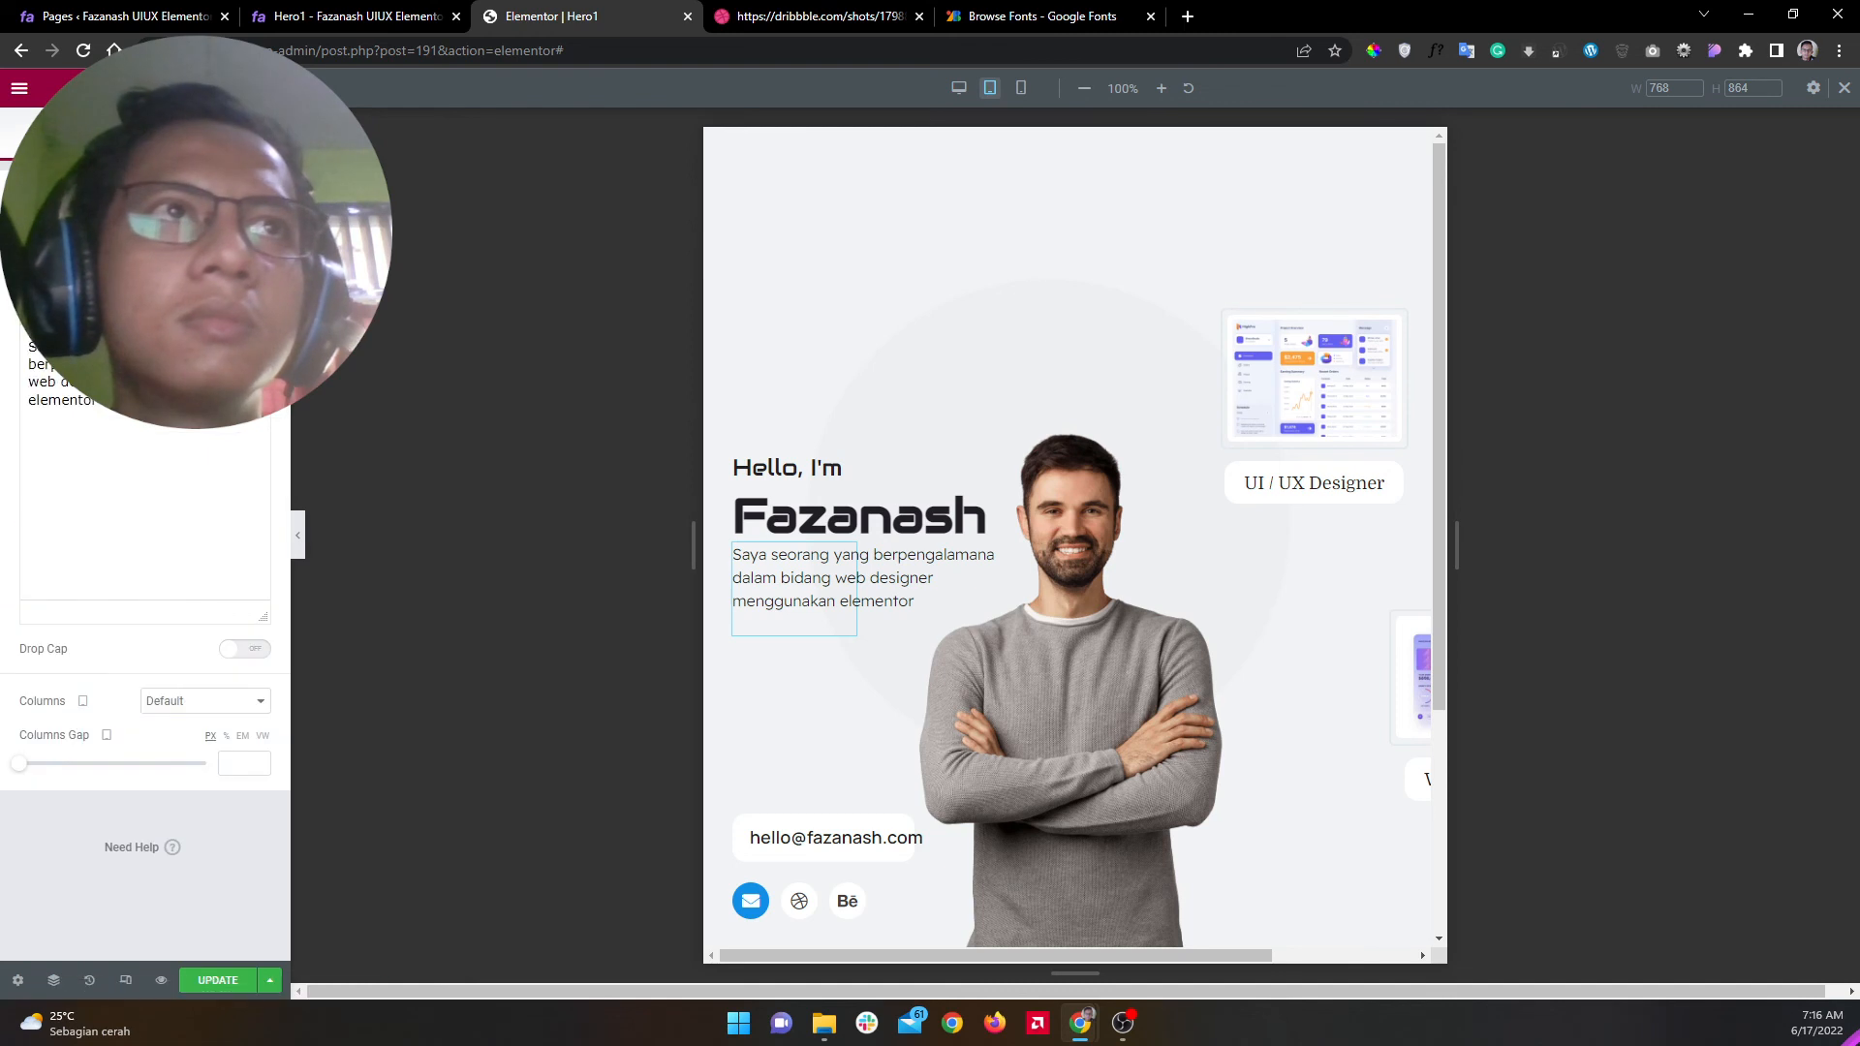
pyautogui.press('BackSpace')
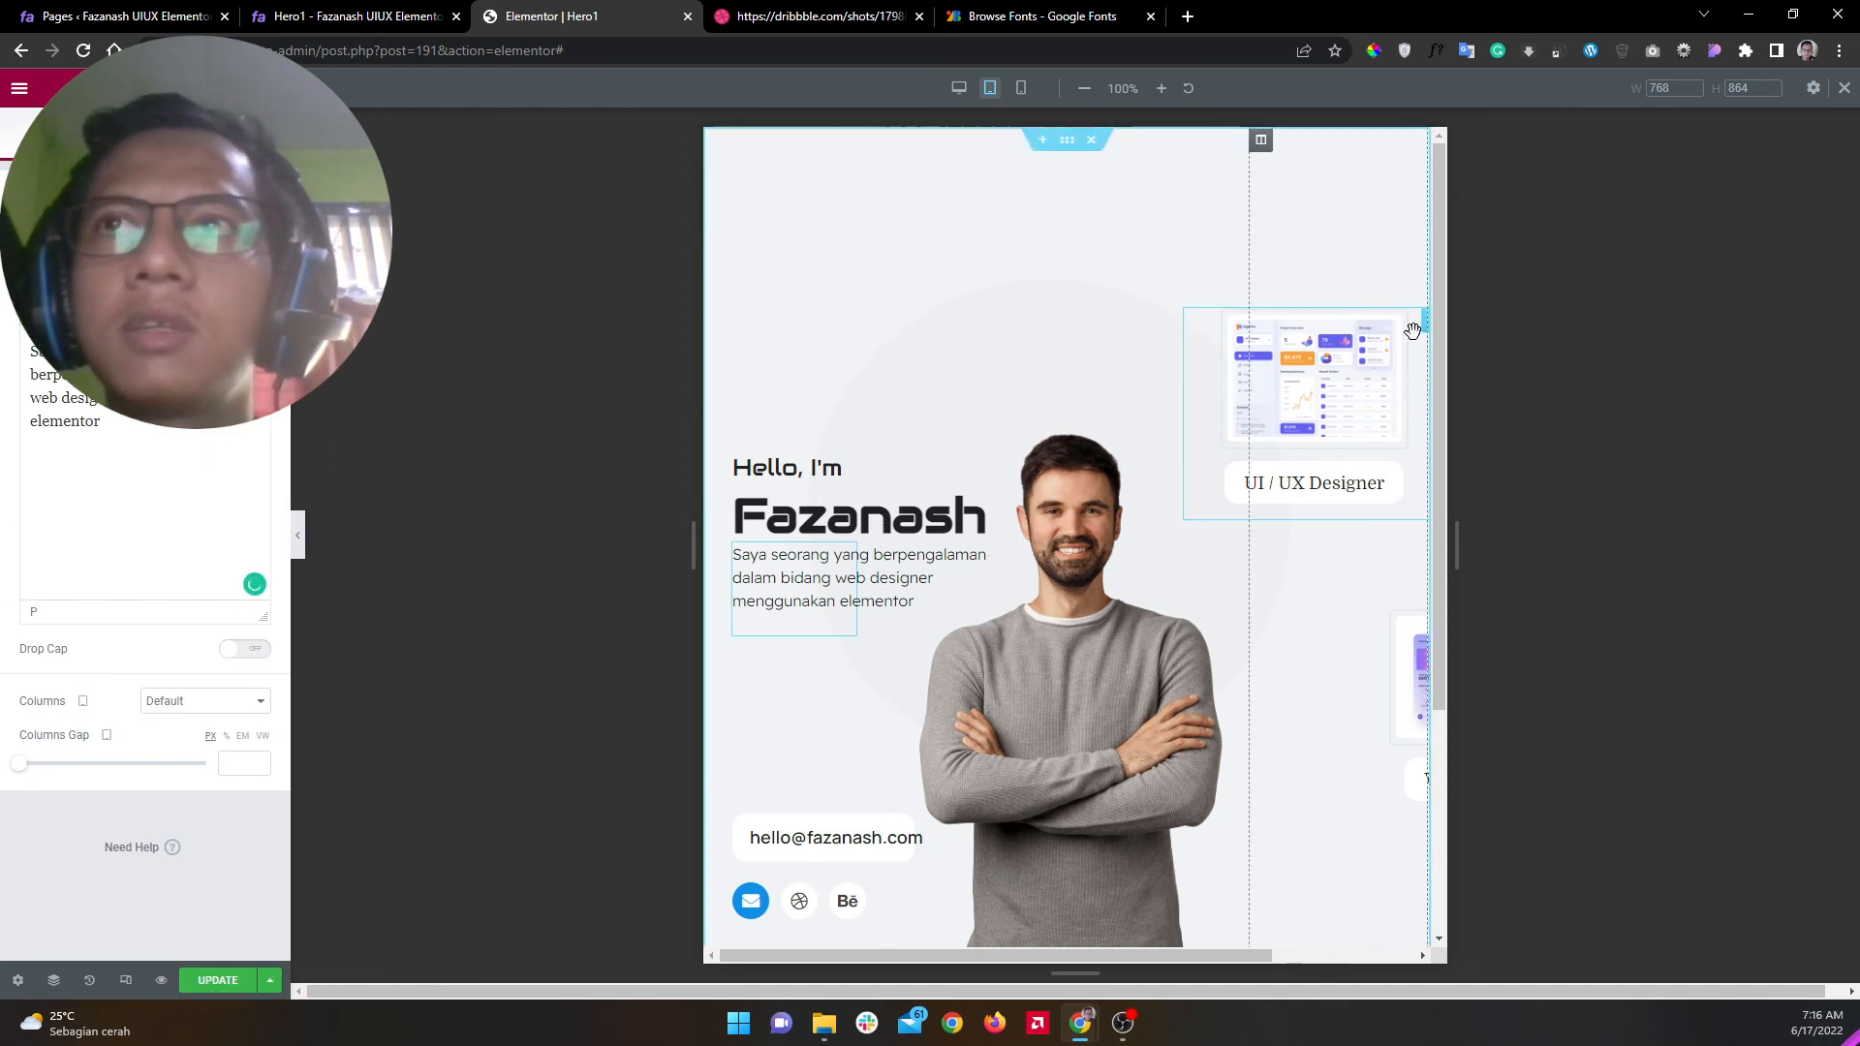
# Step: Reposition the UI / UX Designer and Web Designer cards within the tablet hero
pyautogui.moveTo(1398, 334); pyautogui.dragTo(1295, 270)
pyautogui.moveTo(1400, 654); pyautogui.dragTo(1206, 670)
pyautogui.moveTo(1175, 342); pyautogui.dragTo(1234, 422)
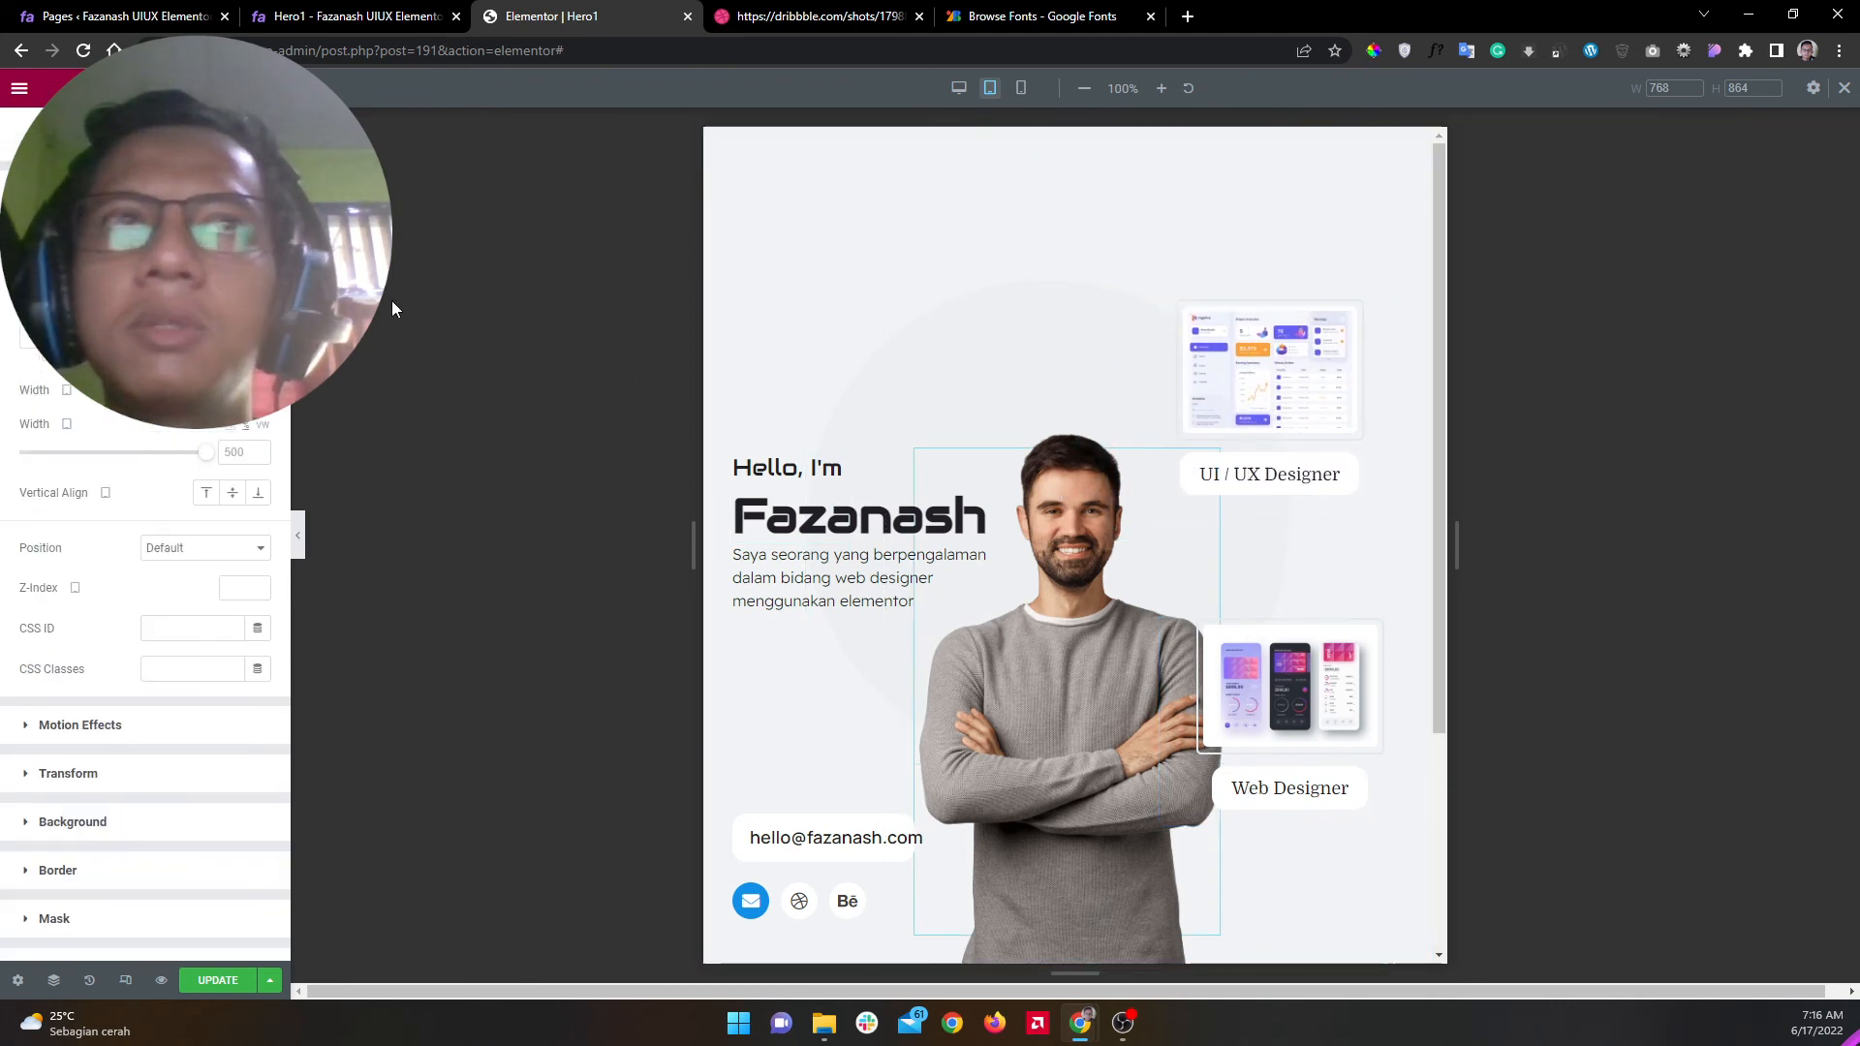
# Step: Set the portrait image's custom width to 1000
pyautogui.click(235, 450)
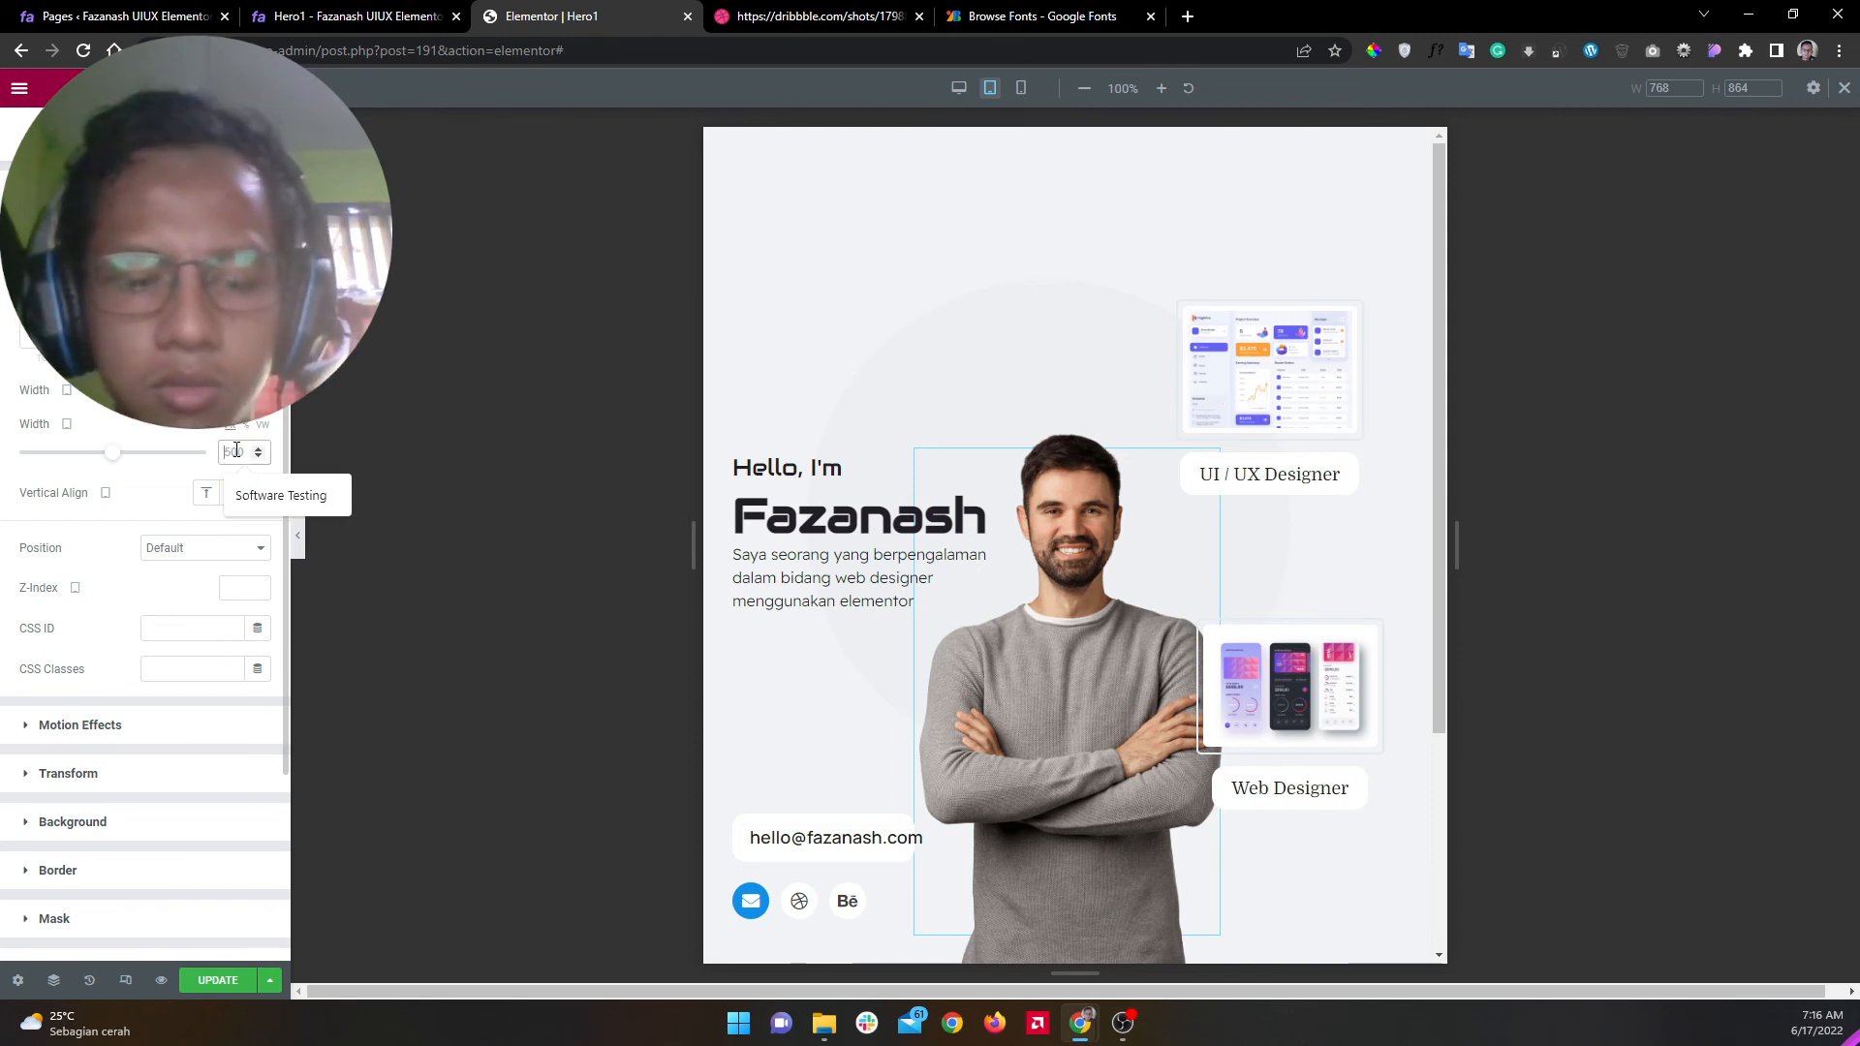
pyautogui.write('800')
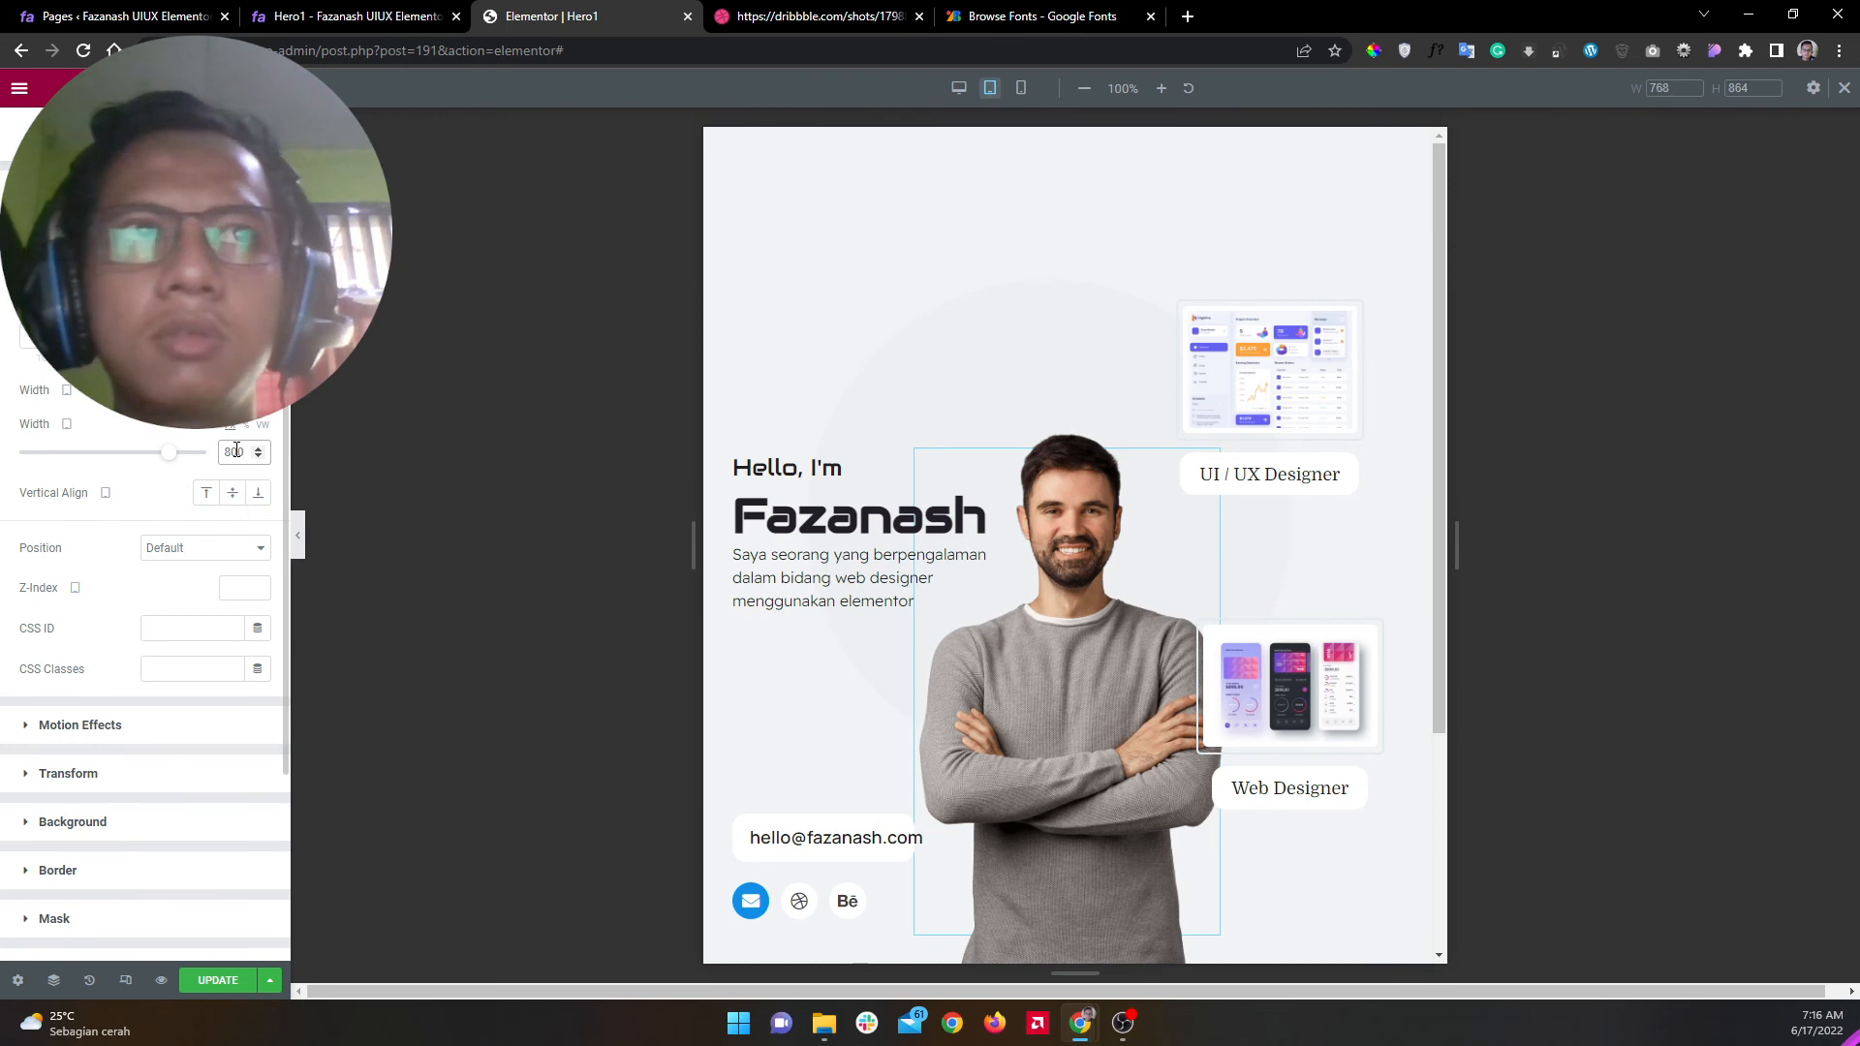
pyautogui.press('BackSpace')
pyautogui.press('BackSpace')
pyautogui.press('BackSpace')
pyautogui.write('1000')
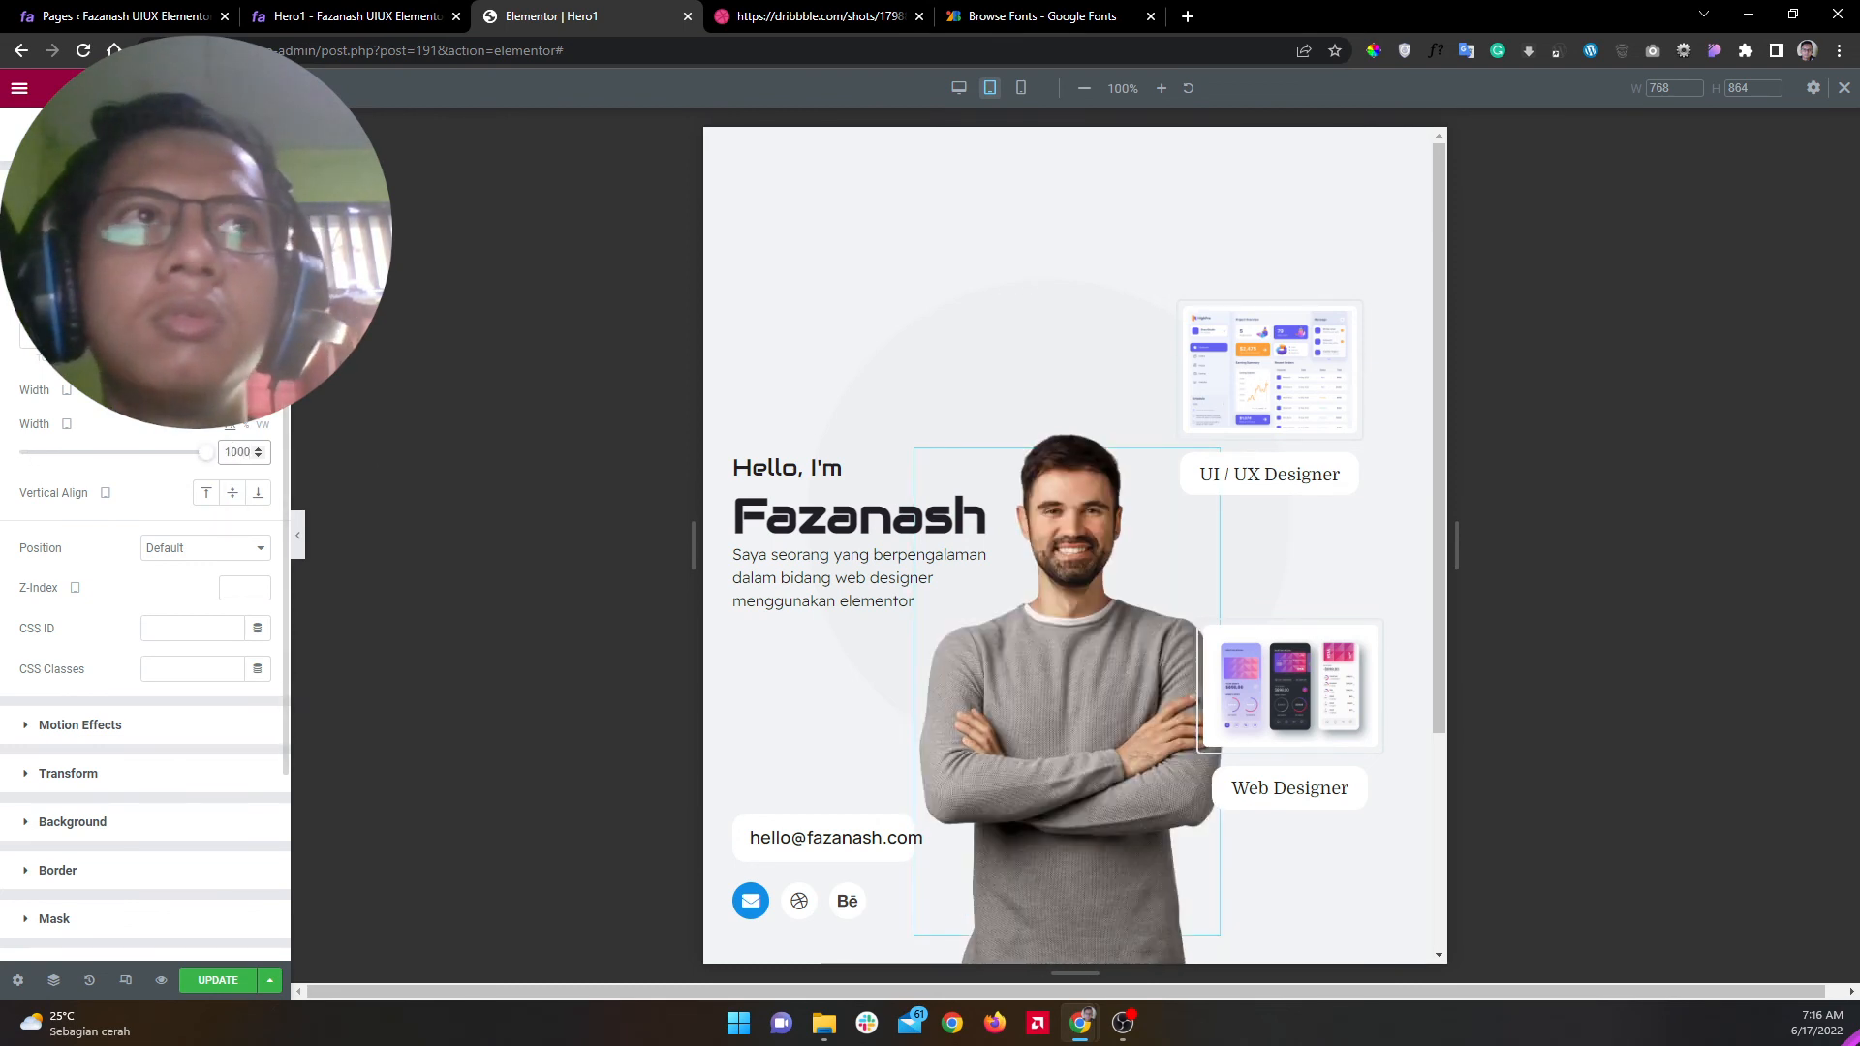
# Step: Give the portrait negative margins, top -30 and left -80
pyautogui.scroll(-1, 1078, 675)
pyautogui.scroll(1, 1077, 682)
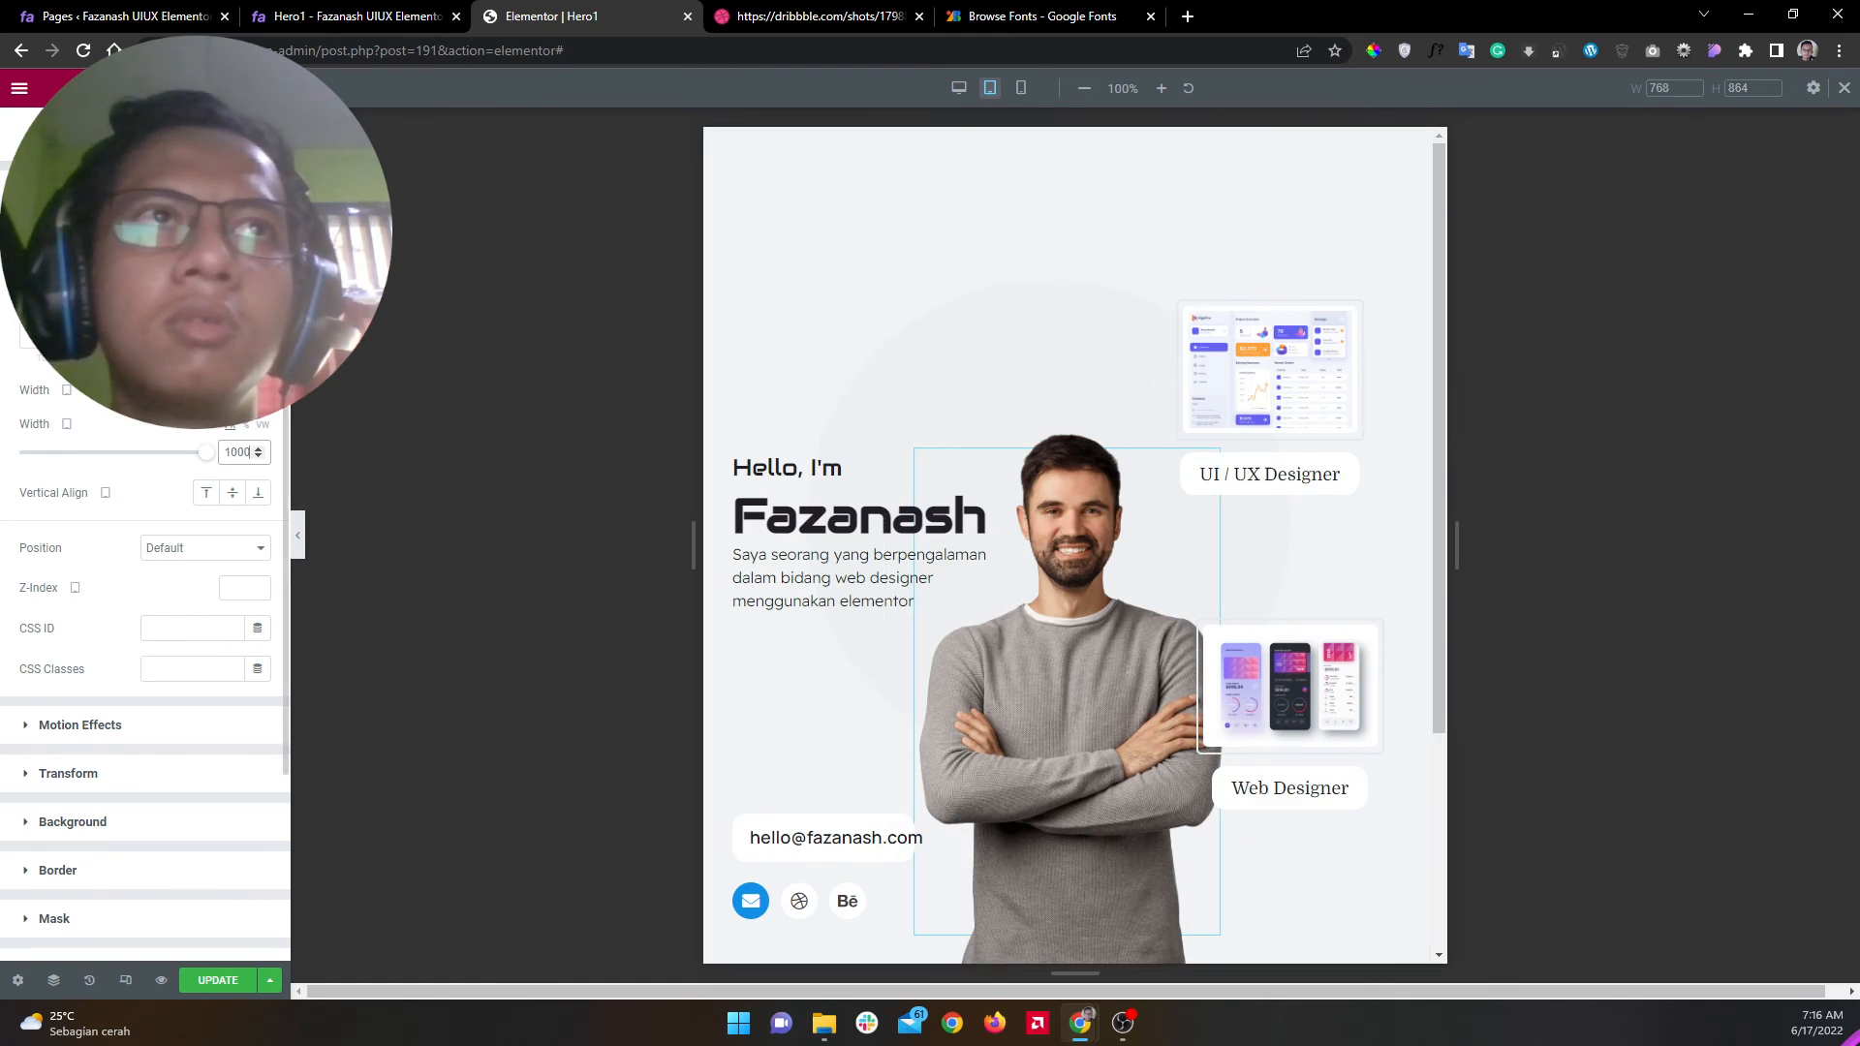
pyautogui.click(246, 228)
pyautogui.write('-30')
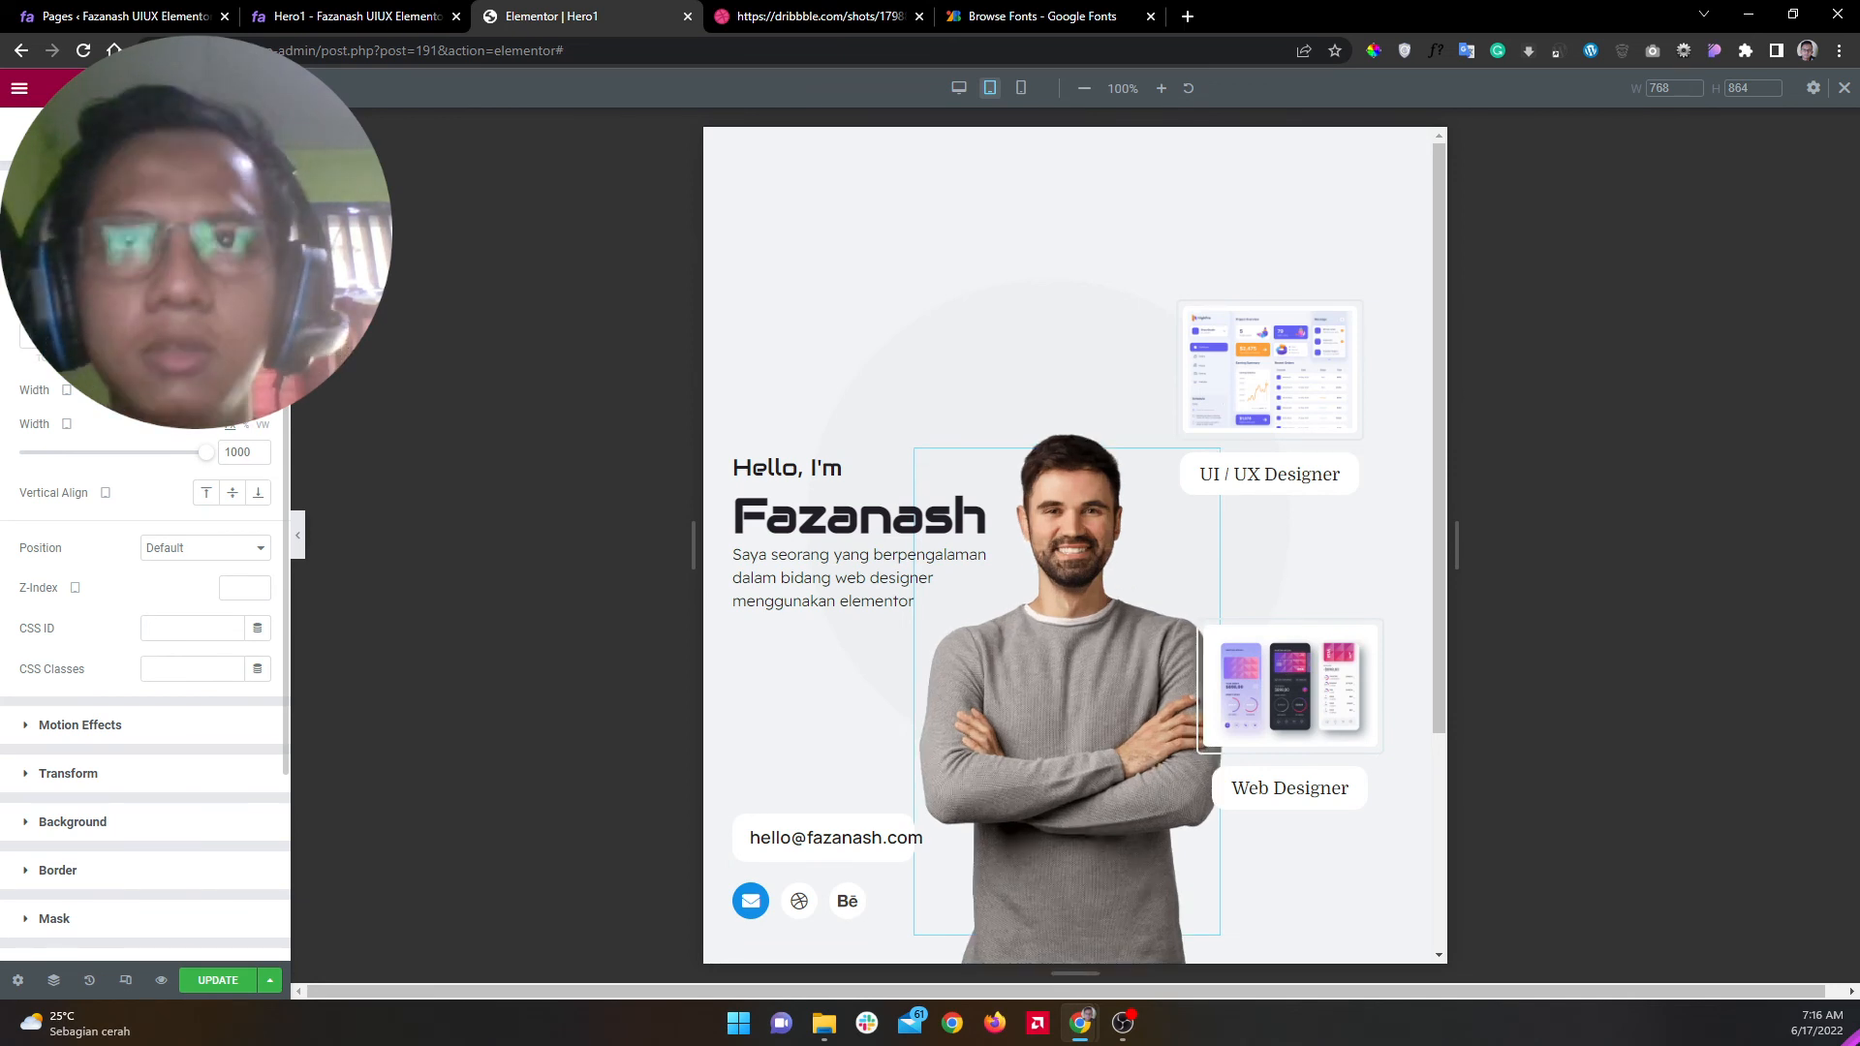
pyautogui.write('-100')
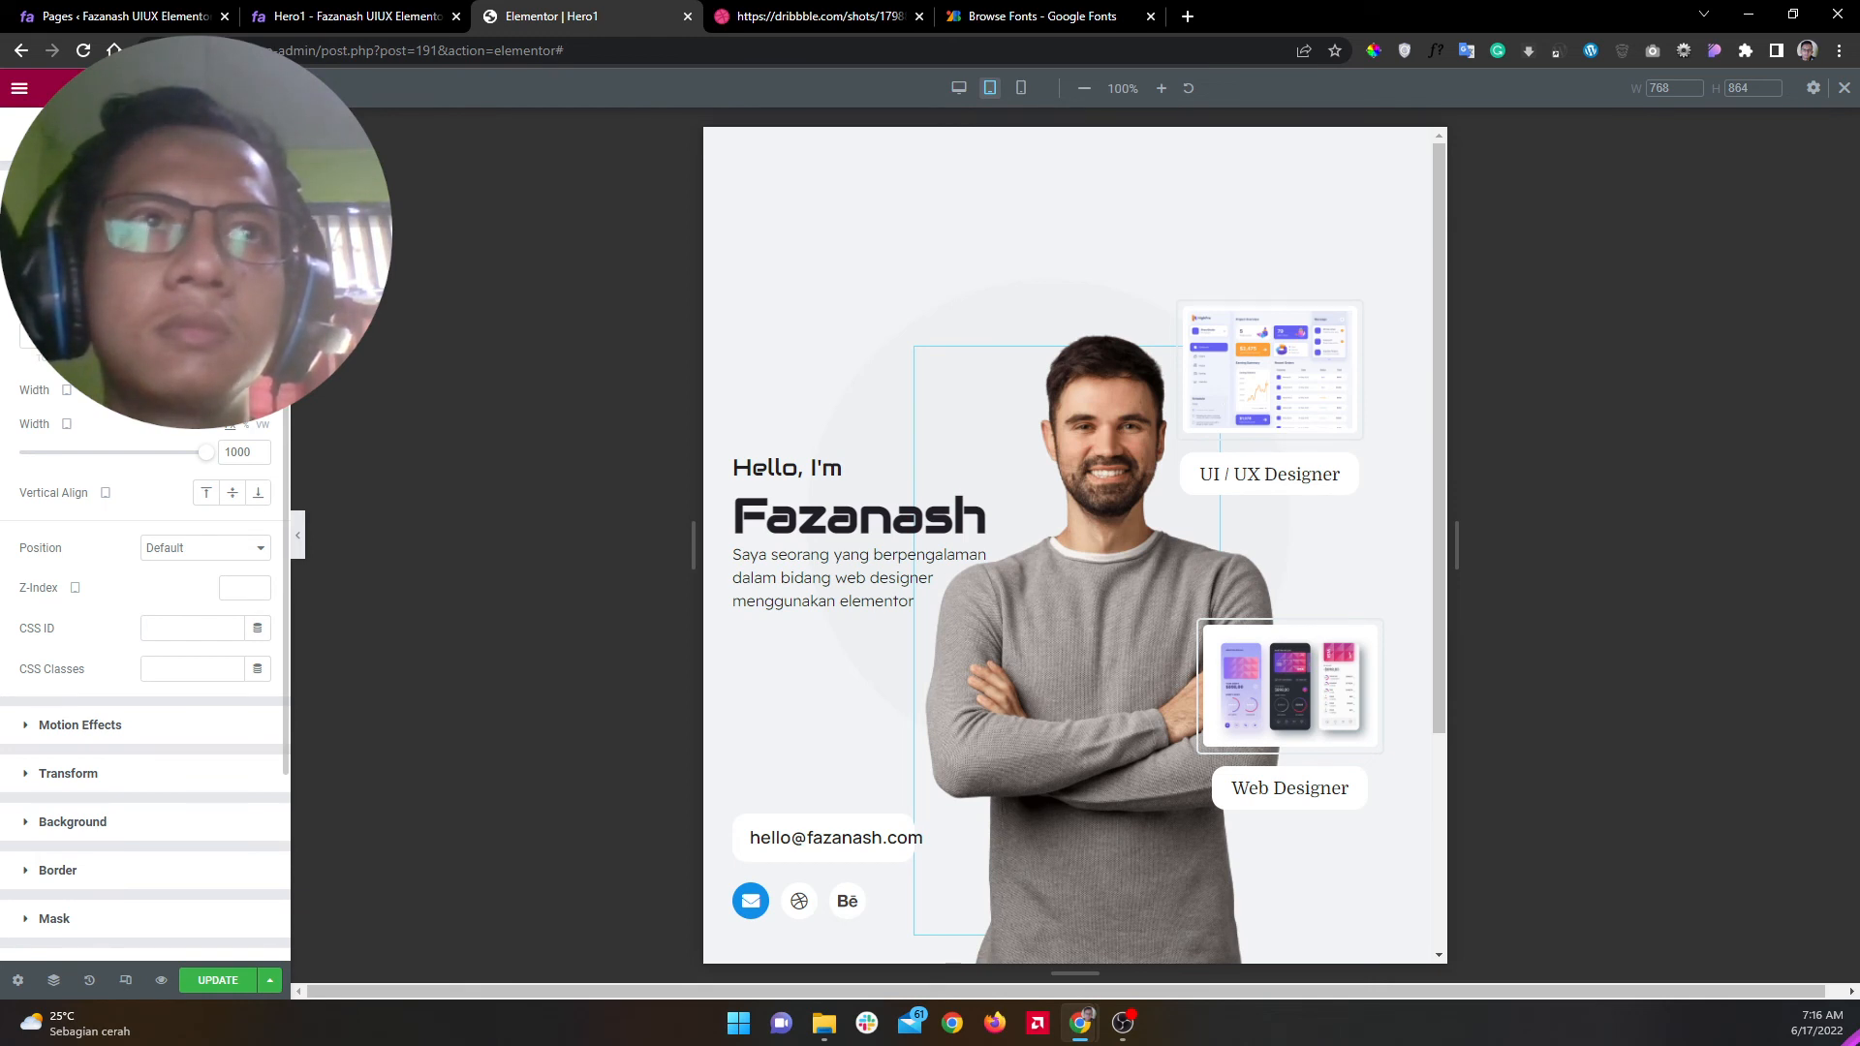
pyautogui.write('-100')
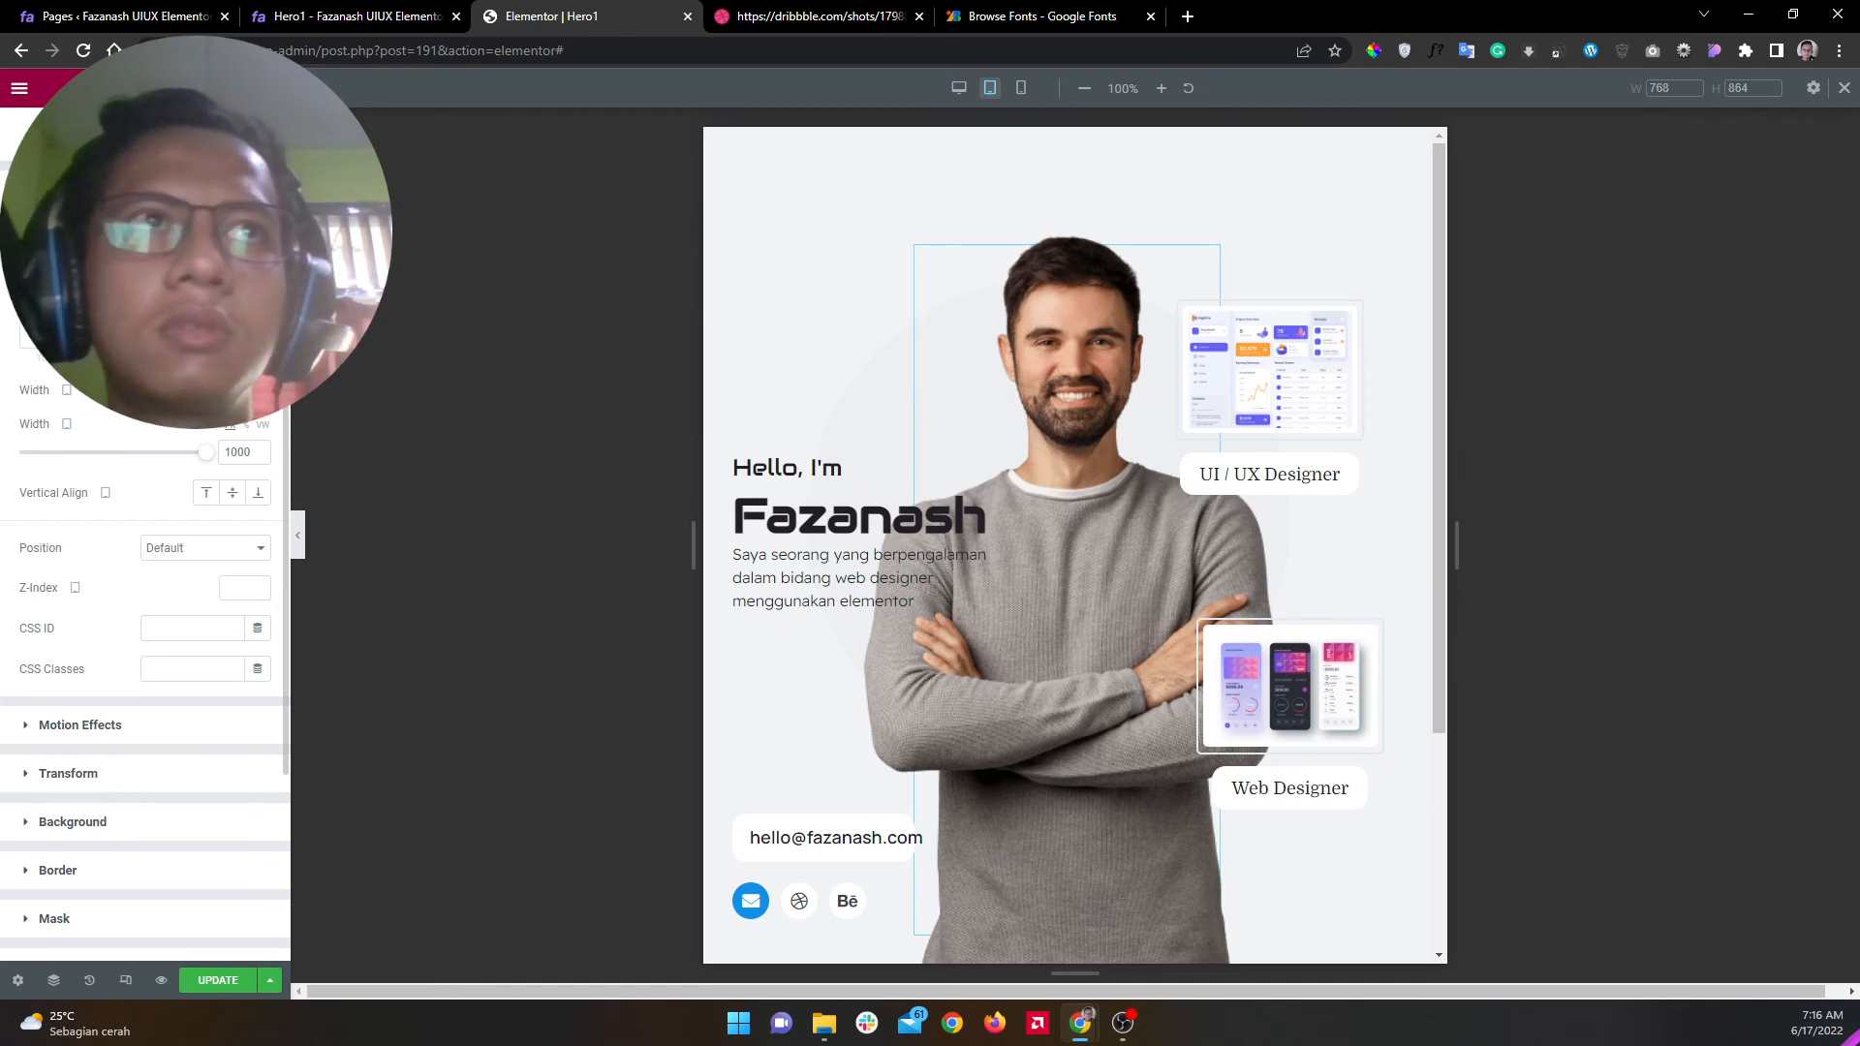
pyautogui.write('-80')
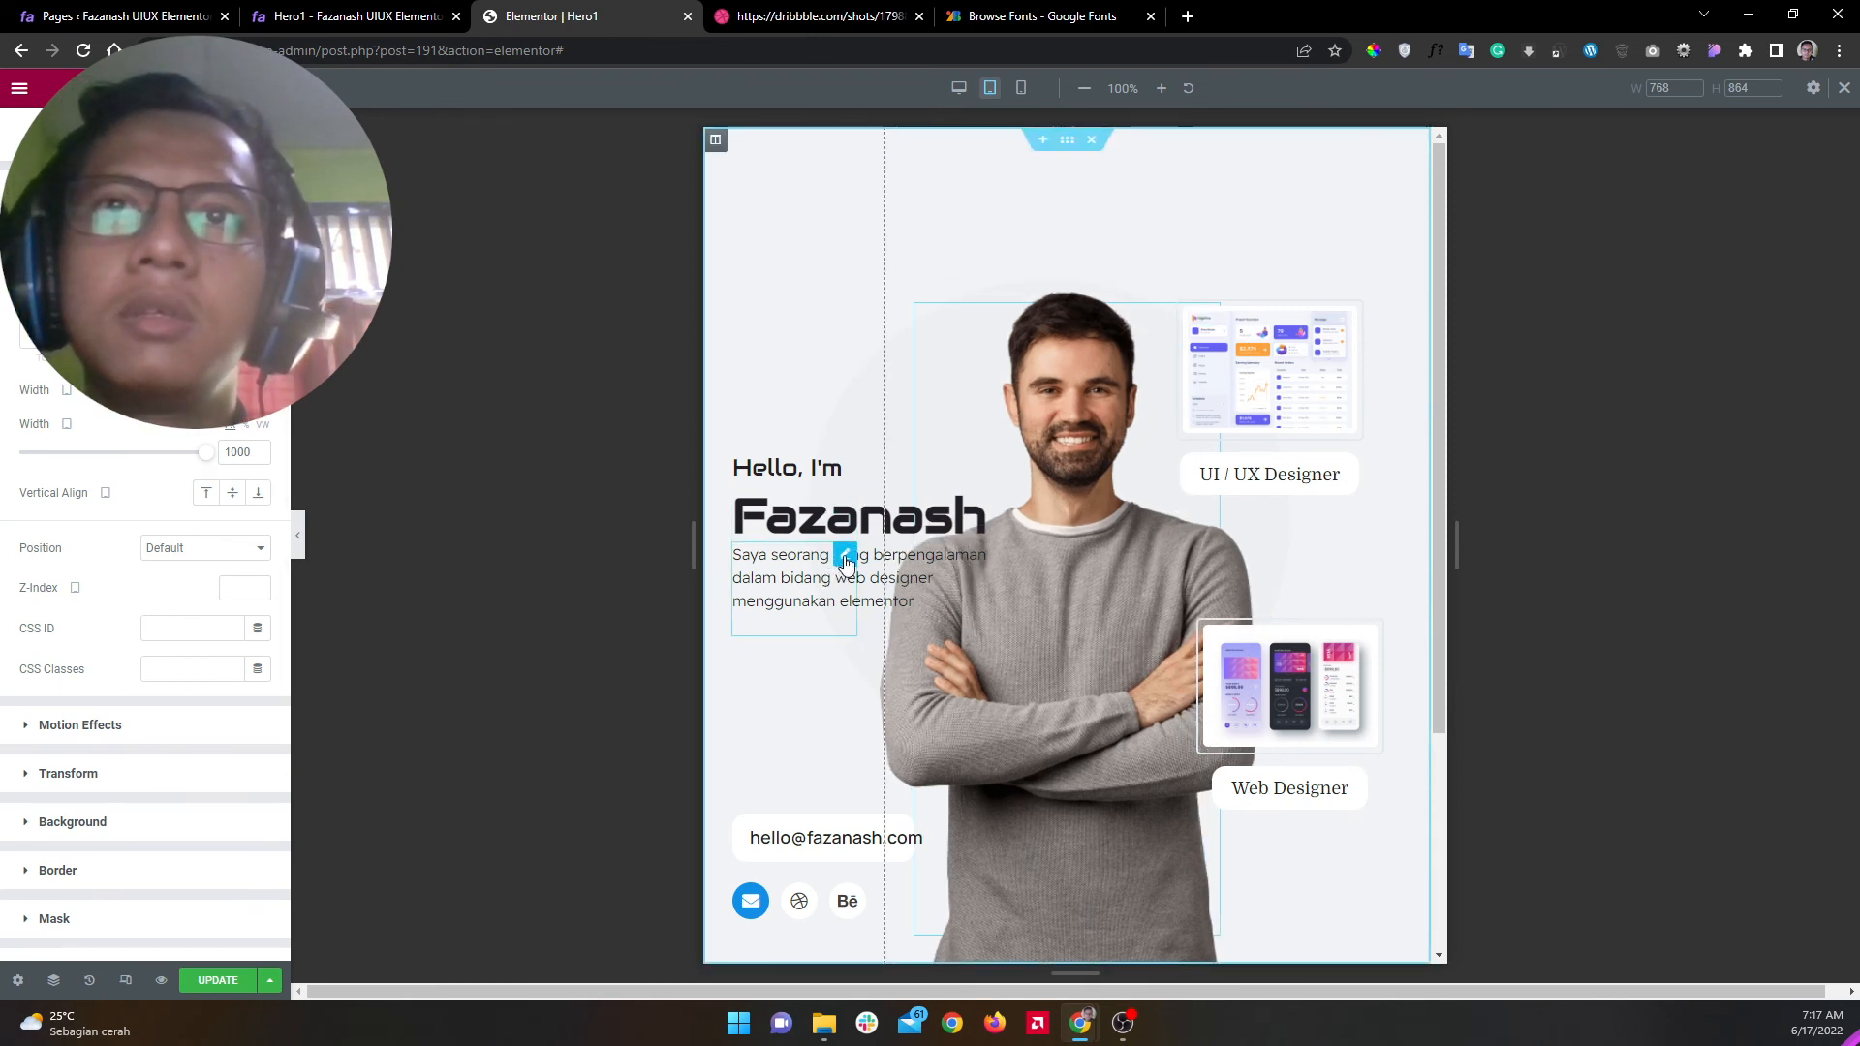
# Step: Give the intro paragraph a large tablet bottom margin and preview the raised text block
pyautogui.click(844, 556)
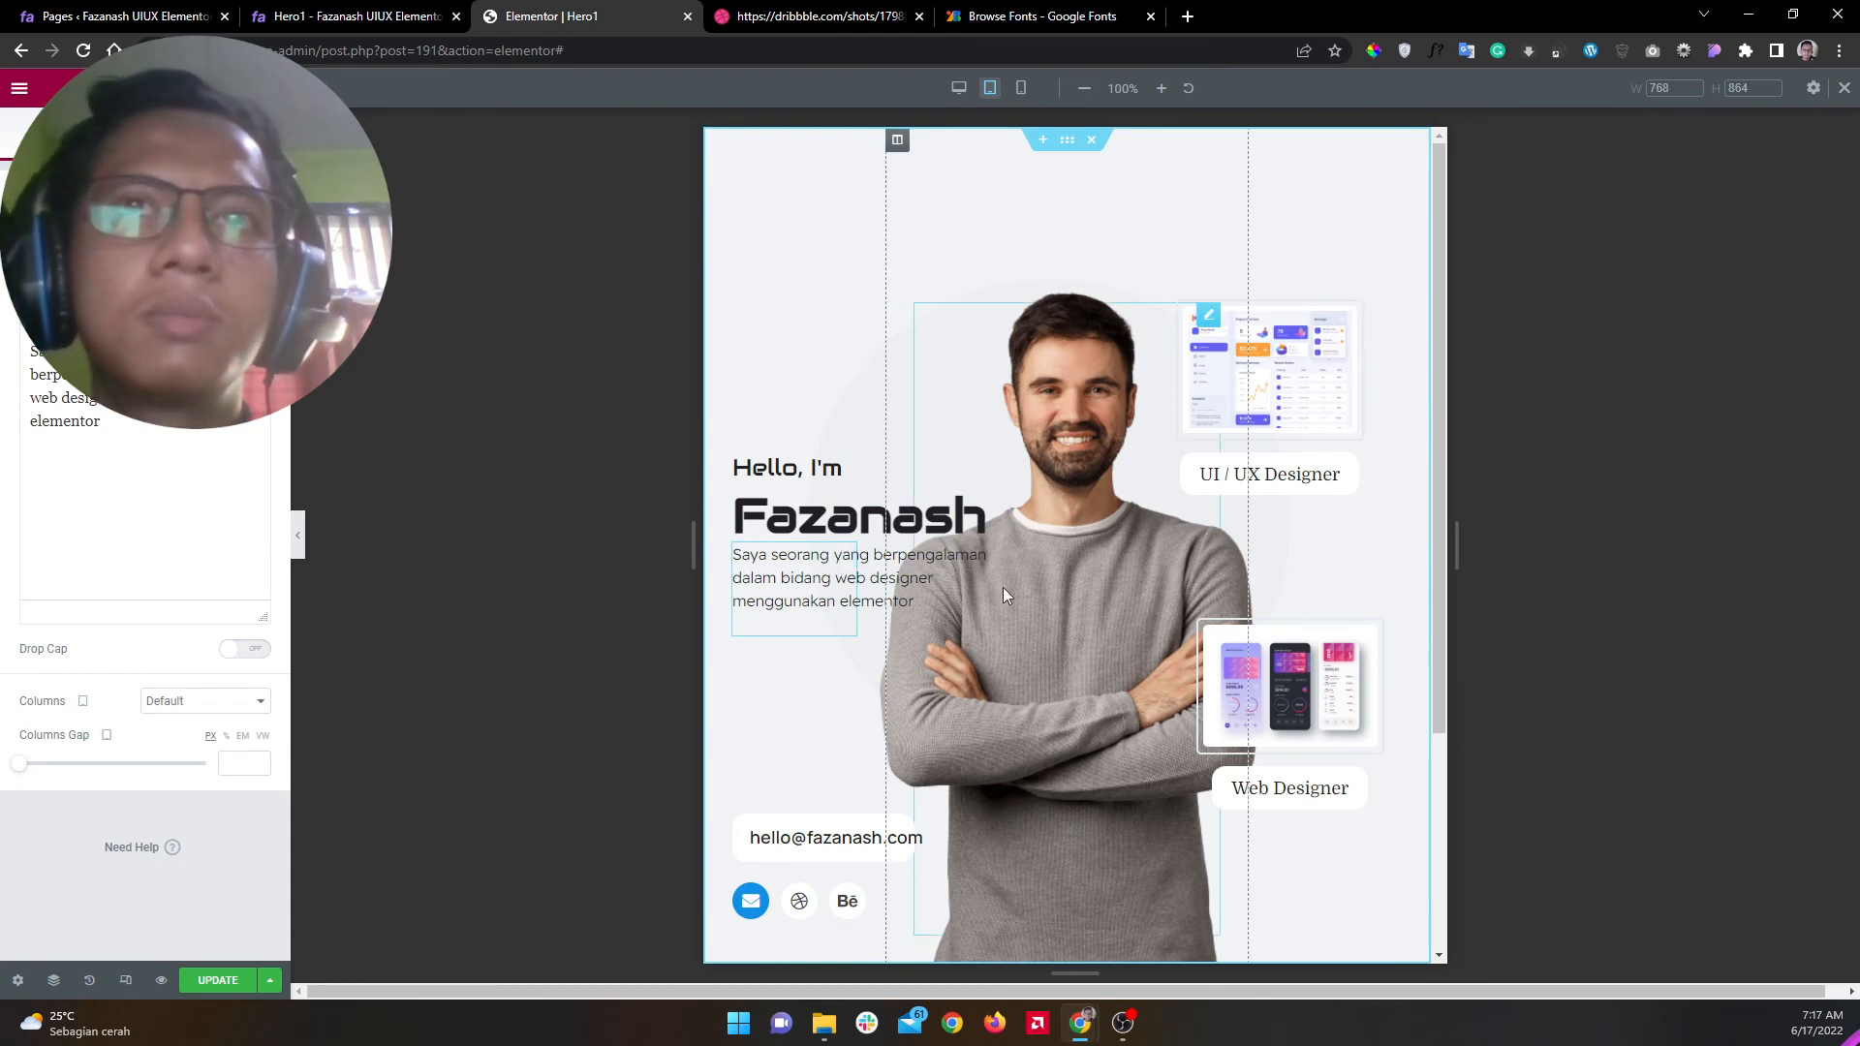
pyautogui.click(242, 137)
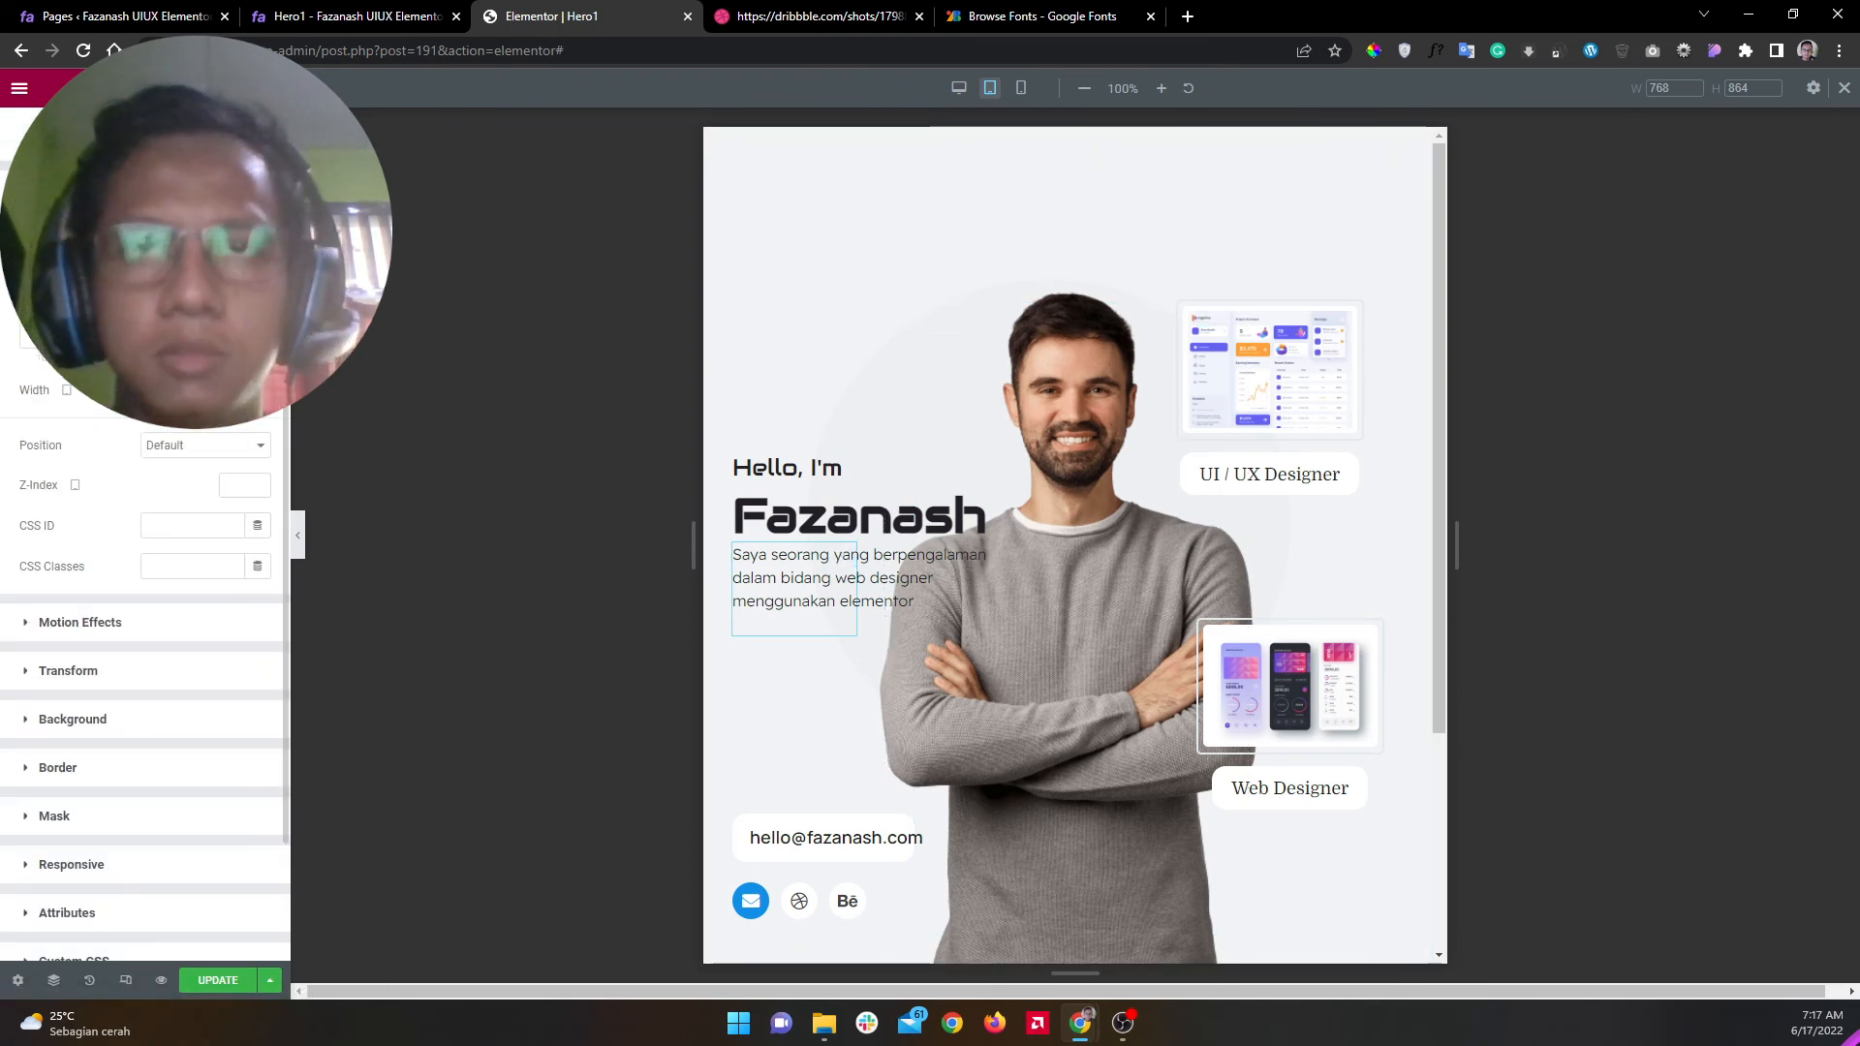
pyautogui.write('877')
pyautogui.press('BackSpace')
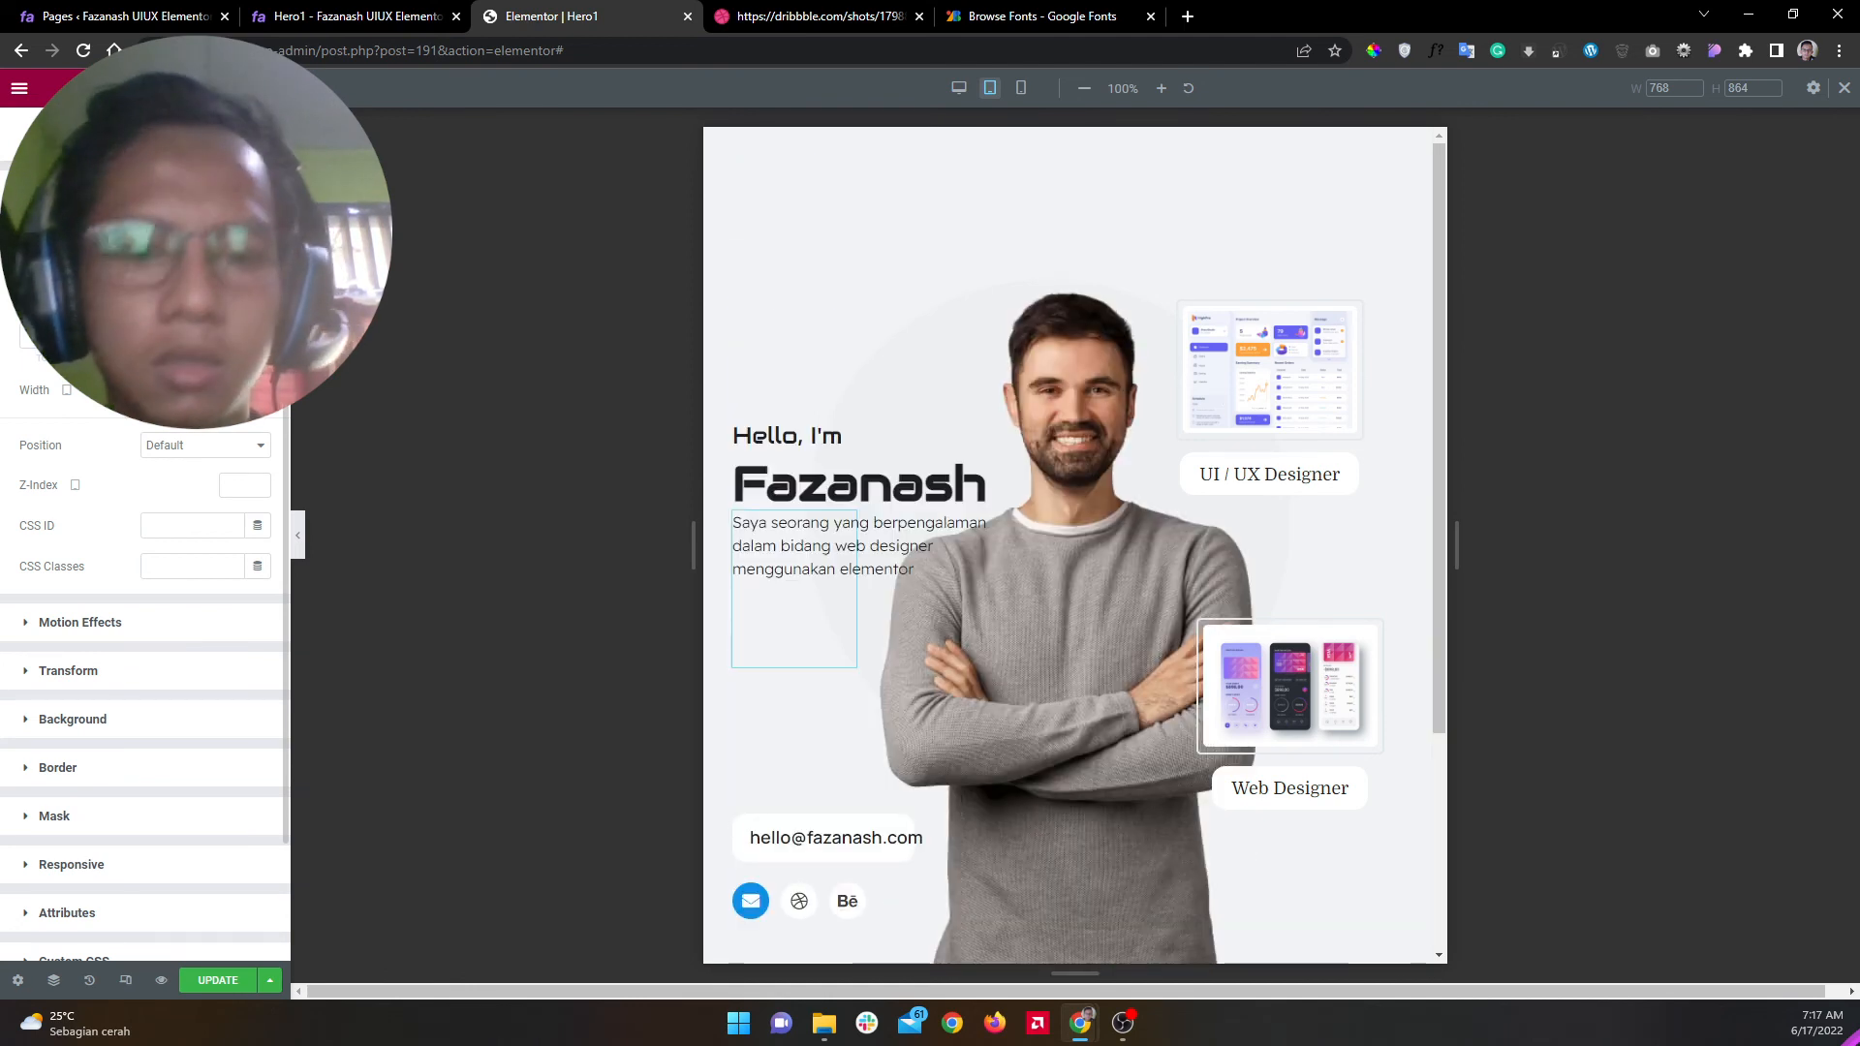
pyautogui.write('150')
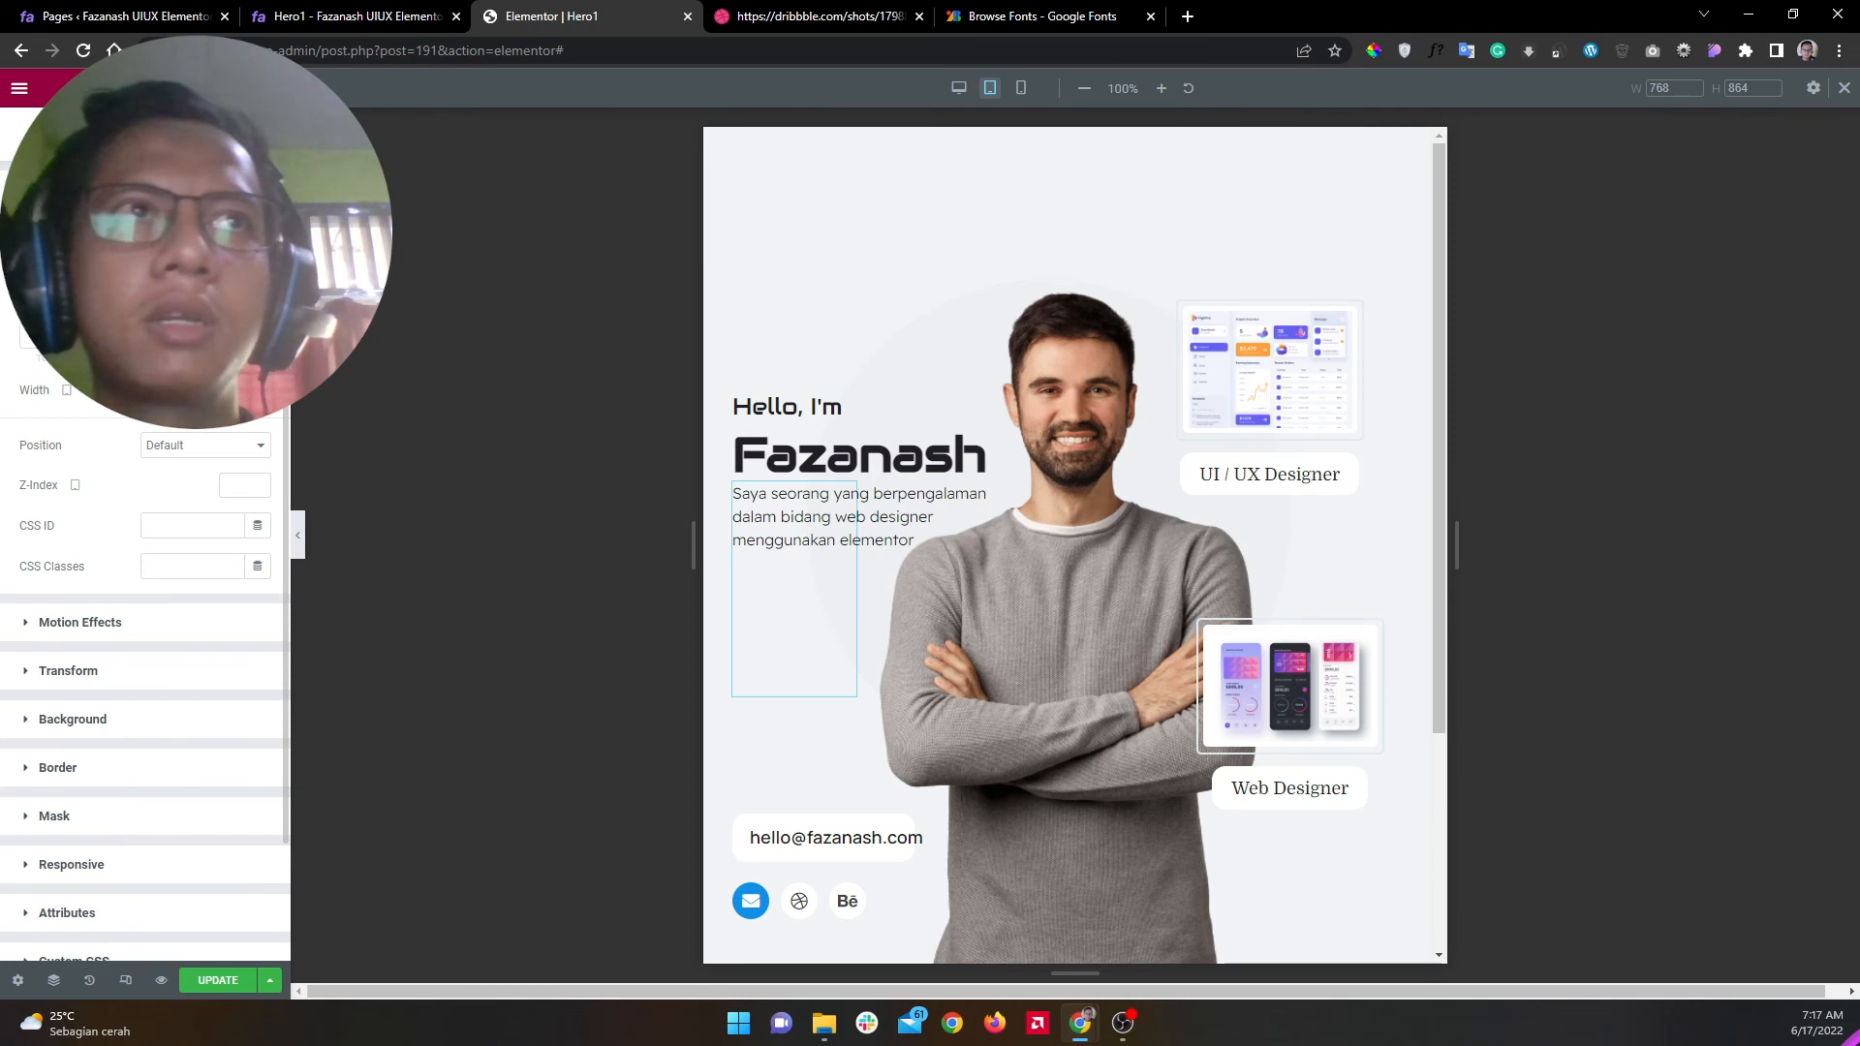
pyautogui.write('250')
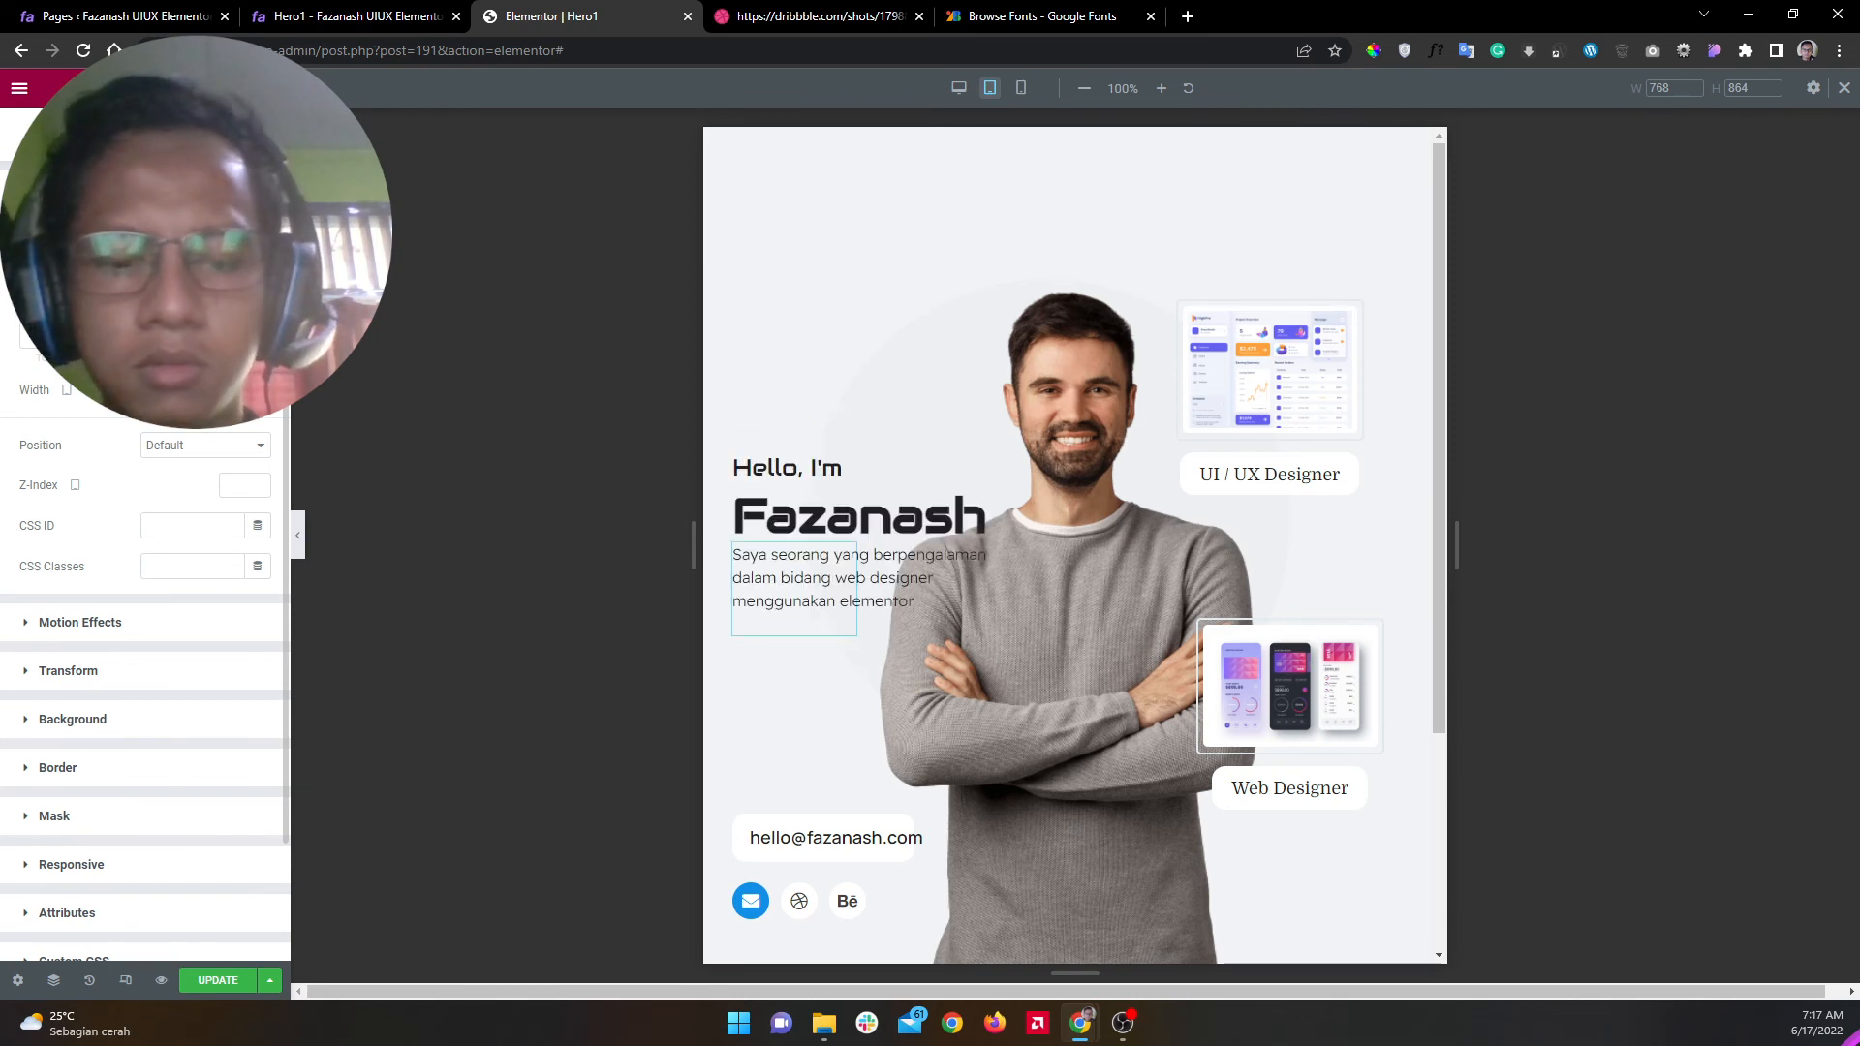
pyautogui.write('200')
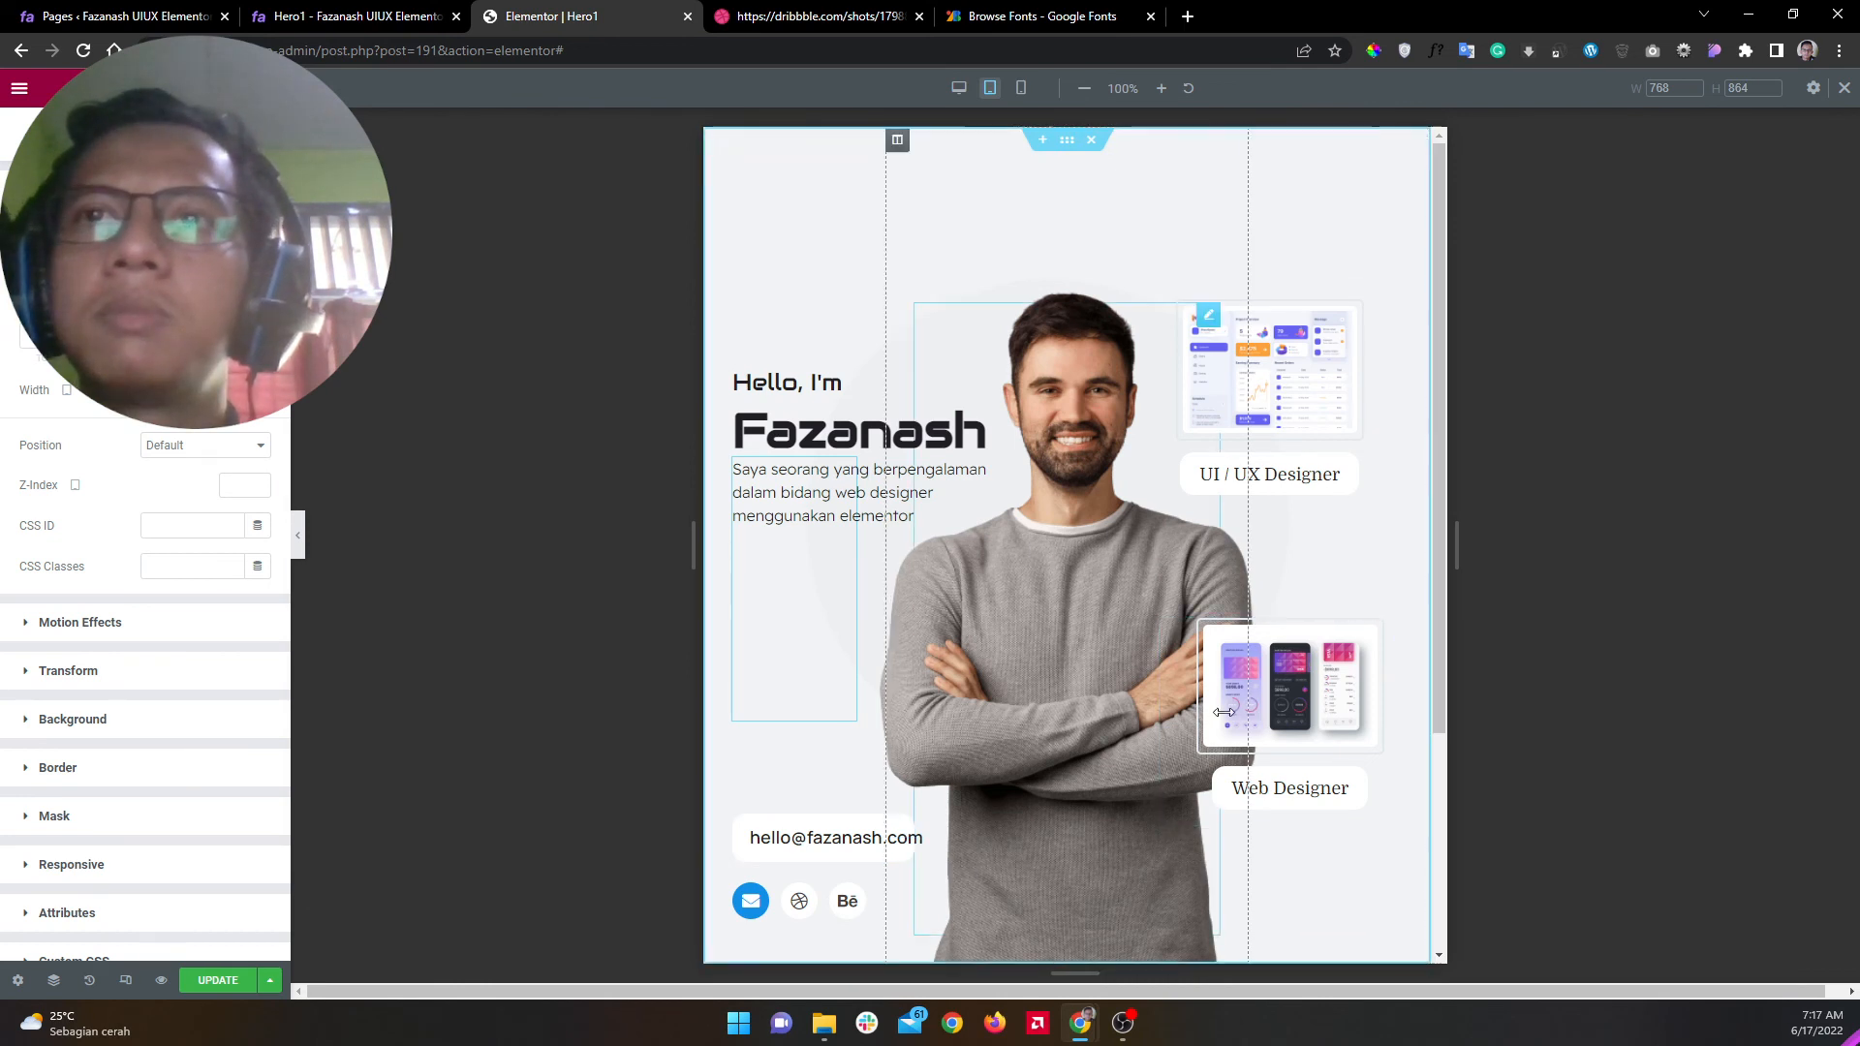
pyautogui.click(299, 535)
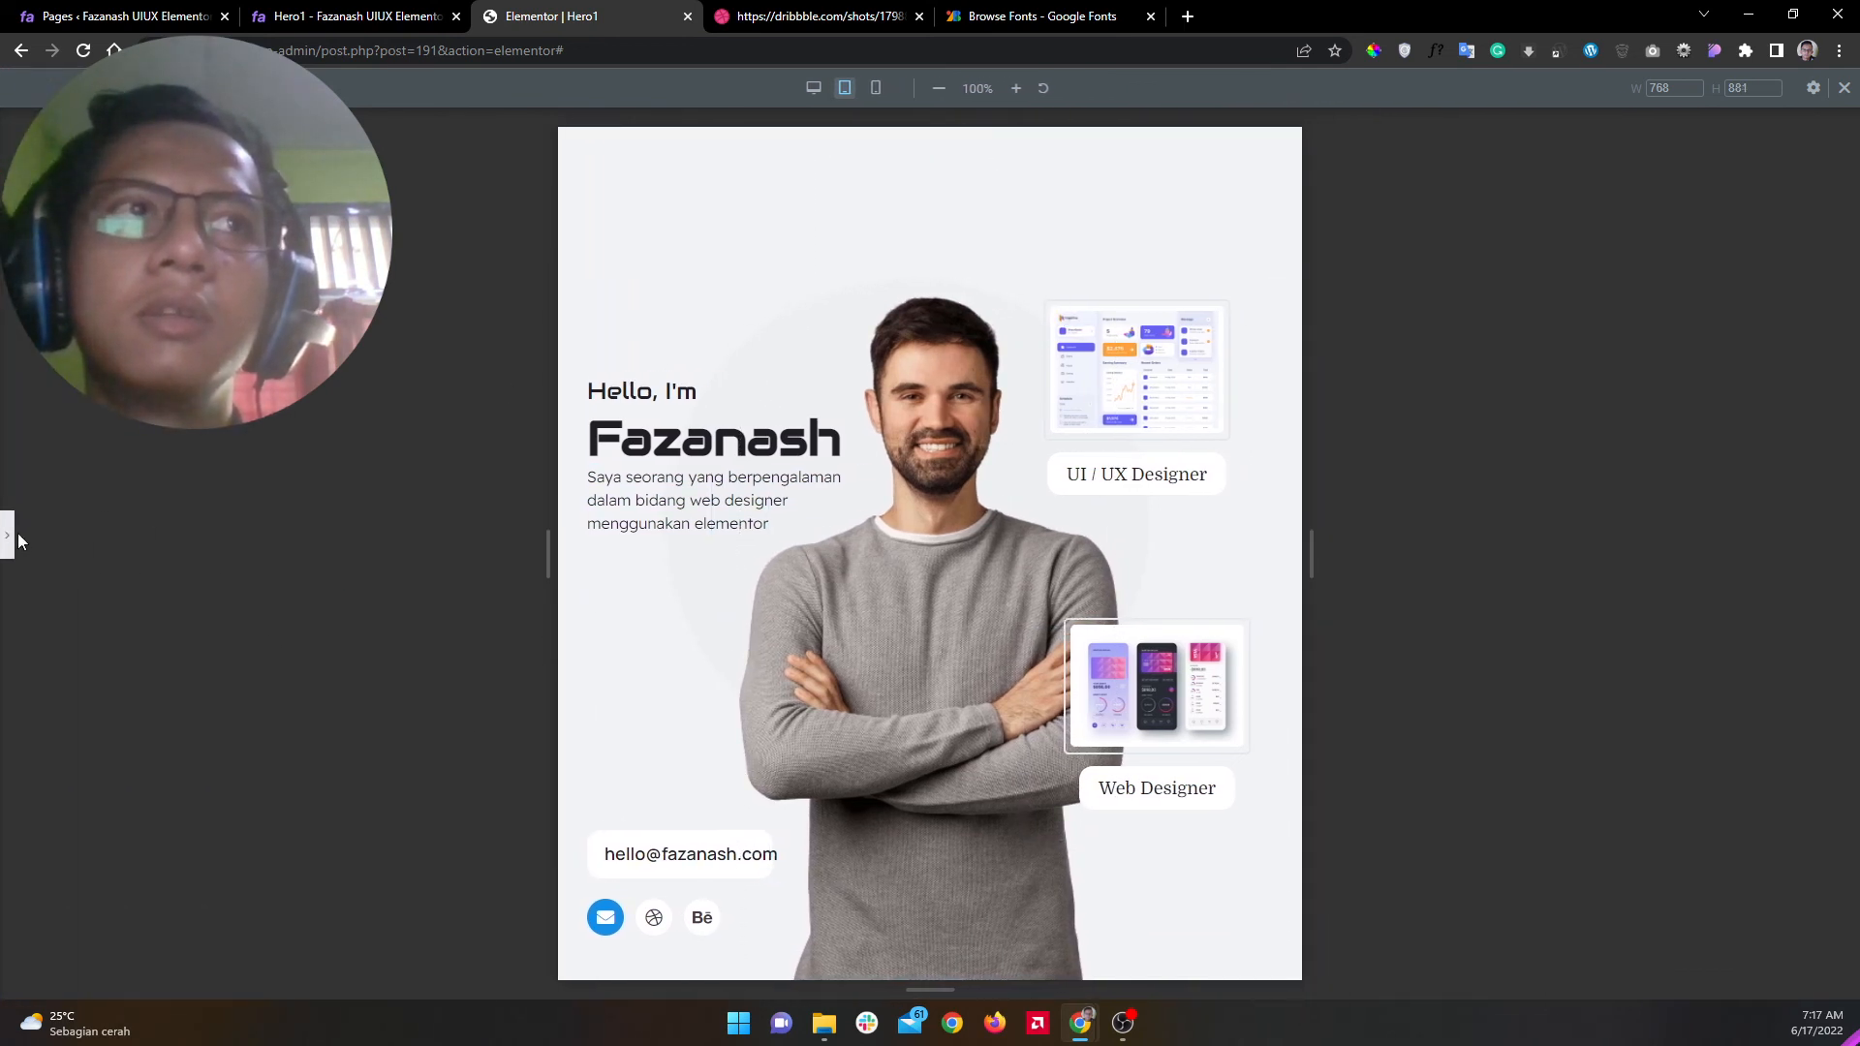
pyautogui.click(14, 538)
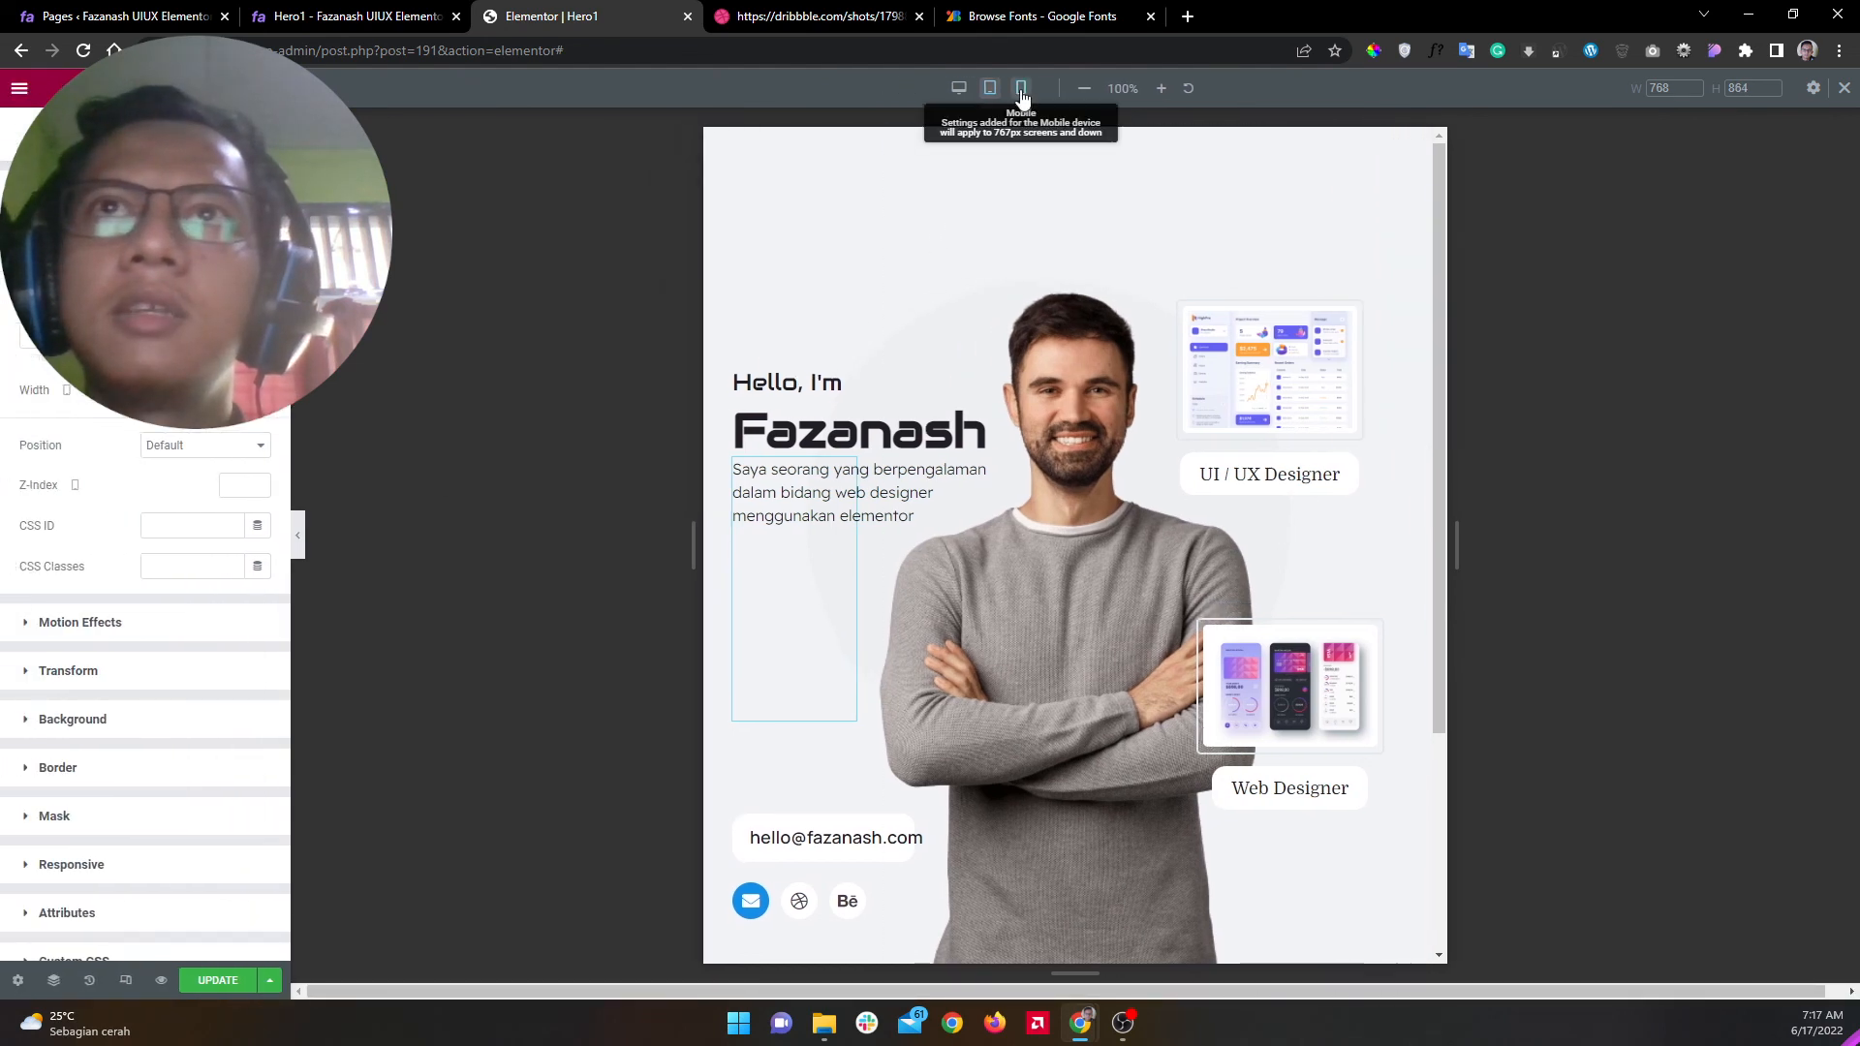
# Step: In mobile view, reduce the intro paragraph's bottom margin so the email button sits below it
pyautogui.click(1021, 90)
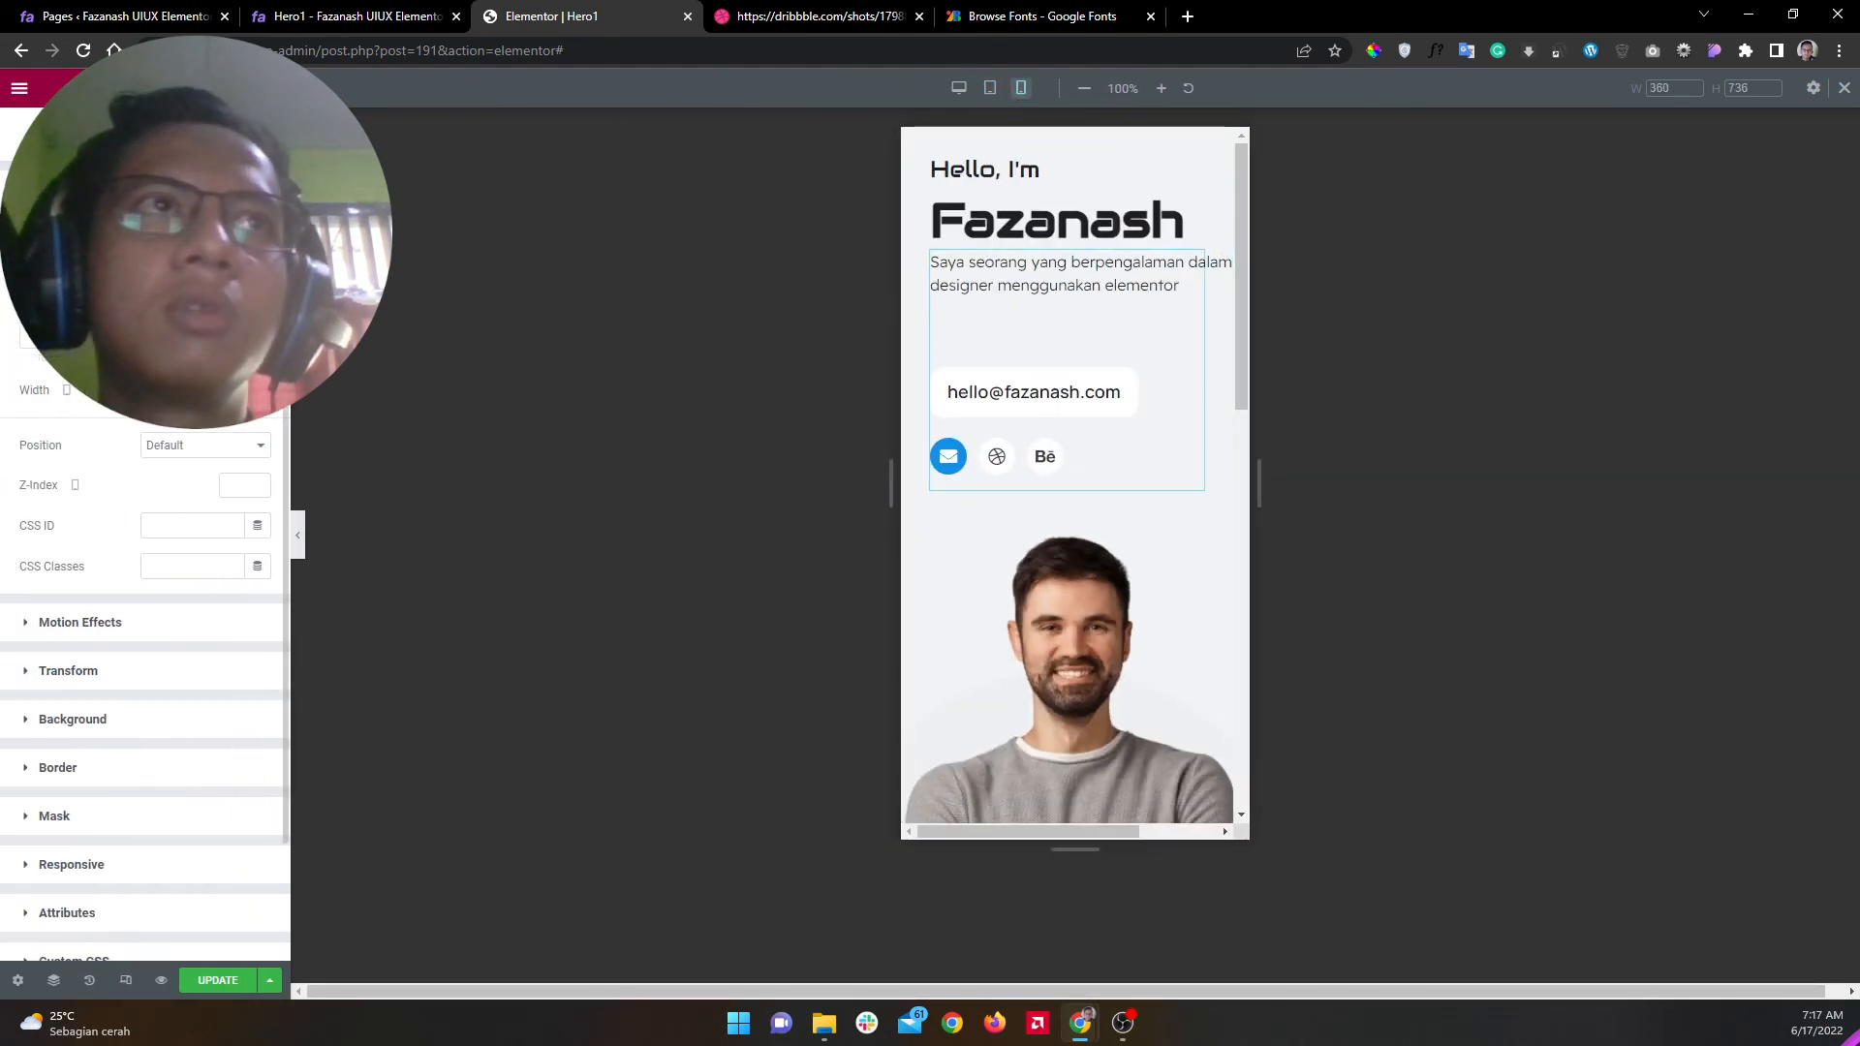
pyautogui.click(258, 259)
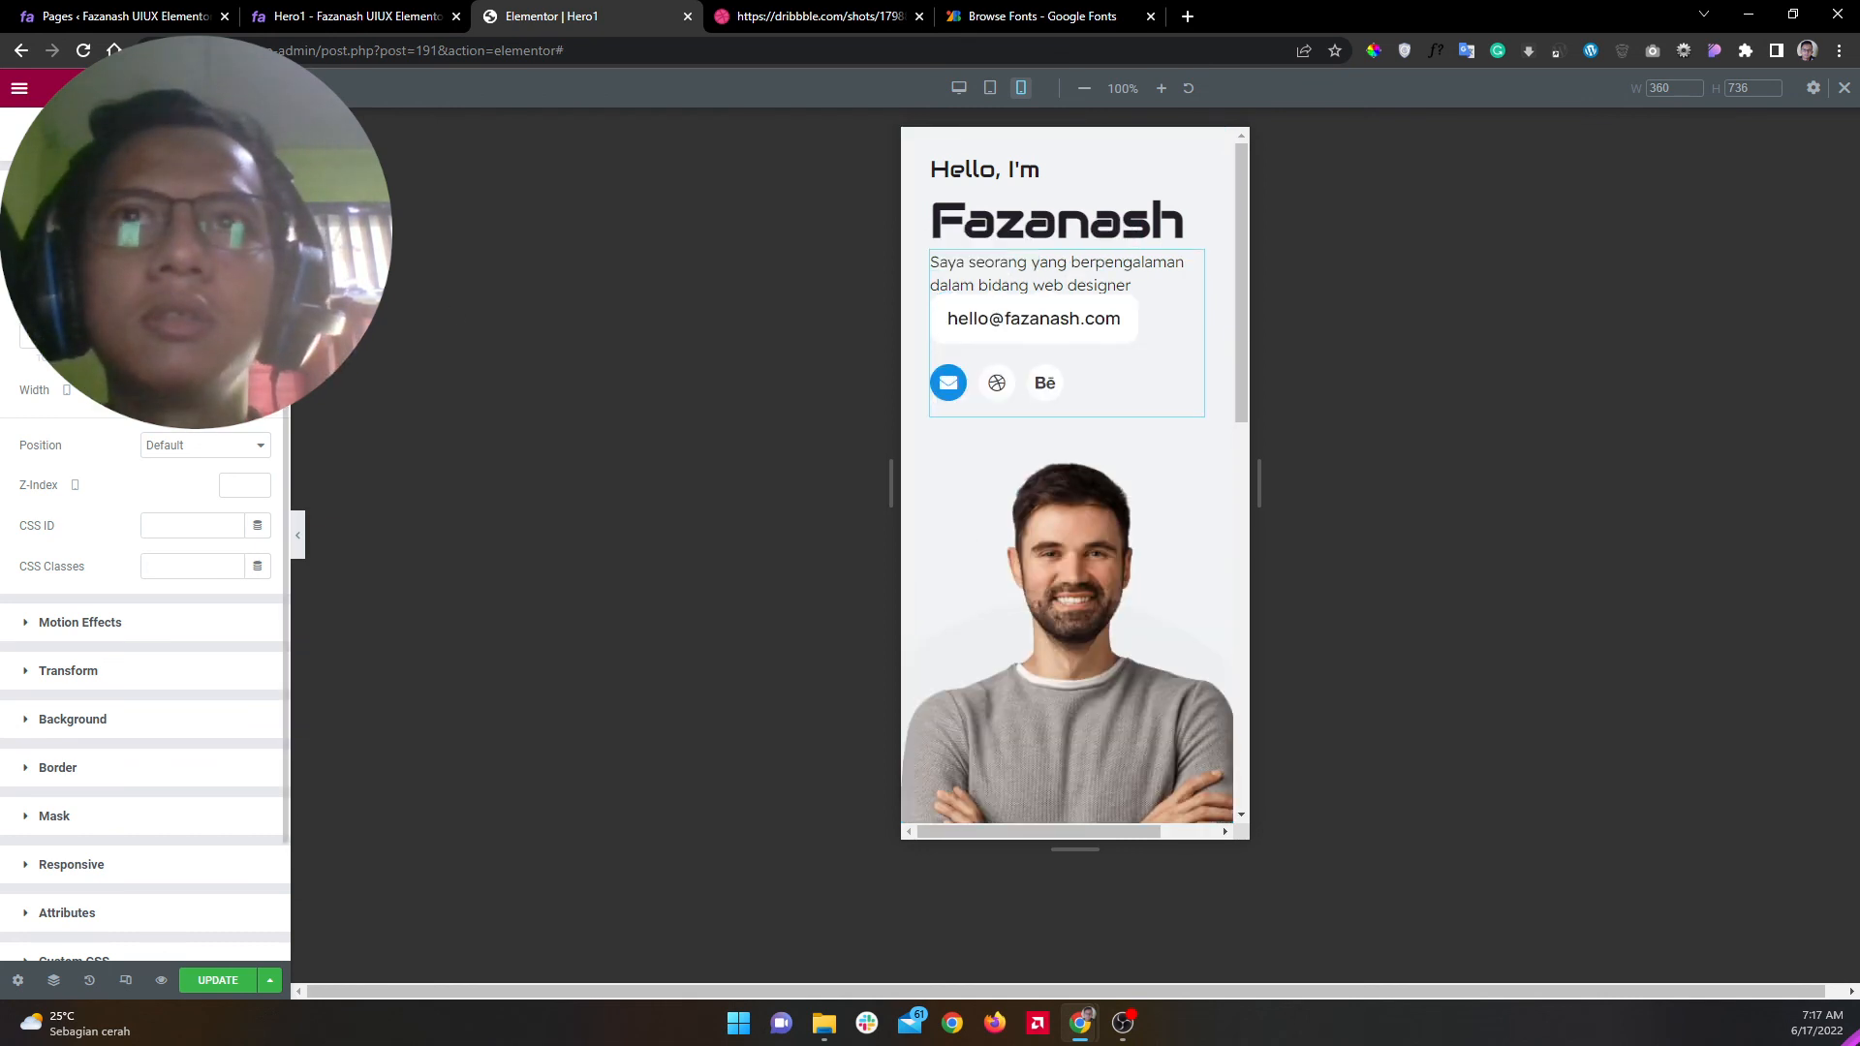
pyautogui.press('BackSpace')
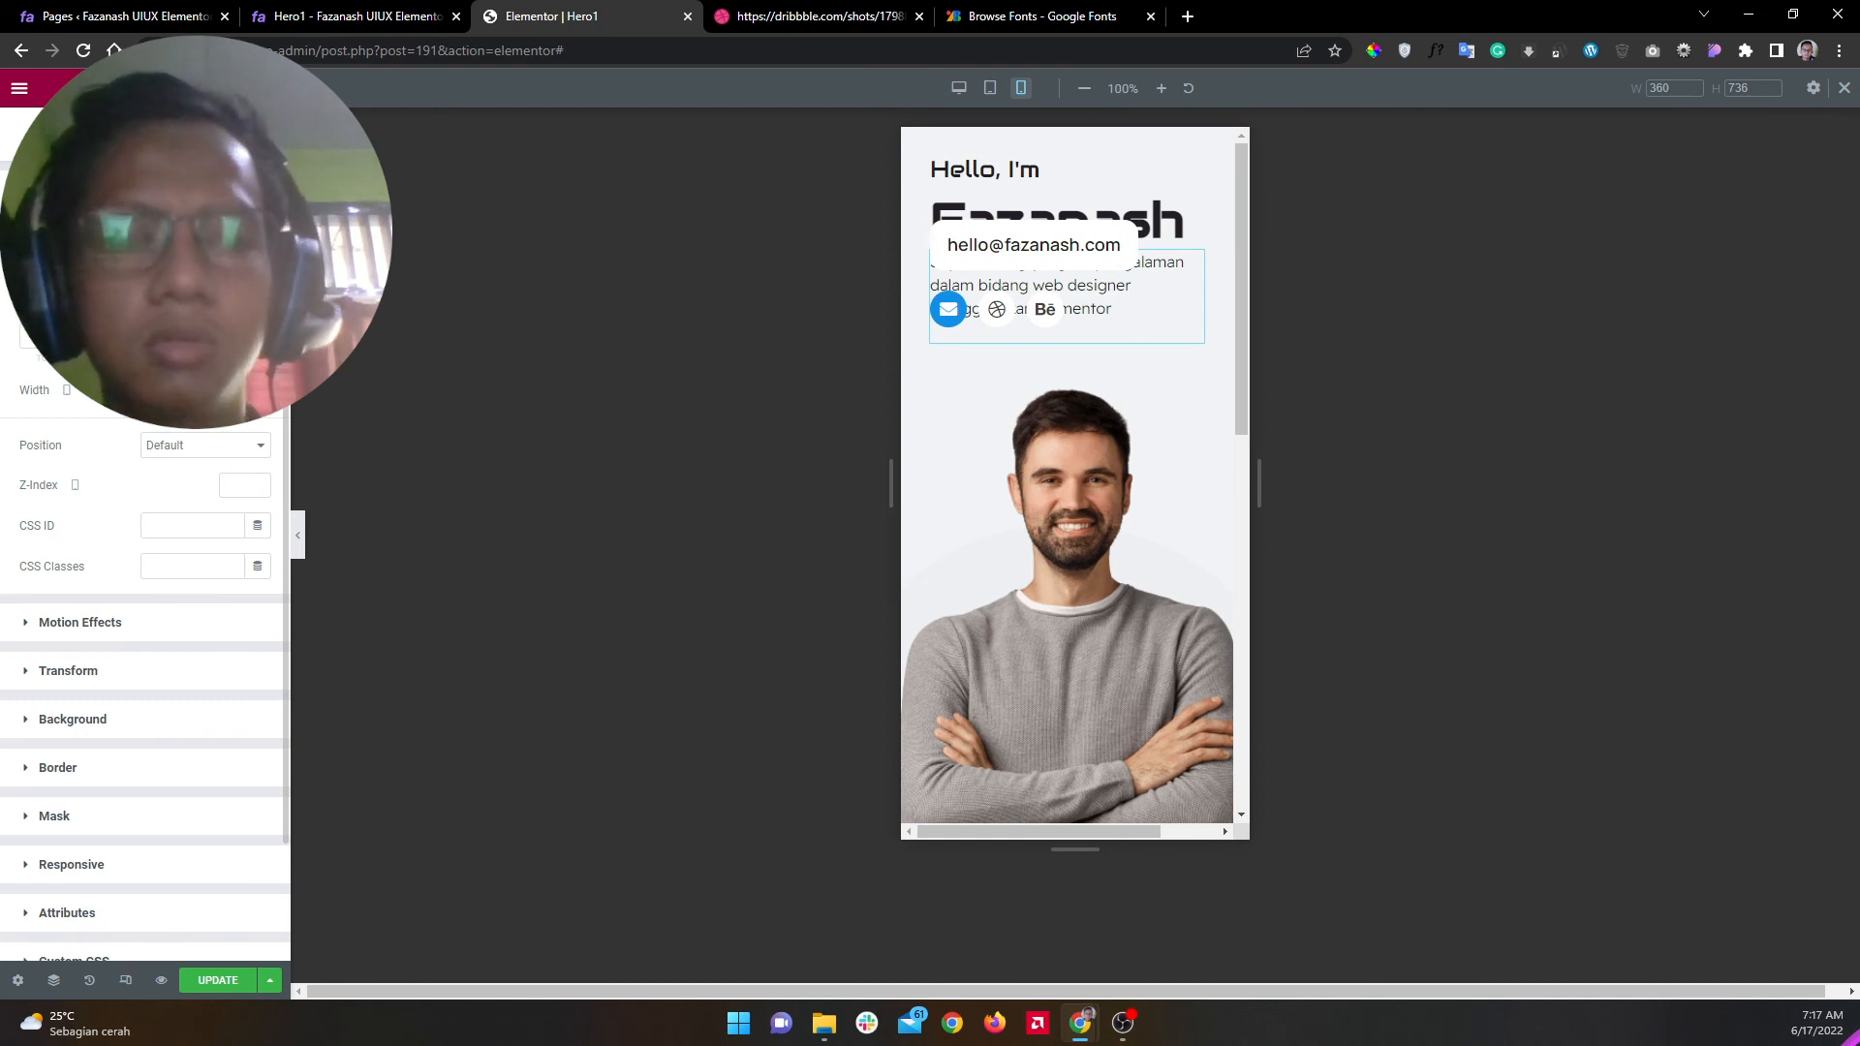
pyautogui.press('BackSpace')
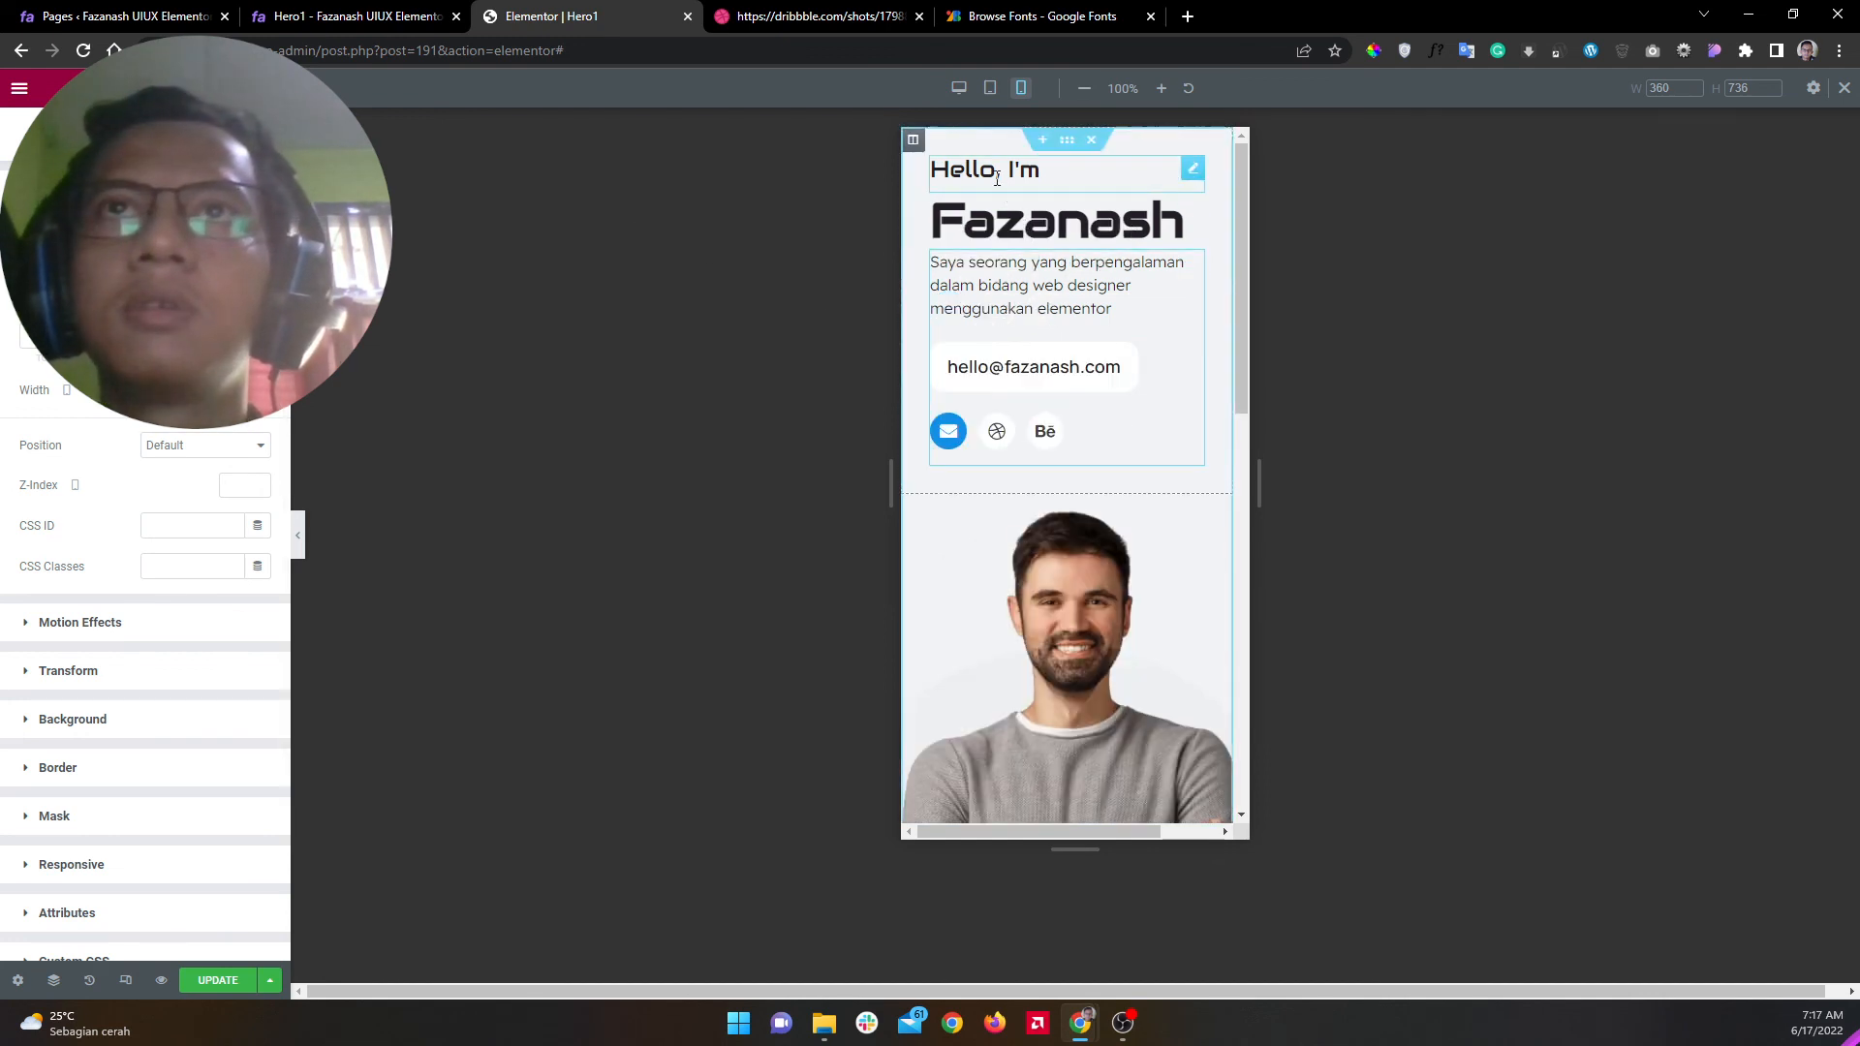
# Step: Set the Hello, I'm heading's font size to 18
pyautogui.click(1039, 170)
pyautogui.click(146, 138)
pyautogui.click(259, 281)
pyautogui.doubleClick(232, 429)
pyautogui.write('16')
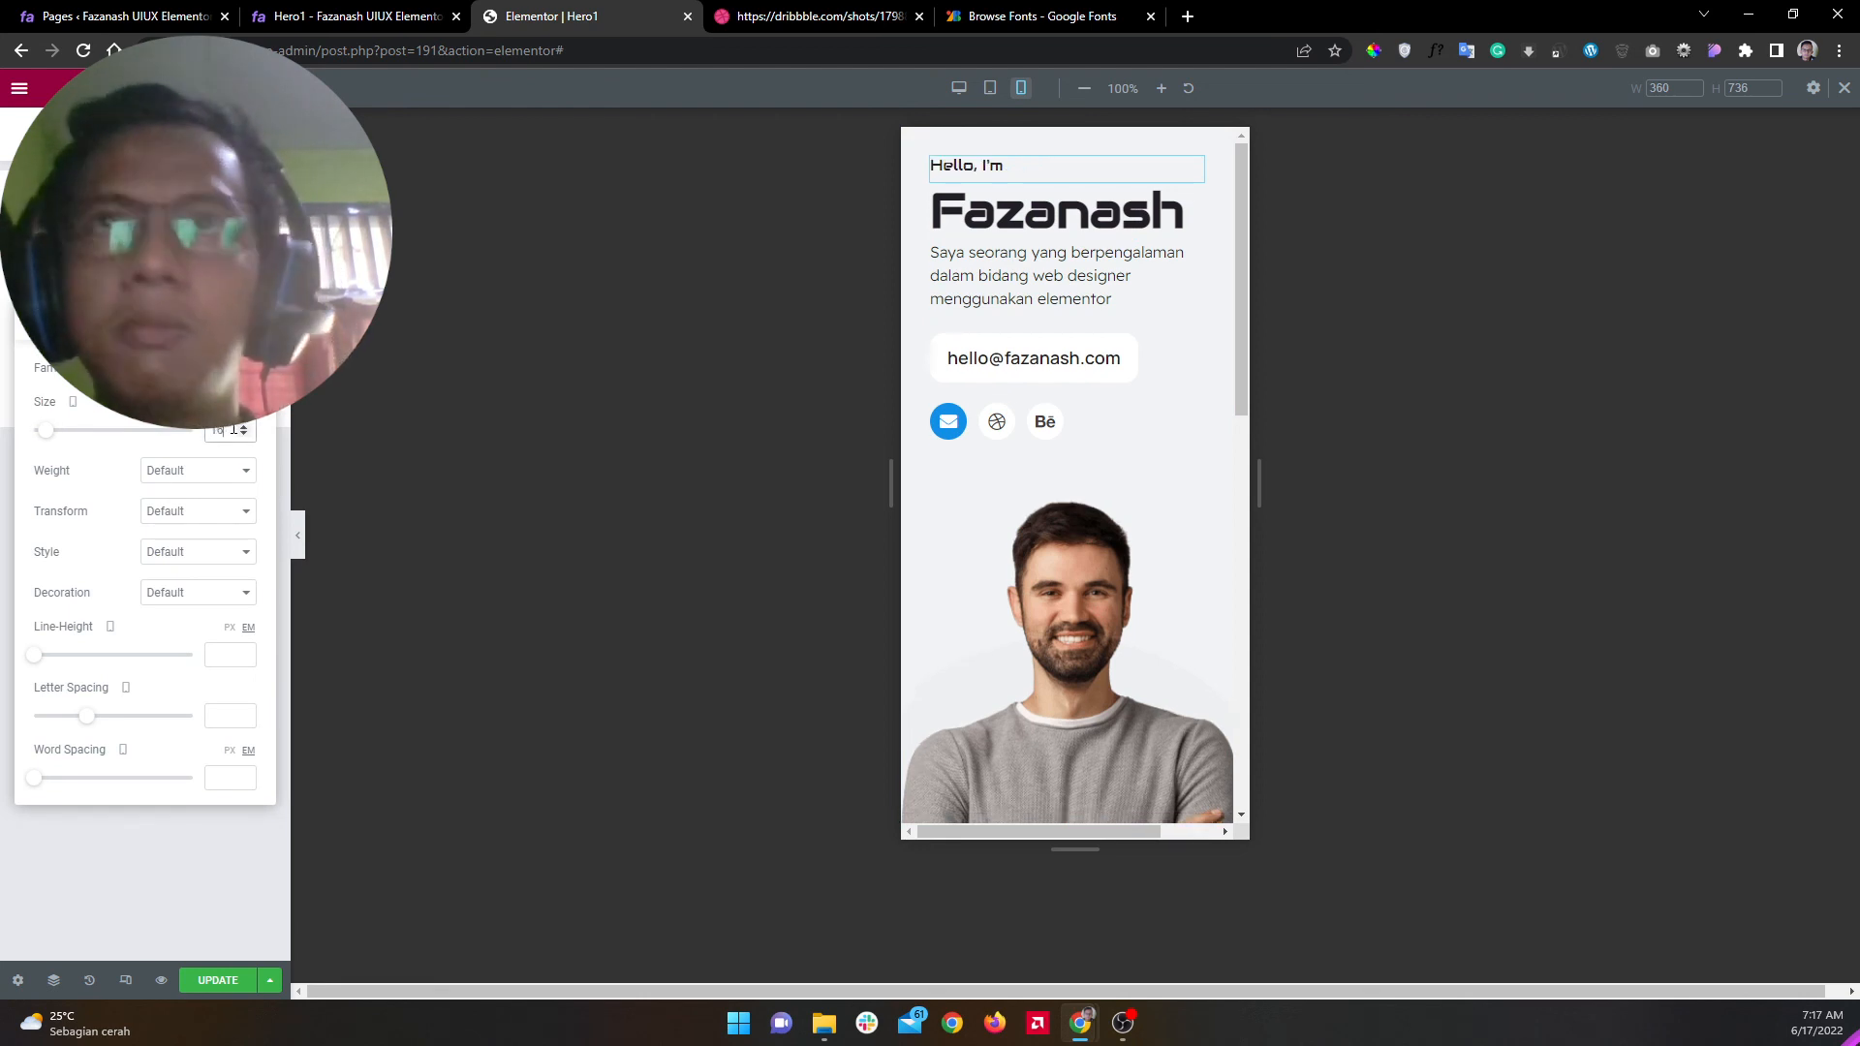
pyautogui.press('BackSpace')
pyautogui.write('8')
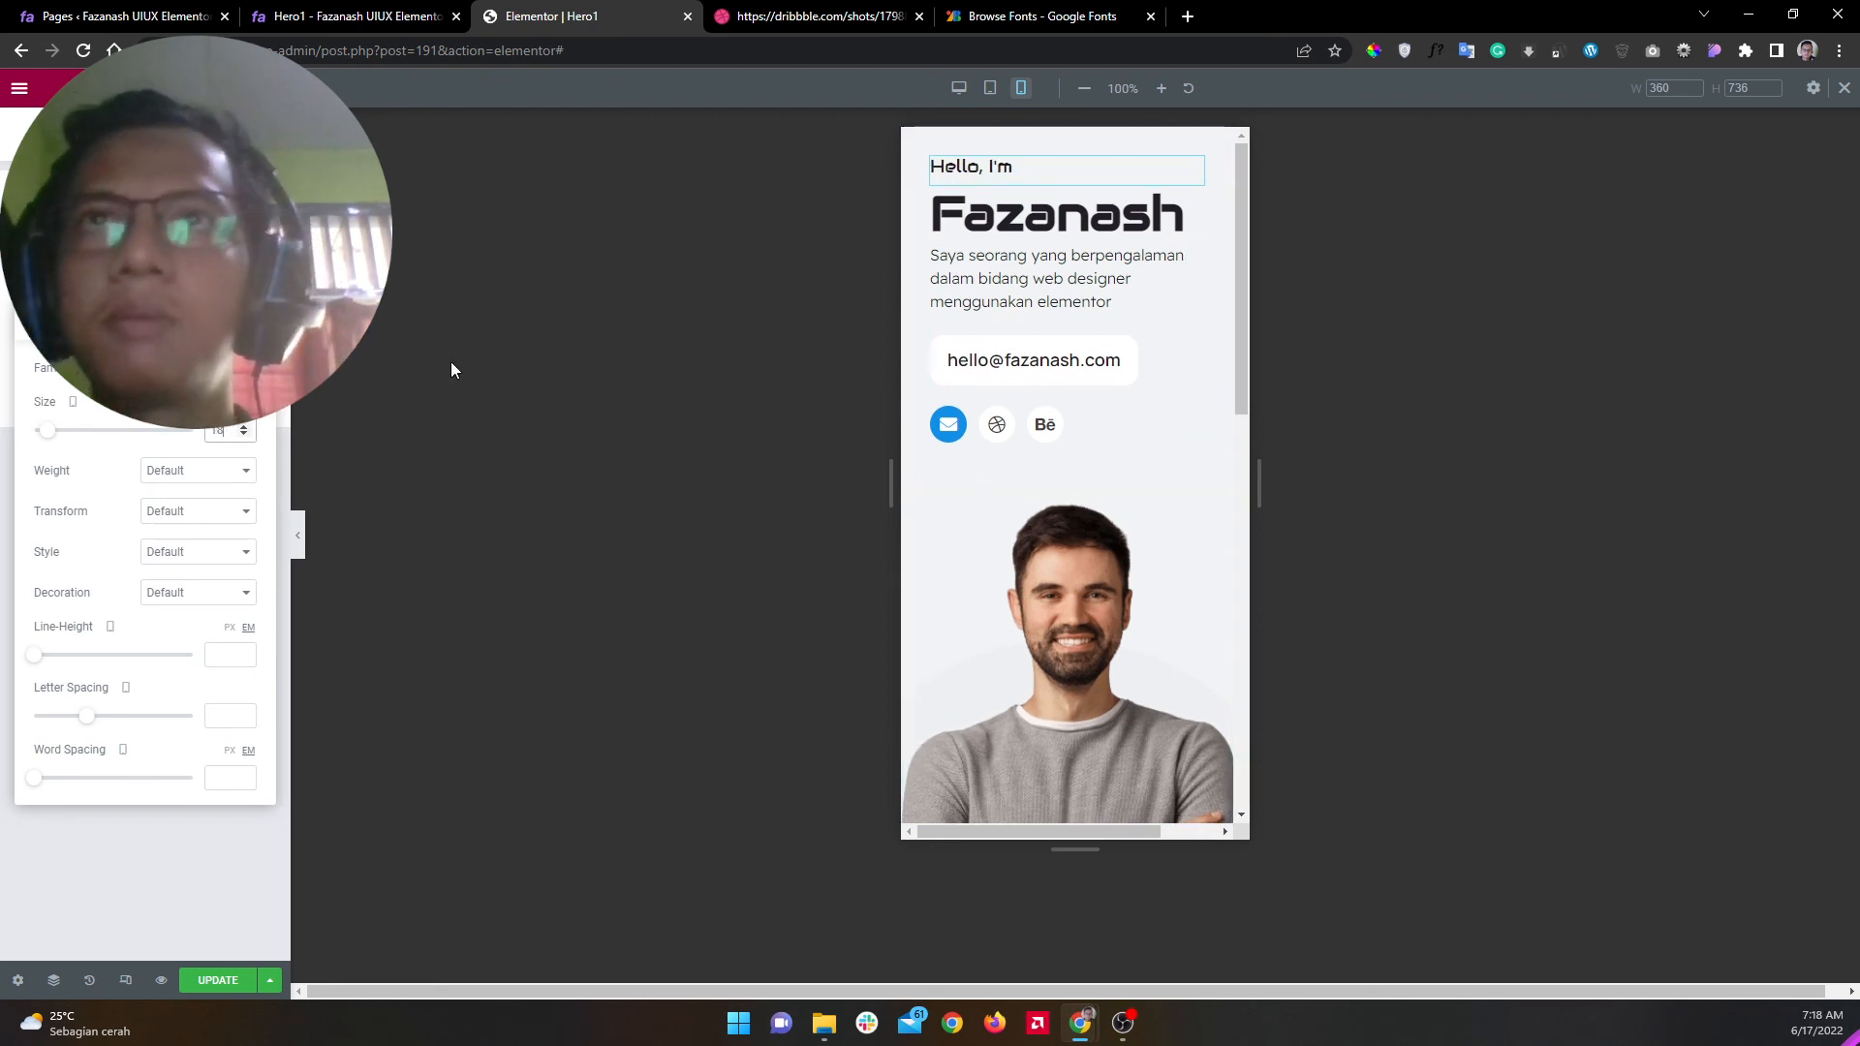
# Step: Set the Fazanash heading's font size to 40, then select the portrait image
pyautogui.click(1036, 220)
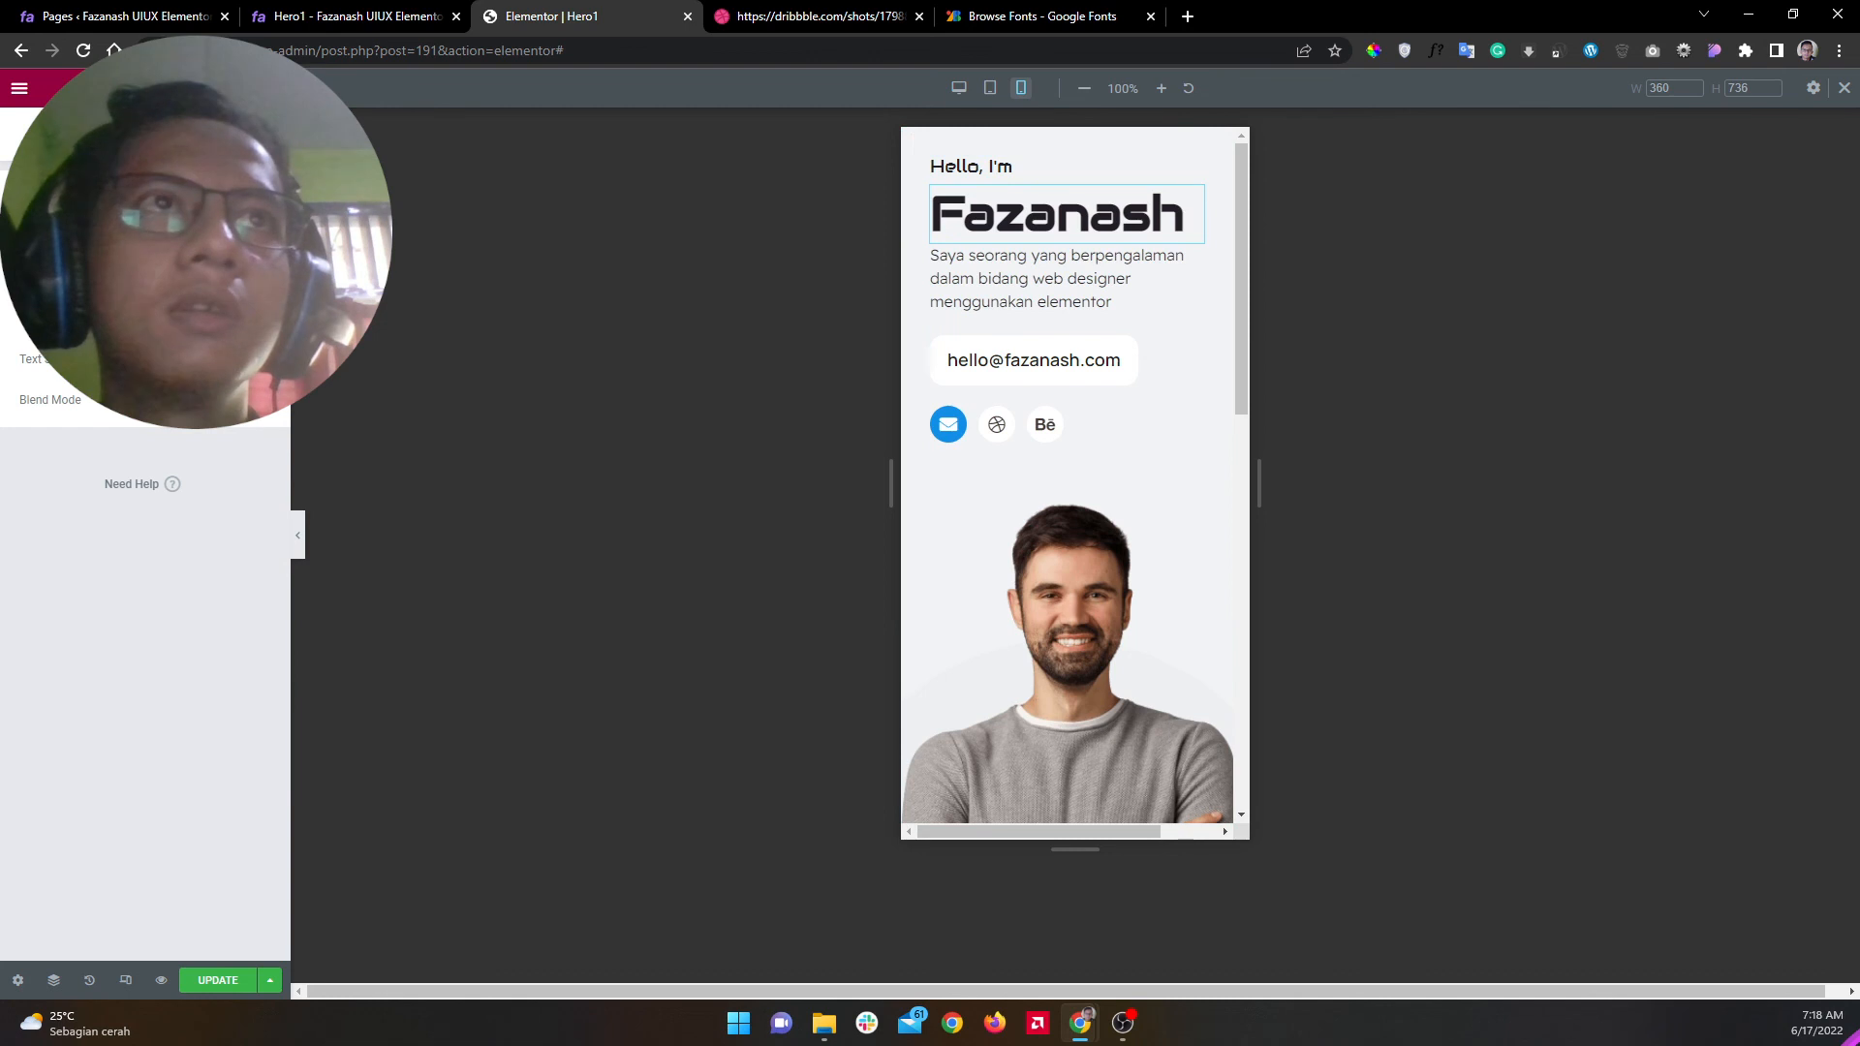
pyautogui.click(259, 277)
pyautogui.write('40')
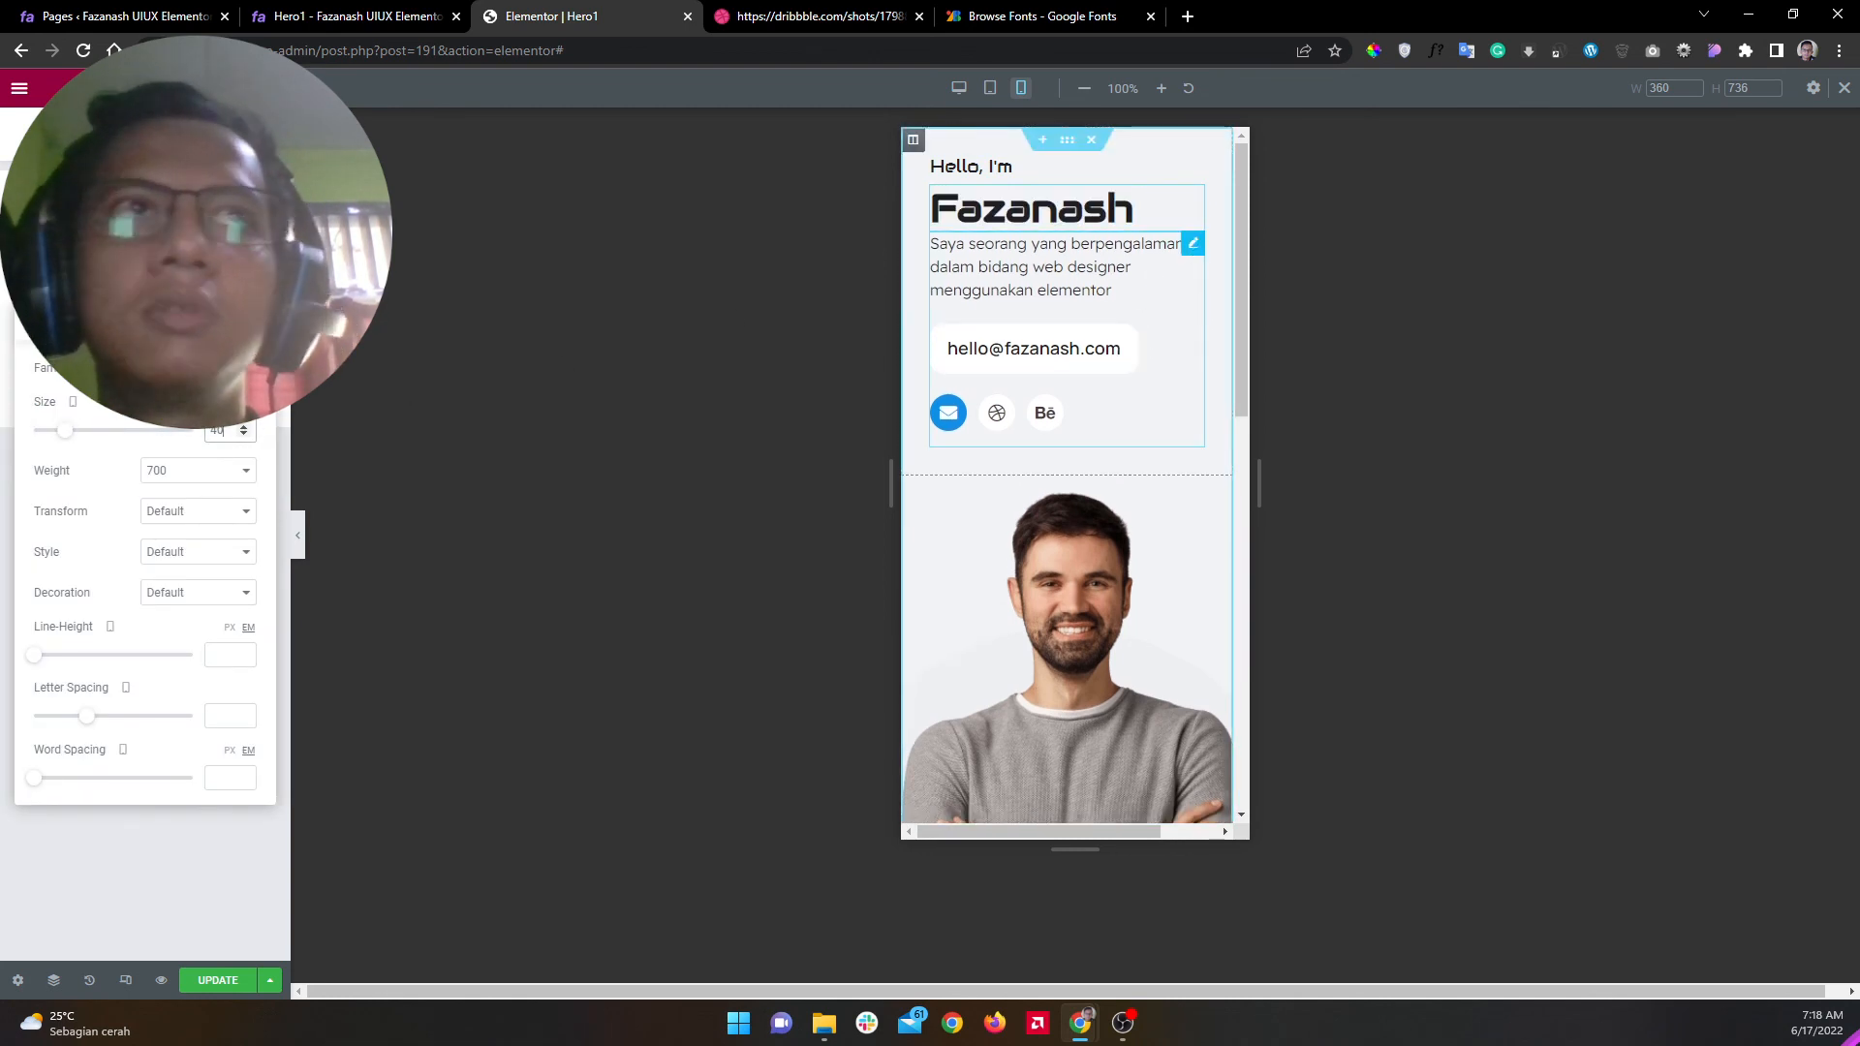
pyautogui.click(1194, 243)
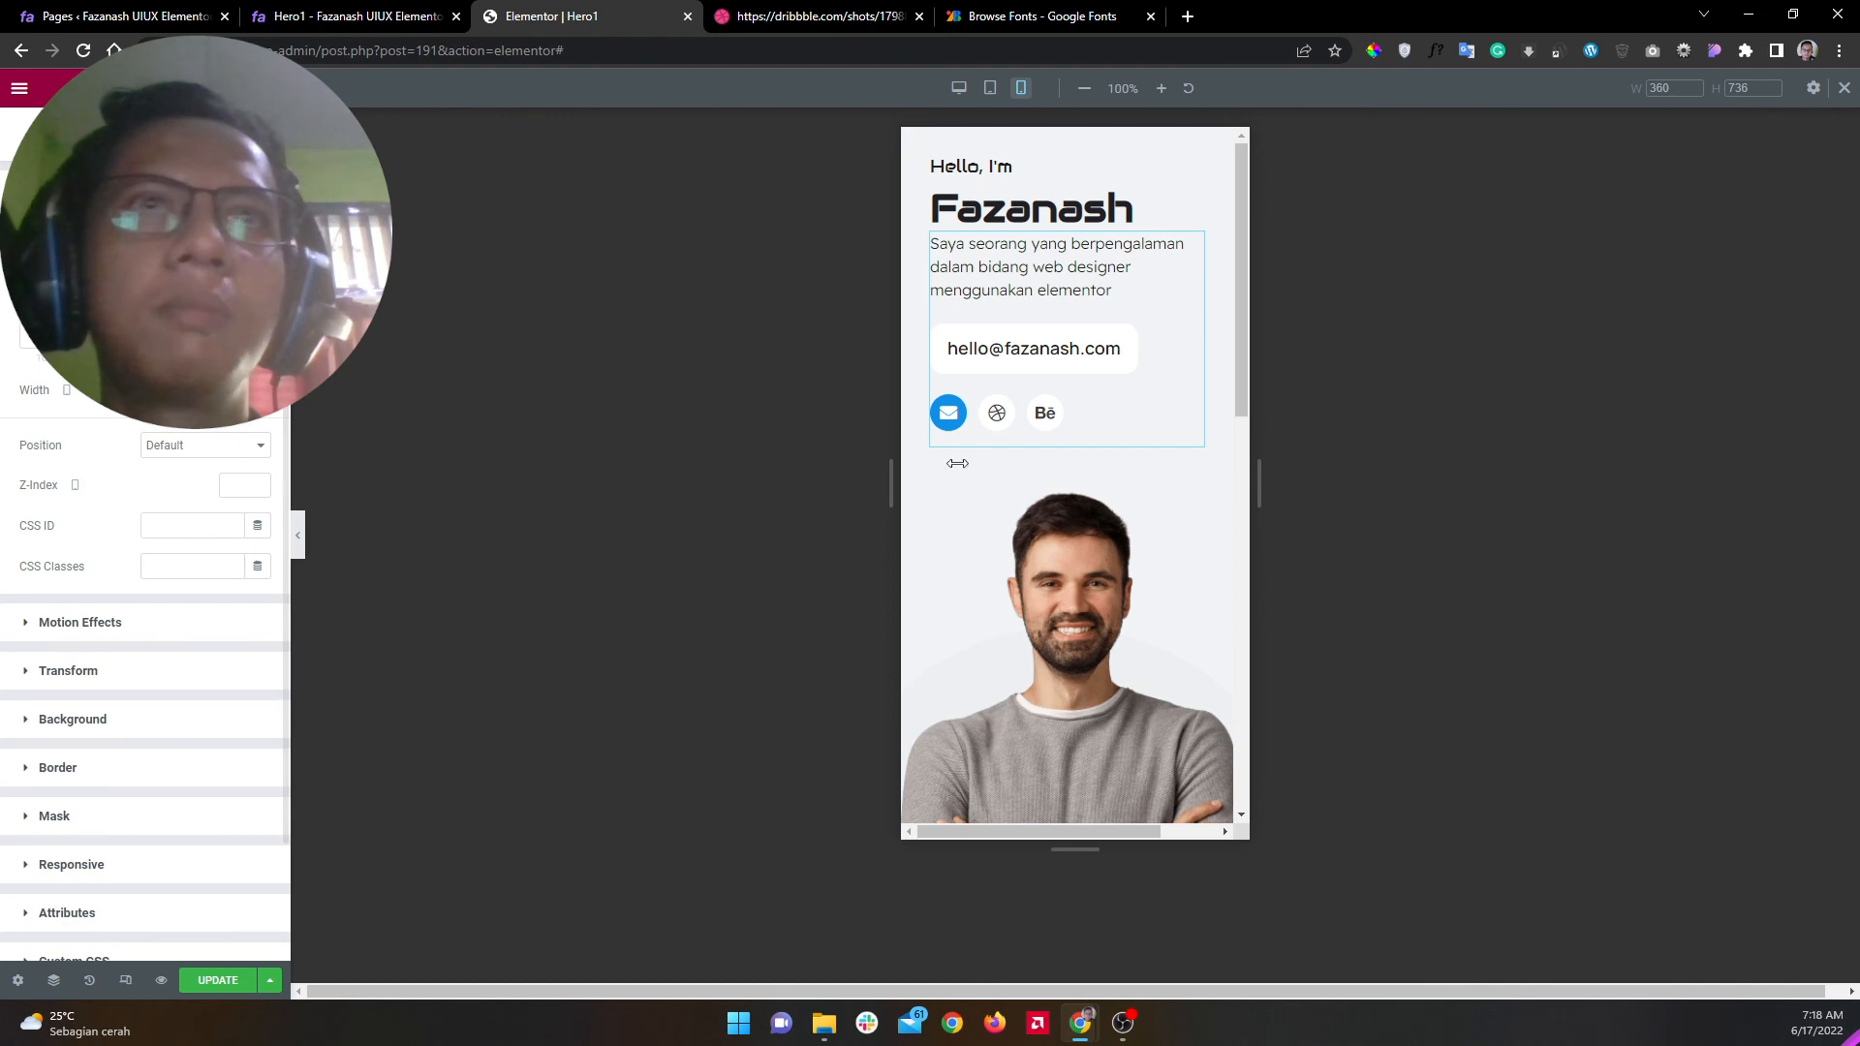
pyautogui.click(1076, 550)
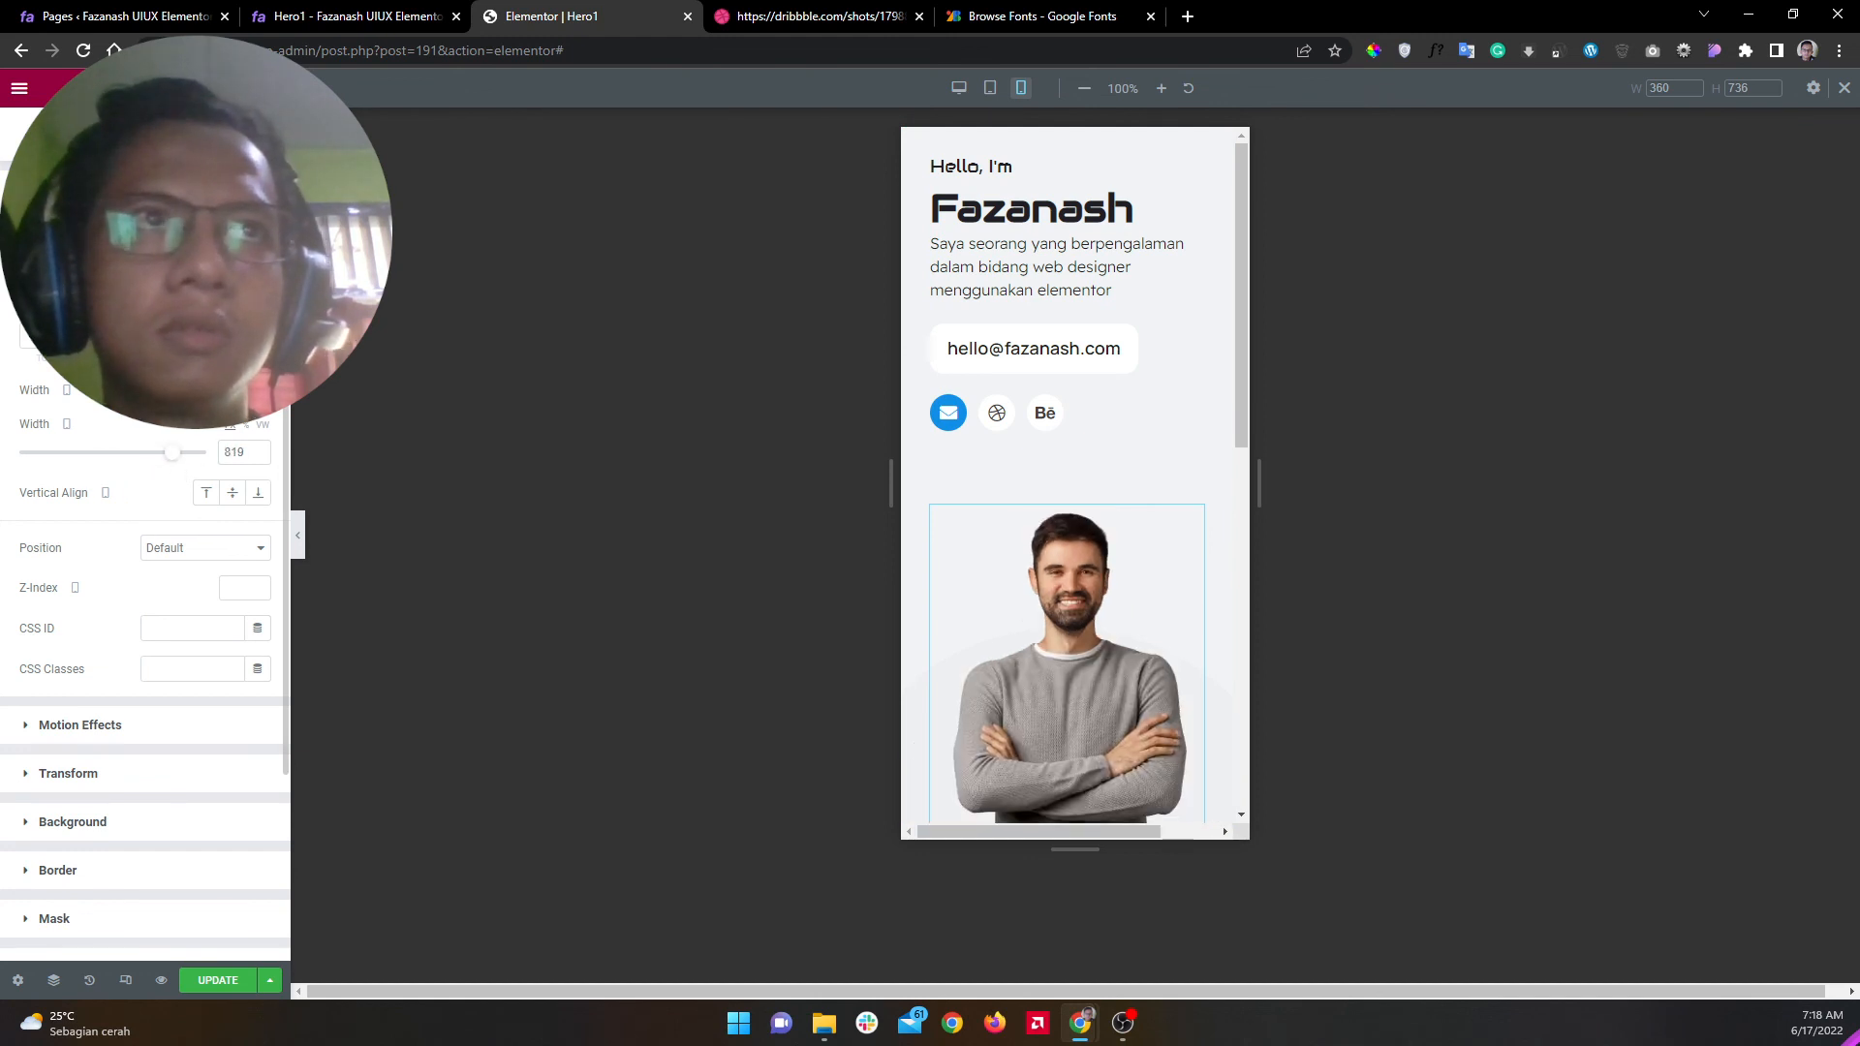
# Step: Select the image box and preview the mobile layout with the editing panel hidden
pyautogui.scroll(-5, 1137, 498)
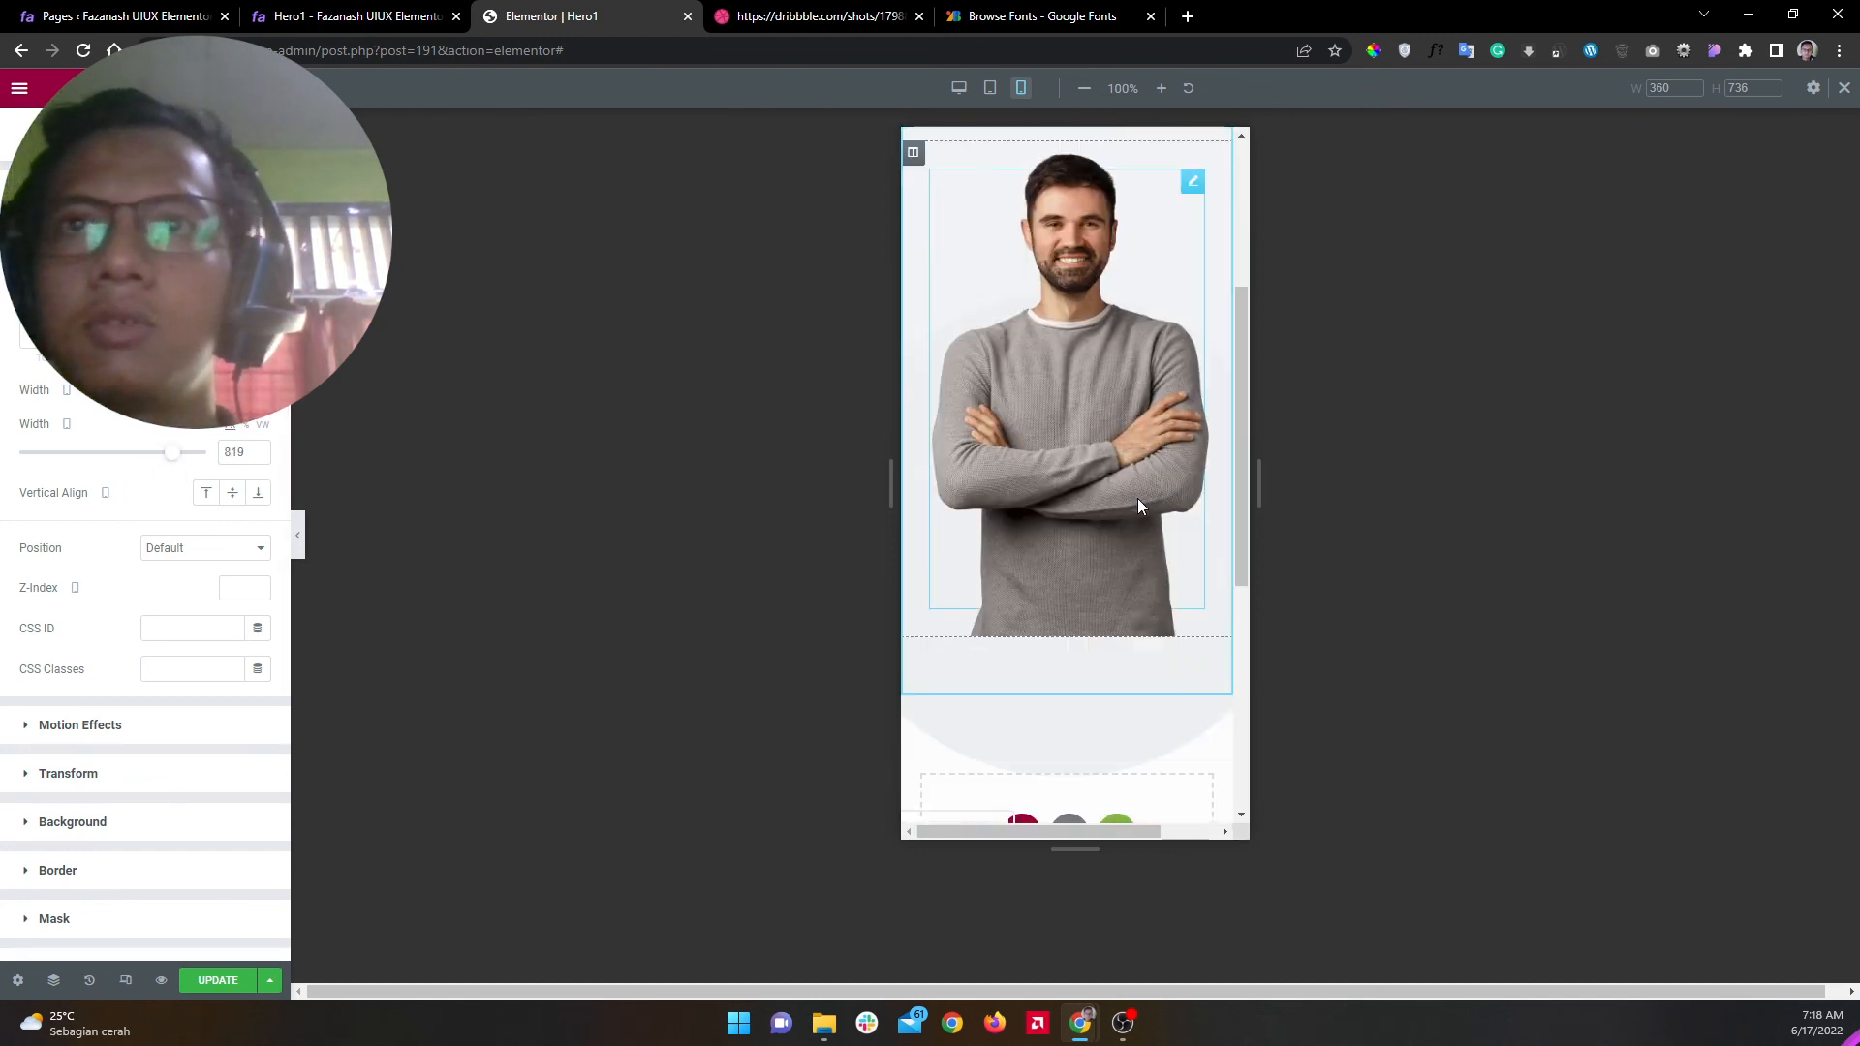
pyautogui.click(1094, 593)
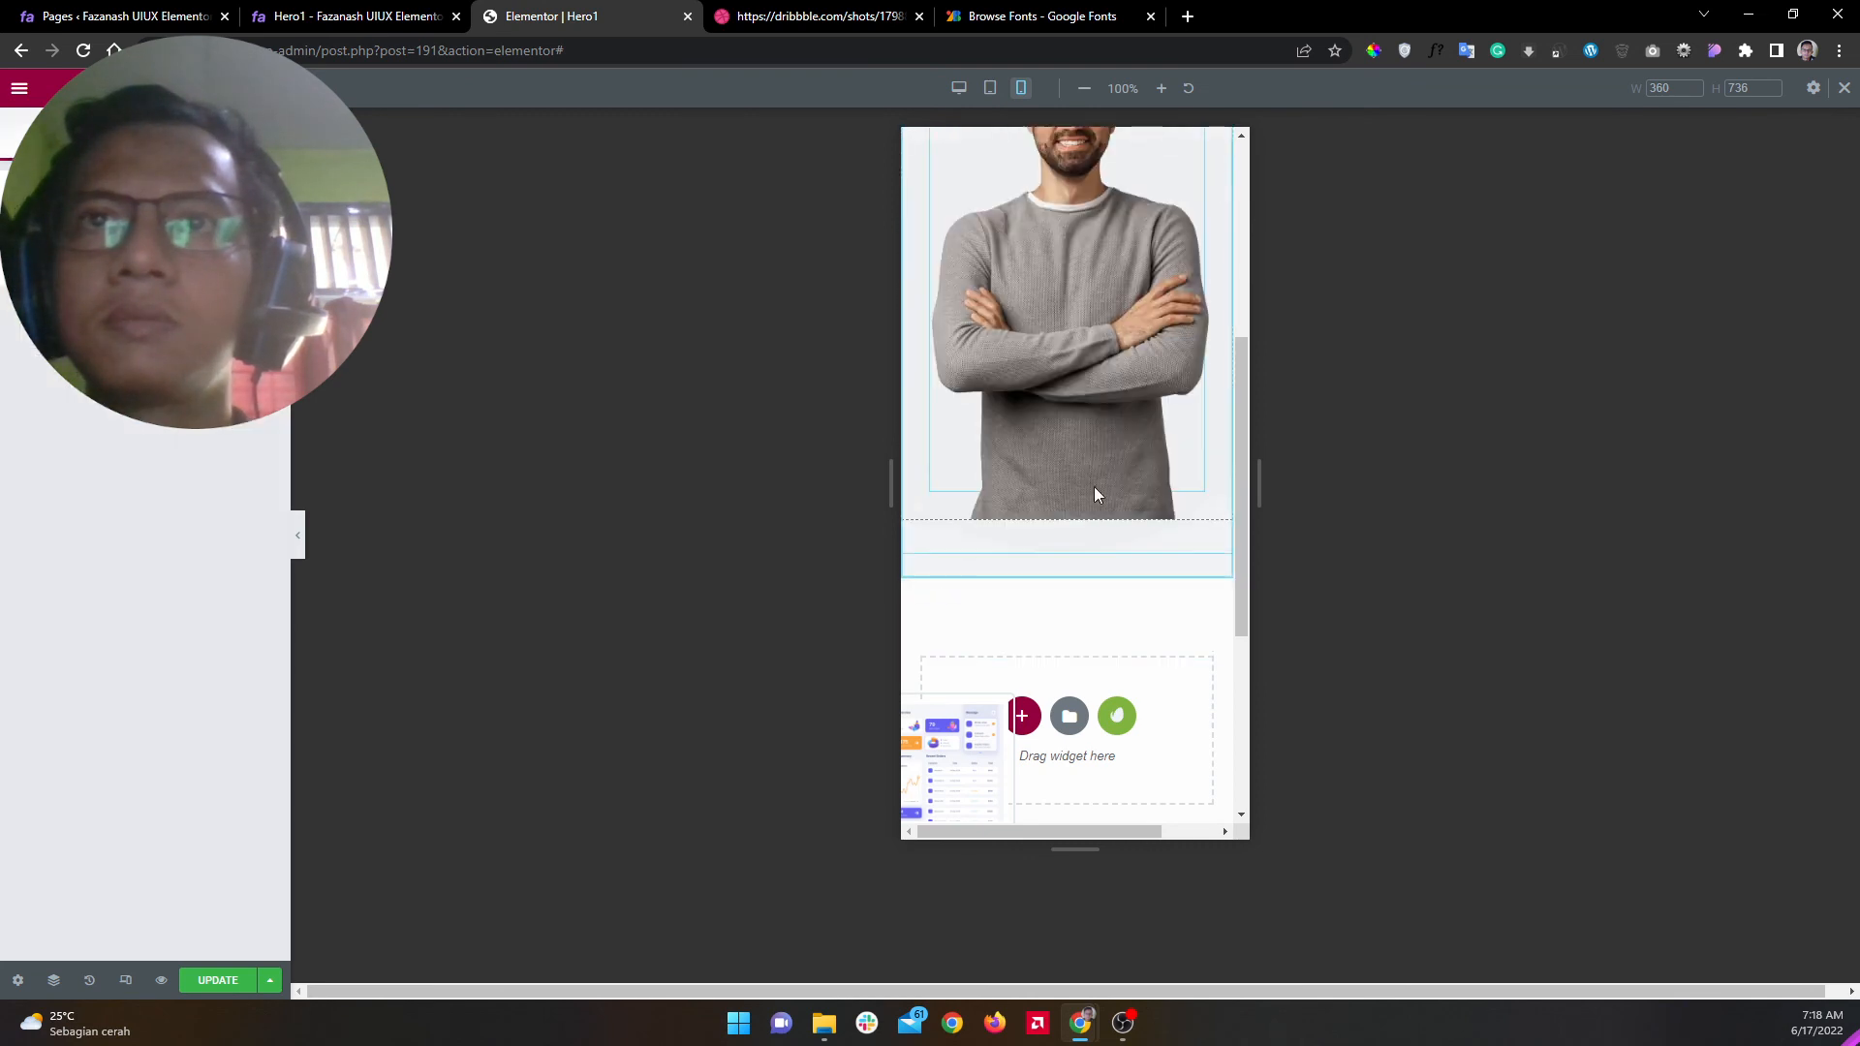
pyautogui.moveTo(1092, 443)
pyautogui.mouseDown()
pyautogui.moveTo(1094, 481)
pyautogui.moveTo(1092, 442)
pyautogui.mouseUp()
pyautogui.scroll(-4, 1092, 595)
pyautogui.scroll(9, 1092, 595)
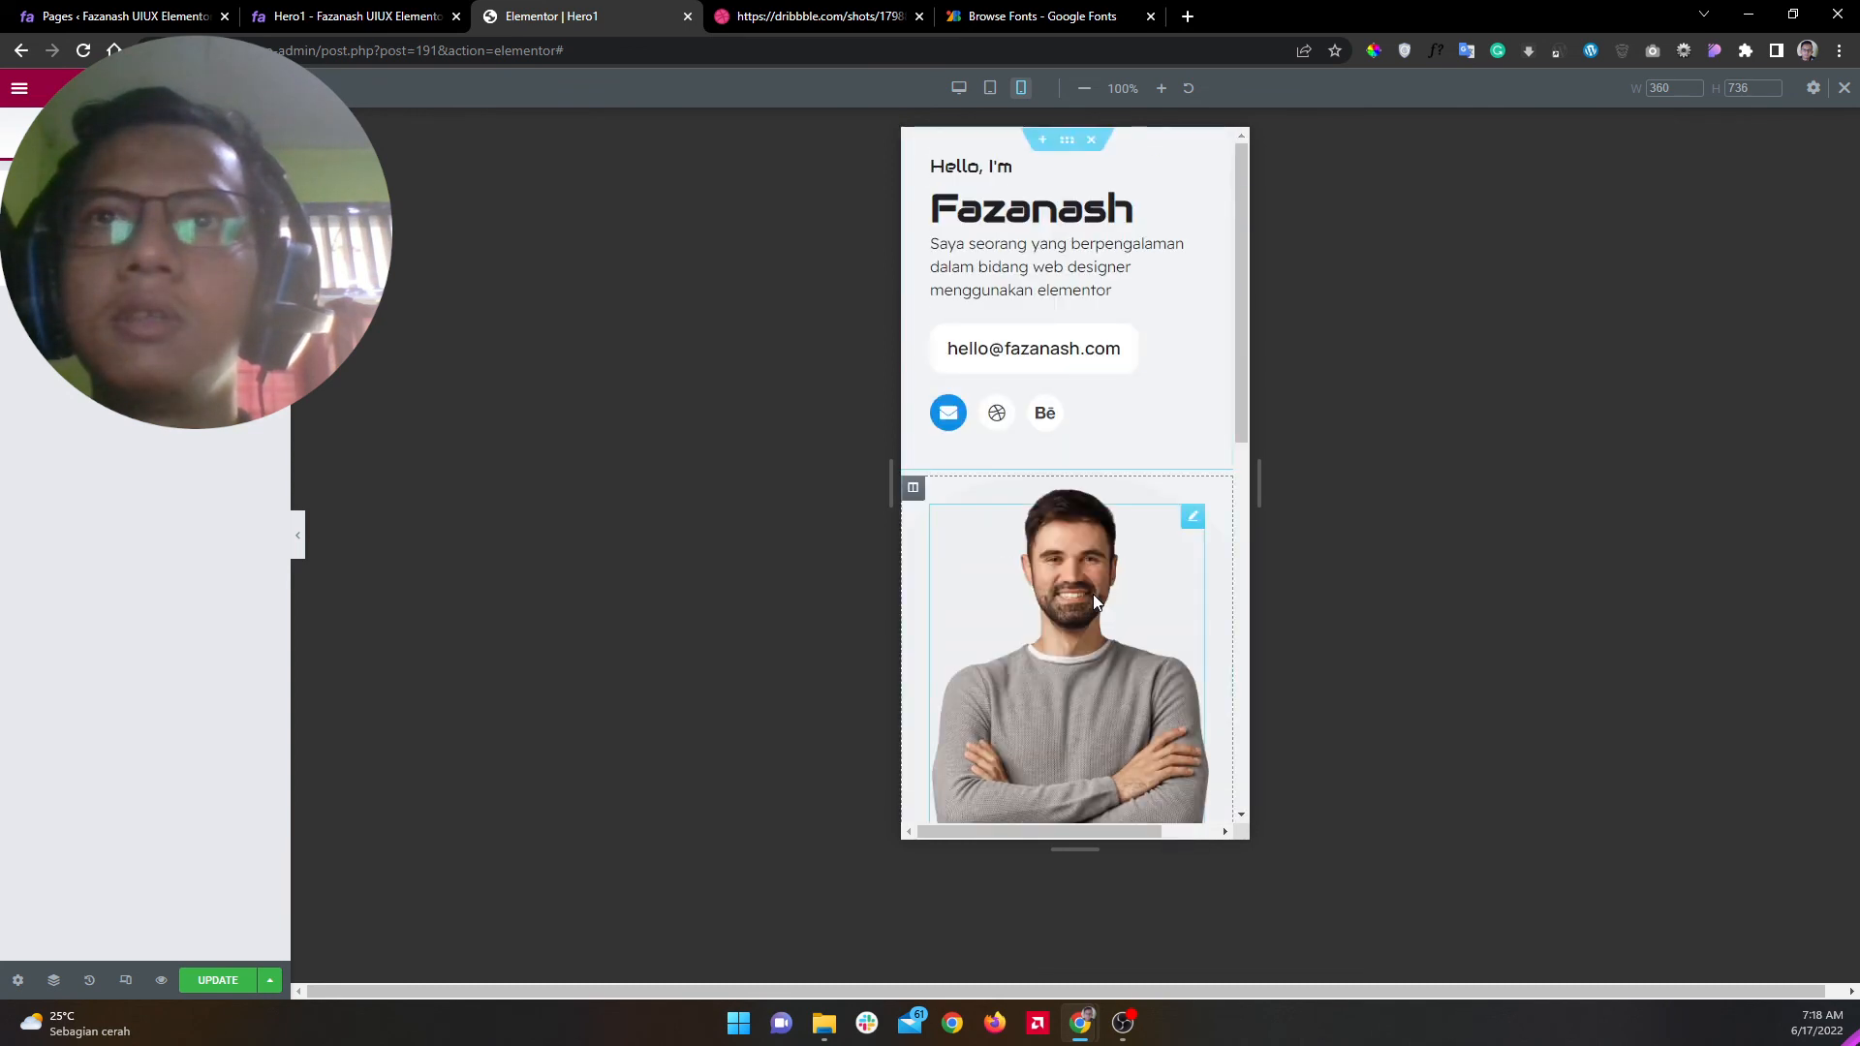
pyautogui.click(298, 537)
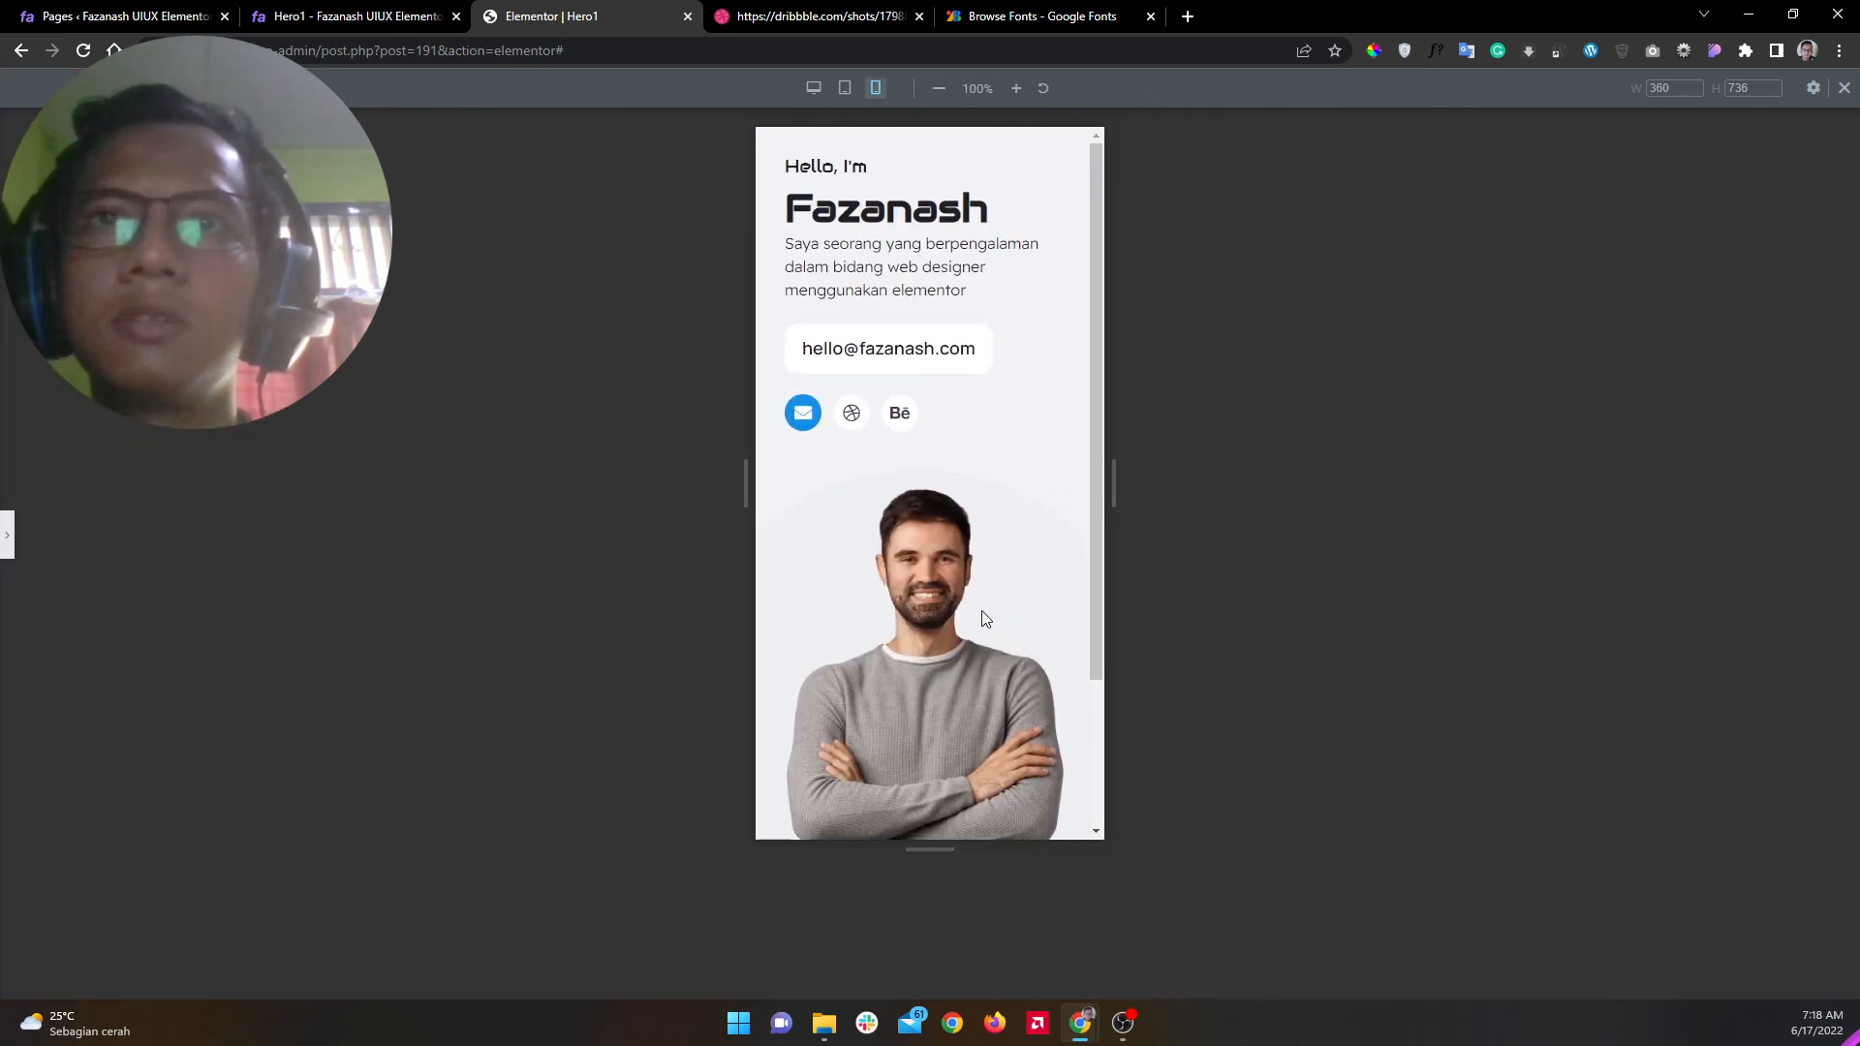
pyautogui.scroll(-2, 980, 610)
pyautogui.scroll(2, 980, 611)
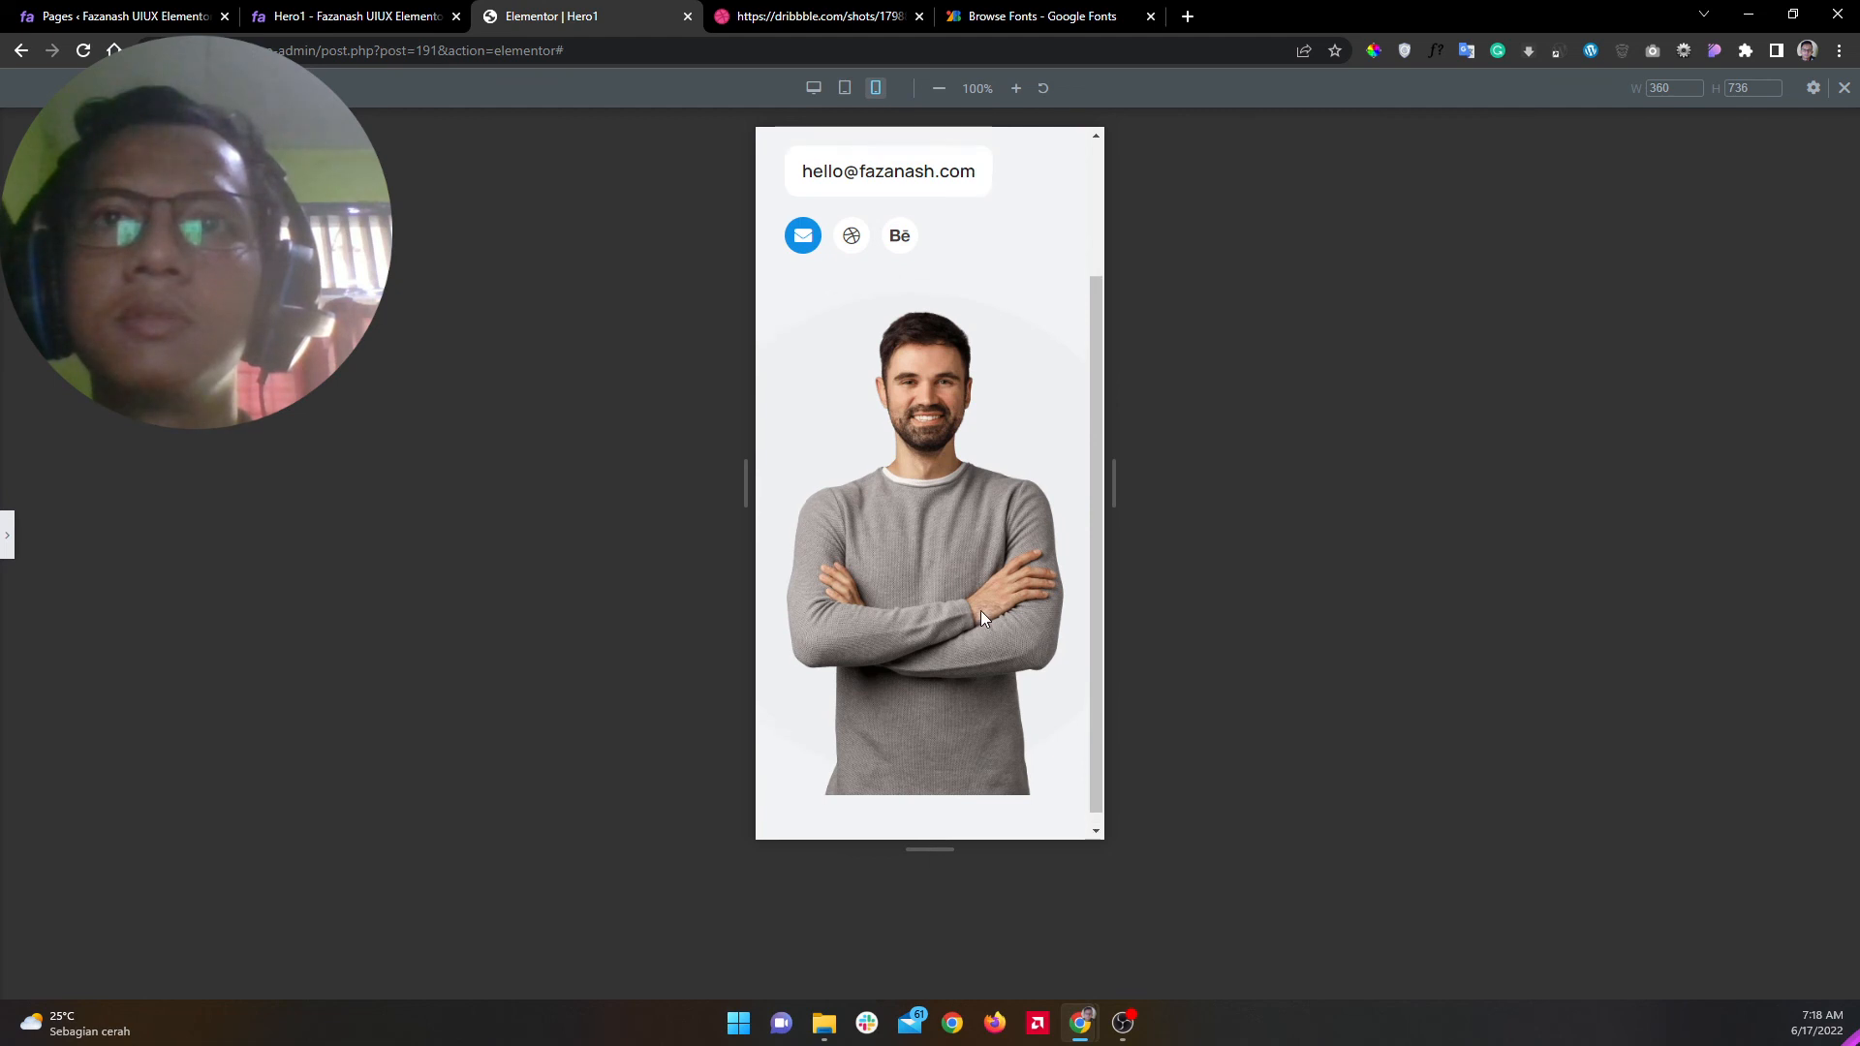
pyautogui.click(9, 545)
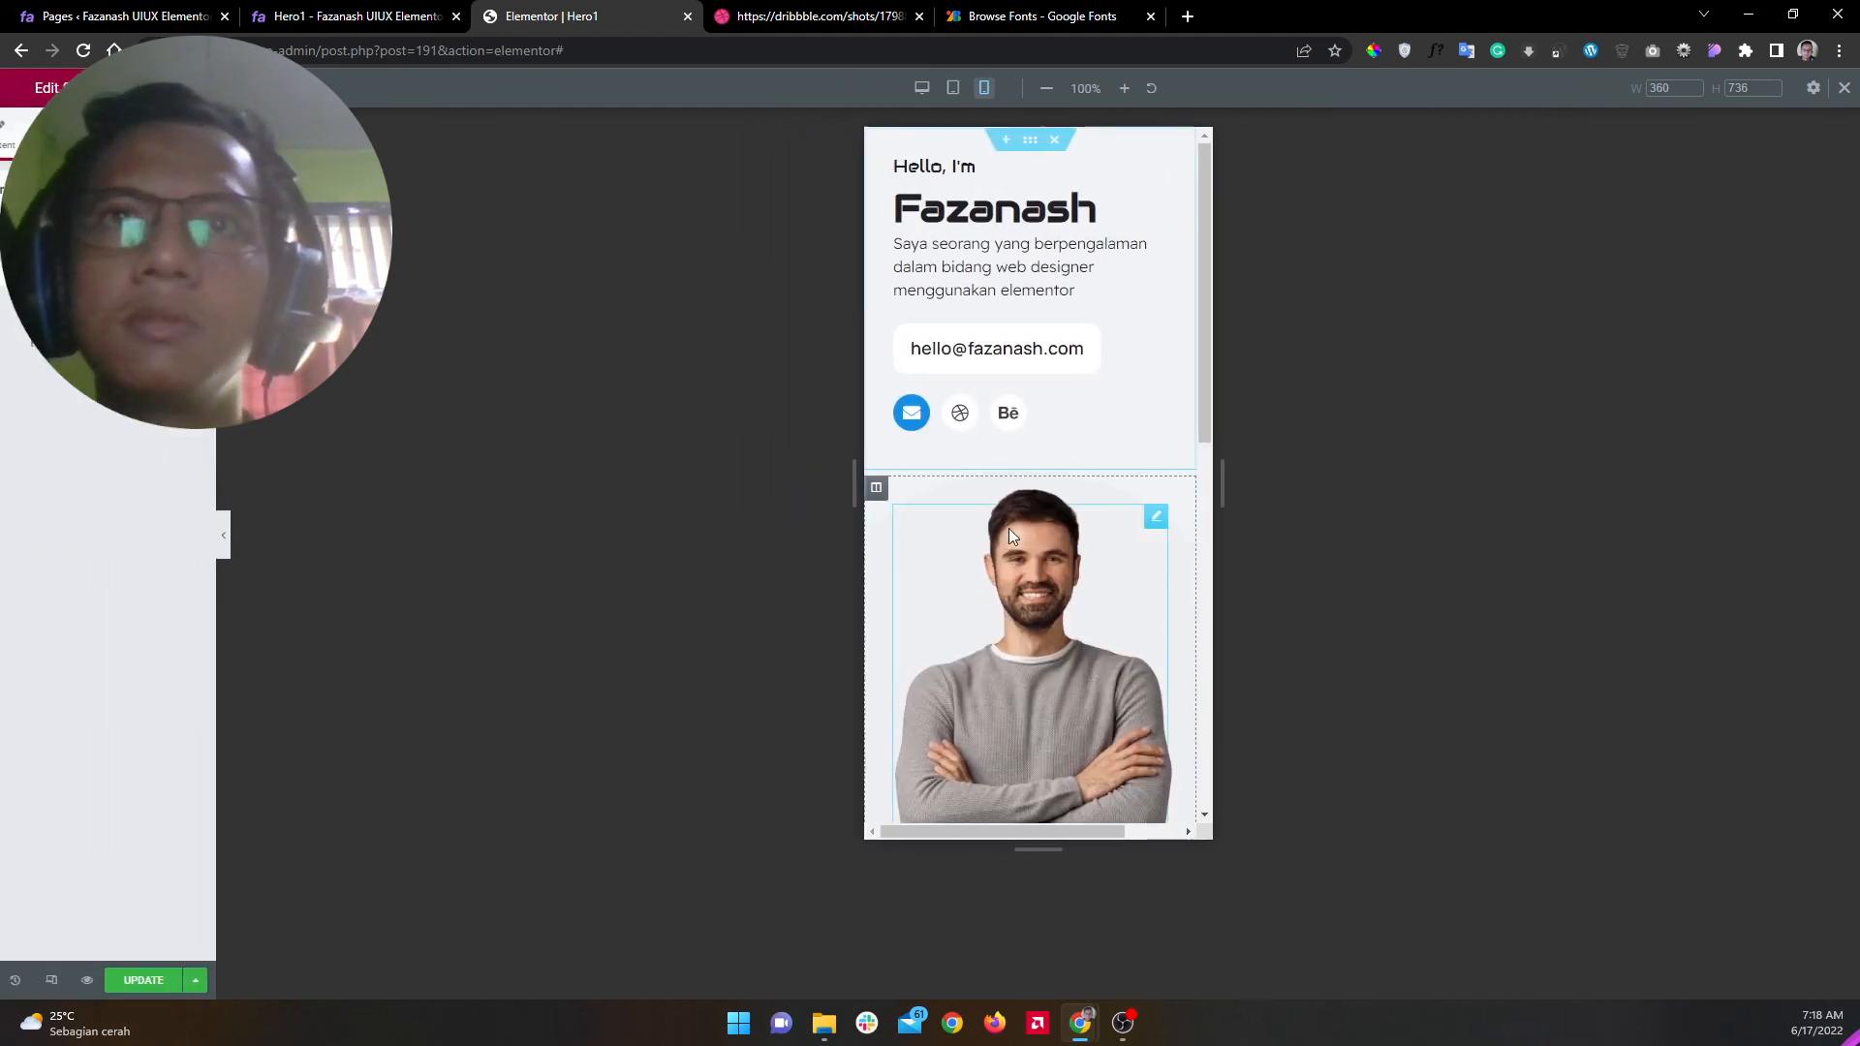
pyautogui.scroll(-5, 1009, 527)
pyautogui.scroll(3, 1063, 544)
# Step: Drag the UI / UX Designer box up over the portrait's torso
pyautogui.moveTo(996, 774); pyautogui.dragTo(1099, 295)
pyautogui.scroll(4, 1093, 514)
pyautogui.moveTo(1036, 760)
pyautogui.mouseDown()
pyautogui.moveTo(993, 662)
pyautogui.moveTo(949, 629)
pyautogui.moveTo(1028, 719)
pyautogui.moveTo(1017, 734)
pyautogui.mouseUp()
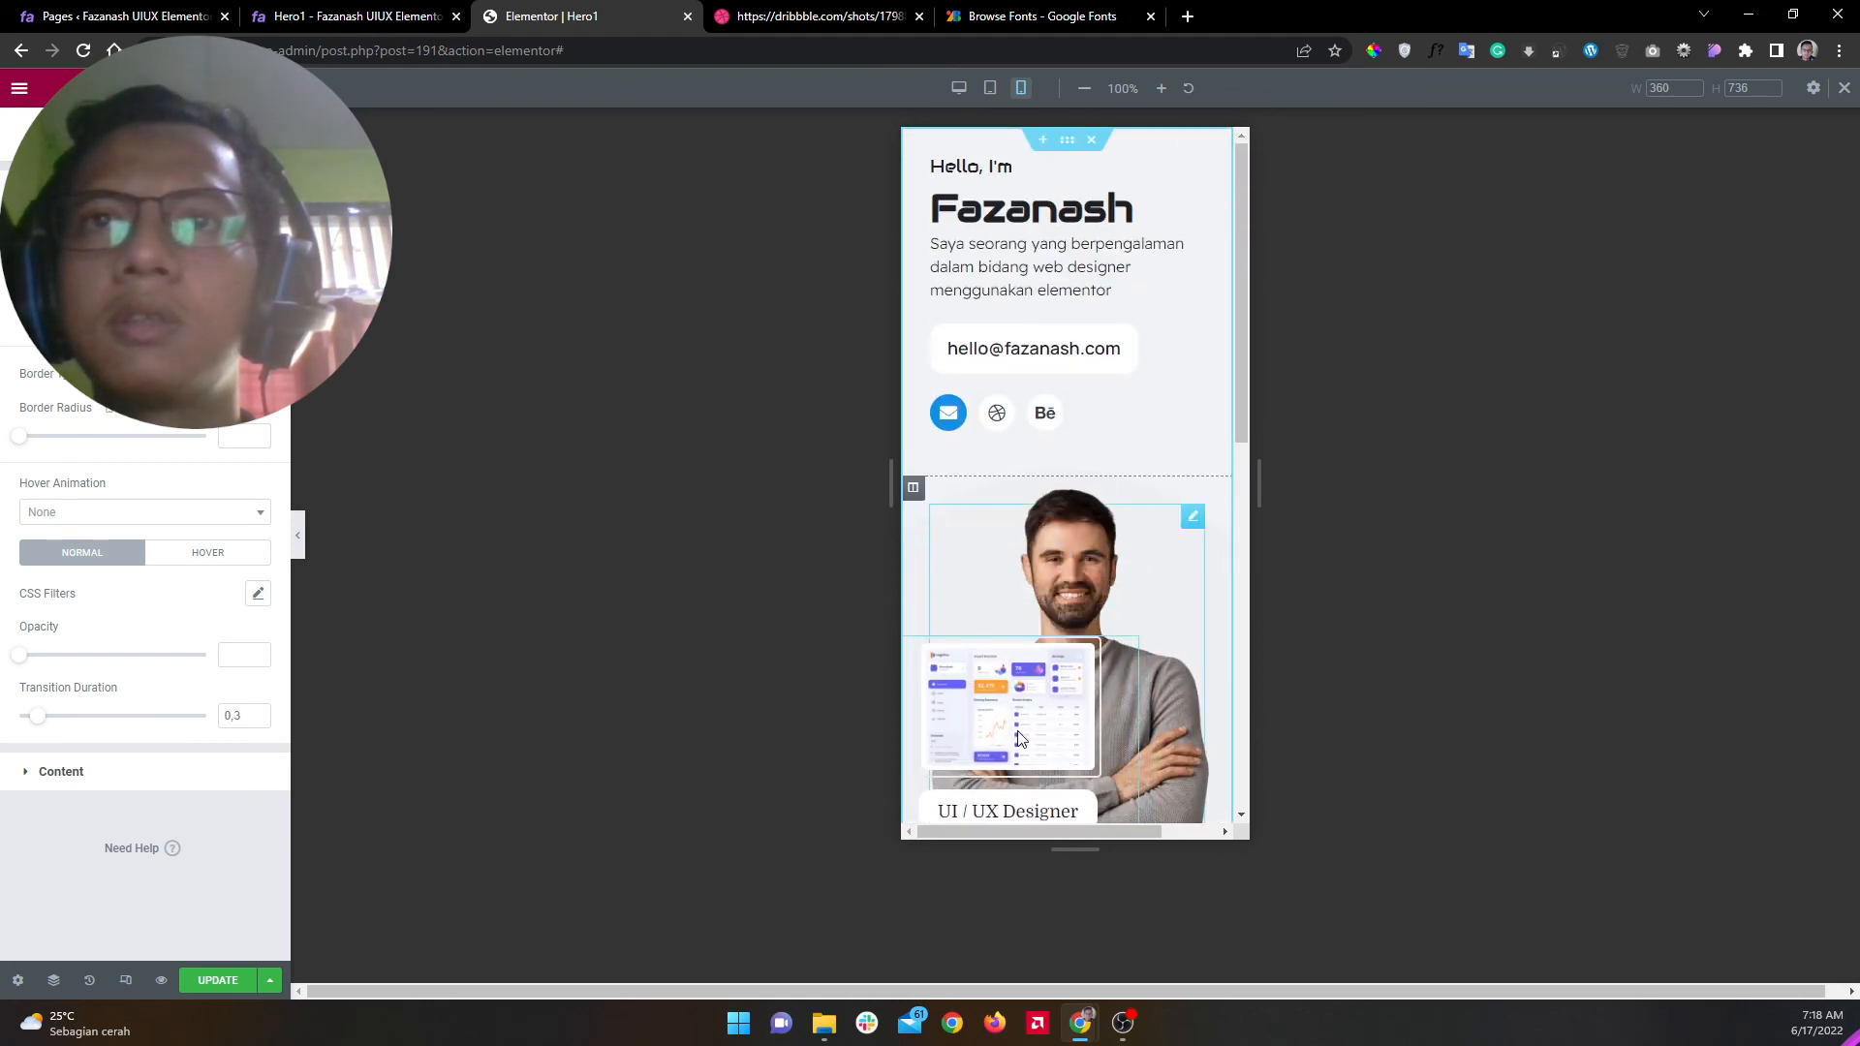
pyautogui.scroll(-5, 1040, 722)
pyautogui.moveTo(1035, 284); pyautogui.dragTo(1051, 348)
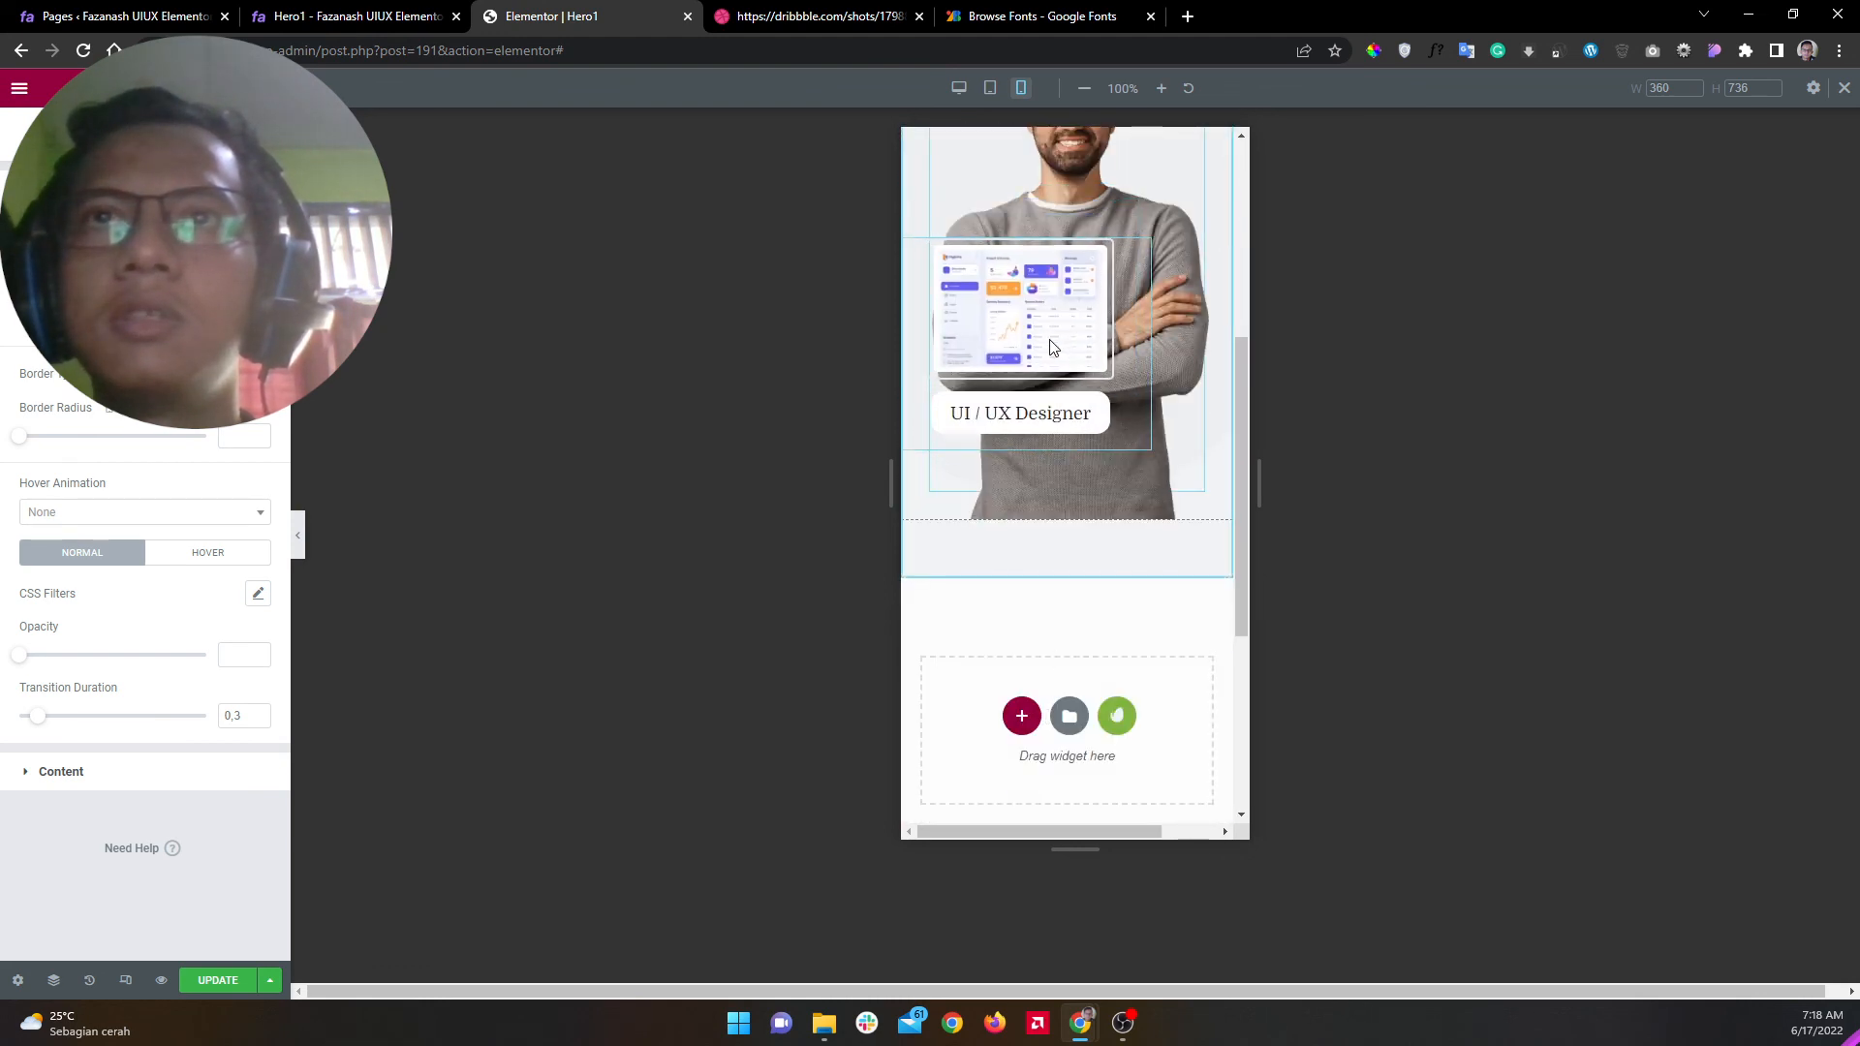
pyautogui.scroll(-4, 1039, 373)
pyautogui.moveTo(951, 648); pyautogui.dragTo(1085, 205)
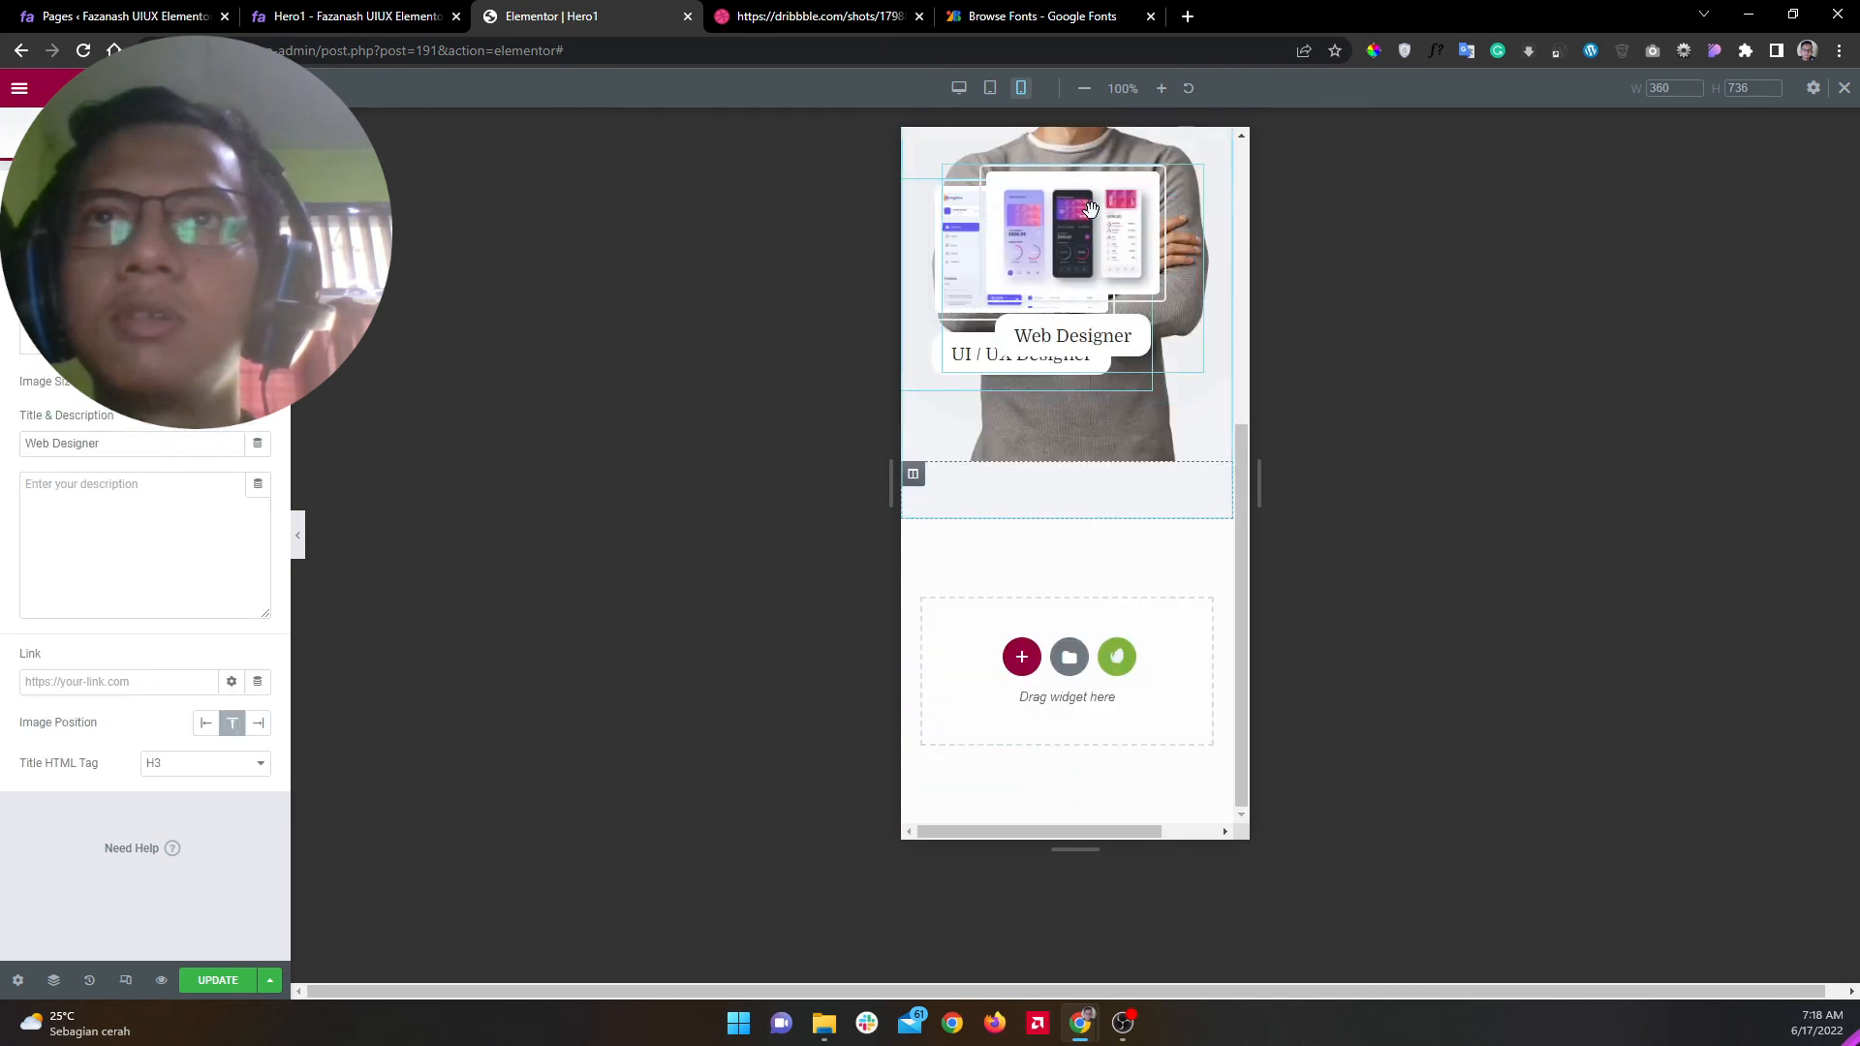
pyautogui.scroll(5, 1113, 357)
pyautogui.moveTo(1084, 714); pyautogui.dragTo(1158, 774)
pyautogui.scroll(-5, 1132, 681)
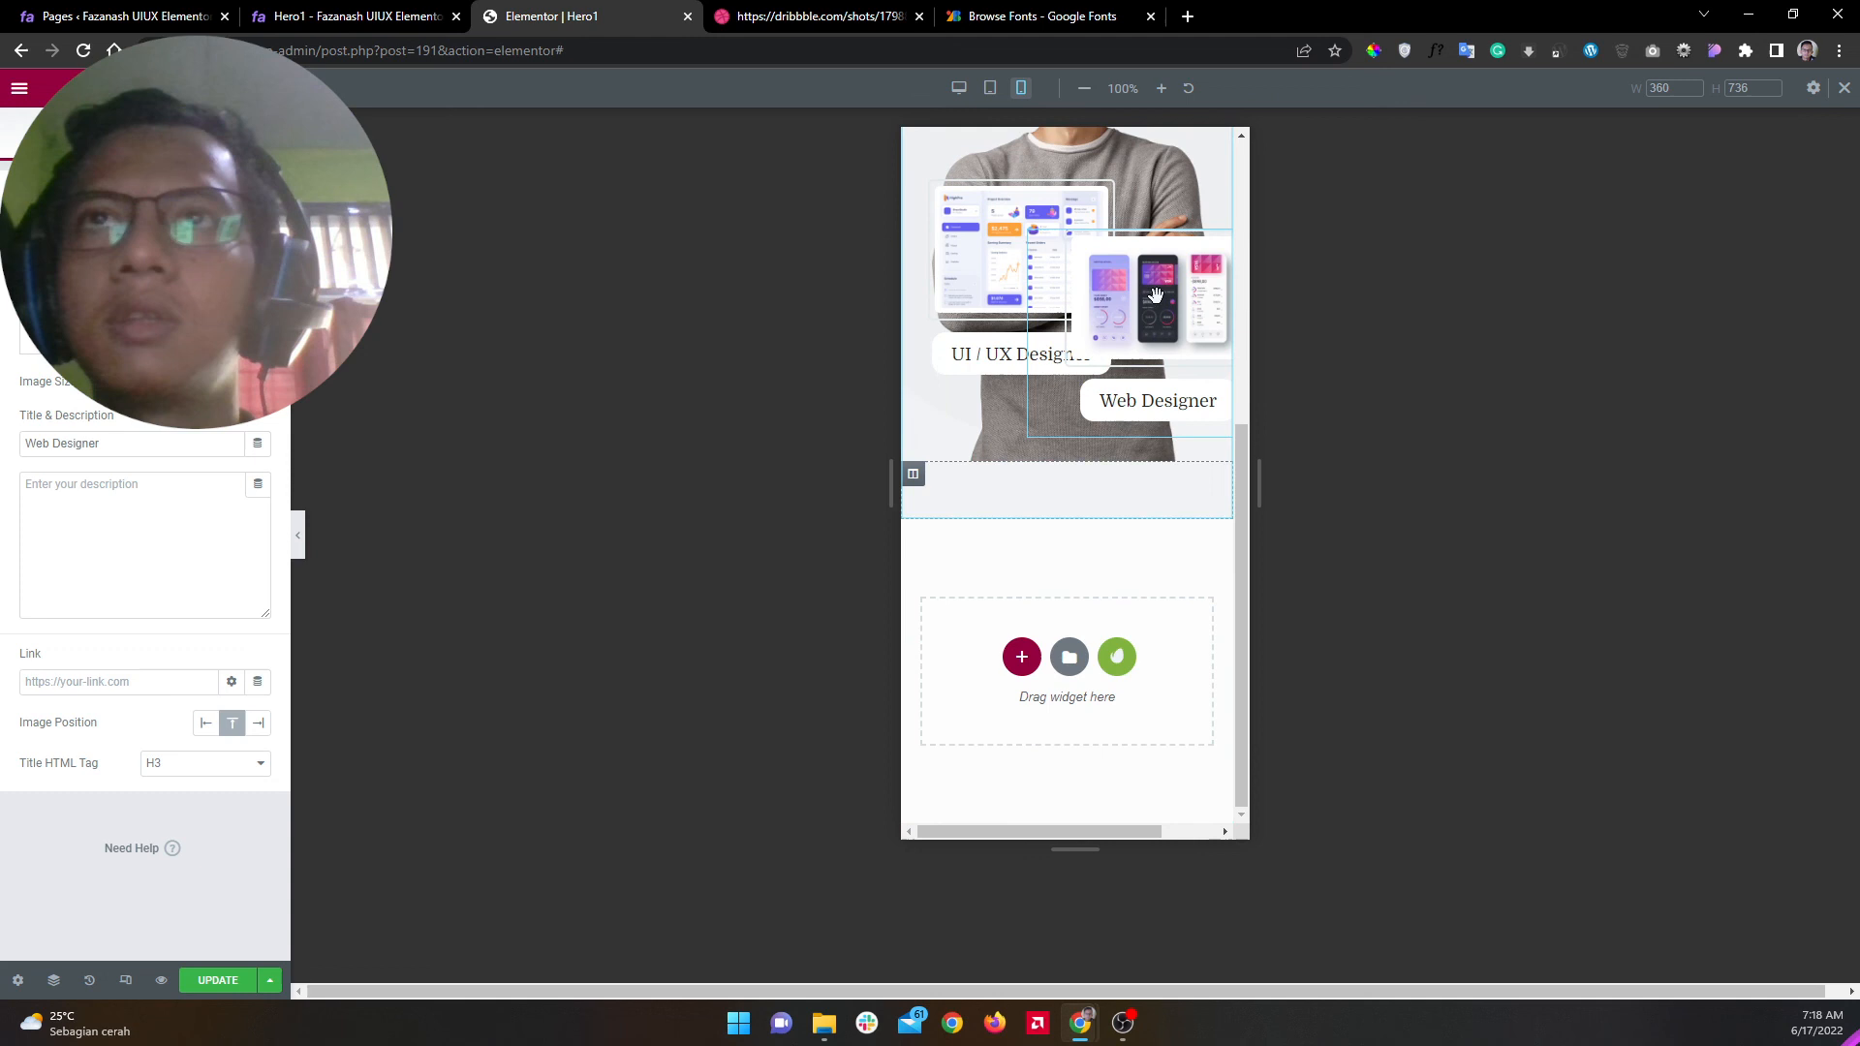
pyautogui.scroll(5, 1065, 676)
pyautogui.moveTo(983, 675); pyautogui.dragTo(955, 615)
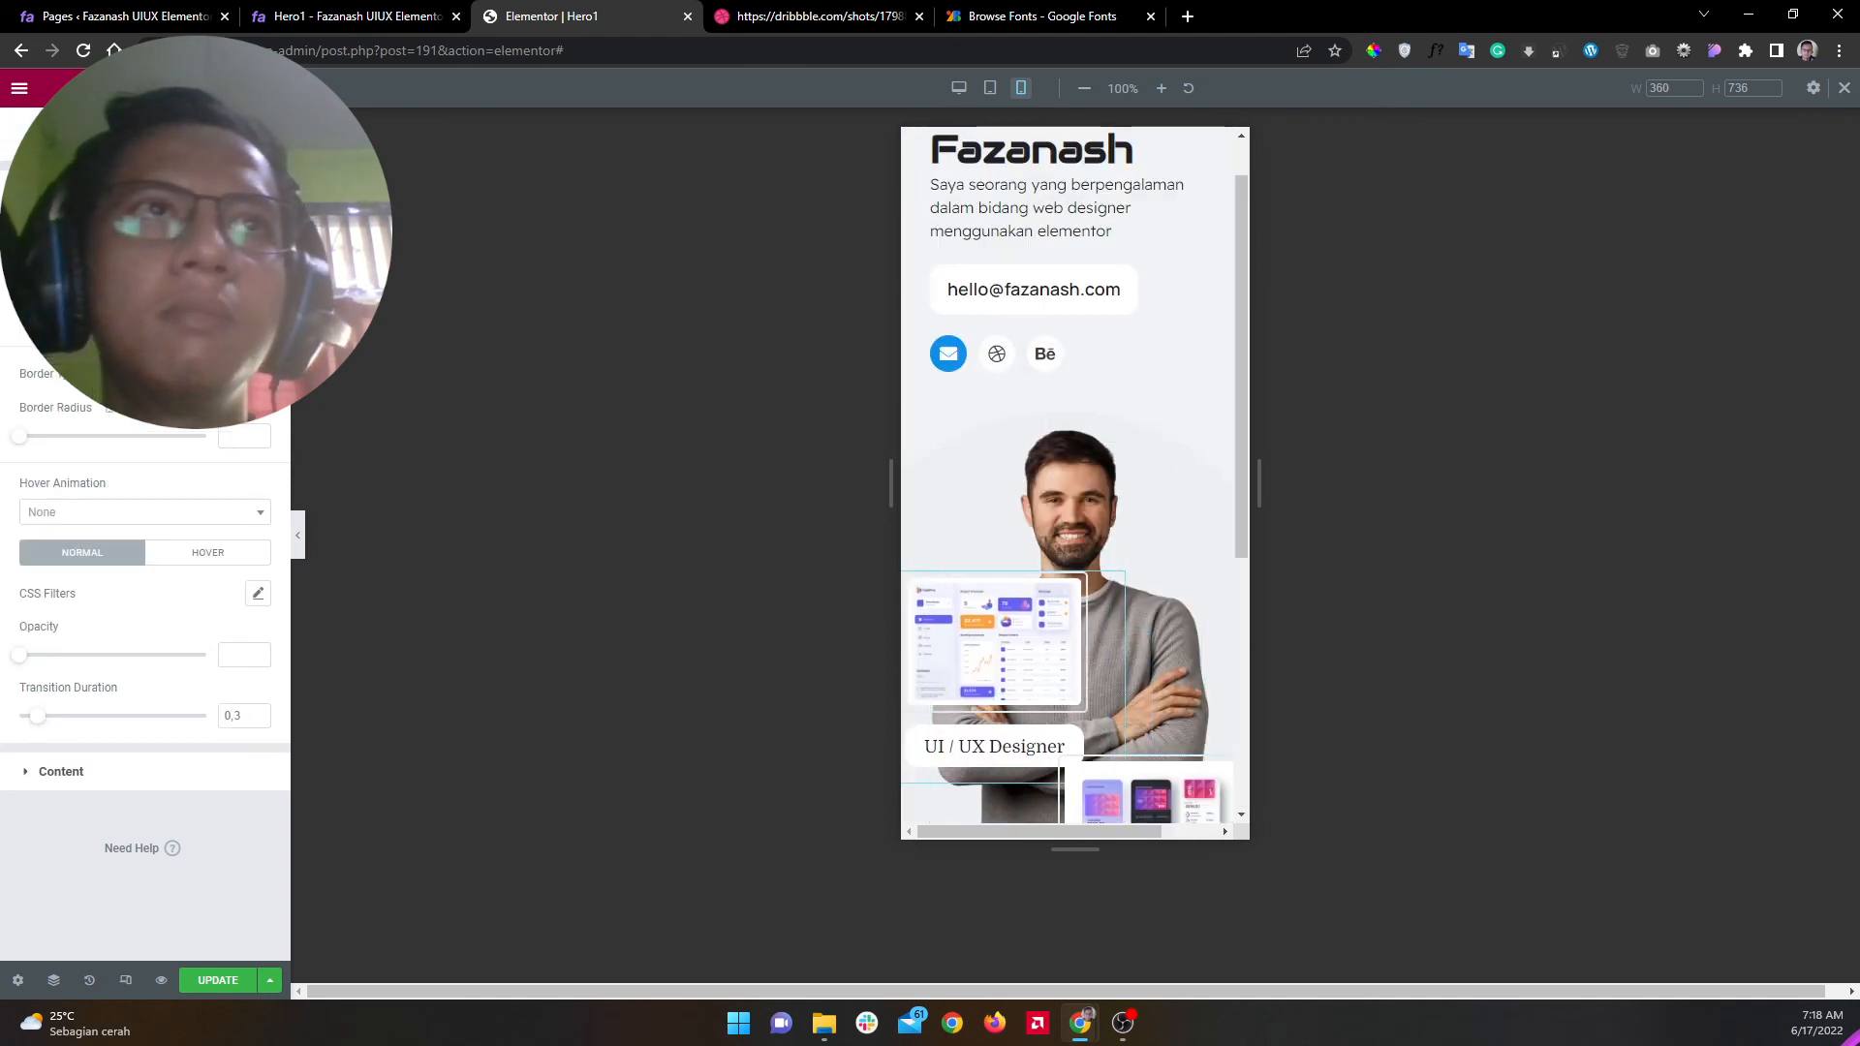
# Step: Narrow the UI / UX Designer box to 217 wide and shift it right to offset -2
pyautogui.click(243, 138)
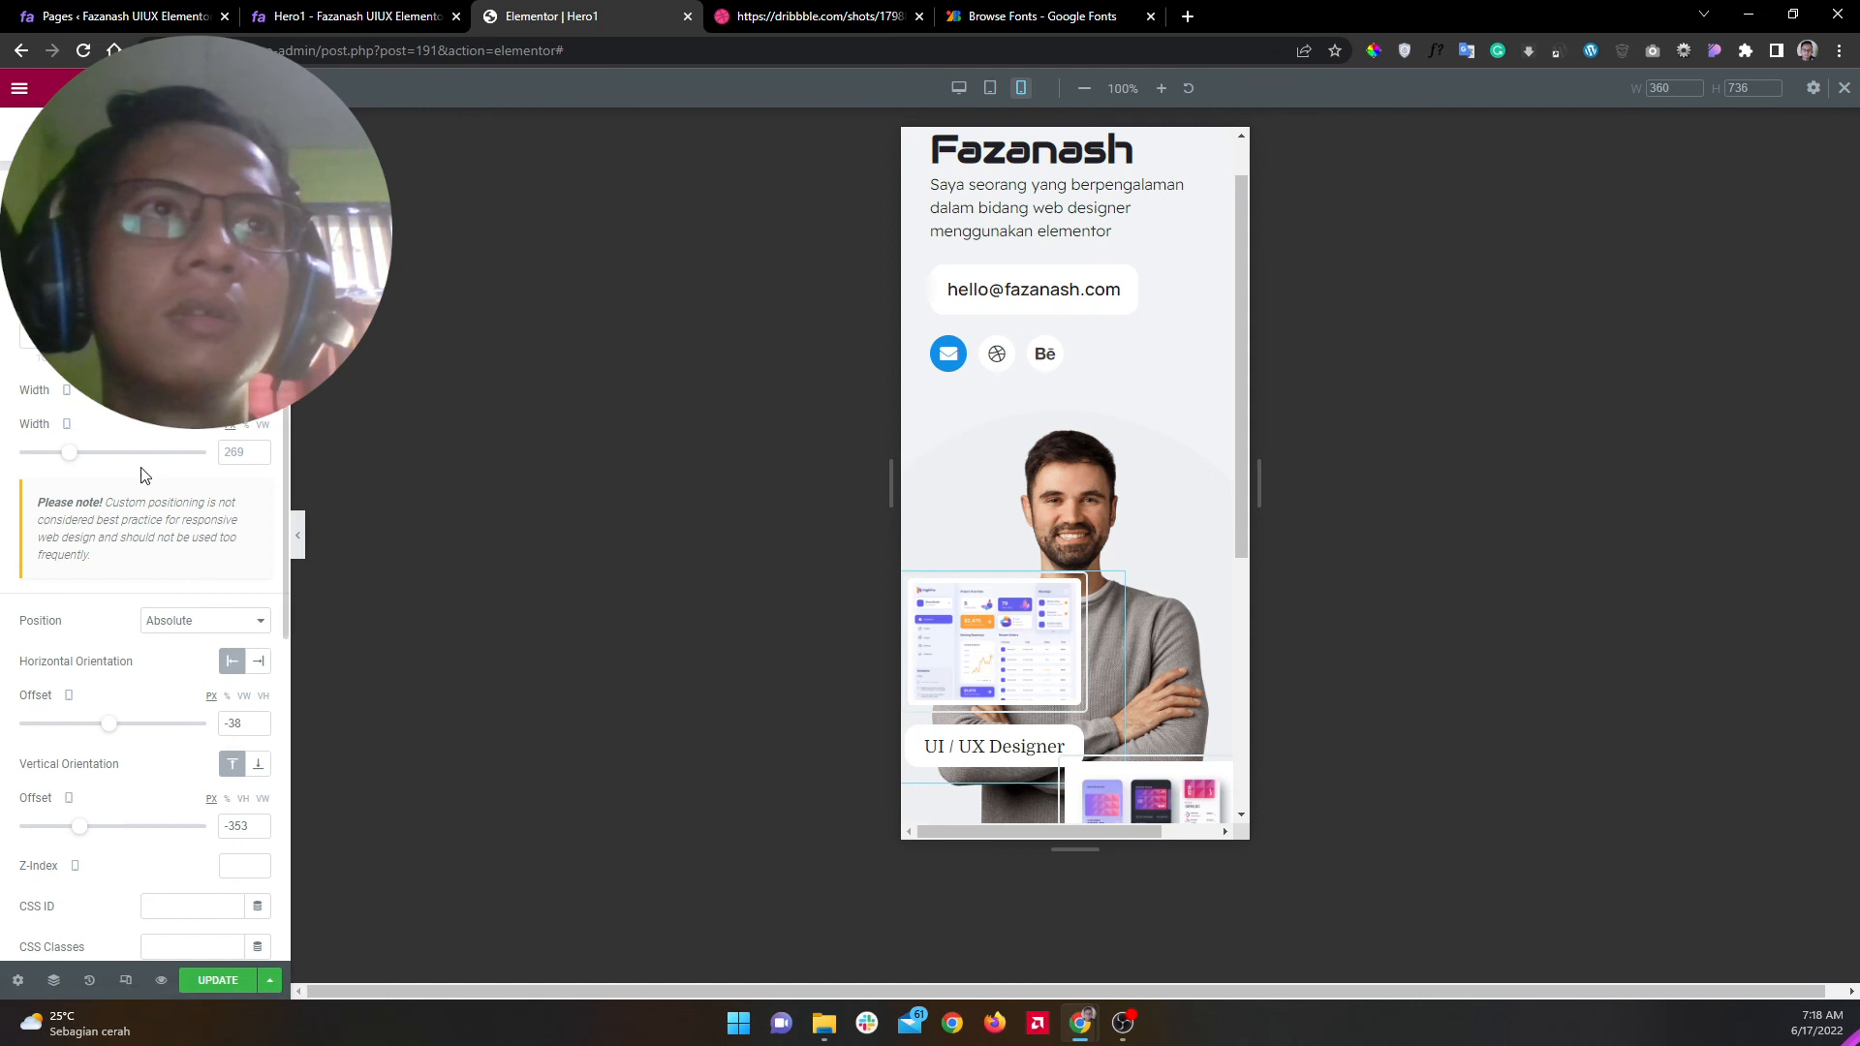
pyautogui.moveTo(69, 454); pyautogui.dragTo(63, 461)
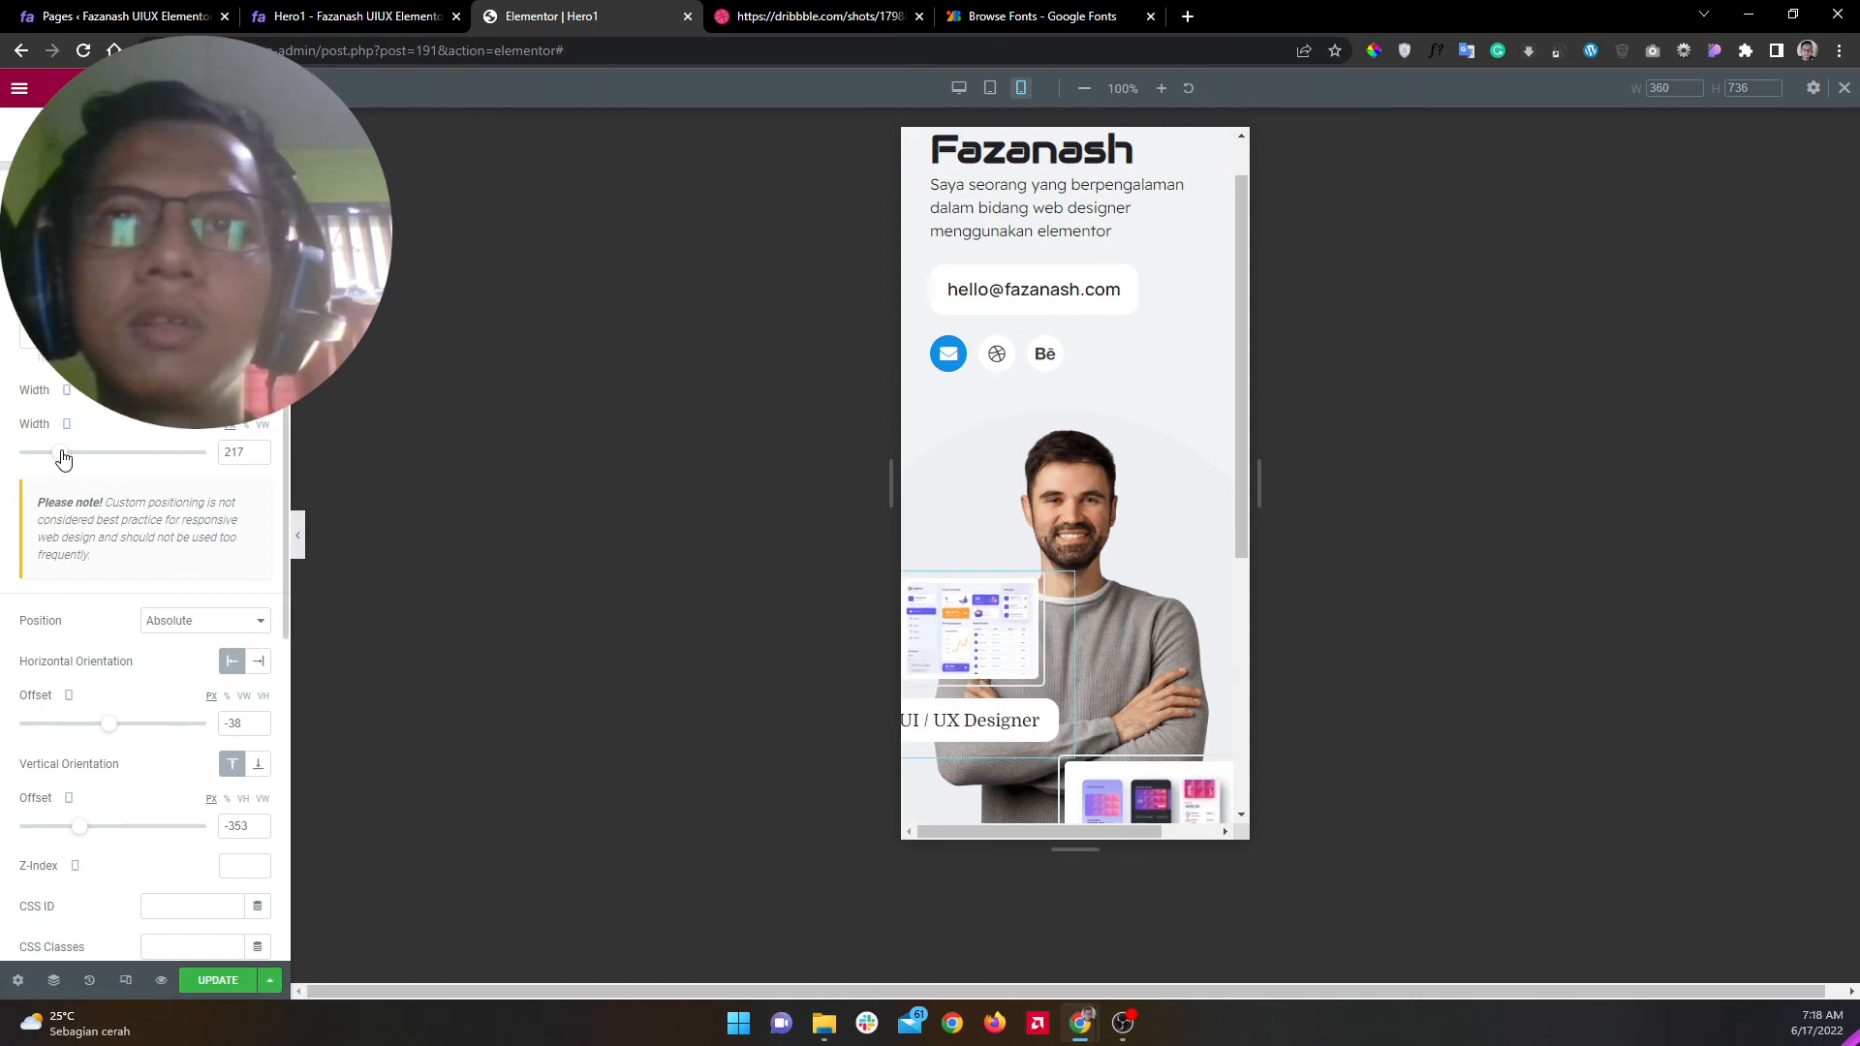
pyautogui.moveTo(957, 606); pyautogui.dragTo(992, 605)
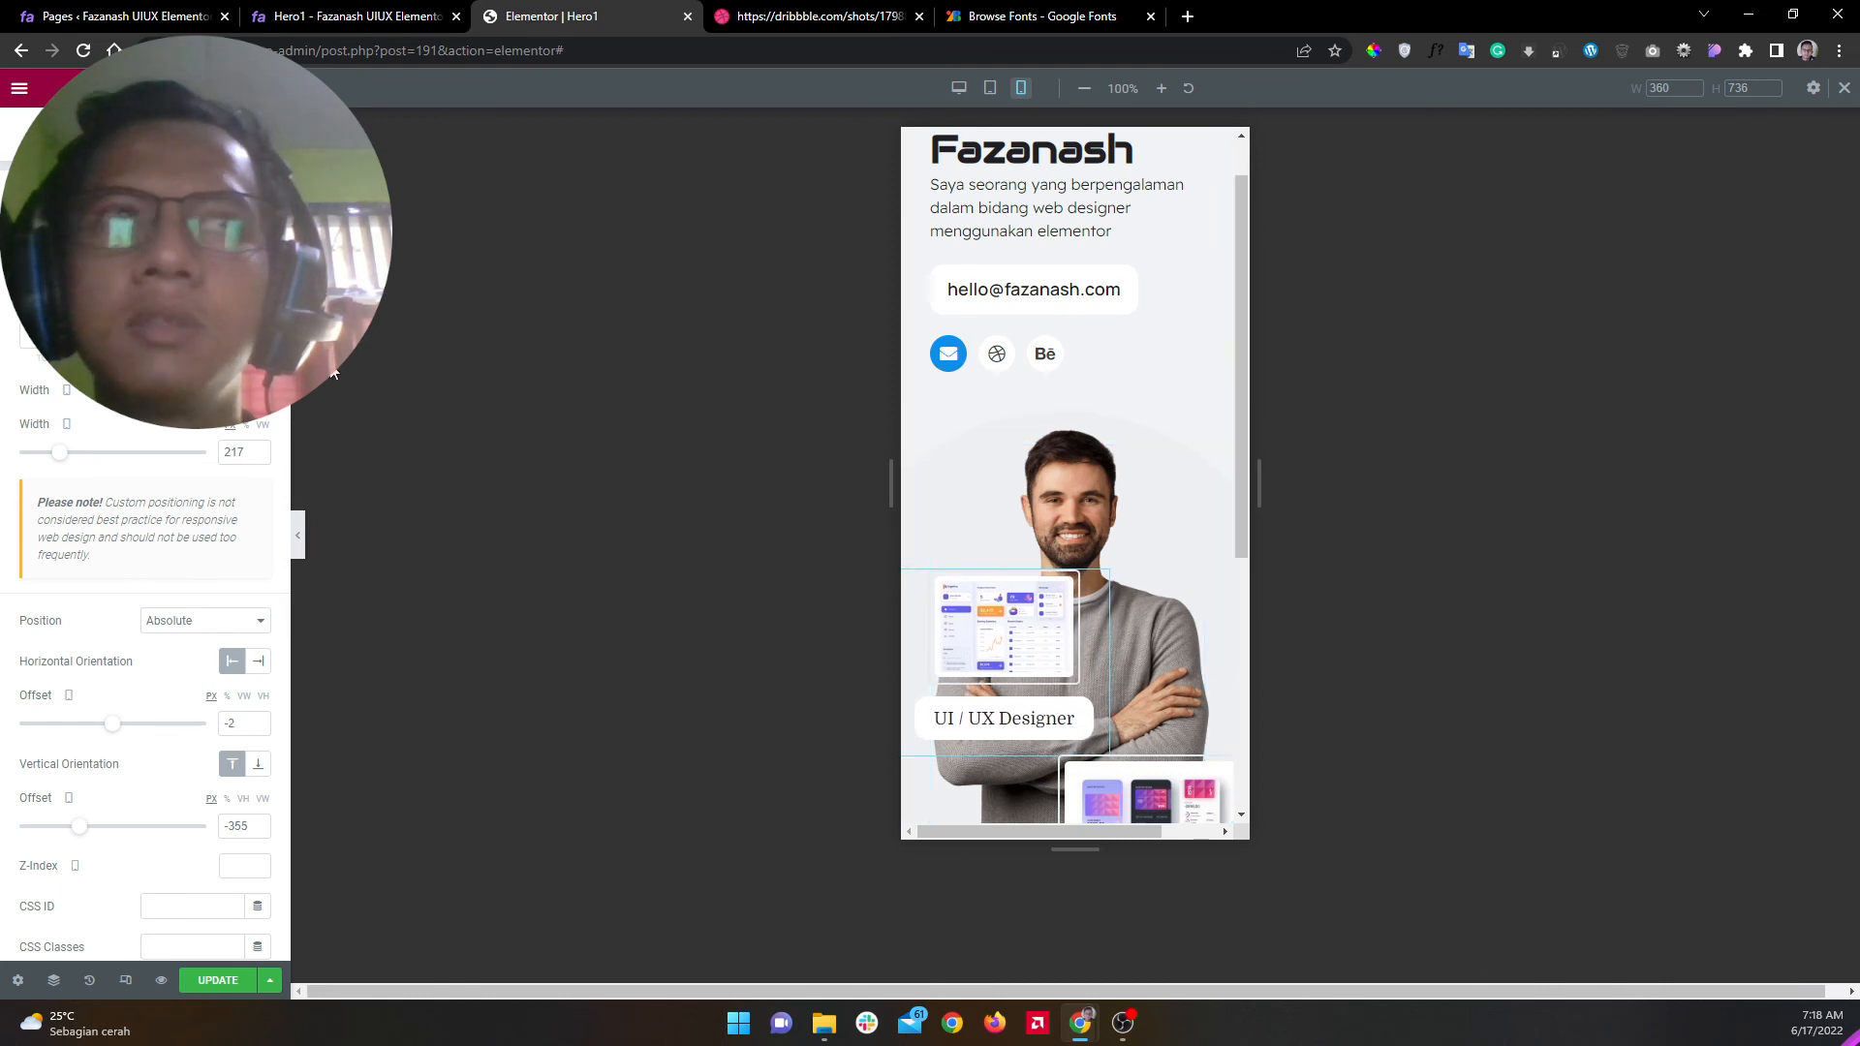
# Step: Set the UI / UX Designer title size to 14 and nudge the box slightly left
pyautogui.scroll(-10, 217, 688)
pyautogui.click(213, 774)
pyautogui.click(258, 509)
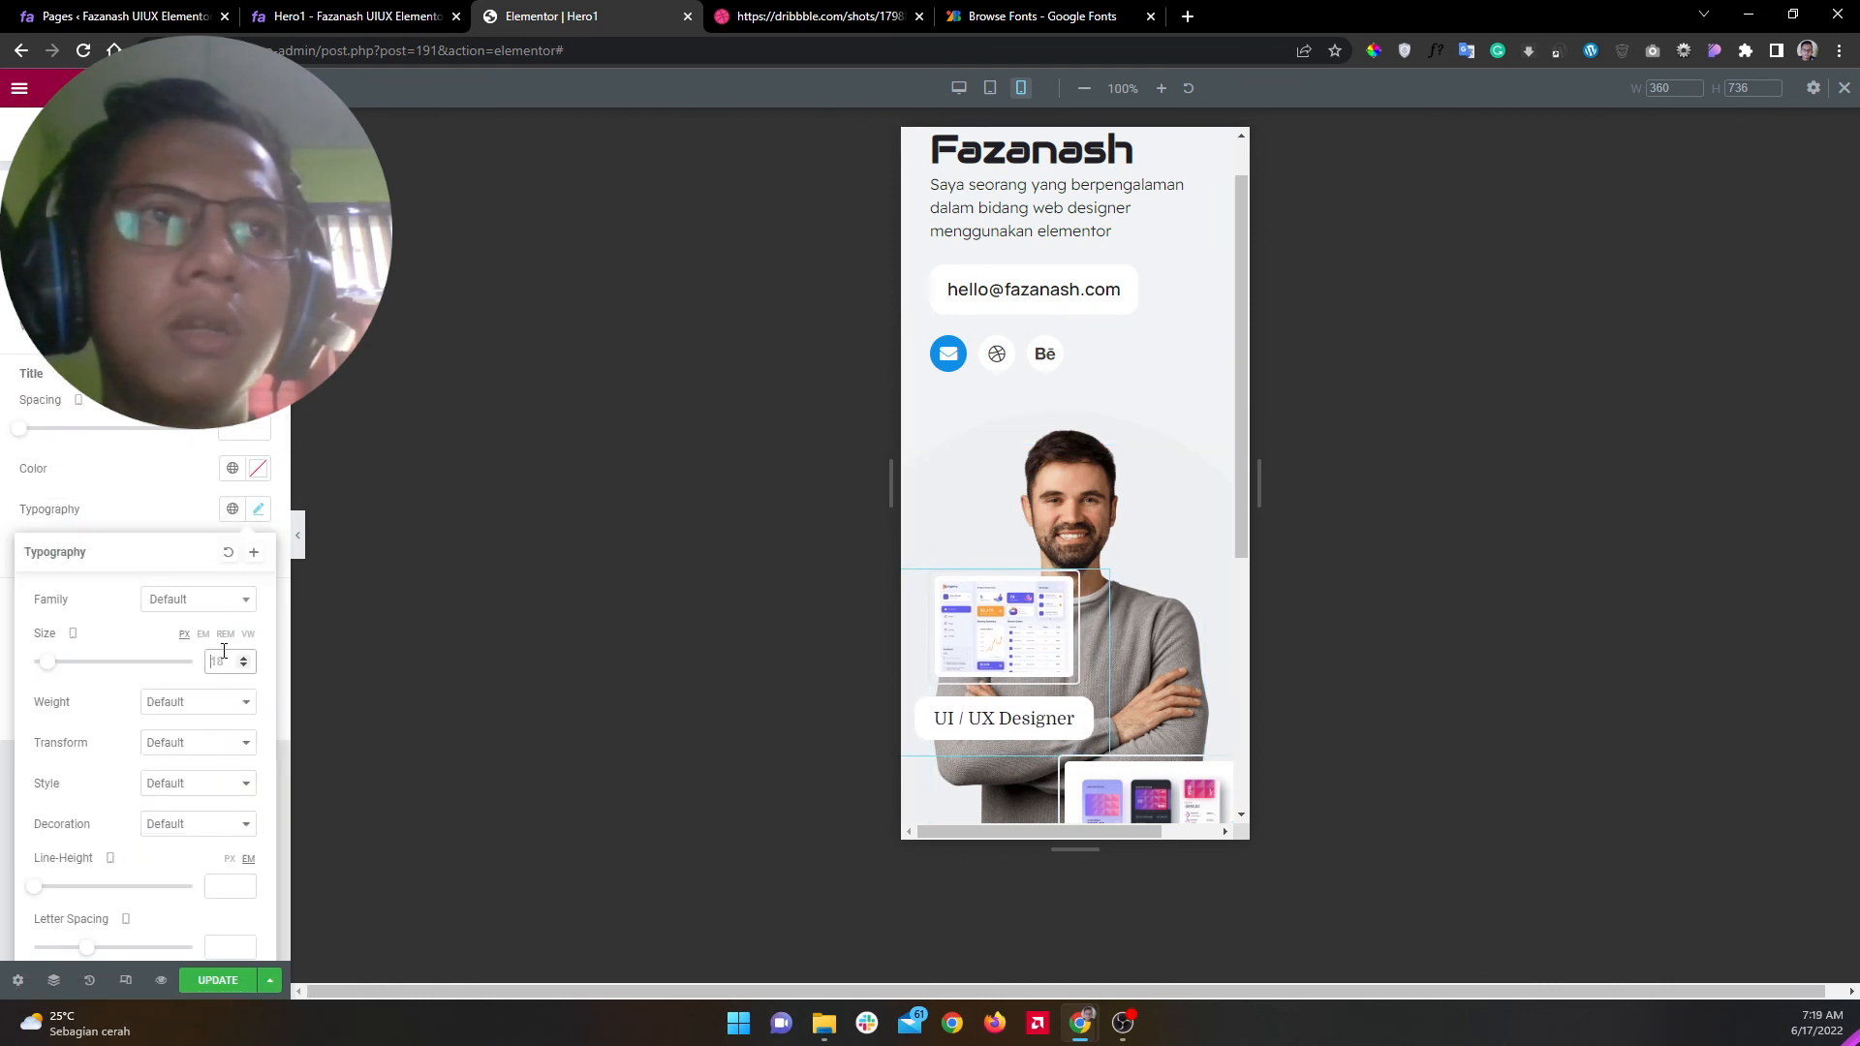
pyautogui.write('14')
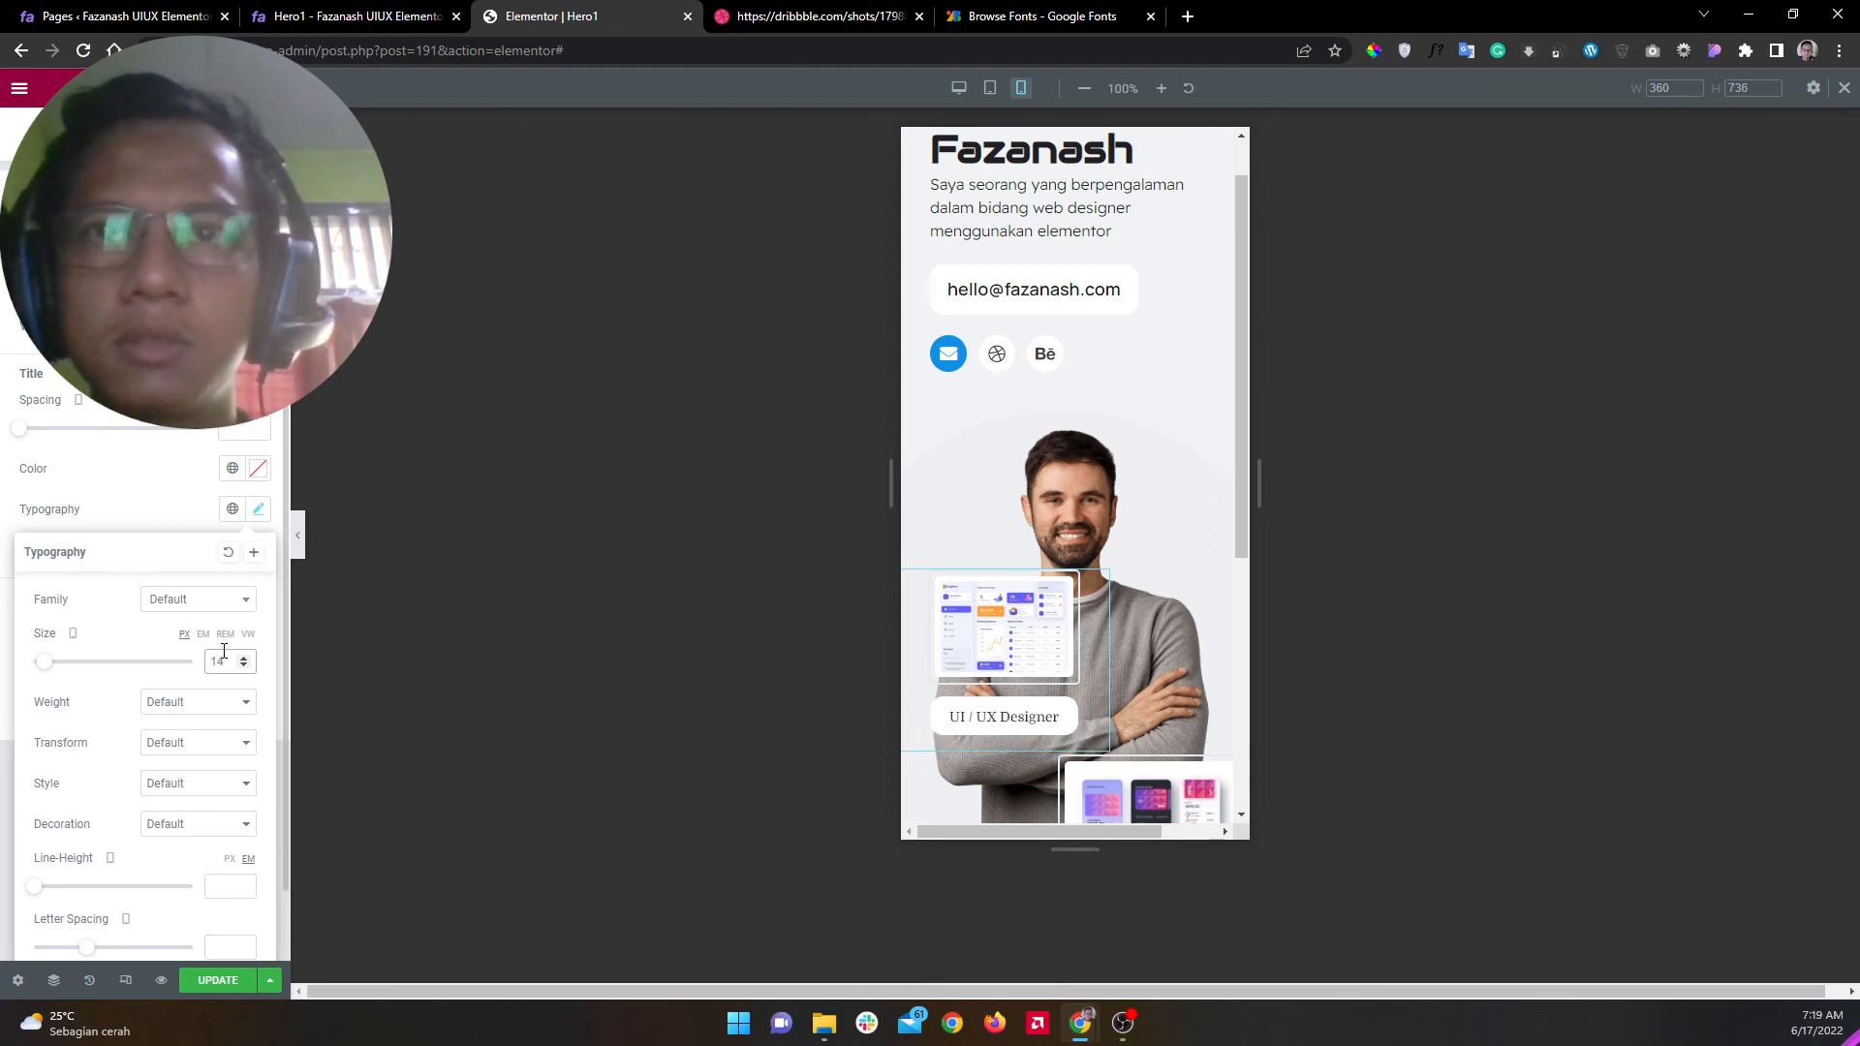
pyautogui.moveTo(1010, 640); pyautogui.dragTo(992, 645)
pyautogui.scroll(-5, 1176, 616)
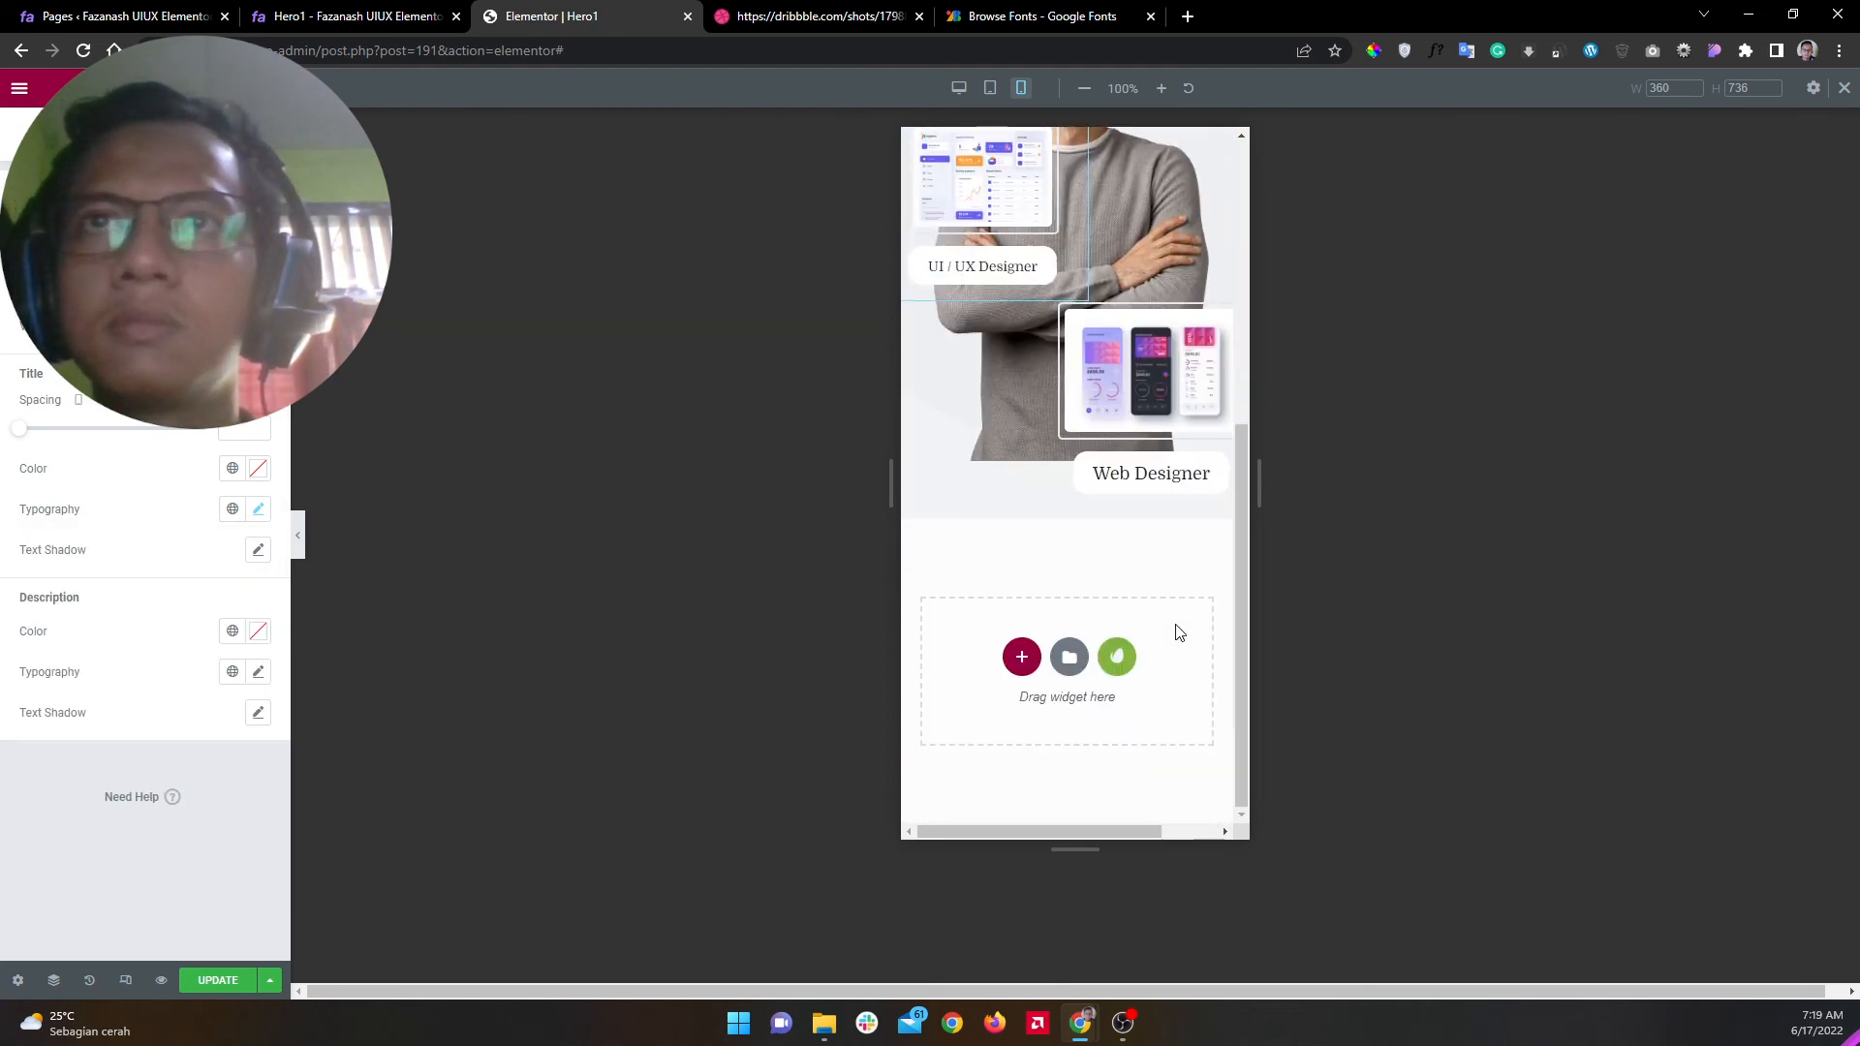
pyautogui.scroll(5, 1152, 692)
# Step: Set the Web Designer title typography size to 14, then reselect the UI / UX Designer box
pyautogui.click(1124, 768)
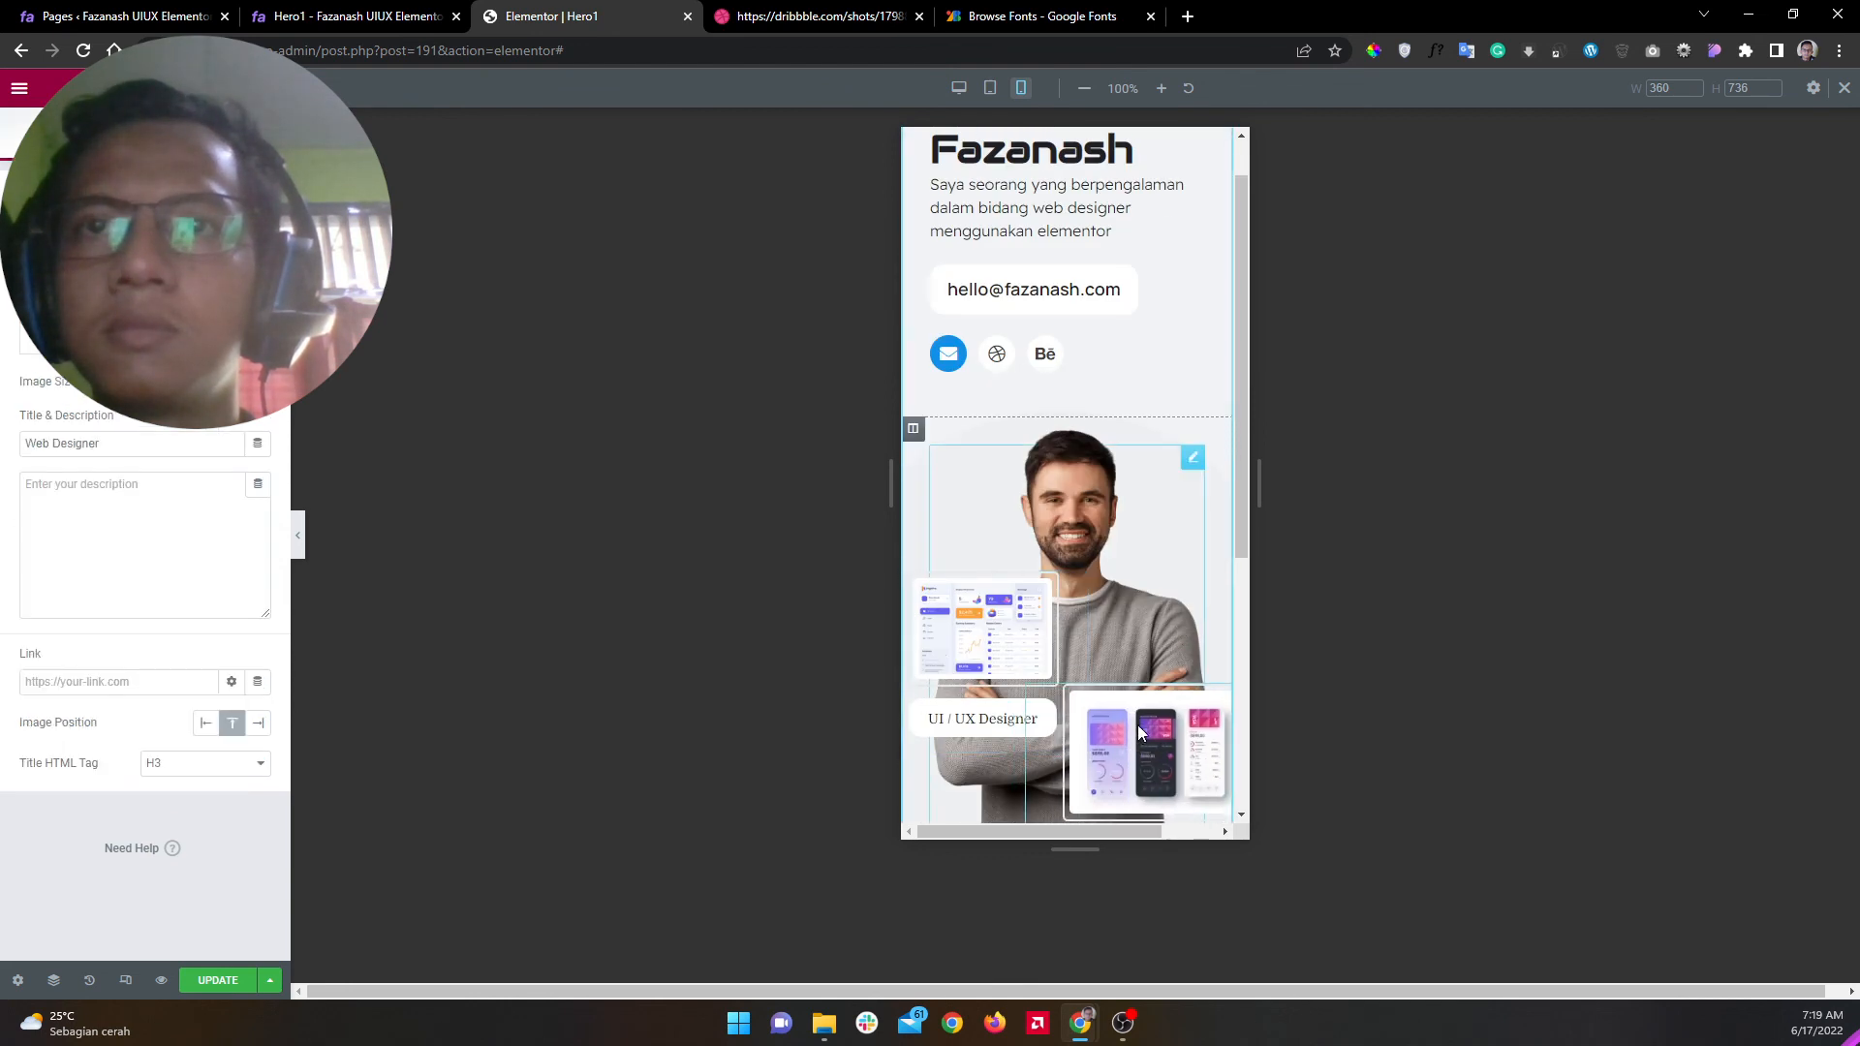
pyautogui.scroll(-5, 1125, 706)
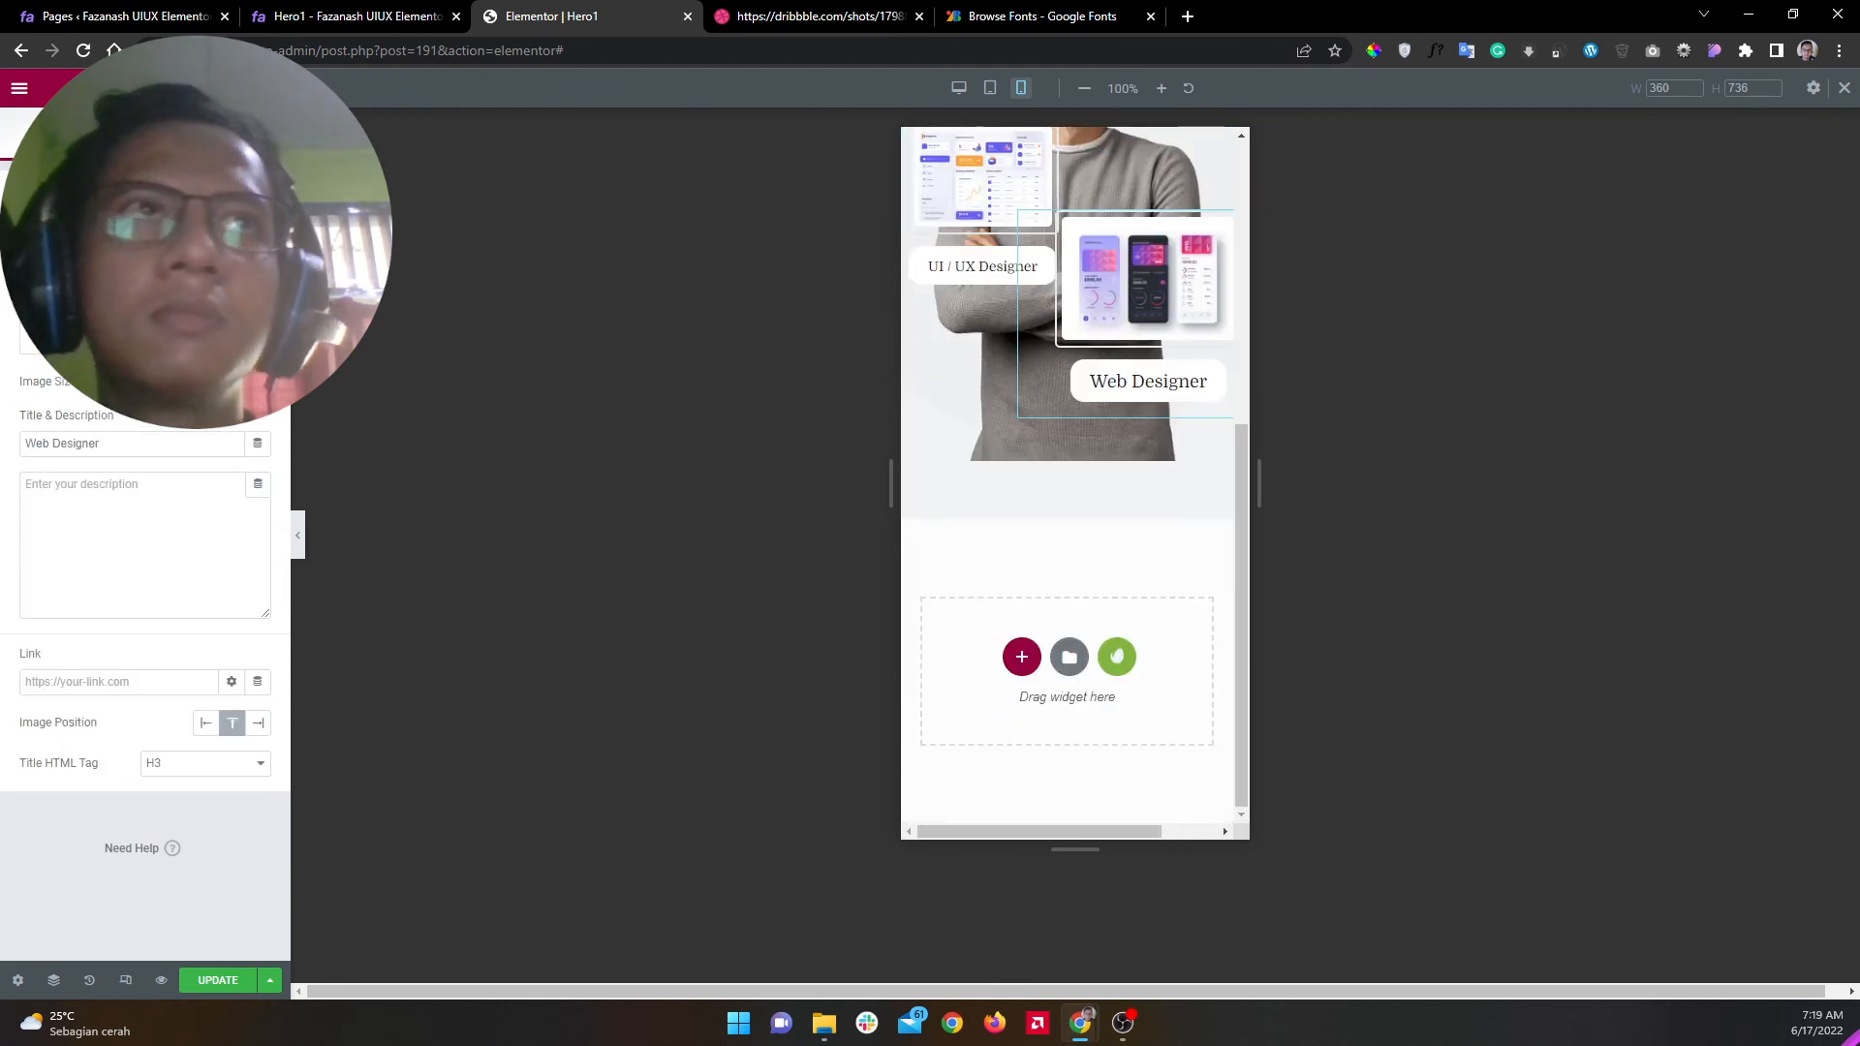
pyautogui.click(145, 138)
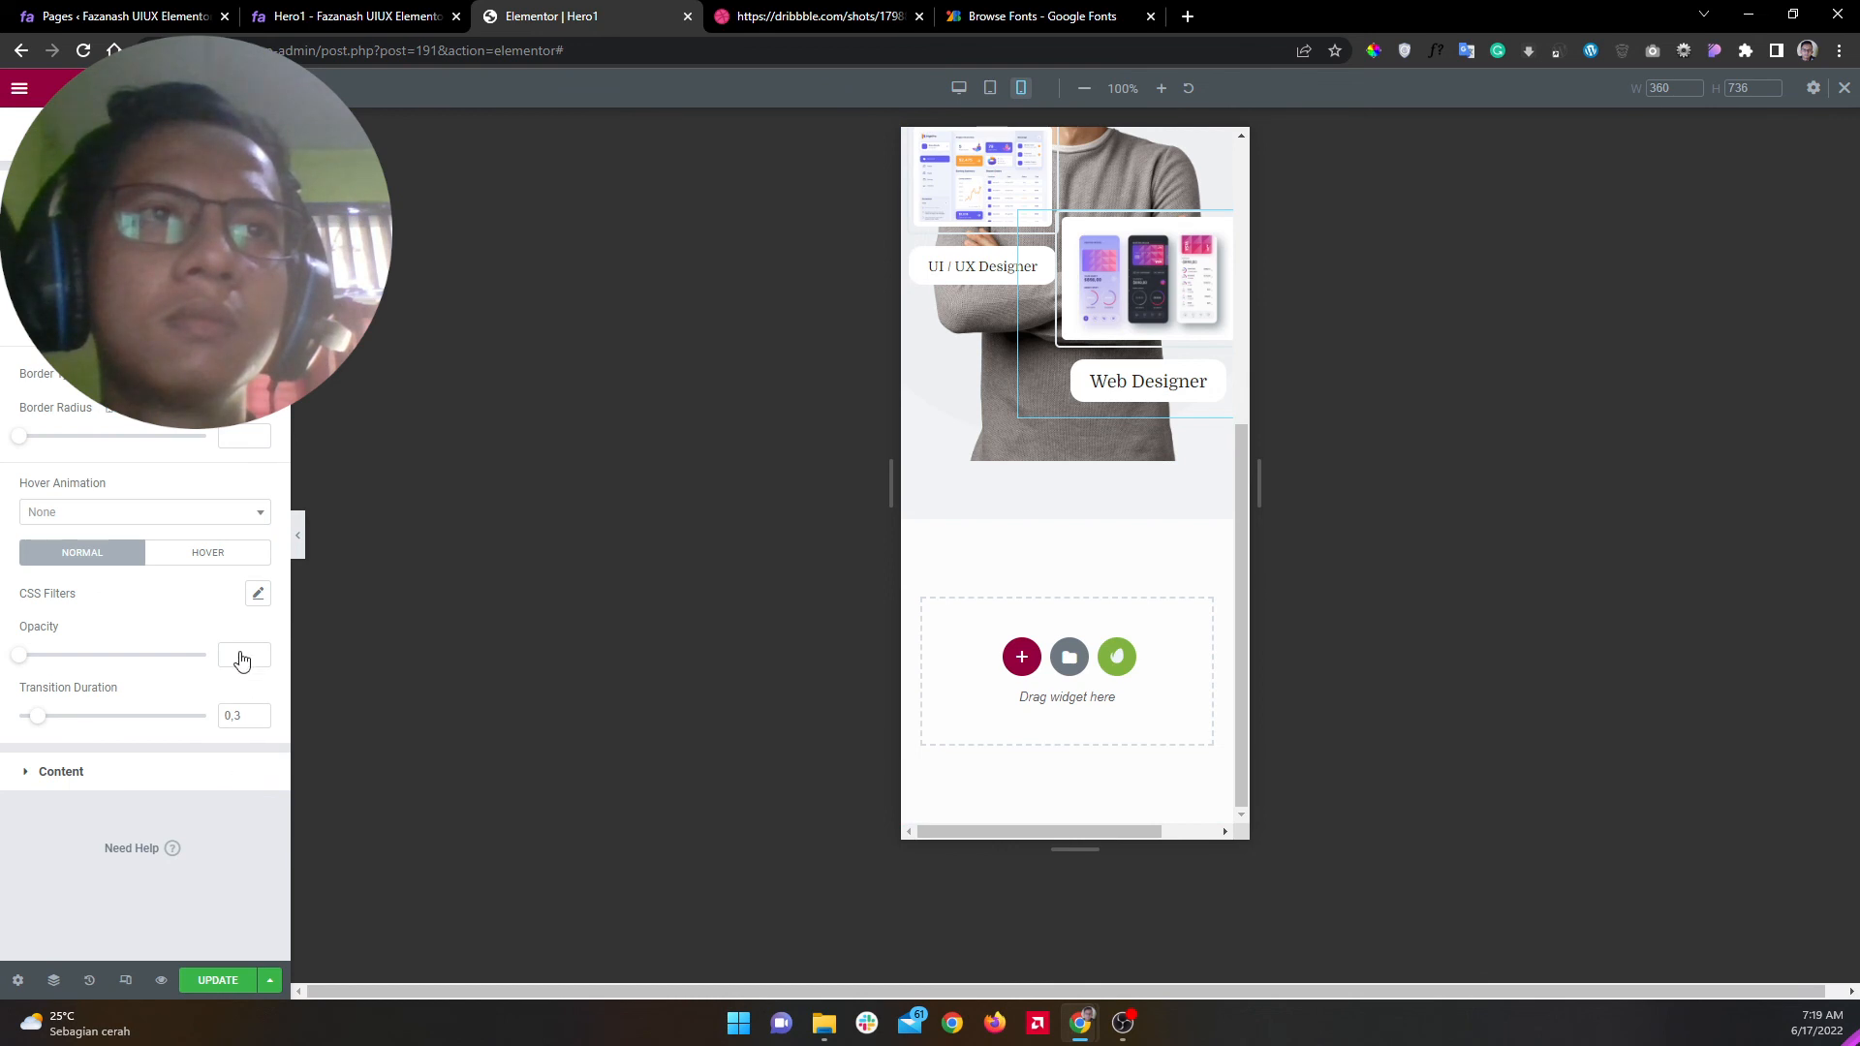
pyautogui.click(61, 771)
pyautogui.click(257, 509)
pyautogui.click(228, 659)
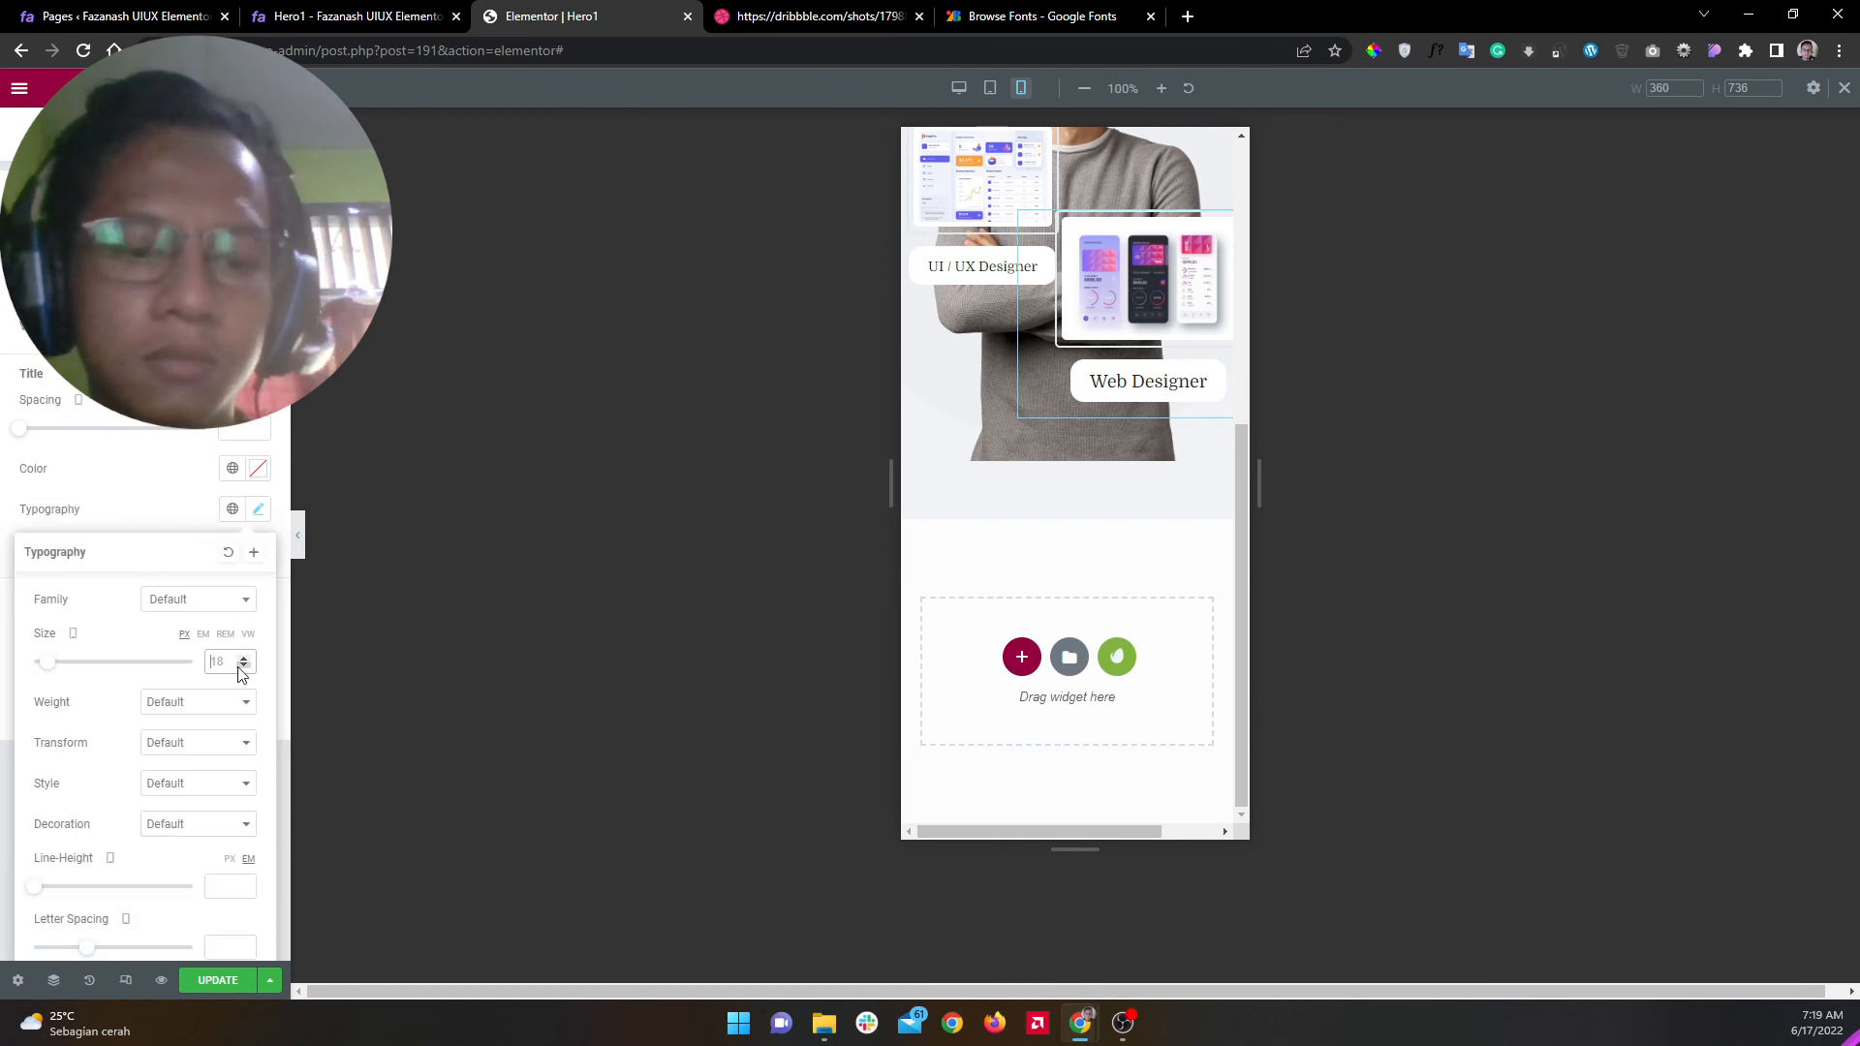
pyautogui.write('14')
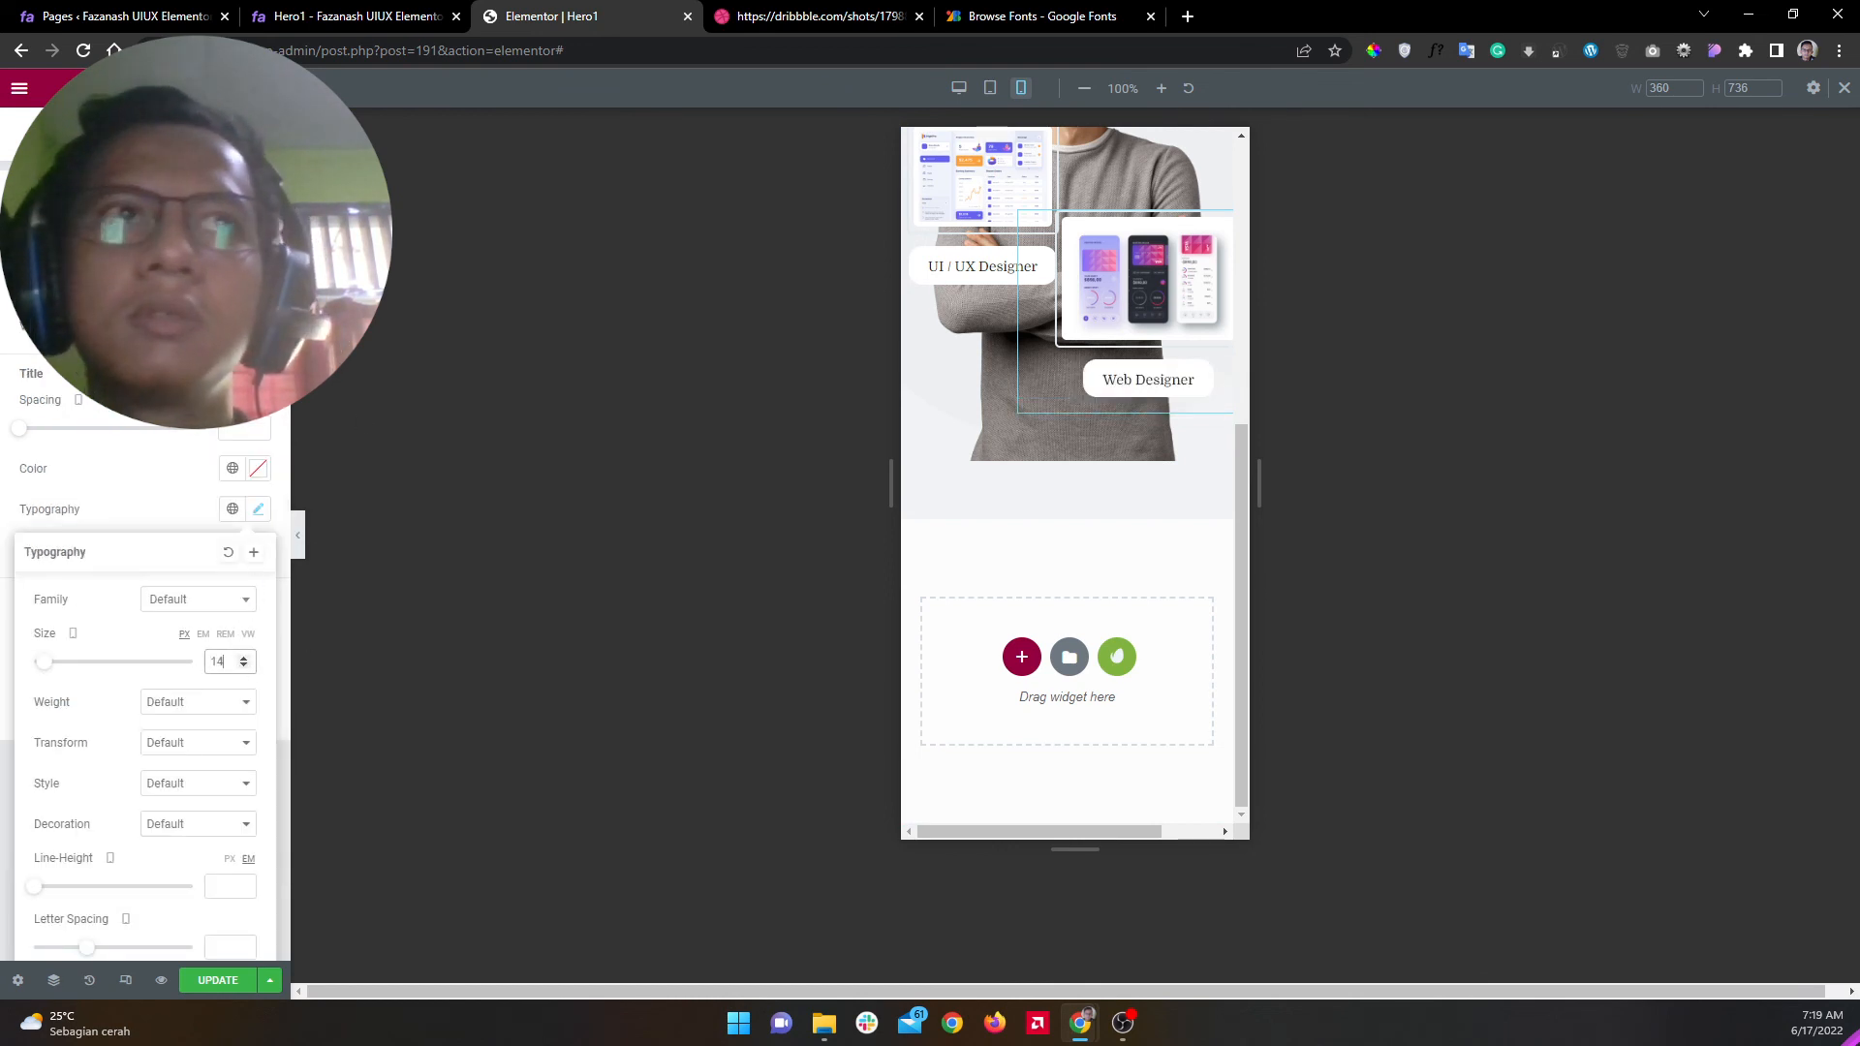
pyautogui.click(985, 198)
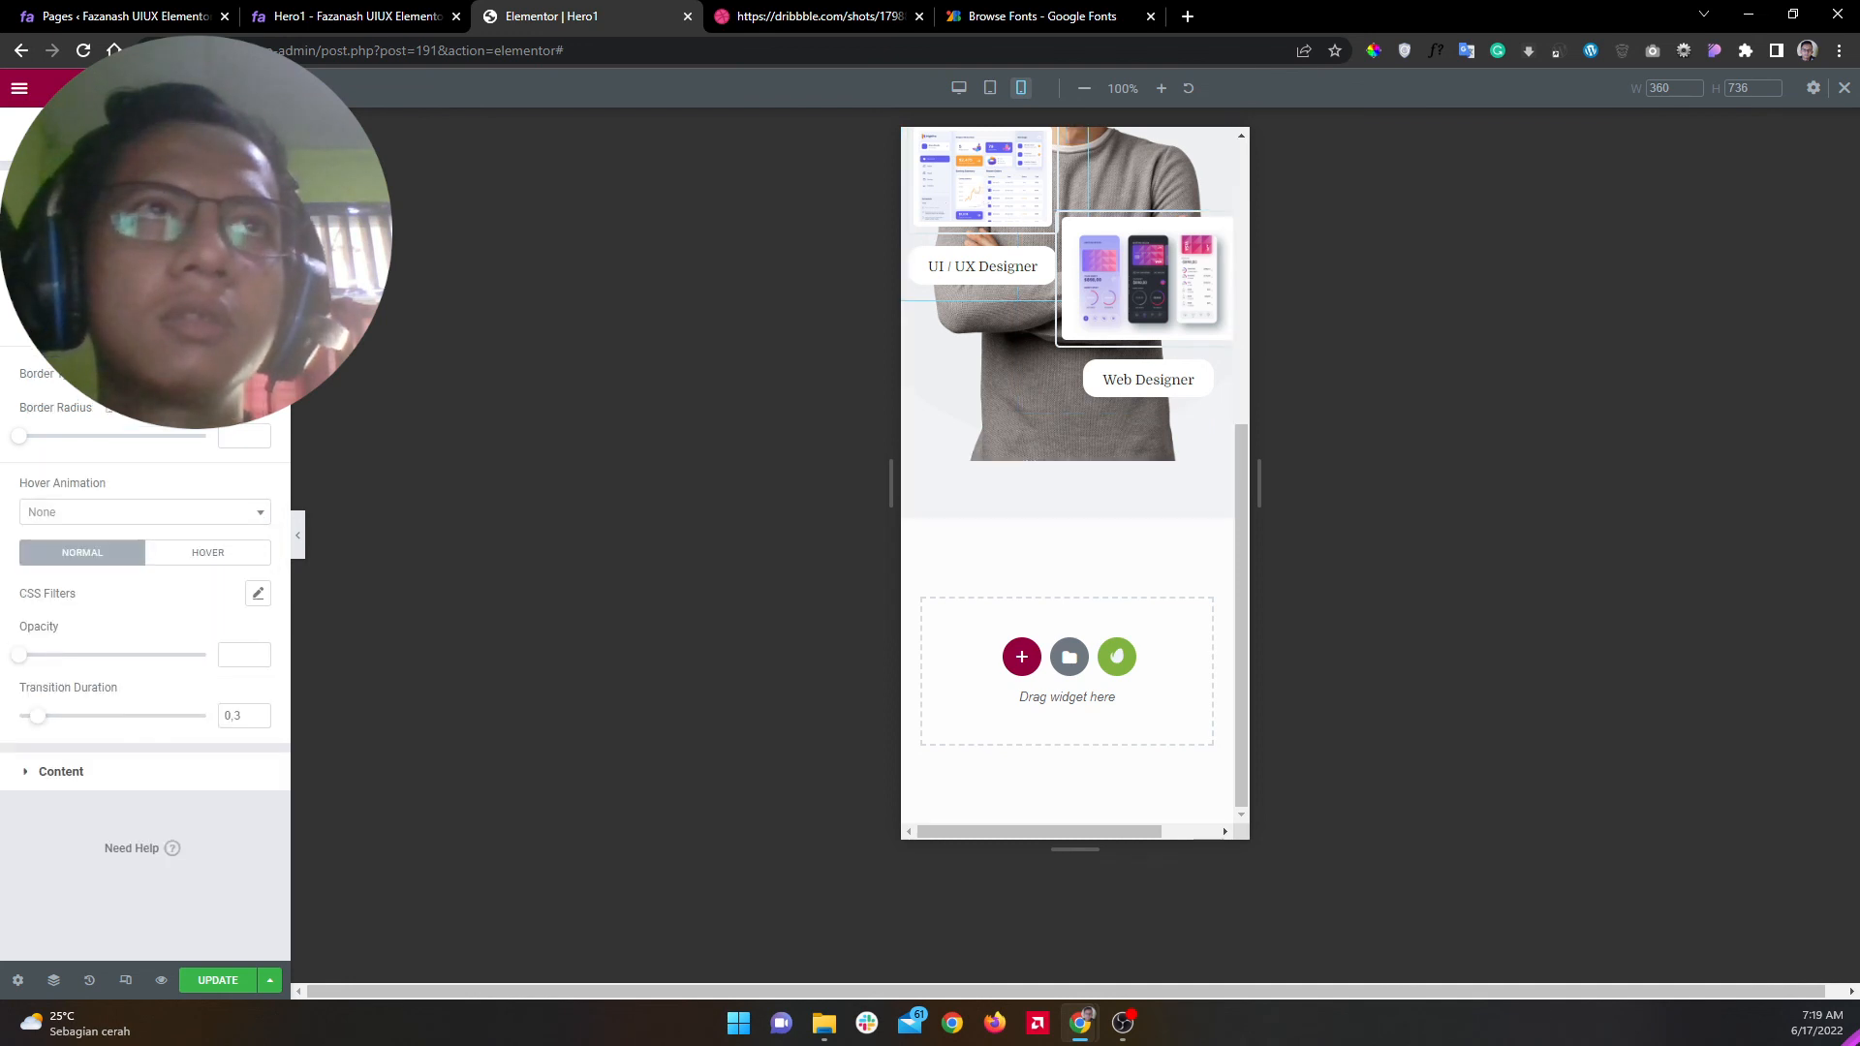
pyautogui.click(242, 138)
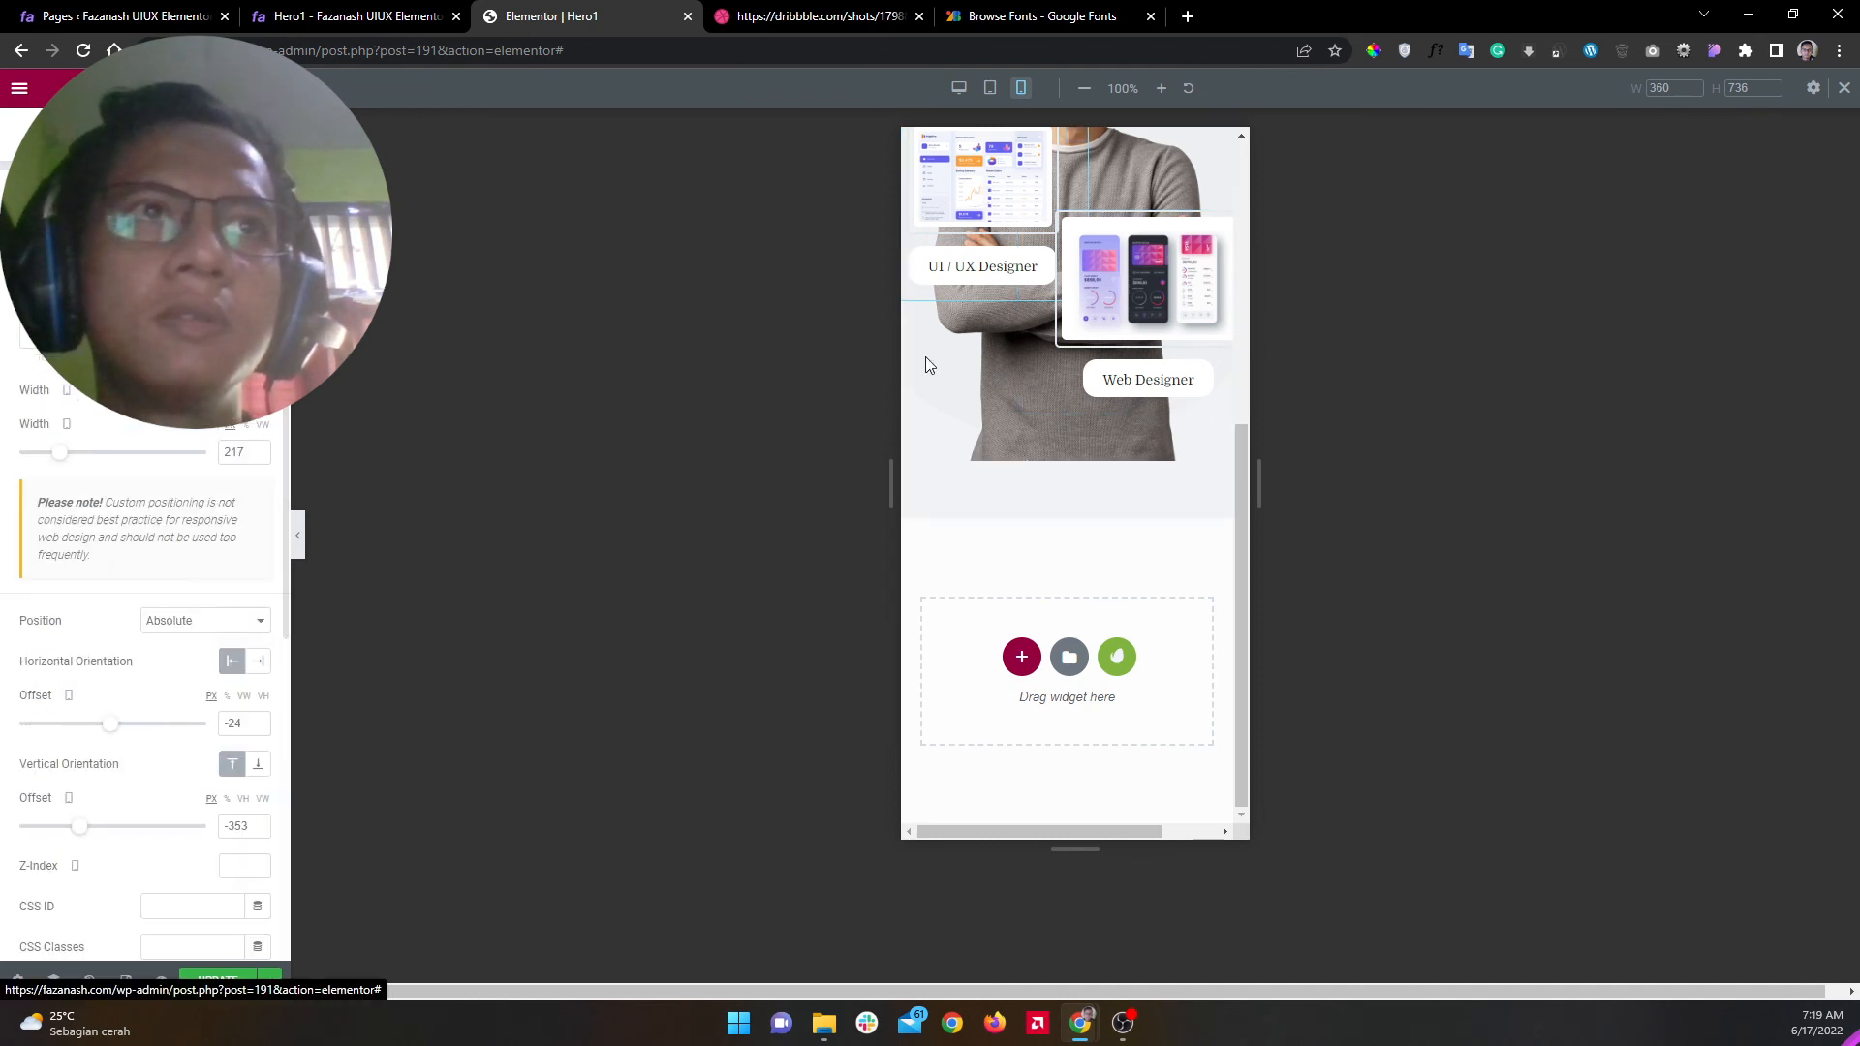
# Step: Set the Web Designer box width to 217 and move it down and right
pyautogui.click(1193, 308)
pyautogui.click(242, 138)
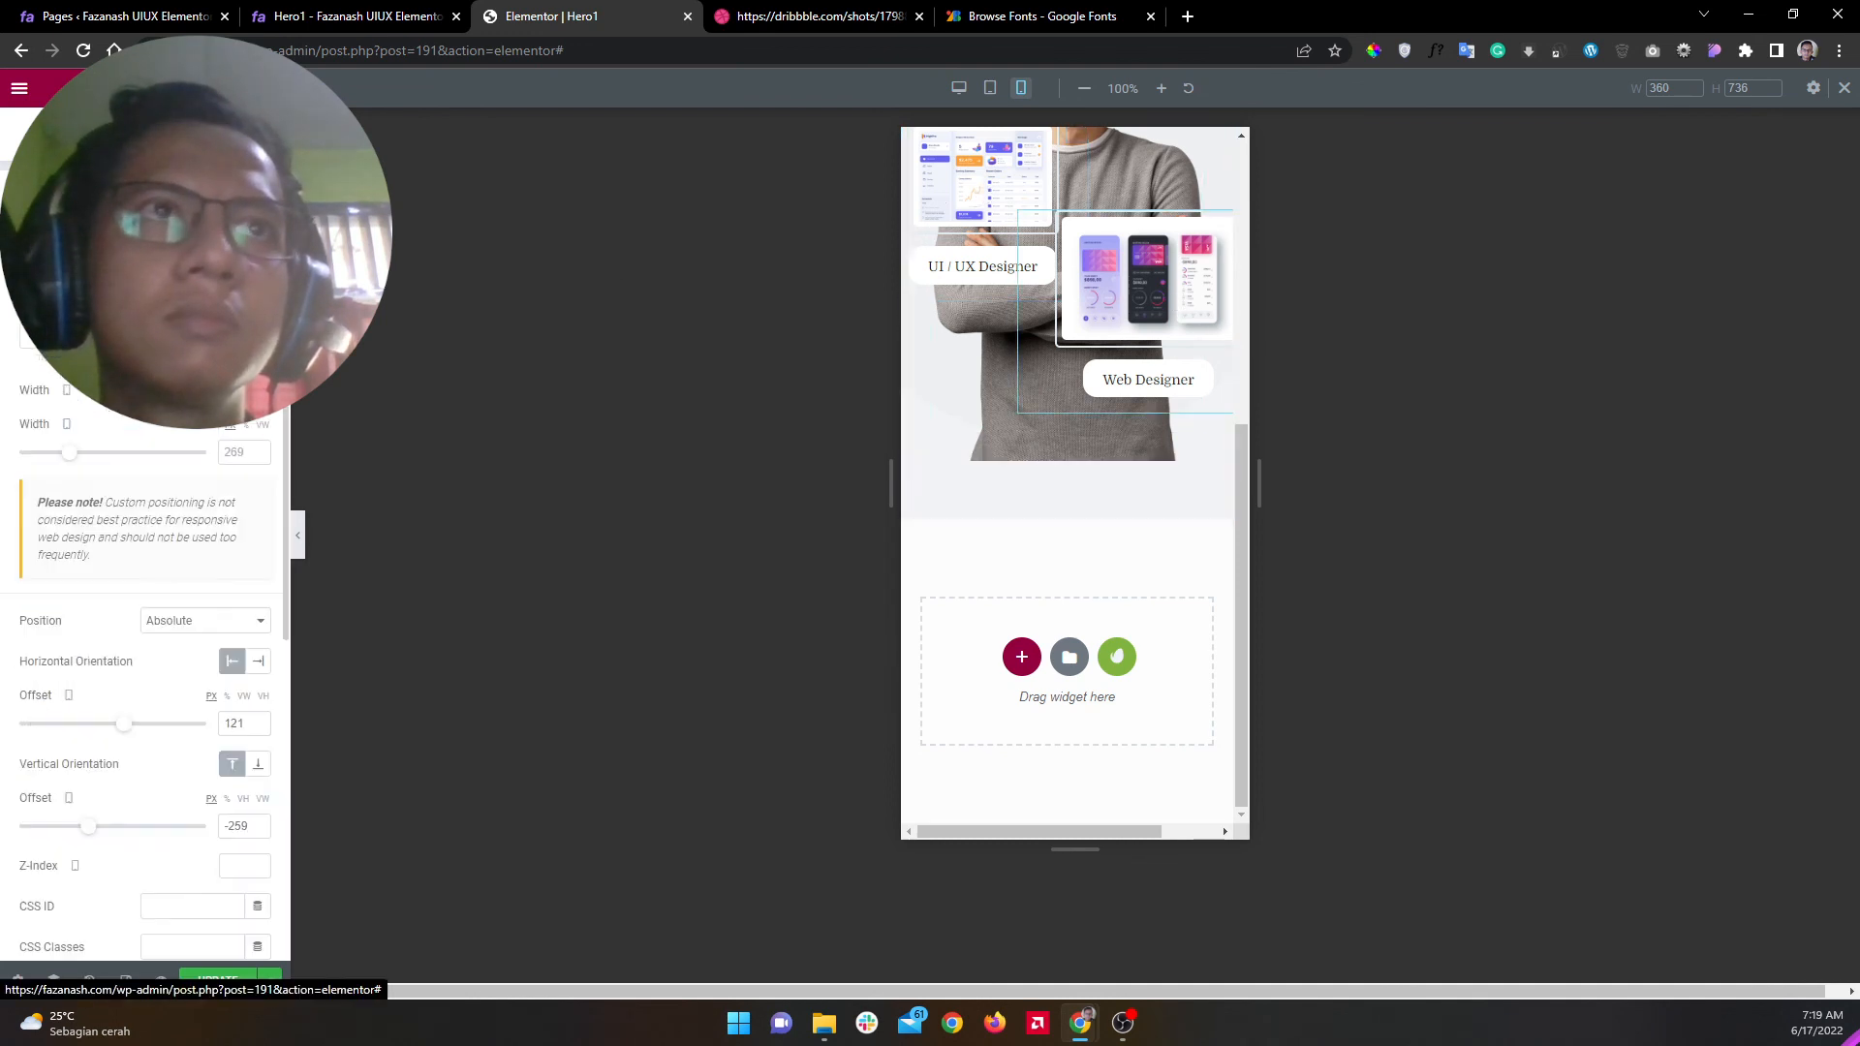
pyautogui.click(227, 453)
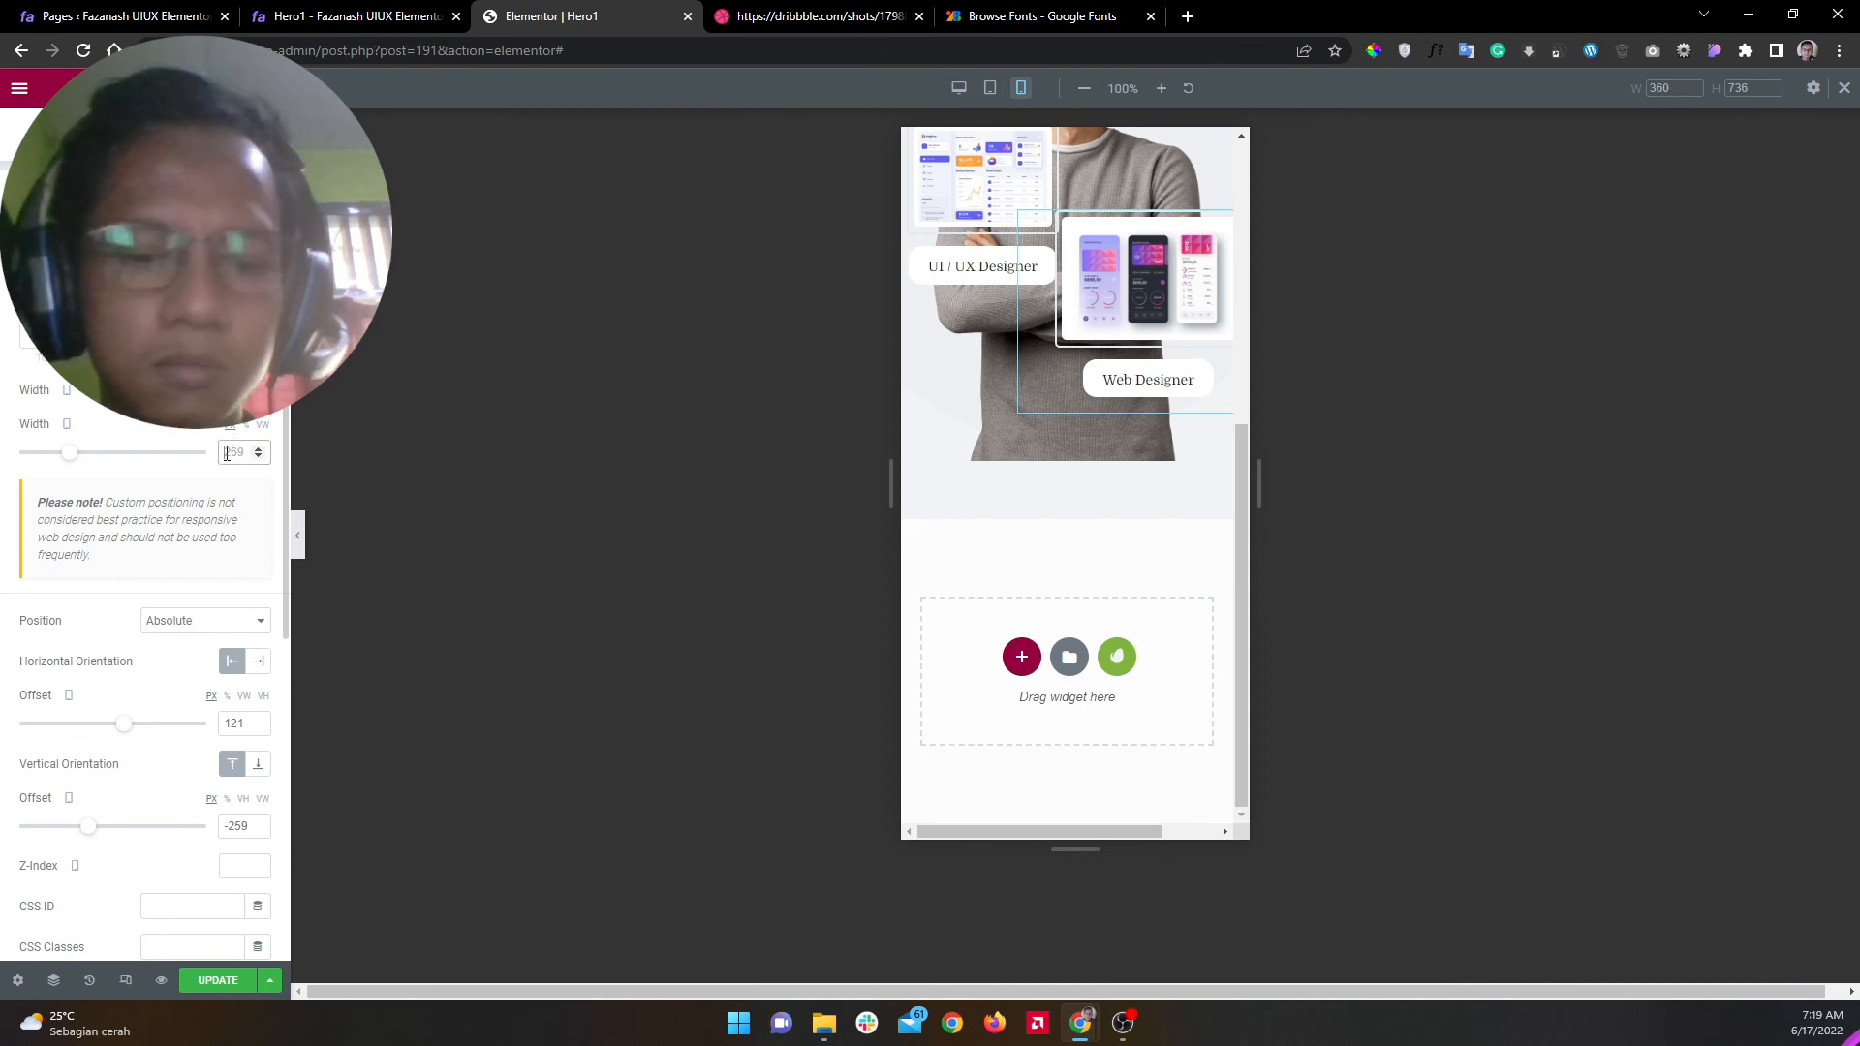
pyautogui.write('217')
pyautogui.moveTo(1142, 285); pyautogui.dragTo(1160, 355)
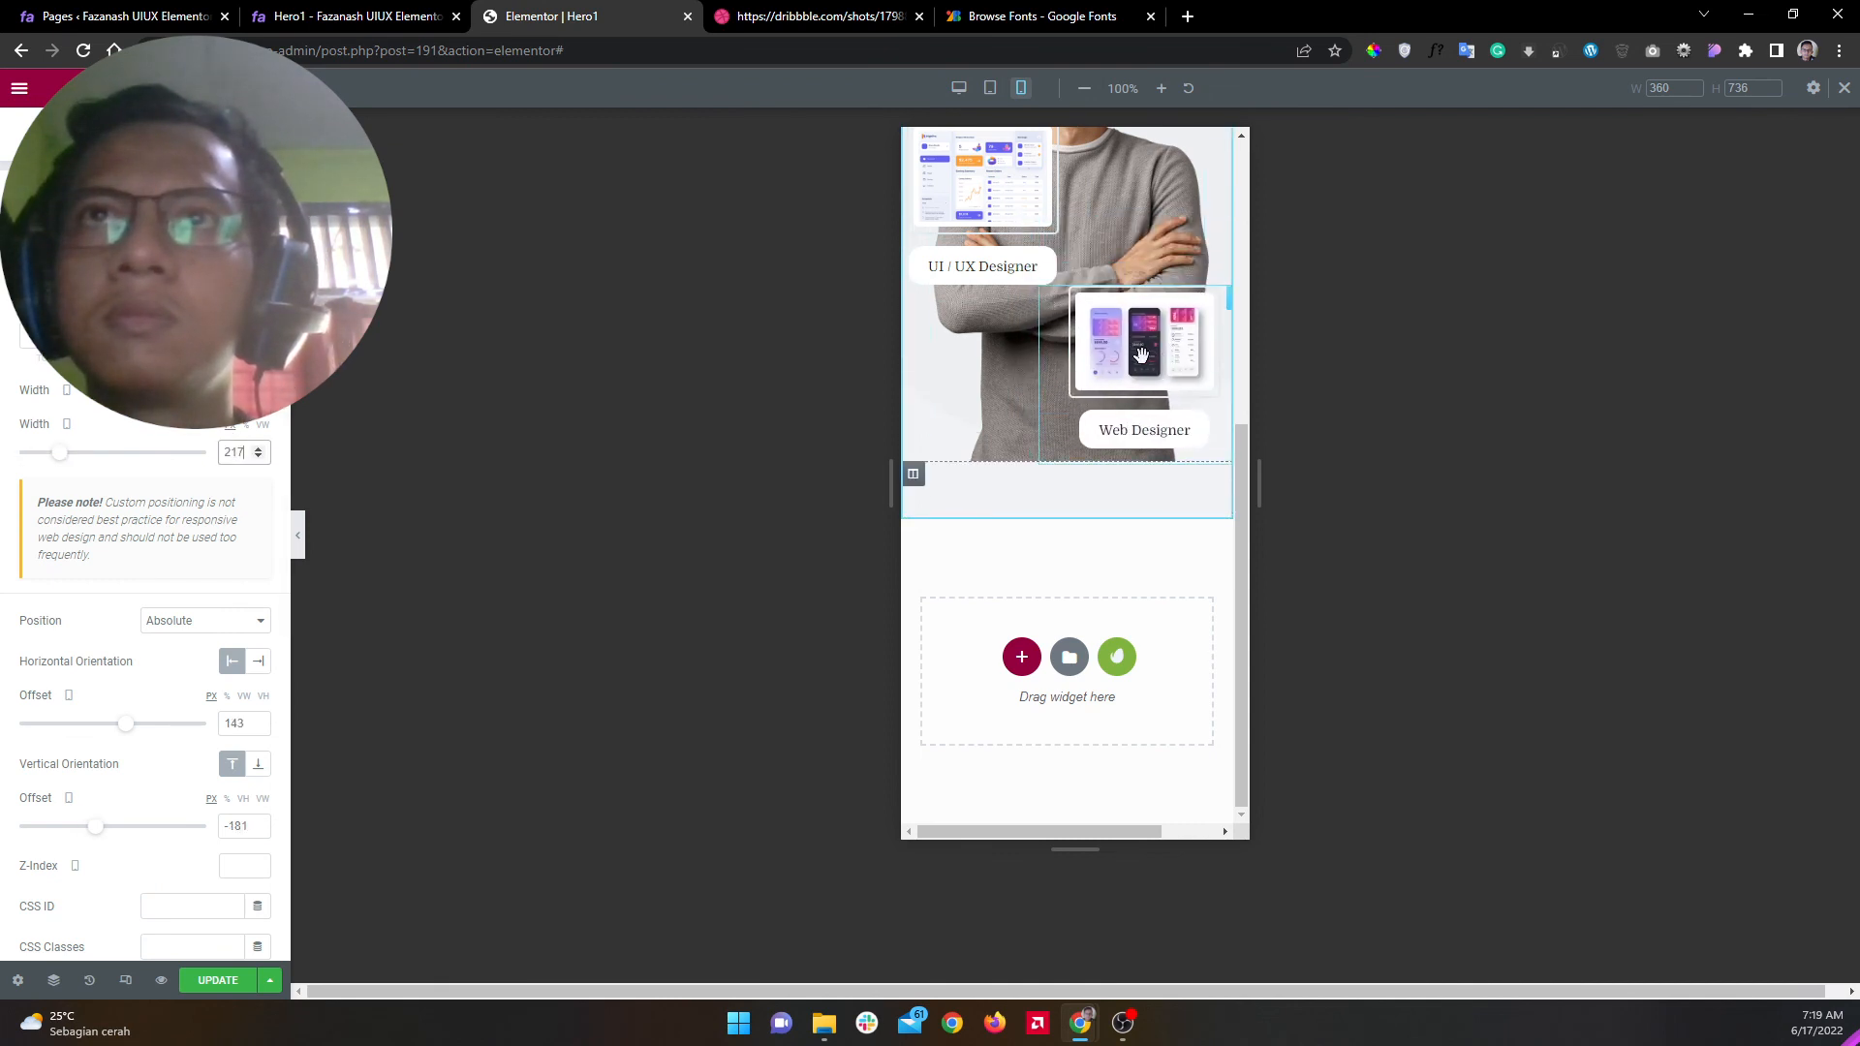
# Step: Lower the UI / UX Designer box over the folded arms and preview the mobile hero panel-free
pyautogui.scroll(5, 986, 644)
pyautogui.moveTo(986, 649); pyautogui.dragTo(992, 669)
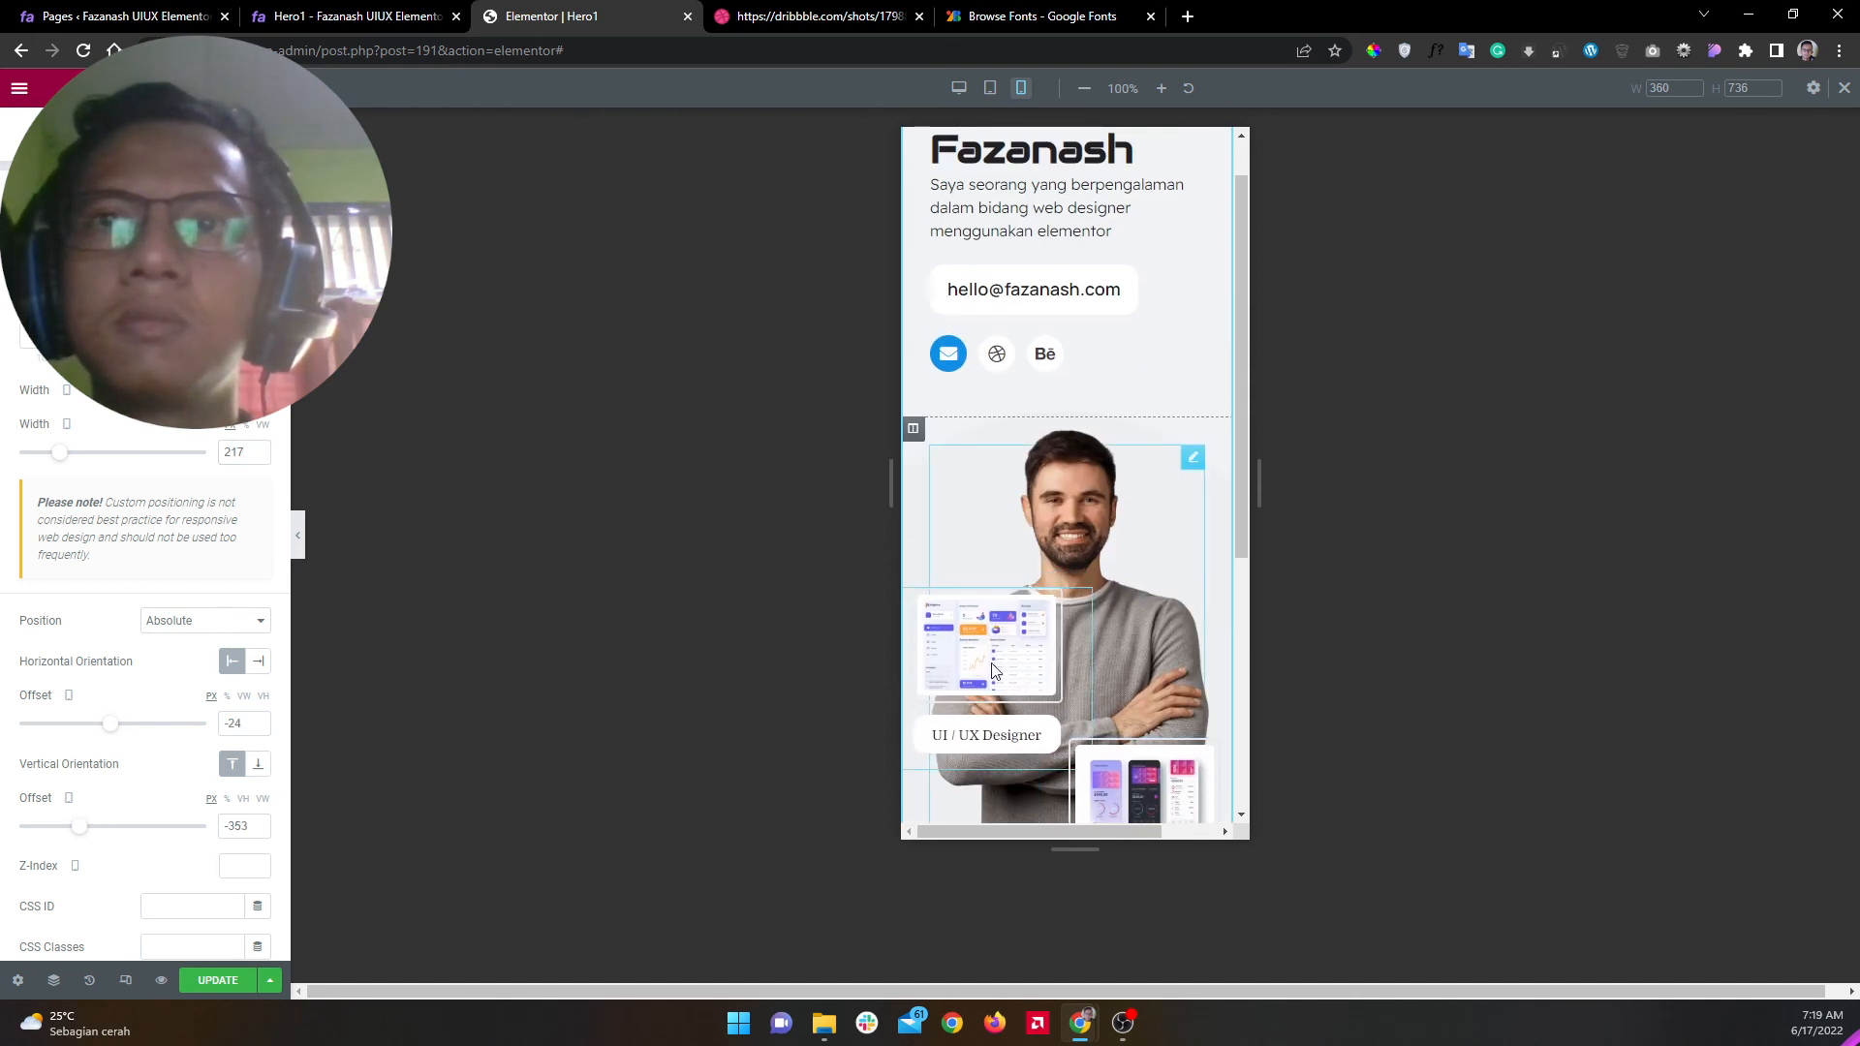
pyautogui.moveTo(1151, 638); pyautogui.dragTo(1083, 480)
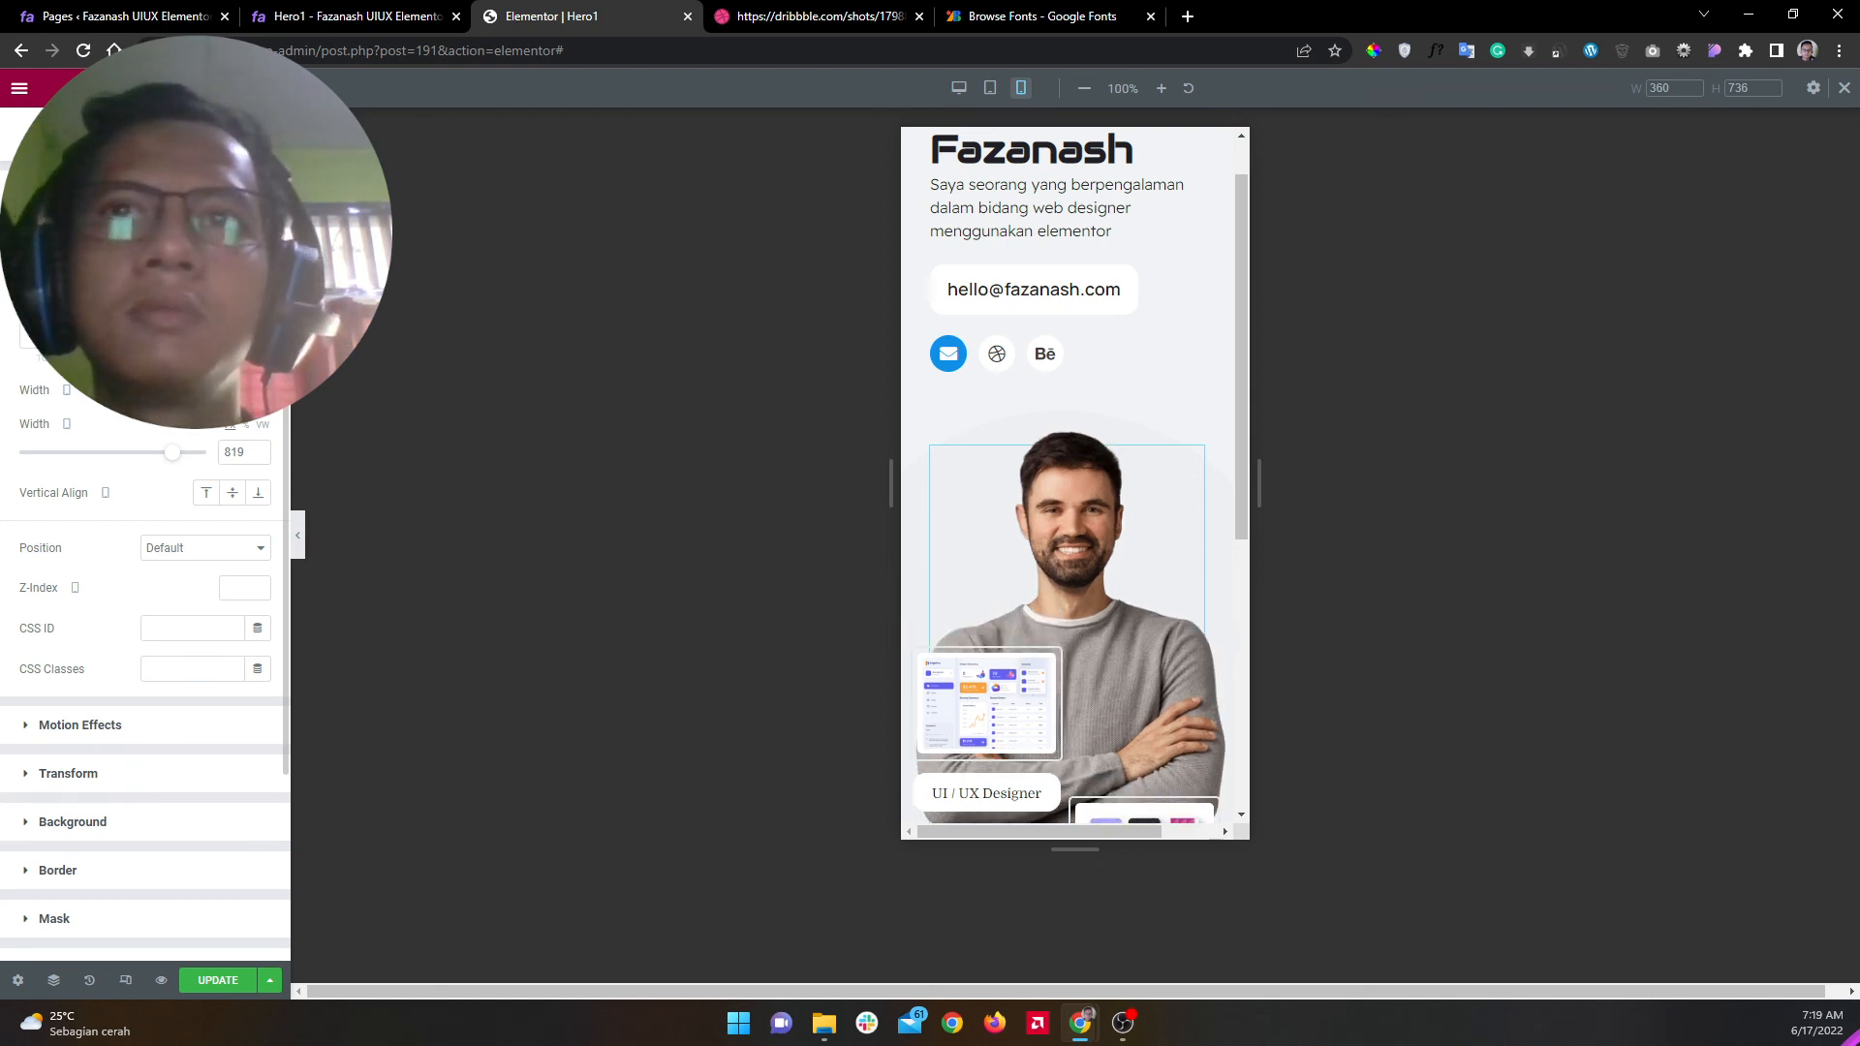
pyautogui.scroll(-4, 1187, 549)
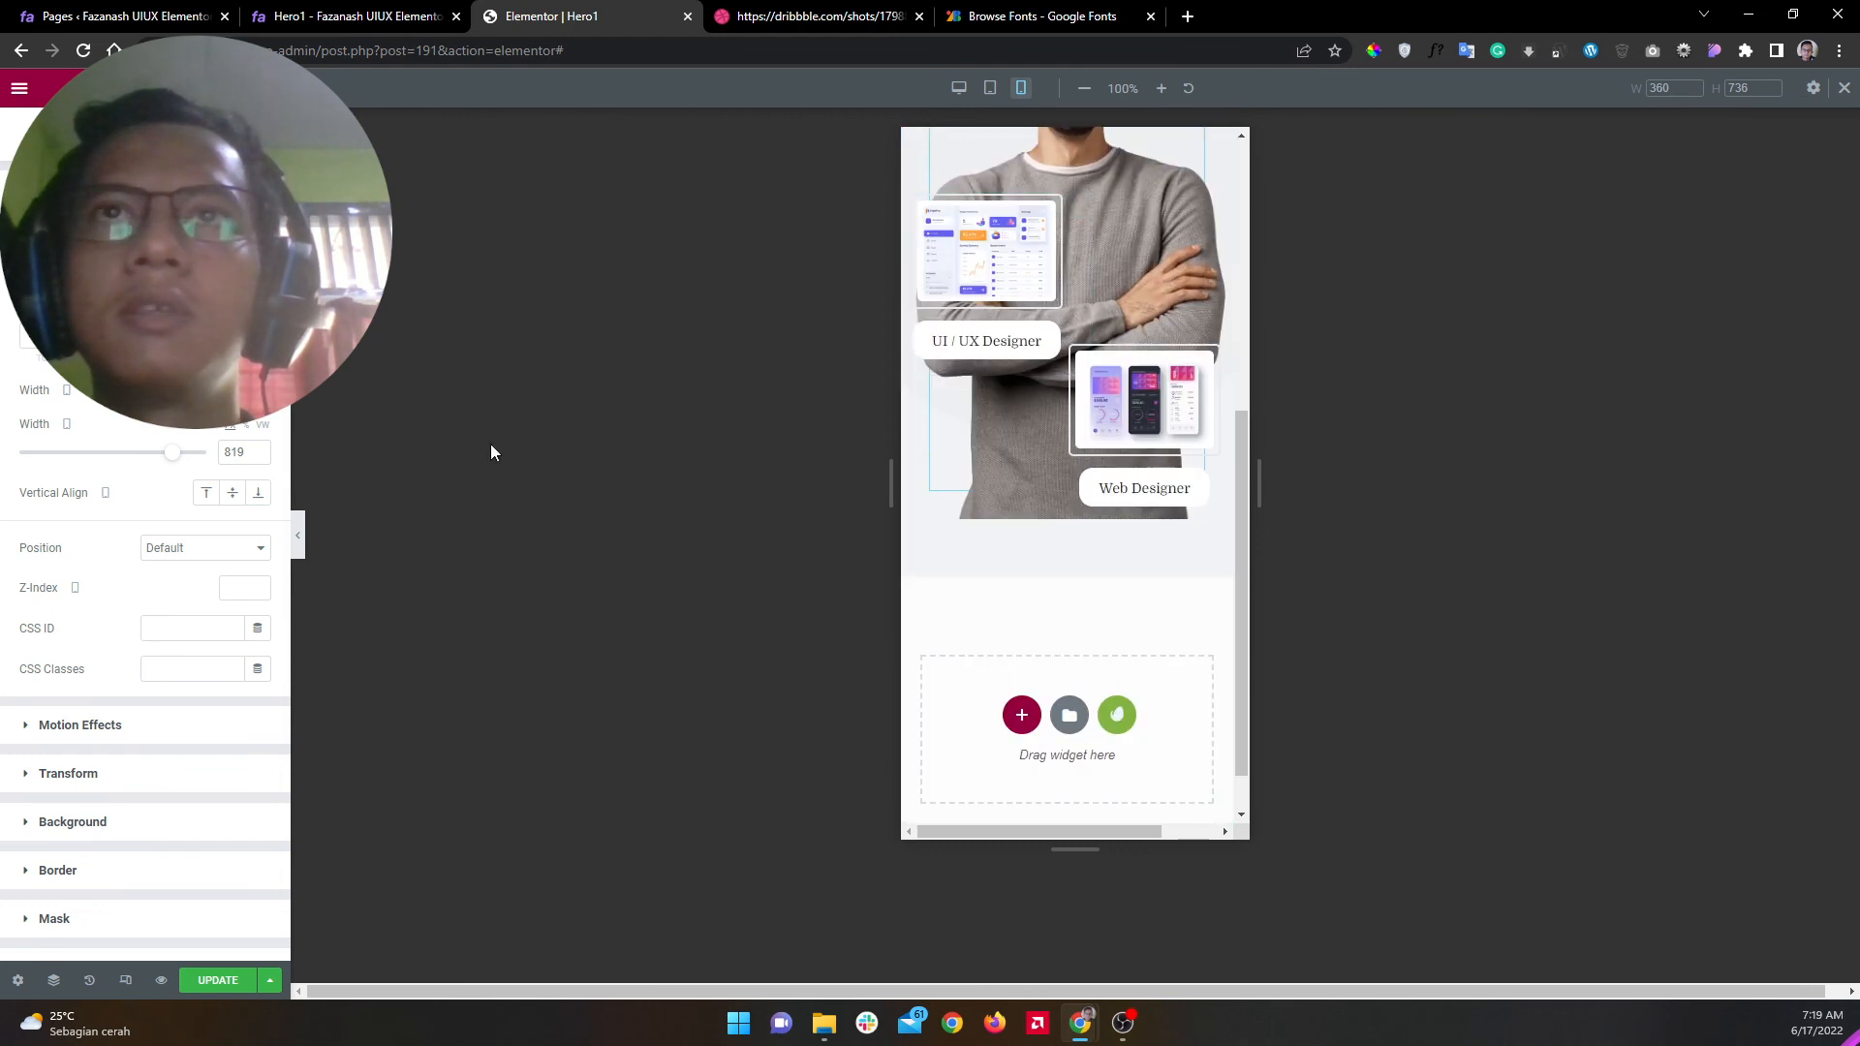
pyautogui.click(301, 551)
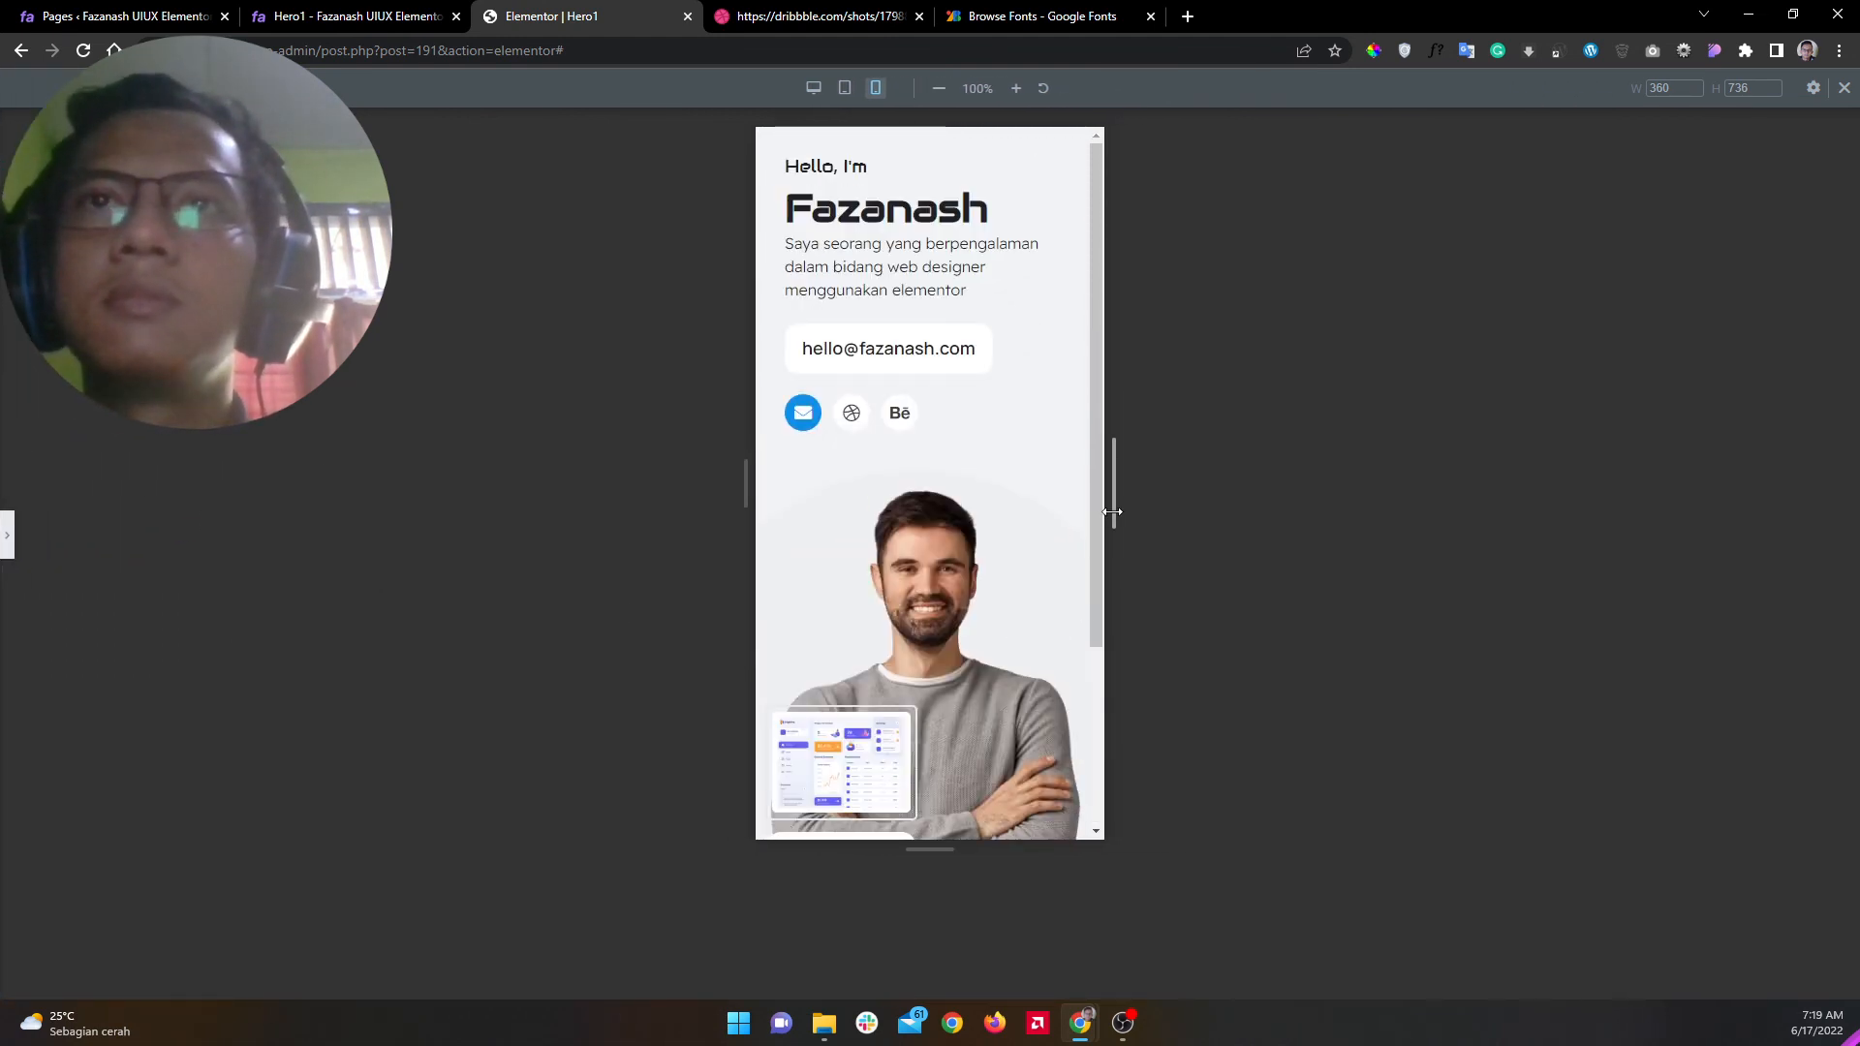
# Step: Nudge the UI / UX box lower and move the Web Designer card to offsets 141 and -214
pyautogui.click(6, 547)
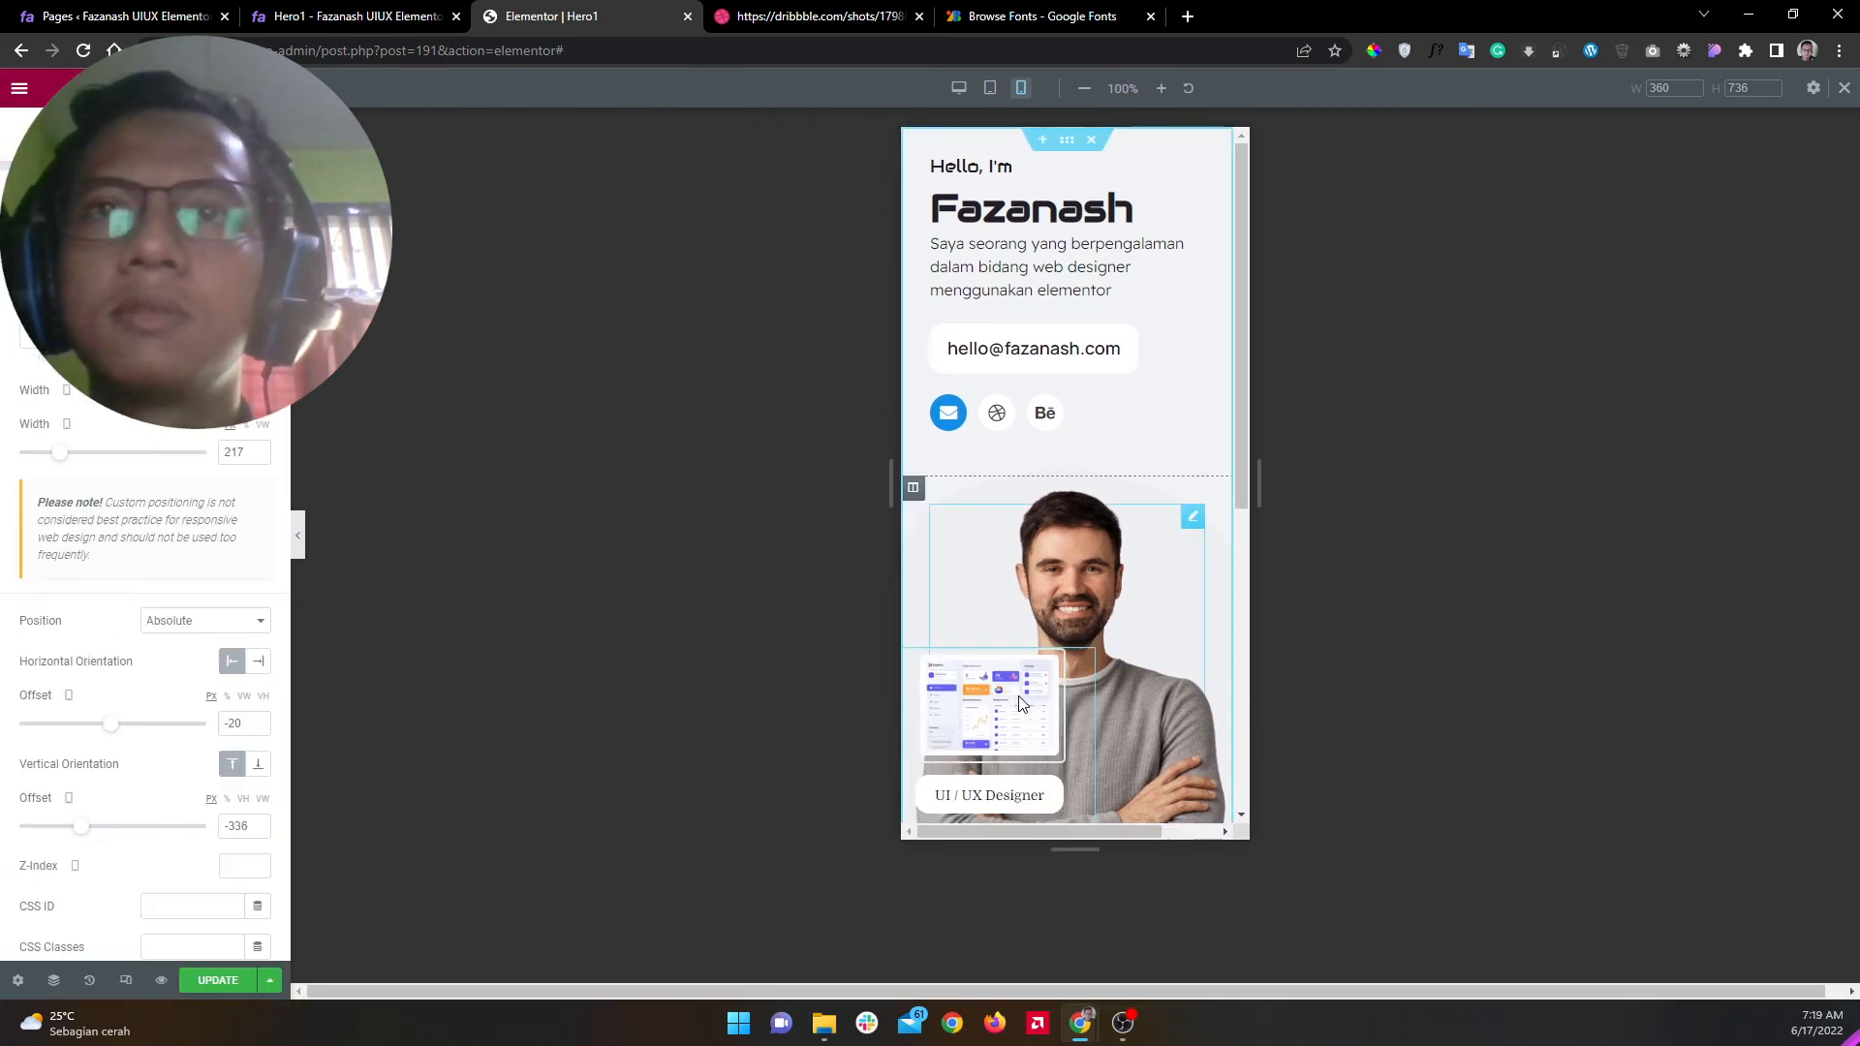
pyautogui.moveTo(1019, 696); pyautogui.dragTo(1018, 703)
pyautogui.scroll(-5, 1097, 653)
pyautogui.click(1136, 459)
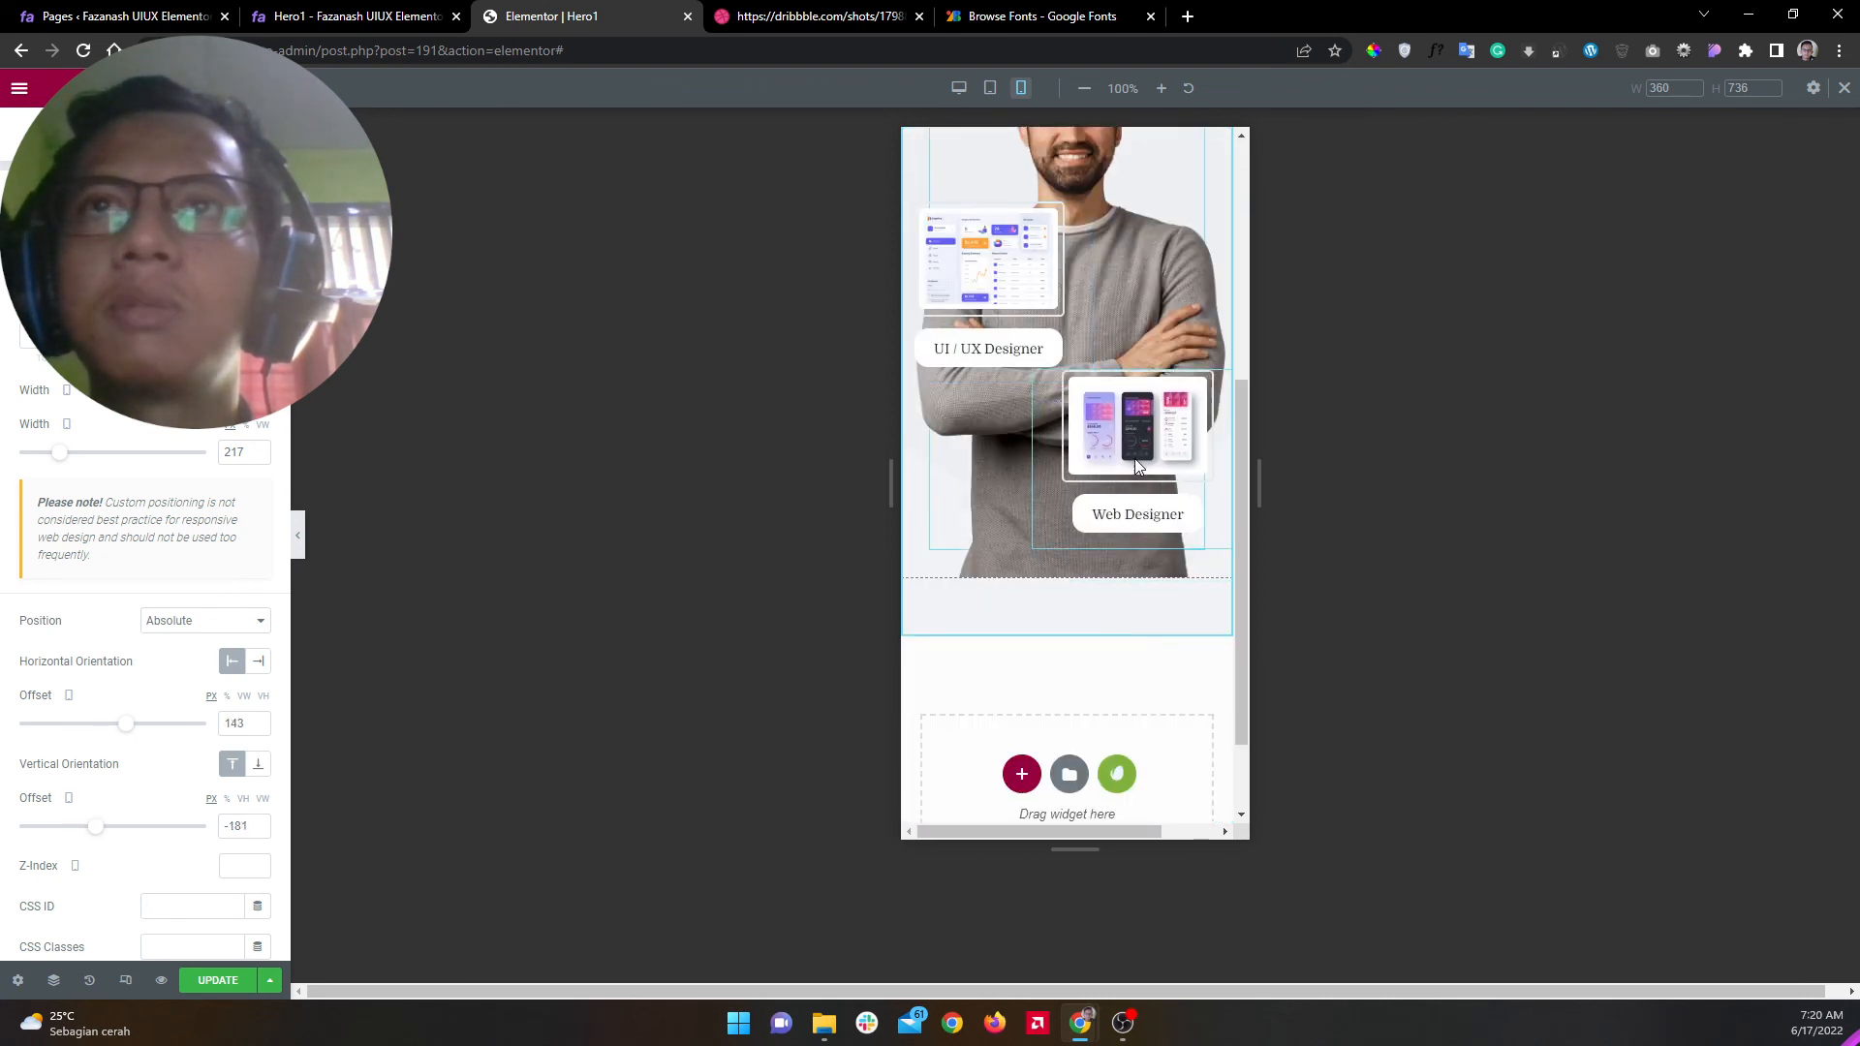
pyautogui.moveTo(1137, 462); pyautogui.dragTo(1144, 469)
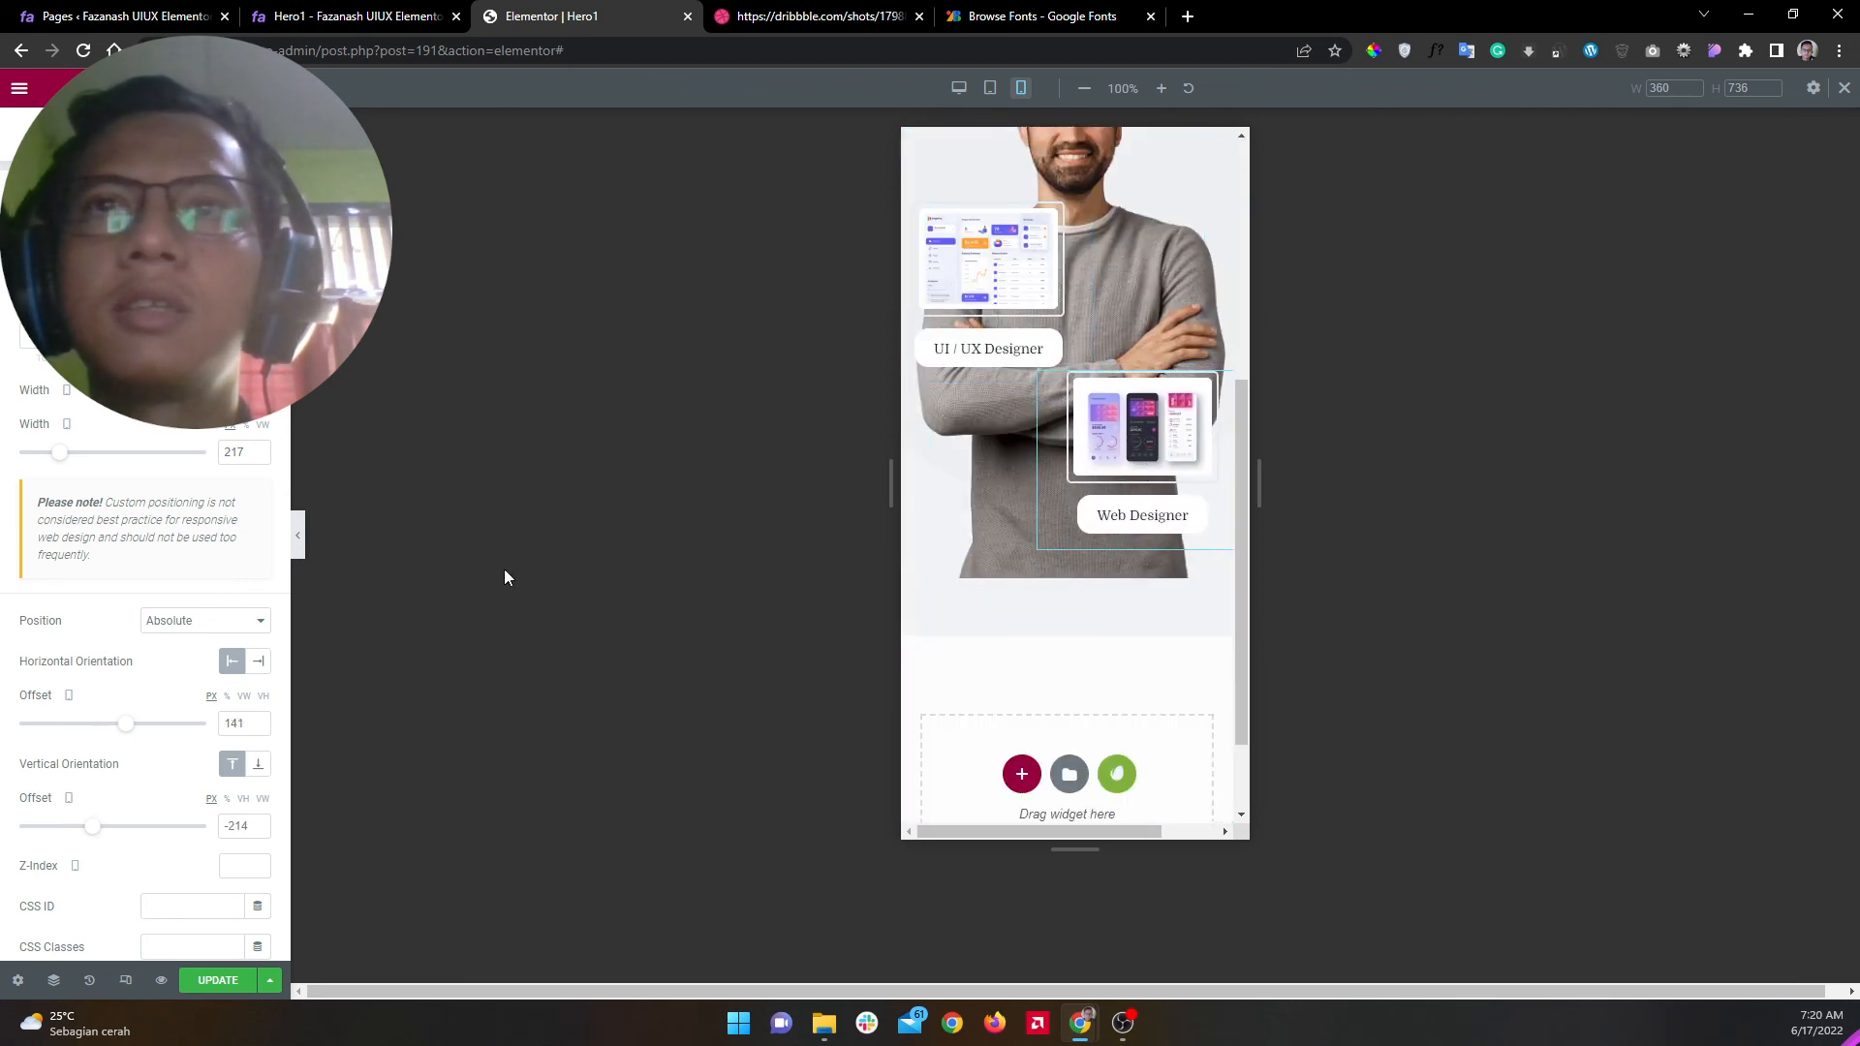
# Step: Preview the mobile layout, then open the Navigator element tree
pyautogui.click(300, 543)
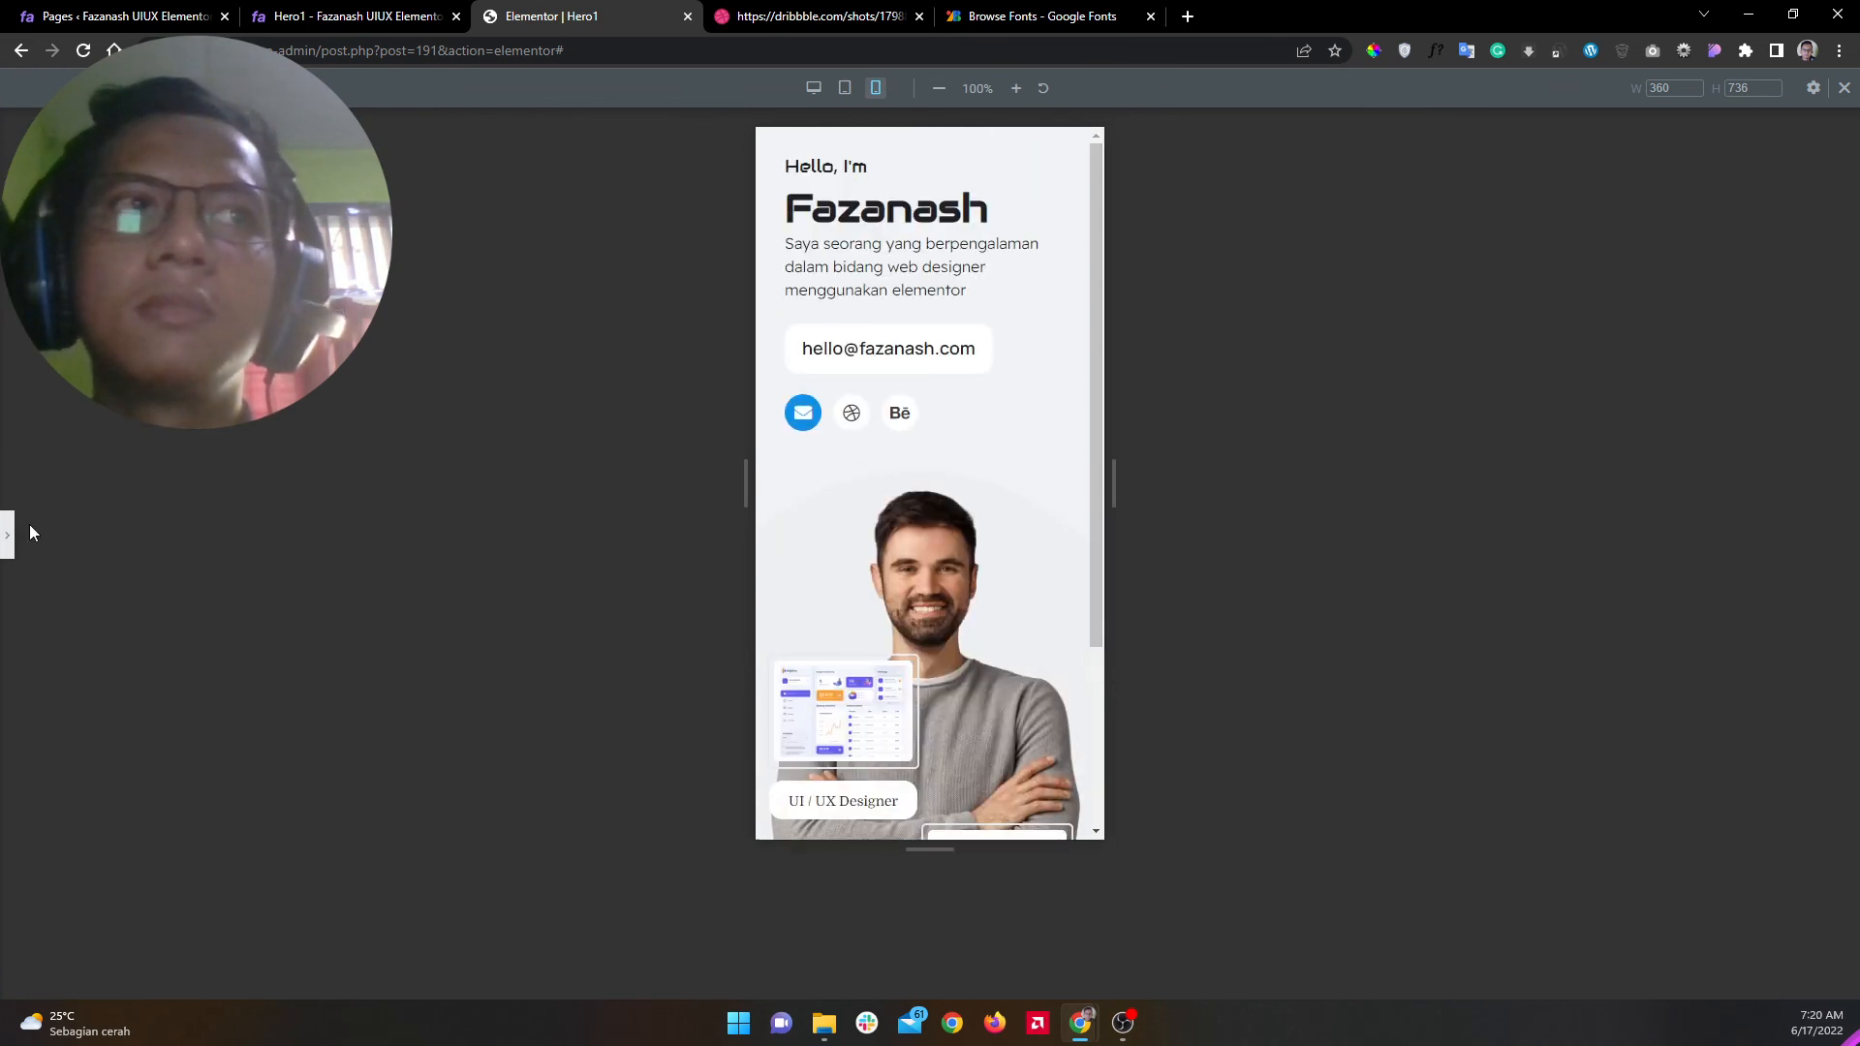
pyautogui.click(6, 539)
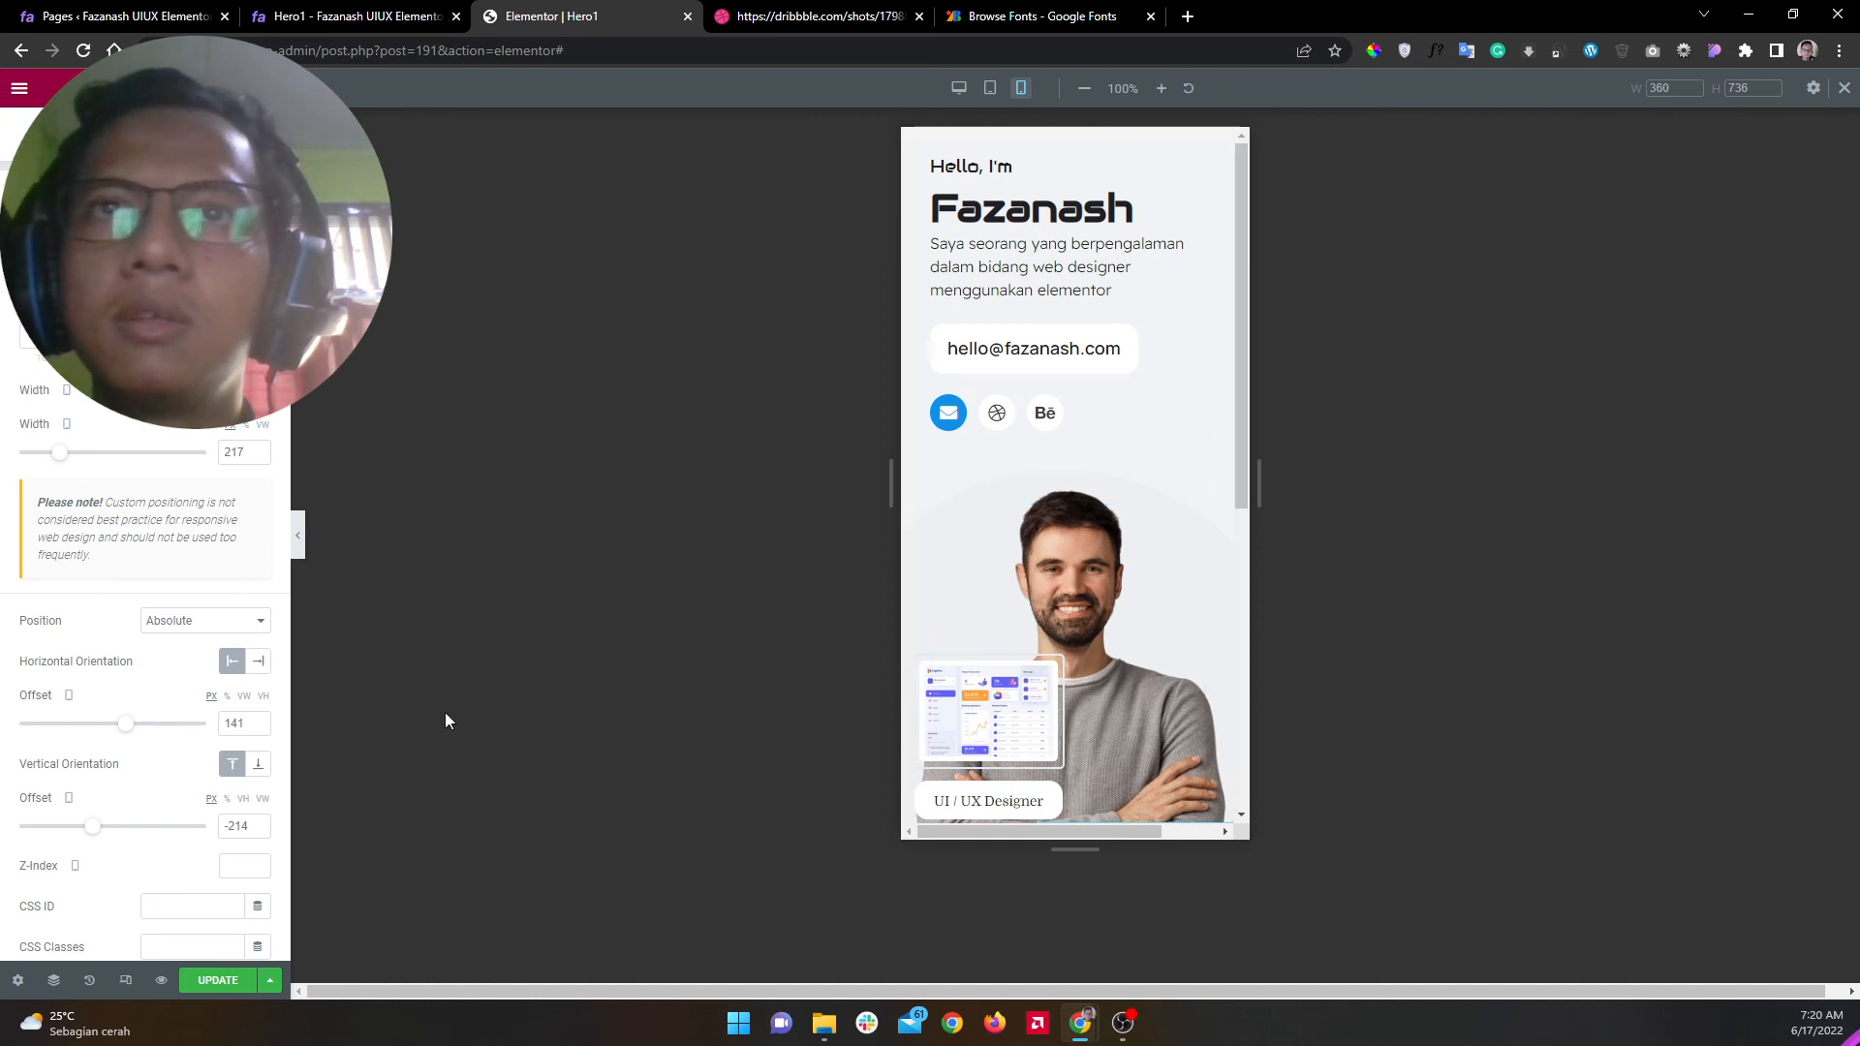
pyautogui.click(53, 980)
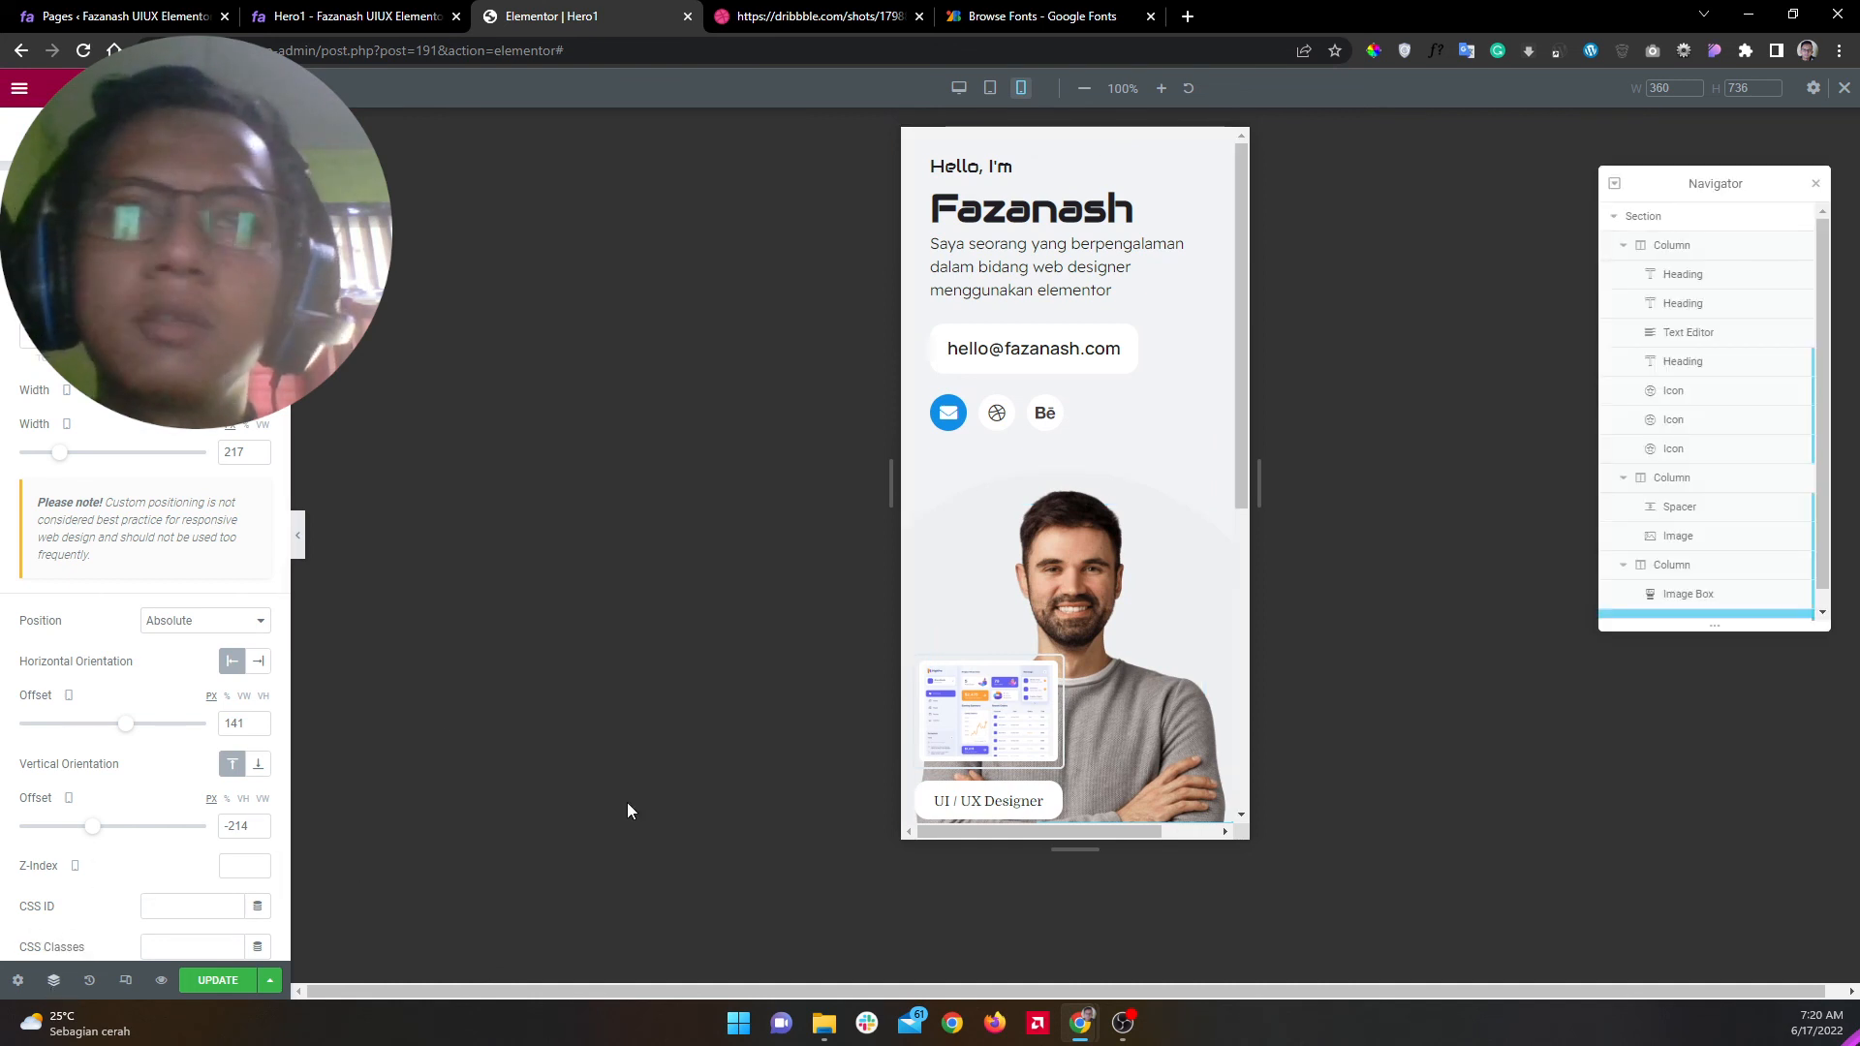
# Step: Give the spacer width 400 with horizontal offset -13 and vertical offset 66
pyautogui.click(1712, 516)
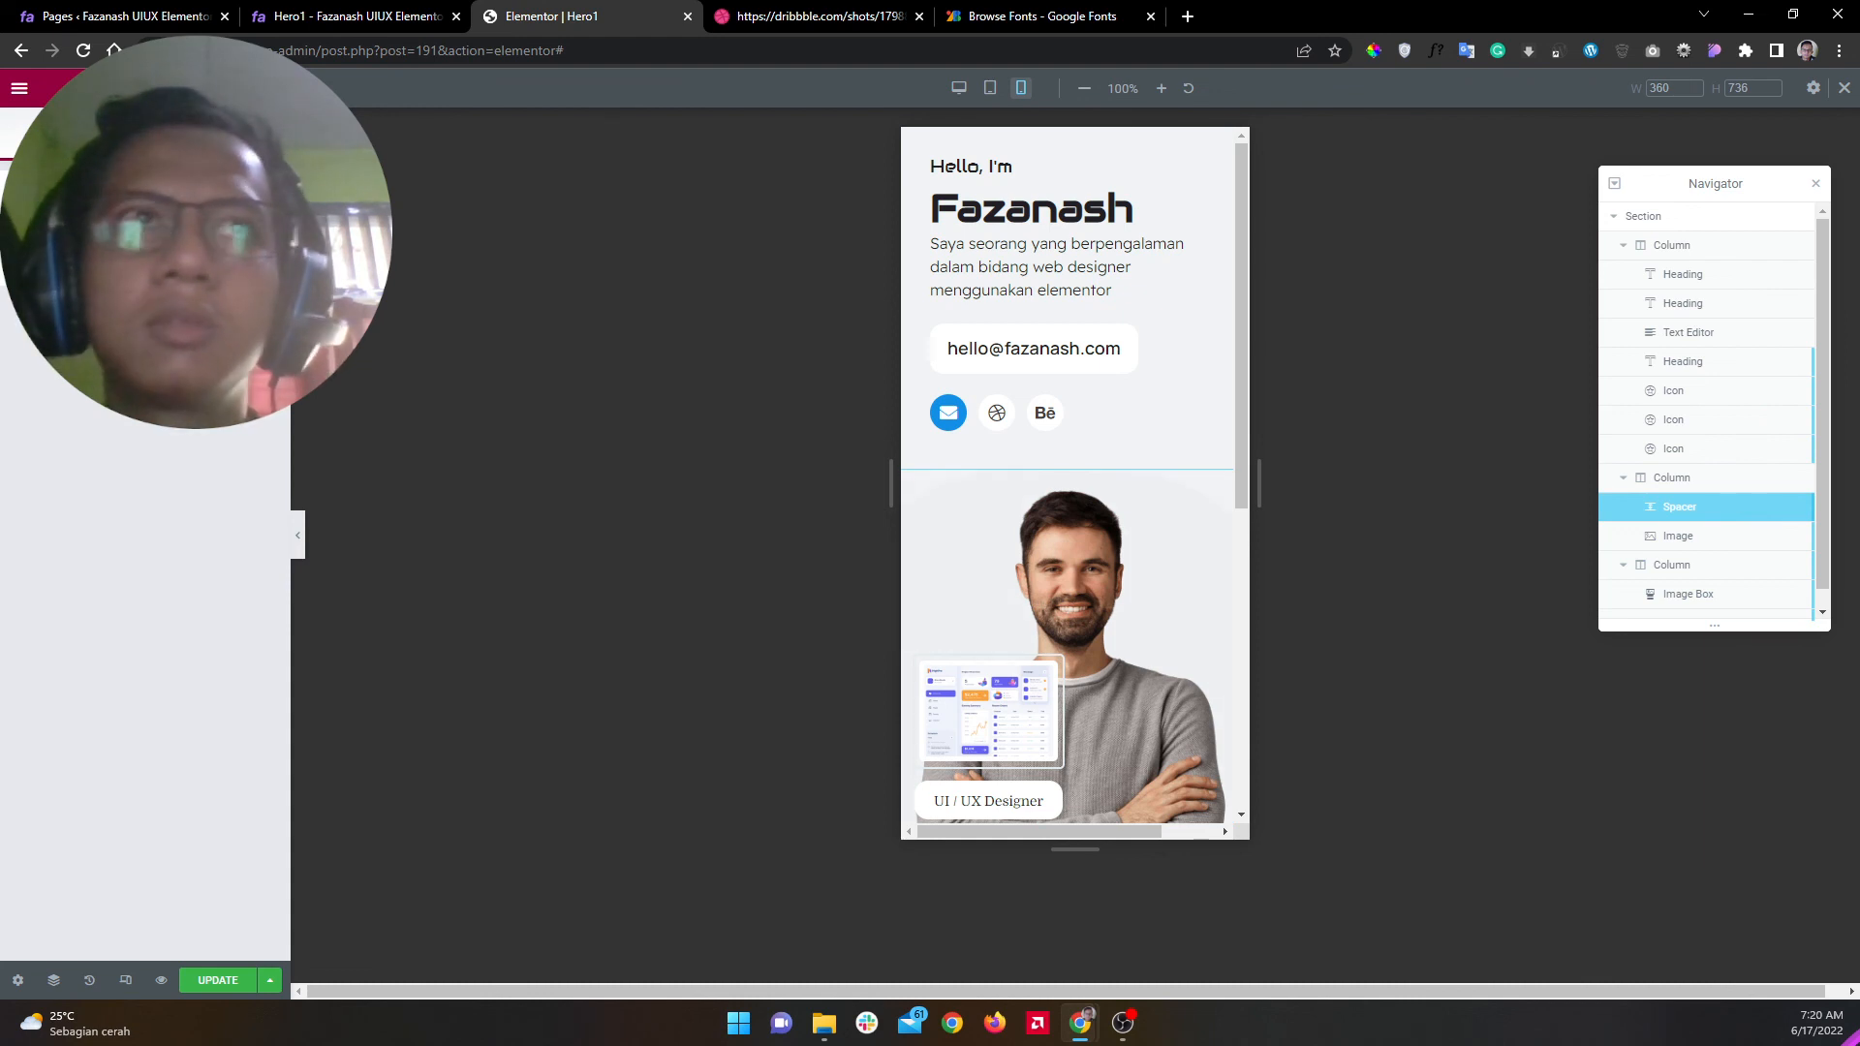
pyautogui.click(218, 137)
pyautogui.doubleClick(229, 450)
pyautogui.write('400')
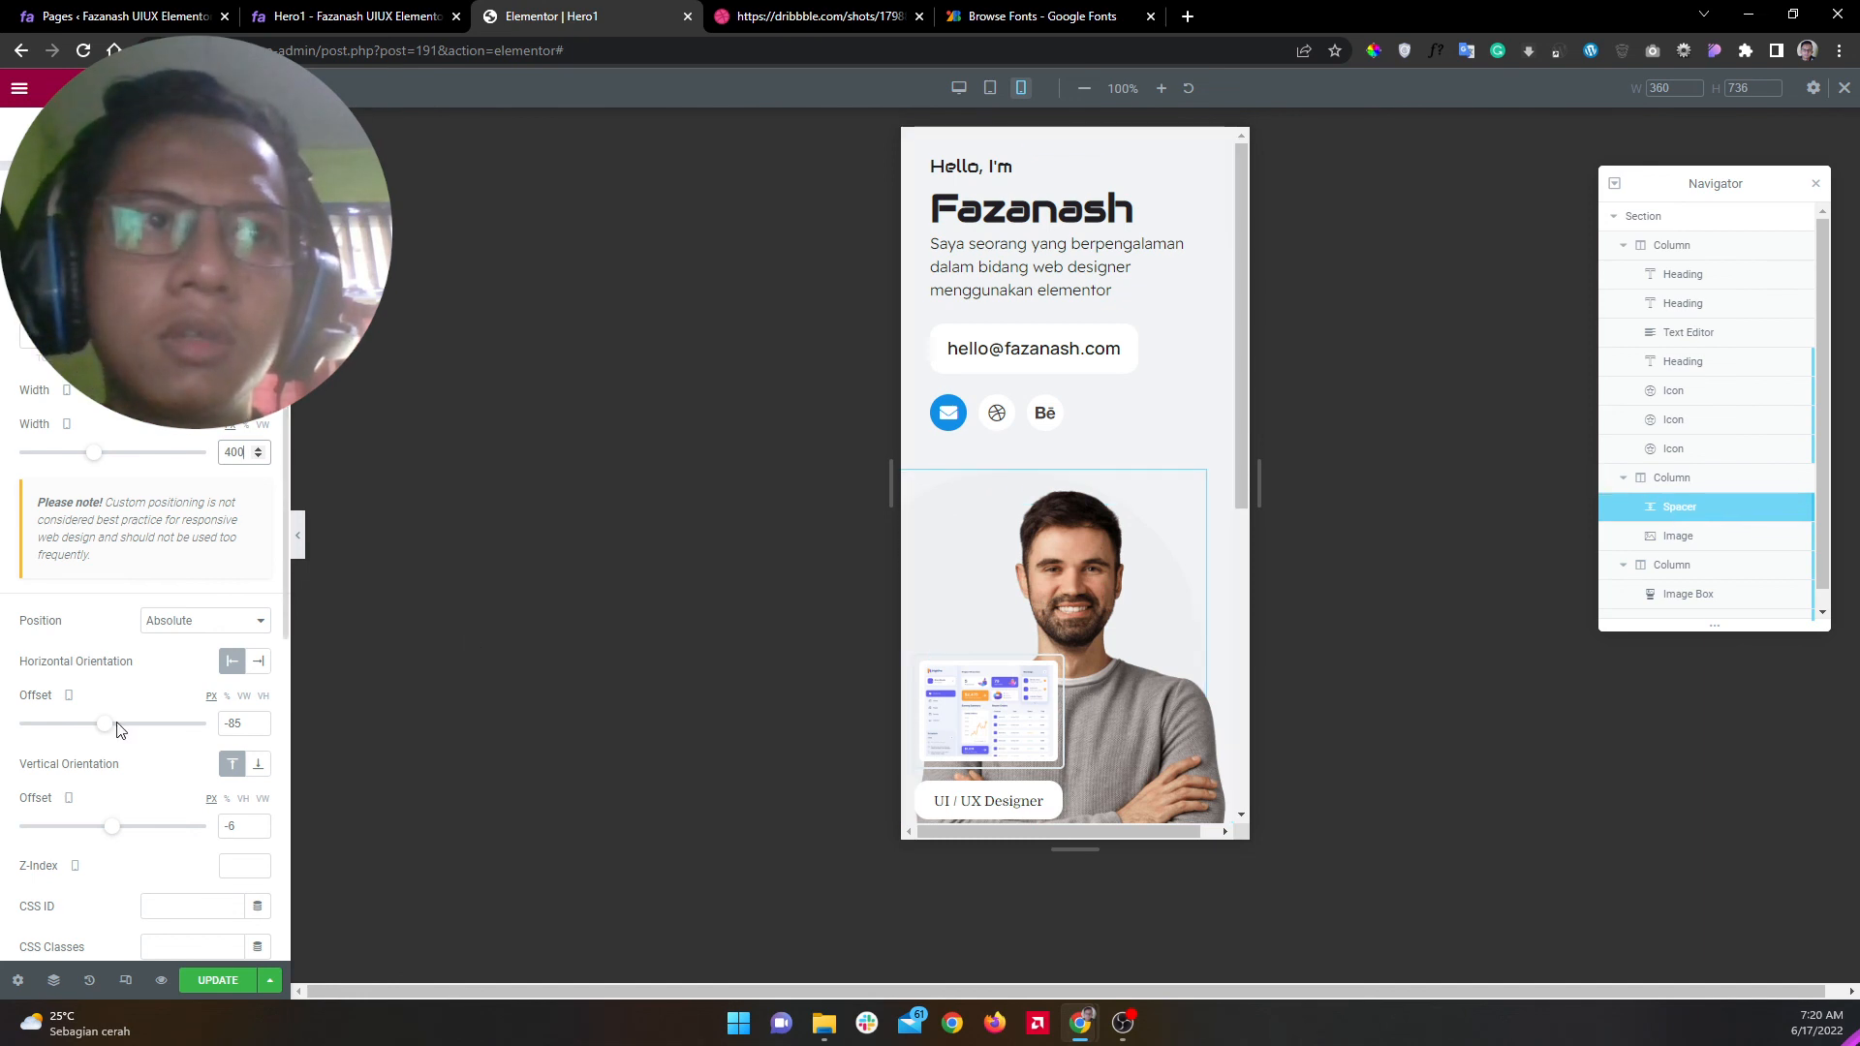
pyautogui.moveTo(103, 731); pyautogui.dragTo(108, 736)
pyautogui.moveTo(112, 825); pyautogui.dragTo(118, 830)
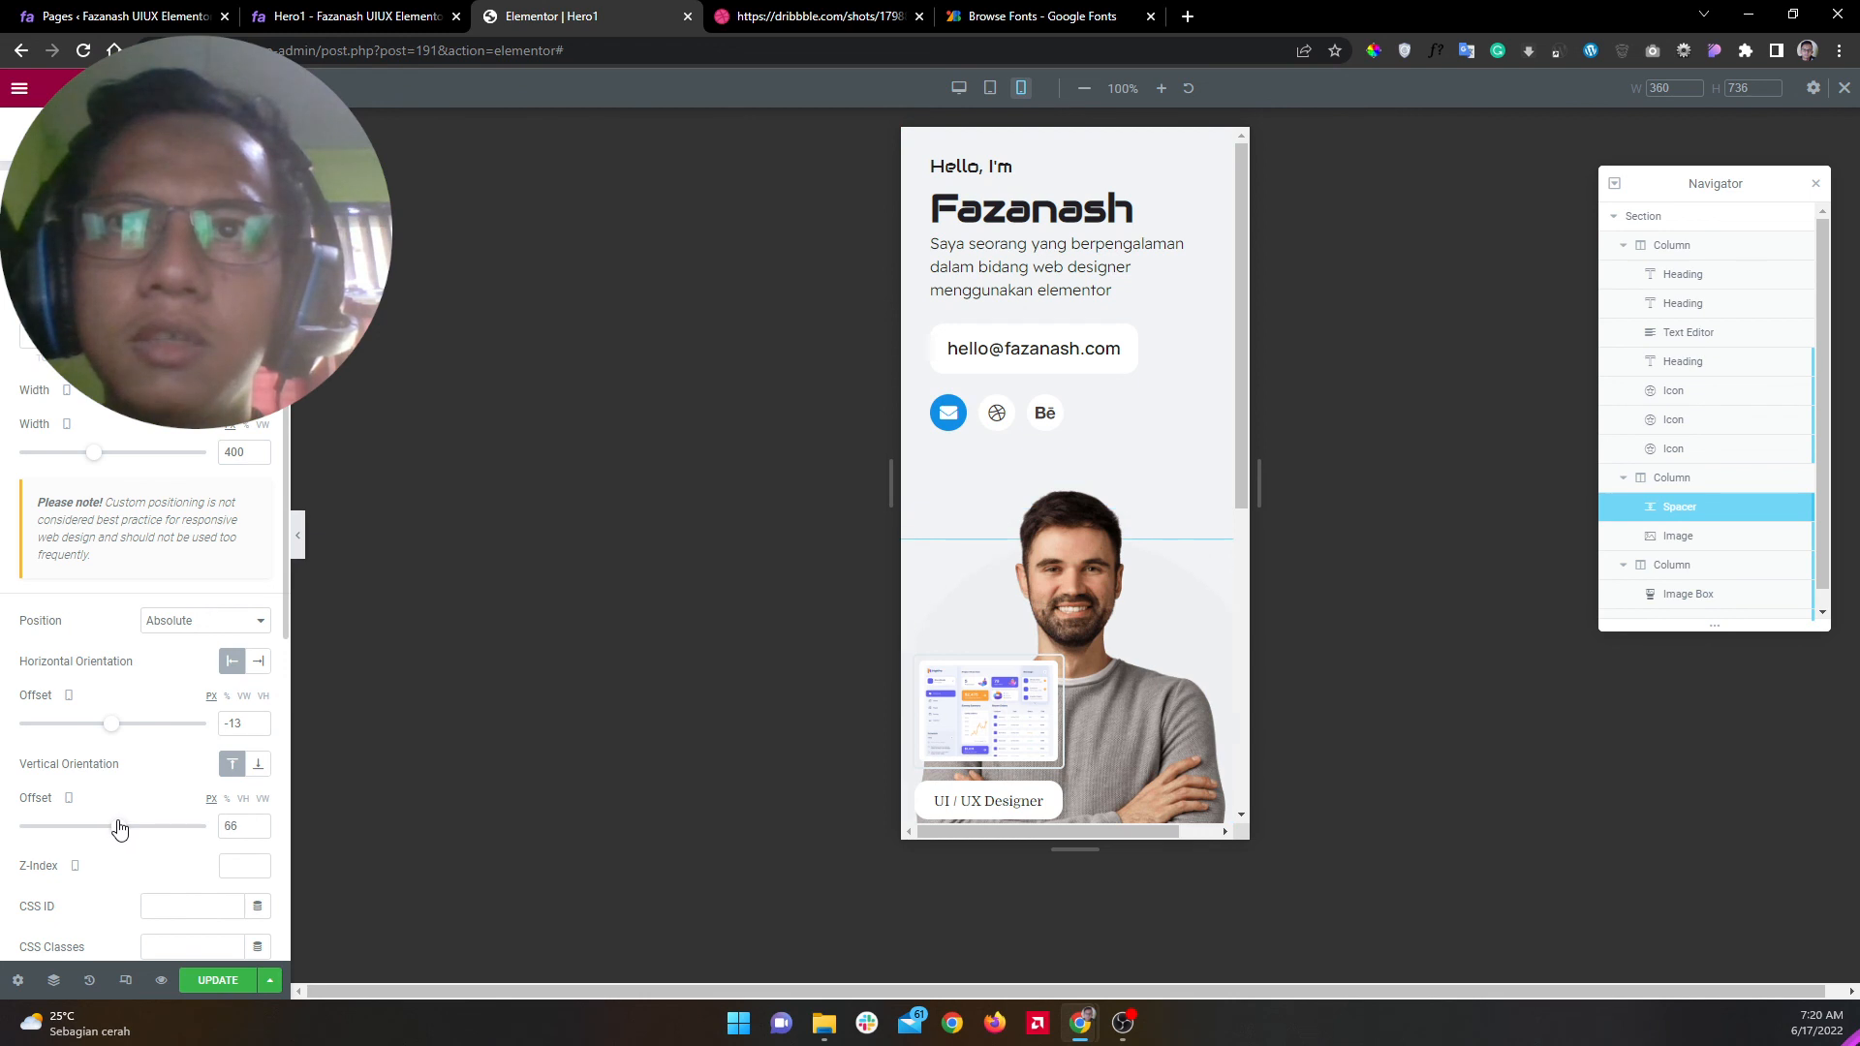
# Step: Preview the mobile layout with the panels hidden, scrolling through the hero
pyautogui.click(300, 547)
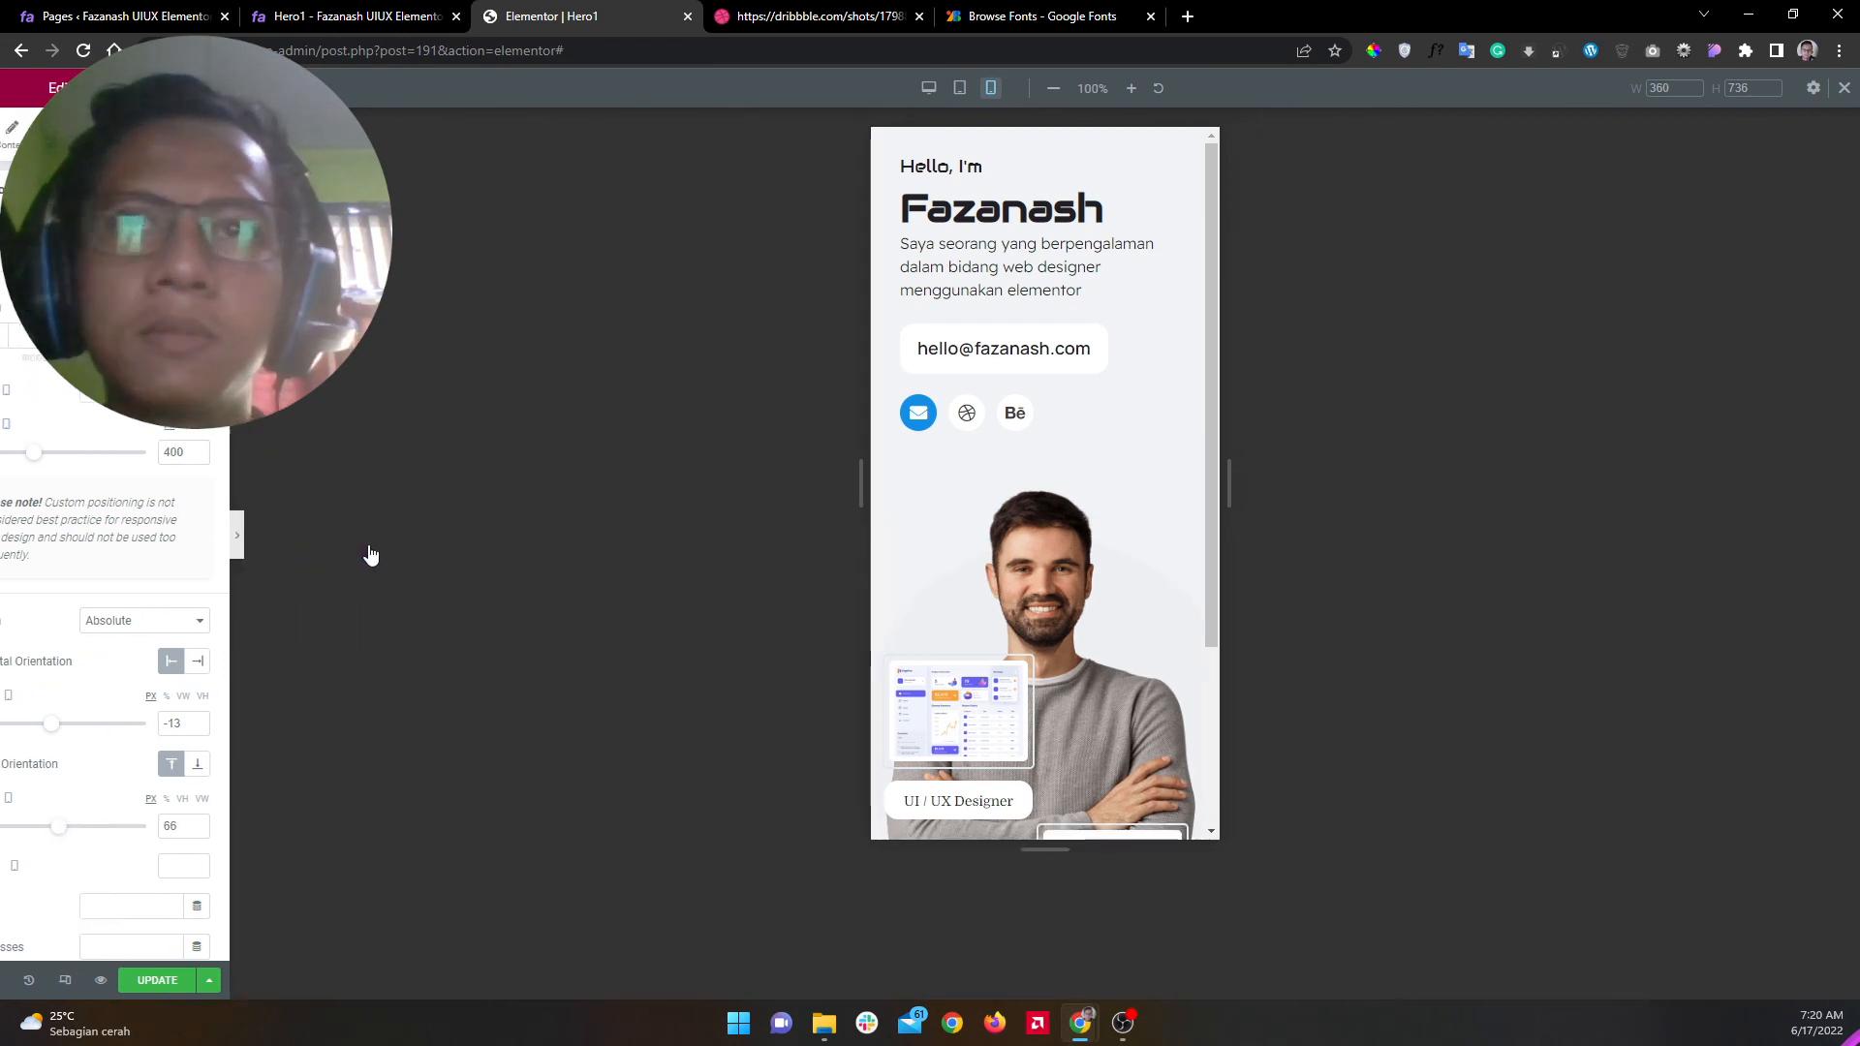
pyautogui.scroll(-3, 941, 525)
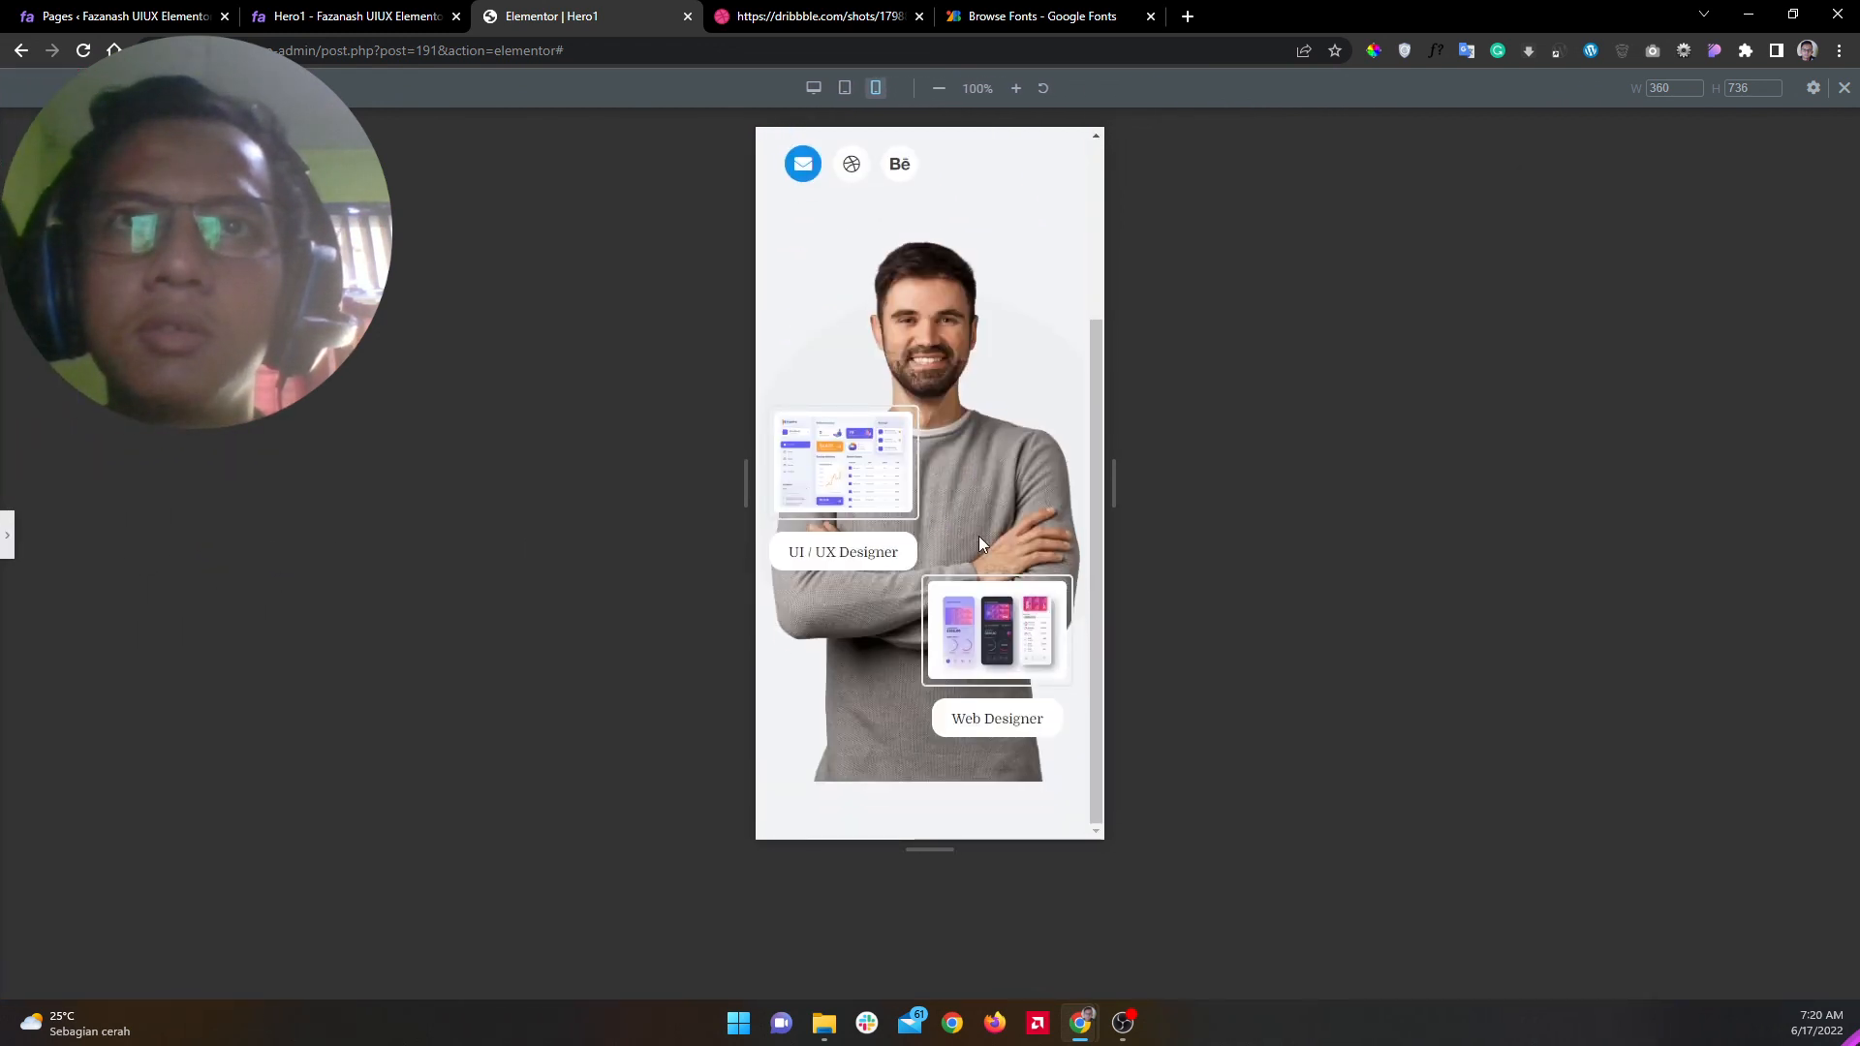
pyautogui.scroll(3, 984, 554)
pyautogui.scroll(-2, 984, 554)
pyautogui.scroll(2, 984, 554)
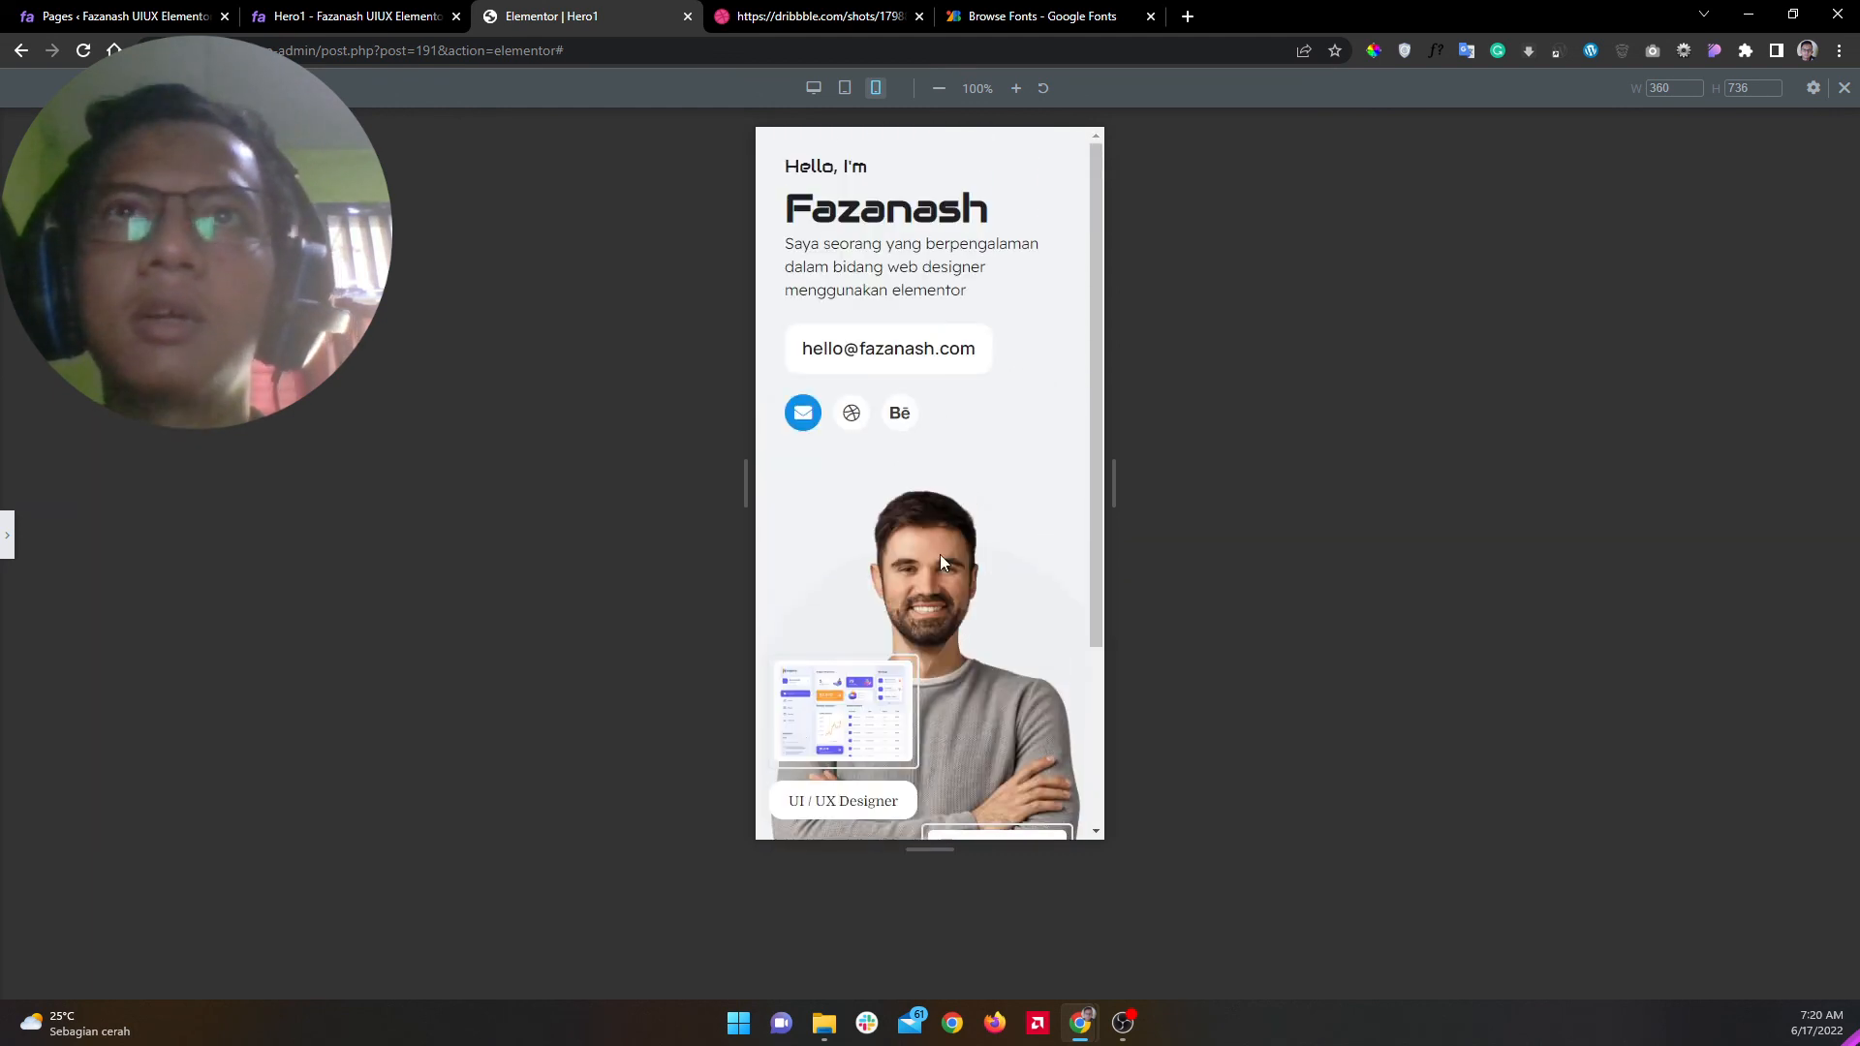
pyautogui.click(10, 548)
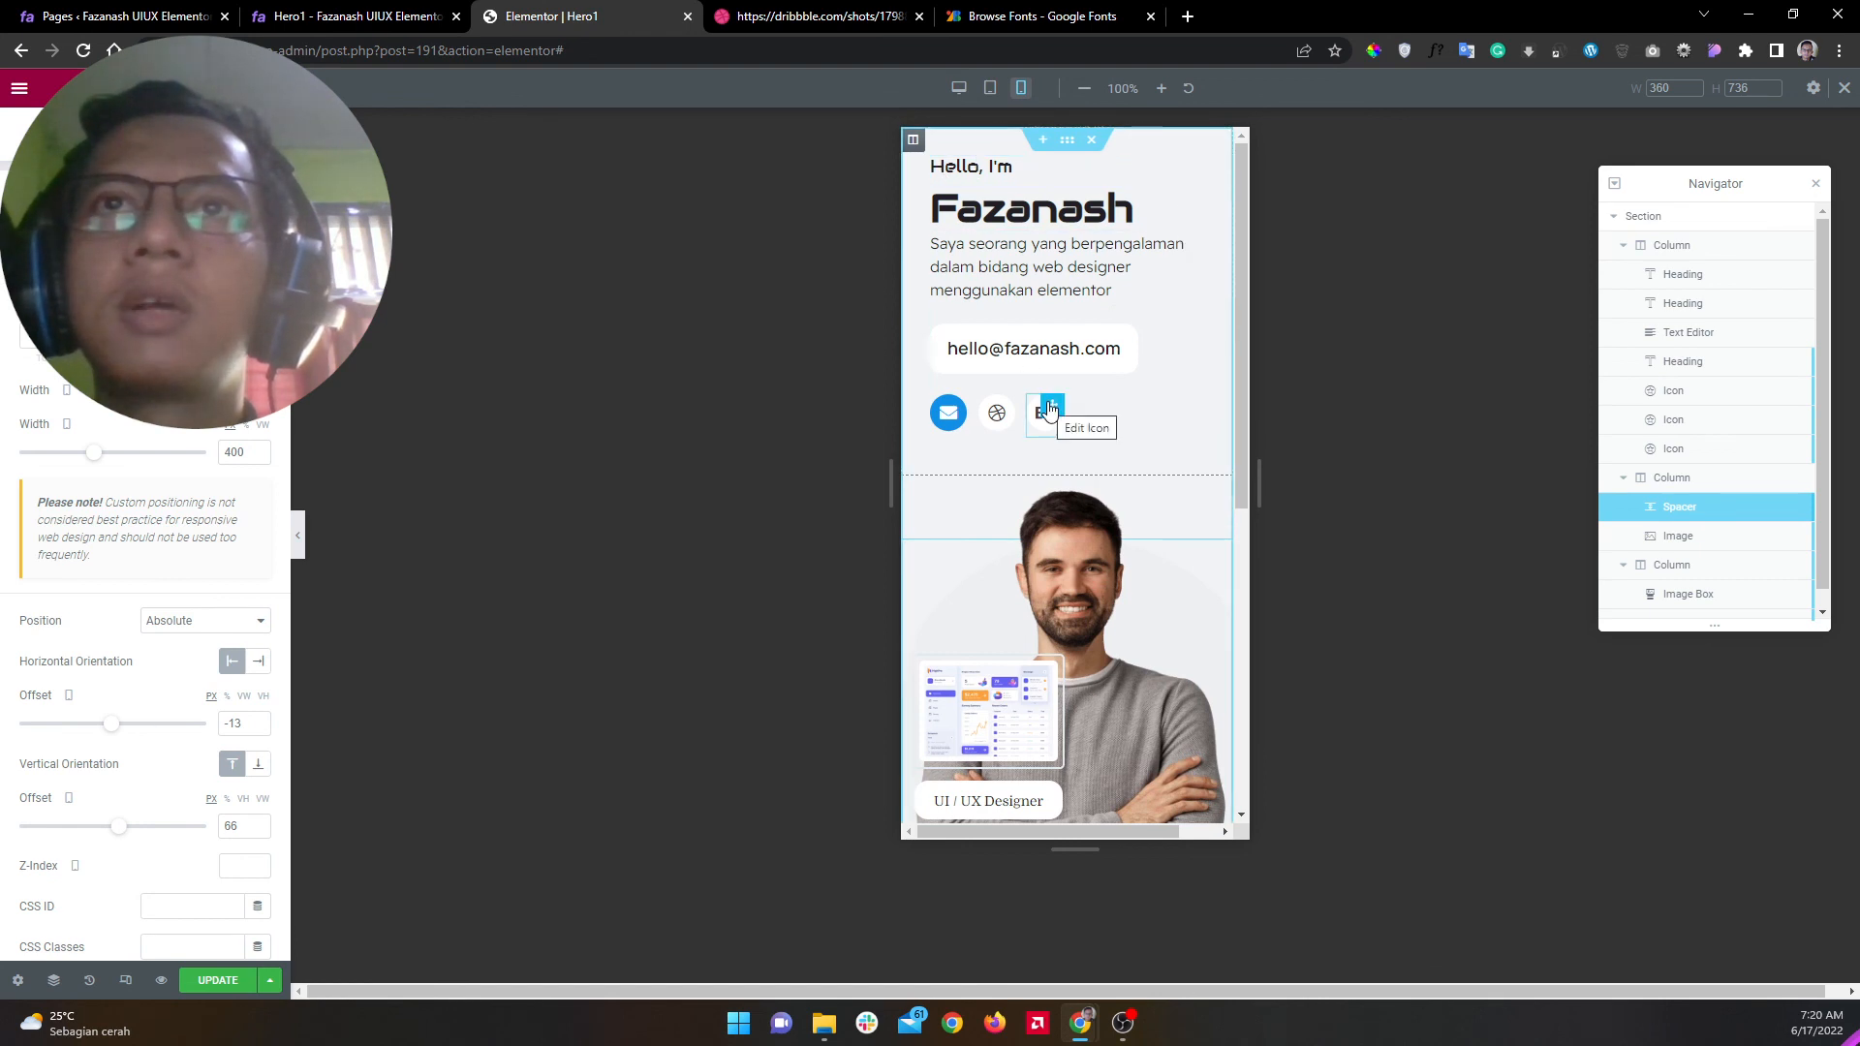
# Step: Save the page, switch to the live Hero1 tab and close the editor, Dribbble and Google Fonts tabs
pyautogui.click(203, 983)
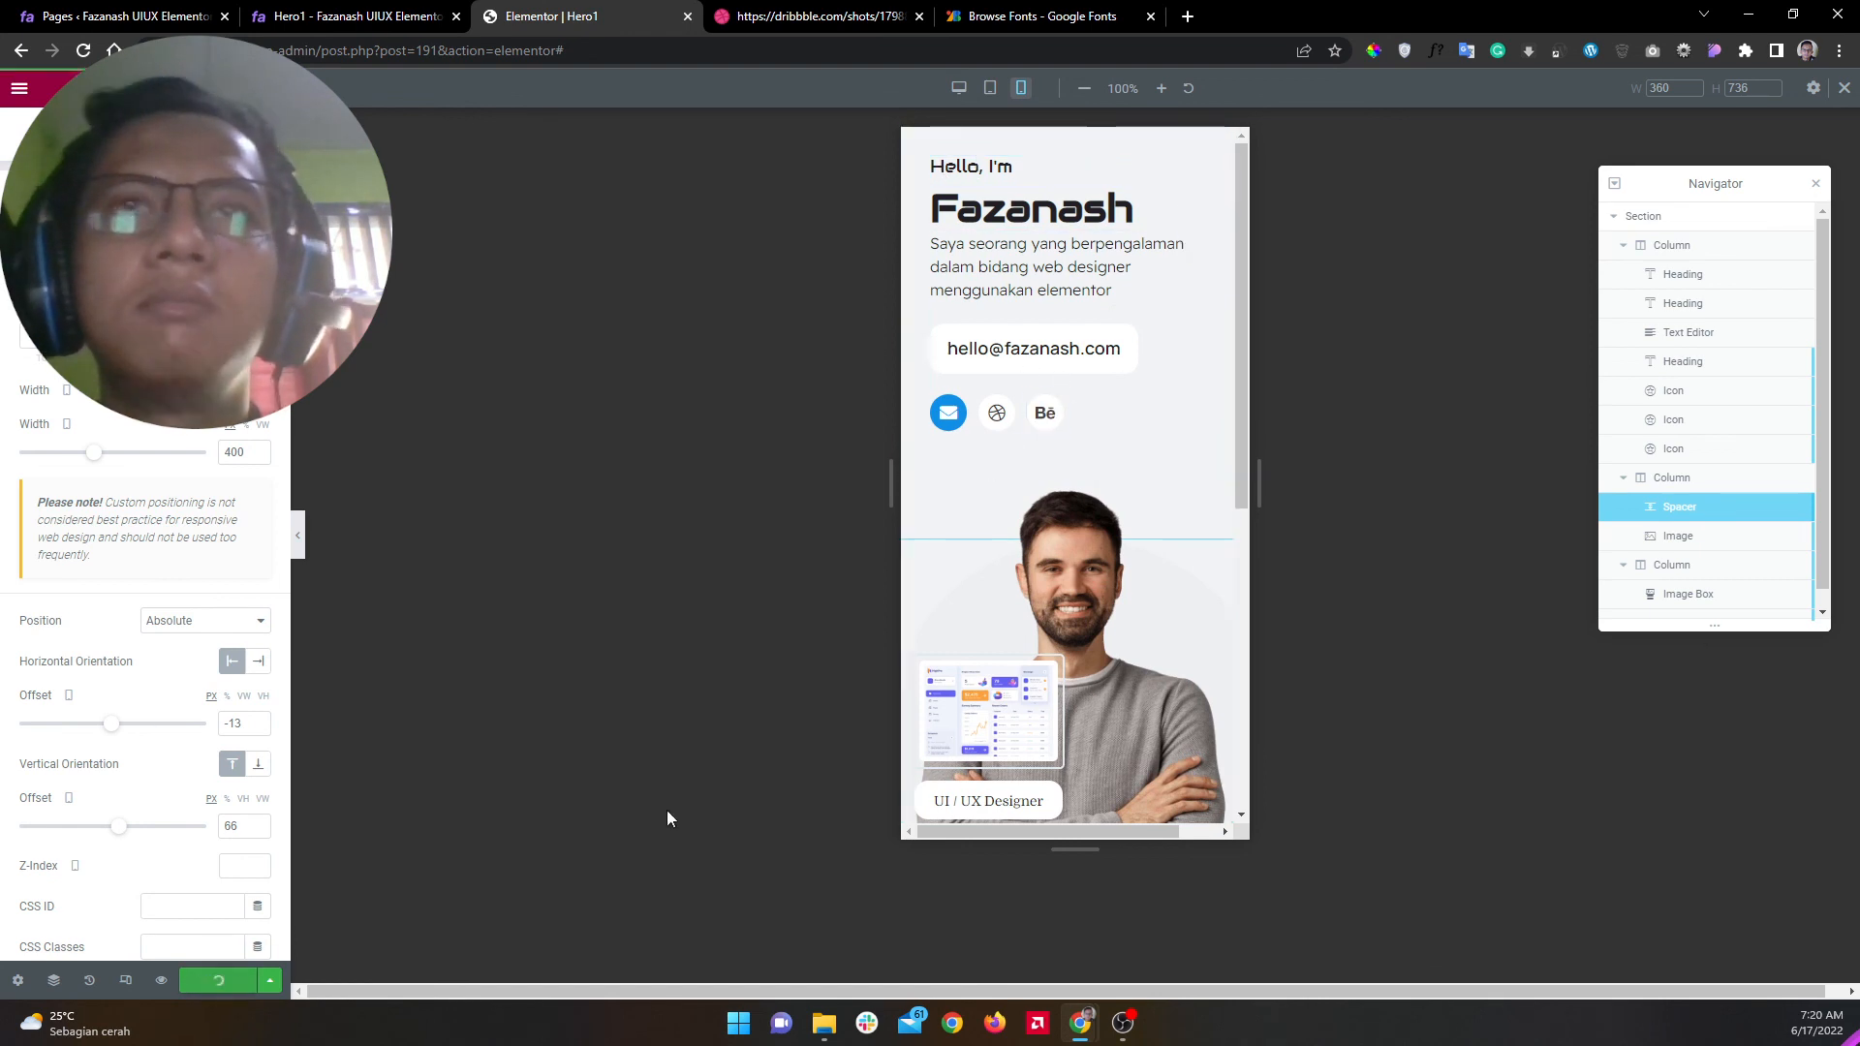
pyautogui.click(301, 562)
pyautogui.click(339, 15)
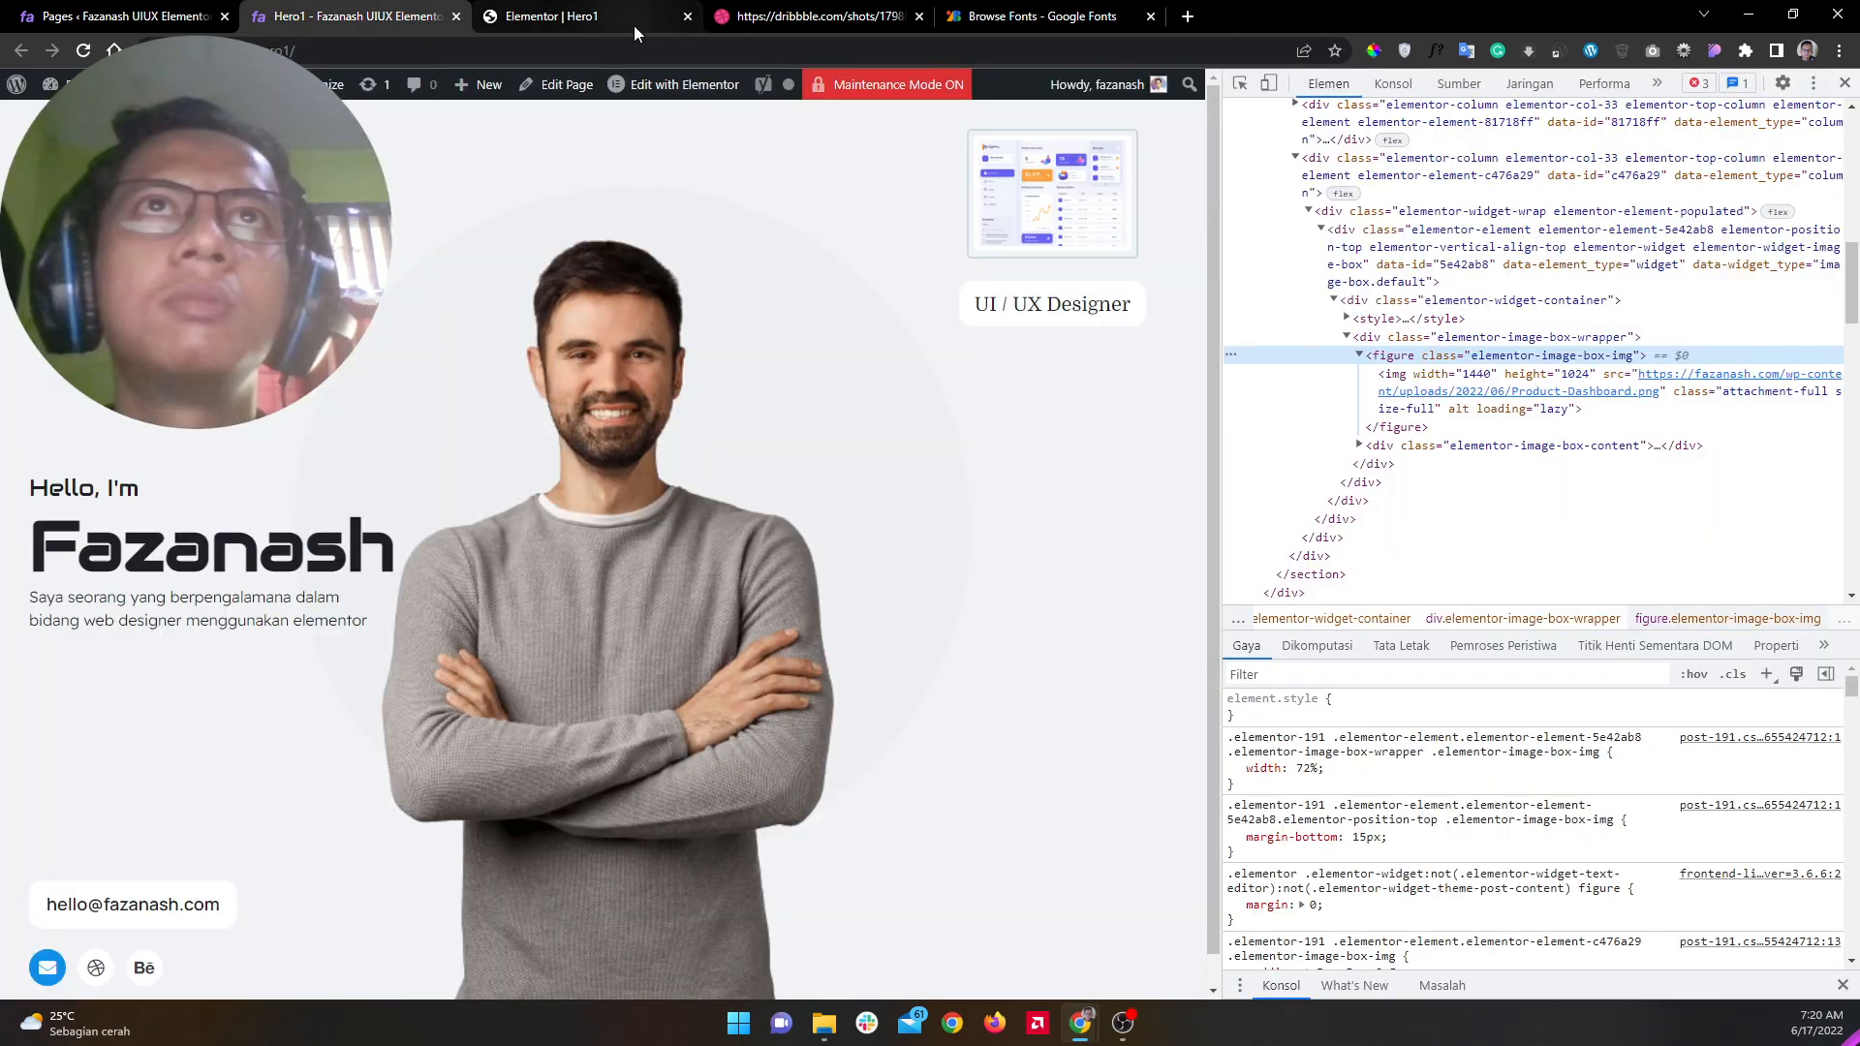
pyautogui.click(685, 17)
pyautogui.click(685, 16)
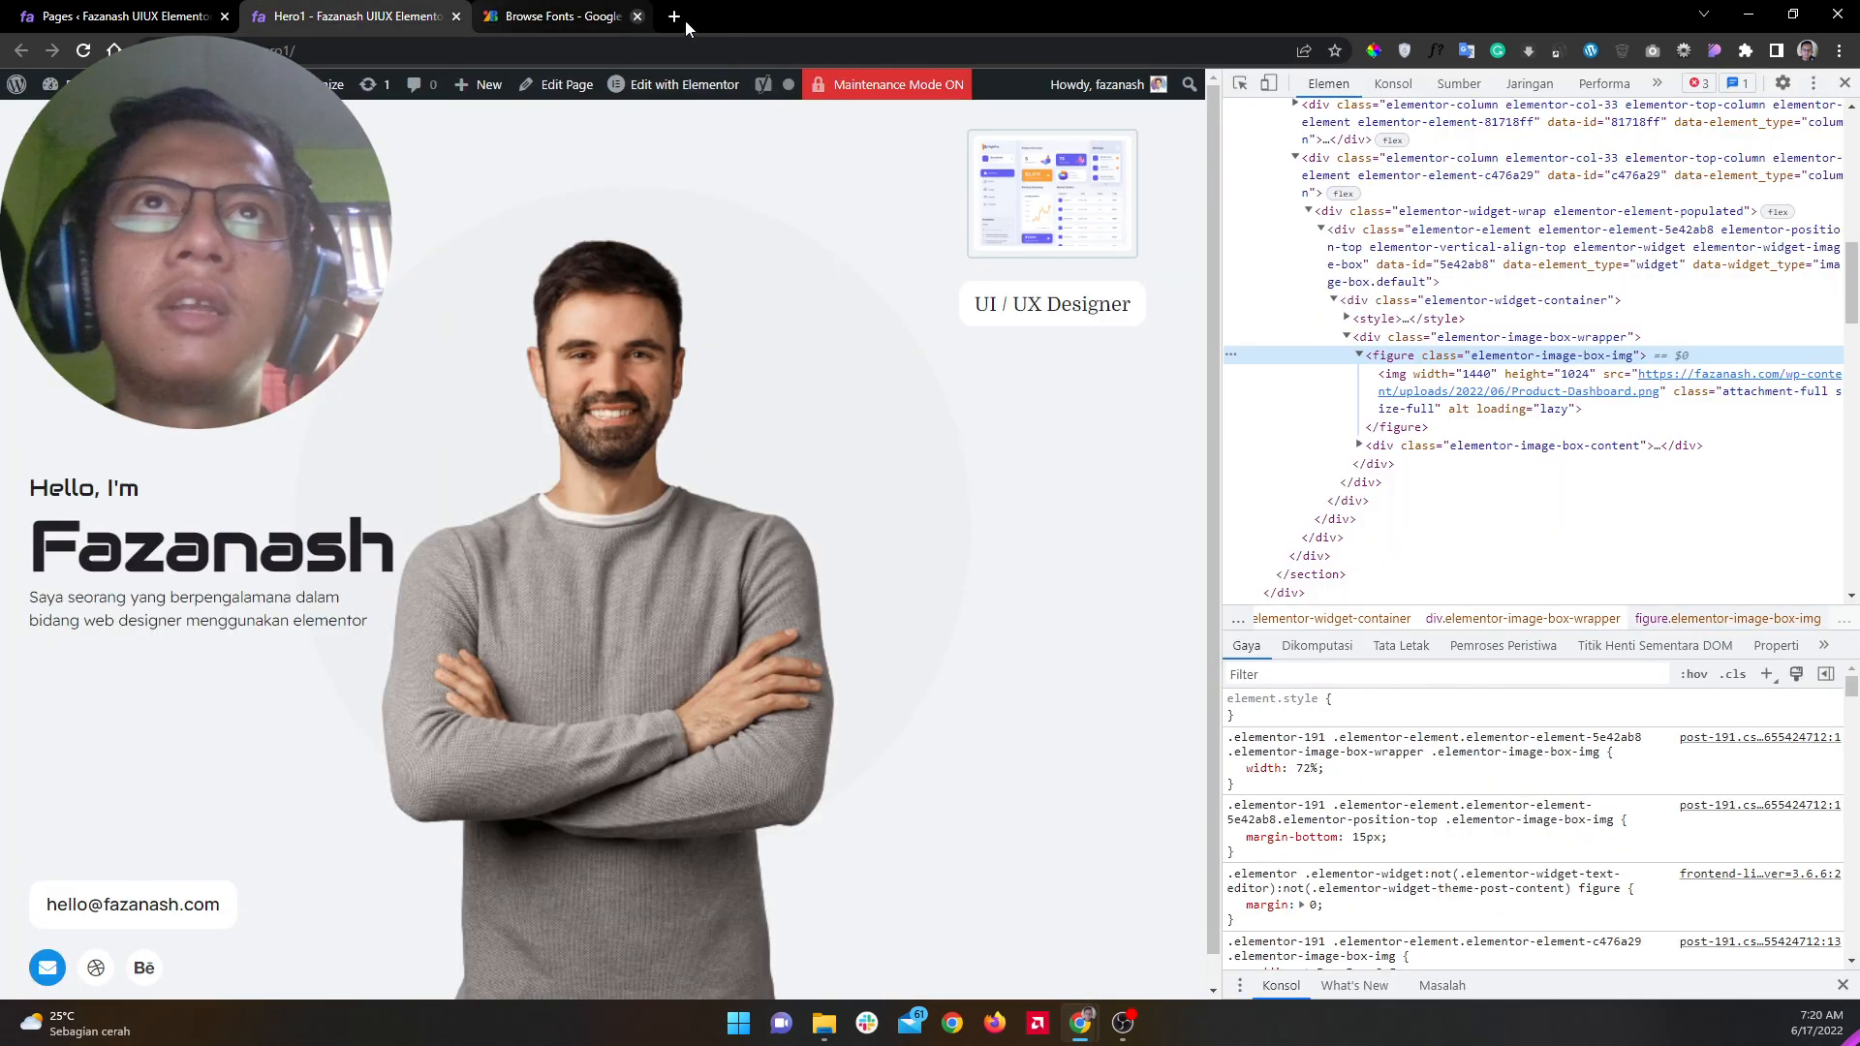
pyautogui.click(684, 17)
# Step: Clear Chrome's cached browsing data and reload the live Hero1 page
pyautogui.press('F12')
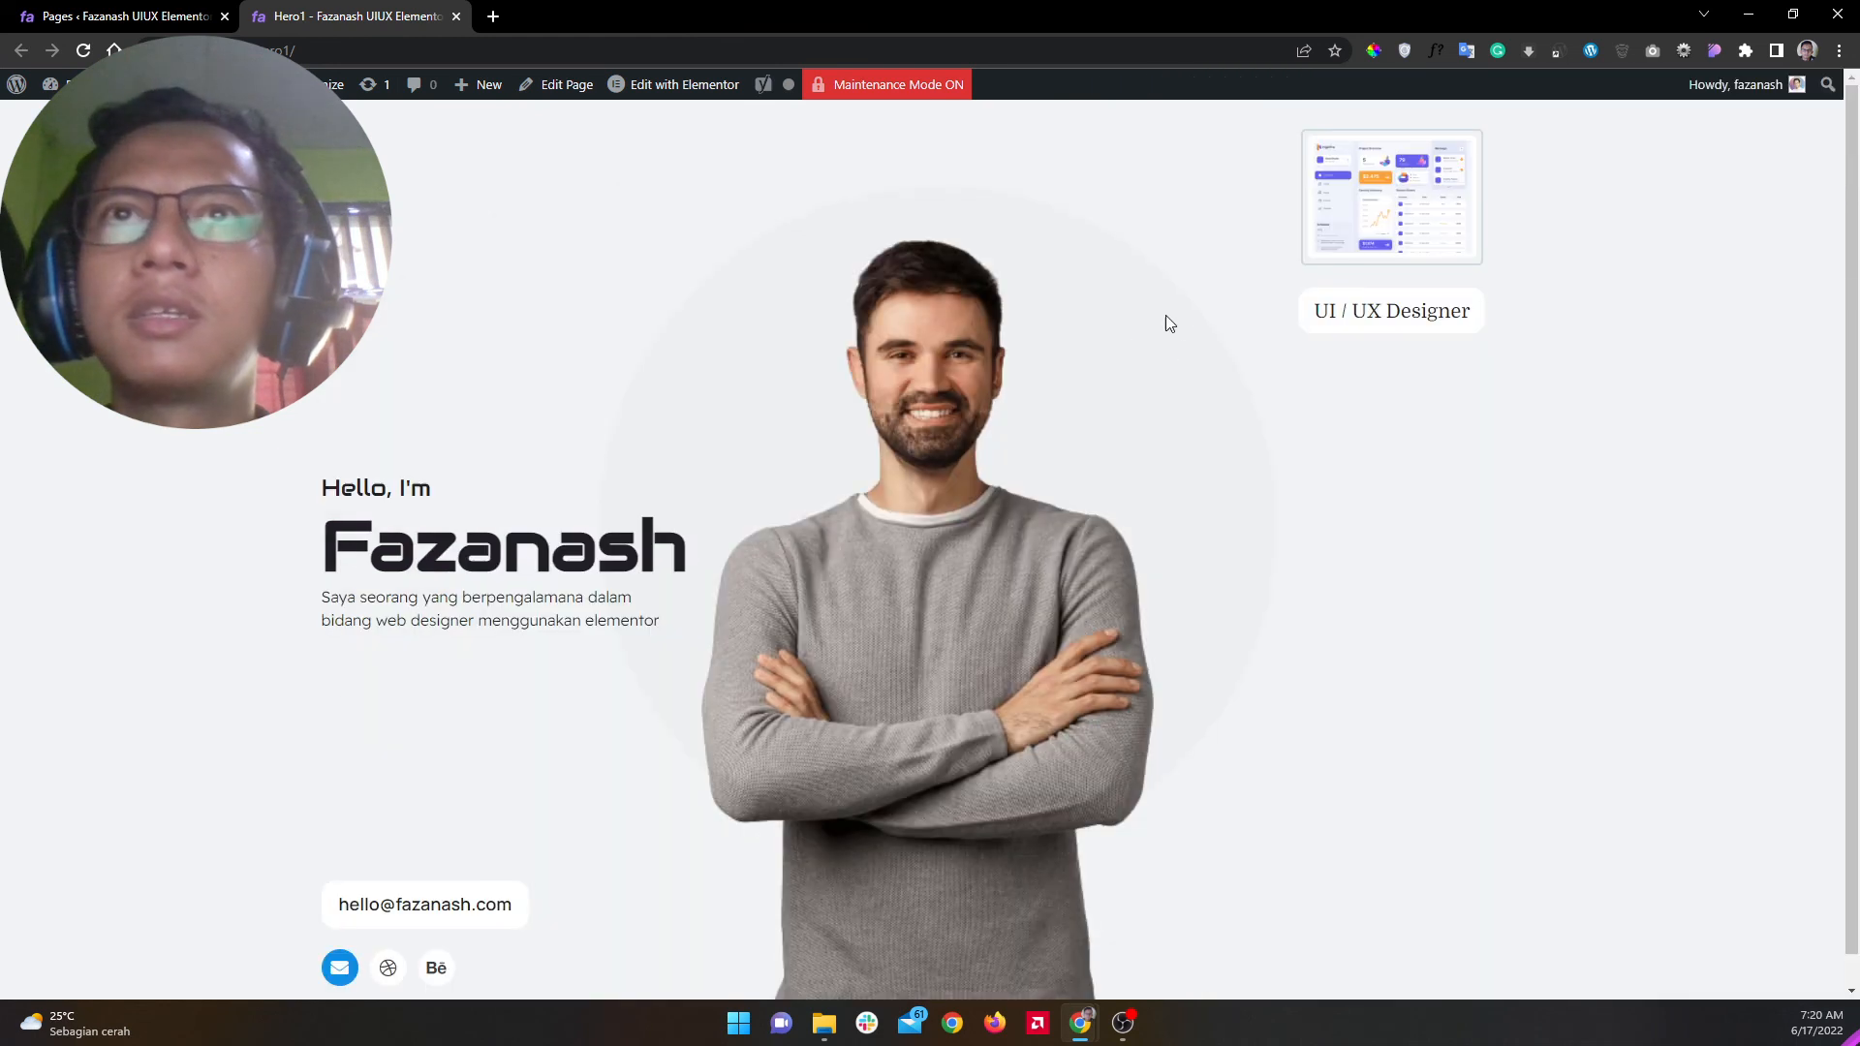
pyautogui.hotkey('ctrl', 'shift', 'Delete')
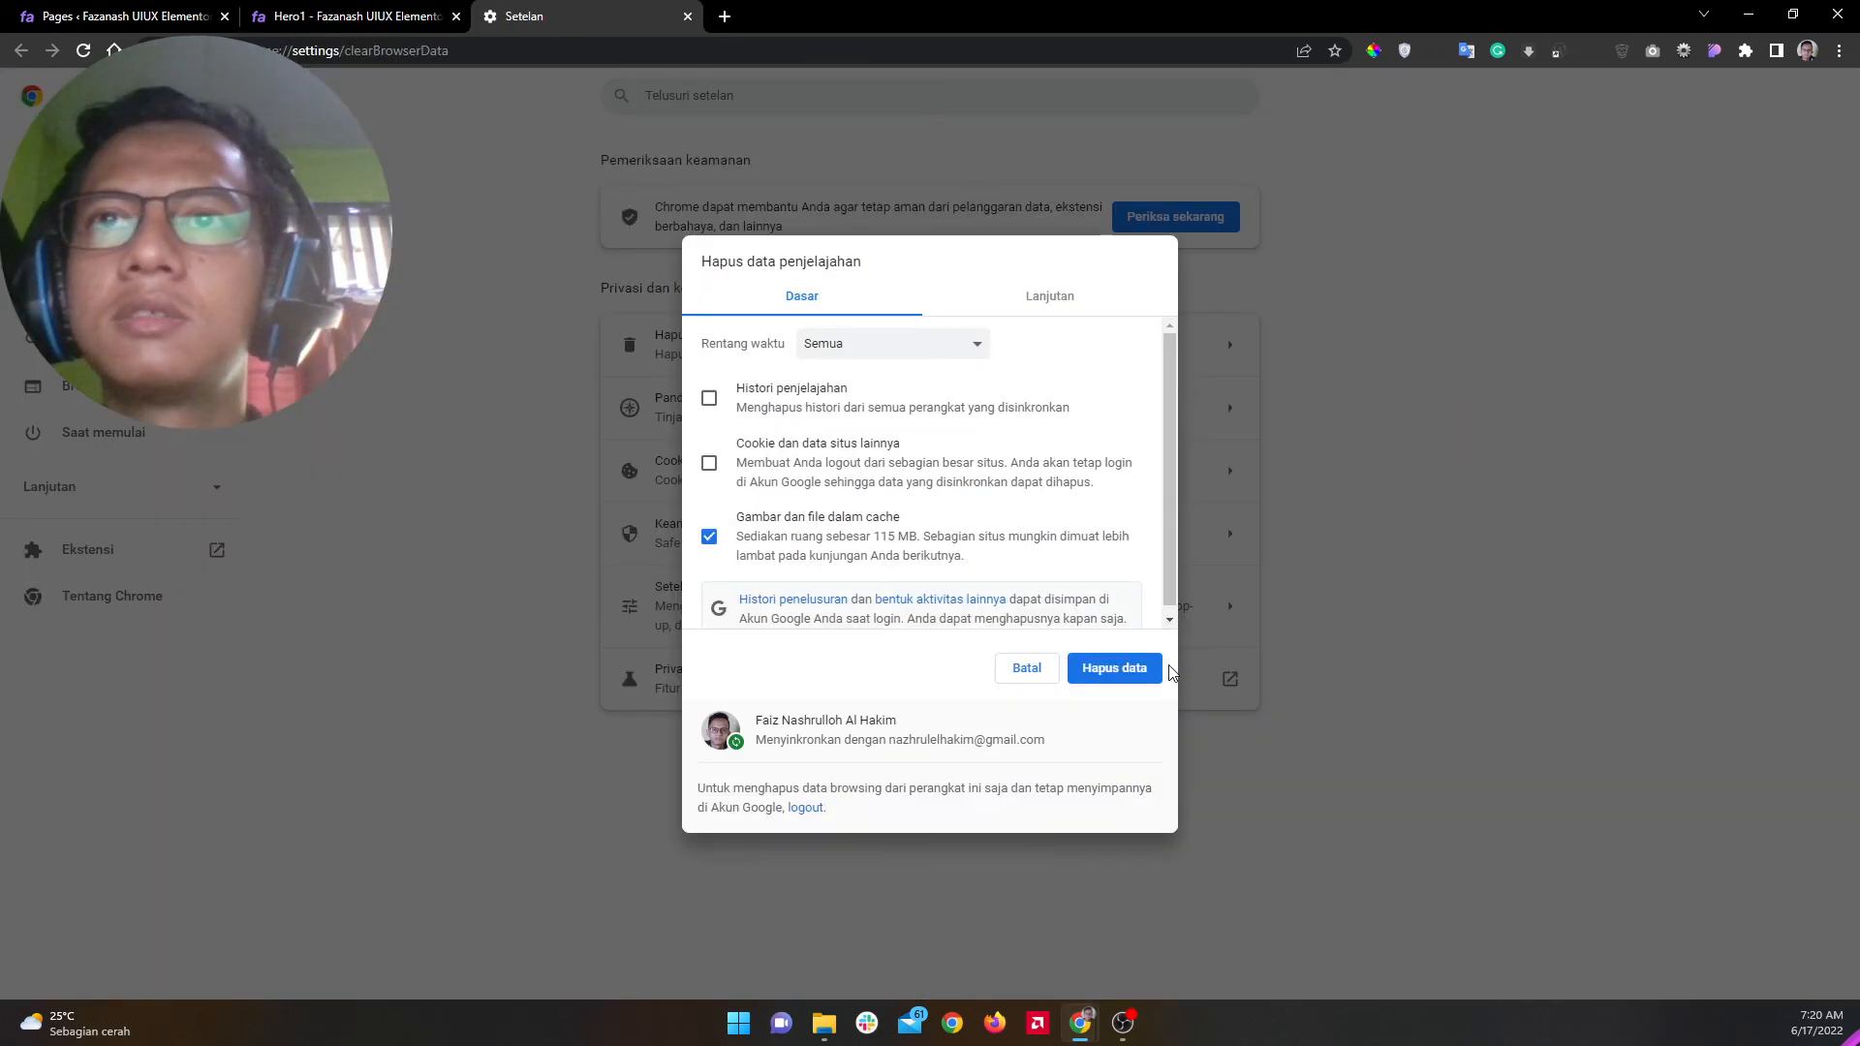
pyautogui.click(1149, 670)
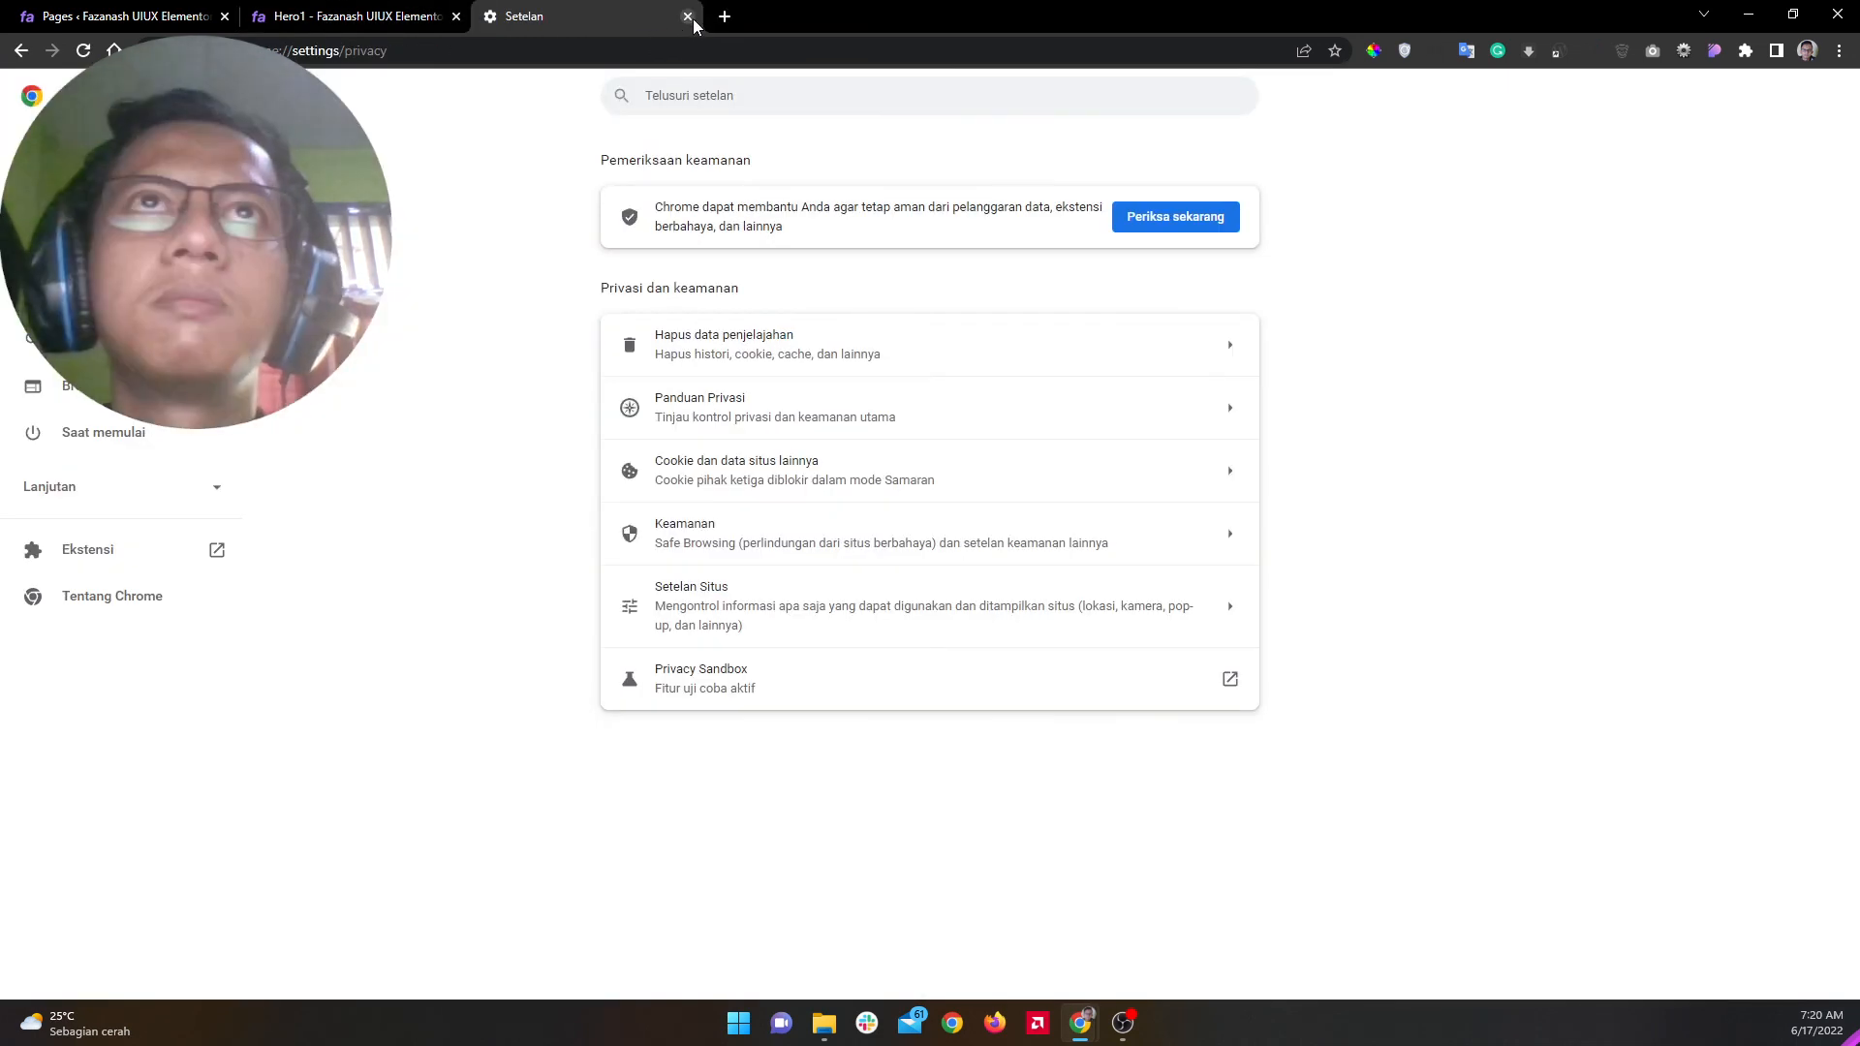
pyautogui.click(687, 16)
pyautogui.click(482, 47)
pyautogui.press('Return')
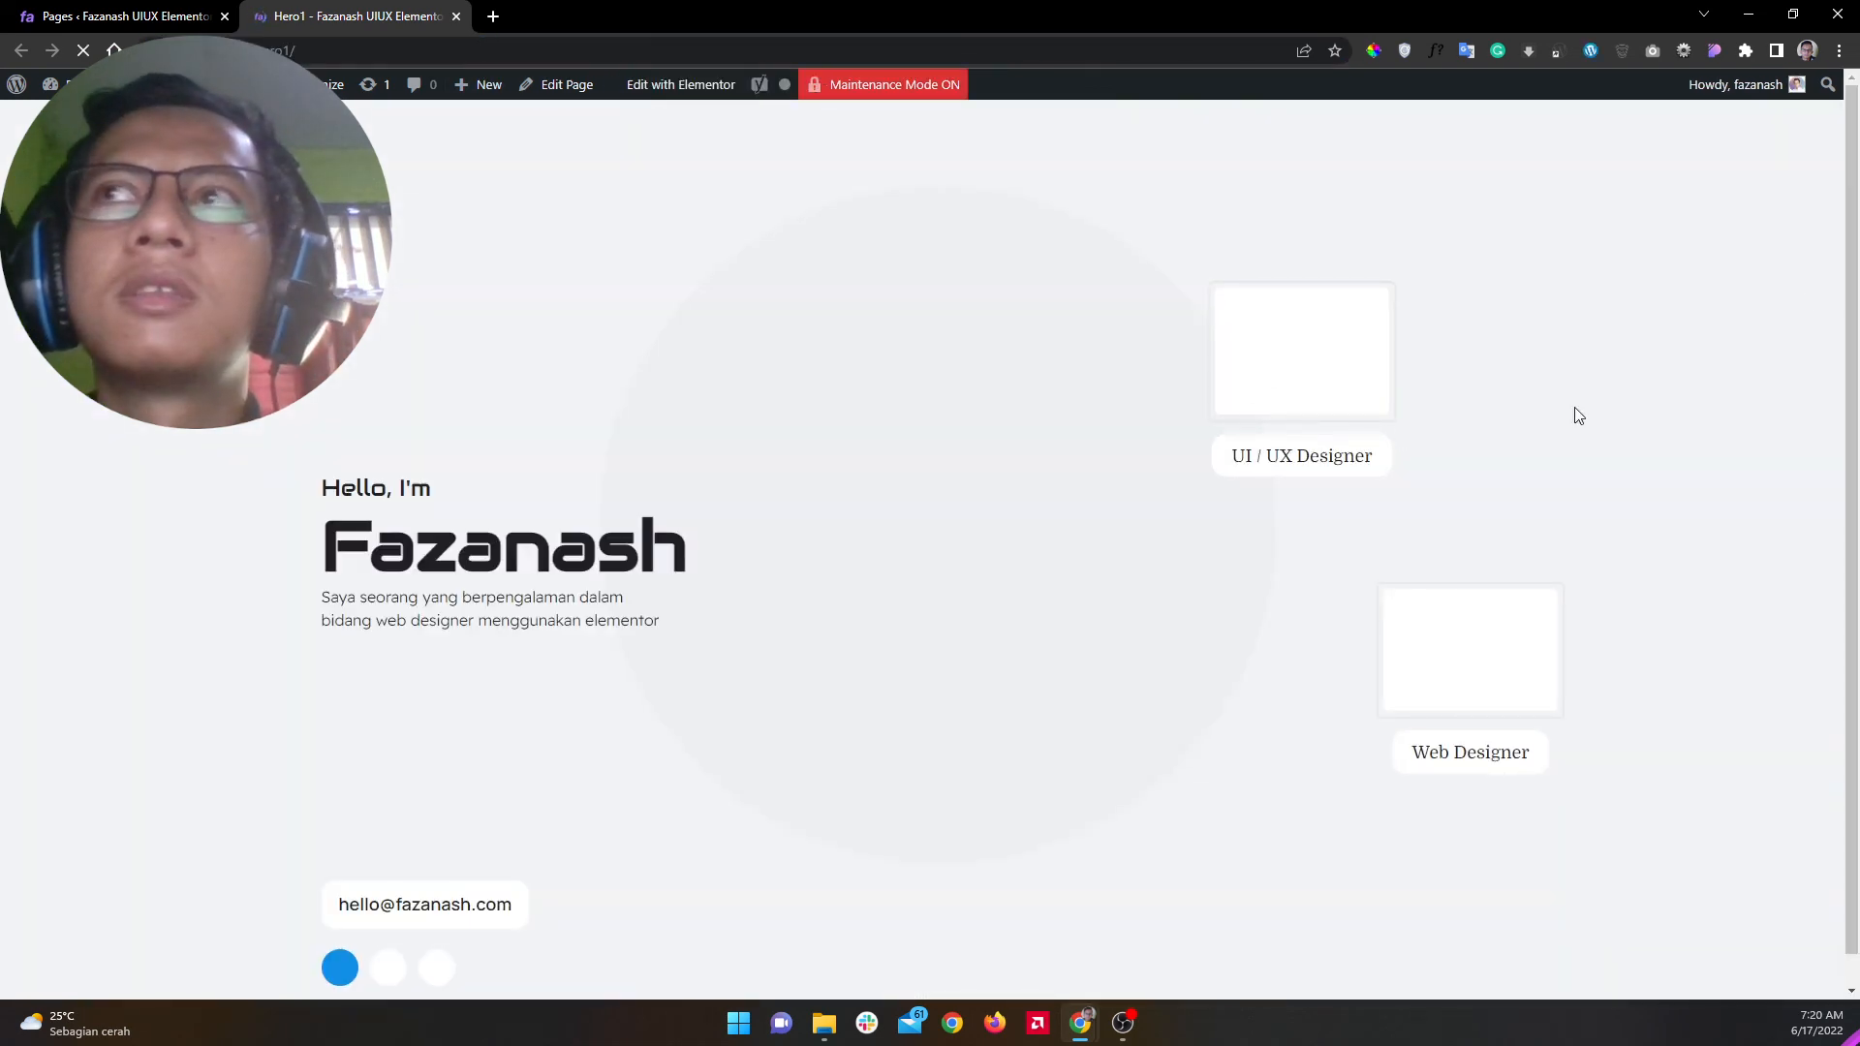
# Step: Inspect the hero portrait image's code in DevTools
pyautogui.moveTo(1857, 245); pyautogui.dragTo(1857, 287)
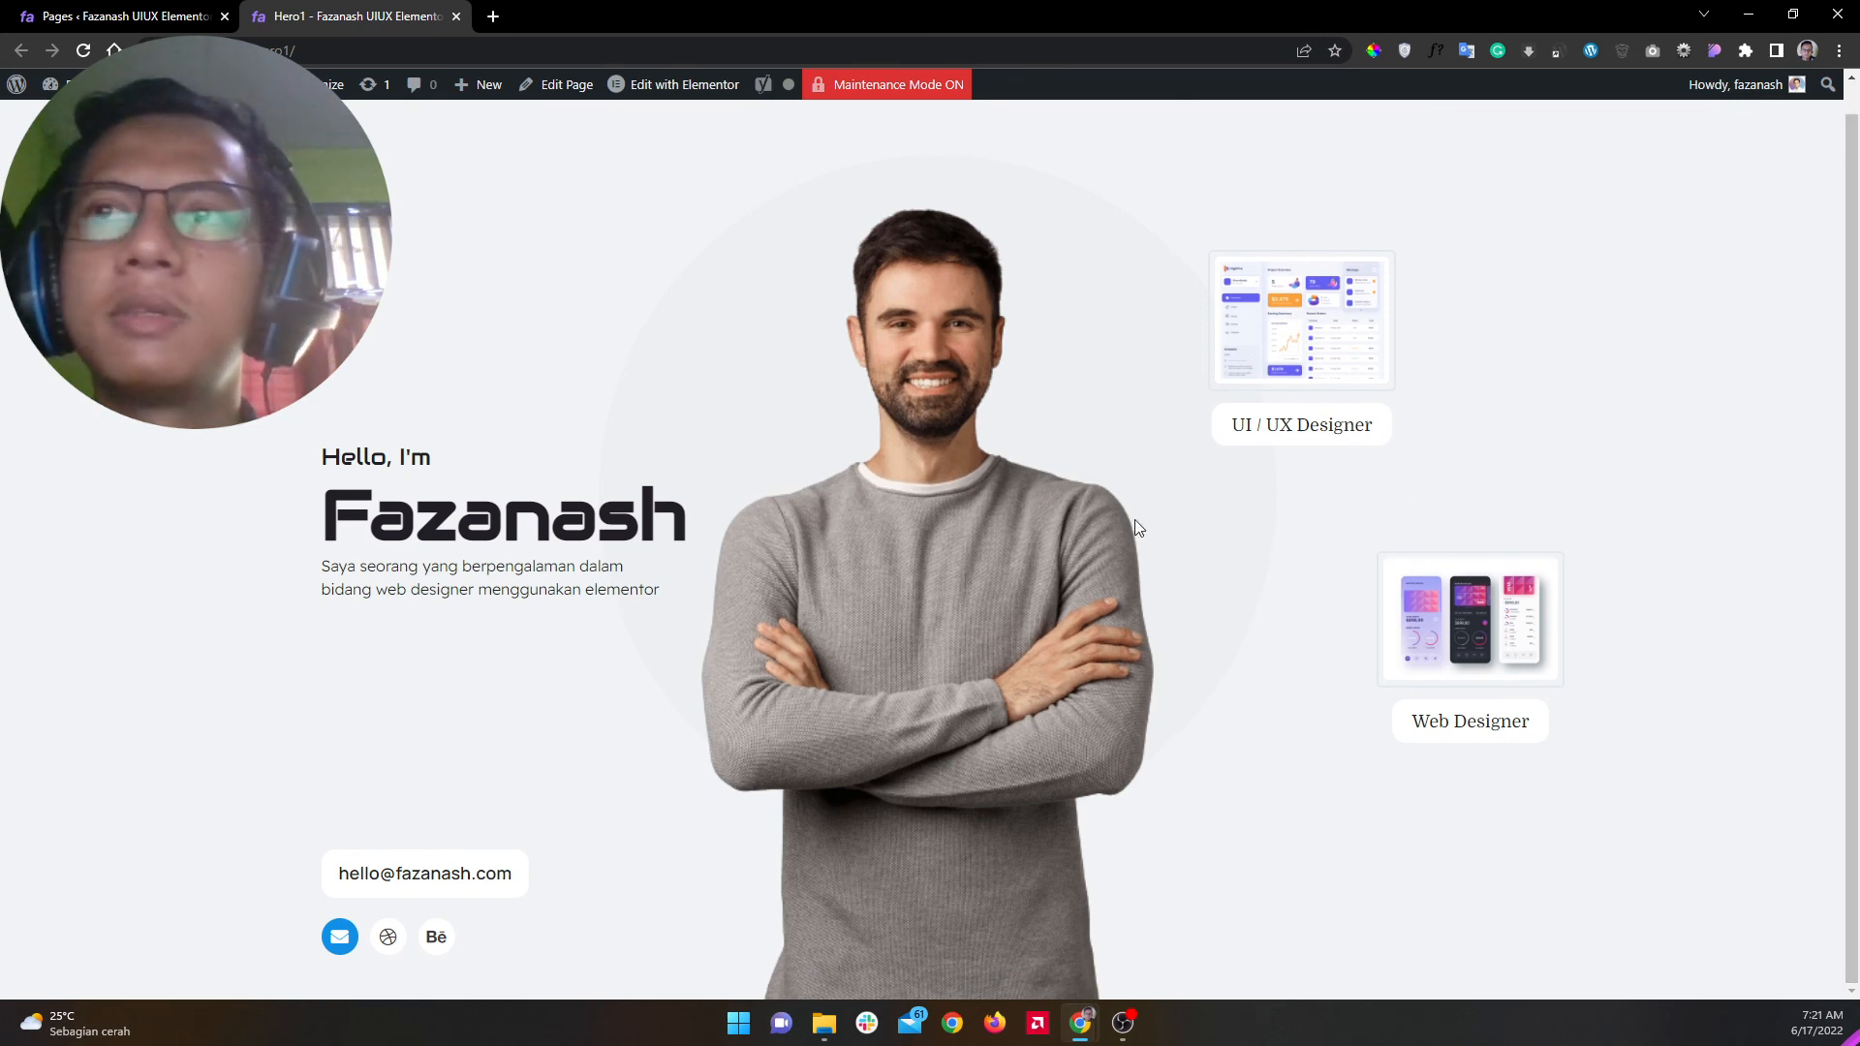
pyautogui.hotkey('alt', 'Tab')
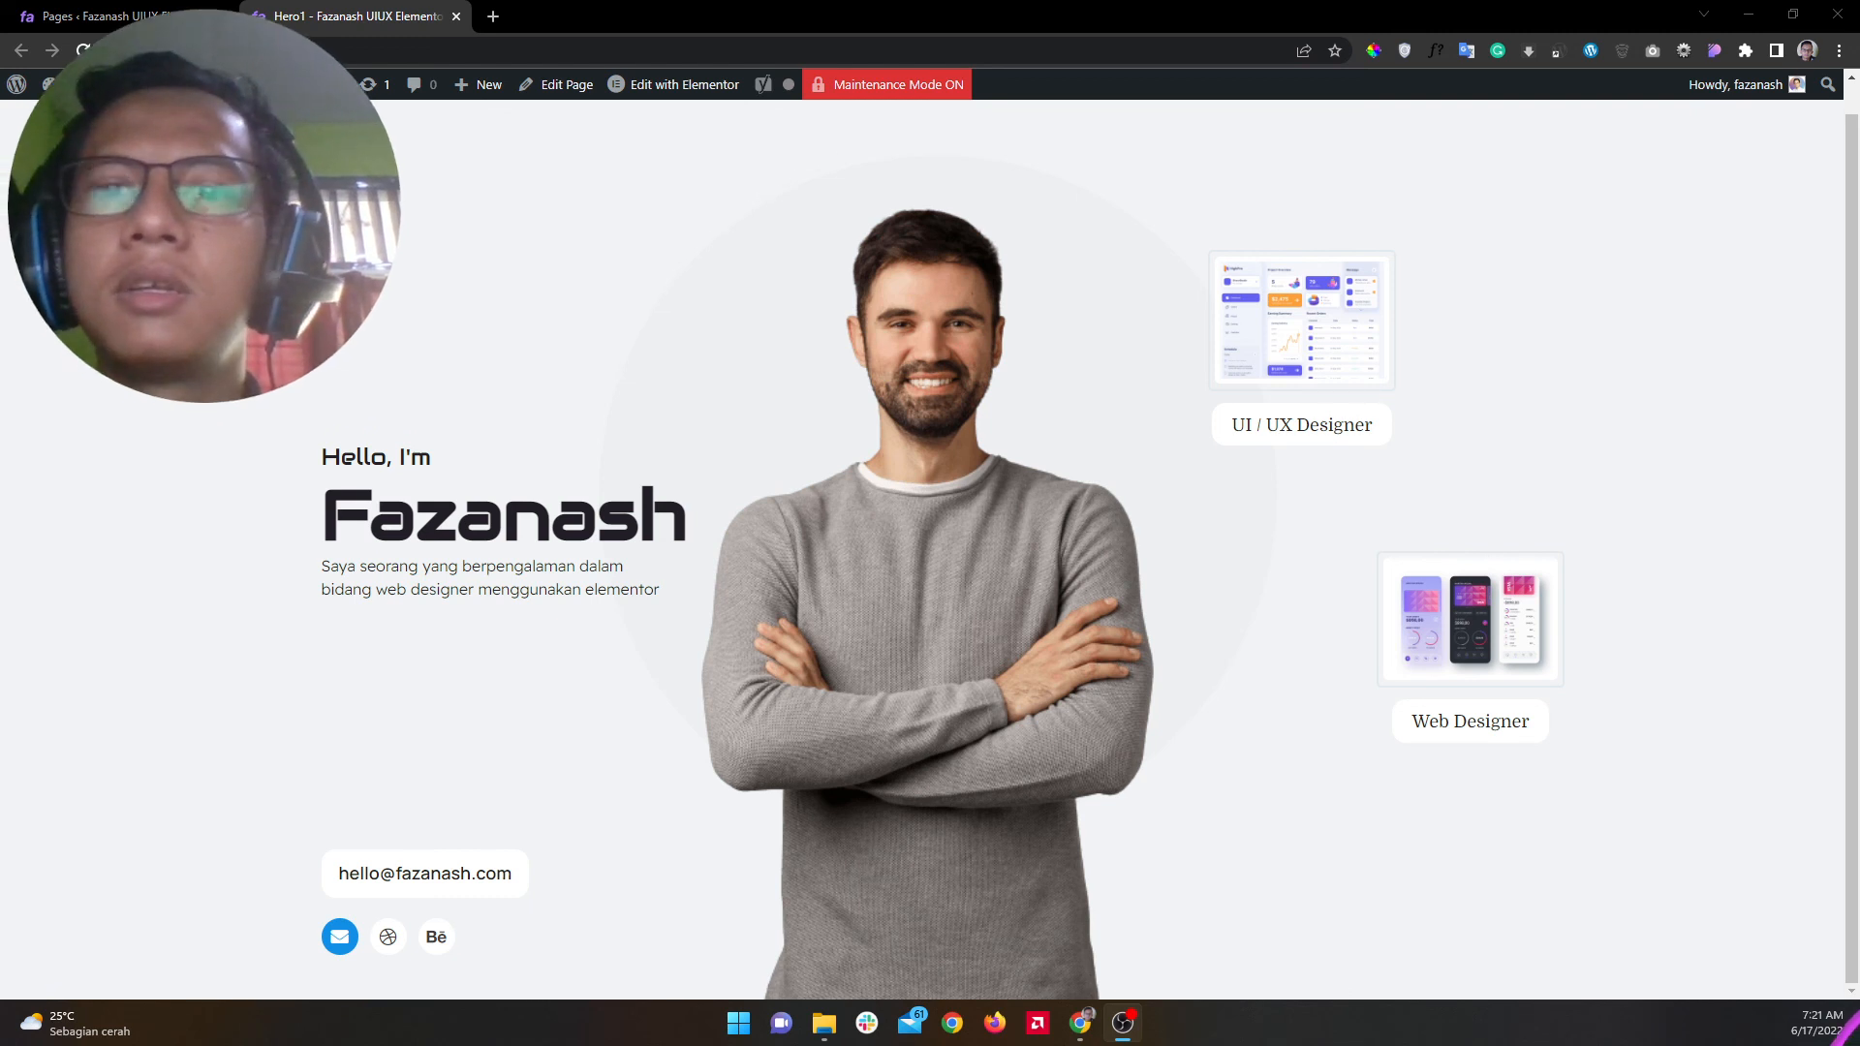
pyautogui.rightClick(1014, 341)
pyautogui.click(1079, 593)
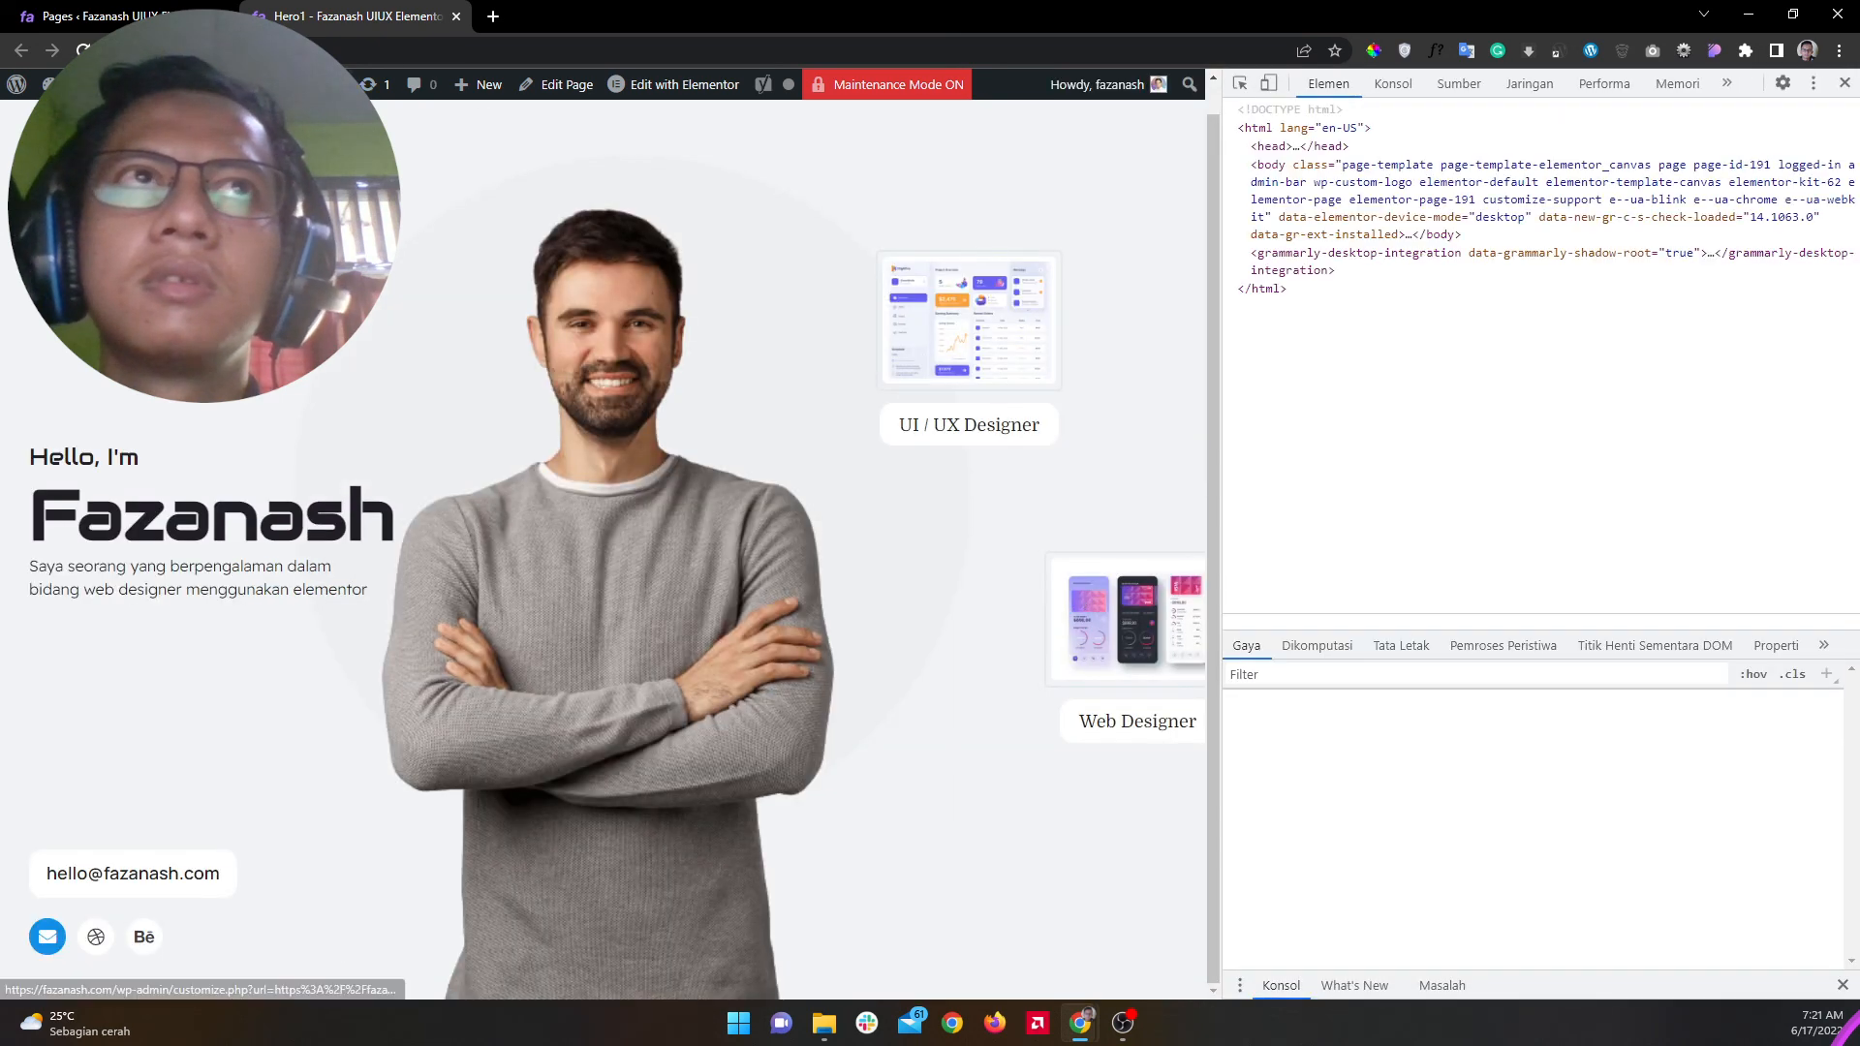
# Step: Emulate the hero at iPad Mini and iPhone XR sizes, then close DevTools
pyautogui.click(1269, 85)
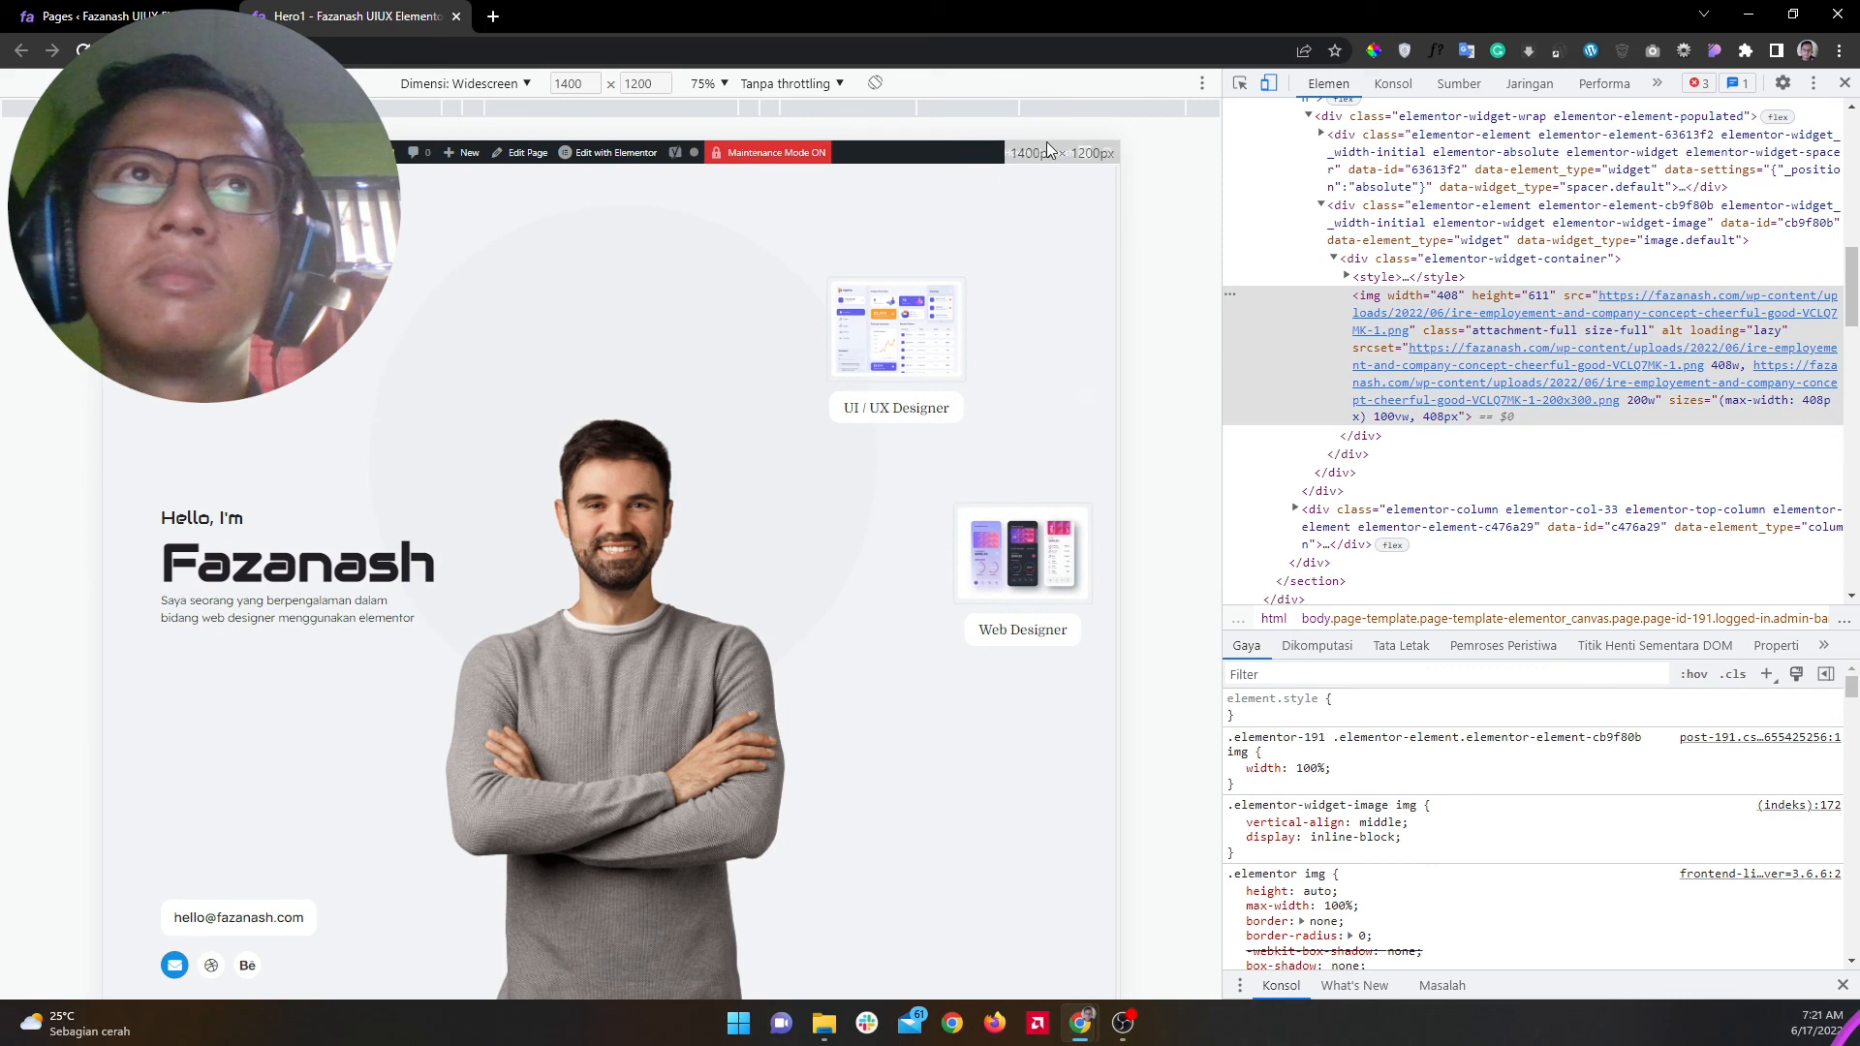
pyautogui.click(473, 91)
pyautogui.click(489, 345)
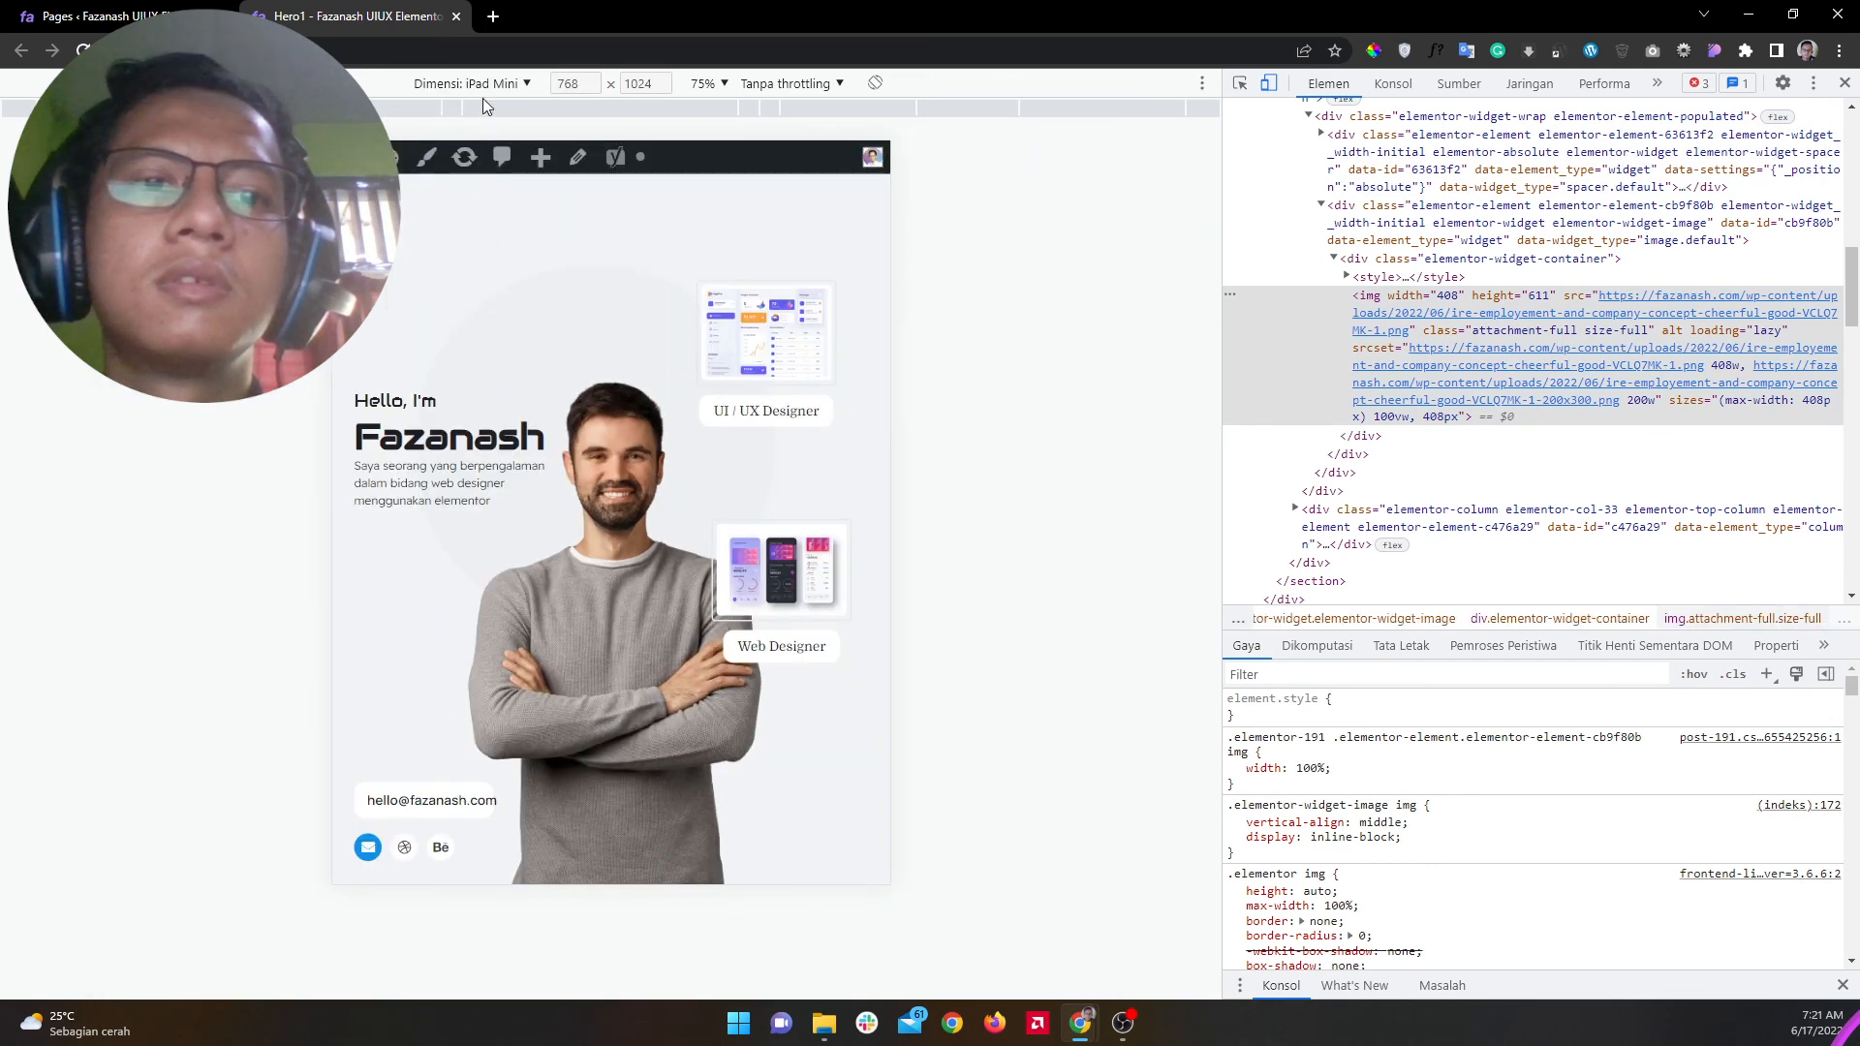
pyautogui.click(482, 90)
pyautogui.click(485, 206)
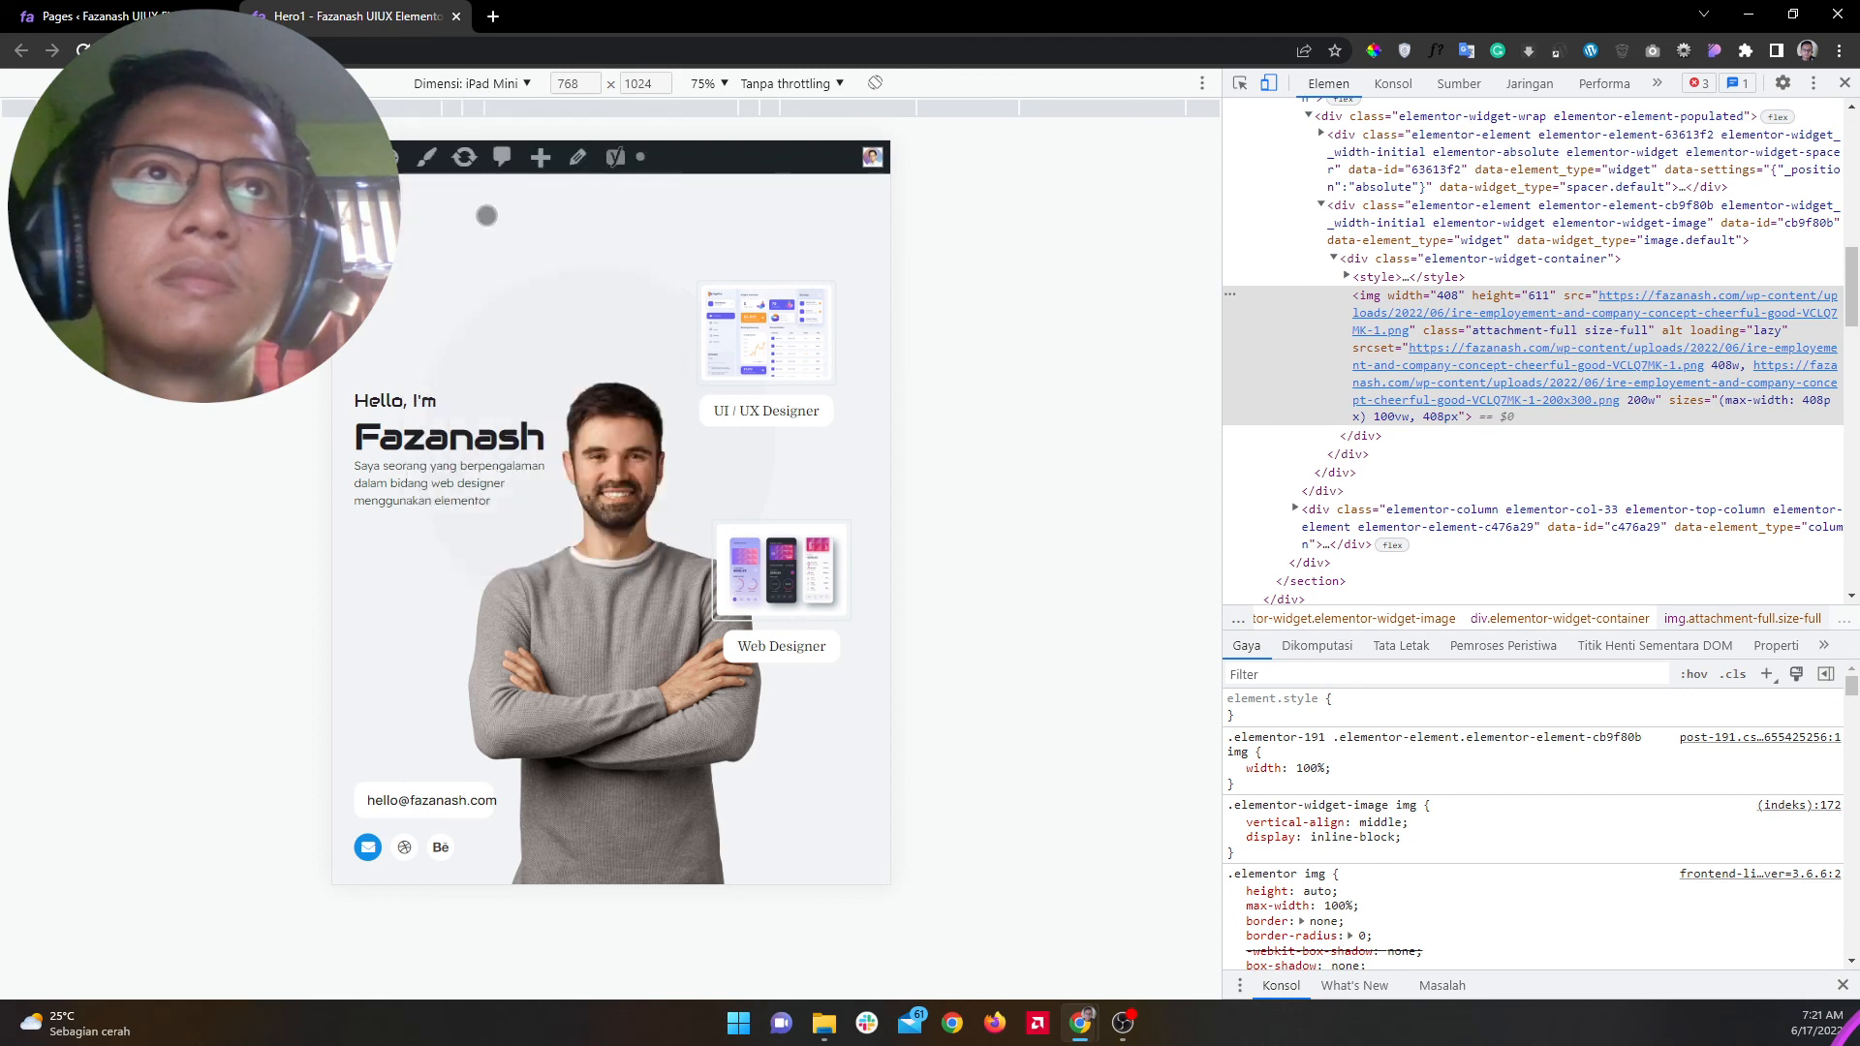
pyautogui.moveTo(647, 585); pyautogui.dragTo(750, 569)
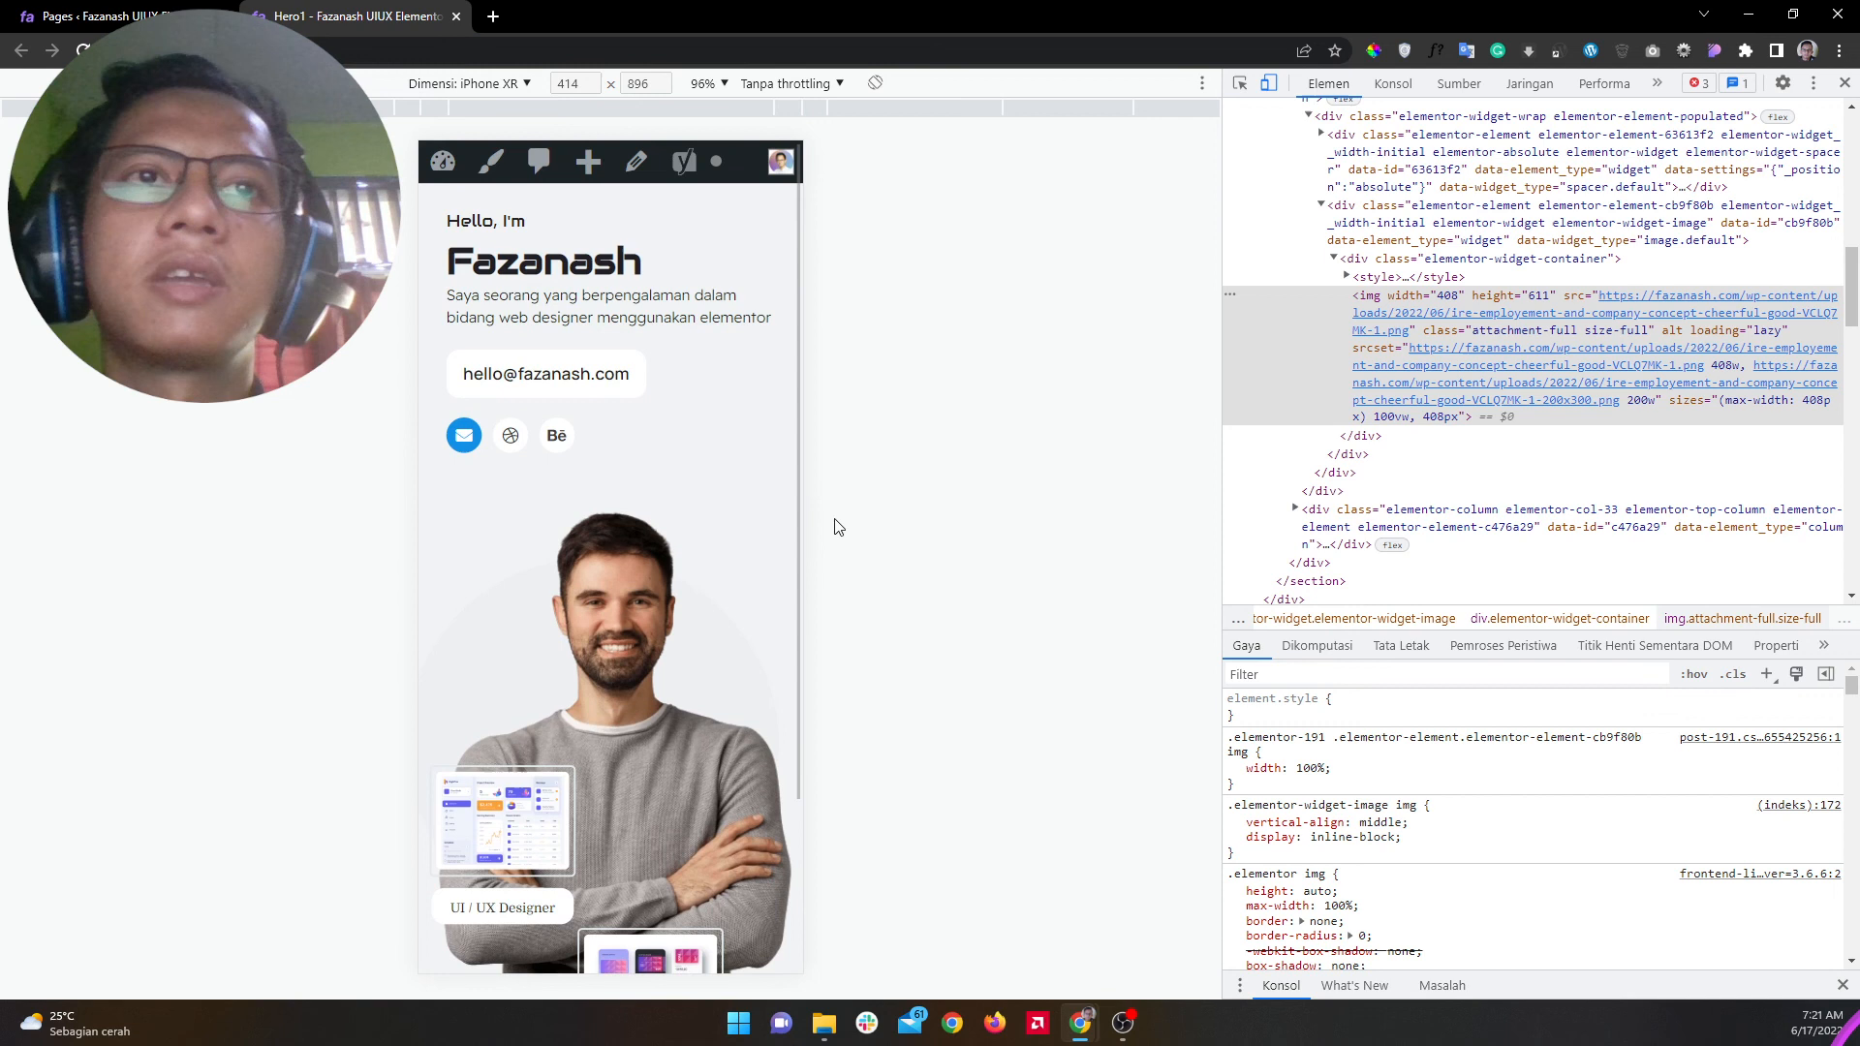
pyautogui.click(1845, 85)
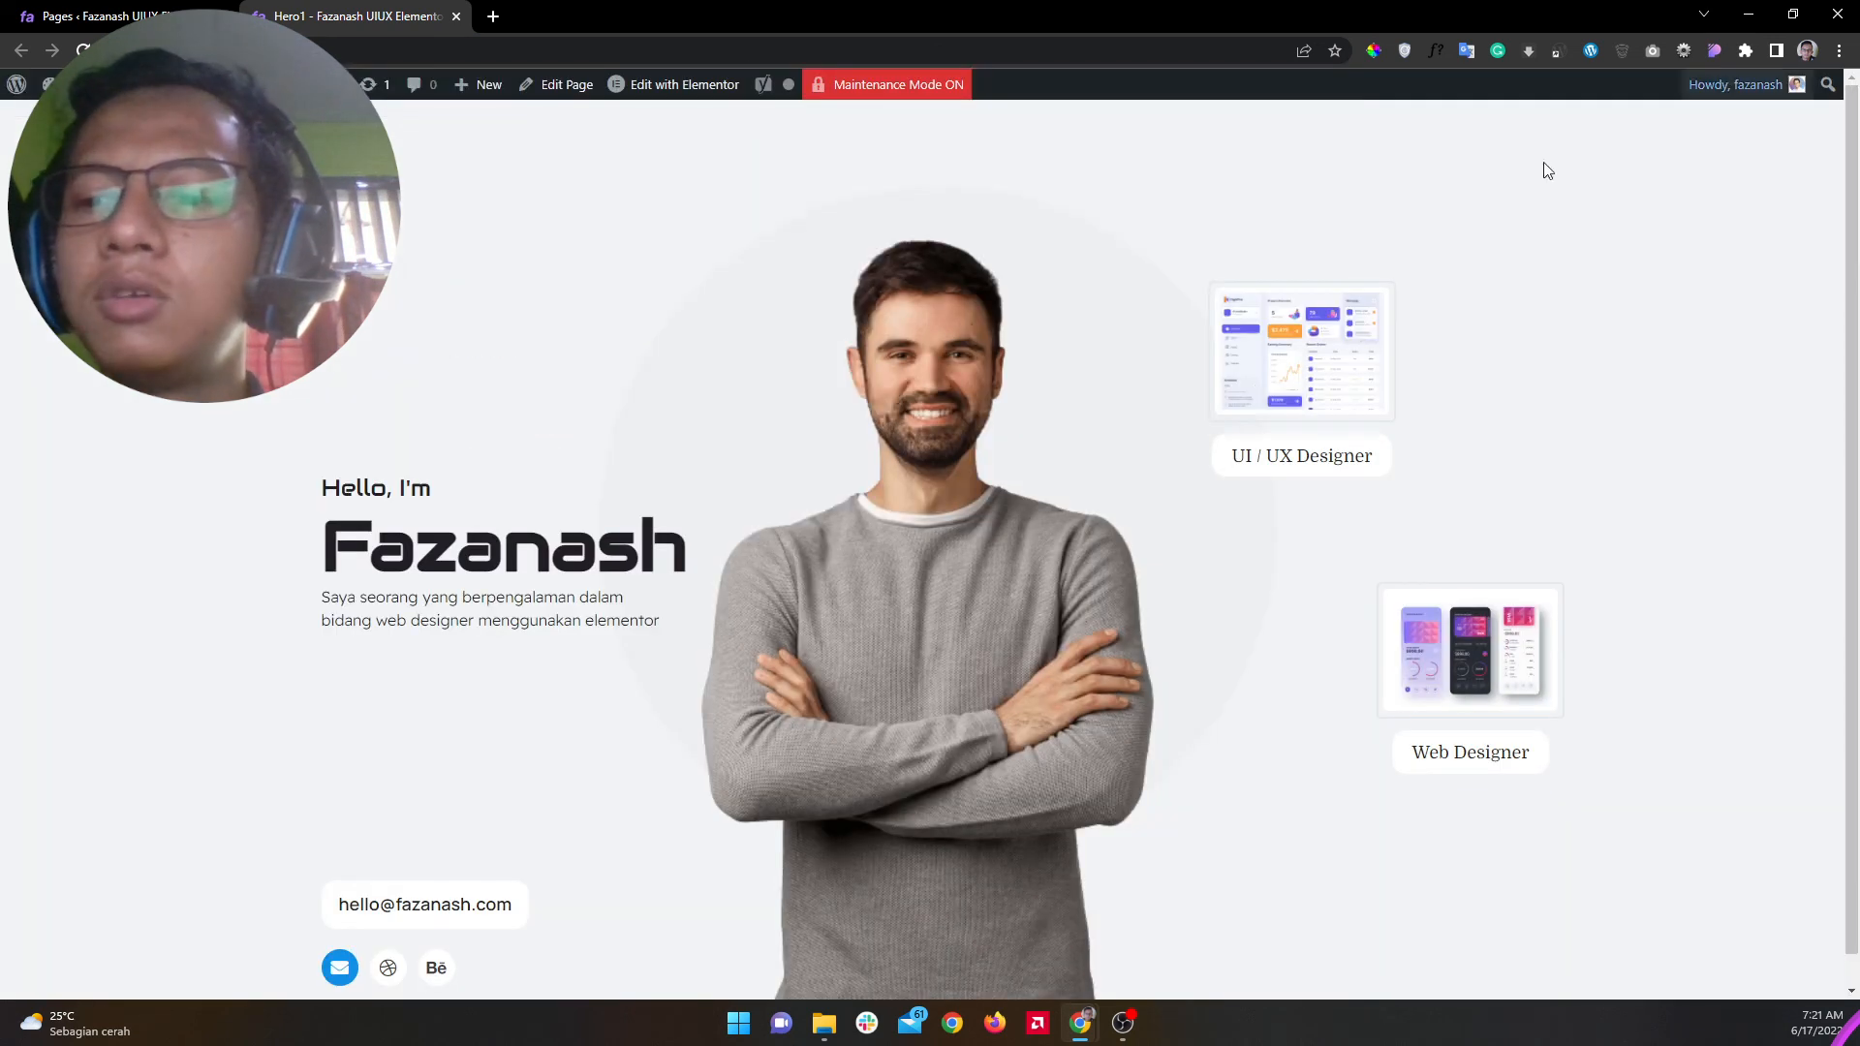